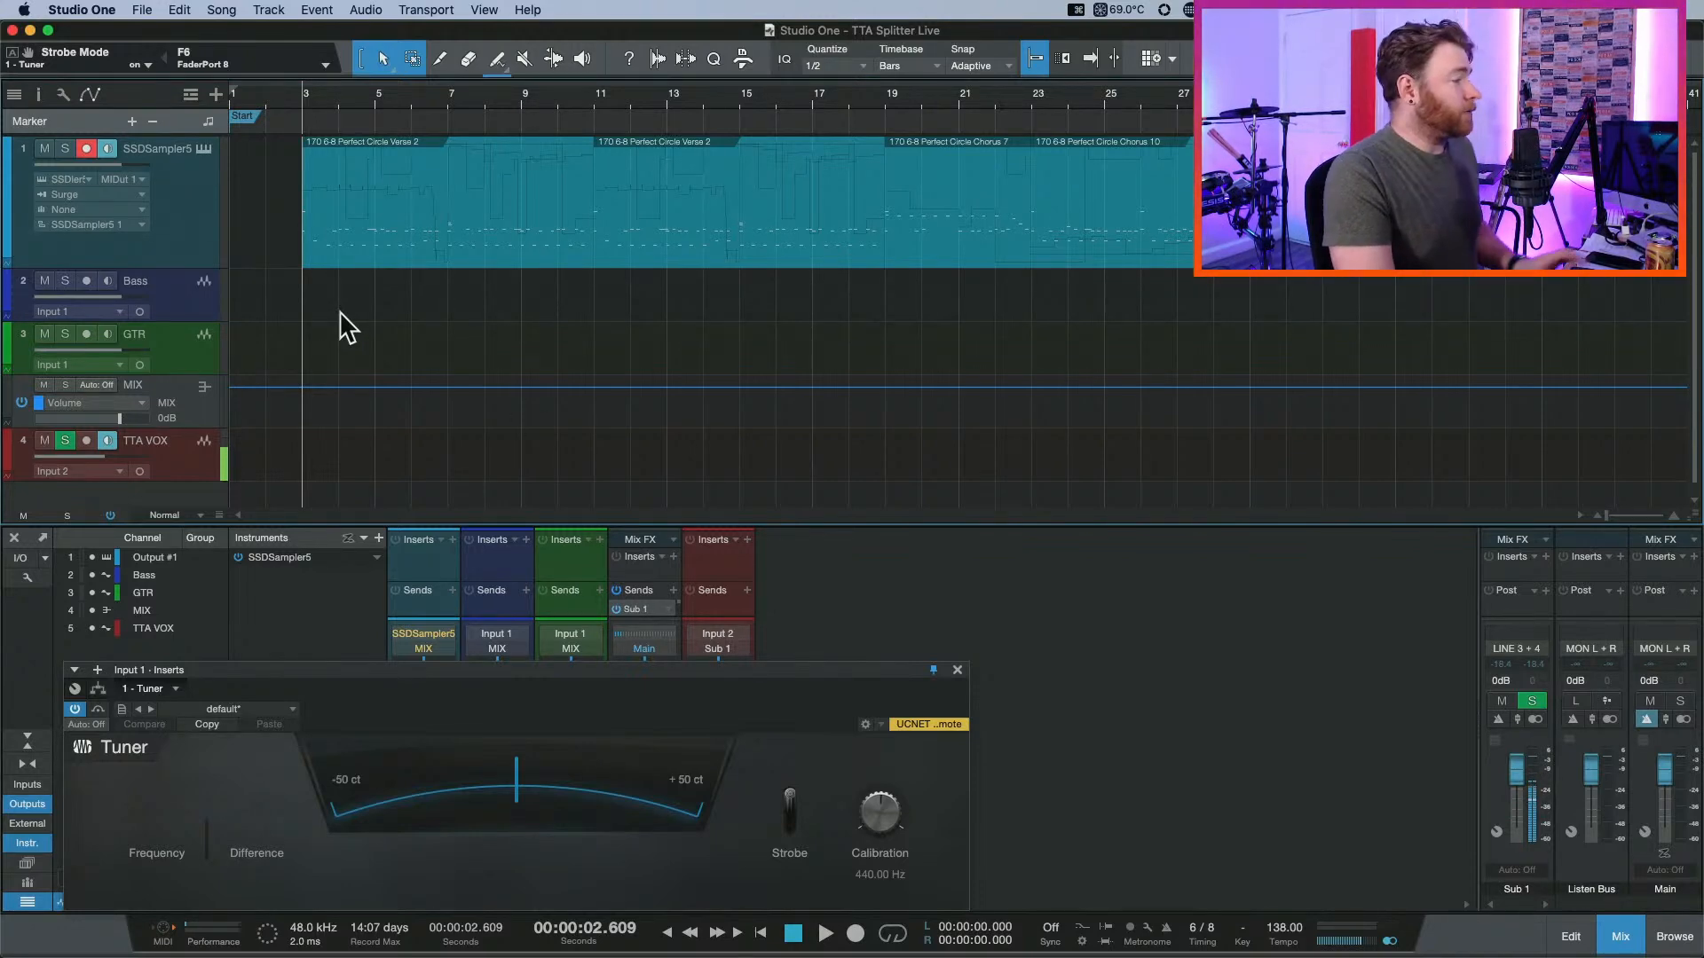
# View the drum kit loaded in the SSDSampler5 instrument, close it and shift the Tuner window slightly.
pyautogui.click(204, 147)
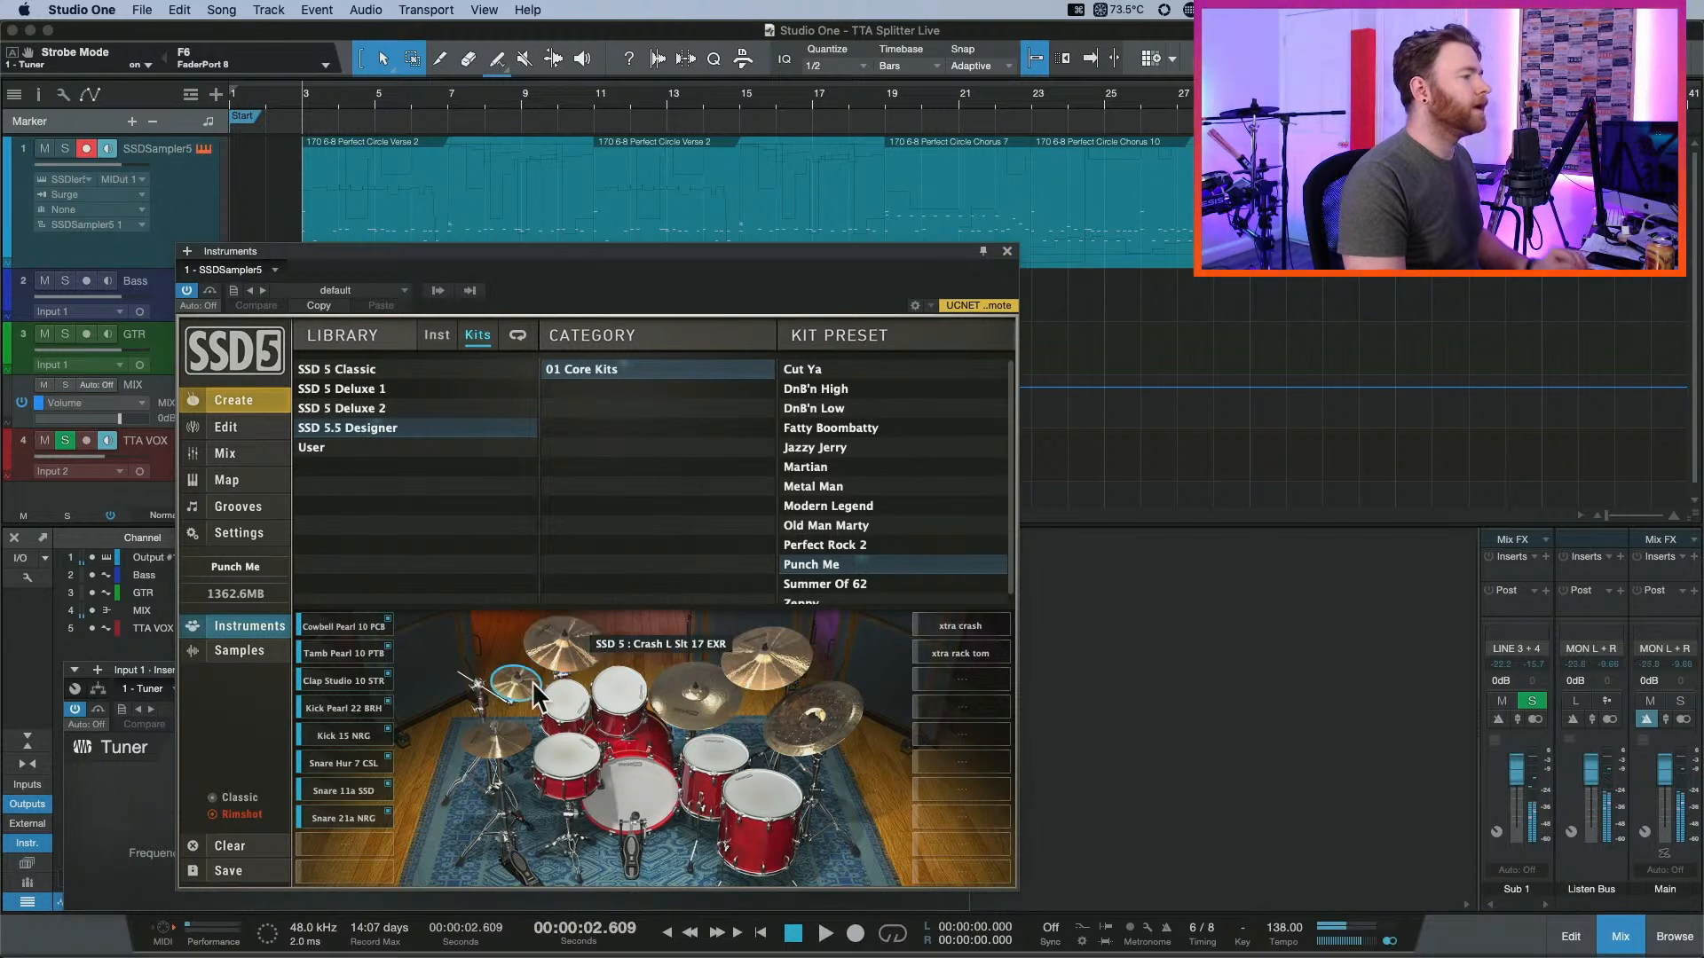
pyautogui.click(1006, 251)
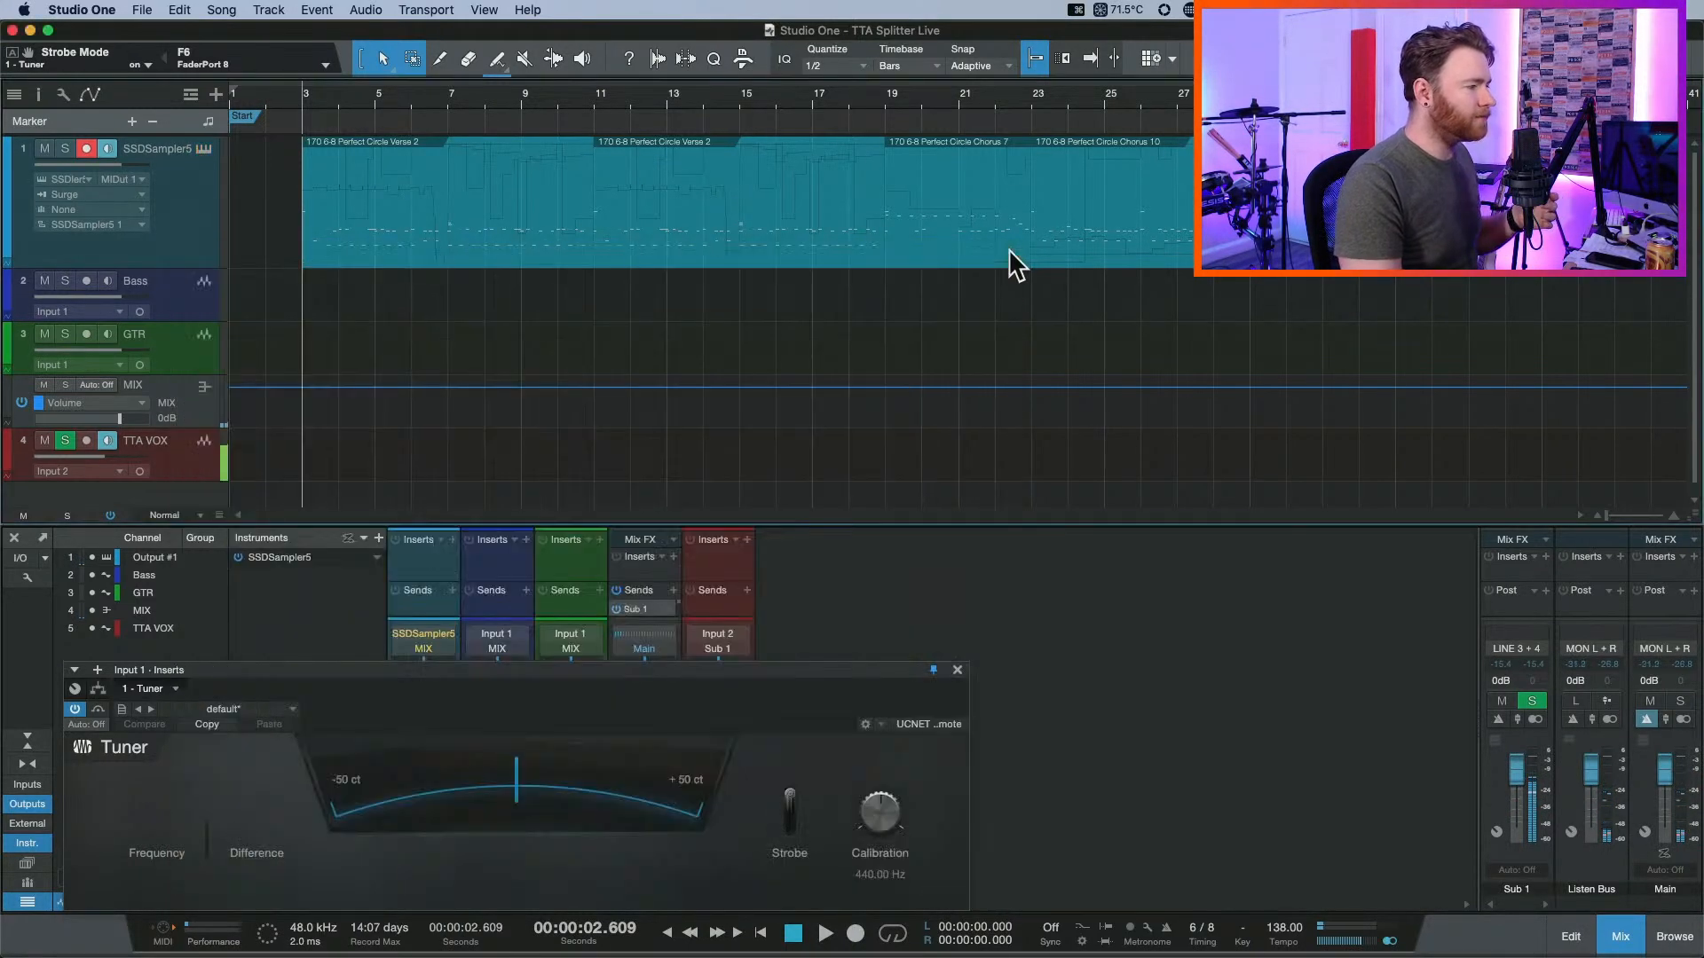
pyautogui.moveTo(856, 670)
pyautogui.mouseDown()
pyautogui.moveTo(814, 817)
pyautogui.moveTo(1100, 882)
pyautogui.moveTo(1039, 597)
pyautogui.moveTo(880, 600)
pyautogui.moveTo(845, 647)
pyautogui.mouseUp()
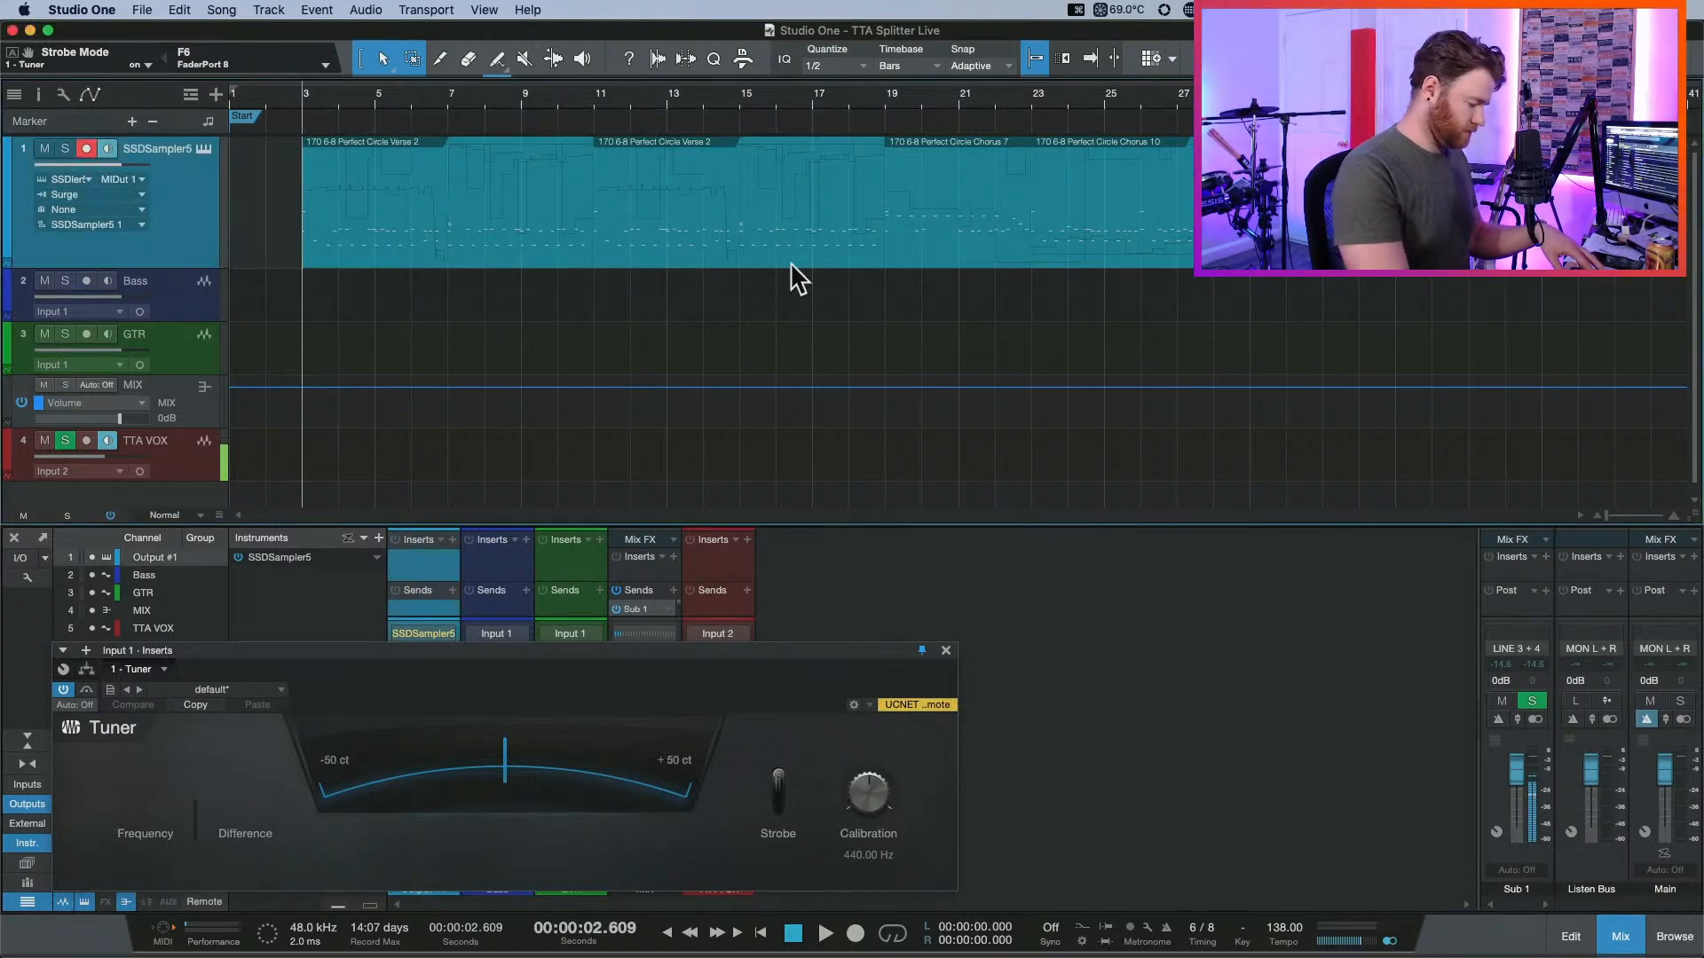
# Set the loop range over the drum parts, from 2.609 to 49.565 seconds.
pyautogui.click(457, 245)
pyautogui.press('p')
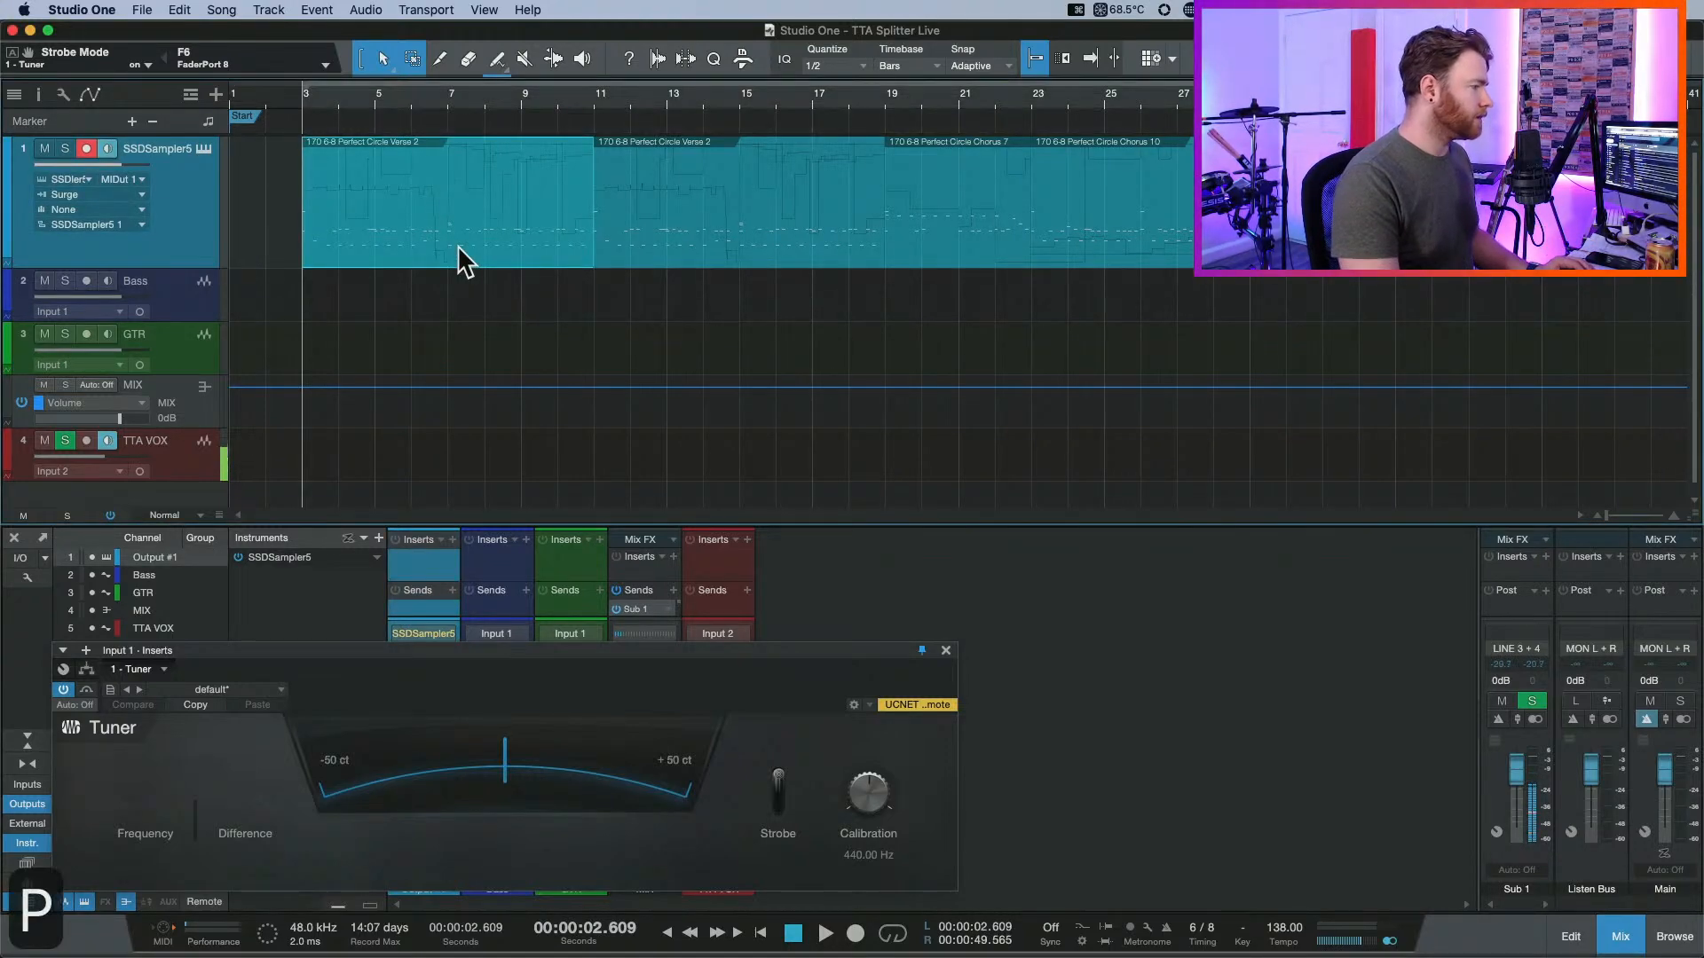
pyautogui.moveTo(46, 929); pyautogui.dragTo(117, 746)
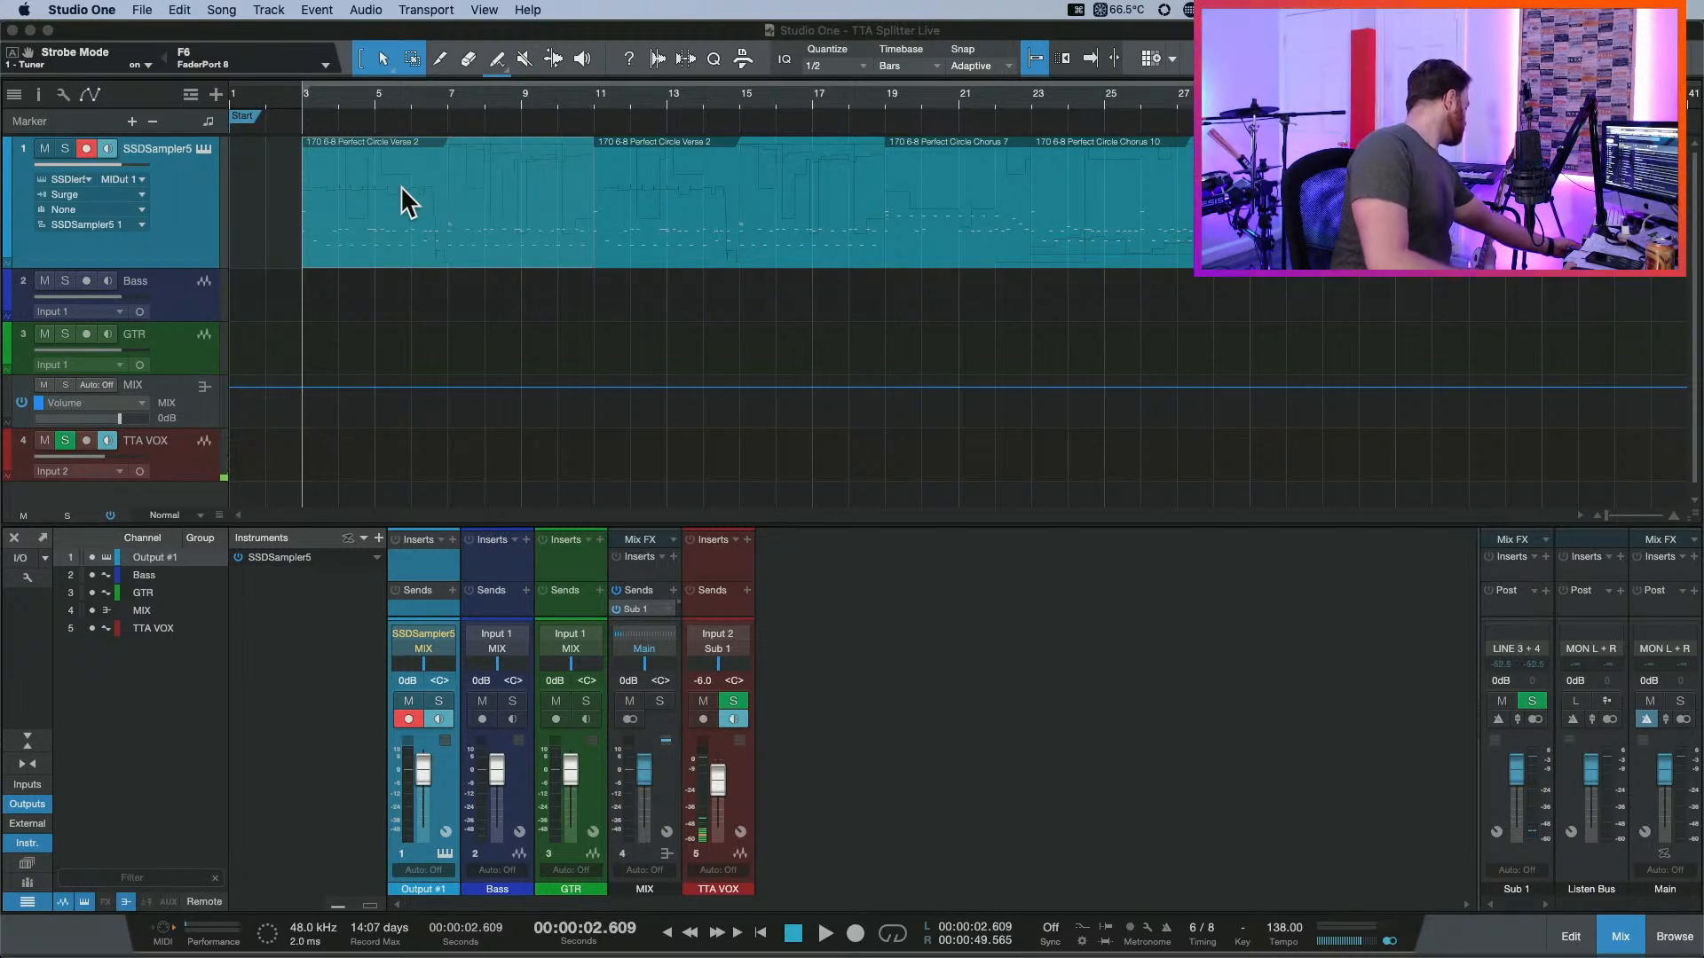
# Play back the drum parts from the loop start and stop playback.
pyautogui.press('space')
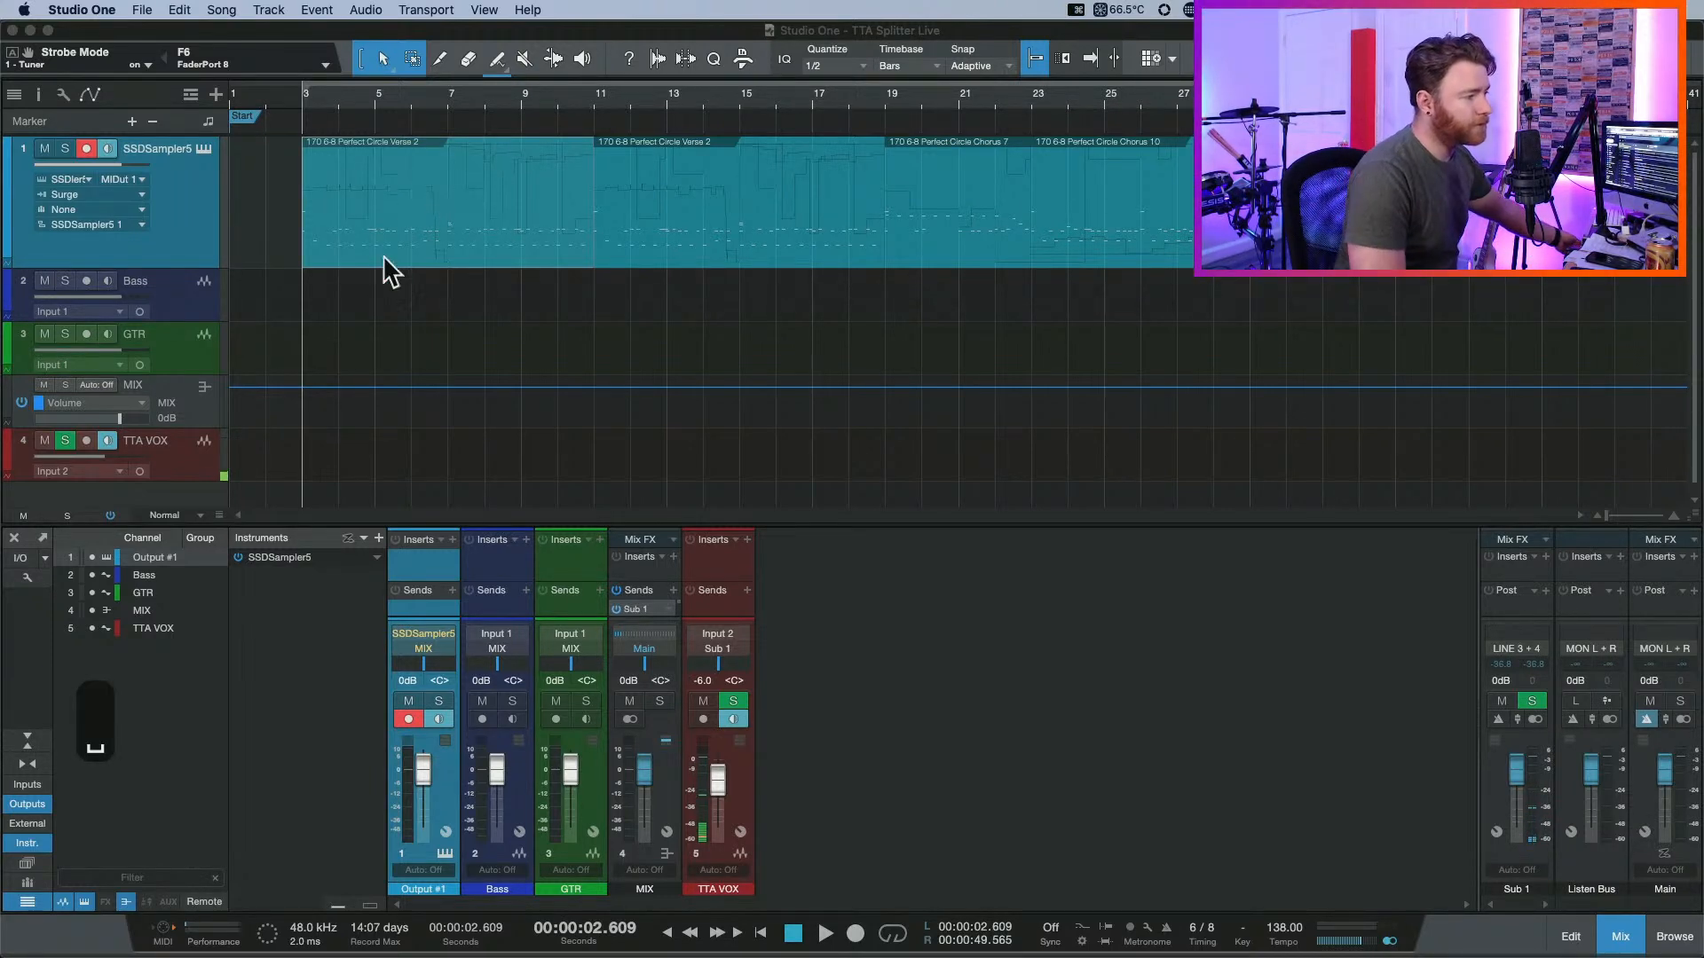
pyautogui.click(364, 314)
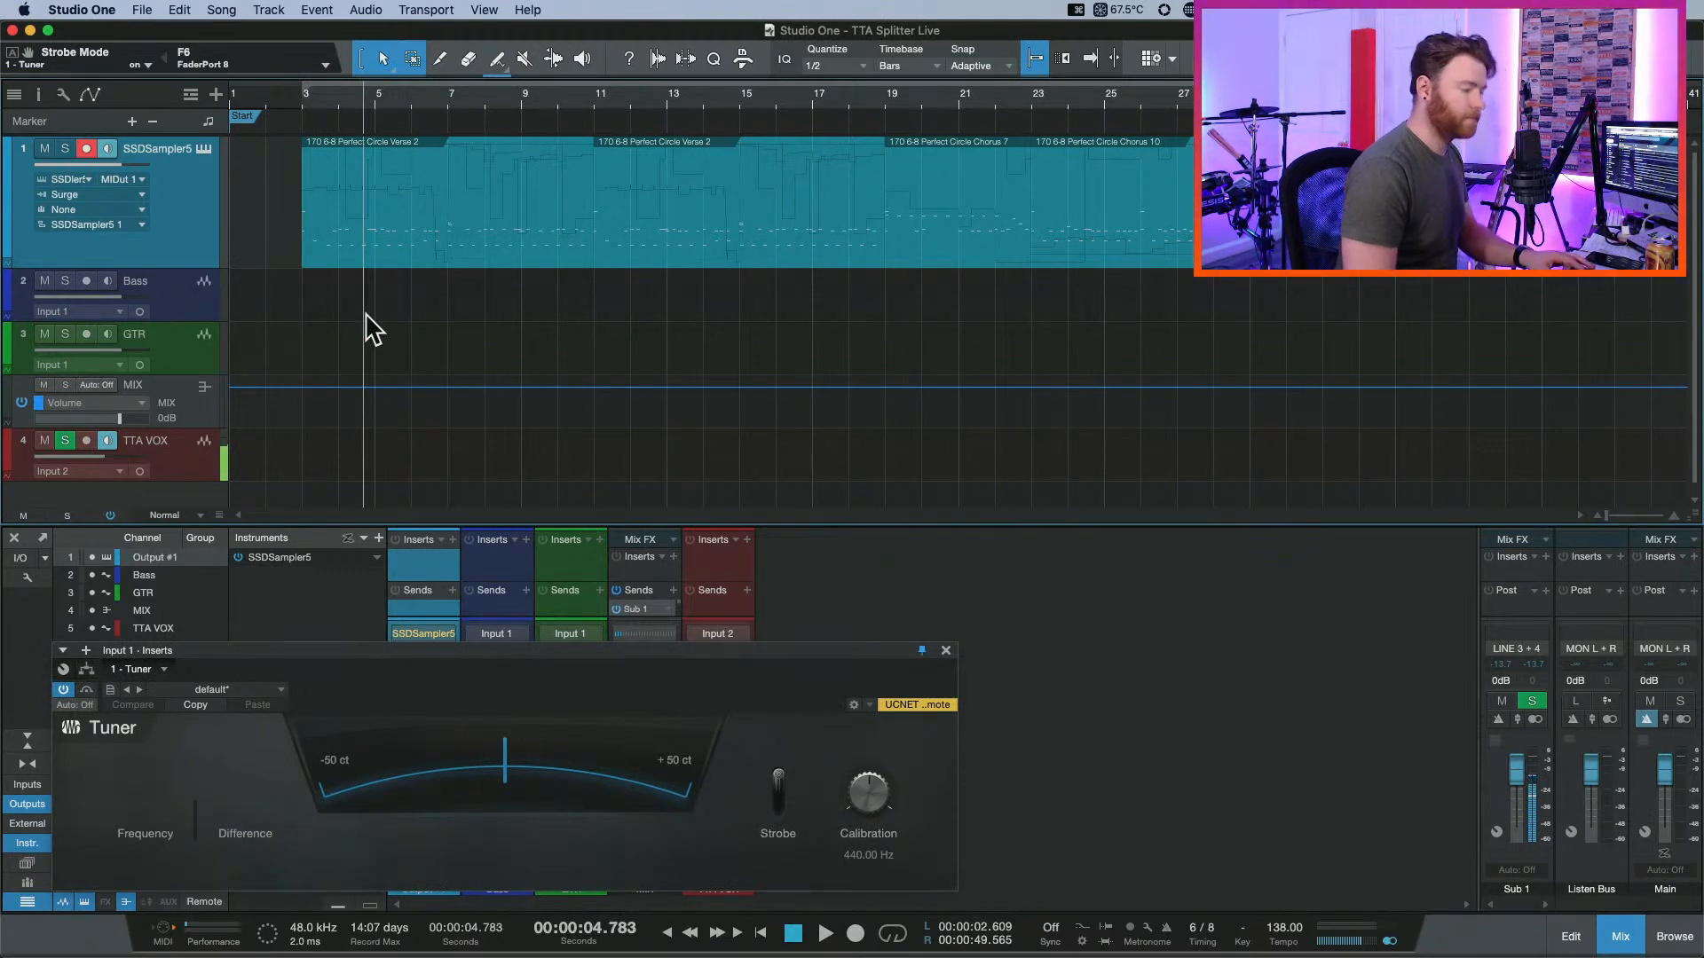
pyautogui.press('1')
pyautogui.press('space')
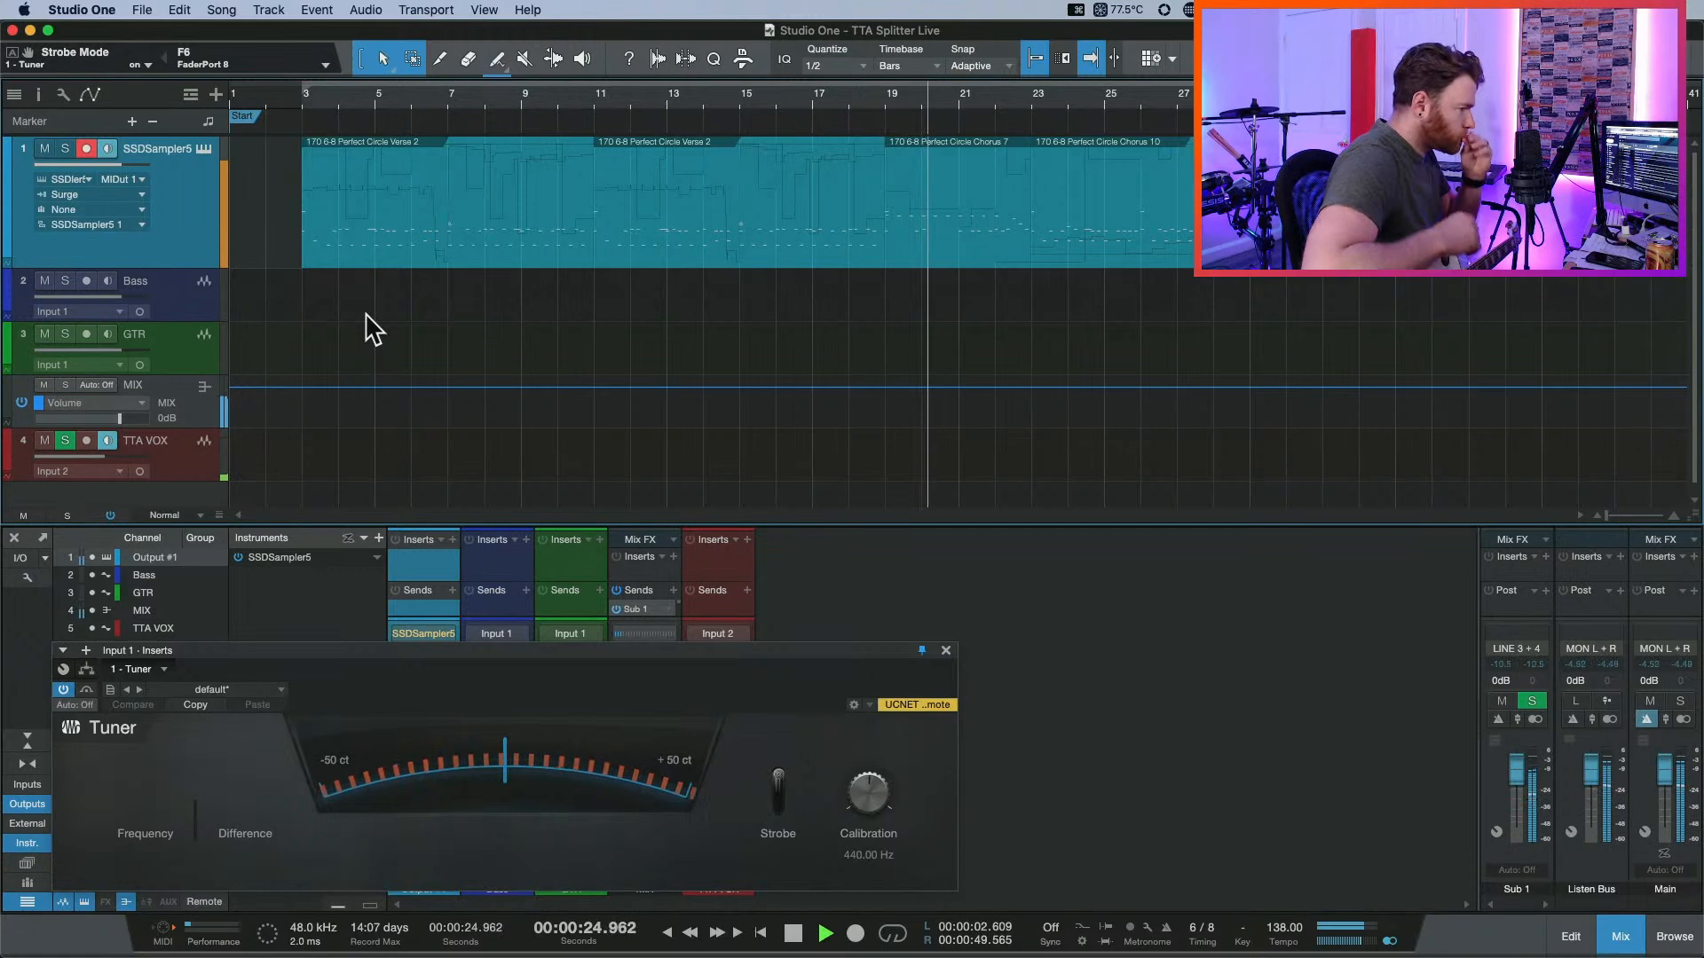
pyautogui.press('space')
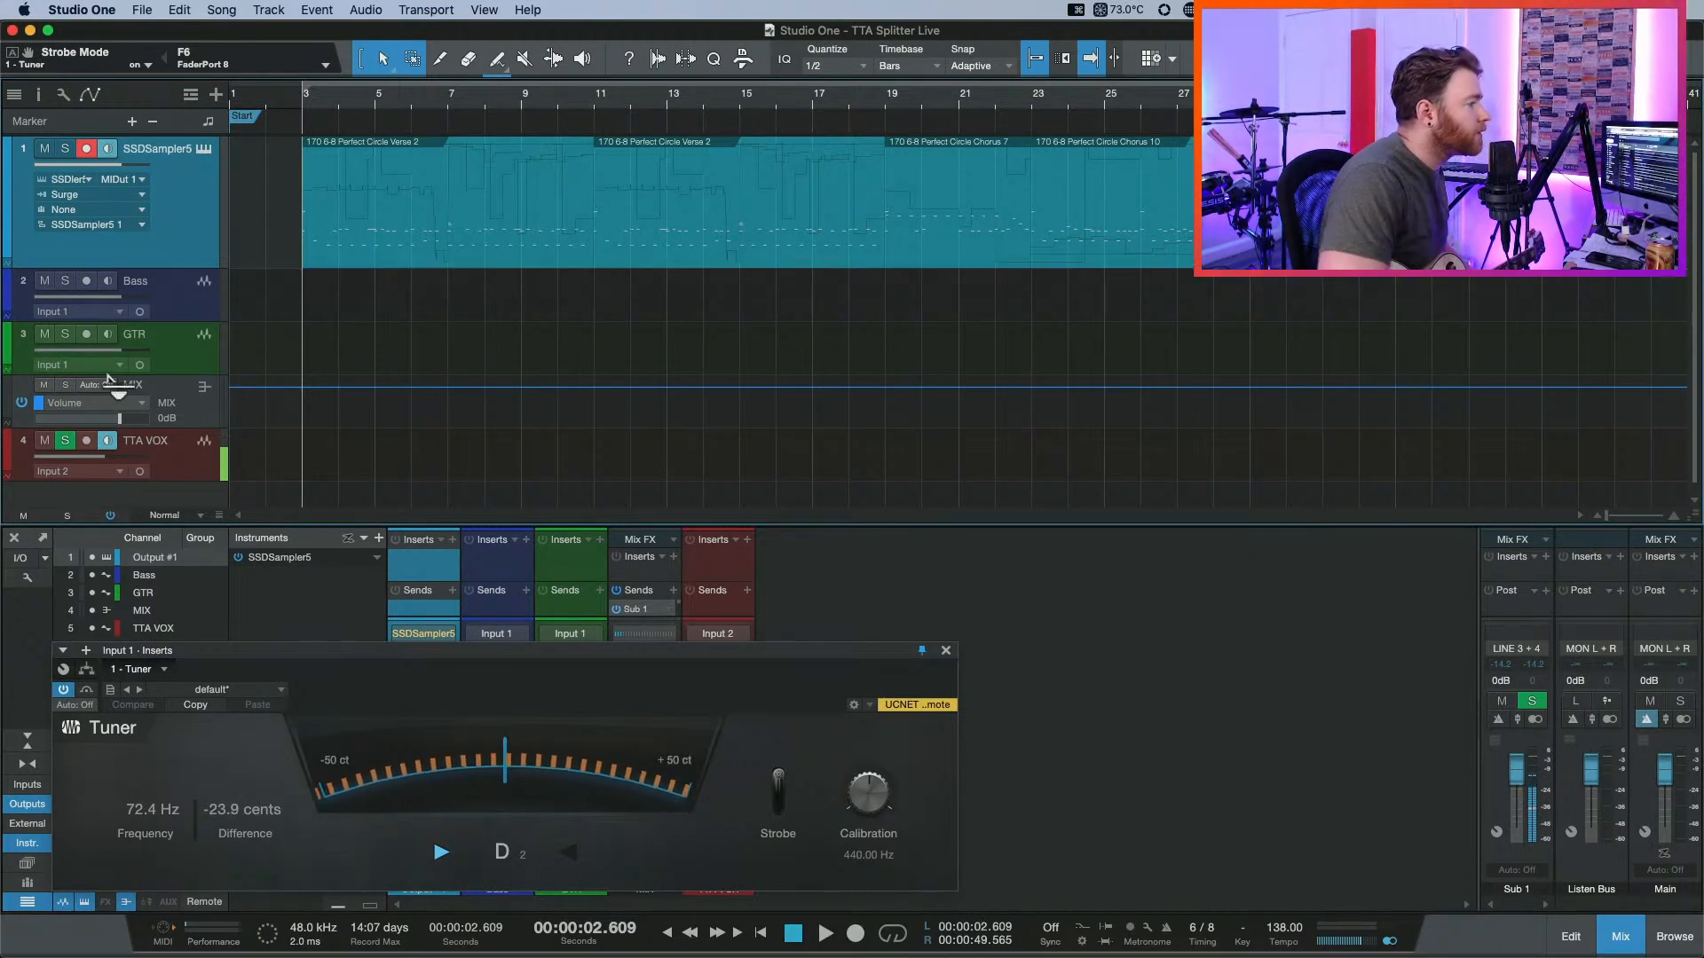
# Arm the GTR track for recording and insert the Ampire plug-in on its channel.
pyautogui.click(84, 334)
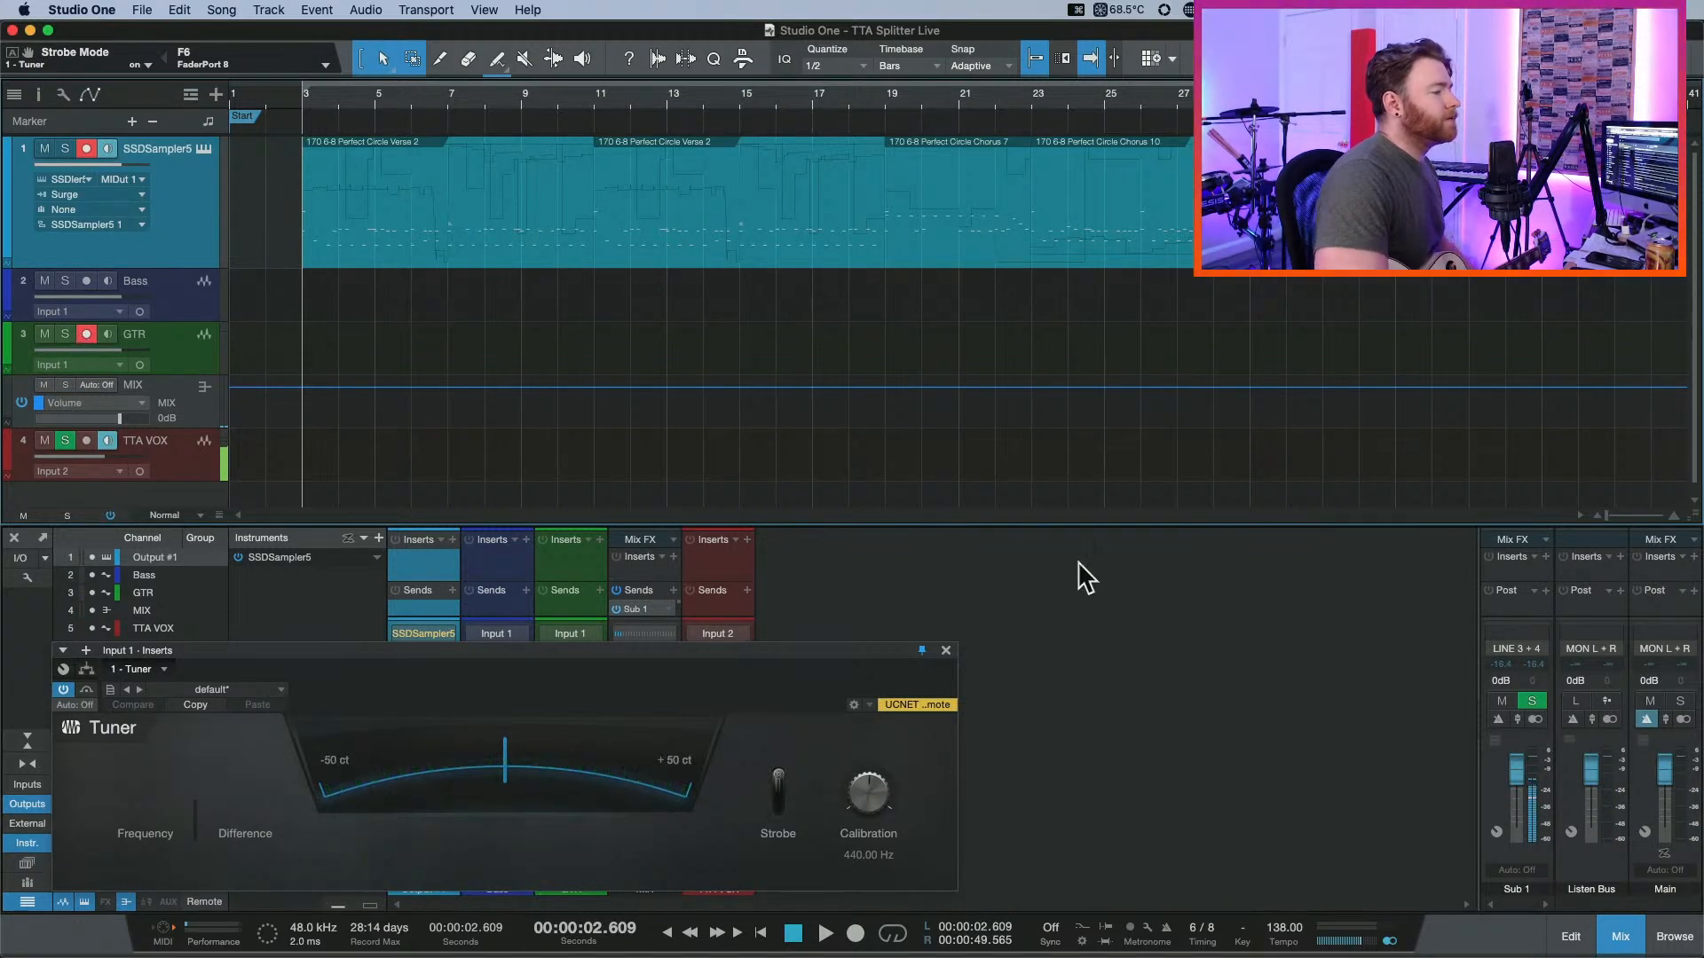
pyautogui.moveTo(851, 525); pyautogui.dragTo(845, 448)
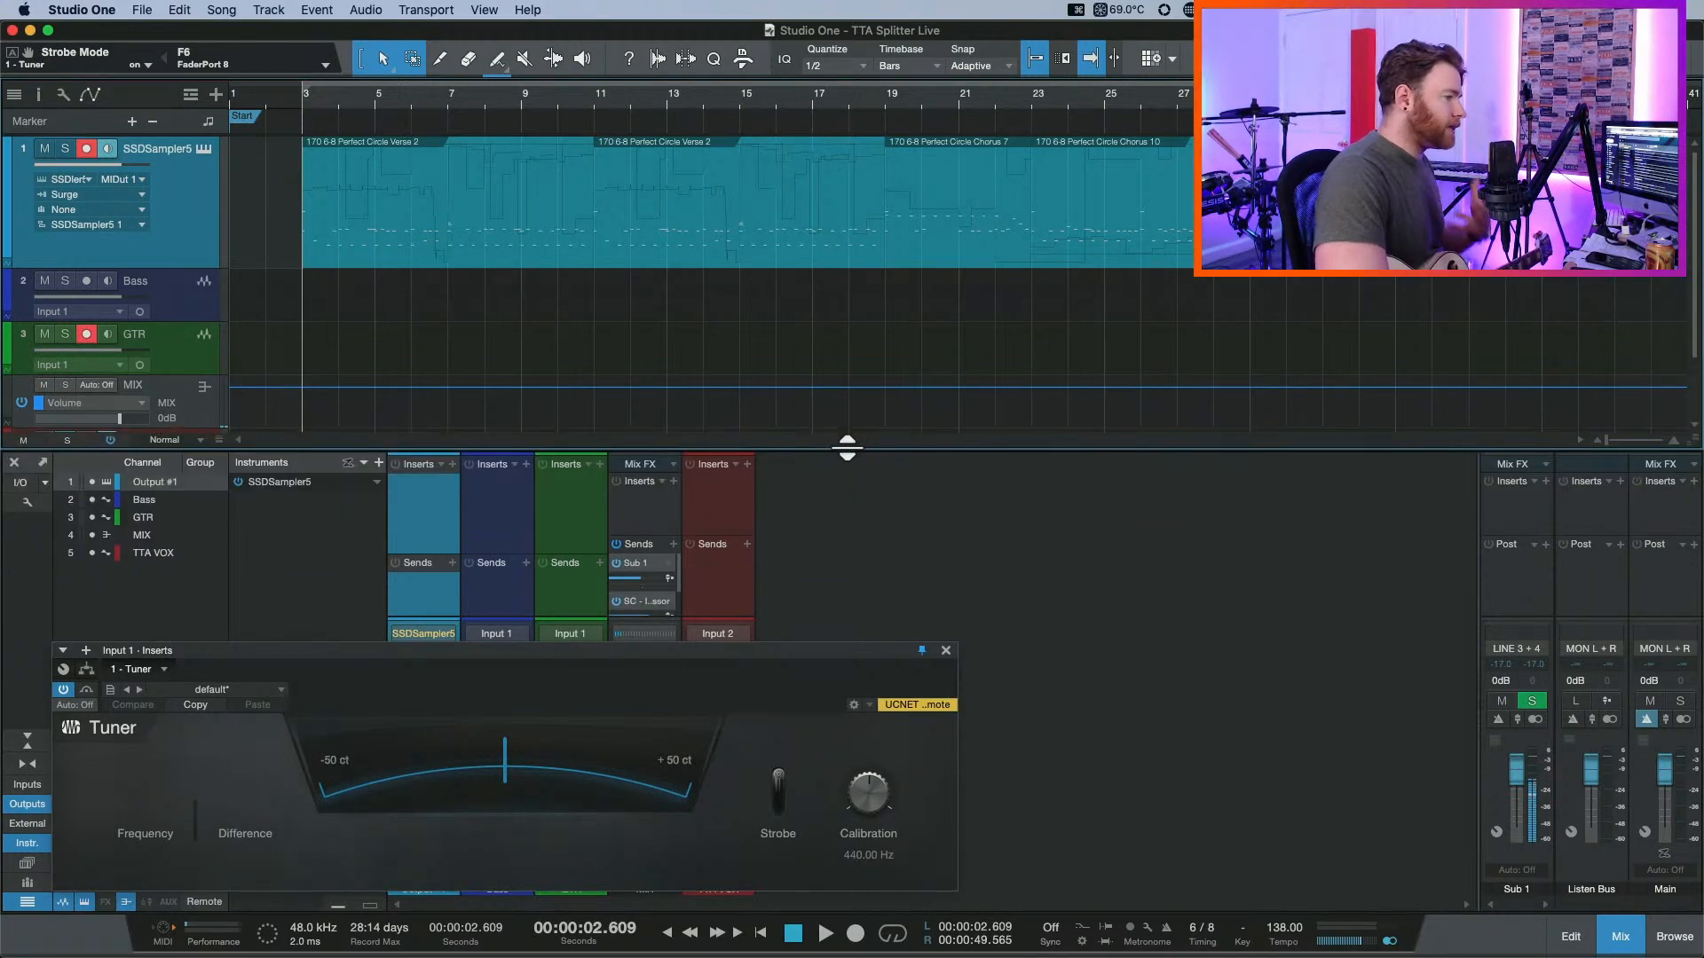
pyautogui.click(603, 466)
pyautogui.write('ampire')
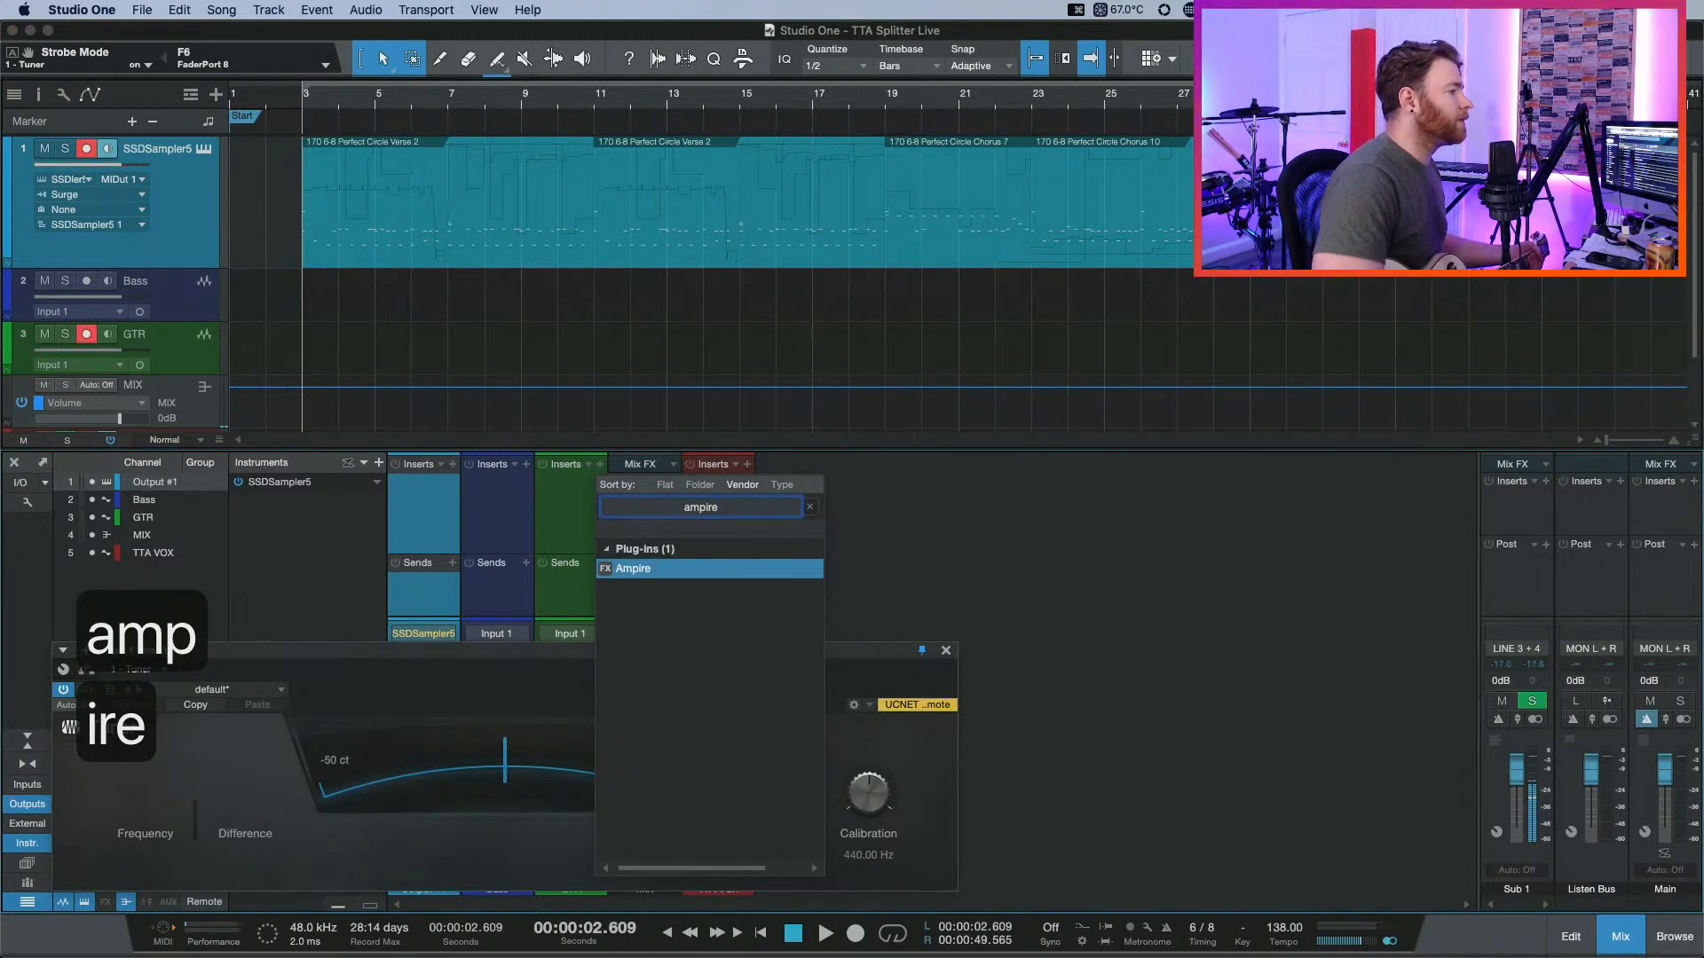
pyautogui.press('Return')
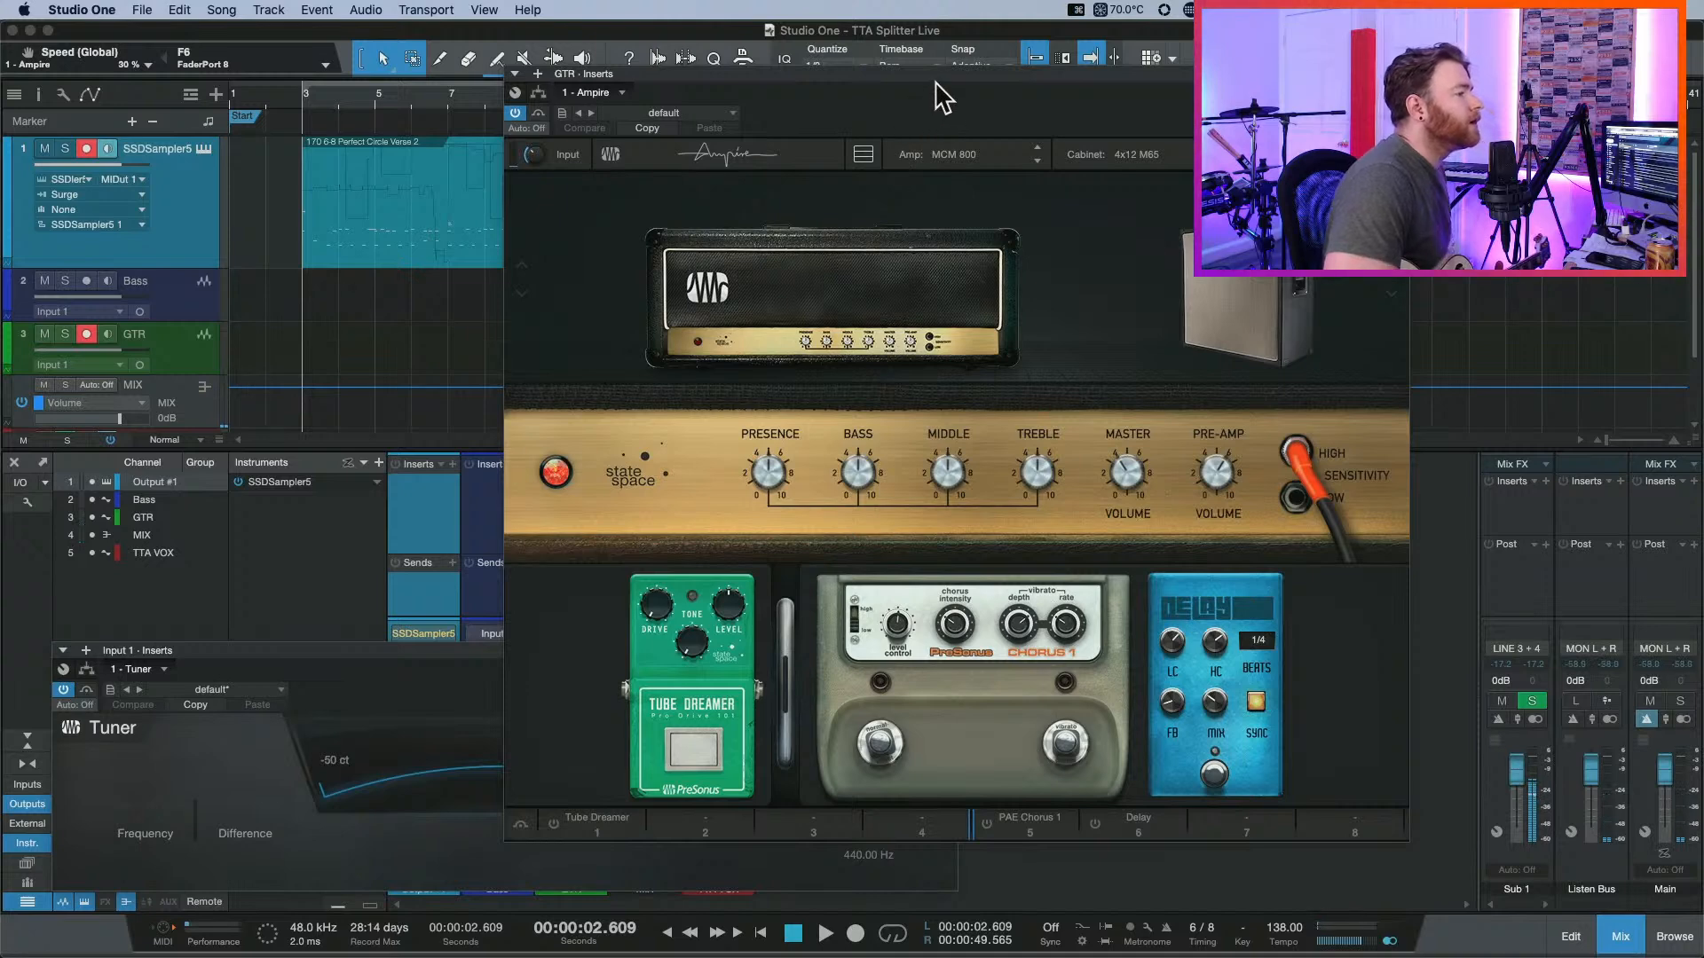
pyautogui.moveTo(943, 98); pyautogui.dragTo(672, 168)
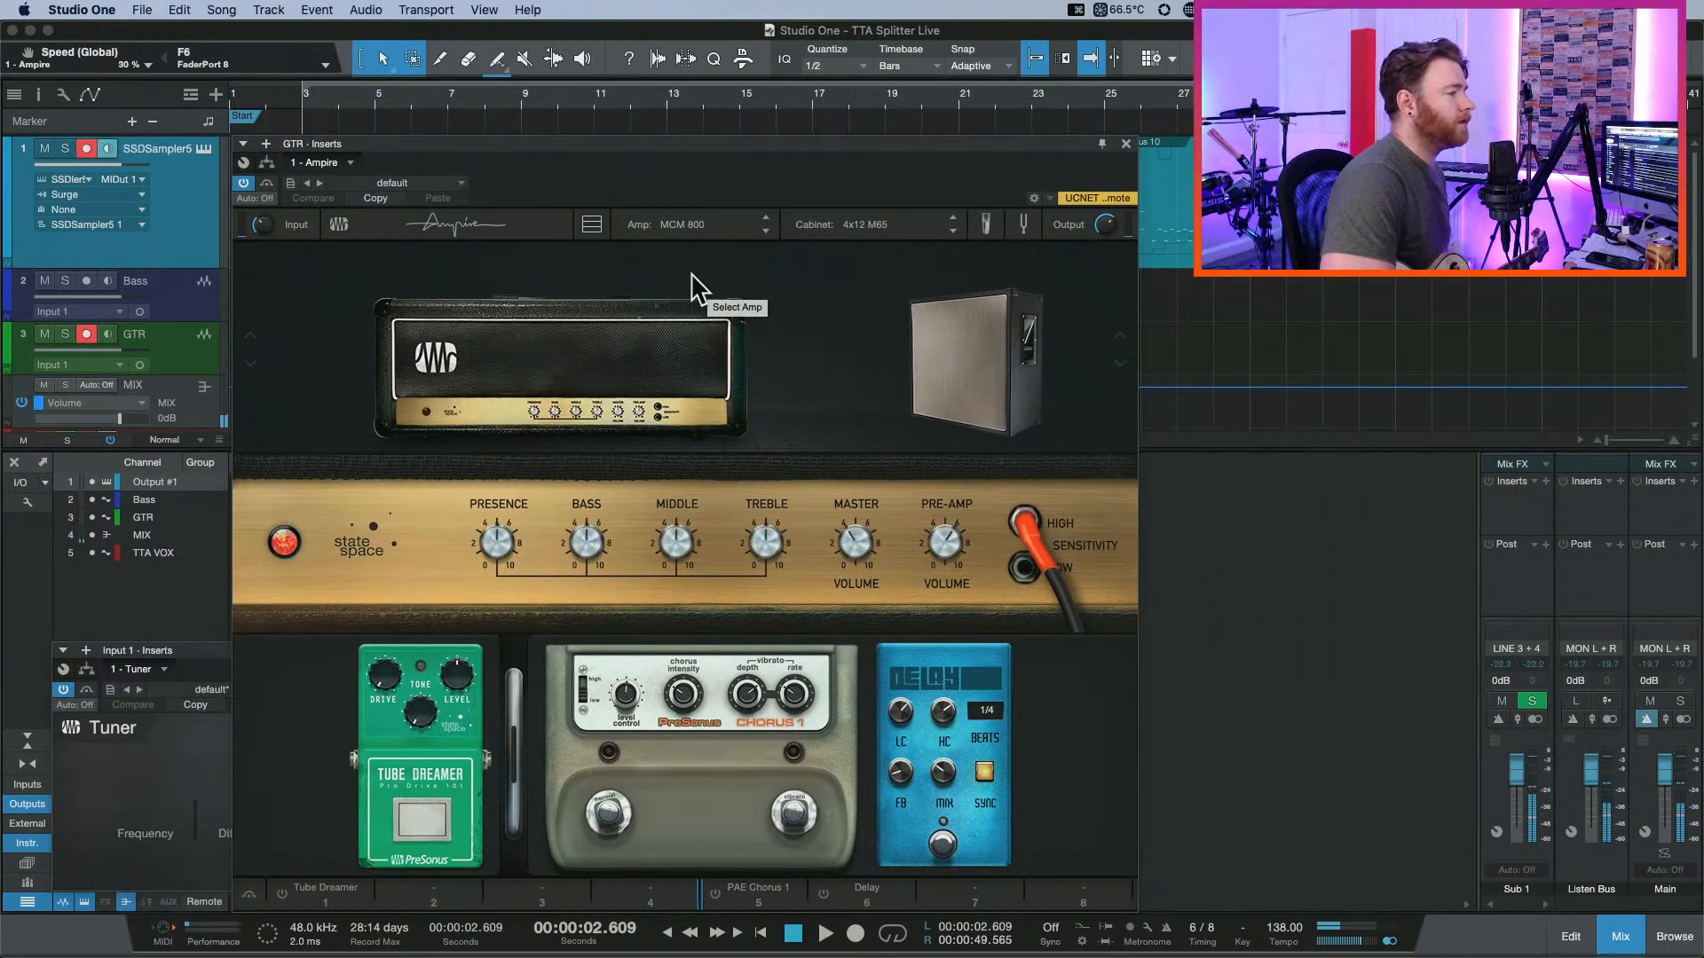
# Choose the Painapple #4 amp and the 2x12 Painapple cabinet in Ampire.
pyautogui.click(716, 227)
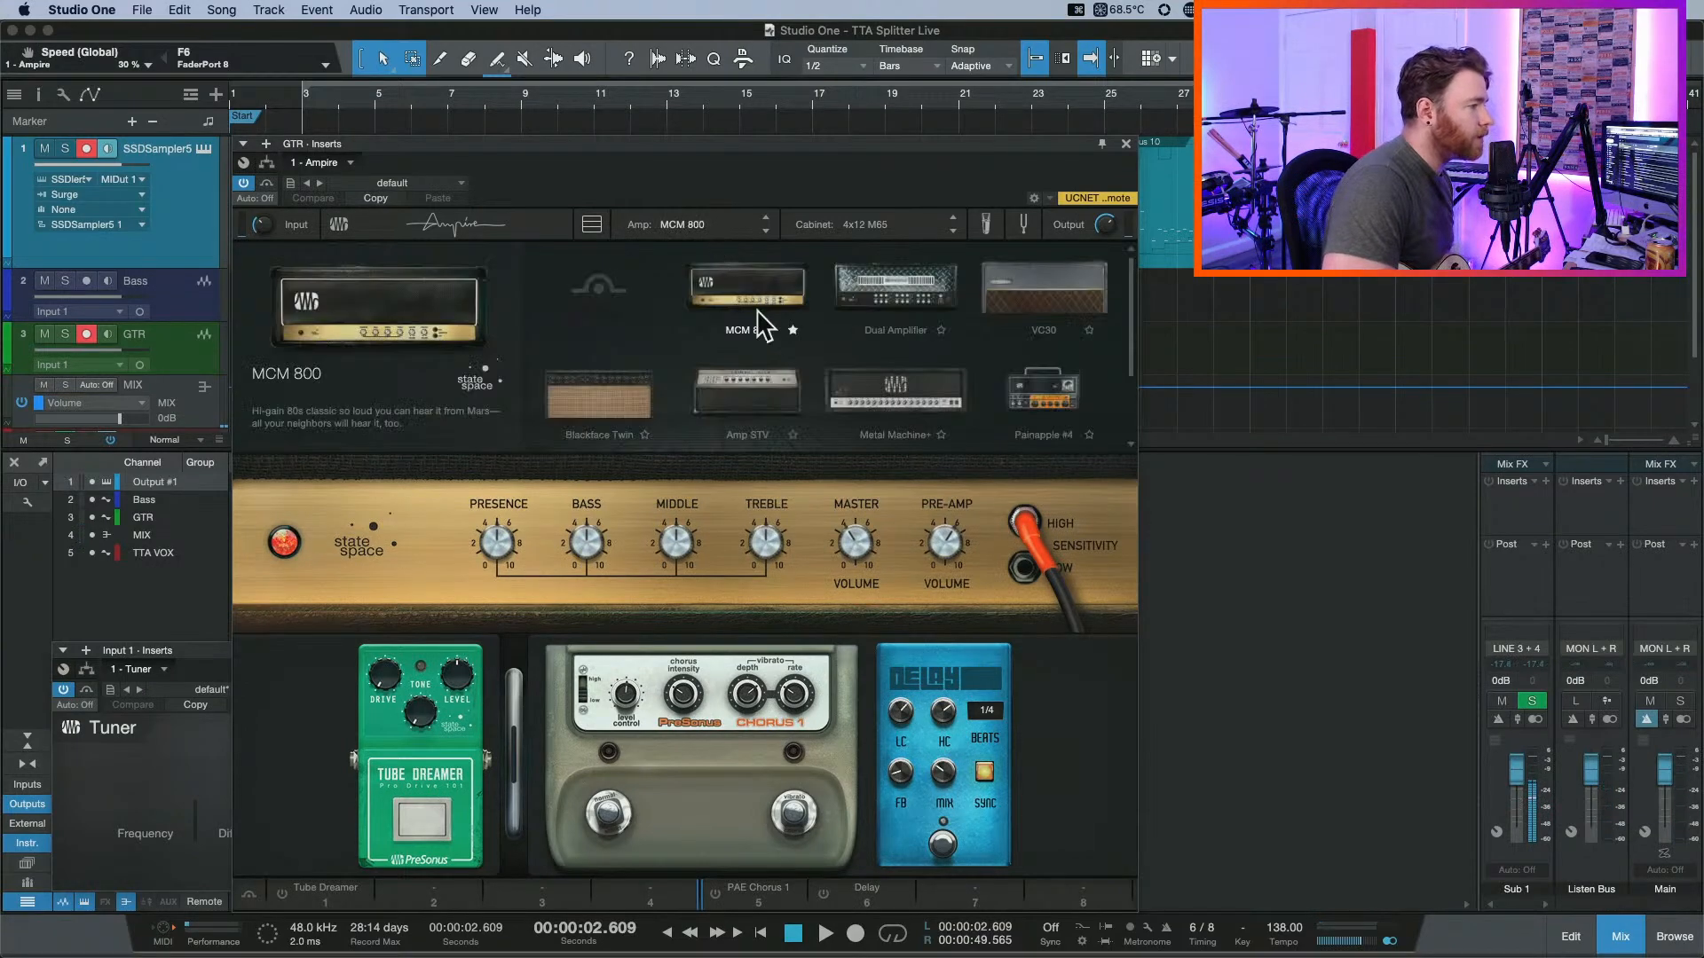
pyautogui.click(1019, 346)
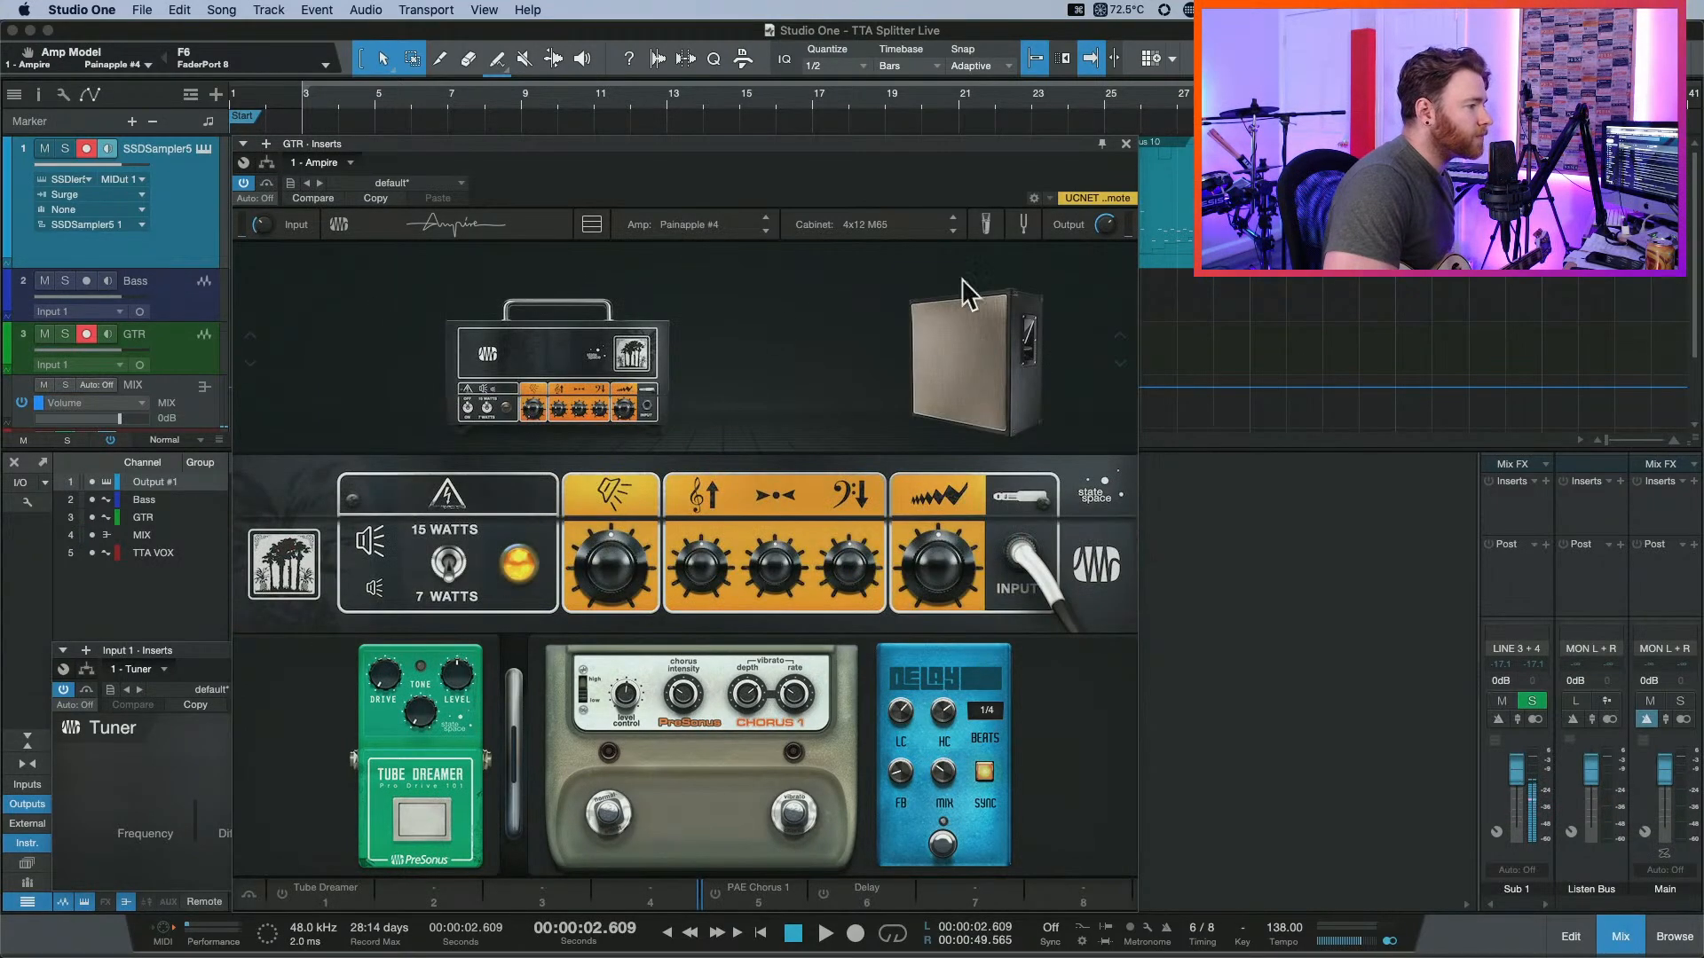
pyautogui.click(961, 282)
pyautogui.scroll(-3, 950, 323)
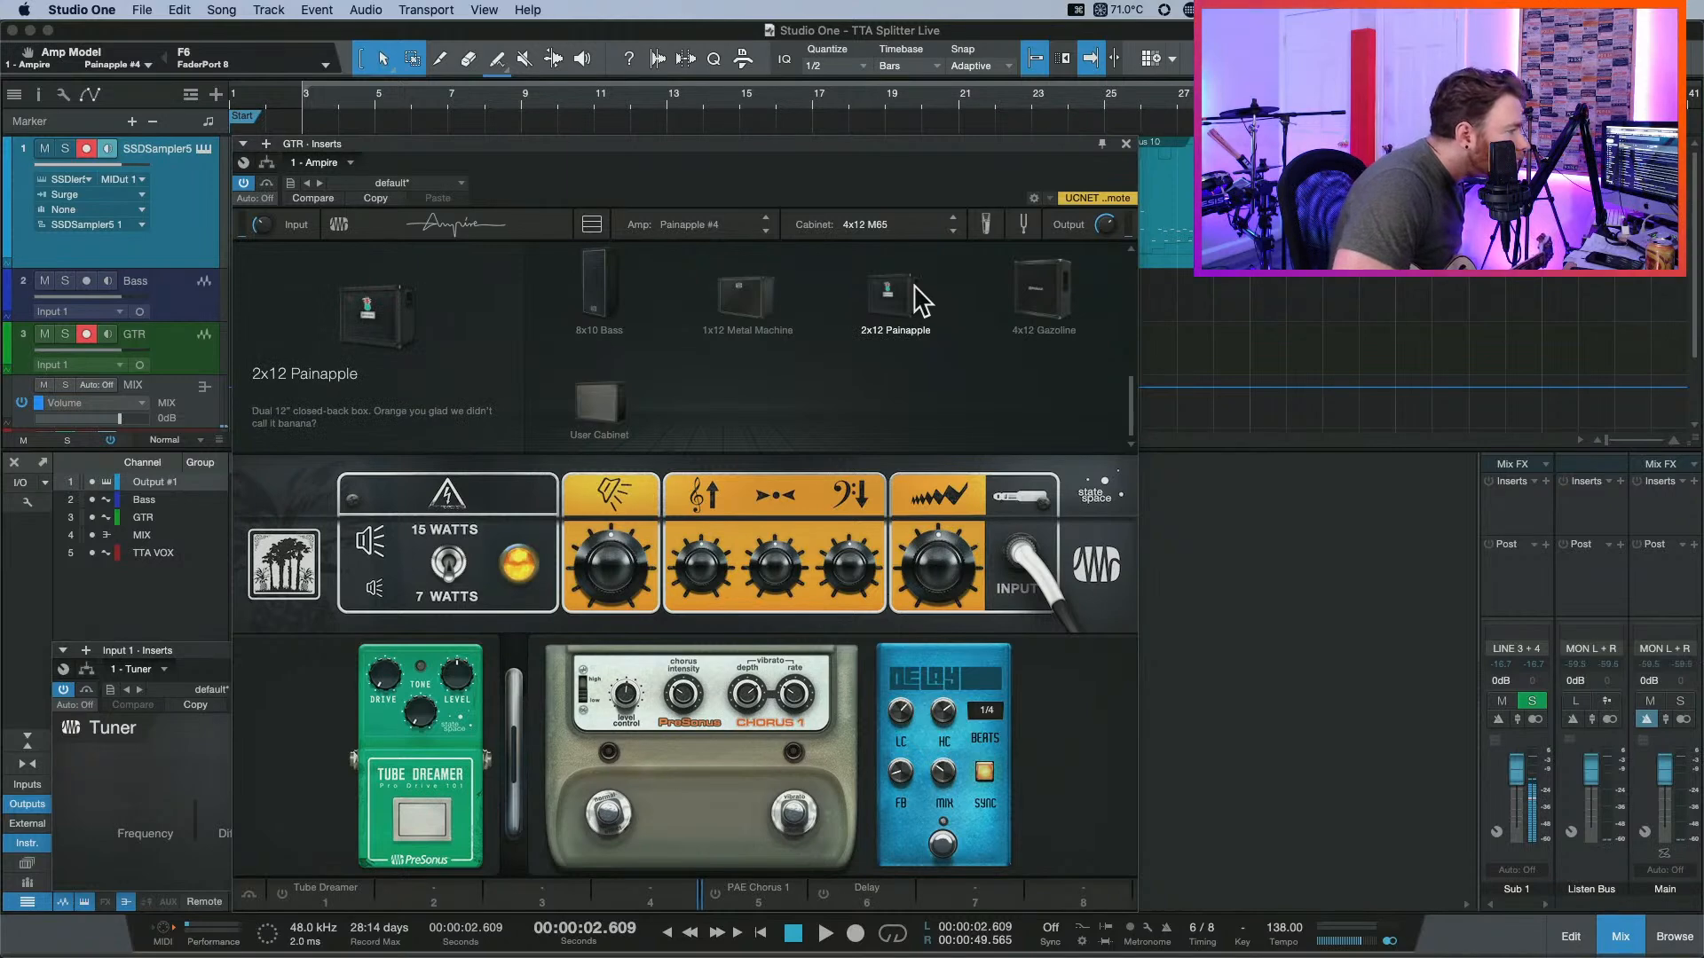
pyautogui.click(919, 298)
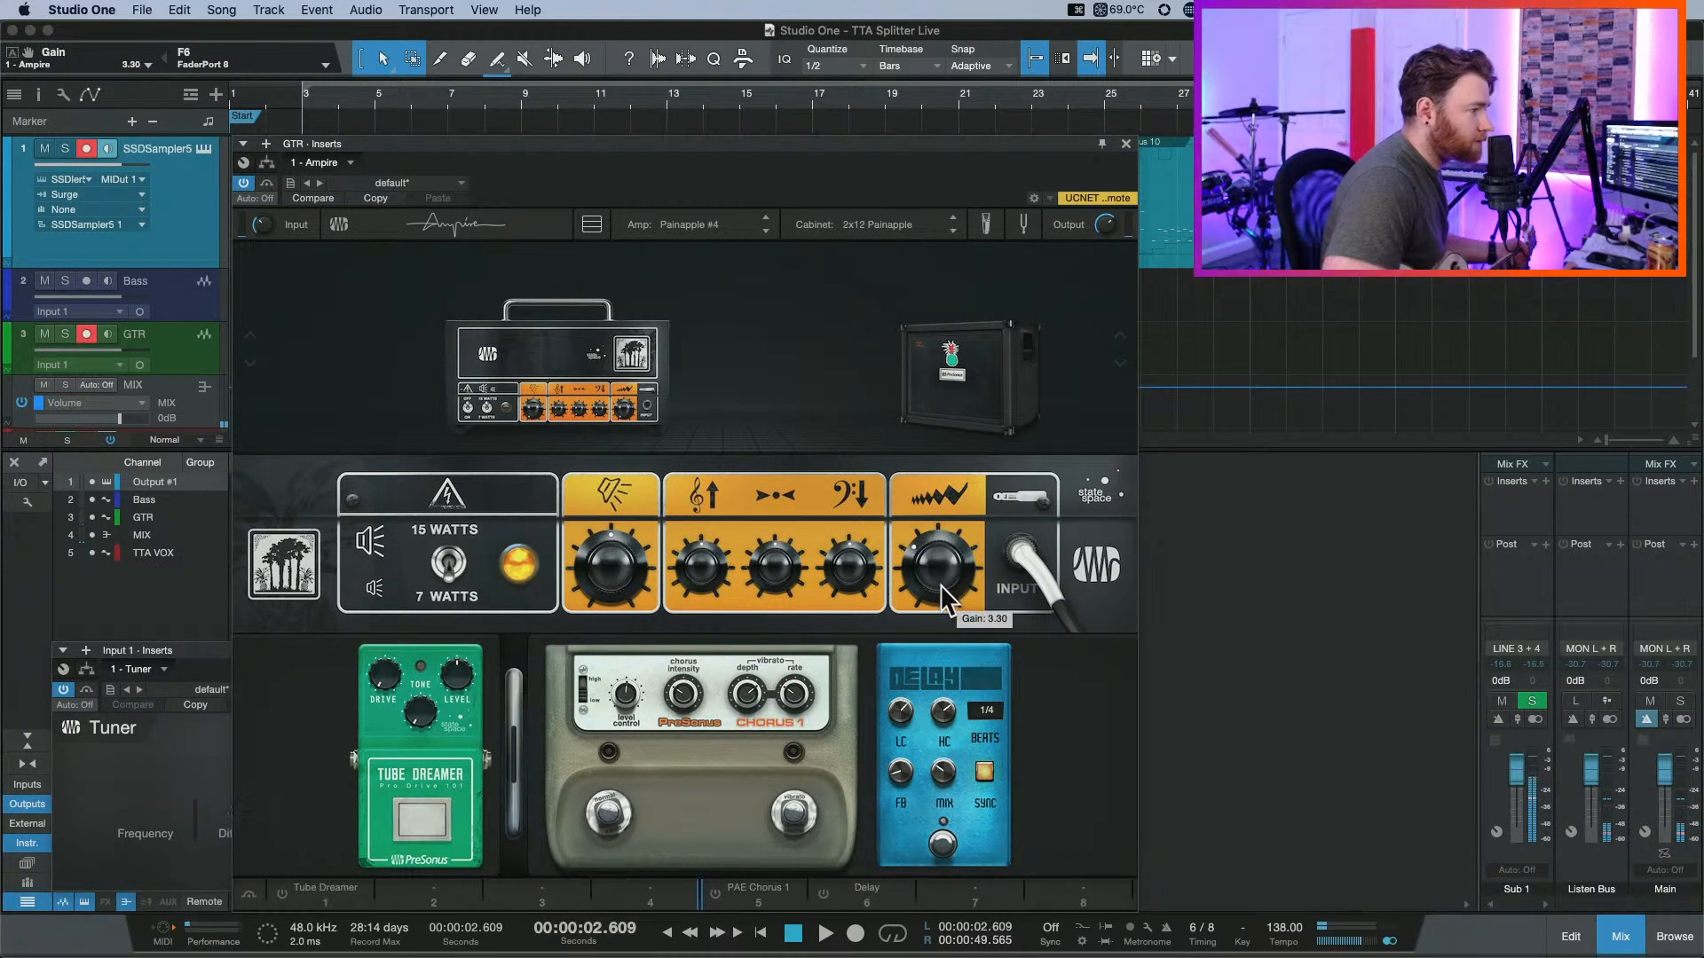
# Set the Painapple amp's gain to 3.10, bass to 4.05 and treble to 5.90.
pyautogui.moveTo(939, 586); pyautogui.dragTo(939, 588)
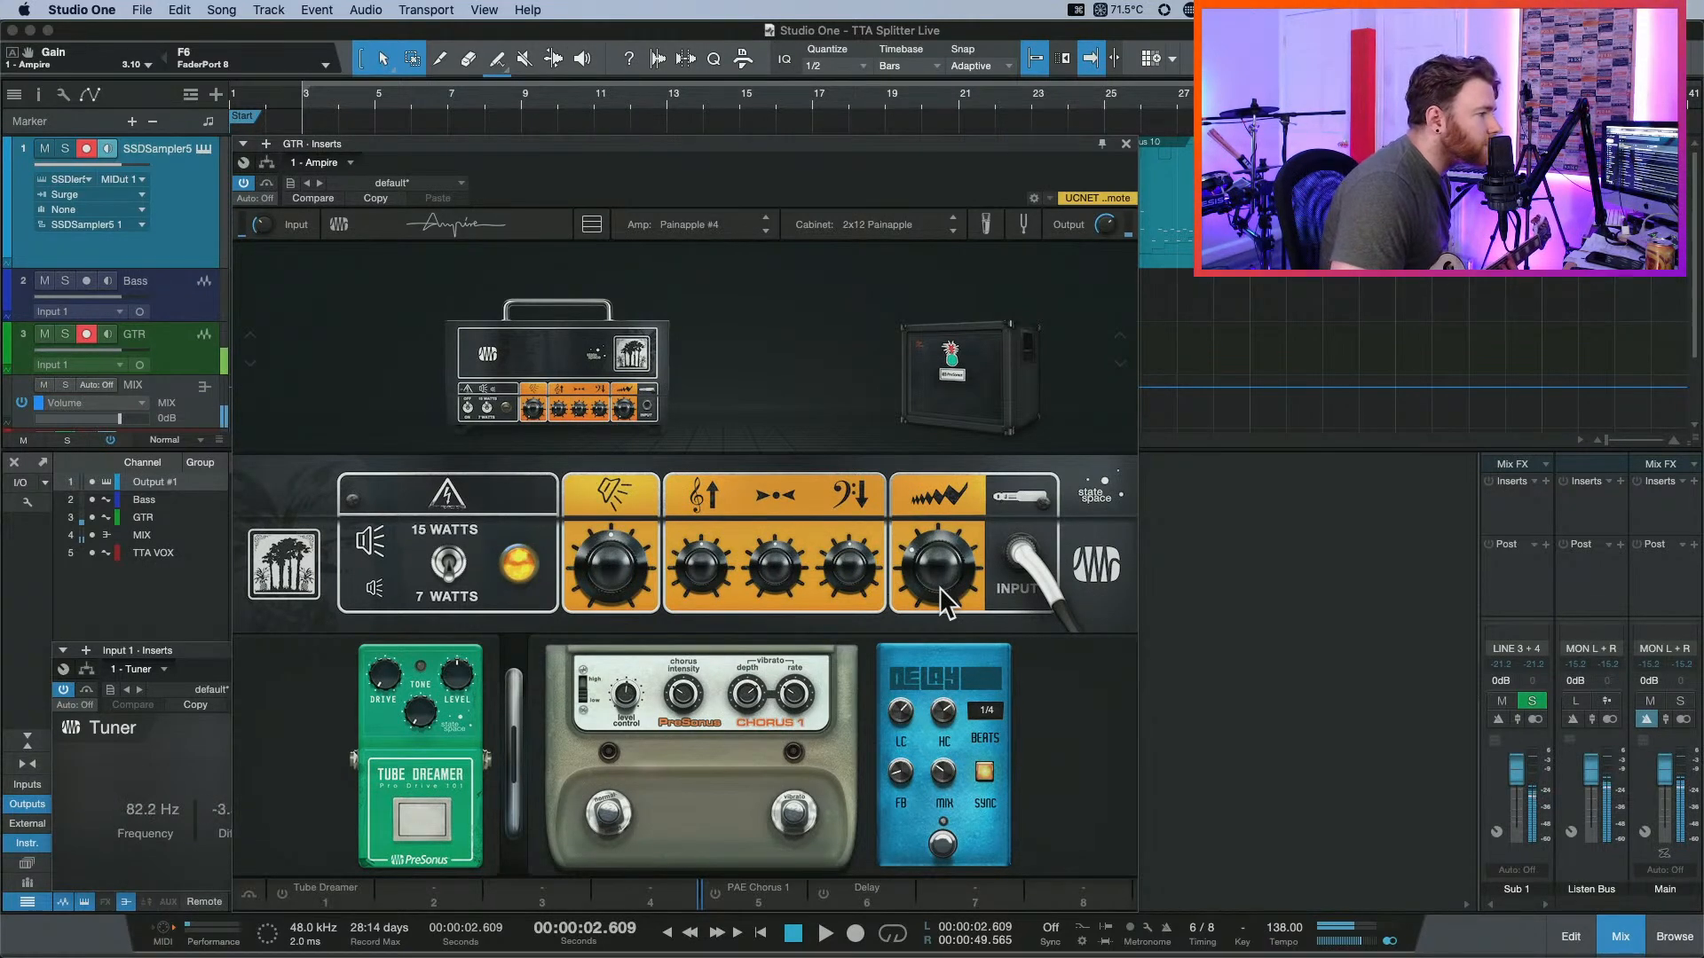
pyautogui.moveTo(778, 573); pyautogui.dragTo(831, 575)
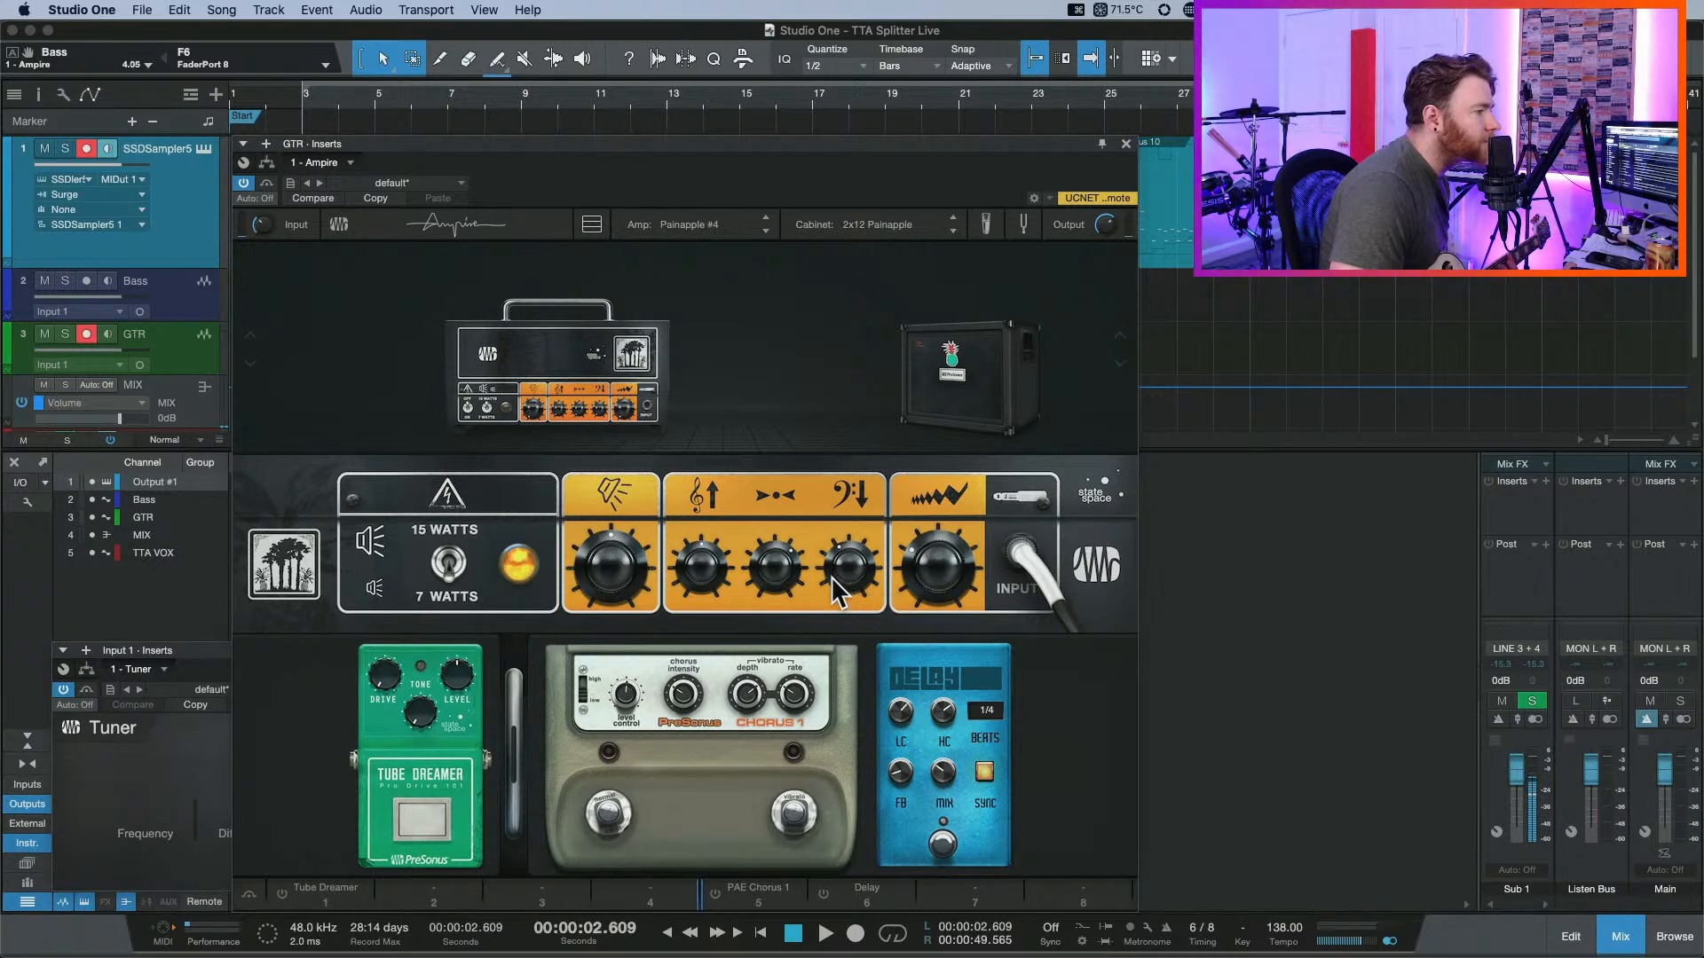
pyautogui.moveTo(717, 575); pyautogui.dragTo(737, 536)
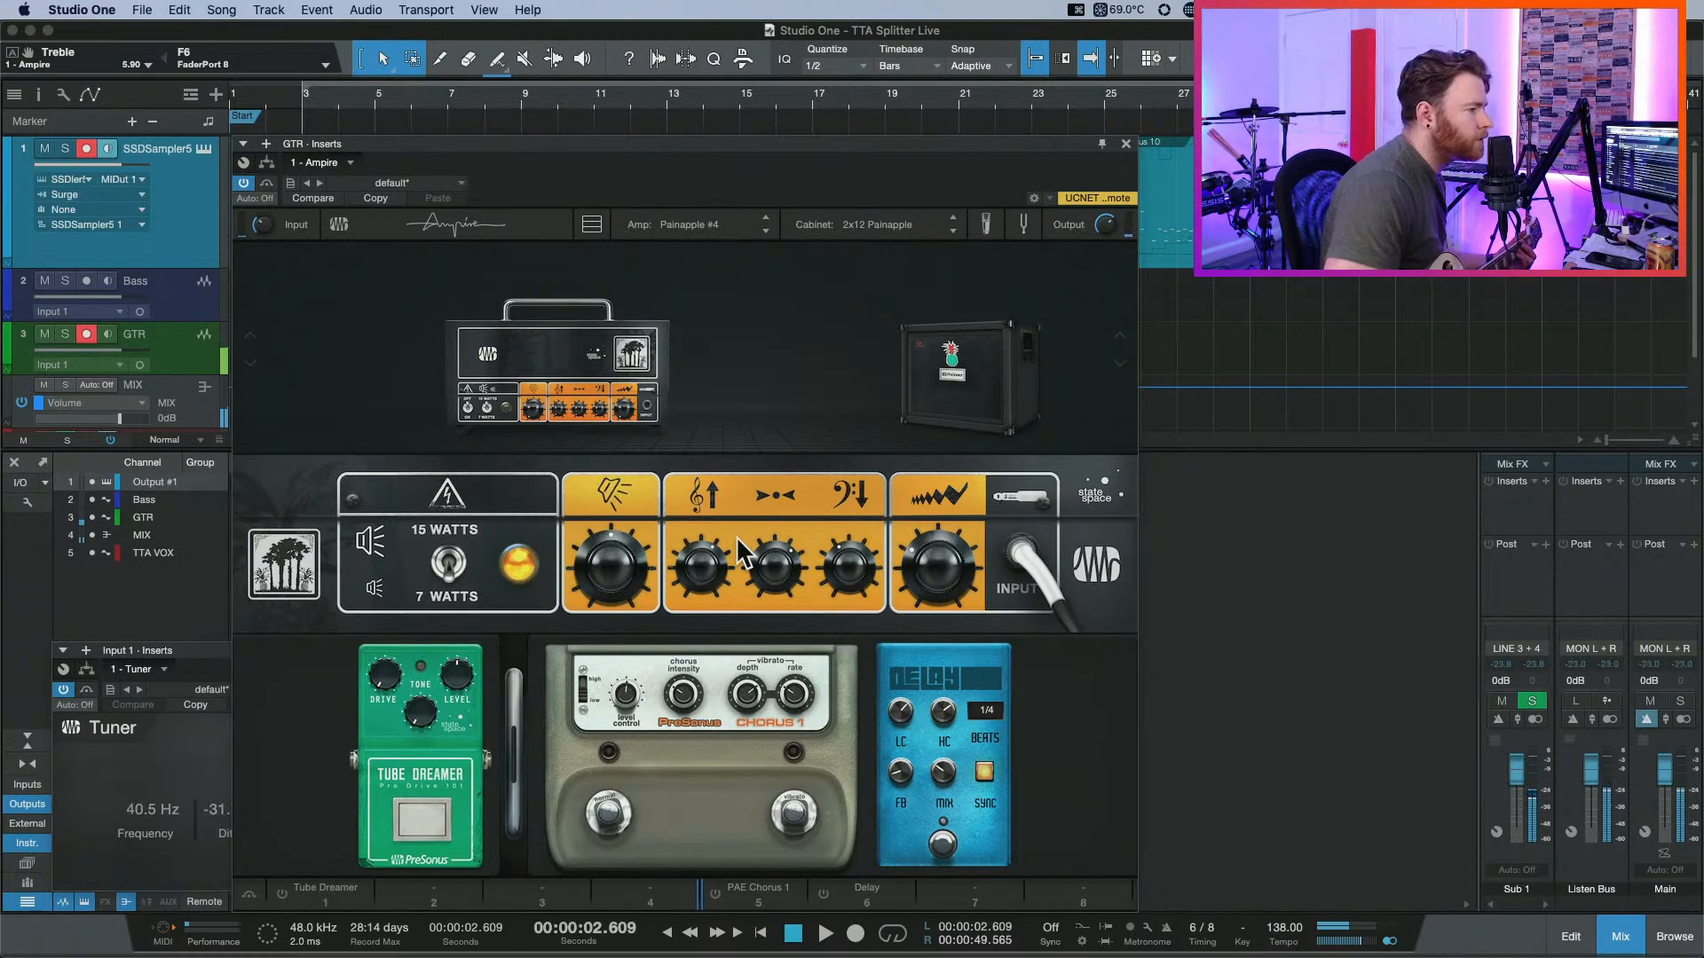
# Enable the Tube Dreamer pedal with its tone at 26% and add a Modulation pedal in the second pedal slot.
pyautogui.click(419, 826)
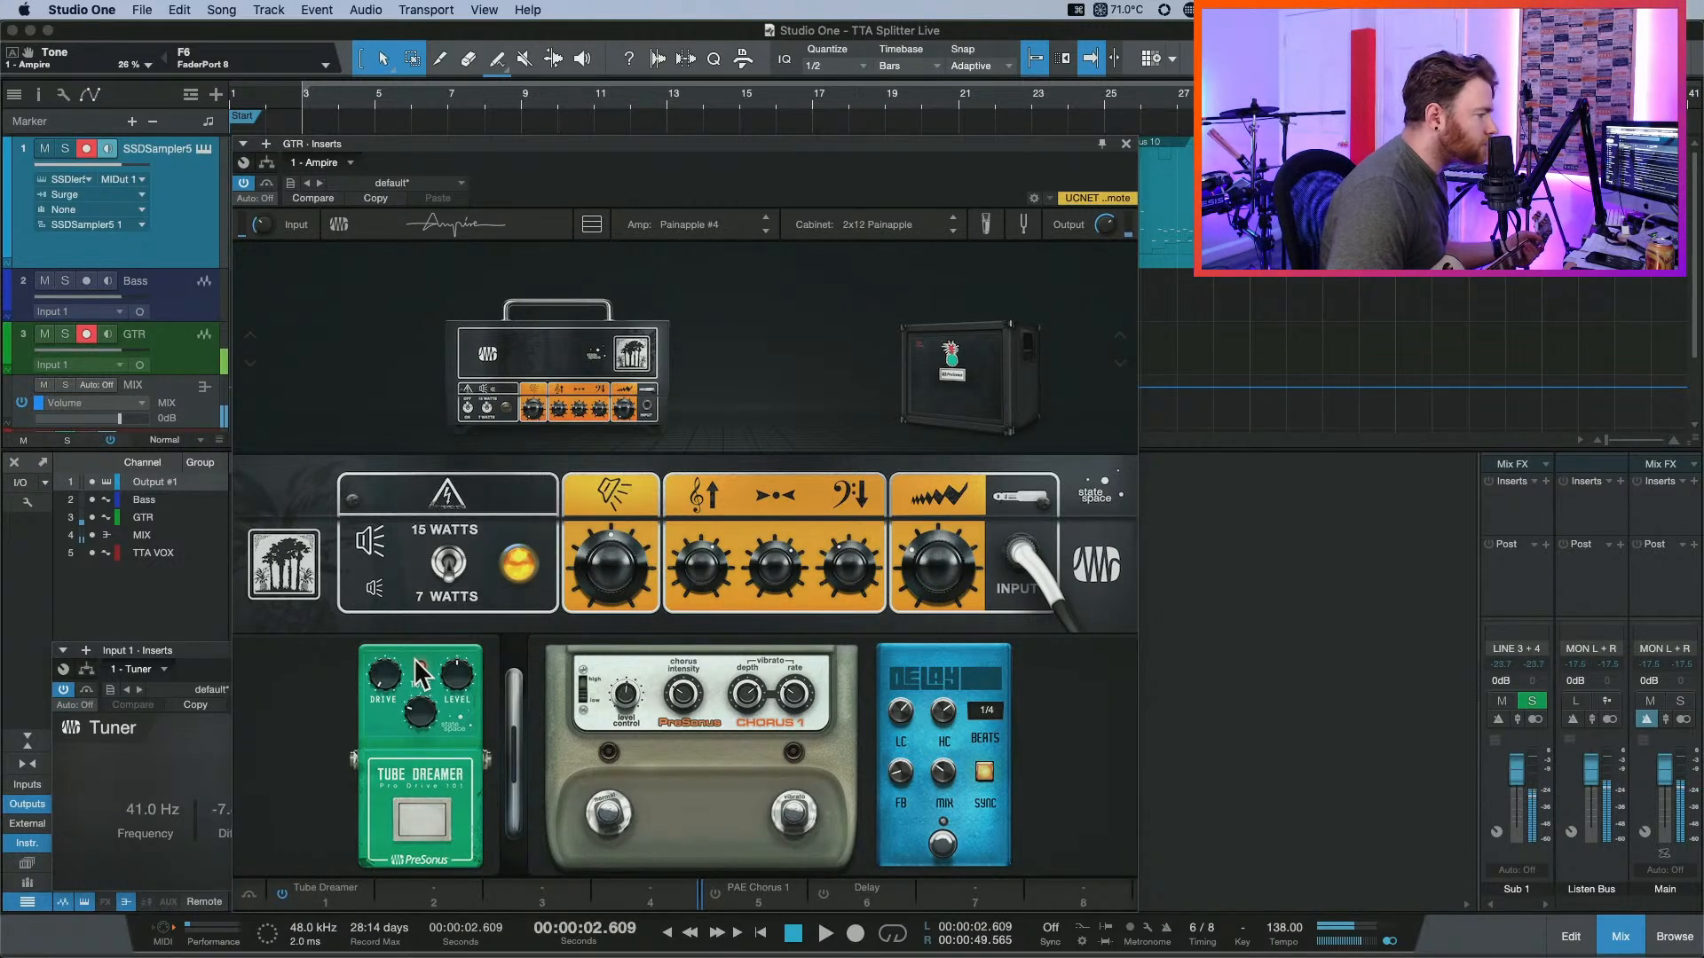
pyautogui.click(469, 887)
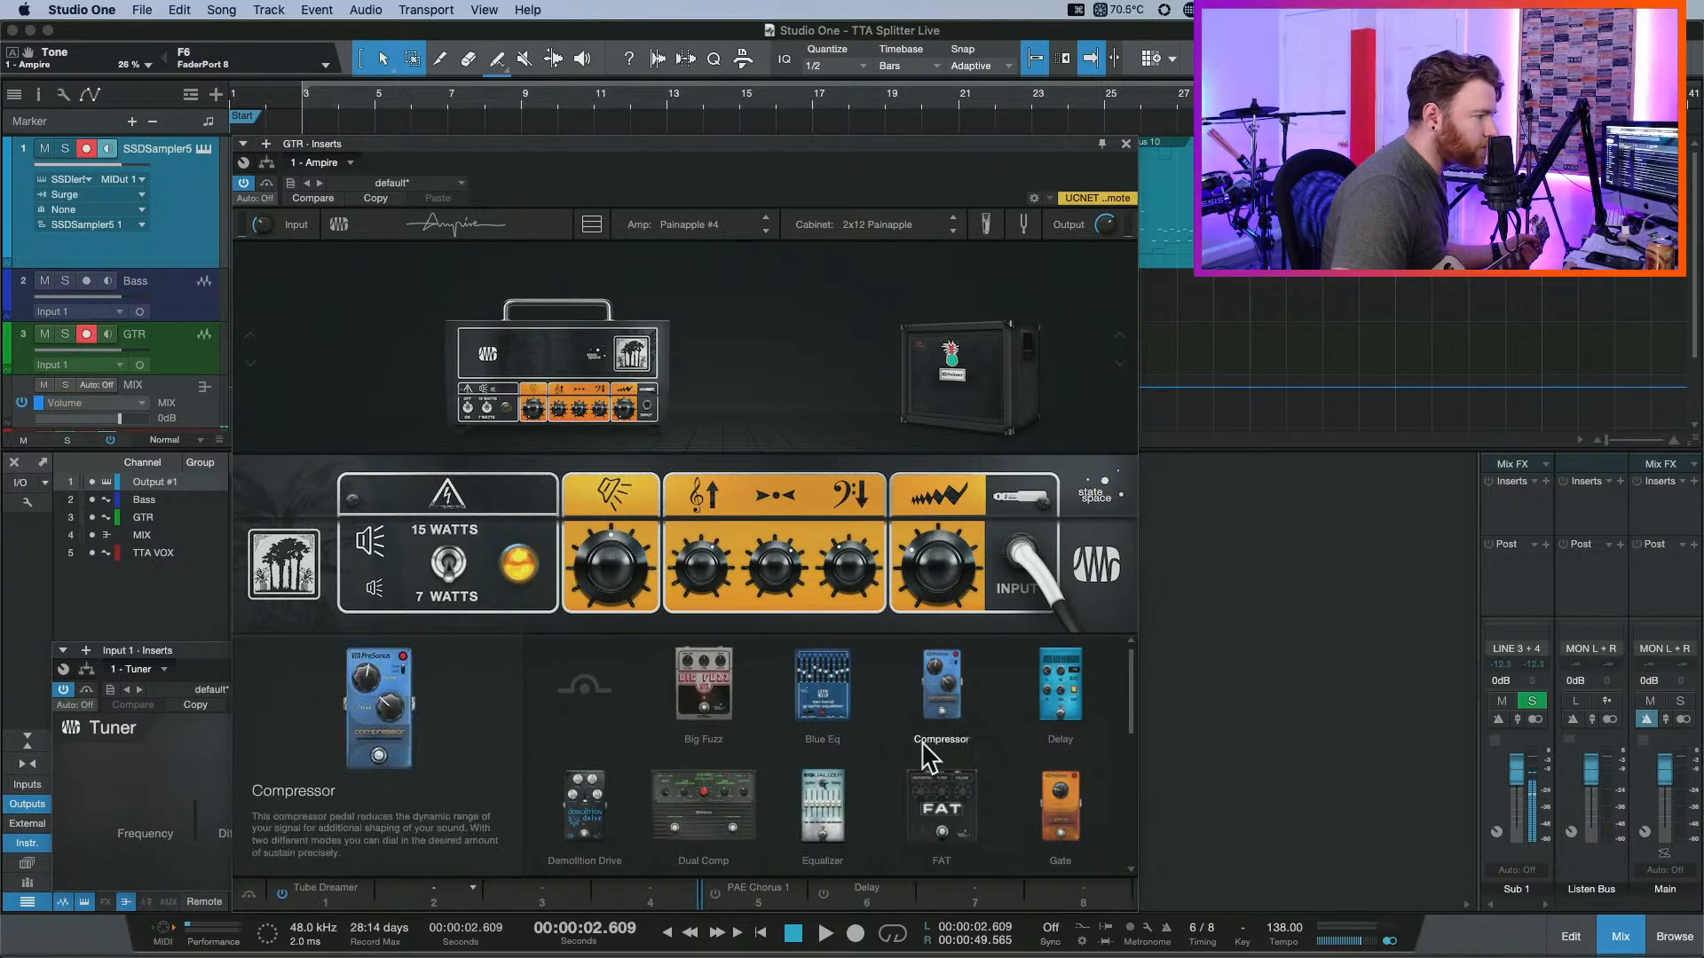
pyautogui.scroll(-1, 884, 754)
pyautogui.scroll(-1, 884, 753)
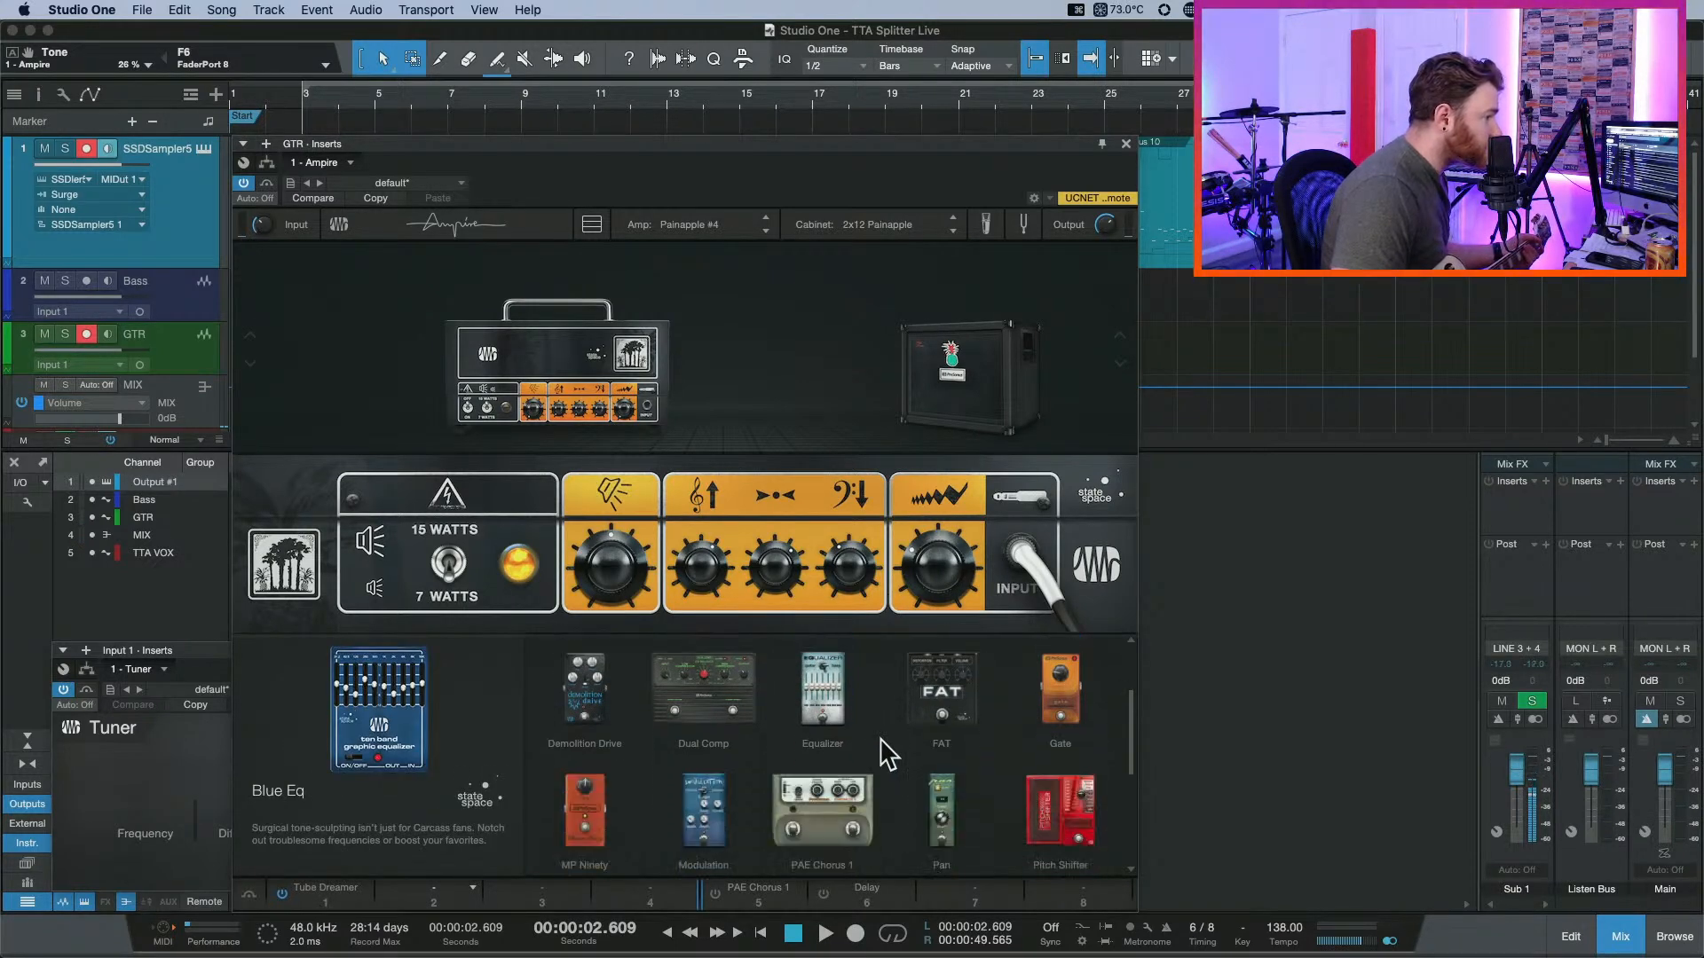
pyautogui.click(721, 816)
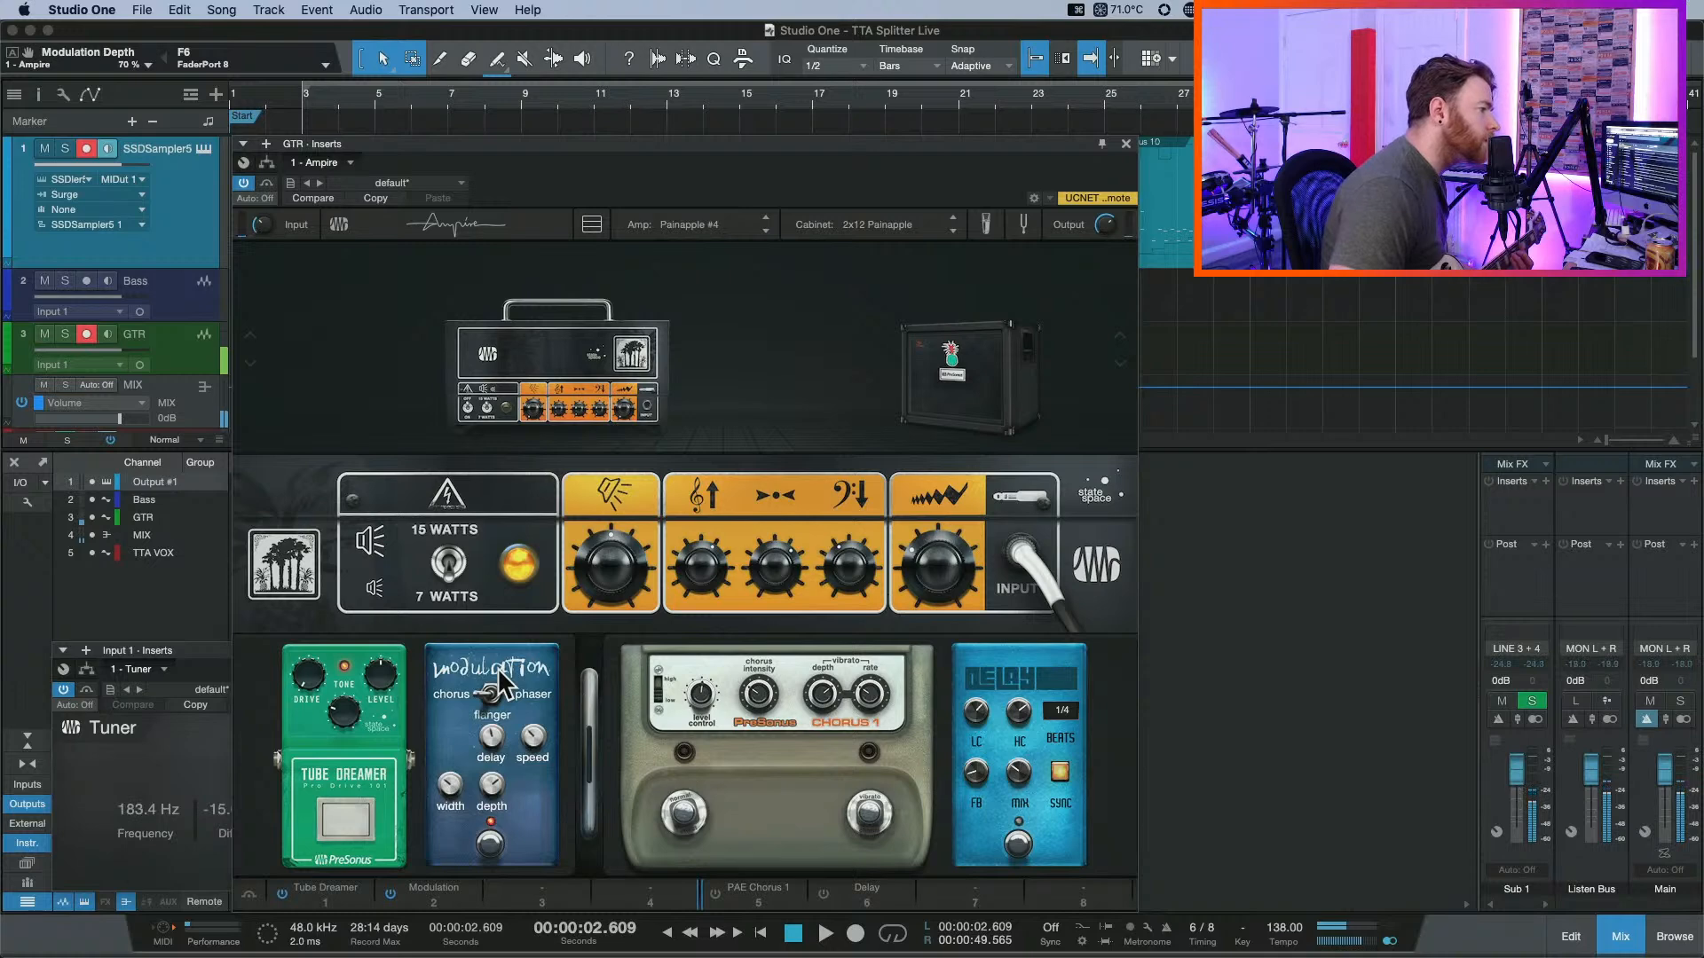
# Bypass the Tube Dreamer, set the Modulation pedal to flanger with 46% depth, and close Ampire.
pyautogui.click(343, 822)
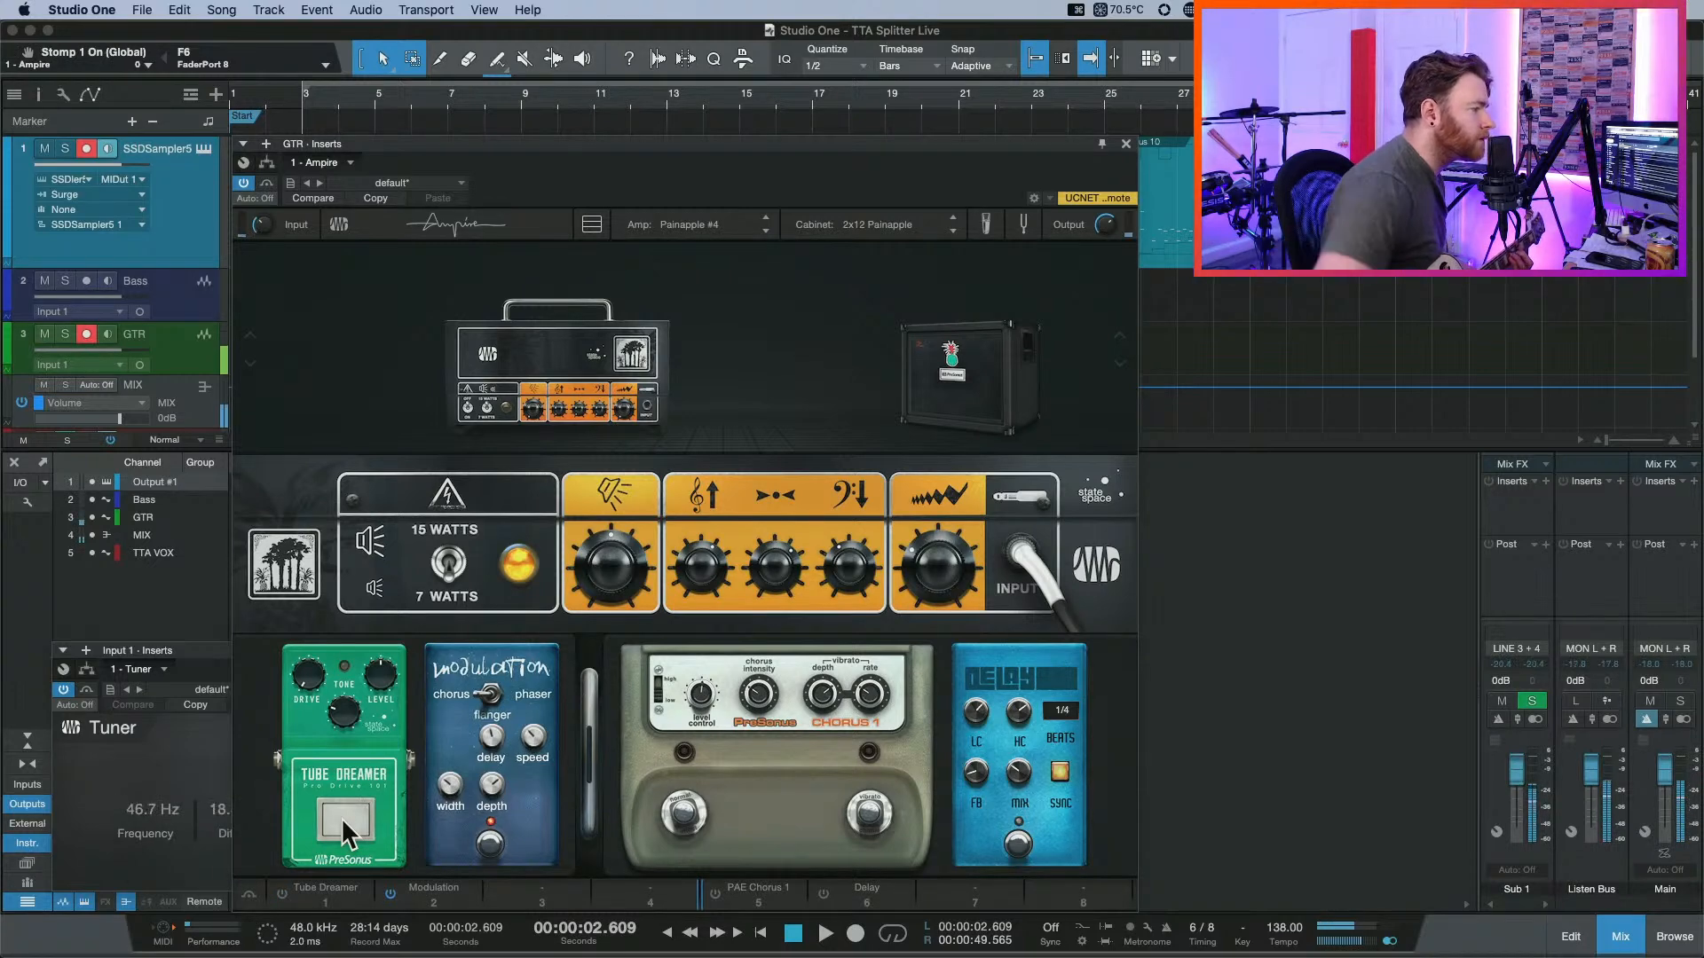
pyautogui.click(488, 705)
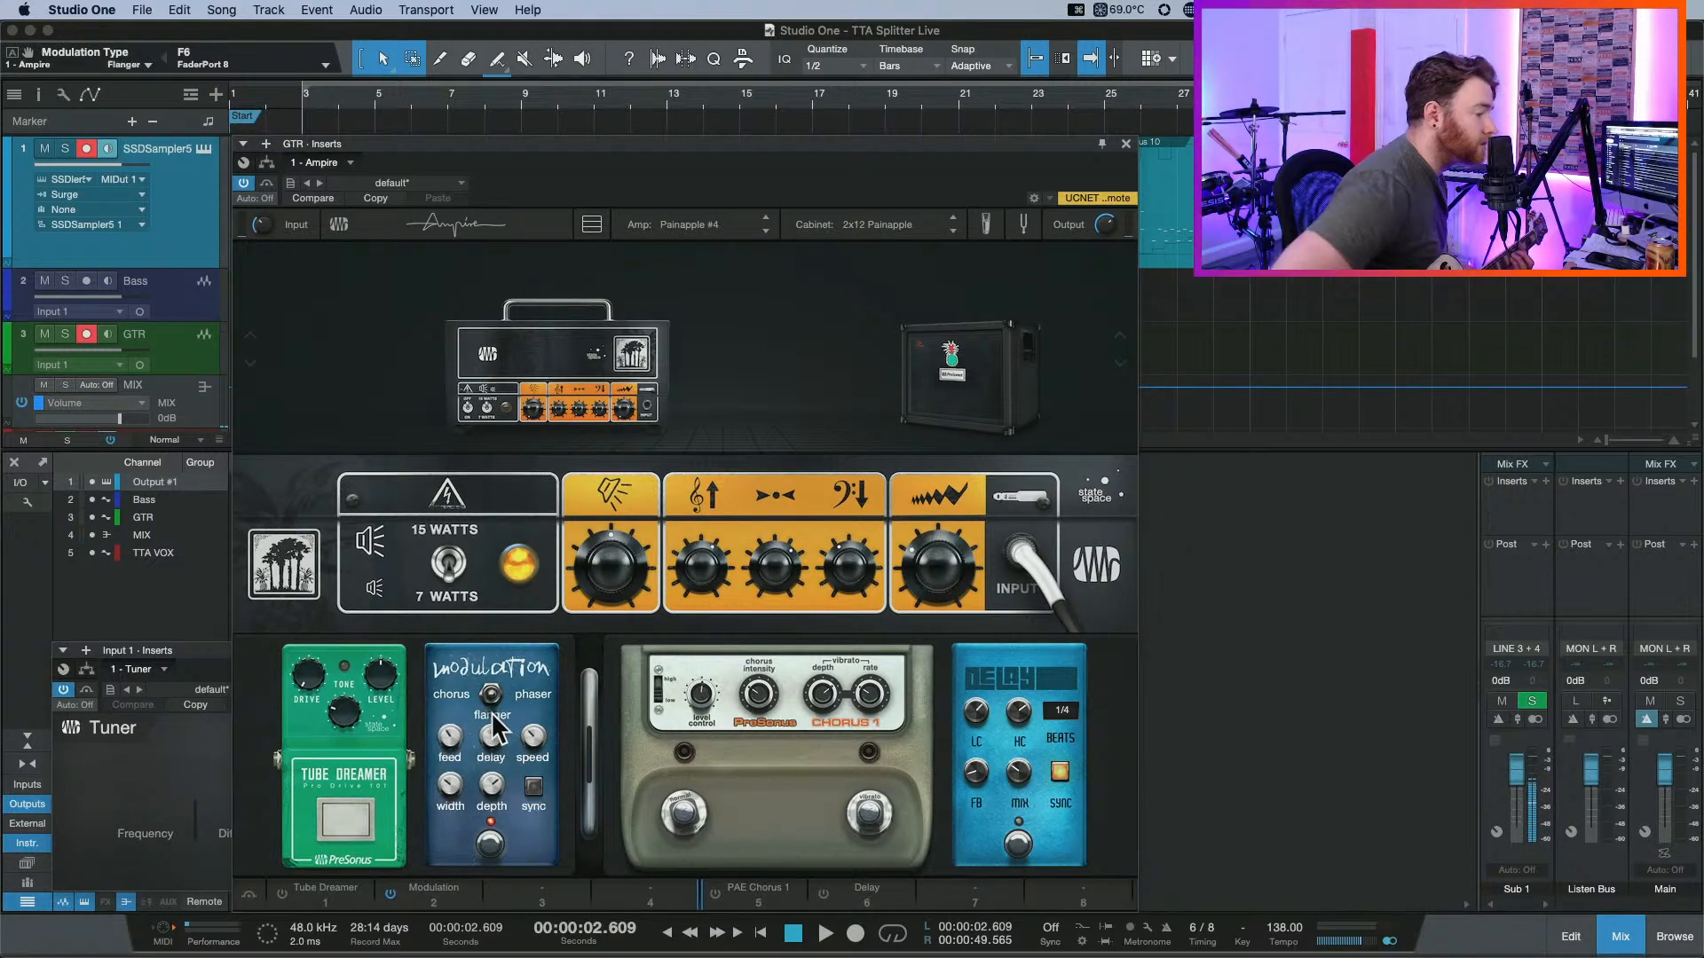
pyautogui.press('Return')
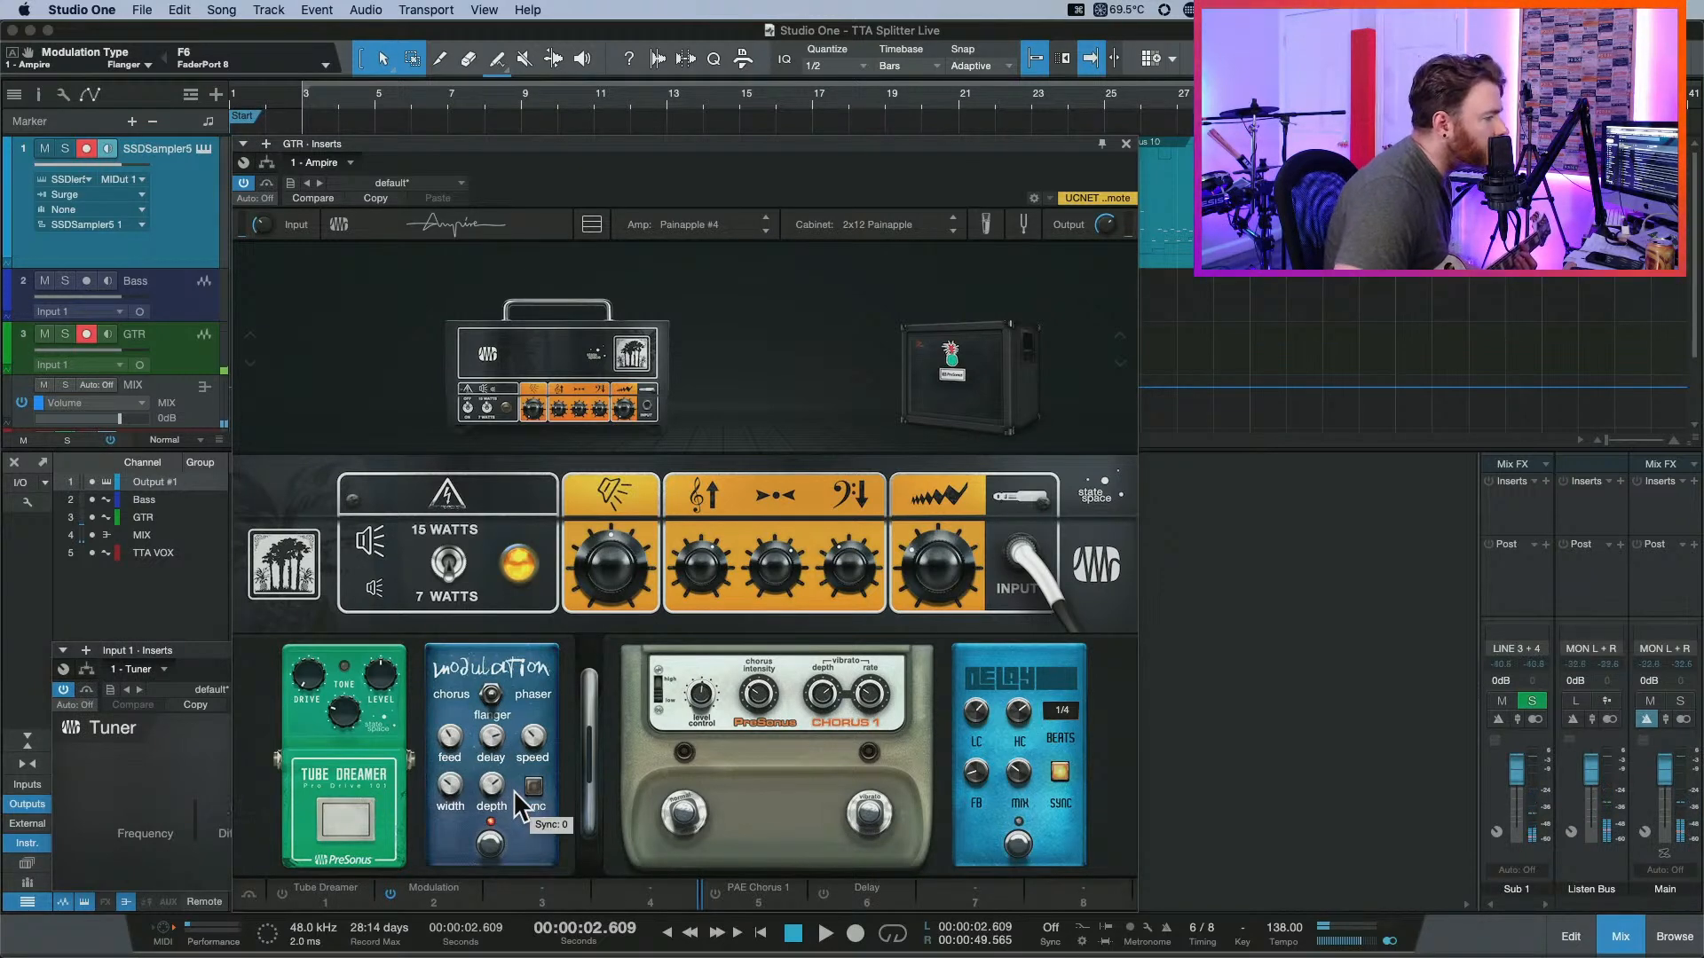
pyautogui.click(485, 845)
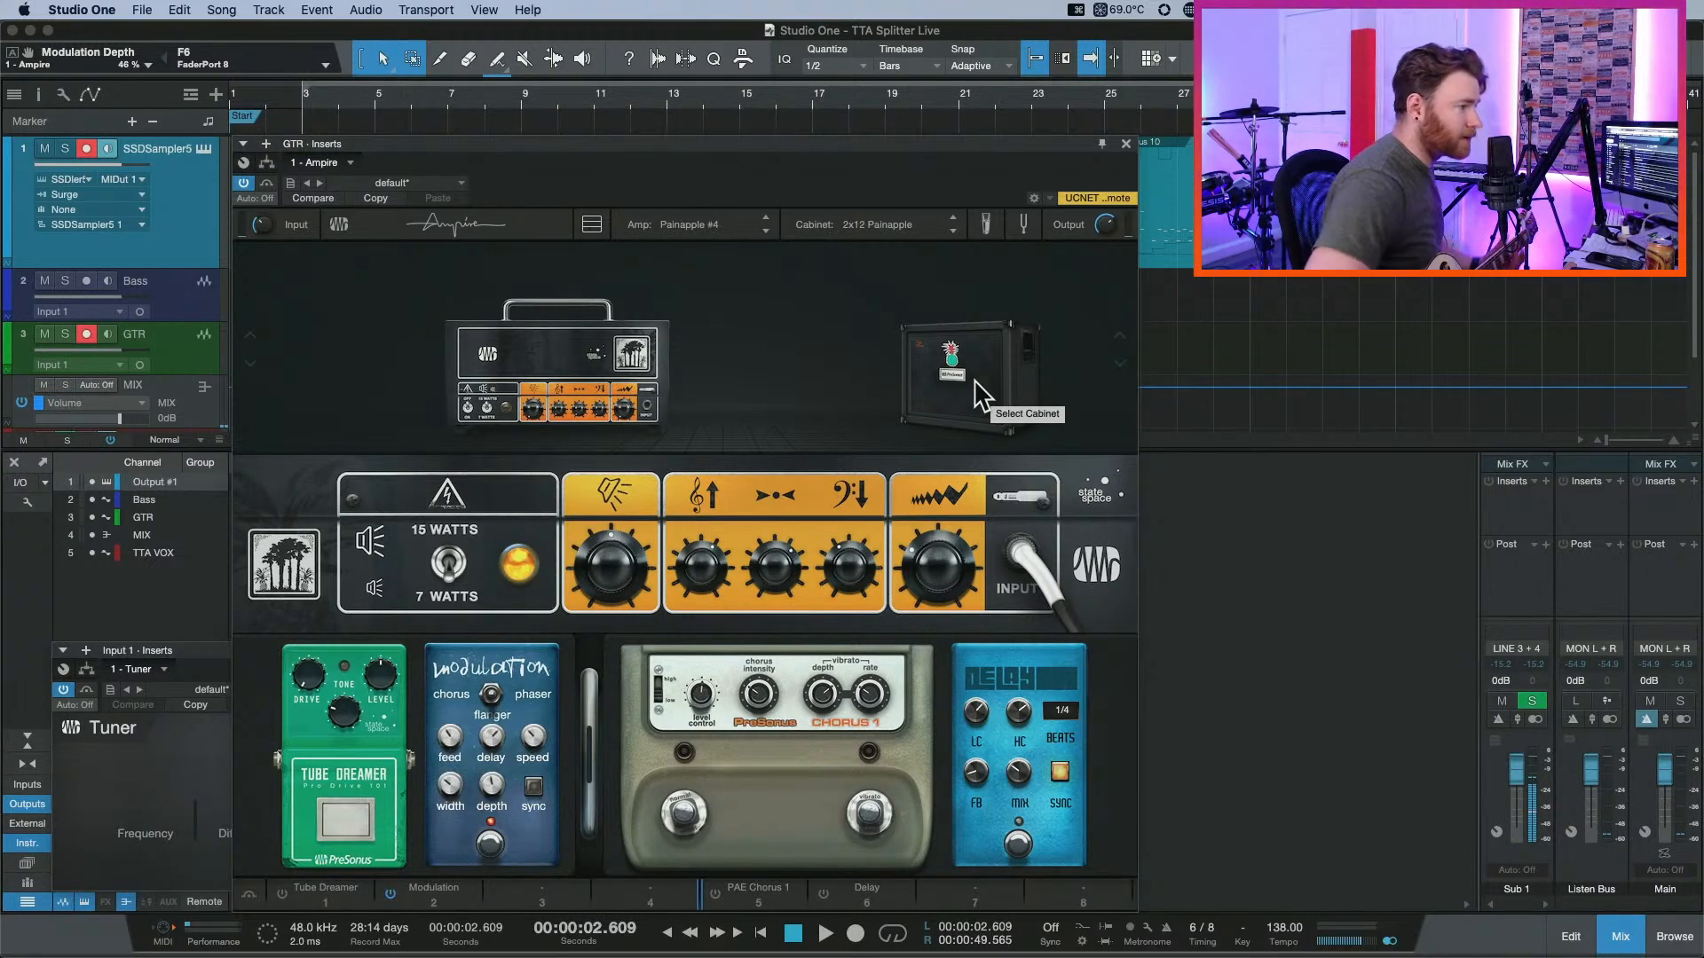
pyautogui.click(1125, 143)
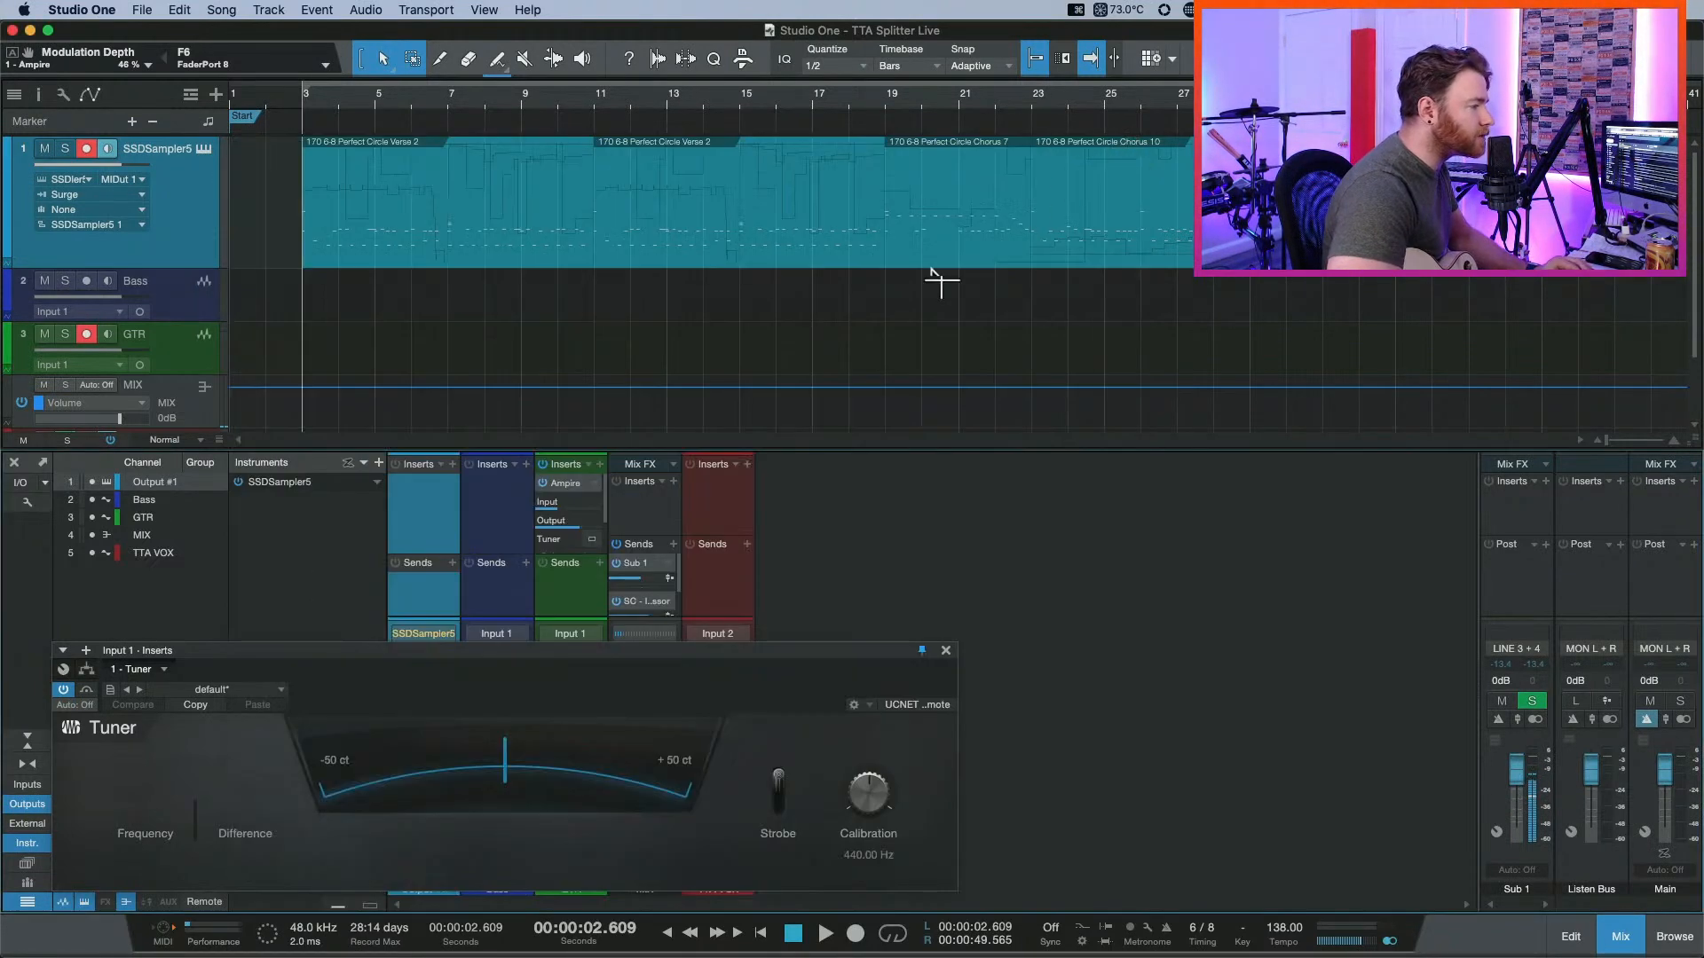
# Insert a Splitter on the GTR channel and move Ampire into the splitter's first branch.
pyautogui.click(589, 499)
pyautogui.click(600, 464)
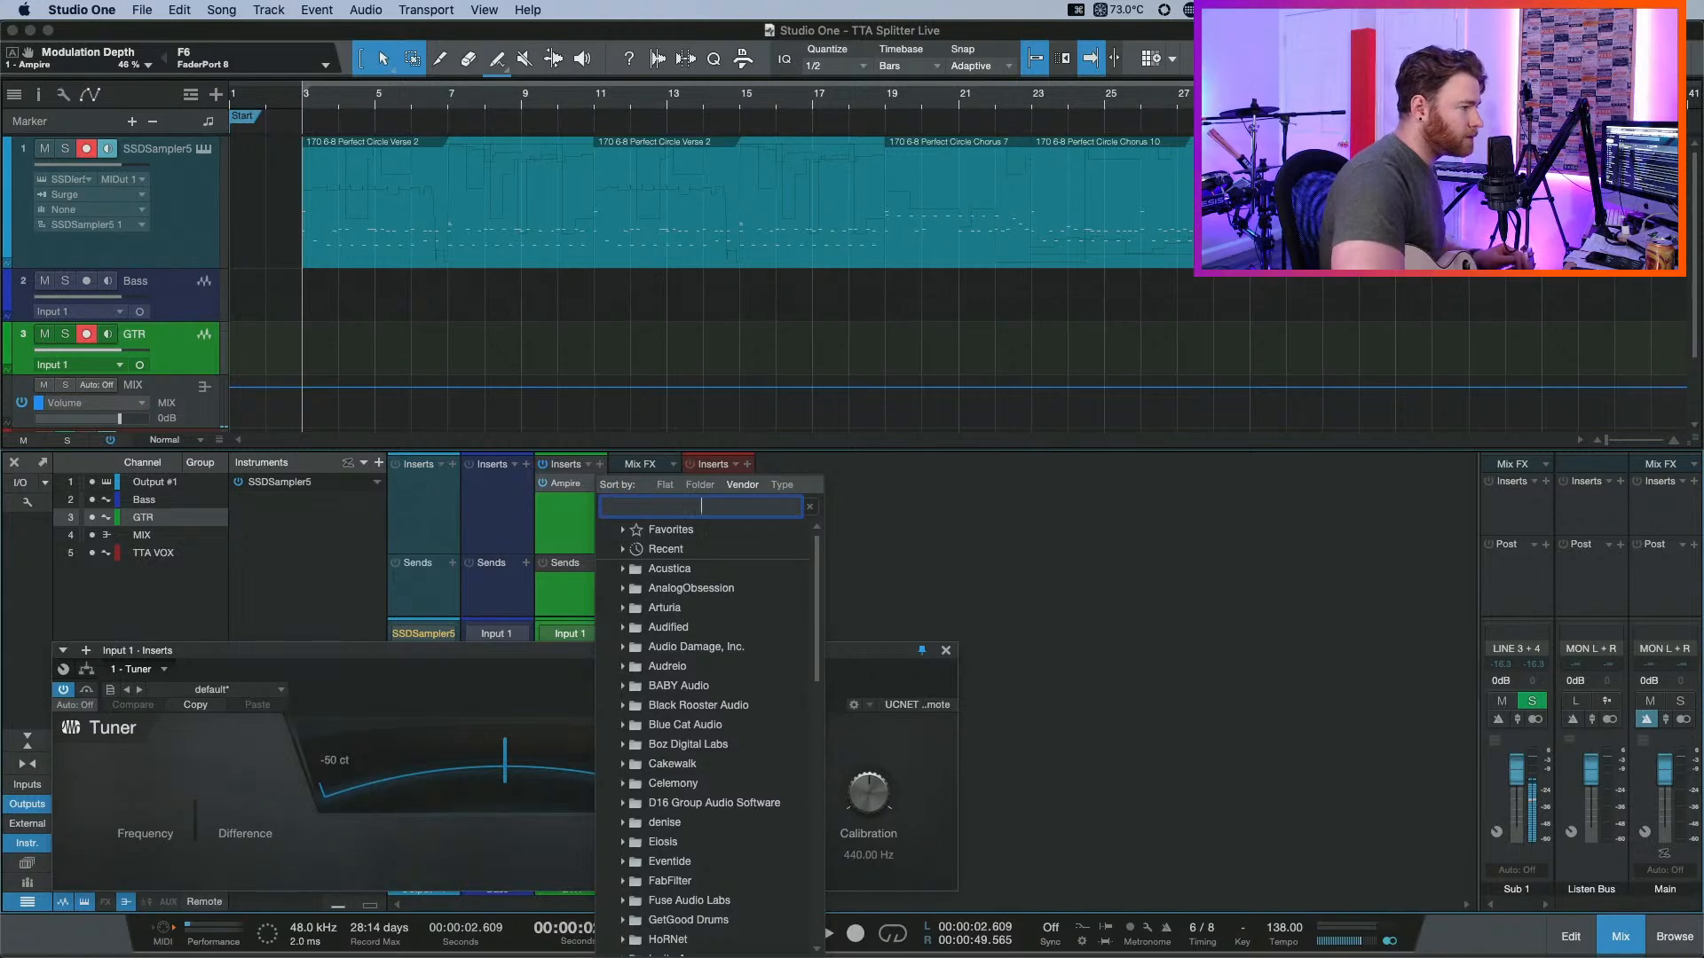
pyautogui.write('spli')
pyautogui.press('Return')
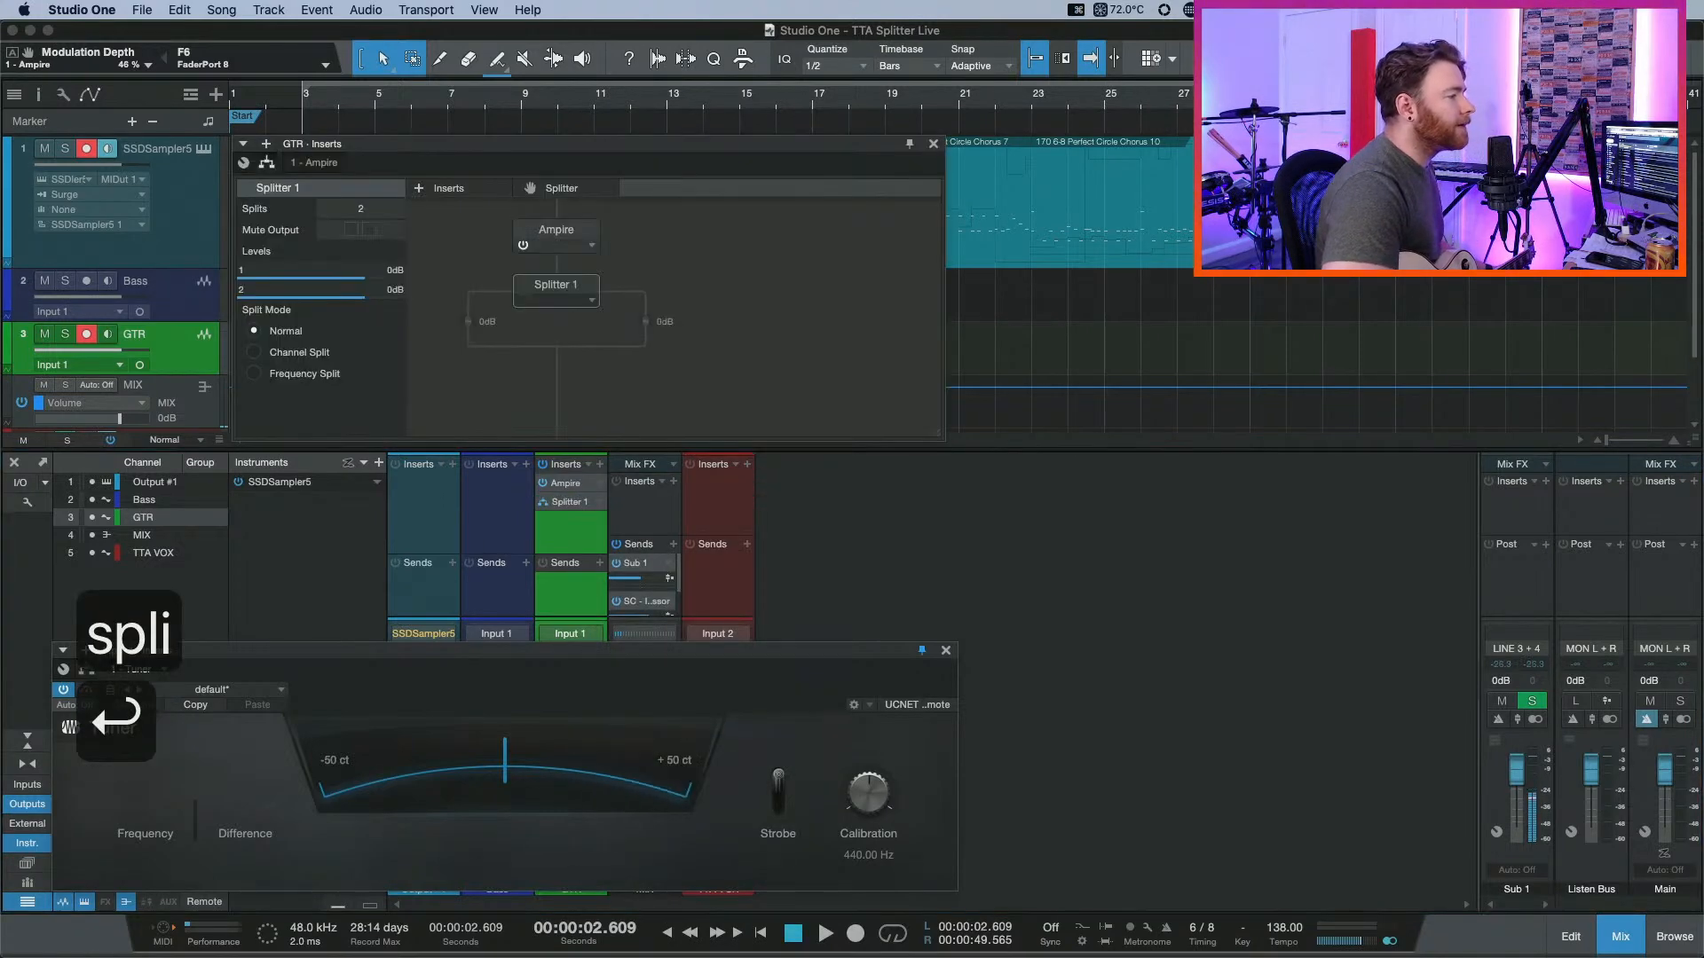
pyautogui.moveTo(572, 238); pyautogui.dragTo(480, 309)
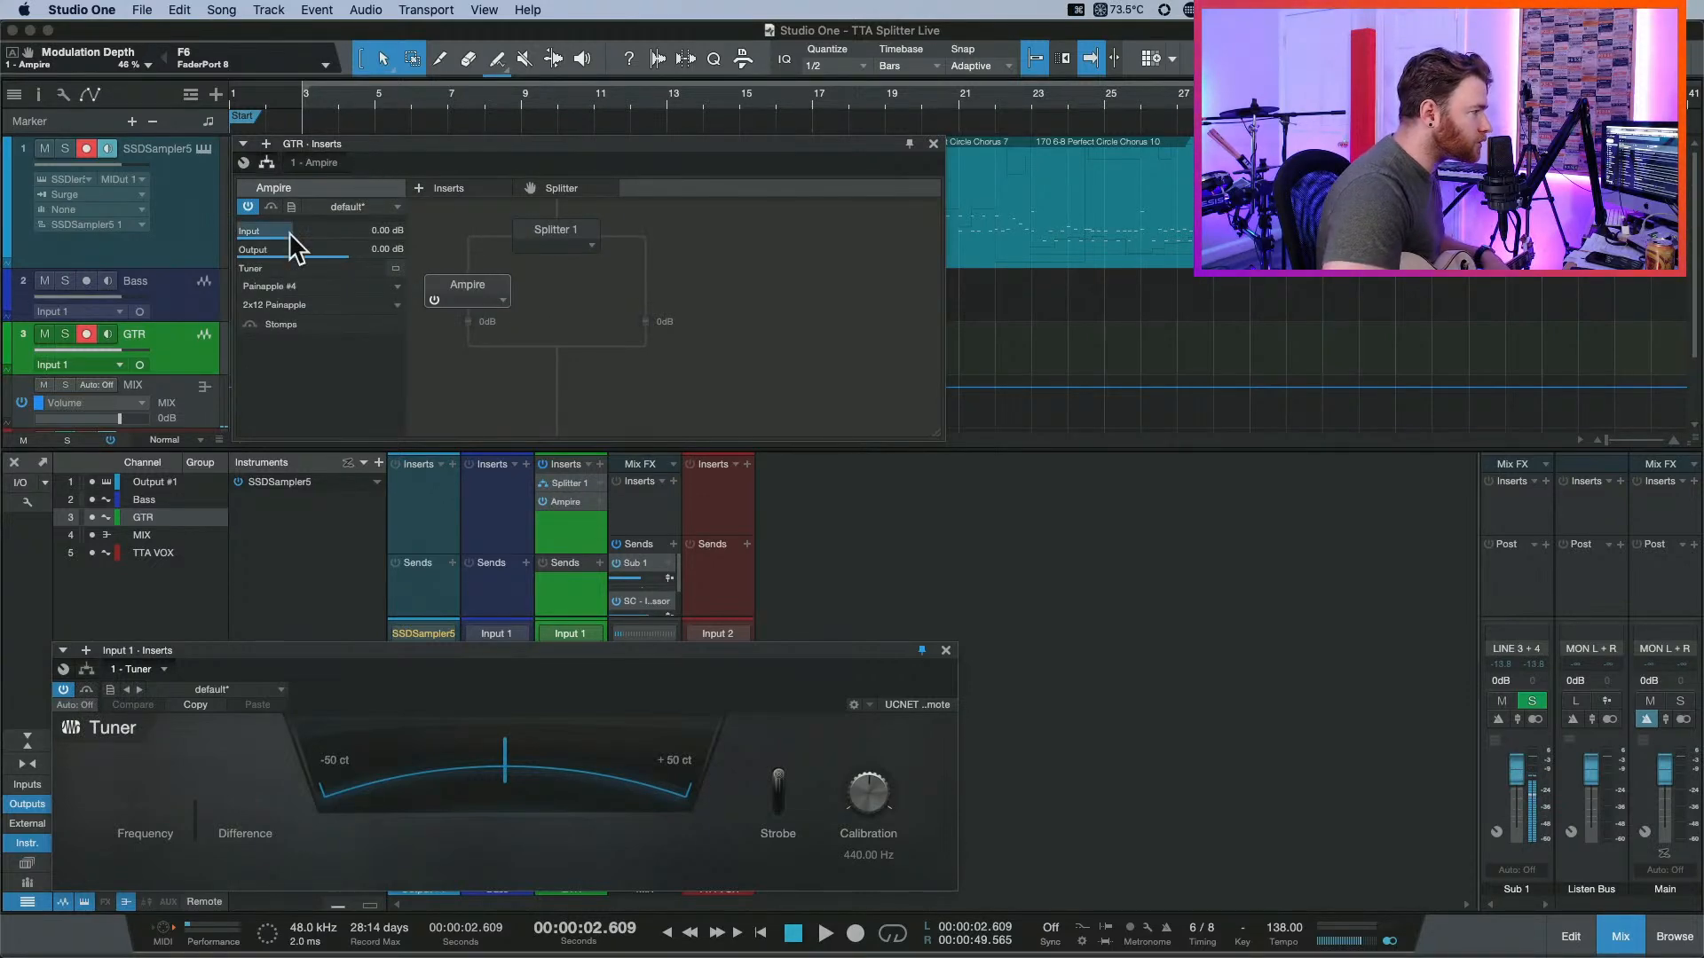
# Add a second Ampire to the GTR channel's inserts and move it into the splitter's empty second branch.
pyautogui.moveTo(179, 375); pyautogui.dragTo(172, 412)
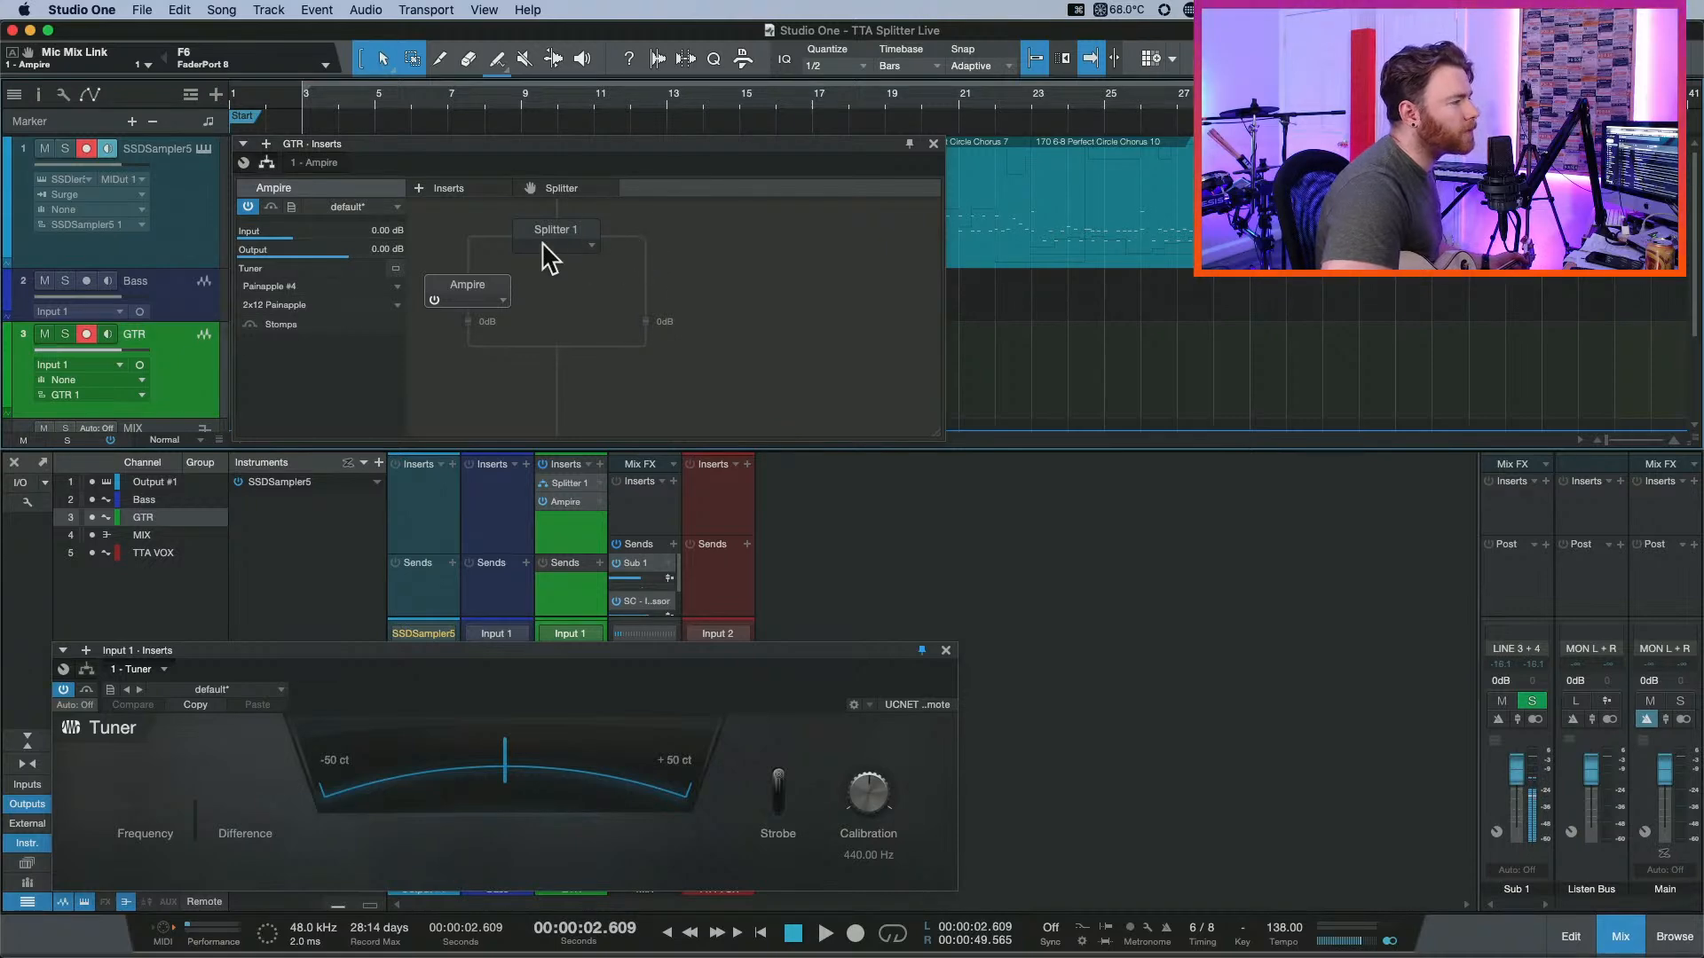
pyautogui.click(450, 187)
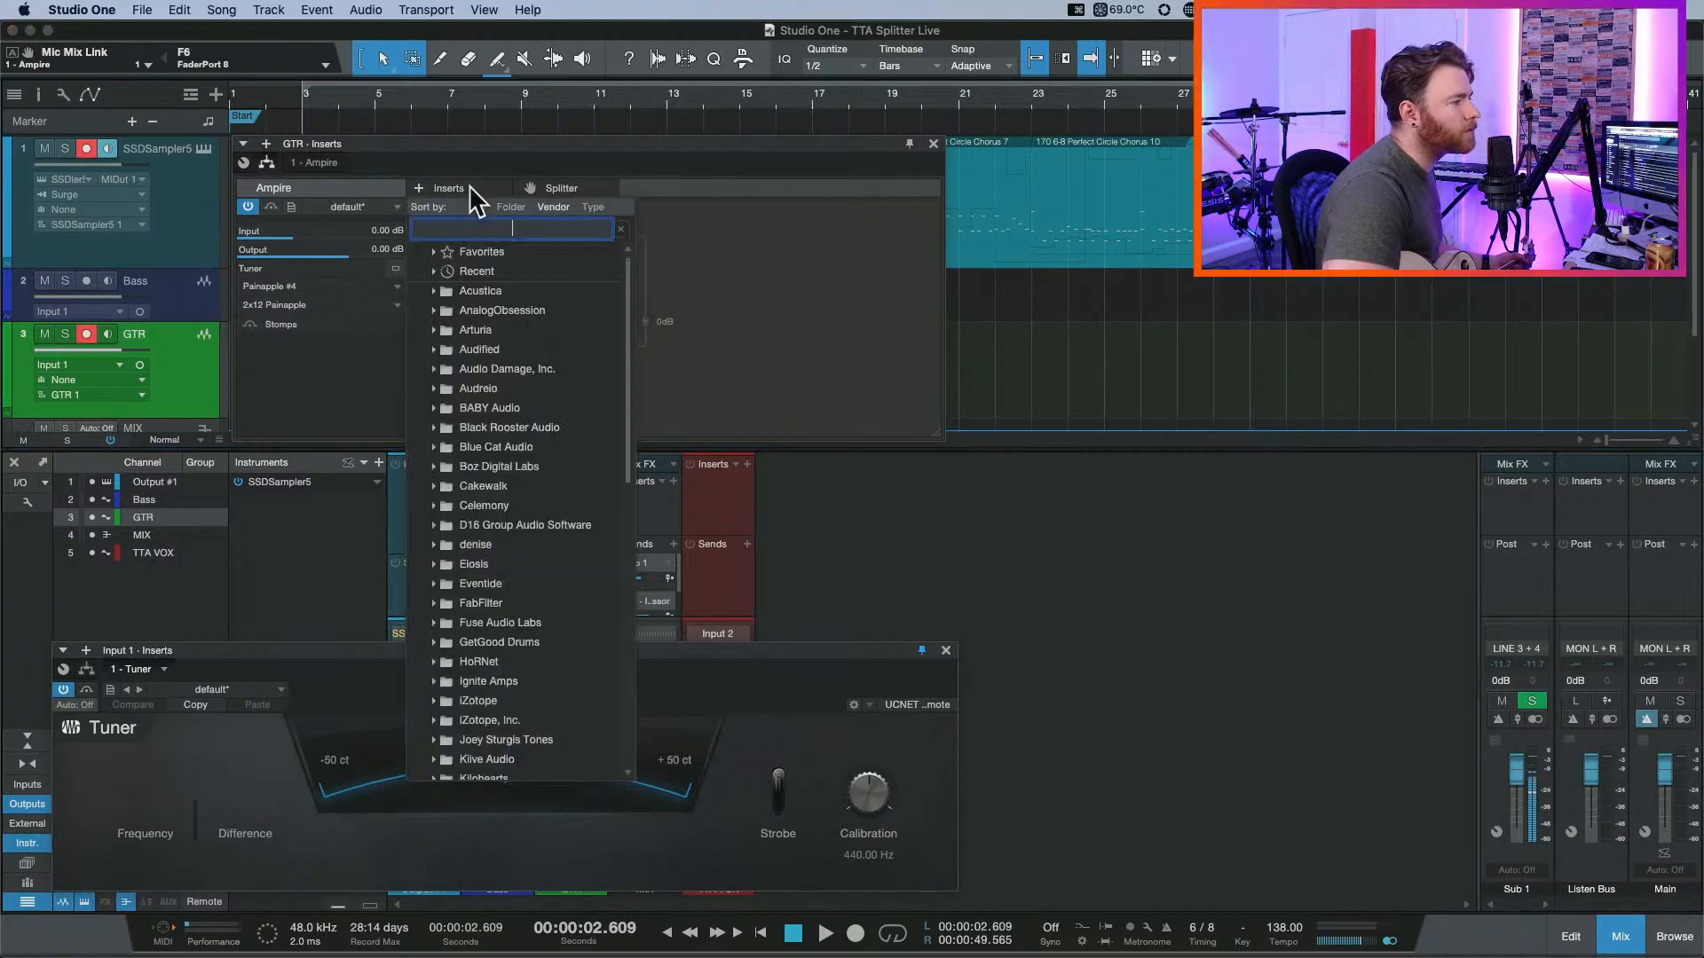
pyautogui.click(551, 184)
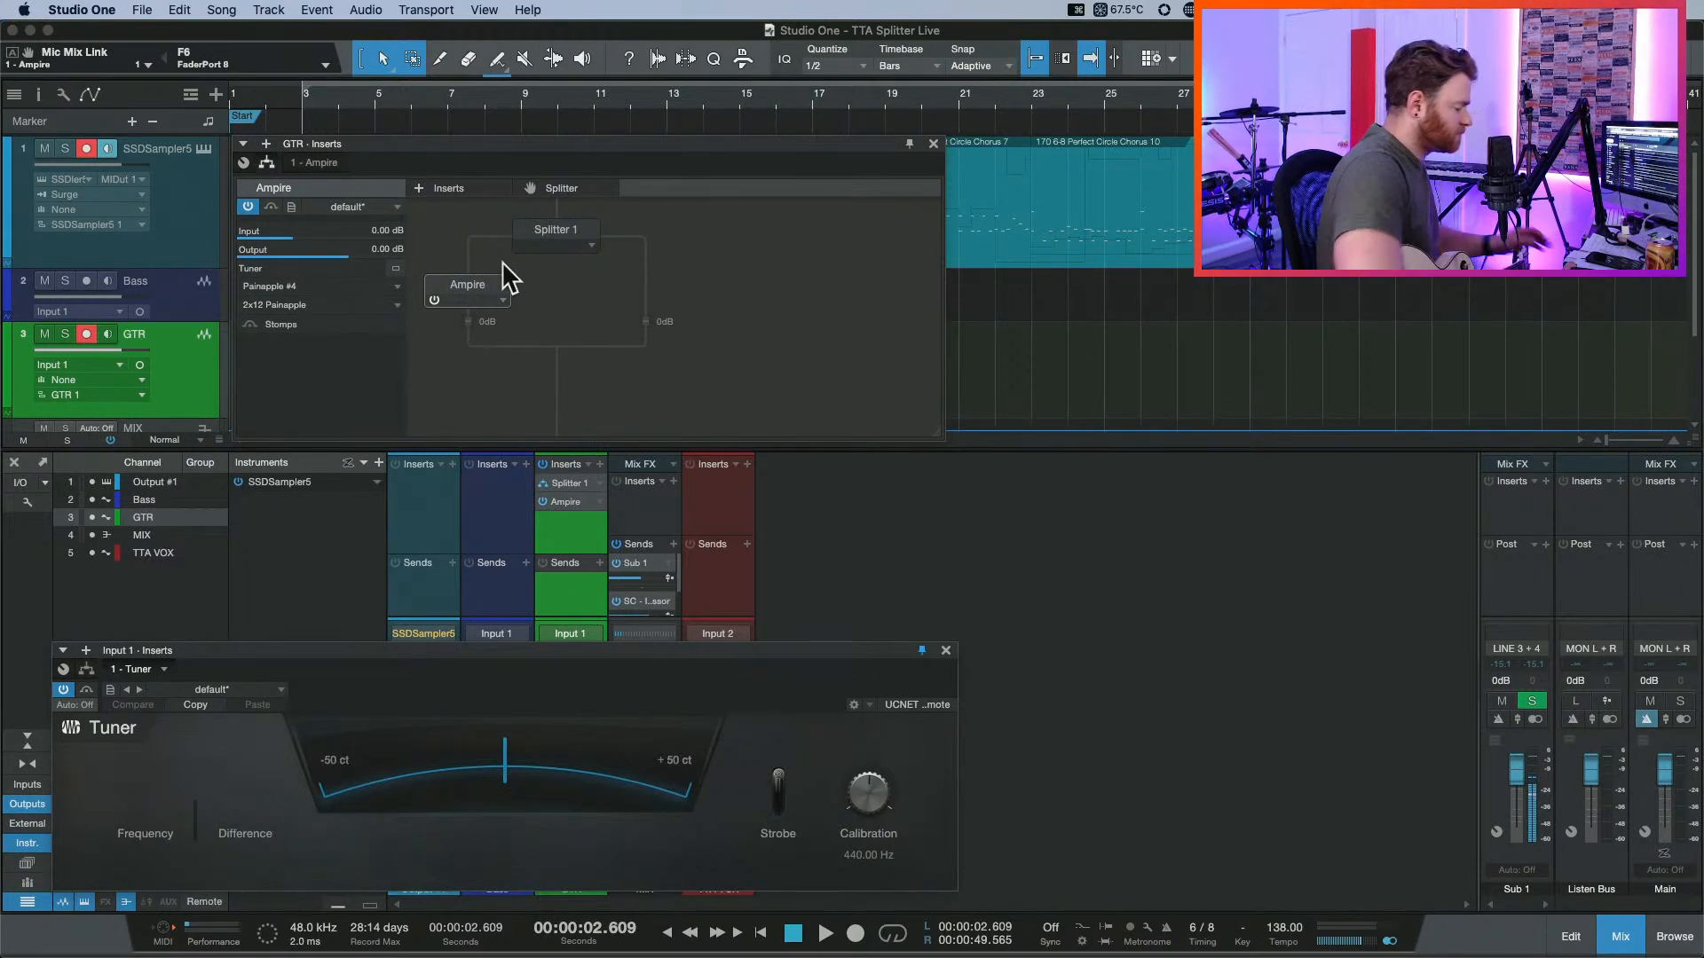
pyautogui.click(464, 187)
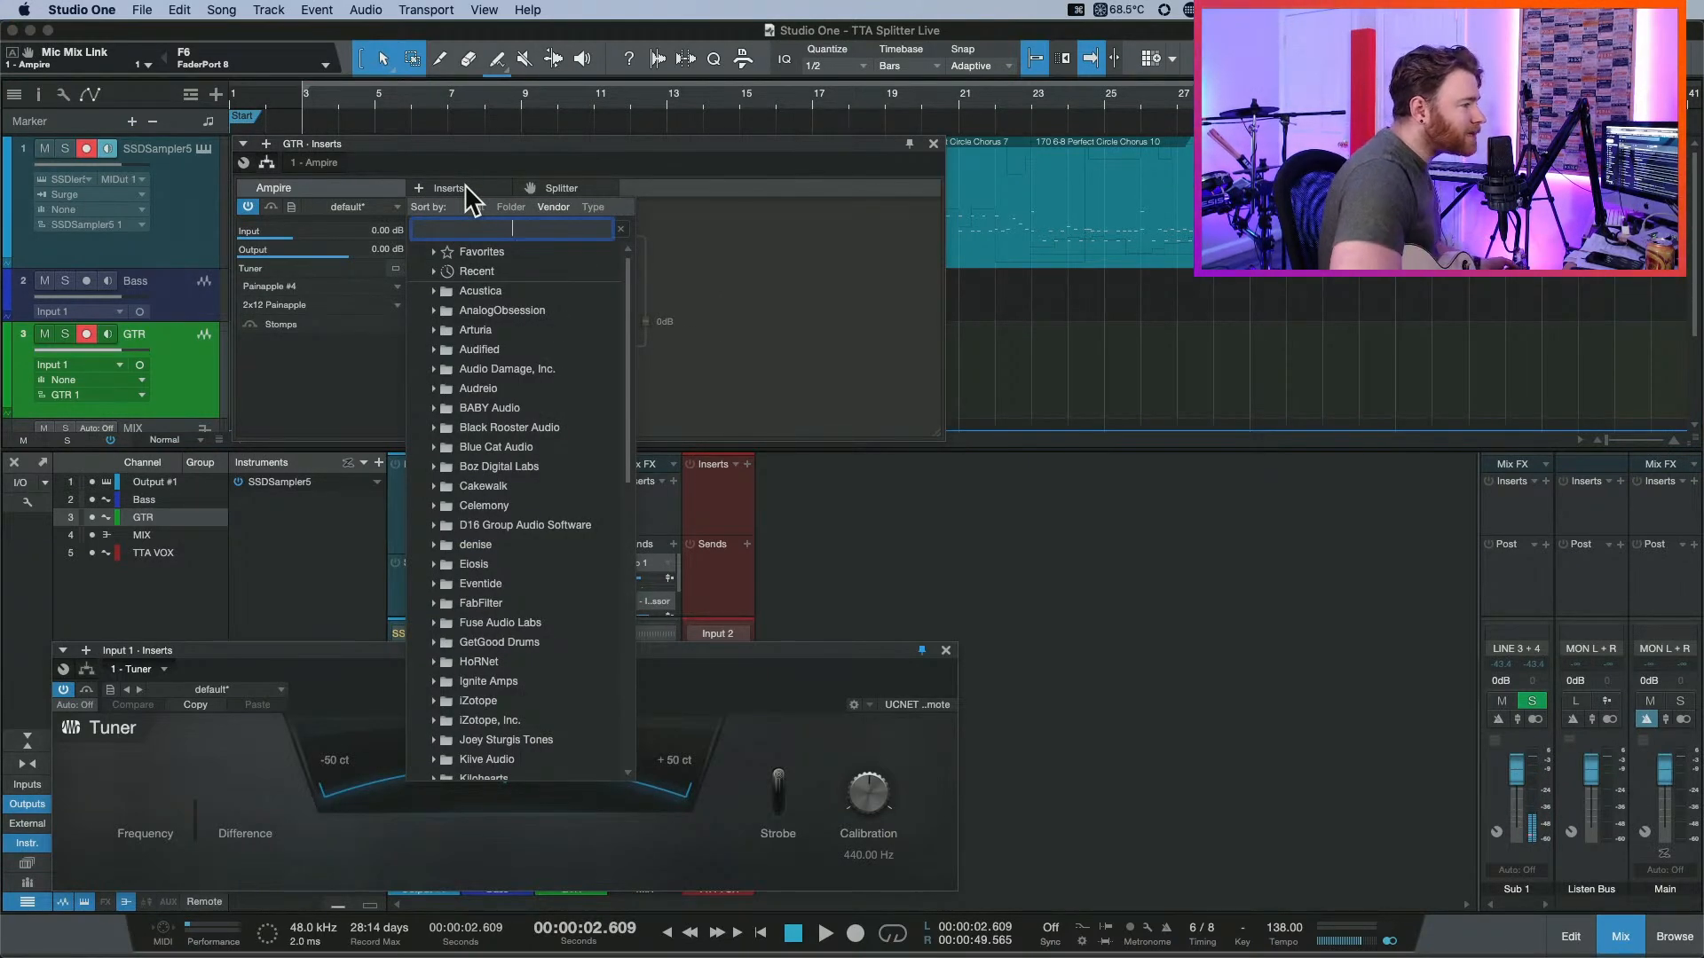
pyautogui.write('amp')
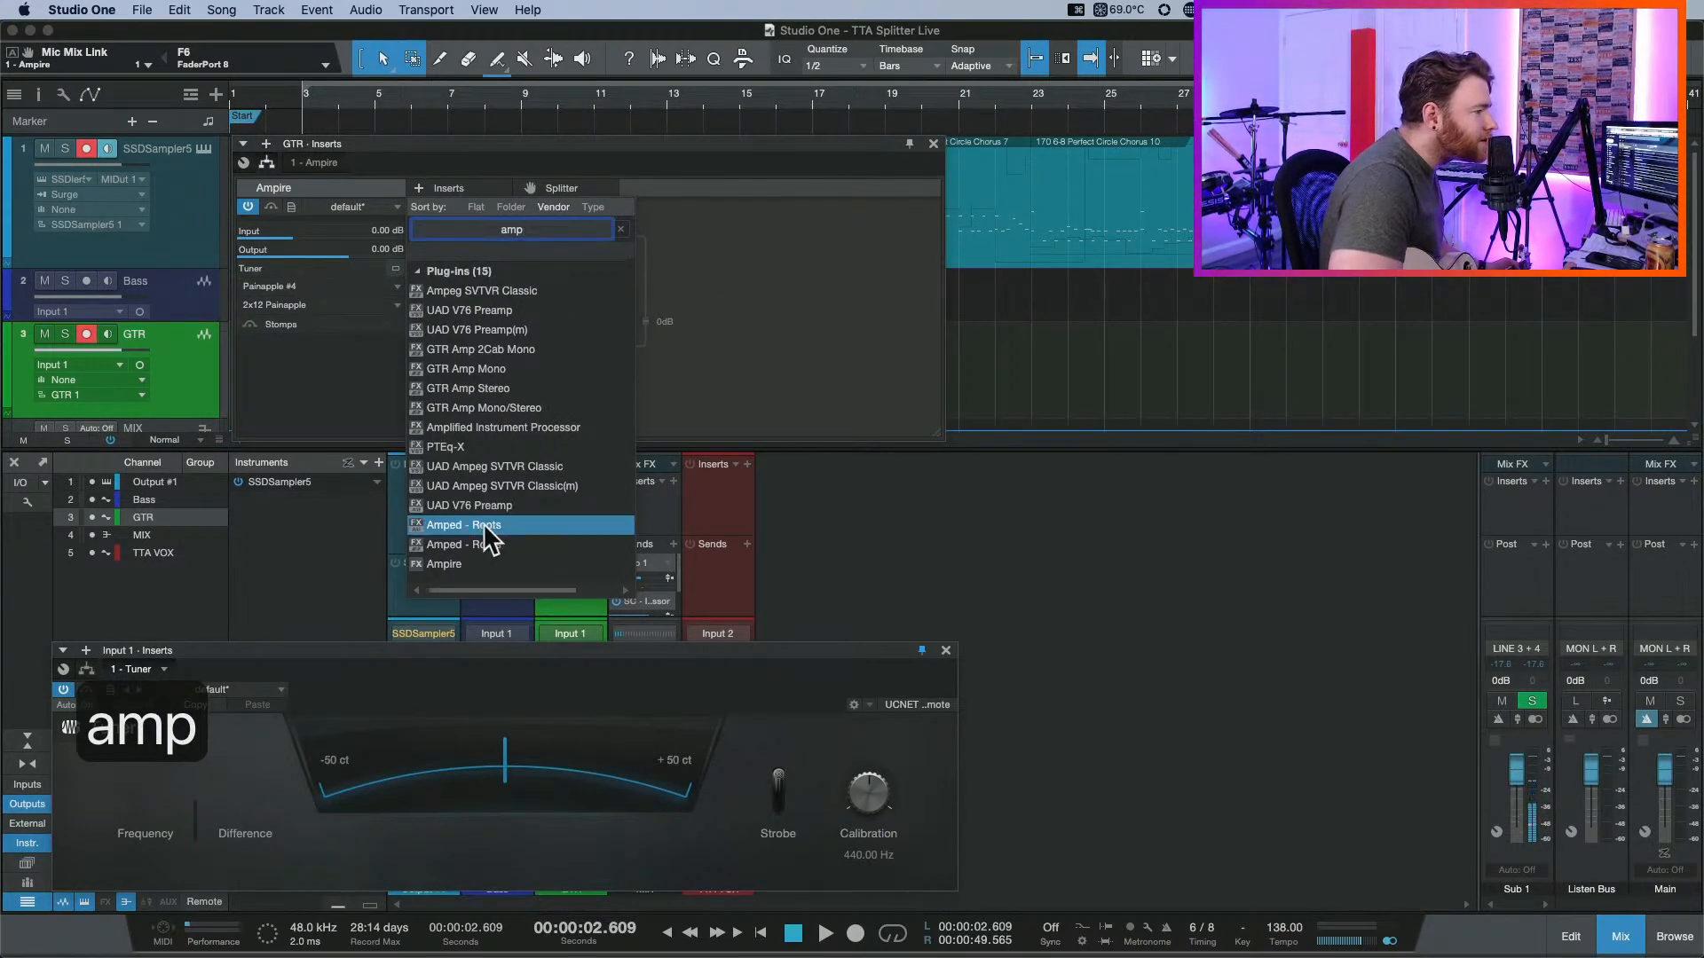
pyautogui.click(520, 564)
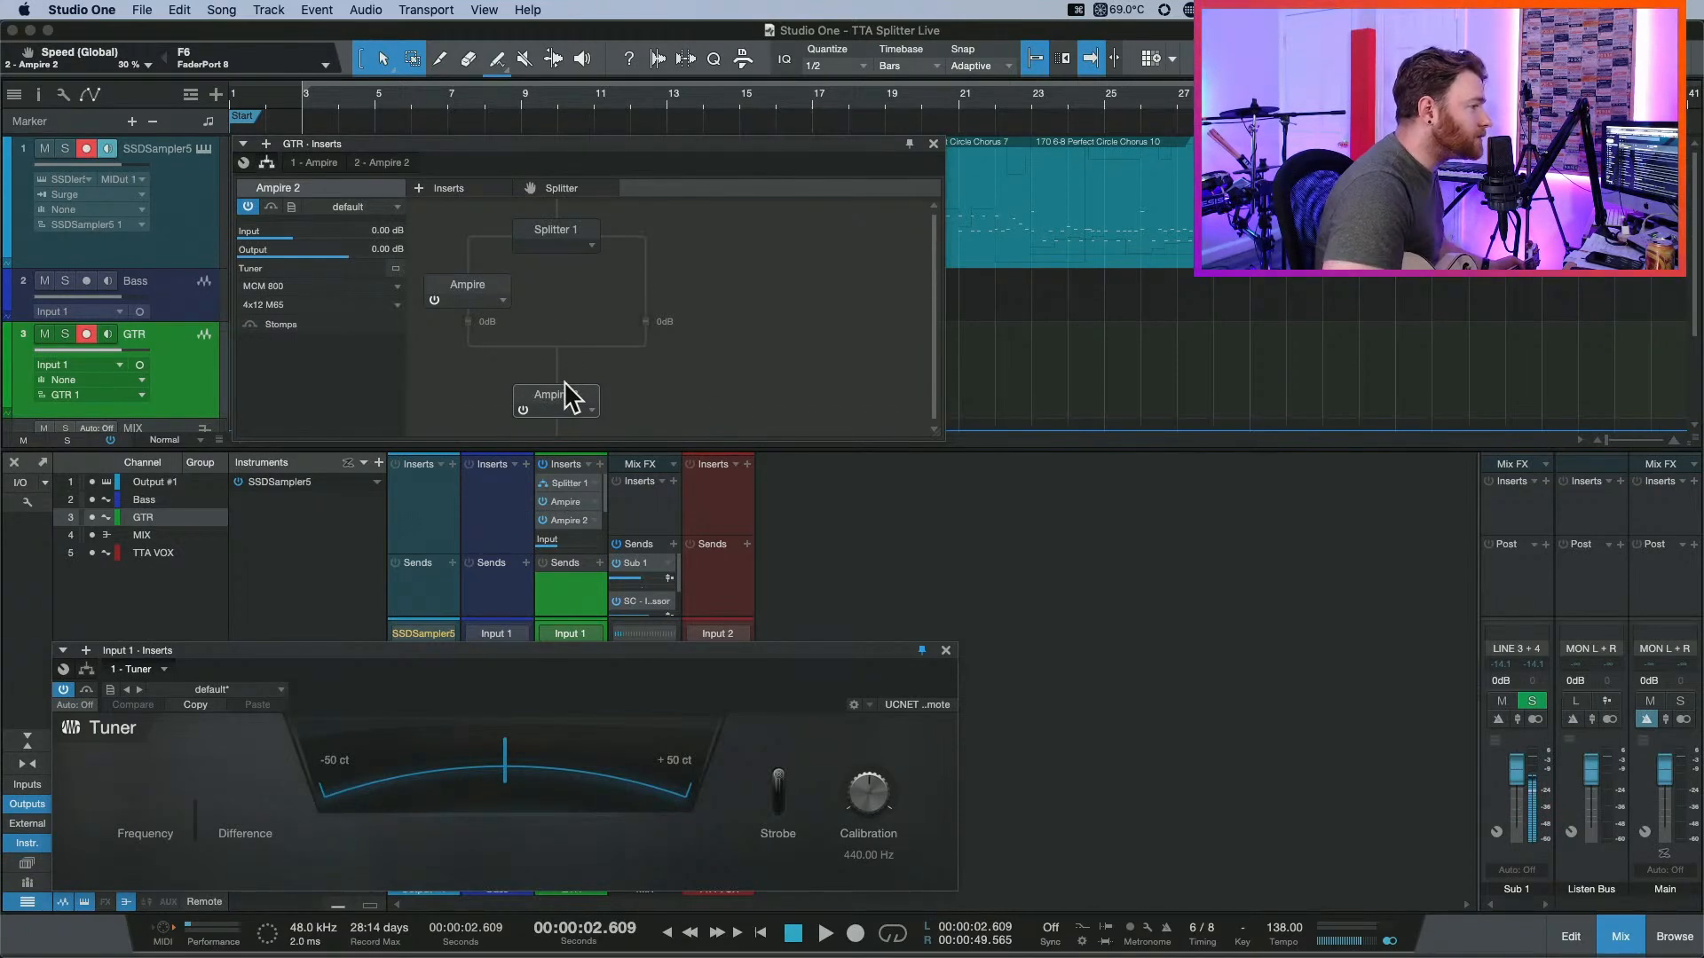
pyautogui.moveTo(565, 384); pyautogui.dragTo(658, 288)
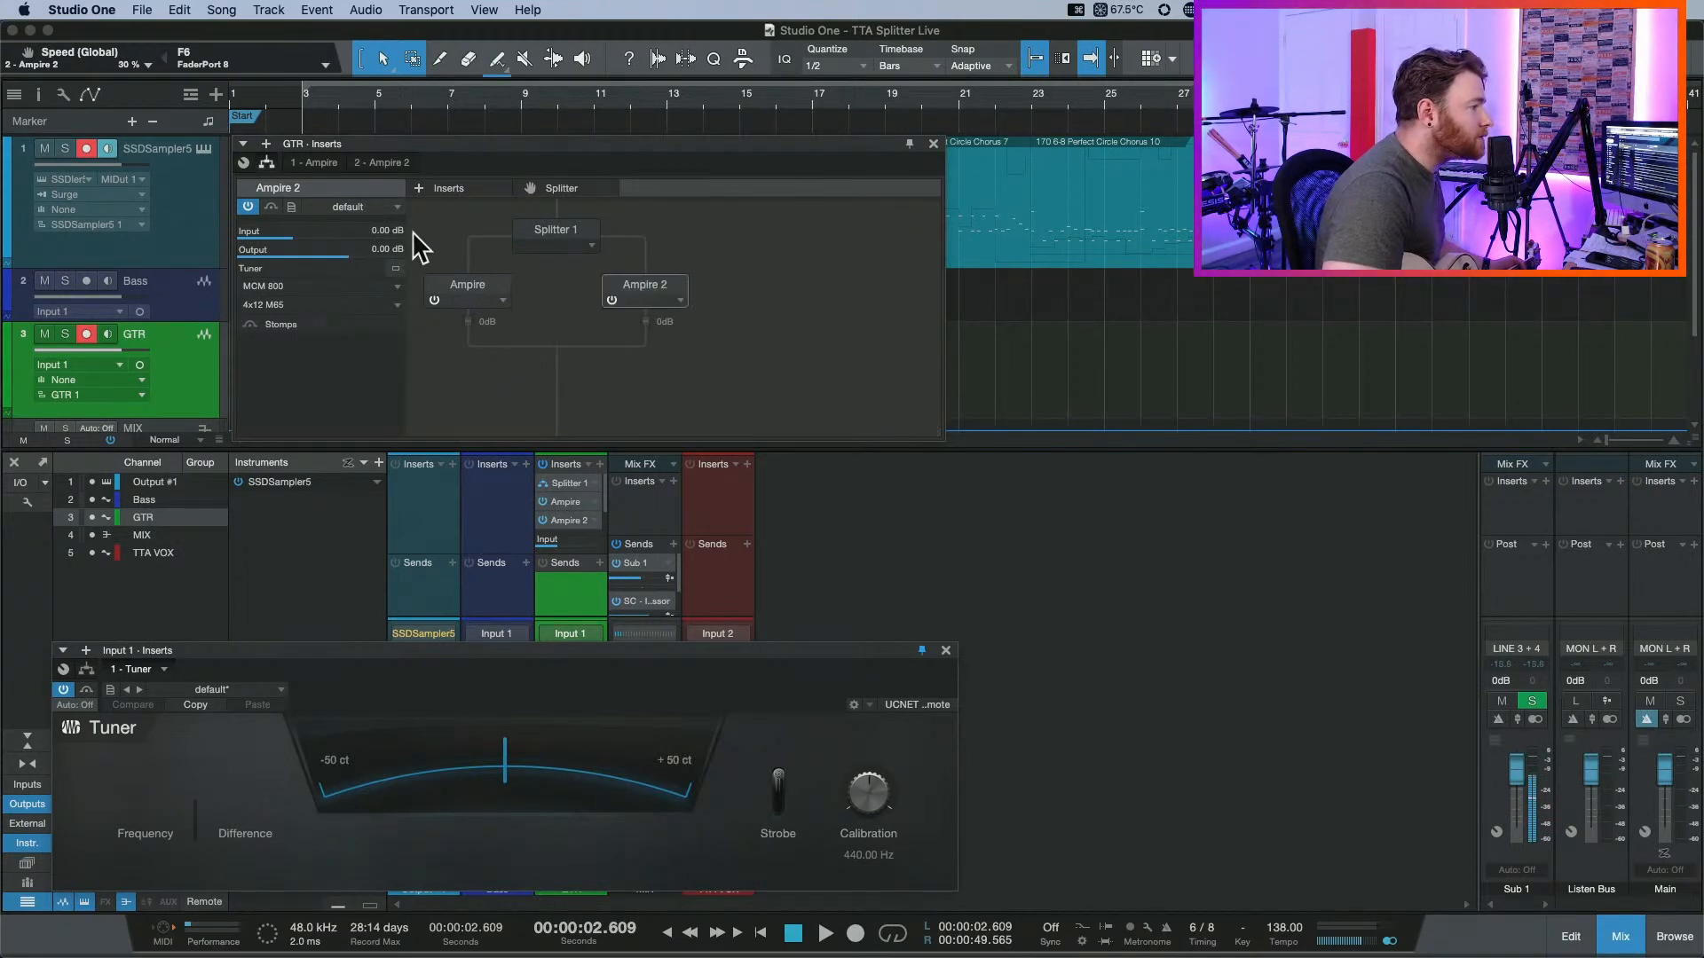
# Look over the Splitter's settings and the second Ampire's editor, and return to the GTR insert routing view.
pyautogui.click(551, 234)
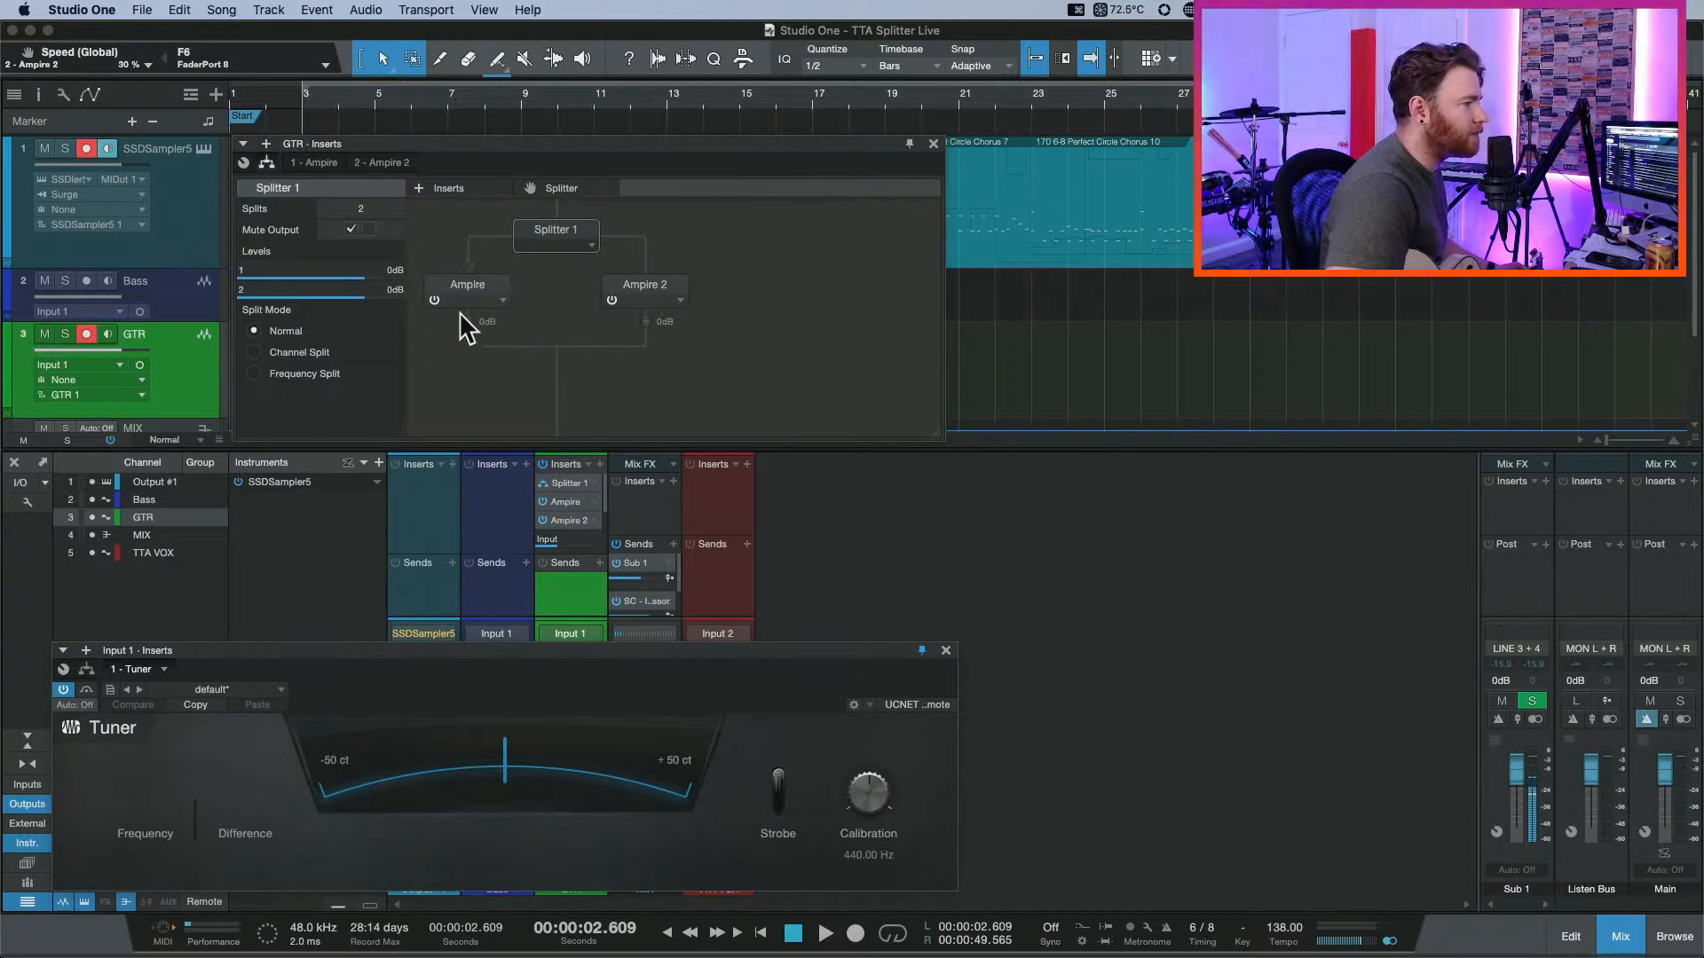
pyautogui.doubleClick(641, 284)
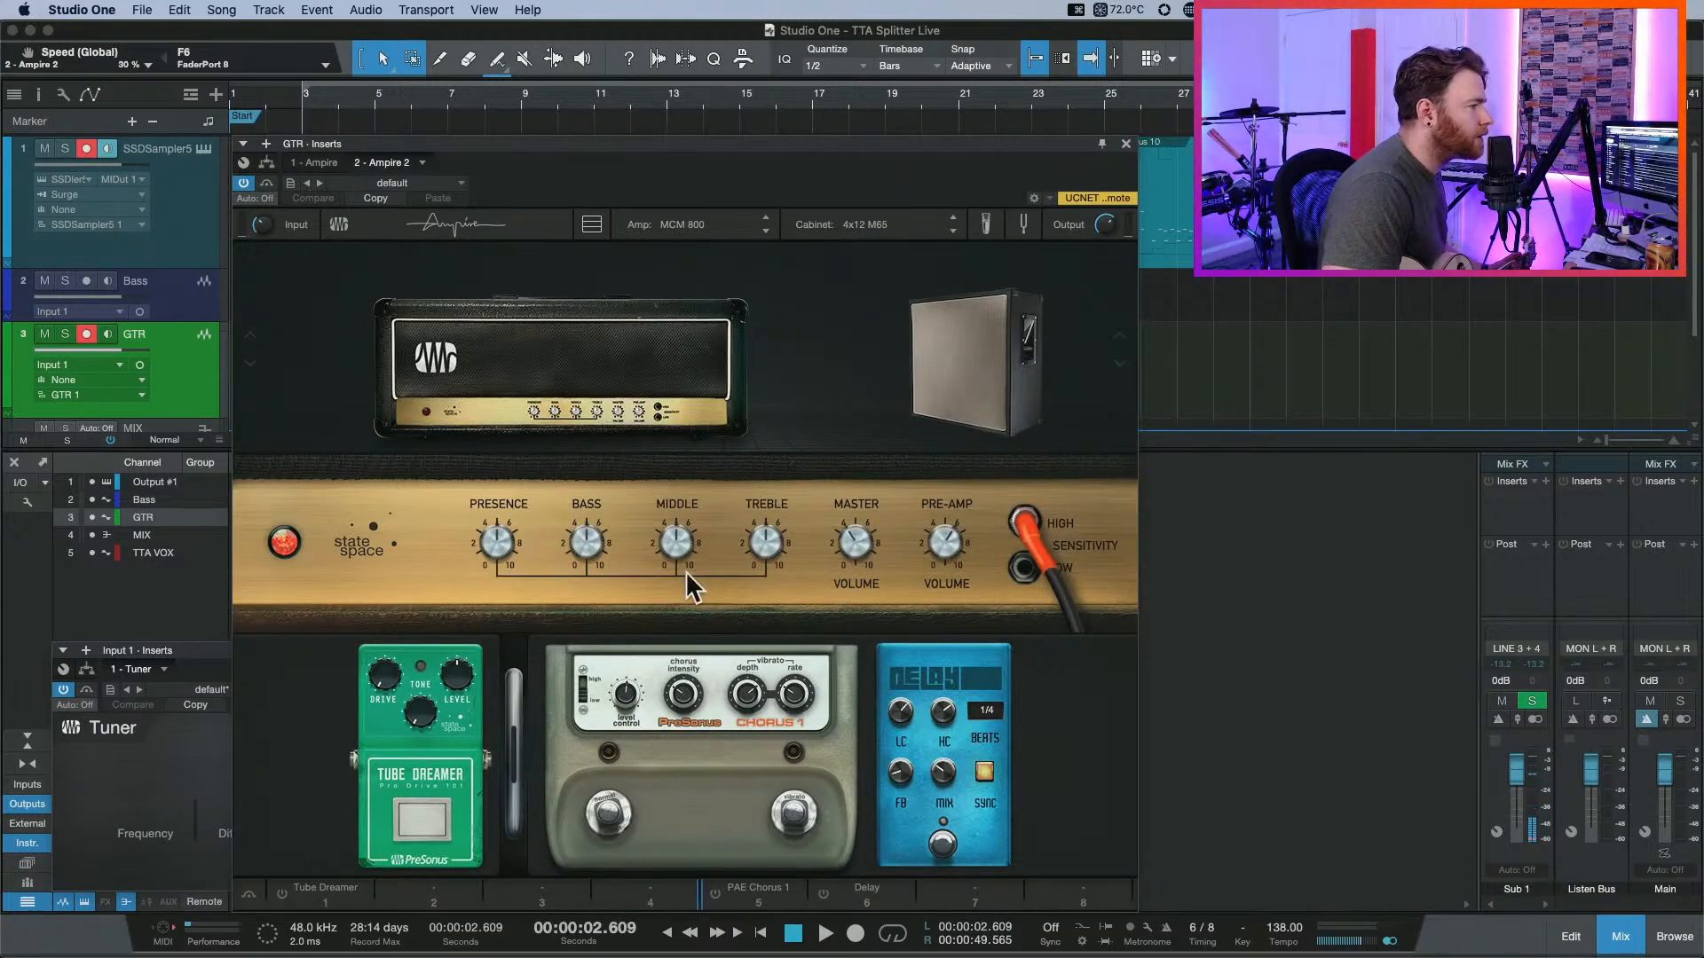
pyautogui.moveTo(497, 163); pyautogui.dragTo(954, 141)
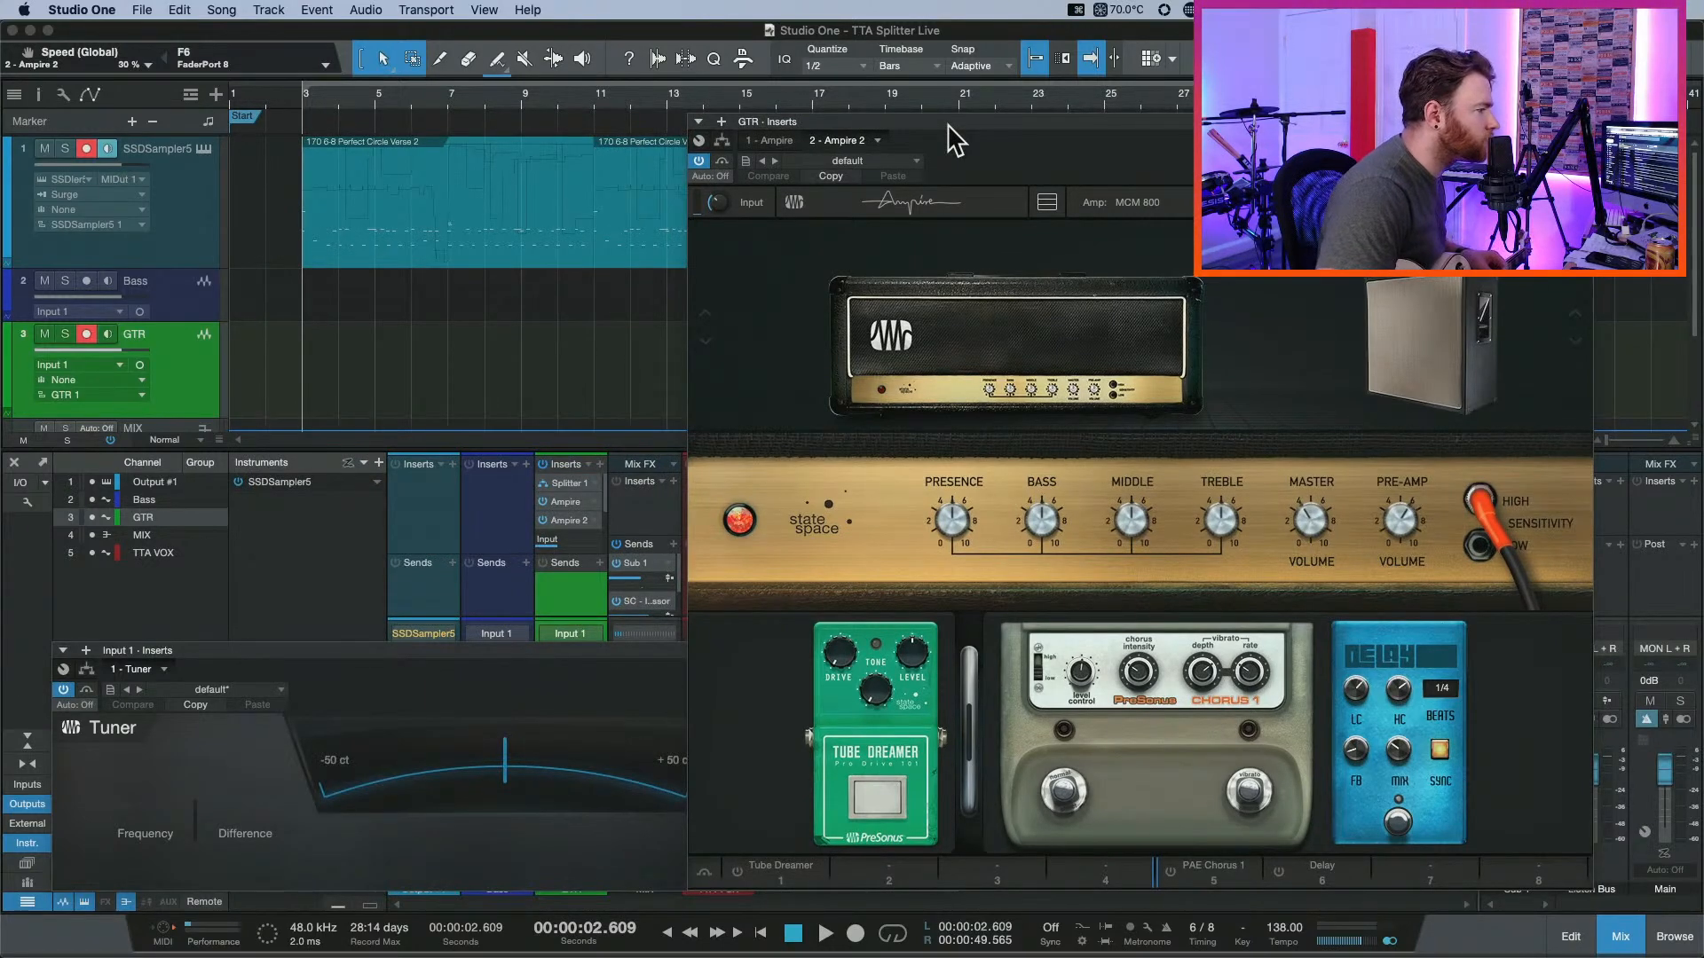
pyautogui.click(557, 485)
pyautogui.click(557, 484)
pyautogui.click(557, 484)
pyautogui.click(557, 485)
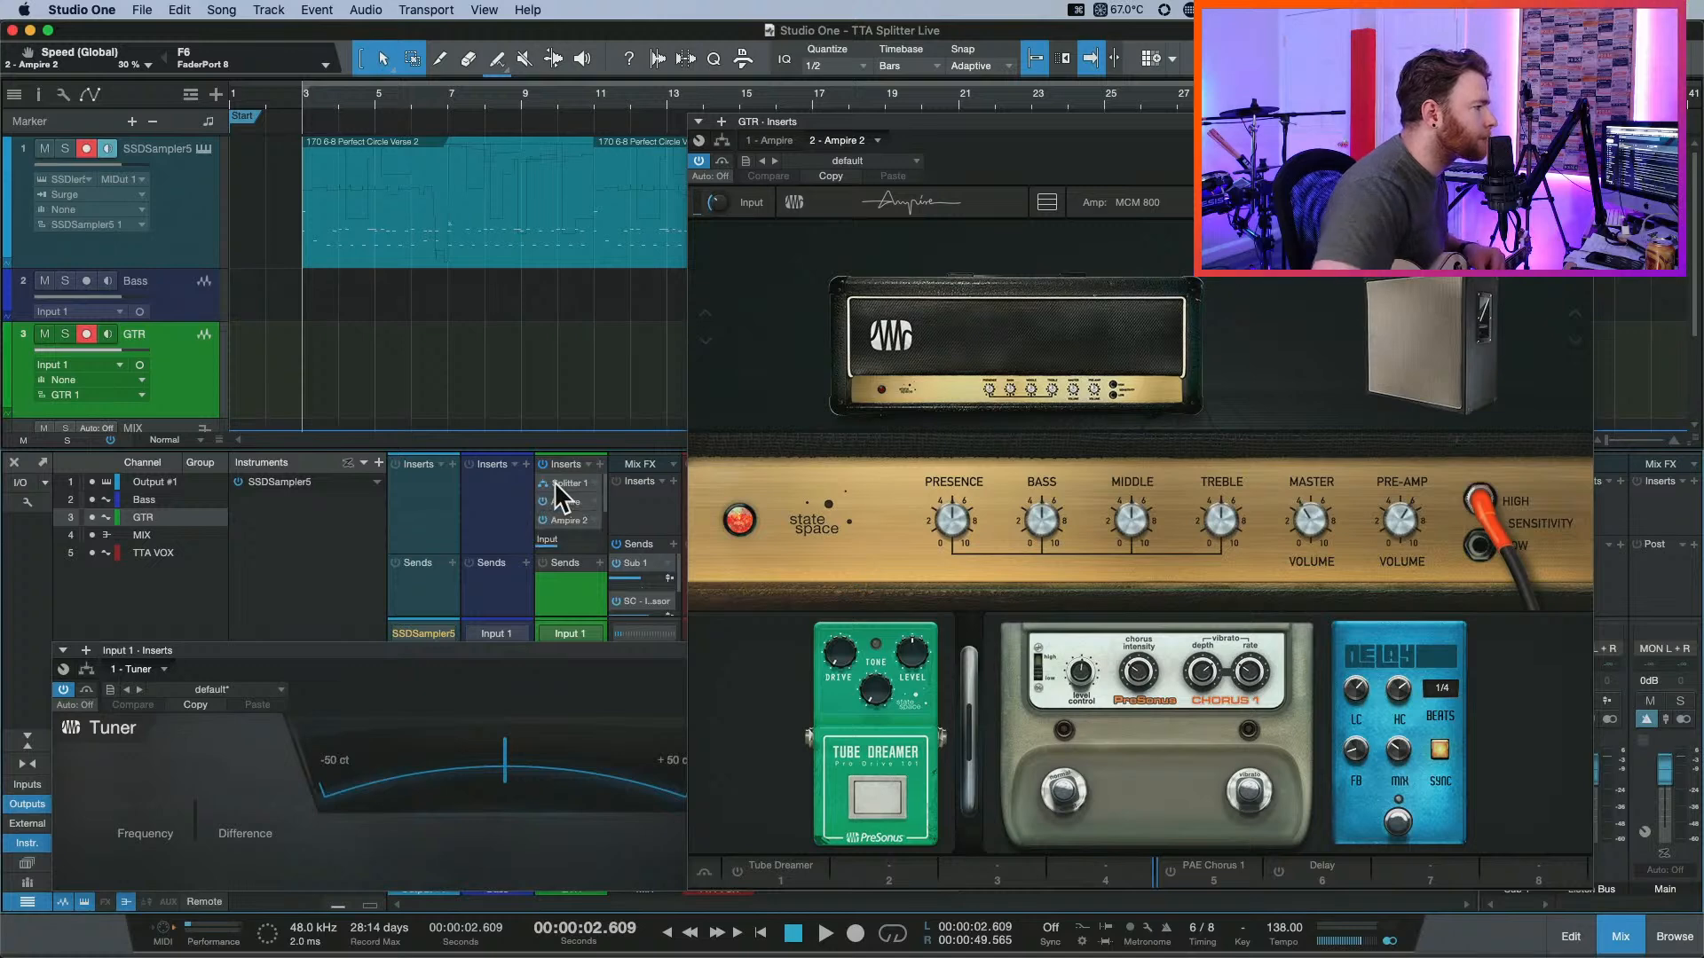
pyautogui.doubleClick(556, 484)
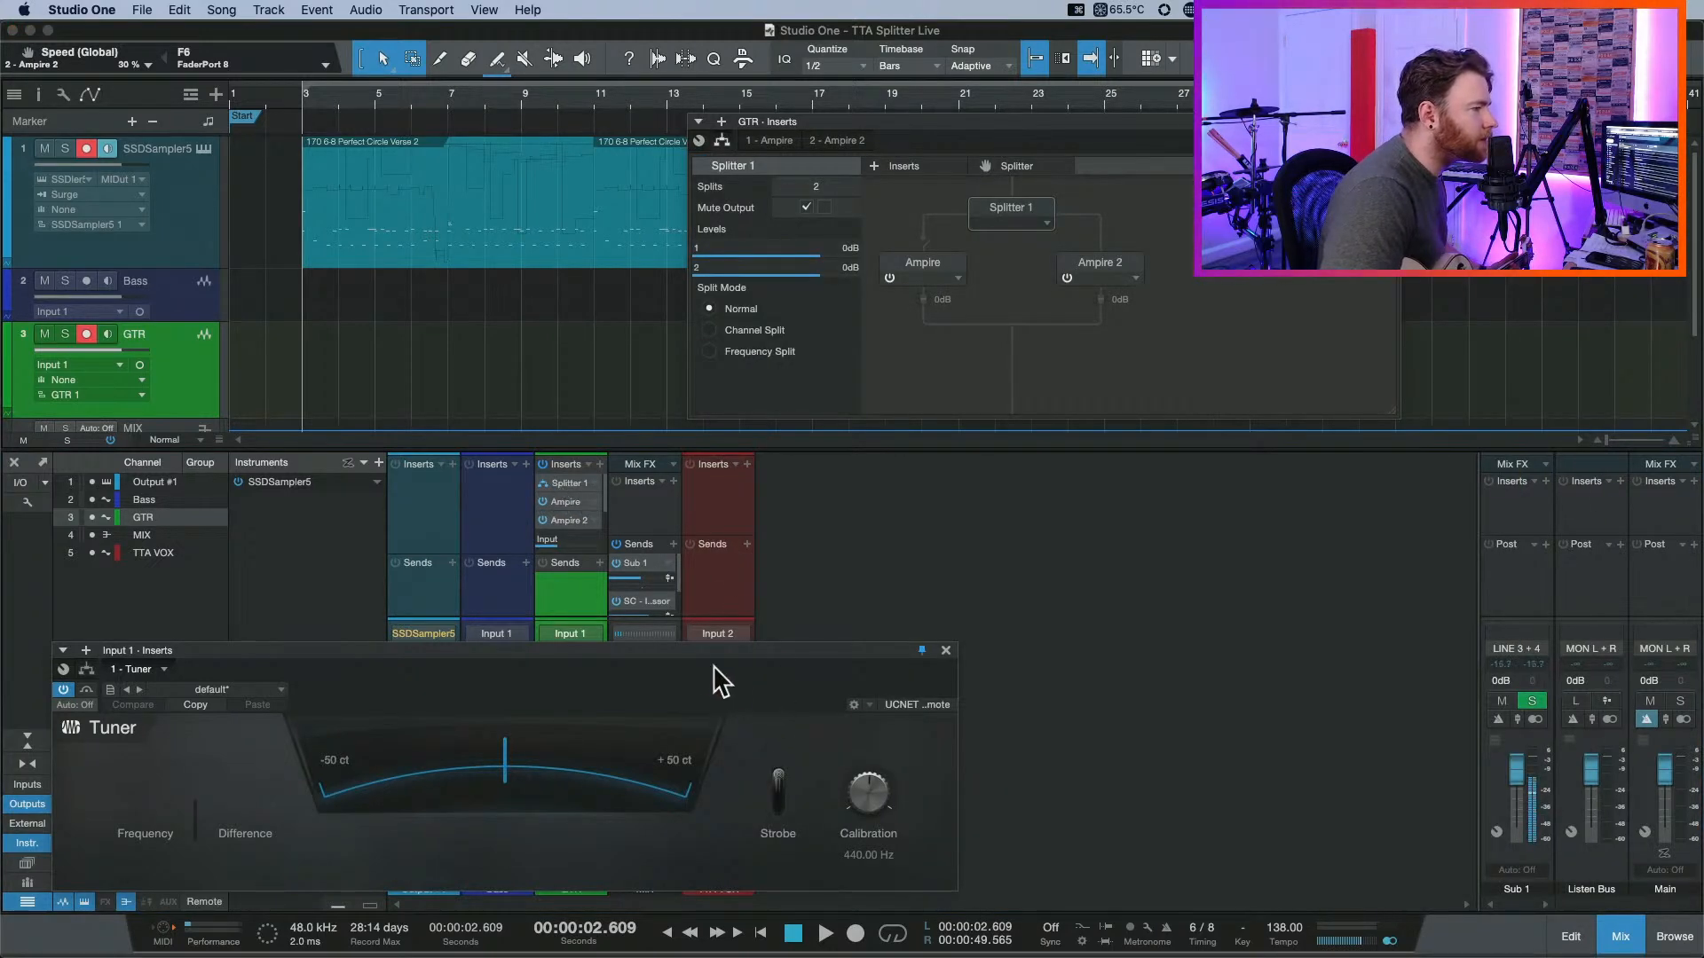
# Bypass Ampire 2 and turn off Mute Output in the Splitter's settings.
pyautogui.click(1065, 277)
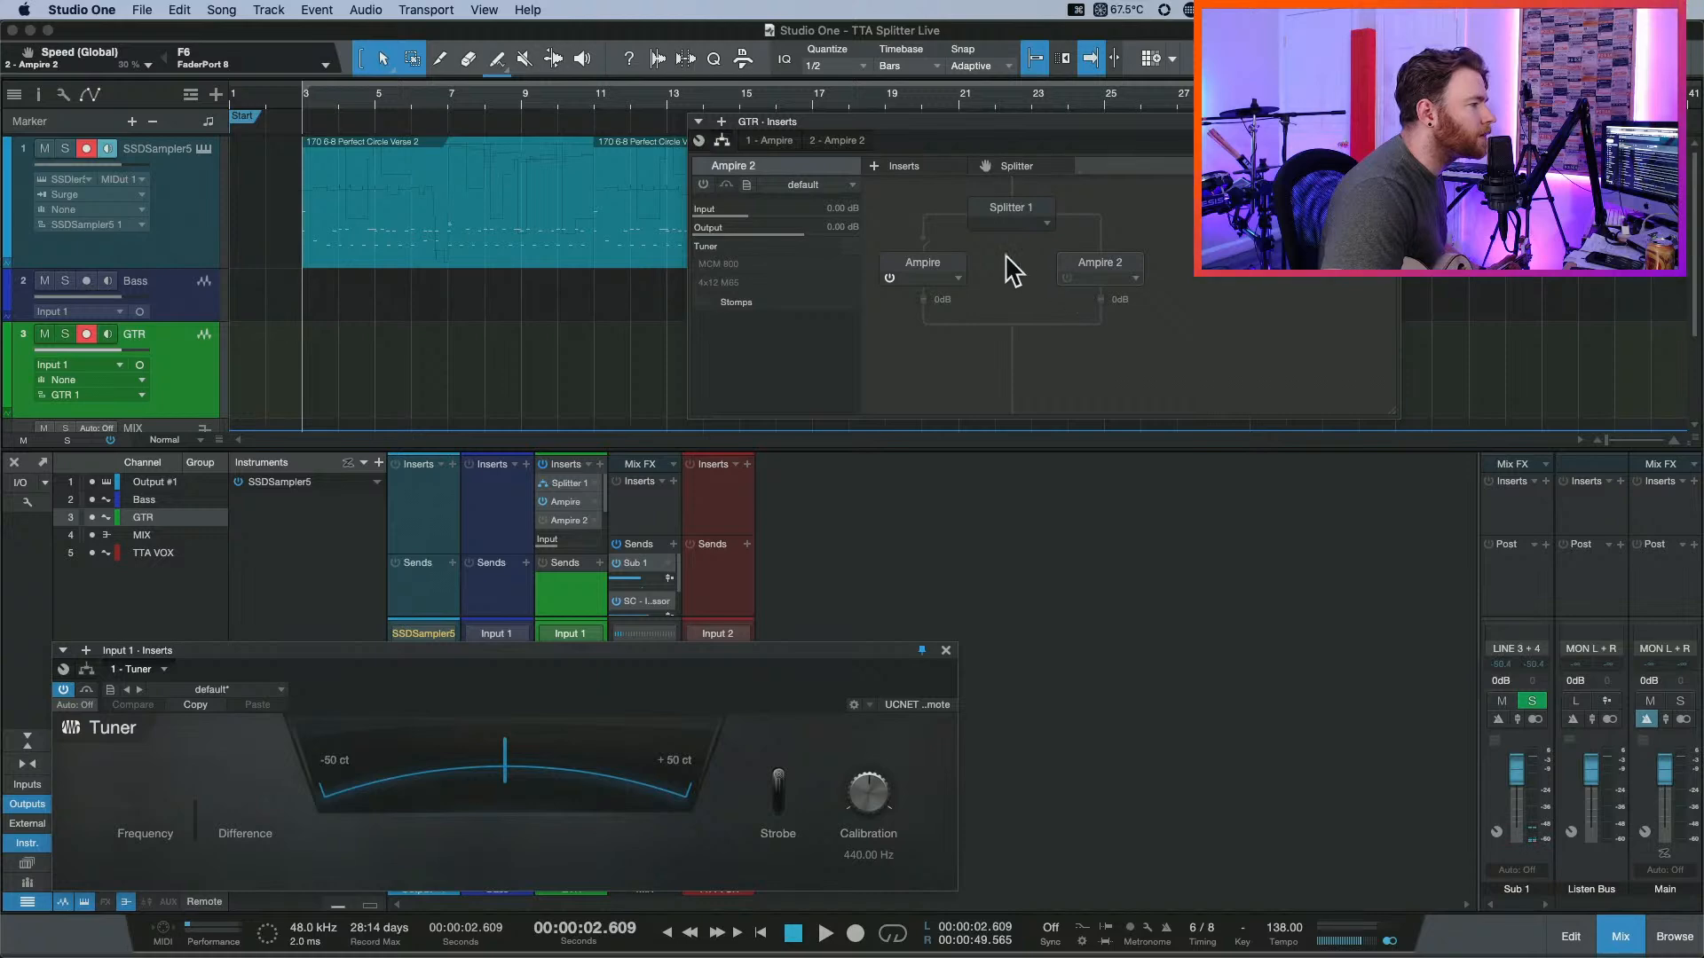
pyautogui.click(985, 213)
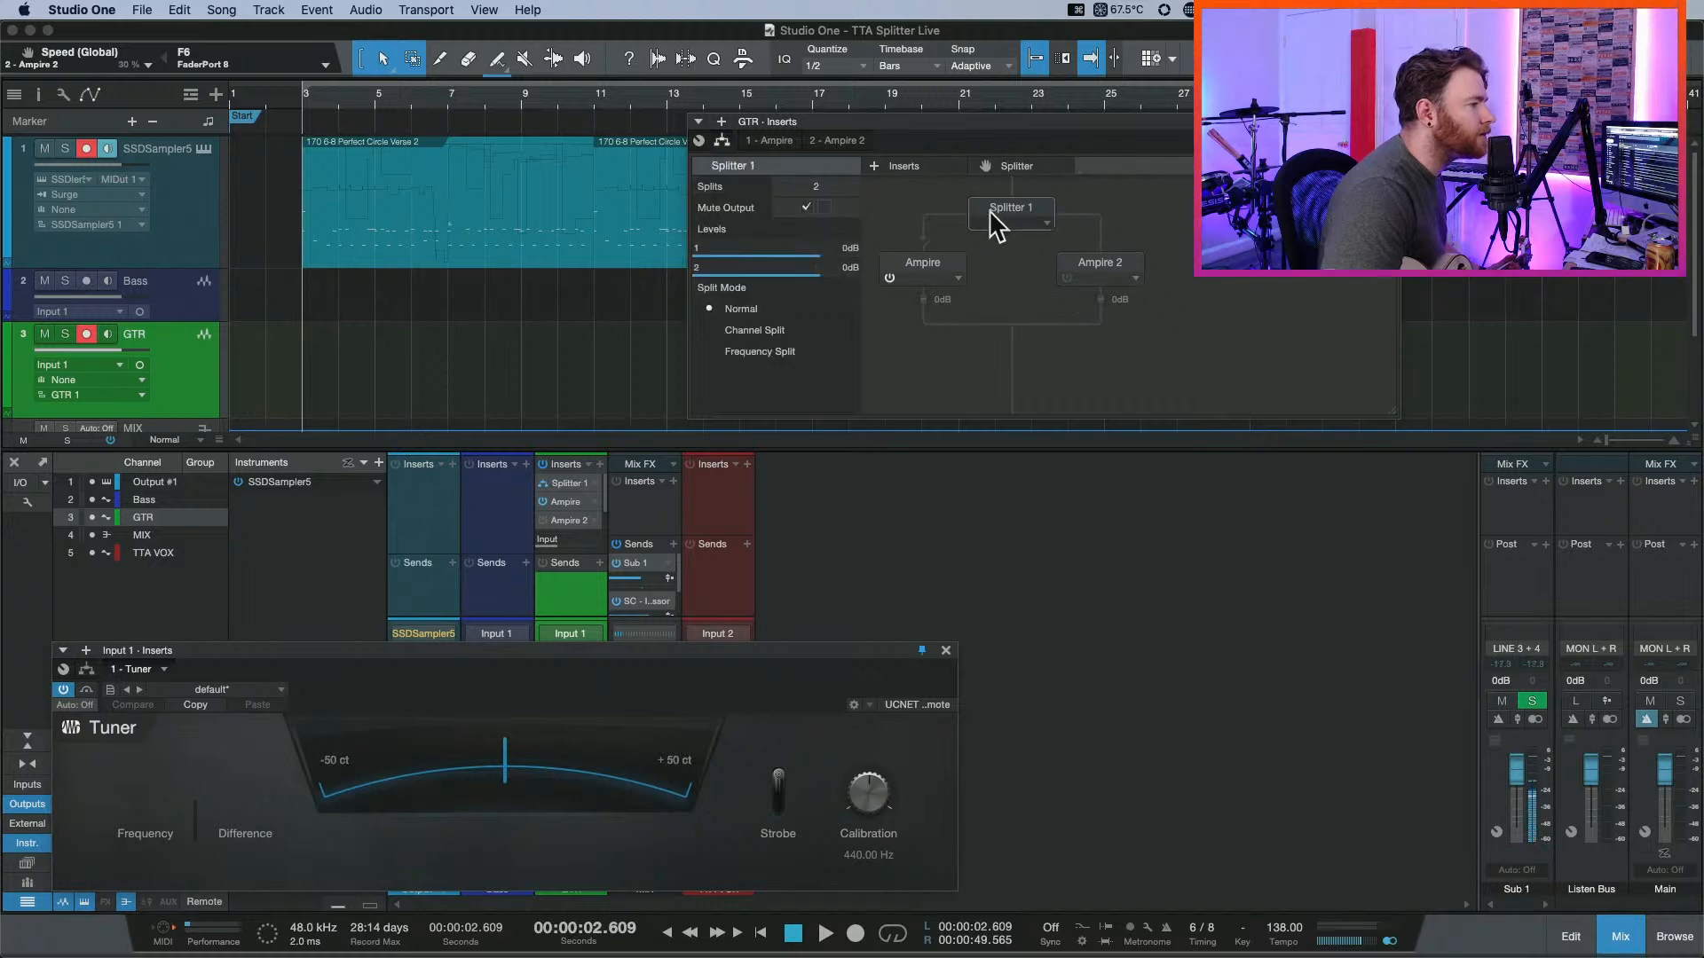
pyautogui.click(805, 206)
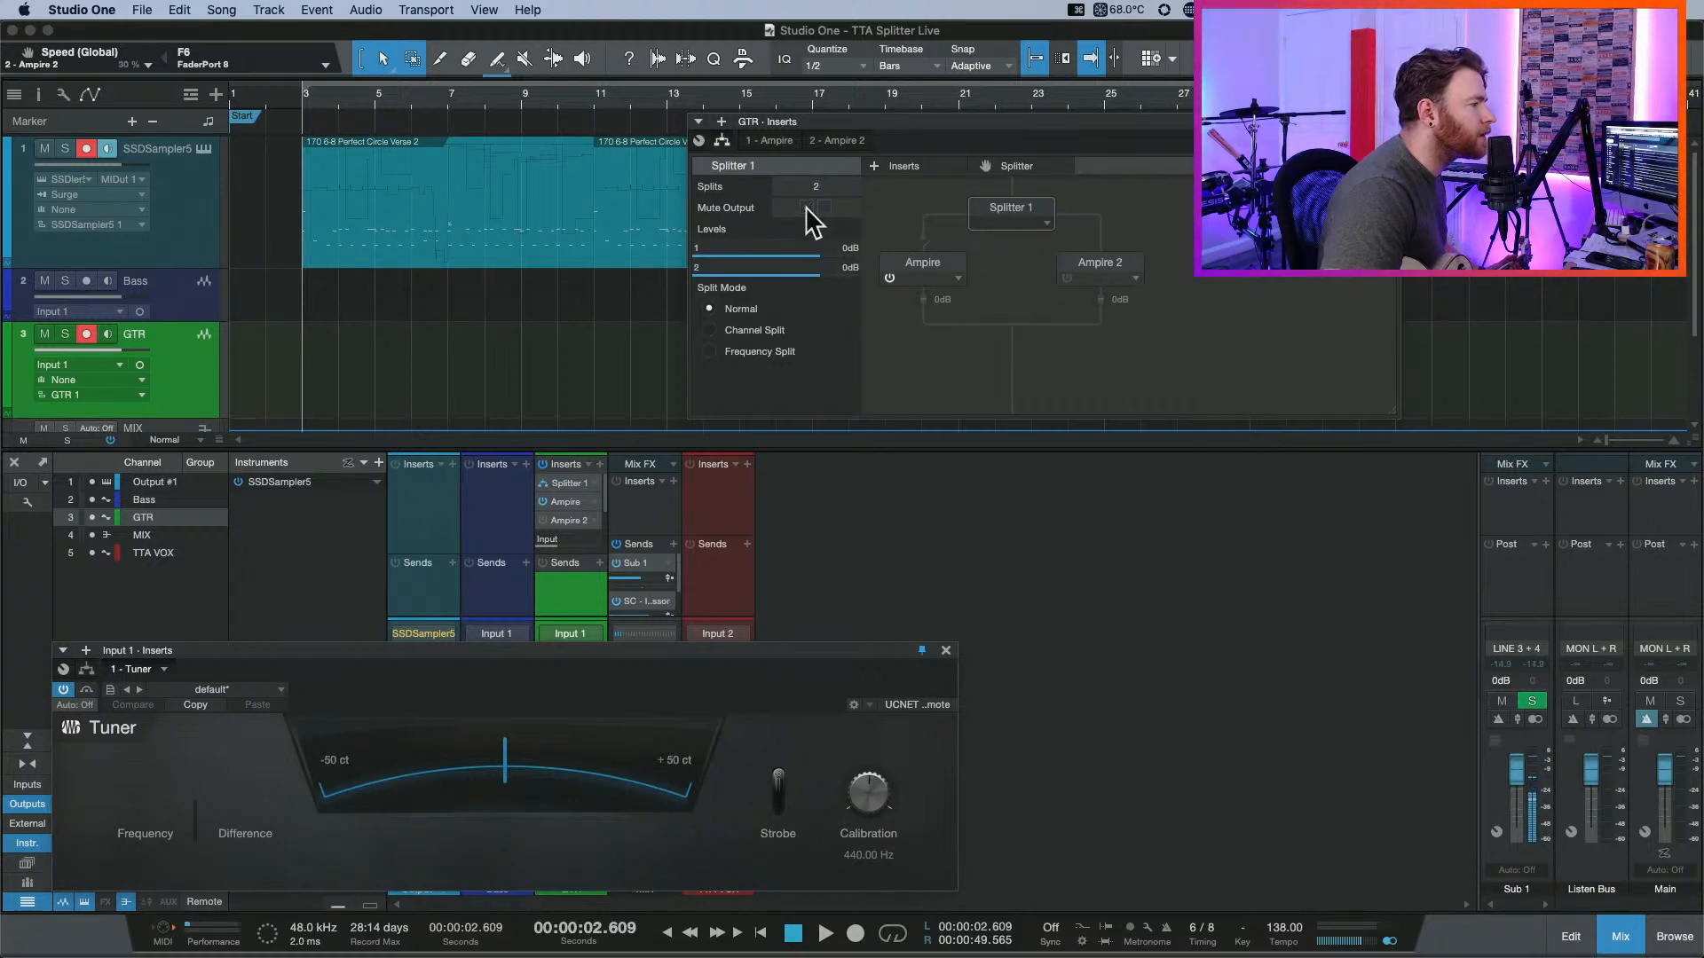
pyautogui.click(114, 336)
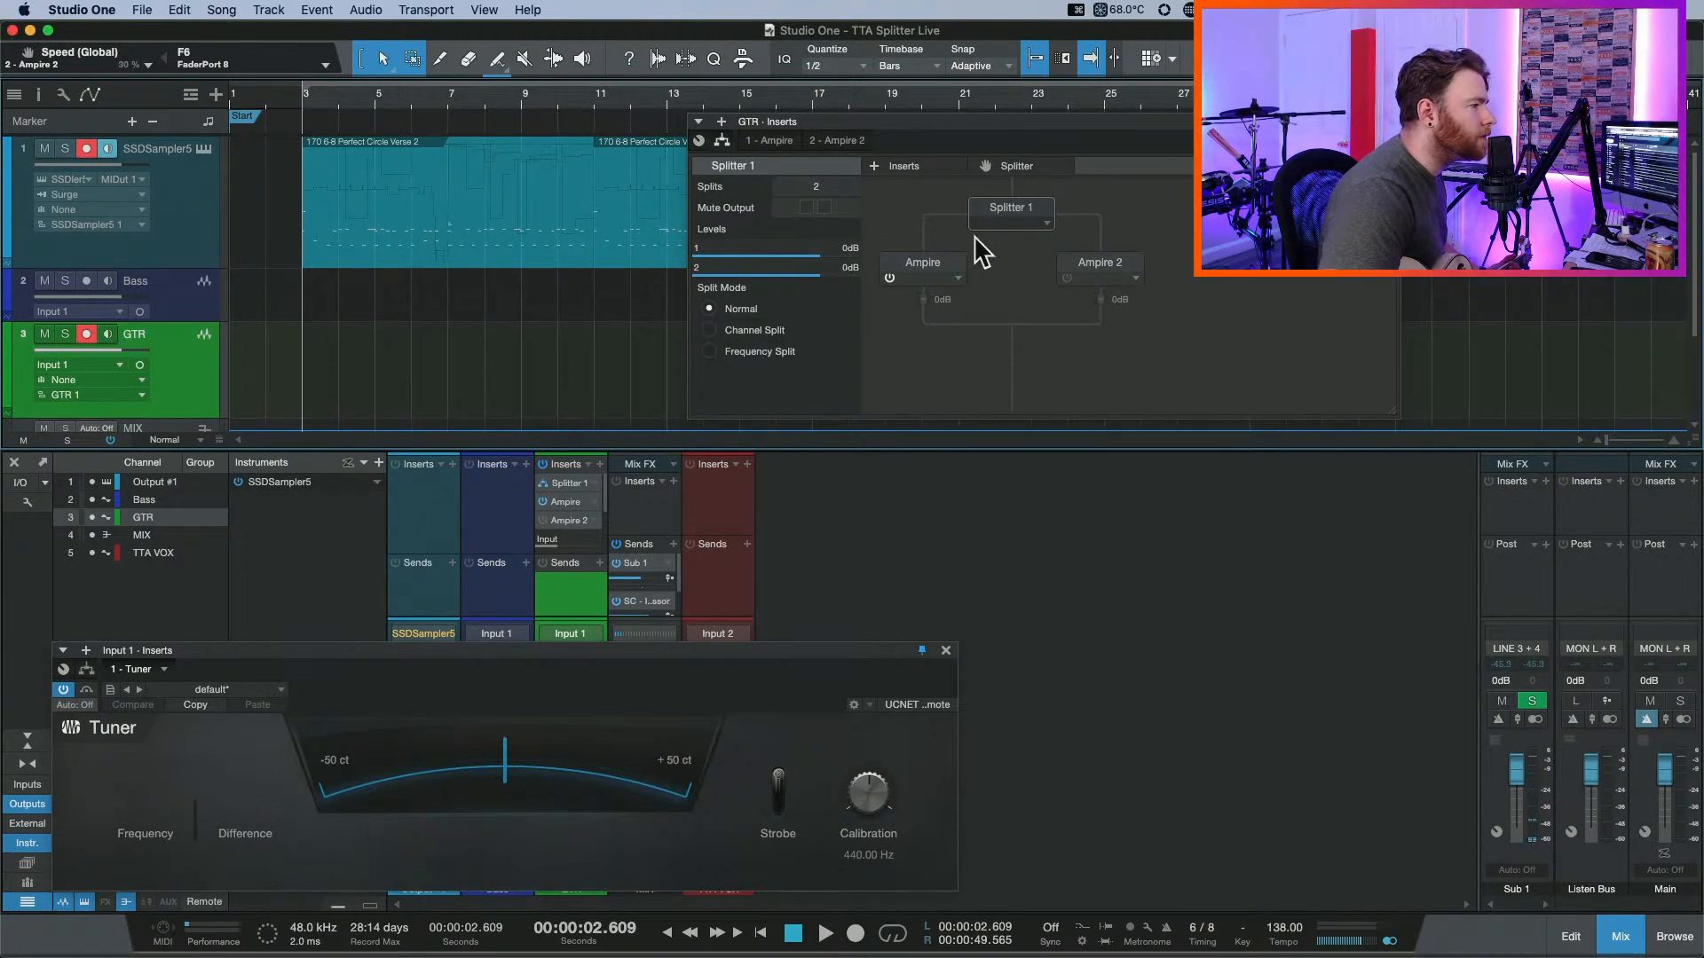
# Replace the Splitter with a new one, placing Ampire in its first branch and Ampire 2 in its second.
pyautogui.click(1047, 218)
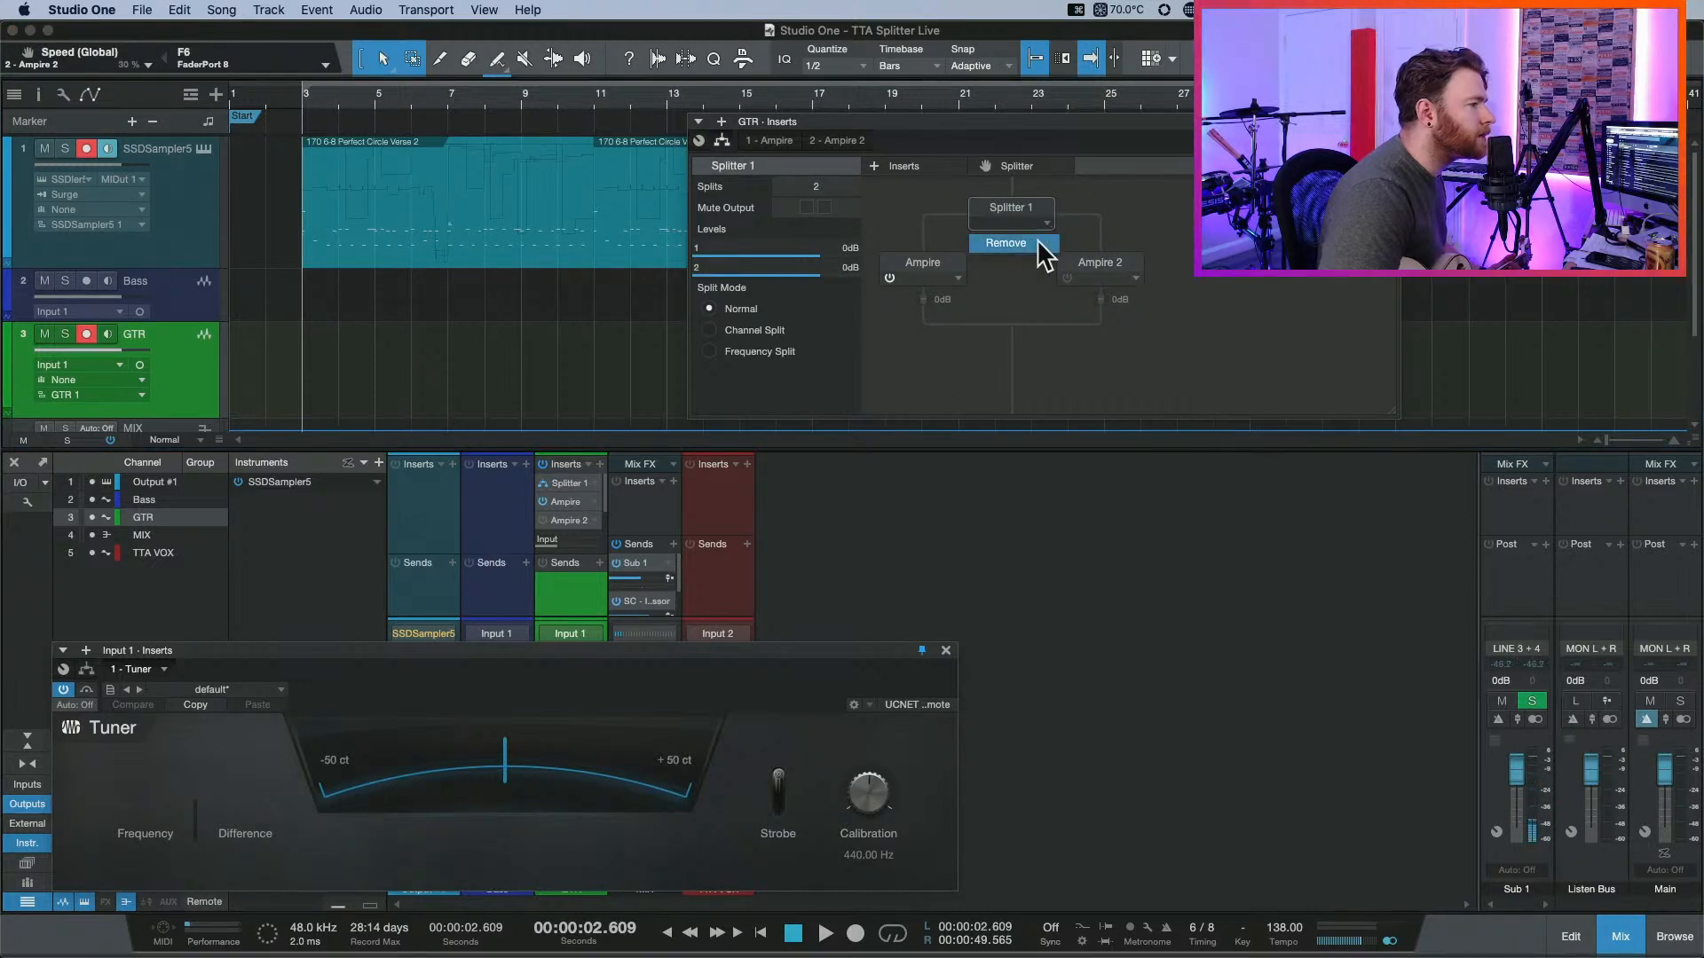
pyautogui.click(1038, 243)
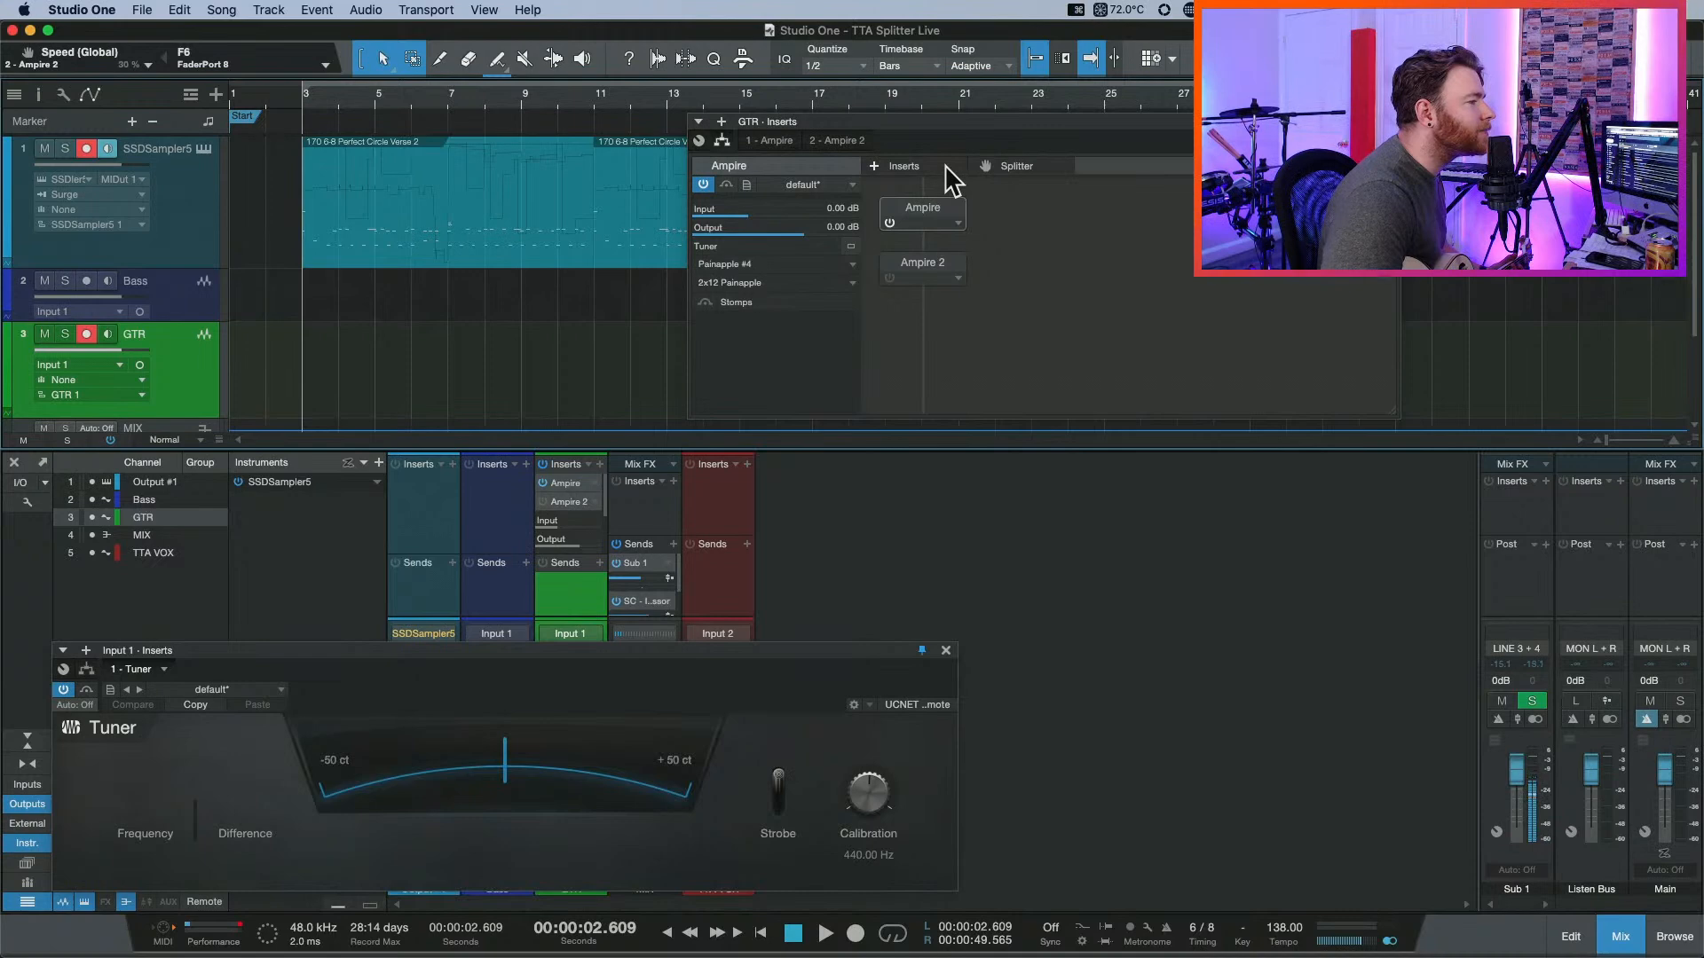
pyautogui.moveTo(1003, 167); pyautogui.dragTo(996, 213)
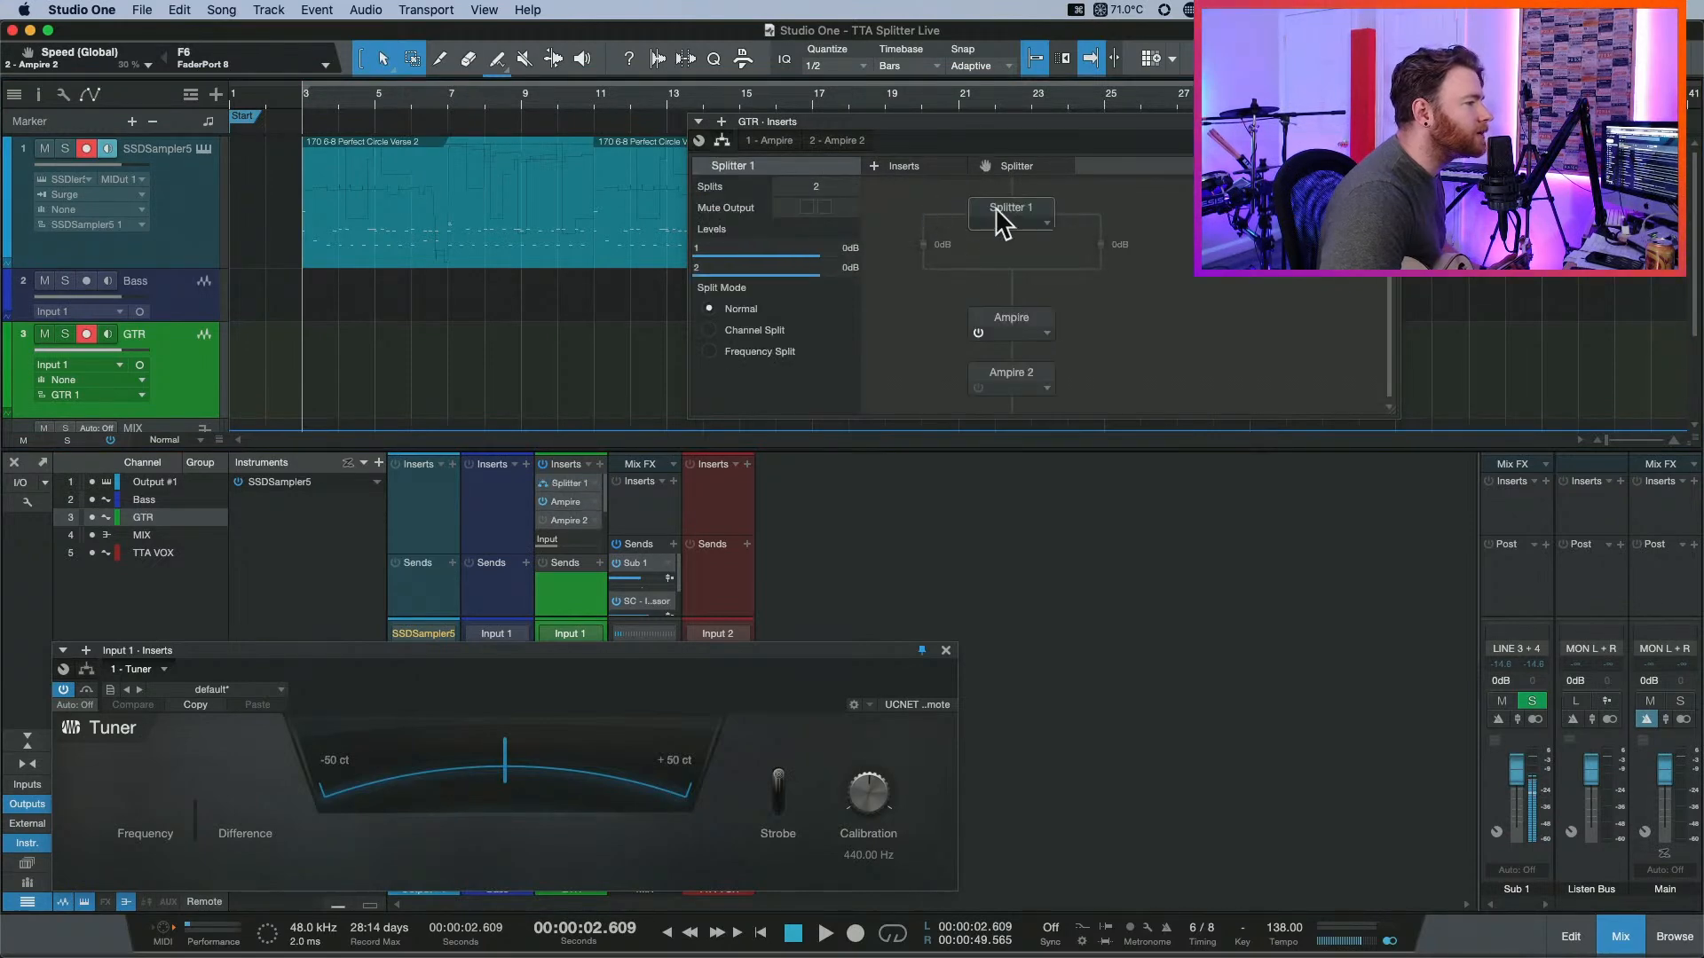
pyautogui.moveTo(1003, 323); pyautogui.dragTo(918, 266)
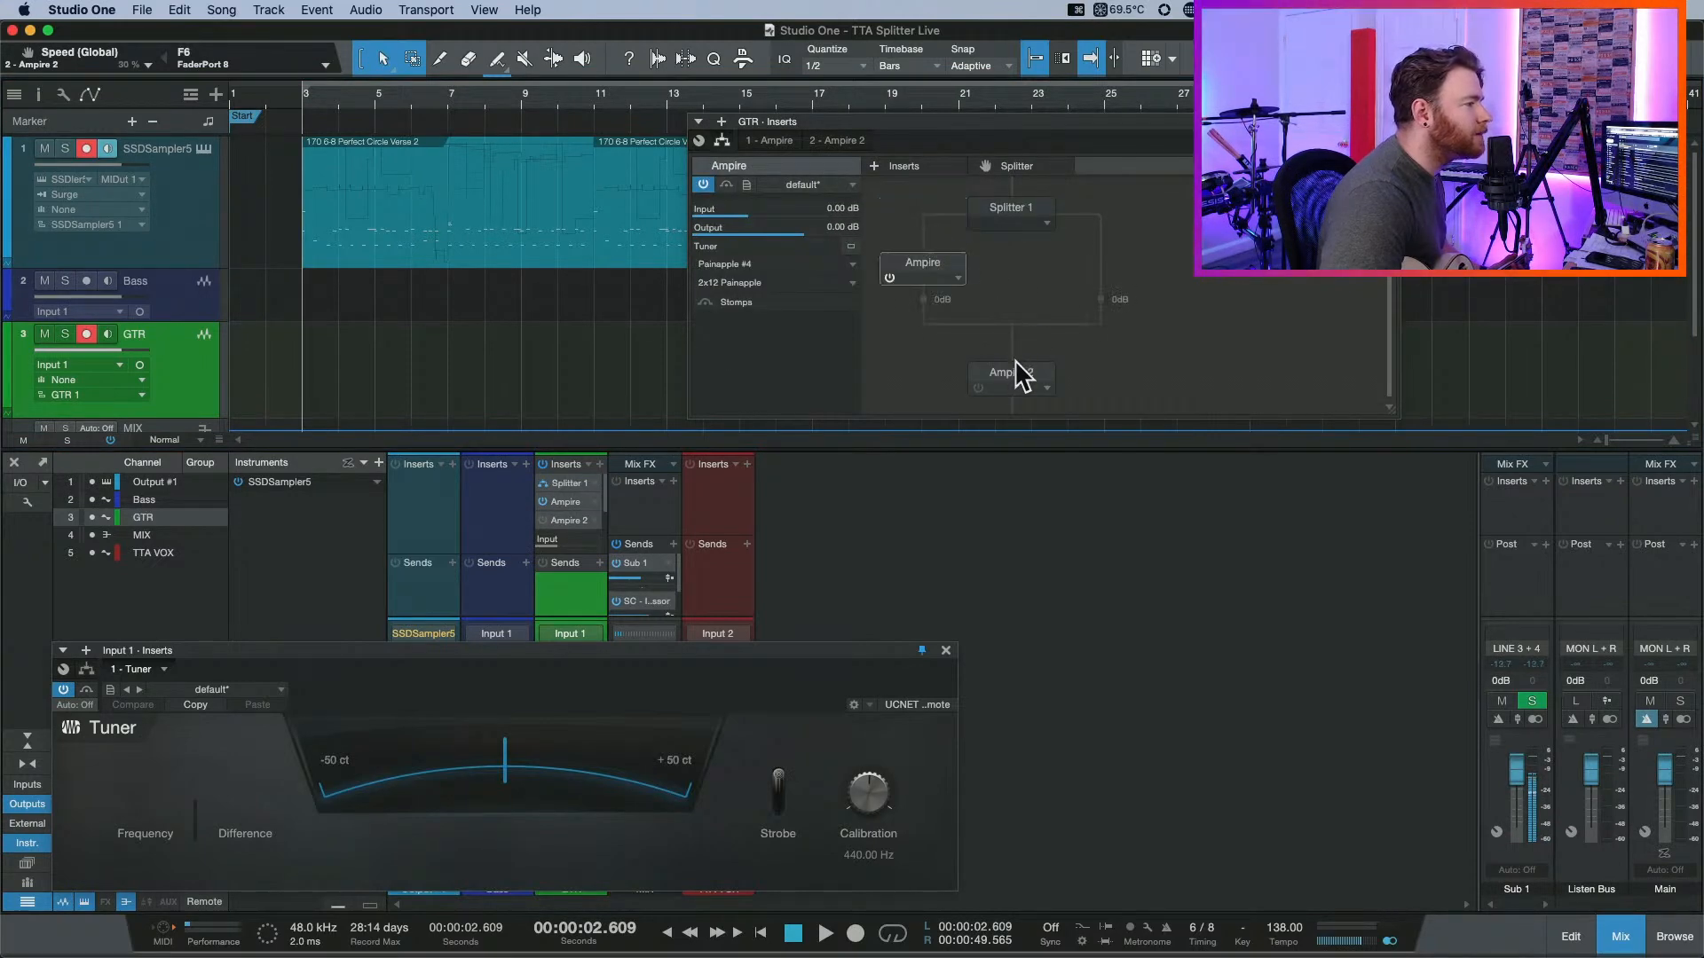
pyautogui.click(1001, 213)
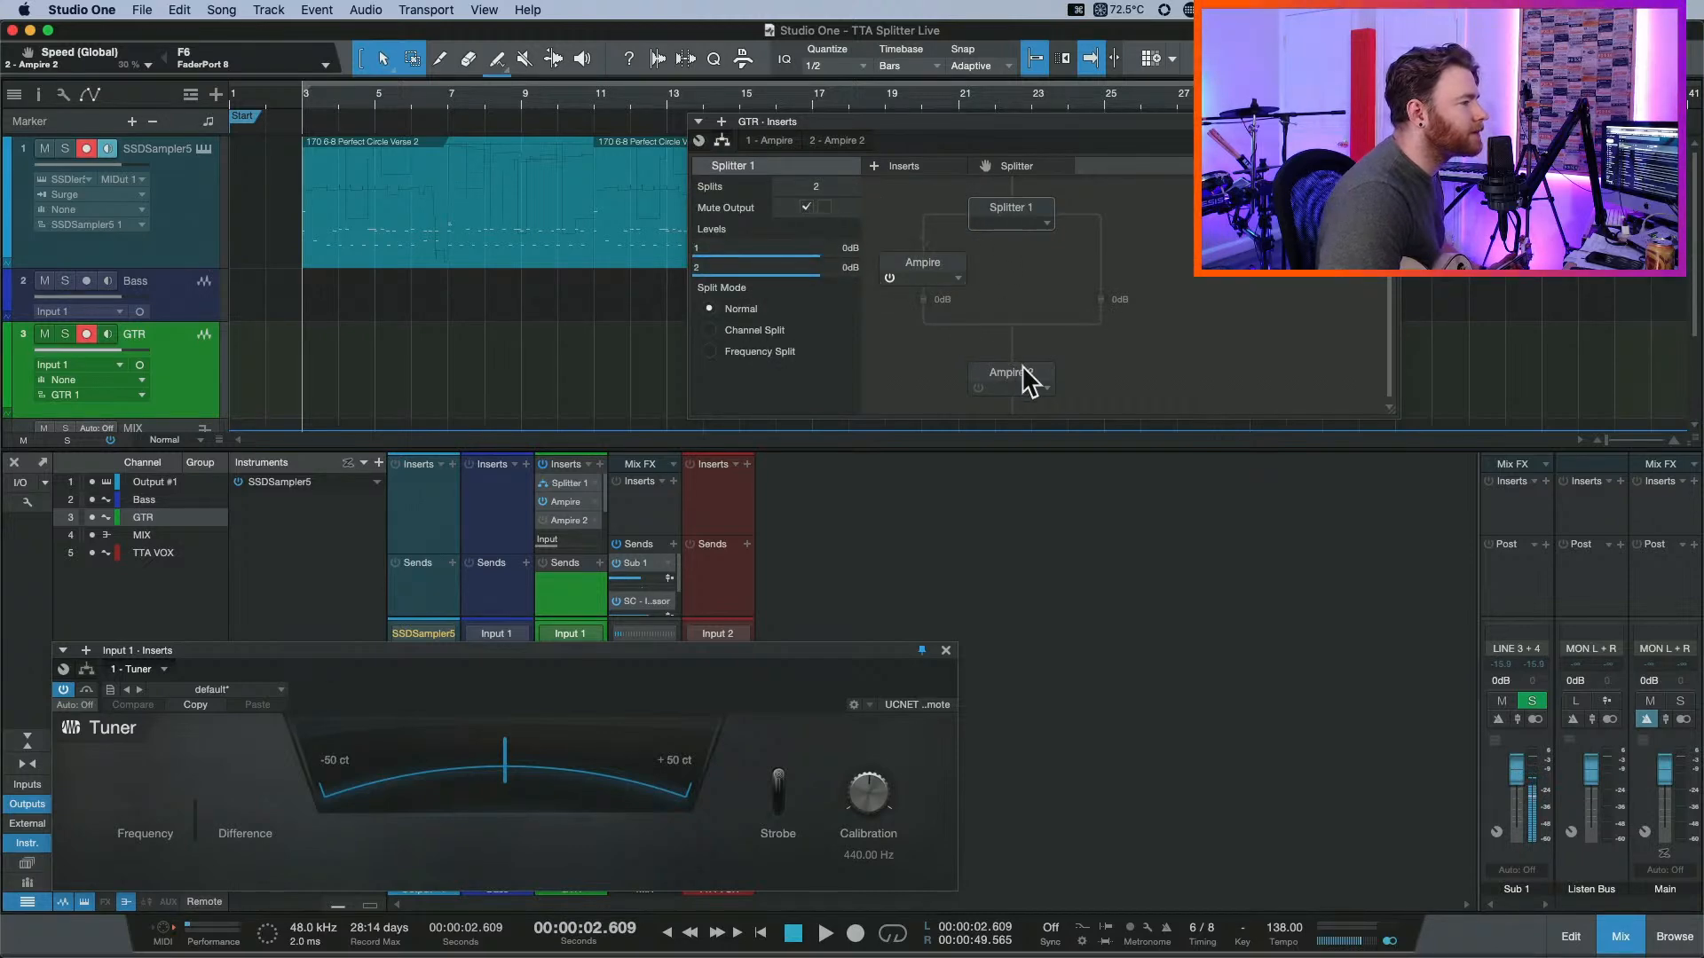
pyautogui.moveTo(1023, 368); pyautogui.dragTo(1110, 247)
pyautogui.moveTo(1138, 117); pyautogui.dragTo(550, 317)
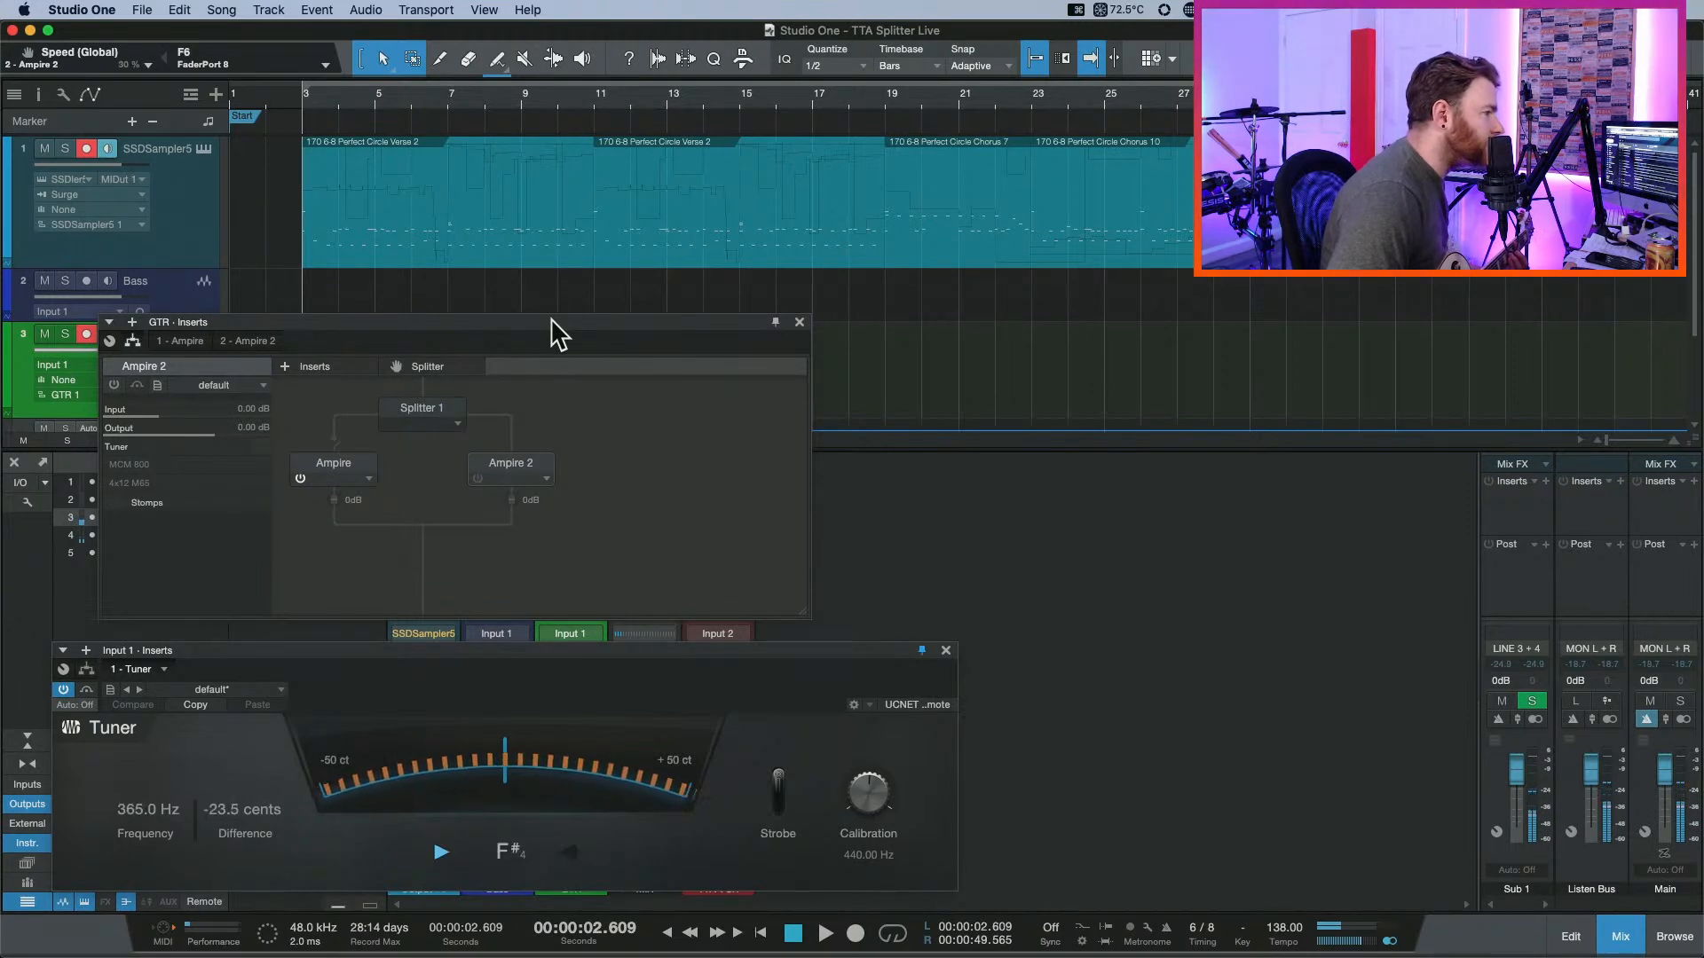
# Reactivate Ampire 2 with the VC30 amp and 2x12 American cabinet, and enable its Tube Dreamer and Delay pedals.
pyautogui.click(478, 479)
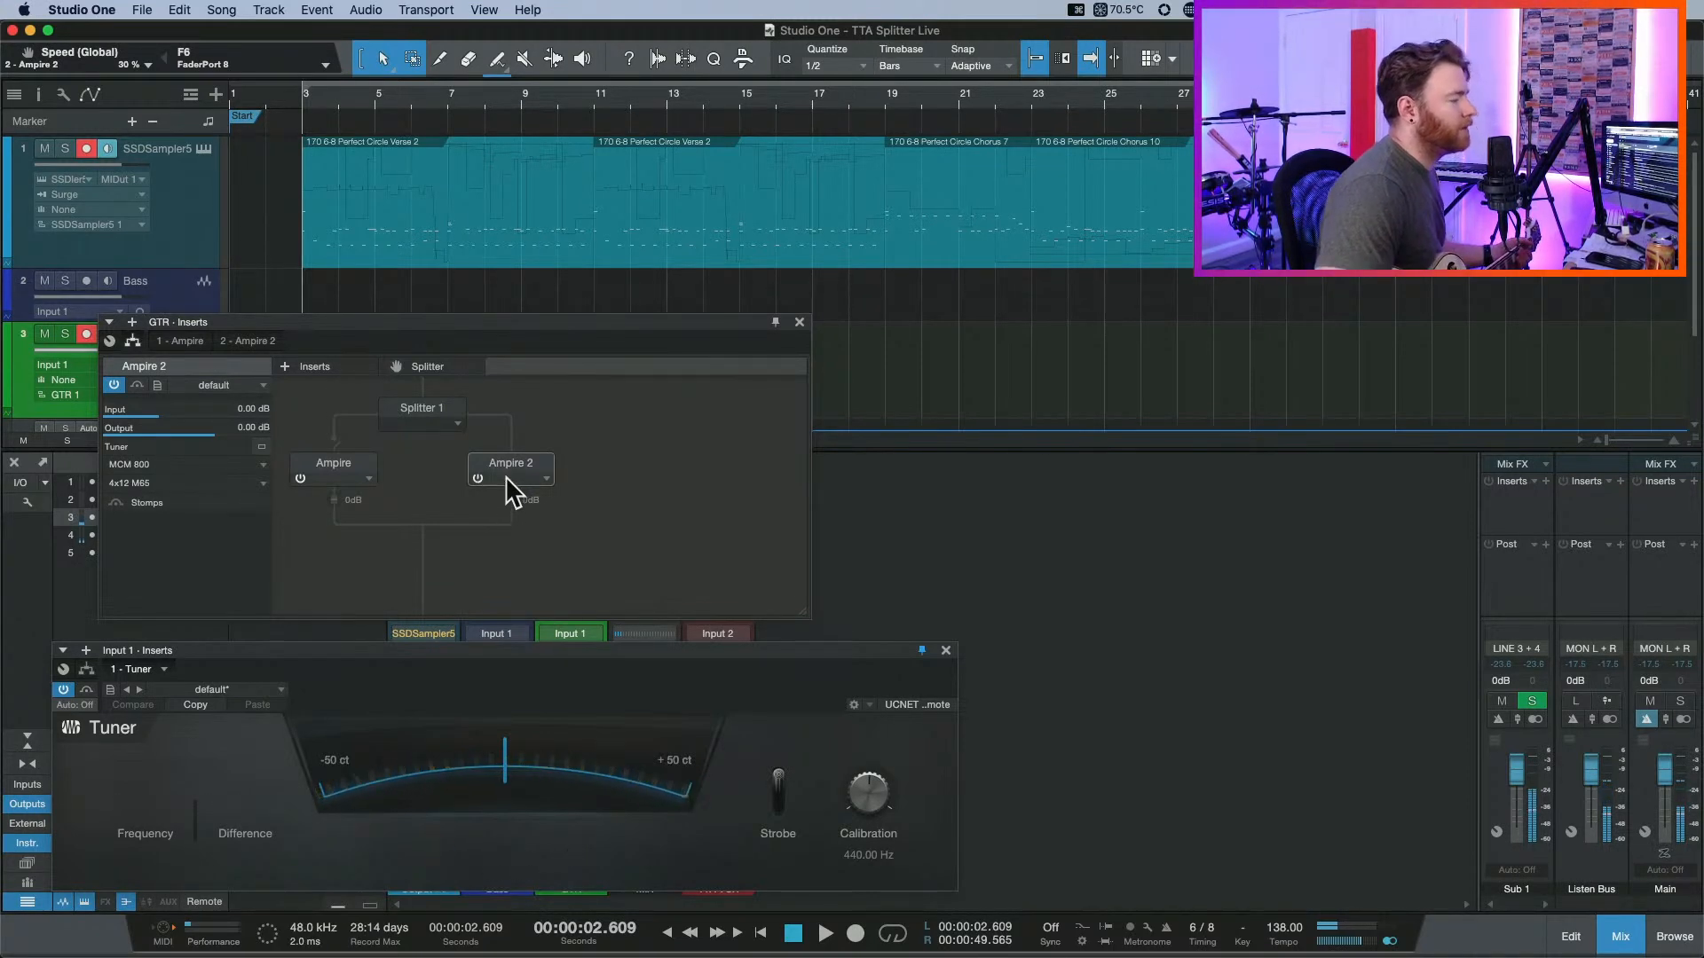
pyautogui.doubleClick(502, 462)
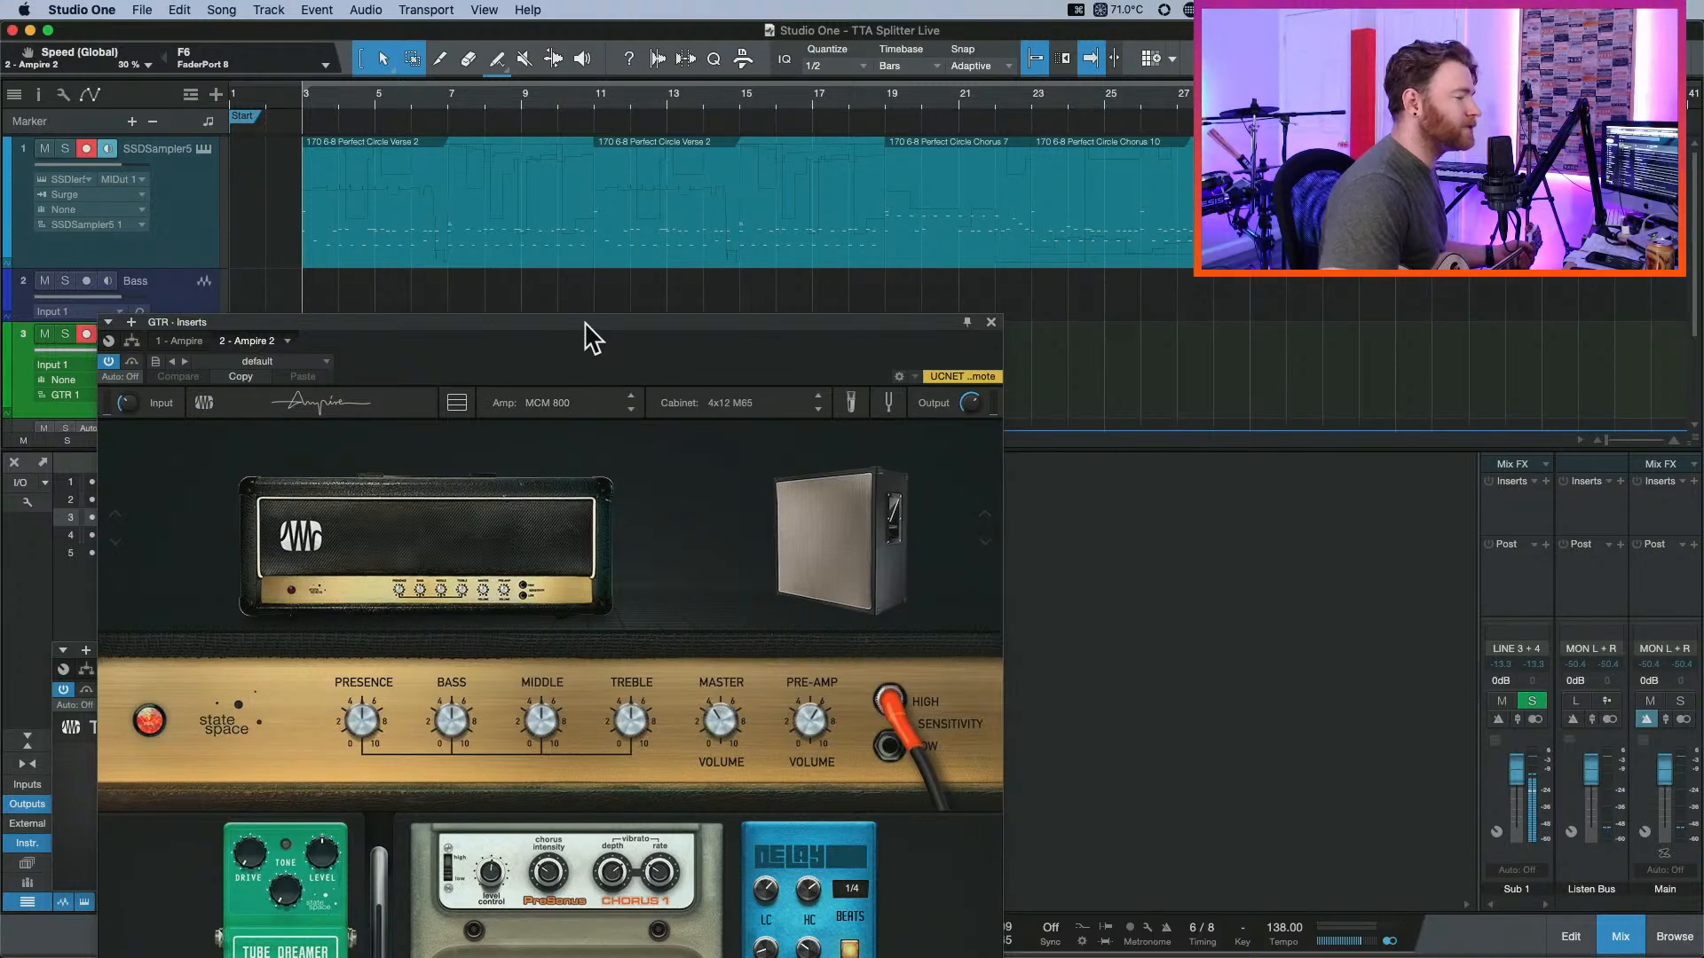
pyautogui.moveTo(586, 325); pyautogui.dragTo(588, 114)
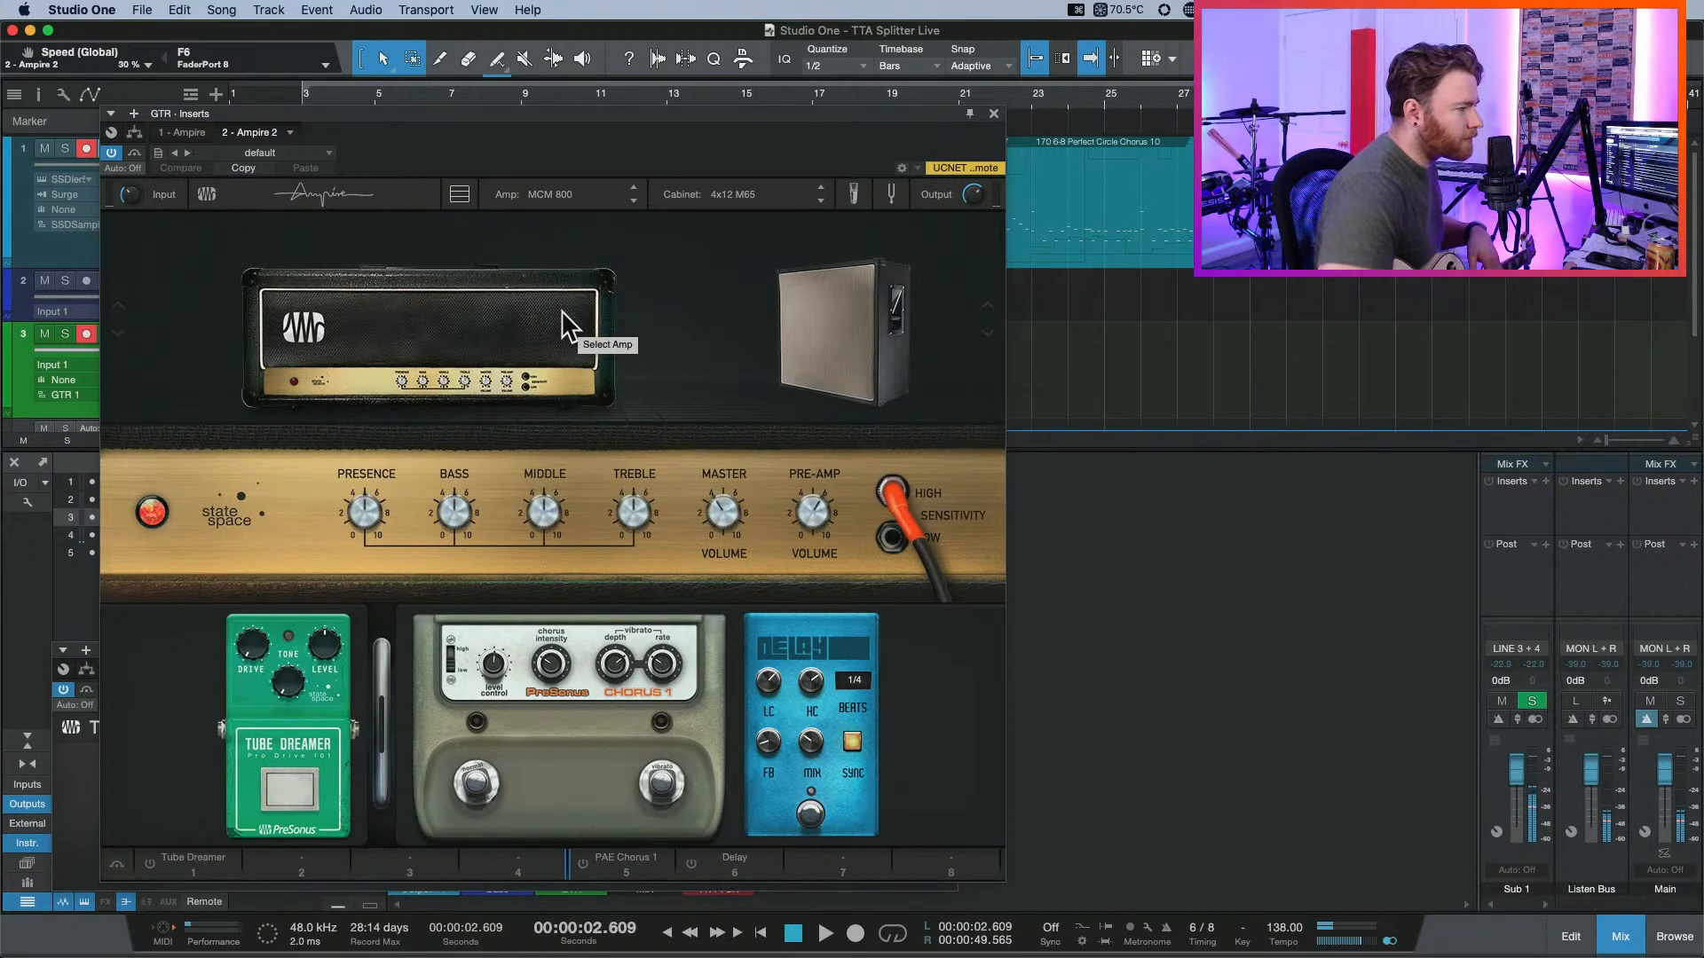
pyautogui.click(564, 191)
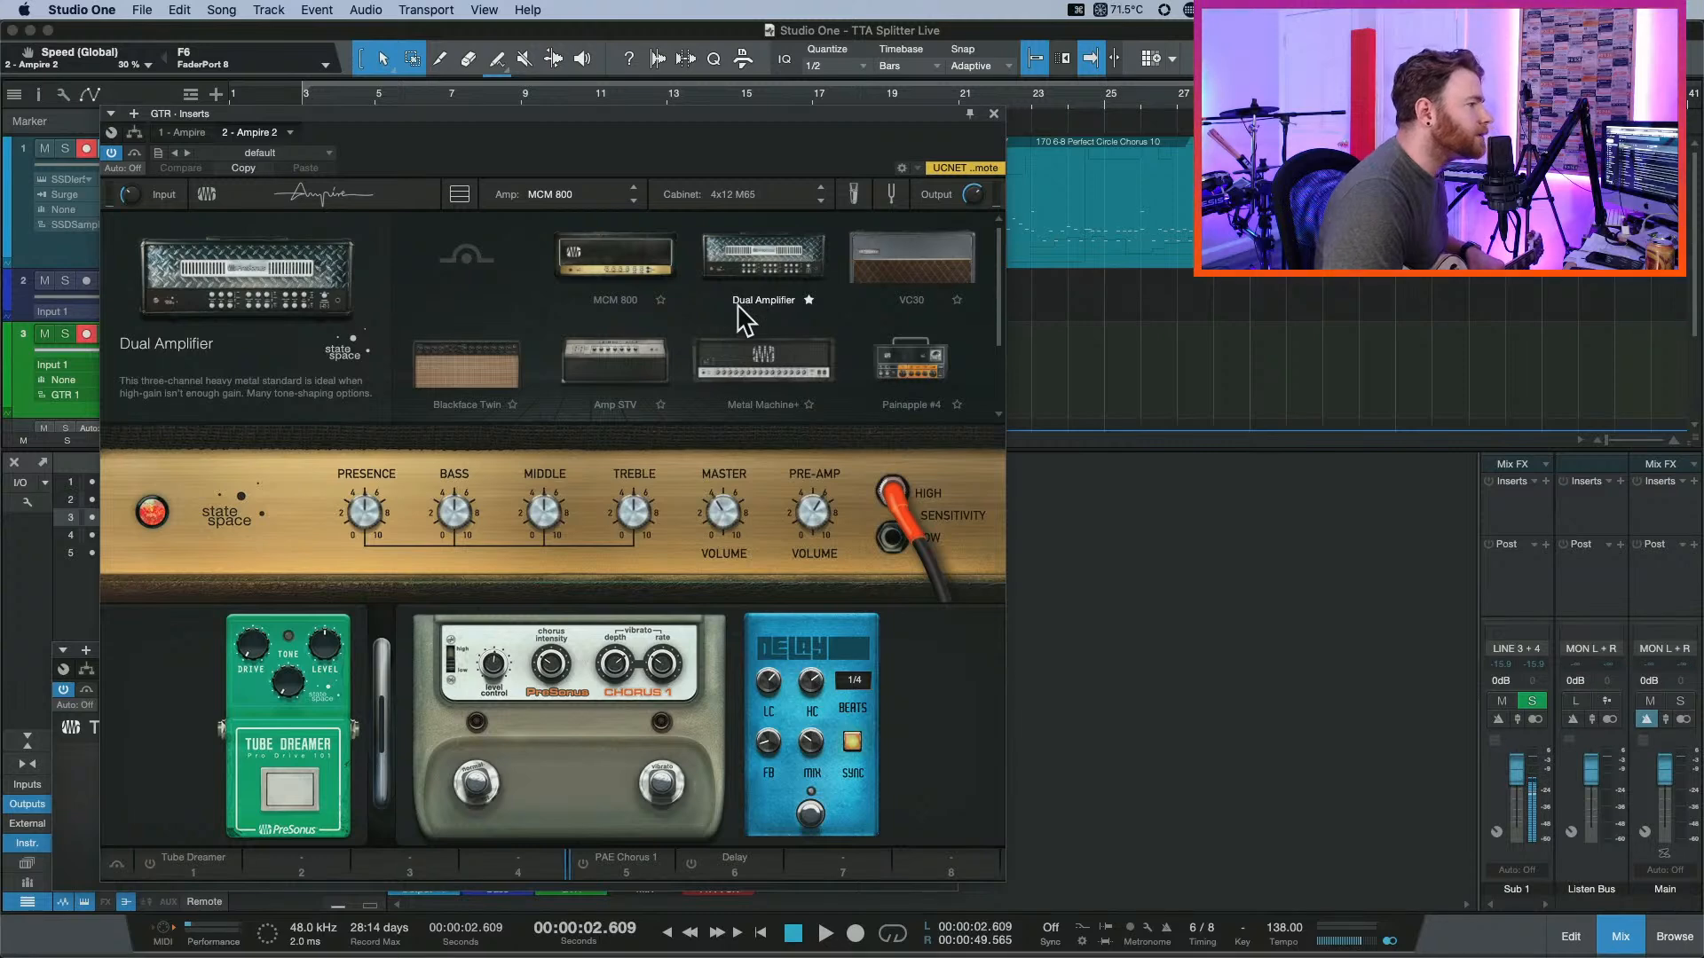
pyautogui.click(917, 266)
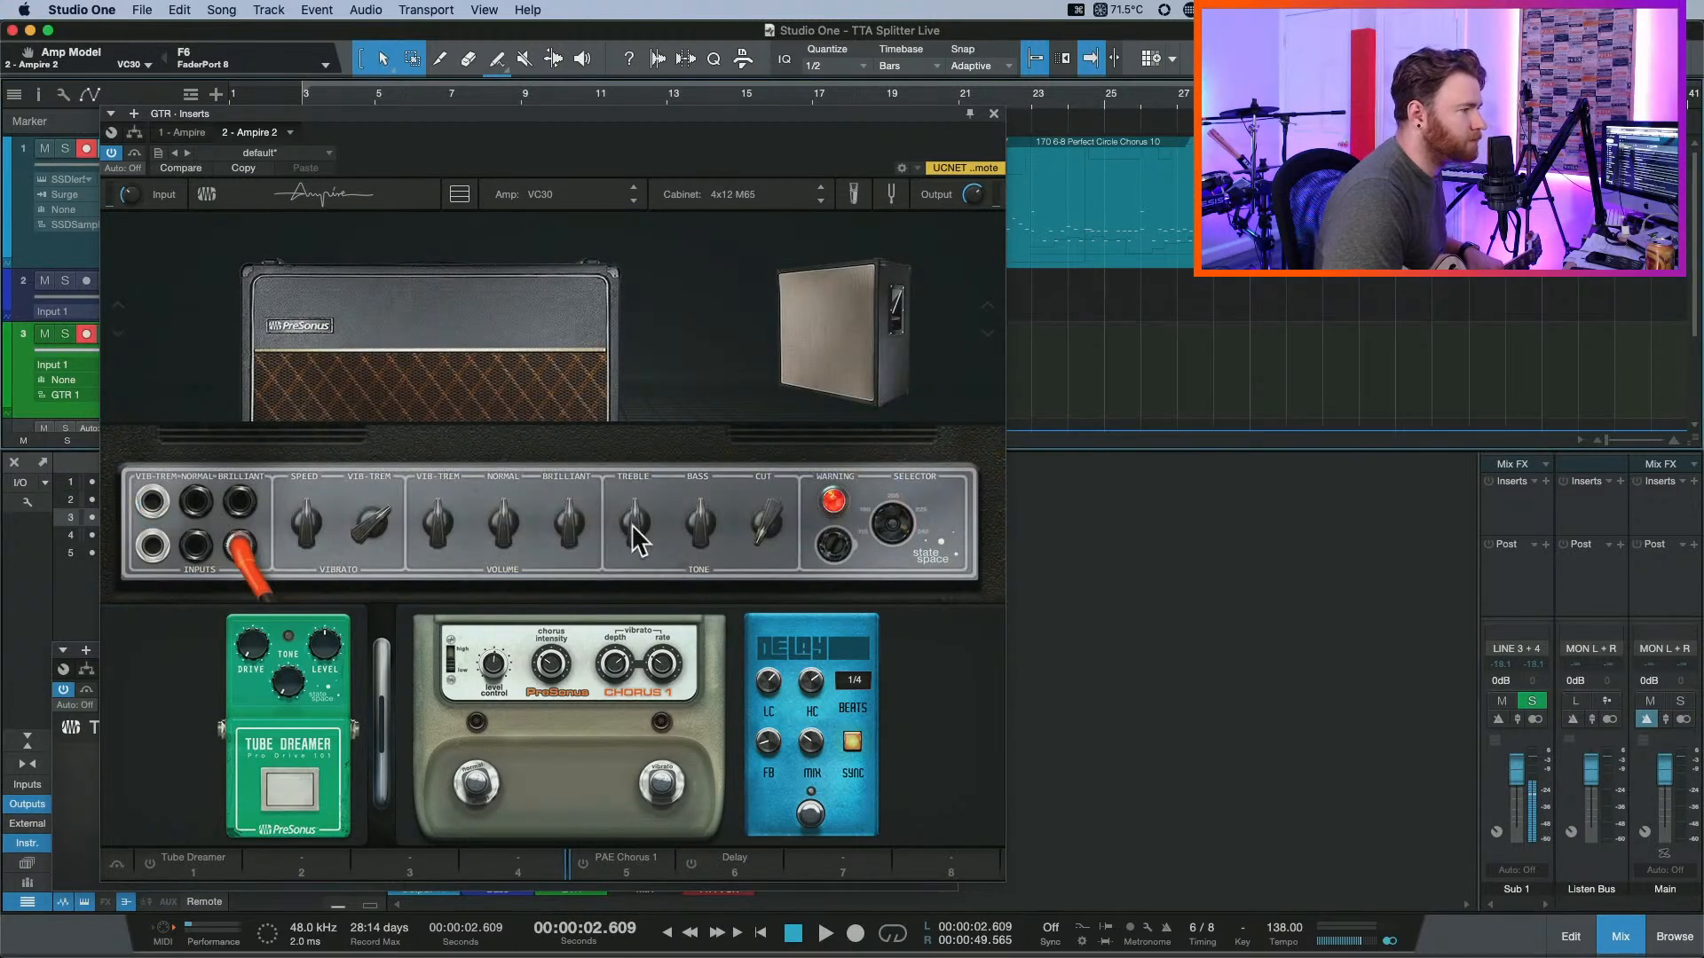
pyautogui.click(735, 196)
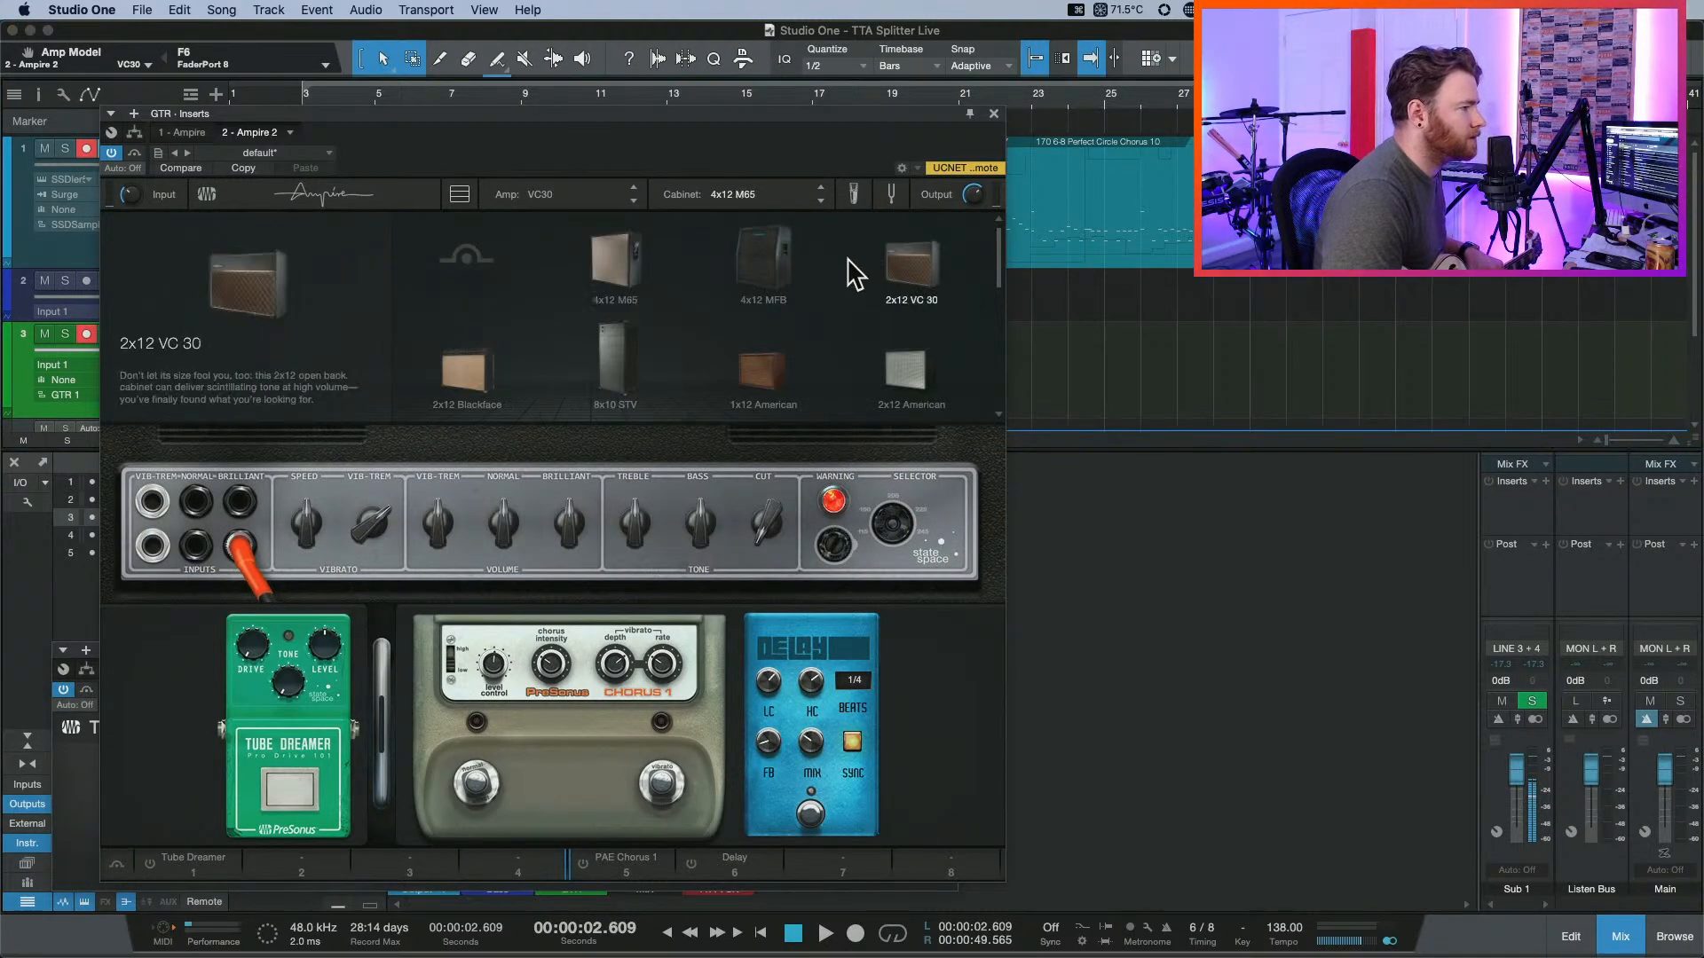
pyautogui.click(907, 364)
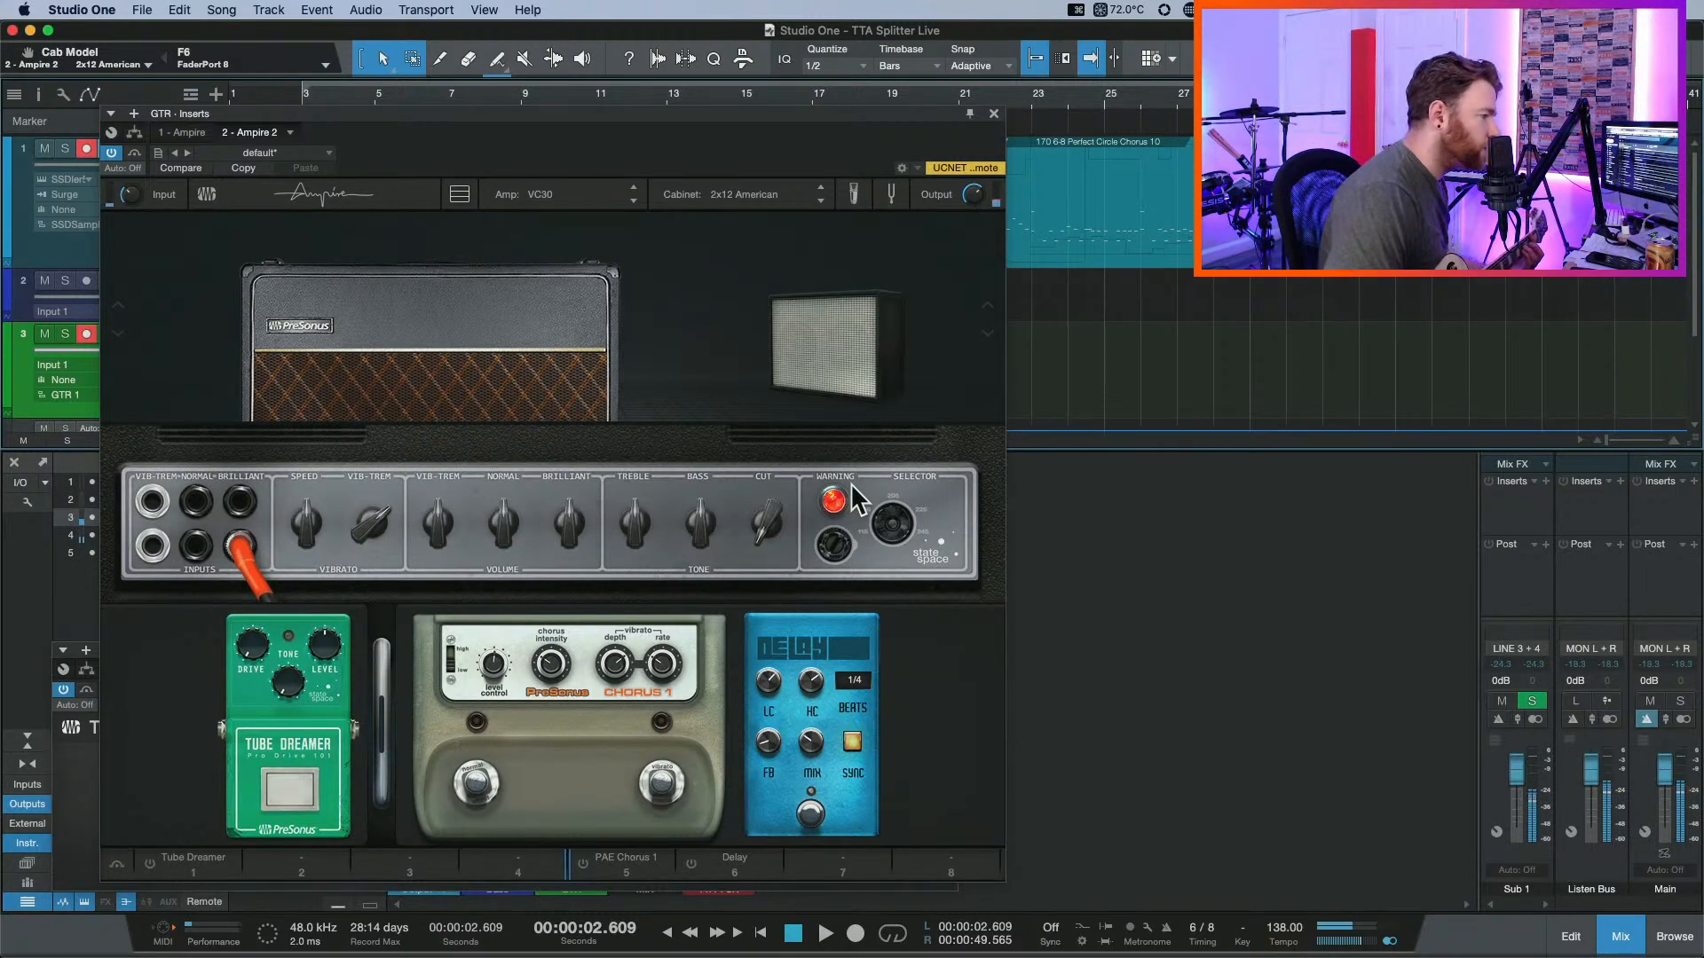
pyautogui.click(809, 811)
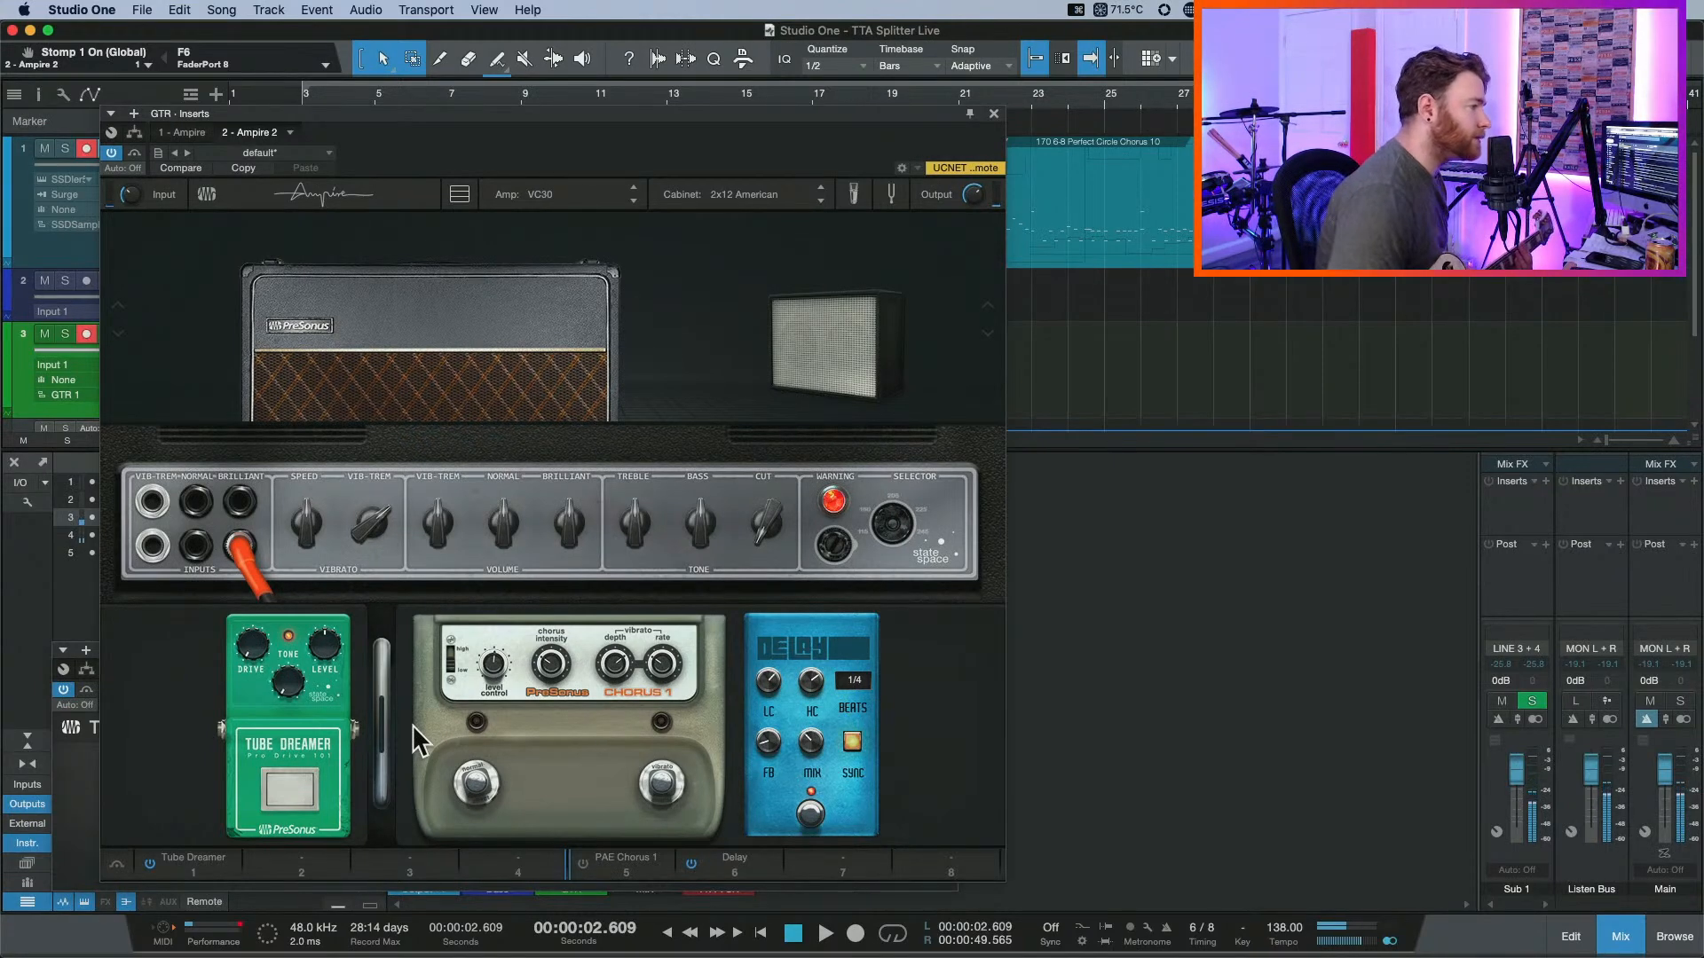
# Set the audio device block size to 128 samples in the preferences.
pyautogui.press('super+comma')
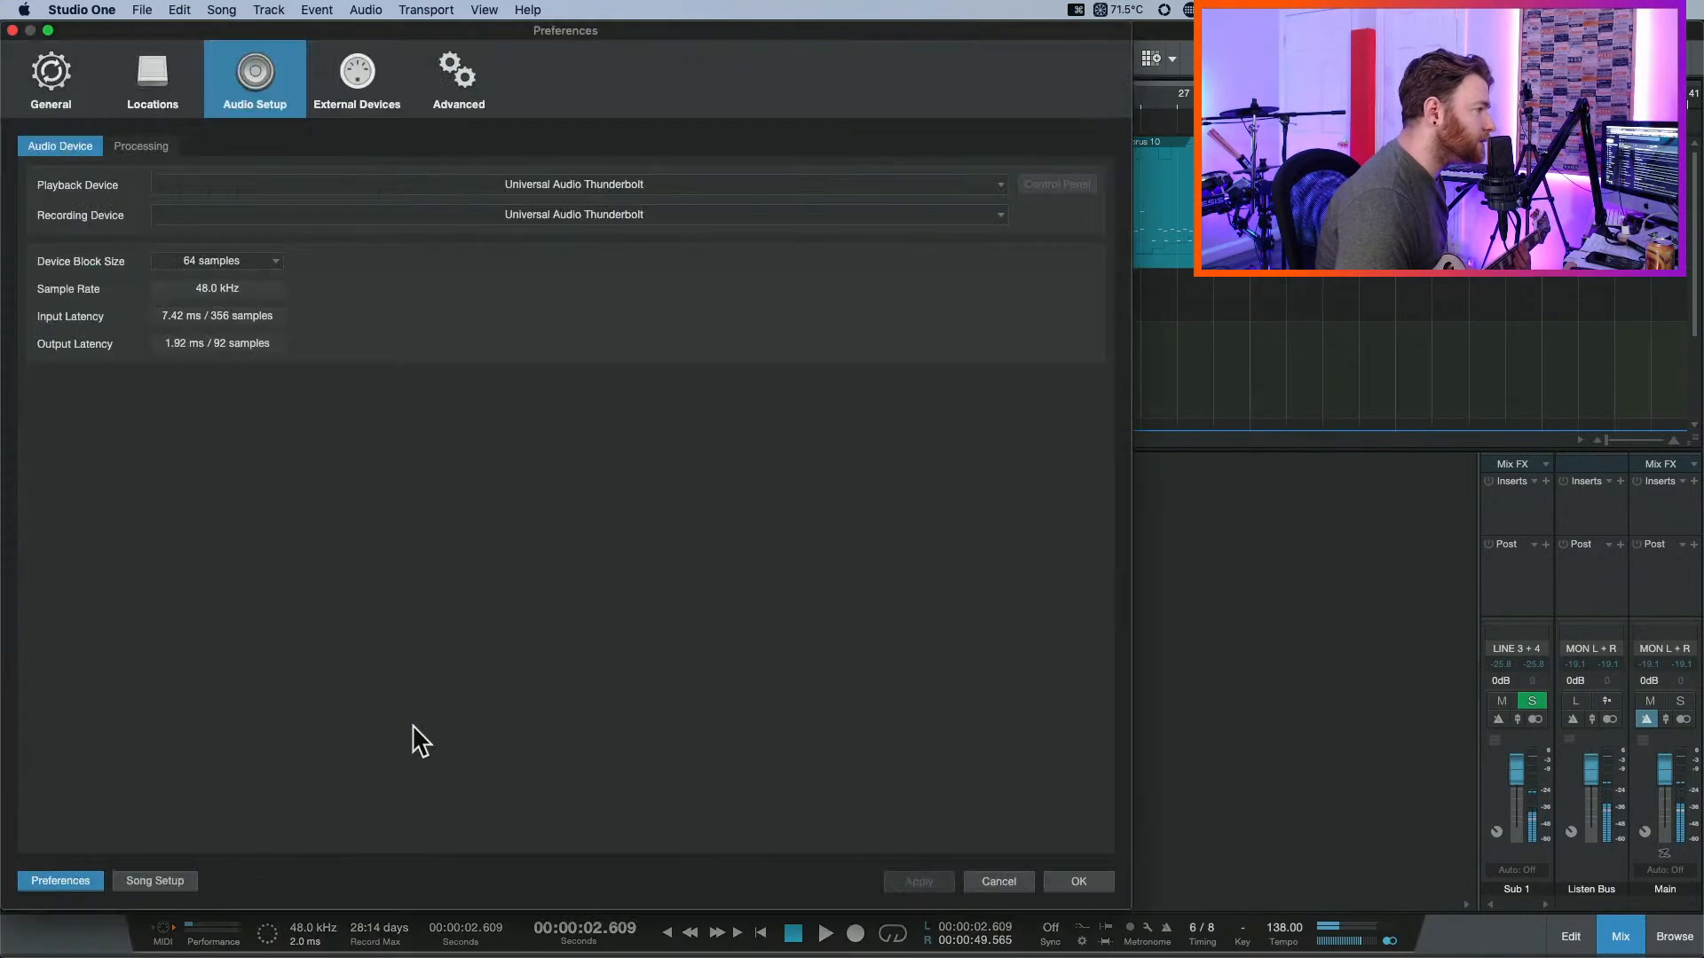
pyautogui.click(222, 258)
pyautogui.click(227, 322)
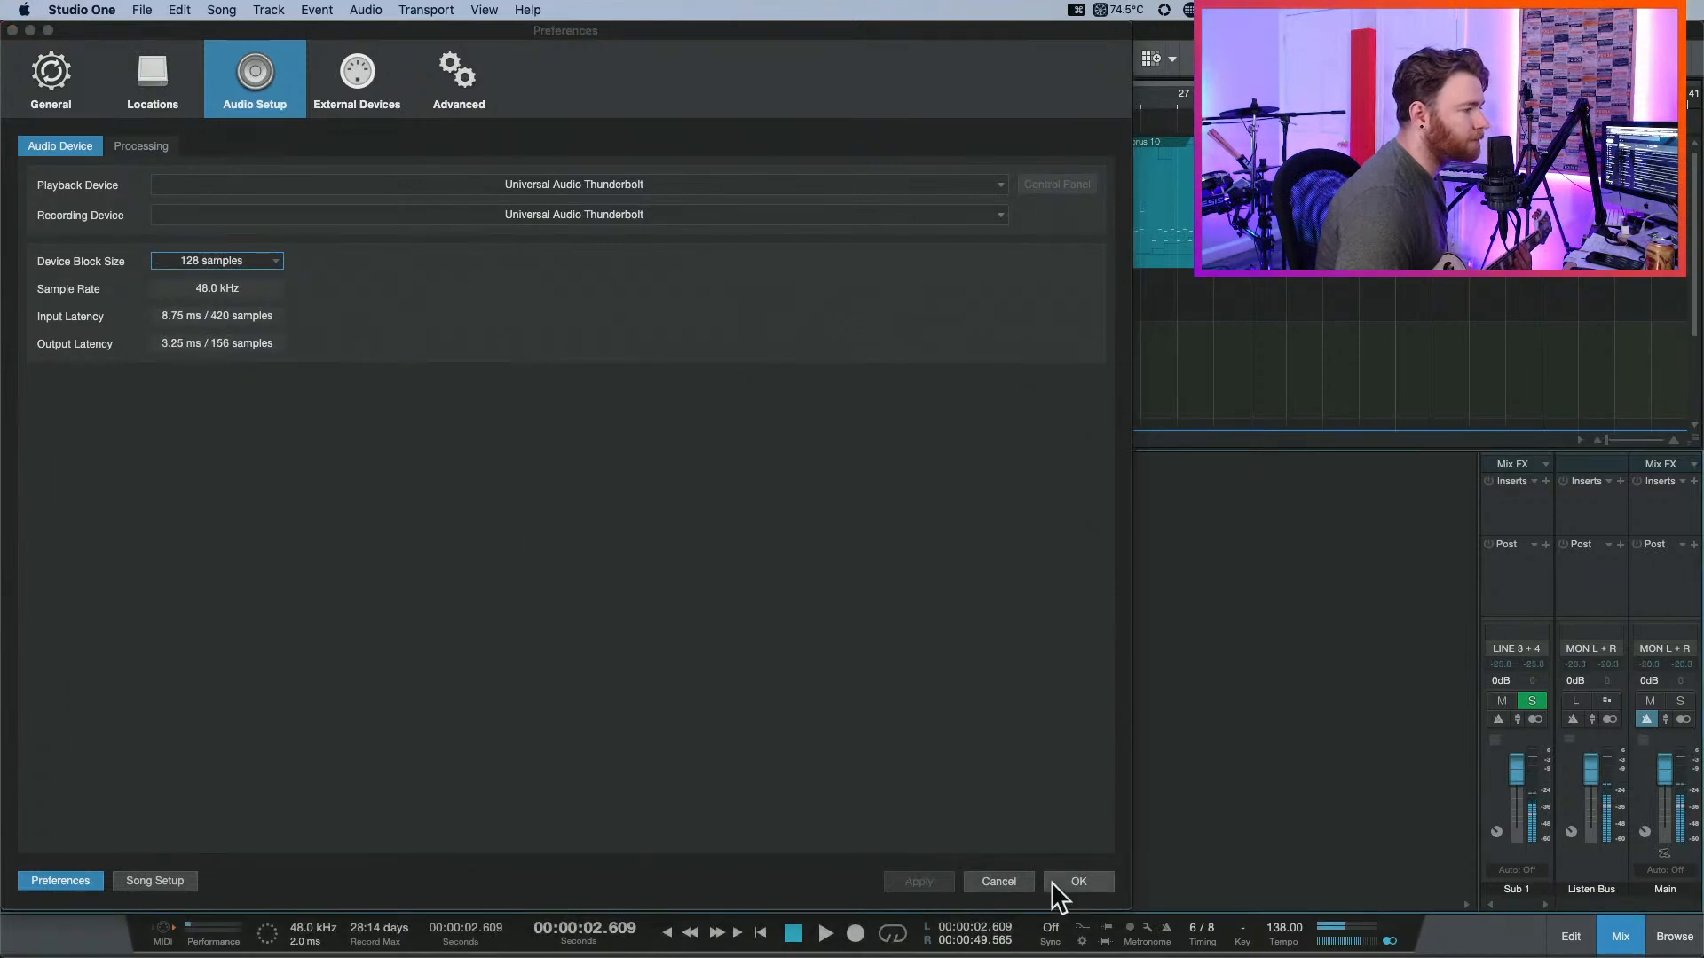
pyautogui.click(1076, 880)
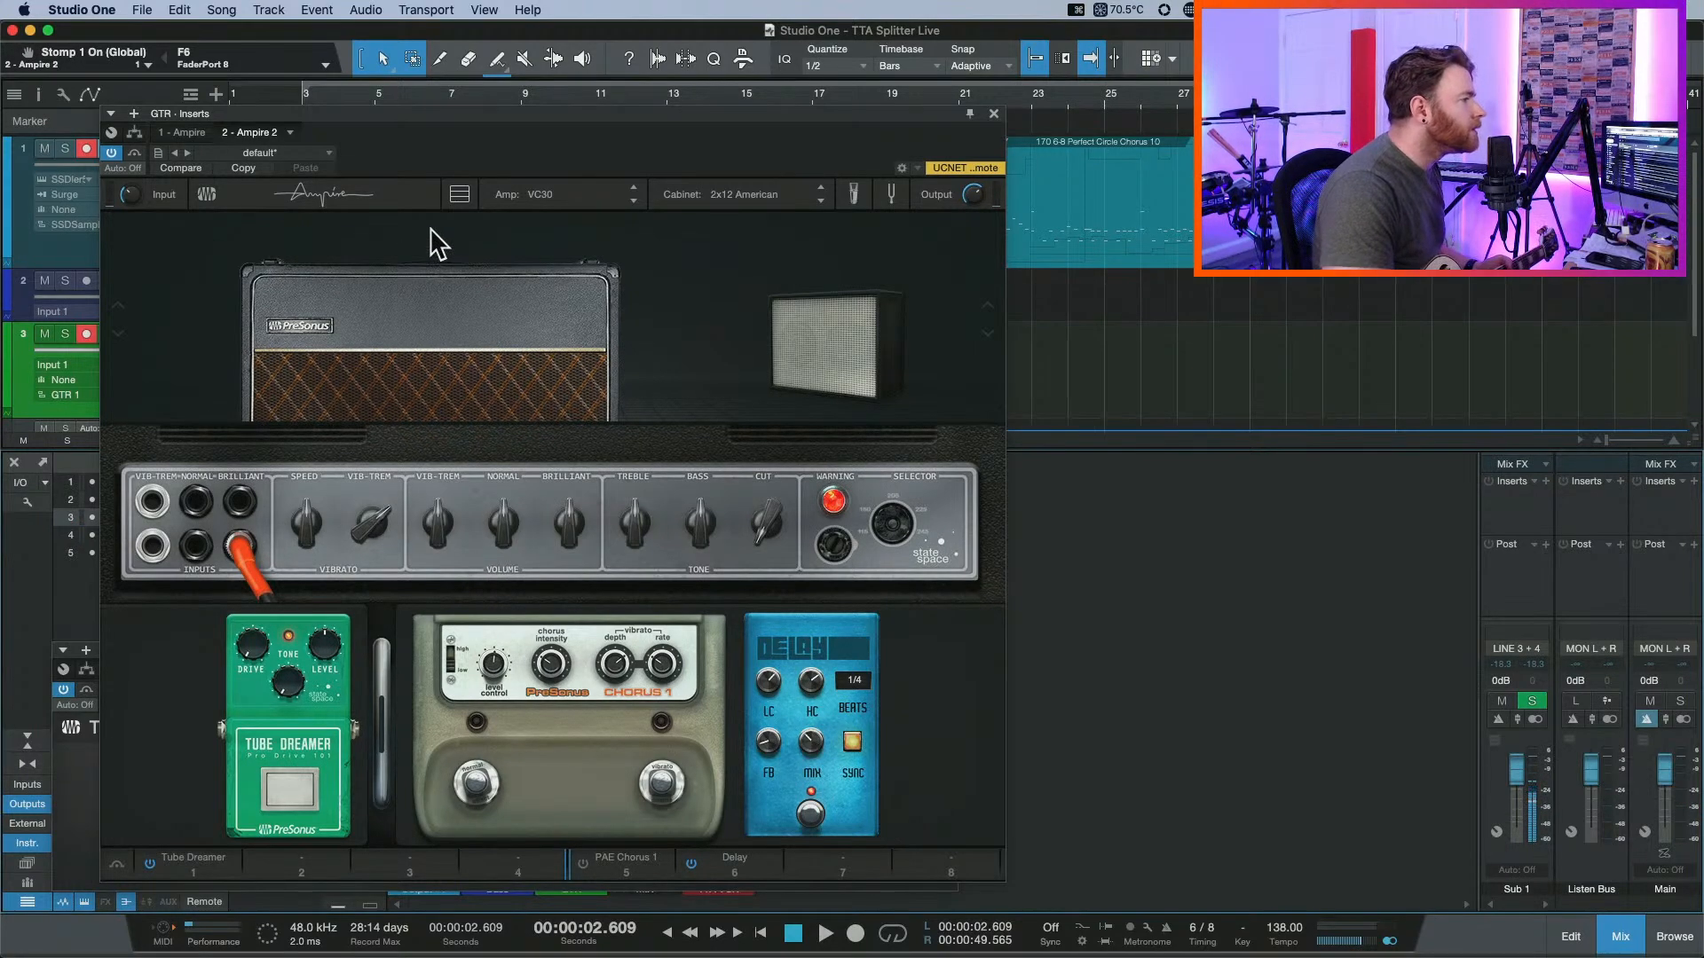
# Turn off the Splitter's remaining Mute Output setting so both Ampire branches pass signal.
pyautogui.click(135, 132)
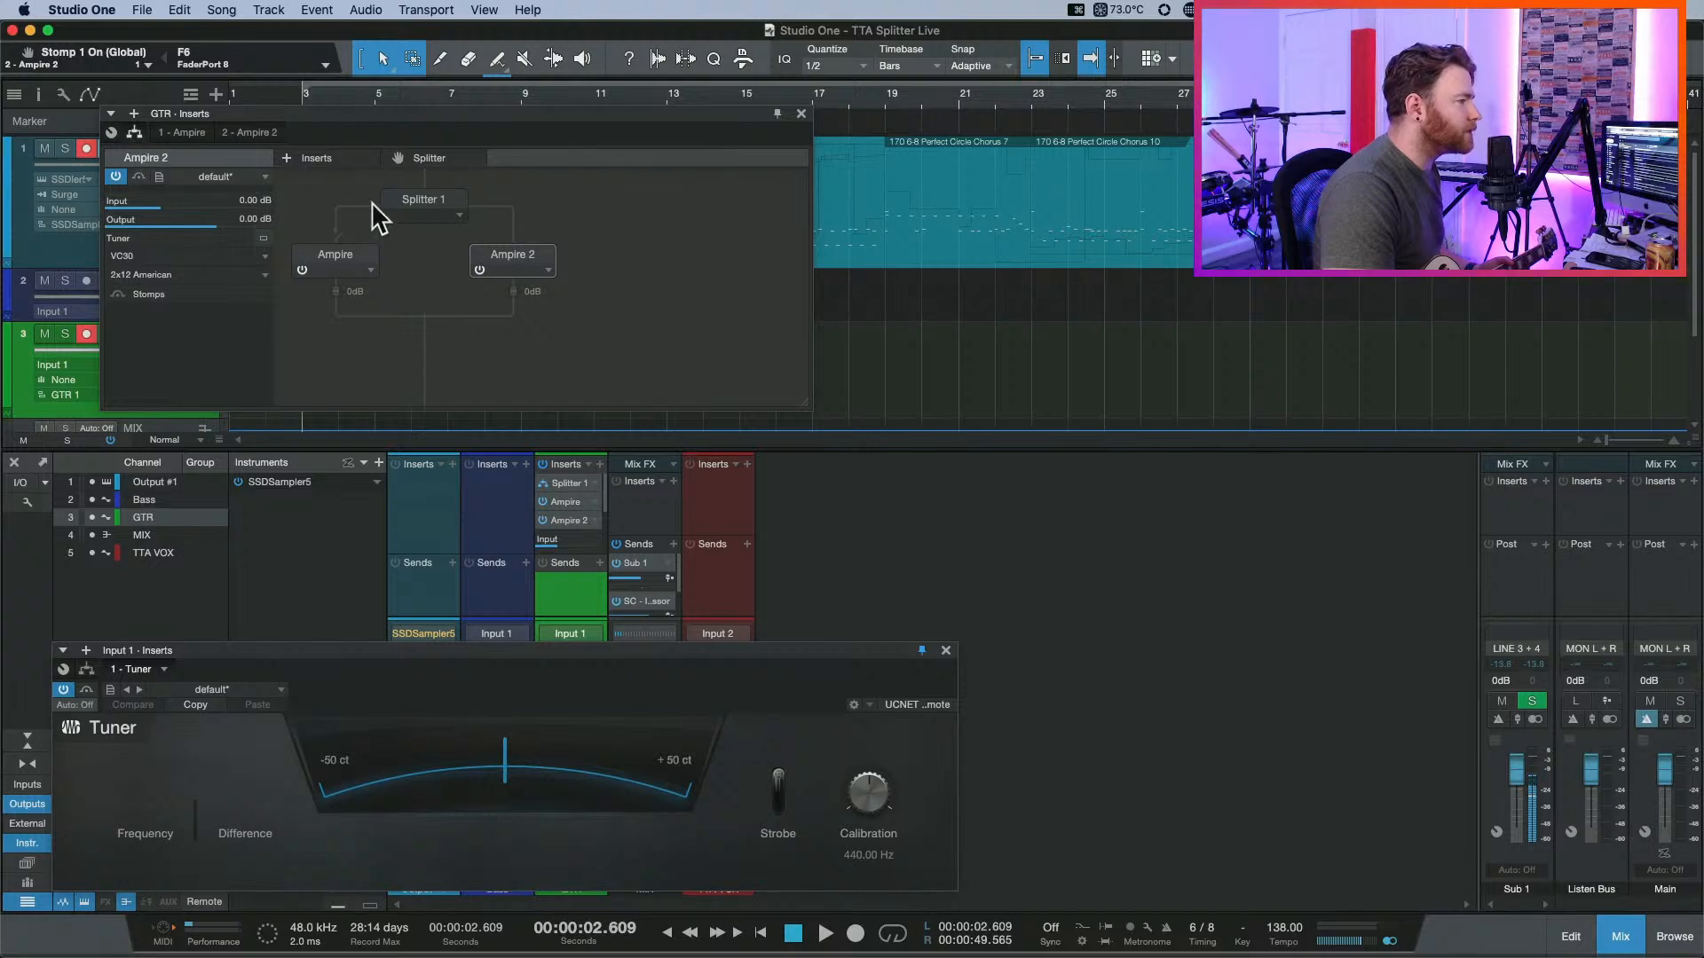
pyautogui.click(447, 210)
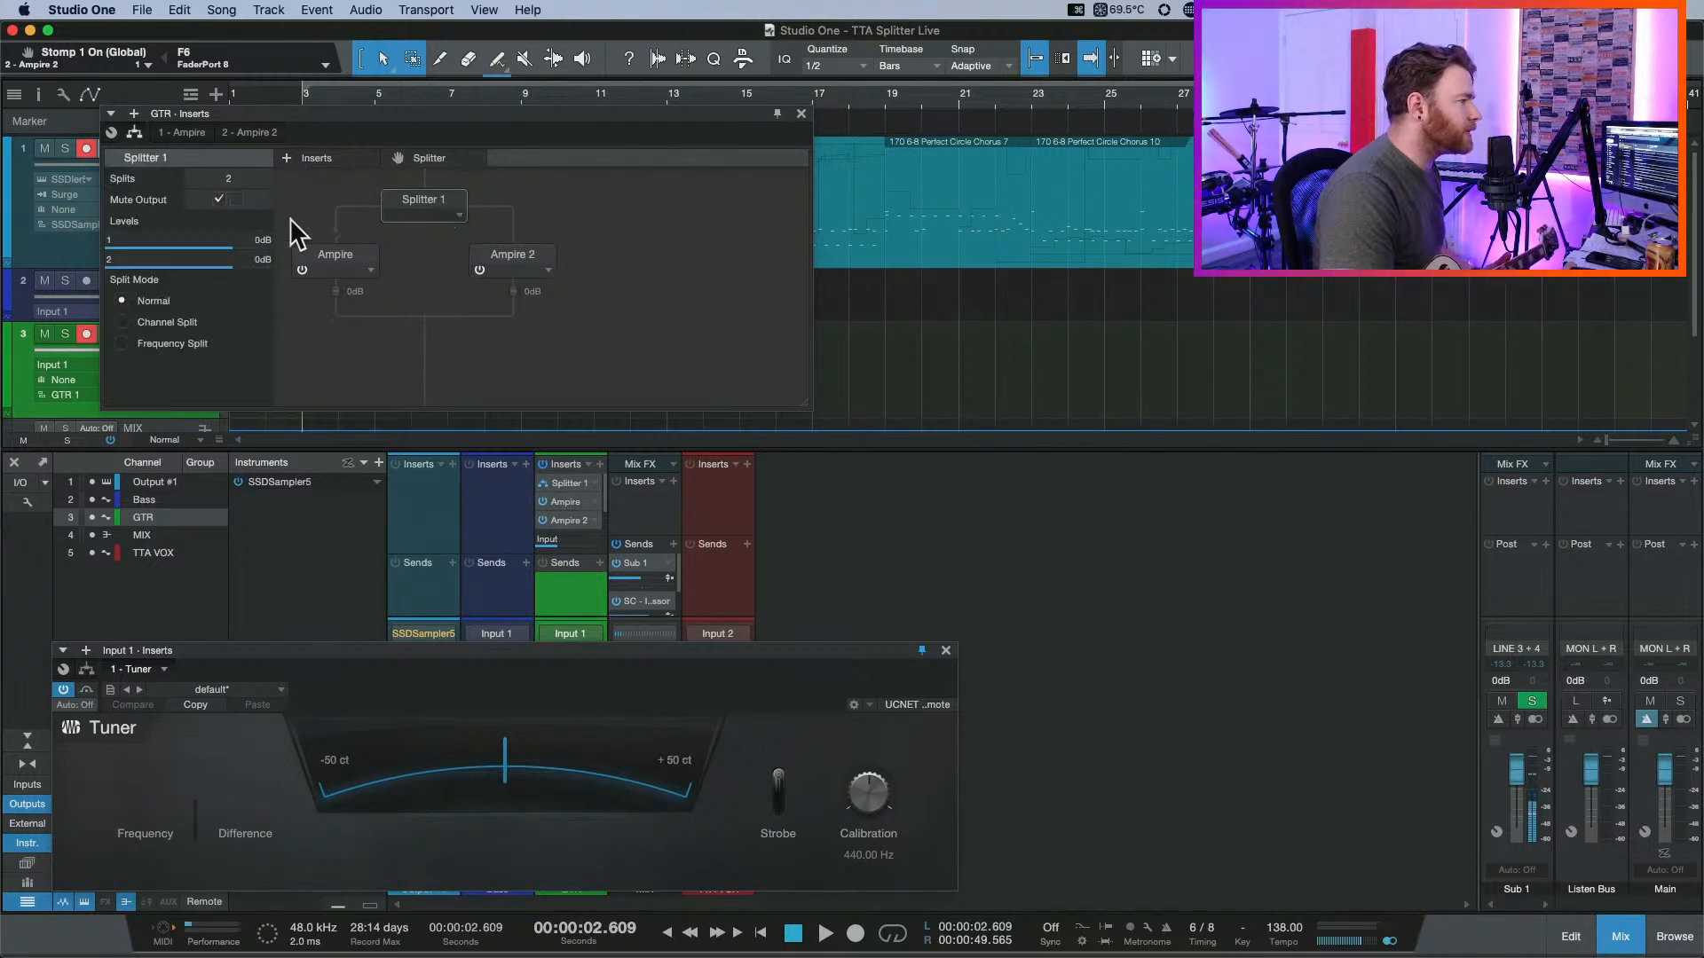
pyautogui.click(219, 199)
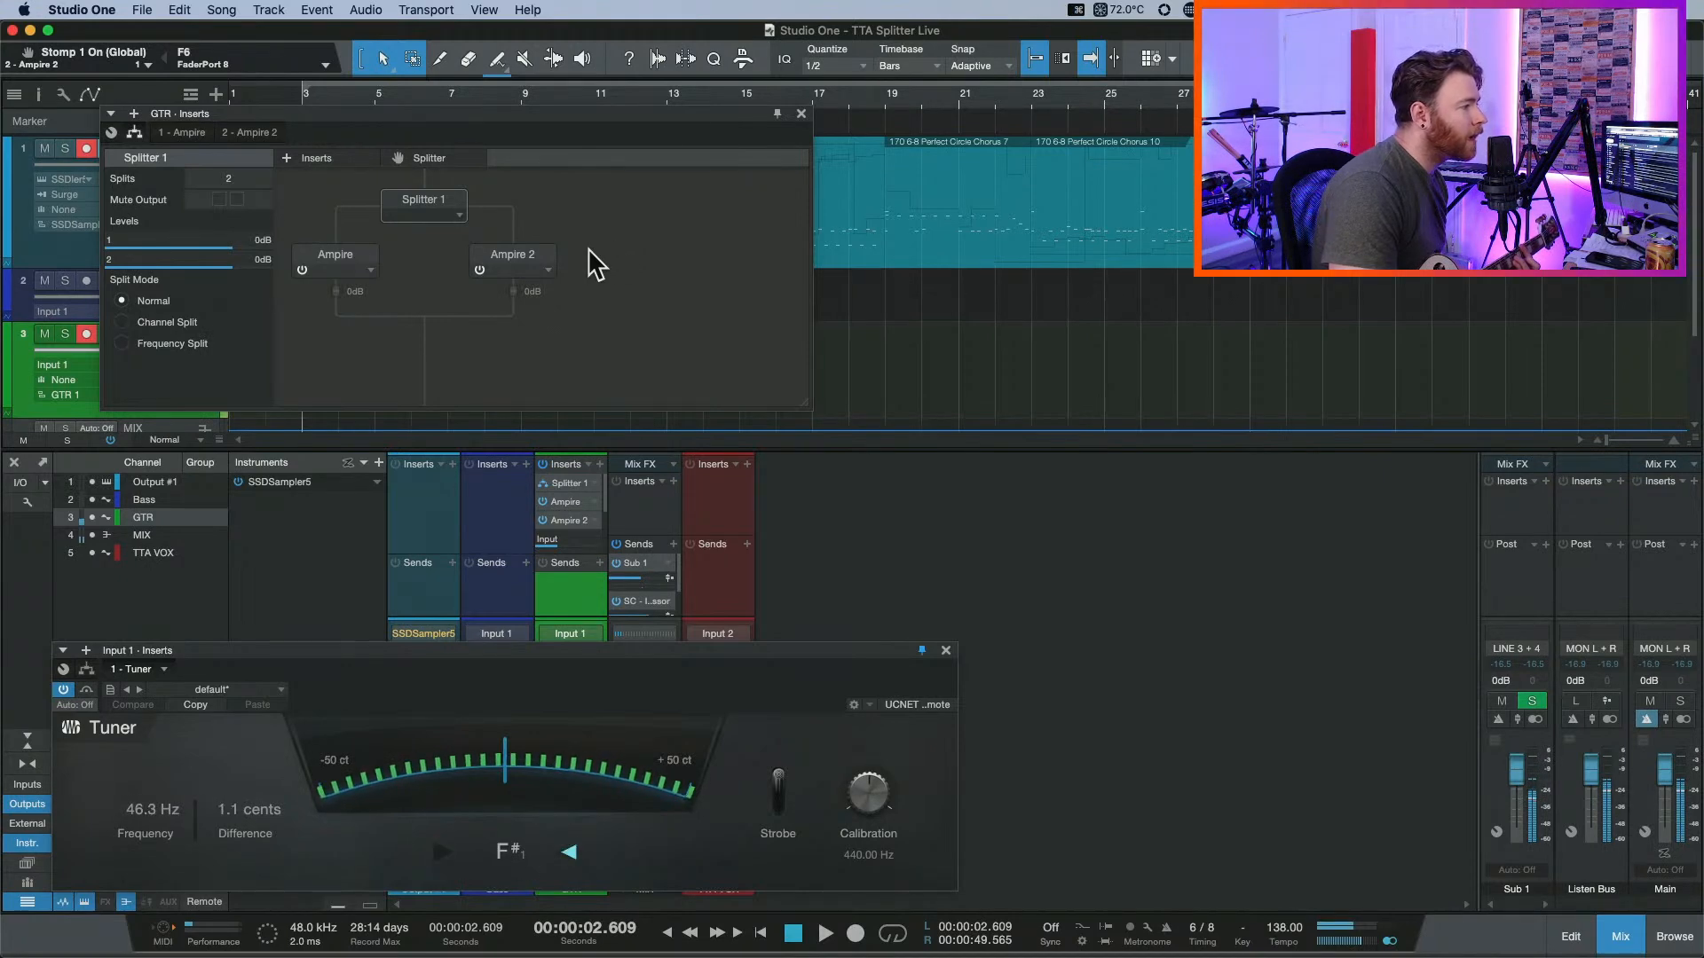
pyautogui.click(218, 199)
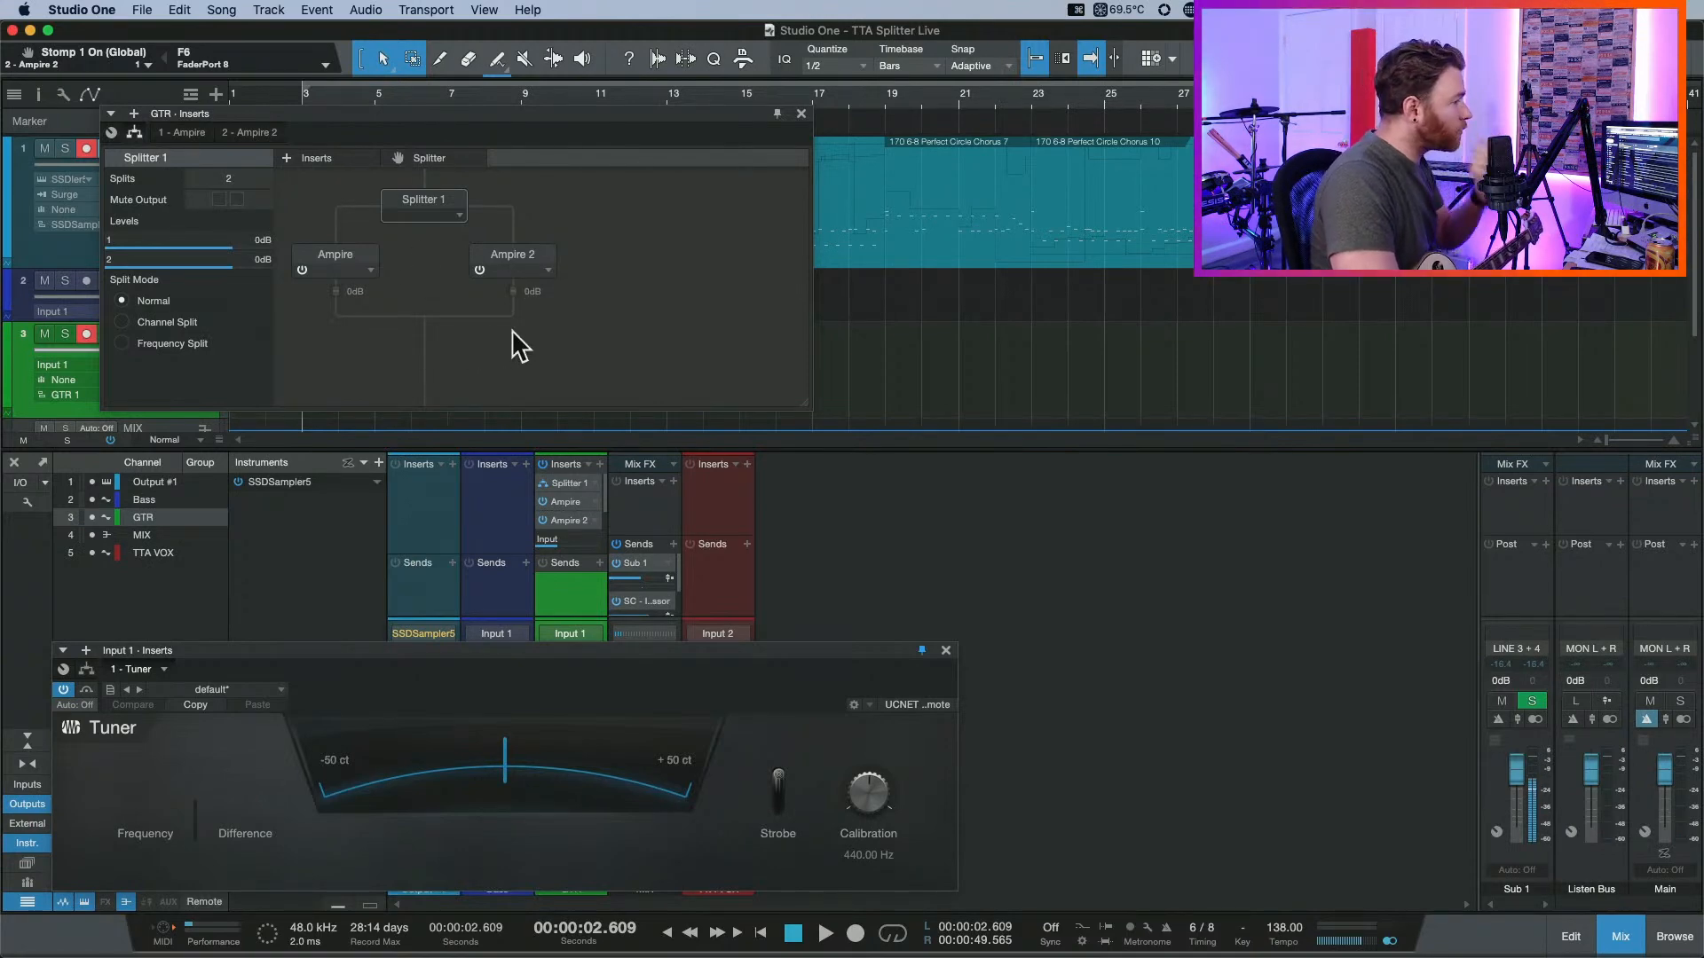
# Insert the Analog Delay plug-in below the Splitter on the GTR channel.
pyautogui.click(327, 158)
pyautogui.write('analo')
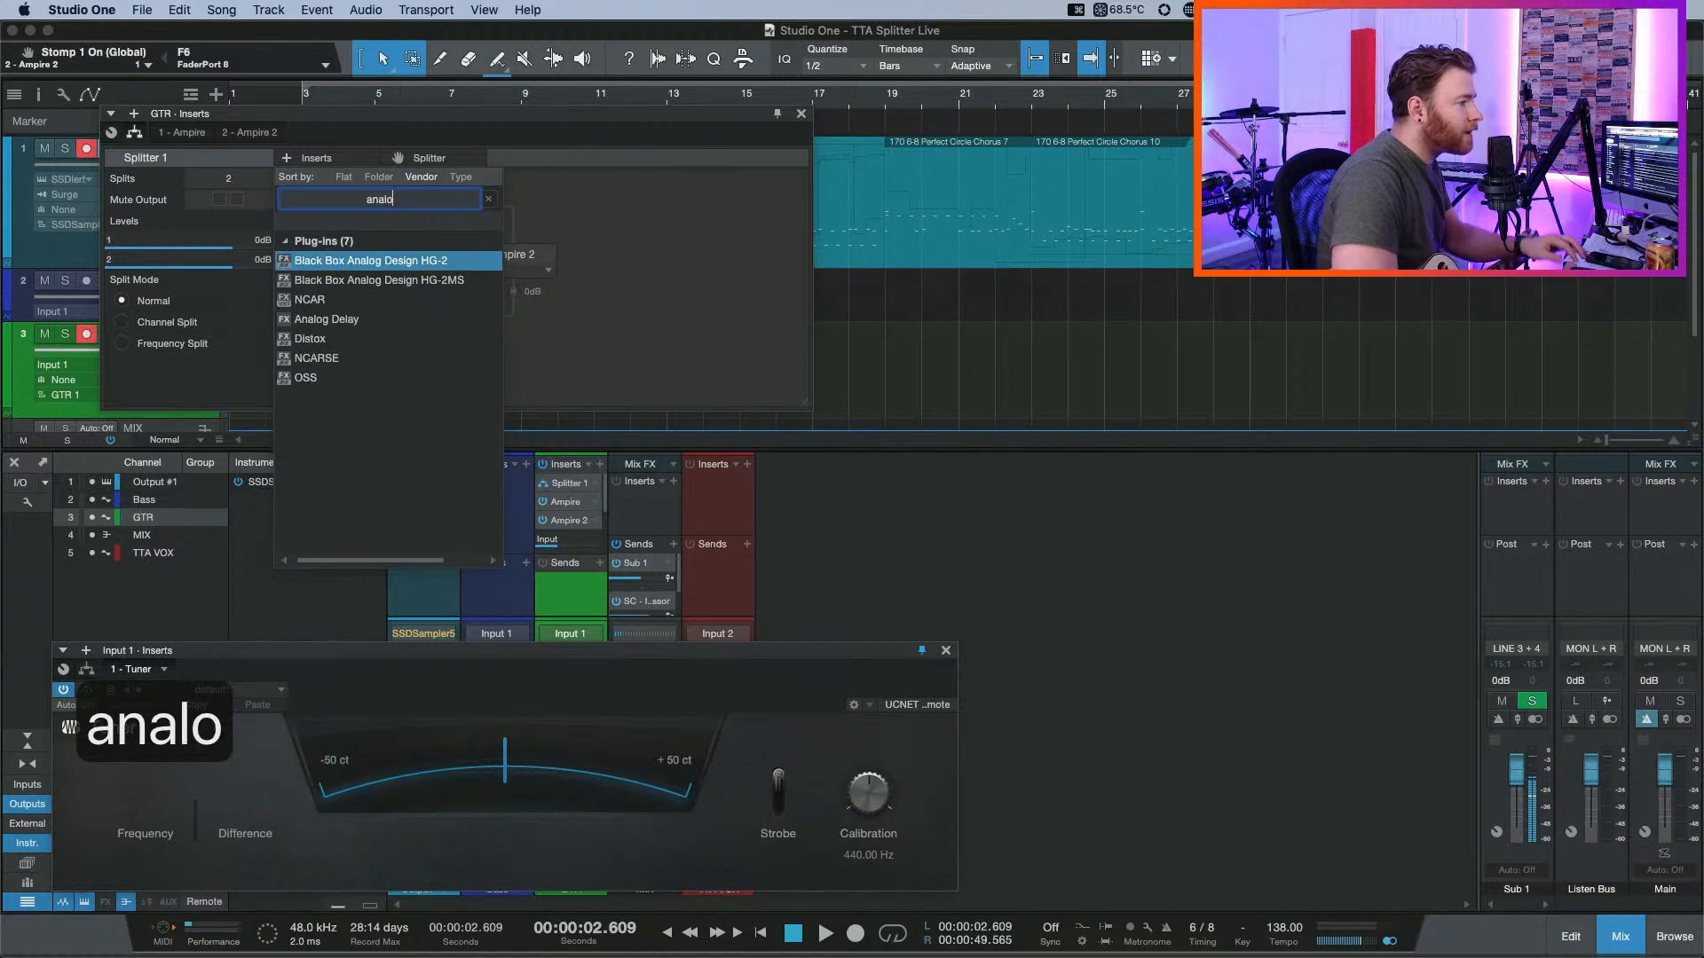
pyautogui.press('Down')
pyautogui.press('Down')
pyautogui.press('Down')
pyautogui.press('Return')
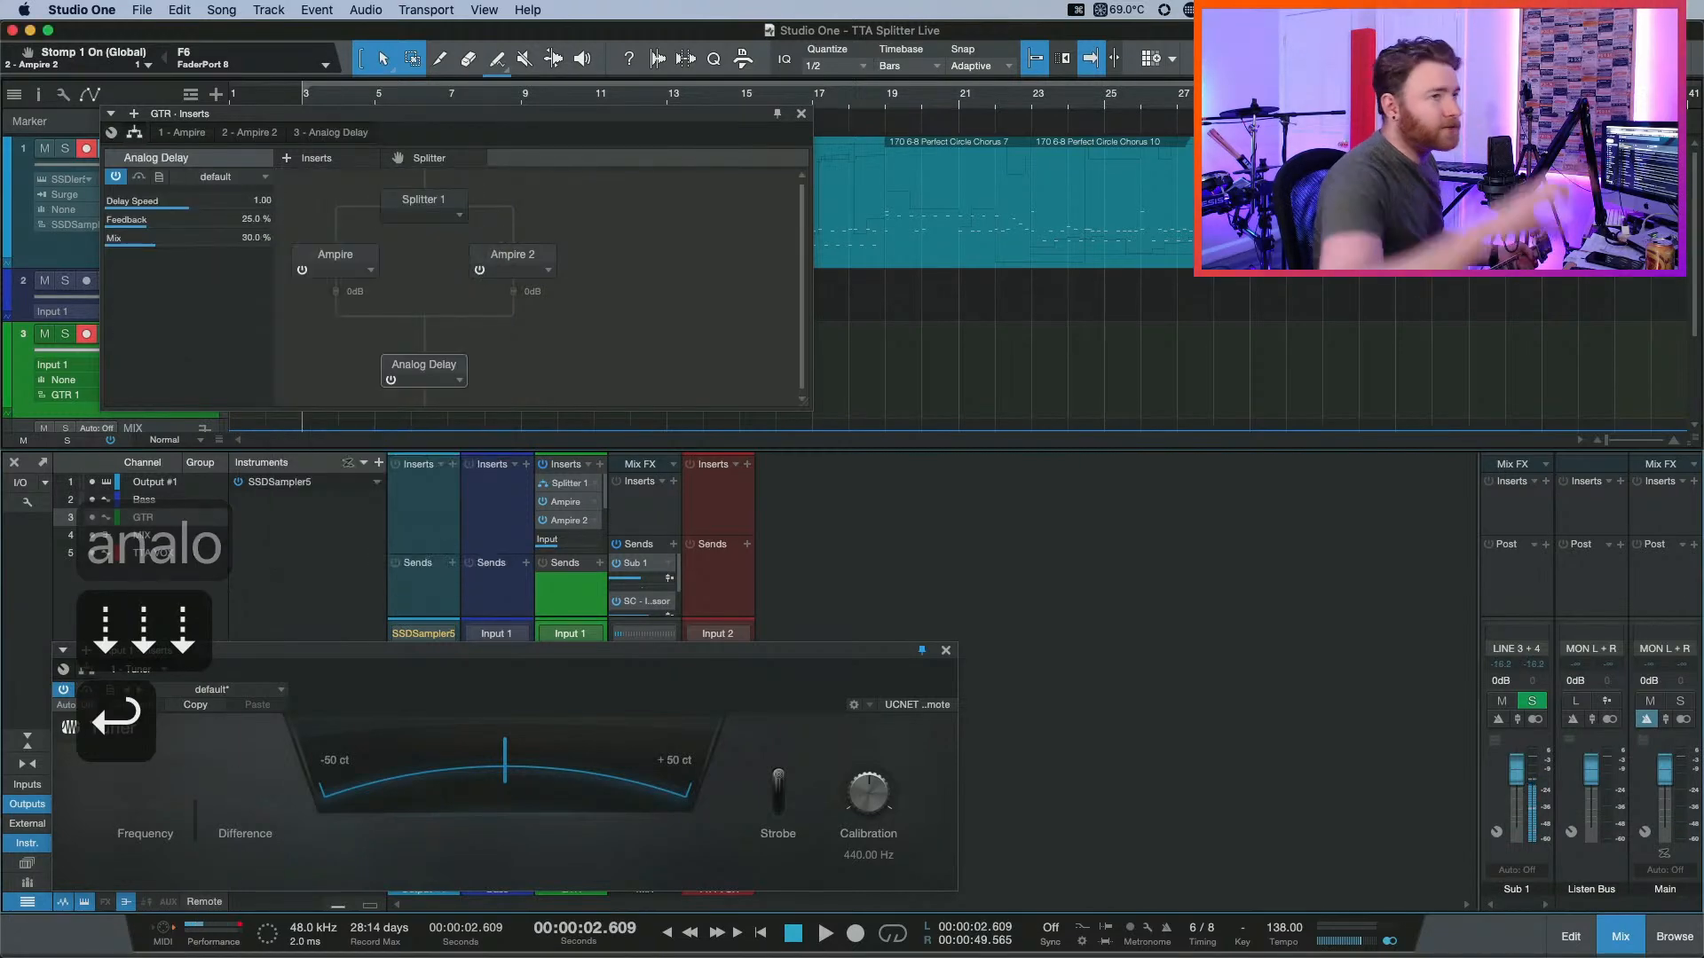
# Set Analog Delay to 1/8 time, 38% feedback, 18.5% dry/wet, 356 Hz low cut, 4.48 kHz high cut and 70.5% drive.
pyautogui.doubleClick(428, 364)
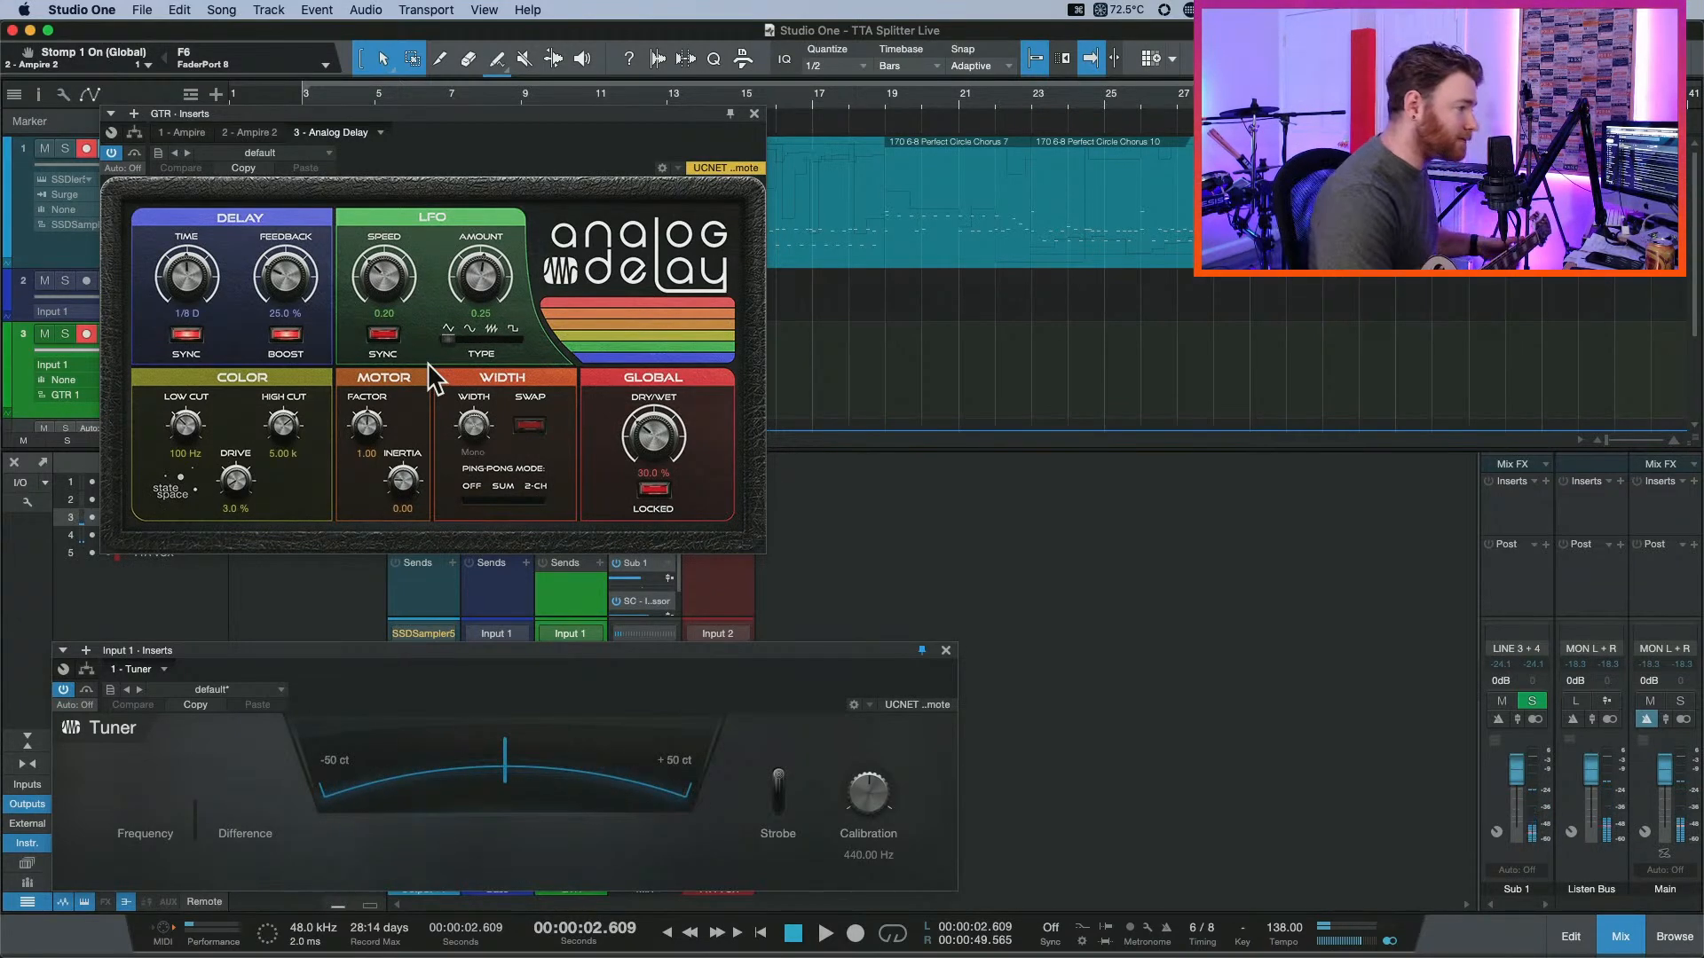
pyautogui.moveTo(658, 420); pyautogui.dragTo(653, 437)
pyautogui.moveTo(291, 281); pyautogui.dragTo(296, 271)
pyautogui.moveTo(186, 277); pyautogui.dragTo(184, 272)
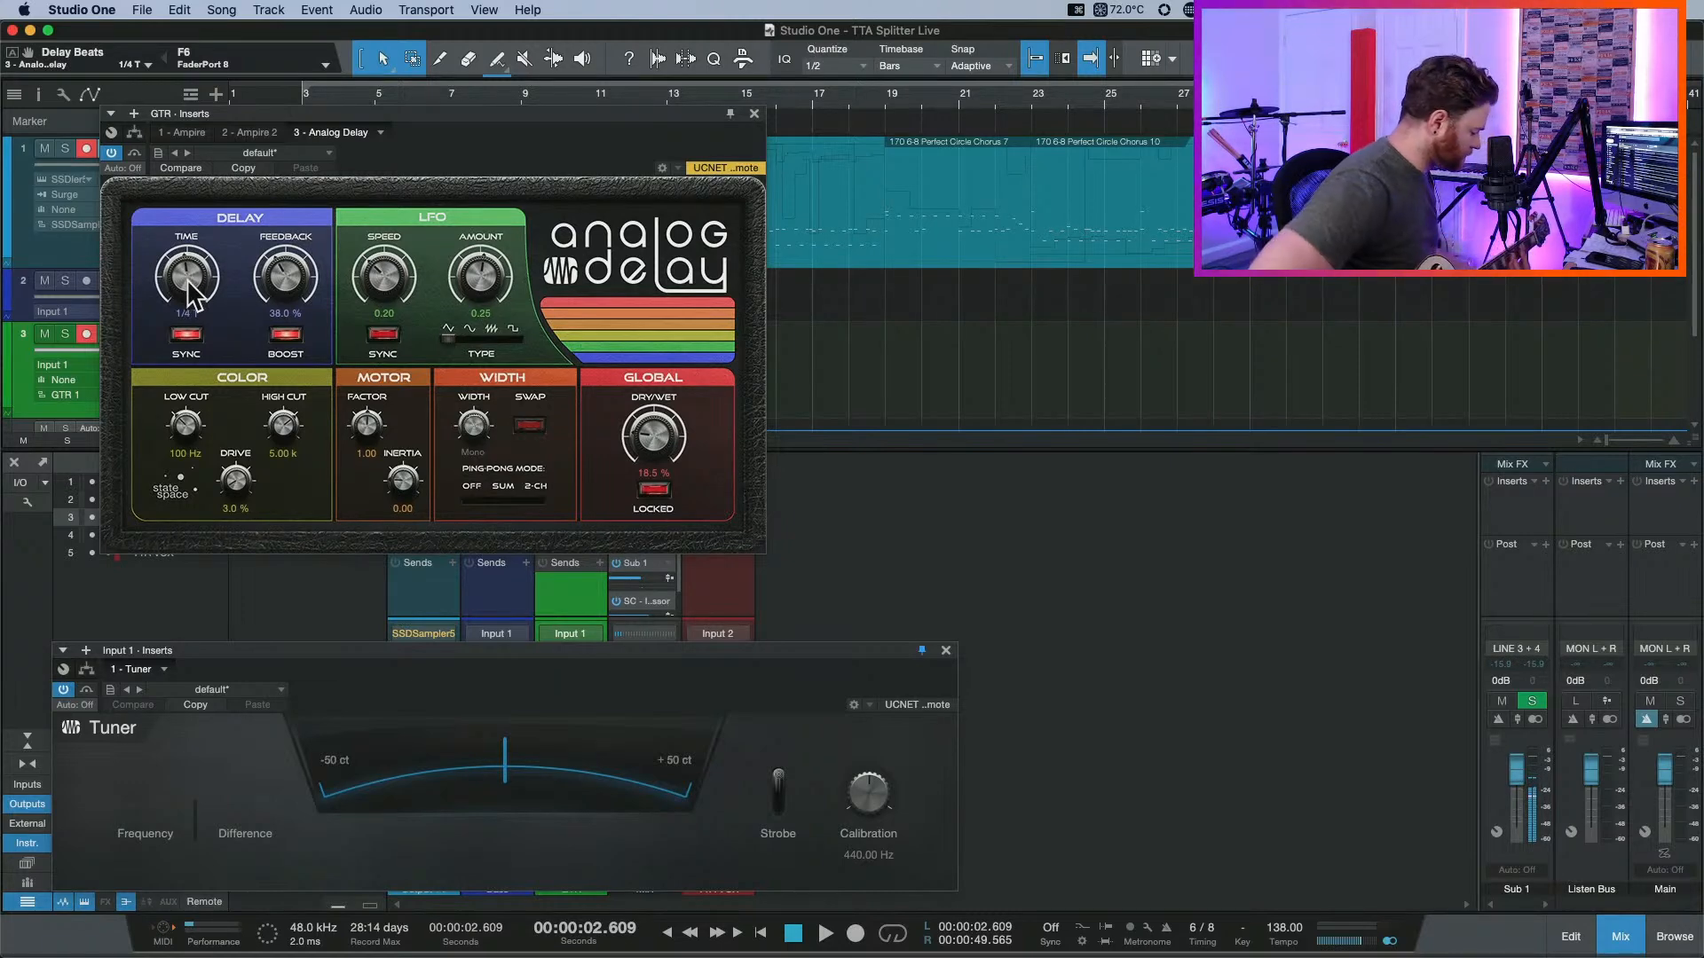
pyautogui.scroll(-2, 187, 280)
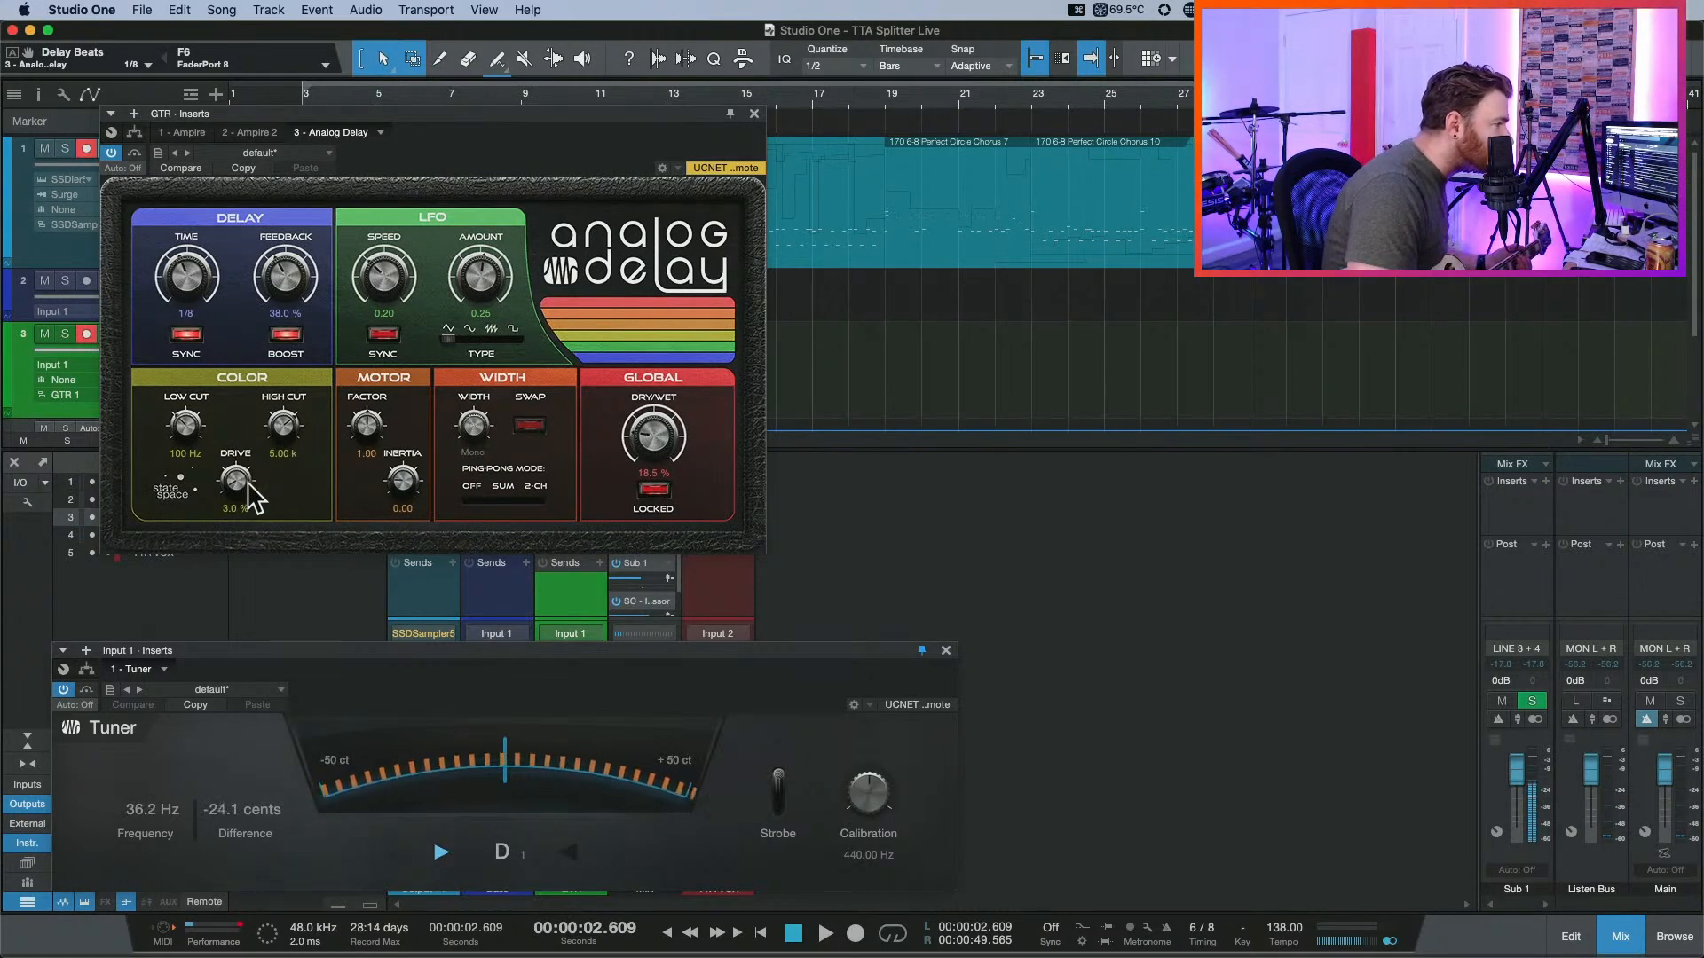
pyautogui.moveTo(251, 490); pyautogui.dragTo(282, 423)
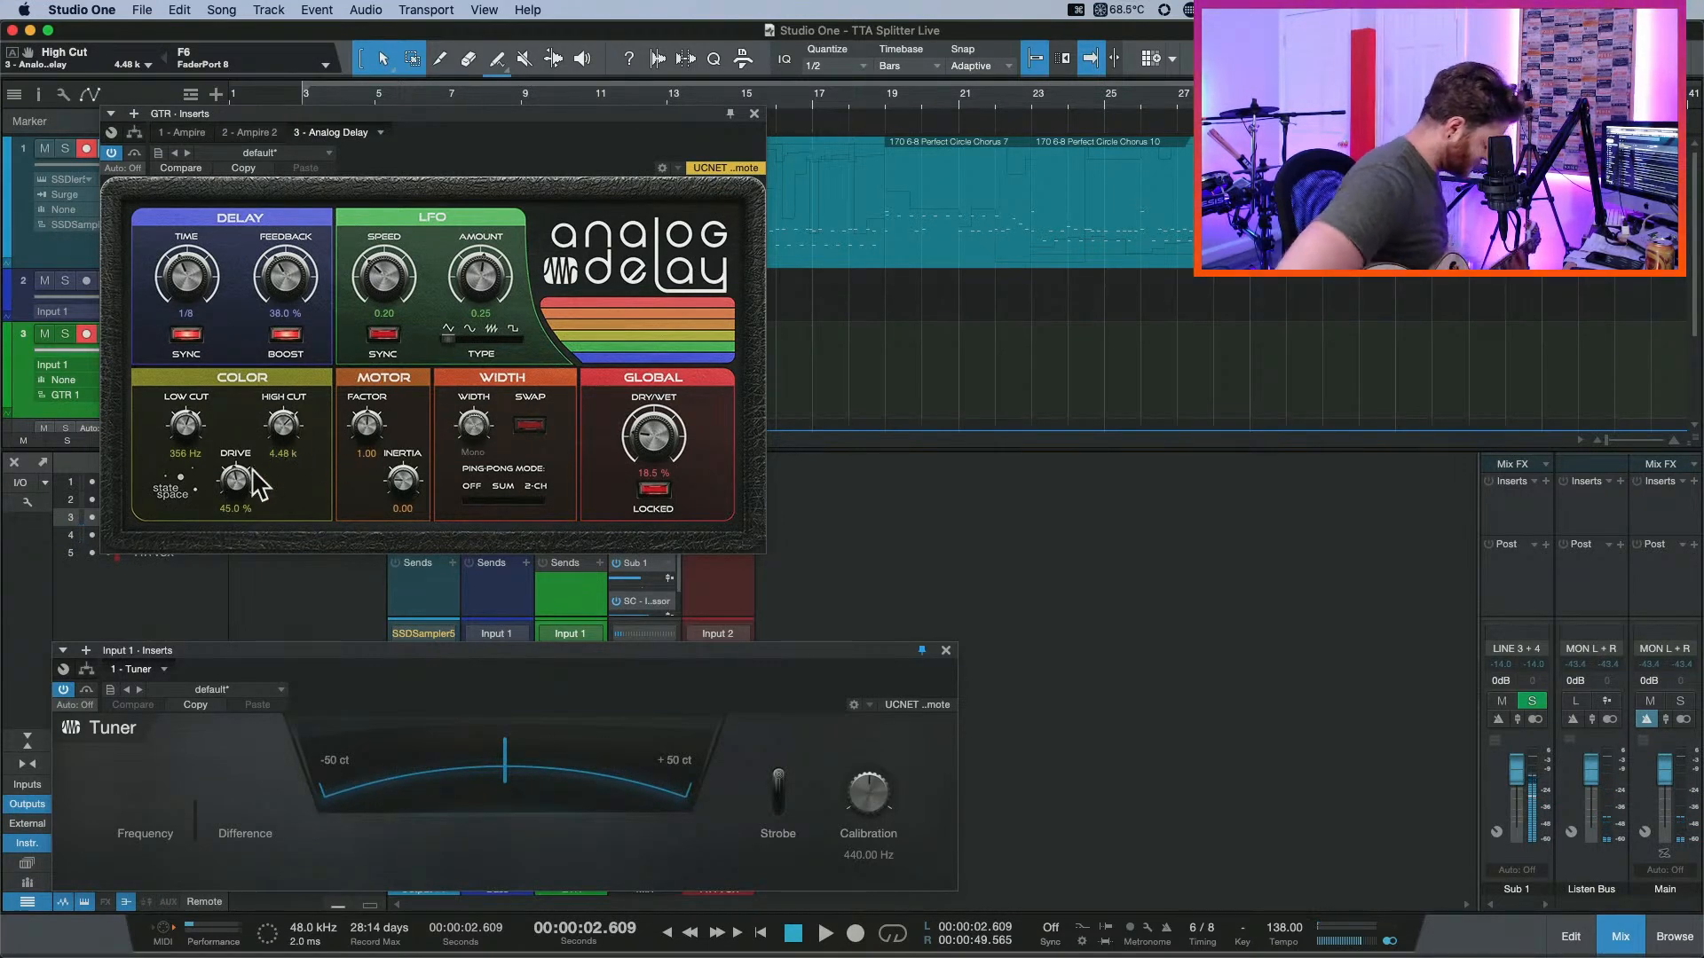
pyautogui.moveTo(252, 471); pyautogui.dragTo(237, 431)
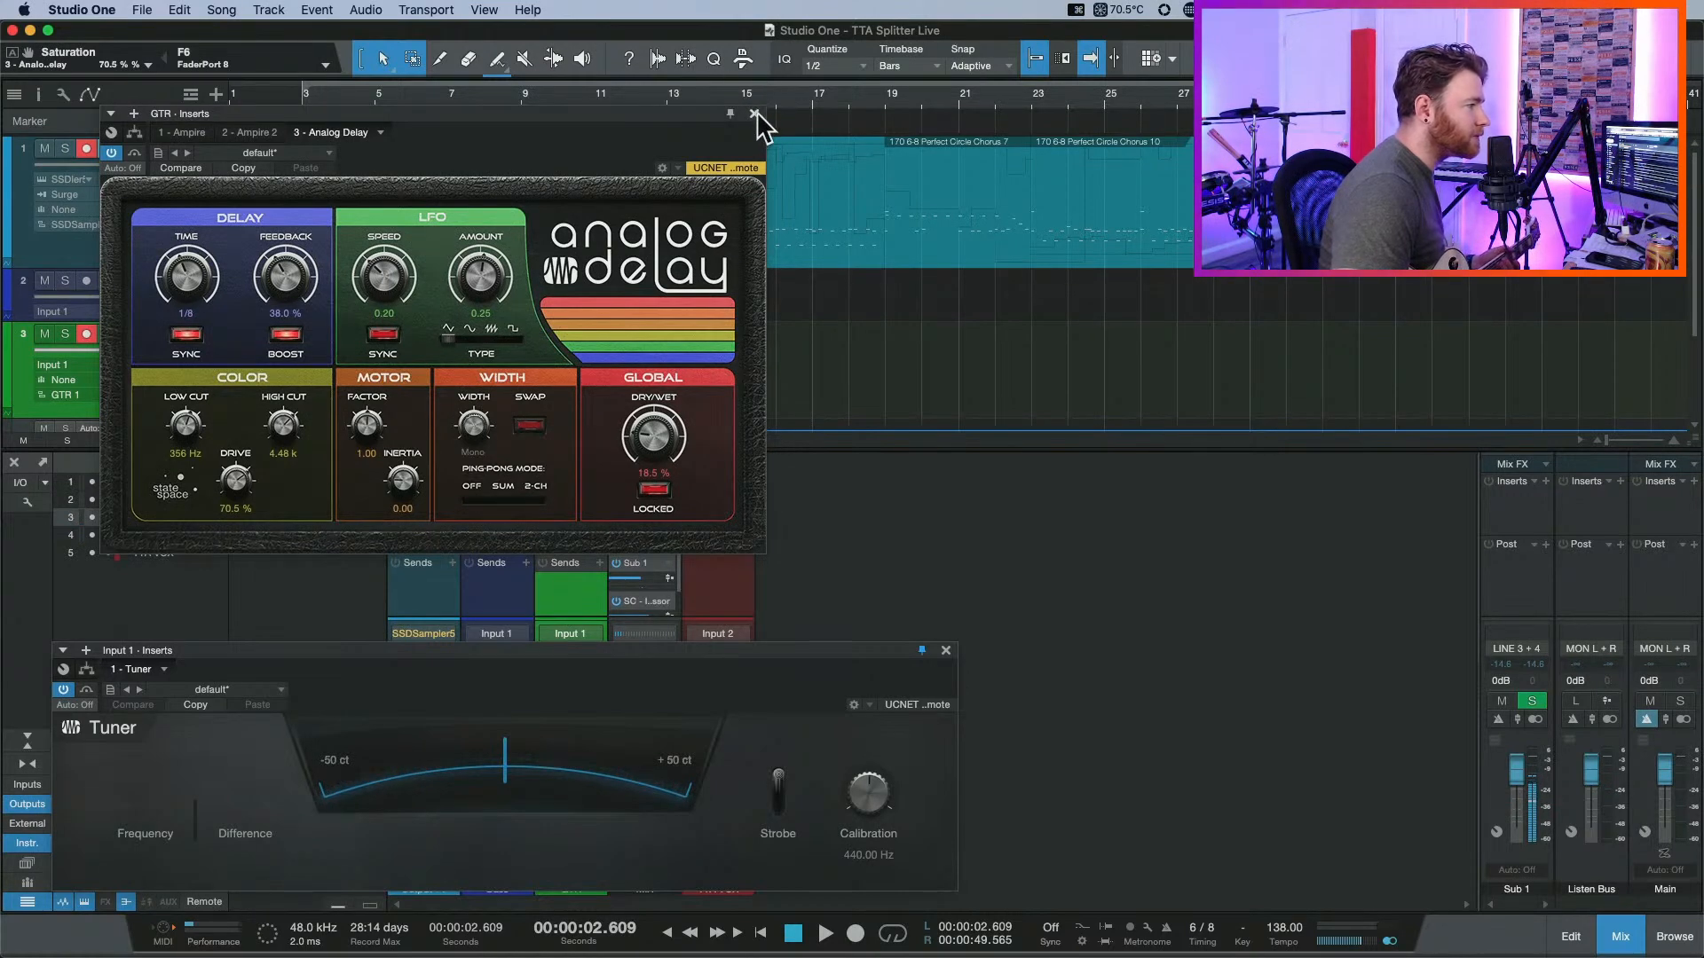
# Bypass Analog Delay and remove it from the GTR channel's routing.
pyautogui.click(111, 153)
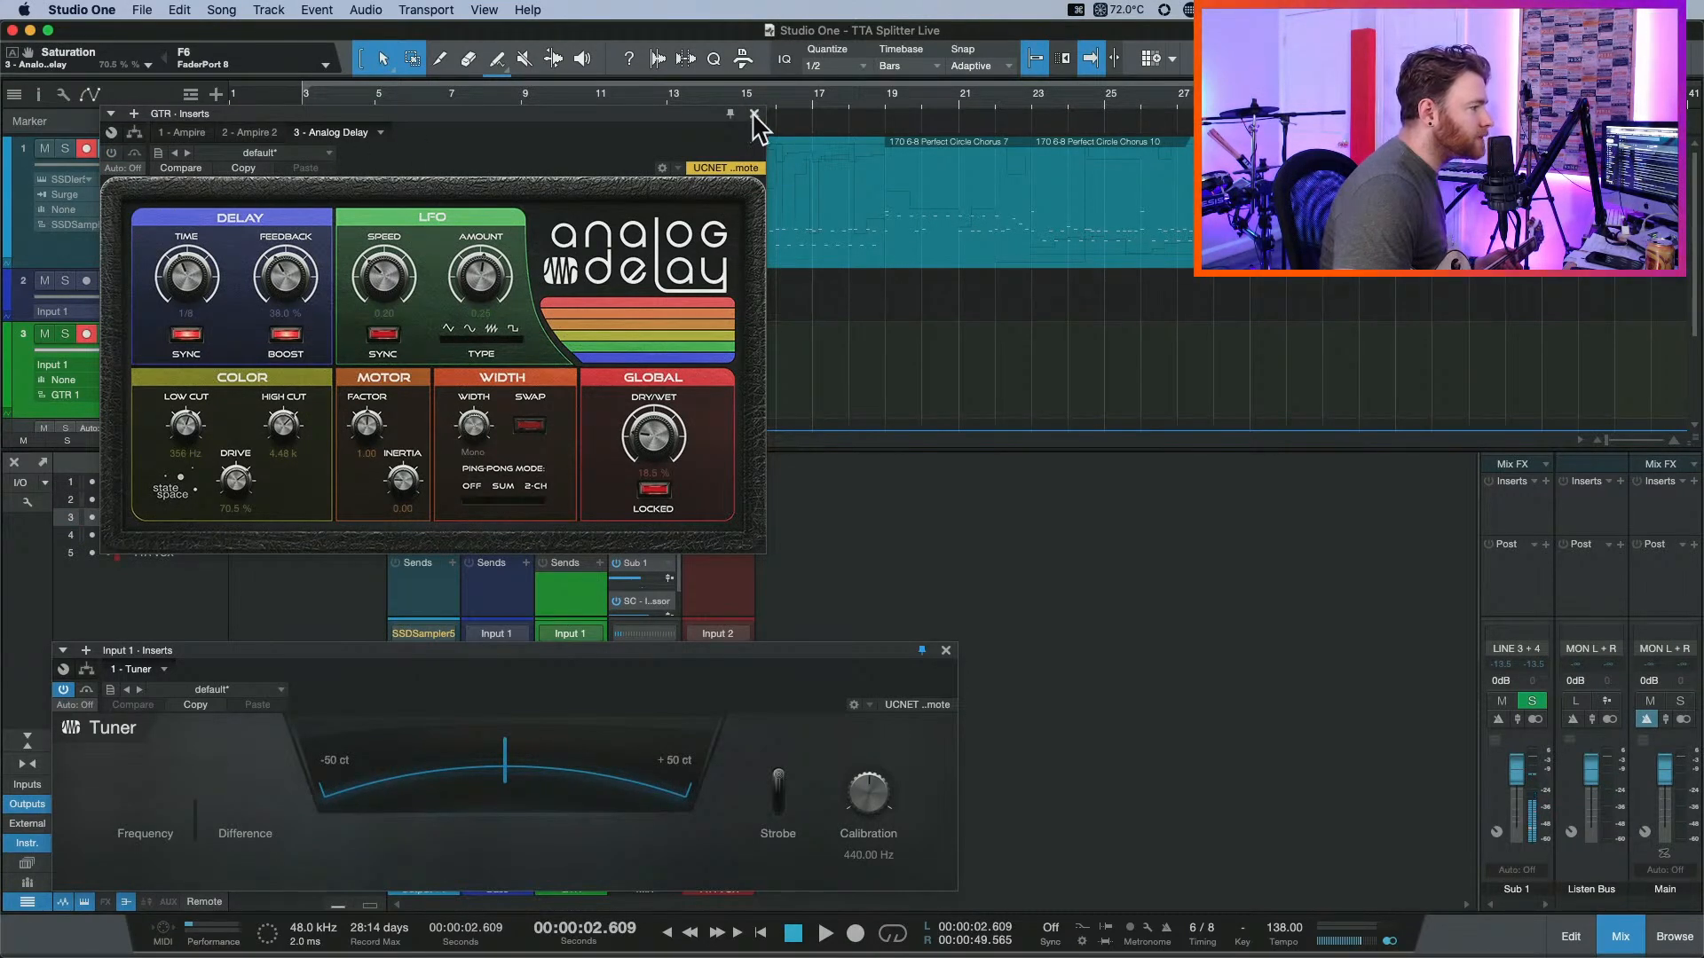
pyautogui.click(134, 133)
pyautogui.click(466, 380)
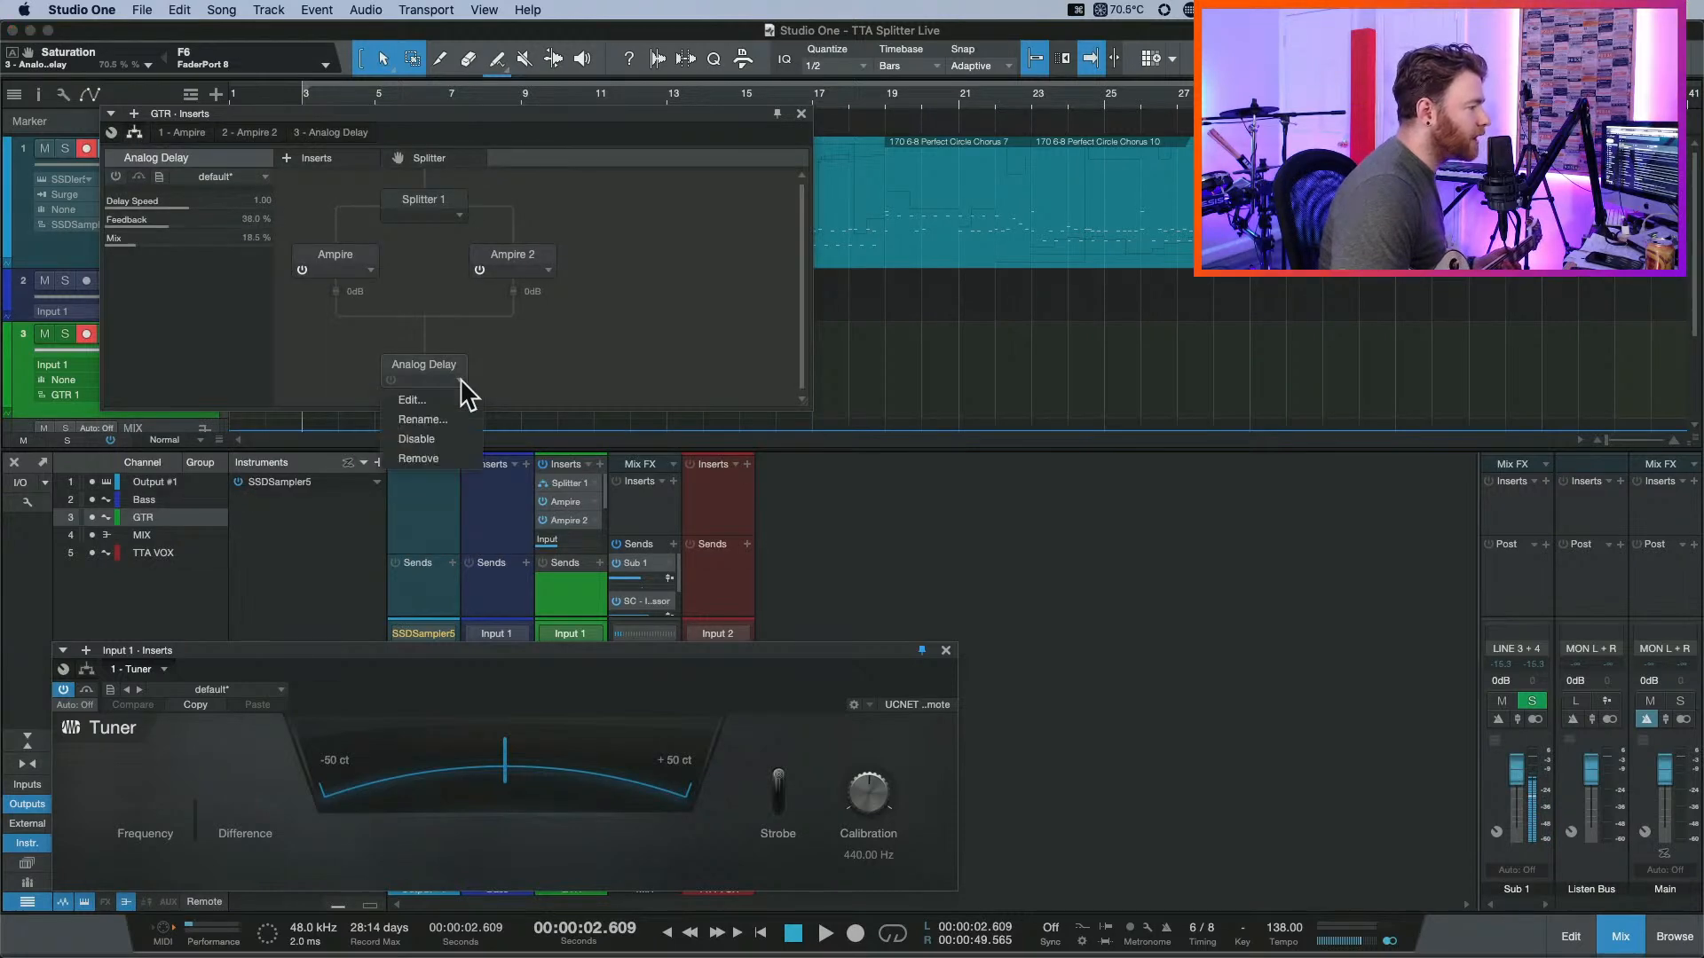
pyautogui.click(456, 454)
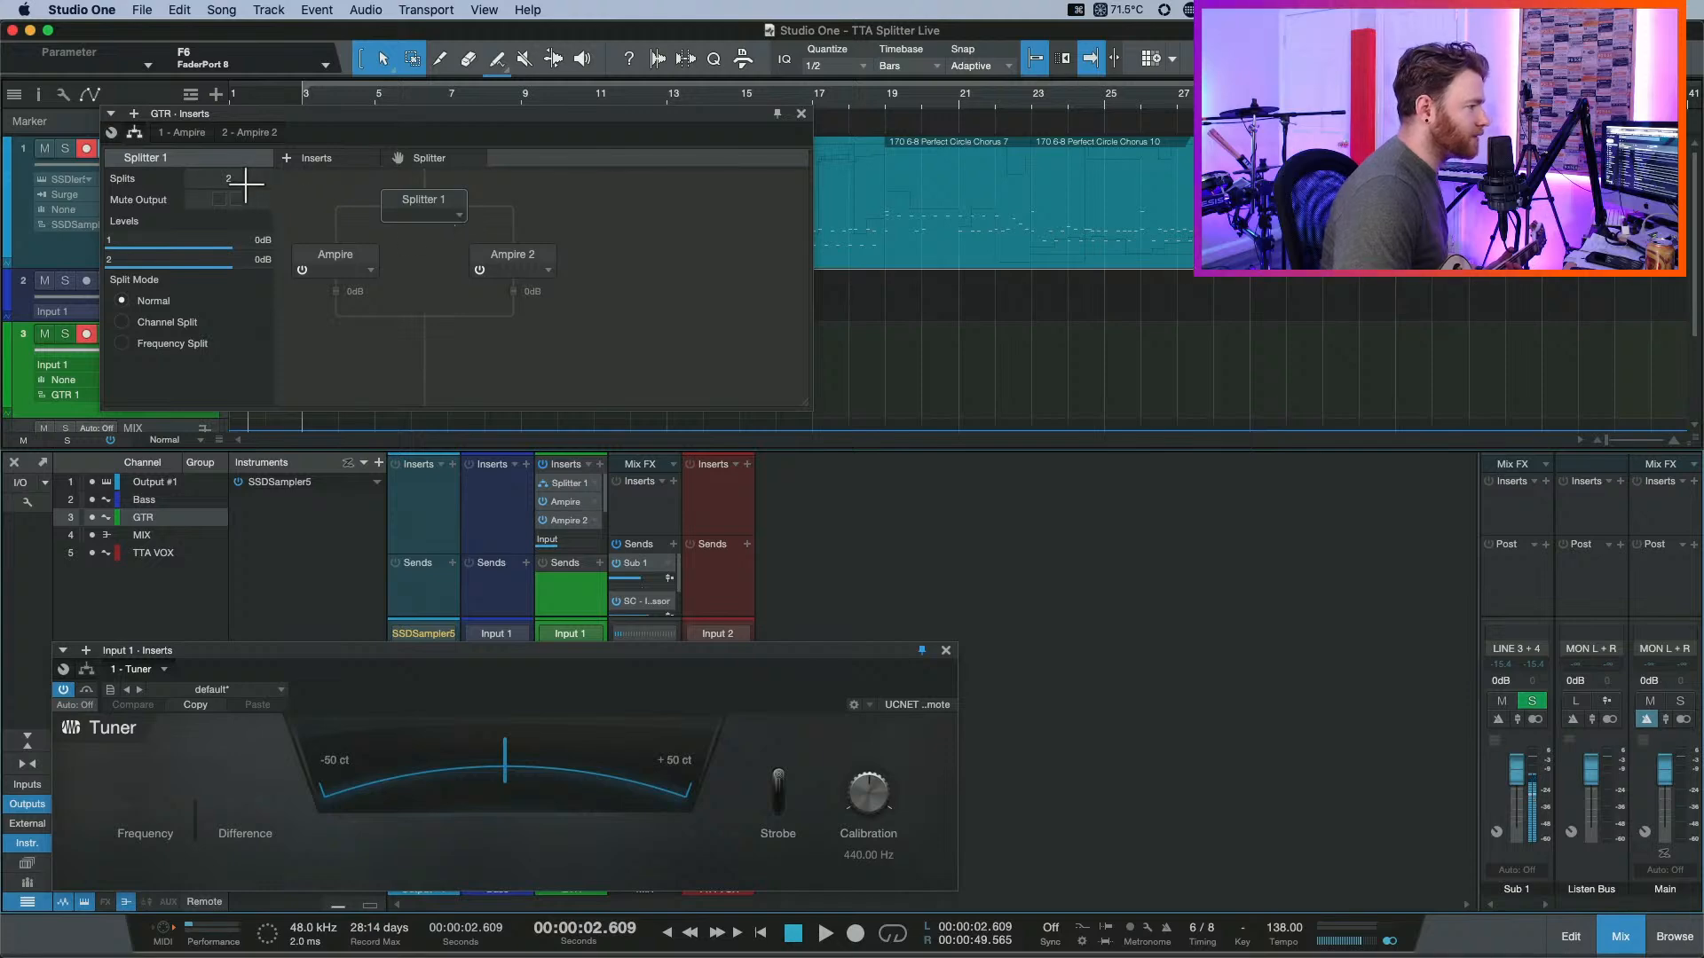
# Increase the Splitter to three splits and mute the outputs of the first two branches.
pyautogui.scroll(1, 233, 183)
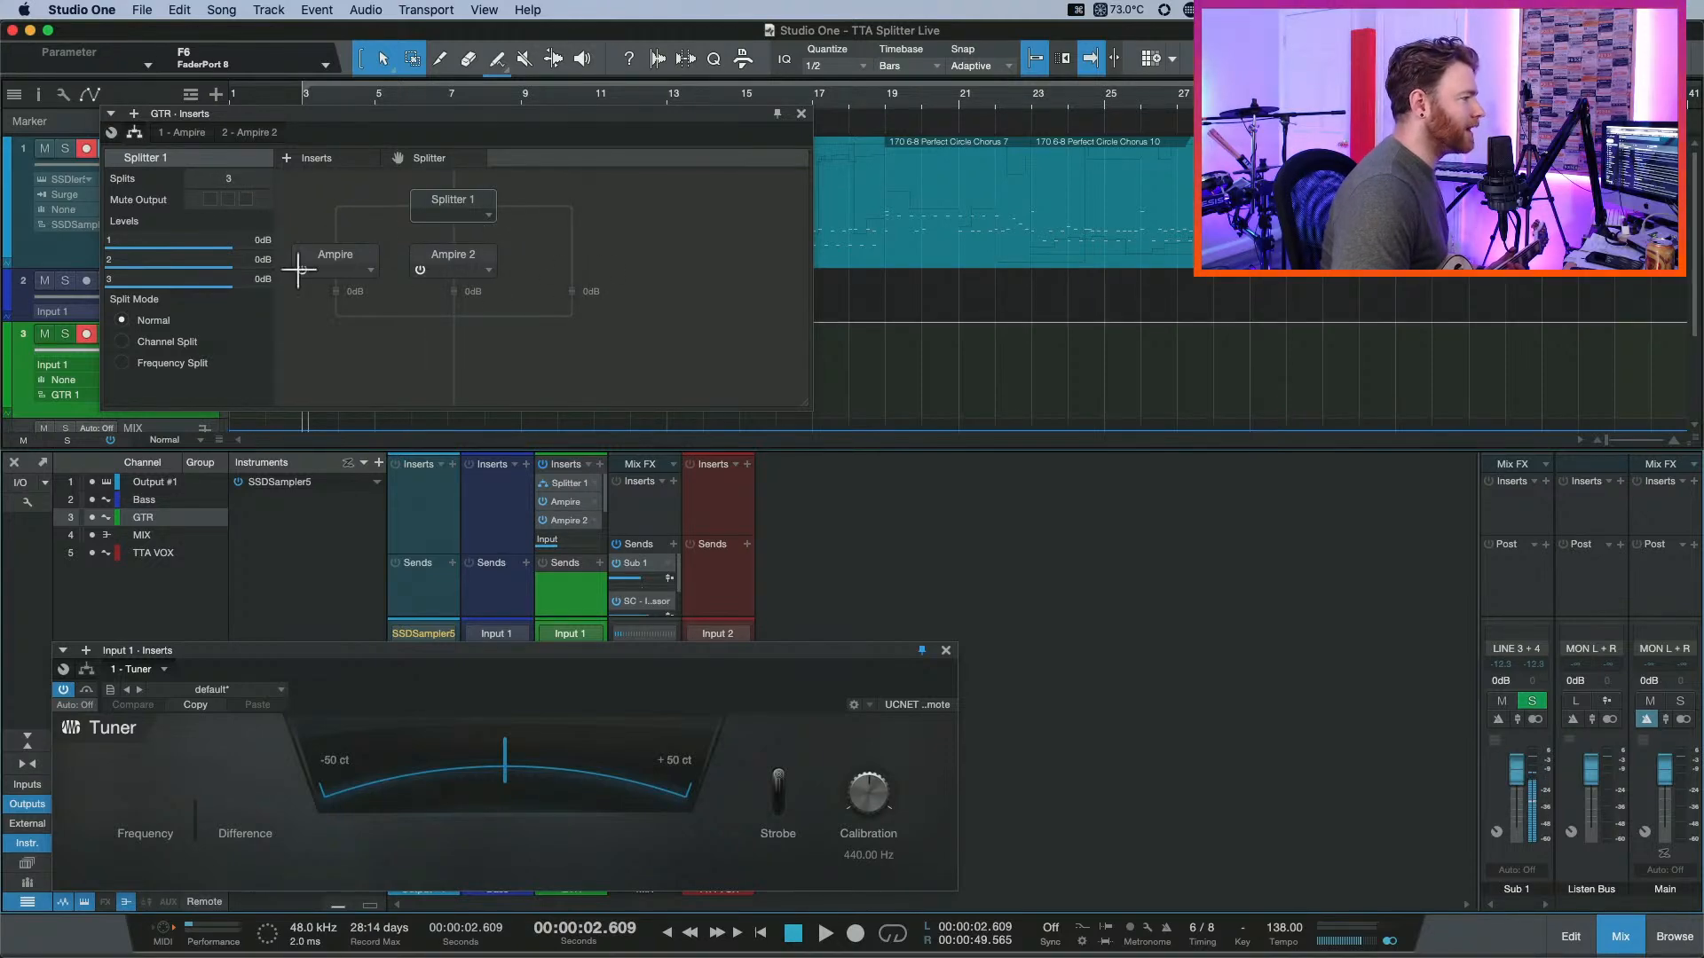
pyautogui.click(227, 199)
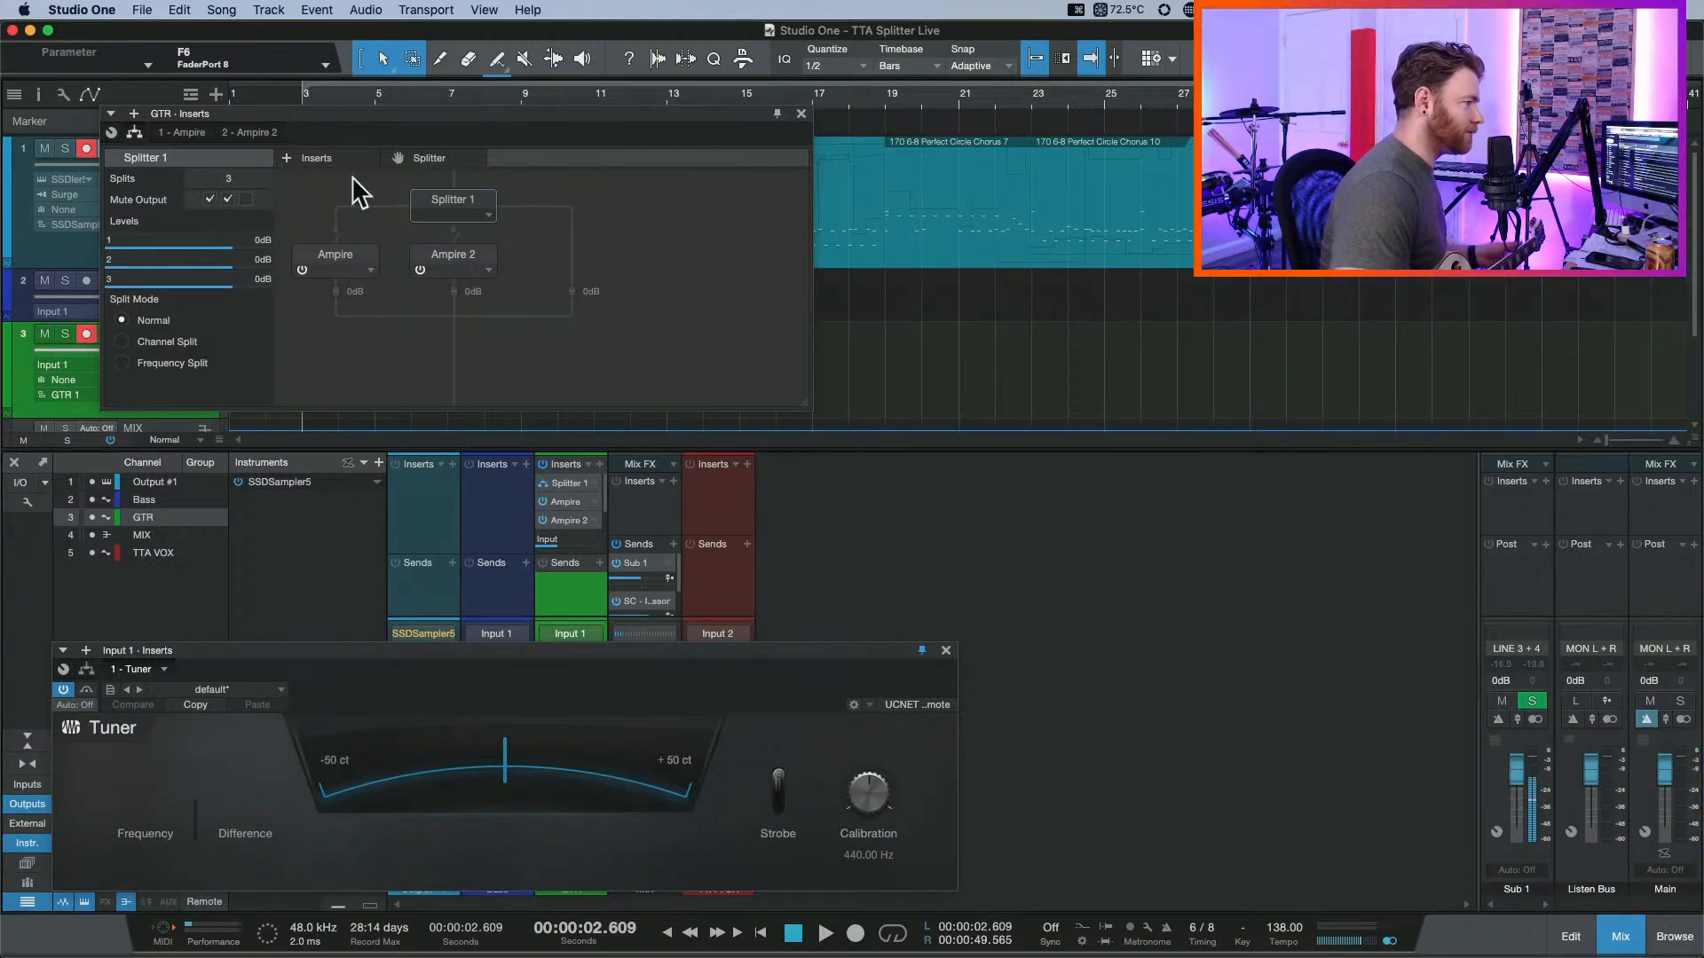
# Insert a third Ampire on the GTR channel and place it in the Splitter's third branch.
pyautogui.click(328, 155)
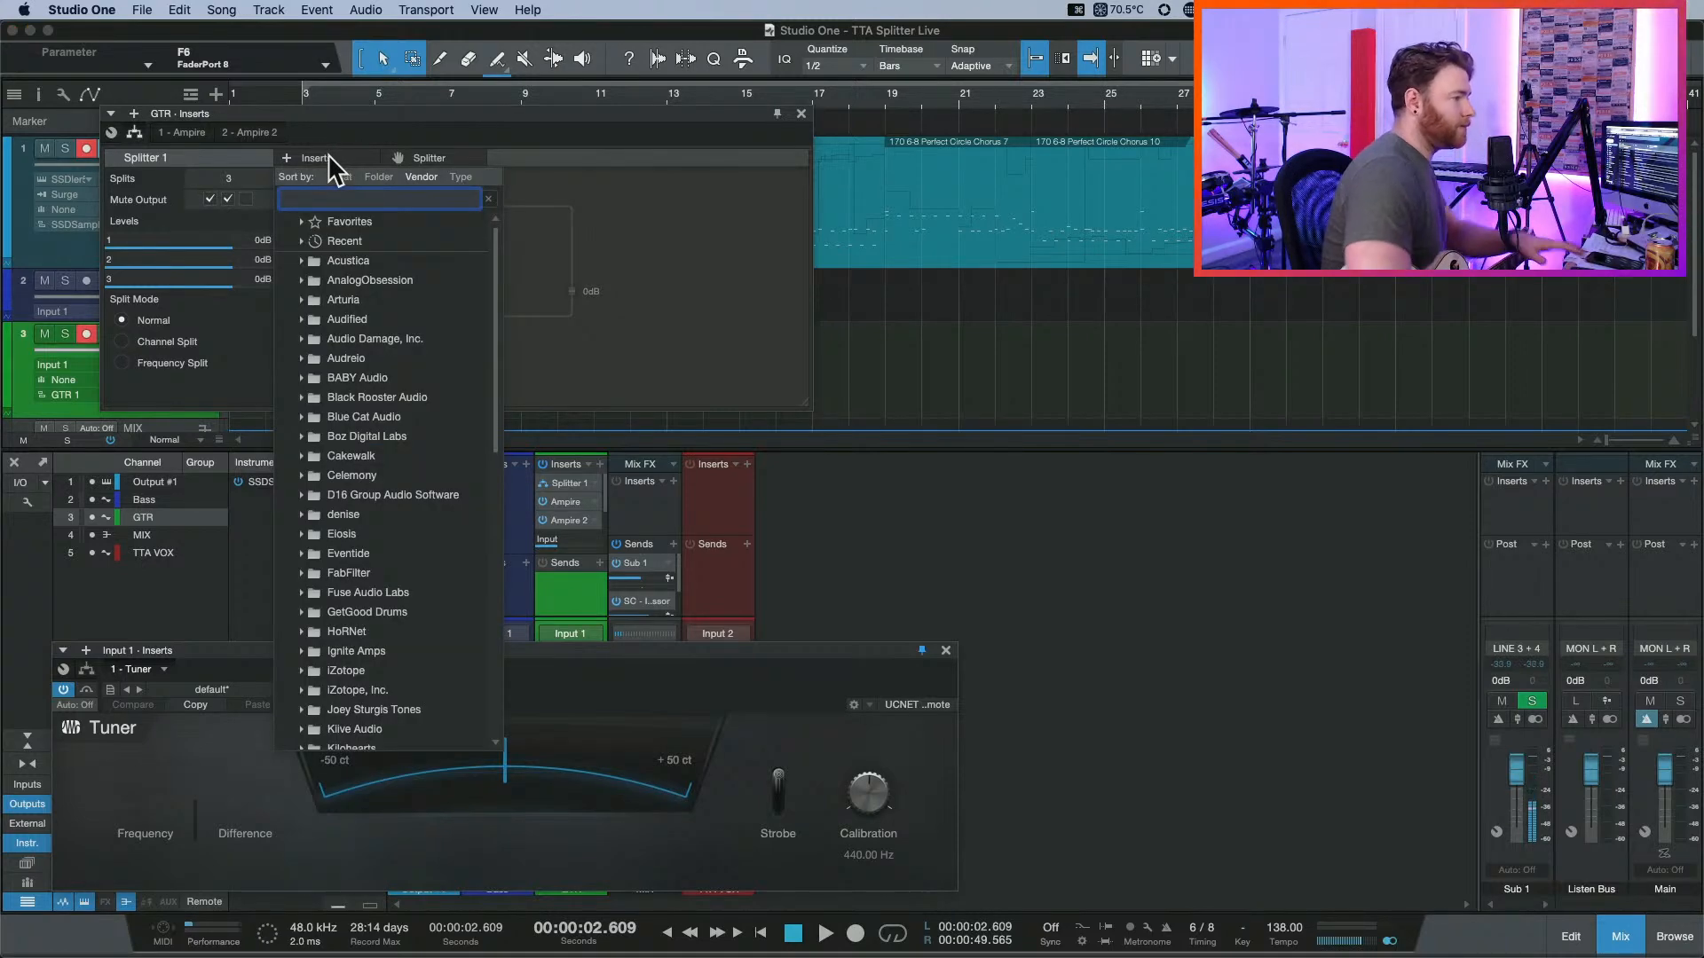
pyautogui.write('ampire')
pyautogui.press('Return')
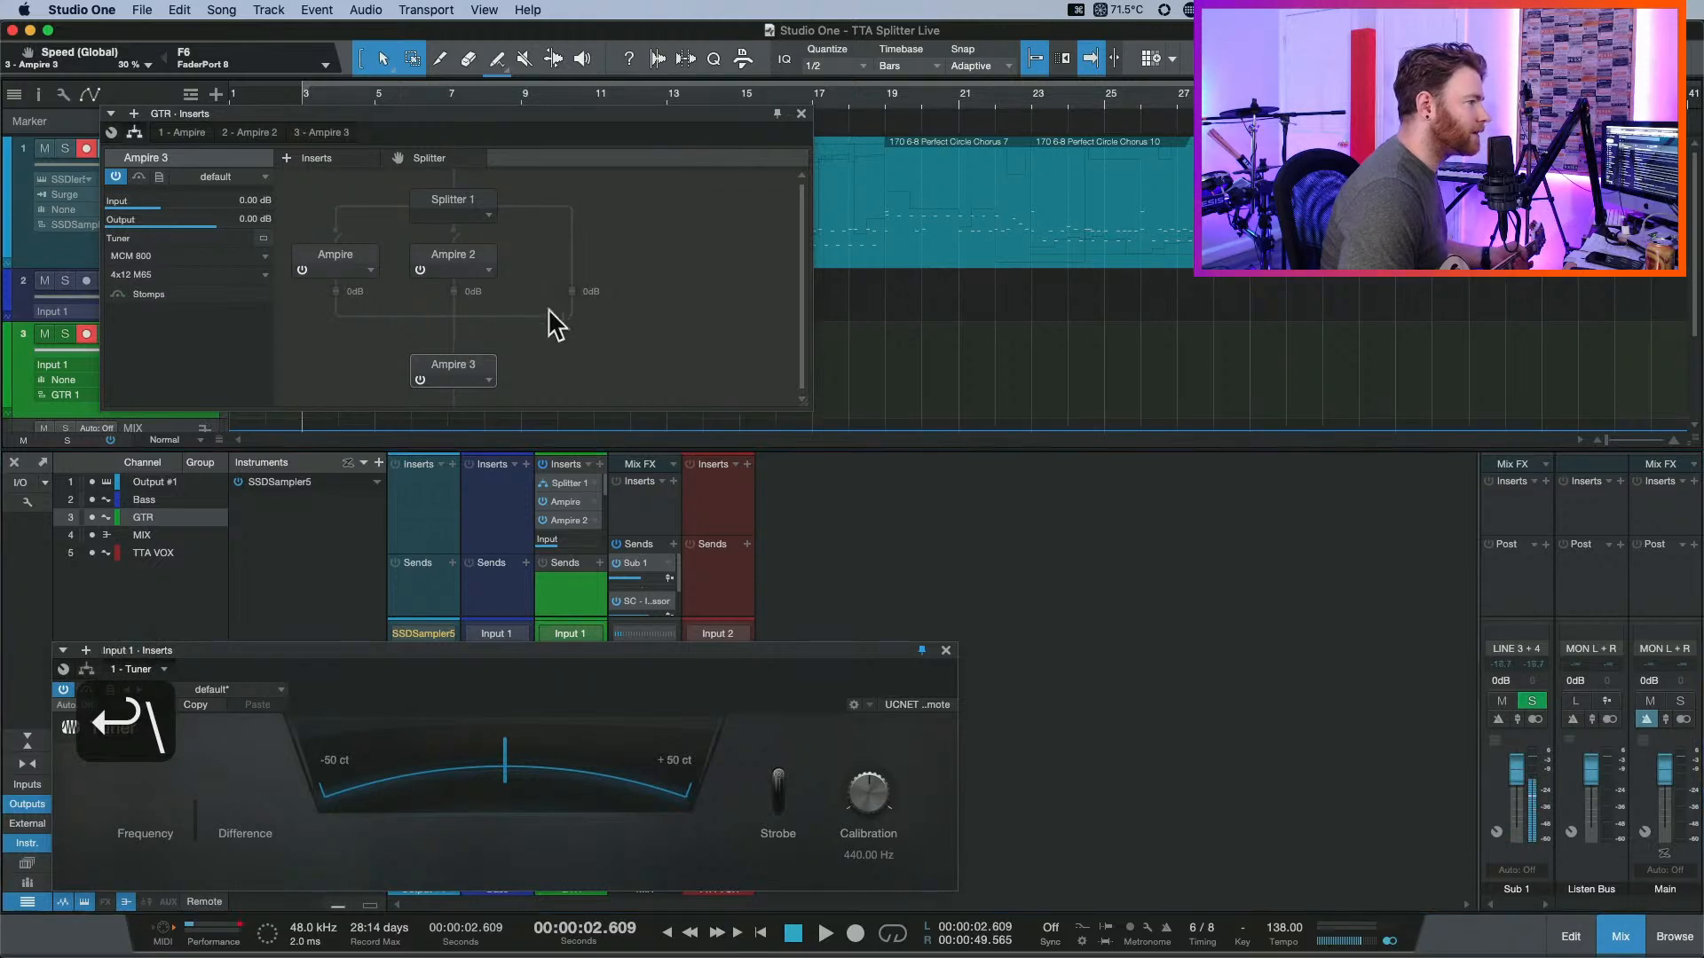
pyautogui.moveTo(465, 375); pyautogui.dragTo(584, 269)
# Choose the Metal Machine+ amp and the 4x12 Gazoline cabinet for Ampire 3.
pyautogui.doubleClick(578, 254)
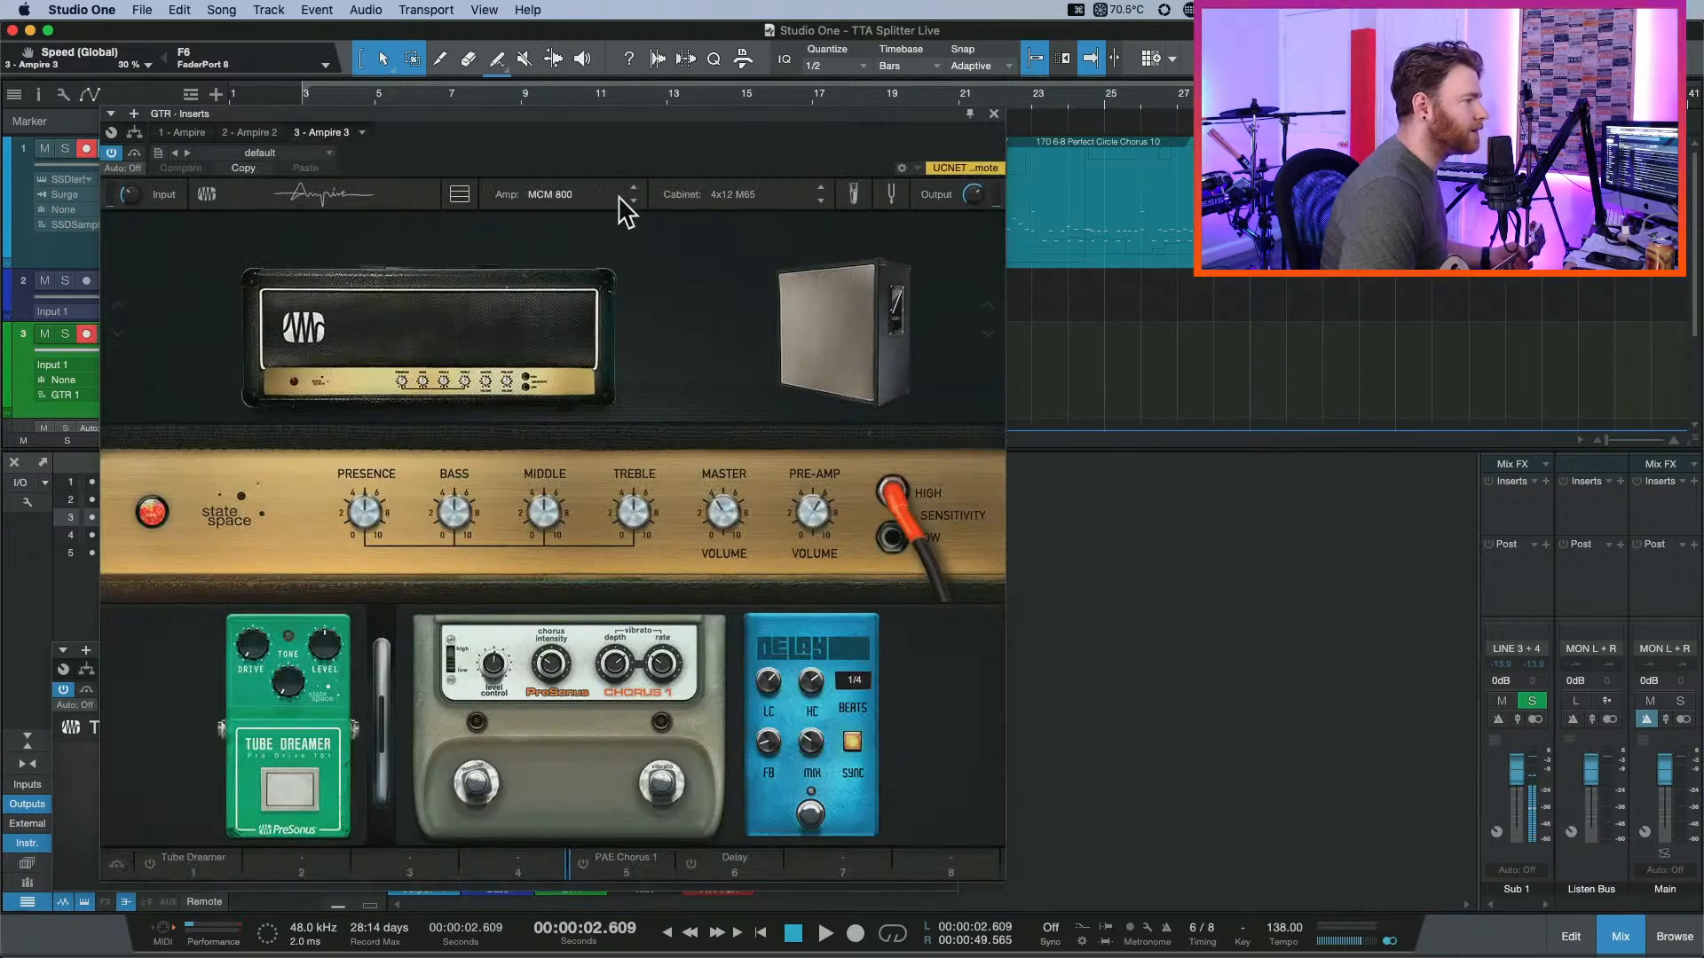
pyautogui.click(550, 199)
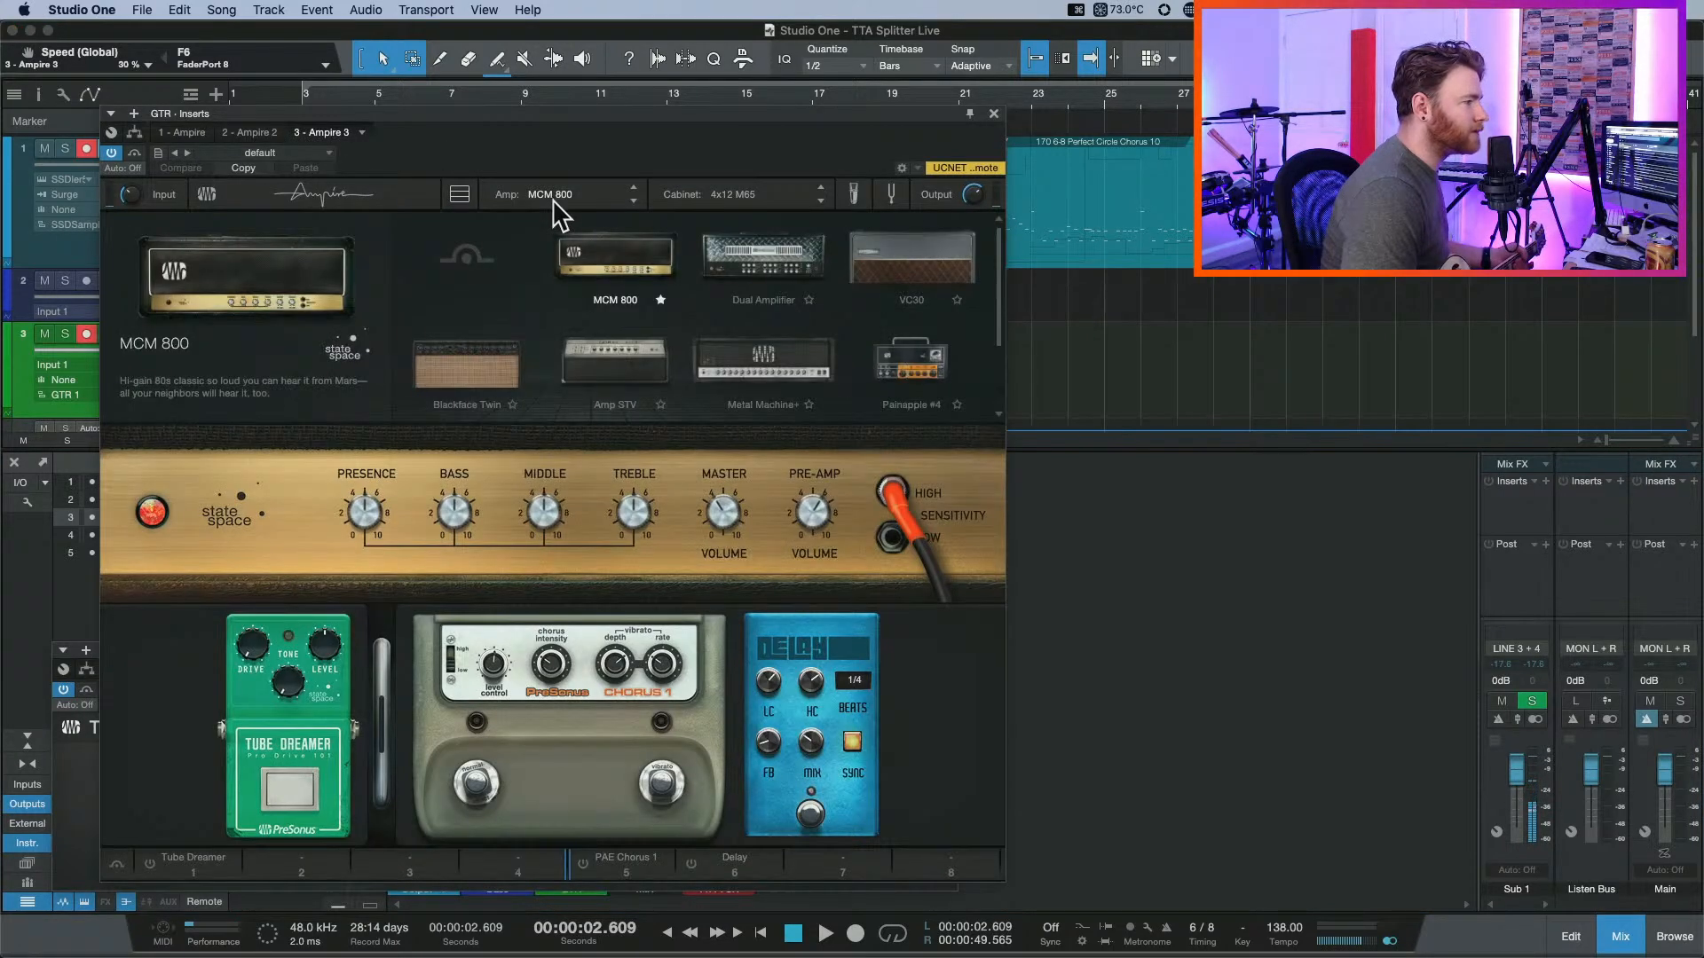
pyautogui.click(714, 192)
pyautogui.scroll(-3, 774, 282)
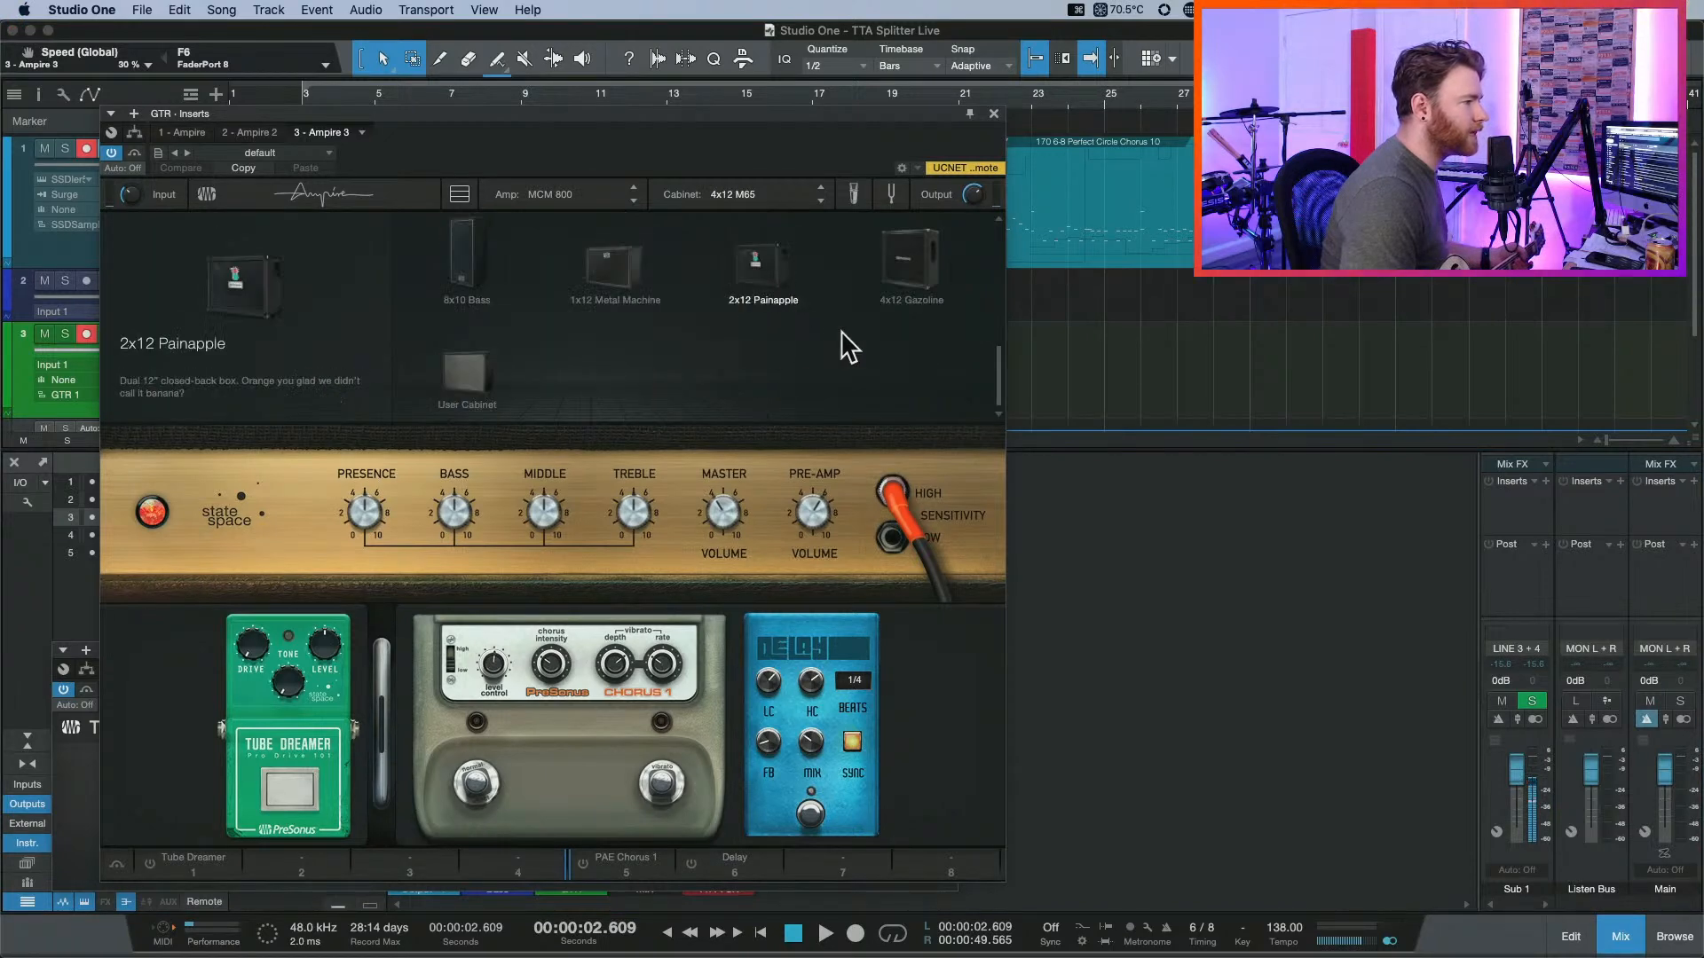
pyautogui.click(901, 271)
pyautogui.click(546, 194)
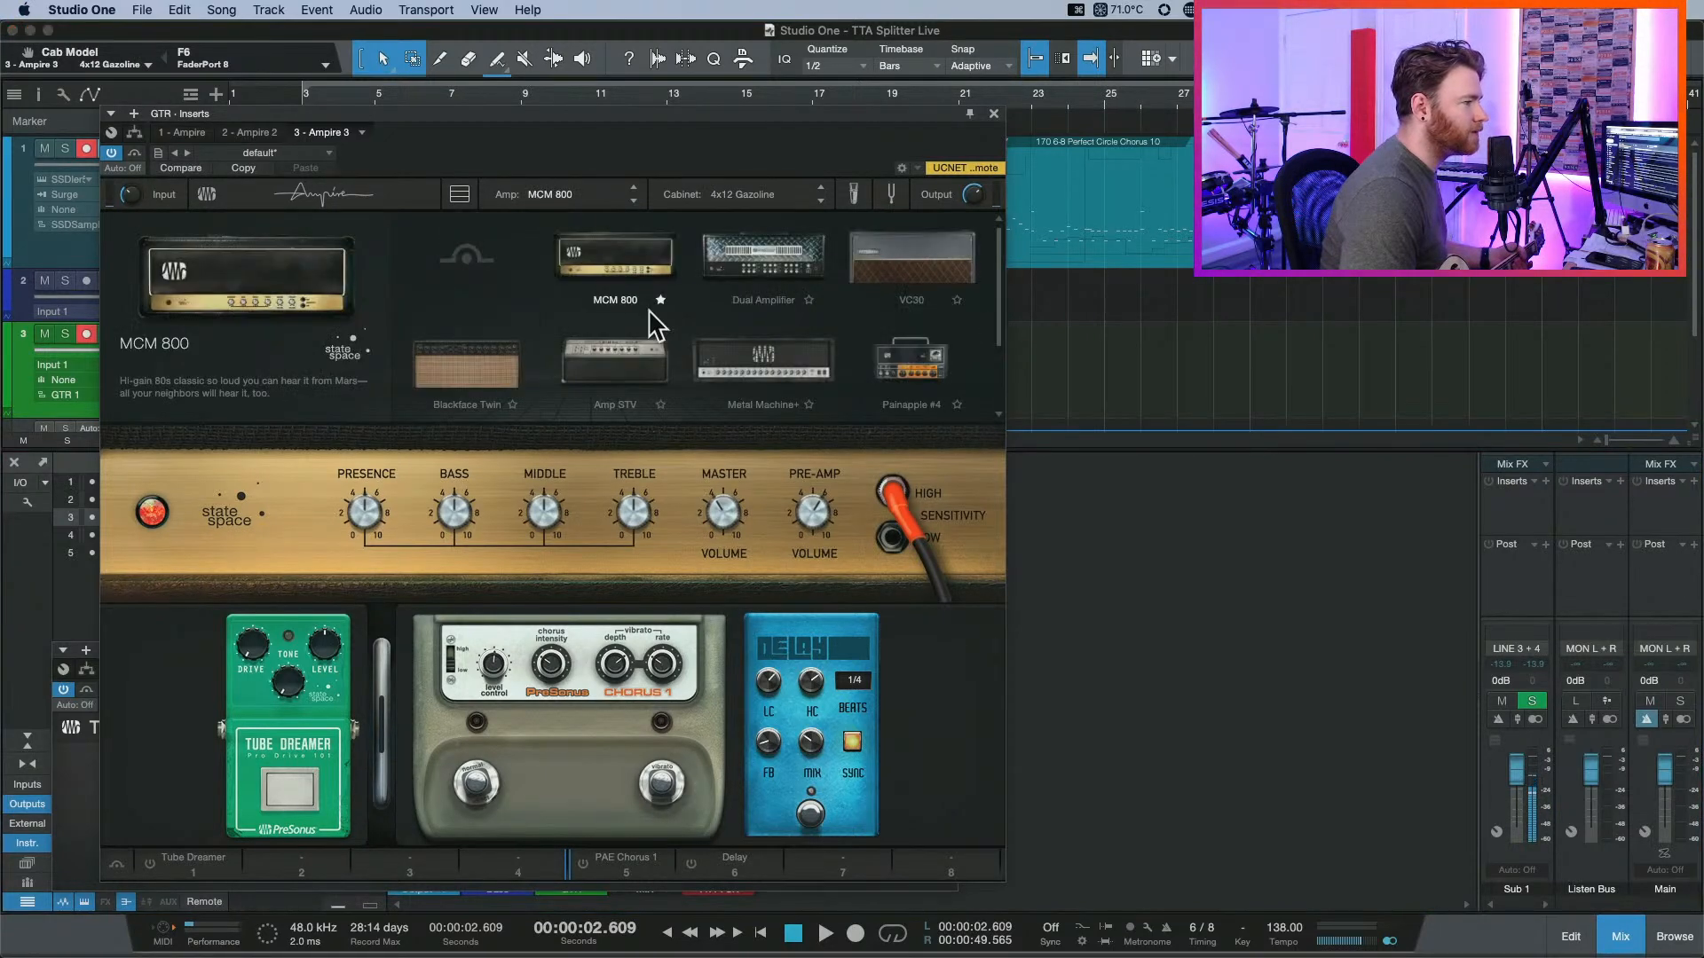
pyautogui.click(763, 359)
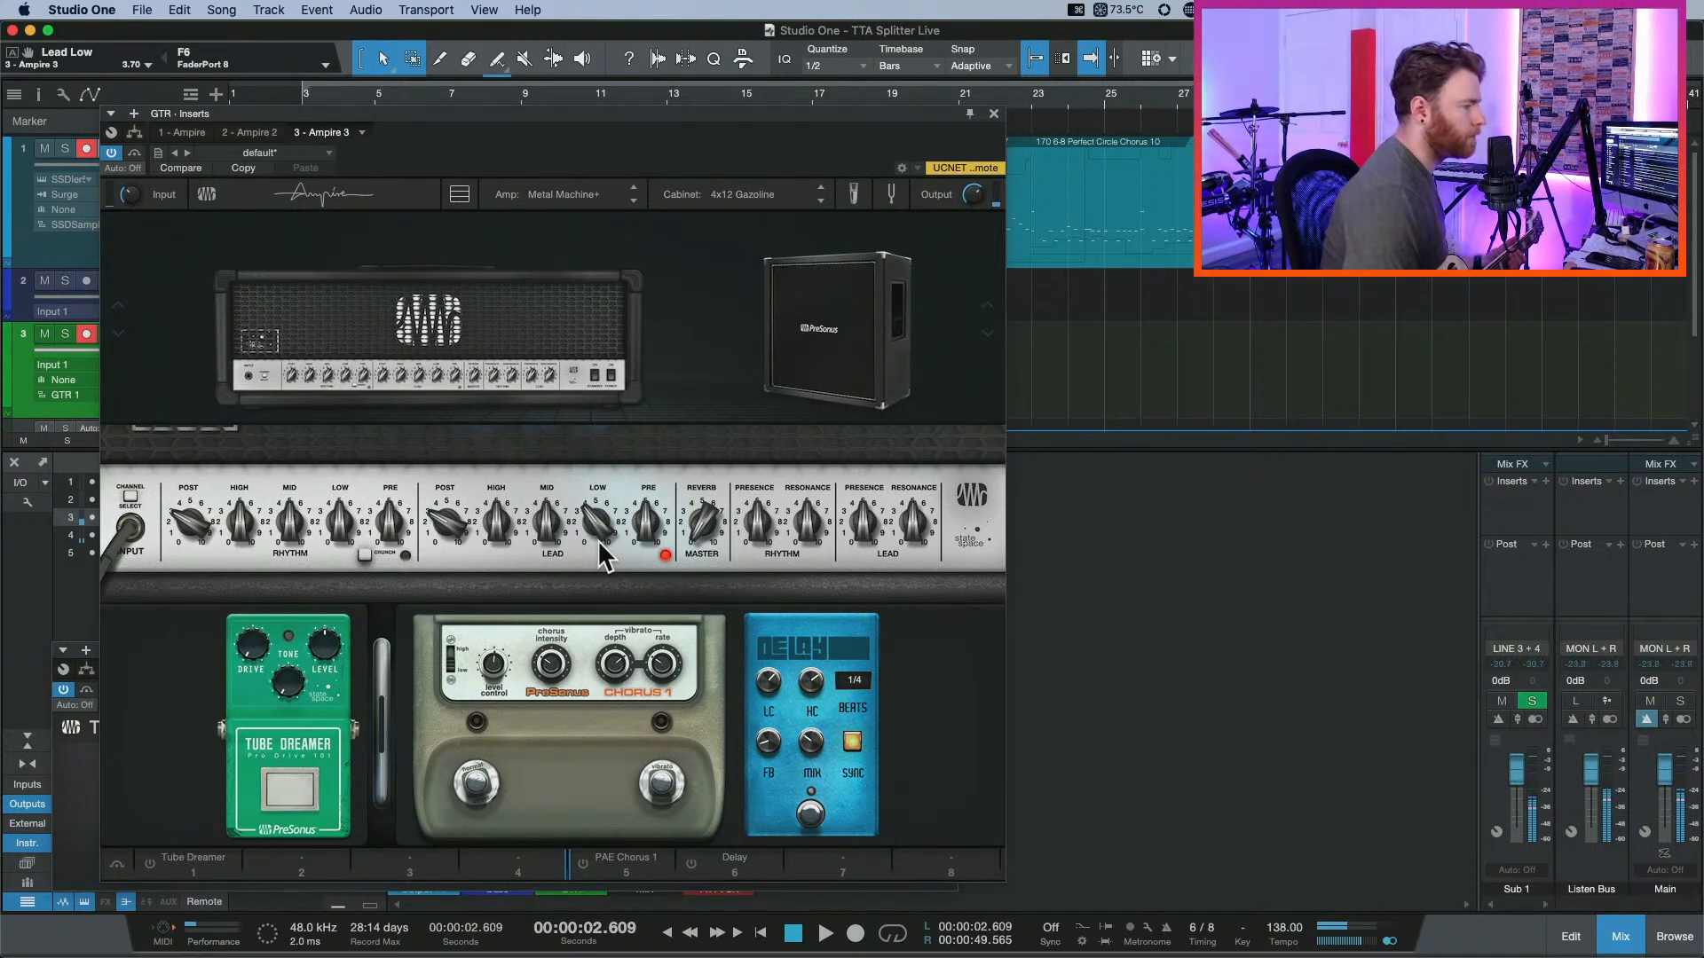
# Place Ampire 3's pre/post amp divider after slot 2, and swap Tube Dreamer for a Gate with a -70.56 dB threshold.
pyautogui.click(350, 866)
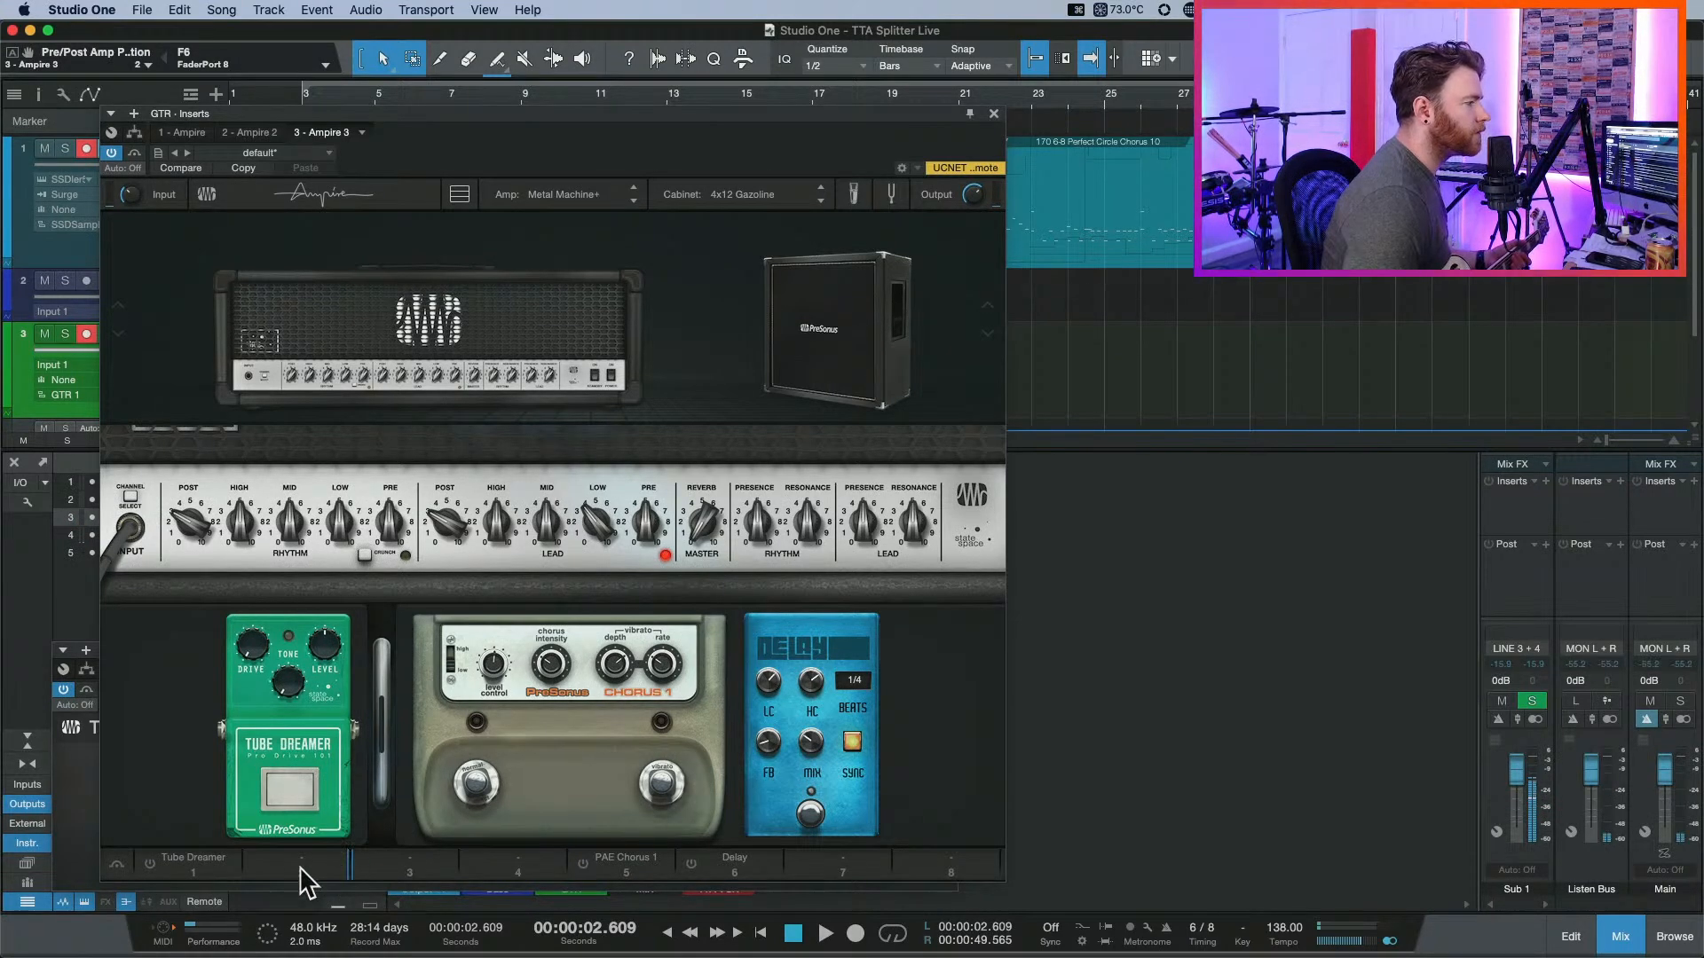
pyautogui.click(230, 858)
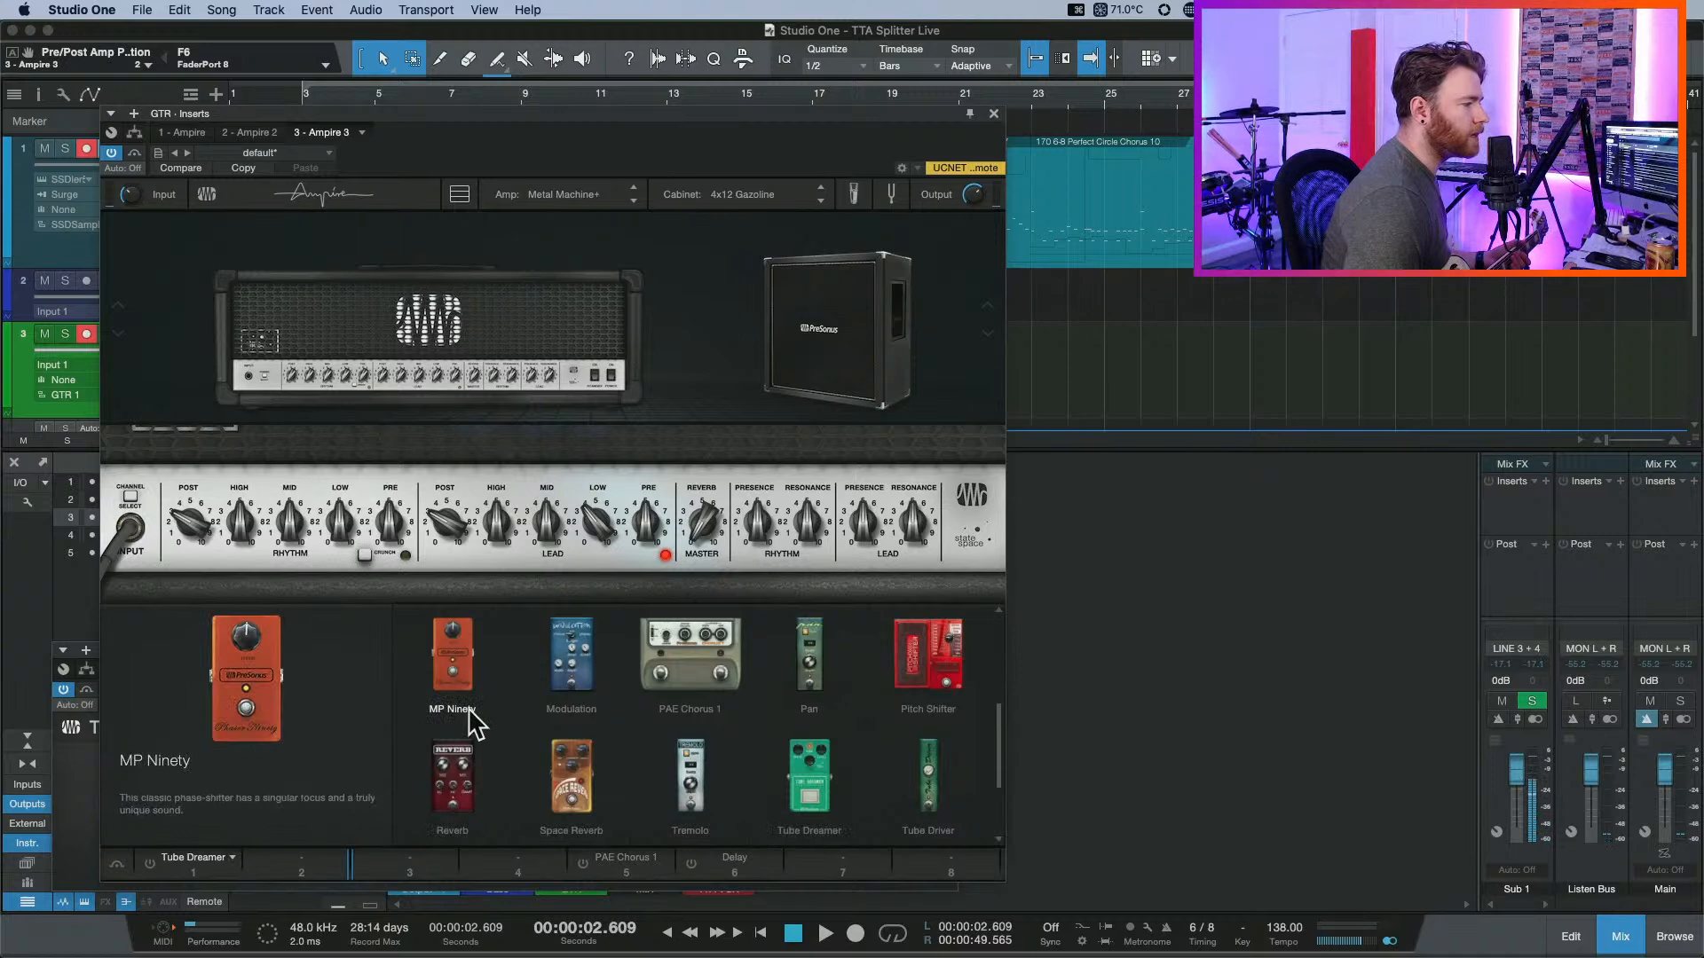
pyautogui.click(922, 744)
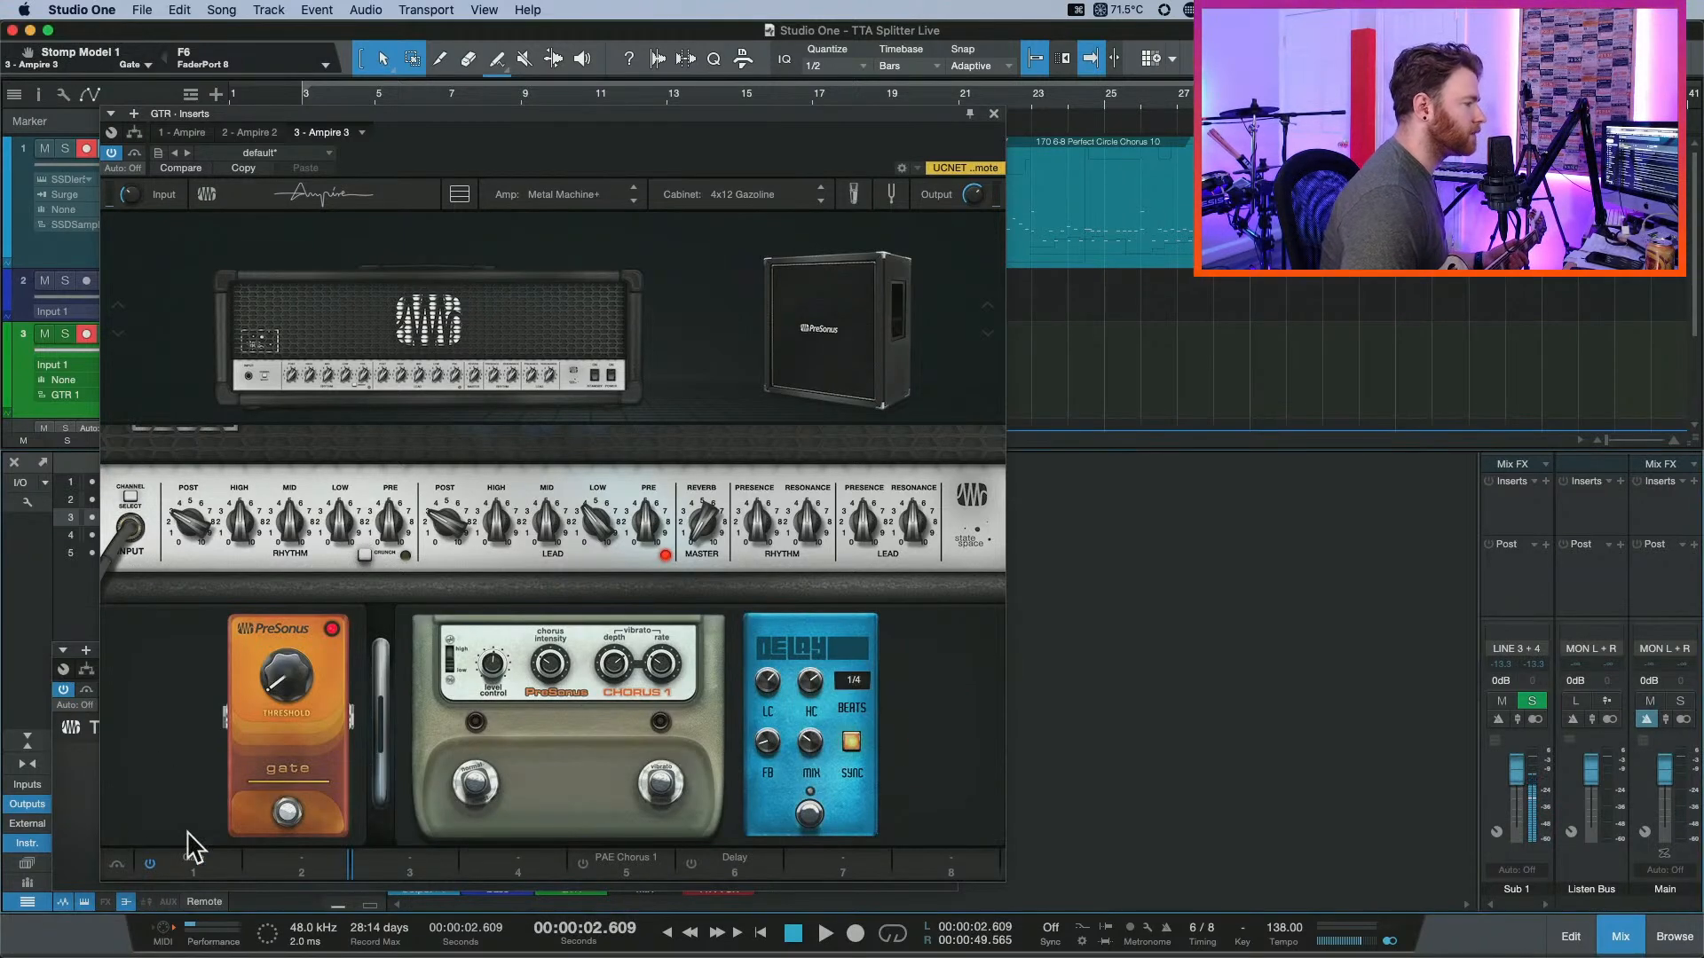
pyautogui.moveTo(256, 620); pyautogui.dragTo(254, 615)
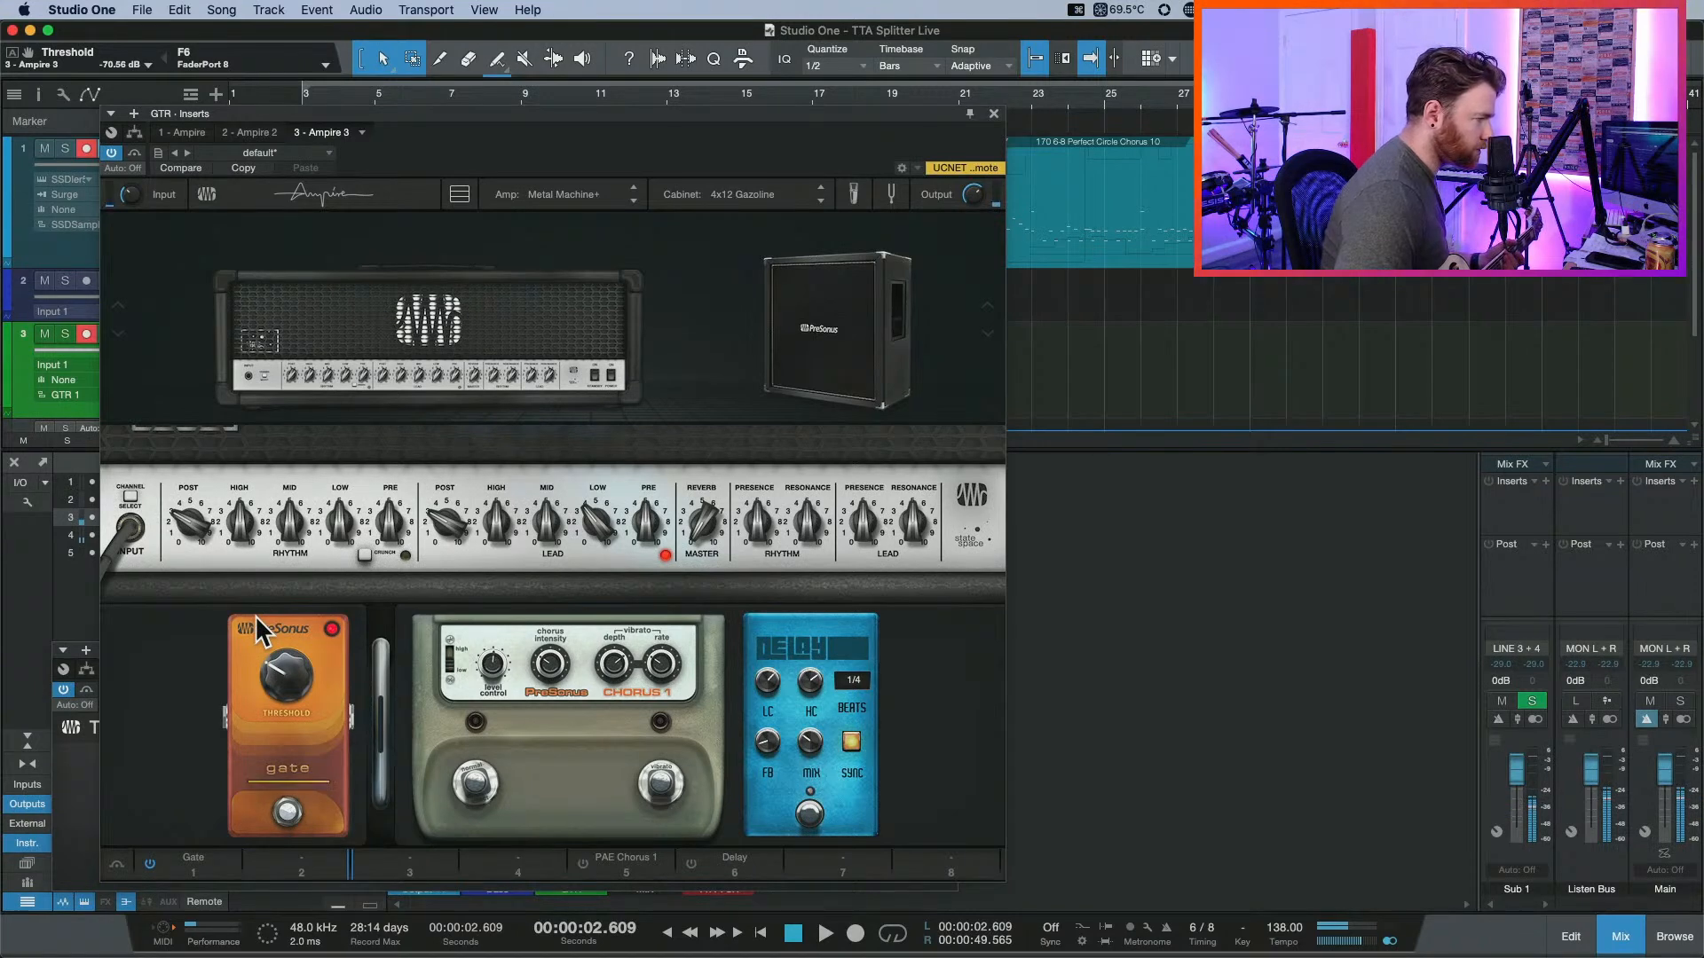
# Add a Demolition Drive pedal in Ampire 3's second slot and set the amp's Lead Pre to 3.85.
pyautogui.click(334, 857)
pyautogui.click(502, 786)
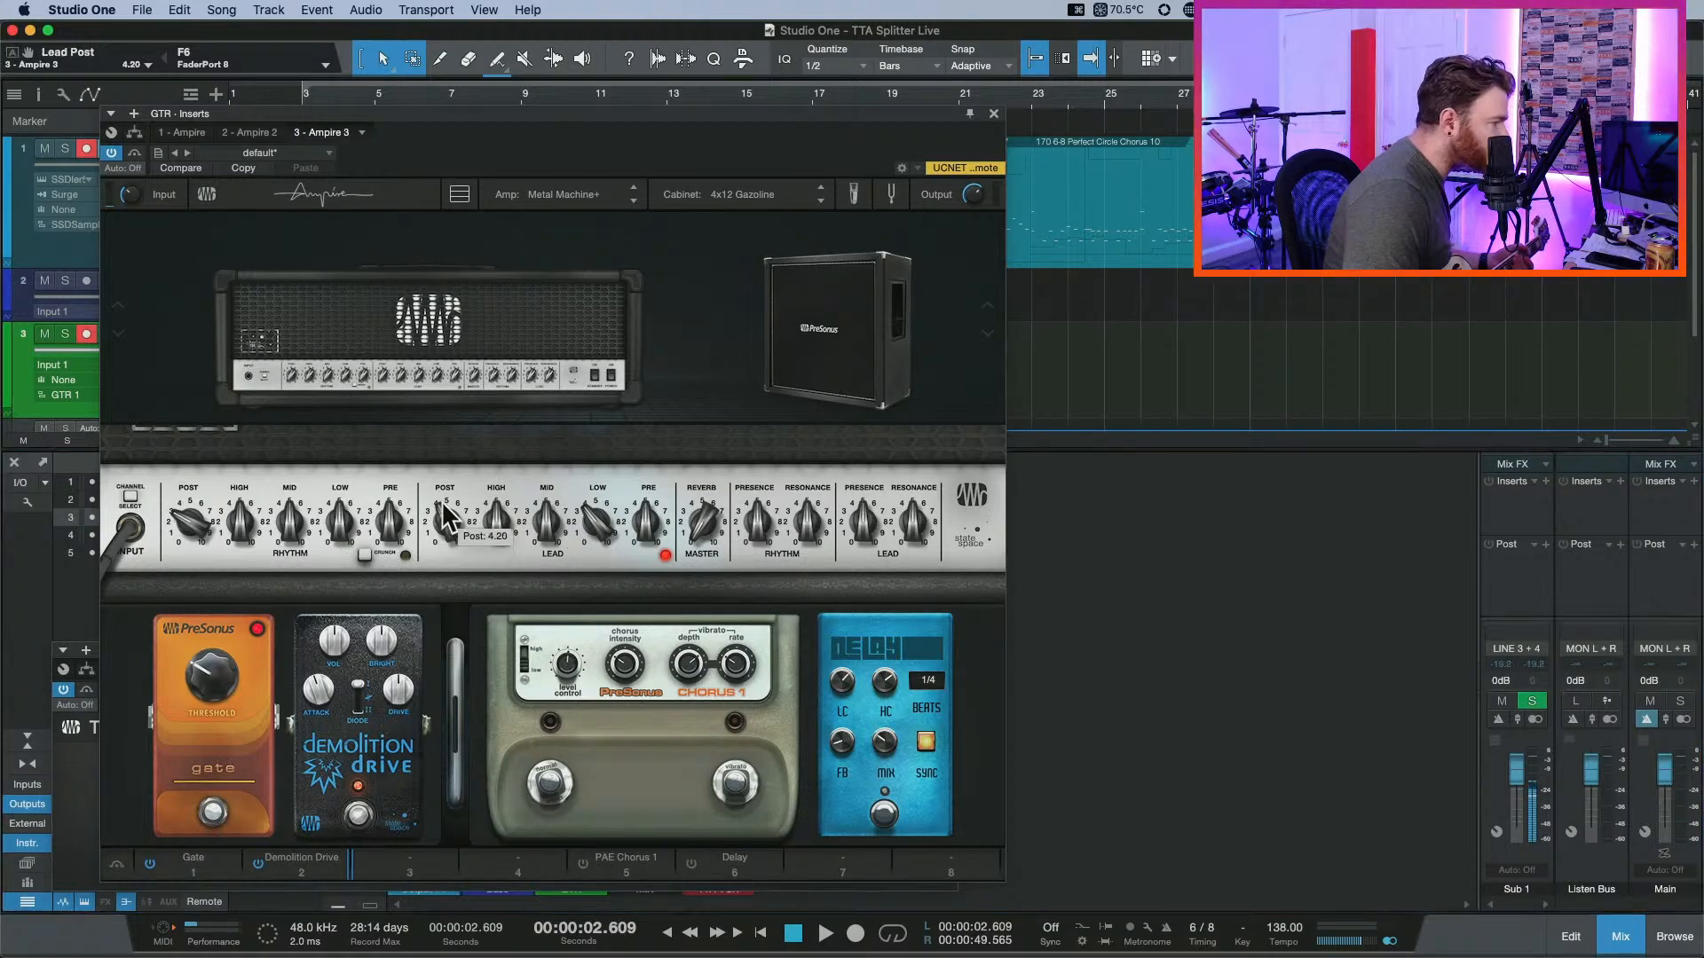
pyautogui.moveTo(638, 513); pyautogui.dragTo(652, 540)
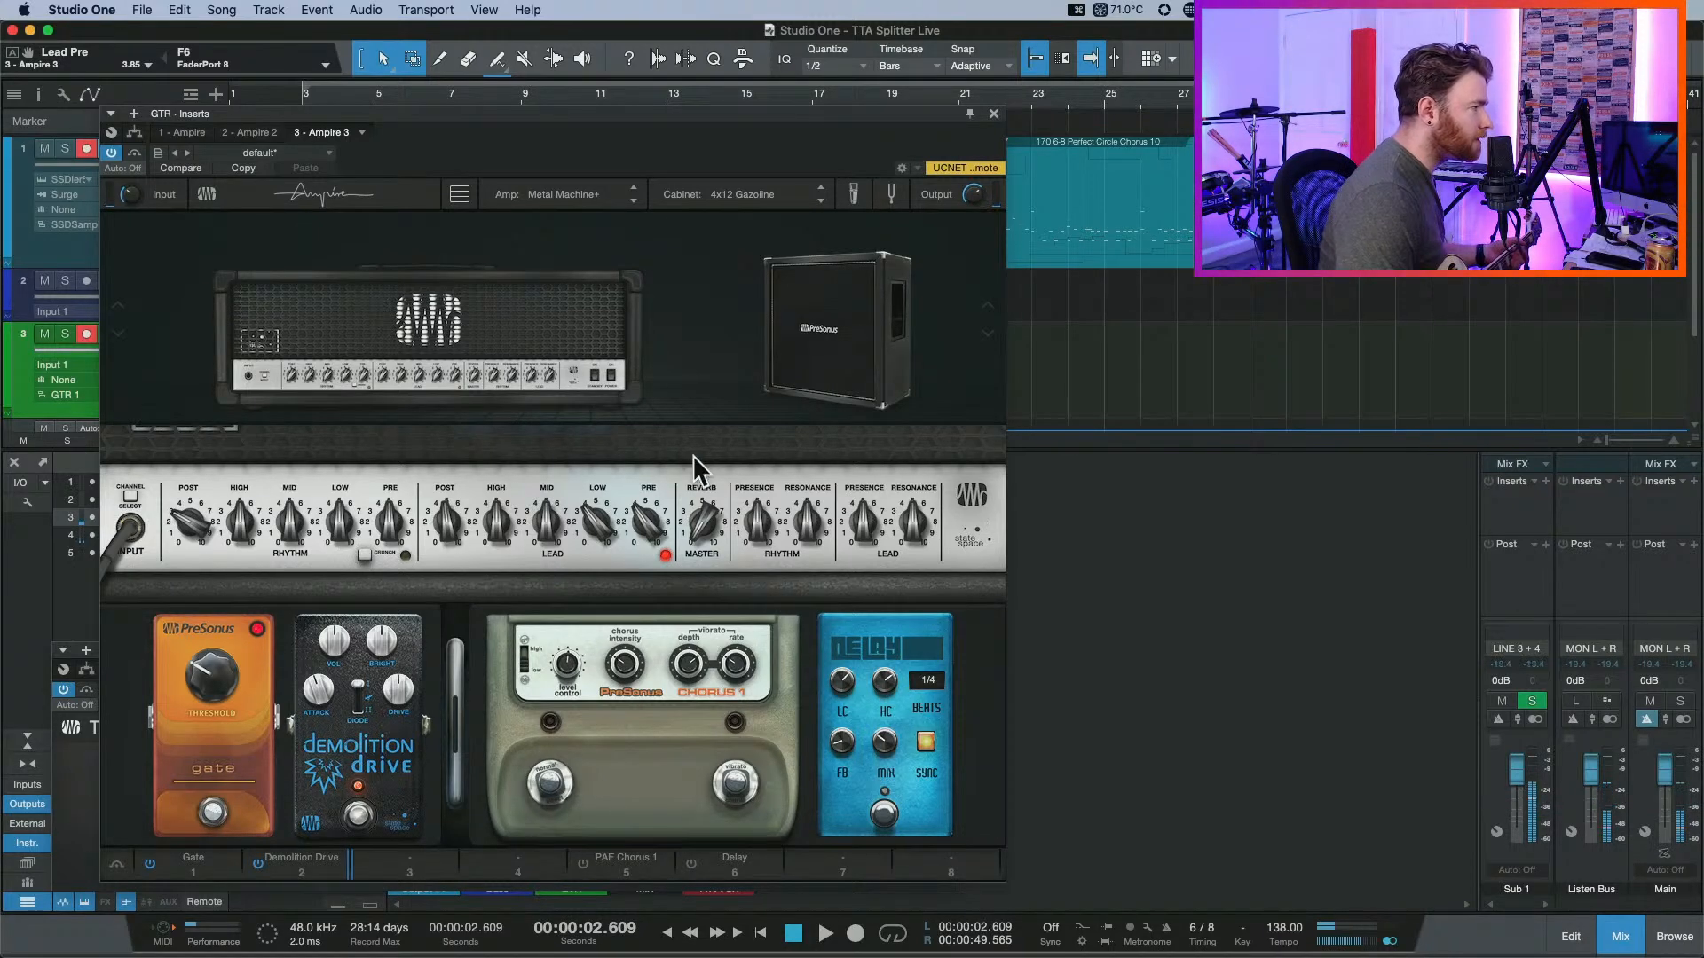
# Unmute the Splitter's first two outputs so all three Ampires sound, and close the inserts window.
pyautogui.click(134, 131)
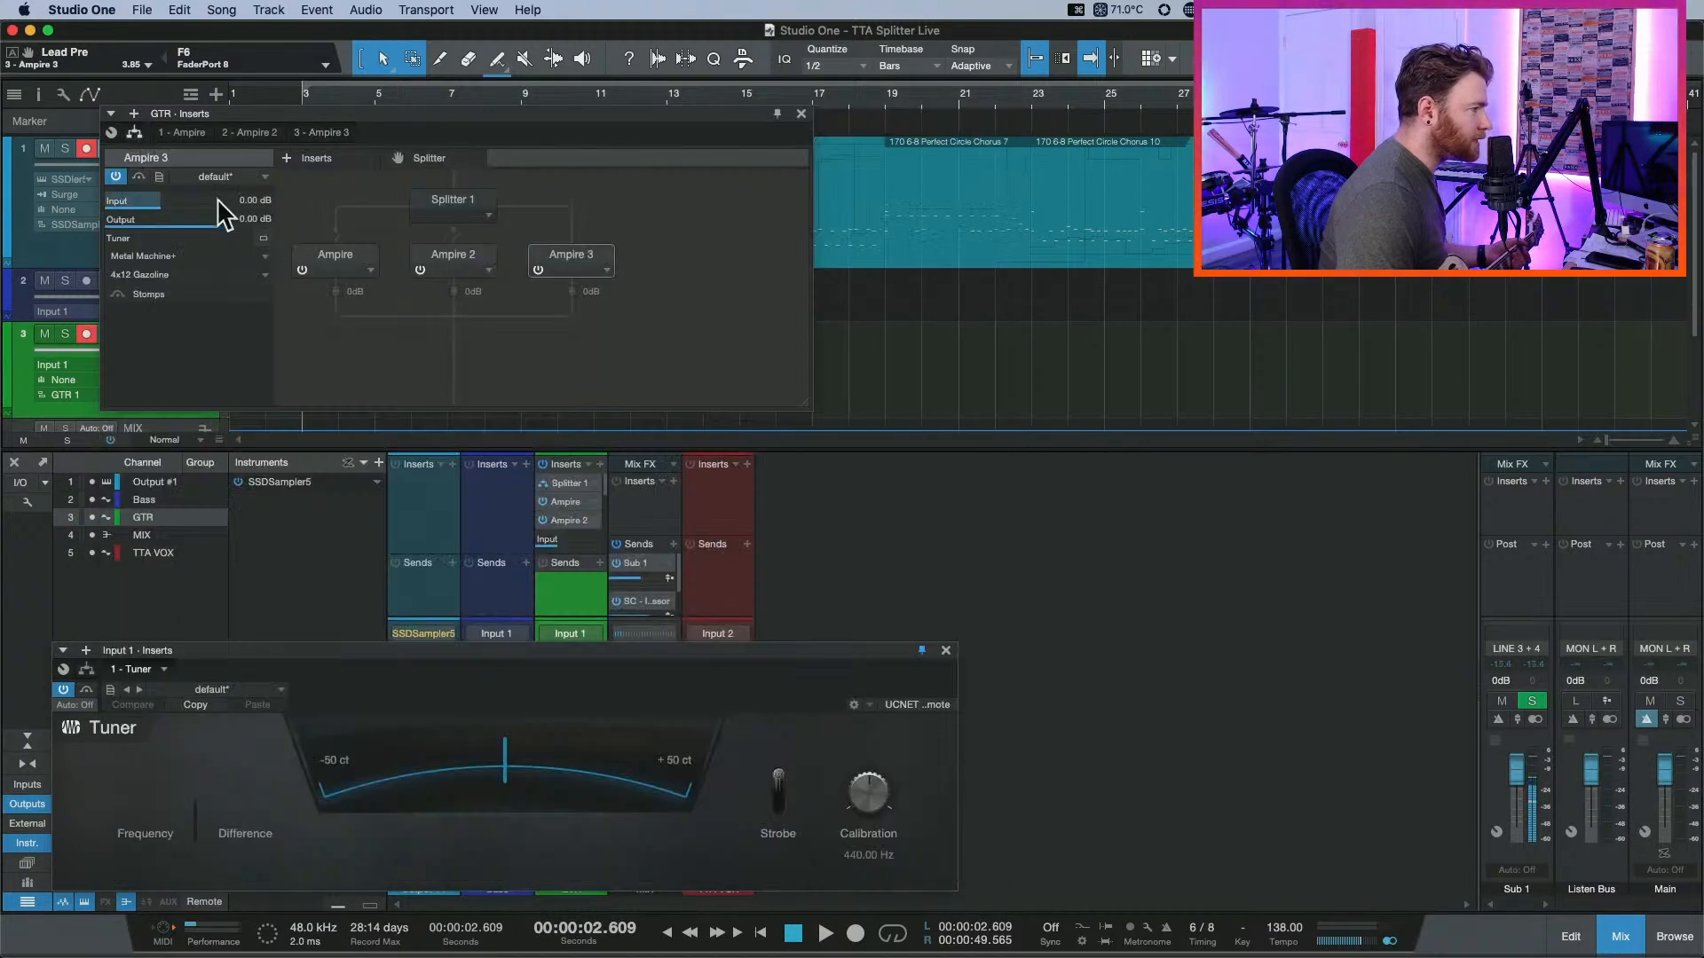
pyautogui.click(440, 200)
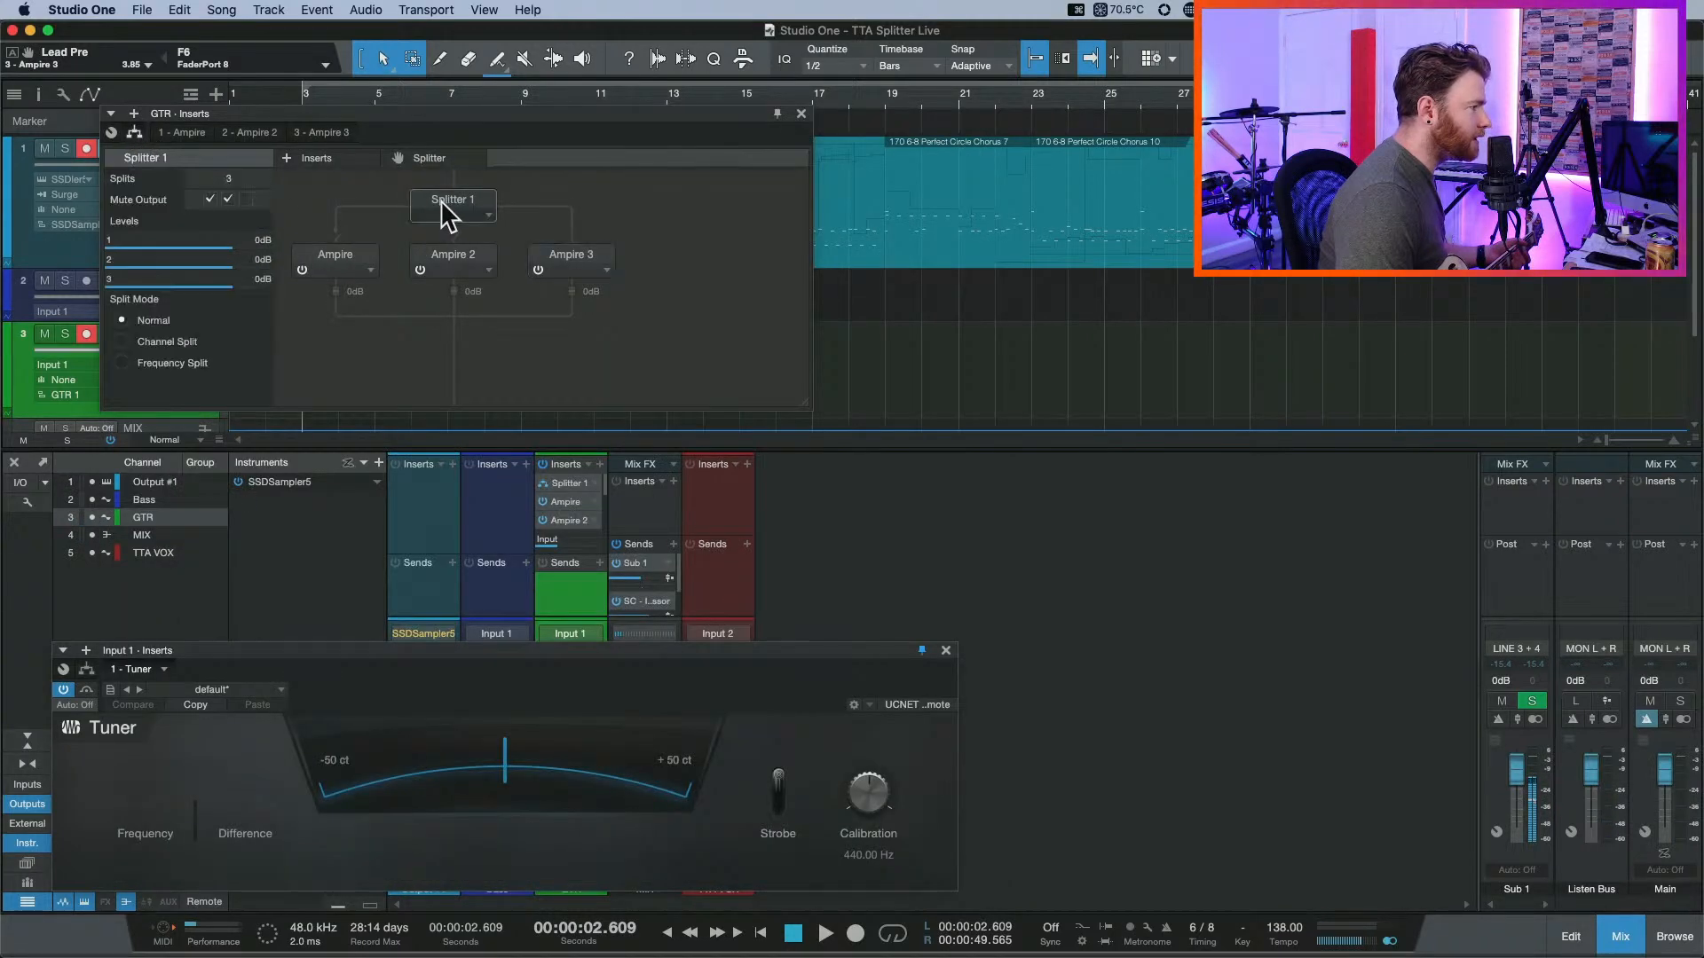
pyautogui.click(229, 198)
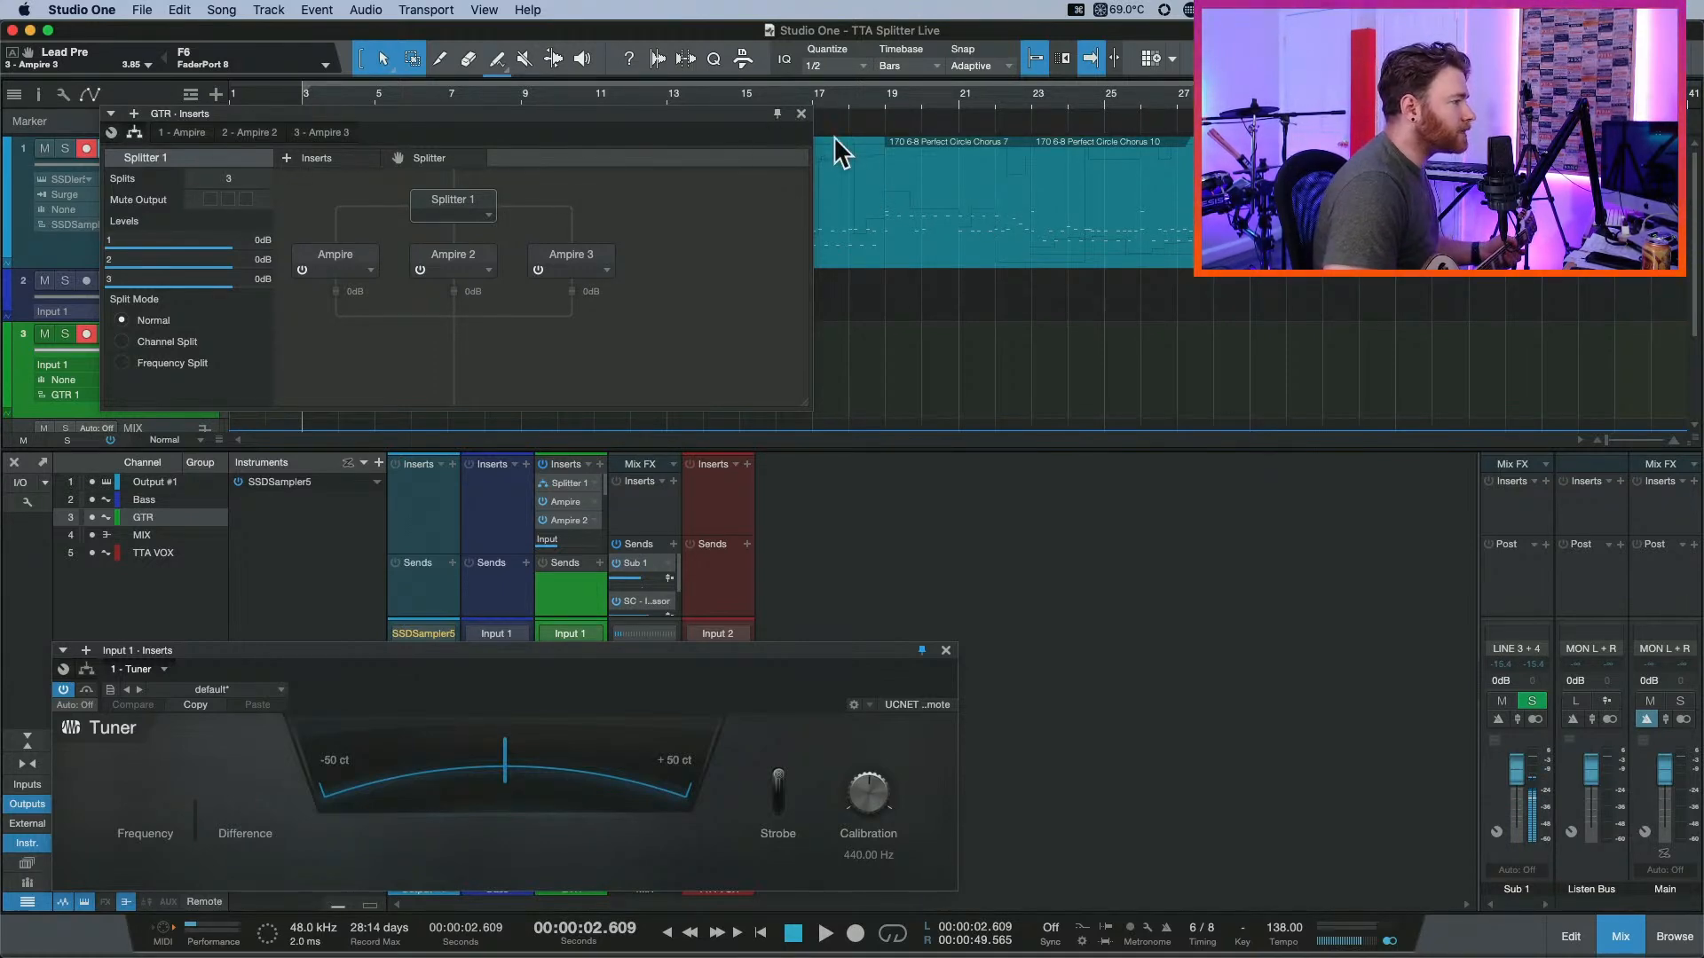
pyautogui.click(802, 115)
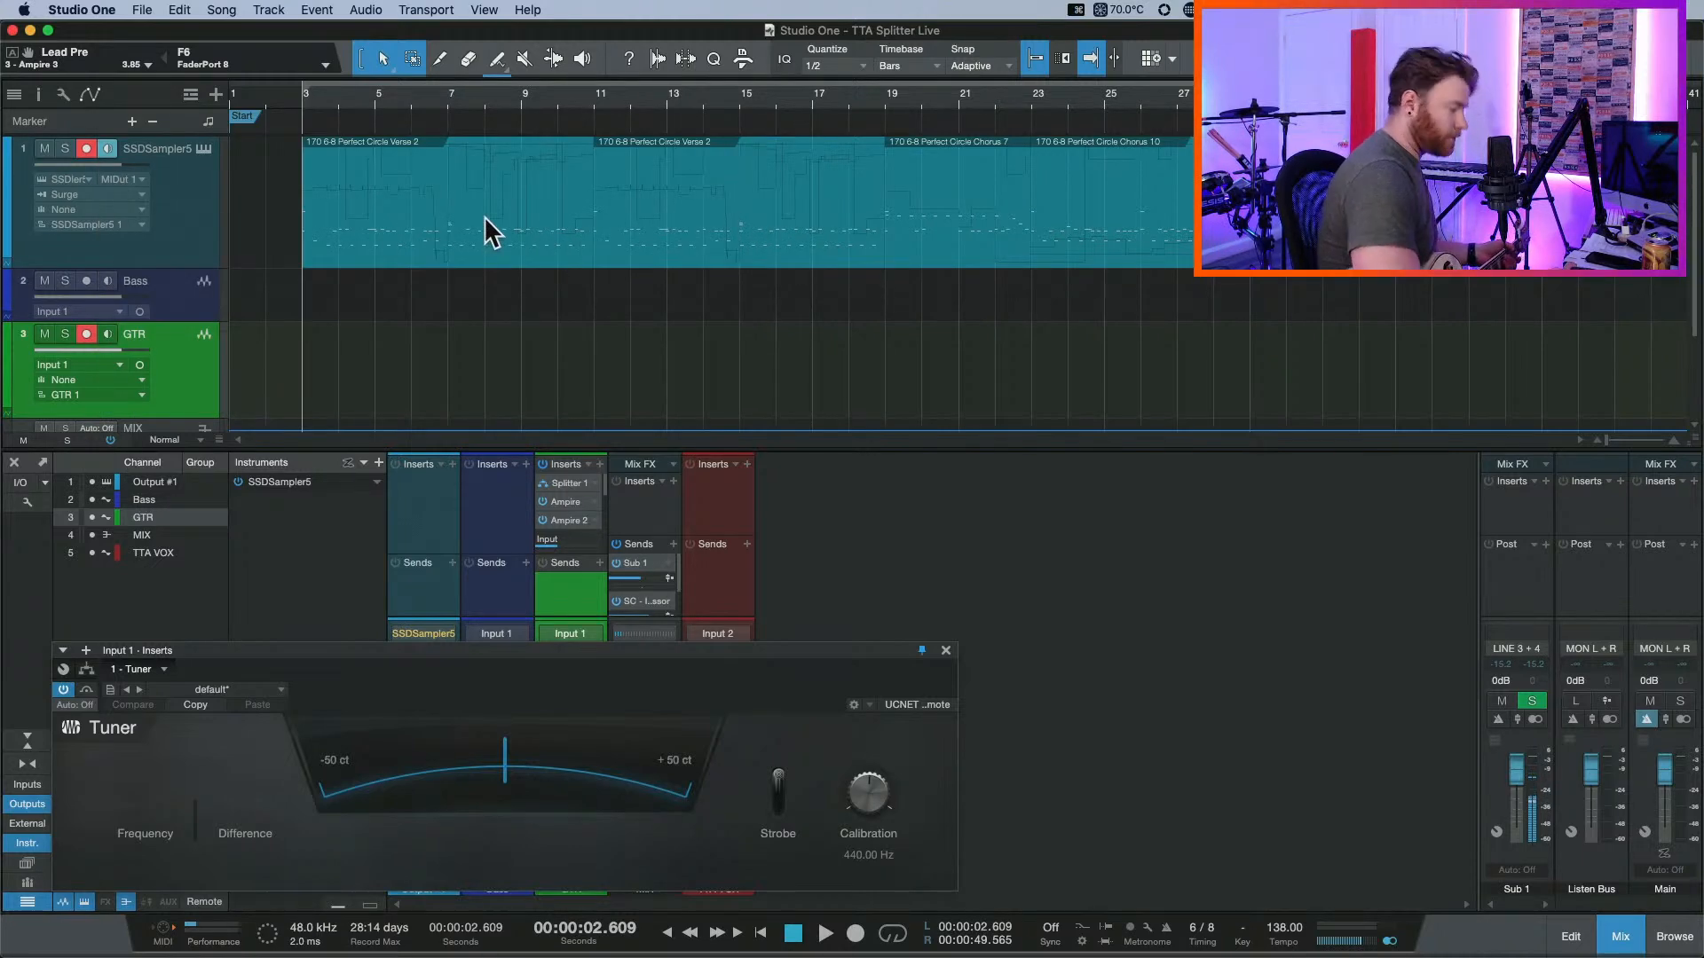
# Return the playhead to the song's start and begin recording the armed tracks.
pyautogui.press(',')
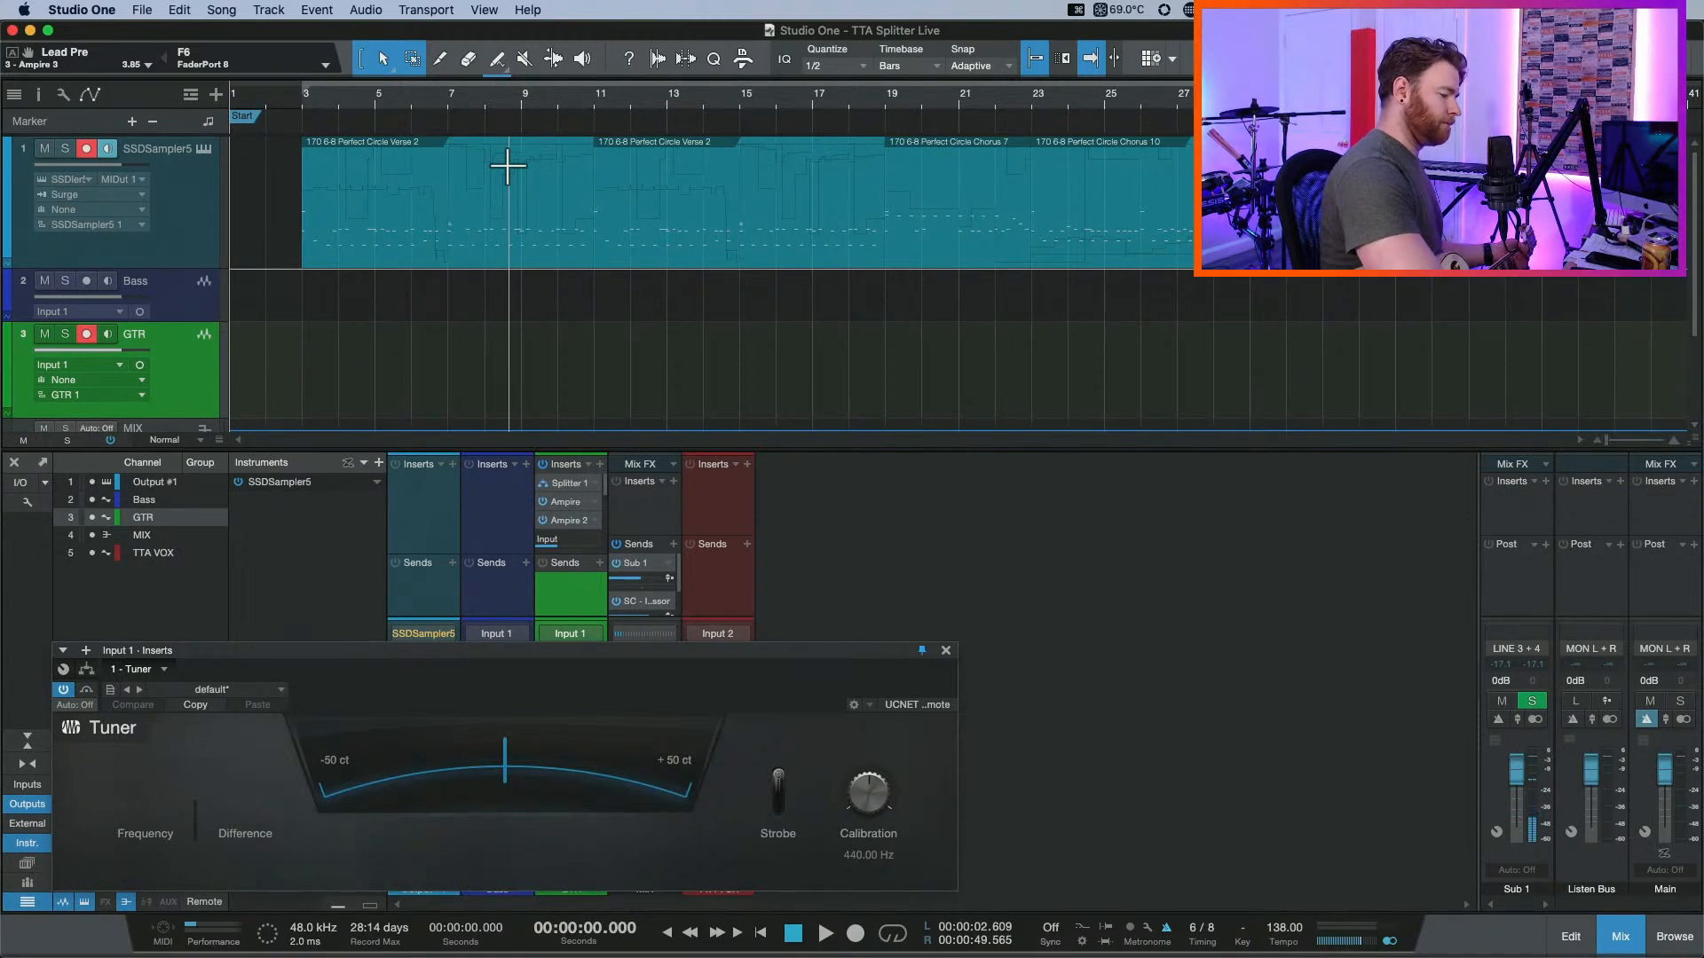
pyautogui.press('KP_Multiply')
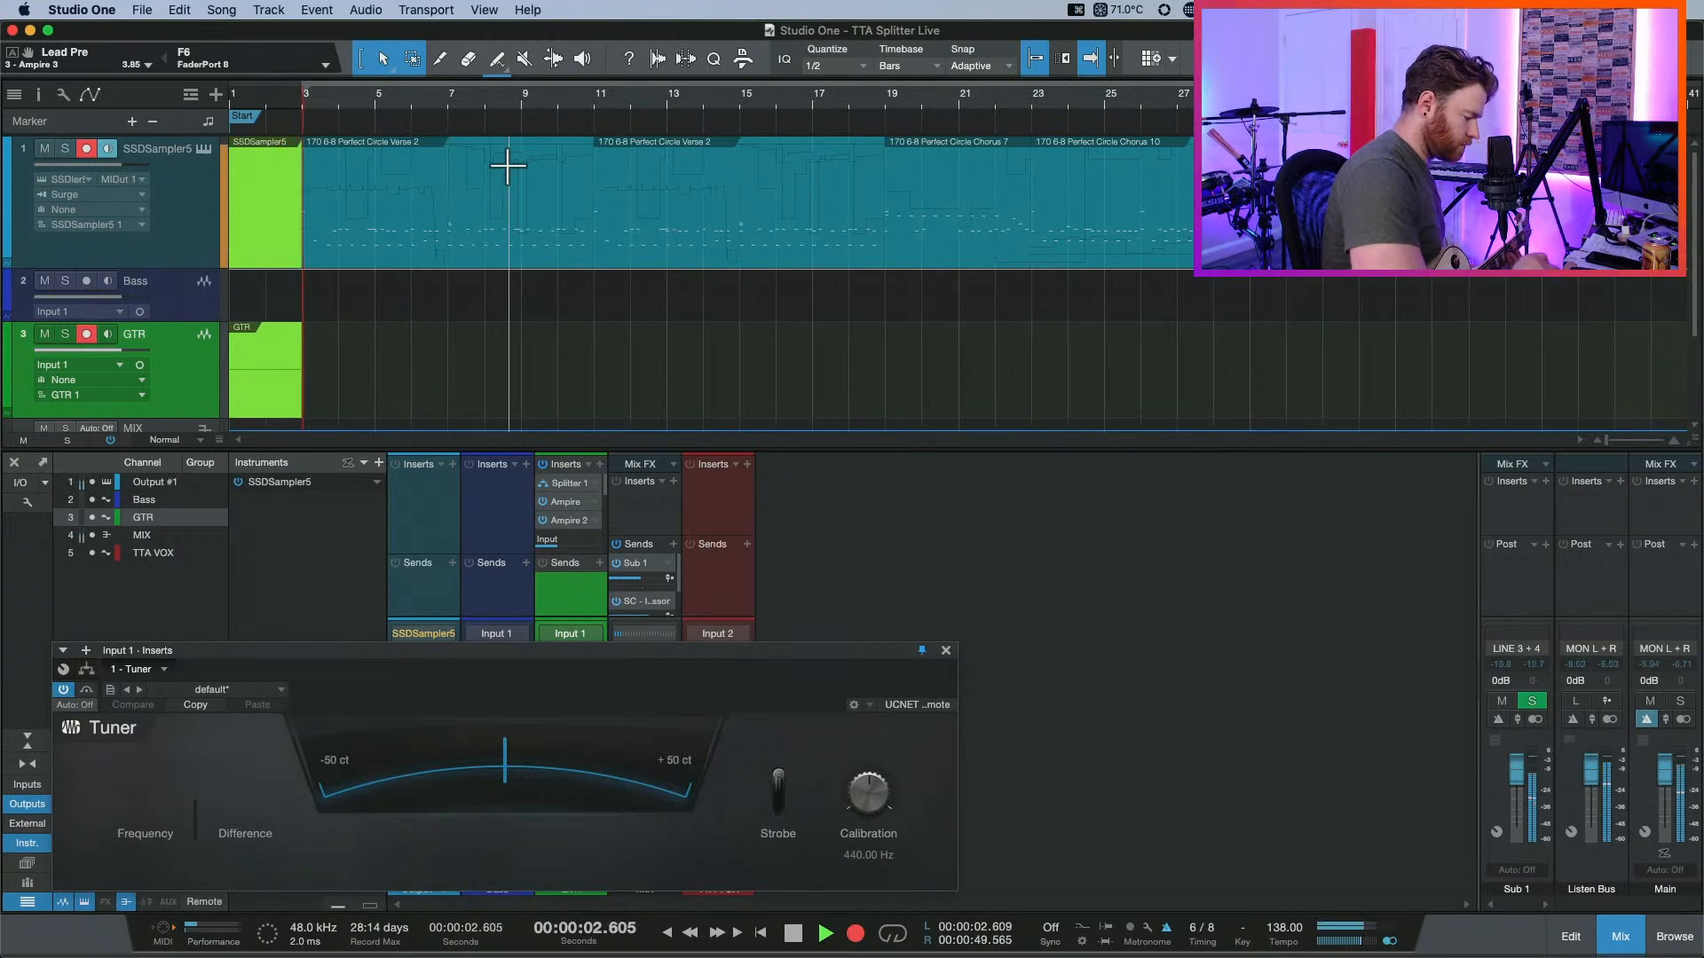
pyautogui.press('space')
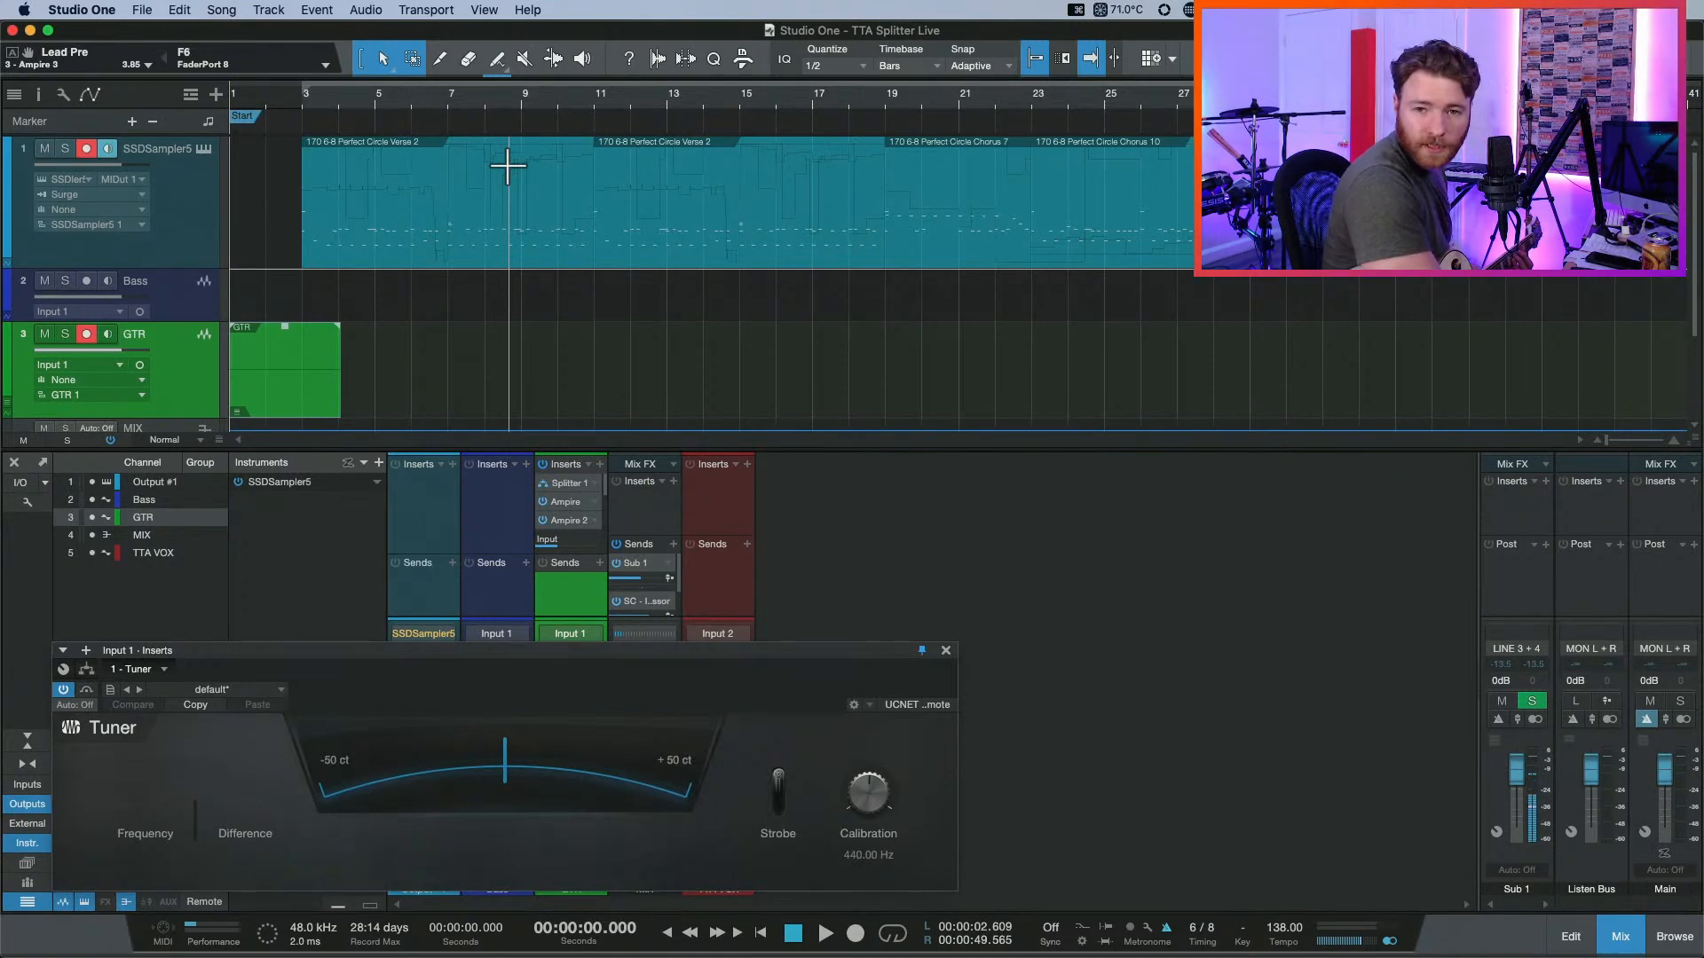
pyautogui.press('KP_Multiply')
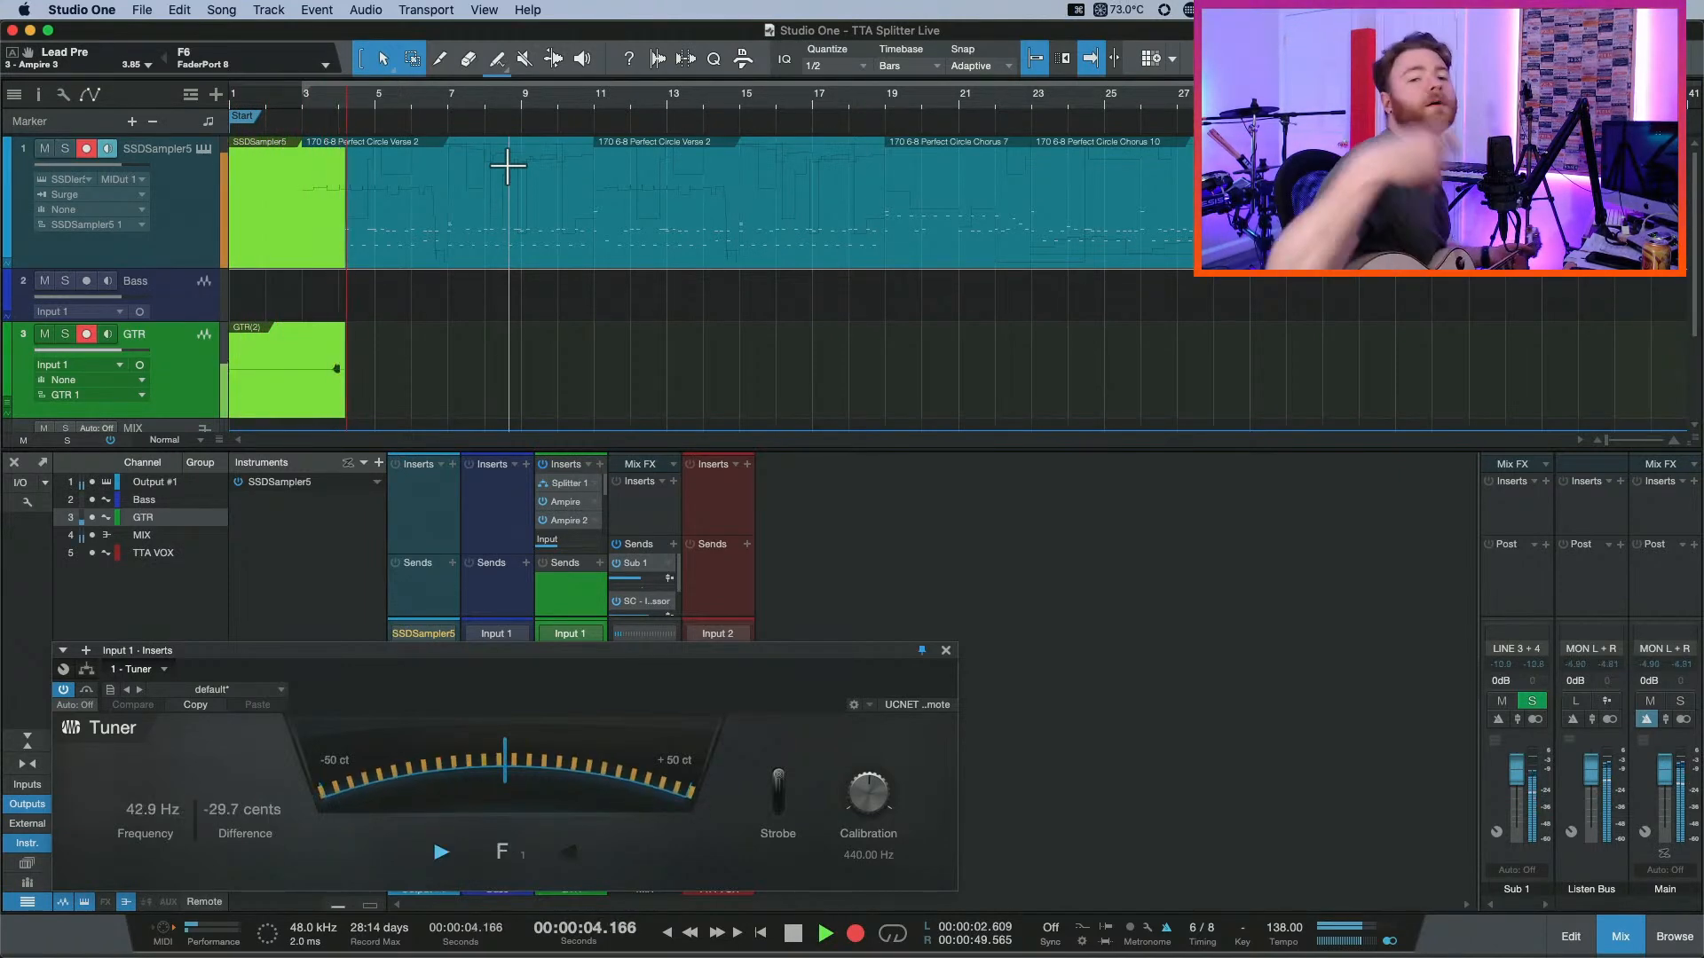
pyautogui.press('space')
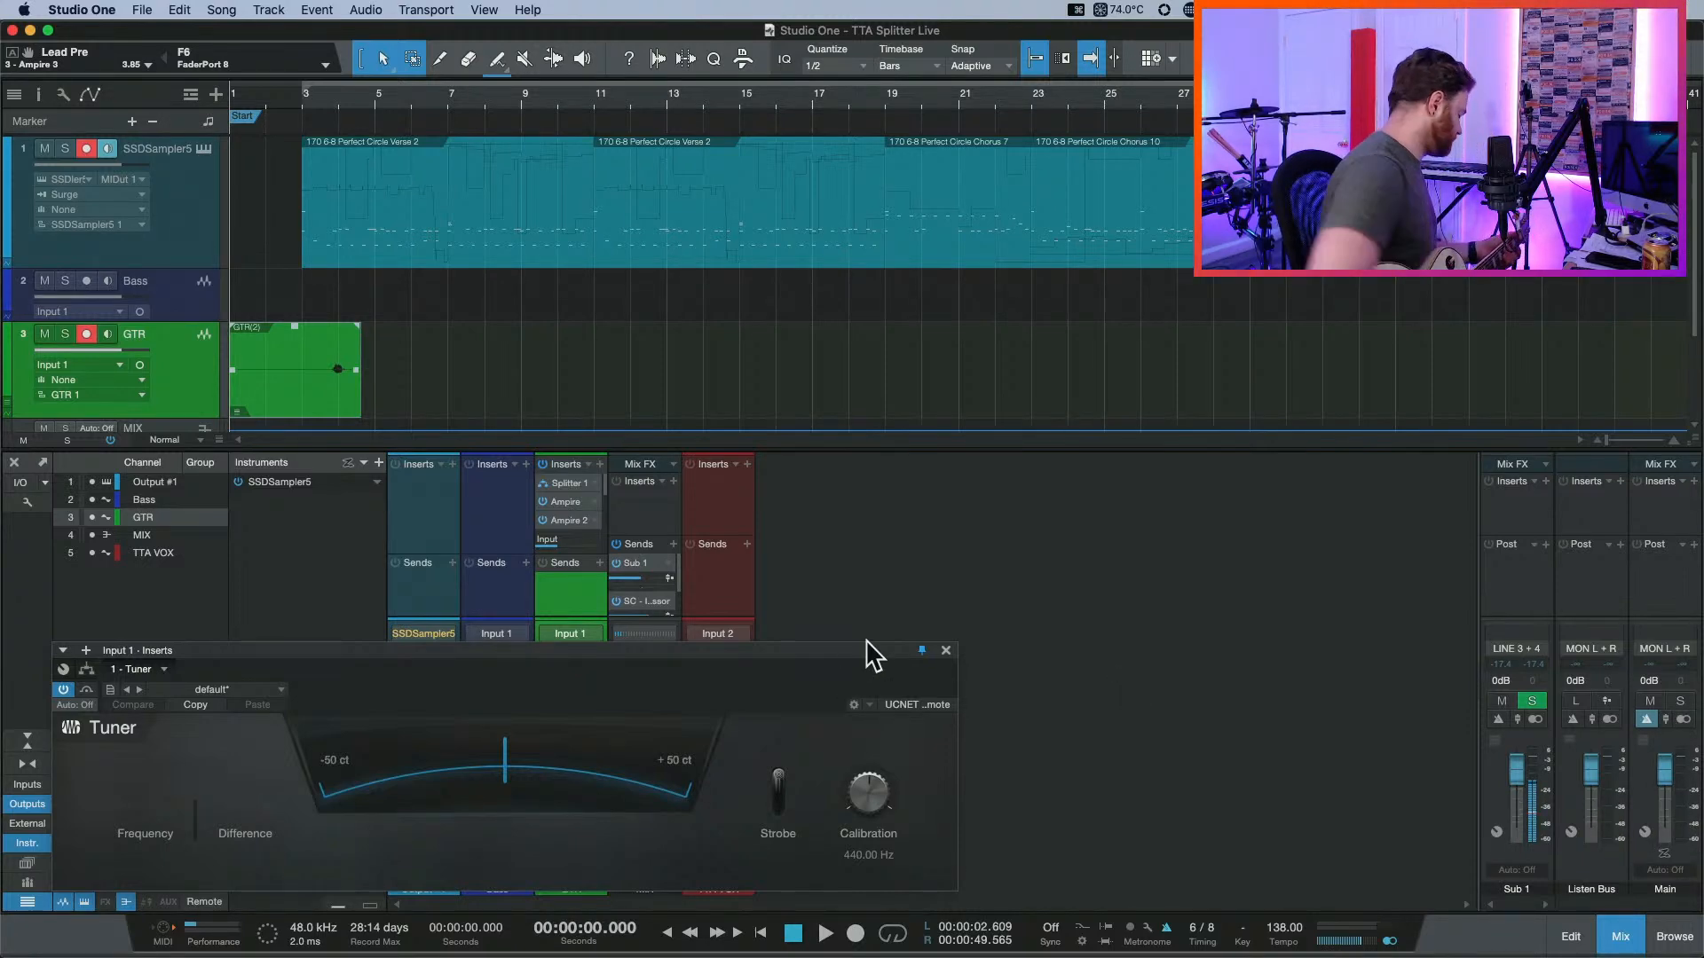
pyautogui.press('KP_Multiply')
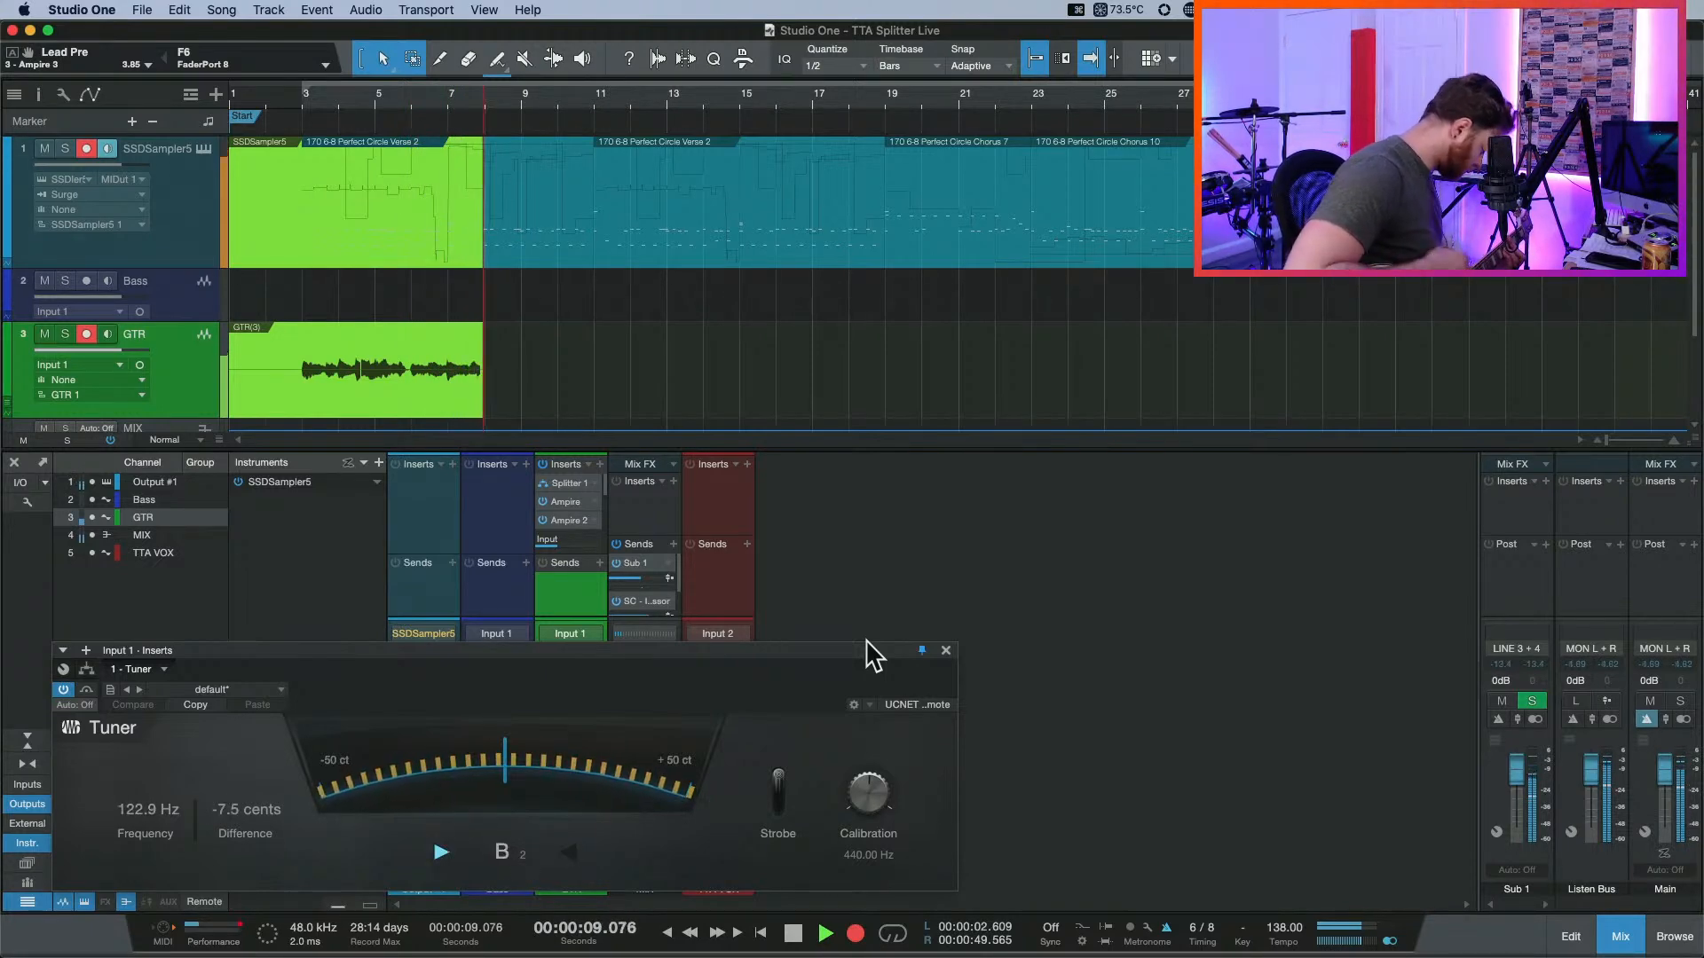
pyautogui.press('space')
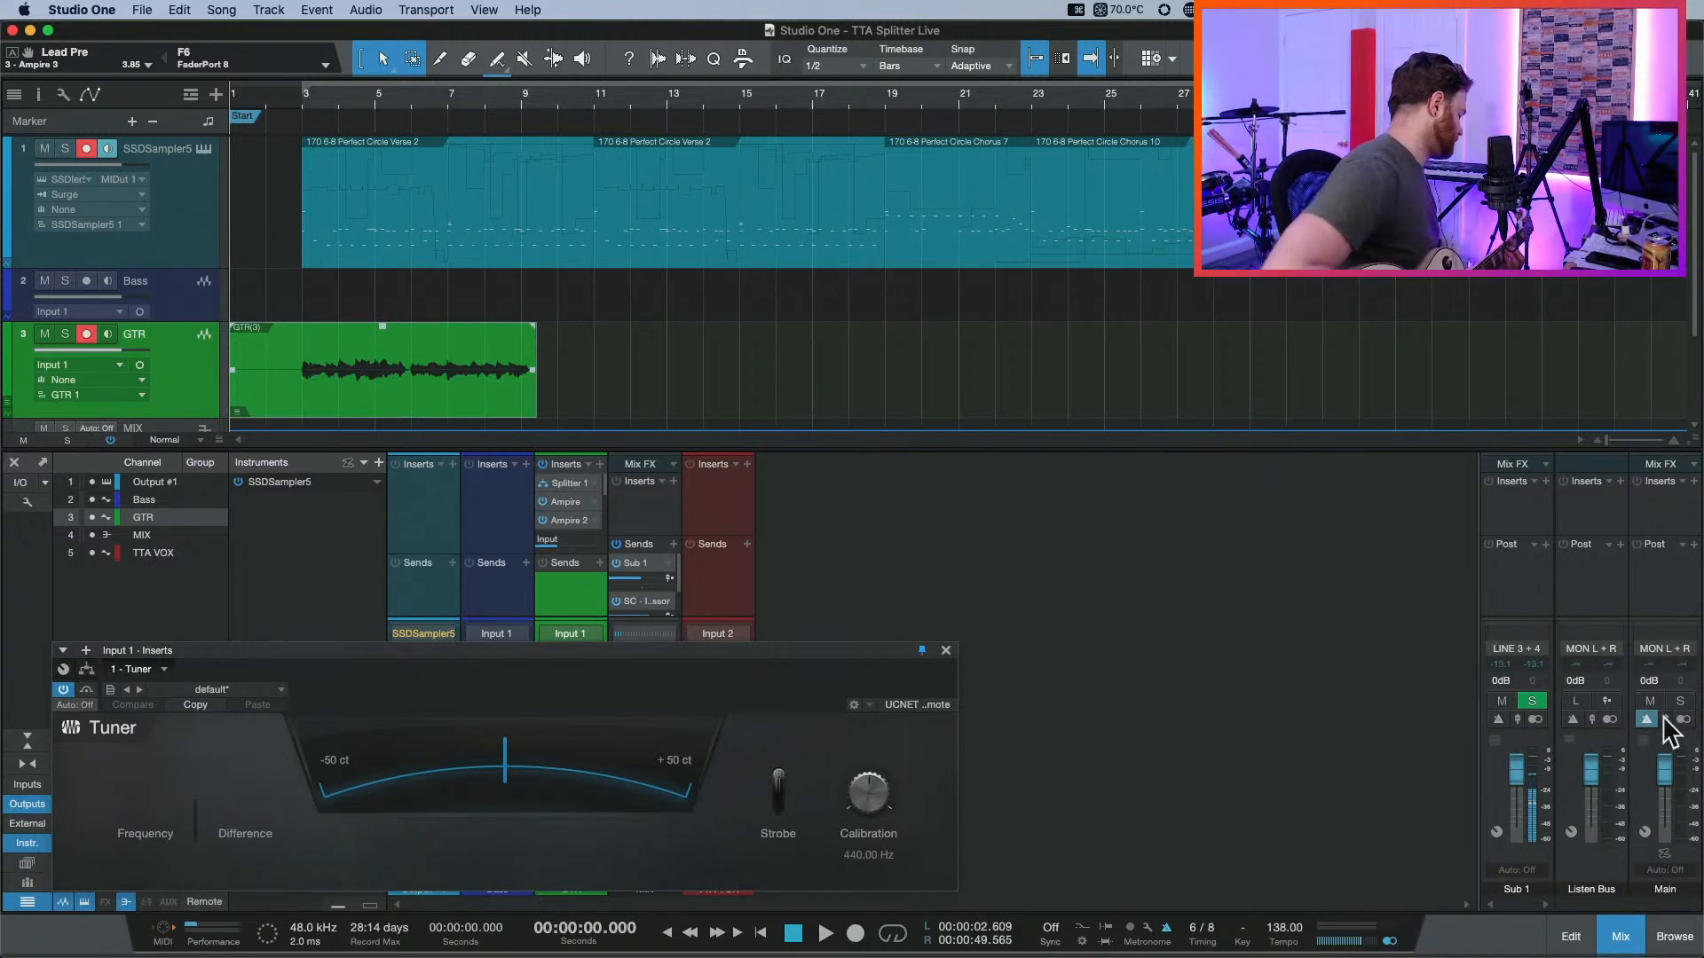
pyautogui.press('KP_Multiply')
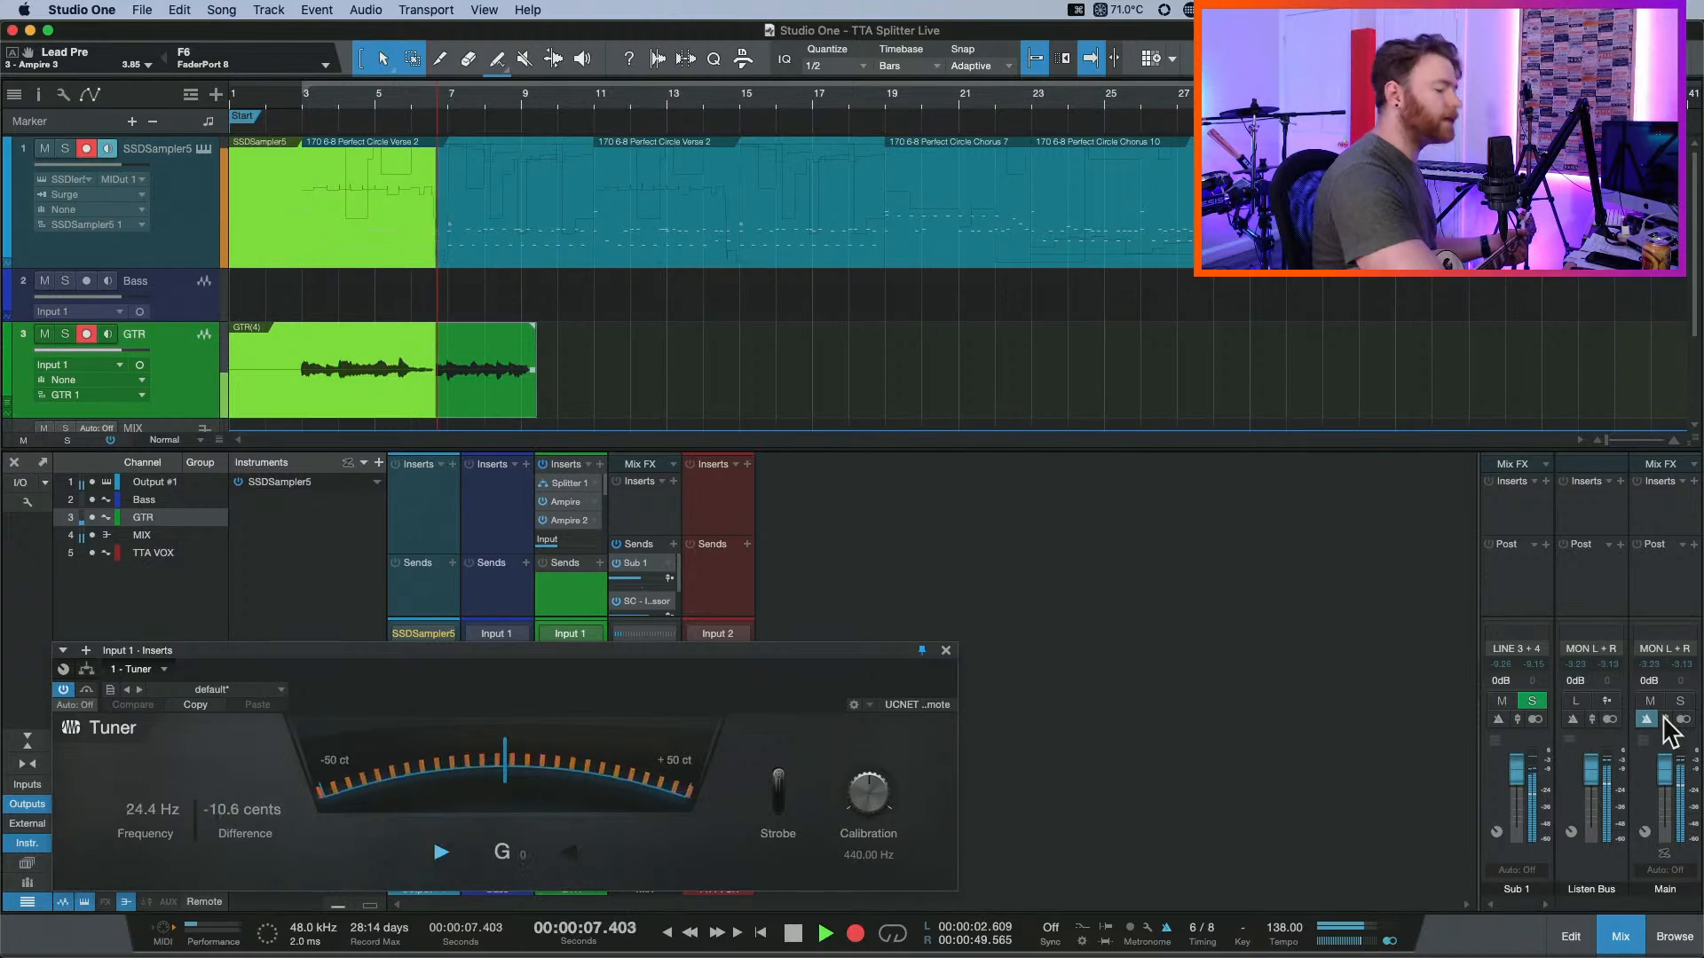
pyautogui.press('space')
# Record a full guitar take on the GTR track from the song's start, and re-record its ending from bar 39.
pyautogui.press('KP_Multiply')
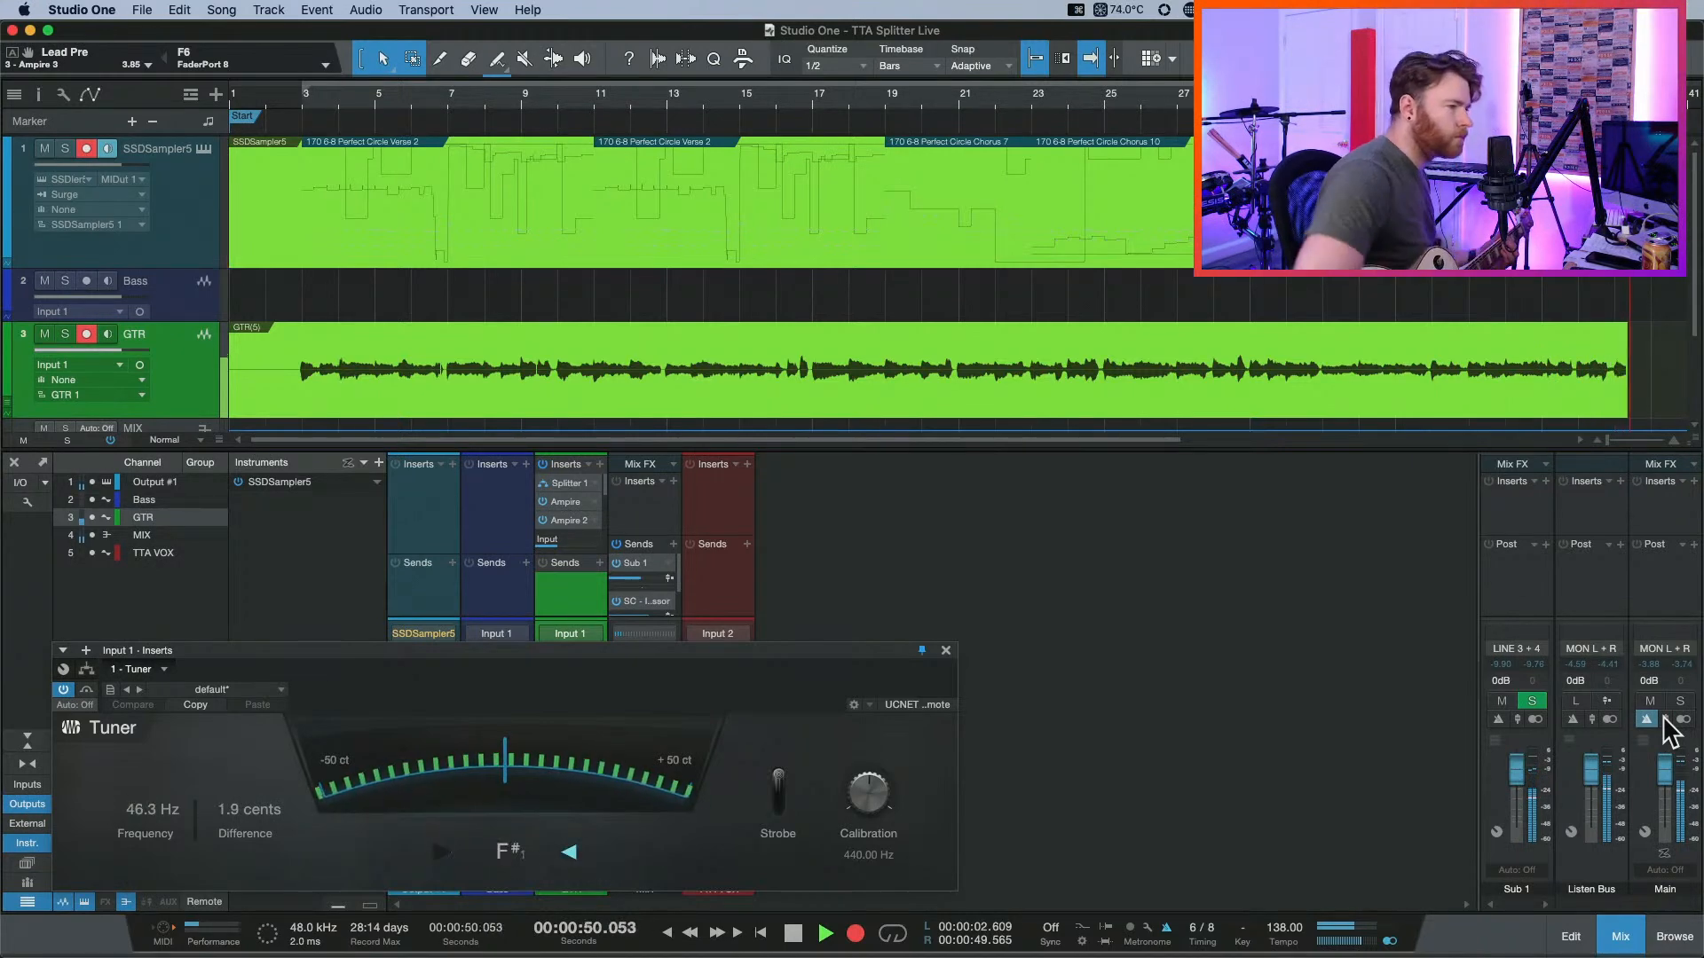
pyautogui.press('space')
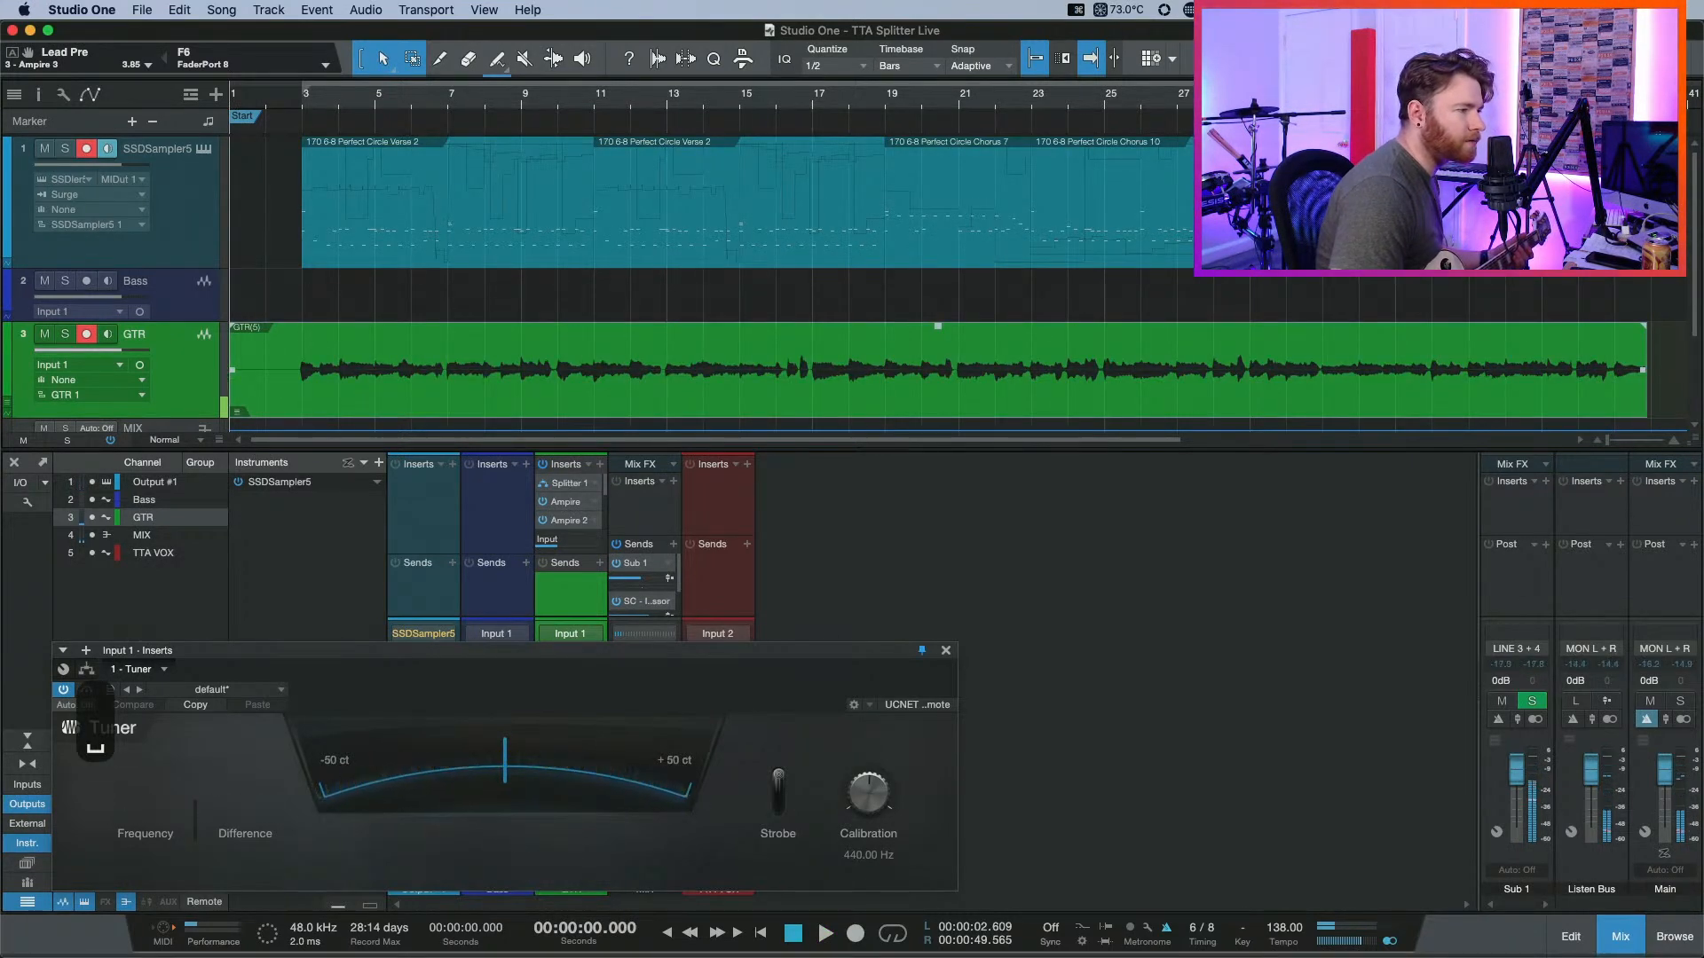
pyautogui.click(1617, 367)
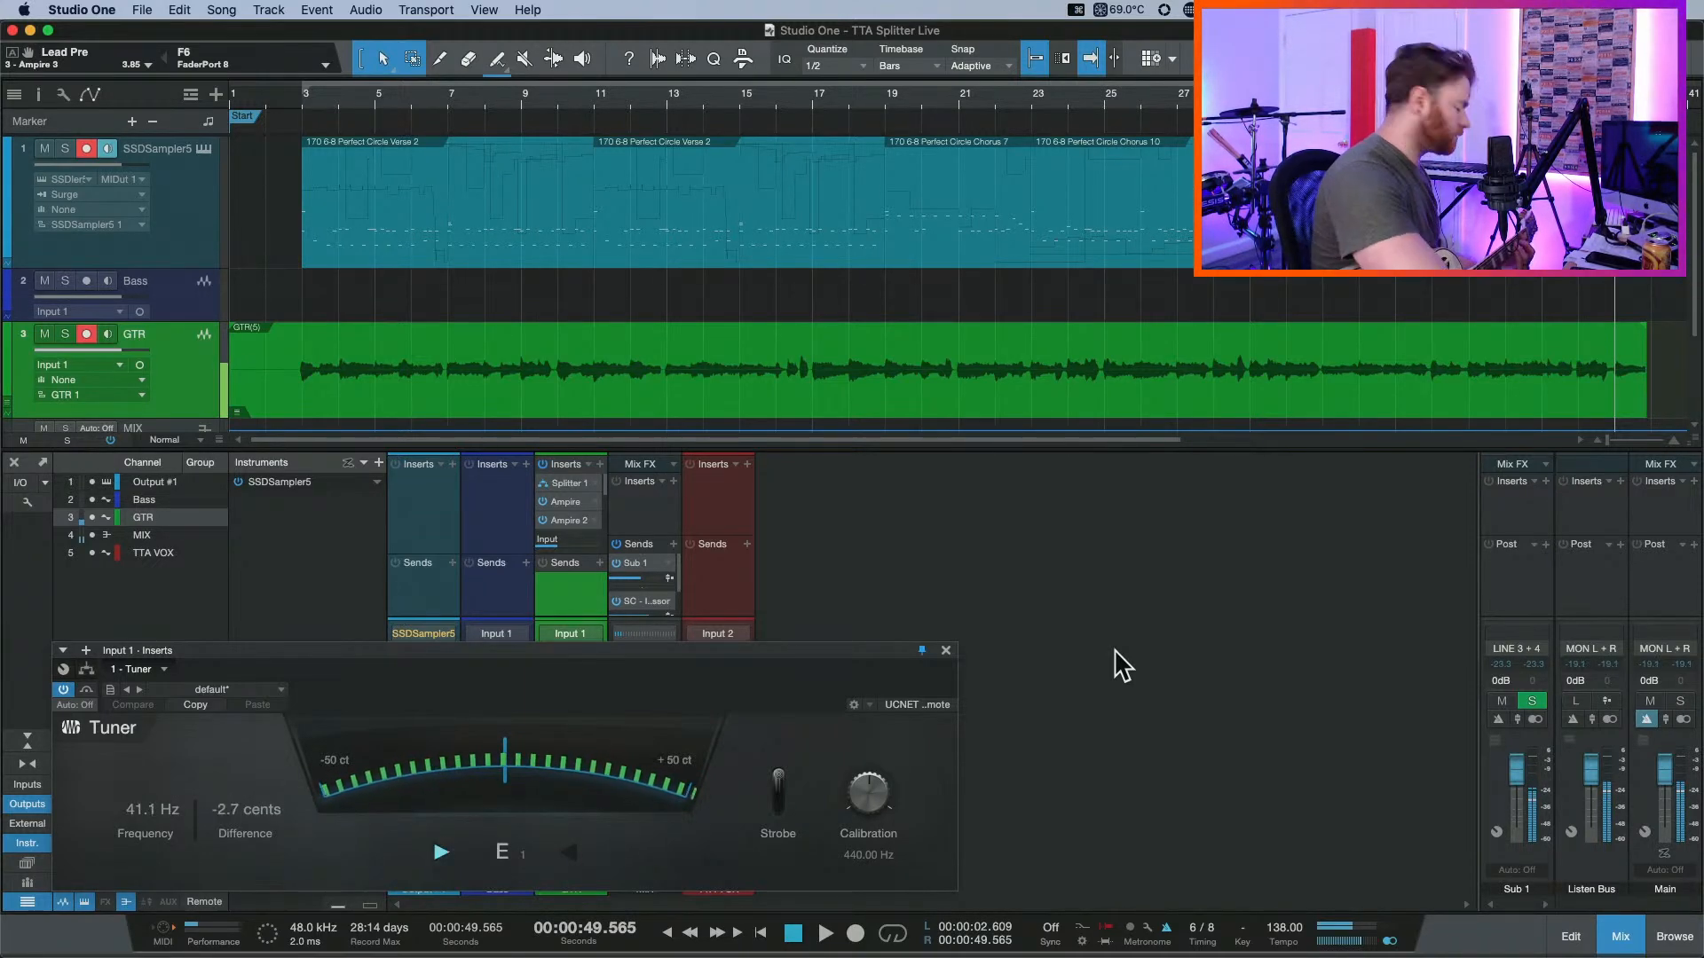
pyautogui.press('space')
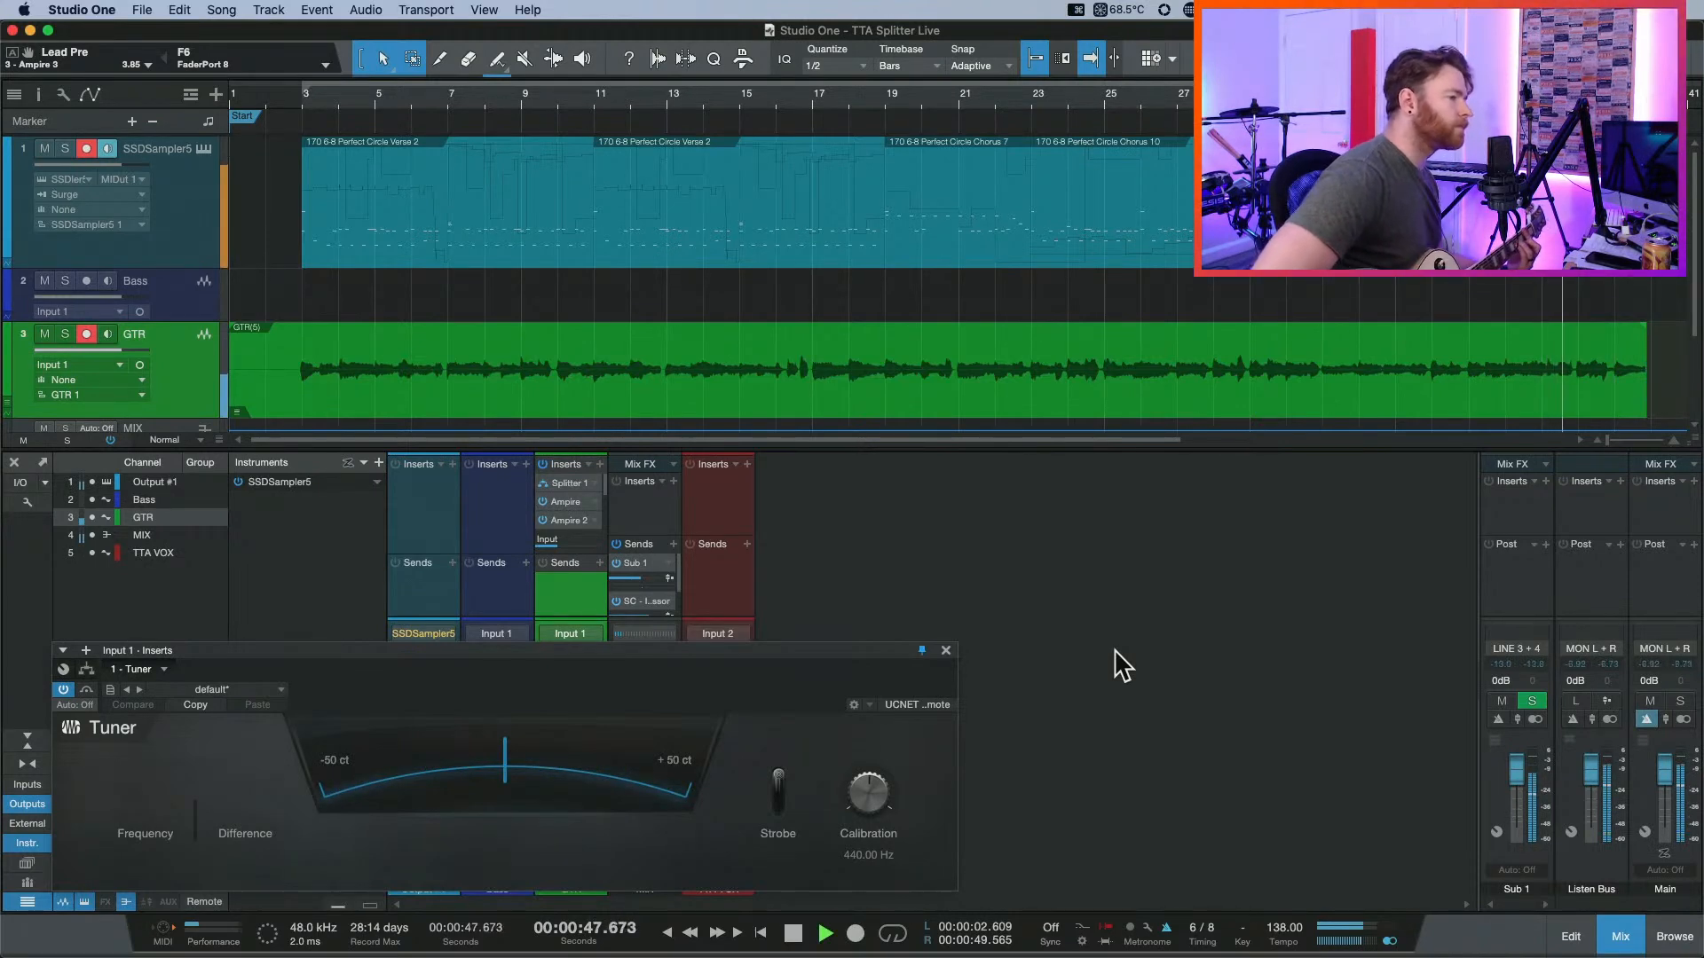
pyautogui.press('KP_Multiply')
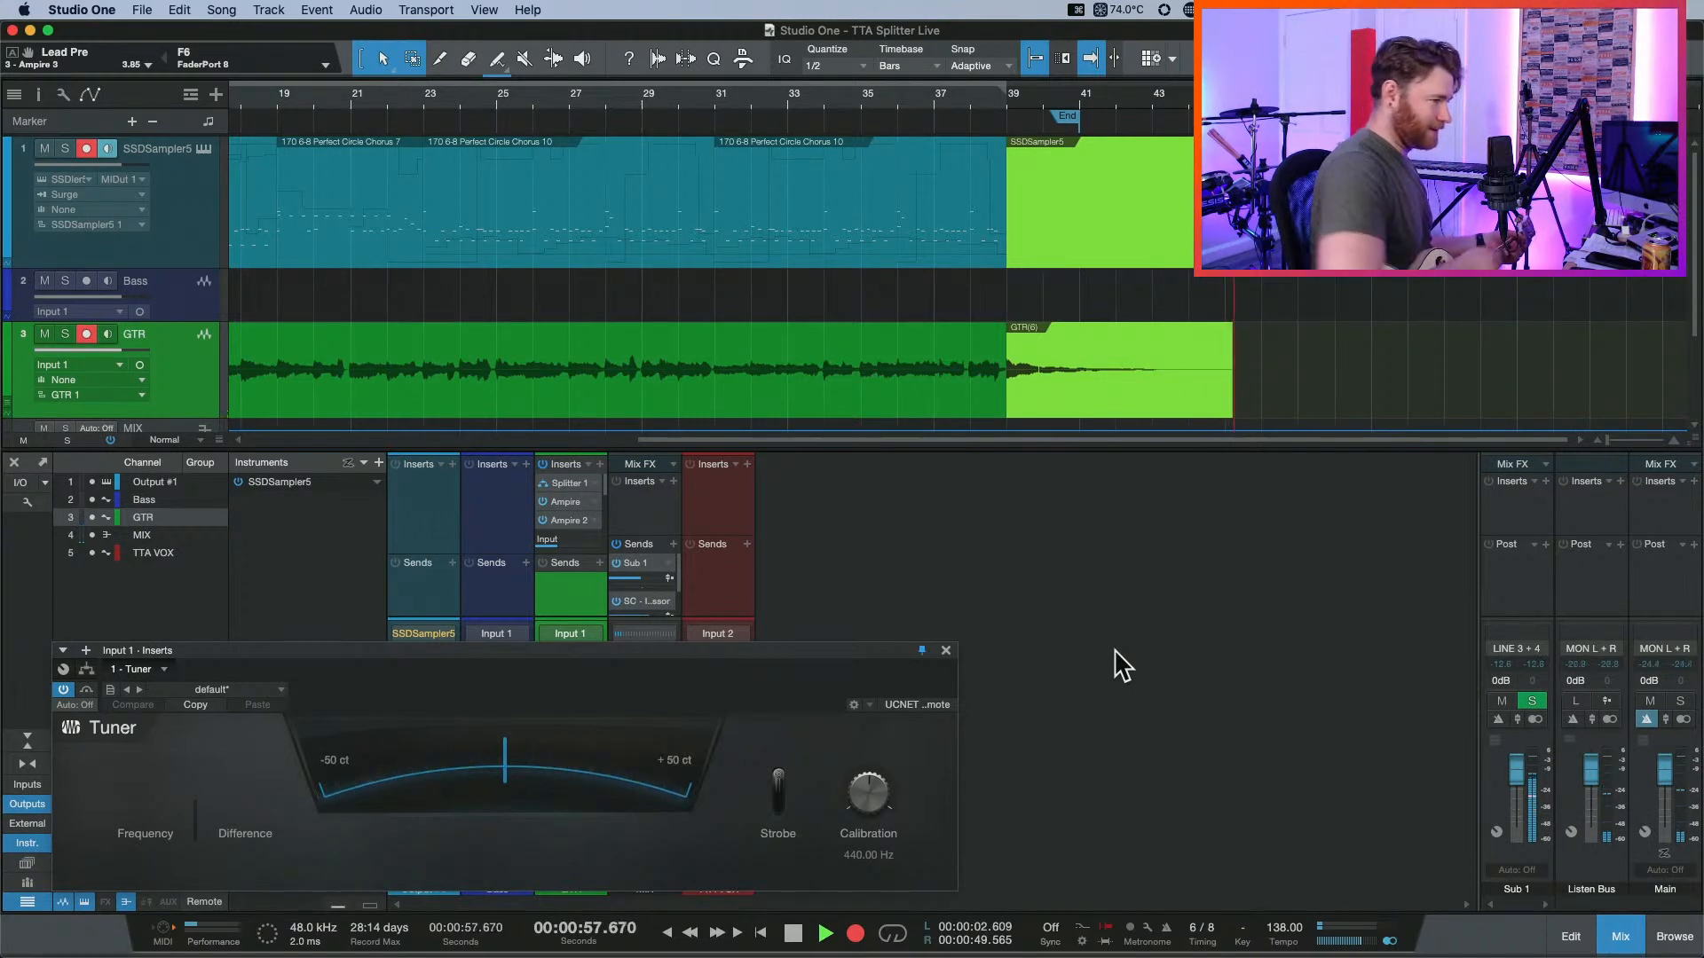
pyautogui.press('space')
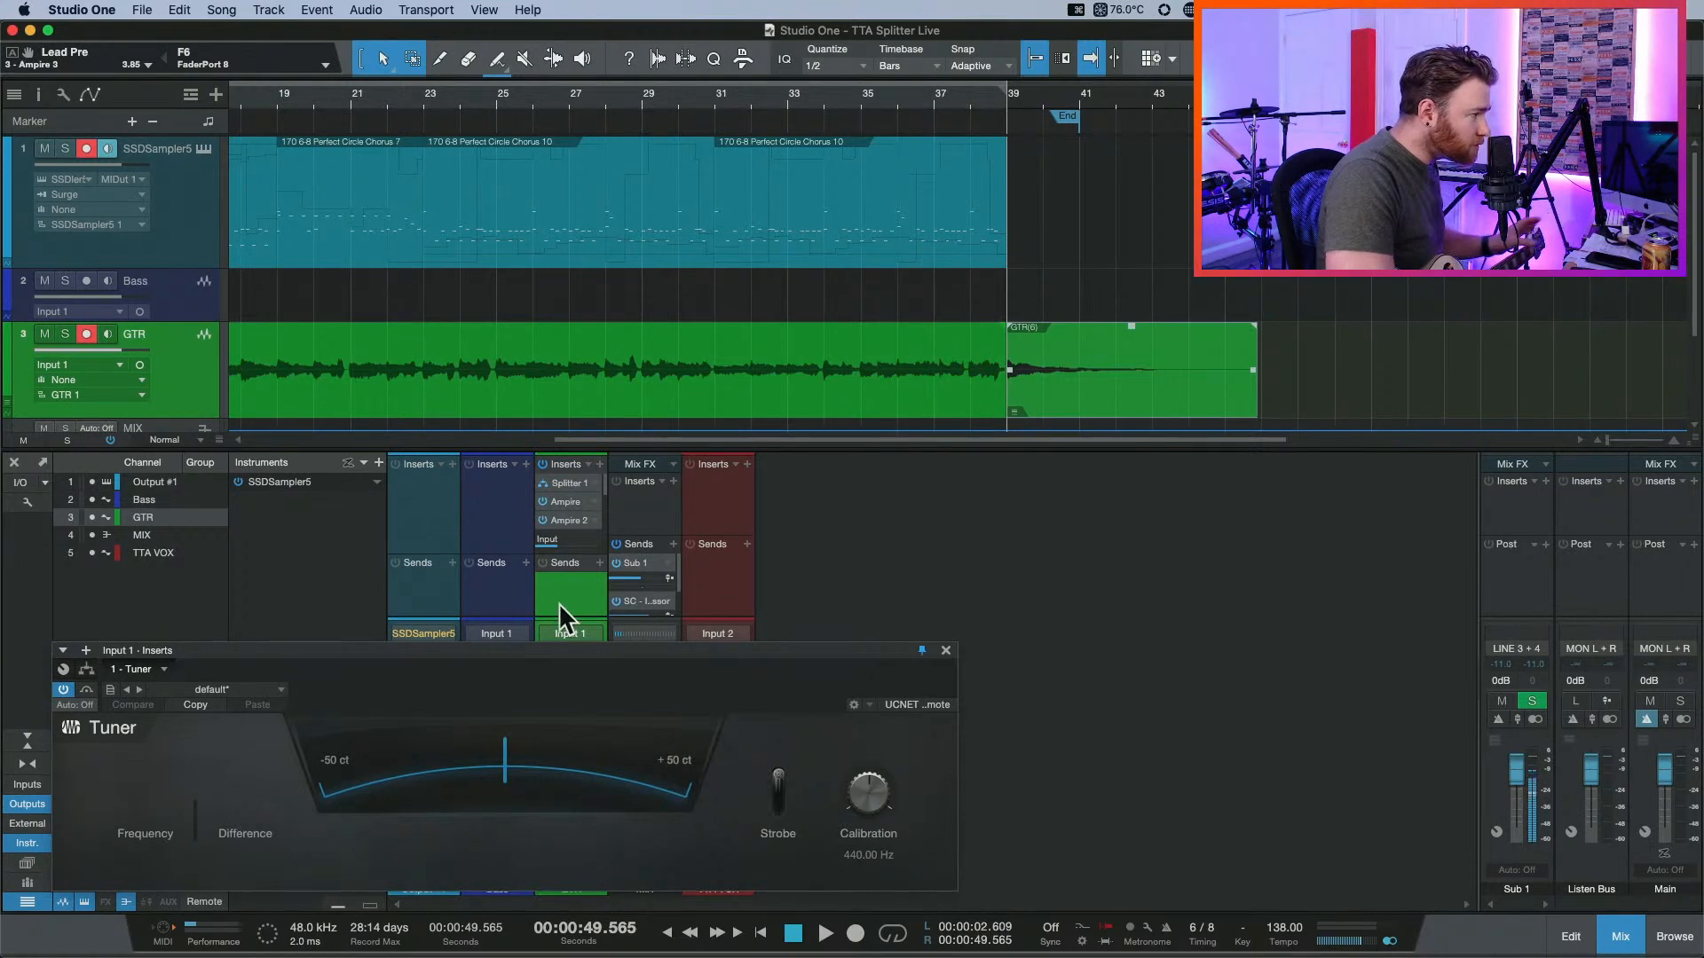
# Disarm the GTR track with its input set to Input 1-2, and play back the recorded guitar take.
pyautogui.click(87, 333)
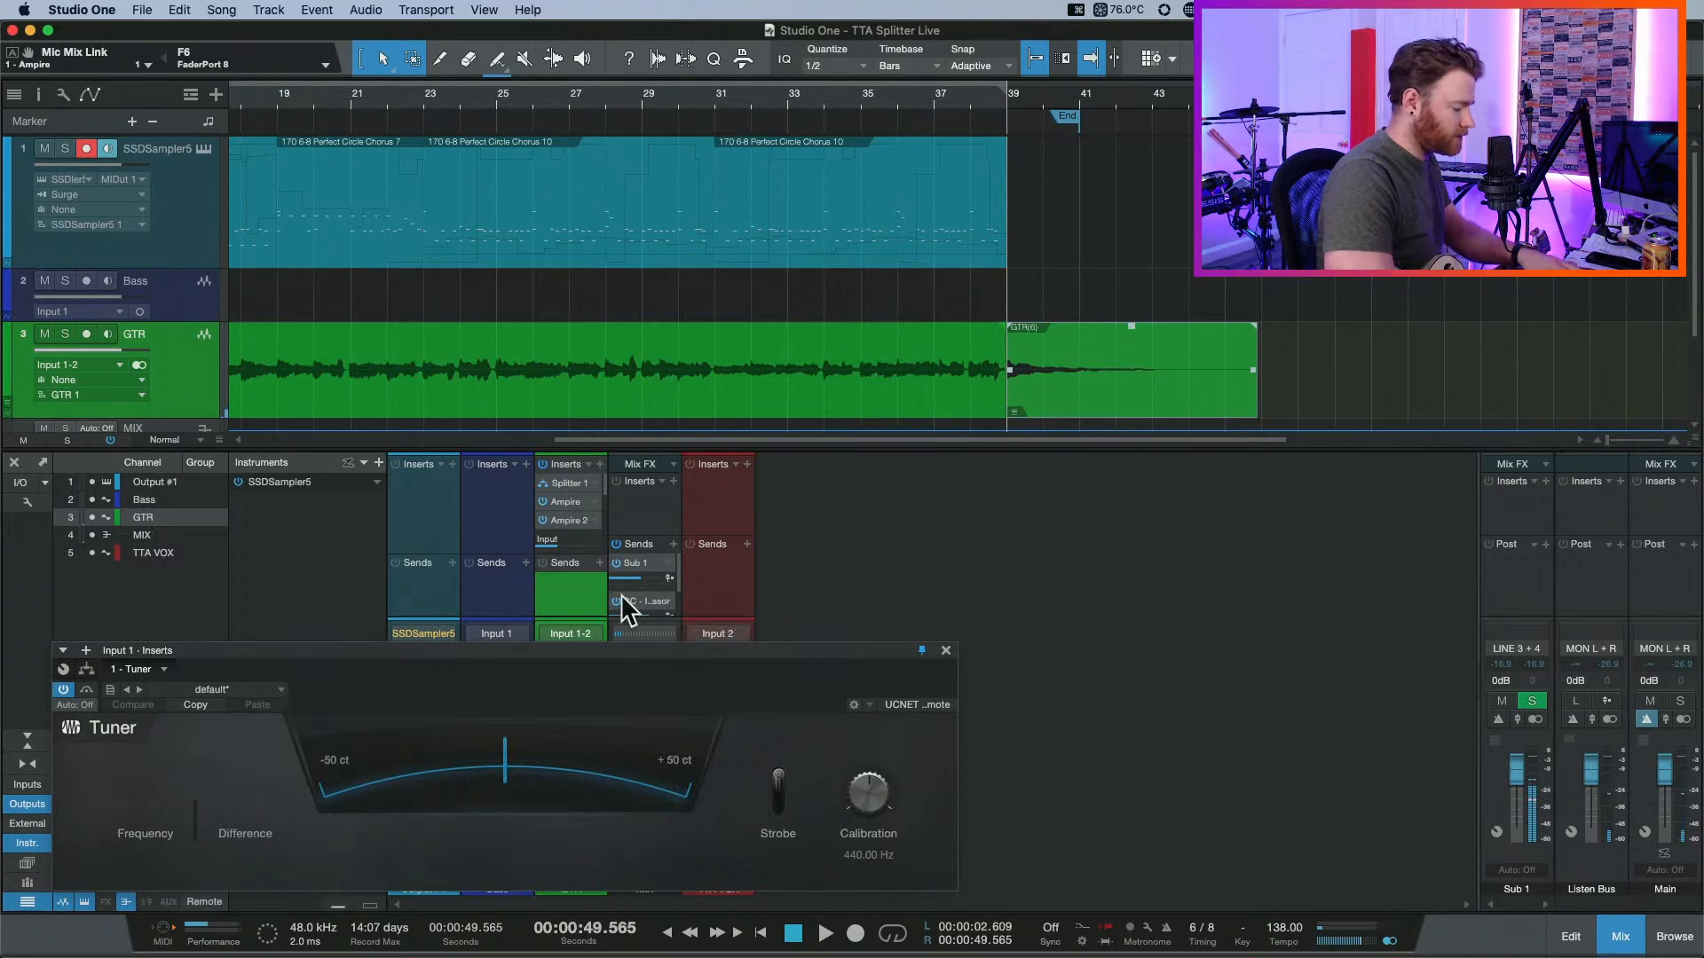
pyautogui.click(870, 393)
pyautogui.press('l')
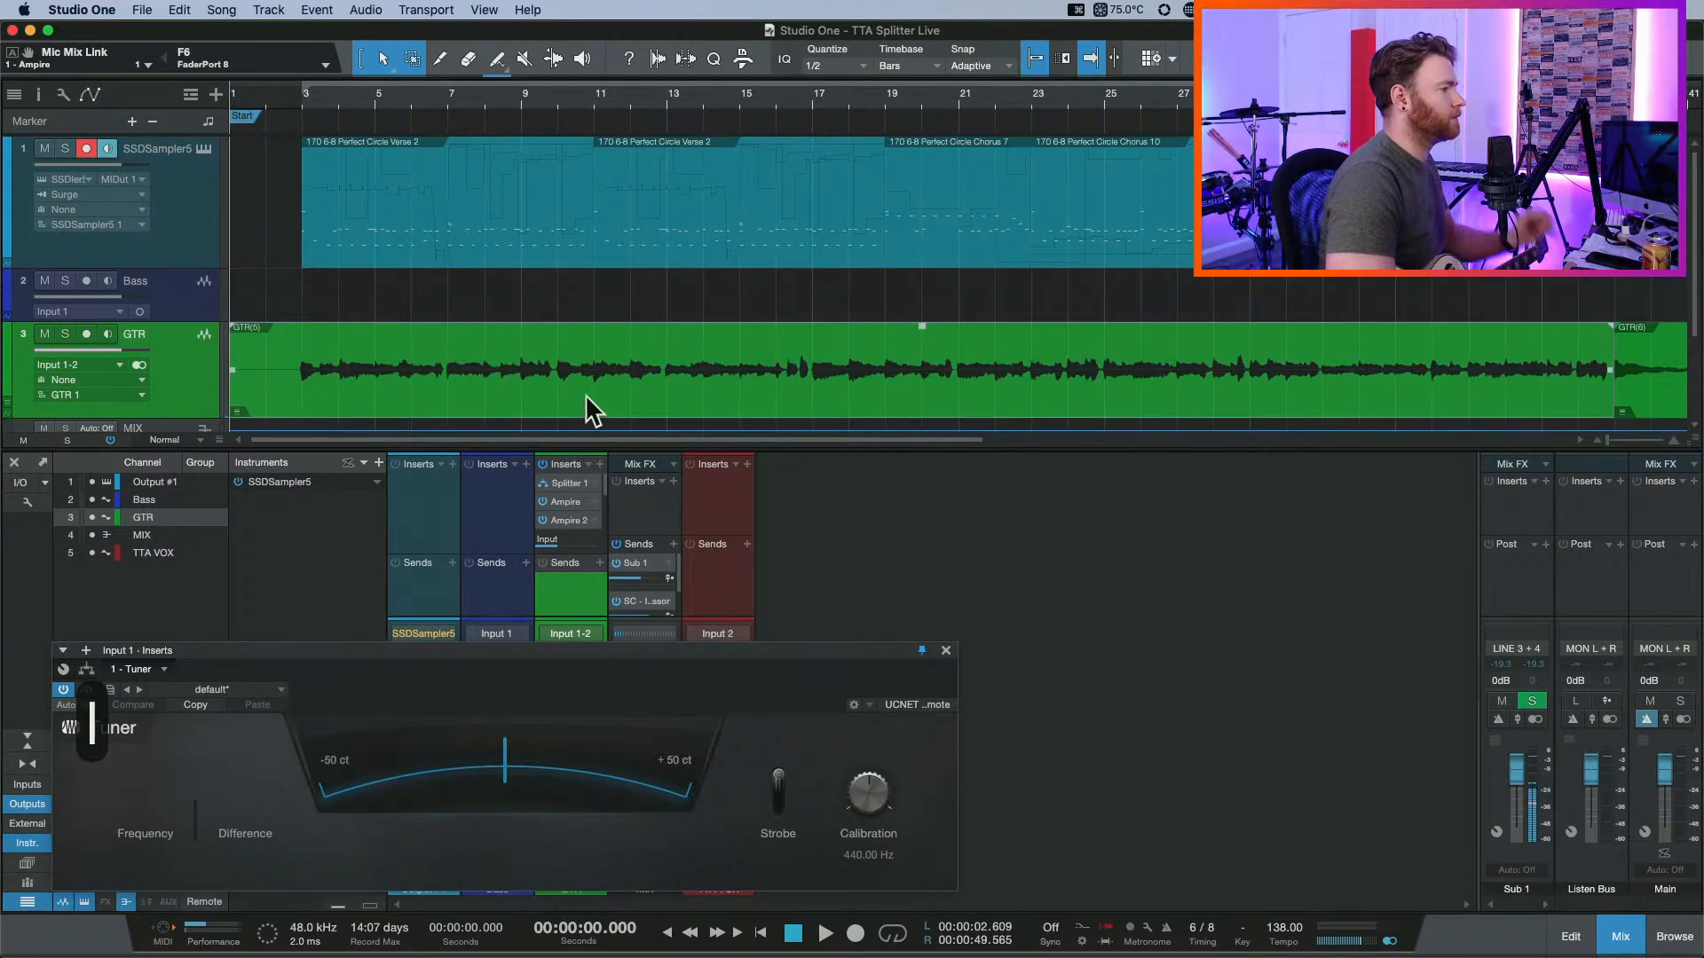
pyautogui.press('space')
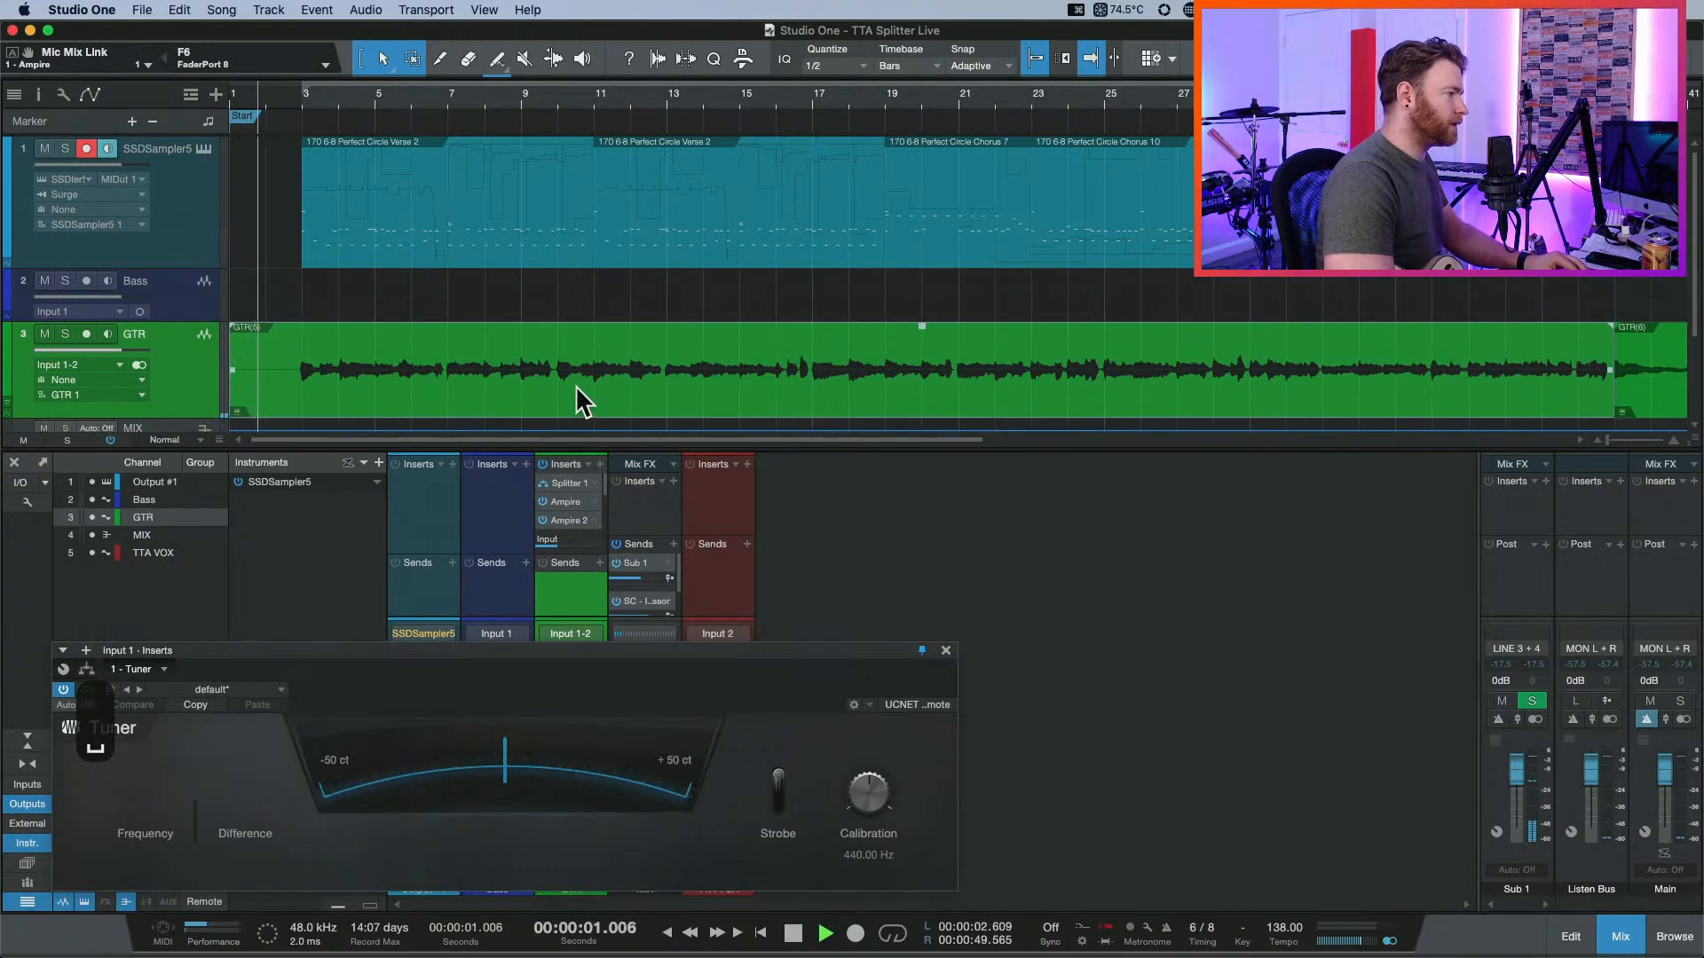
pyautogui.click(277, 99)
pyautogui.press('space')
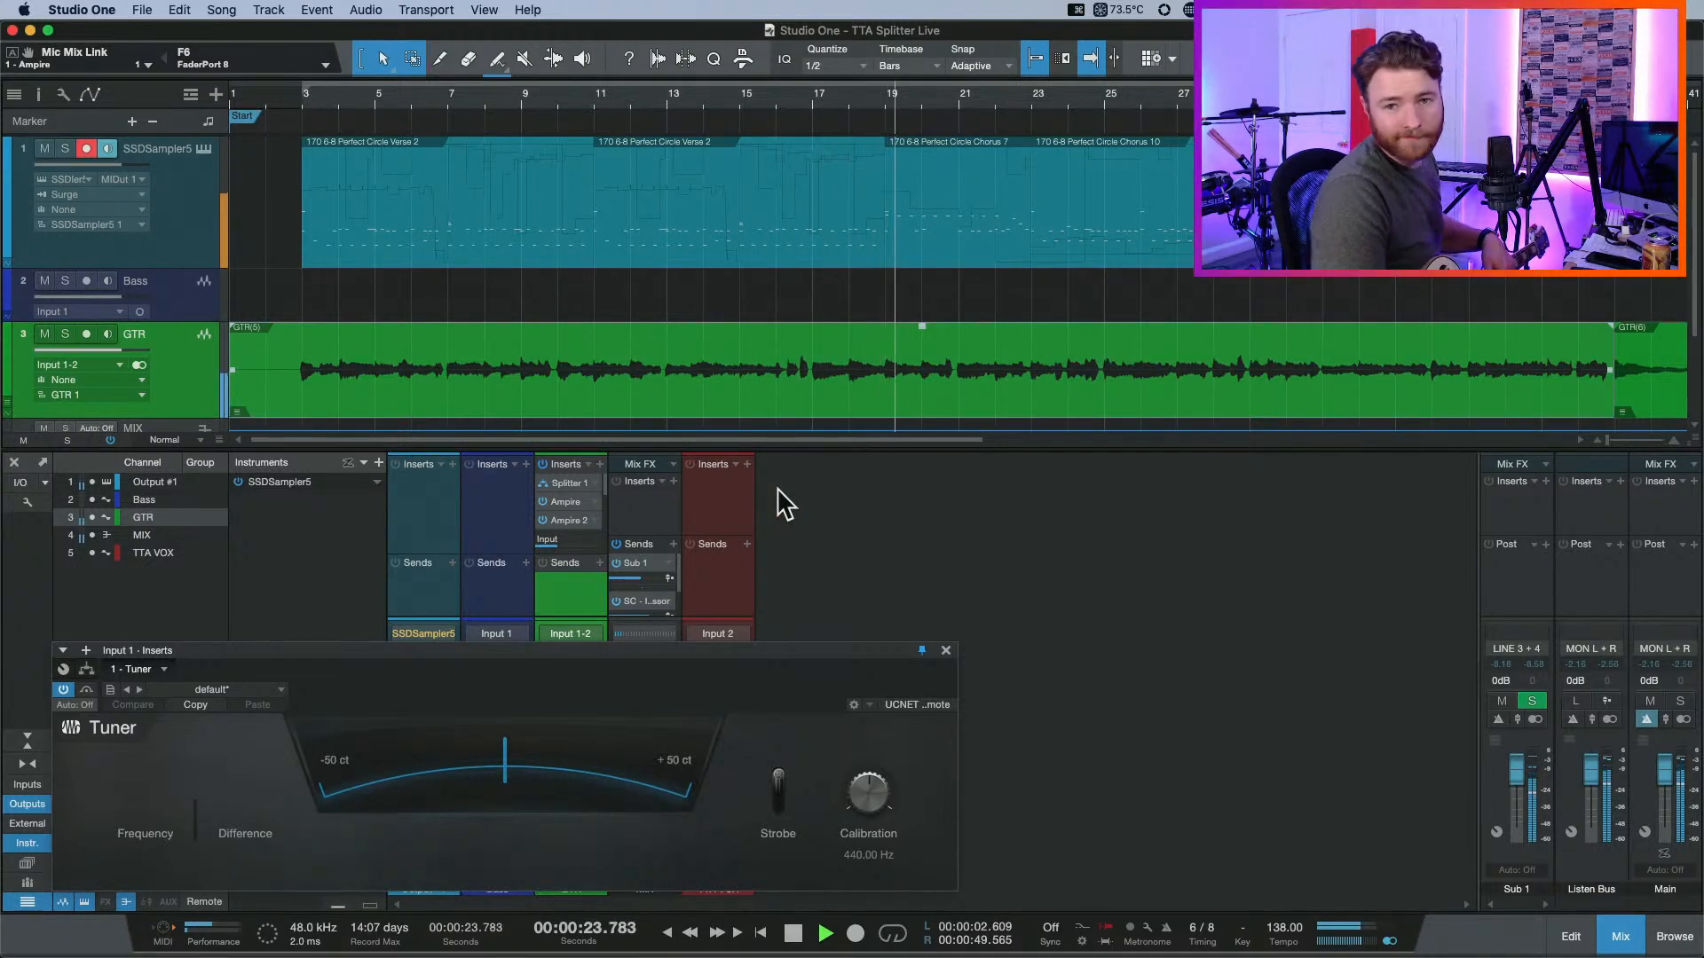
pyautogui.press('space')
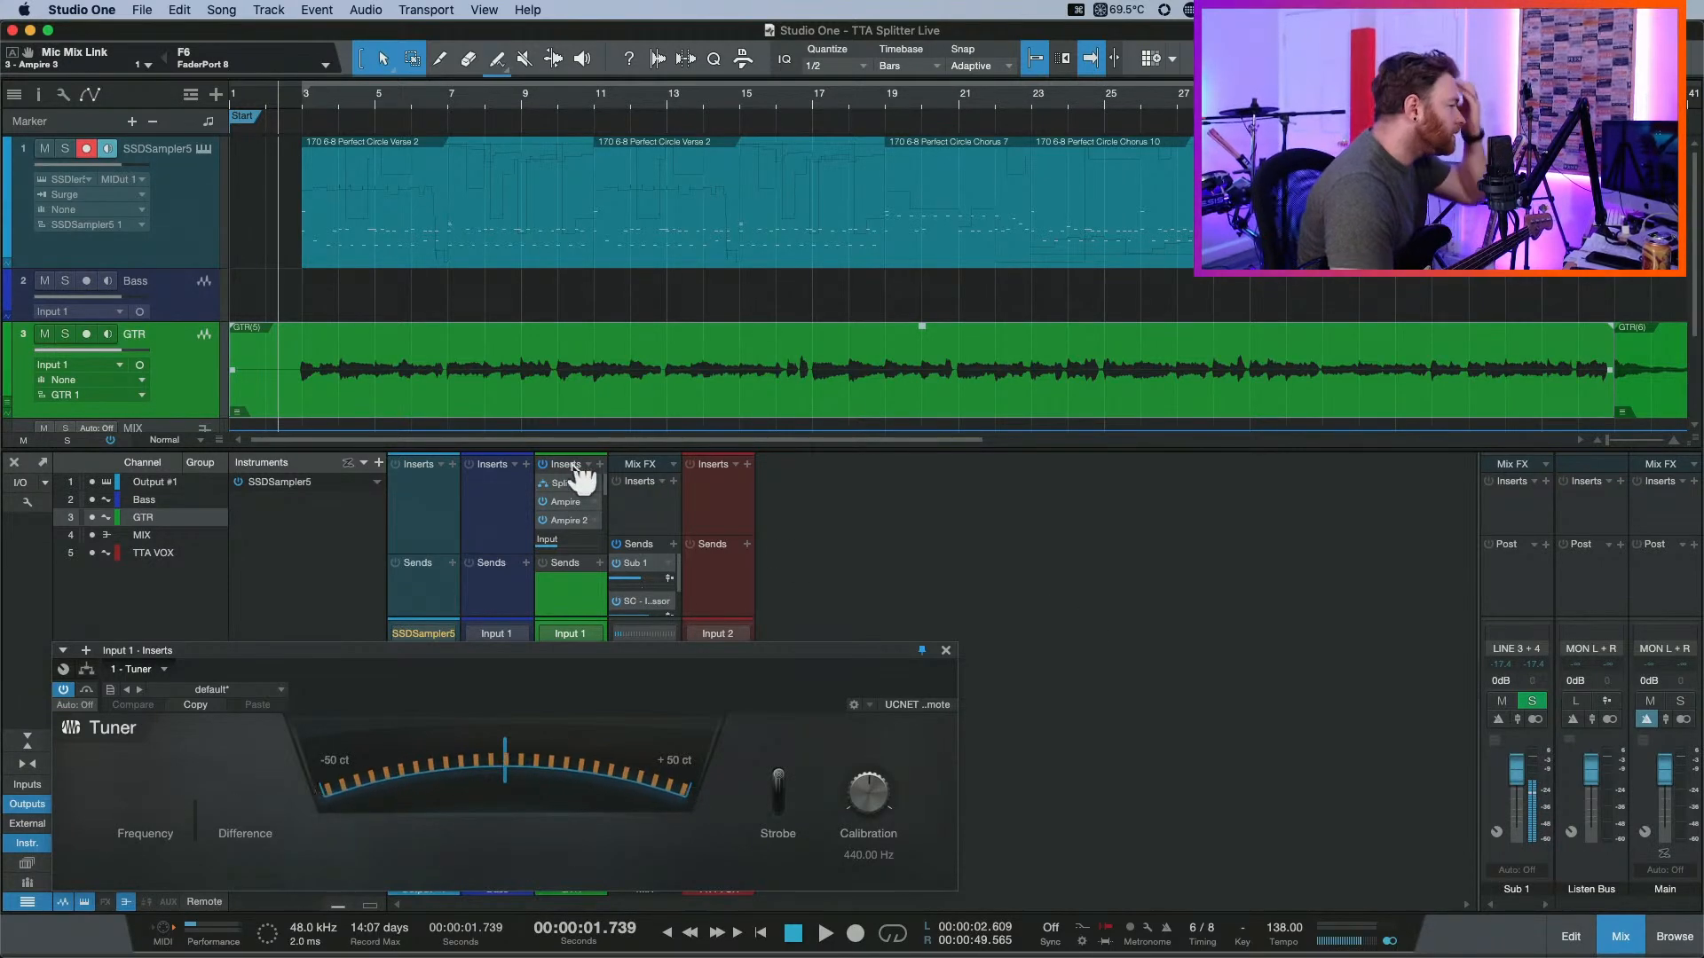
# Select the Bass channel and make Bass the only track armed for recording.
pyautogui.click(518, 481)
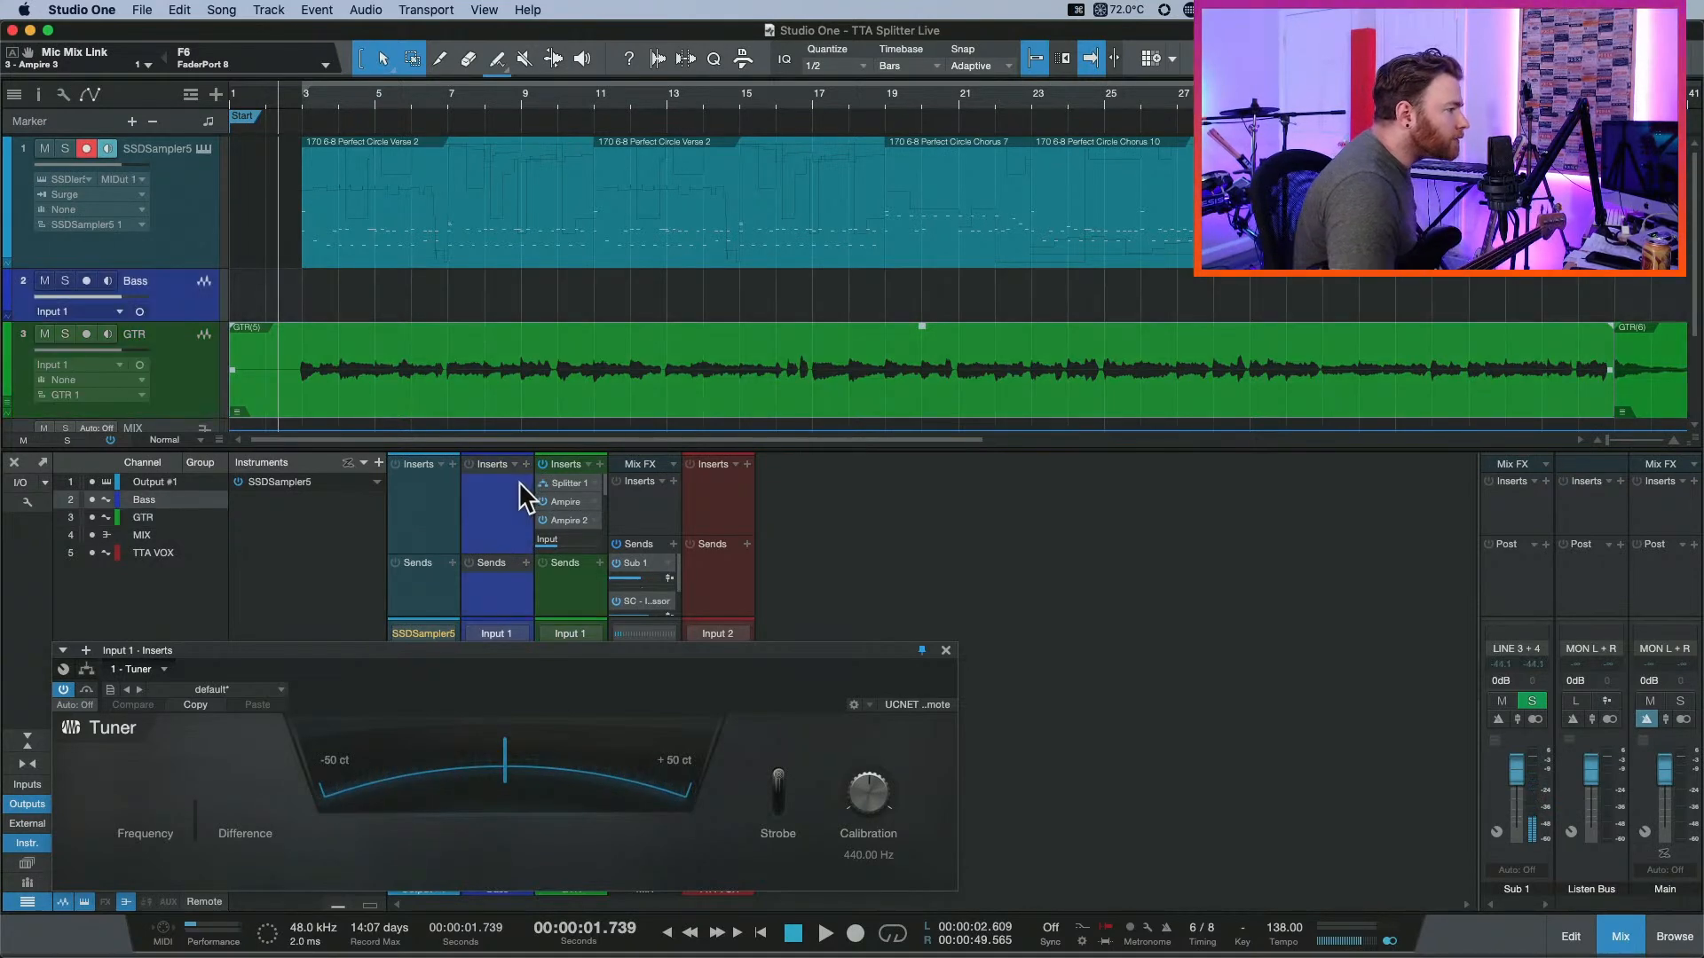
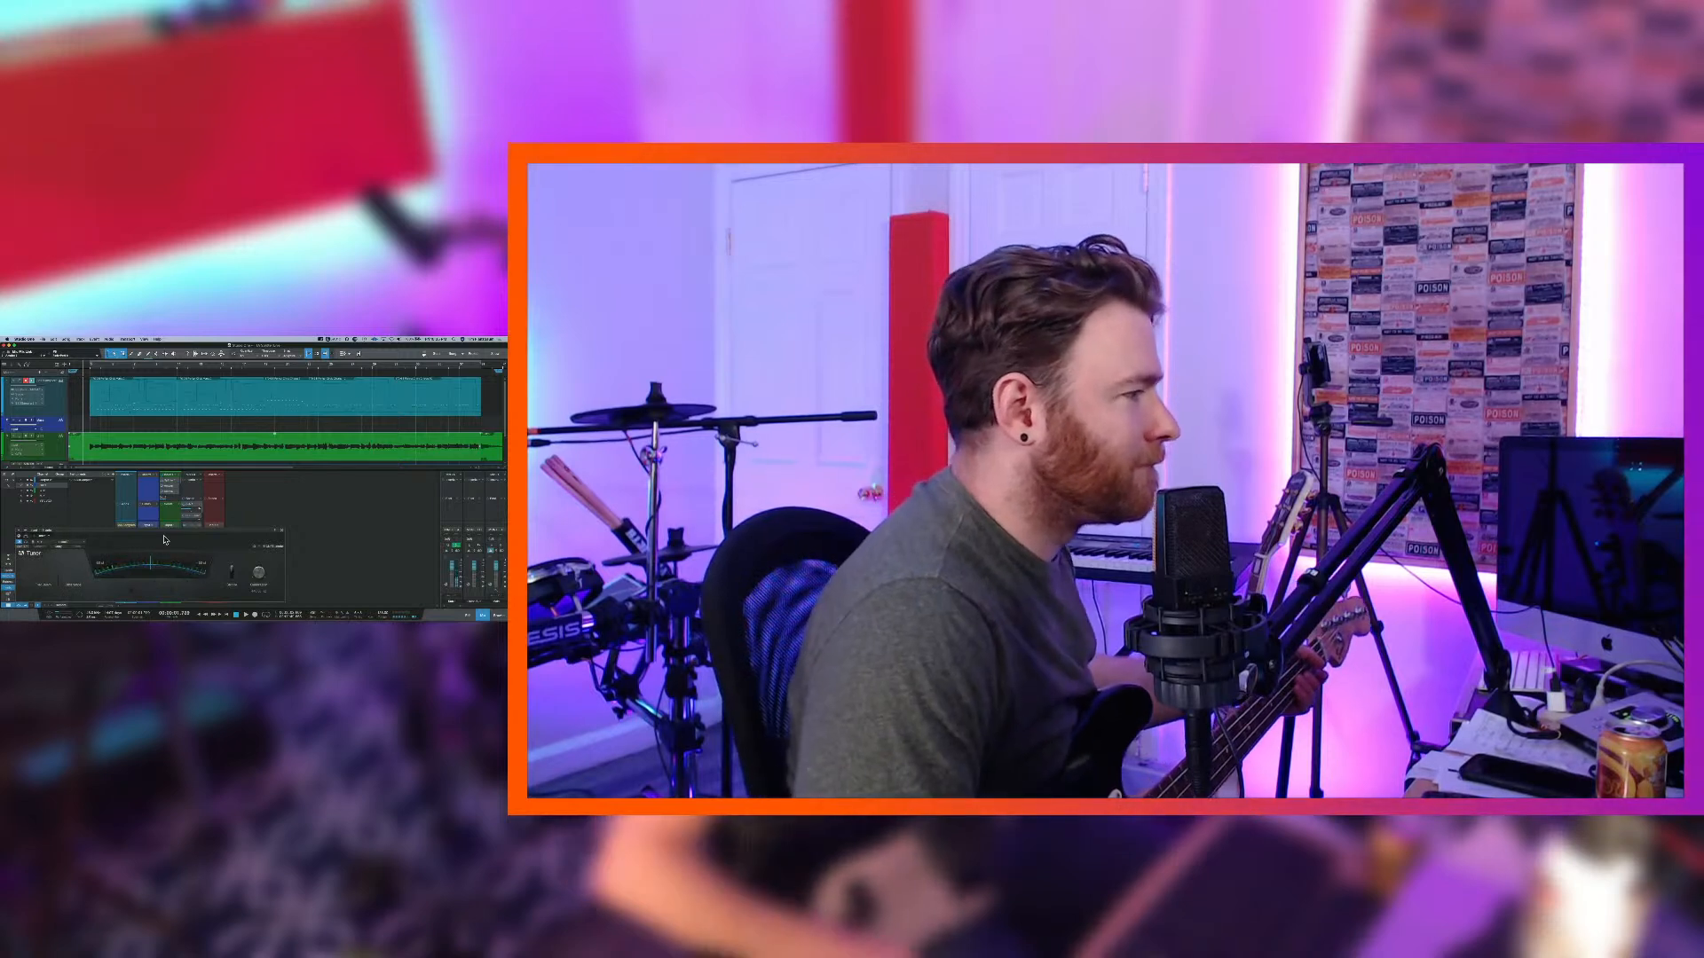
pyautogui.click(27, 419)
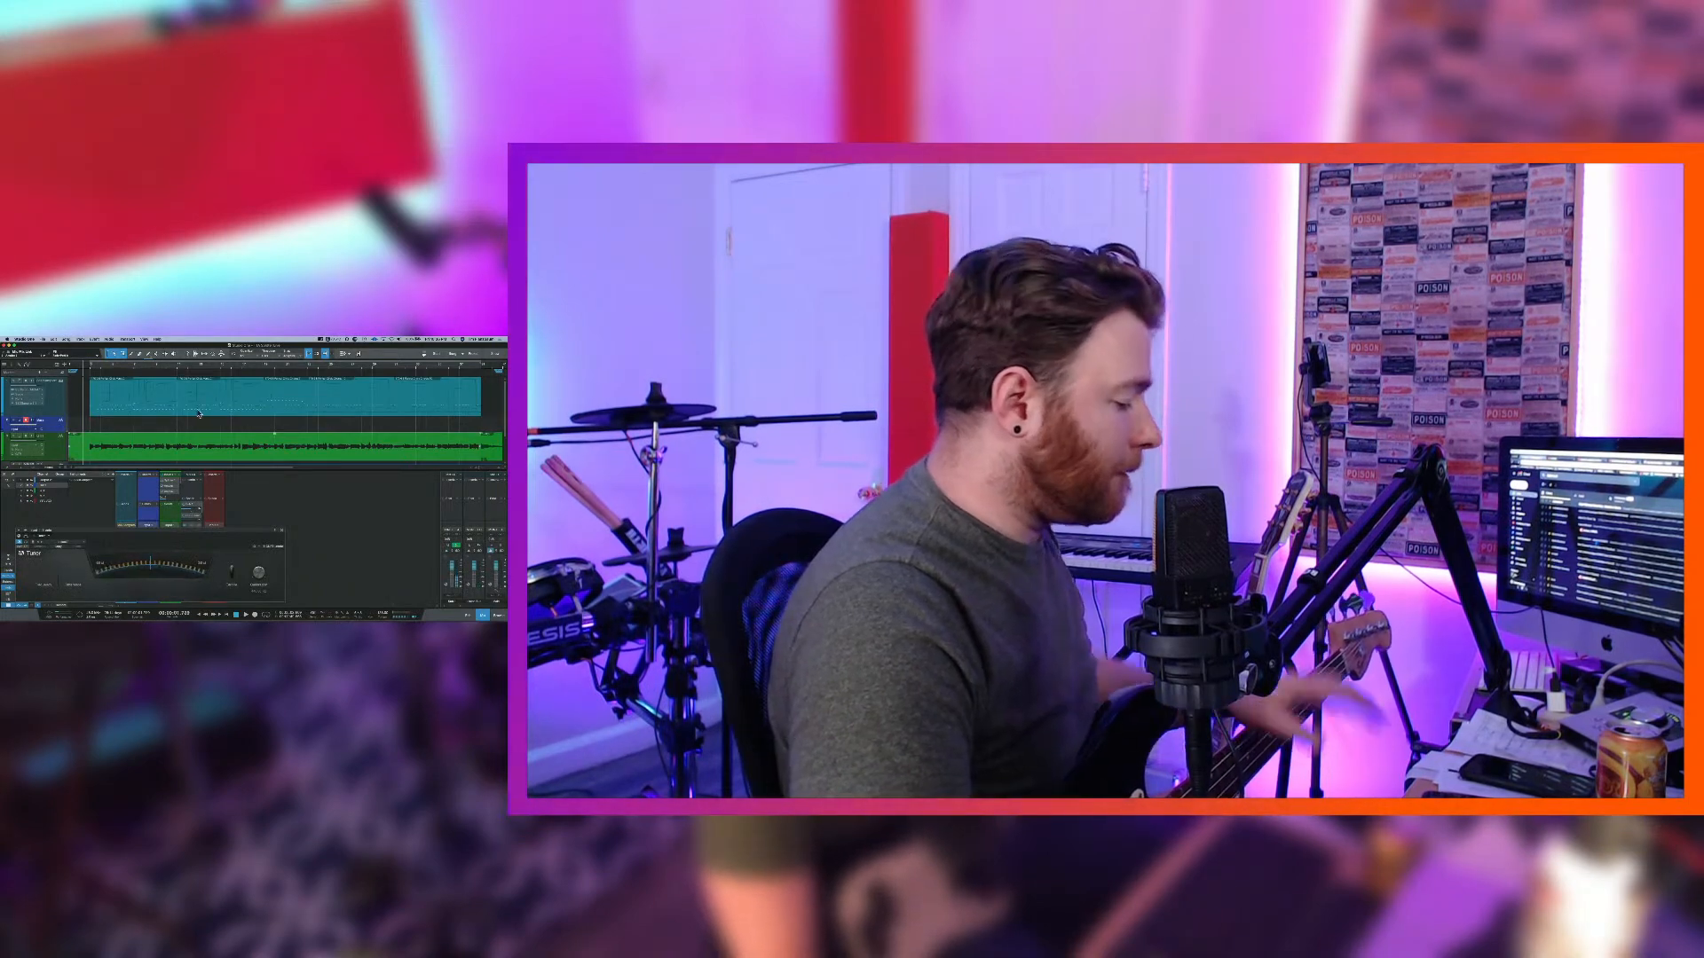
pyautogui.hotkey('shift', 'e')
pyautogui.hotkey('shift', 'e')
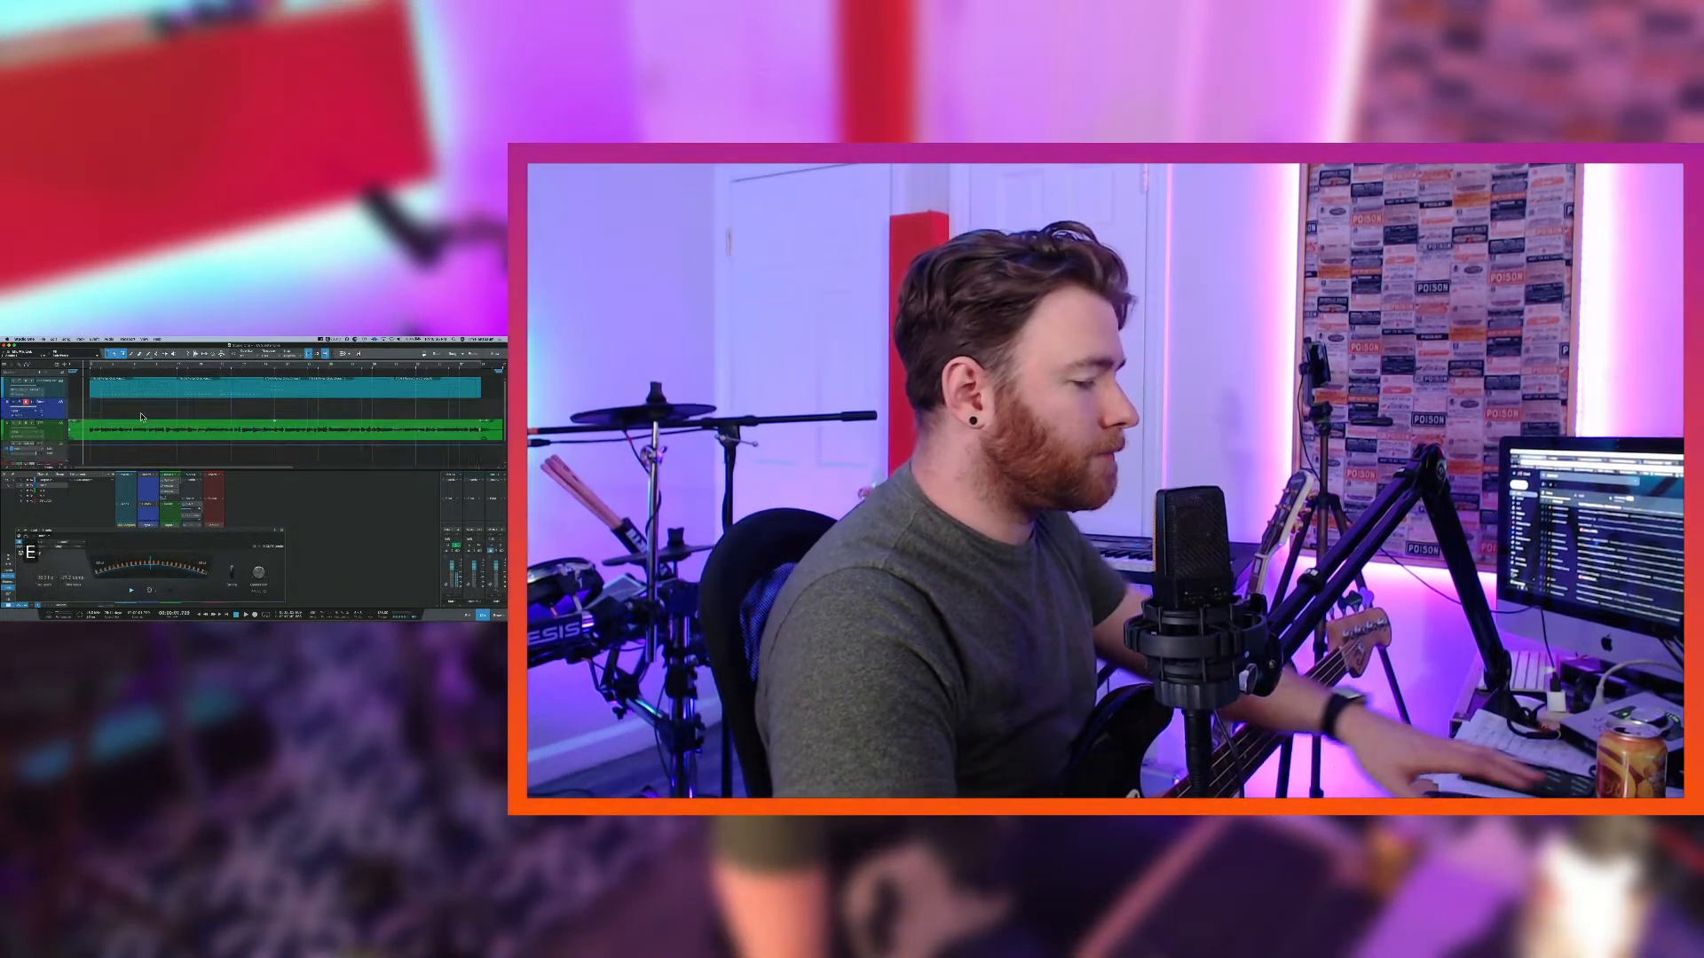
pyautogui.hotkey('shift', 'e')
pyautogui.hotkey('shift', 'e')
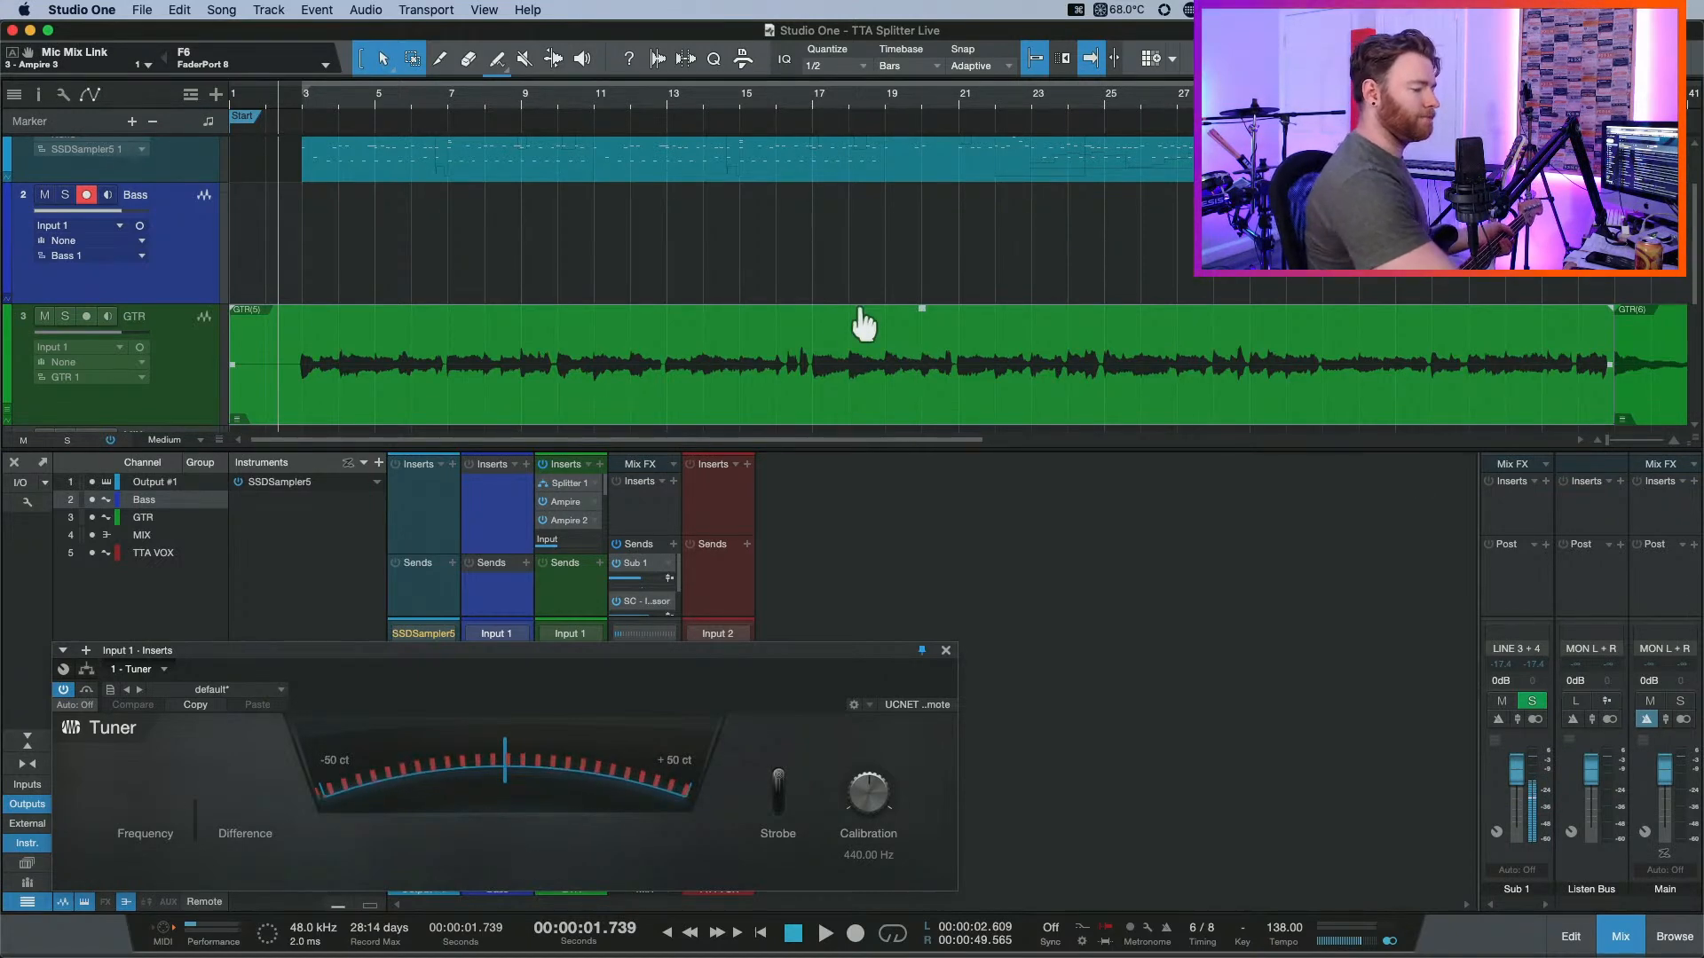
# Play the song from just before bar 3 to rehearse the bass part, and return the playhead to the start.
pyautogui.press(',')
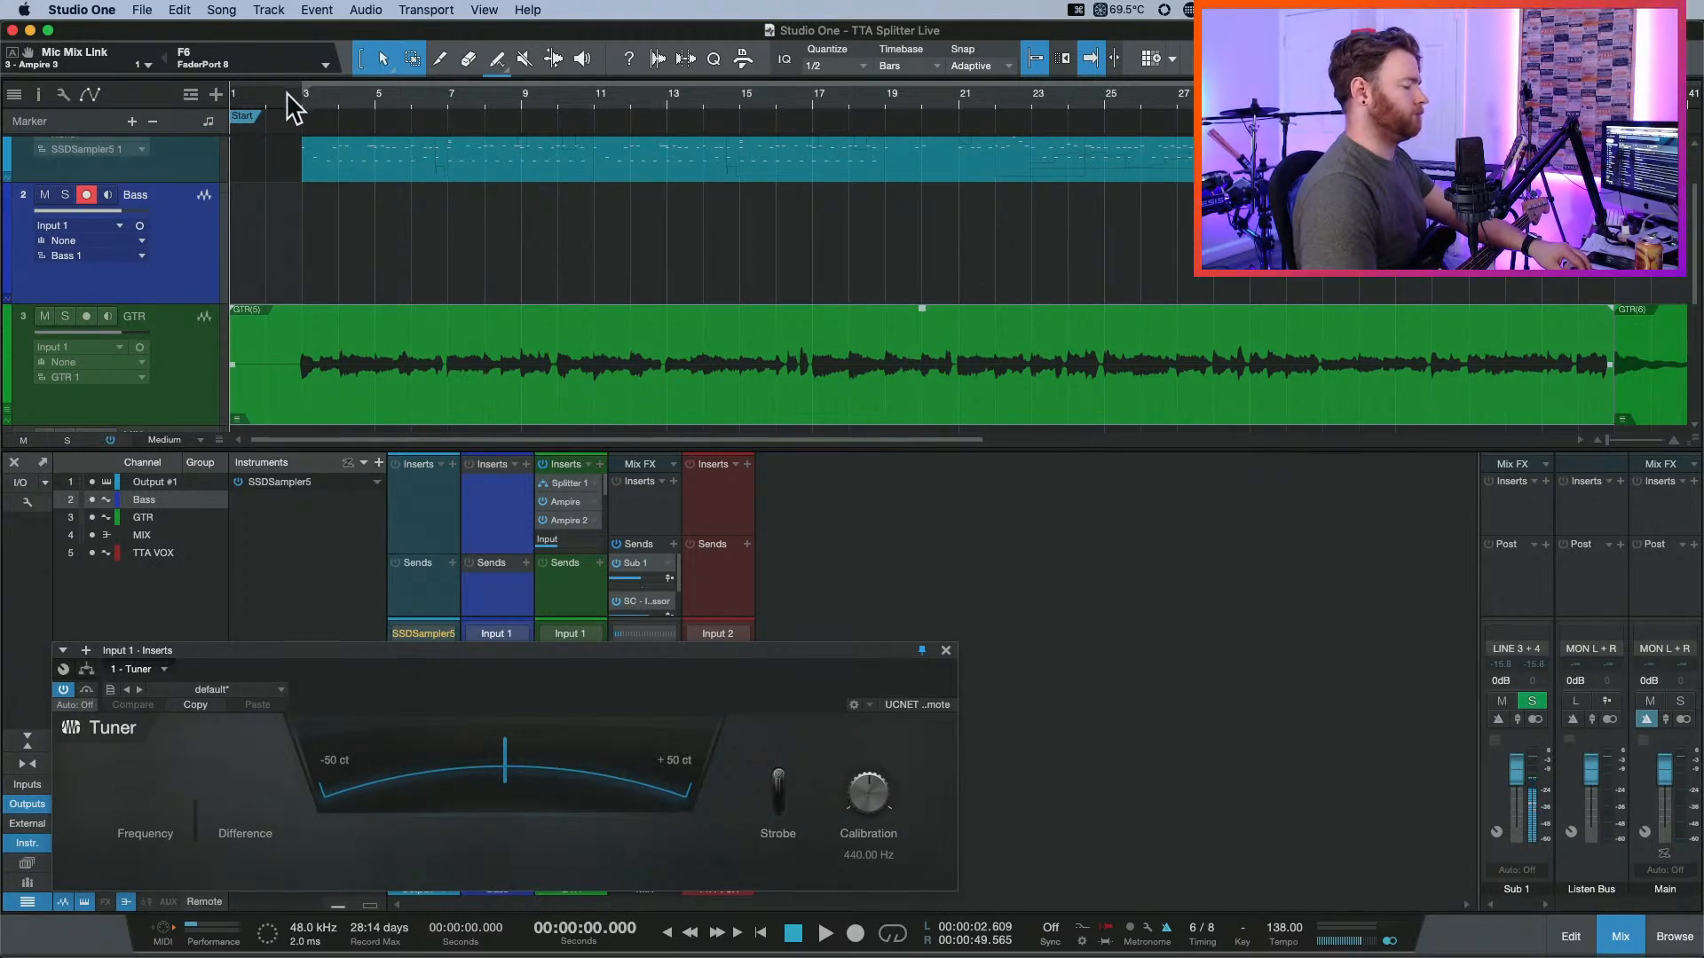
pyautogui.press('space')
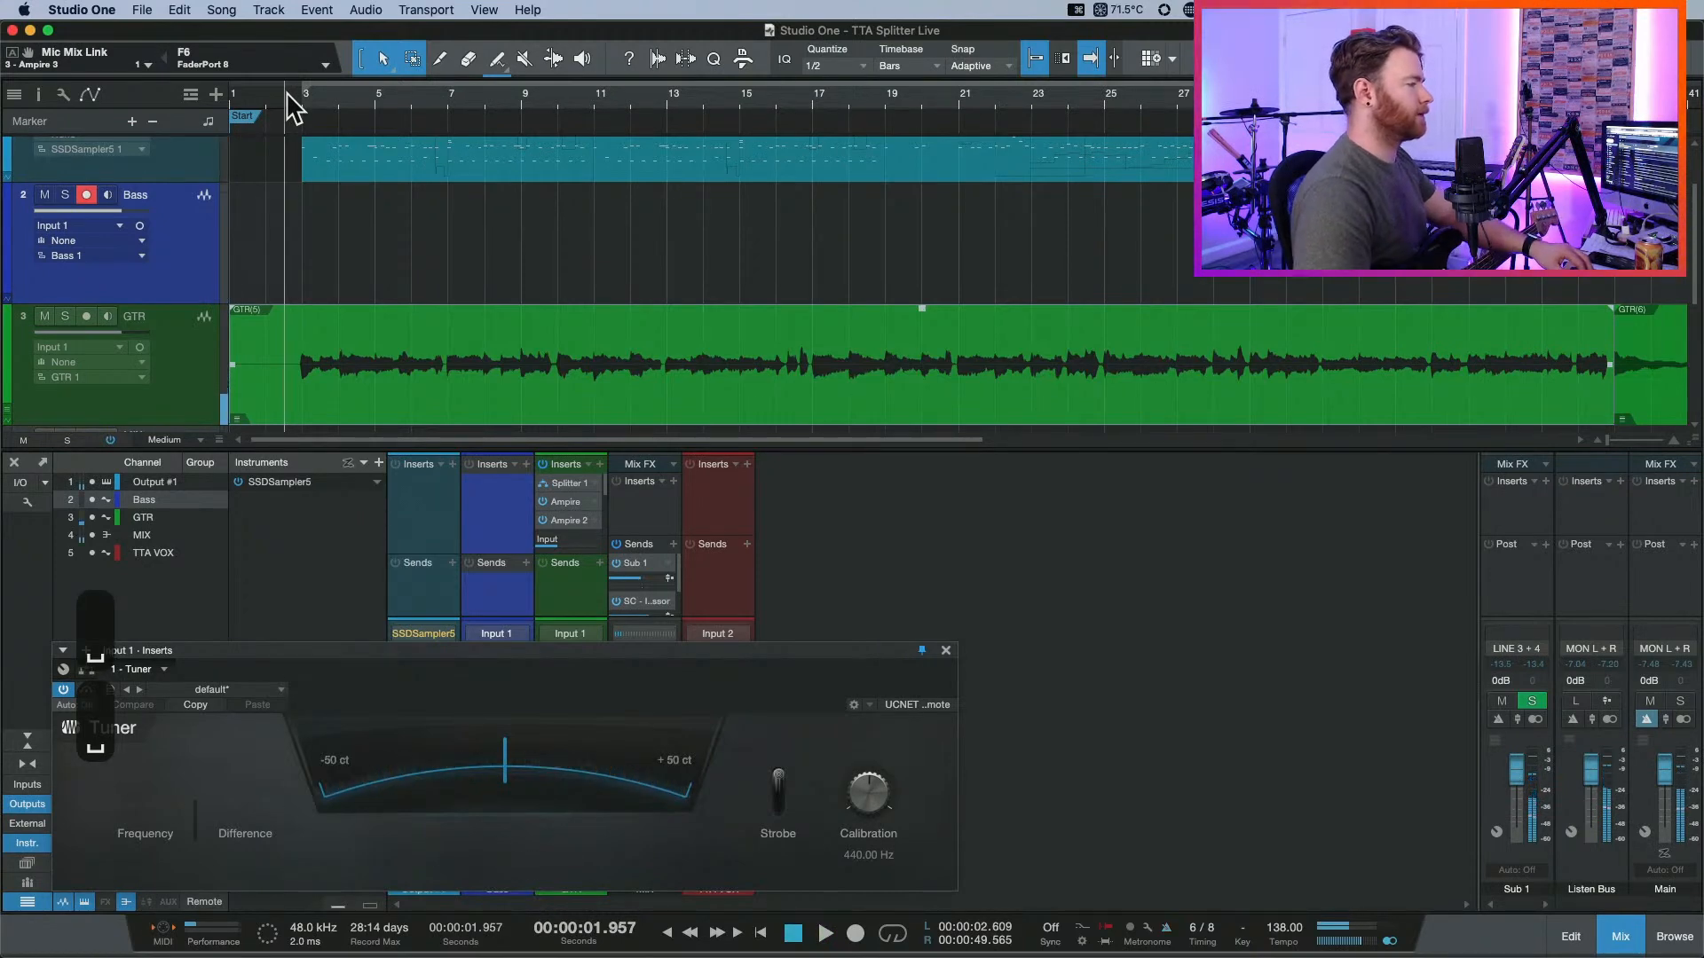
pyautogui.press('space')
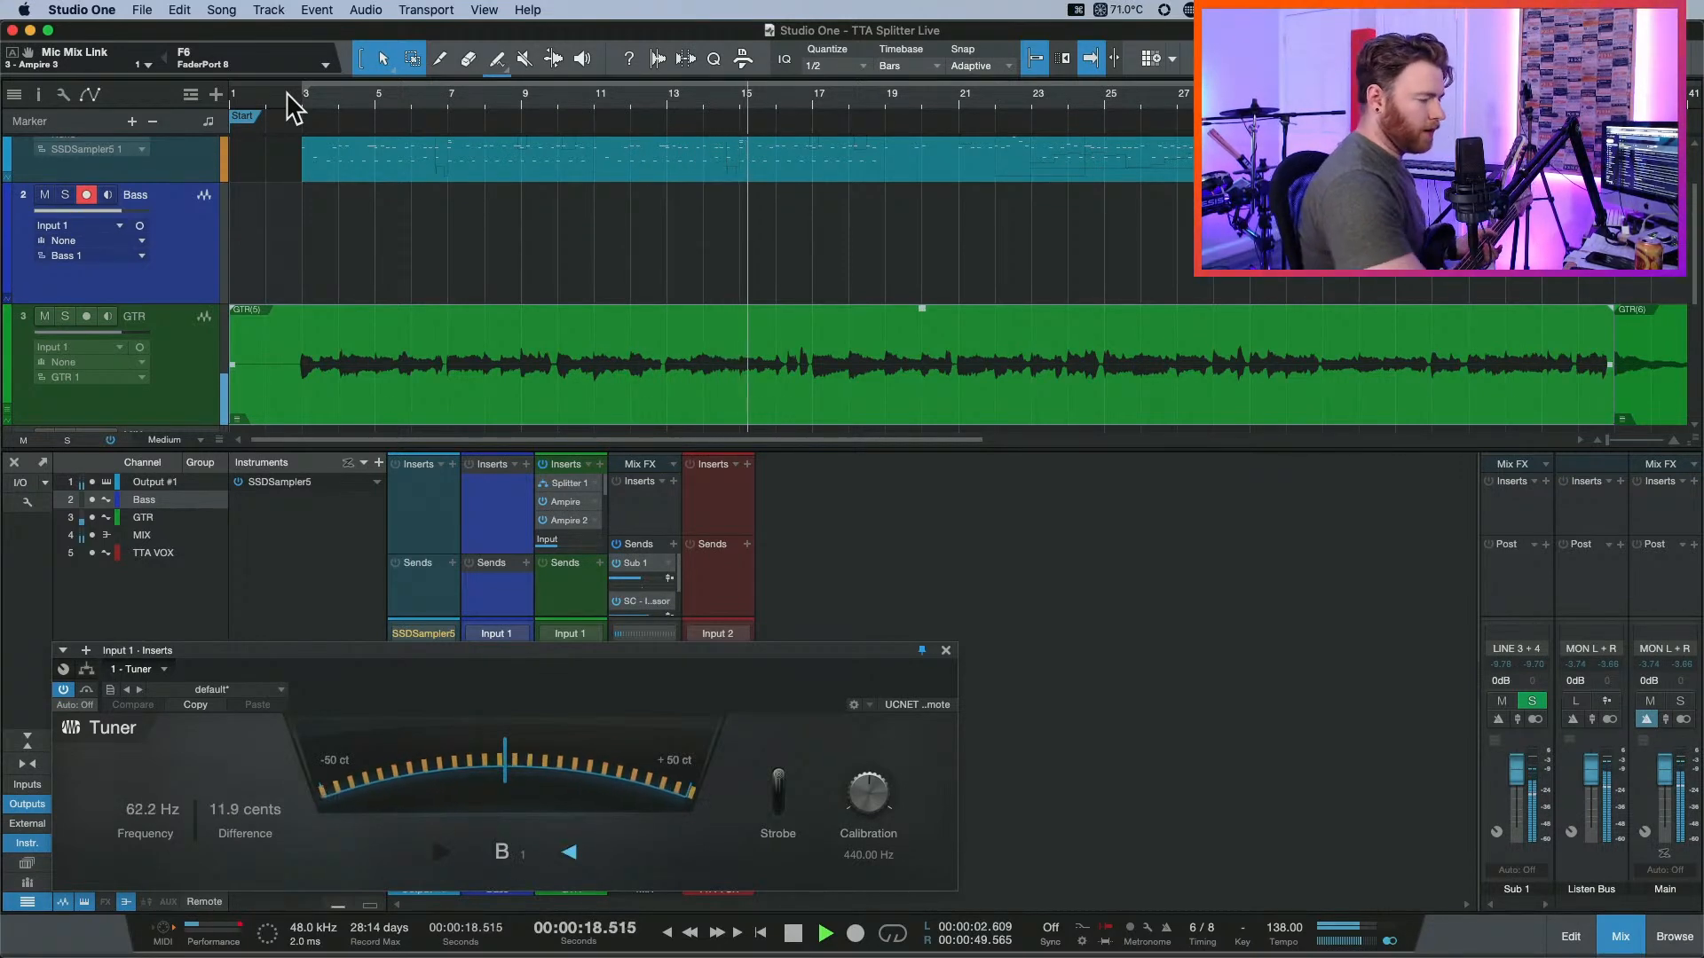
pyautogui.press('space')
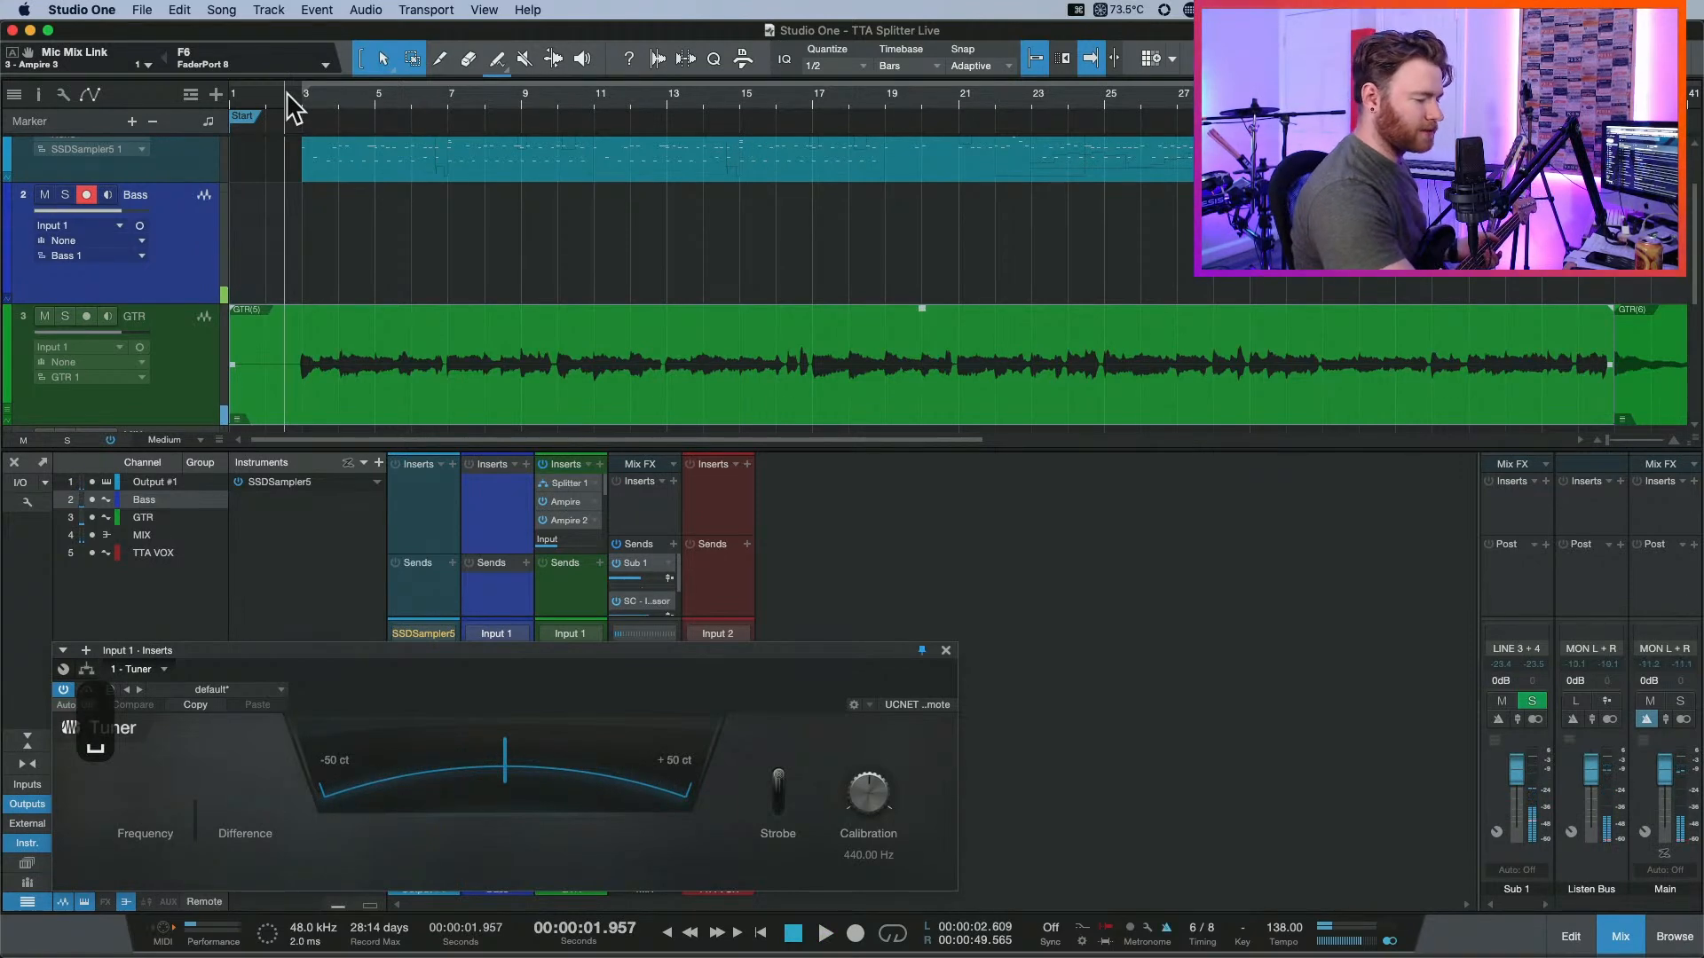
pyautogui.press('Home')
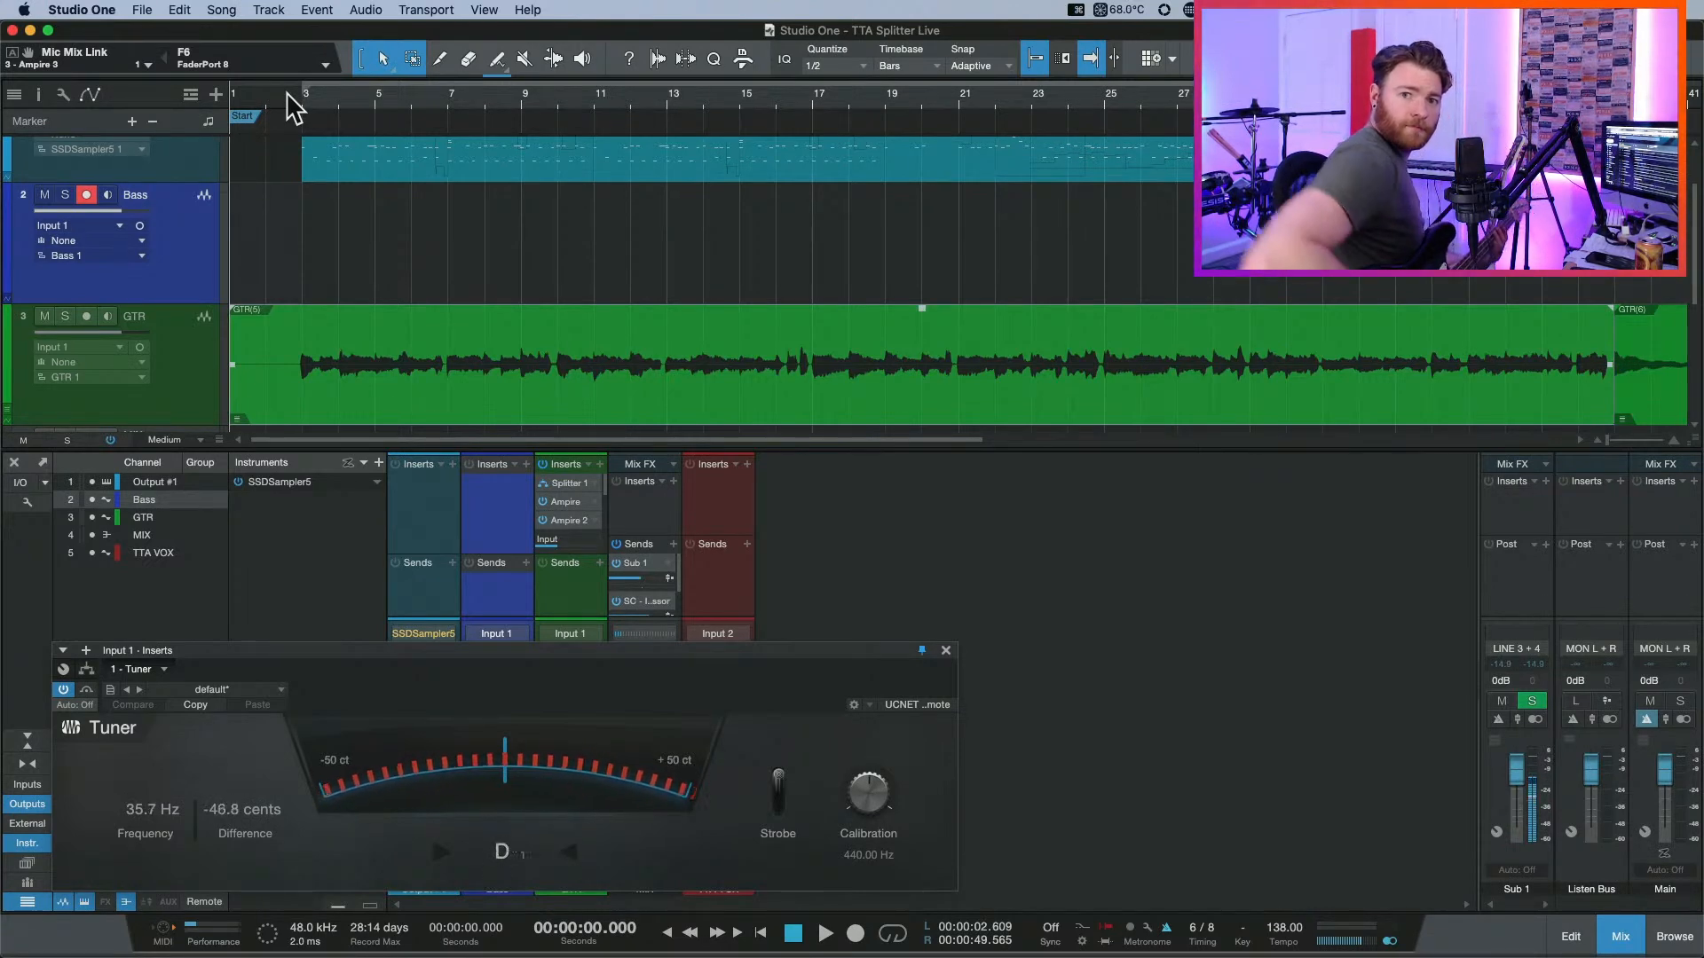
pyautogui.press('KP_Multiply')
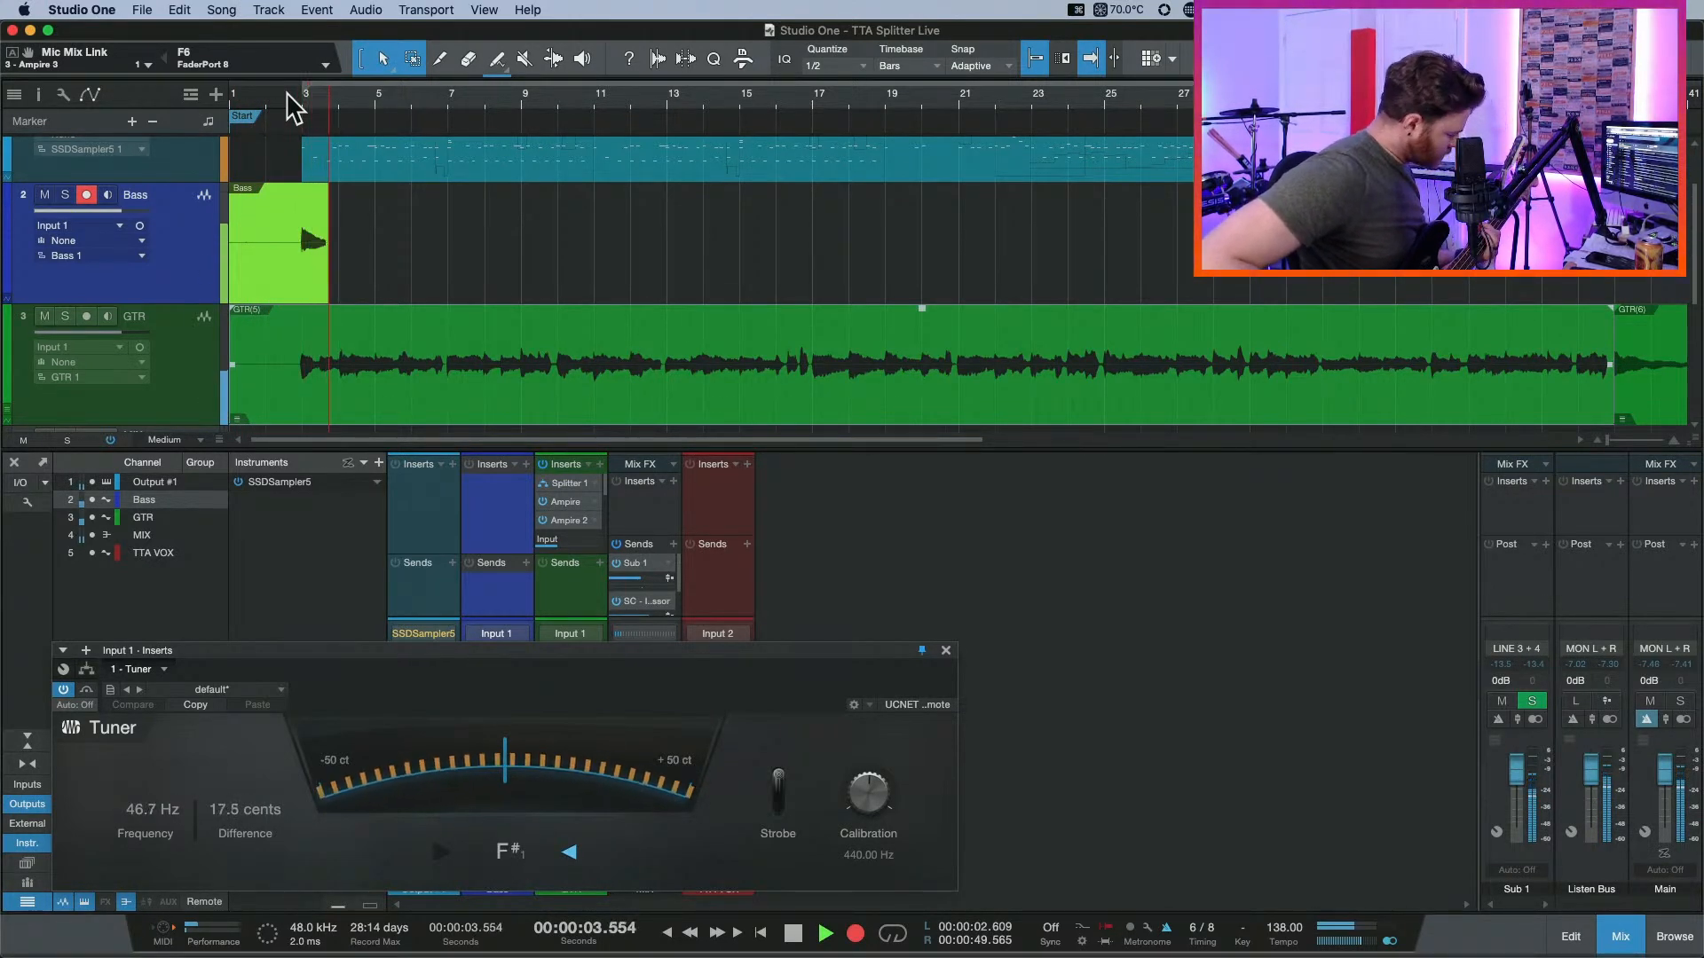
pyautogui.press('space')
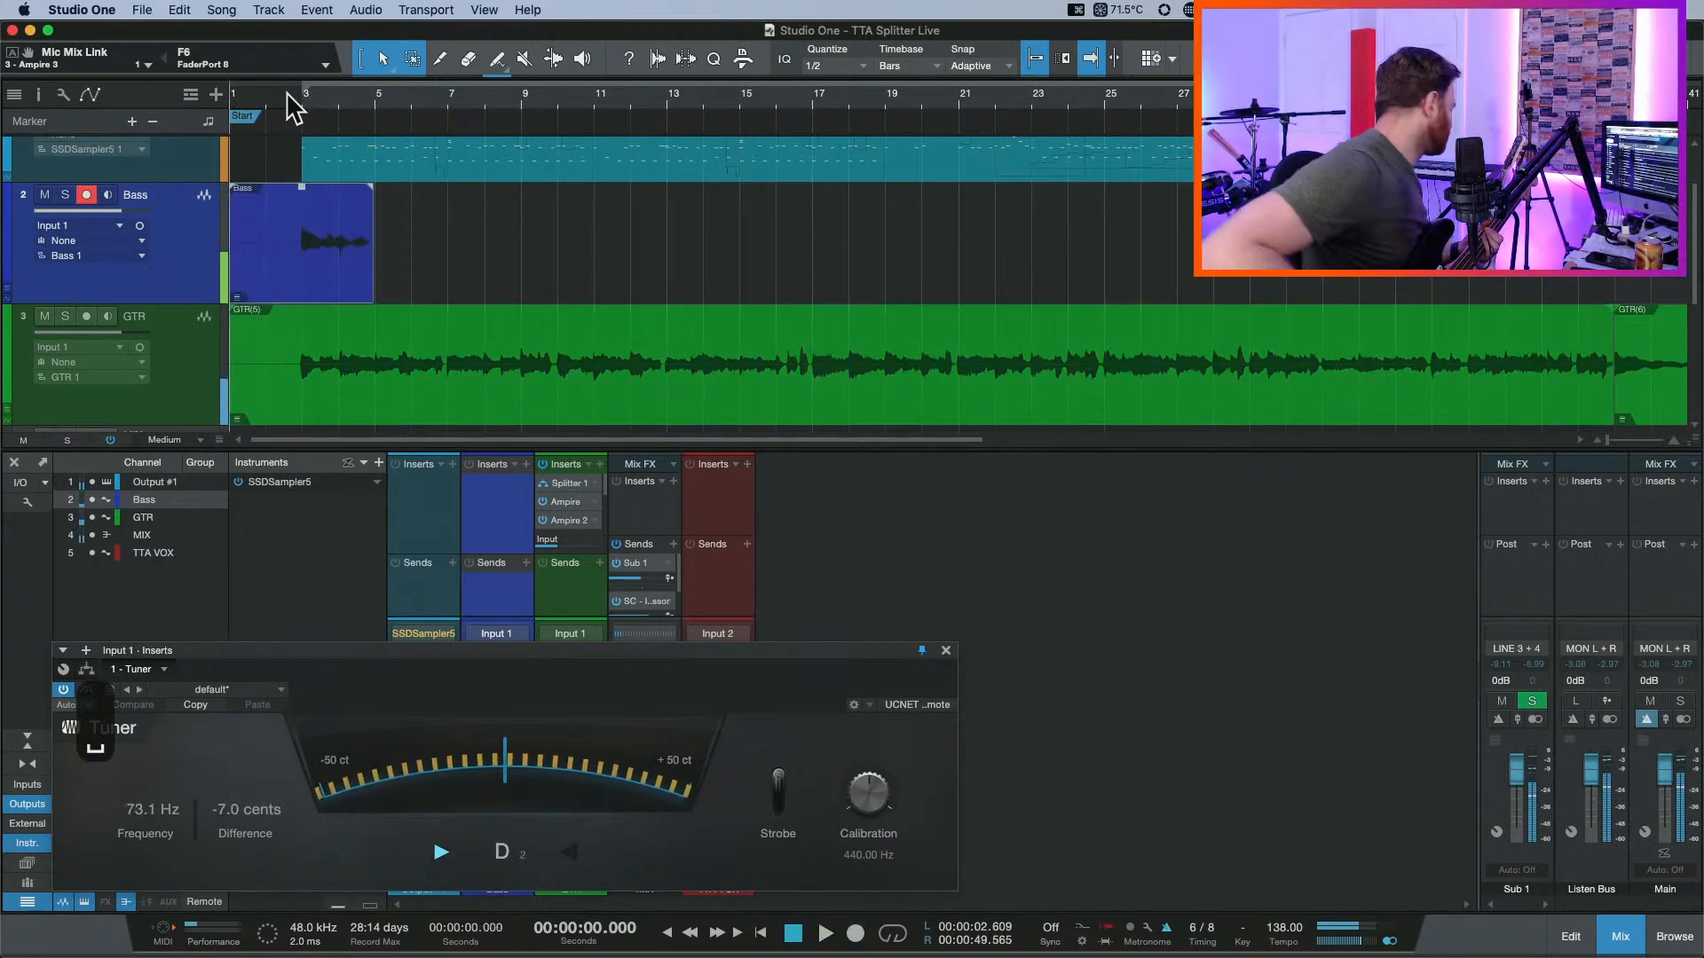
pyautogui.press('KP_Multiply')
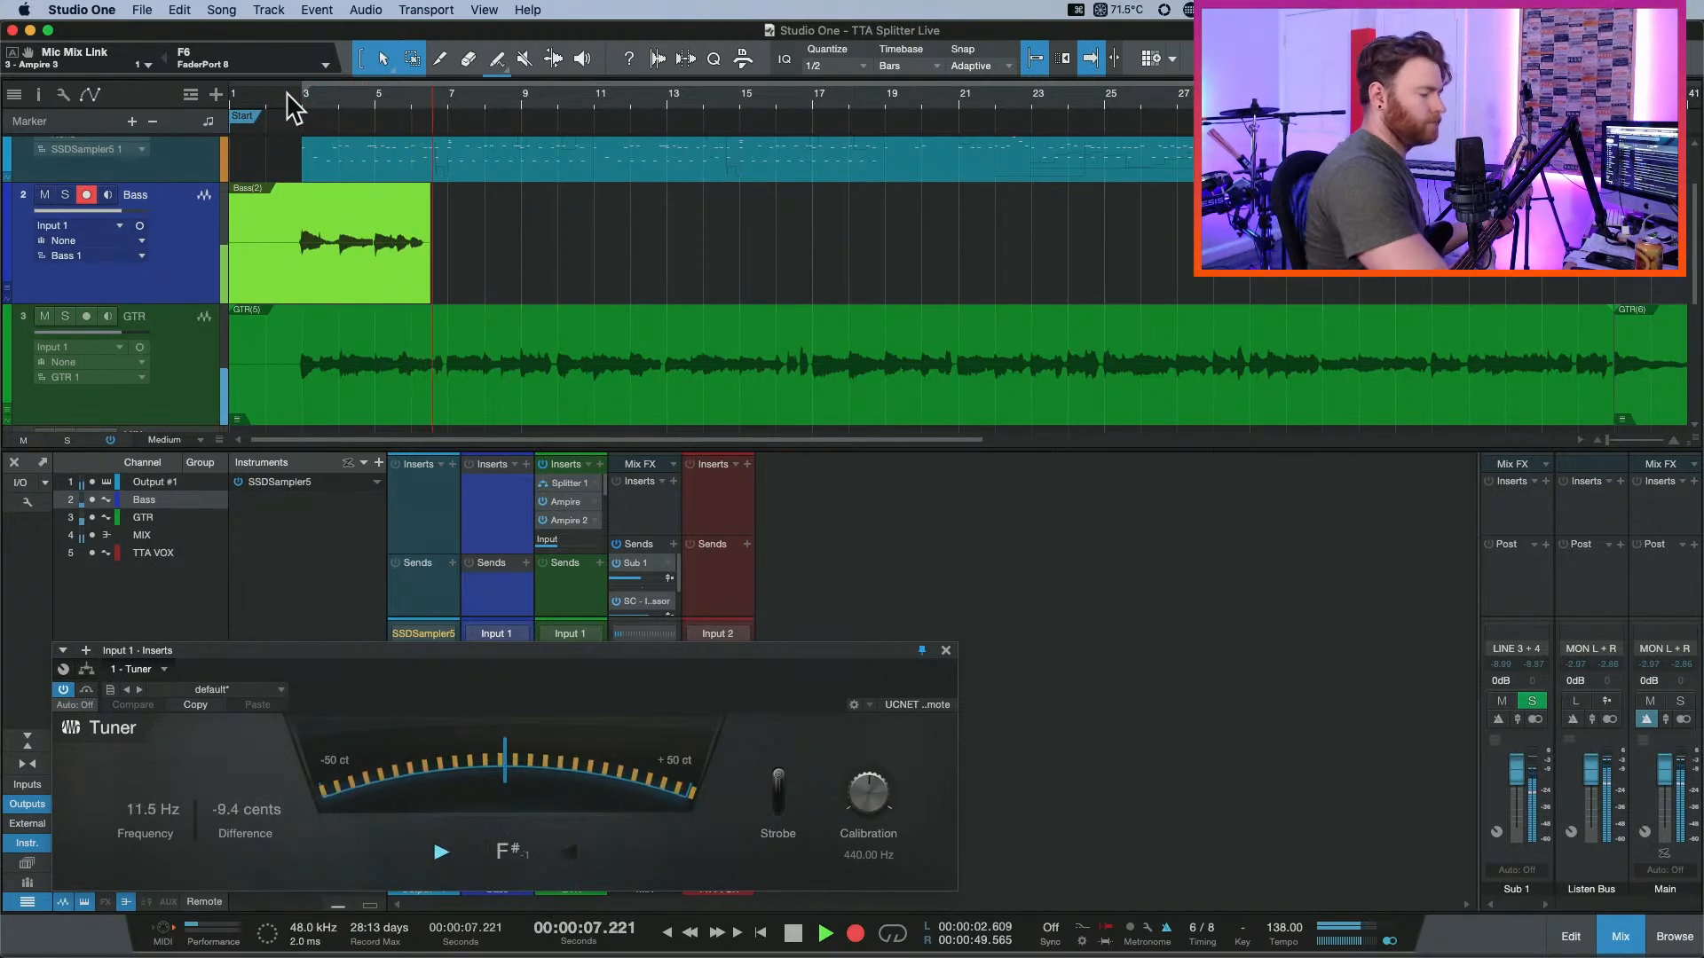
pyautogui.press('space')
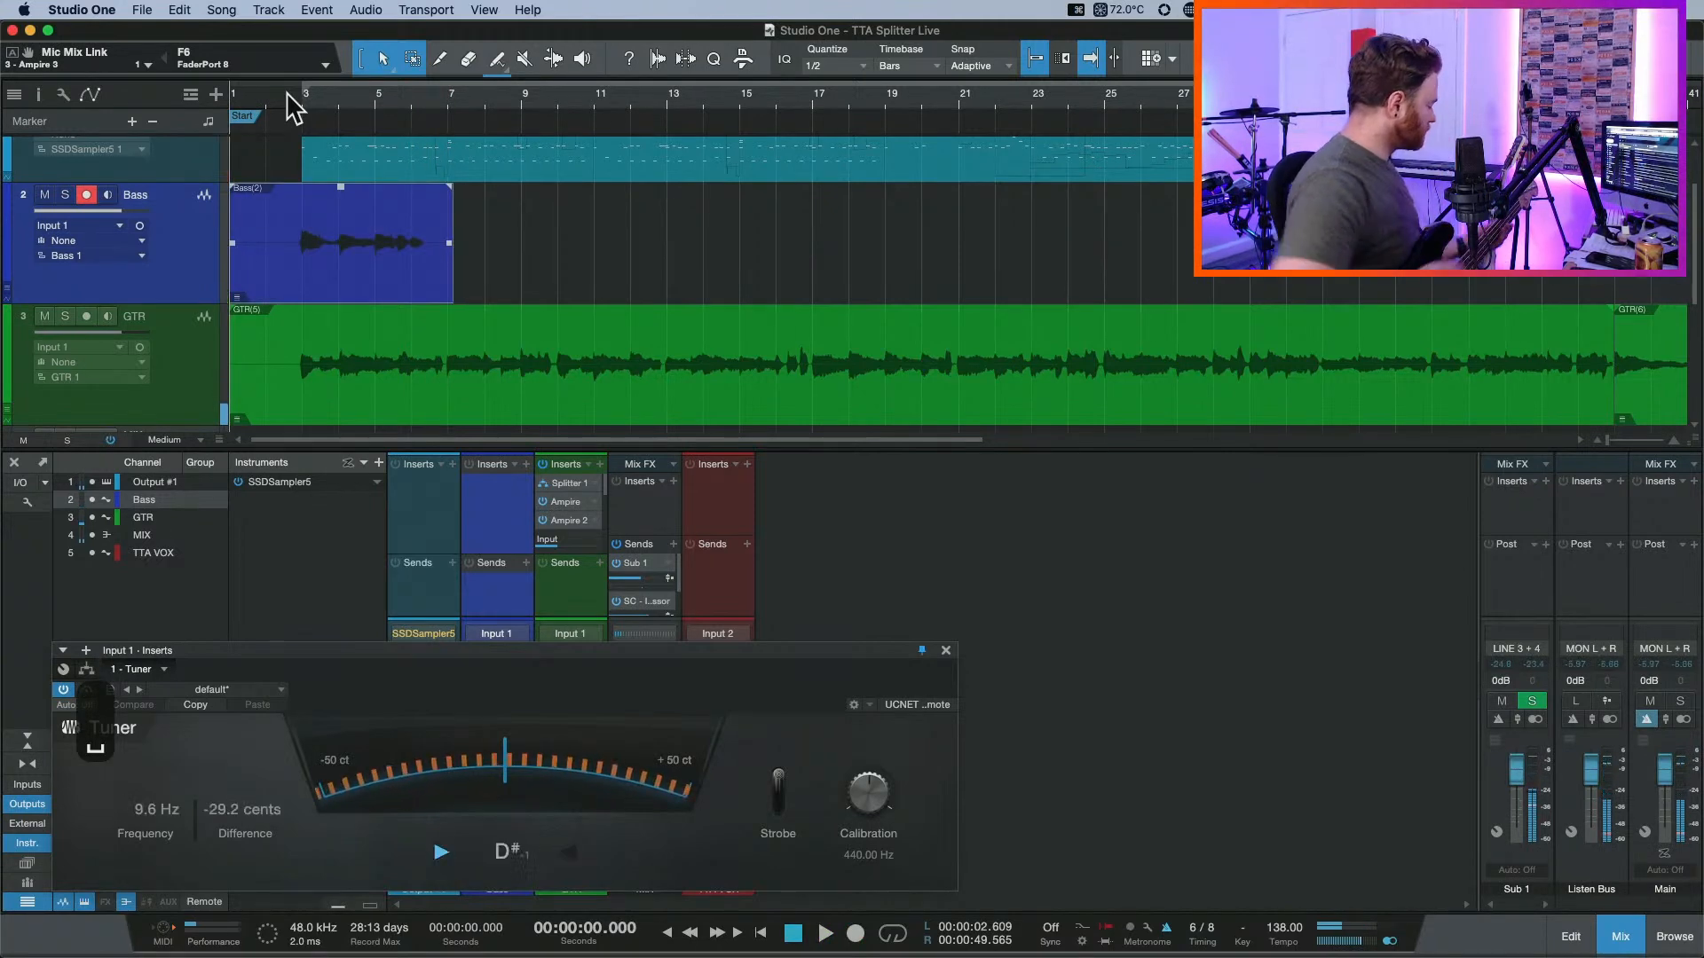
# Record a bass take on the Bass track from the song's start, and rehearse the passage from bar 17.
pyautogui.press('KP_Multiply')
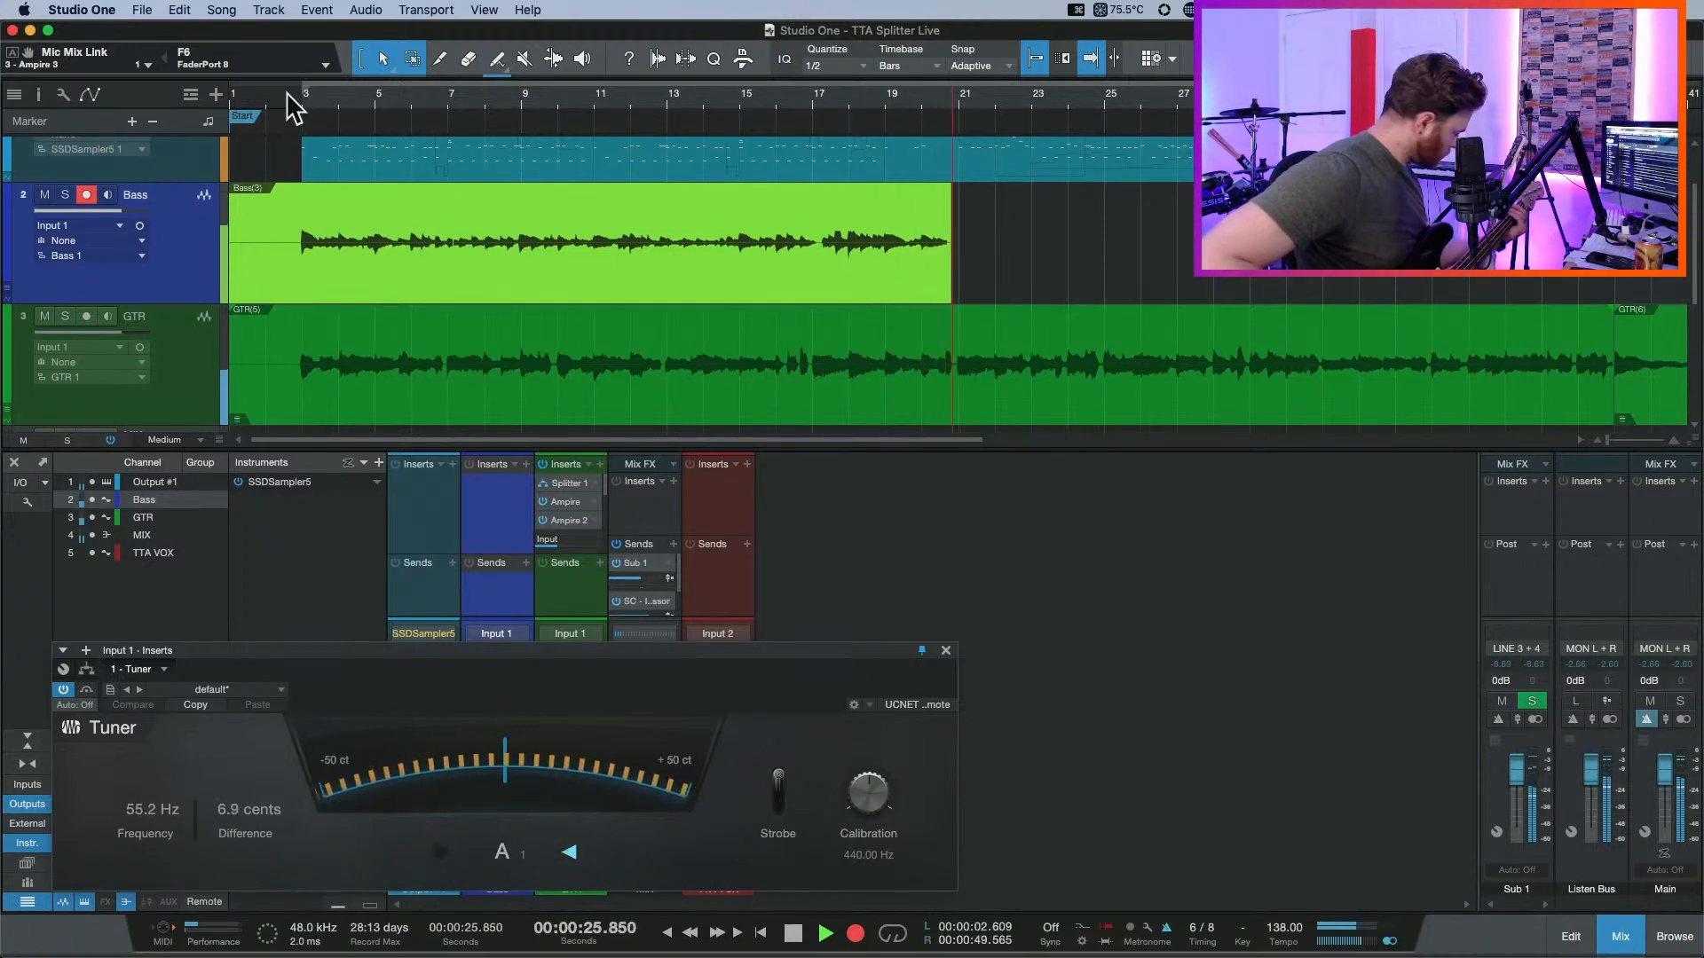
pyautogui.press('space')
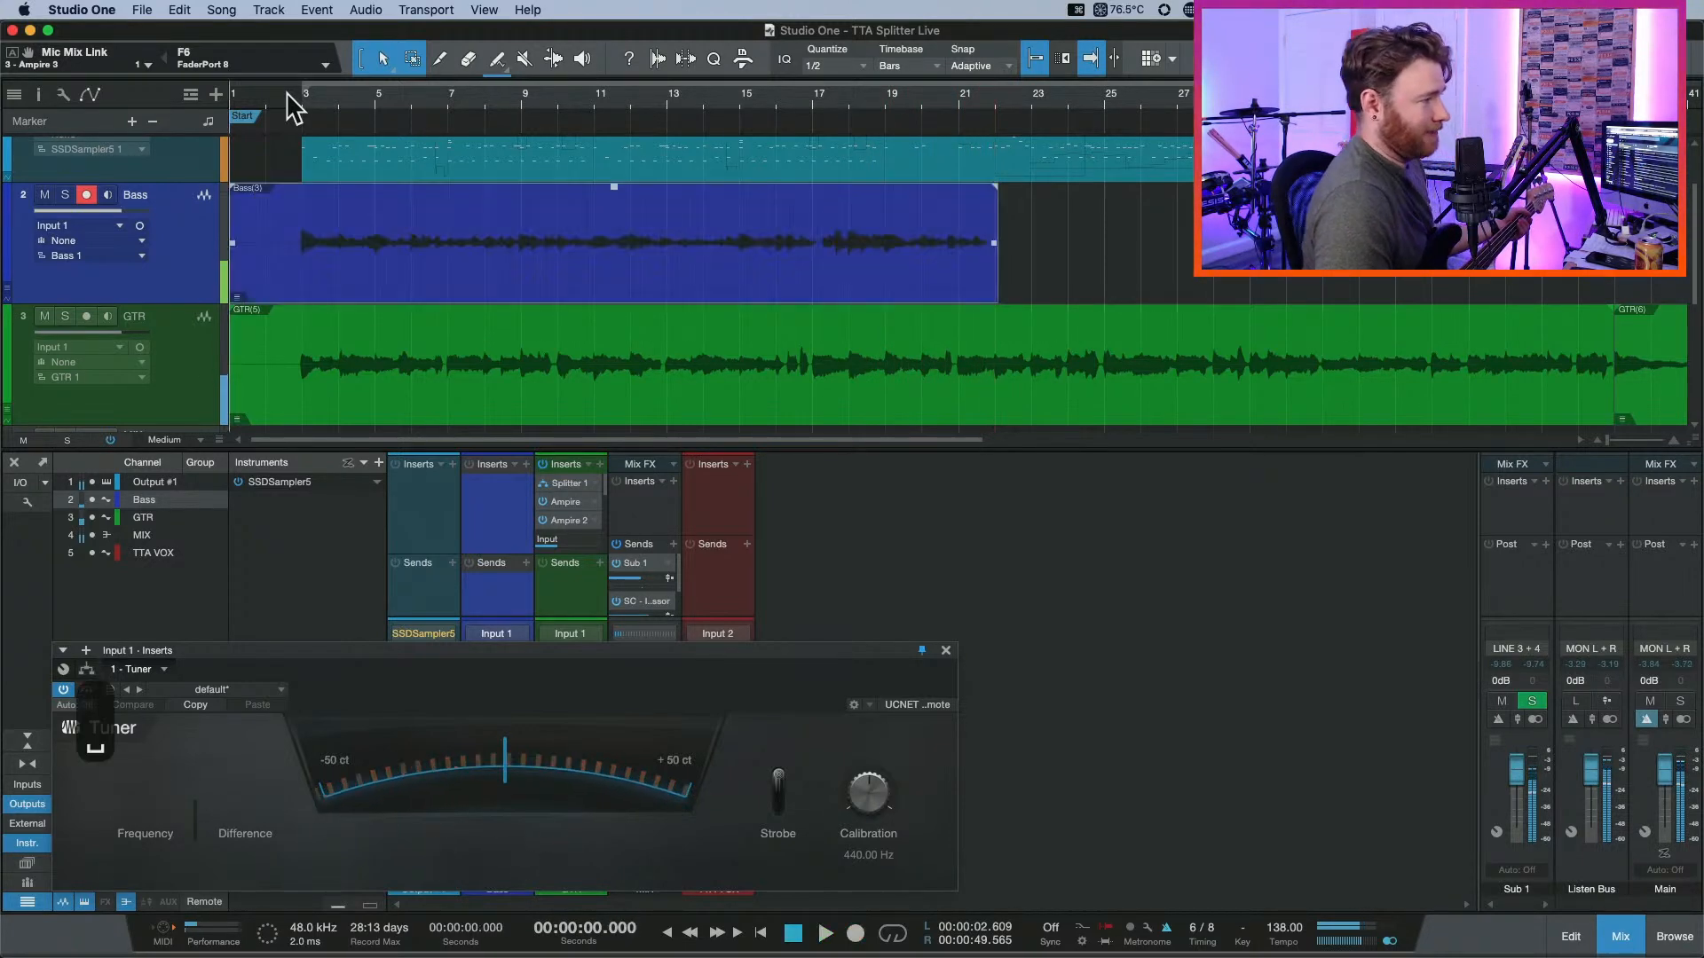
pyautogui.click(813, 101)
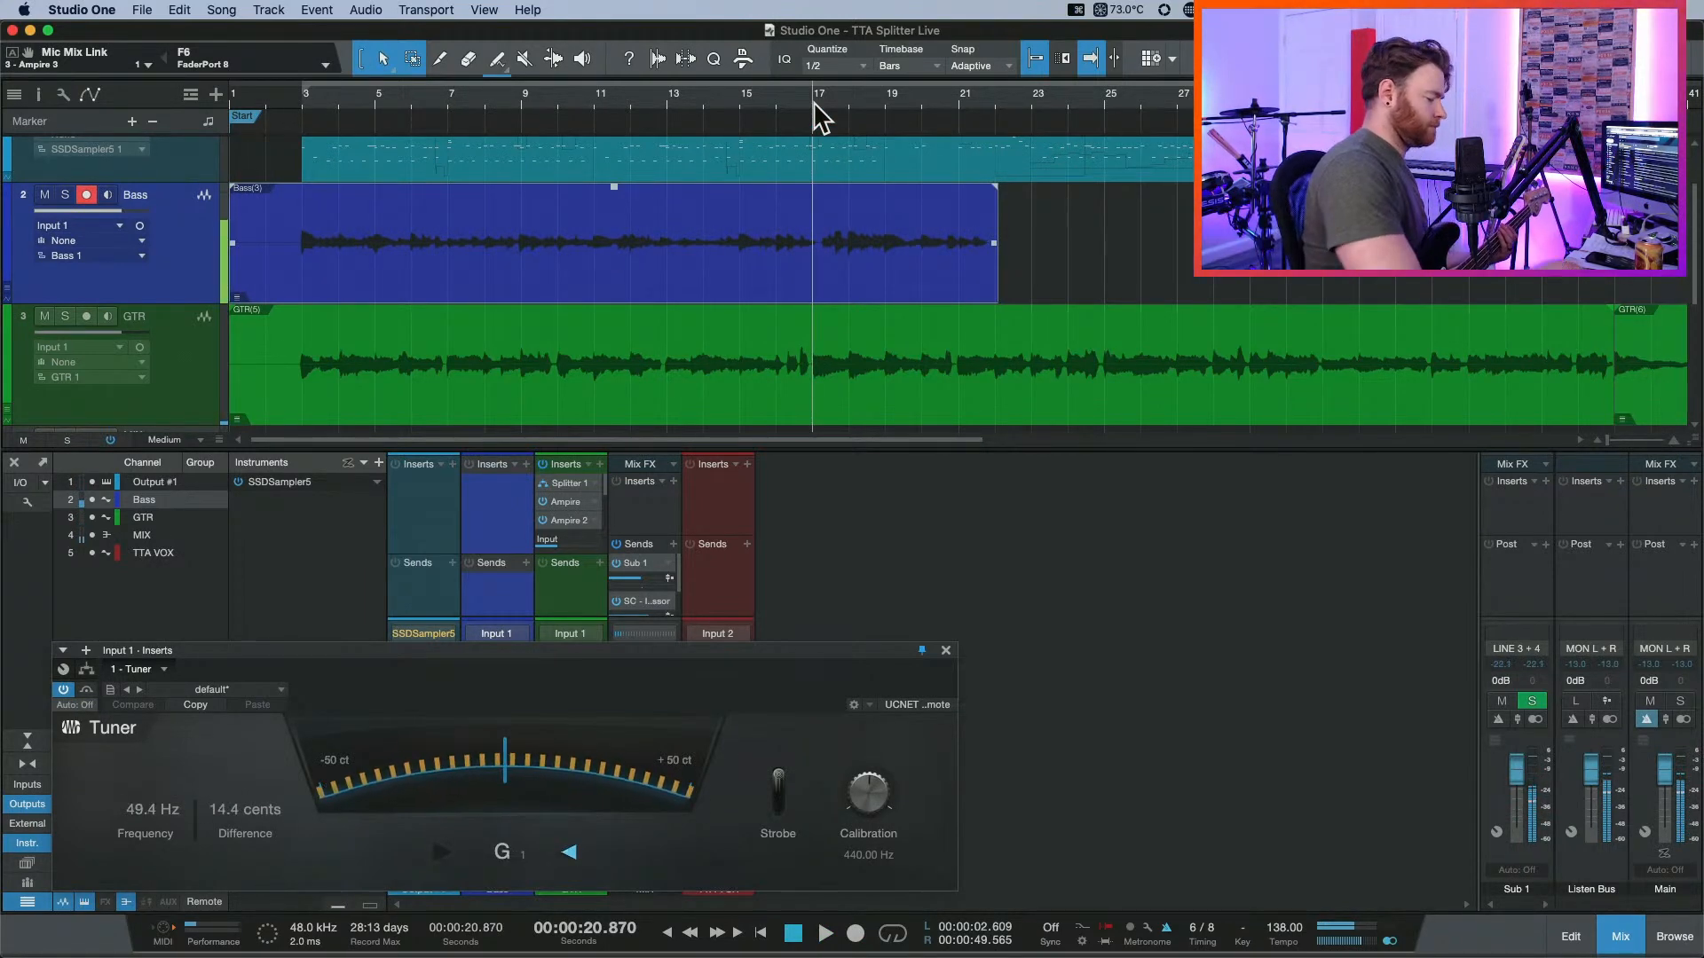
pyautogui.press('space')
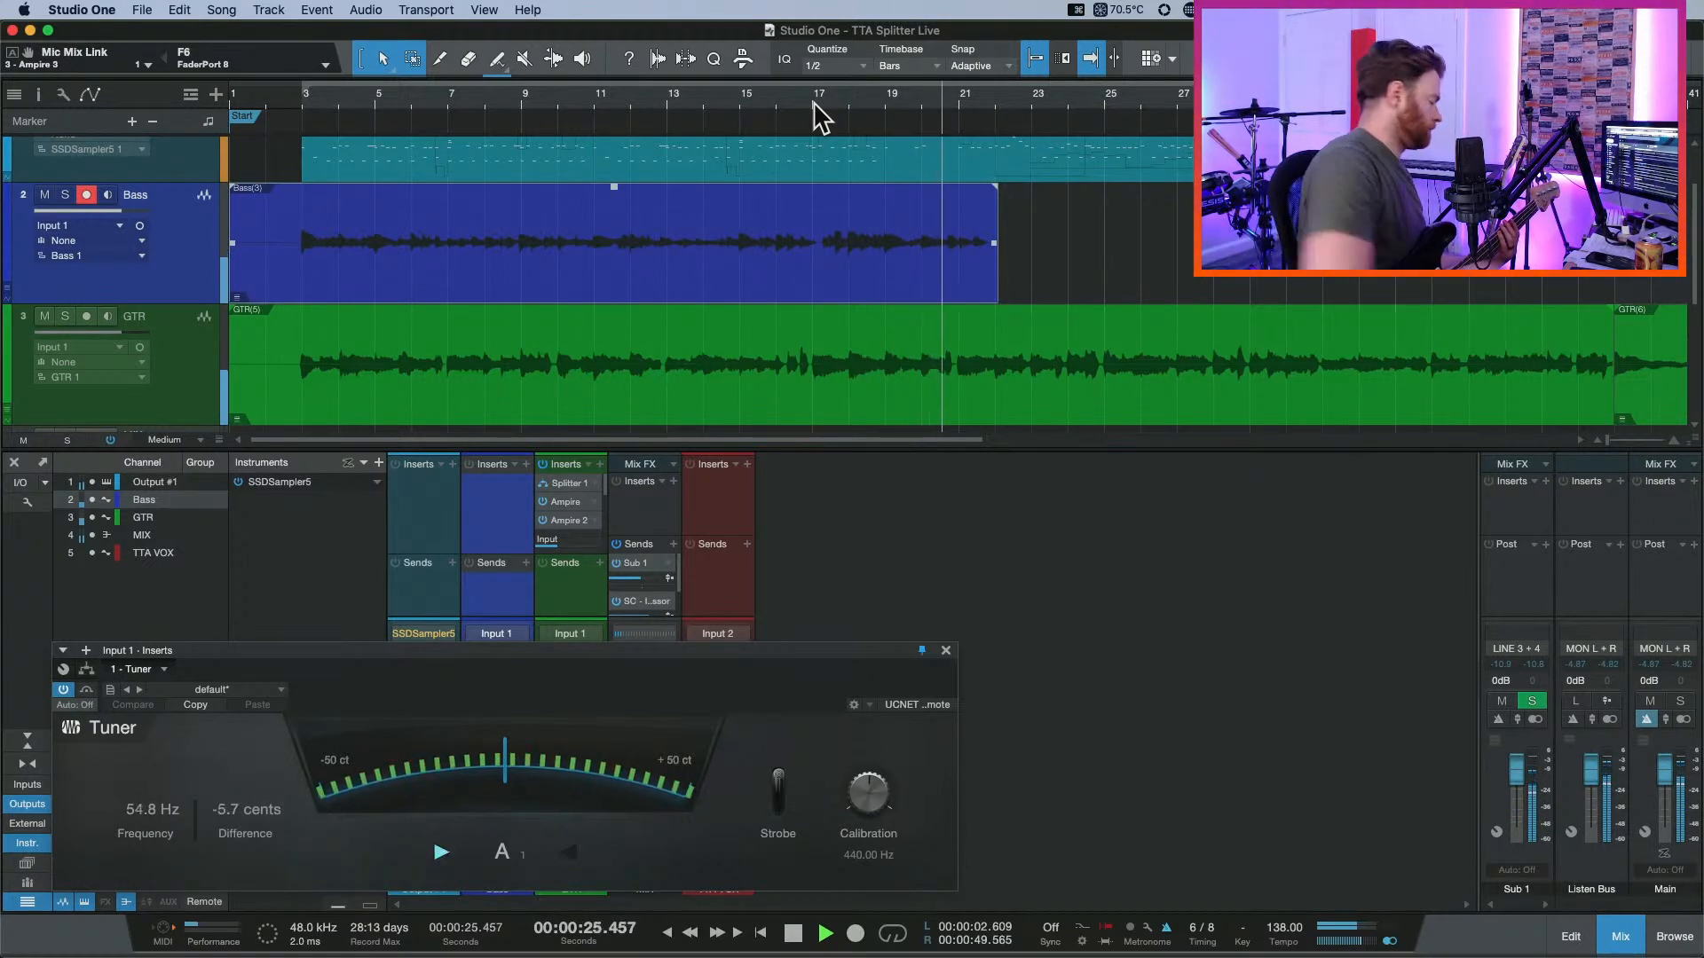
pyautogui.press('space')
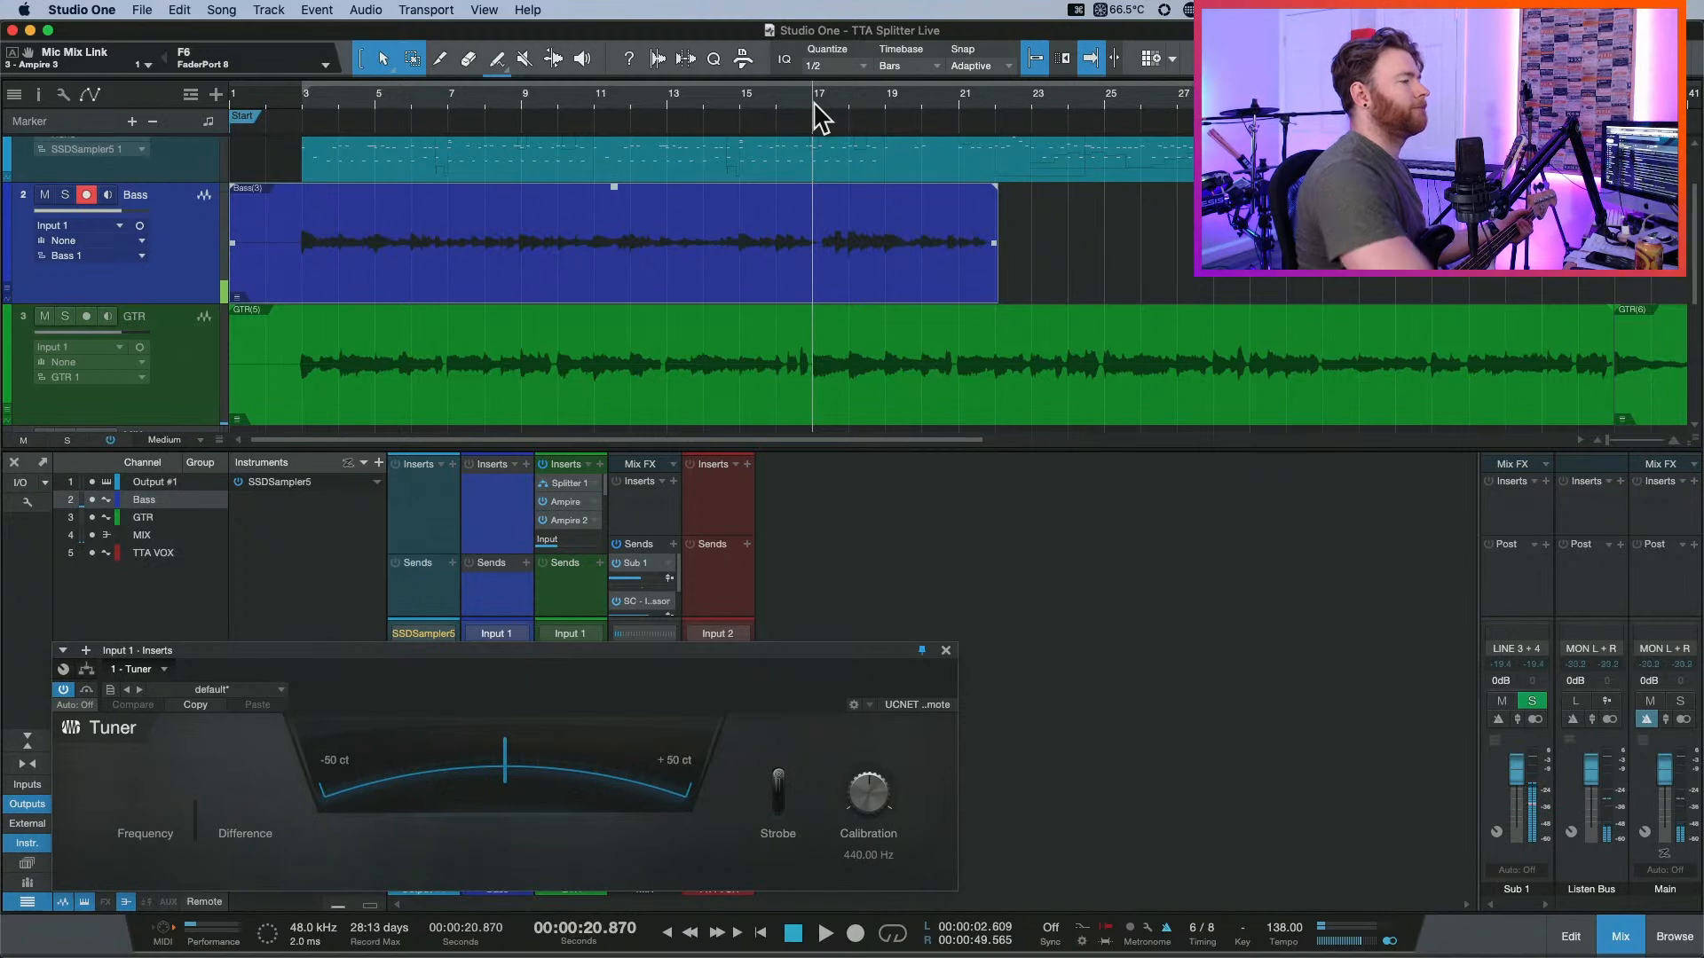
# Re-record the bass from bar 17 onward, repeating the take and stopping shortly after bar 25.
pyautogui.press('space')
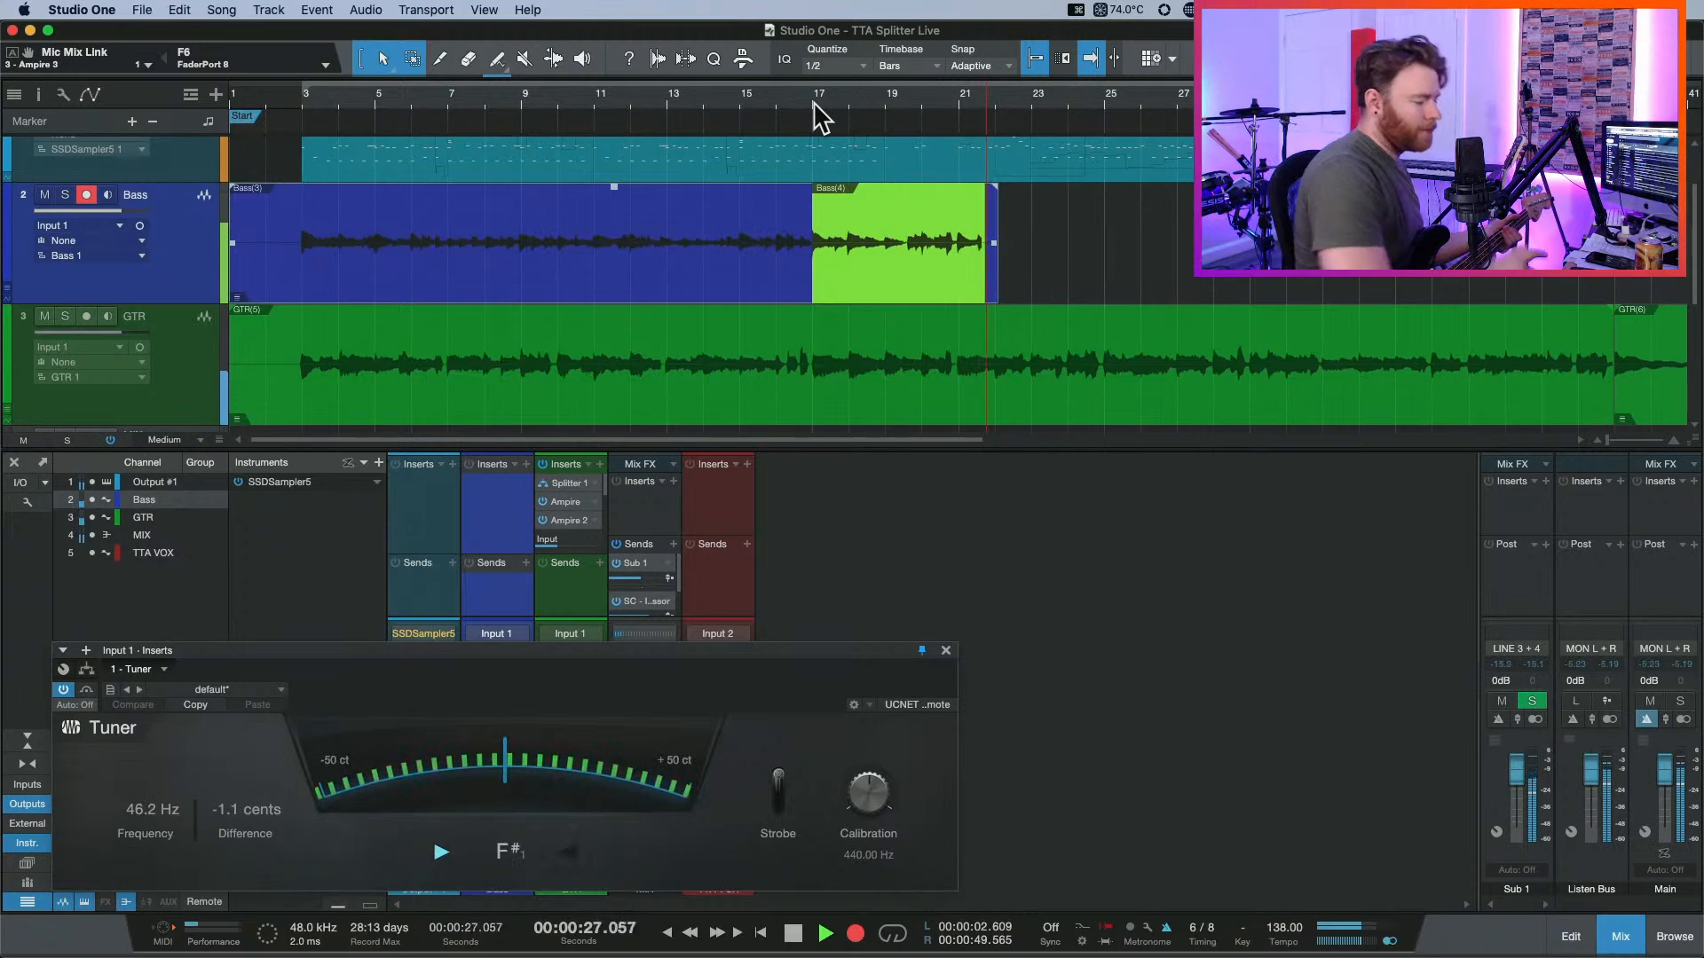
pyautogui.press('space')
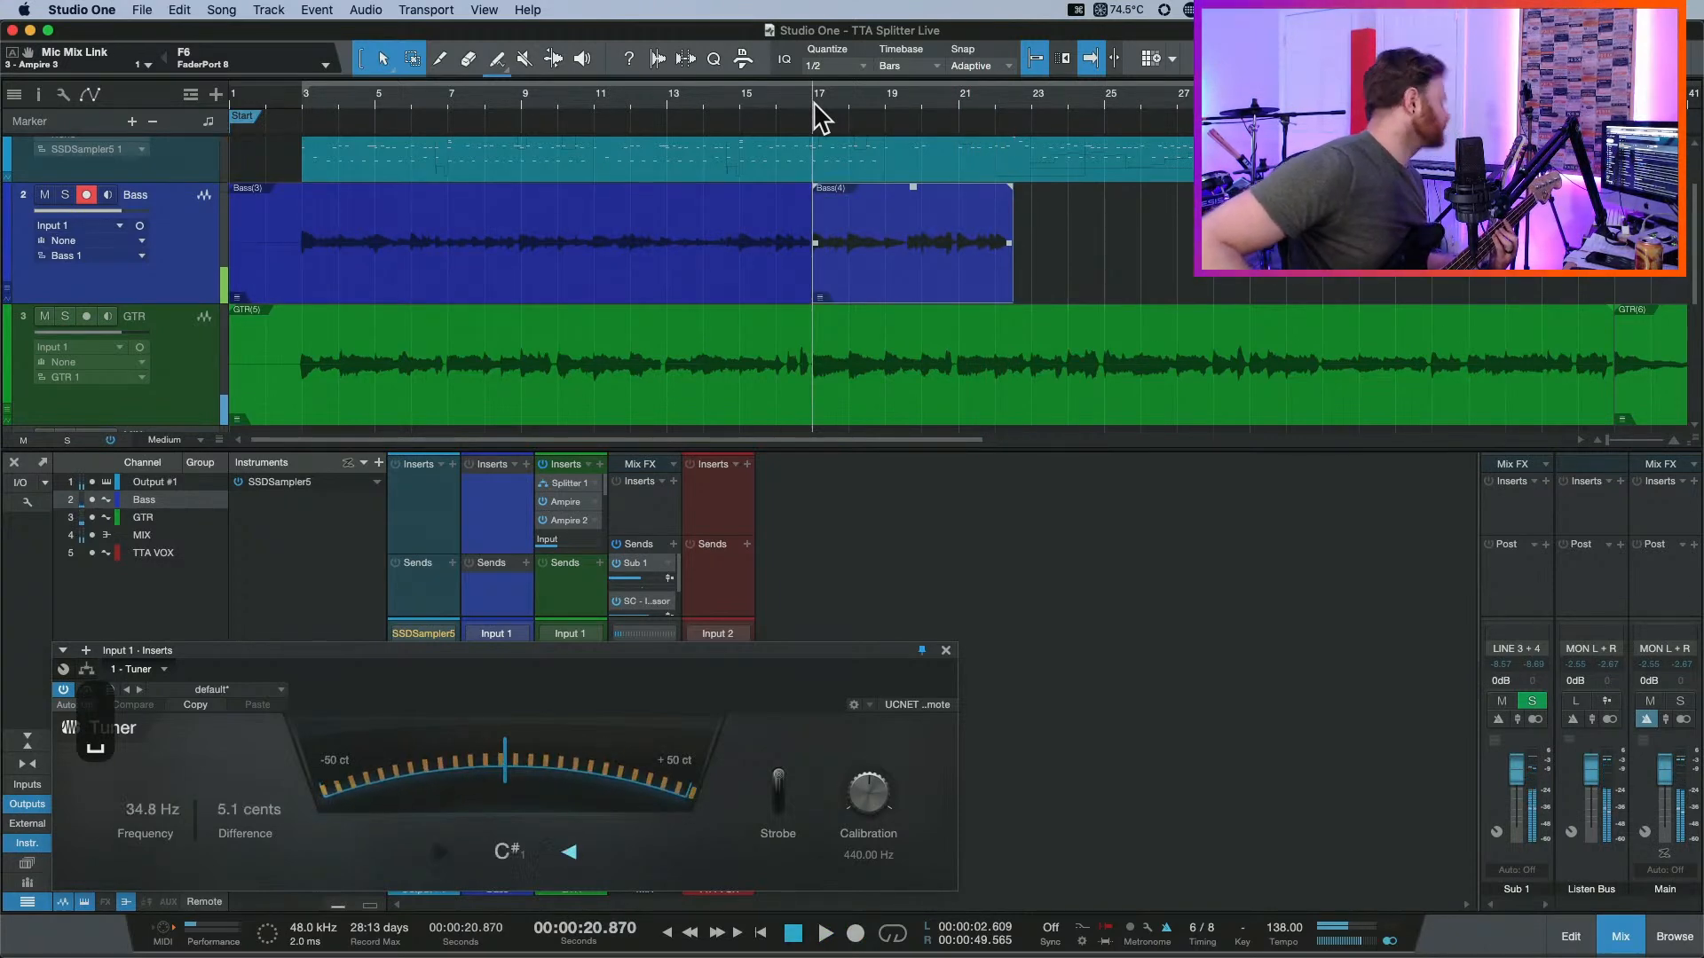
pyautogui.press('space')
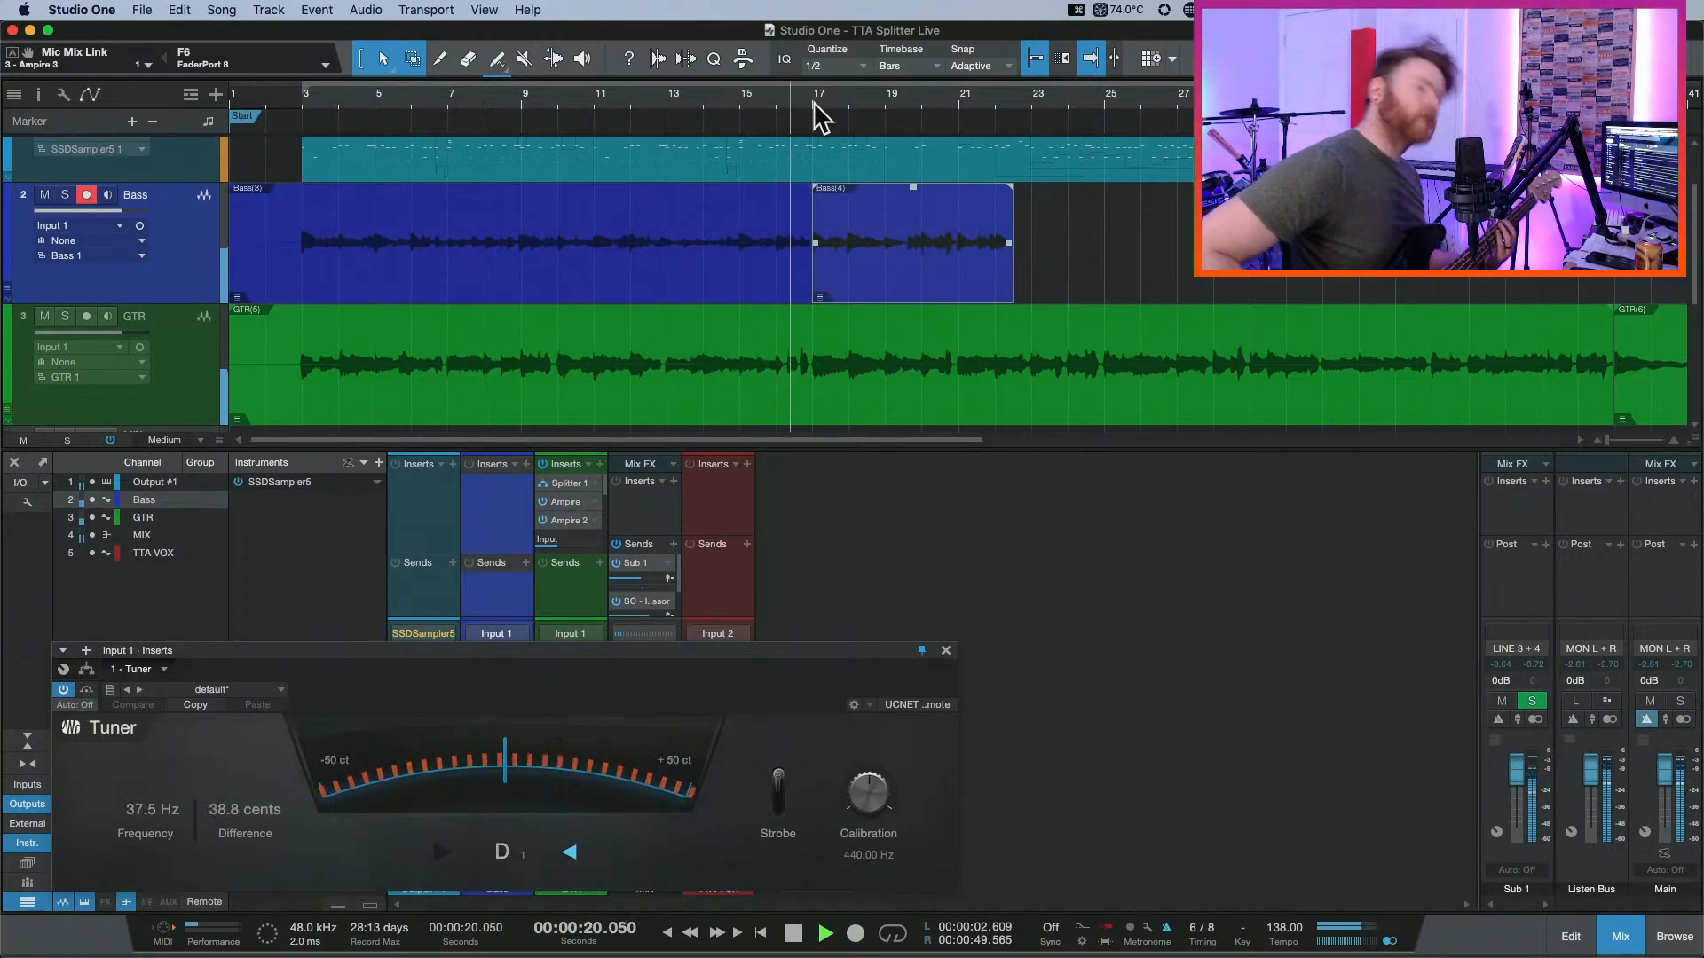
pyautogui.press('KP_Multiply')
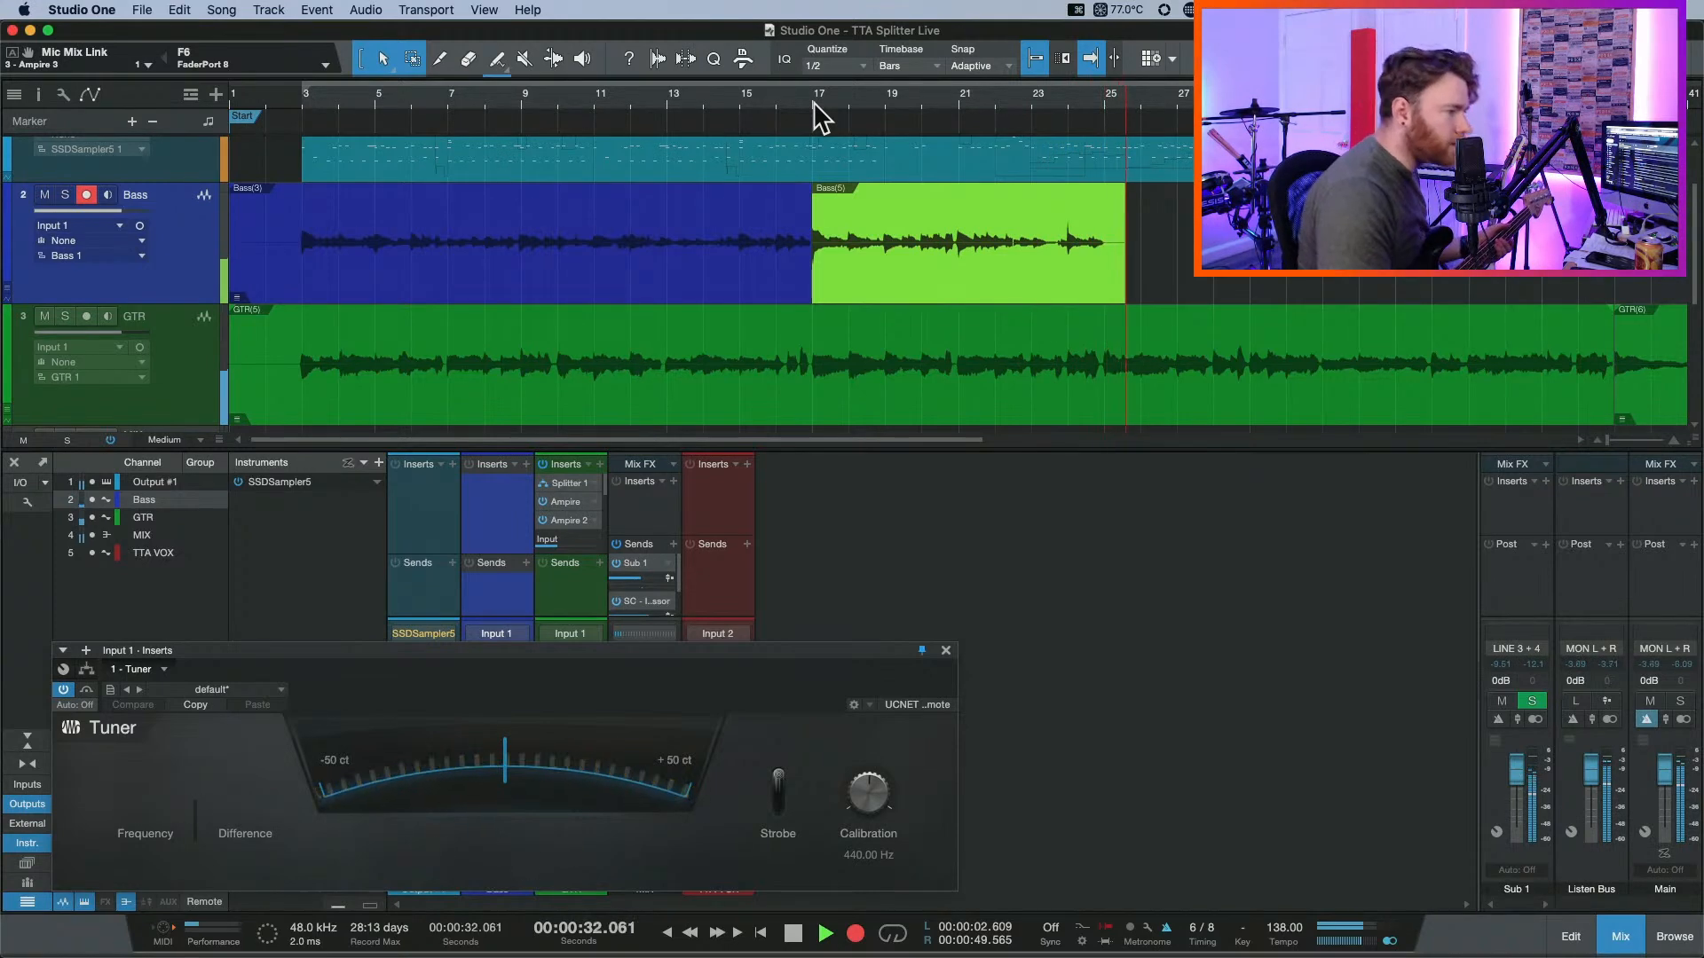
pyautogui.press('space')
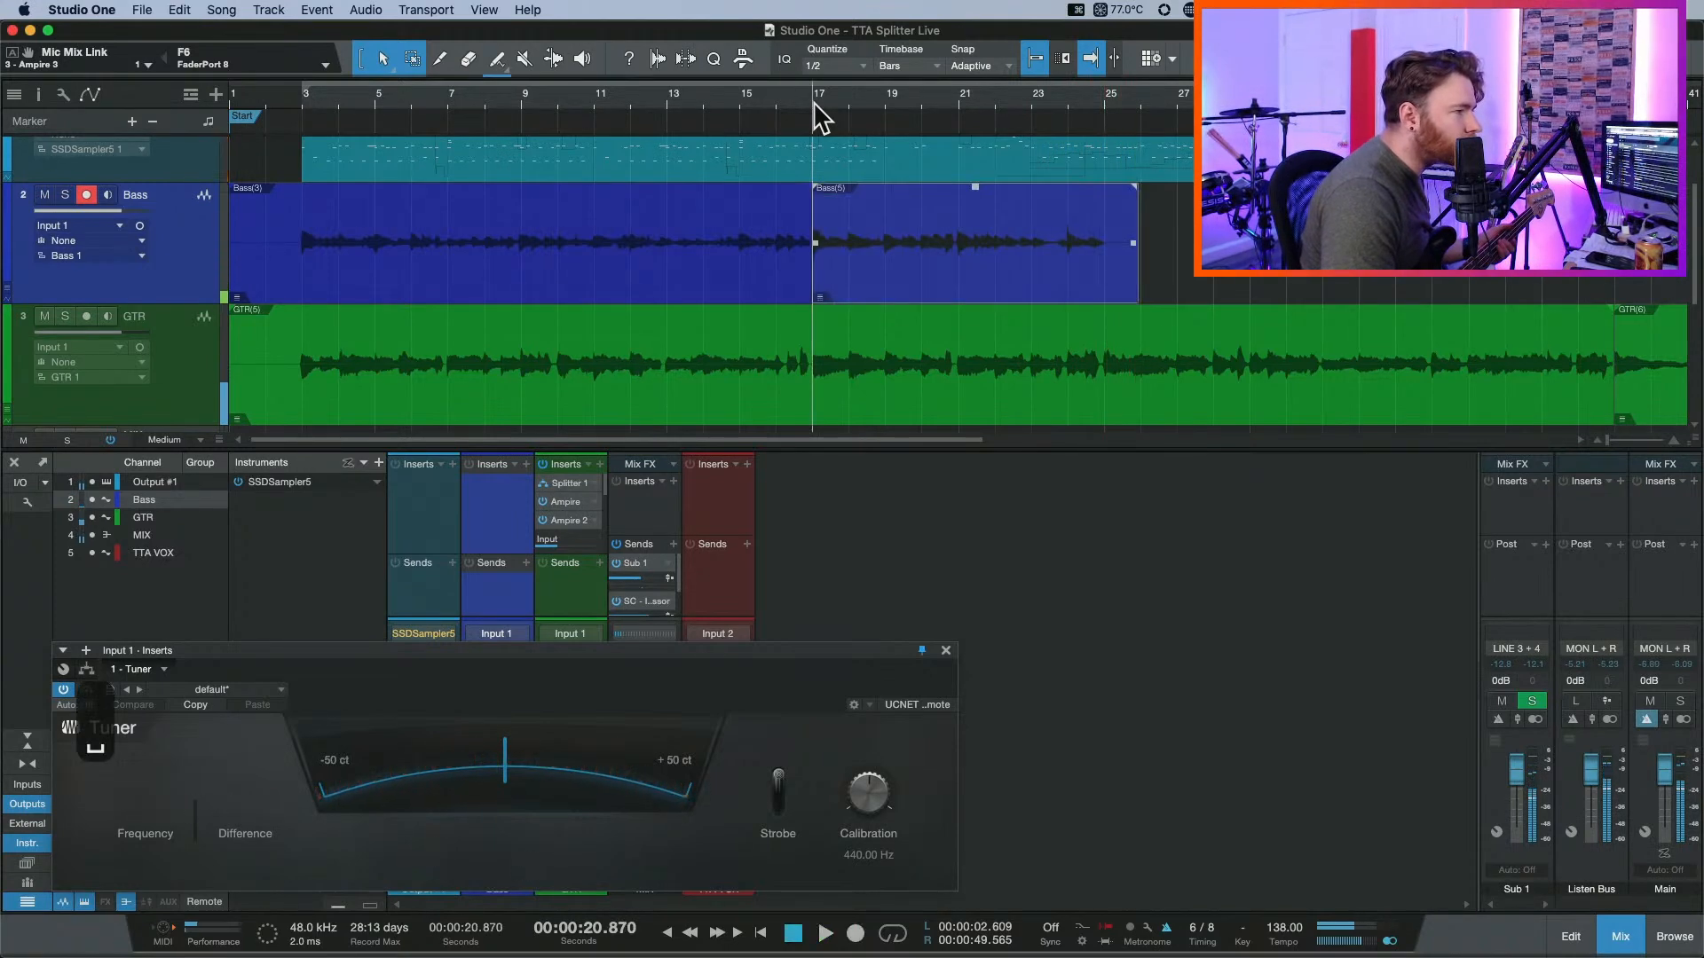
# Rehearse the bass passage from bar 23, and re-record the Bass track from there until just past bar 39.
pyautogui.click(1062, 92)
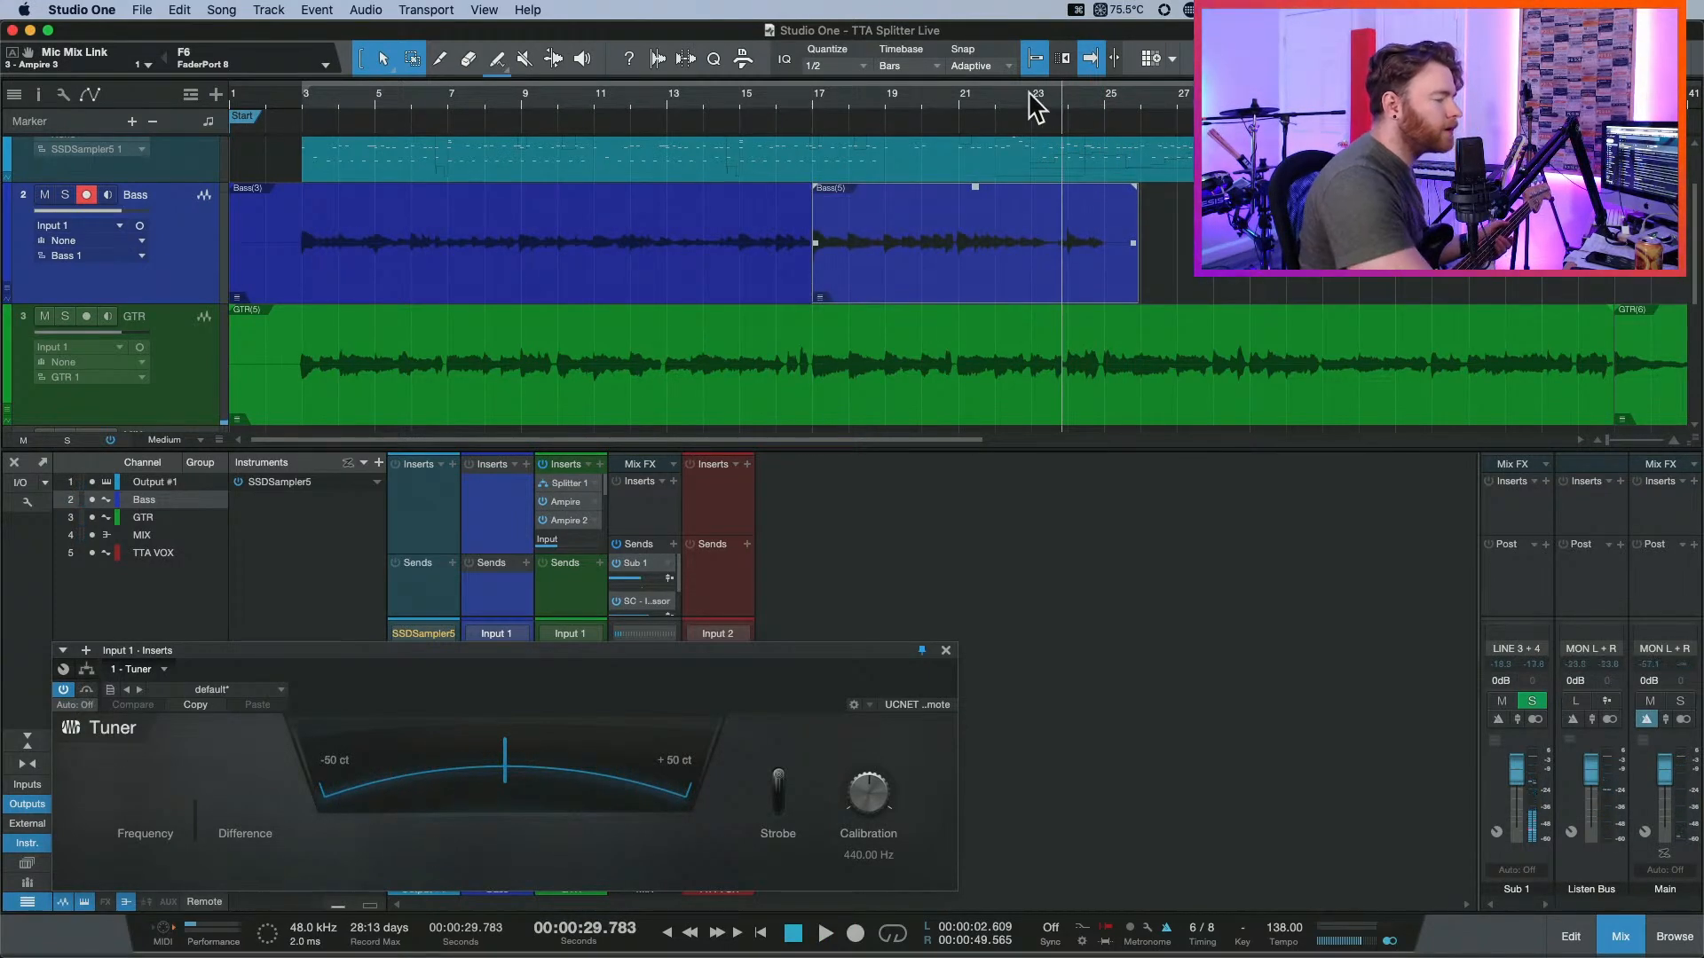
pyautogui.click(1032, 92)
pyautogui.press('space')
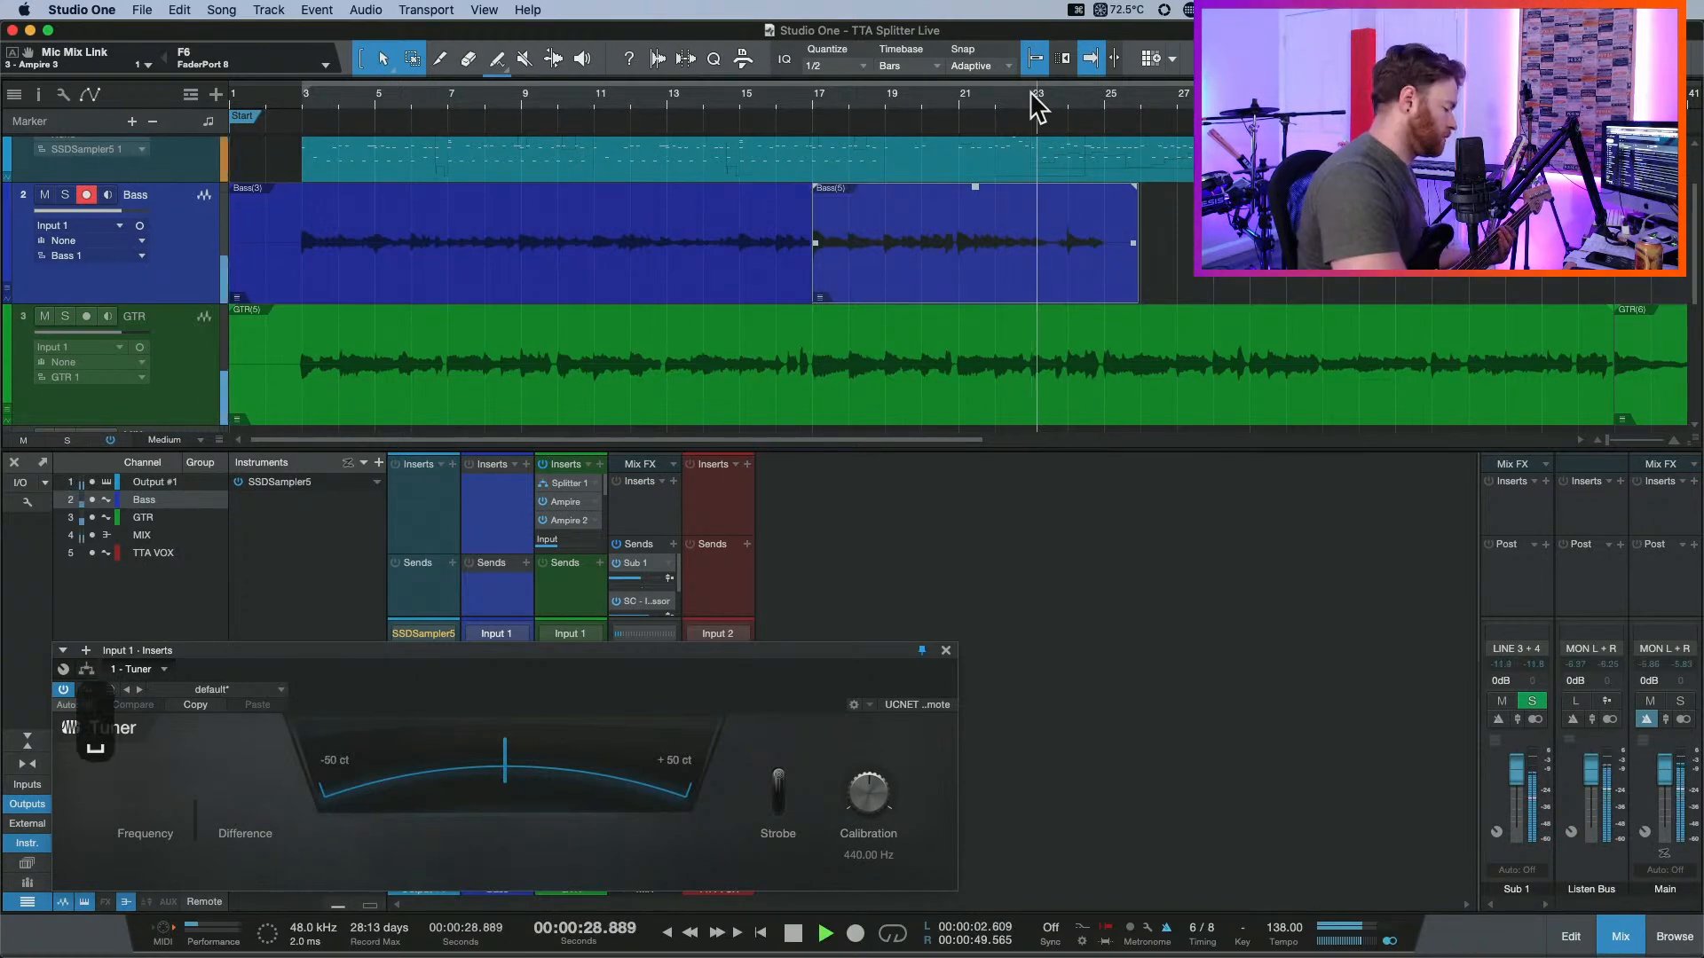
pyautogui.press('space')
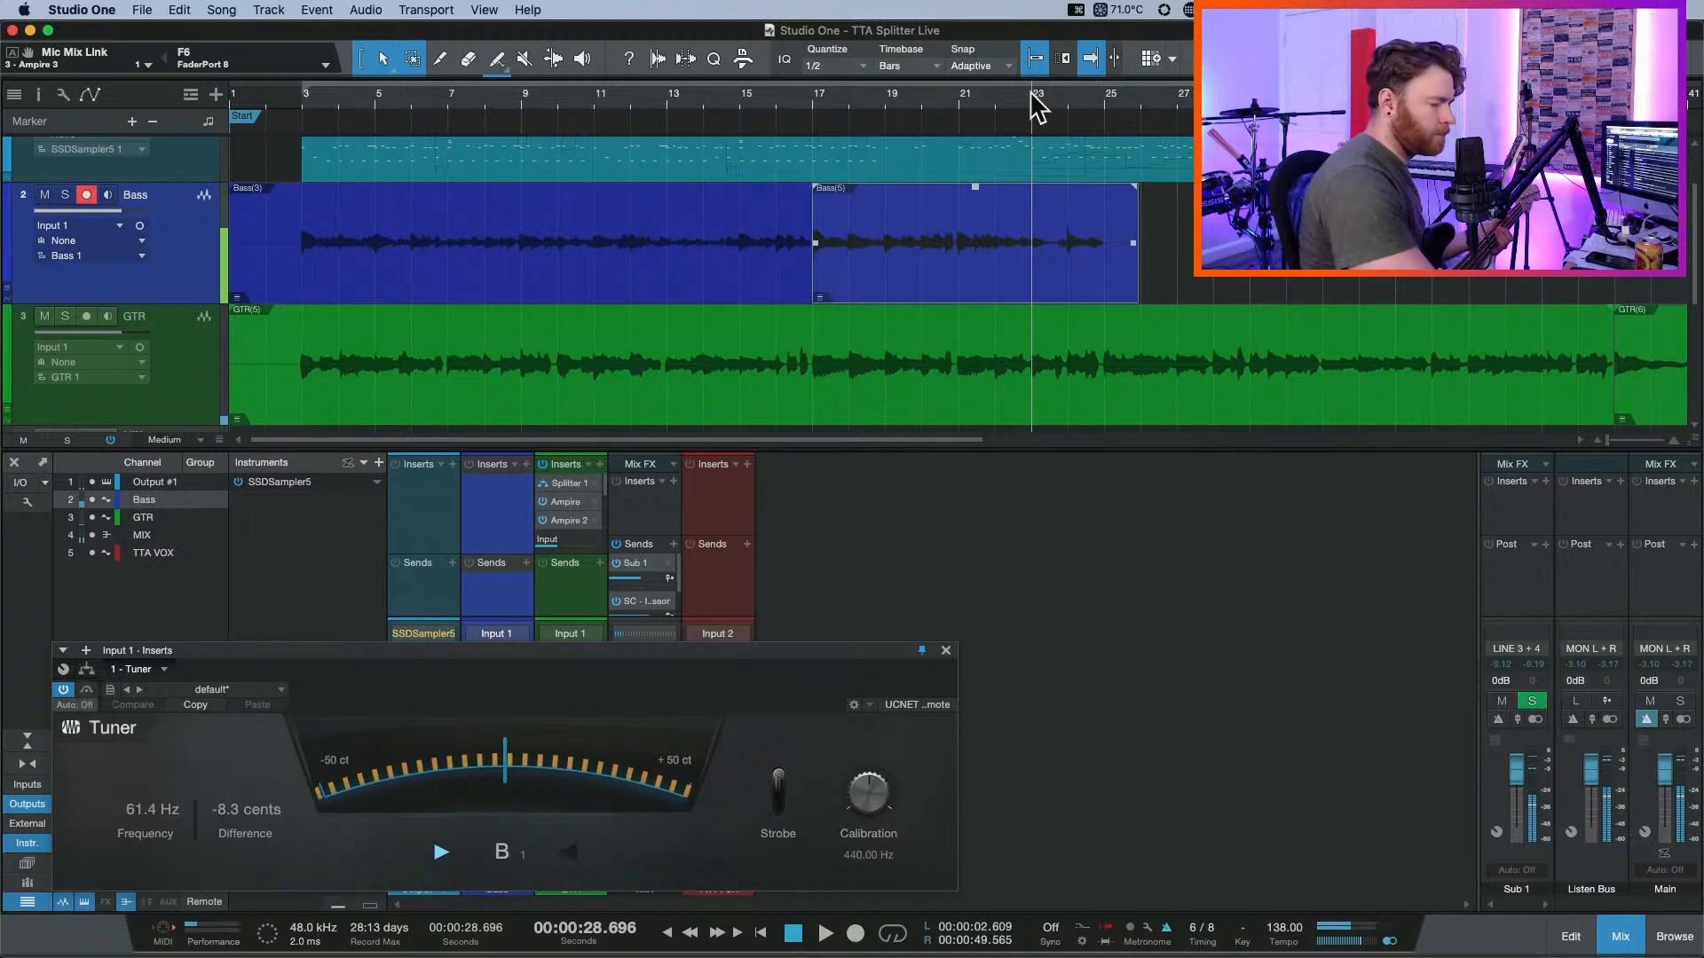
pyautogui.press('space')
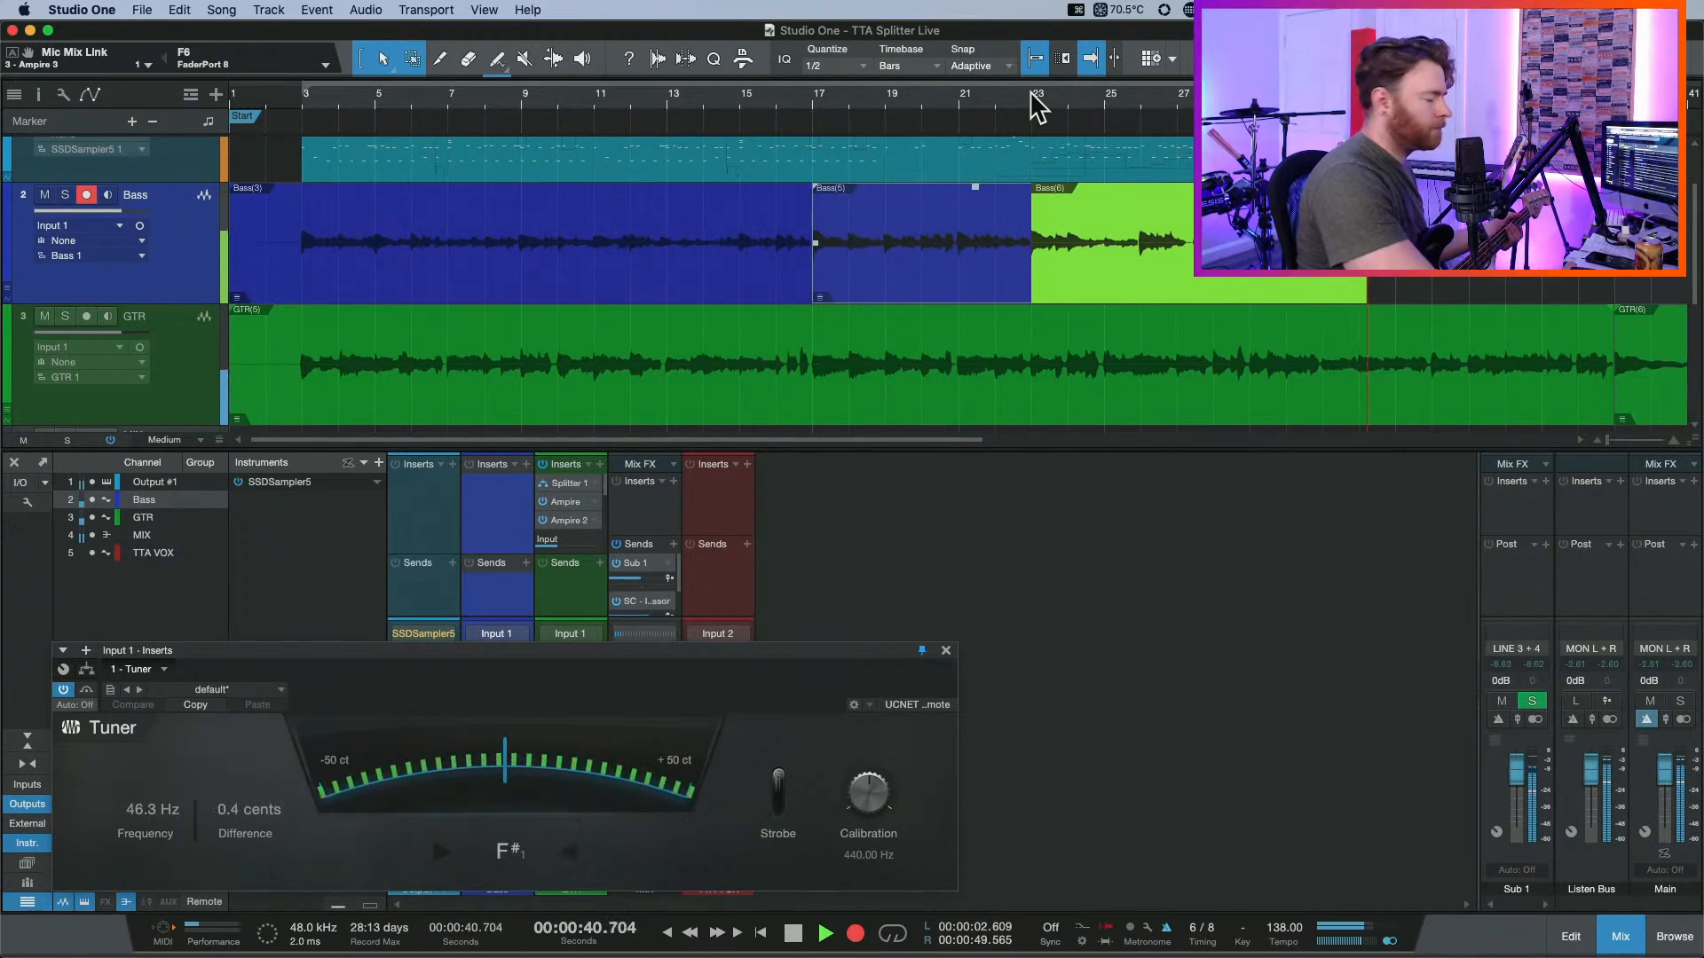
pyautogui.press('space')
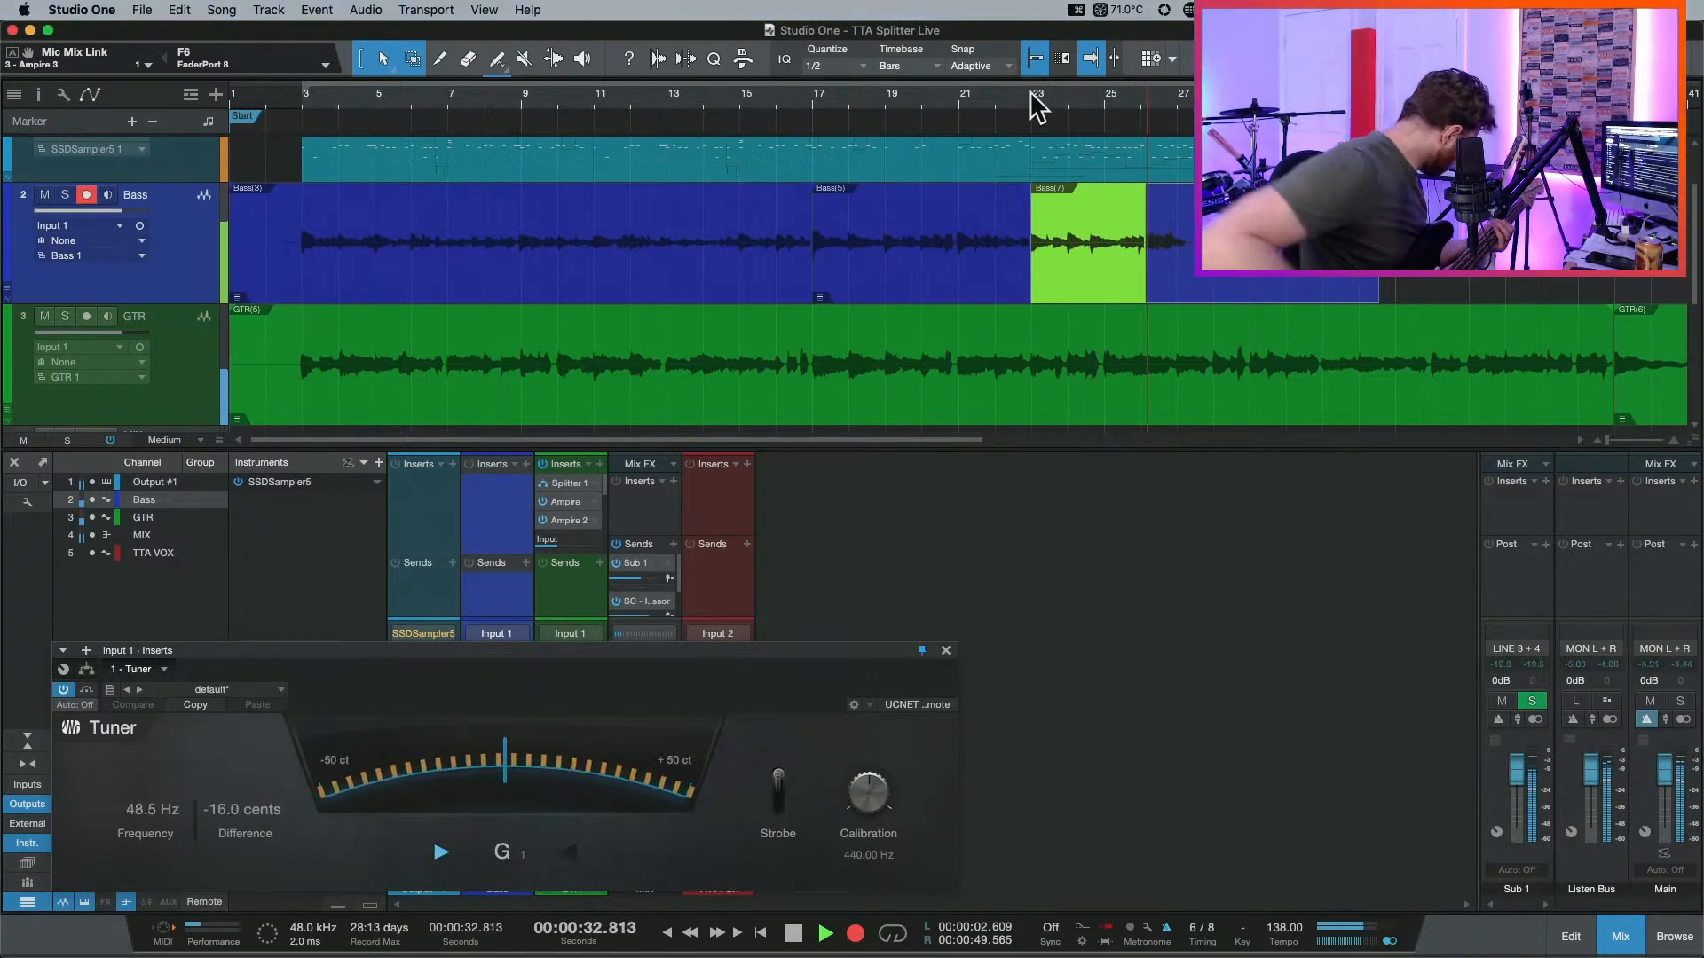
pyautogui.press('space')
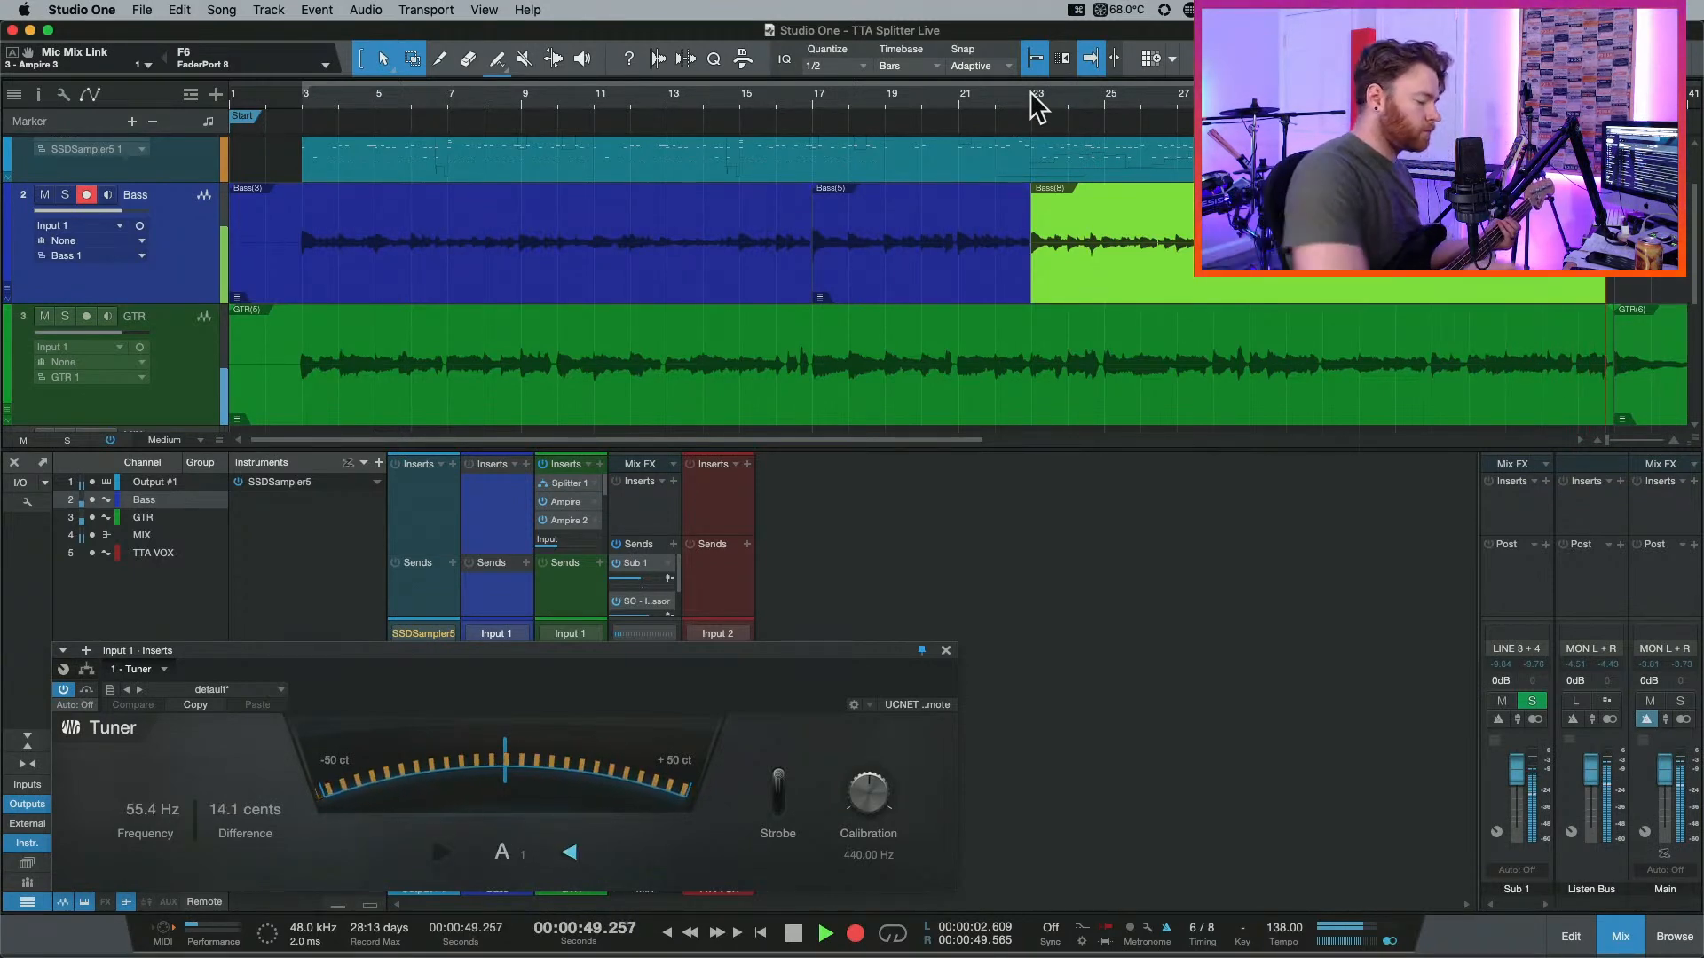
pyautogui.press('space')
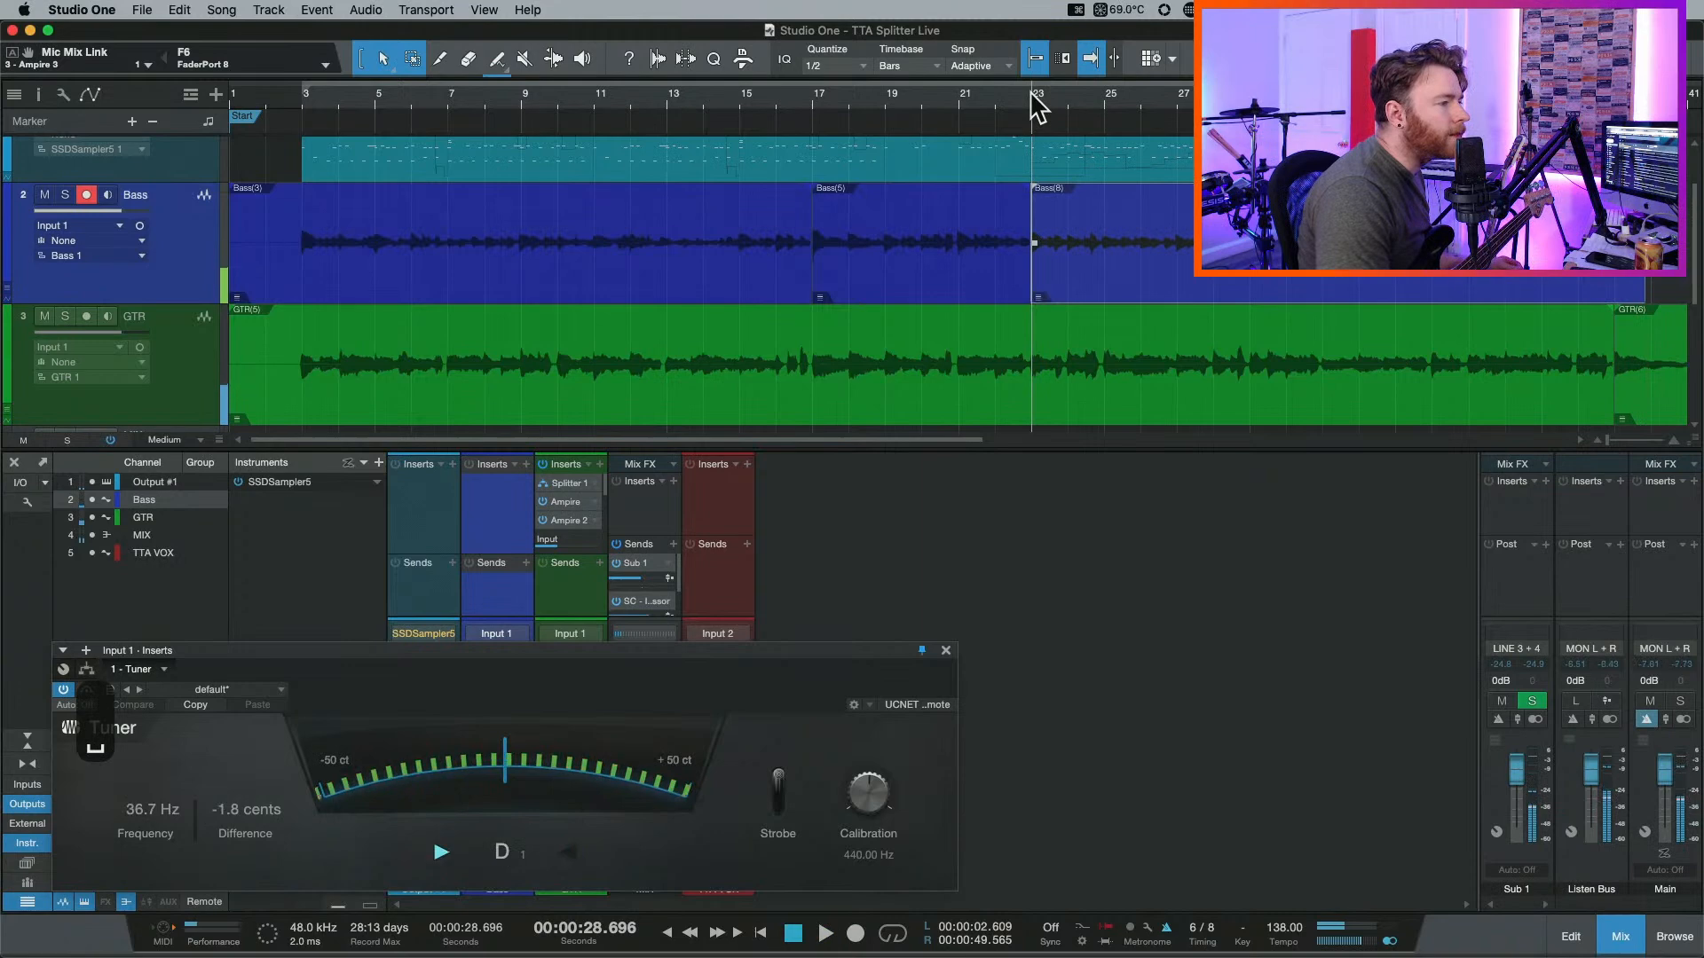
# Re-record the bass ending from bar 39 with a lead-in, and stop after about bar 43.
pyautogui.click(1609, 94)
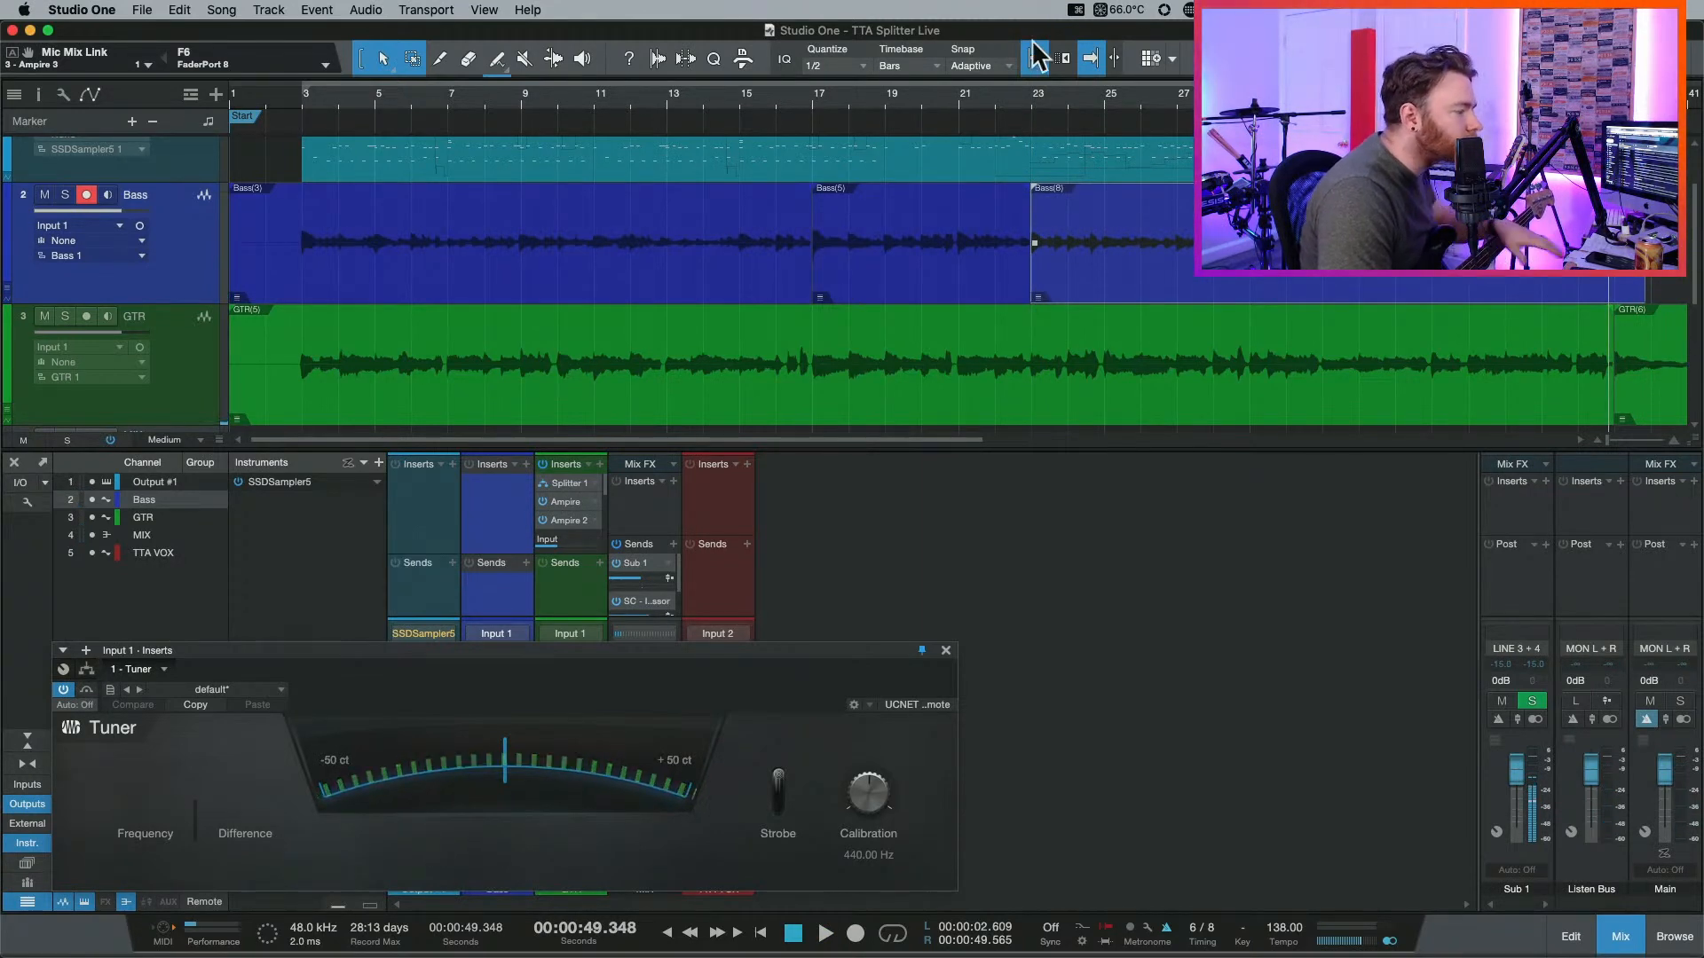
pyautogui.press('e')
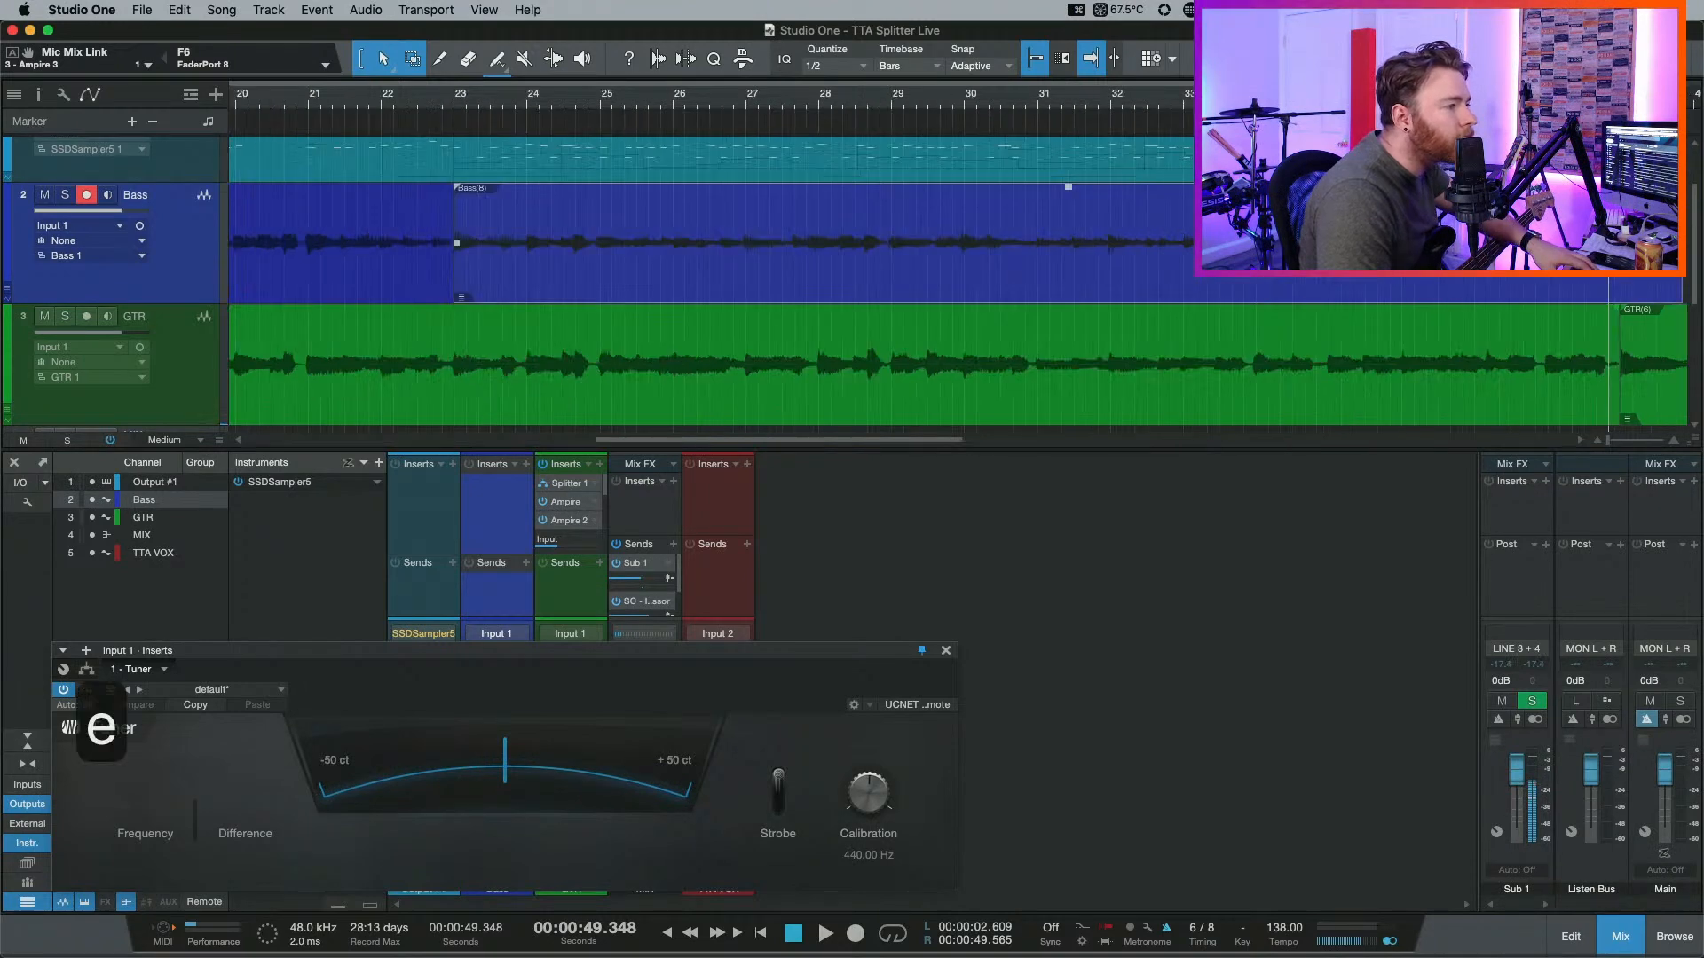
pyautogui.press('w')
pyautogui.press('w')
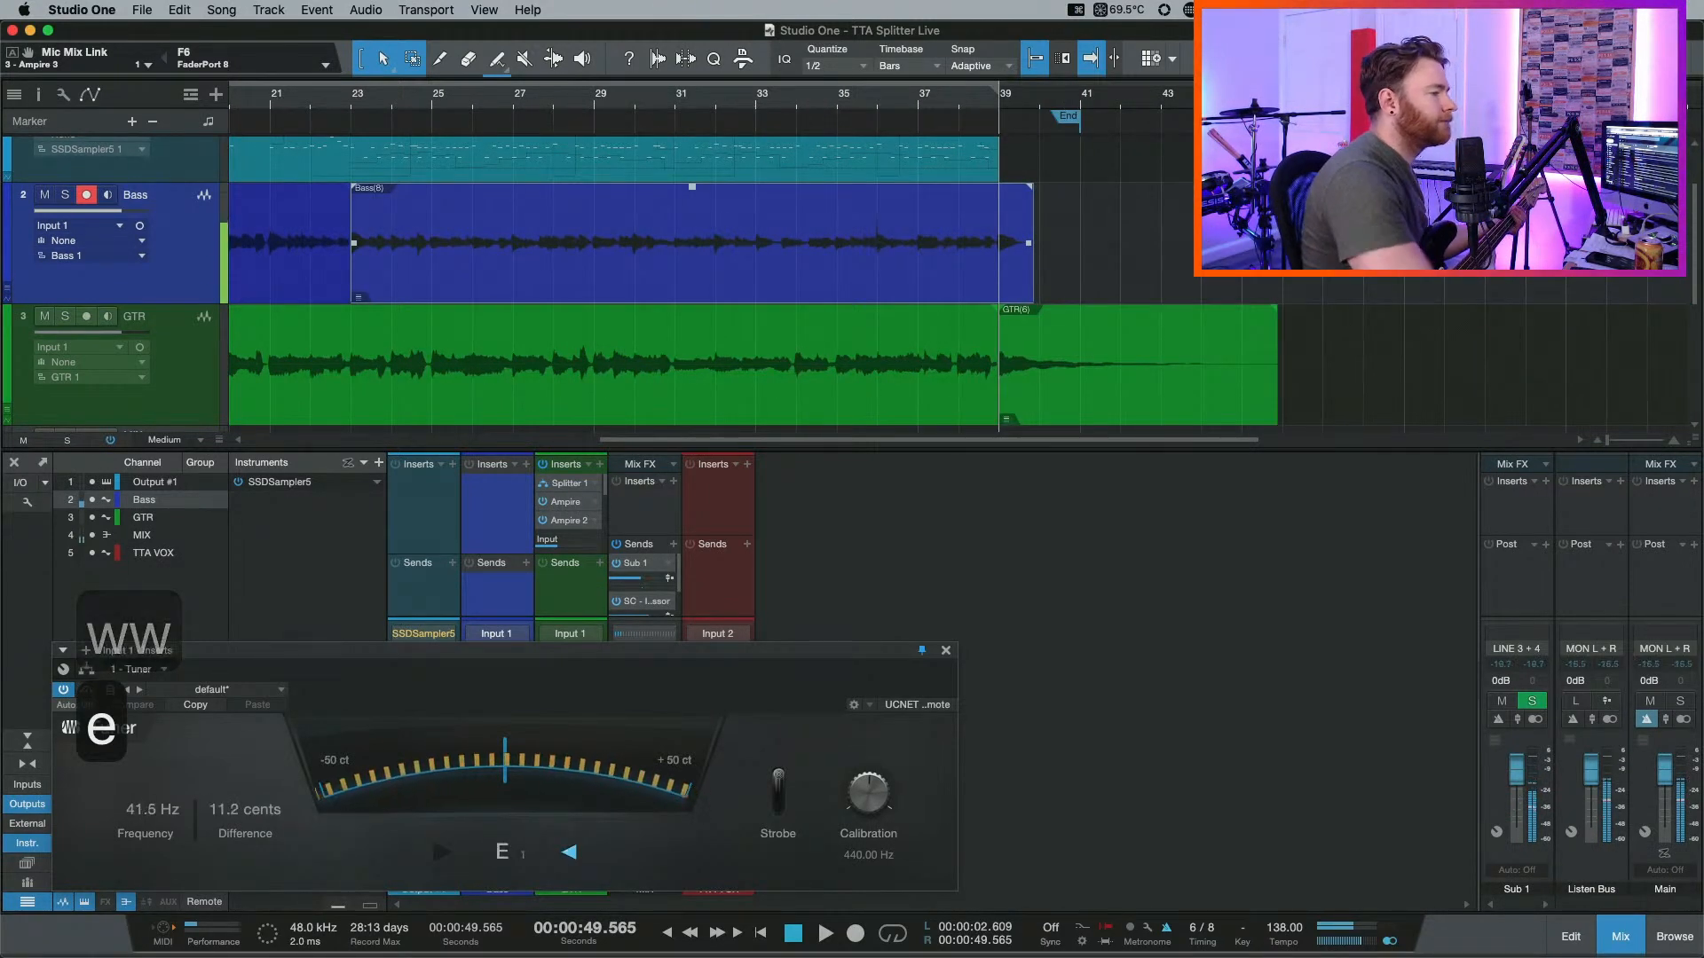
pyautogui.press('space')
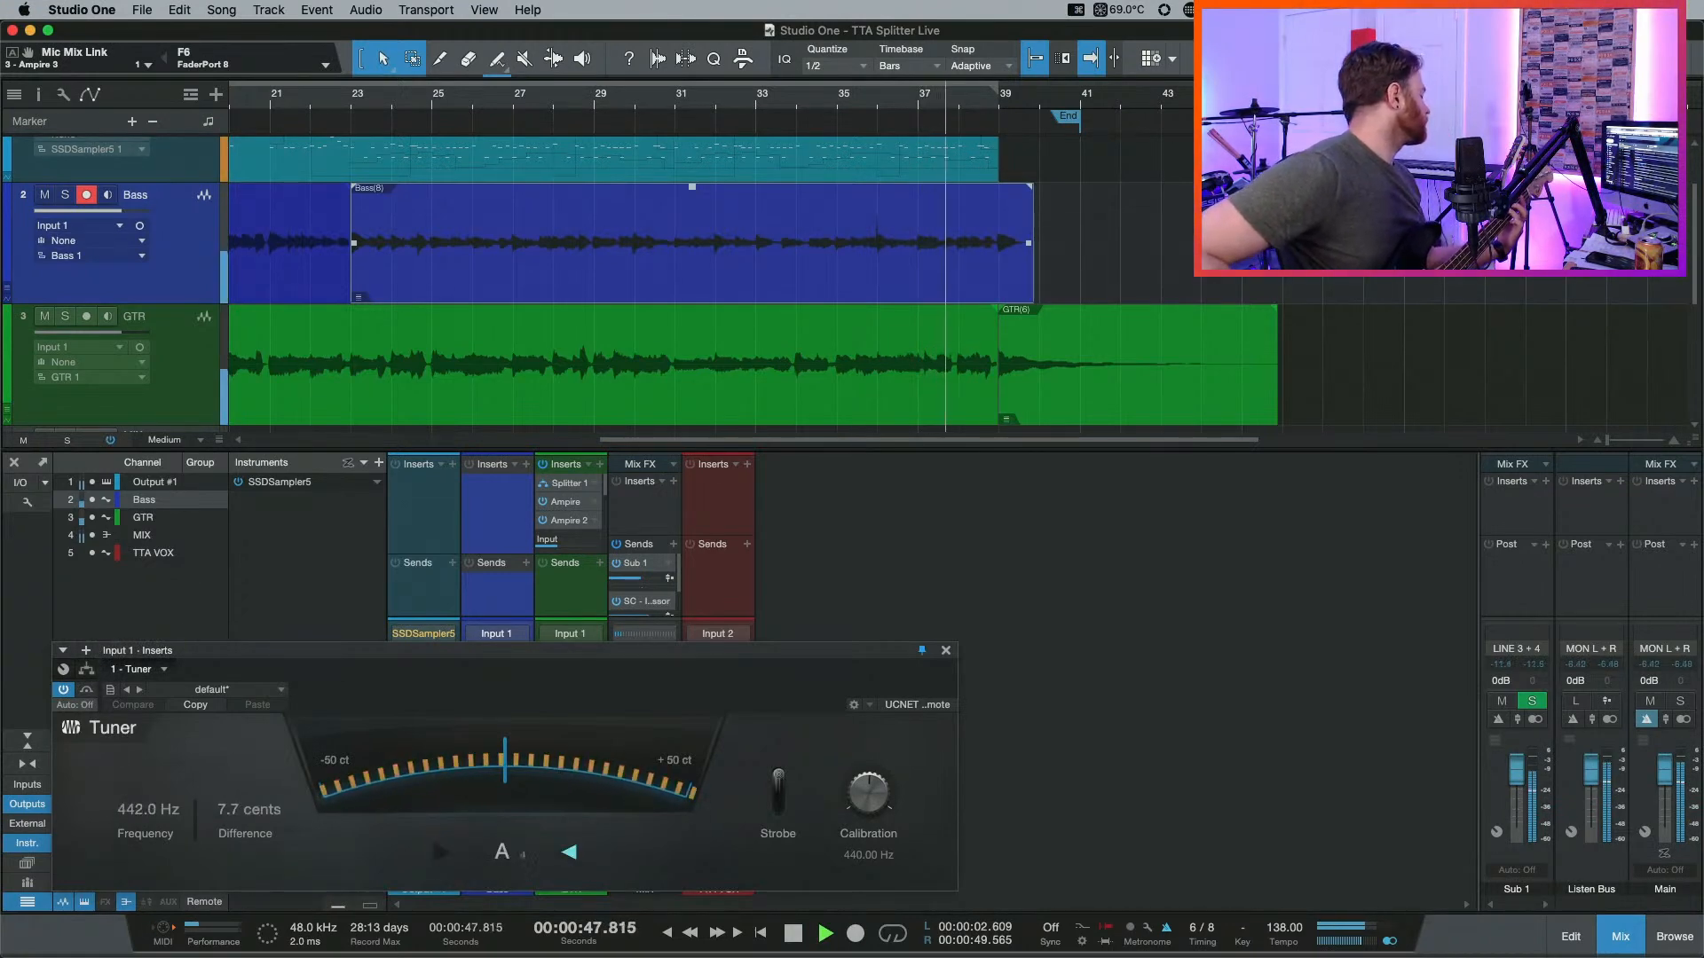
pyautogui.press('KP_Multiply')
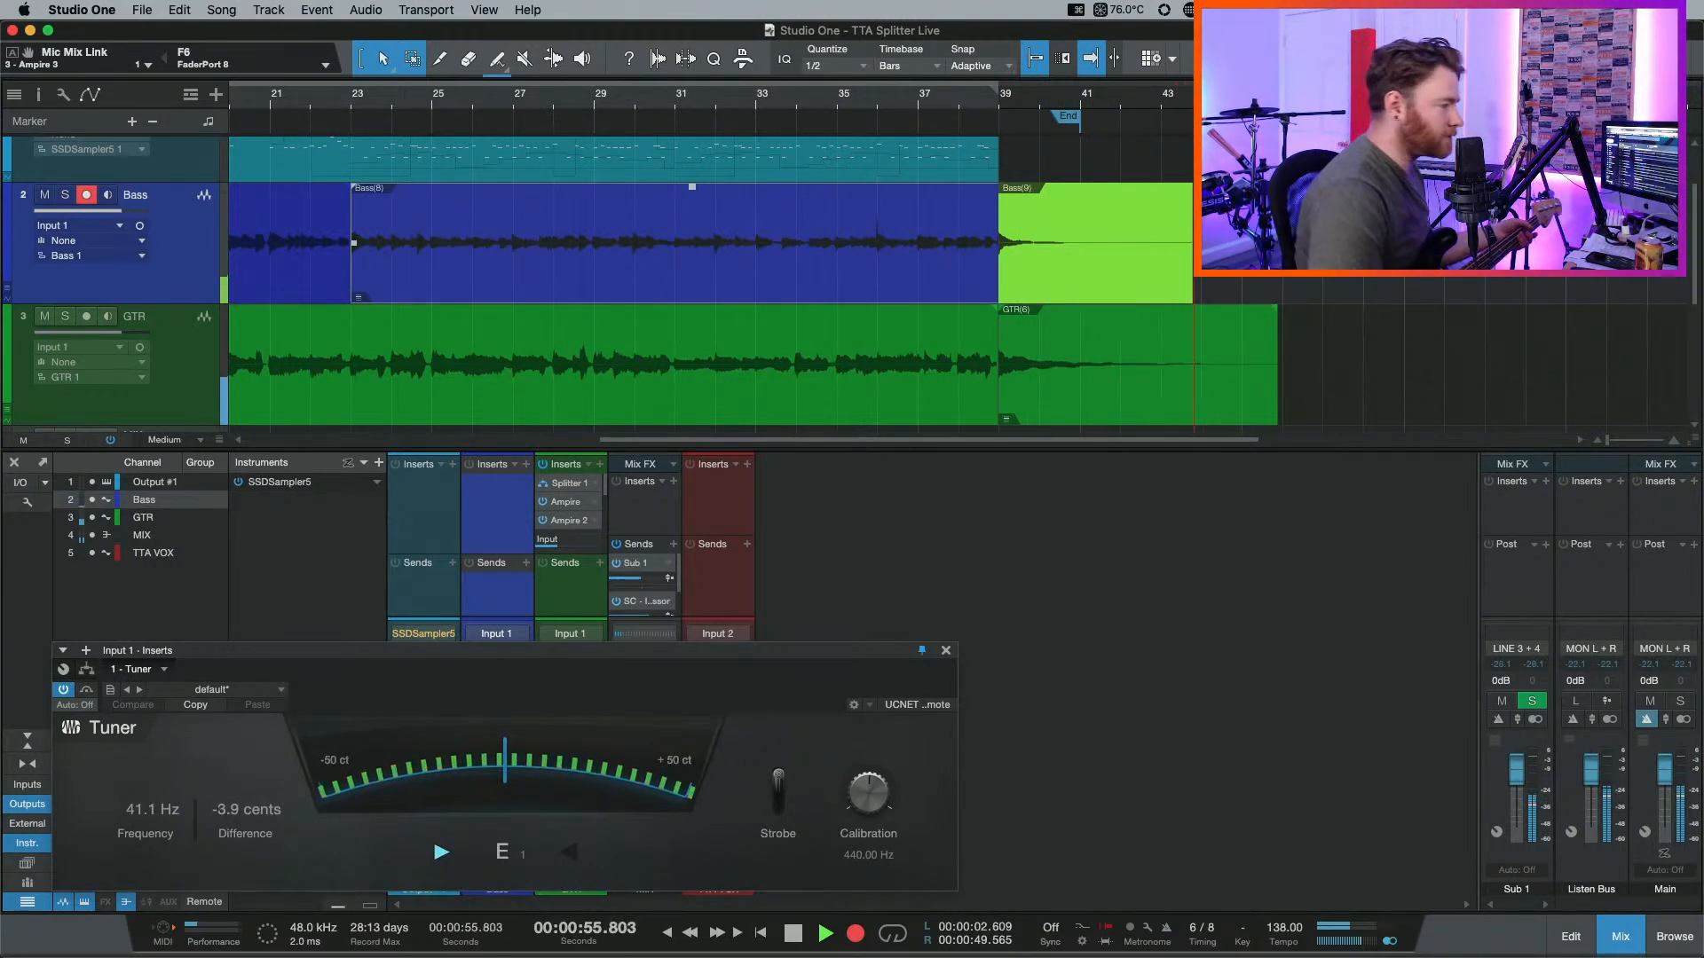
pyautogui.press('space')
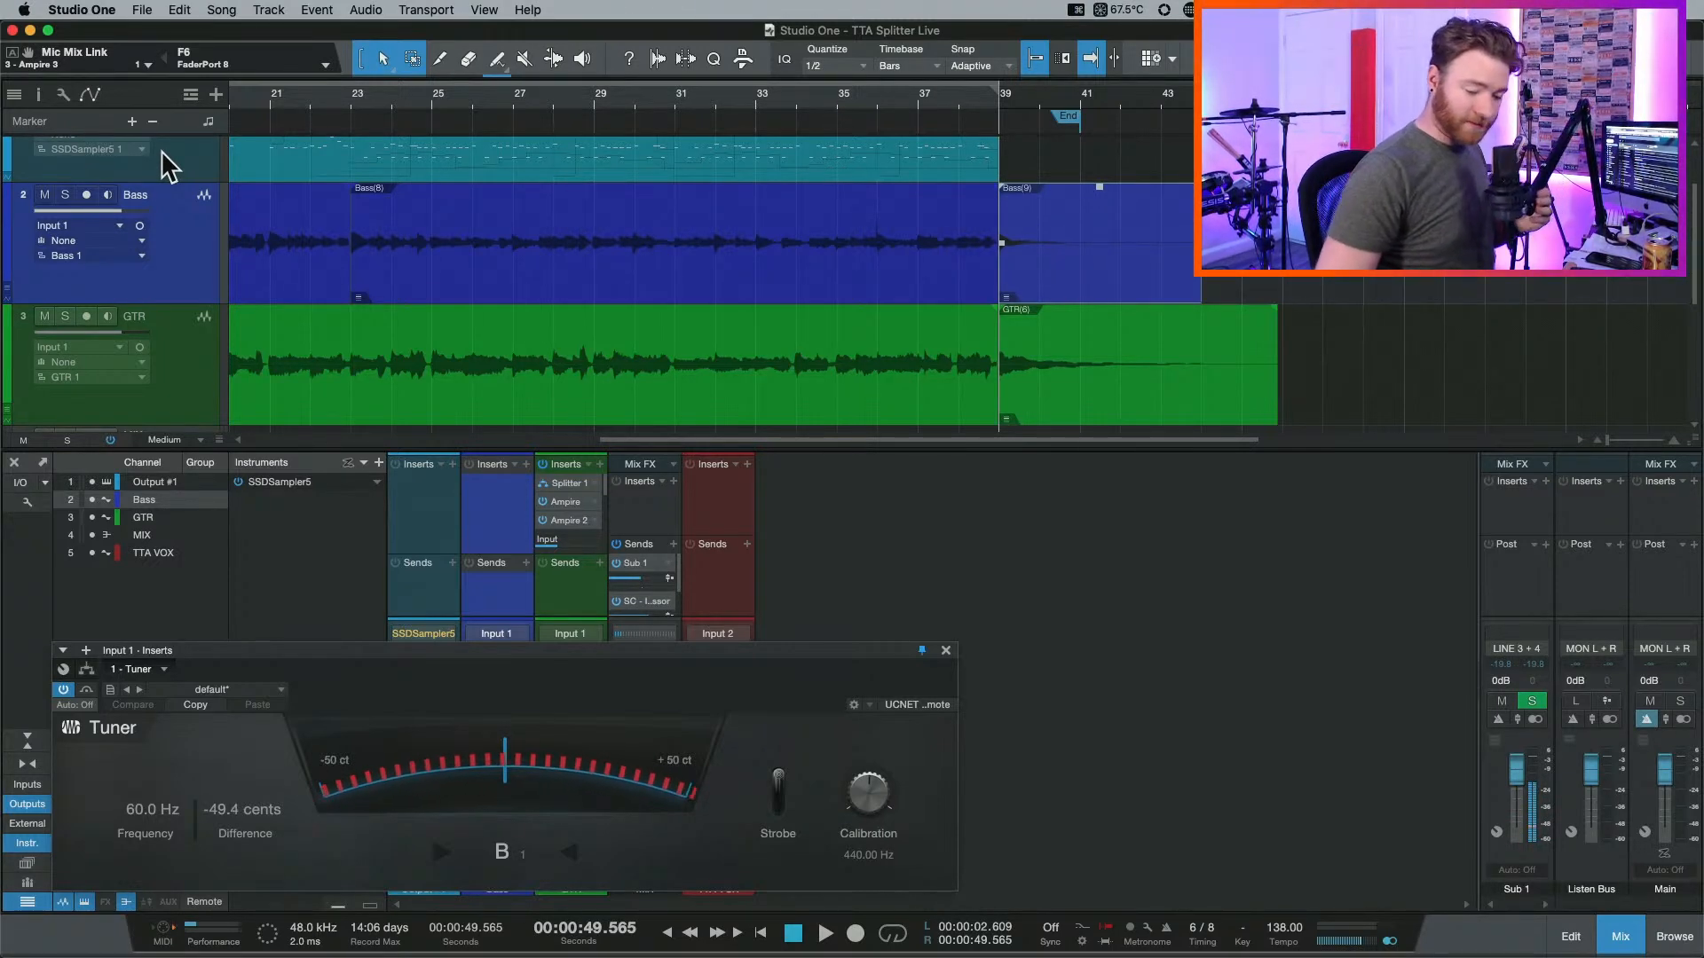
# Close the Tuner window and mute the GTR channel.
pyautogui.rightClick(161, 151)
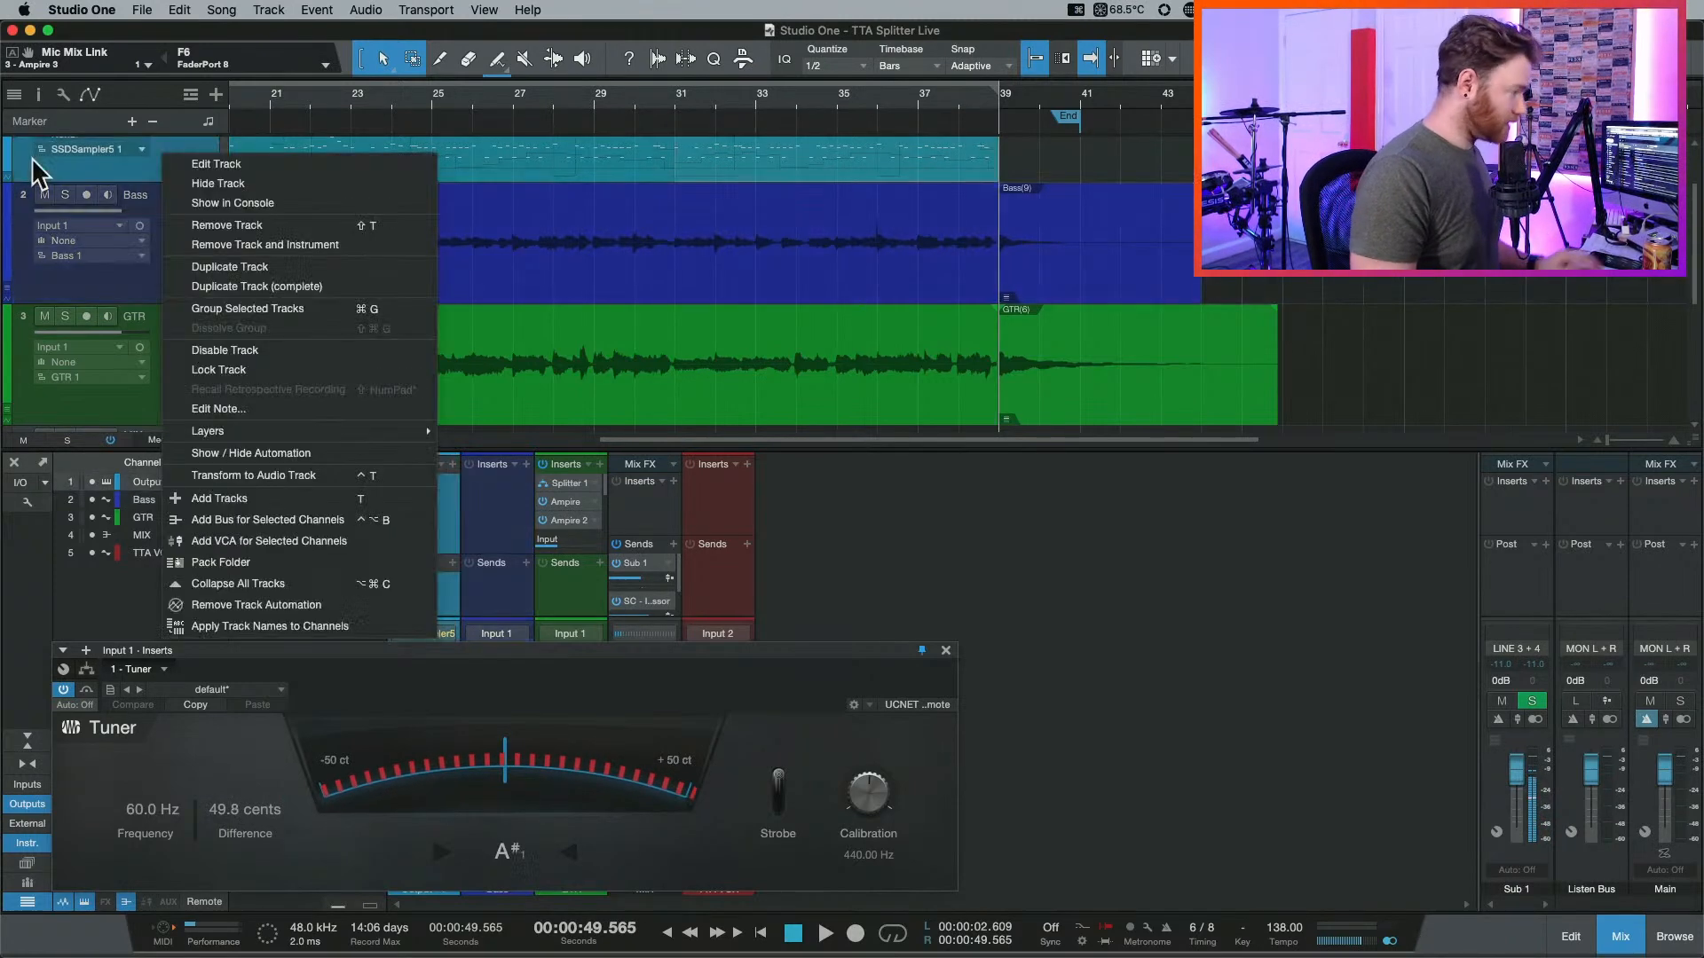
pyautogui.click(991, 511)
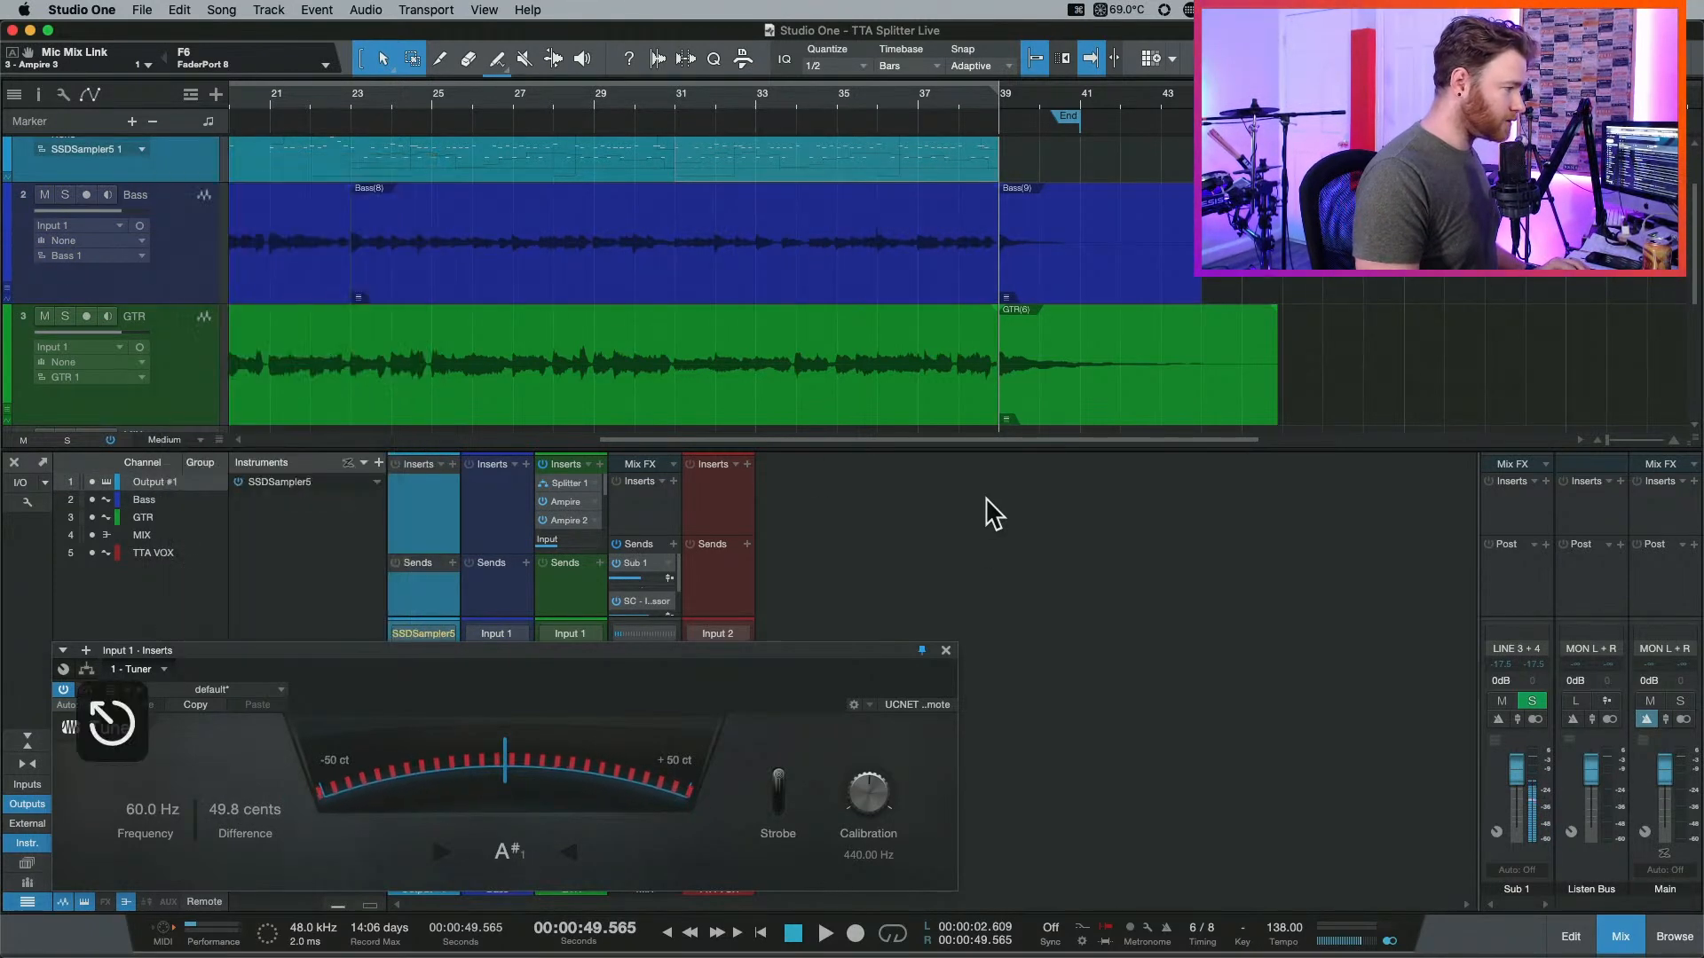
pyautogui.click(946, 653)
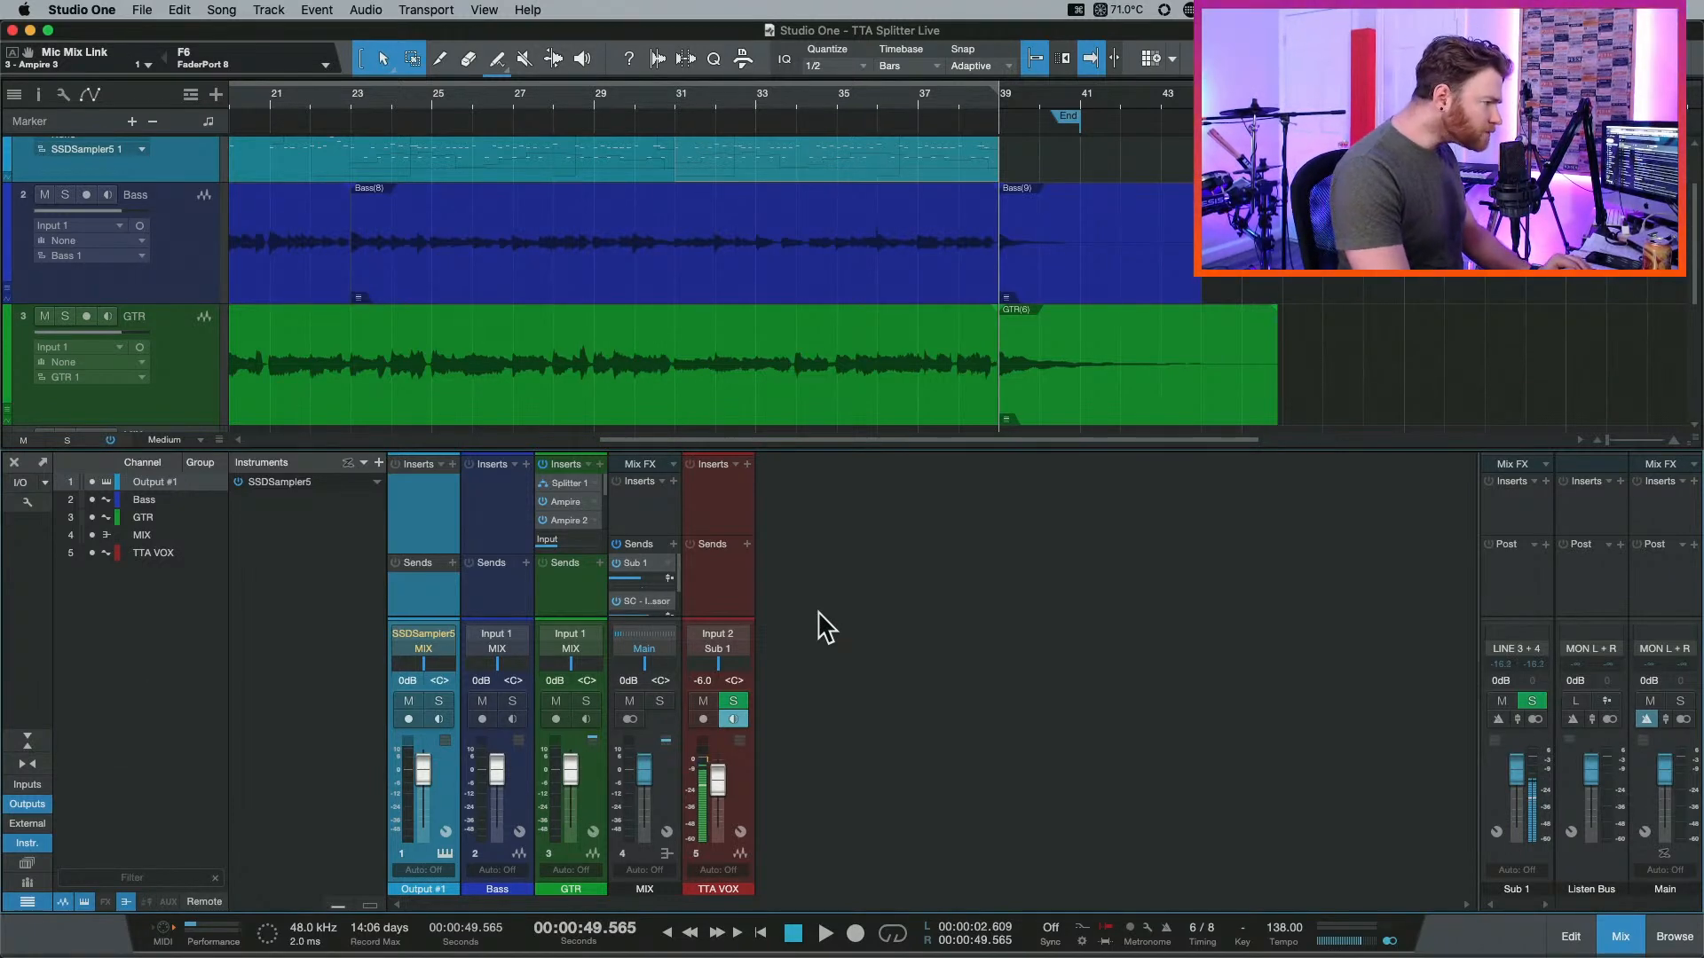
pyautogui.click(556, 701)
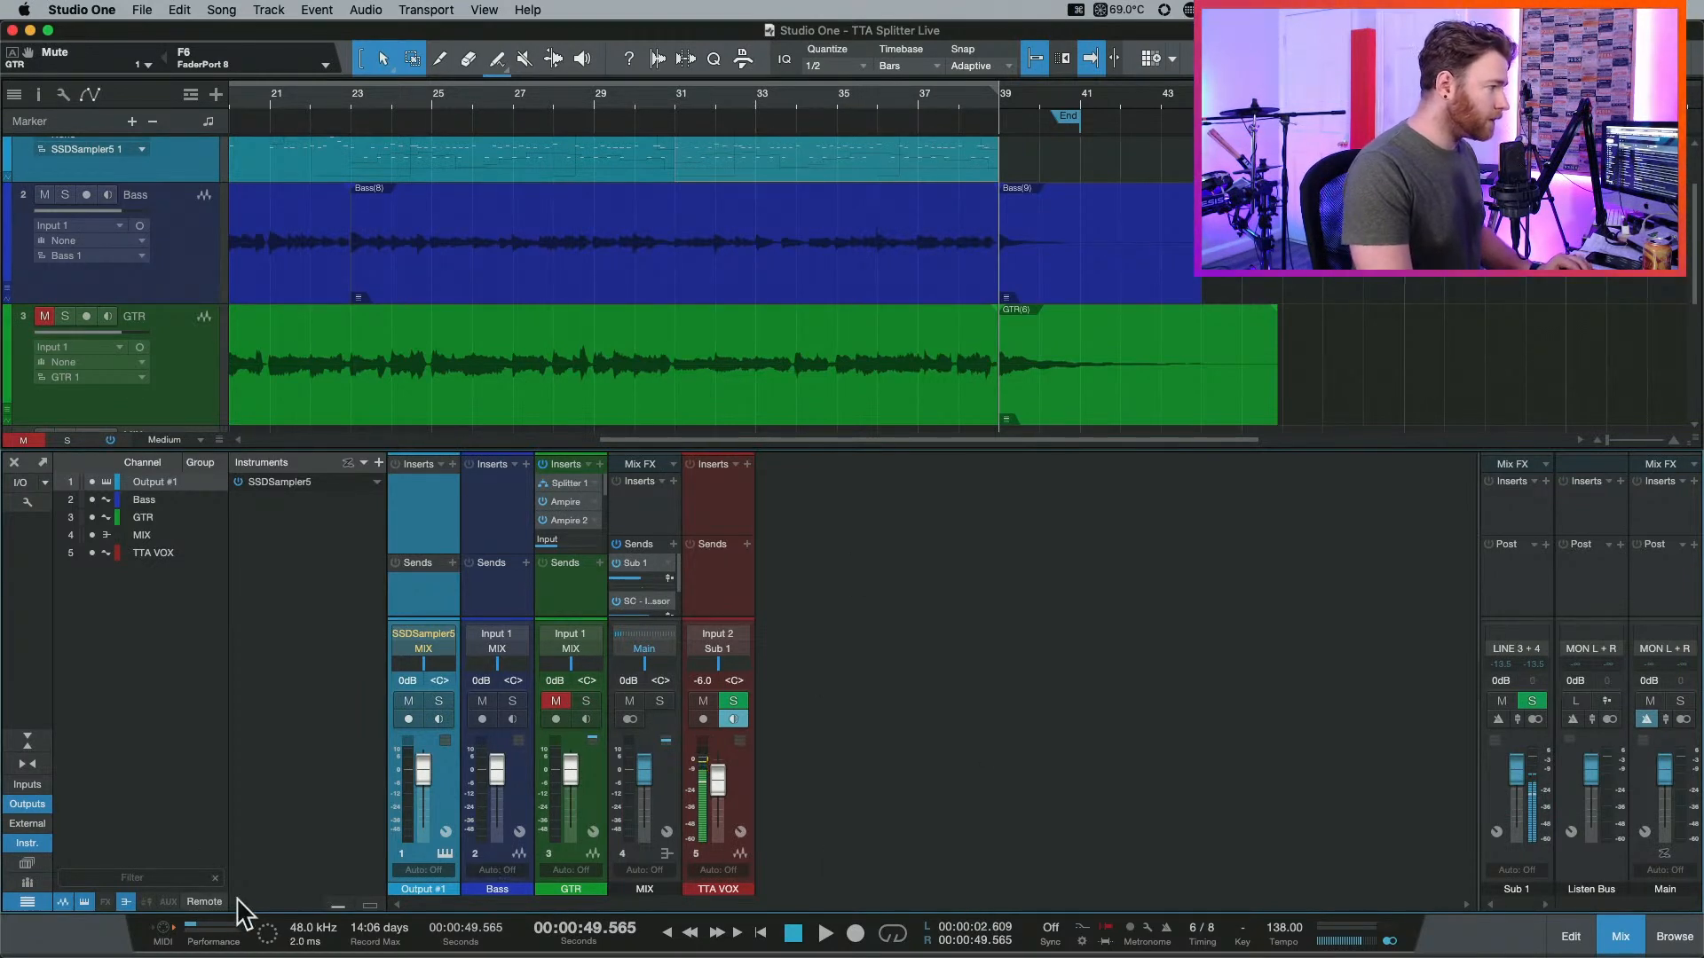
# Solo the Bass channel and play back its recording from just before bar 3.
pyautogui.hscroll(-10, 741, 285)
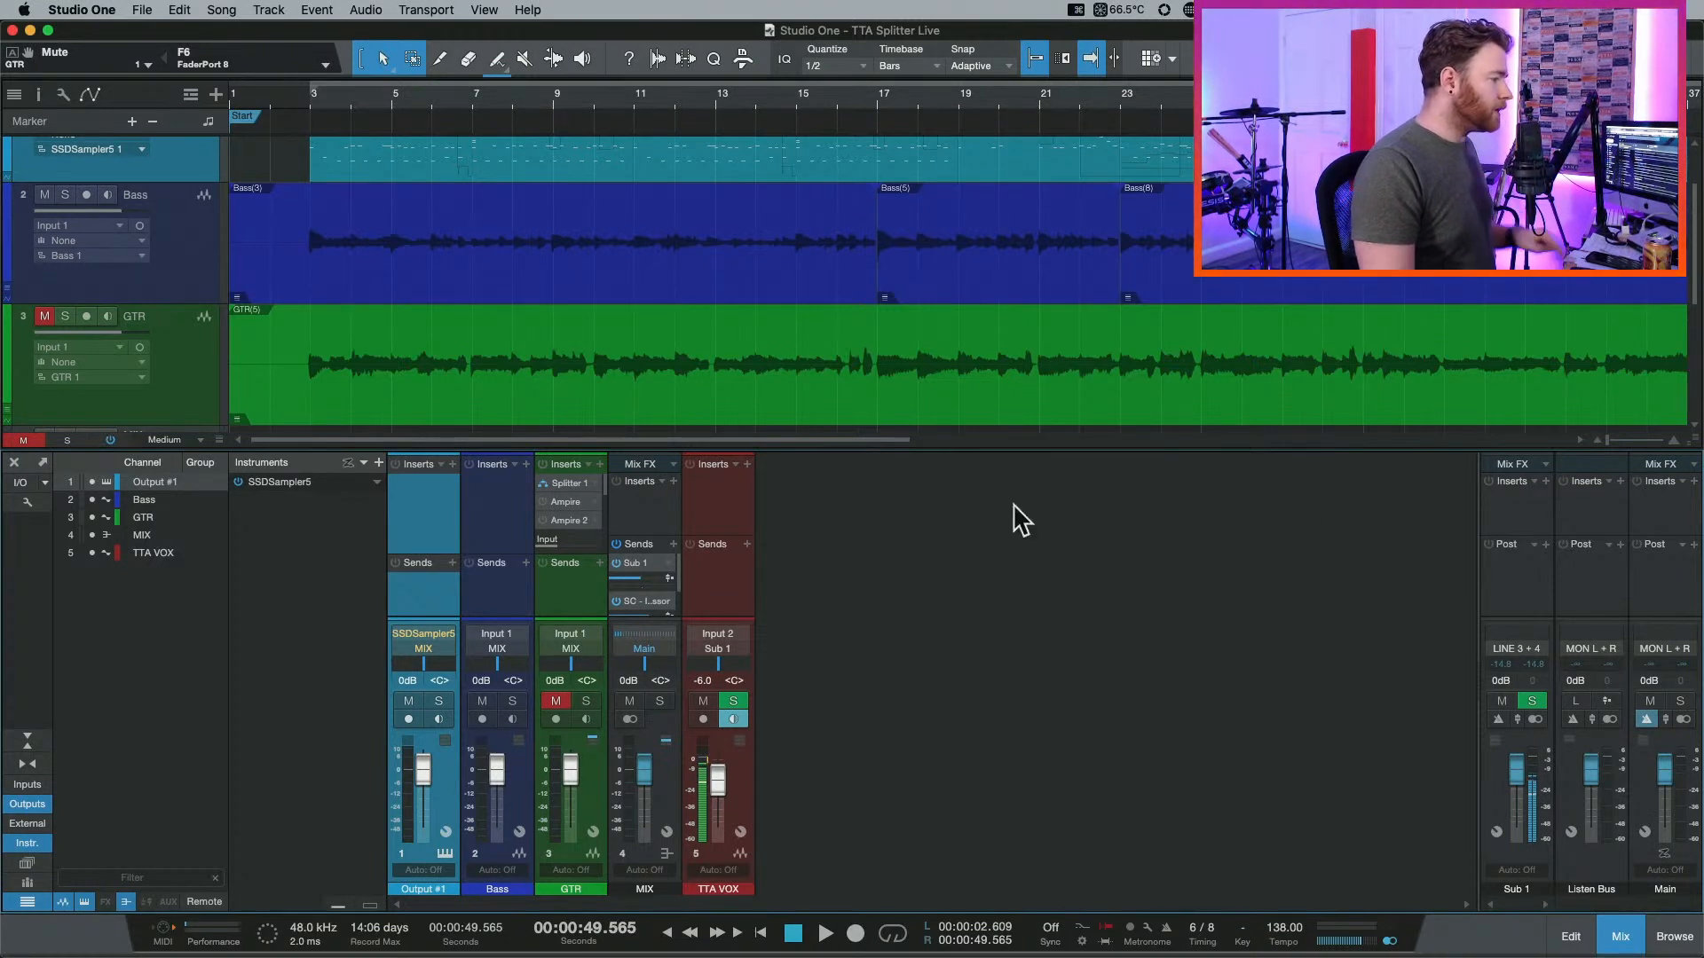
pyautogui.click(513, 525)
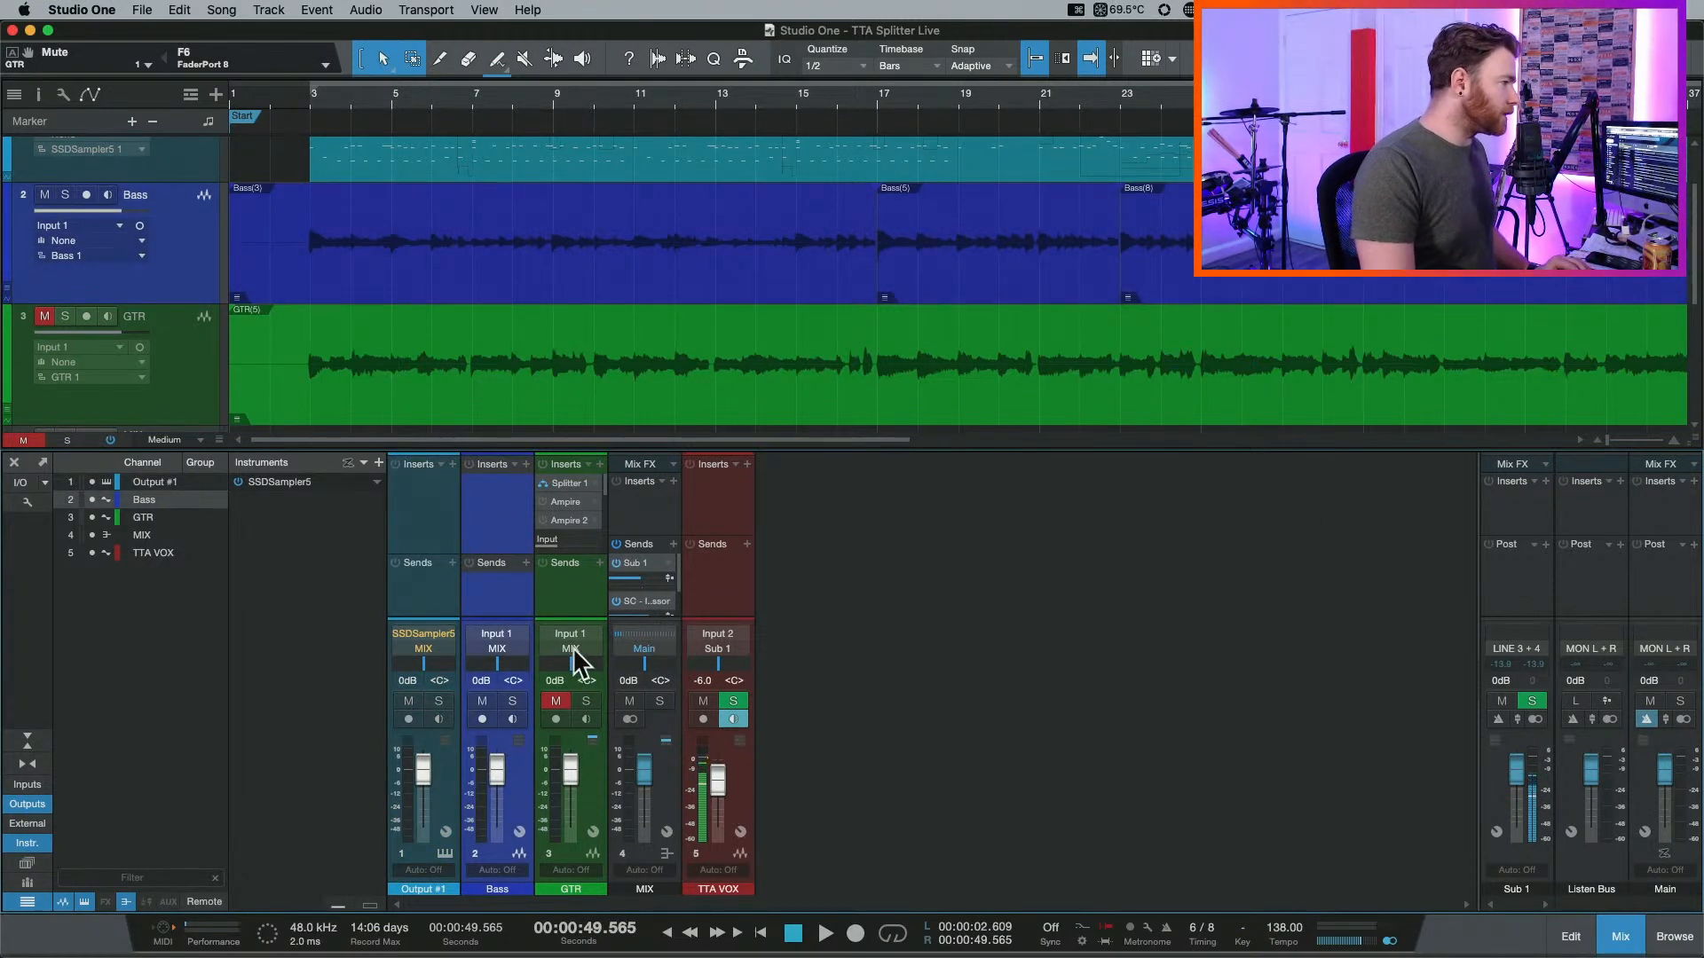
pyautogui.press('s')
pyautogui.click(304, 99)
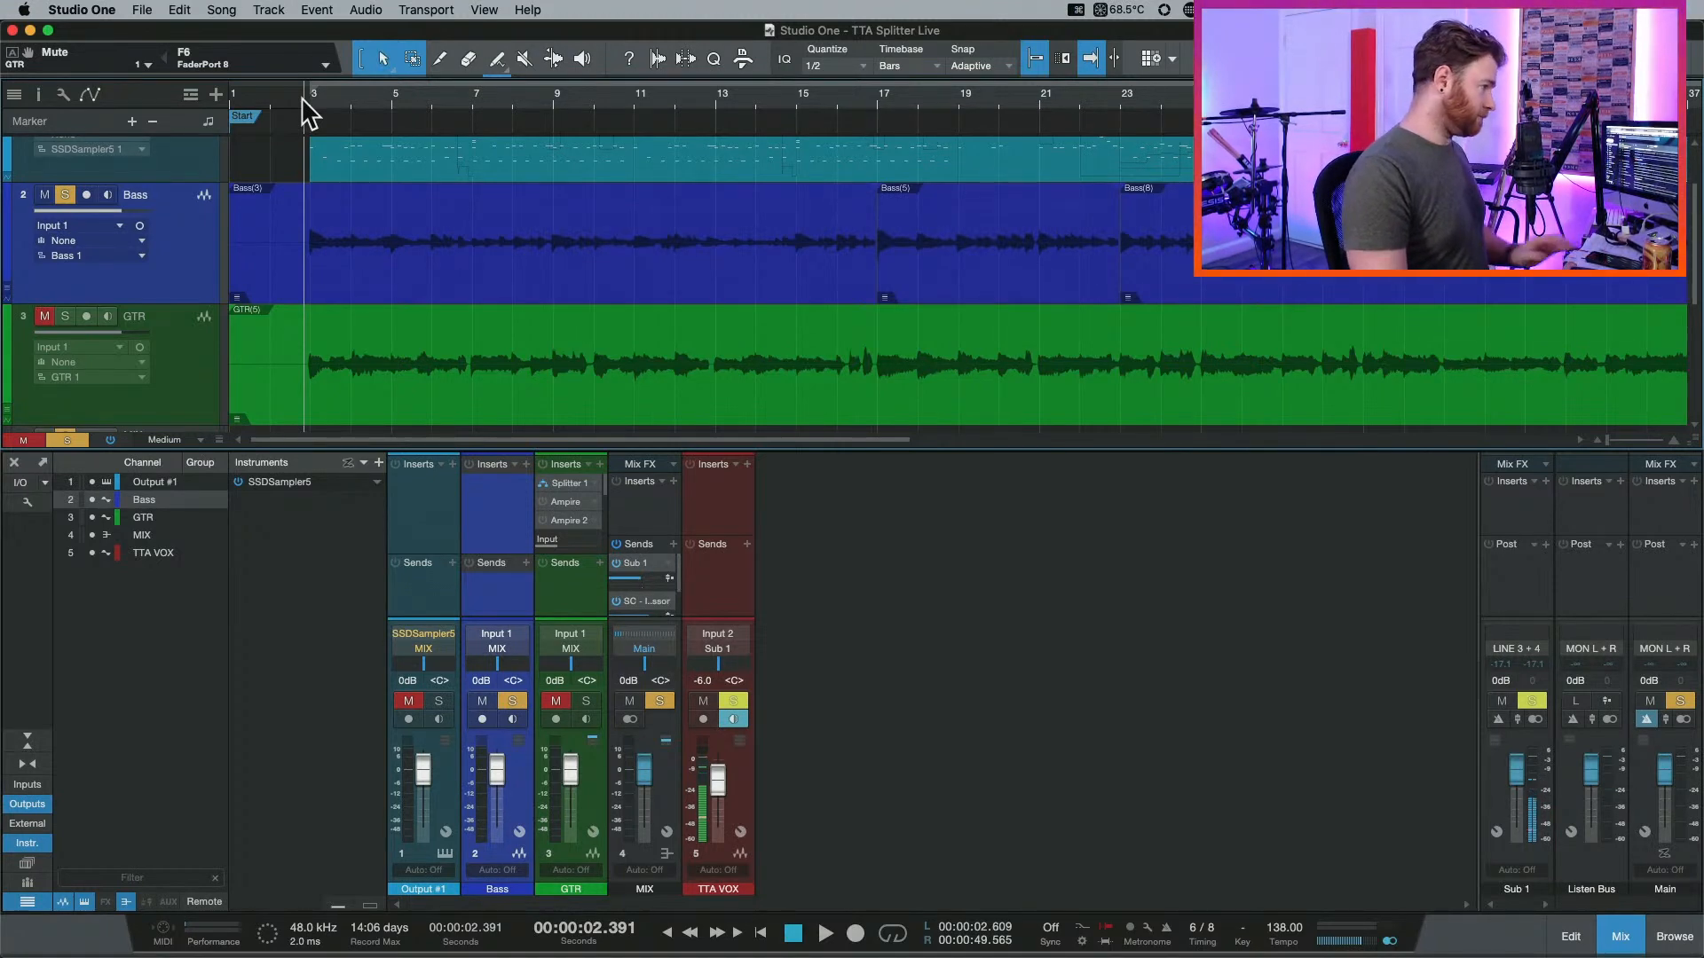
pyautogui.press('space')
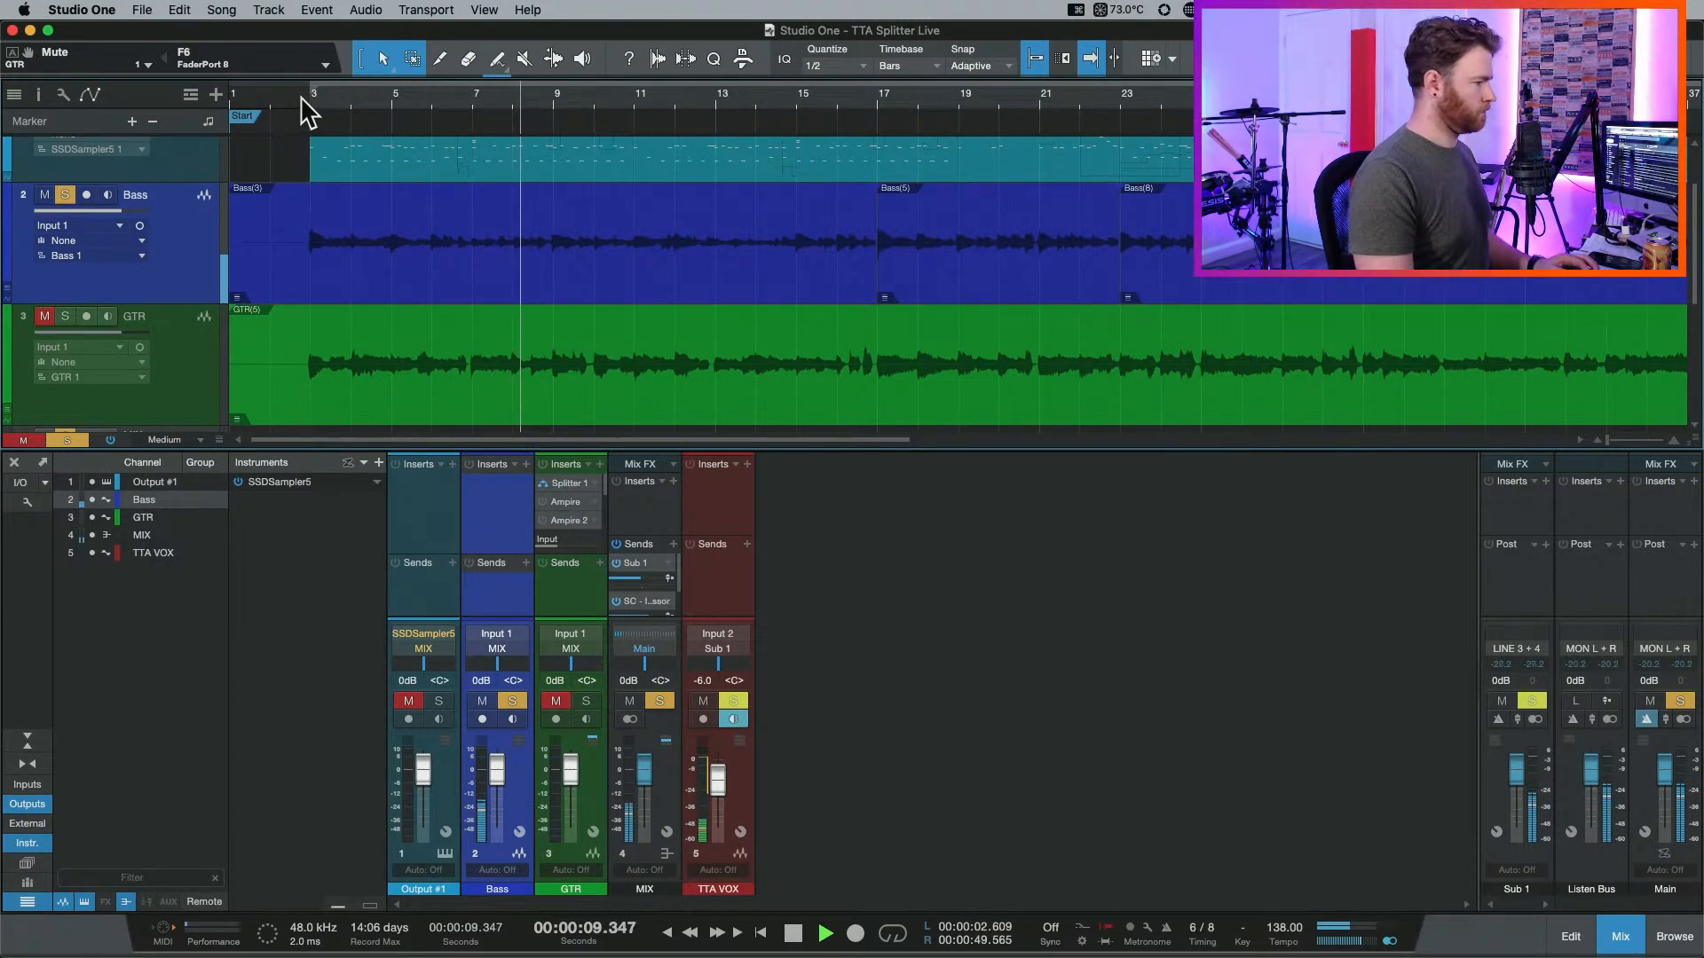
pyautogui.press('space')
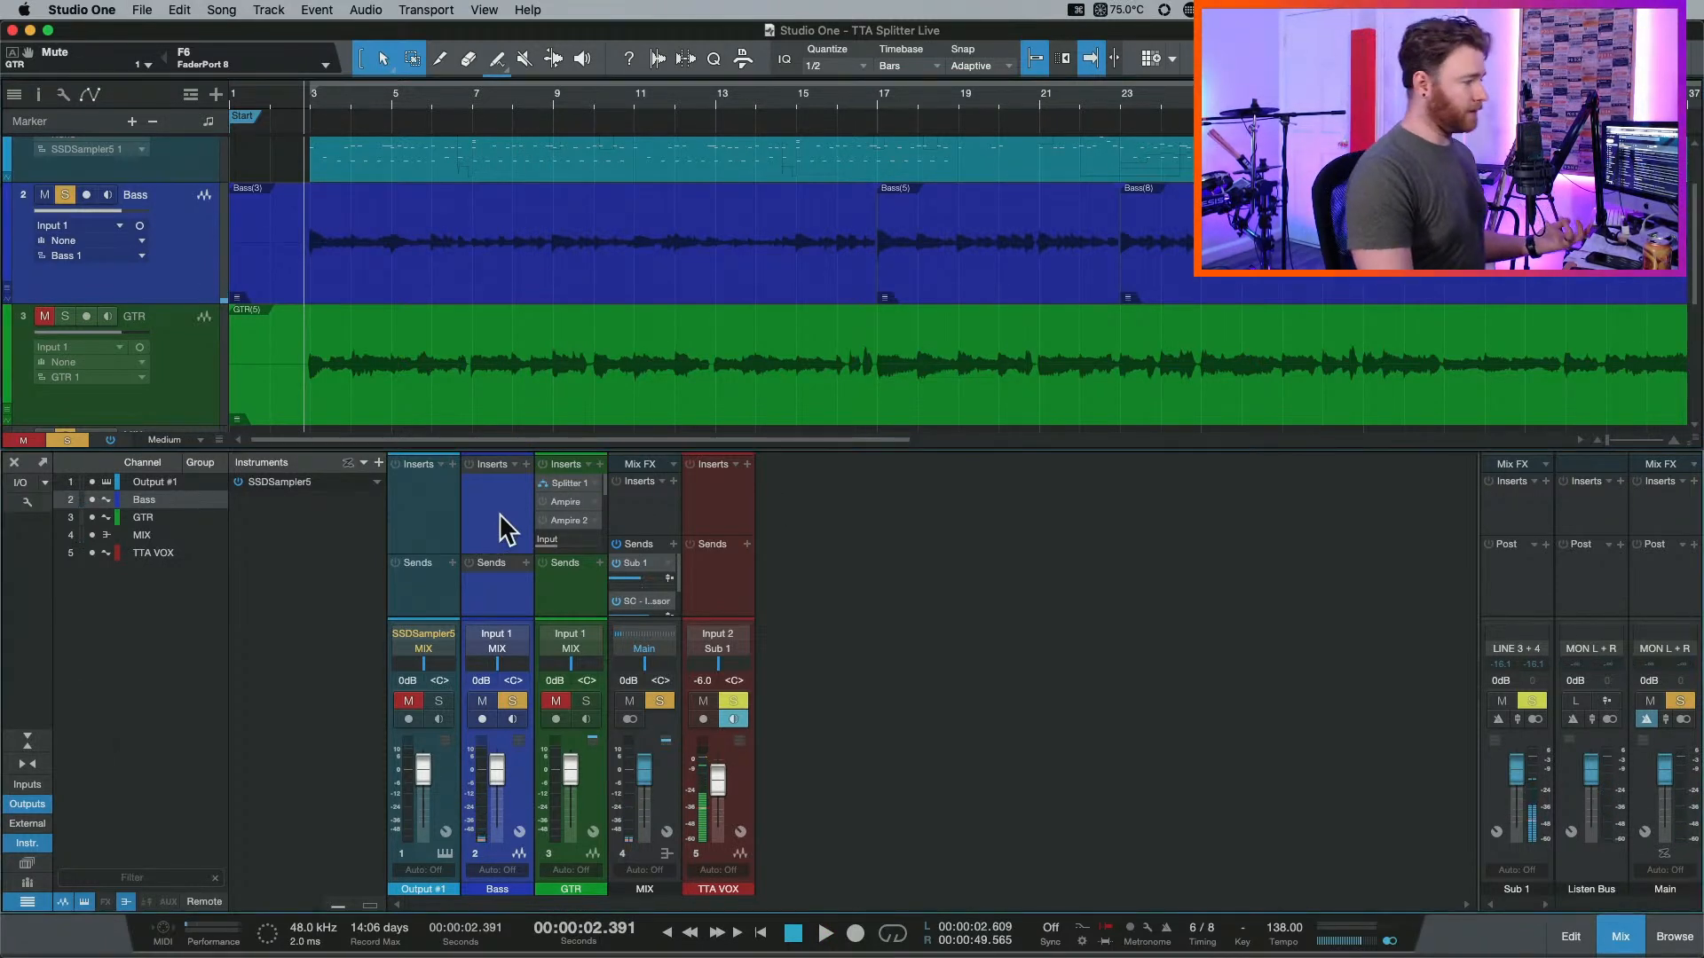
# Add a Fat Channel insert to the Bass channel.
pyautogui.click(525, 467)
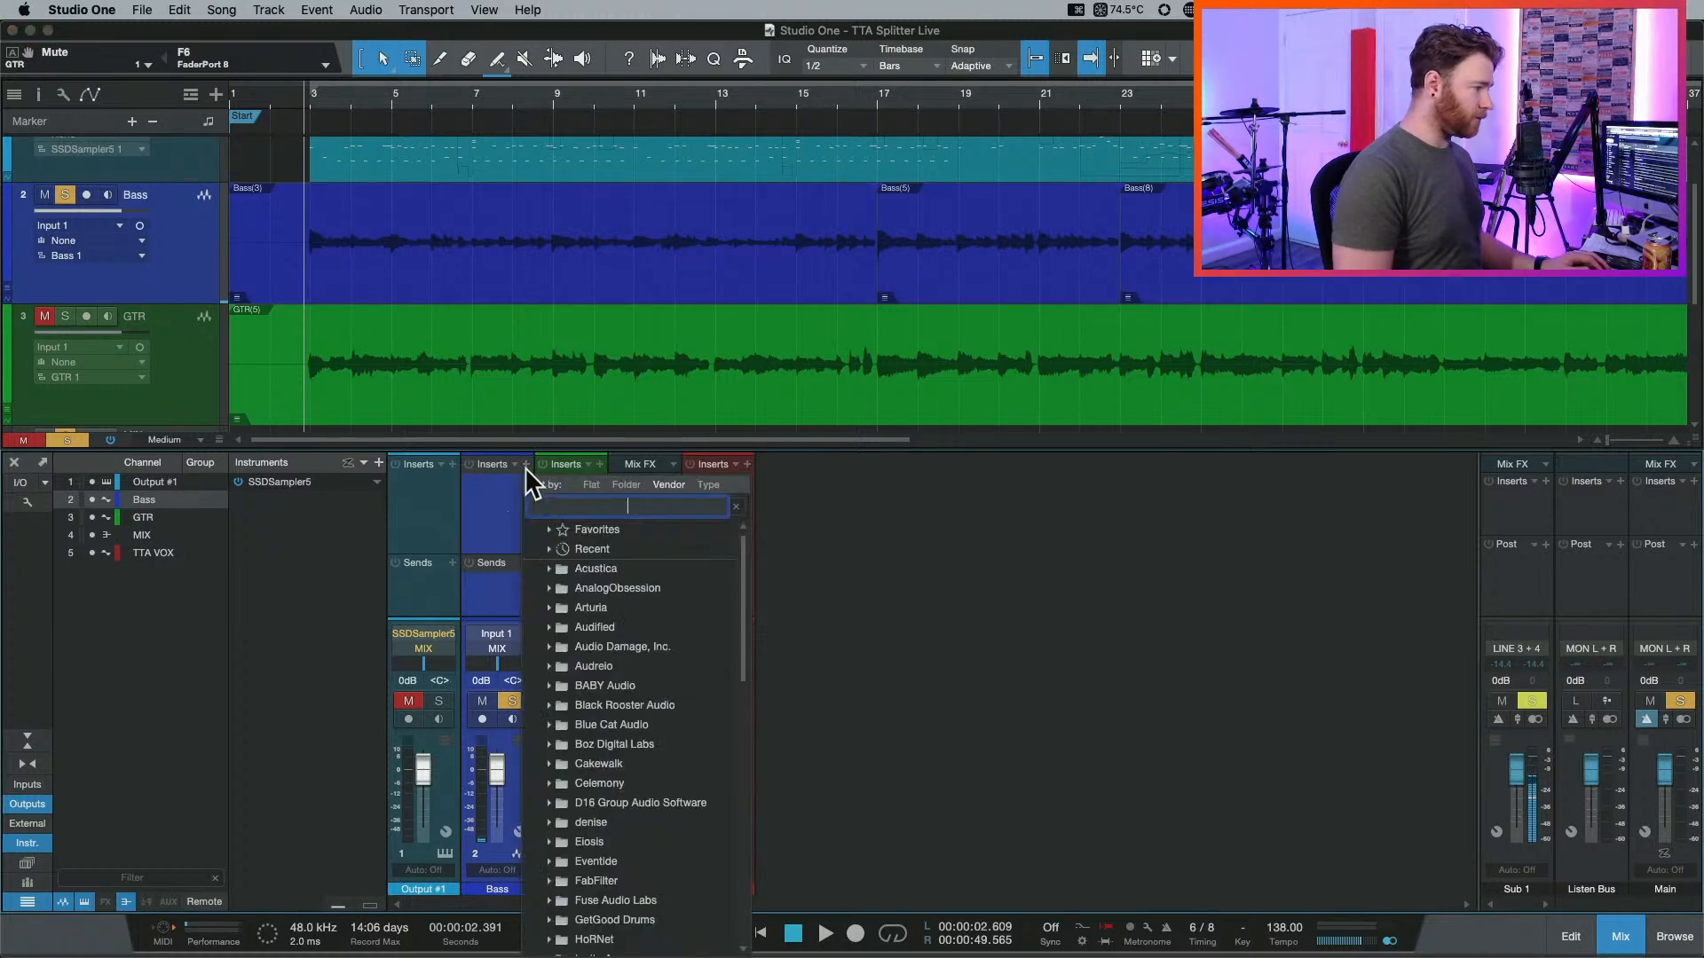
pyautogui.write('fat')
pyautogui.press('Down')
pyautogui.press('Down')
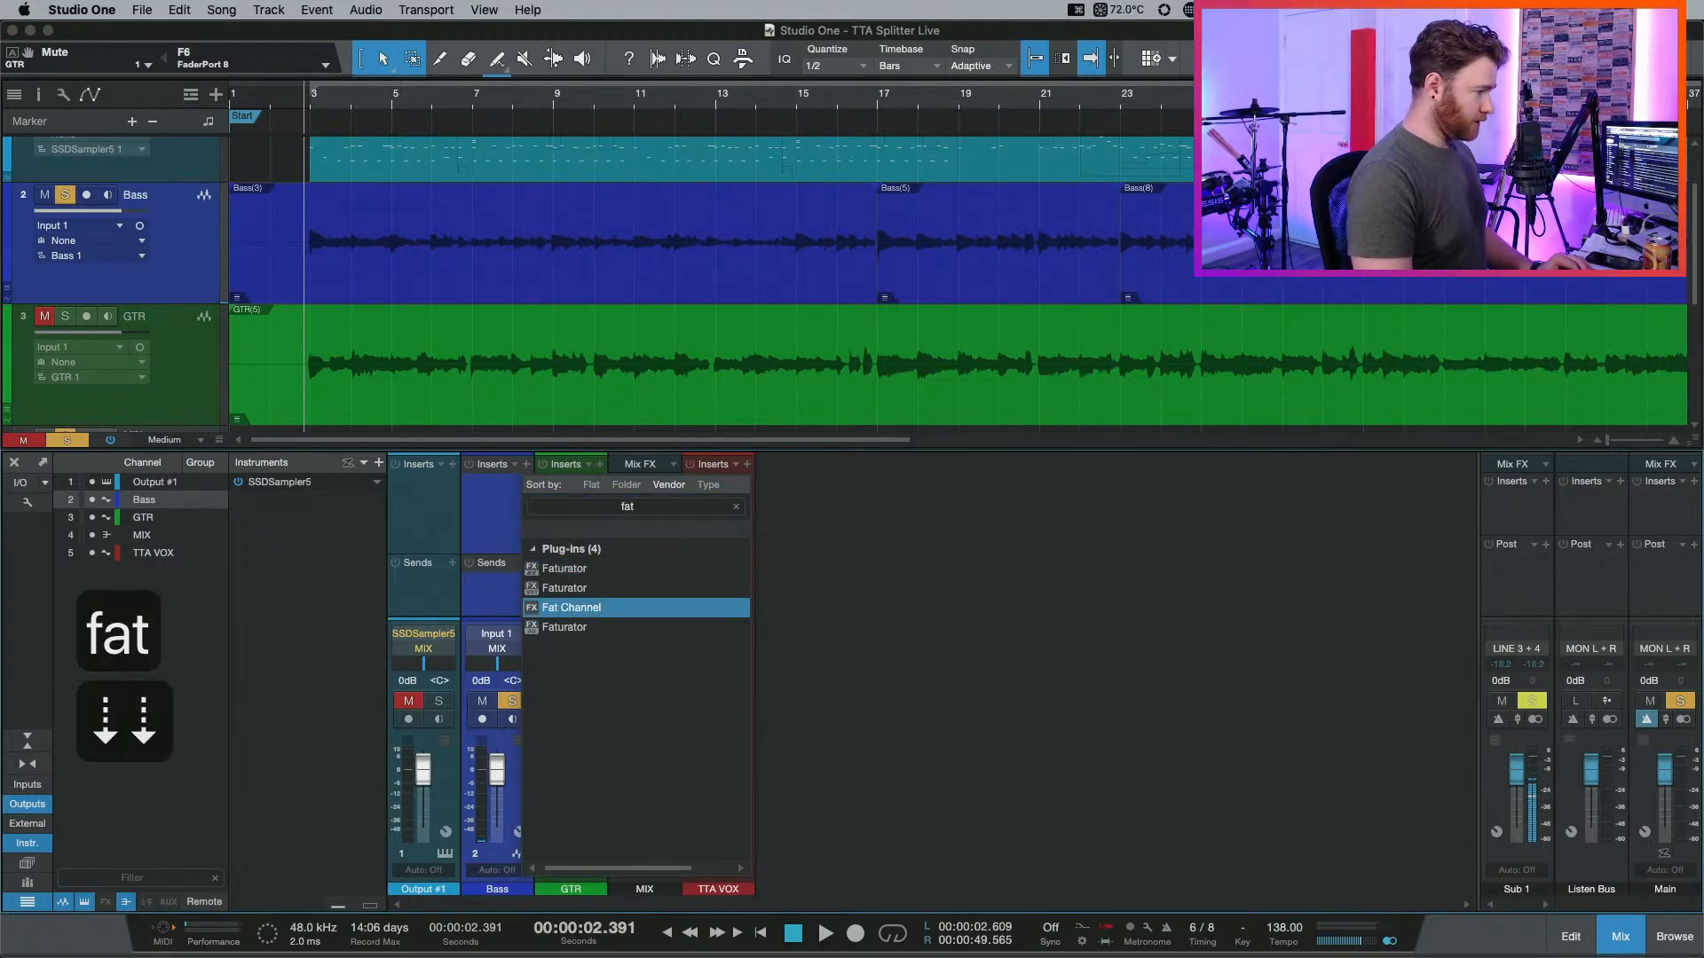
pyautogui.press('Return')
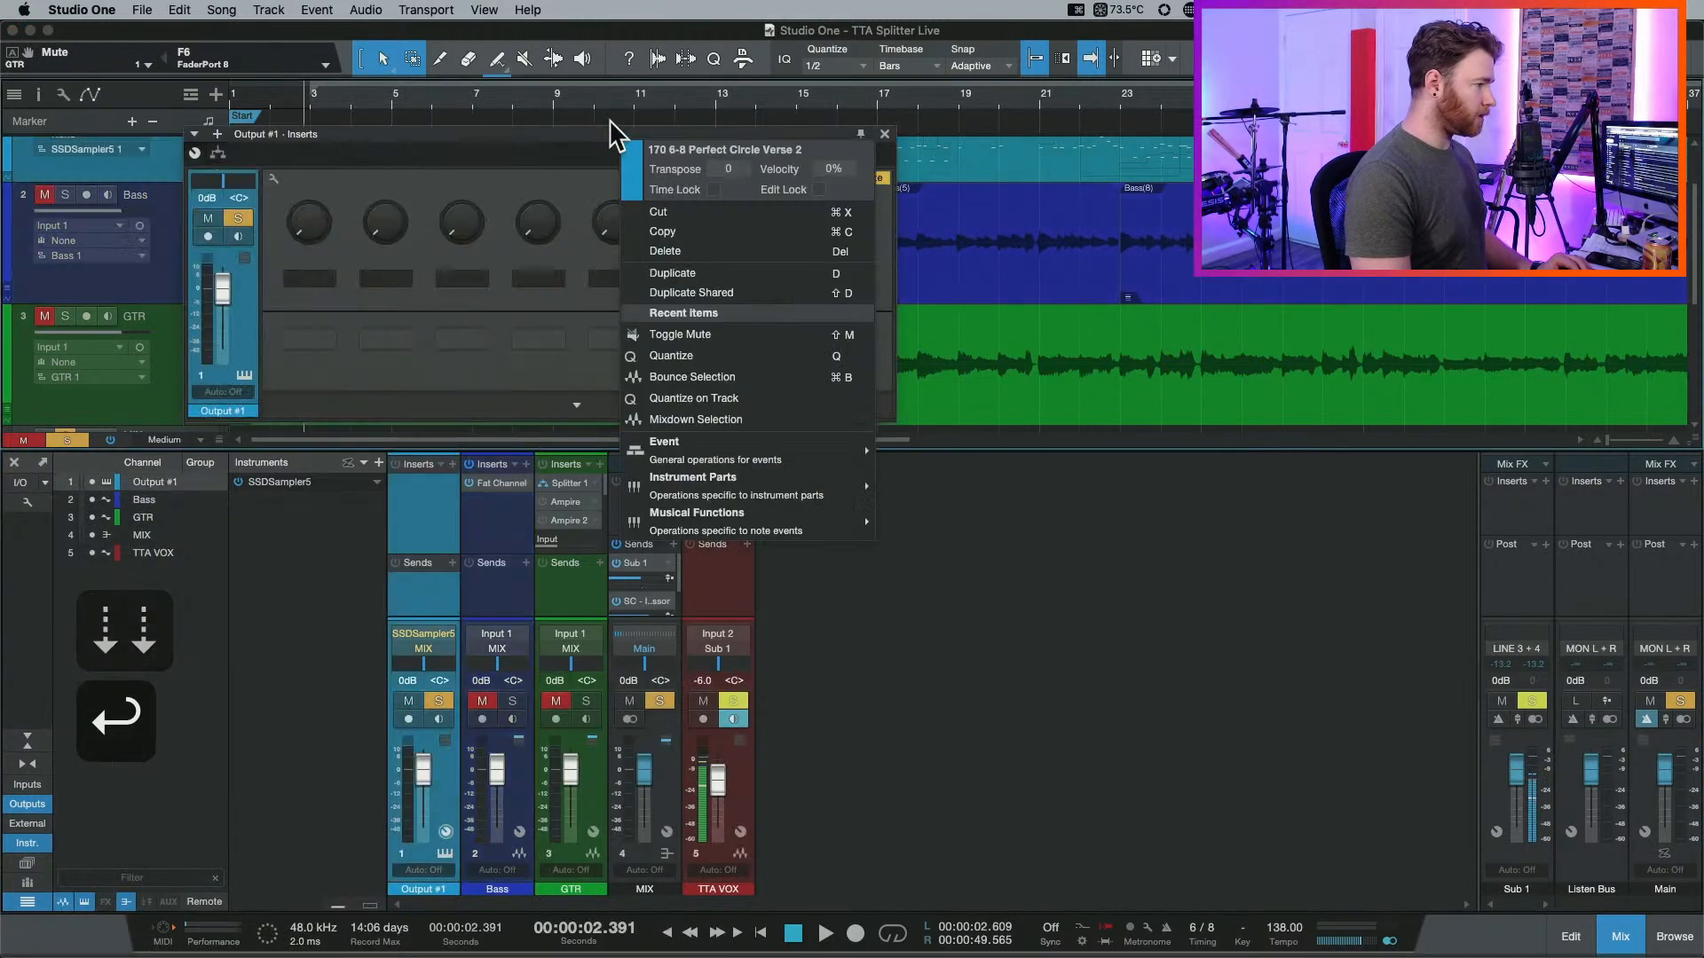
# Open the Bass channel's Fat Channel and enable its compressor with the FET model.
pyautogui.click(504, 513)
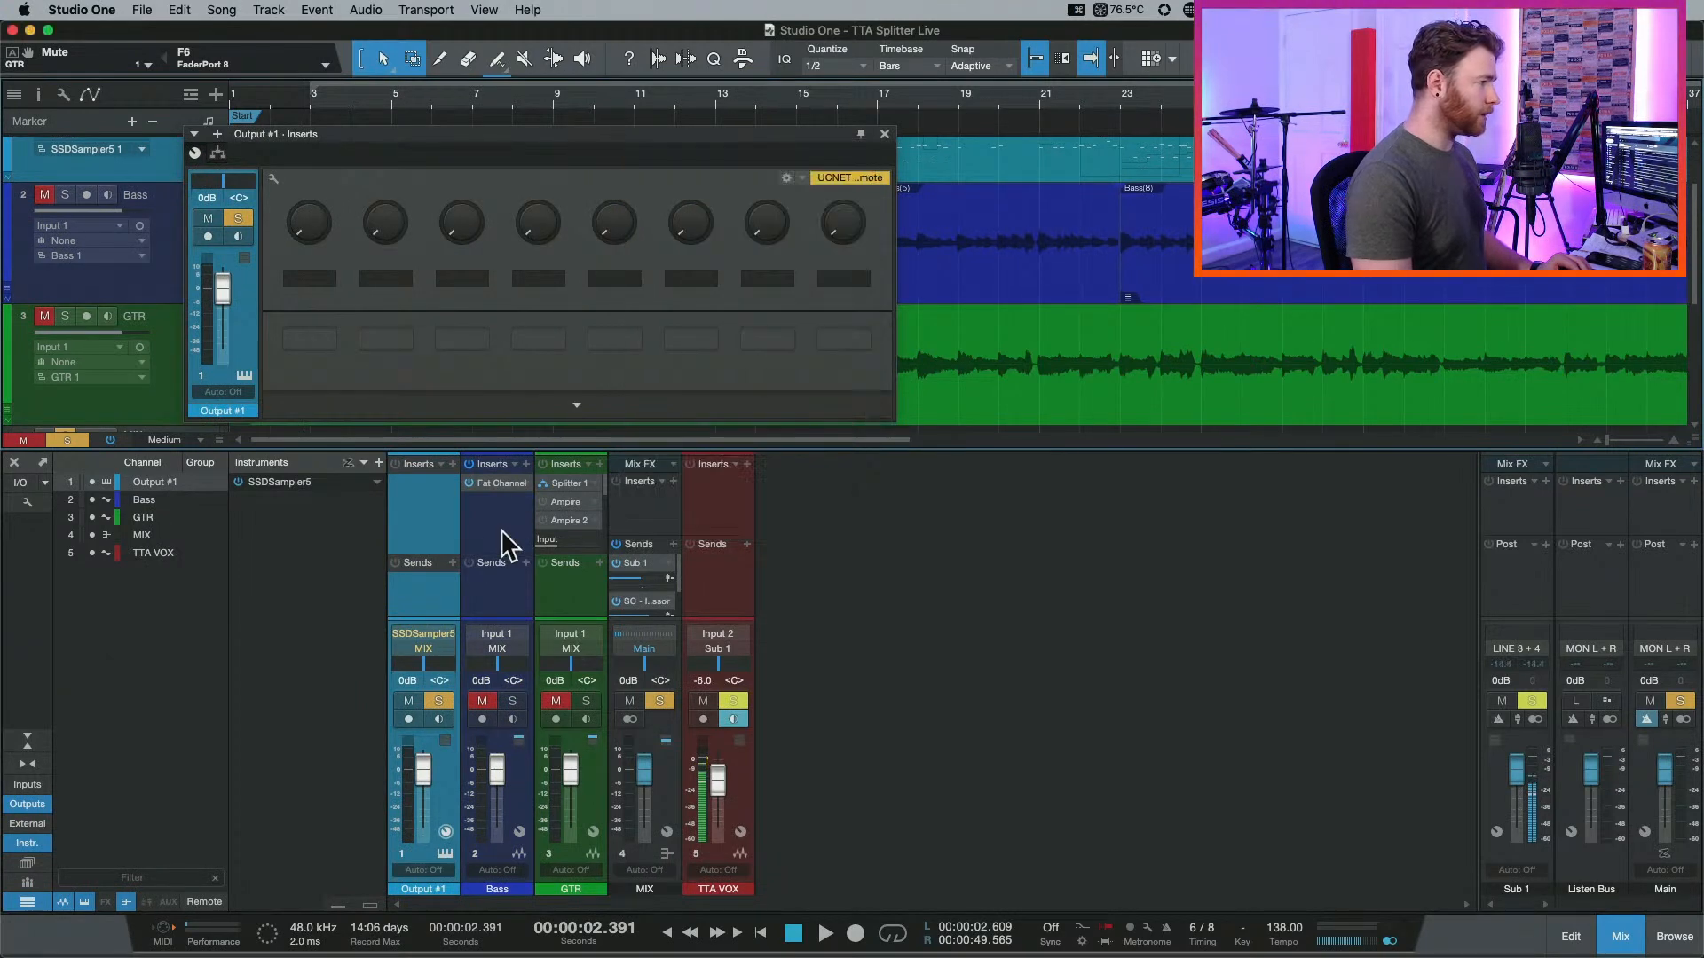
pyautogui.click(501, 529)
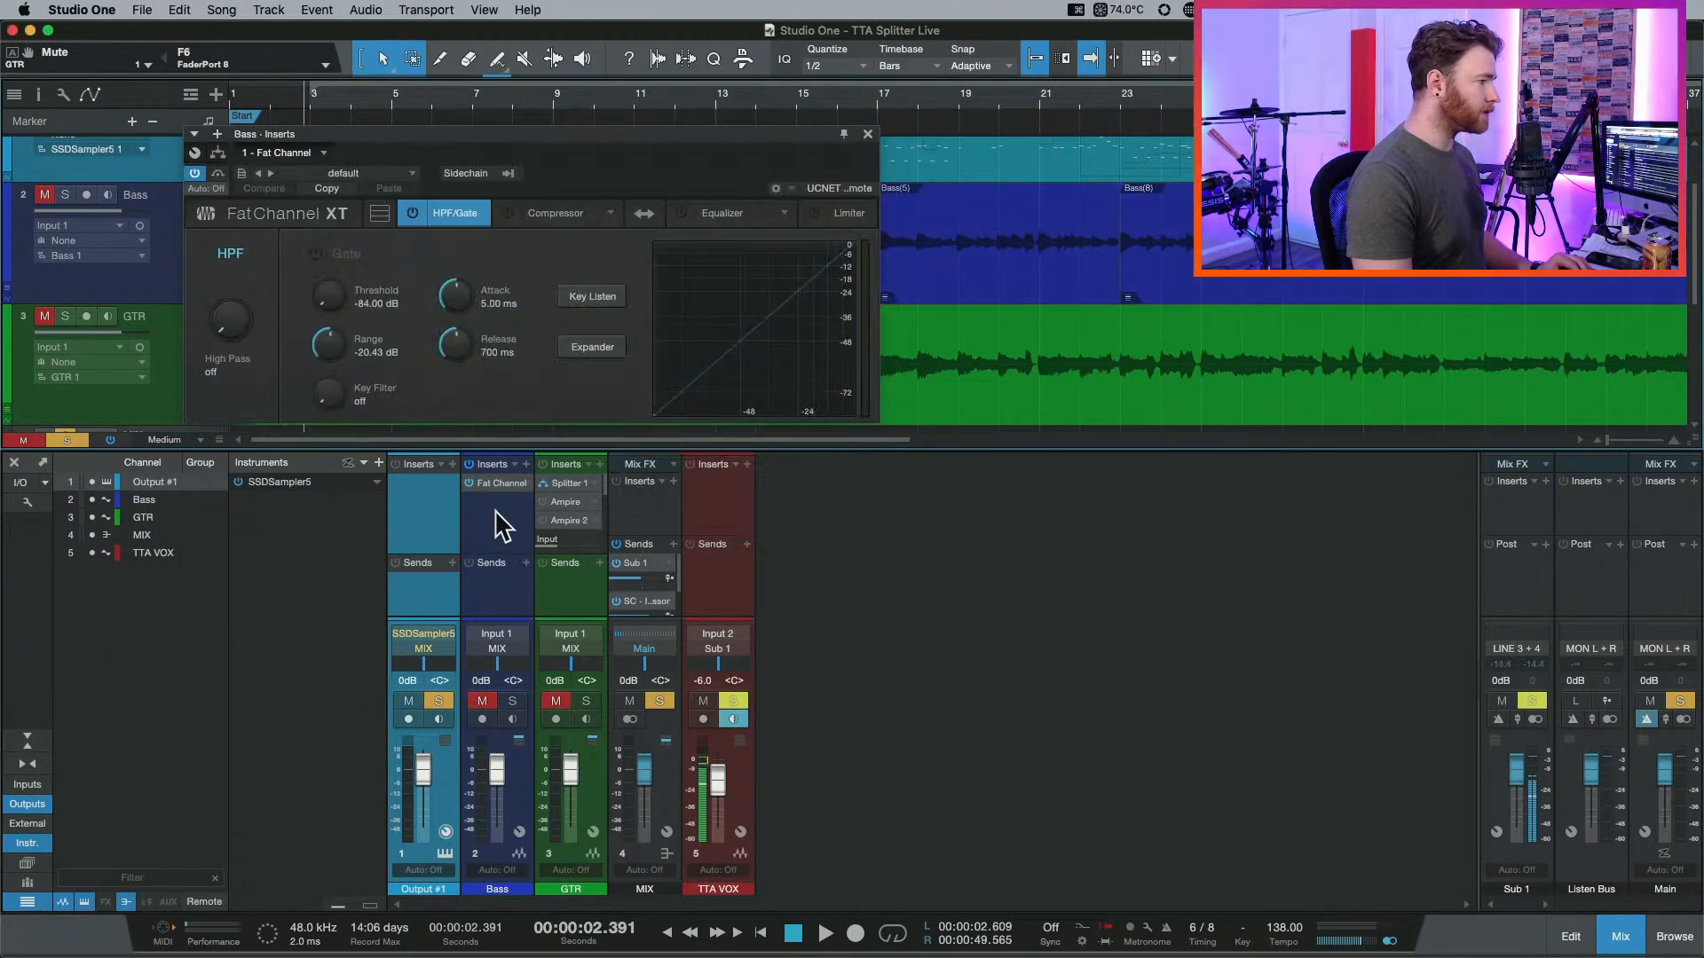
pyautogui.click(604, 215)
pyautogui.click(677, 278)
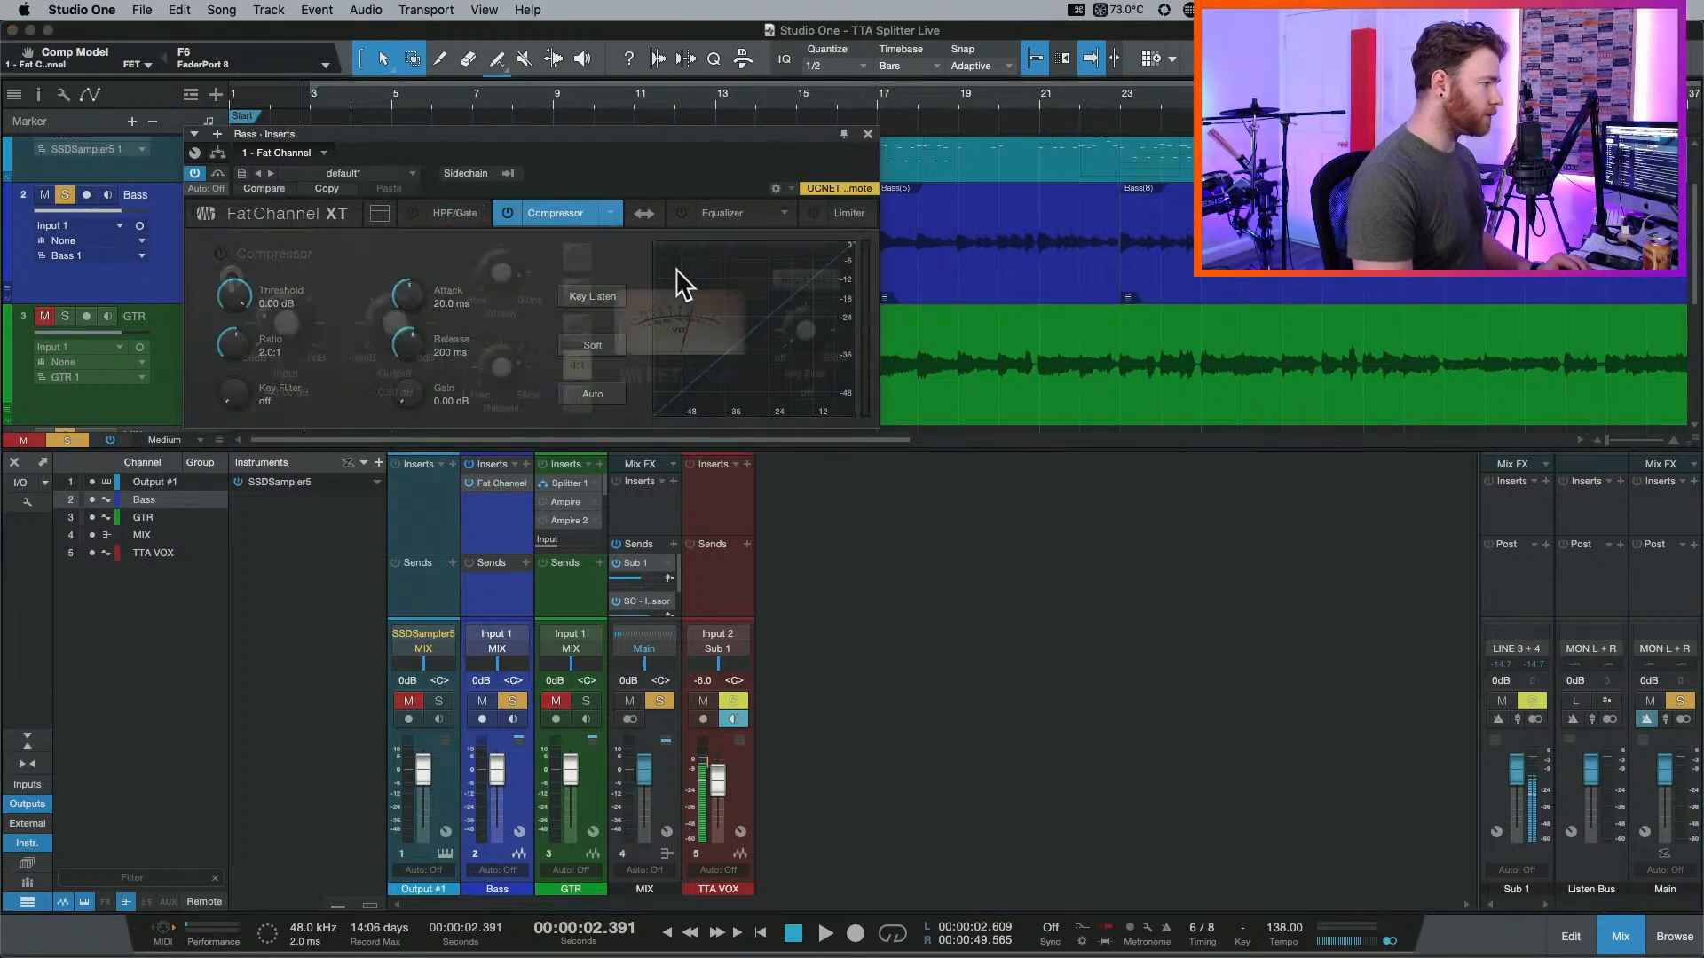
pyautogui.click(507, 215)
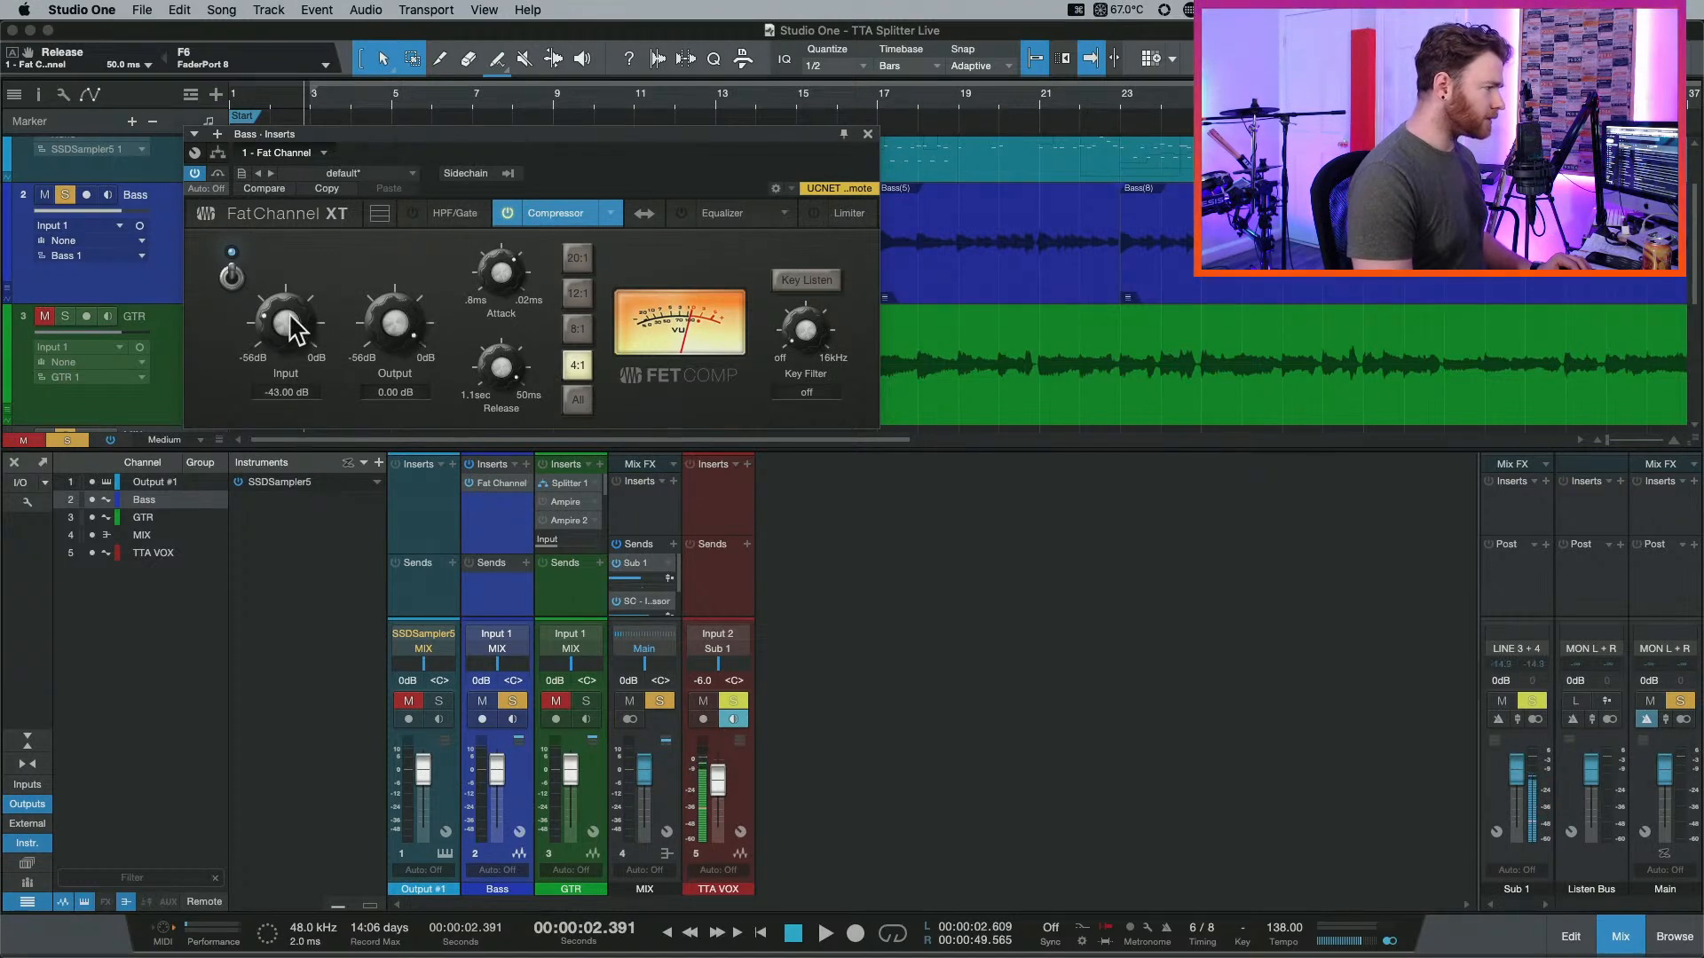
# While playing the bass, set the FET compressor's input to -16.8 dB and its output to -25.2 dB.
pyautogui.moveTo(395, 326); pyautogui.dragTo(385, 386)
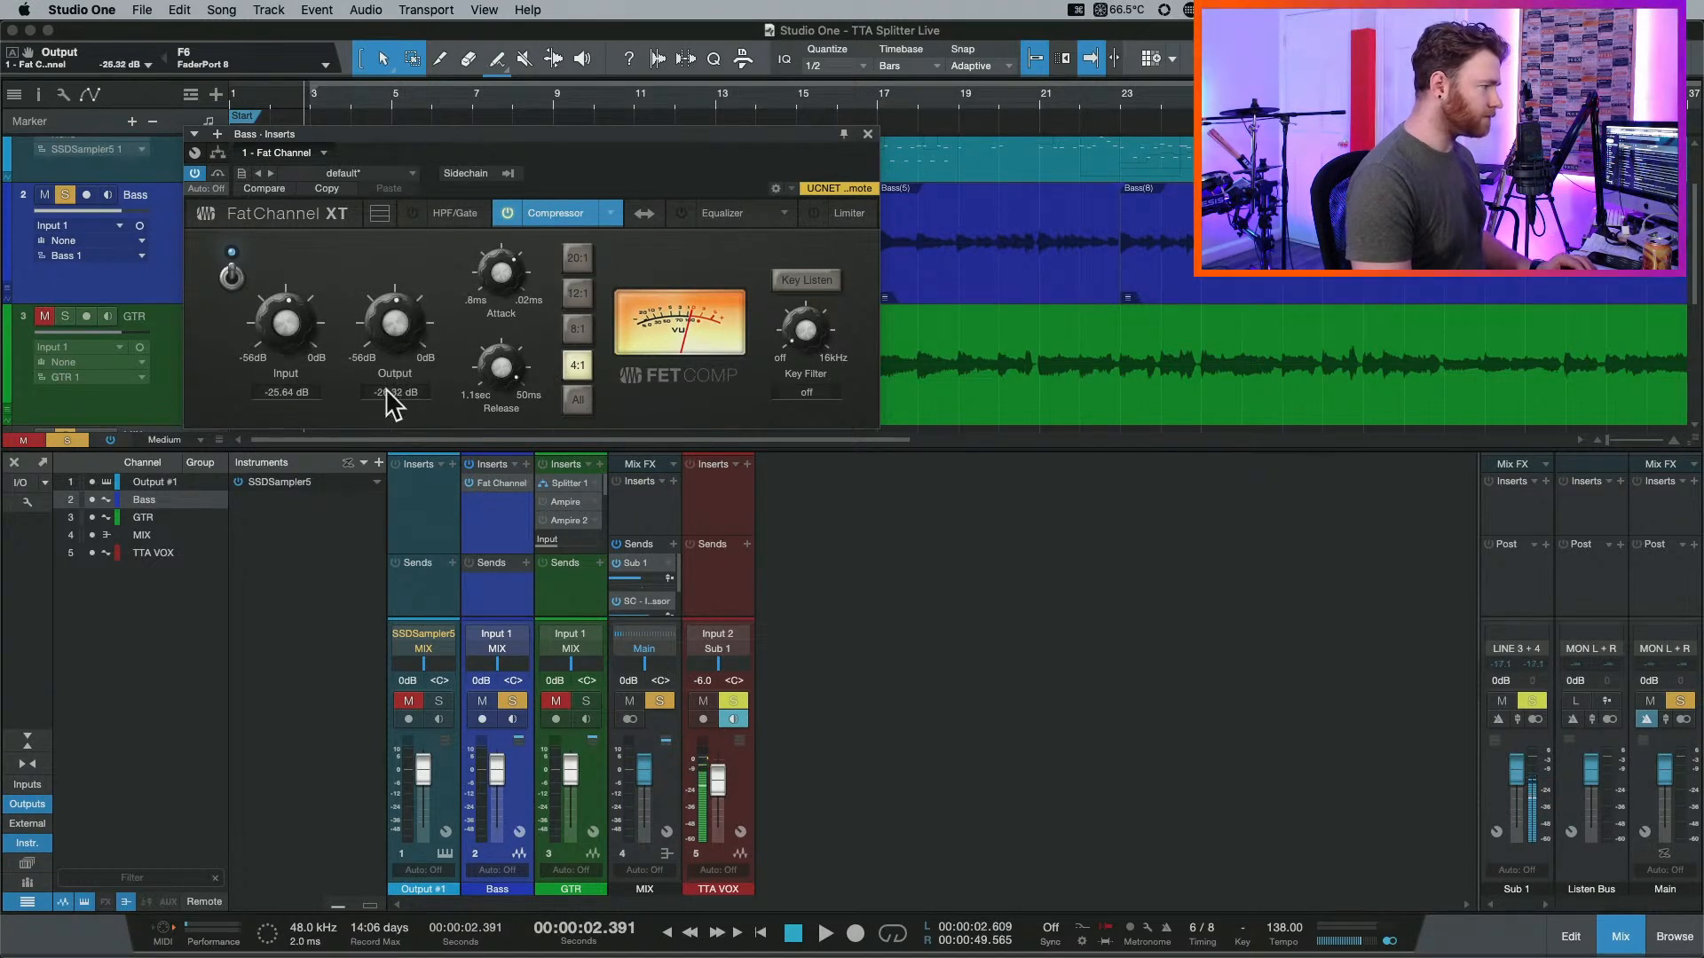
pyautogui.keyDown('alt'); pyautogui.click(284, 348); pyautogui.keyUp('alt')
pyautogui.press('space')
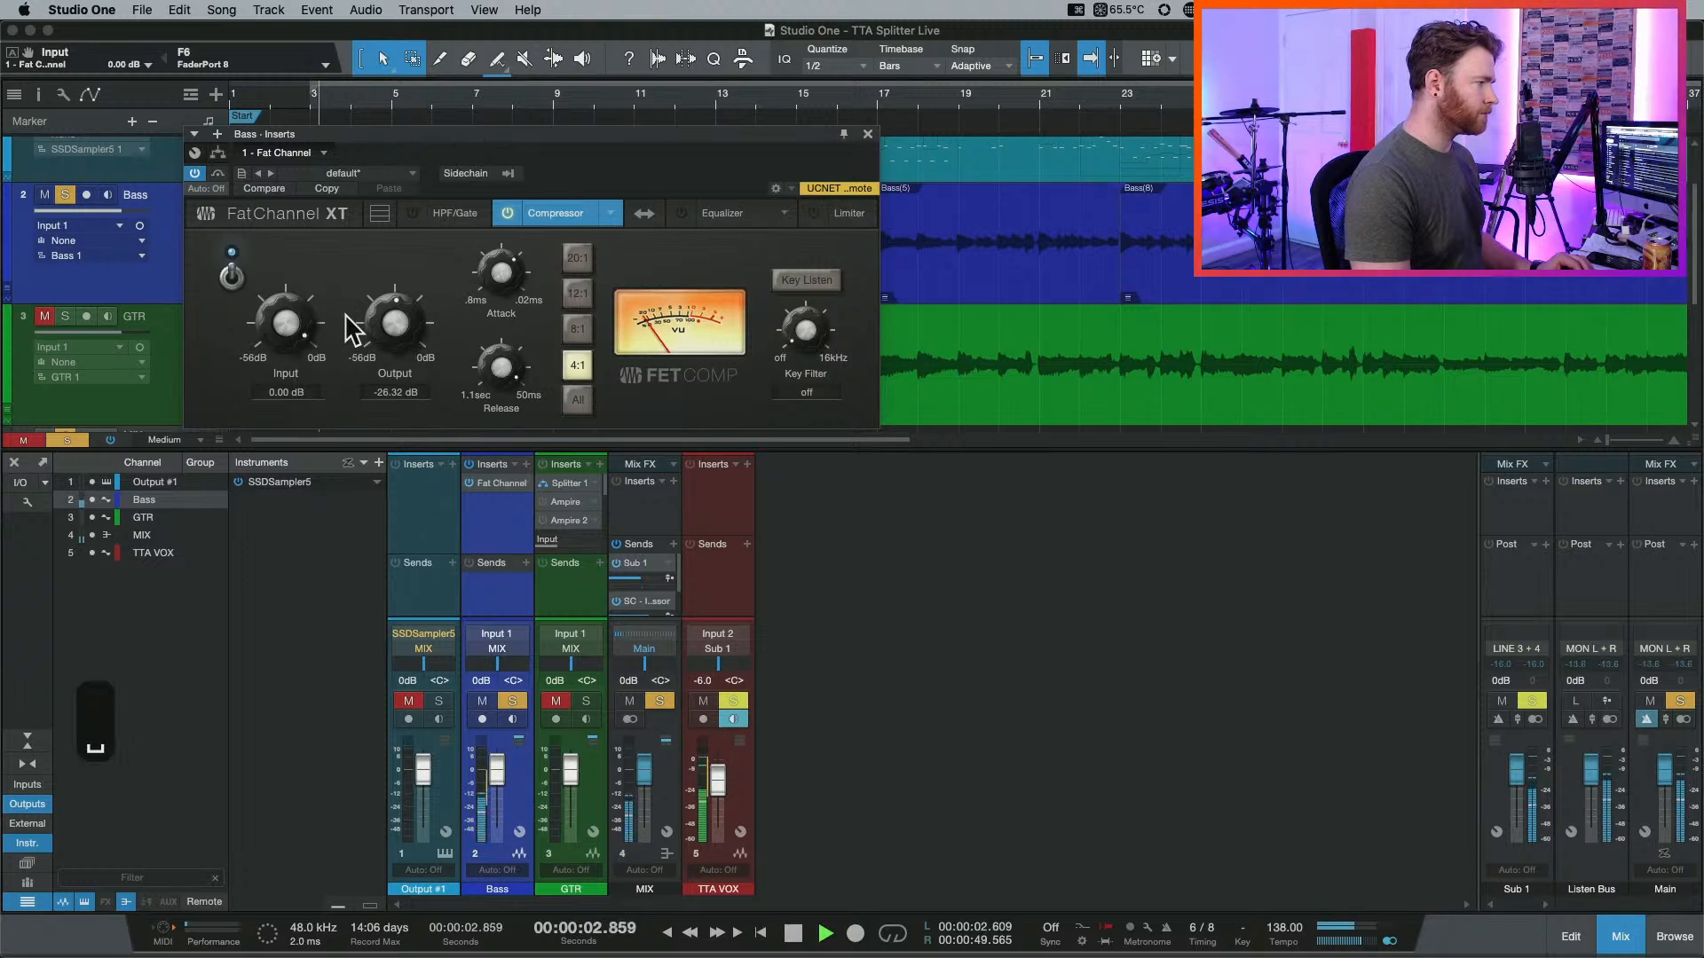
pyautogui.moveTo(282, 329); pyautogui.dragTo(279, 362)
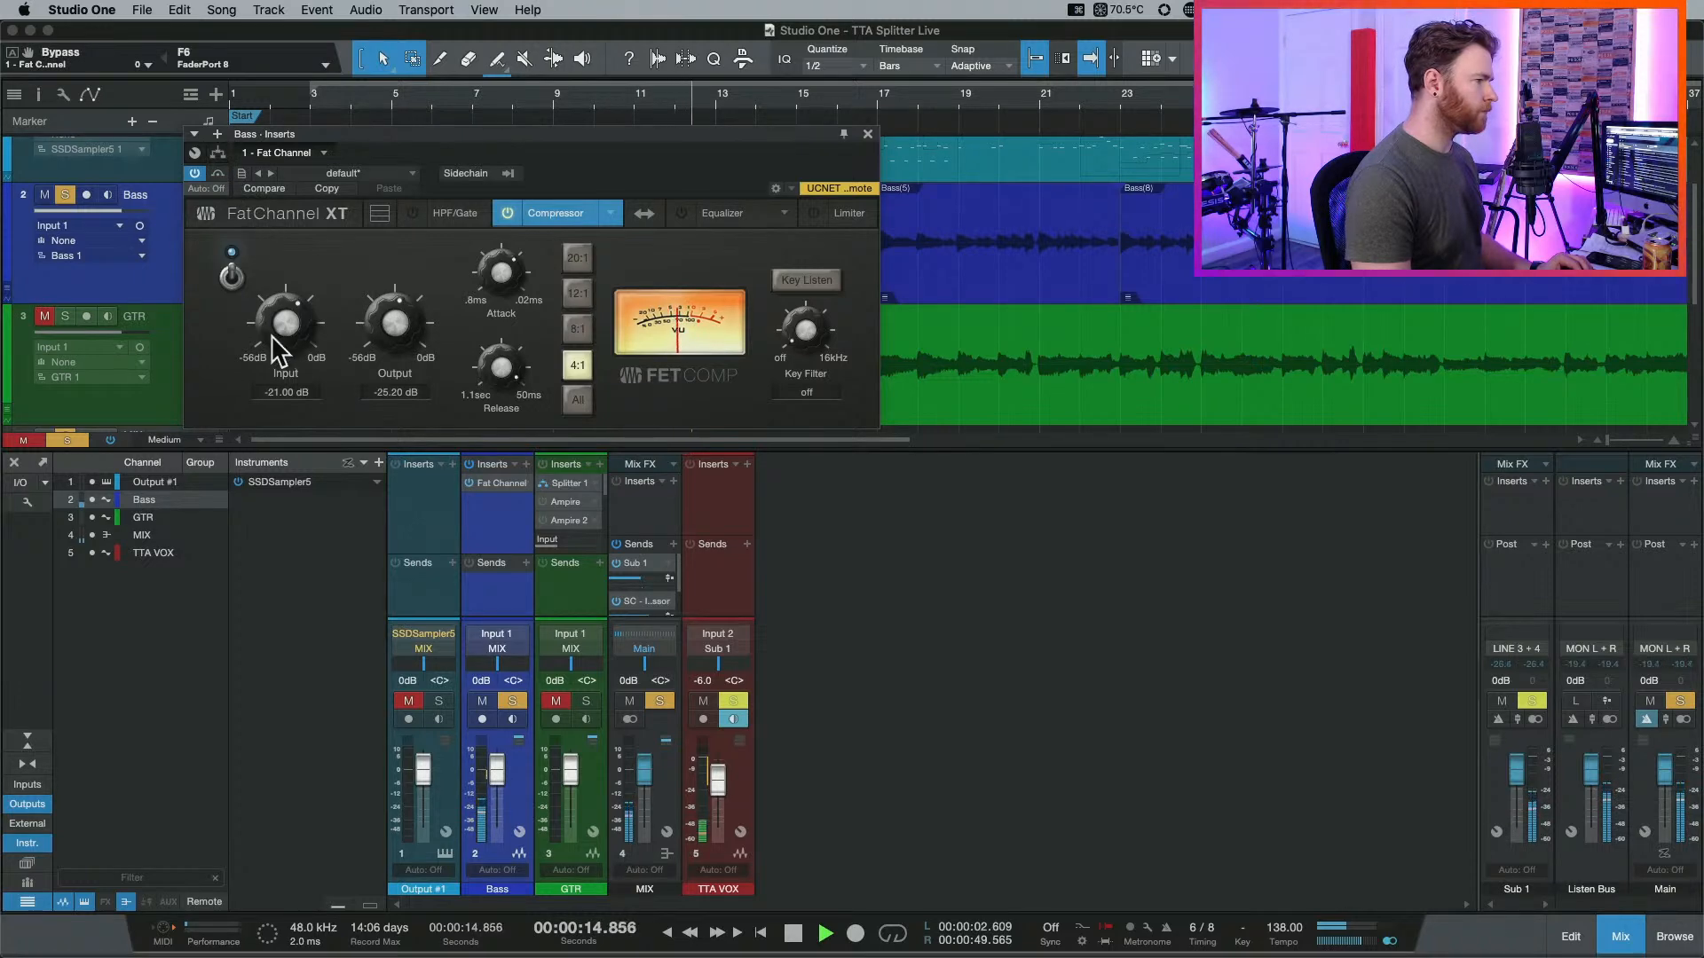
pyautogui.moveTo(270, 335); pyautogui.dragTo(272, 329)
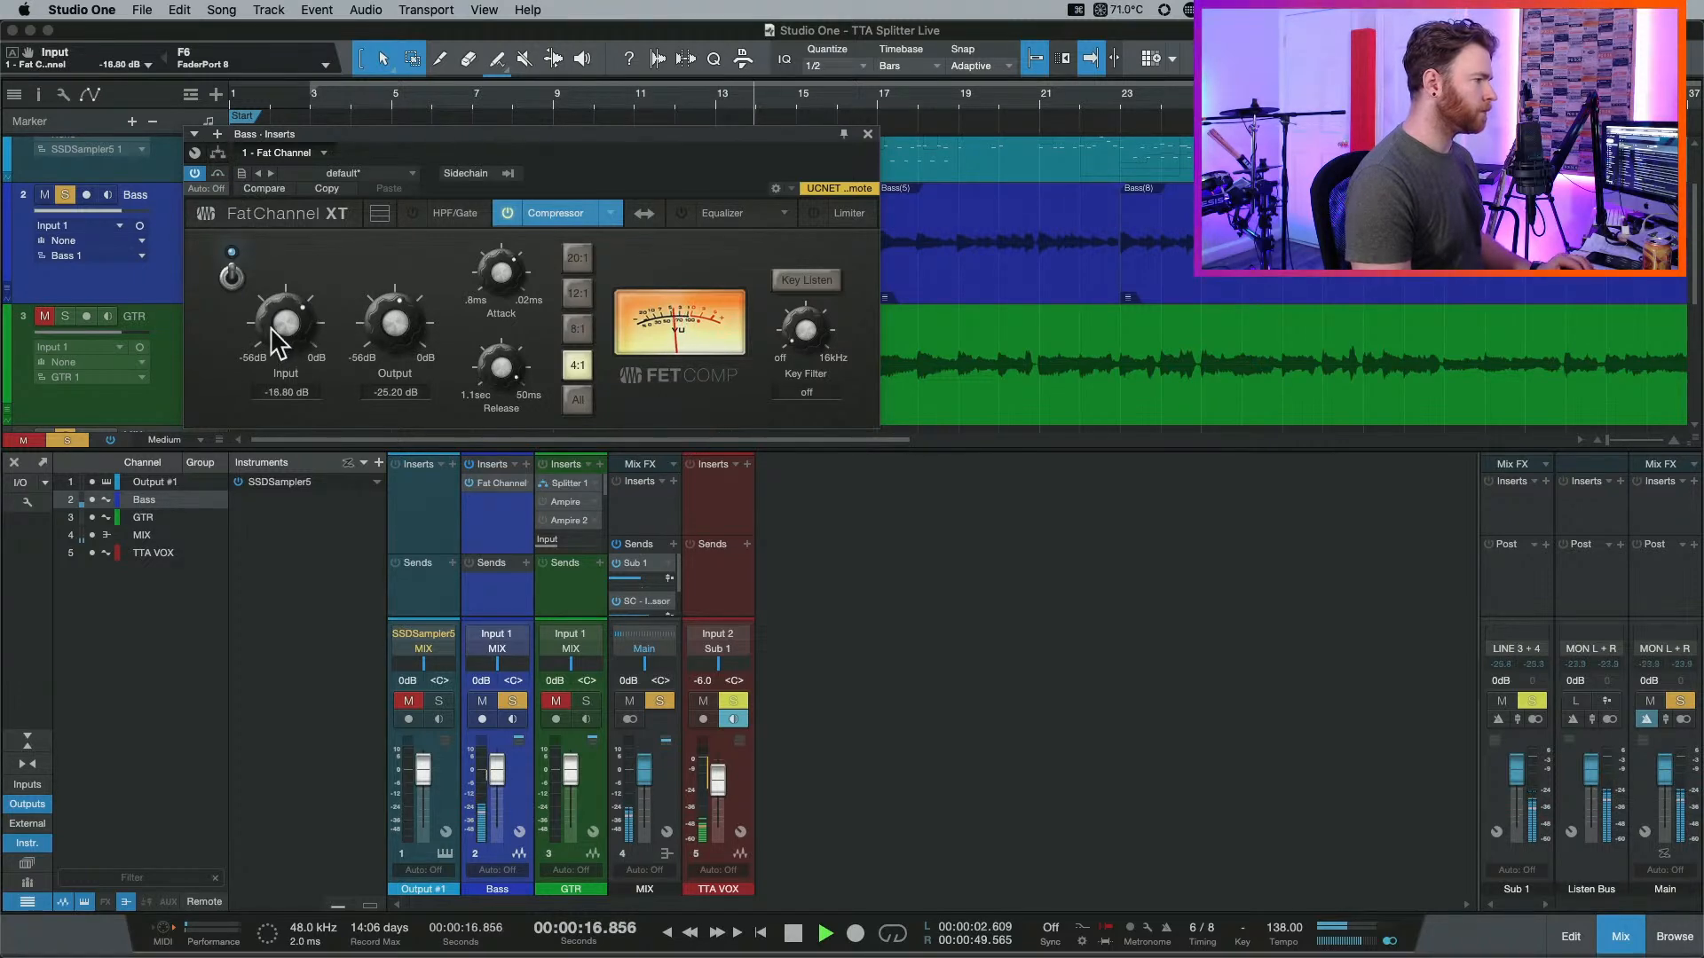
# Replay the compressed bass from just before bar 3 and set the compressor's ratio to All.
pyautogui.press('space')
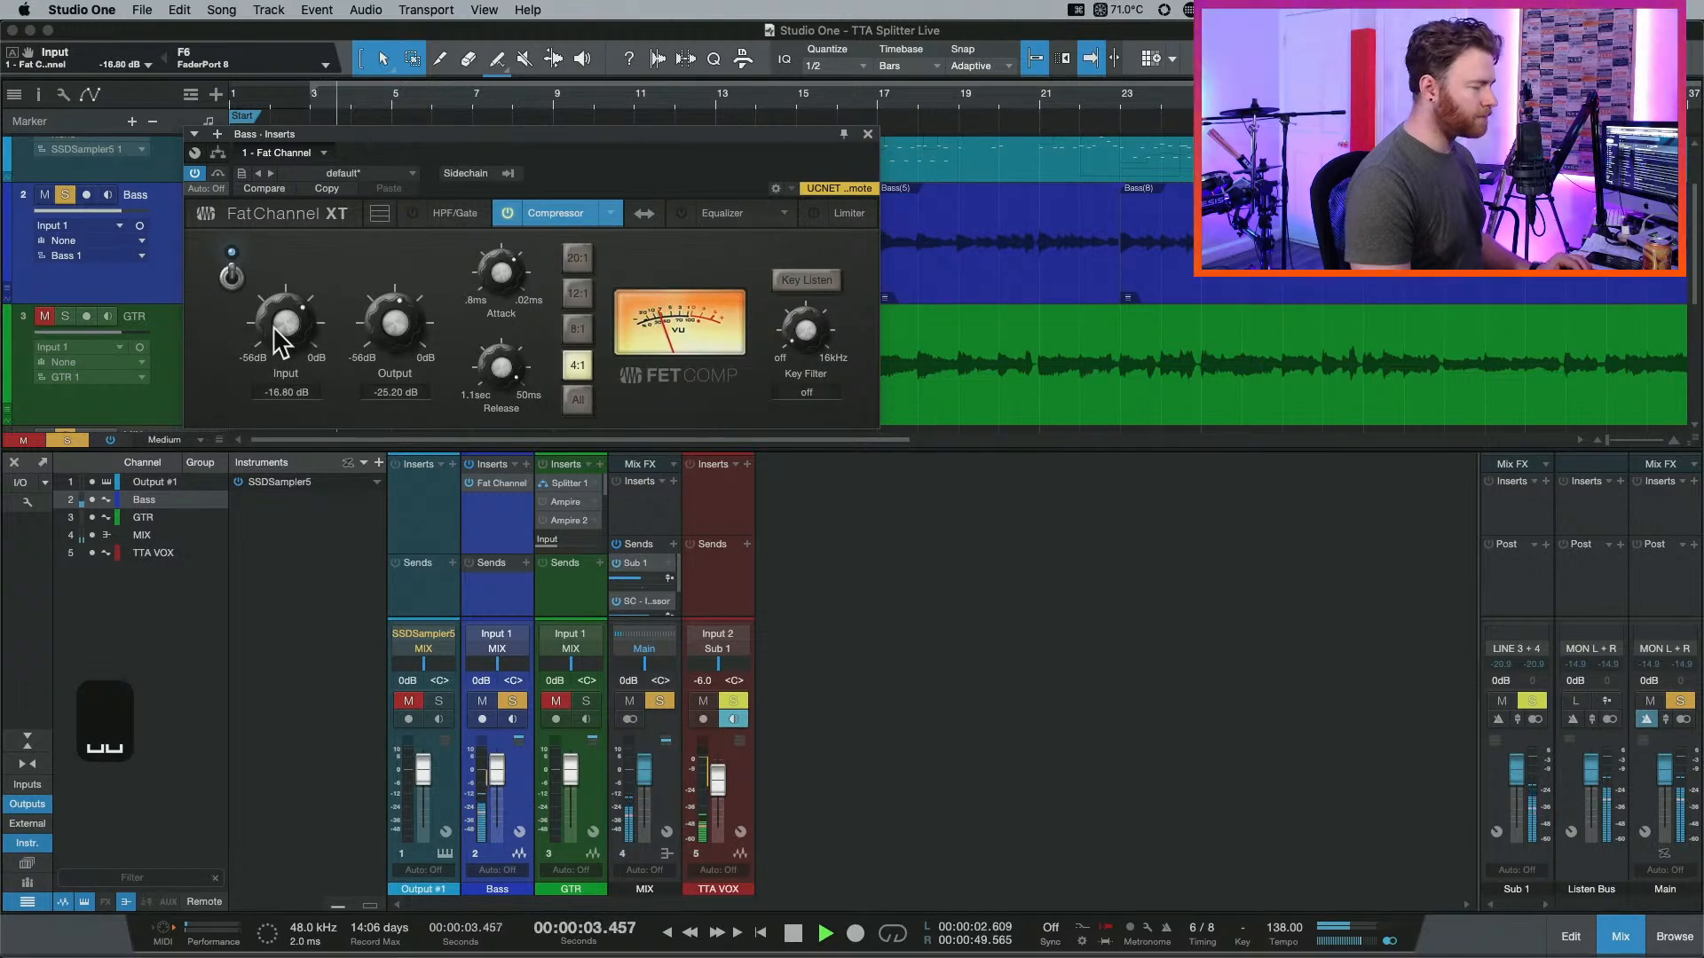
pyautogui.press('space')
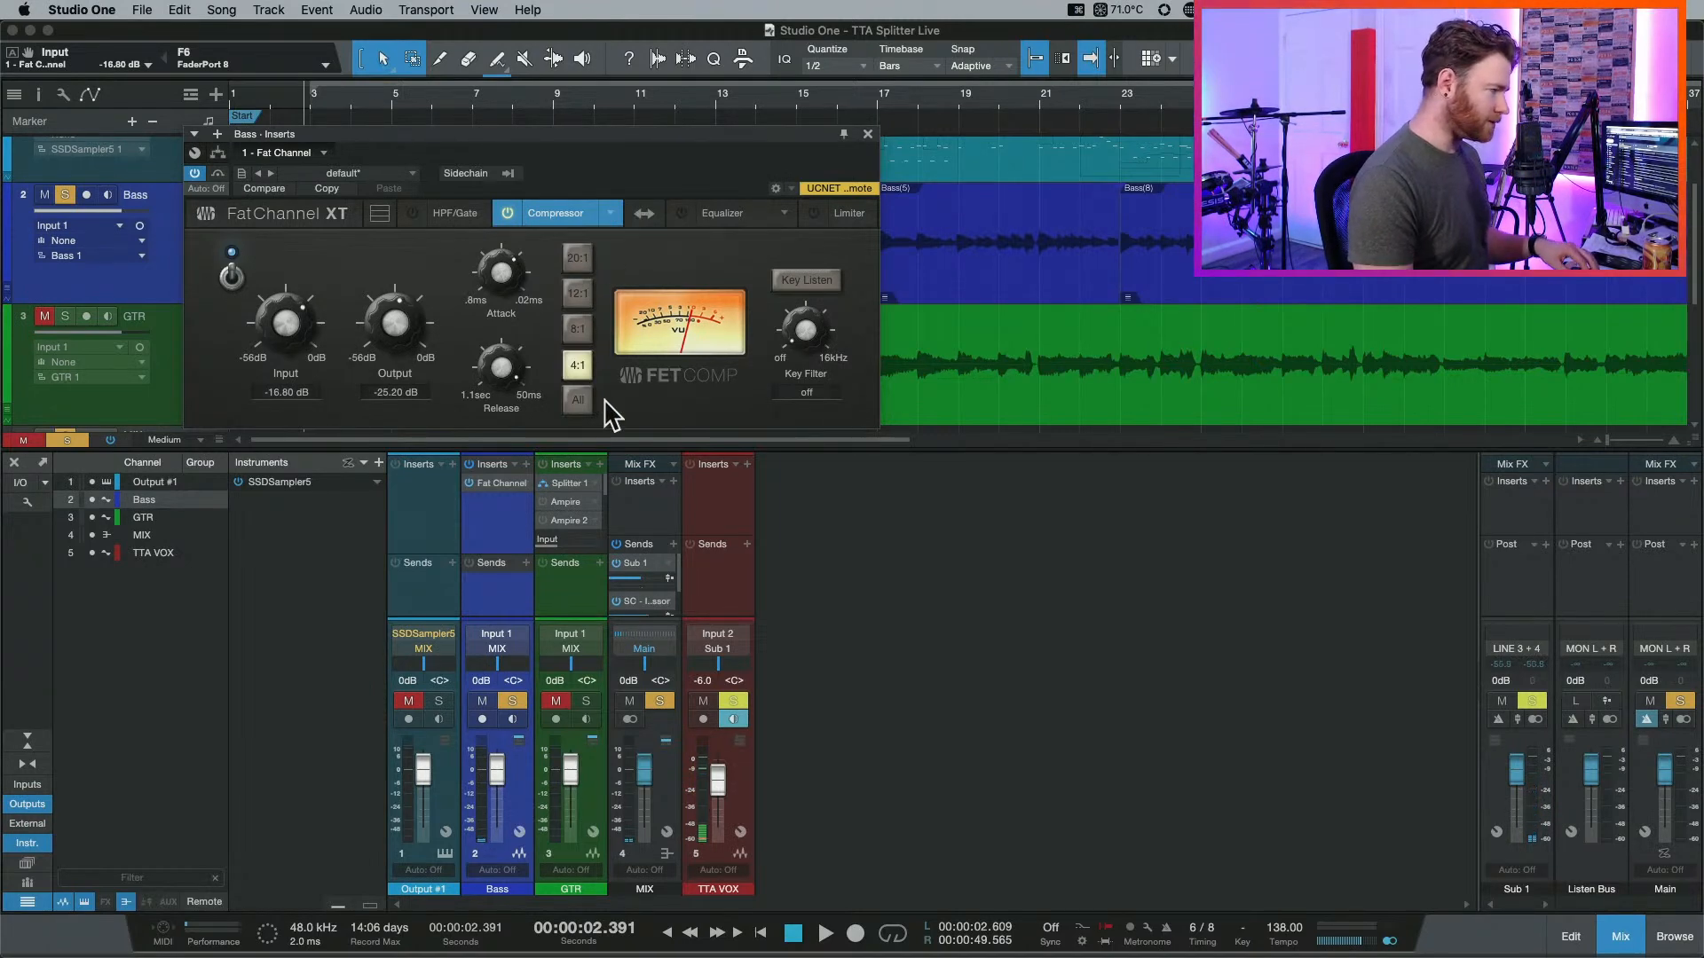
pyautogui.click(578, 401)
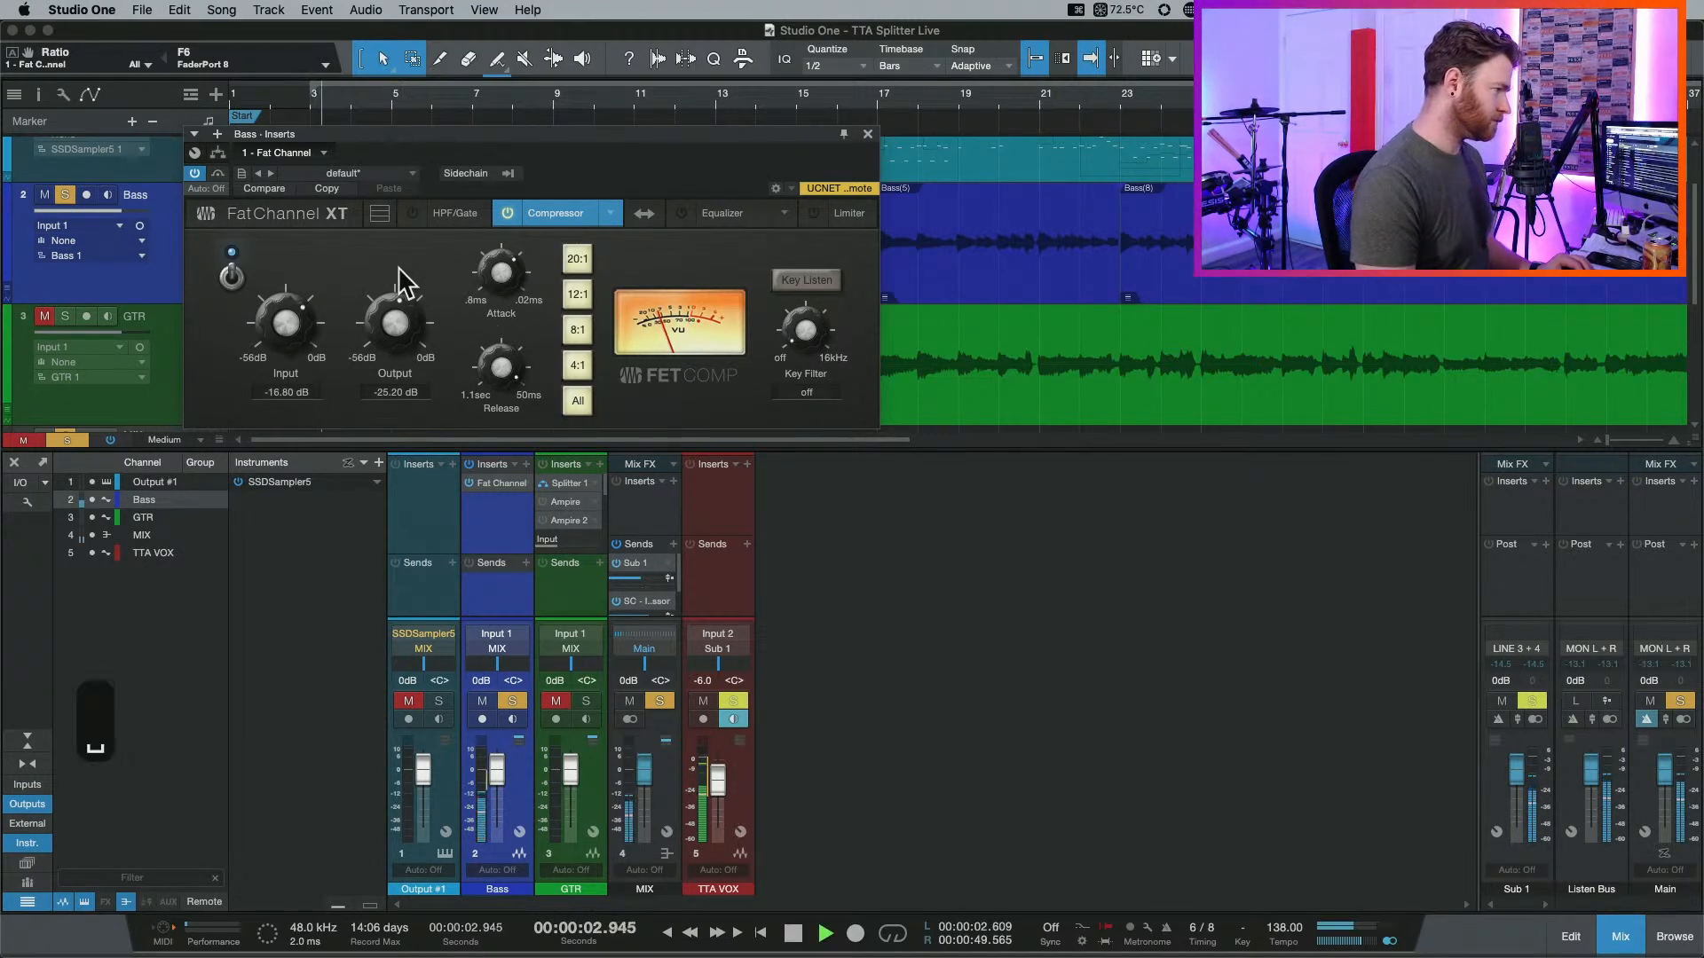
pyautogui.press('space')
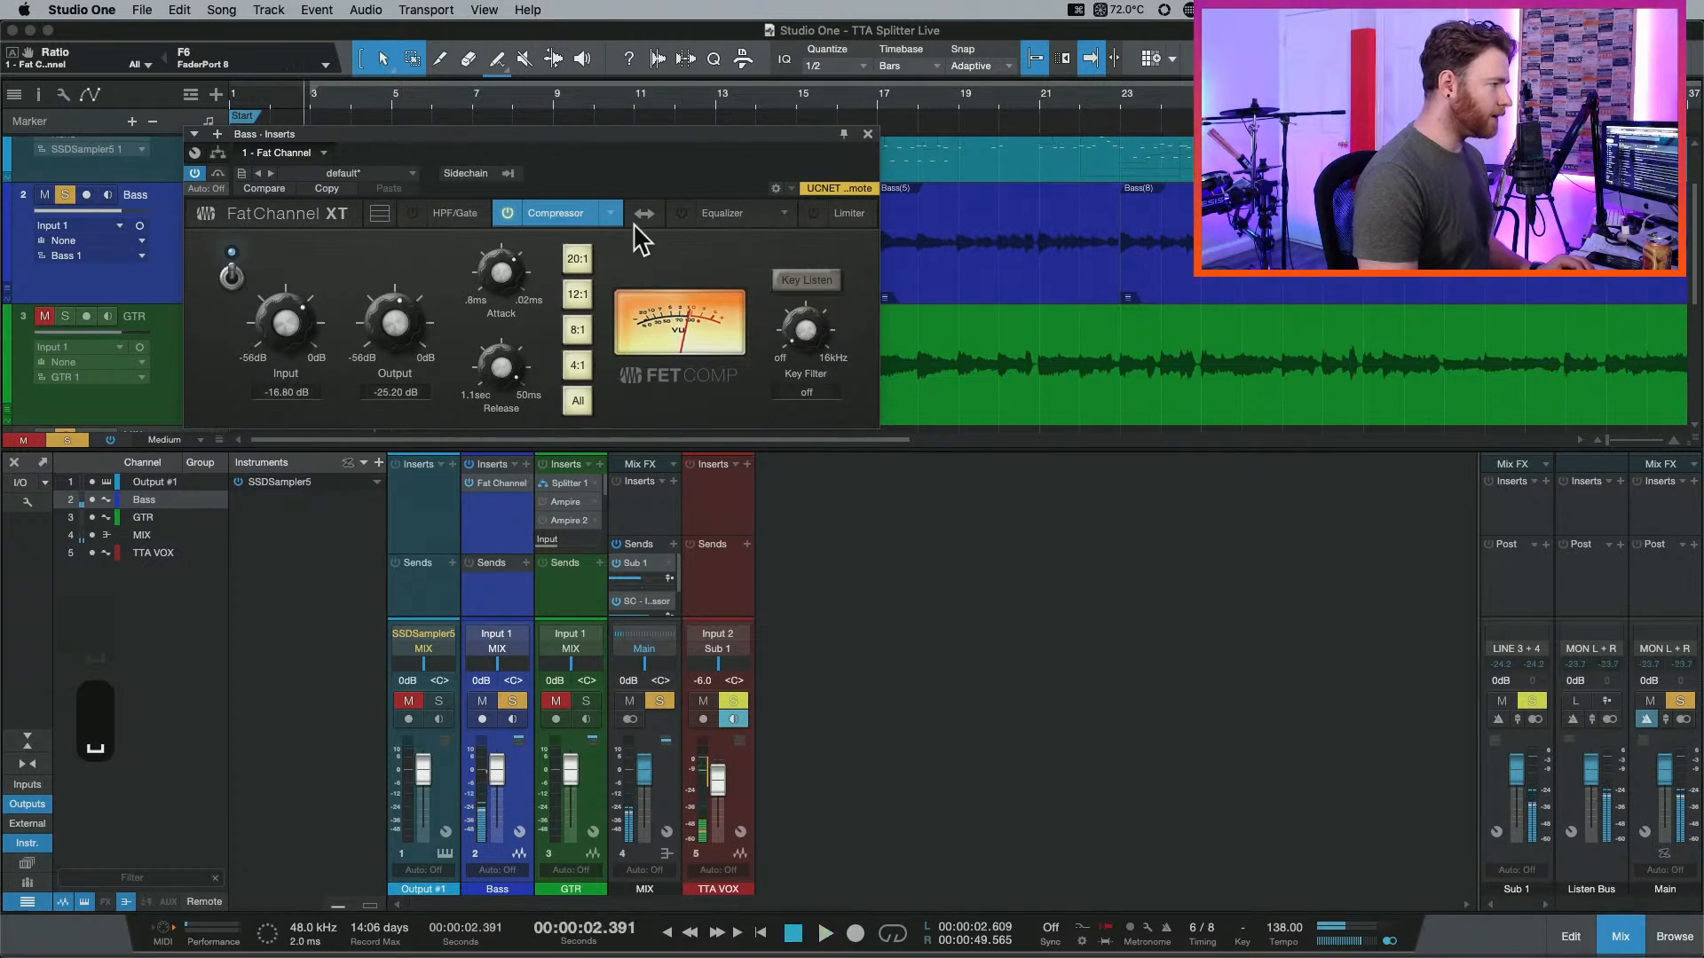
# Show the Fat Channel's equalizer and choose the Vintage 3-band model for it.
pyautogui.click(694, 217)
pyautogui.click(785, 216)
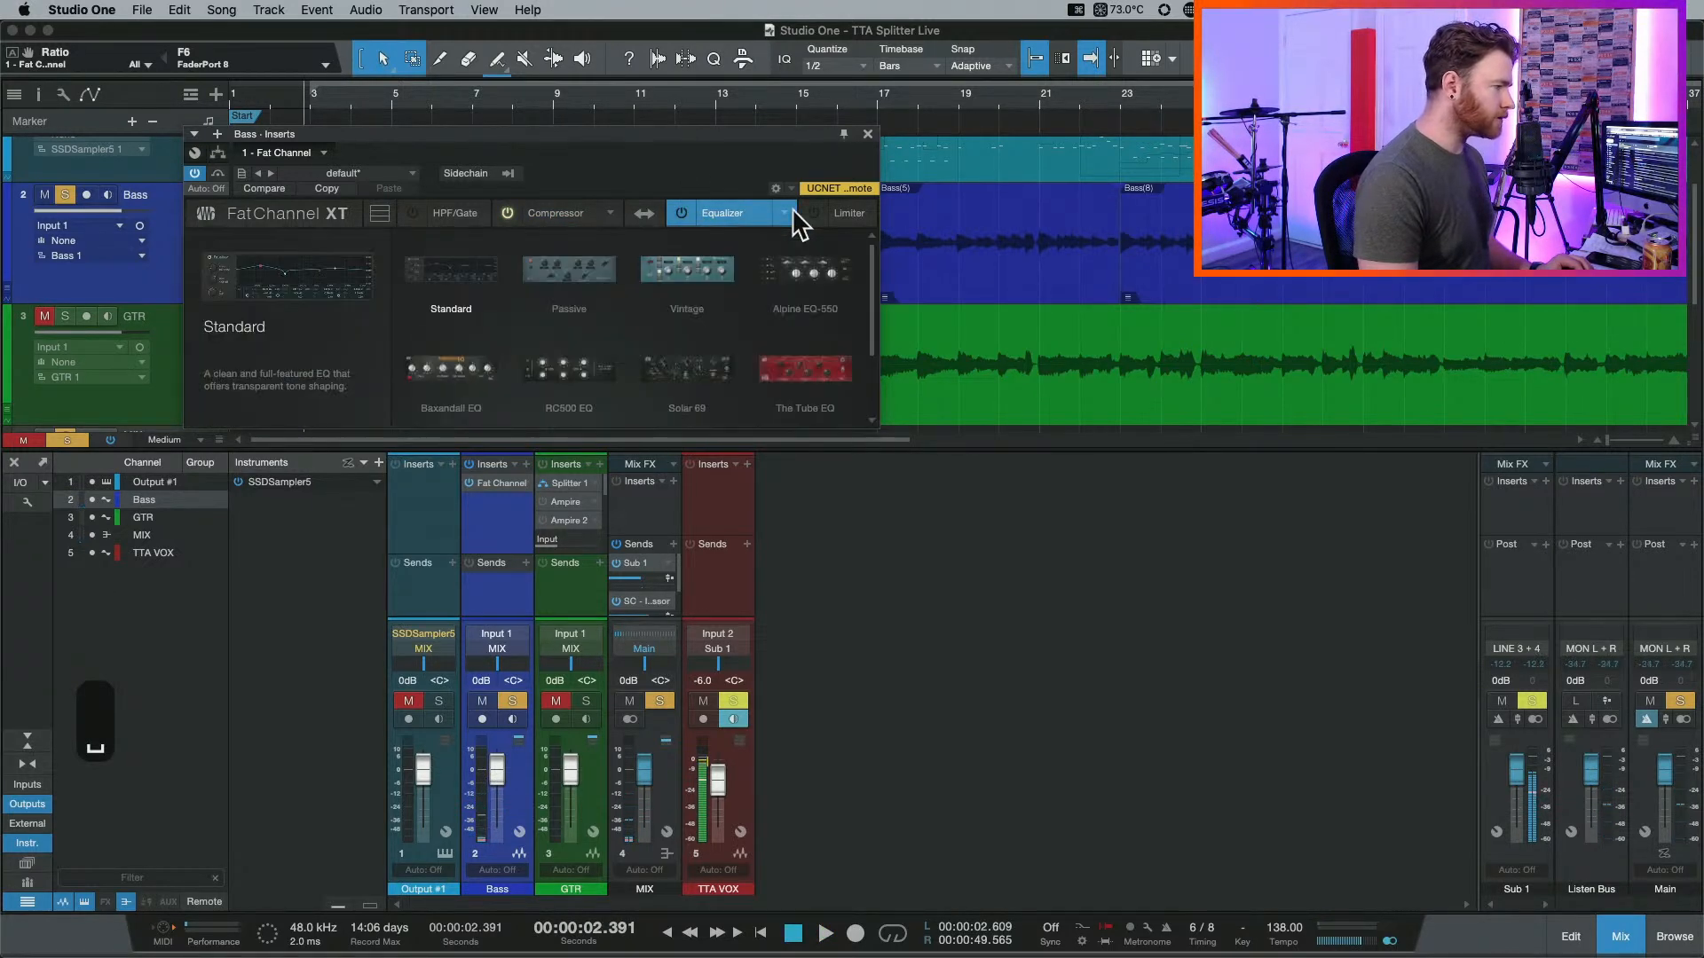
pyautogui.click(593, 377)
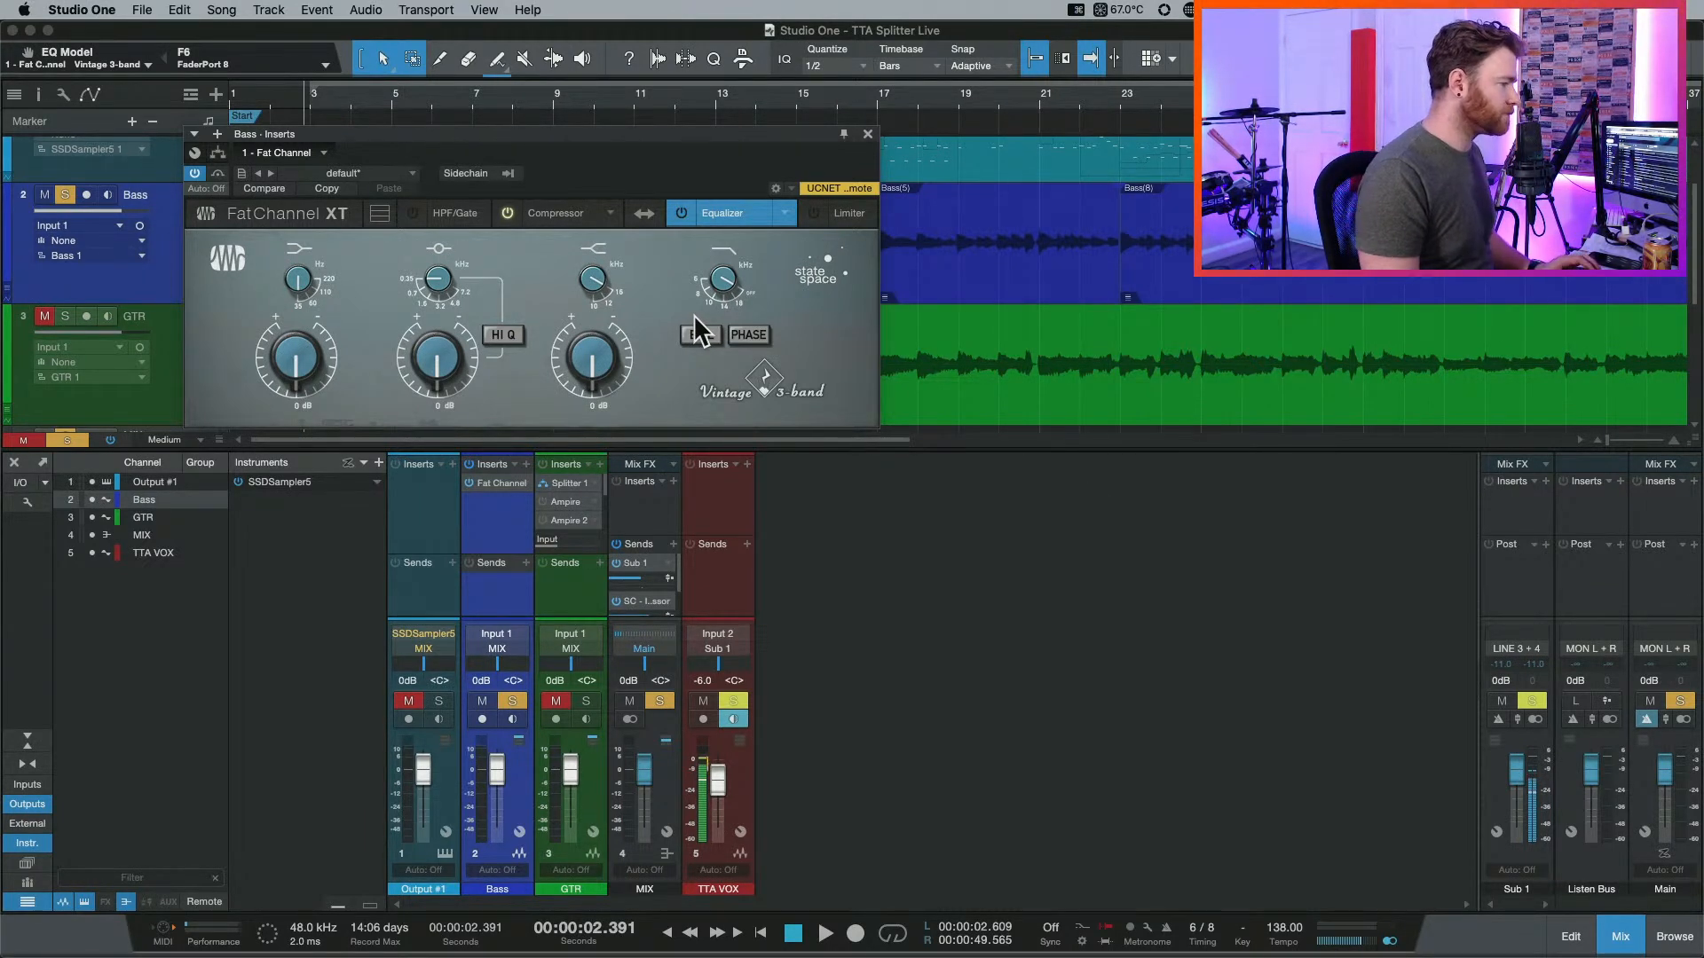
# While playing the bass, engage the EQ and set its high band to 10 kHz with about 8.5 dB of gain.
pyautogui.press('space')
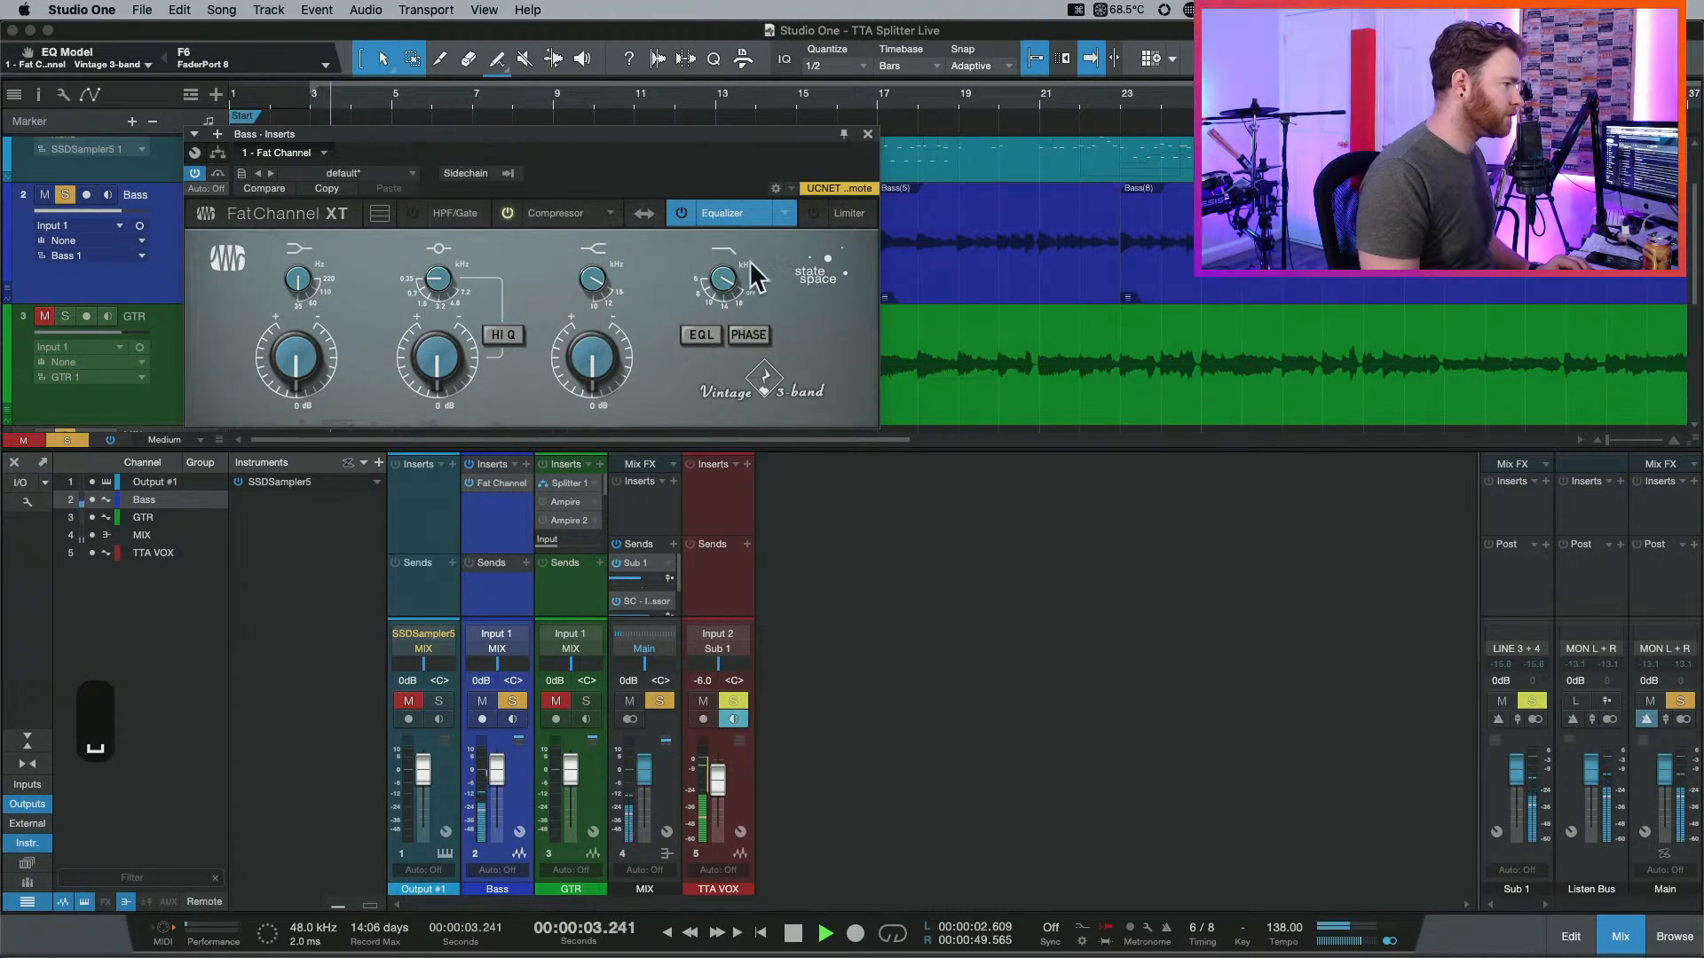
pyautogui.scroll(-10, 589, 344)
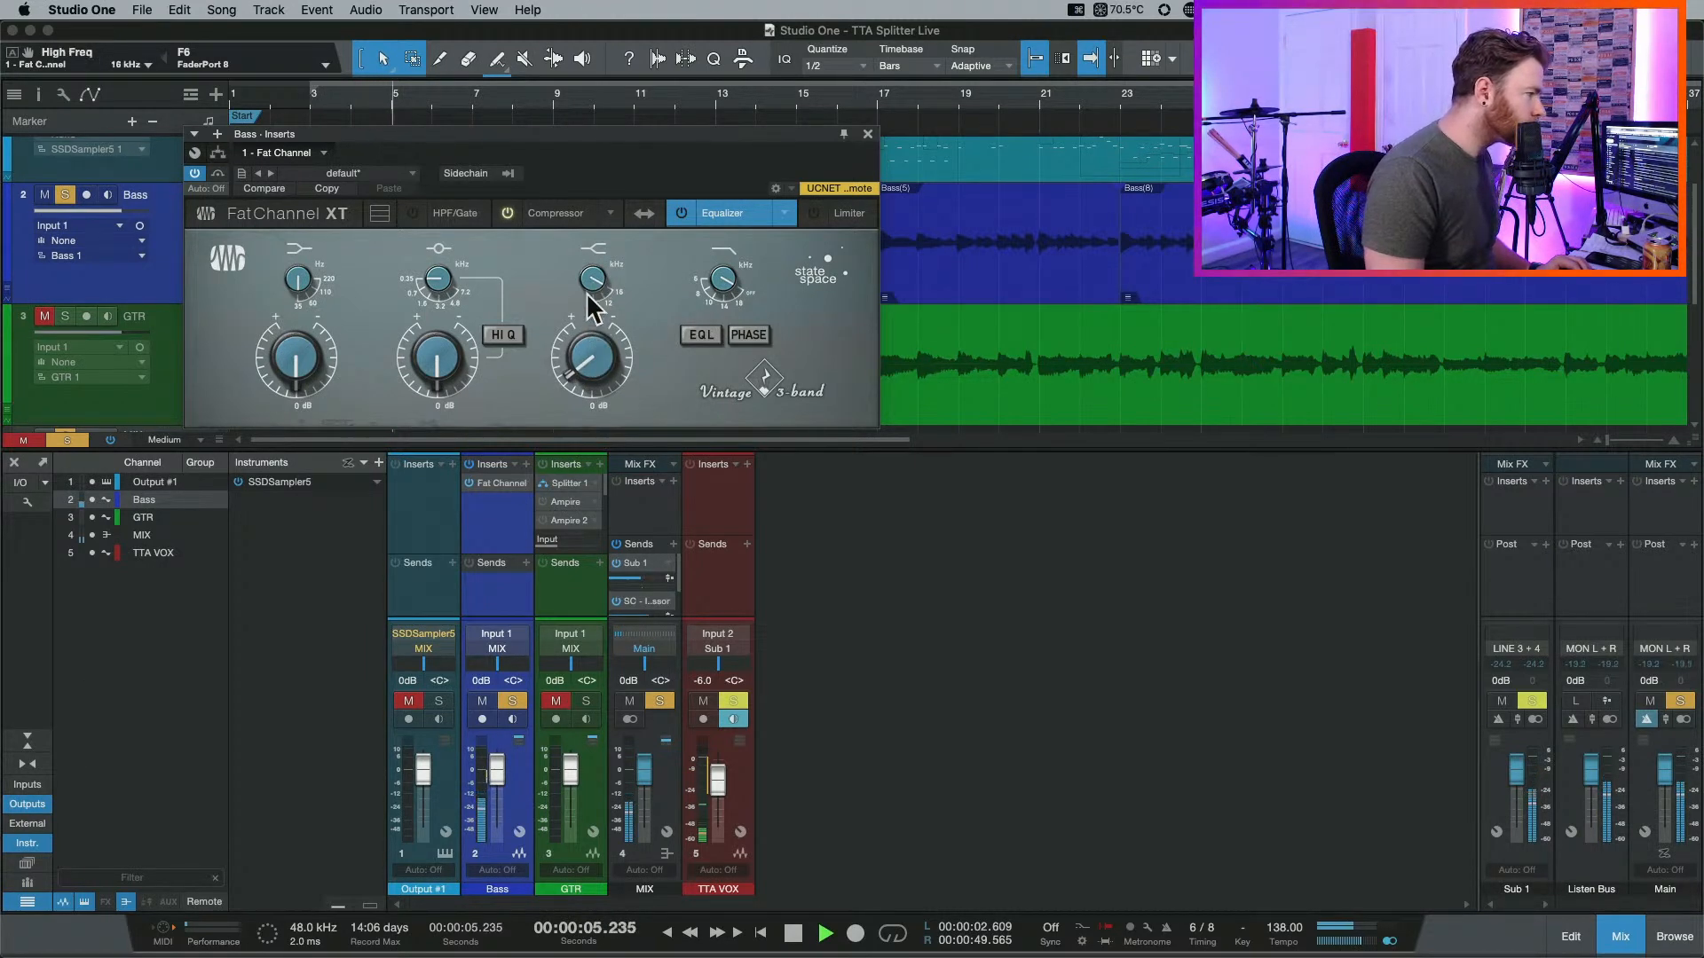
pyautogui.scroll(-5, 593, 298)
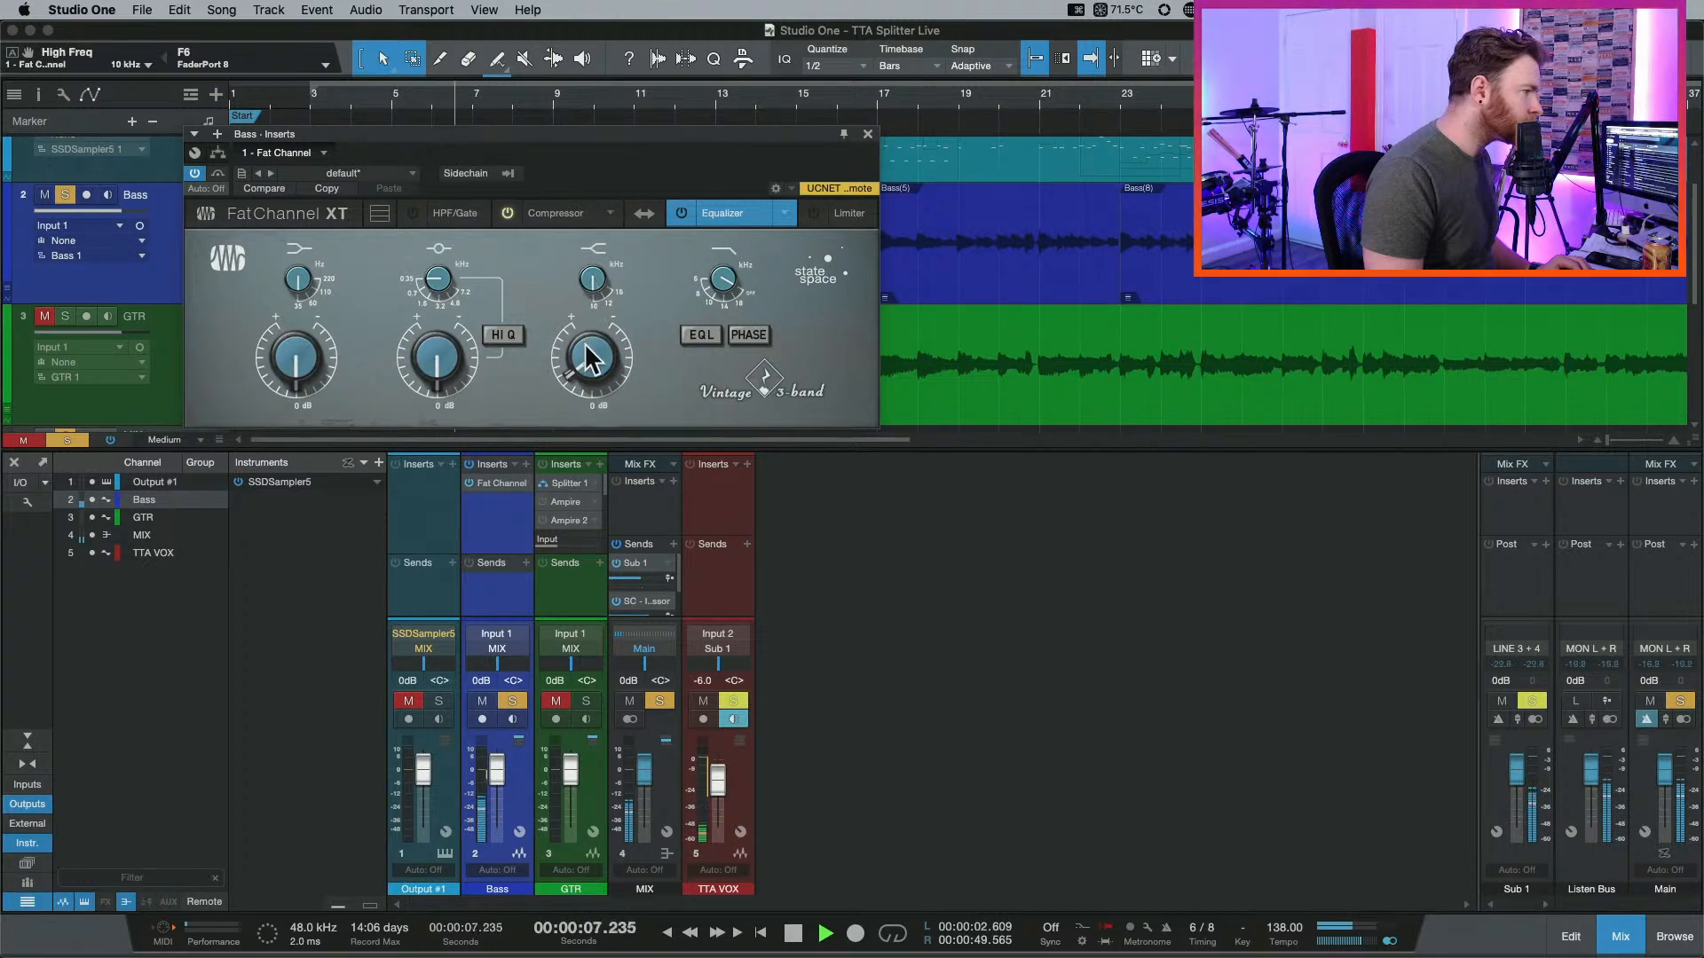
pyautogui.press('space')
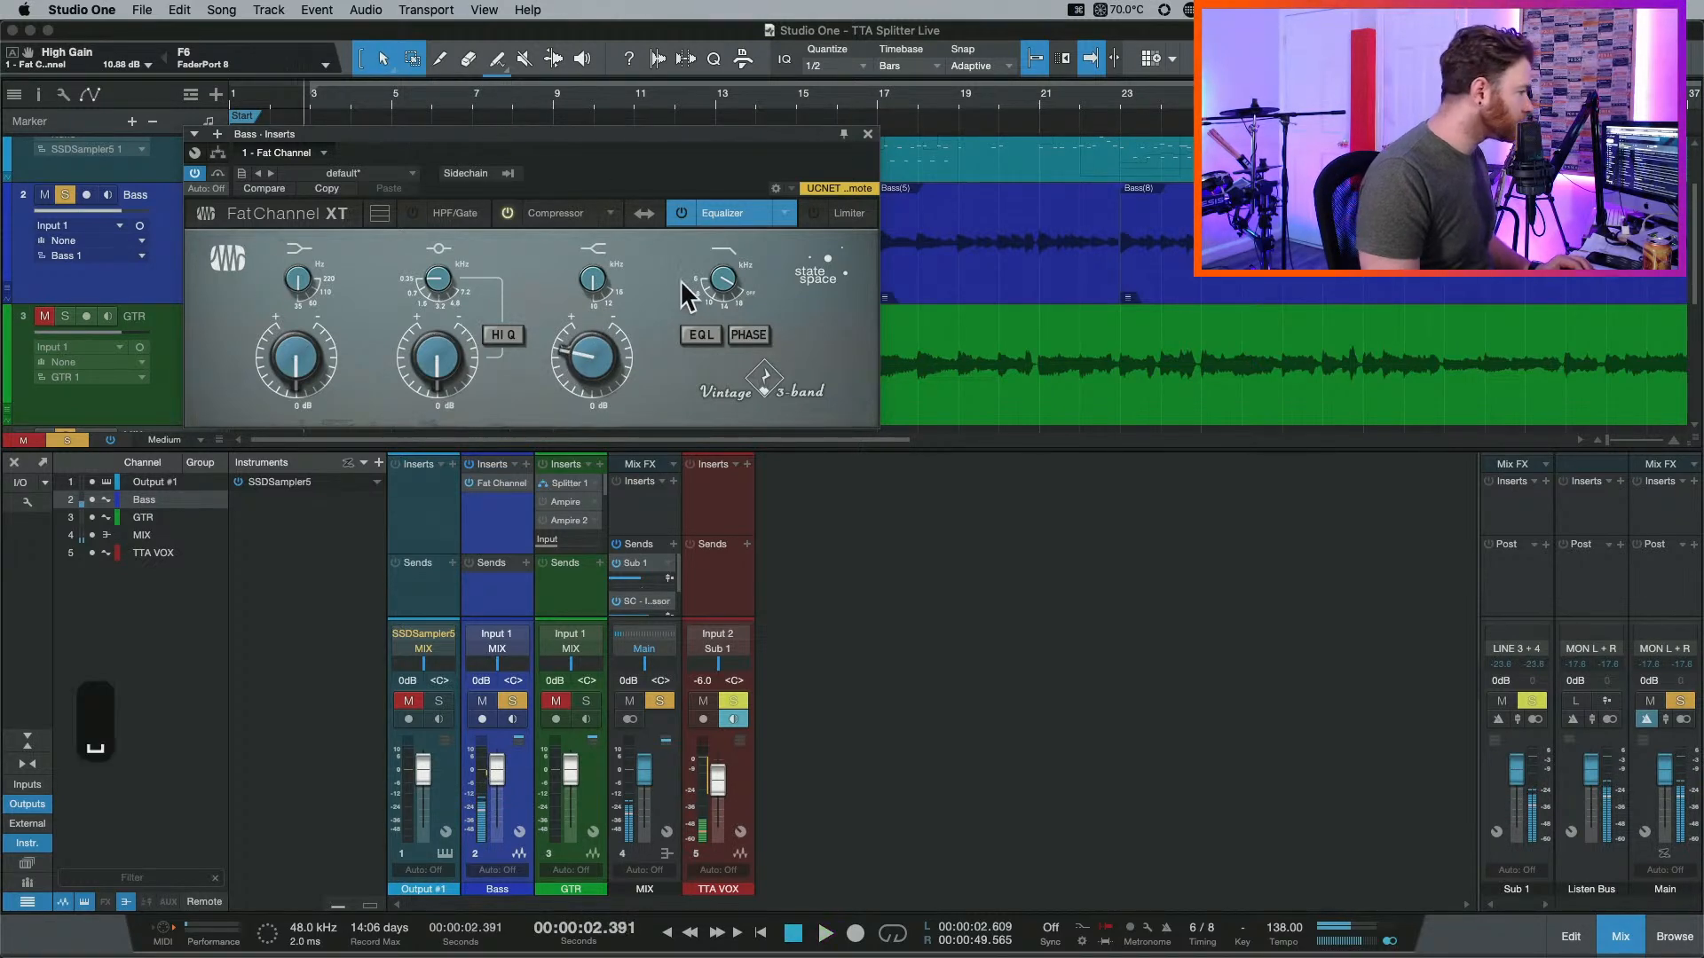
pyautogui.press('space')
pyautogui.scroll(-2, 596, 366)
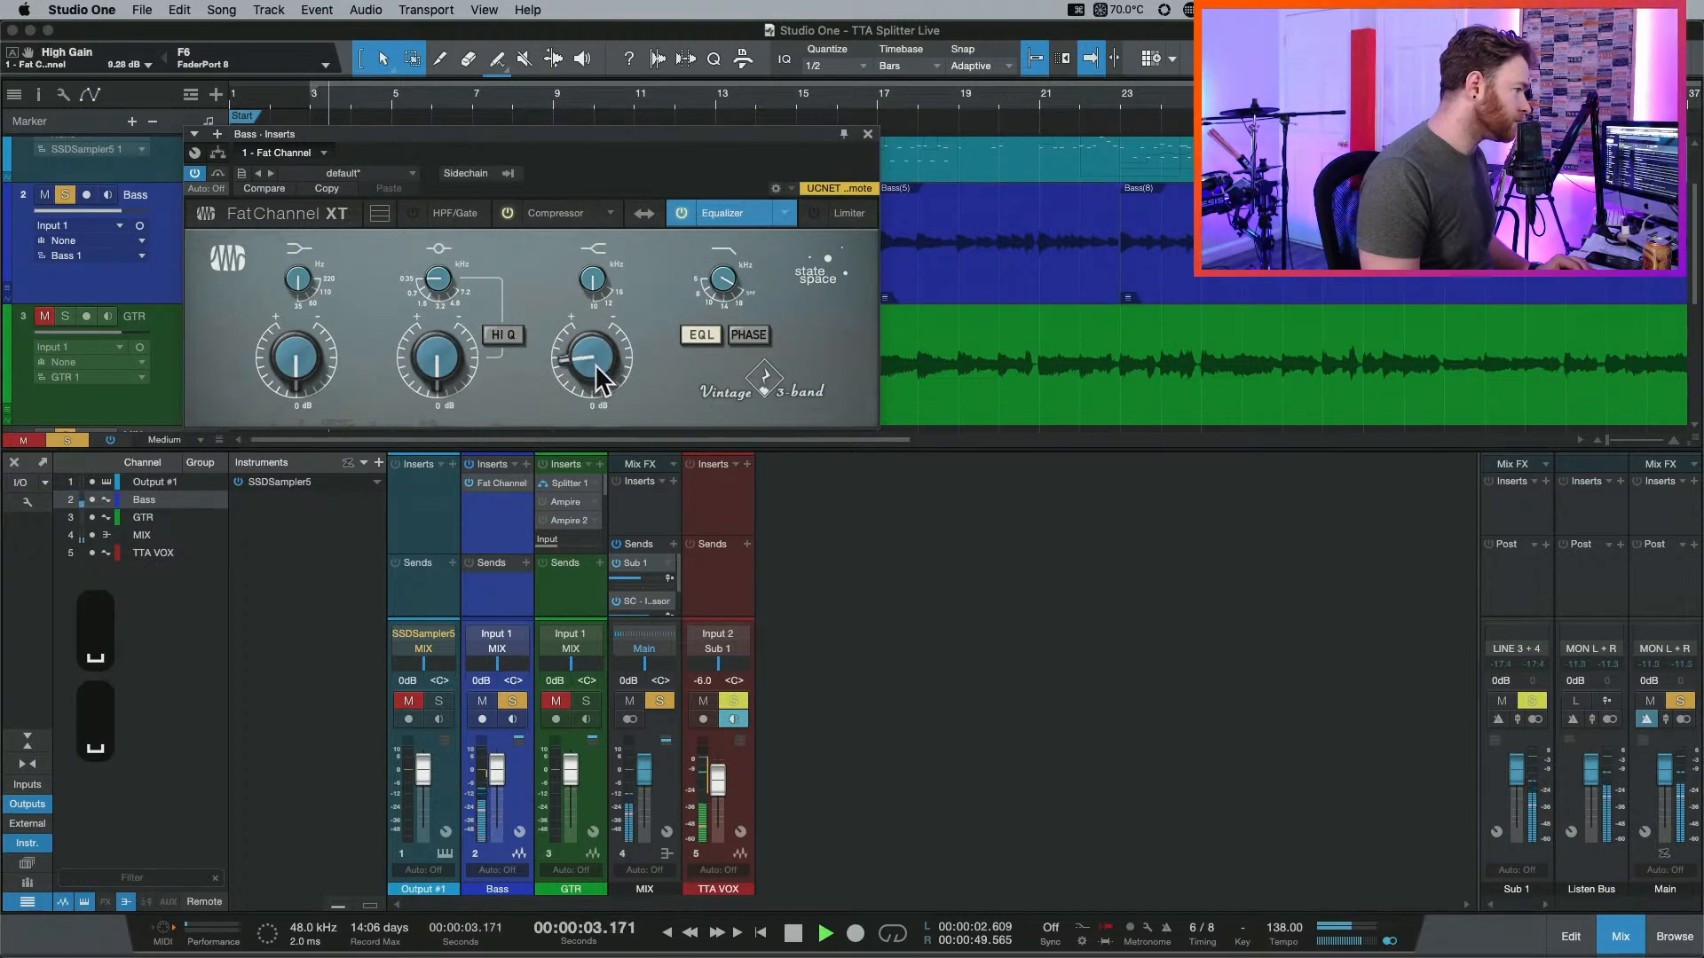
pyautogui.moveTo(596, 366); pyautogui.dragTo(611, 351)
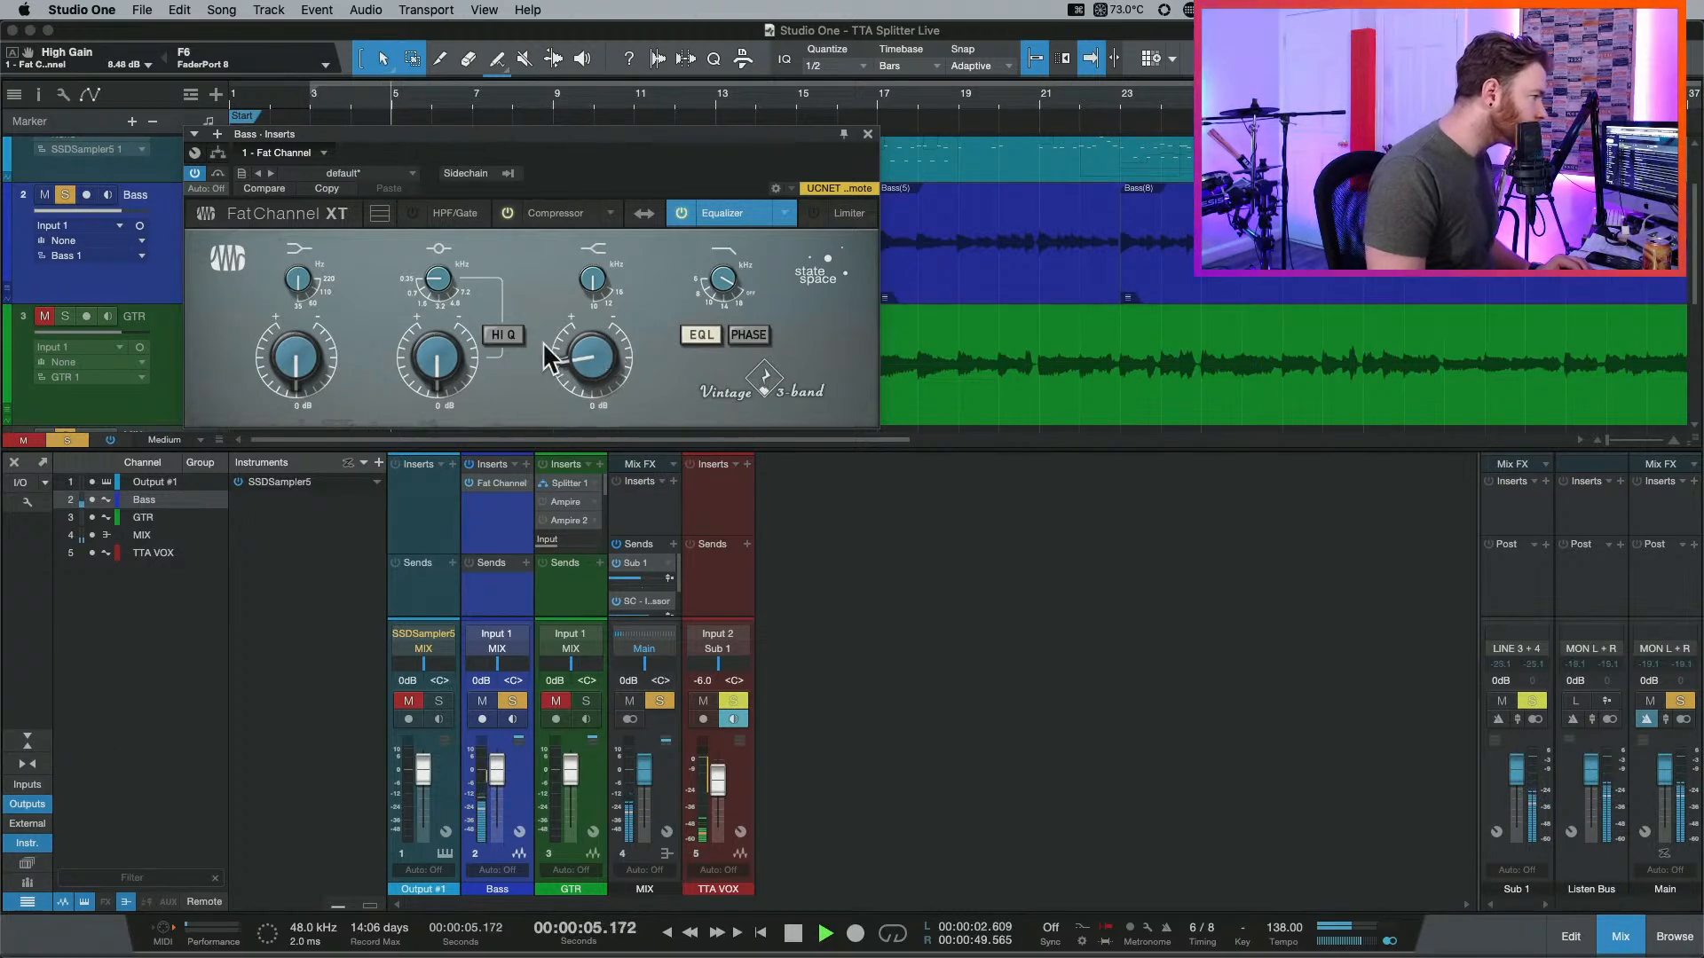
# Try boosting the mid band by up to about 10 dB around 4.8 kHz, and return its gain to 0 dB.
pyautogui.moveTo(428, 285); pyautogui.dragTo(444, 444)
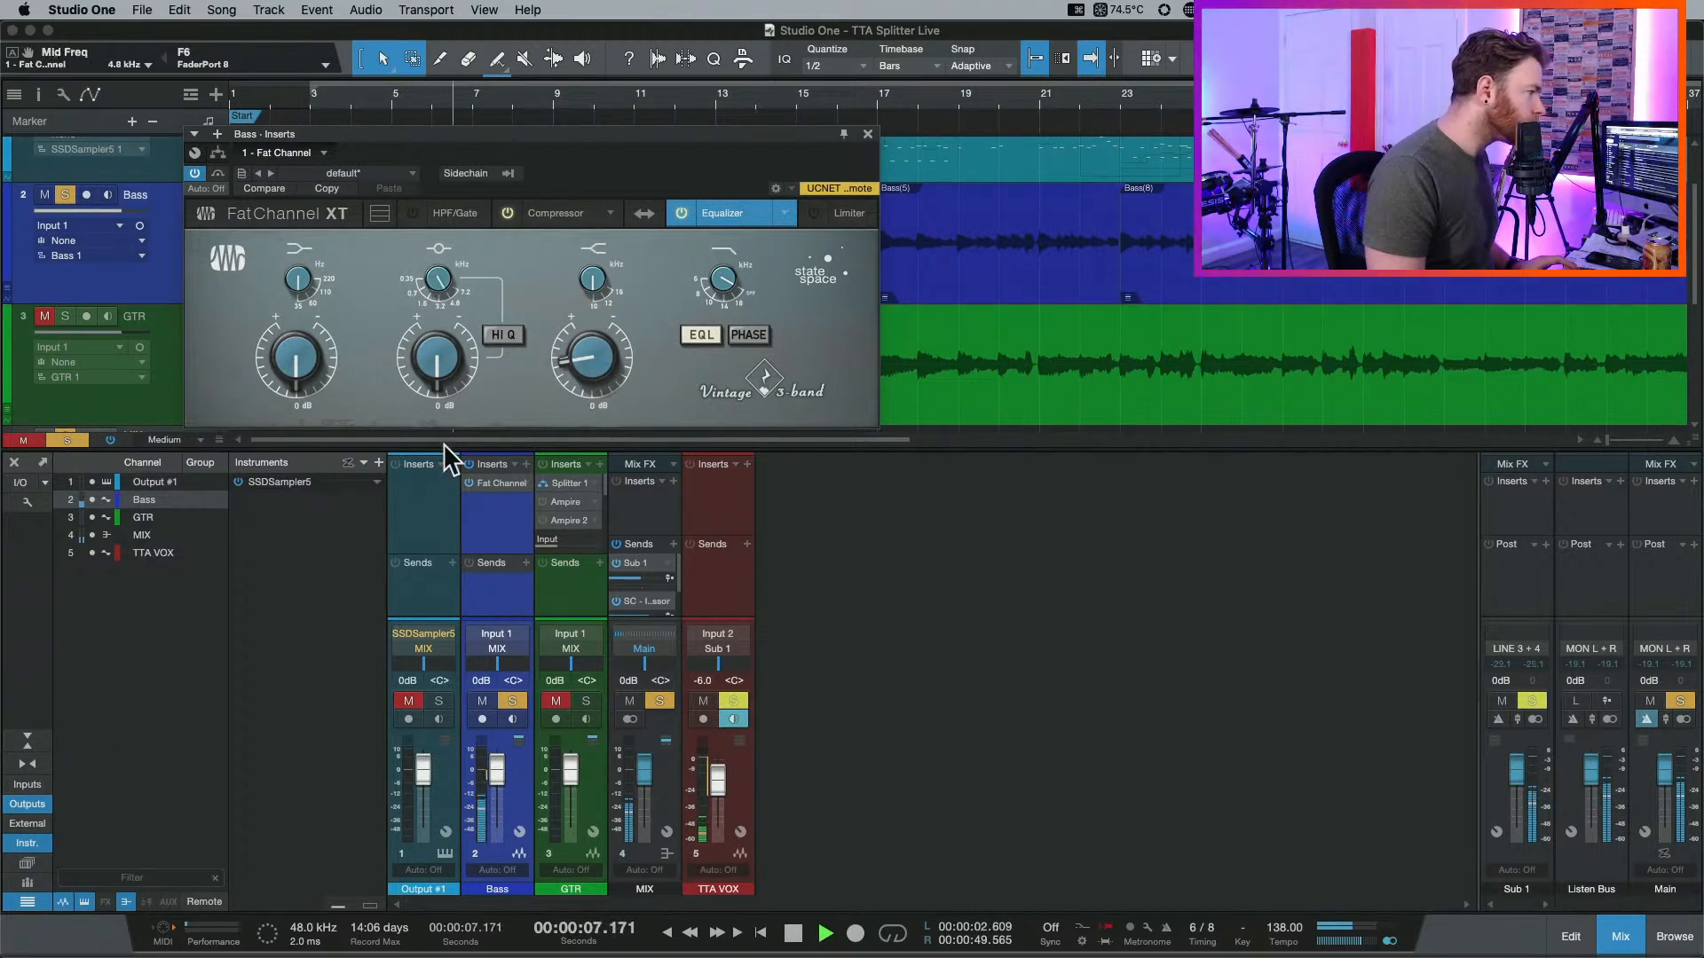
pyautogui.moveTo(435, 344); pyautogui.dragTo(435, 315)
pyautogui.scroll(3, 444, 290)
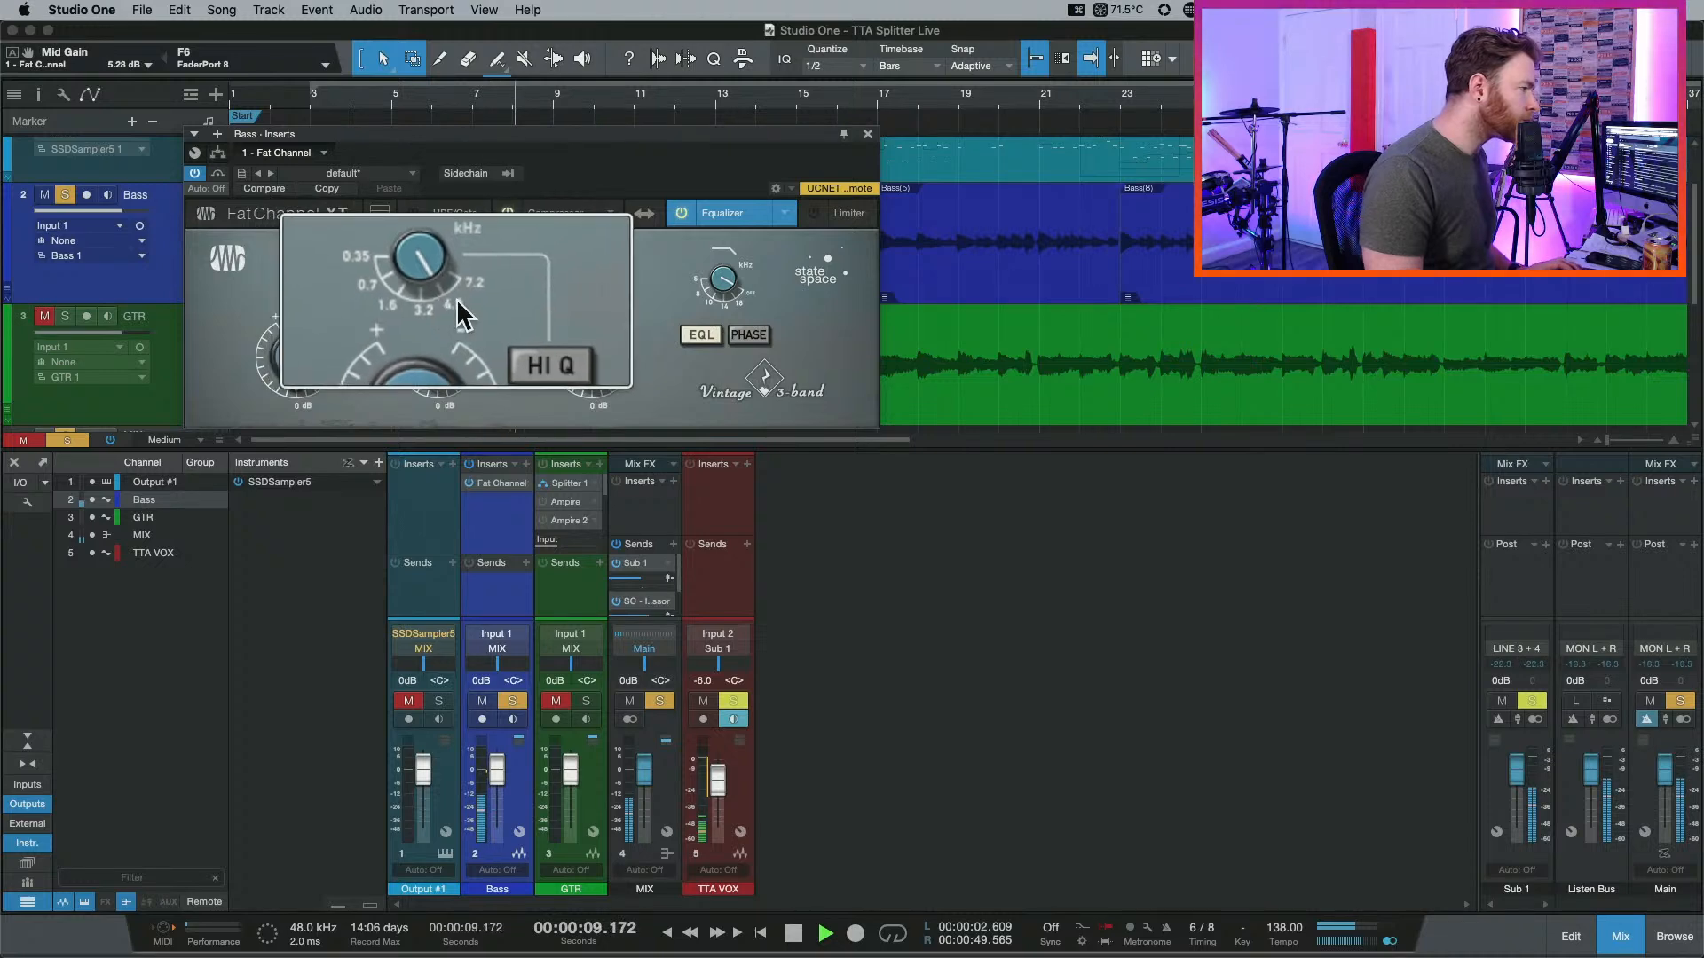
pyautogui.scroll(2, 438, 279)
pyautogui.scroll(5, 440, 350)
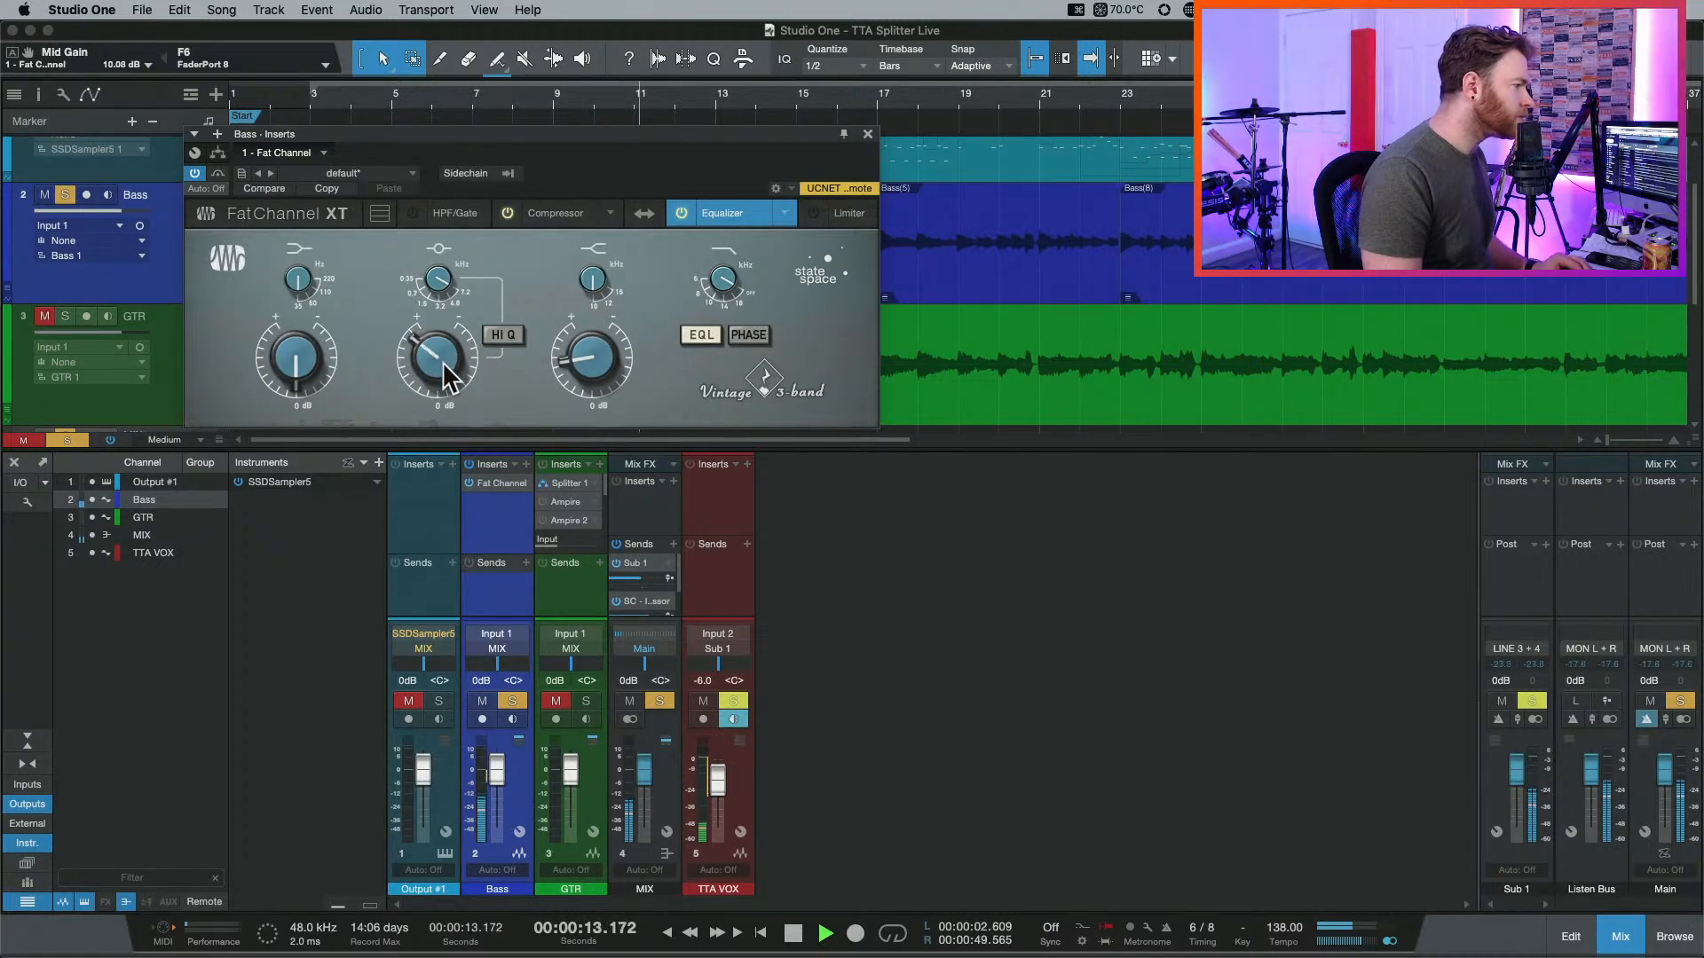
pyautogui.scroll(-3, 448, 364)
pyautogui.scroll(-3, 445, 358)
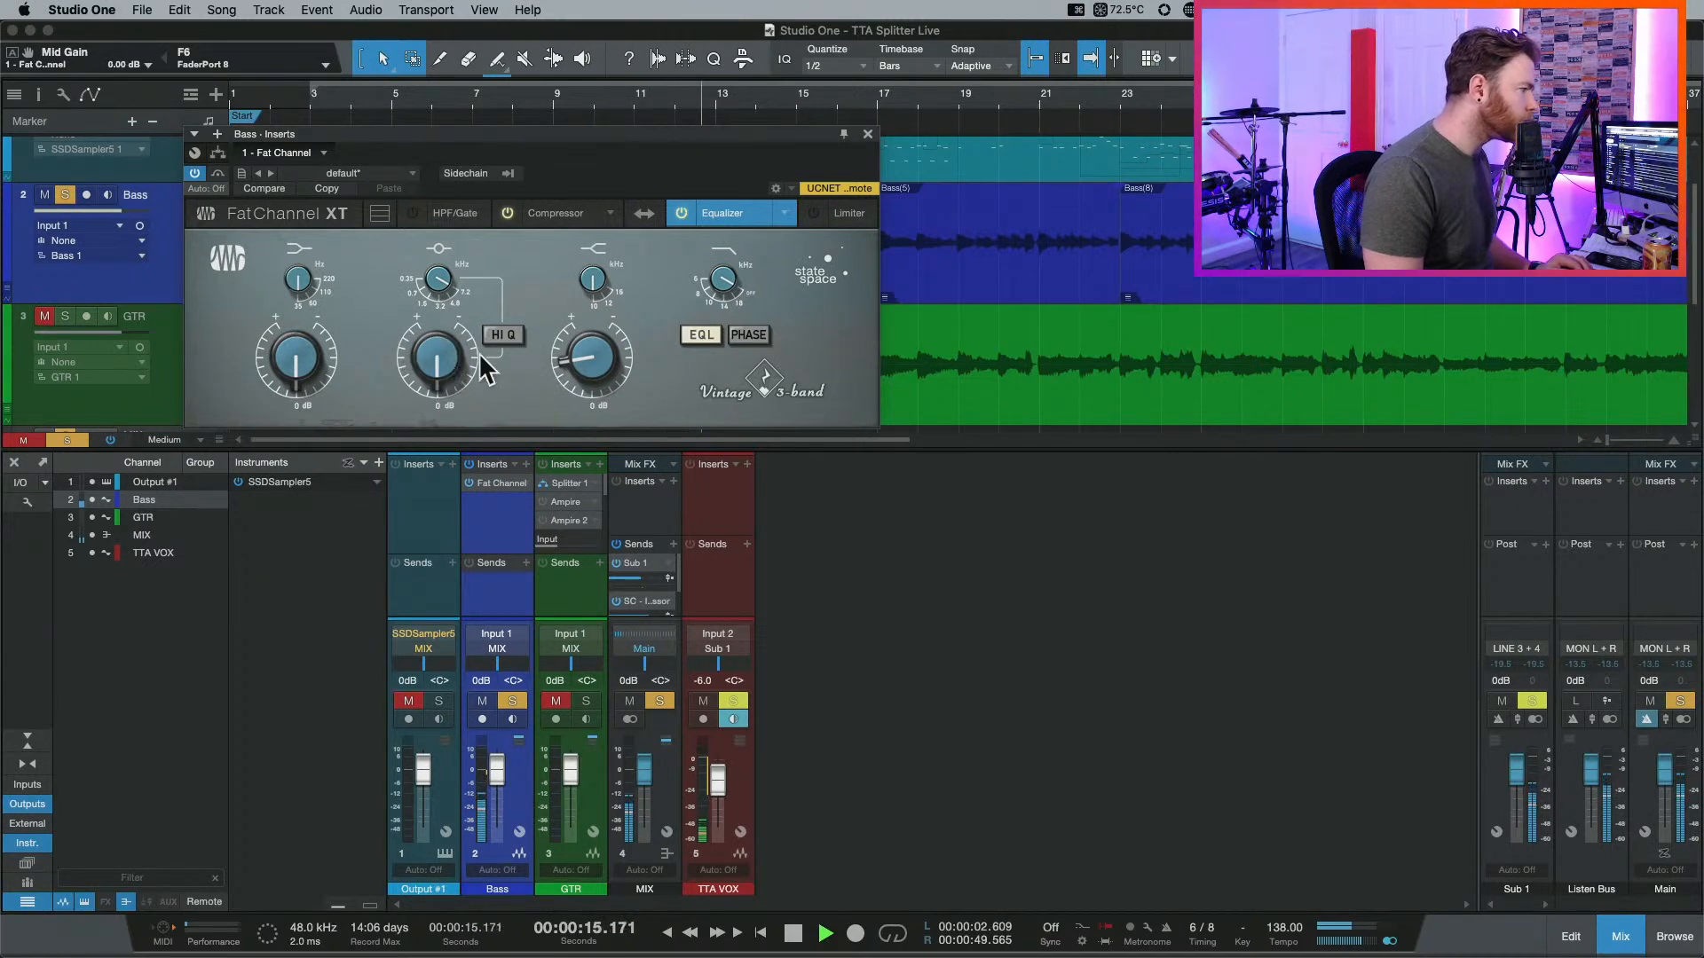
# Boost the low band by 7.2 dB at 110 Hz and set the low-pass filter to 14 kHz.
pyautogui.scroll(2, 300, 286)
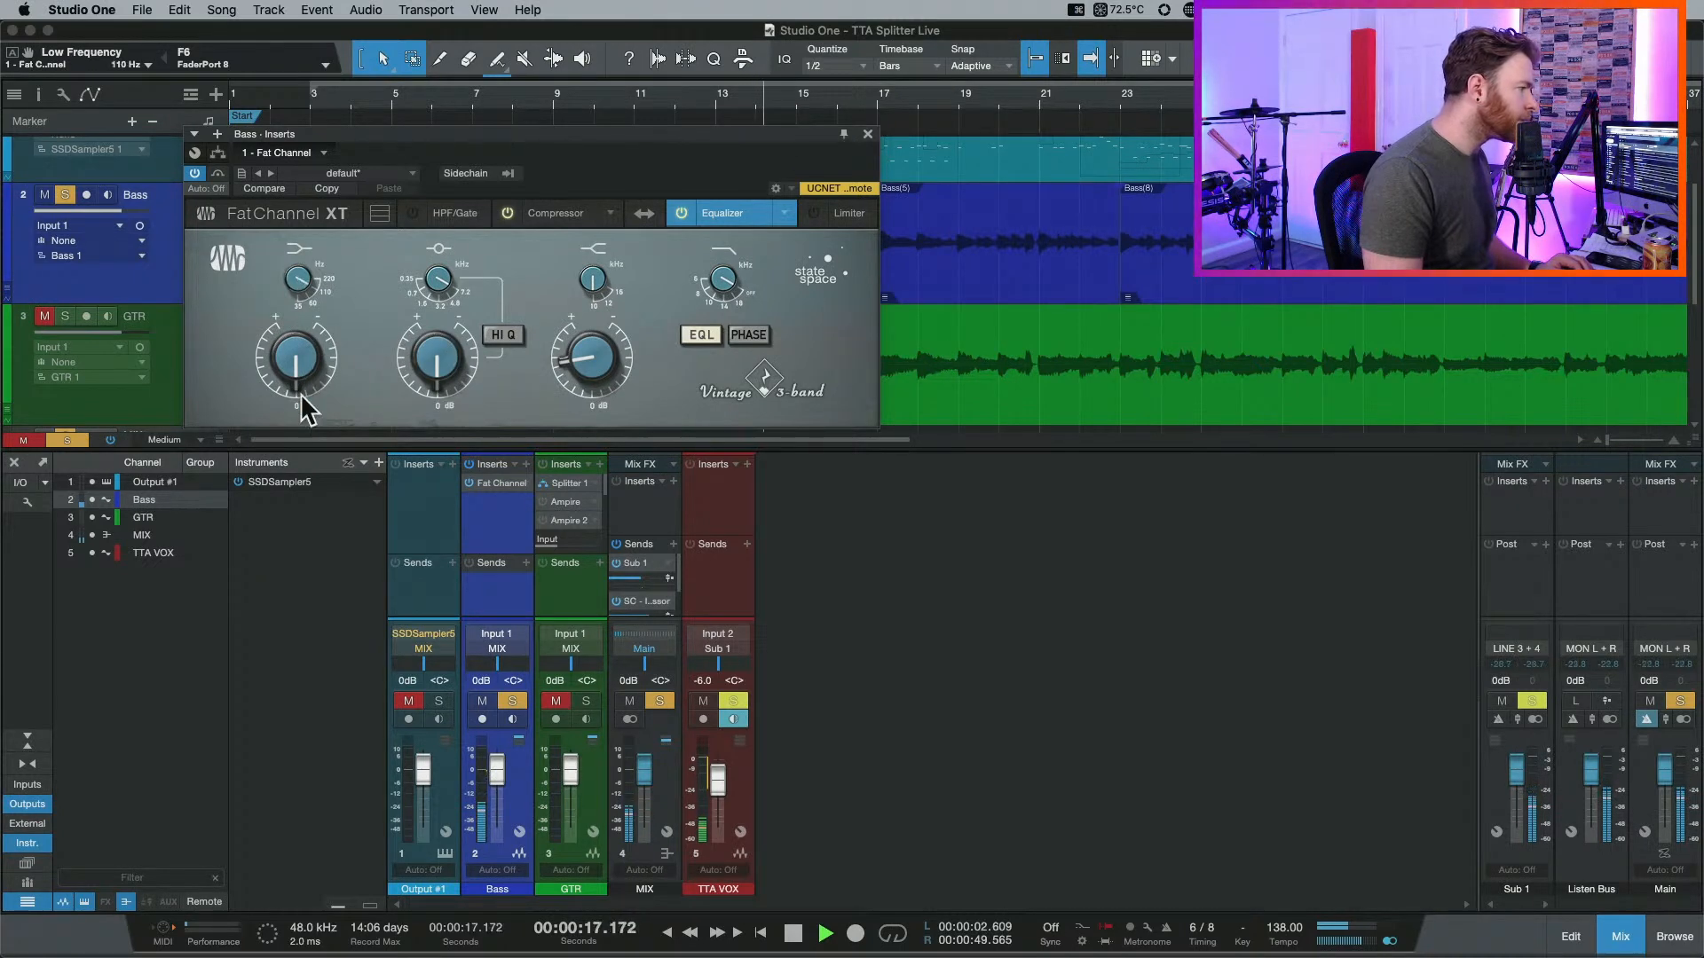
pyautogui.scroll(-4, 300, 354)
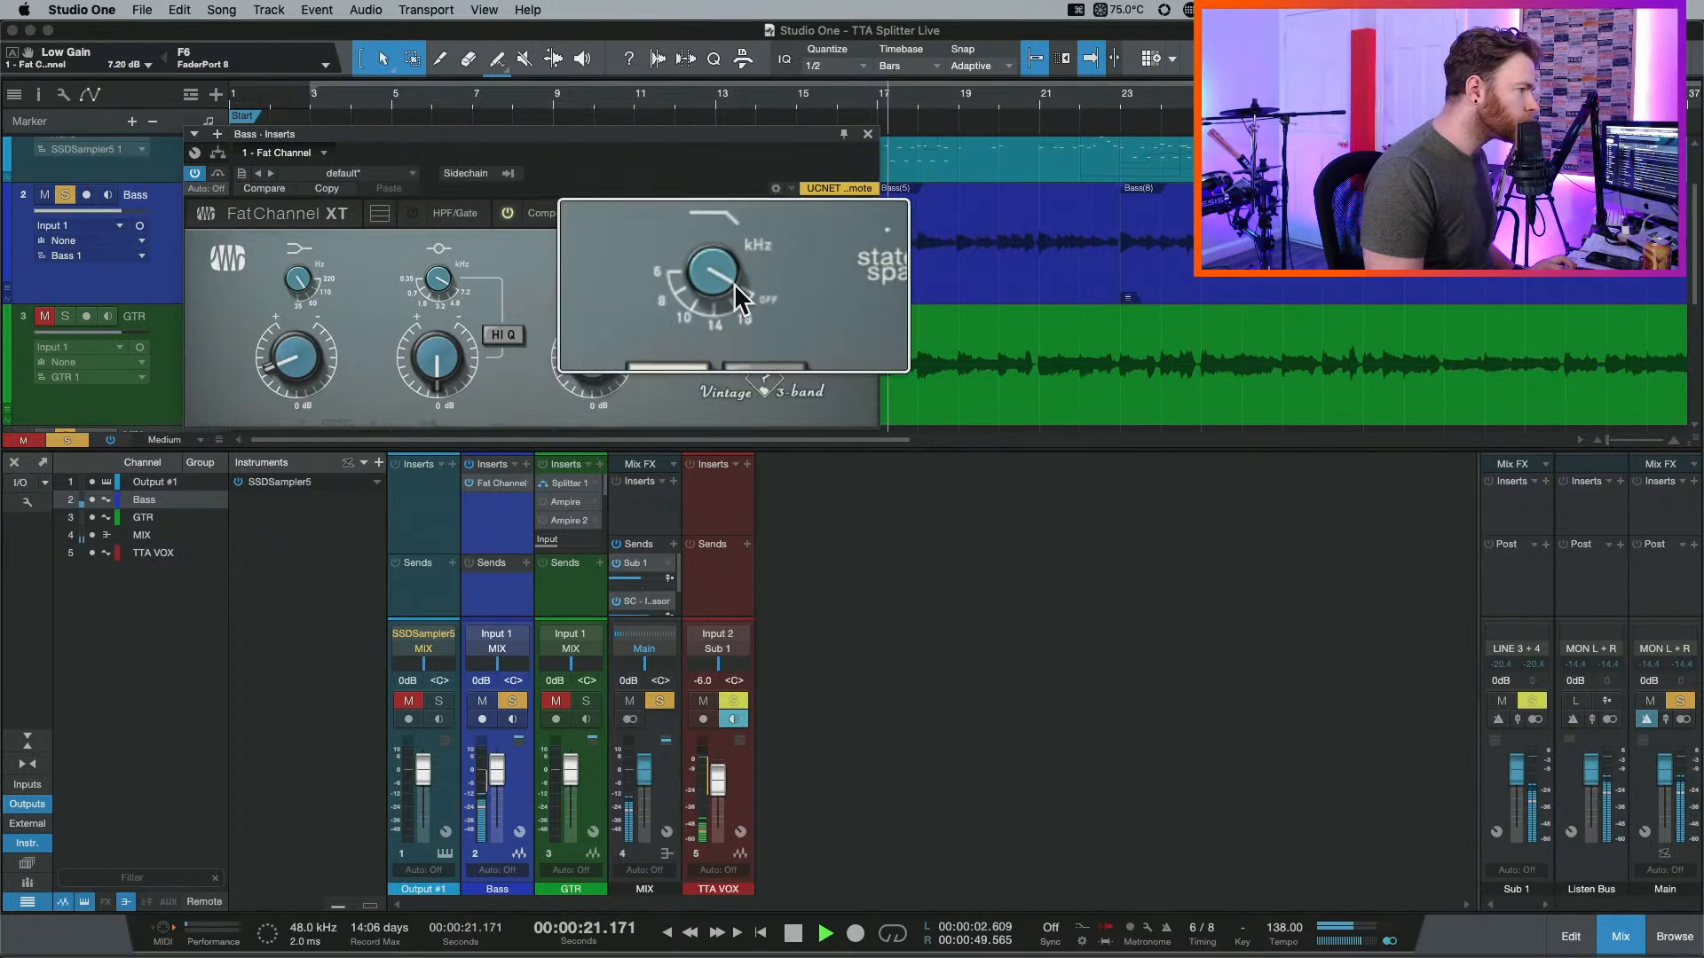
pyautogui.moveTo(724, 284); pyautogui.dragTo(724, 262)
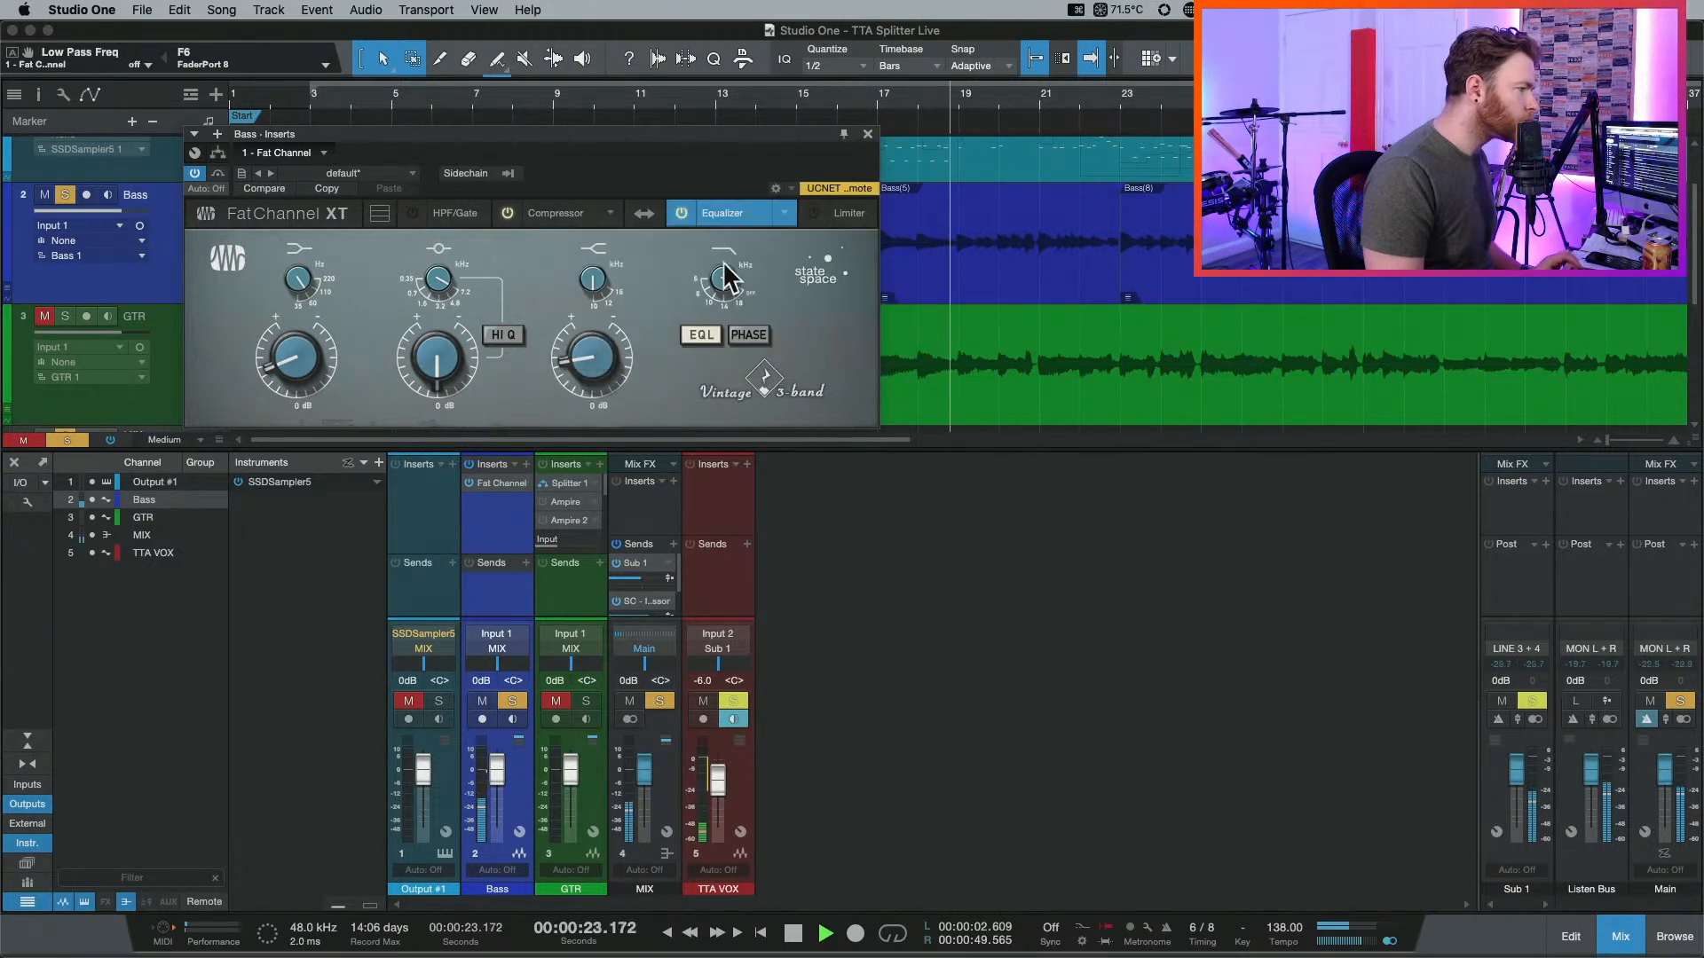
pyautogui.scroll(-2, 717, 280)
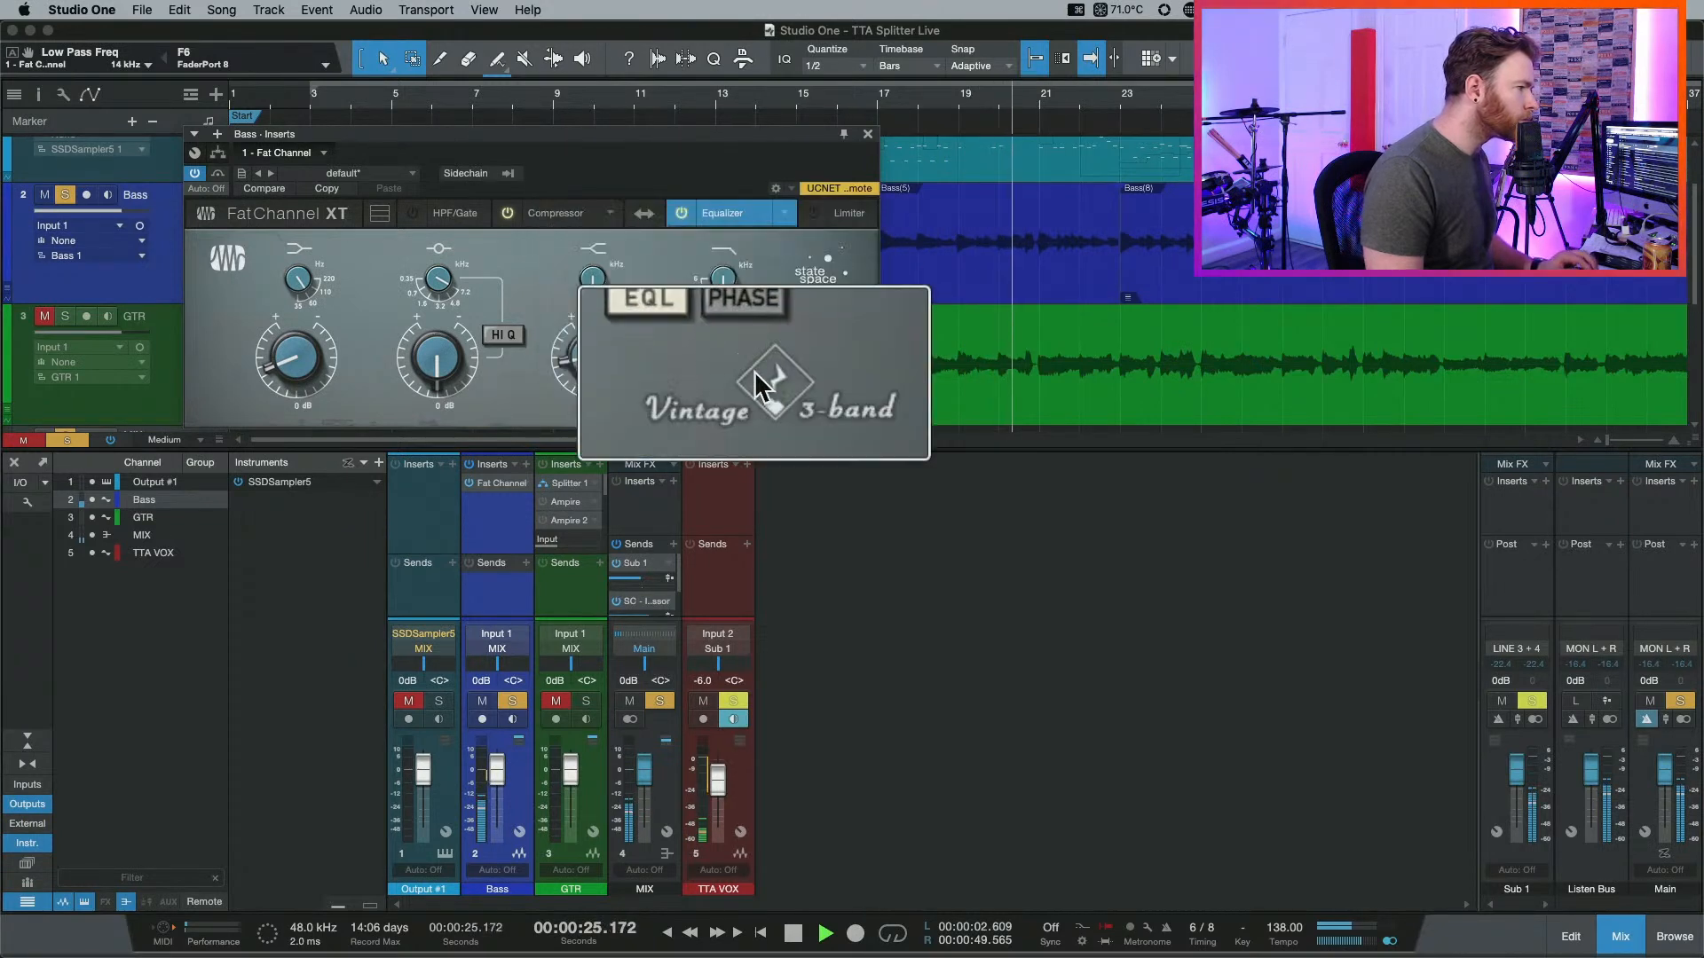
# Set the high band's gain to about 4.2 dB, and close the Fat Channel window after stopping playback.
pyautogui.moveTo(589, 361); pyautogui.dragTo(597, 398)
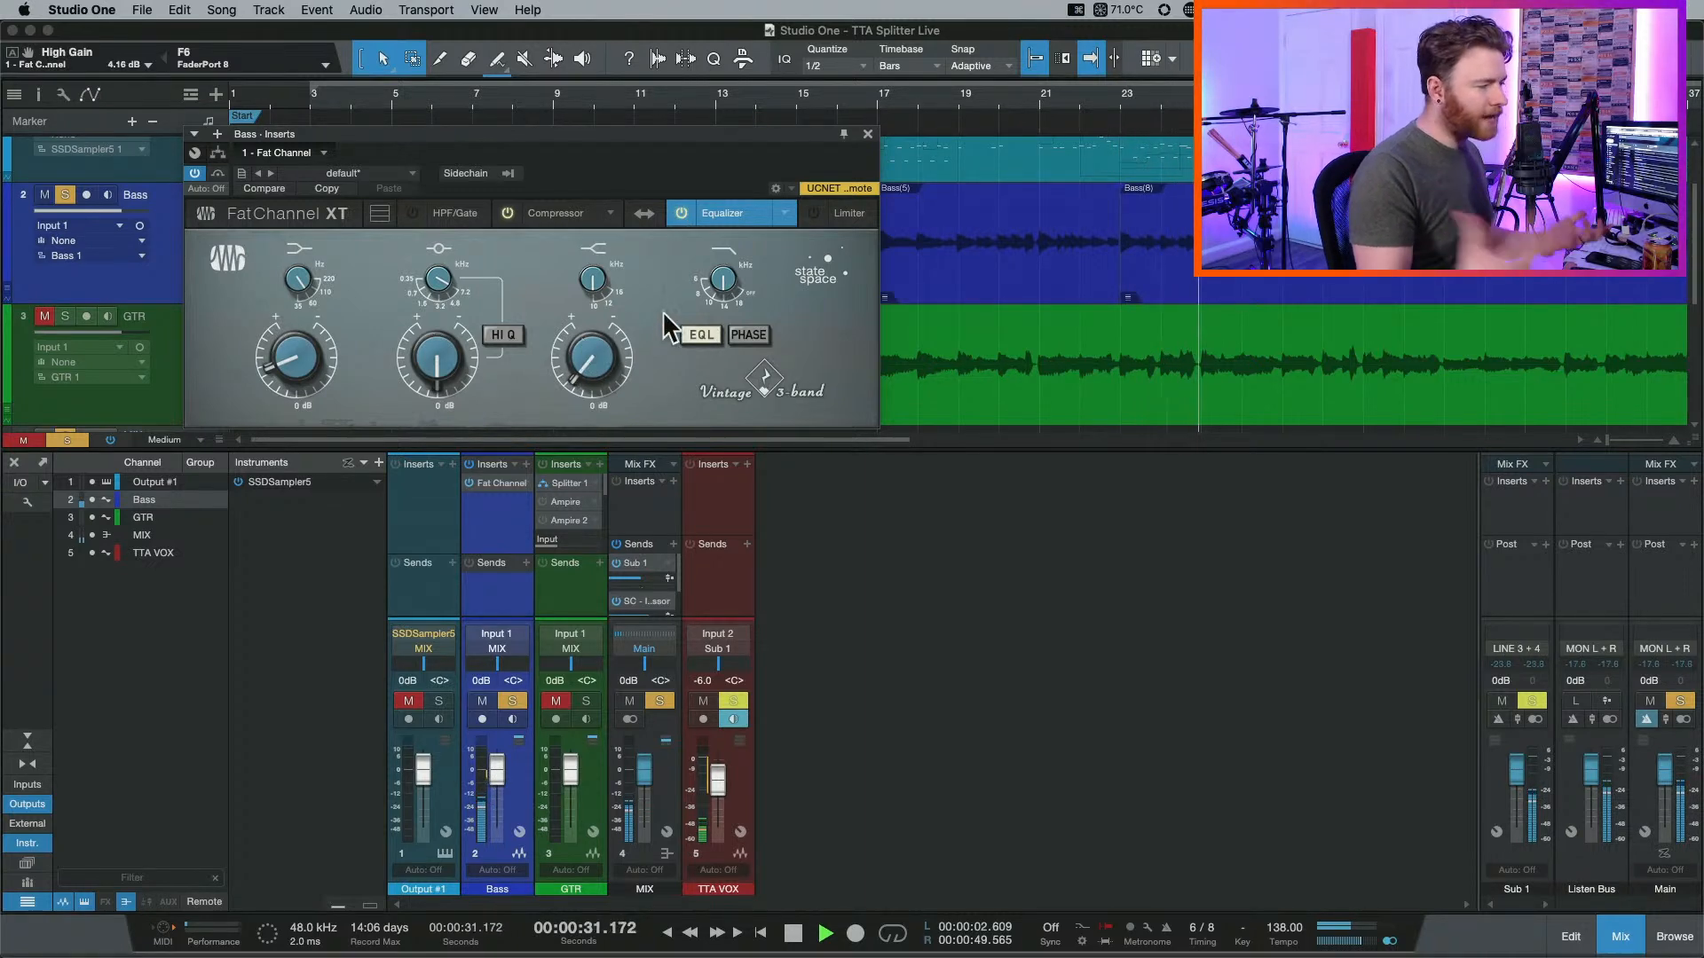
pyautogui.press('space')
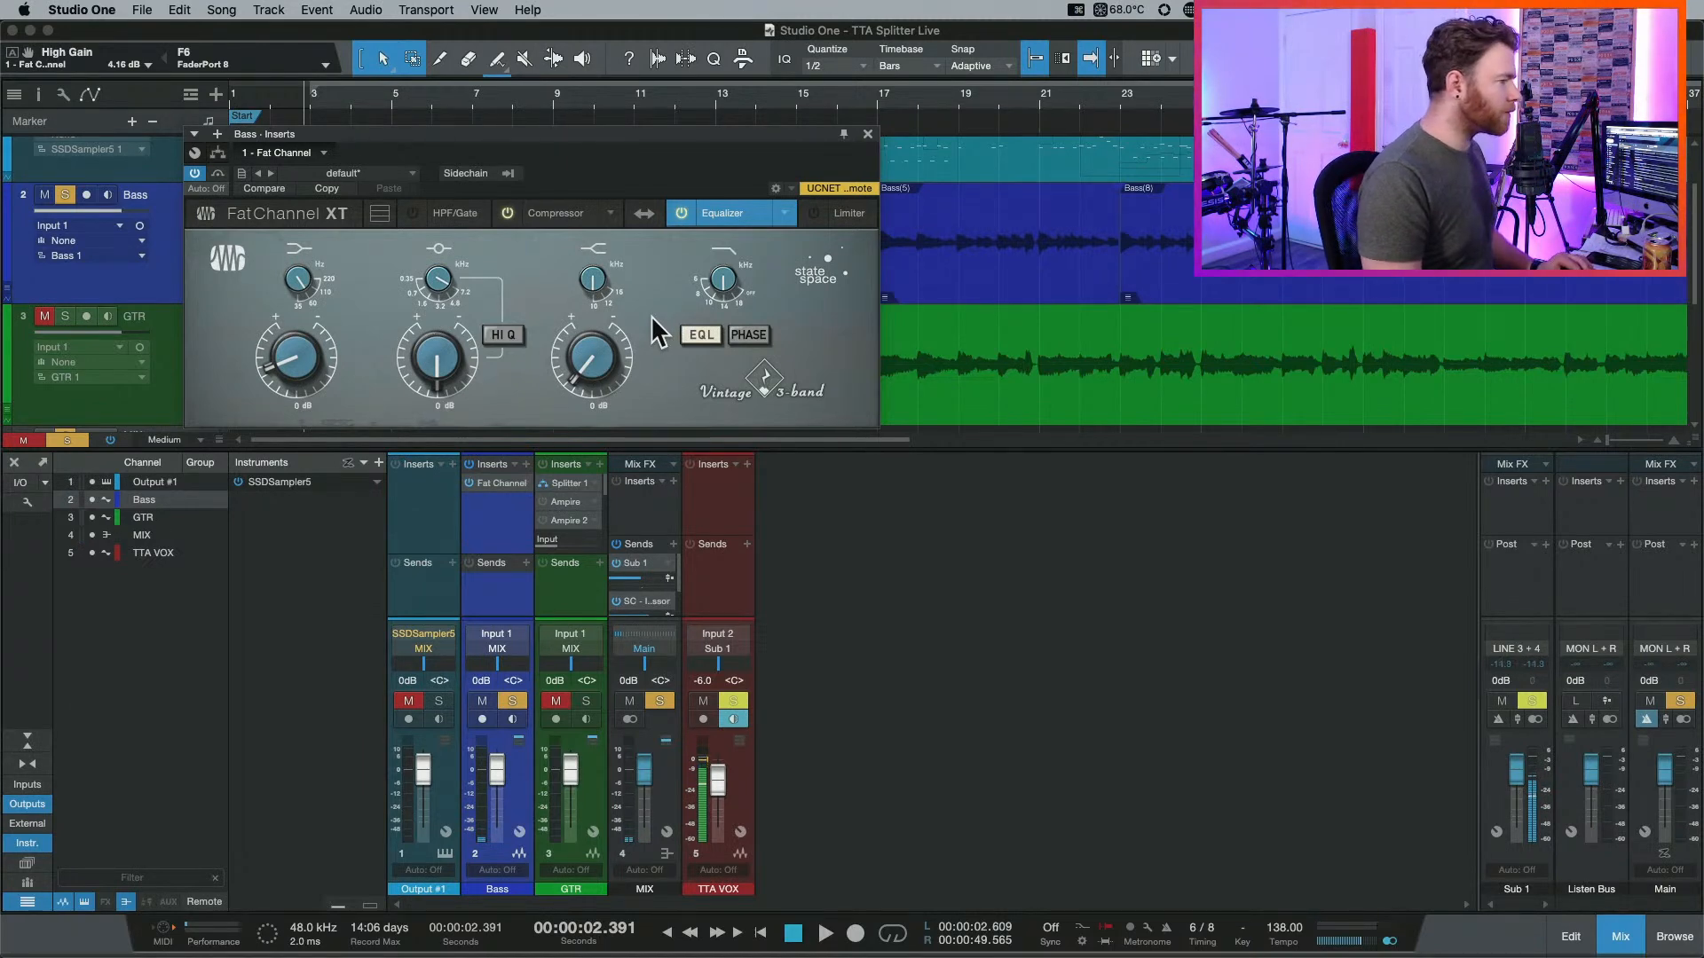
pyautogui.click(868, 134)
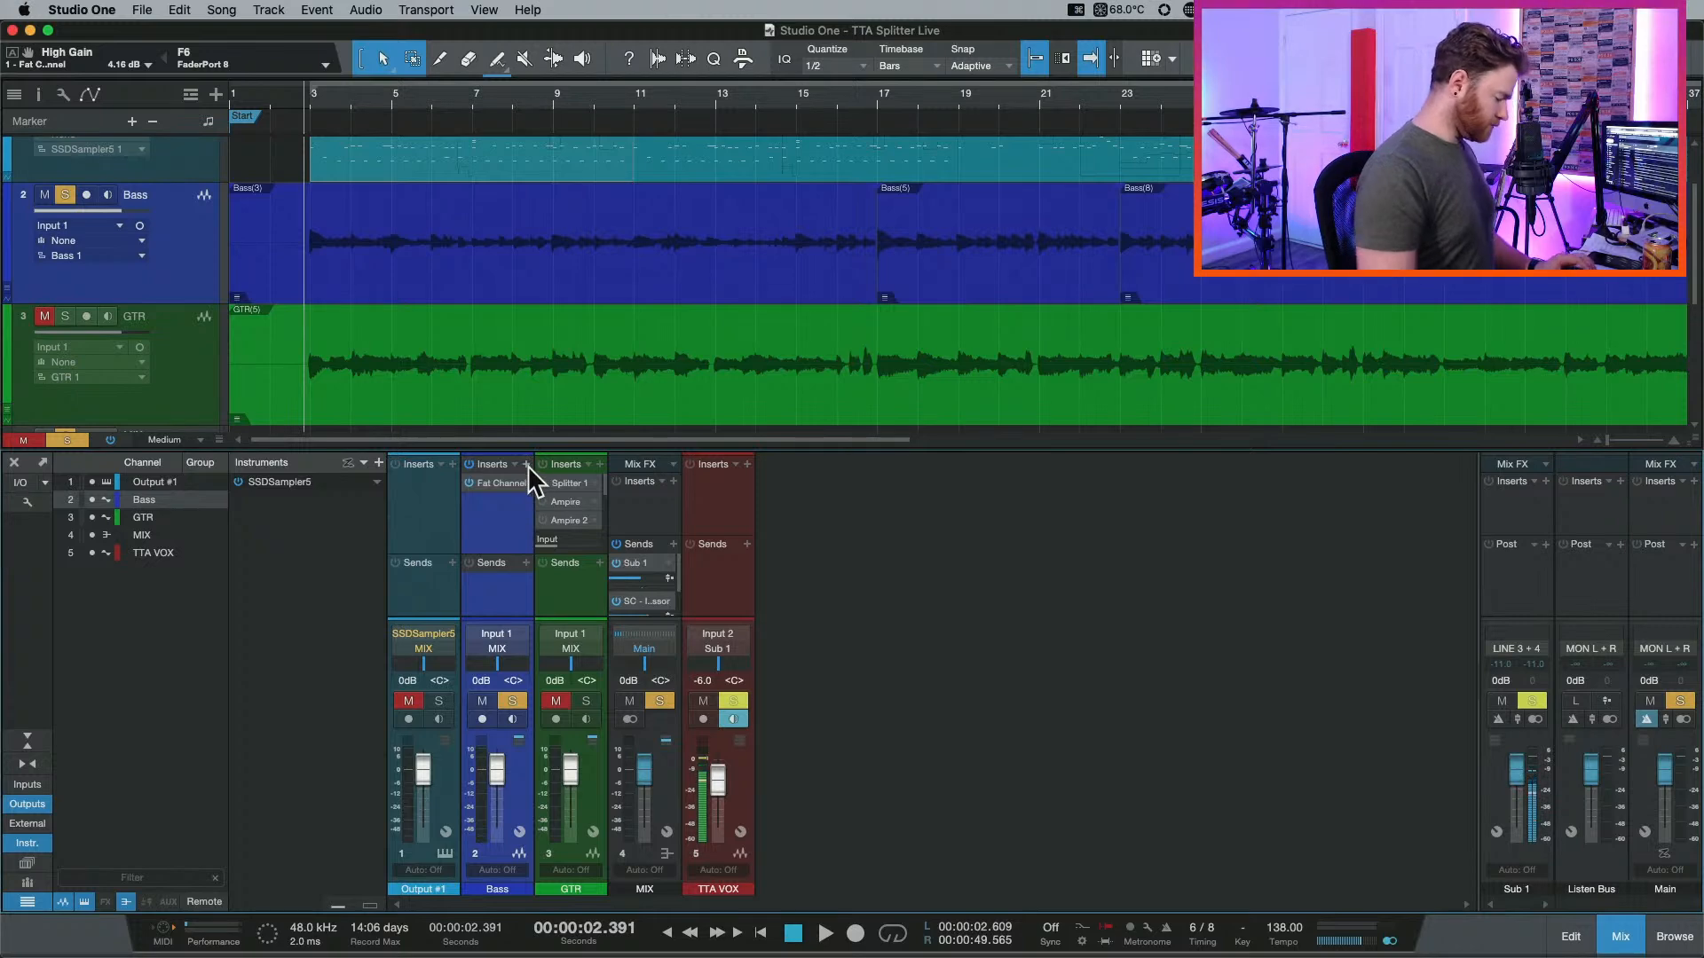
# Add a Splitter insert after the Fat Channel on the Bass channel.
pyautogui.click(527, 465)
pyautogui.write('spli')
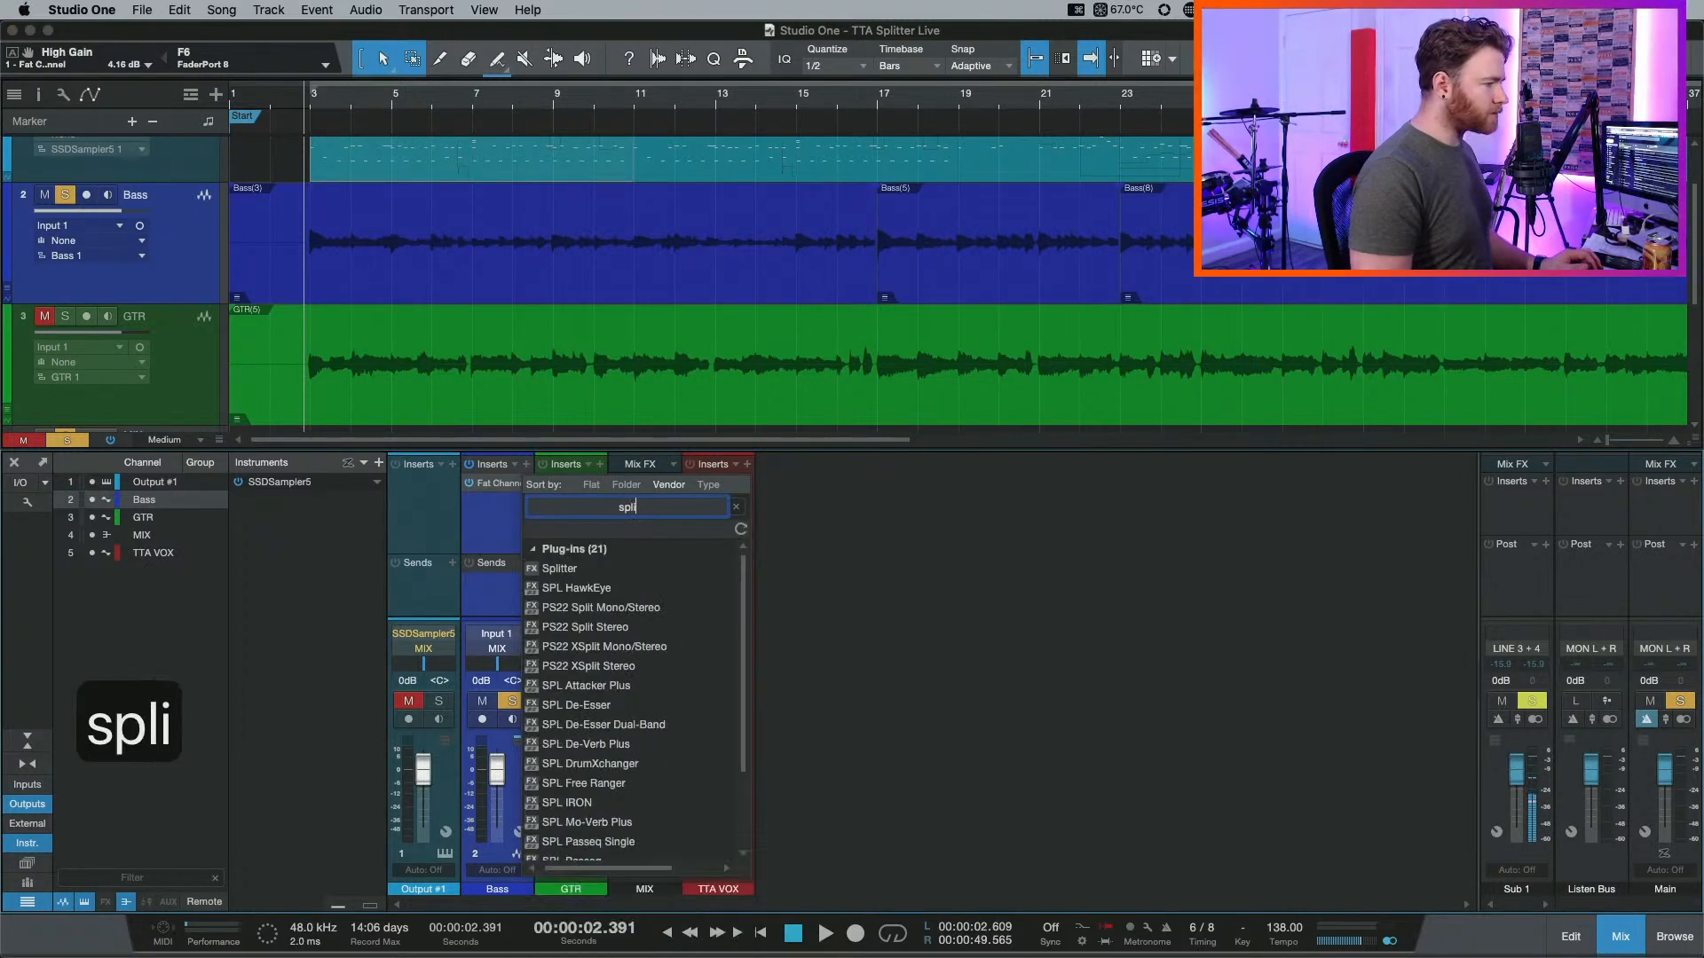
pyautogui.write('tt')
pyautogui.press('Return')
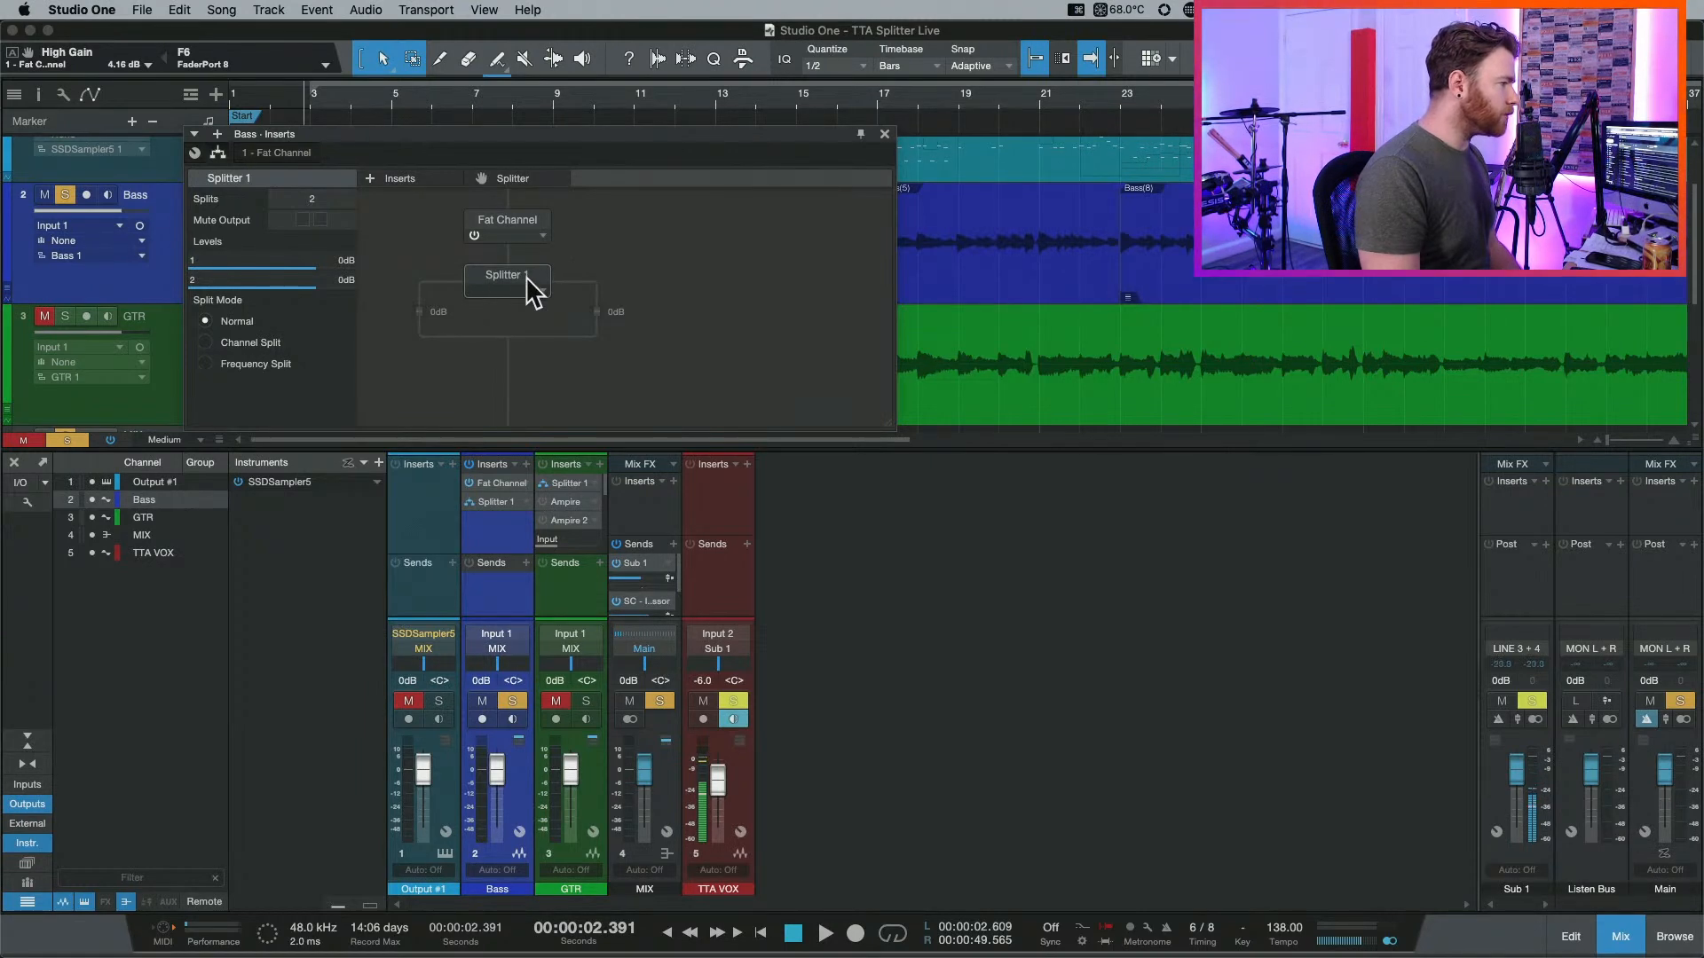
# Switch the Bass channel's Splitter to Frequency Split mode and set its crossover frequency to 300 Hz.
pyautogui.click(243, 364)
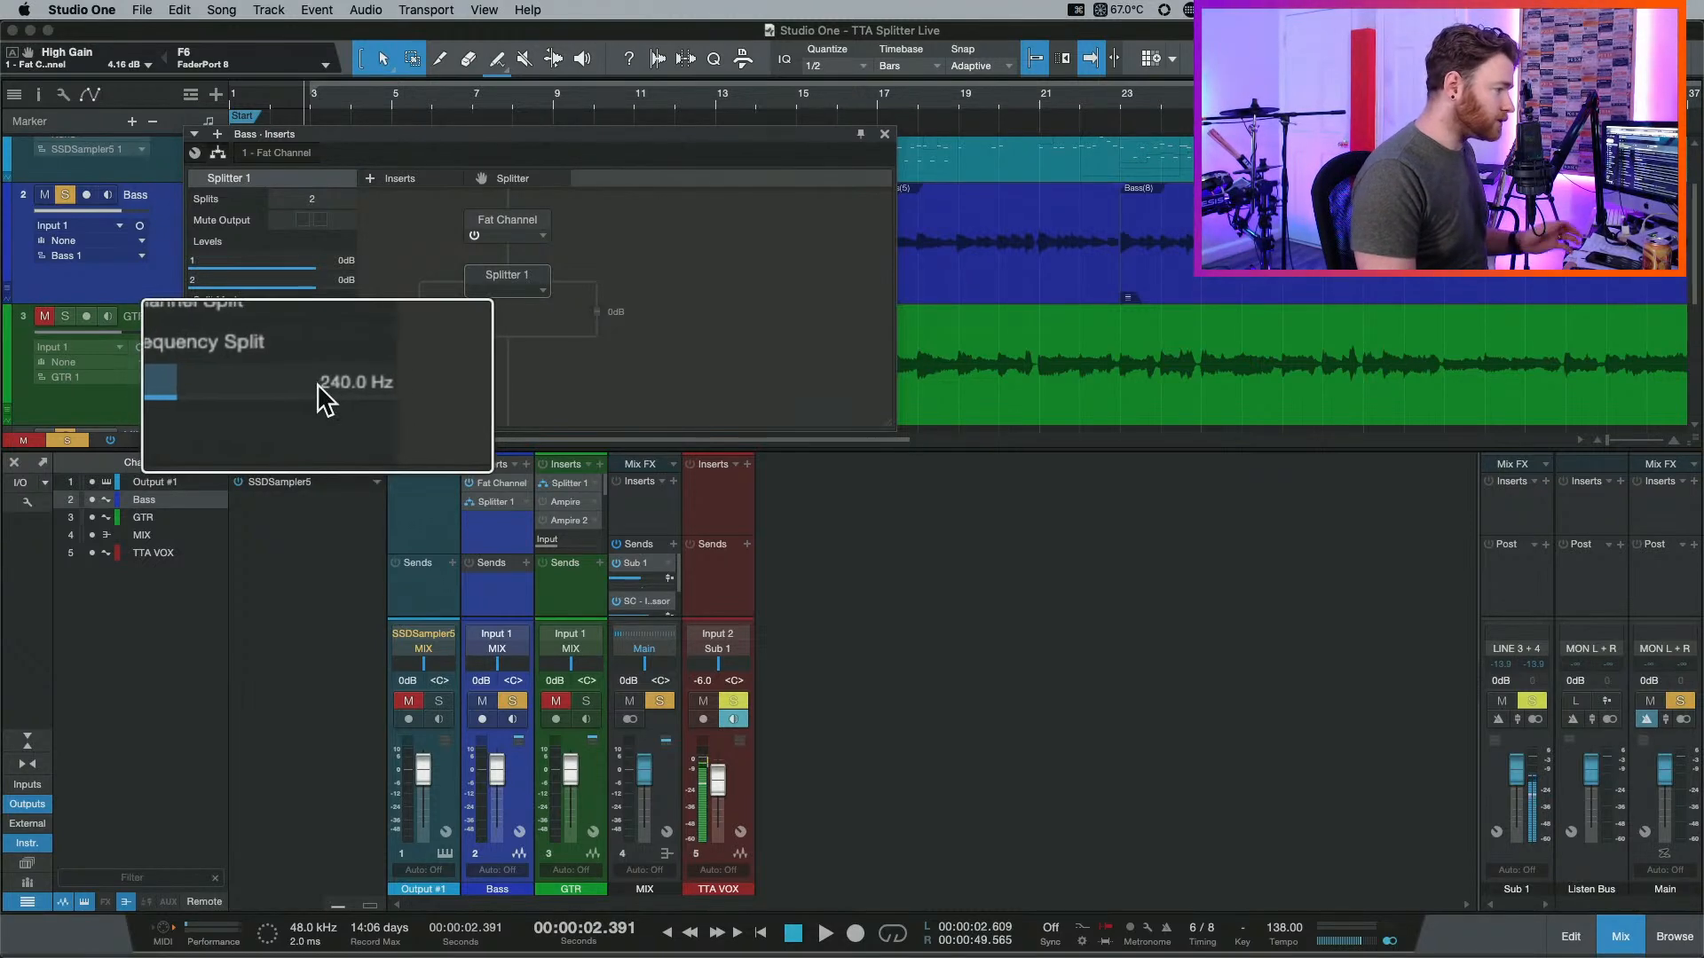
pyautogui.moveTo(252, 385); pyautogui.dragTo(273, 394)
pyautogui.click(335, 384)
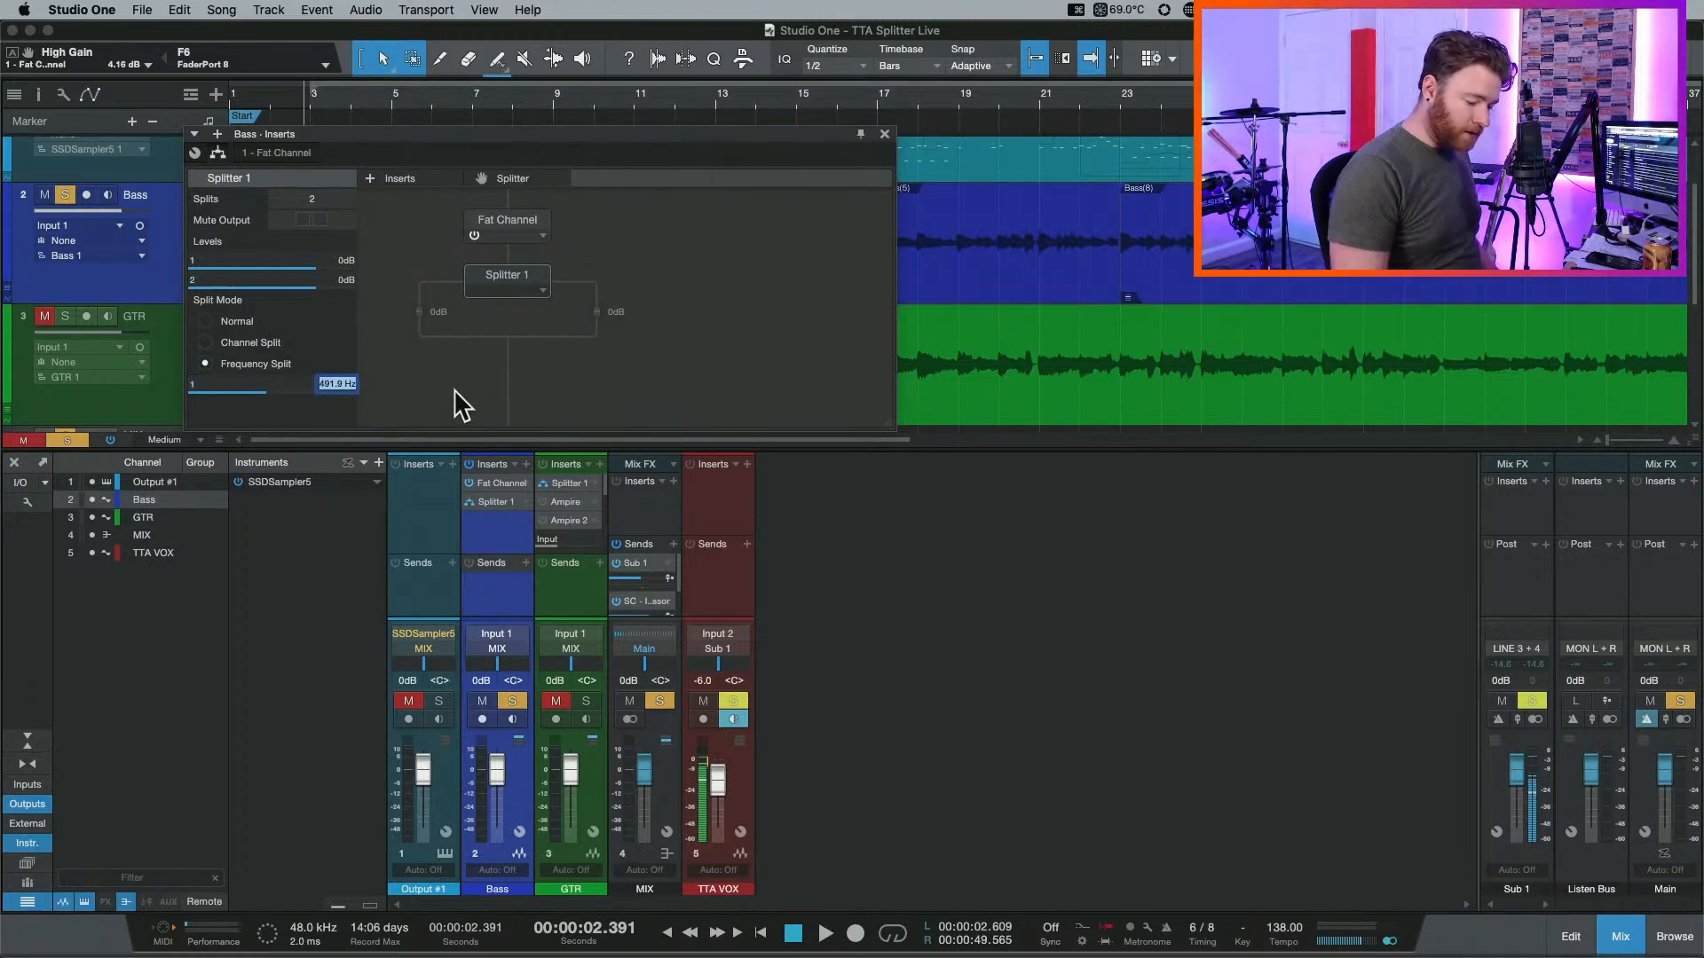
pyautogui.write('300')
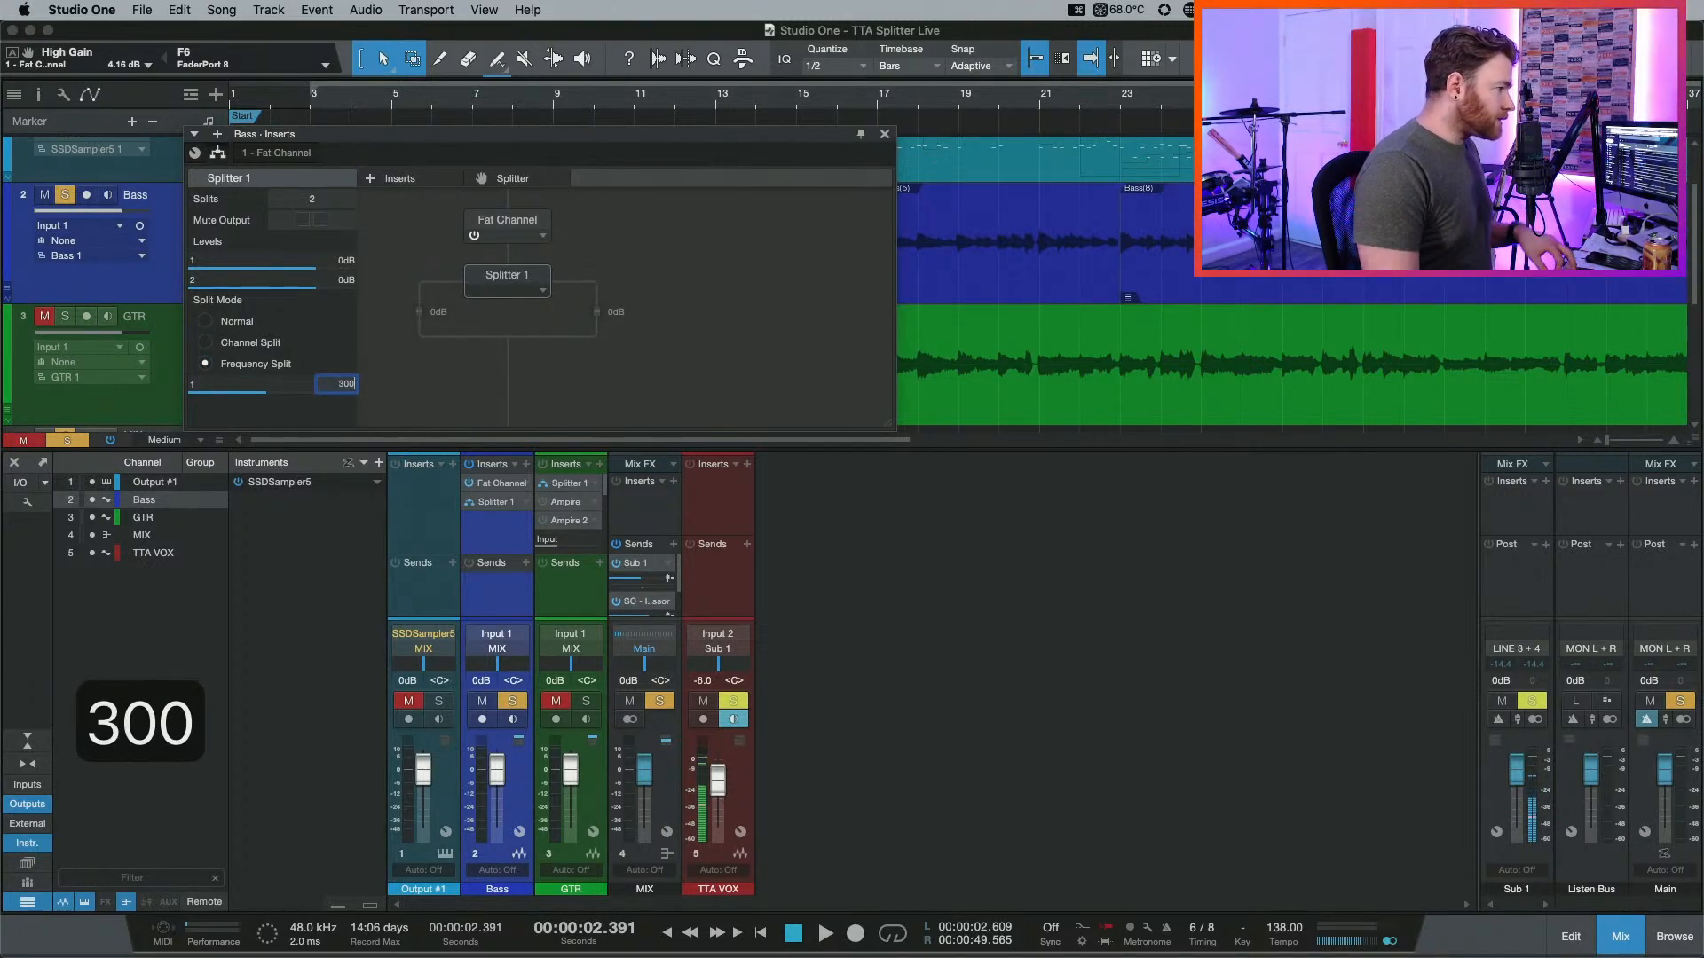
pyautogui.press('Return')
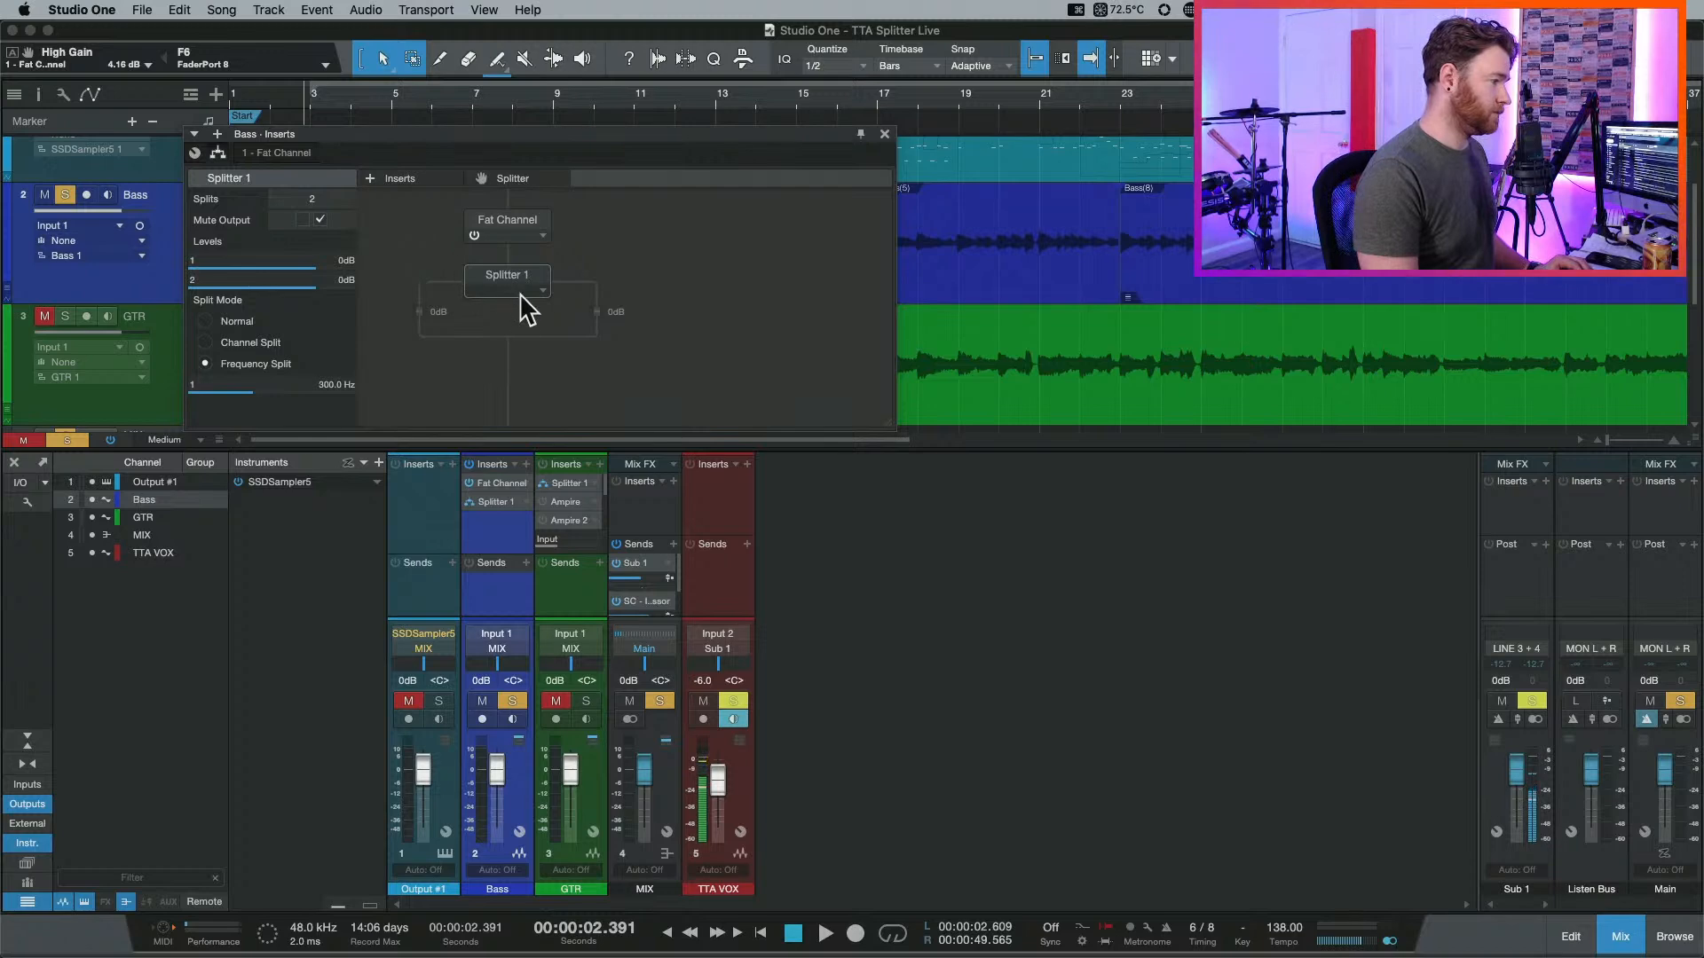
# Play the bass with only the low band, only the high band, and both Splitter bands to compare them.
pyautogui.press('space')
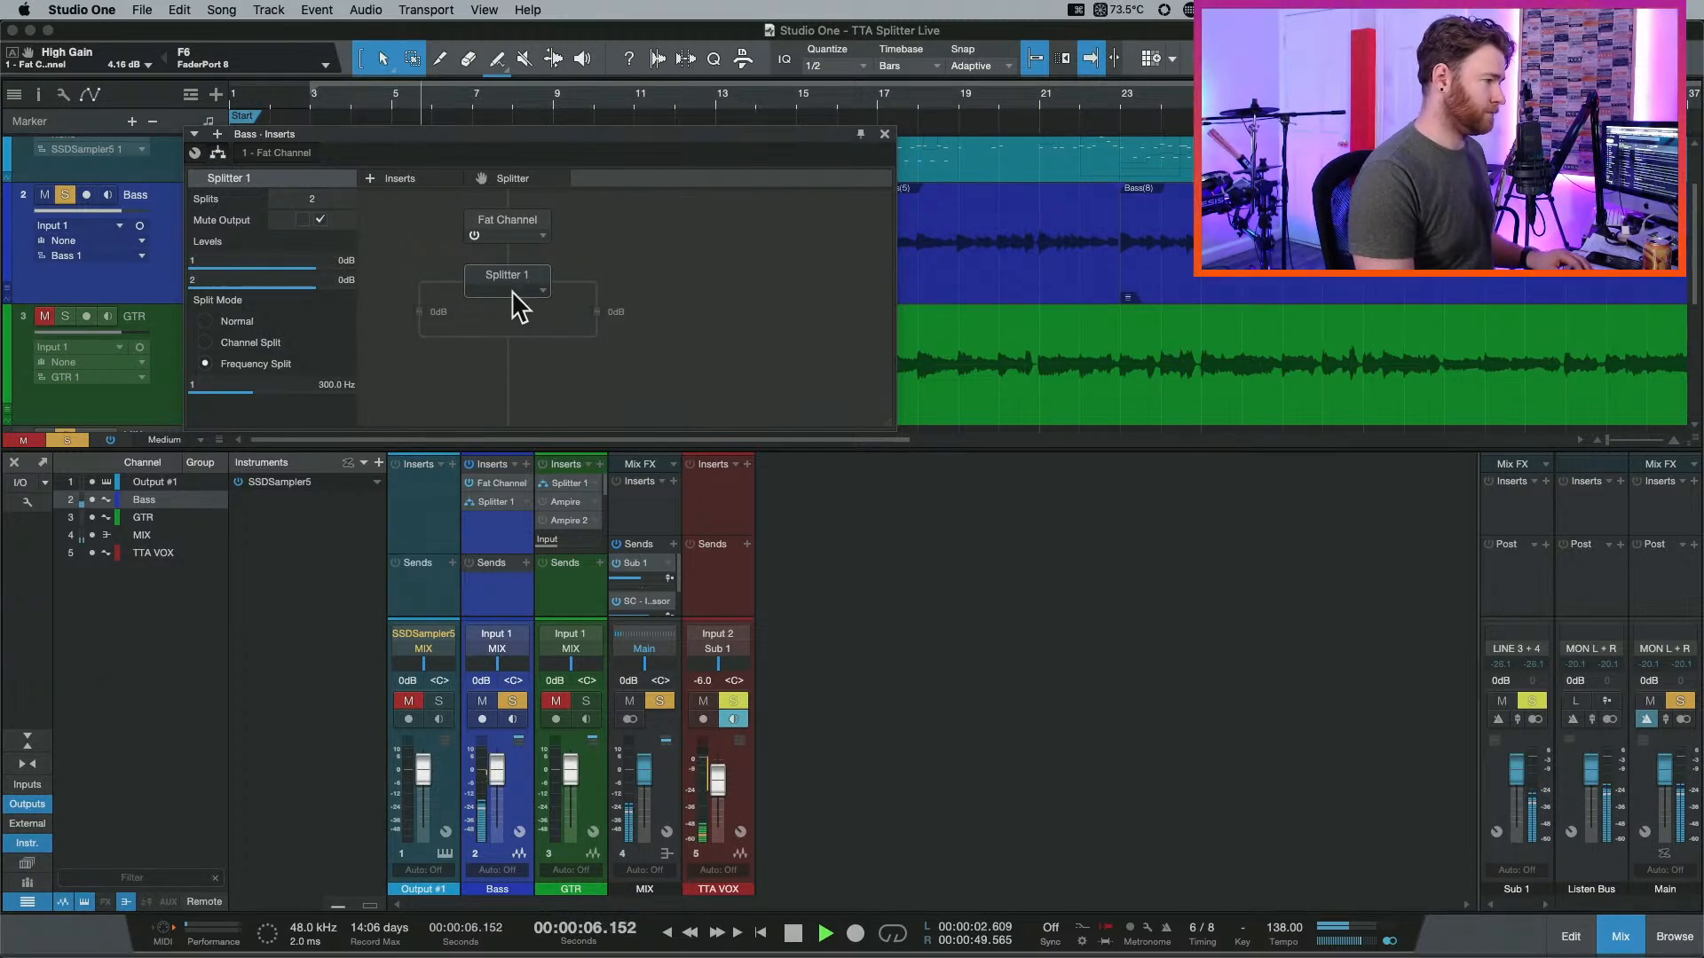
pyautogui.press('space')
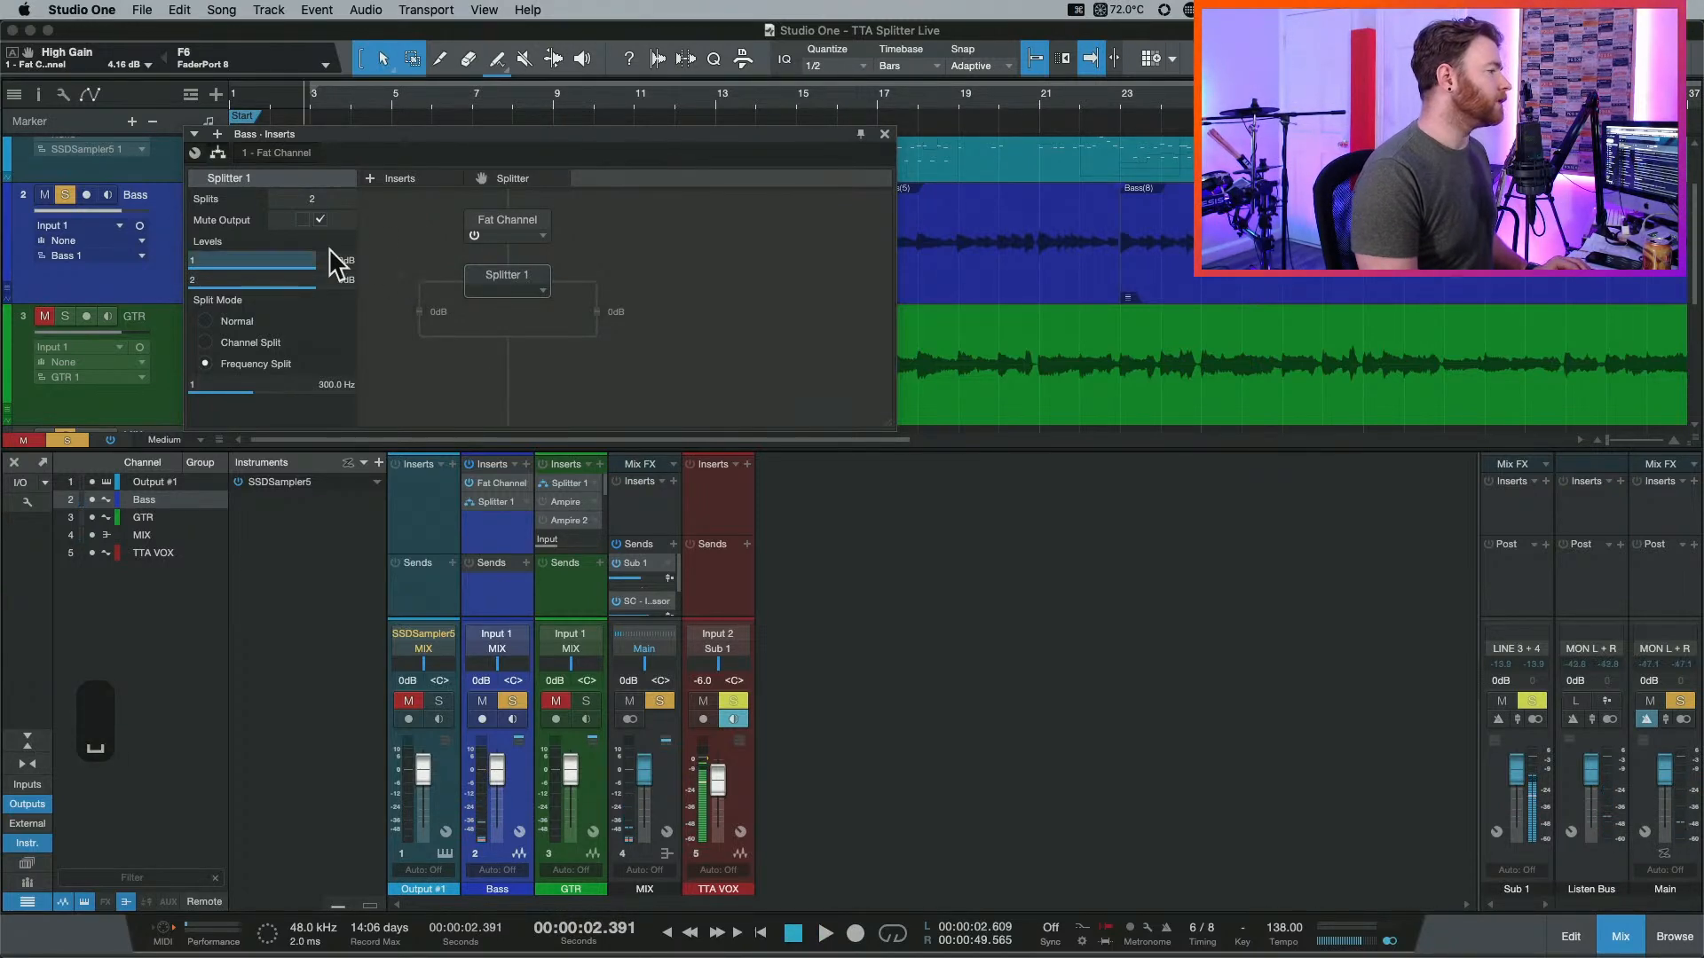
pyautogui.click(319, 219)
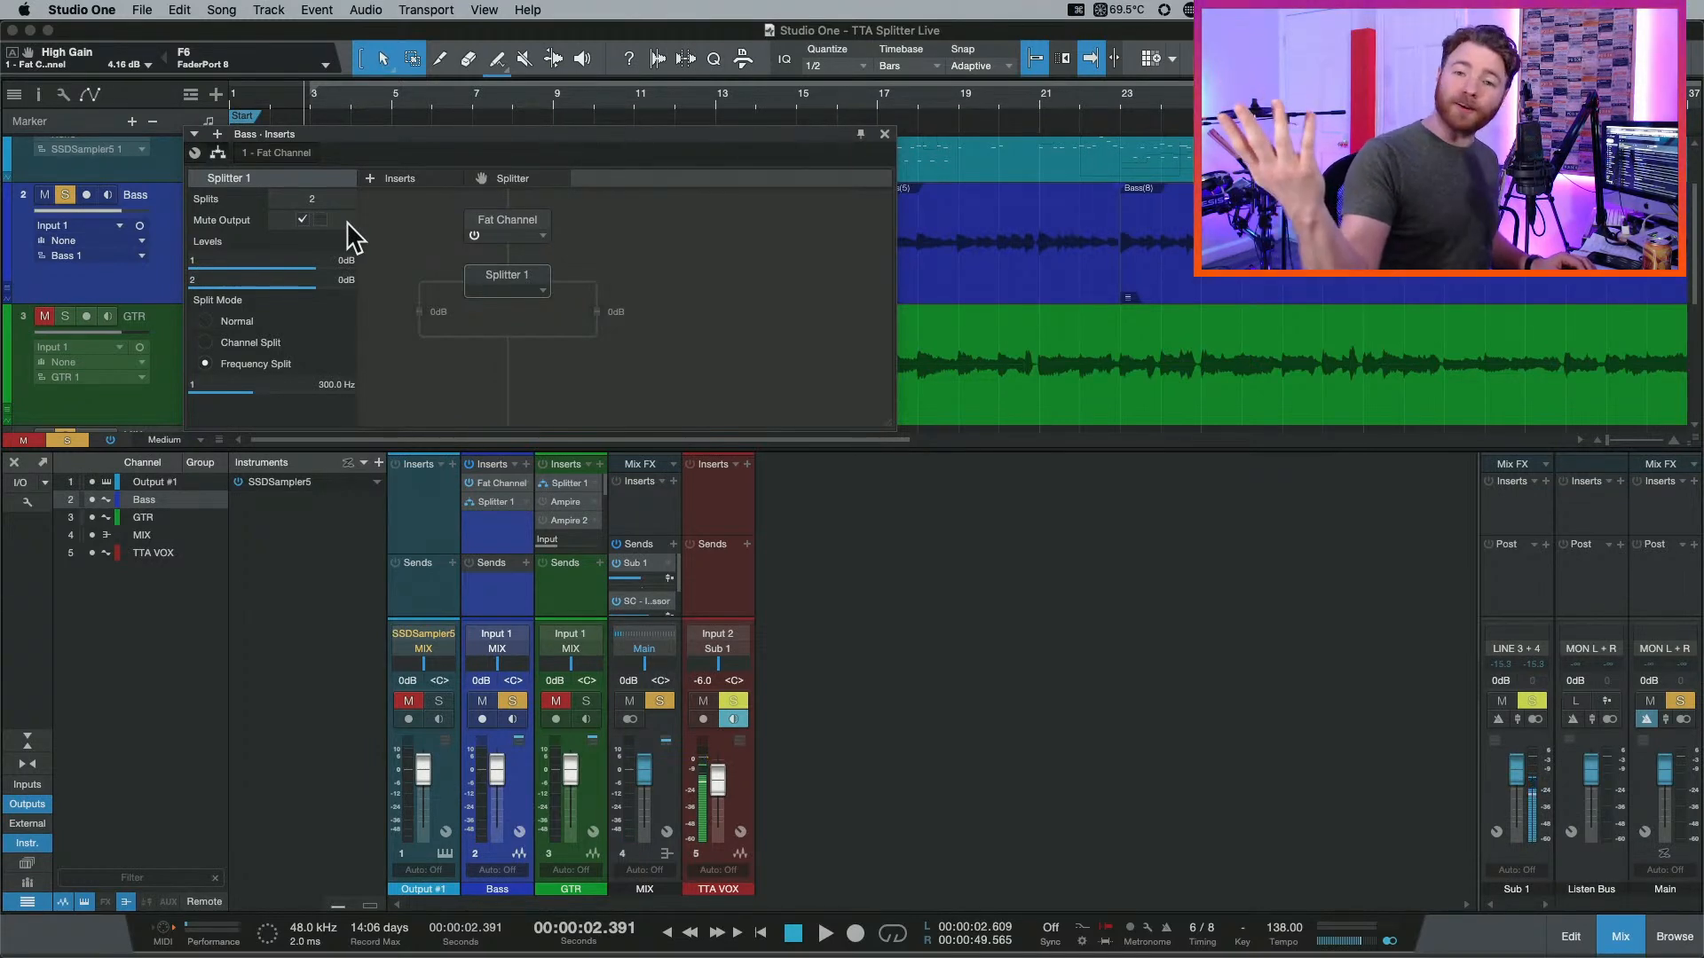
pyautogui.press('space')
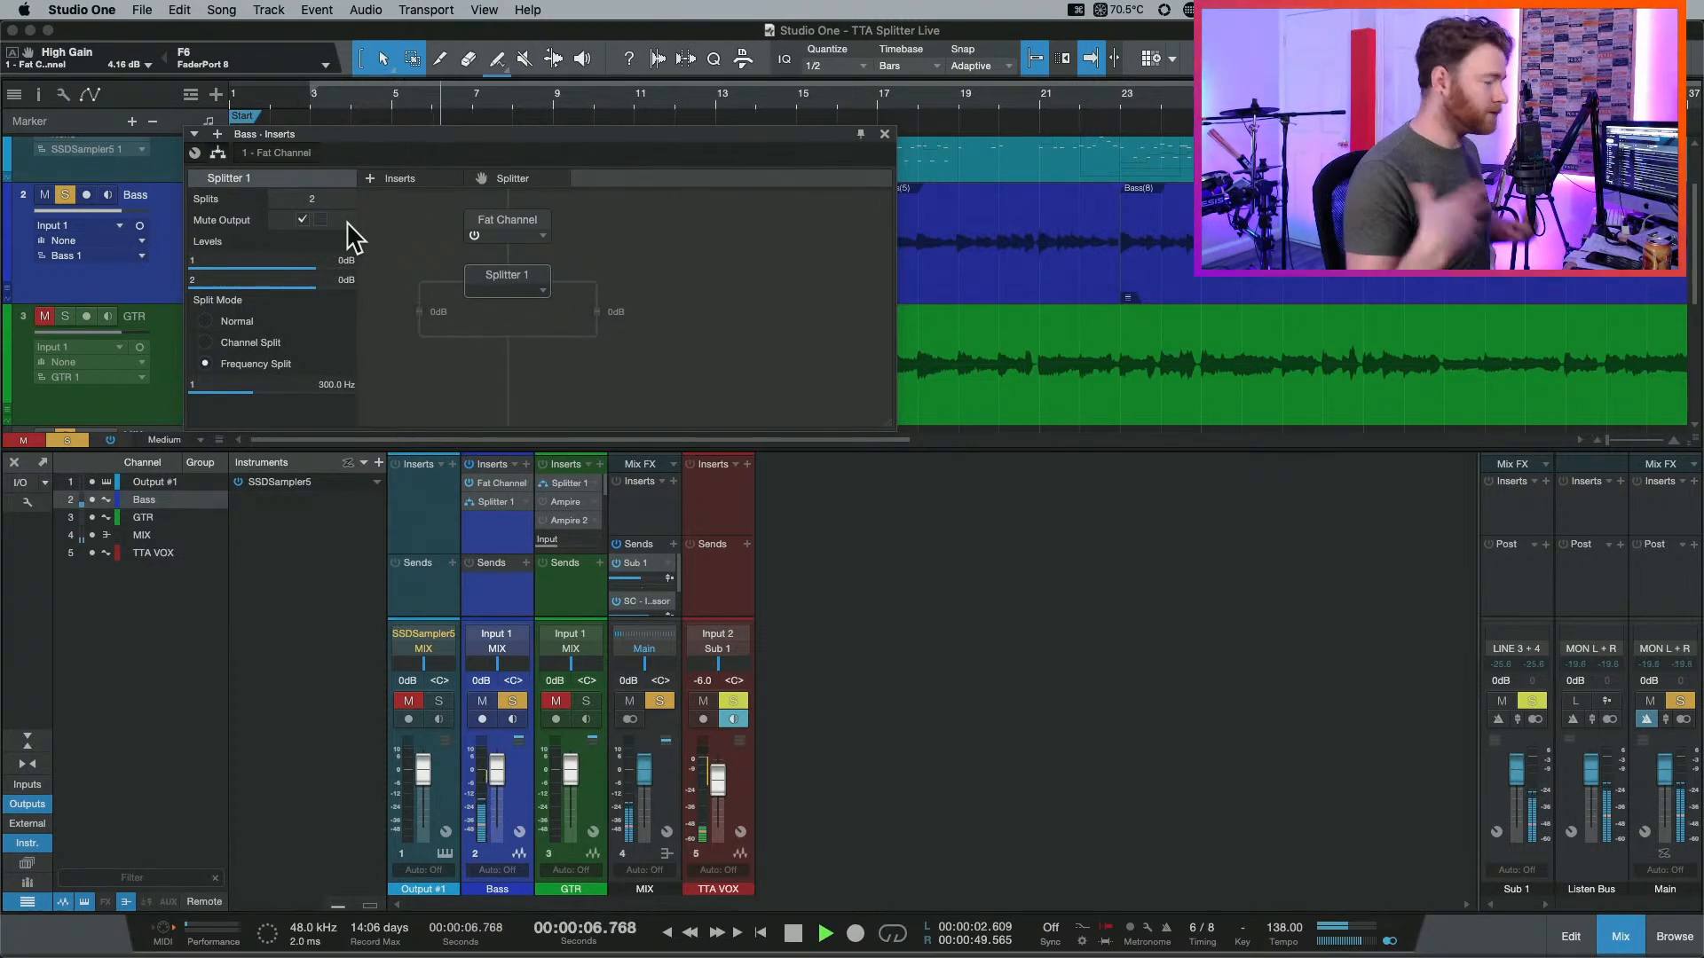
pyautogui.press('space')
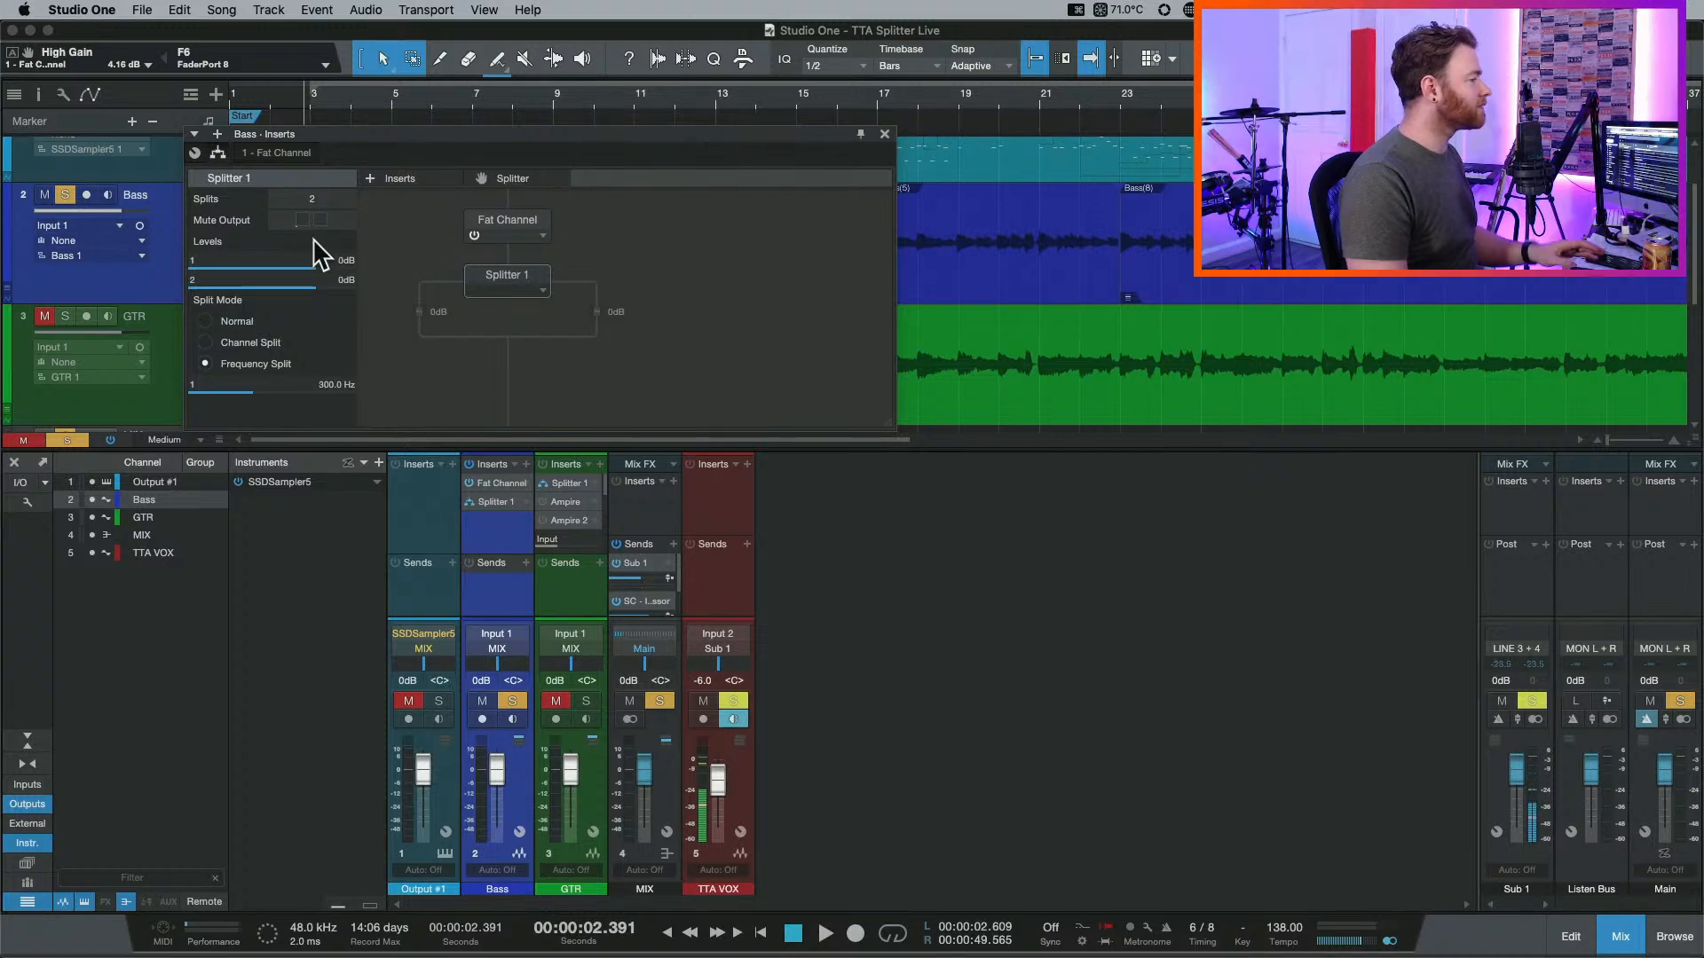
pyautogui.press('space')
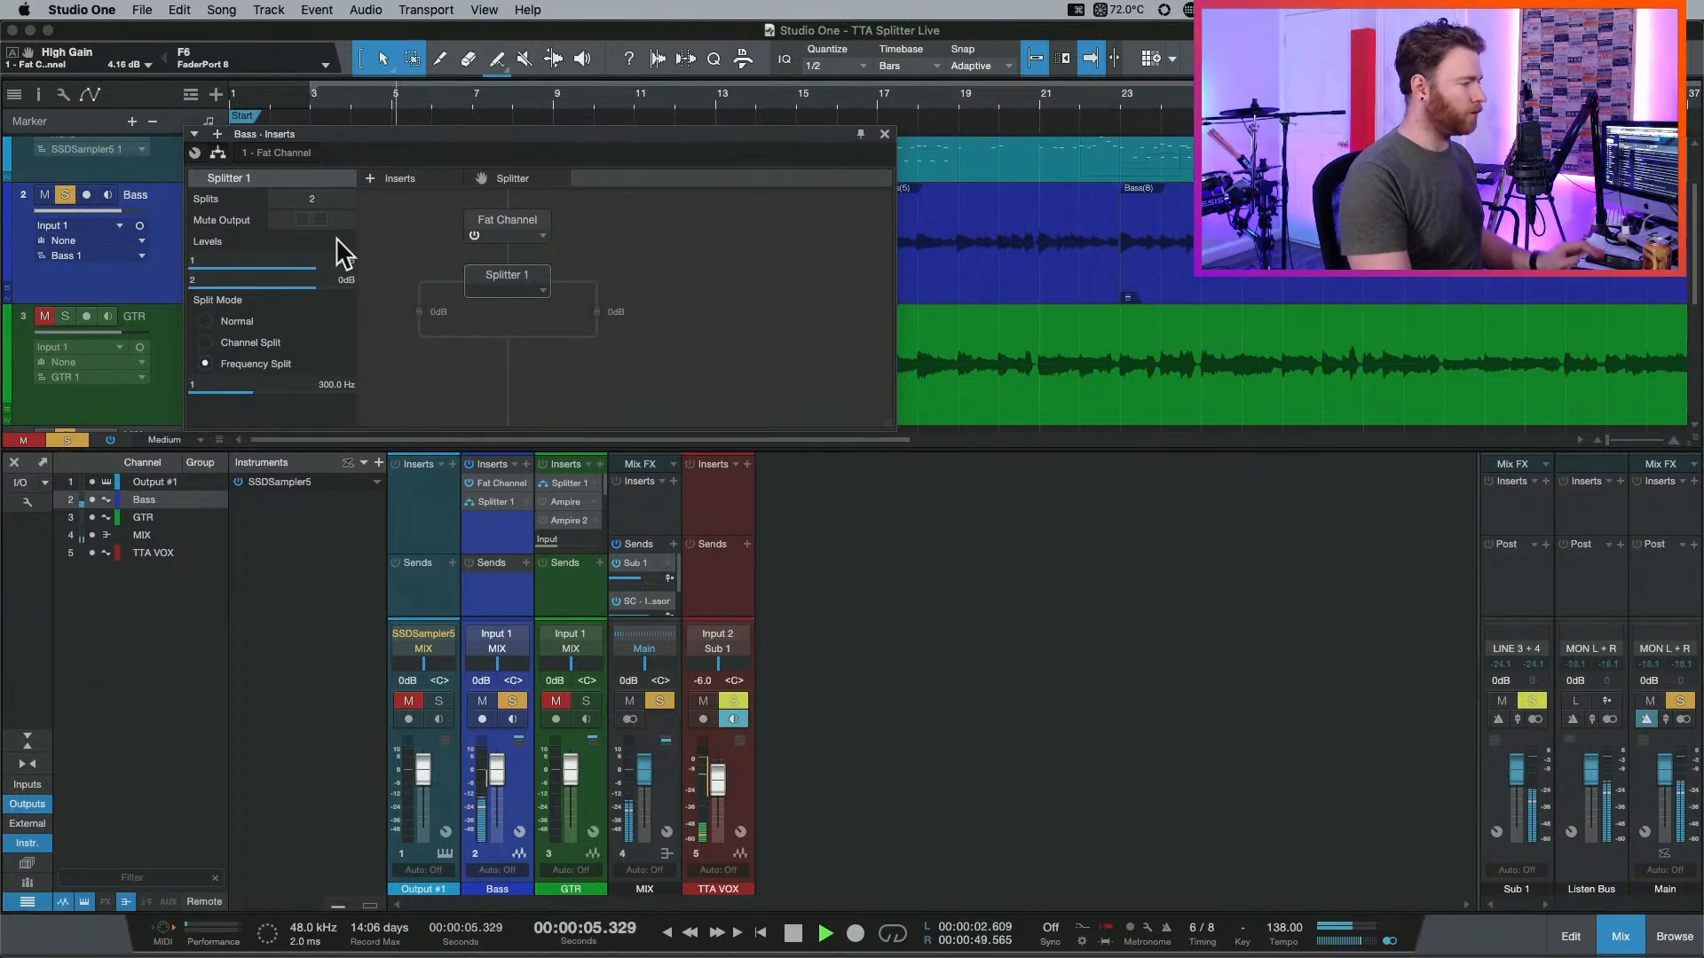
pyautogui.press('space')
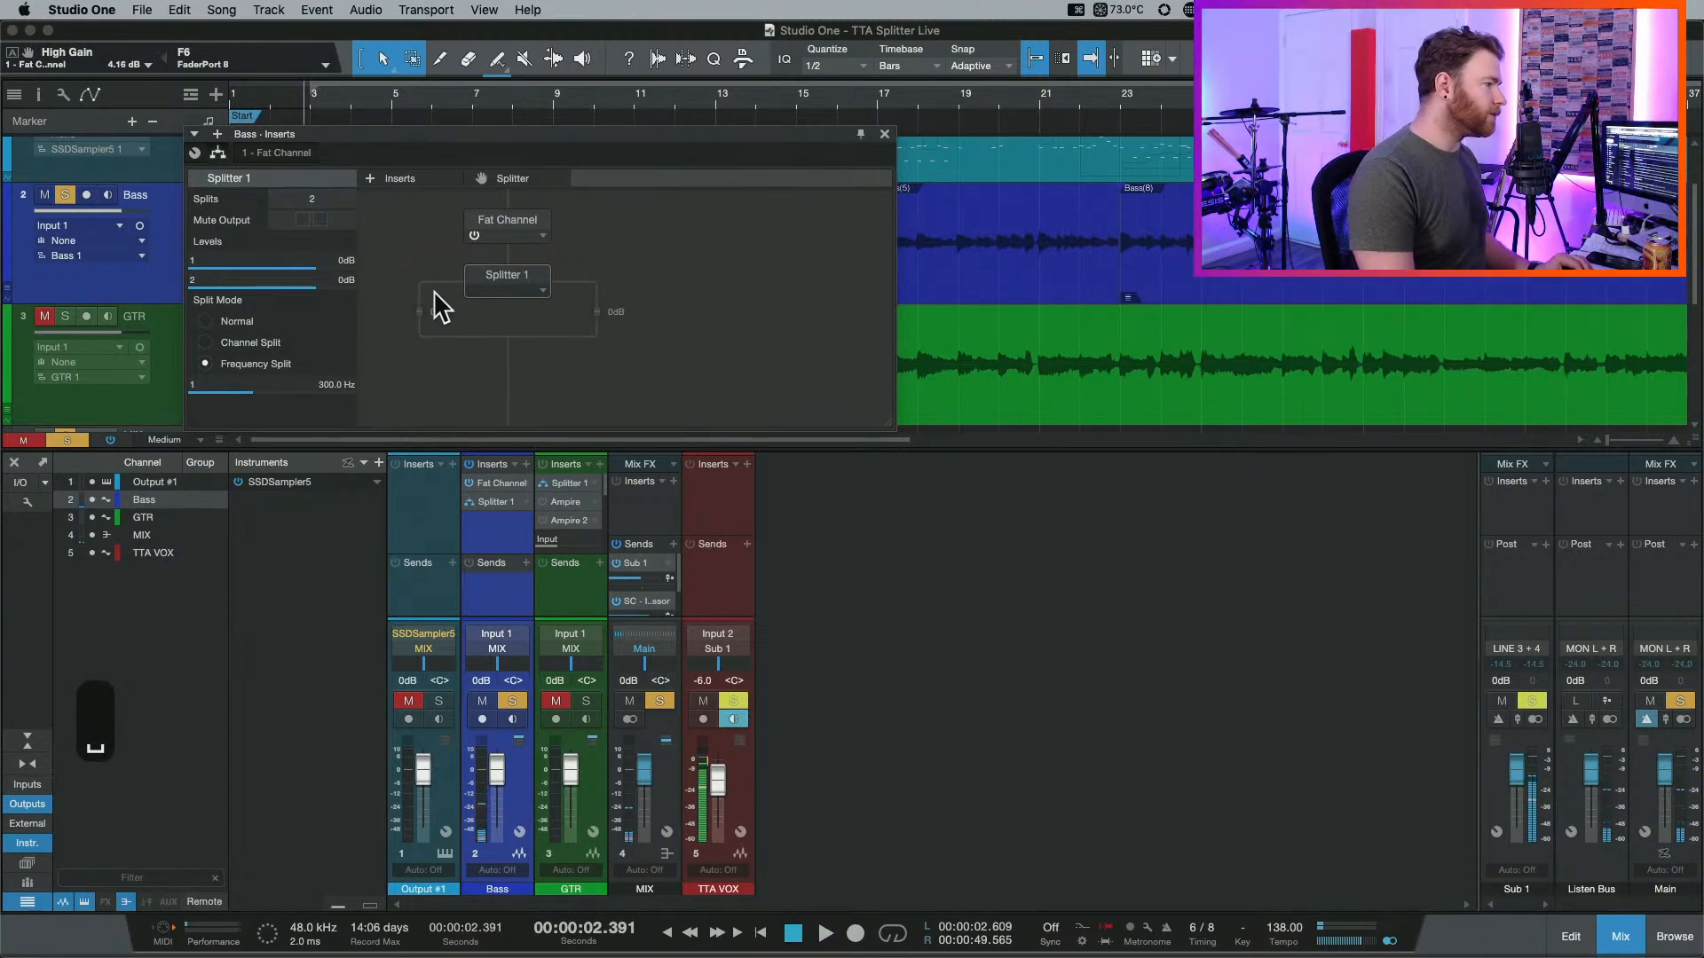
# Add an L1 limiter Mono to the Bass inserts and place it on the Splitter's low-frequency branch.
pyautogui.click(431, 176)
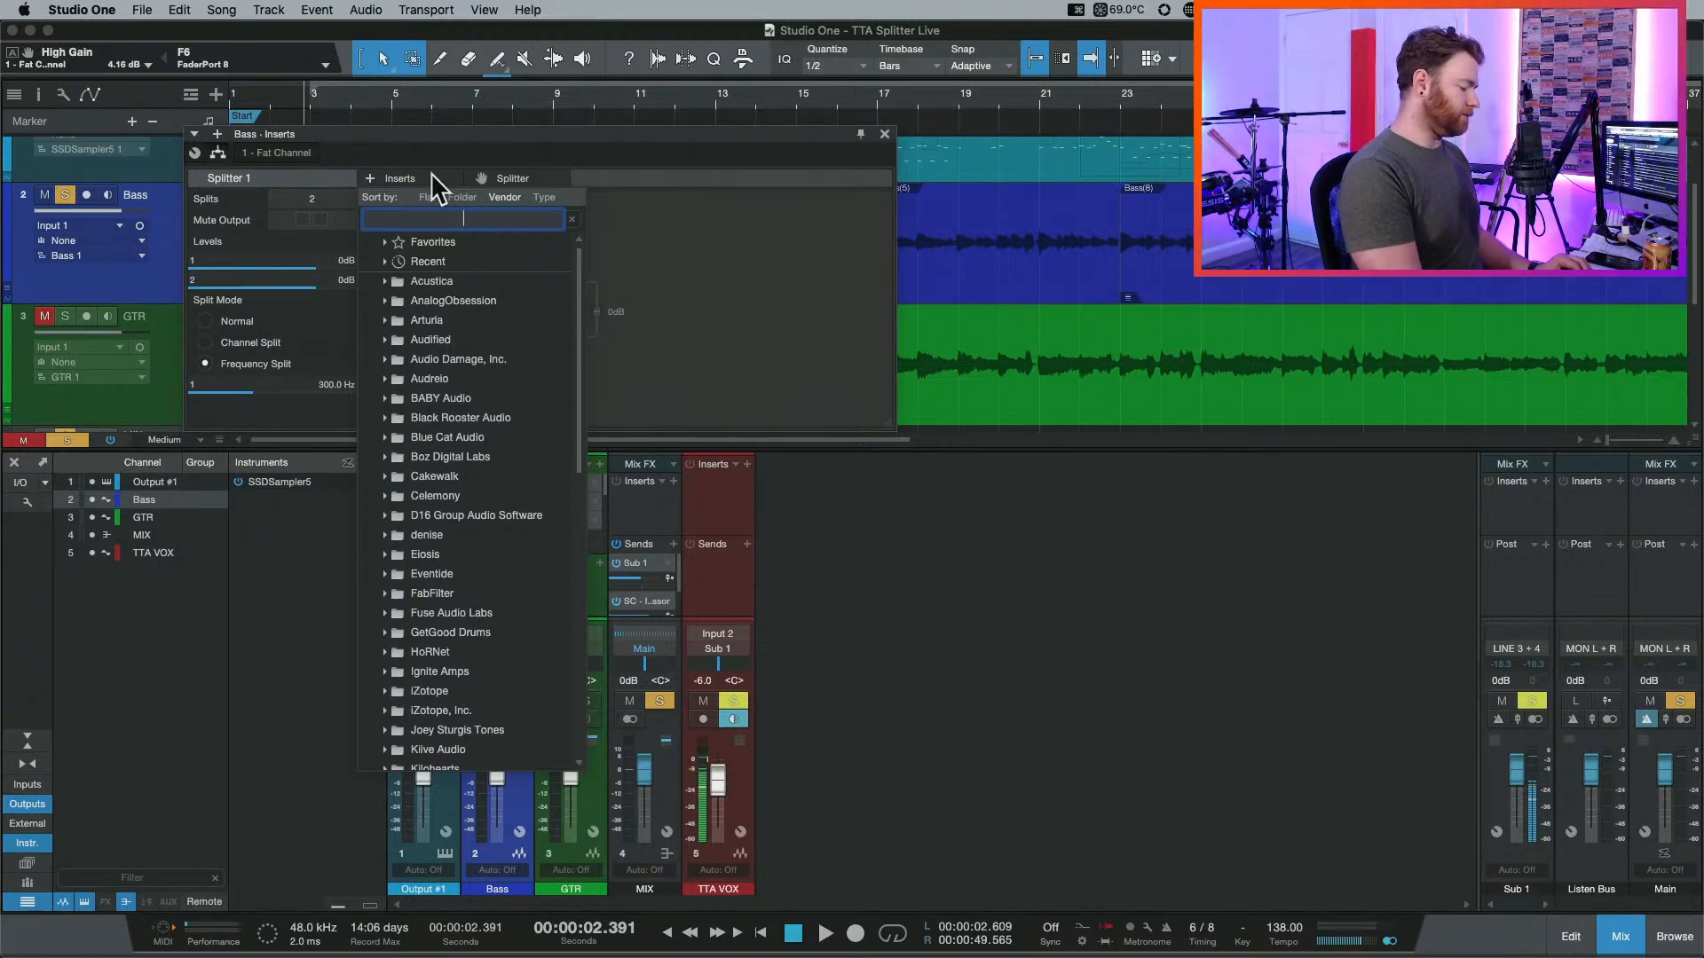
pyautogui.write('l1')
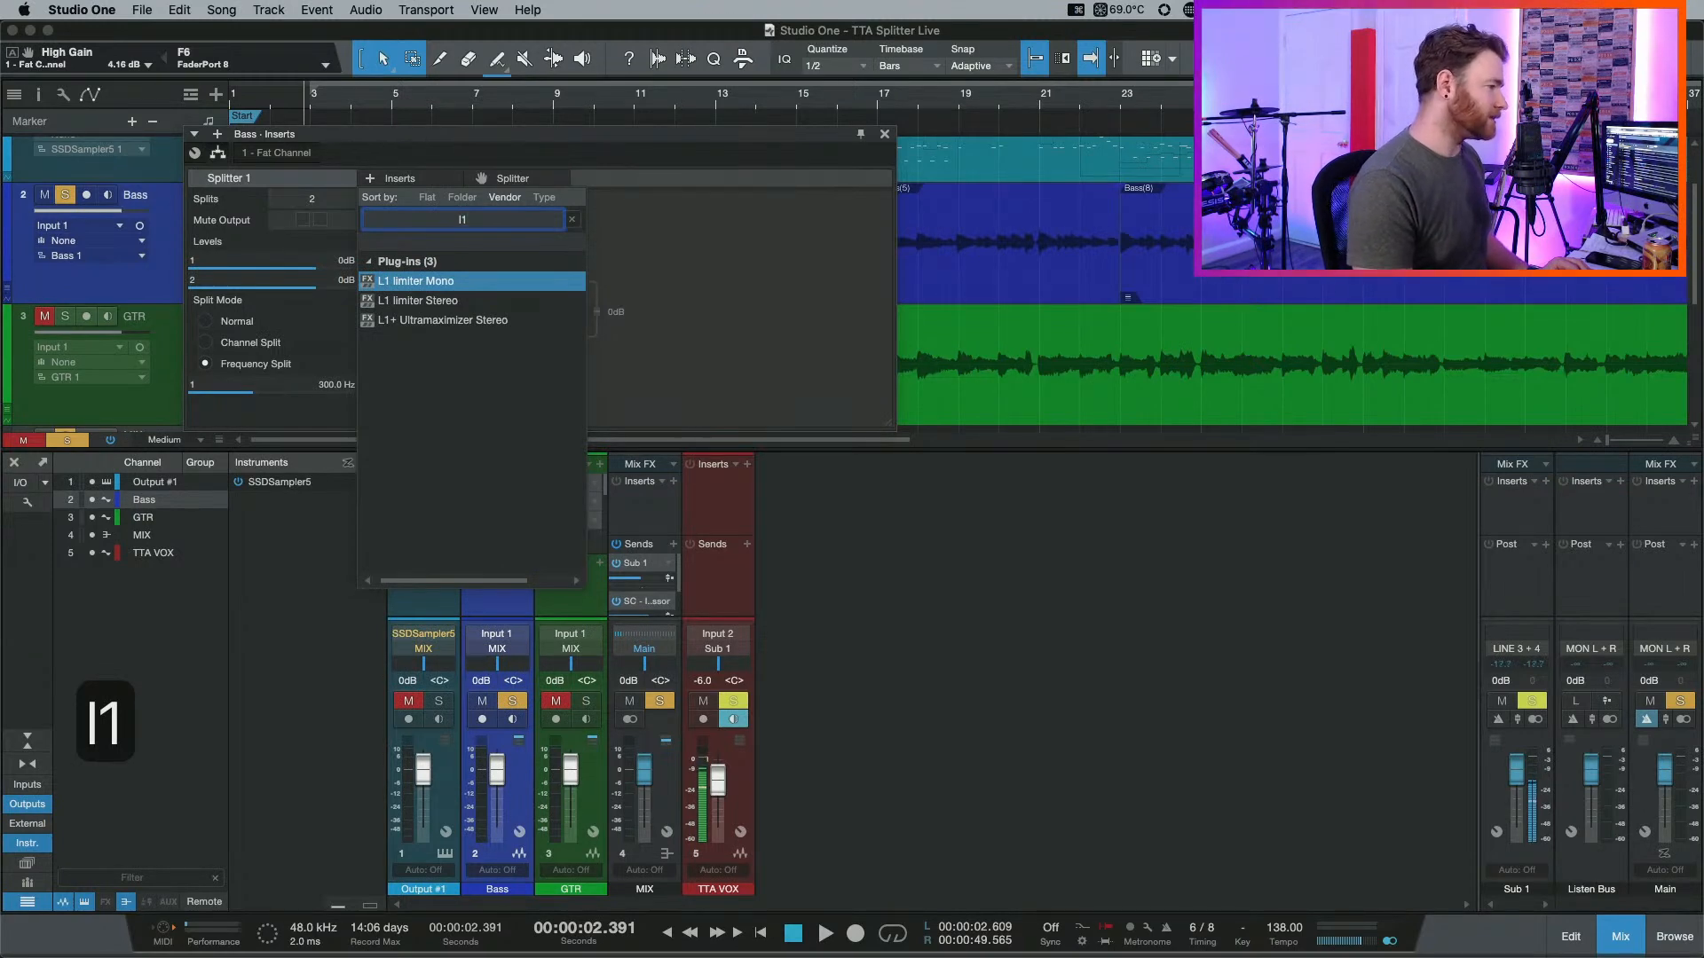
pyautogui.press('Return')
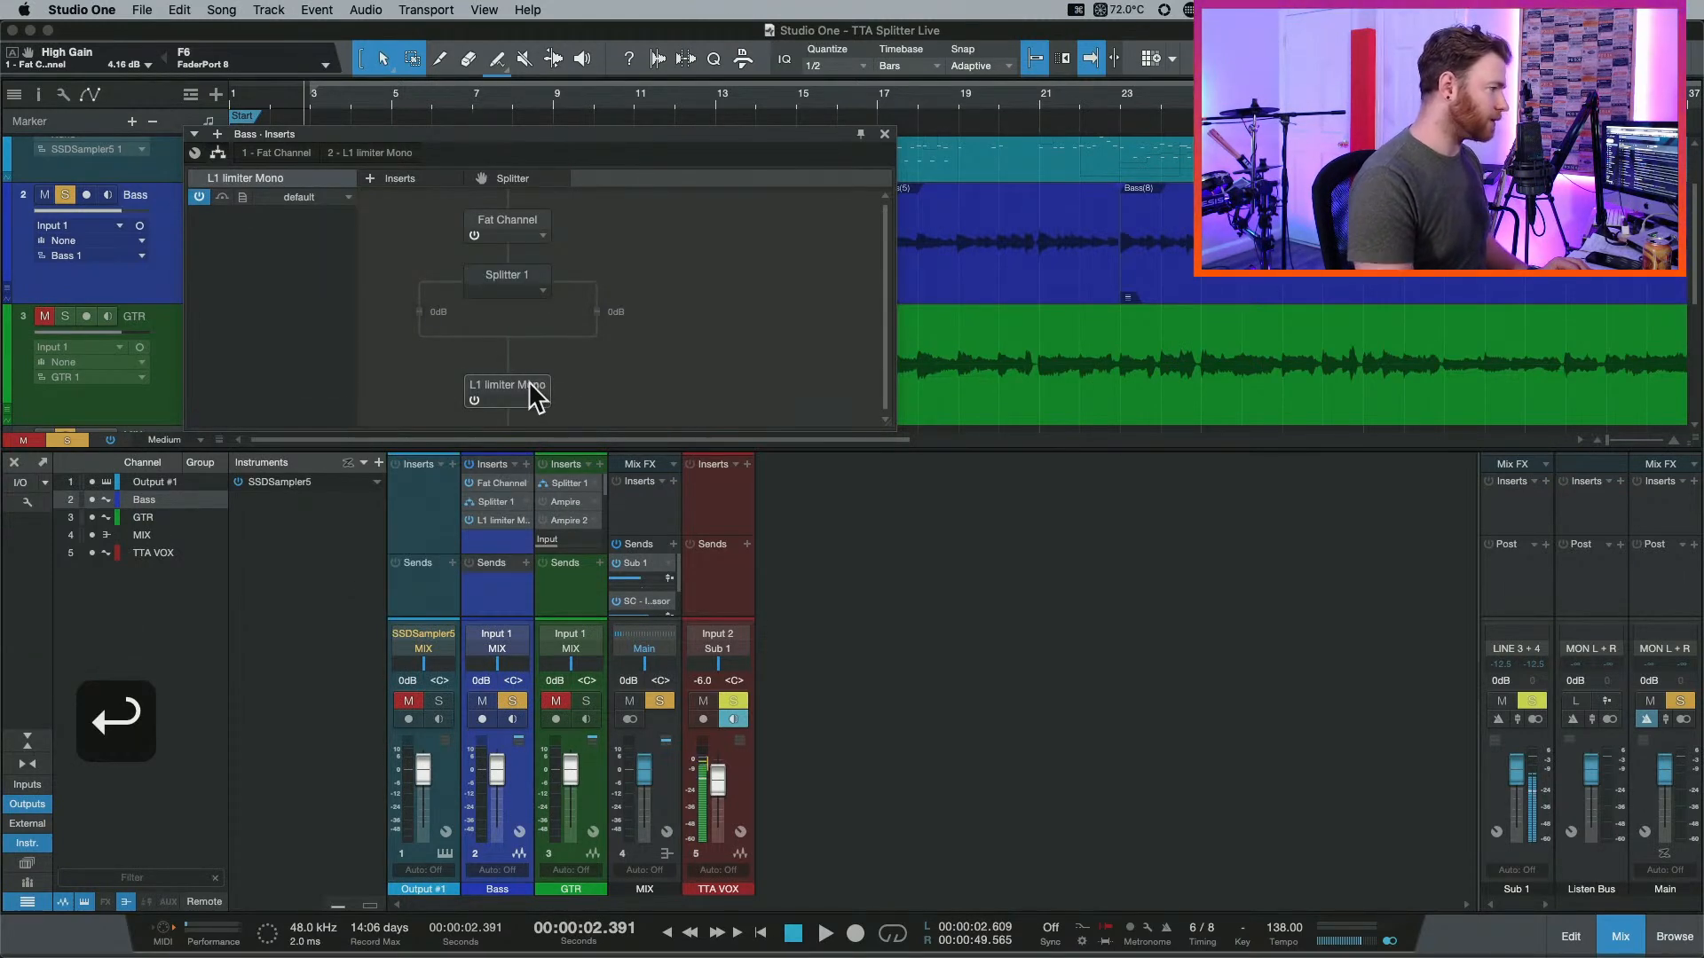
pyautogui.moveTo(528, 380); pyautogui.dragTo(424, 296)
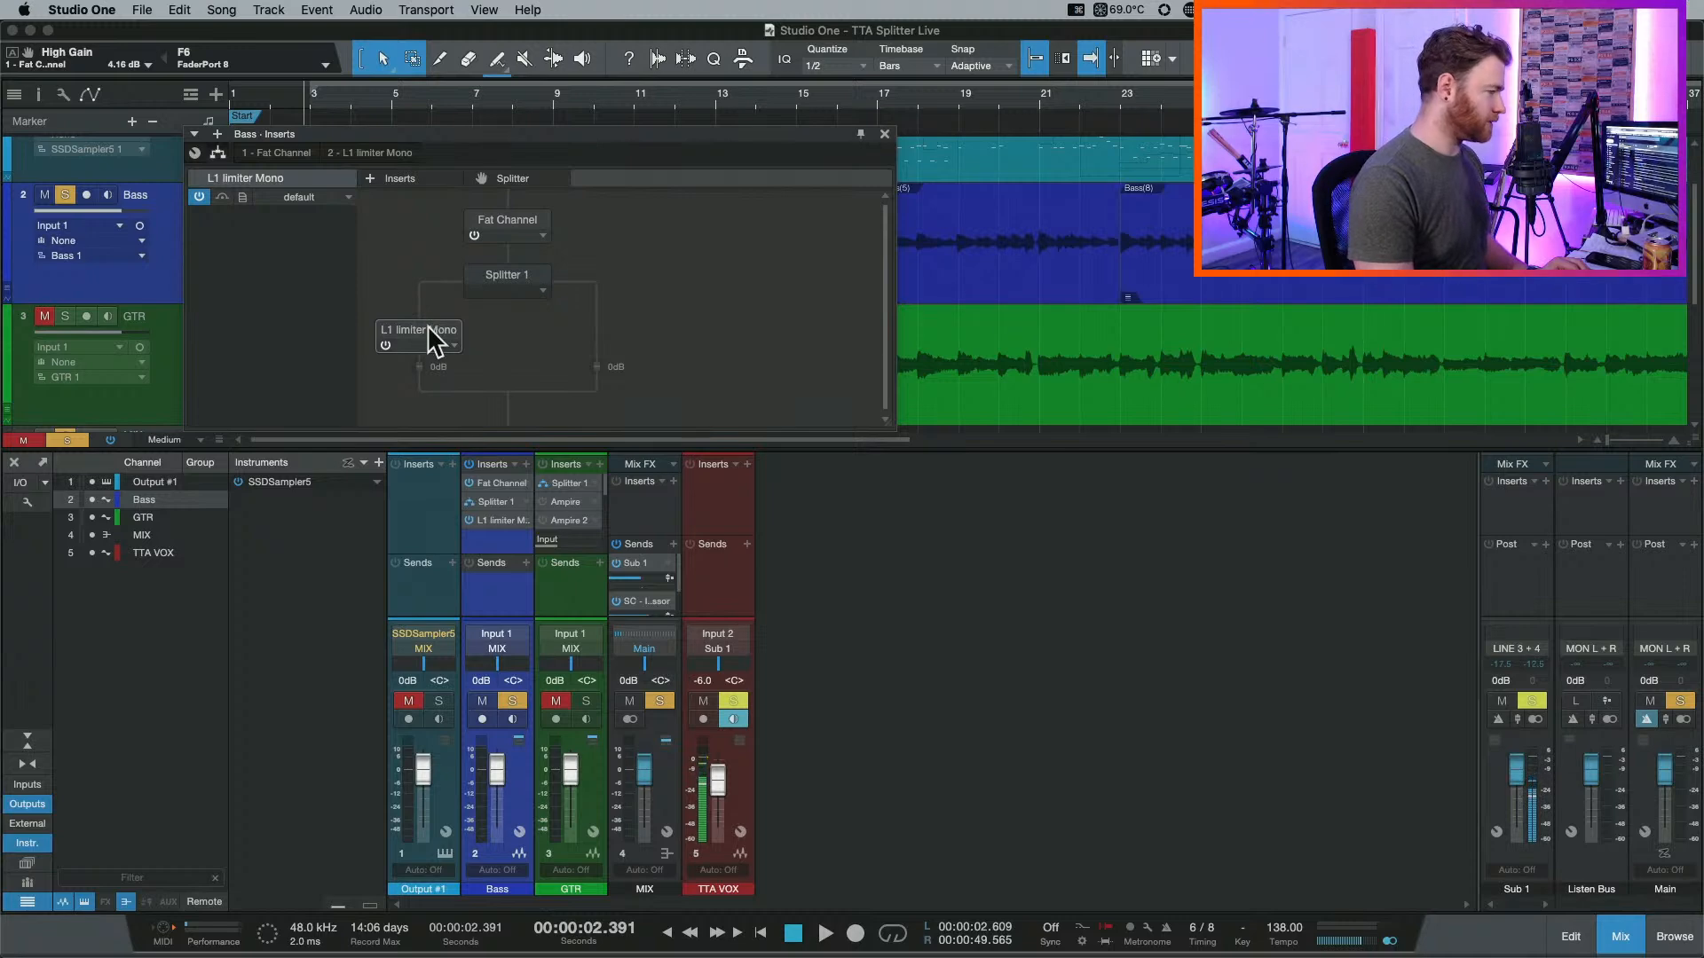
# Open the L1 limiter's editor in its own window below the Bass channel's Splitter routing window.
pyautogui.doubleClick(428, 327)
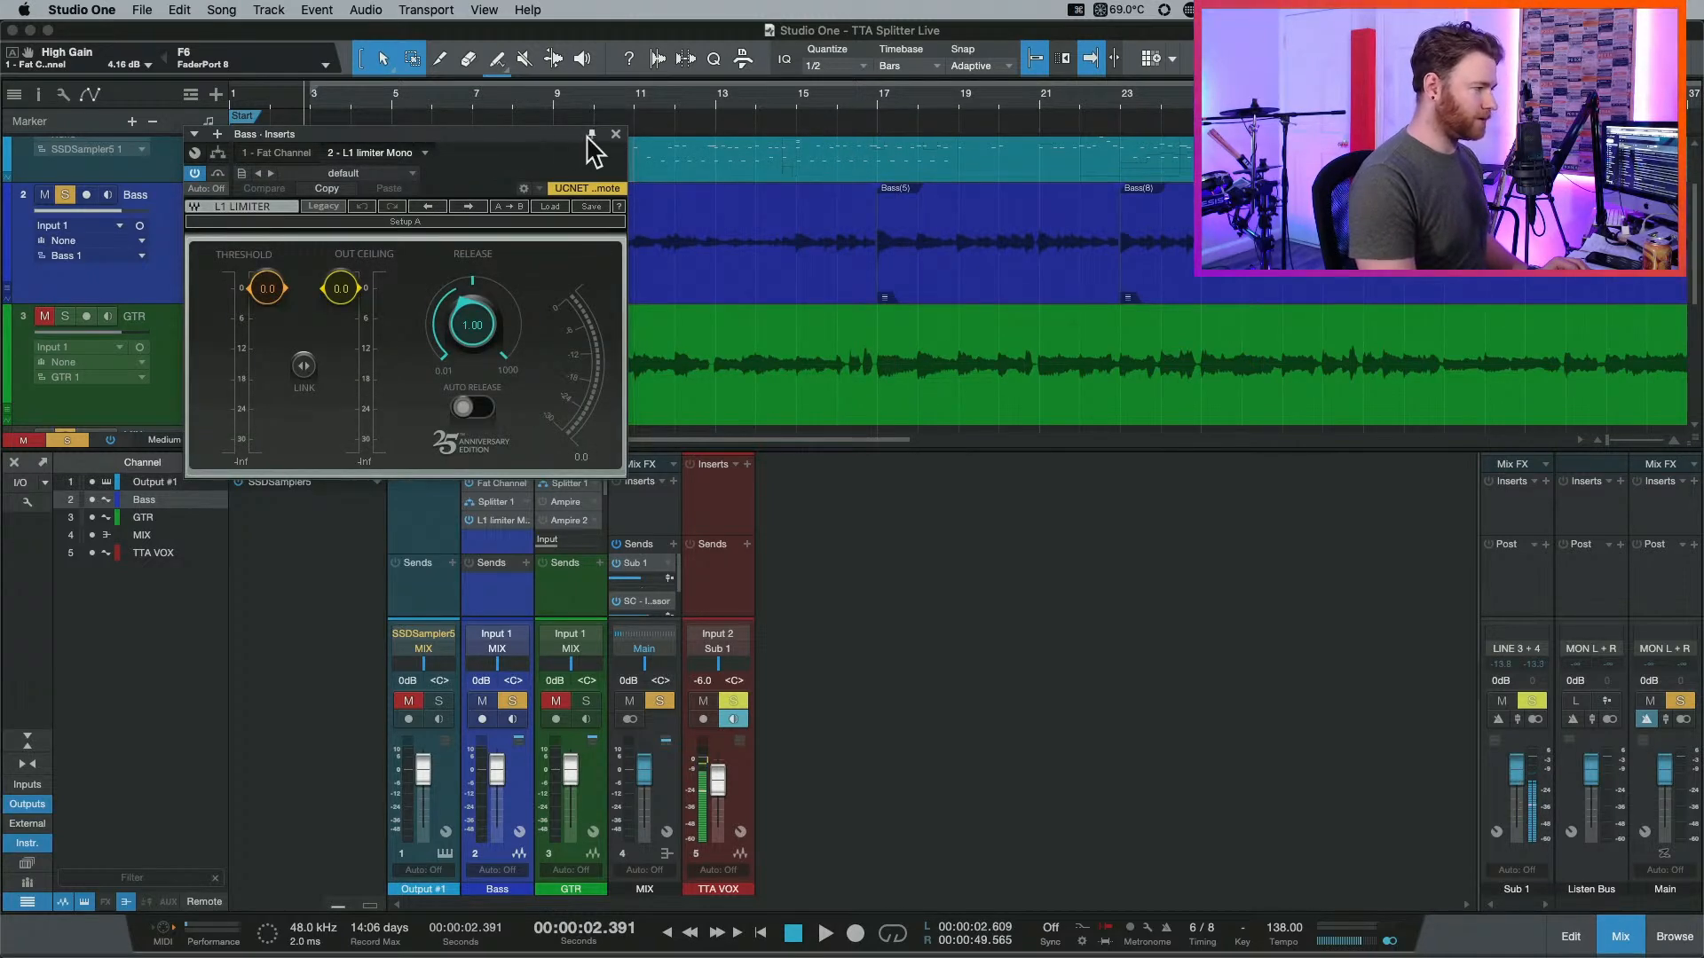
pyautogui.moveTo(579, 138); pyautogui.dragTo(1111, 538)
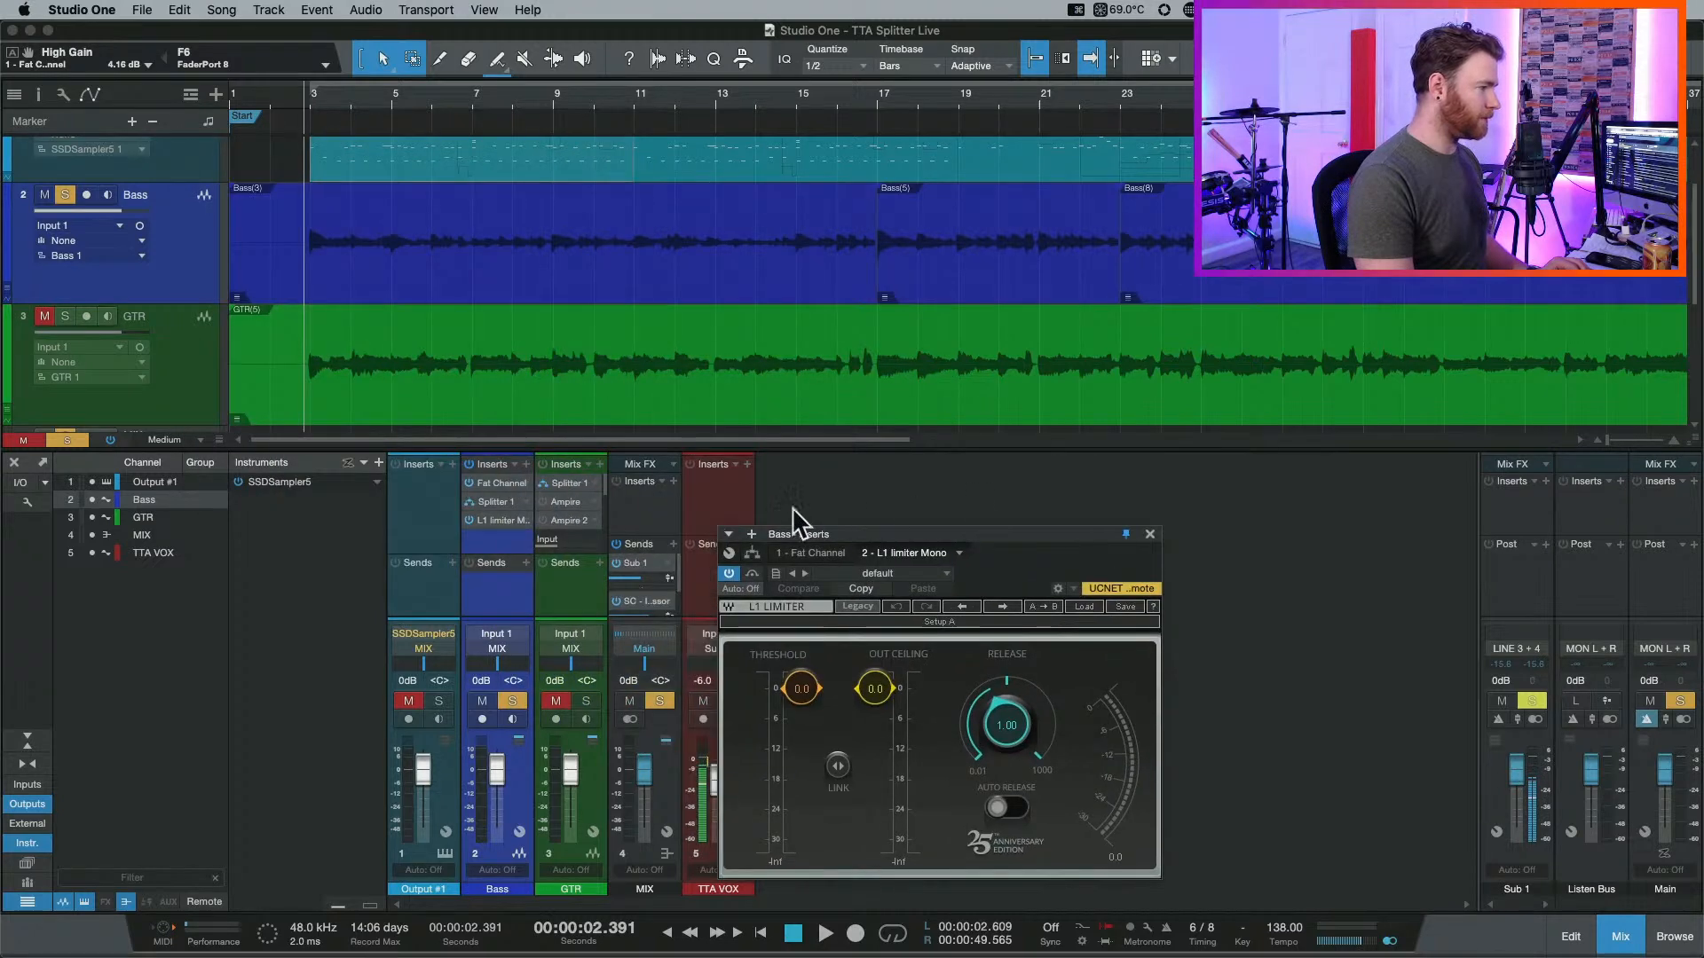
pyautogui.click(492, 493)
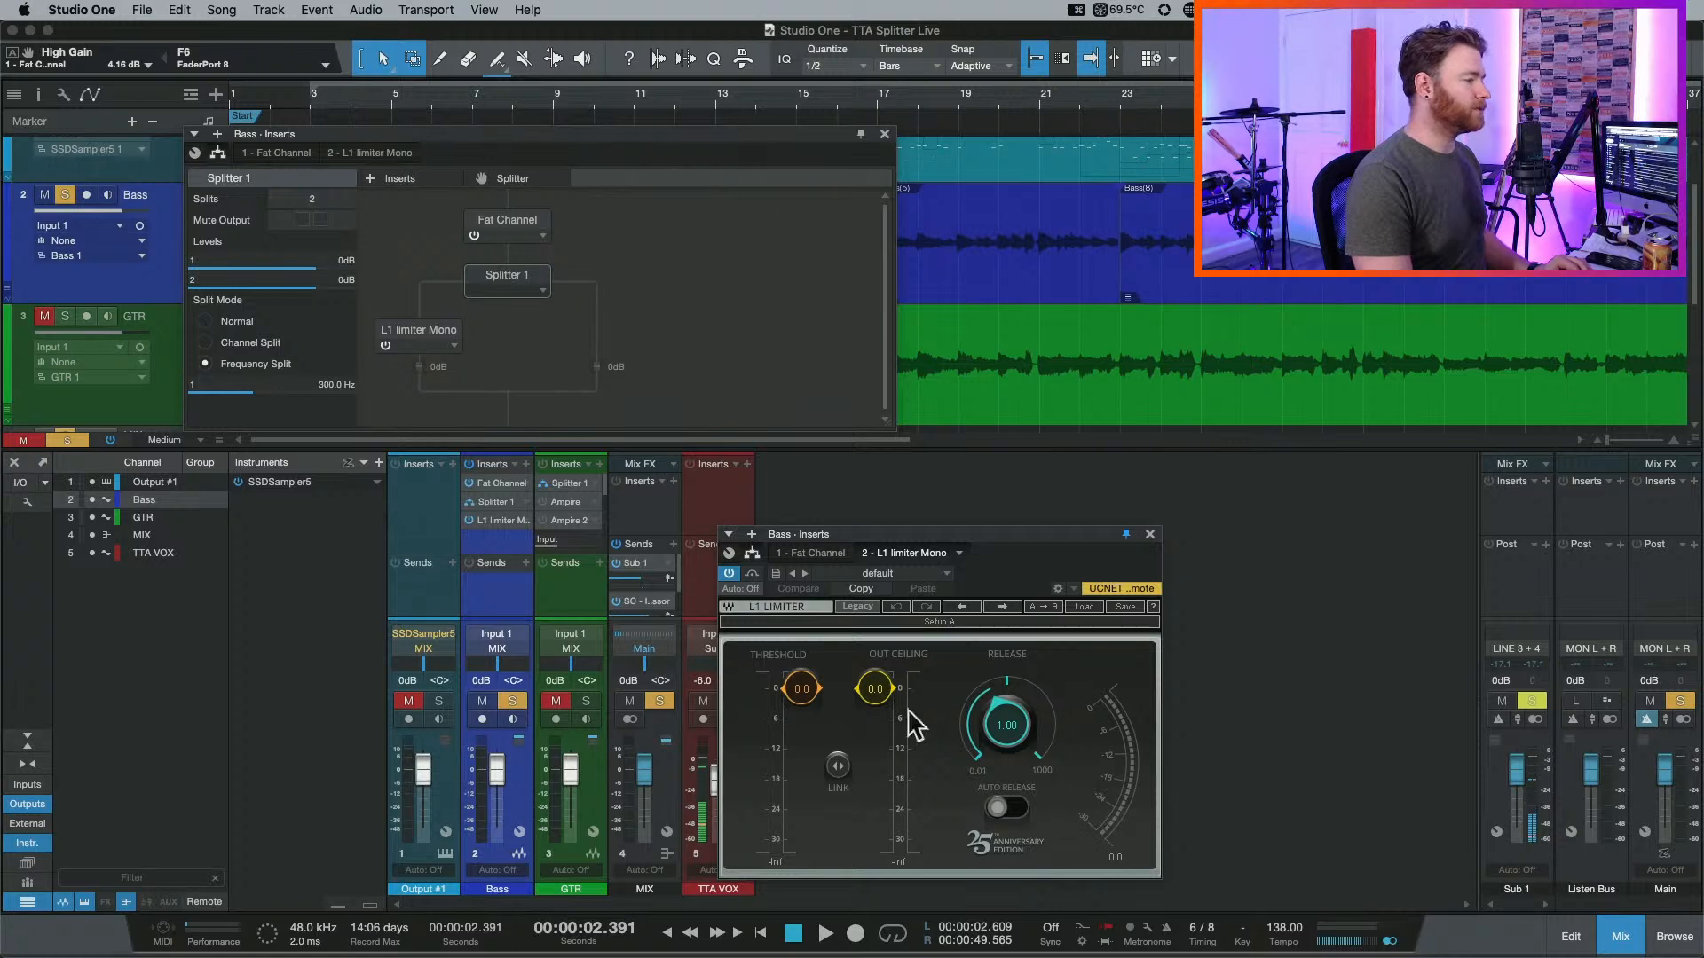
pyautogui.moveTo(914, 533); pyautogui.dragTo(667, 486)
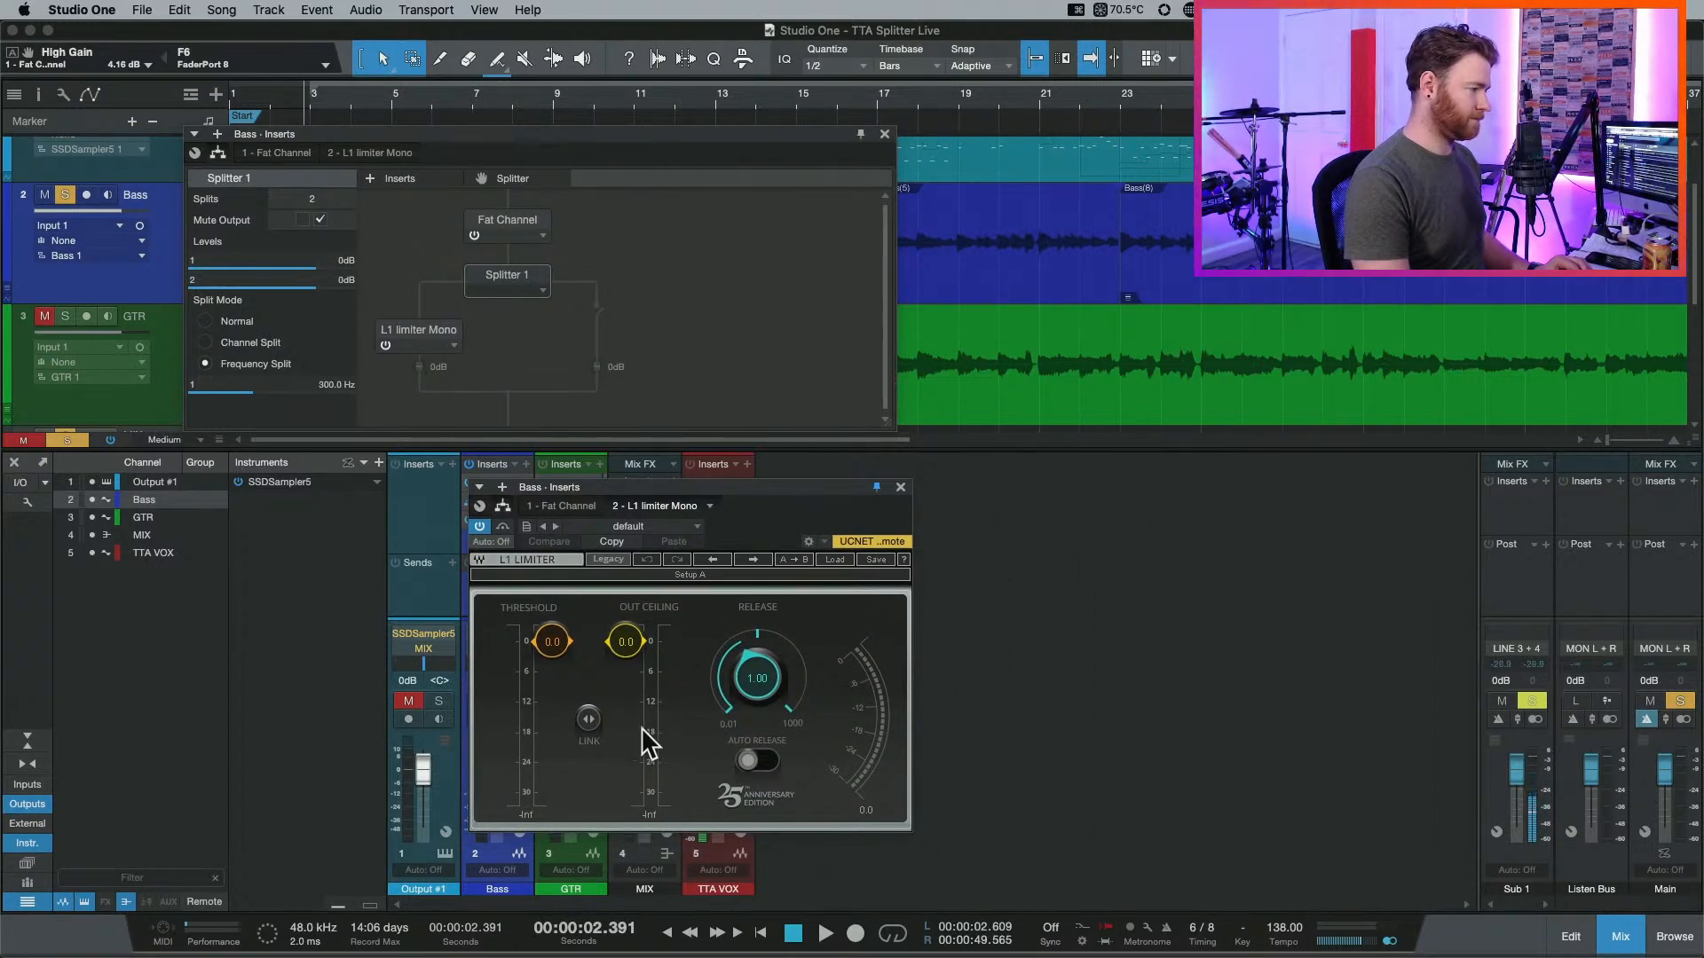
# Set the low-band limiter's threshold to about -23.4 and output ceiling to about -16.6, with Auto Release on, during playback.
pyautogui.press('space')
pyautogui.click(589, 719)
pyautogui.moveTo(552, 641); pyautogui.dragTo(588, 724)
pyautogui.click(767, 760)
pyautogui.moveTo(625, 761); pyautogui.dragTo(625, 724)
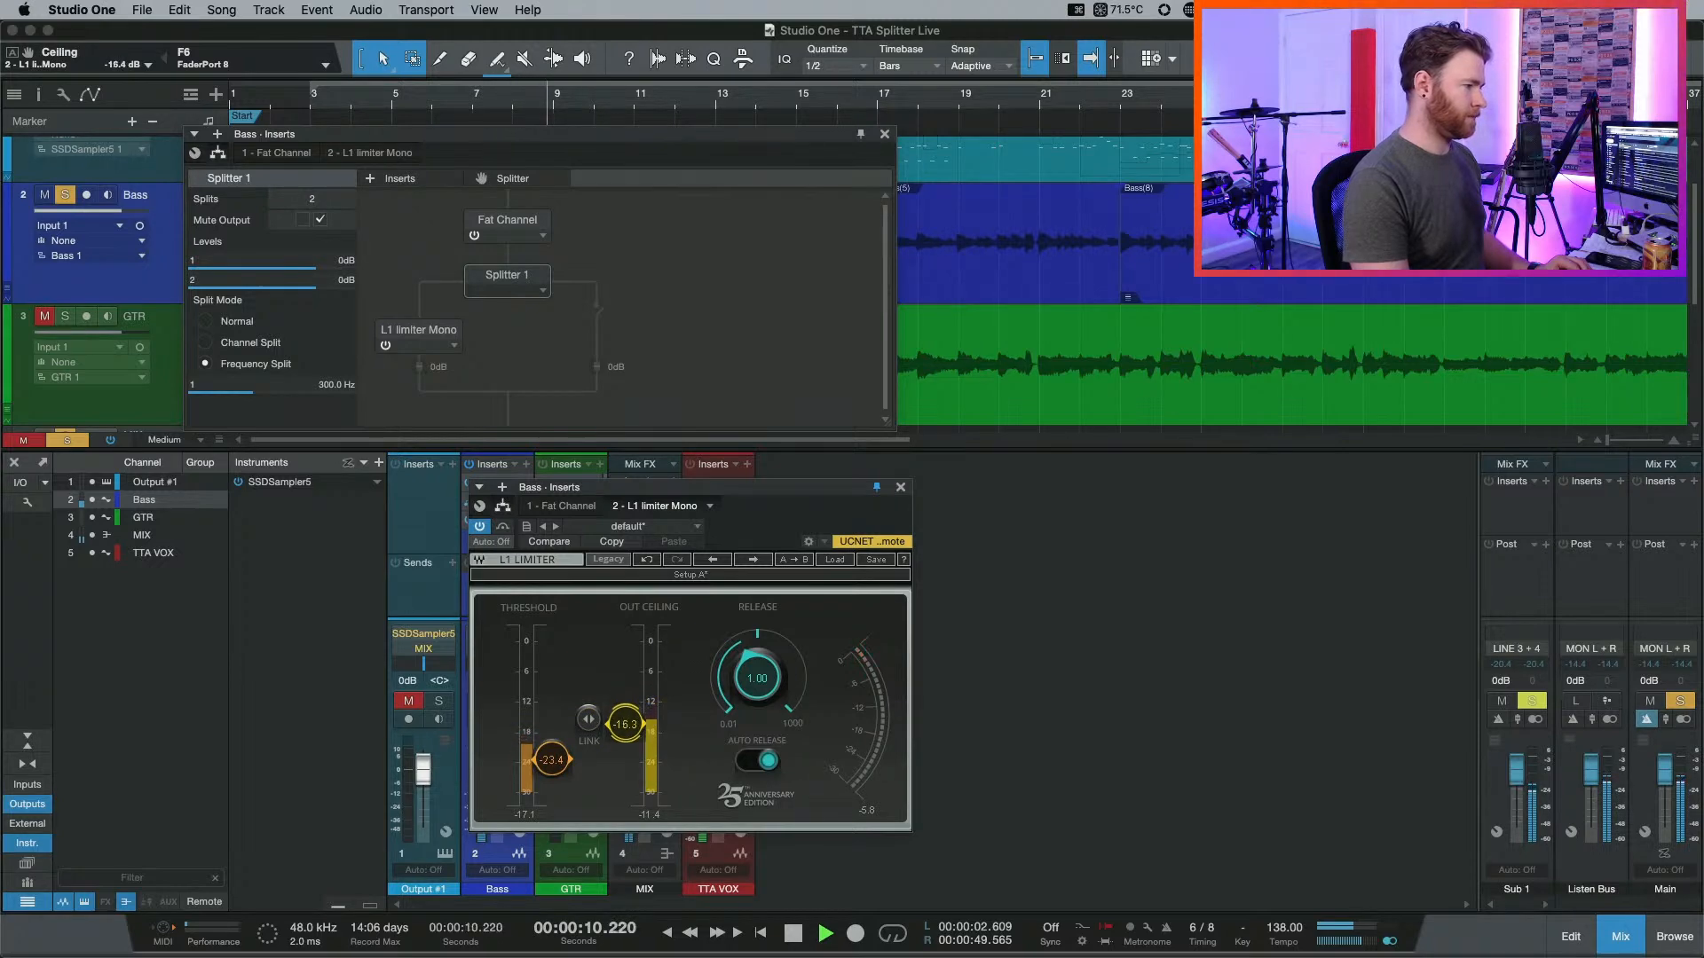
pyautogui.press('space')
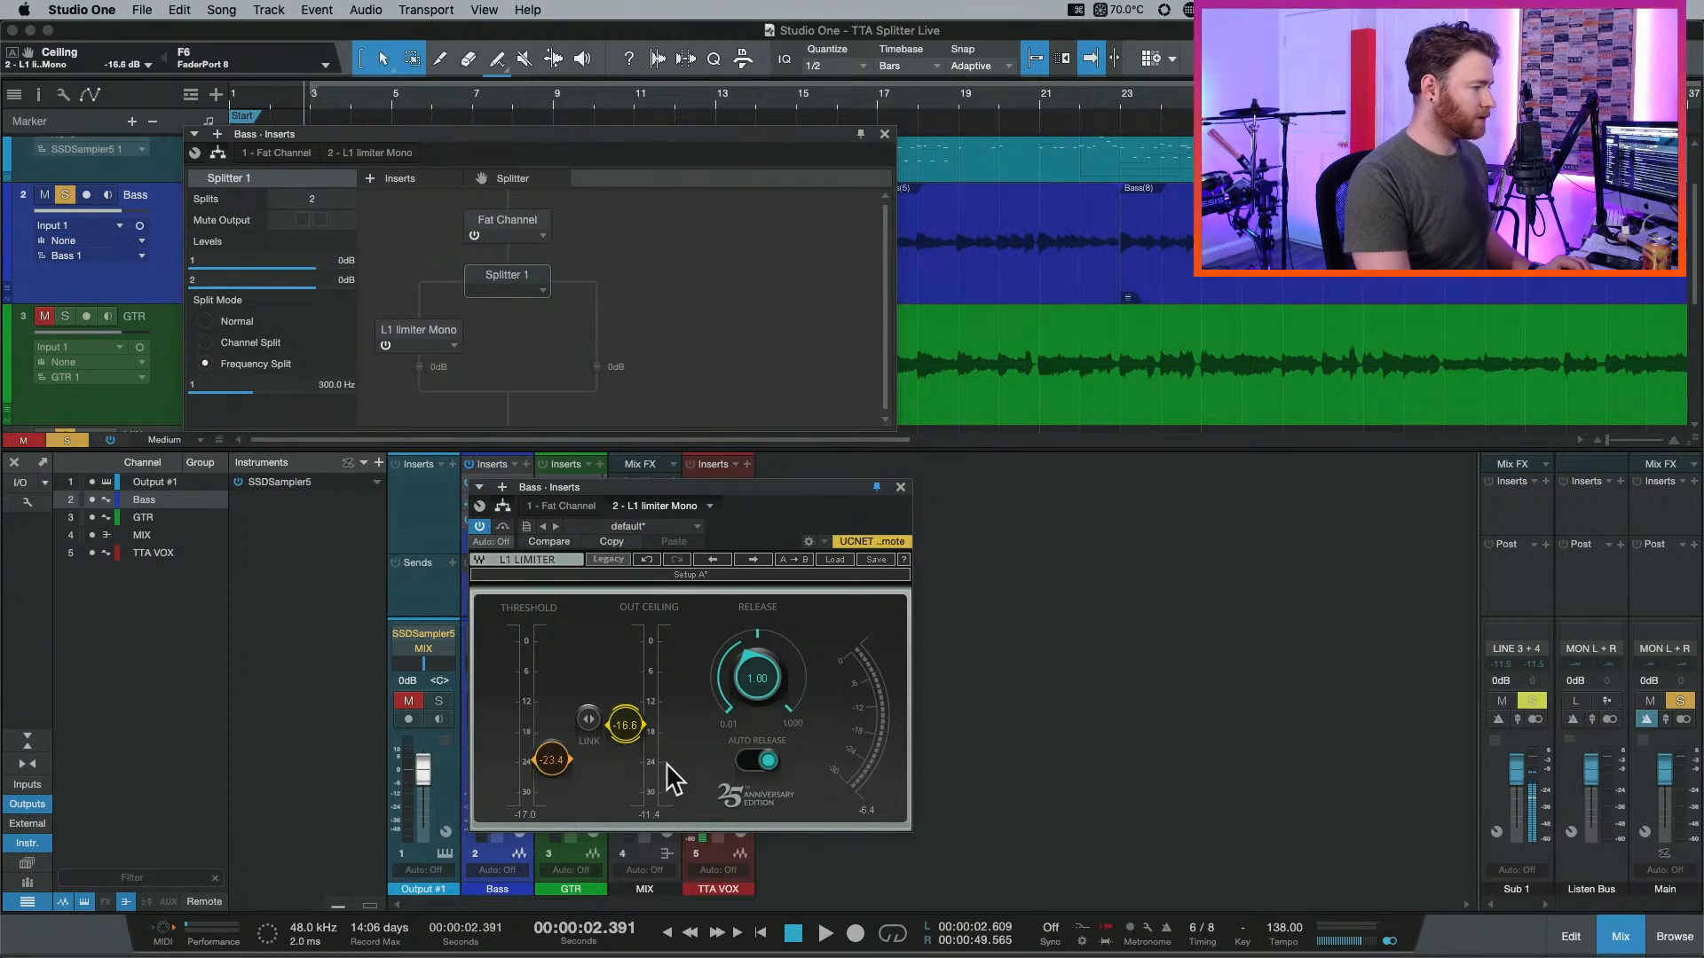
# Compare the low band with the L1 limiter bypassed and active during playback.
pyautogui.press('space')
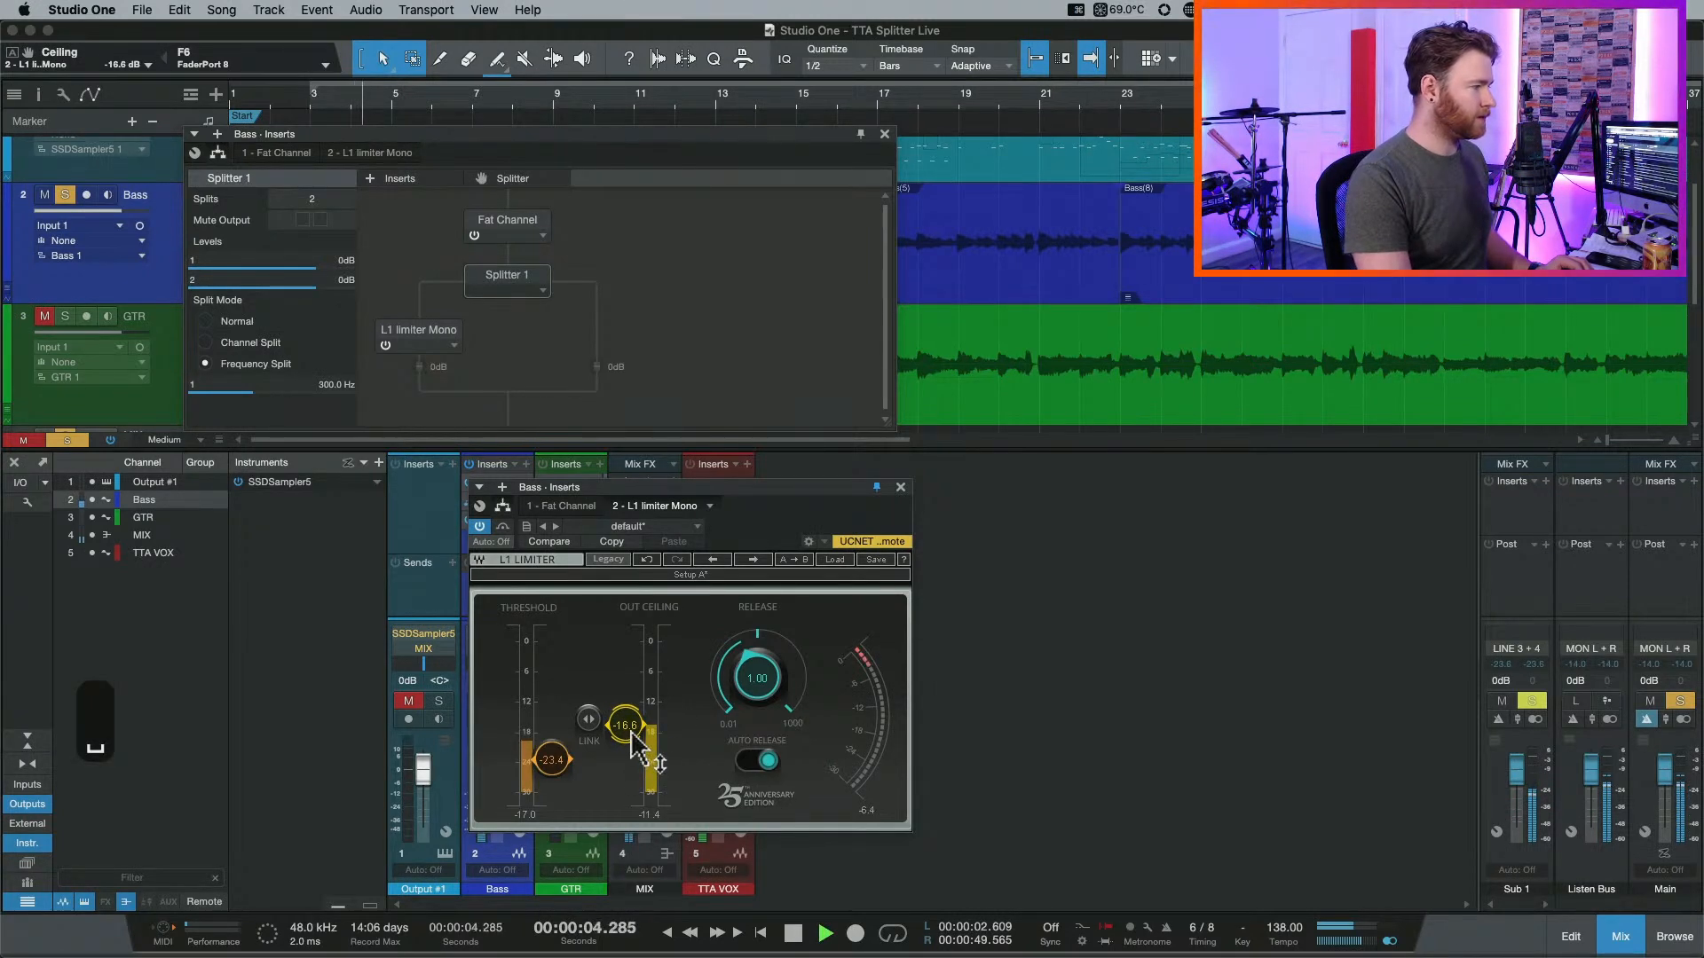
pyautogui.click(386, 345)
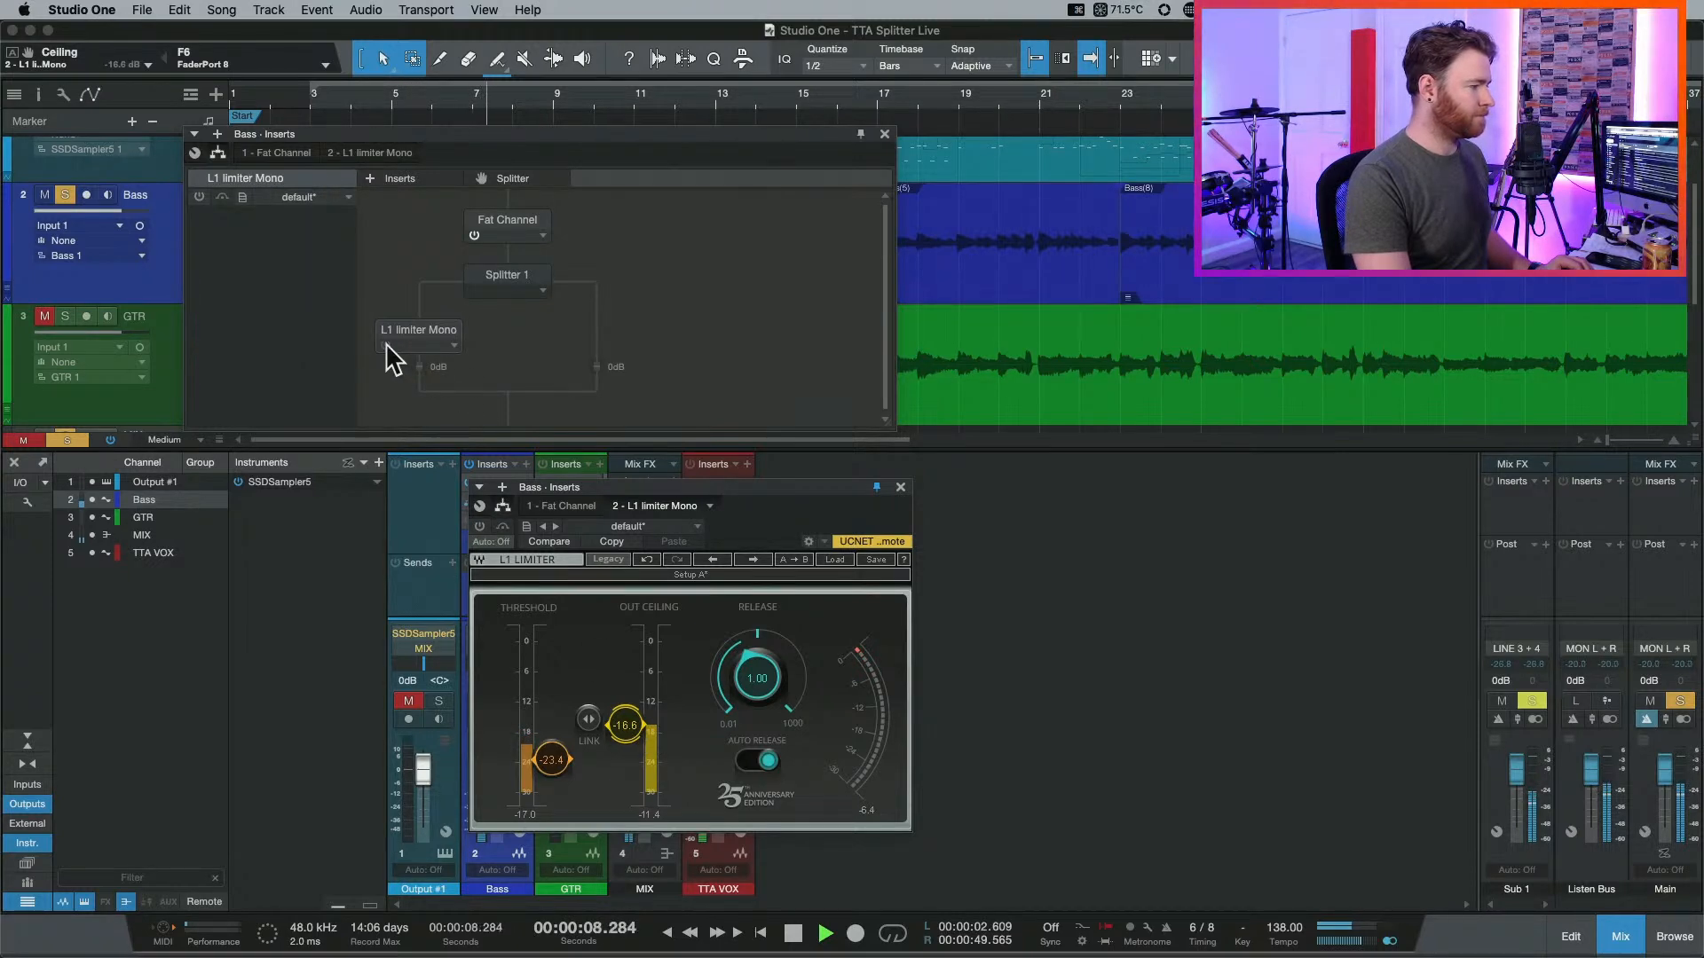
pyautogui.click(385, 346)
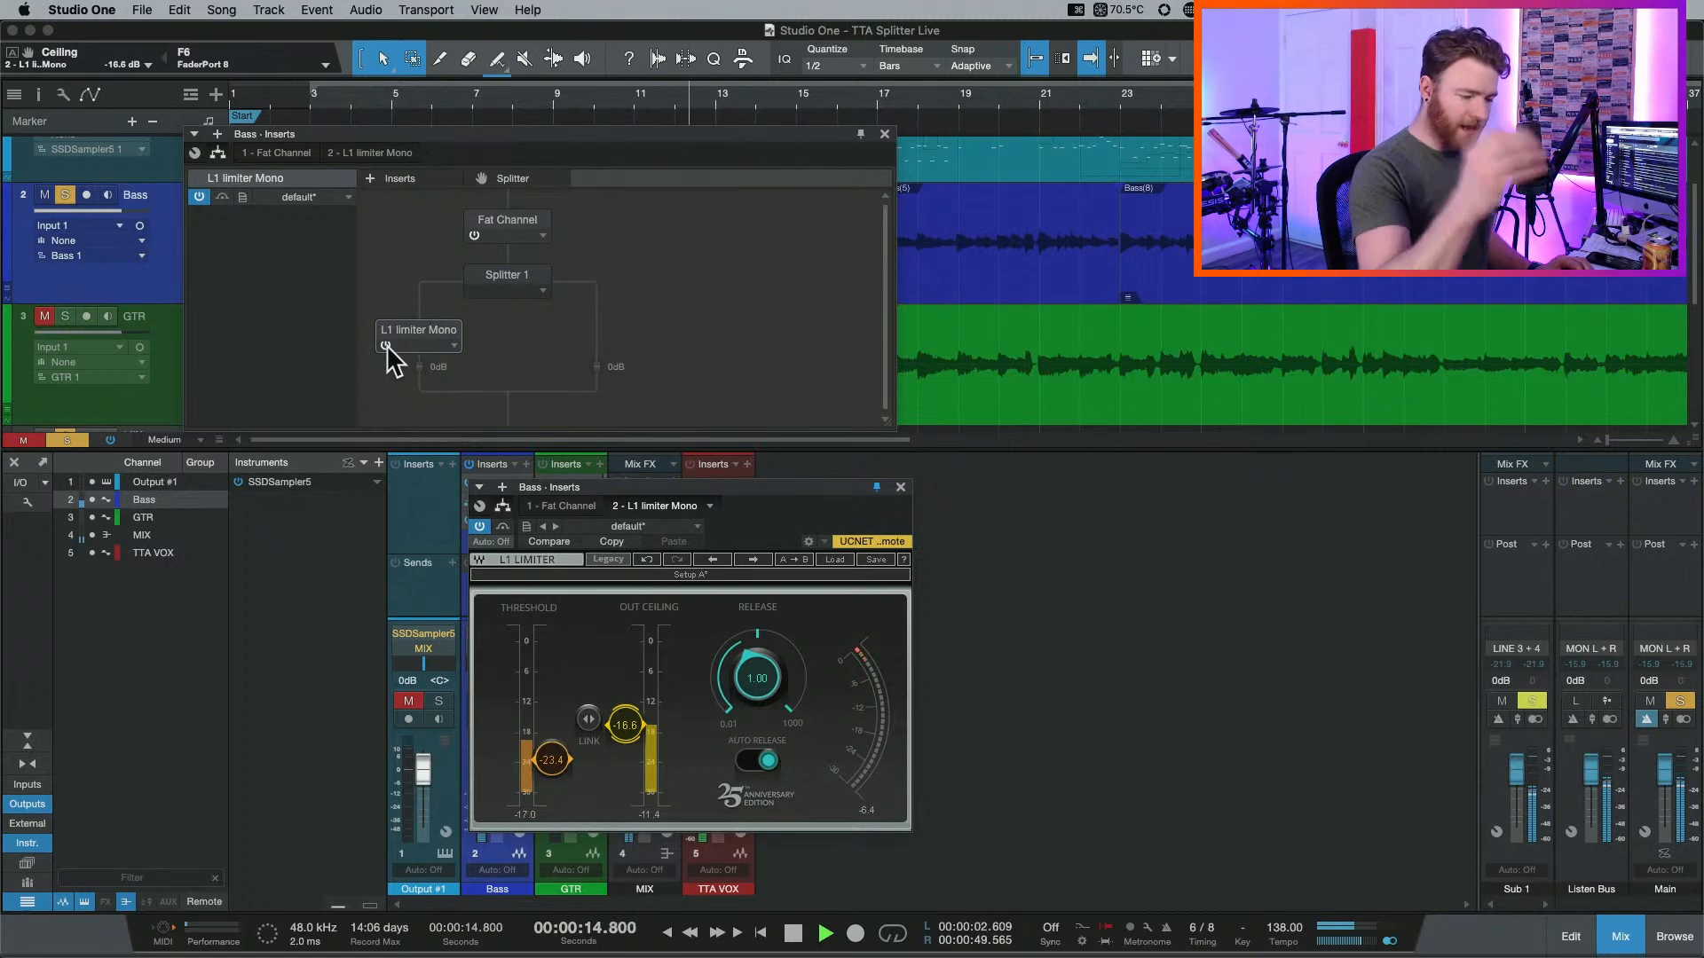
pyautogui.press('space')
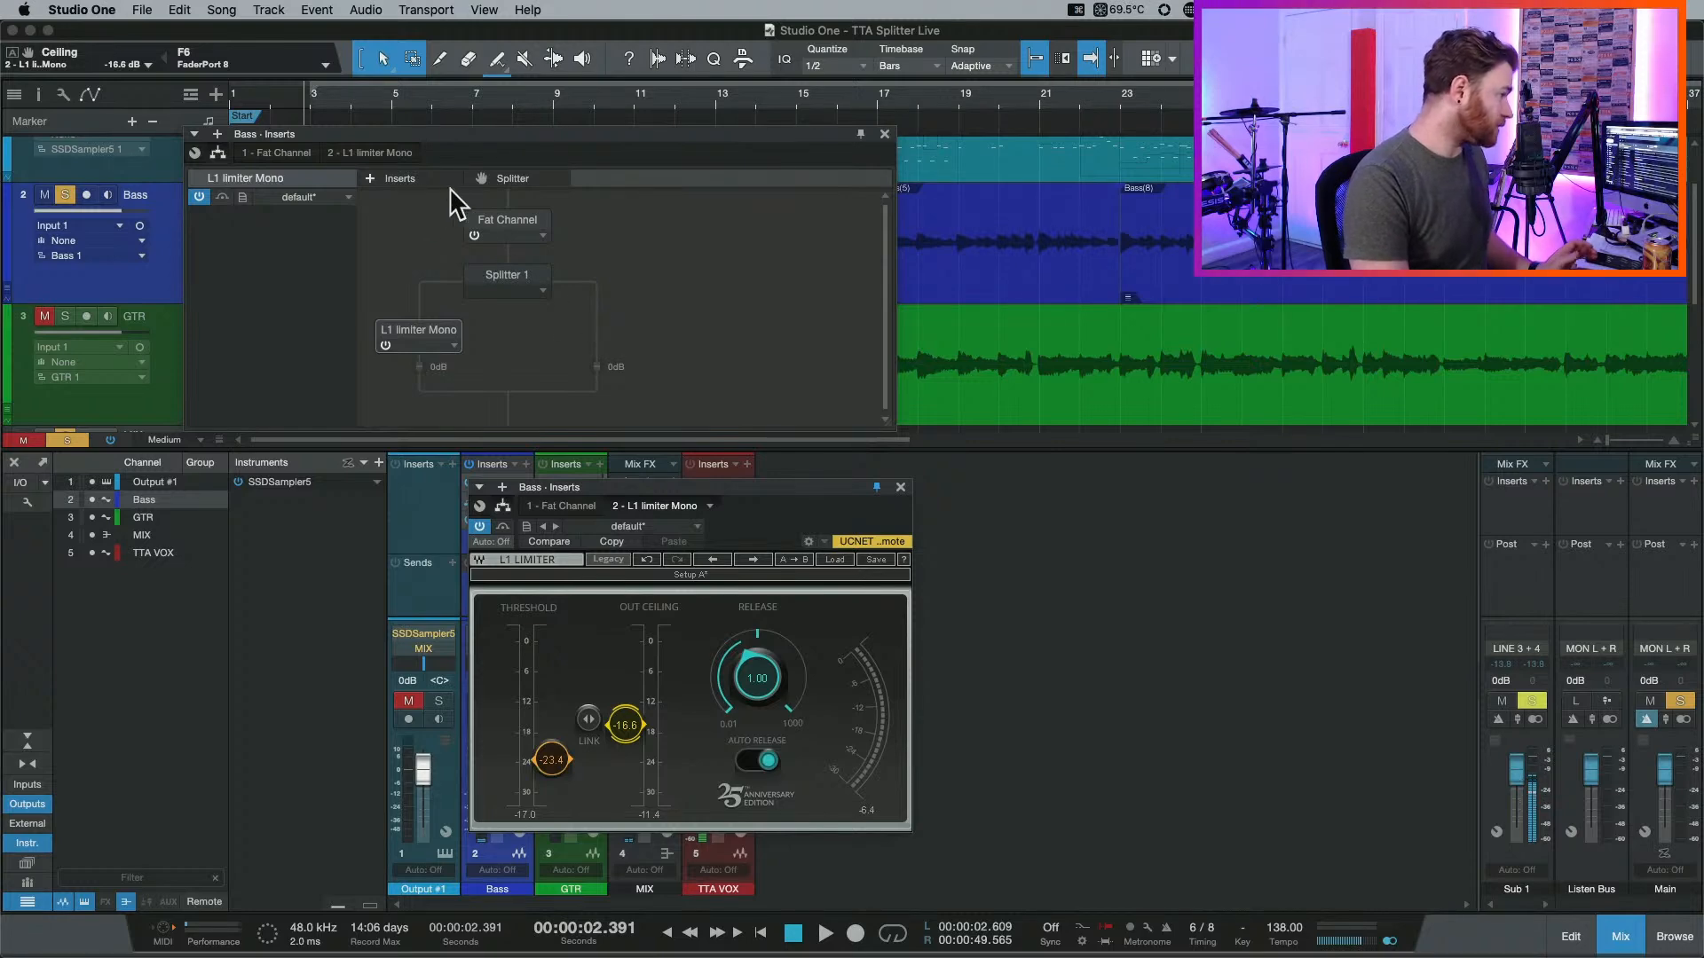
# Add an Ampire to the Splitter's high-frequency branch and unmute the high-band output.
pyautogui.click(418, 180)
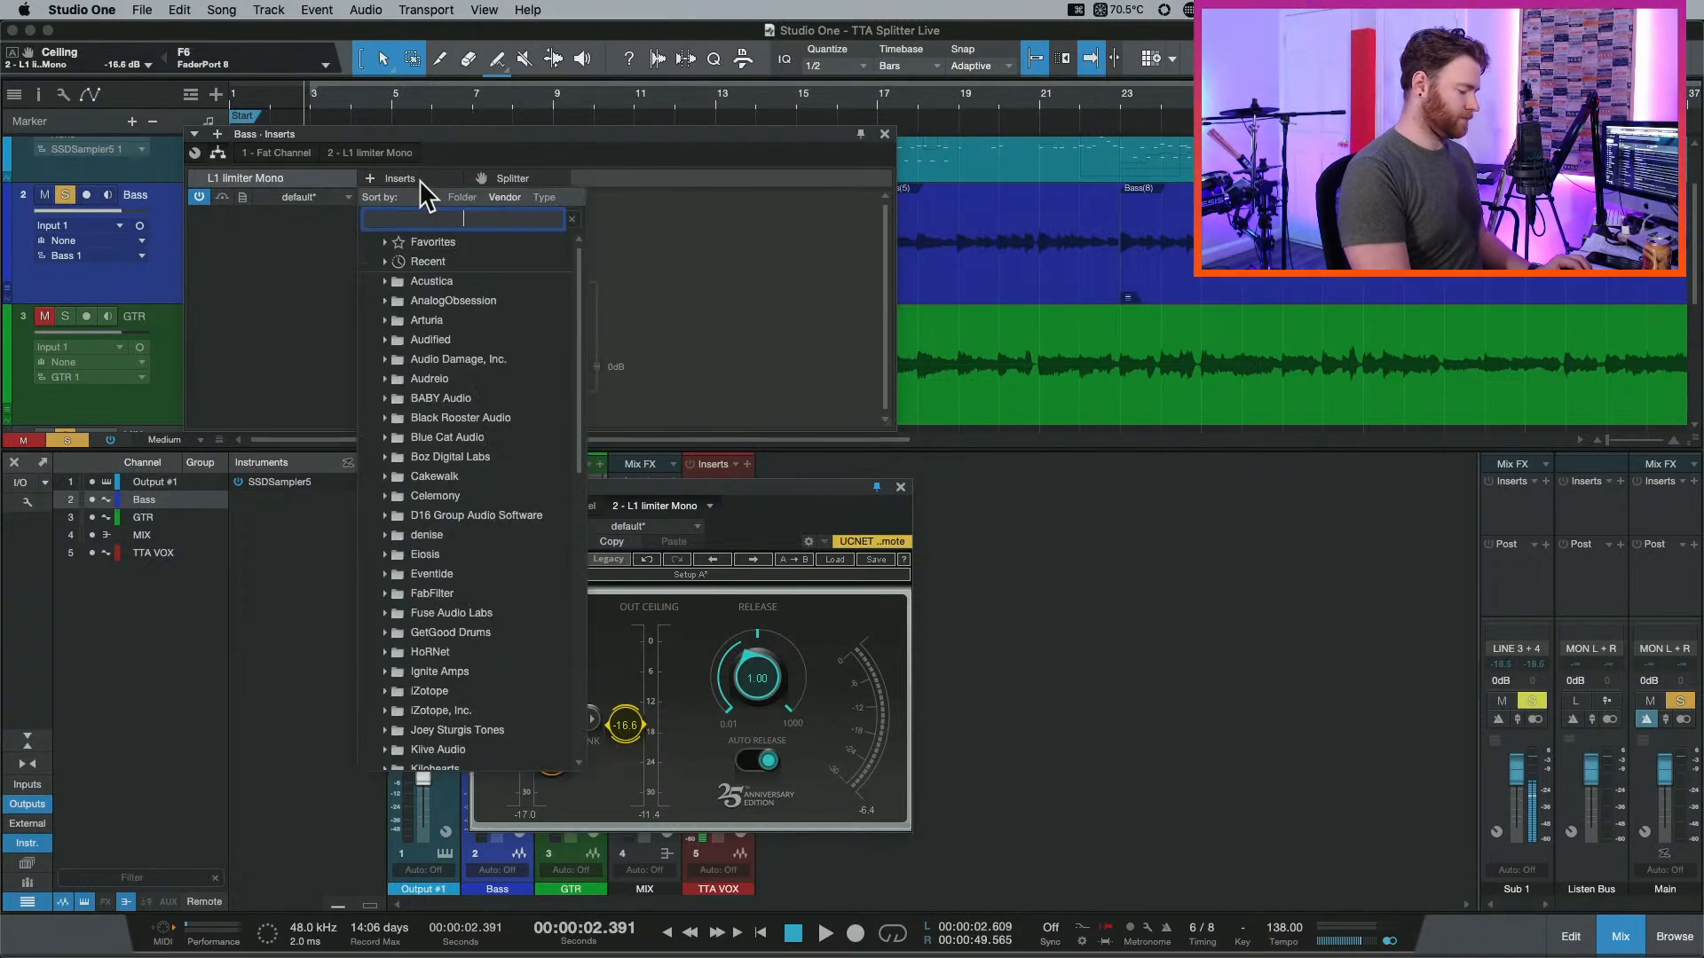
pyautogui.write('ampire')
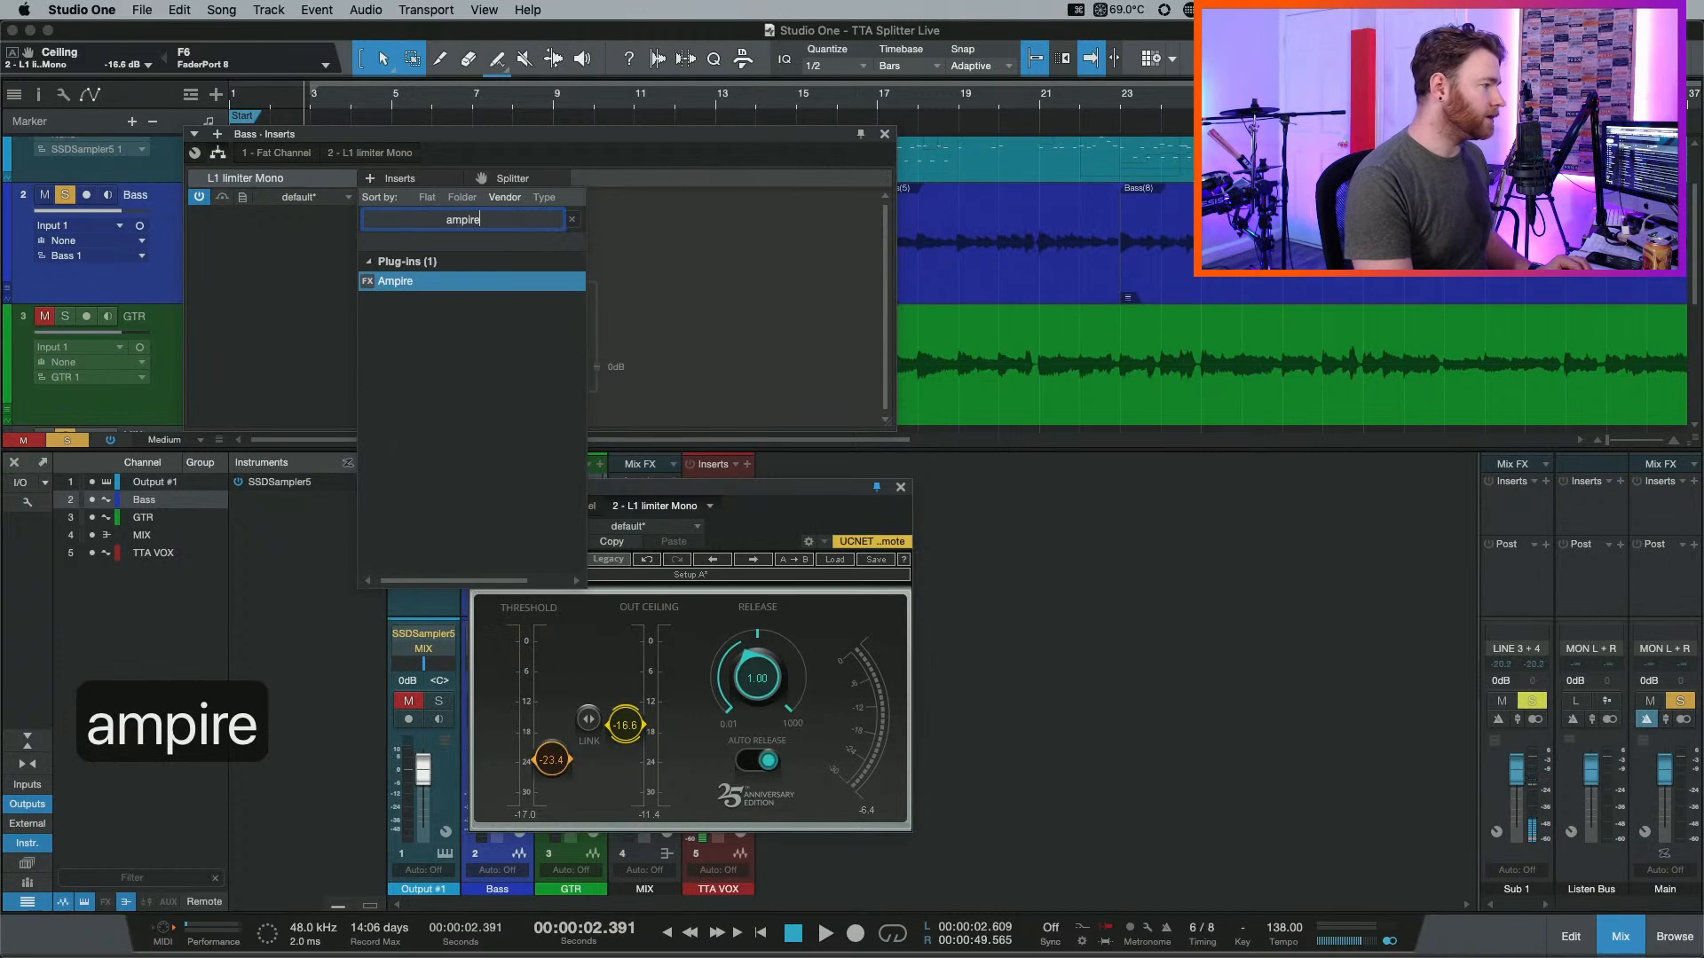
pyautogui.press('Return')
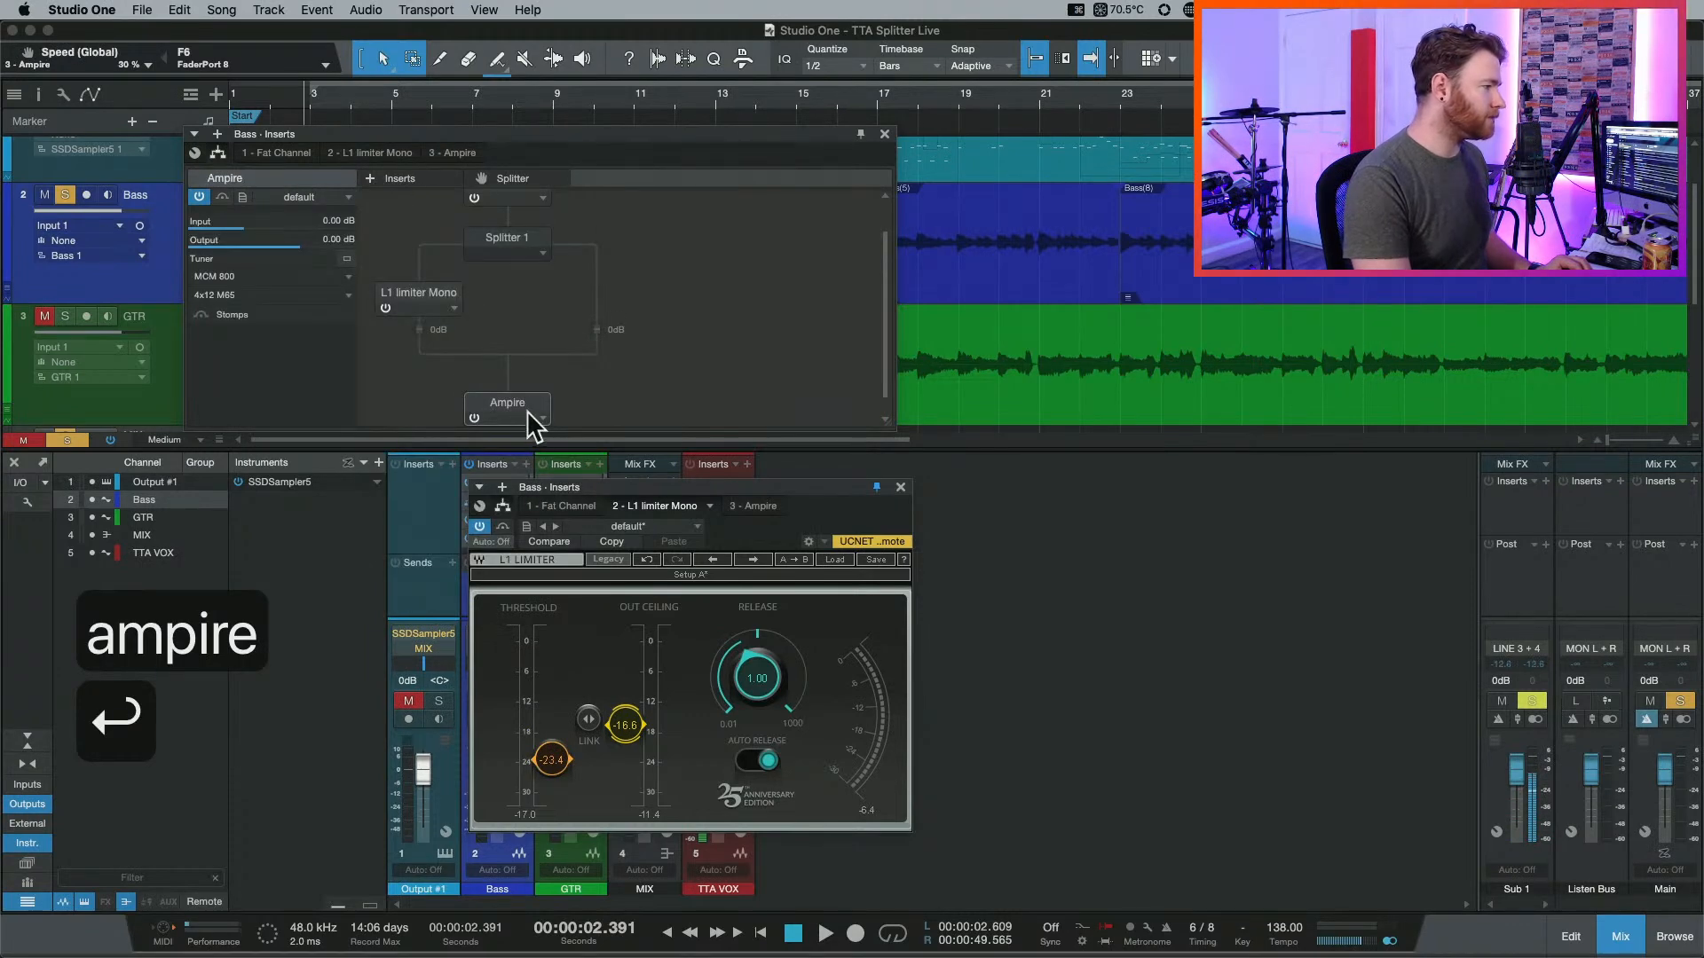
pyautogui.moveTo(527, 410); pyautogui.dragTo(607, 303)
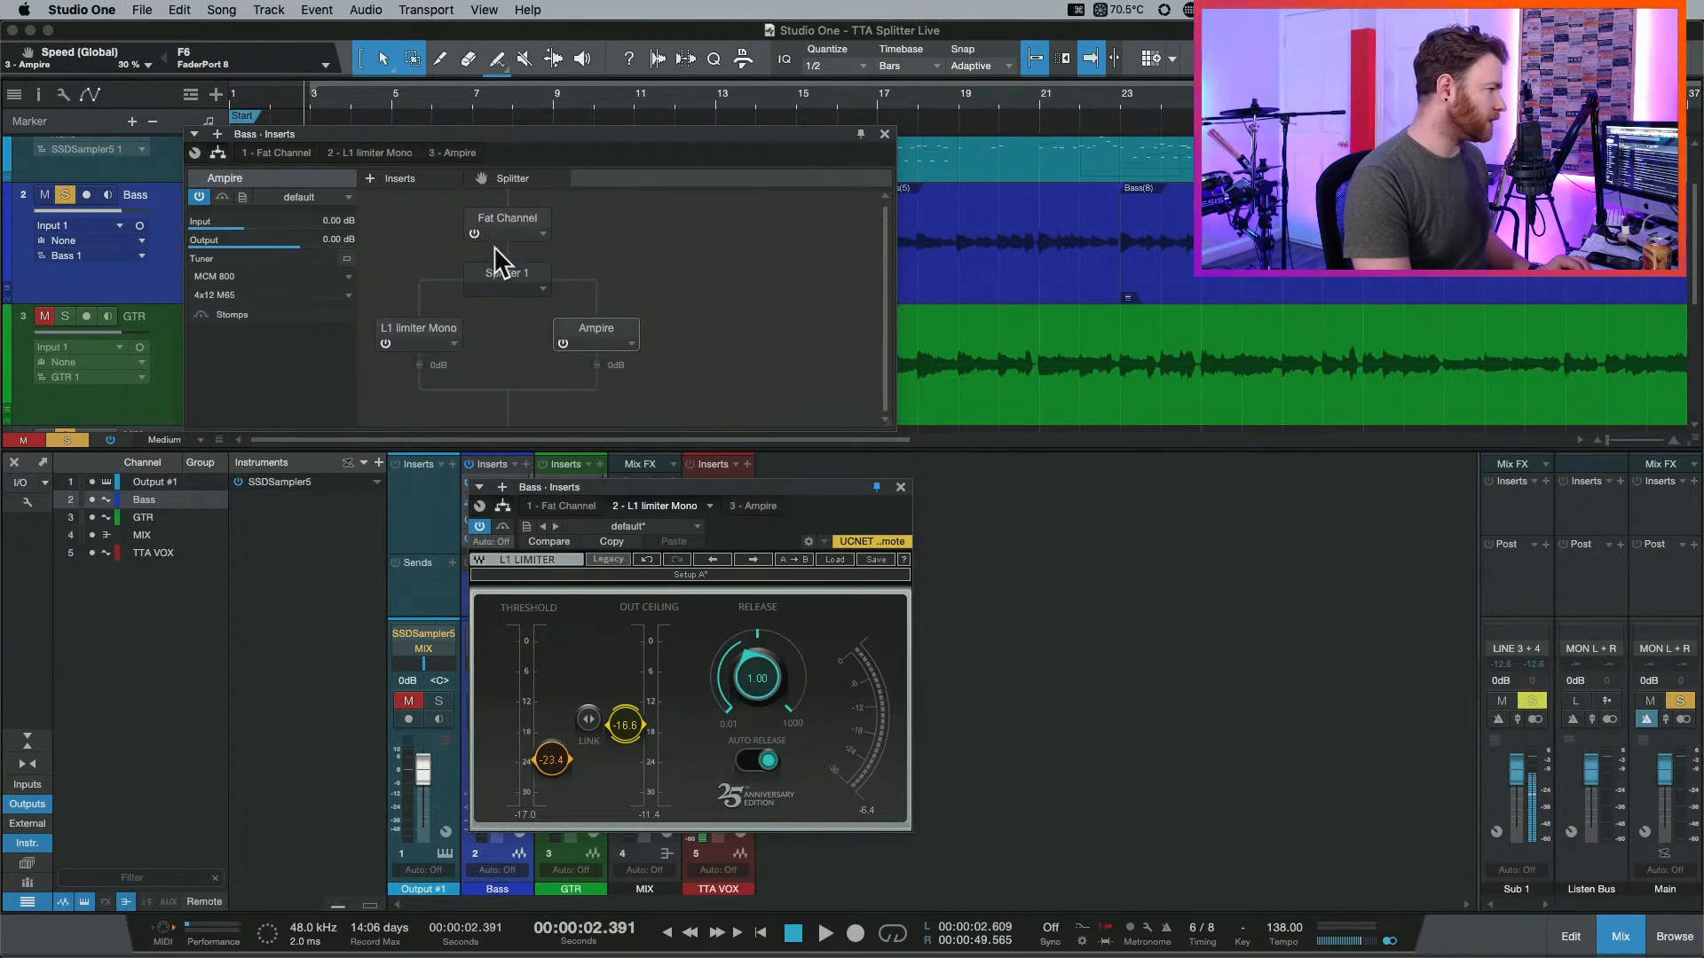
pyautogui.click(519, 280)
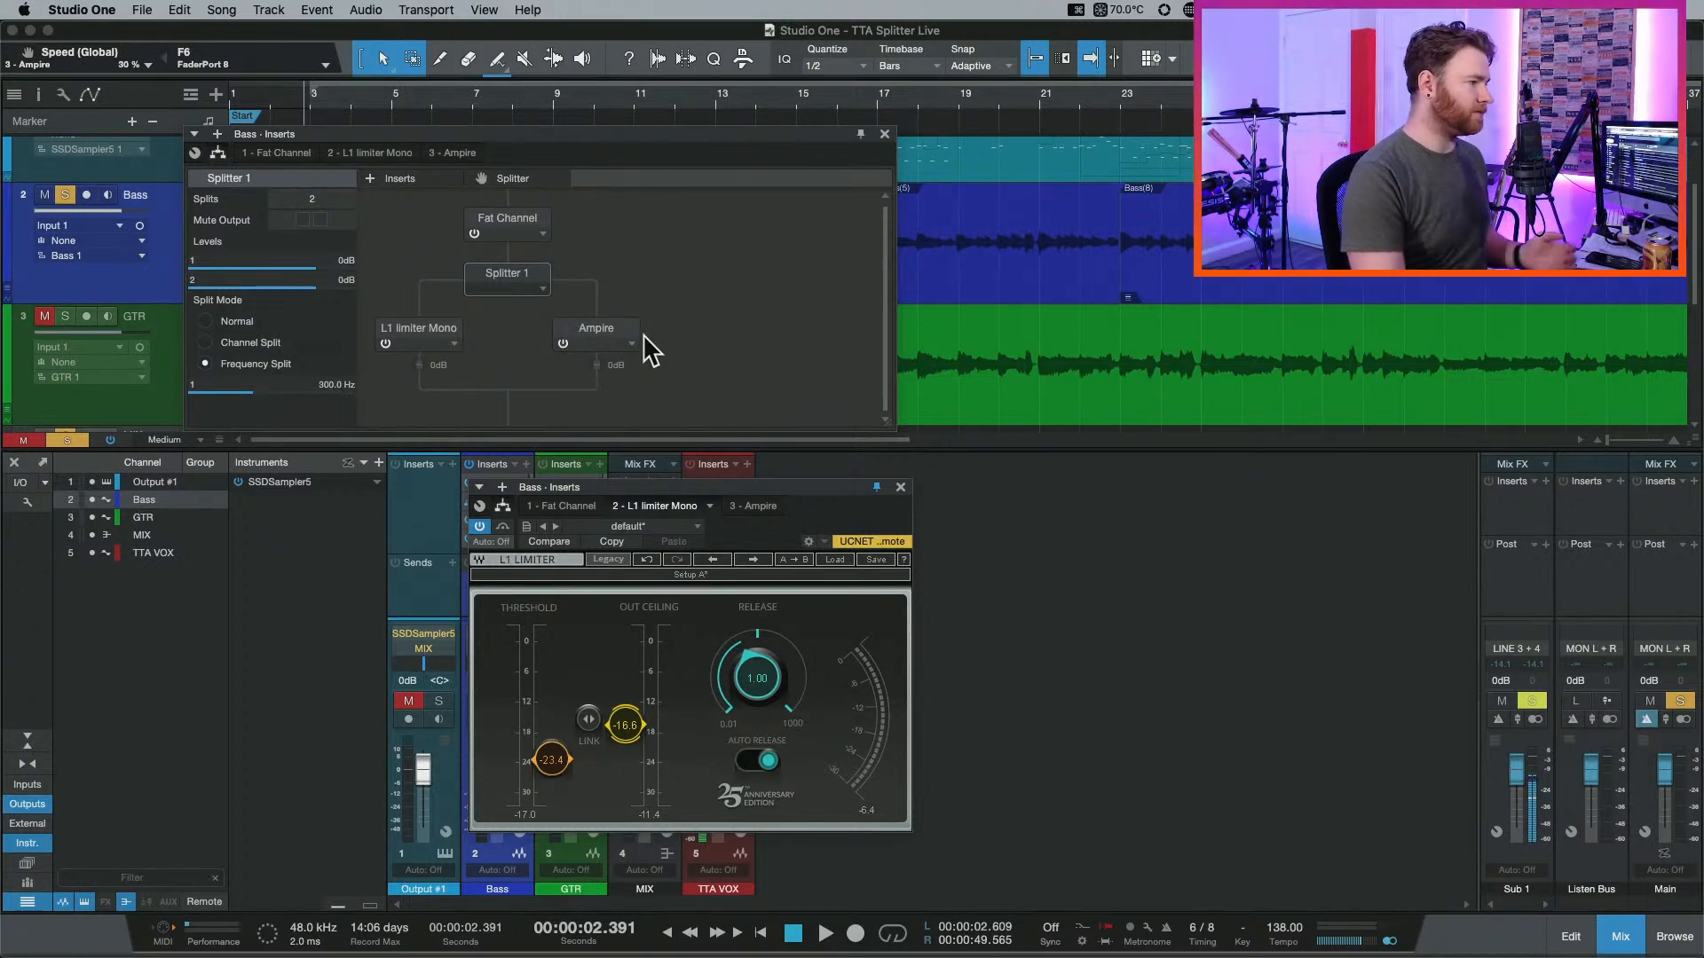
# Open the Ampire editor in a separate window below the Bass channel's Splitter routing window.
pyautogui.doubleClick(596, 329)
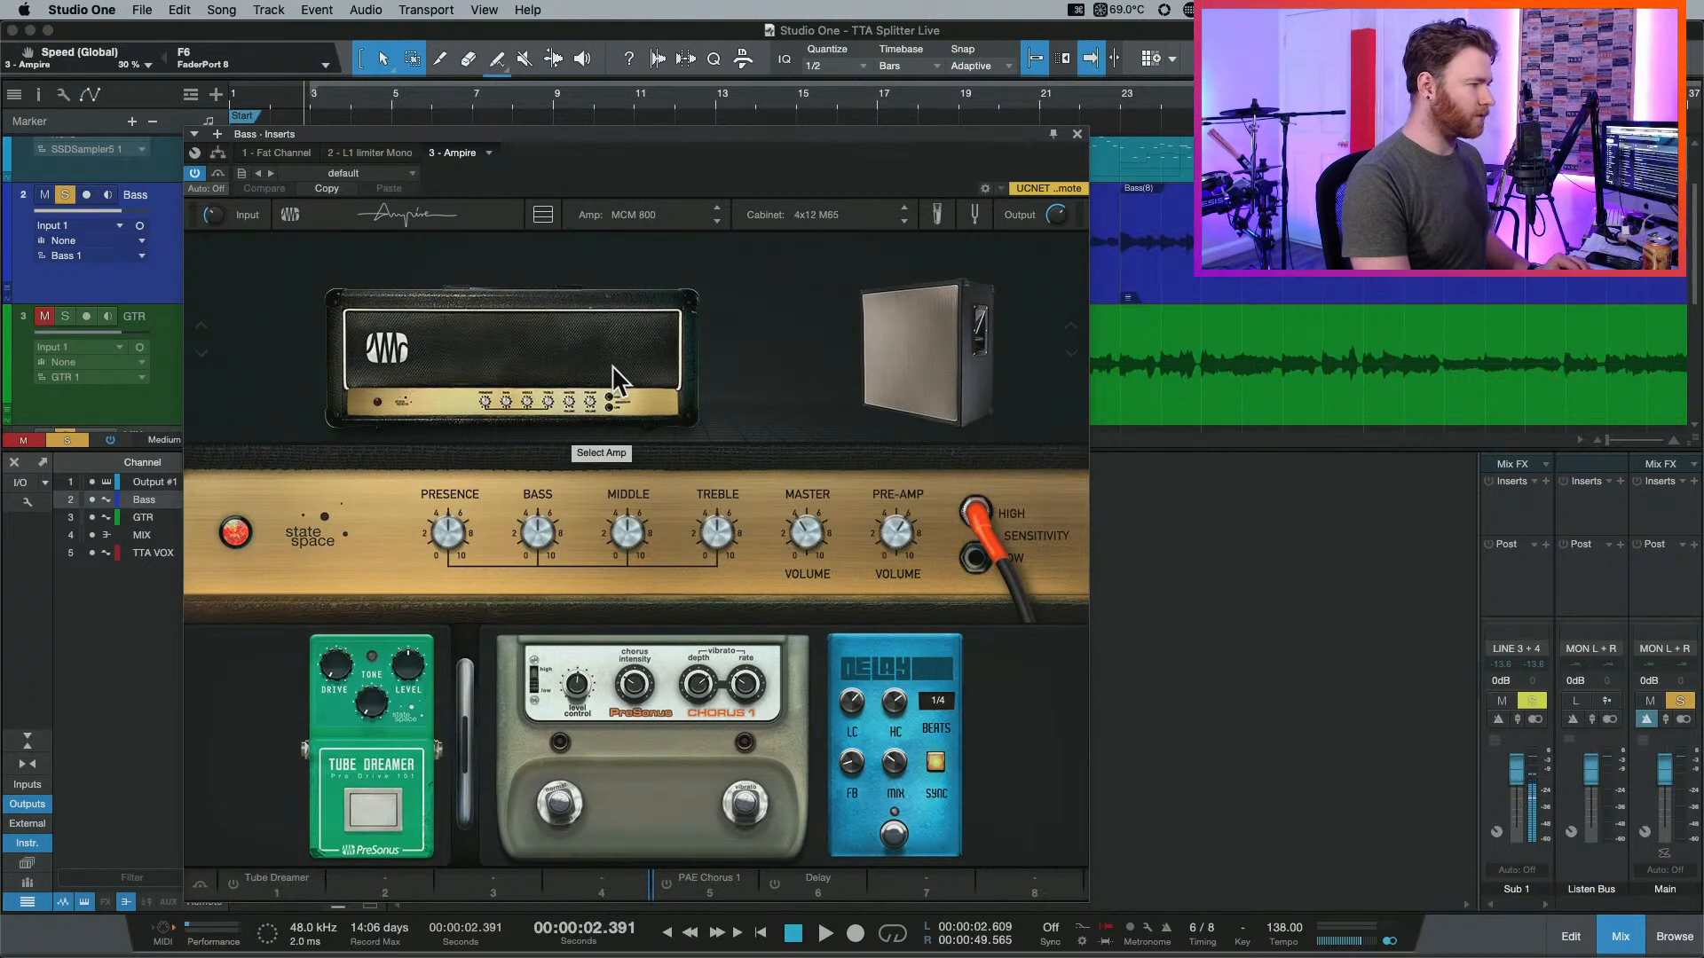
pyautogui.click(1077, 135)
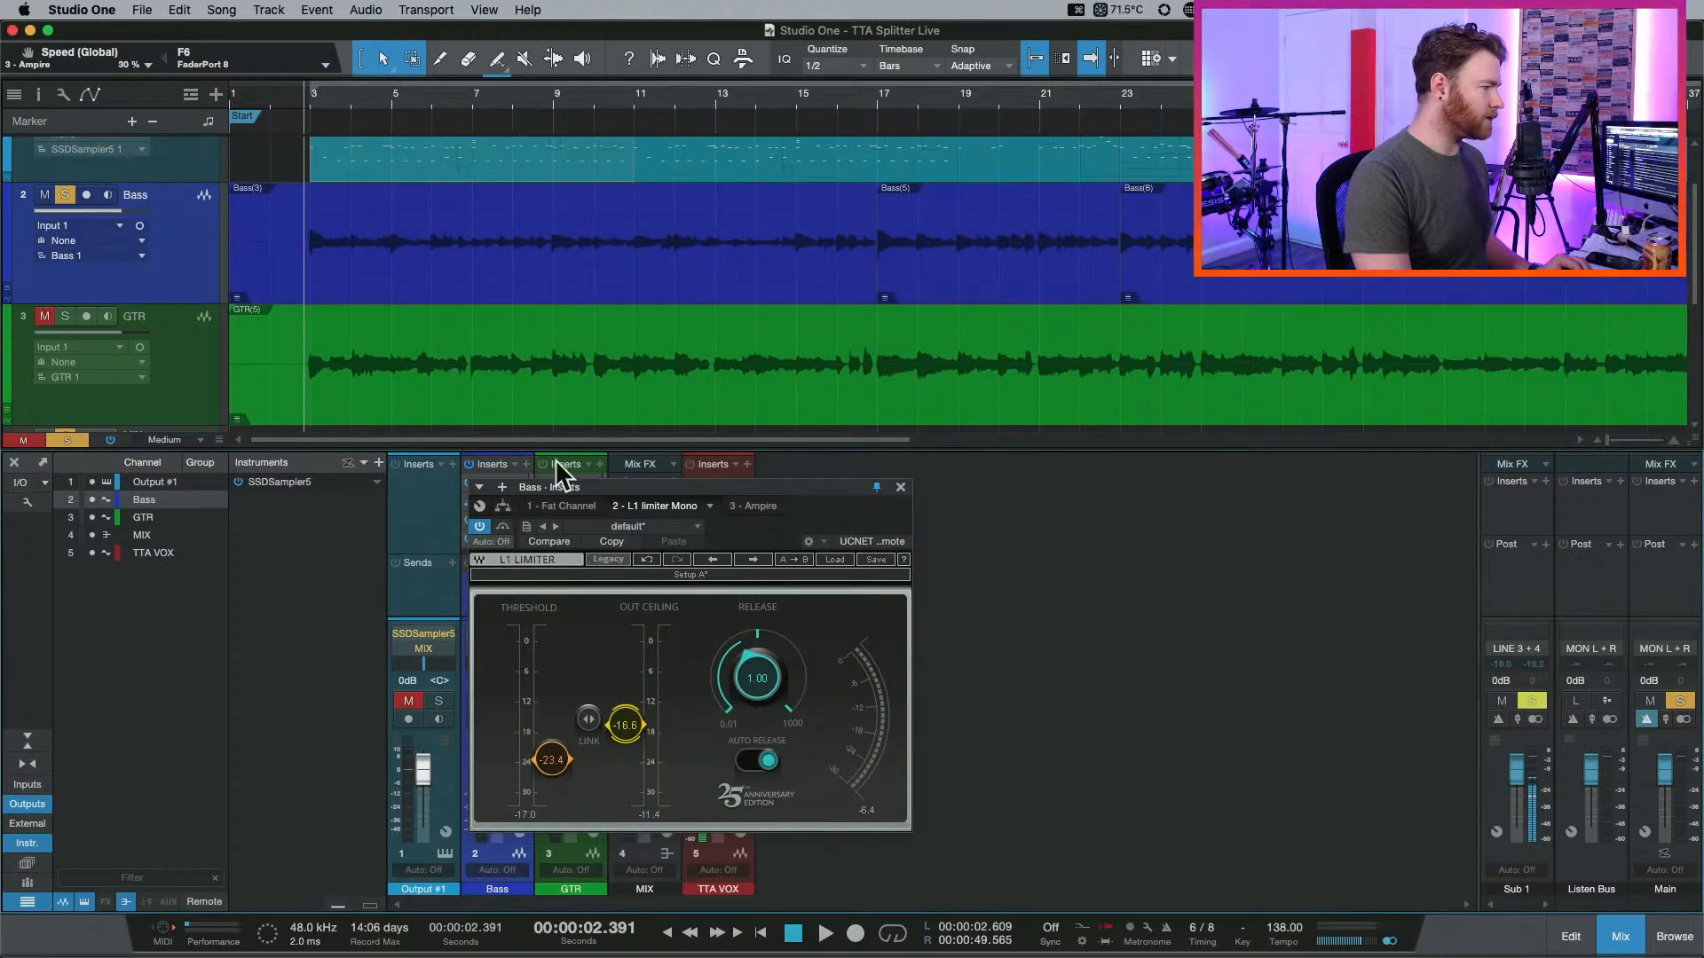
pyautogui.moveTo(594, 488); pyautogui.dragTo(762, 531)
pyautogui.click(486, 500)
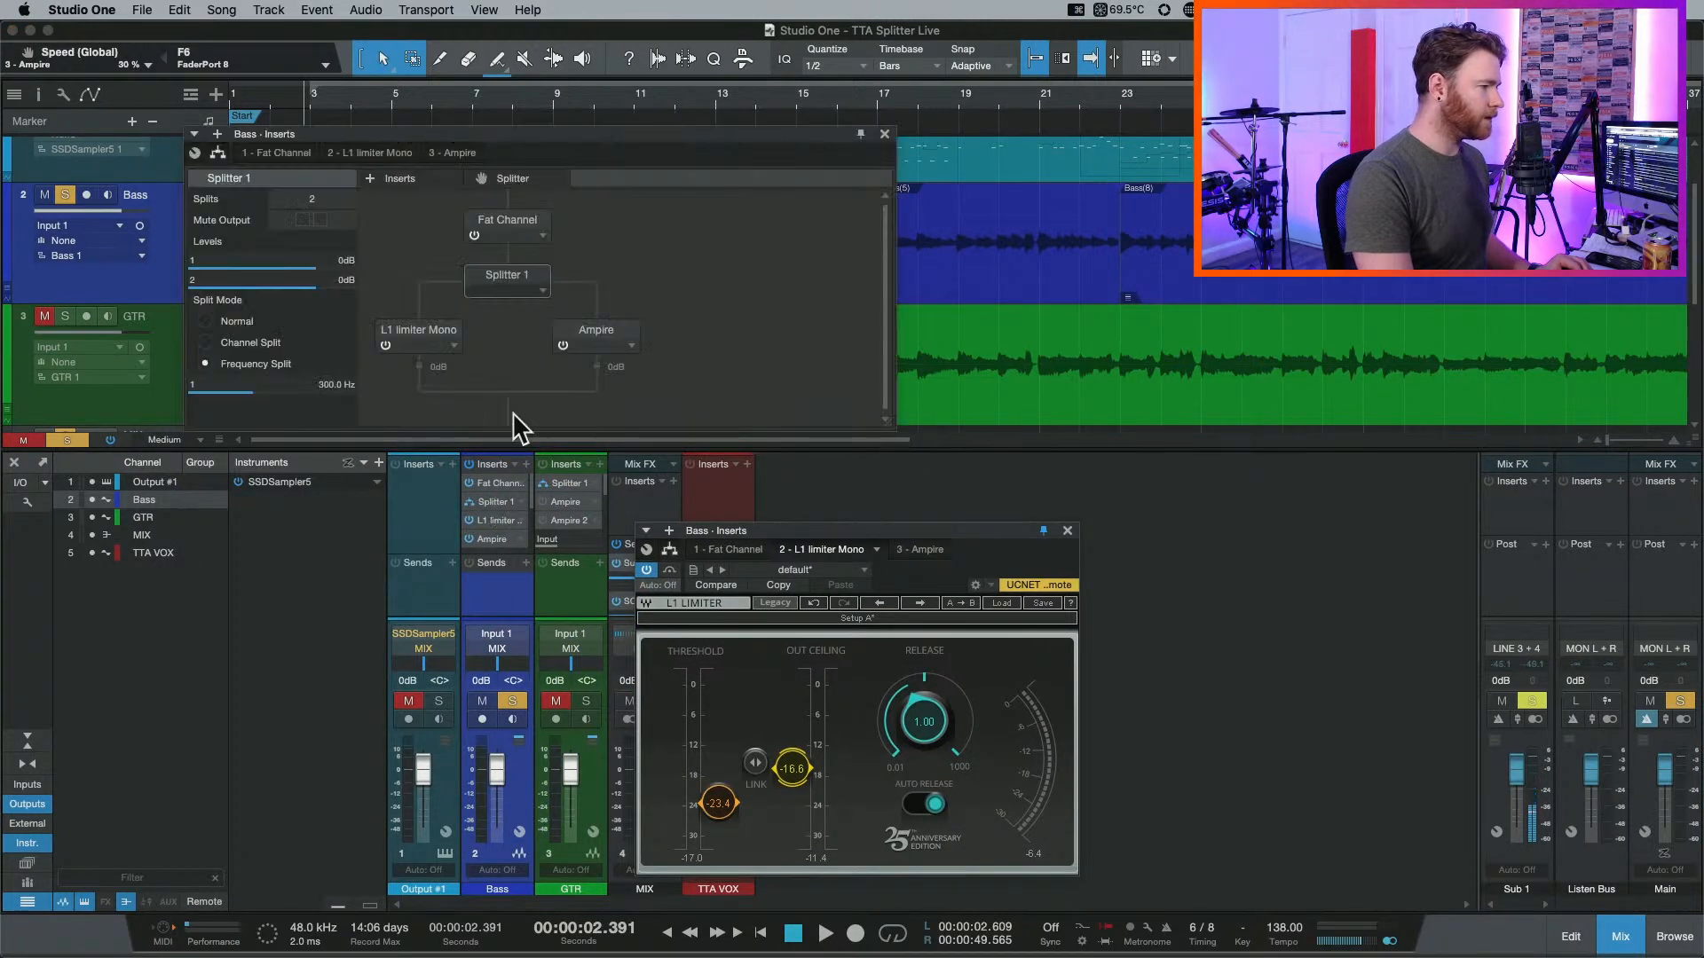
pyautogui.click(919, 550)
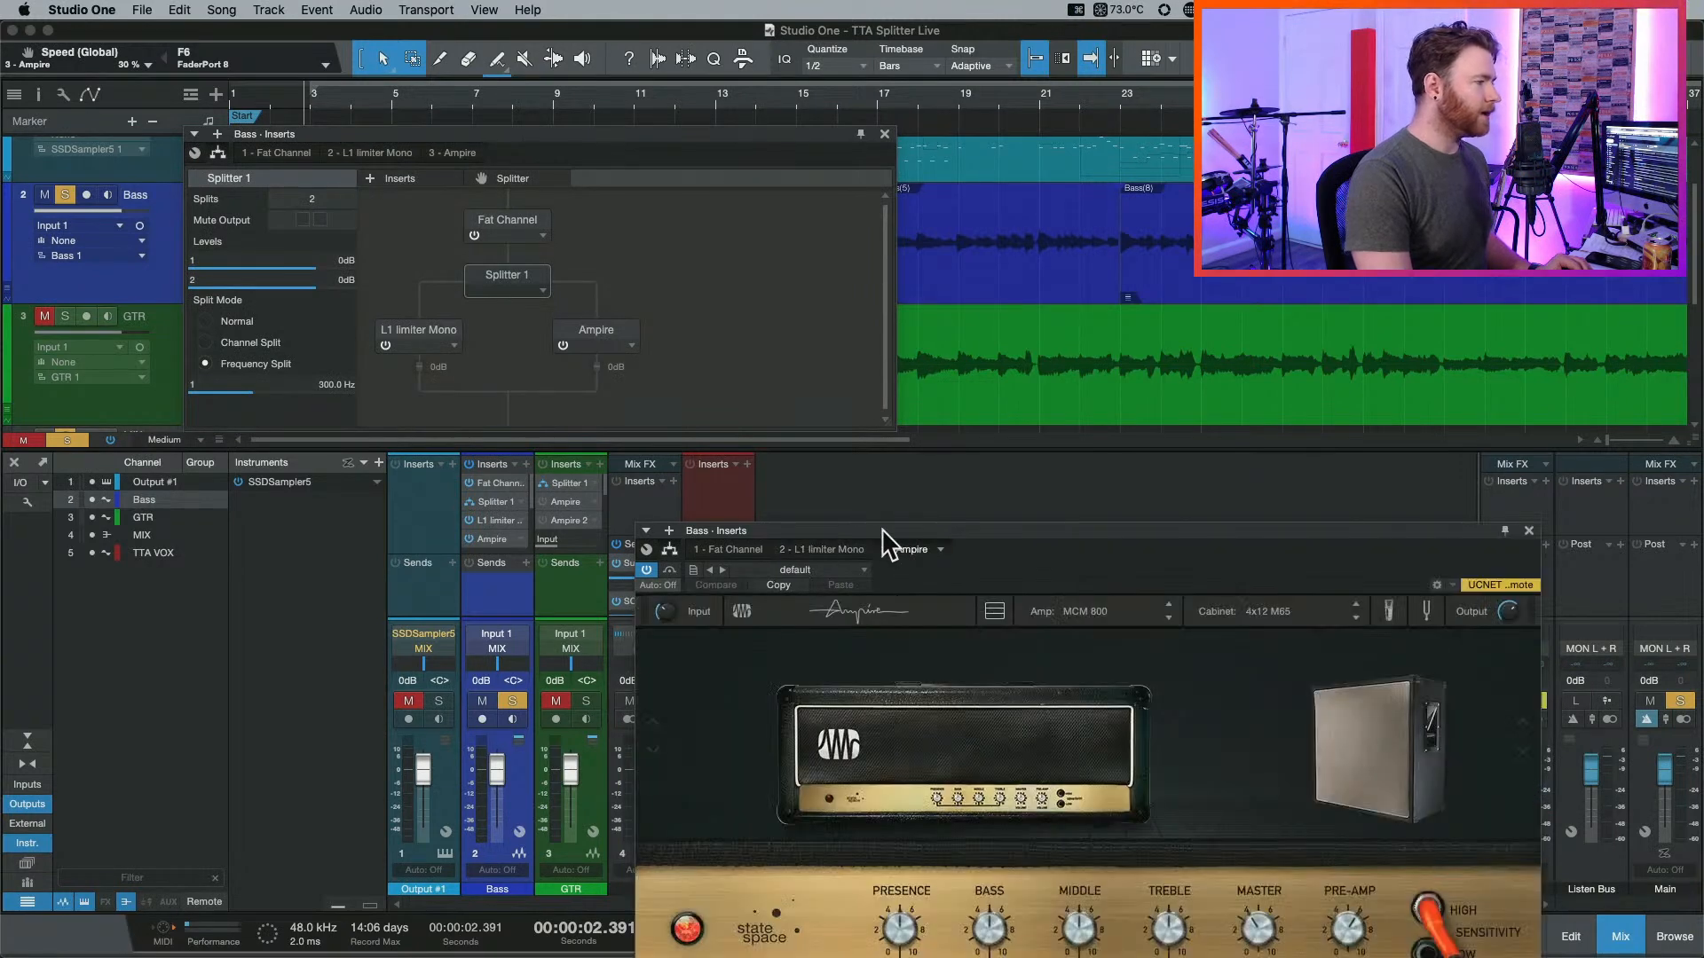
pyautogui.moveTo(879, 532); pyautogui.dragTo(433, 451)
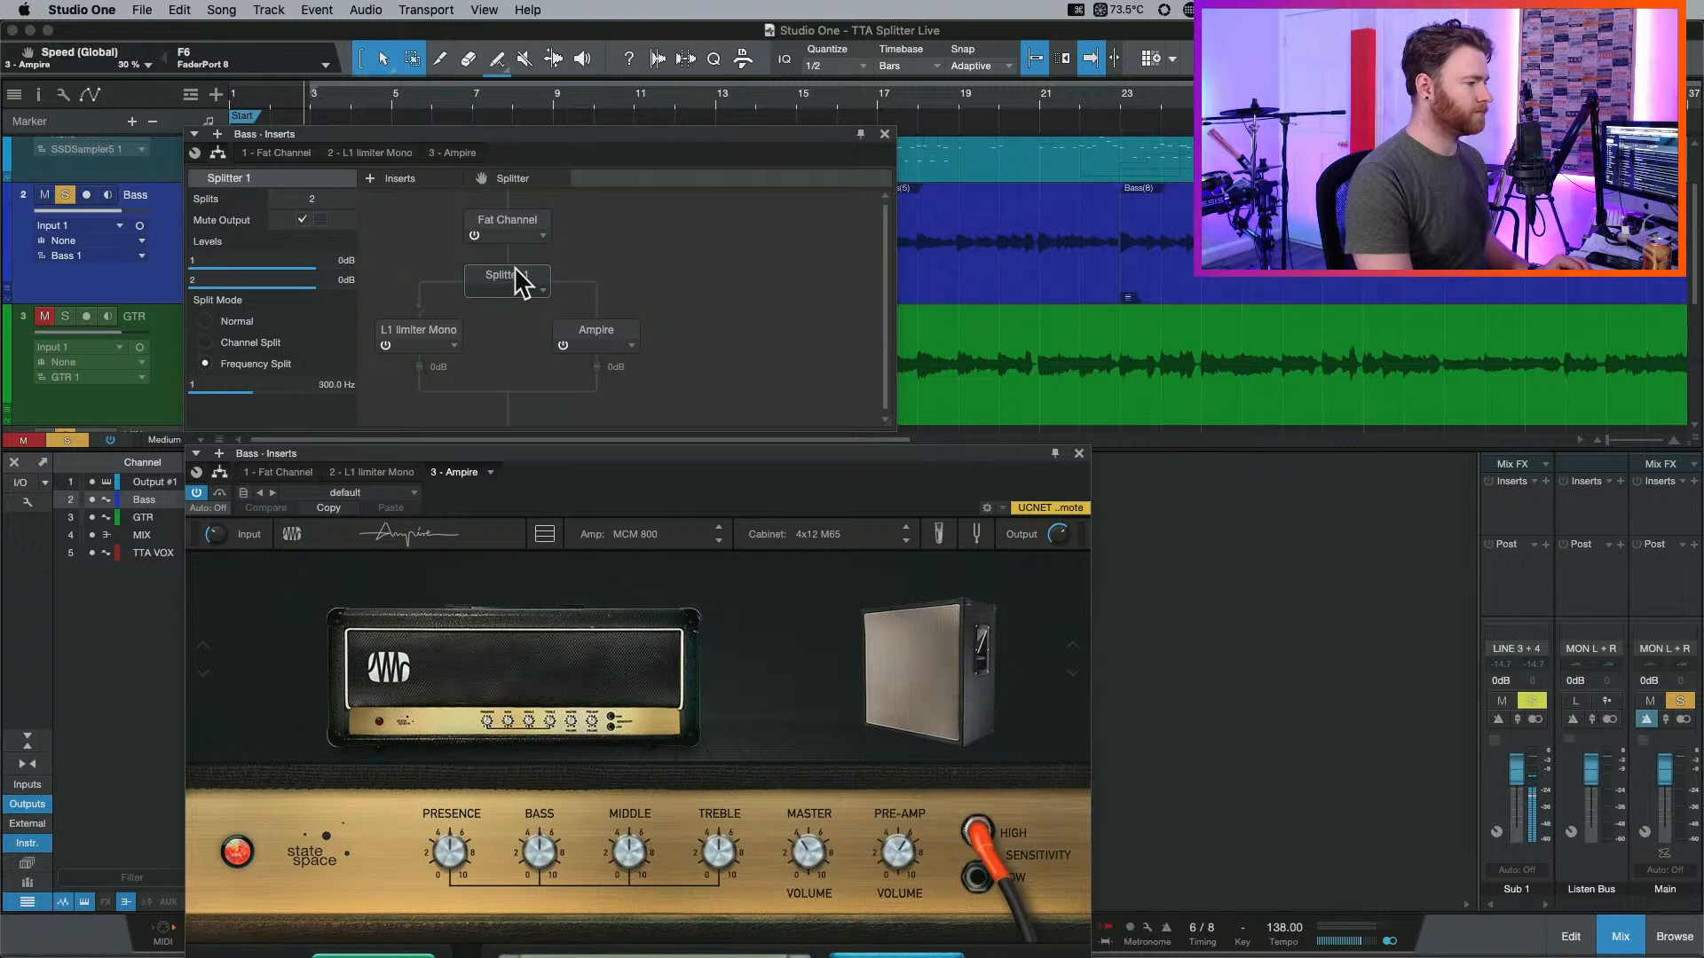
# Play the bass through the high-band Ampire, then change its cabinet to 8x10 STV.
pyautogui.press('space')
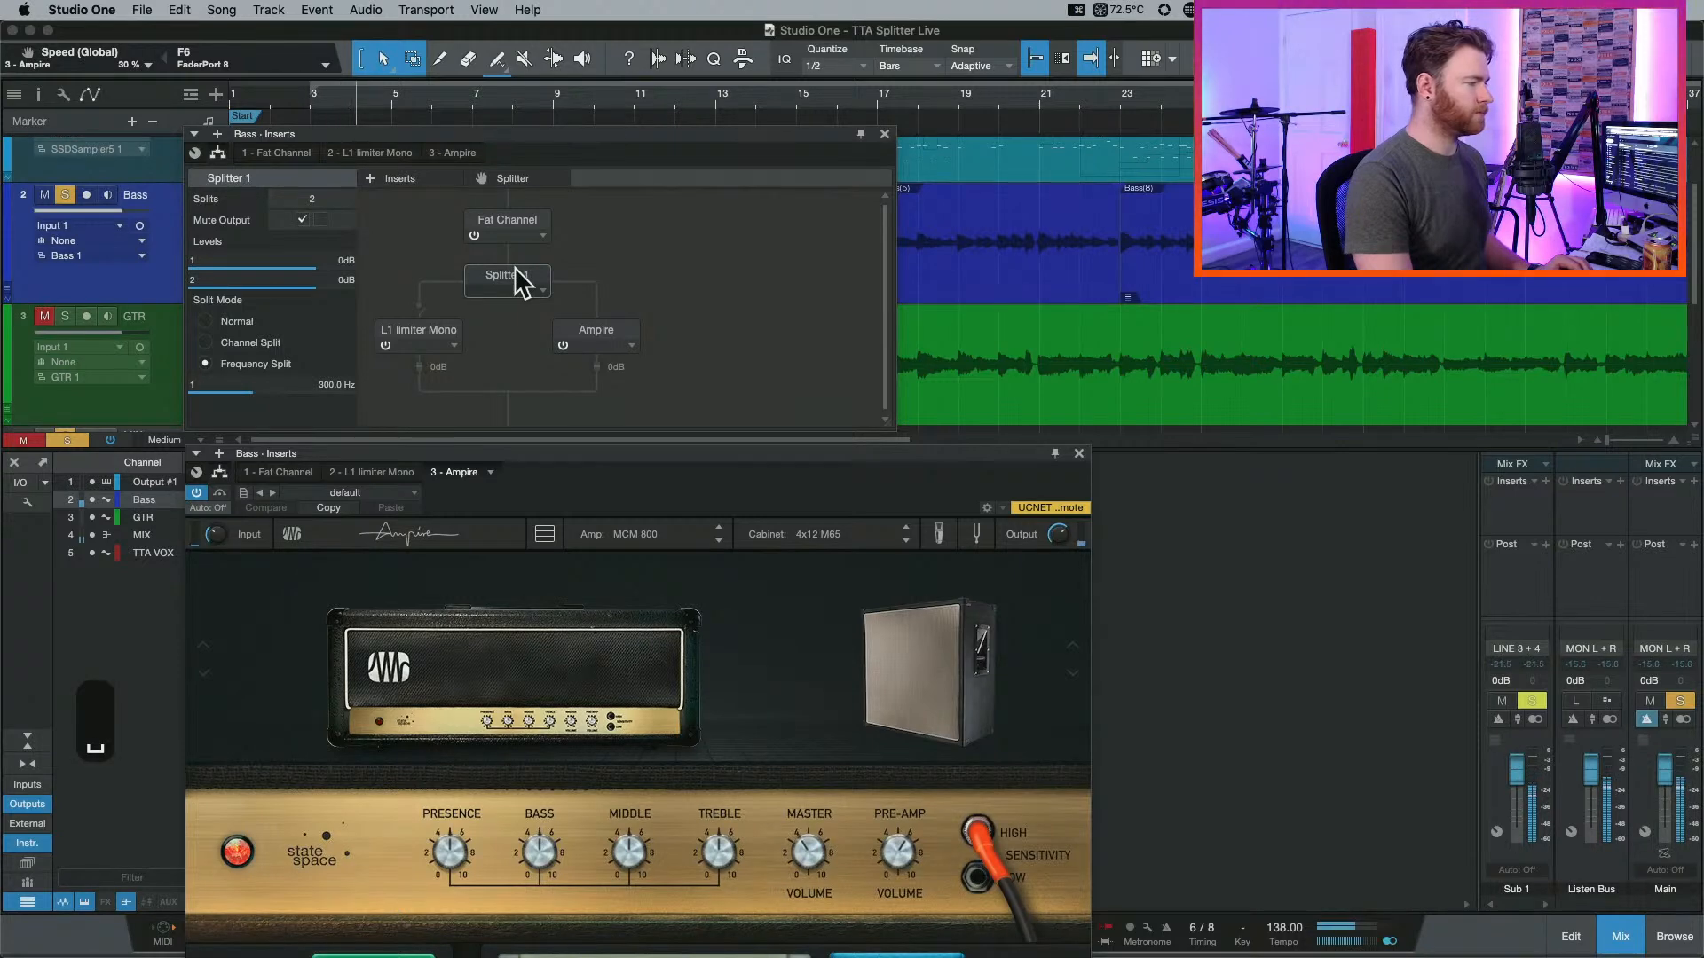
pyautogui.click(302, 220)
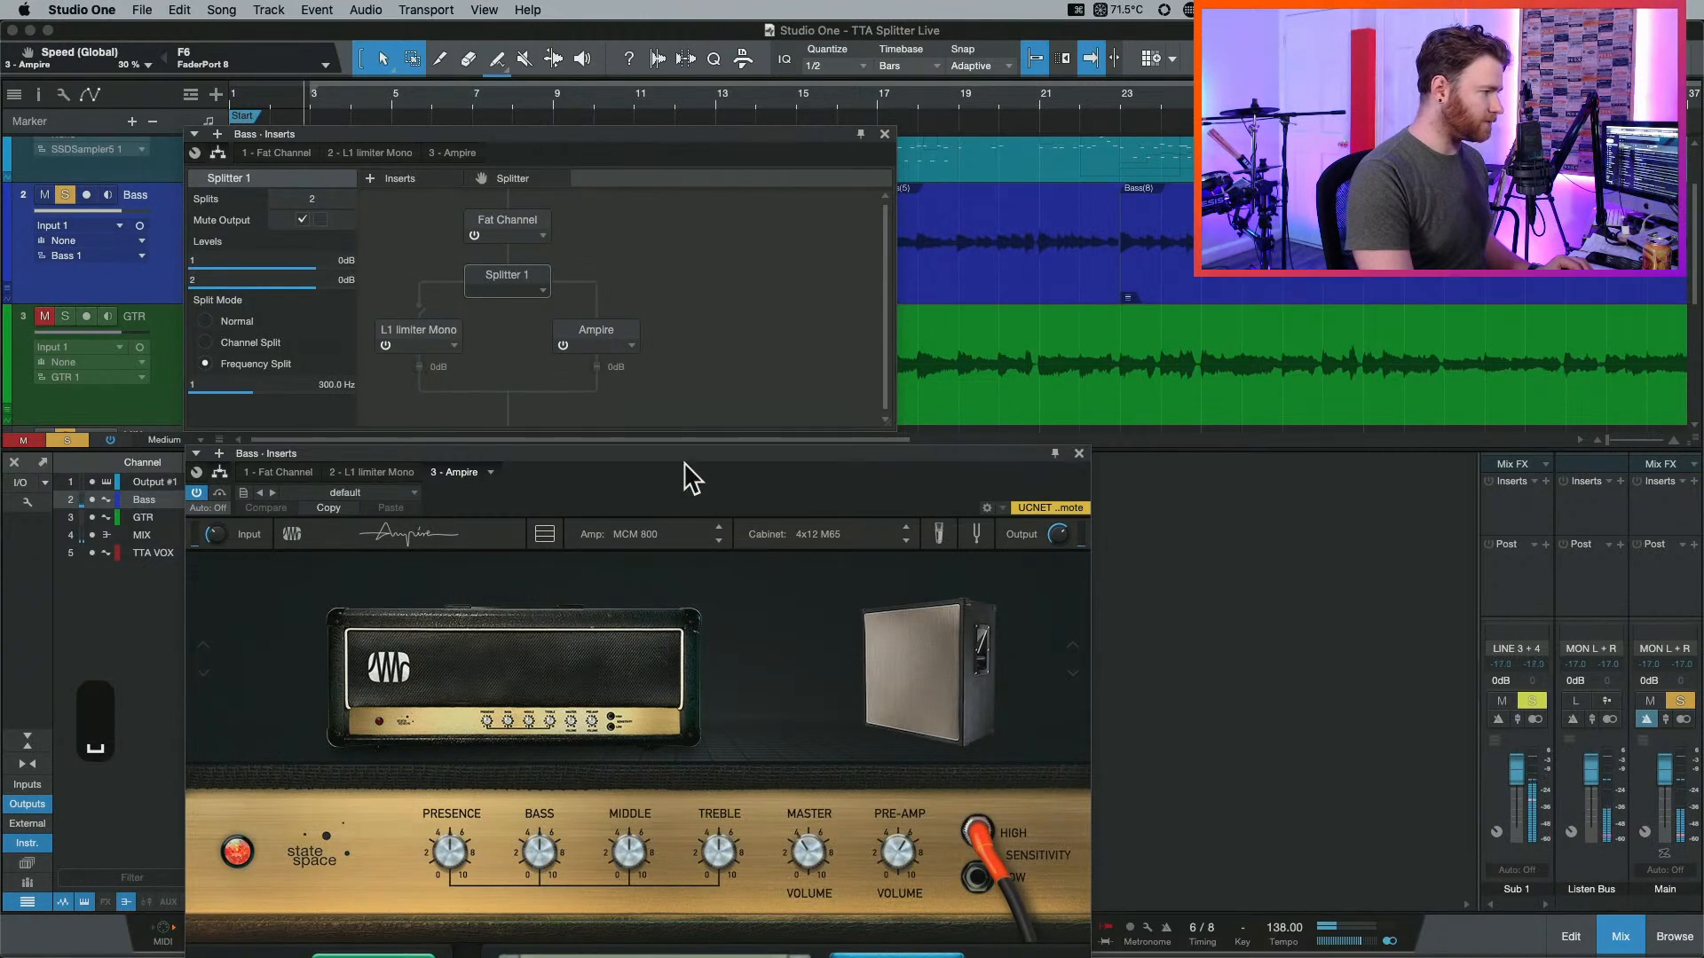
pyautogui.moveTo(677, 455); pyautogui.dragTo(653, 256)
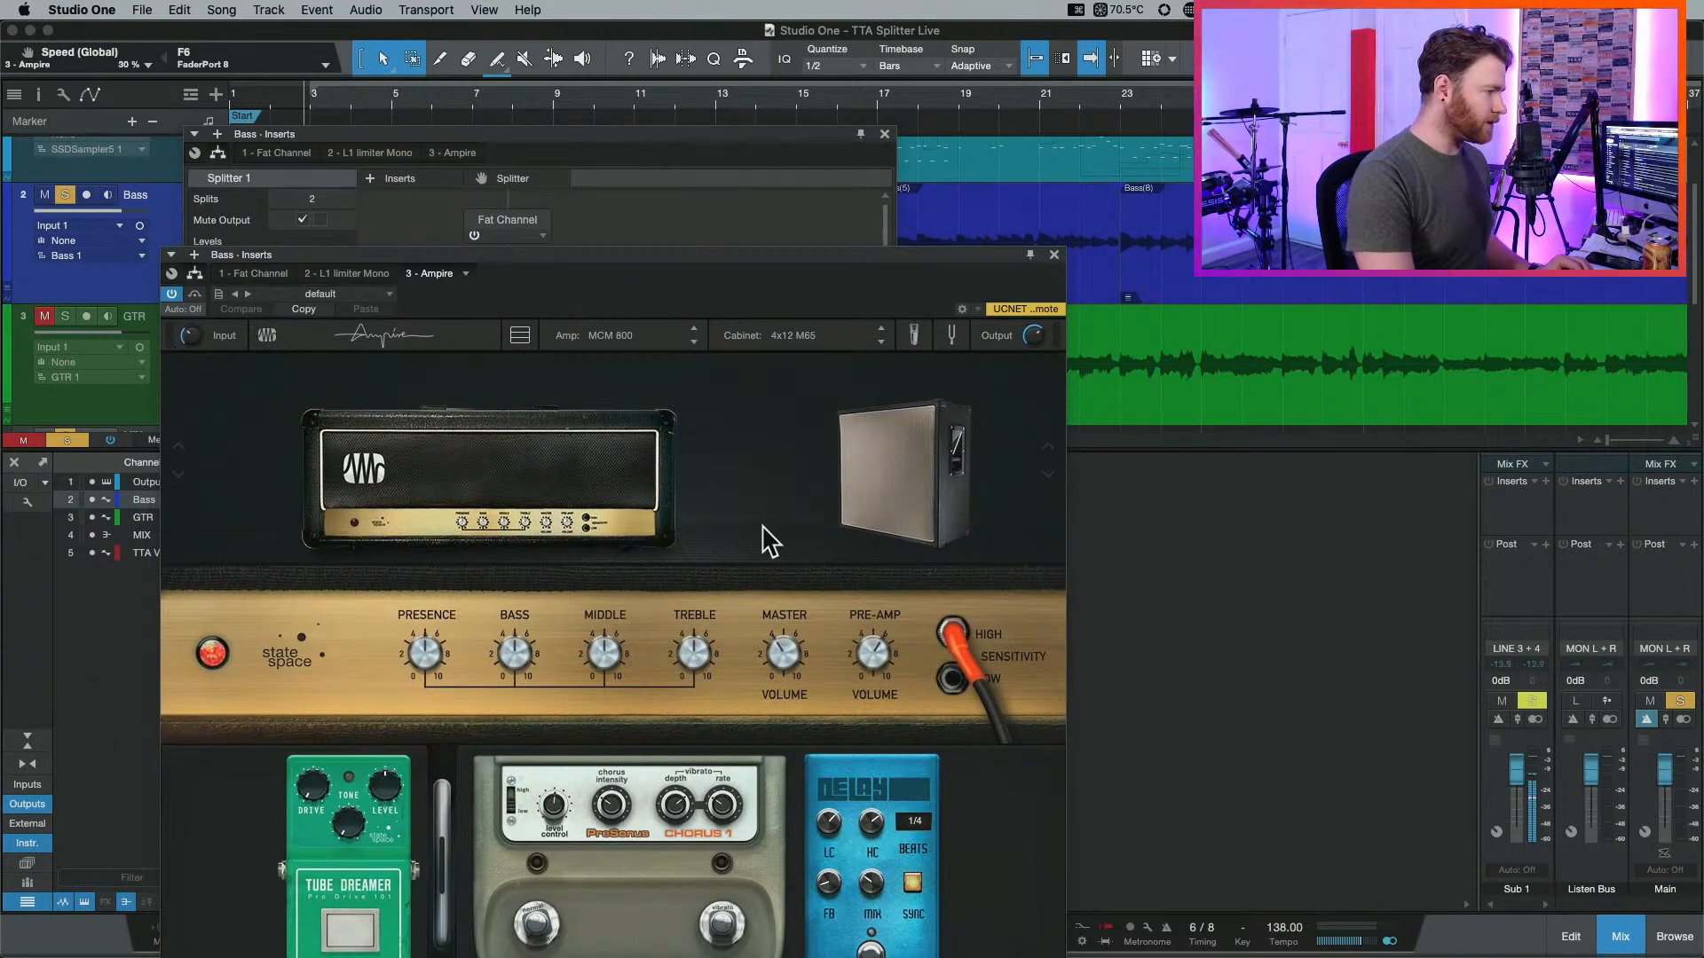
pyautogui.click(785, 339)
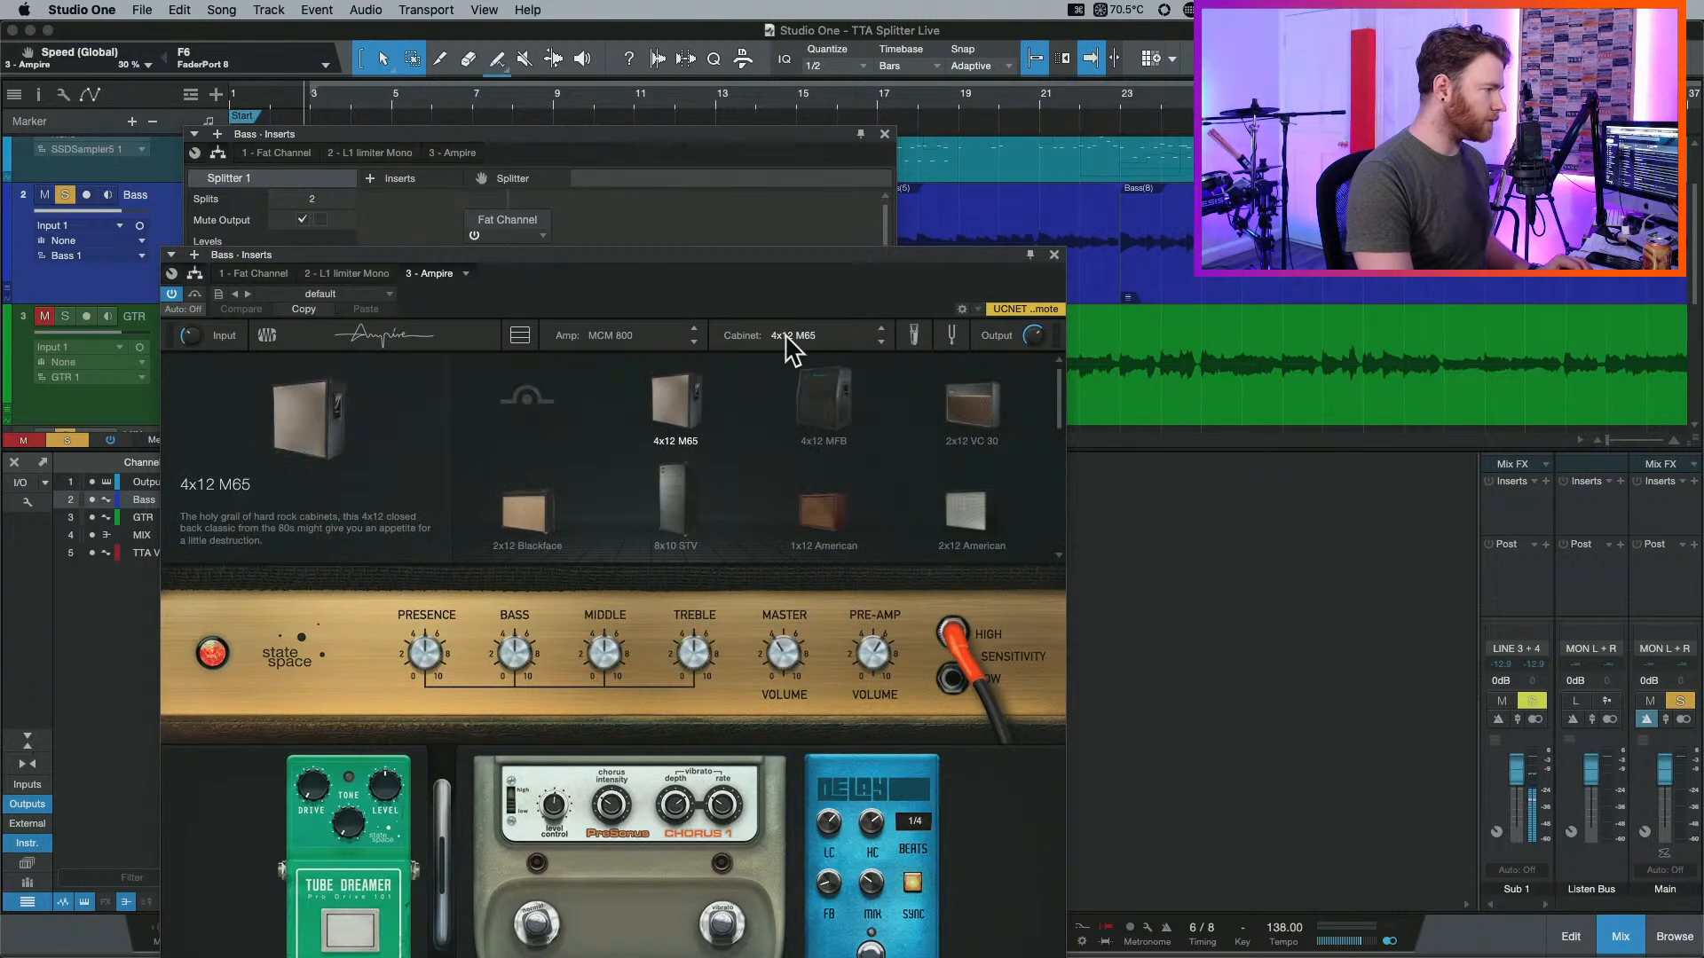
pyautogui.click(705, 476)
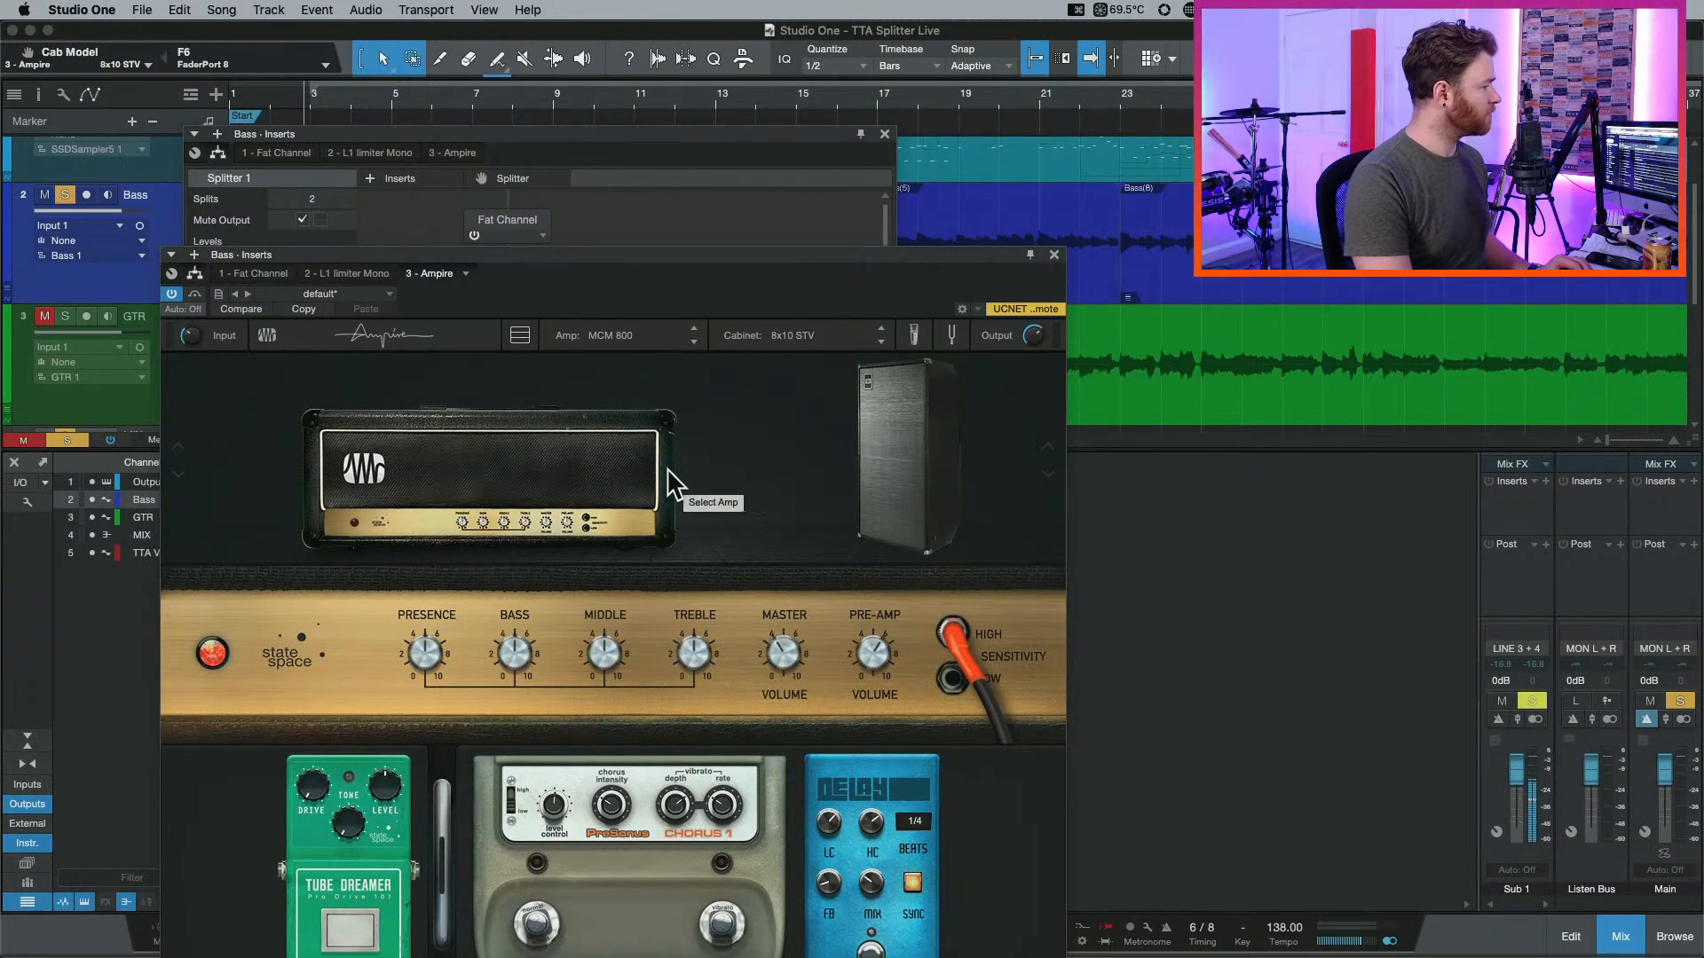
# Try the VC30 amp model in the high-band Ampire, then switch the amp to Dual Amplifier.
pyautogui.click(607, 333)
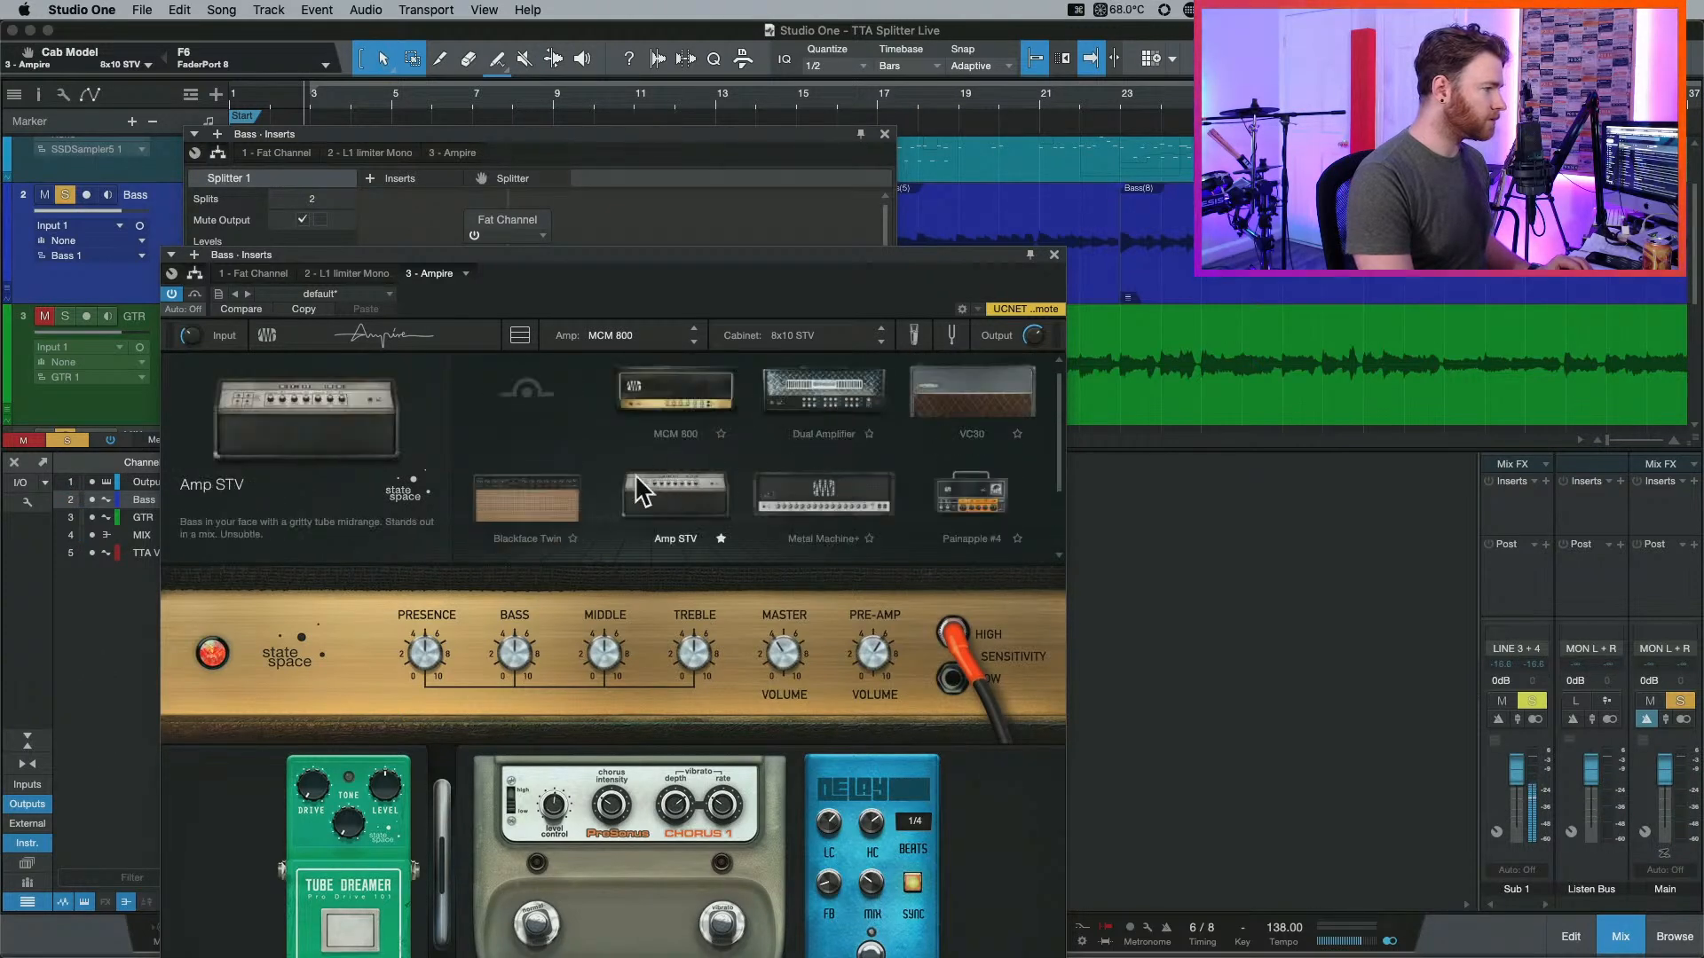
pyautogui.click(949, 407)
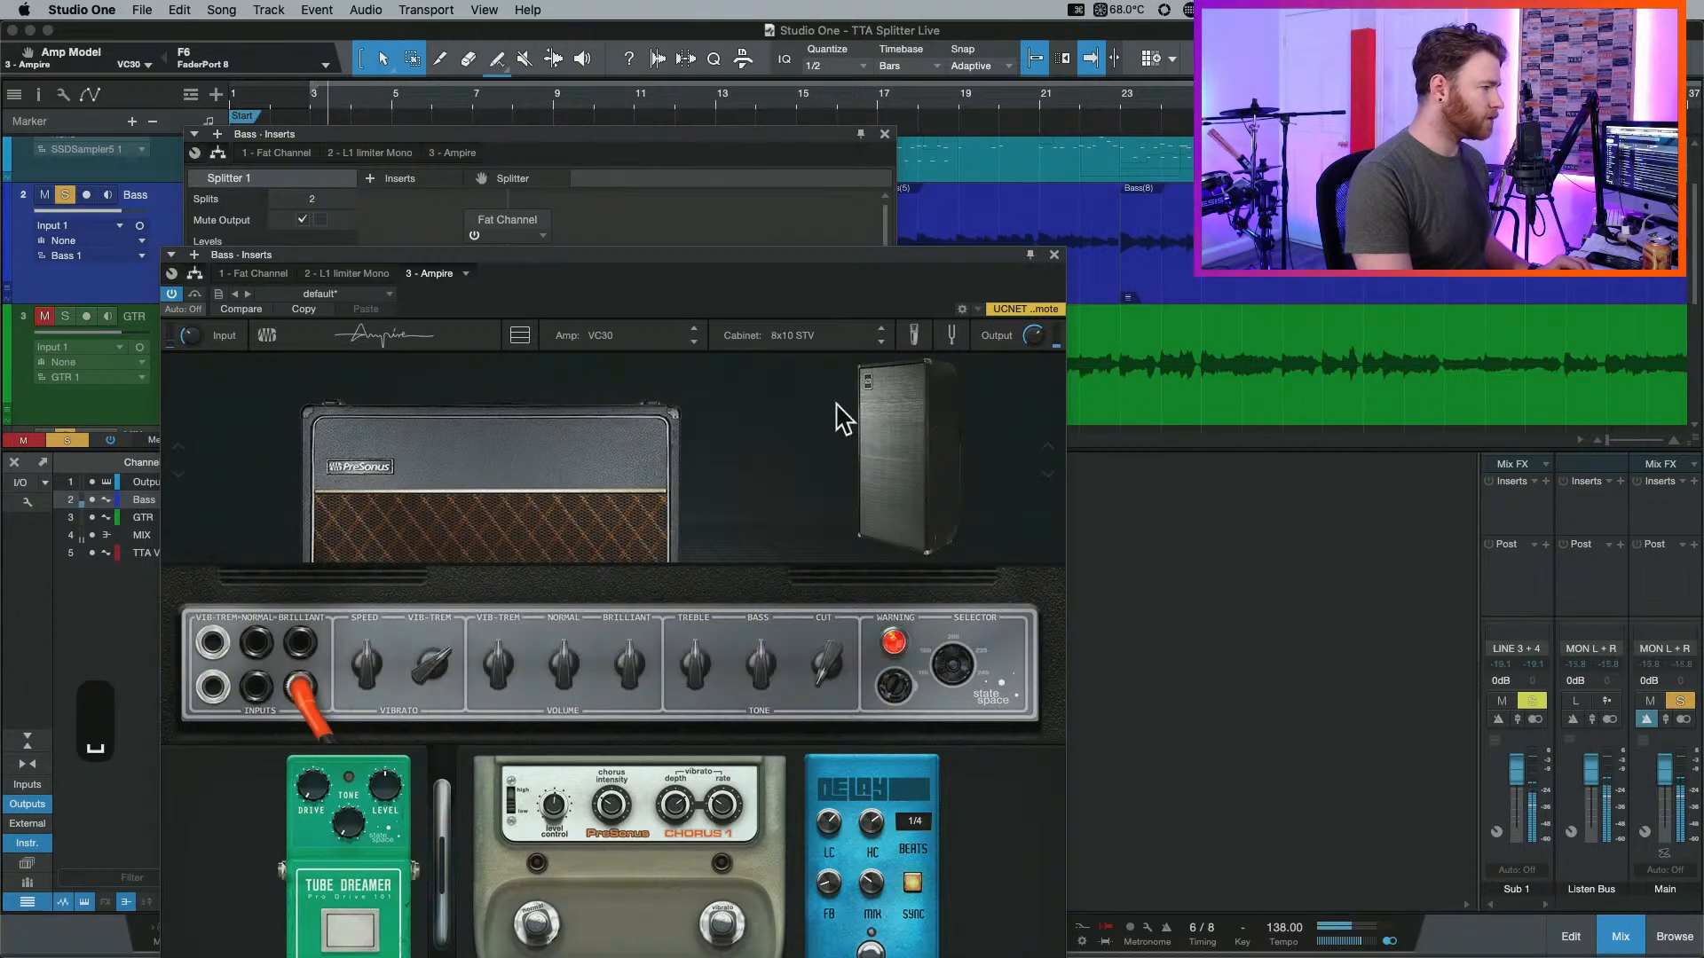
pyautogui.click(610, 338)
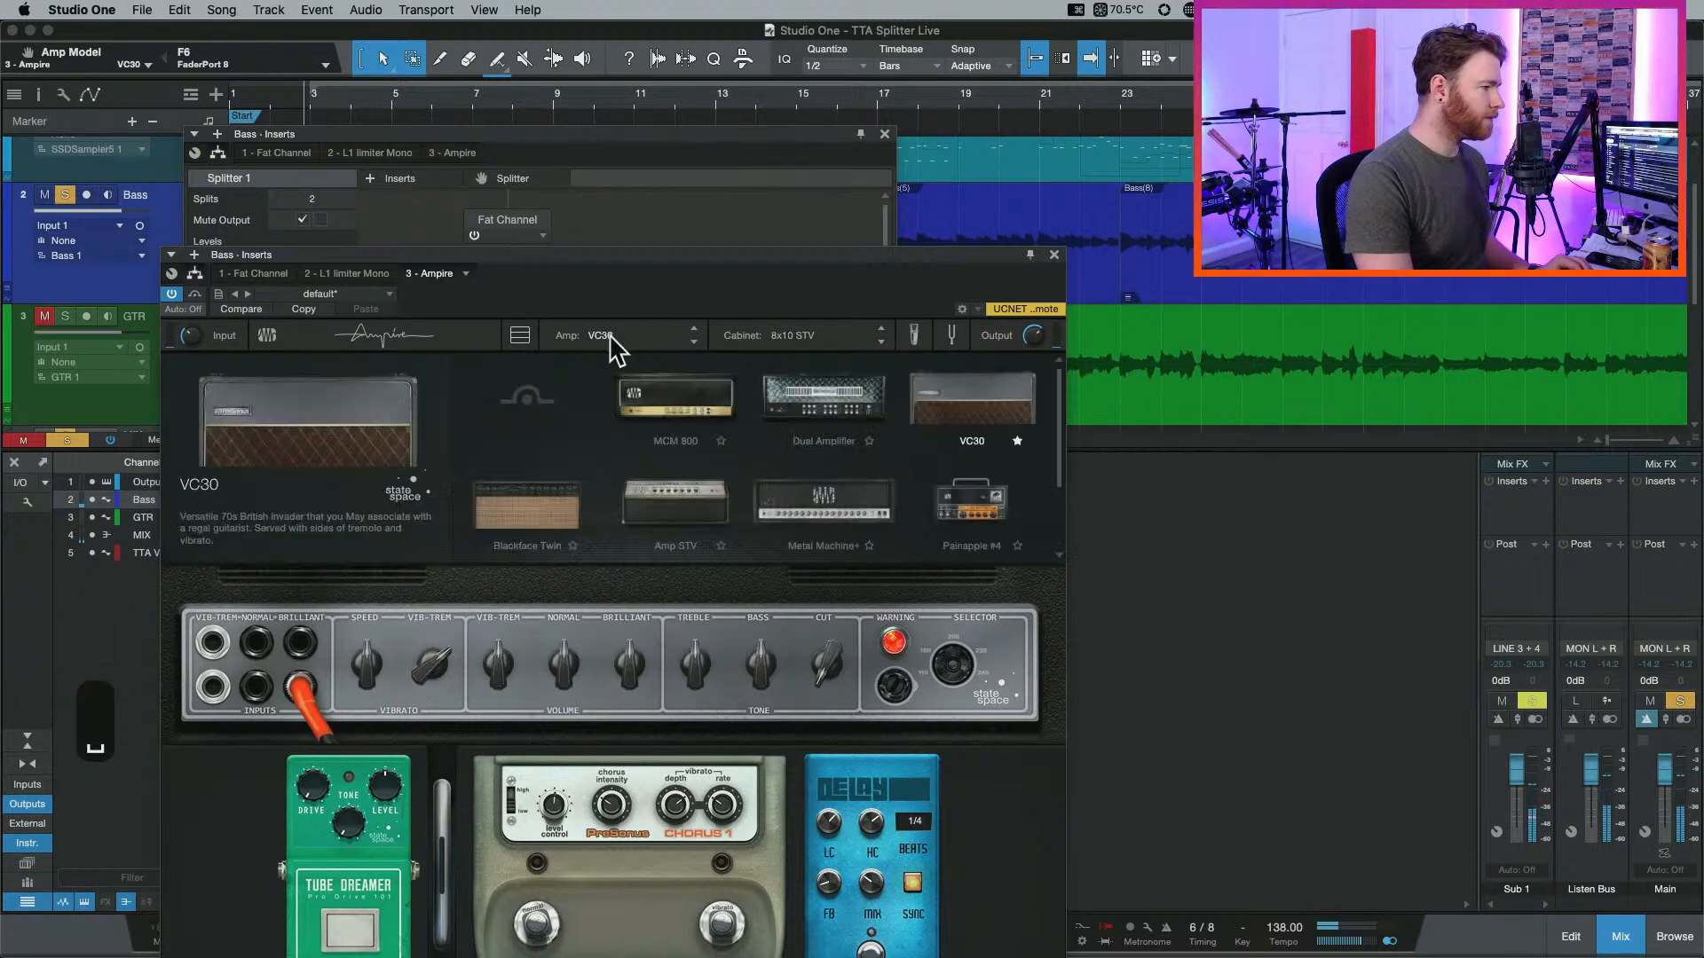
pyautogui.scroll(-2, 667, 468)
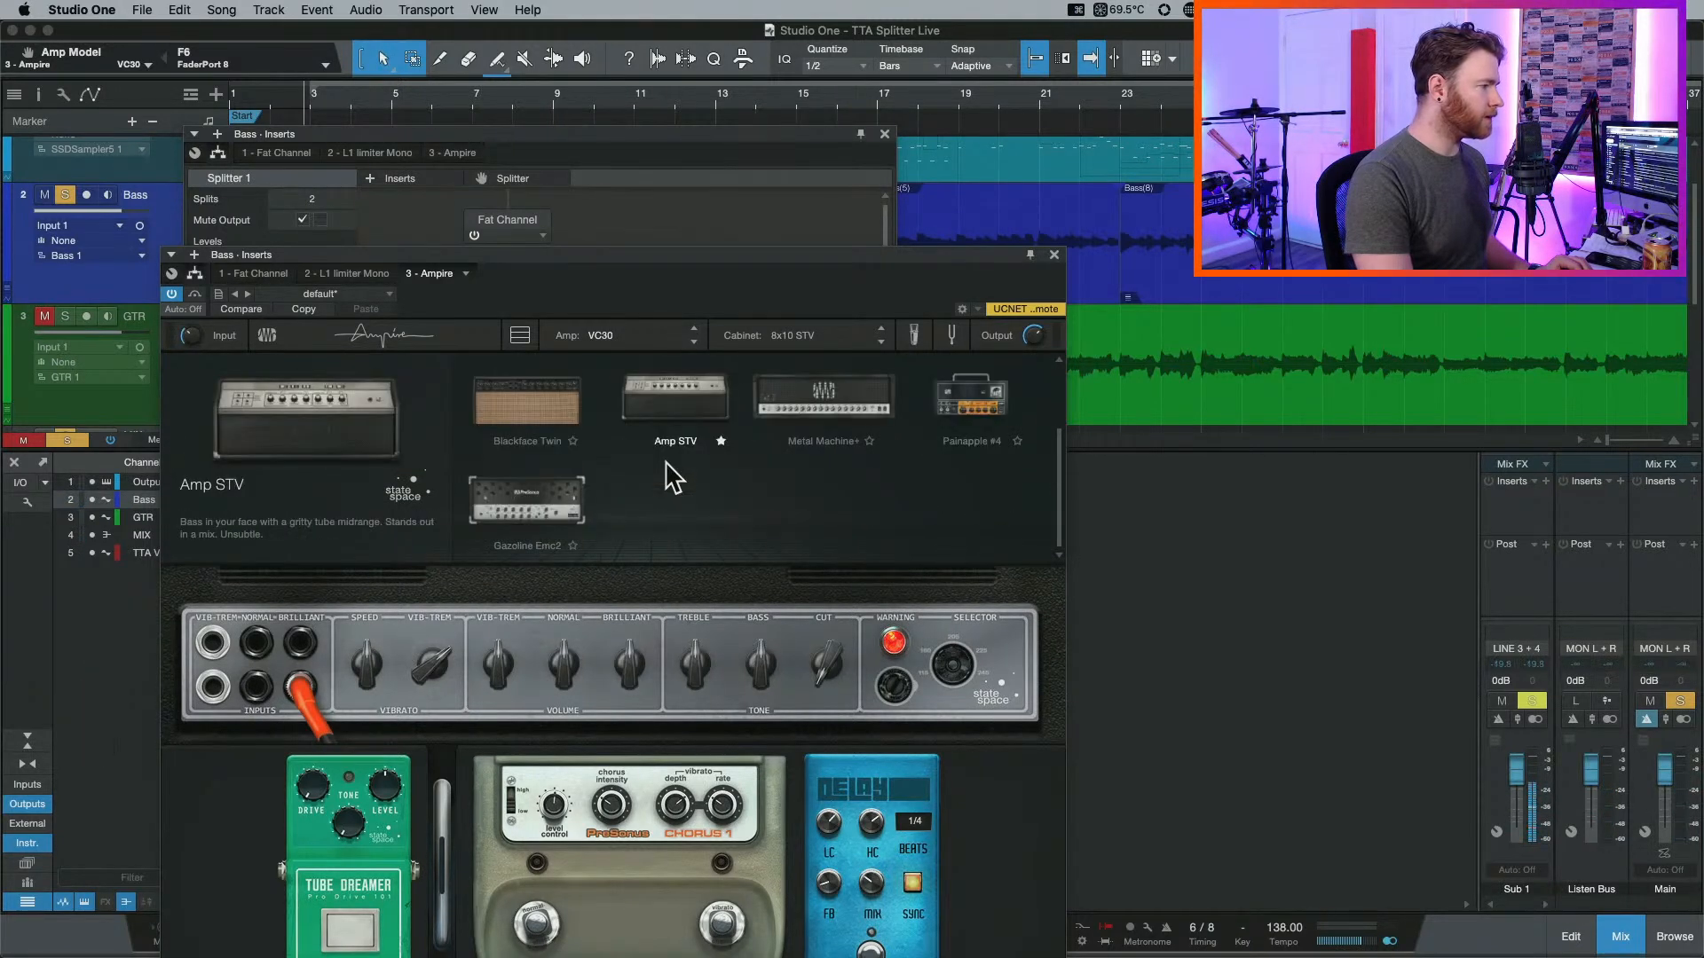
pyautogui.click(701, 452)
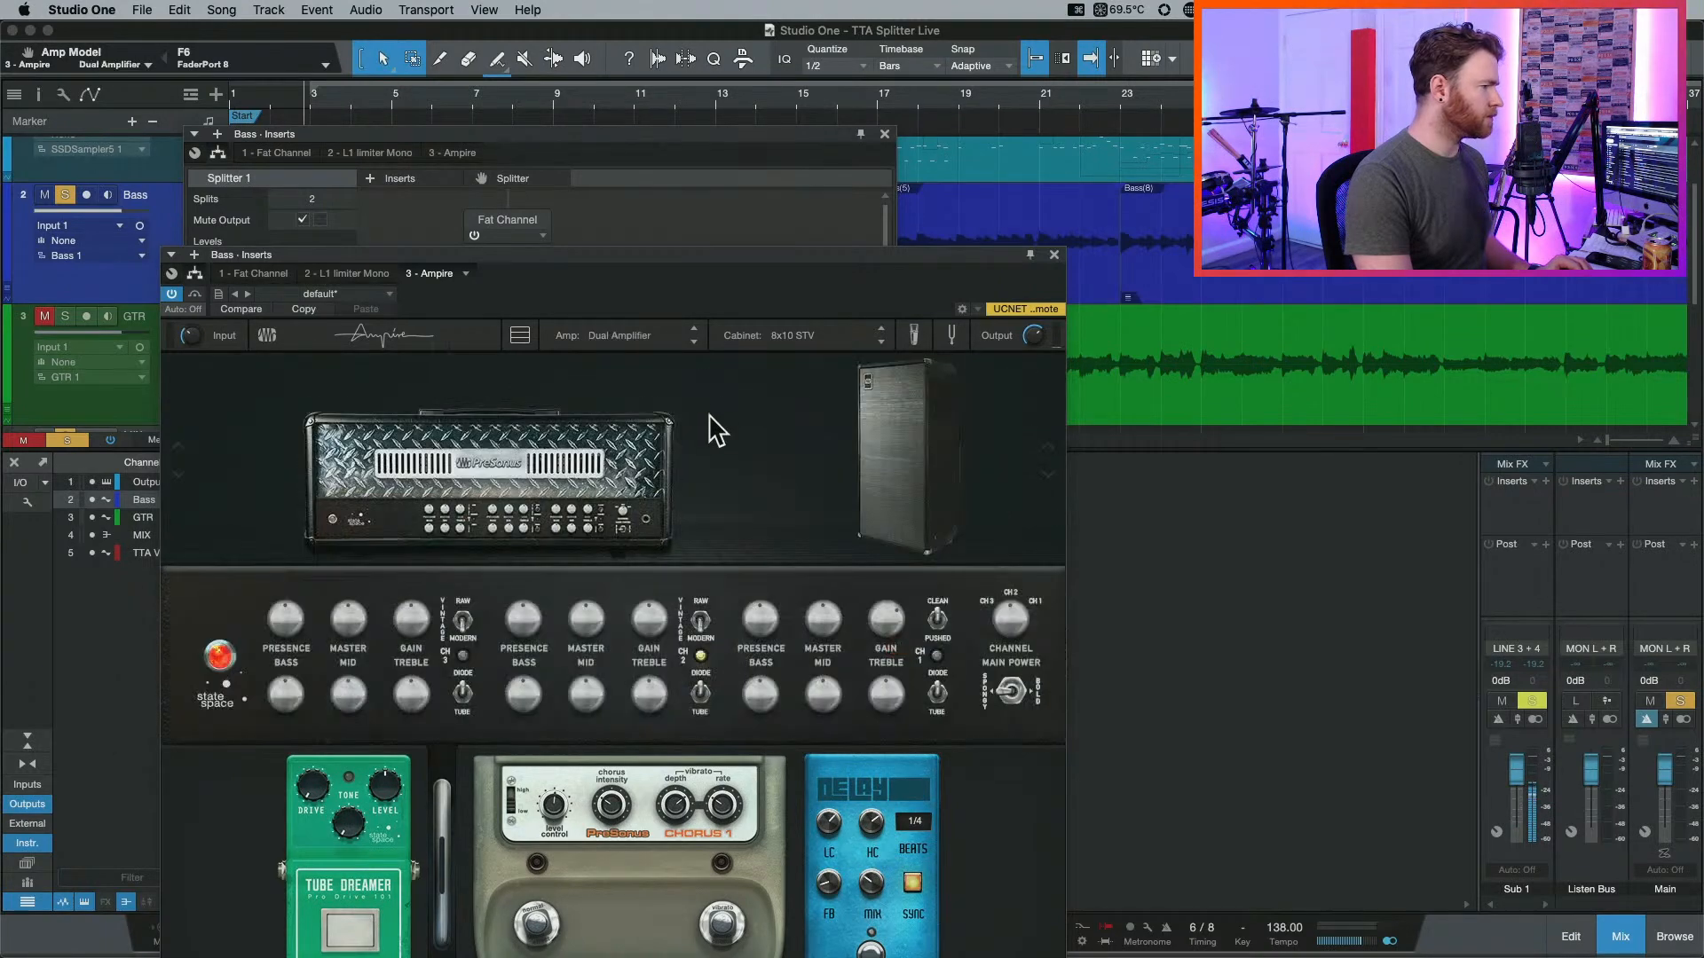
# Try the Tube Dreamer pedal in front of the Dual Amplifier during playback.
pyautogui.press('space')
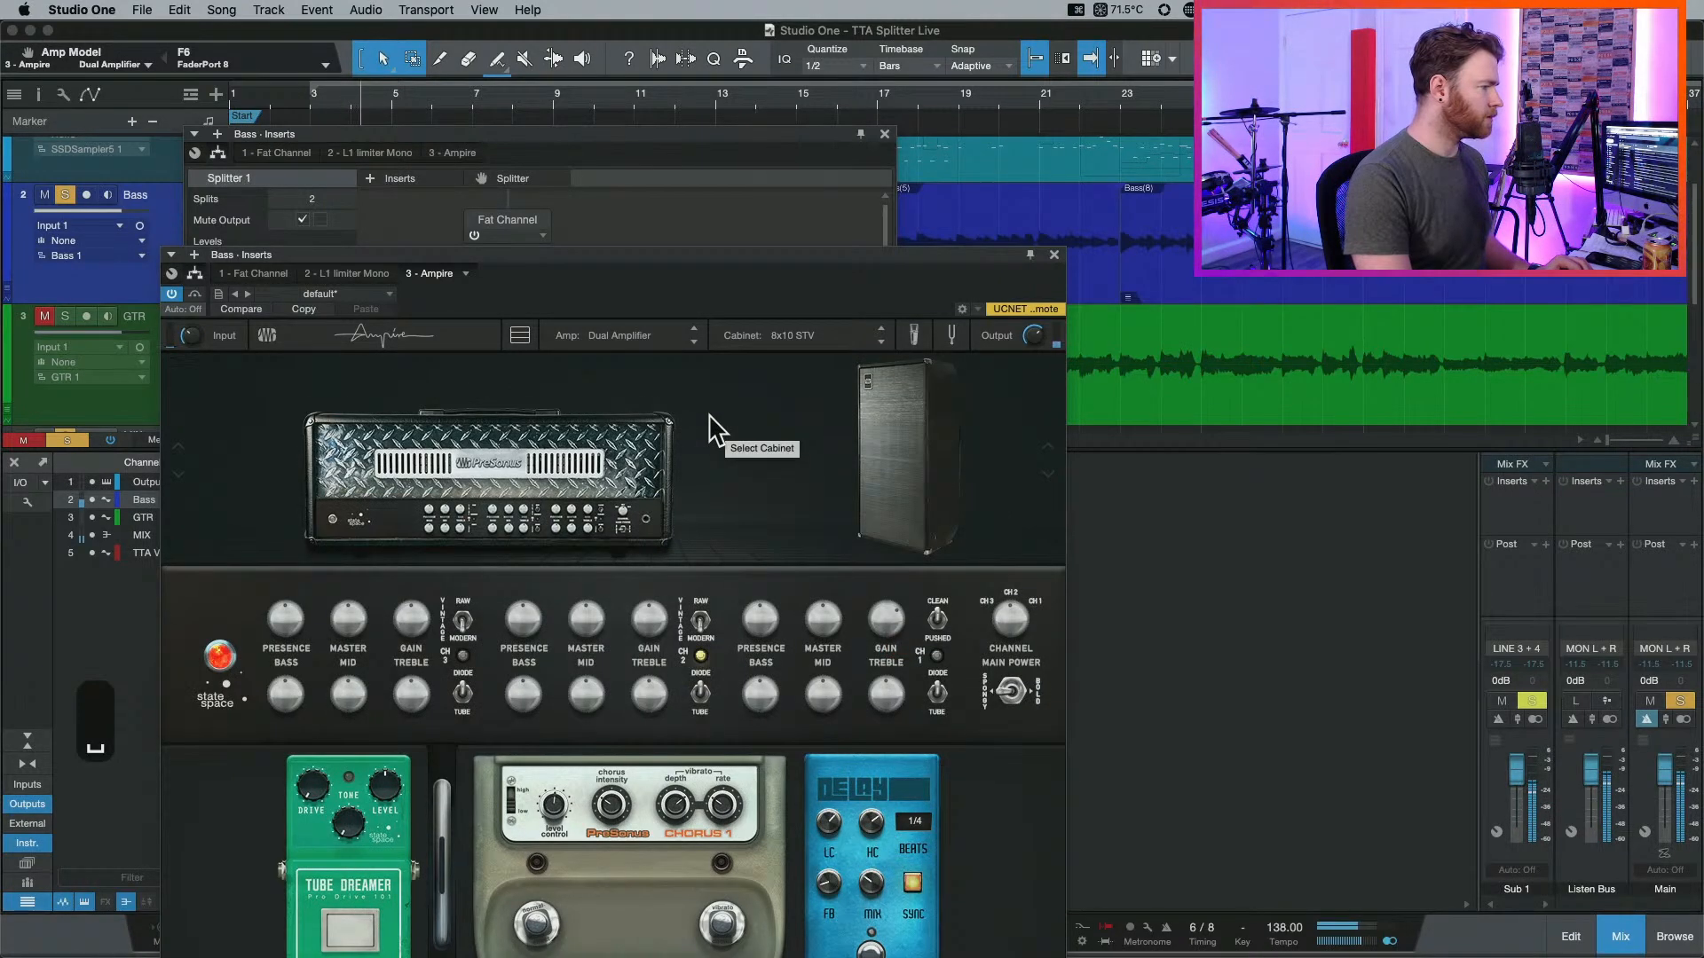
pyautogui.click(369, 934)
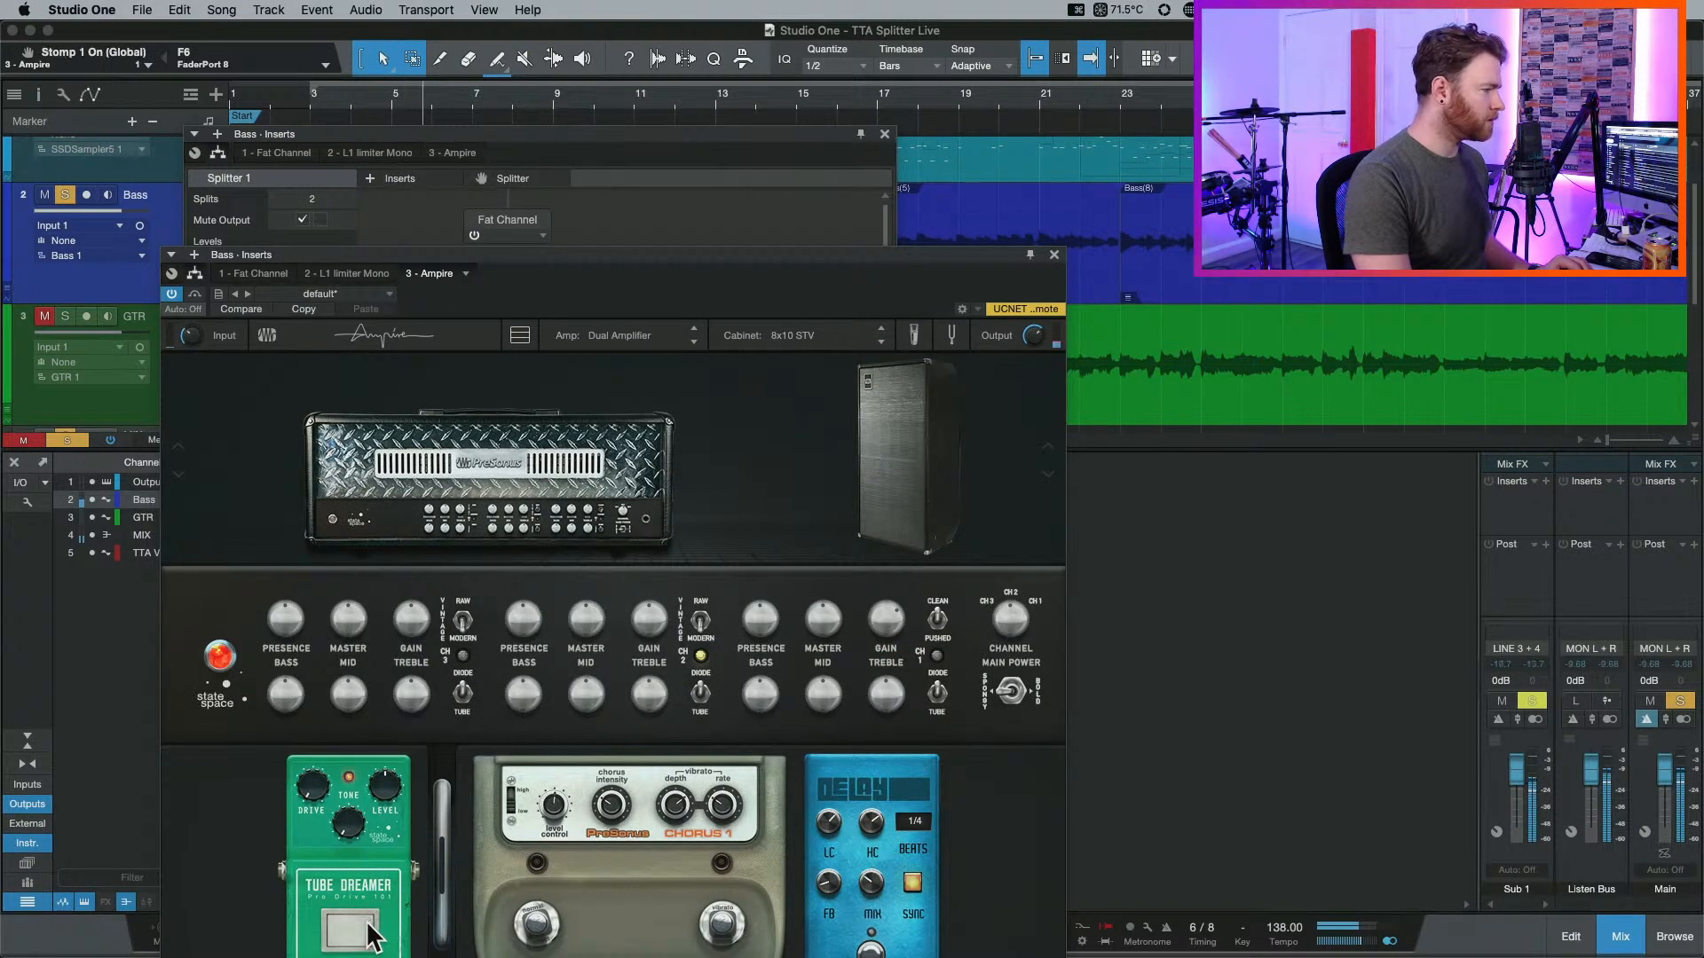
pyautogui.click(370, 934)
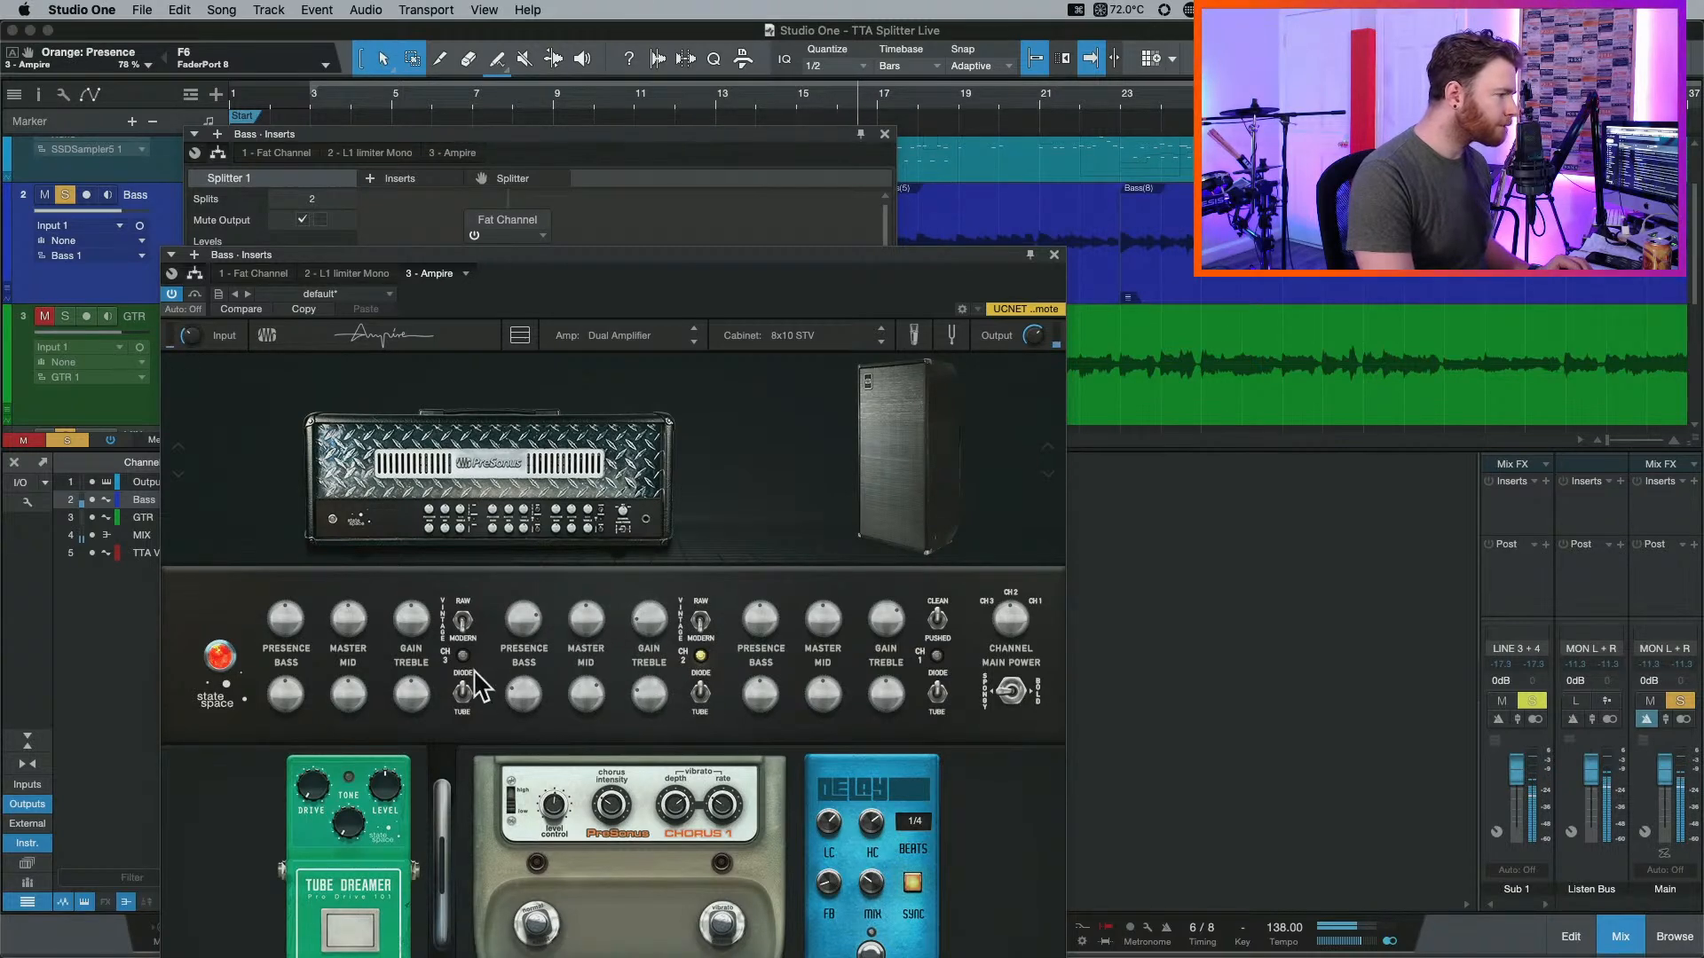
# Switch the Dual Amplifier to its red channel 3, then stop playback and close the Ampire editor.
pyautogui.click(1012, 609)
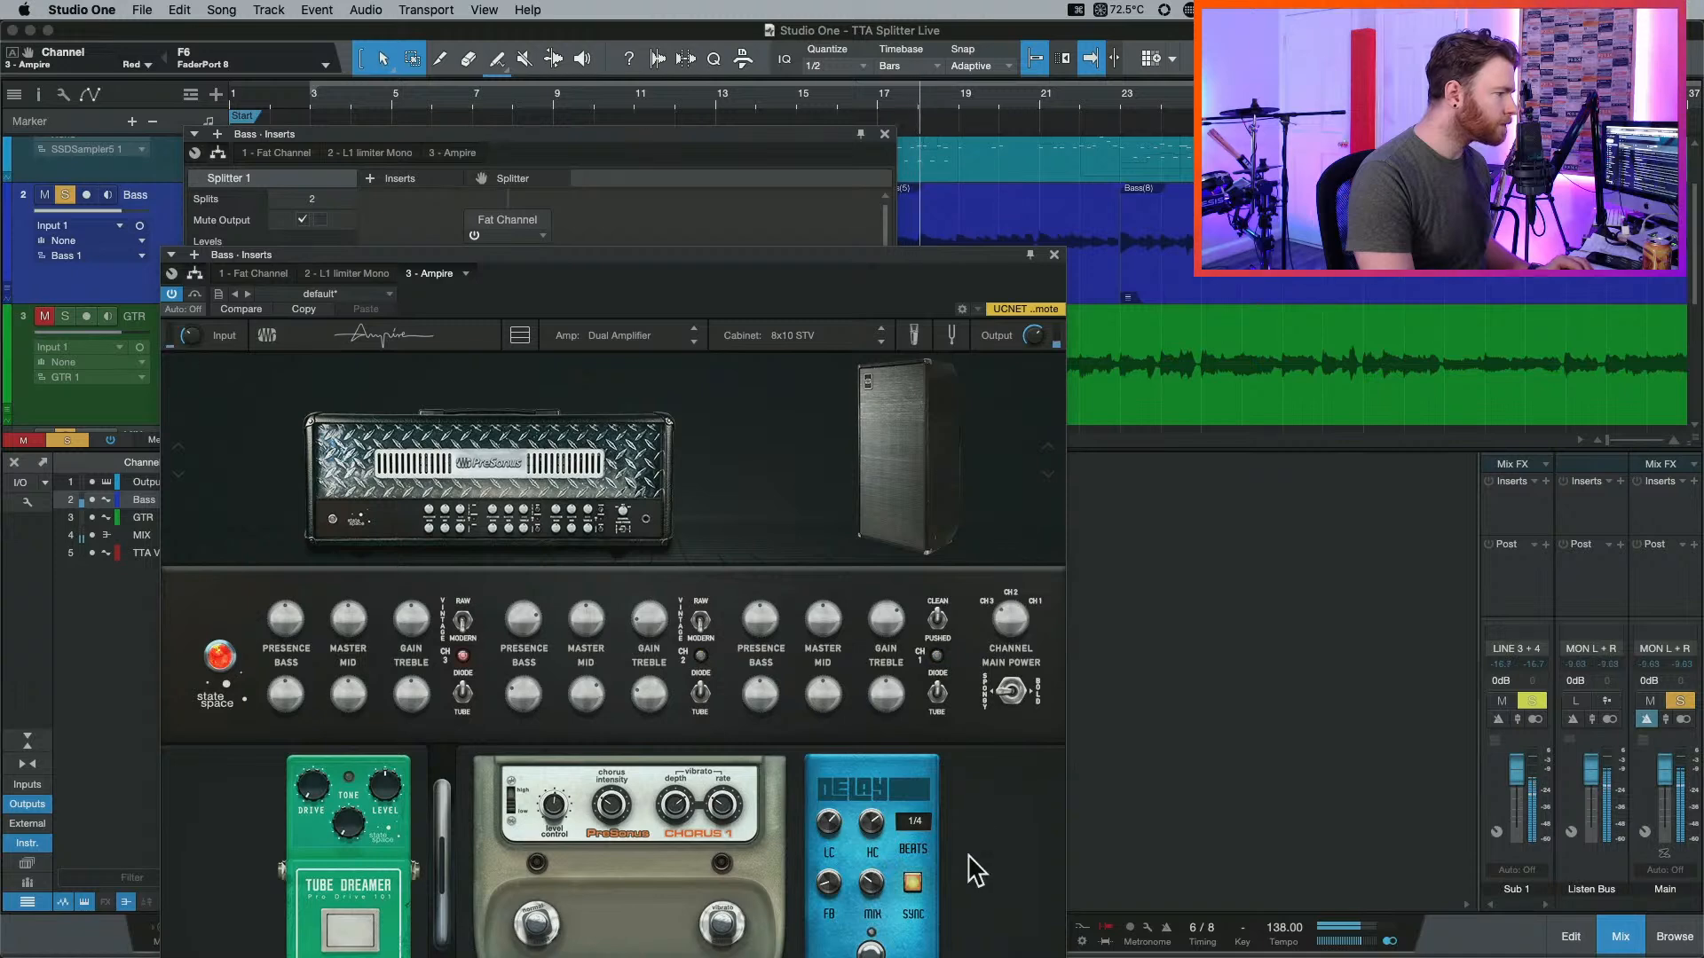
pyautogui.press('space')
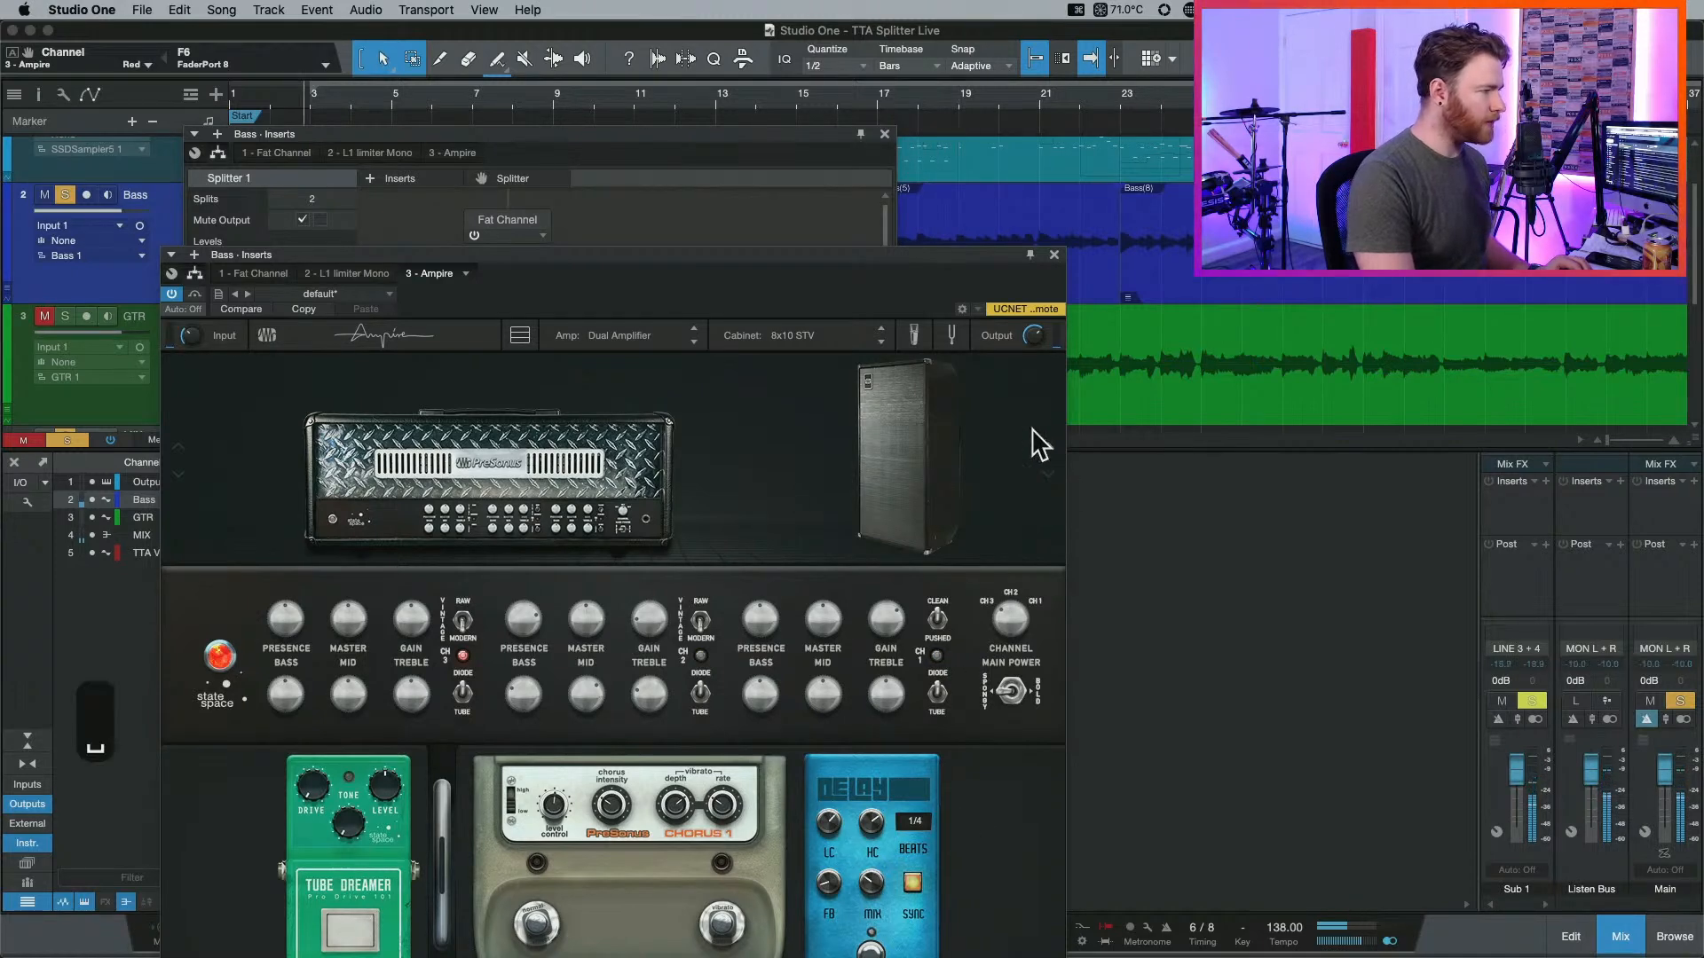
pyautogui.click(1056, 255)
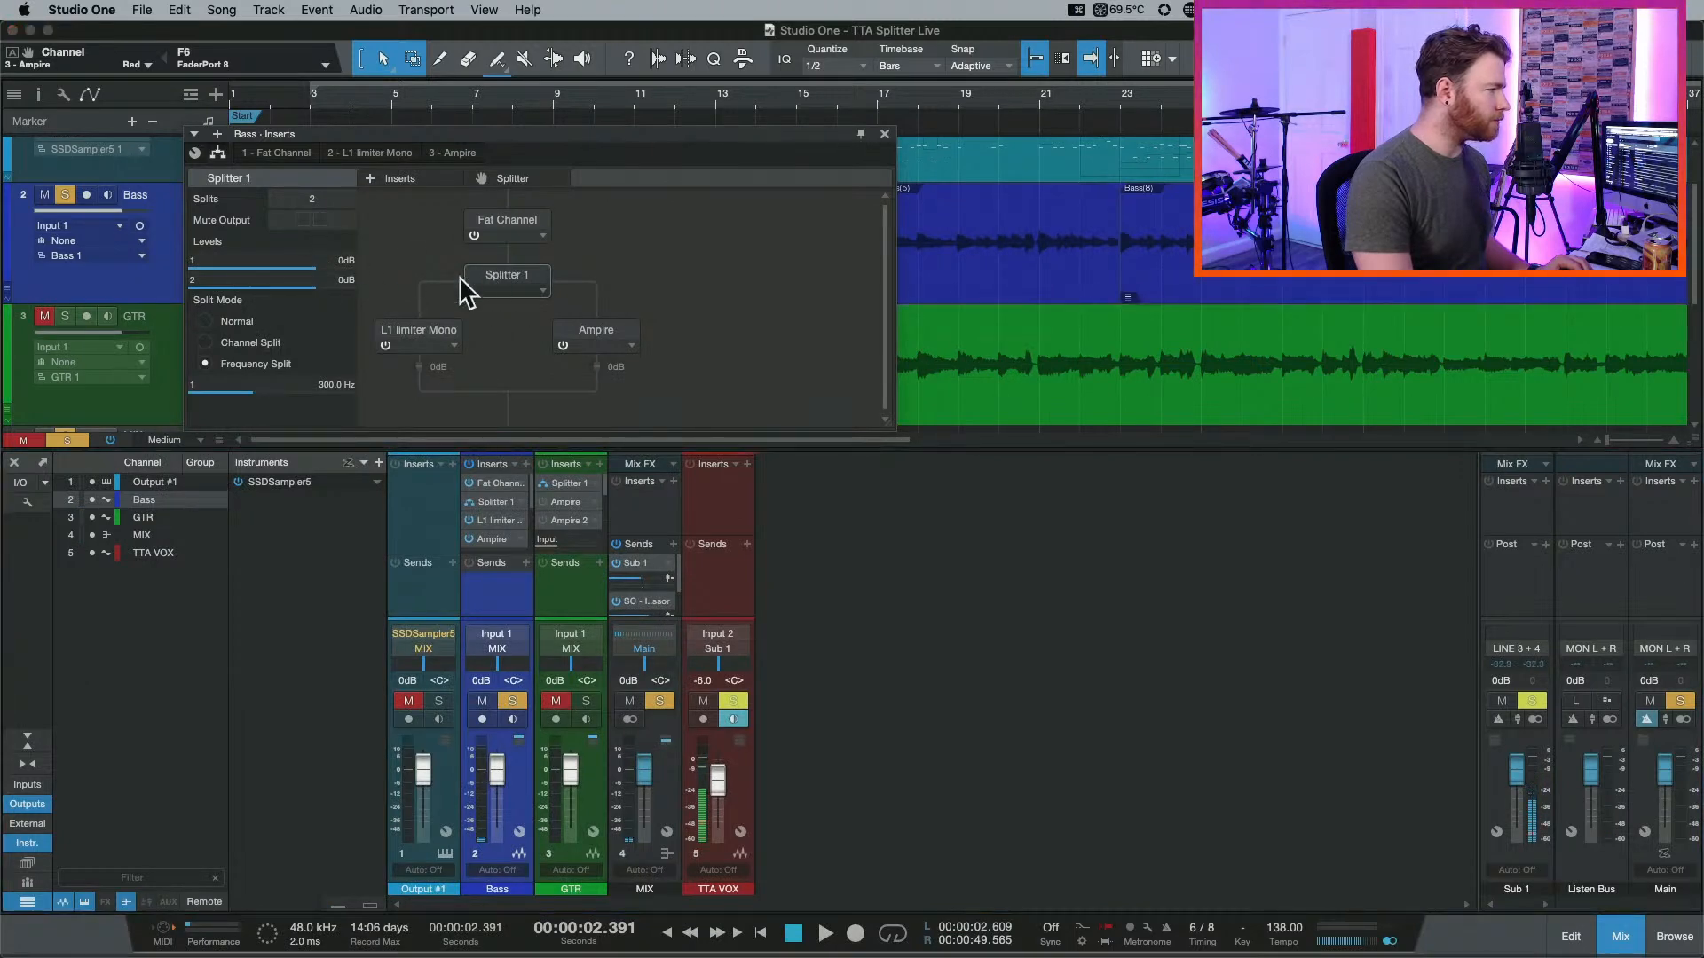
# Lower the Splitter's level 2, the high-band branch, to -8.1 dB, checking the balance during playback.
pyautogui.moveTo(283, 287); pyautogui.dragTo(218, 302)
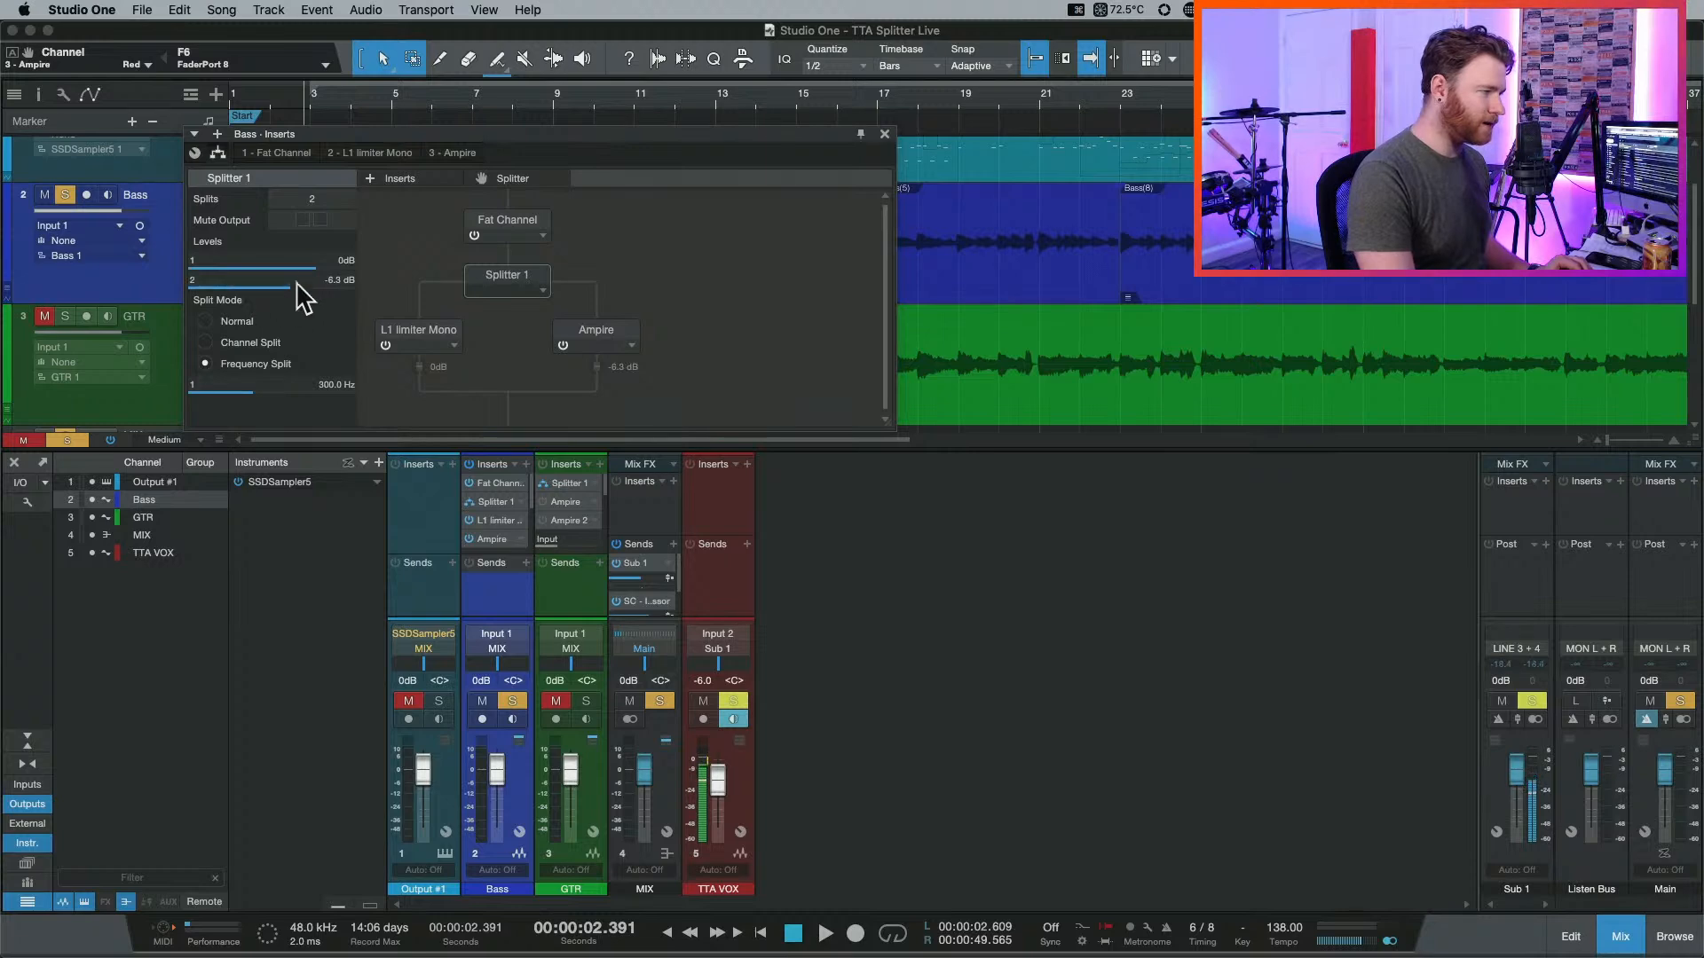
pyautogui.moveTo(594, 369)
pyautogui.mouseDown()
pyautogui.moveTo(595, 404)
pyautogui.moveTo(595, 365)
pyautogui.mouseUp()
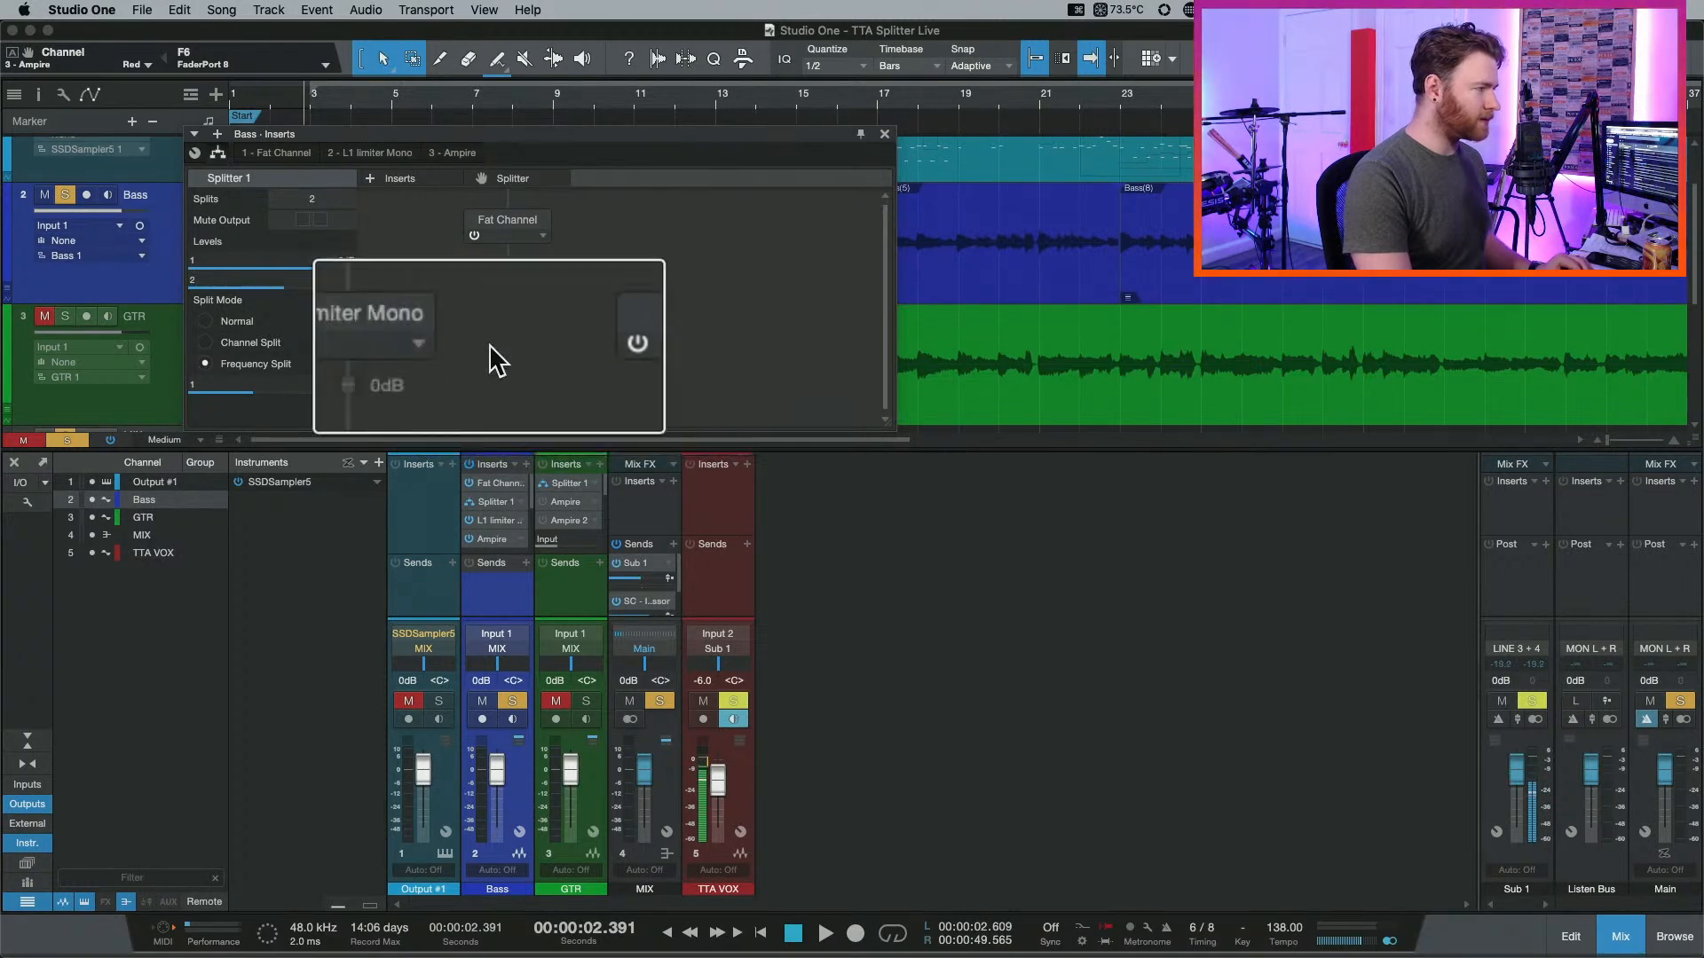
pyautogui.moveTo(284, 286)
pyautogui.mouseDown()
pyautogui.moveTo(243, 288)
pyautogui.moveTo(277, 289)
pyautogui.moveTo(247, 295)
pyautogui.moveTo(263, 287)
pyautogui.mouseUp()
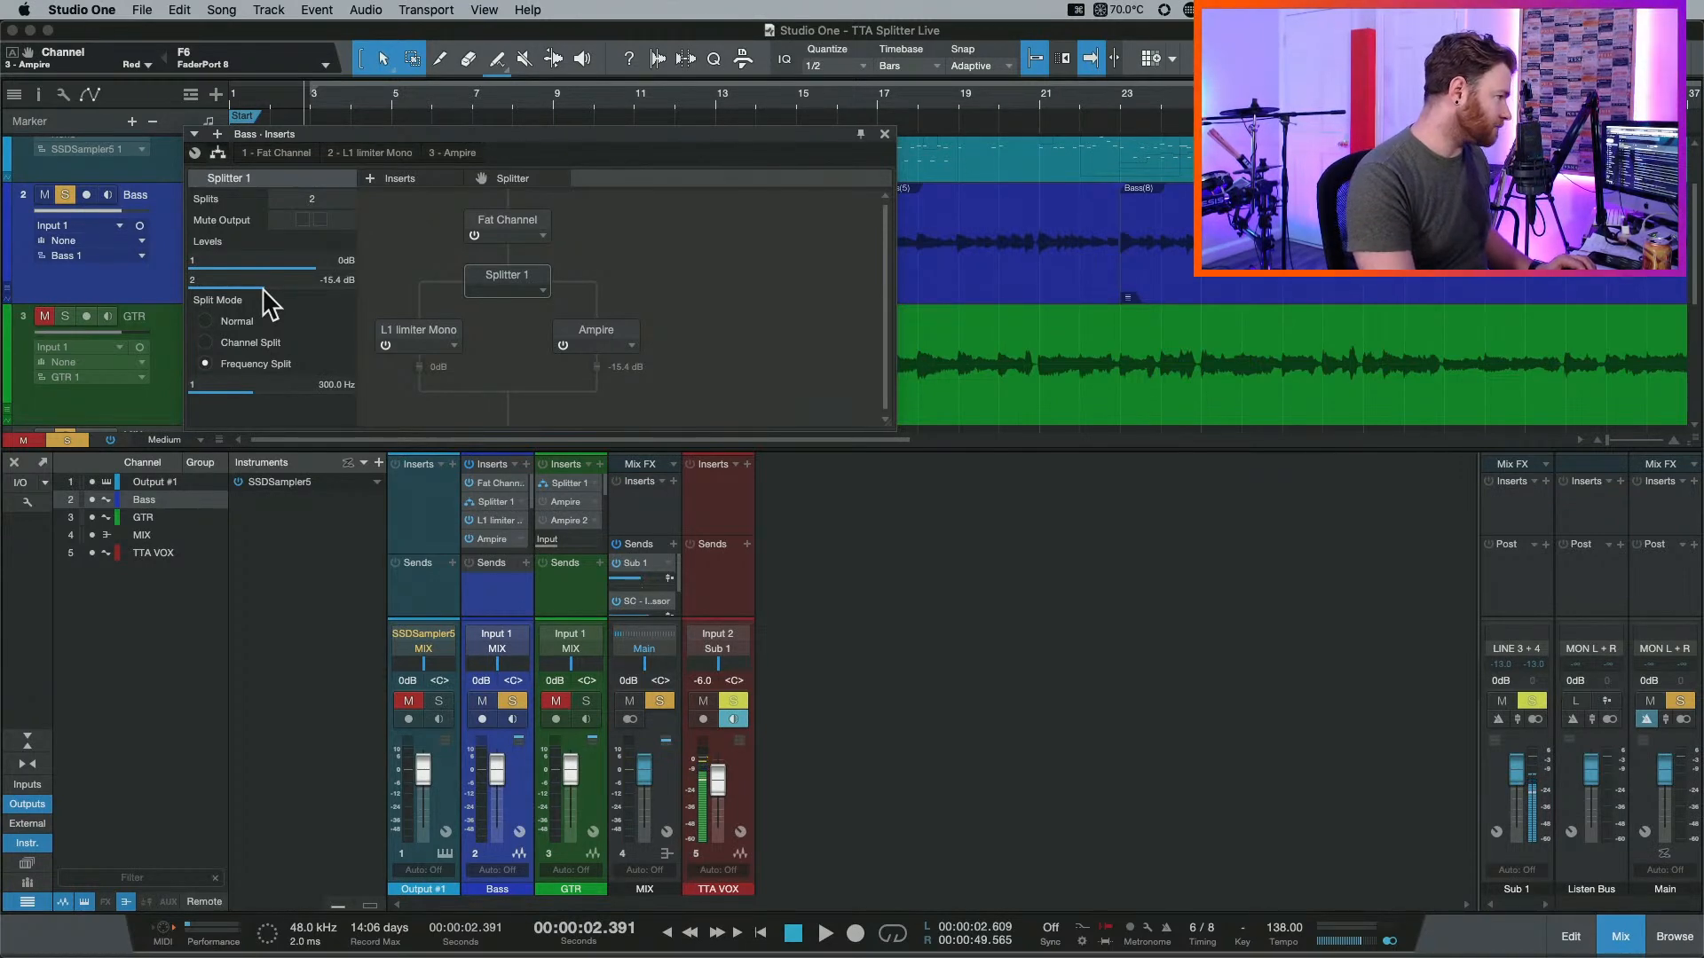
pyautogui.press('space')
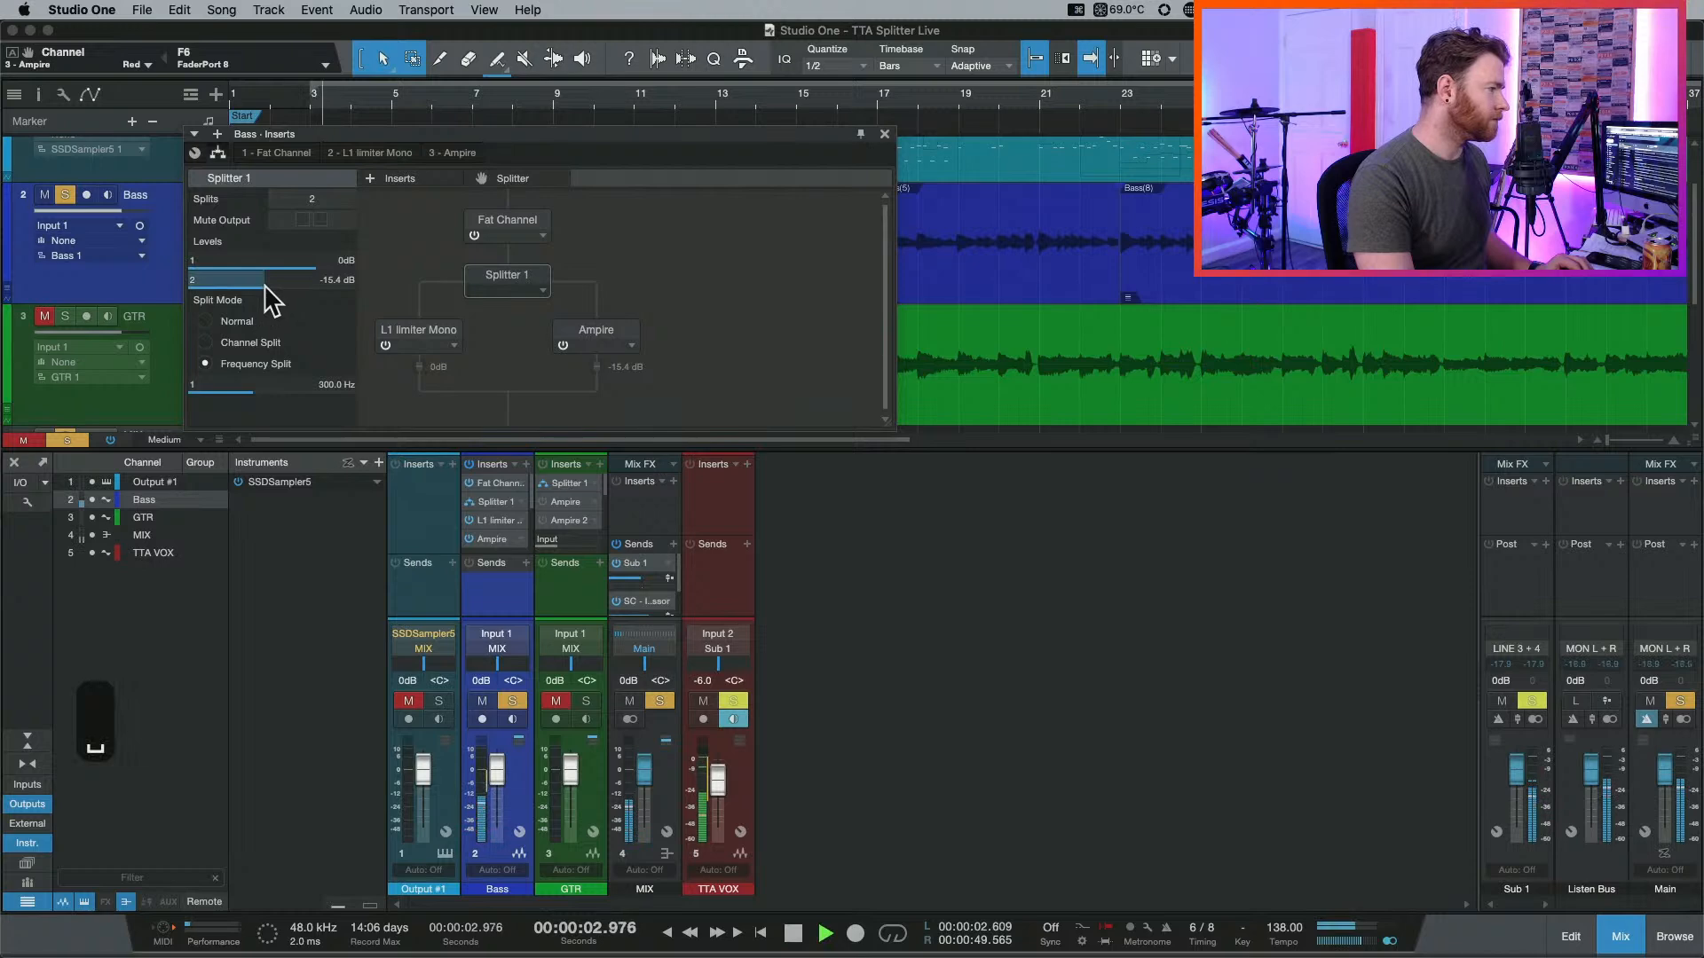
pyautogui.moveTo(263, 284); pyautogui.dragTo(284, 288)
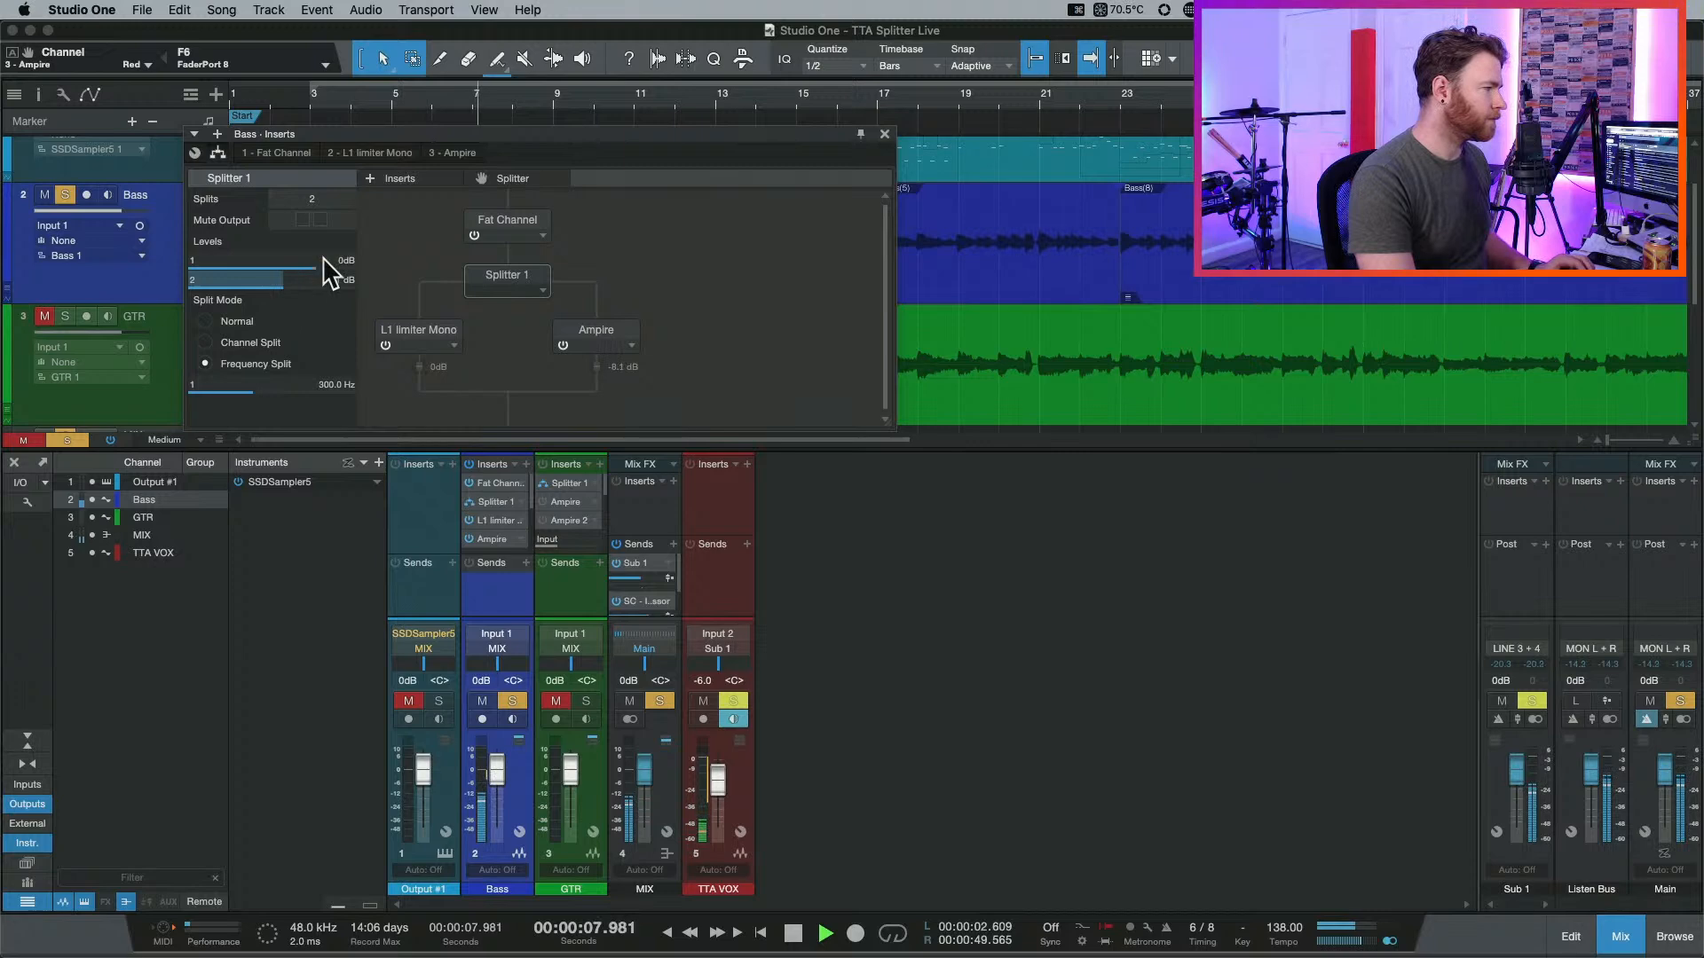
pyautogui.press('space')
# Add a Pro EQ to the Bass Splitter's high-frequency branch after the Ampire and open its editor.
pyautogui.click(398, 180)
pyautogui.write('pro')
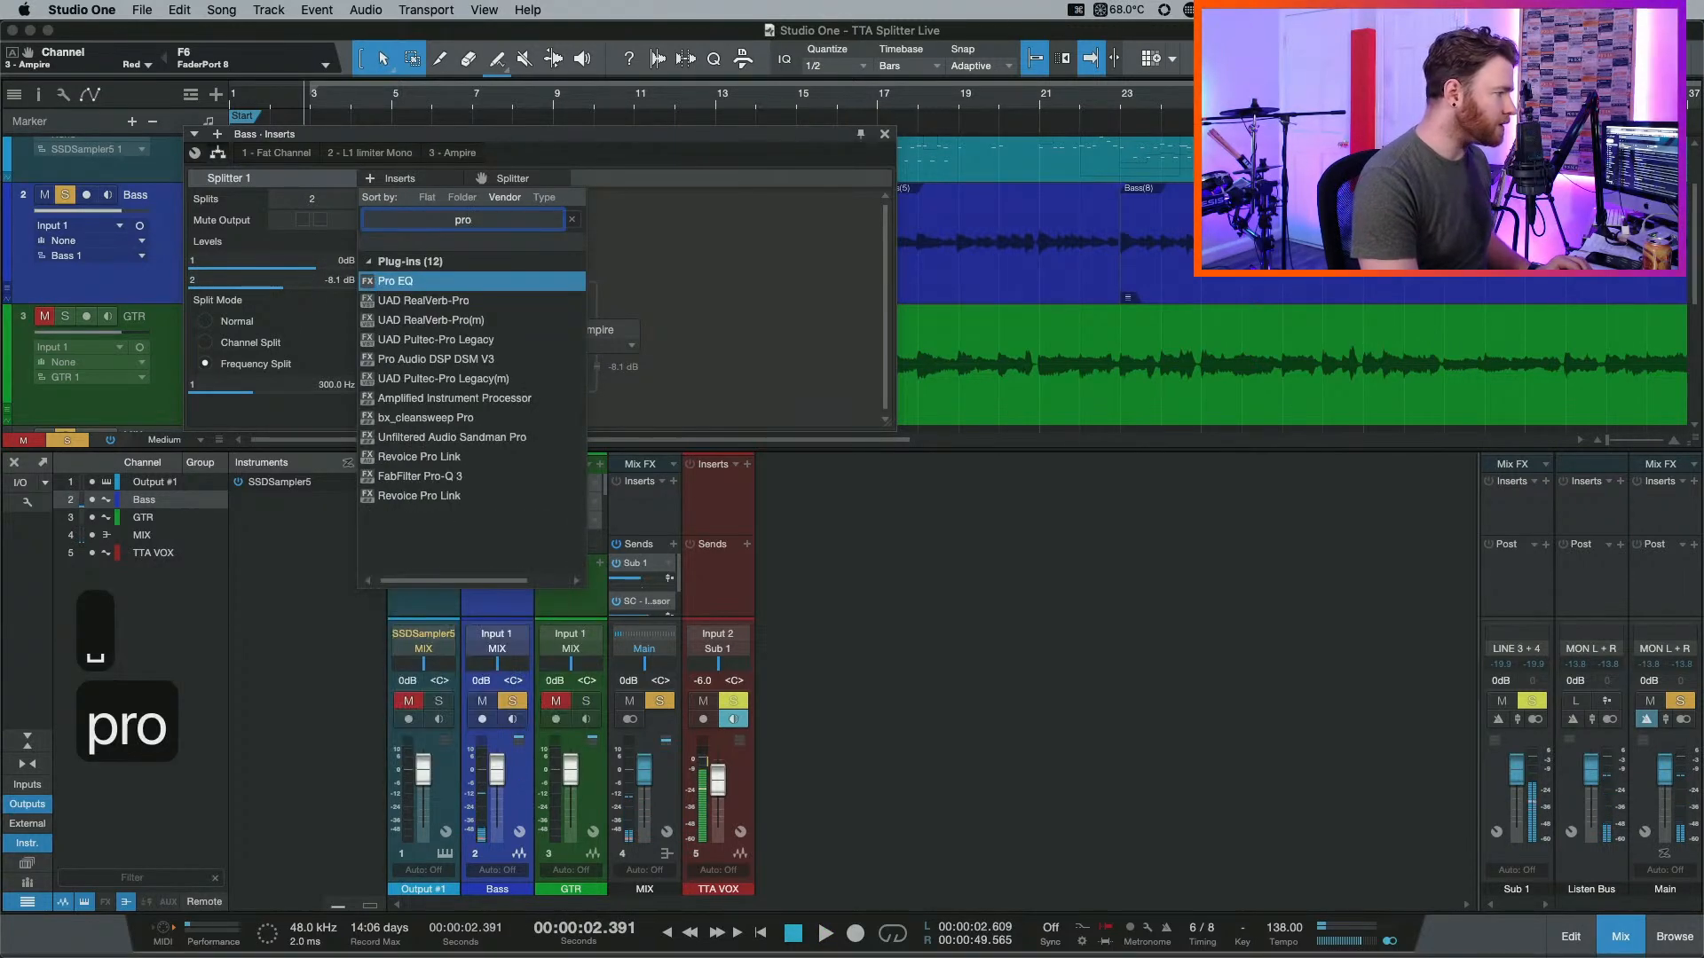
pyautogui.press('Return')
pyautogui.moveTo(529, 397); pyautogui.dragTo(609, 326)
pyautogui.doubleClick(606, 345)
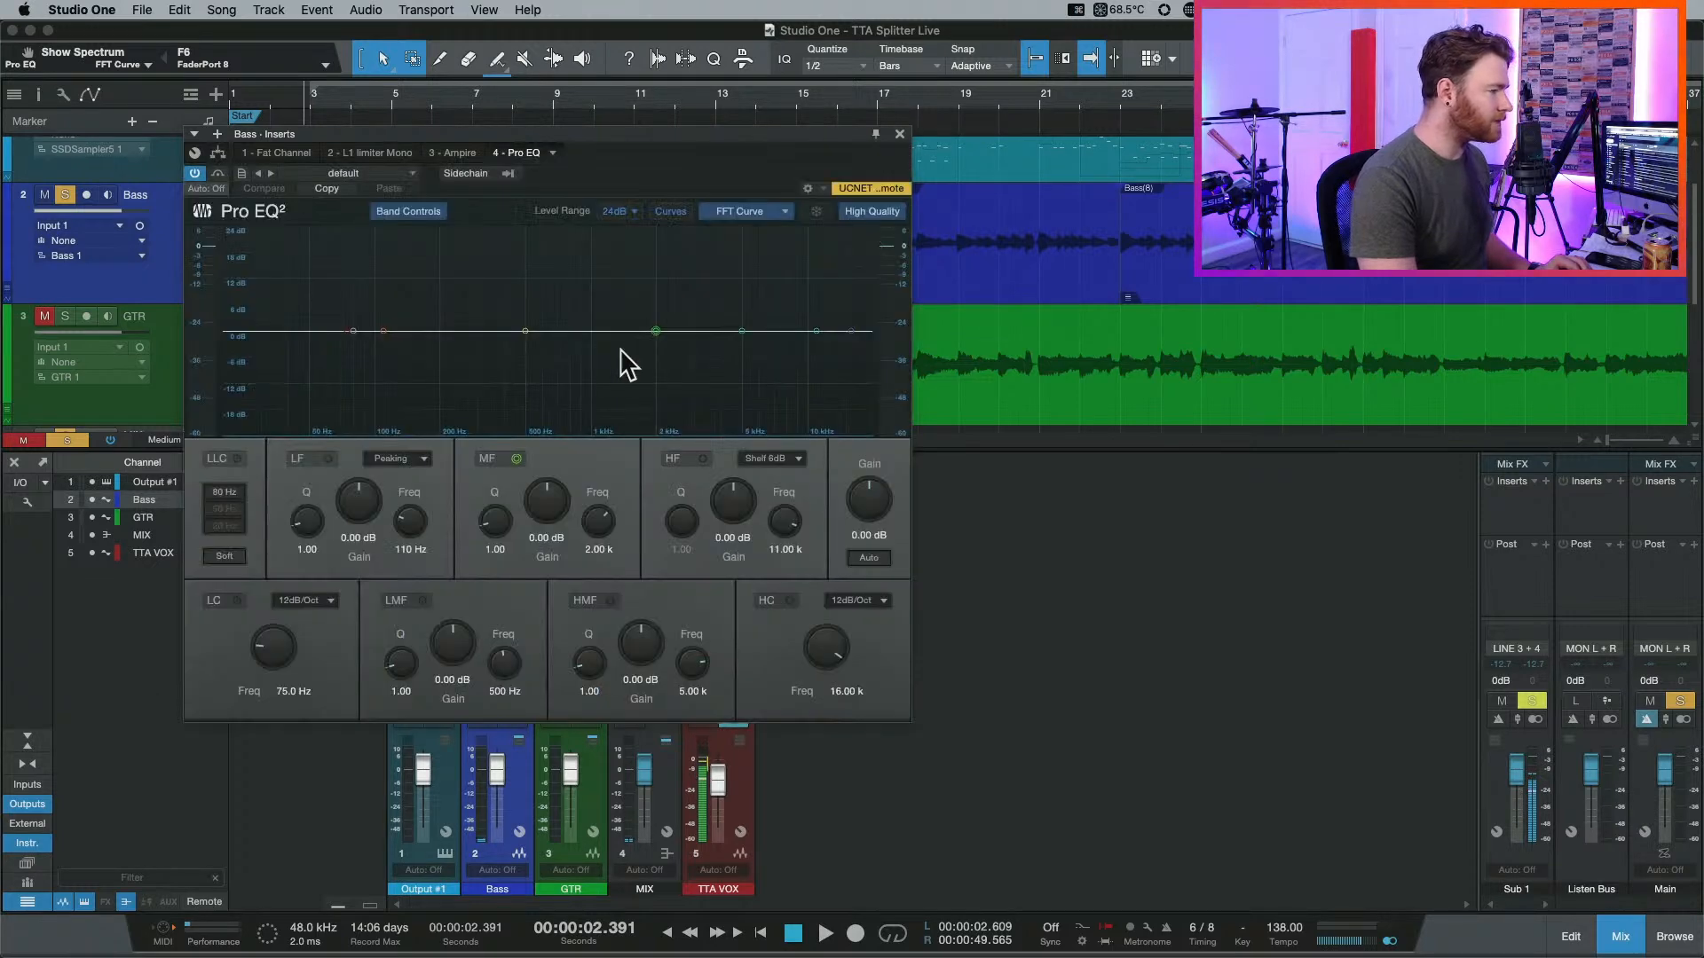
# Find the harsh resonance with the MF band during playback and cut it by 4.42 dB at 2.78 kHz with Q 6.70.
pyautogui.click(661, 330)
pyautogui.press('space')
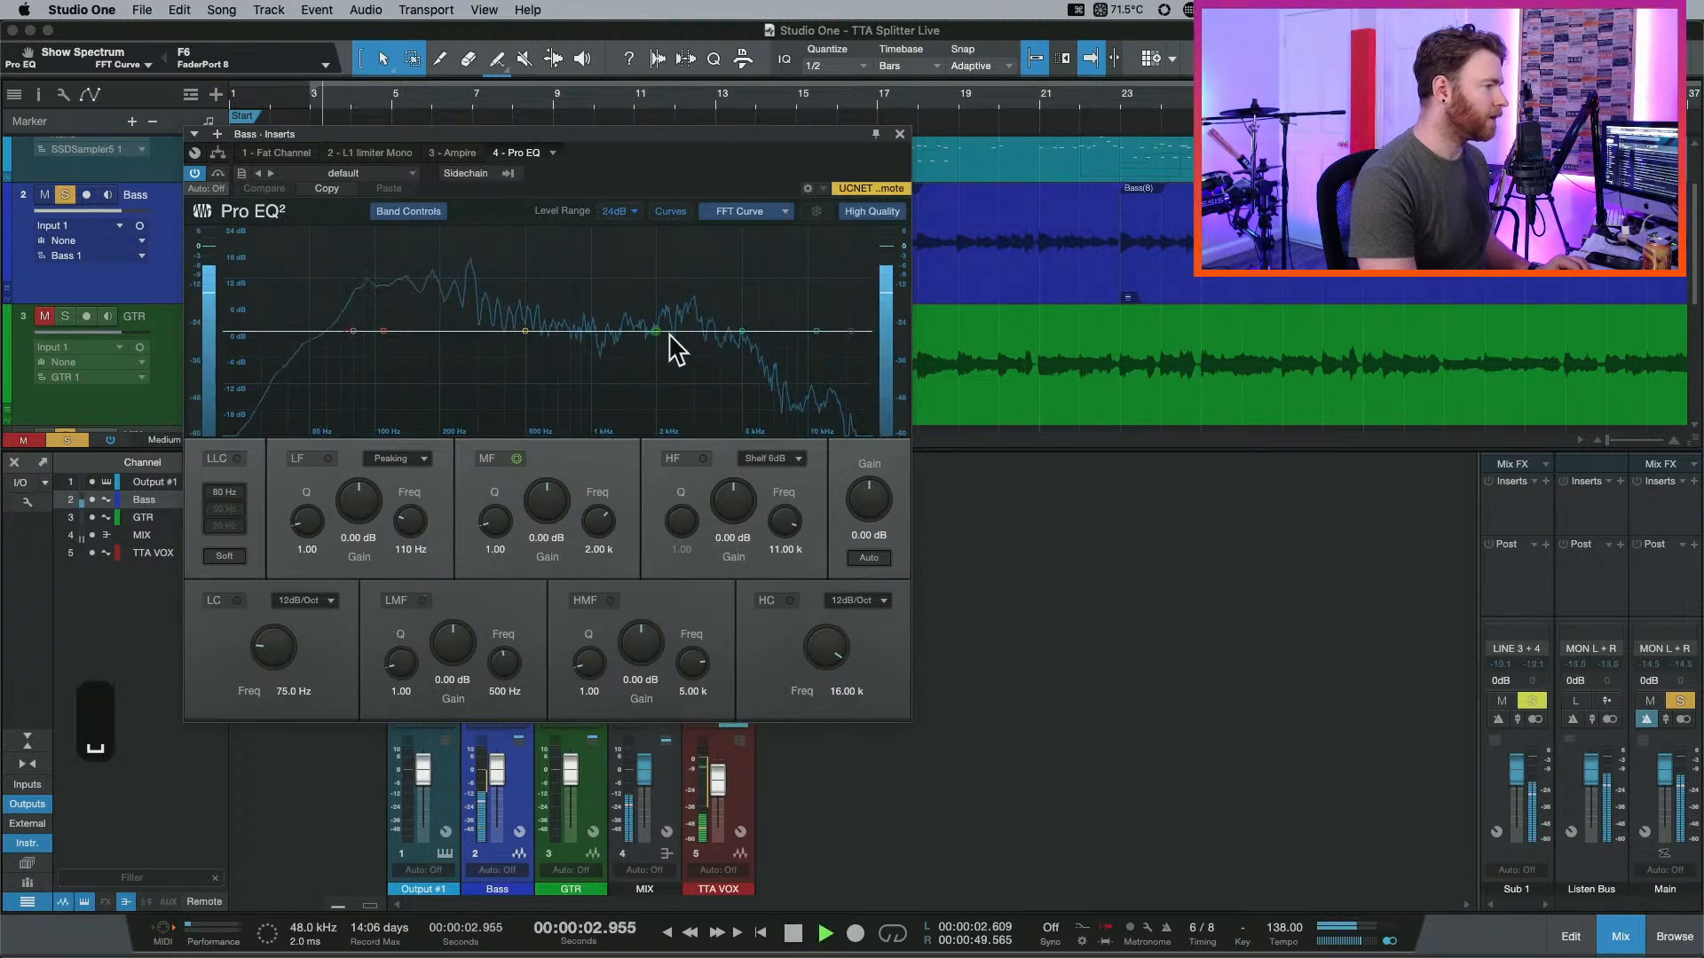
pyautogui.moveTo(662, 329); pyautogui.dragTo(687, 280)
pyautogui.scroll(10, 663, 295)
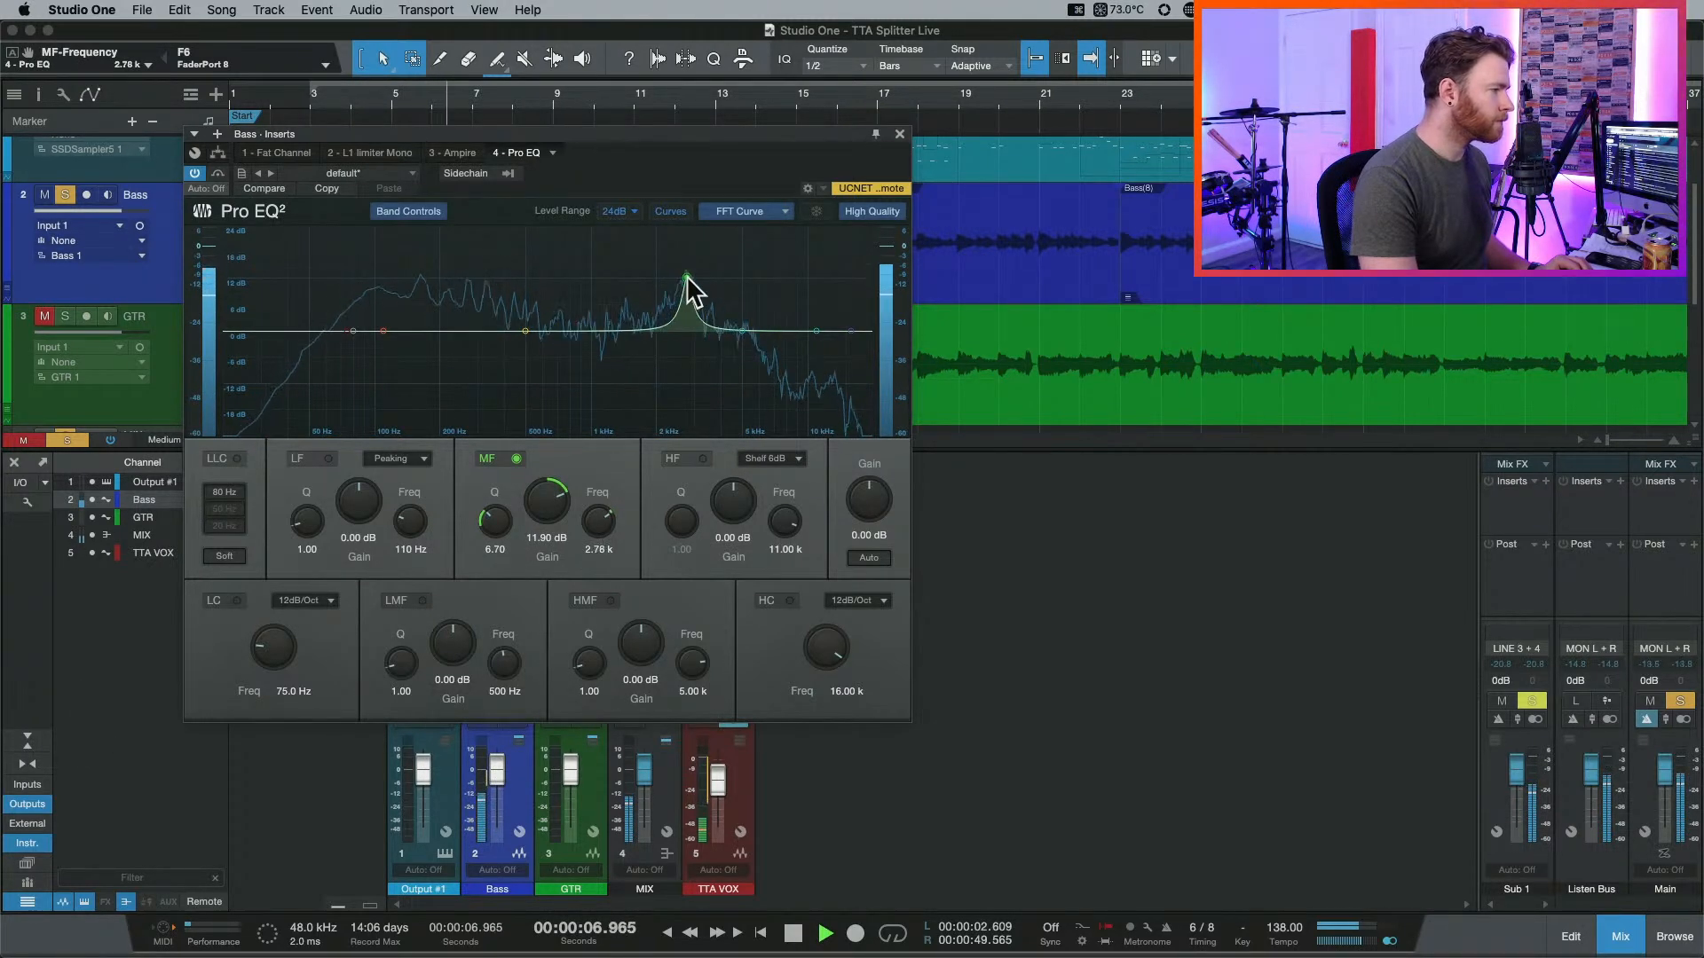
pyautogui.moveTo(536, 510); pyautogui.dragTo(537, 559)
# Find a second resonance with the HMF band and cut it by 2.85 dB at 3.95 kHz with Q 7.60.
pyautogui.moveTo(742, 330); pyautogui.dragTo(720, 283)
pyautogui.scroll(-5, 737, 298)
pyautogui.scroll(10, 736, 298)
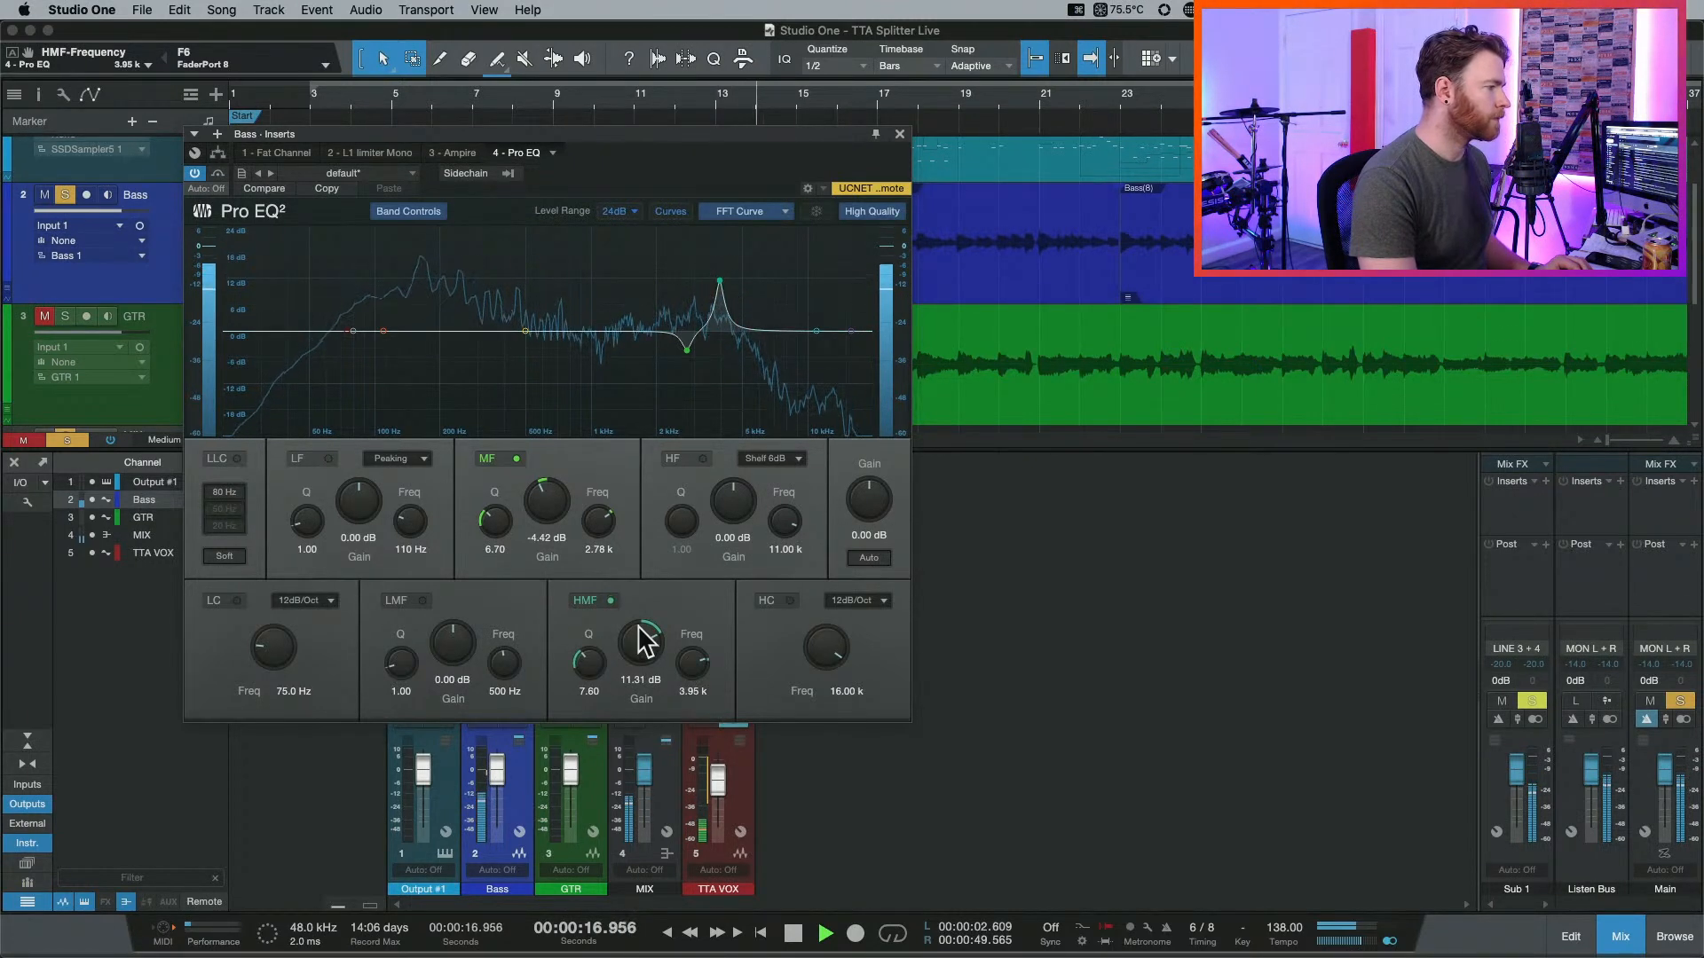
pyautogui.moveTo(646, 639); pyautogui.dragTo(639, 681)
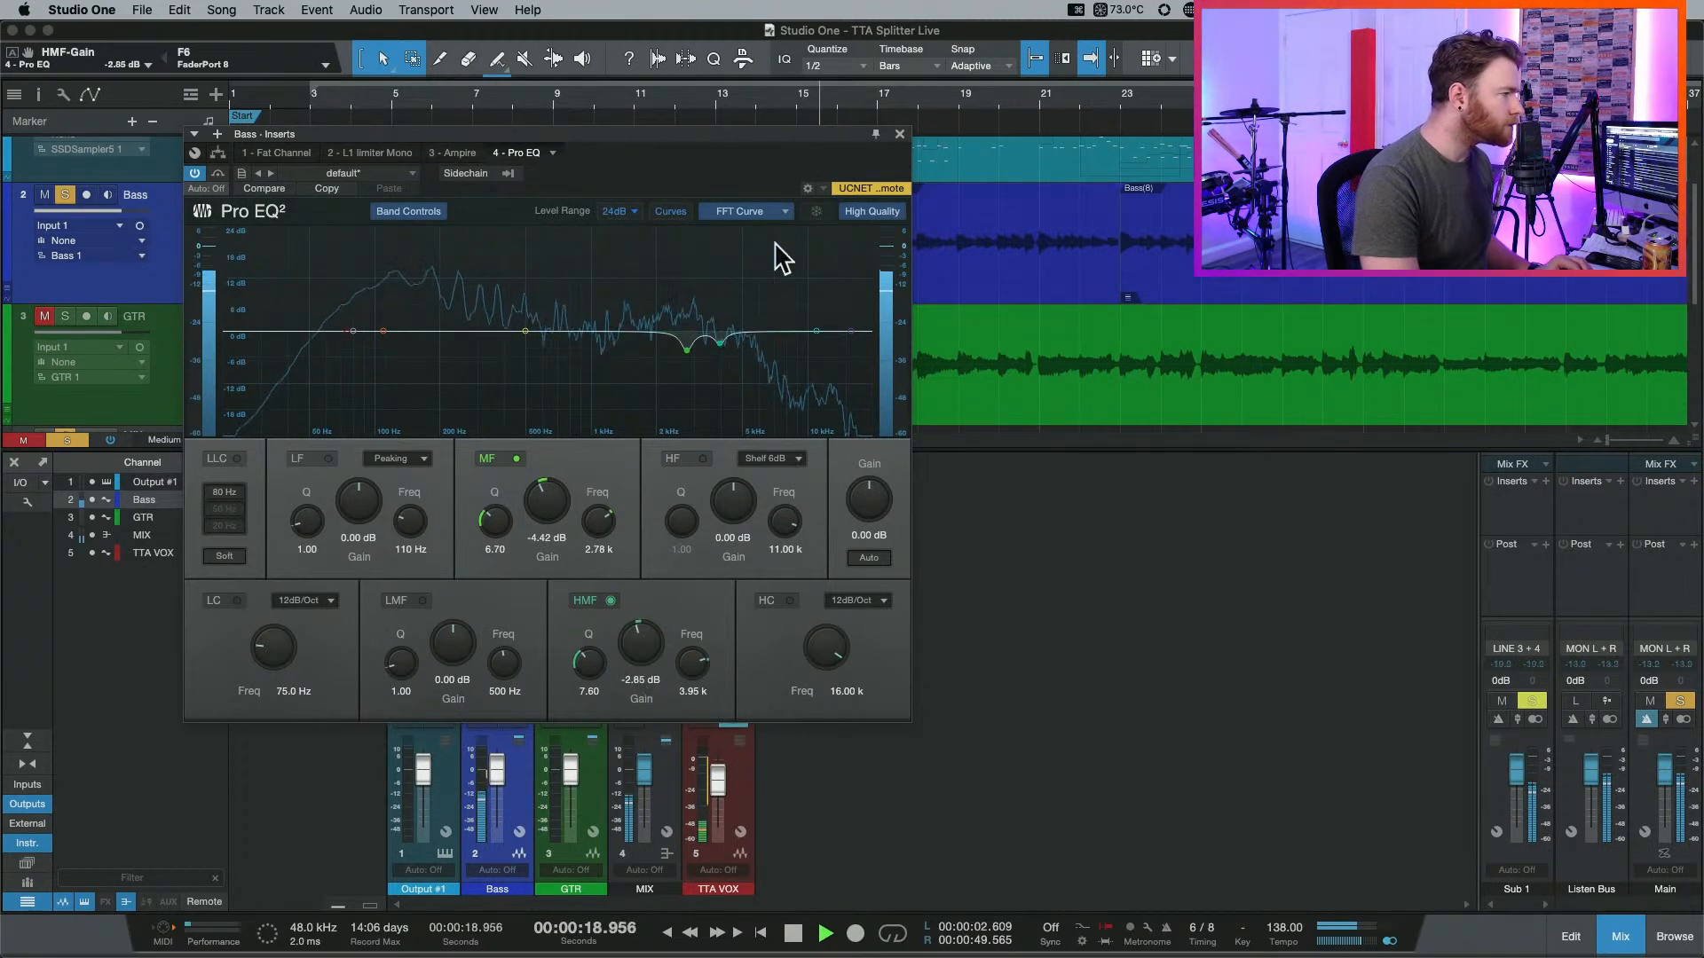
pyautogui.press('space')
# Set the Pro EQ level range to 6 dB and refine the cuts: MF -2.74 dB with Q 10.32, HMF with Q 11.48.
pyautogui.click(619, 211)
pyautogui.click(664, 232)
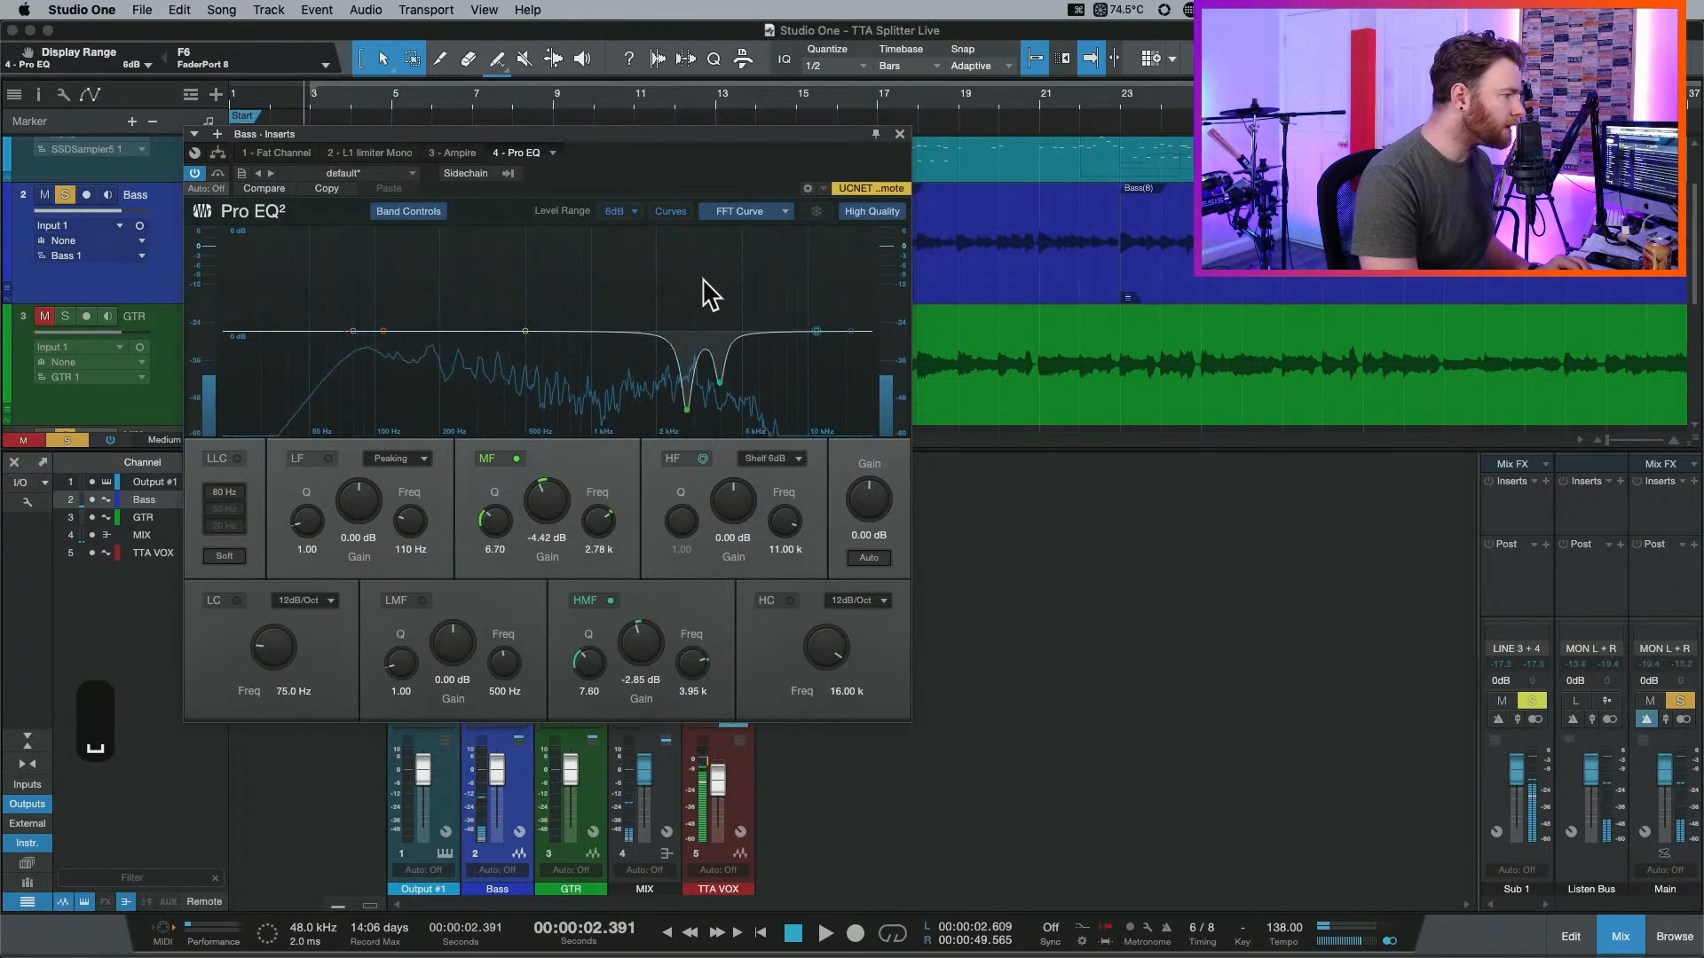
pyautogui.moveTo(547, 503); pyautogui.dragTo(553, 498)
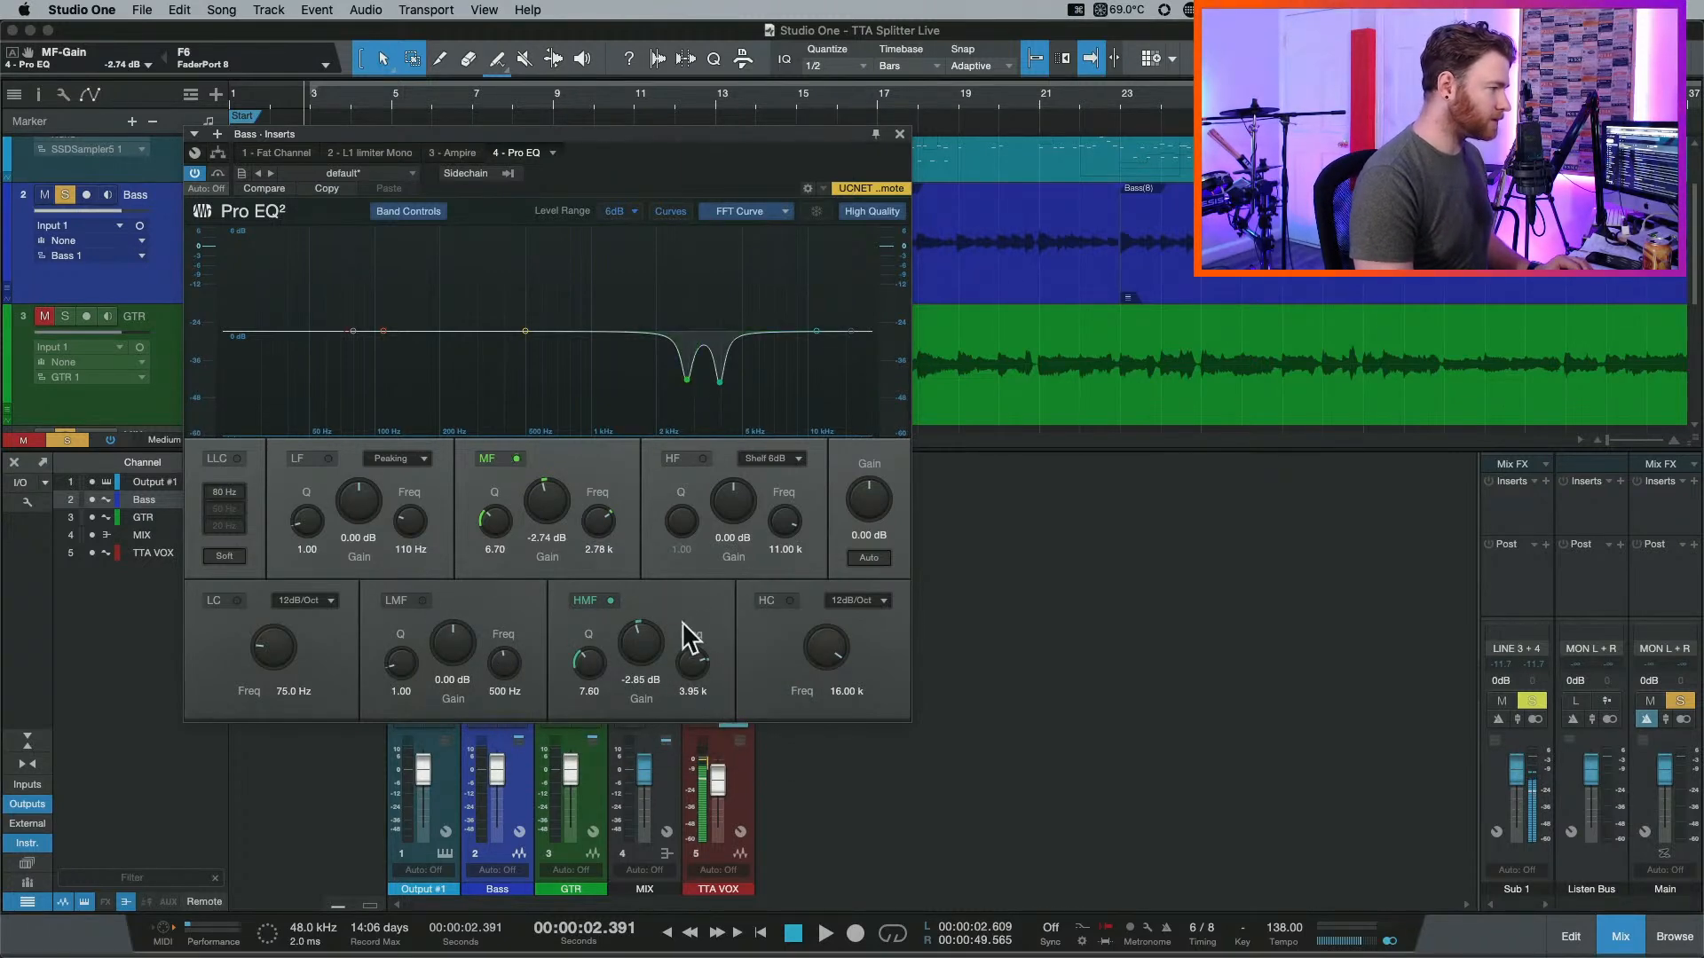
pyautogui.moveTo(593, 666); pyautogui.dragTo(595, 640)
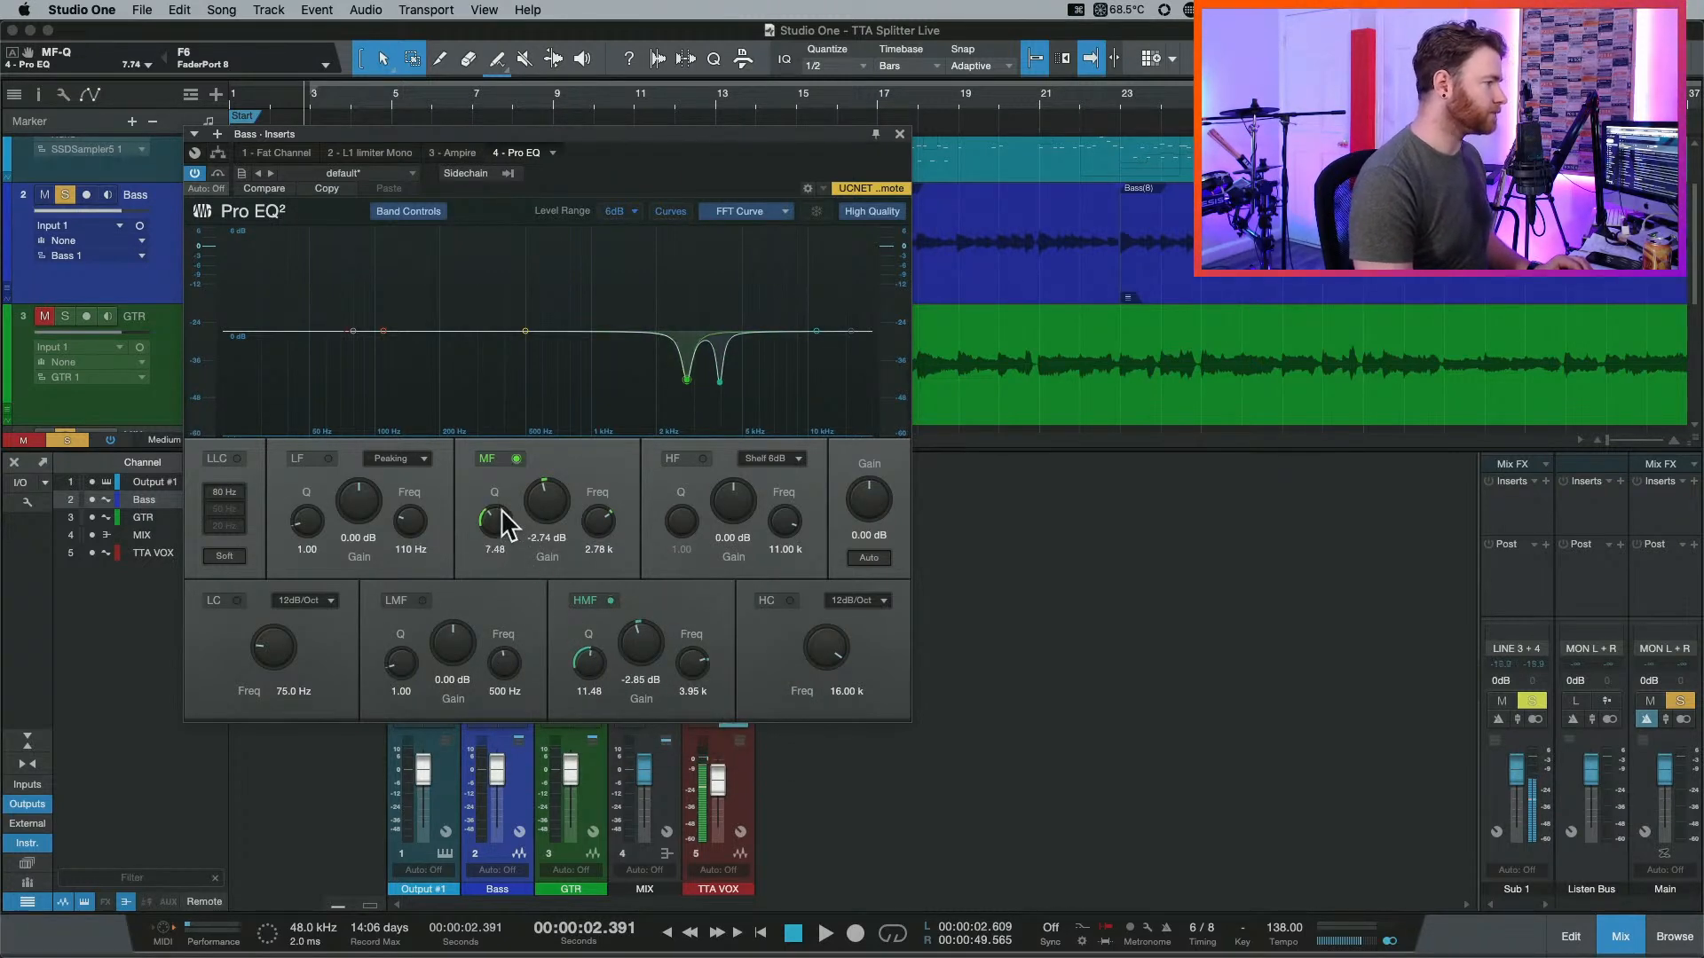
pyautogui.moveTo(498, 521); pyautogui.dragTo(498, 509)
# Find another resonance with the LMF band during playback and cut it by 2.31 dB at 2.20 kHz with Q 9.10.
pyautogui.press('space')
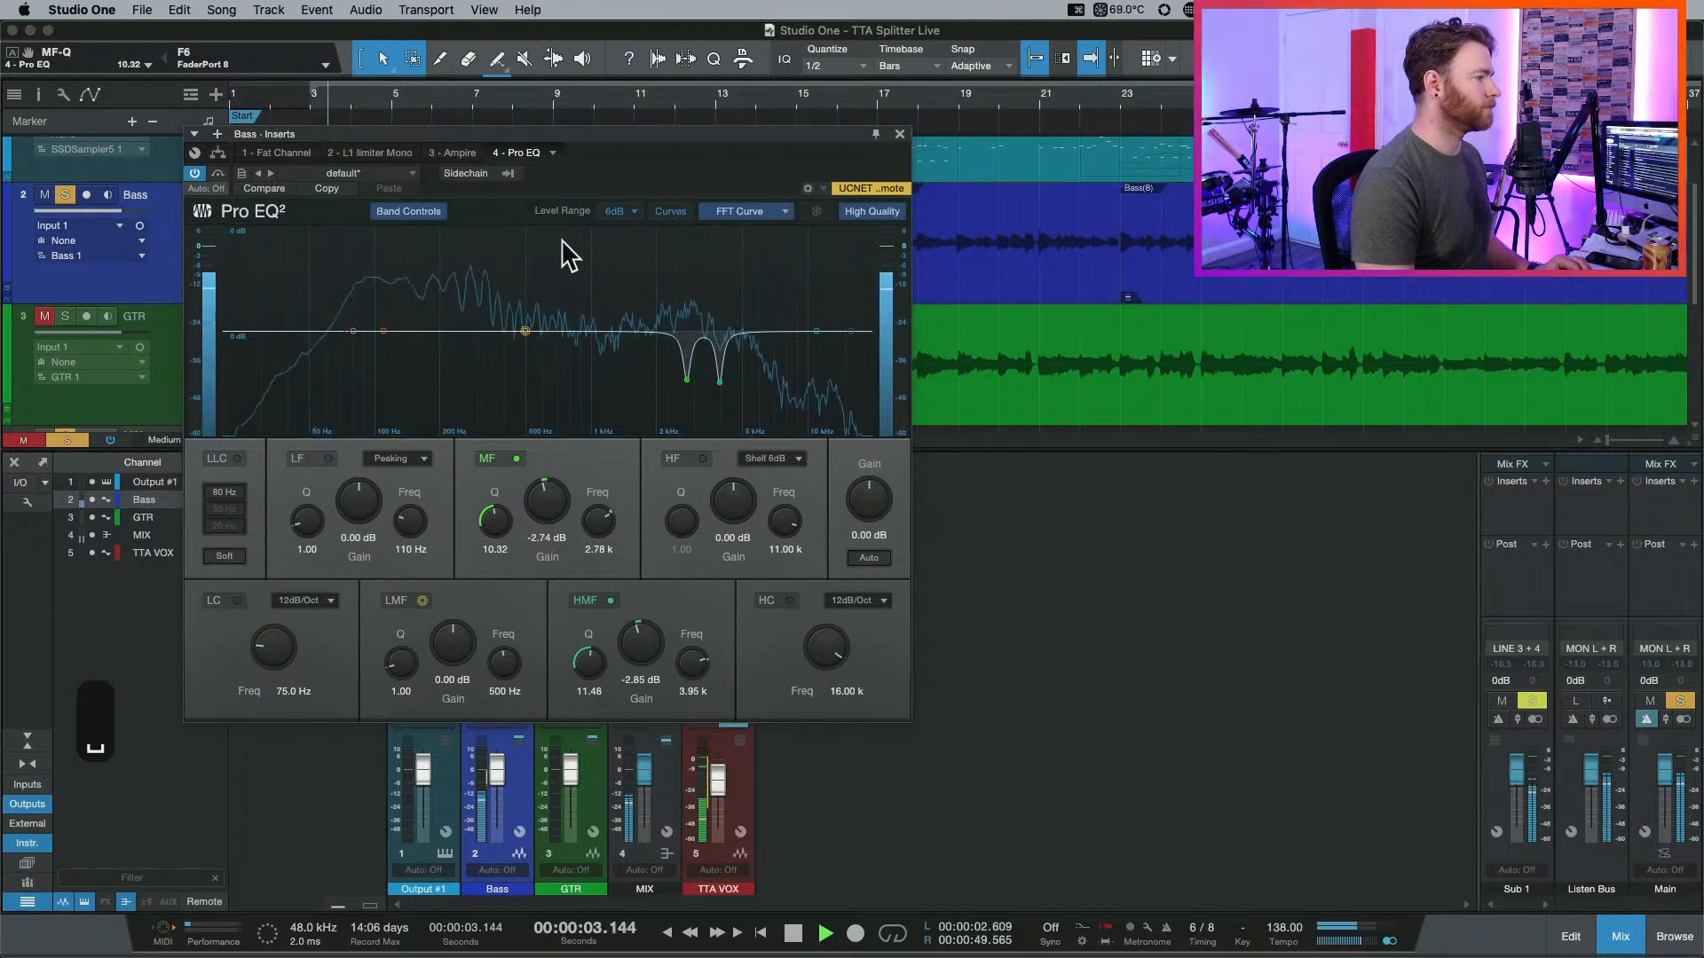
pyautogui.moveTo(526, 331); pyautogui.dragTo(665, 258)
pyautogui.scroll(10, 553, 296)
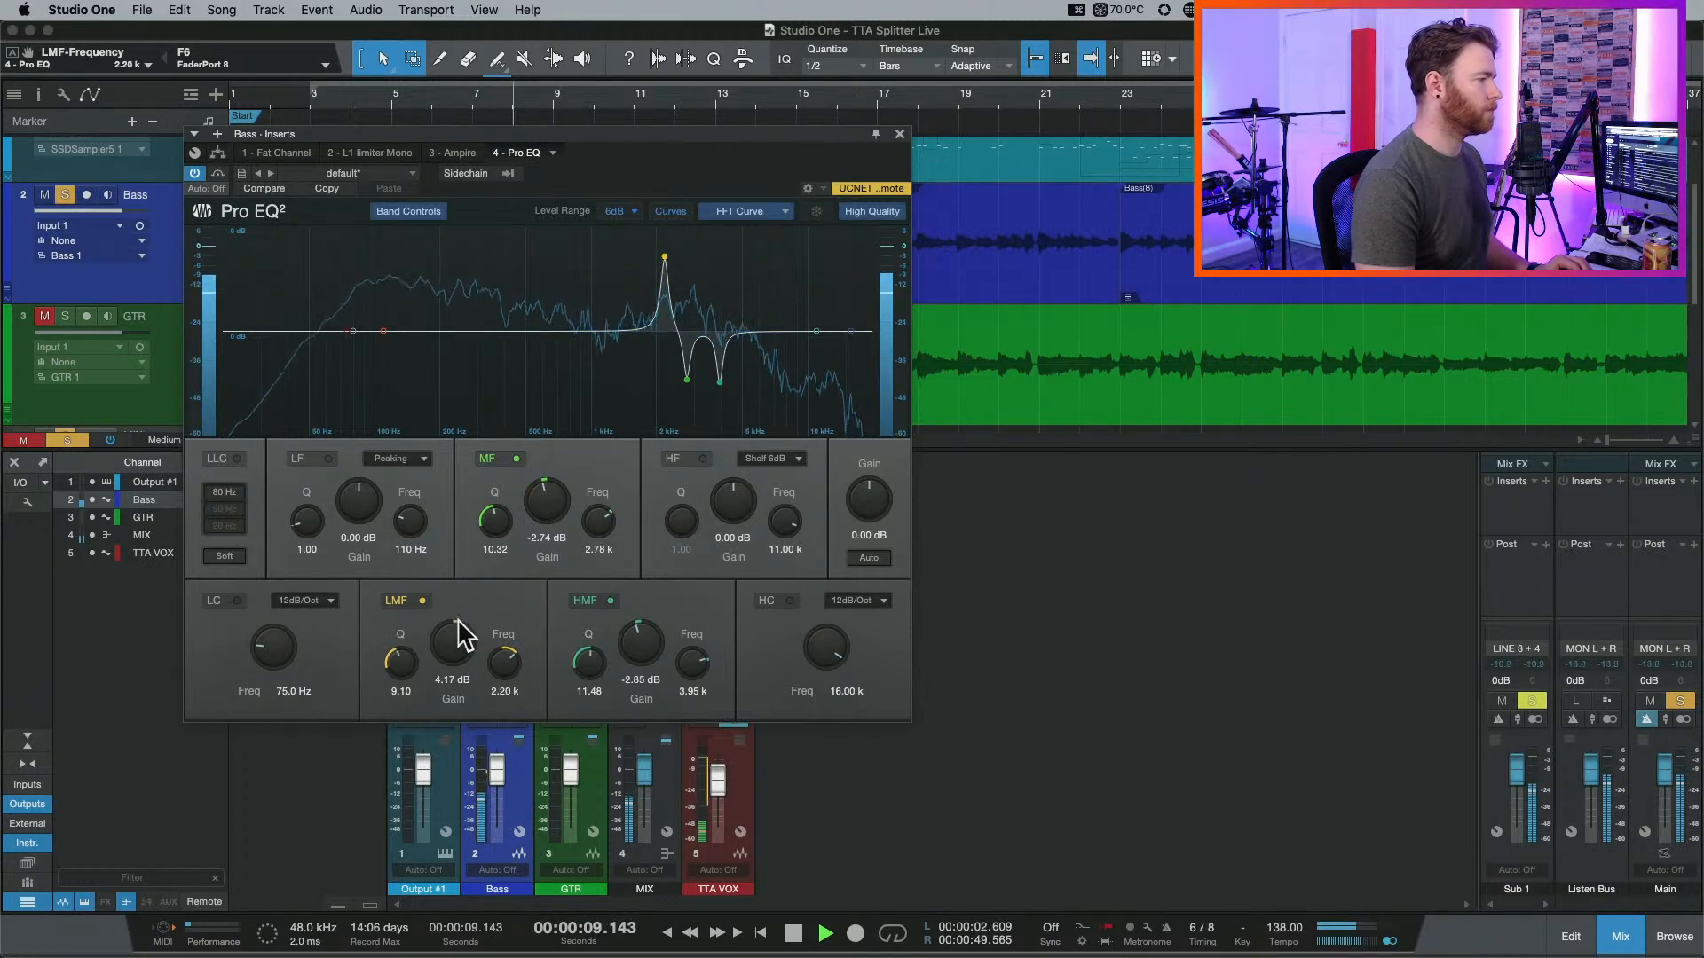
pyautogui.scroll(8, 451, 632)
pyautogui.scroll(-20, 452, 639)
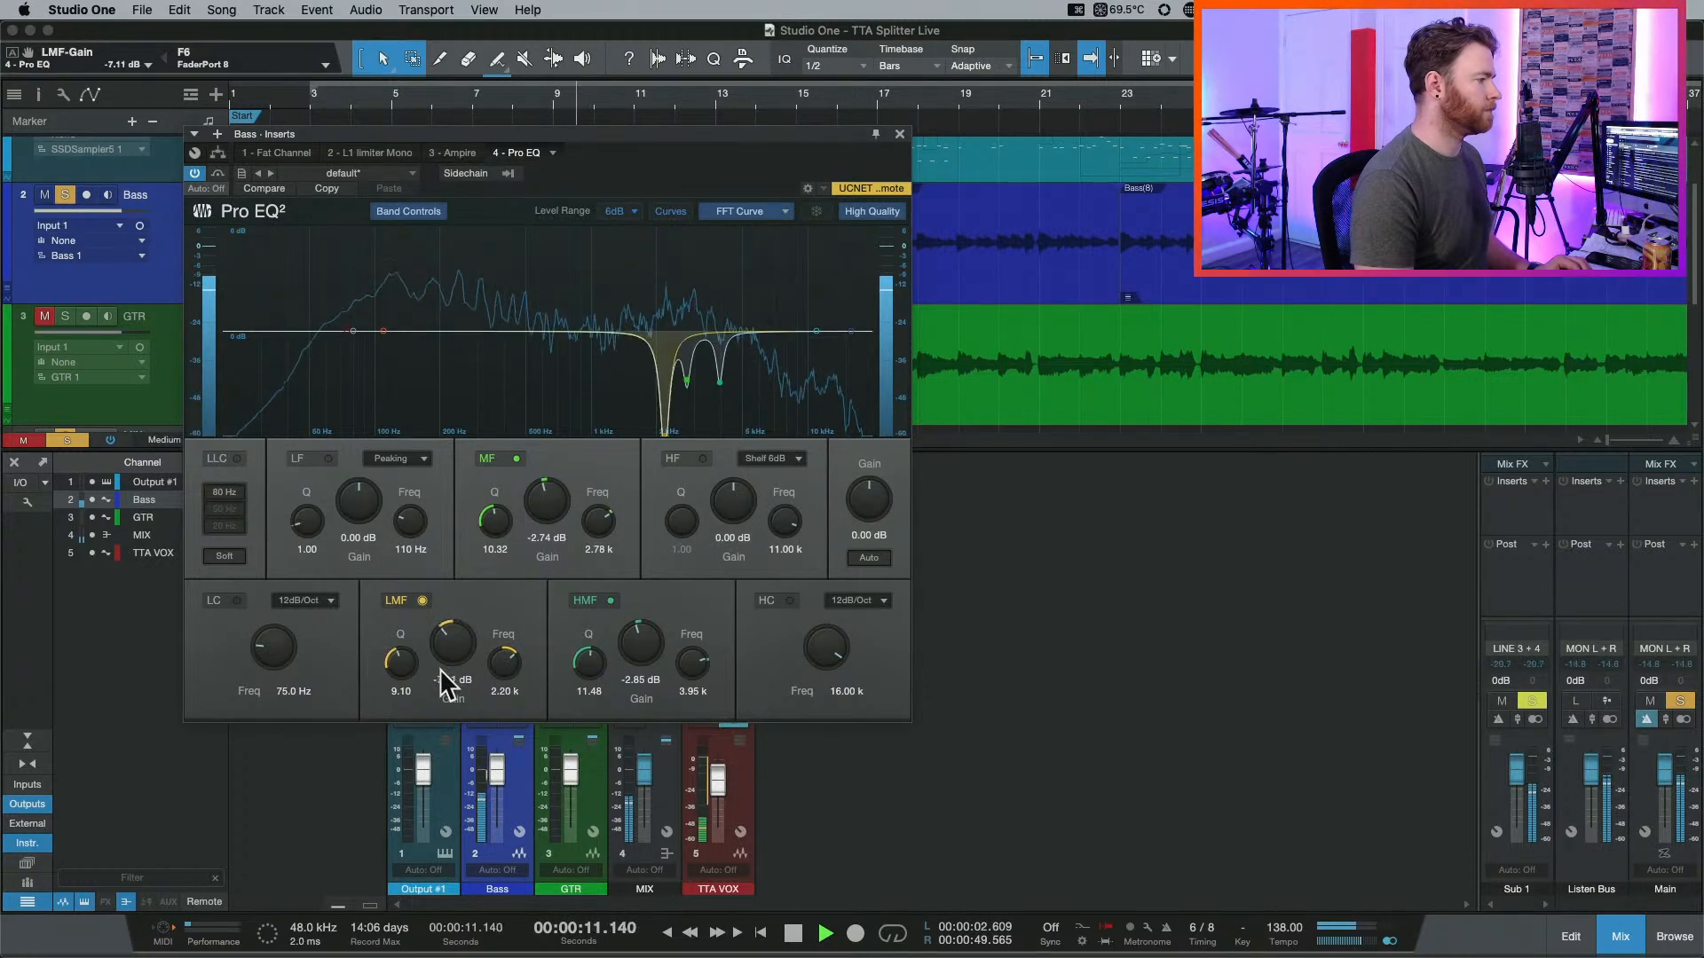
pyautogui.scroll(1, 442, 653)
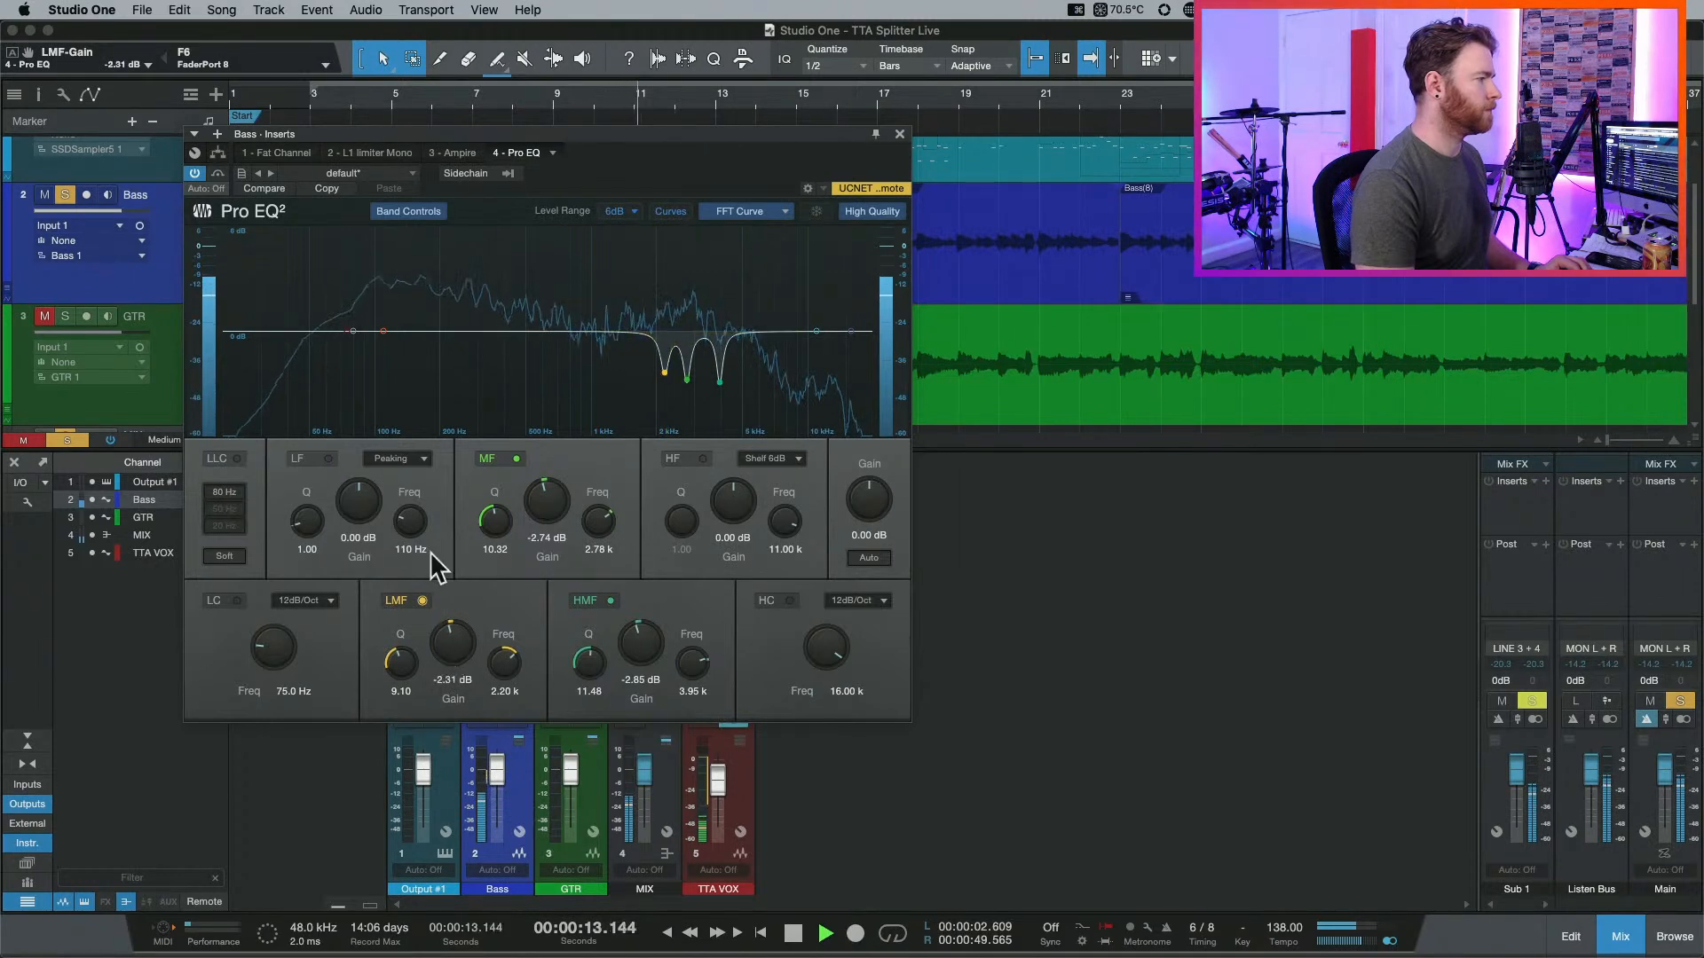
# Compare the Pro EQ bypassed and active during playback, and enable its high cut at 9.53 kHz.
pyautogui.click(214, 170)
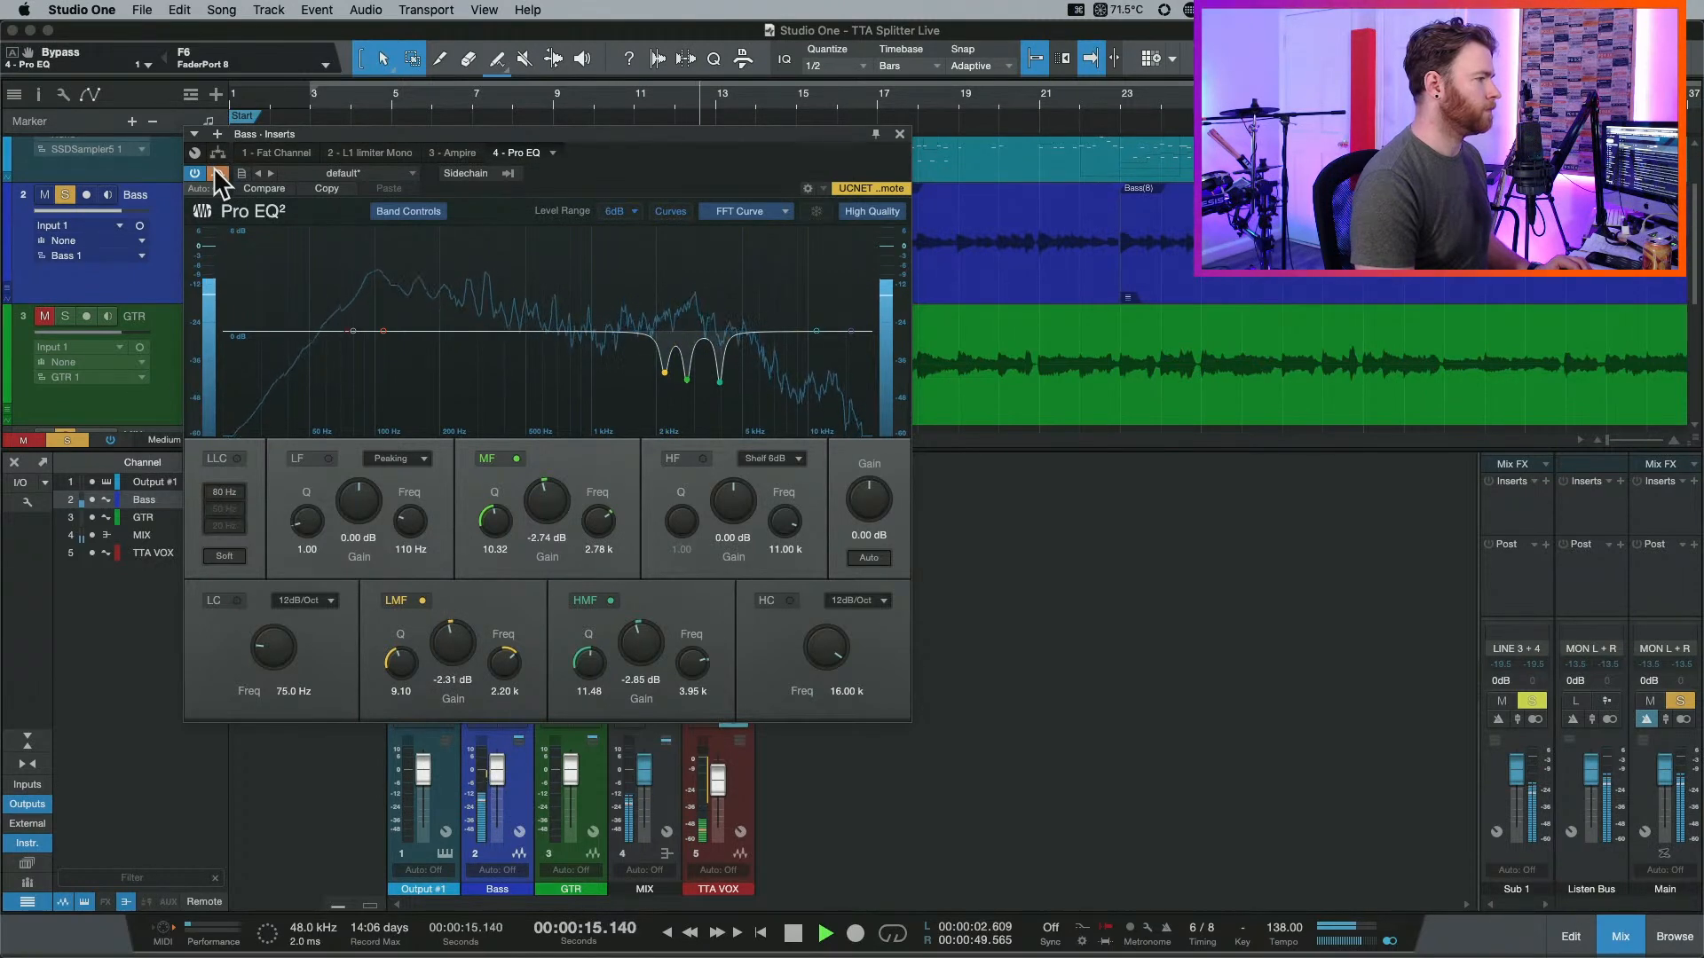
pyautogui.click(219, 172)
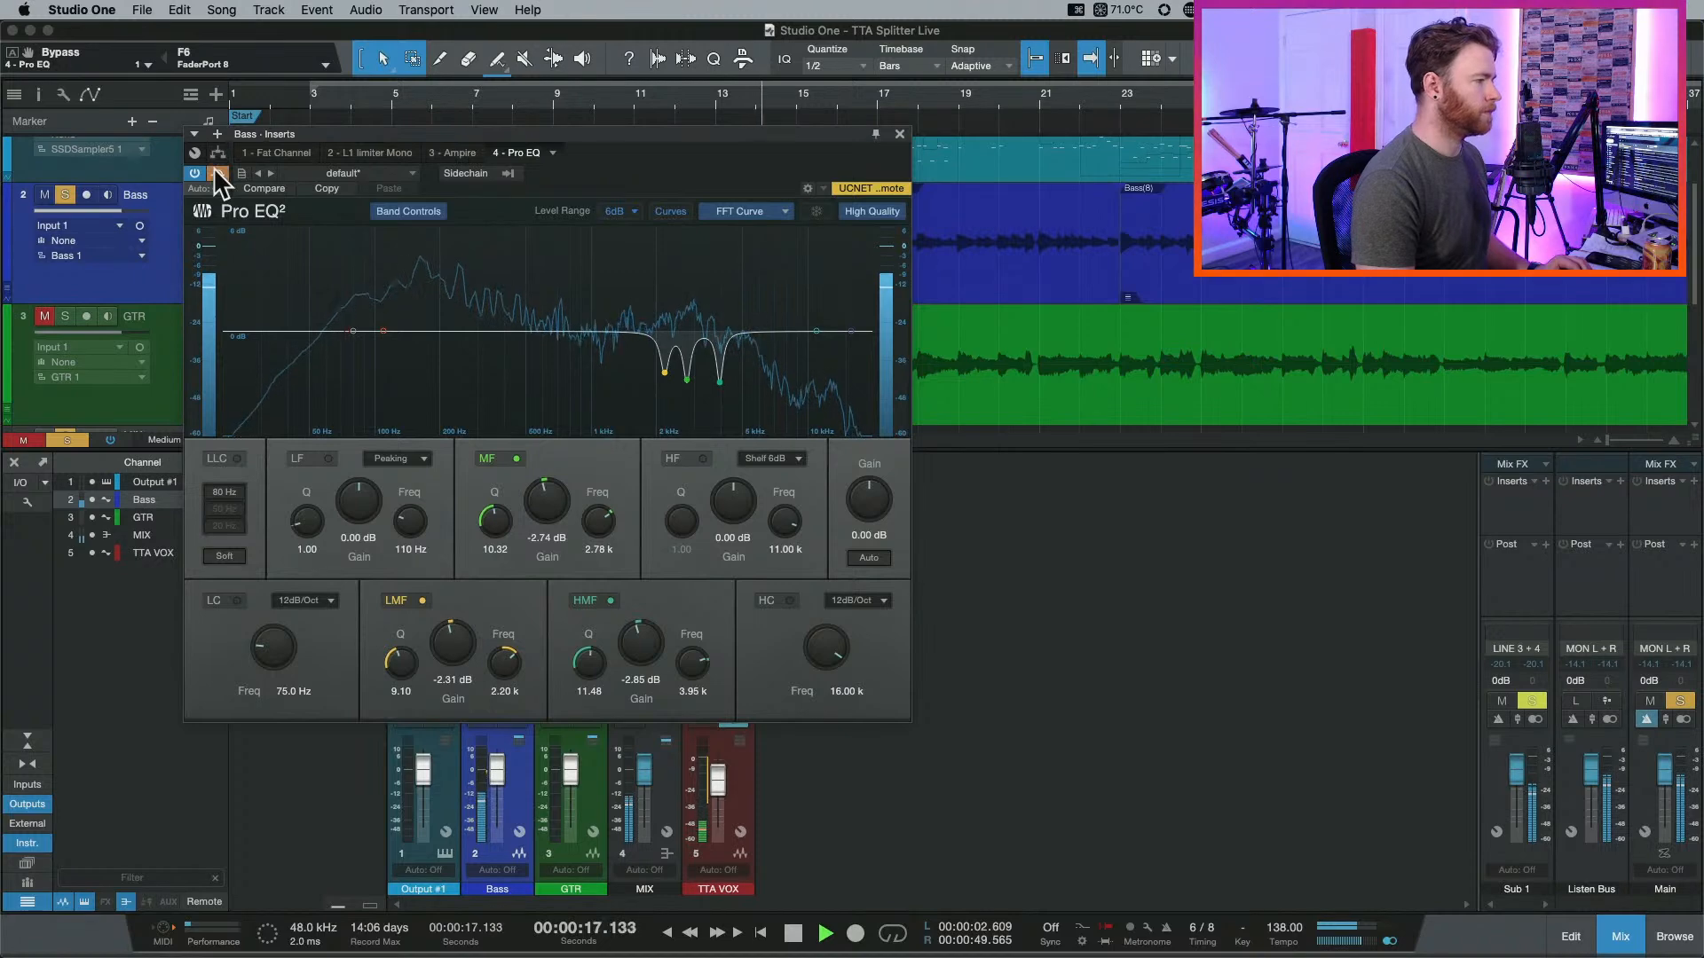
pyautogui.moveTo(820, 619)
pyautogui.mouseDown()
pyautogui.moveTo(818, 654)
pyautogui.moveTo(828, 607)
pyautogui.moveTo(823, 625)
pyautogui.mouseUp()
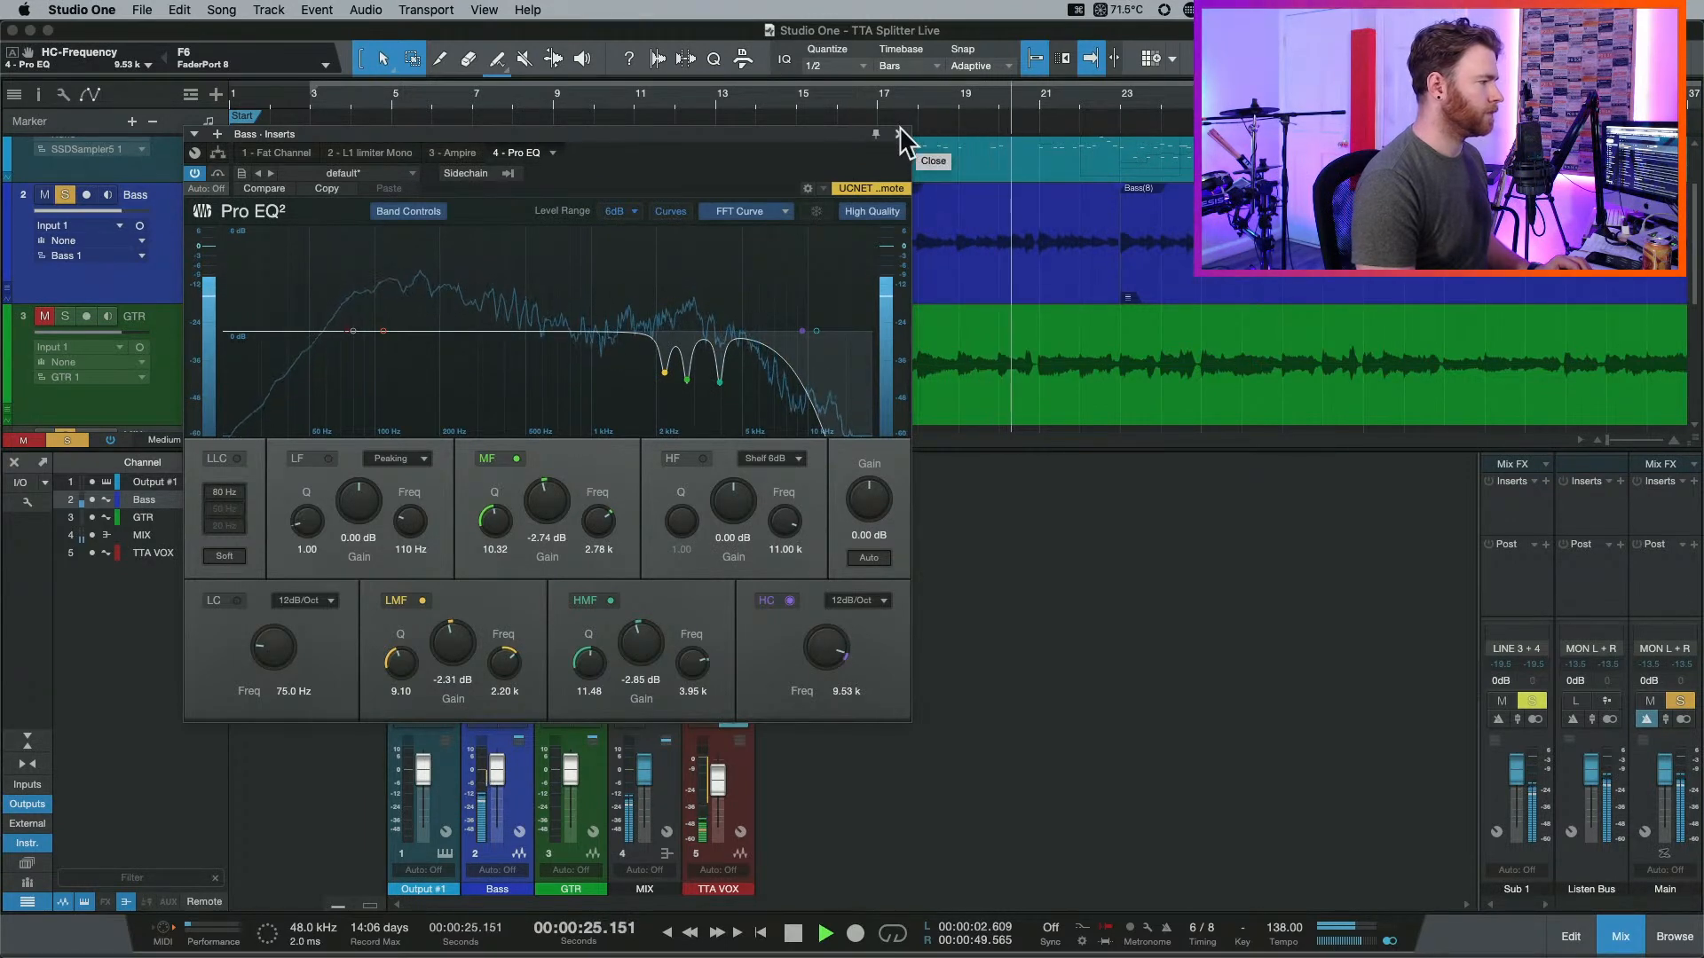
# Set the second split level of the Bass Splitter to -5.7 dB, stop playback and close the routing view.
pyautogui.click(217, 153)
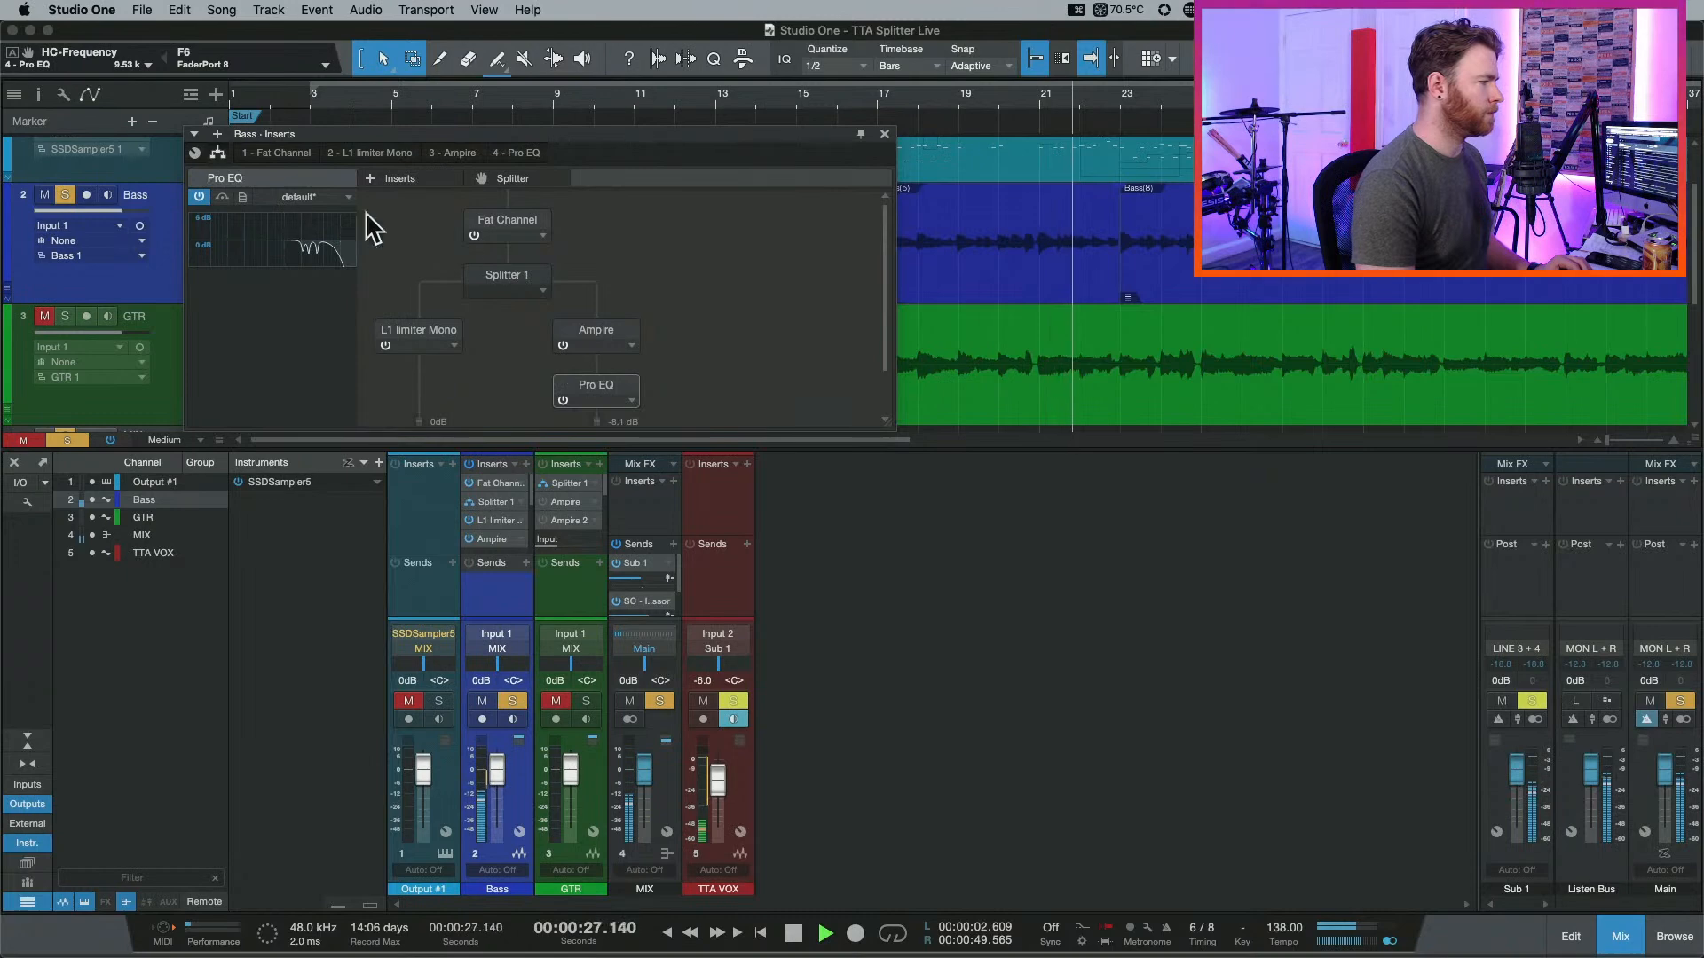
pyautogui.click(539, 274)
pyautogui.click(291, 282)
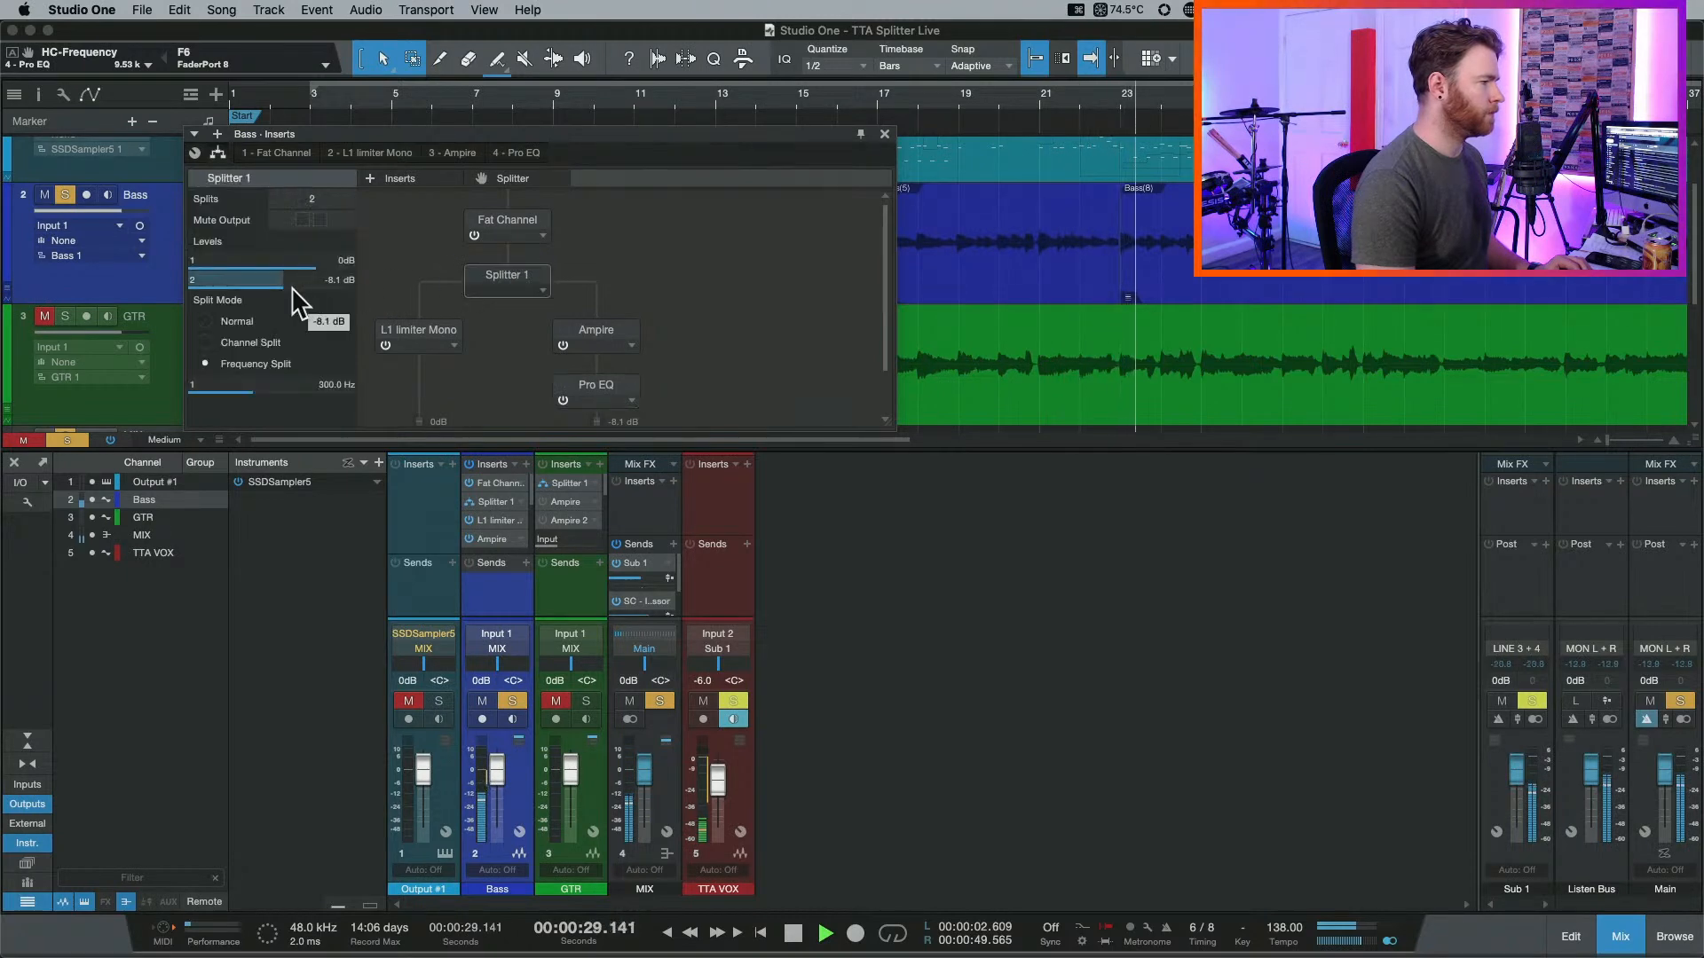
pyautogui.moveTo(311, 274); pyautogui.dragTo(314, 280)
pyautogui.press('space')
pyautogui.click(885, 134)
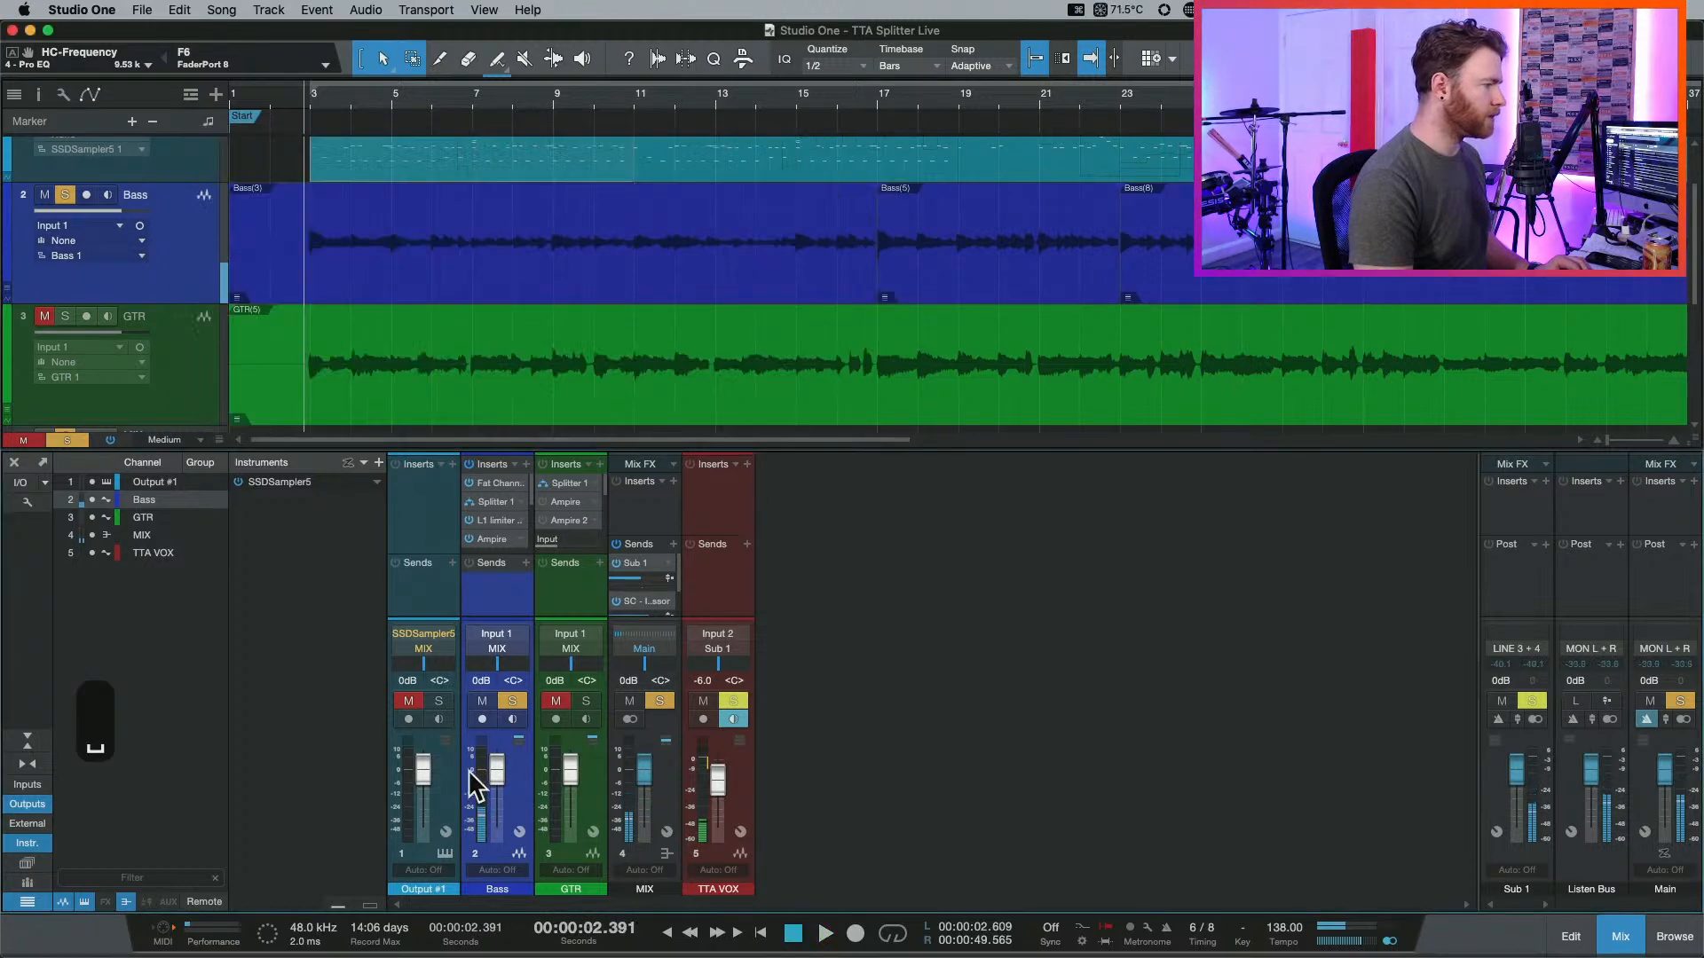
# Unsolo the Bass channel and set the audio device block size to 256 samples.
pyautogui.click(512, 701)
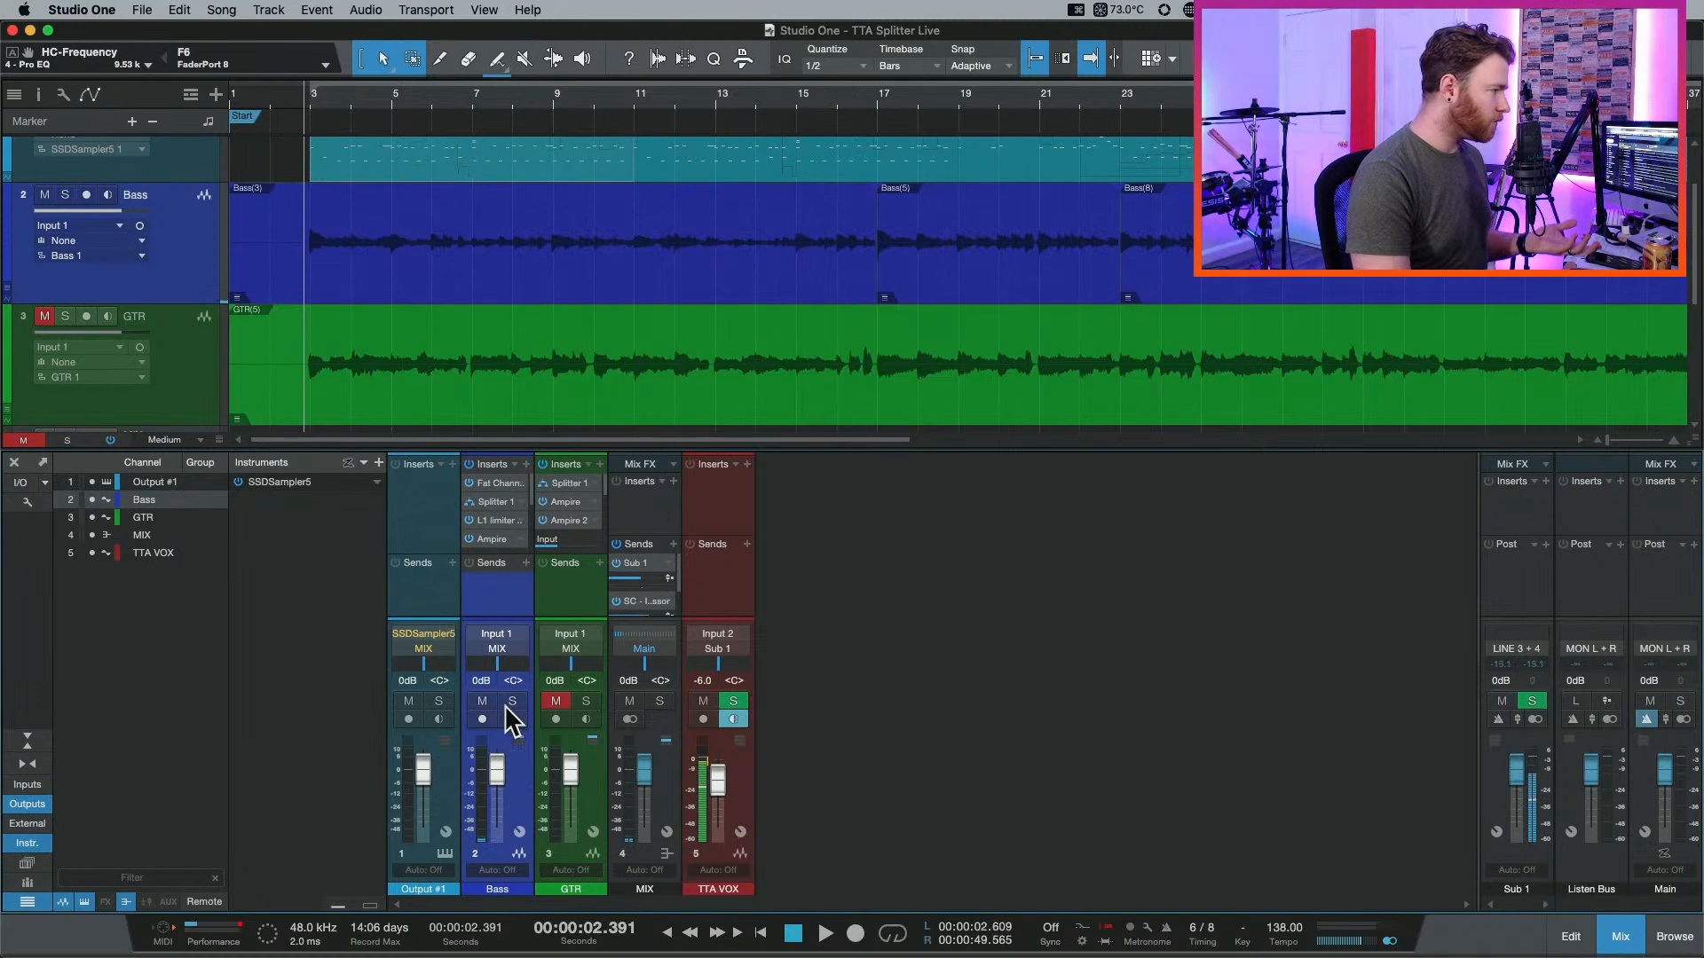
pyautogui.press('super+comma')
pyautogui.click(243, 262)
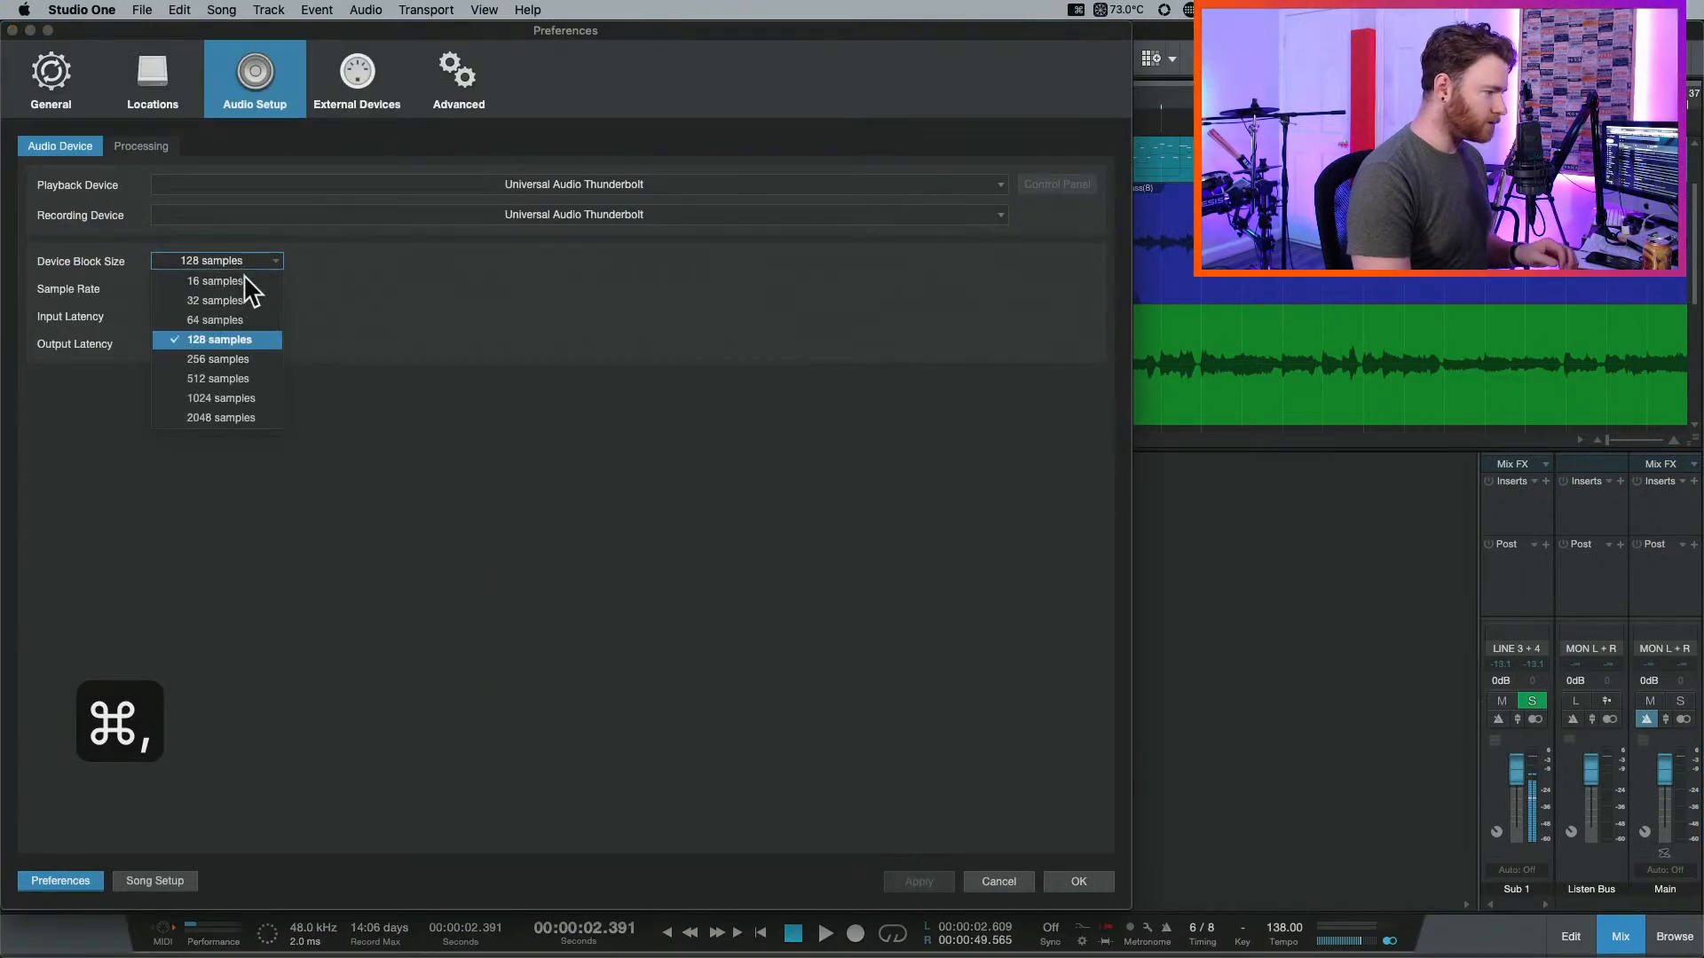
pyautogui.click(245, 348)
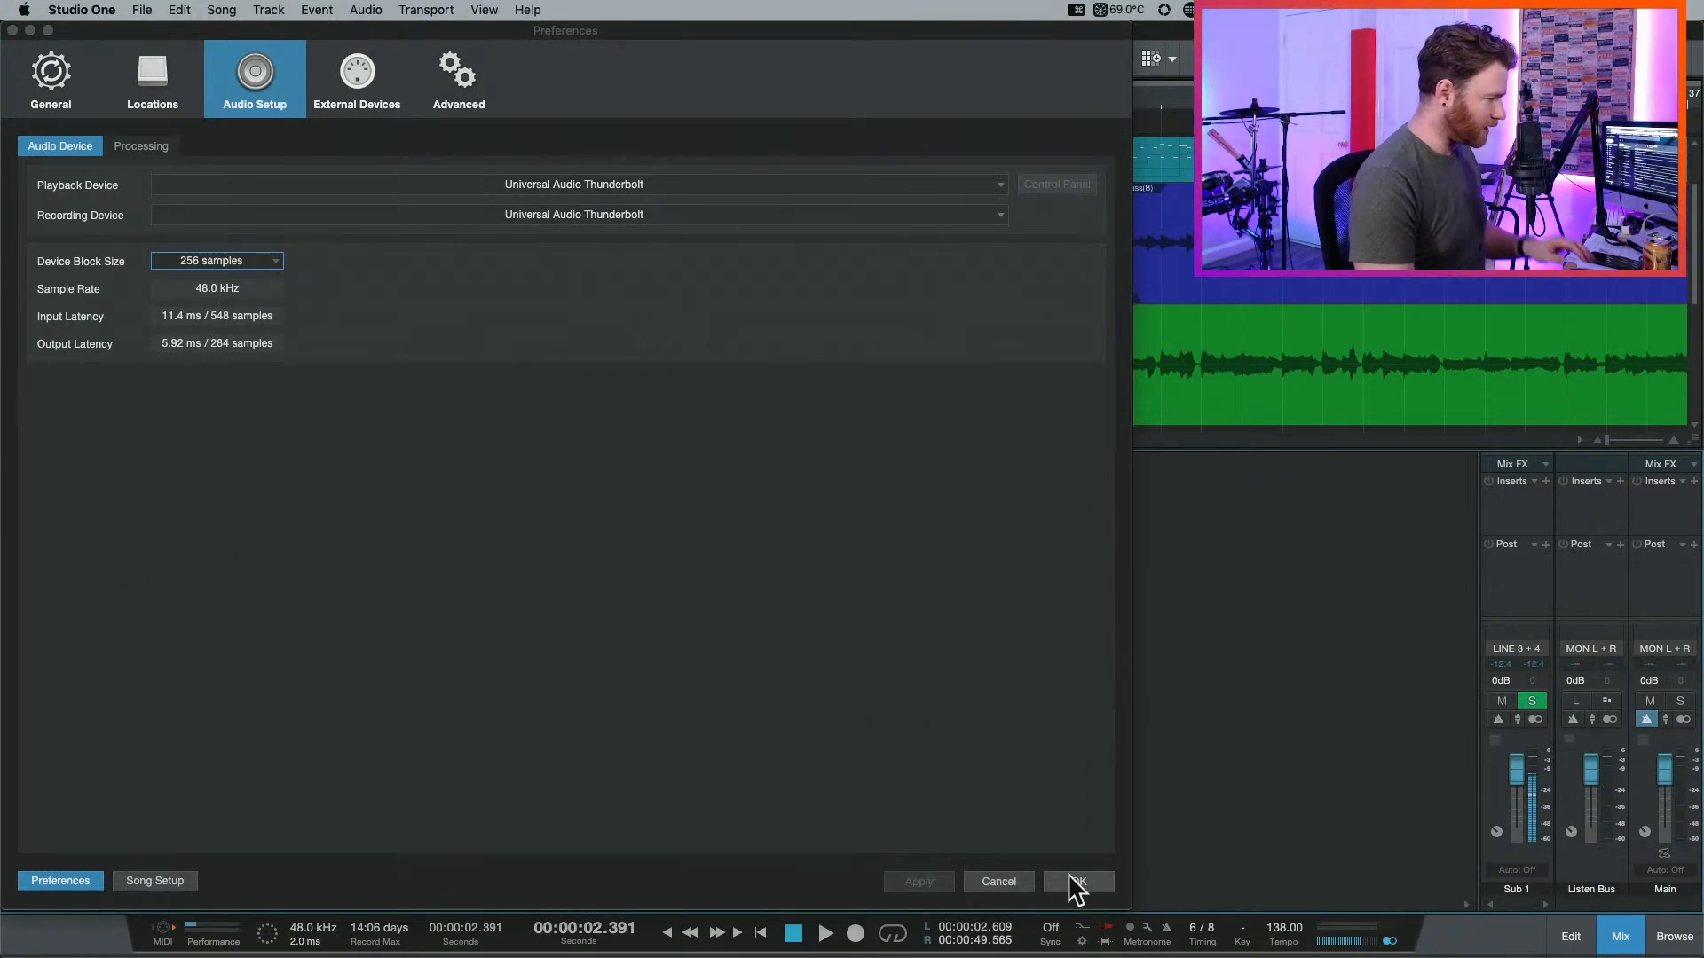
pyautogui.click(1074, 881)
# Unmute GTR, play the full mix and set the Bass Splitter levels to -5.8 dB for split 1 and -3.1 dB for split 2.
pyautogui.click(559, 699)
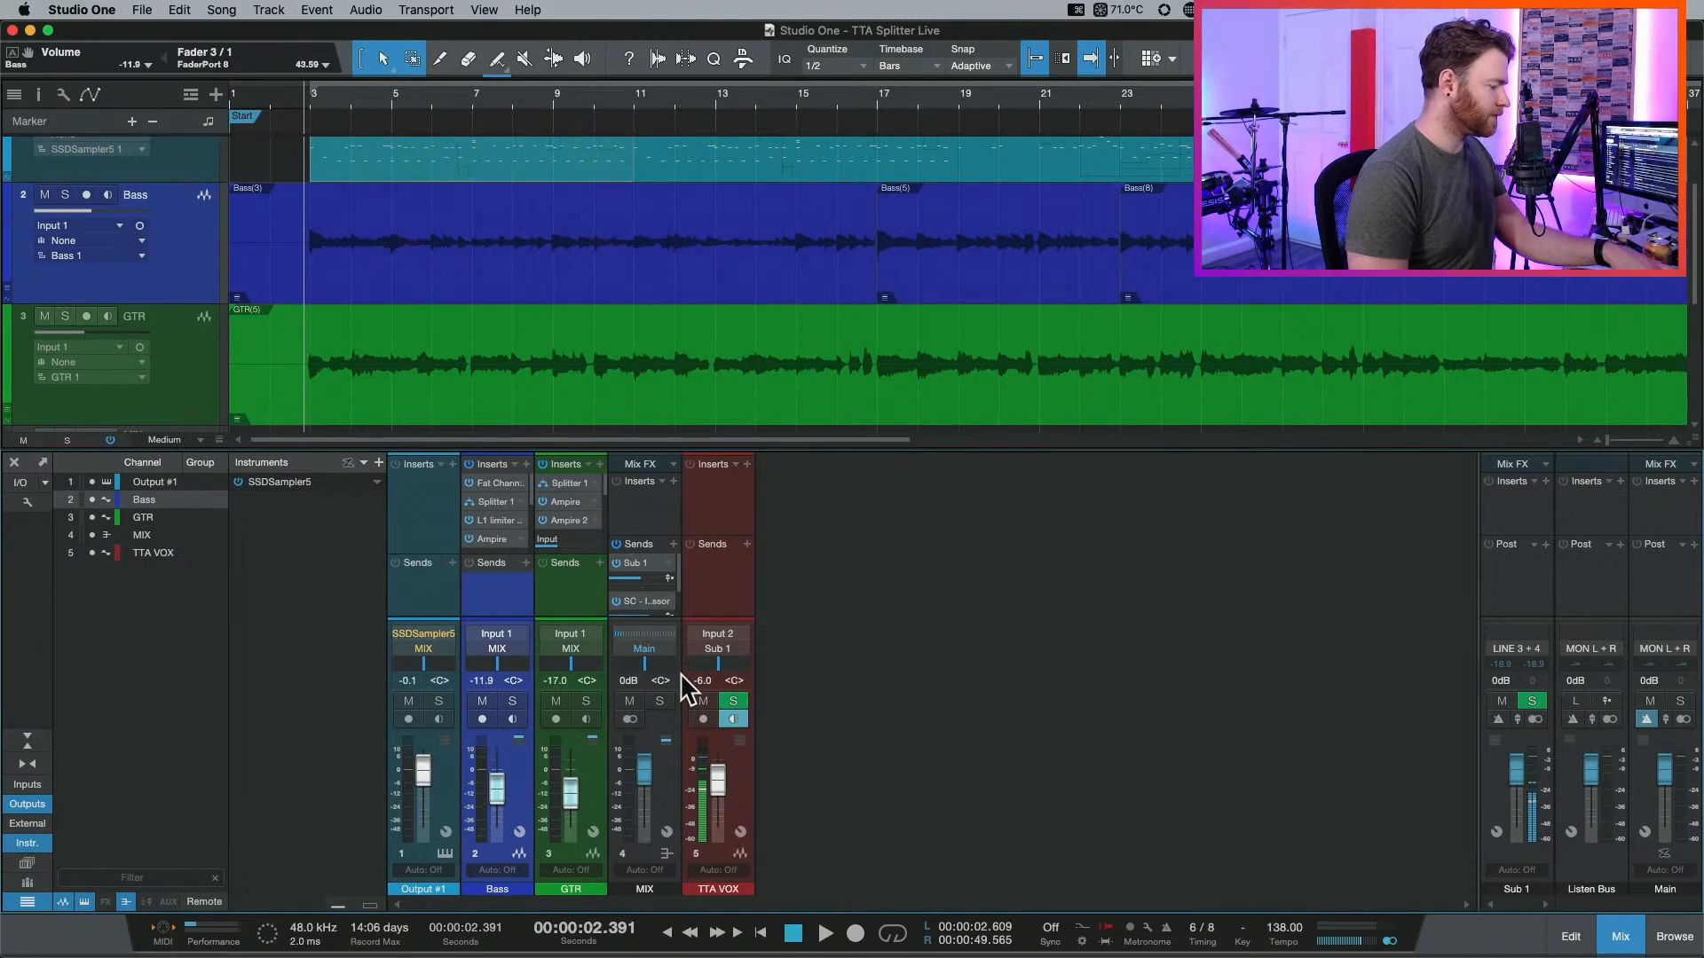
pyautogui.press('space')
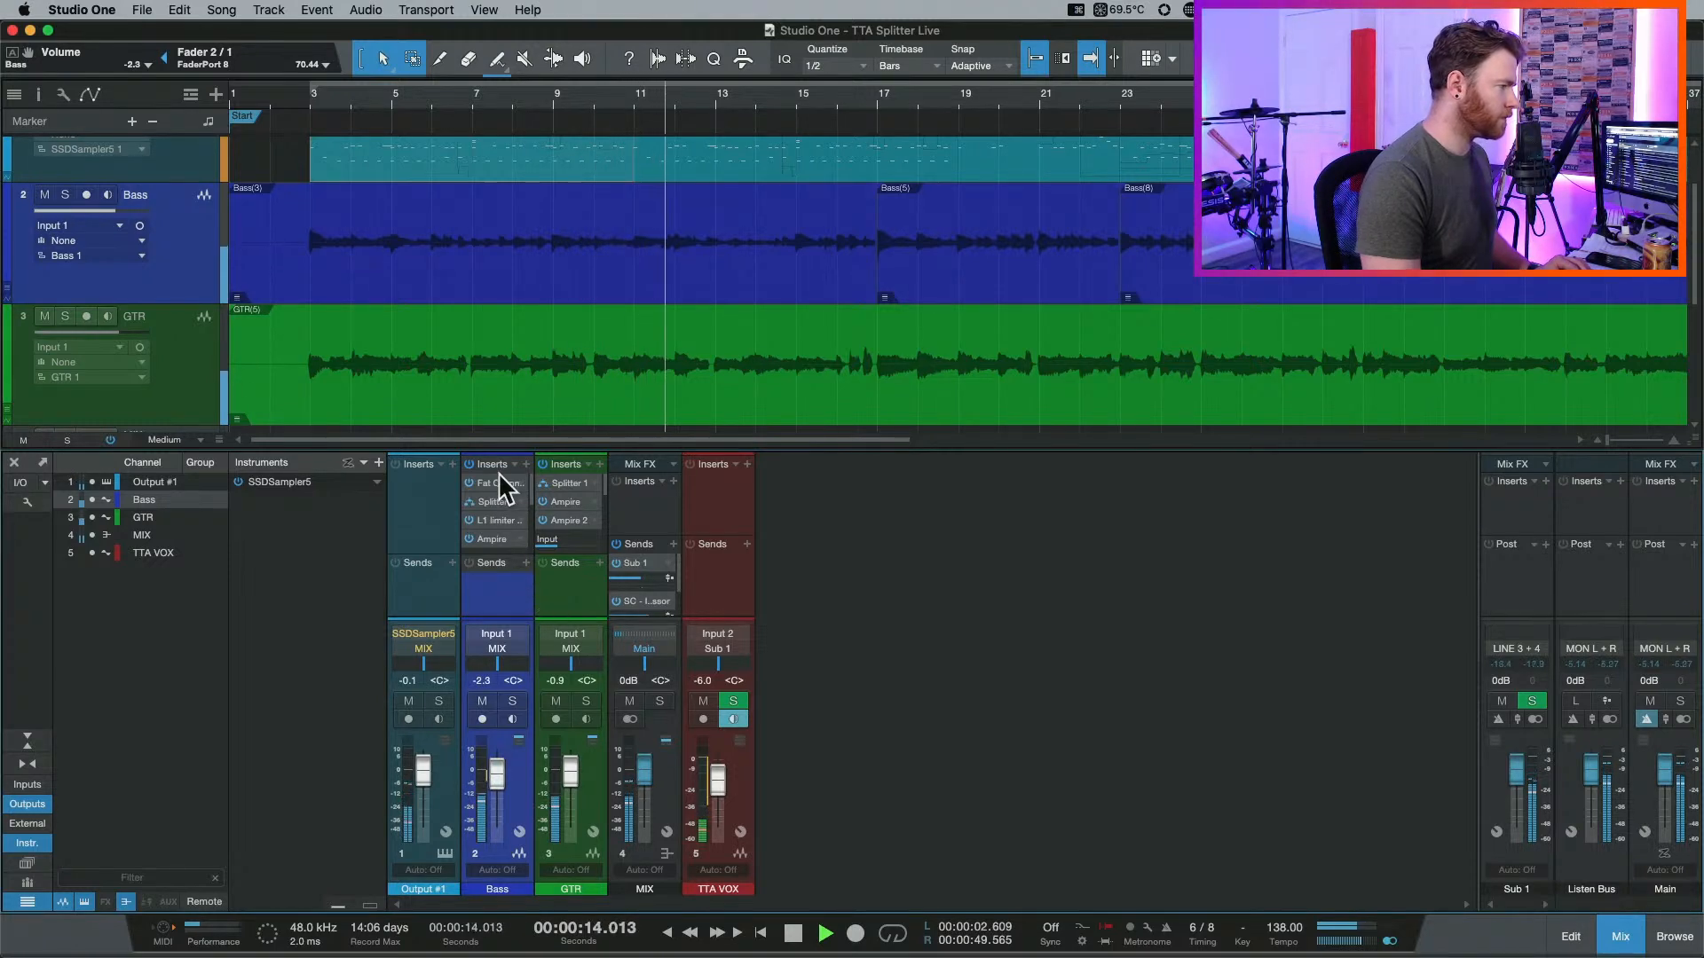
pyautogui.doubleClick(488, 502)
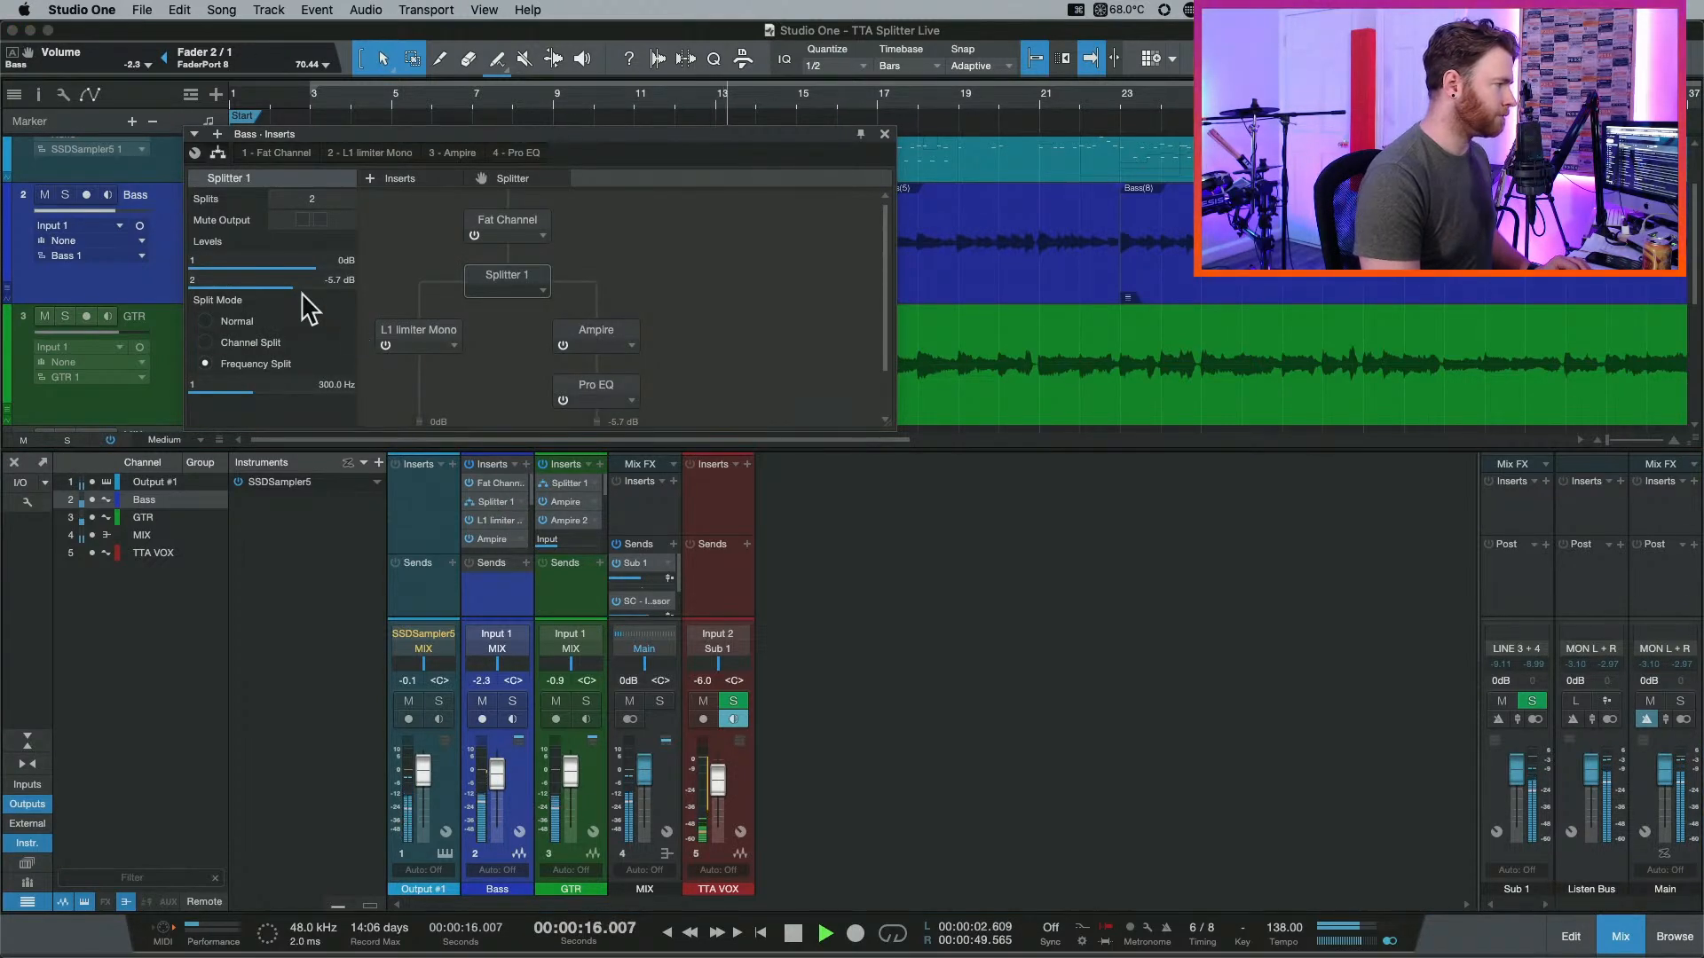
pyautogui.moveTo(308, 292); pyautogui.dragTo(277, 269)
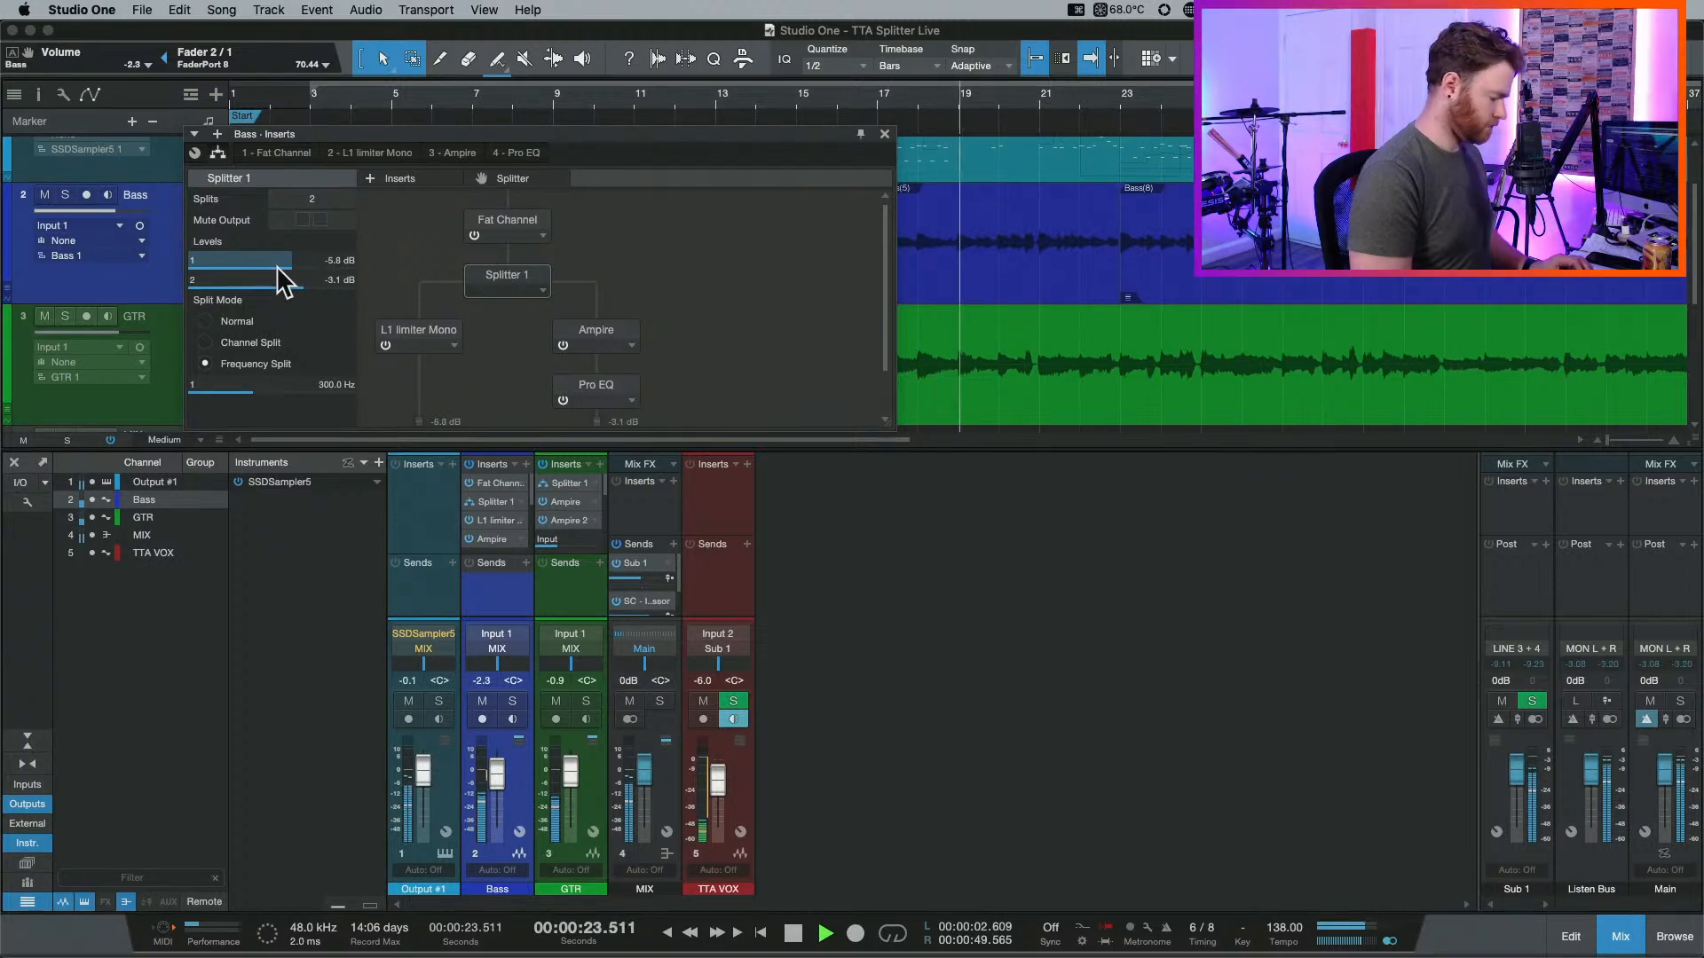
# Add a Compressor to the Bass inserts and move it onto the low-frequency branch after the L1 limiter.
pyautogui.click(402, 176)
pyautogui.write('compres')
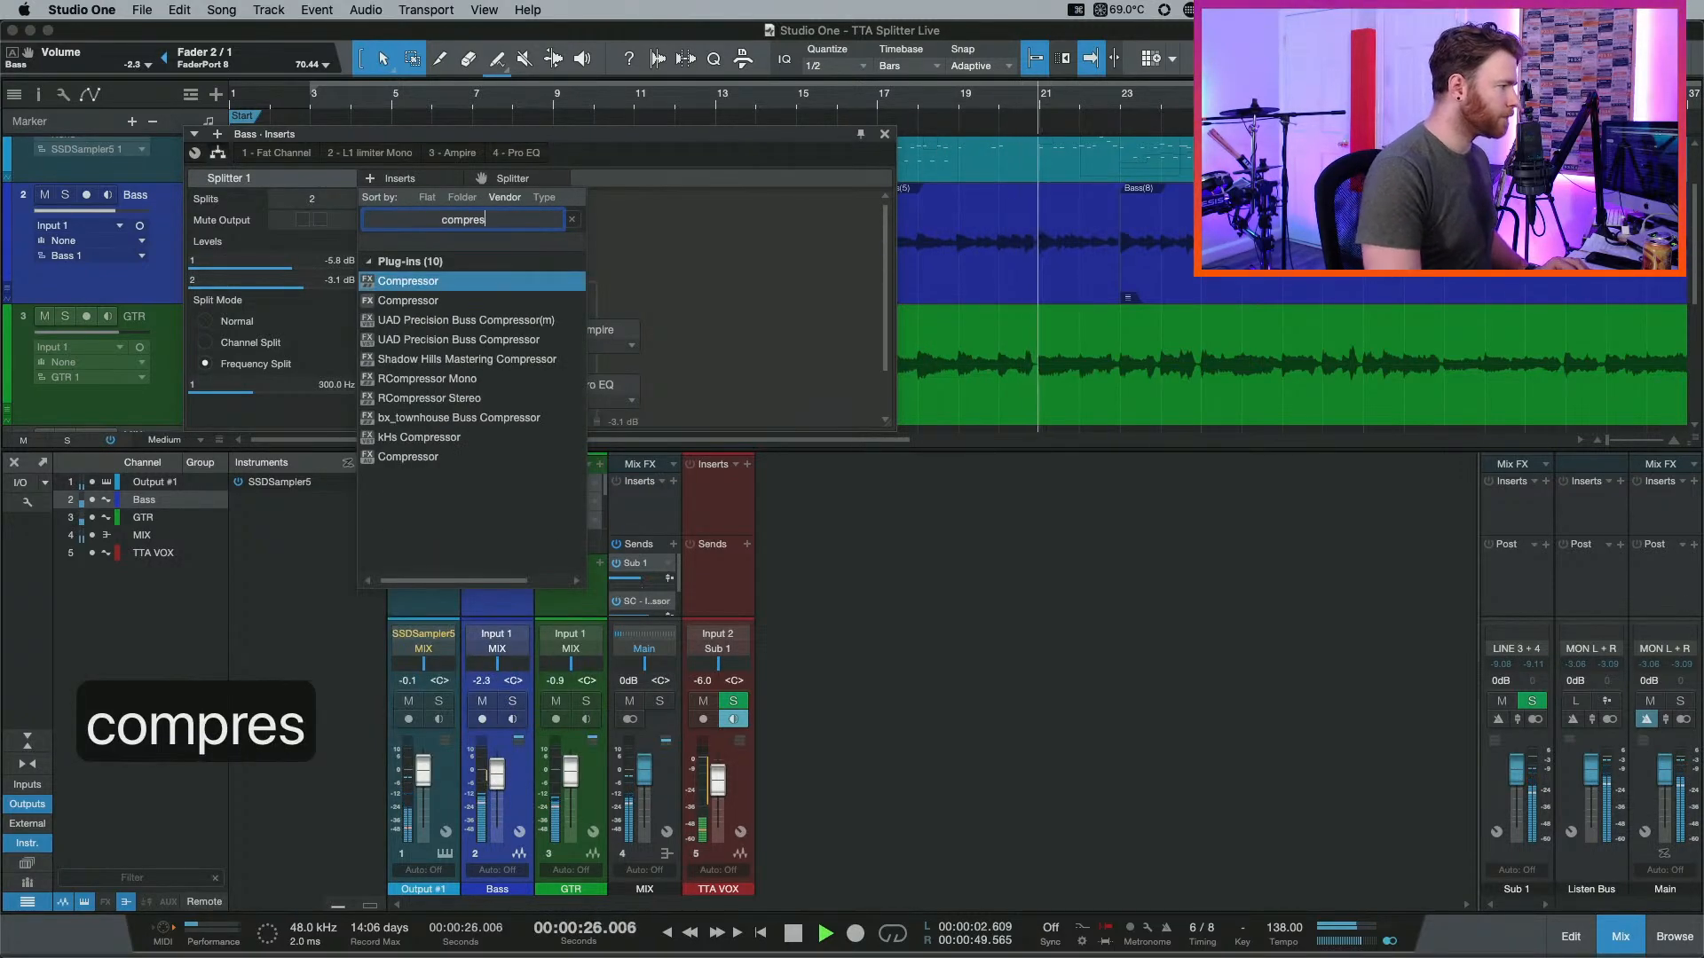
pyautogui.press('Down')
pyautogui.press('Return')
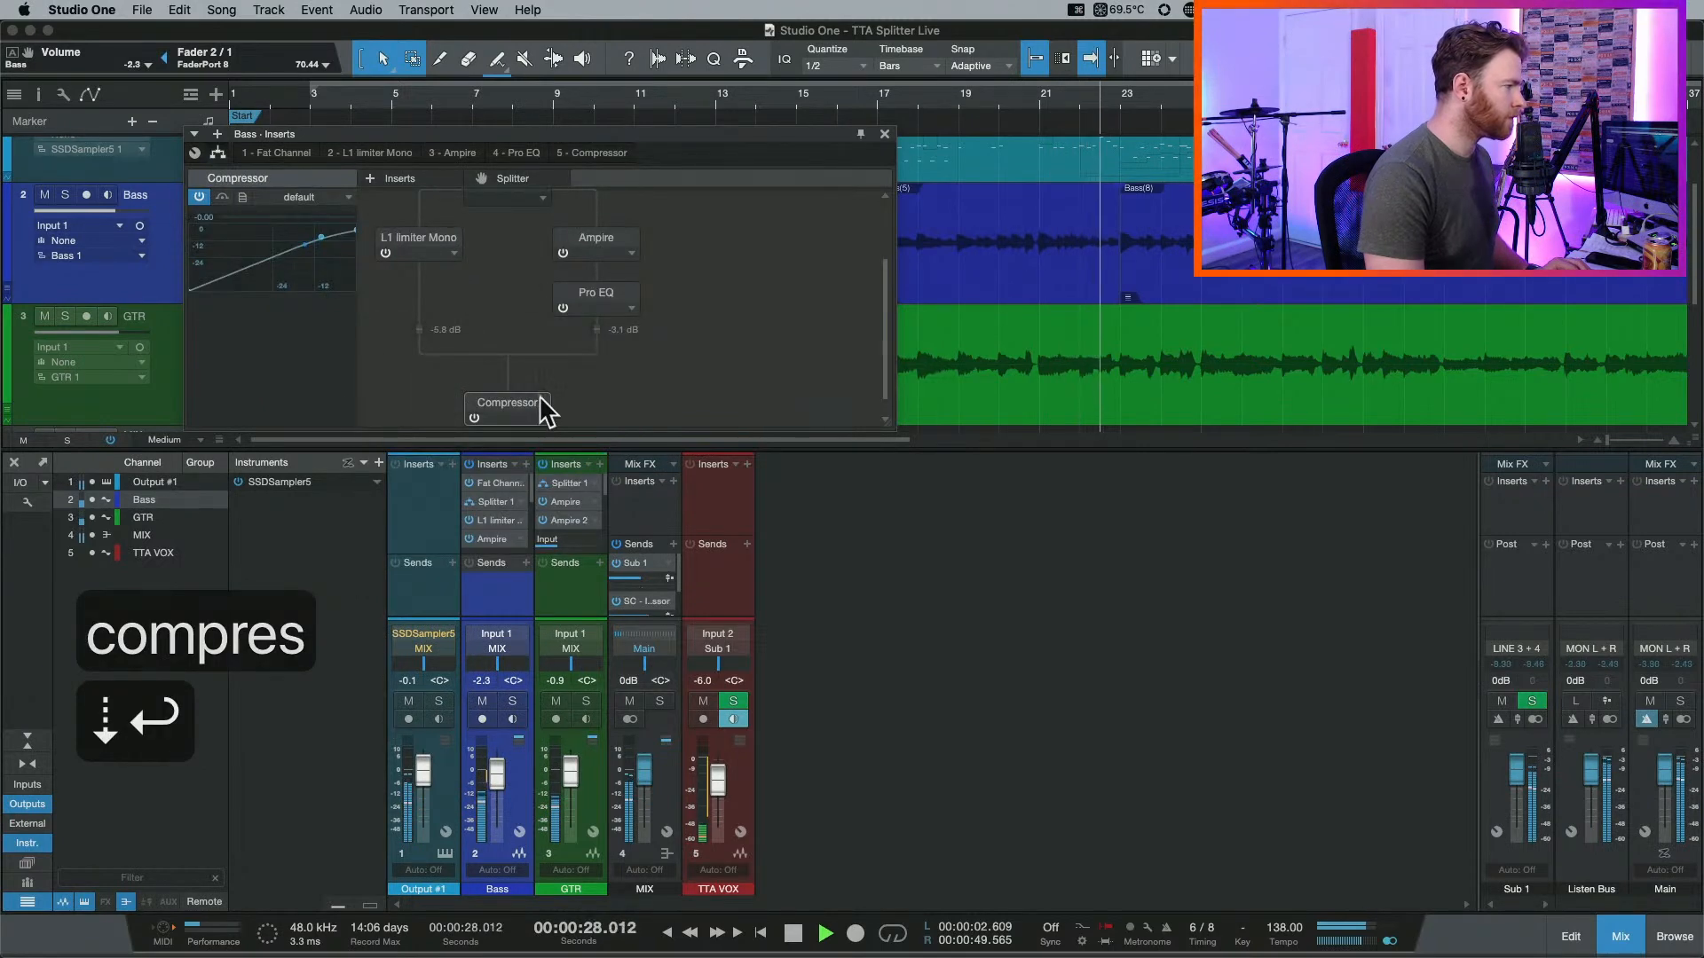
pyautogui.moveTo(545, 411); pyautogui.dragTo(413, 290)
# Stop playback and set the low-branch Compressor to its hardest knee and a 20:1 ratio.
pyautogui.doubleClick(435, 331)
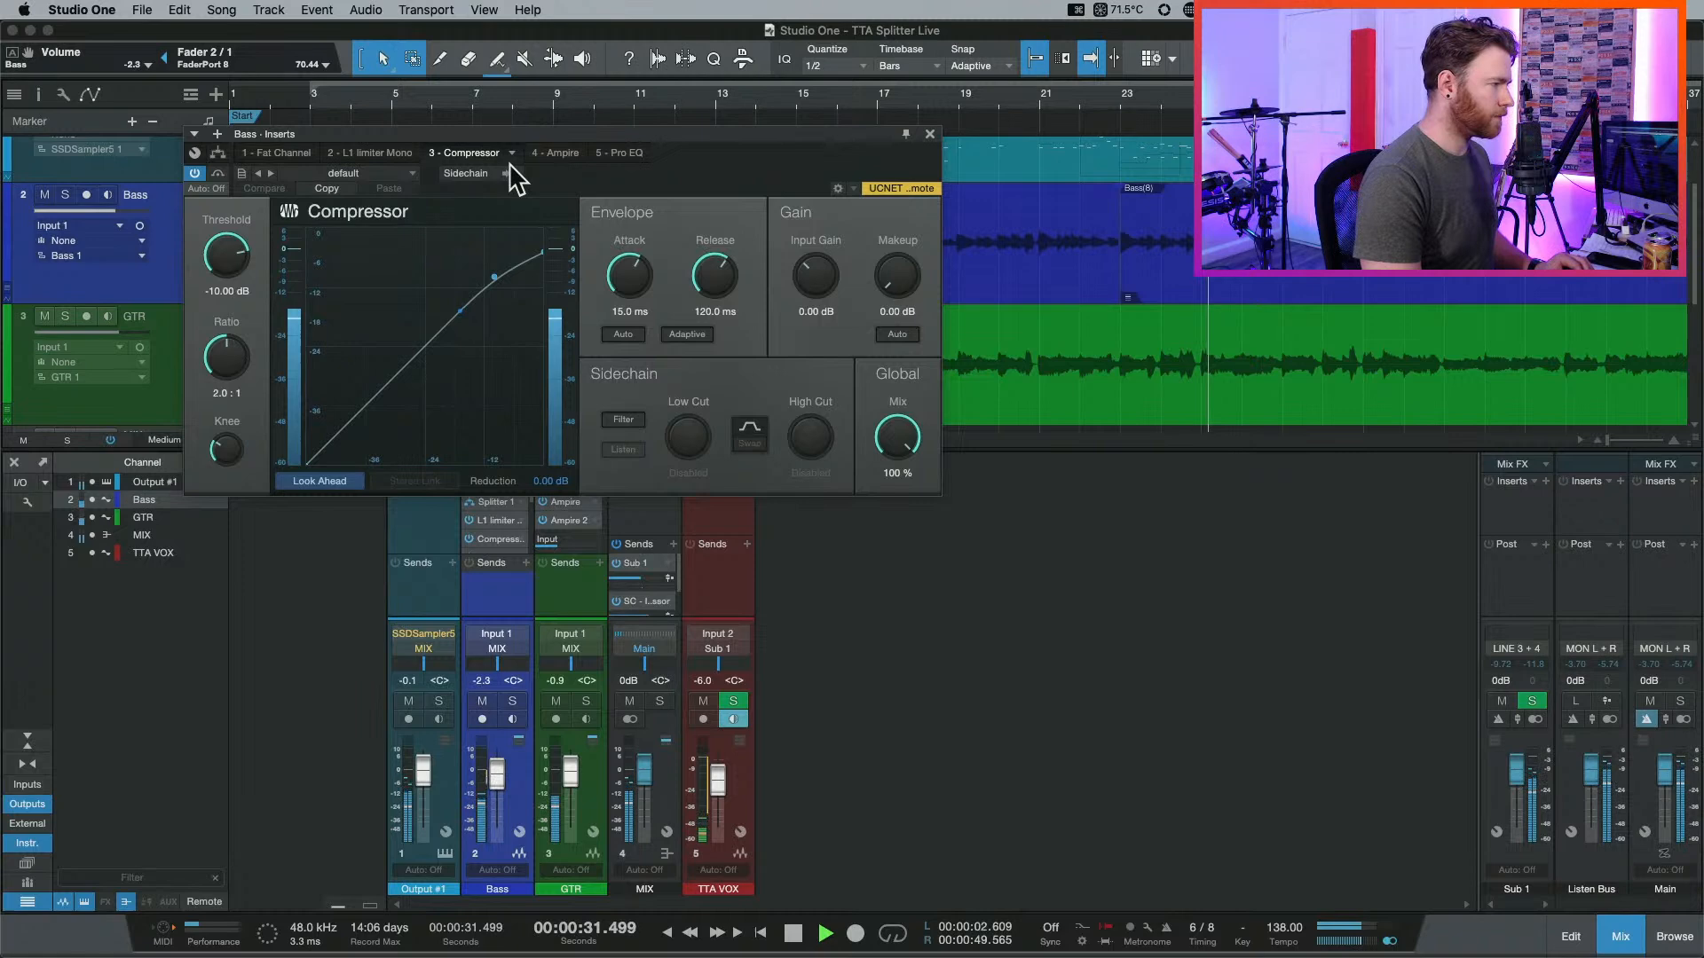
pyautogui.press('space')
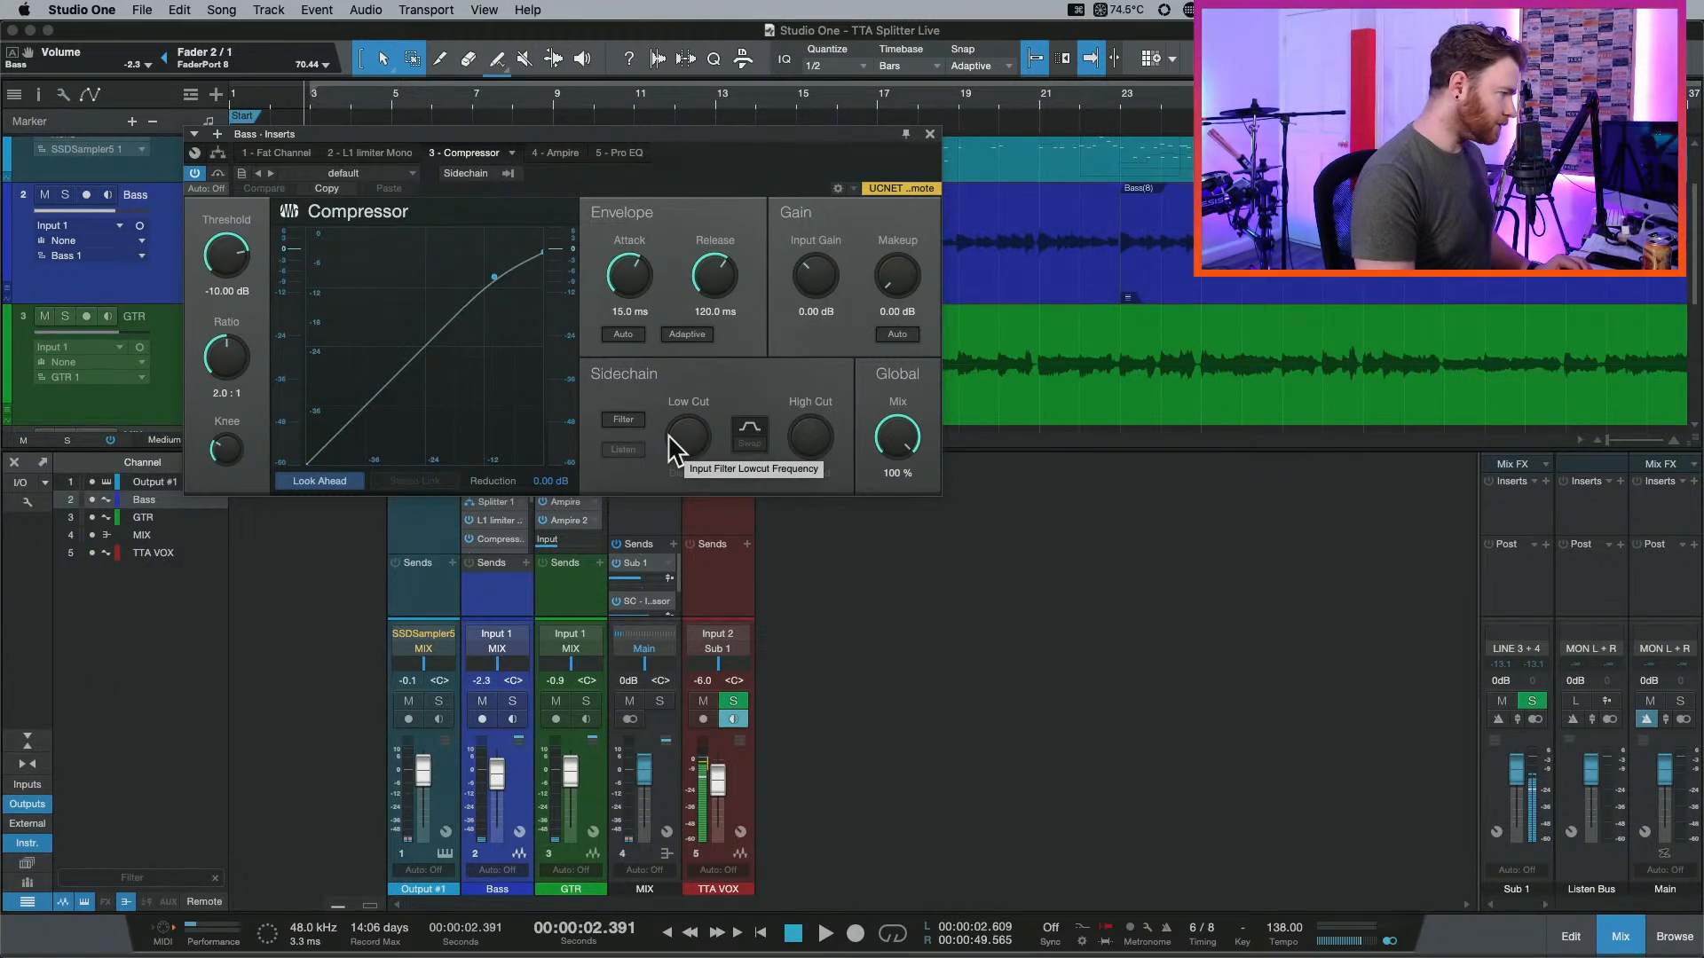
pyautogui.moveTo(228, 453); pyautogui.dragTo(243, 578)
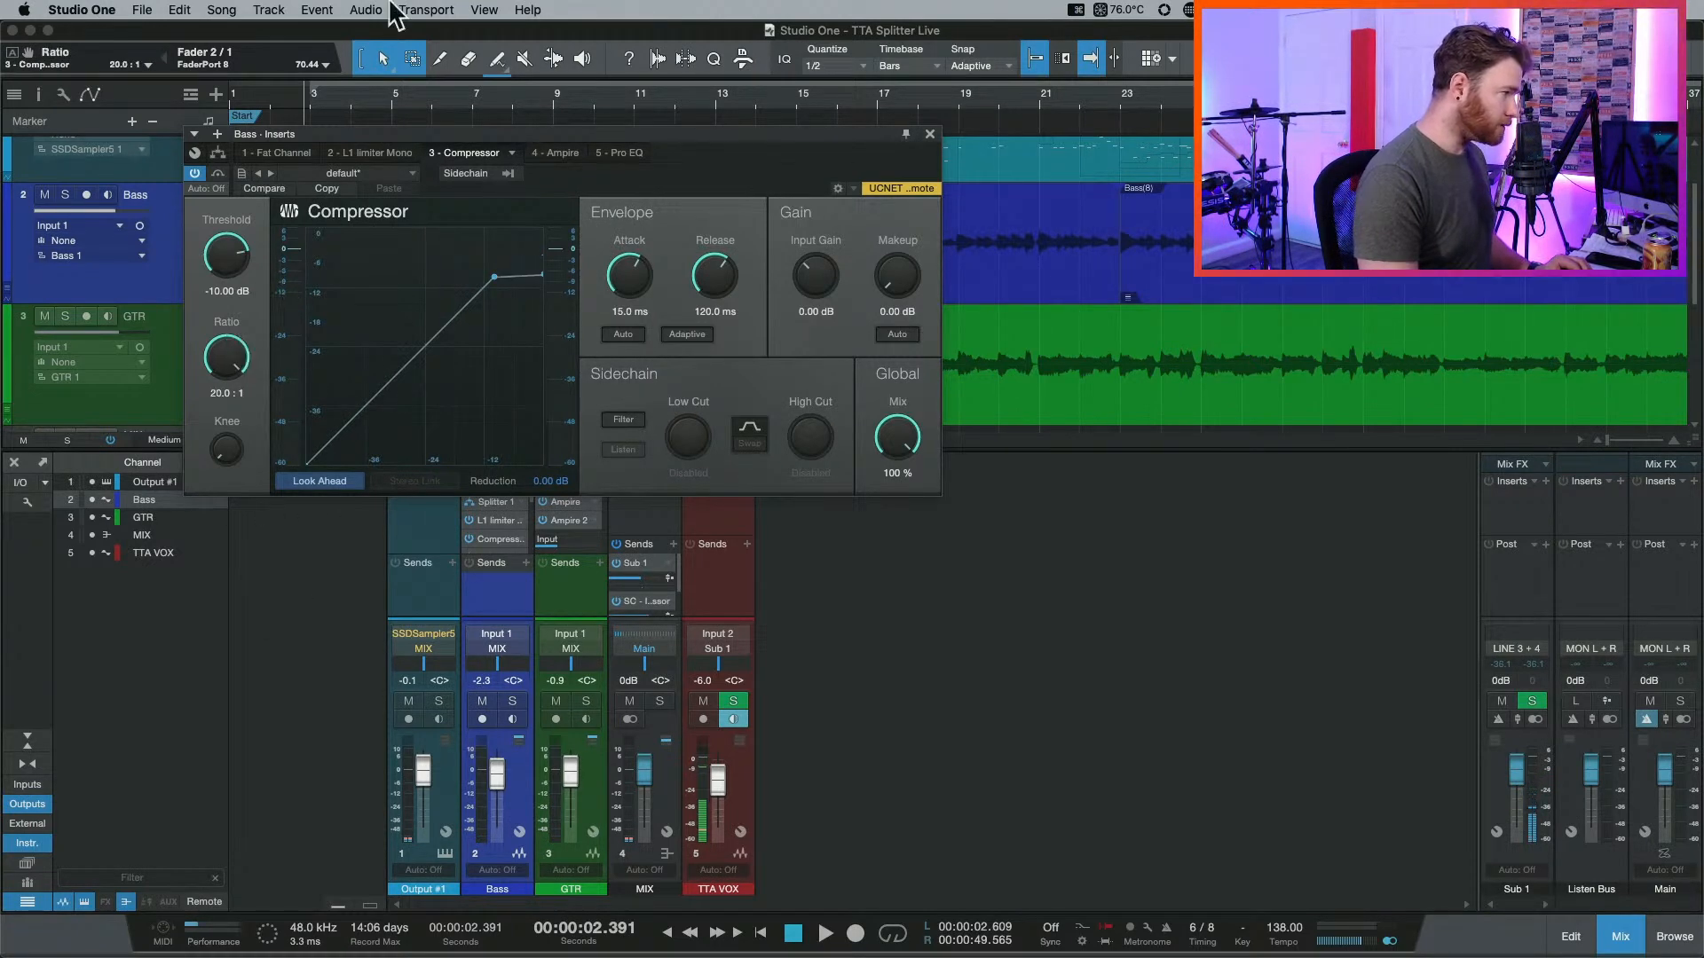
# Set the Compressor's attack to 2 ms and release to 50 ms, and close its window.
pyautogui.click(639, 311)
pyautogui.write('2')
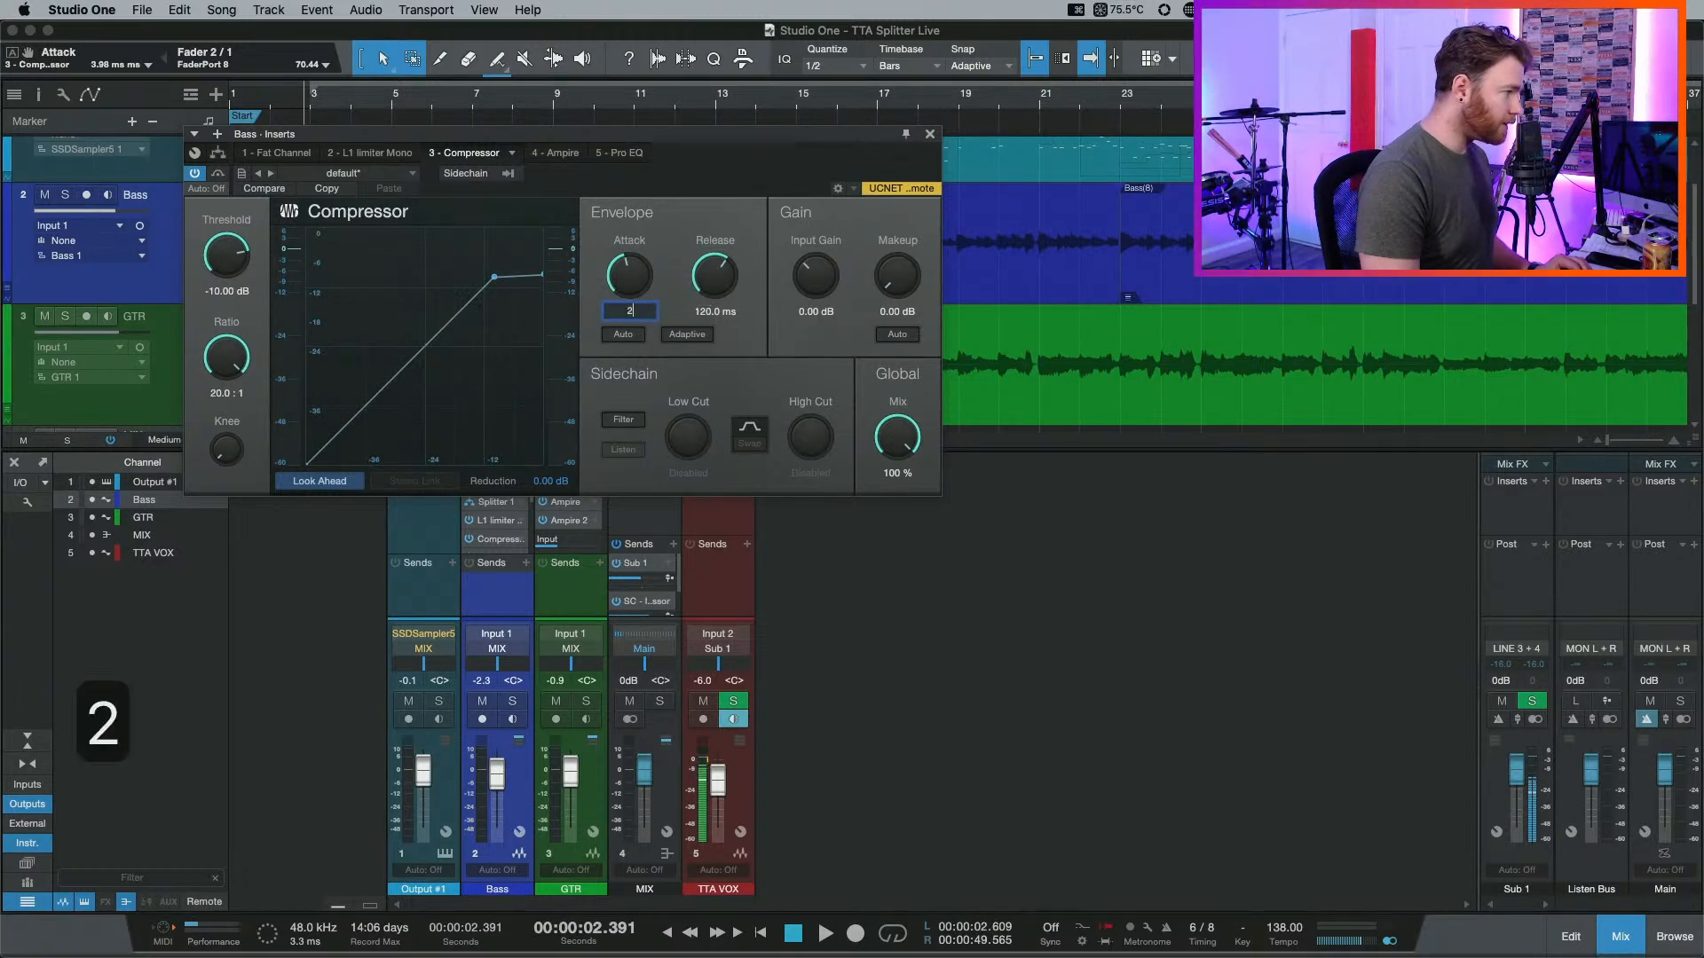
pyautogui.press('Return')
pyautogui.click(717, 312)
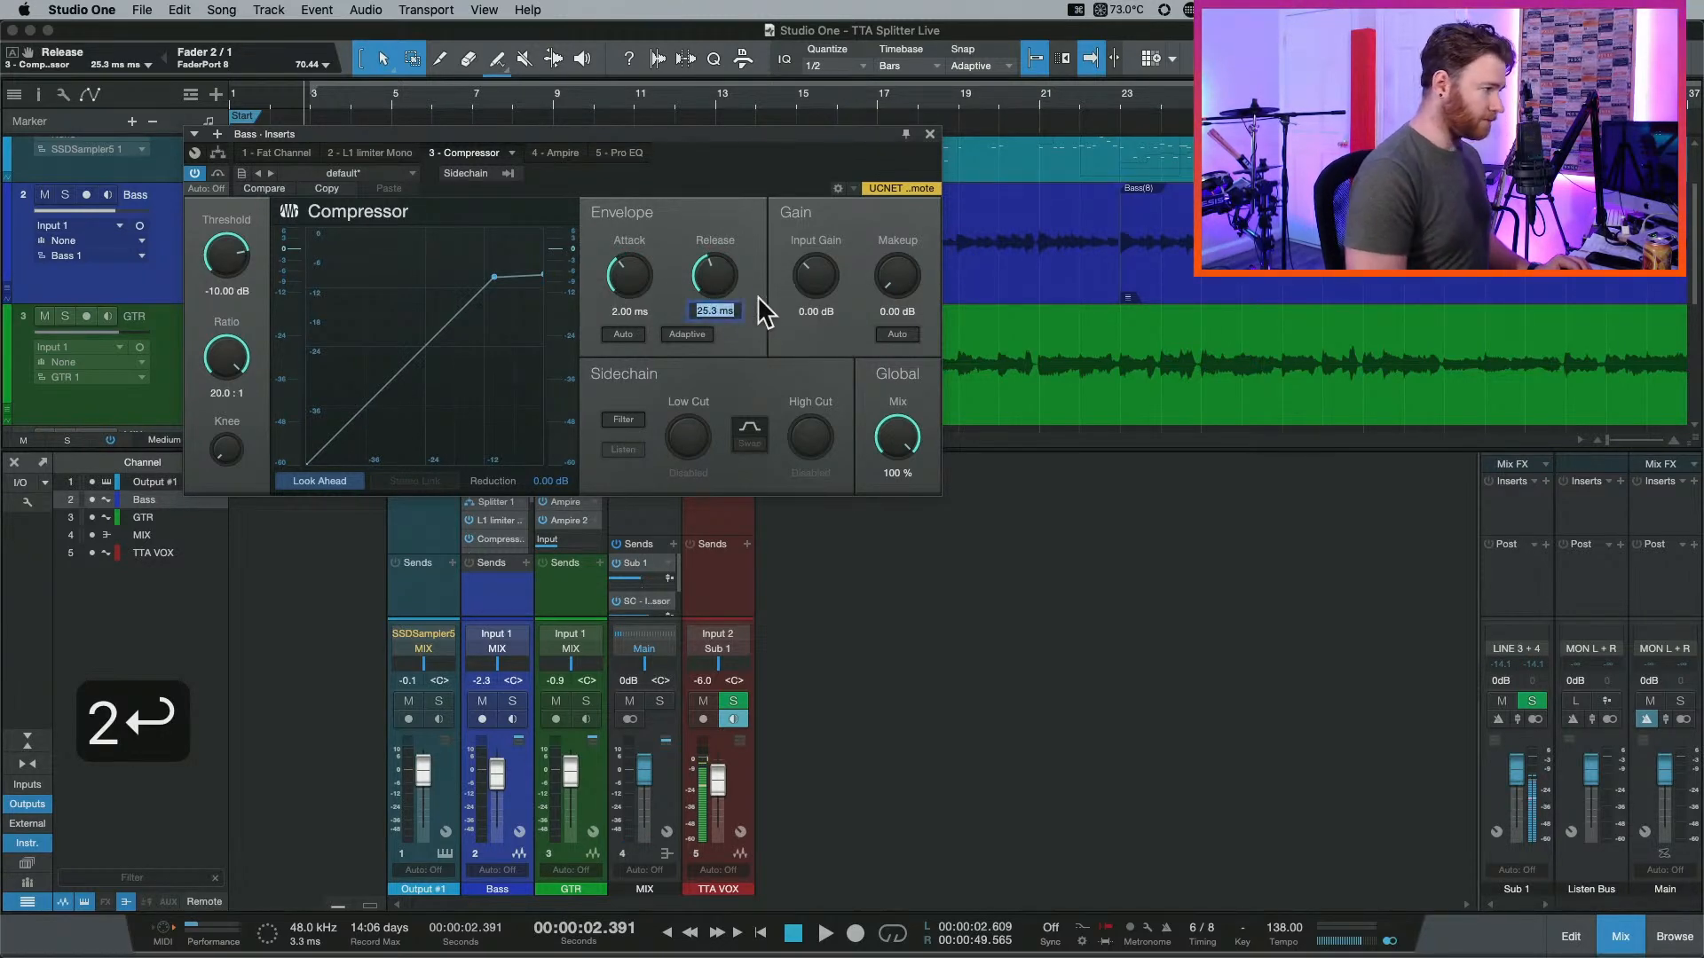
pyautogui.write('50')
pyautogui.press('Return')
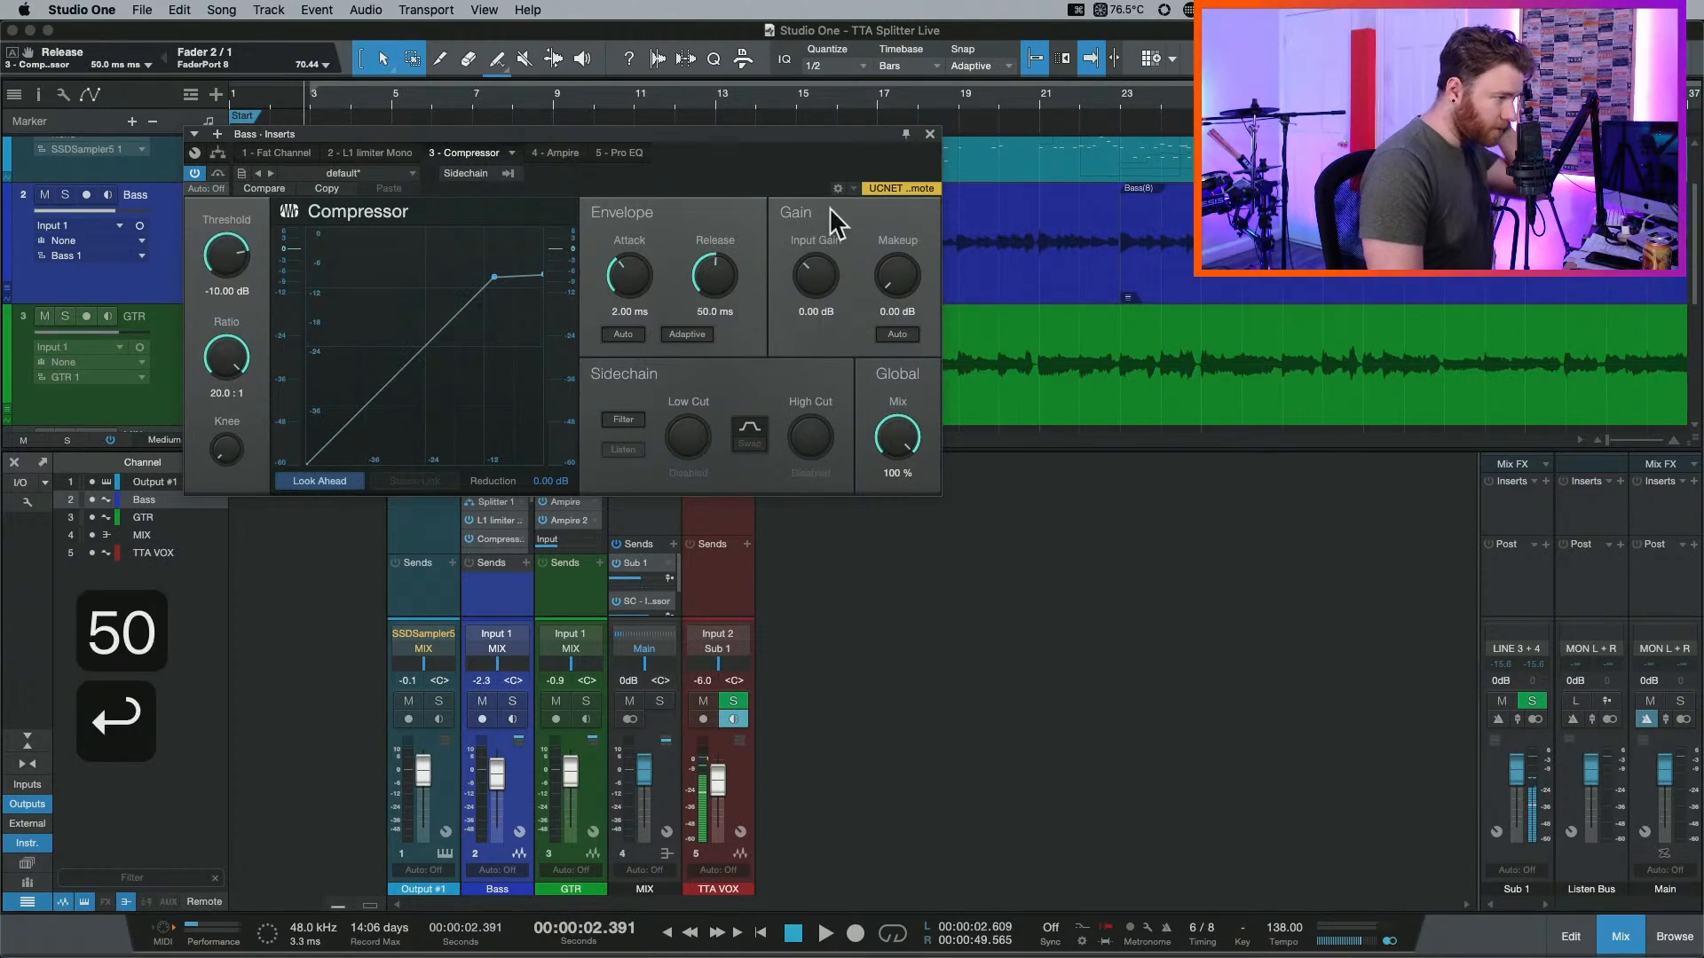
pyautogui.click(930, 134)
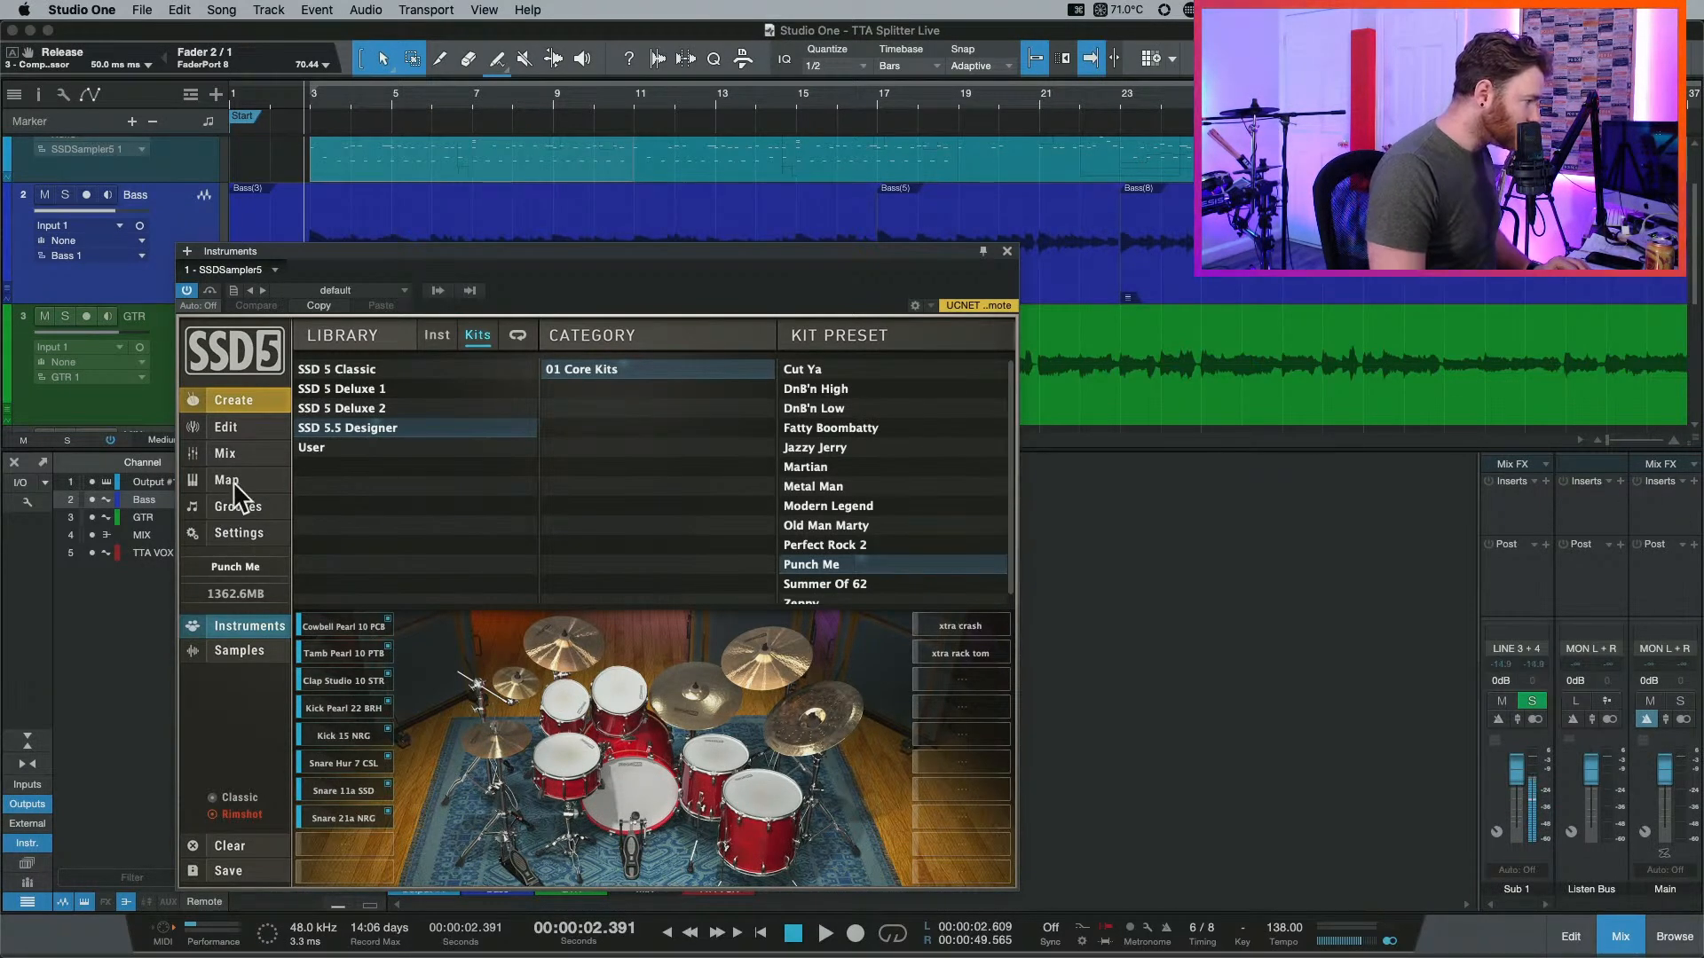
# In the SSD5 mixer, route the Snare Dir and Snare Dir#2 channels to out 2 st.
pyautogui.click(227, 453)
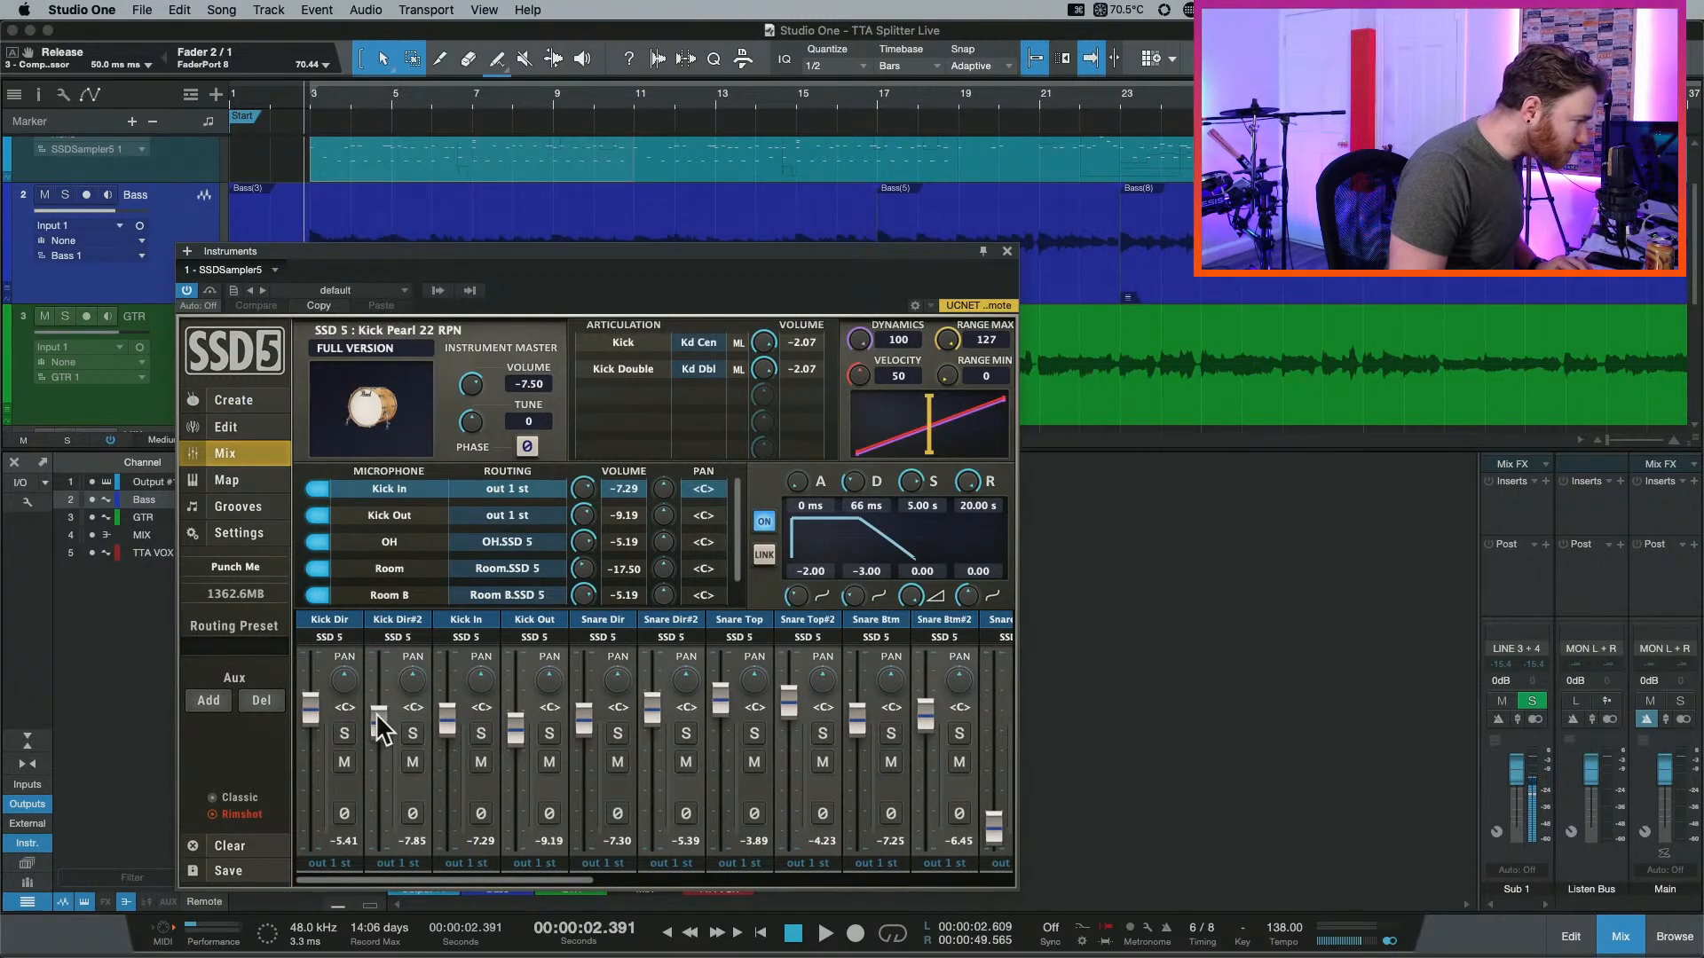
pyautogui.click(605, 863)
pyautogui.click(604, 419)
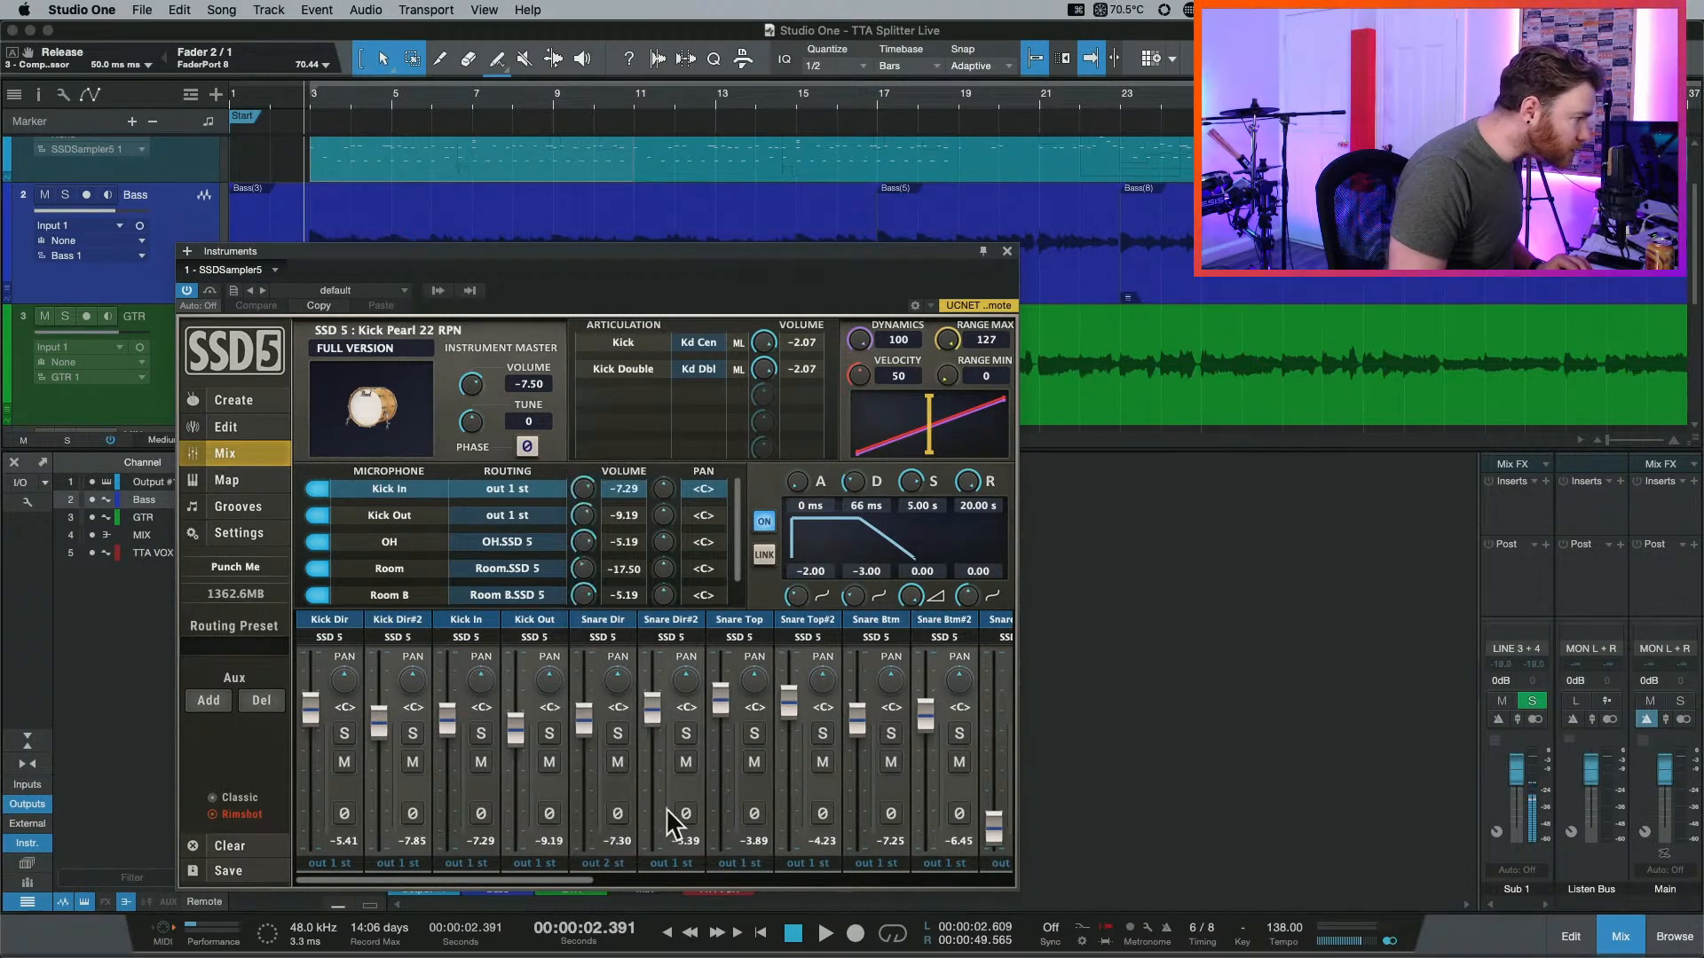
pyautogui.click(693, 785)
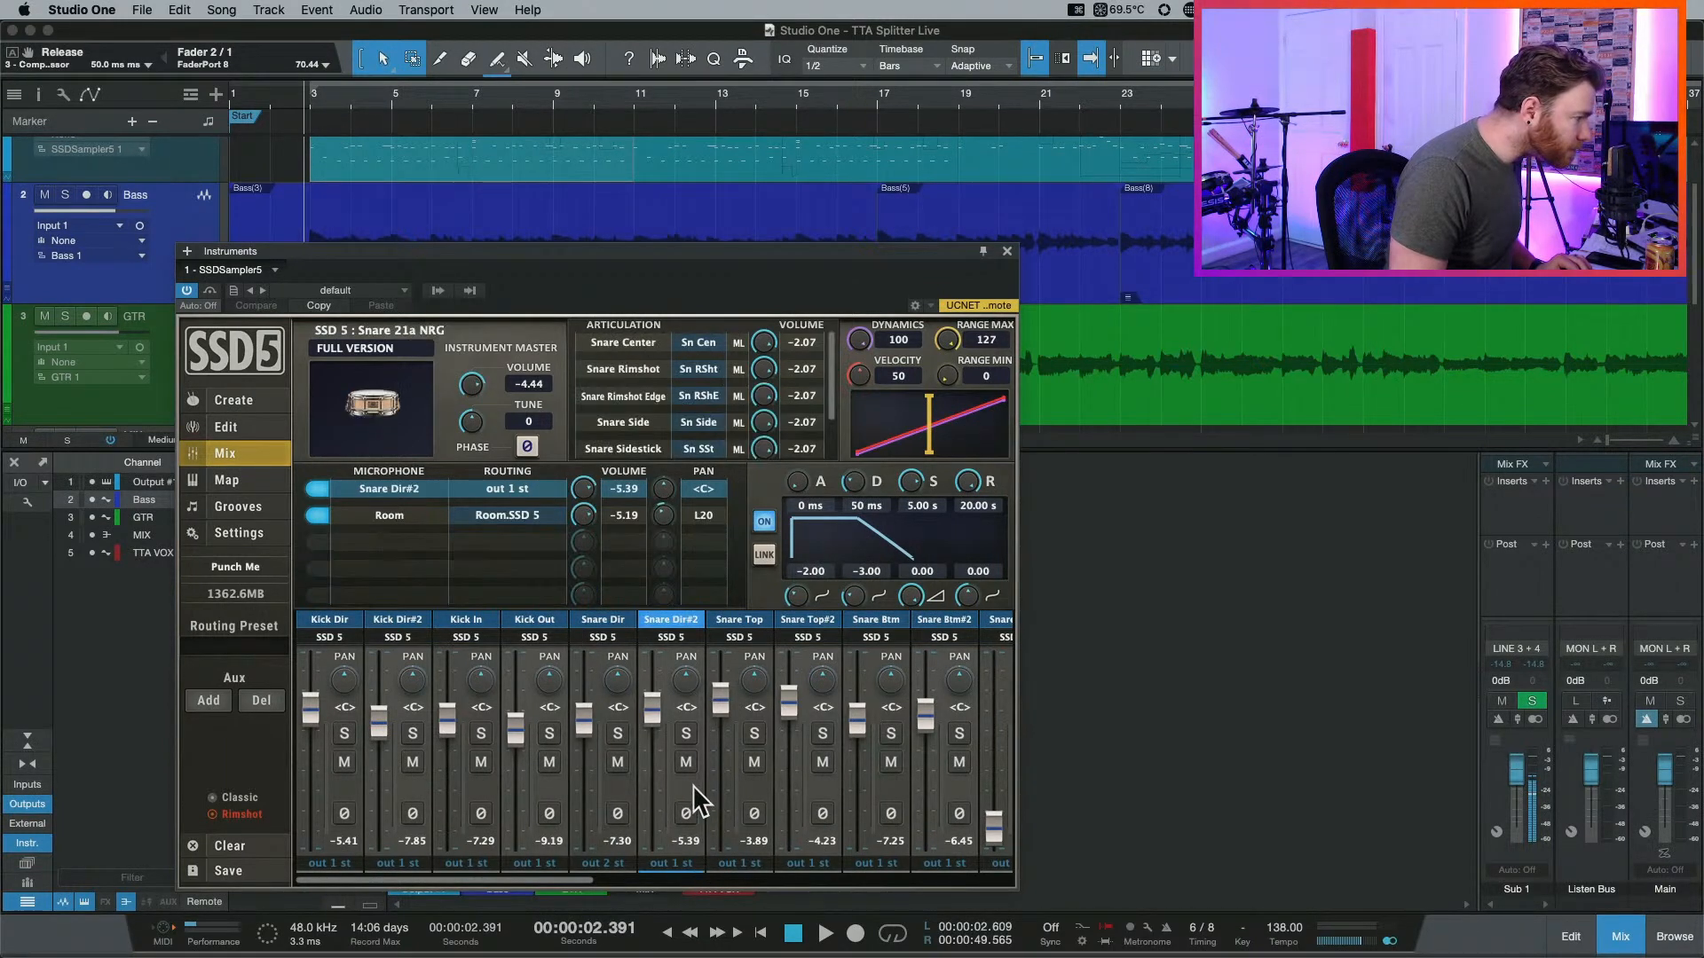
pyautogui.click(760, 785)
pyautogui.click(671, 863)
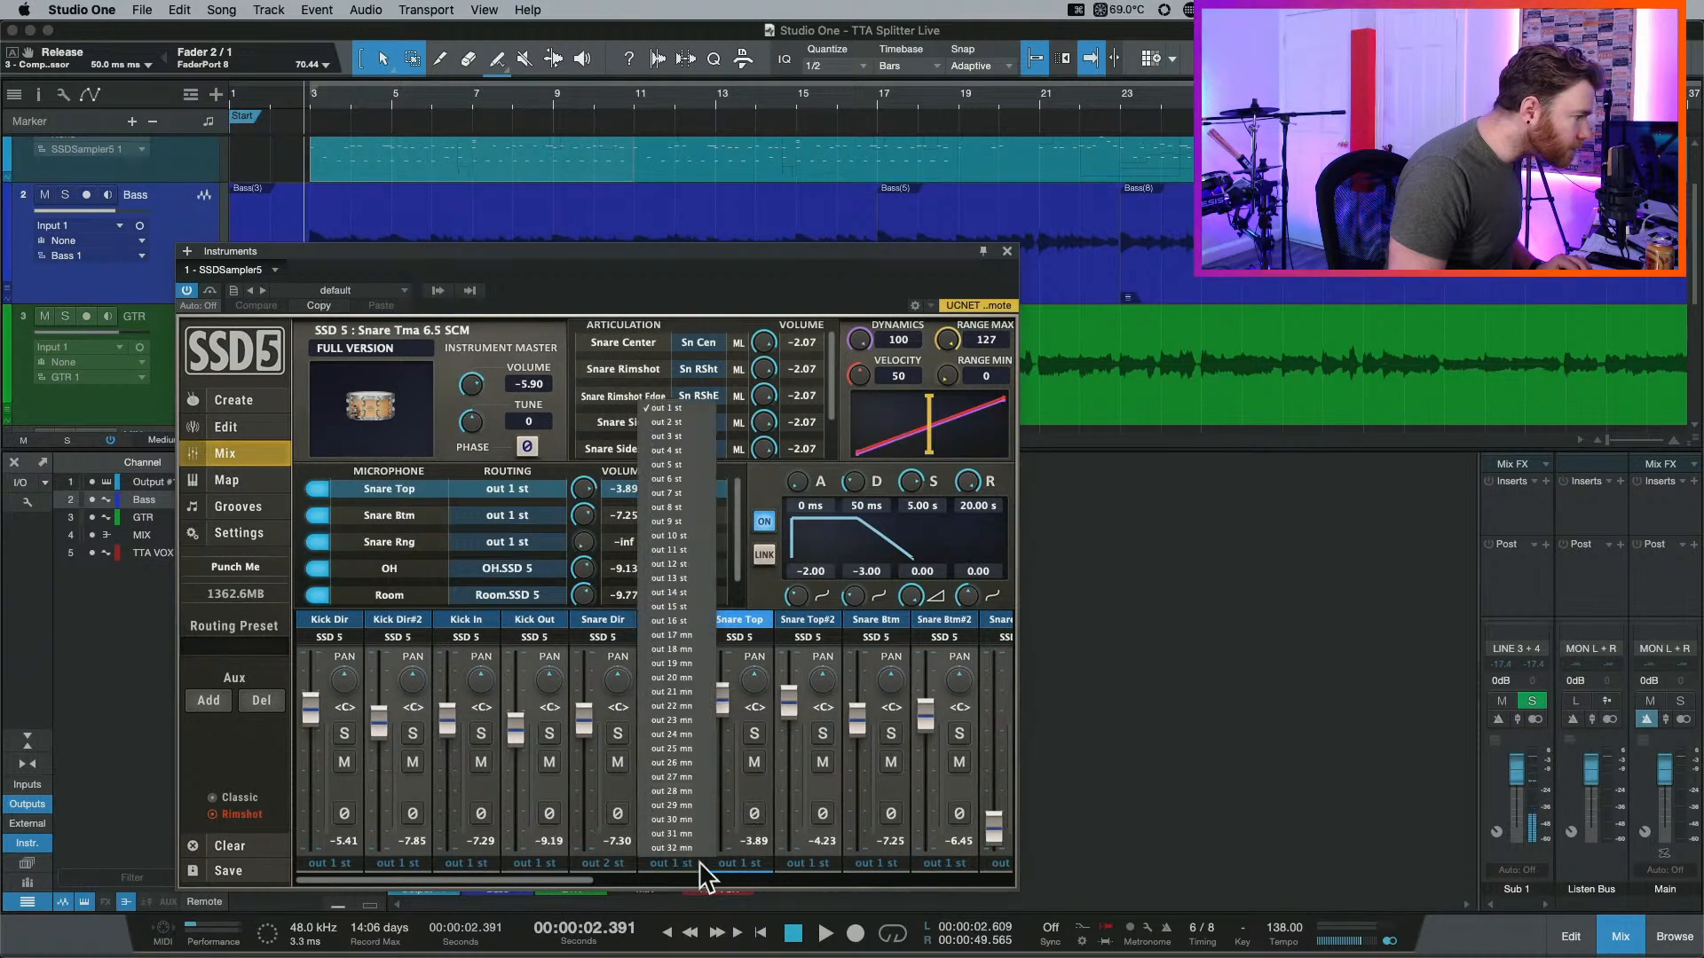
pyautogui.click(687, 867)
pyautogui.click(687, 865)
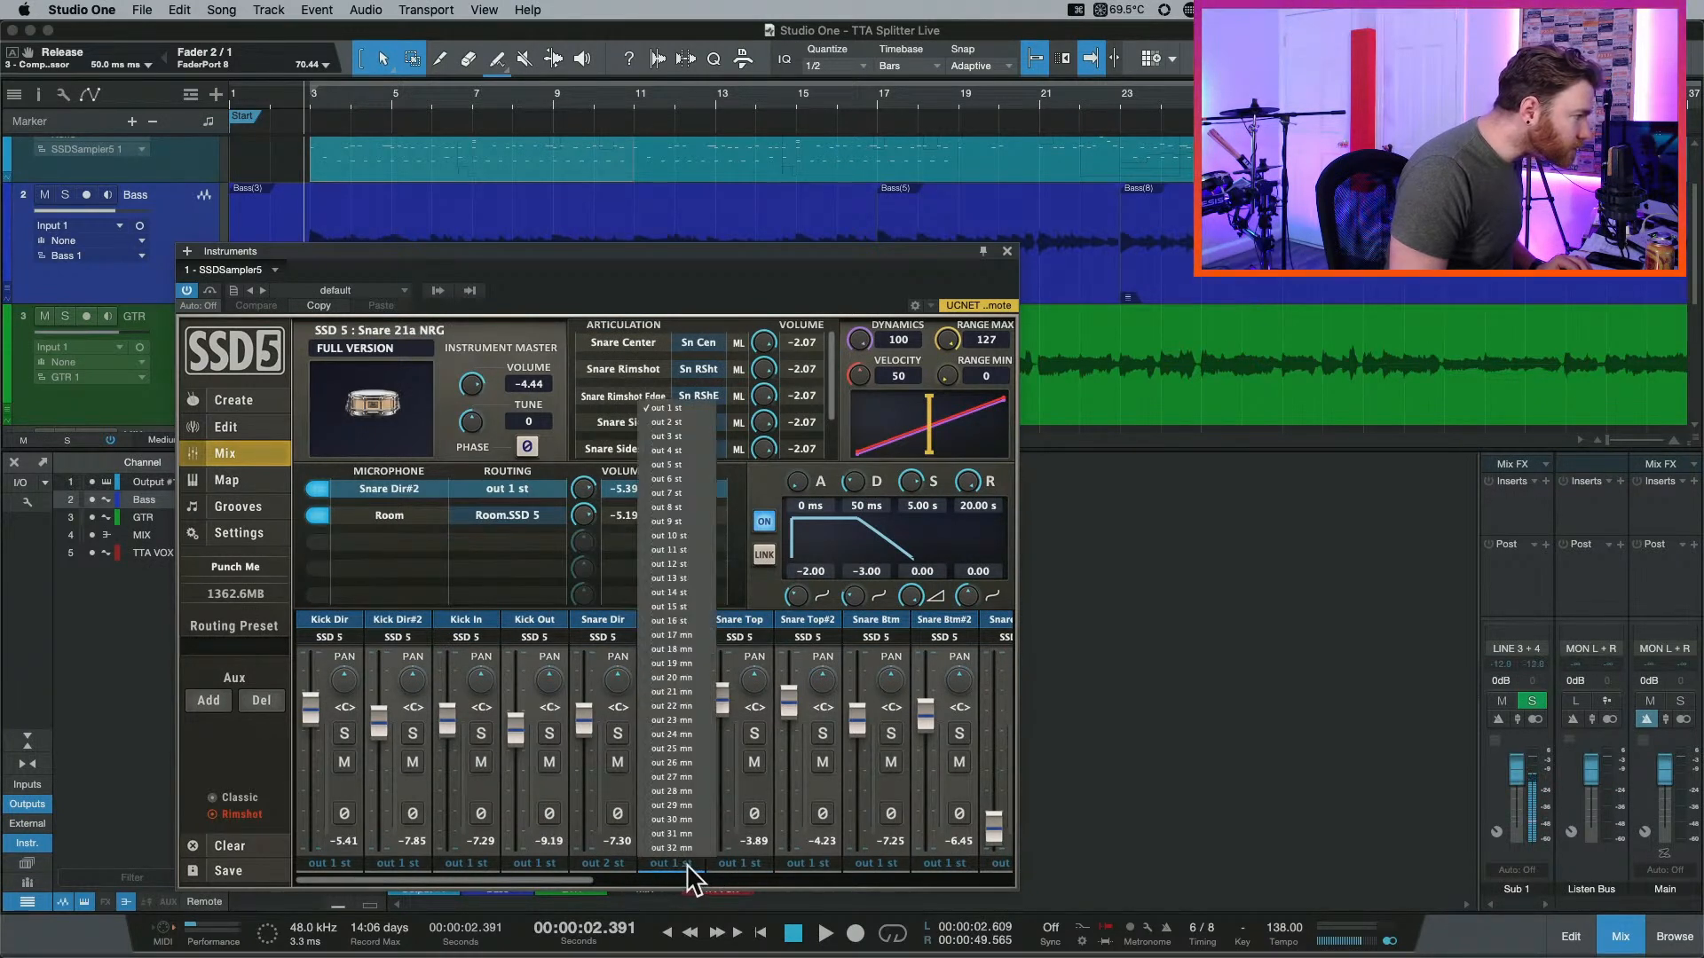
pyautogui.click(681, 422)
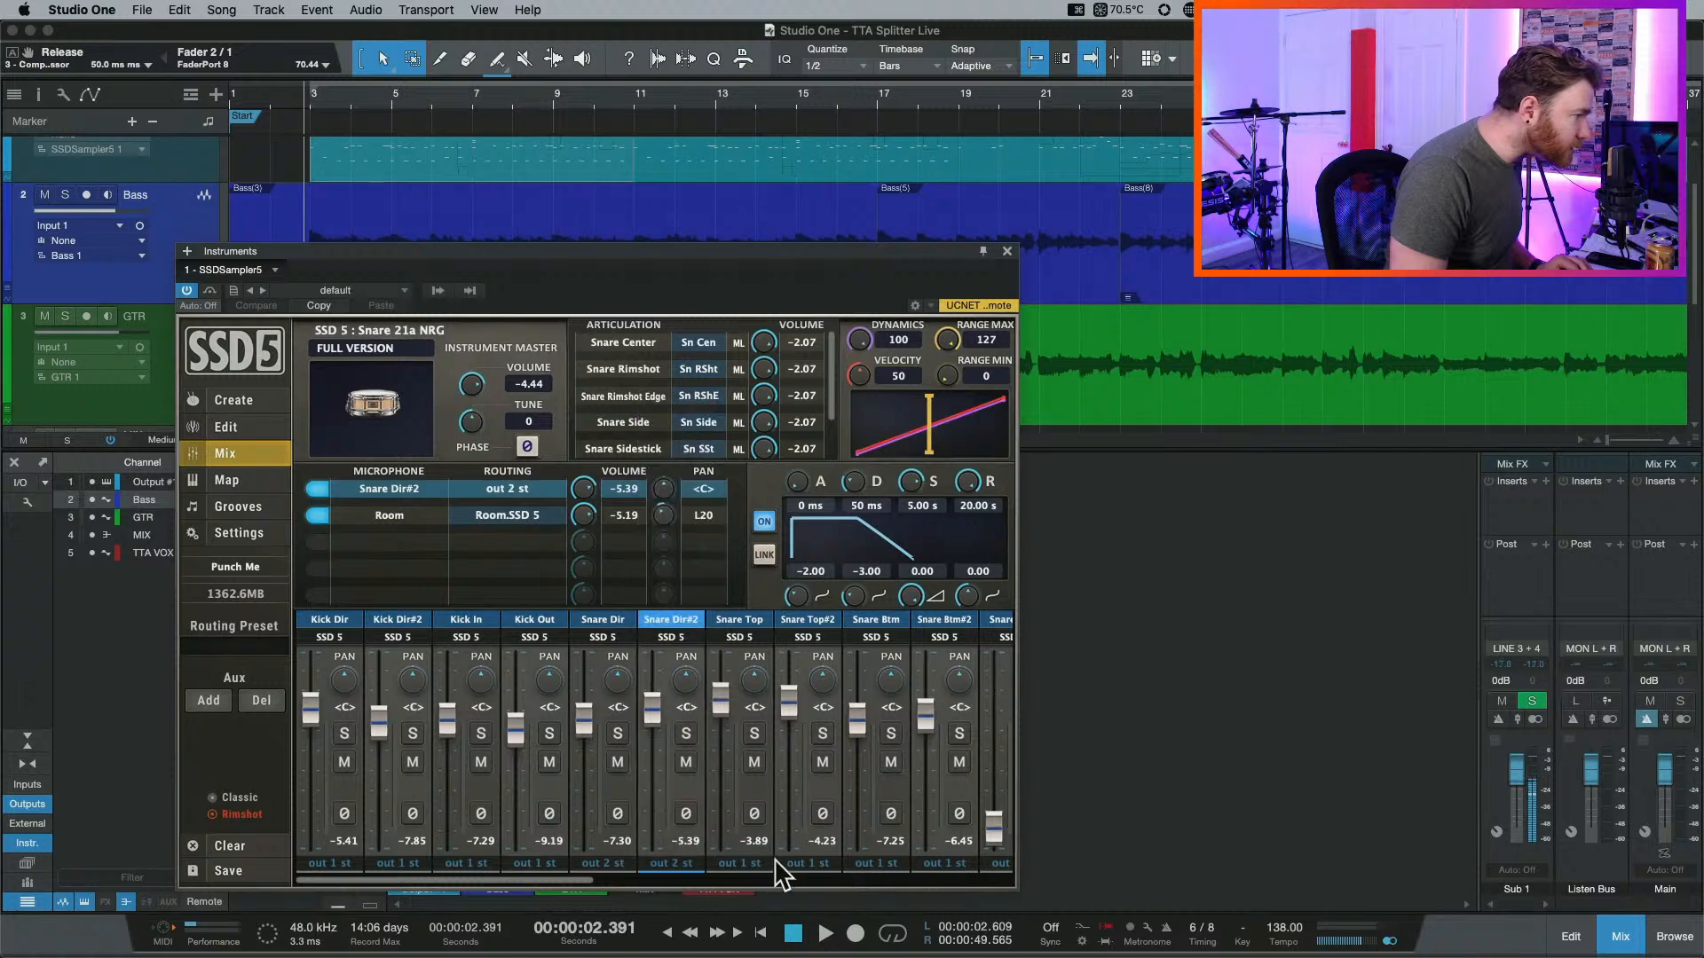
# Route the Snare Top, Snare Top#2, Snare Btm and Snare Btm#2 channels to out 2 st.
pyautogui.click(747, 864)
pyautogui.click(743, 424)
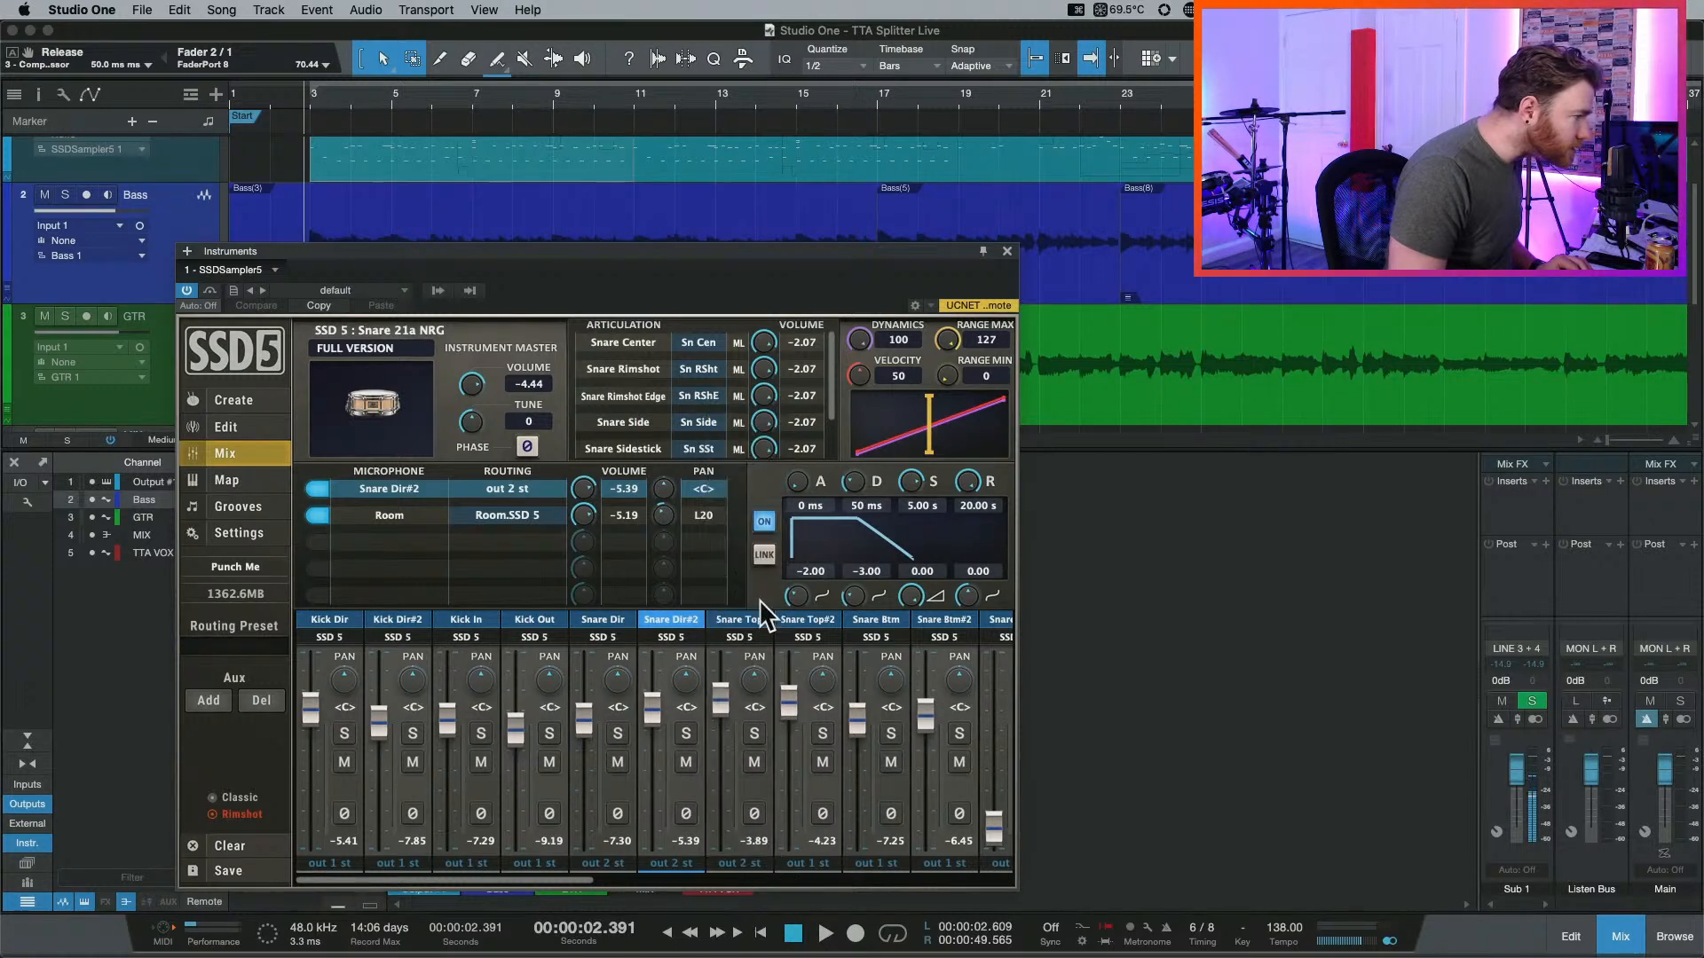
pyautogui.click(815, 862)
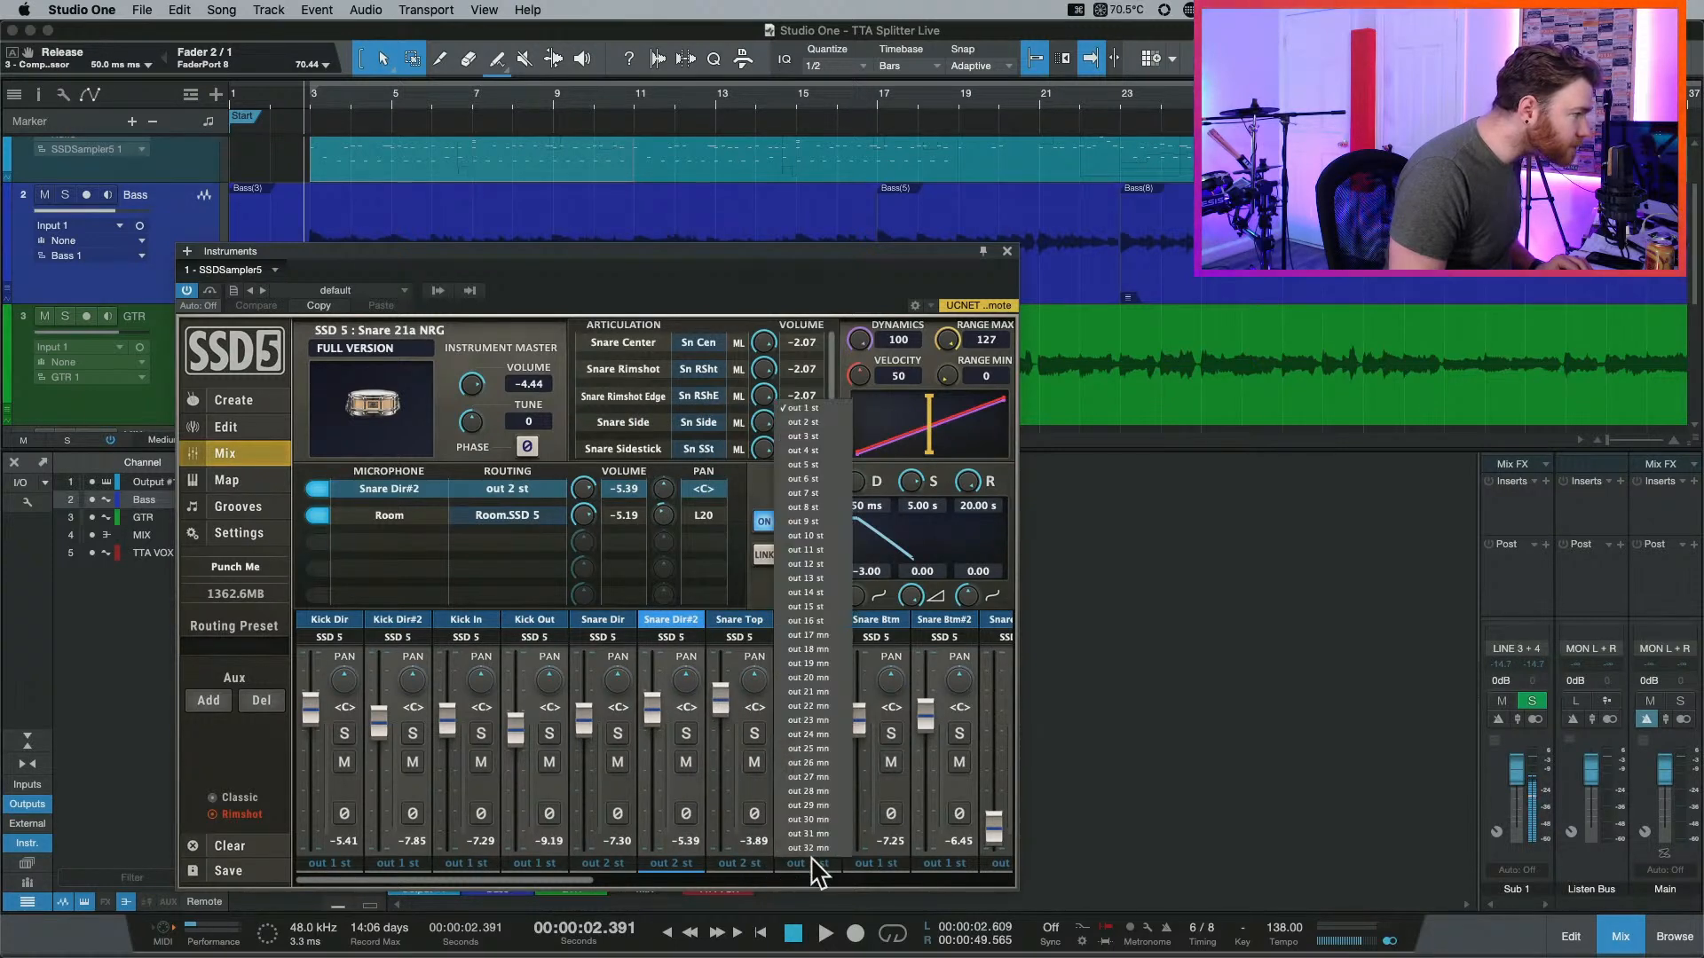
pyautogui.click(823, 423)
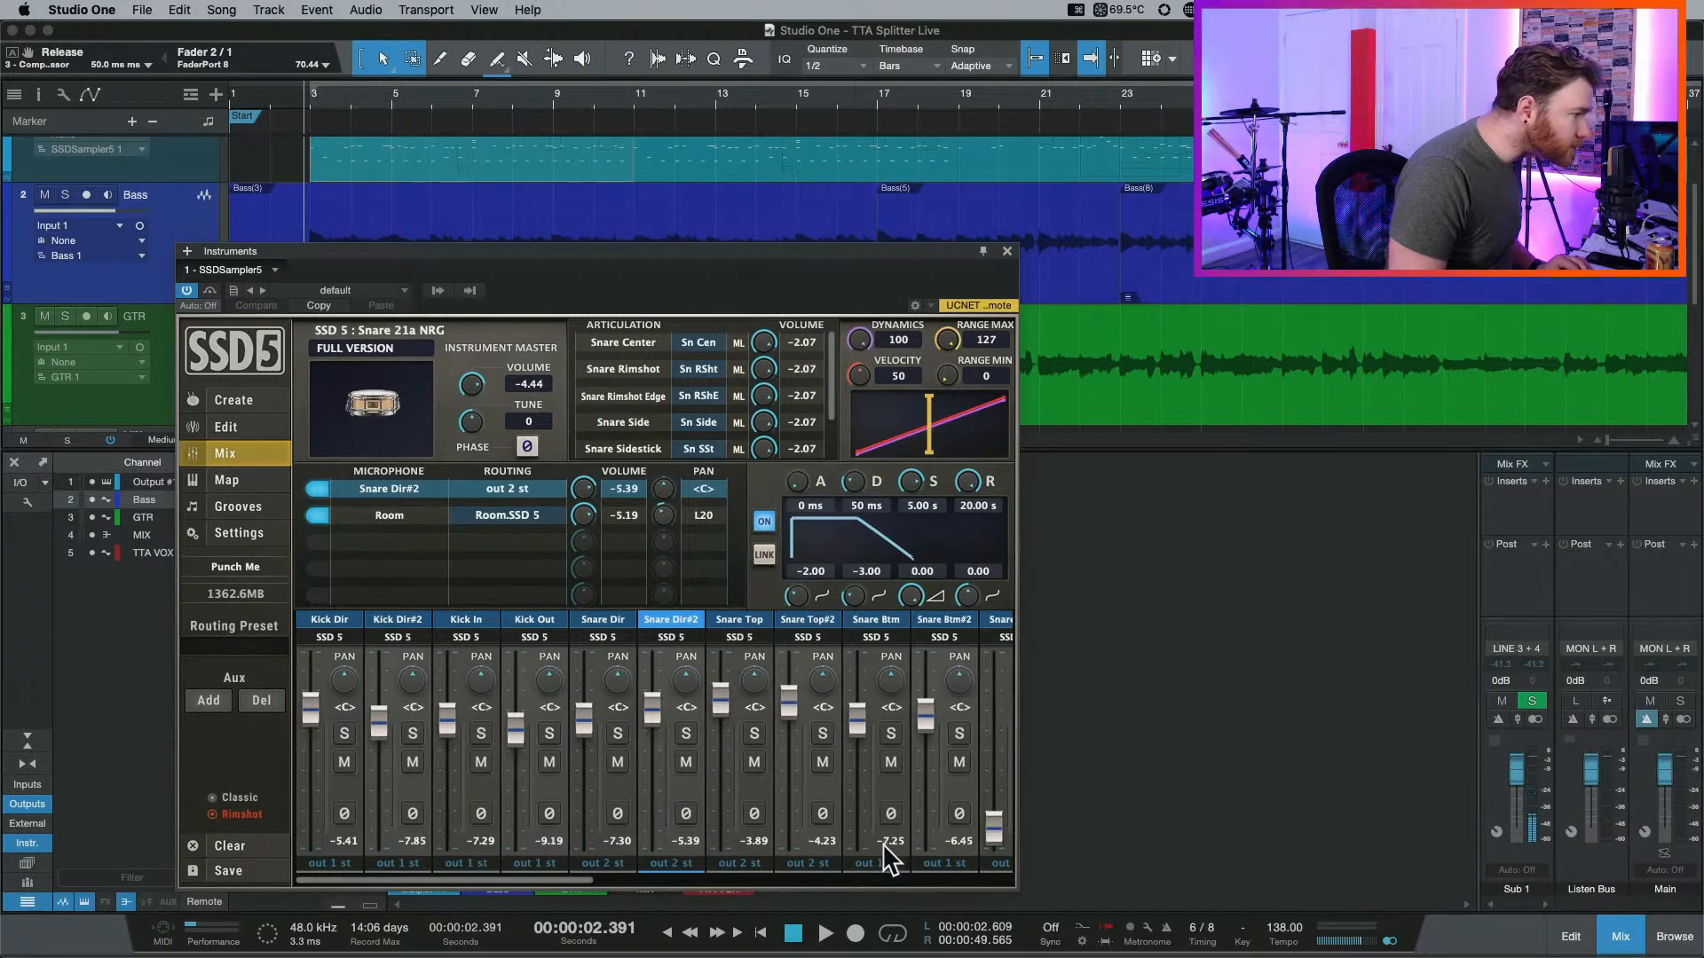
pyautogui.click(883, 863)
pyautogui.click(866, 422)
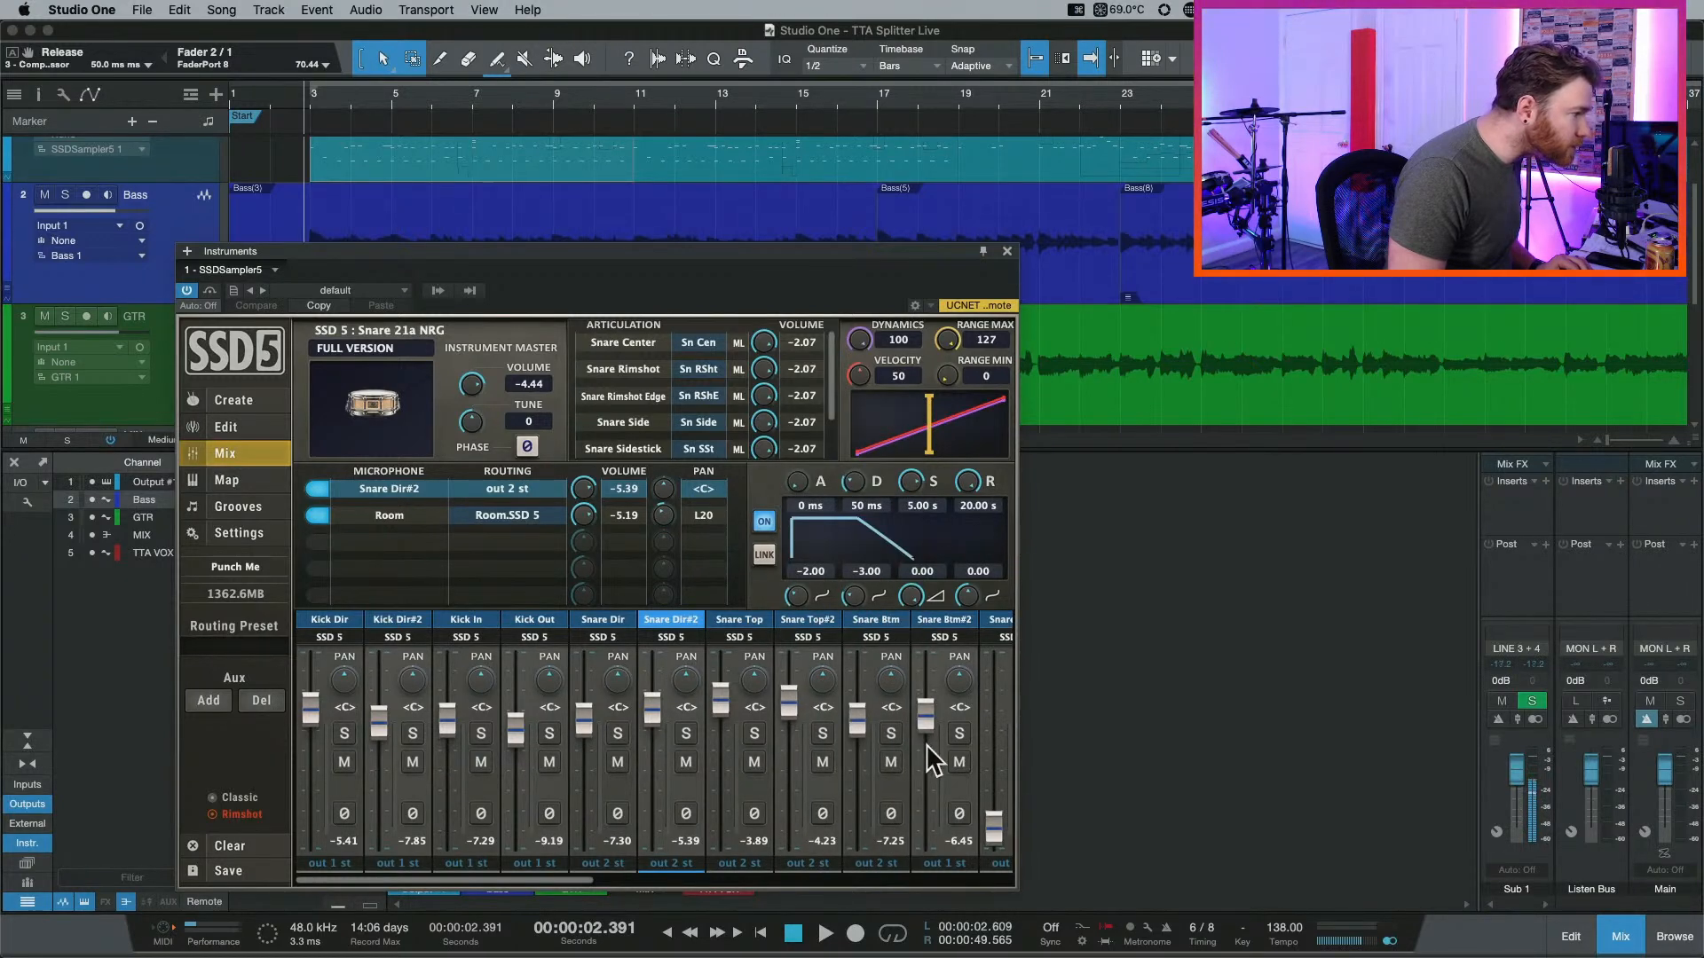
pyautogui.click(941, 863)
pyautogui.click(952, 422)
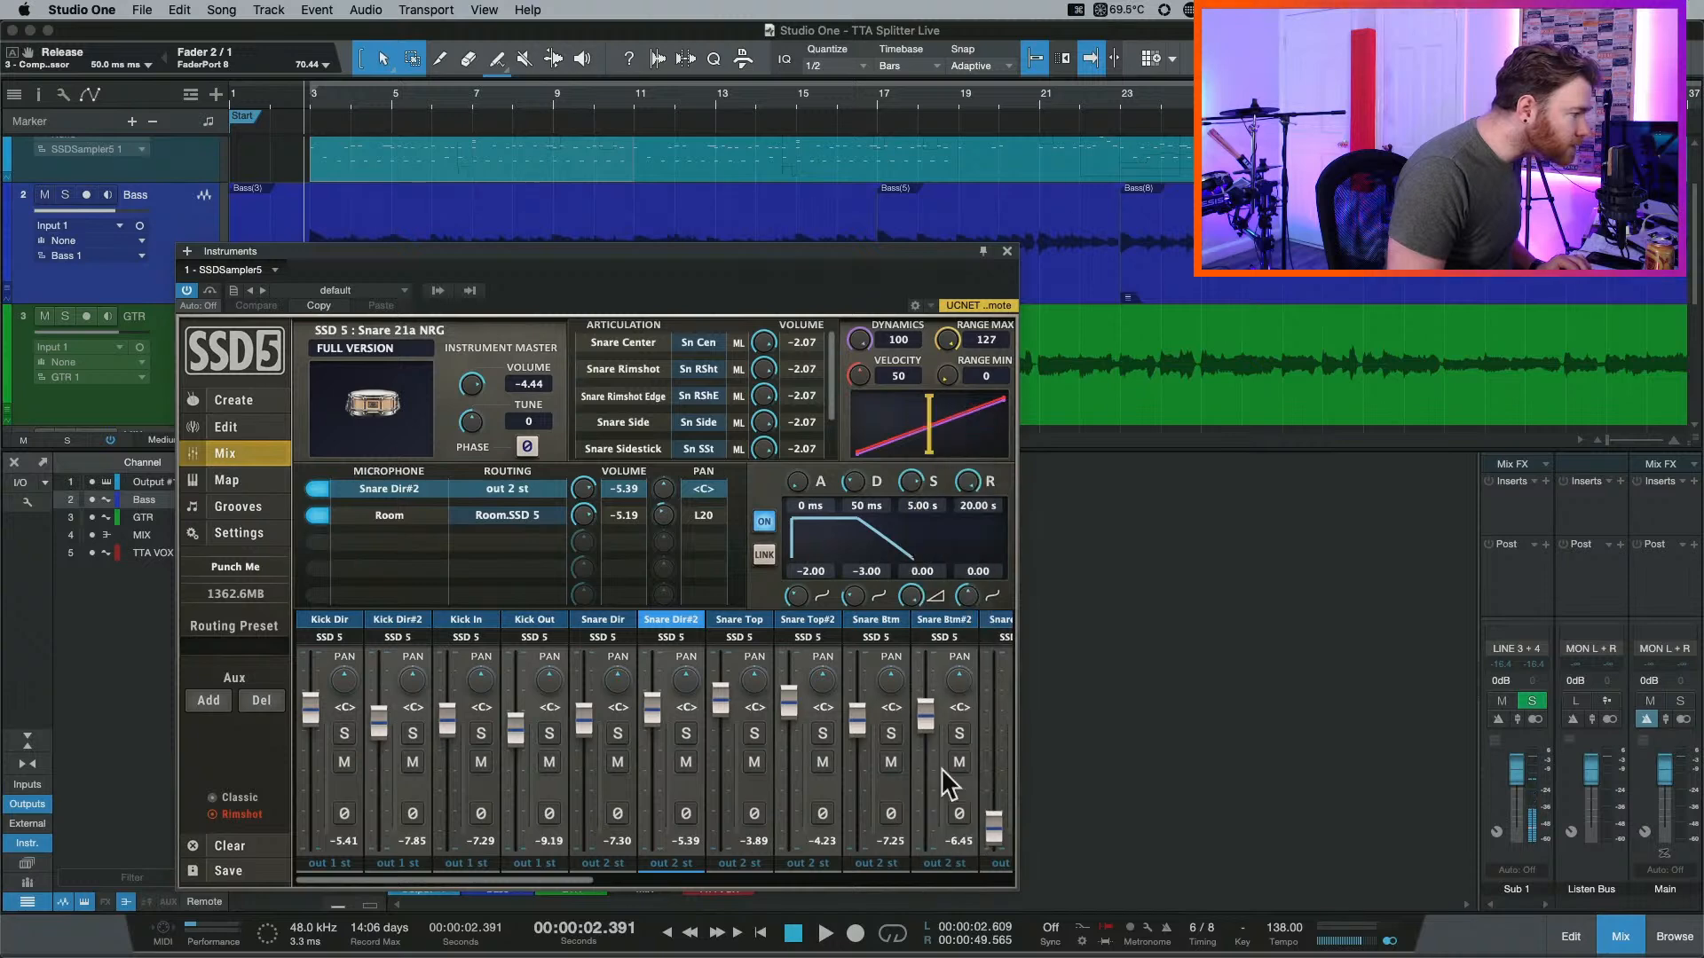
# Route the Snare Rng#2 channel in the SSD5 mixer to out 2 st.
pyautogui.moveTo(587, 880); pyautogui.dragTo(730, 881)
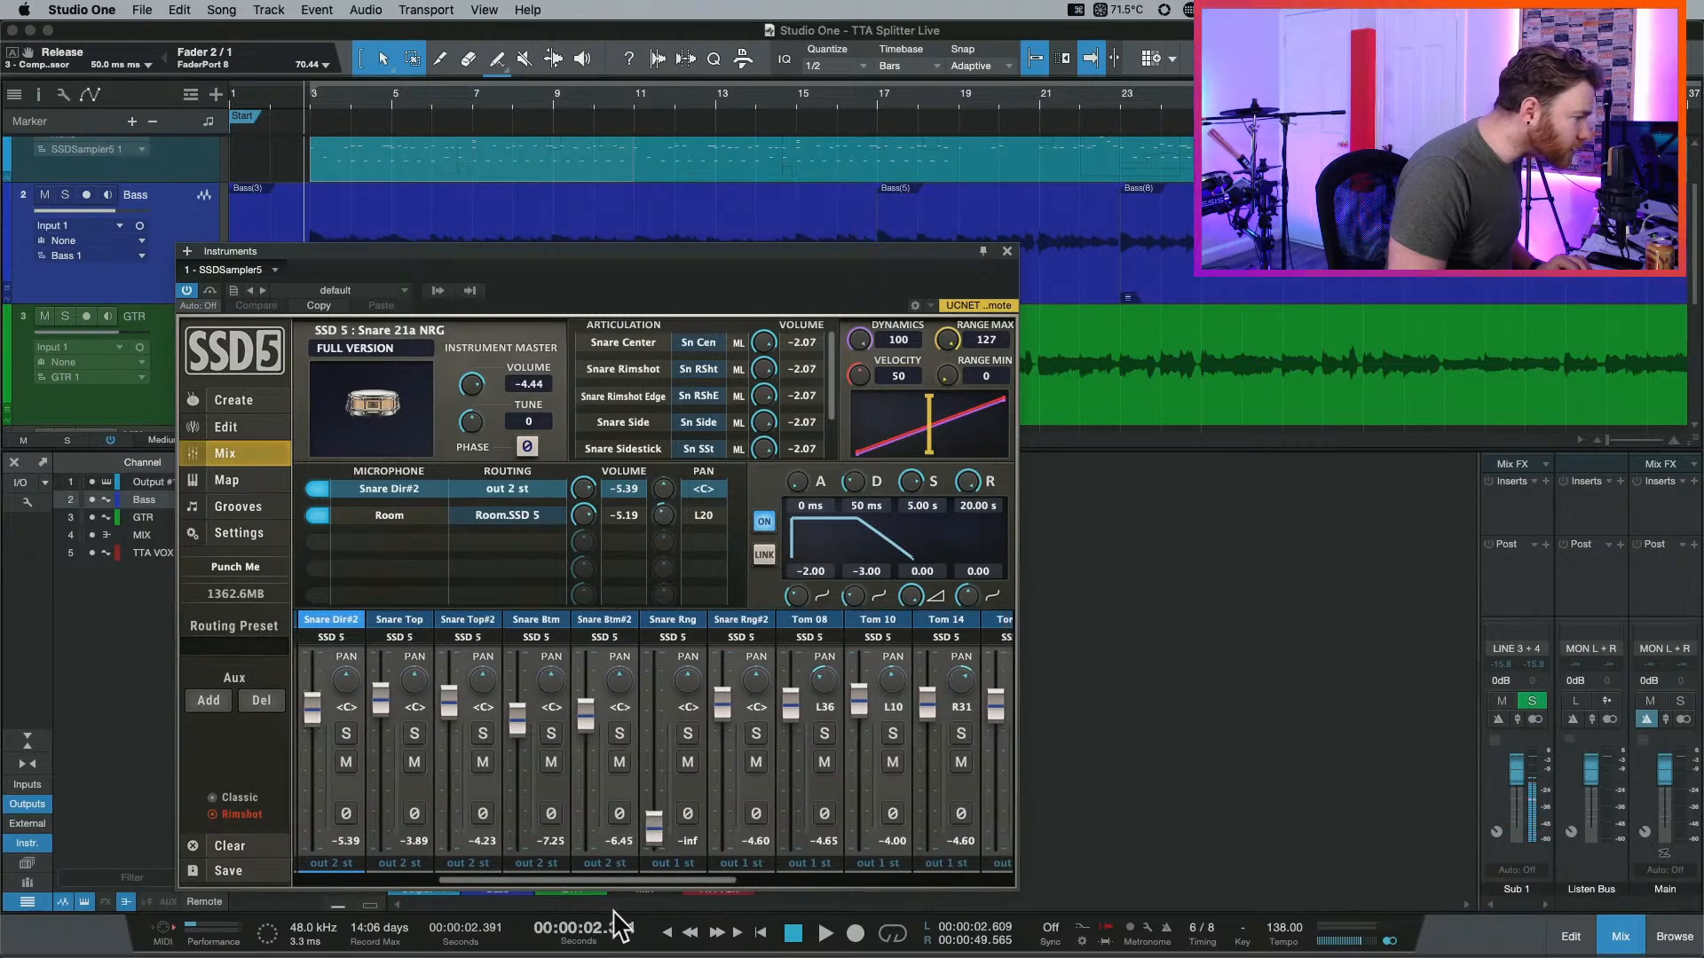
pyautogui.moveTo(625, 872); pyautogui.dragTo(667, 872)
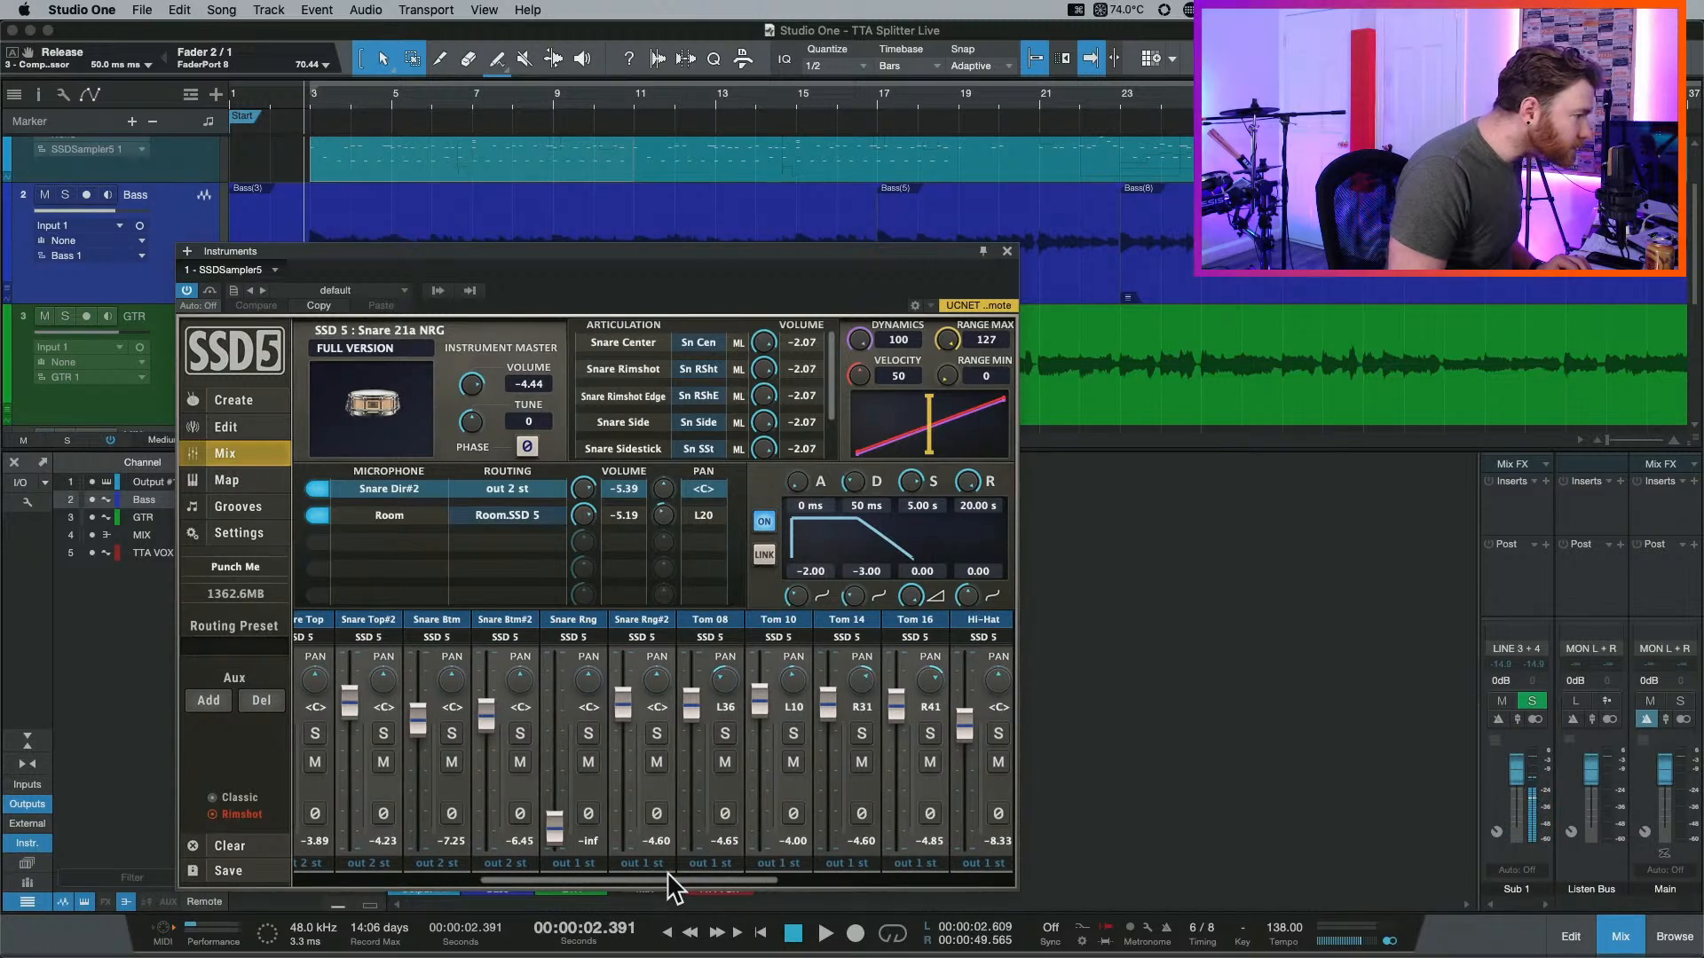
pyautogui.click(646, 863)
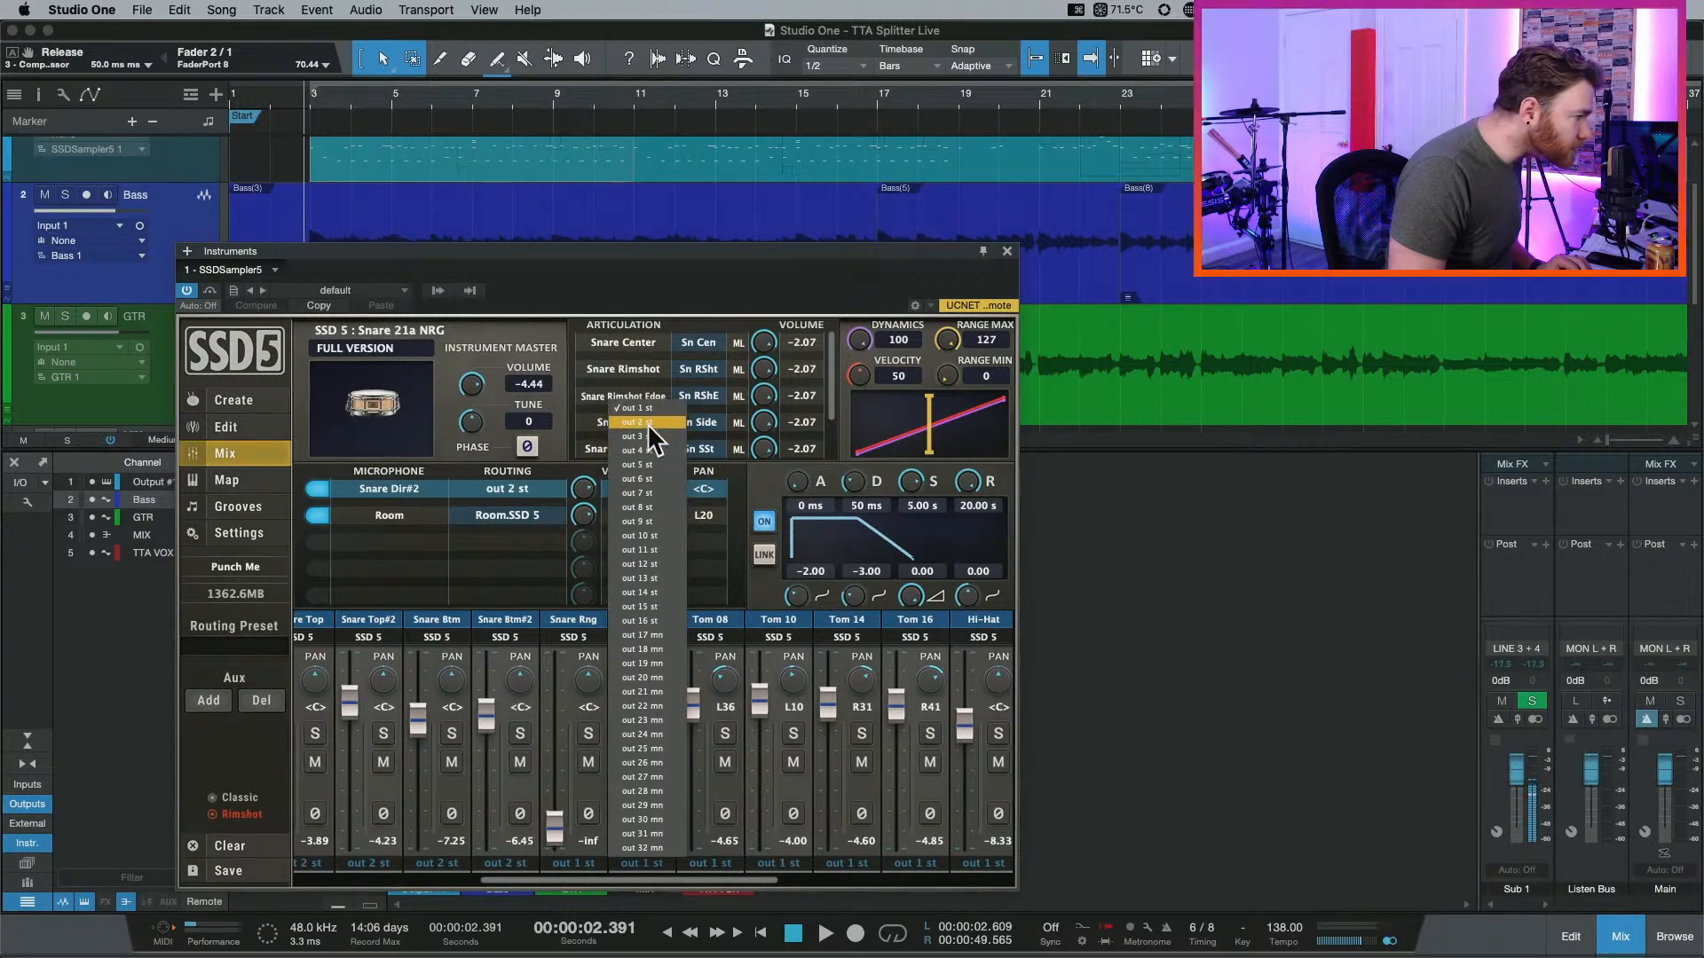
pyautogui.click(649, 423)
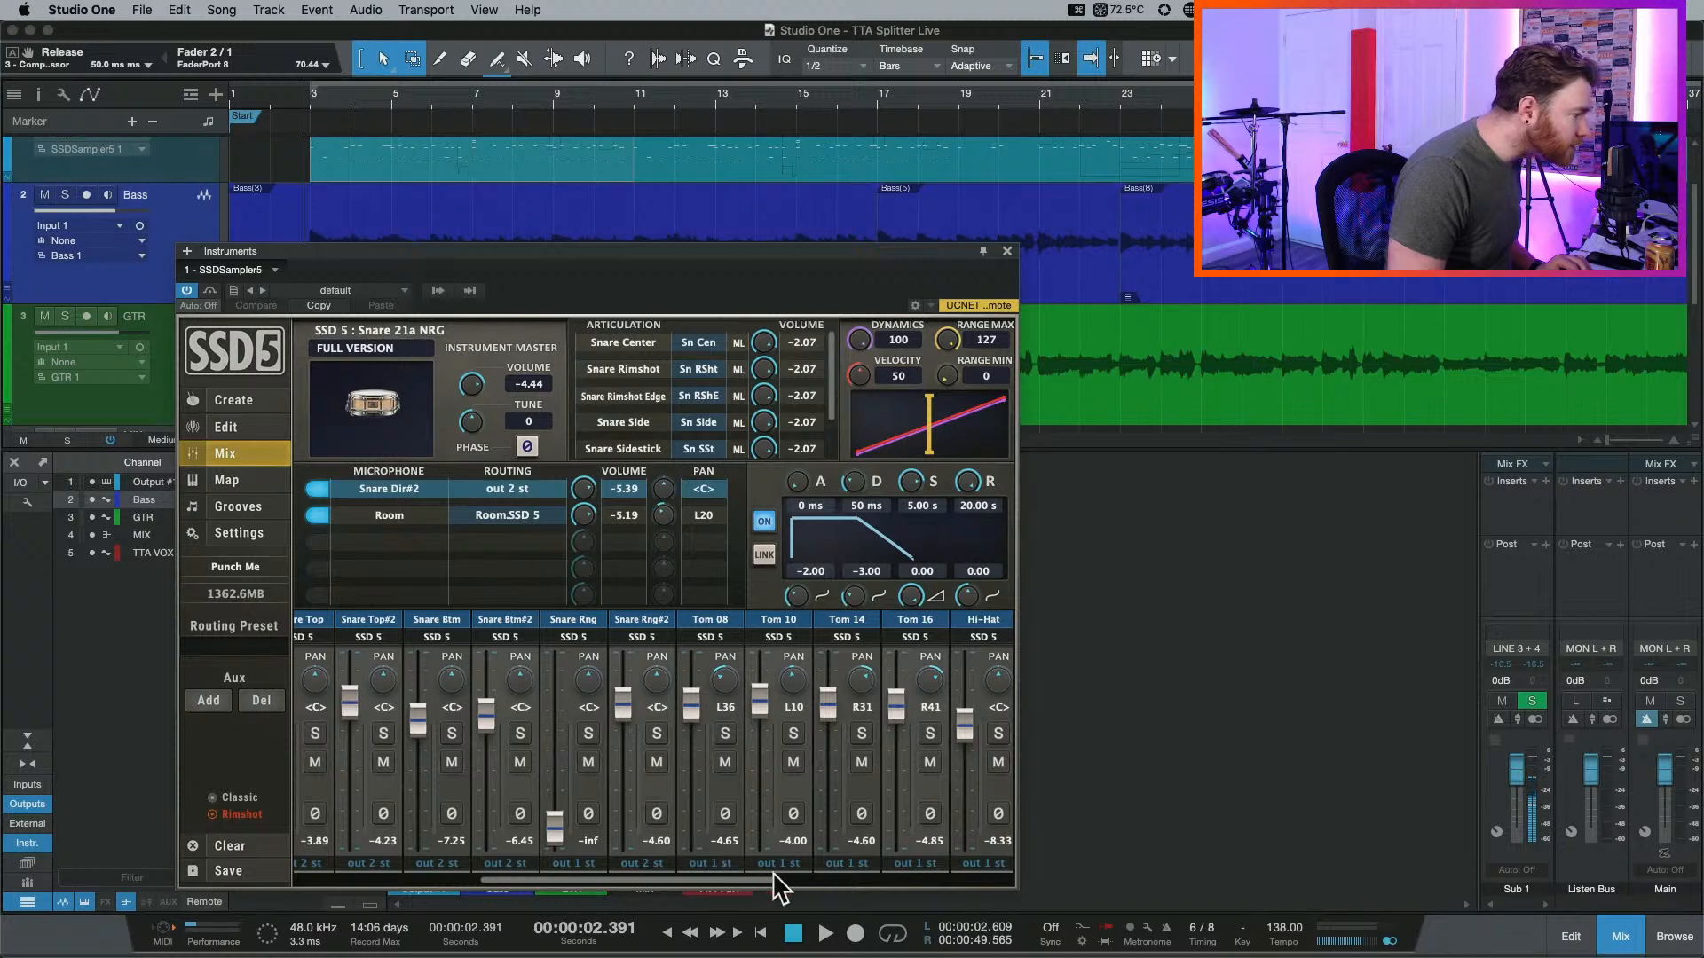
# Route the Tom 08, Tom 10, Tom 14 and Tom 16 channels to out 3 st.
pyautogui.moveTo(722, 877); pyautogui.dragTo(818, 918)
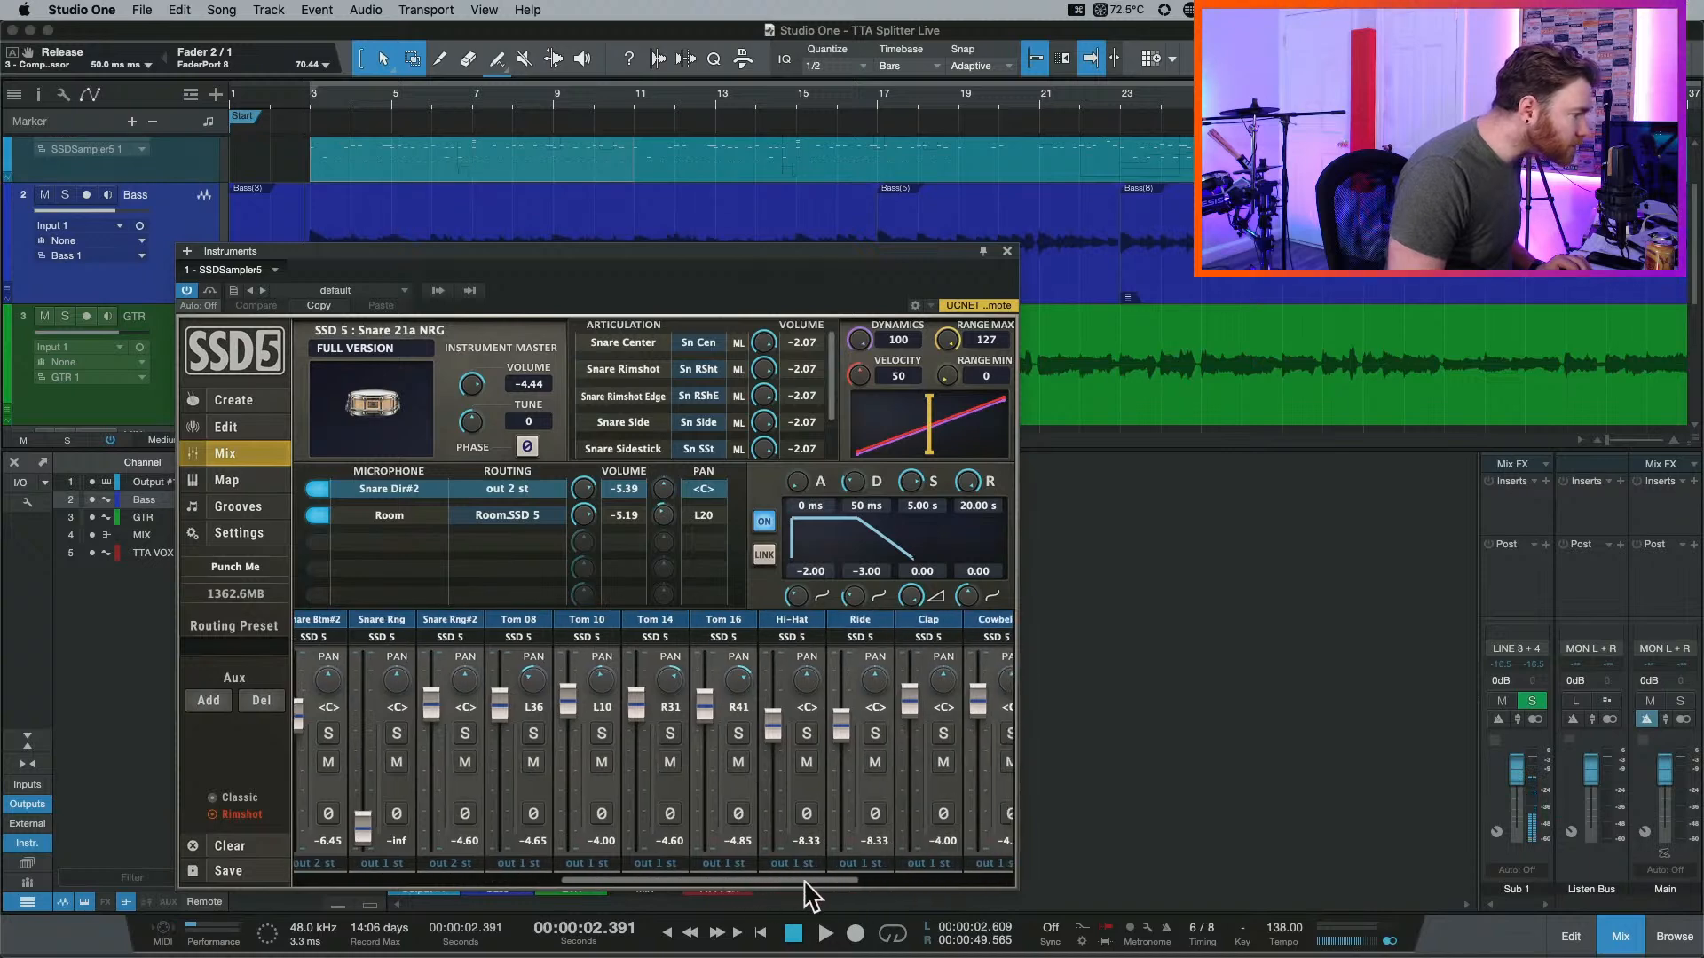
pyautogui.click(536, 862)
pyautogui.click(529, 433)
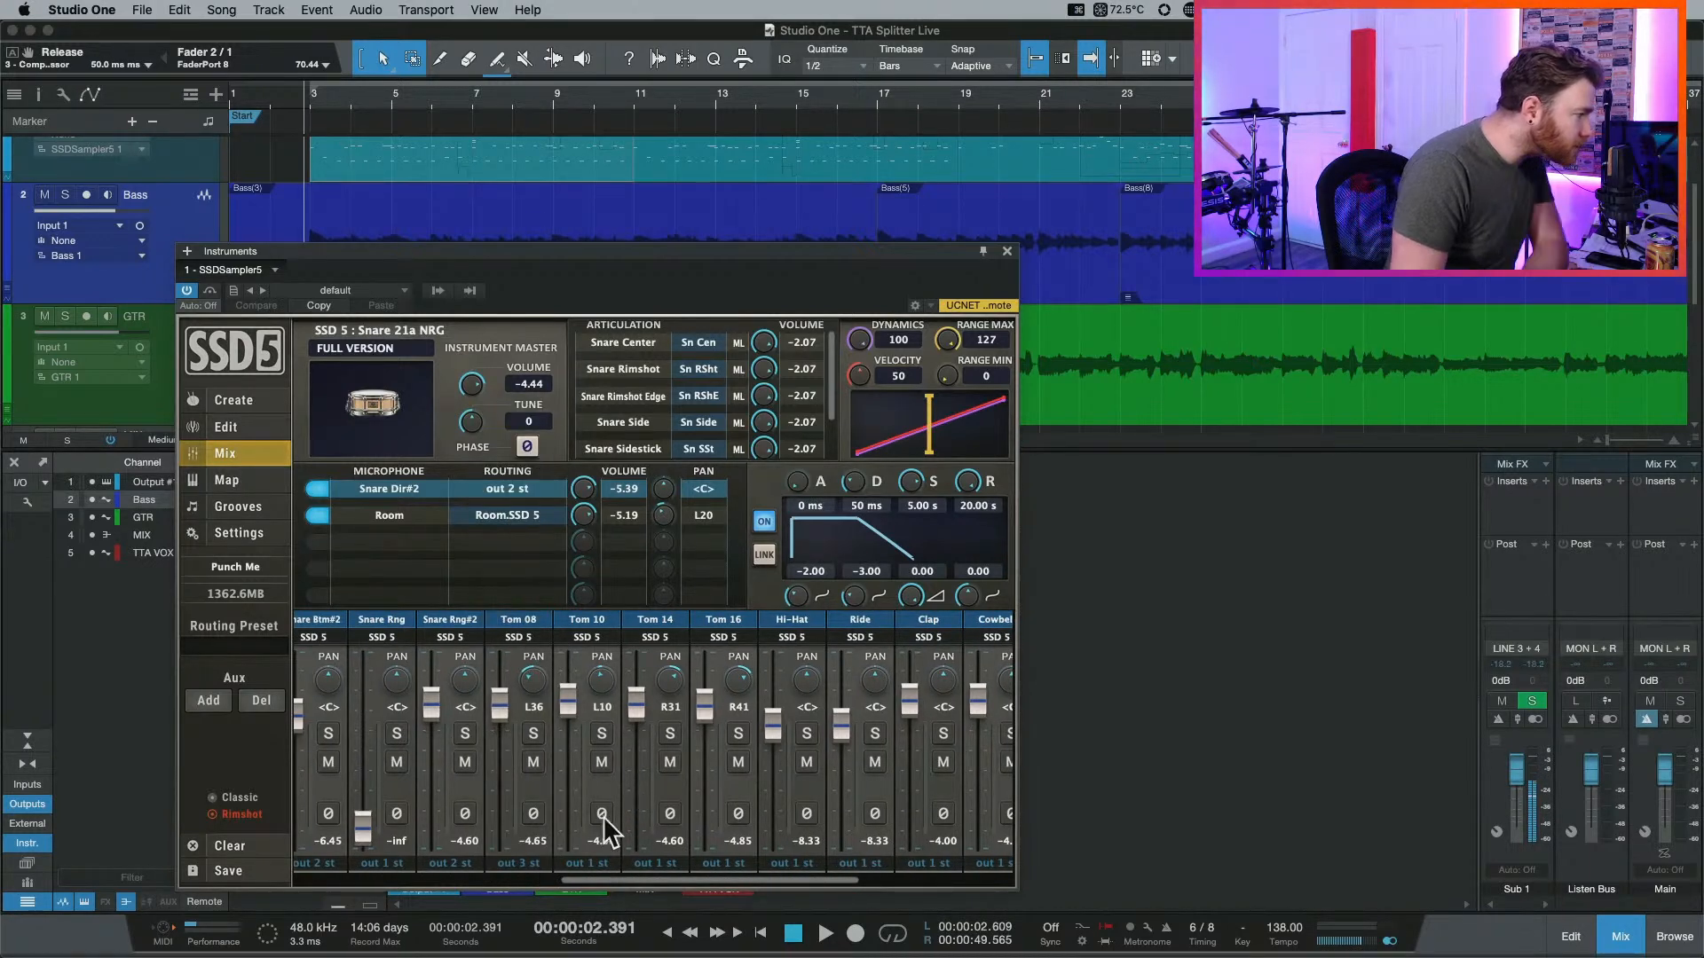
pyautogui.click(590, 859)
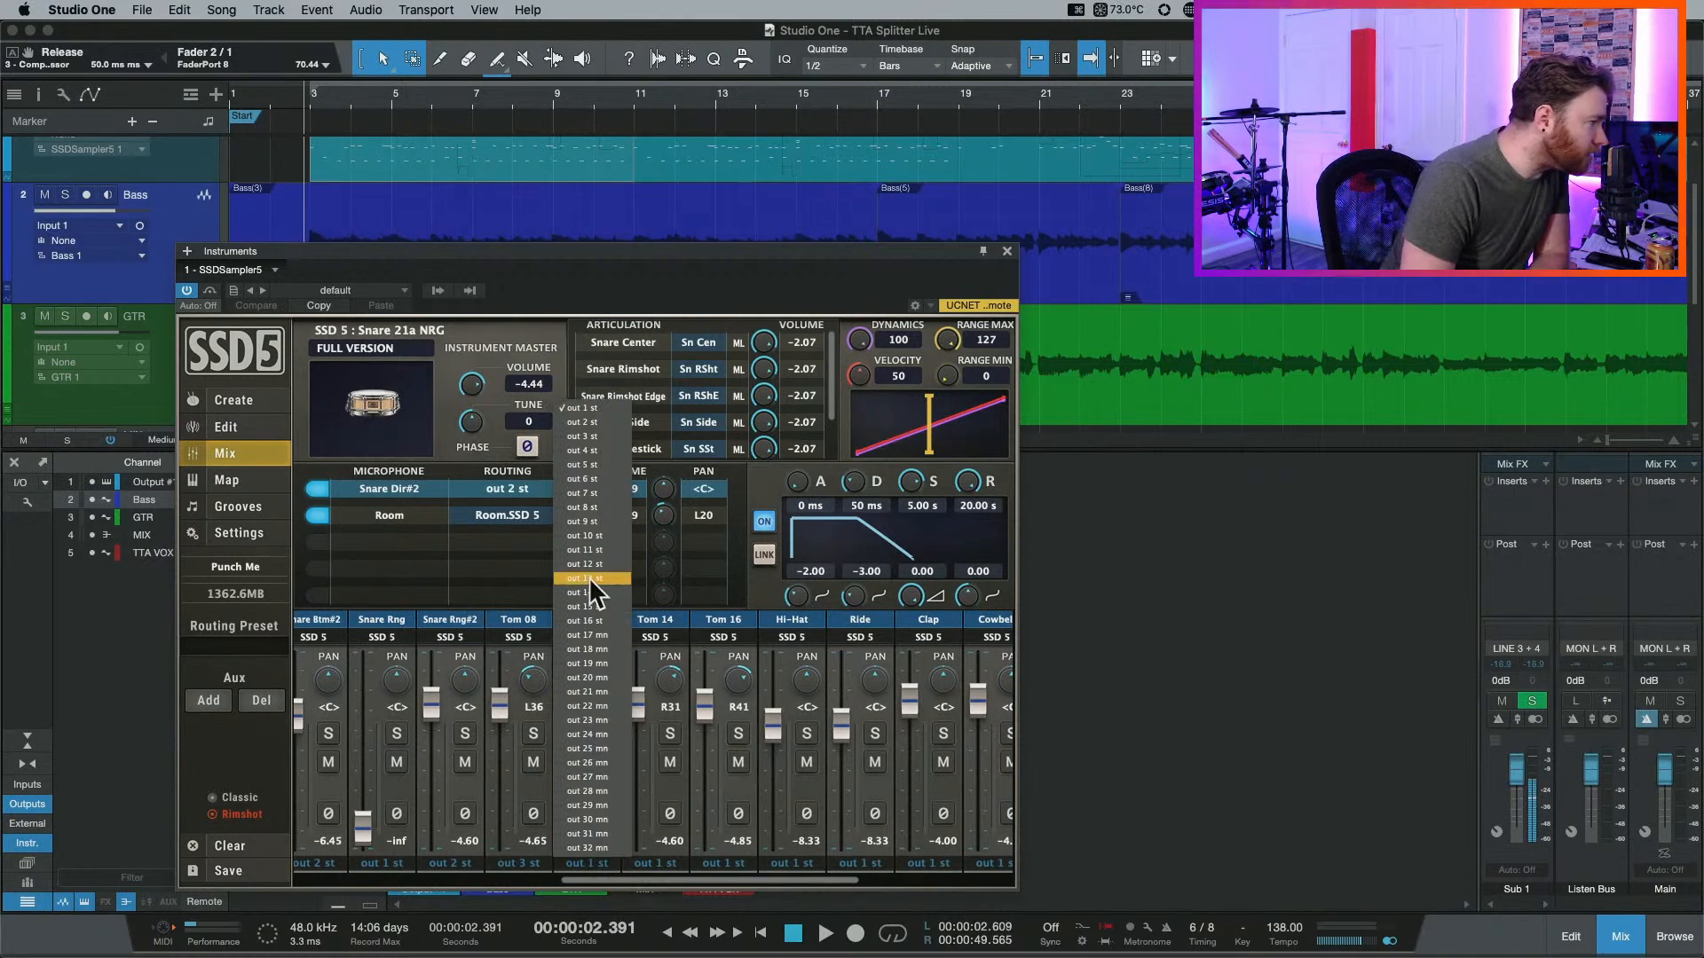
pyautogui.click(589, 438)
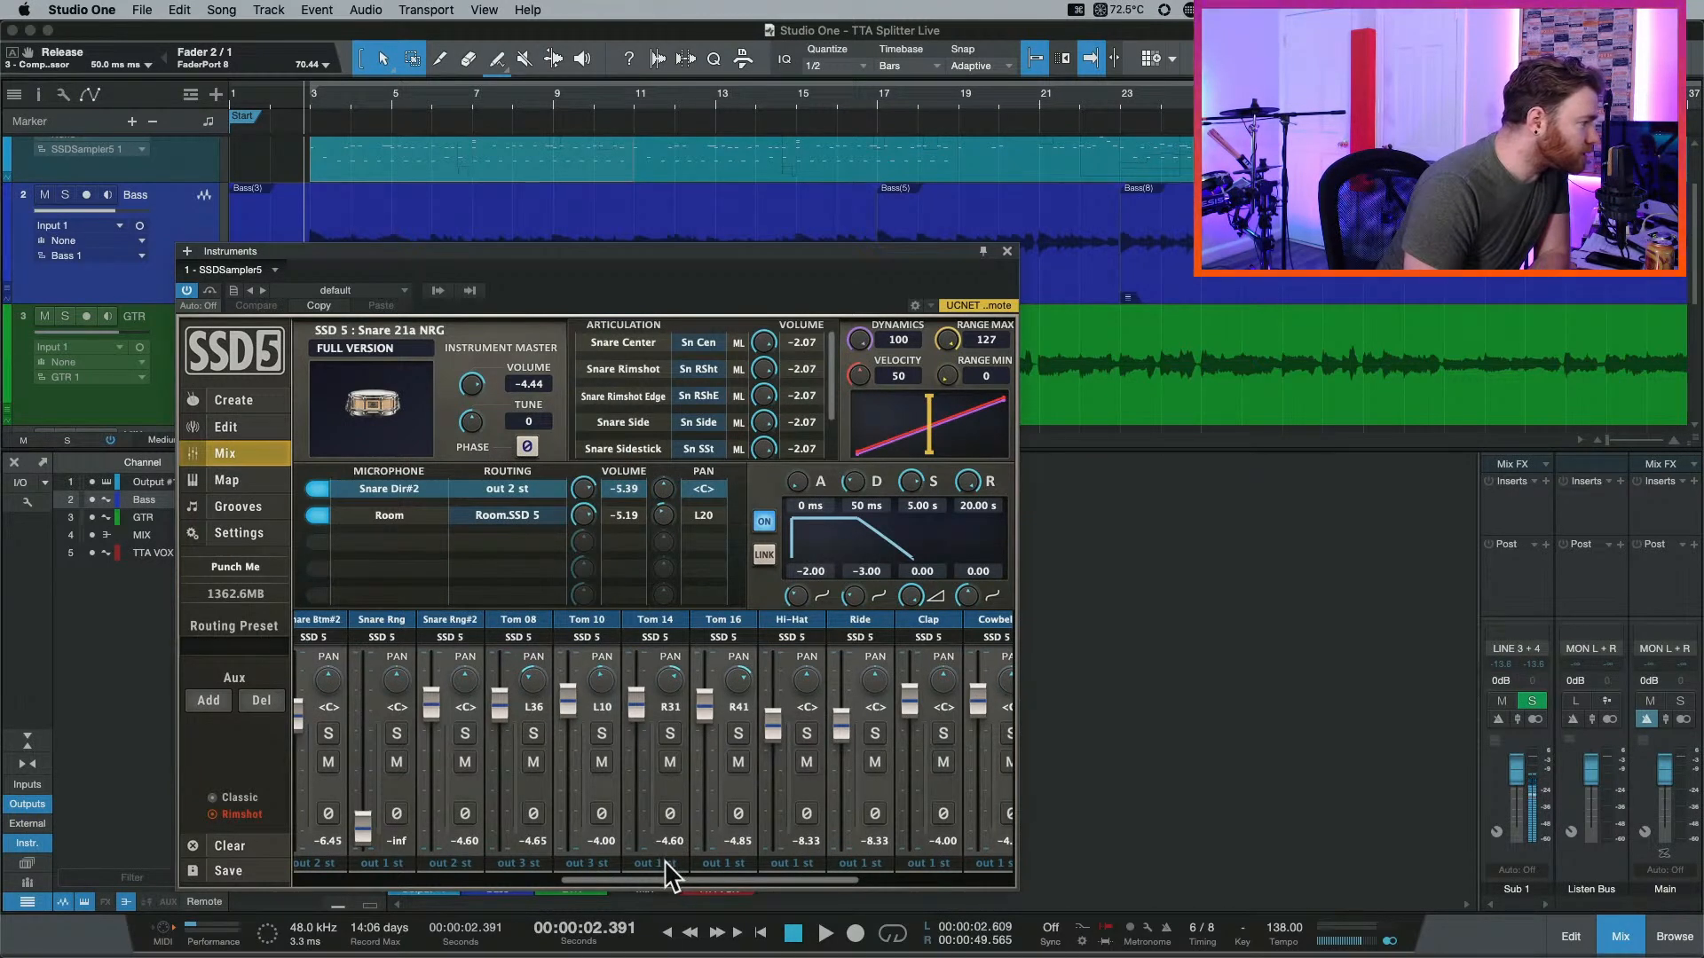
pyautogui.click(664, 860)
pyautogui.click(671, 435)
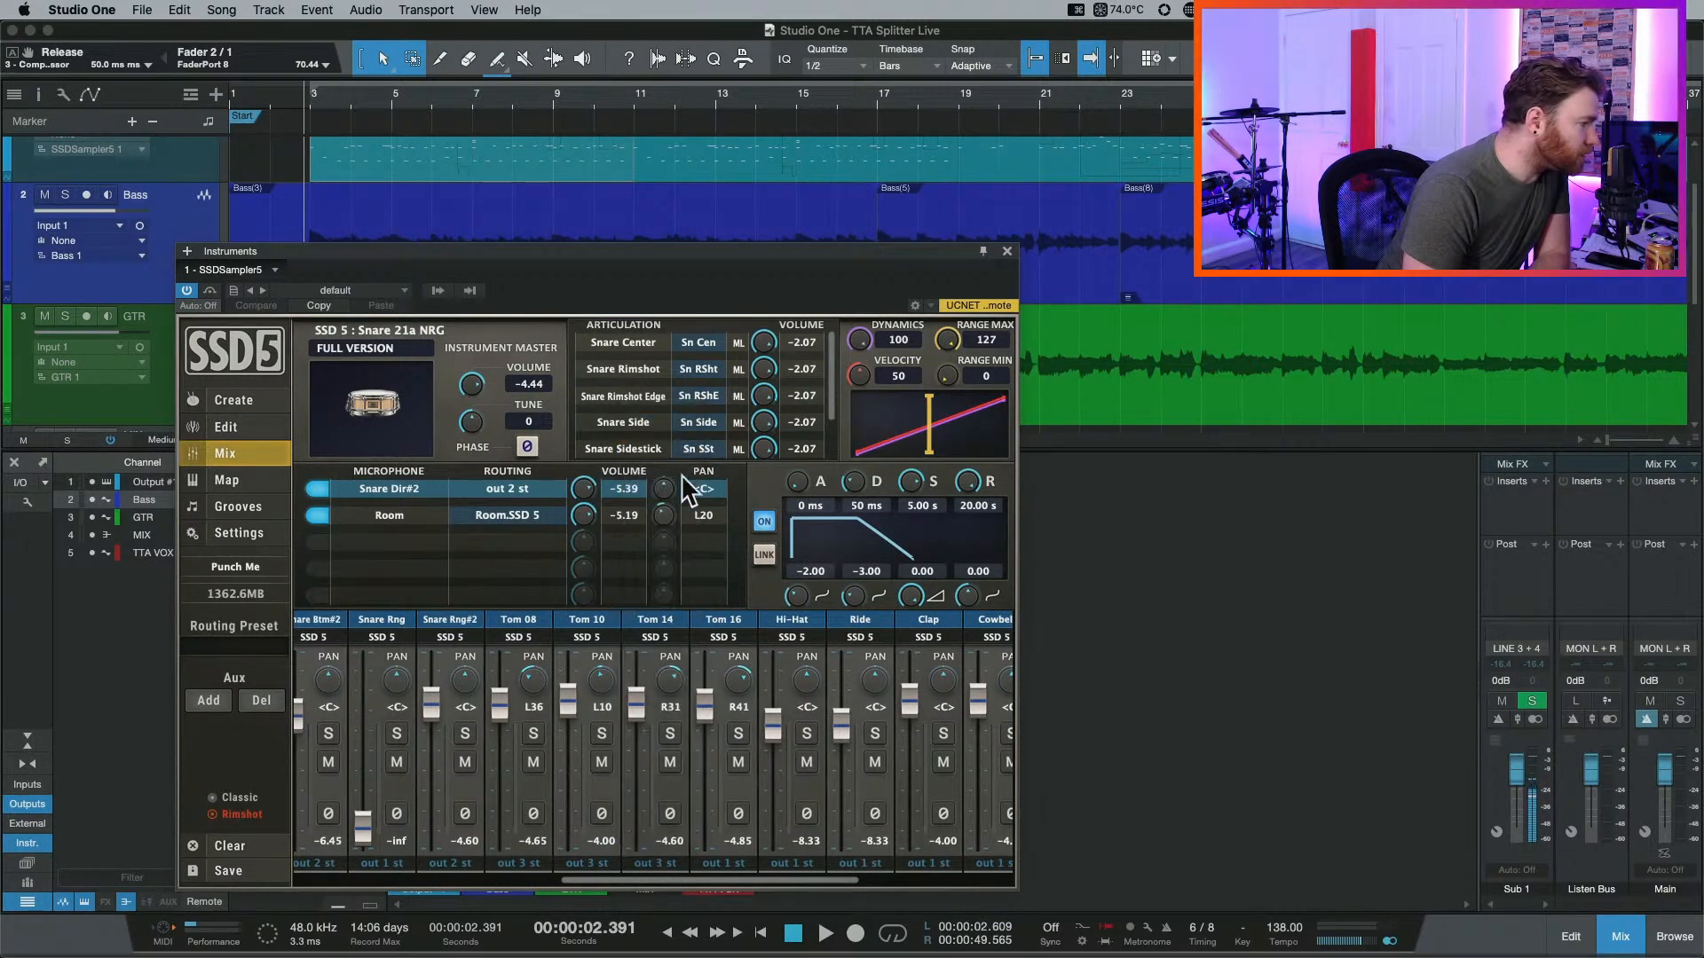
pyautogui.click(729, 857)
pyautogui.click(736, 437)
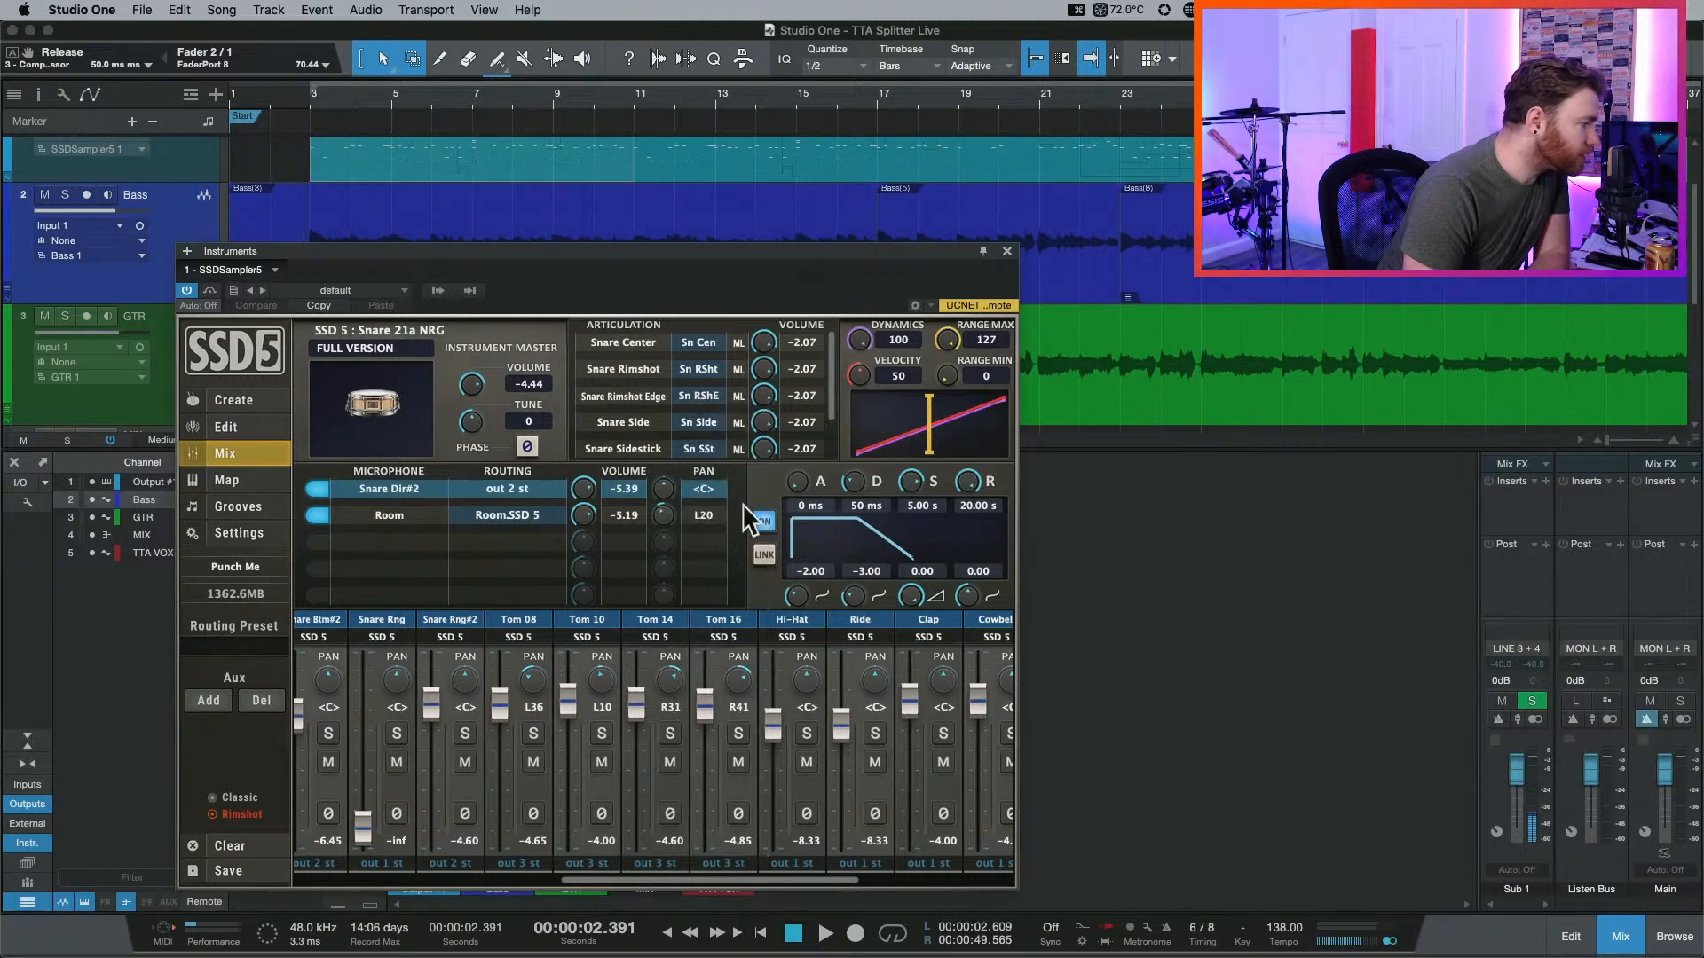
# Route the Hi-Hat channel to out 4 st and the Ride channel to out 5 st.
pyautogui.click(819, 859)
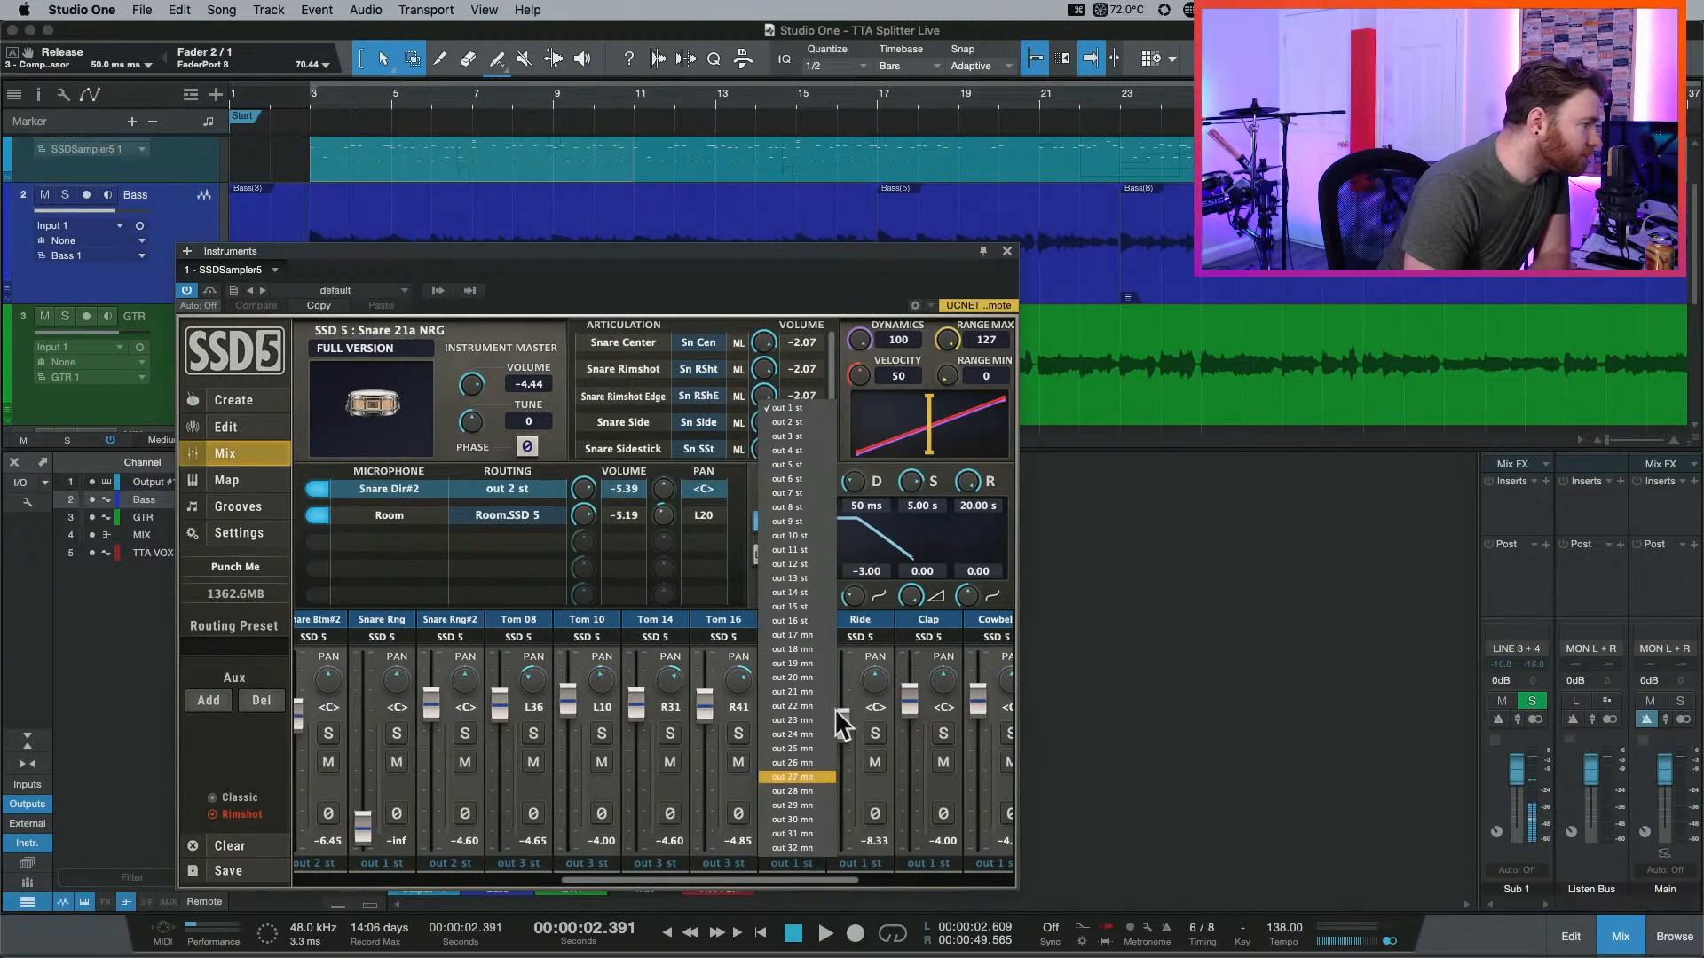
pyautogui.click(806, 454)
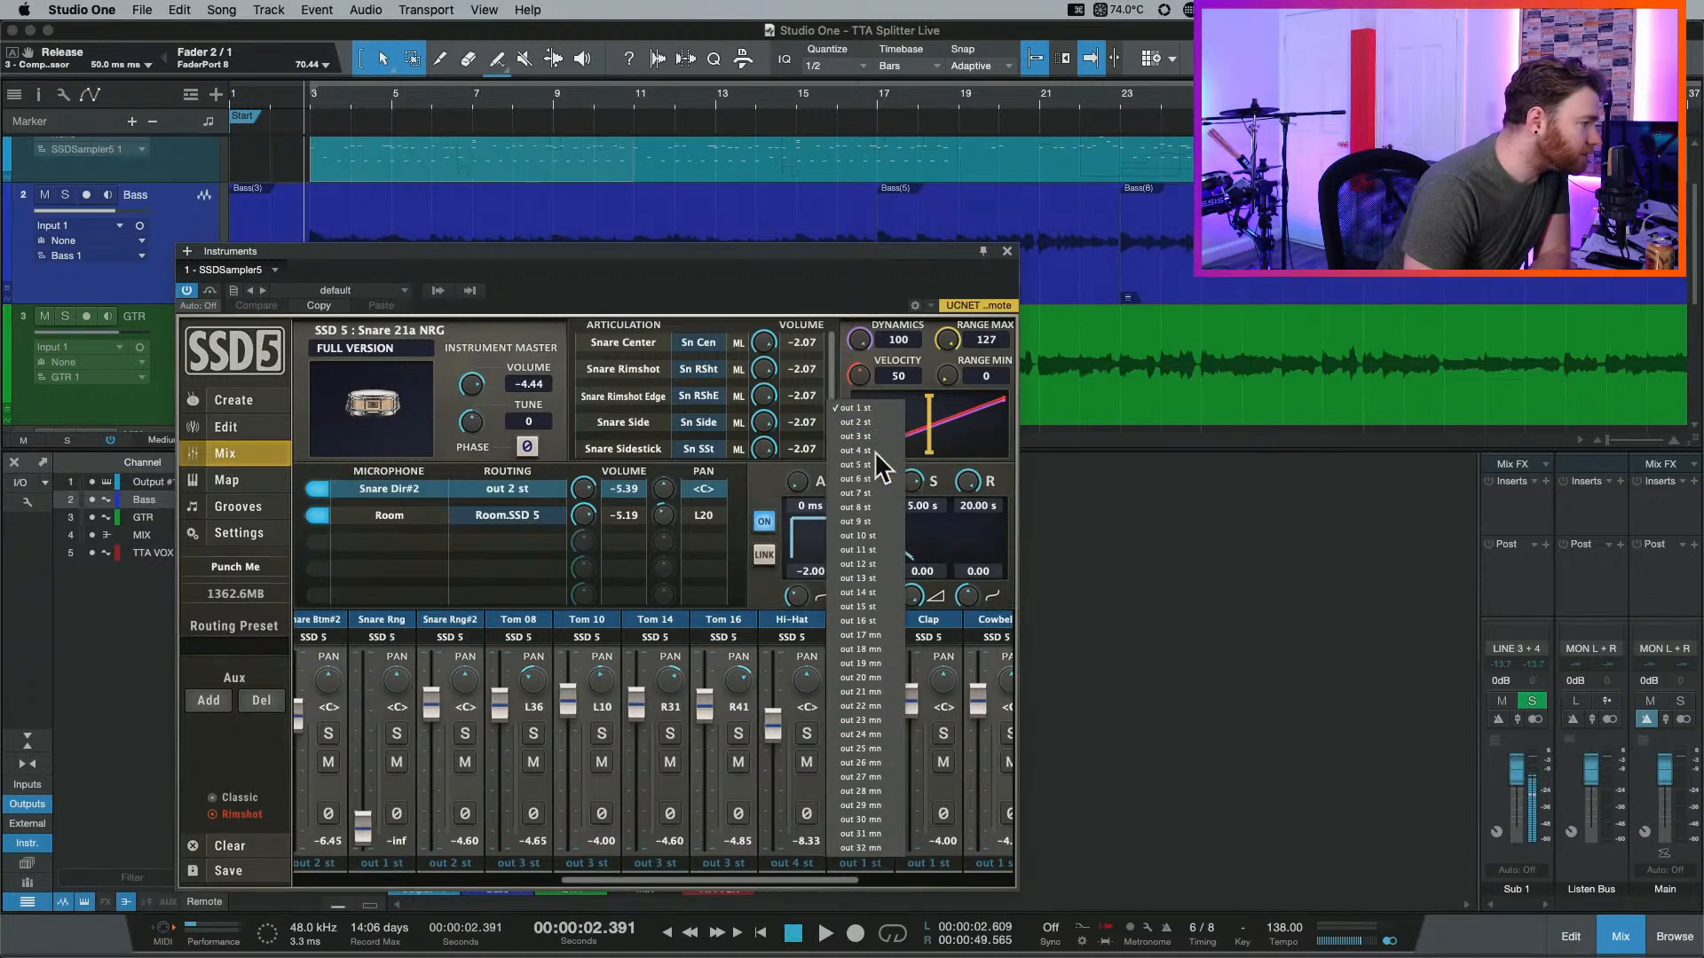
pyautogui.click(875, 464)
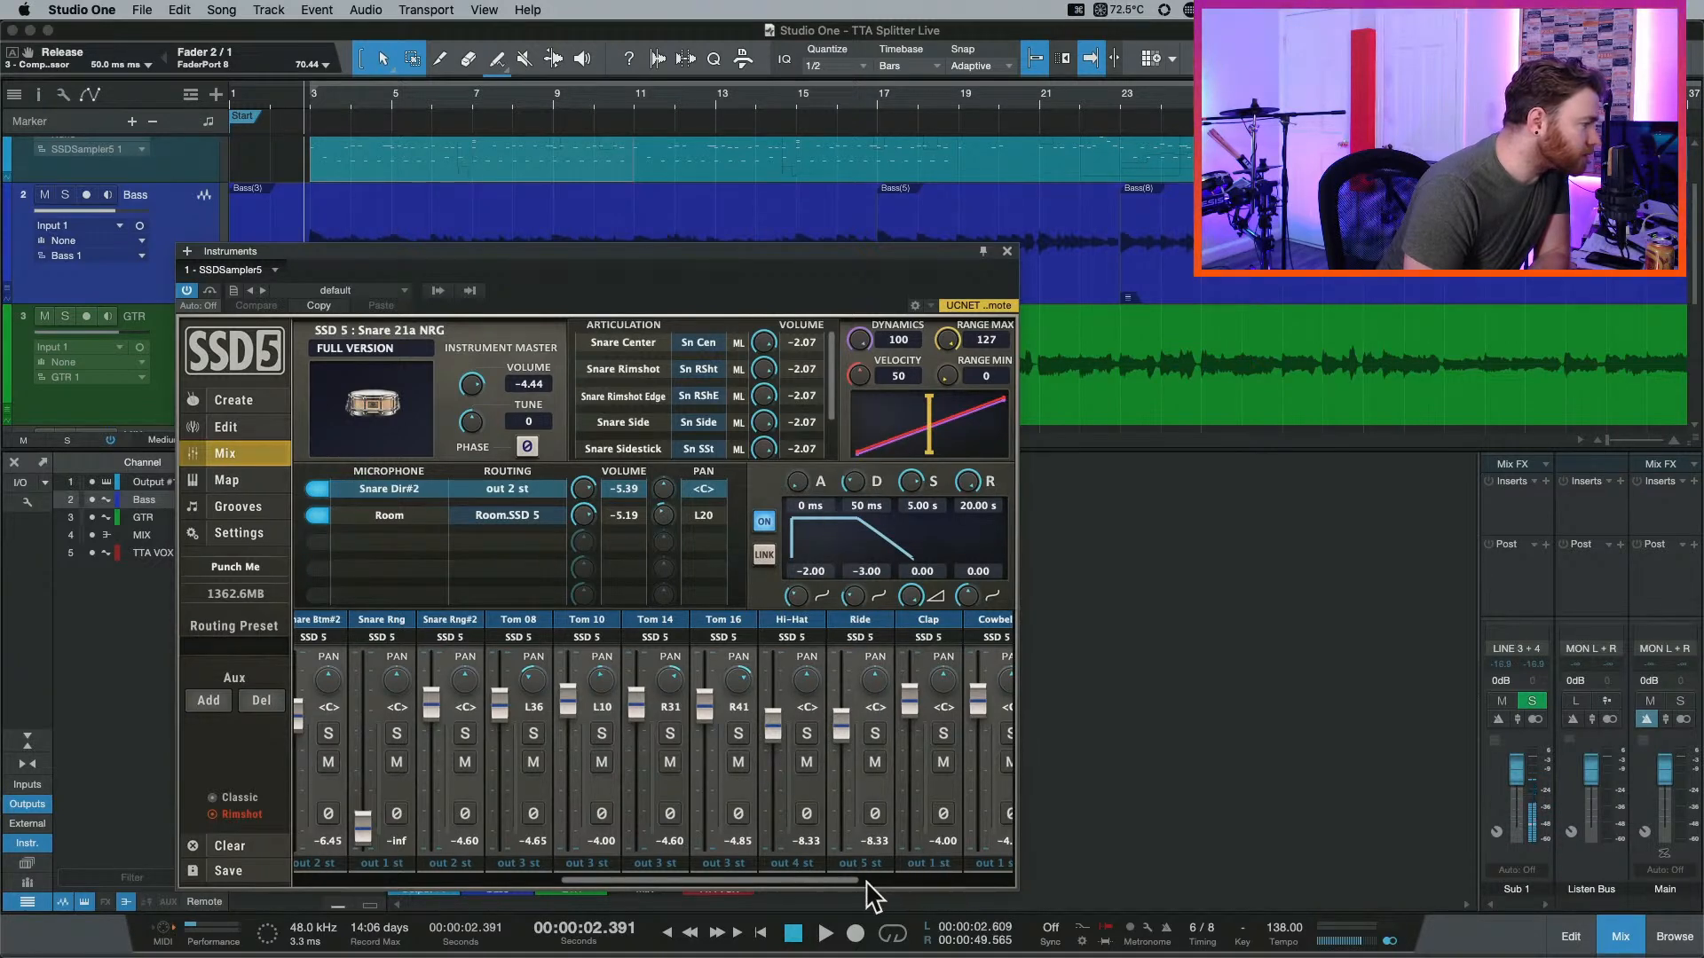
# Pull the Clap, Cowbell and Tamb faders all the way down and mute these three channels.
pyautogui.hscroll(5, 867, 881)
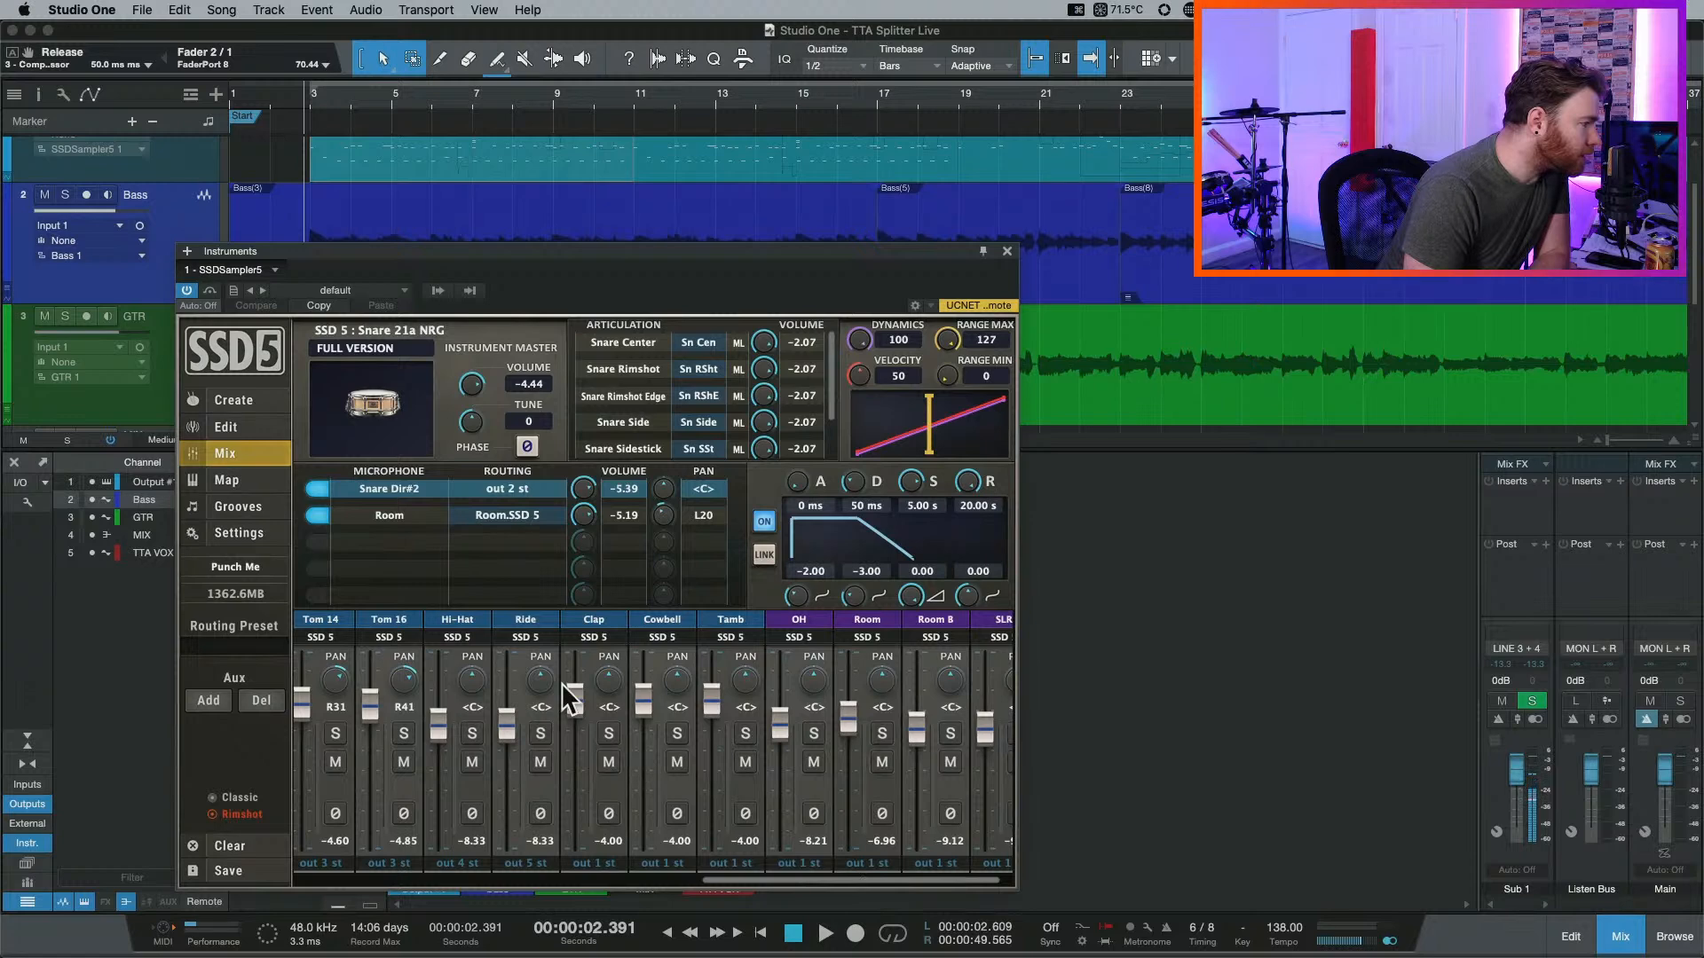
pyautogui.moveTo(572, 694); pyautogui.dragTo(596, 867)
pyautogui.moveTo(641, 706); pyautogui.dragTo(651, 897)
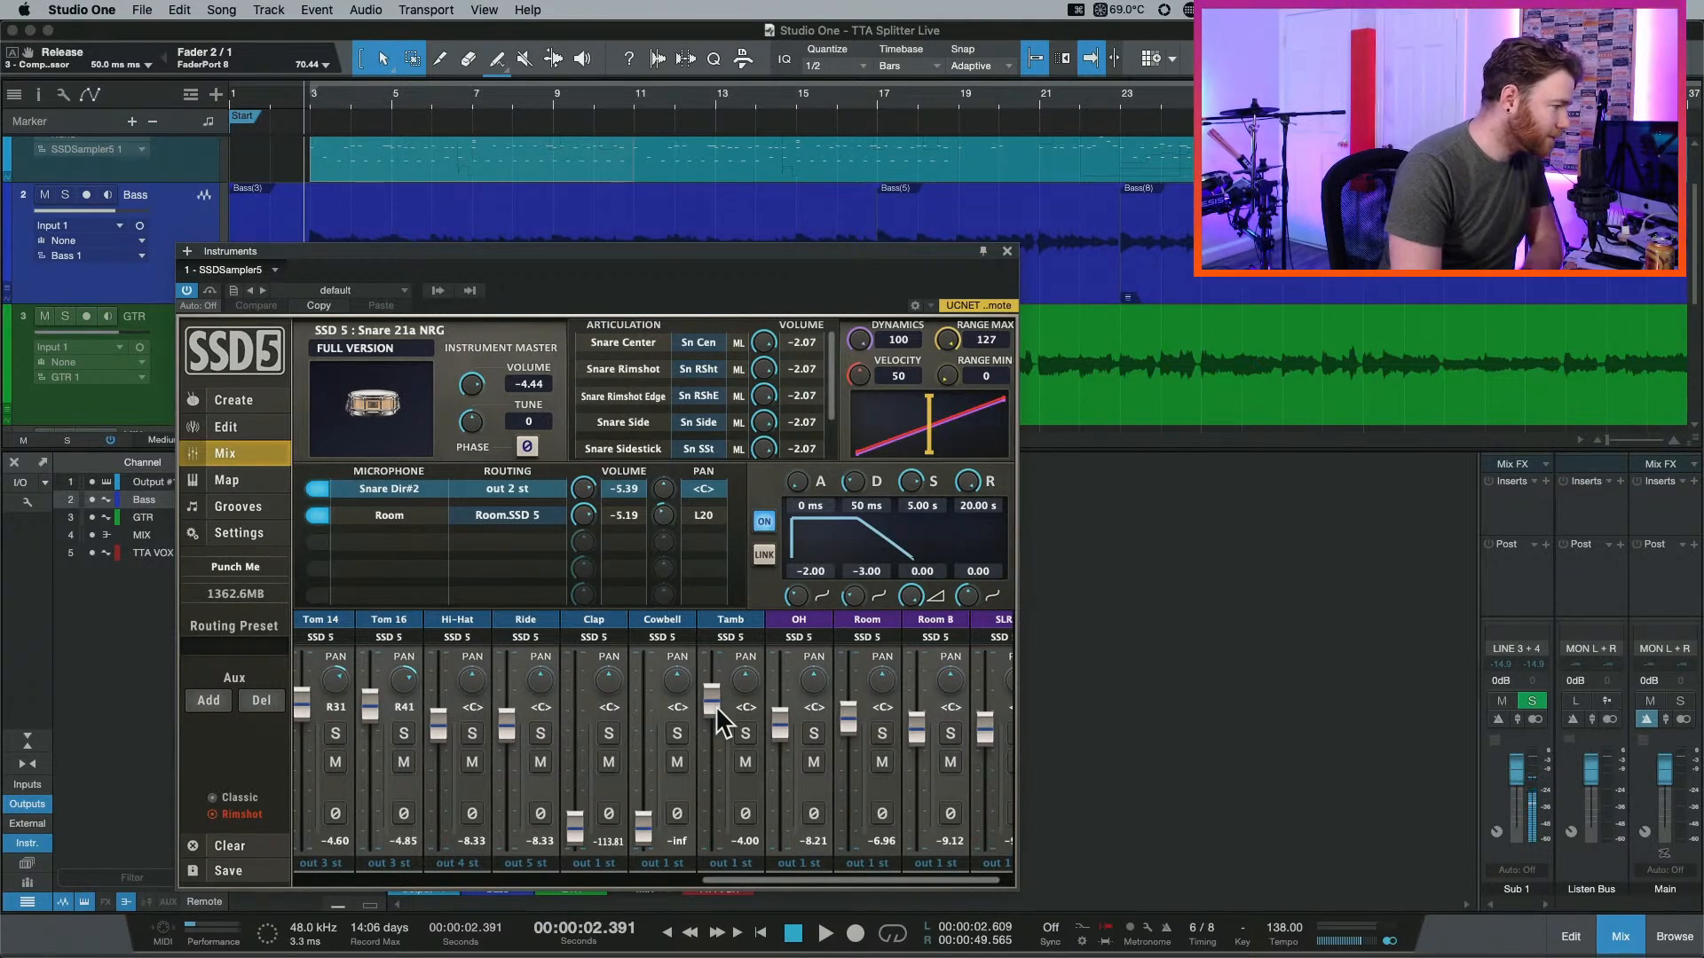
pyautogui.moveTo(716, 706); pyautogui.dragTo(719, 927)
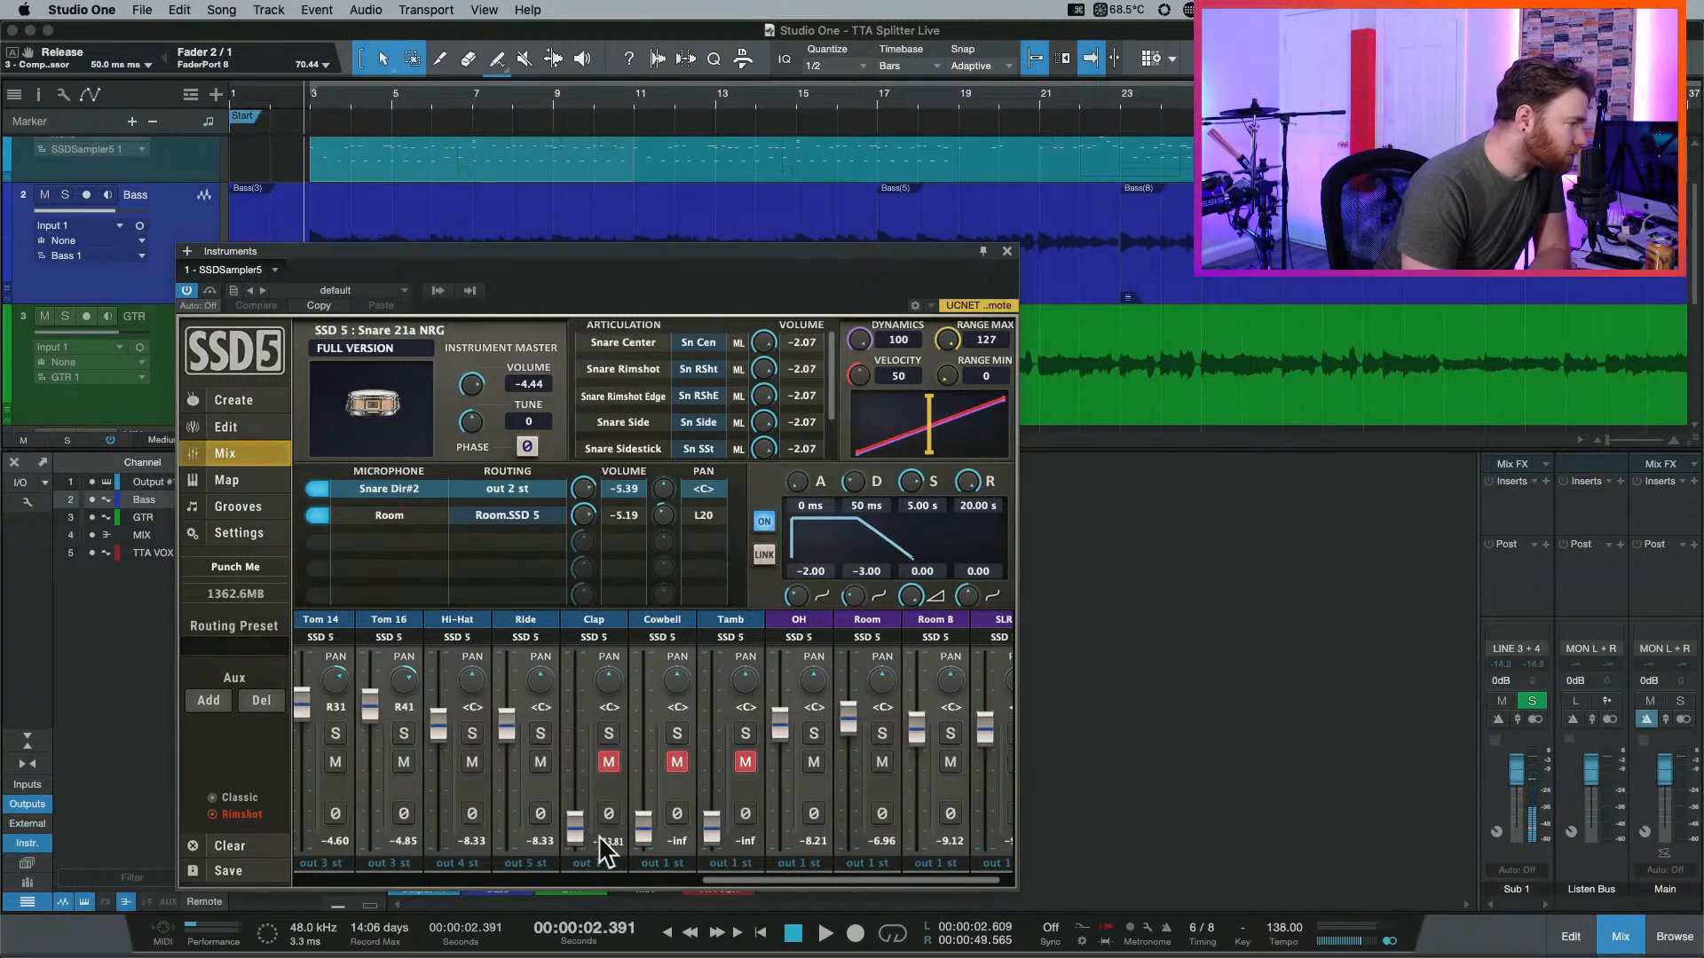
# Route the OH channel to out 6 st and the Room channel to out 7 st.
pyautogui.click(797, 861)
pyautogui.click(809, 472)
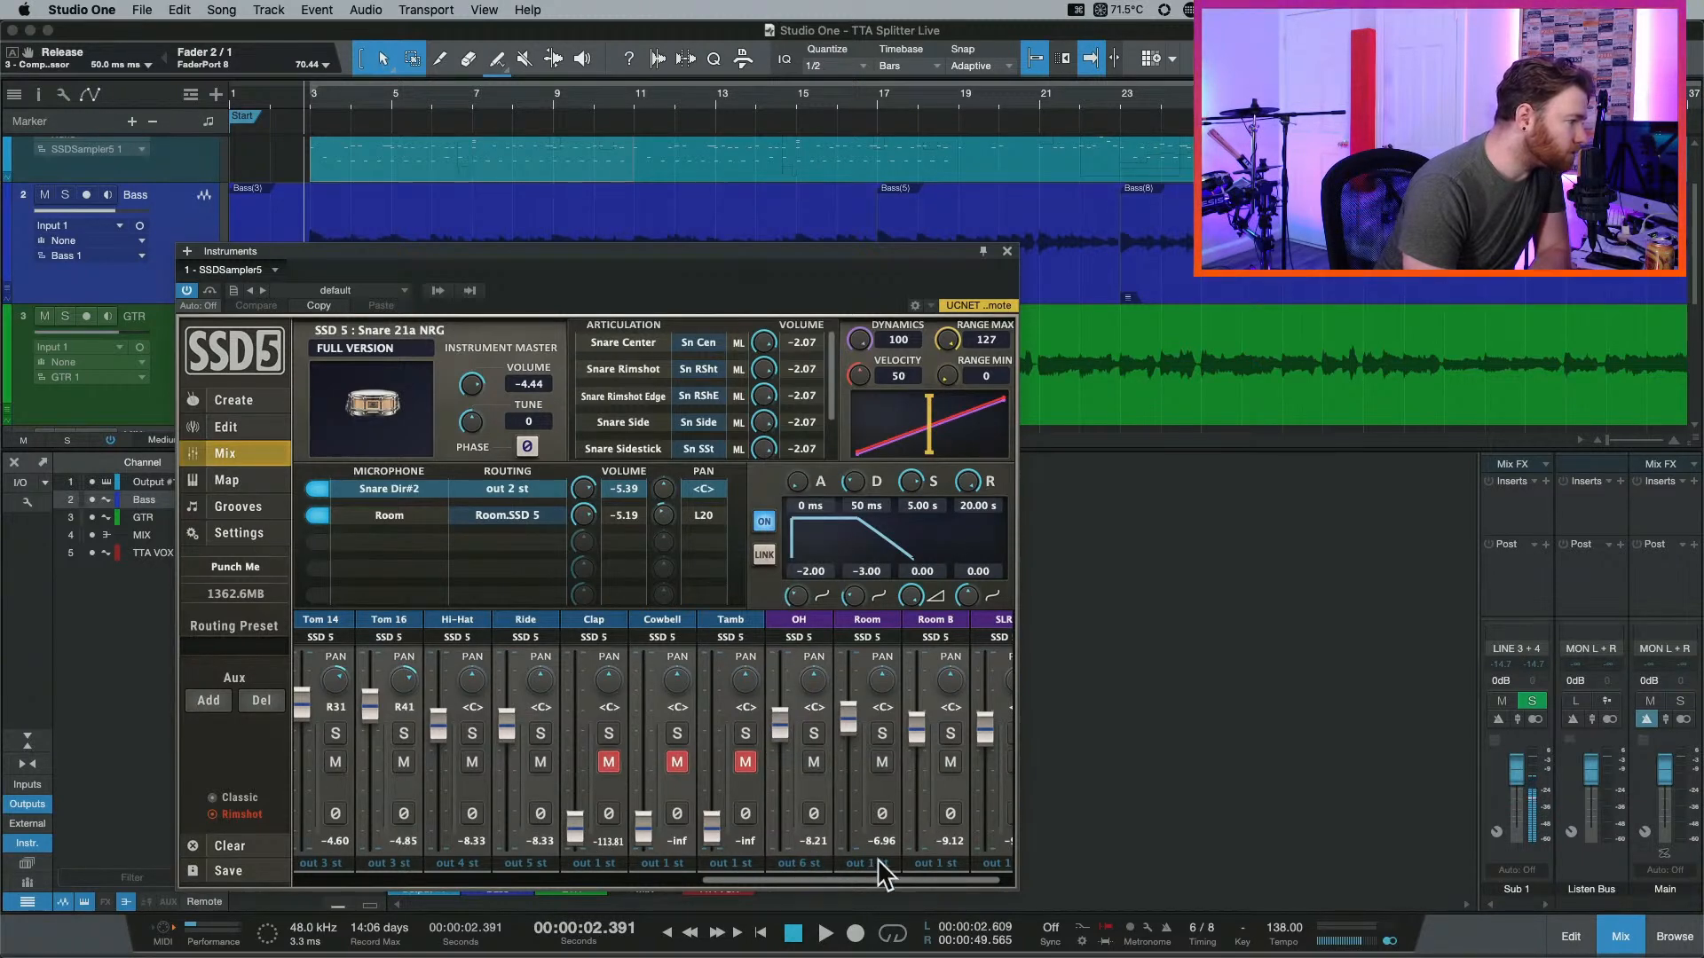
pyautogui.click(875, 861)
pyautogui.click(881, 494)
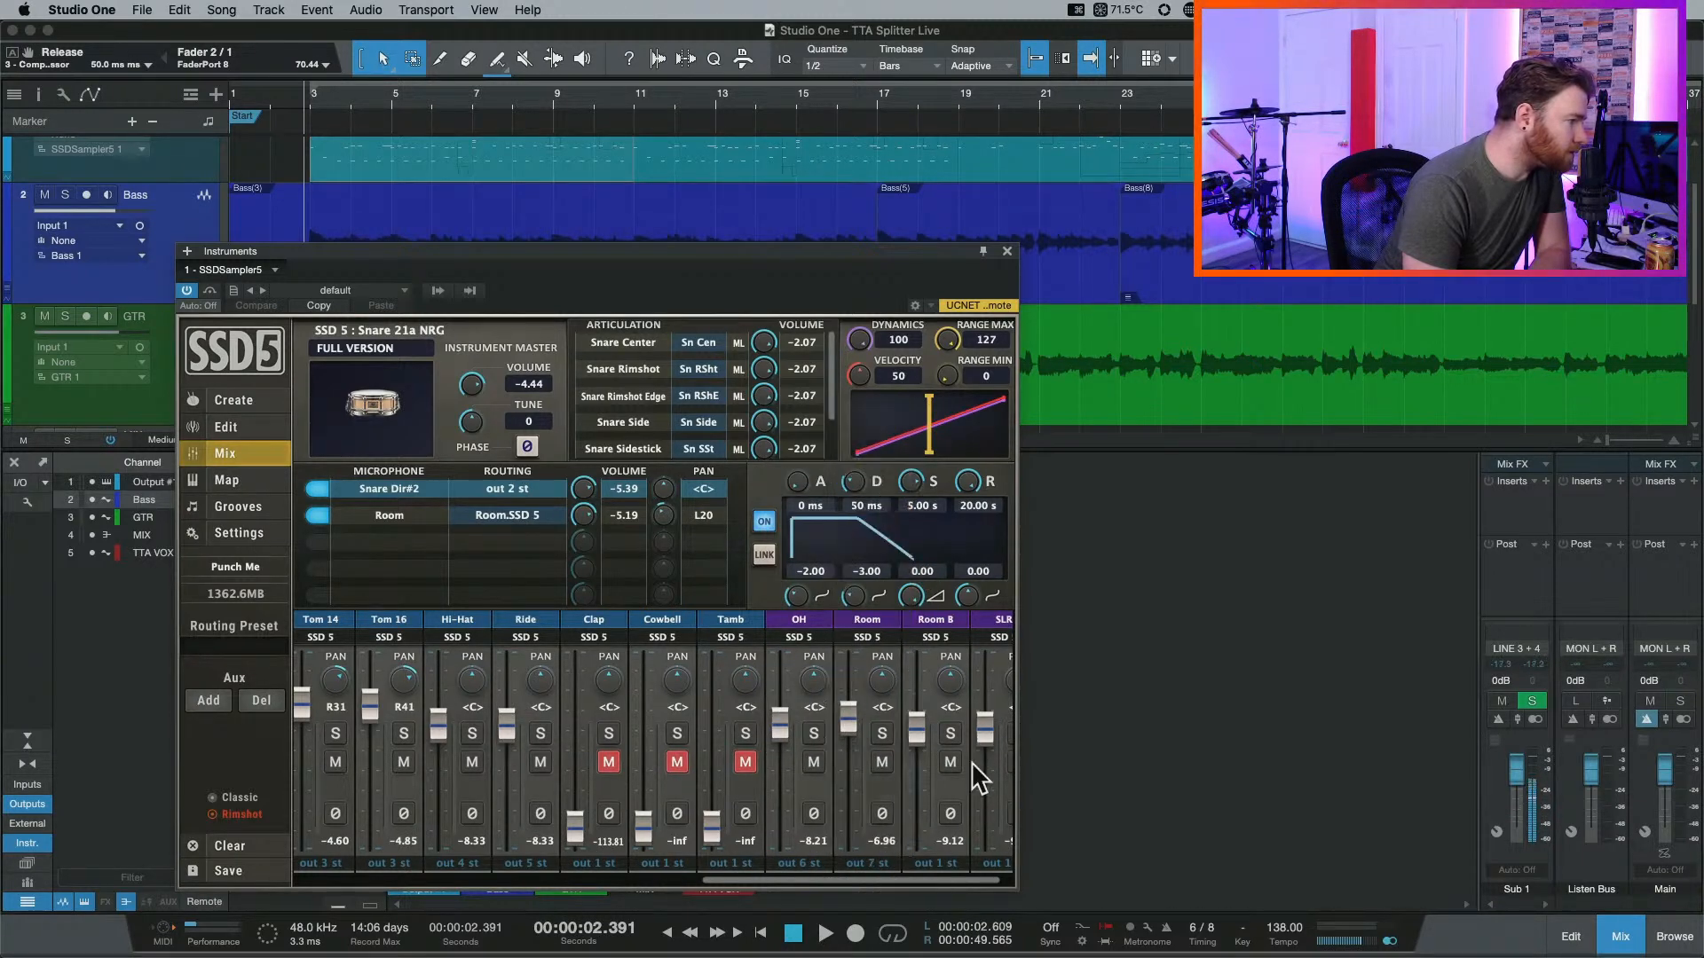
# Route the Room B channel to out 8 st and SLR to out 9 st, and close the SSD5 window.
pyautogui.click(939, 861)
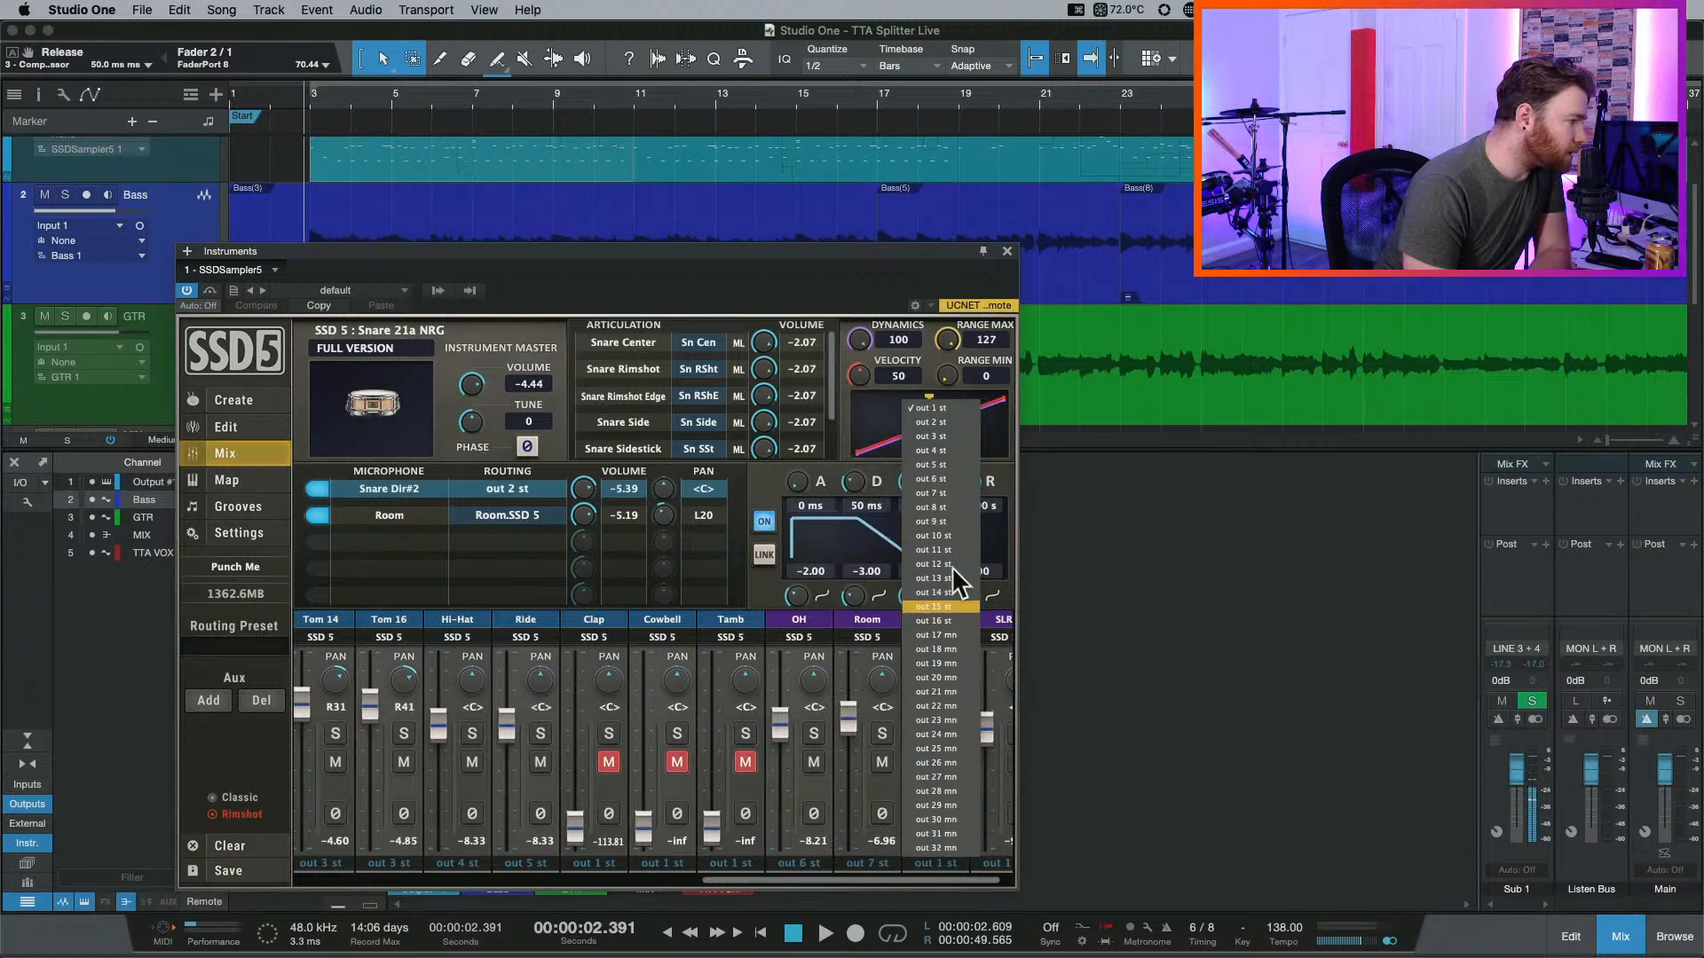
pyautogui.click(962, 504)
pyautogui.moveTo(901, 881); pyautogui.dragTo(943, 879)
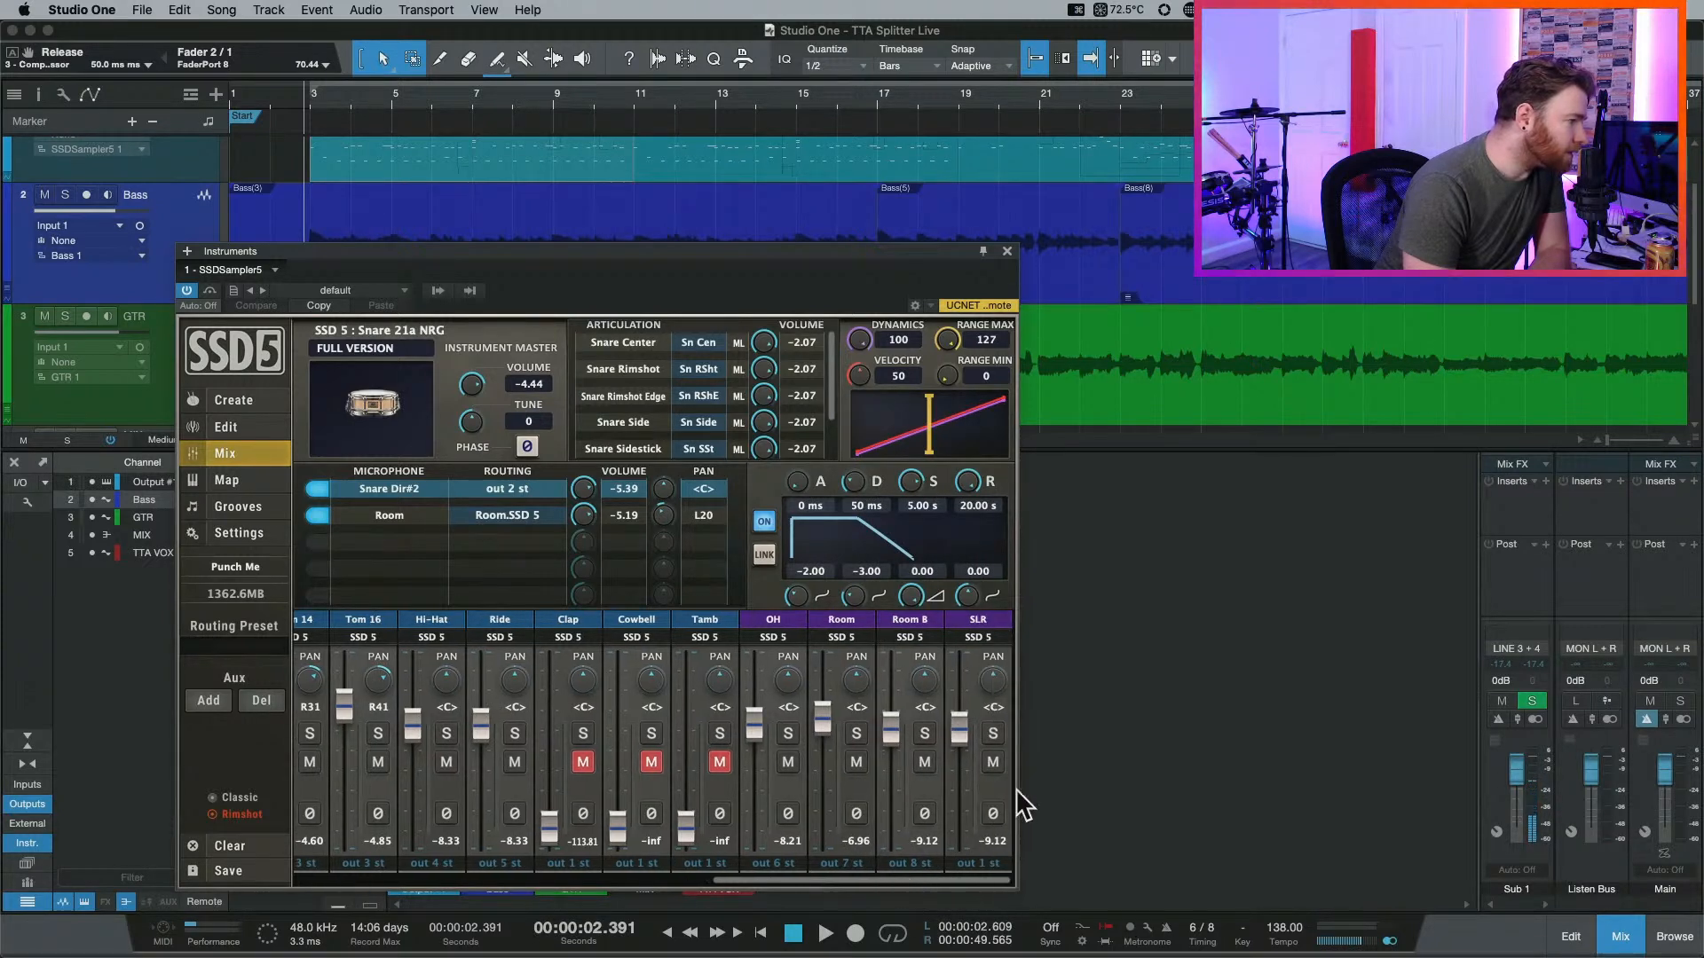
pyautogui.click(985, 864)
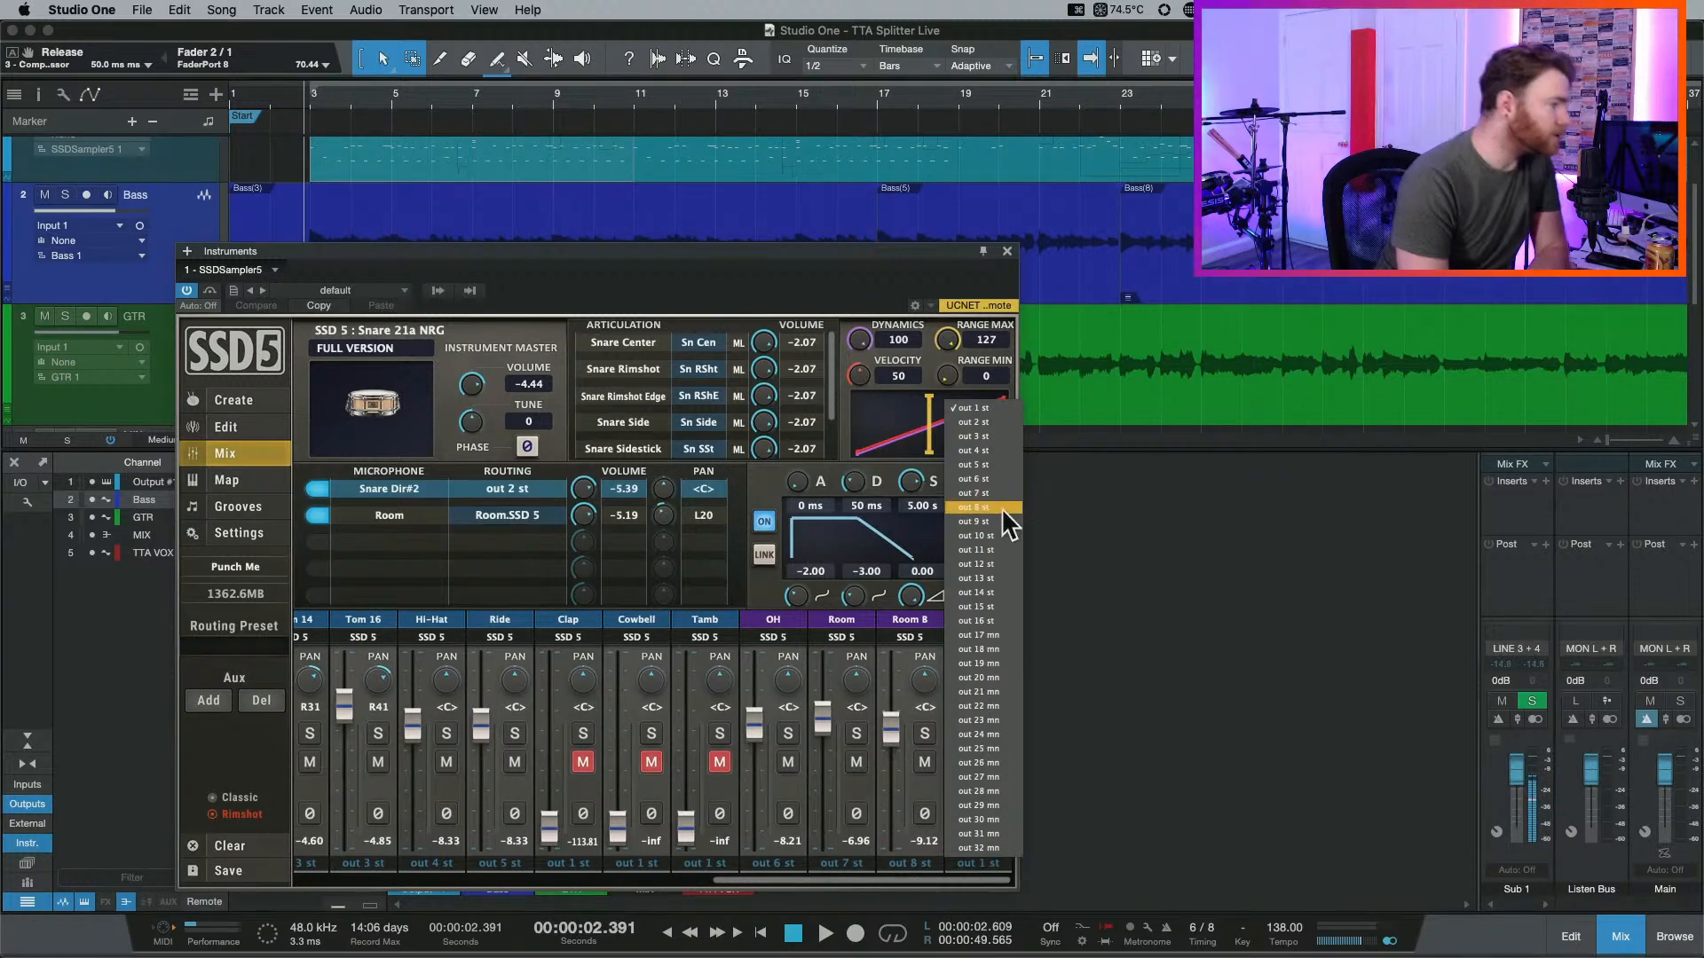
pyautogui.click(999, 515)
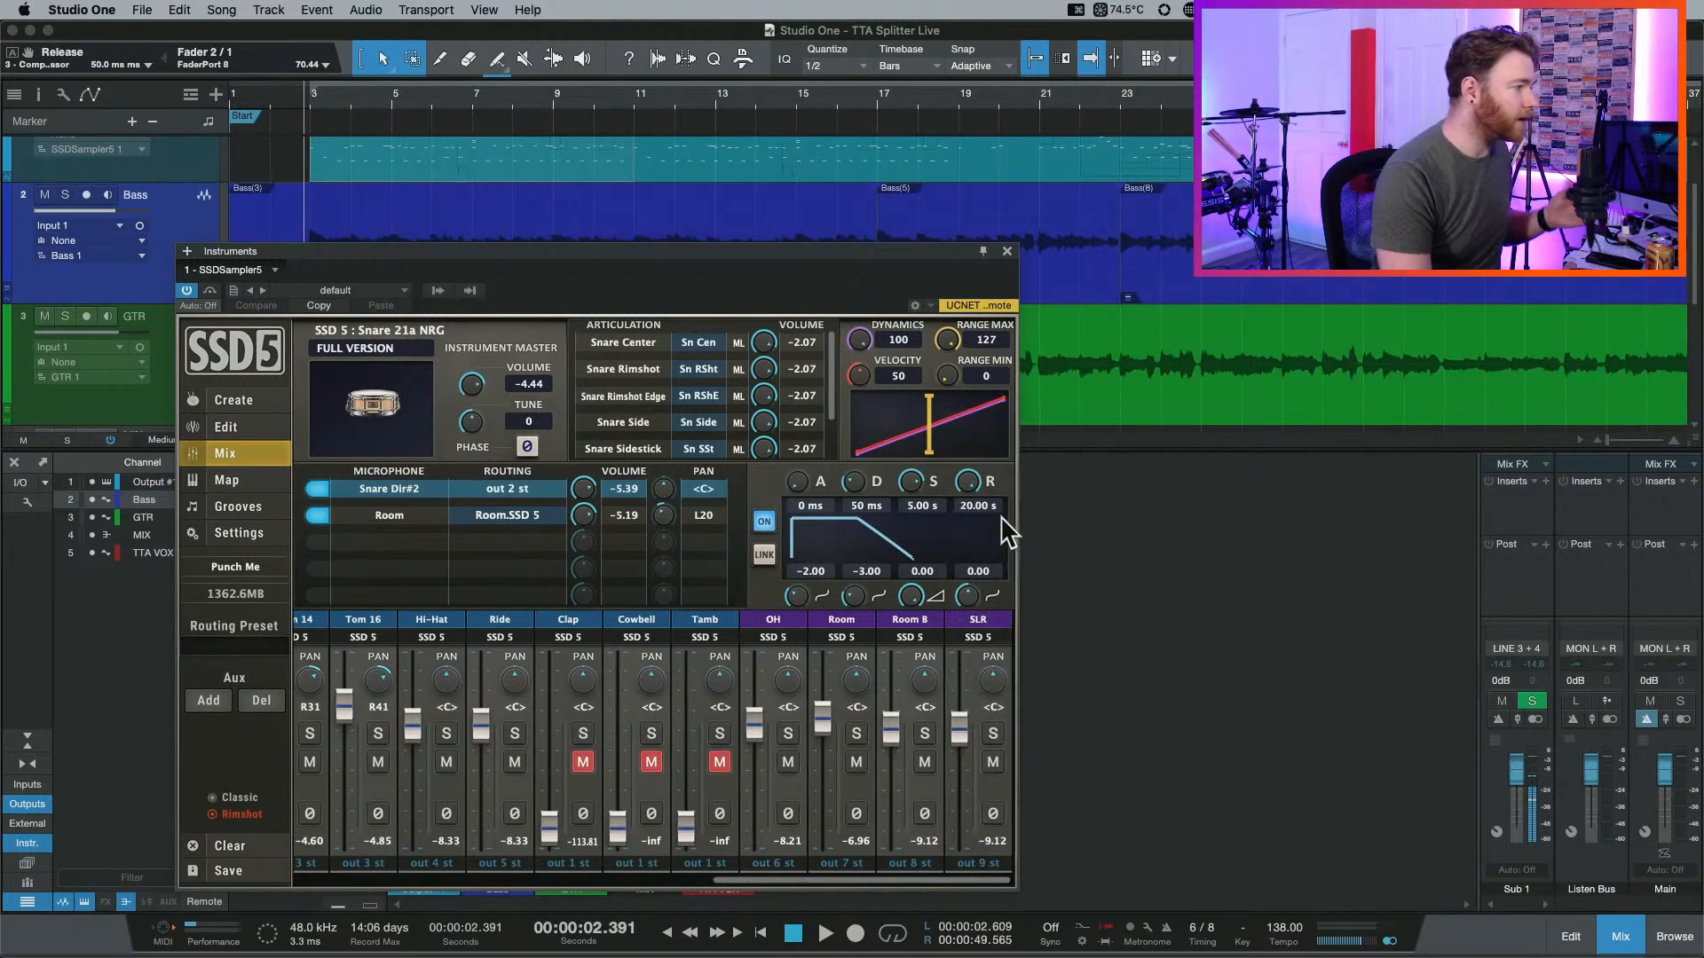
pyautogui.click(1006, 251)
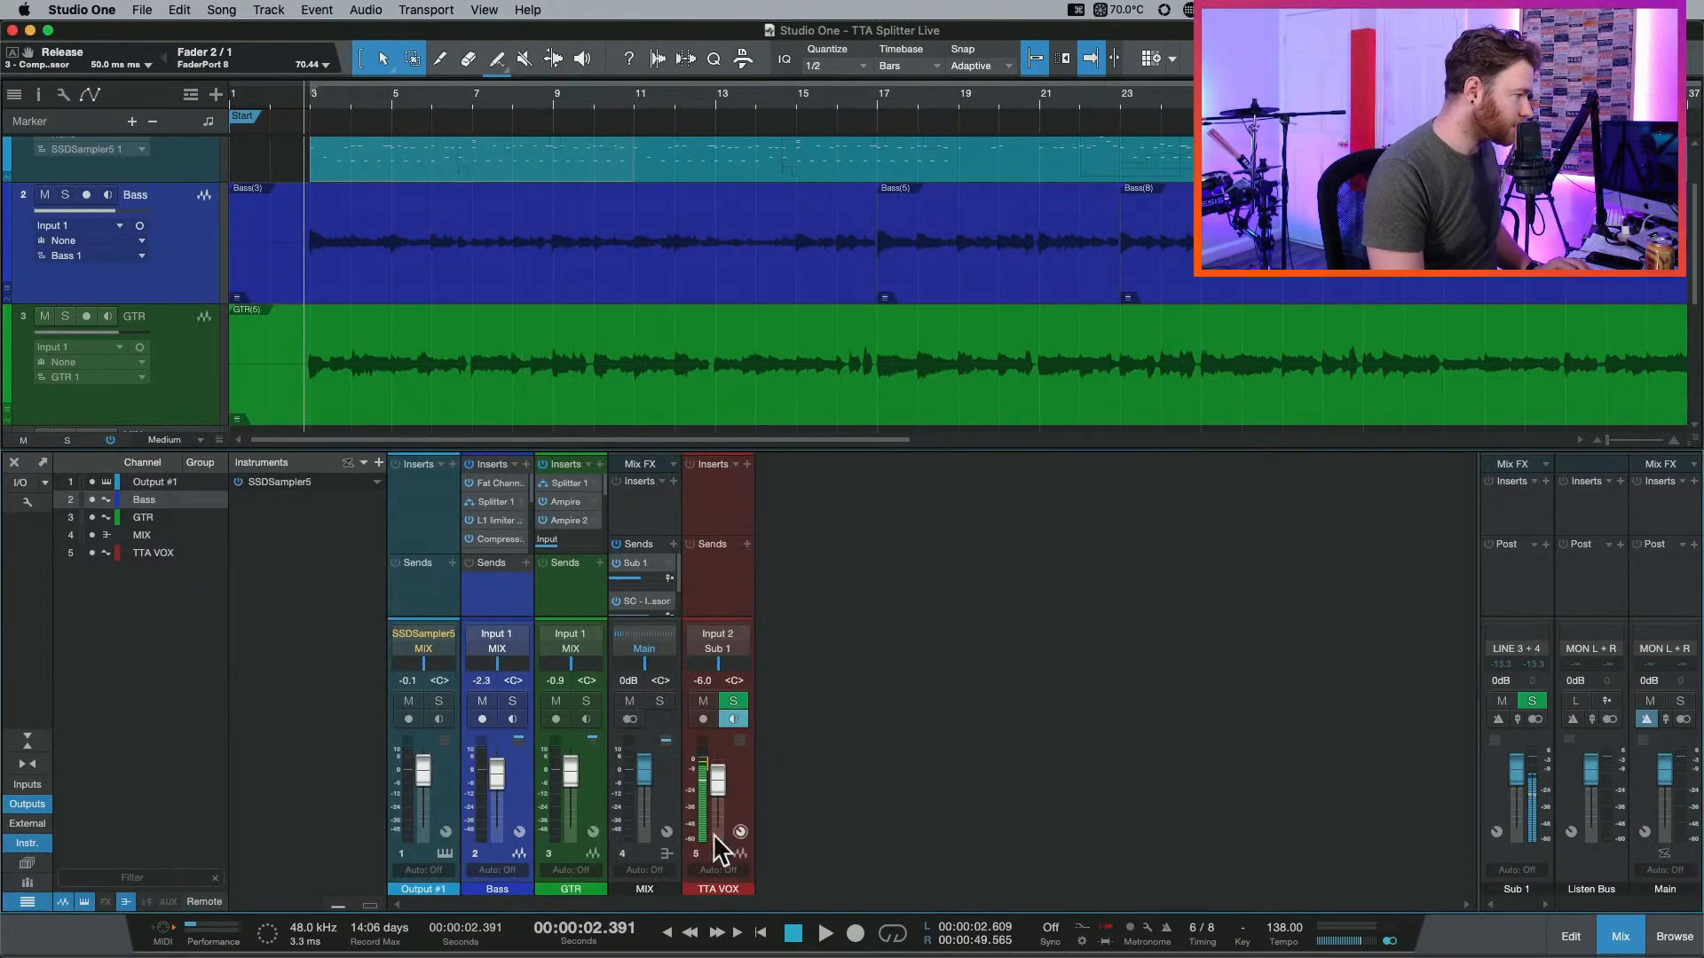
# Expand the SSDSampler5 outputs in the mixer console and enable Output #2 through Output #9.
pyautogui.click(380, 482)
pyautogui.click(436, 521)
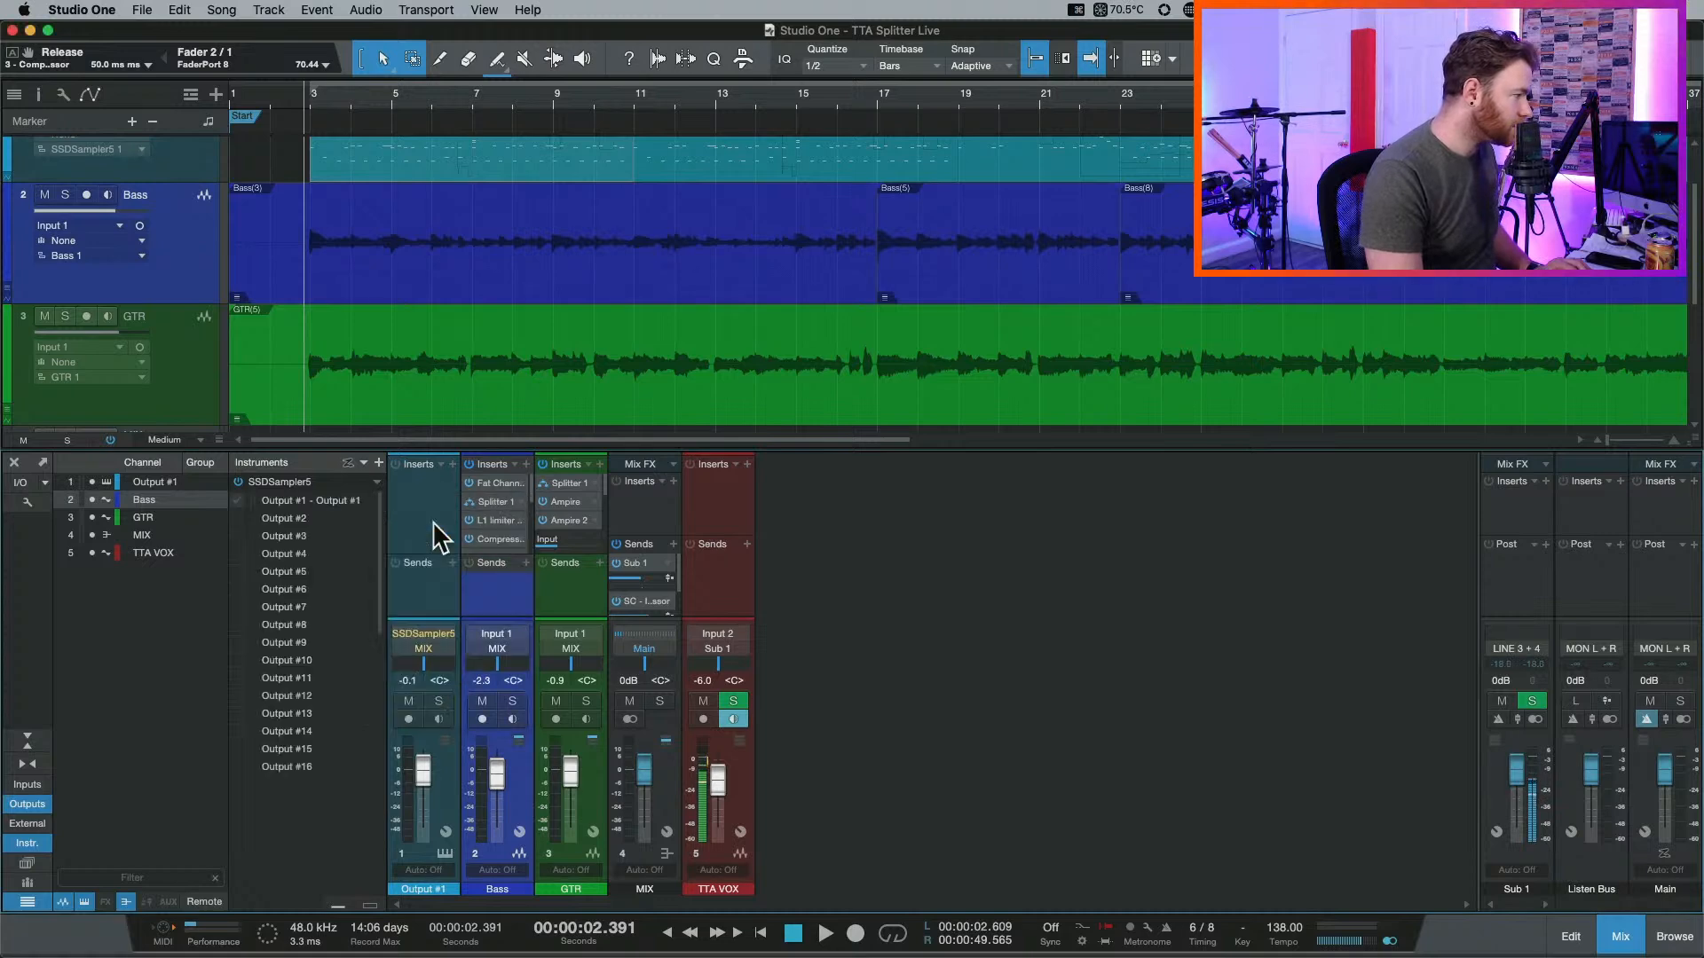
pyautogui.click(236, 518)
pyautogui.click(236, 536)
pyautogui.click(236, 554)
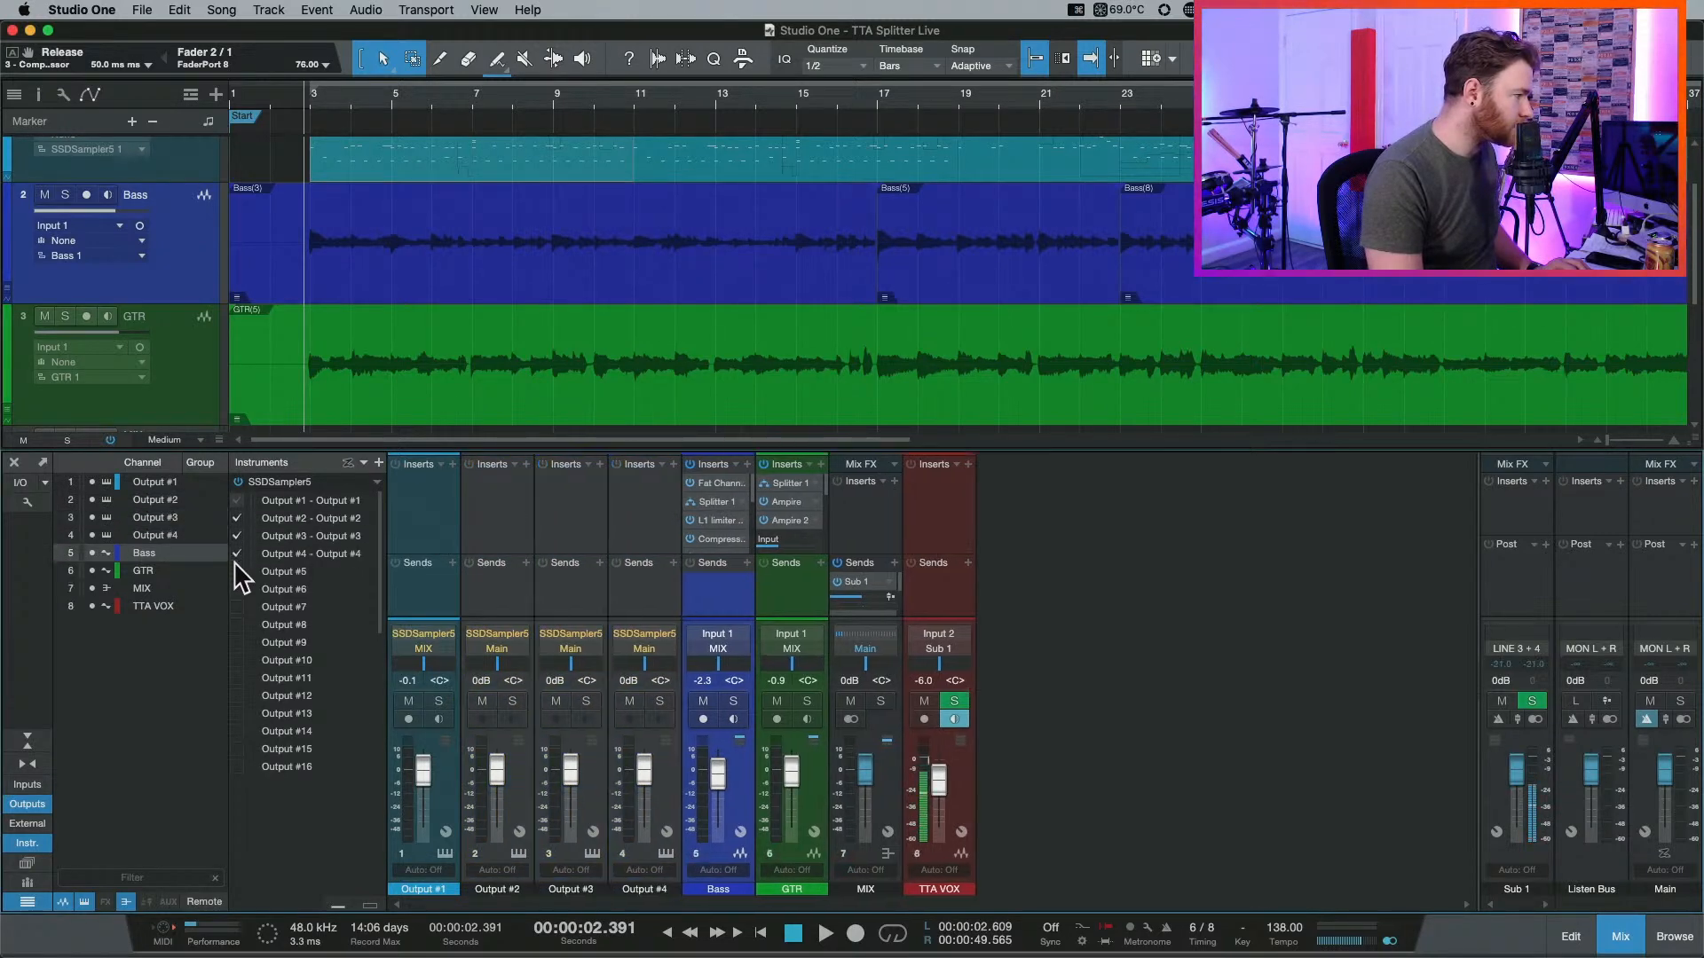
pyautogui.click(236, 572)
pyautogui.click(236, 589)
pyautogui.click(236, 607)
pyautogui.click(236, 625)
pyautogui.click(236, 643)
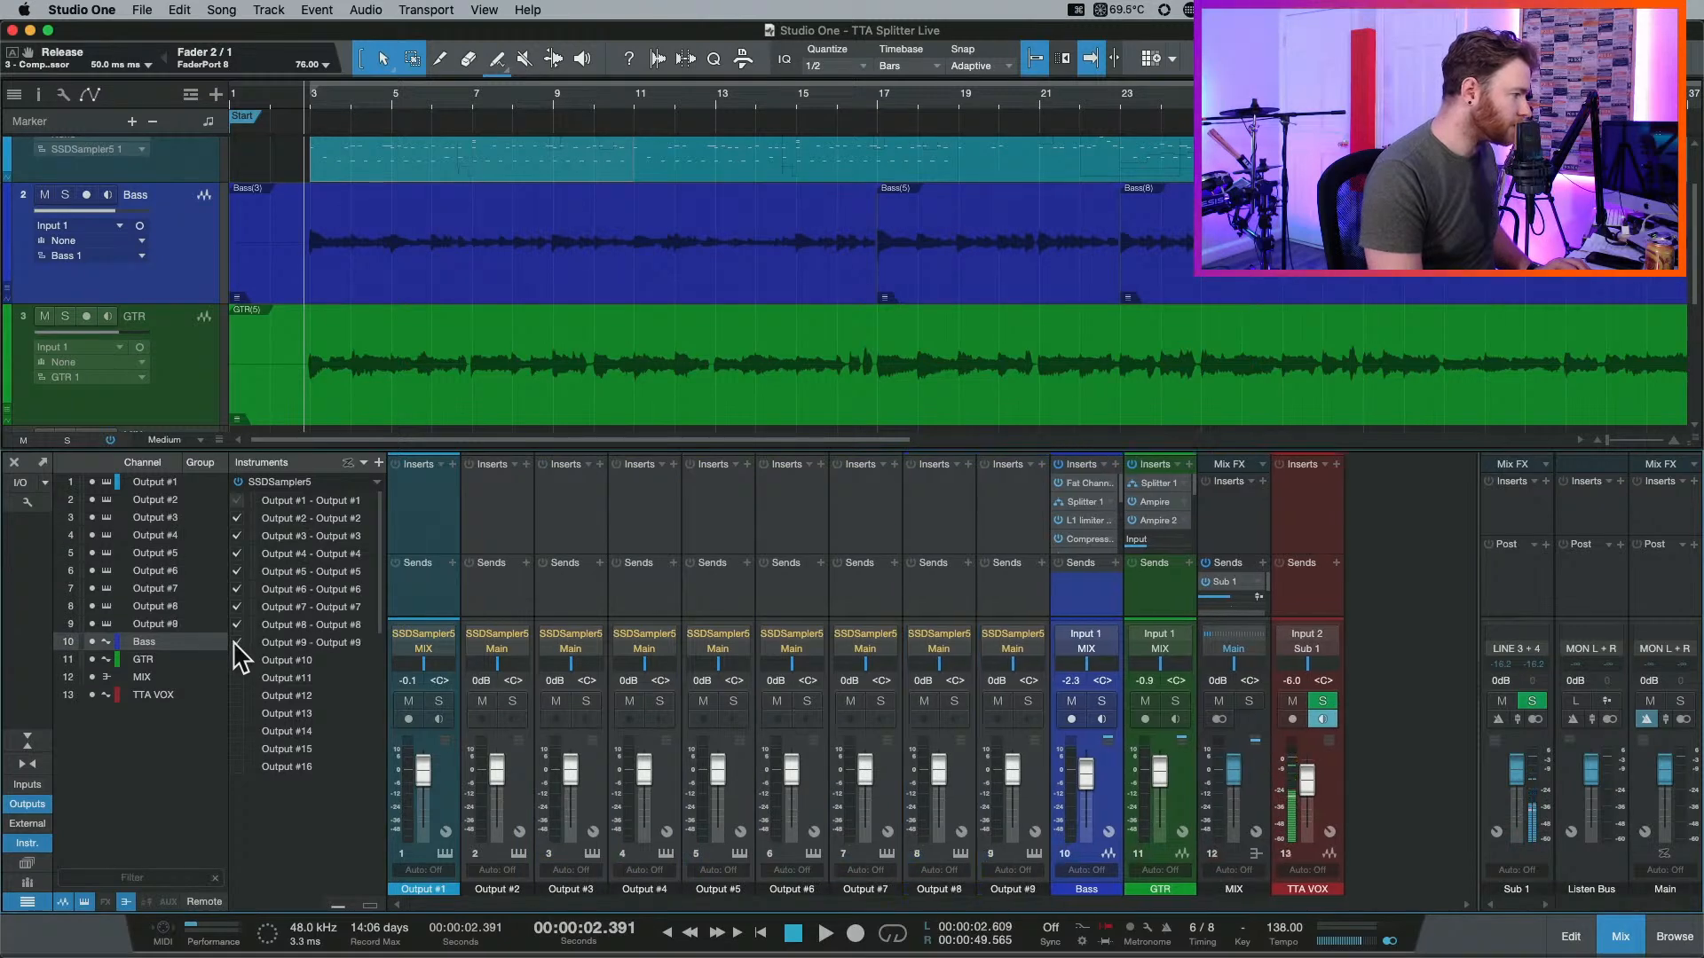
# Rename the Output #1, #2 and #3 channels as Kick, Snare and Toms.
pyautogui.doubleClick(440, 887)
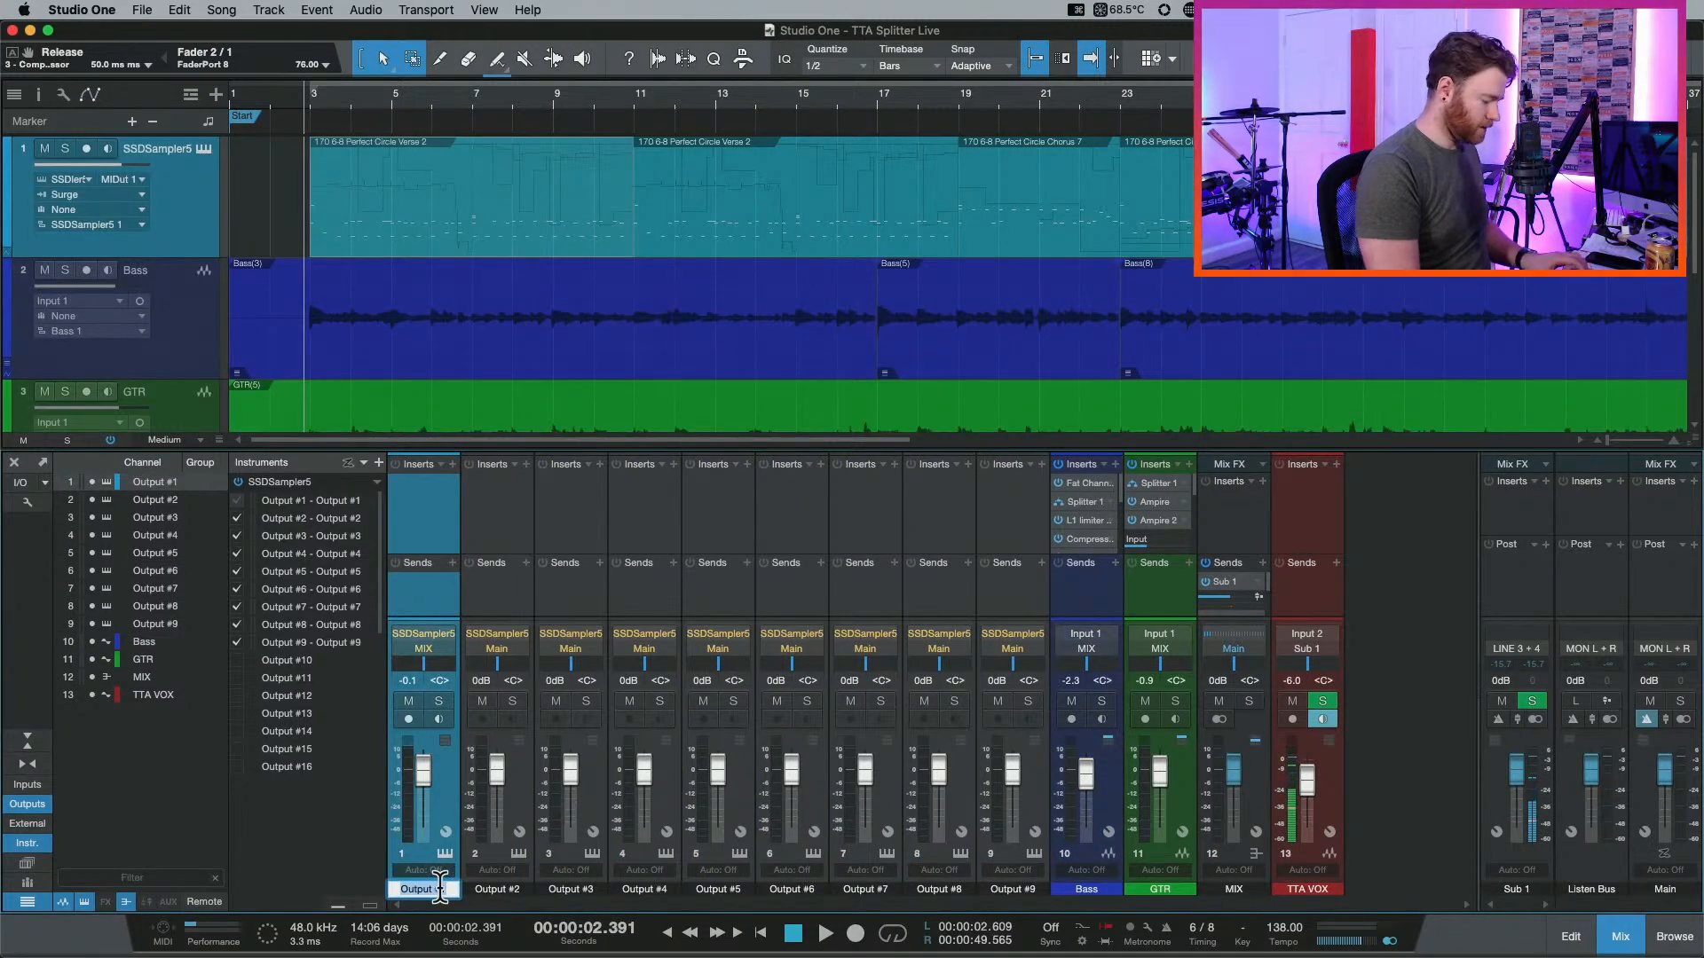
pyautogui.write('Kick')
pyautogui.press('Tab')
pyautogui.write('Snare')
pyautogui.press('Tab')
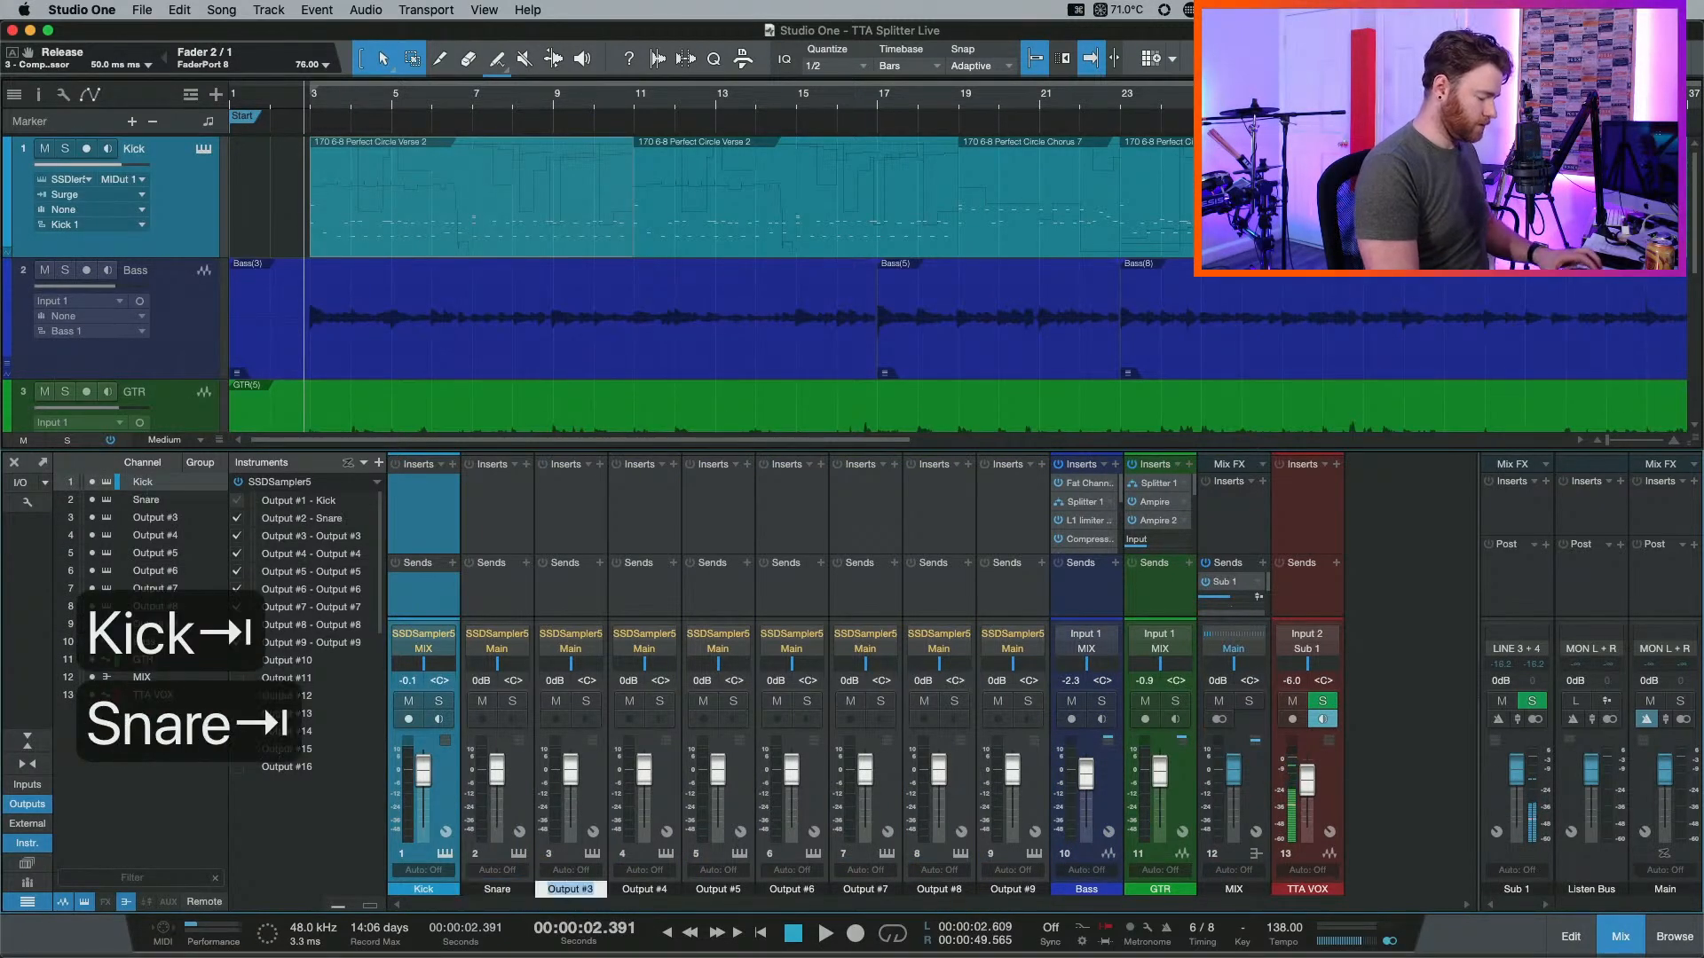
pyautogui.write('Toms')
pyautogui.press('Tab')
# Rename the Output #4, #5 and #6 channels as Hats, Ride and OH's.
pyautogui.write('Ha')
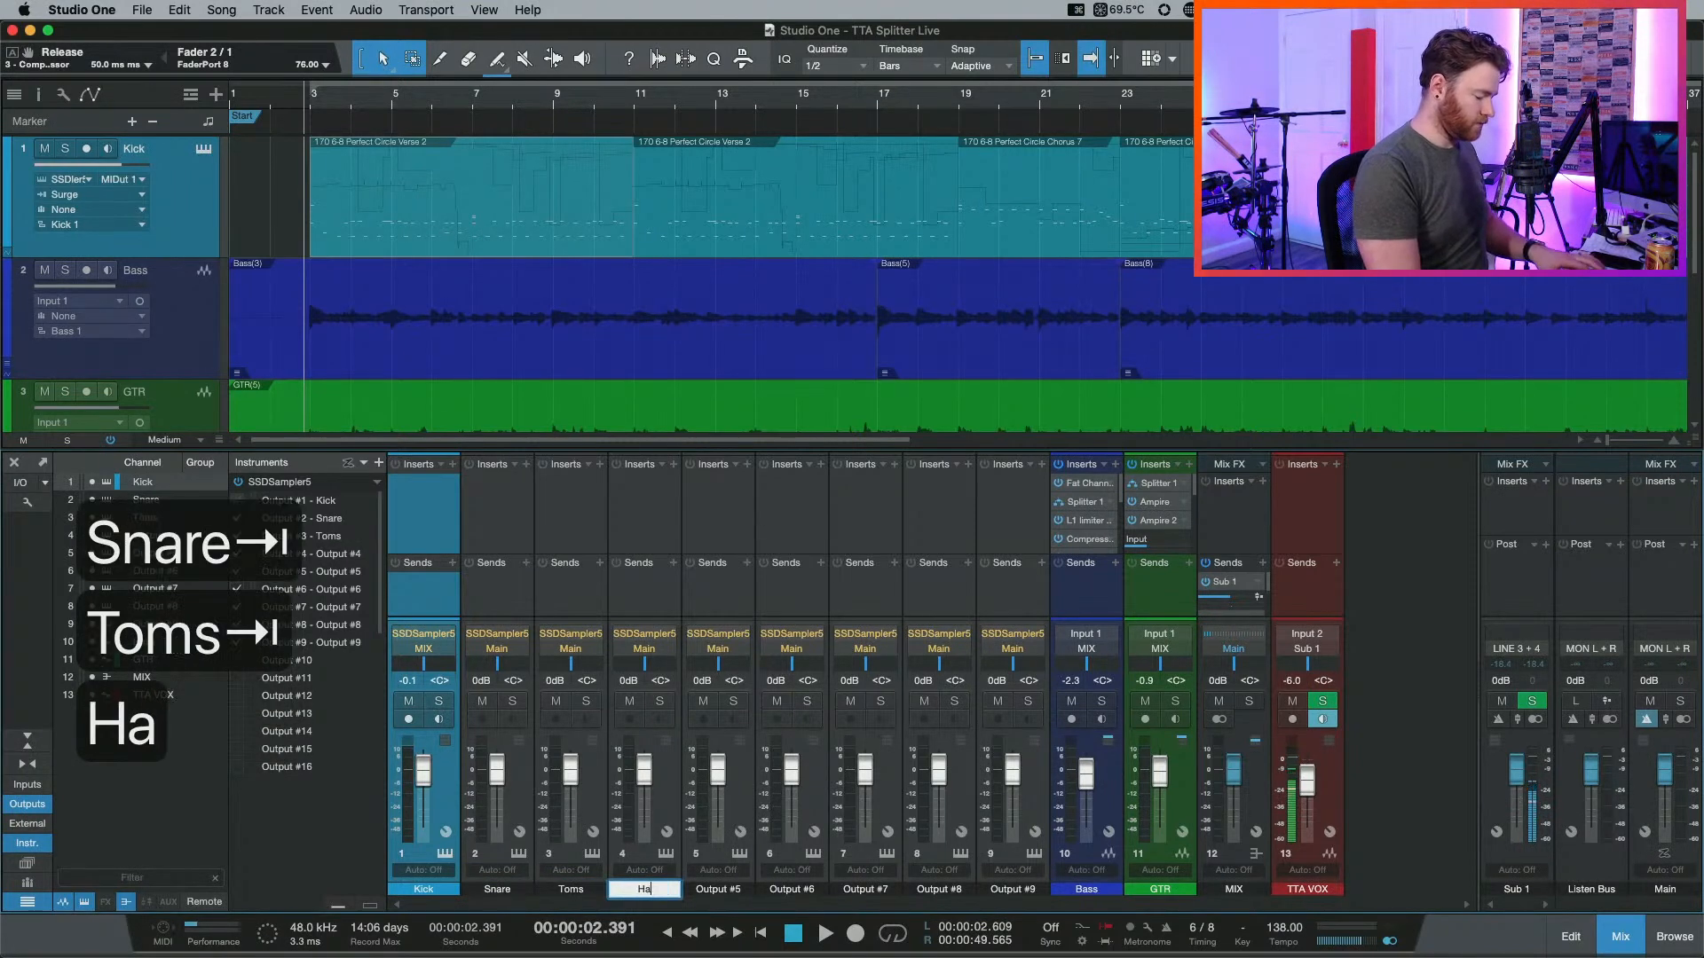
pyautogui.write('ts')
pyautogui.press('Tab')
pyautogui.write('Ride')
pyautogui.press('Tab')
pyautogui.write('O')
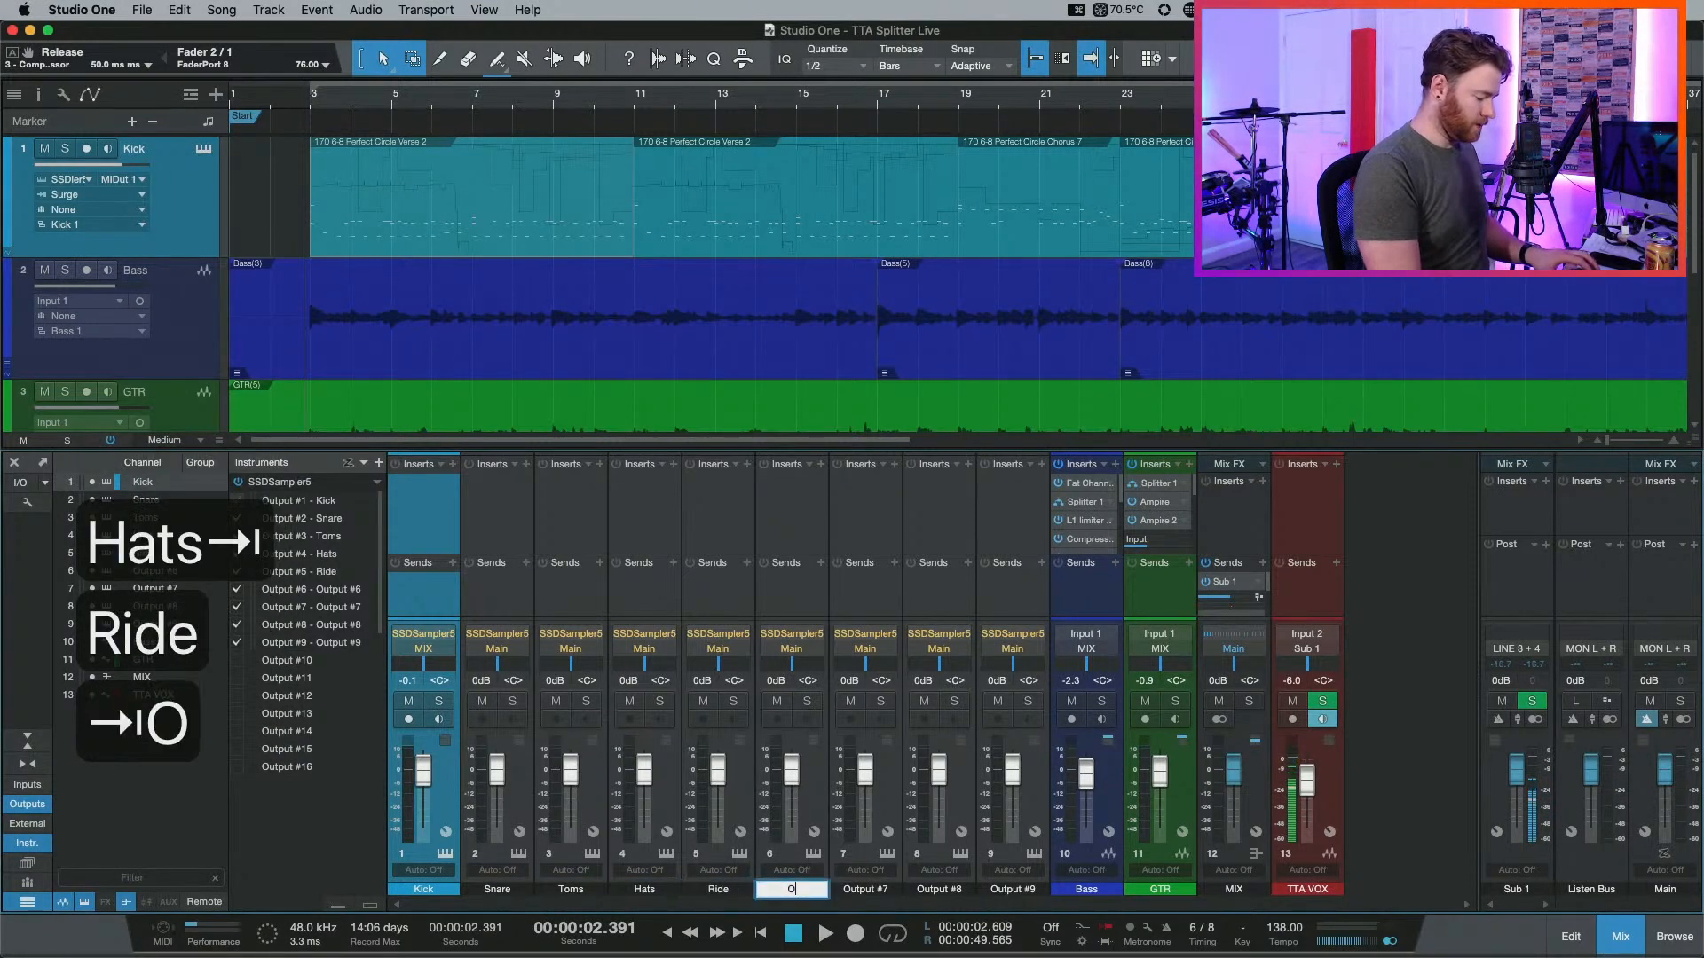
pyautogui.write("H's")
pyautogui.press('Tab')
# Rename the Output #7, #8 and #9 channels as Room, Room 2 and SLR.
pyautogui.write('Room')
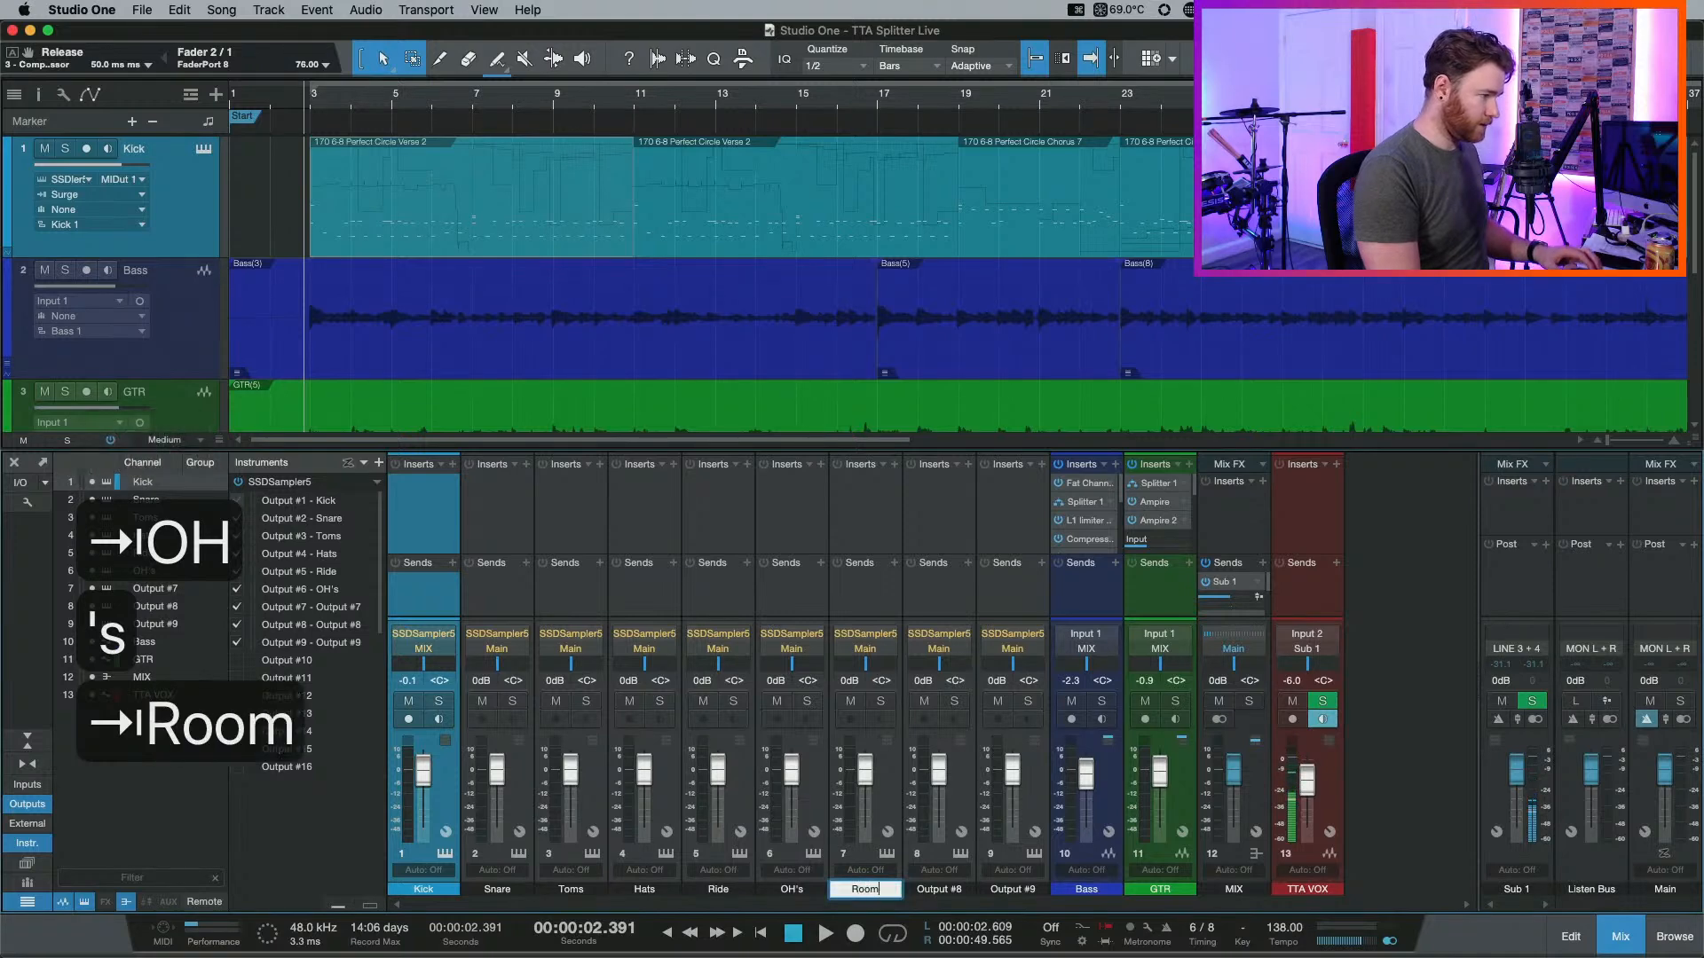
pyautogui.press('Tab')
pyautogui.write('R')
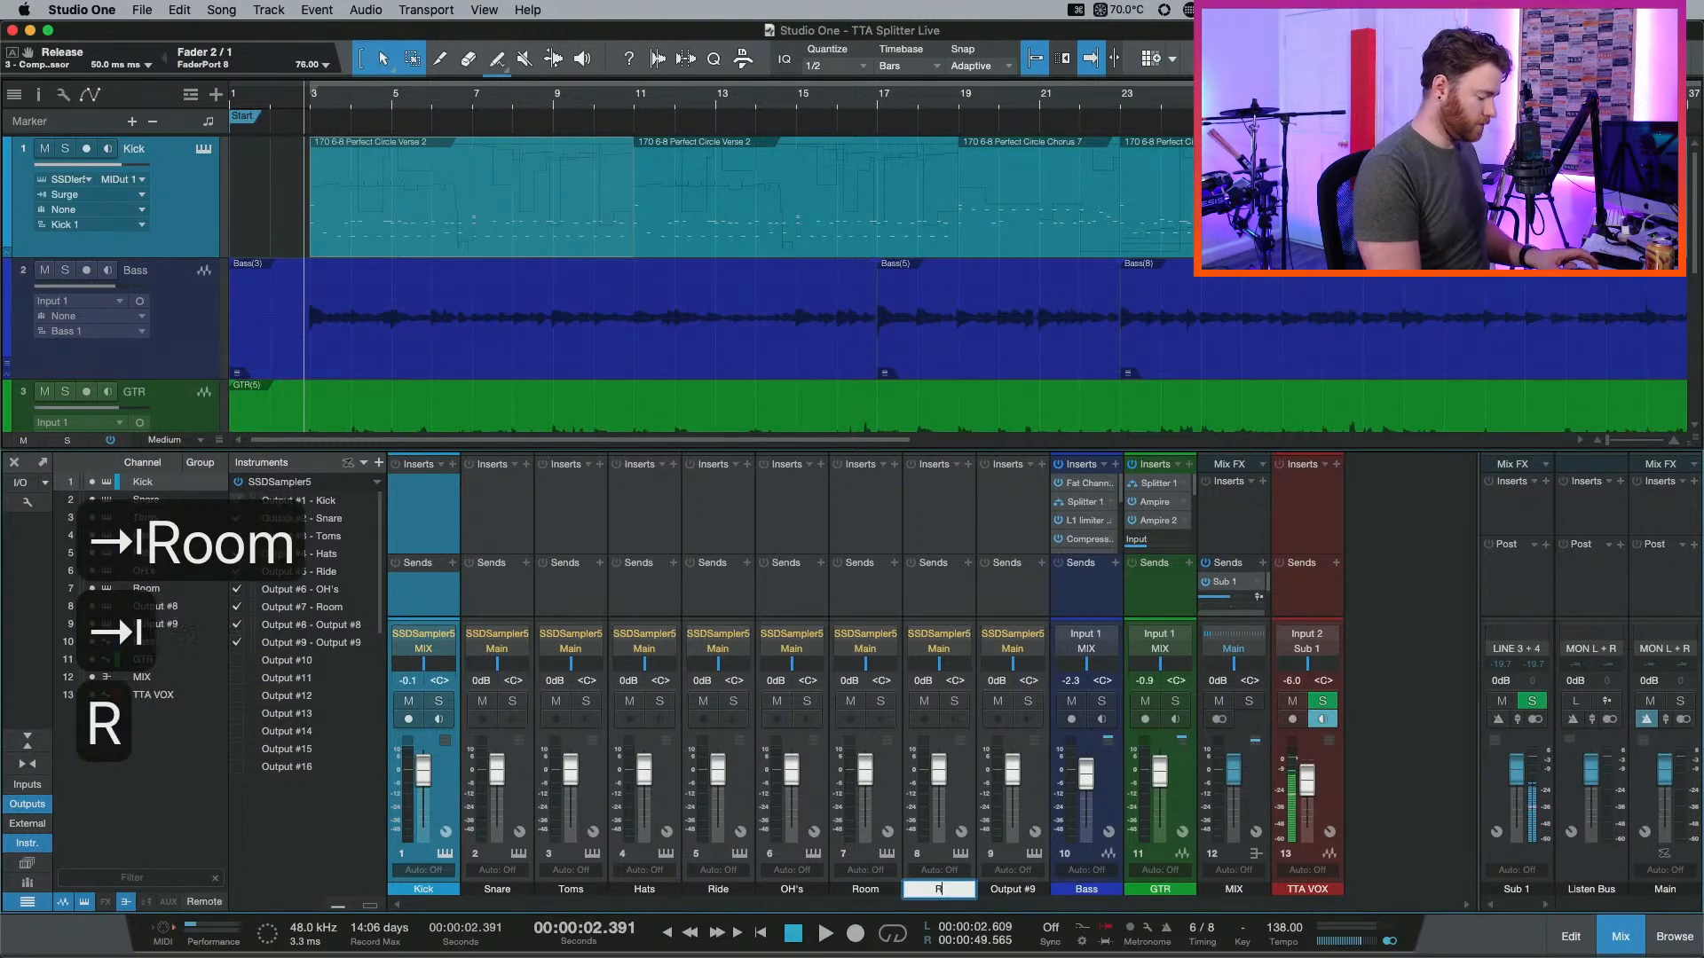
pyautogui.write('oom 2')
pyautogui.press('Tab')
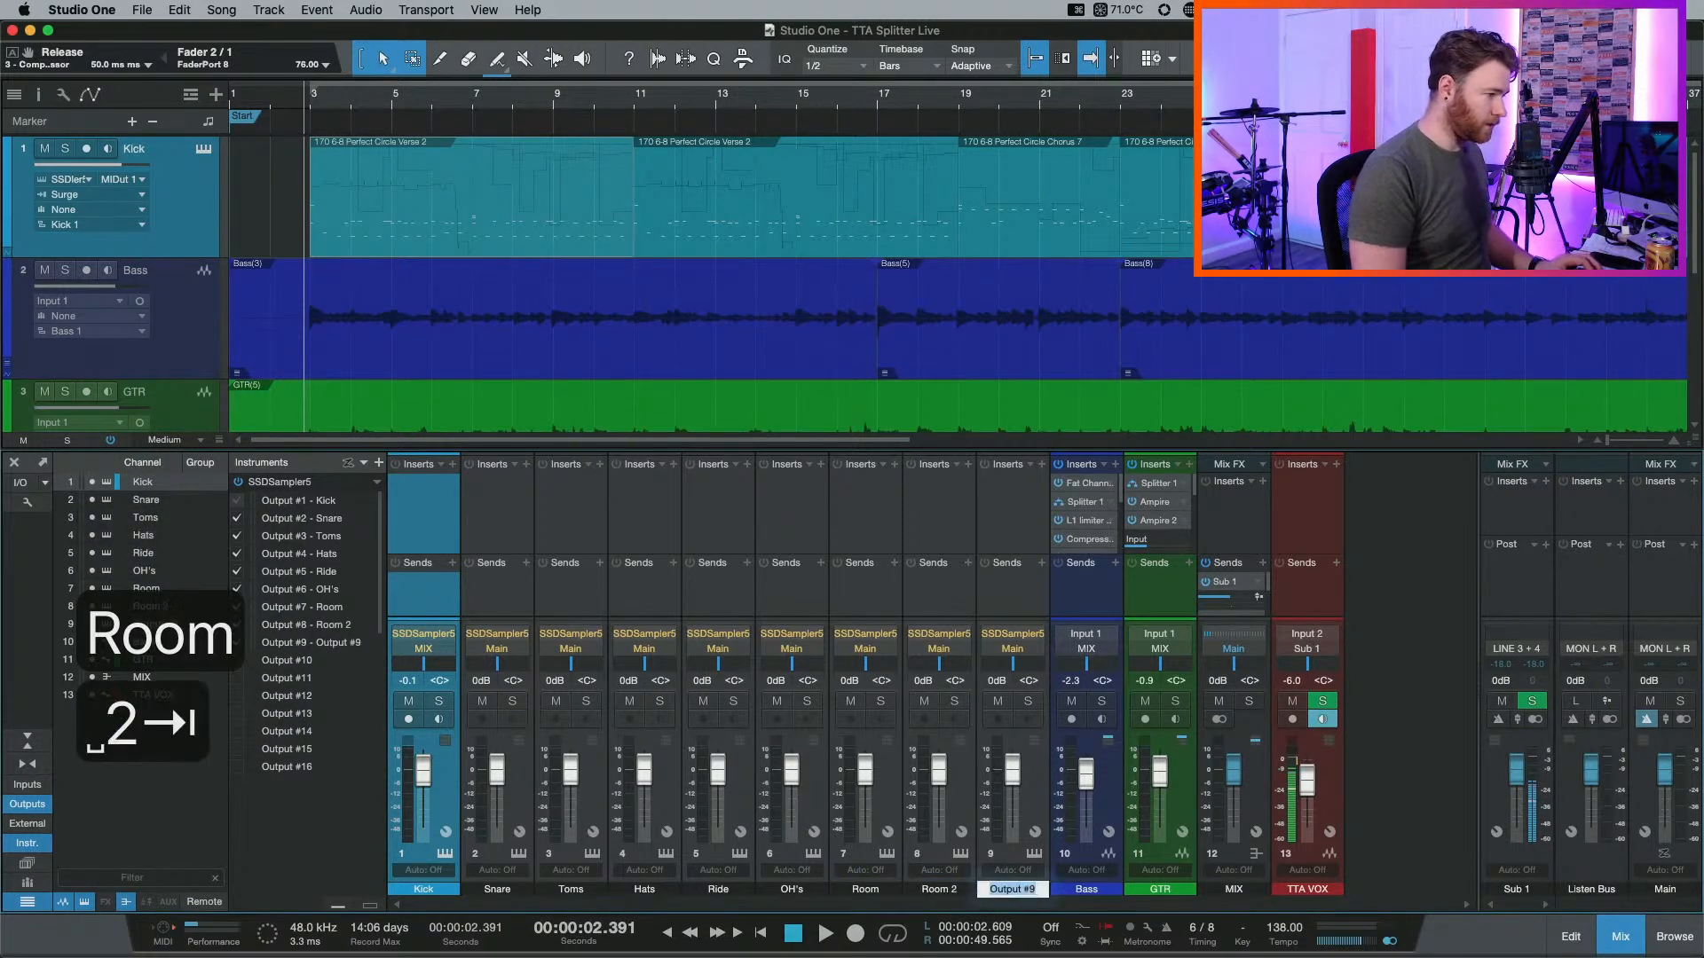
pyautogui.write('SLR')
pyautogui.press('Return')
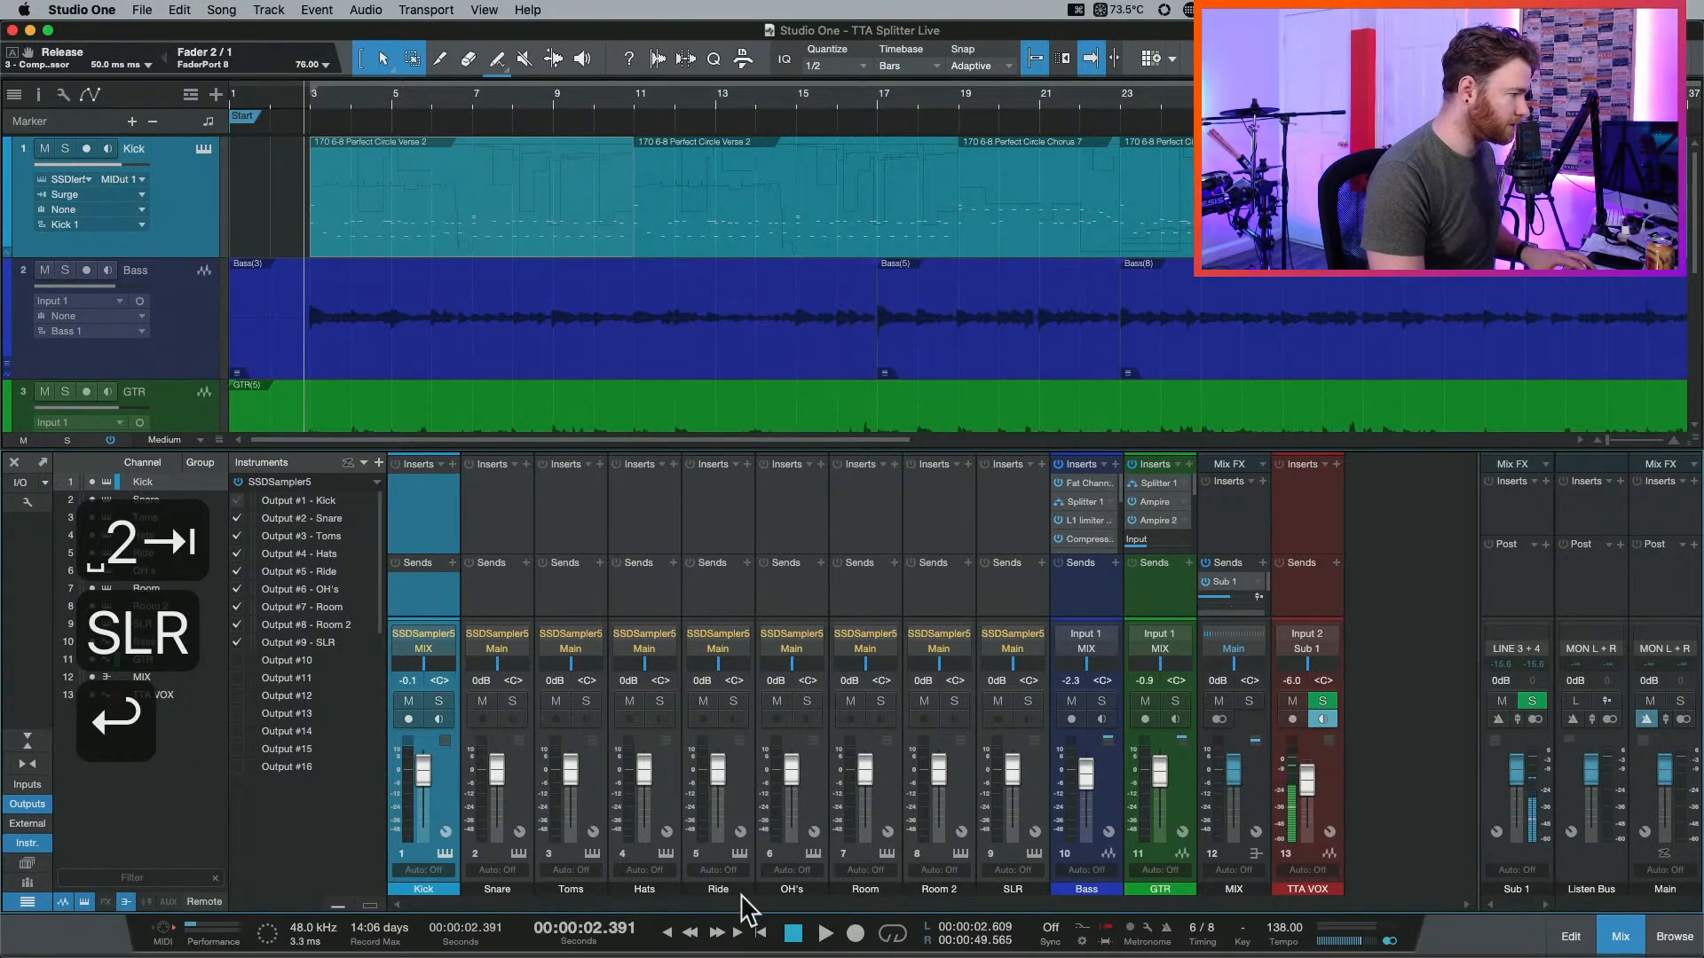
# Select the drum channels from Kick through SLR and route their outputs to the MIX bus.
pyautogui.click(1003, 602)
pyautogui.click(435, 604)
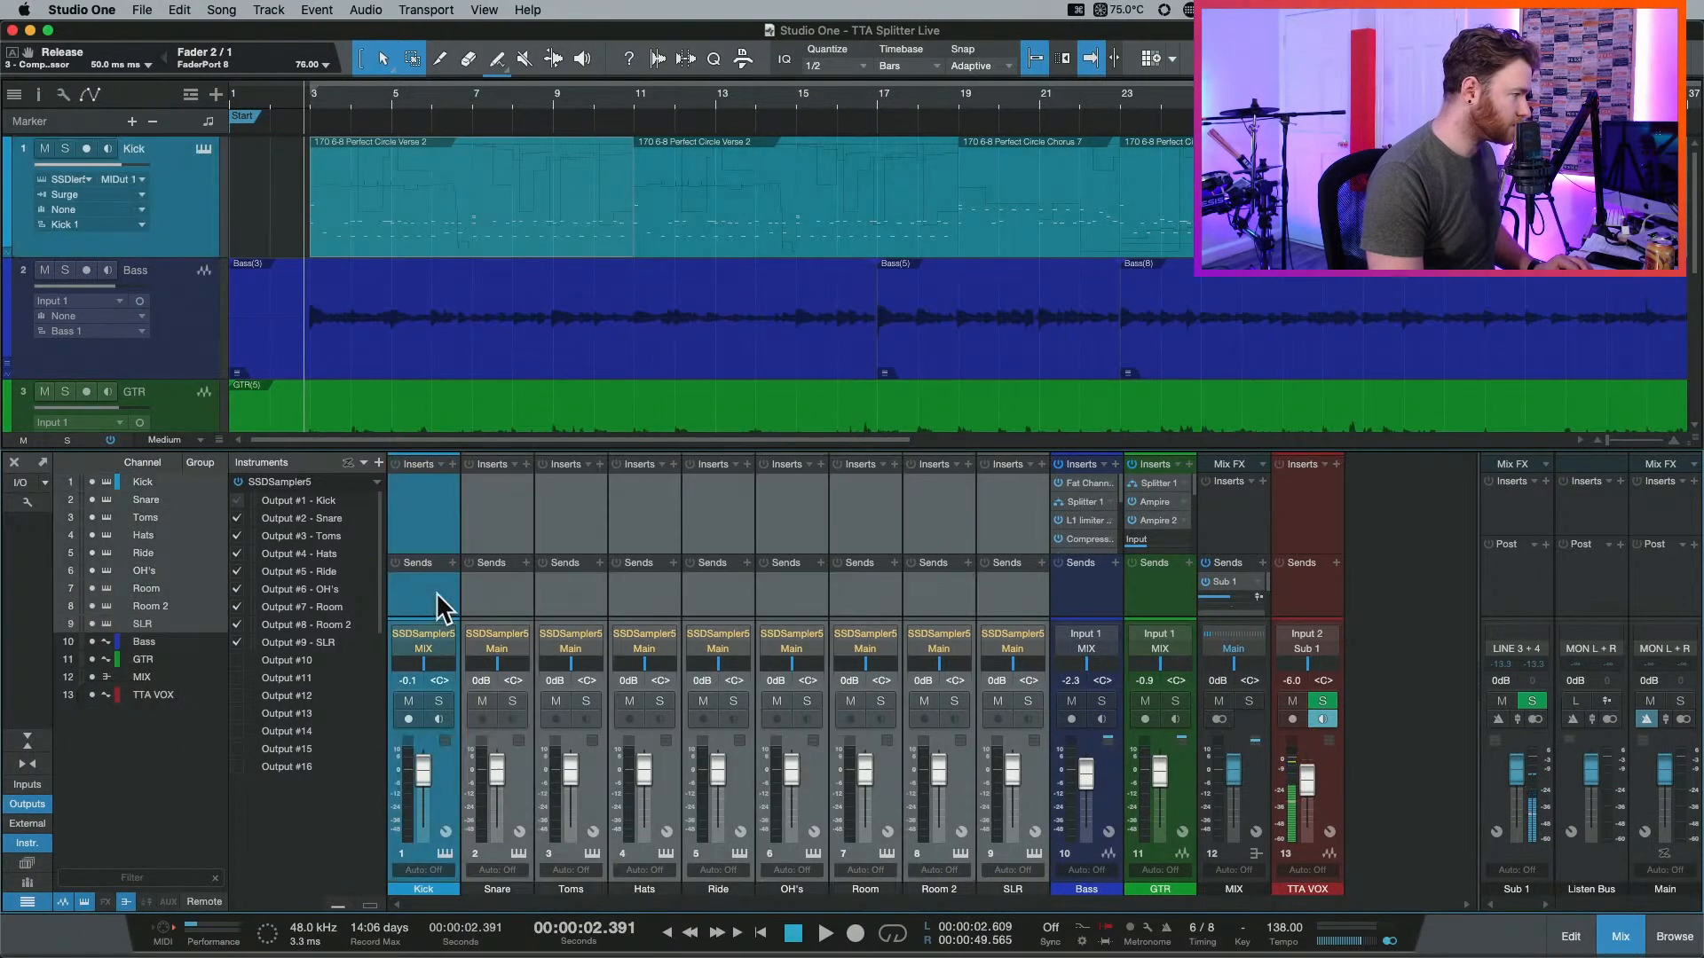
pyautogui.click(418, 648)
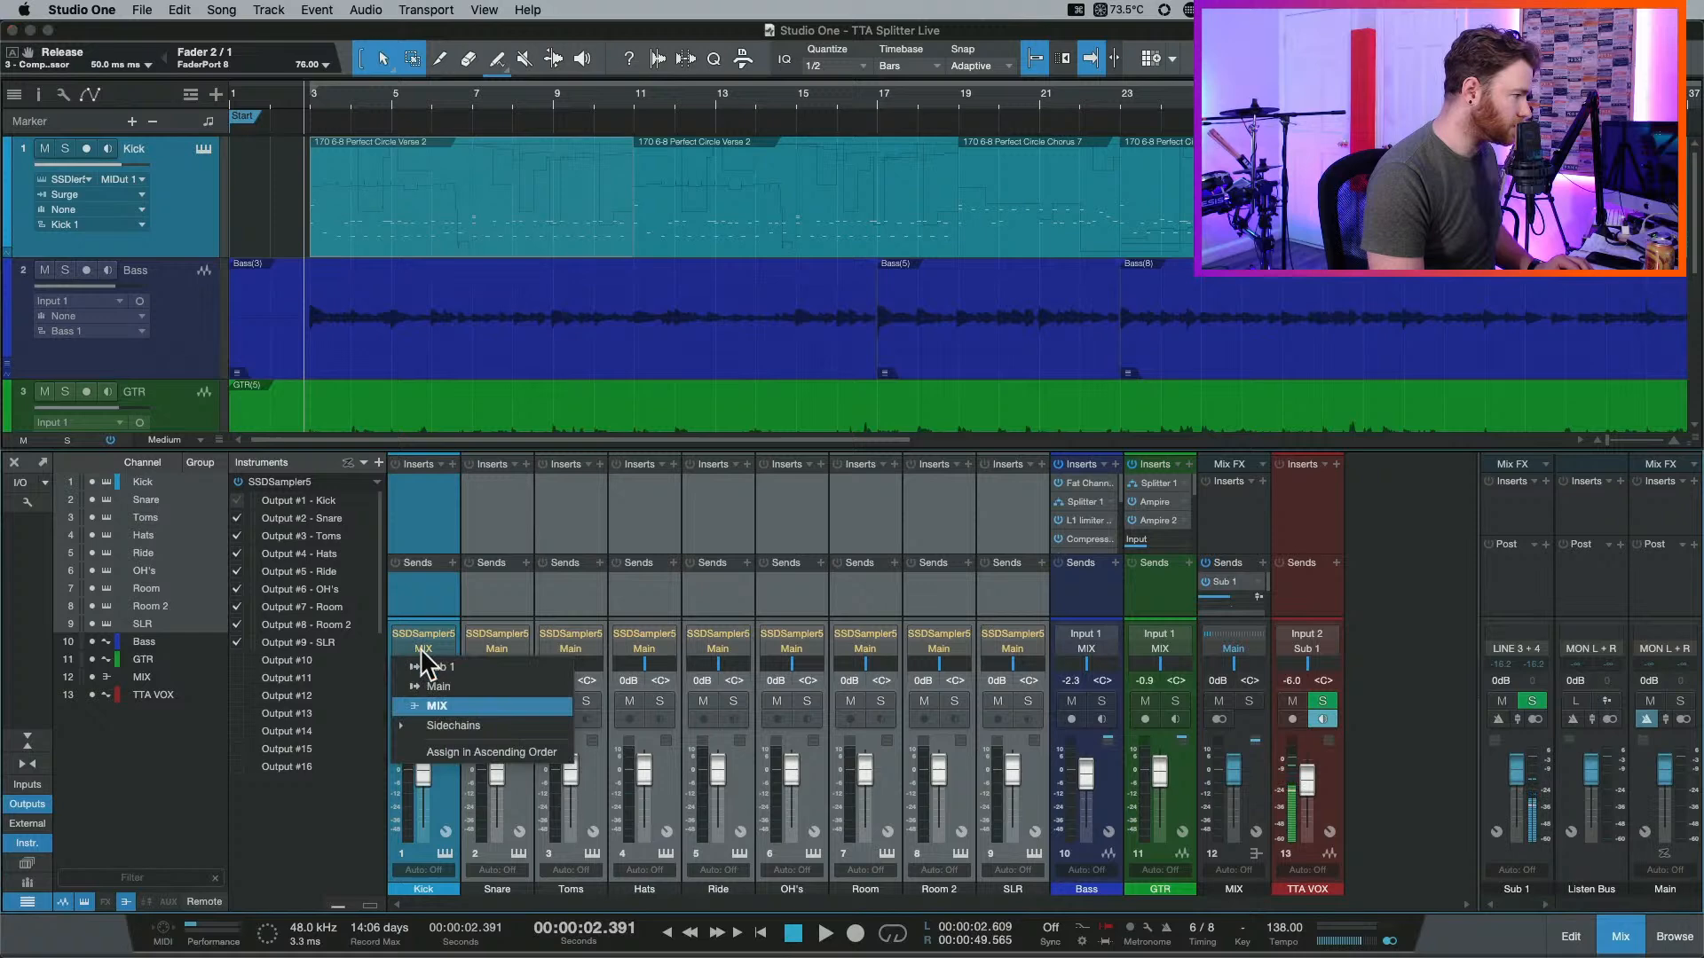
pyautogui.click(455, 697)
pyautogui.click(493, 649)
pyautogui.click(508, 702)
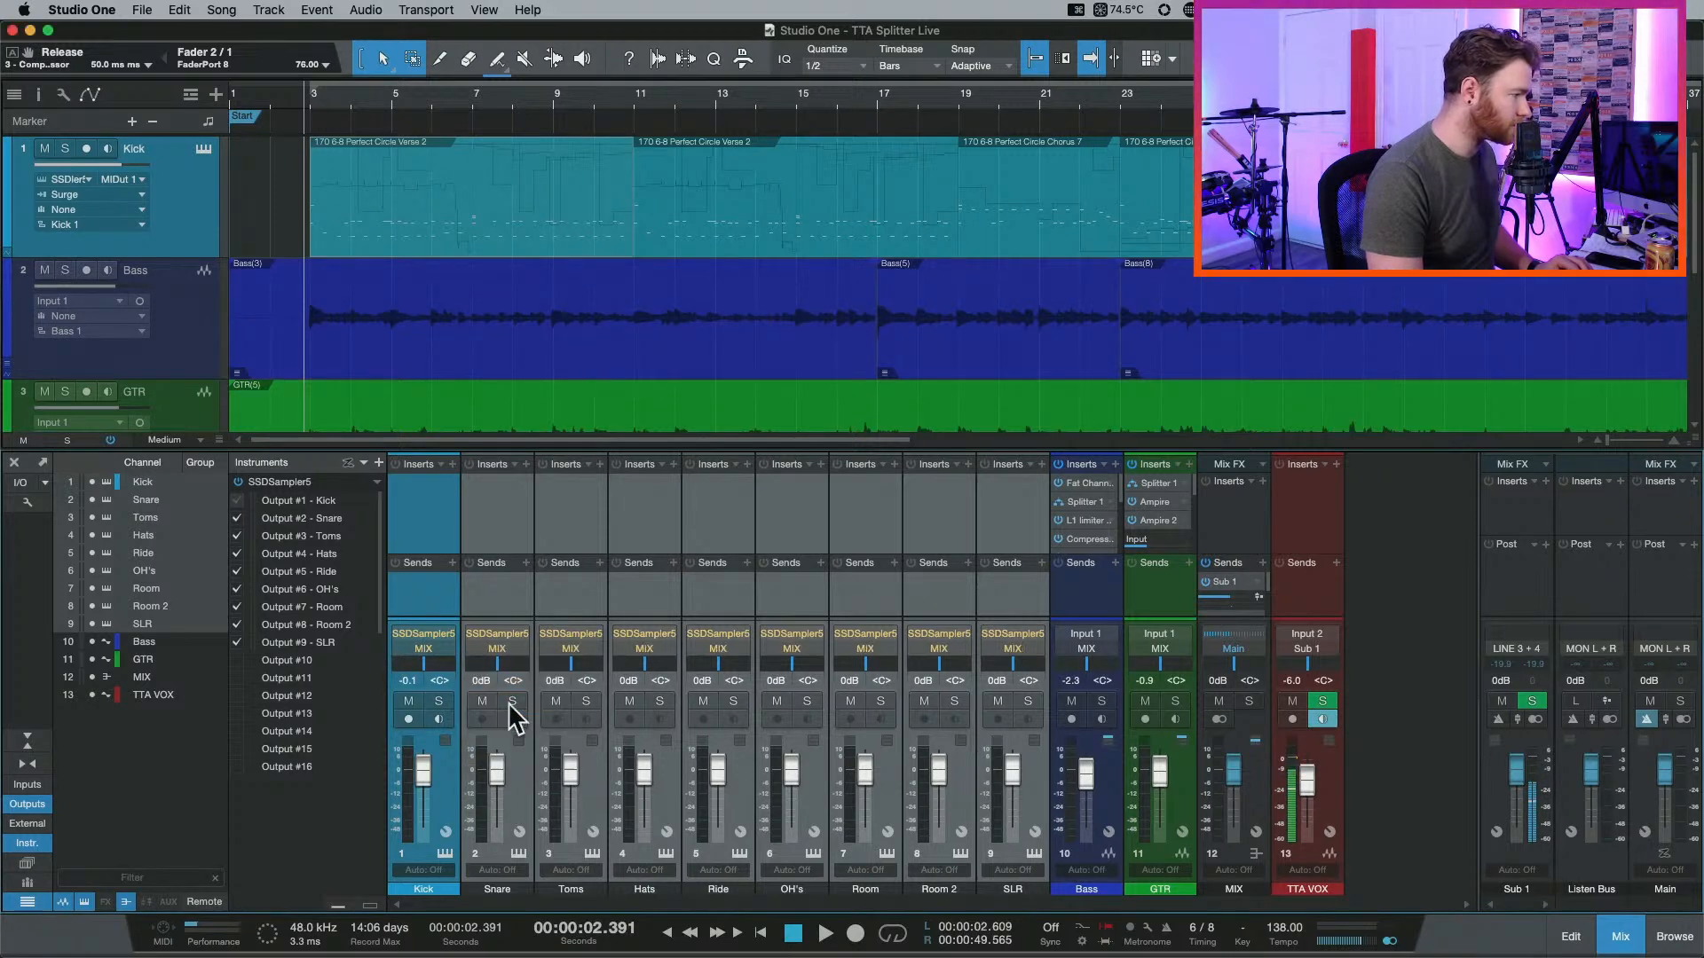
# Color all the selected drum channels light blue, leaving only the Kick channel selected.
pyautogui.click(445, 887)
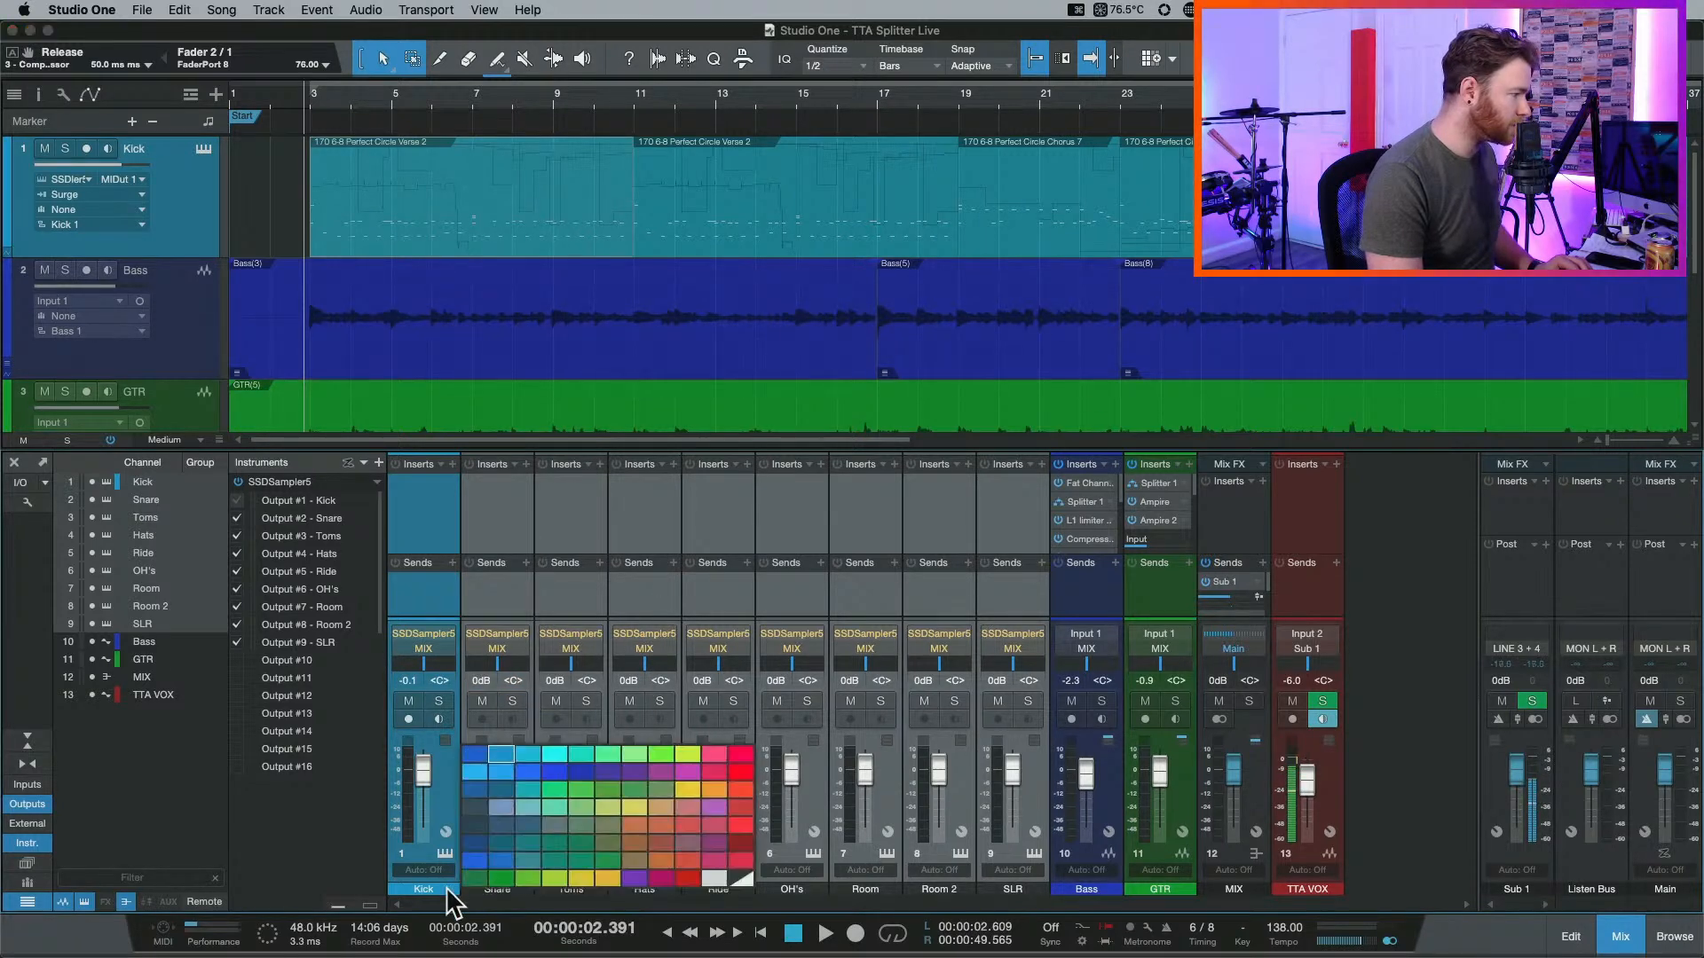
pyautogui.click(504, 758)
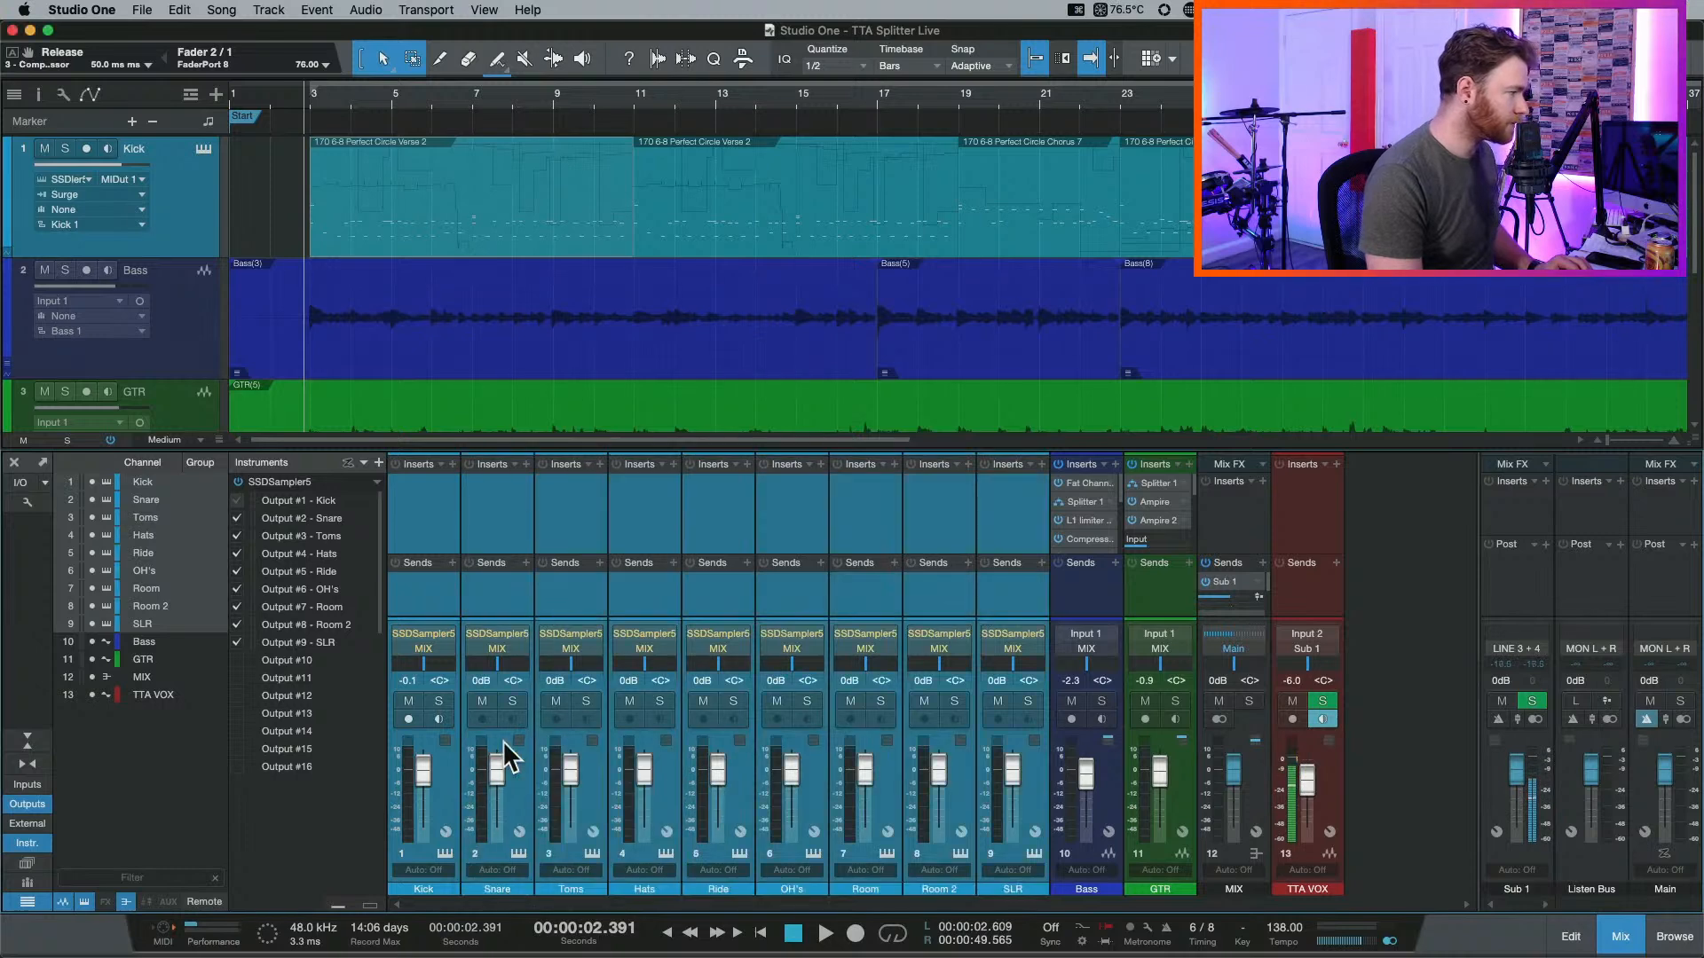
pyautogui.click(435, 511)
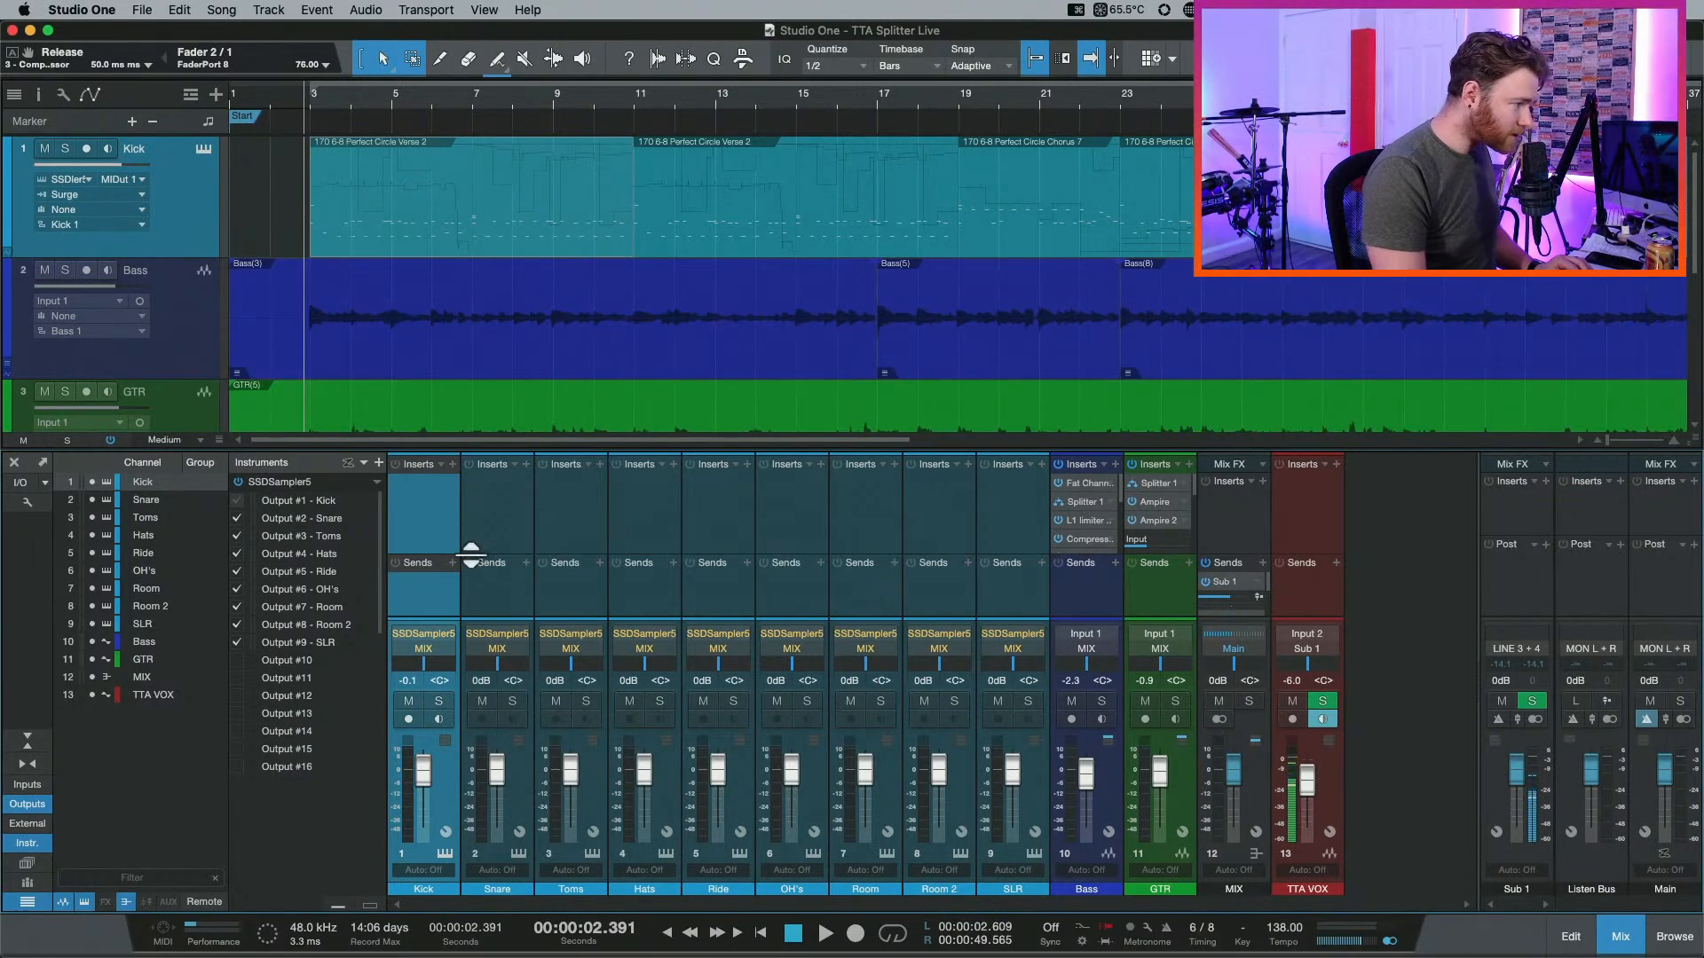
# Open the Compressor on the Bass channel and set the Kick channel as its sidechain source.
pyautogui.click(1079, 536)
pyautogui.click(508, 173)
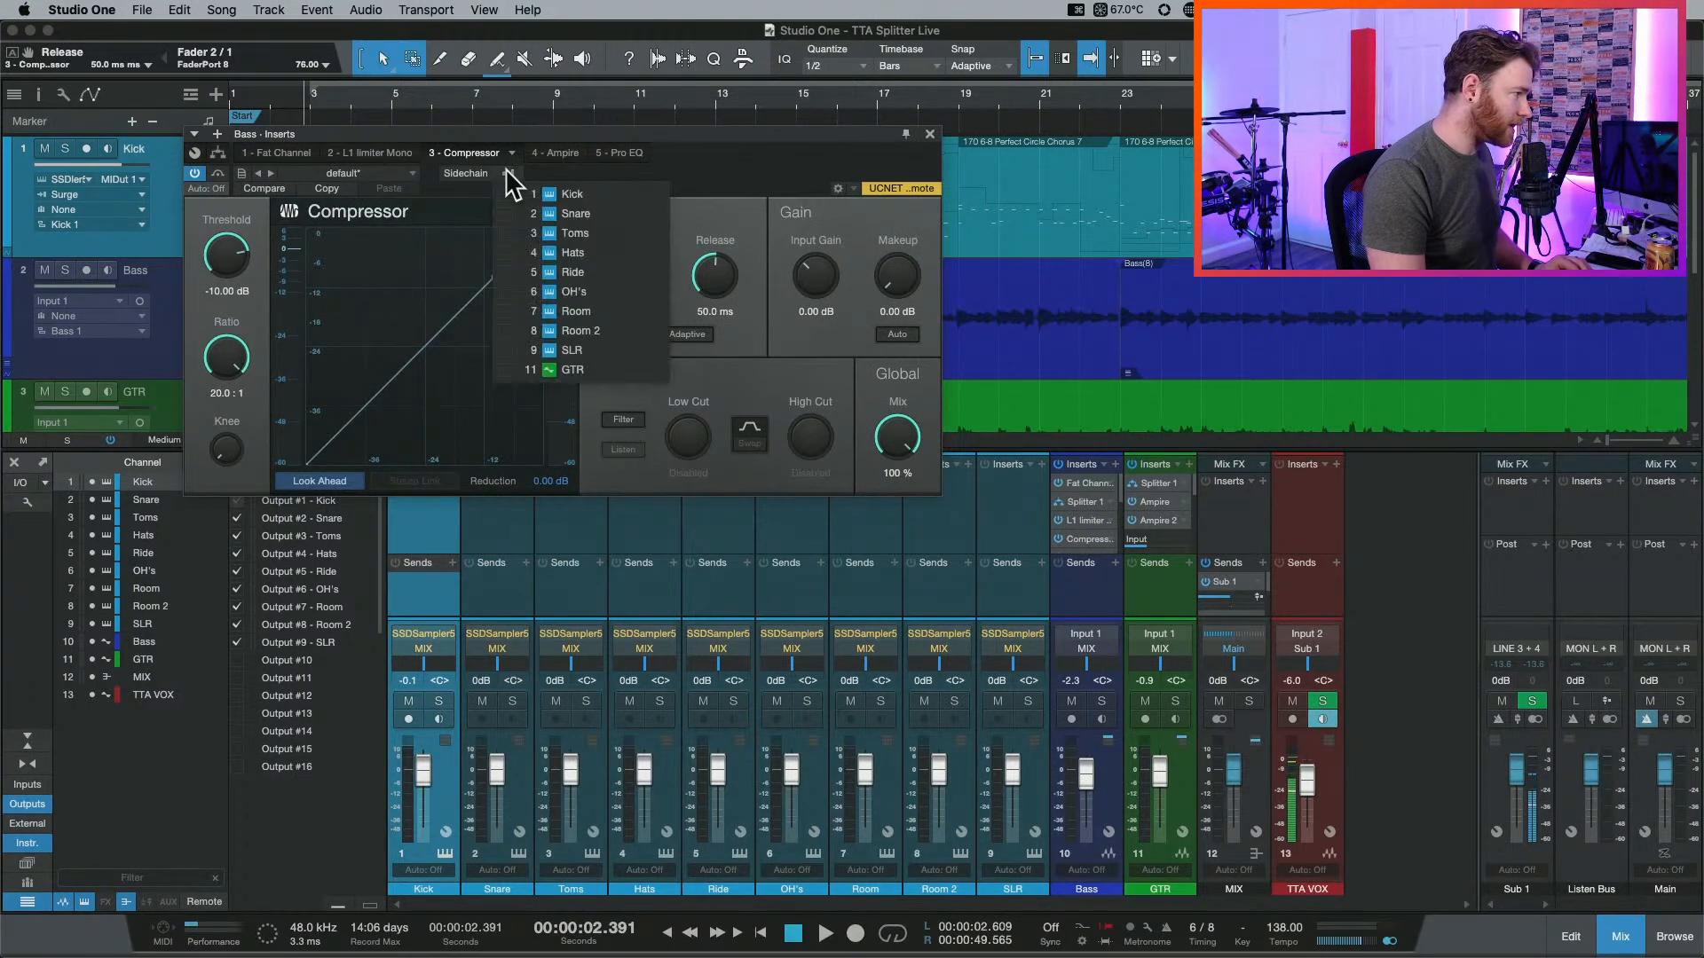
pyautogui.click(506, 193)
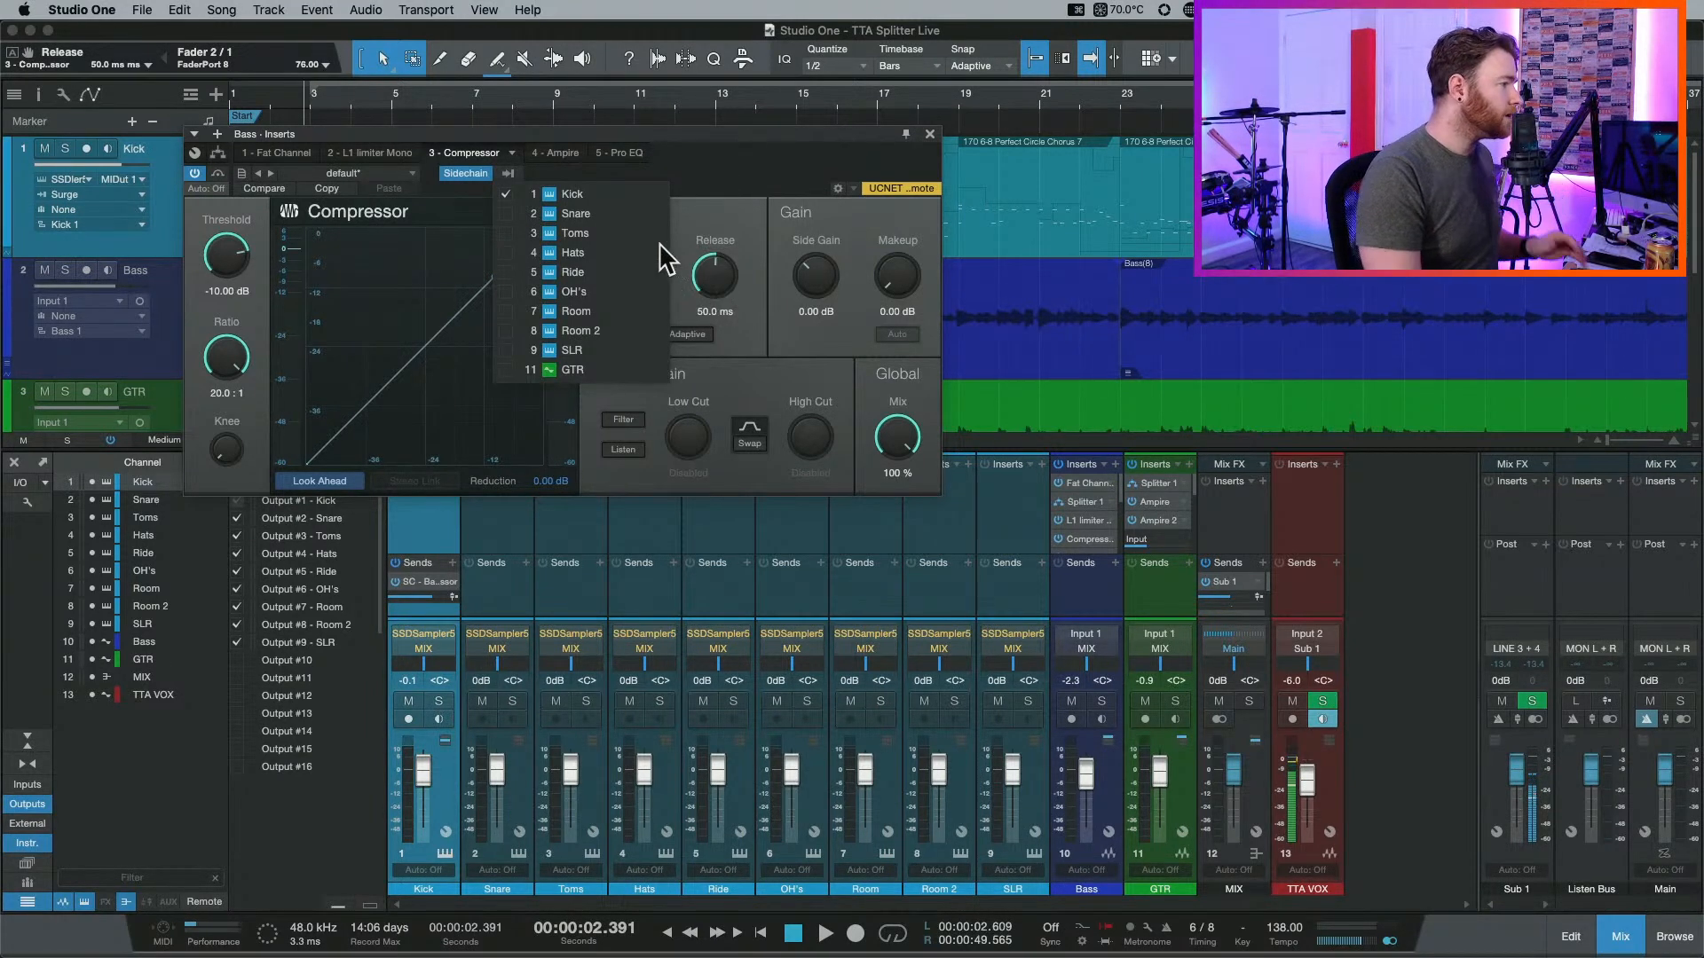
pyautogui.click(679, 190)
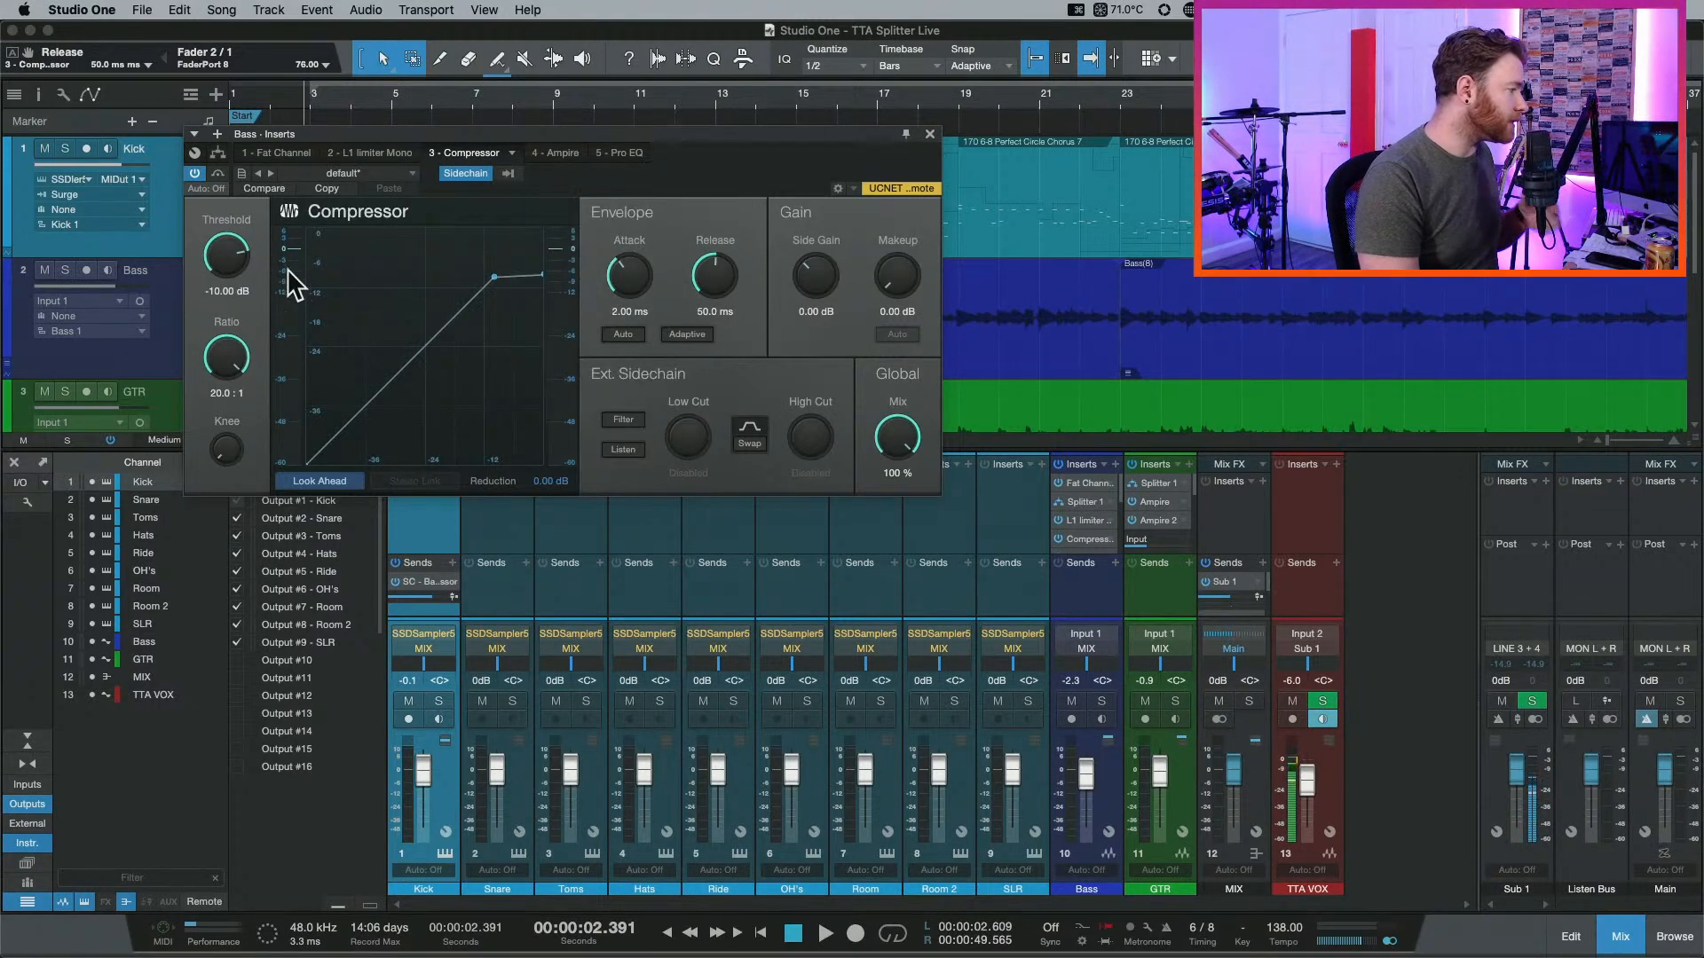
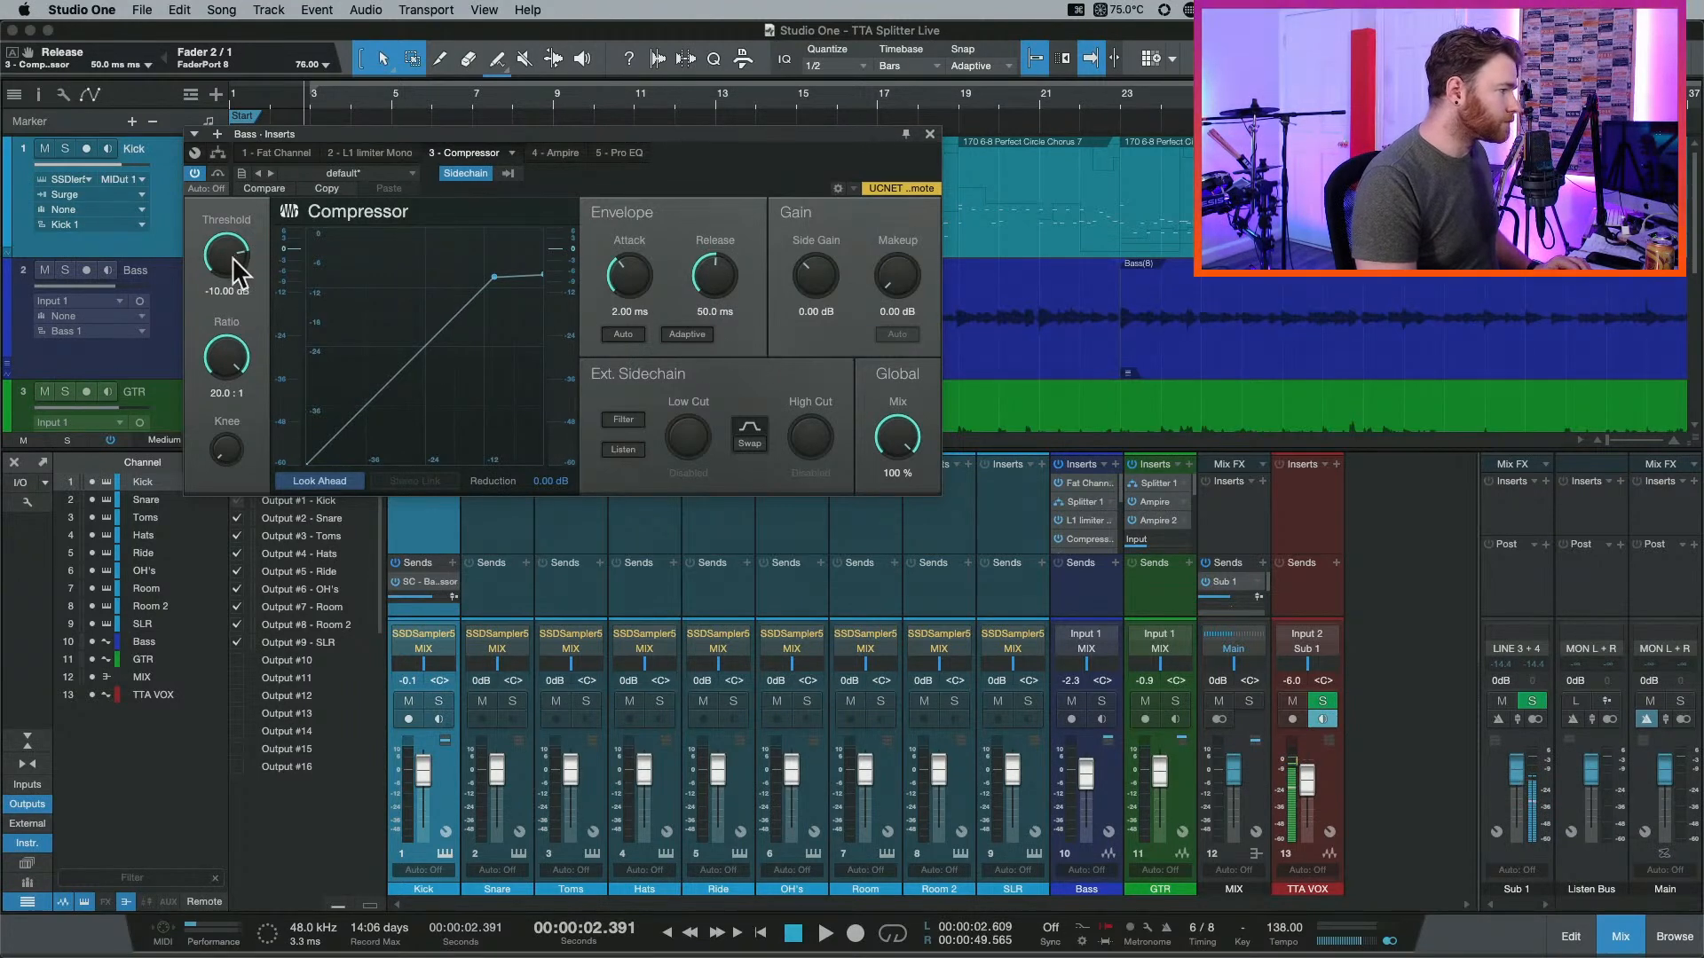
# Audition the kick ducking the bass while lowering the Compressor's threshold to -17.44 dB.
pyautogui.press('space')
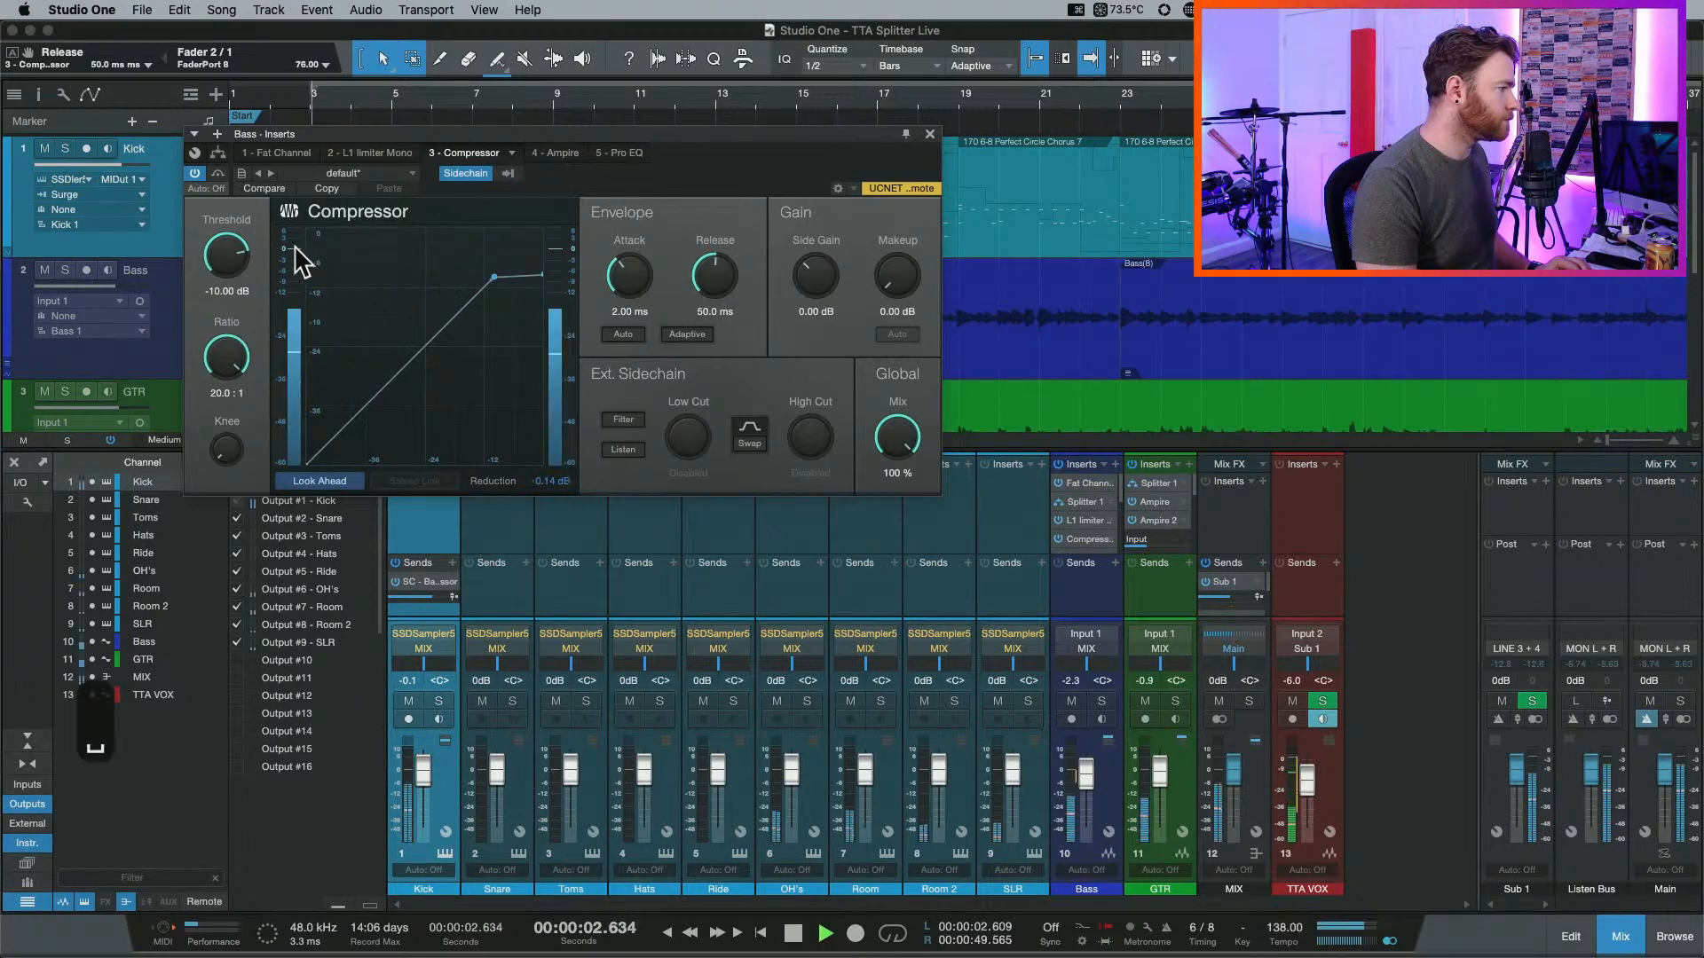
pyautogui.moveTo(232, 253); pyautogui.dragTo(230, 269)
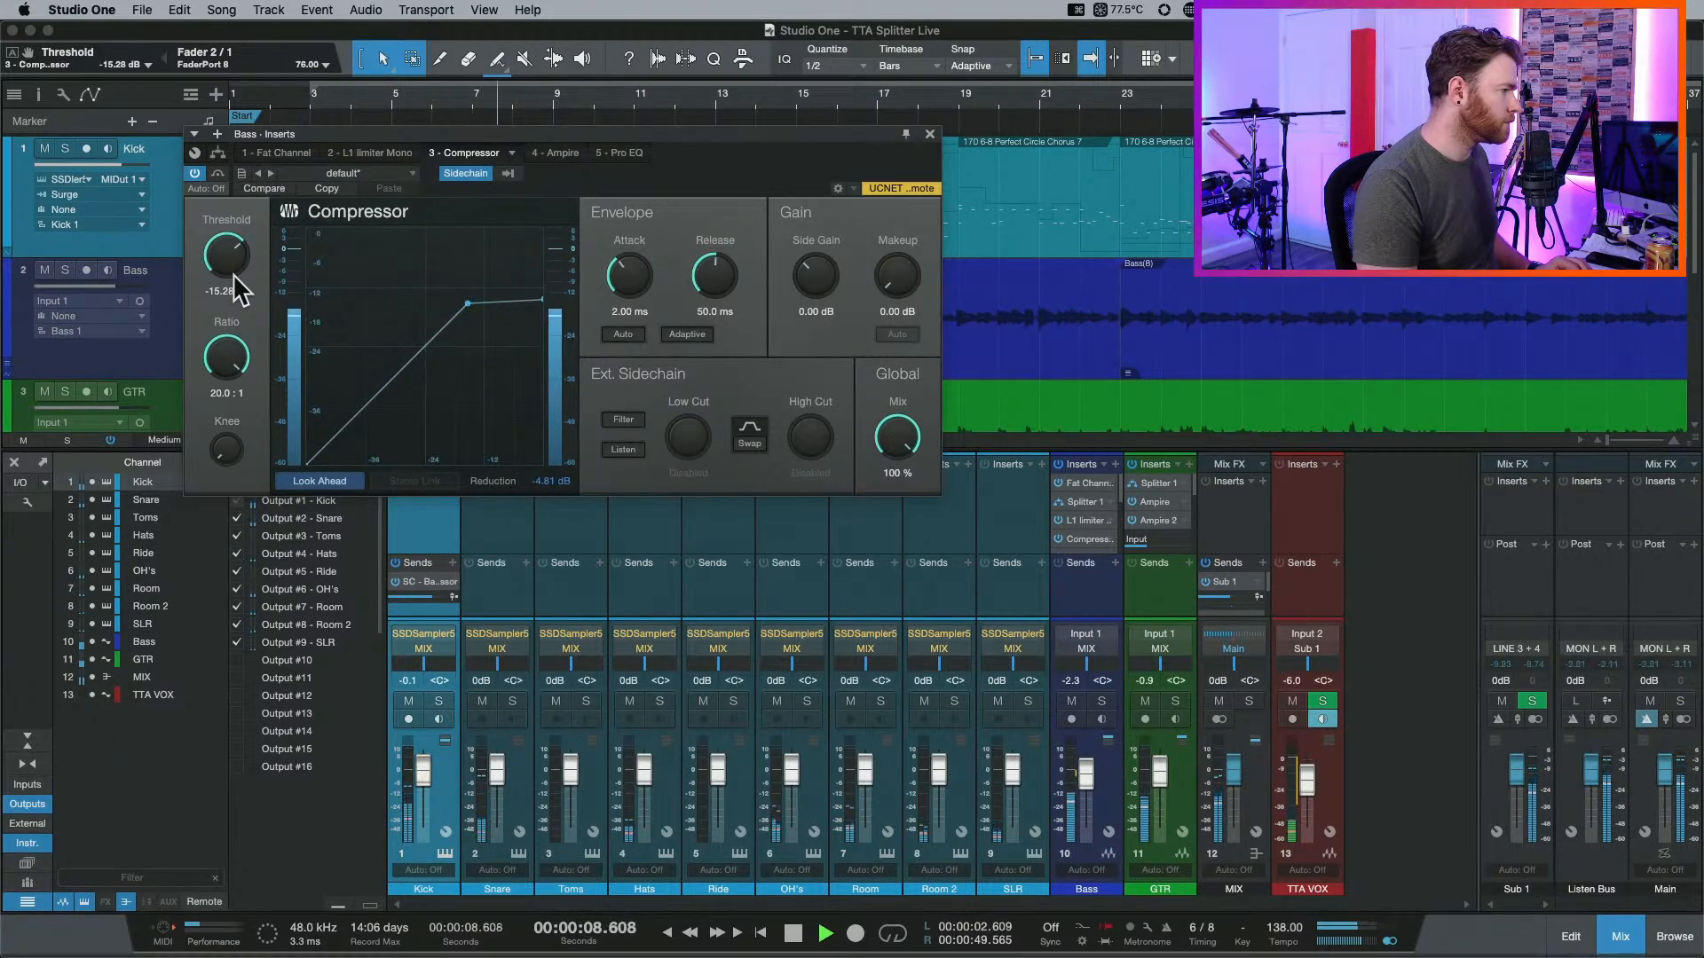
pyautogui.moveTo(232, 264); pyautogui.dragTo(233, 271)
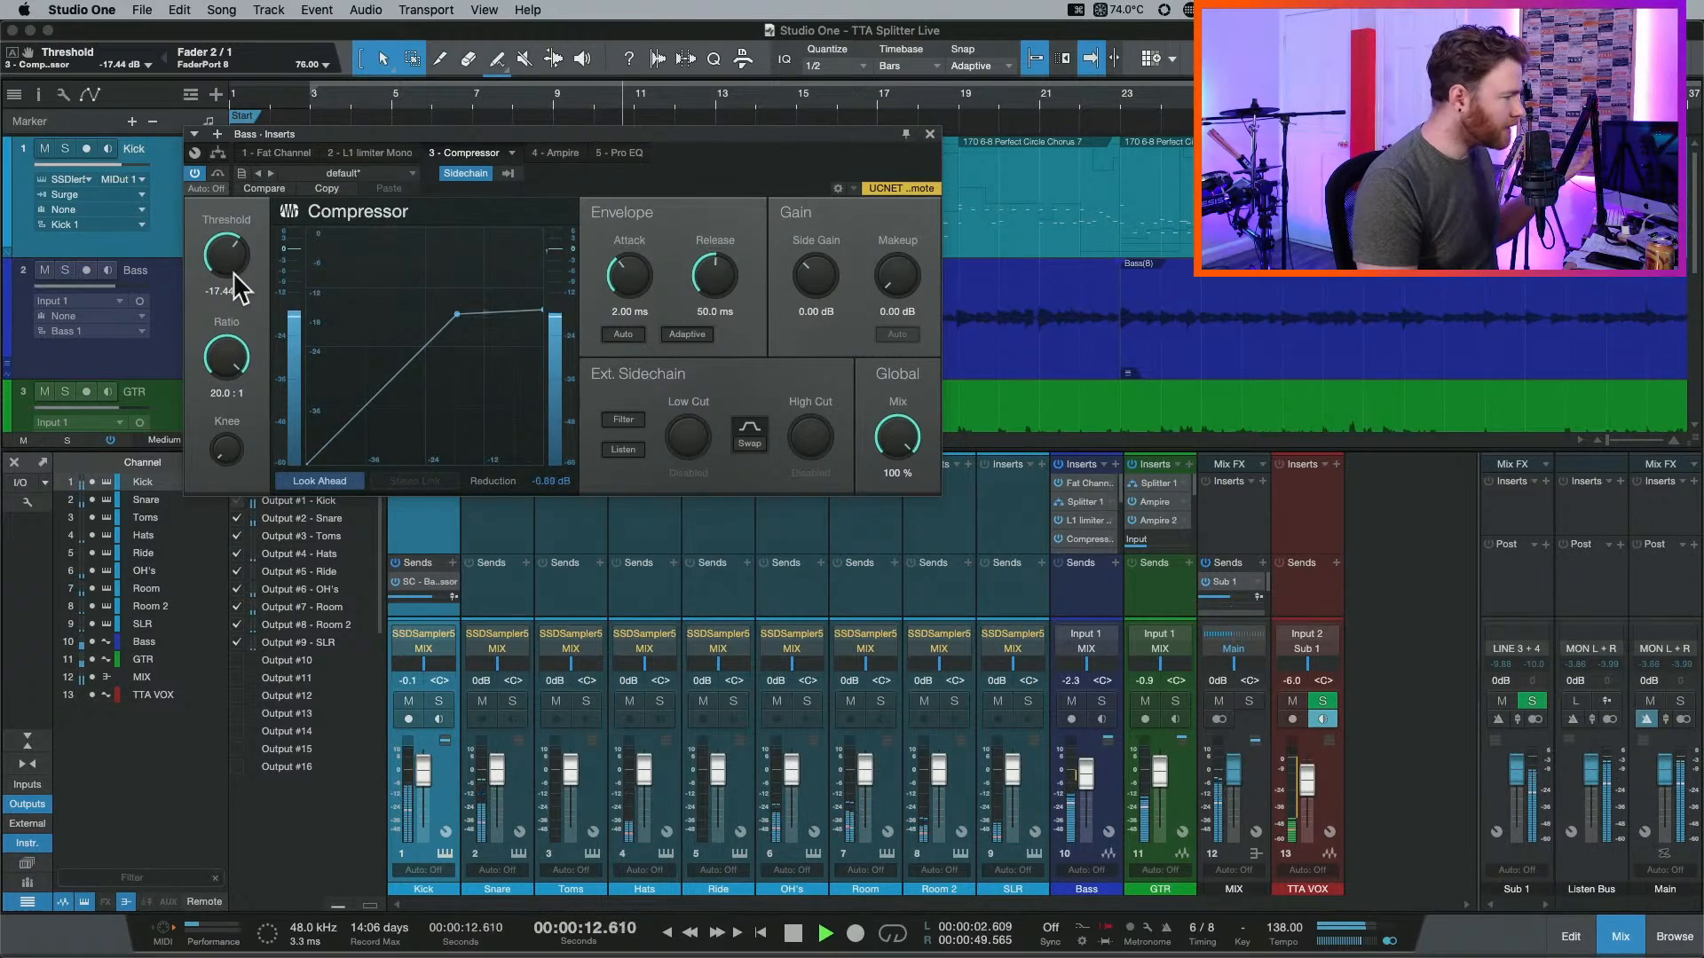
pyautogui.press('space')
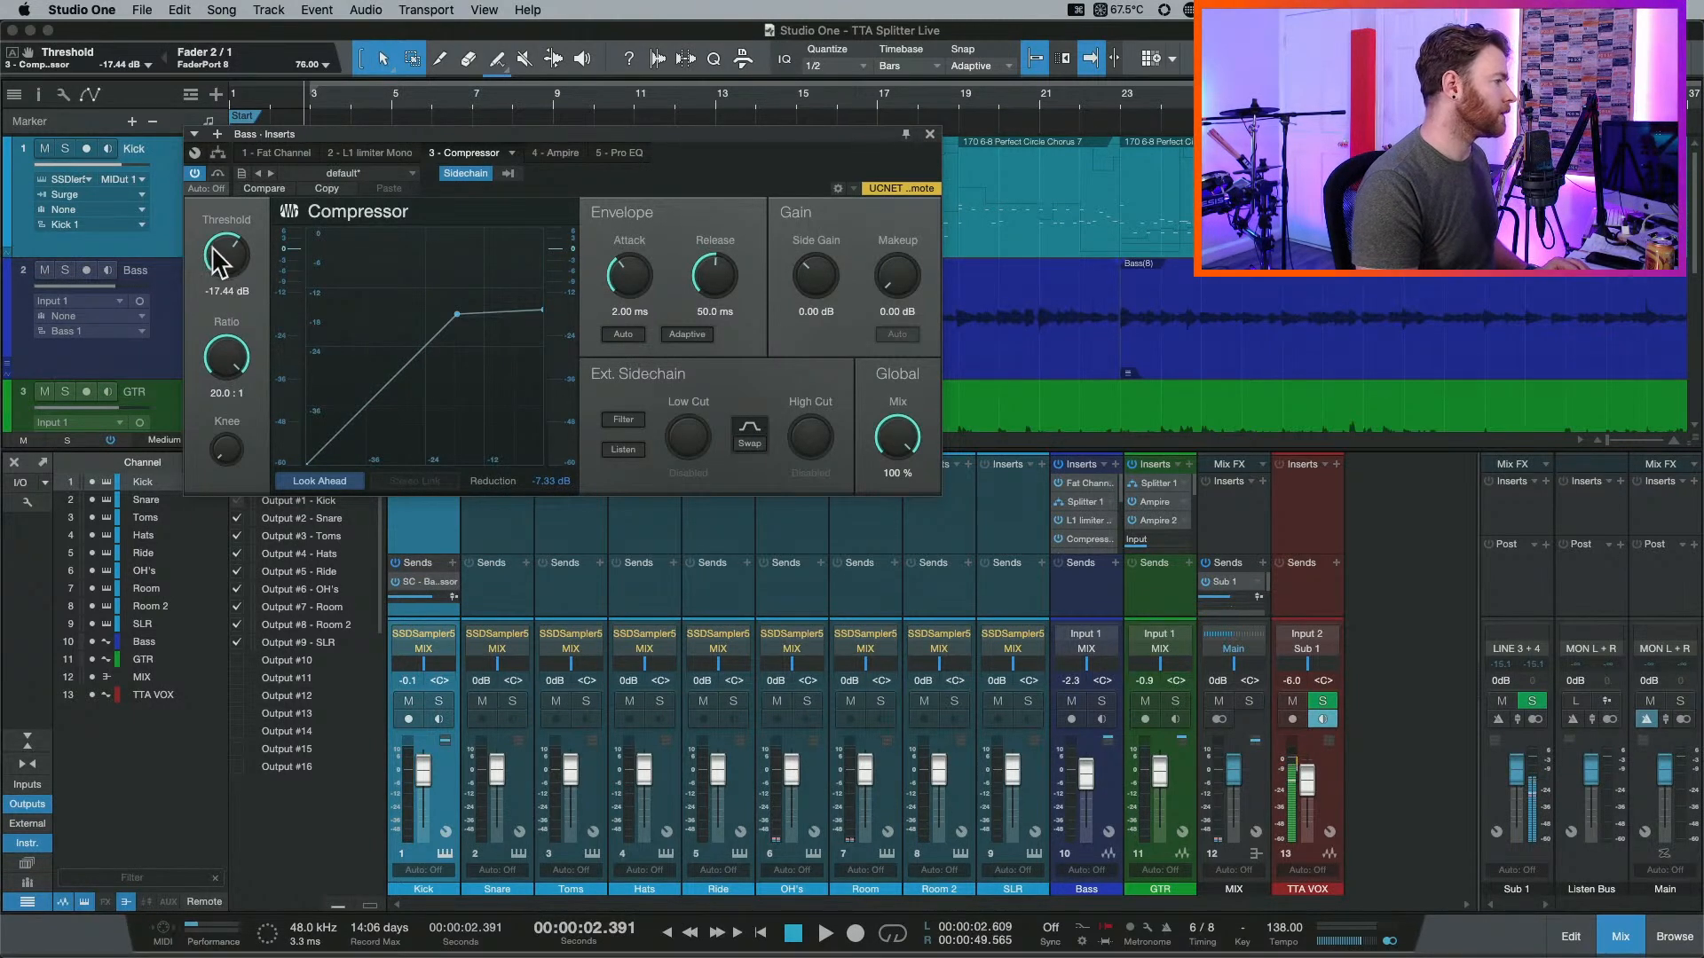
# Lower the Bass Compressor's threshold to -36.64 dB and raise its release to 204 ms during playback.
pyautogui.moveTo(218, 262); pyautogui.dragTo(234, 226)
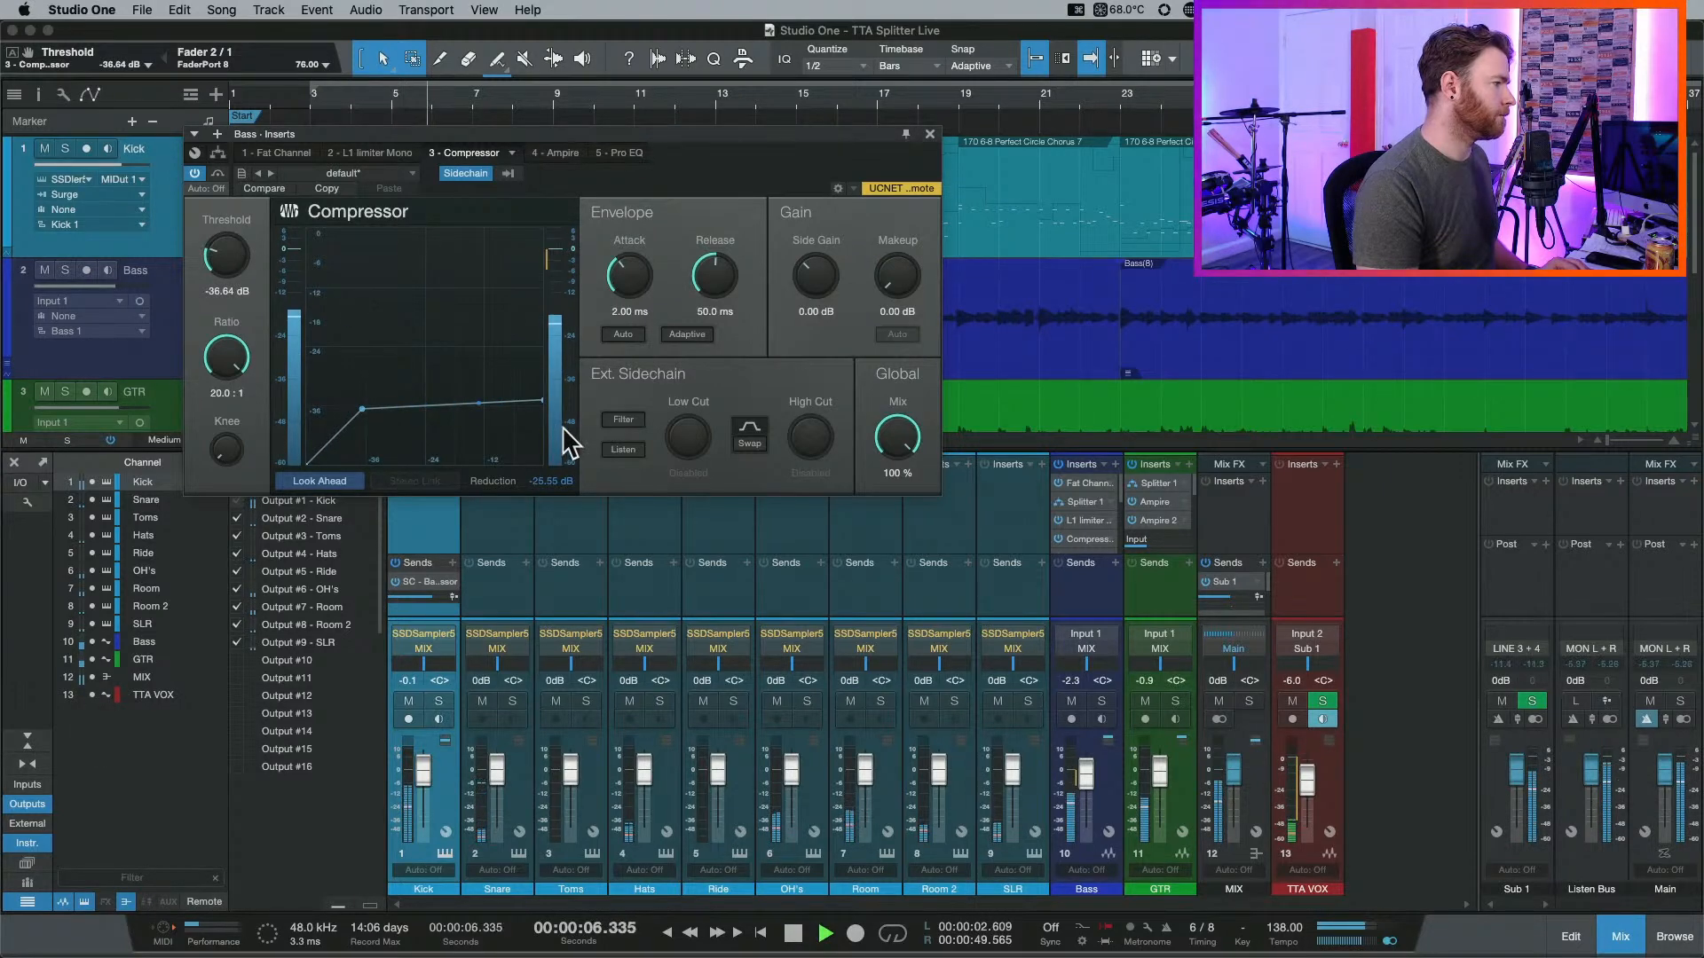
pyautogui.moveTo(715, 298)
pyautogui.mouseDown()
pyautogui.moveTo(723, 261)
pyautogui.moveTo(705, 277)
pyautogui.mouseUp()
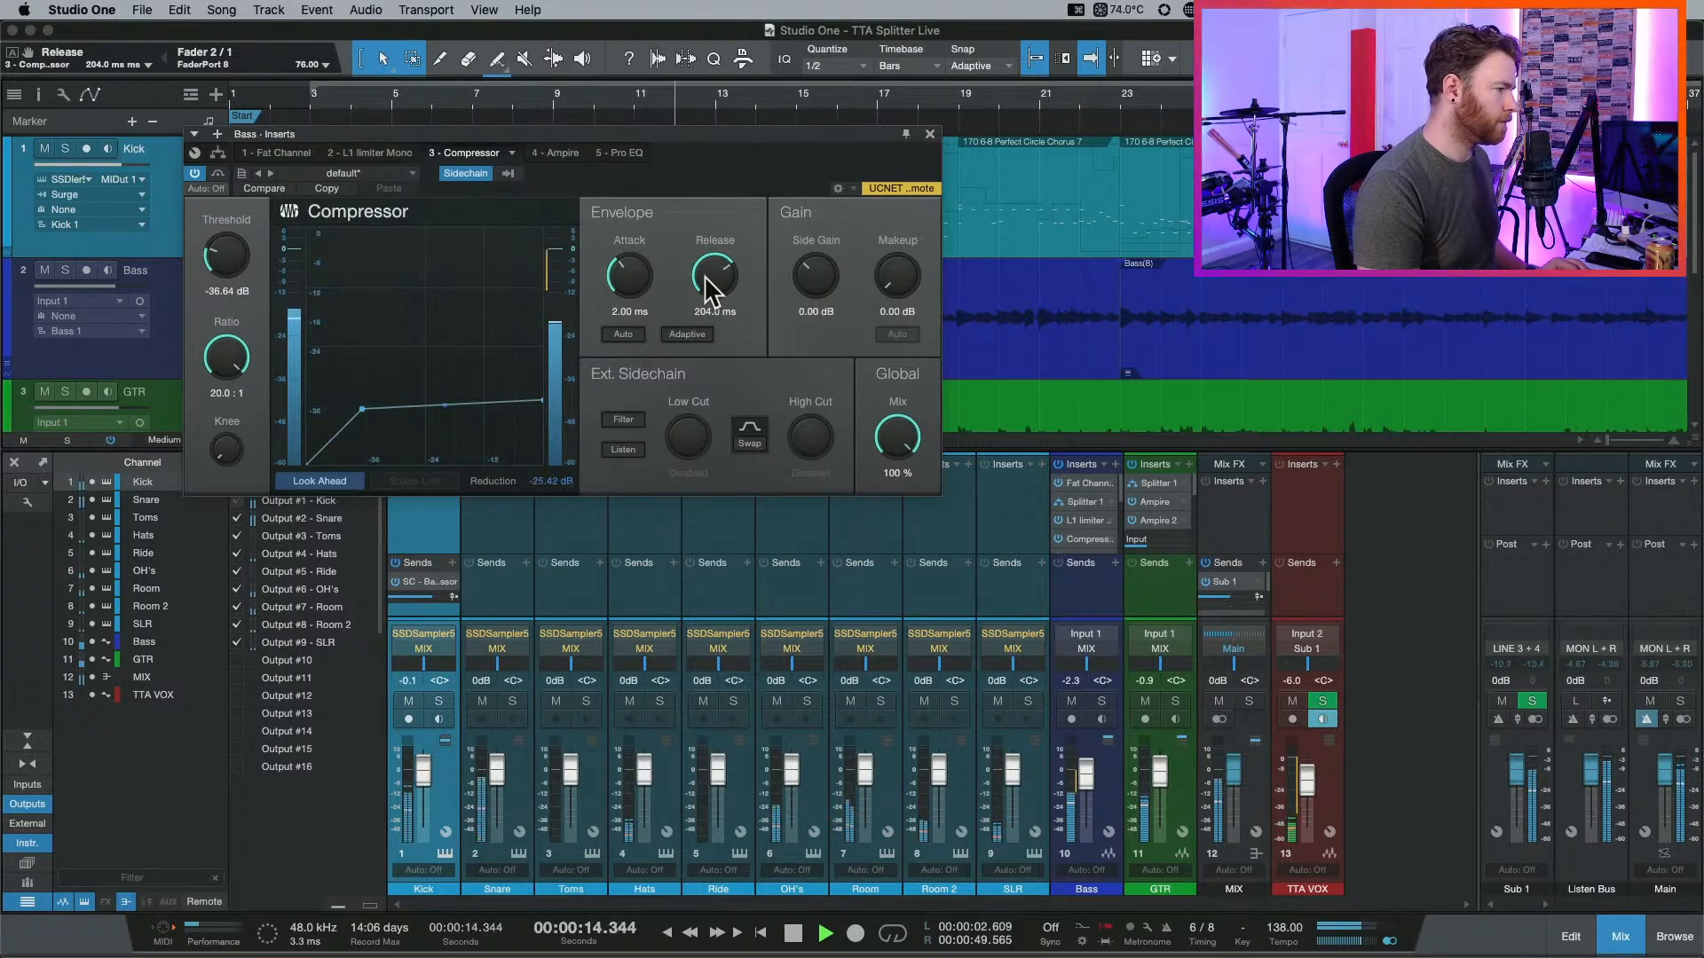
pyautogui.press('space')
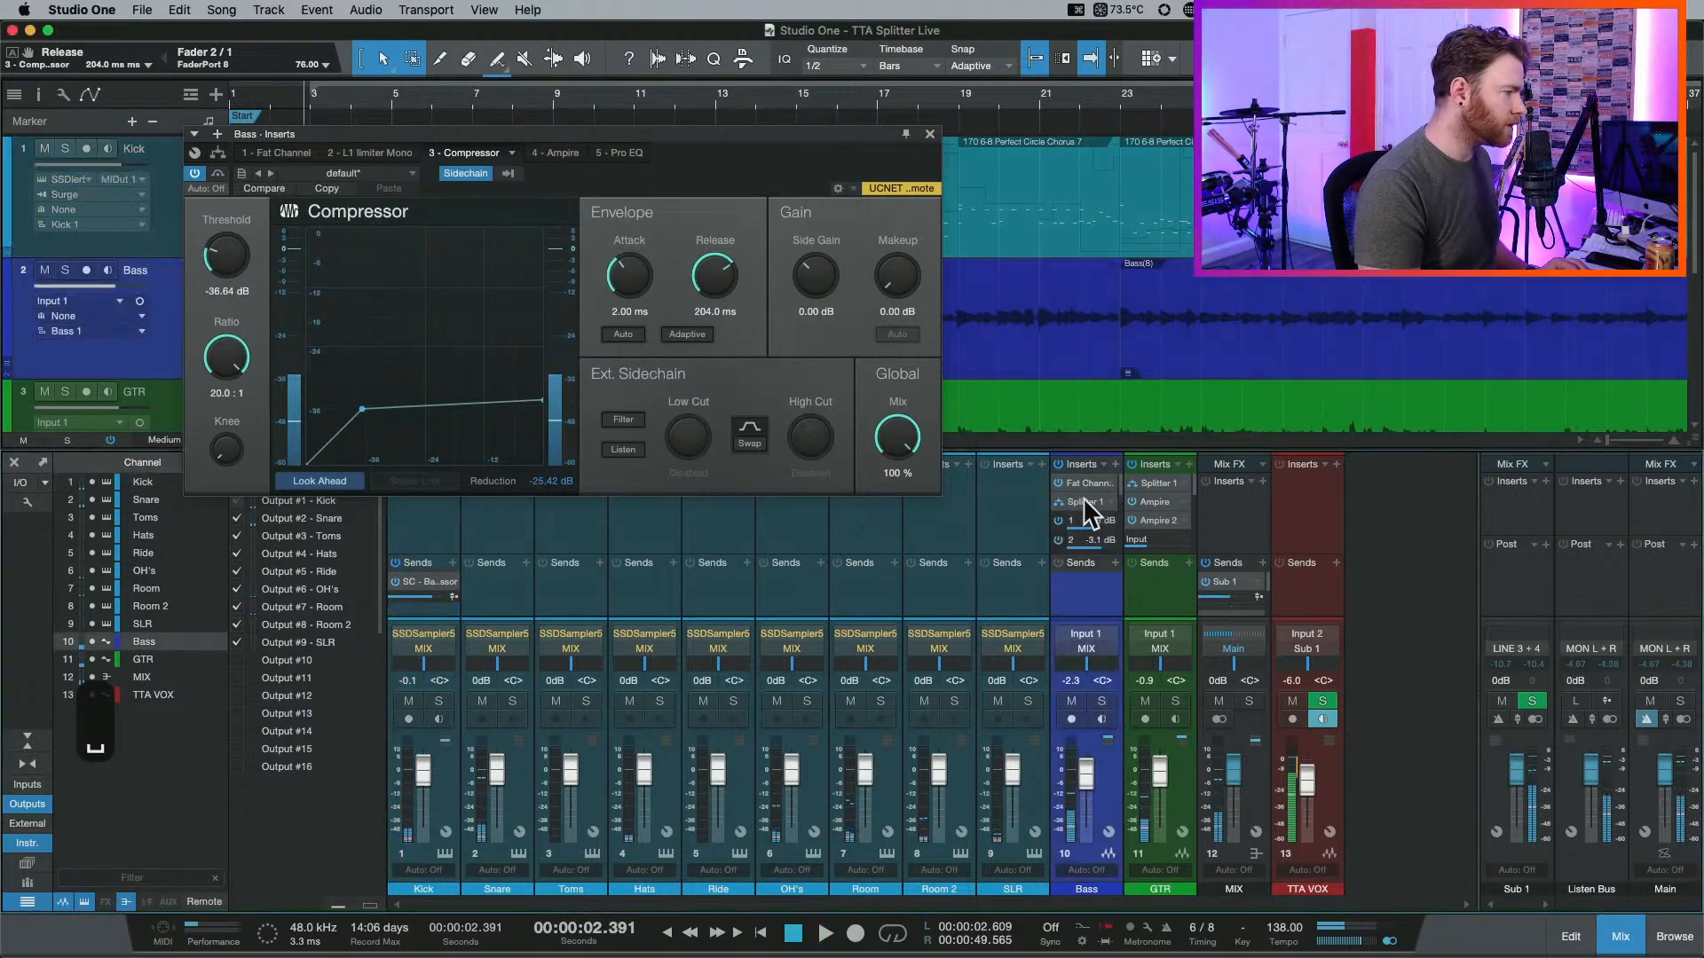
# Mute the second output of the Bass channel's Splitter and the GTR channel, and start playback to hear the low band.
pyautogui.click(1084, 504)
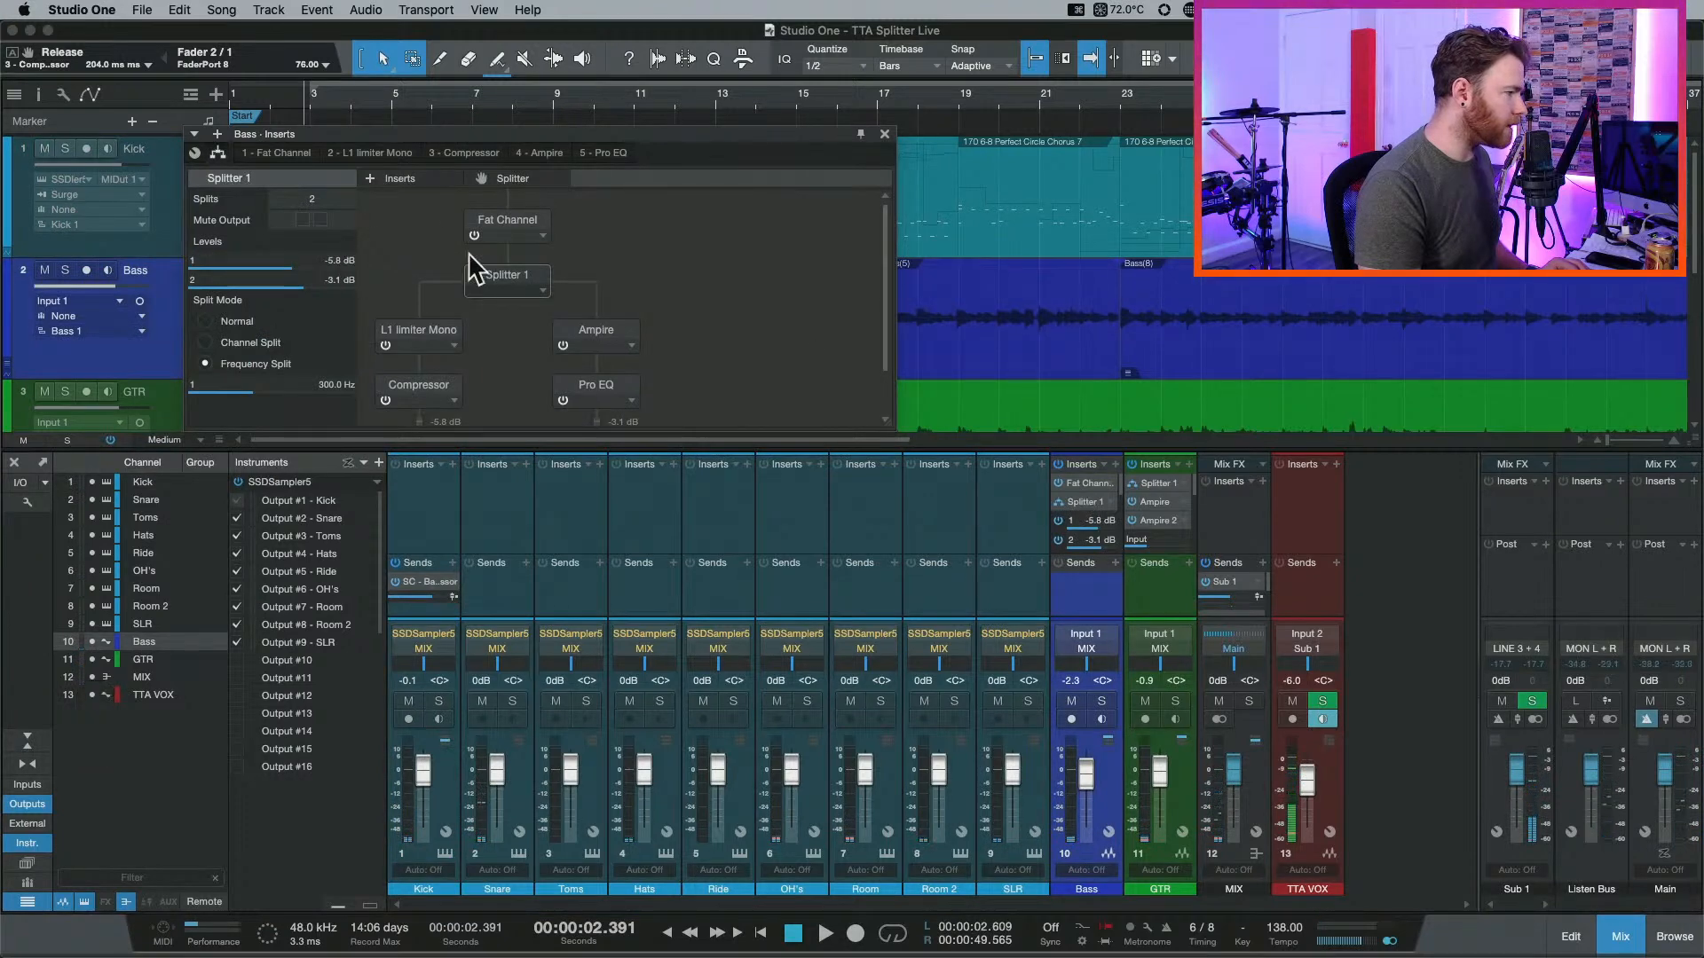
pyautogui.click(321, 220)
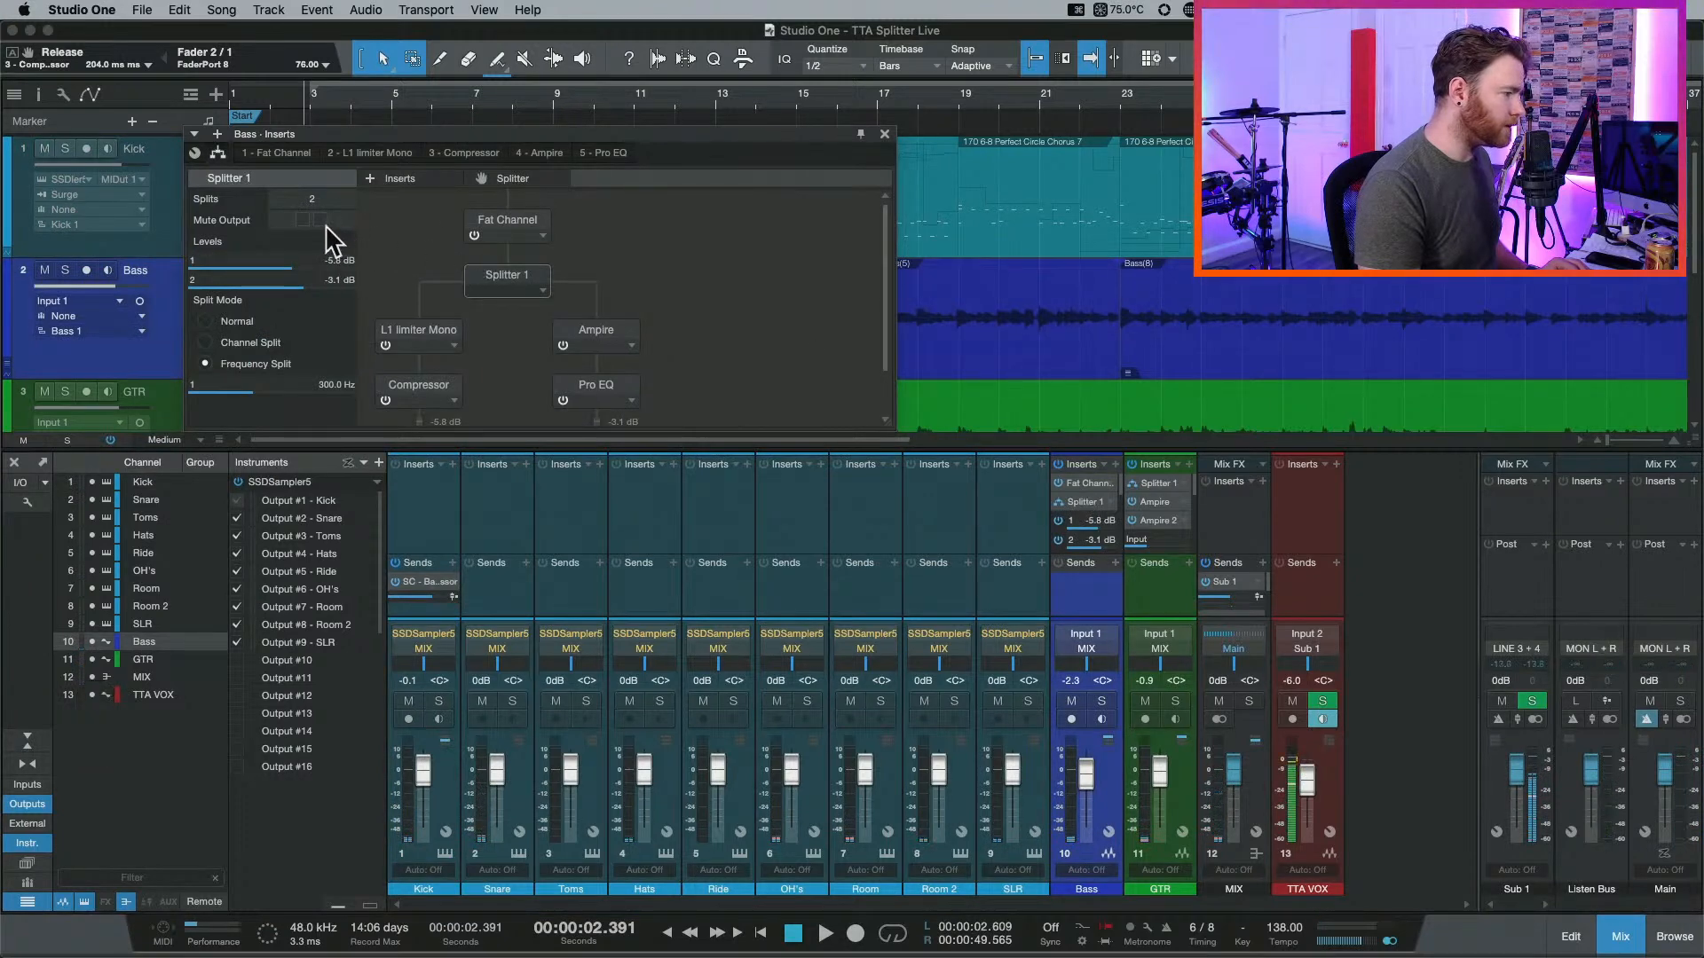
pyautogui.click(1143, 701)
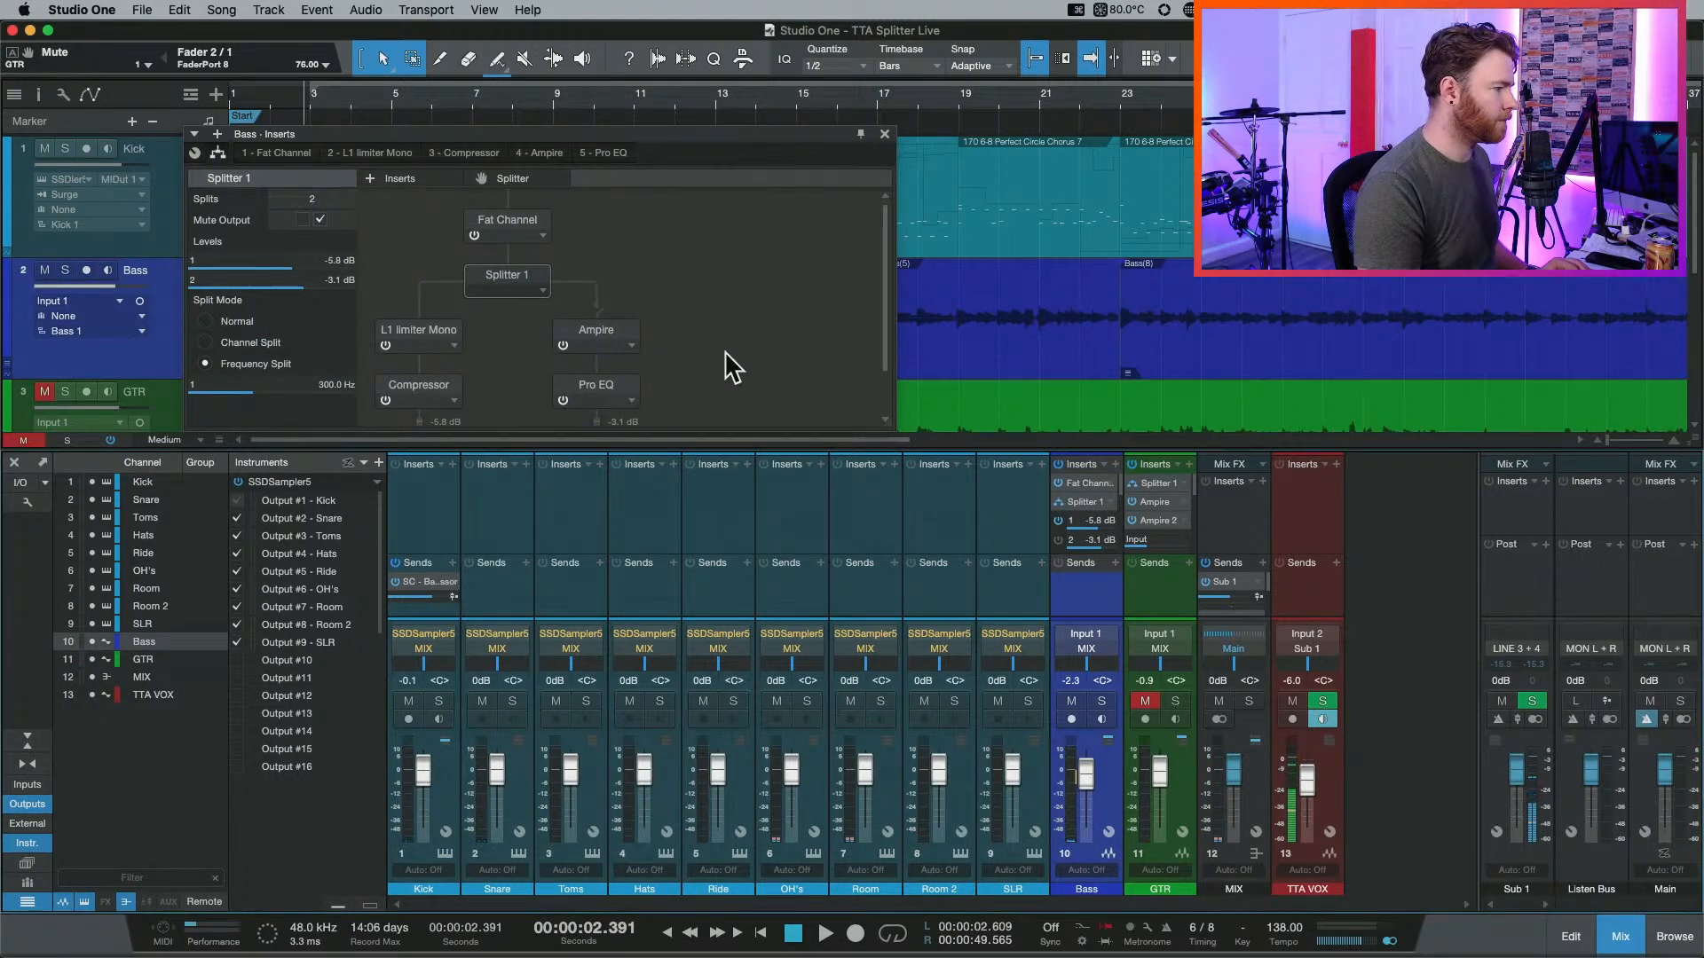
pyautogui.press('space')
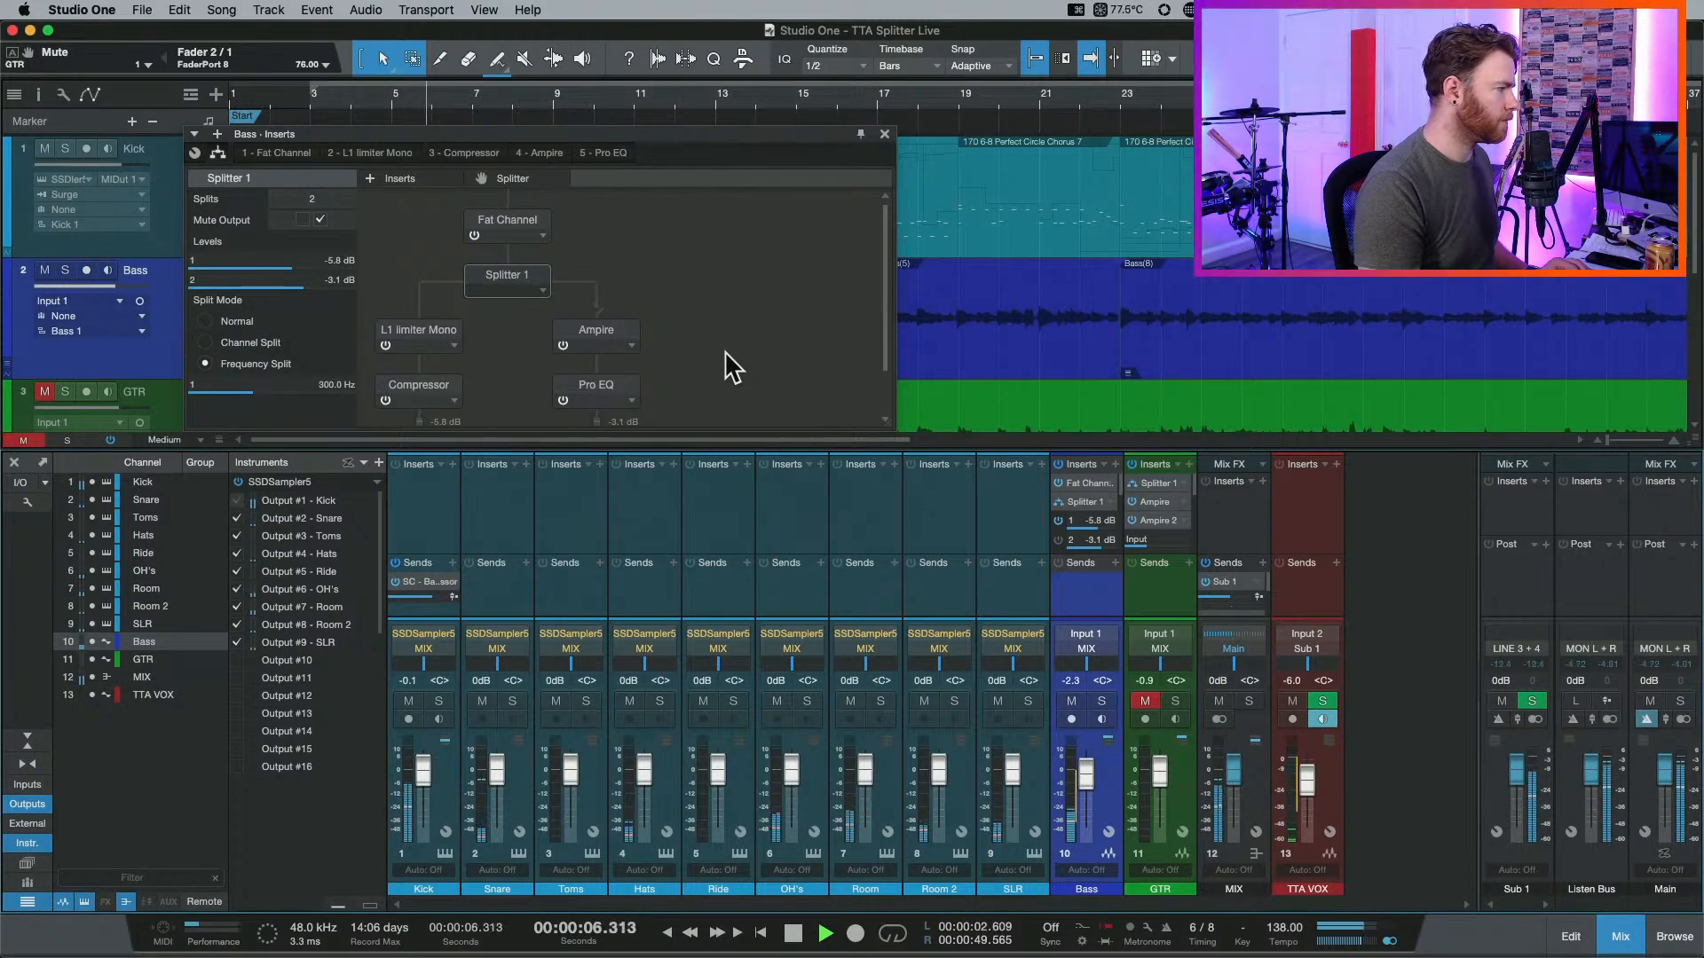
# Reopen the Bass channel's Compressor, set its release to 50 ms, and stop playback after listening.
pyautogui.click(442, 387)
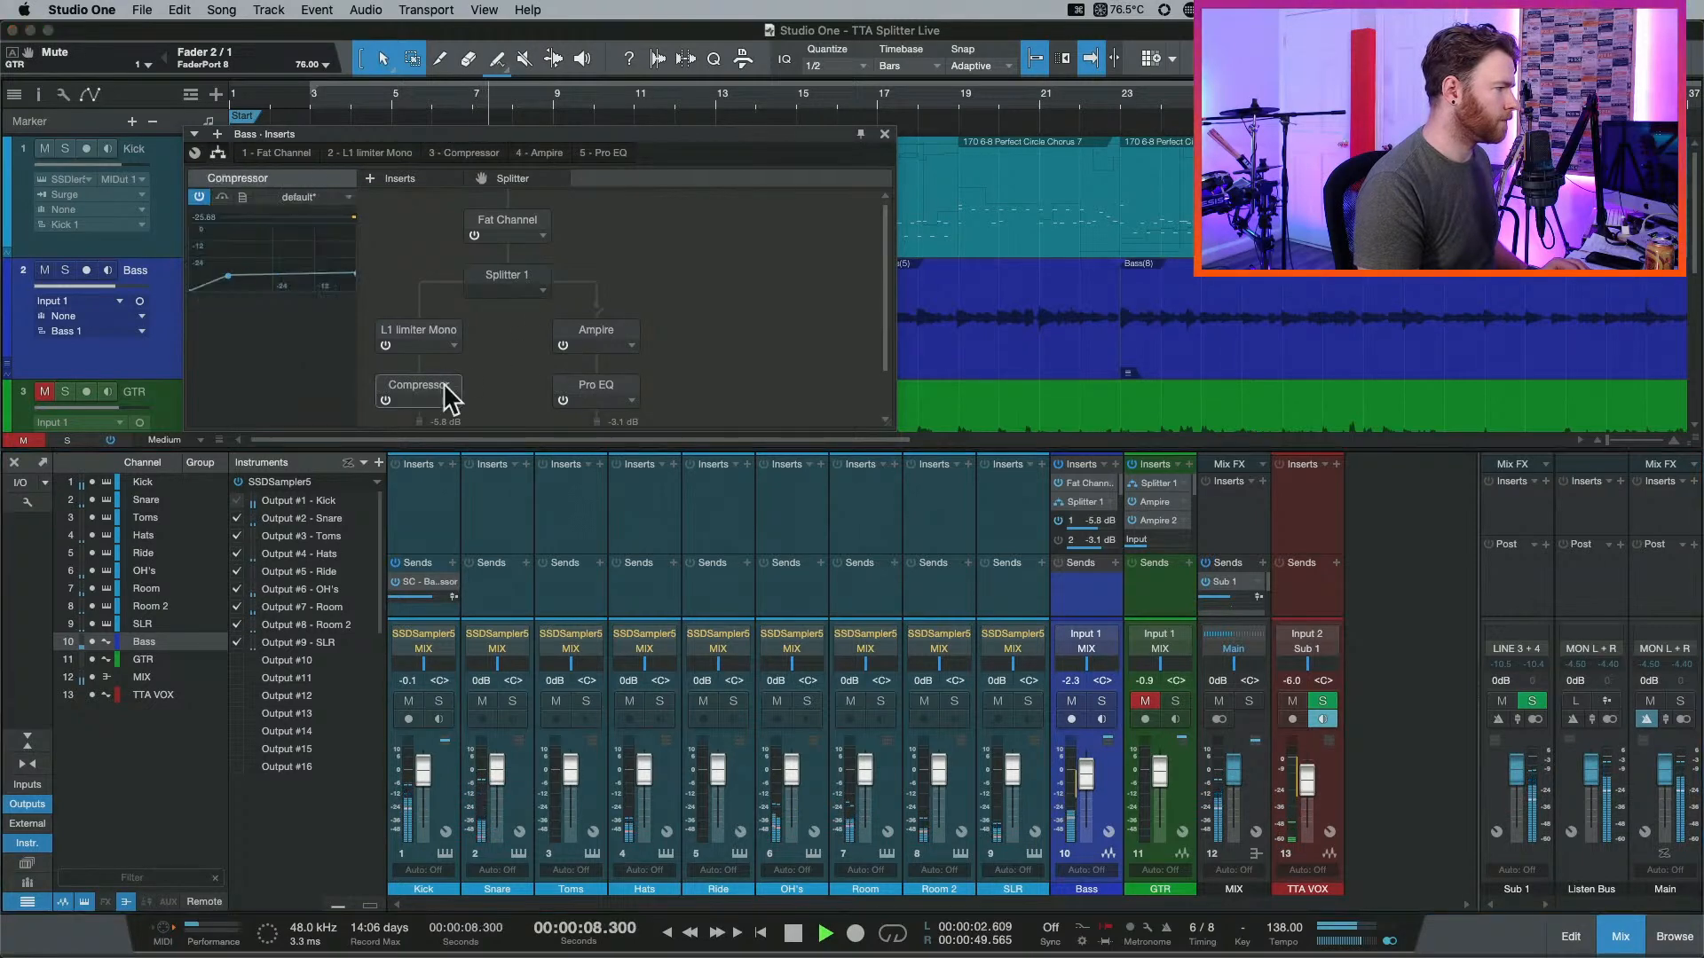
pyautogui.doubleClick(441, 391)
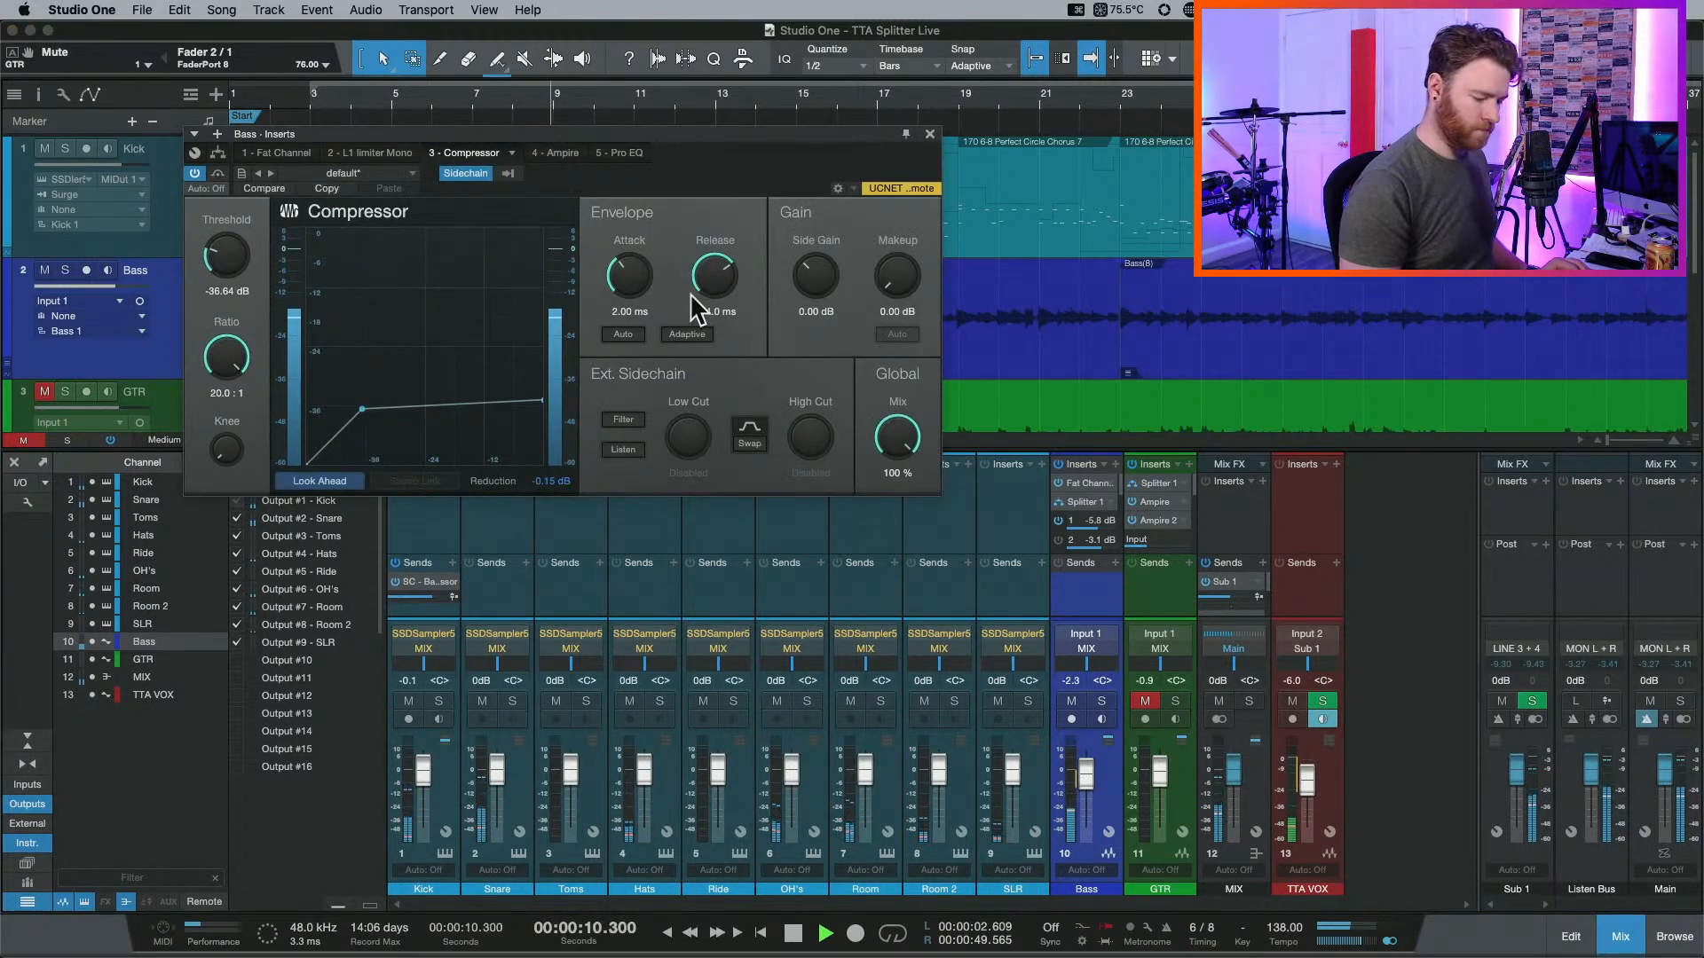
pyautogui.click(715, 312)
pyautogui.write('50')
pyautogui.press('Return')
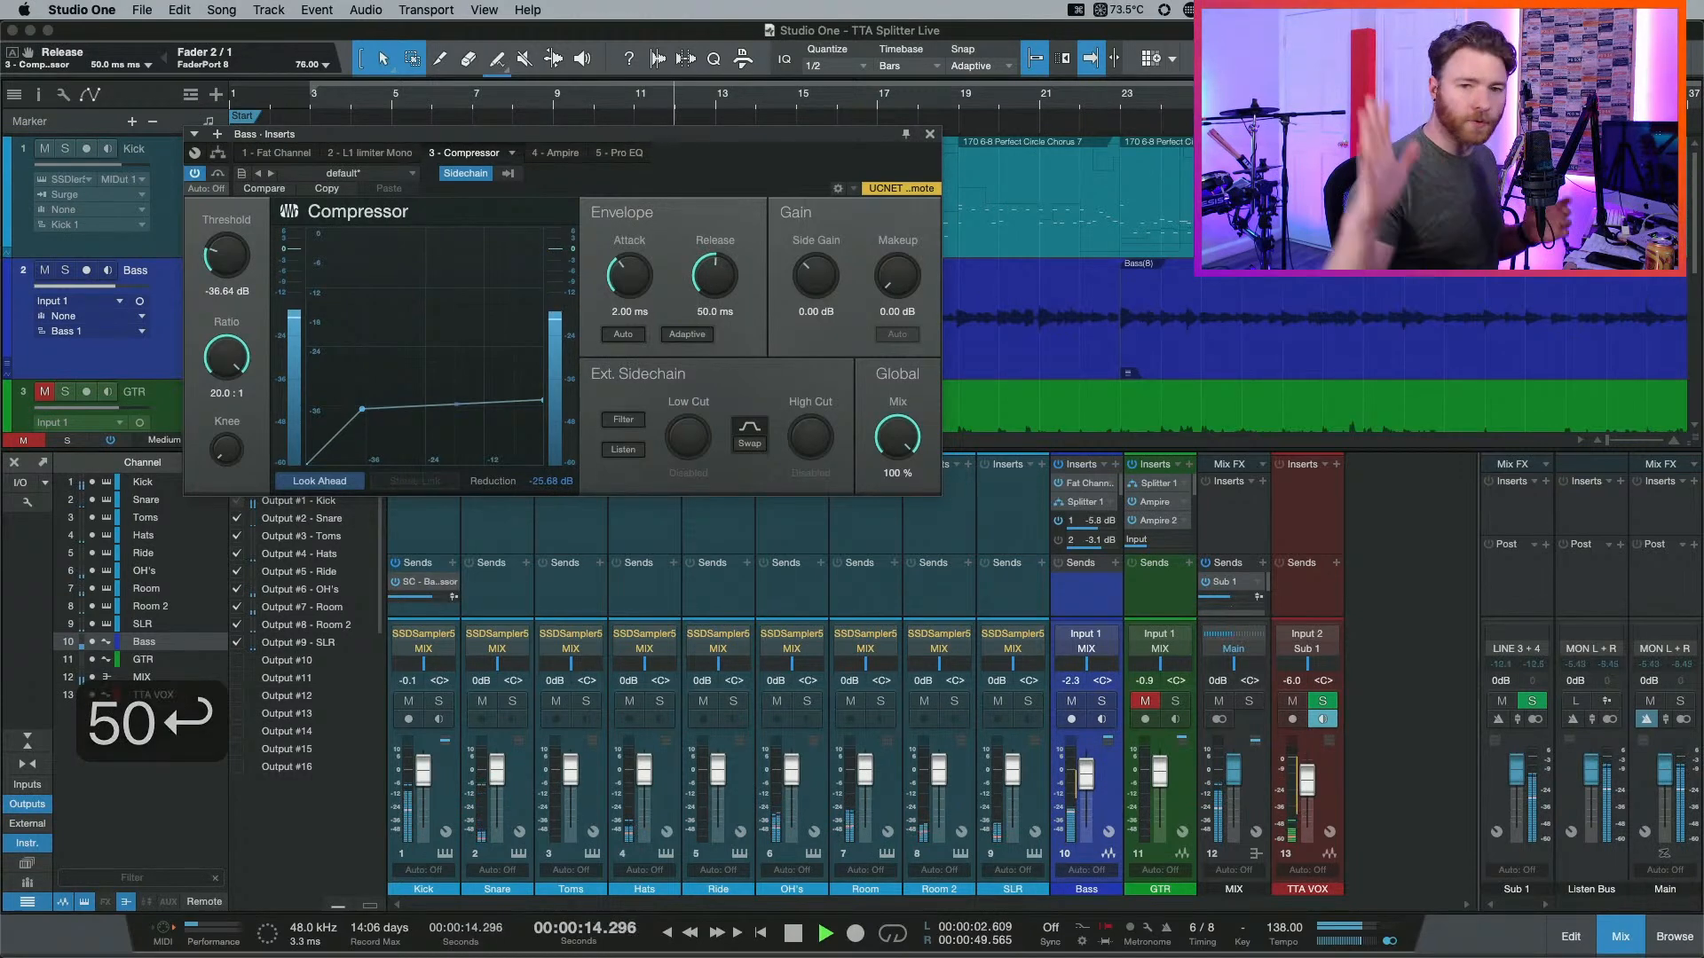
pyautogui.press('space')
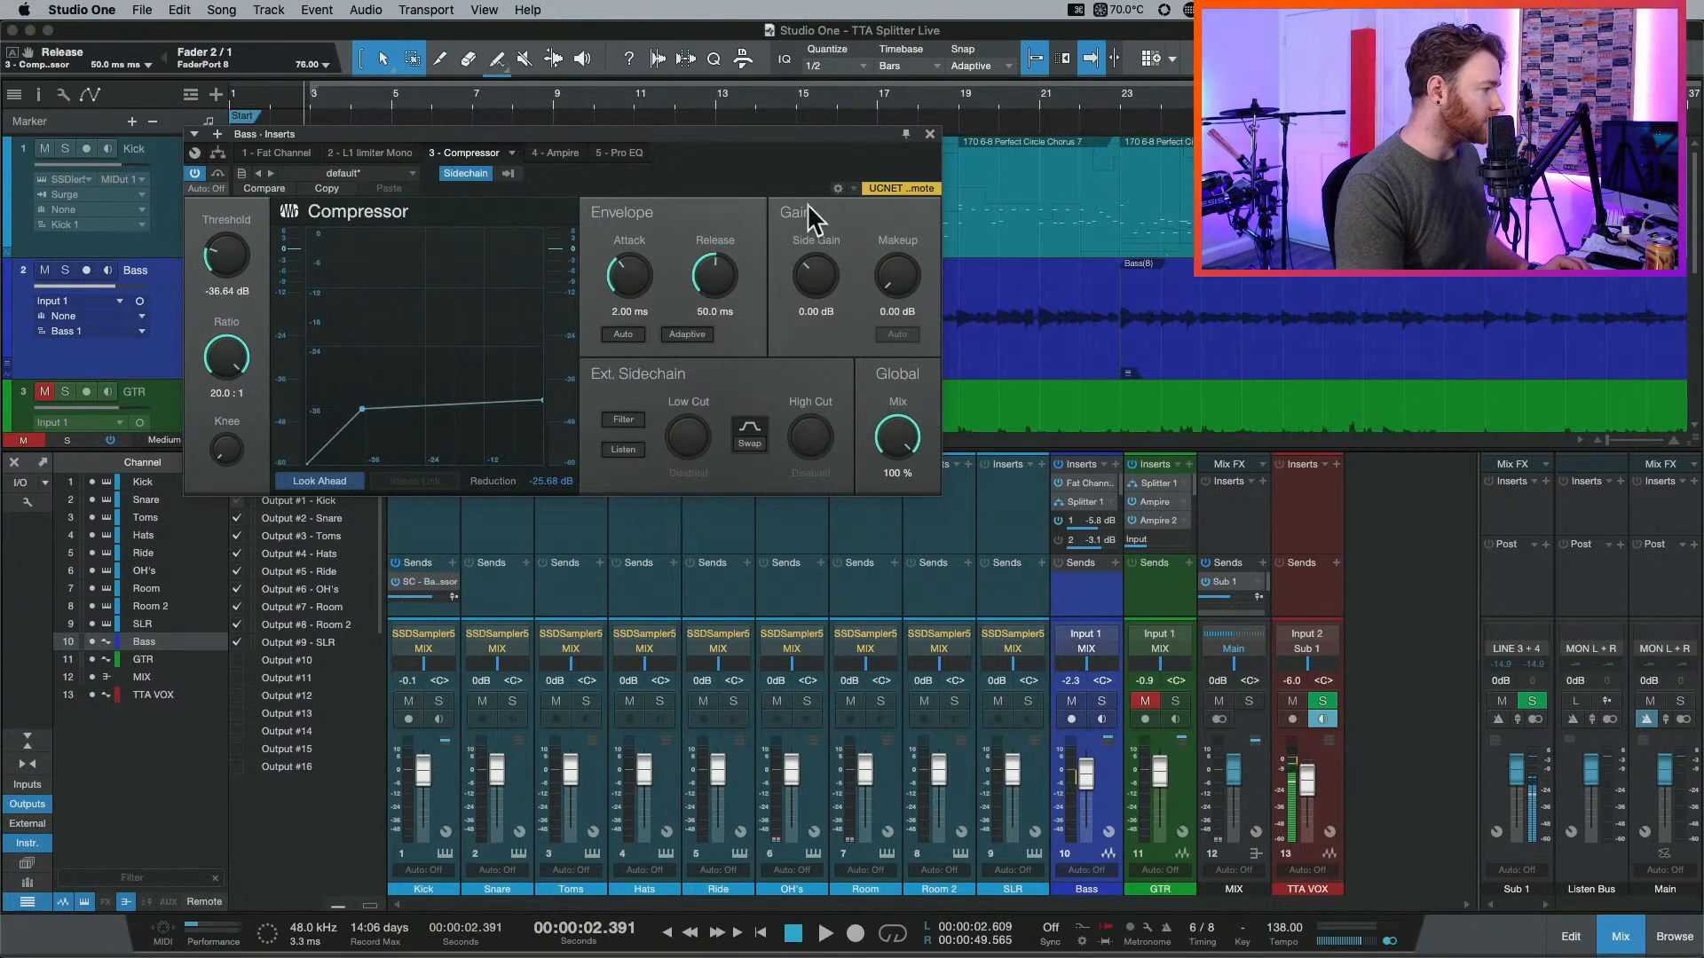
pyautogui.moveTo(769, 141); pyautogui.dragTo(1218, 111)
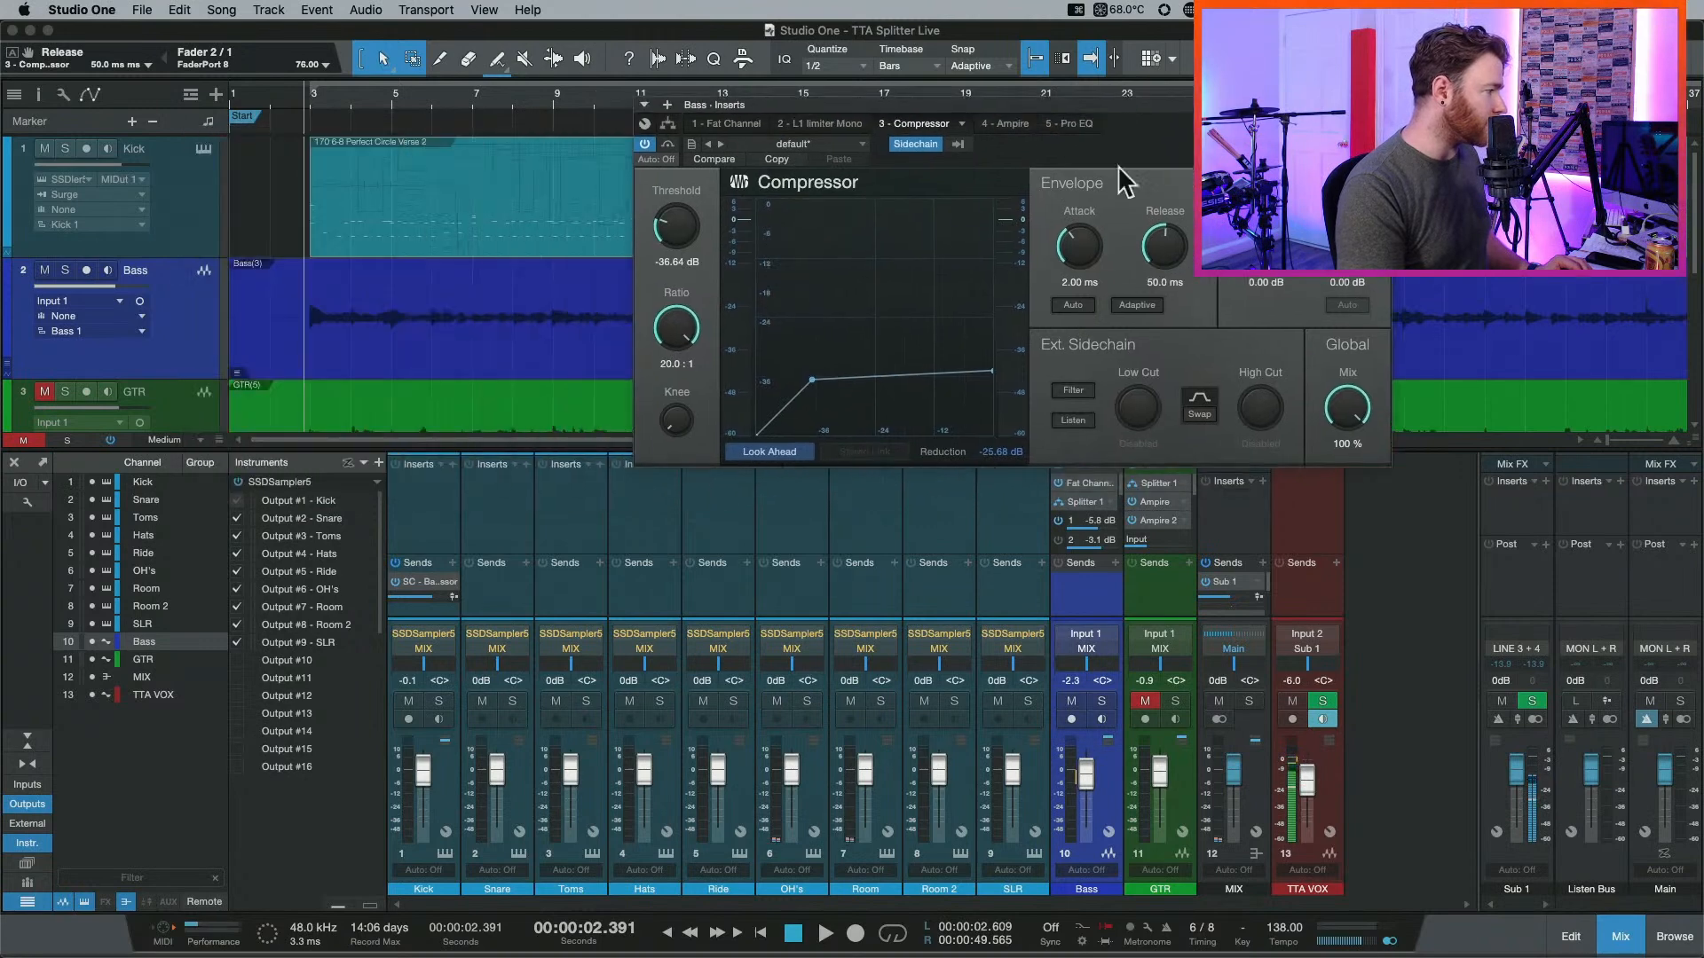
pyautogui.click(451, 464)
pyautogui.write('s')
pyautogui.press('BackSpace')
pyautogui.press('BackSpace')
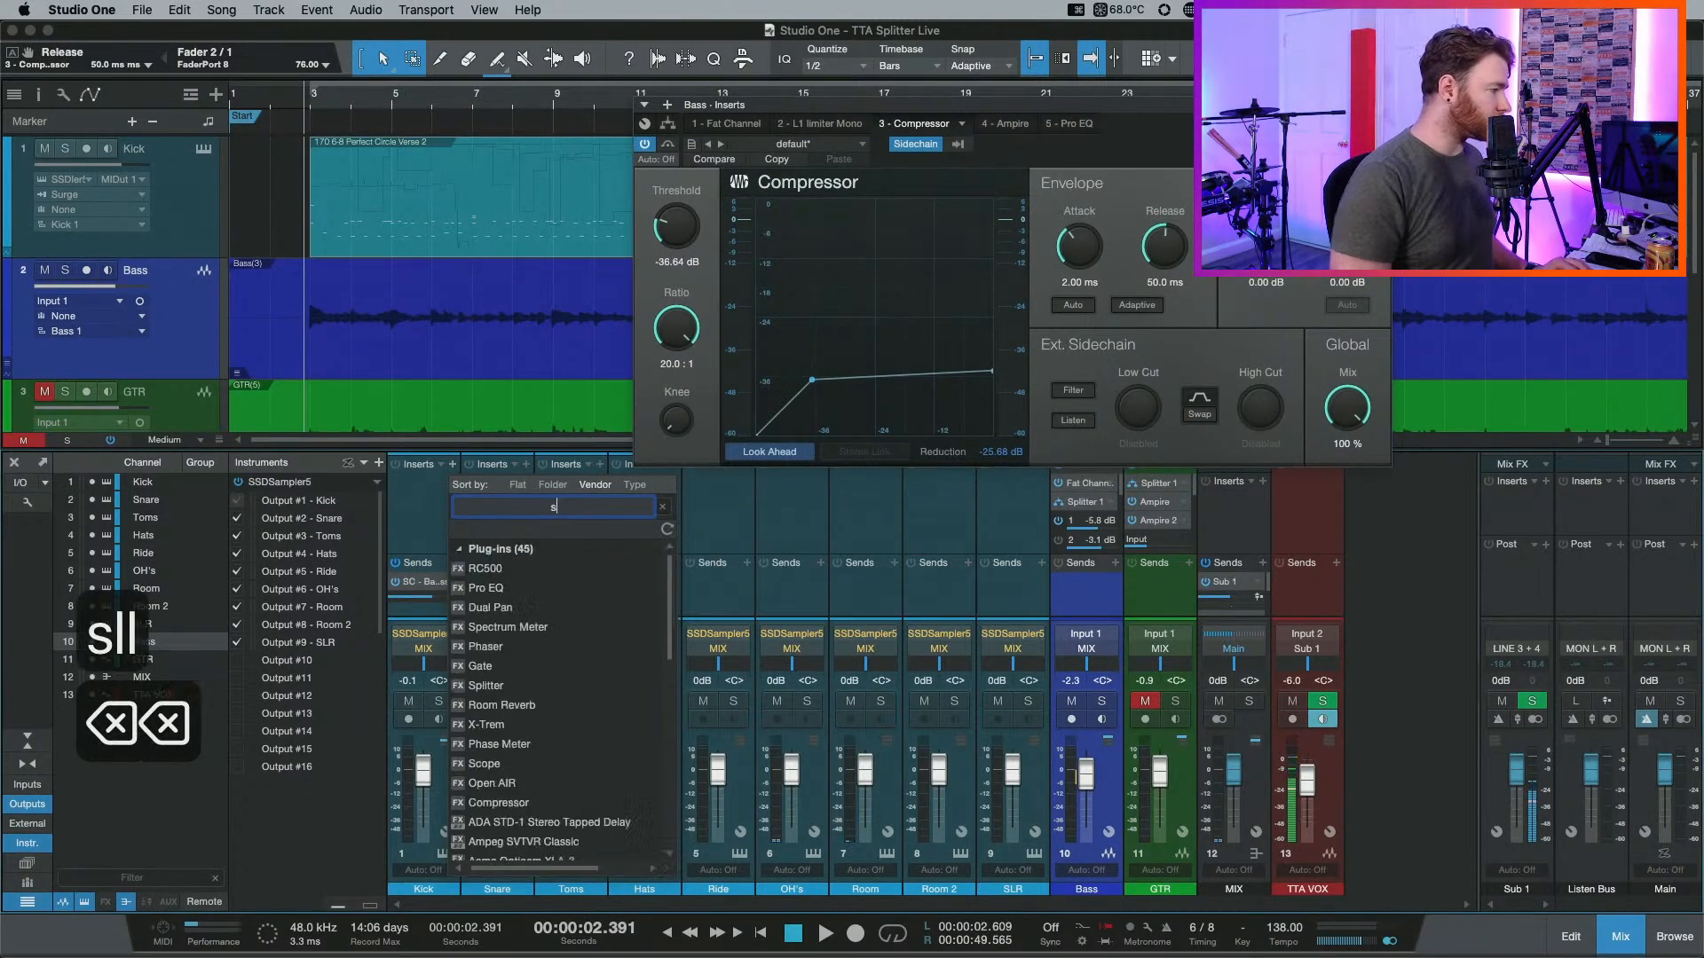
pyautogui.write('sl')
pyautogui.press('Down')
pyautogui.press('Down')
pyautogui.press('Return')
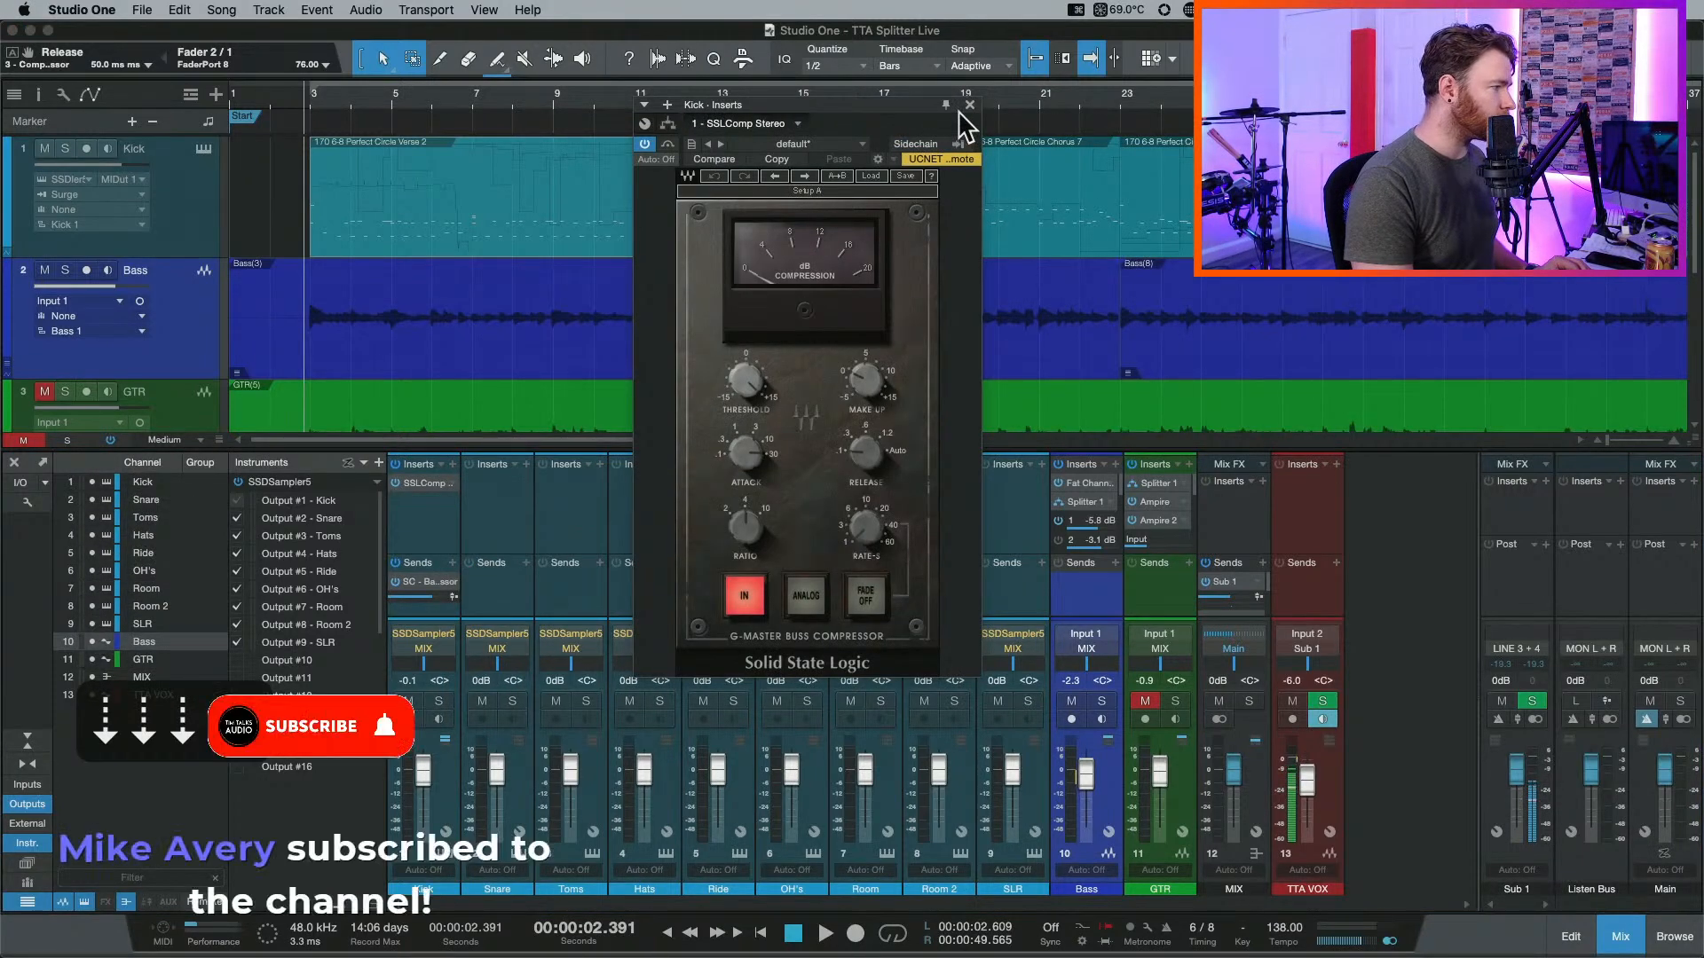
pyautogui.click(796, 125)
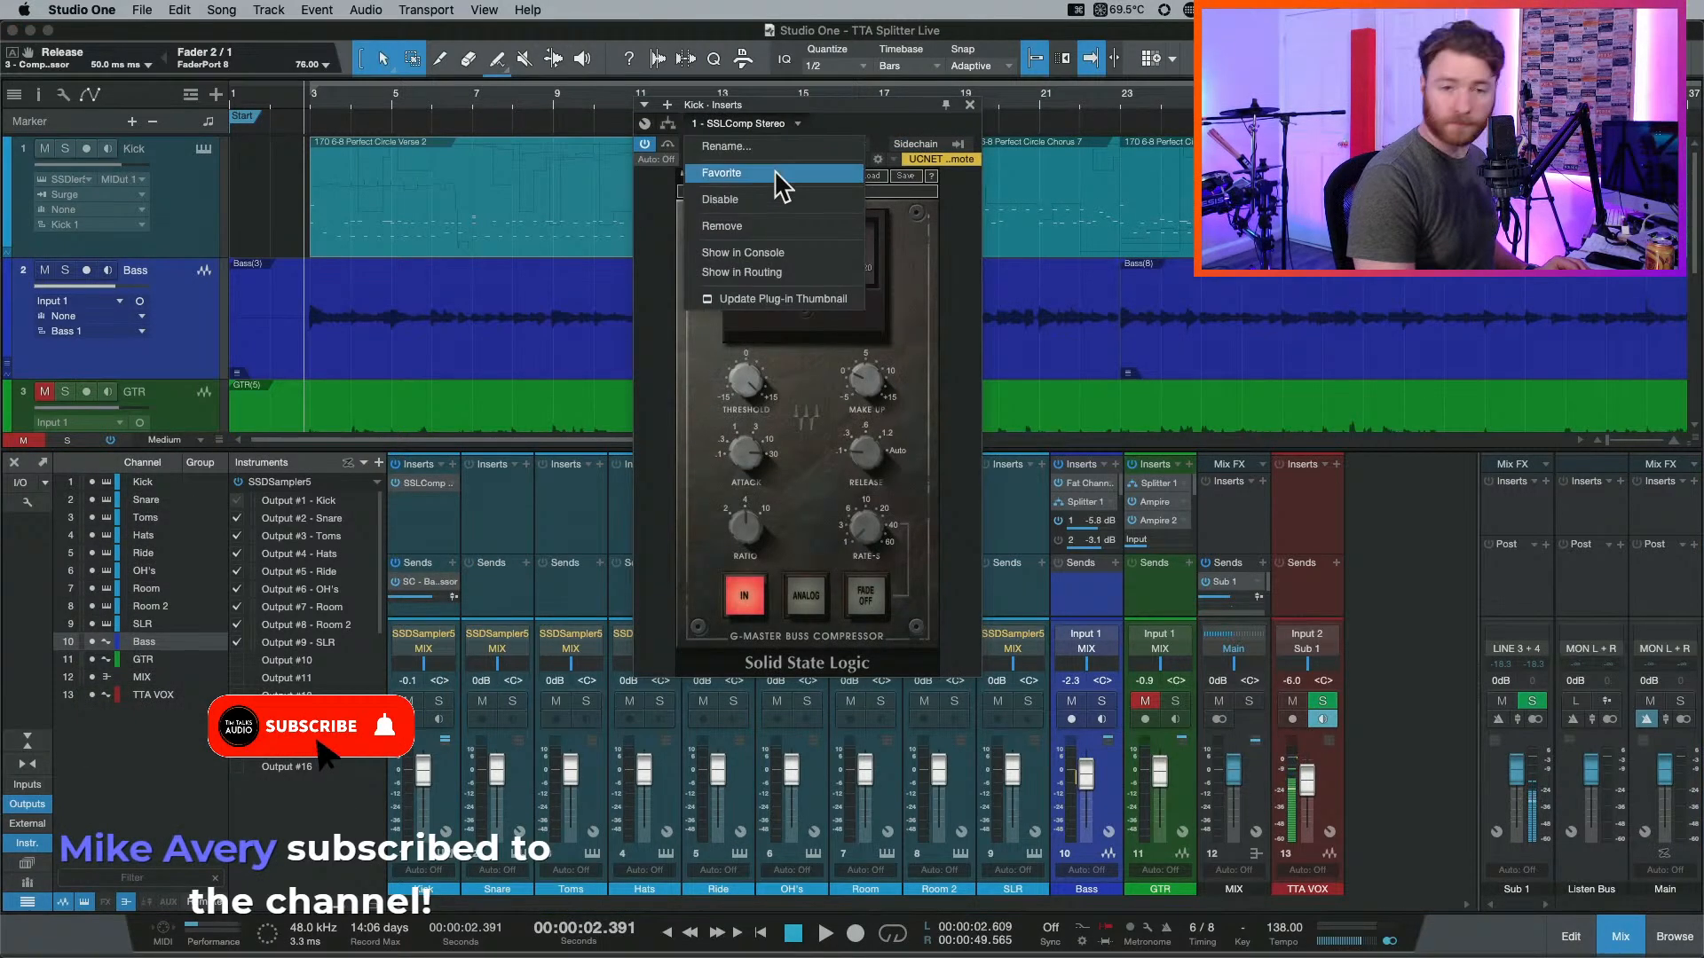
pyautogui.click(760, 226)
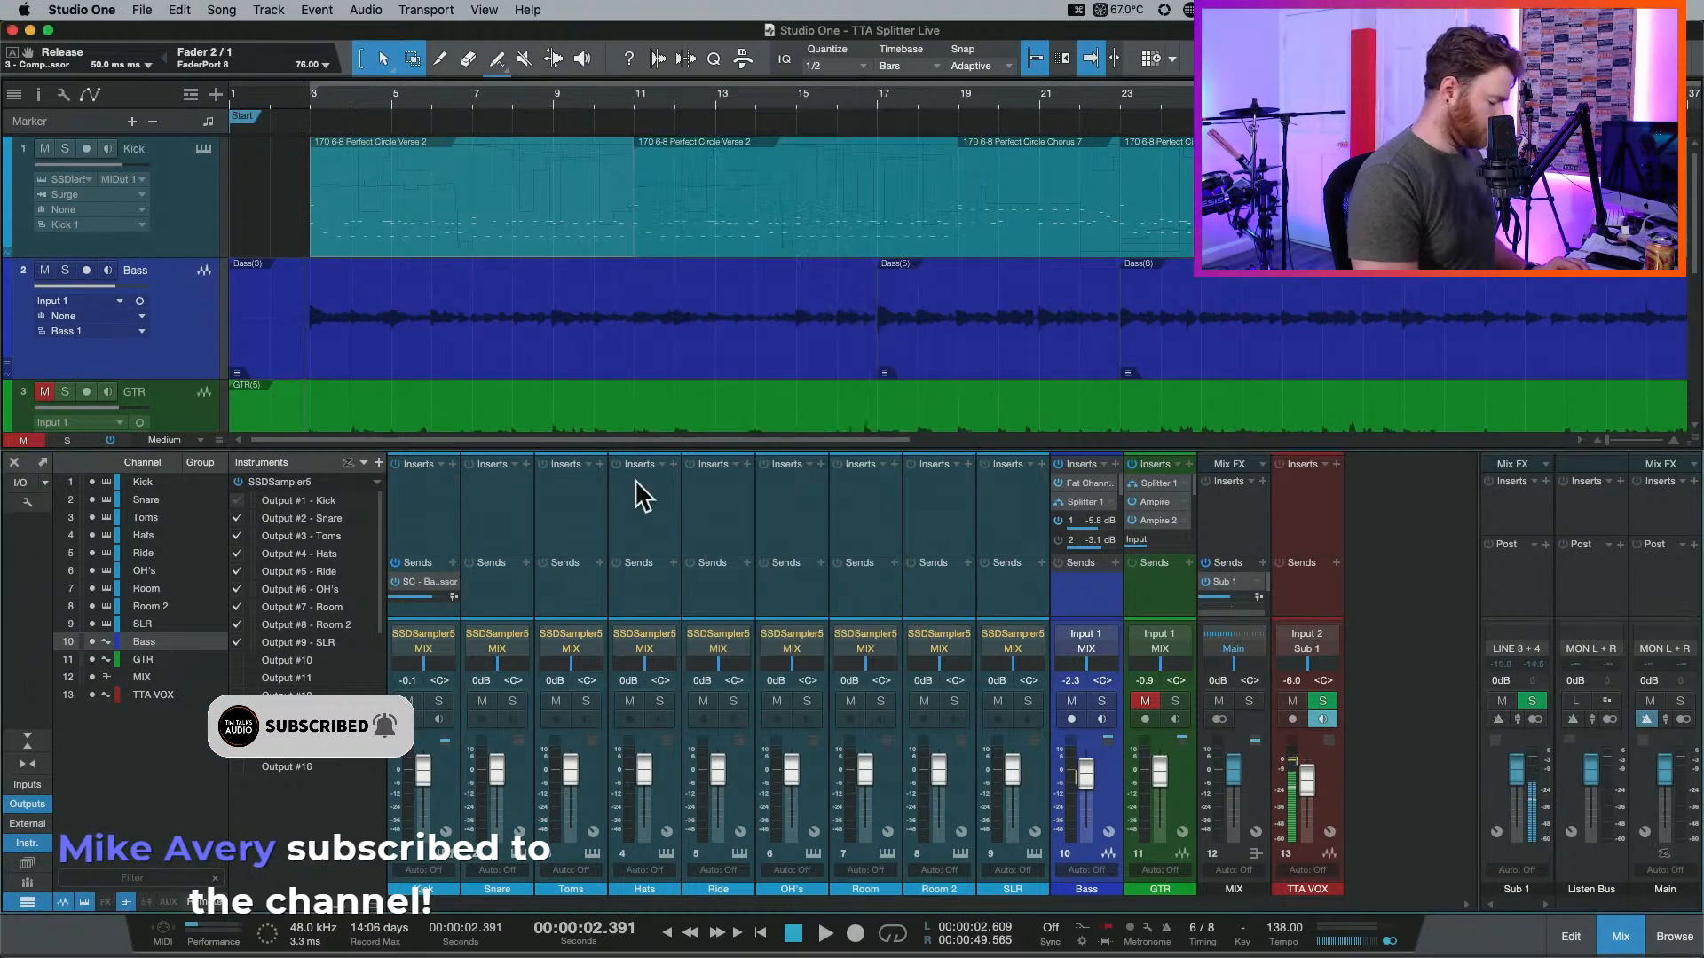
# Search the plug-ins for "ssl" and insert bx_console SSL 4000 E on the Kick channel.
pyautogui.click(453, 465)
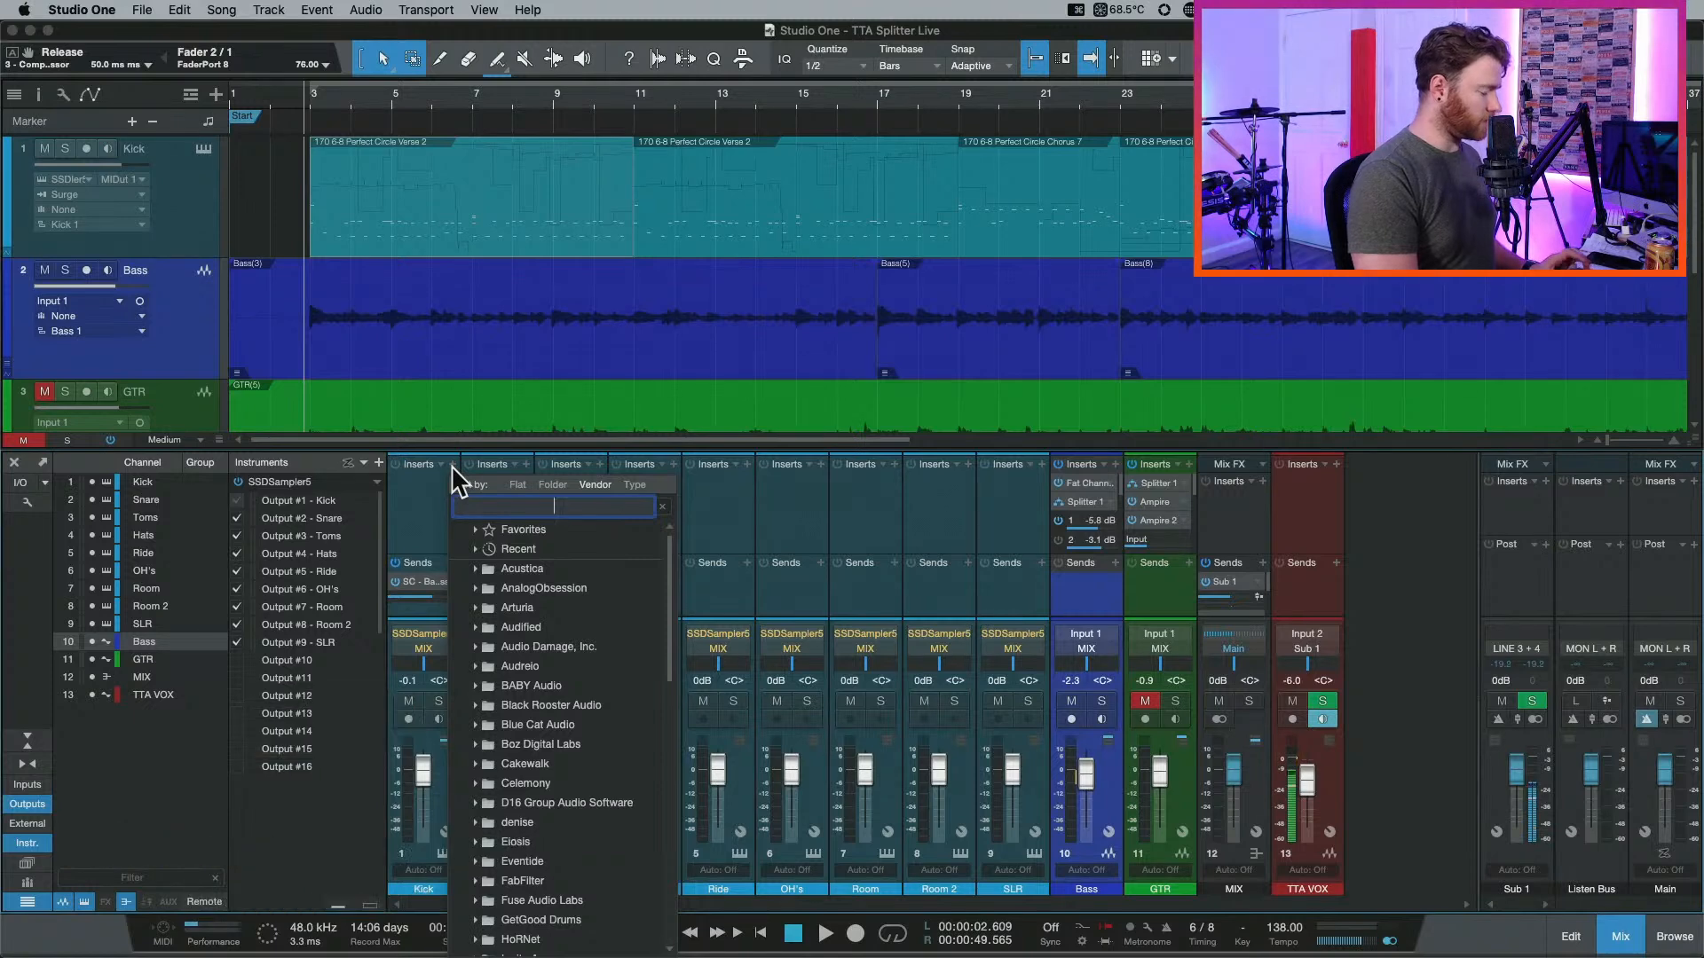
pyautogui.write('ssl')
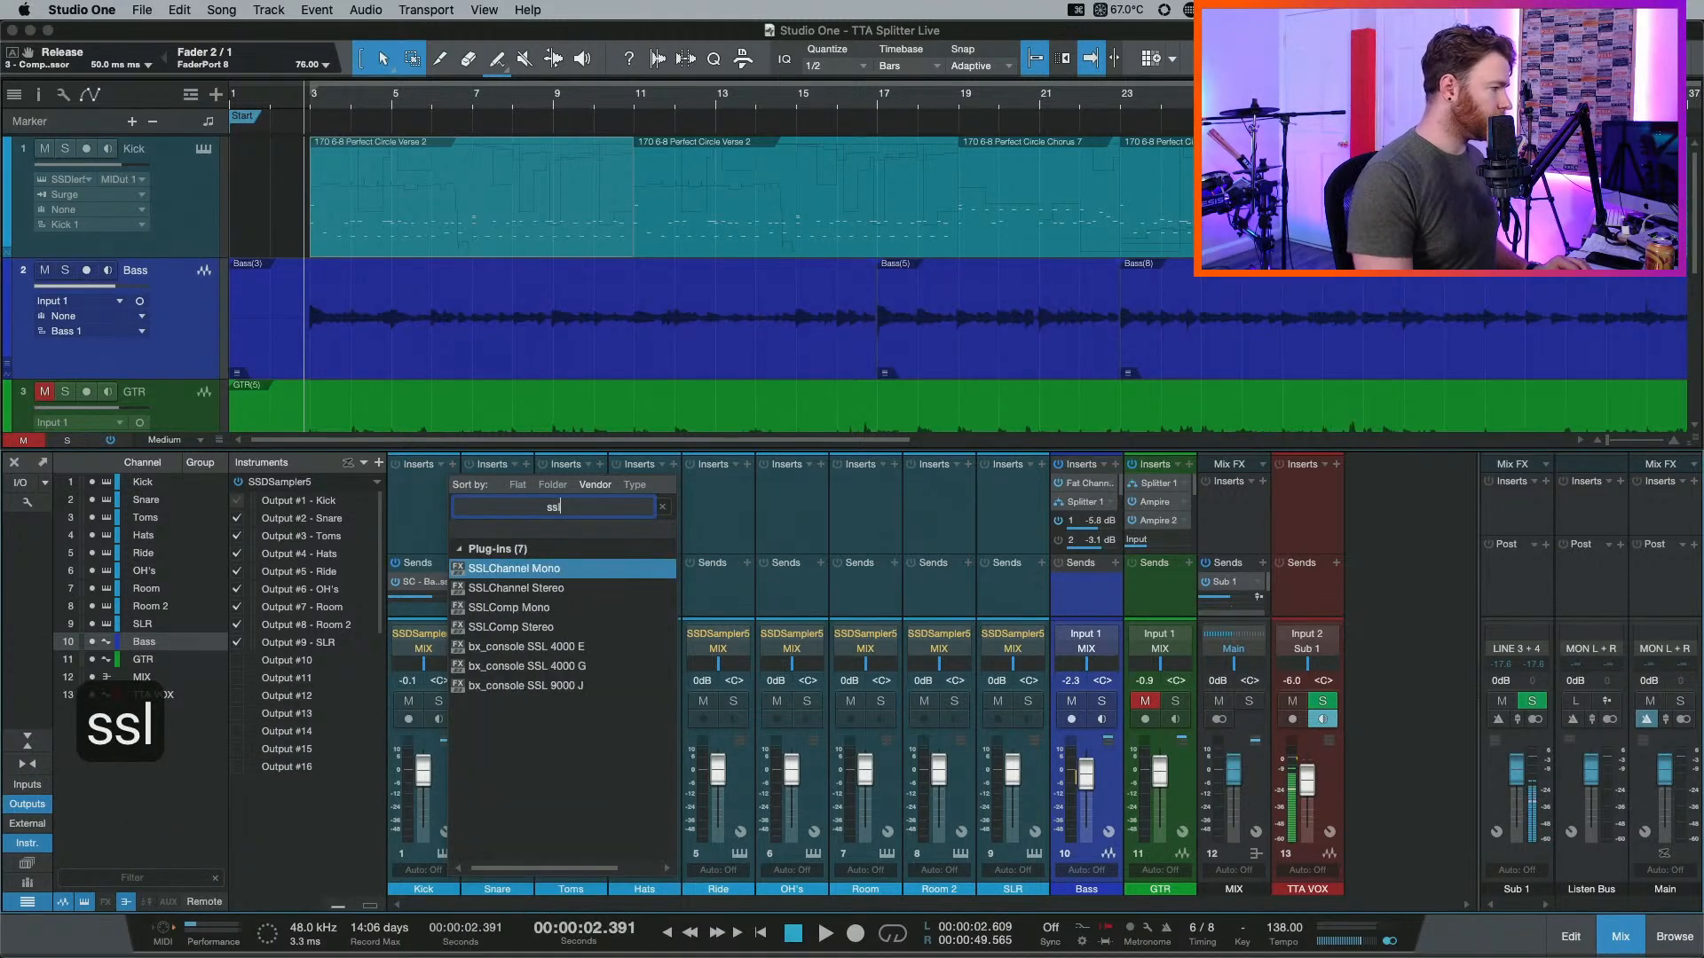
pyautogui.press('Down')
pyautogui.press('Down')
pyautogui.press('Down')
pyautogui.press('Down')
pyautogui.press('Return')
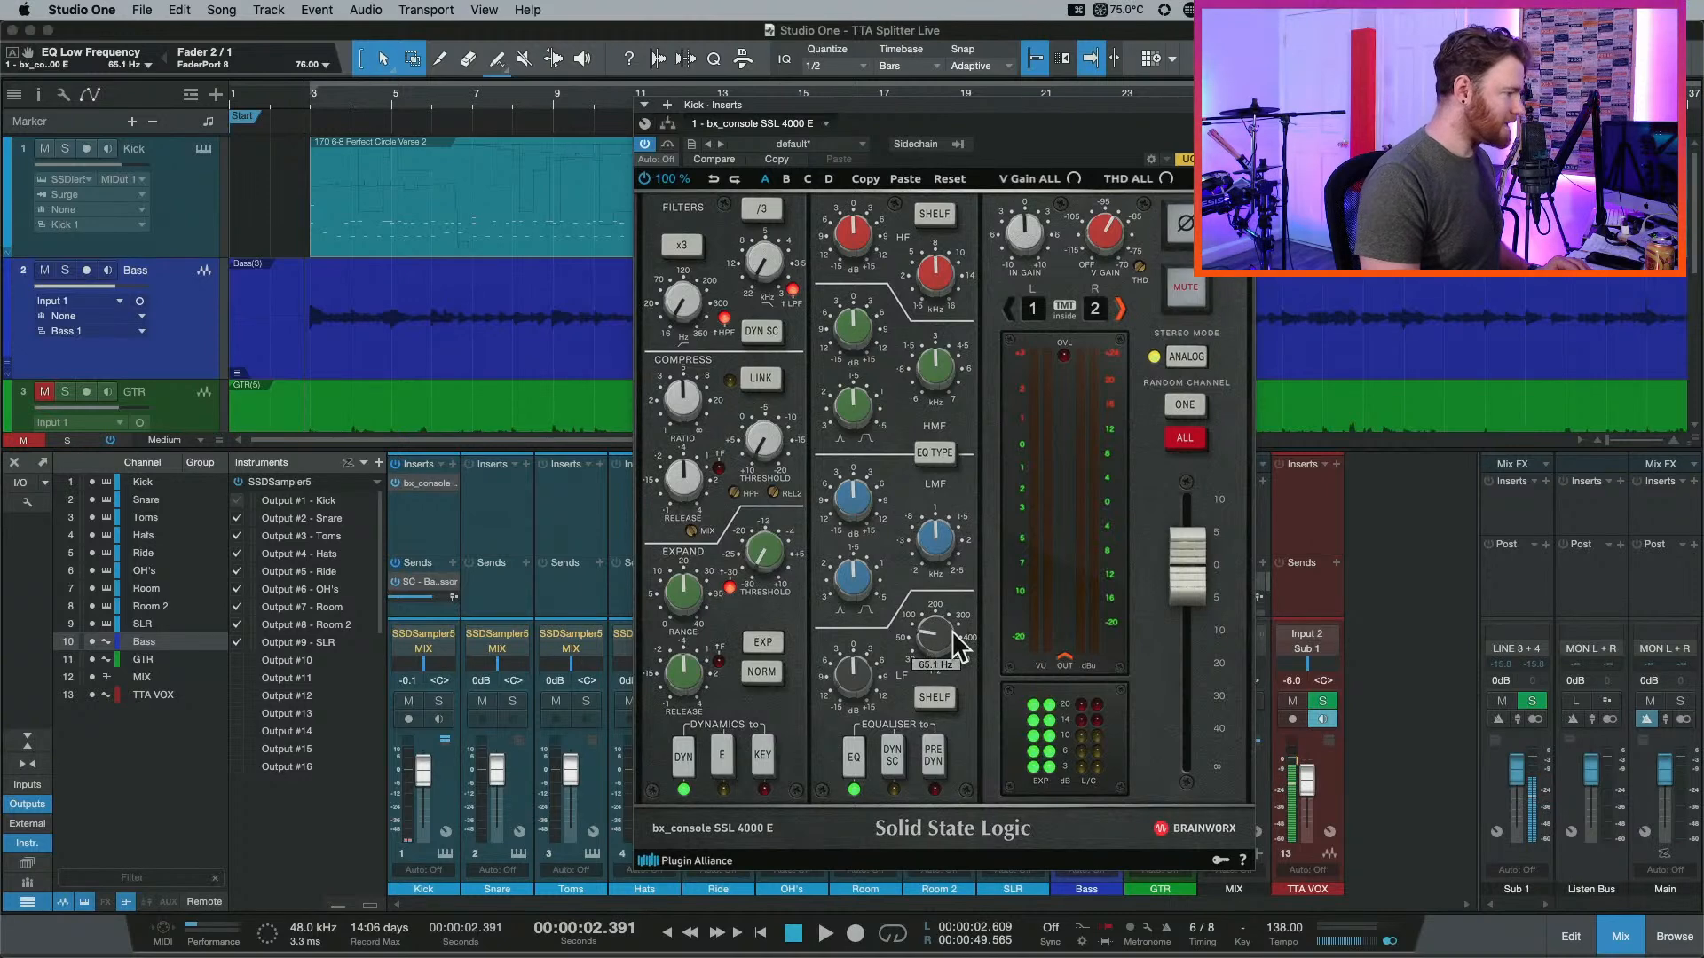
# Switch the low-frequency EQ band to bell and turn off the high-pass and low-pass filters on the Kick's bx_console SSL 4000 E.
pyautogui.click(934, 699)
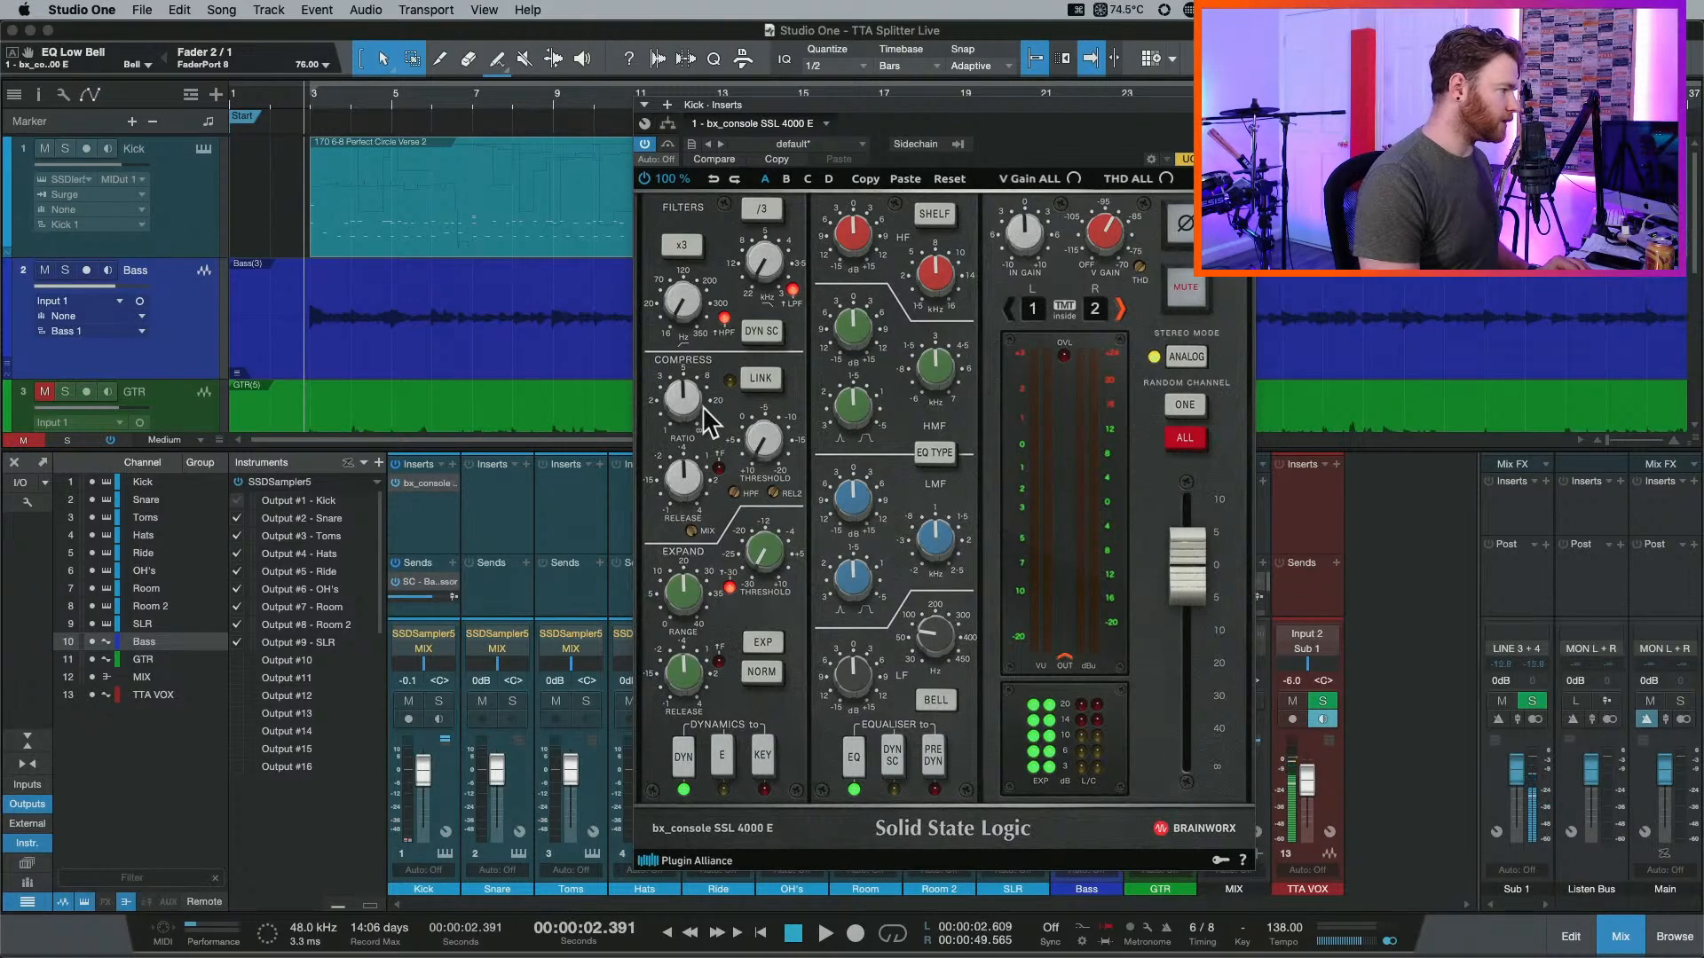
pyautogui.click(726, 317)
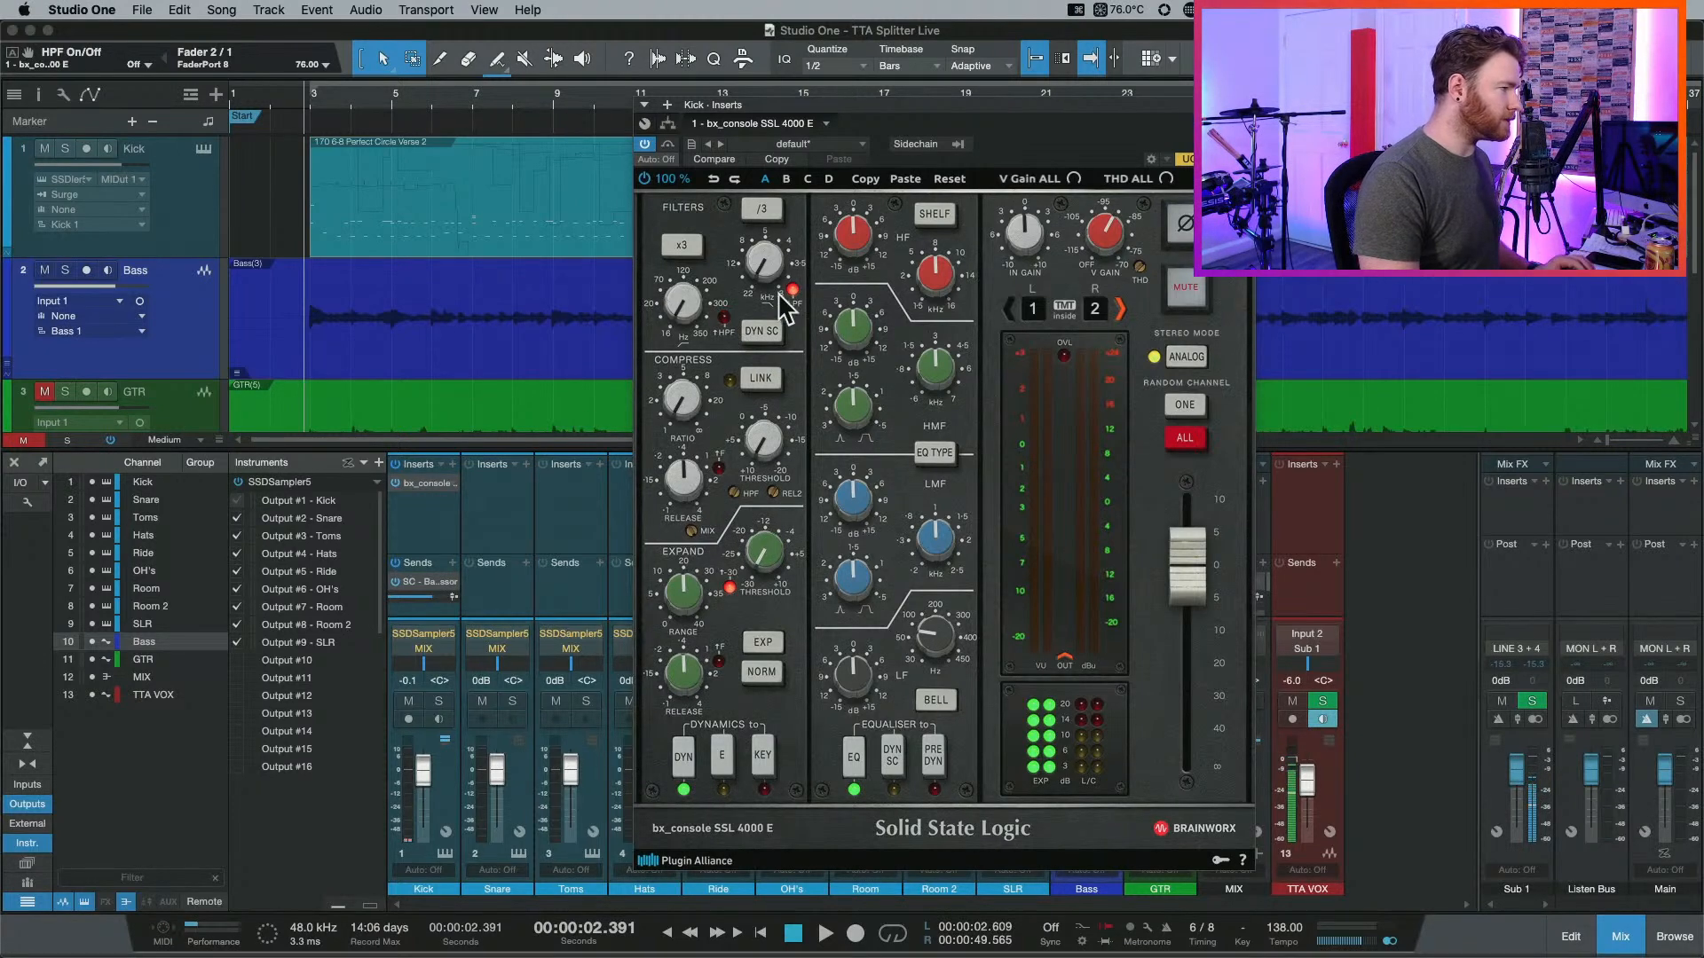
pyautogui.click(792, 290)
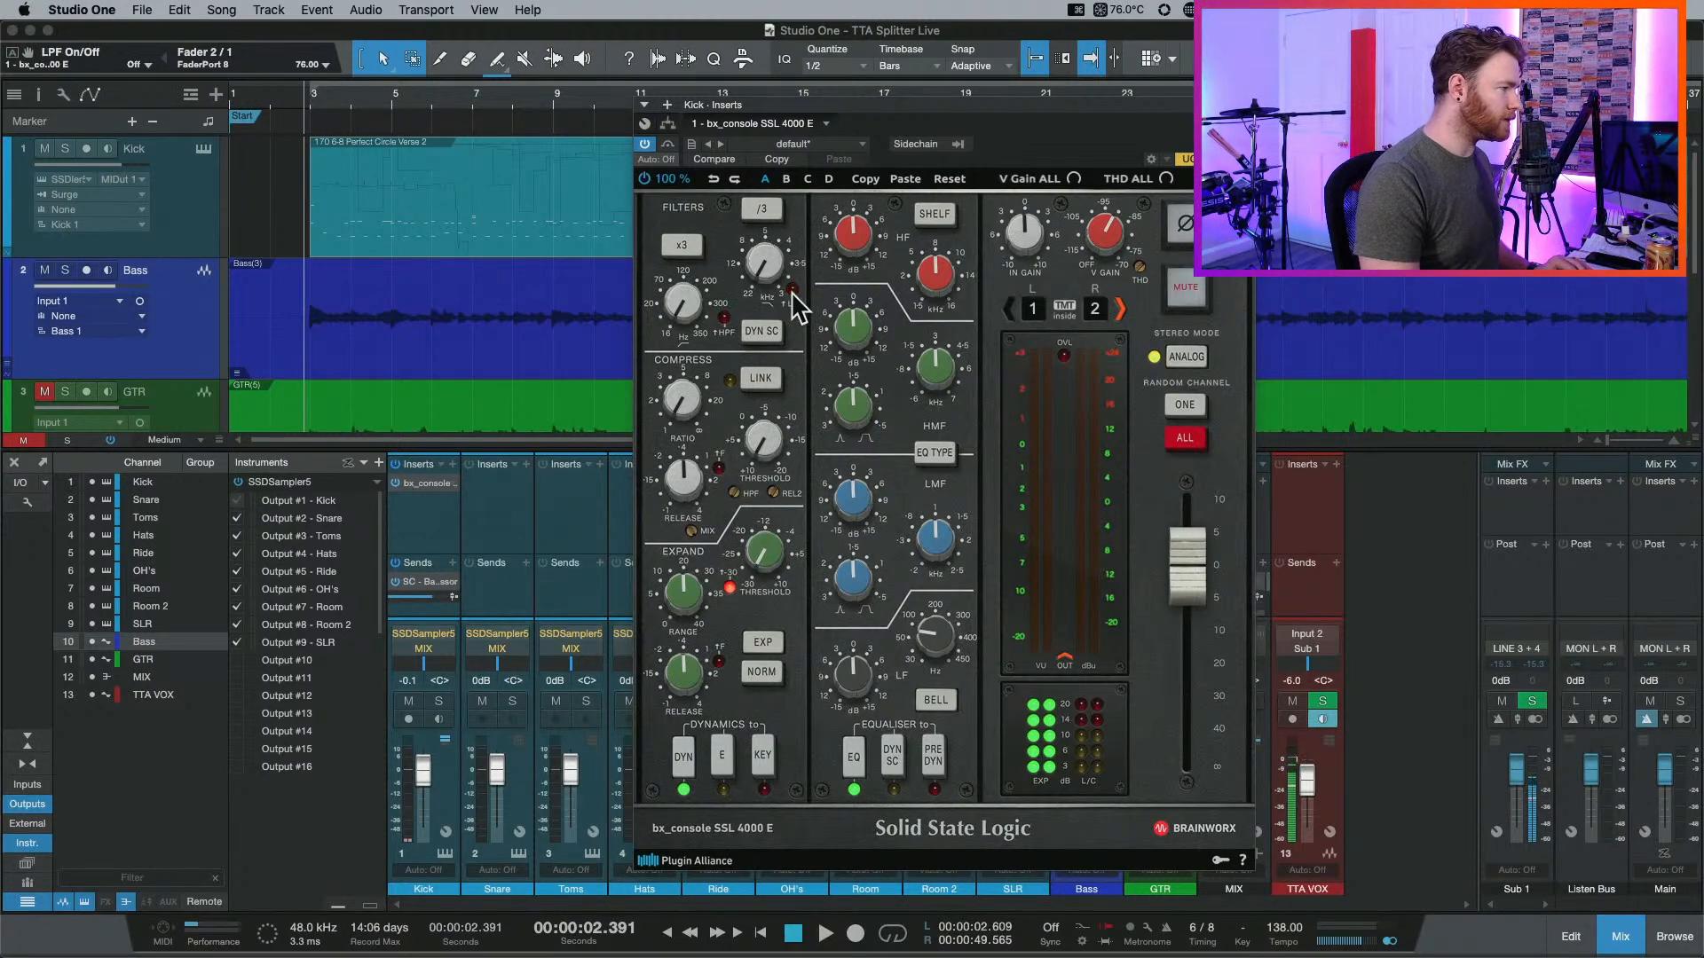
pyautogui.click(724, 318)
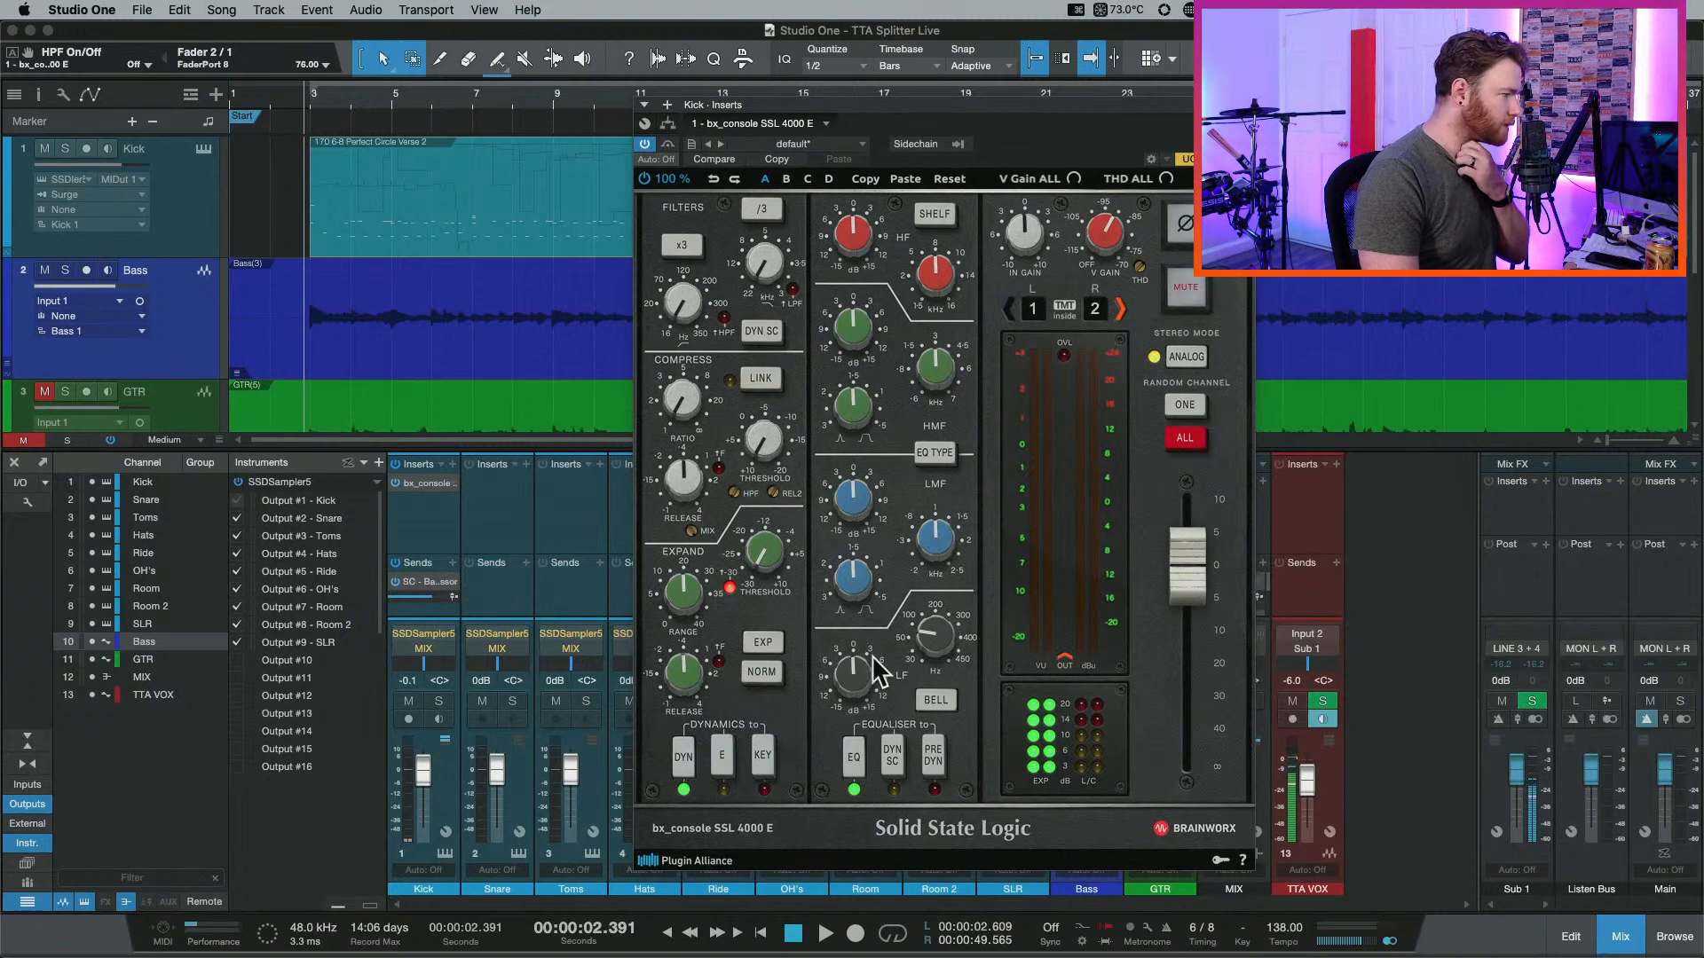
# Set the Kick console's expander range to 0 dB, boost the low EQ gain to +6.4 dB during playback, and close the plug-in.
pyautogui.click(683, 596)
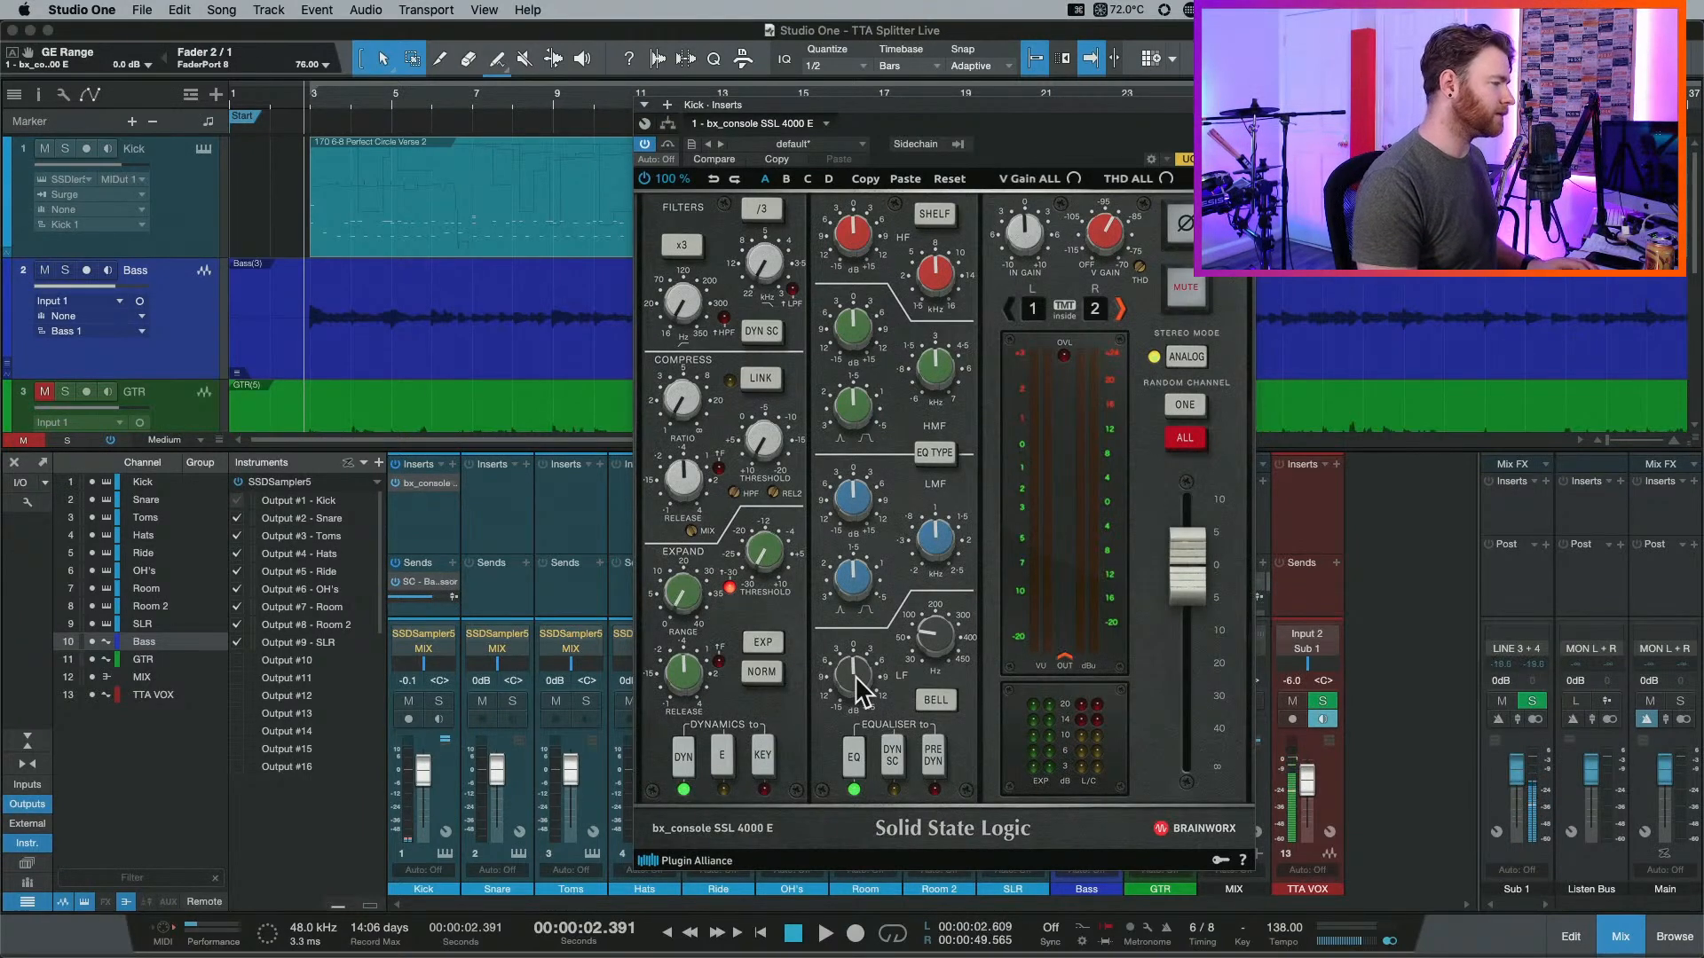
pyautogui.press('space')
pyautogui.moveTo(858, 678); pyautogui.dragTo(854, 659)
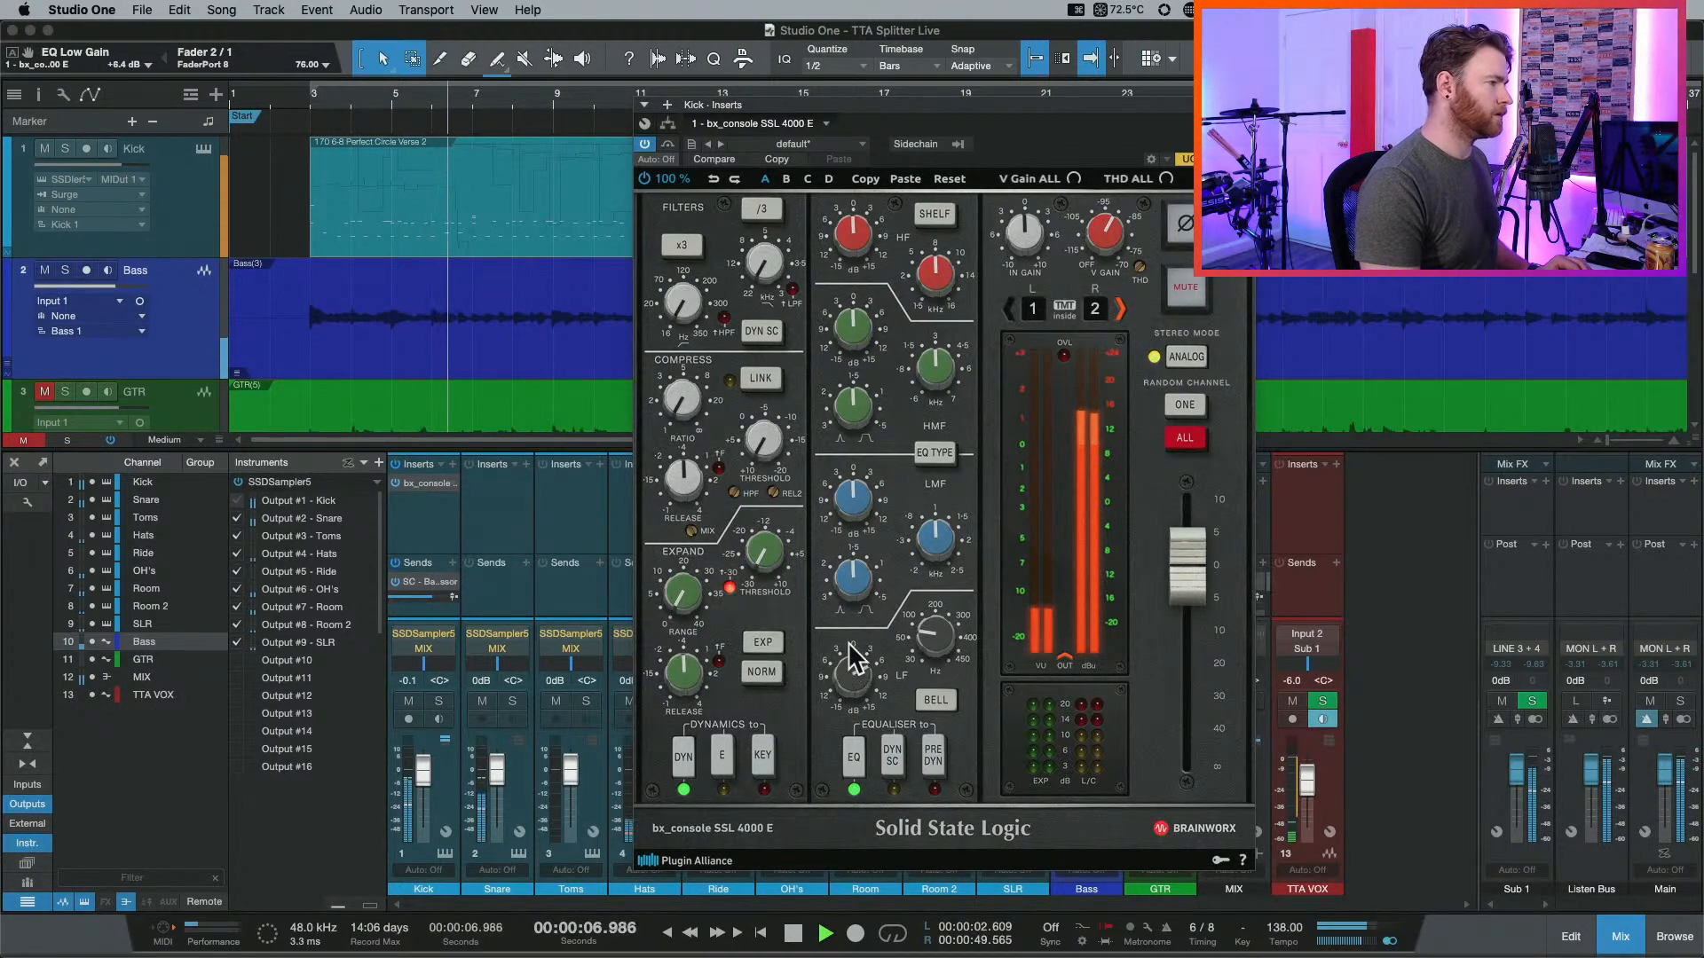
pyautogui.click(1245, 104)
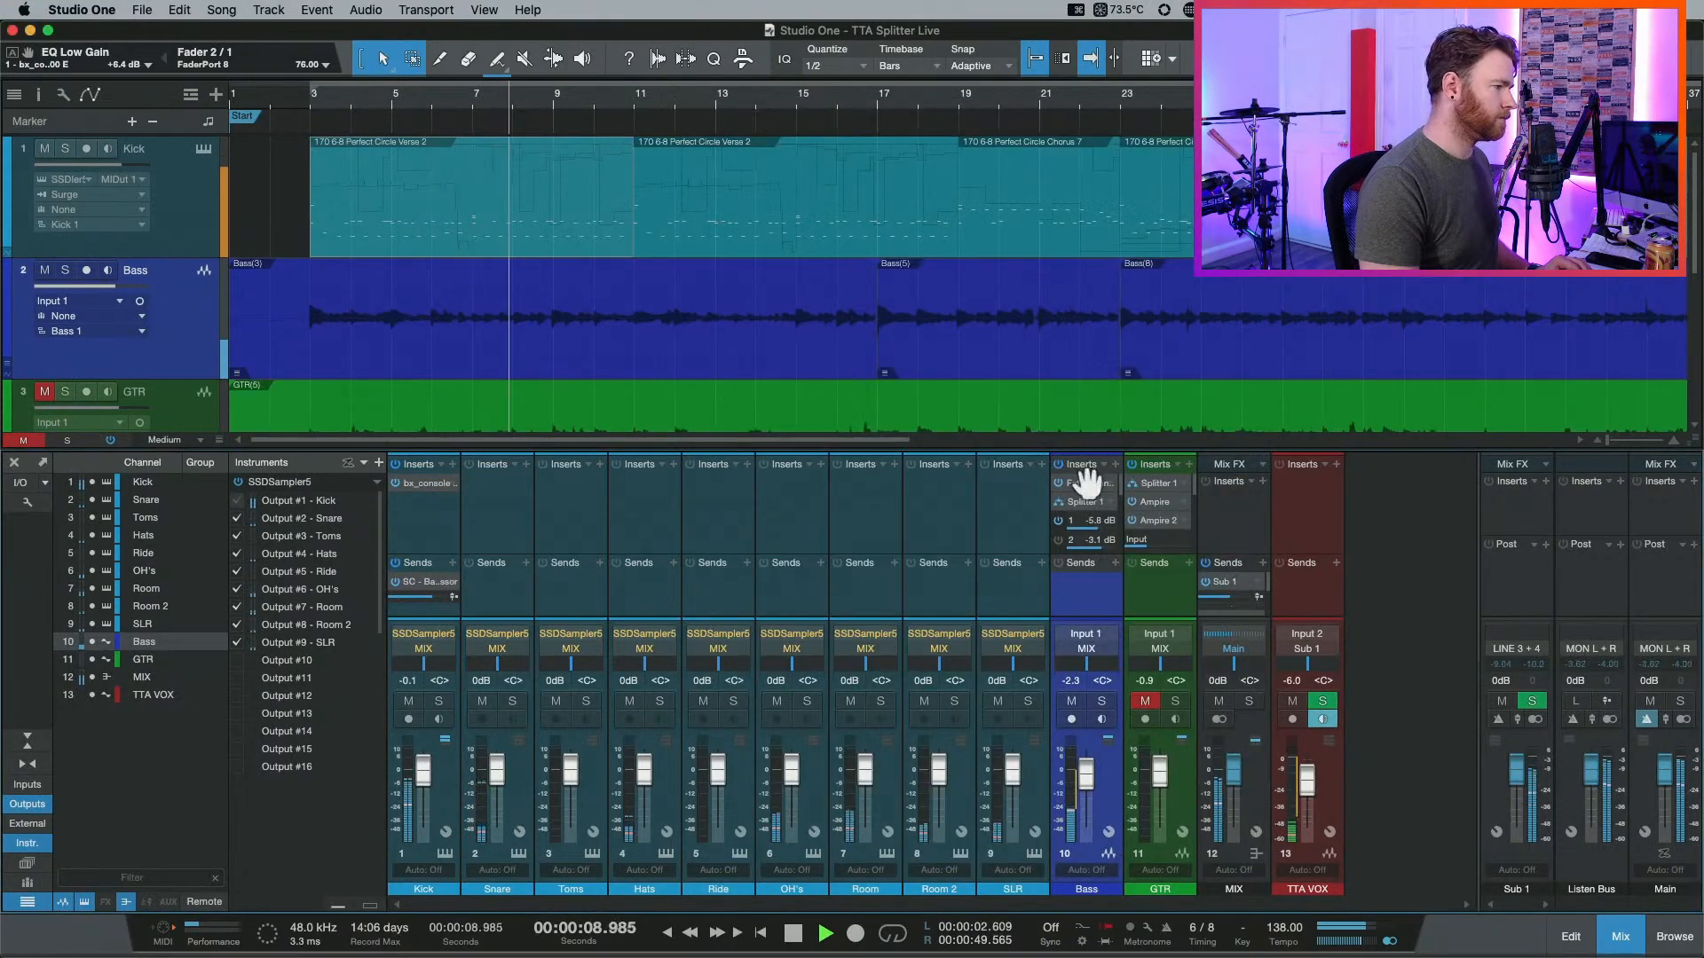
# Open the Compressor in the Bass channel's Splitter, raise its release to 211.9 ms during playback, and stop playback.
pyautogui.doubleClick(1085, 503)
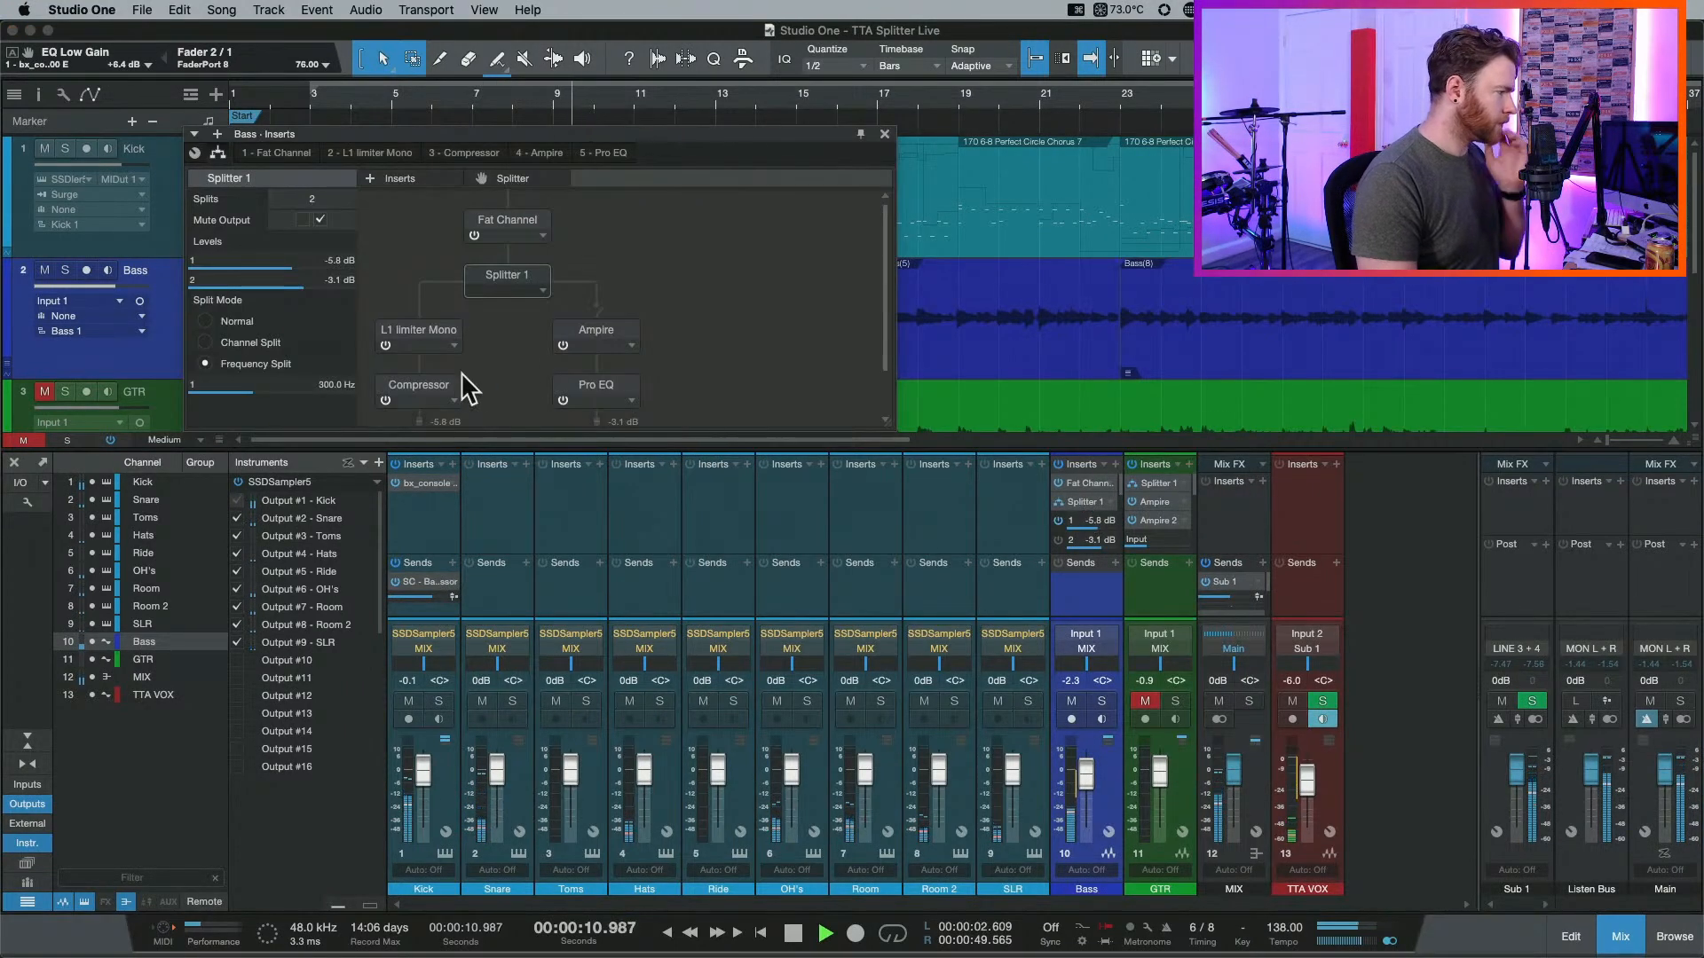
pyautogui.click(423, 387)
pyautogui.doubleClick(423, 387)
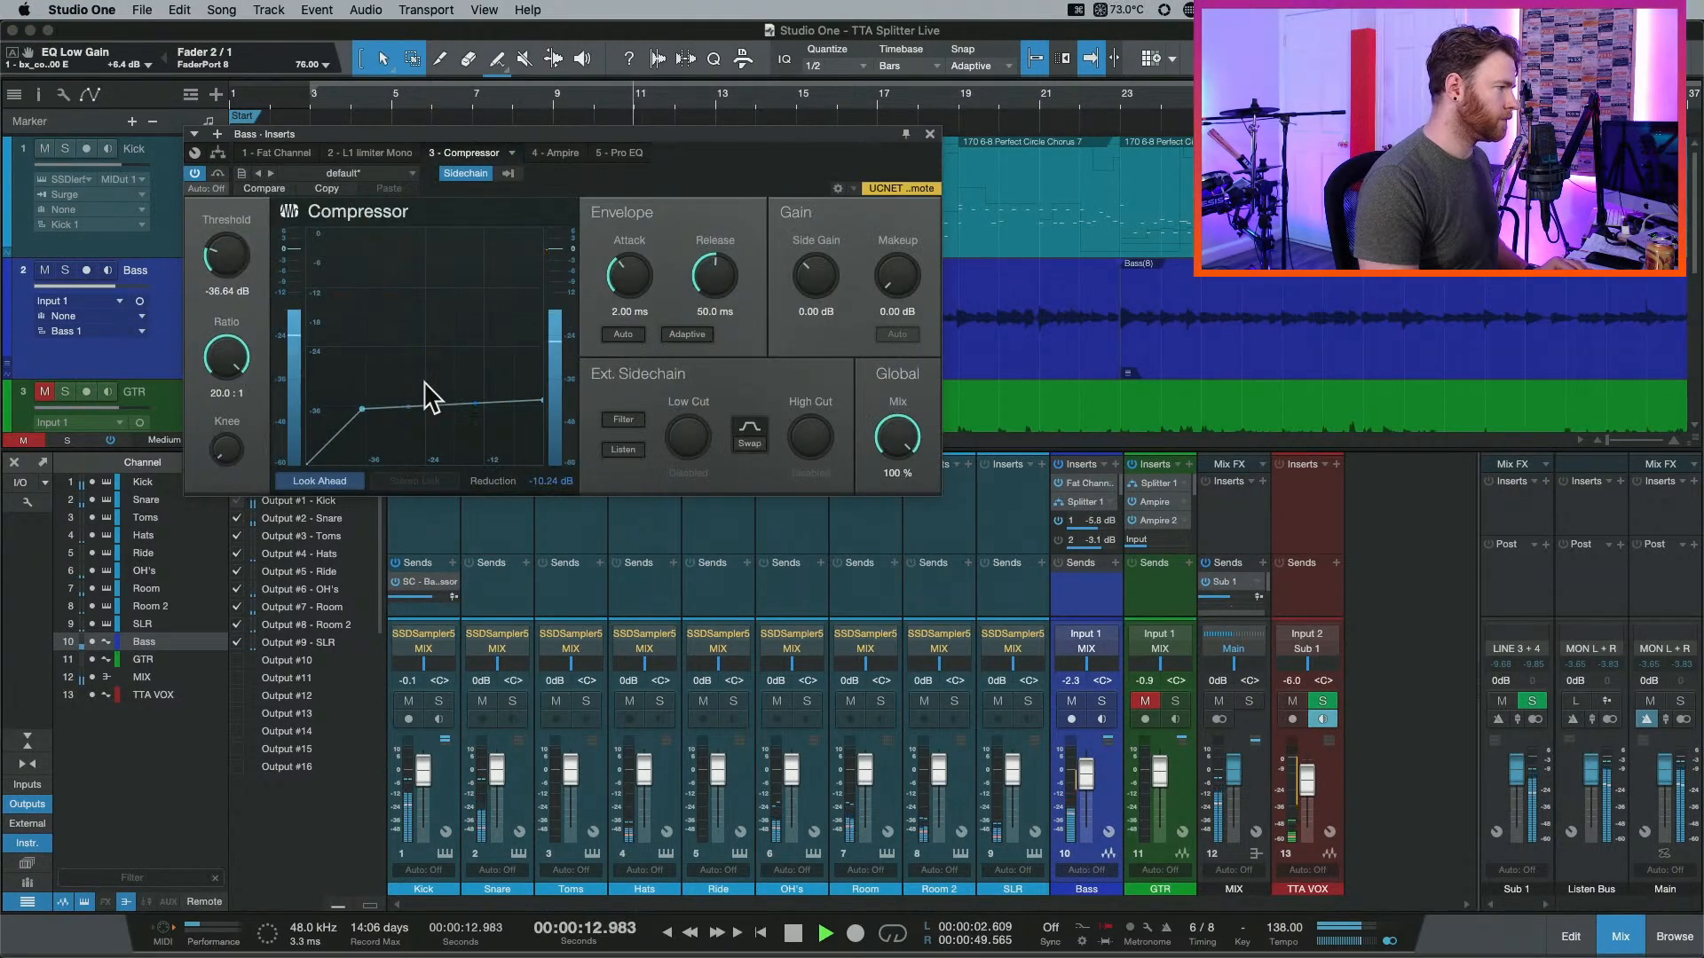
pyautogui.moveTo(715, 265); pyautogui.dragTo(715, 258)
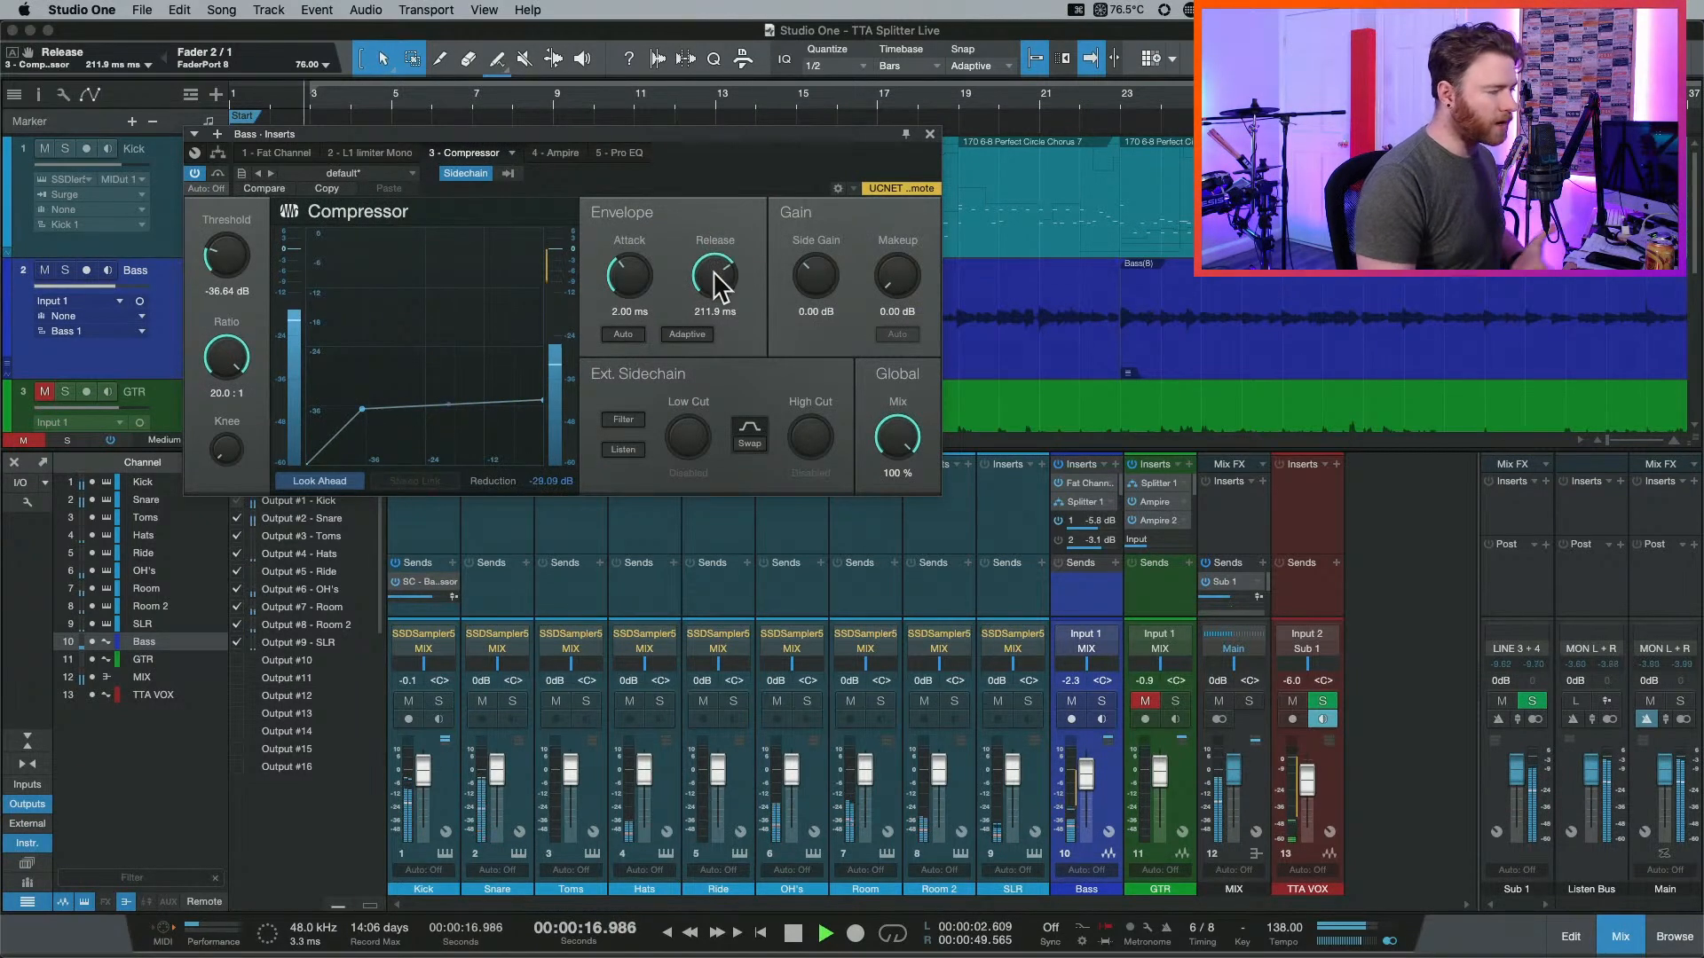
pyautogui.press('space')
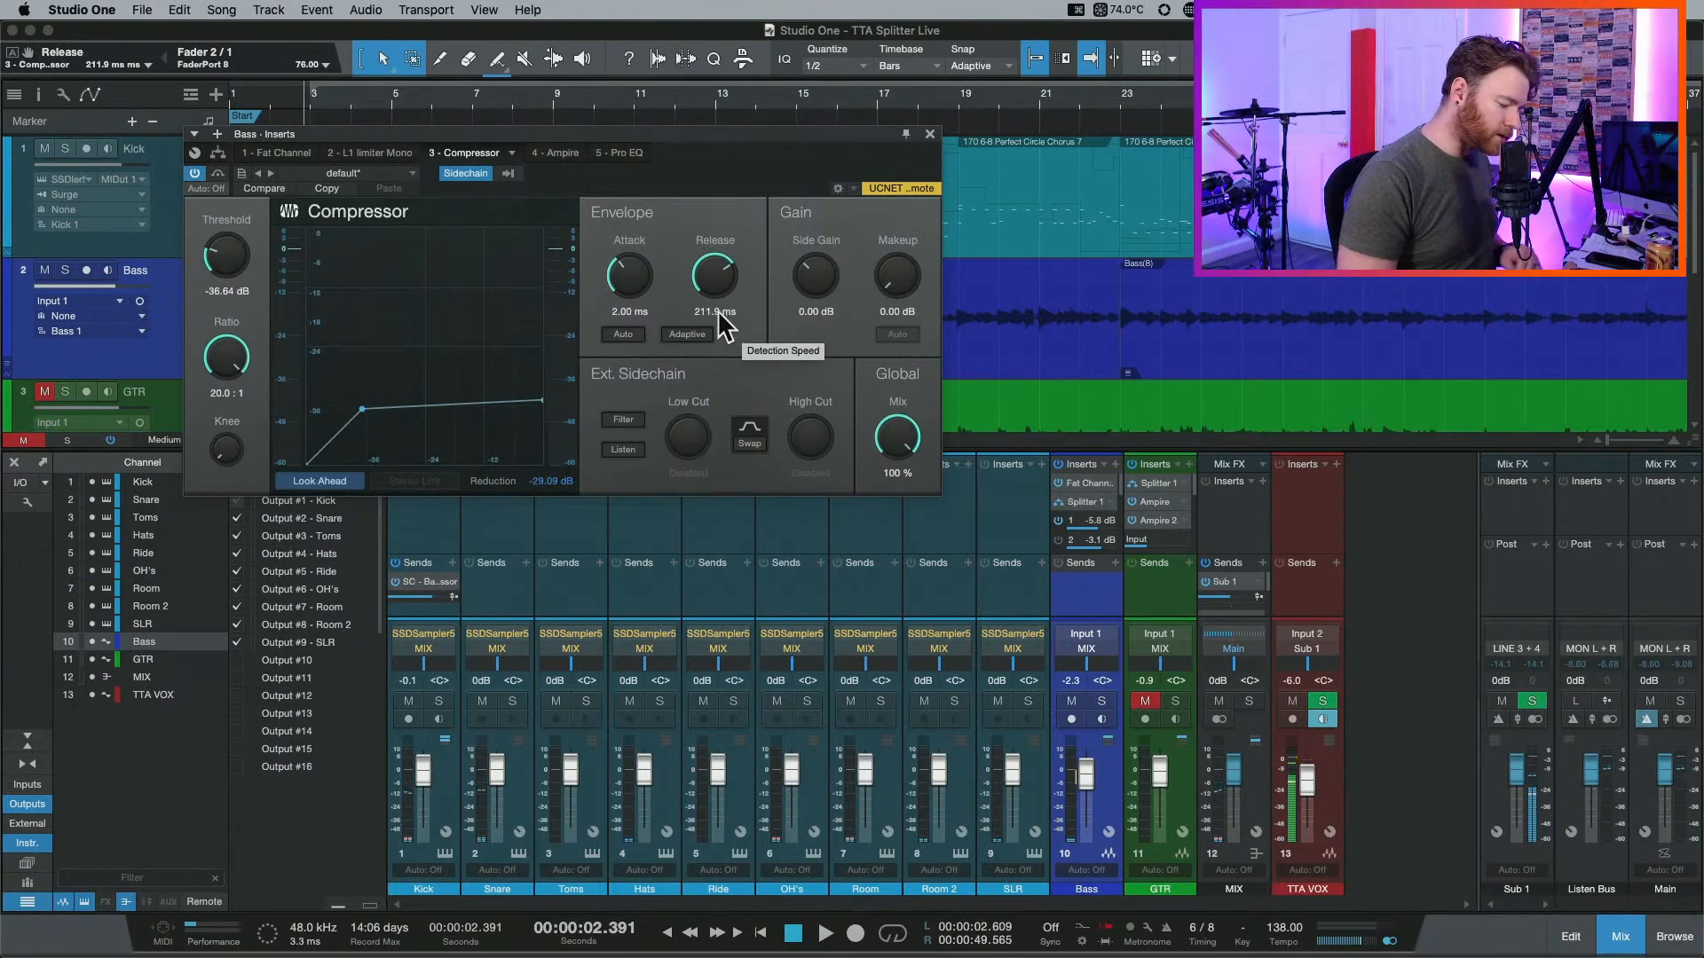
# Set the Bass Compressor's release to 500 ms, replace it with 50 ms, and play a short passage to listen.
pyautogui.click(717, 310)
pyautogui.write('500')
pyautogui.press('Return')
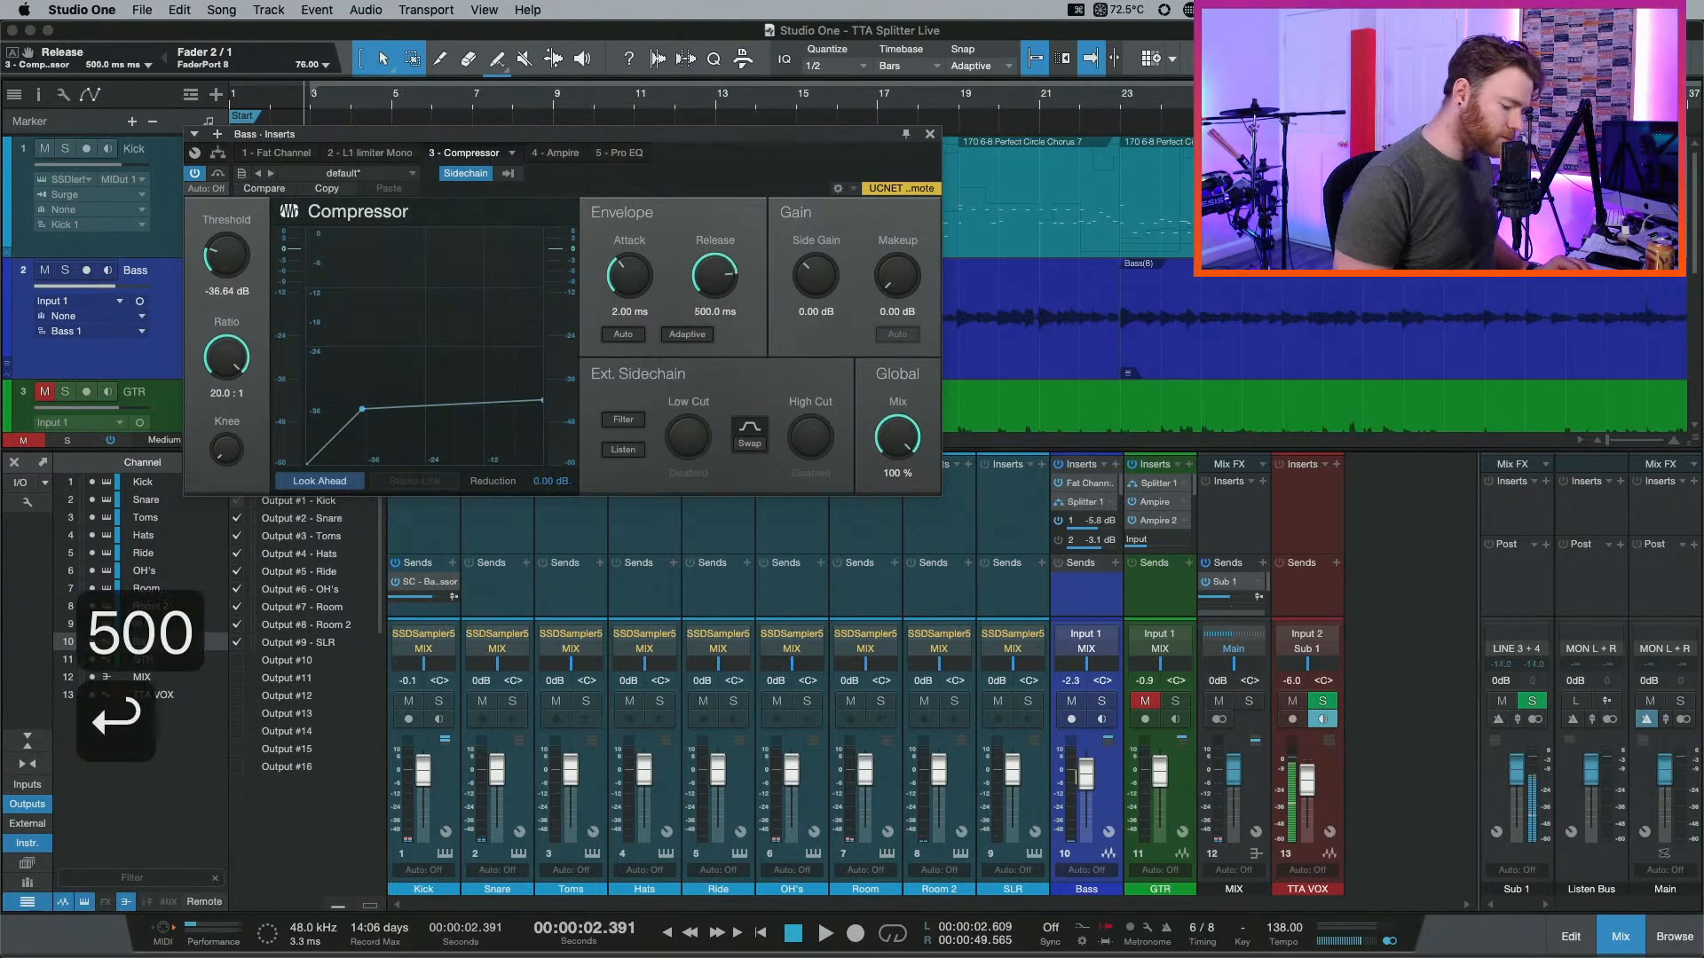
pyautogui.click(716, 311)
pyautogui.write('50')
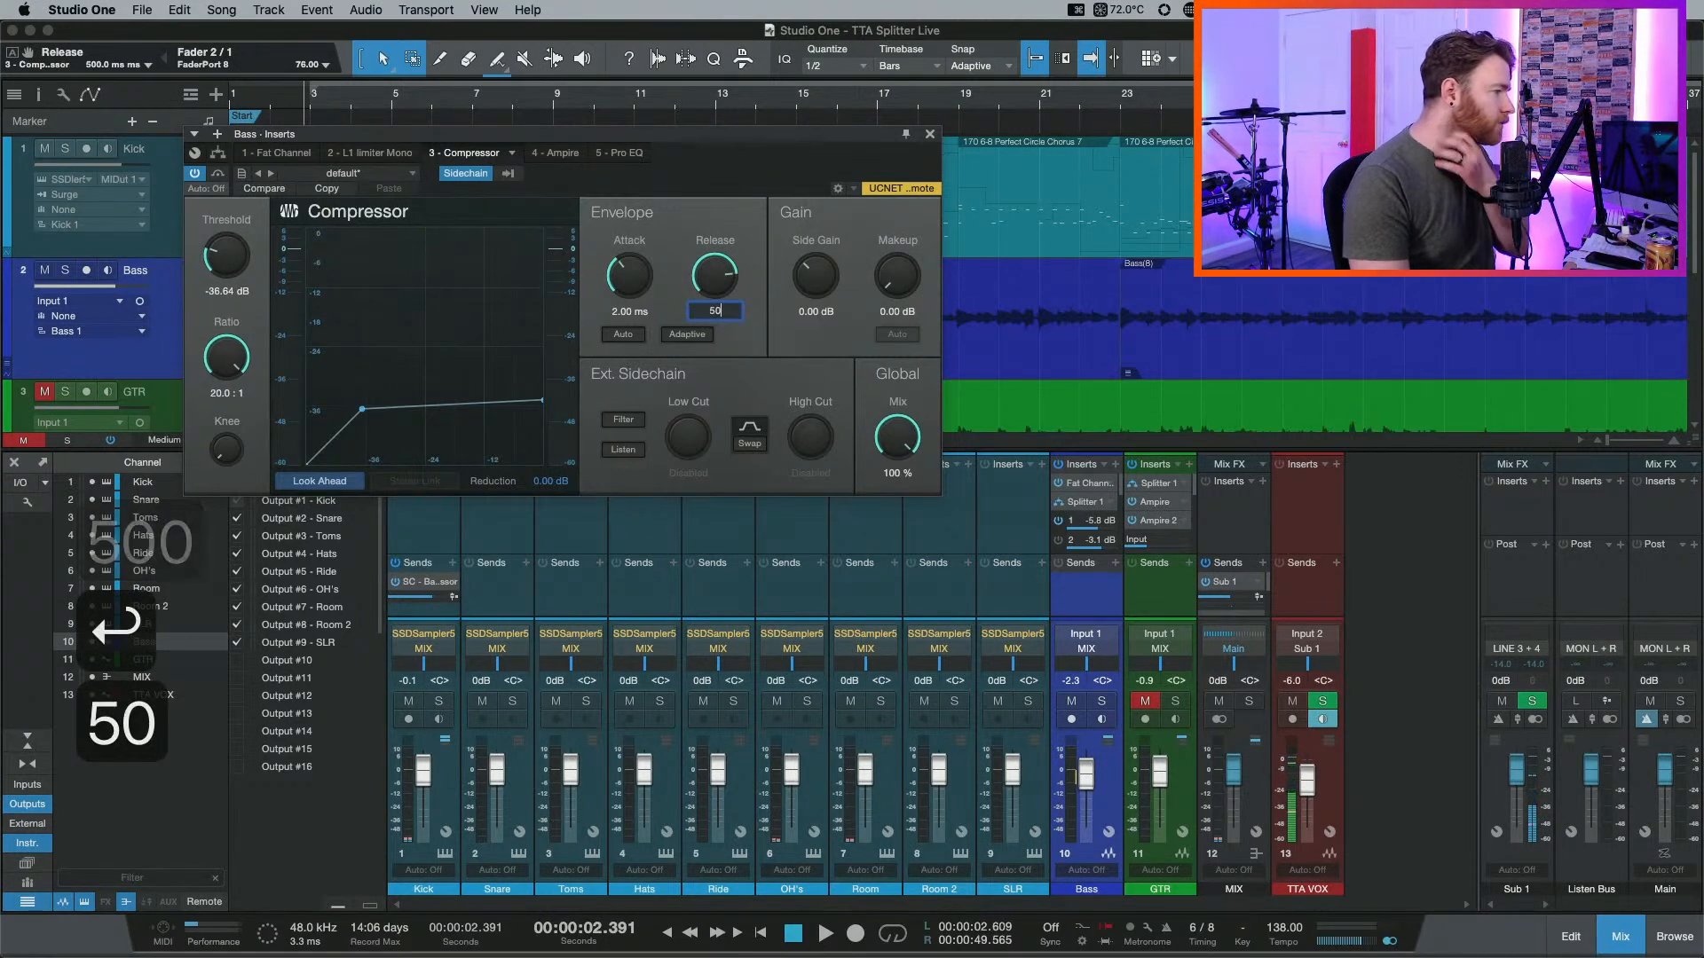
pyautogui.press('Return')
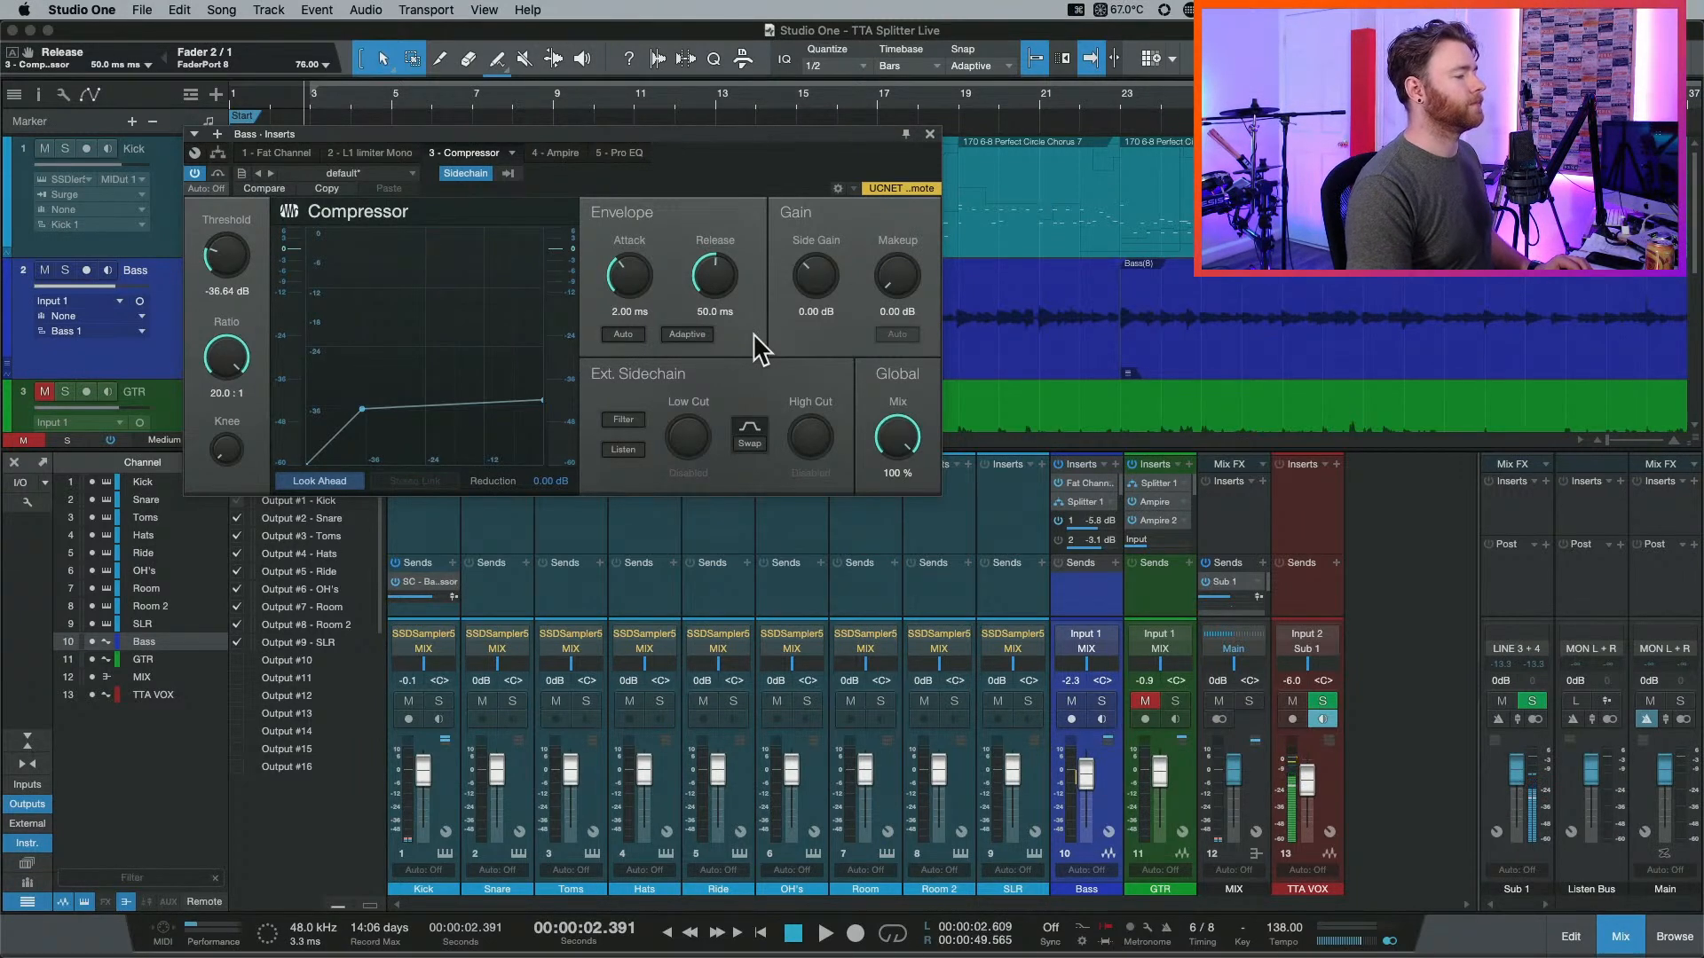
pyautogui.press('space')
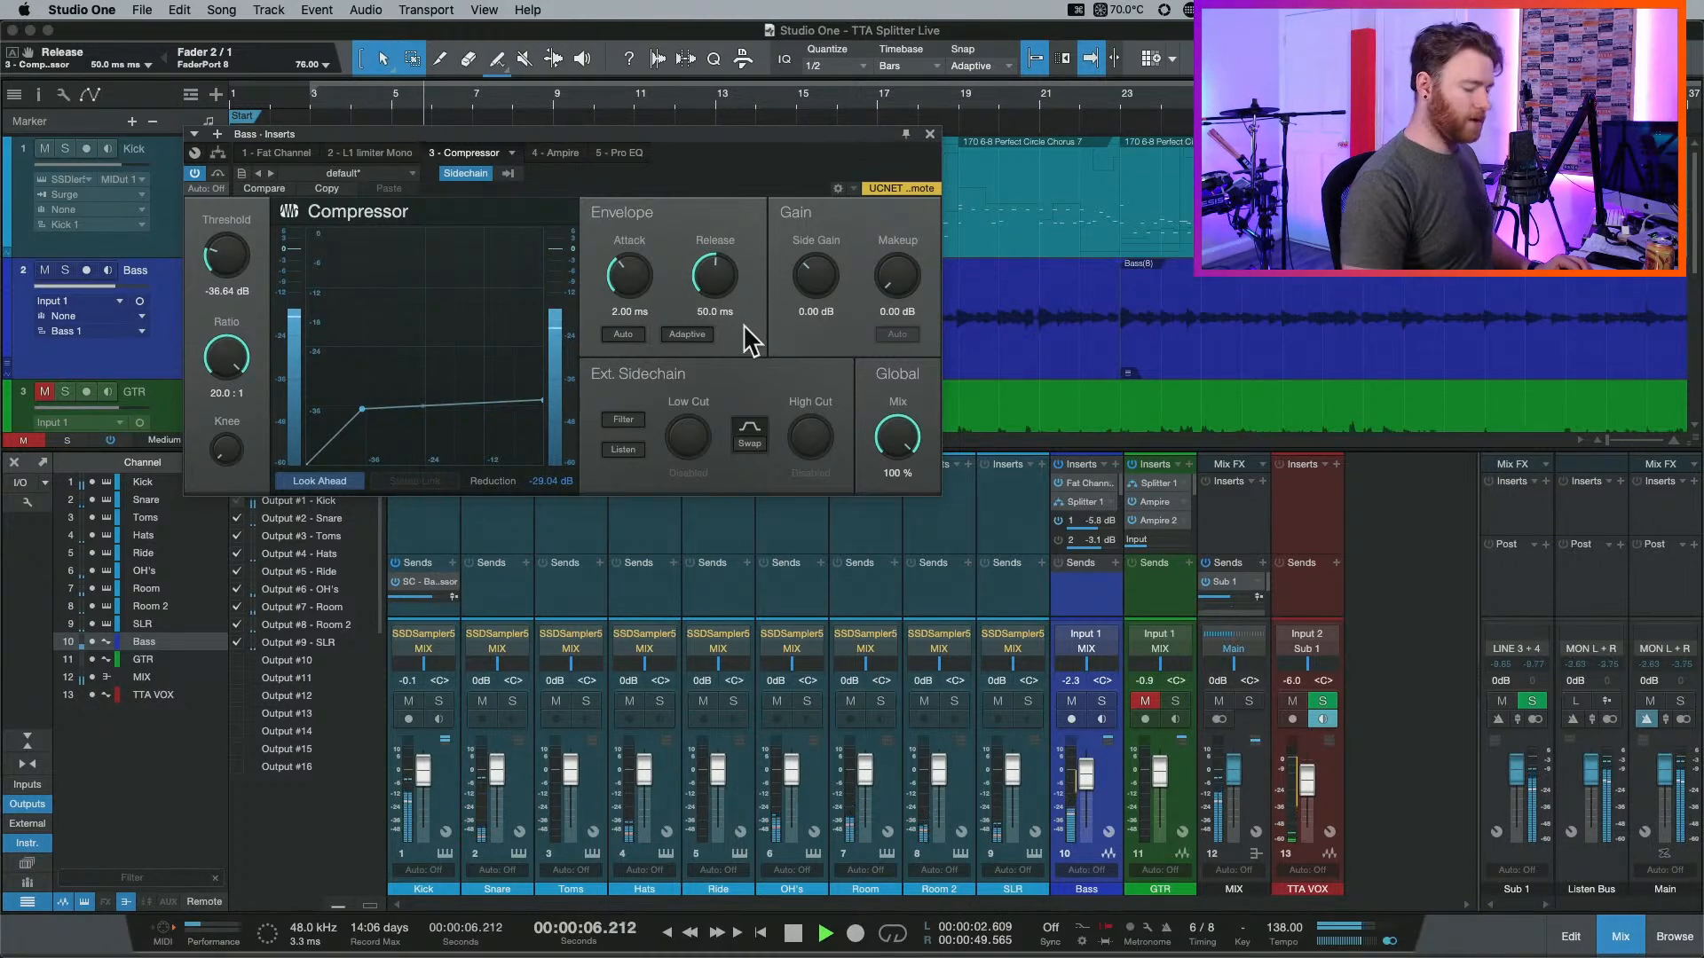
pyautogui.press('space')
# Set the Bass Compressor's release to 35 ms and play a passage to hear the sidechain pumping.
pyautogui.click(714, 311)
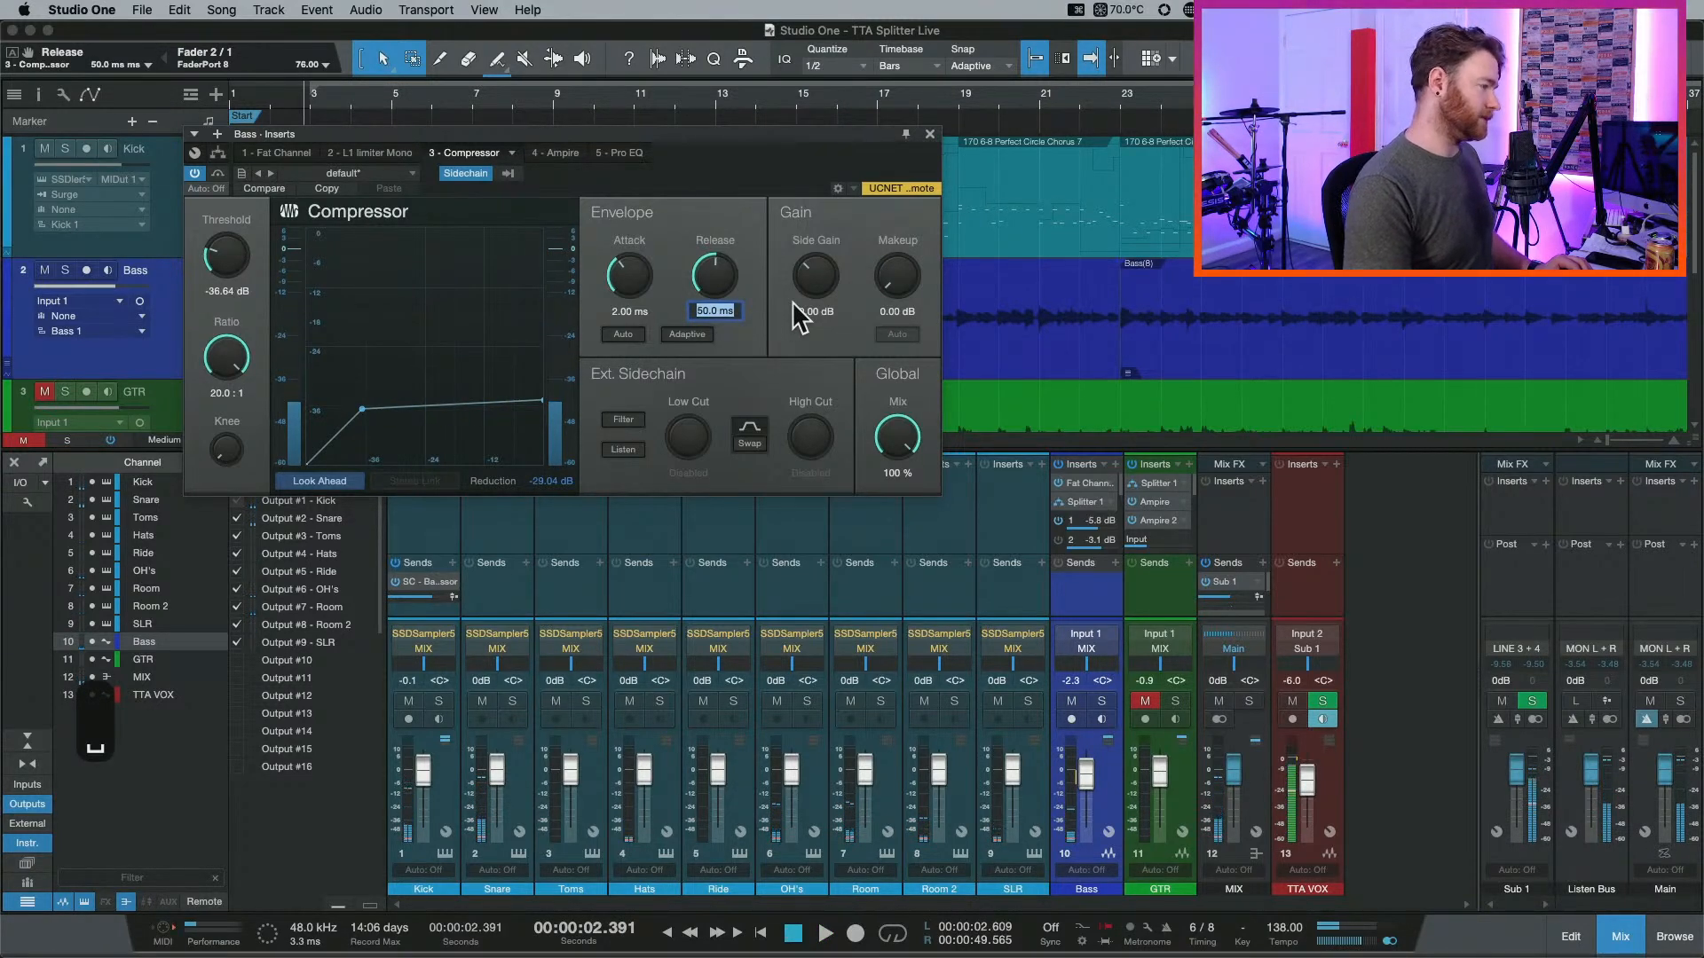
pyautogui.write('35')
pyautogui.press('Return')
pyautogui.press('space')
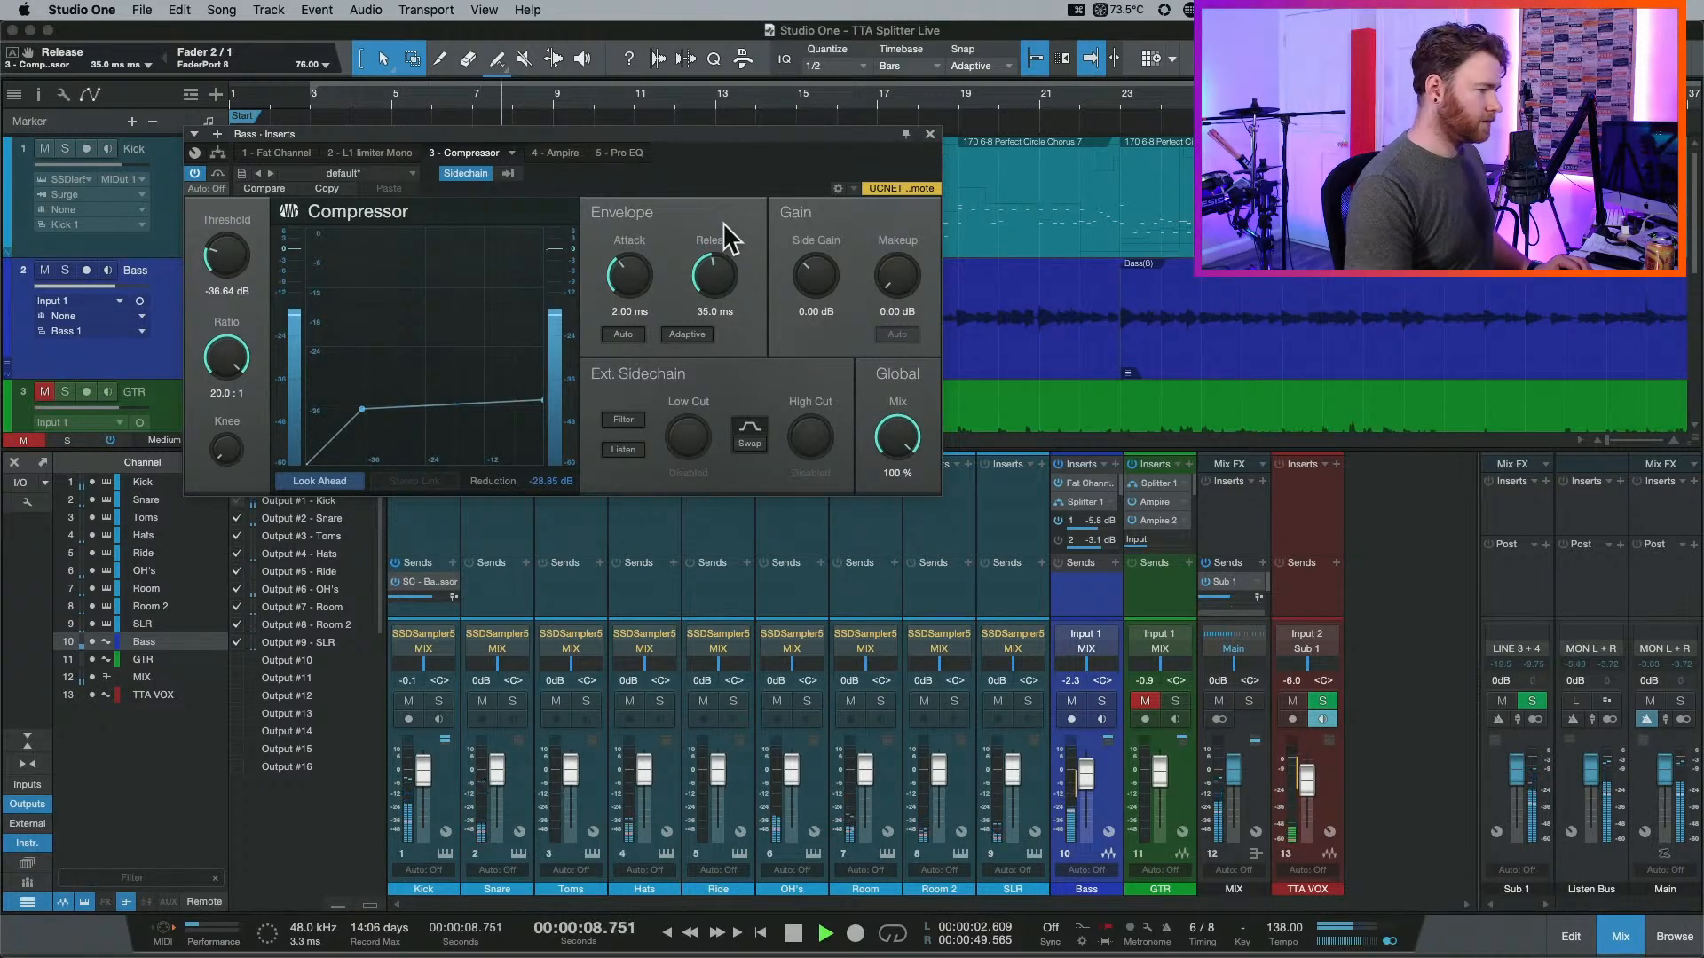
pyautogui.press('space')
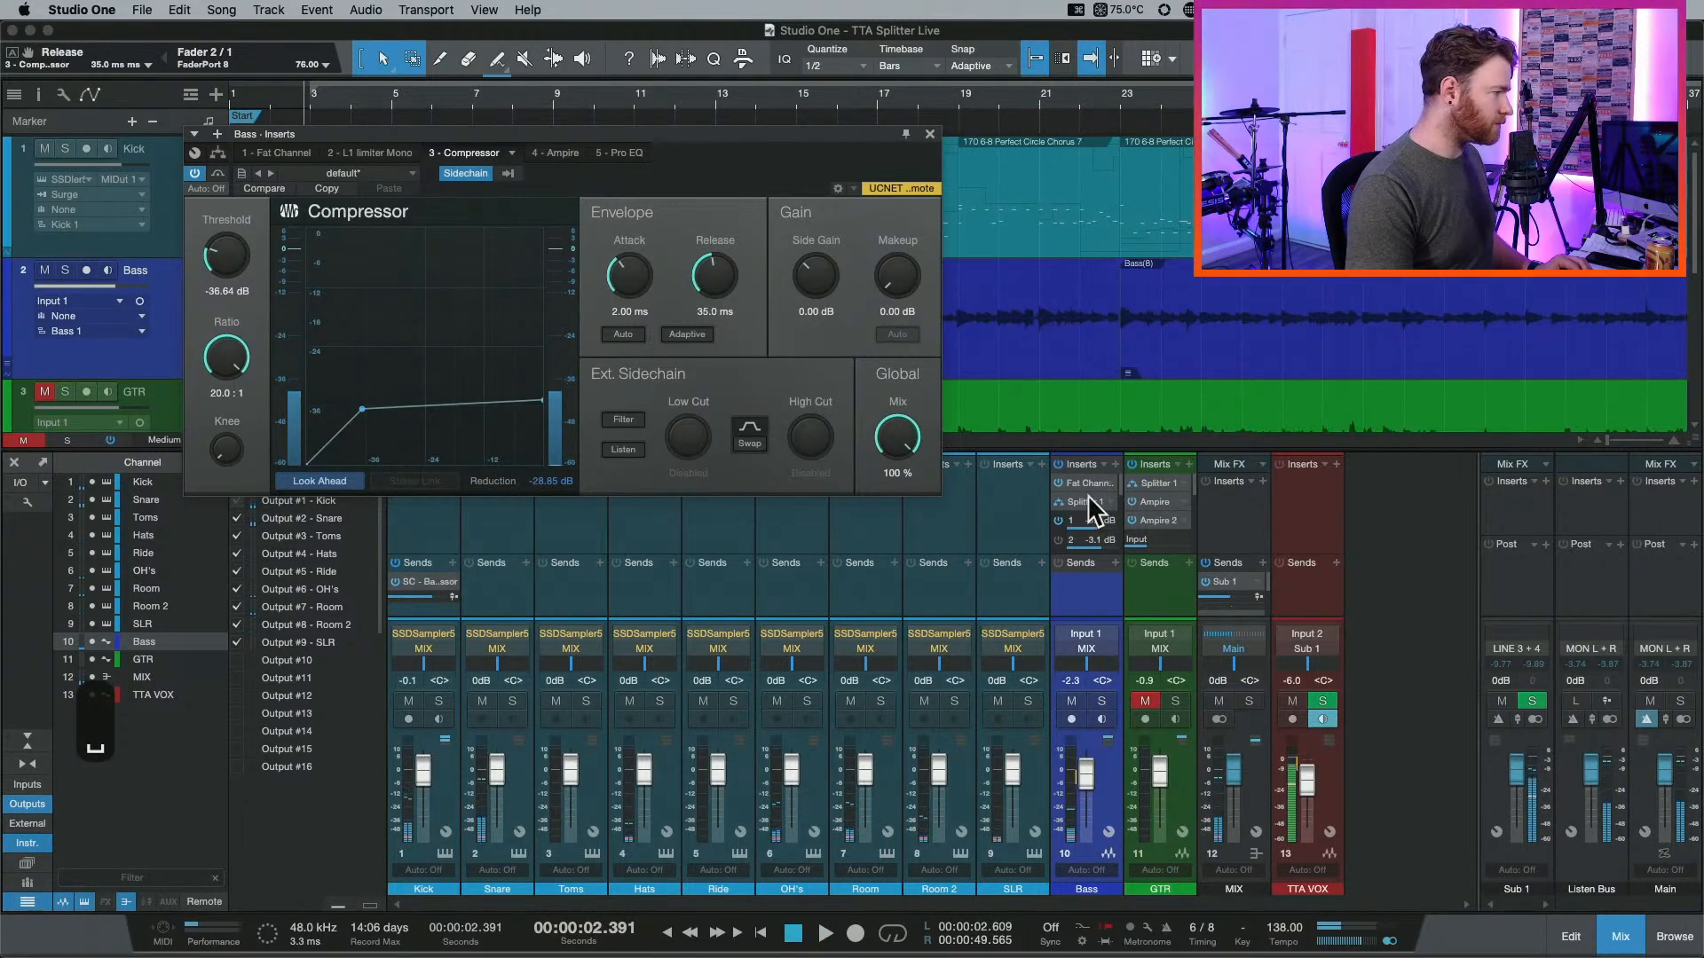
# Unmute the second output of the Bass channel's Splitter 1 and raise the first output's level to -4.0 dB.
pyautogui.click(223, 153)
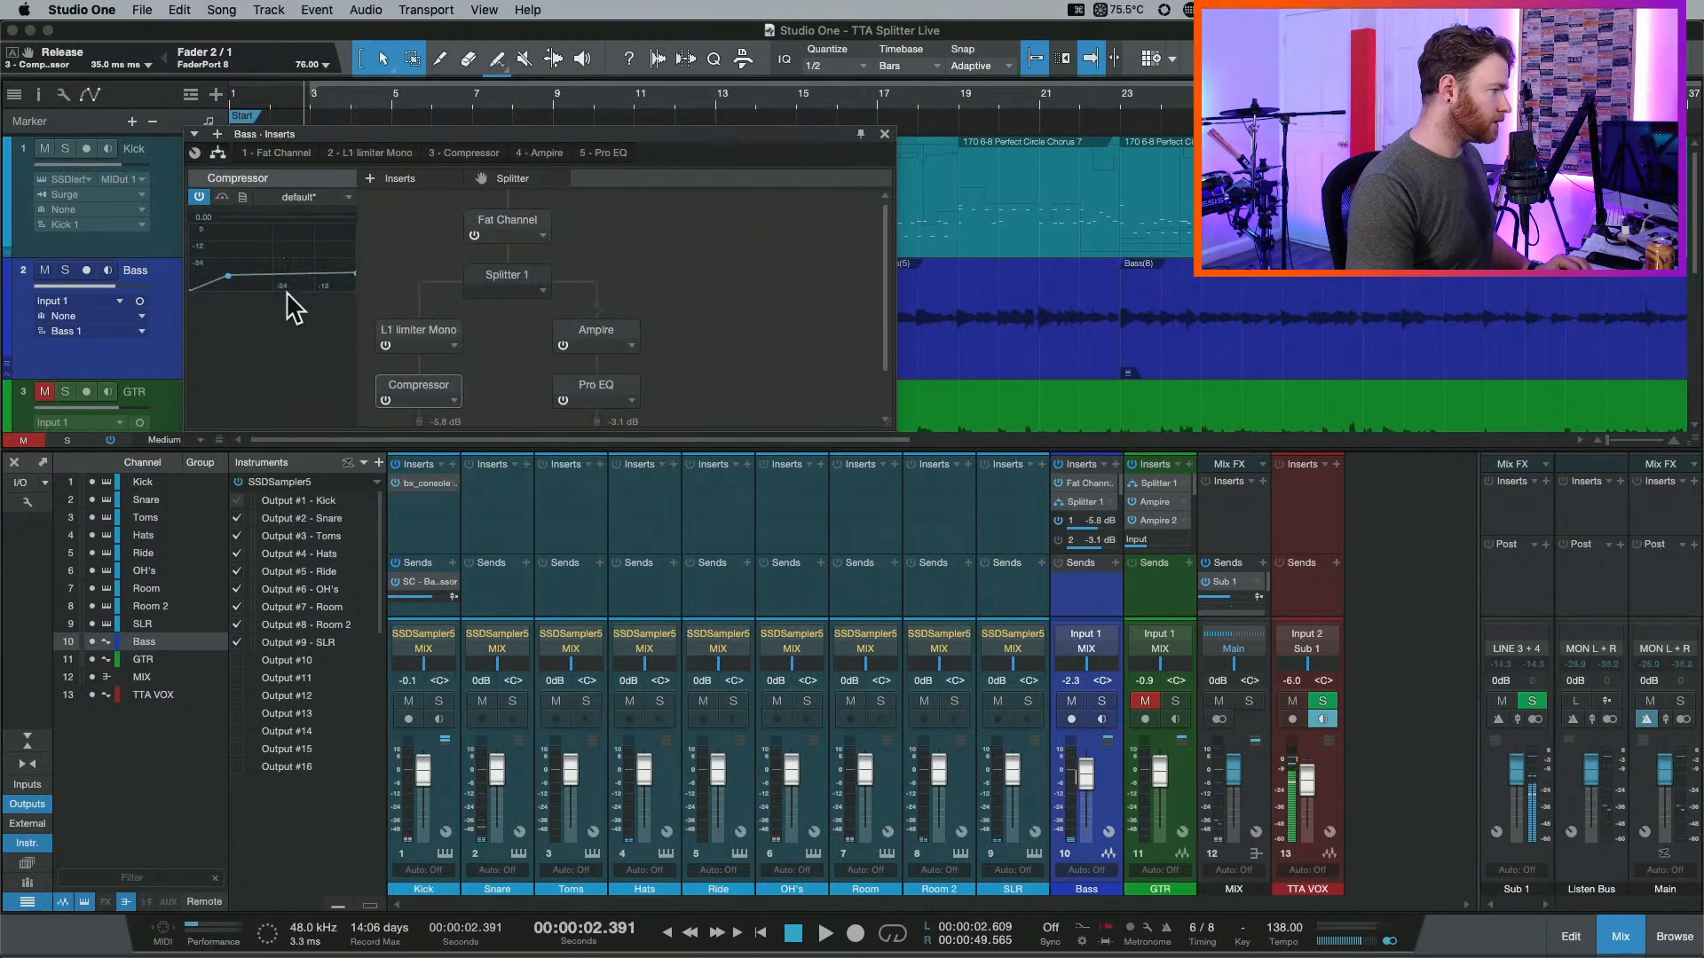
pyautogui.click(525, 275)
pyautogui.click(320, 220)
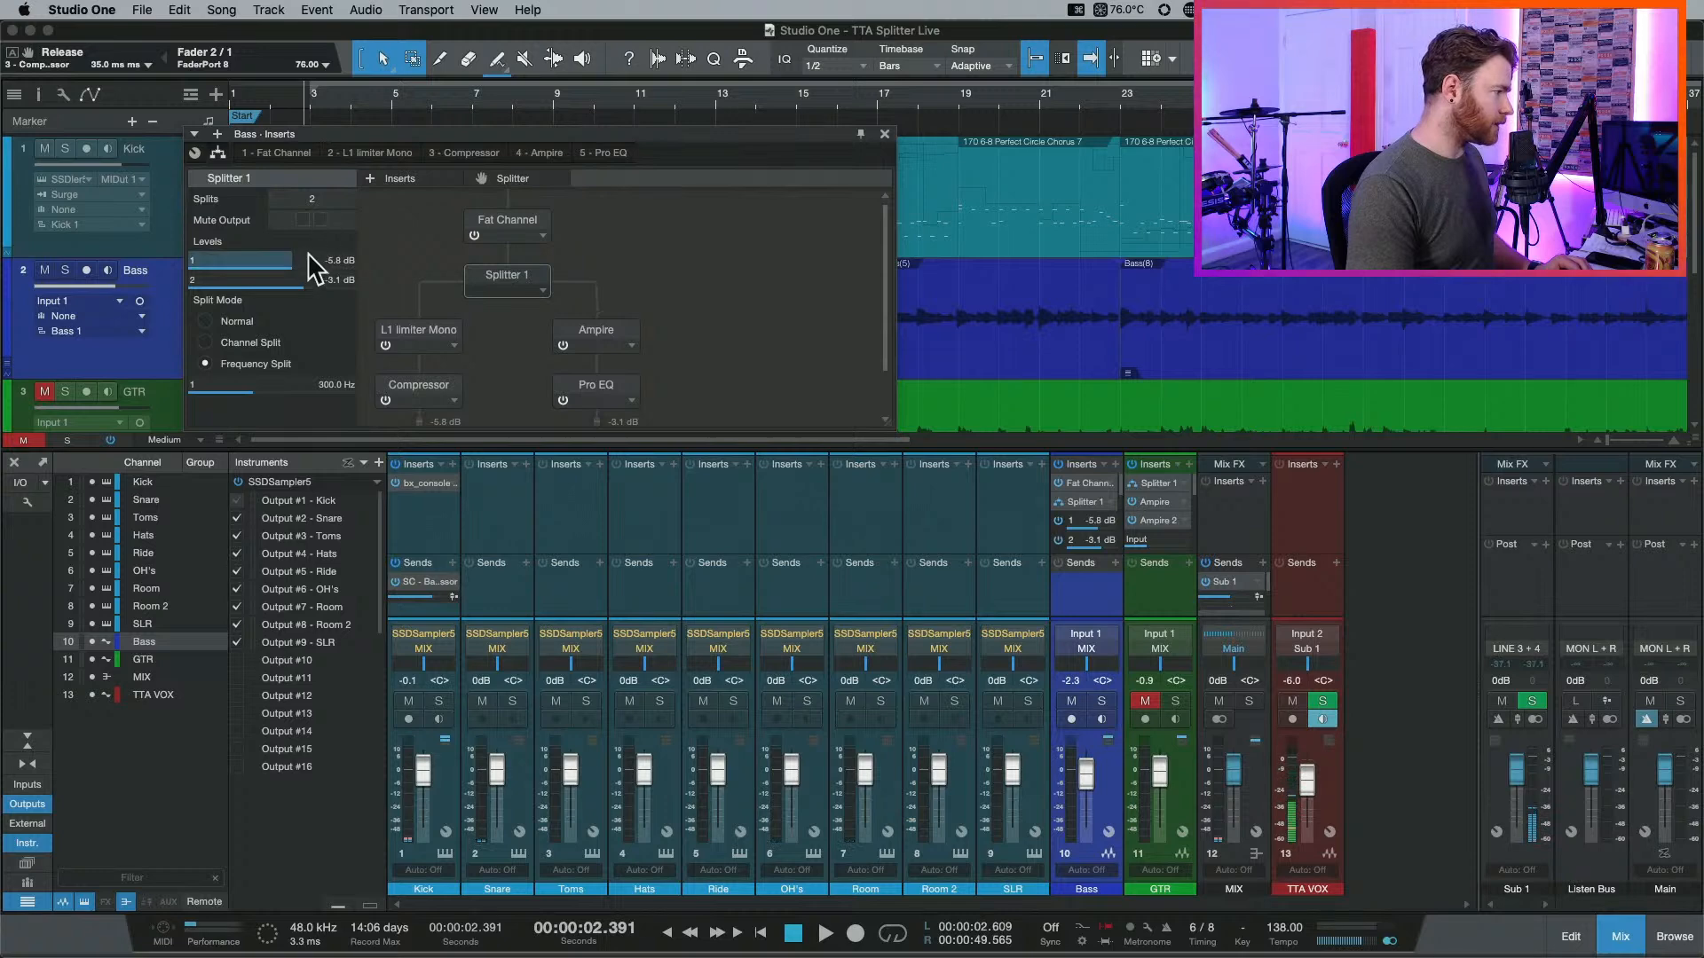
pyautogui.moveTo(305, 257); pyautogui.dragTo(313, 258)
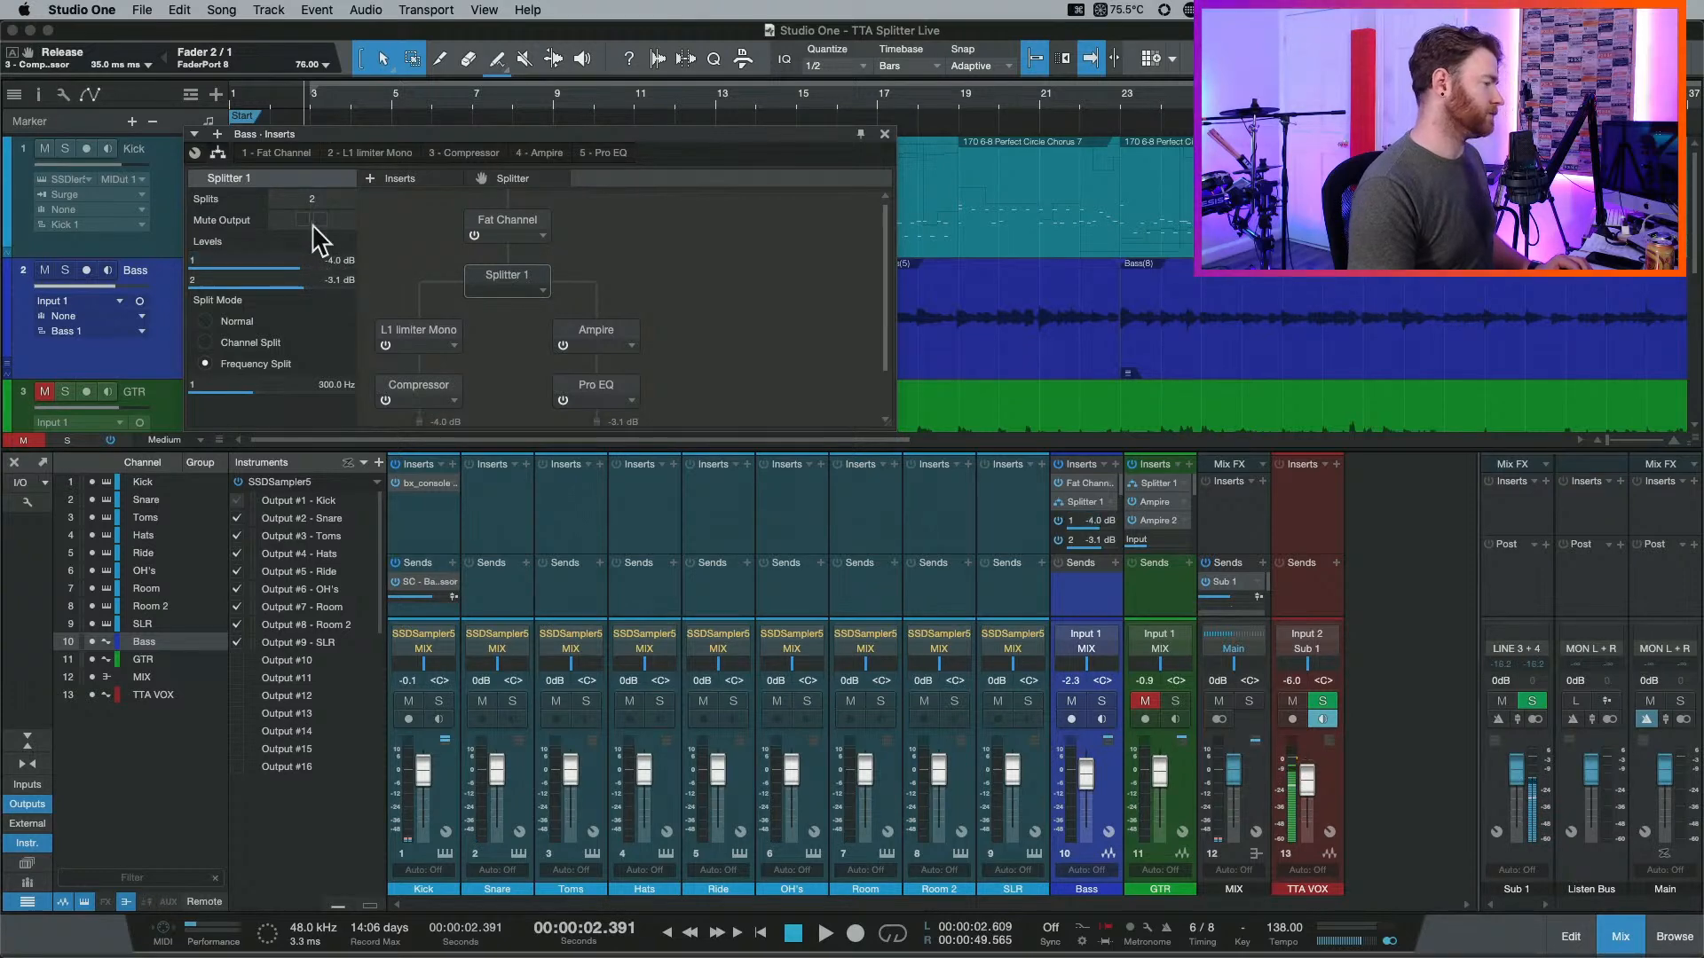
# Play the song while toggling the mute on the Bass Splitter's second output to compare, and stop playback.
pyautogui.press('space')
pyautogui.click(327, 221)
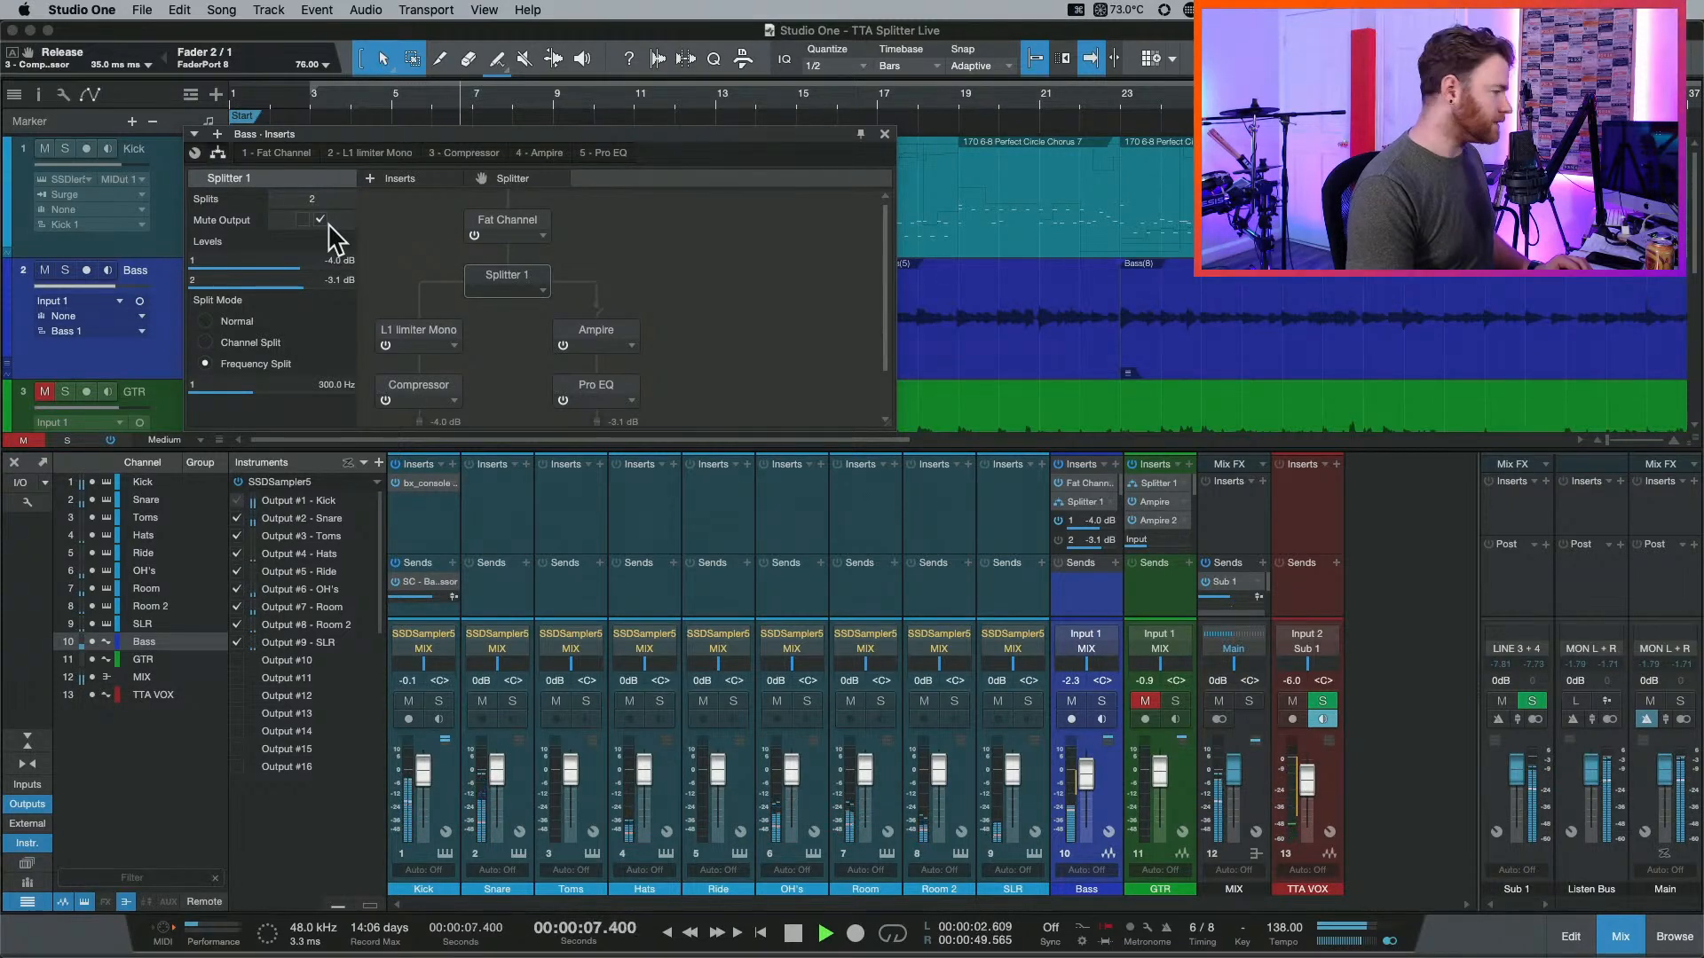
pyautogui.press('space')
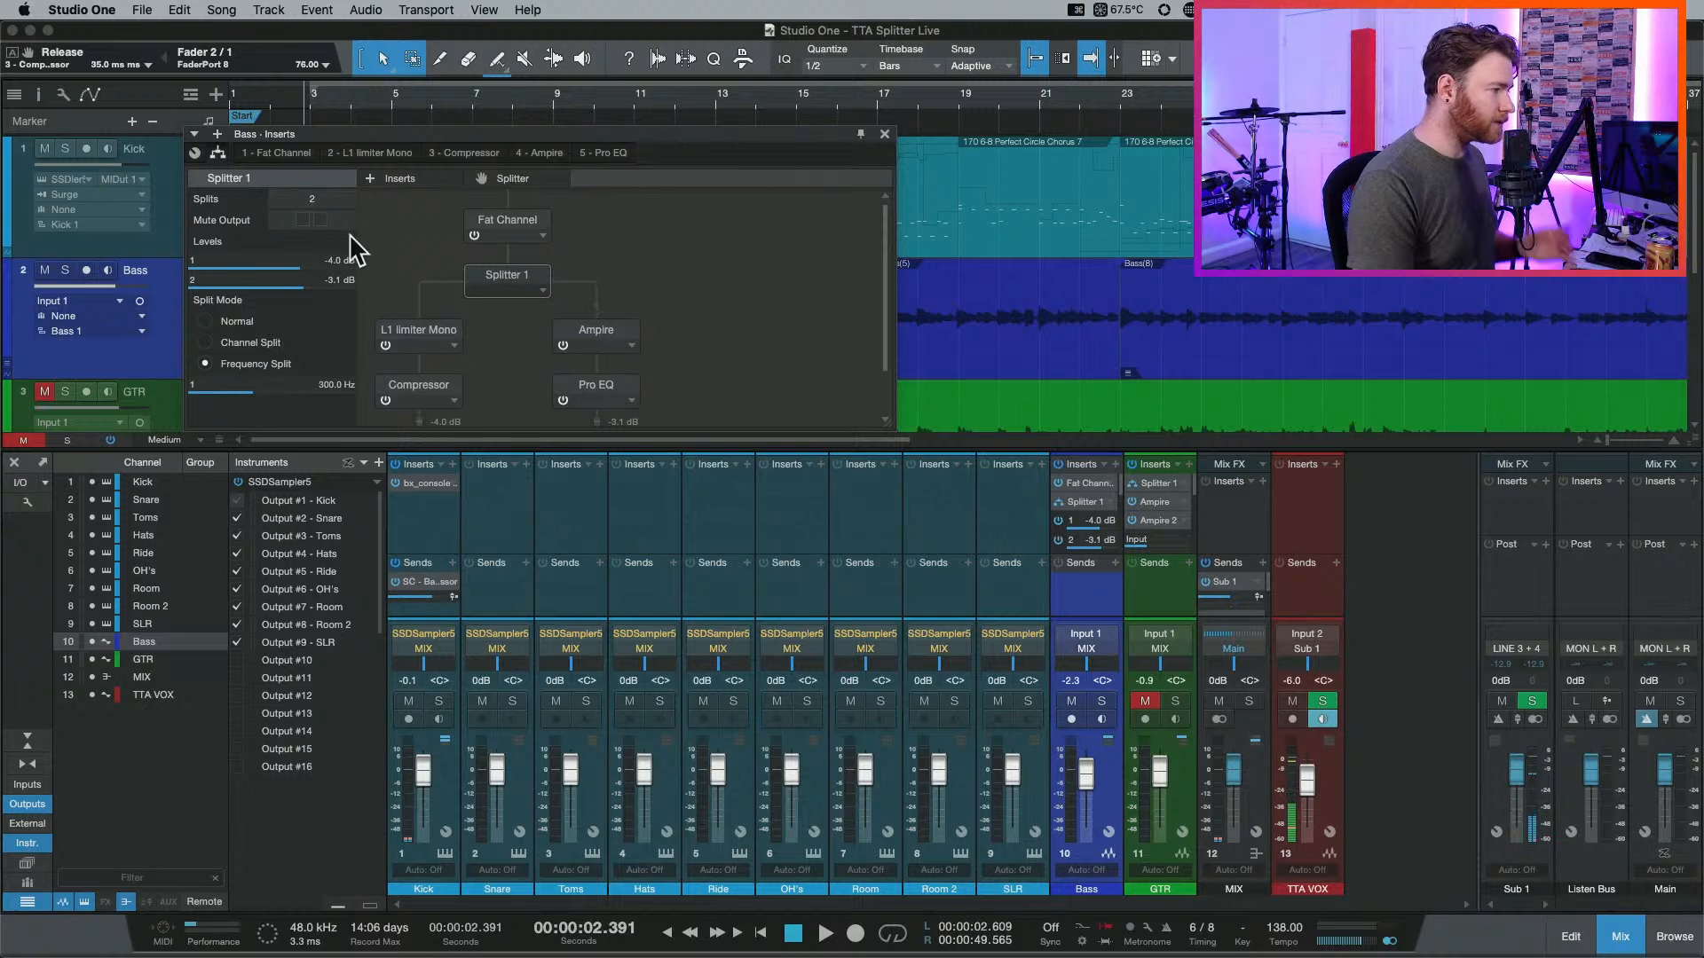
# Unmute the GTR channel, play the full mix to listen, and close the Bass inserts window.
pyautogui.click(1146, 701)
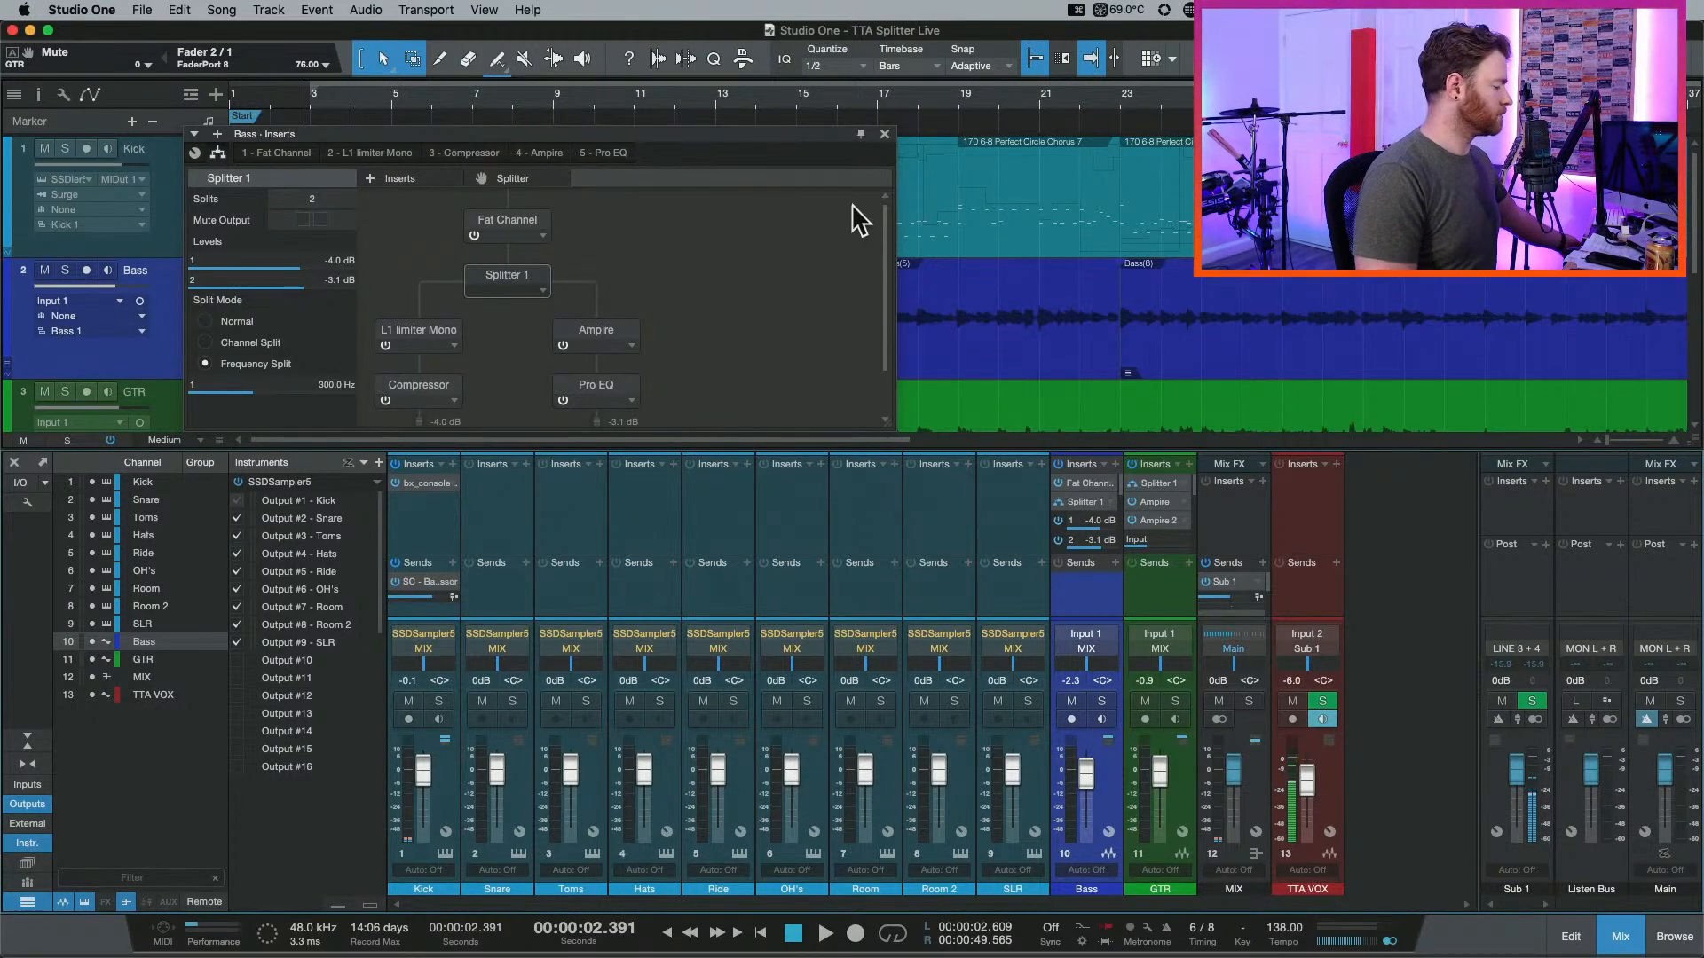
pyautogui.press('space')
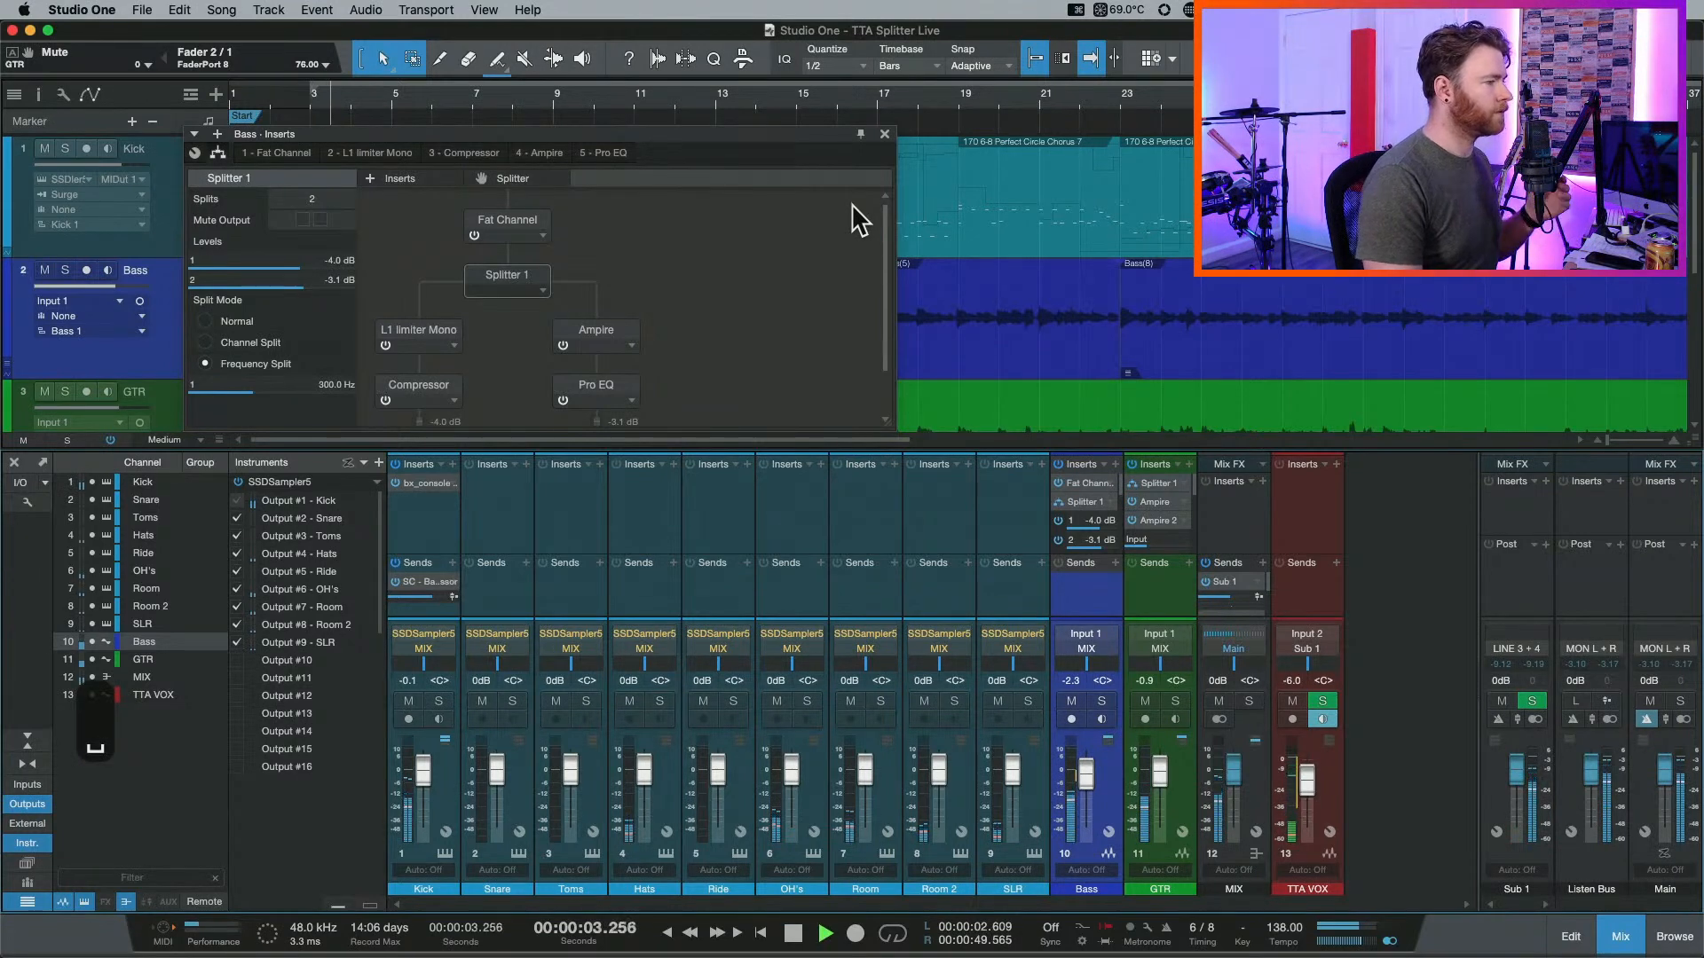
pyautogui.click(884, 133)
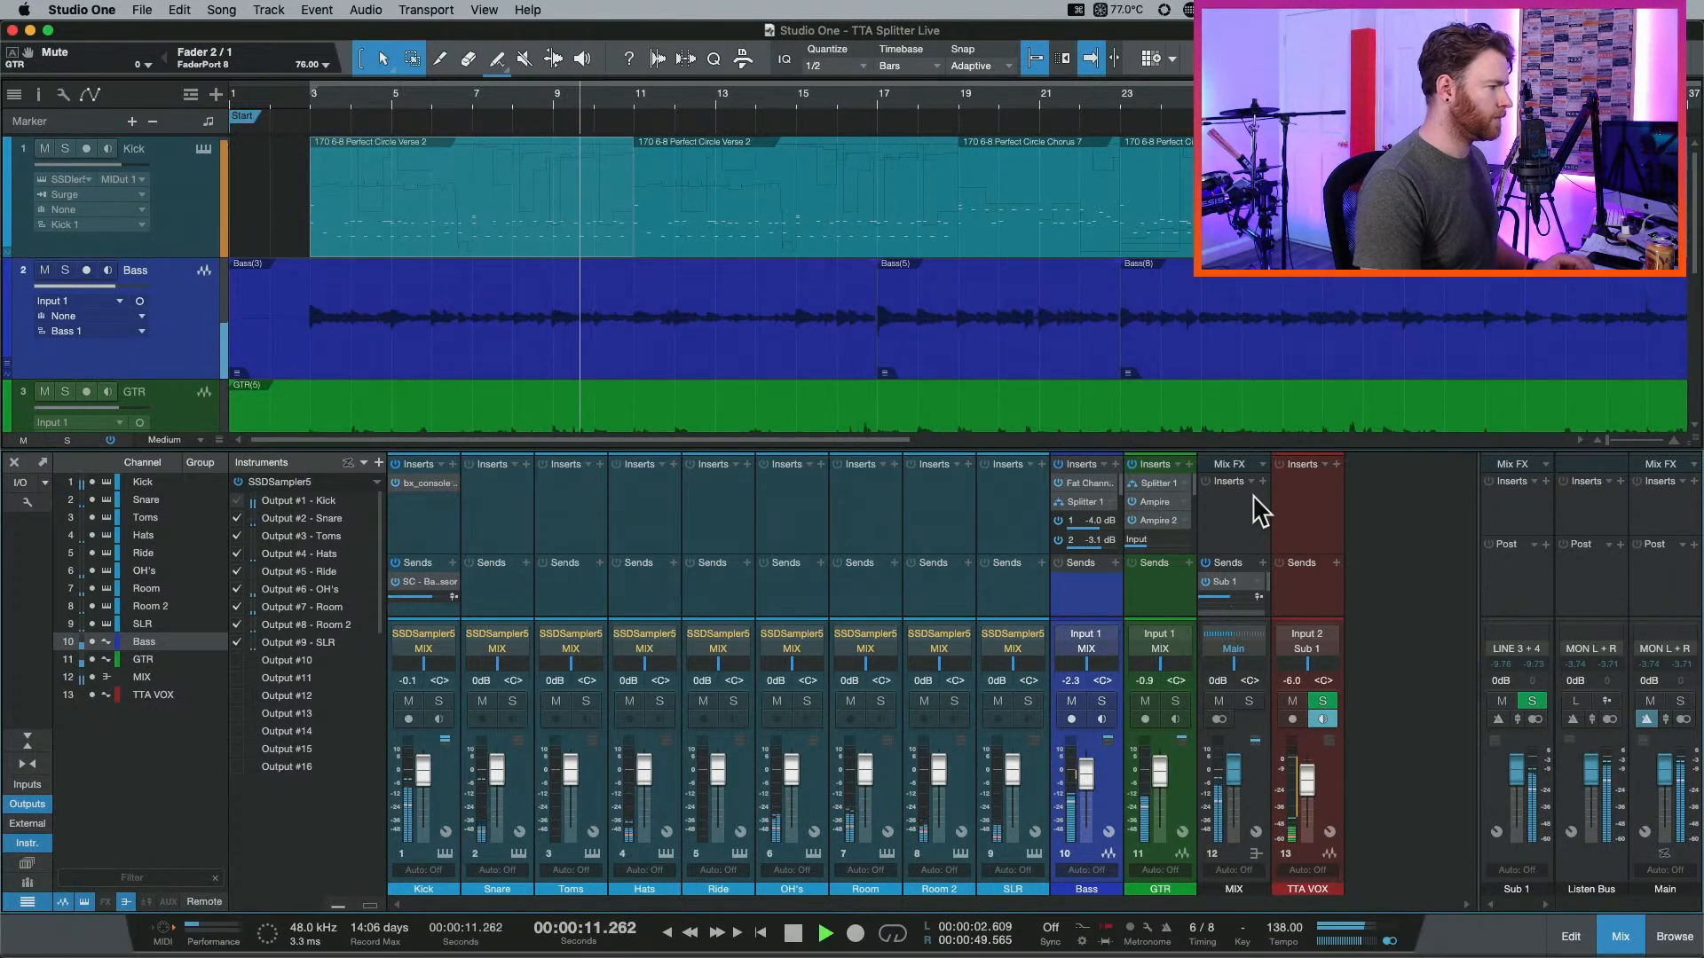
pyautogui.press('space')
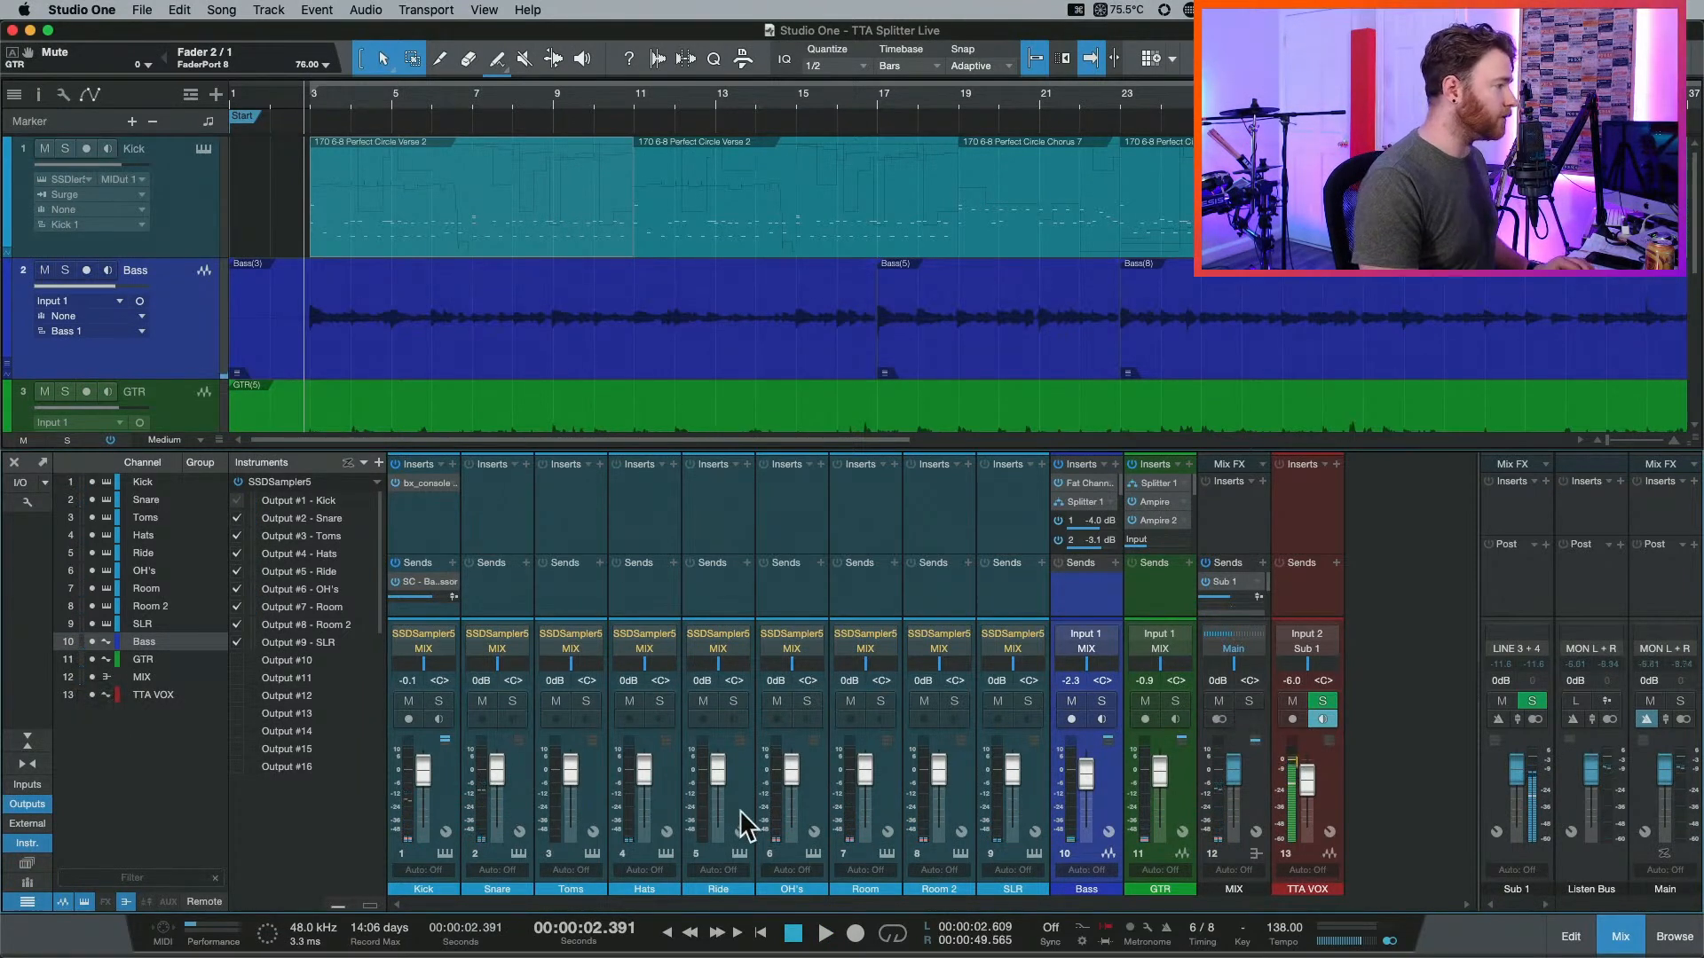
# Set the audio device block size to 512 samples in the preferences and apply the change.
pyautogui.press('super+comma')
pyautogui.click(250, 261)
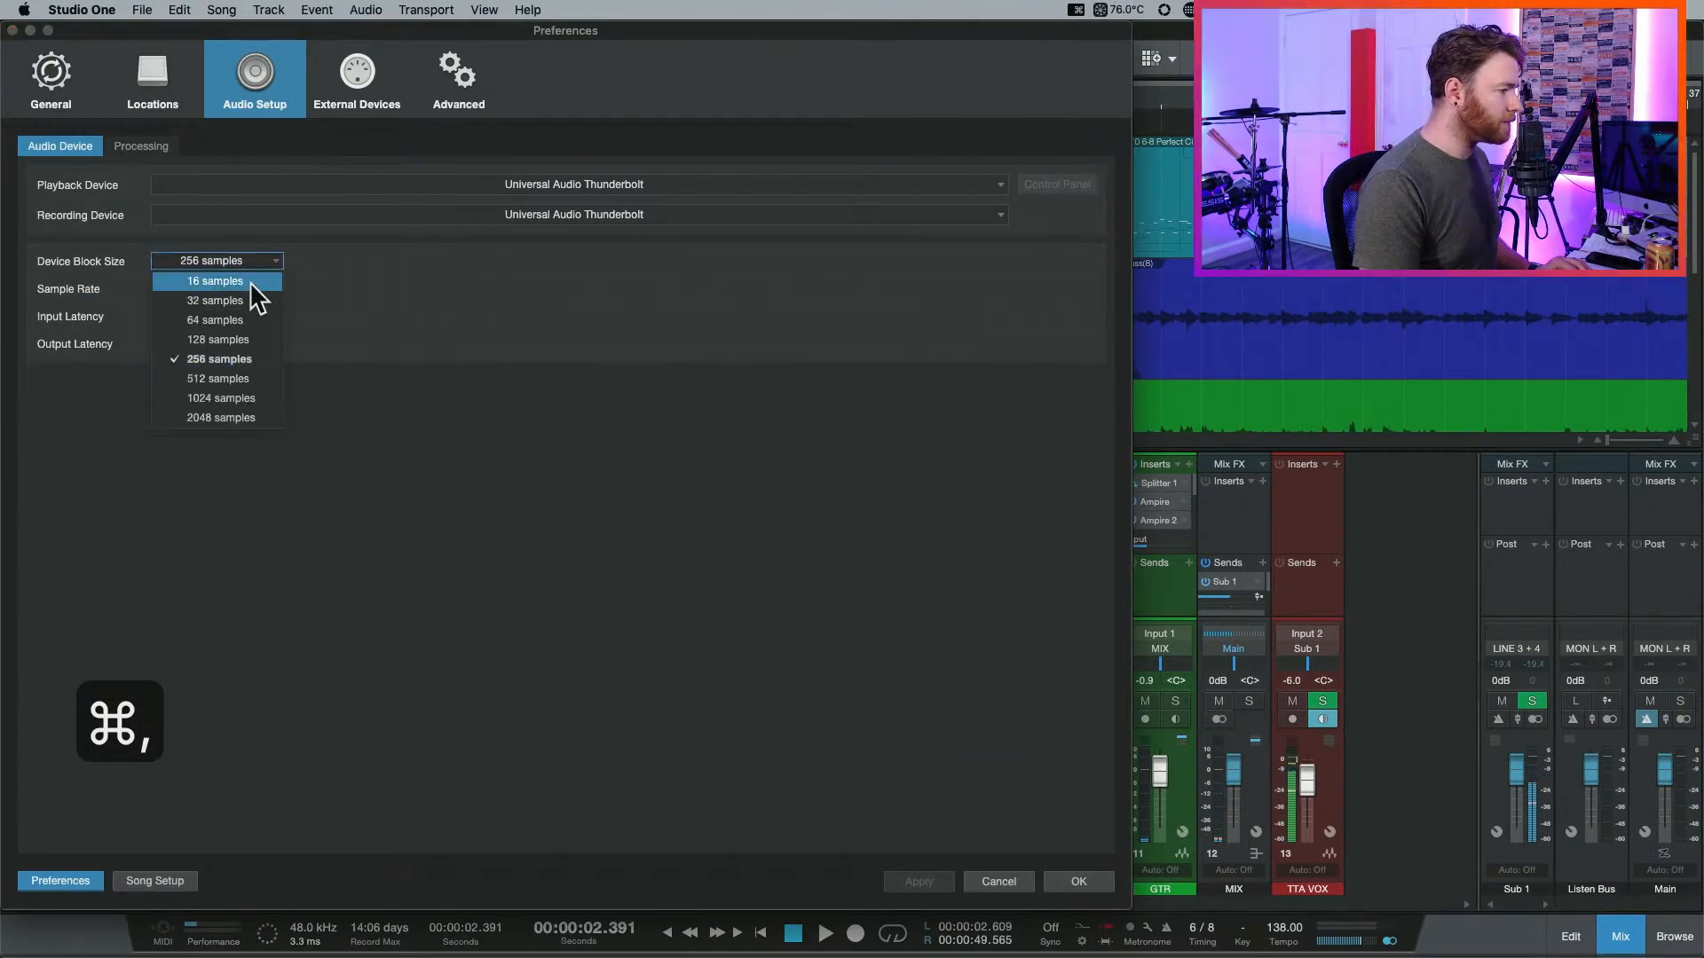
pyautogui.click(246, 370)
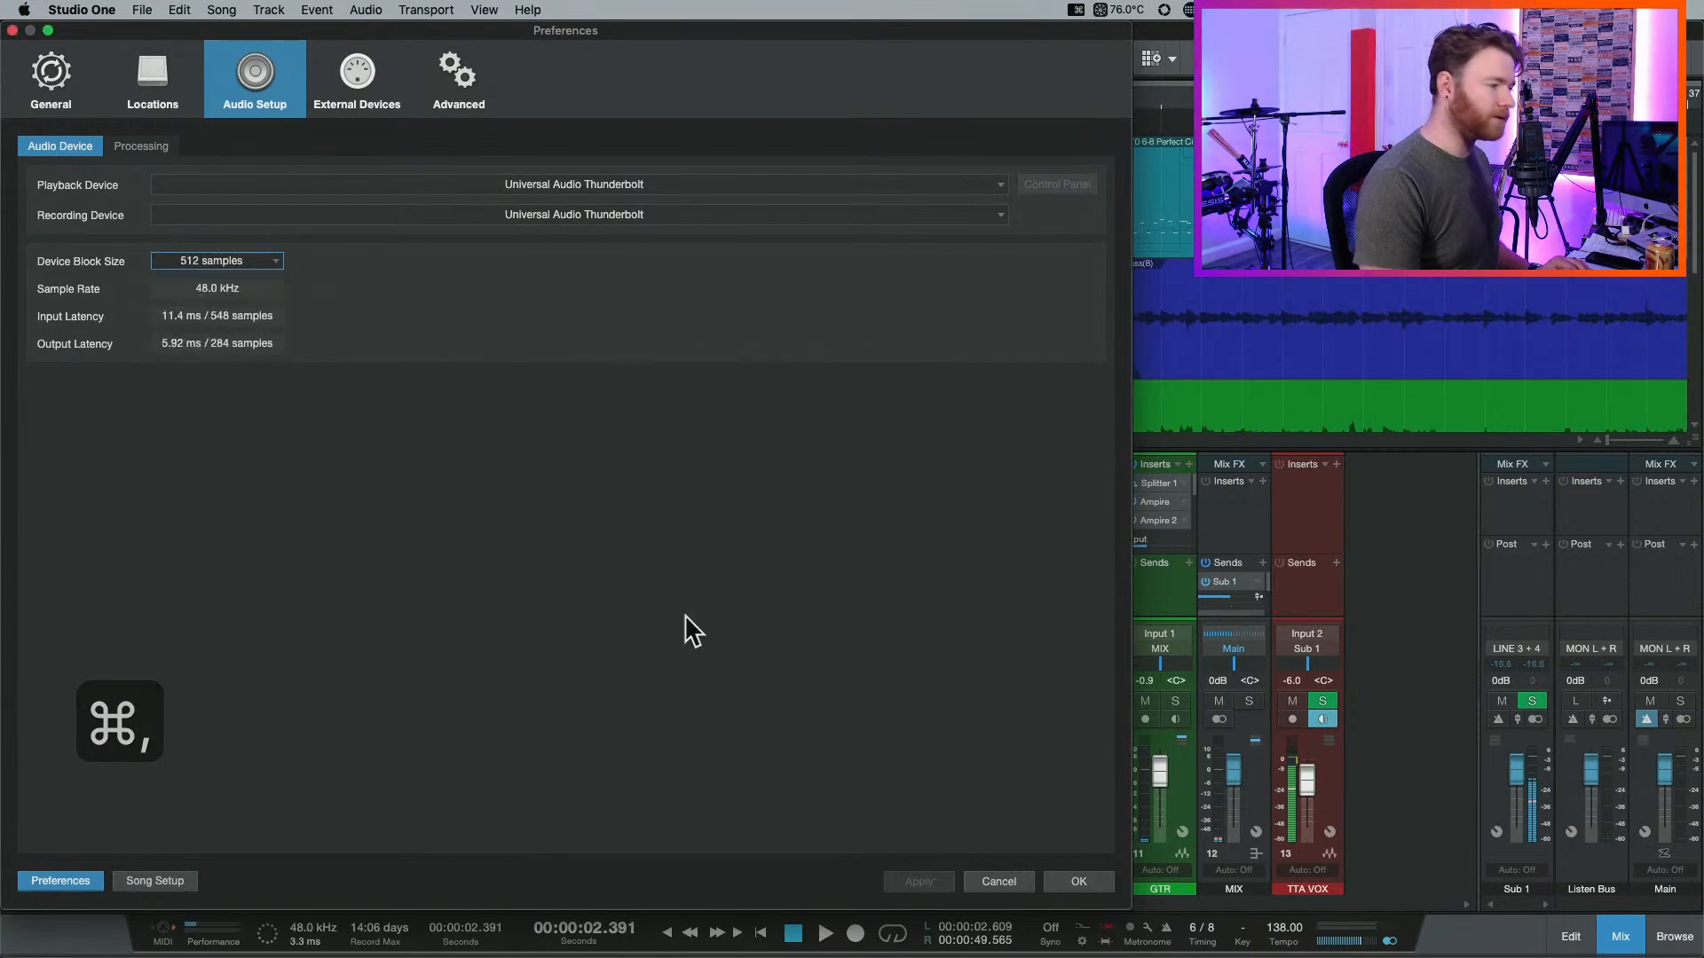
pyautogui.click(1076, 884)
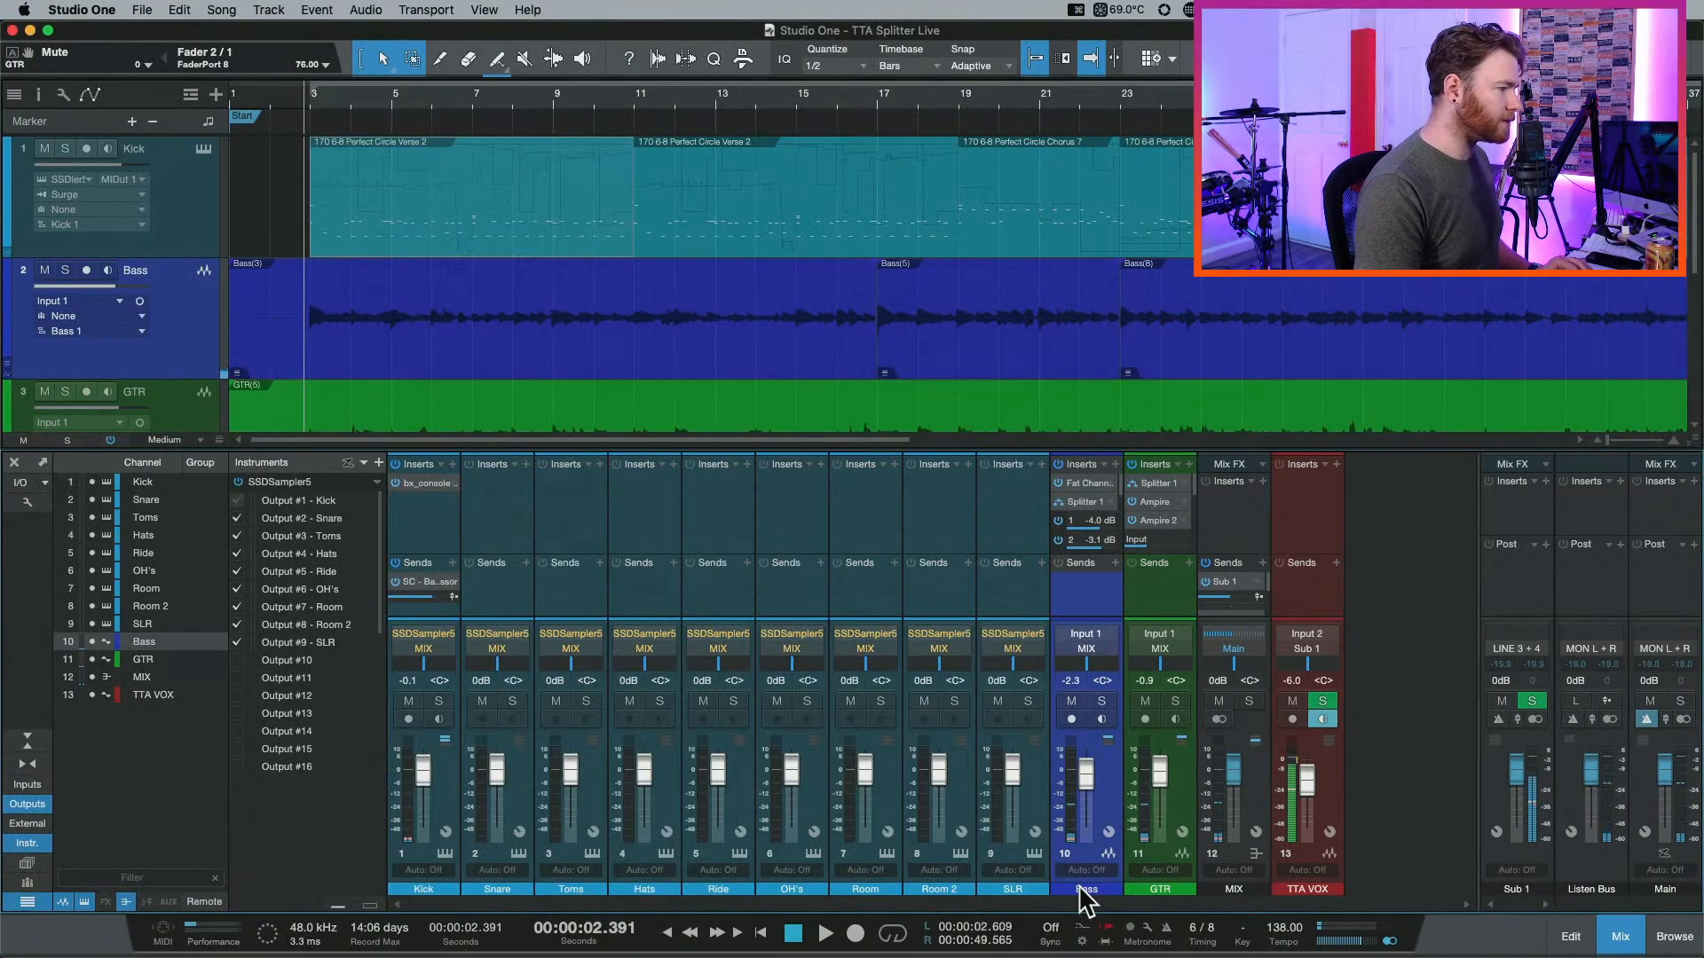
# Insert the Fat Channel plug-in on the MIX bus channel.
pyautogui.click(1260, 482)
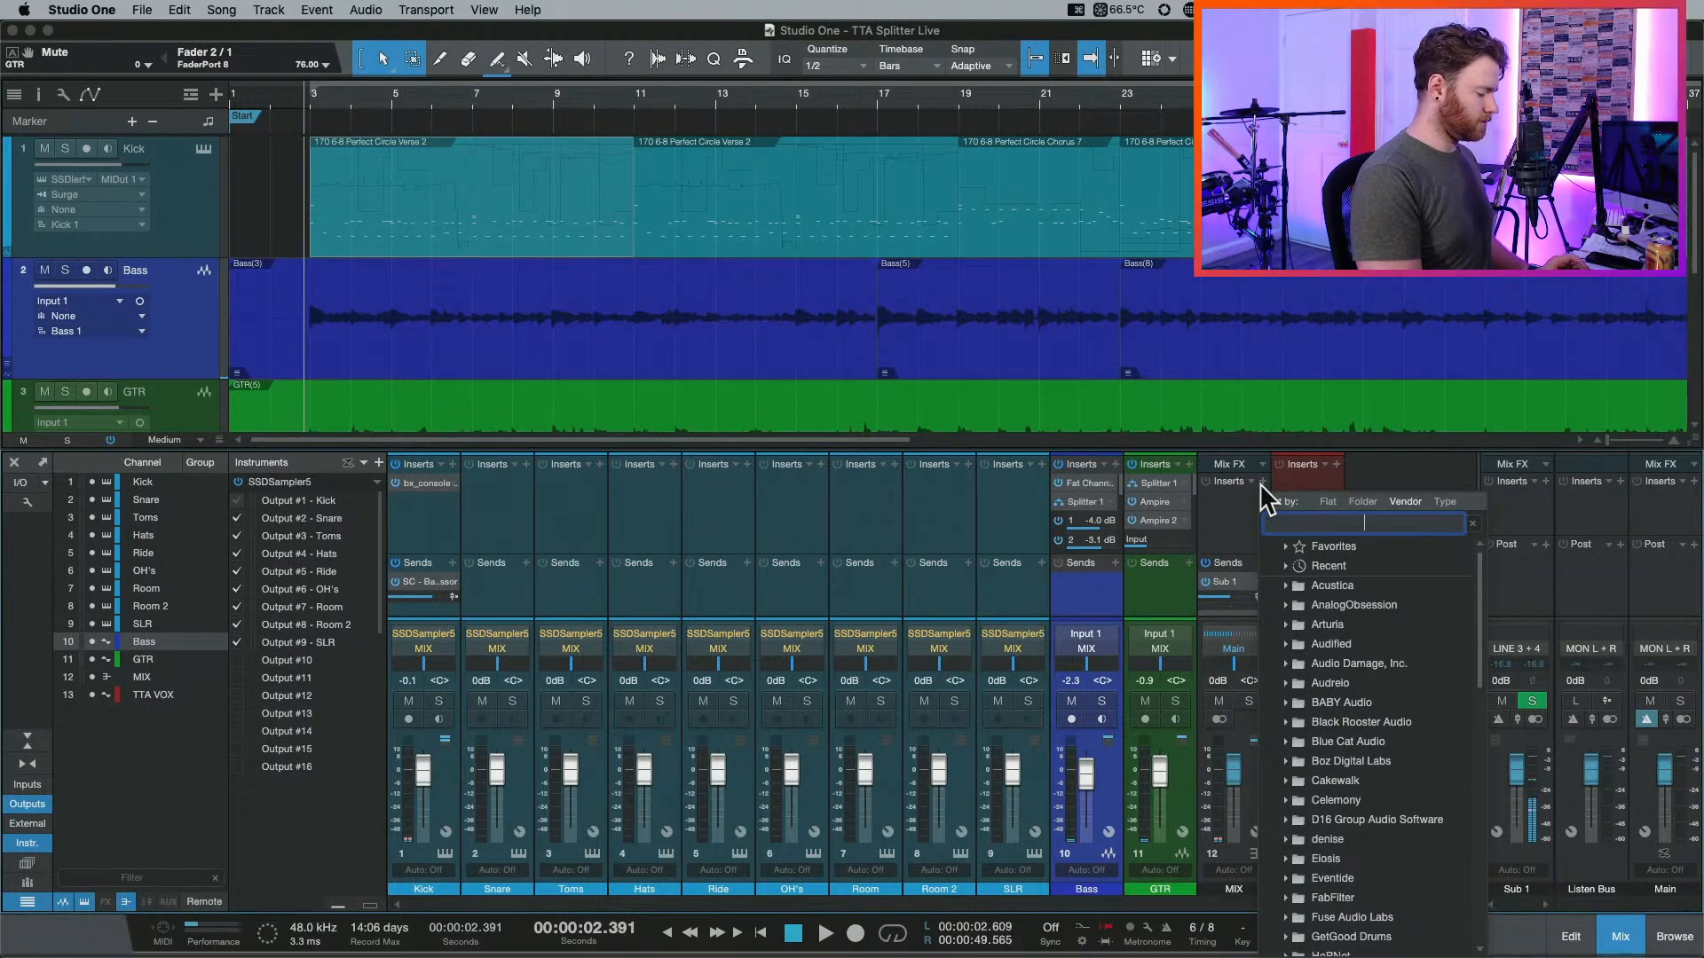
pyautogui.write('fat')
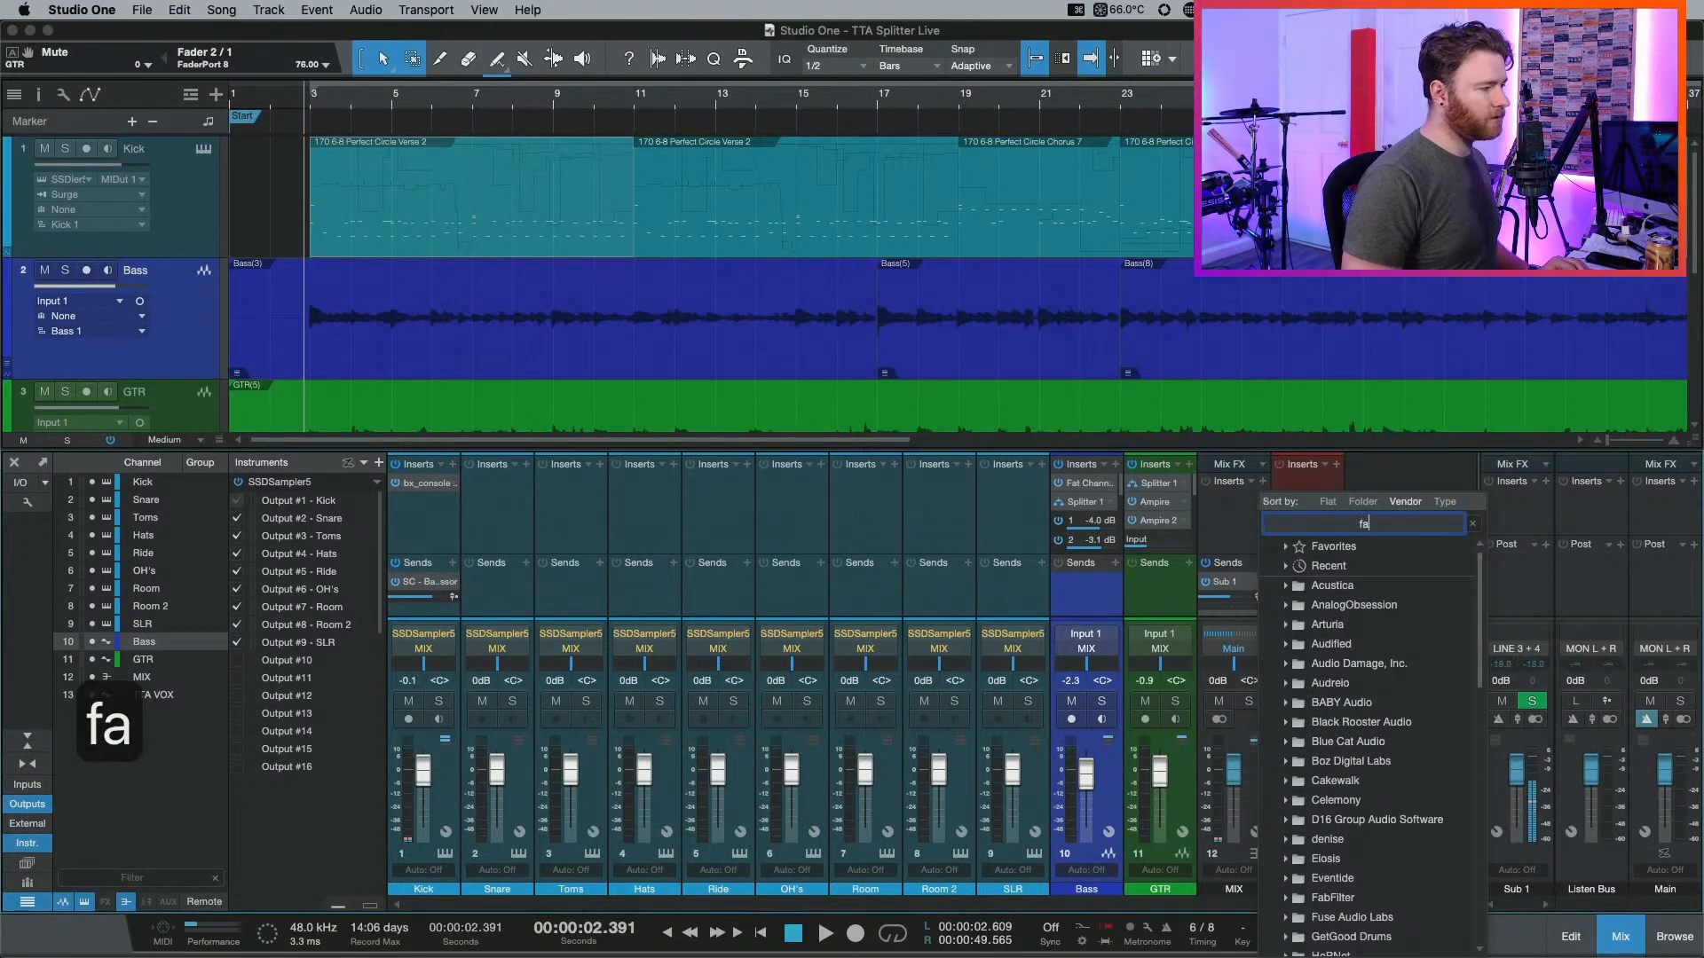
pyautogui.press('Down')
pyautogui.press('Down')
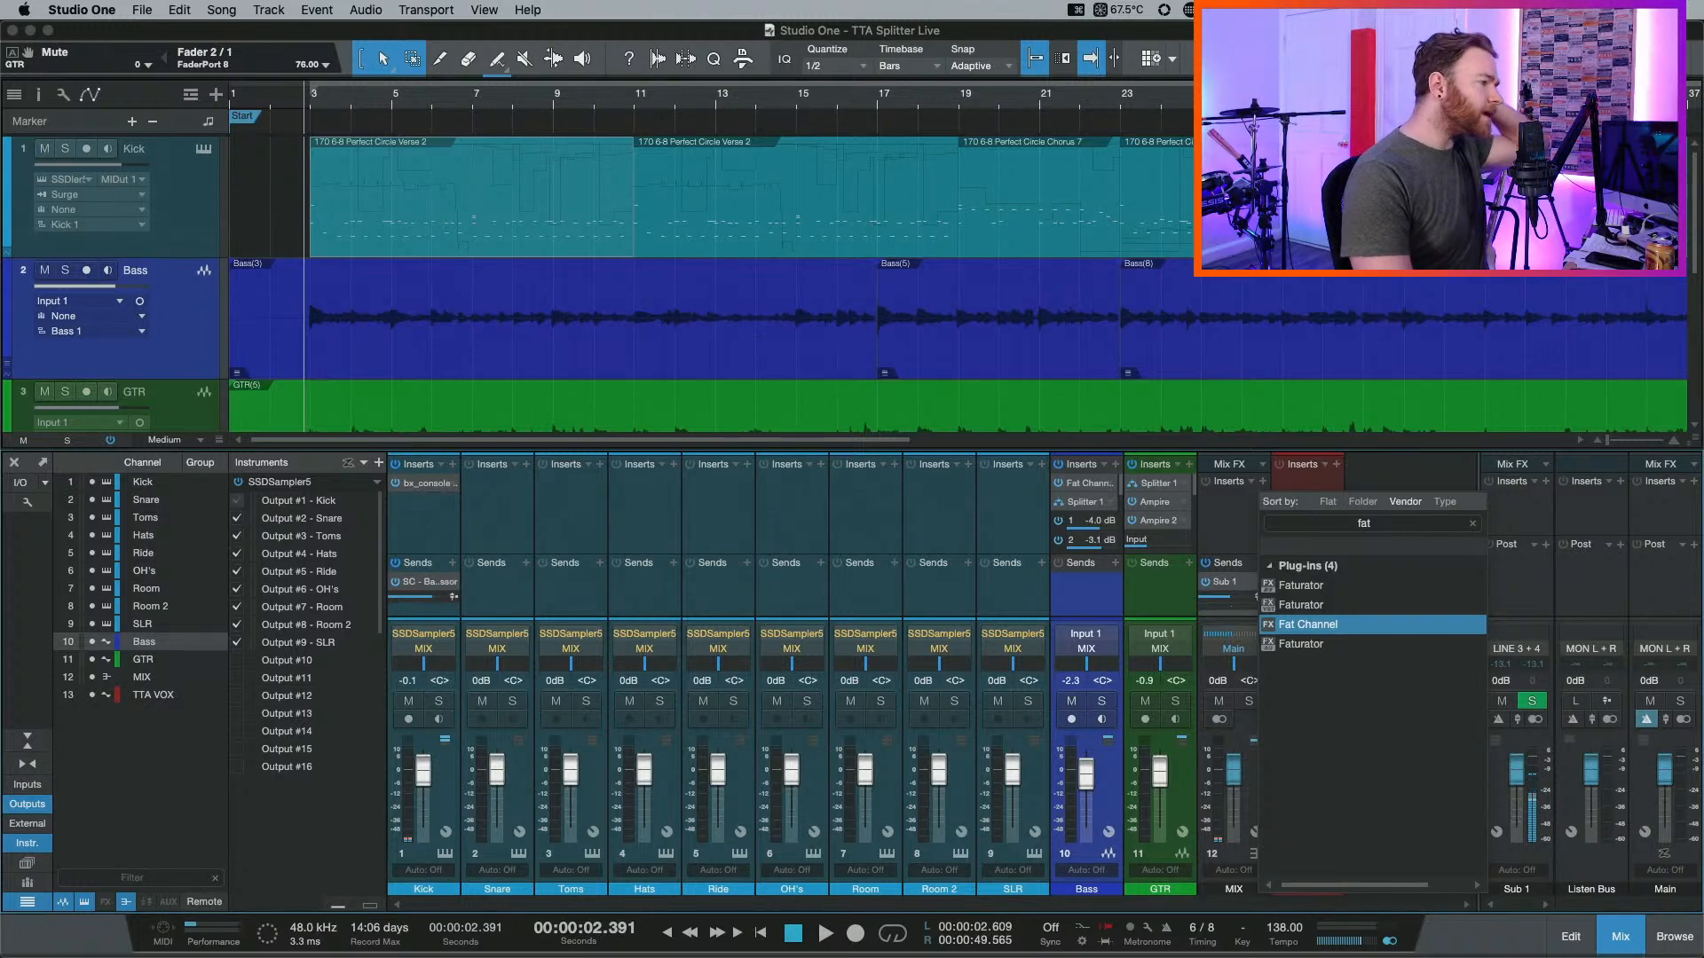
pyautogui.press('Return')
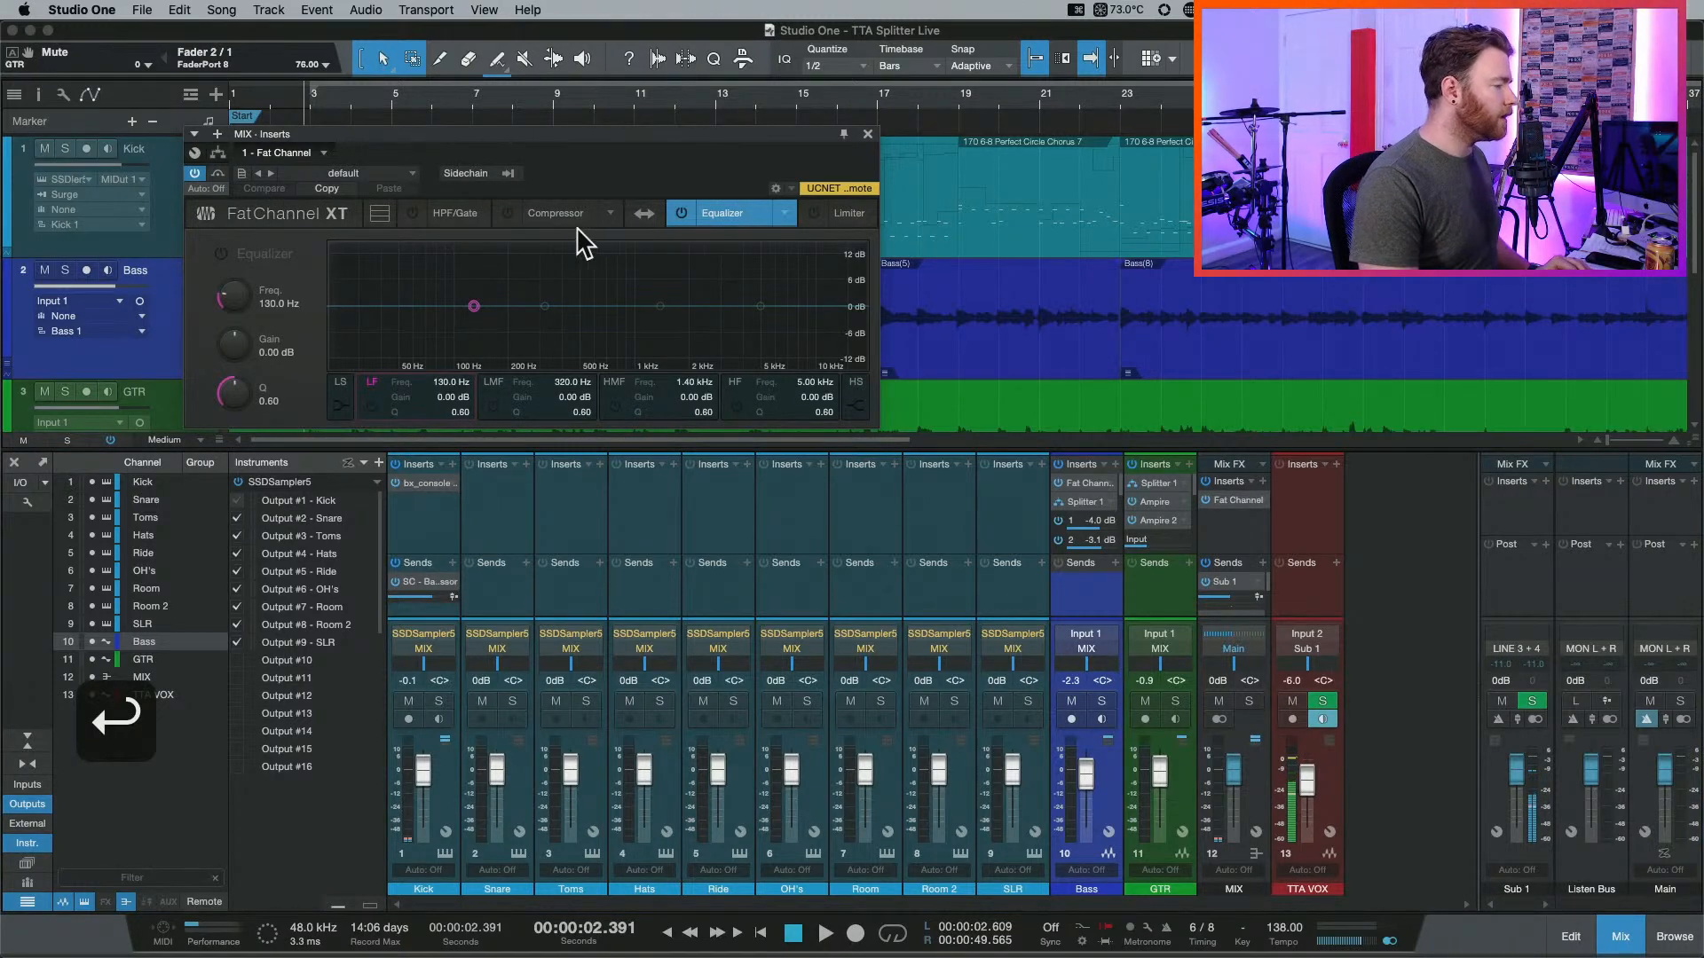
# Load the Brit Comp model as the Fat Channel's compressor and switch the compressor on.
pyautogui.click(610, 217)
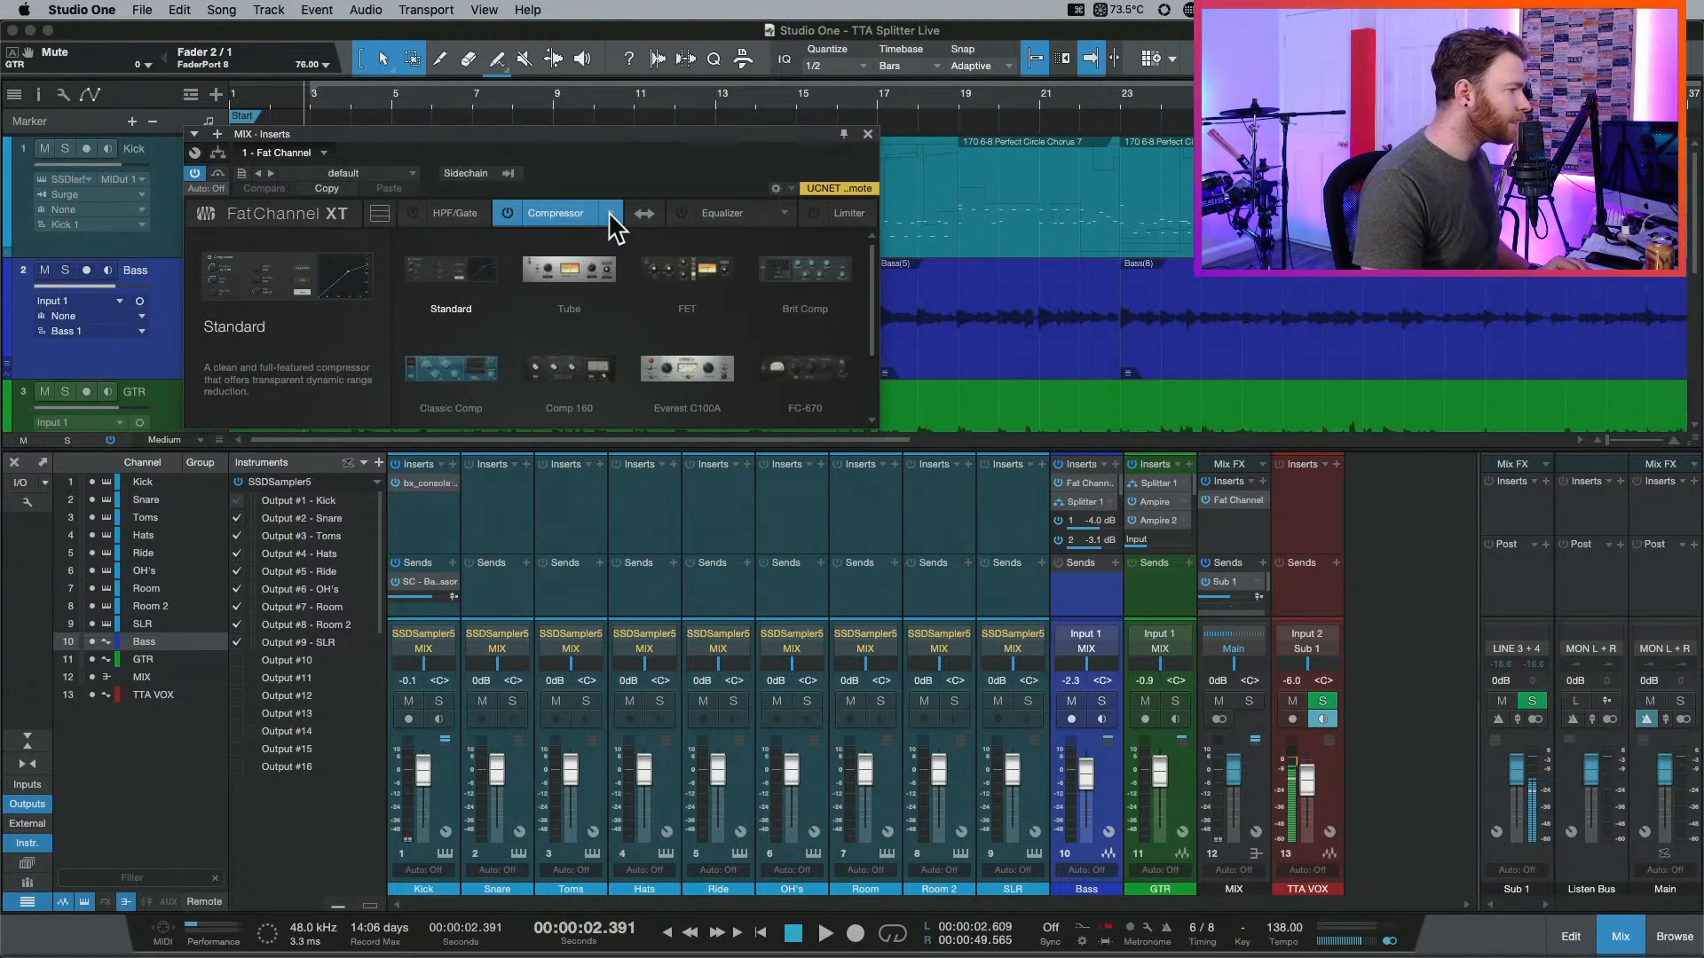
pyautogui.click(765, 273)
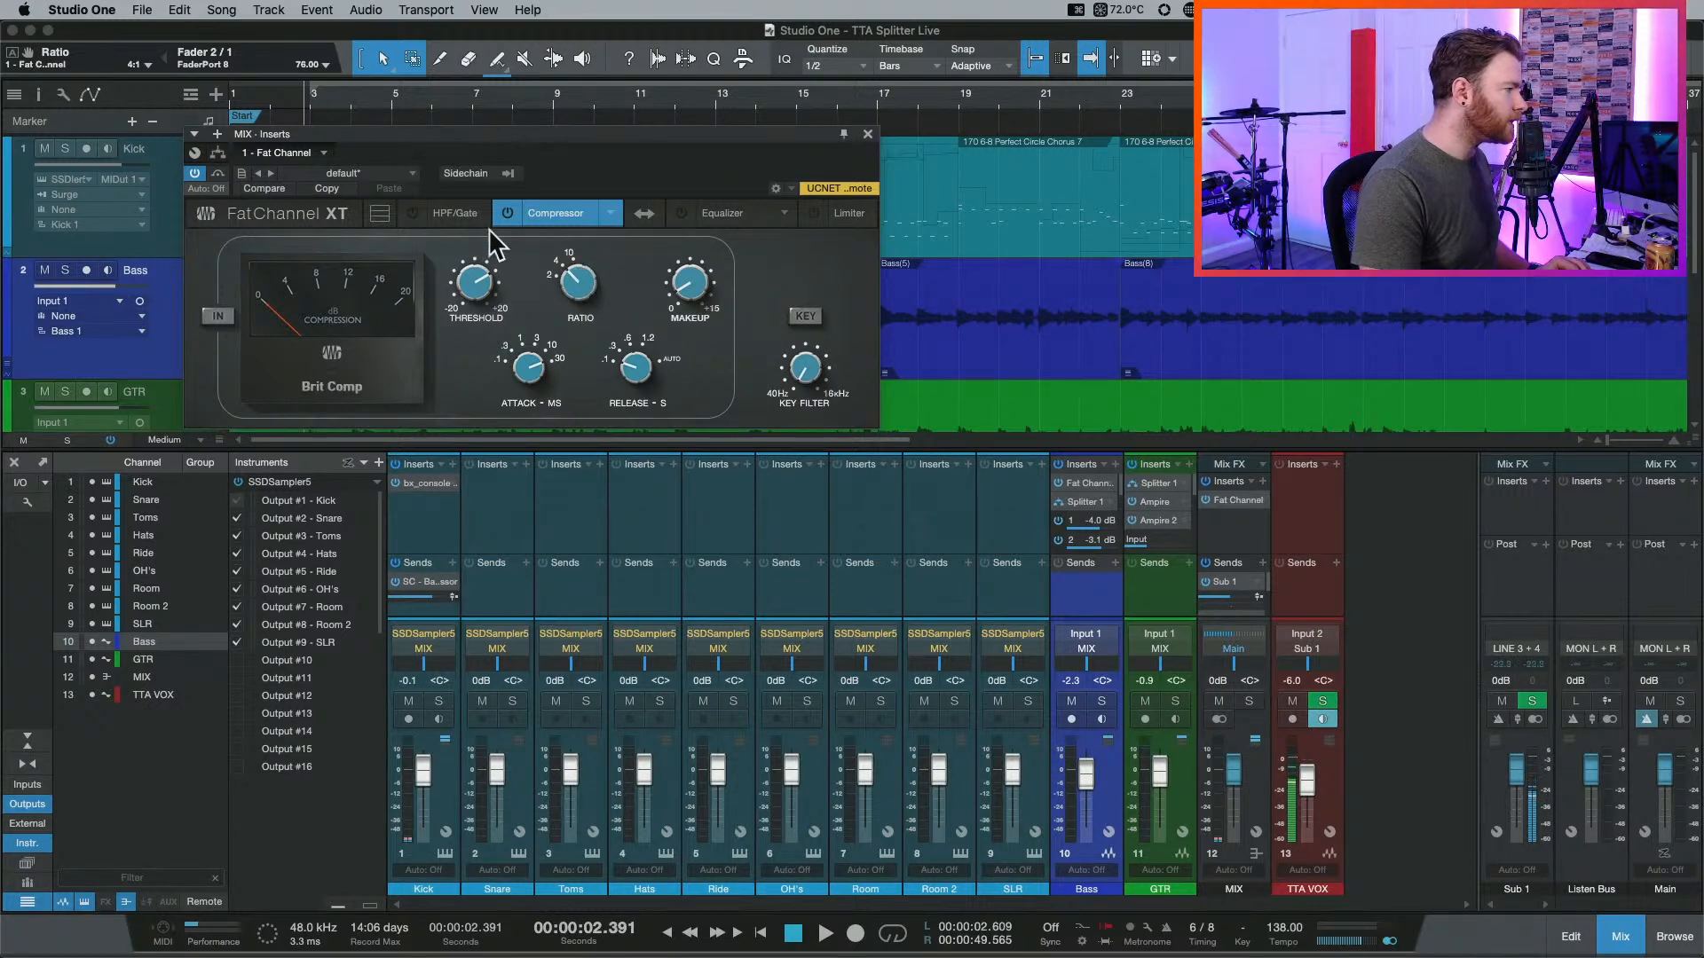
pyautogui.click(507, 213)
# While the song plays, lower the Brit Comp threshold to about -4.4 dB and the Kick channel's volume to -3.4 dB.
pyautogui.press('space')
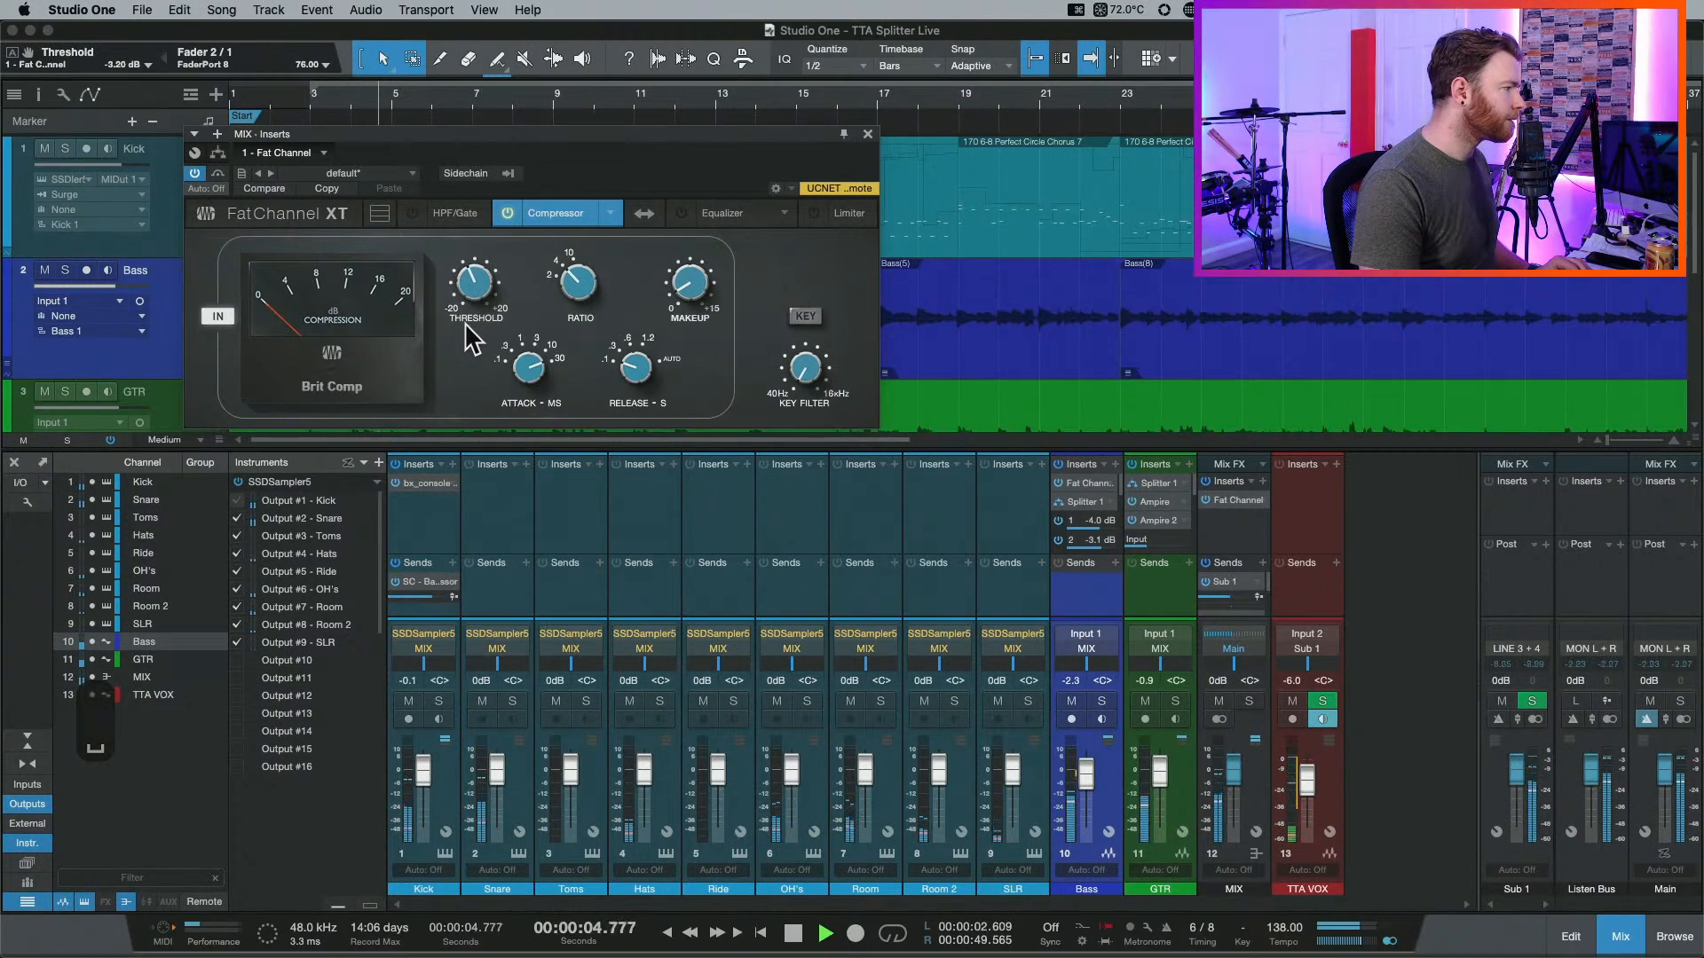
pyautogui.scroll(-4, 465, 300)
pyautogui.scroll(3, 465, 296)
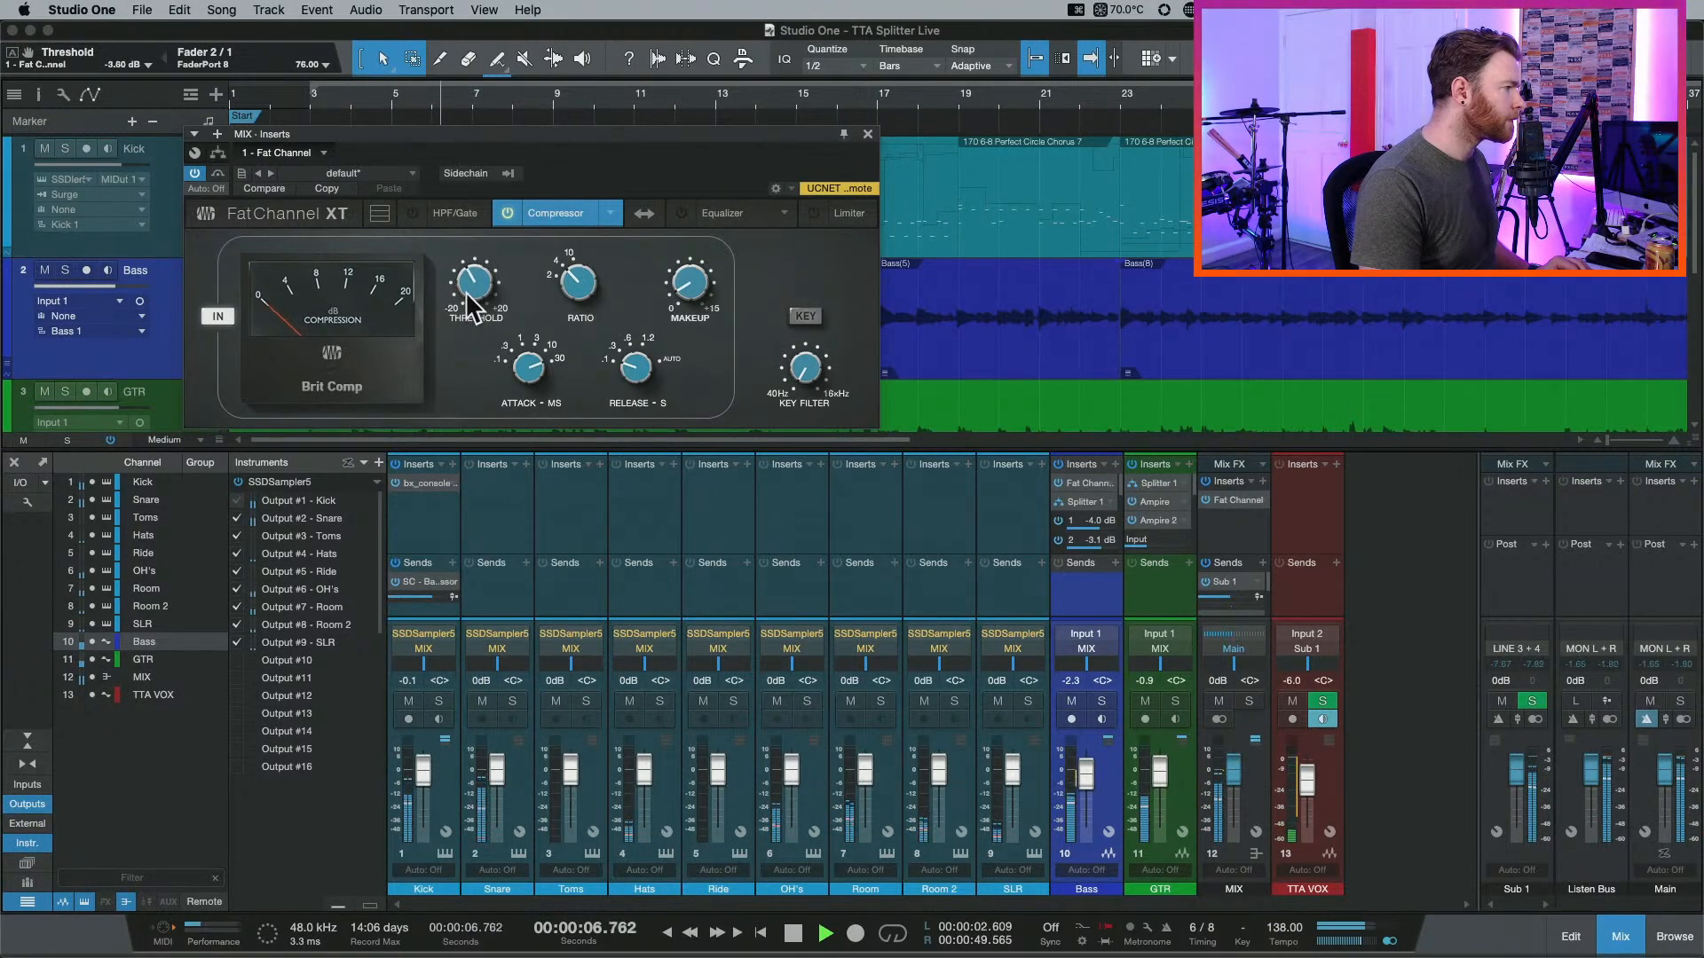
pyautogui.scroll(-1, 466, 290)
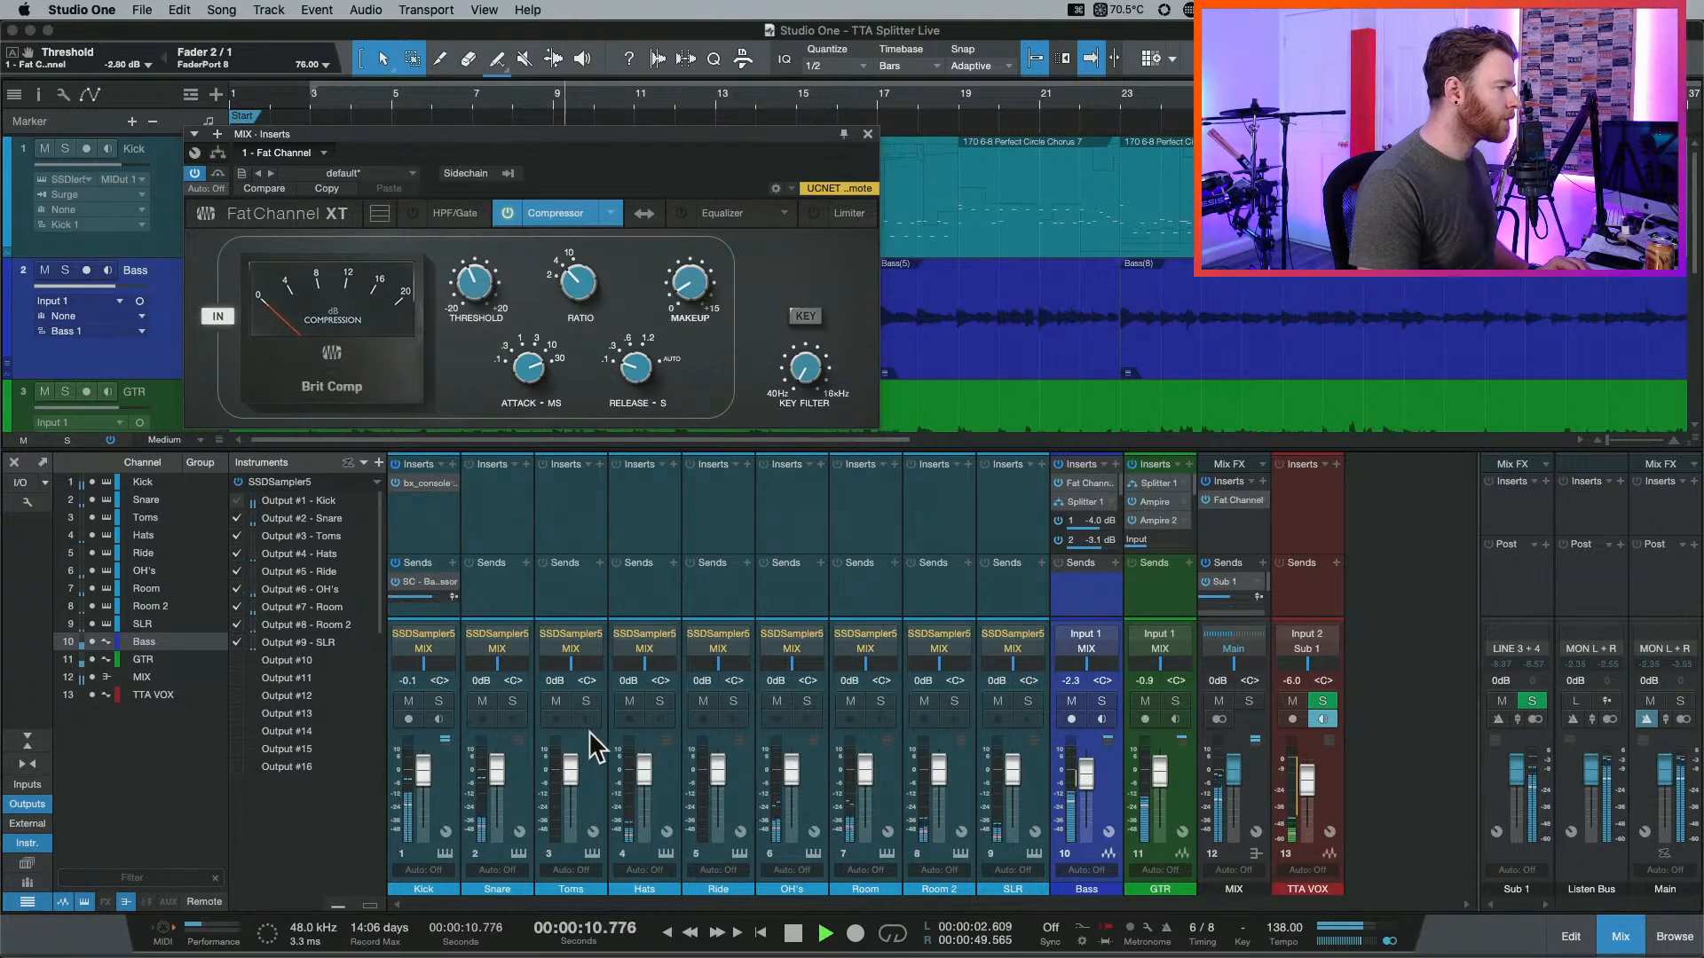
pyautogui.scroll(-3, 421, 779)
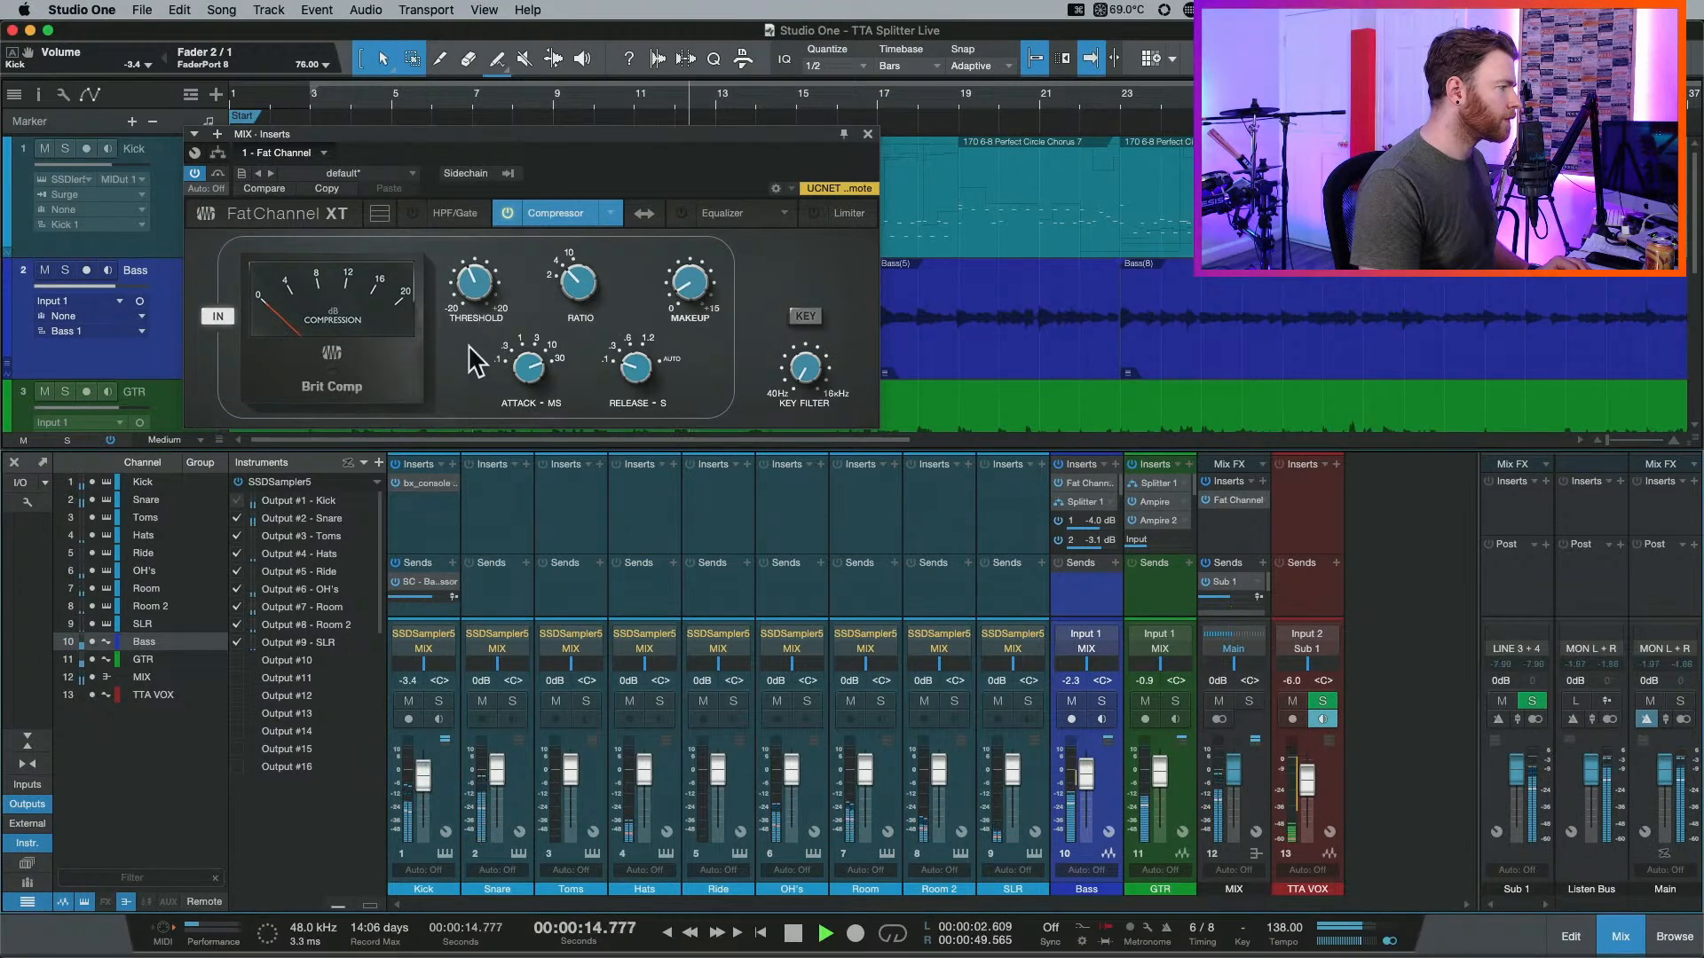
pyautogui.scroll(-2, 471, 307)
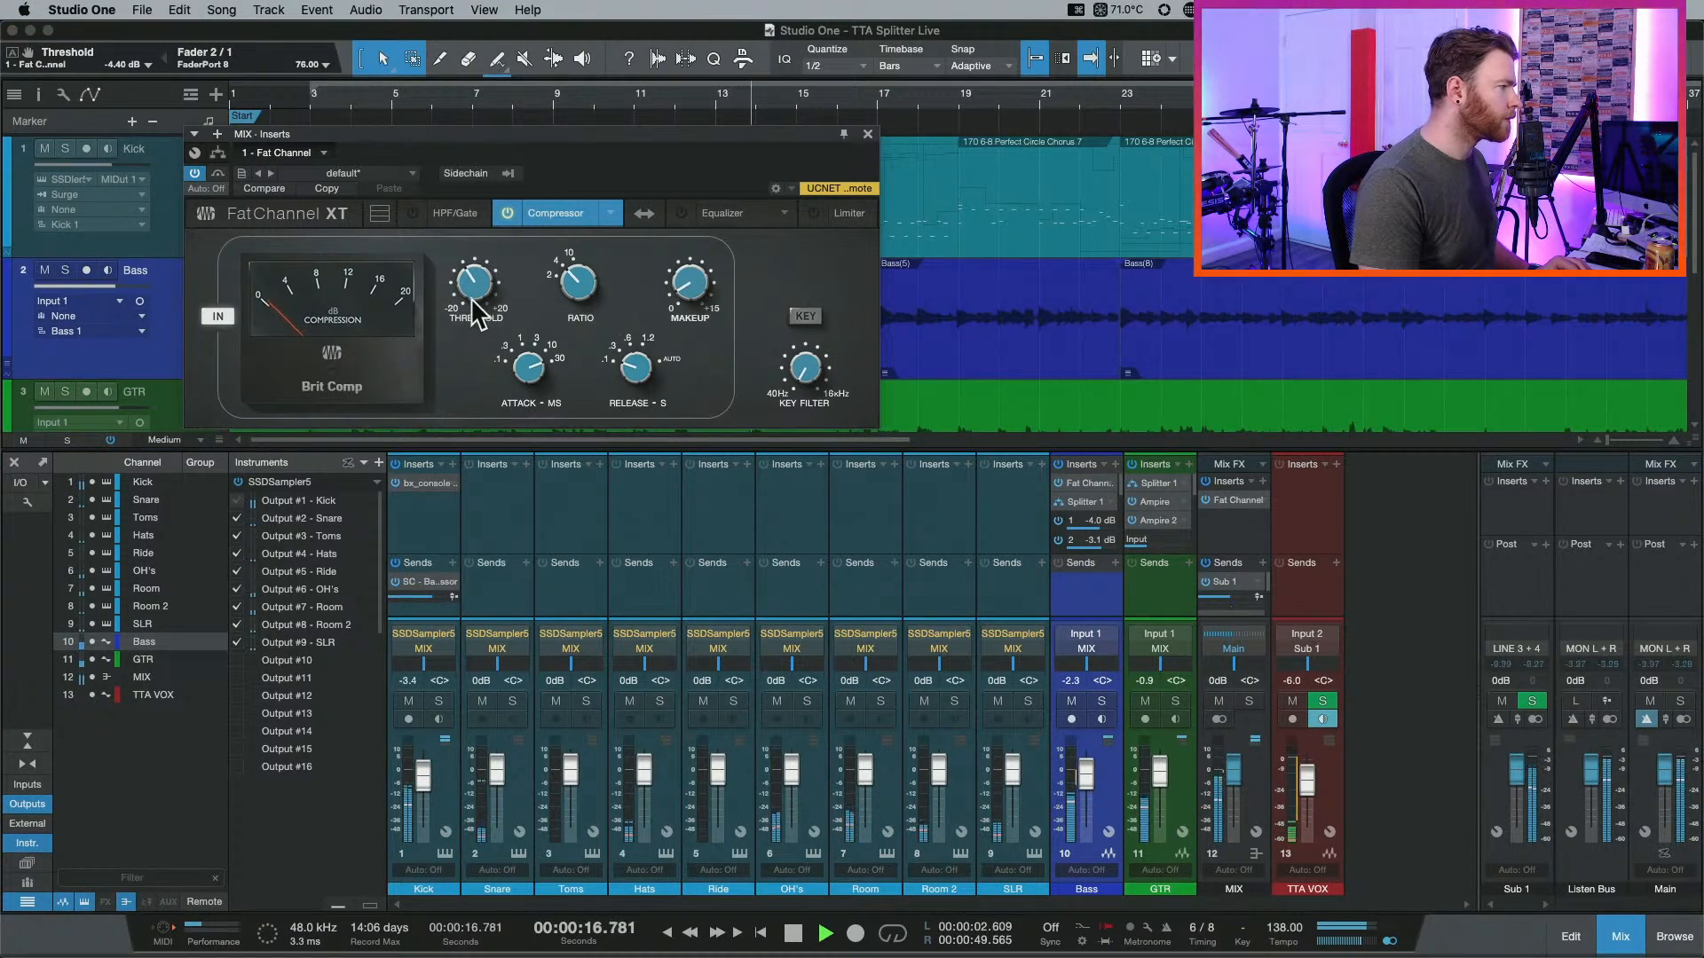
# Enable the equalizer with the Passive EQ model, setting low boost to 2.55, high boost to about 3.7 and high attenuation to 0.
pyautogui.click(682, 213)
pyautogui.click(791, 216)
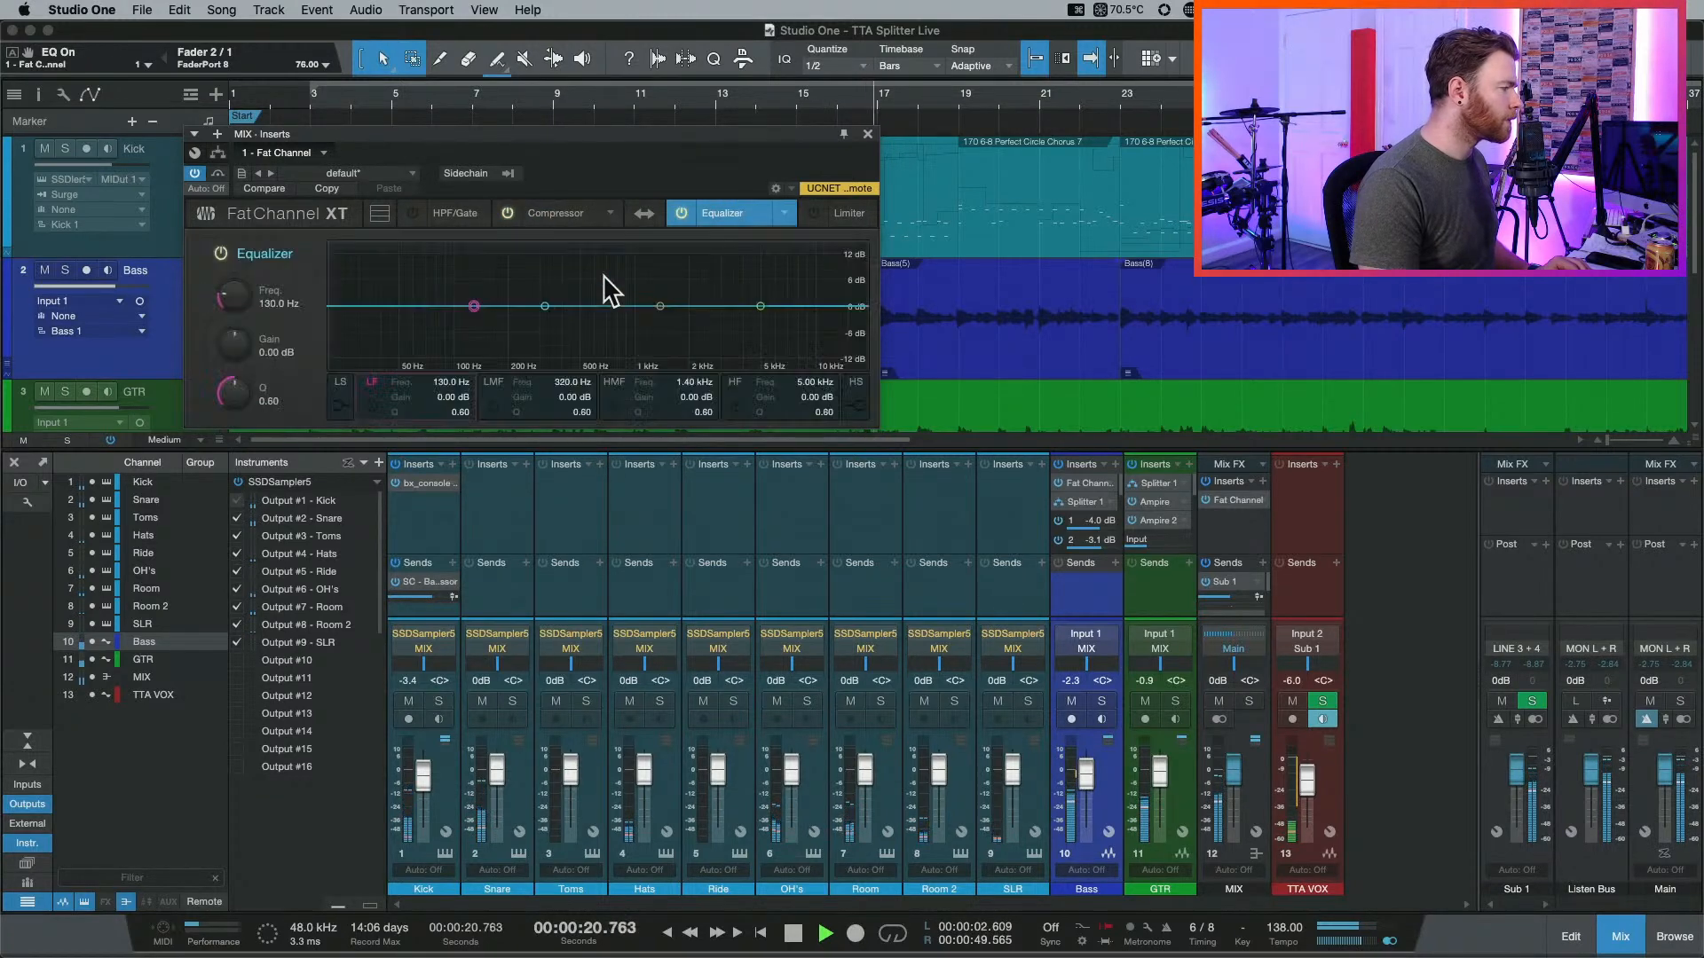
pyautogui.moveTo(335, 275); pyautogui.dragTo(339, 240)
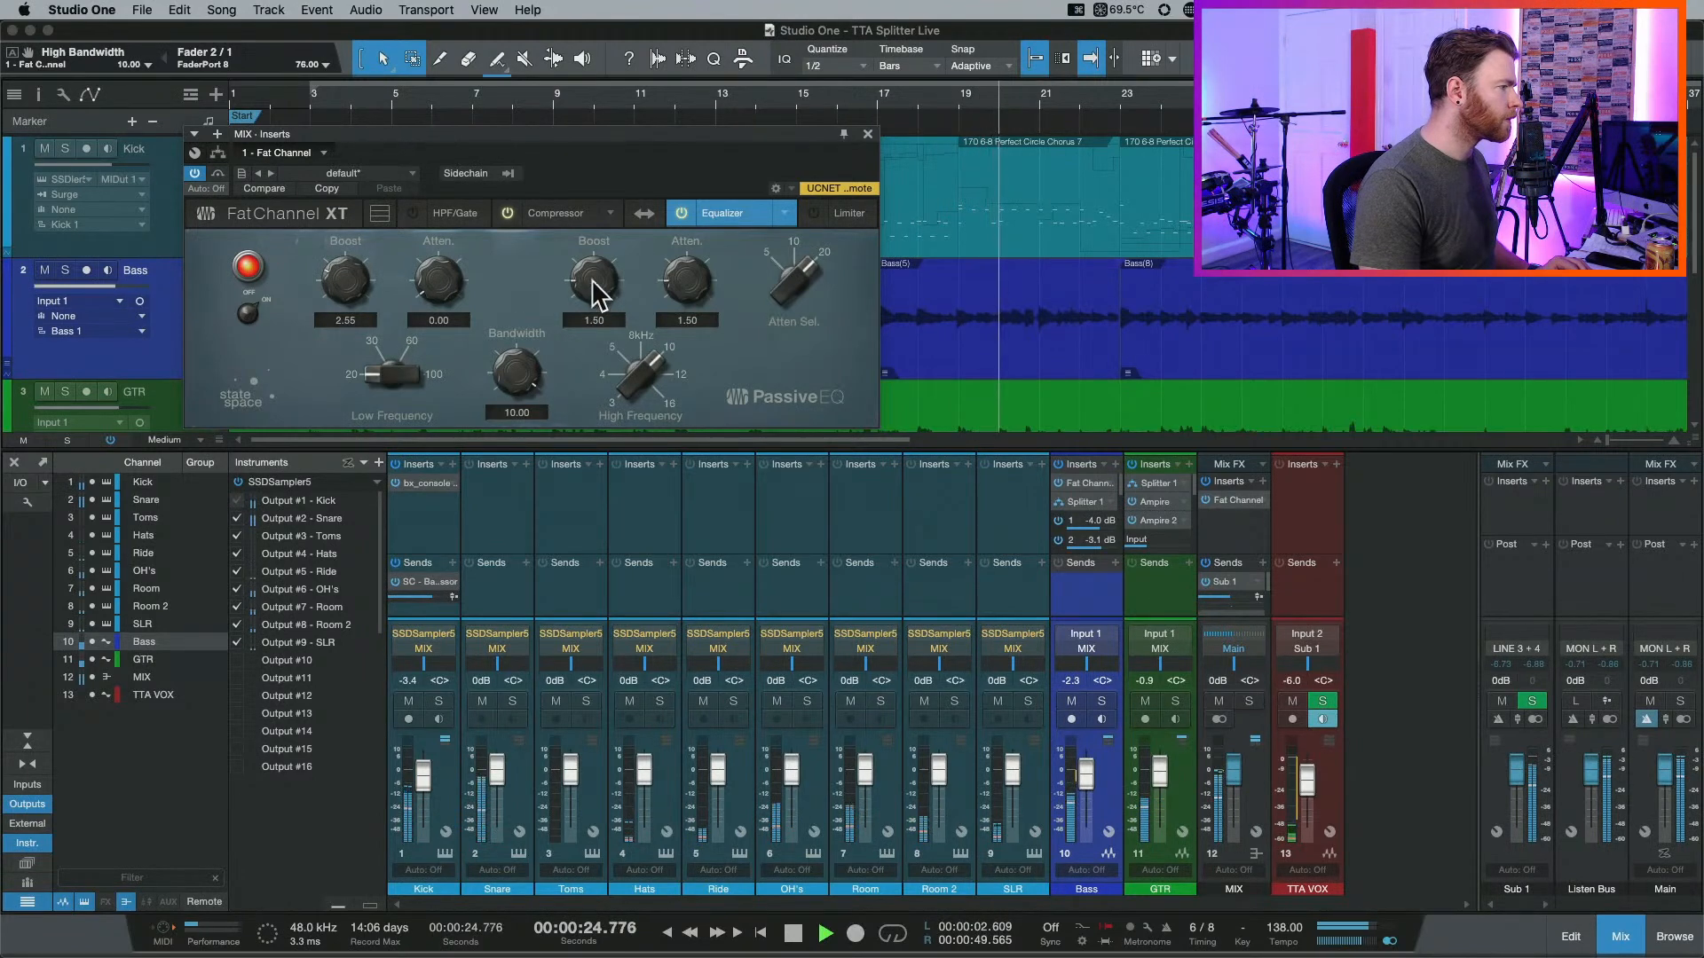
pyautogui.moveTo(591, 279); pyautogui.dragTo(606, 400)
pyautogui.moveTo(588, 282); pyautogui.dragTo(586, 277)
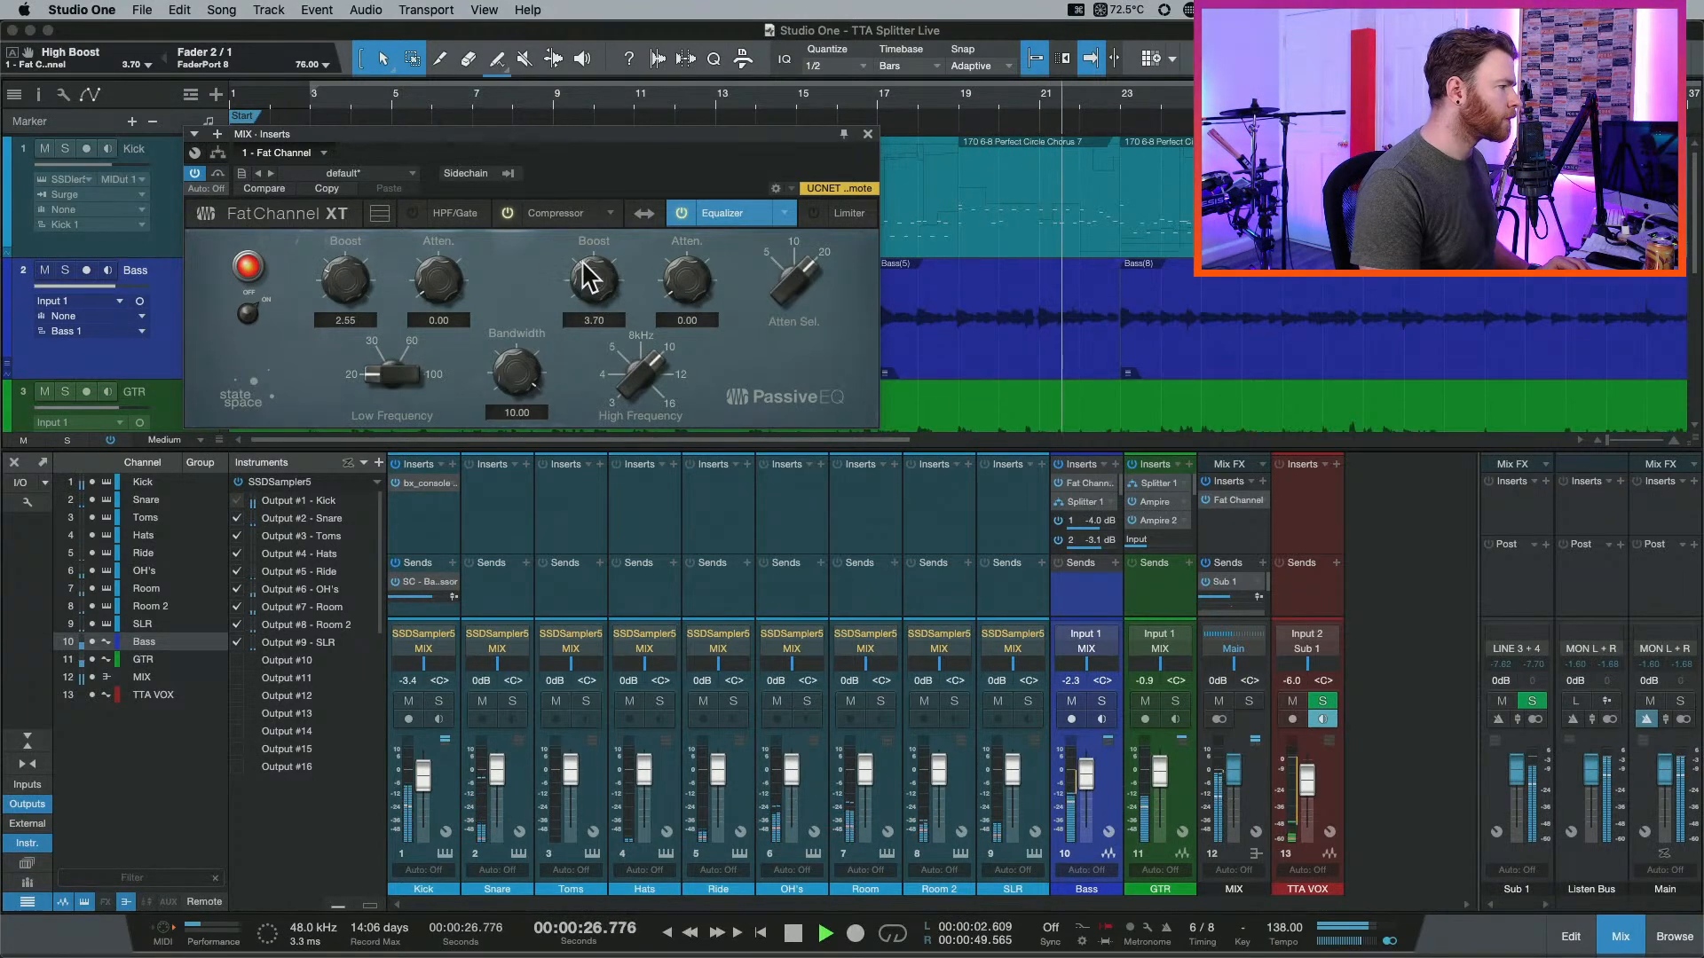
# Set the Passive EQ's low frequency to 60, low boost to 1.05, low attenuation to 0.70 and high boost to 3.80, and close the plug-in.
pyautogui.moveTo(402, 380); pyautogui.dragTo(401, 175)
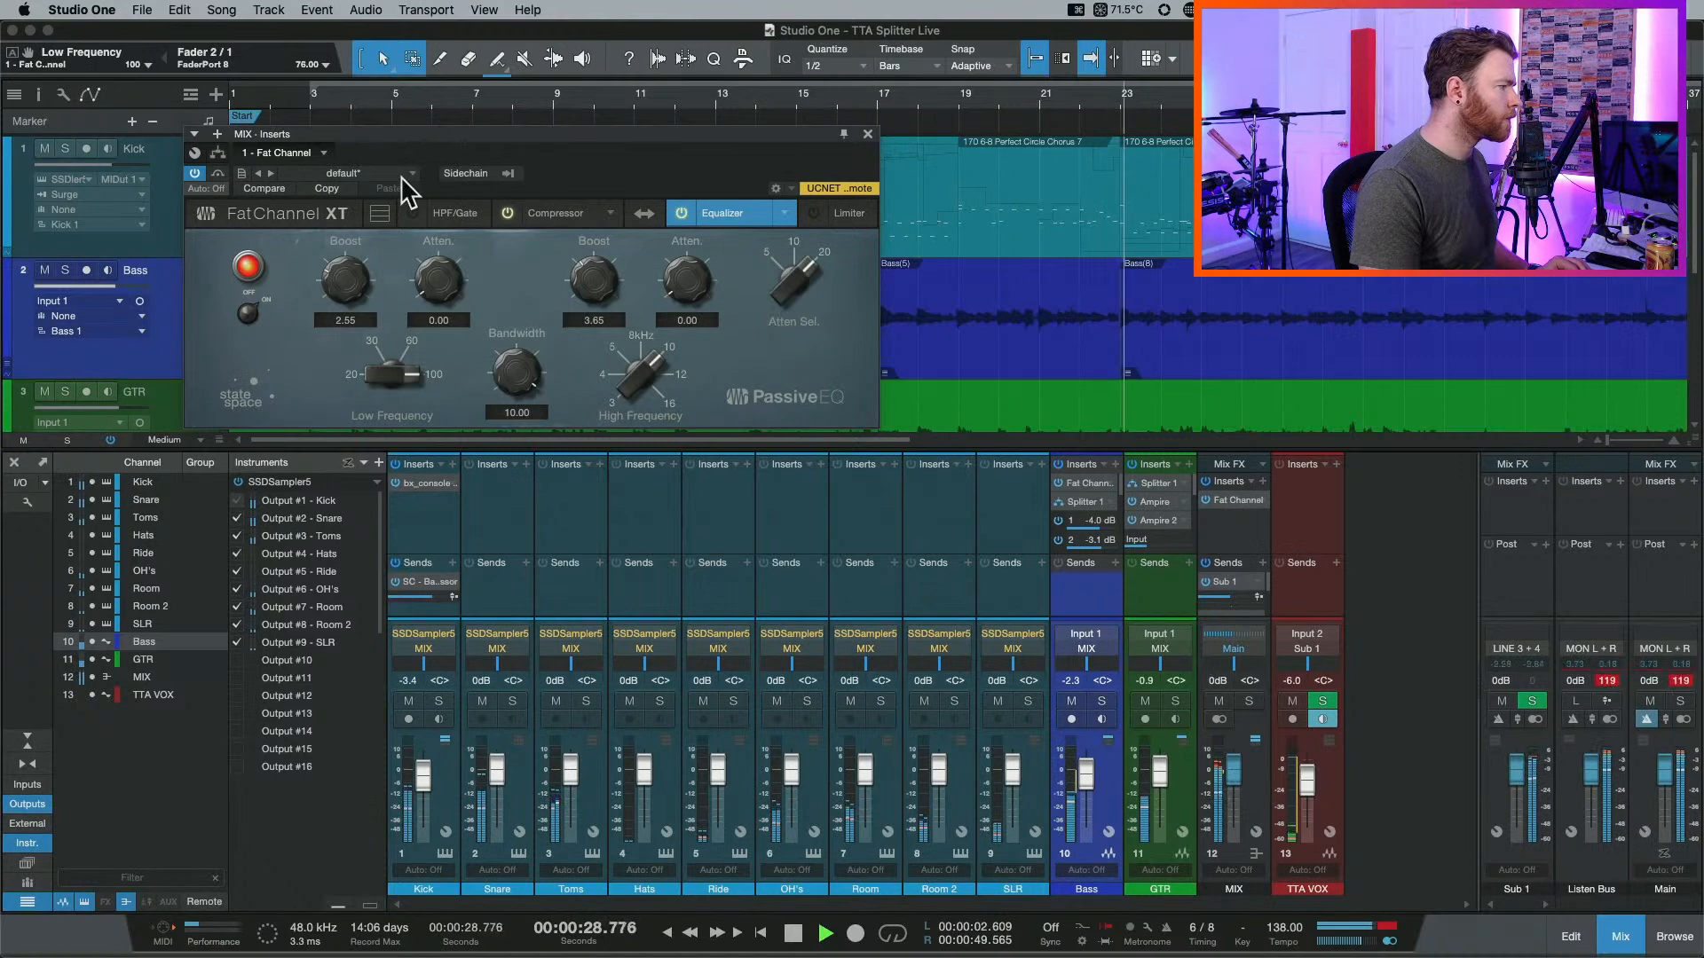
pyautogui.moveTo(359, 289)
pyautogui.mouseDown()
pyautogui.moveTo(444, 259)
pyautogui.moveTo(348, 287)
pyautogui.mouseUp()
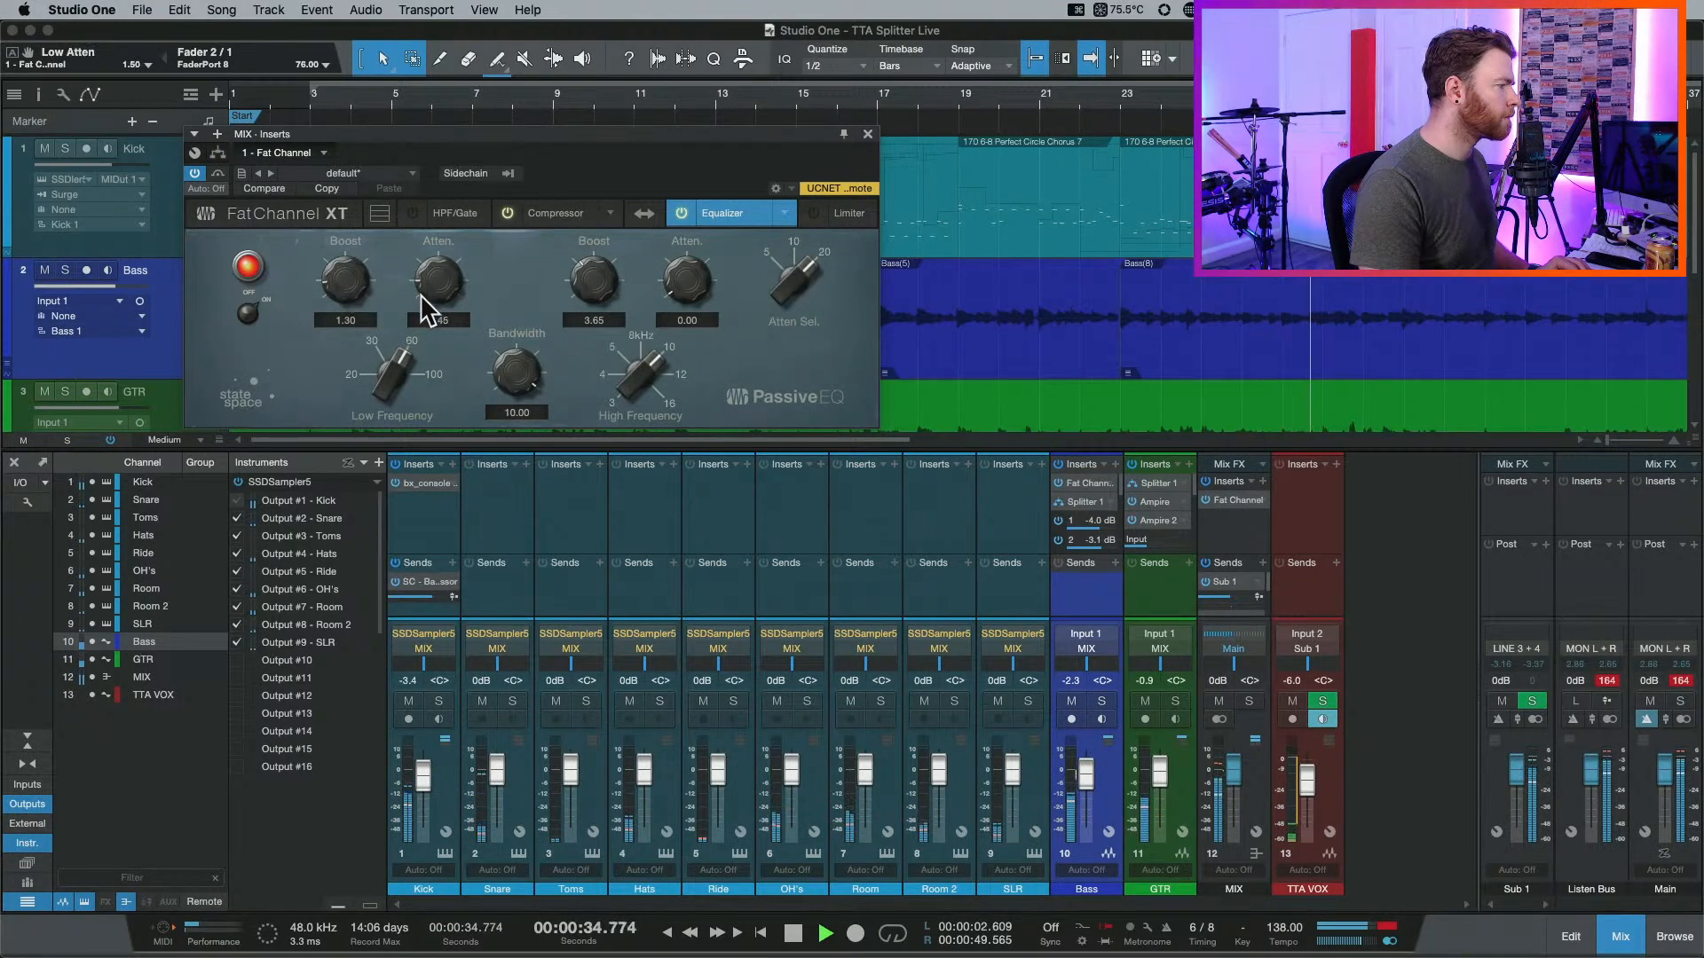
pyautogui.moveTo(420, 295); pyautogui.dragTo(419, 298)
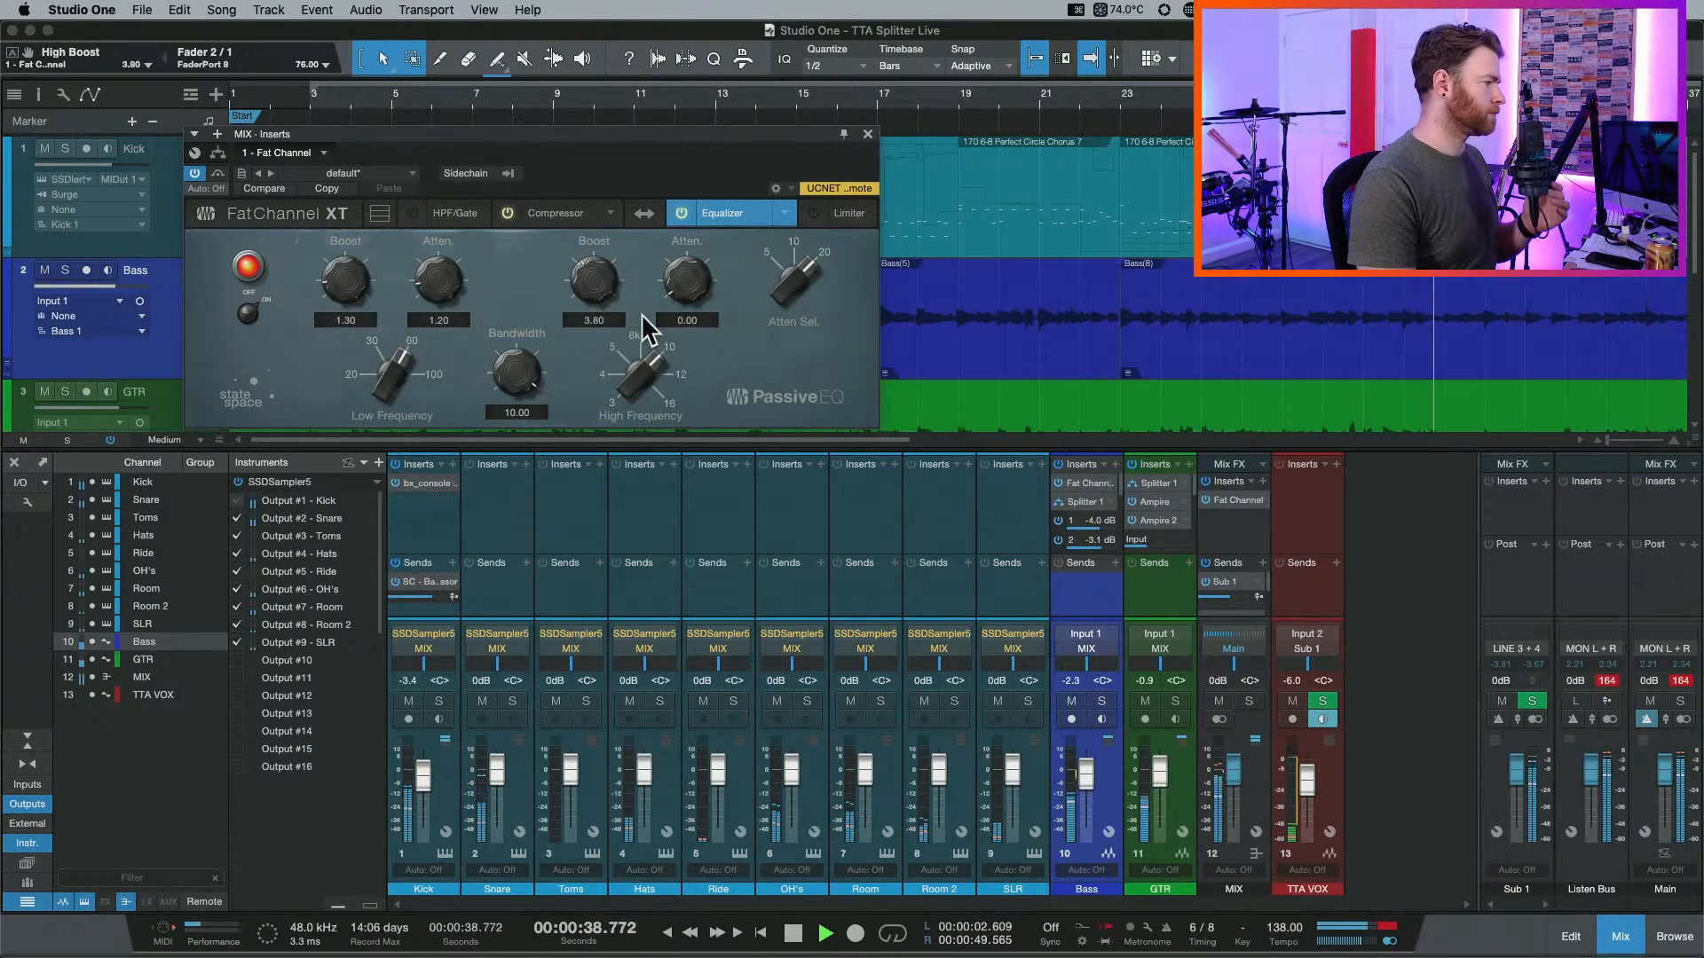
pyautogui.scroll(-5, 346, 286)
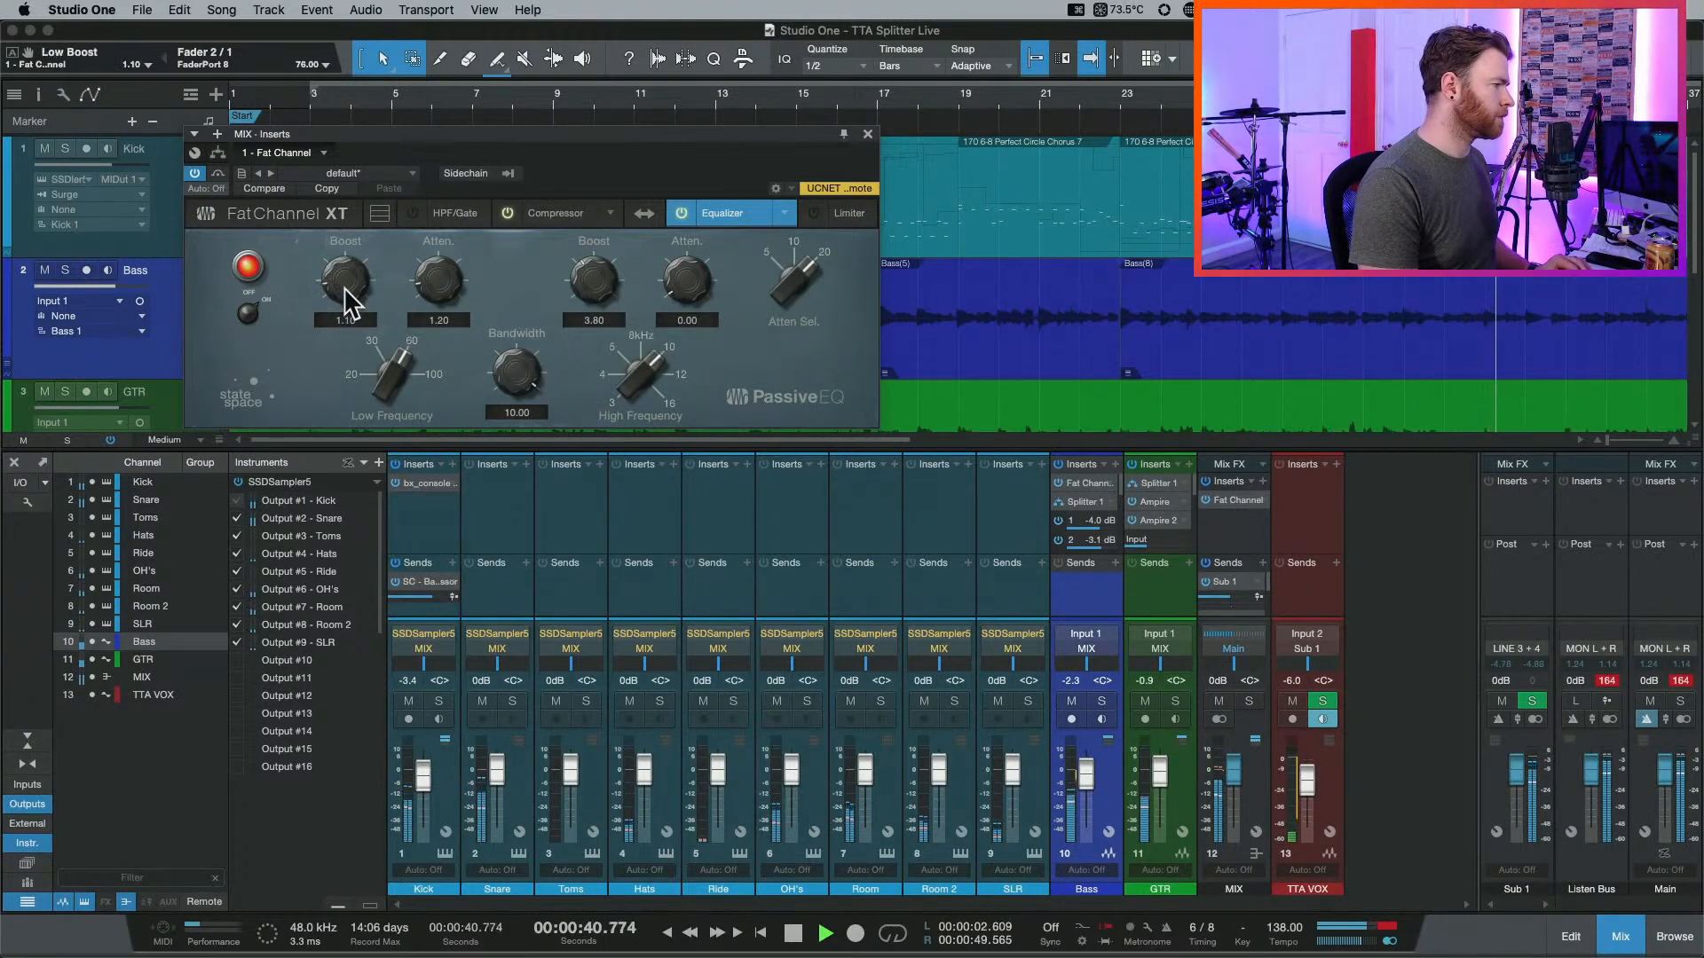
pyautogui.scroll(-10, 425, 298)
pyautogui.press('space')
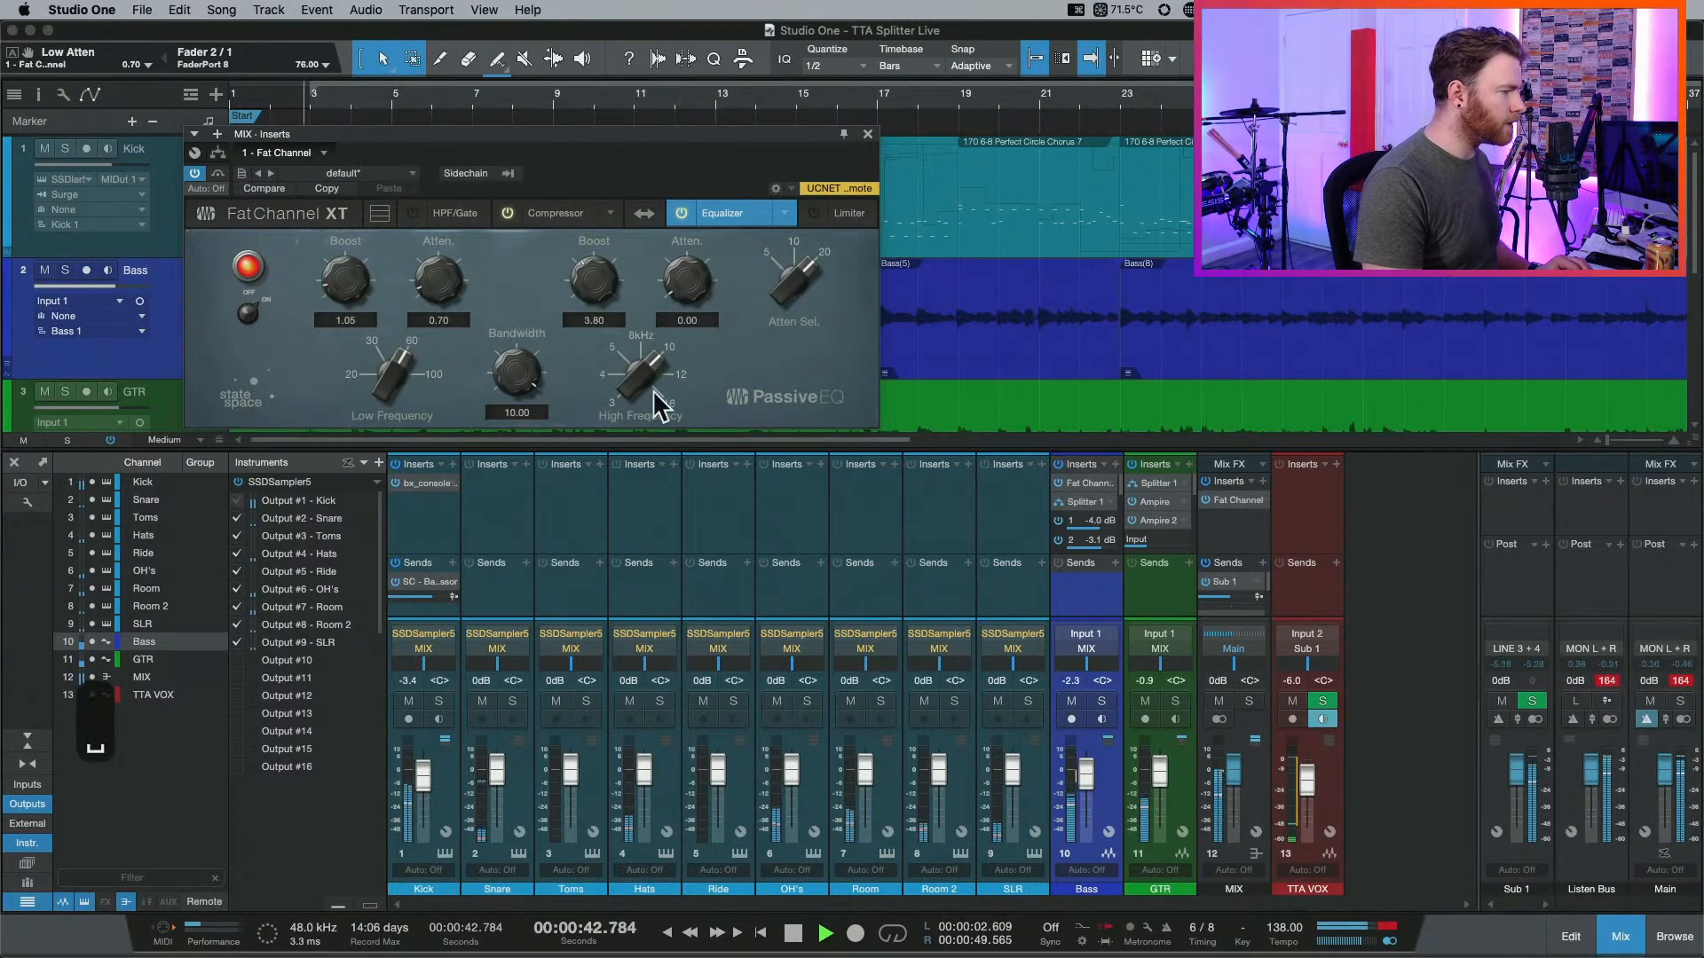
pyautogui.click(867, 133)
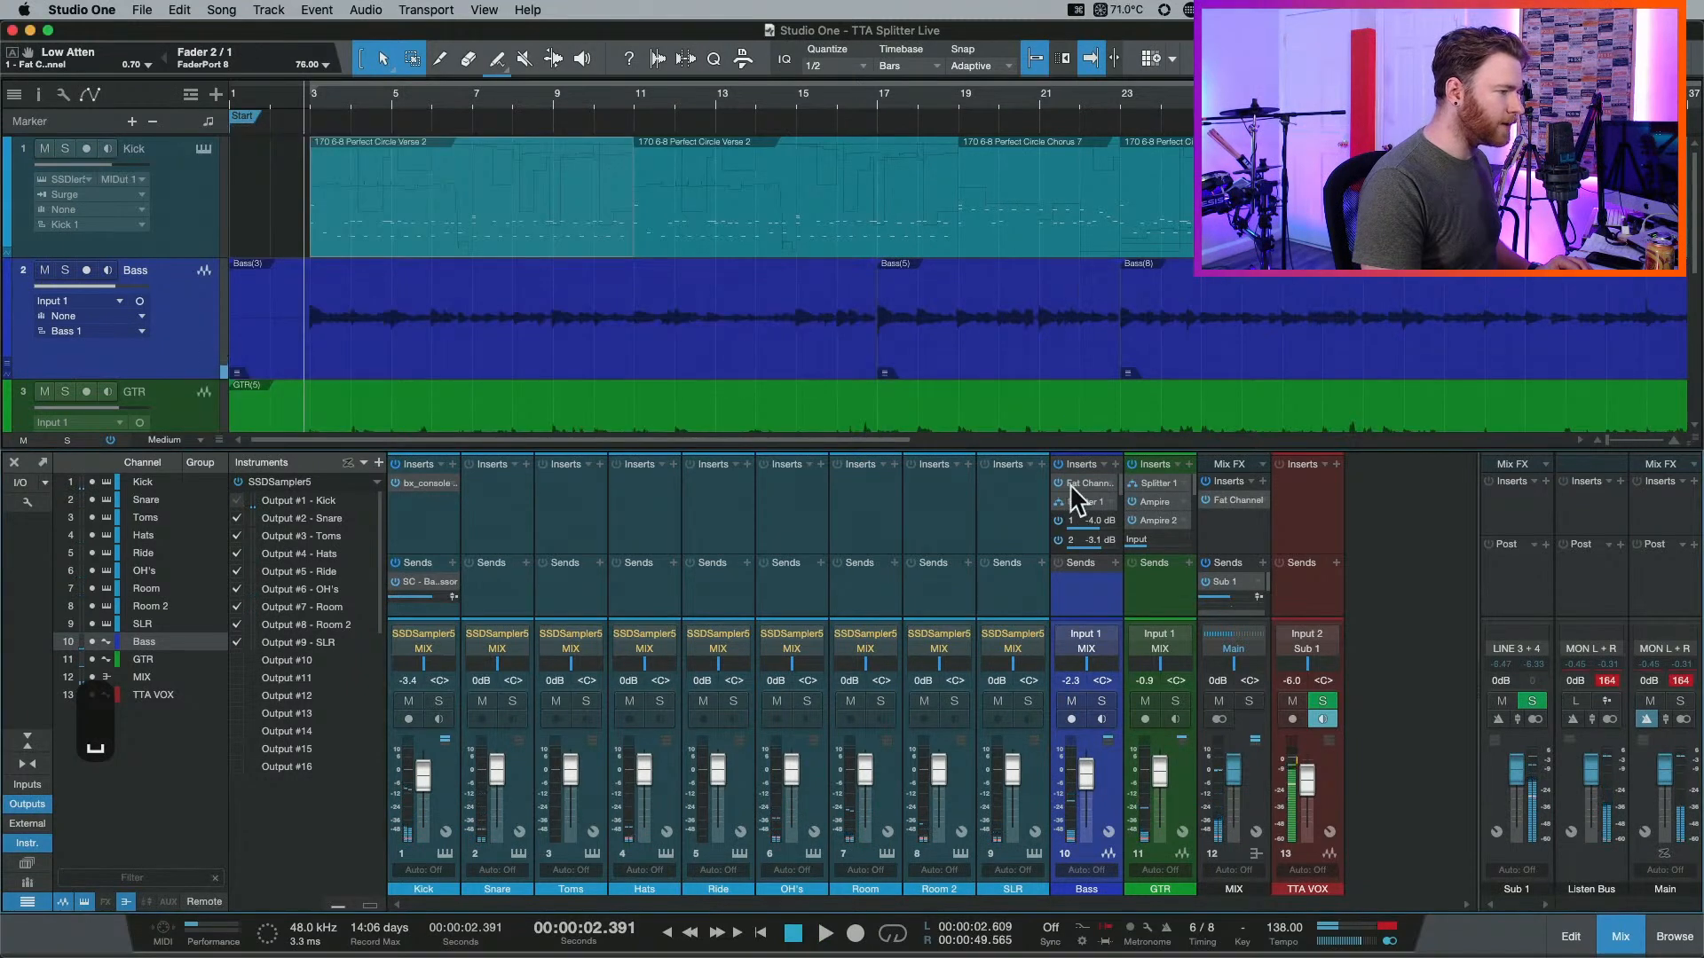
pyautogui.click(1682, 680)
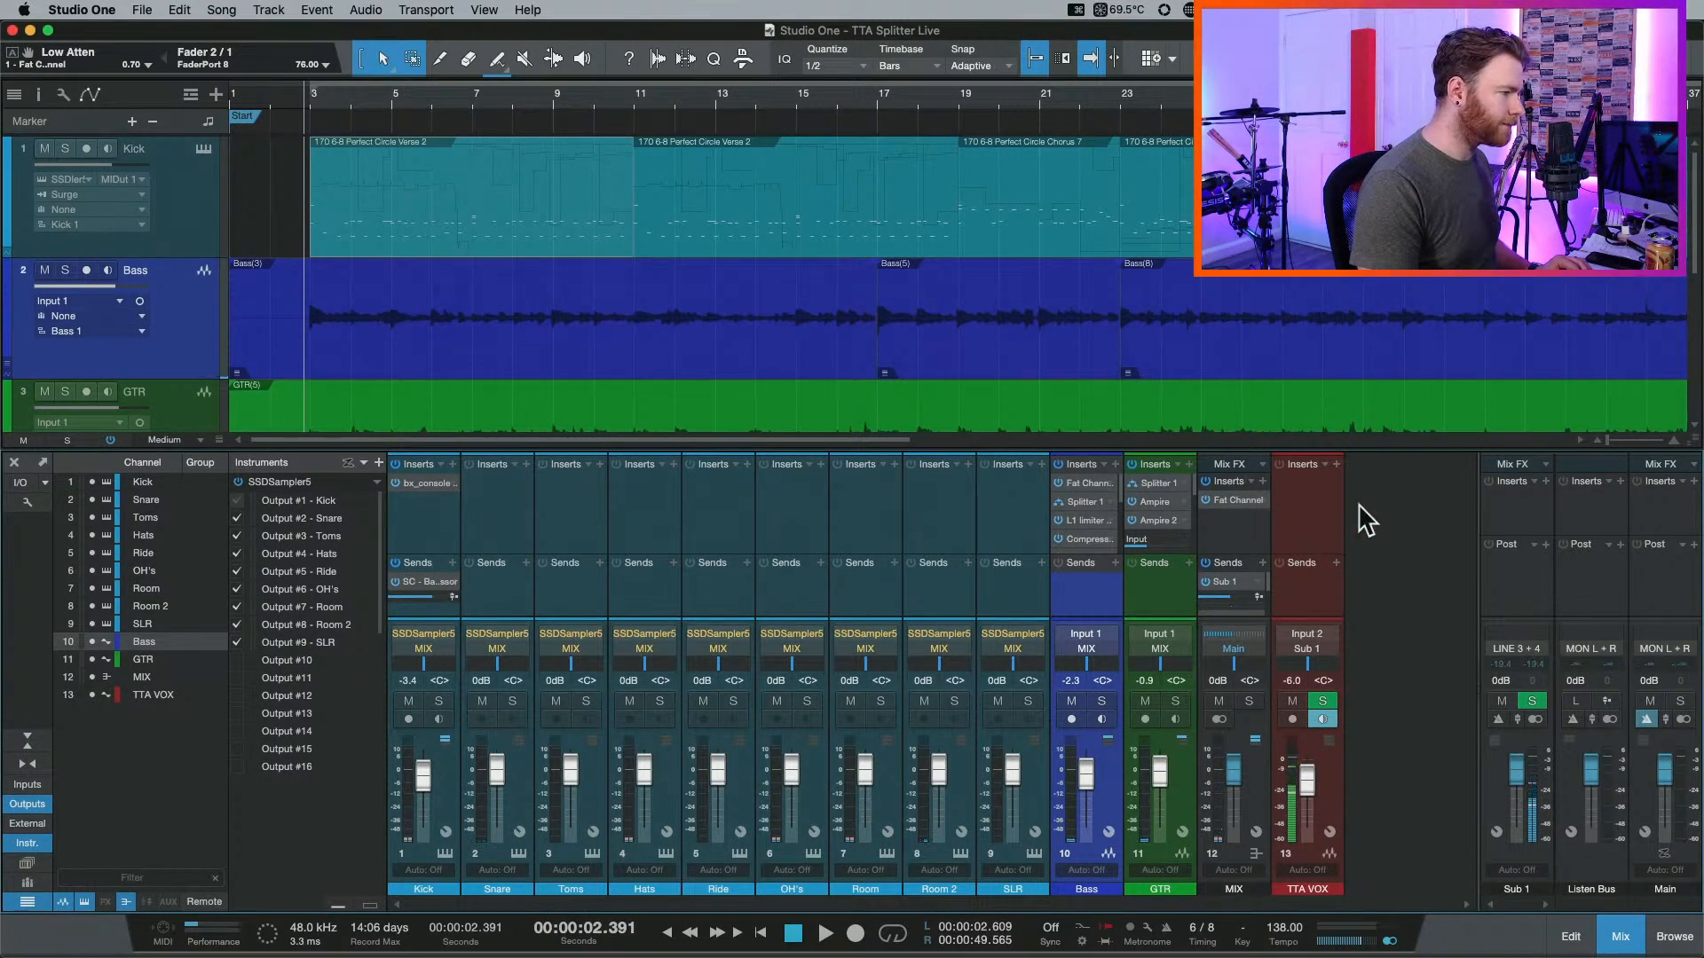
pyautogui.click(1263, 482)
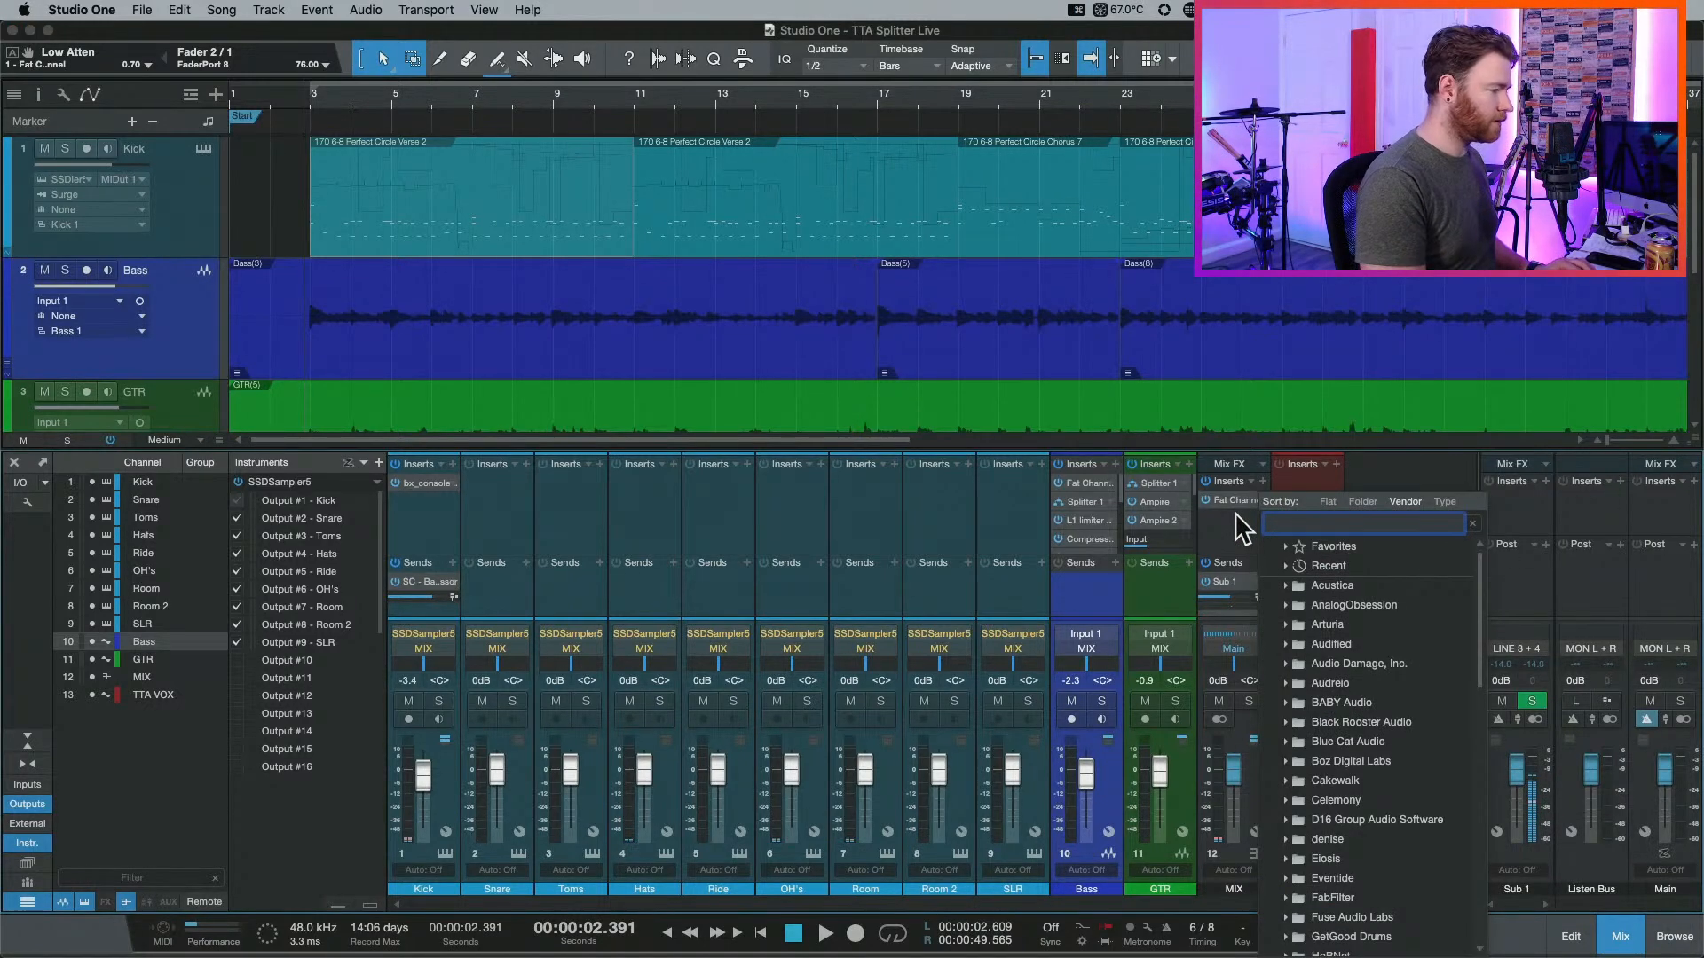
pyautogui.write('lim')
pyautogui.press('BackSpace')
pyautogui.press('BackSpace')
pyautogui.press('BackSpace')
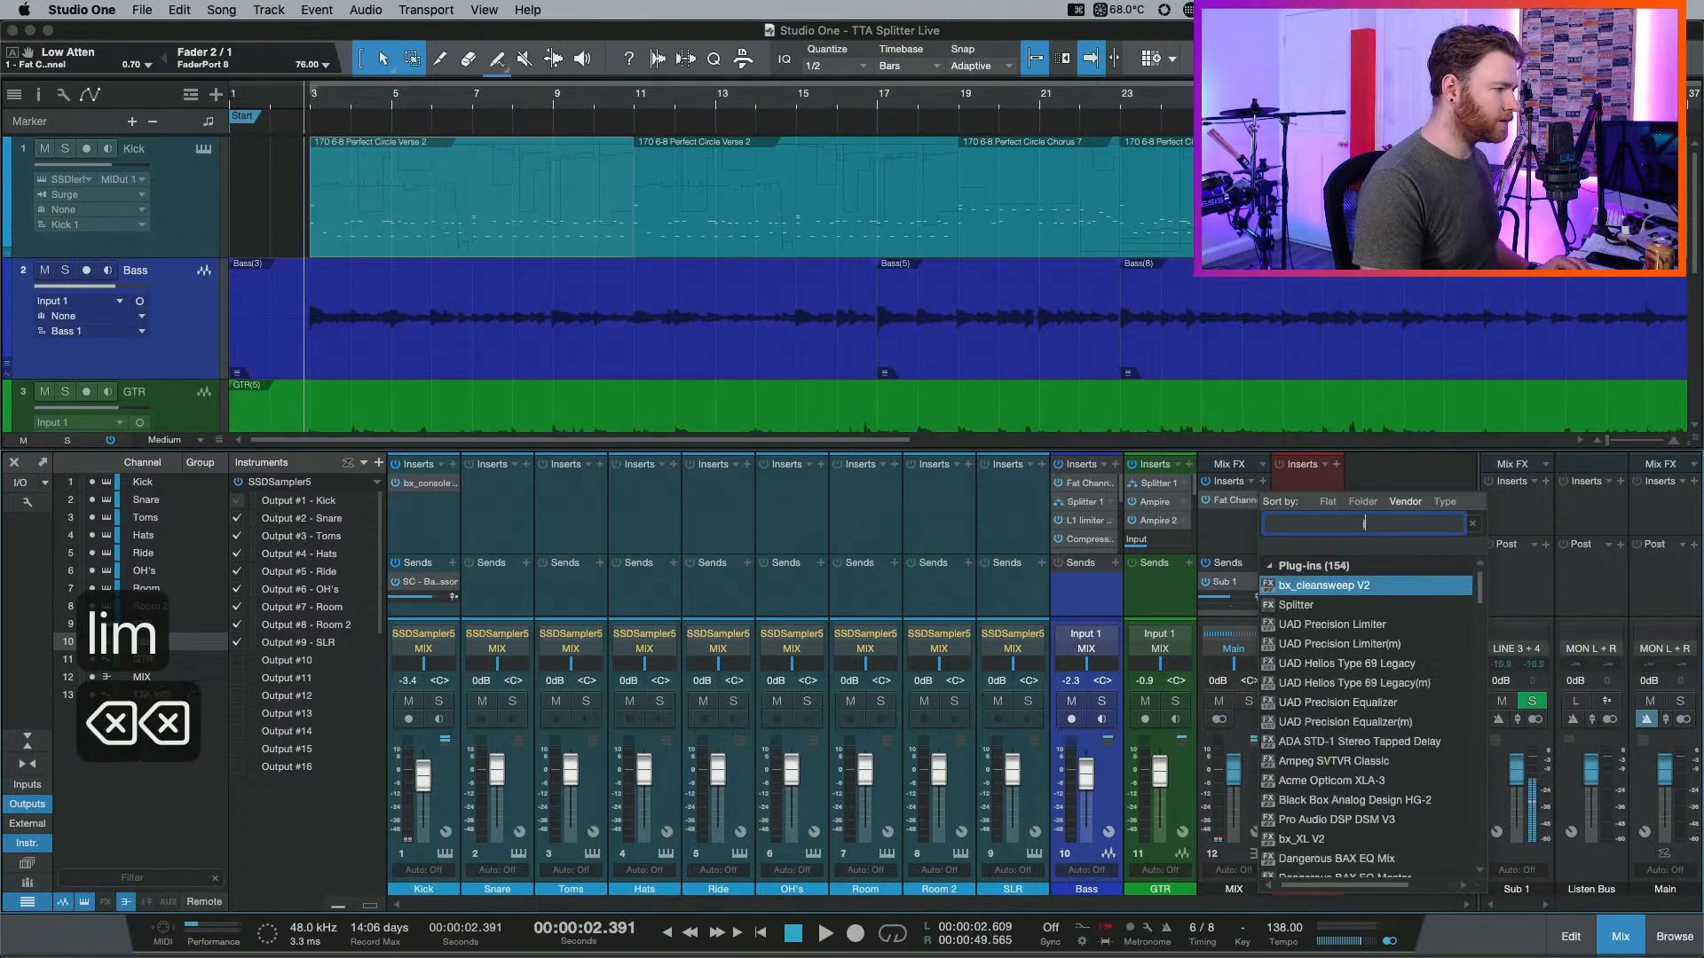
pyautogui.click(1265, 498)
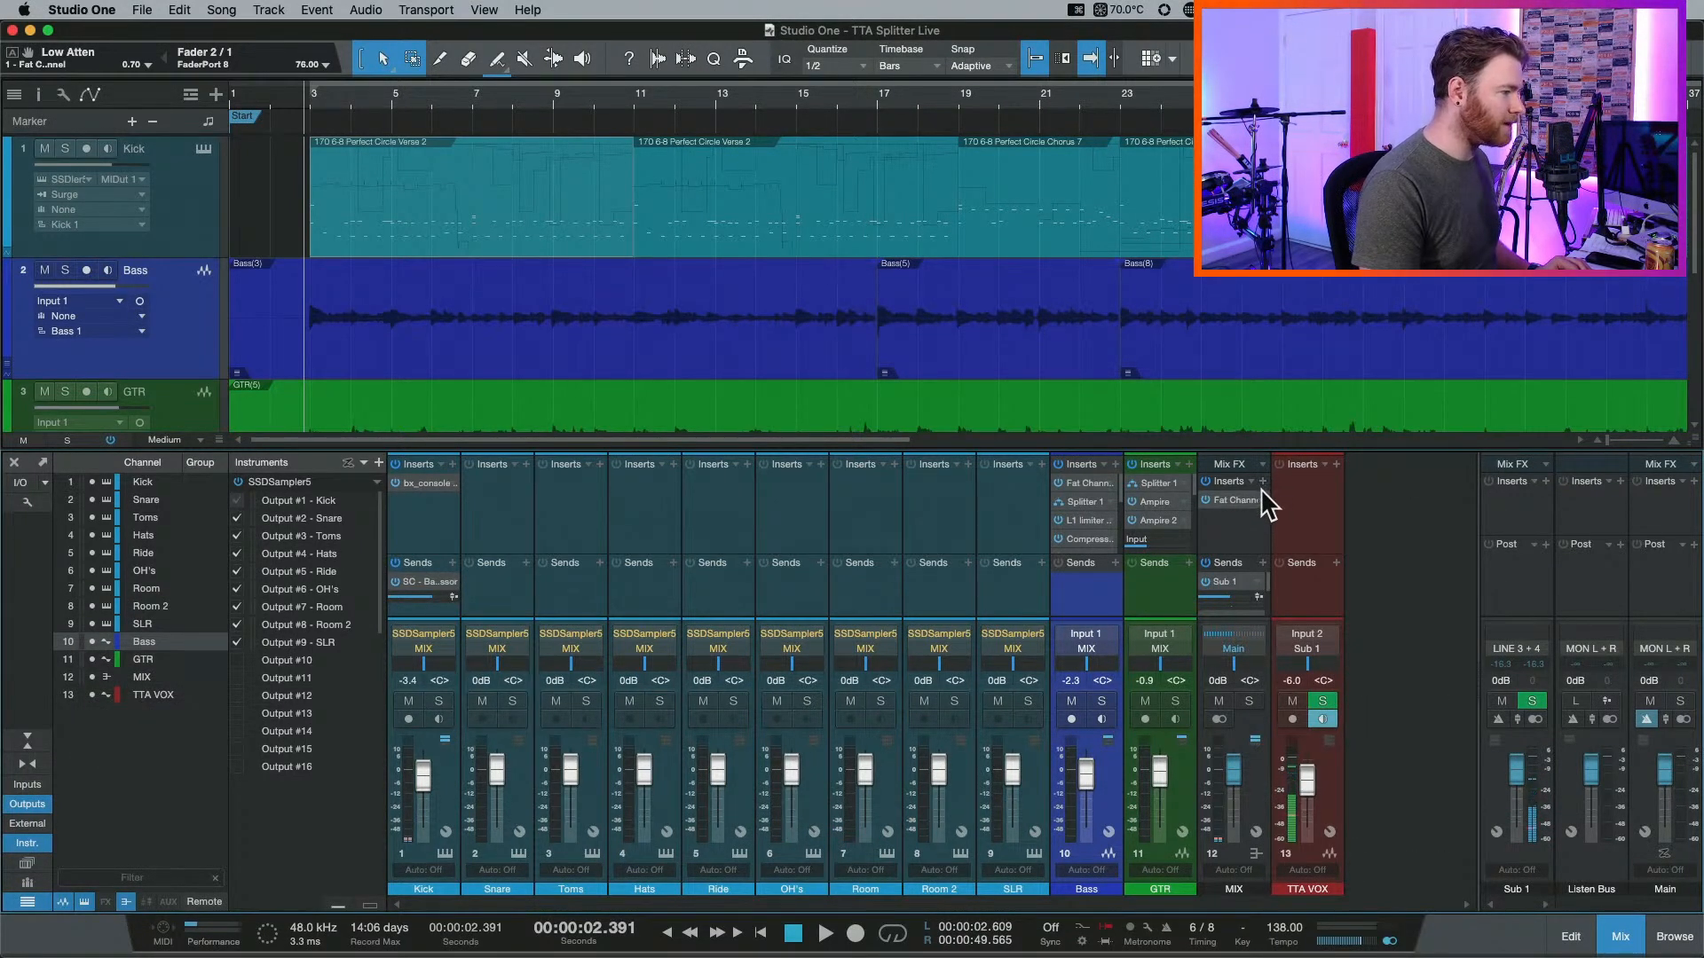
# Check the mix level in playback, set the MIX channel's volume to -2 dB and clear the output clip indicators.
pyautogui.press('space')
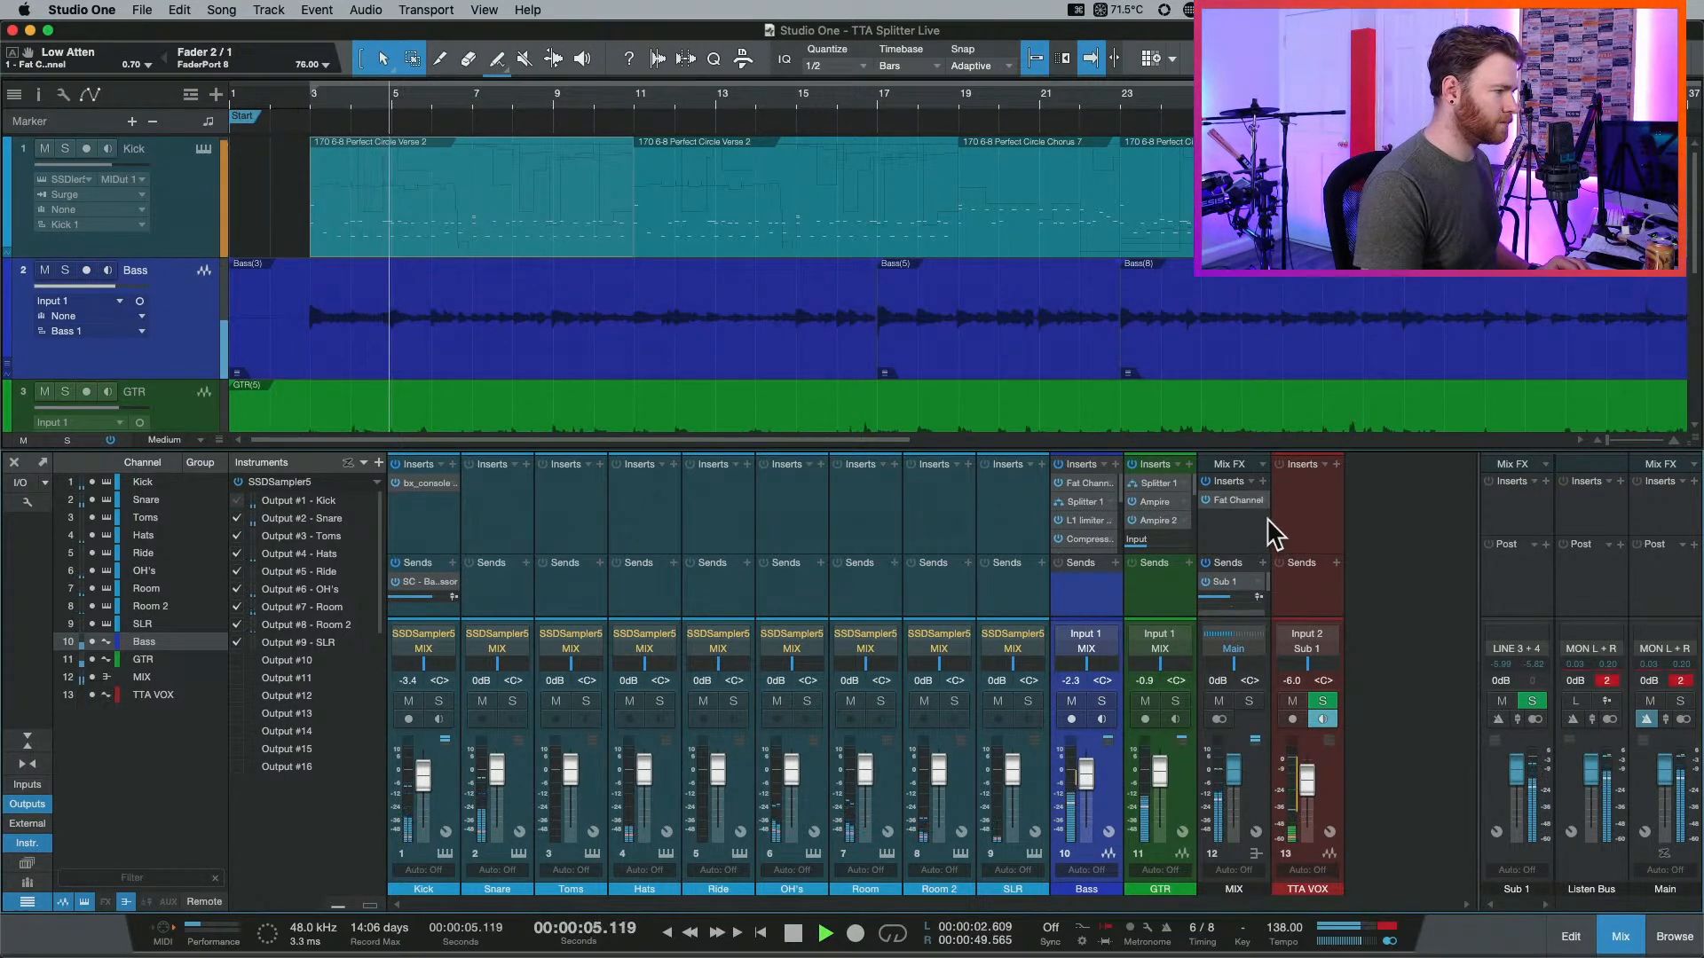
pyautogui.press('space')
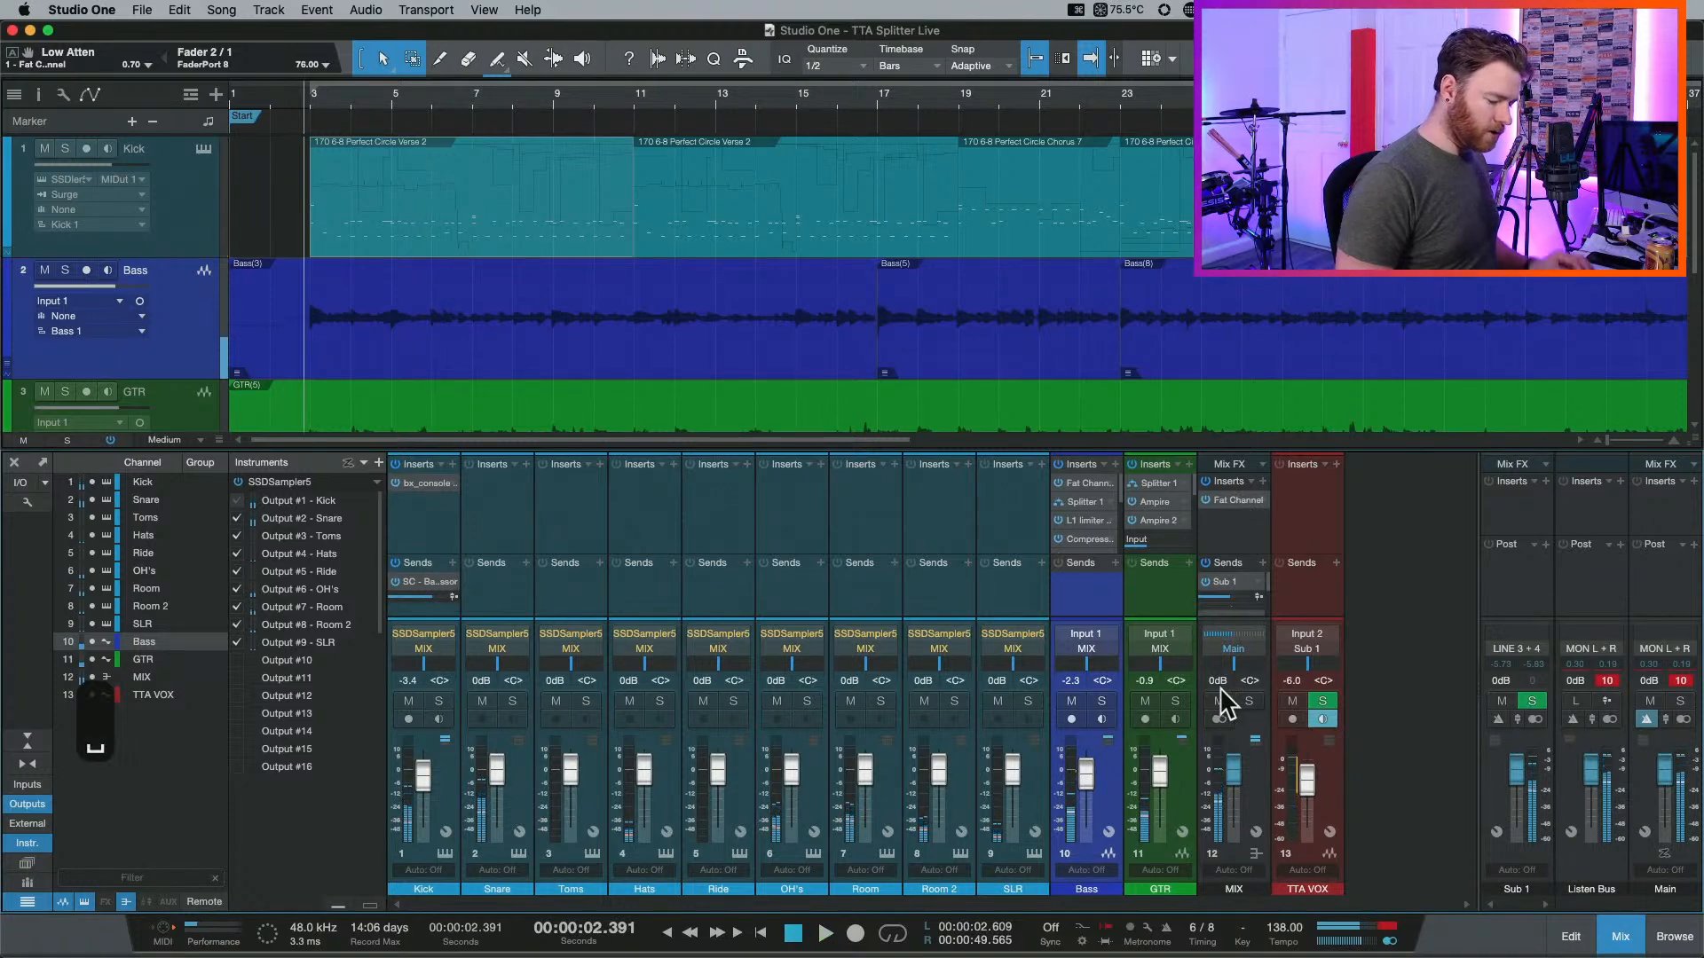
pyautogui.write('-2')
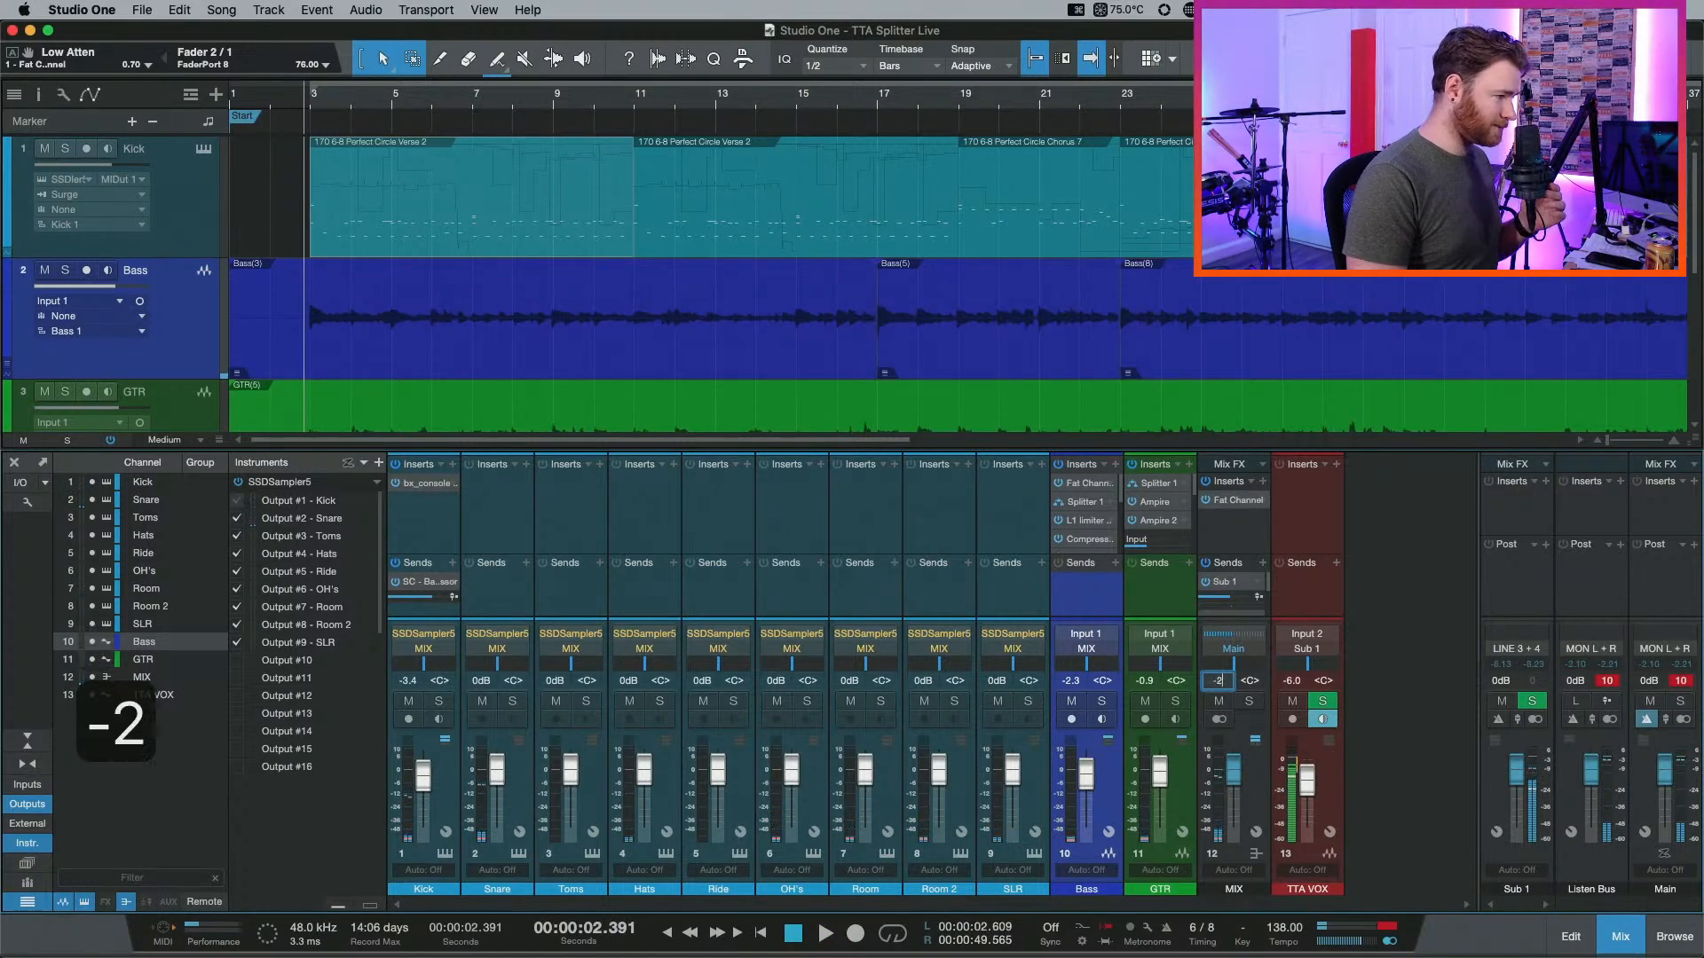
pyautogui.press('Return')
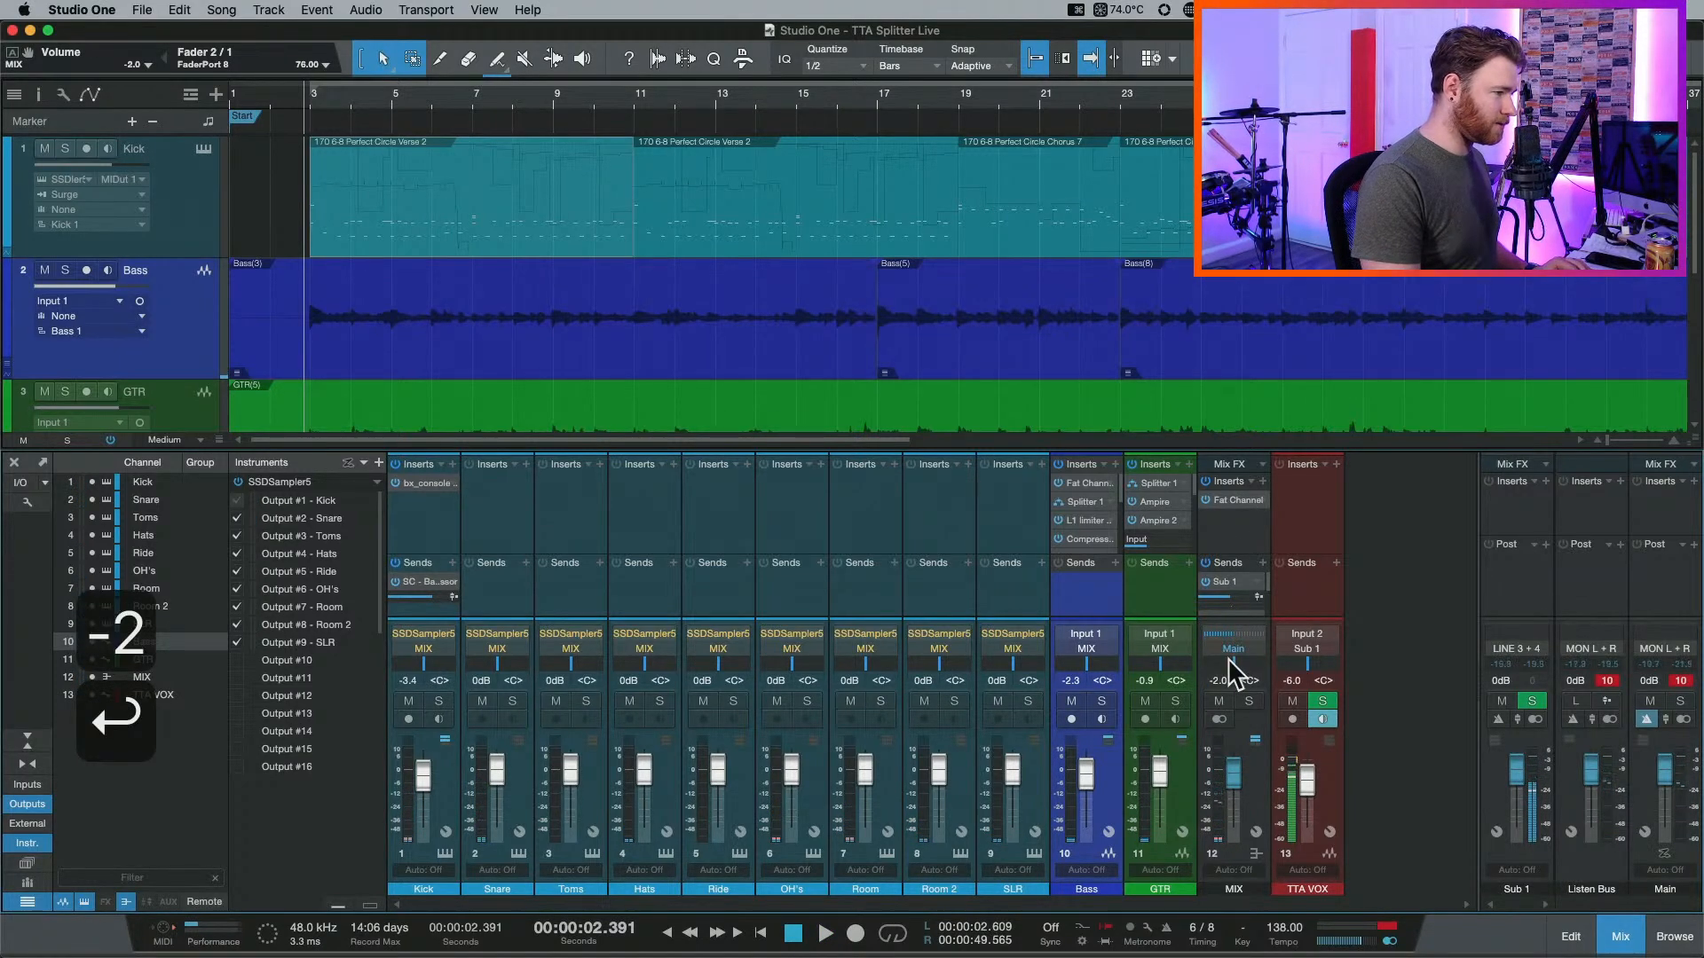
pyautogui.click(1605, 681)
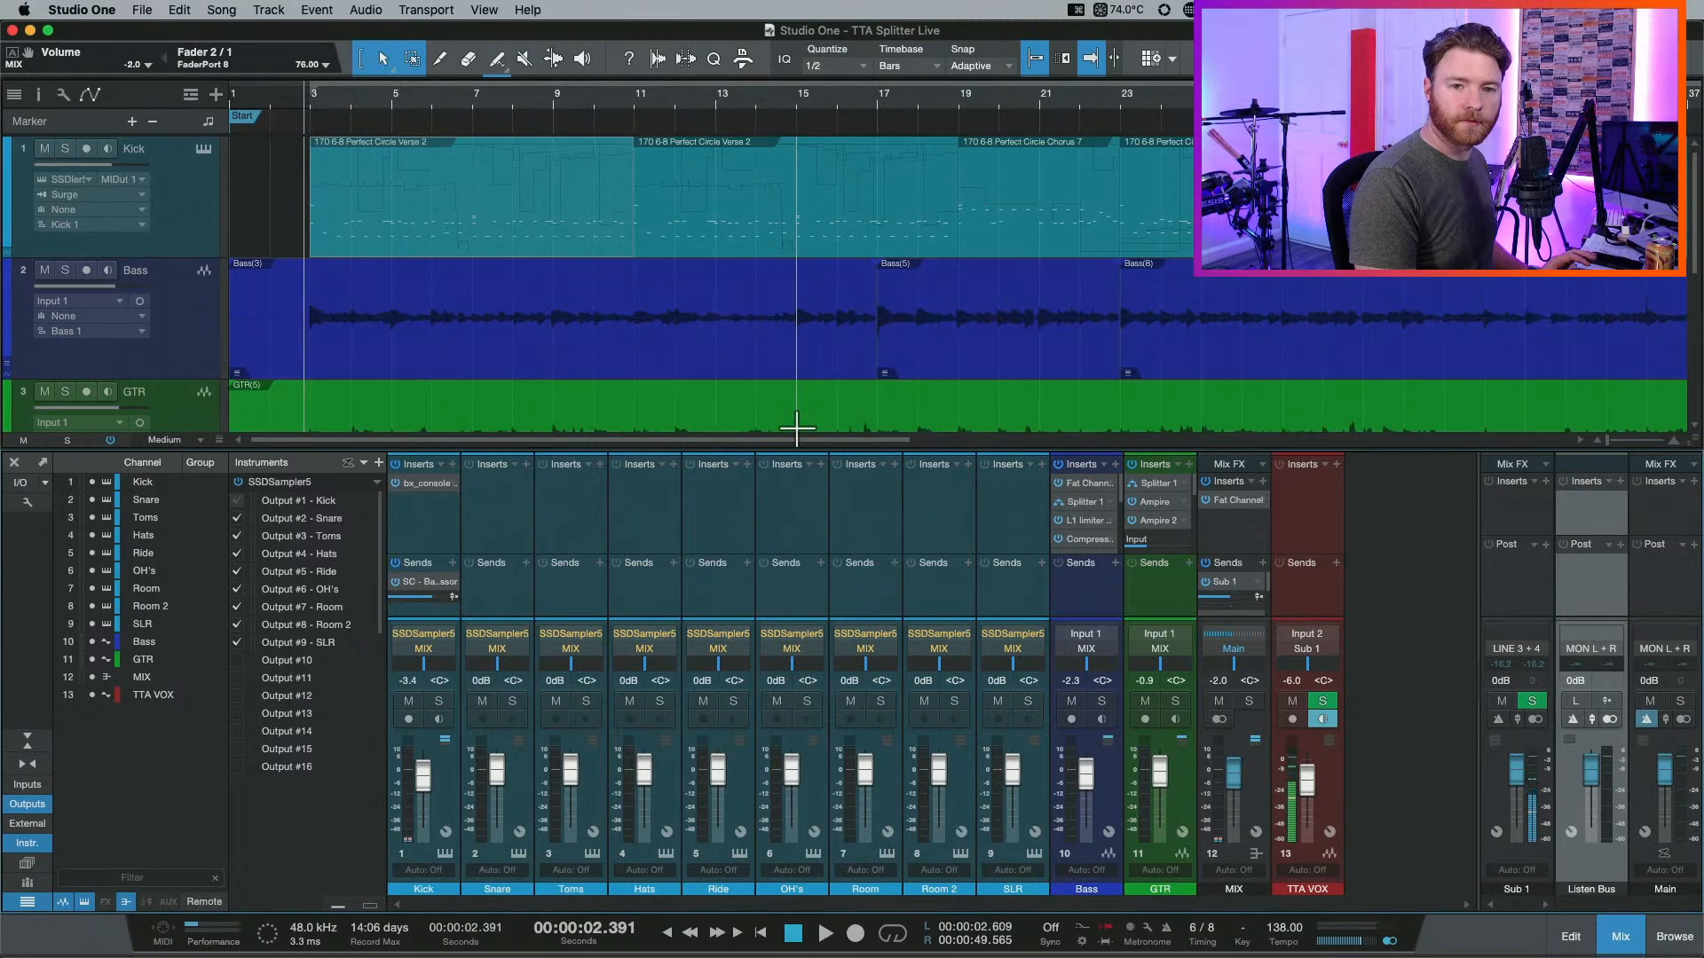
# Rebalance during playback by raising the GTR fader to +0.2 dB and lowering the Bass fader to -3.9 dB.
pyautogui.press('space')
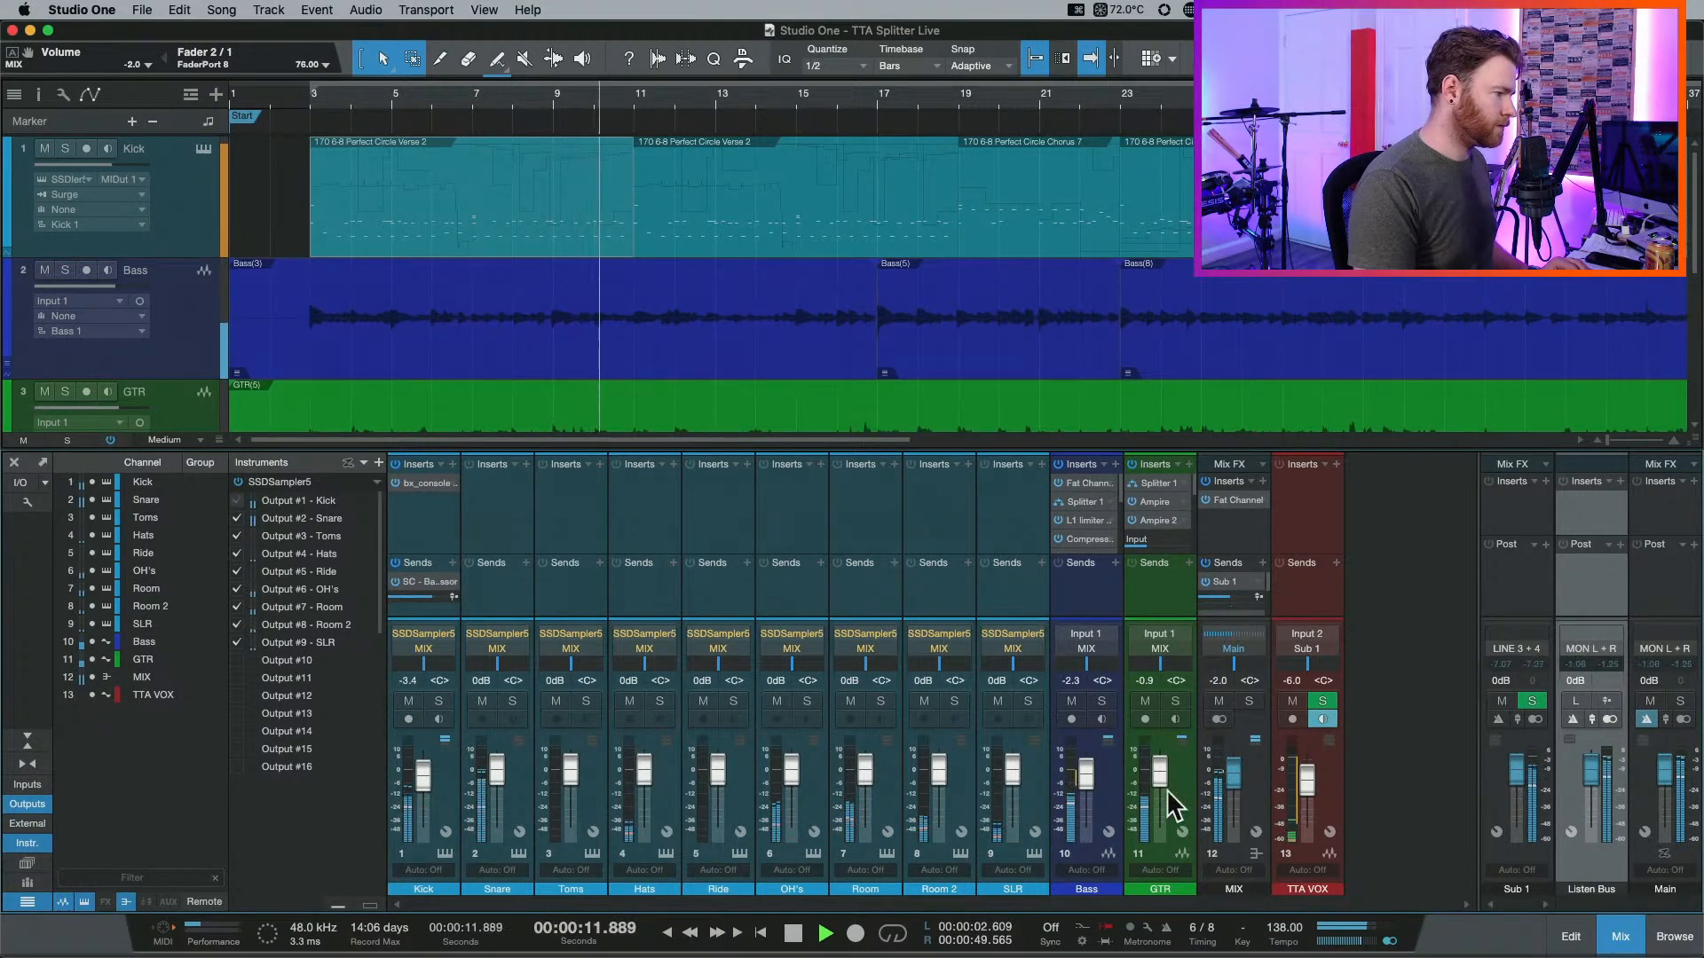
pyautogui.moveTo(1086, 776); pyautogui.dragTo(1091, 779)
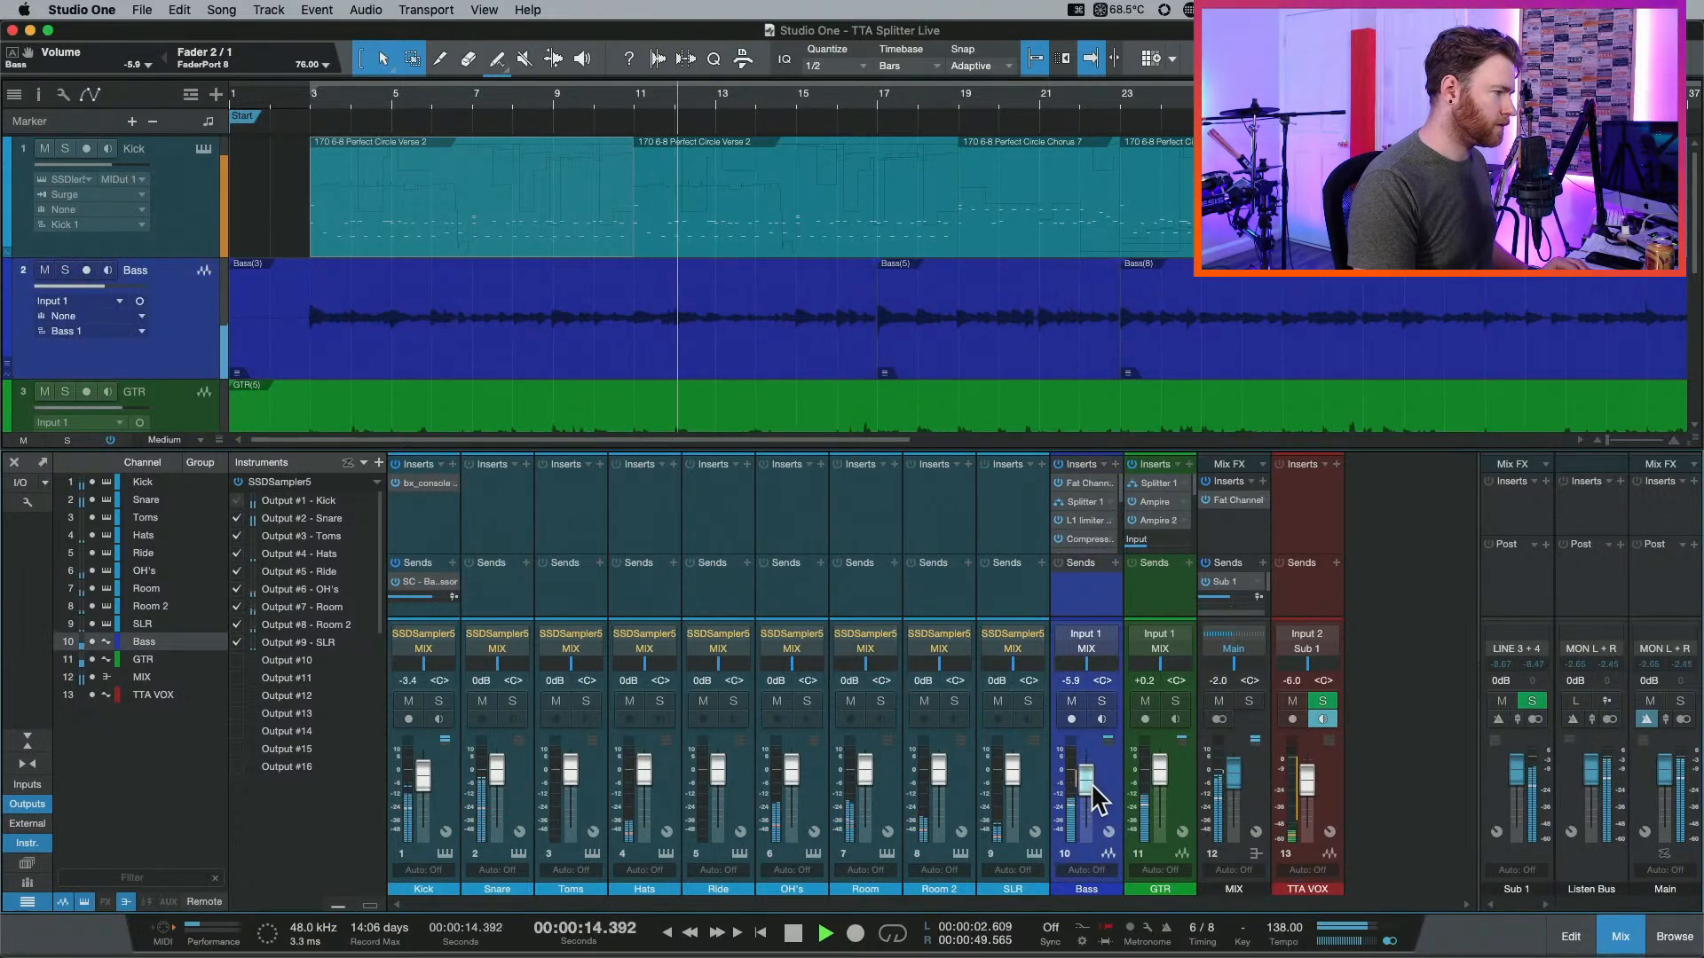
pyautogui.press('space')
# Add a Pro EQ to the Bass channel's inserts and feed its sidechain from the GTR channel.
pyautogui.click(1115, 465)
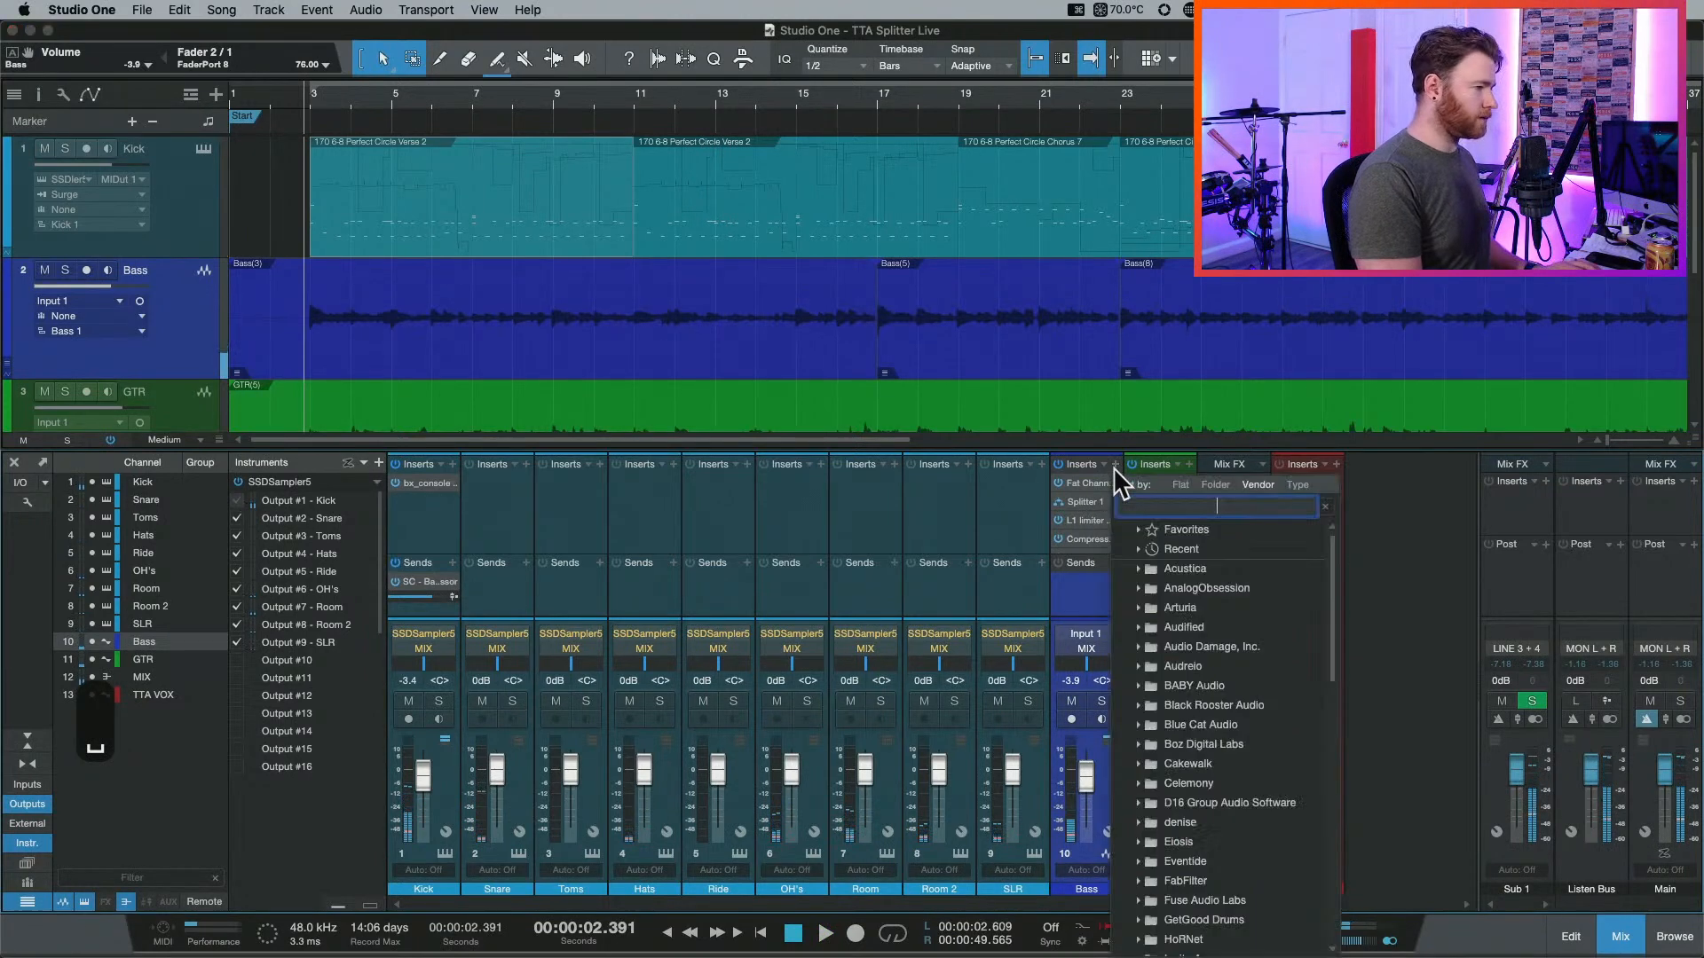
pyautogui.write('pro')
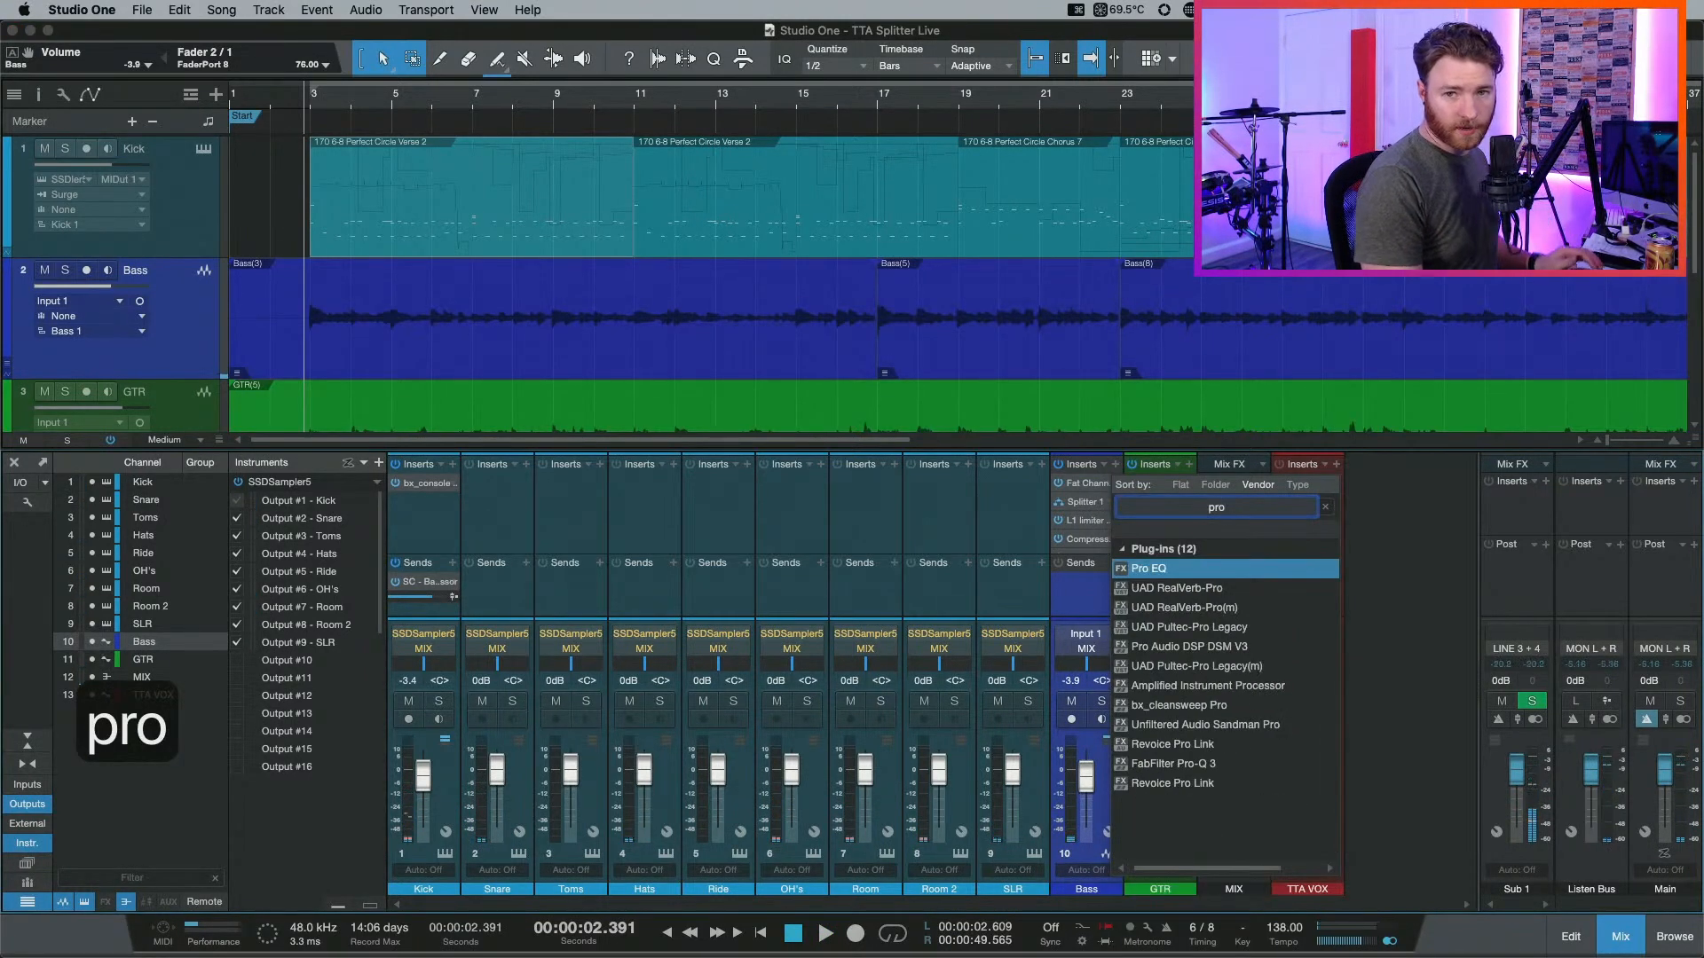
pyautogui.press('Return')
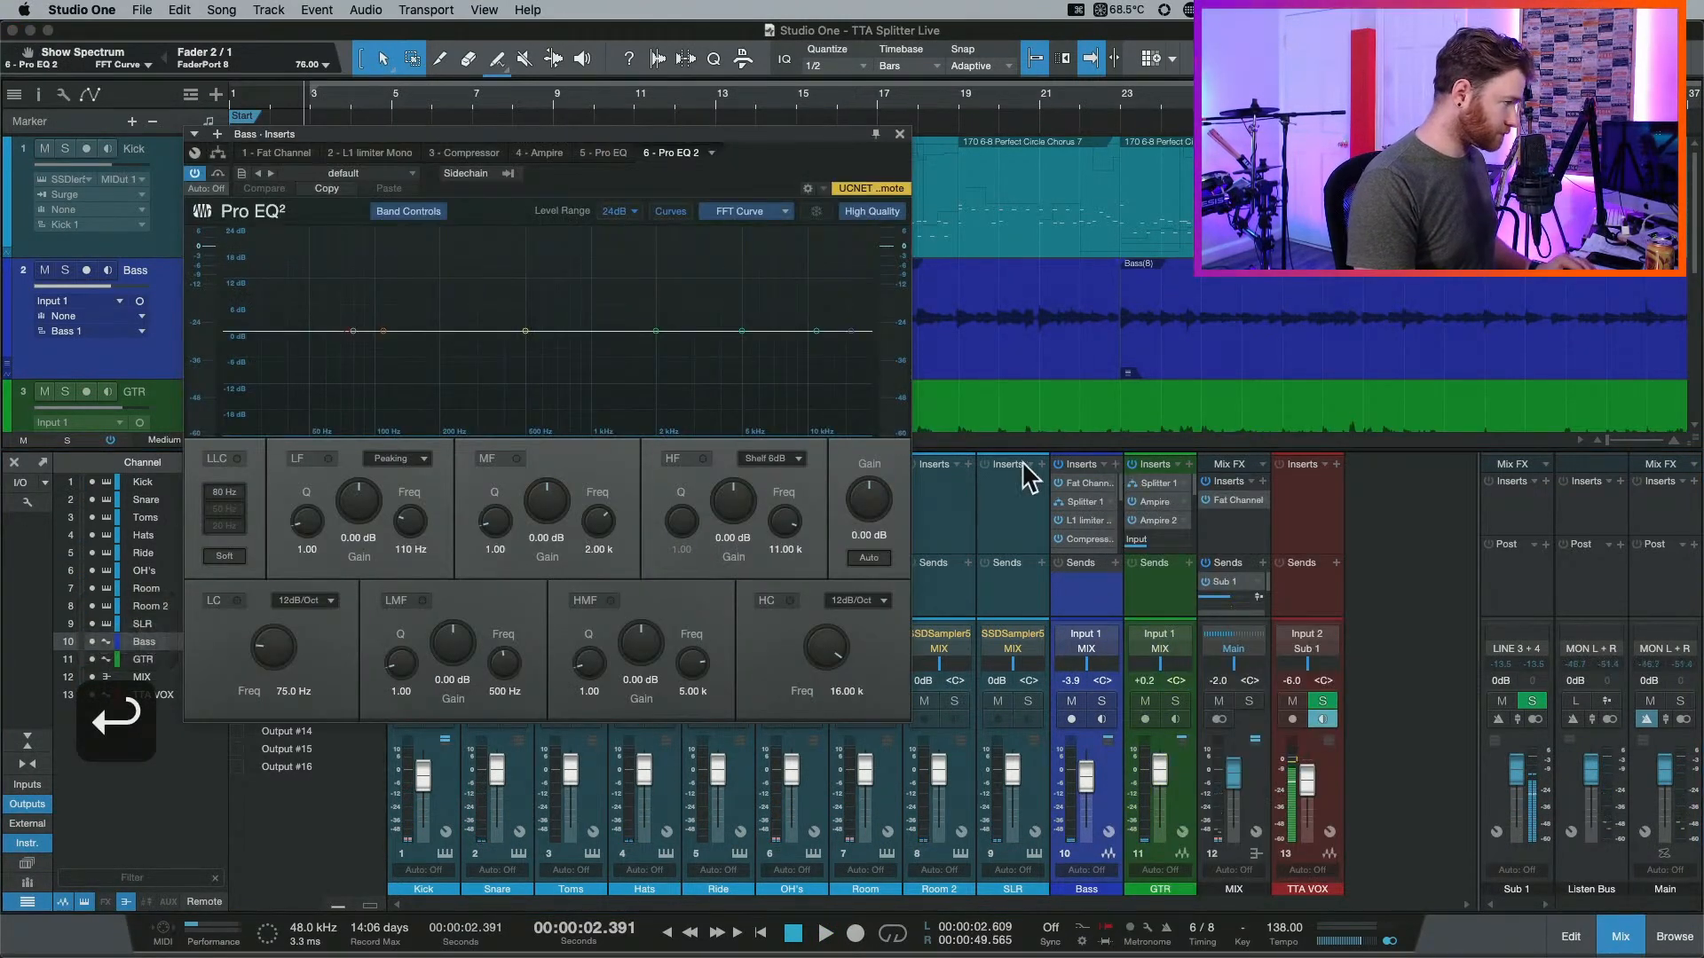
pyautogui.click(509, 174)
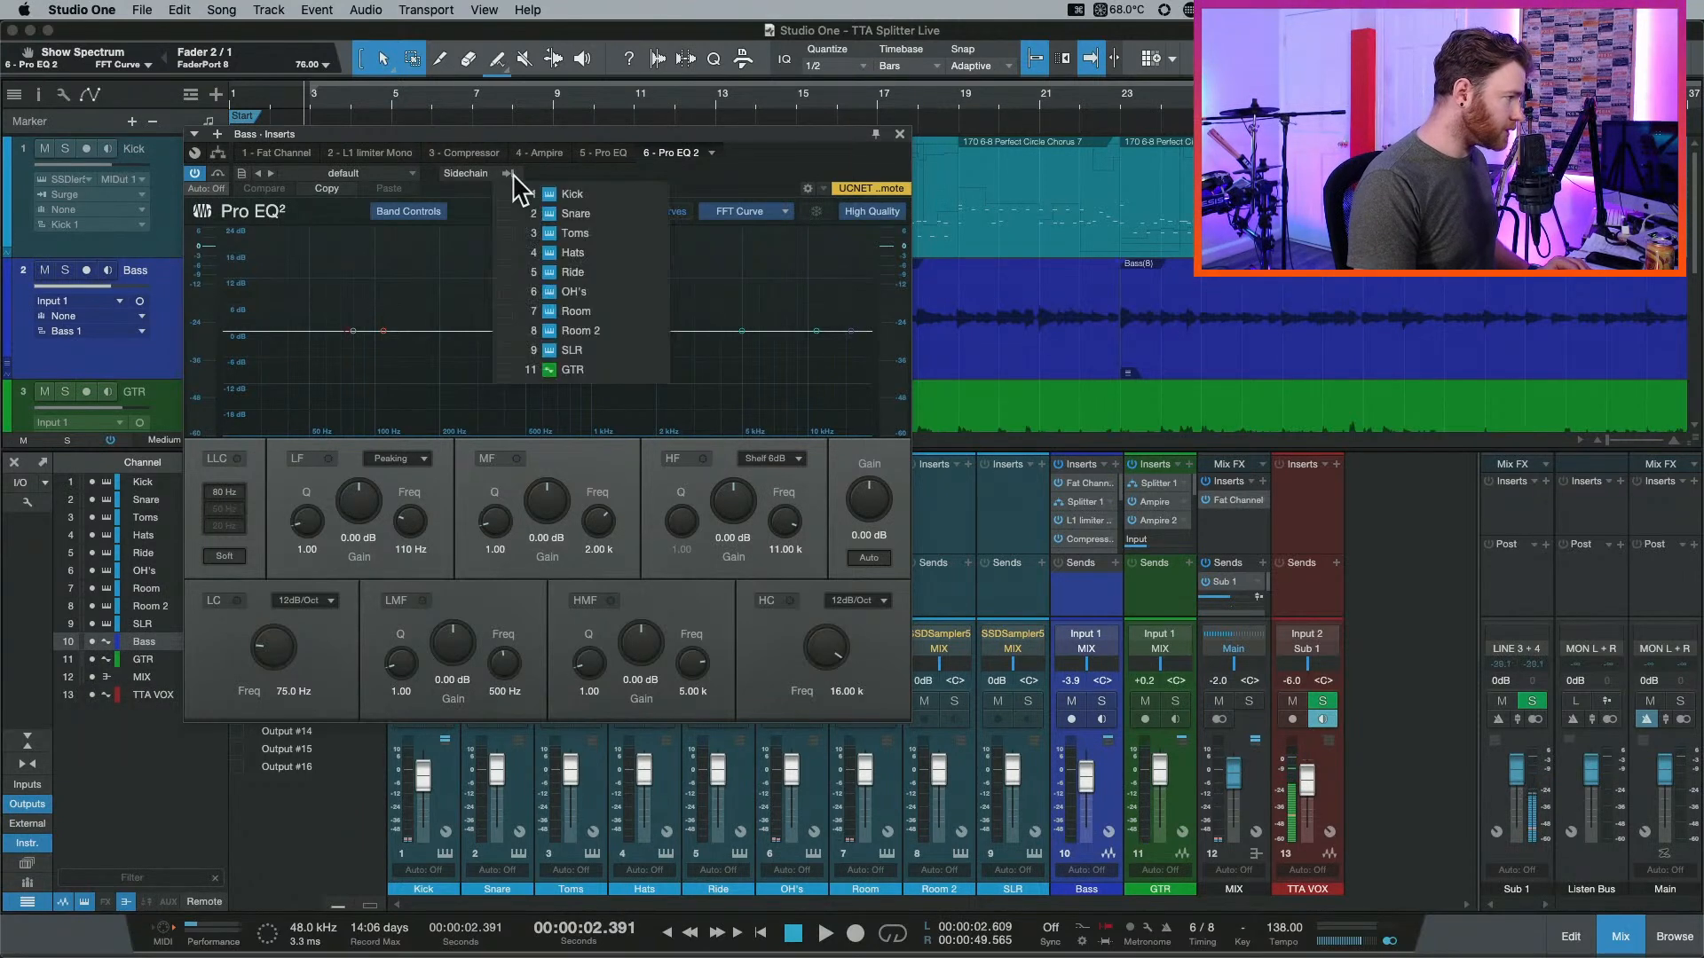
pyautogui.click(532, 369)
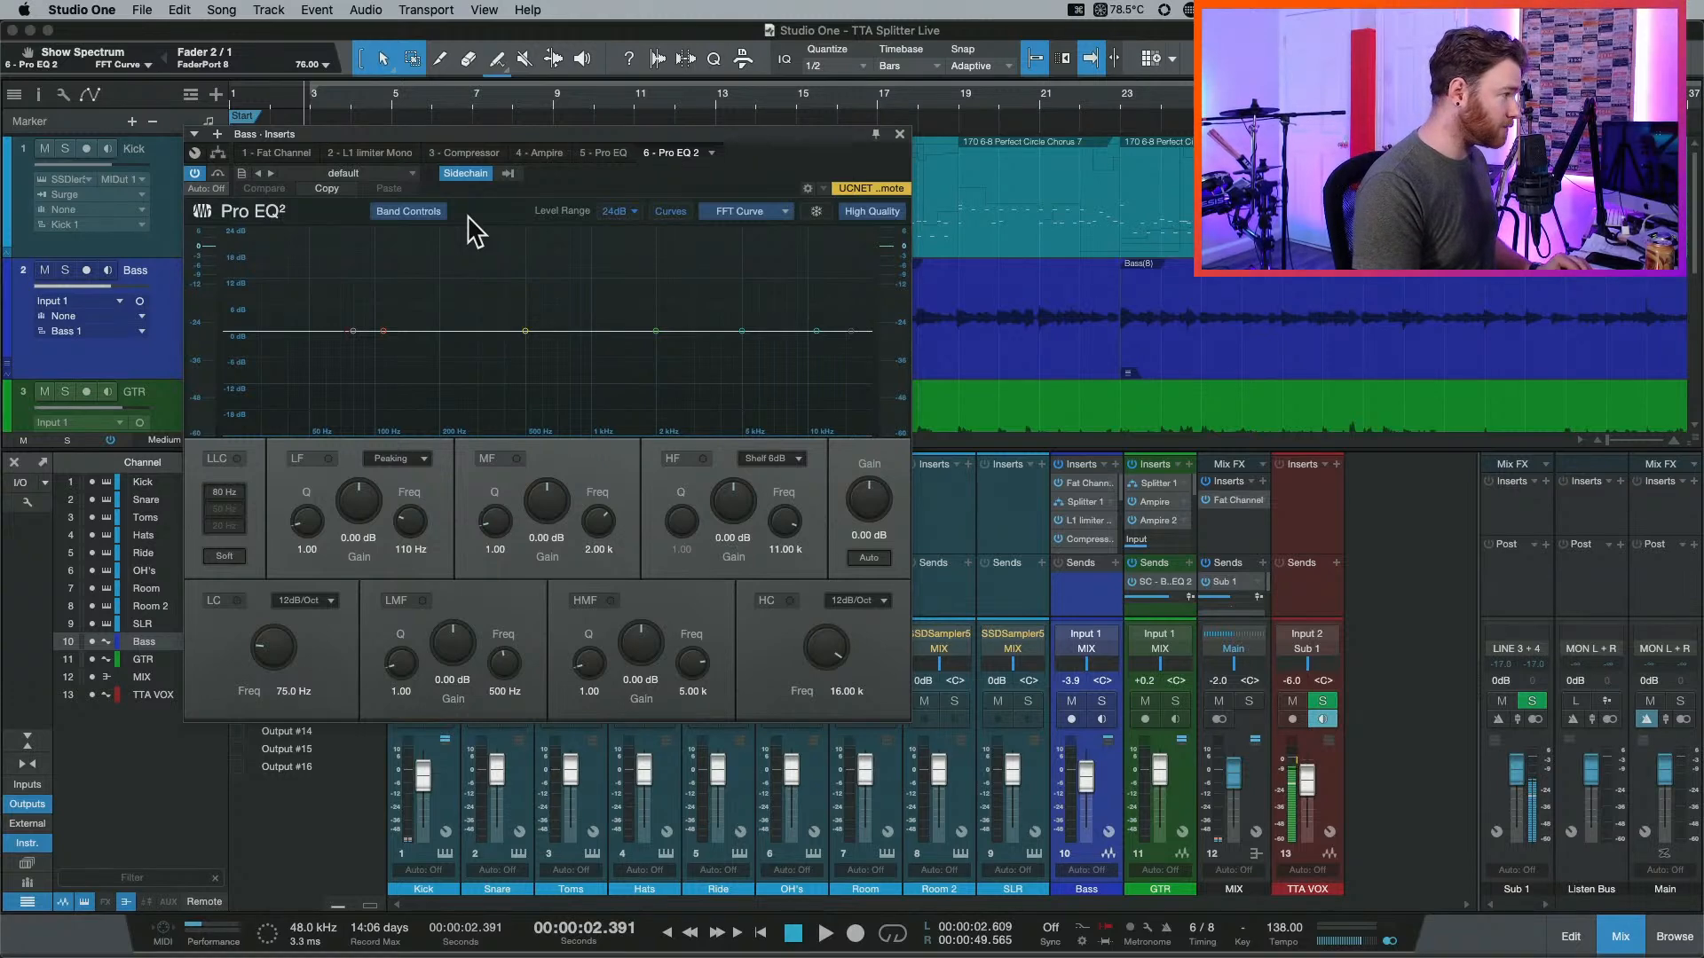
# Check where the new EQ sits in the Bass channel's splitter routing and review its sidechain sources.
pyautogui.click(222, 152)
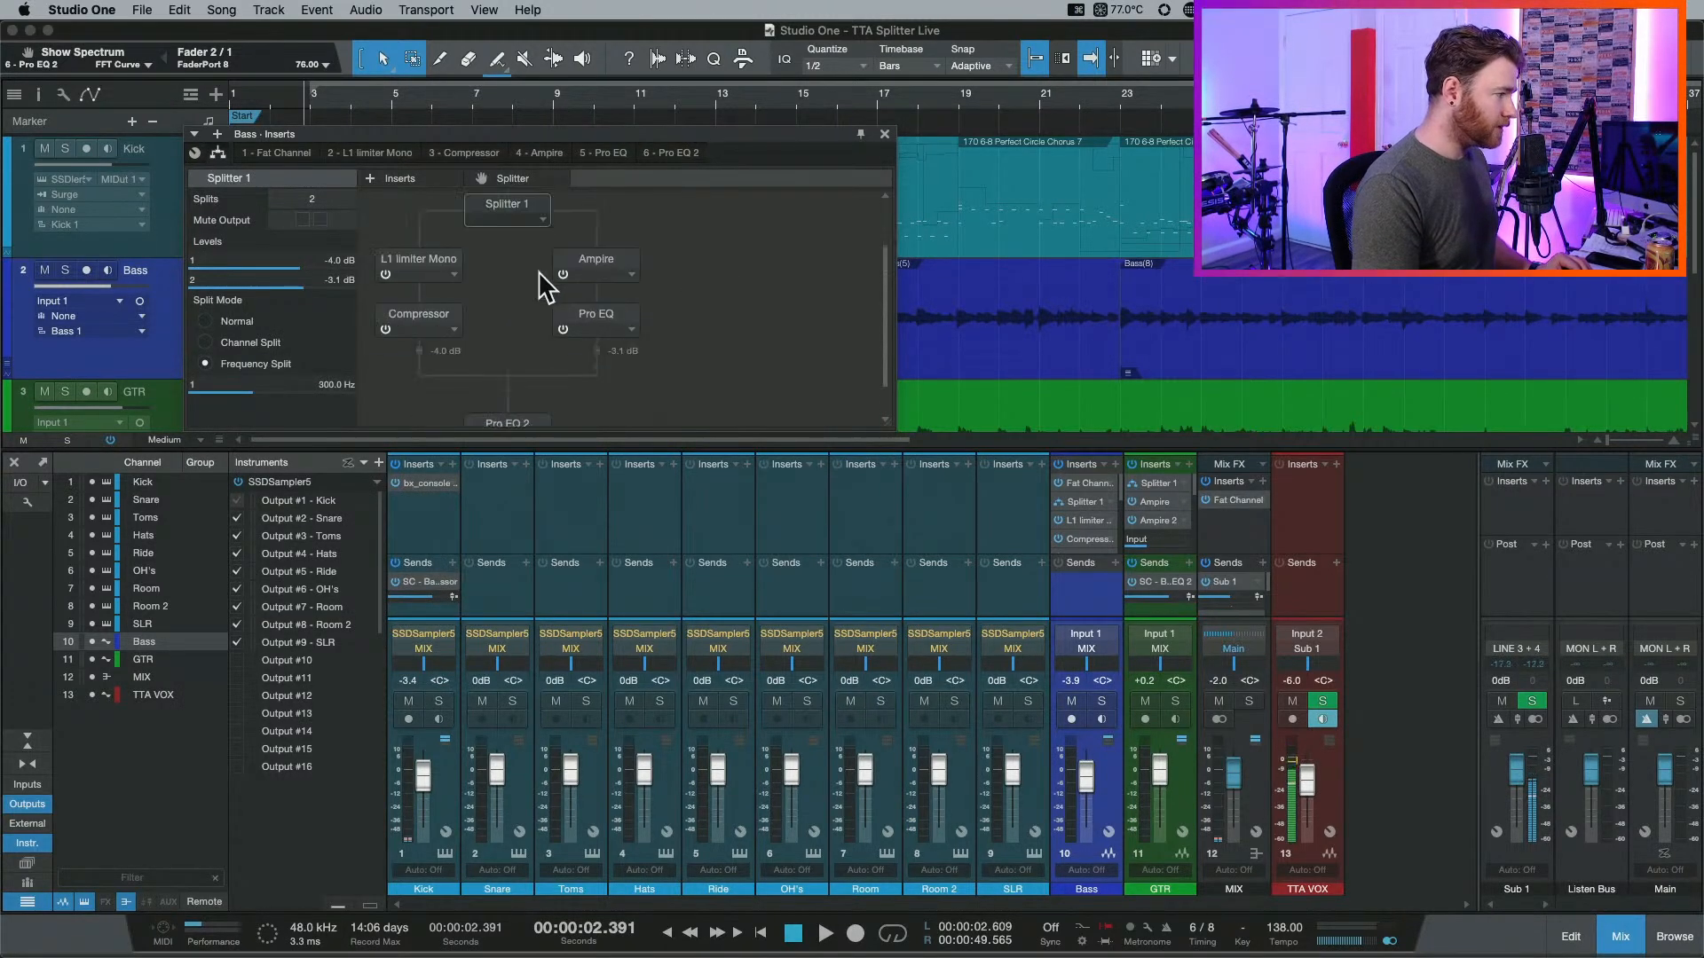
pyautogui.scroll(-1, 538, 269)
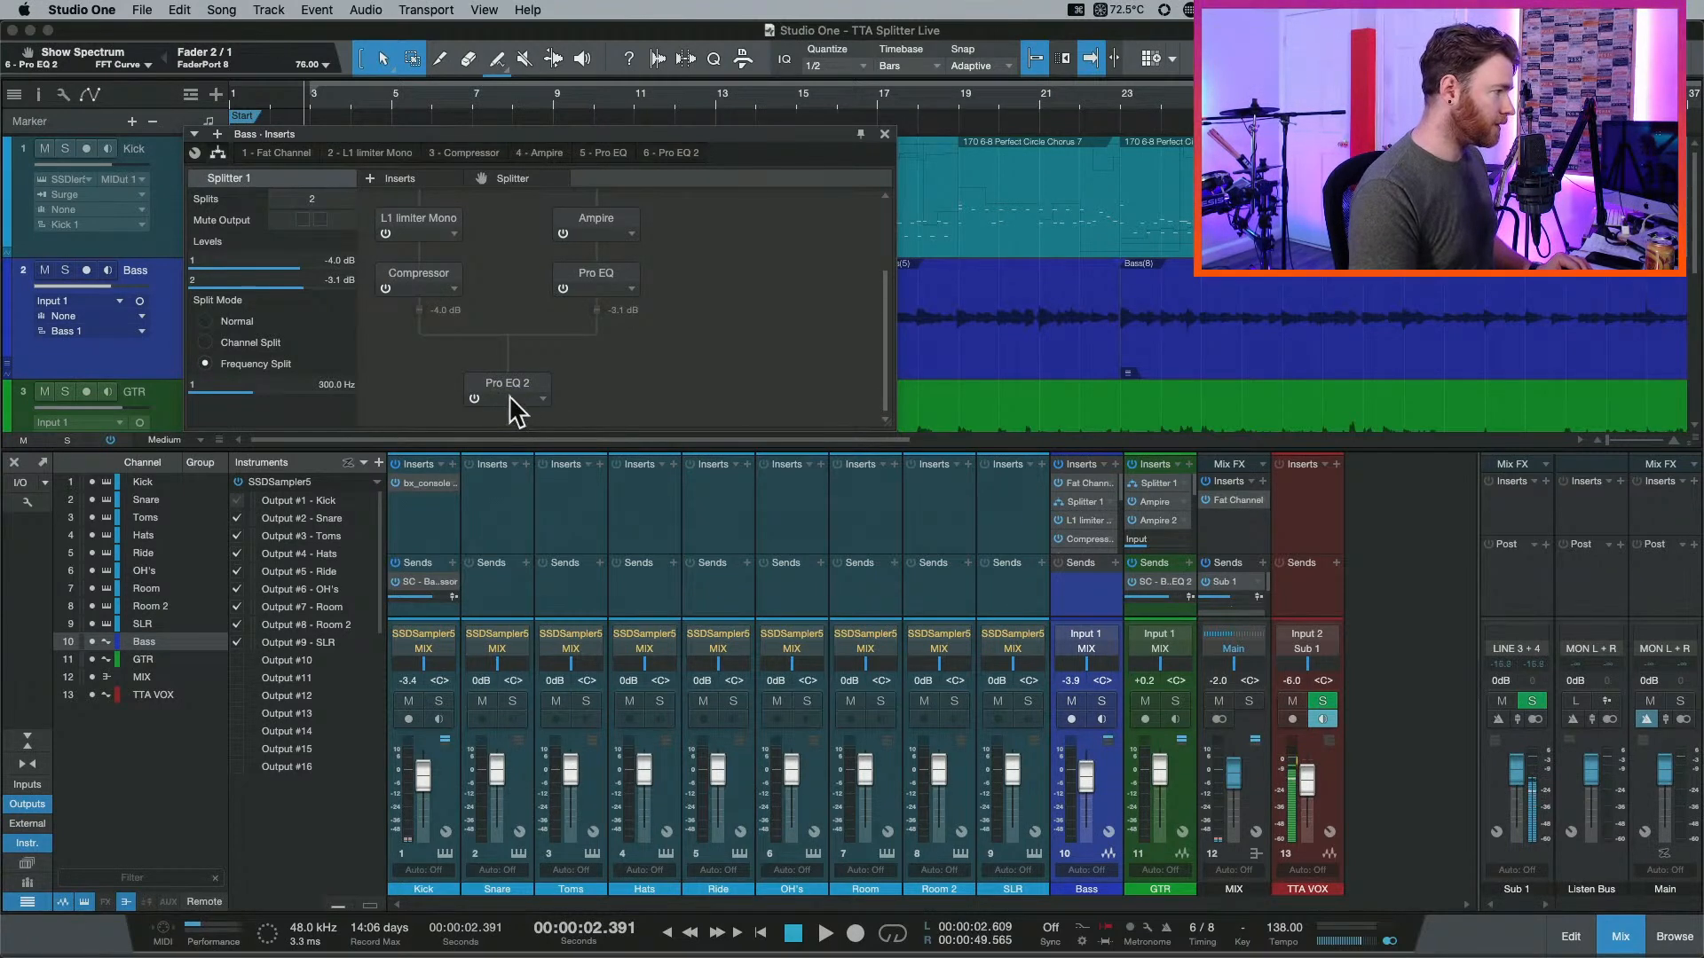
pyautogui.doubleClick(531, 372)
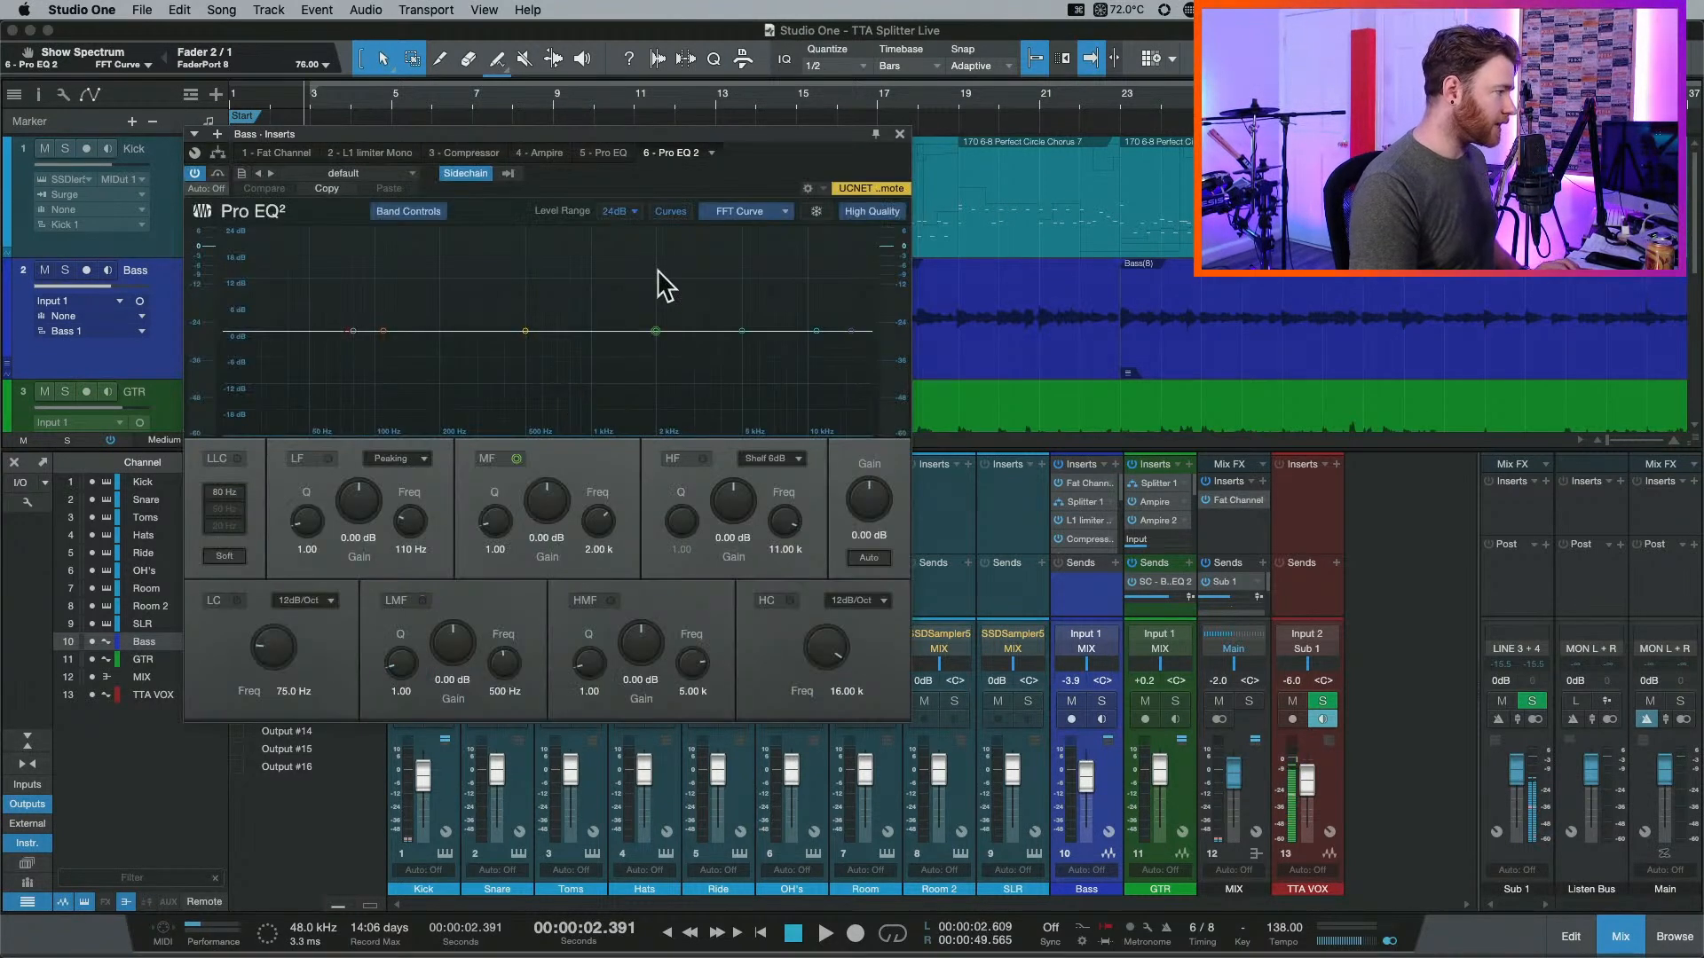
pyautogui.click(518, 174)
pyautogui.click(656, 178)
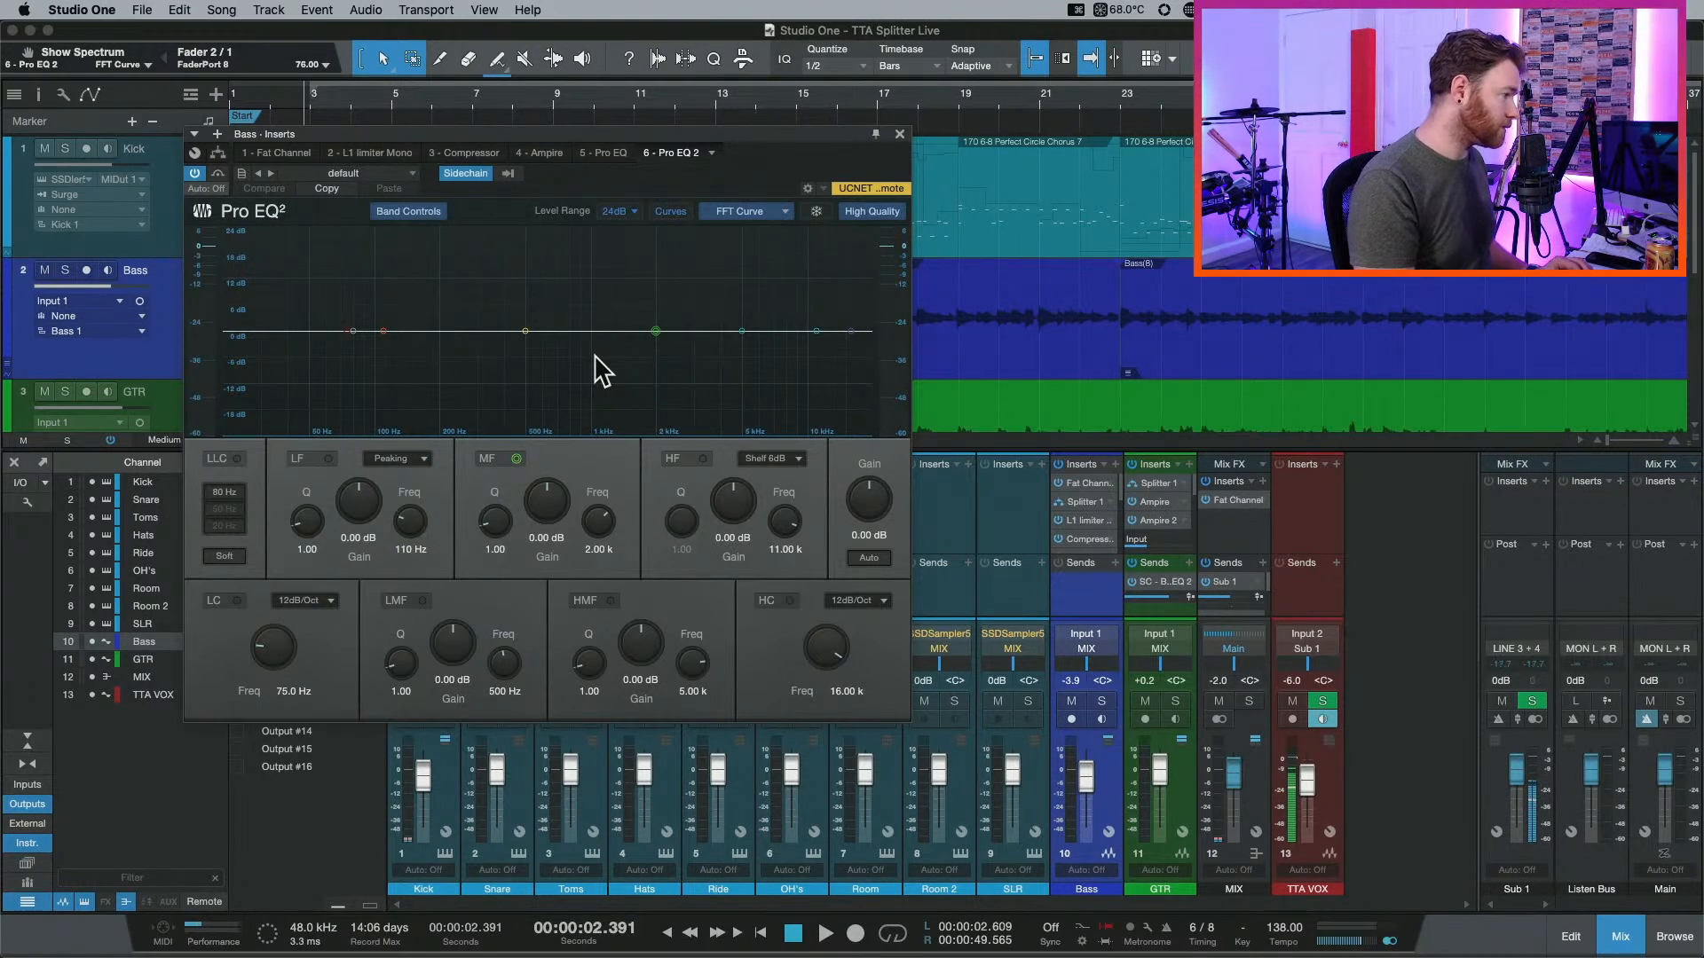
# During playback, cut the bass EQ's low-mid band by about 5 dB at 406 Hz with a Q of 1.30.
pyautogui.press('space')
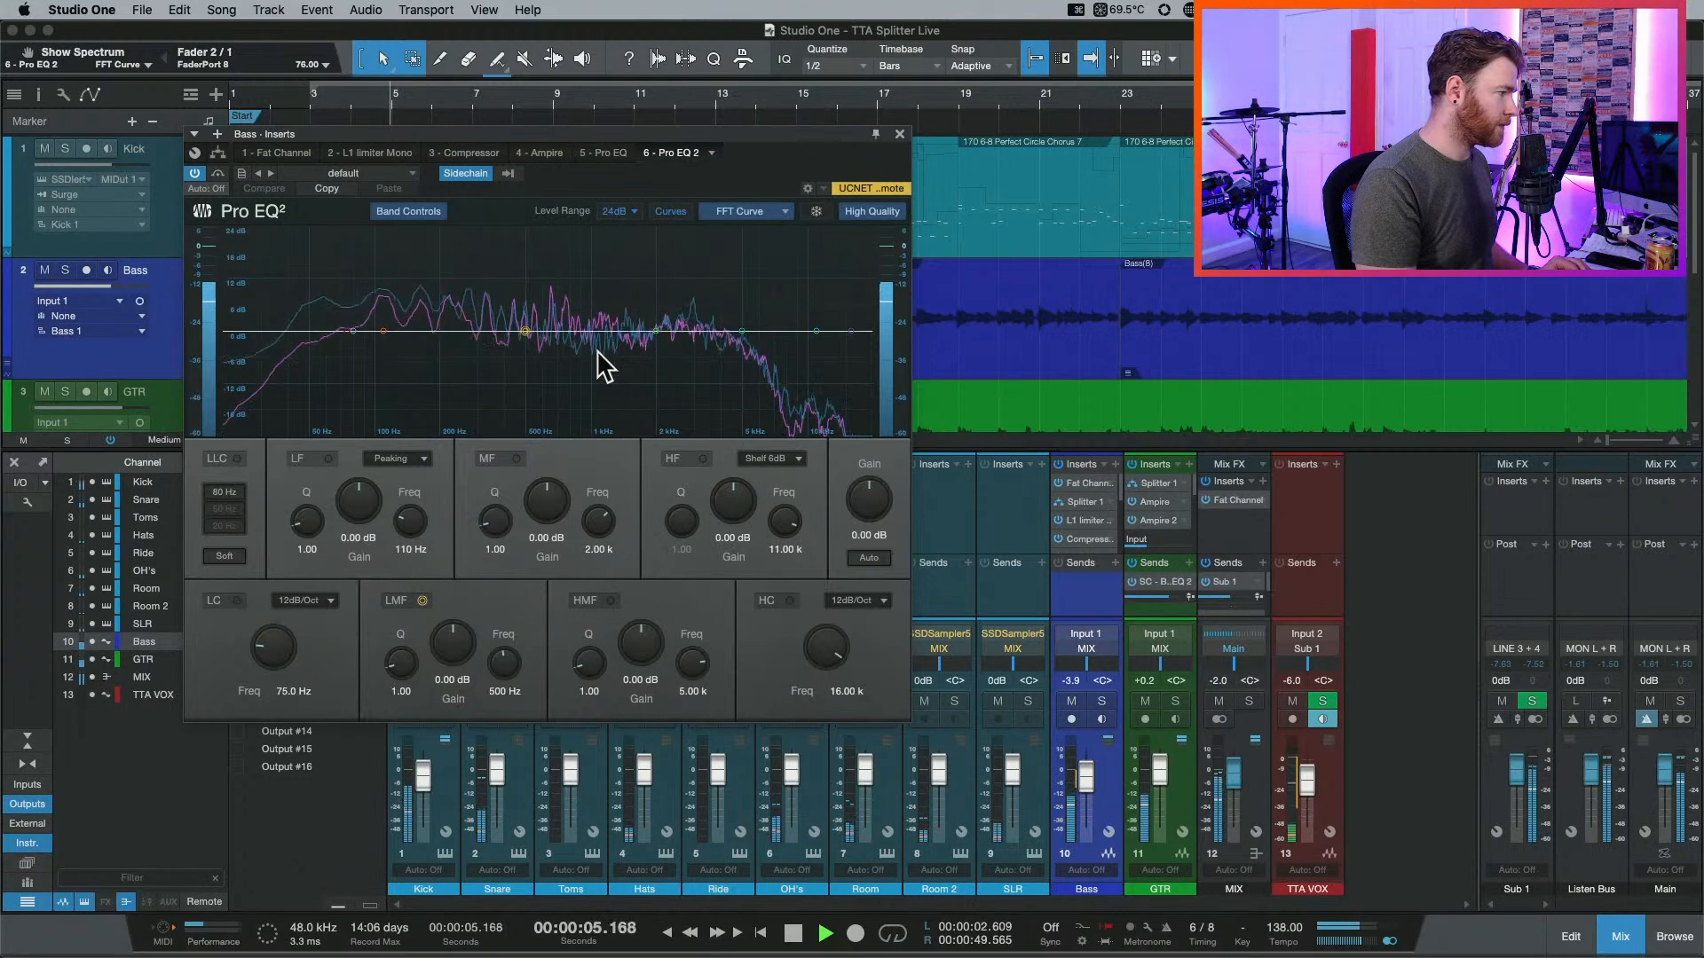
pyautogui.moveTo(525, 332)
pyautogui.mouseDown()
pyautogui.moveTo(528, 302)
pyautogui.moveTo(498, 291)
pyautogui.moveTo(505, 355)
pyautogui.mouseUp()
pyautogui.scroll(5, 503, 294)
pyautogui.scroll(-5, 495, 296)
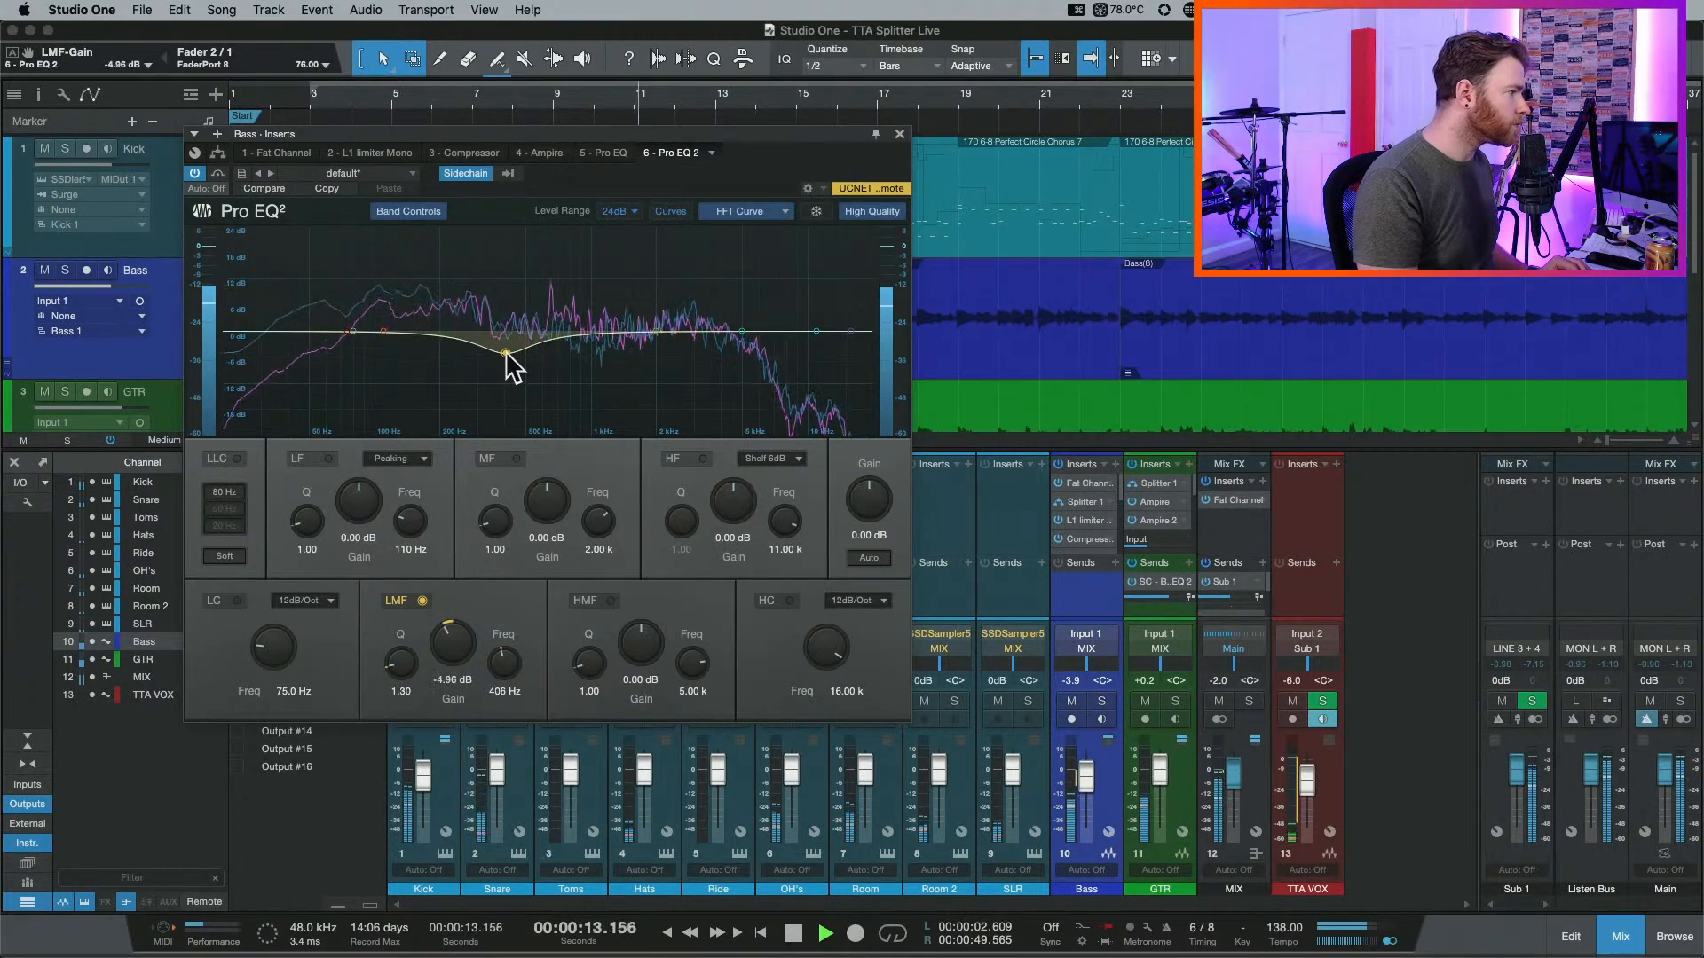
pyautogui.press('space')
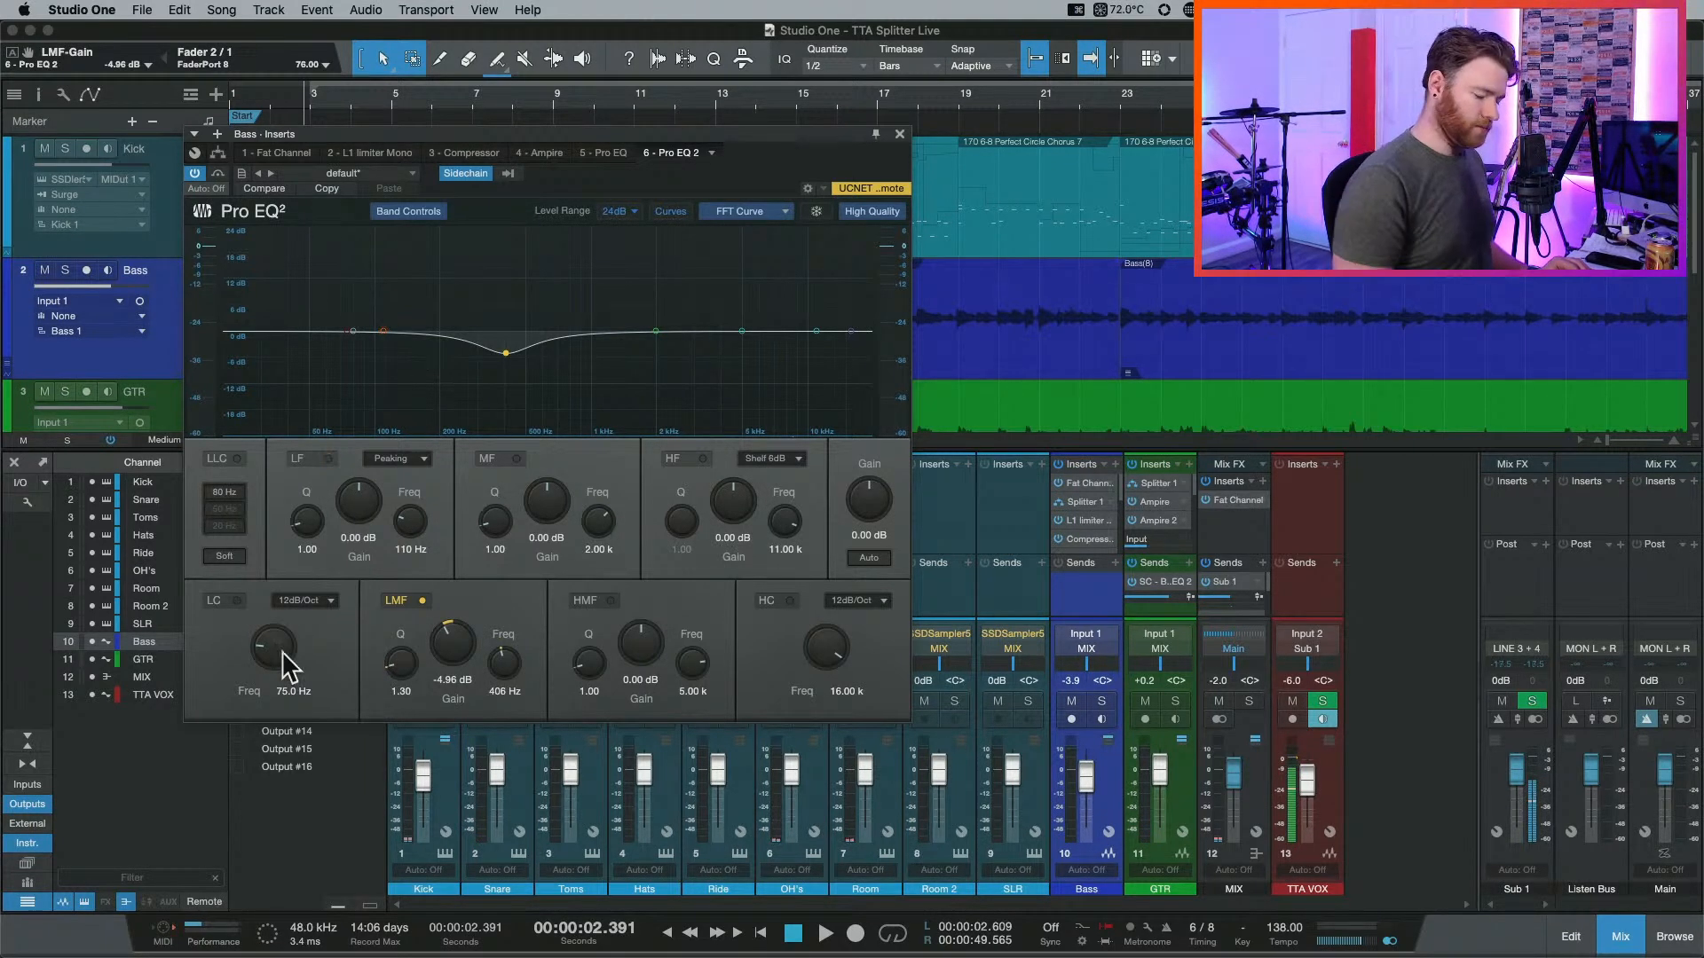
# Set the bass EQ's low cut frequency to 40 Hz and enable the low cut.
pyautogui.click(286, 687)
pyautogui.write('35')
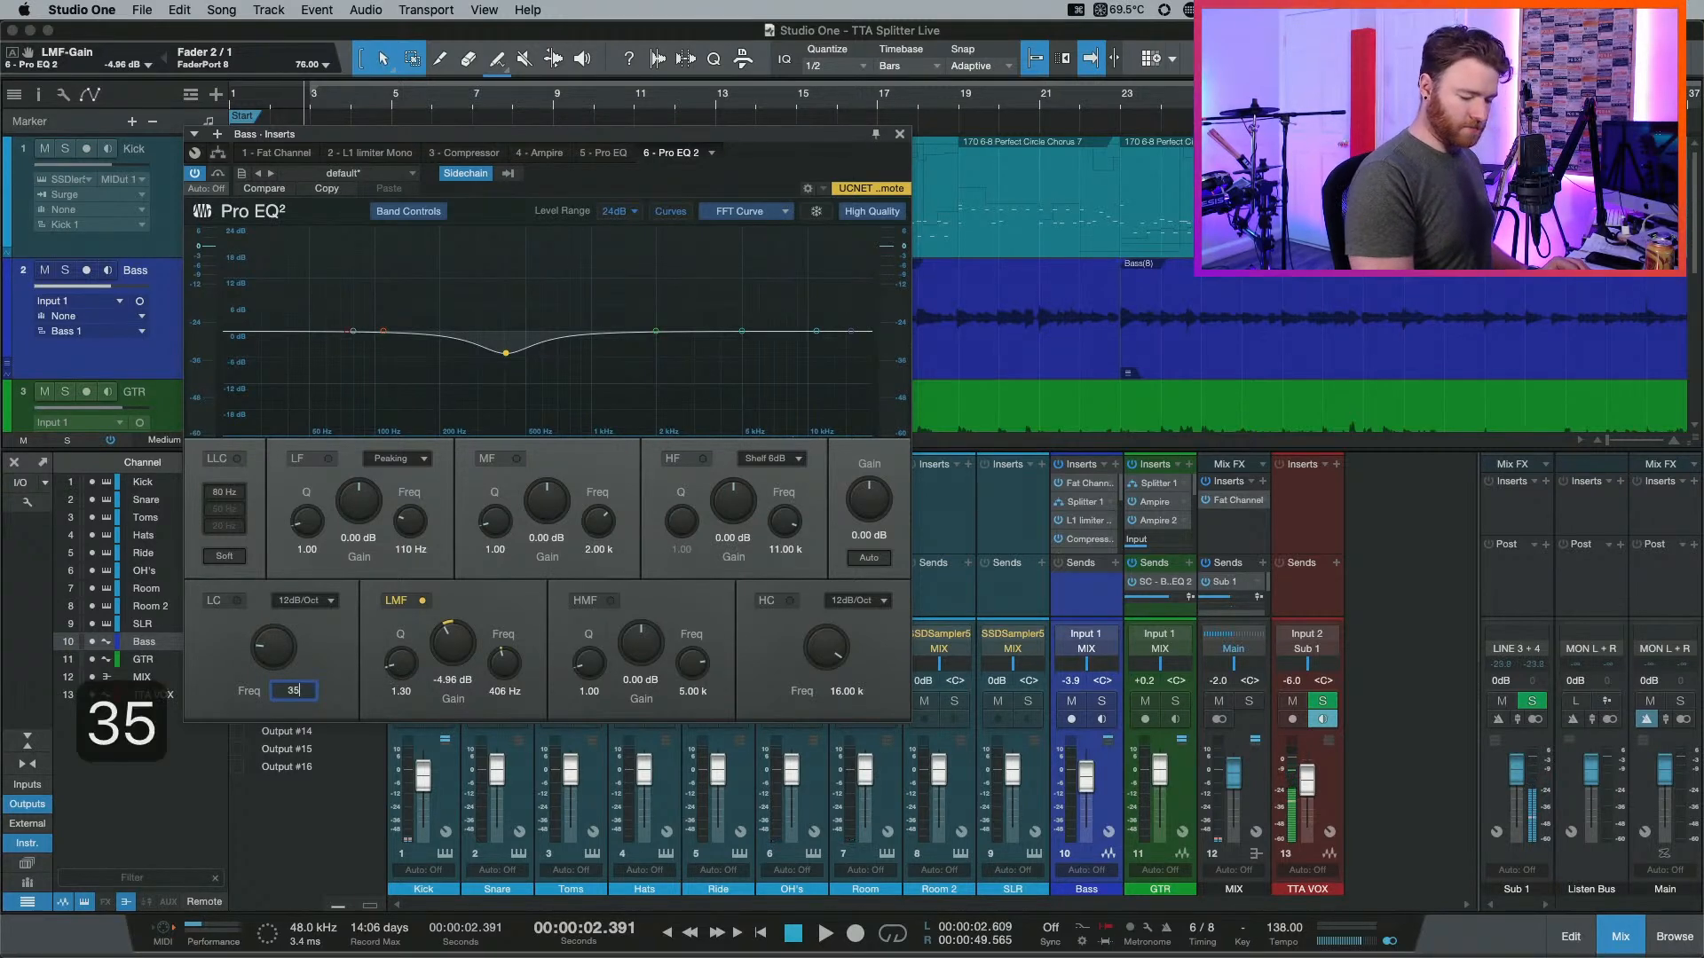
pyautogui.press('BackSpace')
pyautogui.press('BackSpace')
pyautogui.write('40')
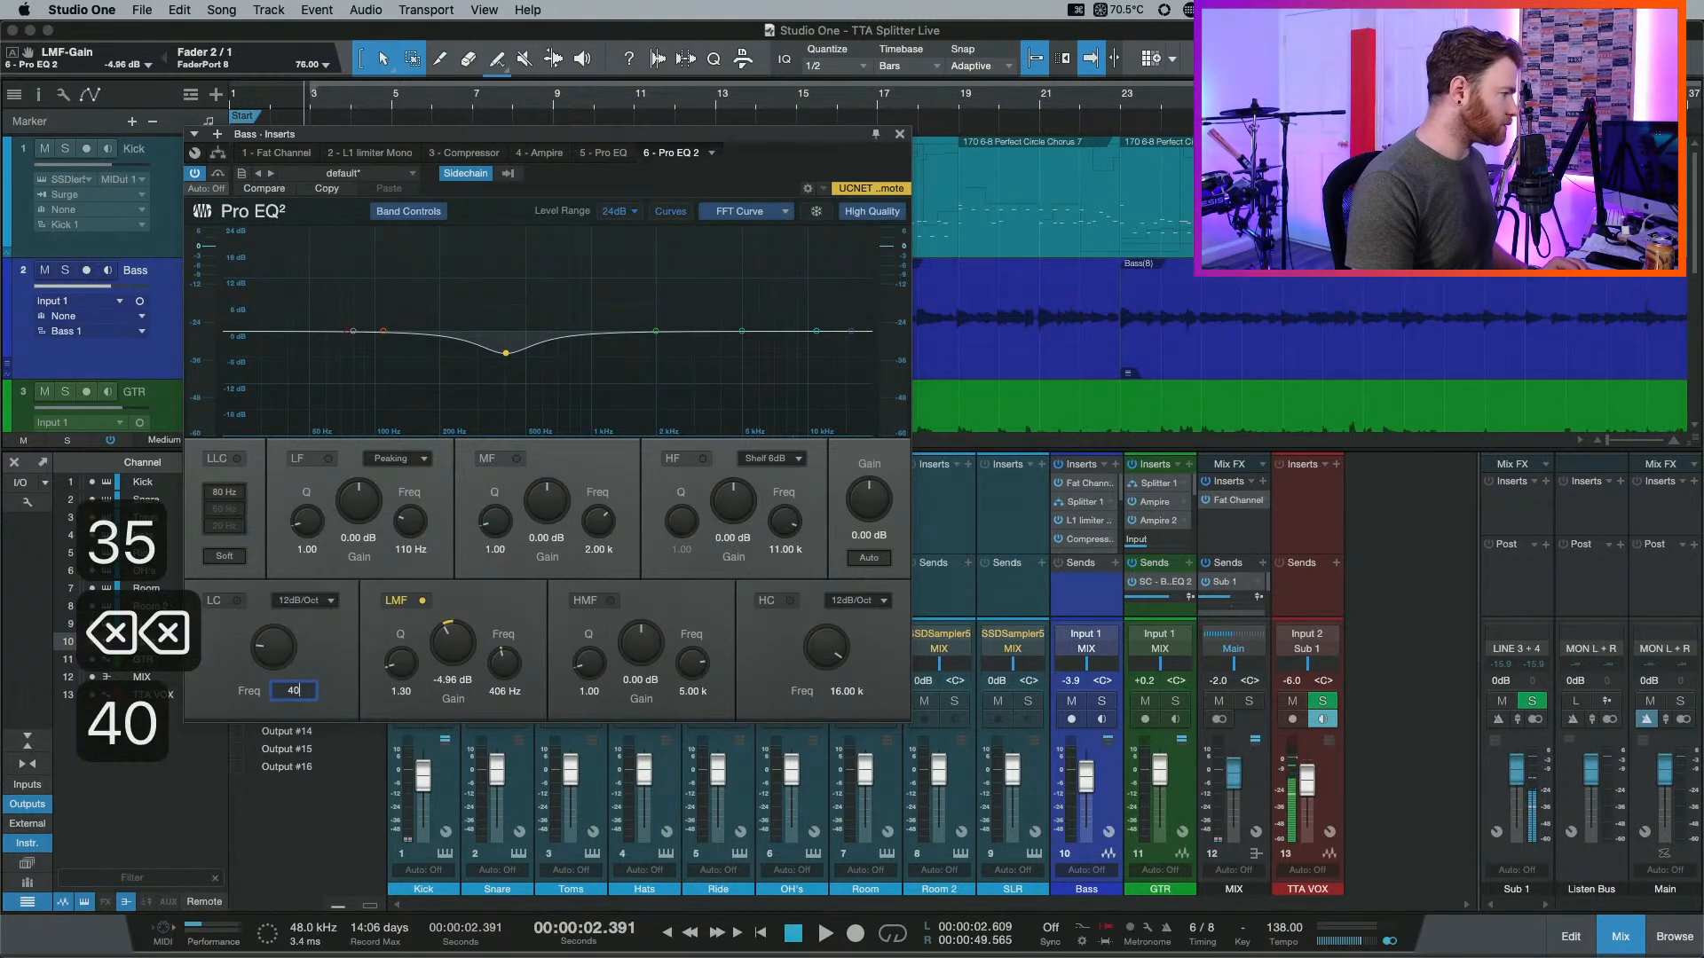
pyautogui.press('Return')
pyautogui.click(237, 601)
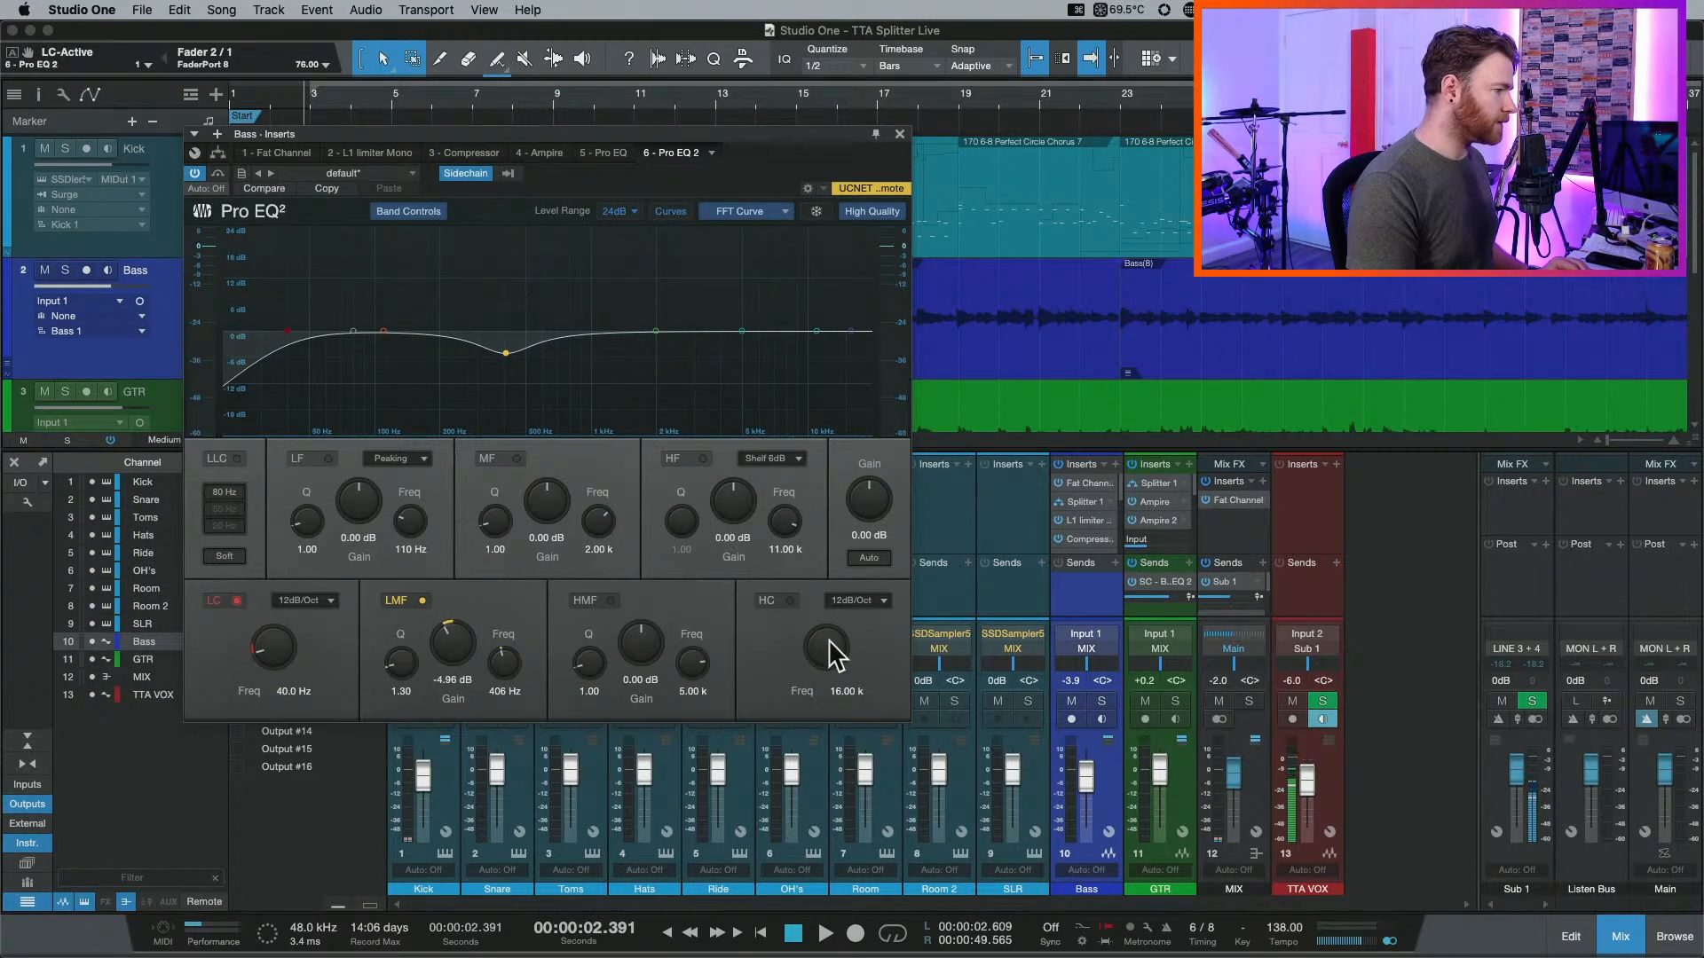
# Enable the bass EQ's high cut and set its frequency to about 13 kHz.
pyautogui.click(884, 600)
pyautogui.click(786, 604)
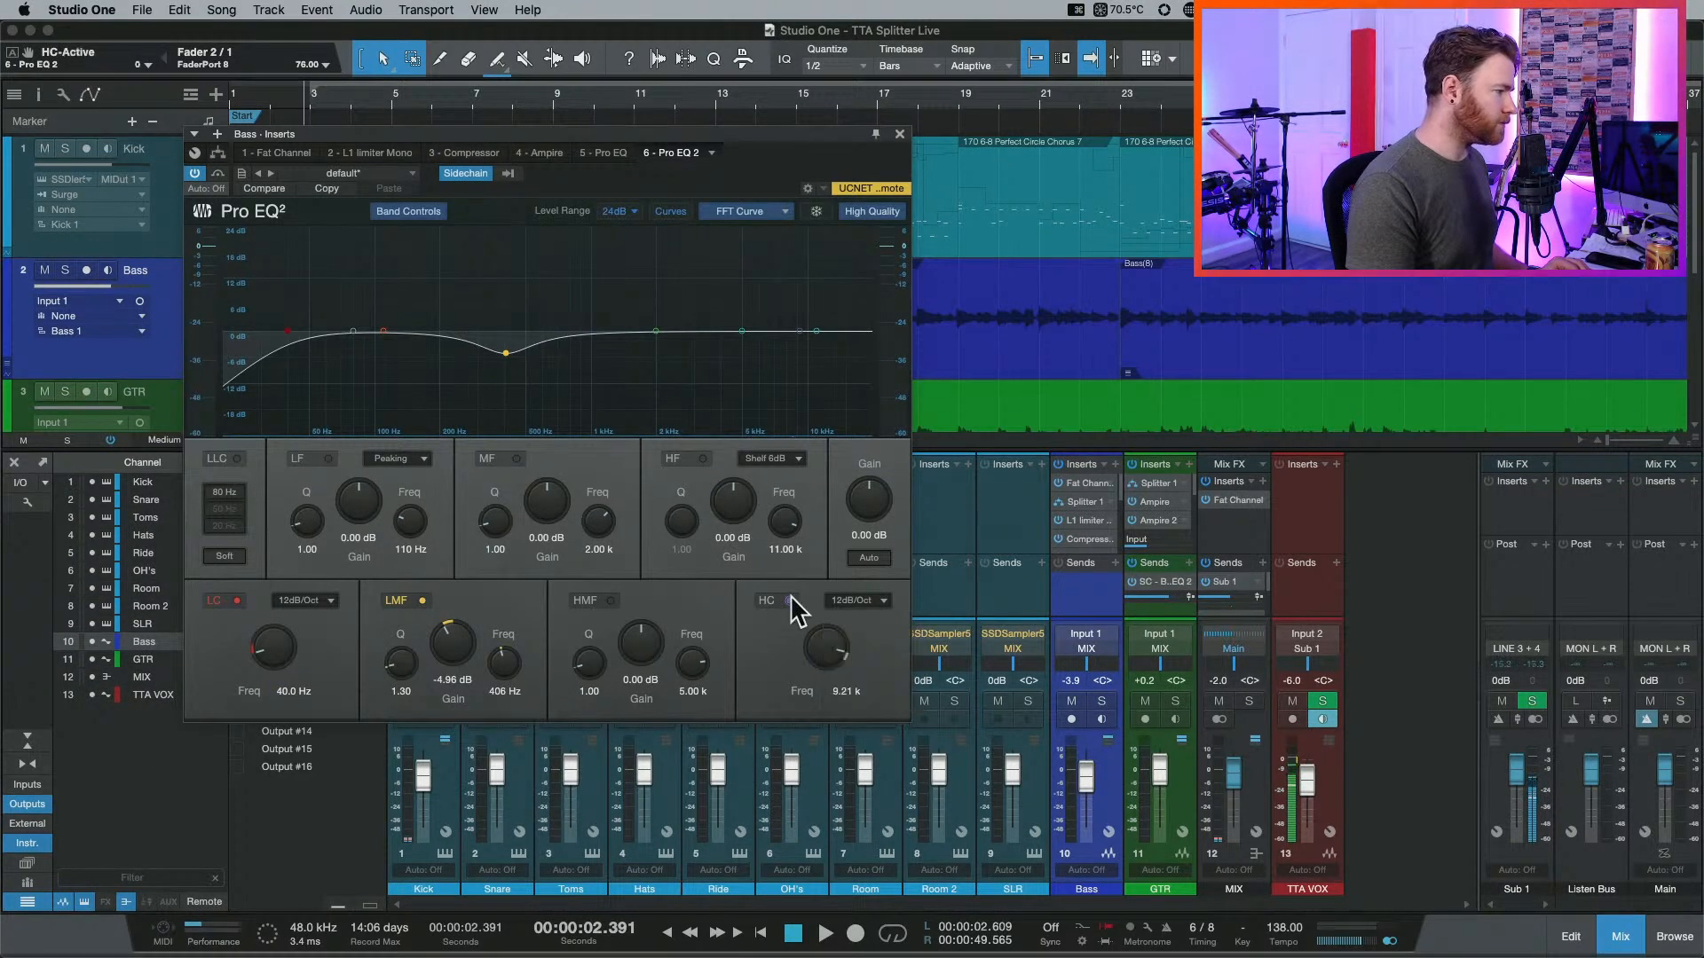
pyautogui.click(790, 601)
pyautogui.moveTo(830, 657); pyautogui.dragTo(830, 651)
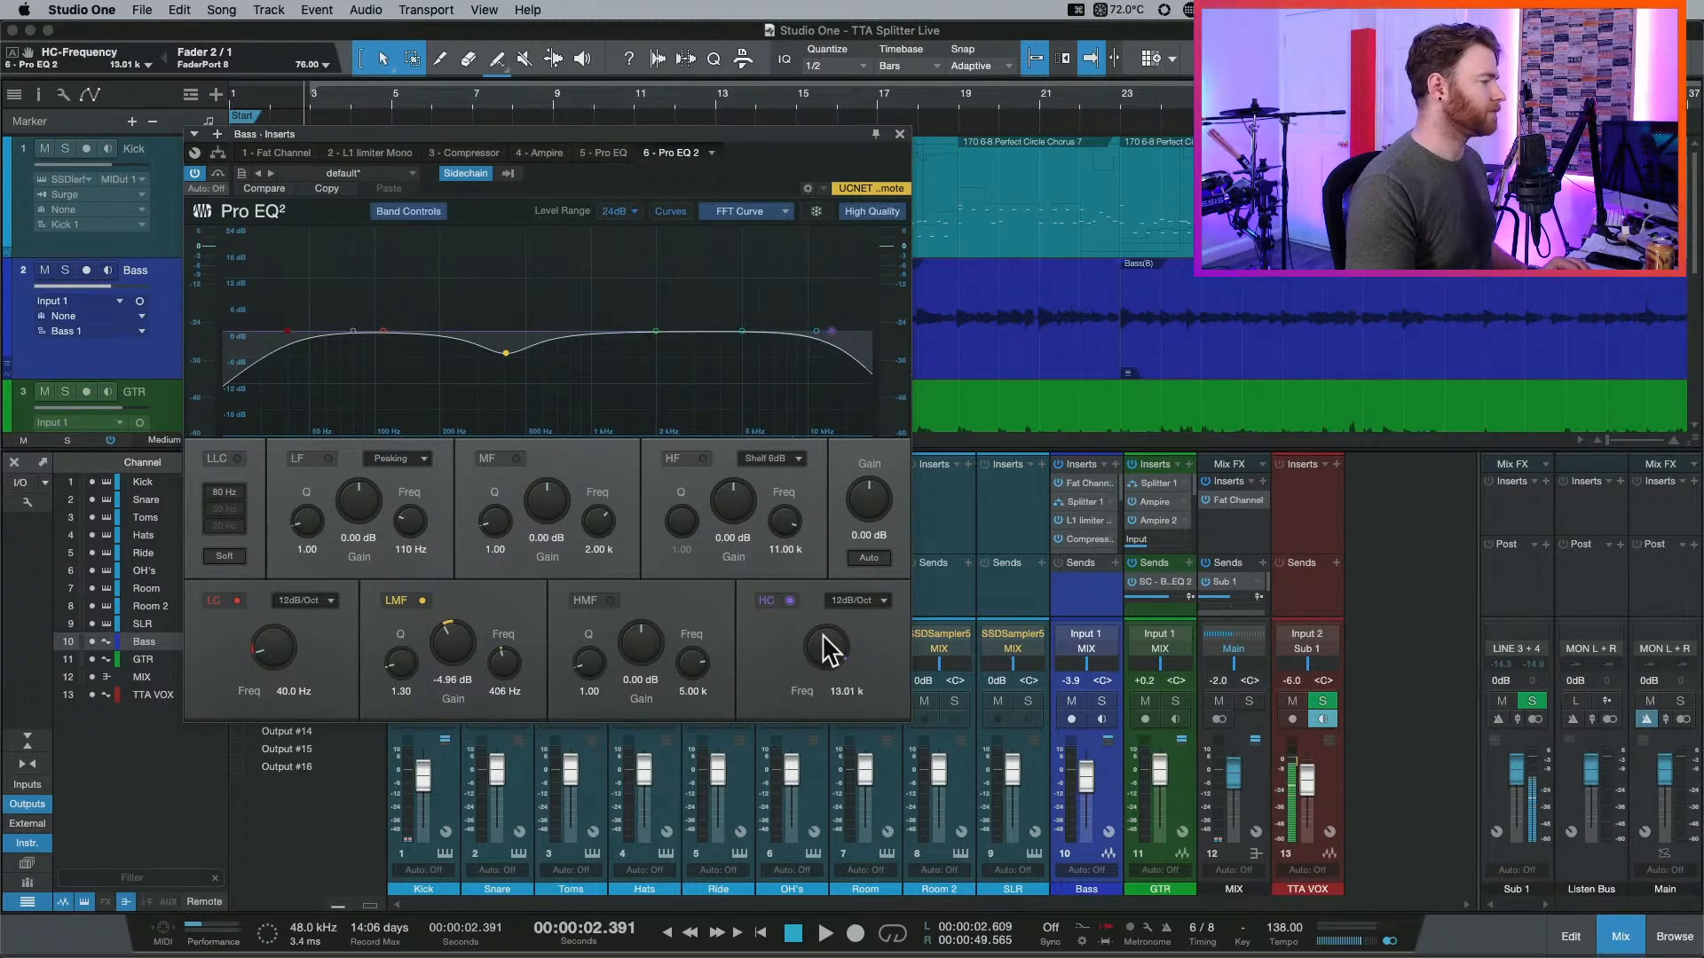
# Try boosting the bass EQ's mid band during playback by about 4.4 dB at 3.12 kHz.
pyautogui.press('space')
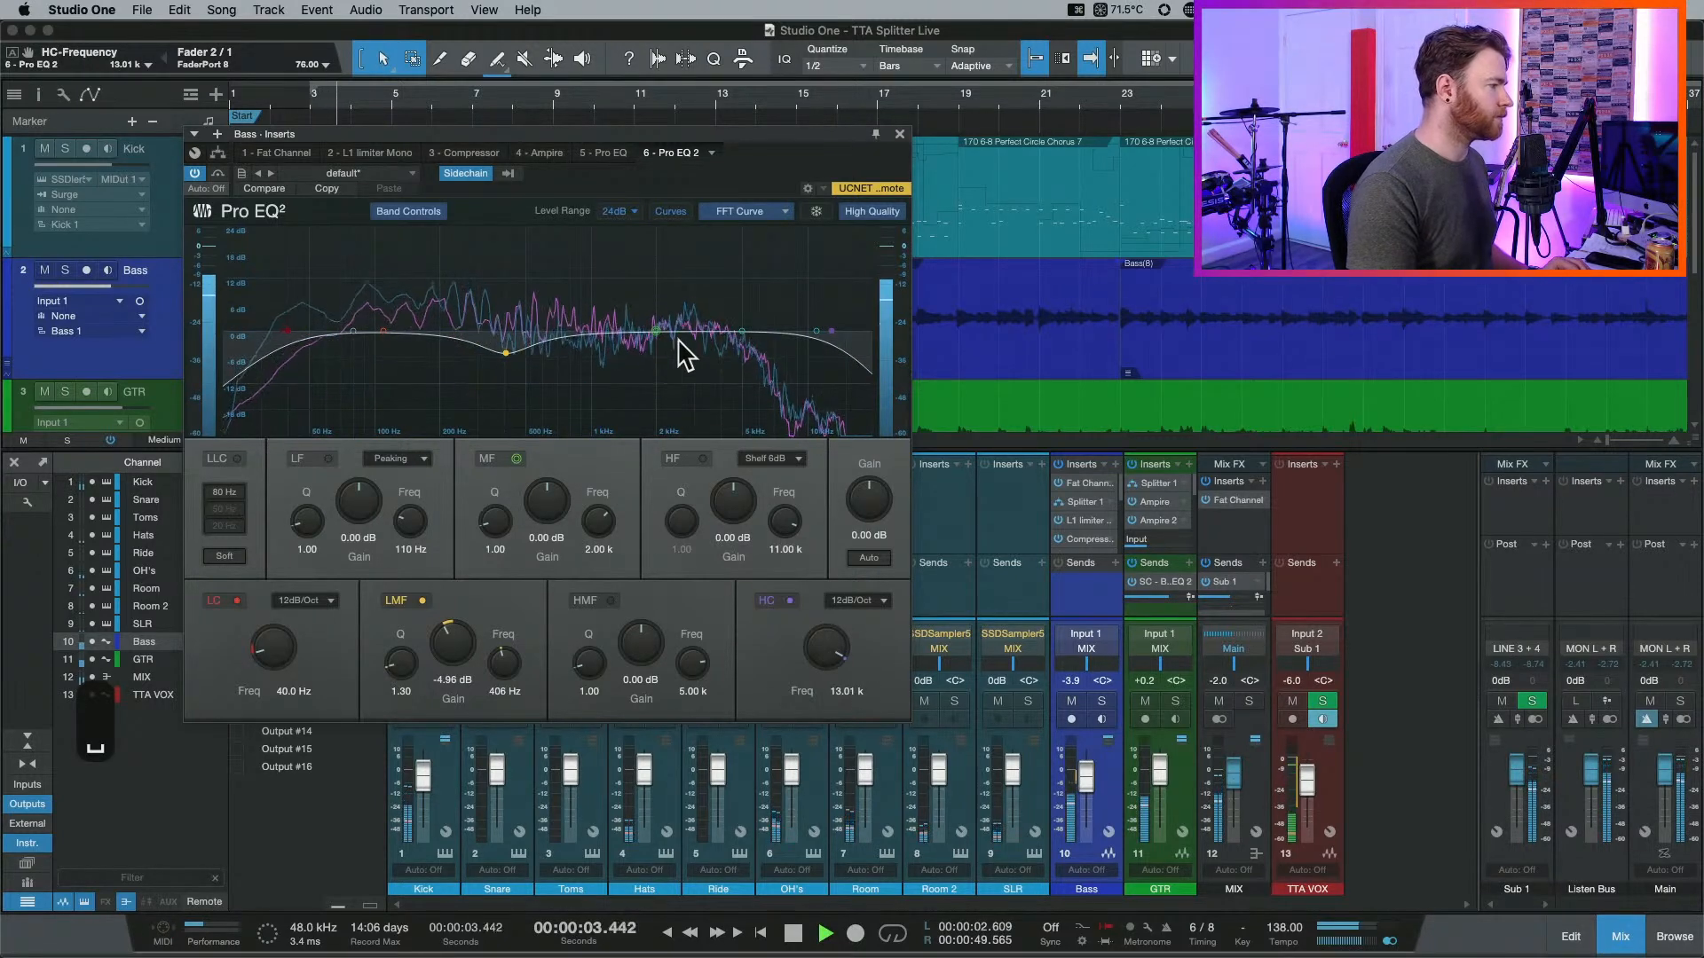
pyautogui.moveTo(655, 332)
pyautogui.mouseDown()
pyautogui.moveTo(655, 300)
pyautogui.moveTo(630, 295)
pyautogui.moveTo(650, 311)
pyautogui.mouseUp()
pyautogui.scroll(6, 651, 299)
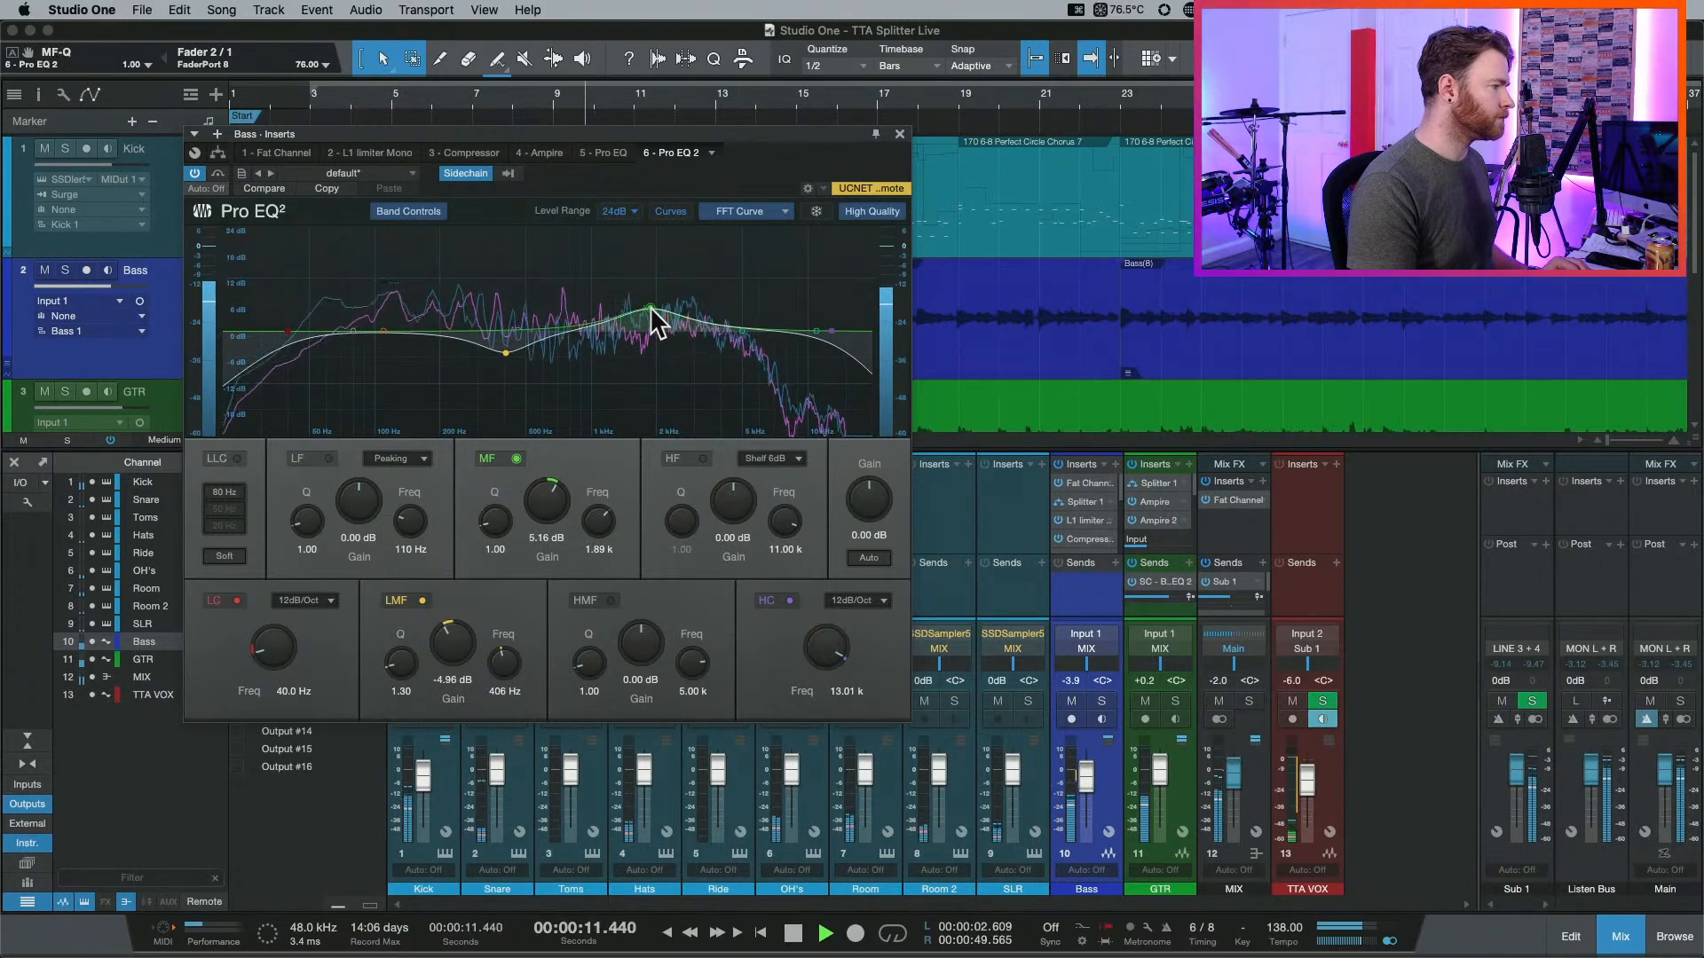
pyautogui.scroll(-8, 650, 310)
pyautogui.scroll(3, 653, 313)
pyautogui.moveTo(654, 318); pyautogui.dragTo(697, 310)
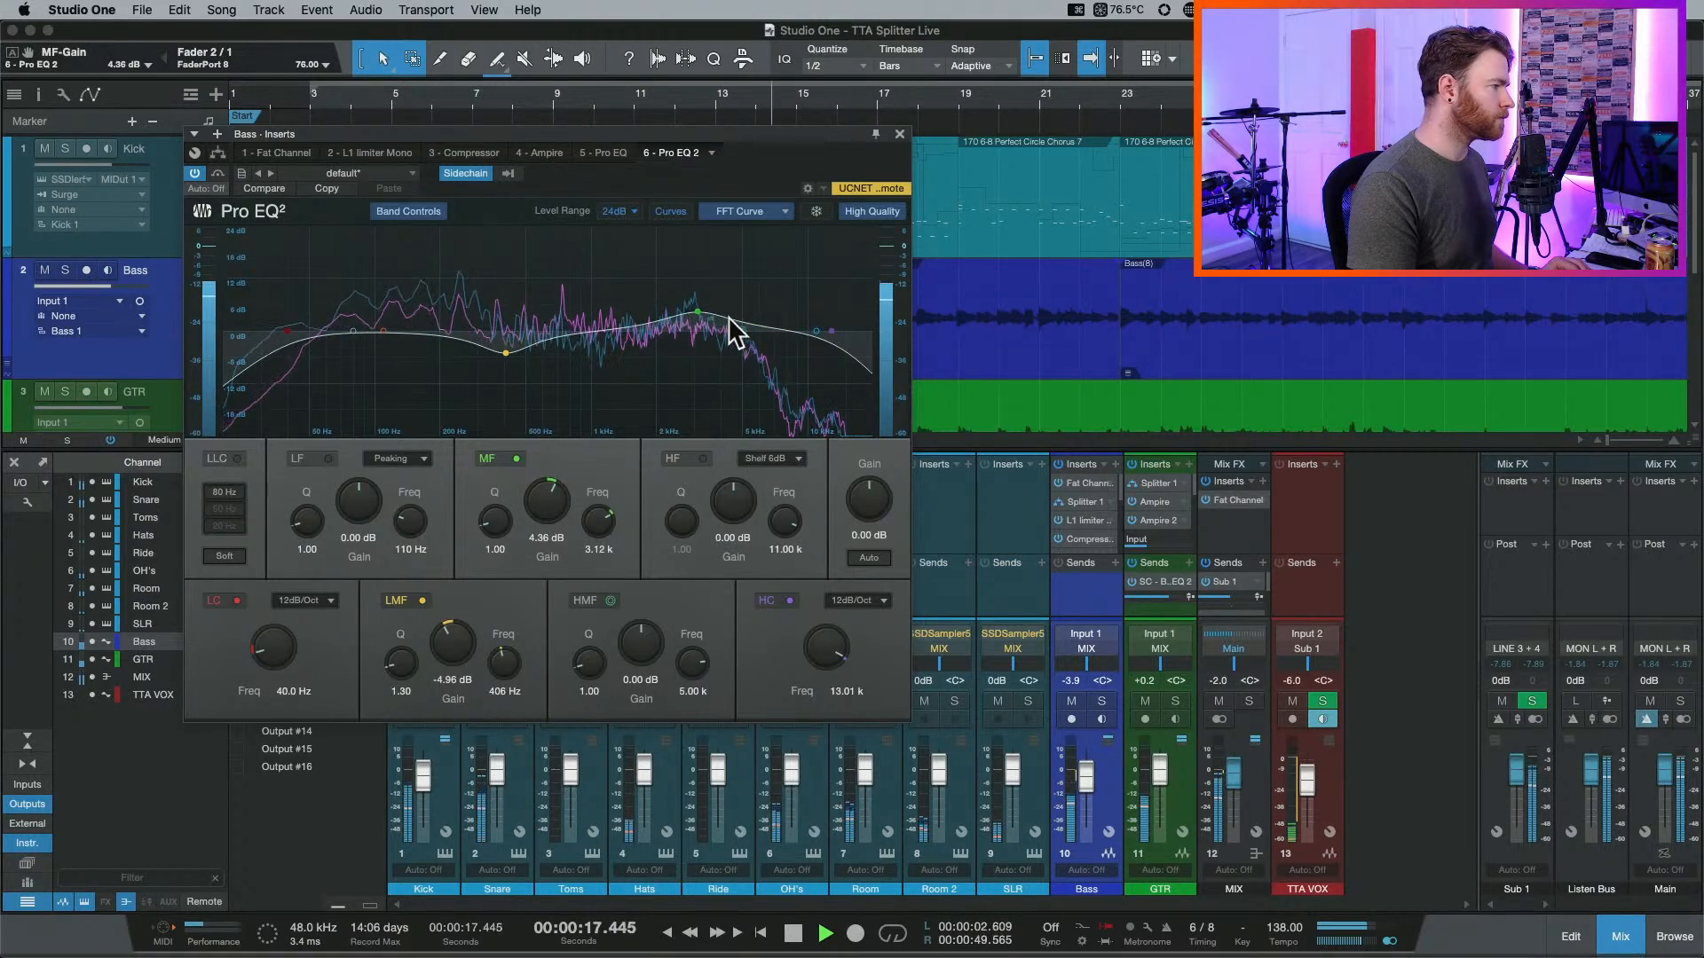
# Cut the mid band about 5.5 dB at 1.66 kHz with Q 2.20, and boost the high-mid band about 6.2 dB at 3.66 kHz.
pyautogui.moveTo(698, 313); pyautogui.dragTo(629, 352)
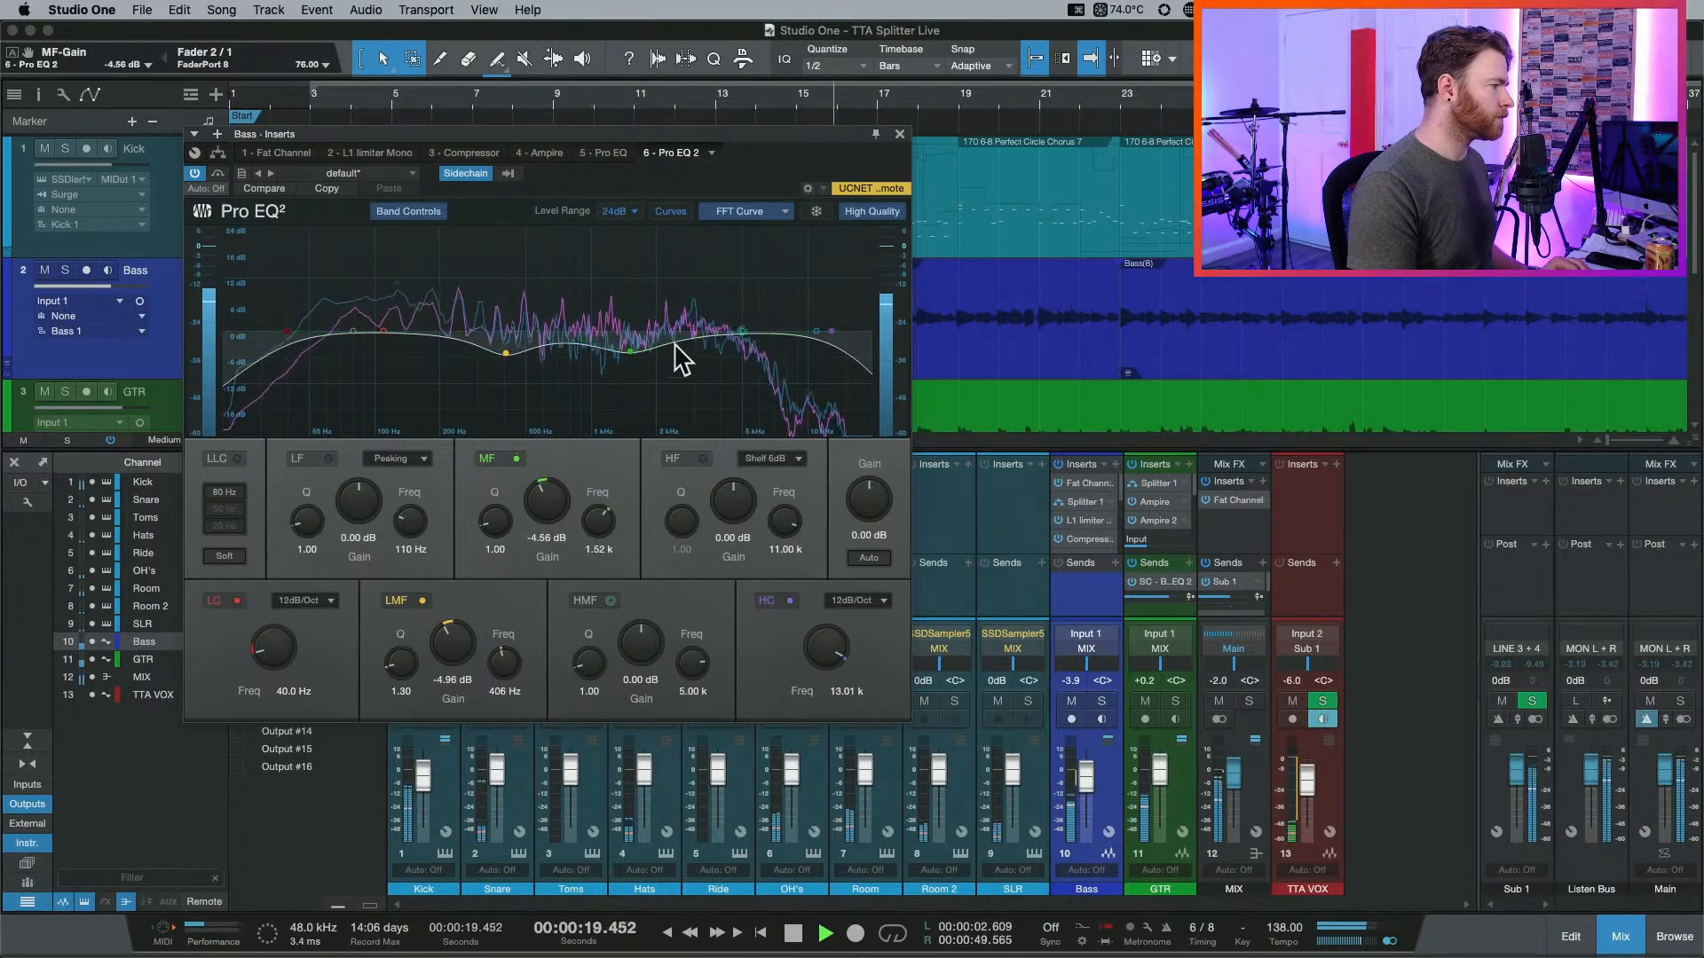
pyautogui.click(741, 331)
pyautogui.moveTo(739, 331); pyautogui.dragTo(712, 304)
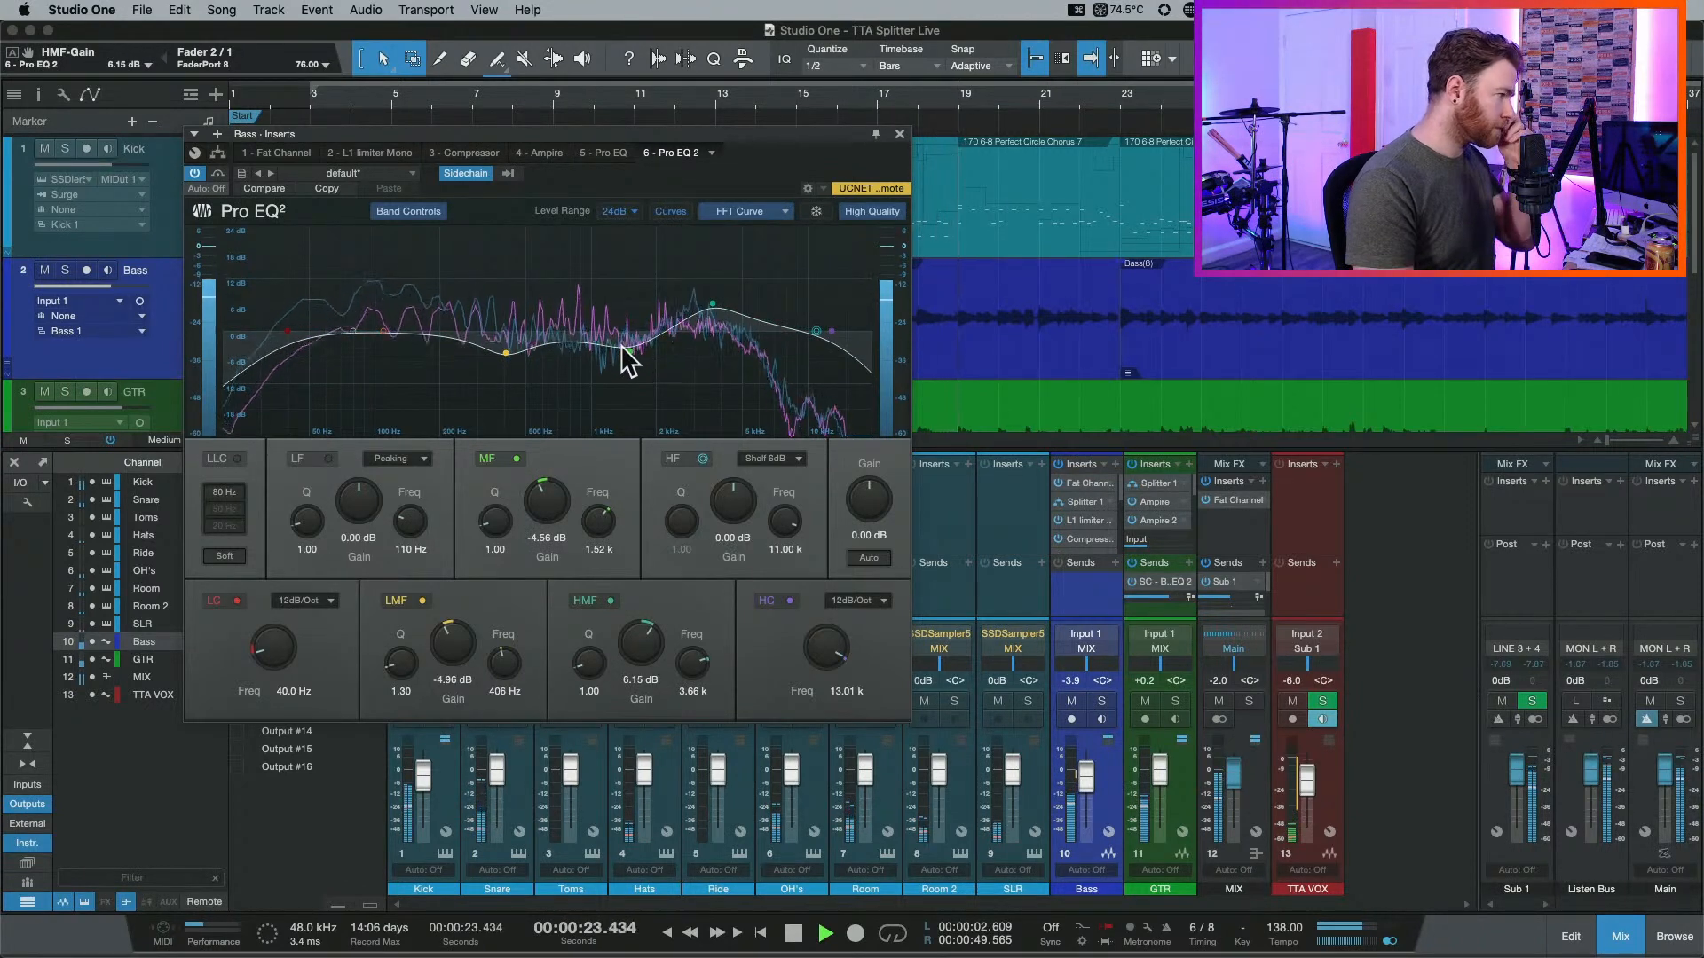
pyautogui.scroll(5, 628, 352)
pyautogui.scroll(5, 627, 349)
pyautogui.moveTo(627, 349); pyautogui.dragTo(638, 355)
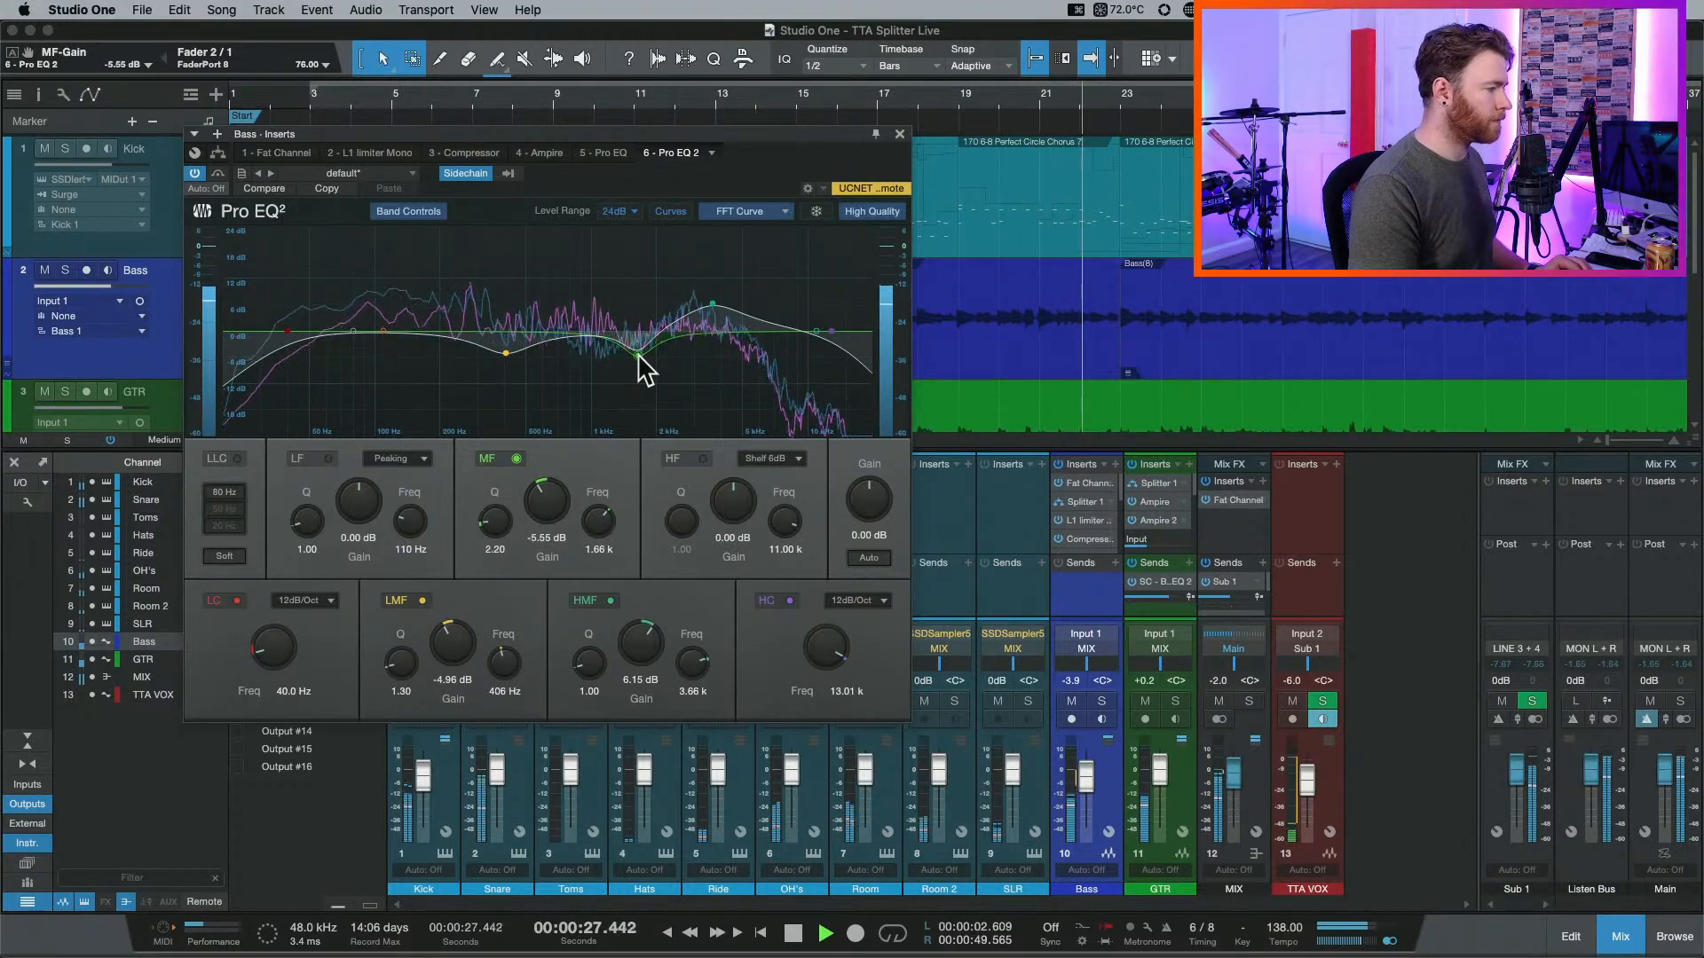
# Set the high-mid boost to about 5.2 dB at 3.36 kHz, and boost the low band about 4.2 dB at 118 Hz with Q 2.20.
pyautogui.doubleClick(1157, 515)
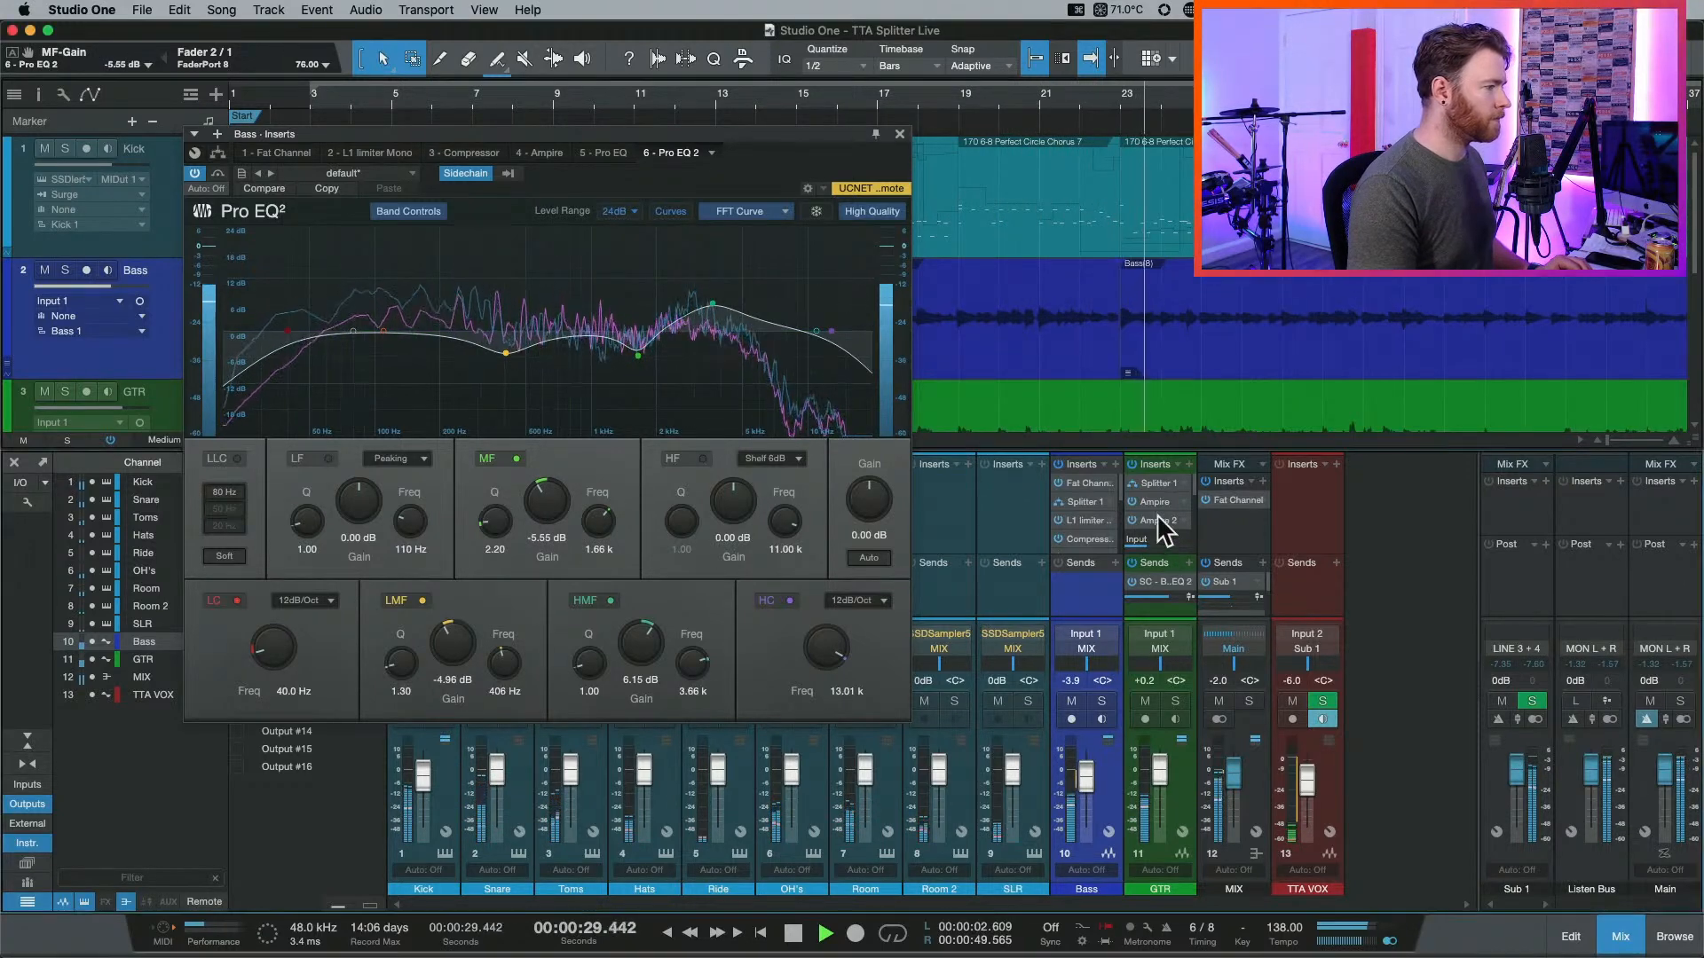
pyautogui.click(1083, 578)
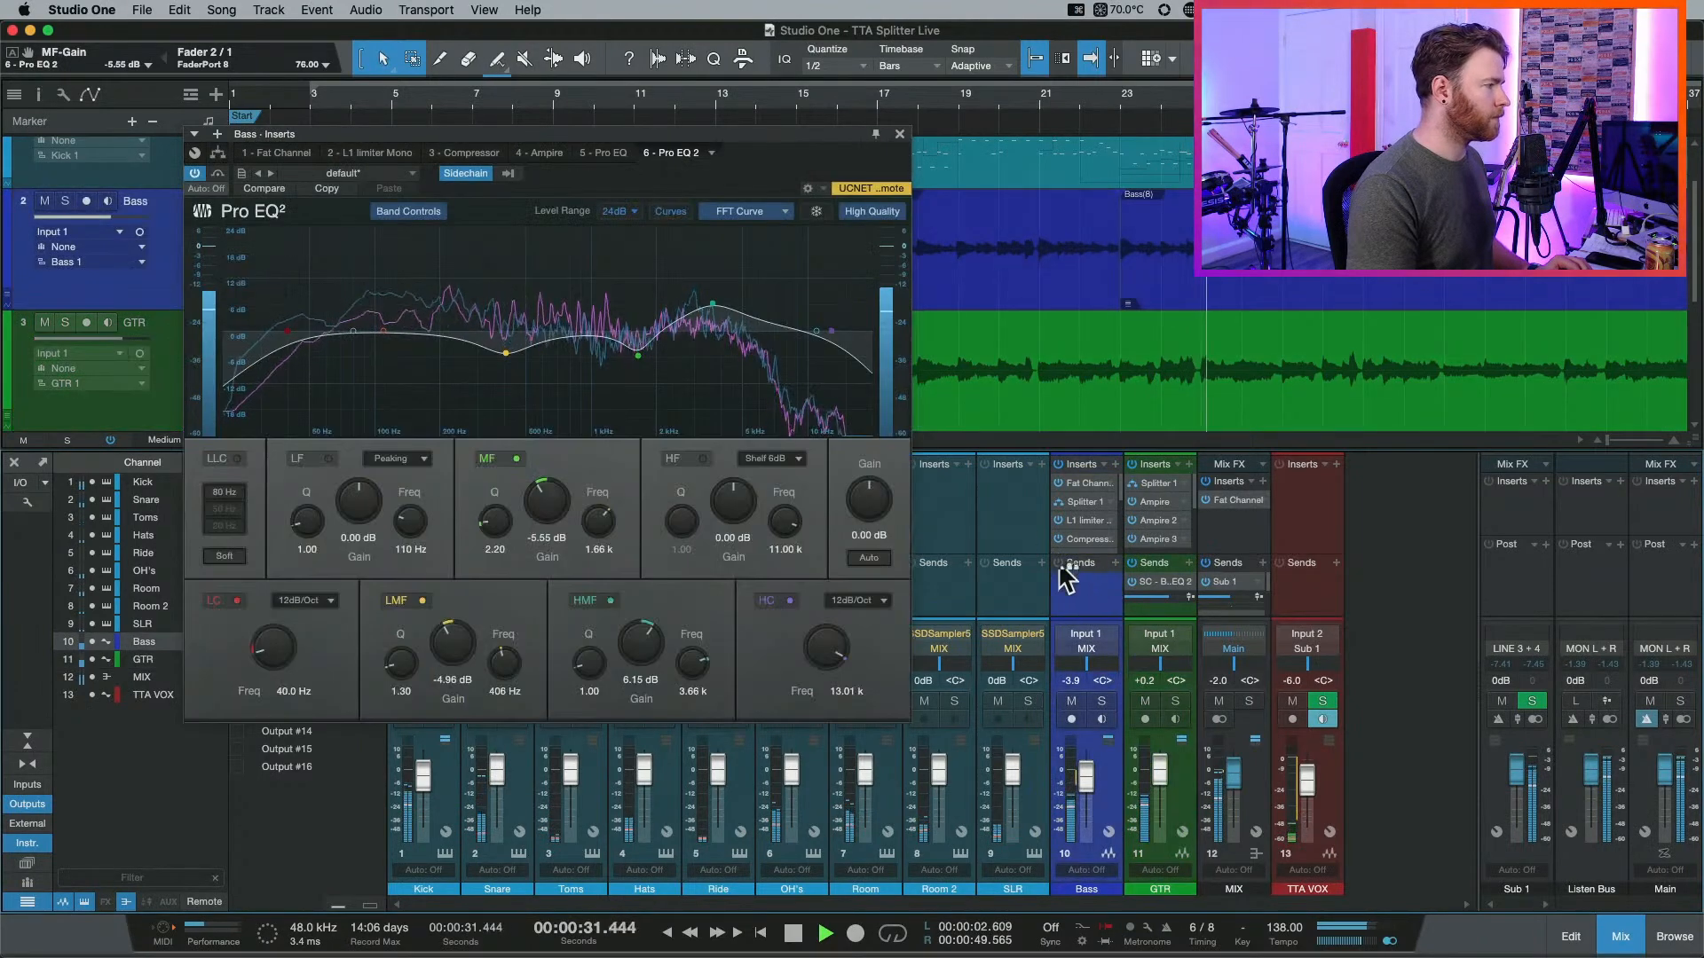
pyautogui.moveTo(717, 318); pyautogui.dragTo(705, 307)
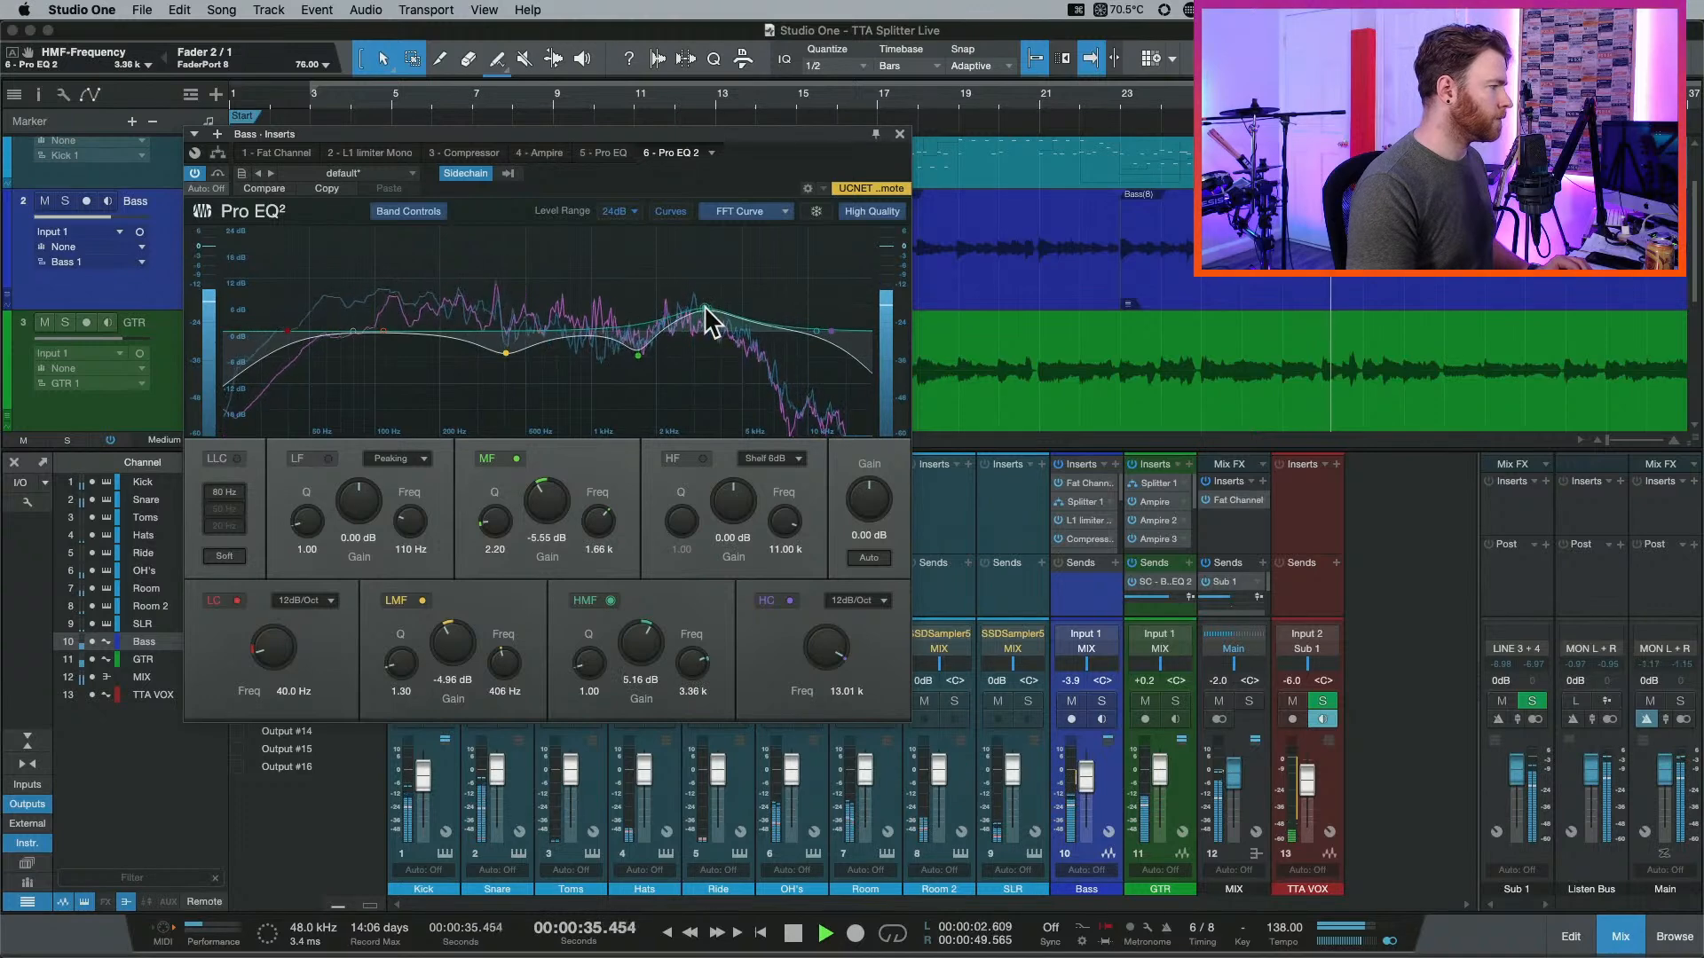
pyautogui.moveTo(399, 335)
pyautogui.mouseDown()
pyautogui.moveTo(426, 319)
pyautogui.moveTo(408, 297)
pyautogui.moveTo(395, 352)
pyautogui.moveTo(389, 313)
pyautogui.mouseUp()
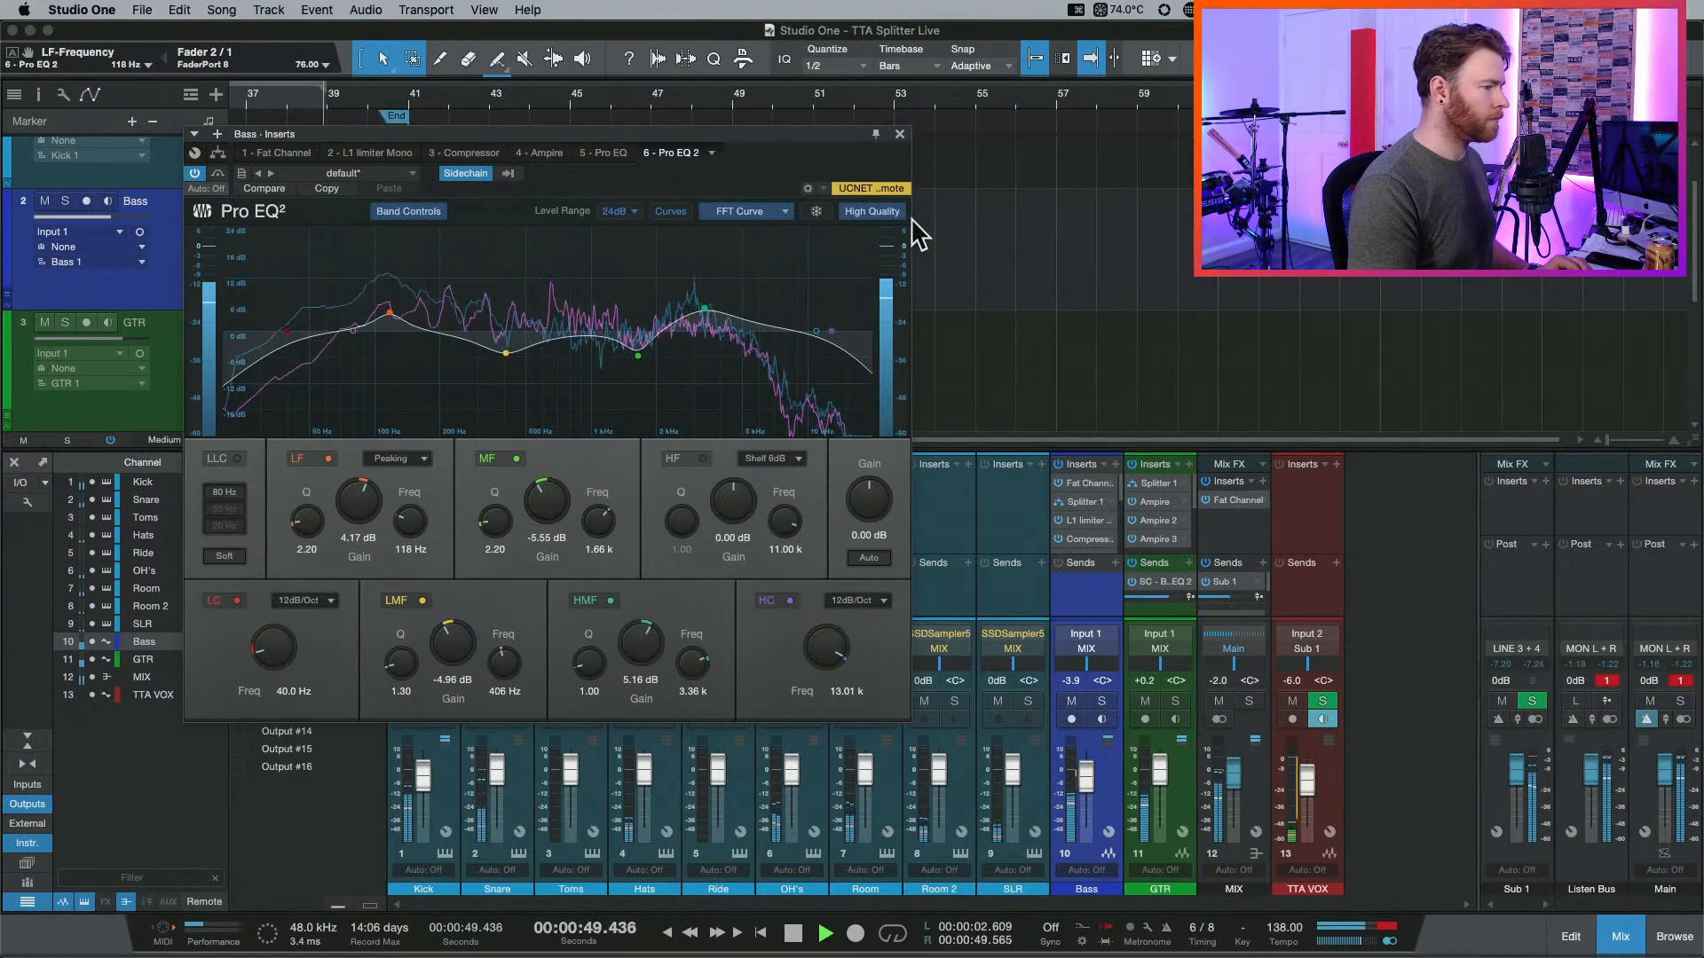
# Clear the clip indicators on the Main and Listen Bus outputs, and close the bass EQ with playback stopped.
pyautogui.click(1678, 681)
pyautogui.click(1606, 681)
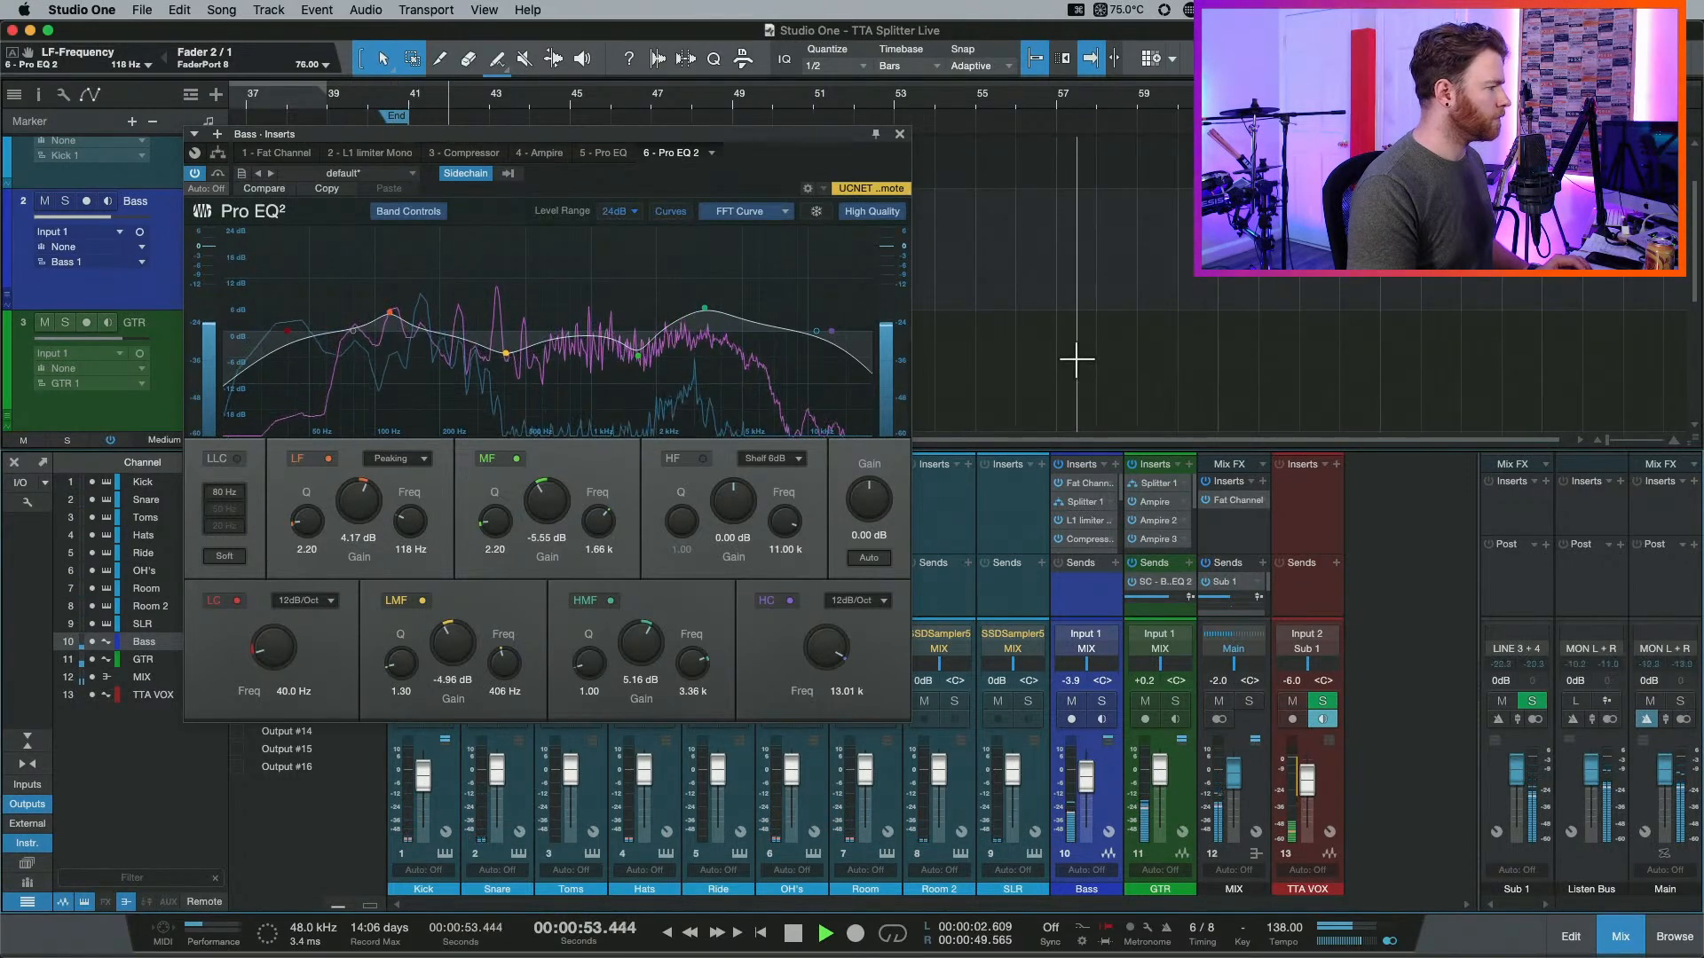
pyautogui.press('space')
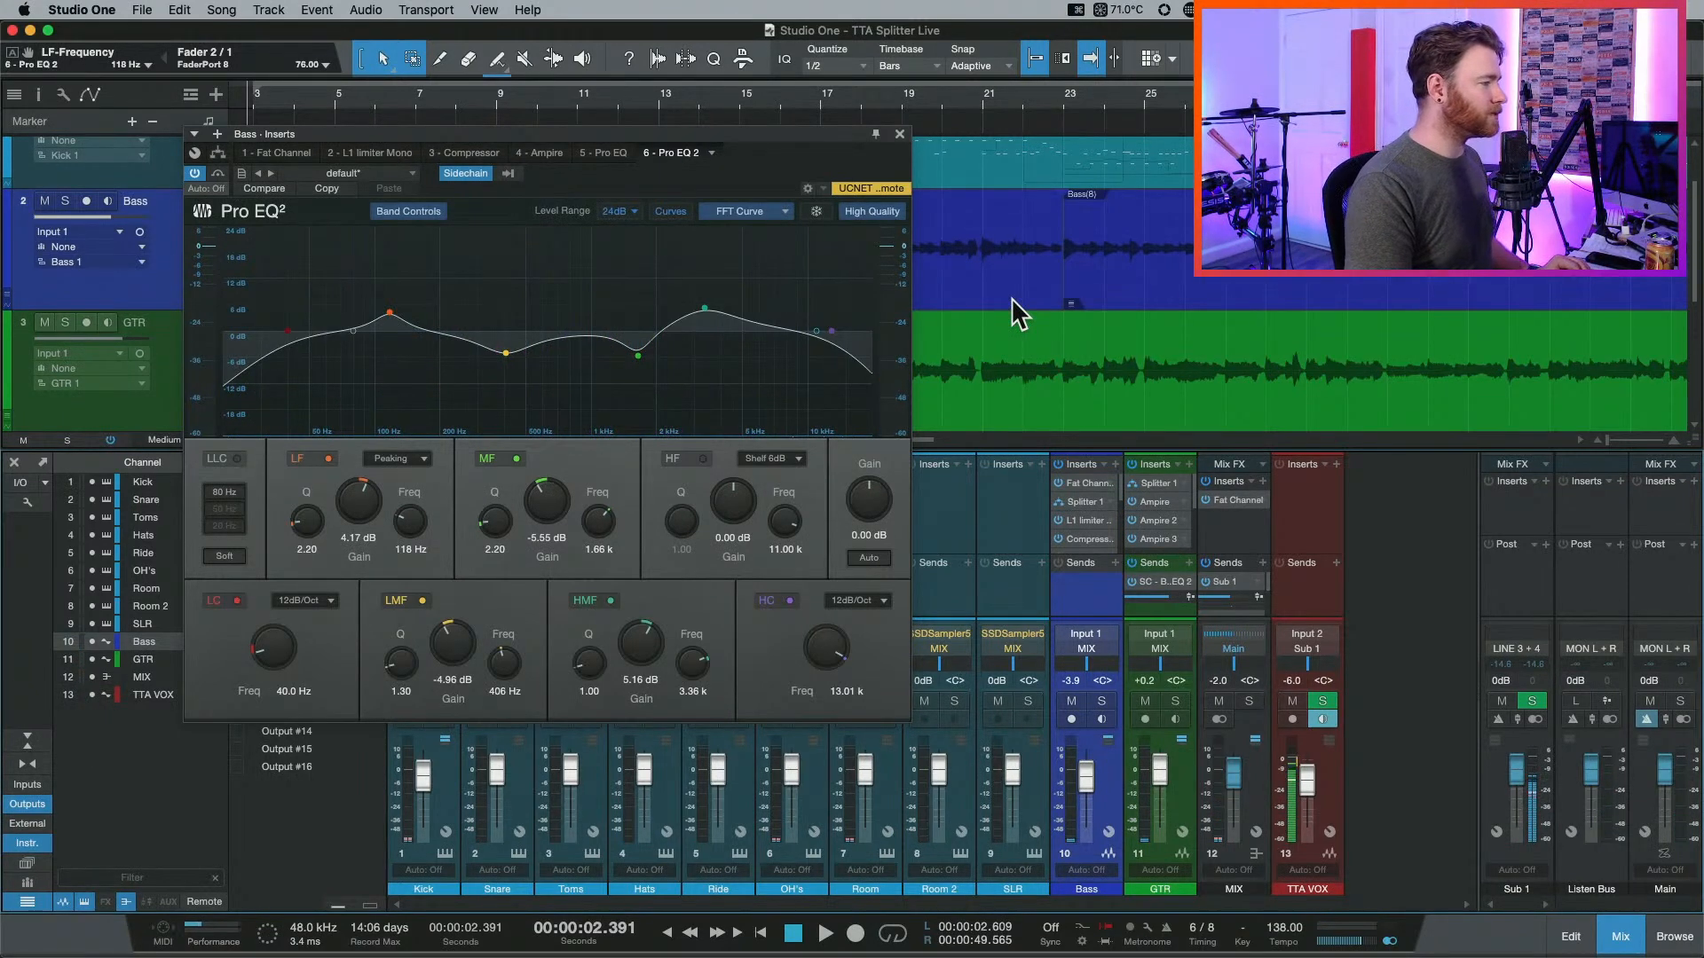
pyautogui.click(898, 133)
# Add a Pro EQ to the GTR channel's inserts.
pyautogui.click(1189, 463)
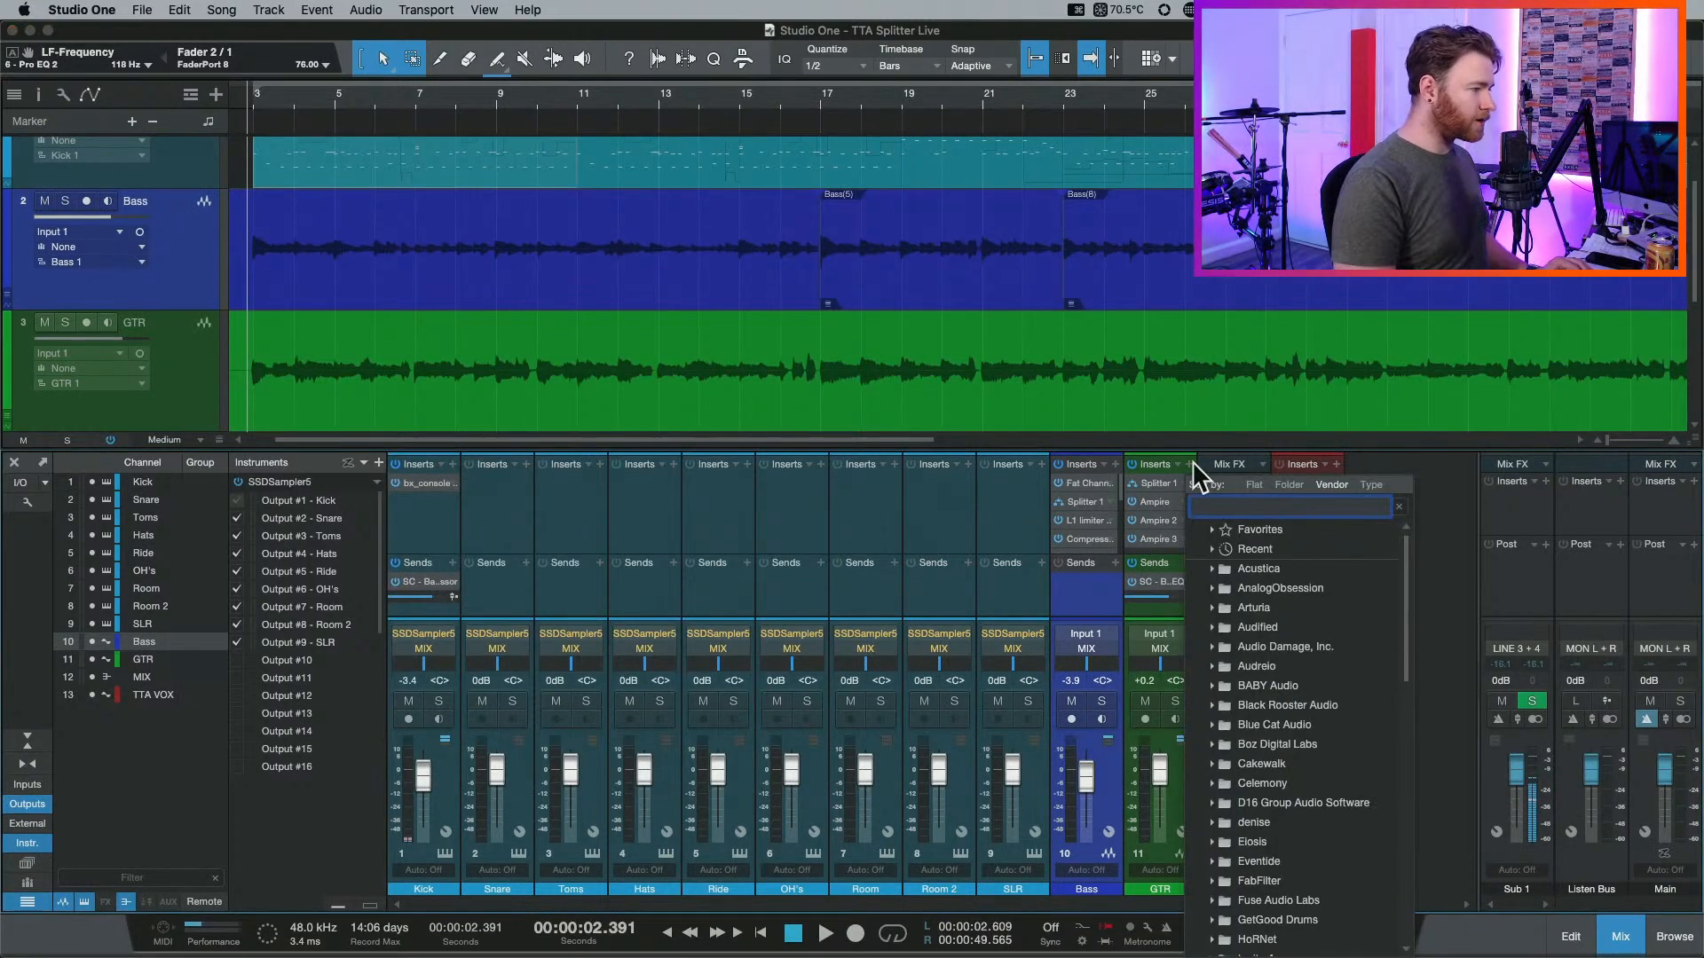
pyautogui.write('pro')
pyautogui.press('Return')
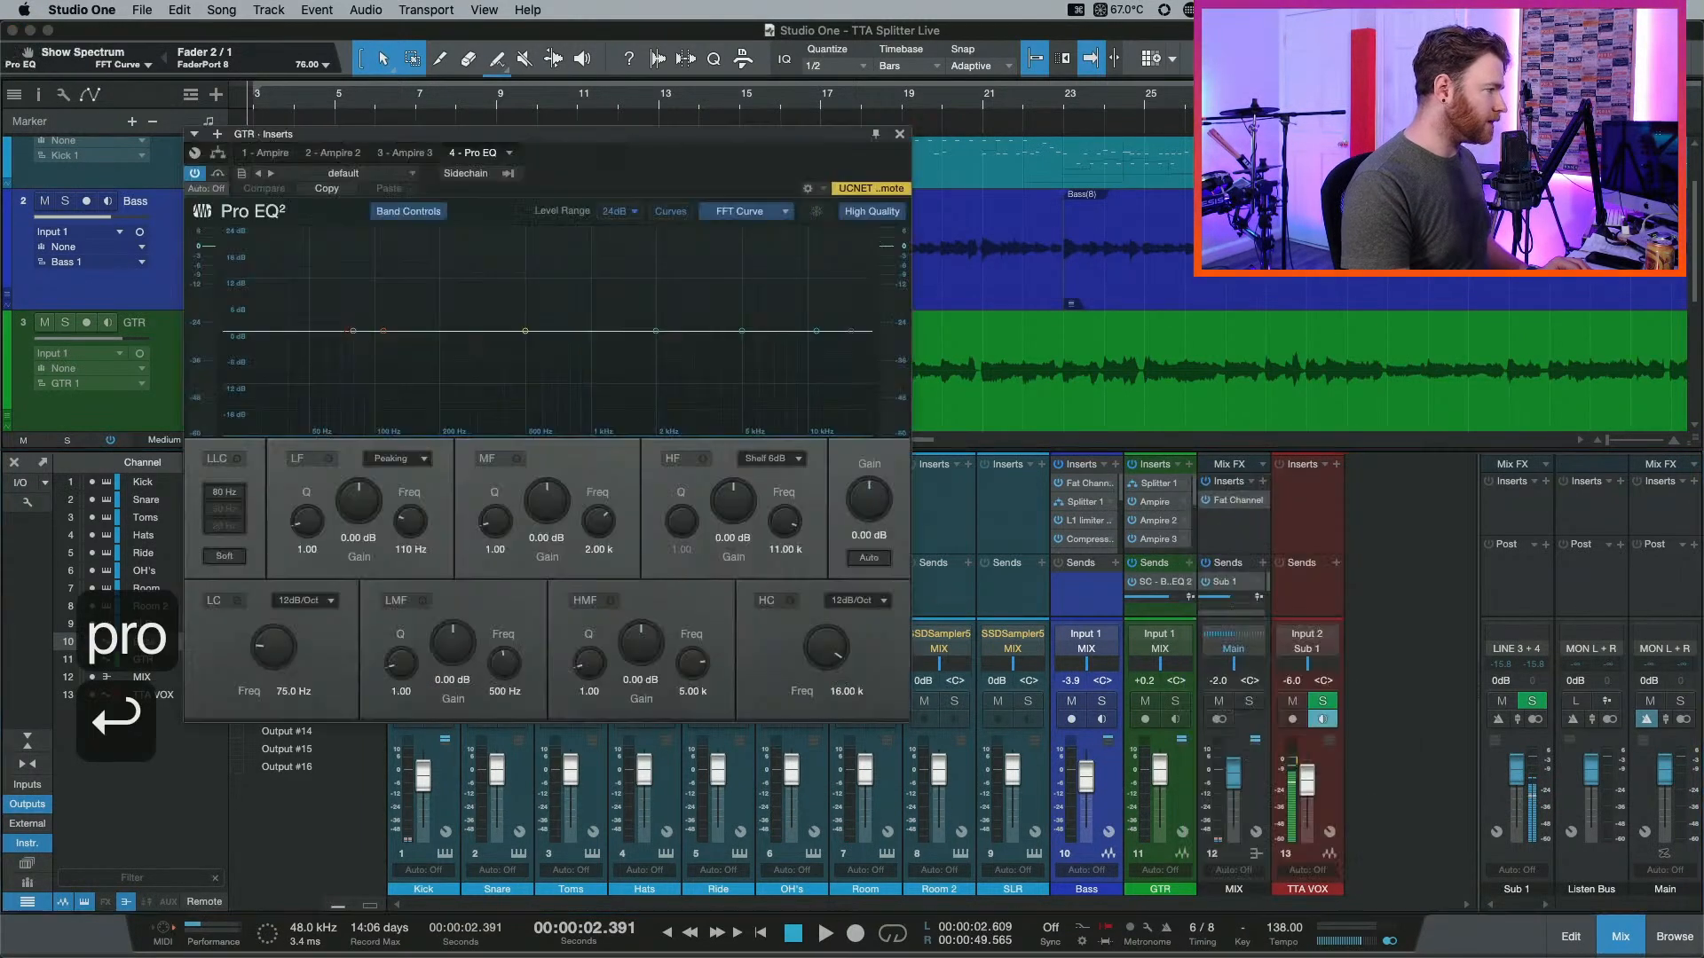
# Check where the Pro EQ sits in the GTR channel's splitter routing and which sidechain sources it offers.
pyautogui.click(219, 152)
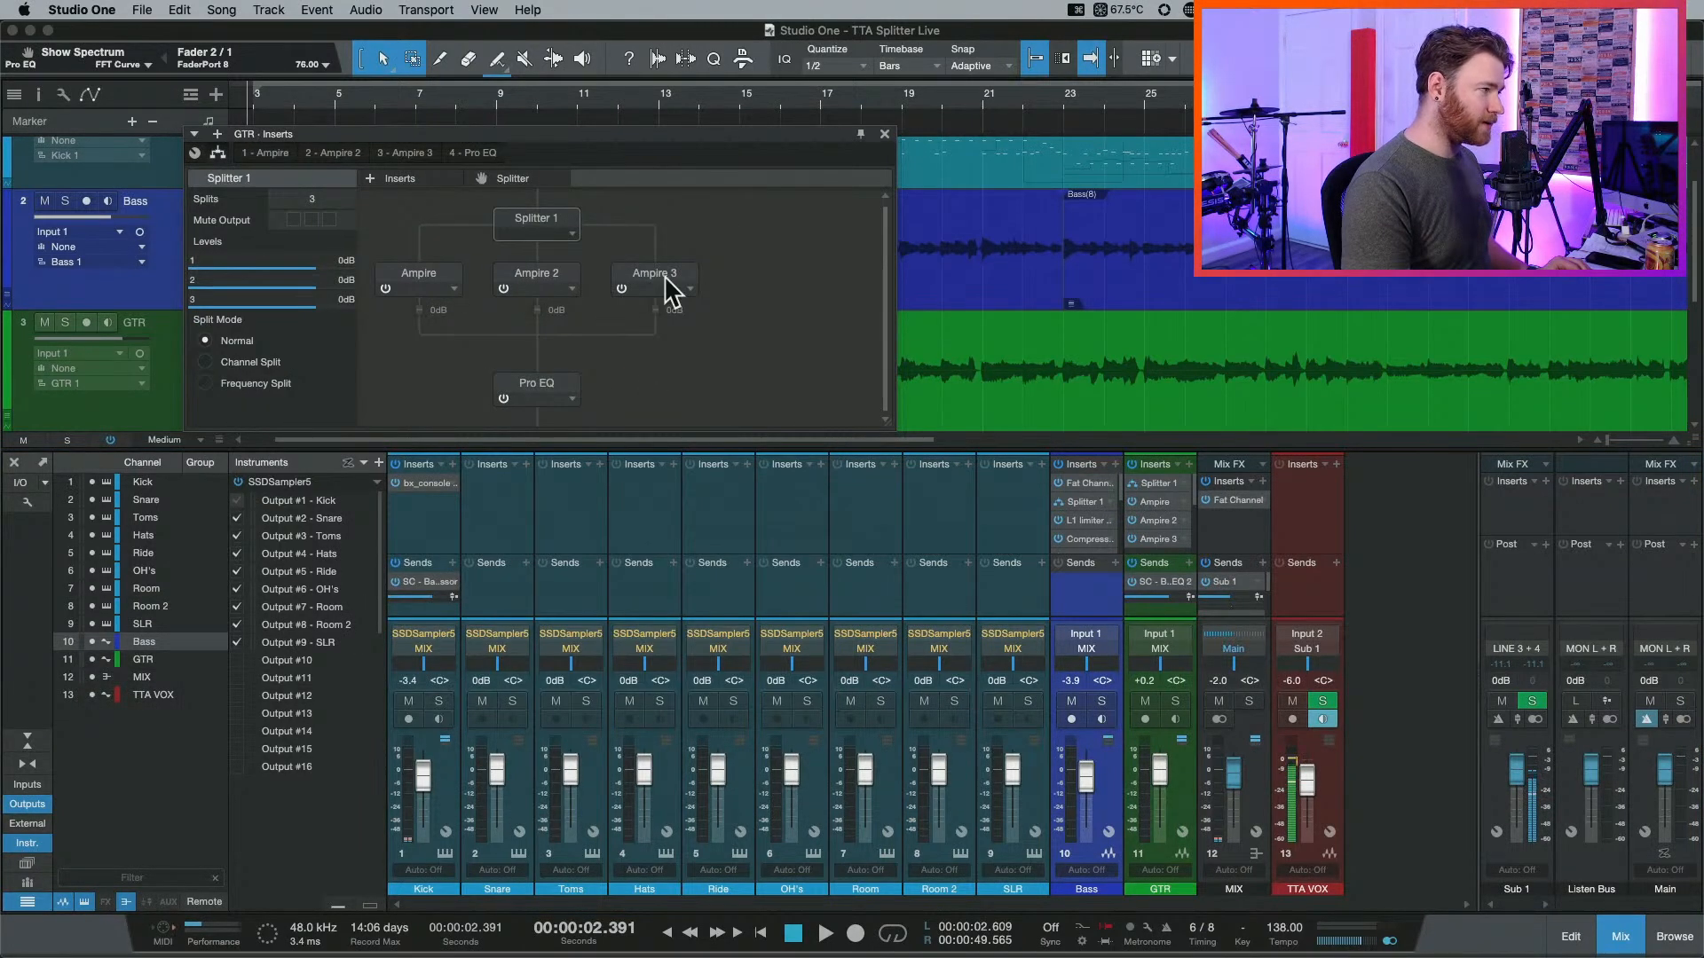
pyautogui.doubleClick(548, 388)
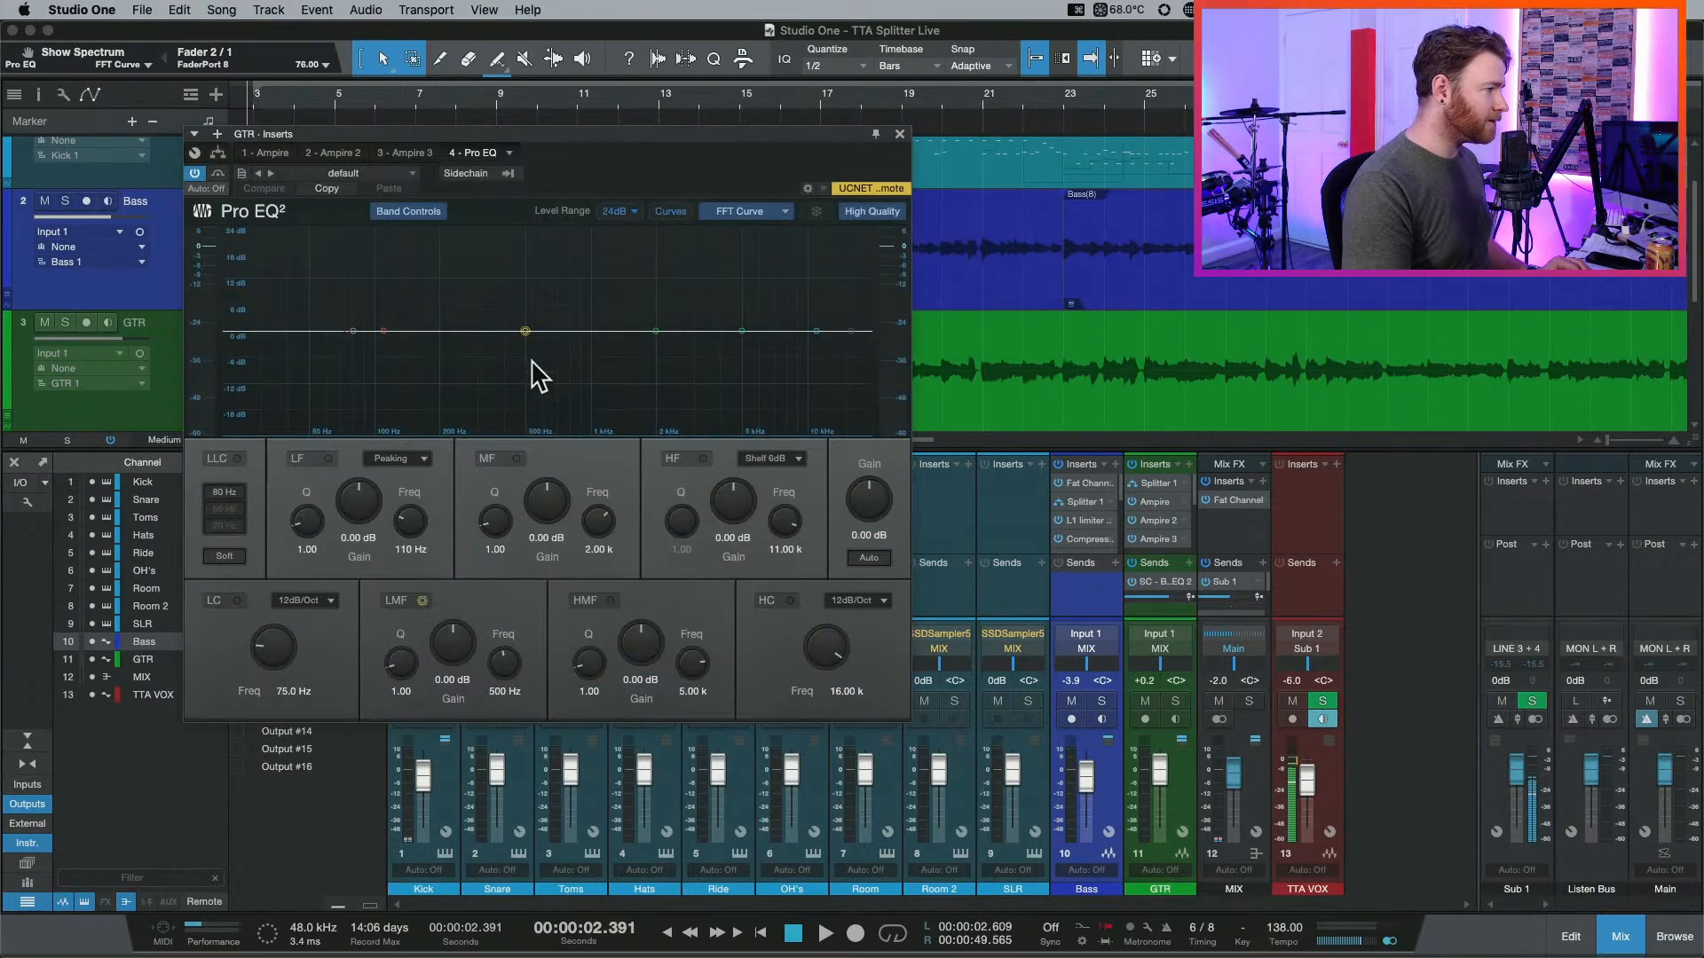
pyautogui.click(522, 175)
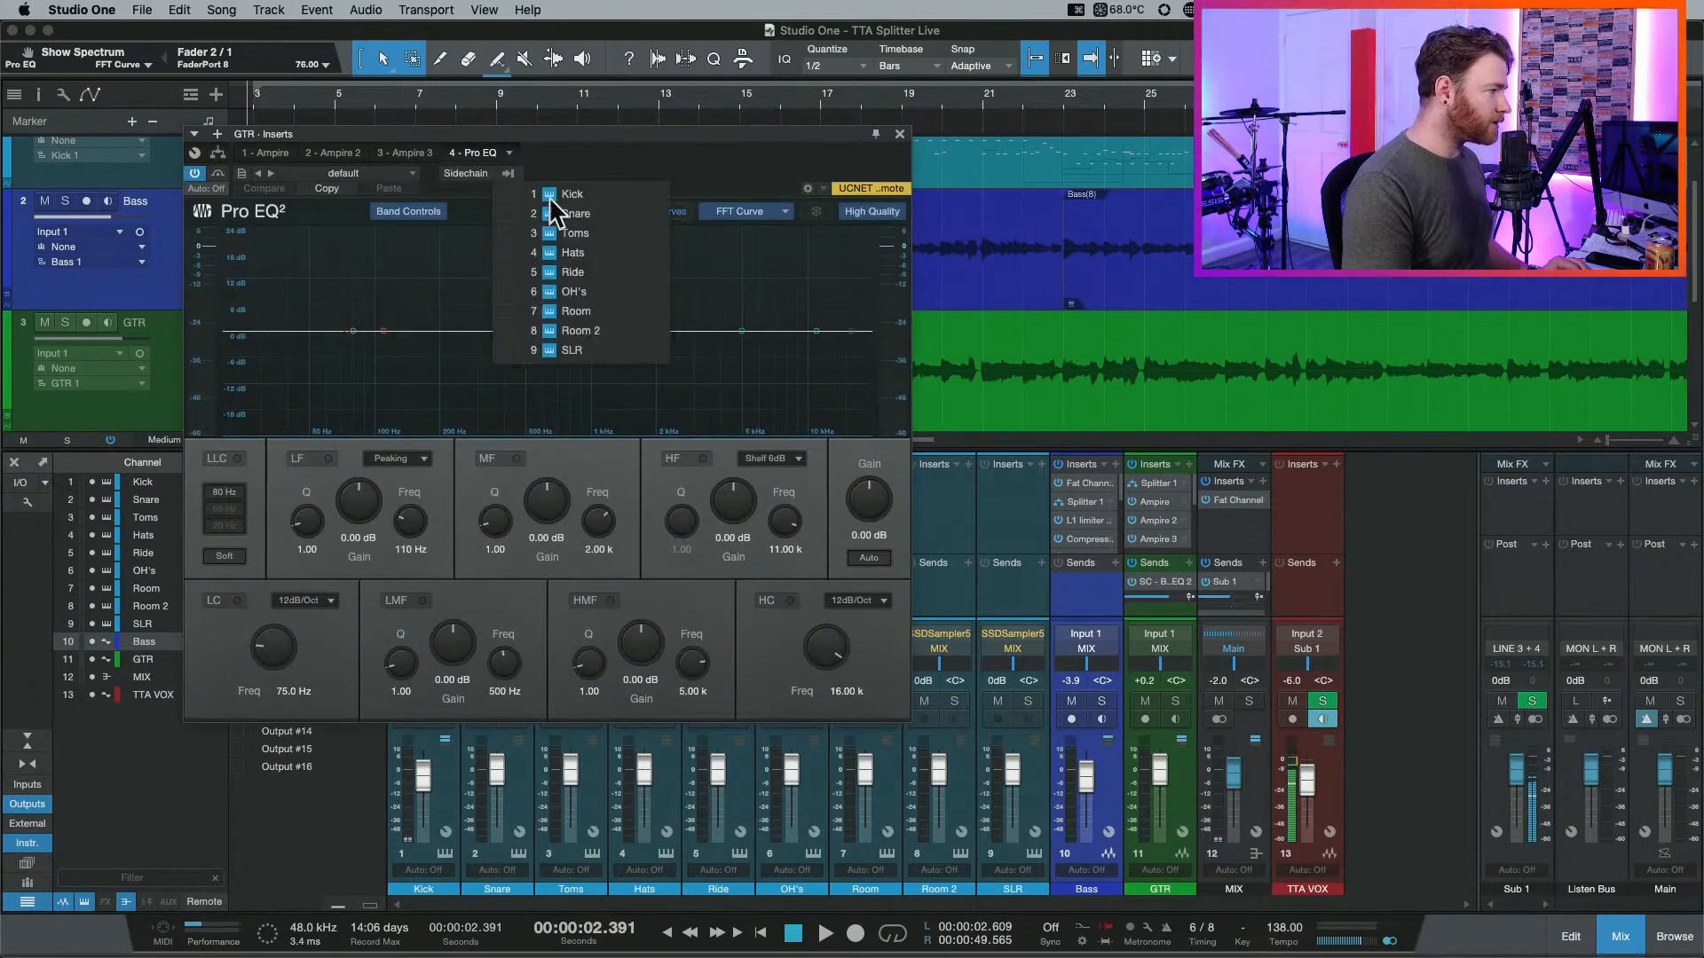
pyautogui.click(684, 173)
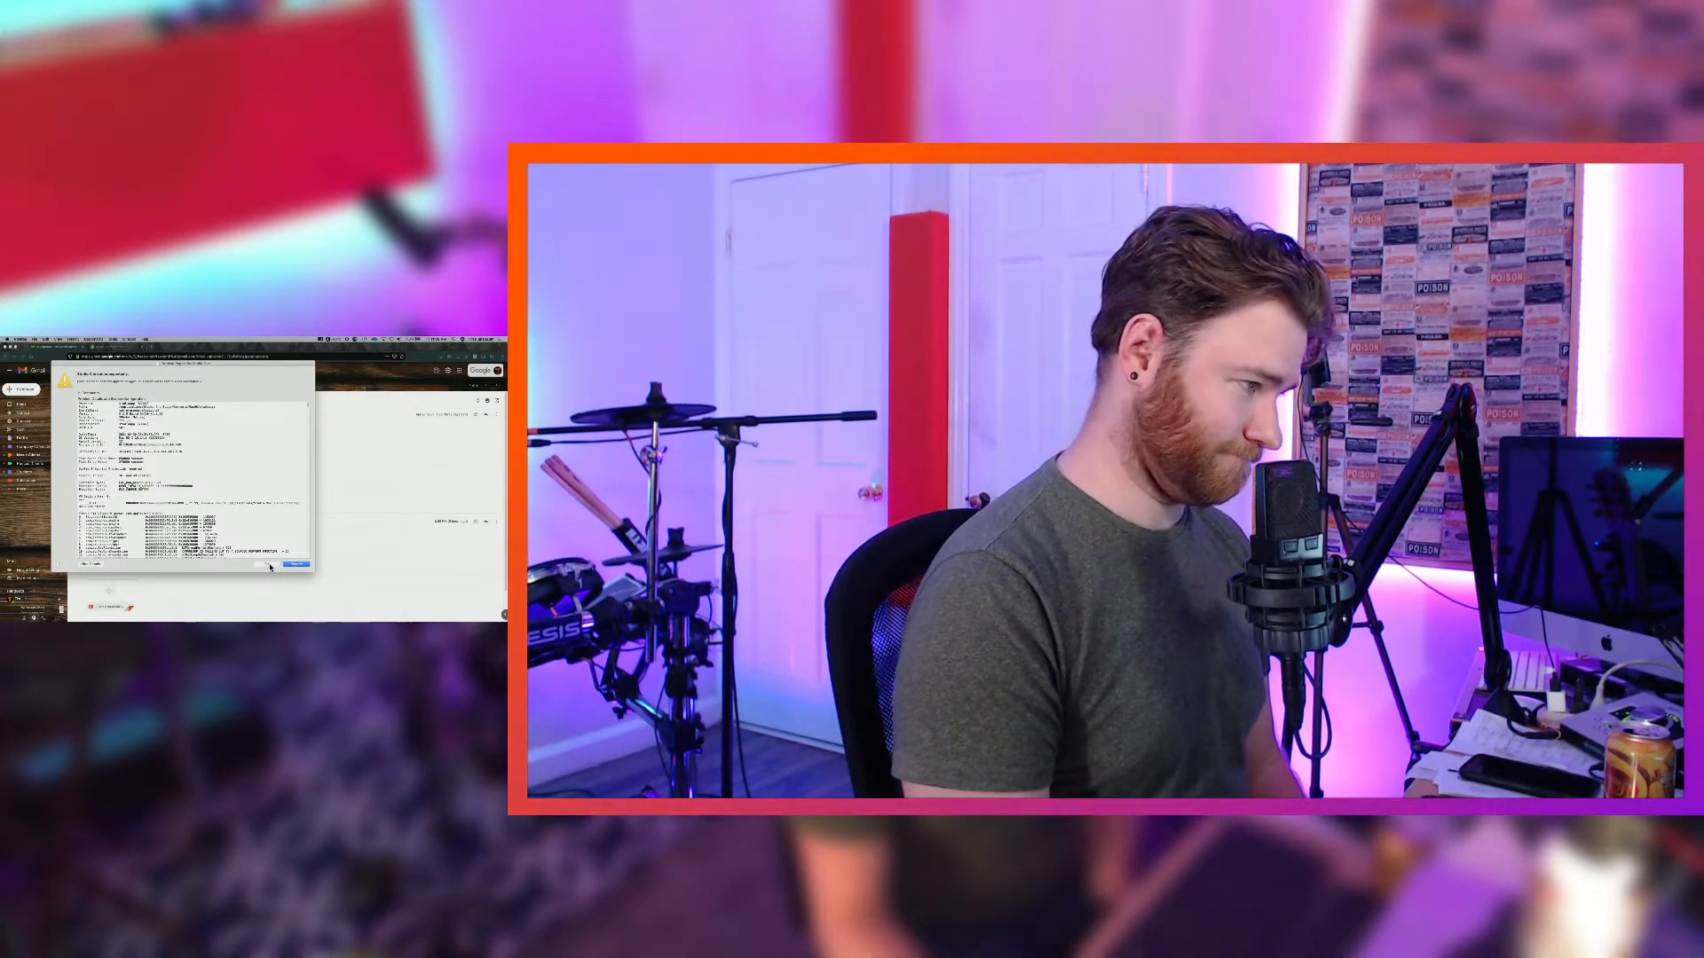
# Dismiss the crash report, relaunch Studio One, and reopen the TTA Splitter Live song.
pyautogui.click(292, 615)
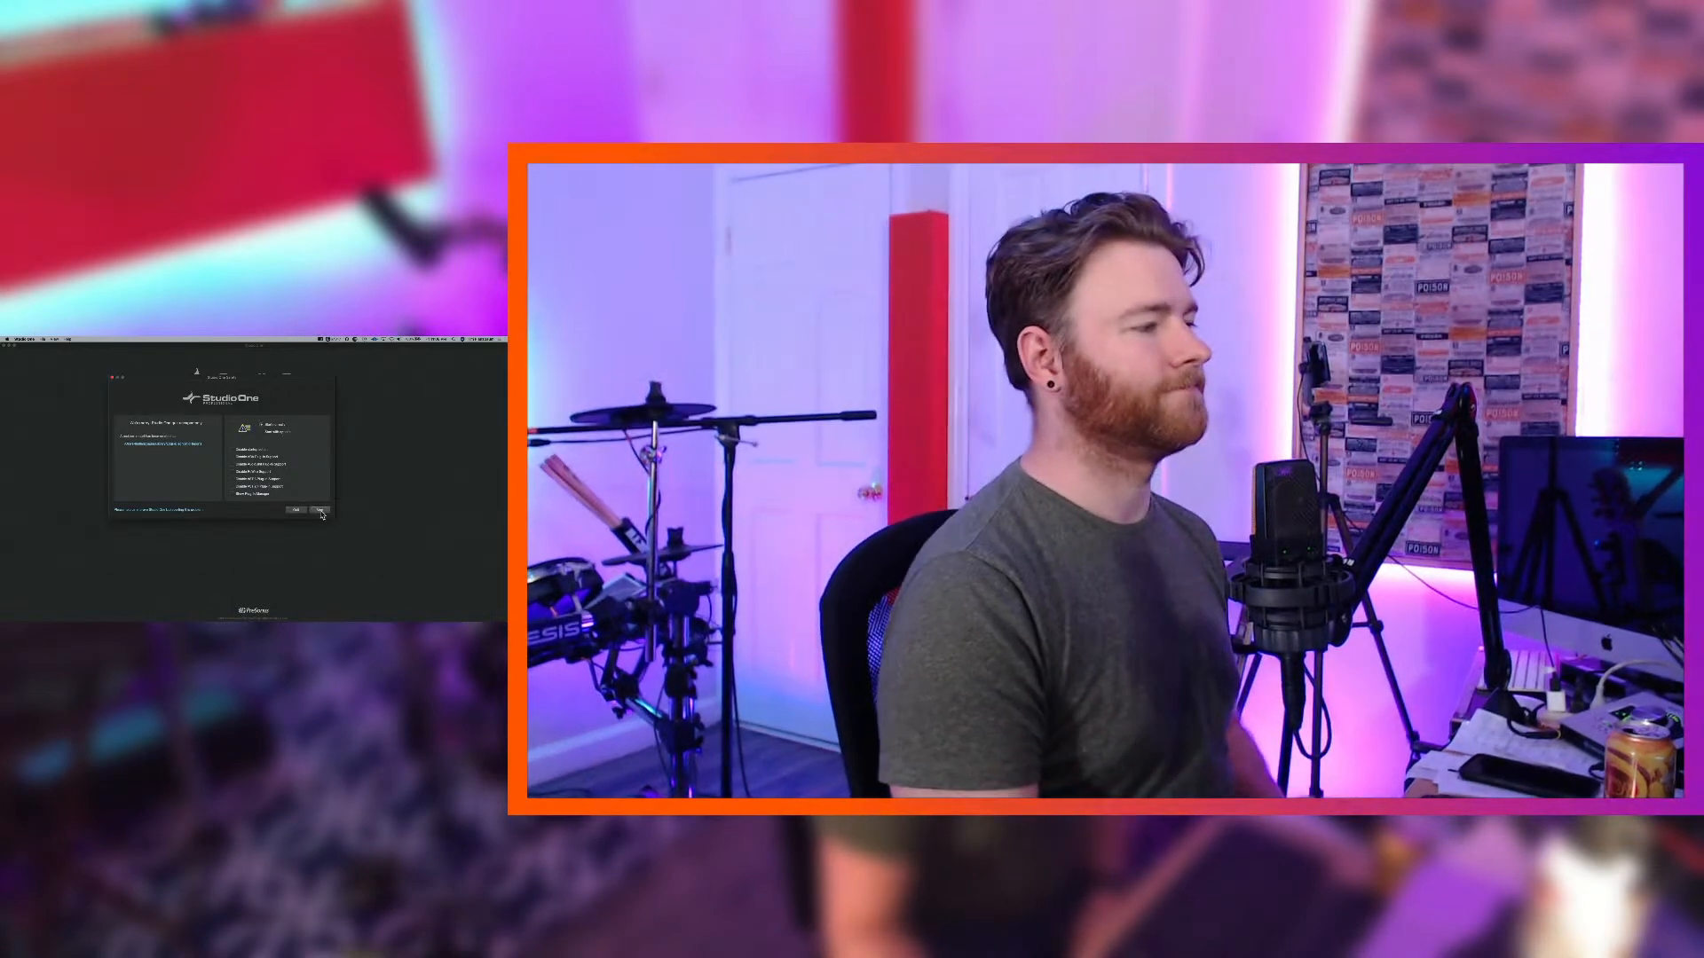
pyautogui.click(263, 433)
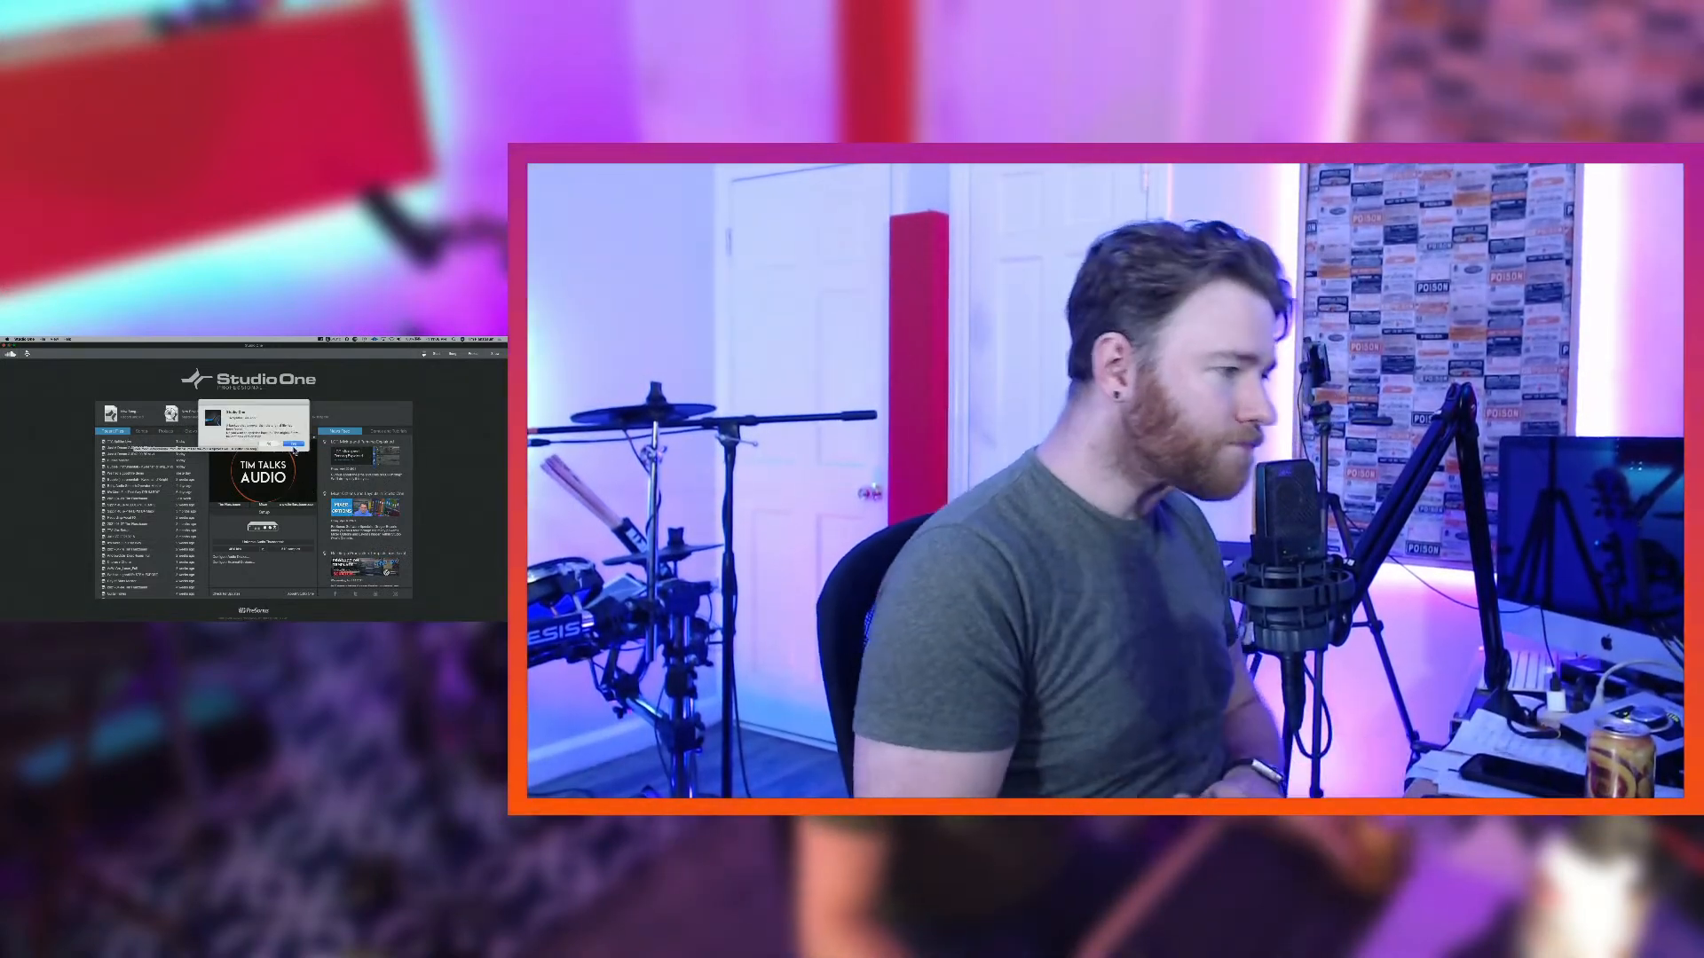
pyautogui.click(292, 443)
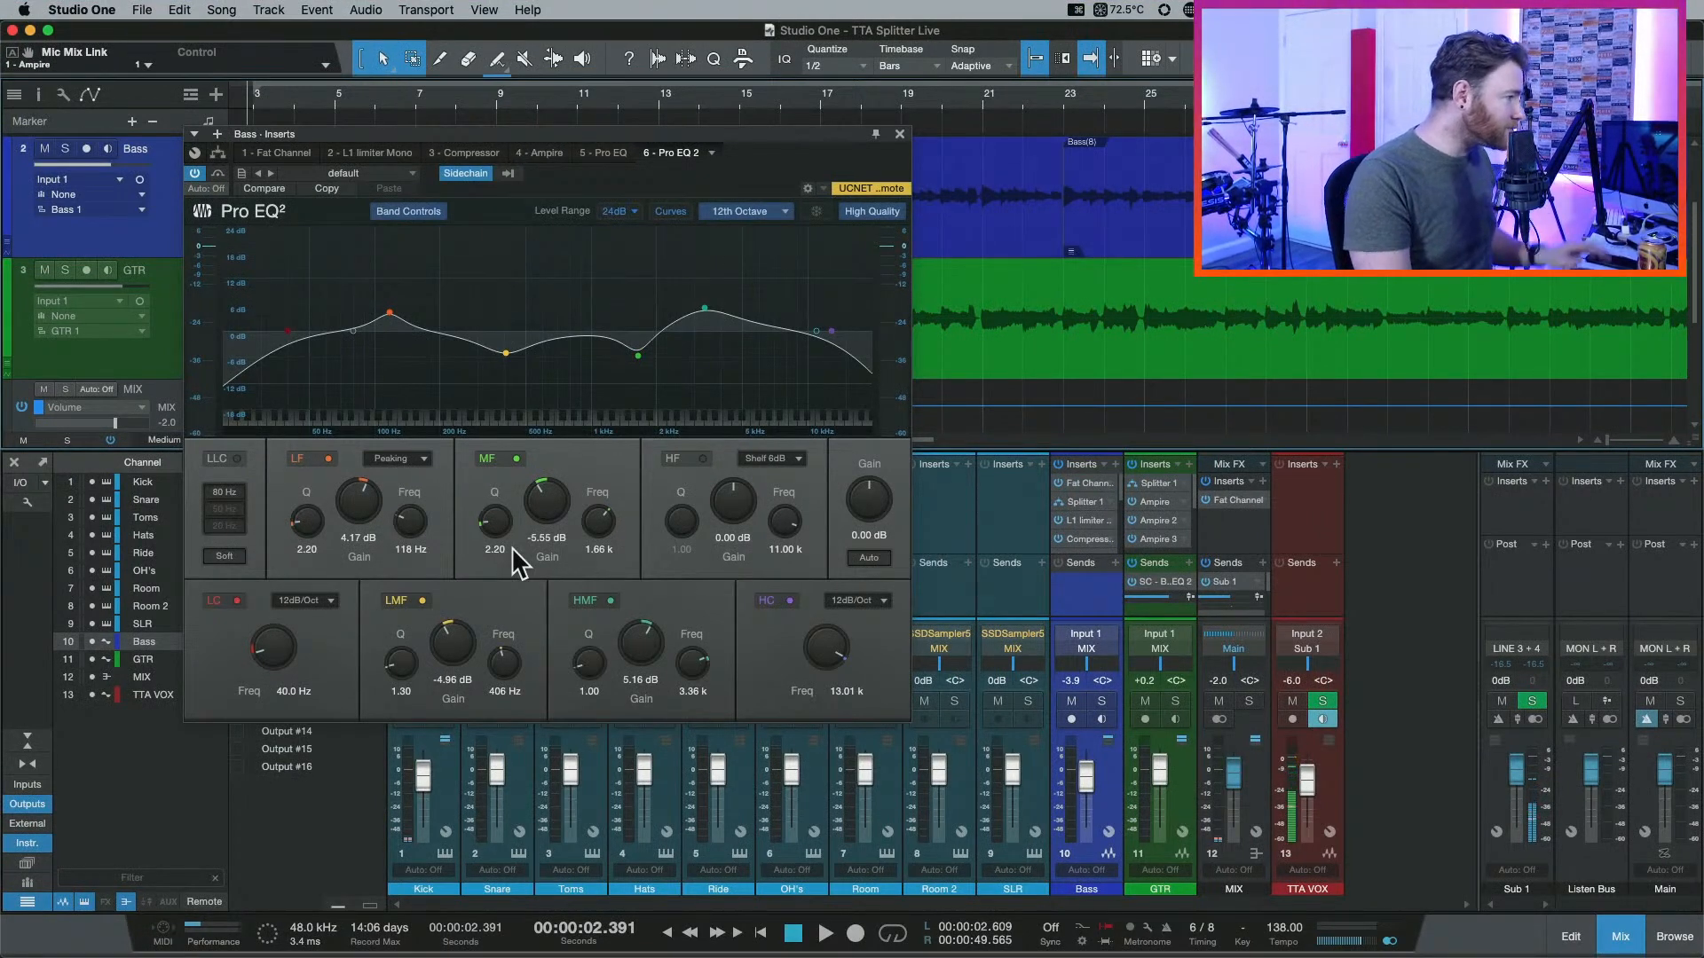
# Turn off the sidechain on the Bass channel's Pro EQ 2, close it, and remove the GTR channel's sidechain send.
pyautogui.click(476, 174)
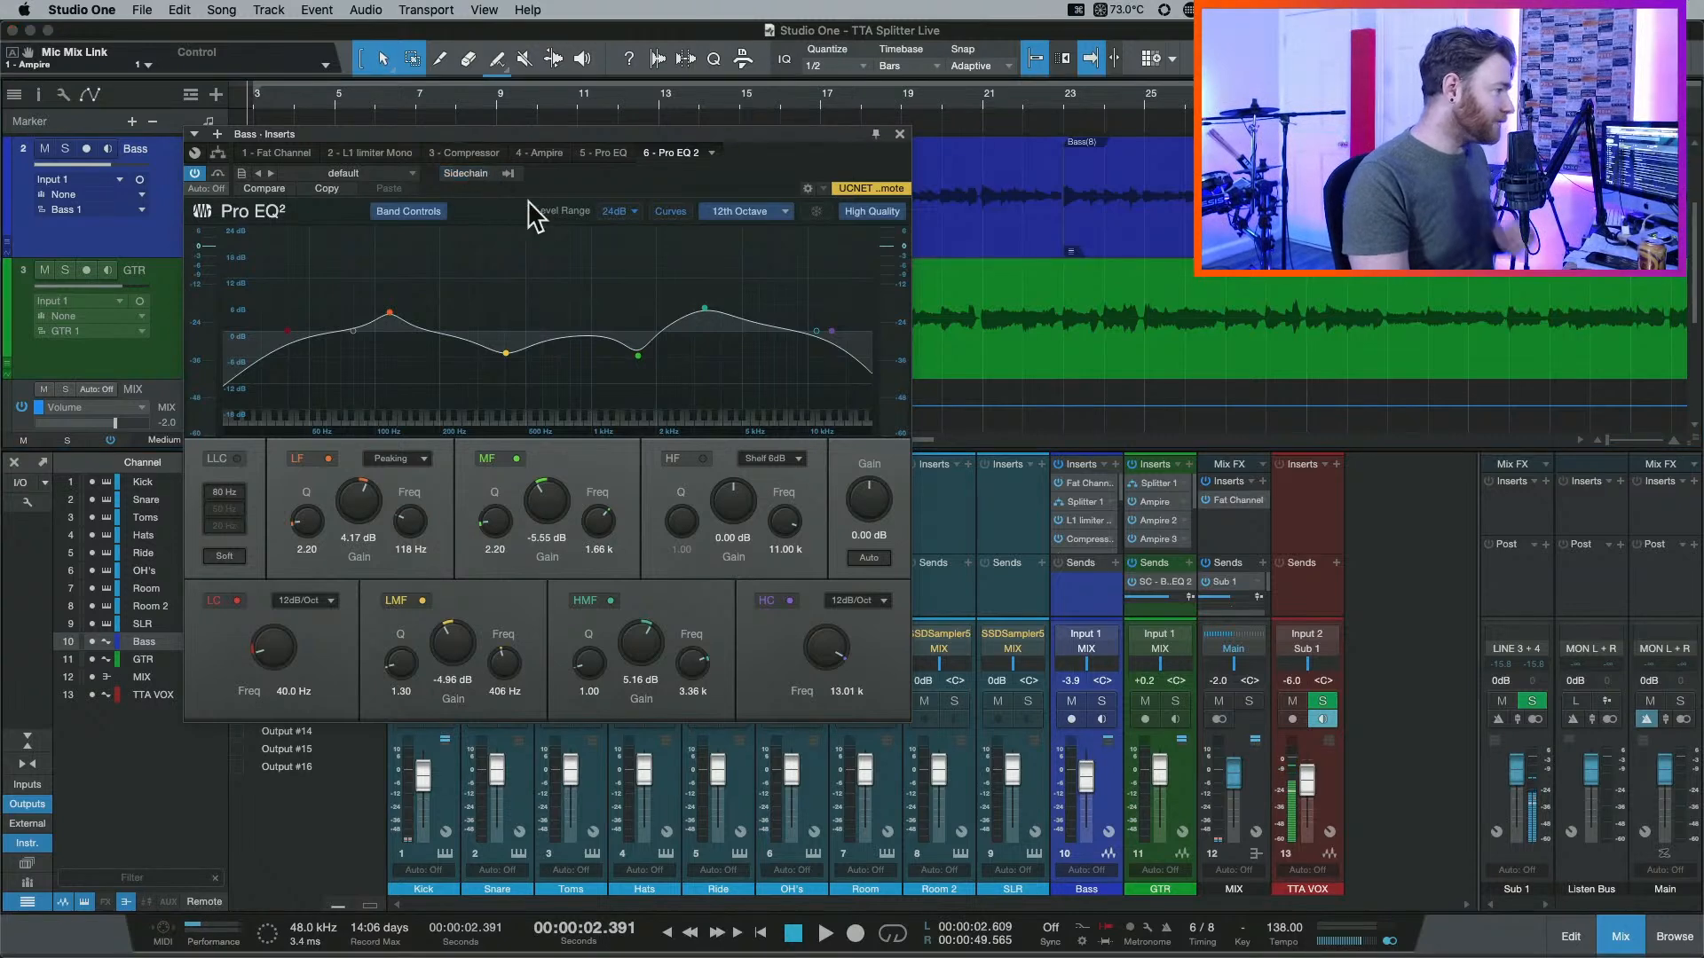
pyautogui.click(899, 135)
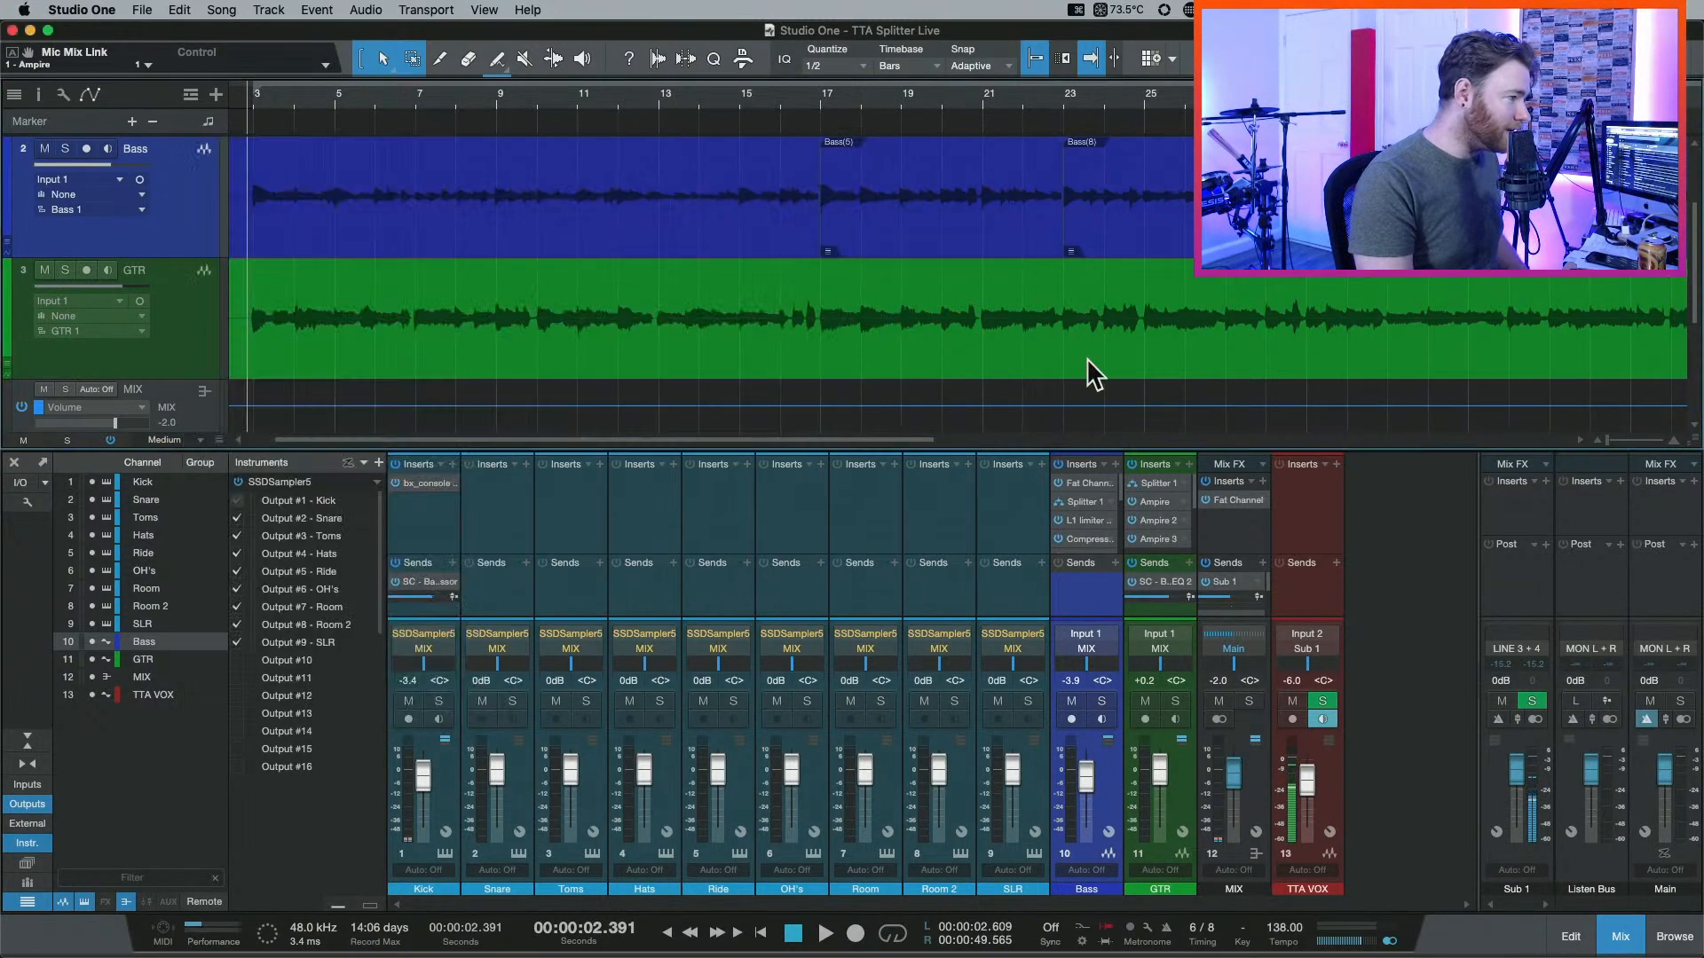
pyautogui.click(1186, 581)
pyautogui.click(1243, 715)
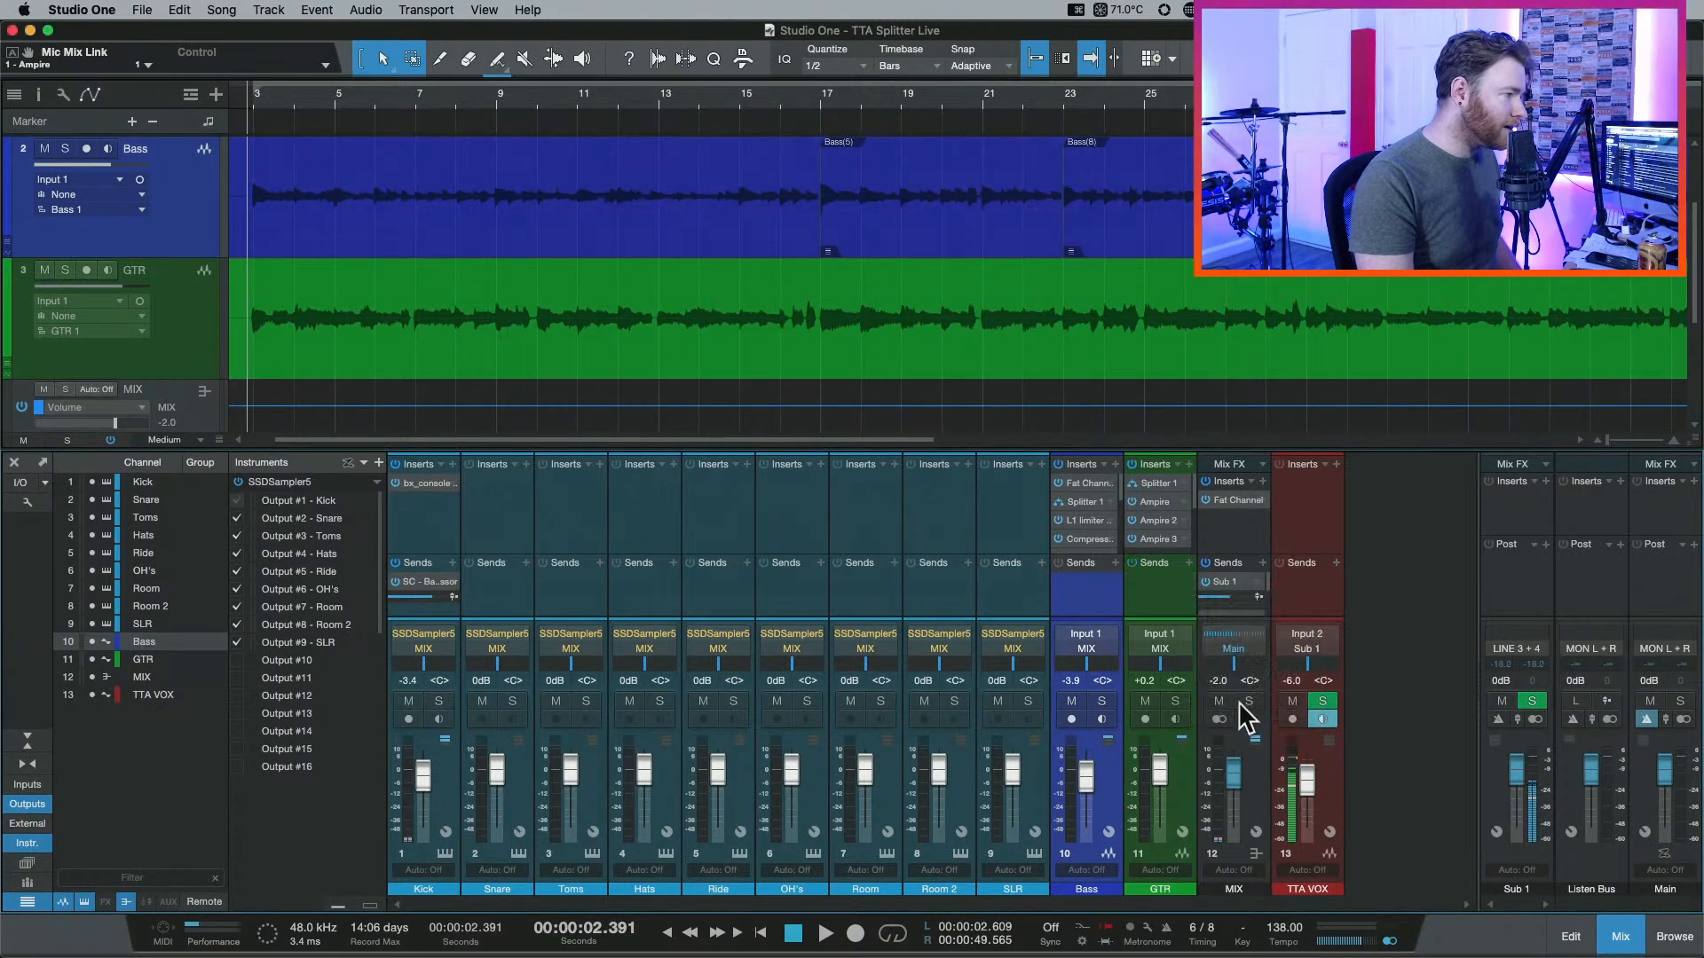
# Insert a Pro EQ on the GTR channel after the Ampire inserts, and save the song.
pyautogui.scroll(-2, 1163, 506)
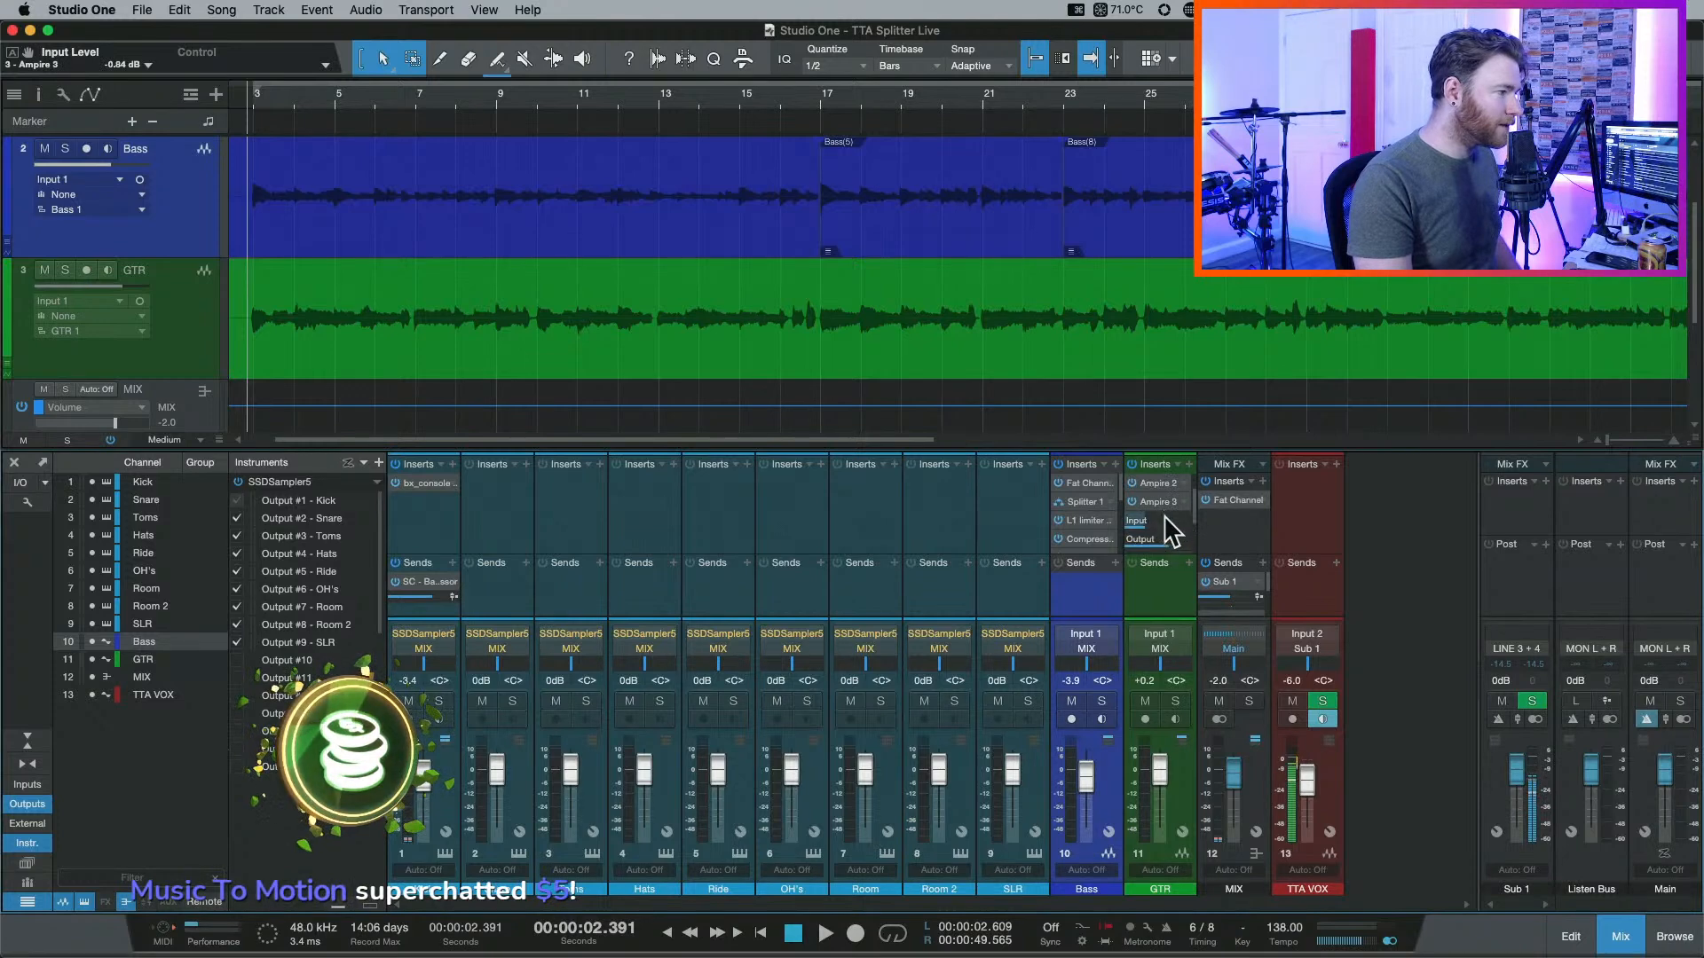
pyautogui.click(1159, 500)
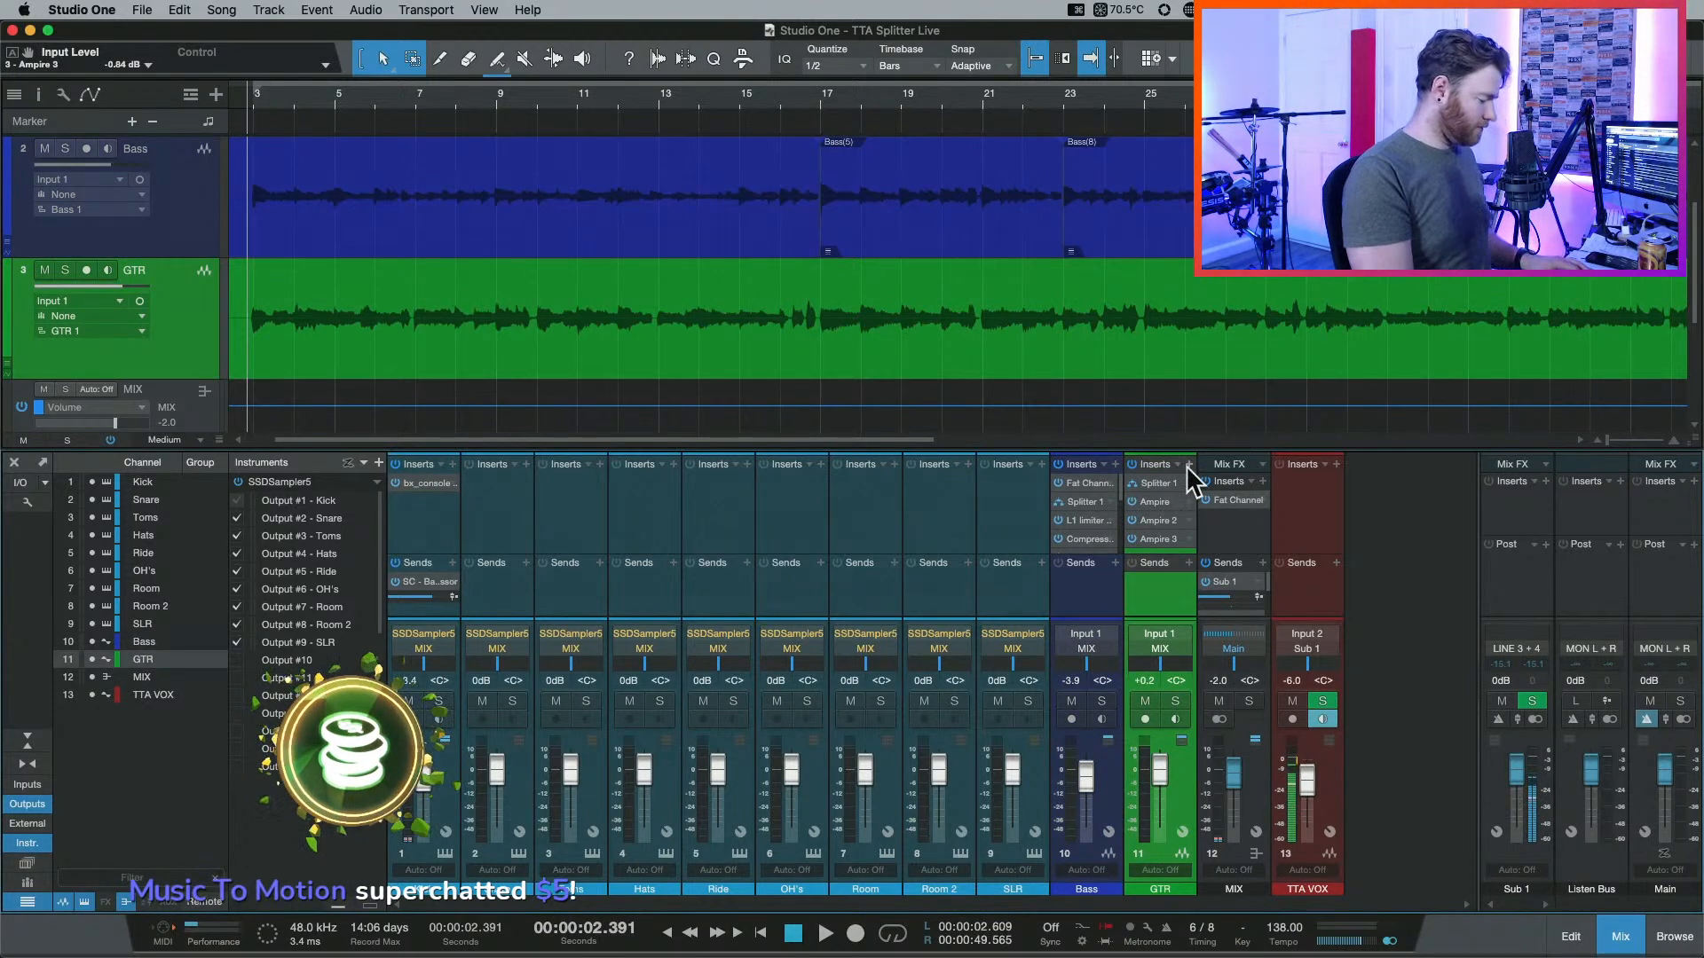
pyautogui.click(1188, 464)
pyautogui.write('pro')
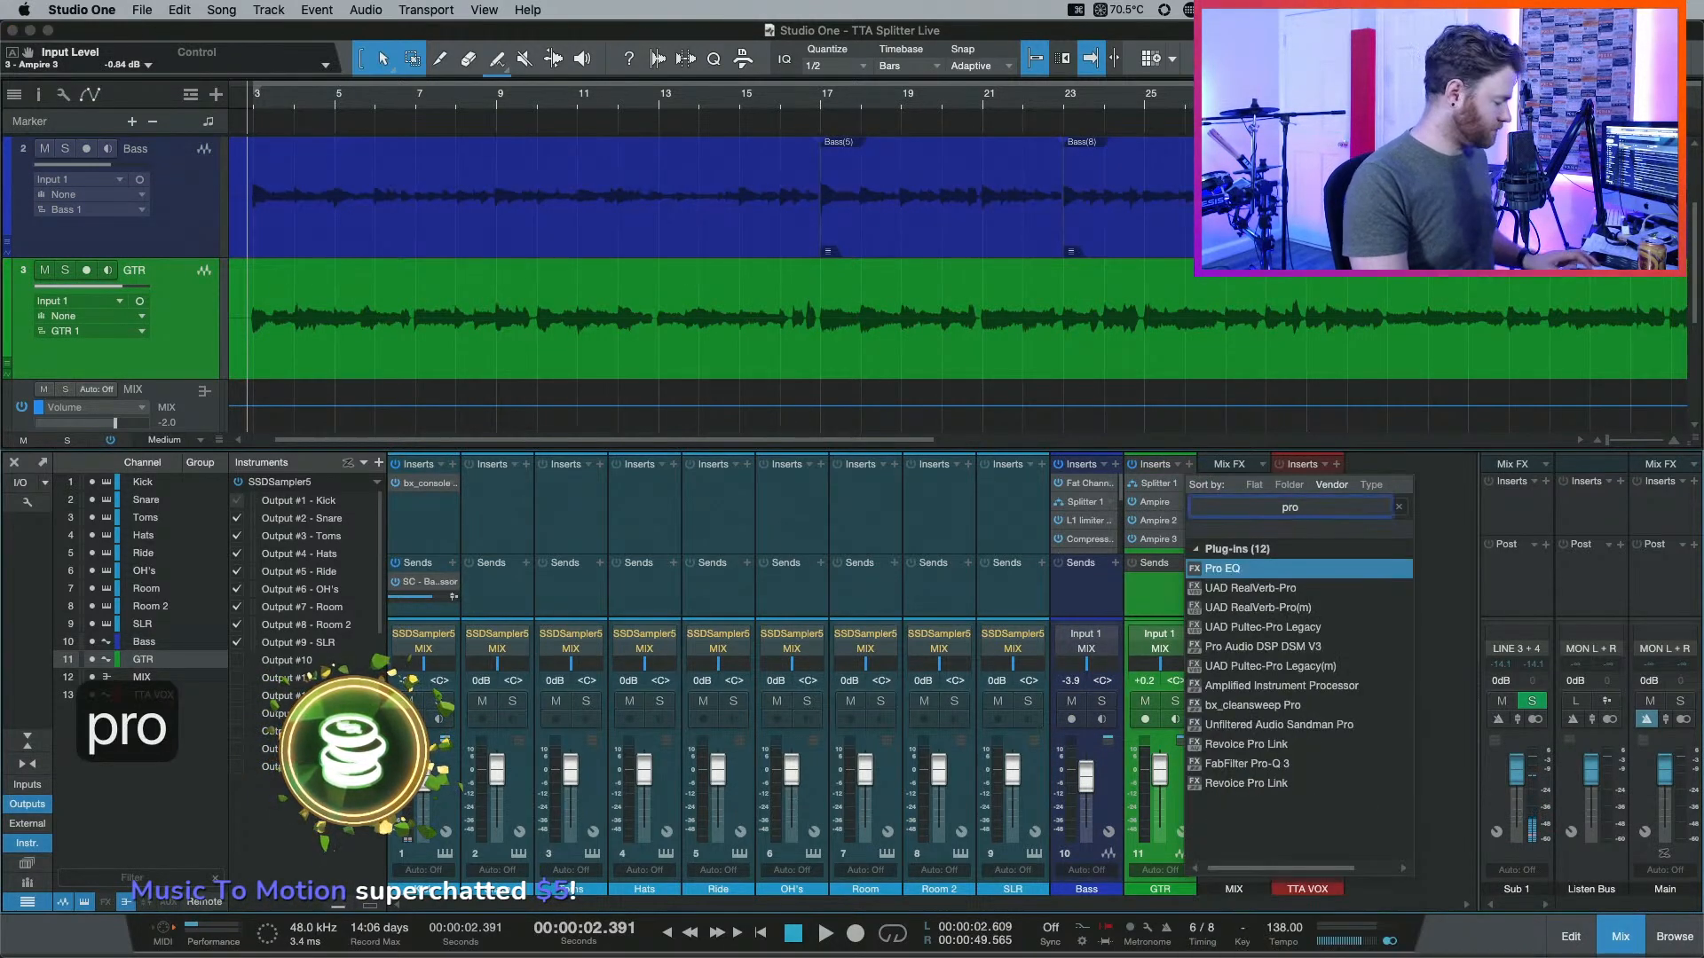
pyautogui.press('Return')
pyautogui.press('super+s')
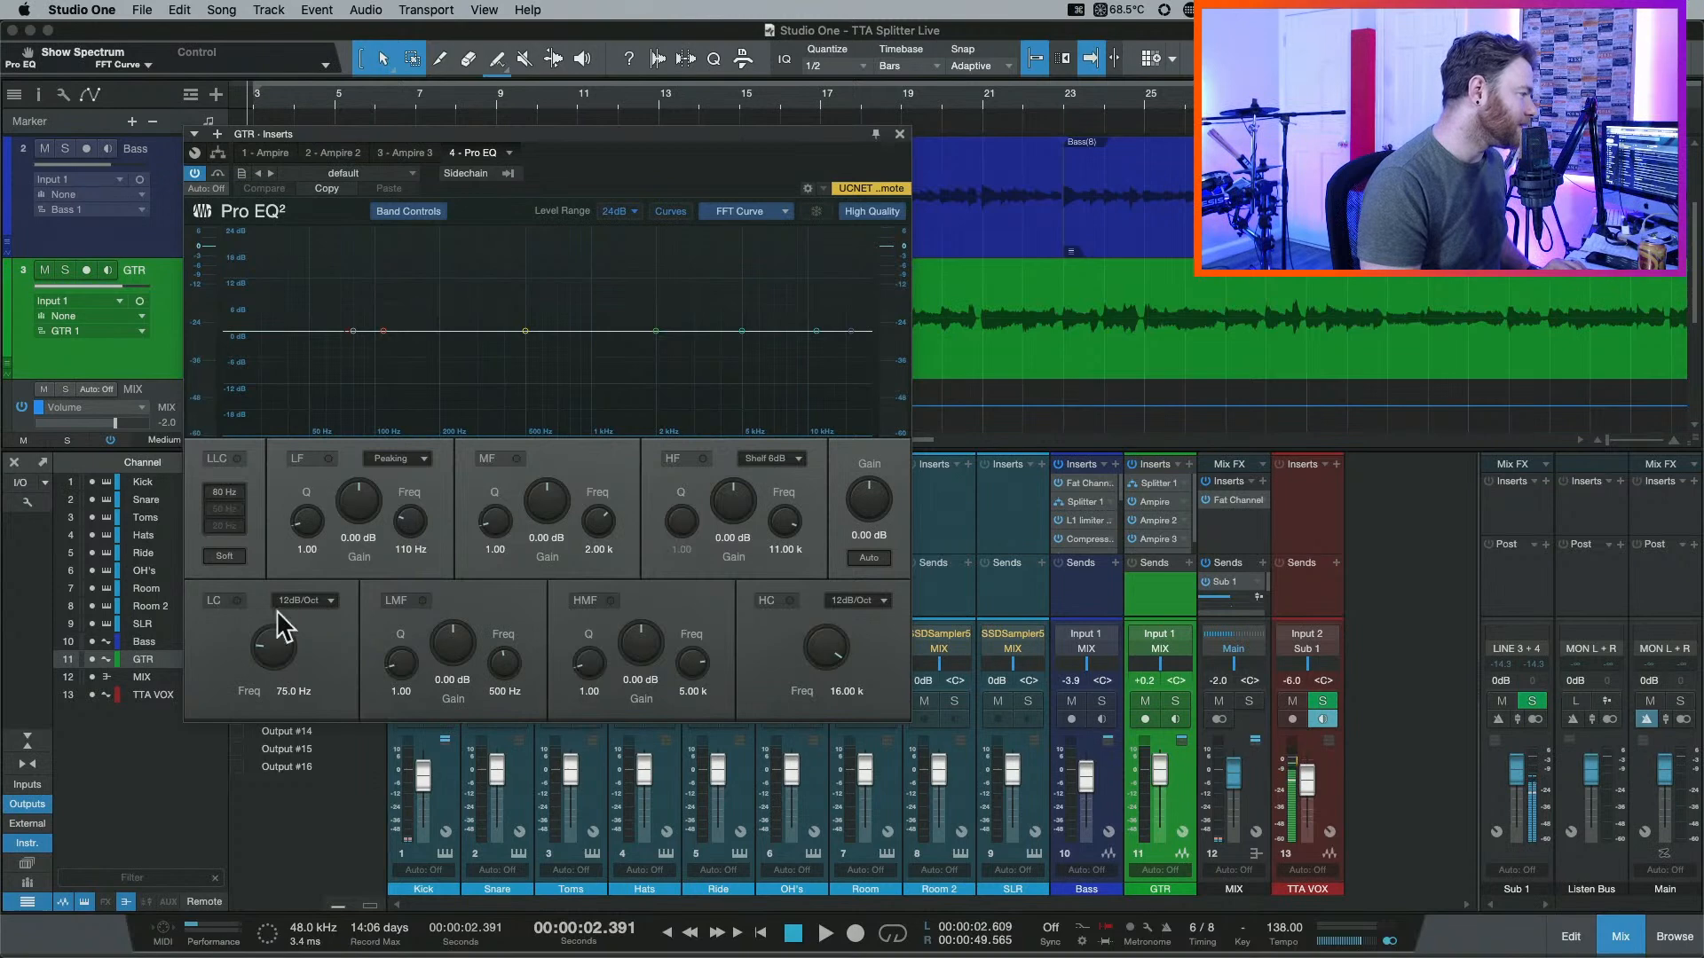
# Enable the guitar EQ's low cut at 80 Hz and its high cut at about 10.2 kHz.
pyautogui.click(237, 601)
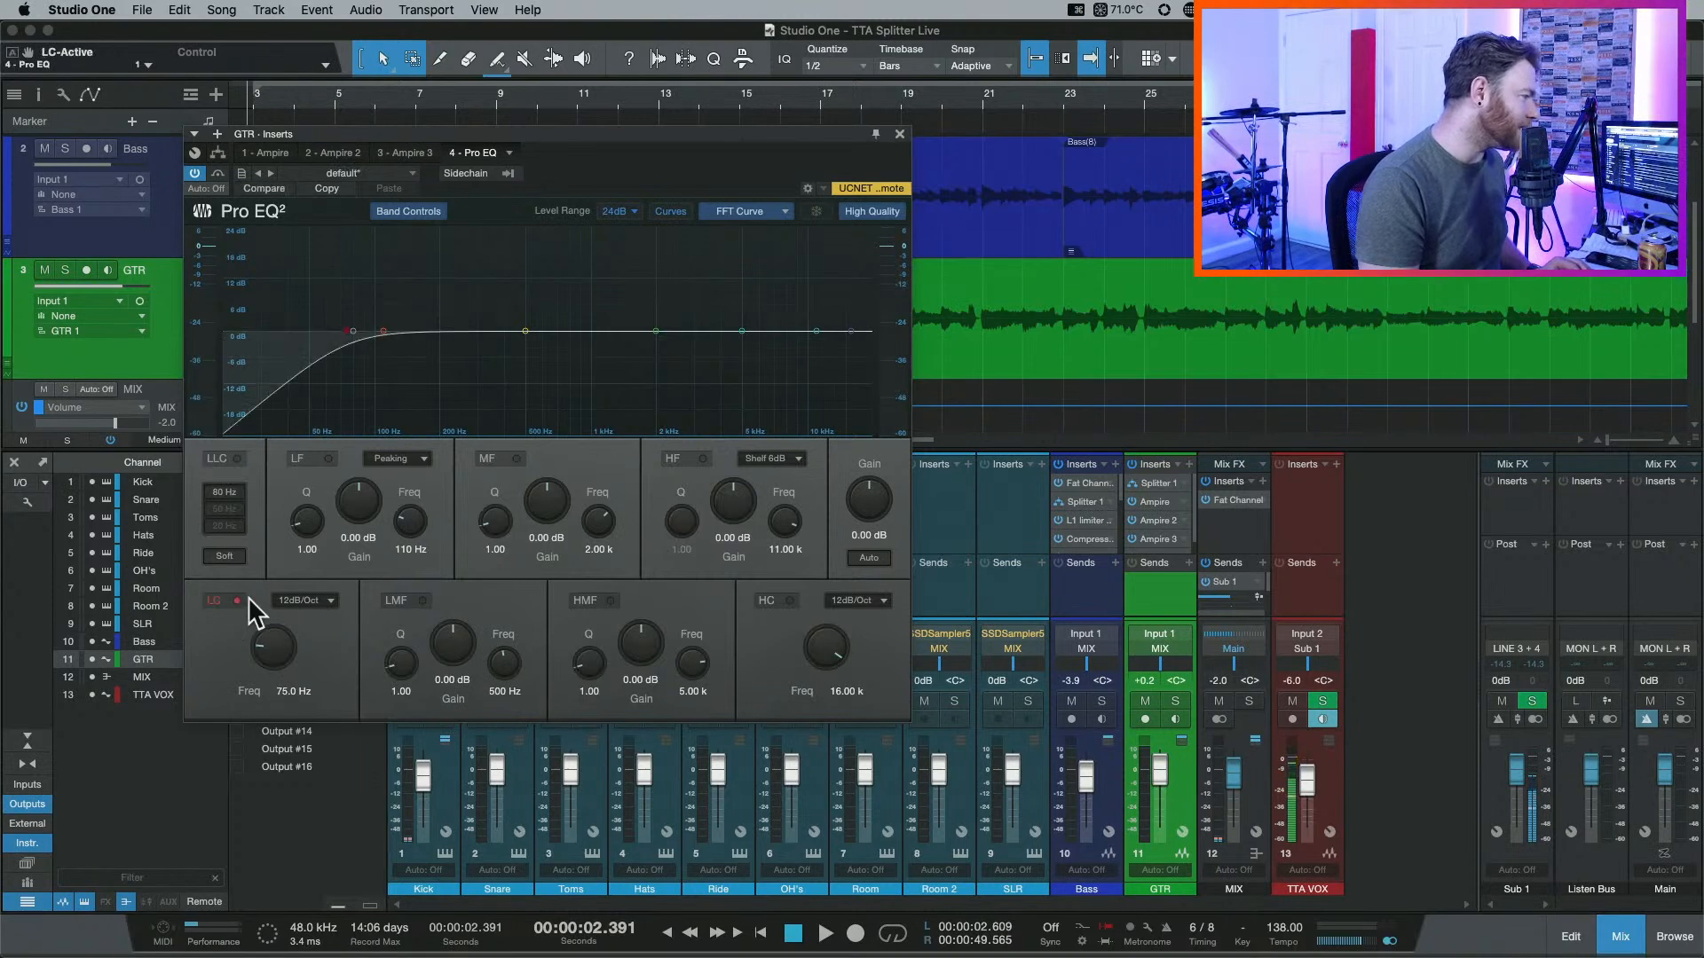
pyautogui.click(293, 692)
pyautogui.write('80')
pyautogui.press('Return')
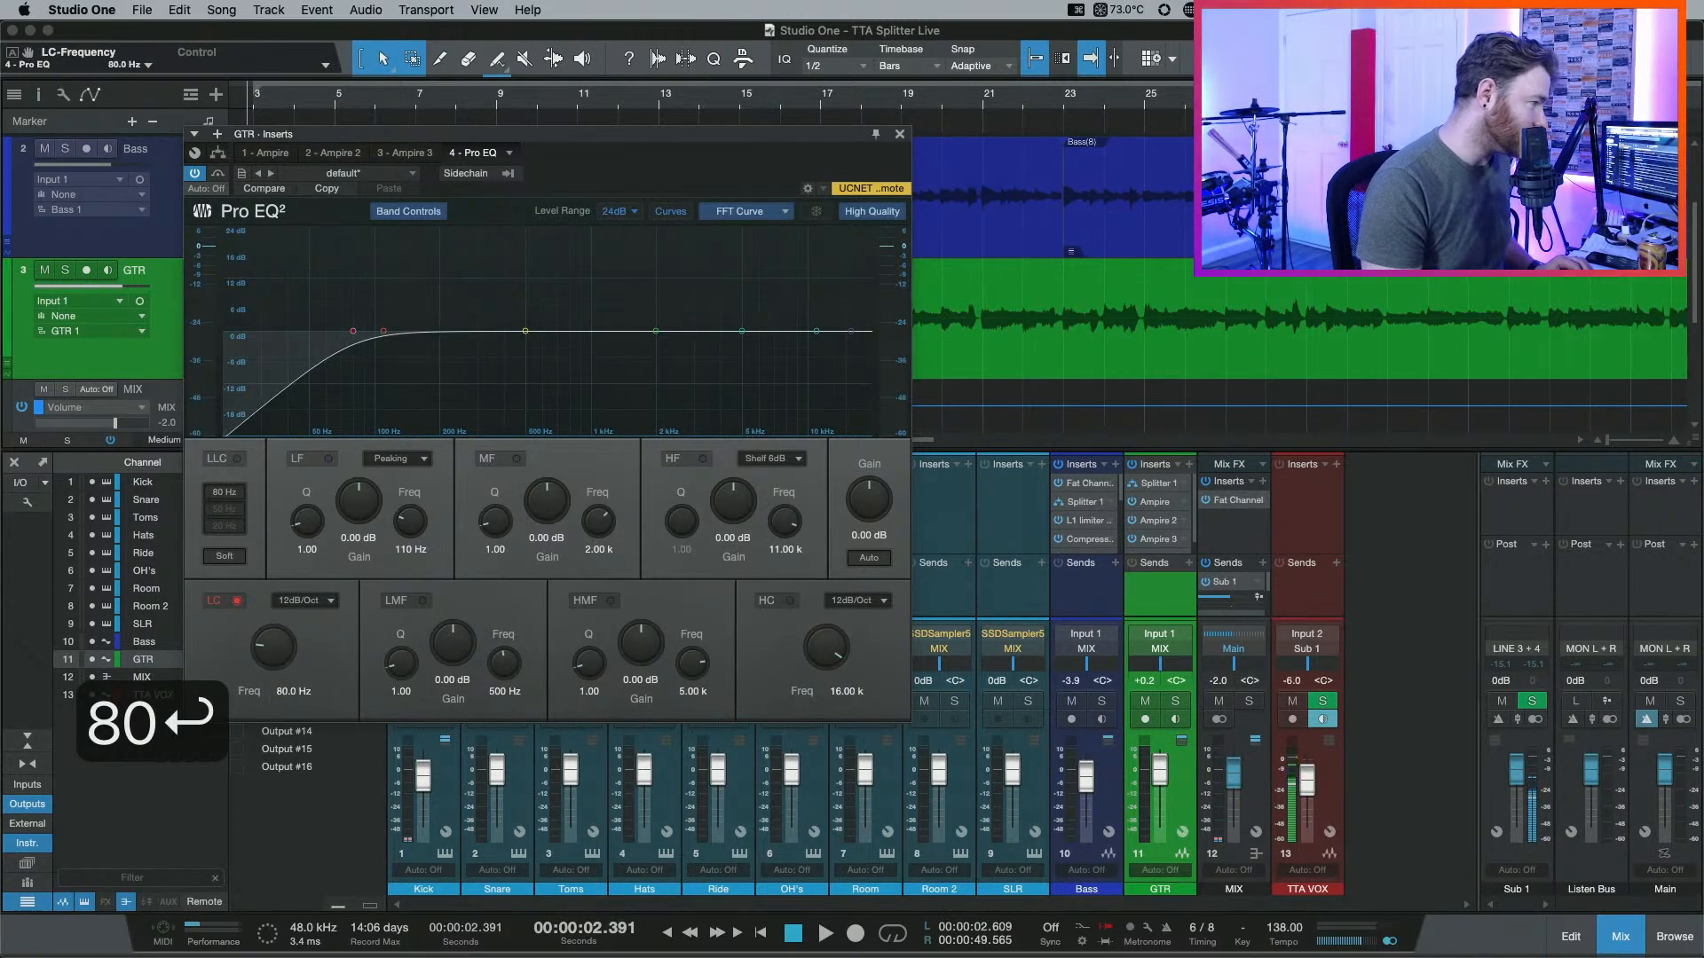
pyautogui.click(790, 600)
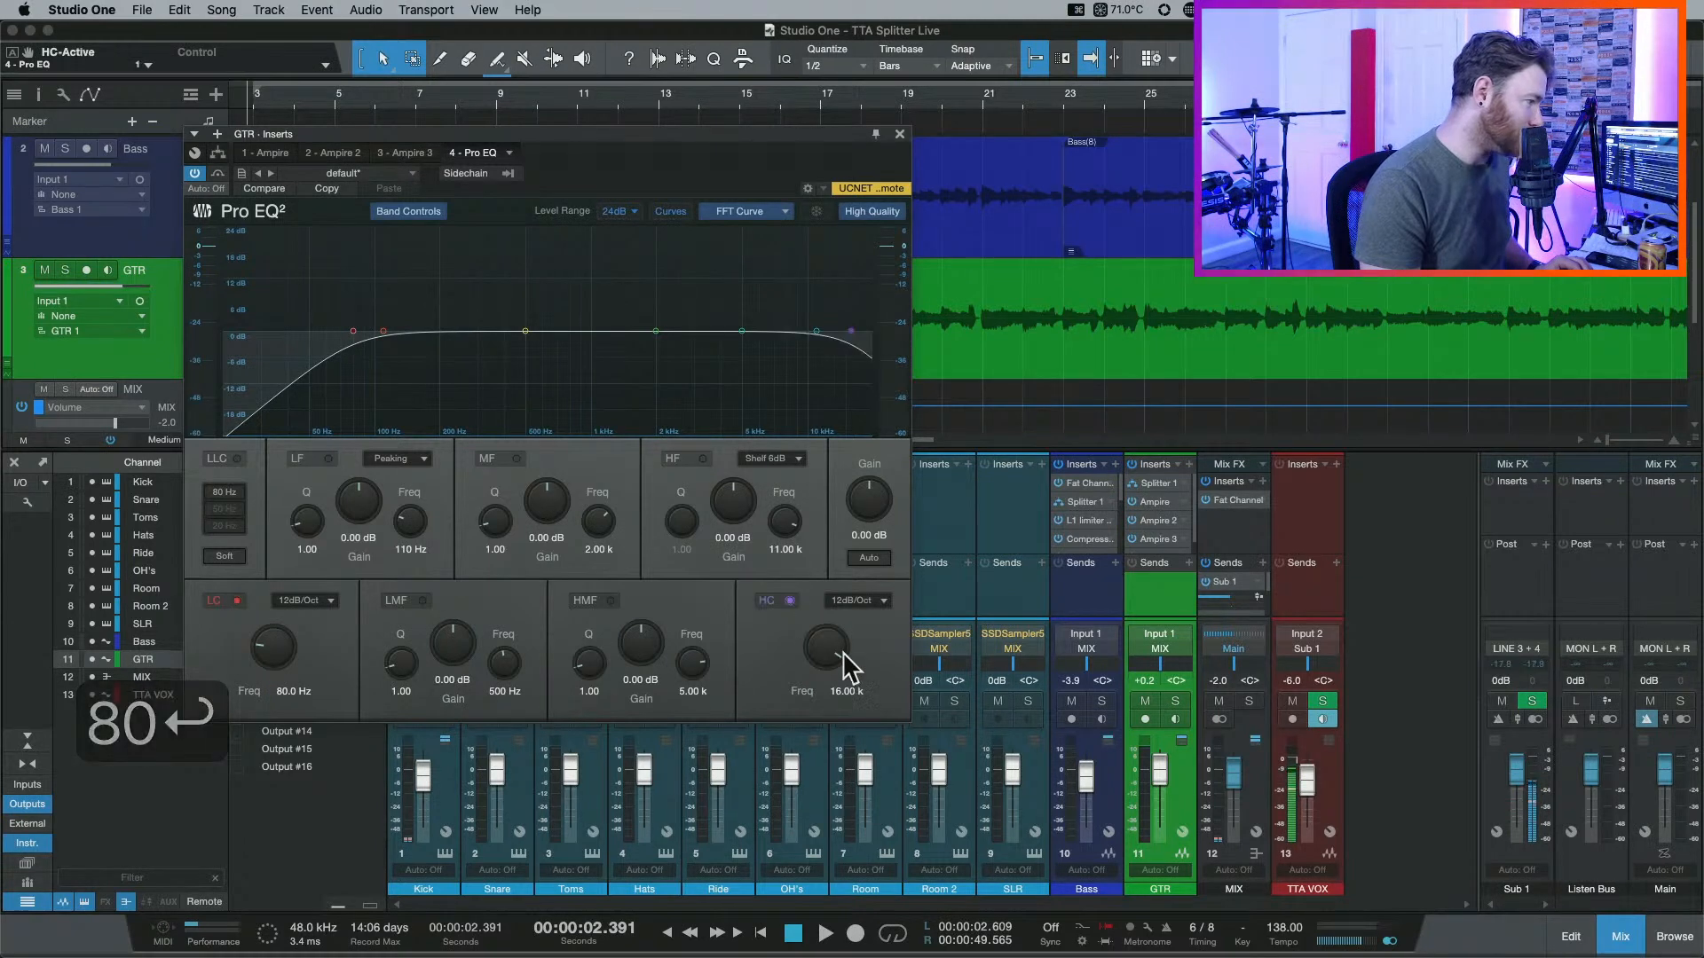
pyautogui.moveTo(843, 651); pyautogui.dragTo(827, 651)
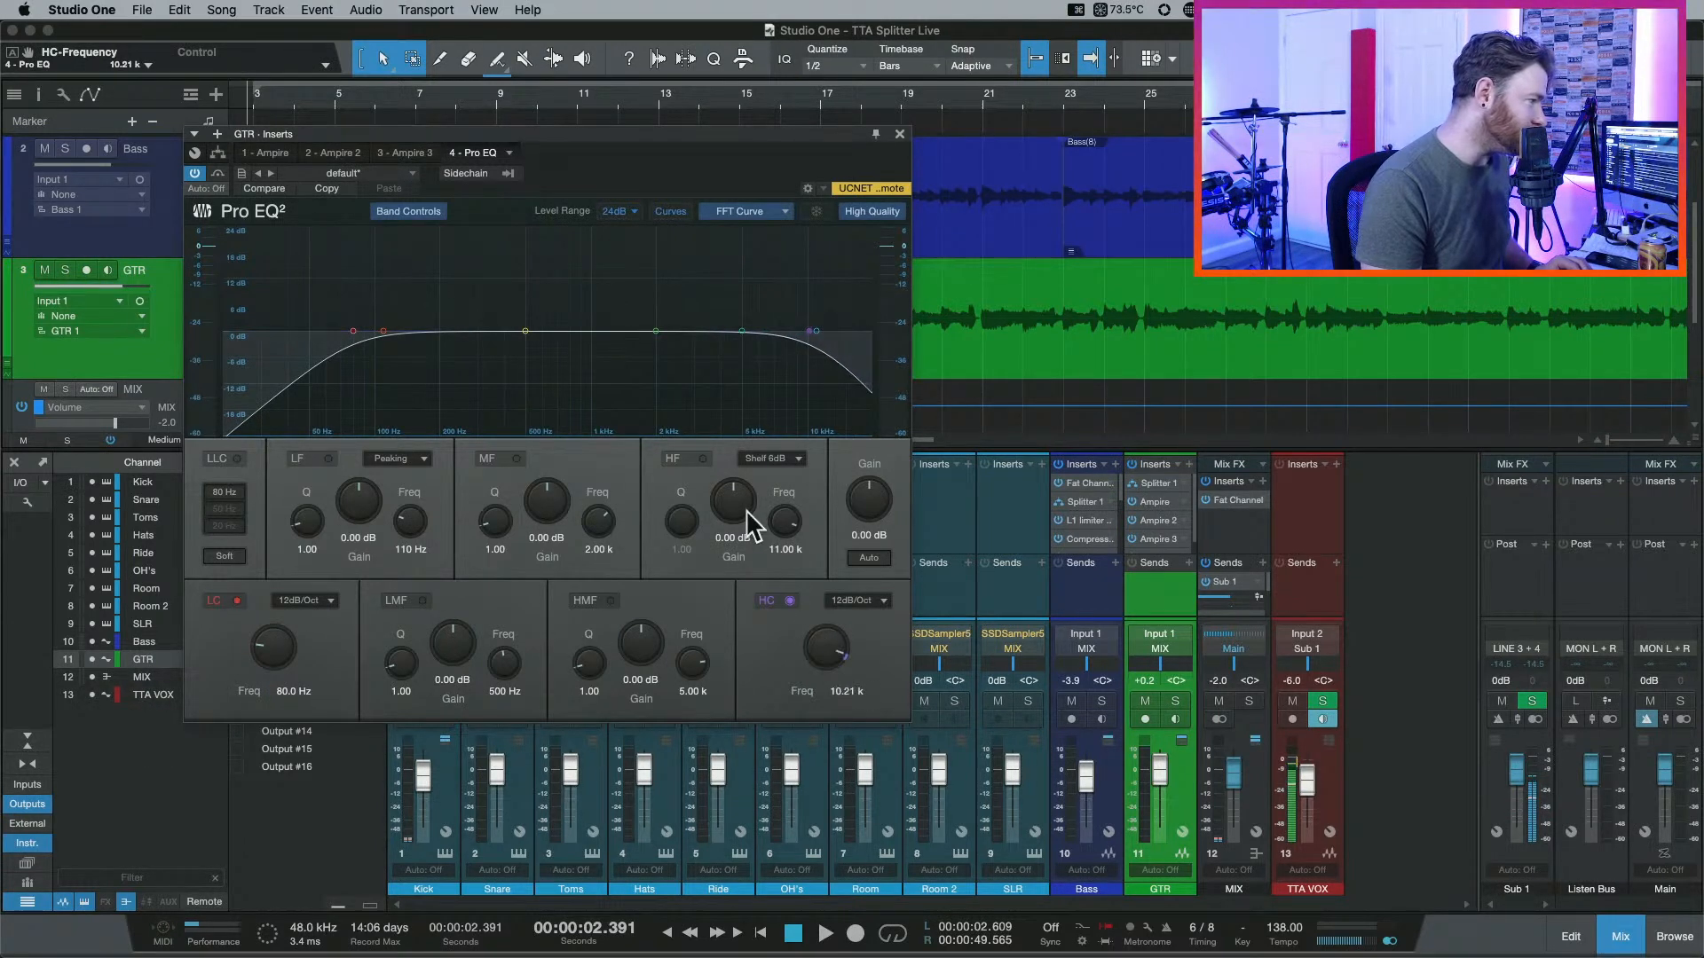
# Enable the guitar EQ's high band with a boost of about 6.2 dB at 5.65 kHz, and check the filter slope options.
pyautogui.click(704, 459)
pyautogui.moveTo(722, 499); pyautogui.dragTo(719, 487)
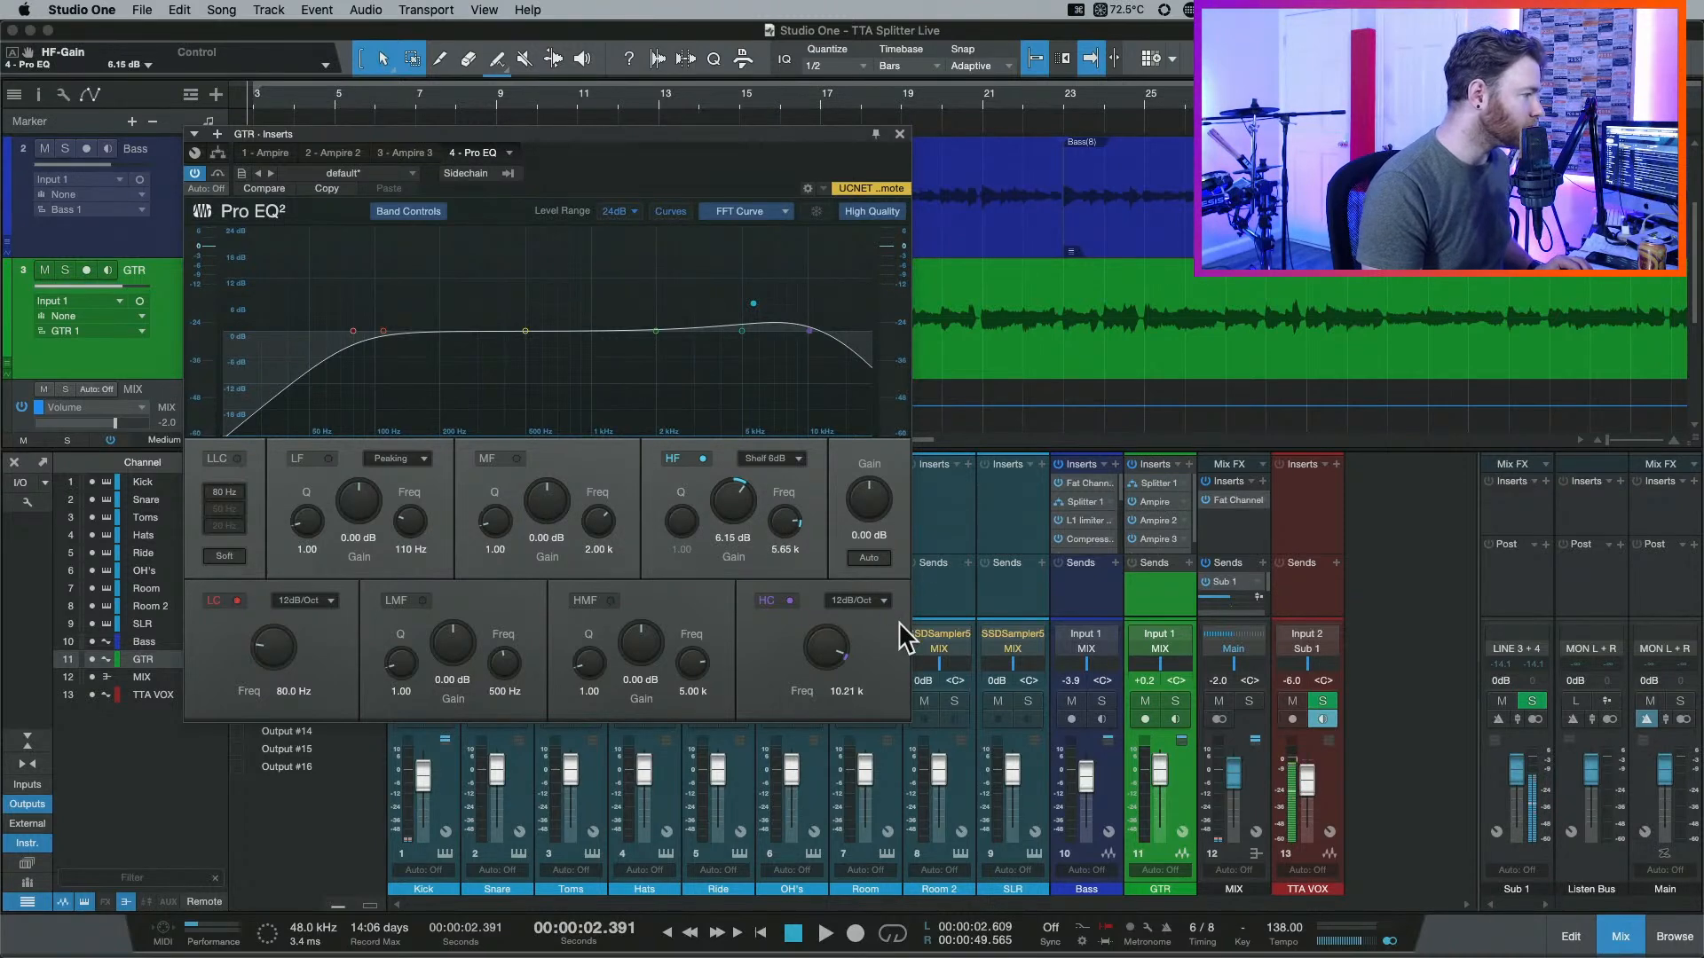
pyautogui.click(795, 458)
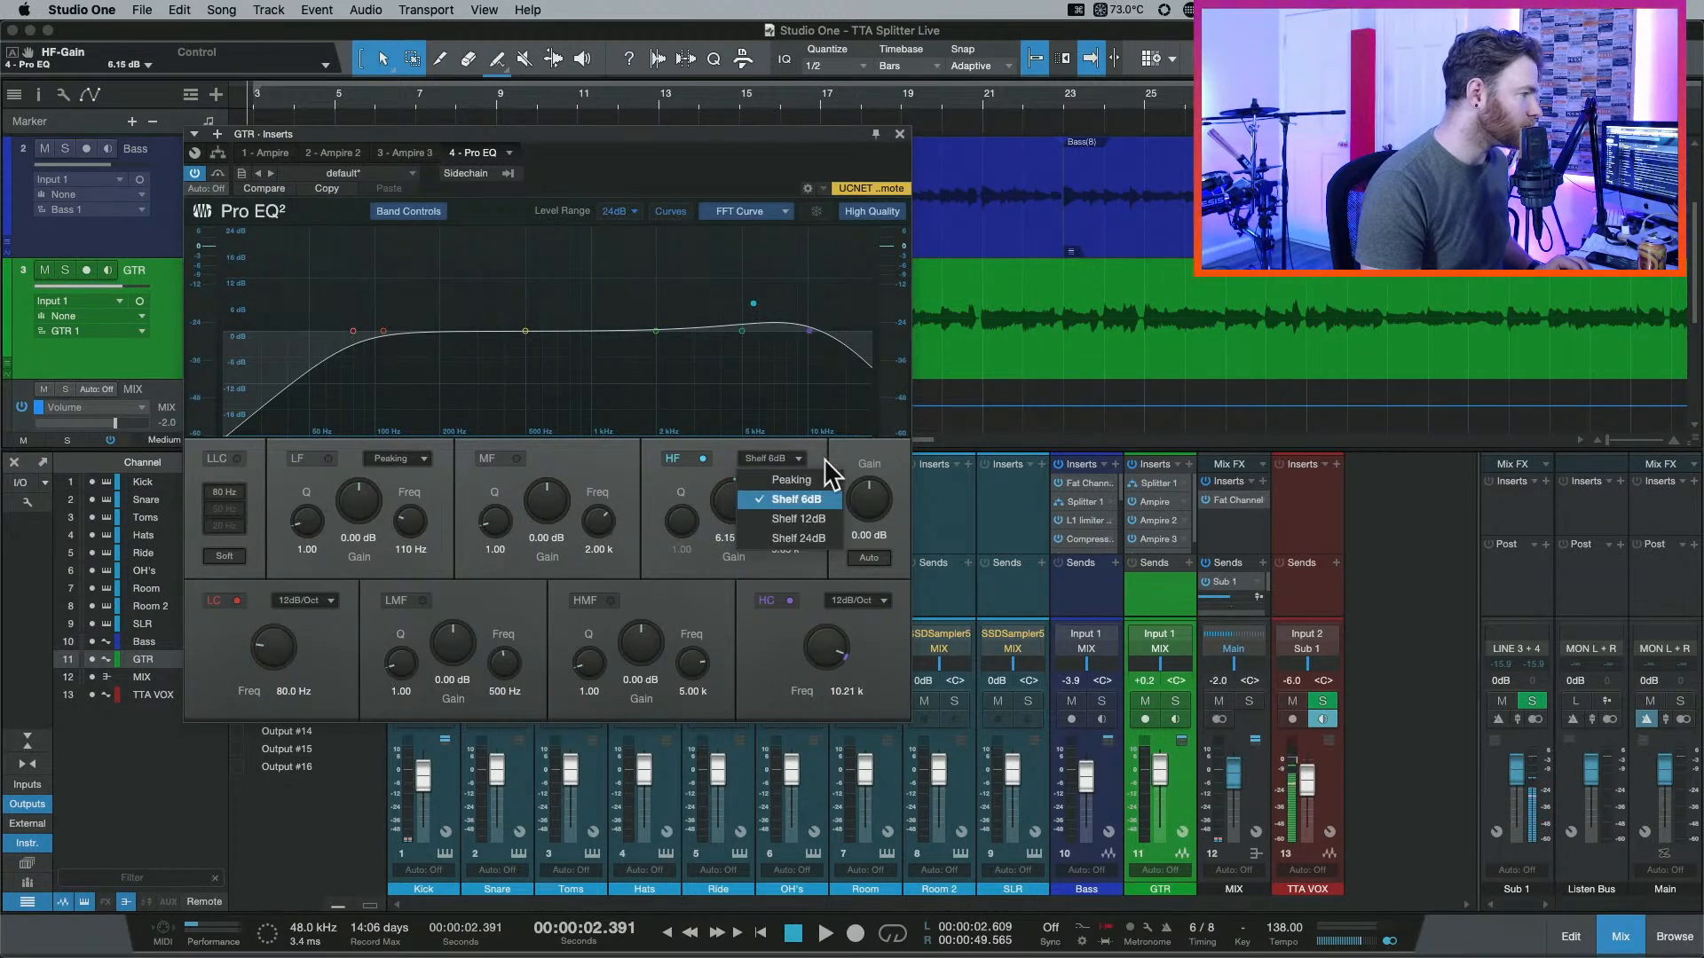
pyautogui.click(823, 453)
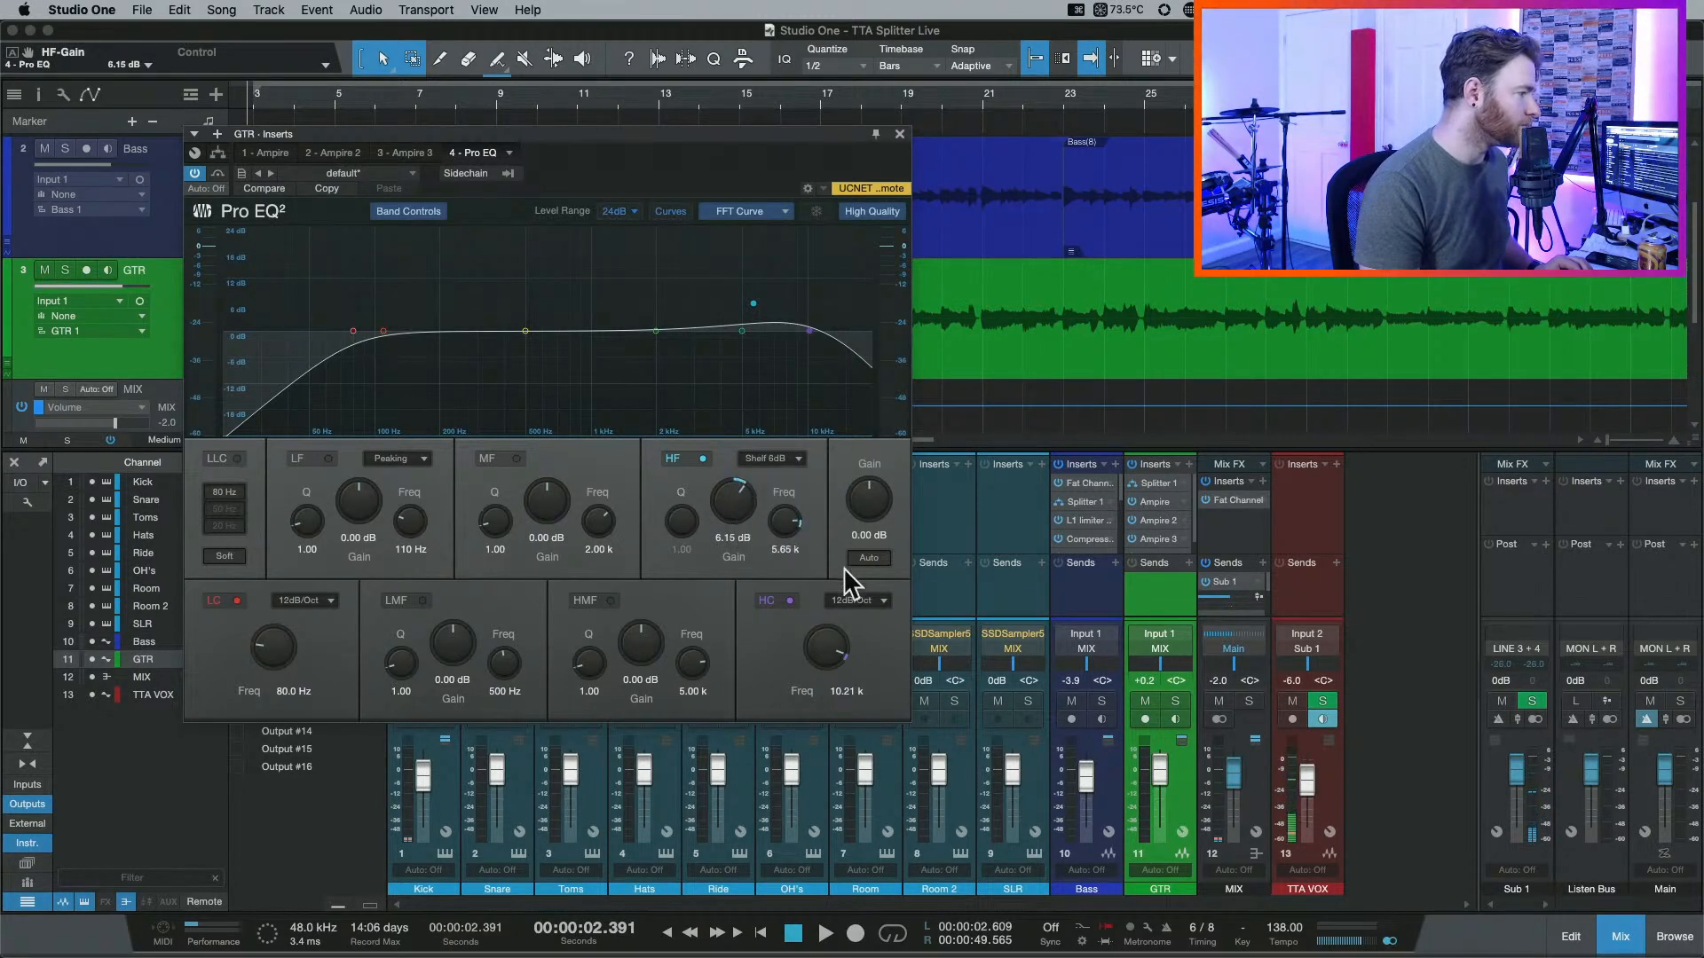
pyautogui.click(839, 603)
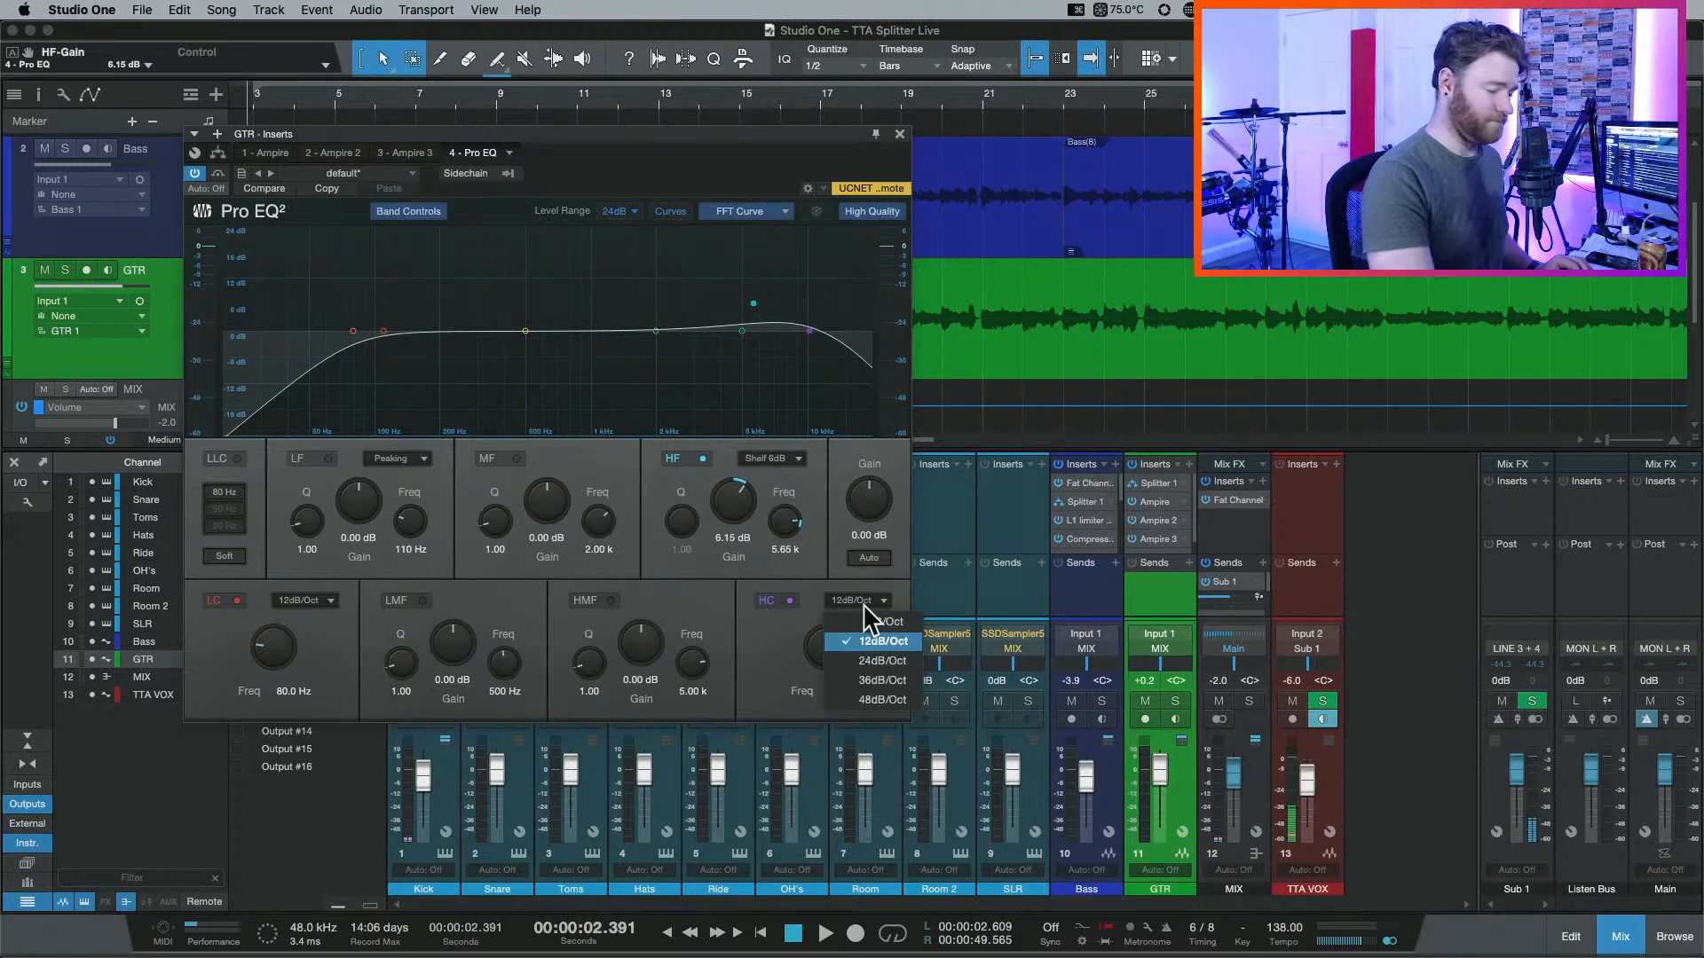
pyautogui.click(796, 622)
# During playback, set the high band to Shelf 12dB with Q about 1.78, and lower the high cut to about 7.5 kHz.
pyautogui.press('space')
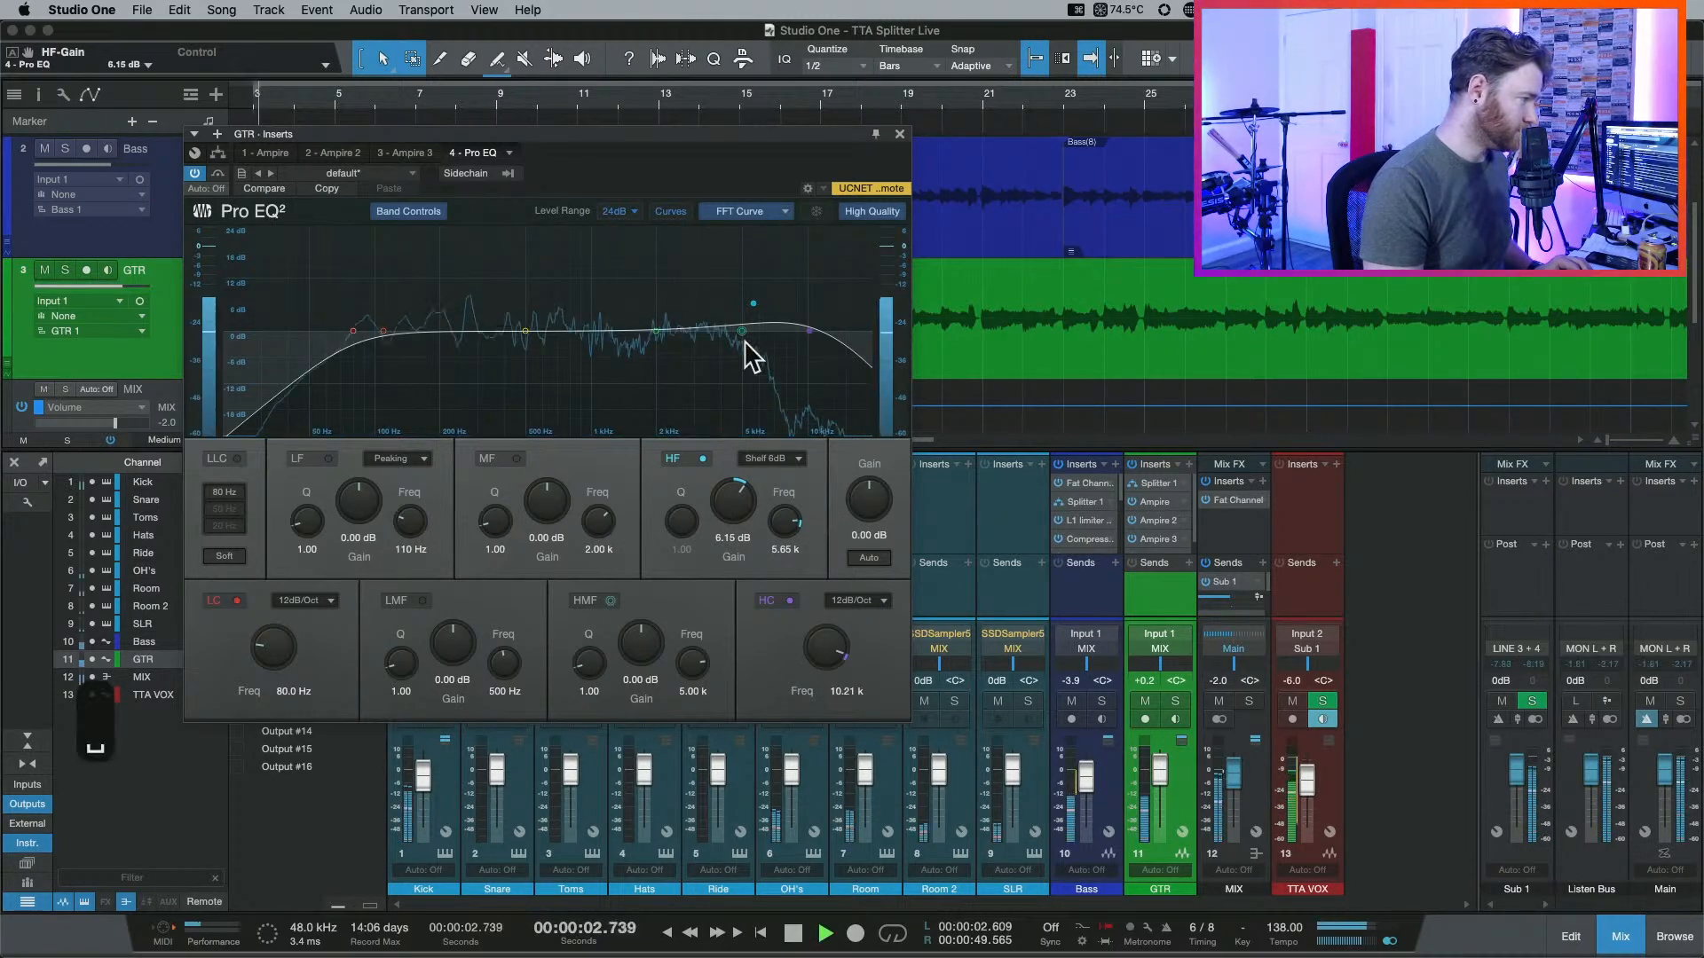
pyautogui.click(771, 458)
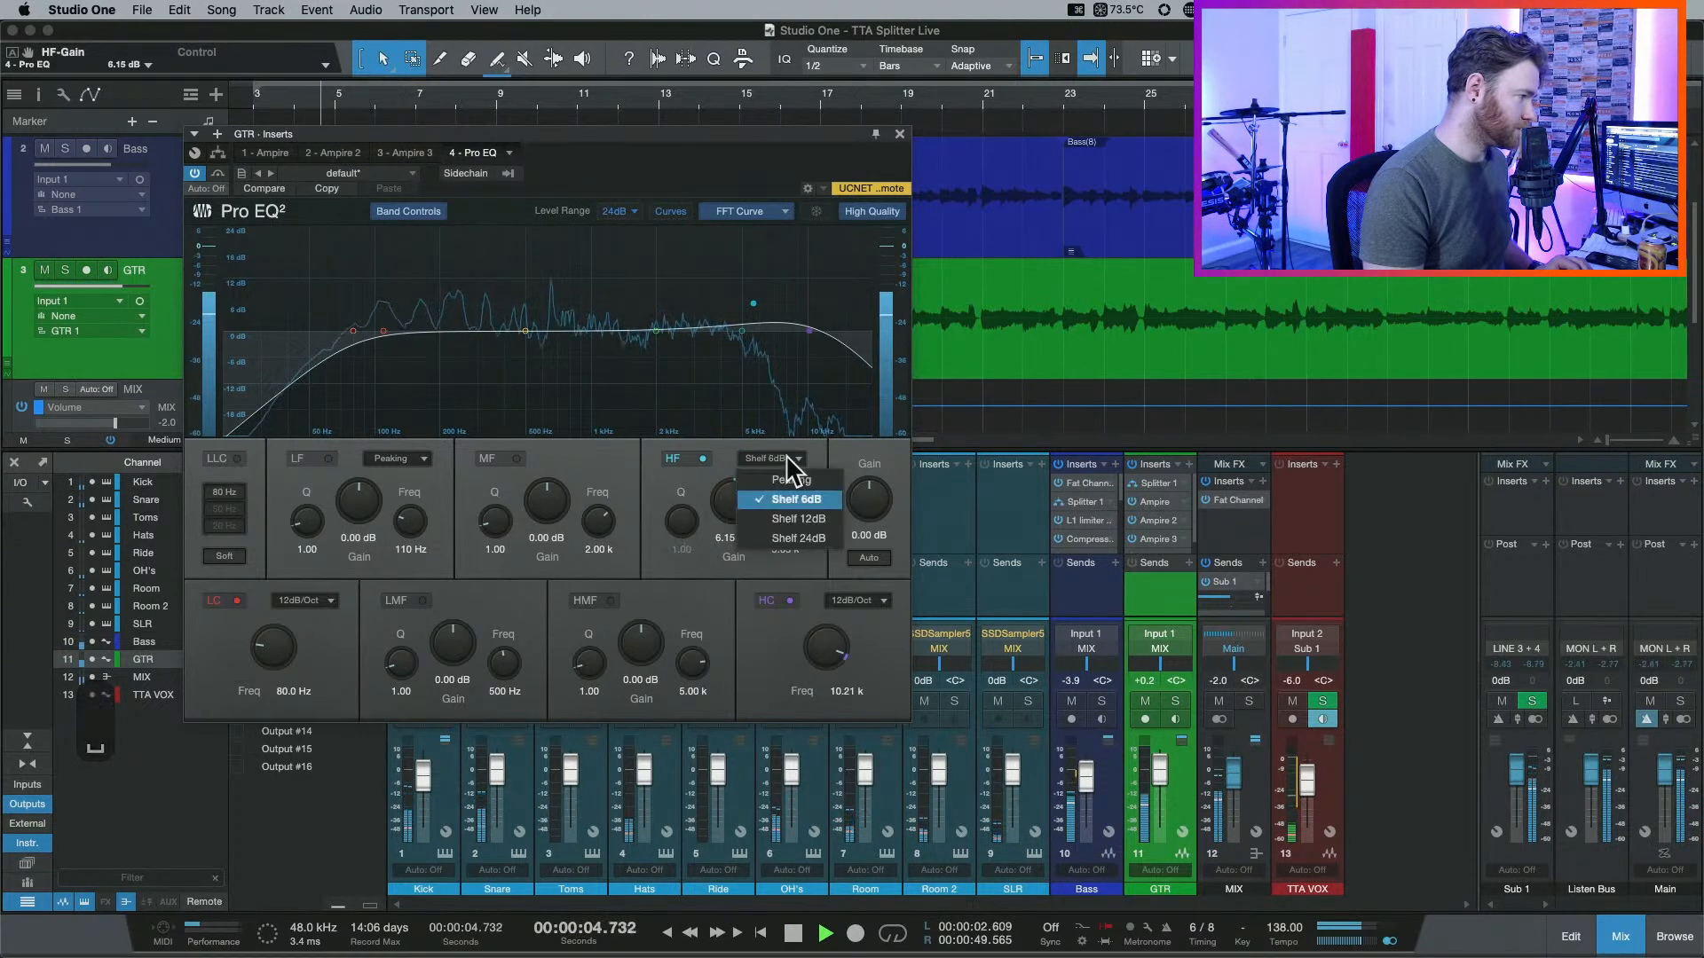
pyautogui.click(799, 509)
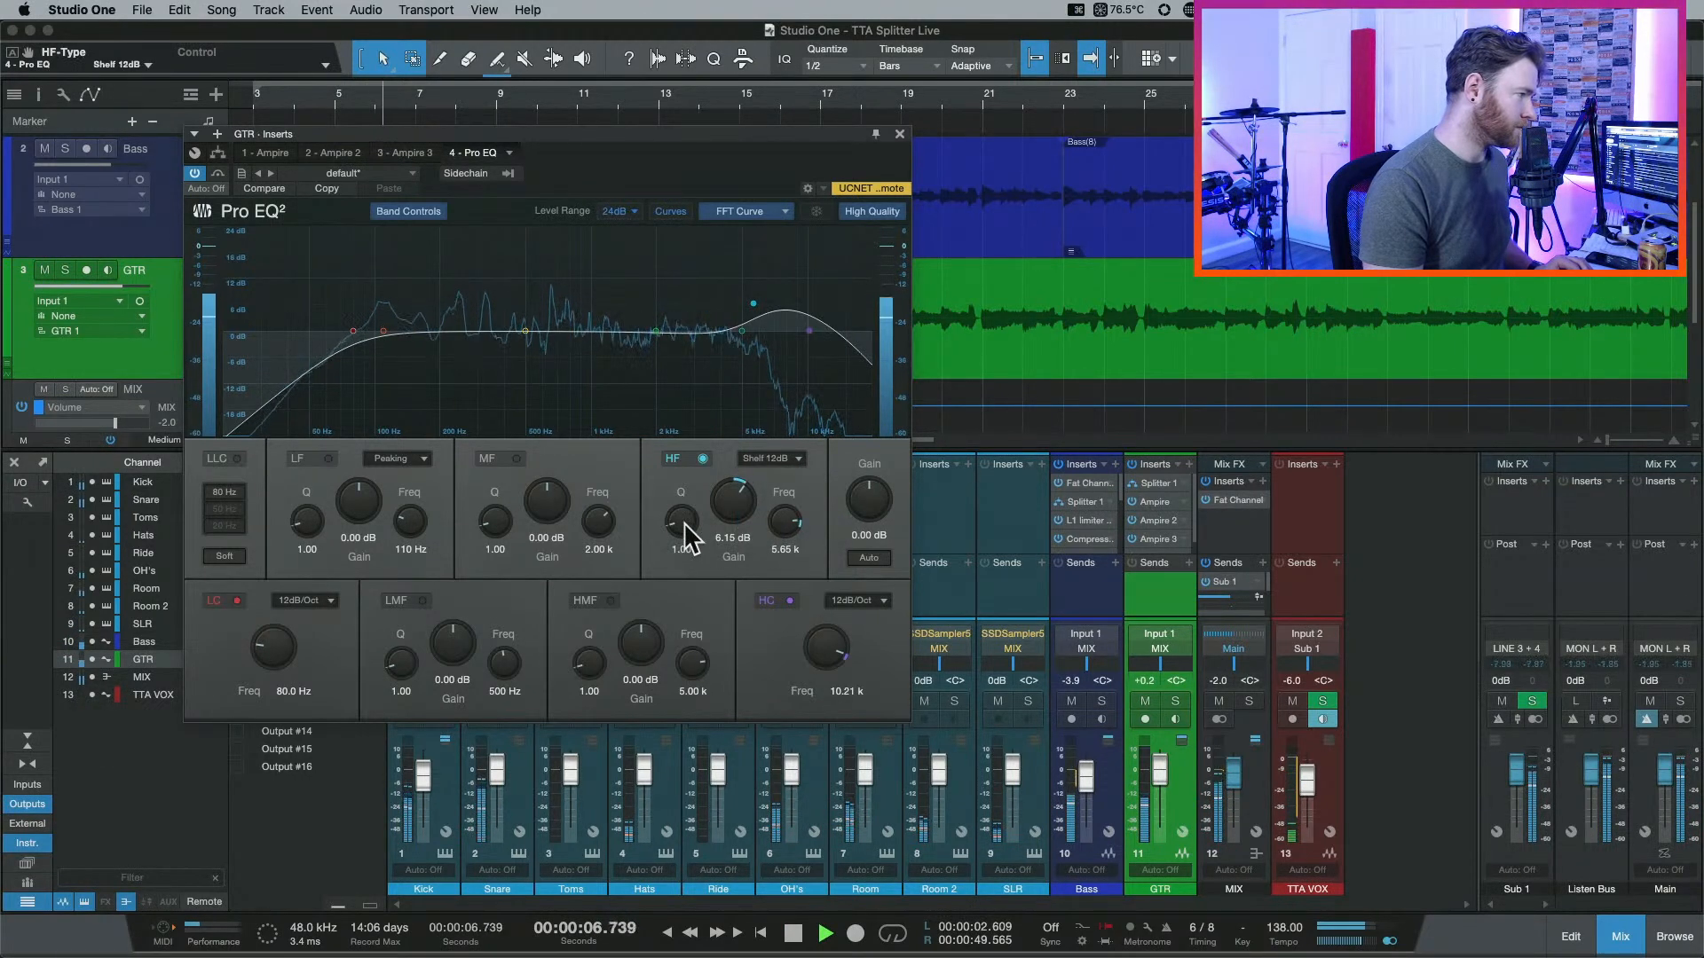
pyautogui.moveTo(684, 522)
pyautogui.mouseDown()
pyautogui.moveTo(682, 508)
pyautogui.moveTo(684, 524)
pyautogui.mouseUp()
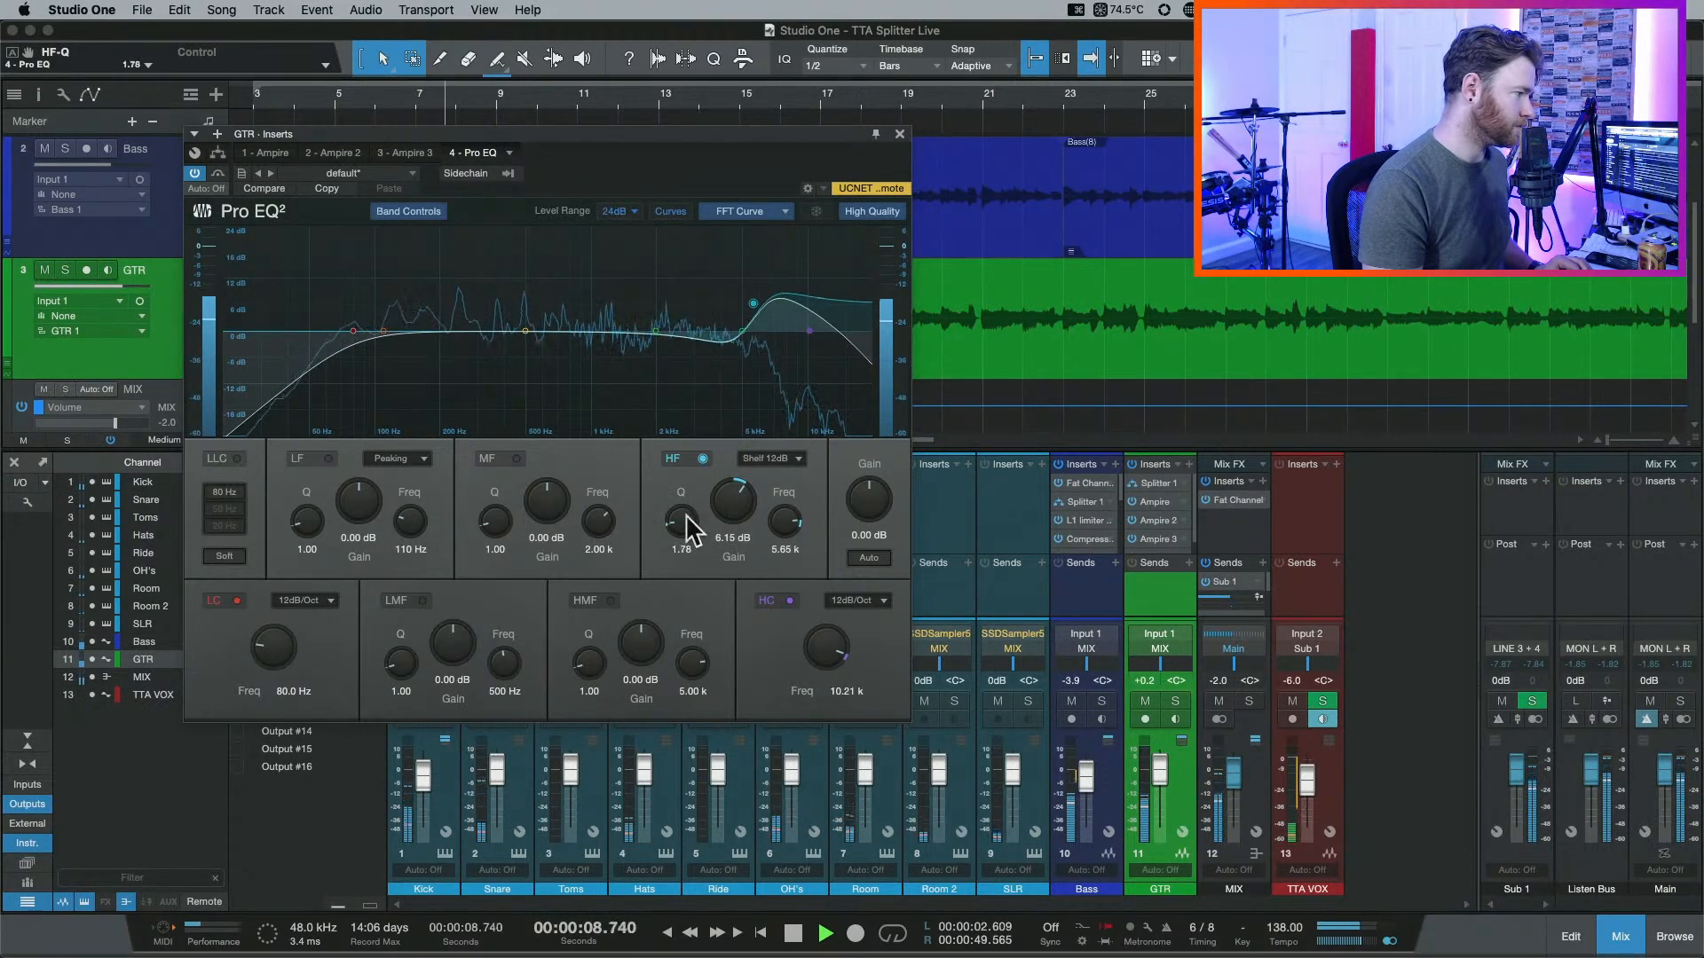
pyautogui.moveTo(837, 646); pyautogui.dragTo(818, 647)
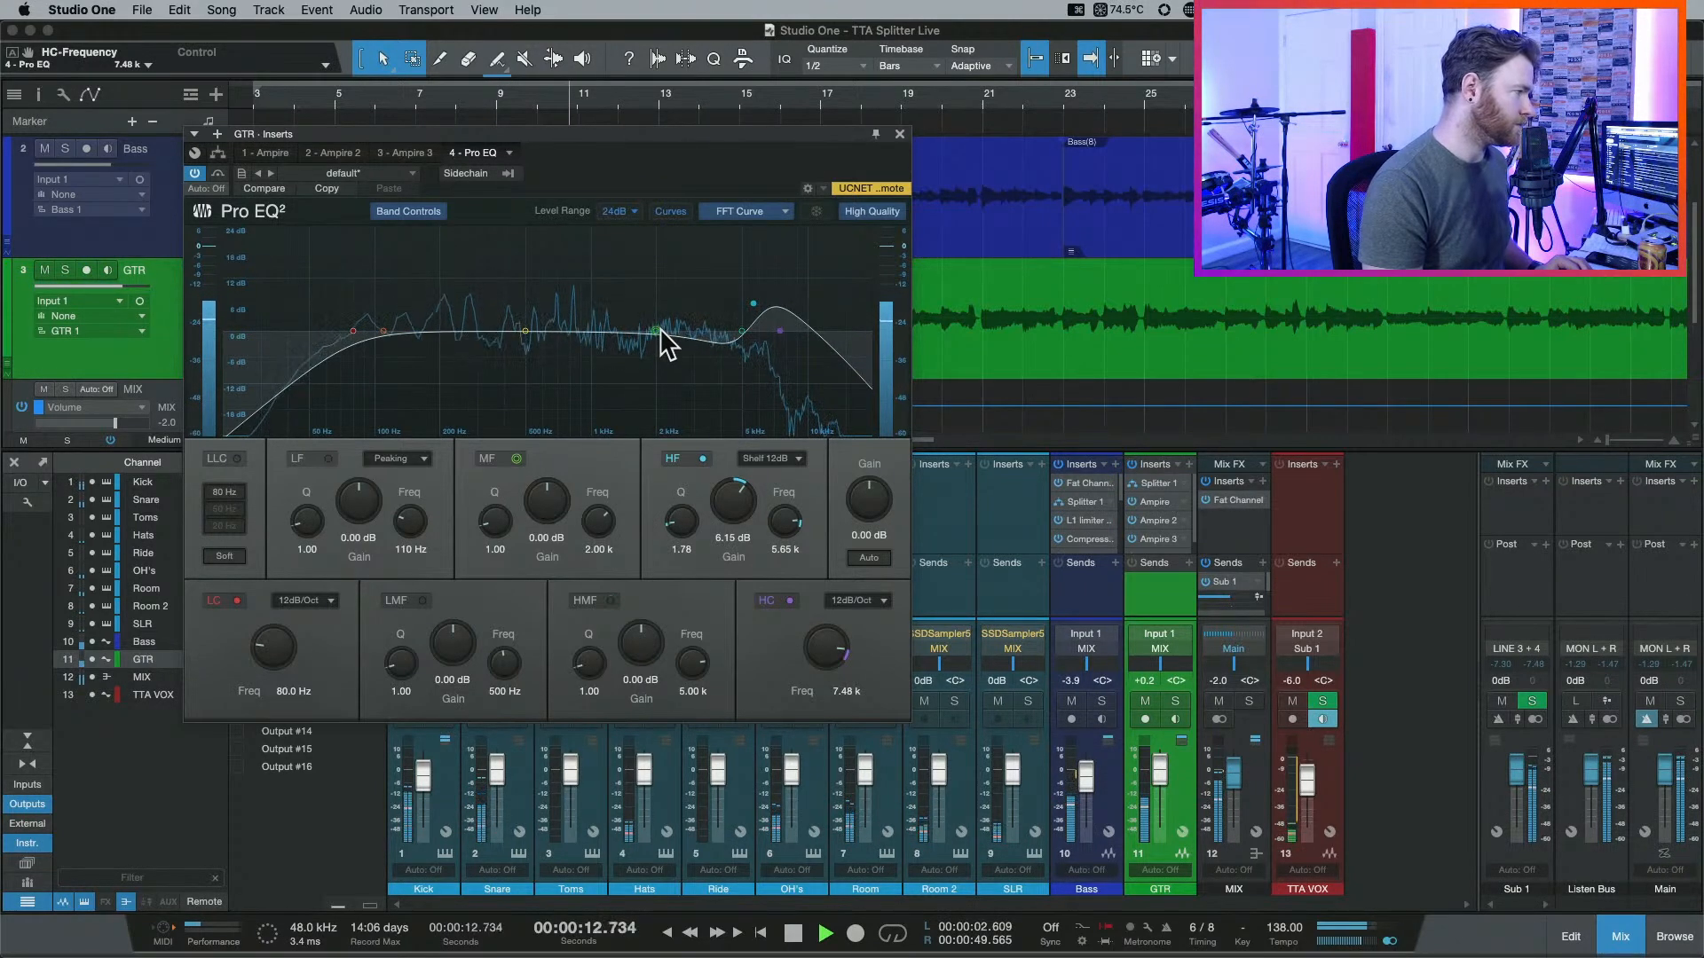
# Sweep the mid band and cut about 2.7 dB at 2.26 kHz with Q 3.40, and boost the high-mid band about 5 dB at 3.59 kHz.
pyautogui.moveTo(657, 330); pyautogui.dragTo(644, 312)
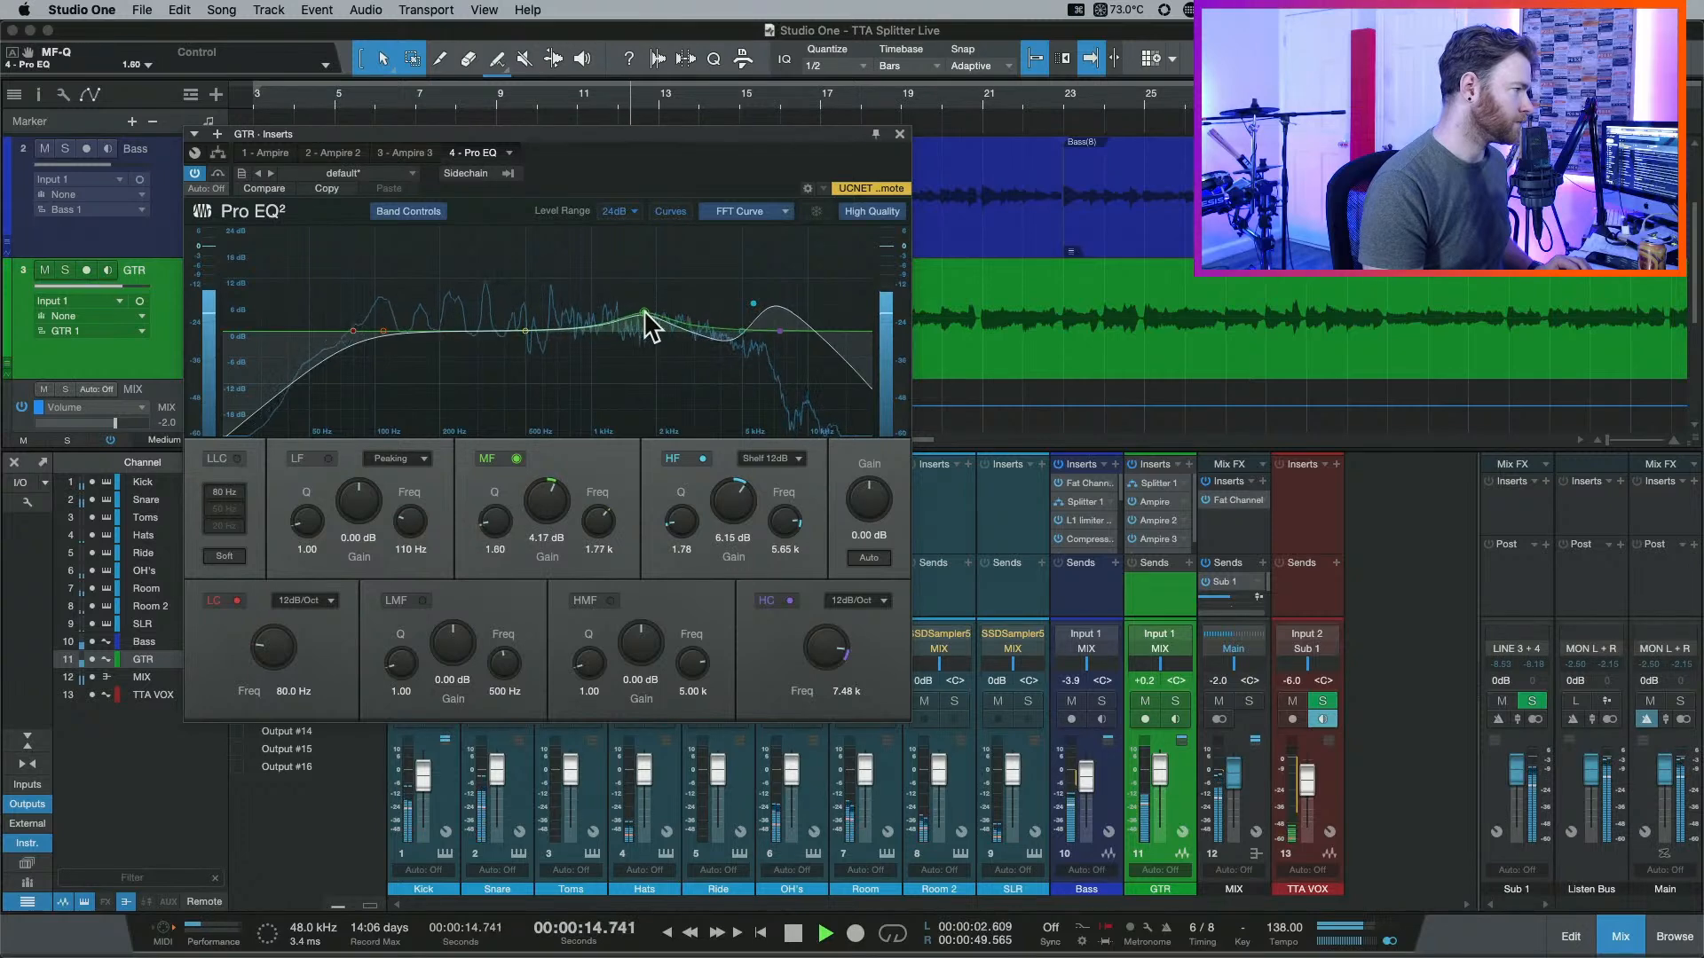
pyautogui.moveTo(644, 313); pyautogui.dragTo(667, 295)
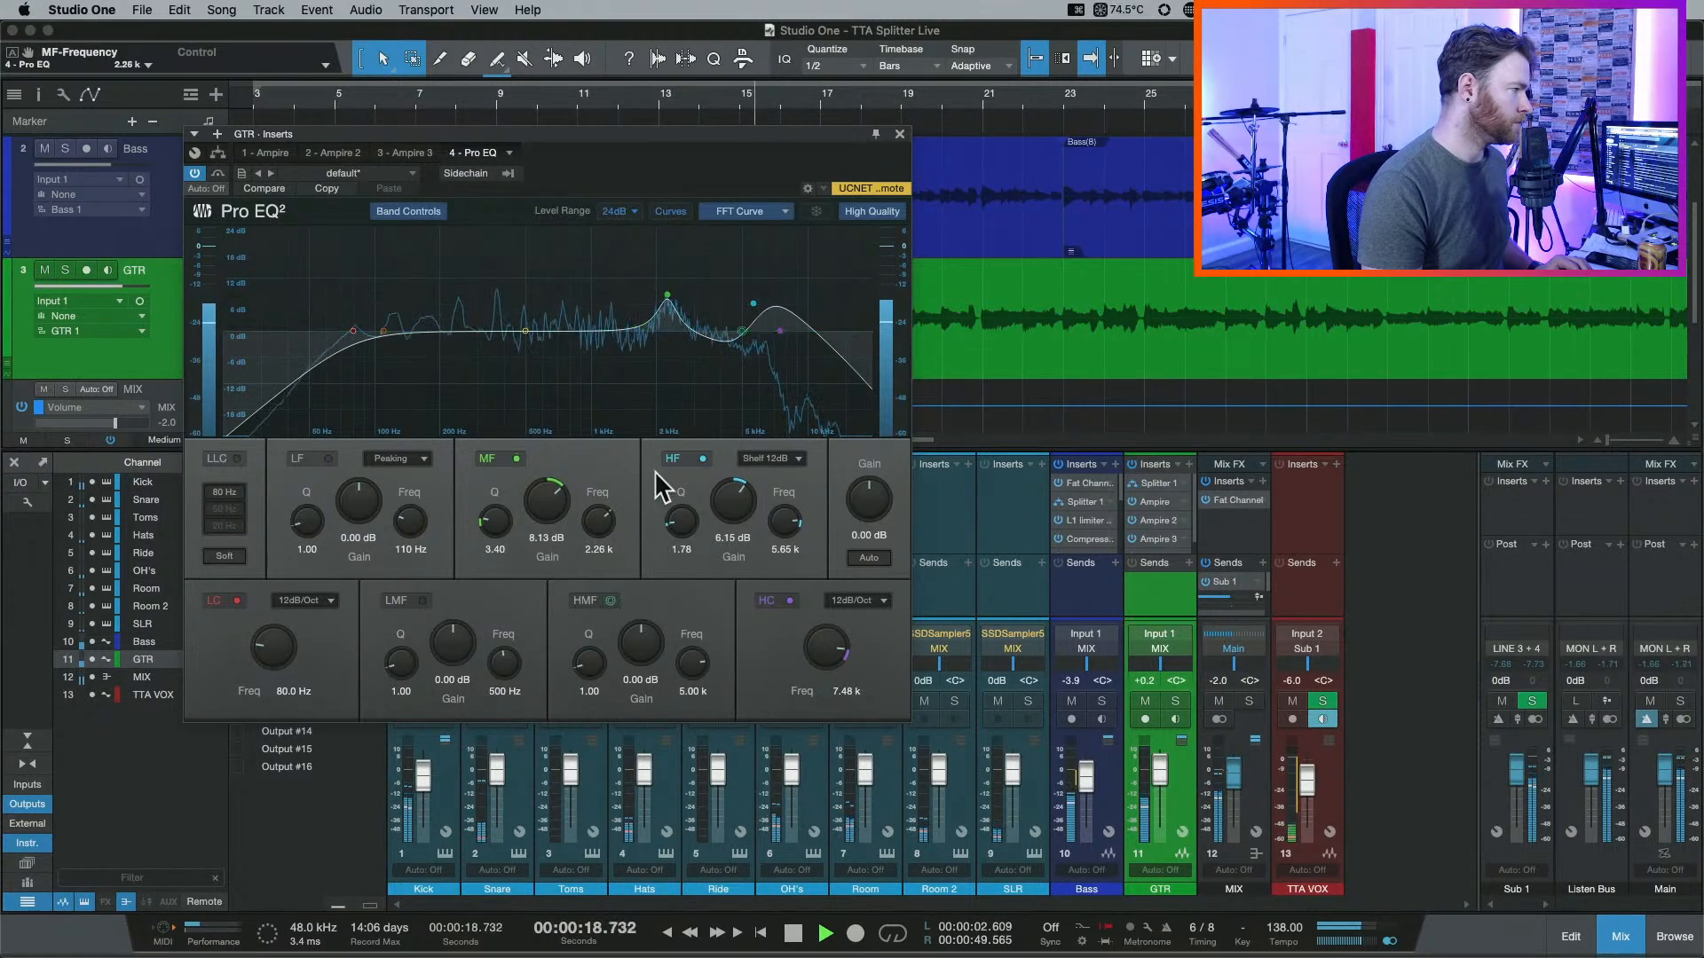
pyautogui.moveTo(570, 533); pyautogui.dragTo(561, 549)
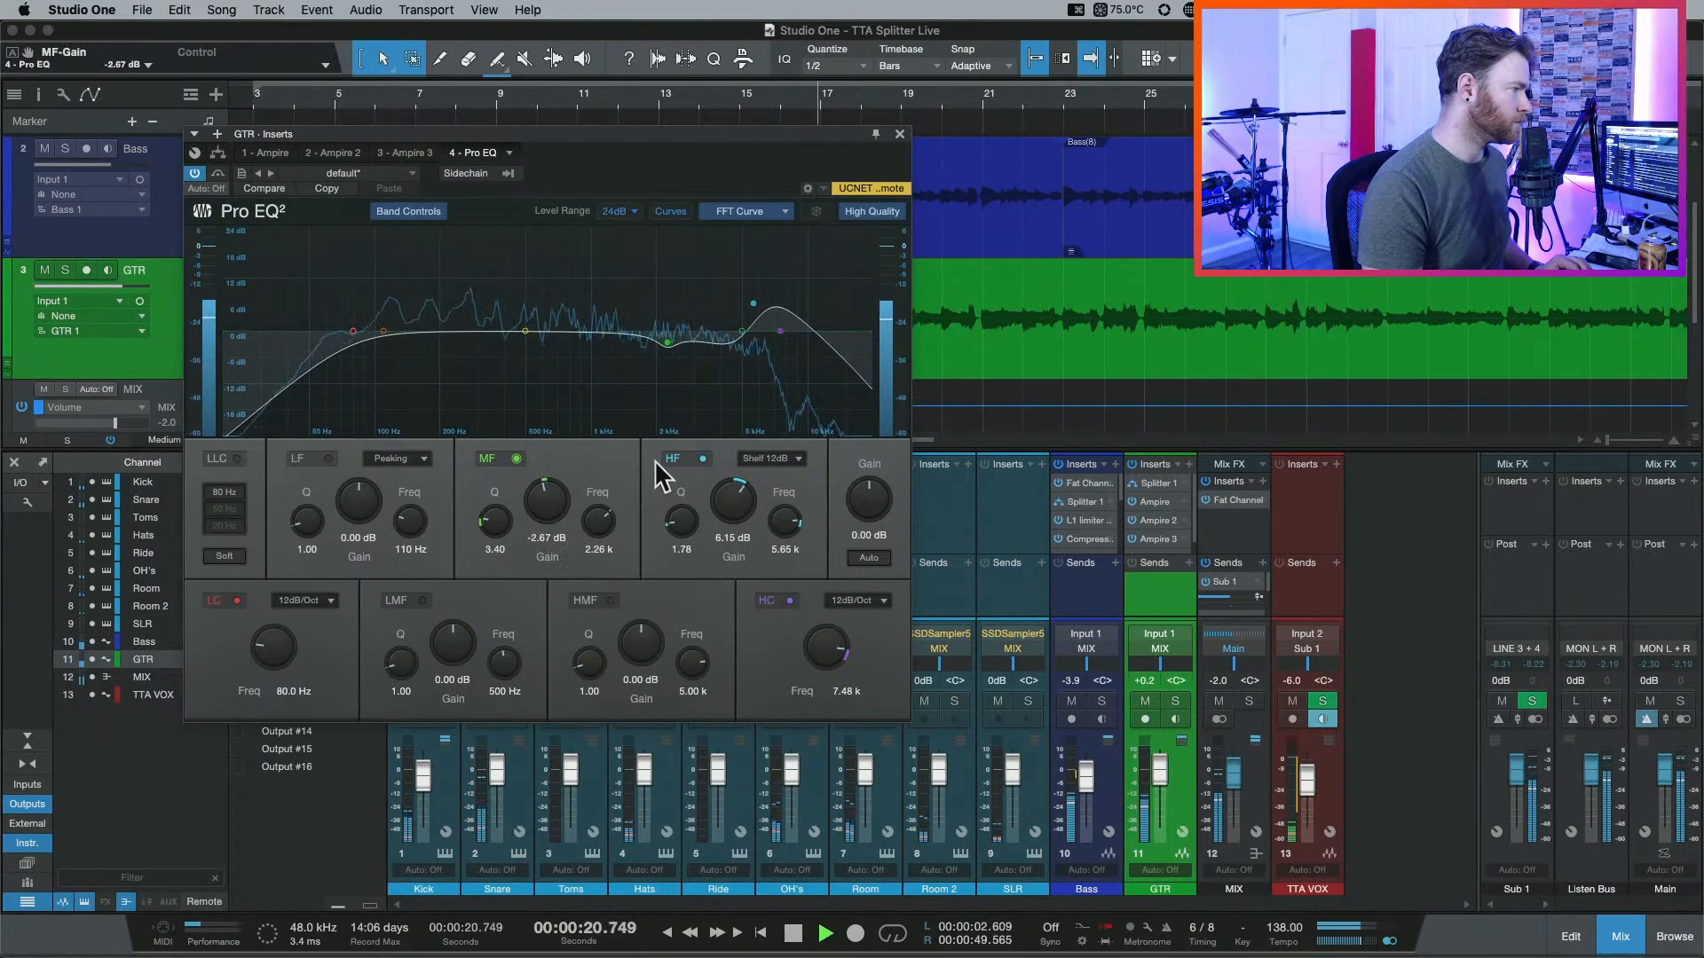
pyautogui.moveTo(742, 331); pyautogui.dragTo(711, 310)
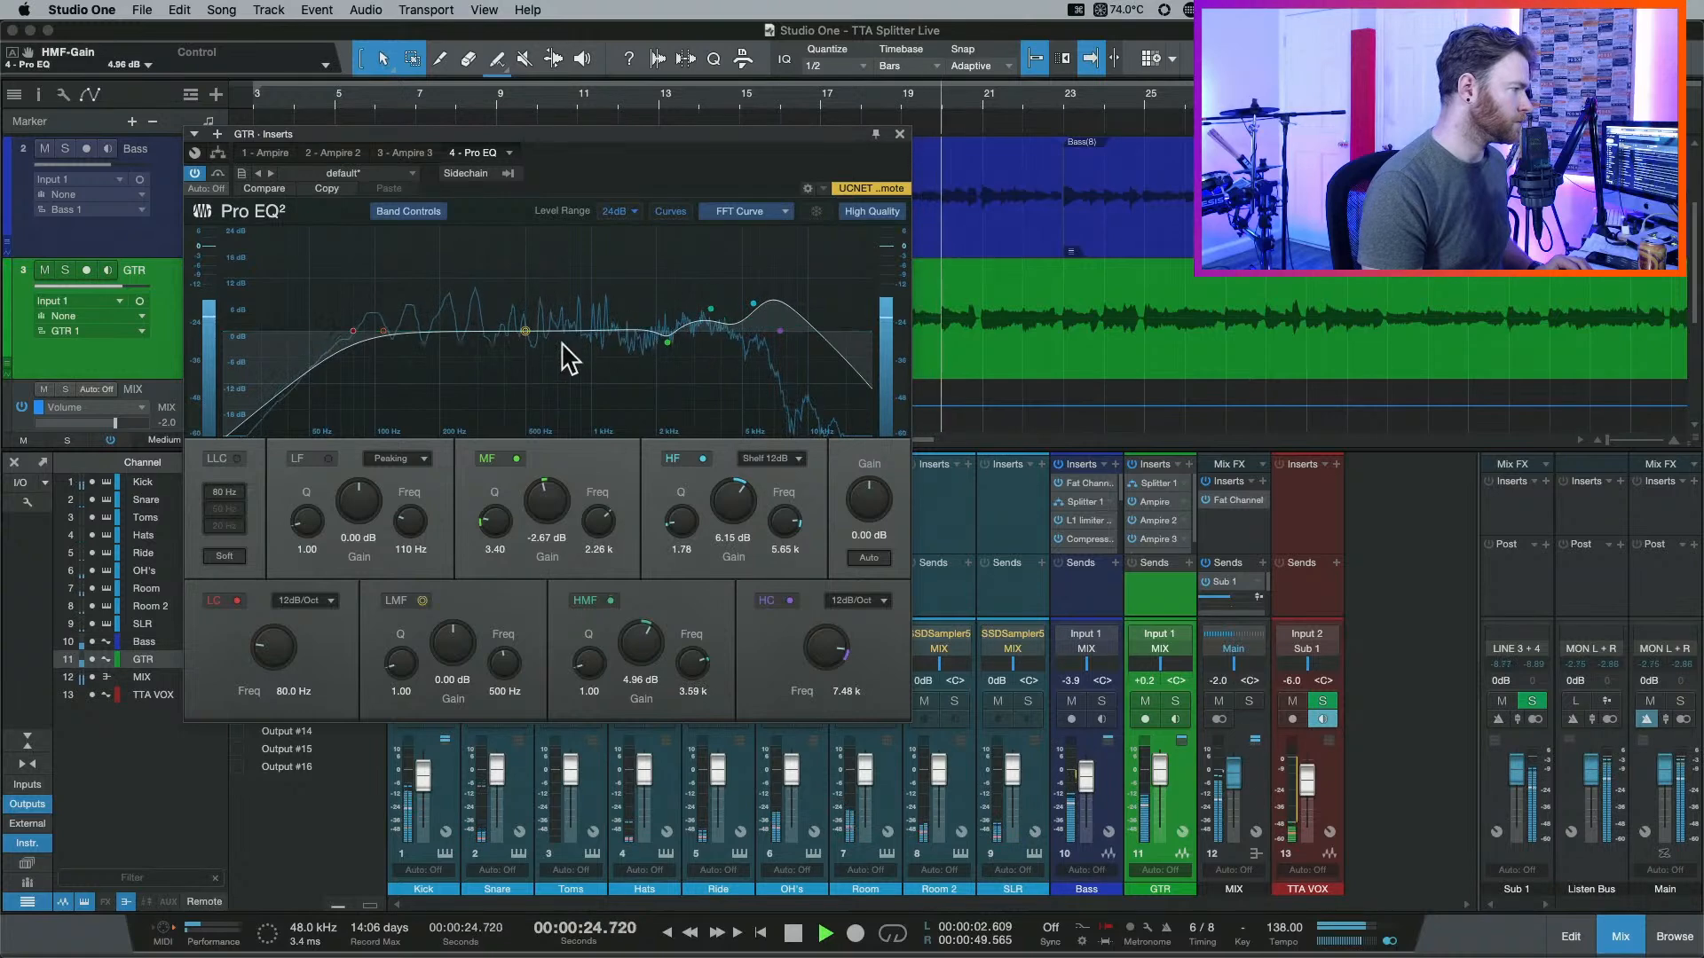
# Cut the low-mid band about 4.6 dB at 376 Hz and the low band about 2 dB at 200 Hz, and close the guitar EQ.
pyautogui.moveTo(526, 332)
pyautogui.mouseDown()
pyautogui.moveTo(525, 360)
pyautogui.moveTo(486, 347)
pyautogui.moveTo(498, 351)
pyautogui.mouseUp()
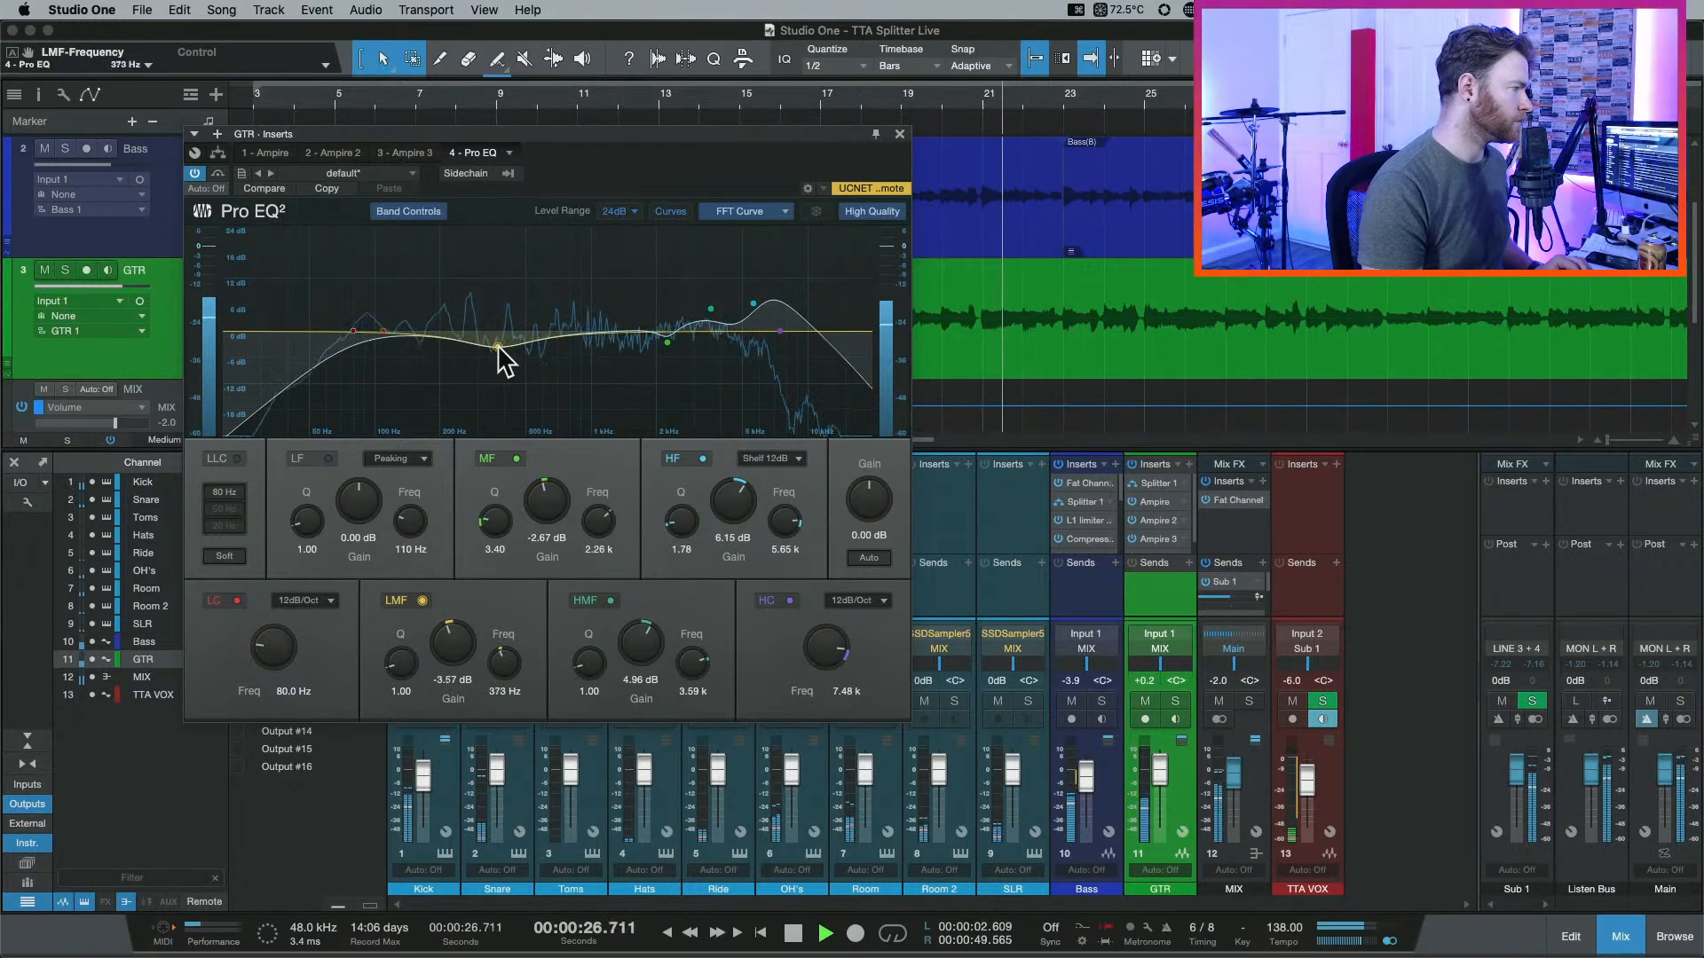
pyautogui.moveTo(383, 330); pyautogui.dragTo(440, 340)
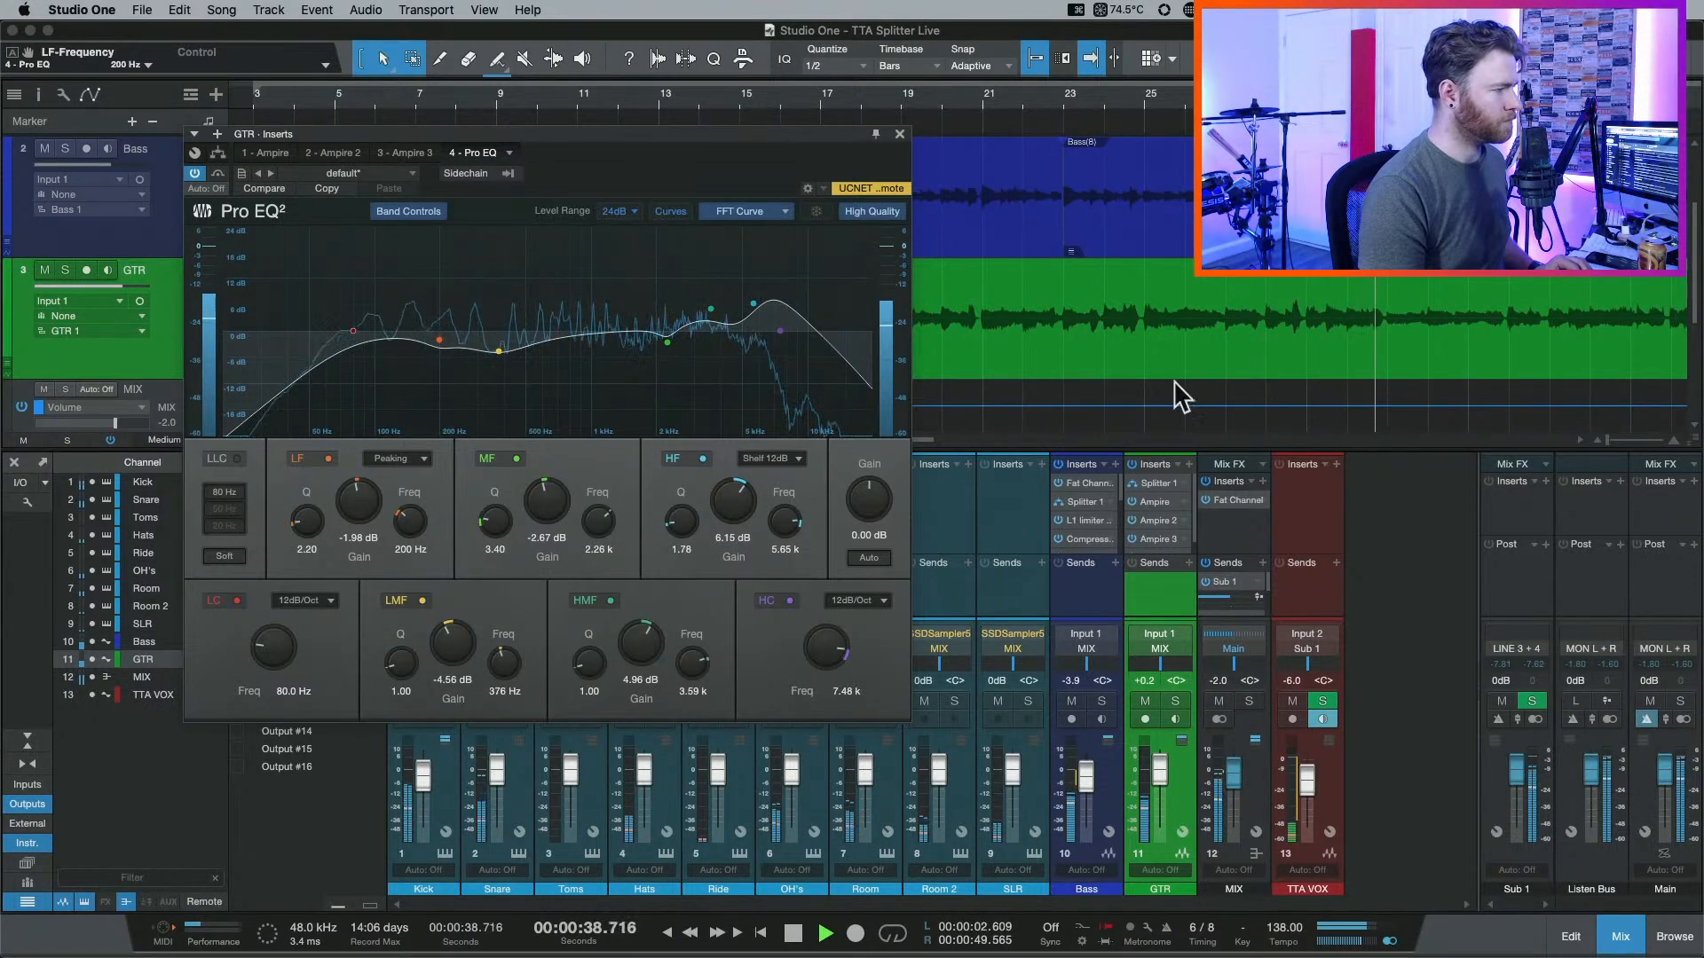
pyautogui.click(899, 134)
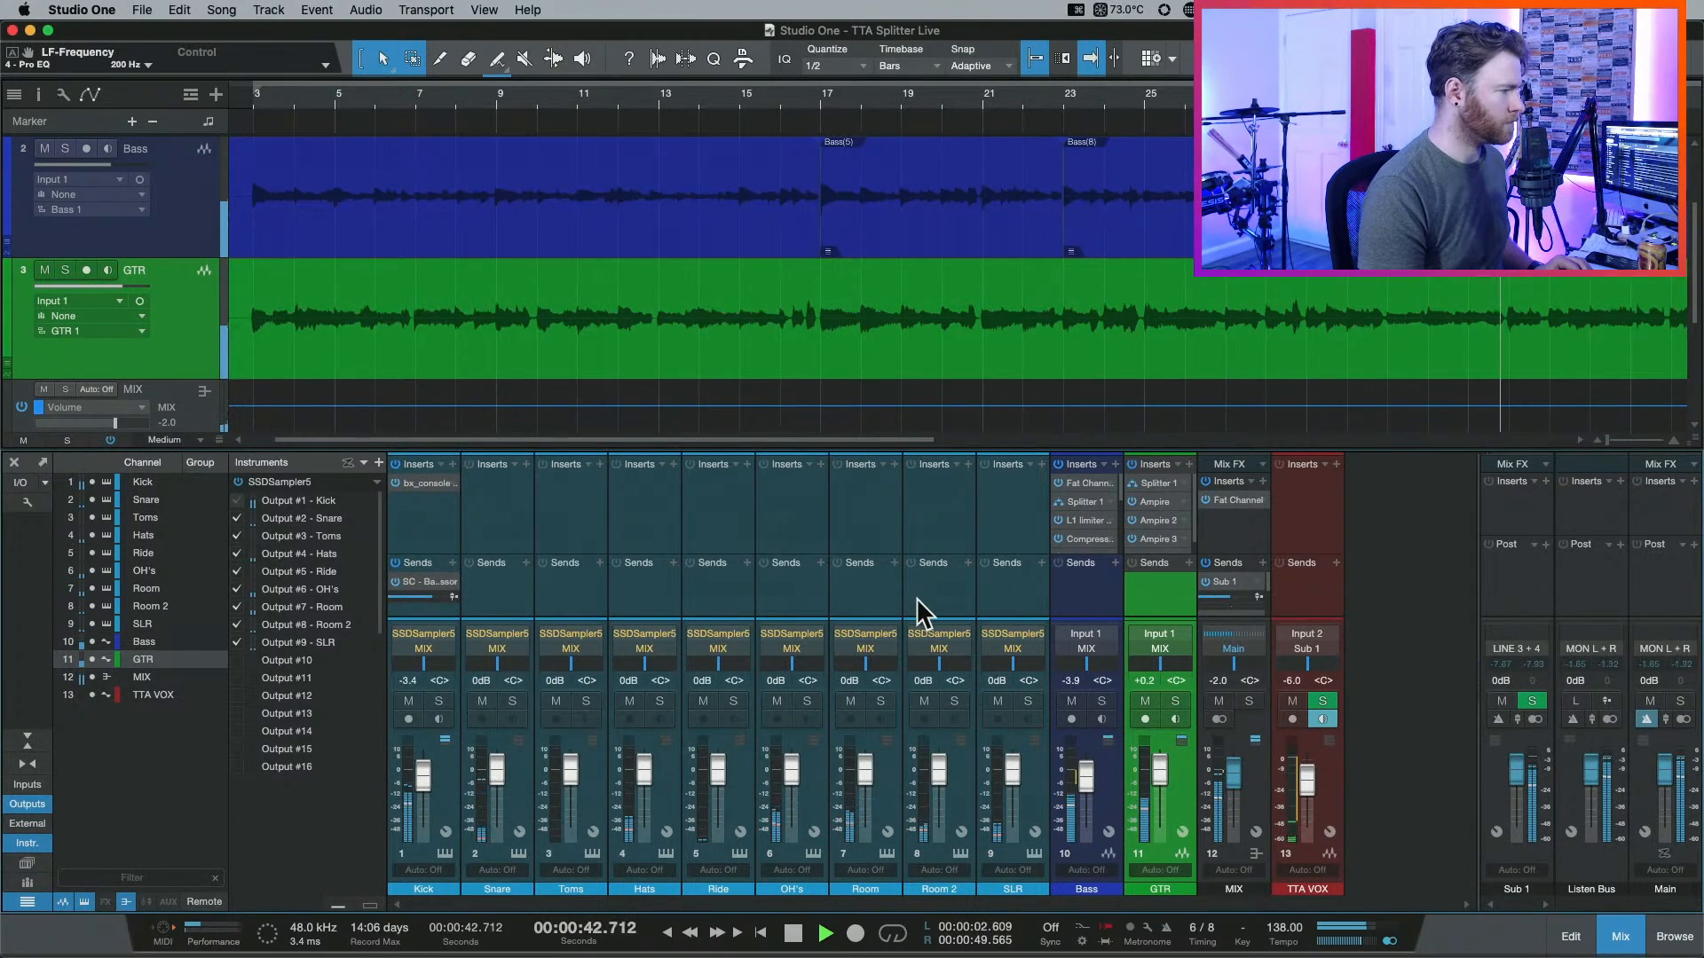
# Add a Fat Channel to the Room 2 channel's inserts and stop playback.
pyautogui.click(968, 464)
pyautogui.write('fat')
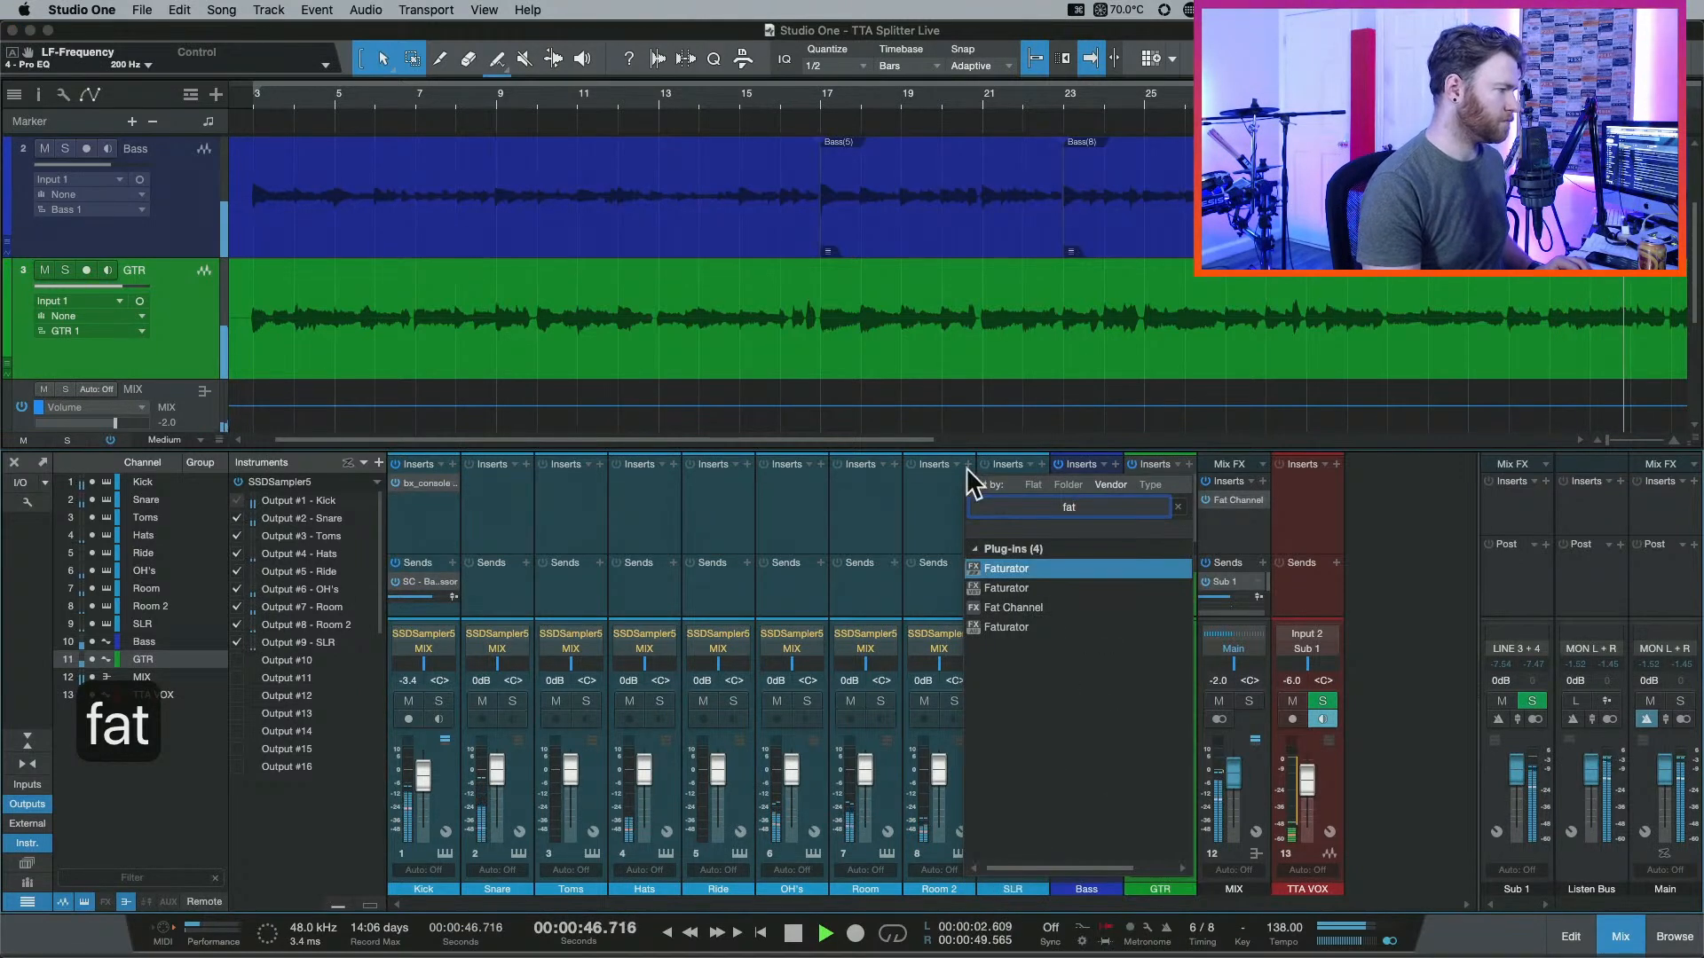
pyautogui.click(1046, 607)
pyautogui.press('space')
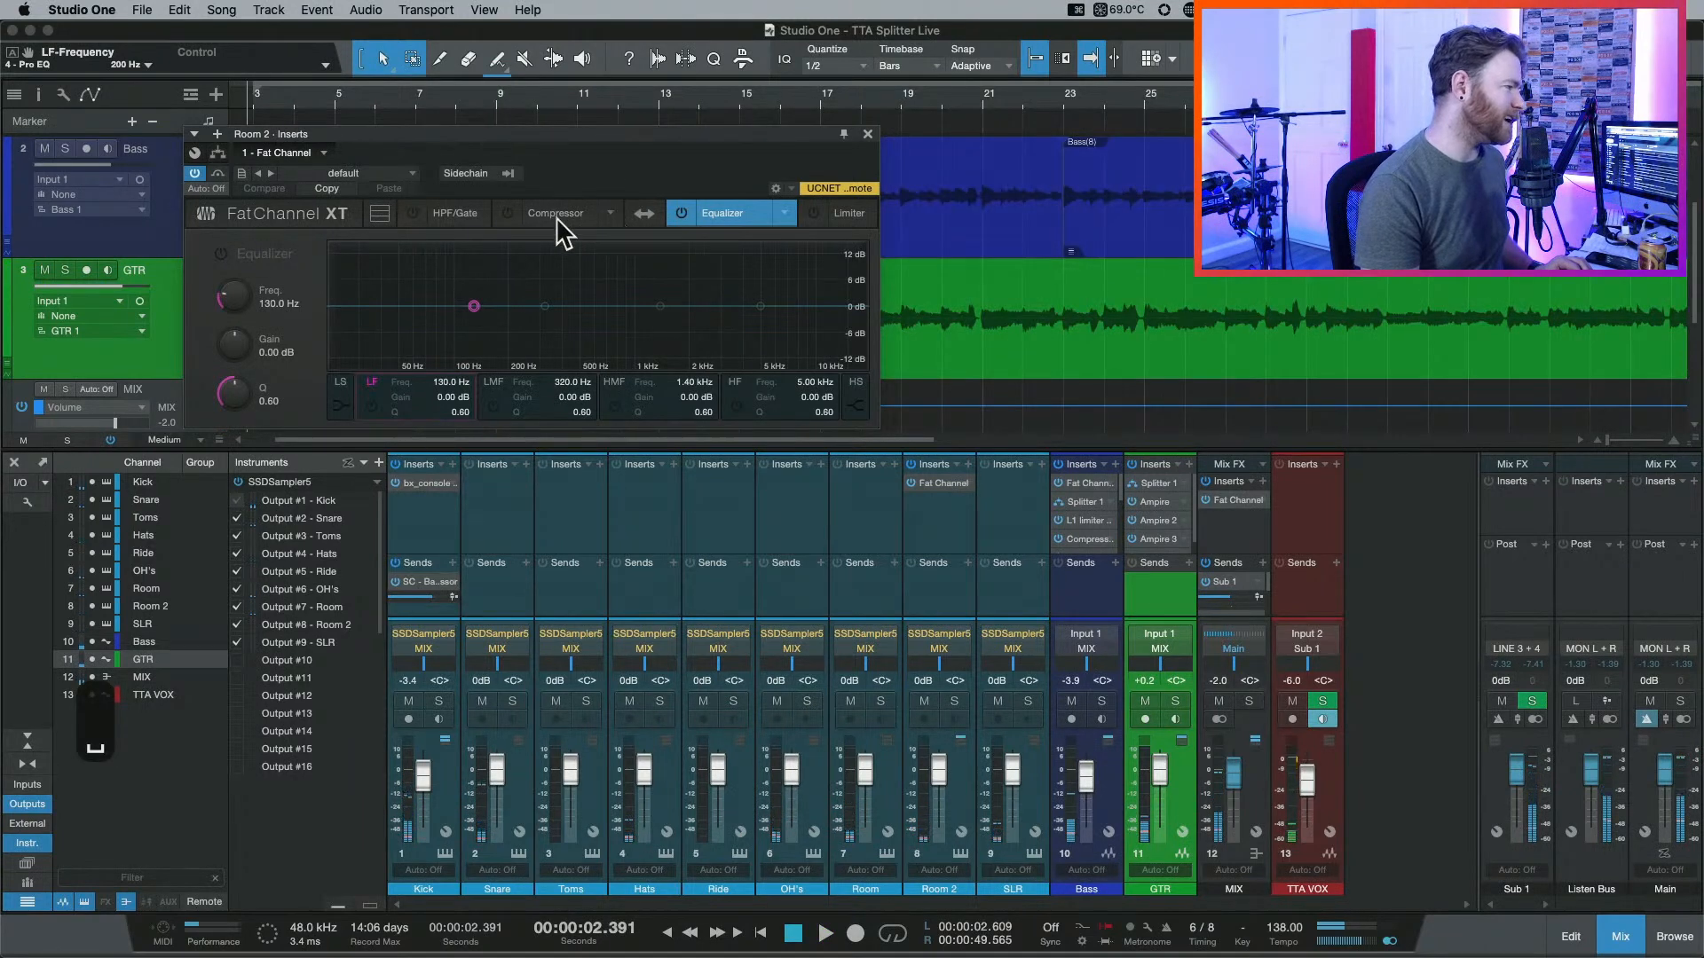
# Enable the Room 2 Fat Channel's compressor with the FET model, fastest attack (.02 ms) and 50 ms release.
pyautogui.click(556, 217)
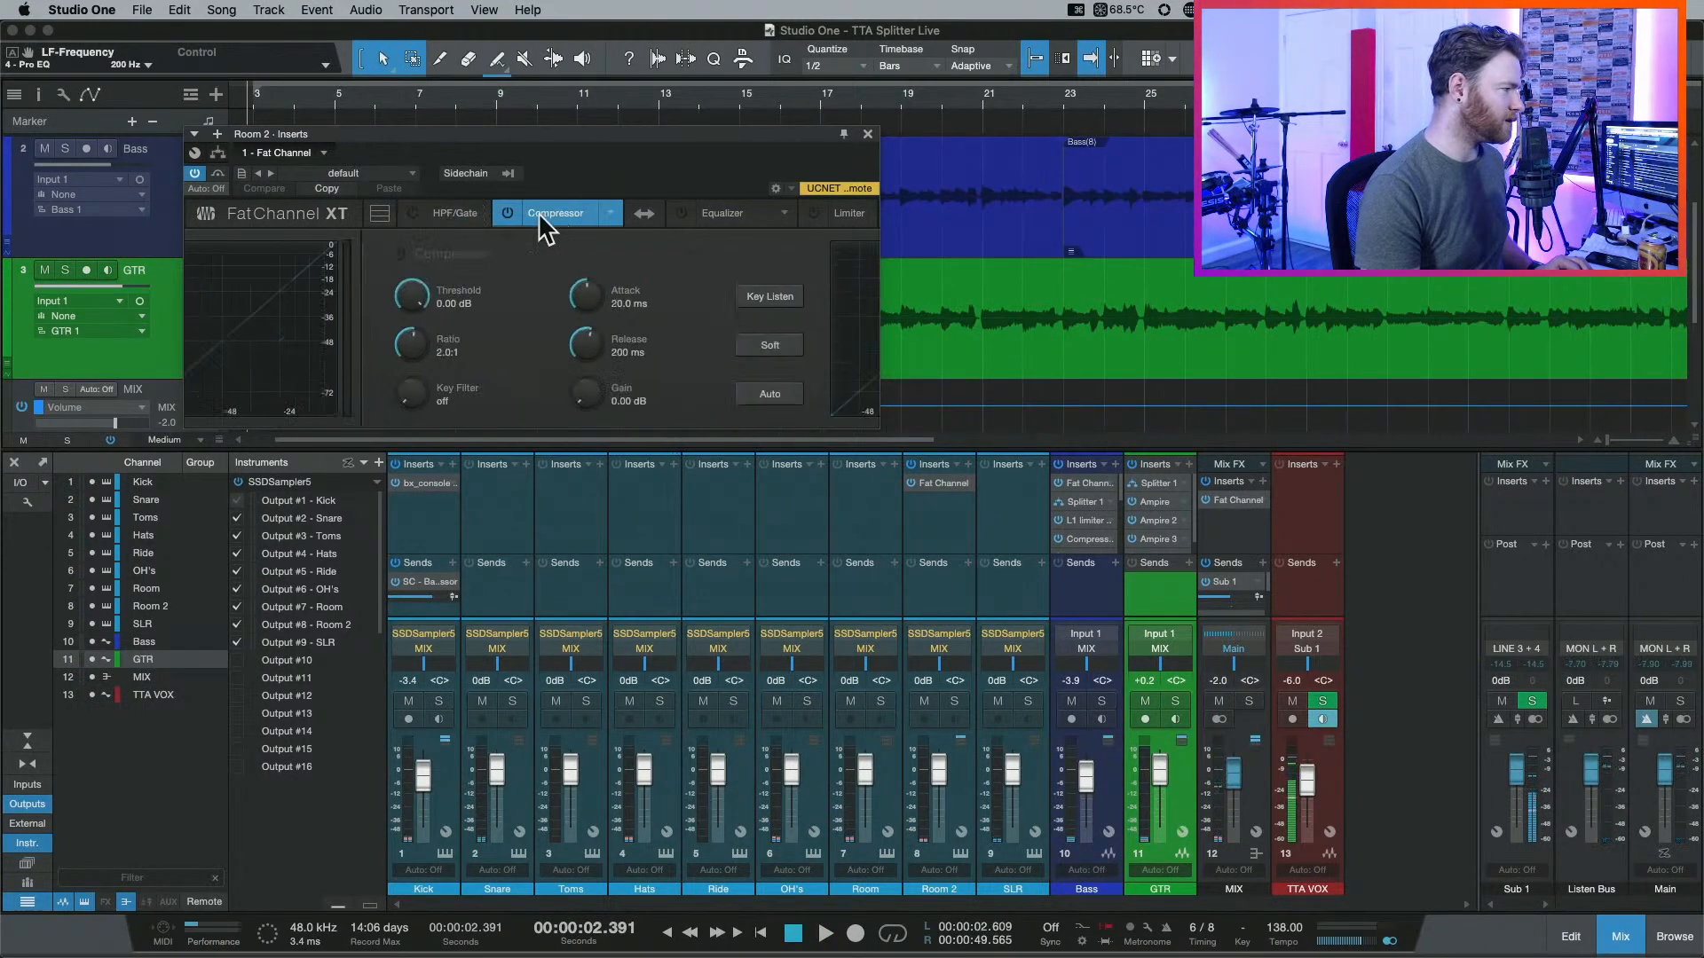
pyautogui.click(612, 213)
pyautogui.click(668, 252)
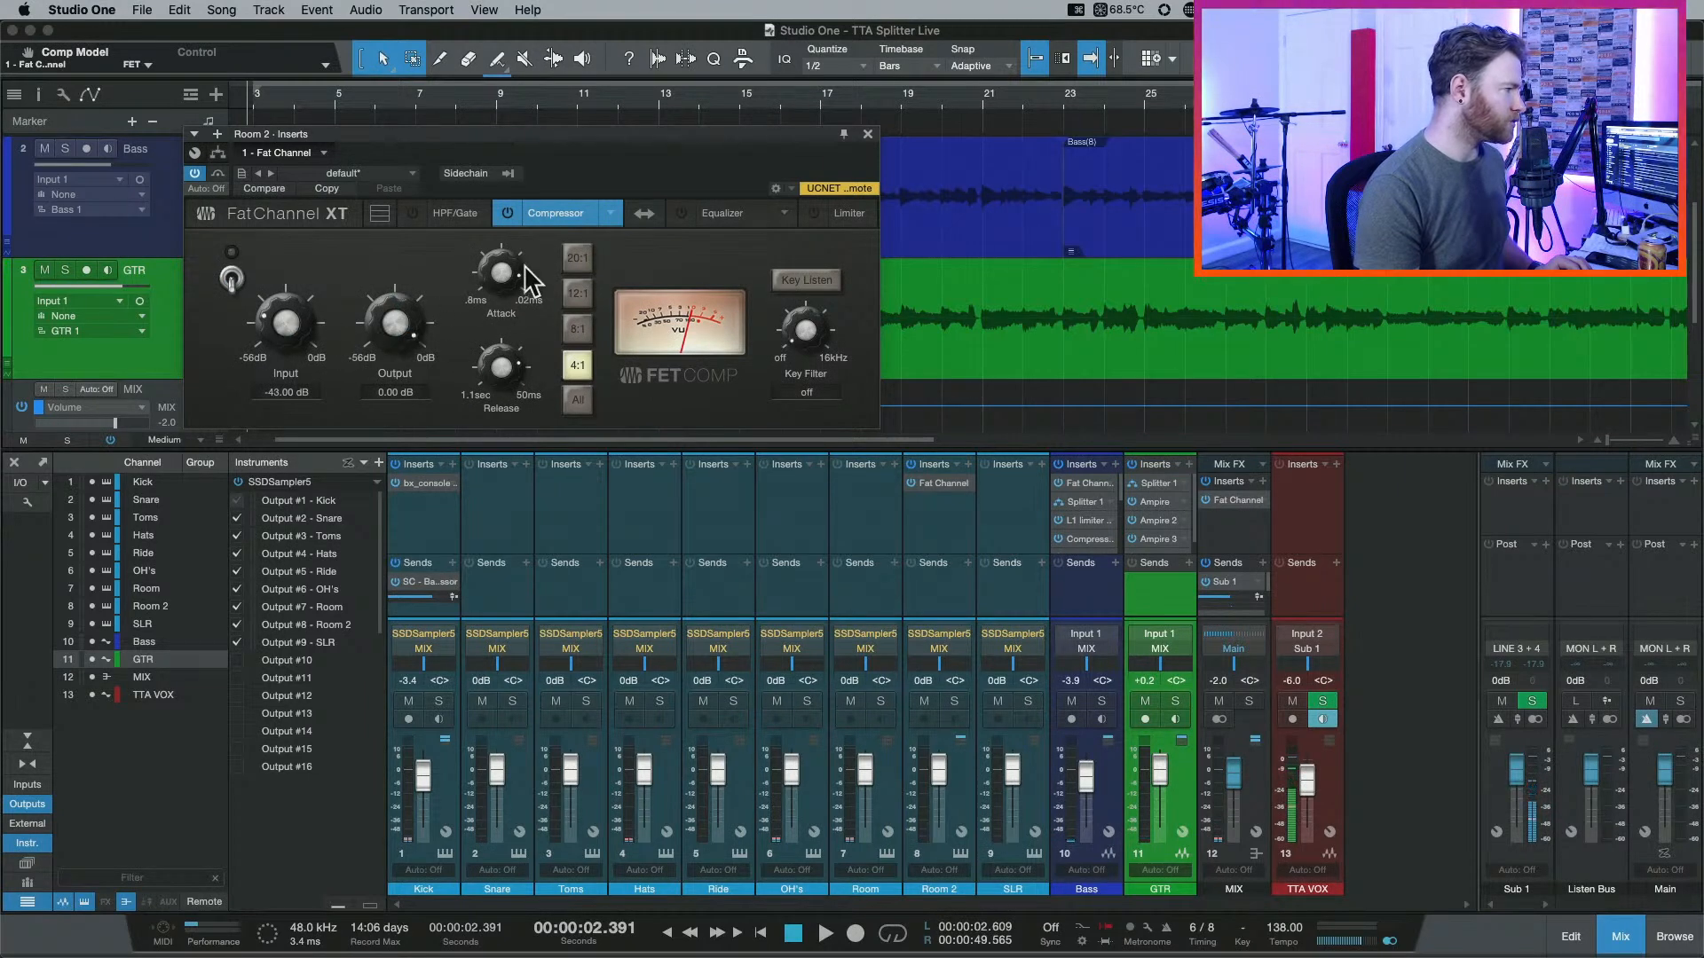
pyautogui.moveTo(526, 266); pyautogui.dragTo(558, 127)
pyautogui.click(508, 214)
pyautogui.moveTo(503, 366); pyautogui.dragTo(494, 240)
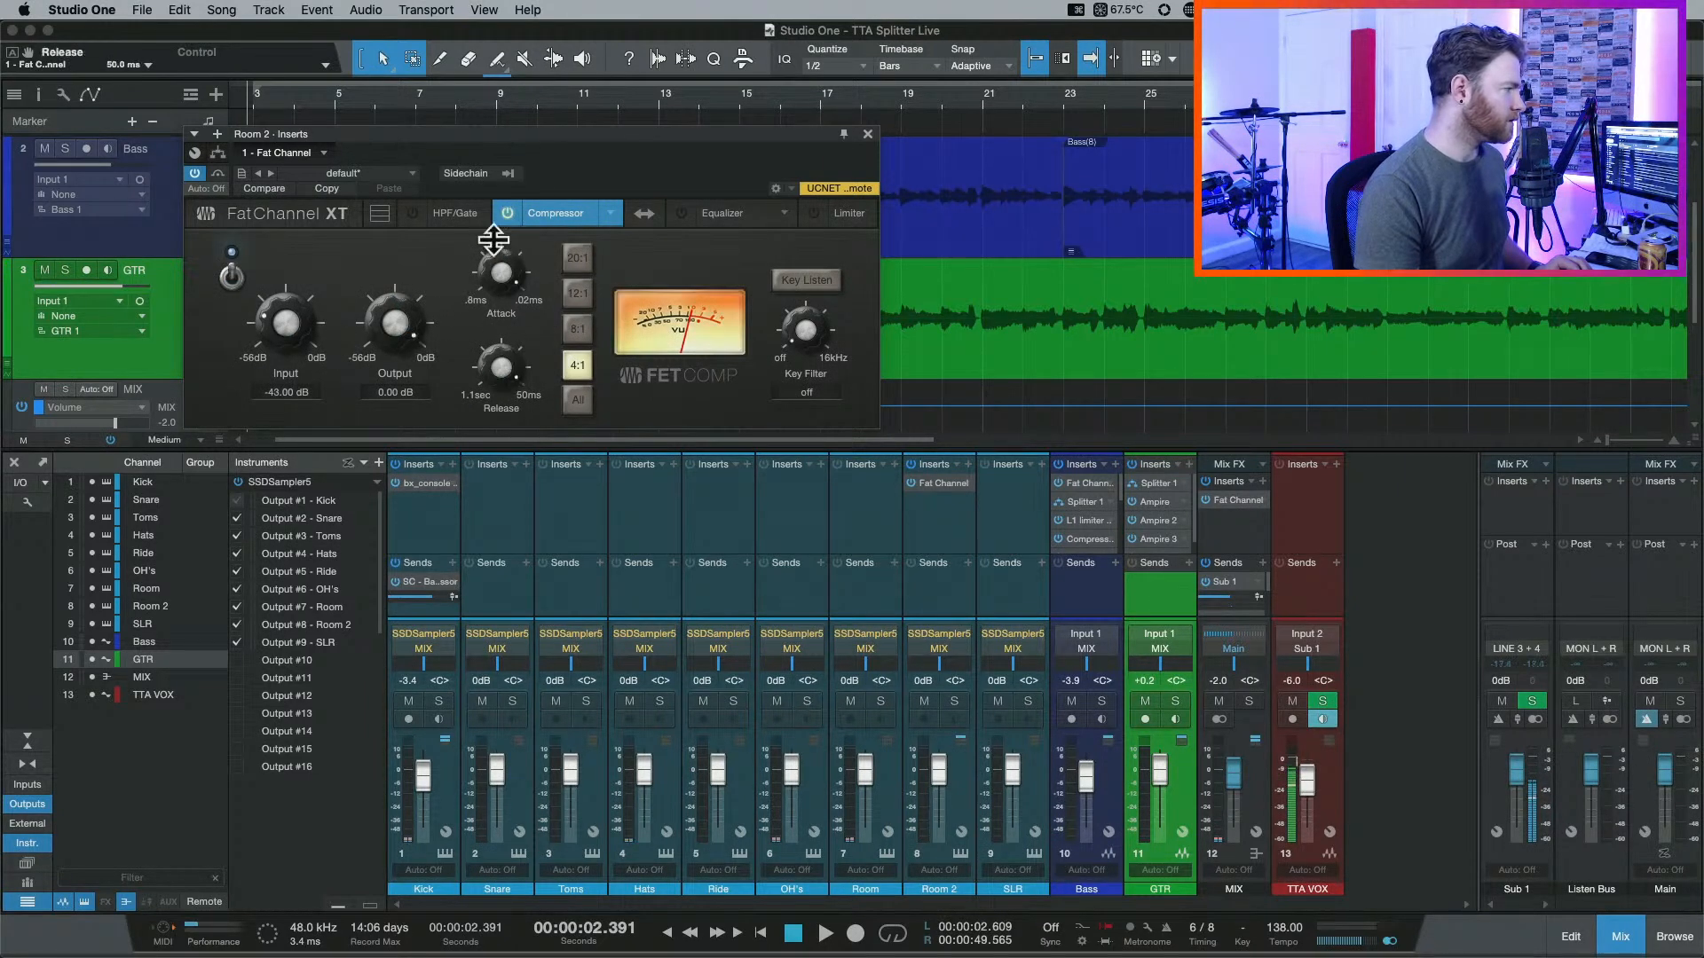
# Set the Room 2 compressor's input to 0 dB, output to about -20.72 dB and ratio to All, auditioning the channel in solo.
pyautogui.moveTo(383, 333); pyautogui.dragTo(357, 400)
pyautogui.moveTo(284, 337); pyautogui.dragTo(278, 275)
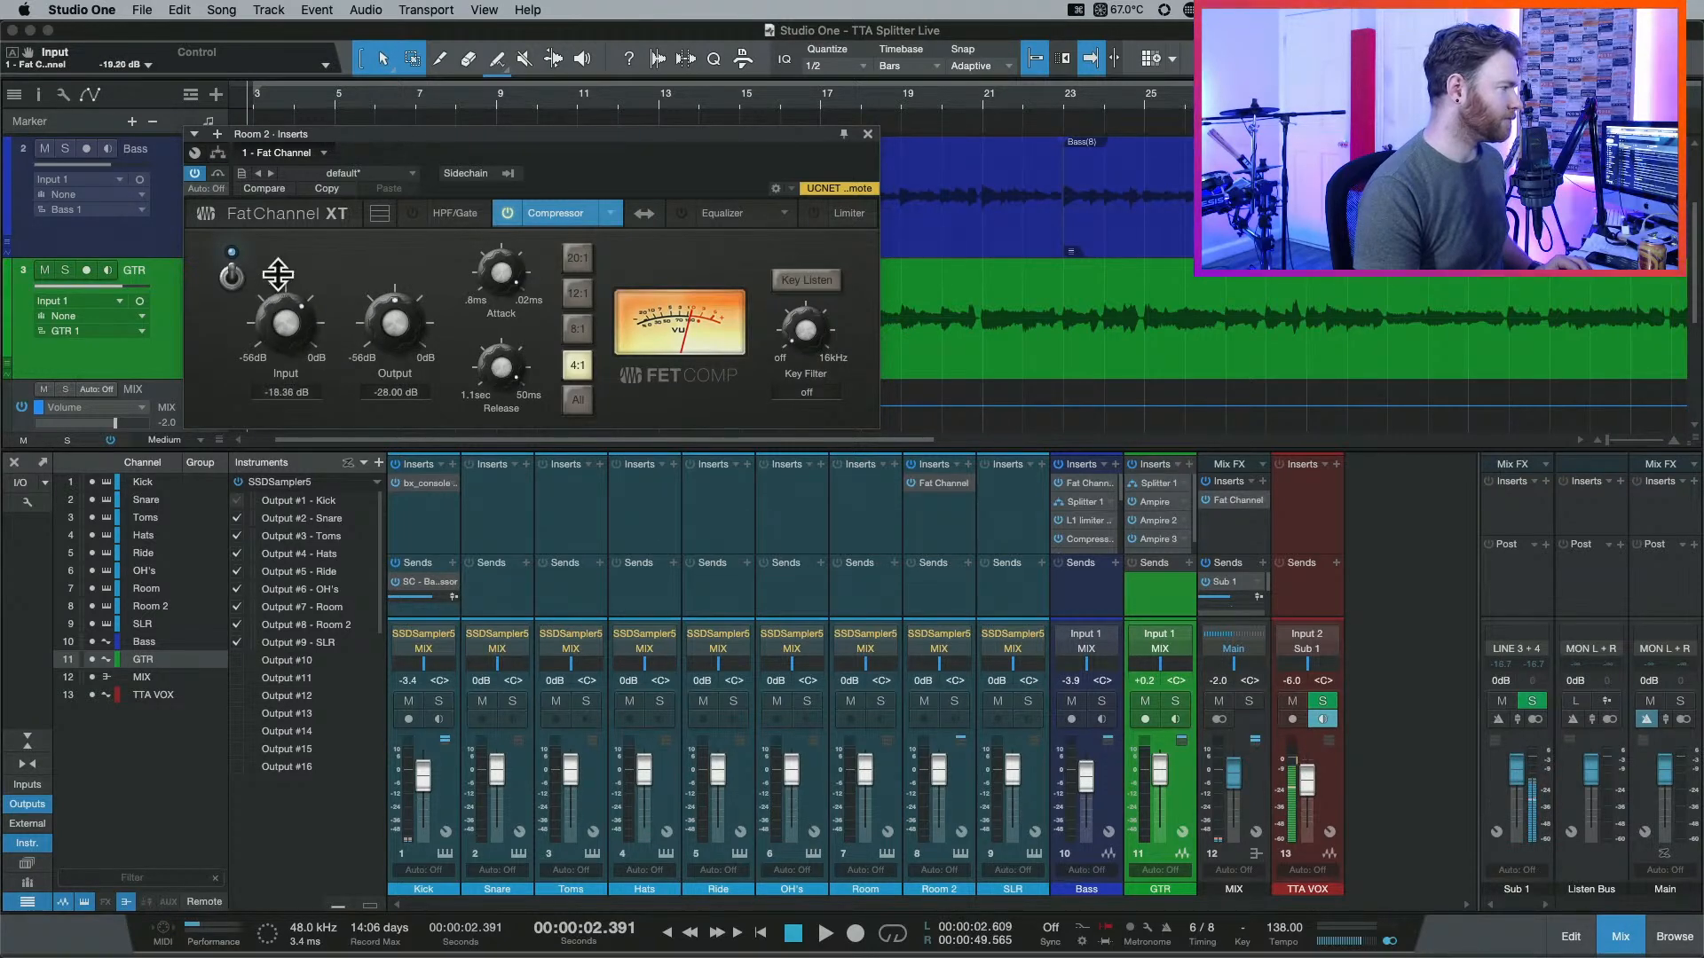
pyautogui.press('space')
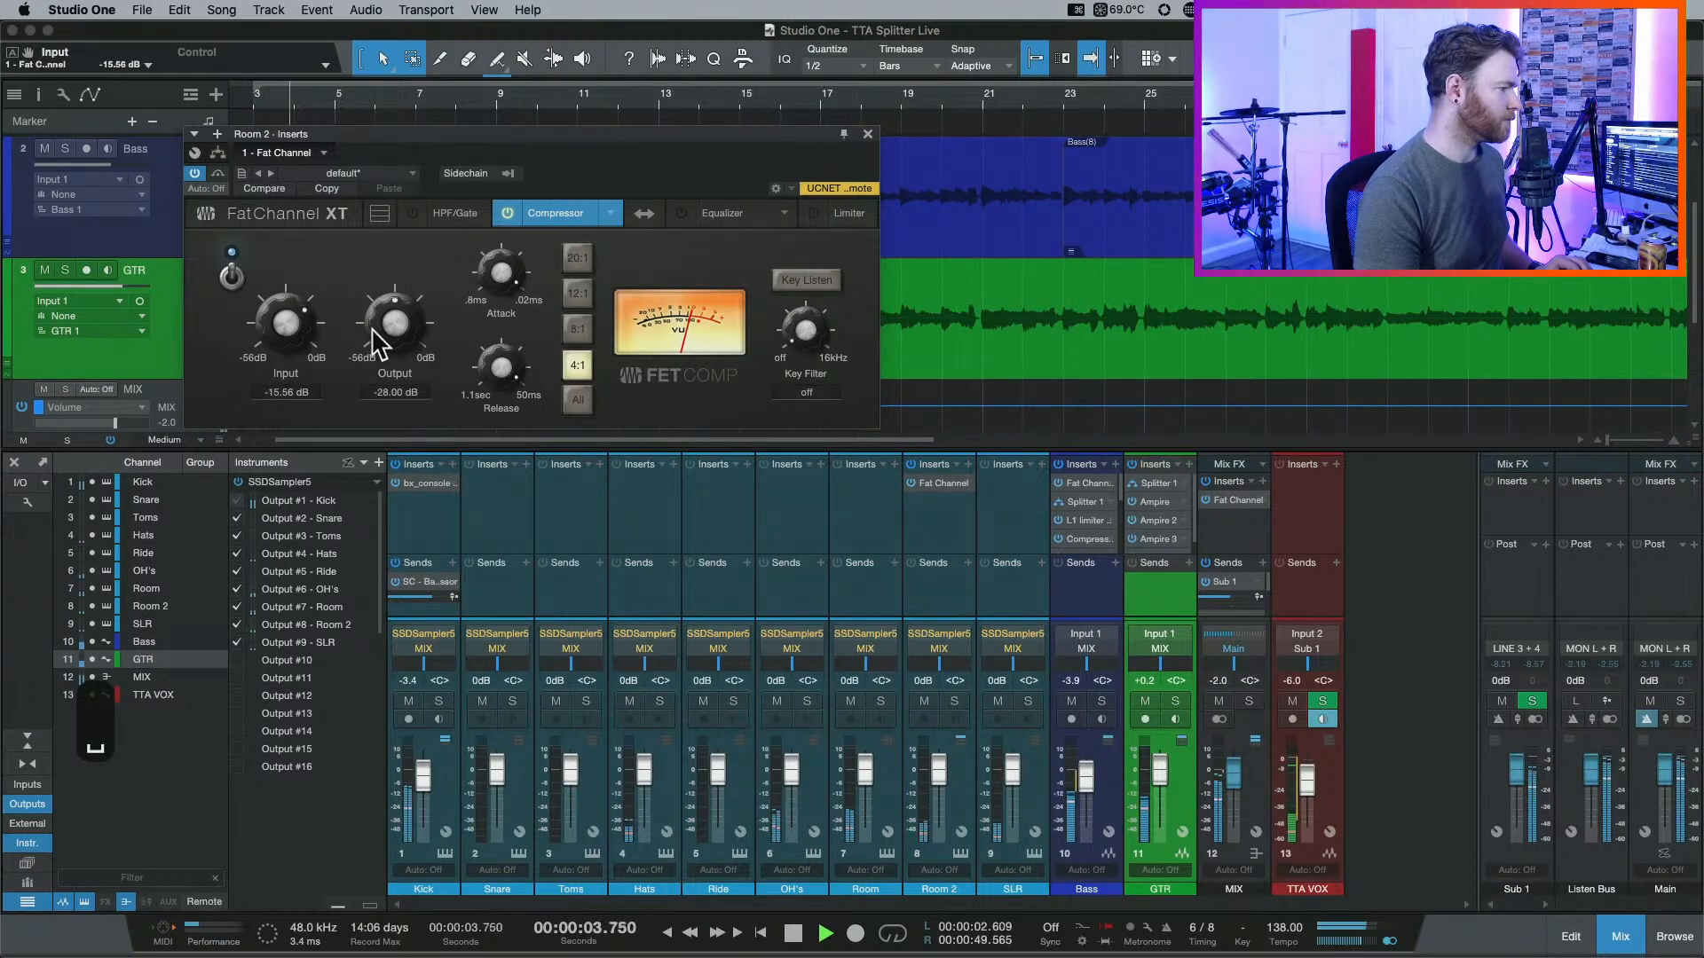
pyautogui.click(954, 701)
pyautogui.moveTo(280, 307); pyautogui.dragTo(285, 245)
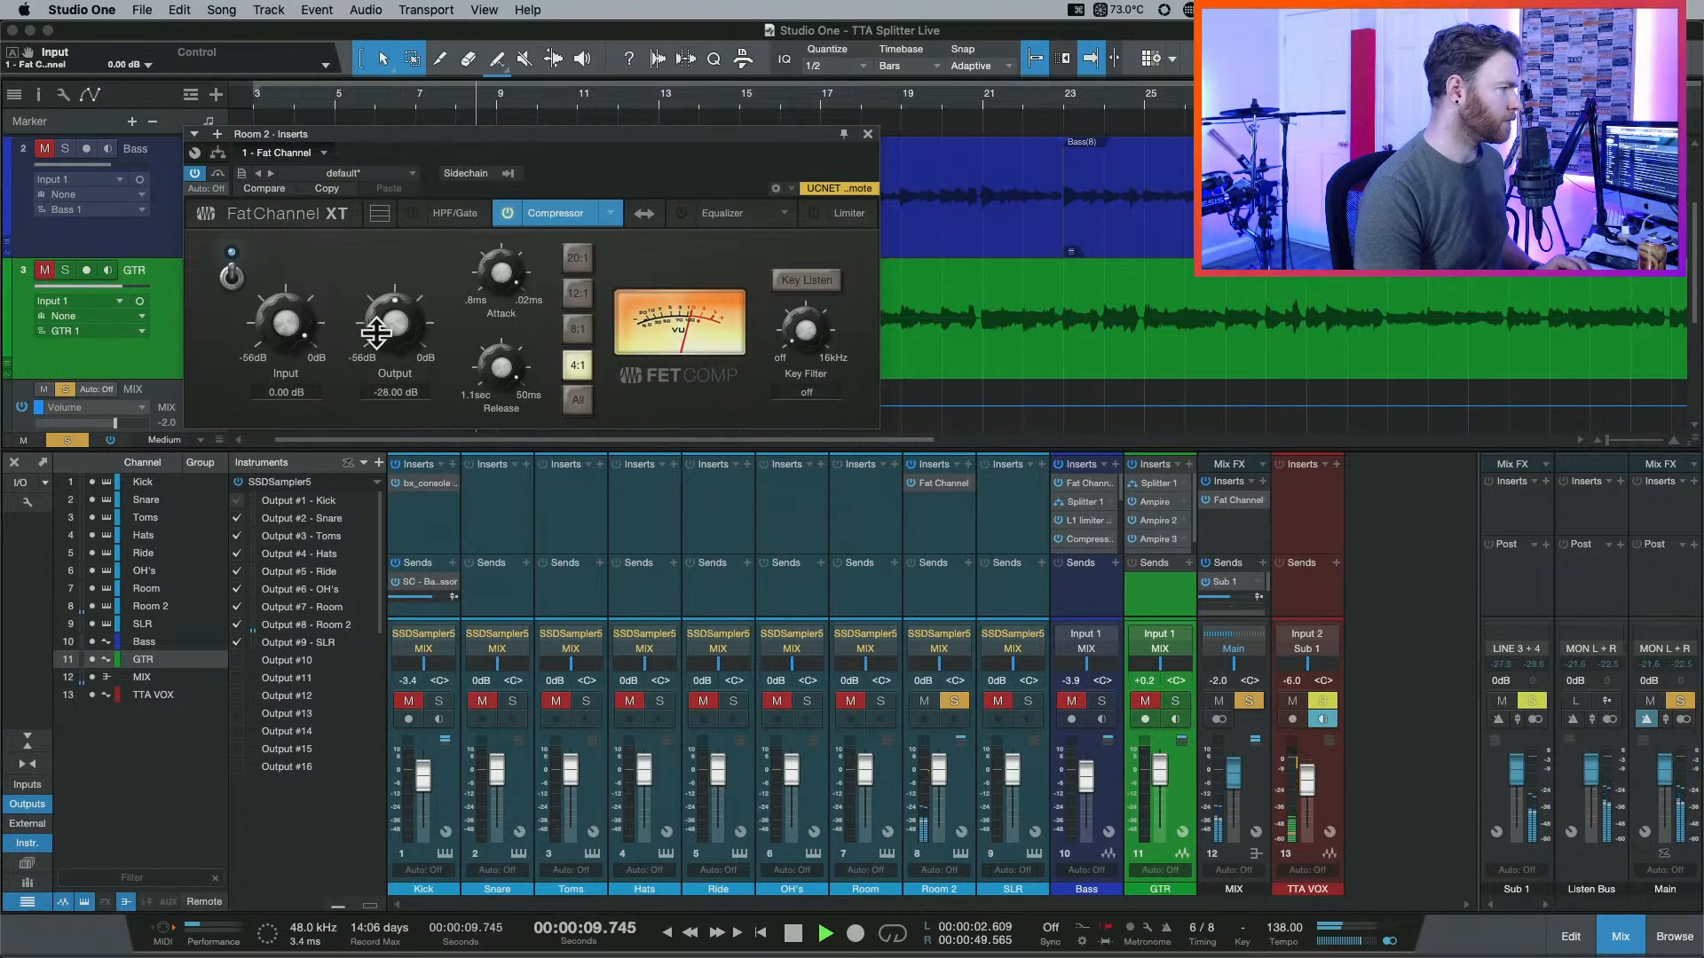
pyautogui.moveTo(376, 333); pyautogui.dragTo(373, 308)
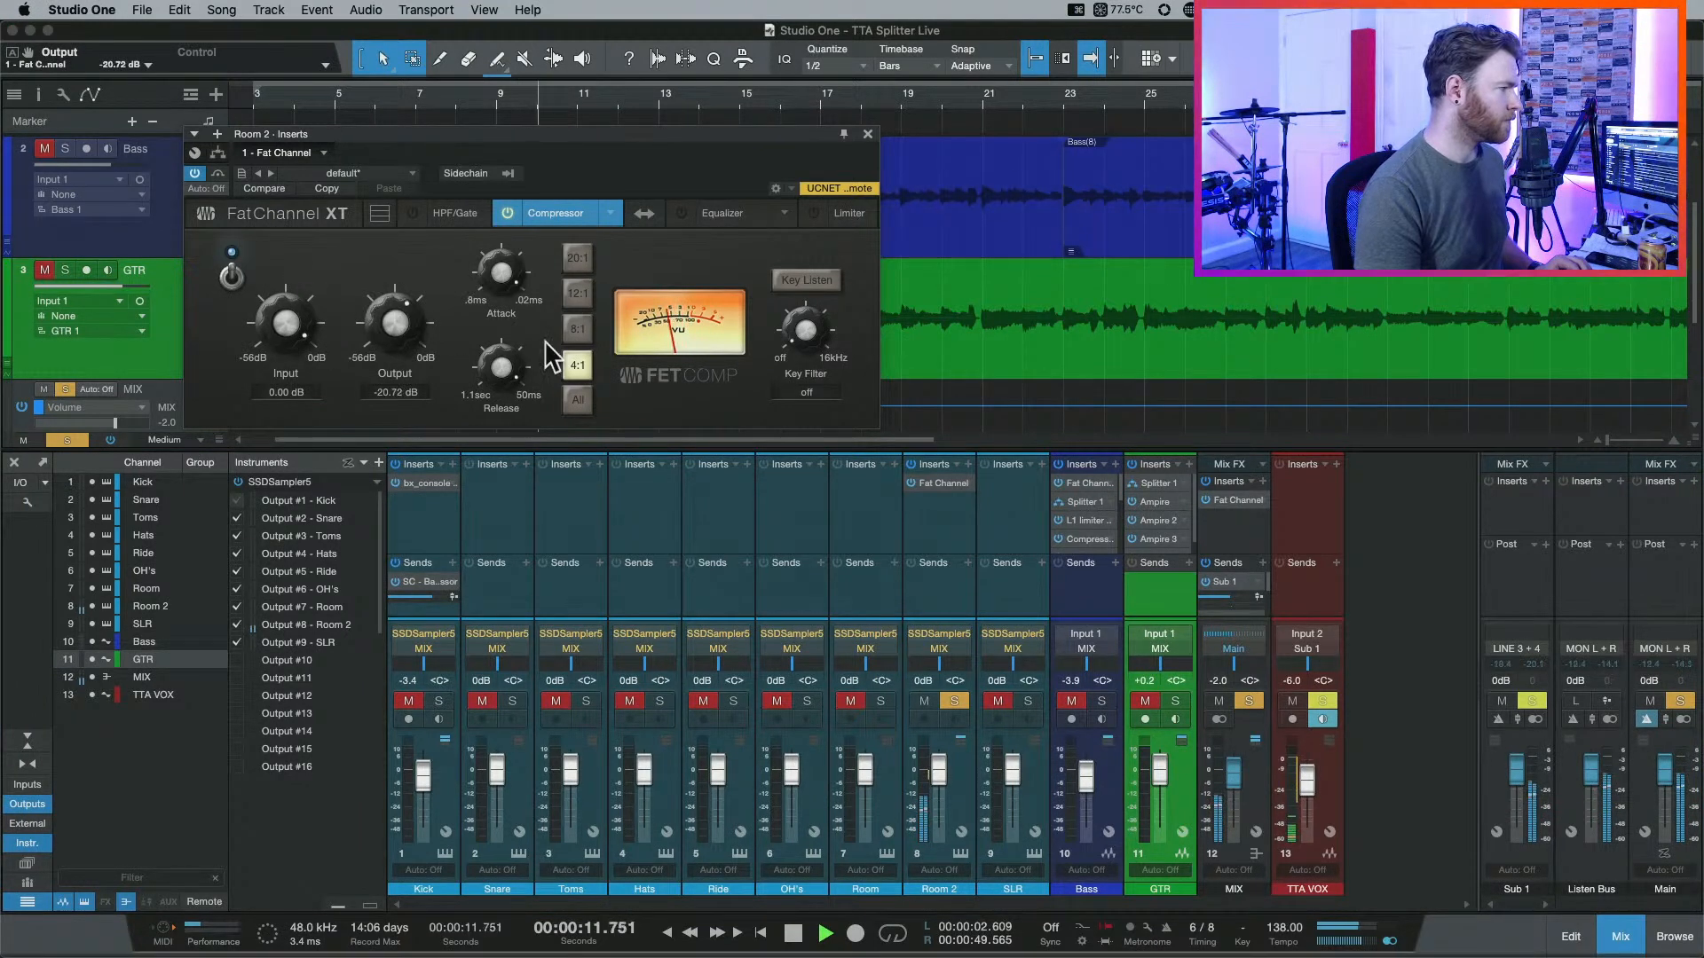
pyautogui.click(577, 400)
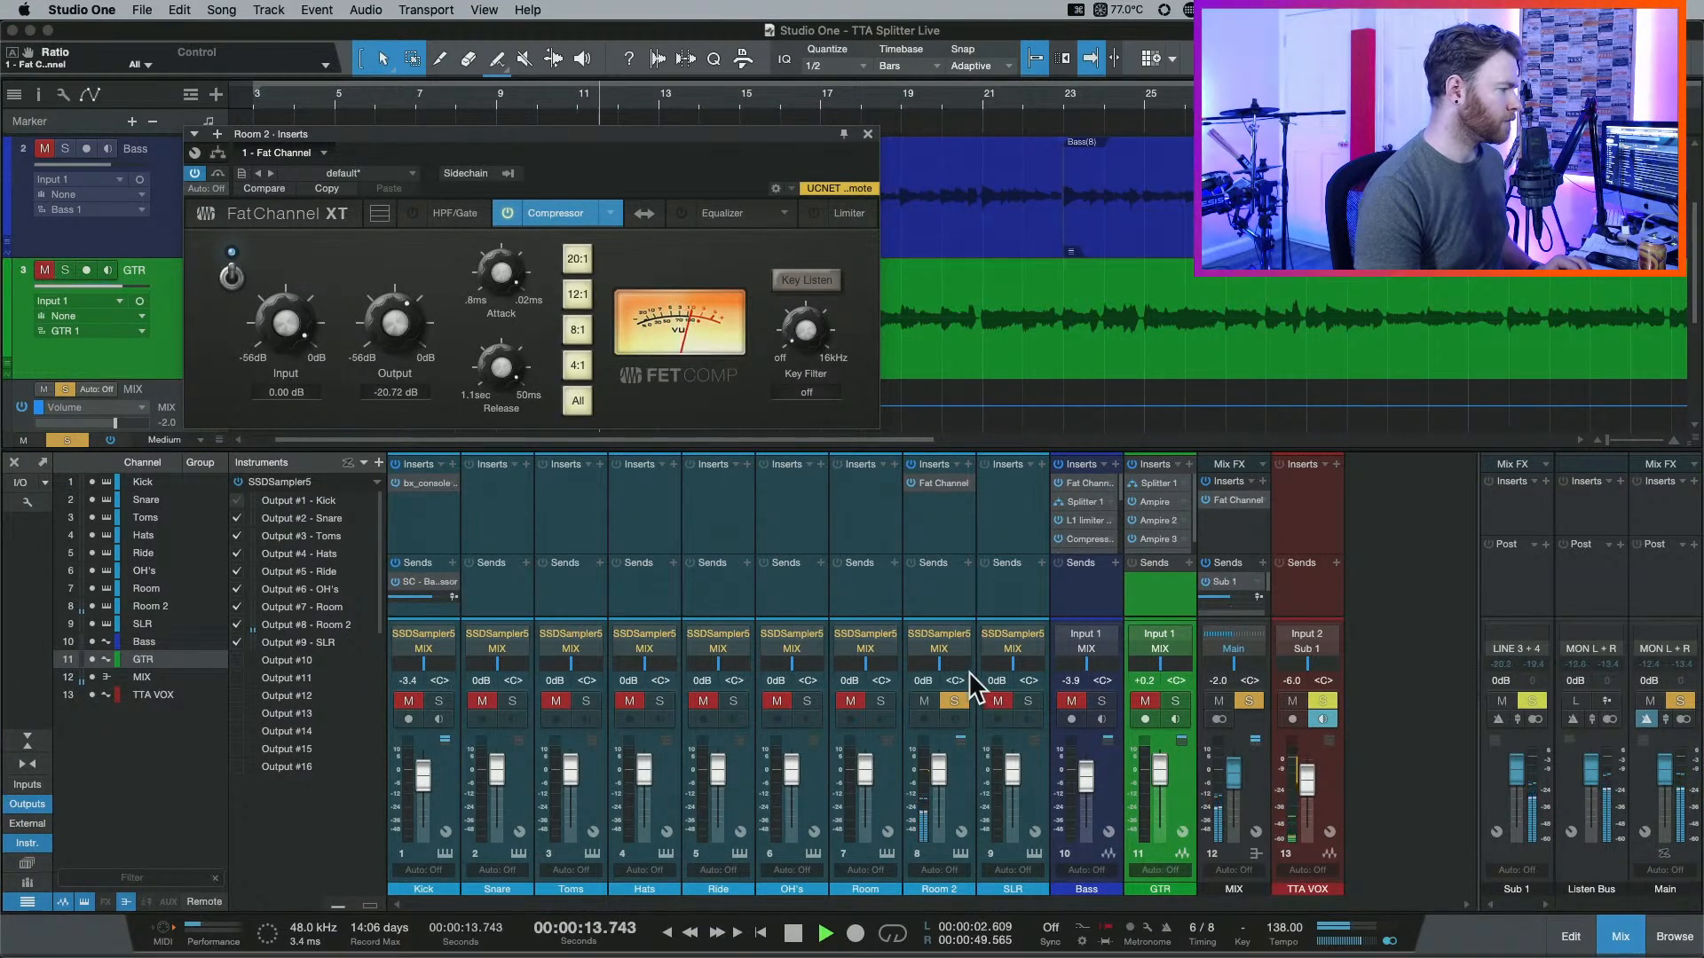
pyautogui.click(955, 701)
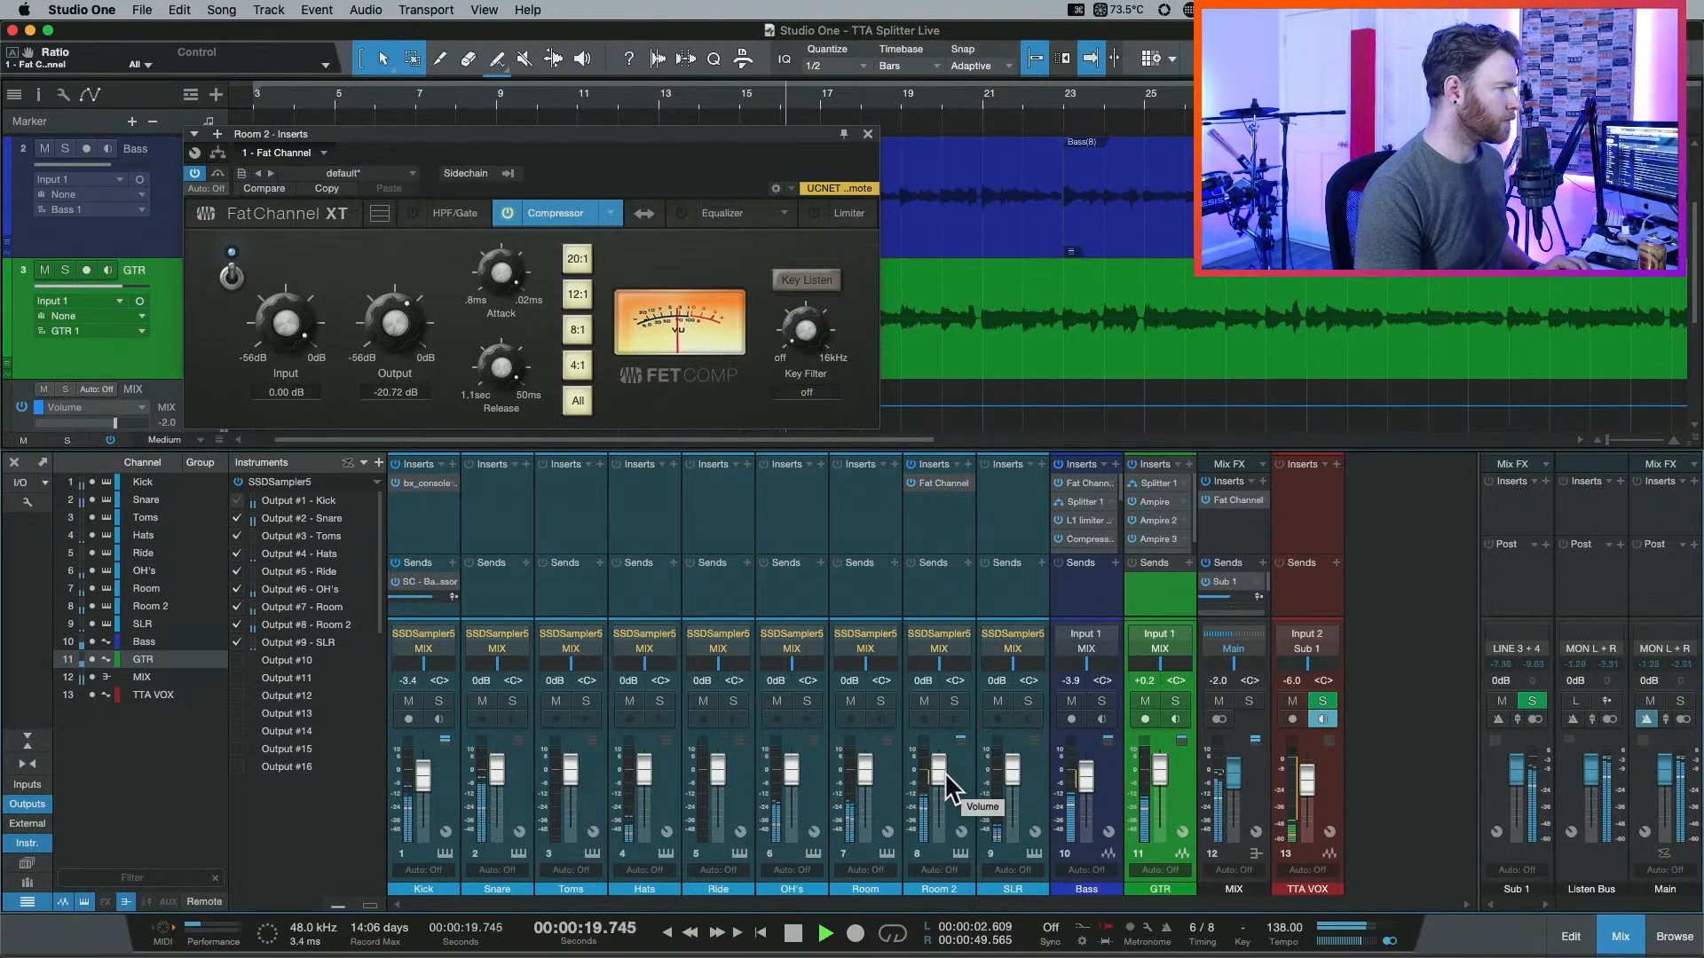
# Copy the Room 2 Fat Channel to the Room channel, lower the copy's input to about -4.76 dB, and stop playback.
pyautogui.moveTo(943, 484); pyautogui.dragTo(886, 488)
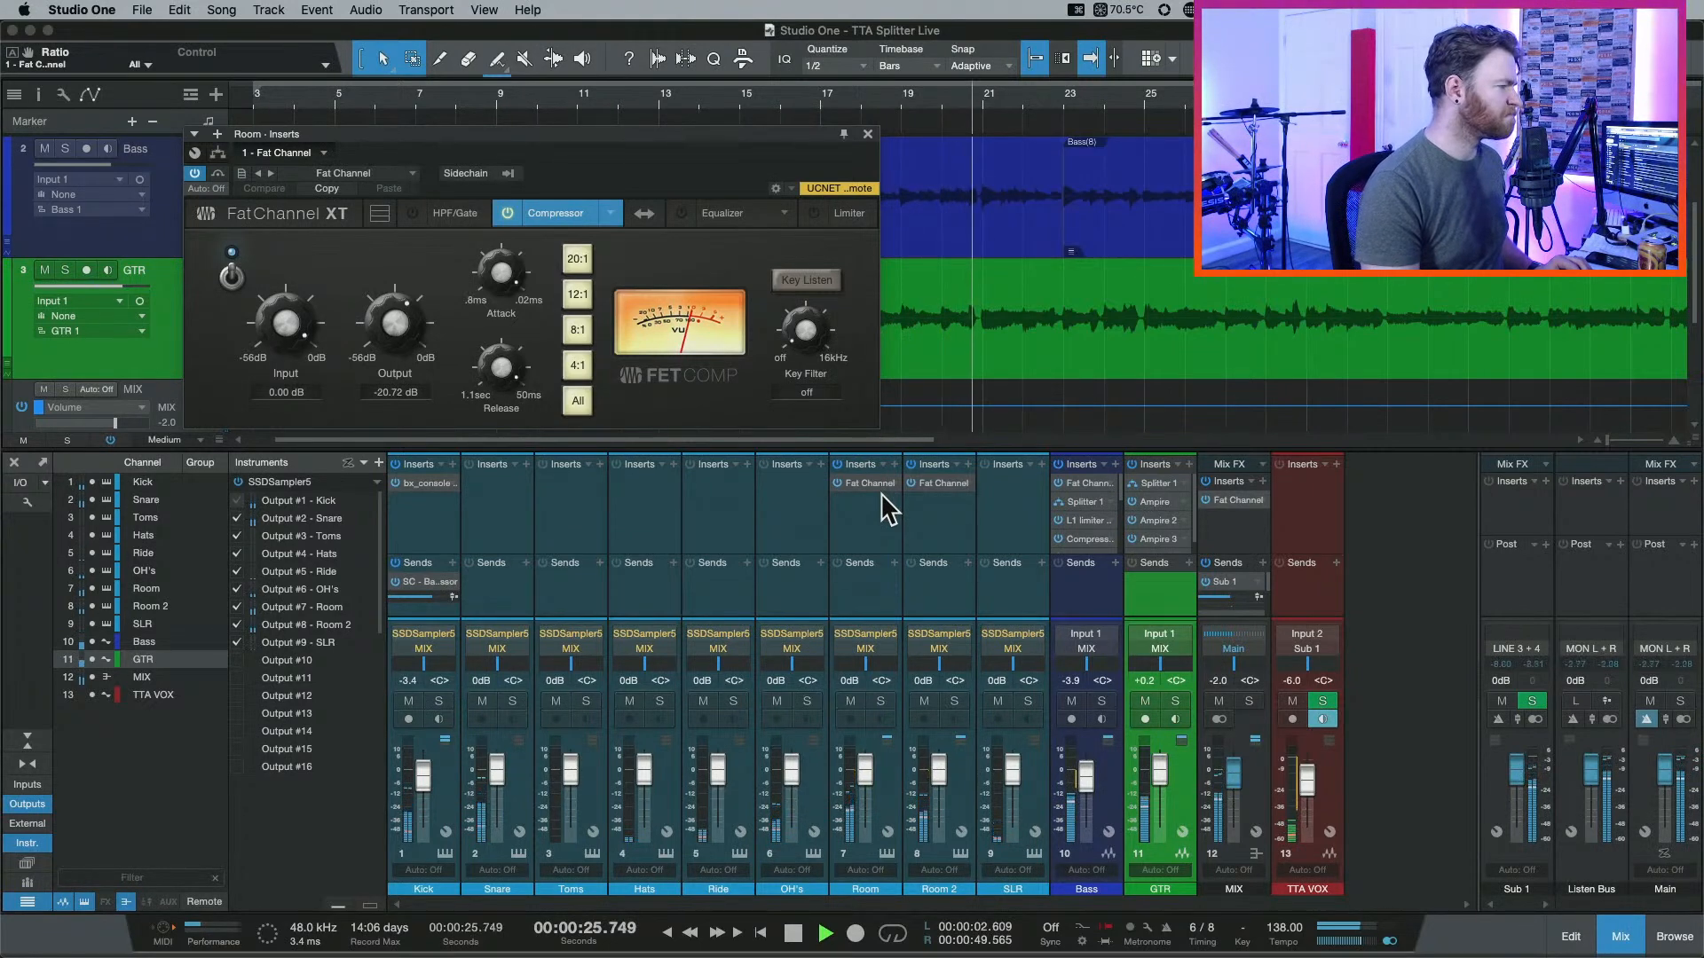
pyautogui.click(870, 483)
pyautogui.click(870, 483)
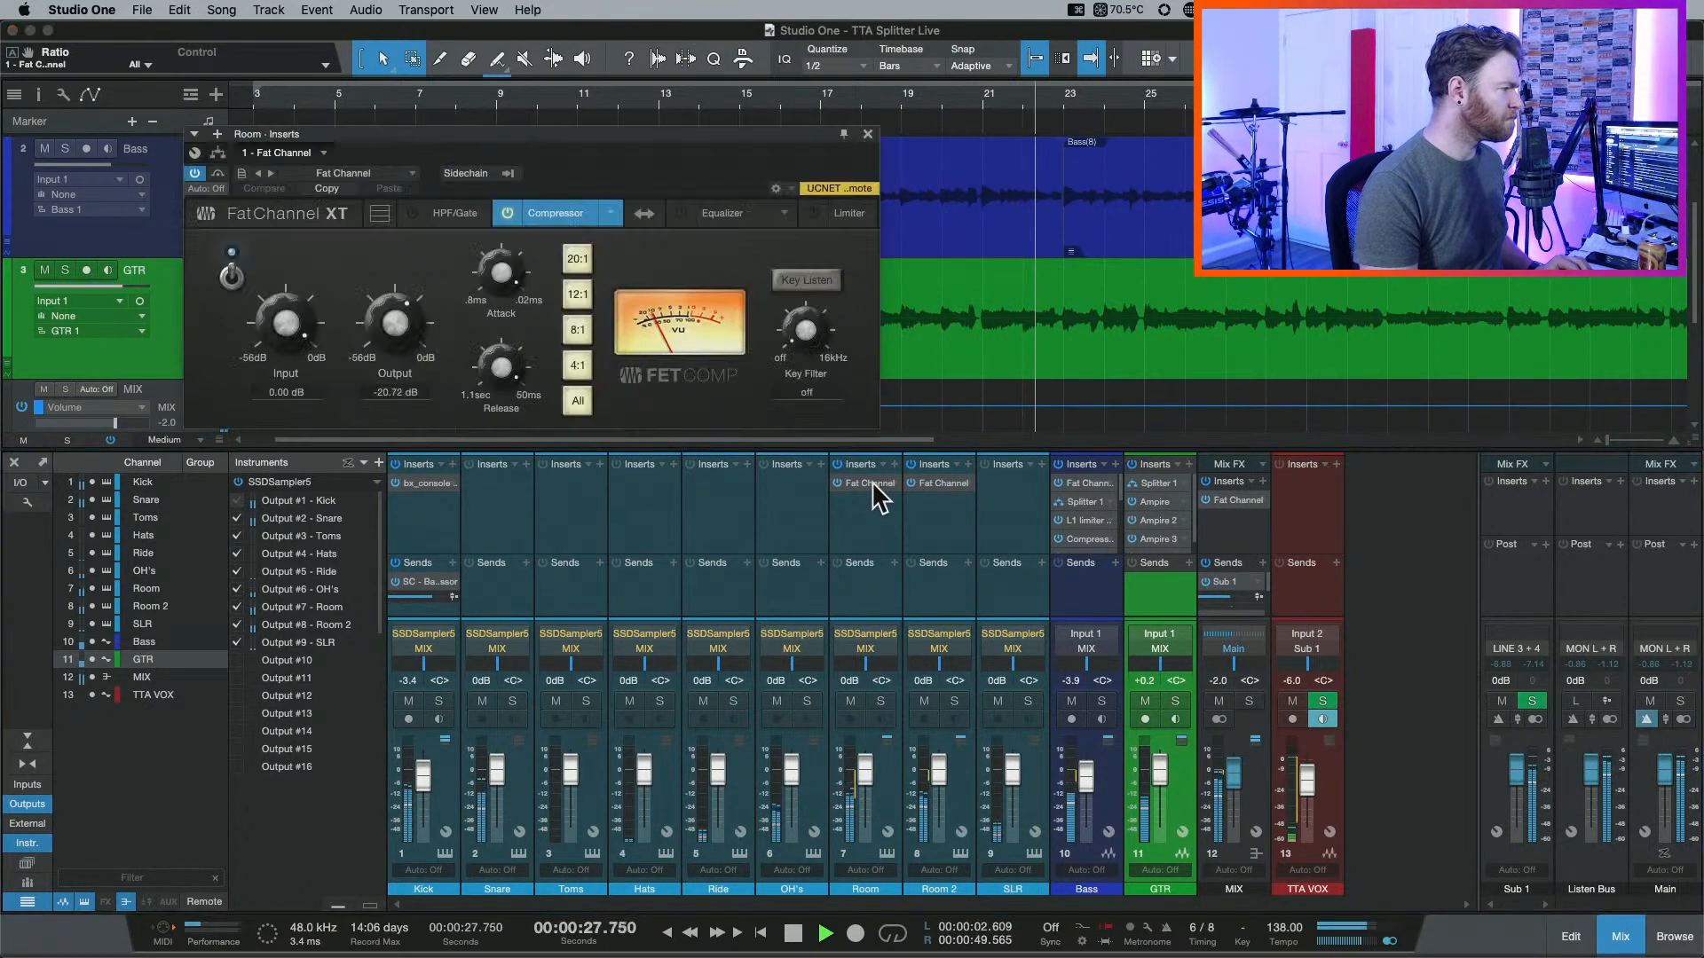
pyautogui.moveTo(285, 327); pyautogui.dragTo(282, 336)
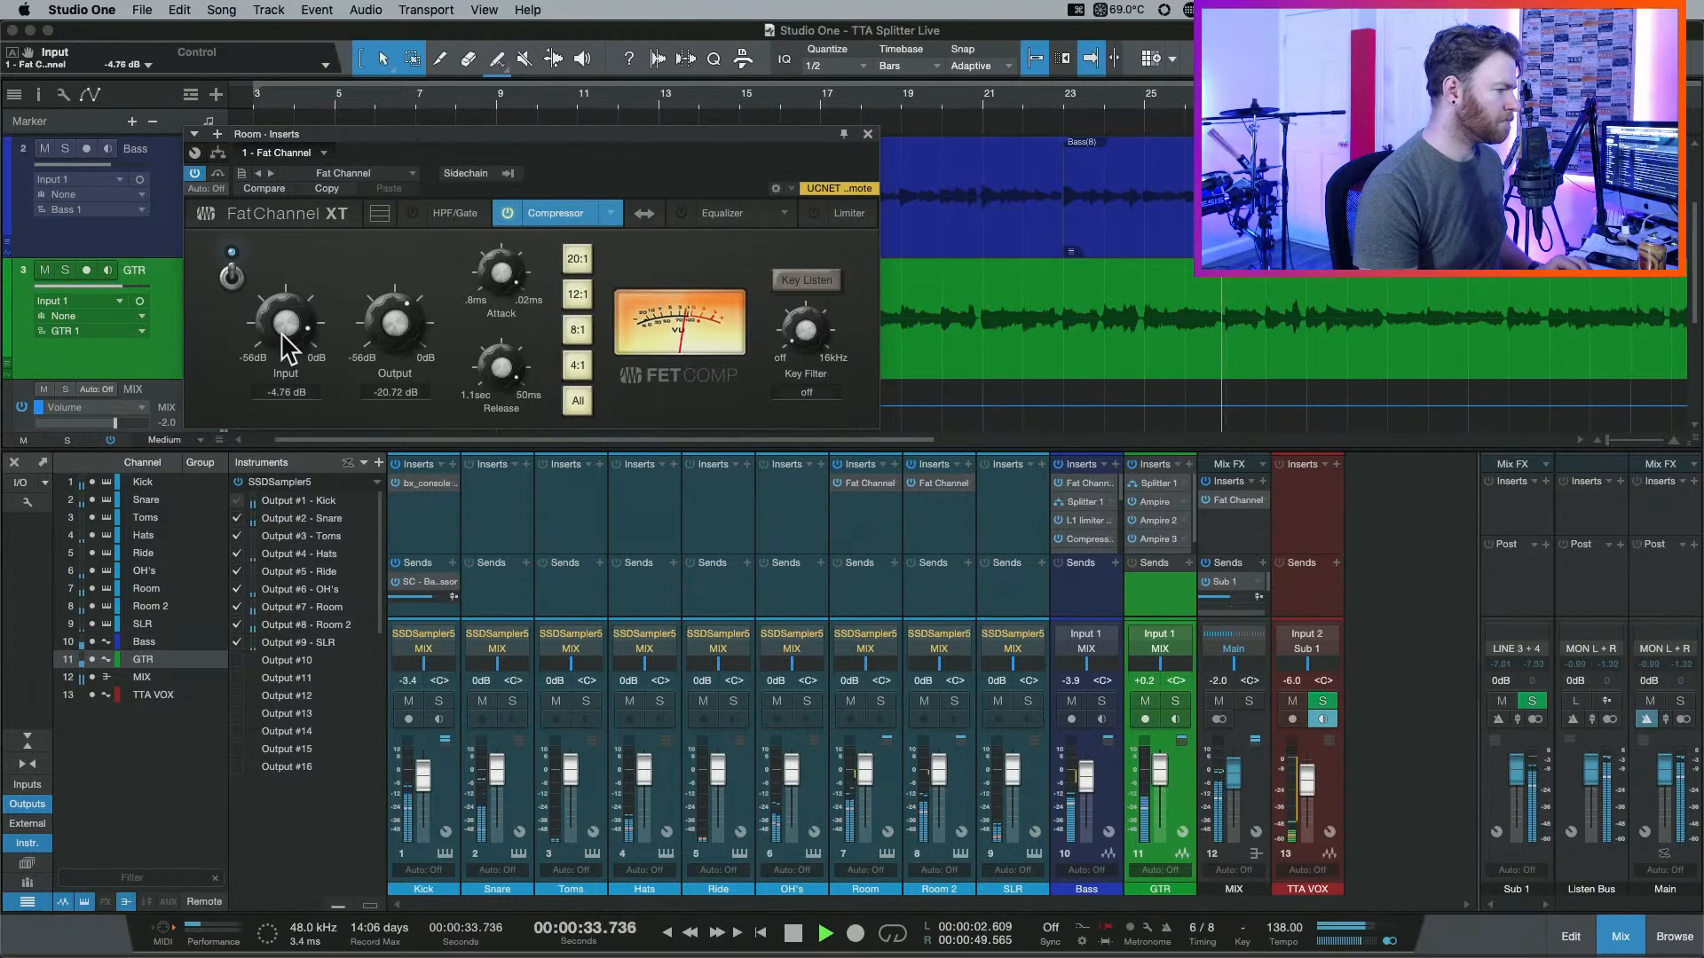
pyautogui.press('space')
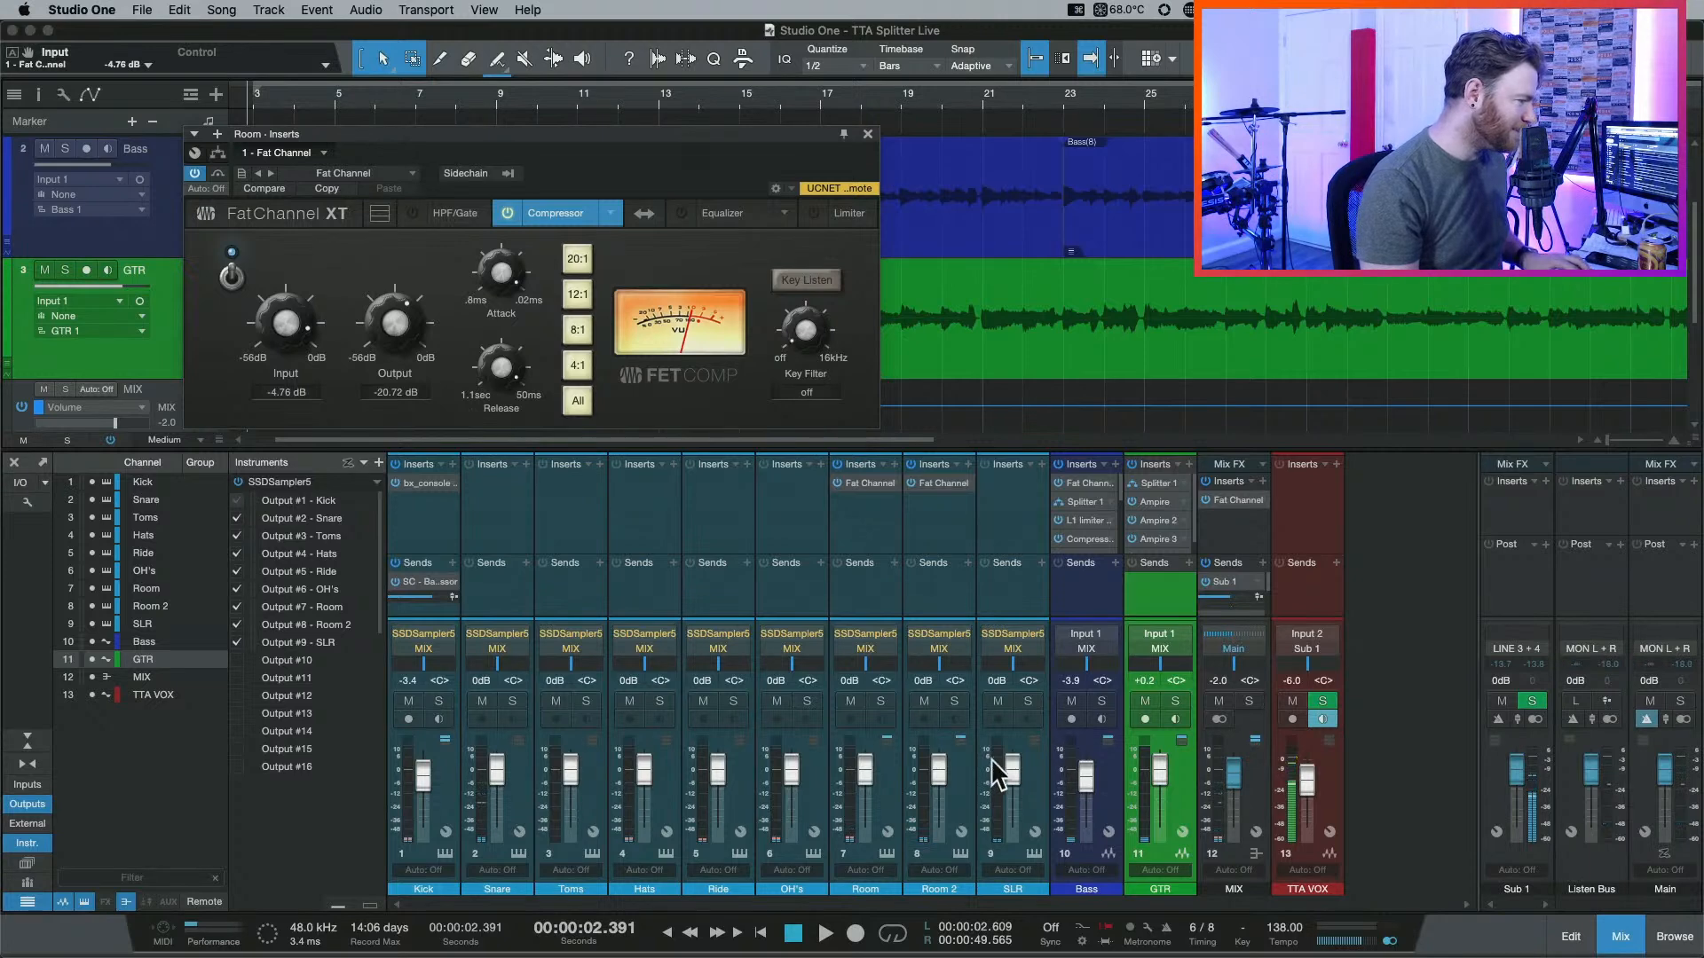
# Rebalance the room faders against the mix during playback, with Room at about -3.3 dB and Room 2 at about -1.3 dB.
pyautogui.click(896, 799)
pyautogui.keyDown('shift'); pyautogui.click(960, 809); pyautogui.keyUp('shift')
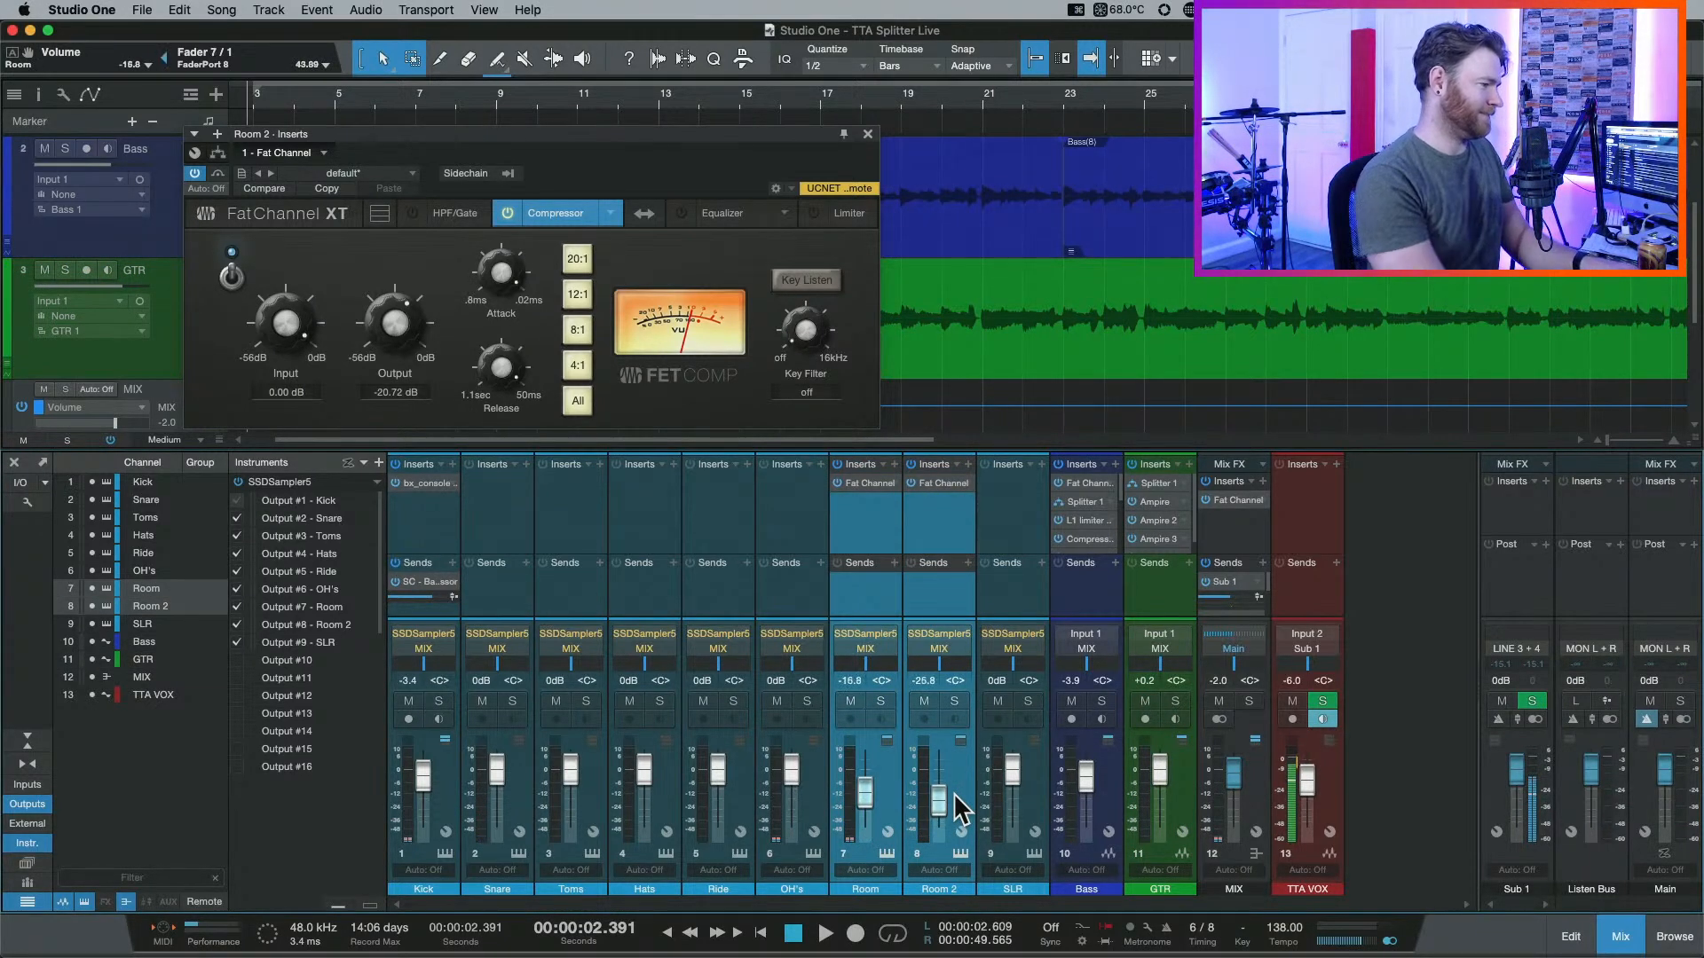
pyautogui.press('space')
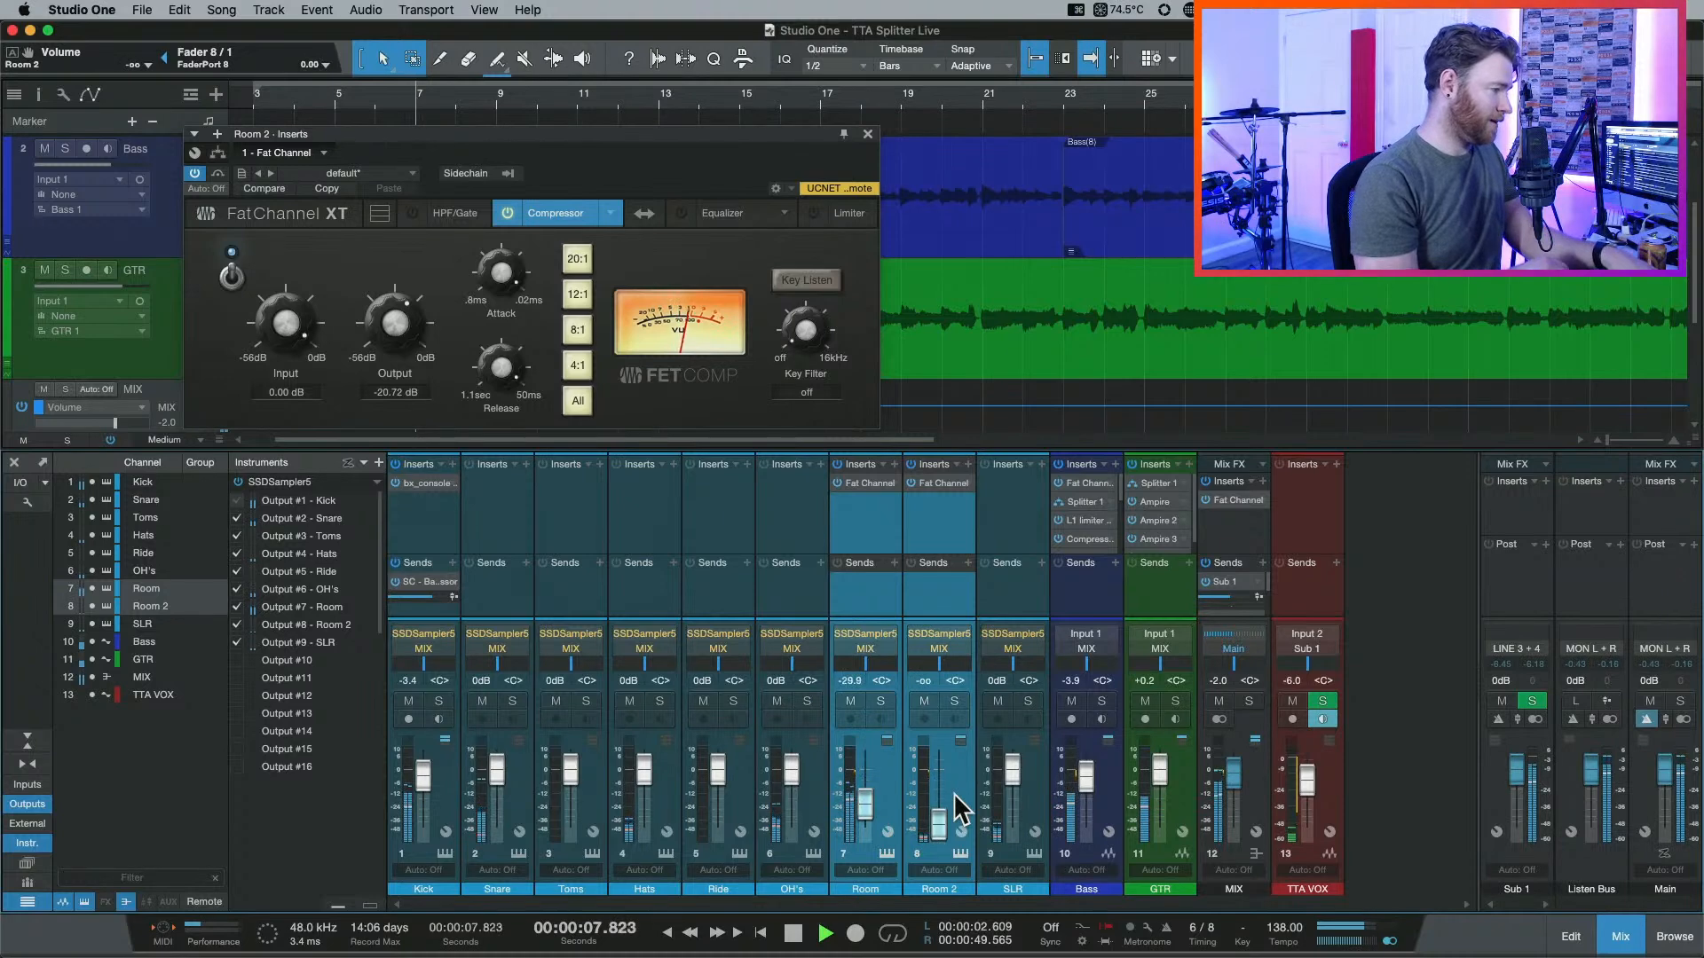
pyautogui.press('space')
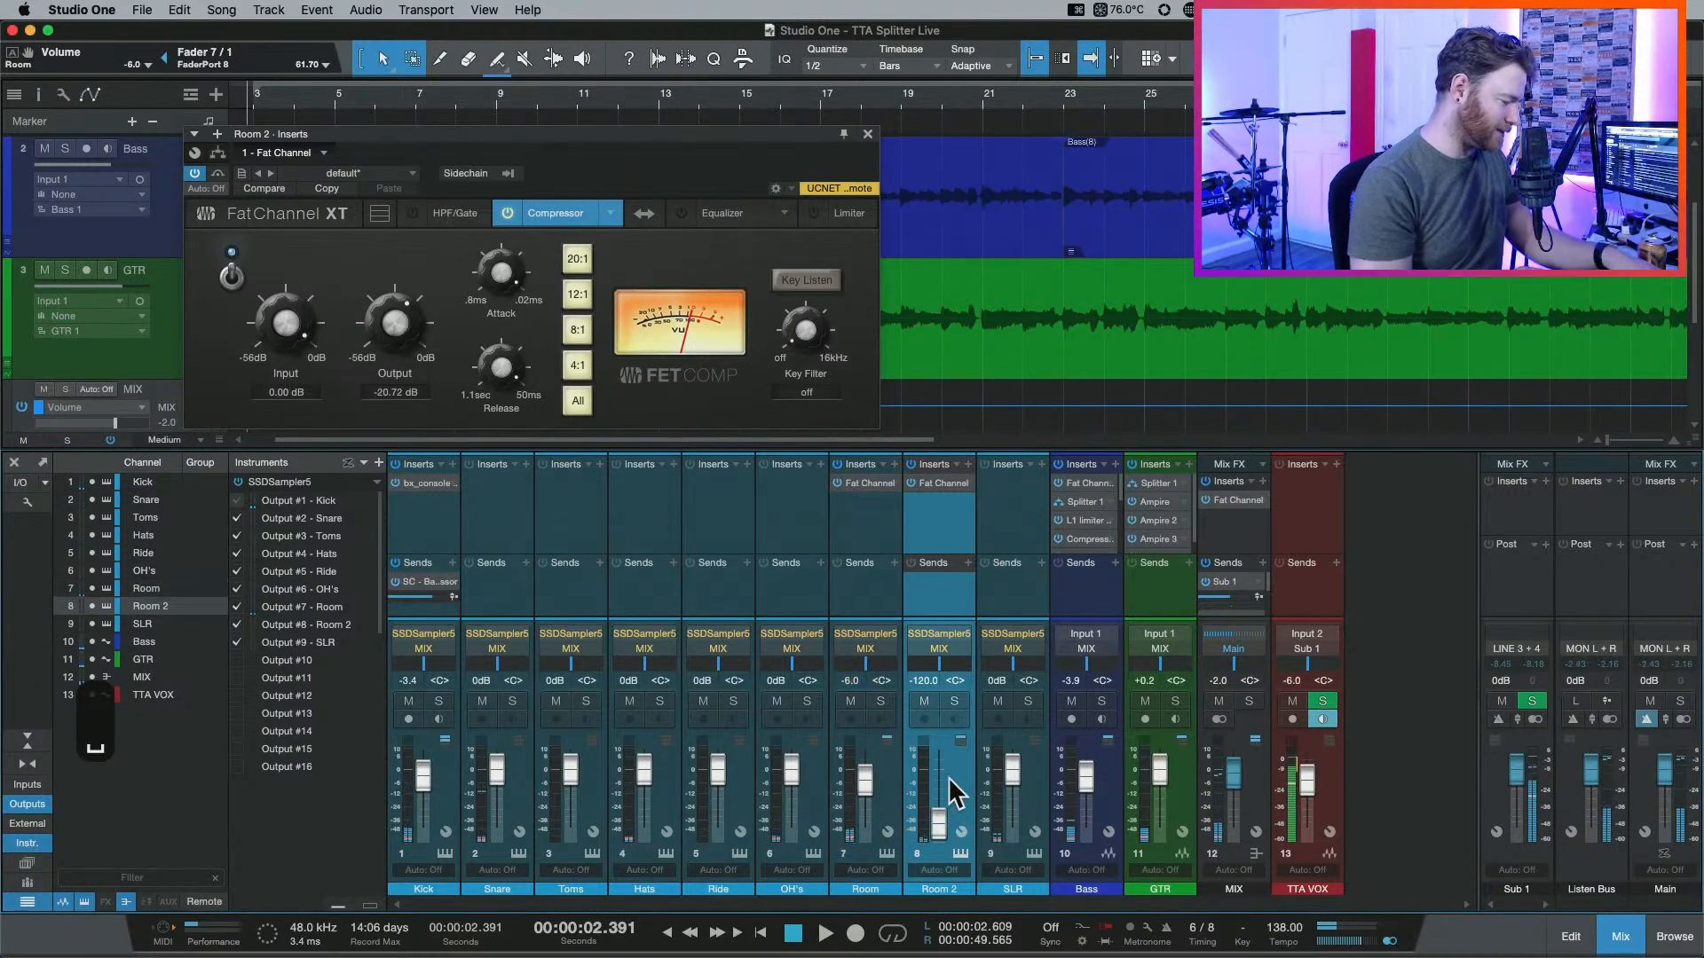
pyautogui.click(893, 778)
pyautogui.press('space')
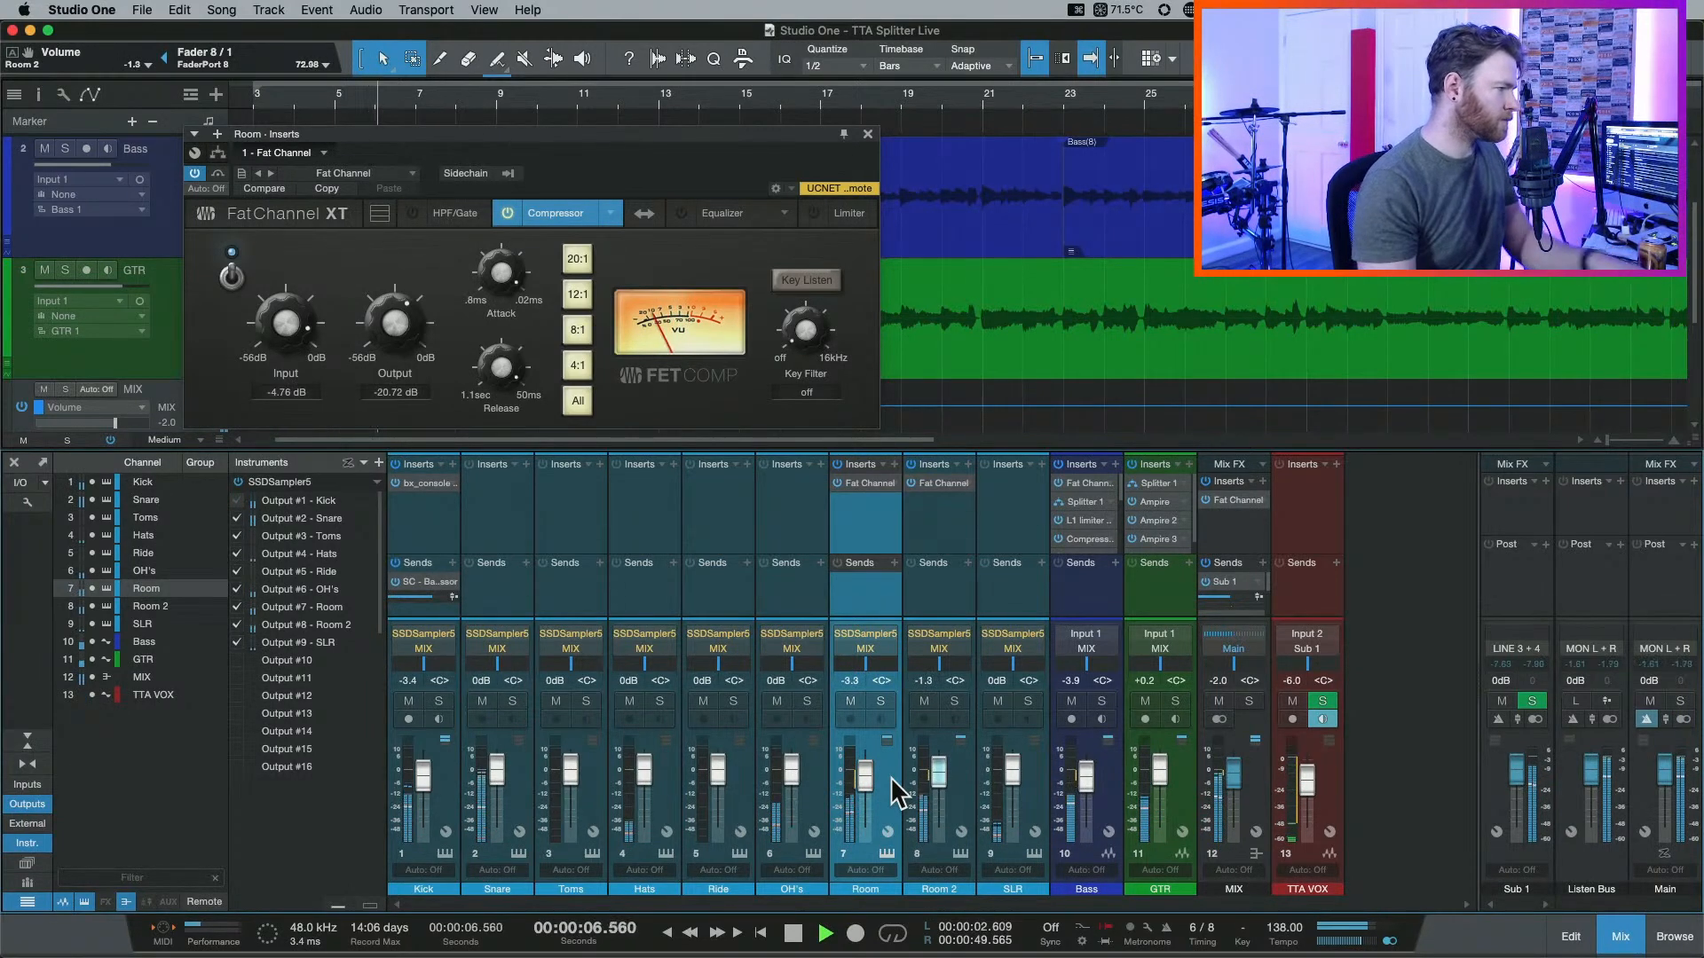
# In the Room 2 Fat Channel, place the equalizer before the compressor and set the high-pass filter to about 115 Hz with the gate off.
pyautogui.click(940, 483)
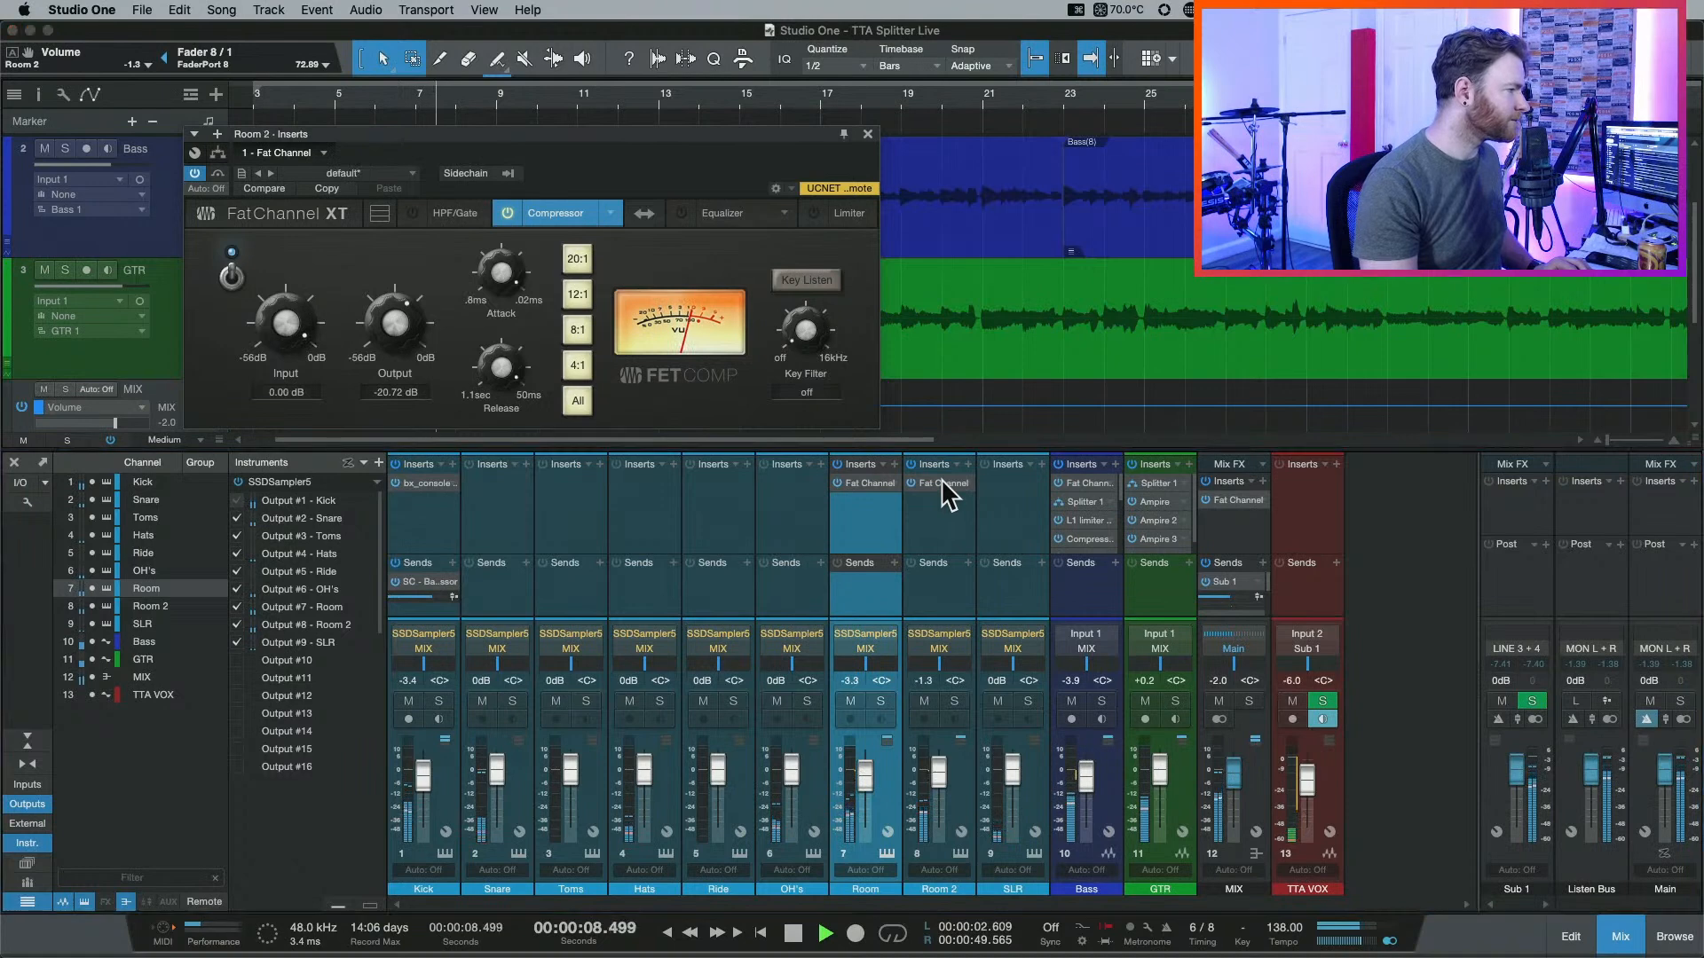
pyautogui.click(645, 213)
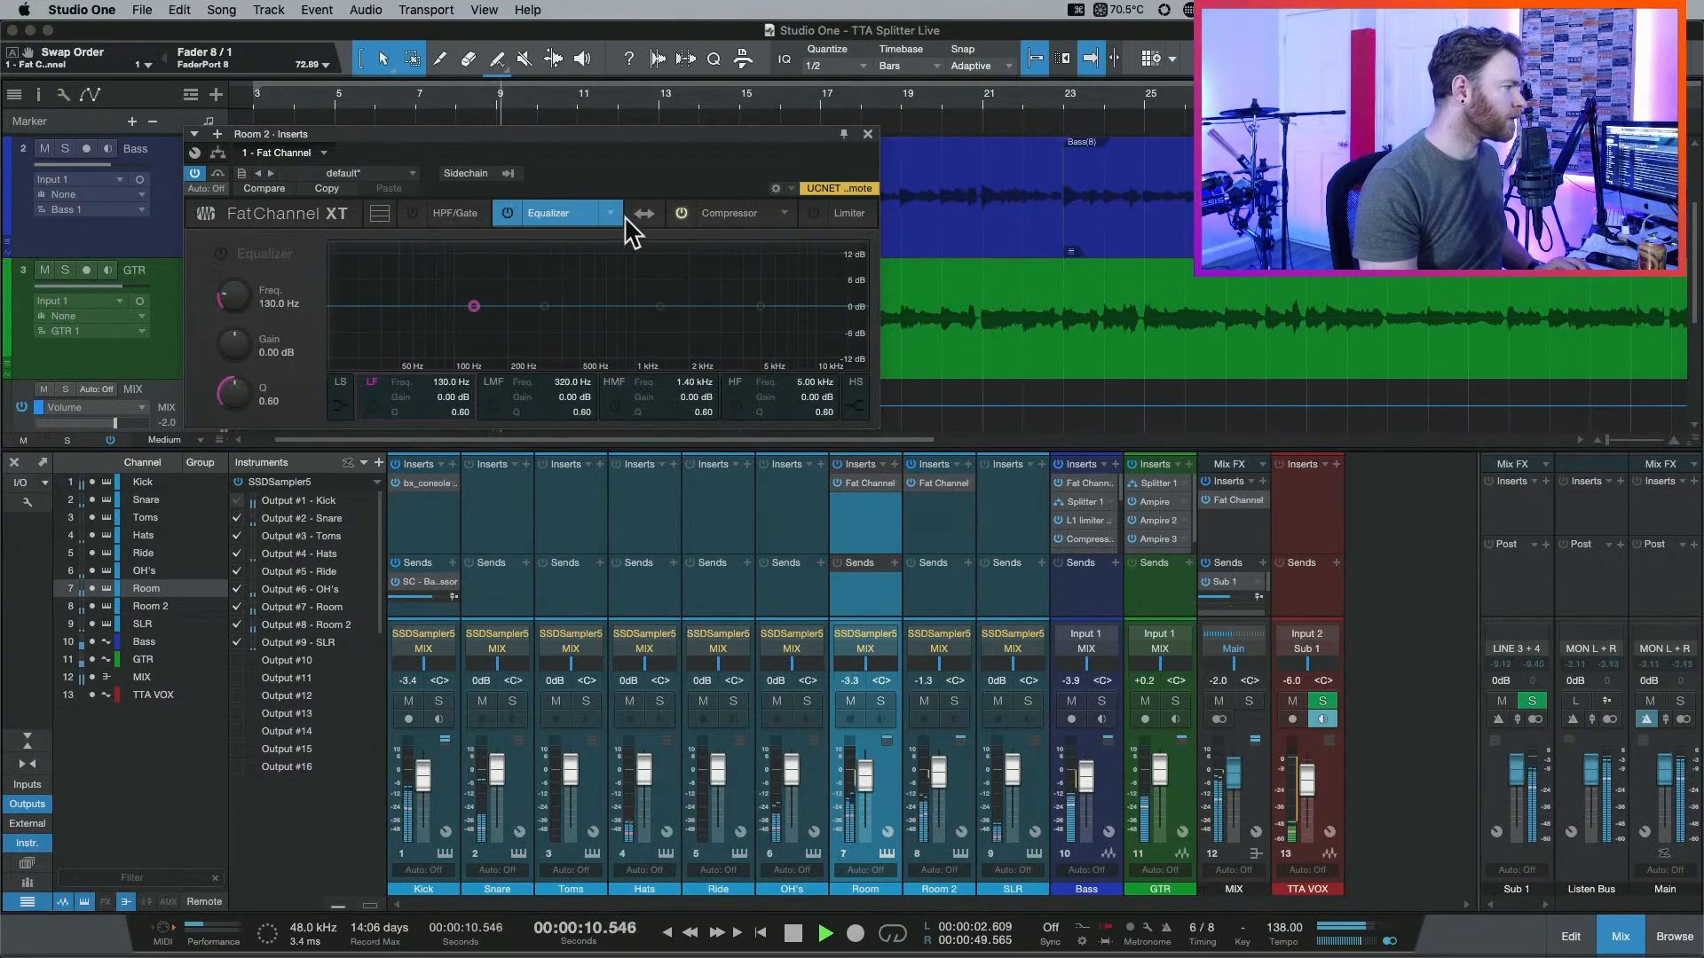
pyautogui.click(408, 212)
pyautogui.click(454, 212)
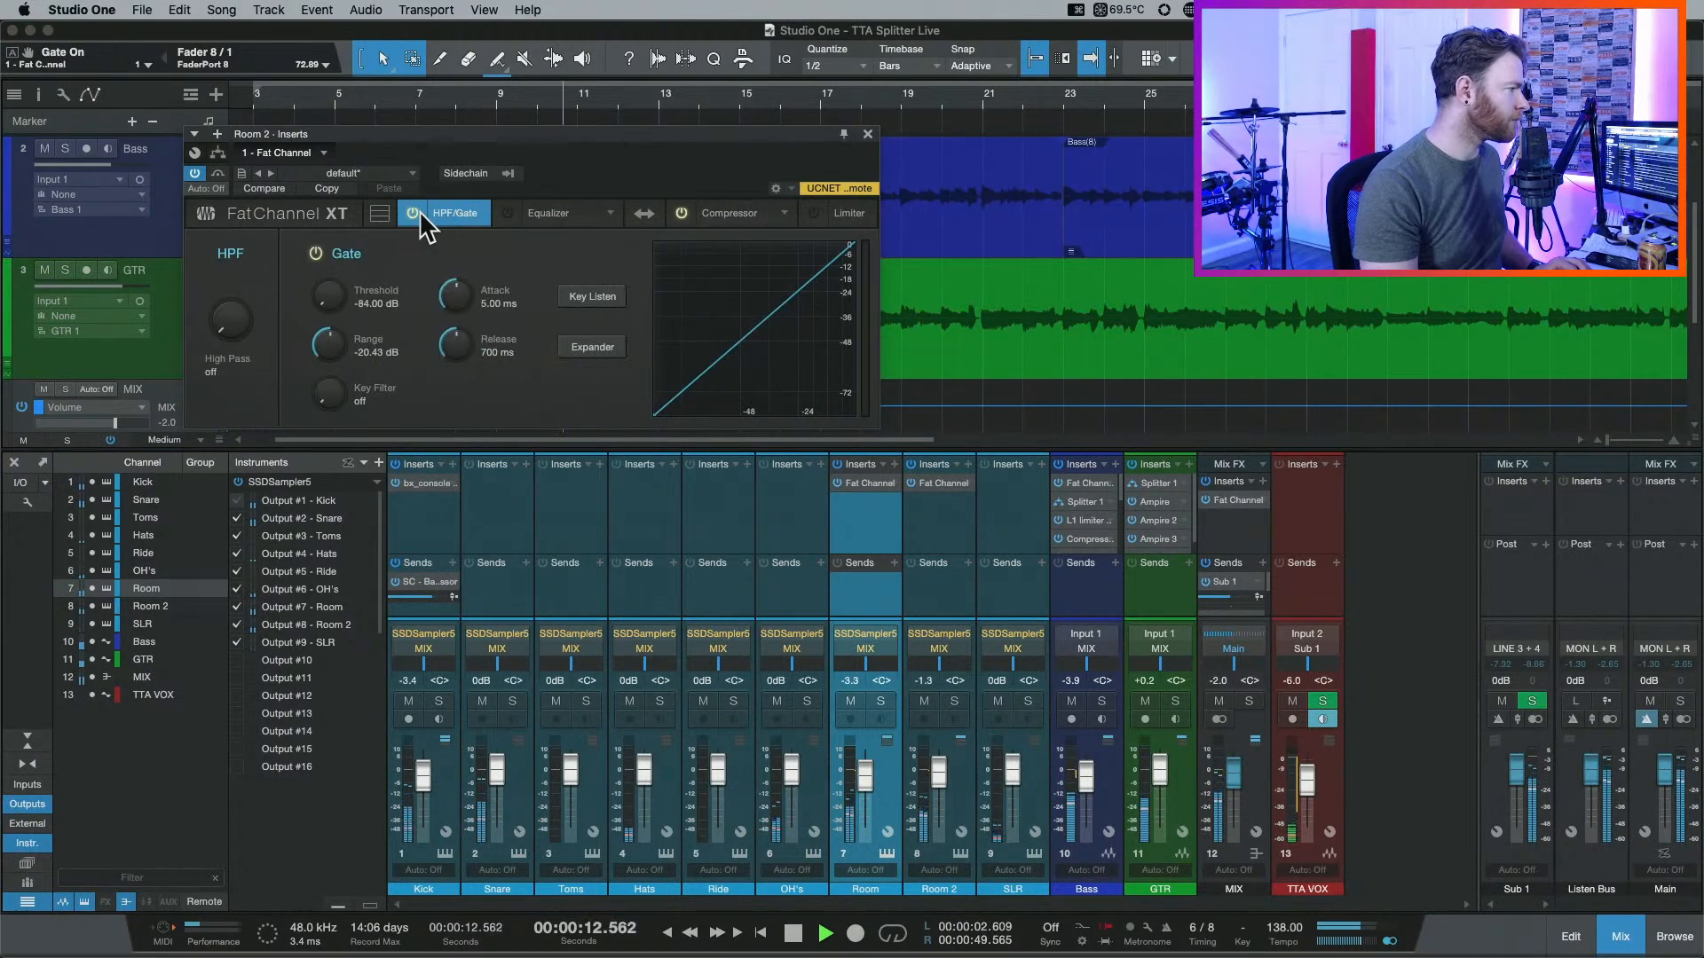
pyautogui.moveTo(222, 326); pyautogui.dragTo(218, 251)
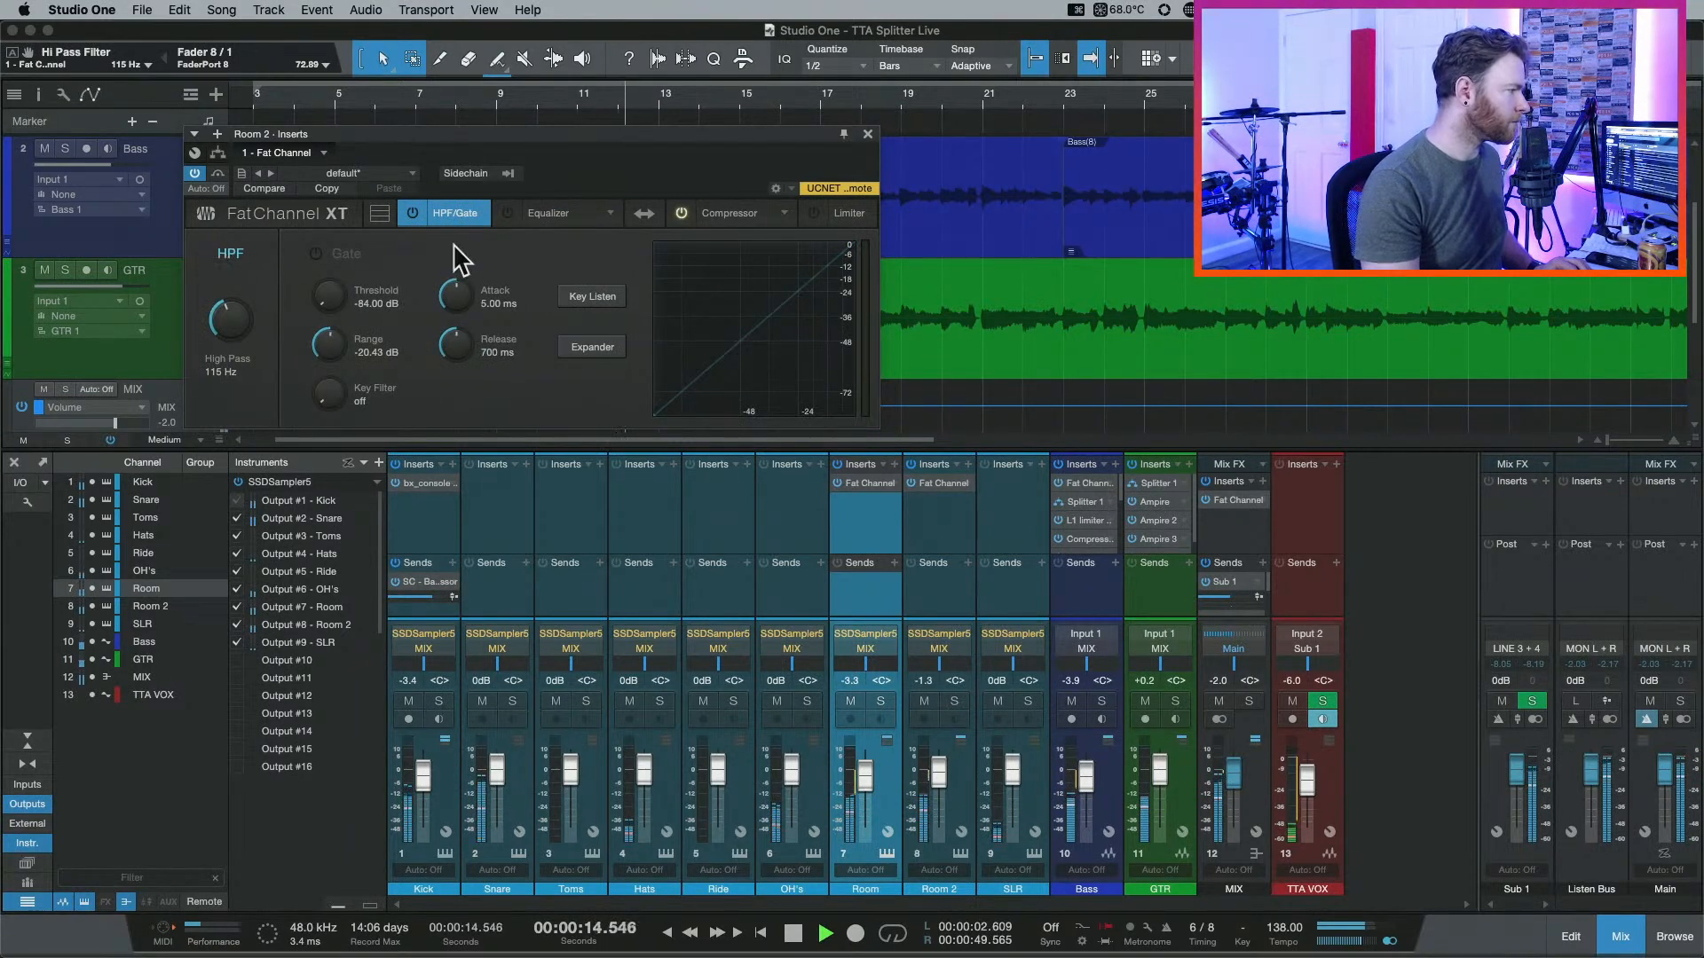
# Enable the Room 2 equalizer with LF about -0.89 dB at 176.6 Hz and LMF about -4.02 dB at 321.3 Hz, then review the compressor.
pyautogui.click(551, 214)
pyautogui.moveTo(545, 307); pyautogui.dragTo(498, 309)
pyautogui.click(252, 252)
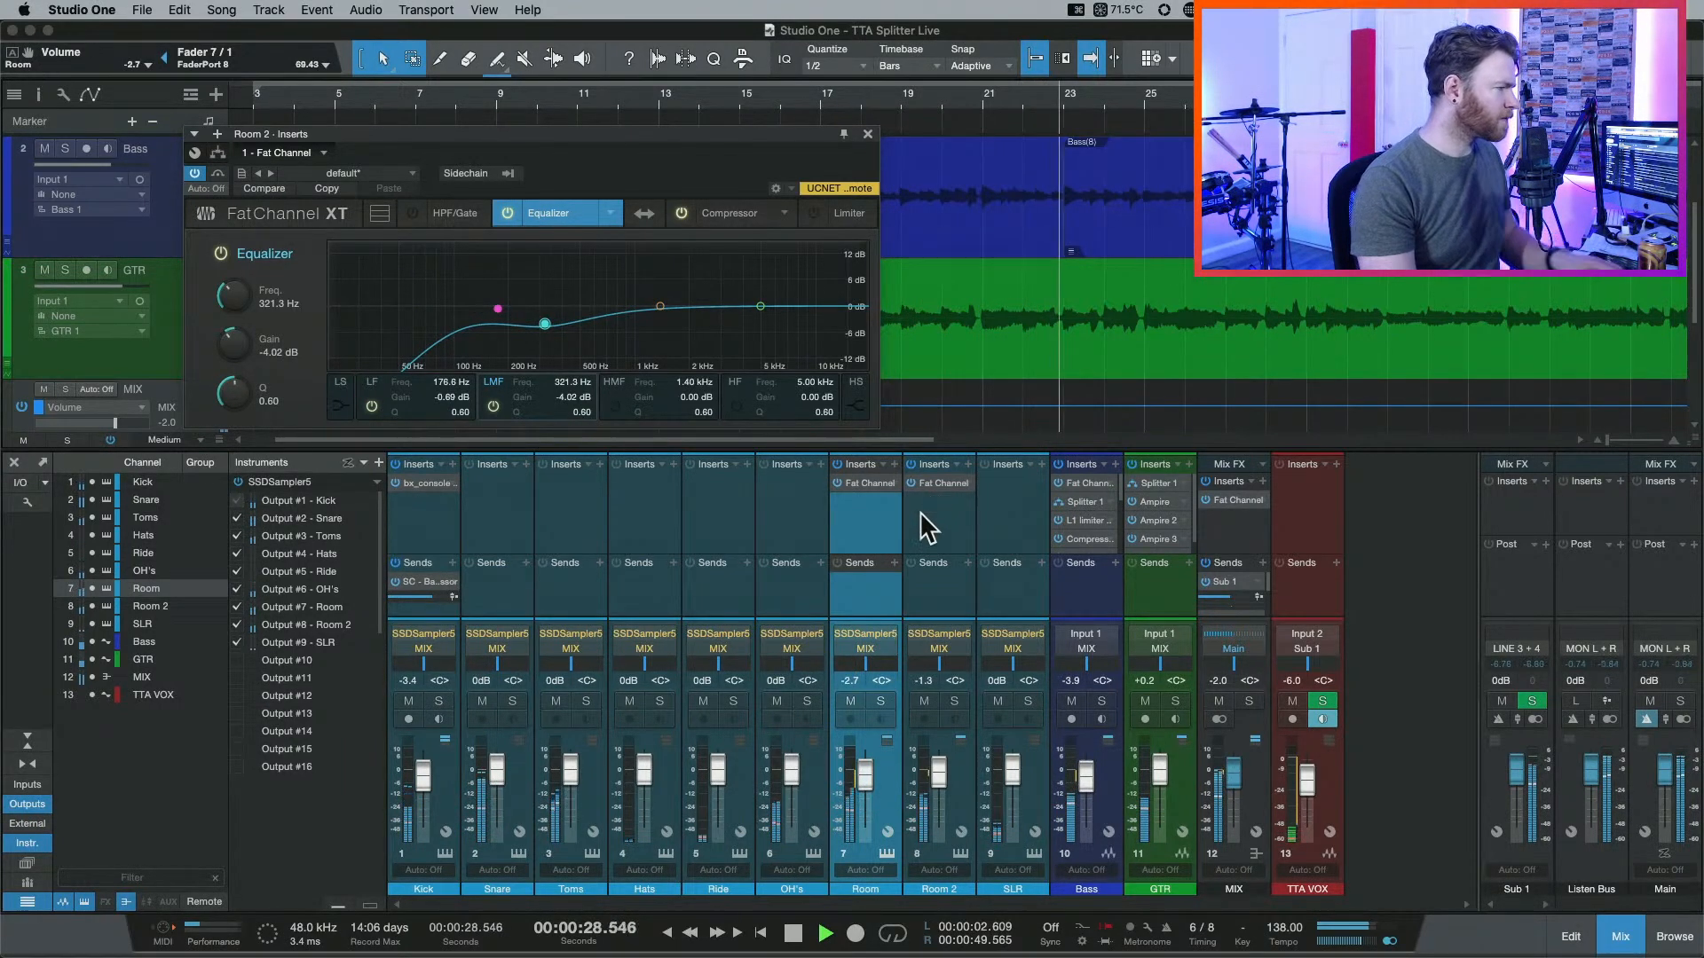
pyautogui.click(708, 220)
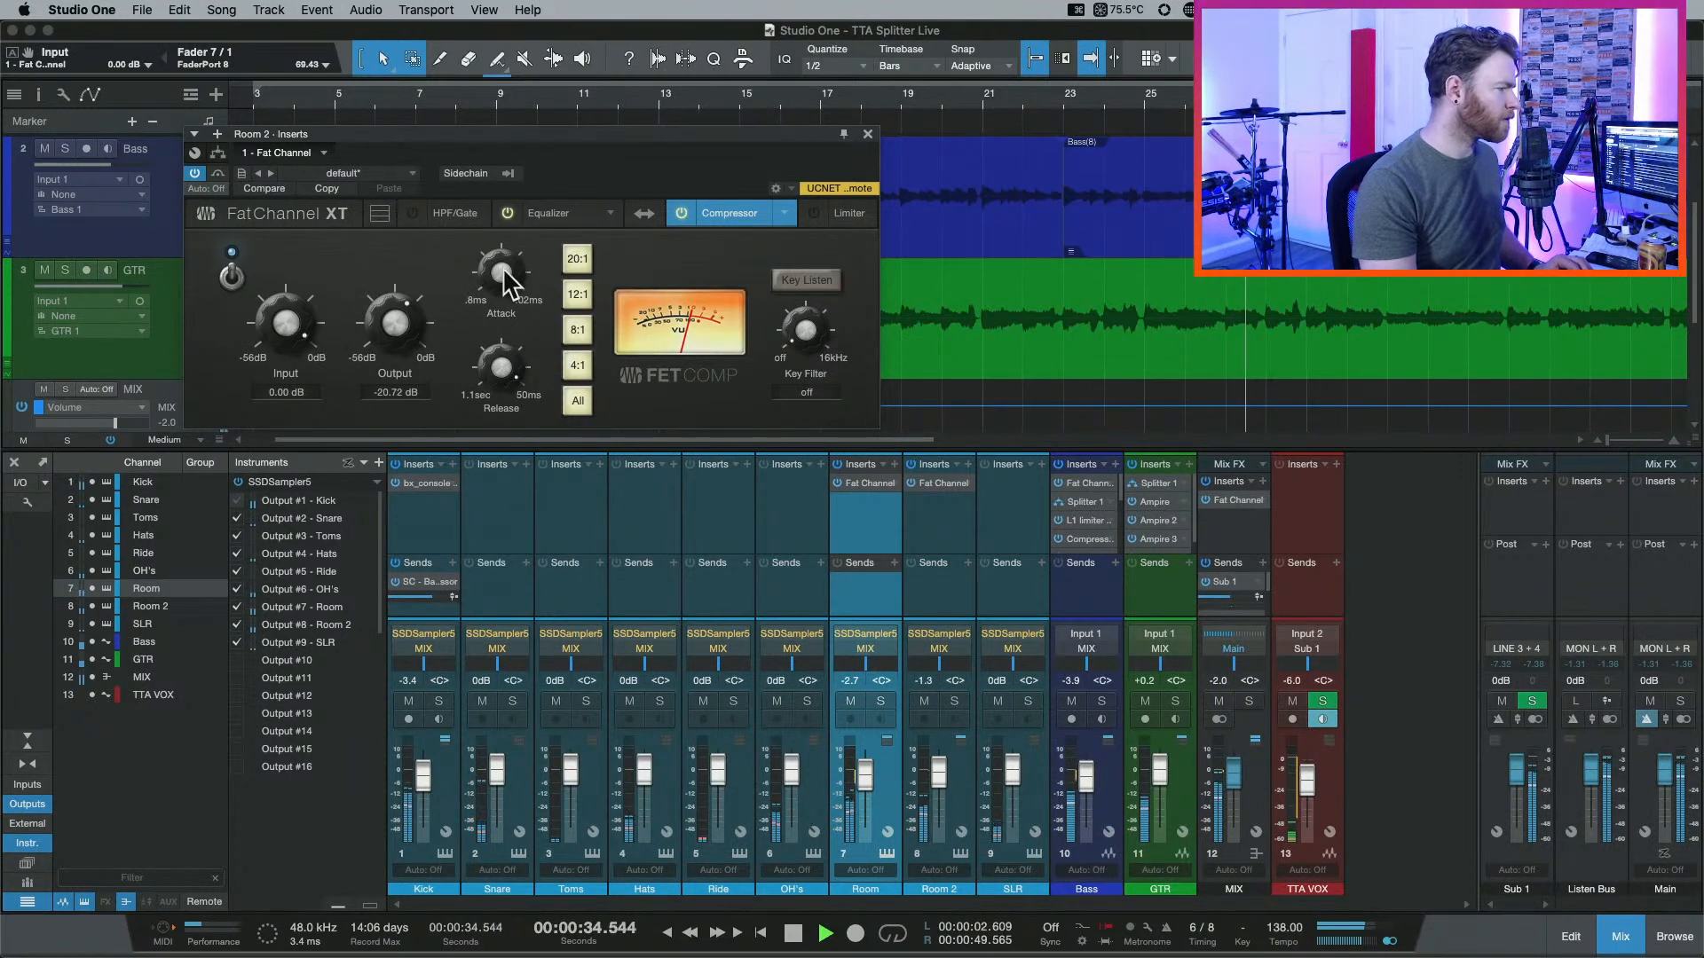
pyautogui.press('space')
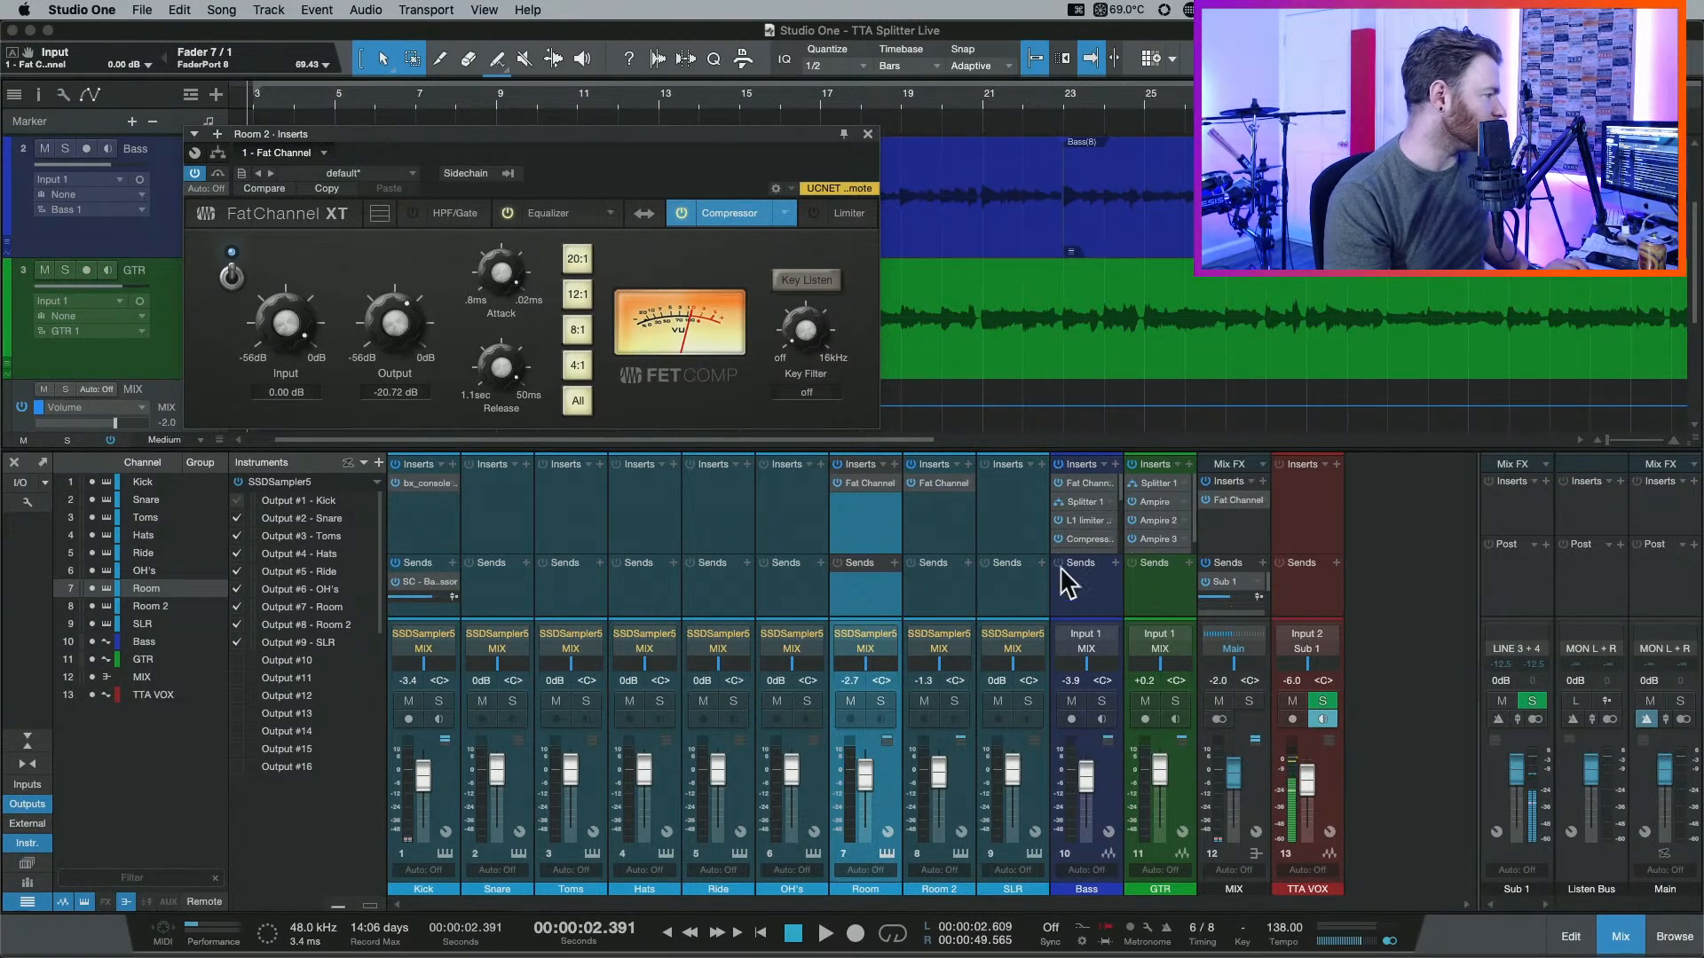
# Select all drum channels from Kick to SLR and route them to a new bus.
pyautogui.click(1020, 524)
pyautogui.click(429, 527)
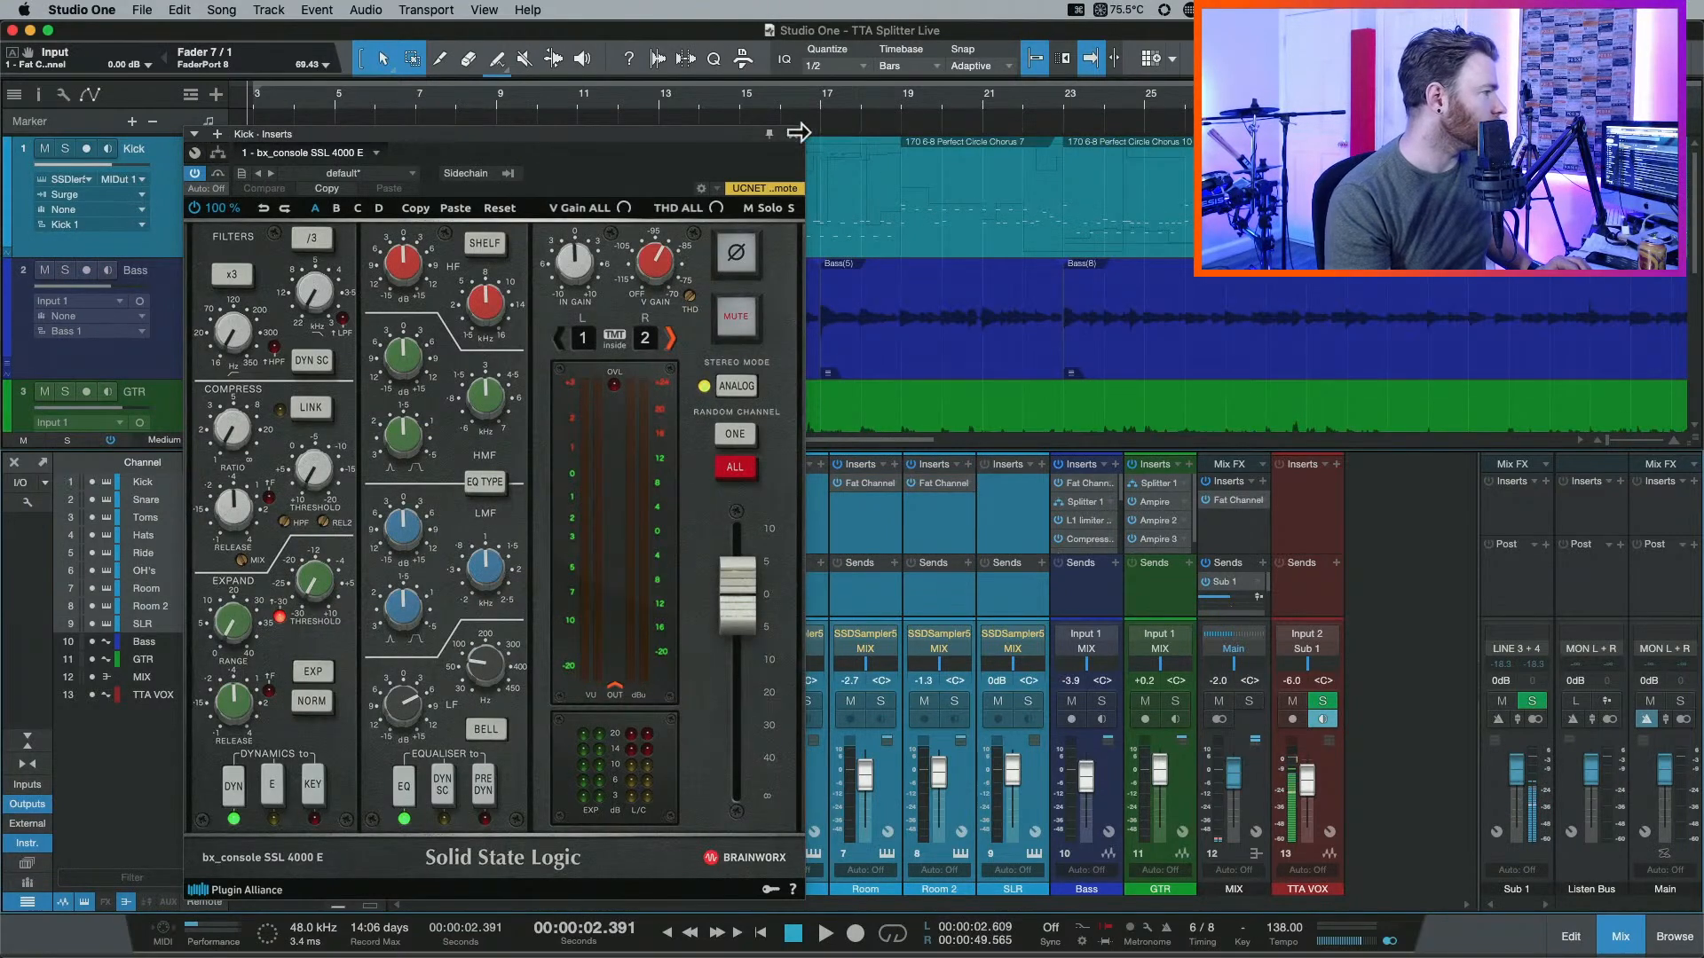
pyautogui.click(793, 135)
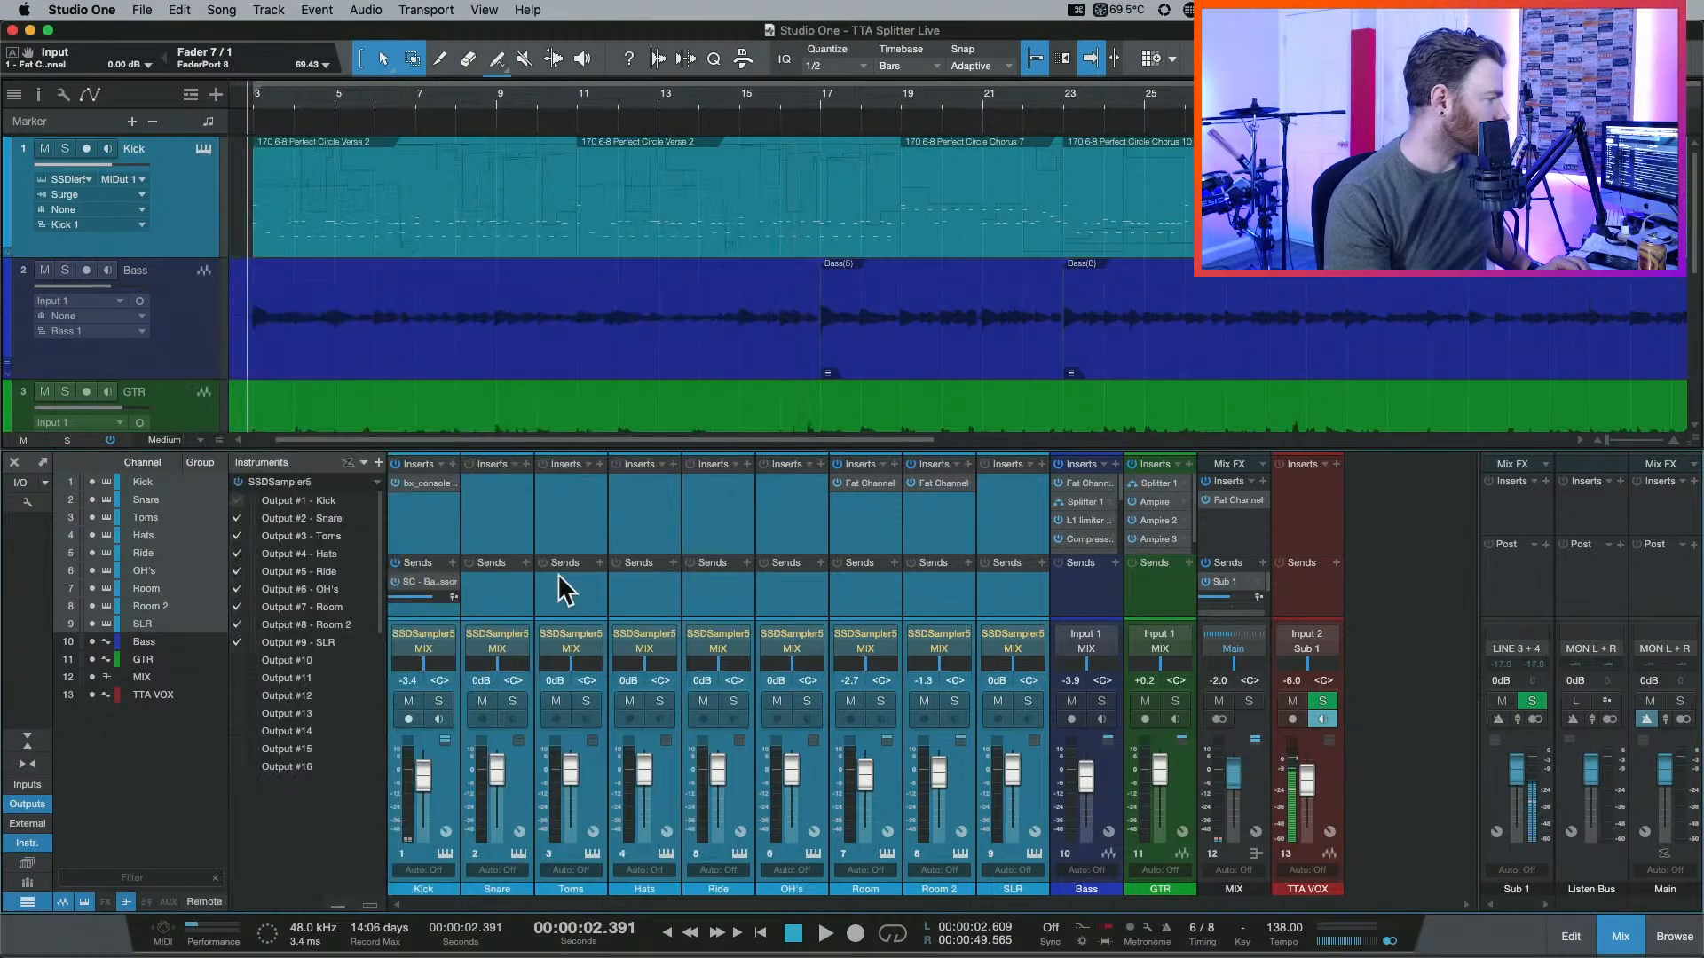
pyautogui.rightClick(427, 528)
pyautogui.press('Escape')
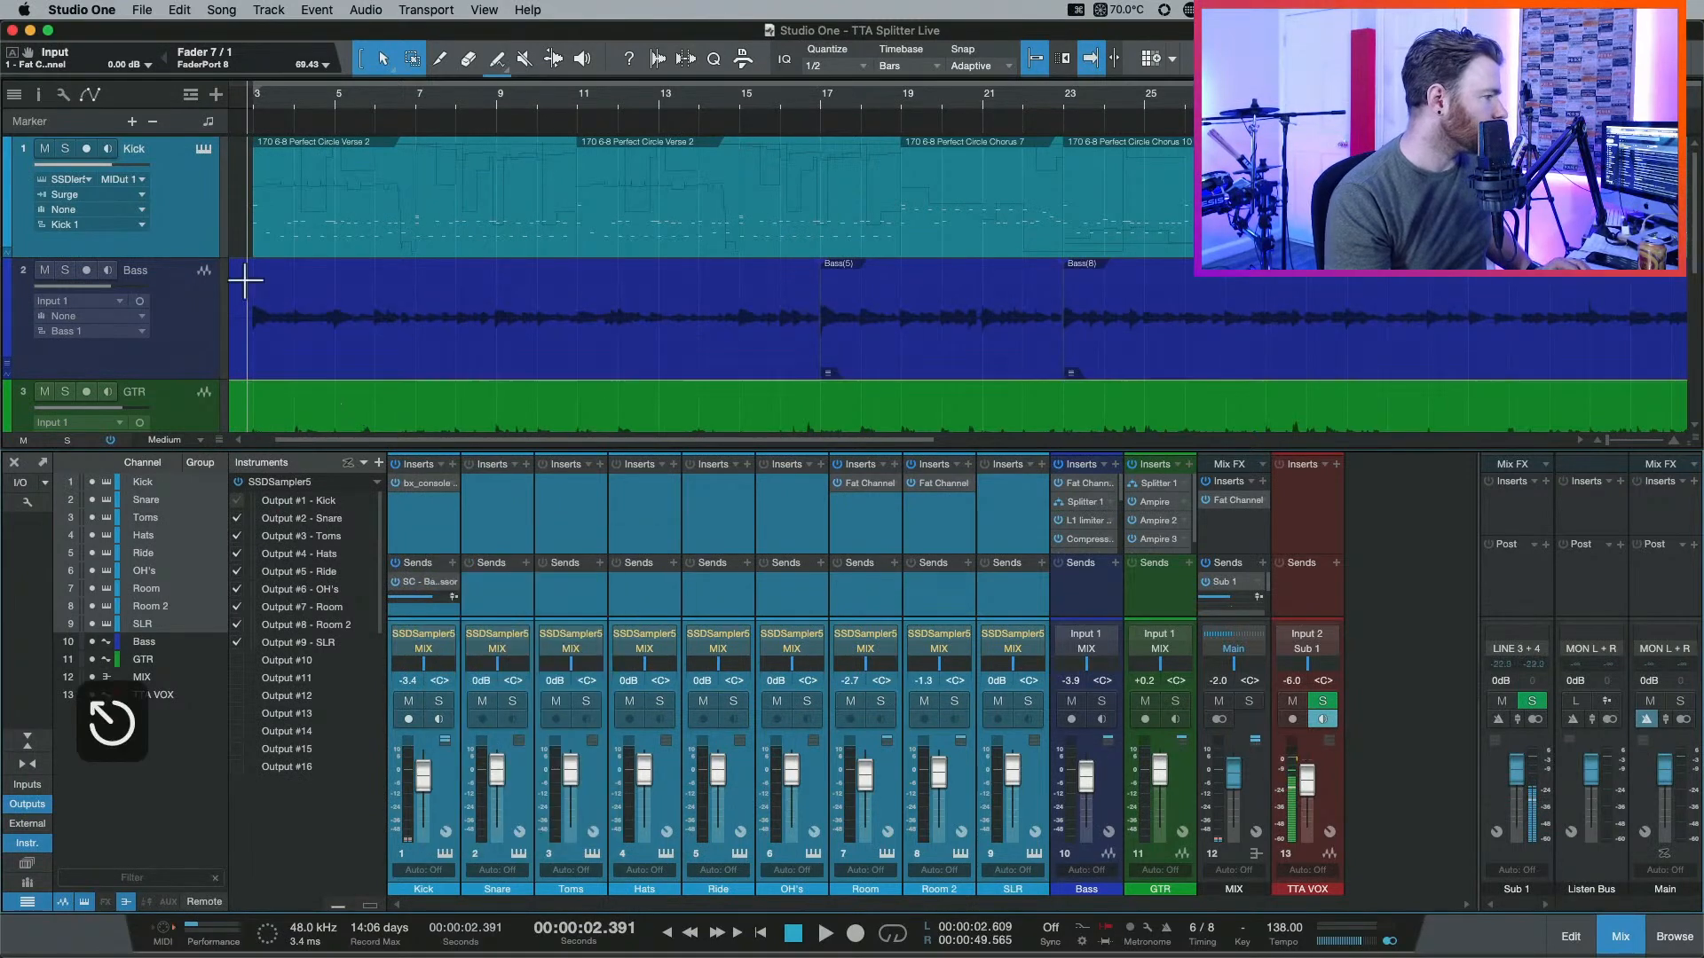
pyautogui.rightClick(1004, 552)
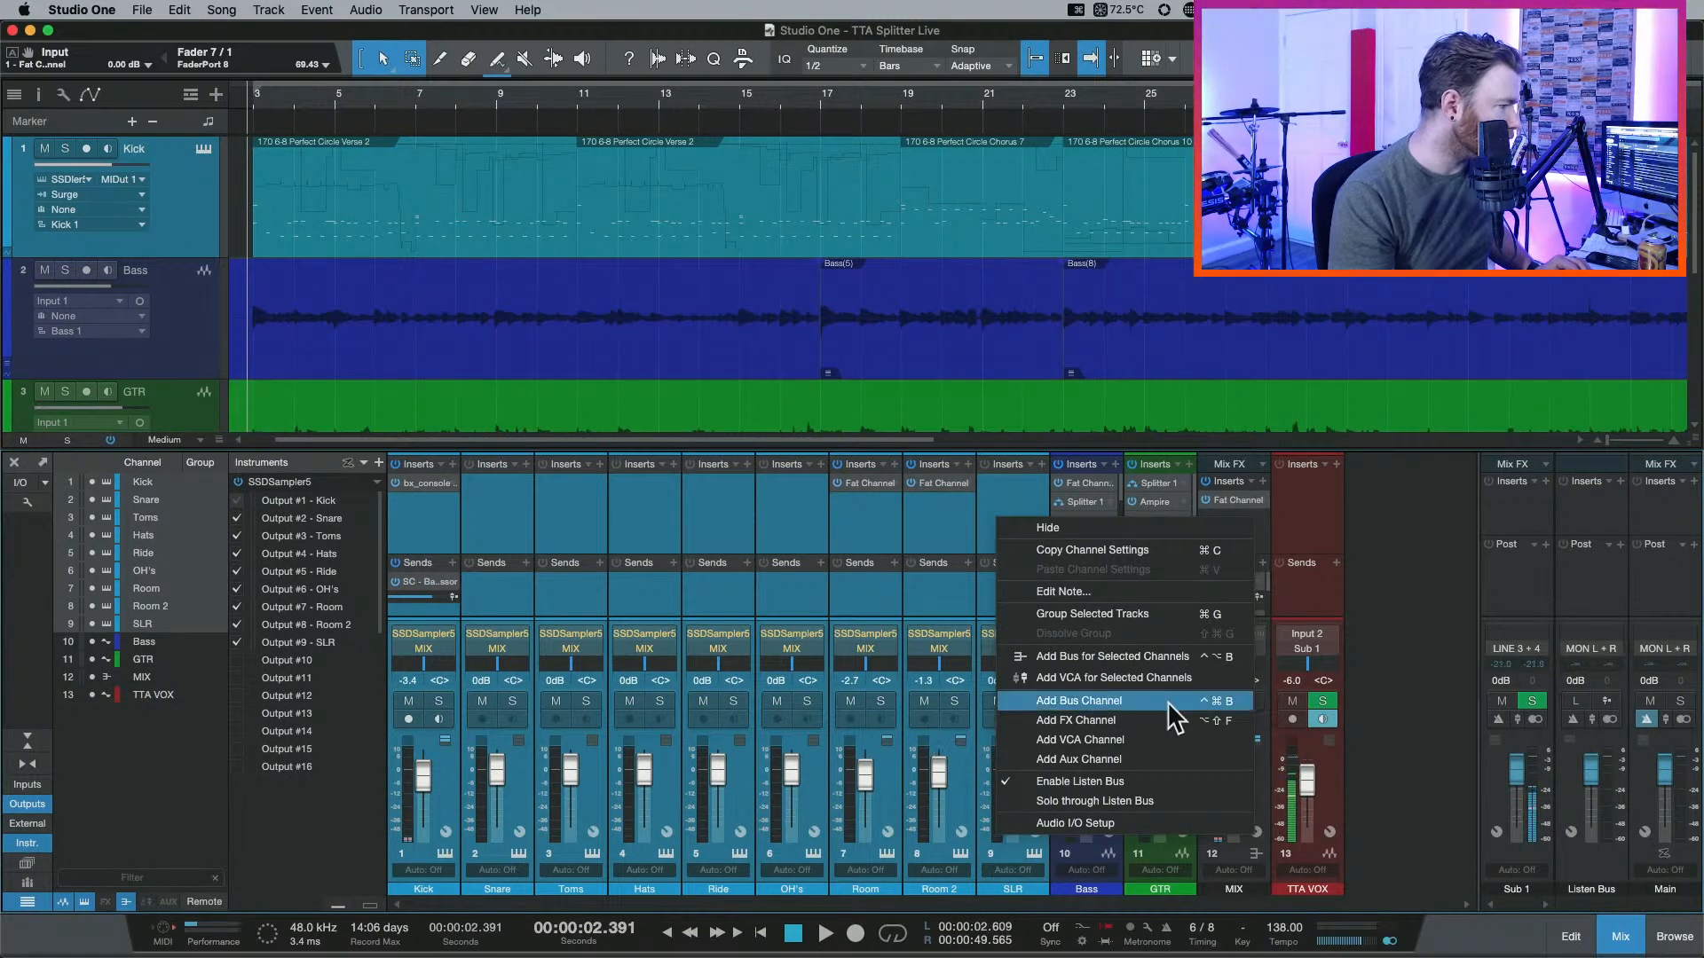
pyautogui.click(1131, 656)
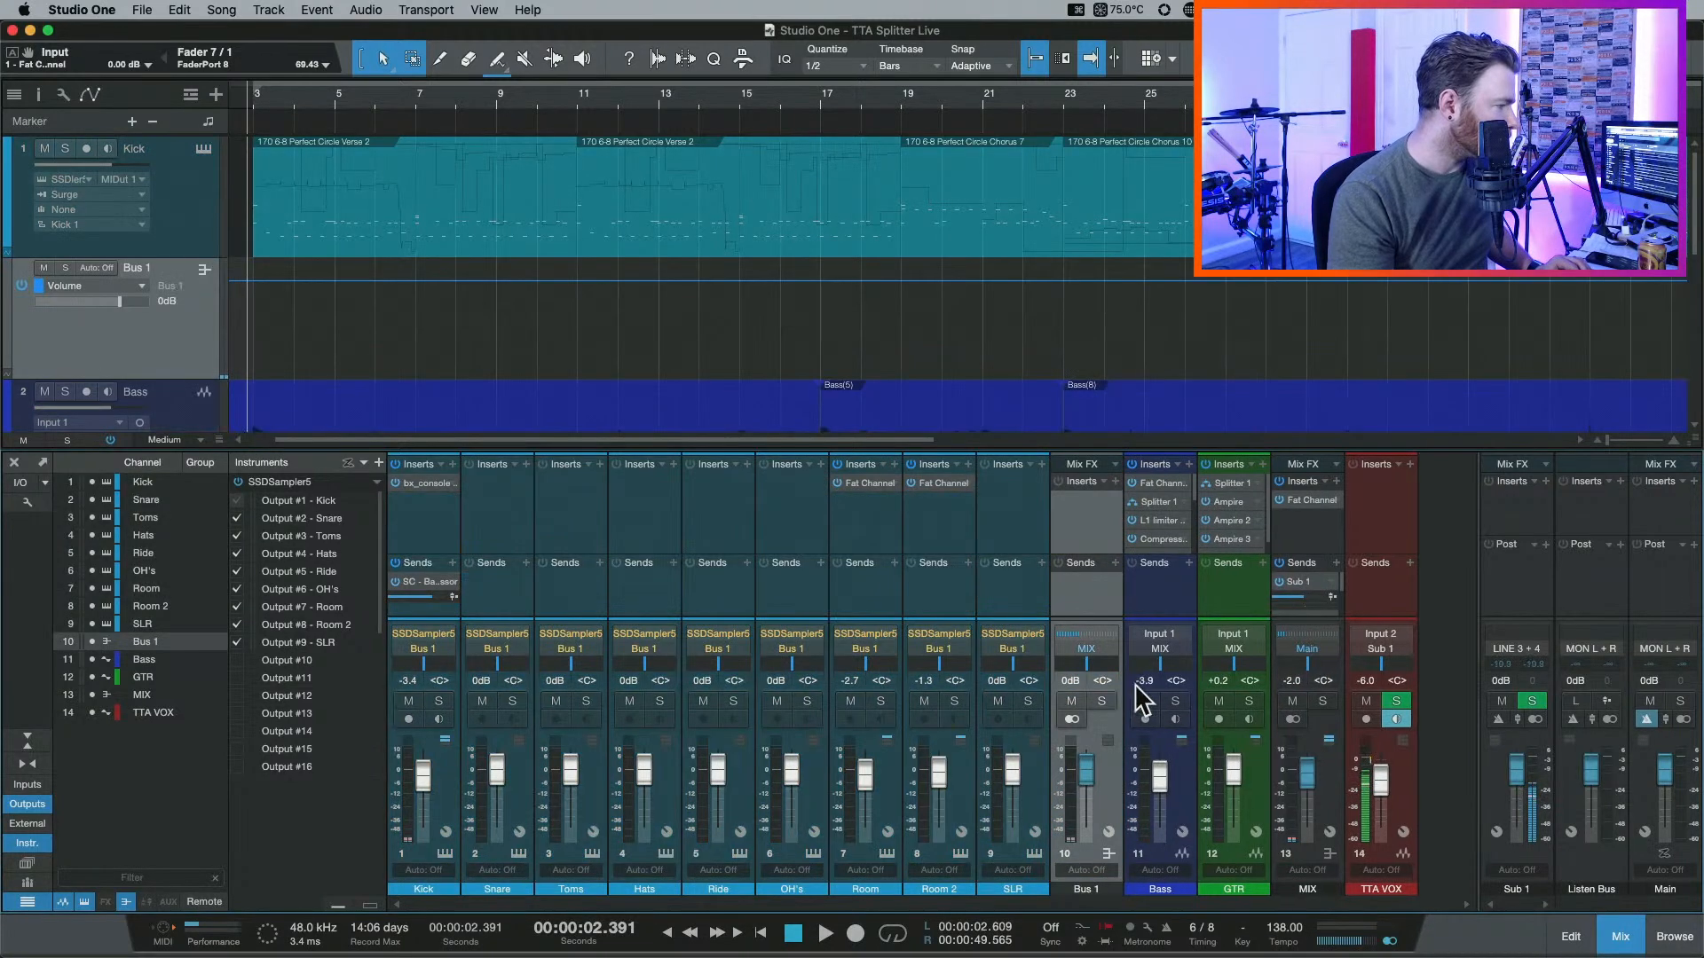
# Rename the new bus as Drums.
pyautogui.doubleClick(1094, 890)
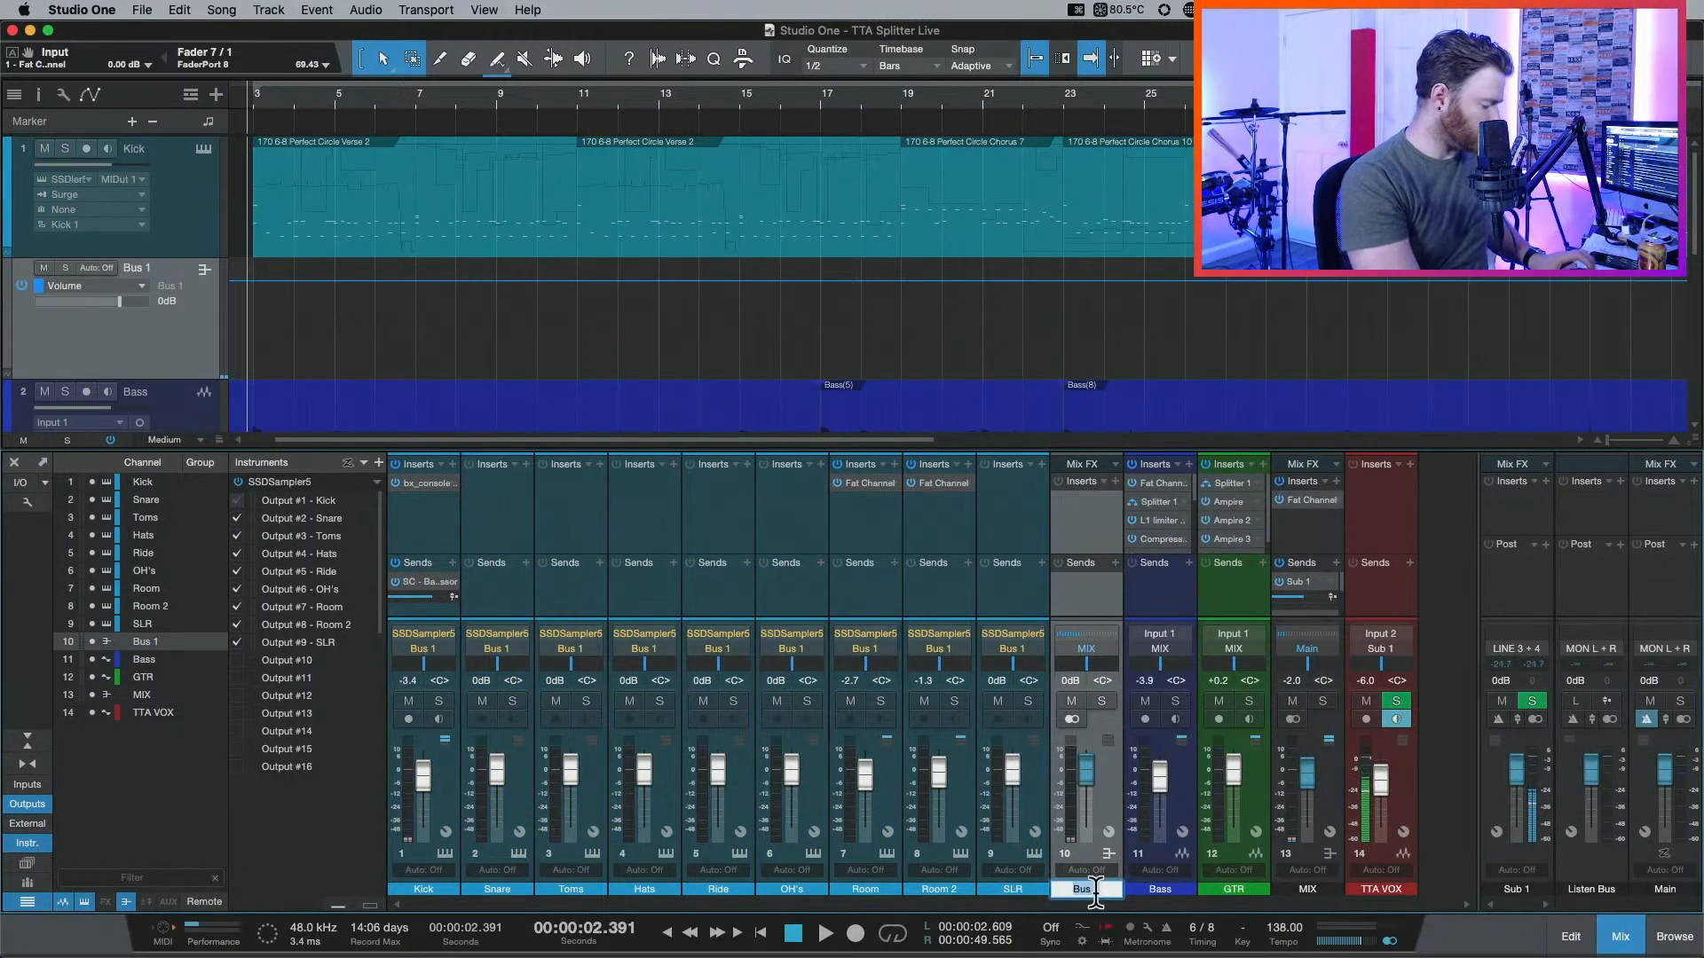
pyautogui.write('Drums')
pyautogui.press('Return')
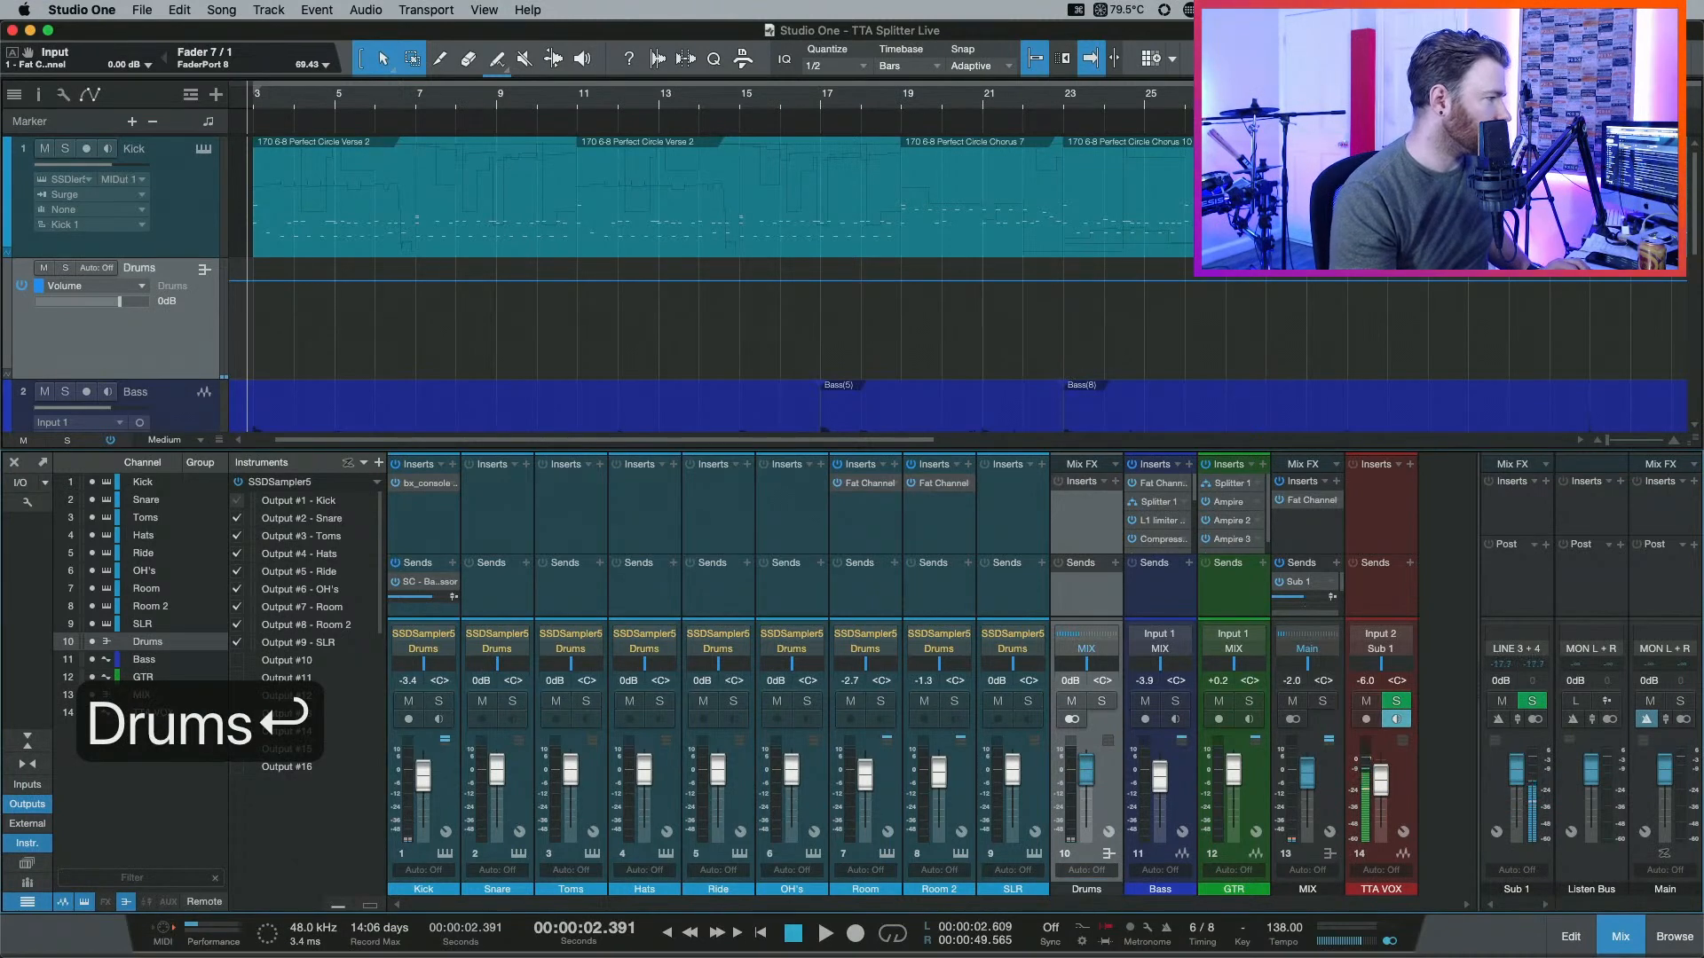
# Insert RedlightDist on the Drums bus, set its type to OpAmp, and lower its output to about -16.23 dB.
pyautogui.click(1115, 478)
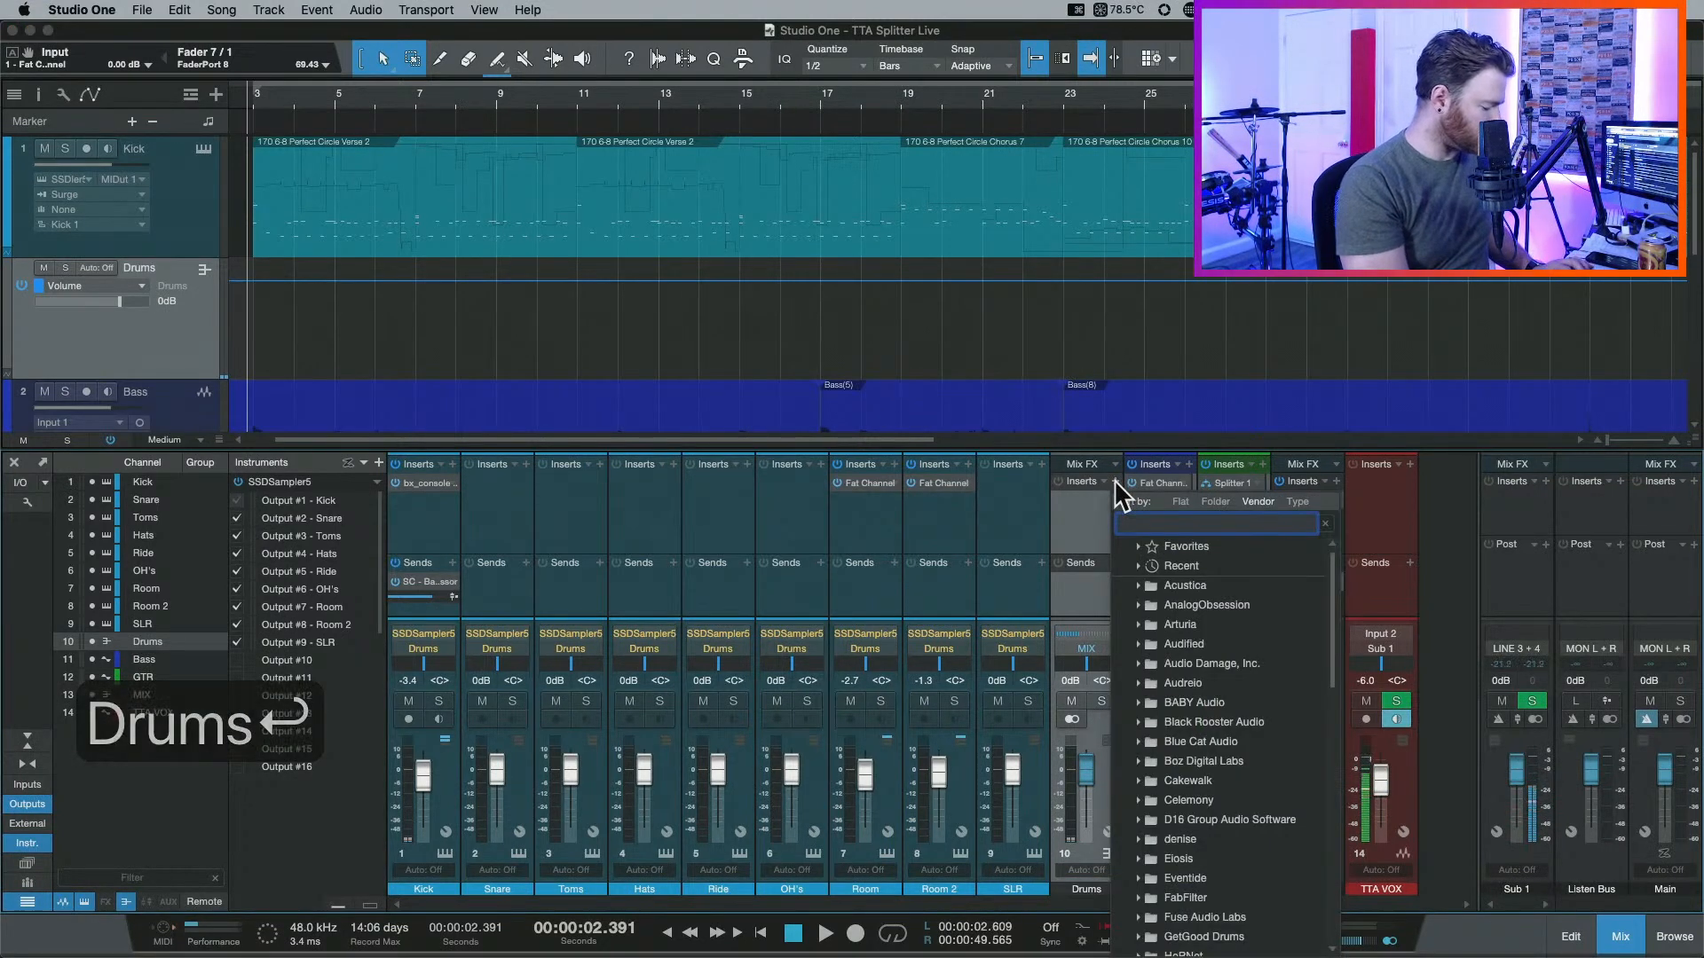
pyautogui.write('red')
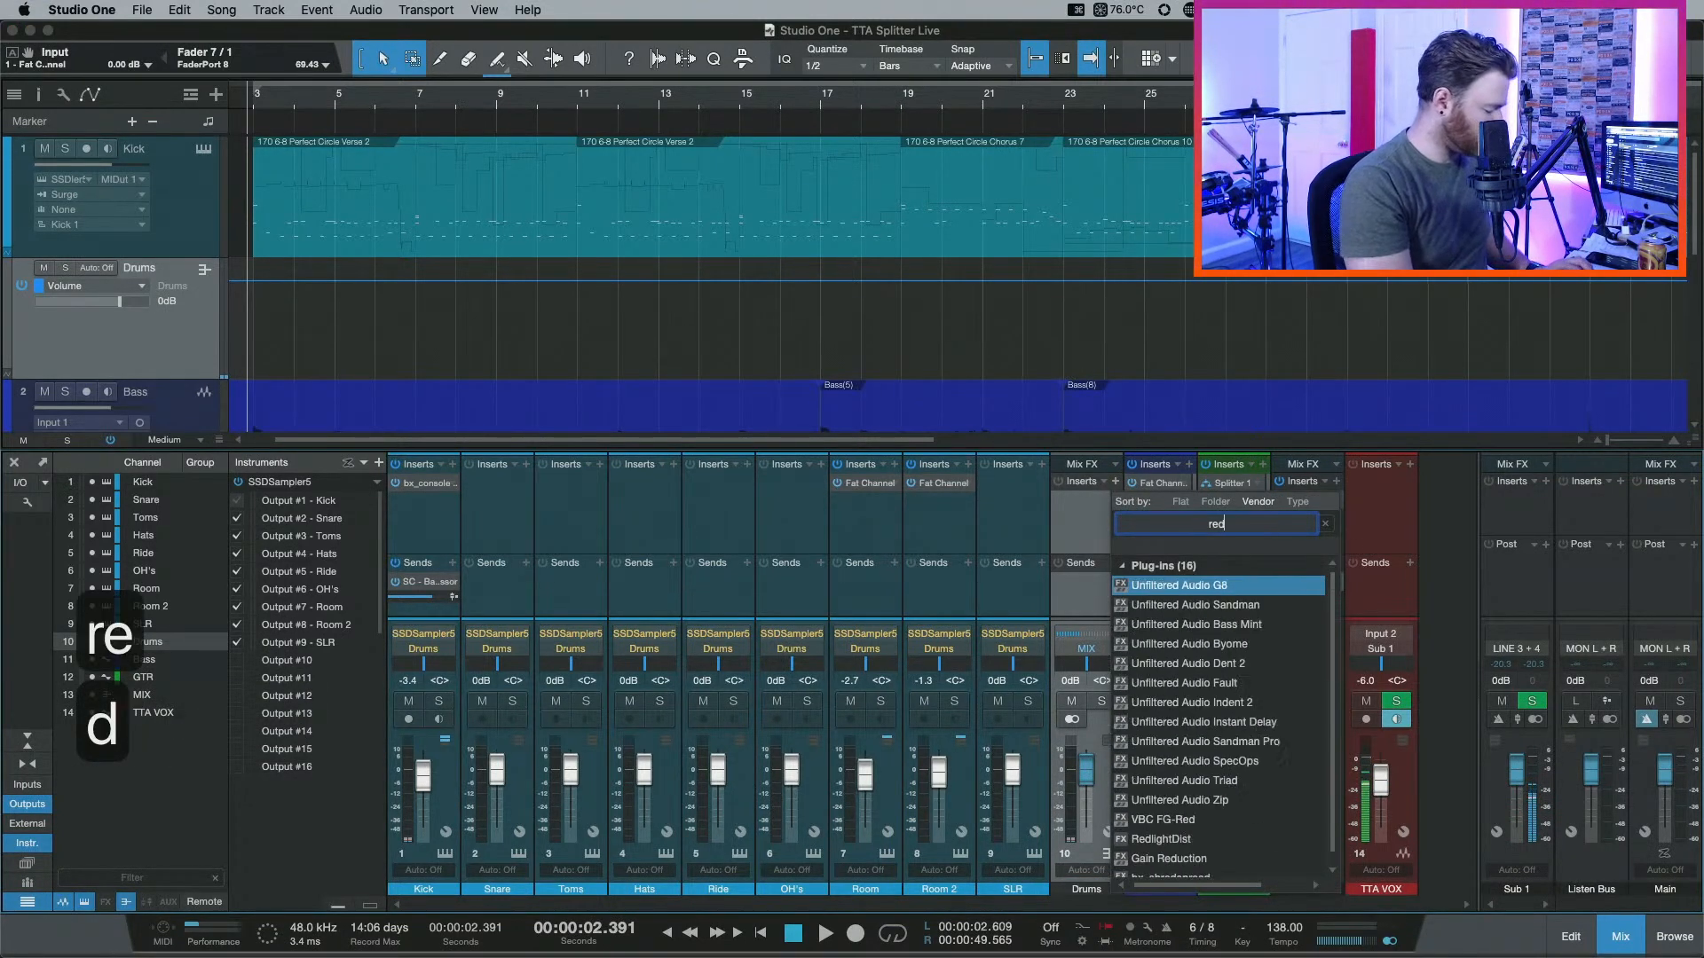
pyautogui.write('light')
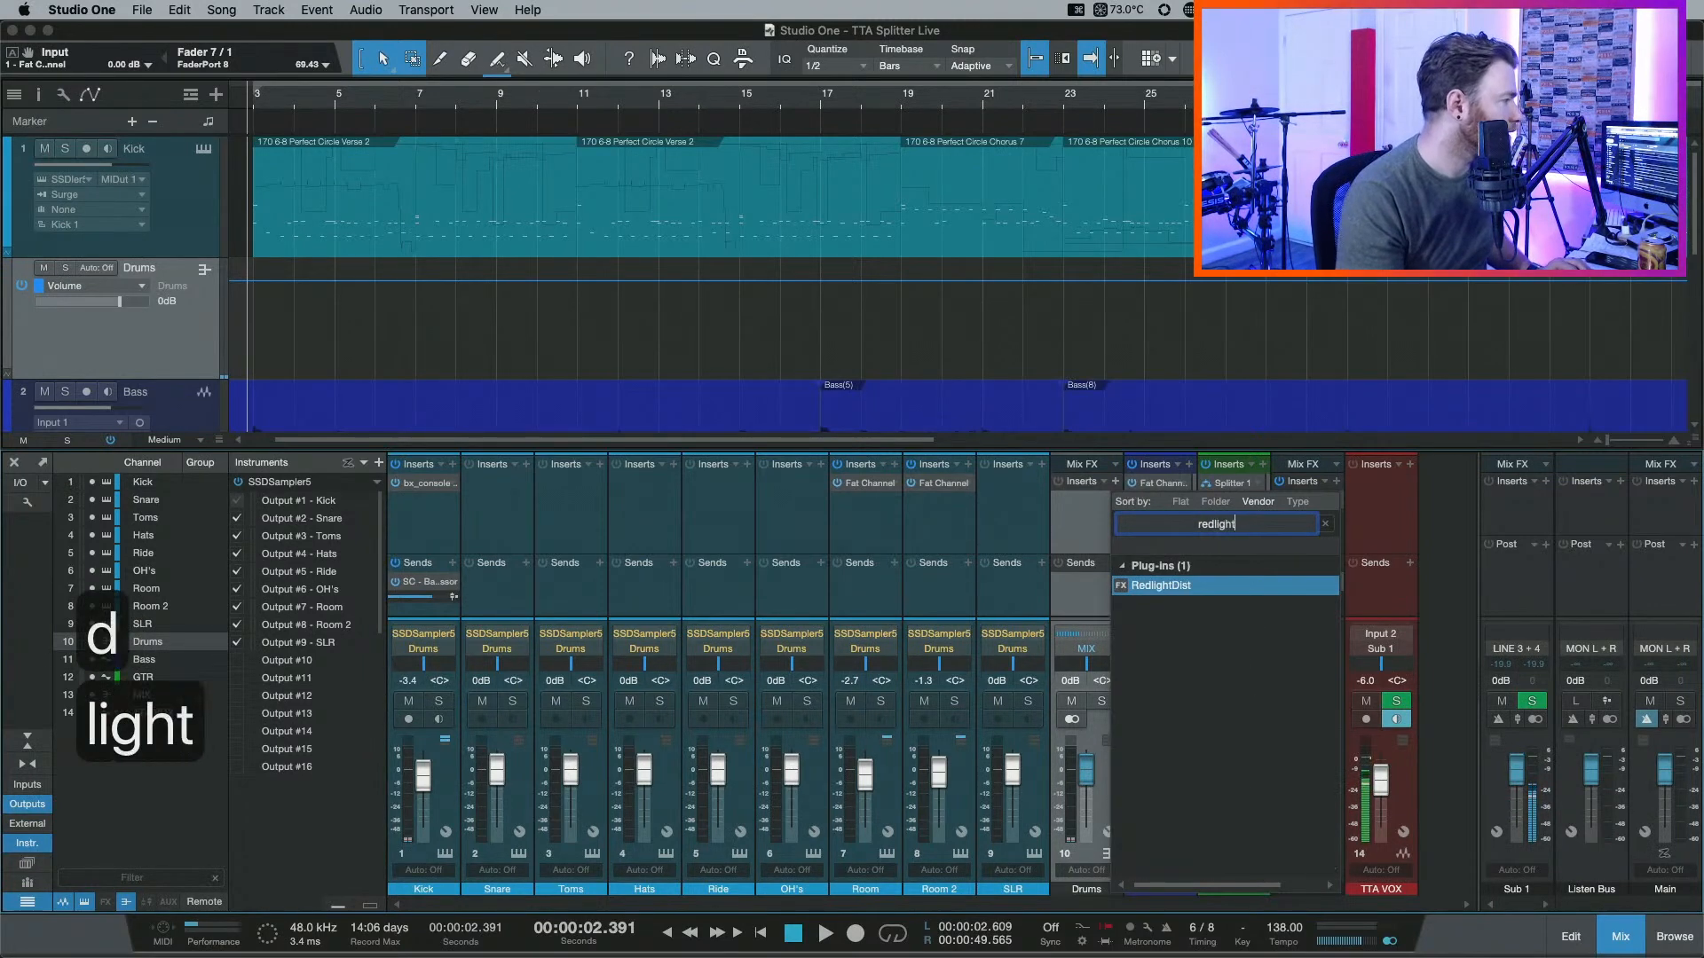
pyautogui.press('Return')
pyautogui.click(316, 520)
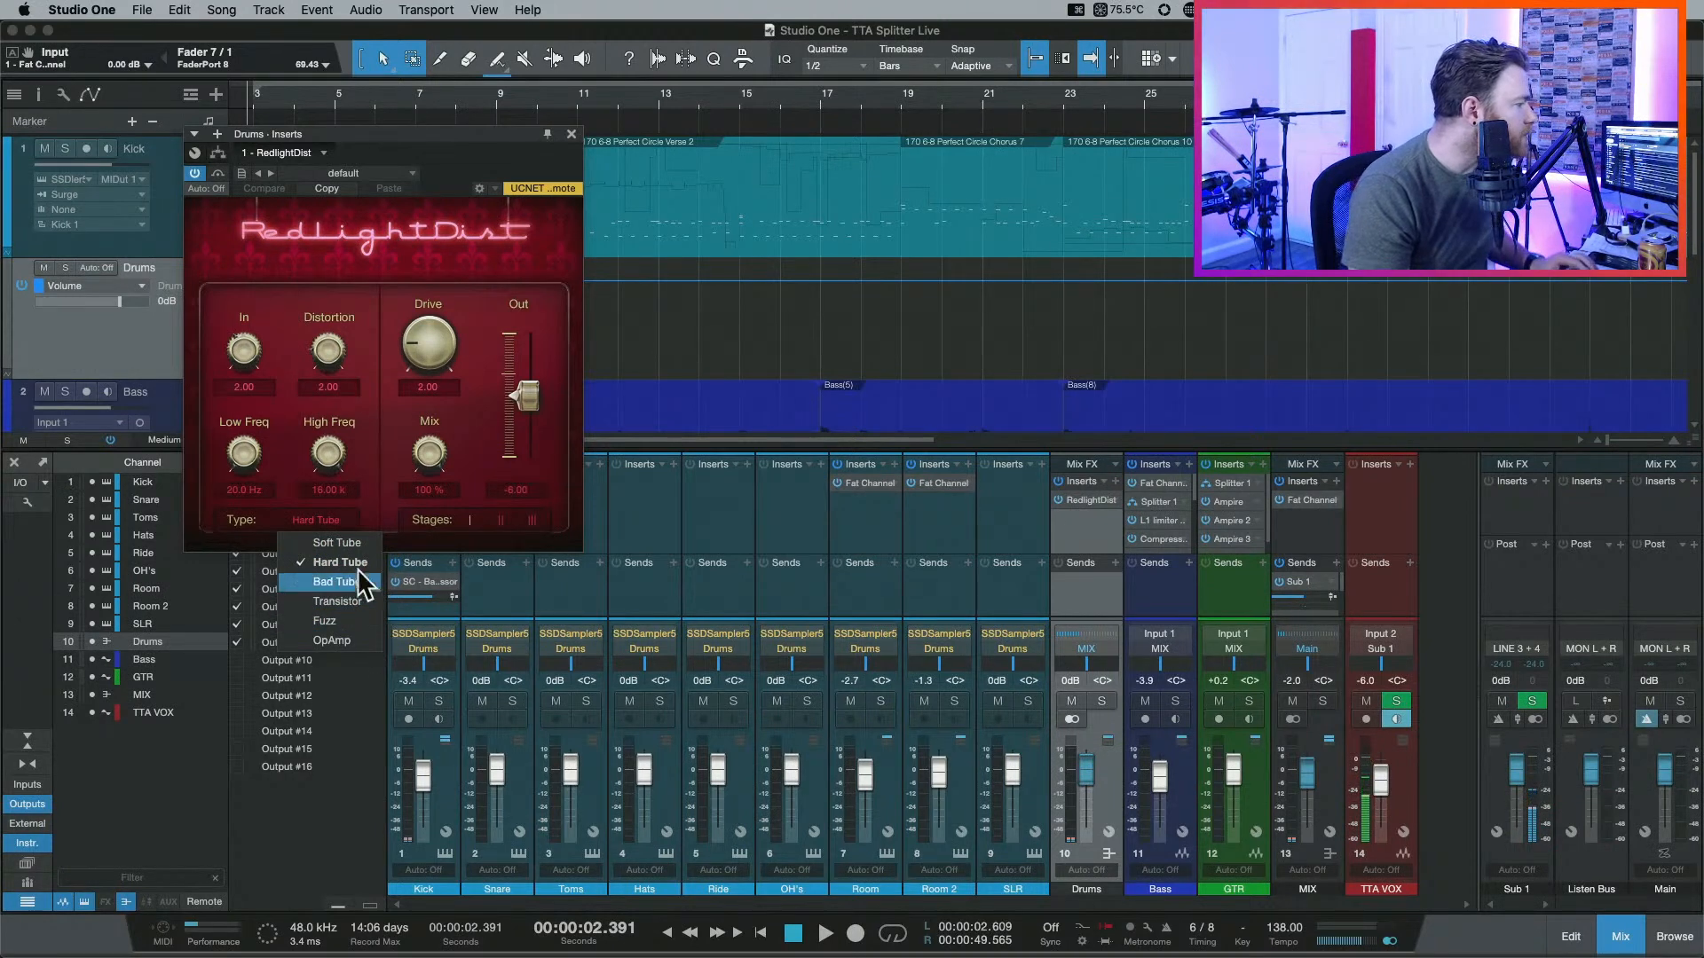
pyautogui.click(333, 643)
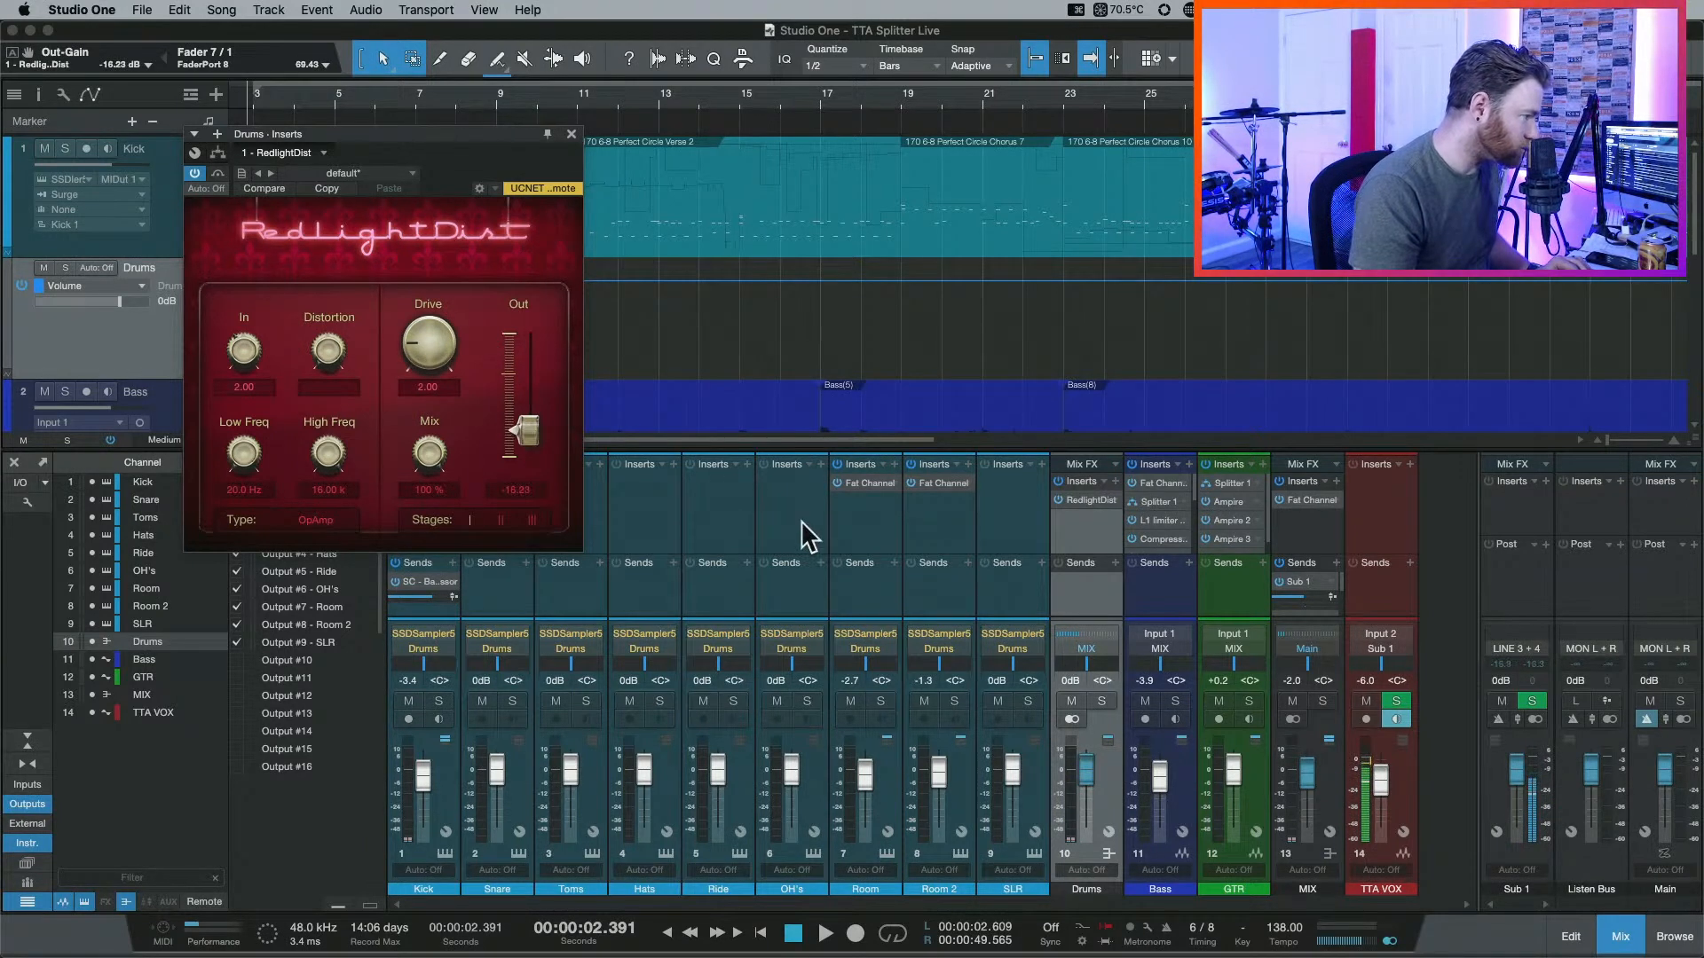
# Solo the Drums bus and raise the RedlightDist drive to about 9.6 during playback.
pyautogui.click(1102, 701)
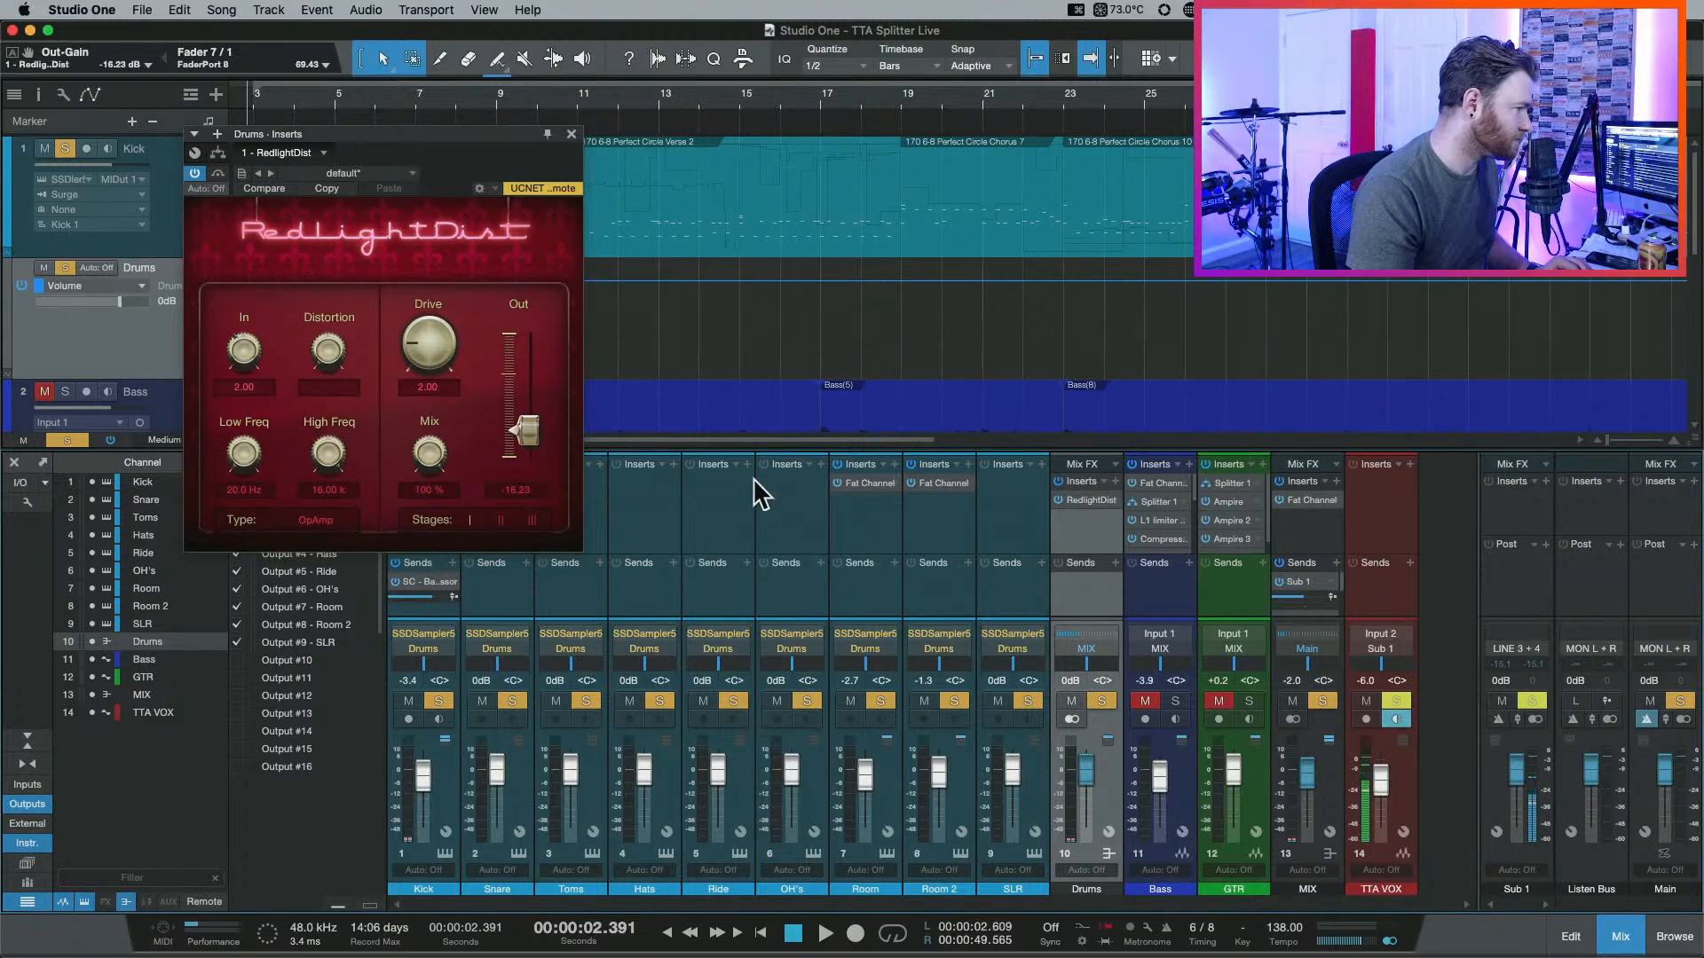
pyautogui.press('space')
pyautogui.moveTo(430, 346); pyautogui.dragTo(438, 266)
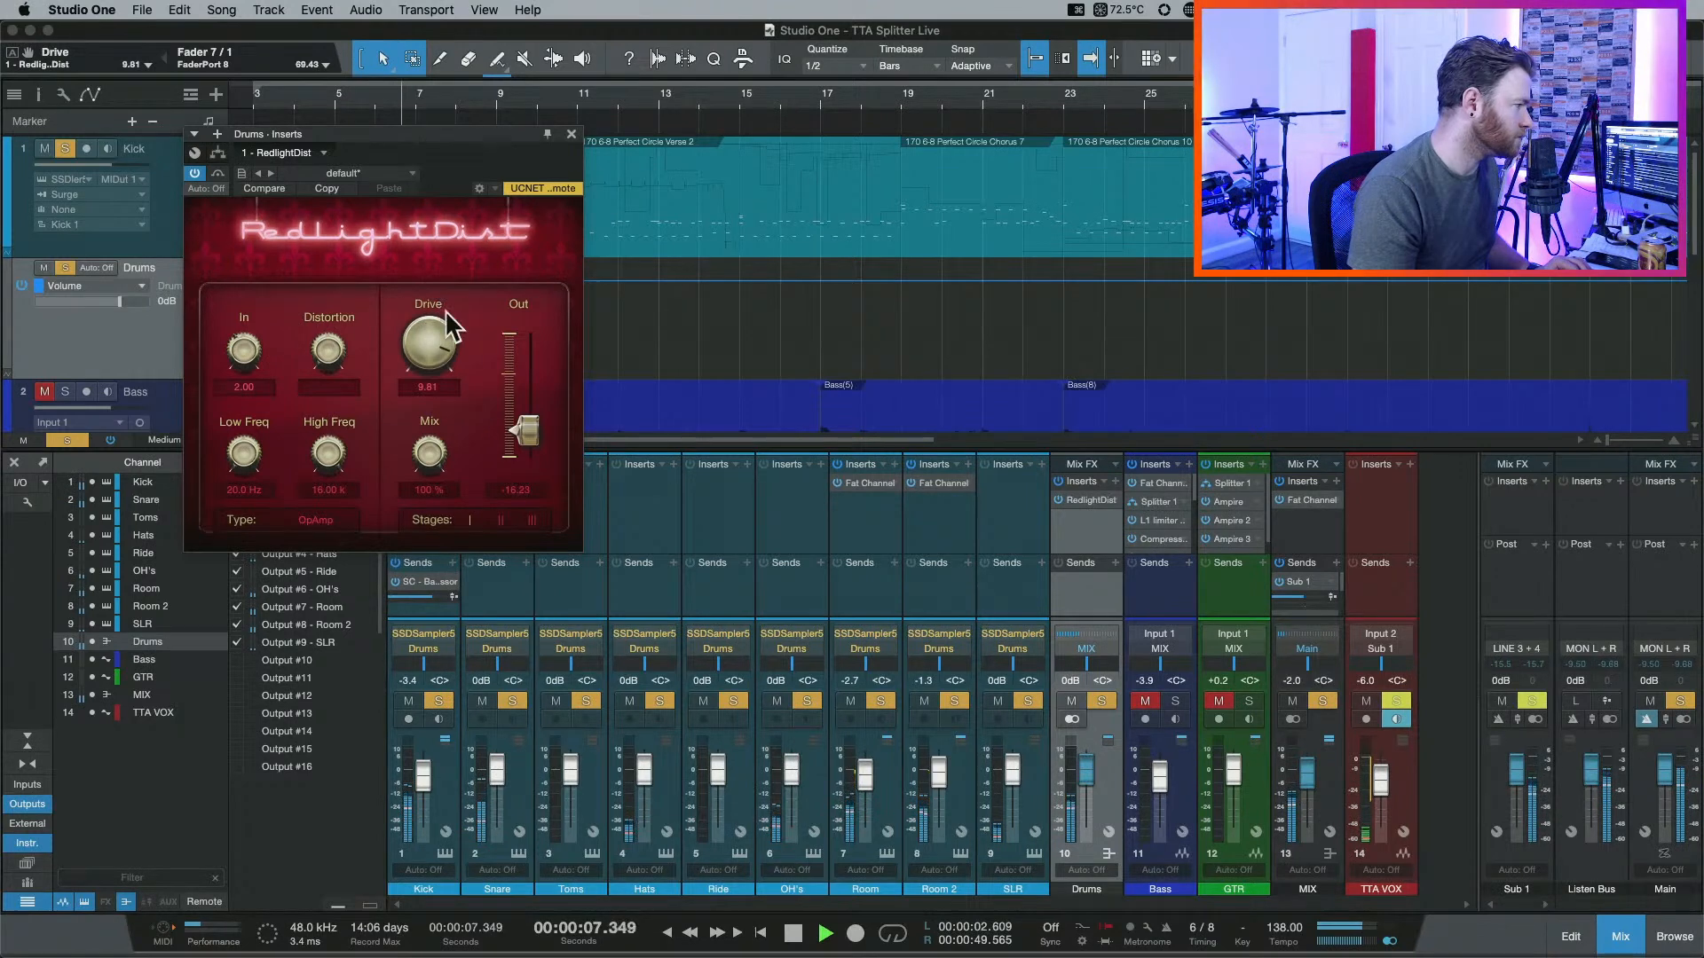
# Set RedlightDist on the Drums bus to two stages and raise its output to about -13.12 dB.
pyautogui.click(501, 520)
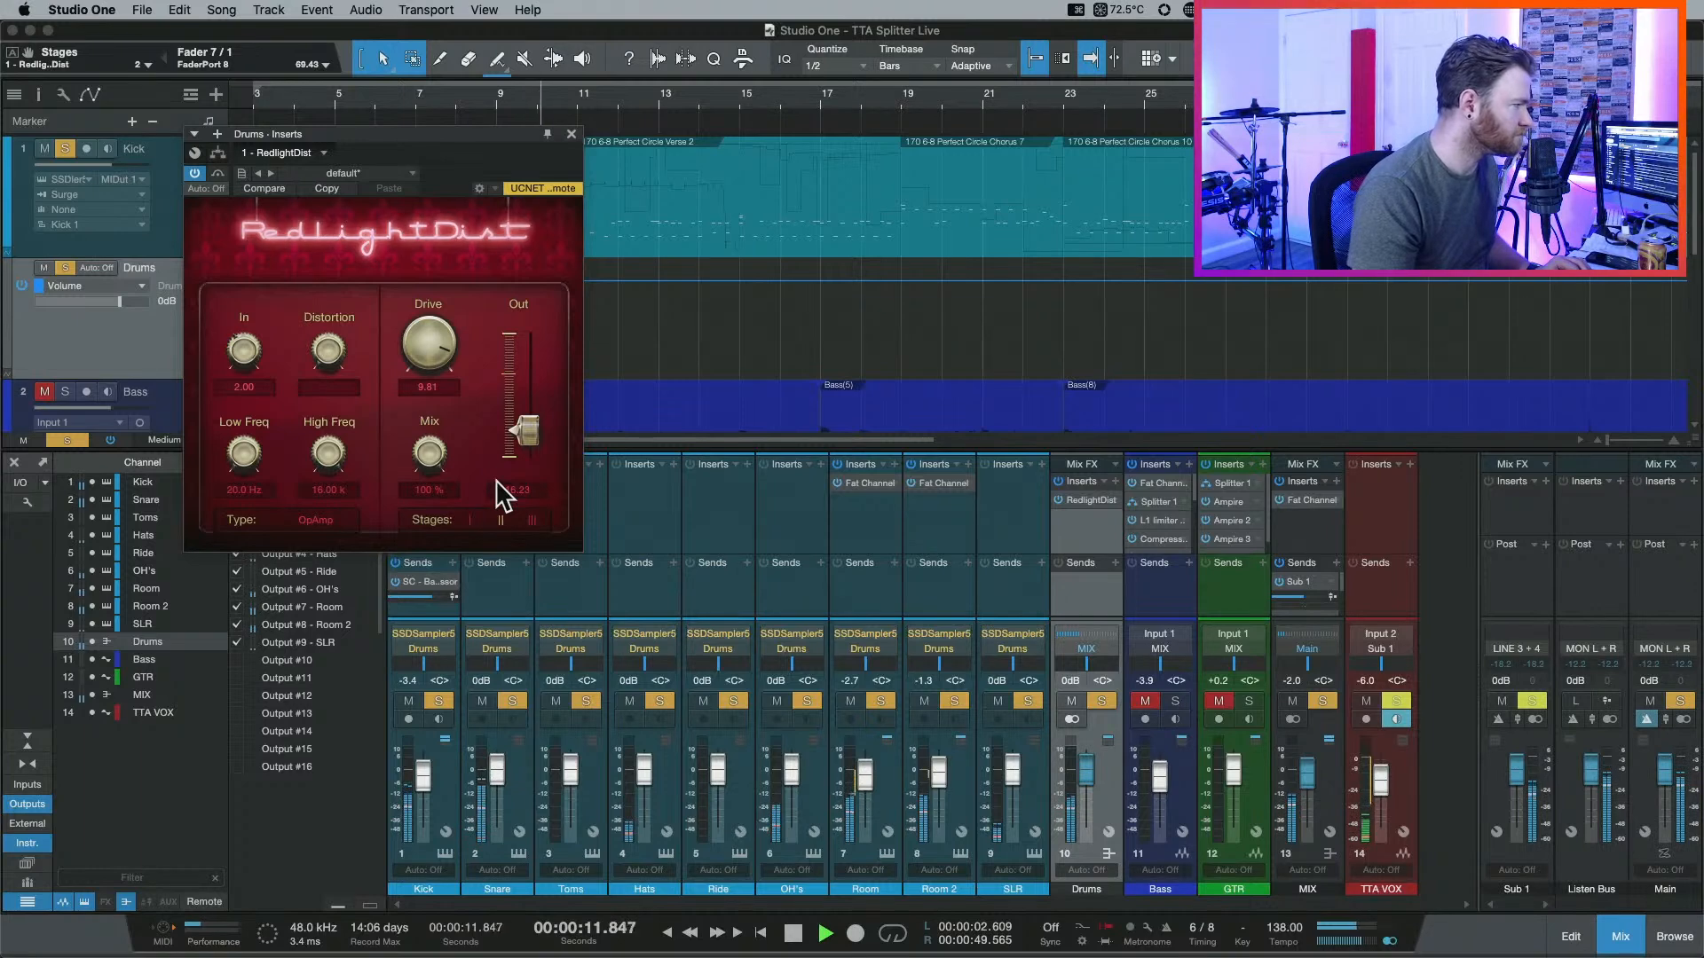
pyautogui.press('space')
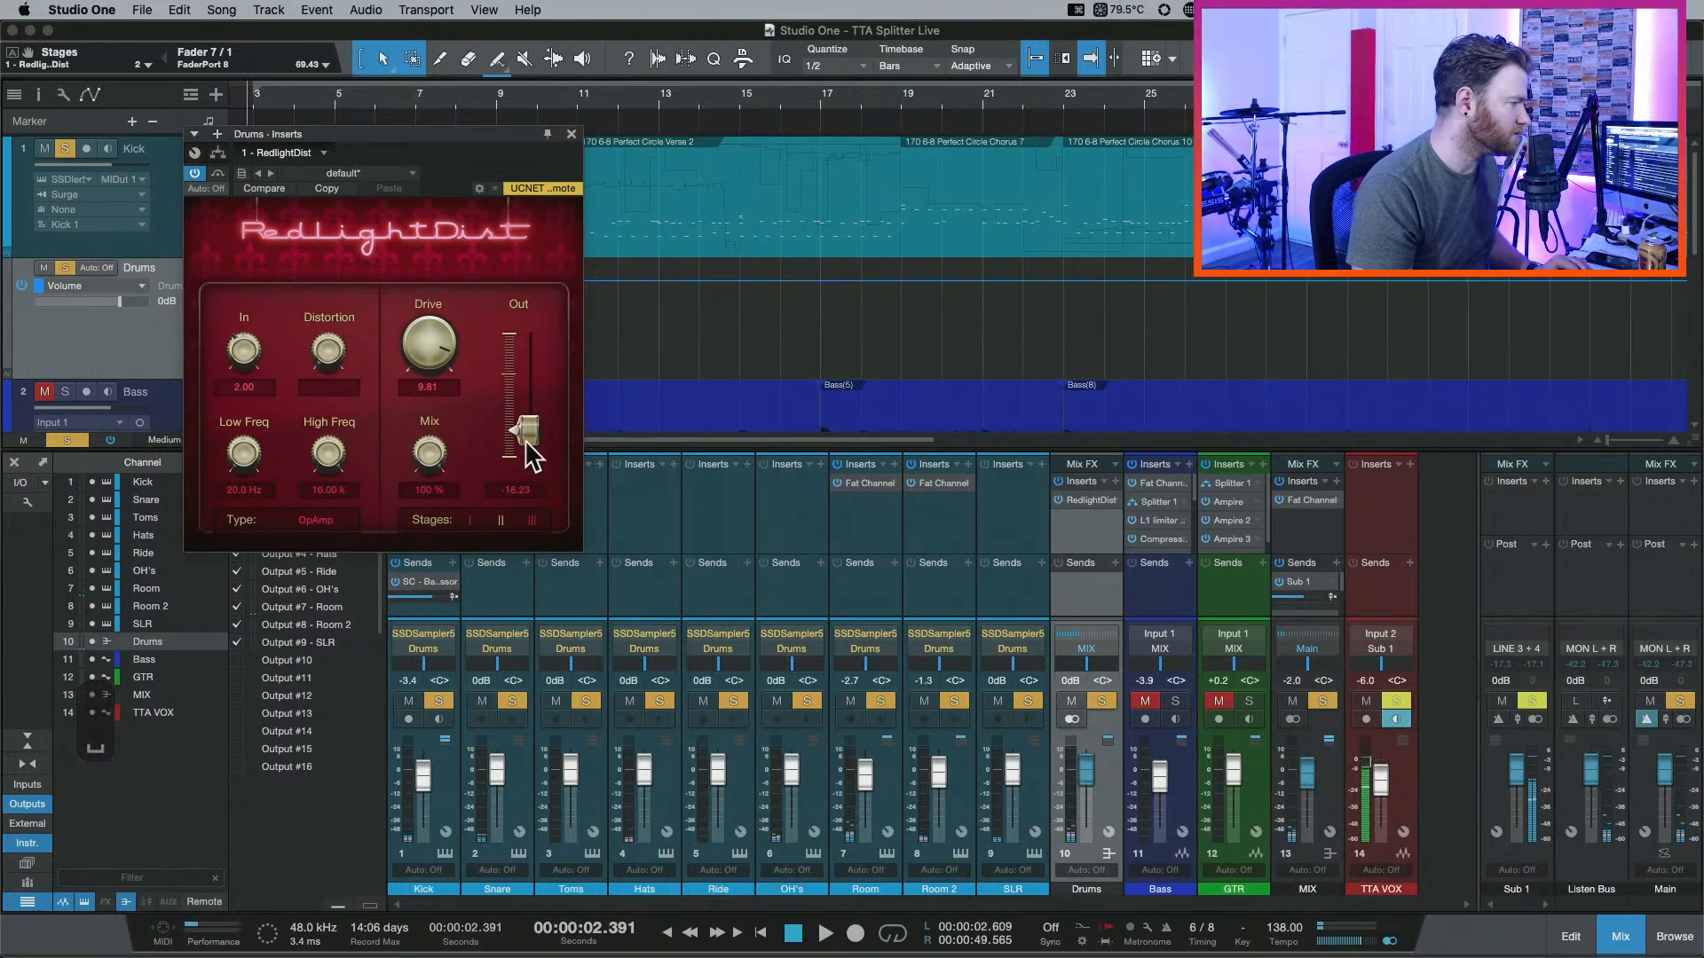
pyautogui.moveTo(530, 438); pyautogui.dragTo(531, 424)
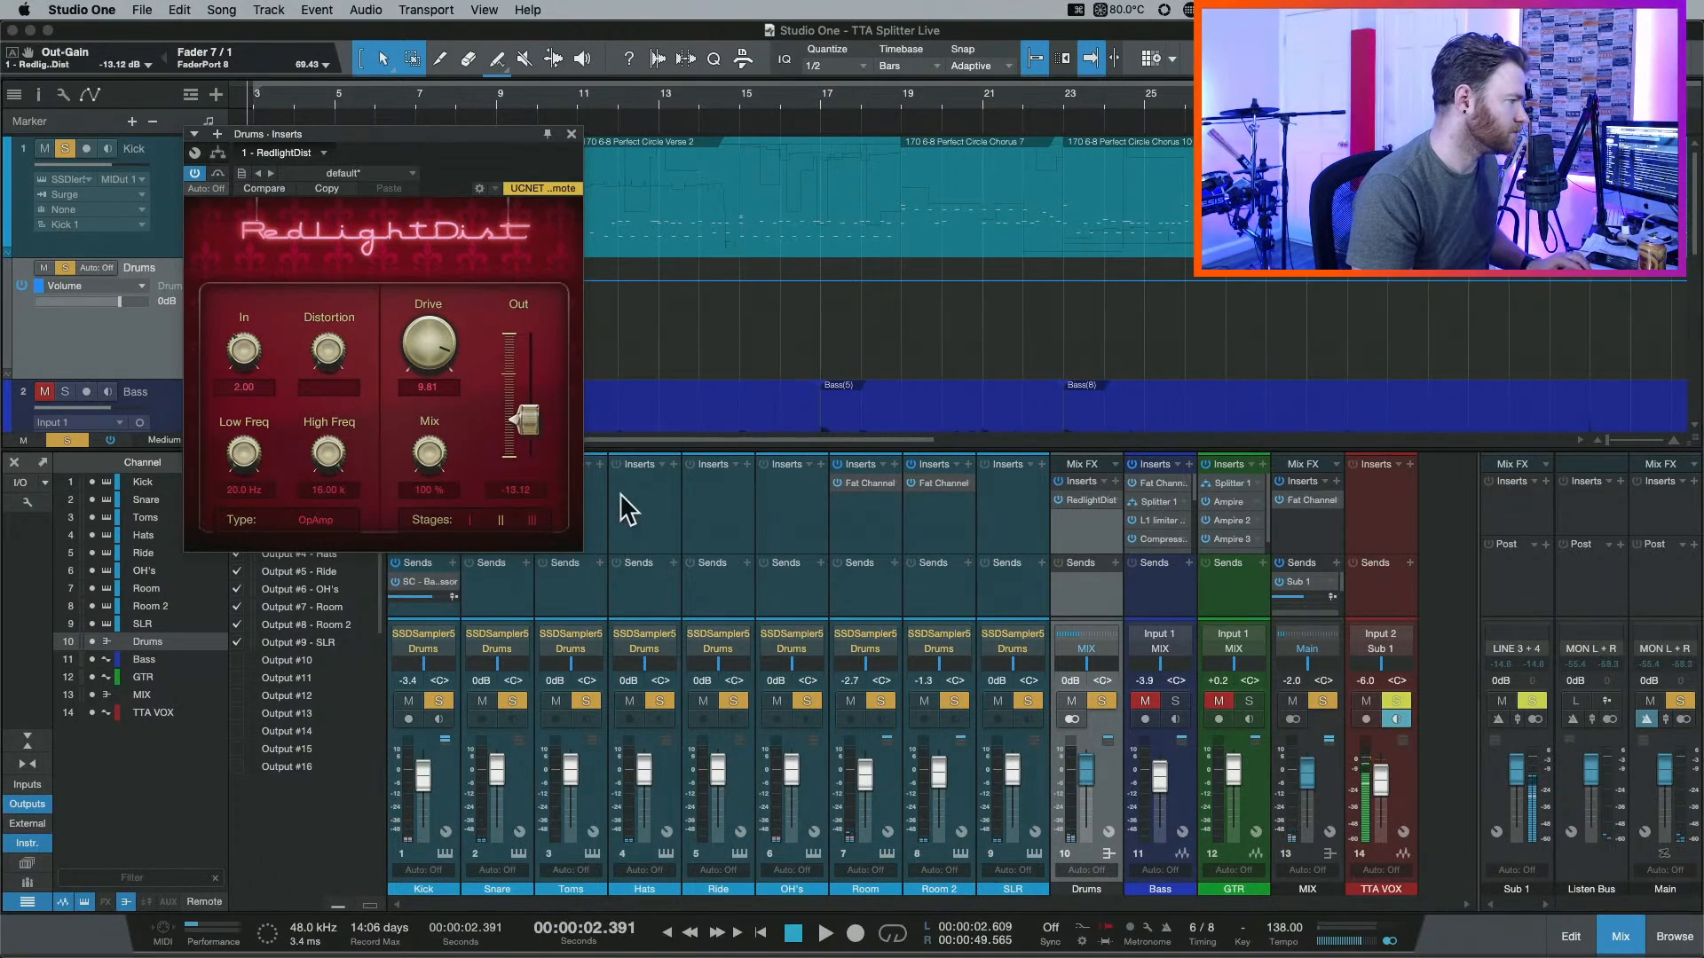
# Clear all solos, lower the RedlightDist mix to about 31 %, and solo the Drums bus again during playback.
pyautogui.press('super+s')
pyautogui.press('shift+super+s')
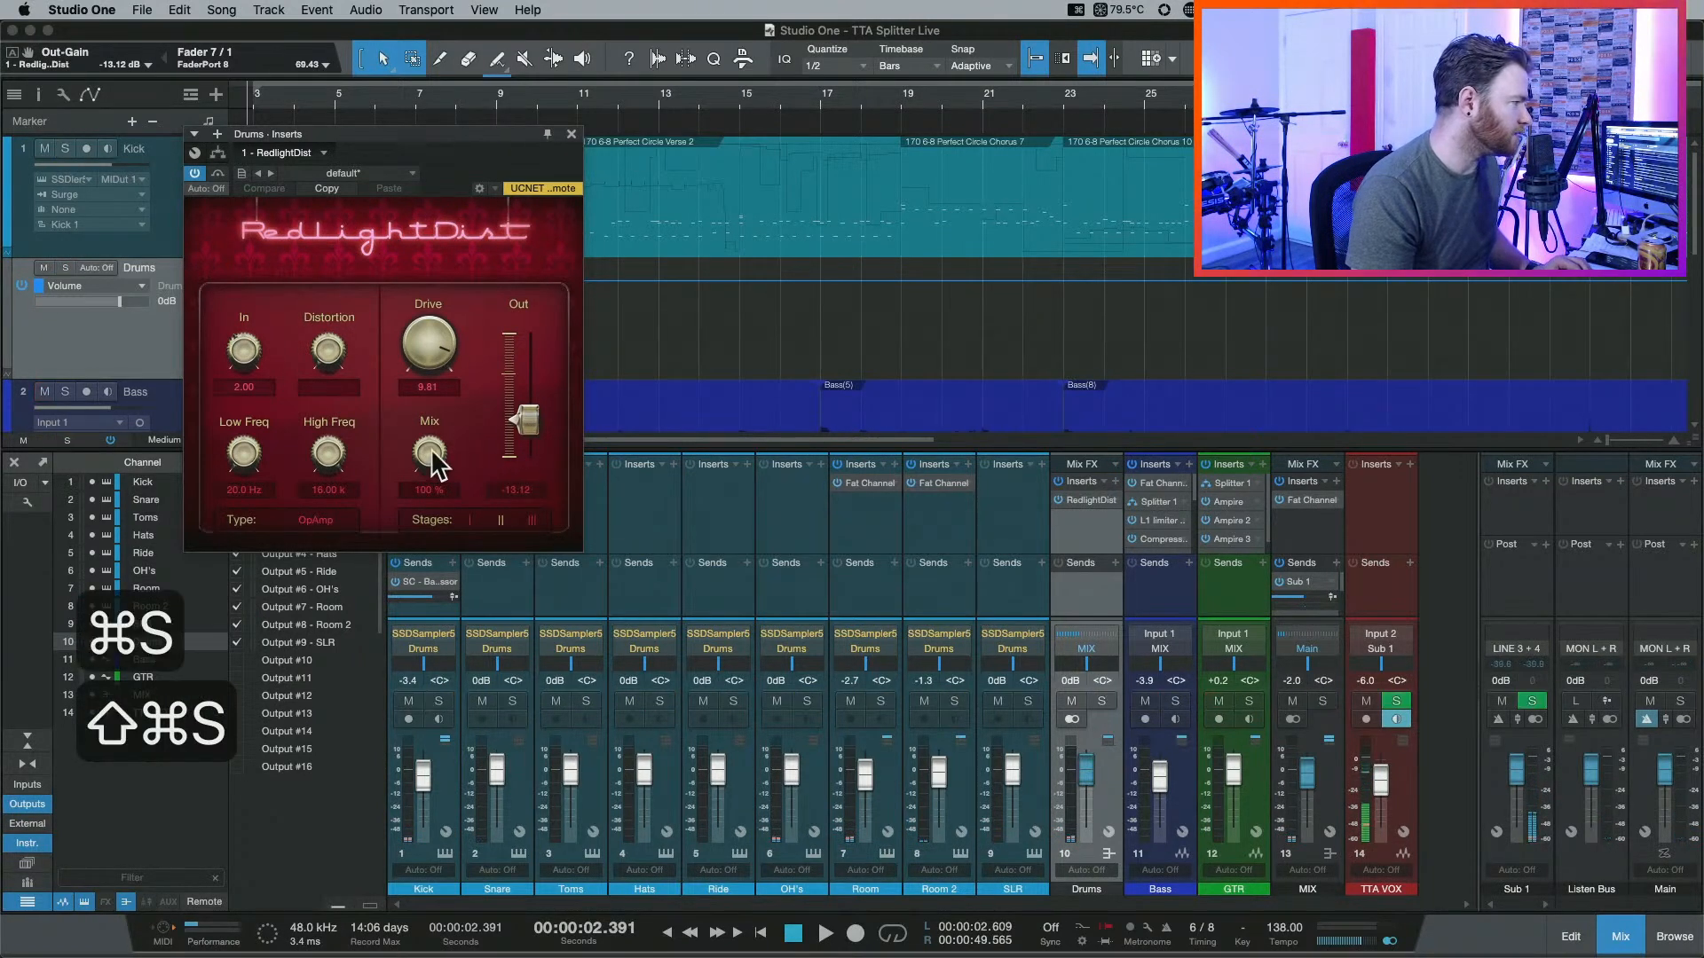
pyautogui.moveTo(424, 499); pyautogui.dragTo(418, 563)
pyautogui.press('space')
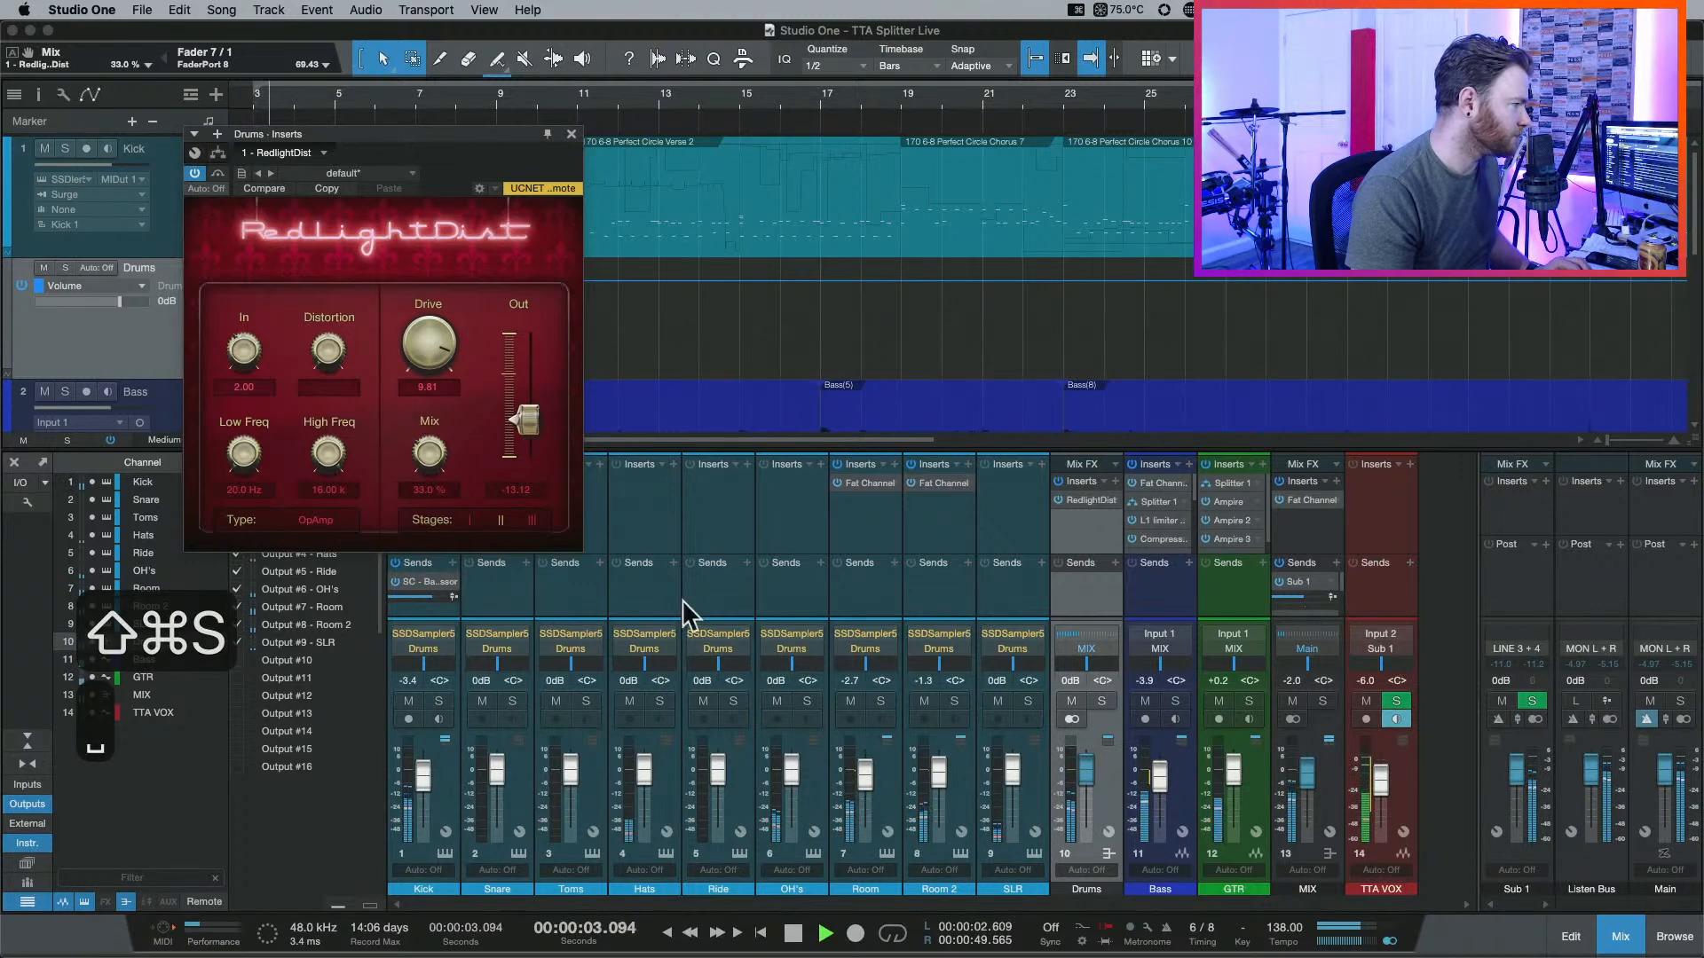
pyautogui.press('s')
pyautogui.moveTo(433, 456)
pyautogui.mouseDown()
pyautogui.moveTo(432, 481)
pyautogui.moveTo(434, 452)
pyautogui.mouseUp()
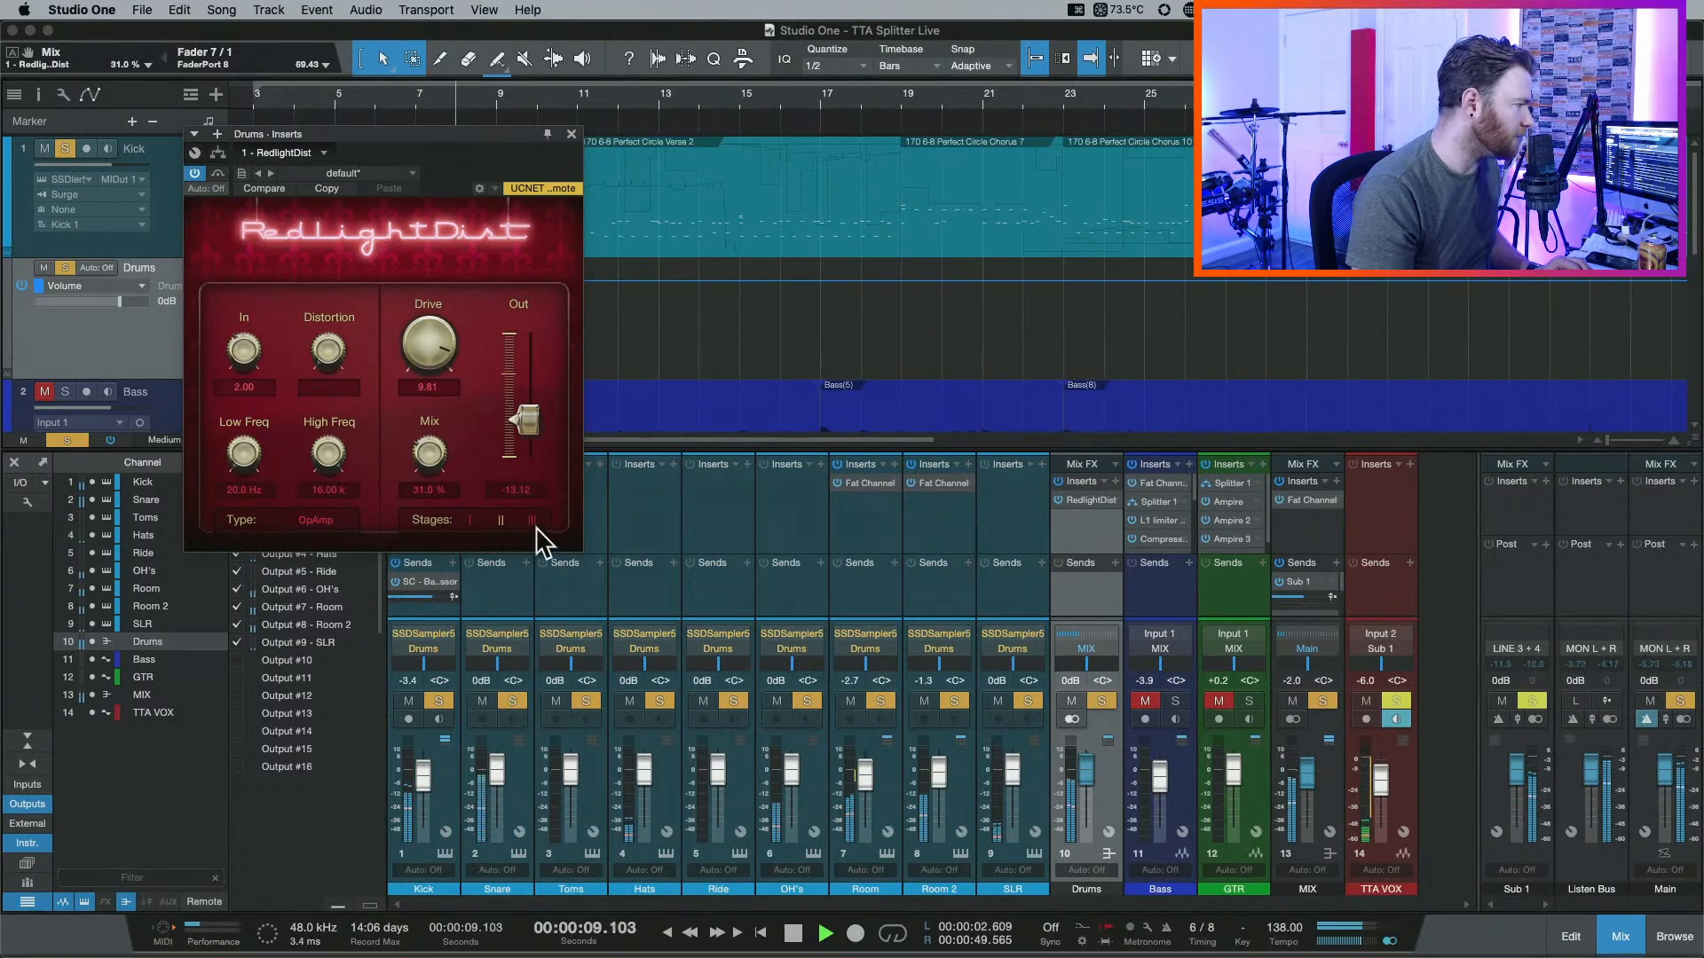
# Switch the RedlightDist type to Hard Tube with a 100 % mix and about -17 dB output, and audition it.
pyautogui.click(312, 520)
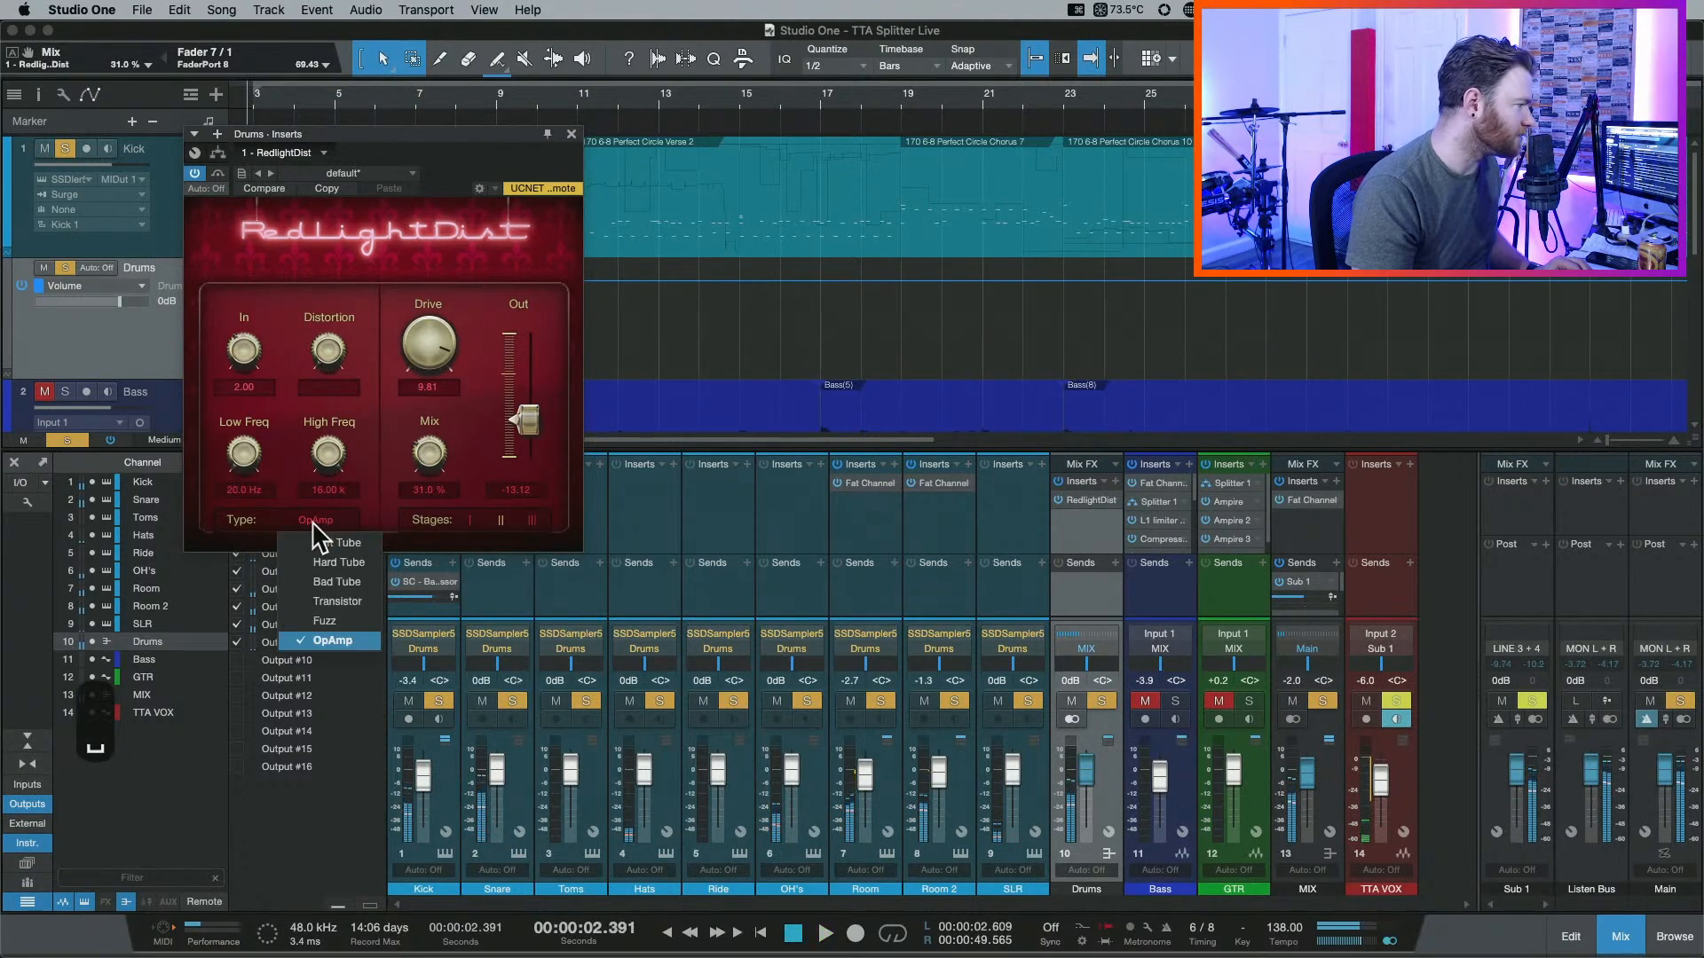
pyautogui.click(366, 566)
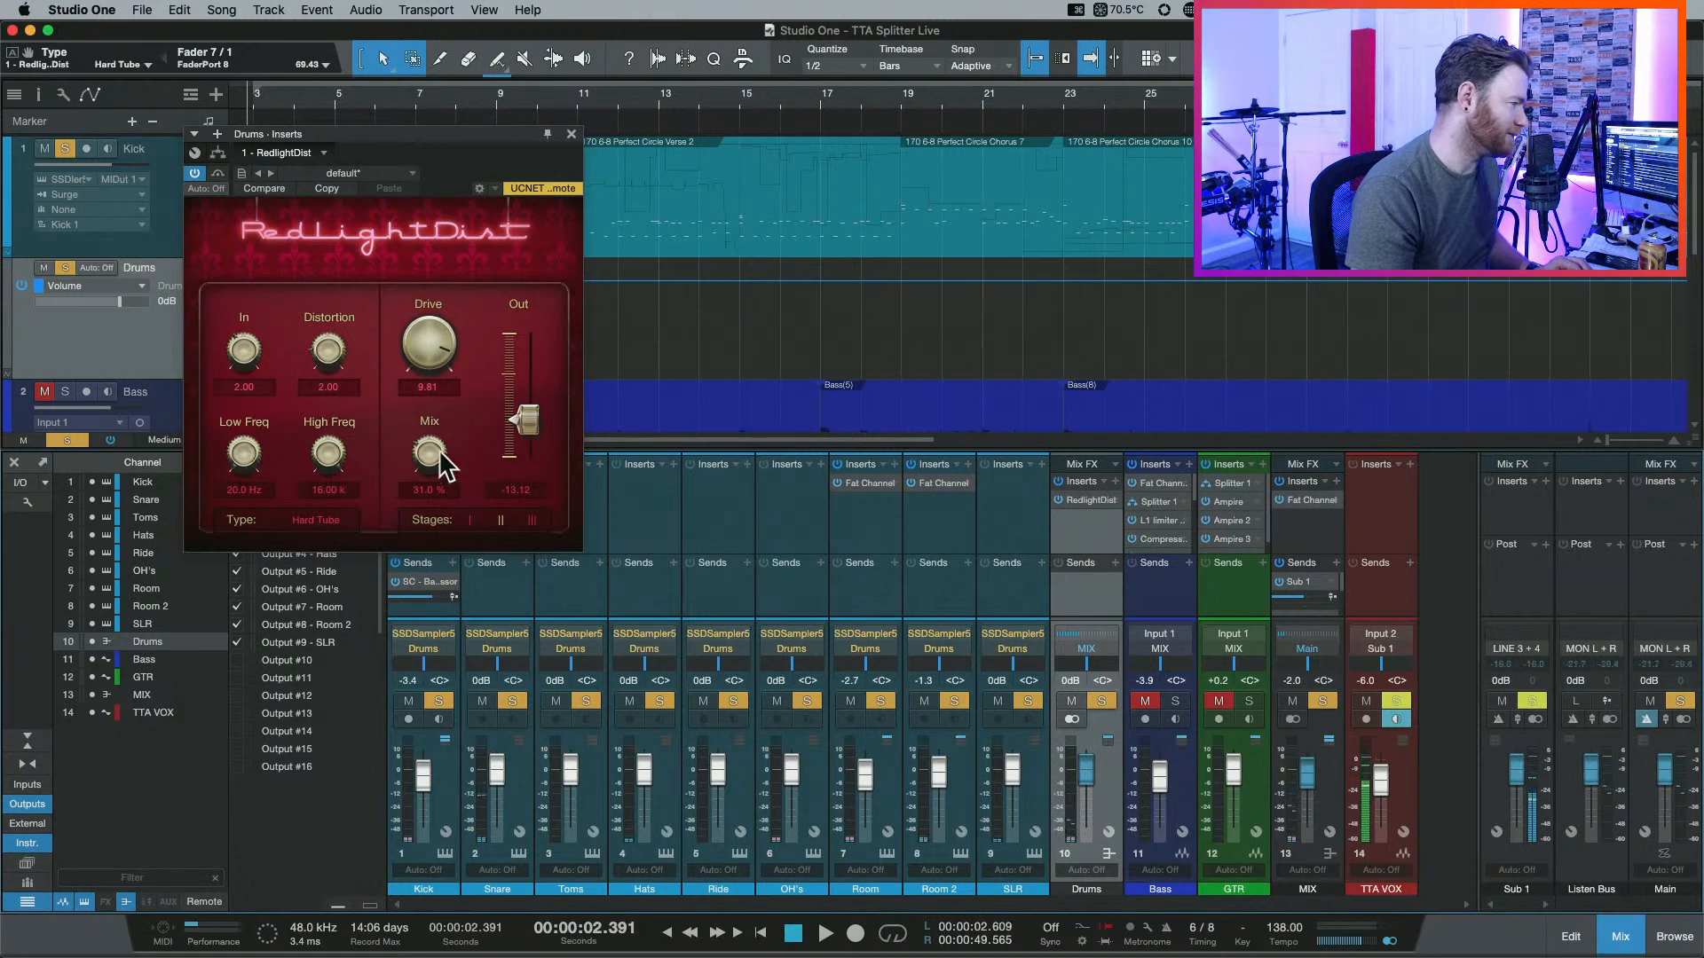
pyautogui.moveTo(438, 451); pyautogui.dragTo(465, 197)
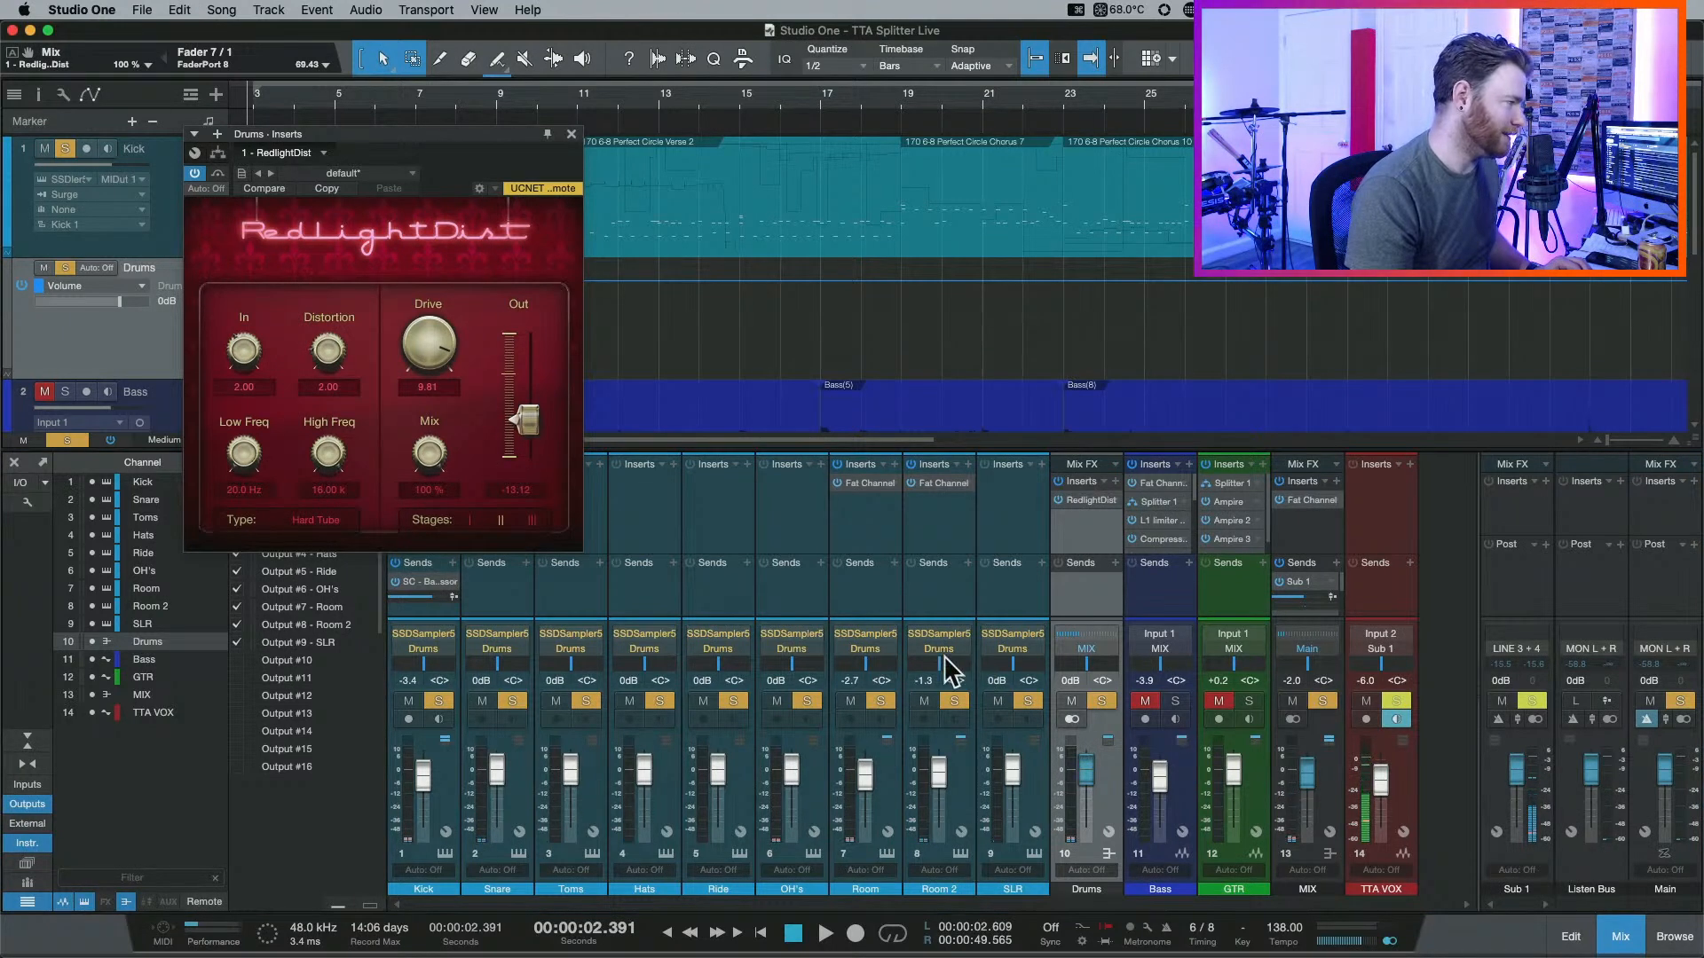
pyautogui.moveTo(525, 421); pyautogui.dragTo(531, 437)
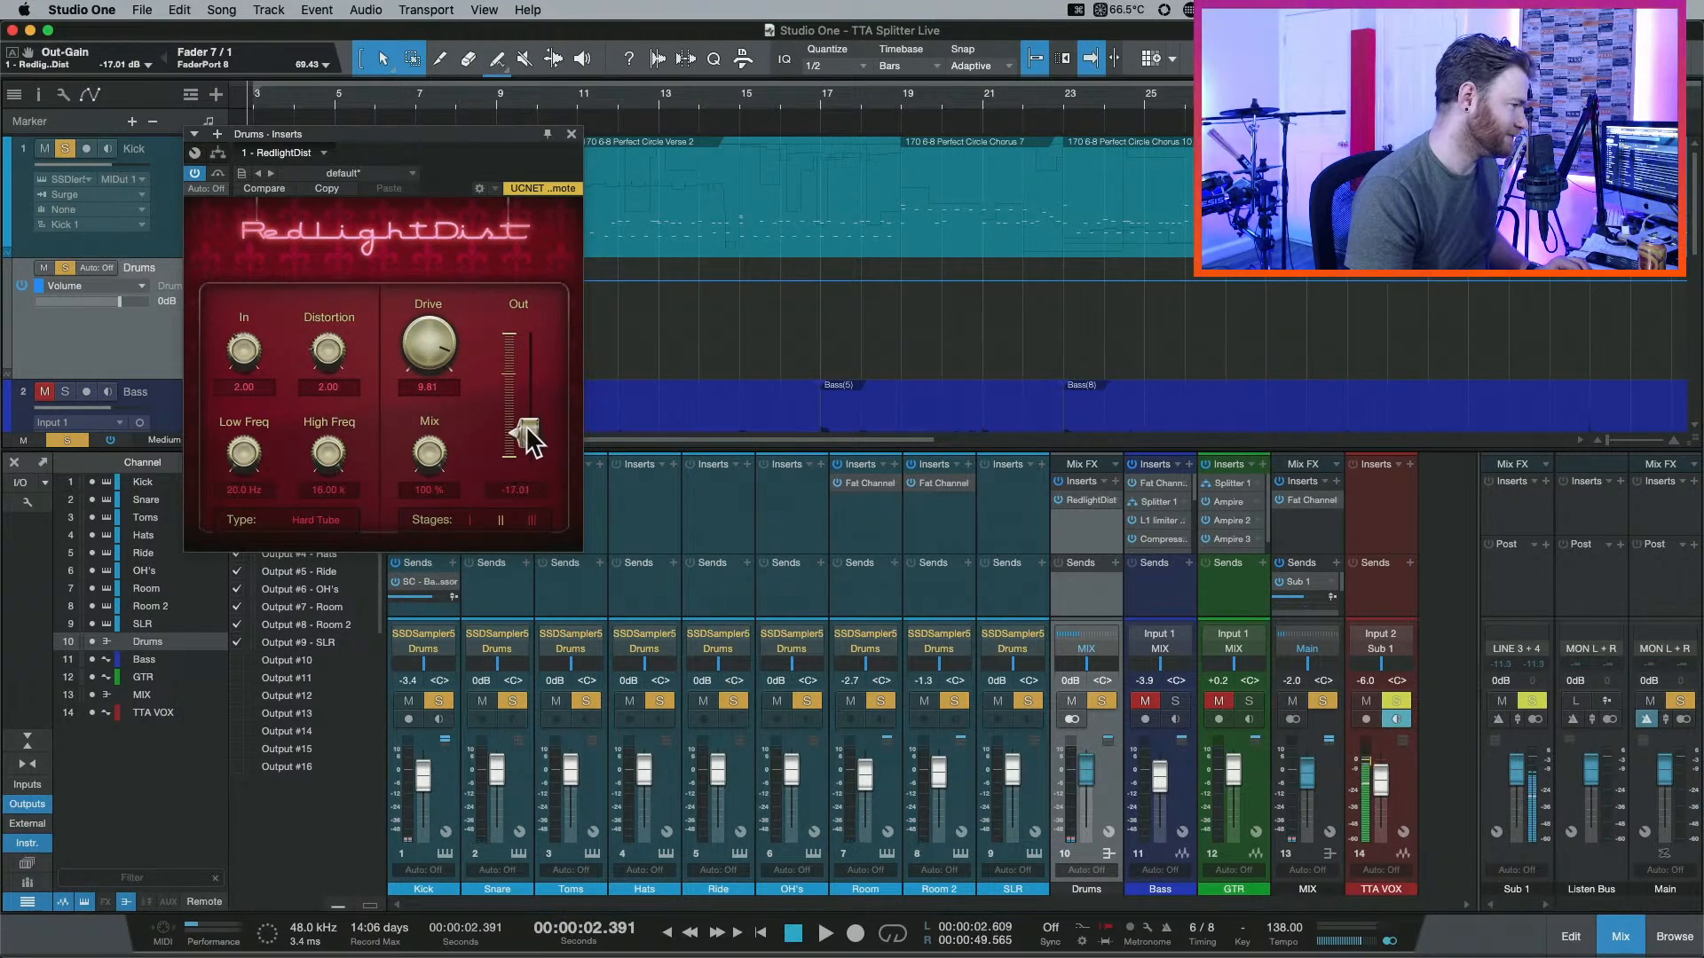
pyautogui.press('space')
pyautogui.press('space')
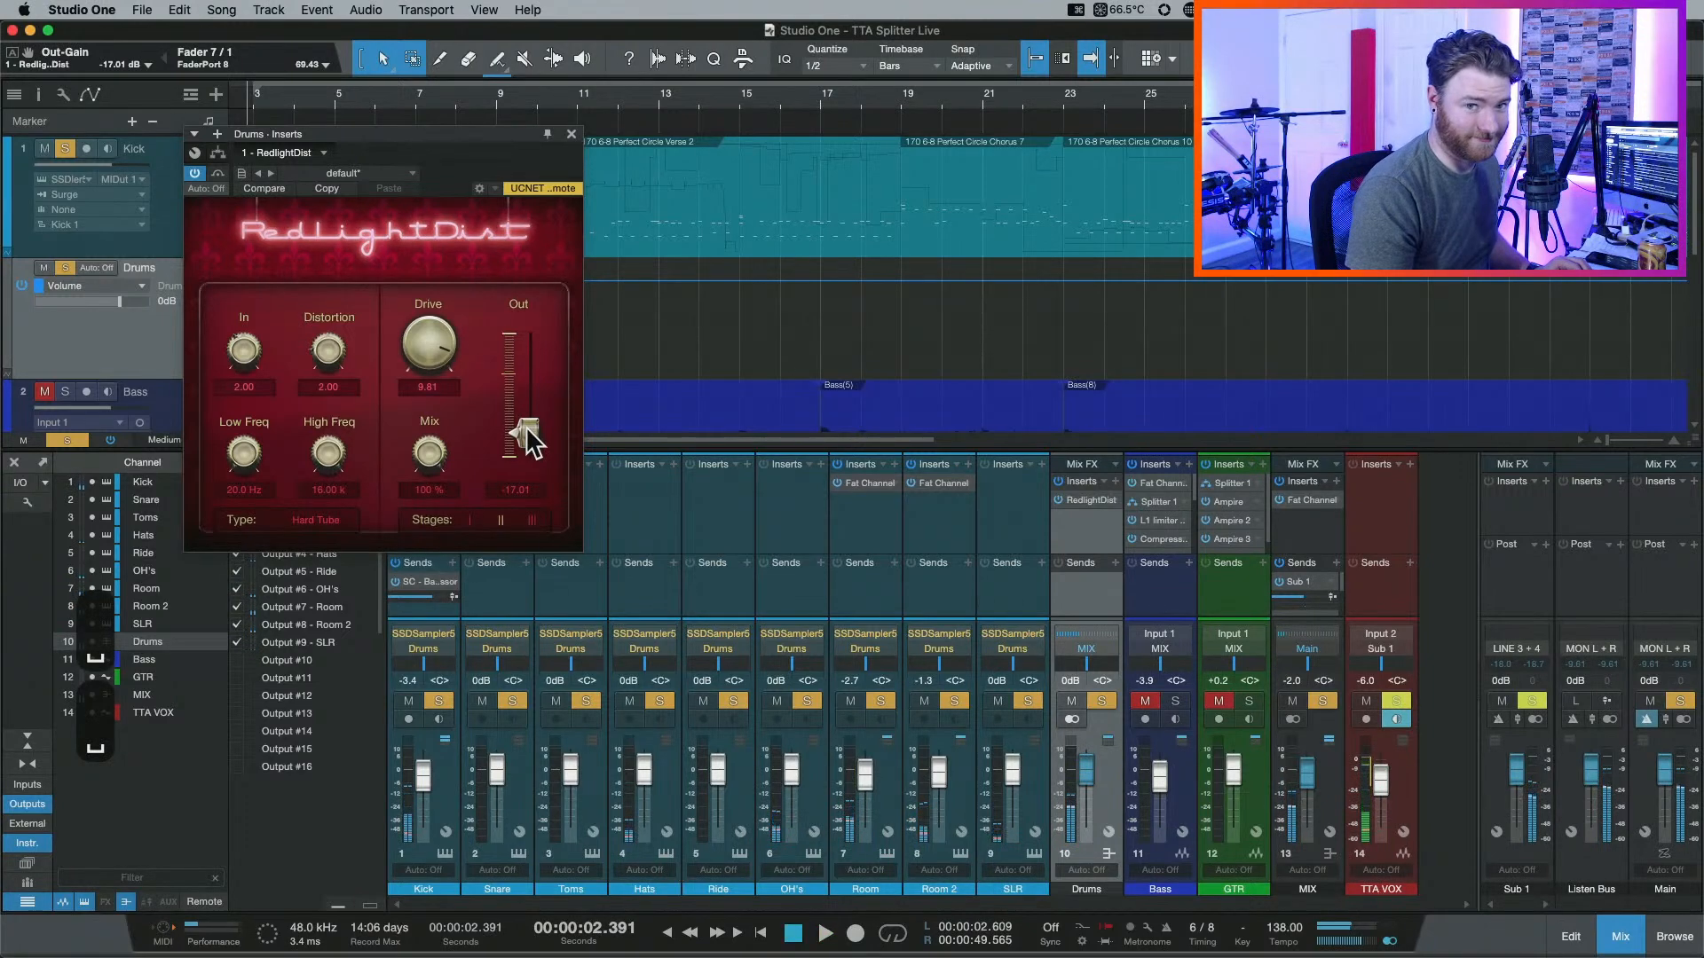
# Lower the RedlightDist output to -24 dB, switch to one stage, and reduce the drive to about 7.67 during playback.
pyautogui.moveTo(525, 426); pyautogui.dragTo(536, 515)
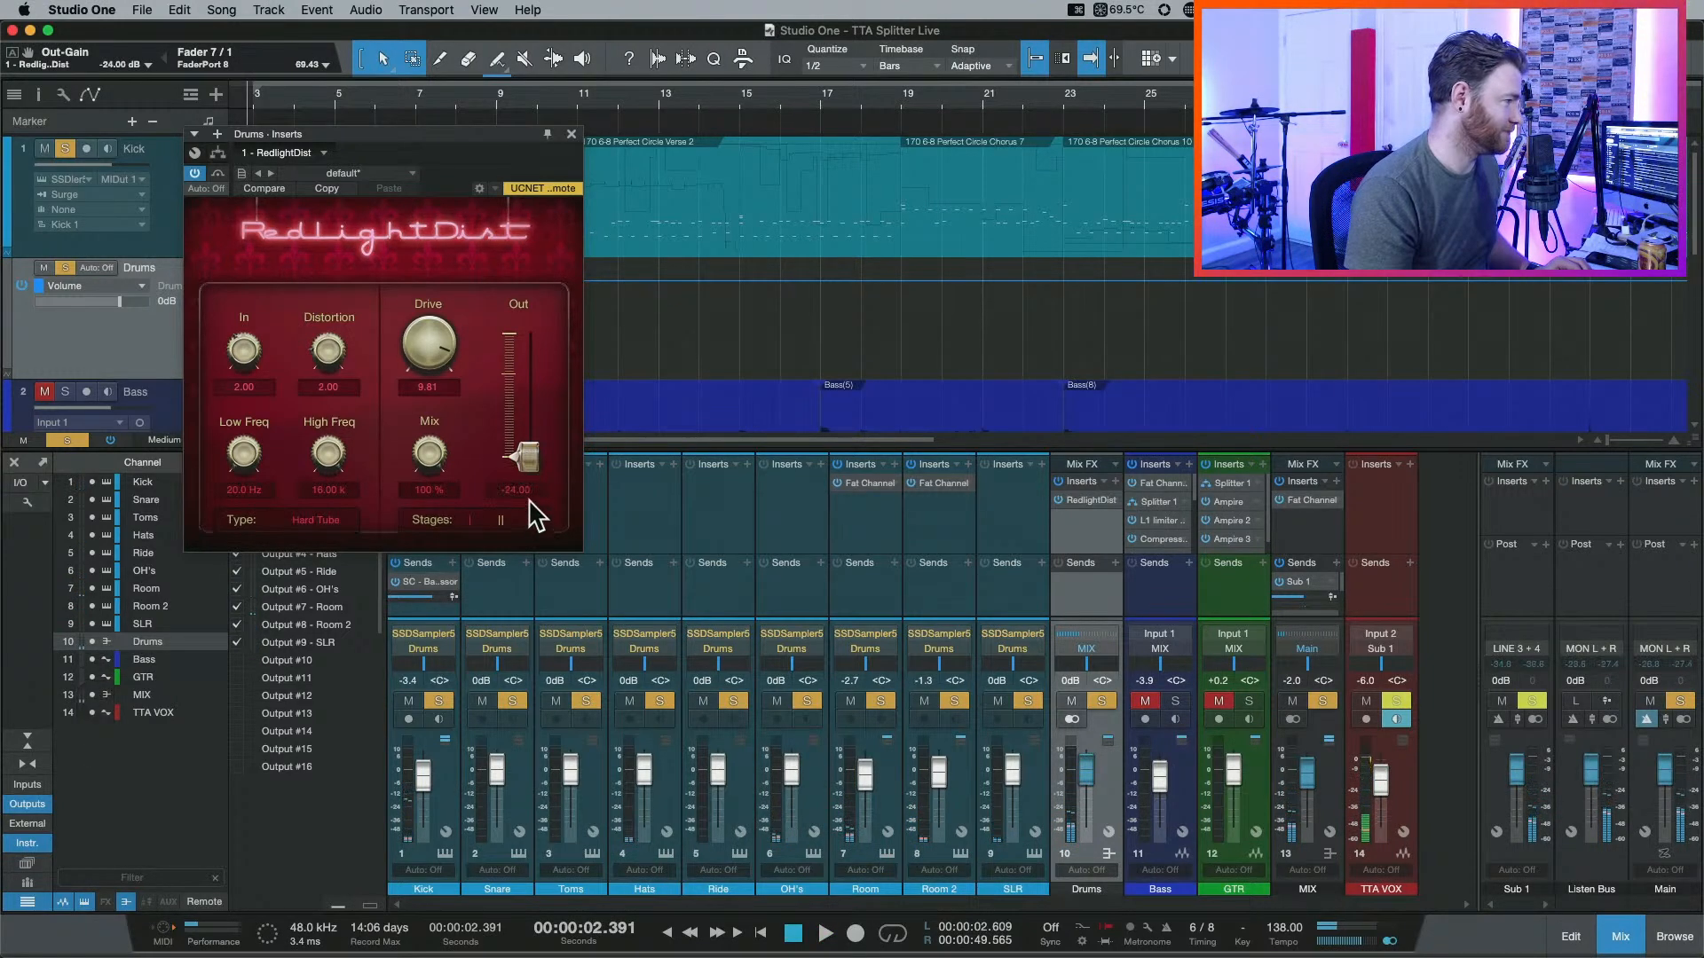
pyautogui.press('space')
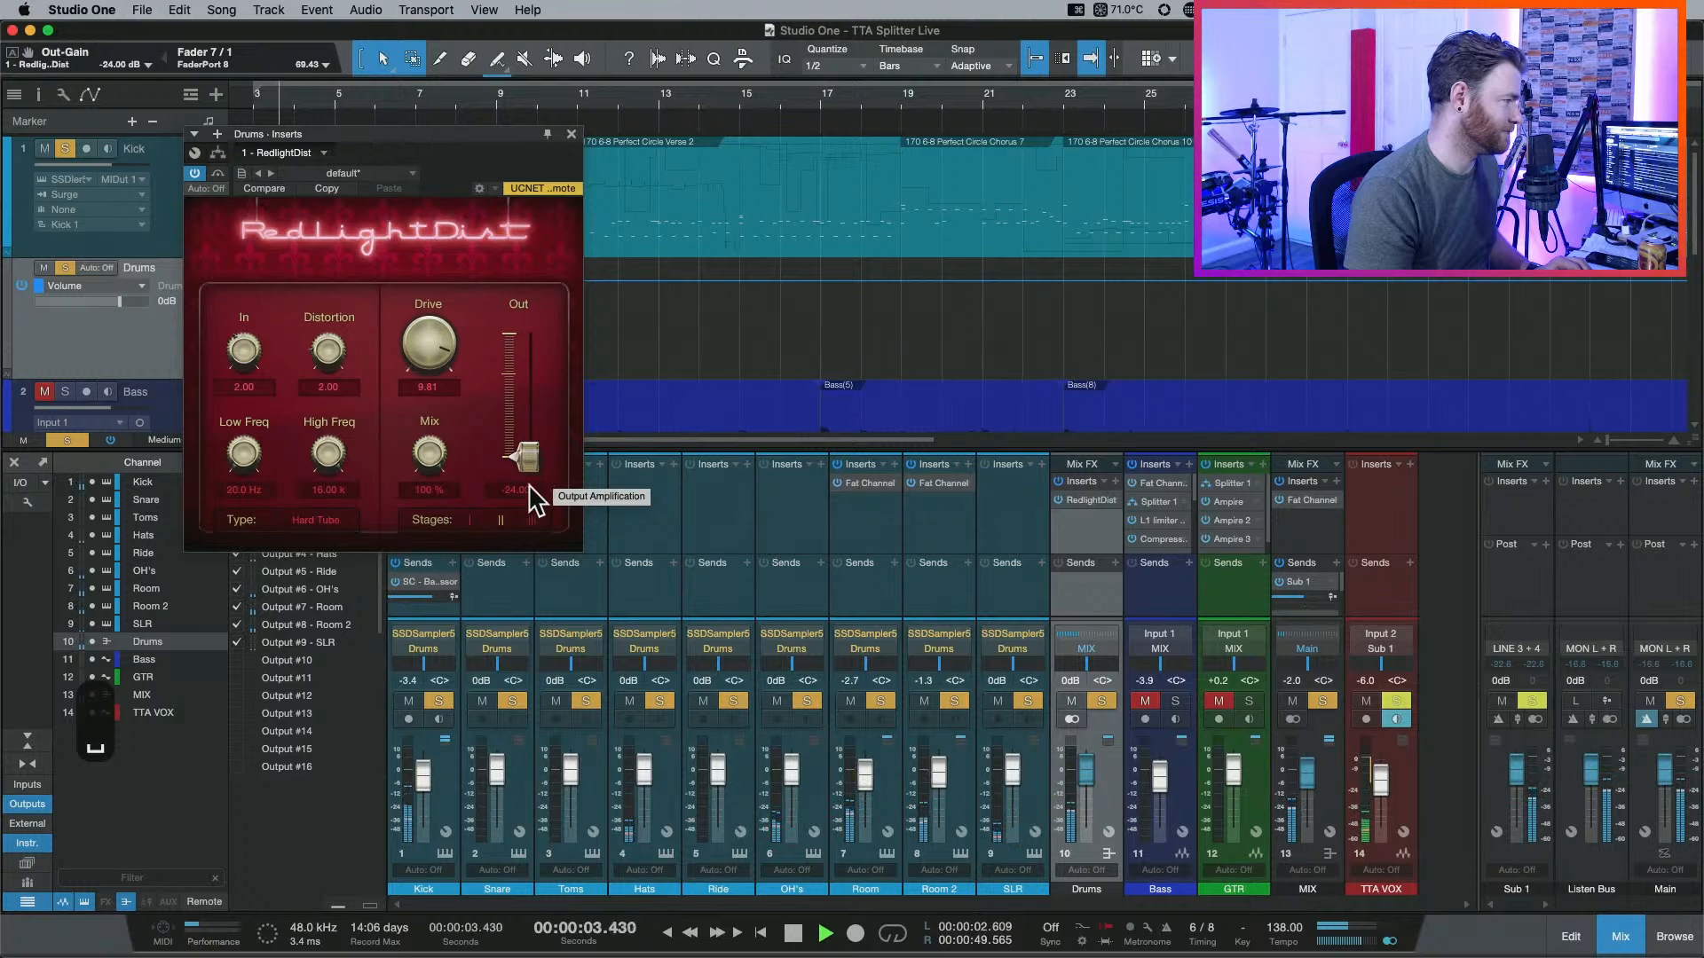
pyautogui.click(473, 521)
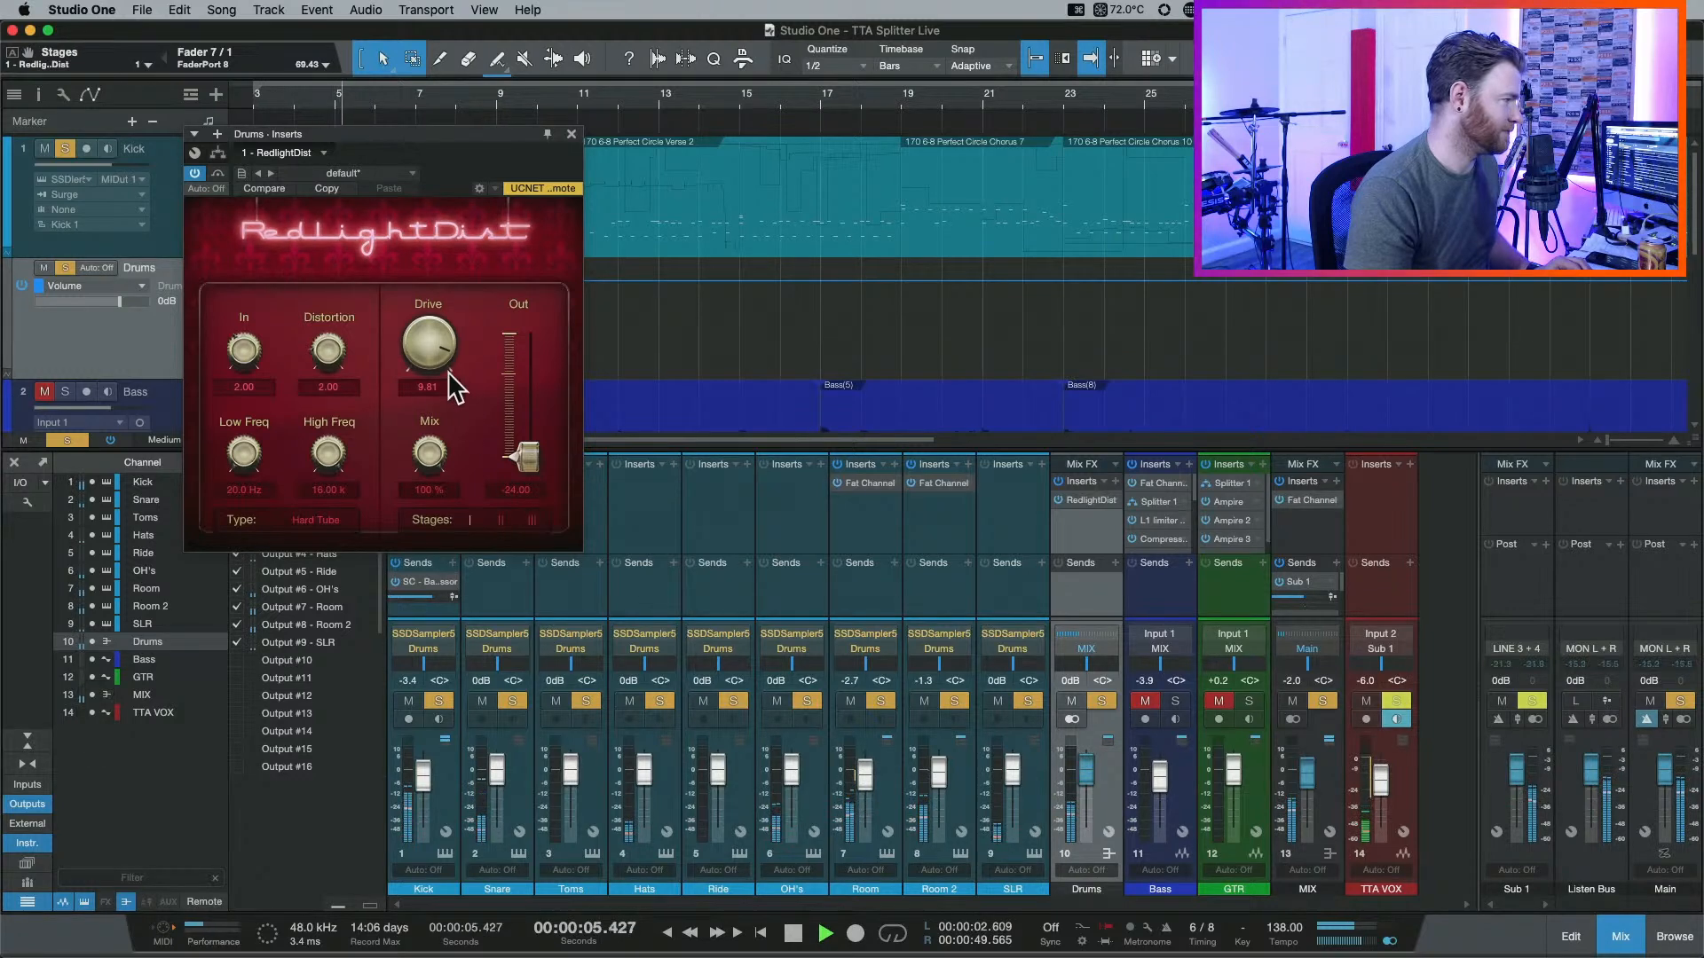
pyautogui.moveTo(450, 377); pyautogui.dragTo(430, 383)
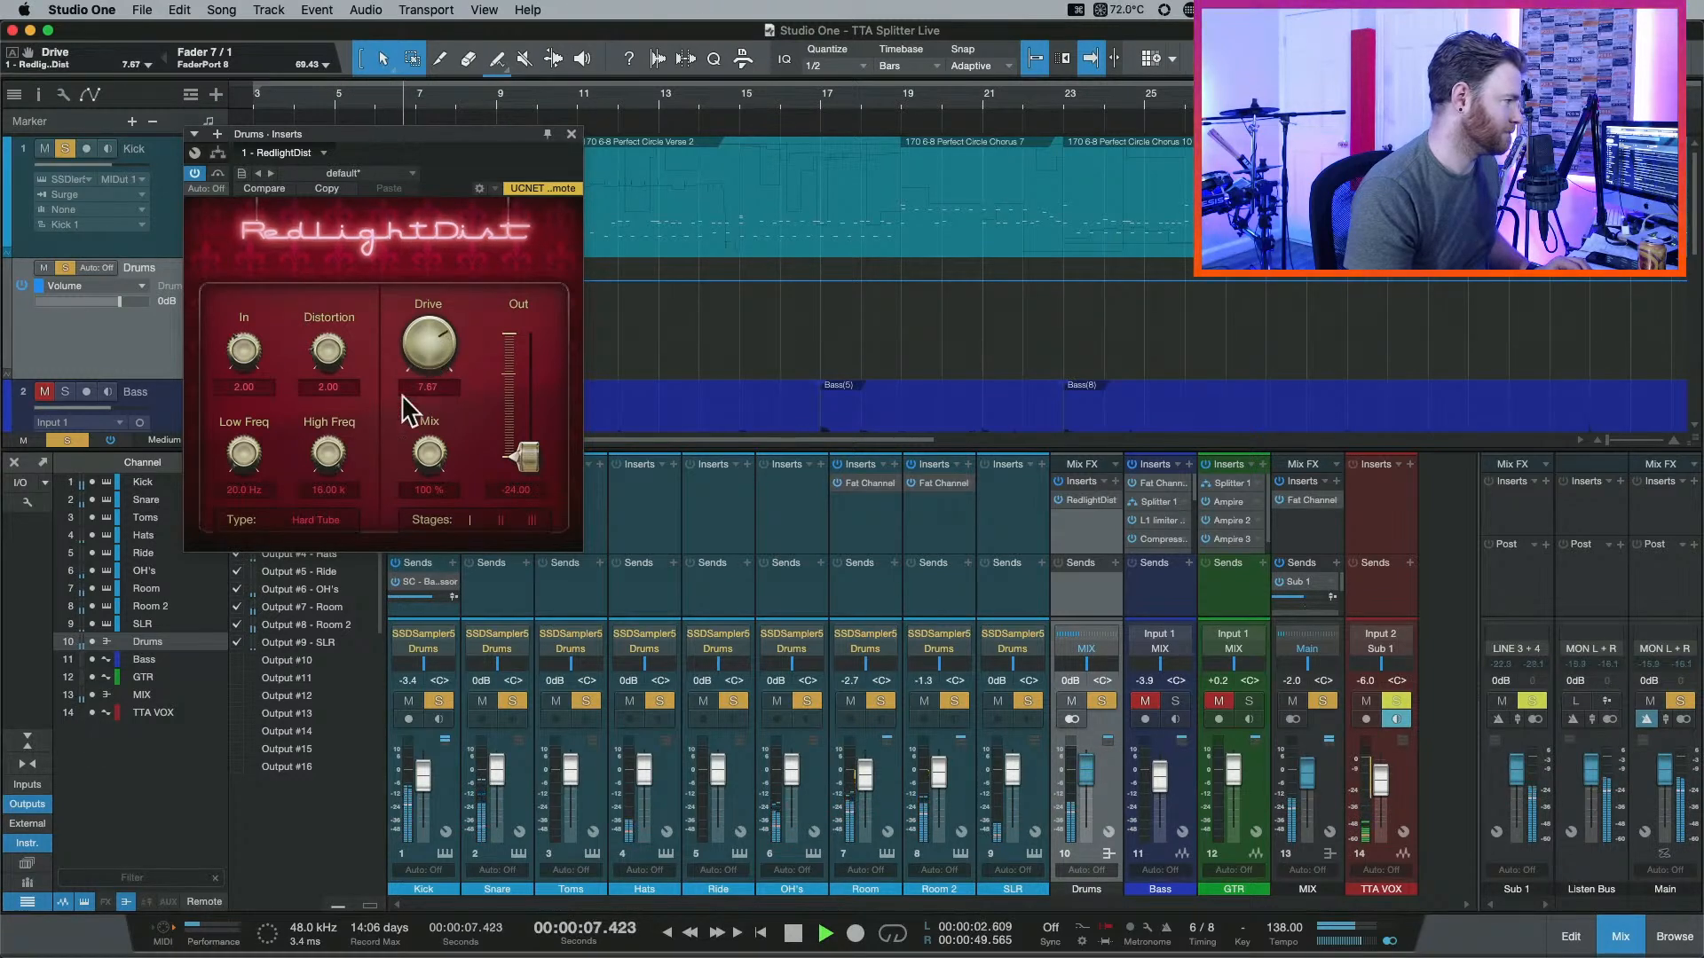
# Change the RedlightDist type to Soft Tube, raise it to three stages, and audition the drums.
pyautogui.click(327, 522)
pyautogui.click(354, 543)
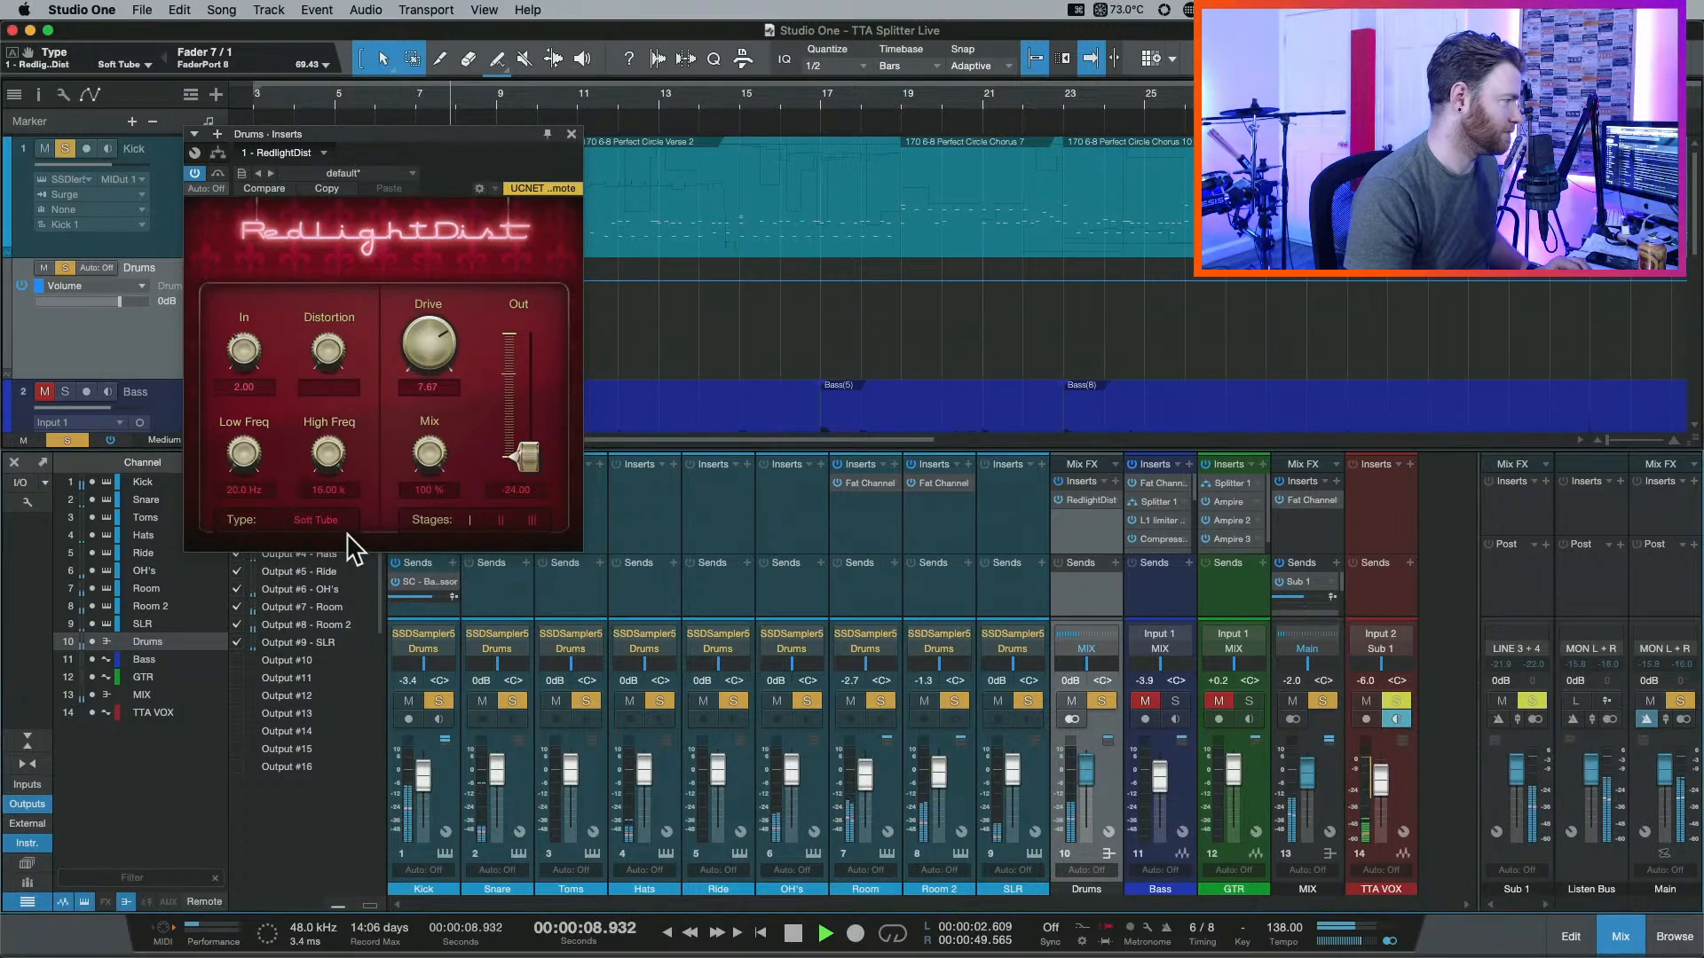
pyautogui.click(513, 532)
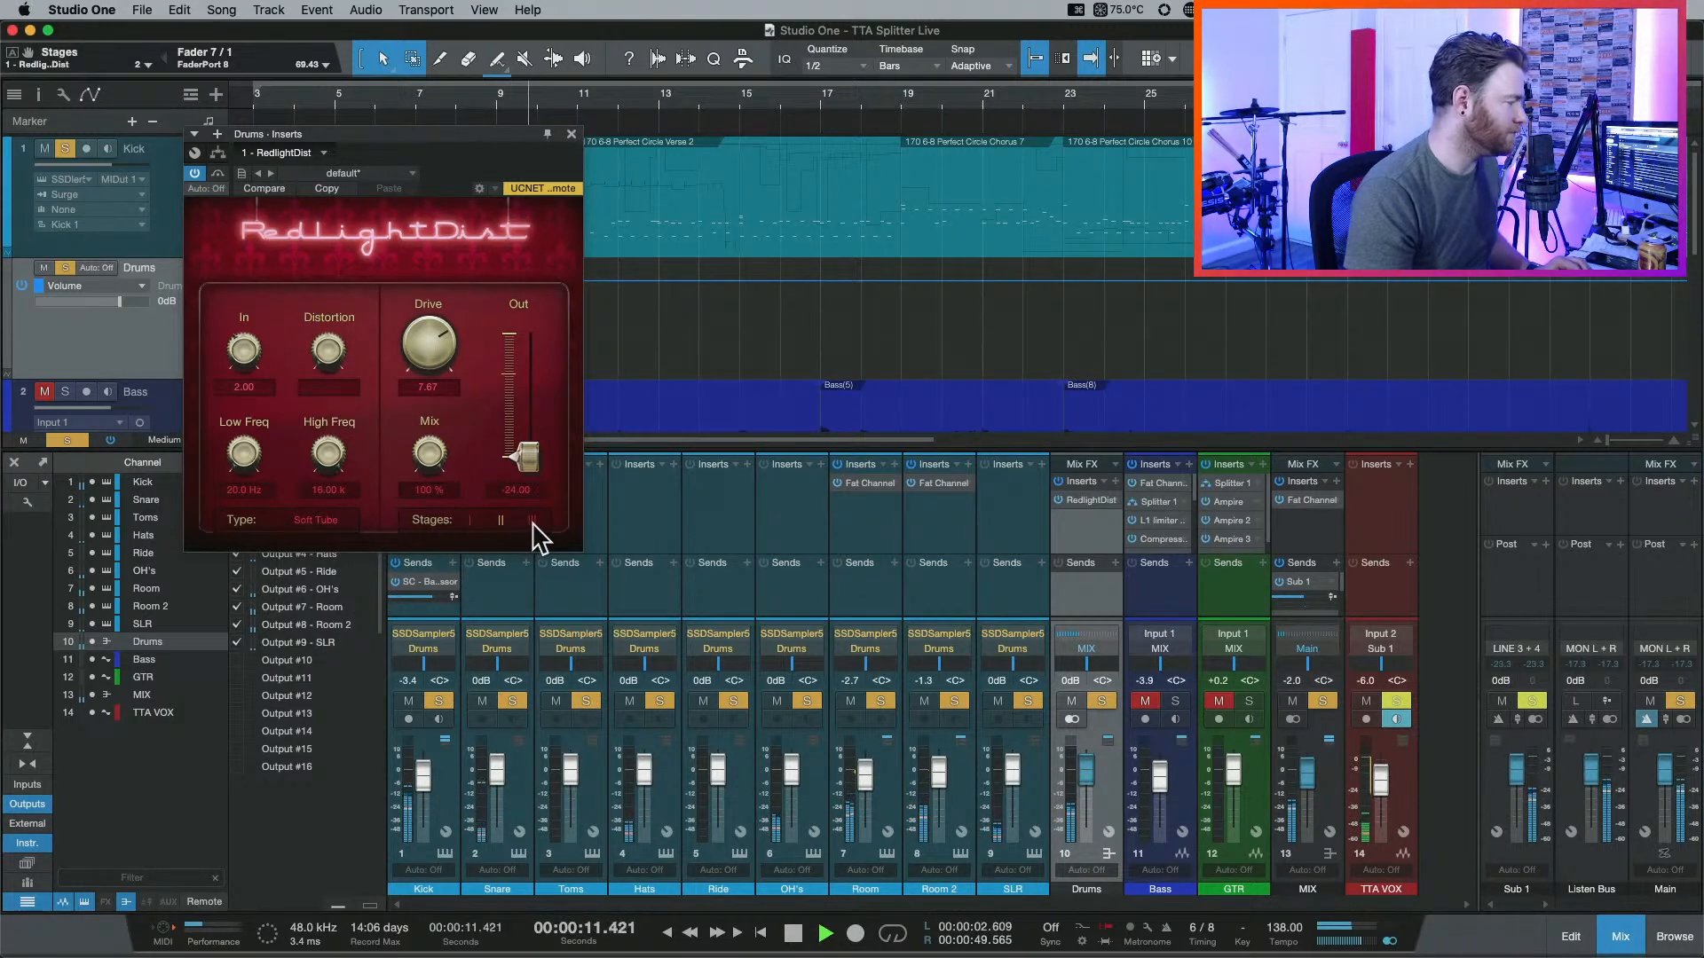
pyautogui.press('space')
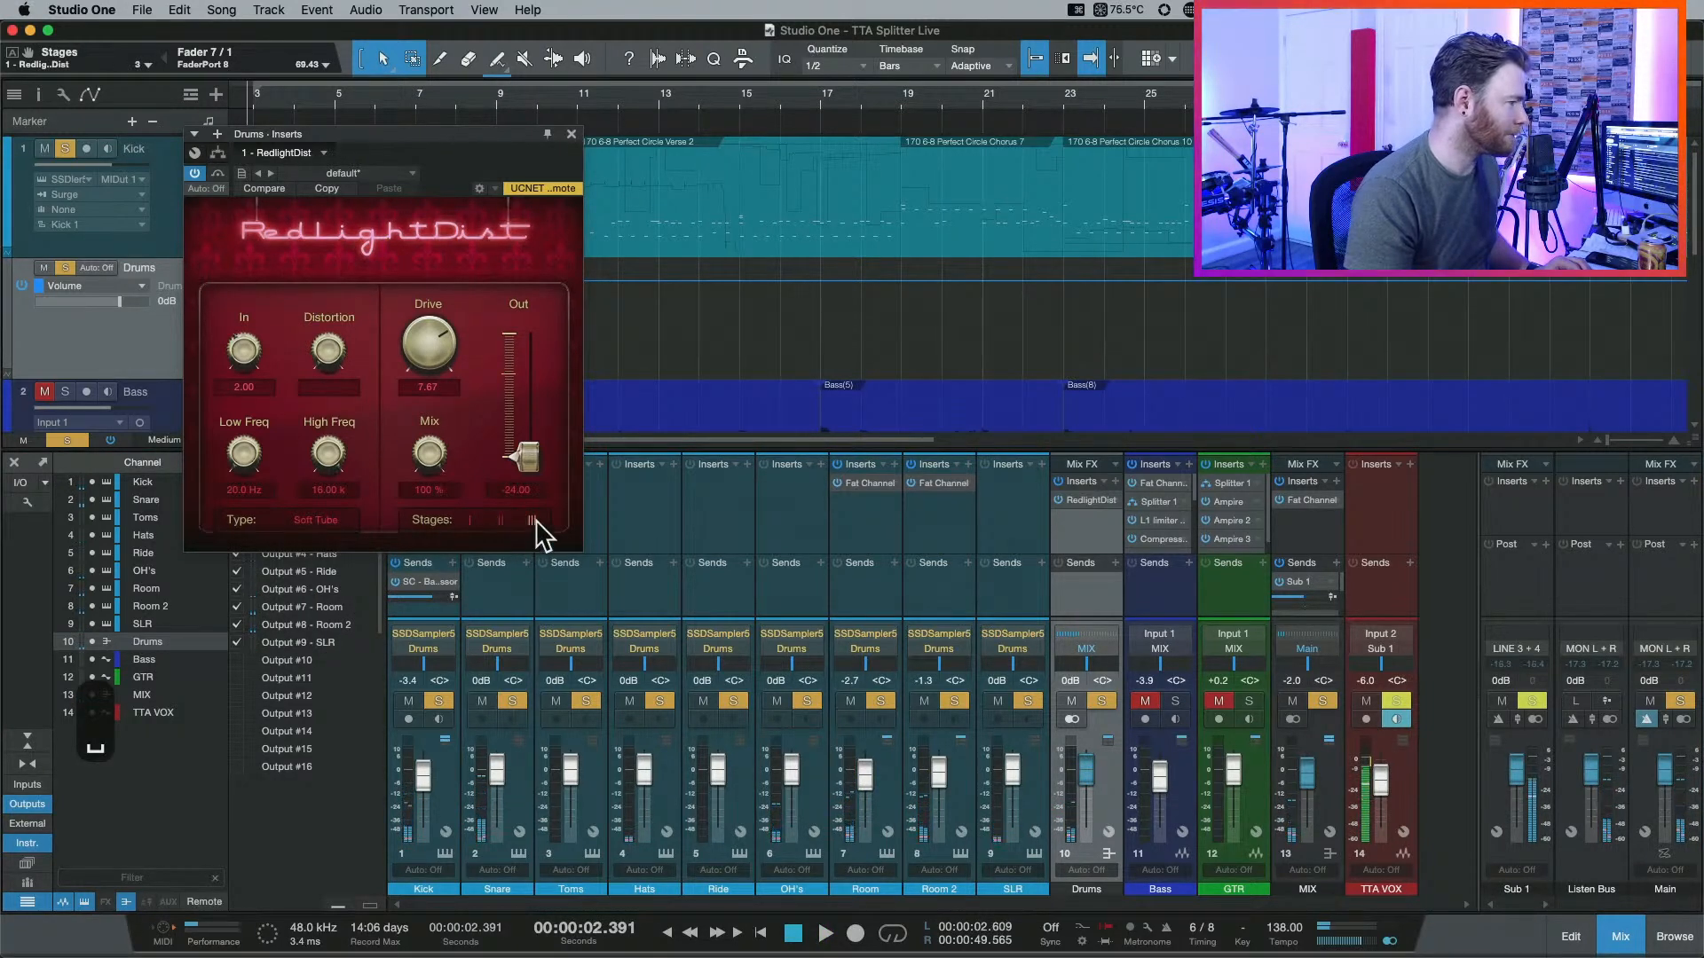
pyautogui.press('space')
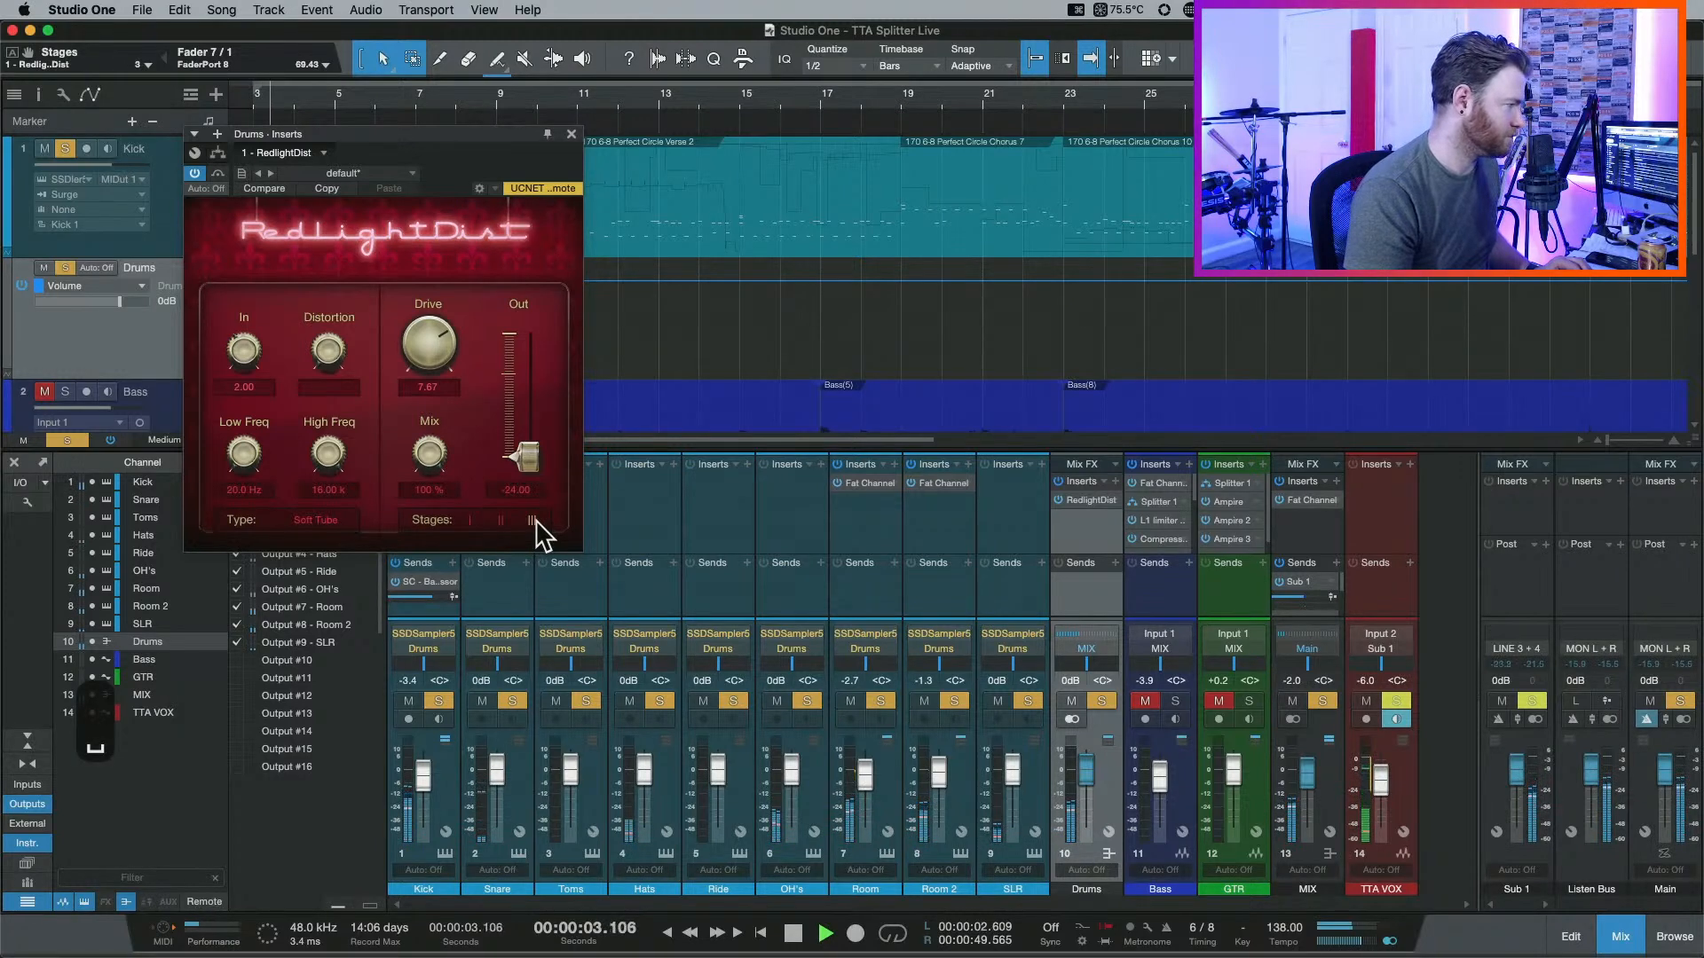
pyautogui.press('space')
# Compare the dry and distorted drums during playback by taking the RedlightDist mix to 0 % and back to 100 %.
pyautogui.moveTo(428, 460); pyautogui.dragTo(444, 594)
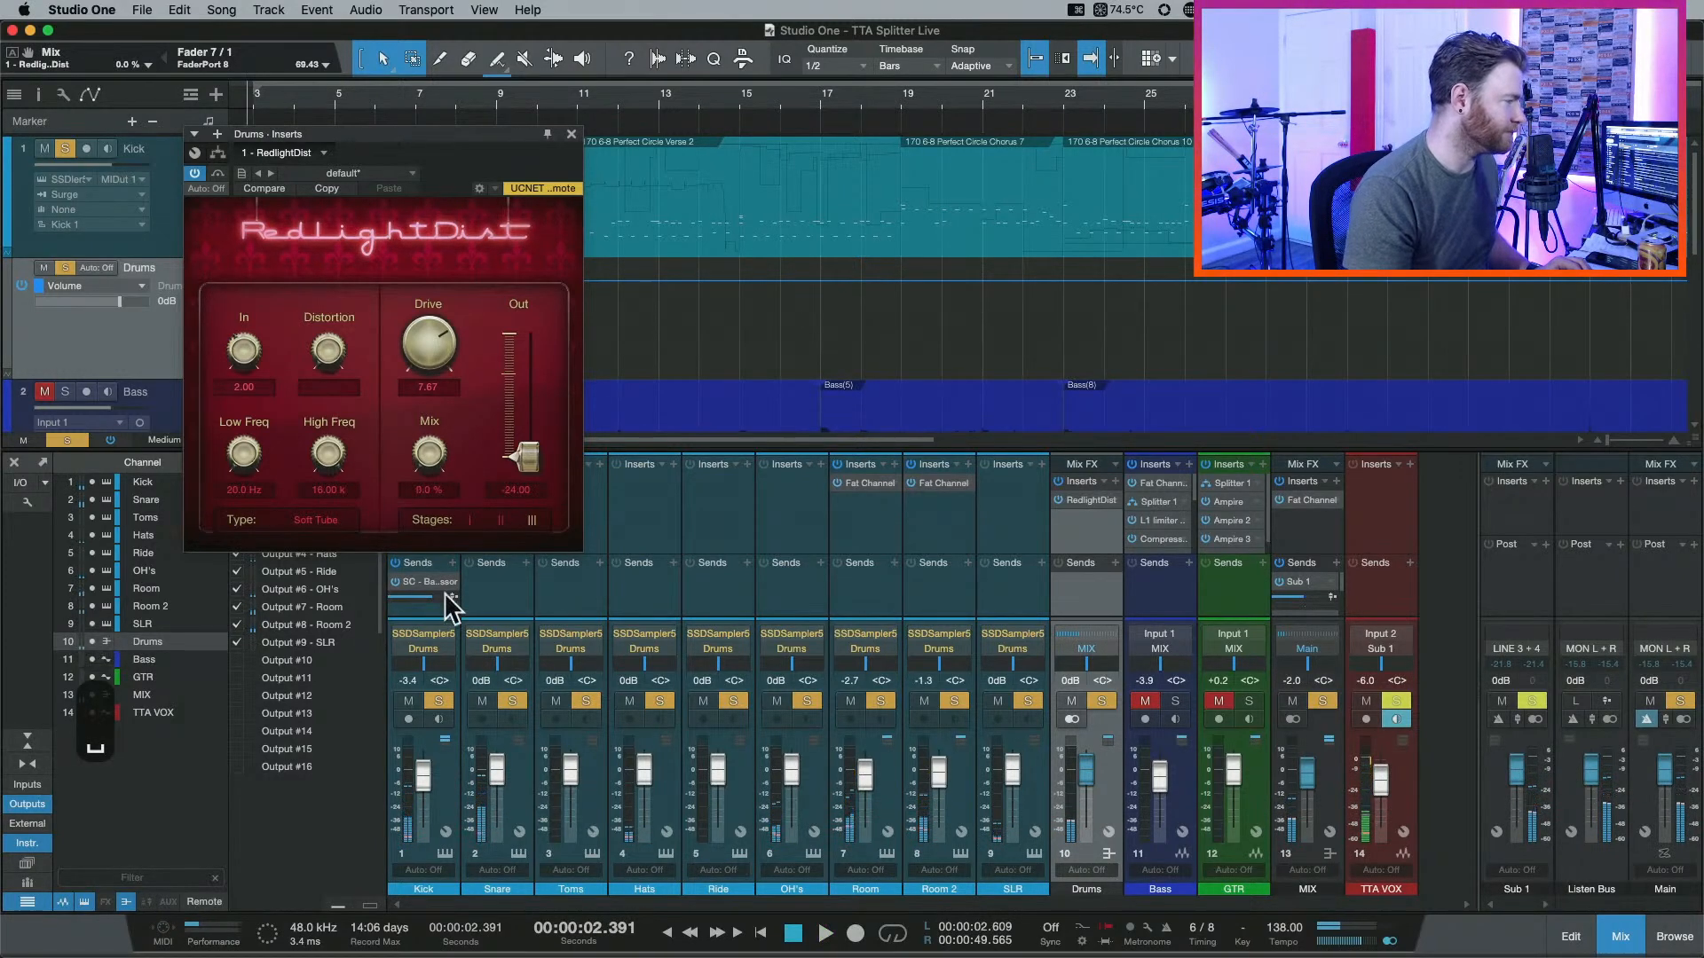
pyautogui.press('space')
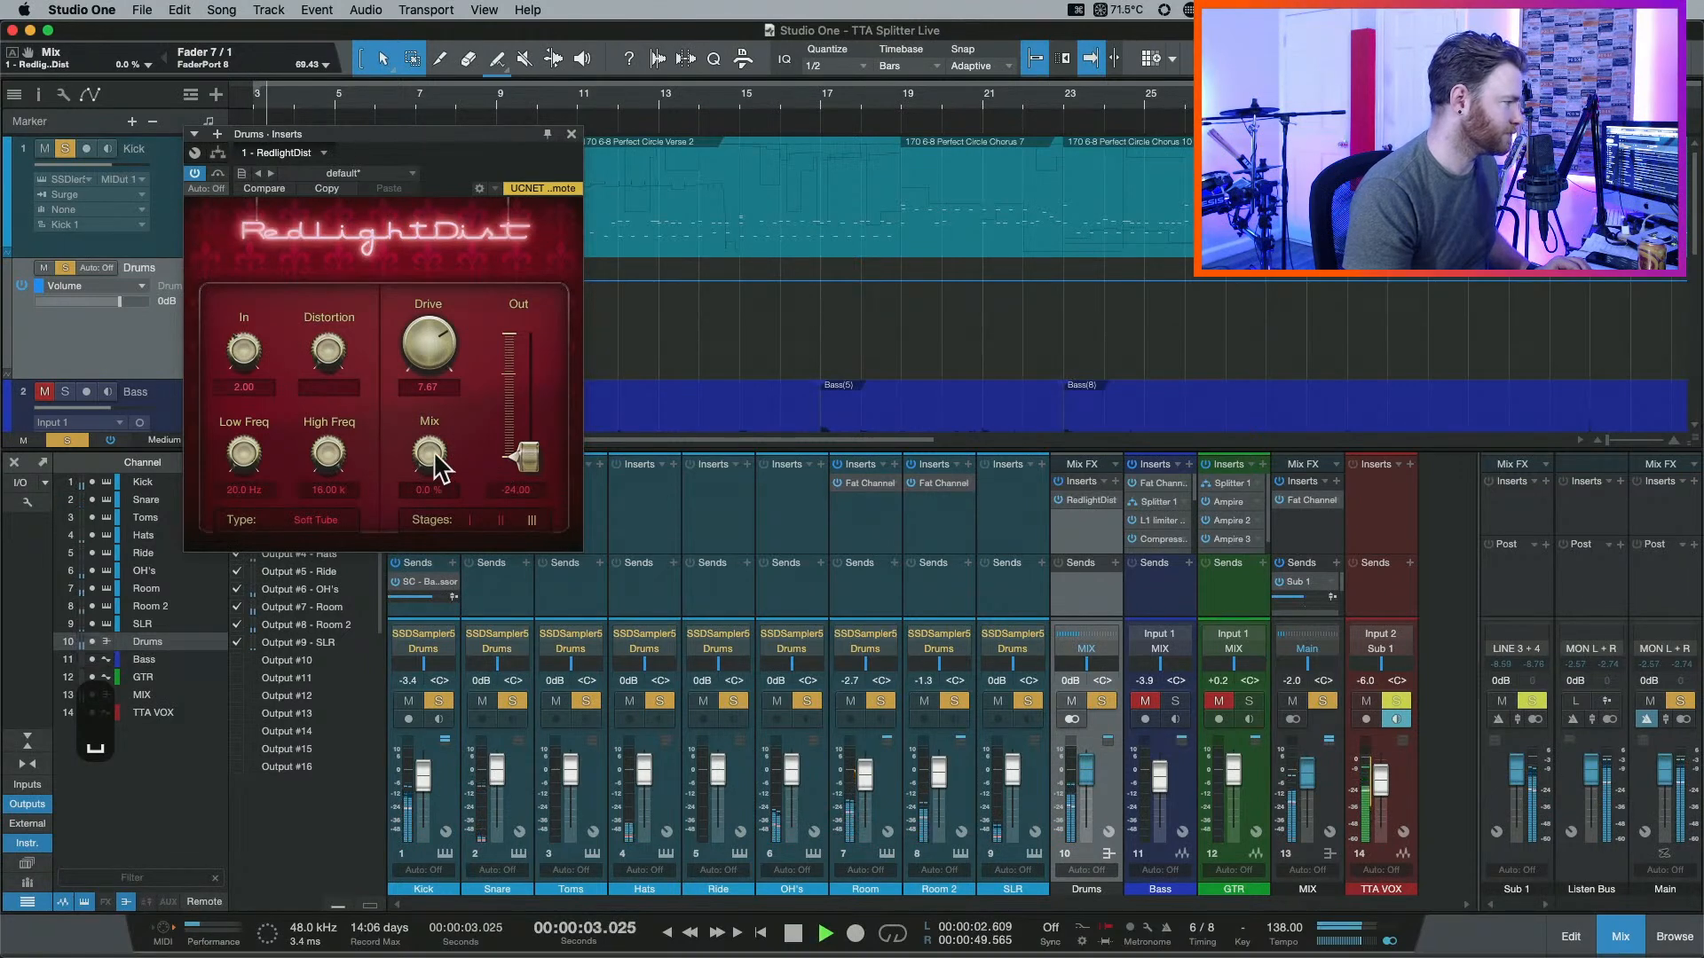
pyautogui.moveTo(432, 466); pyautogui.dragTo(476, 238)
pyautogui.press('space')
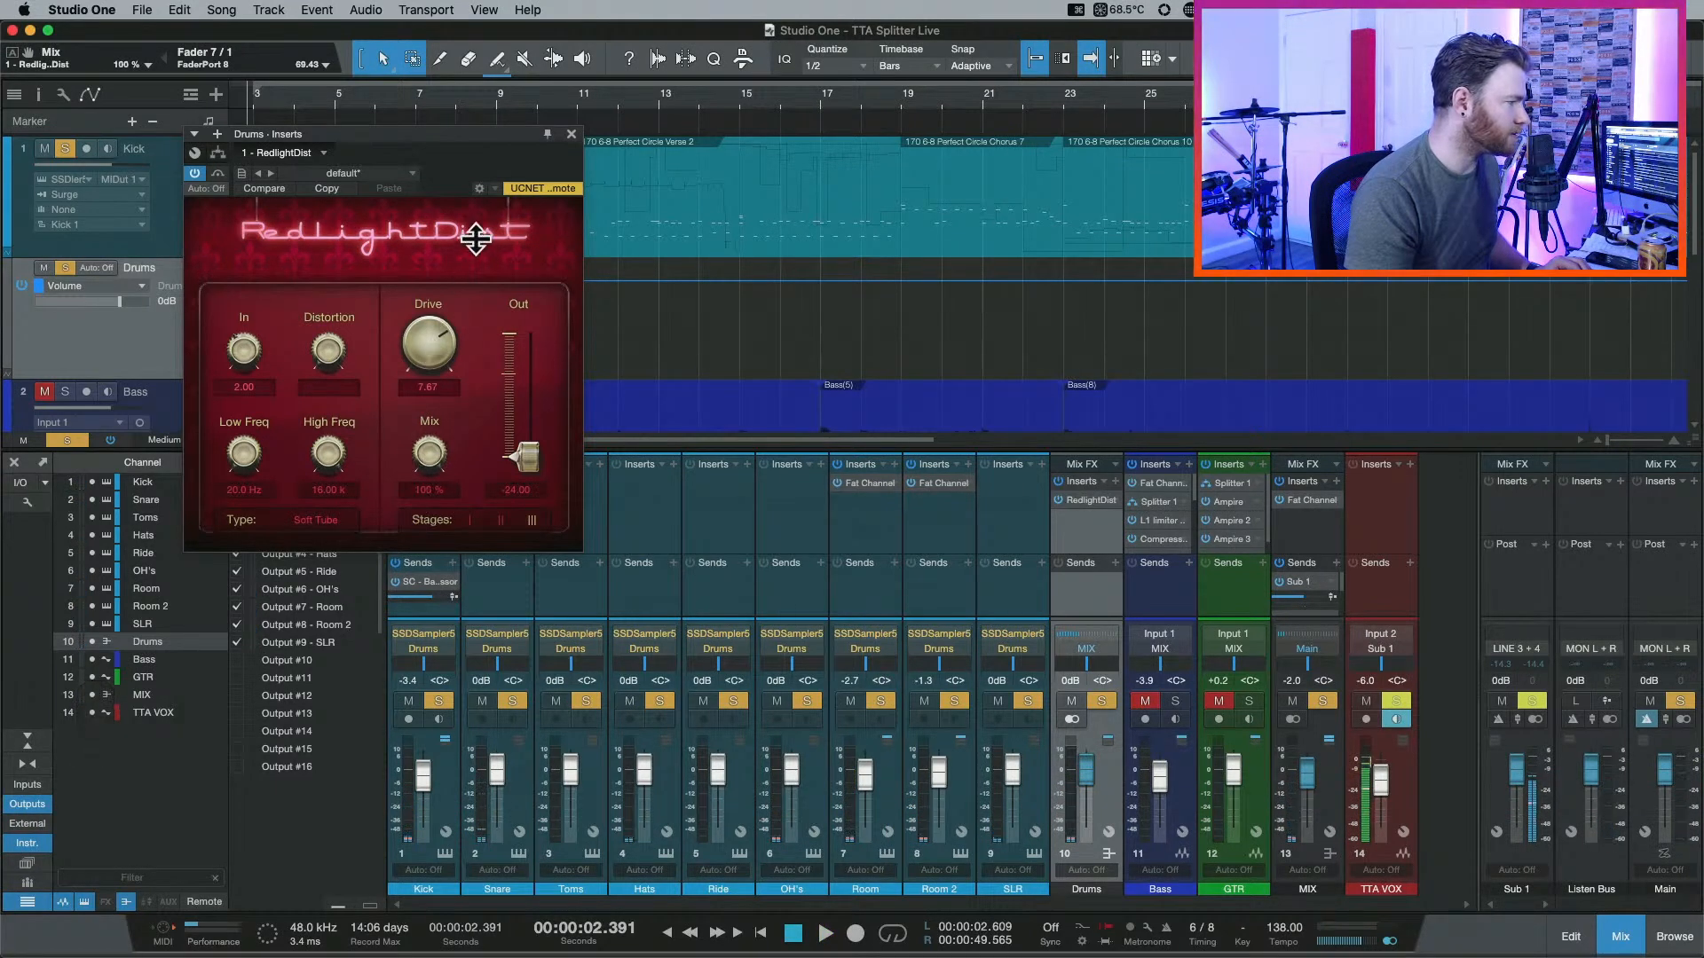
# Insert a Splitter on the Drums bus and move RedlightDist onto its second branch.
pyautogui.click(1116, 481)
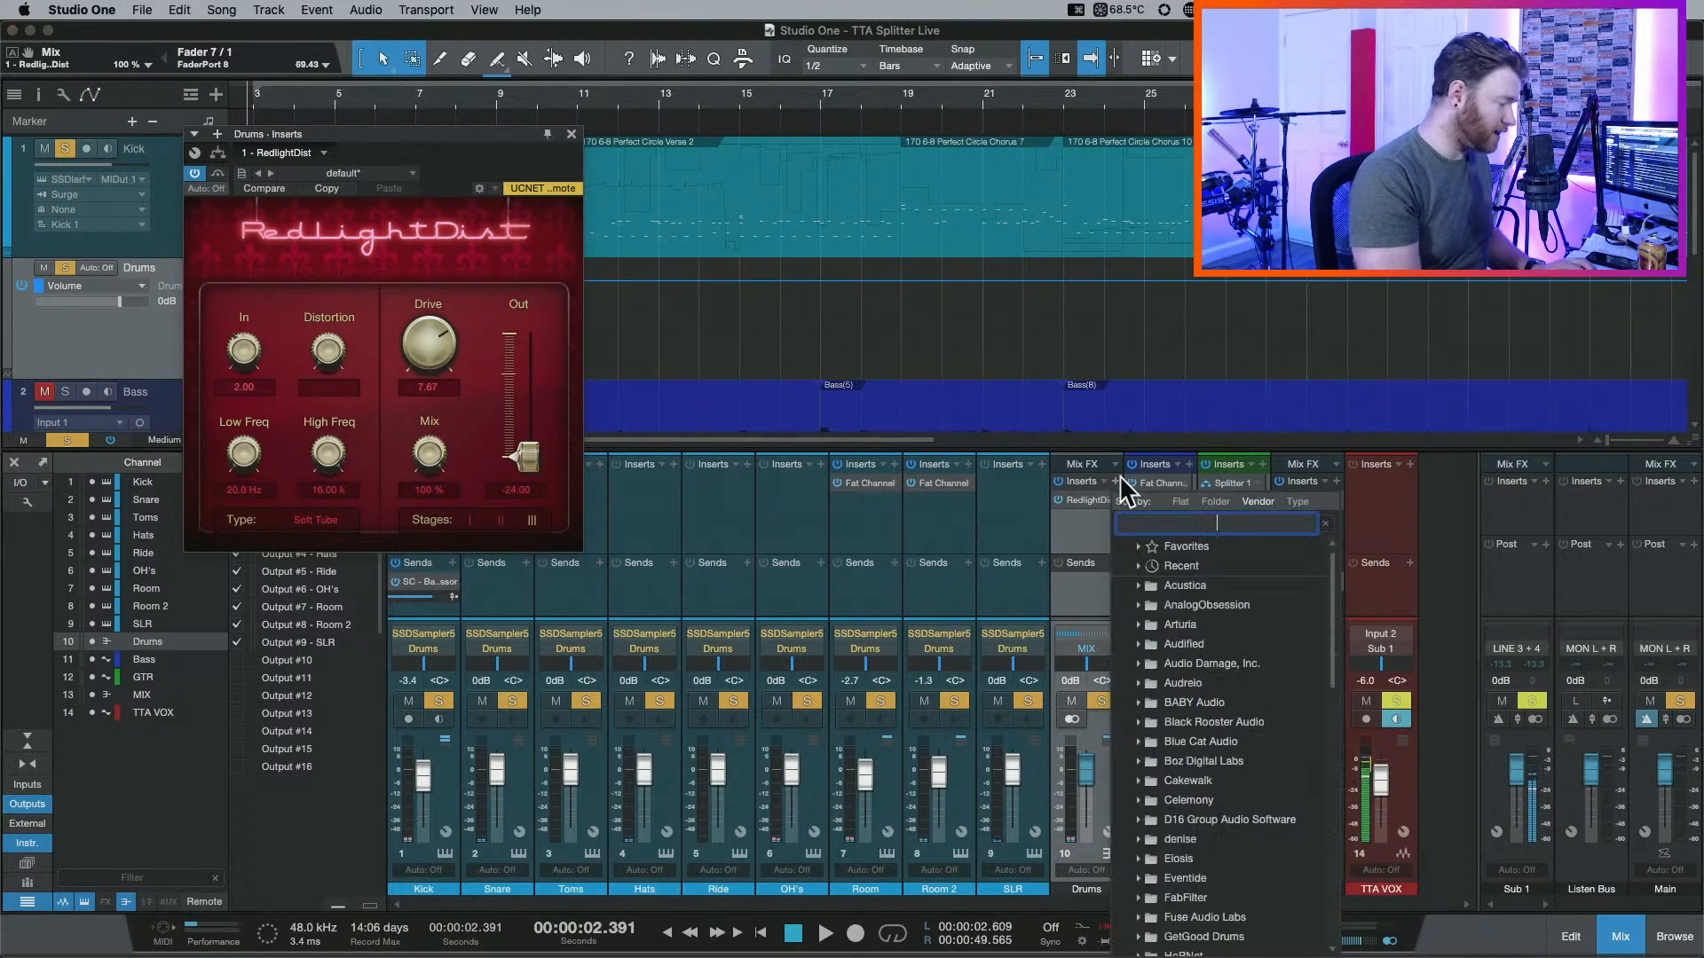
pyautogui.write('spli')
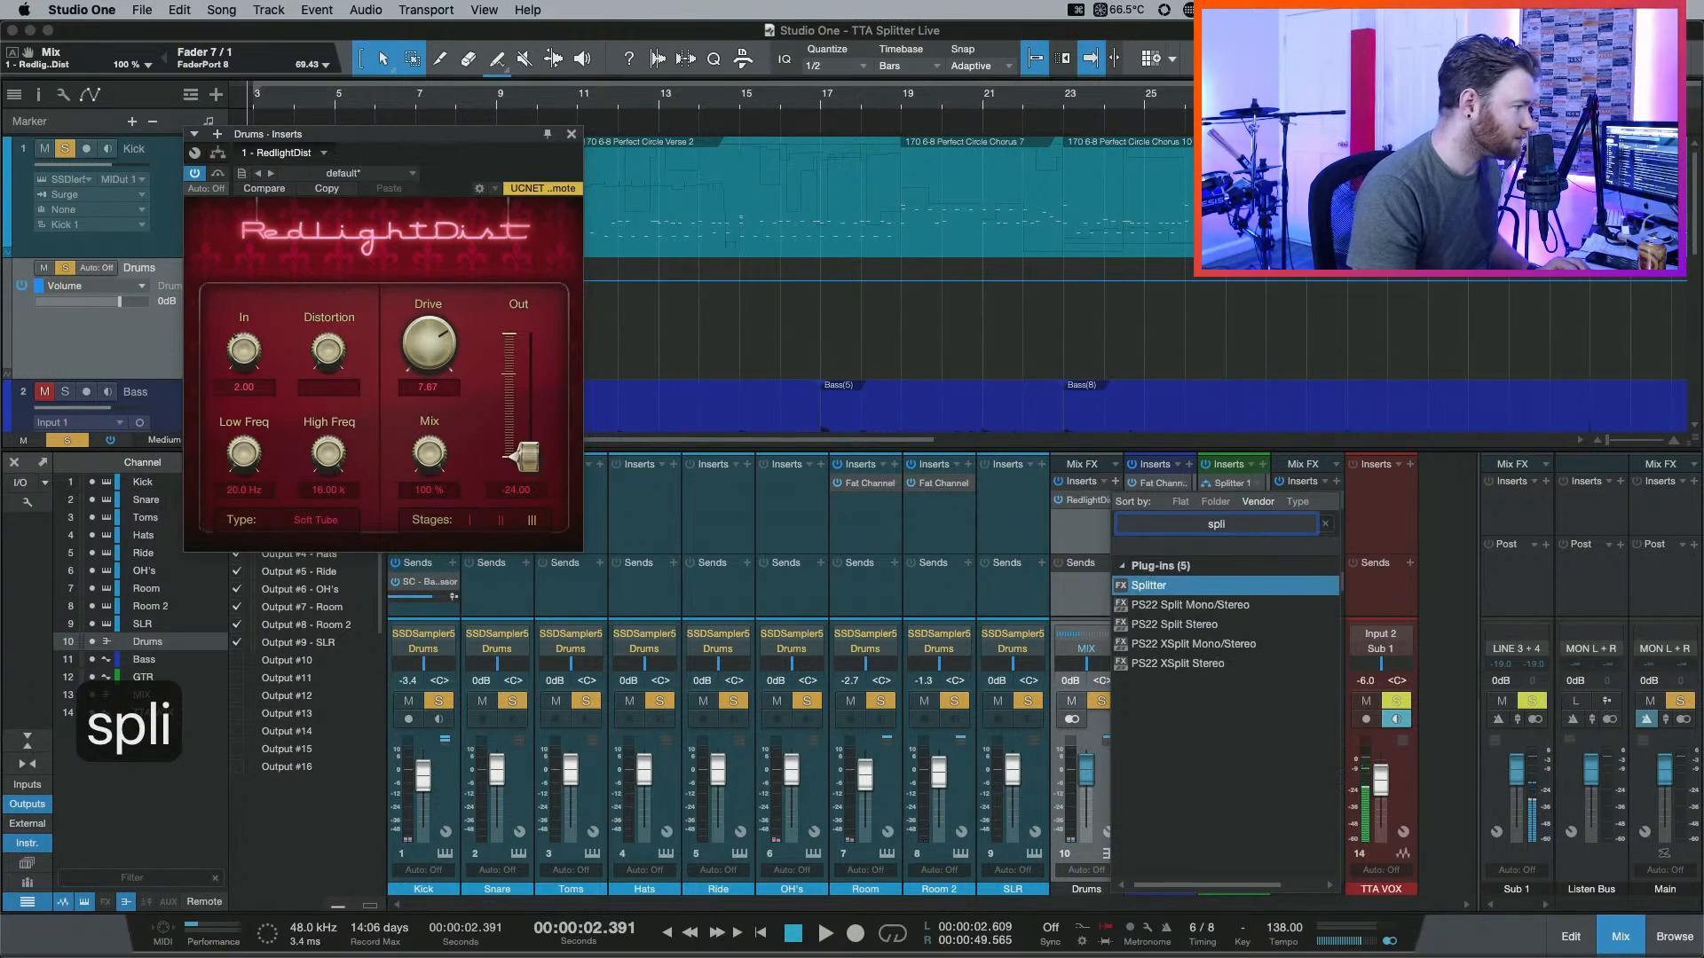
pyautogui.press('Return')
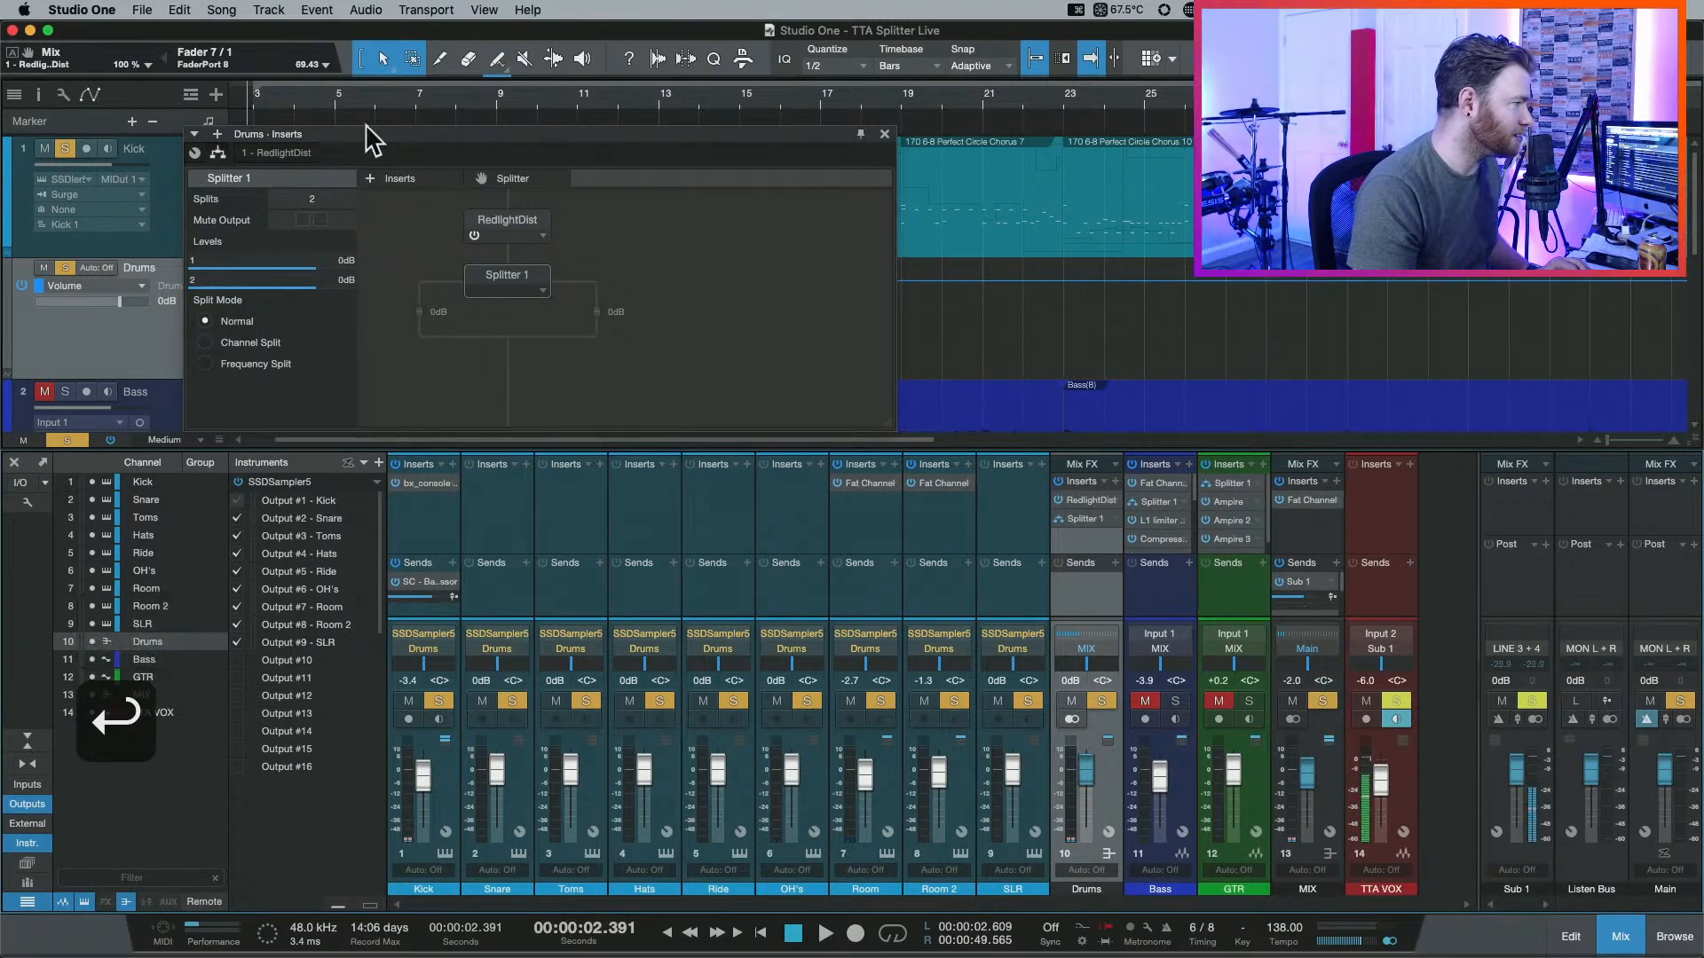
pyautogui.moveTo(497, 215); pyautogui.dragTo(603, 287)
pyautogui.doubleClick(603, 285)
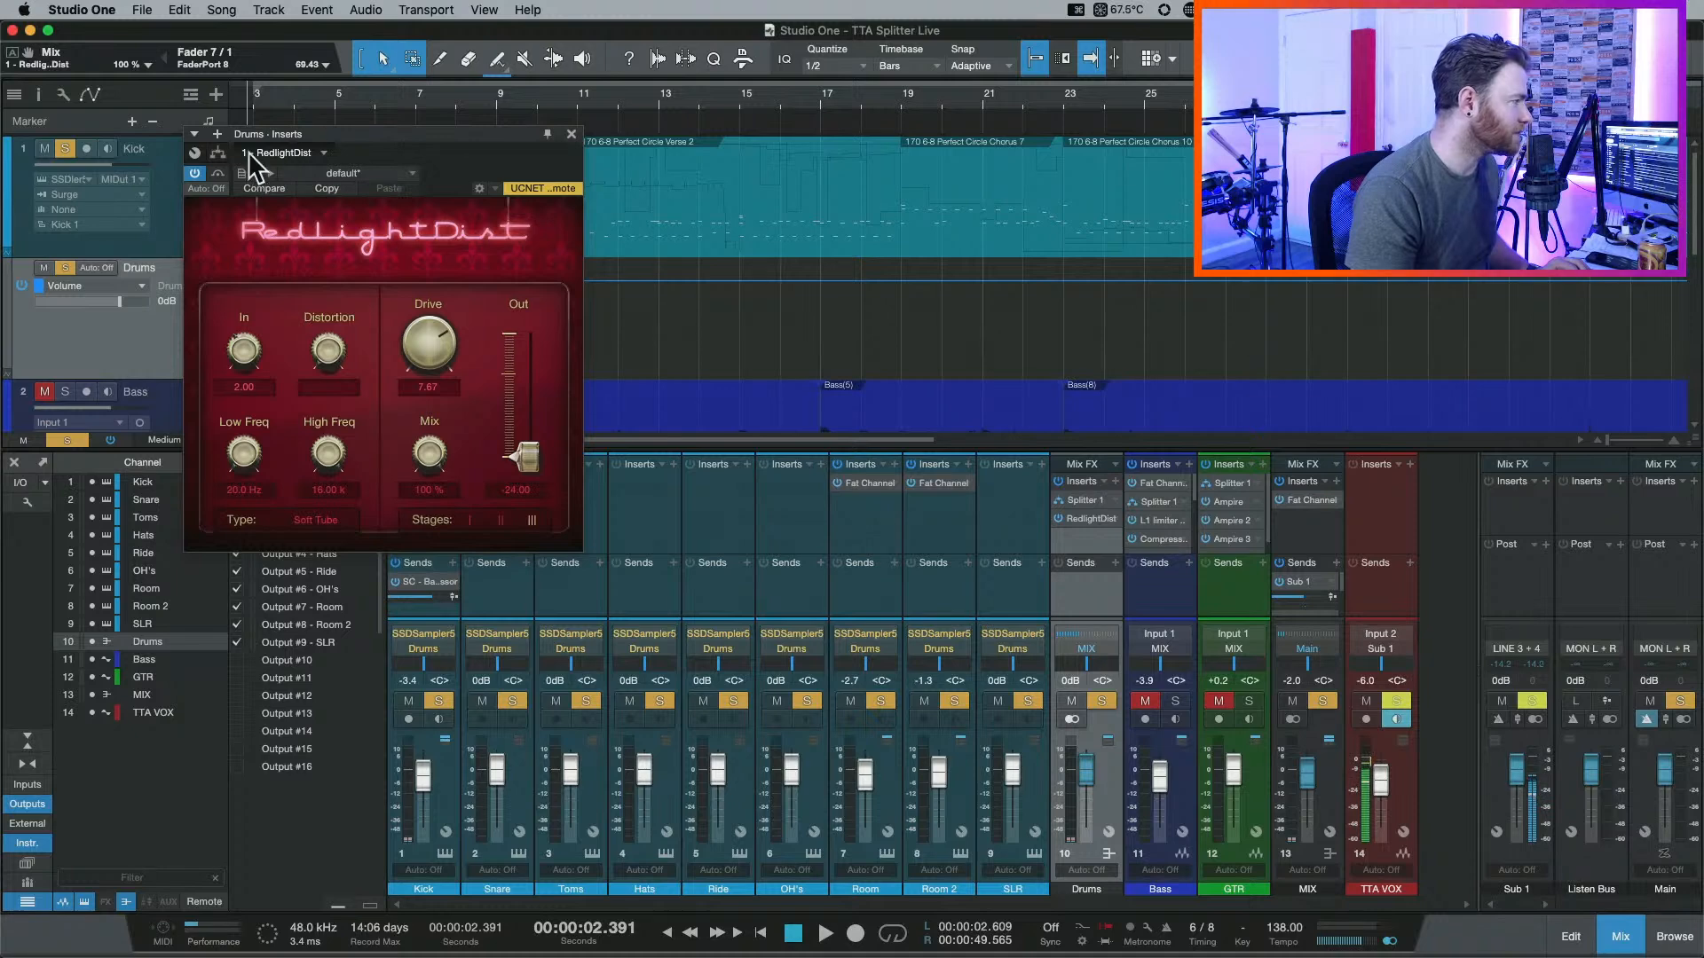
# Lower the level of the Splitter's second branch to about -9.4 dB and audition the parallel distortion.
pyautogui.click(218, 154)
pyautogui.click(509, 224)
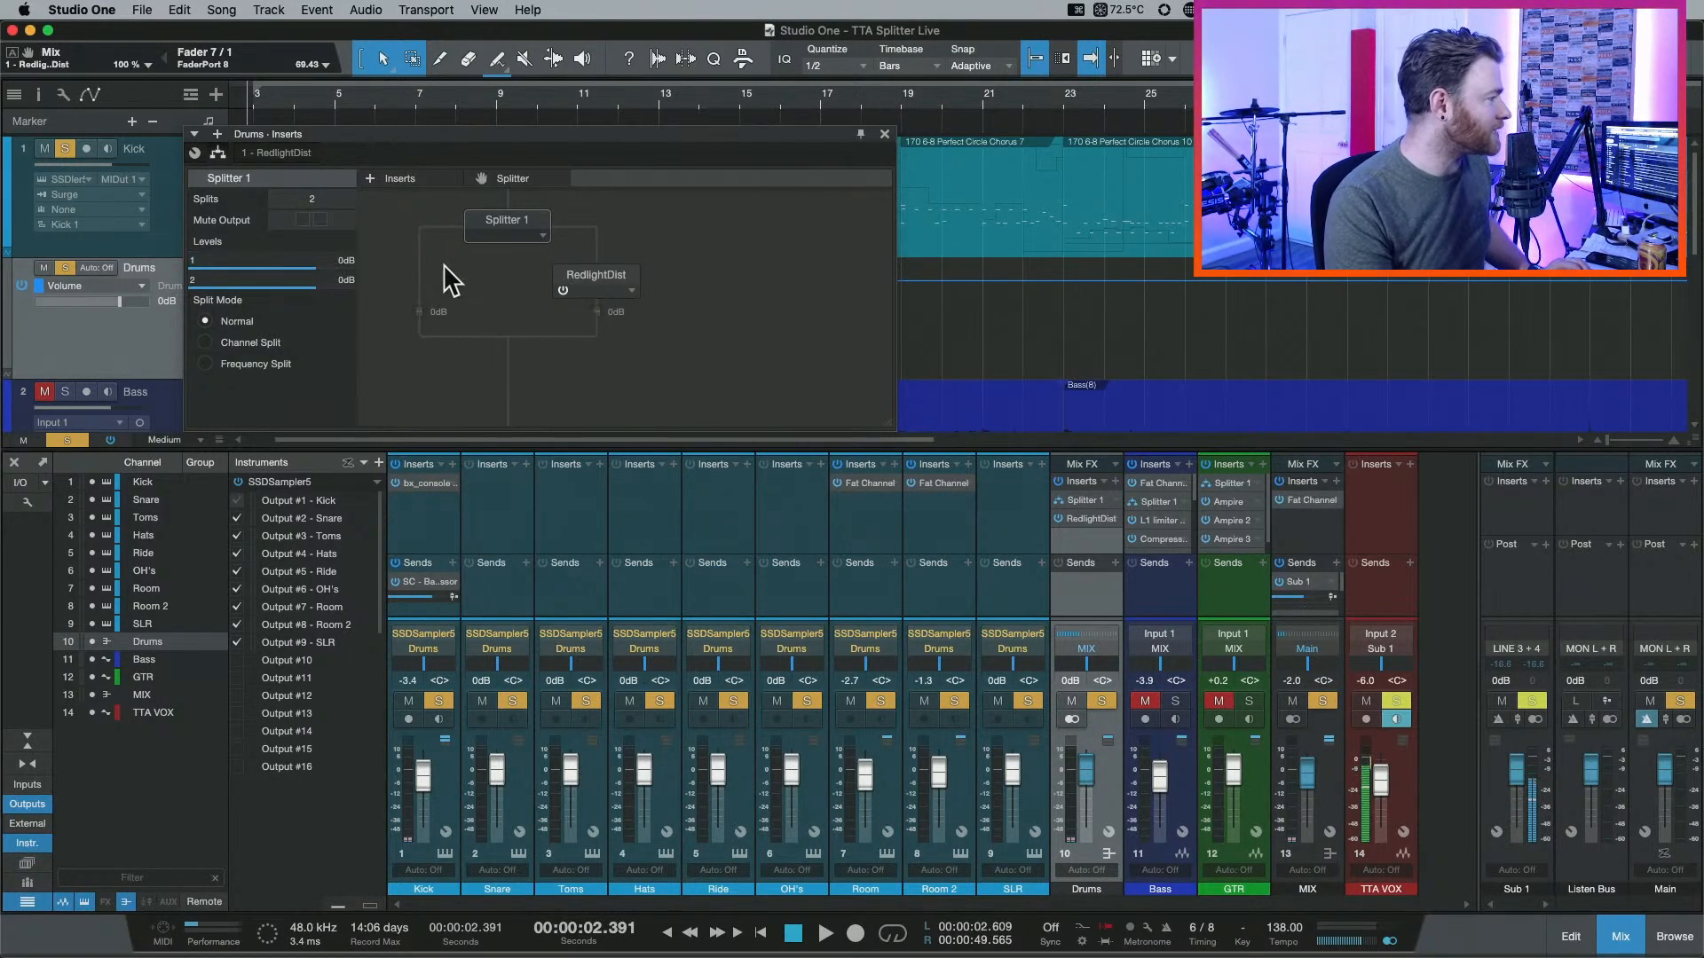
pyautogui.moveTo(302, 279)
pyautogui.mouseDown()
pyautogui.moveTo(133, 278)
pyautogui.moveTo(300, 291)
pyautogui.mouseUp()
pyautogui.press('space')
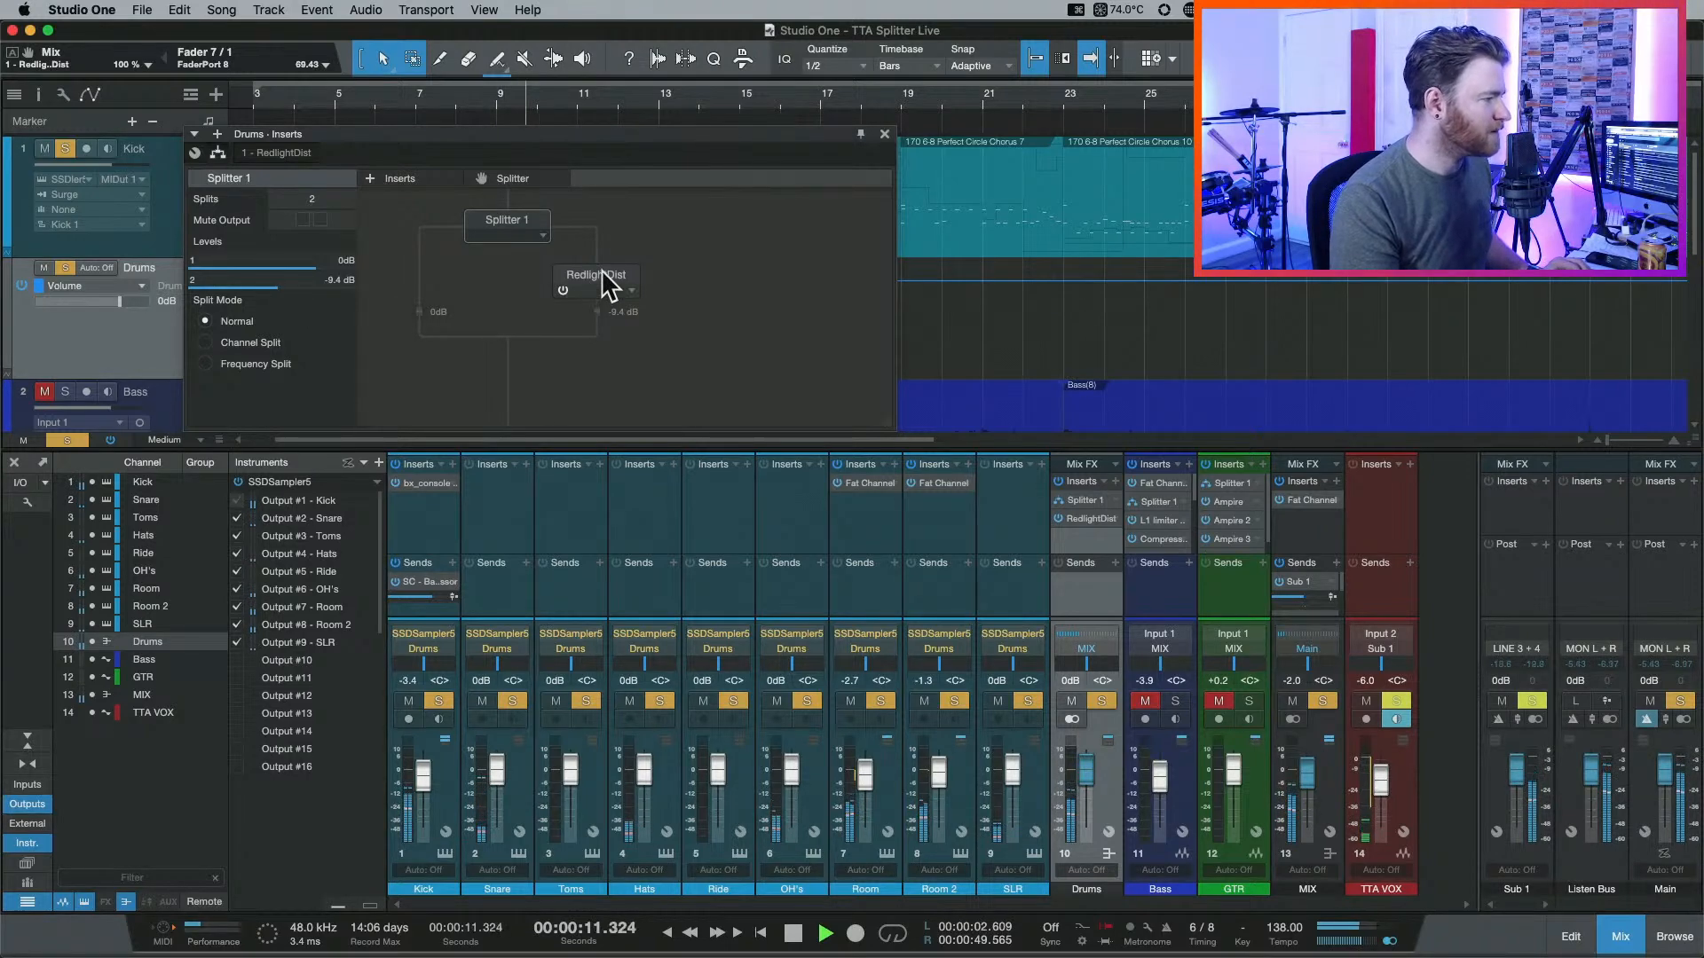
pyautogui.press('space')
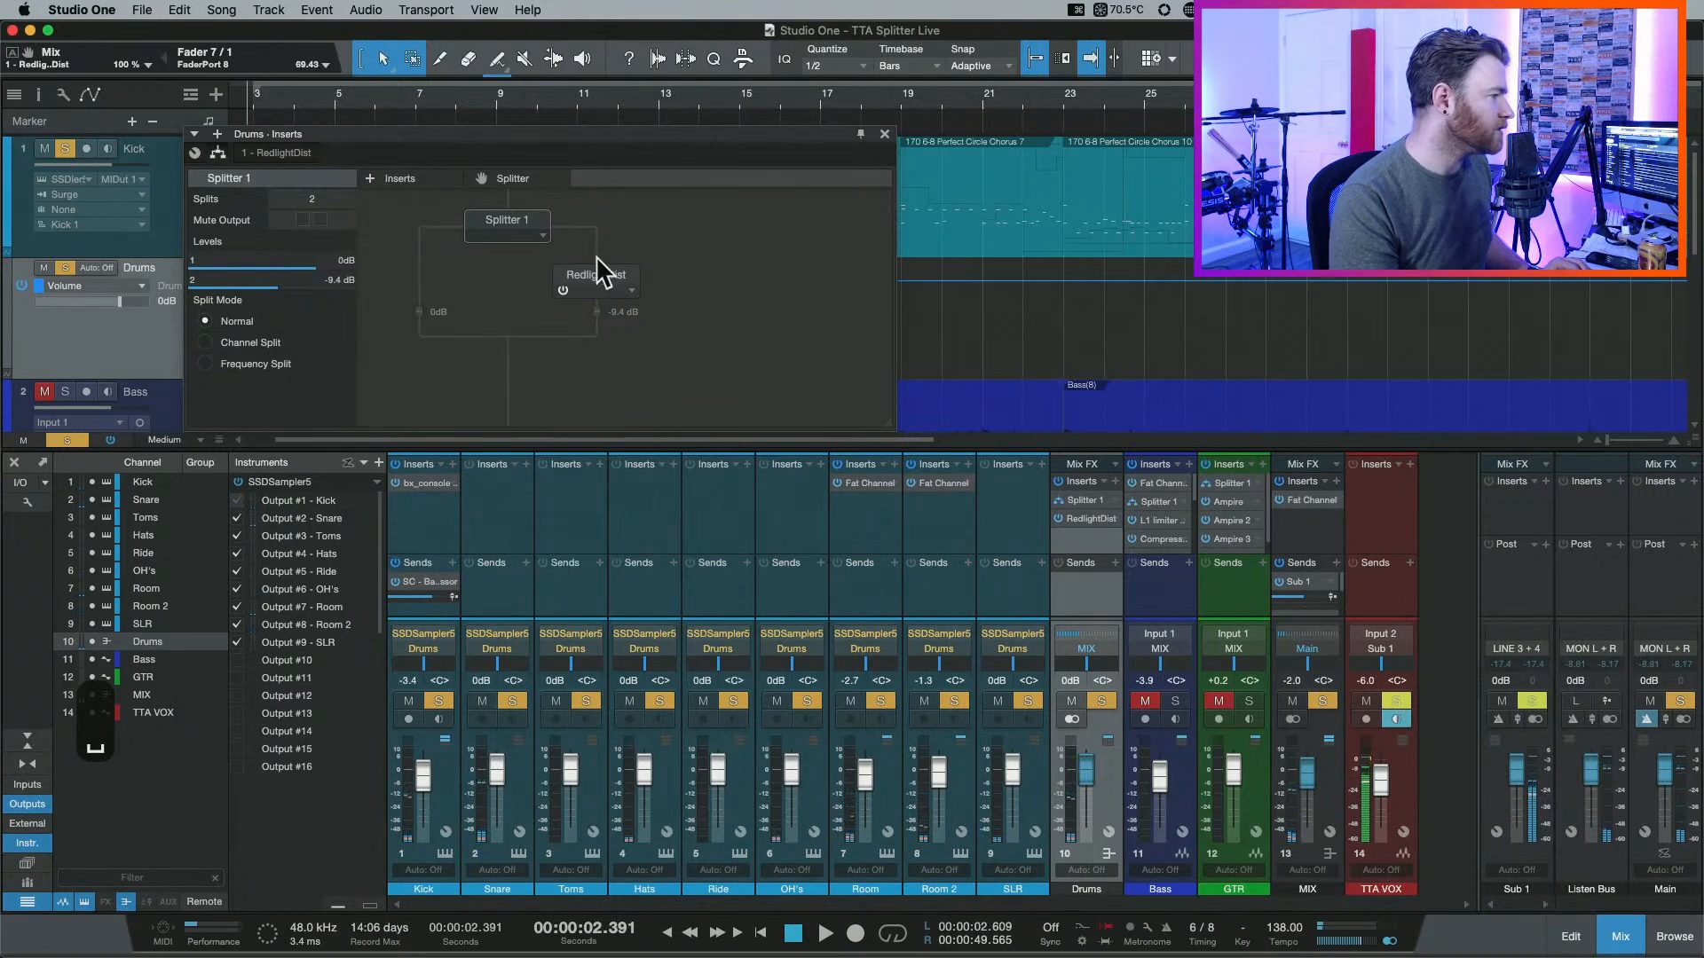
# Insert Mixtool on the Drums bus, place it before RedlightDist on the Splitter's second branch, and open it.
pyautogui.click(1117, 482)
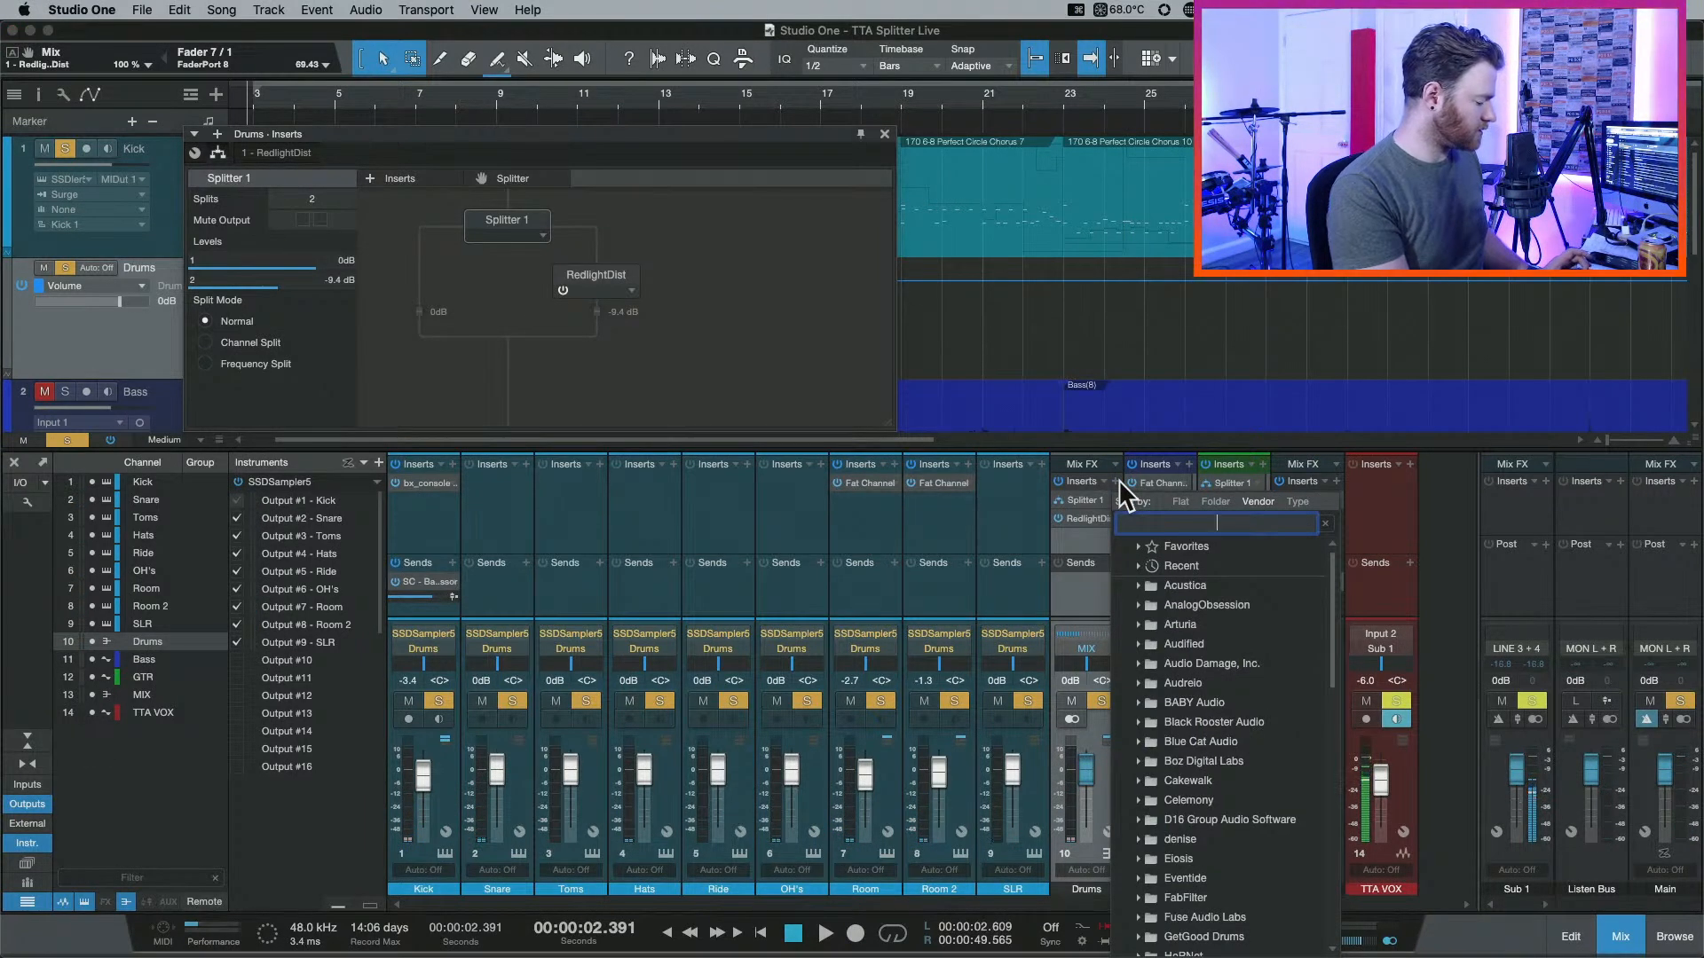
pyautogui.write('mixtoo')
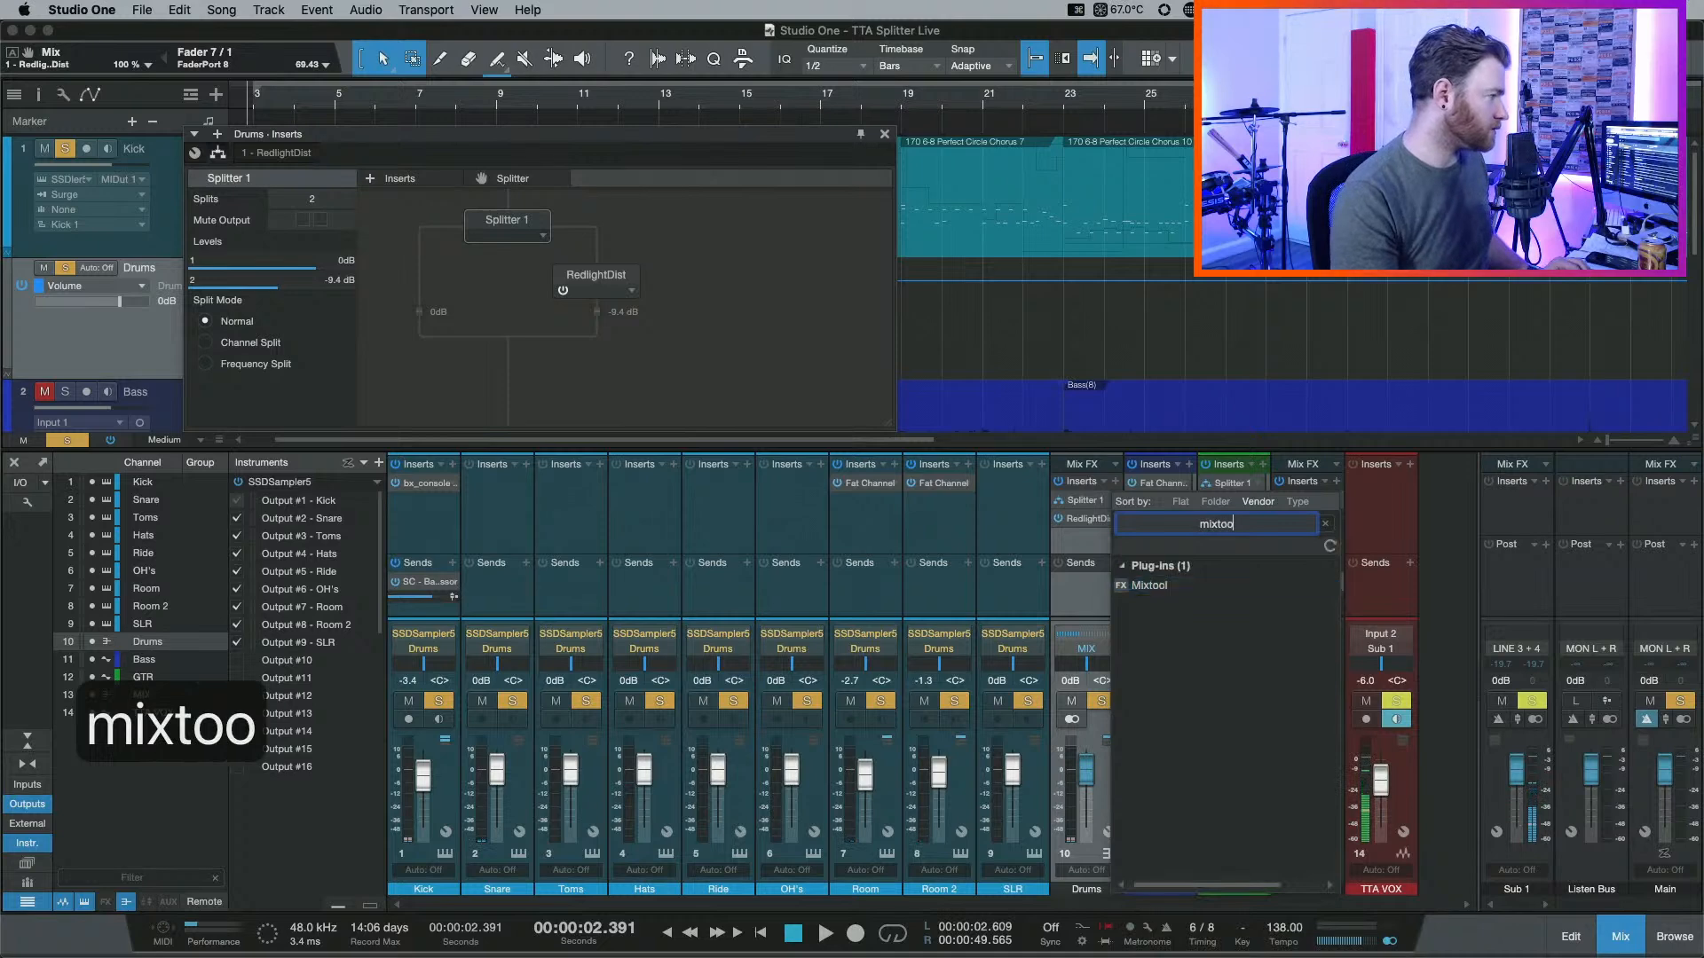
pyautogui.write('l')
pyautogui.press('Return')
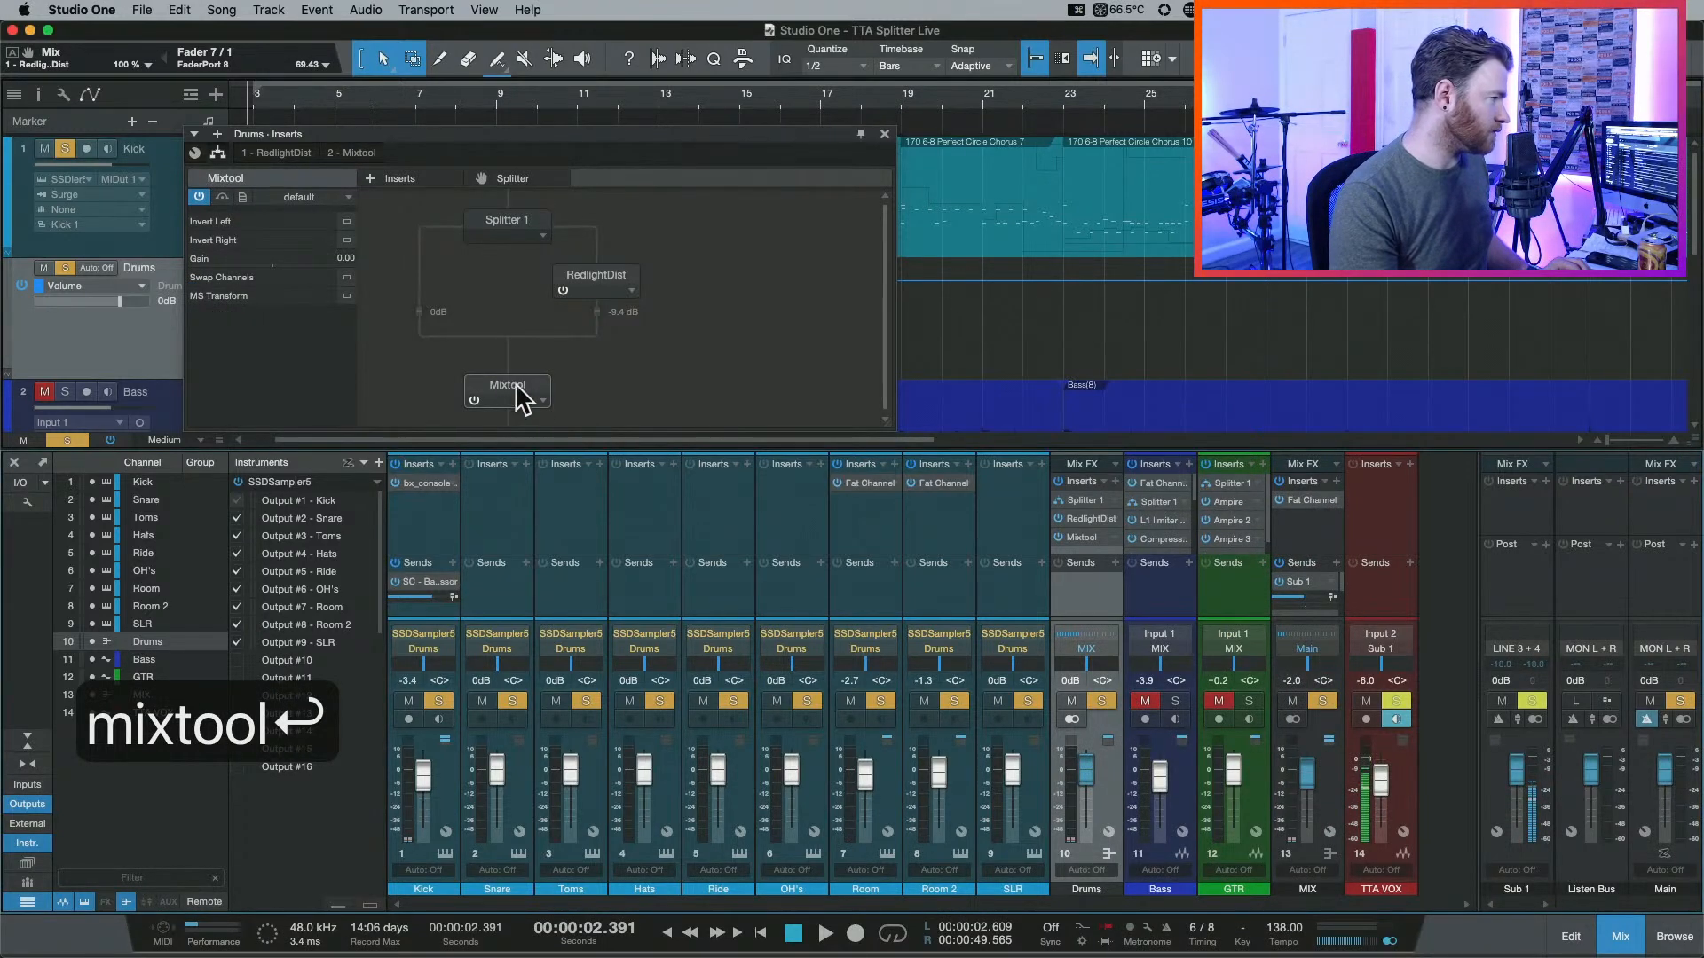
pyautogui.moveTo(524, 400); pyautogui.dragTo(611, 263)
pyautogui.doubleClick(606, 258)
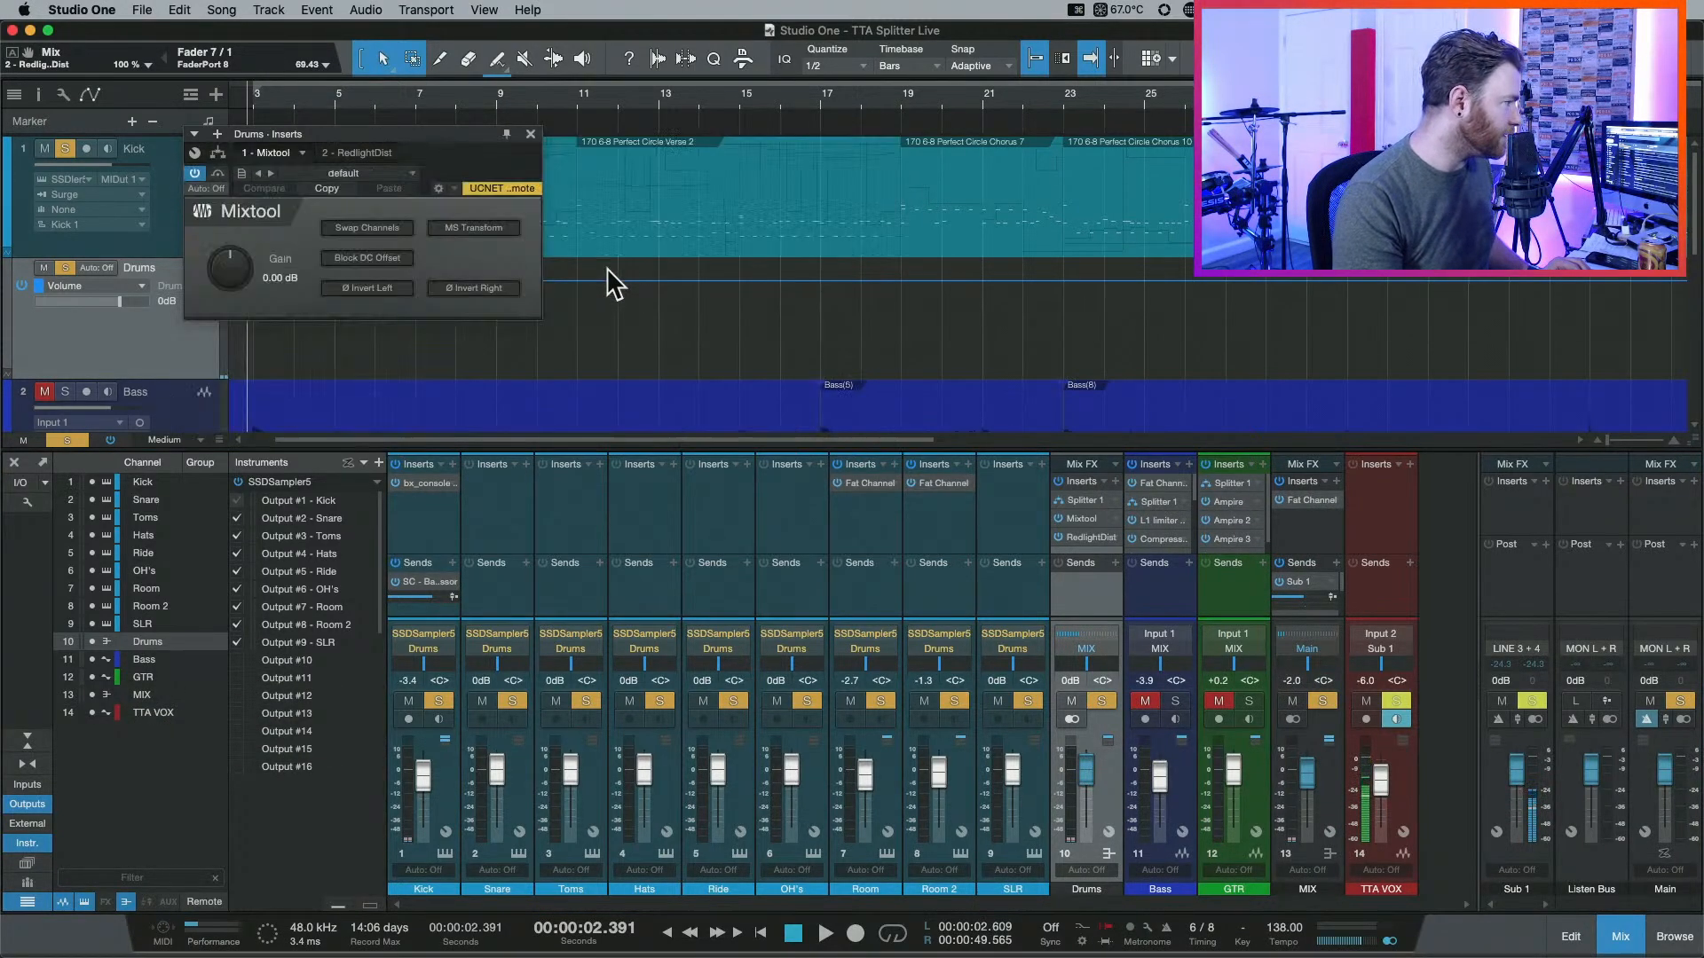
# Invert the left and right phase in Mixtool, audition the parallel drums, and turn both inversions back off.
pyautogui.click(366, 287)
pyautogui.click(473, 288)
pyautogui.press('space')
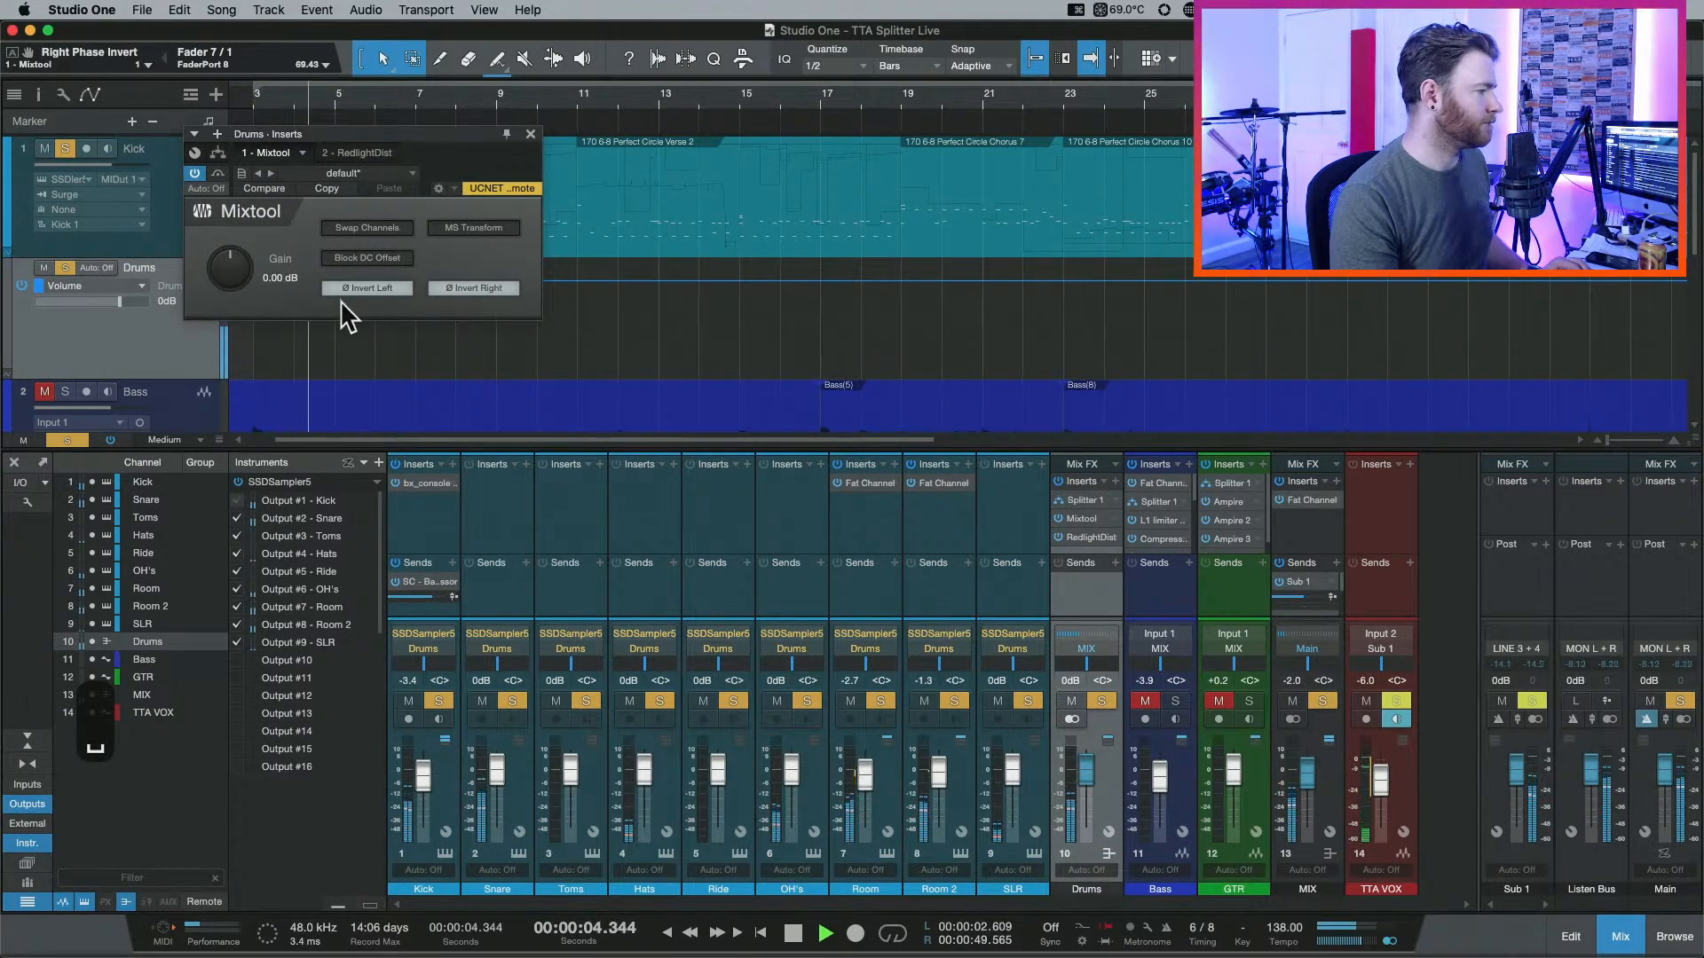
pyautogui.press('space')
pyautogui.click(342, 292)
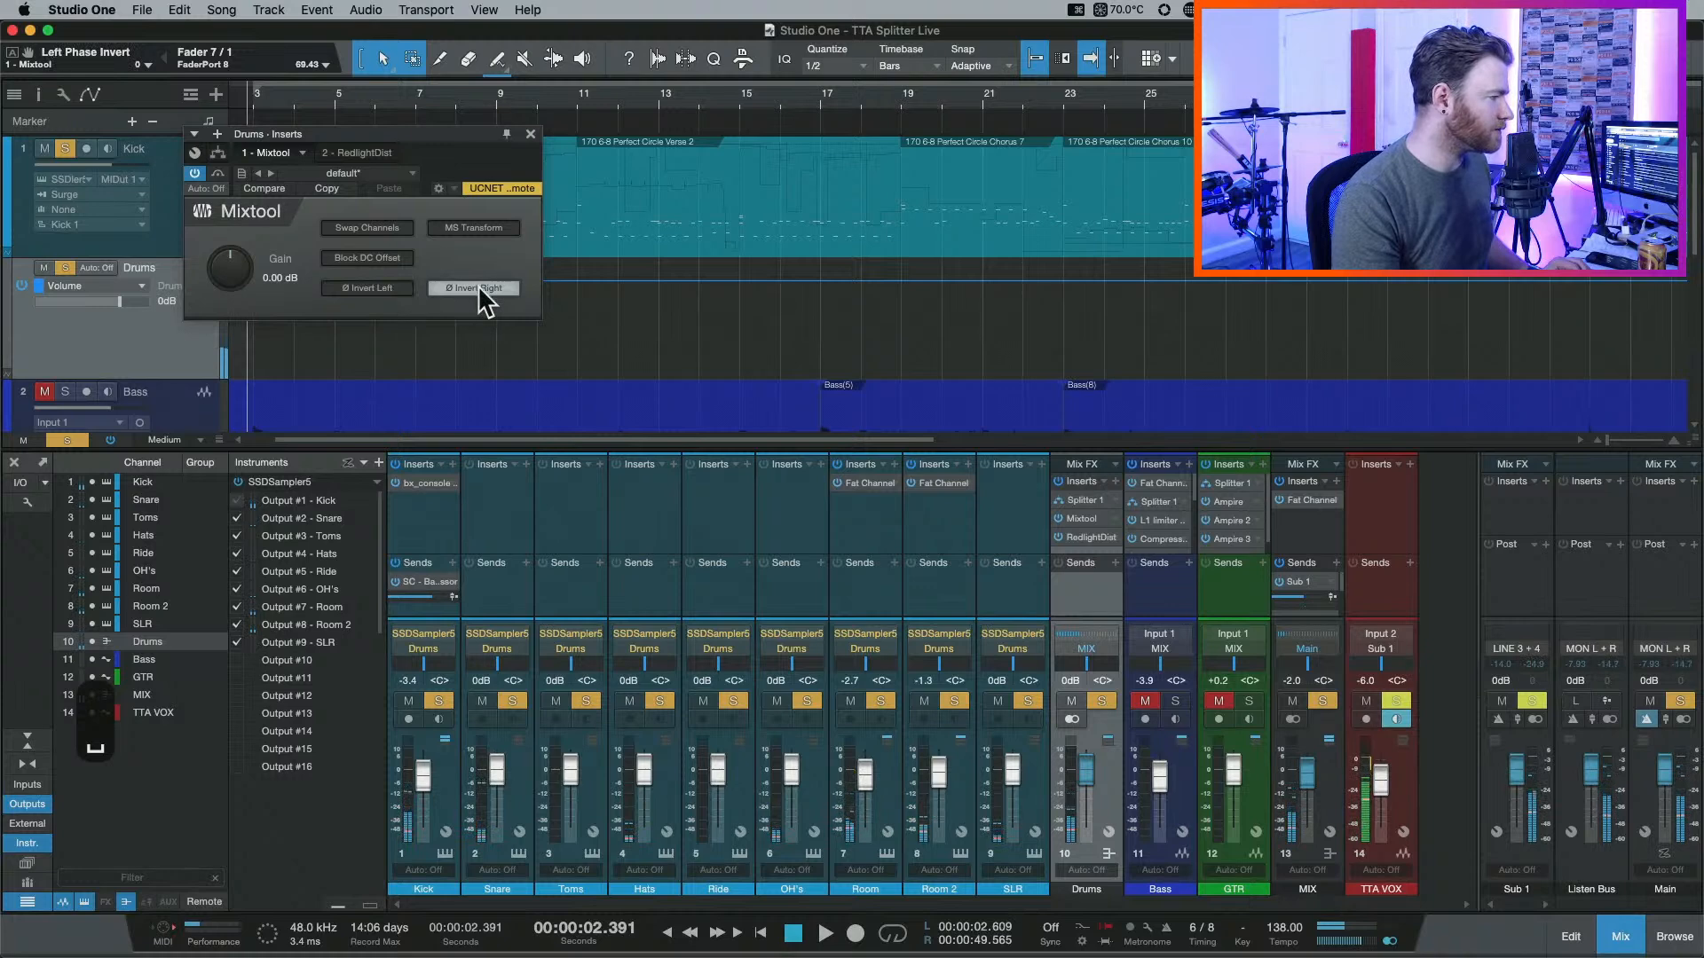
pyautogui.rightClick(1115, 535)
pyautogui.click(1206, 724)
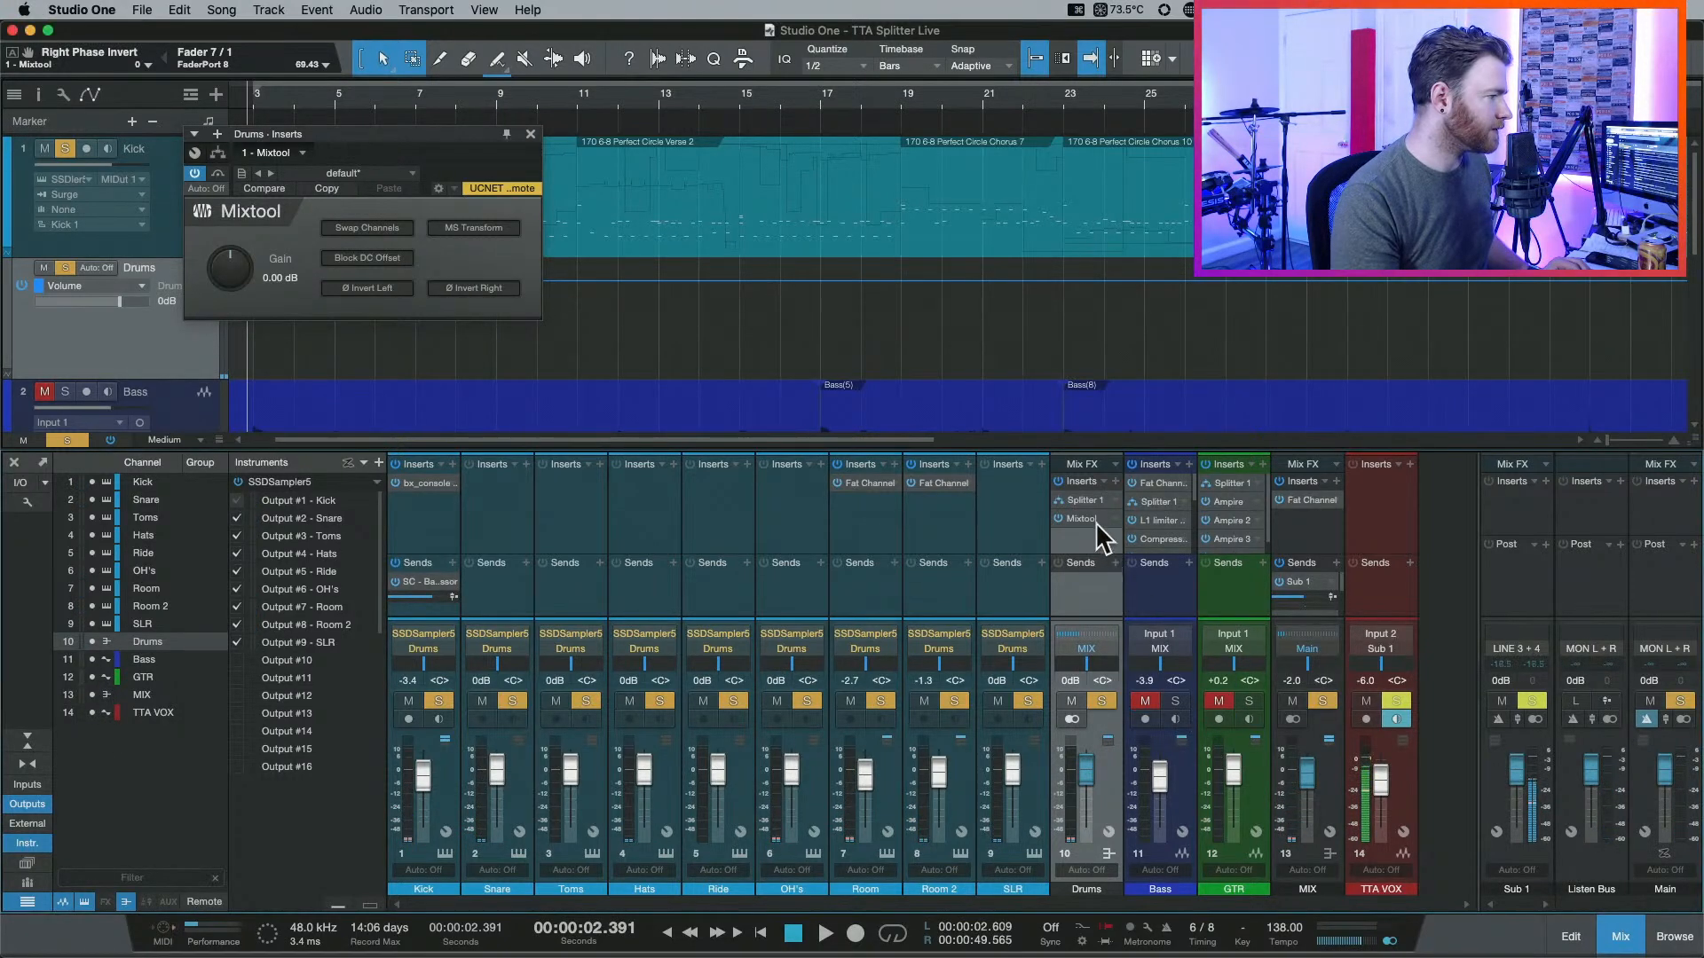
pyautogui.click(1082, 500)
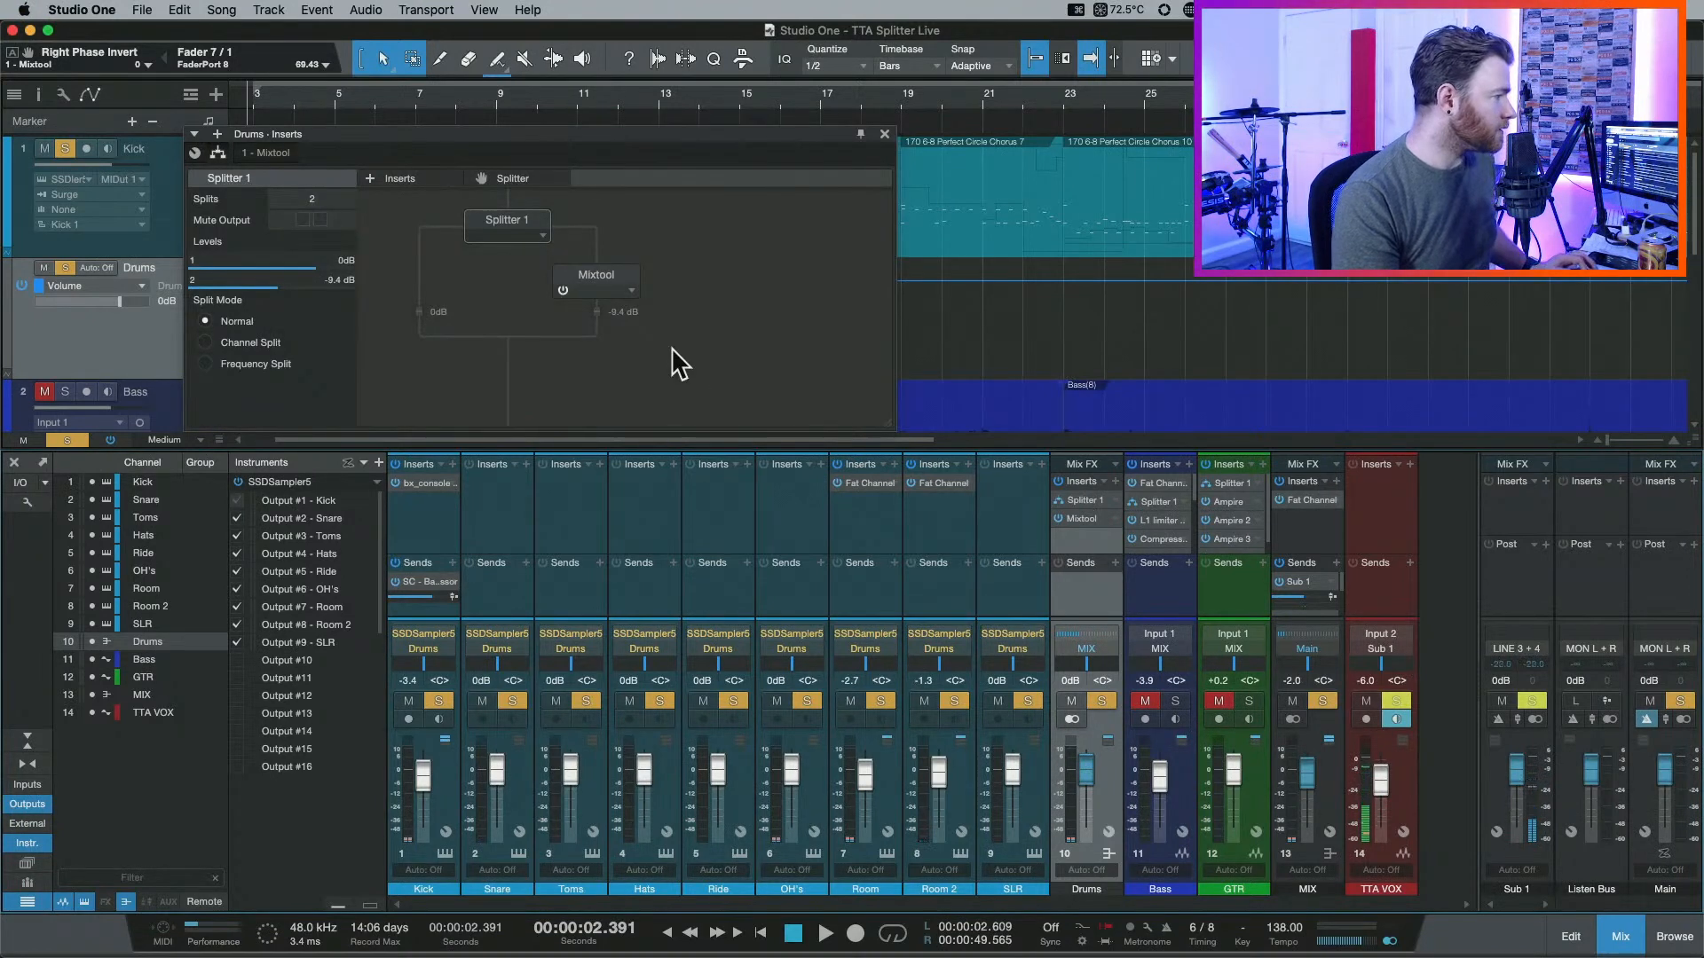
pyautogui.press('super+z')
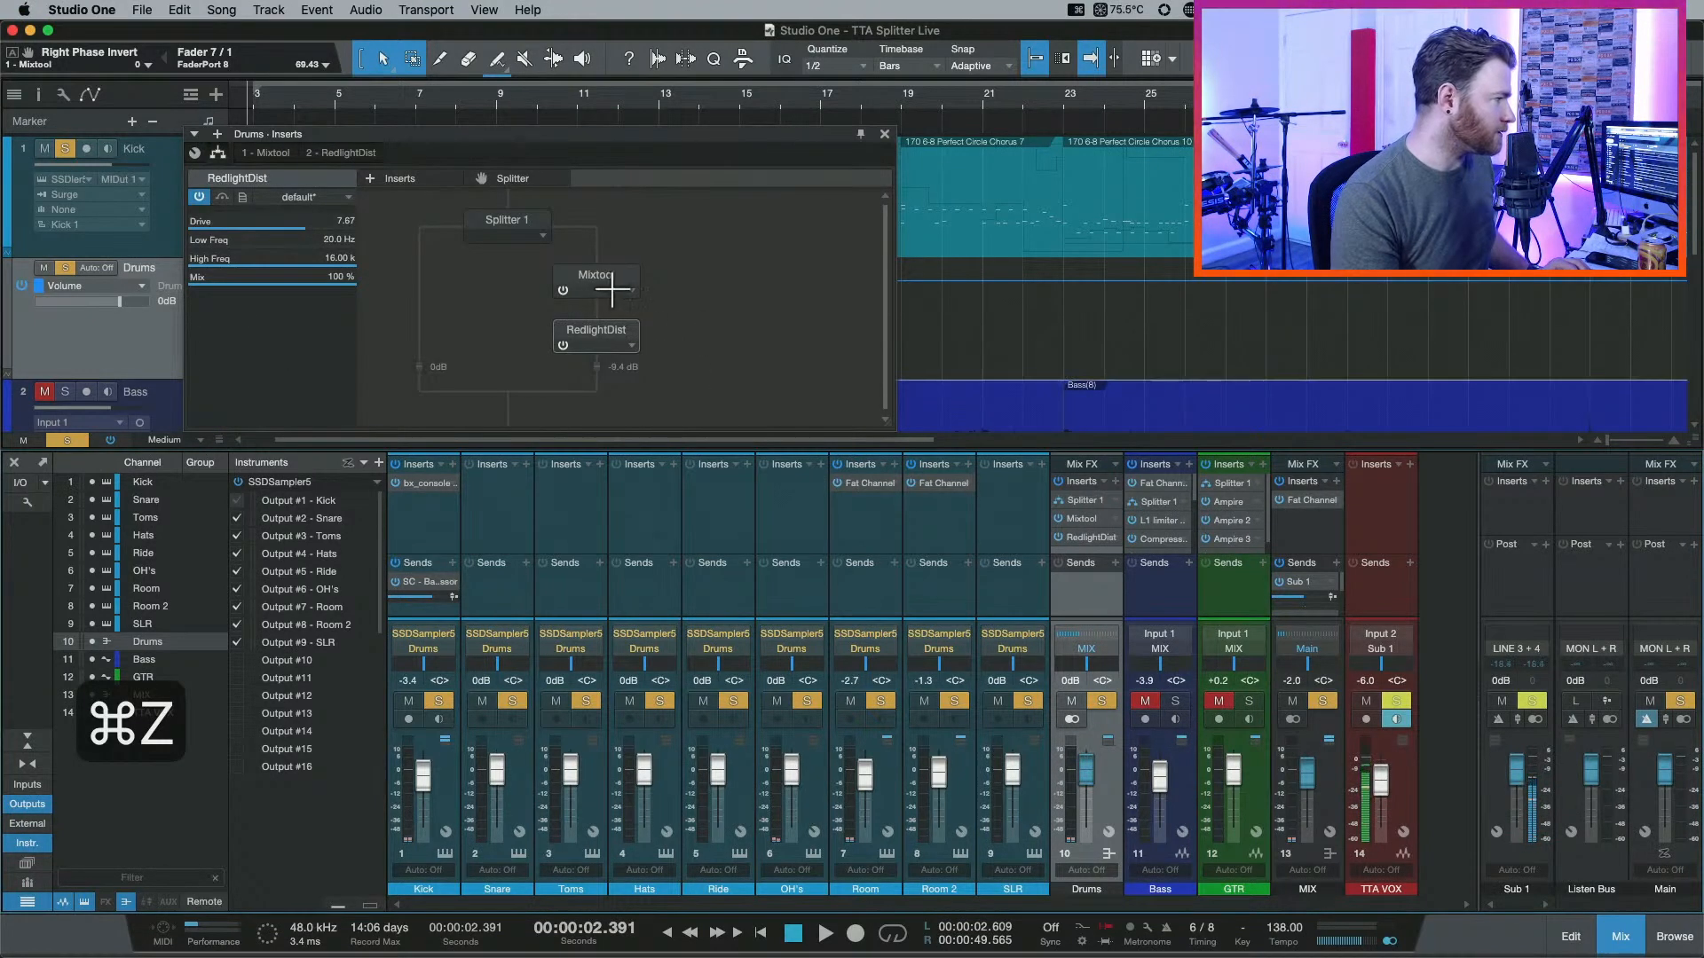
# Remove Mixtool from the Drums Splitter and raise its second branch to about -8.2 dB while playing the unsoloed mix.
pyautogui.rightClick(635, 290)
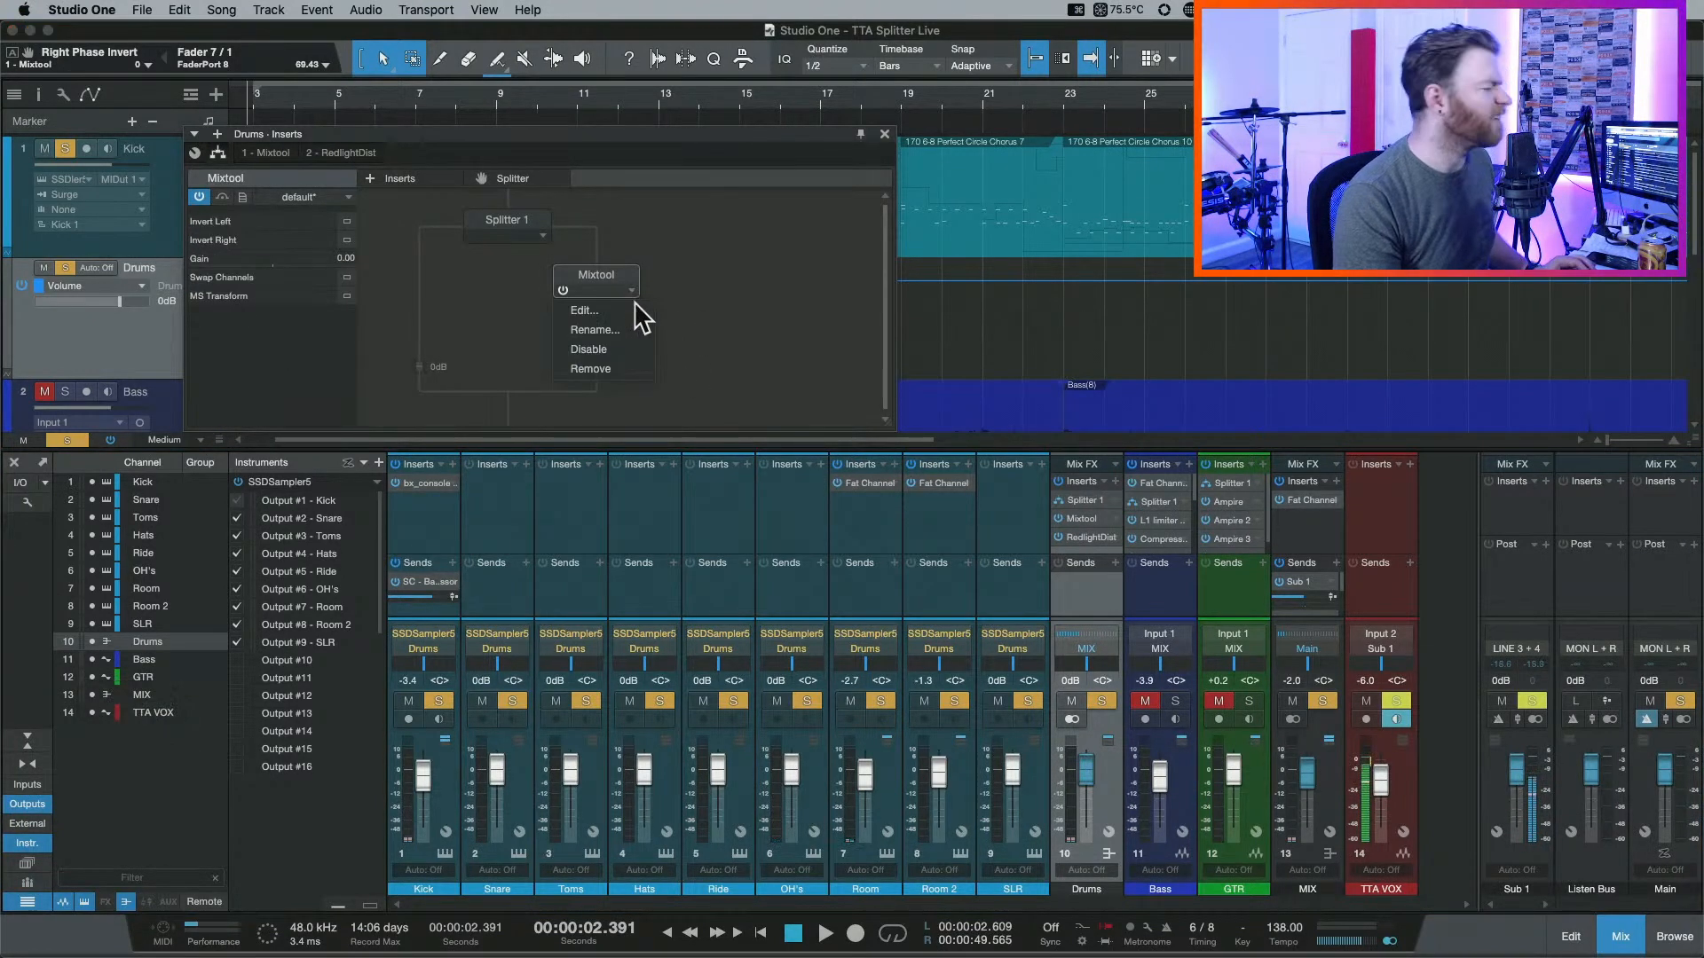
pyautogui.click(627, 371)
pyautogui.press('space')
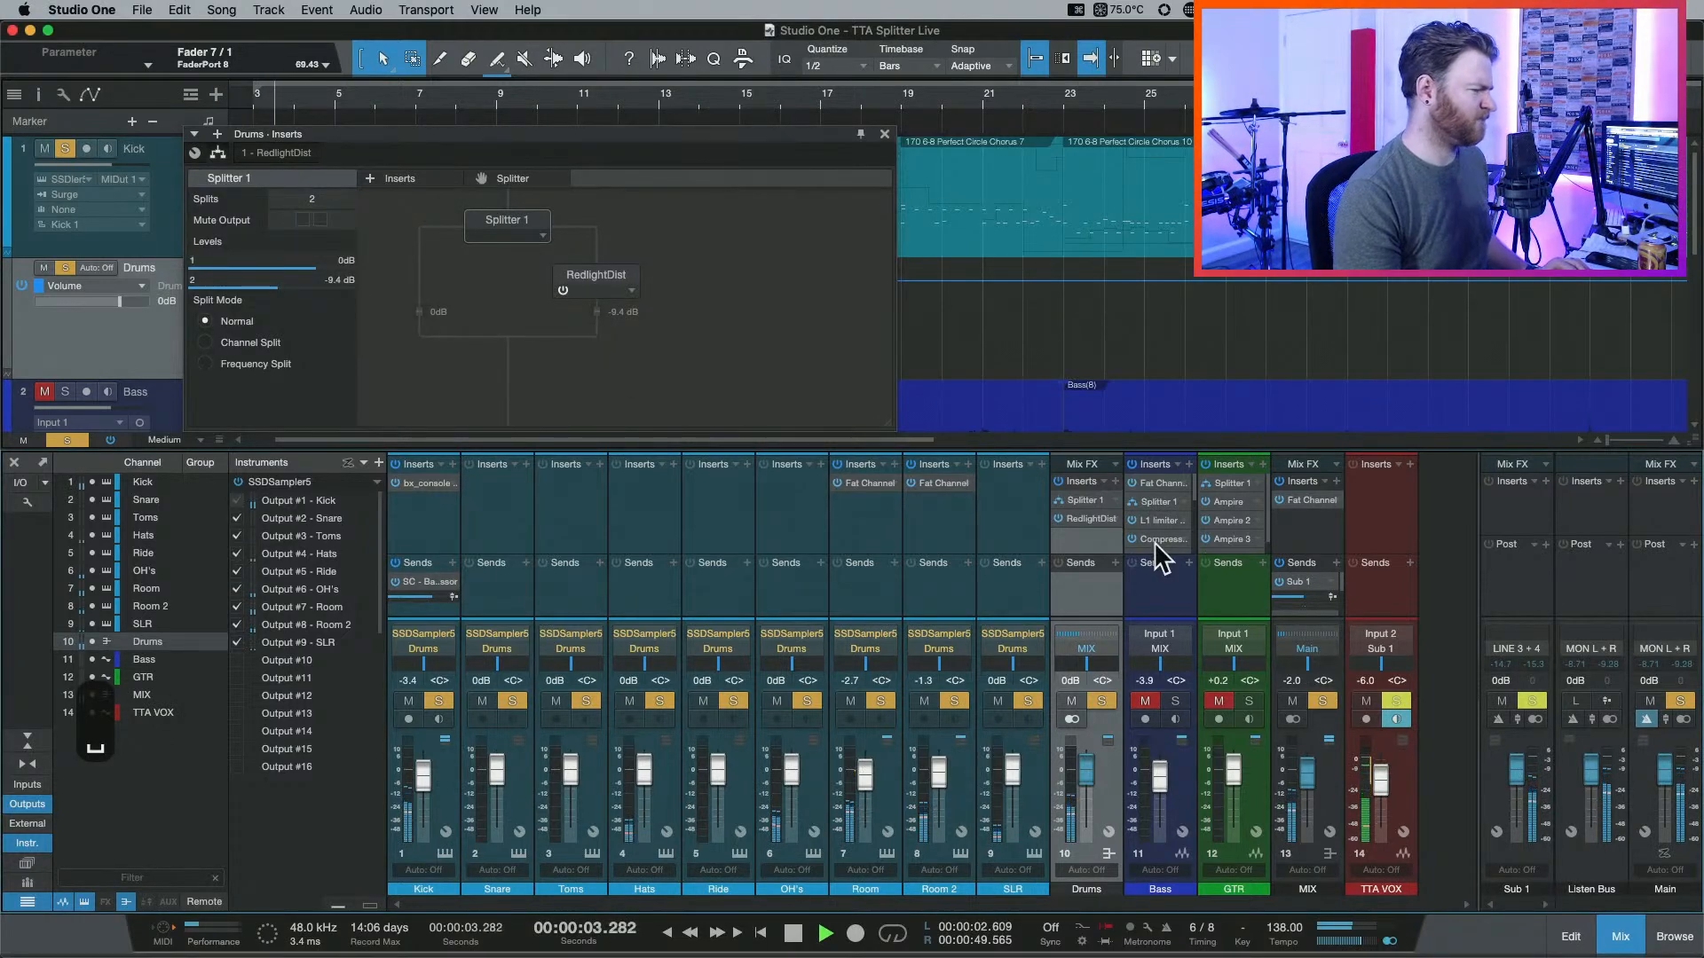
pyautogui.press('shift+super+s')
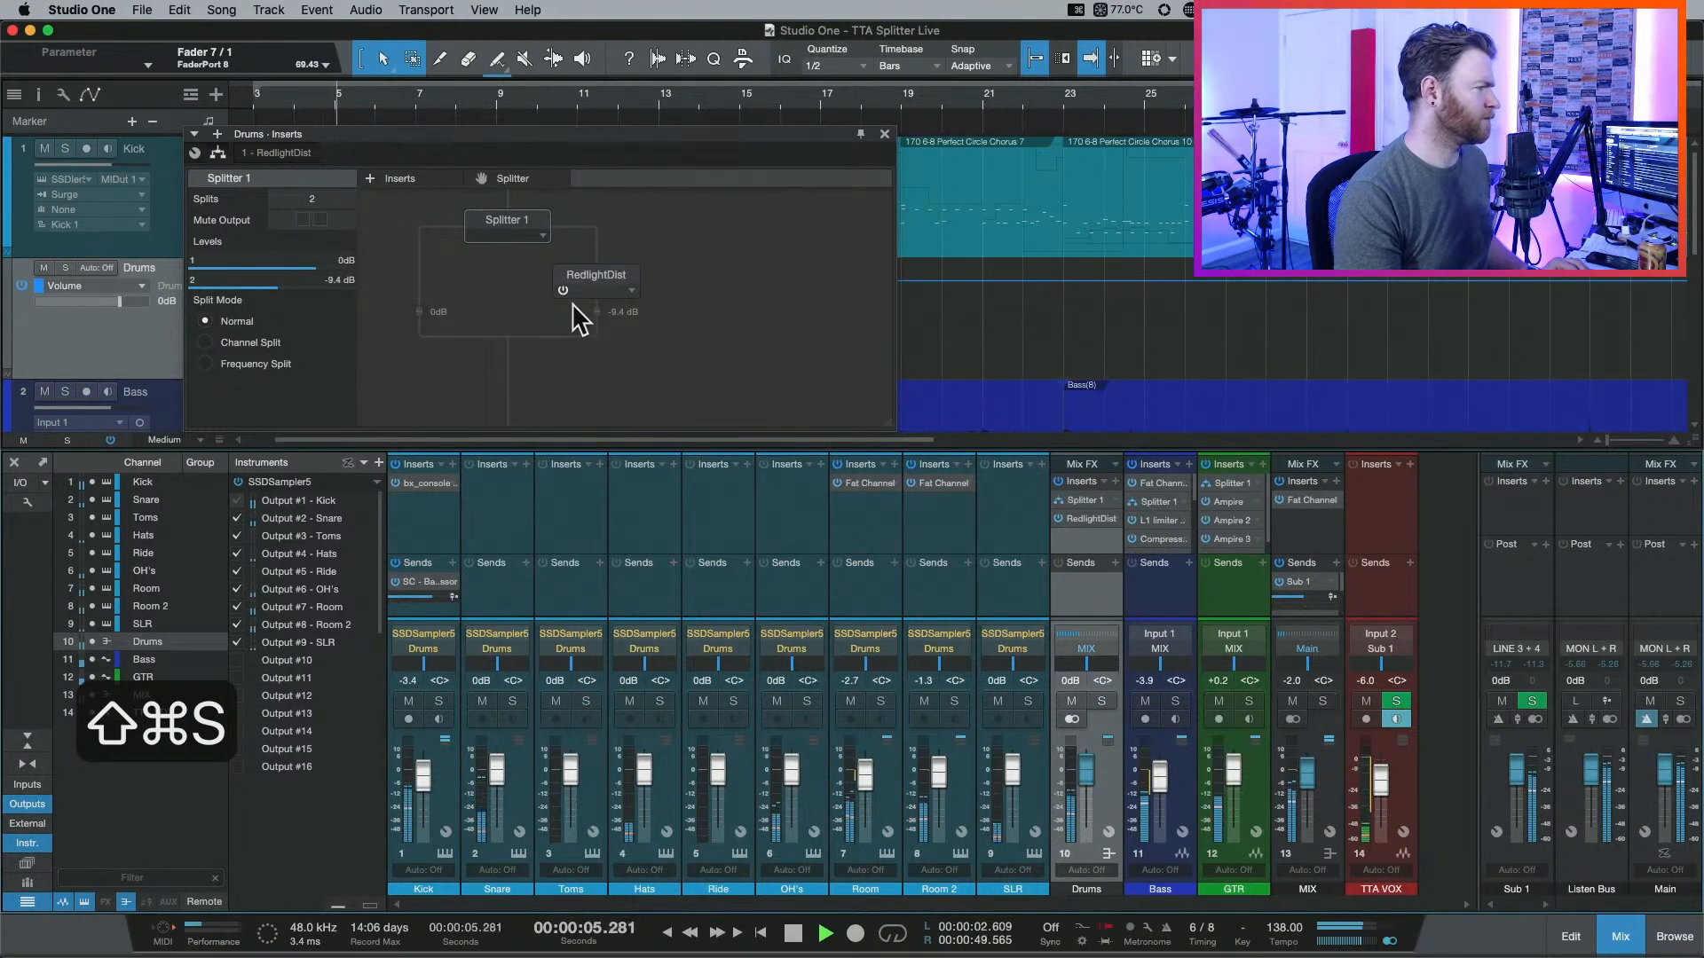
pyautogui.scroll(3, 316, 283)
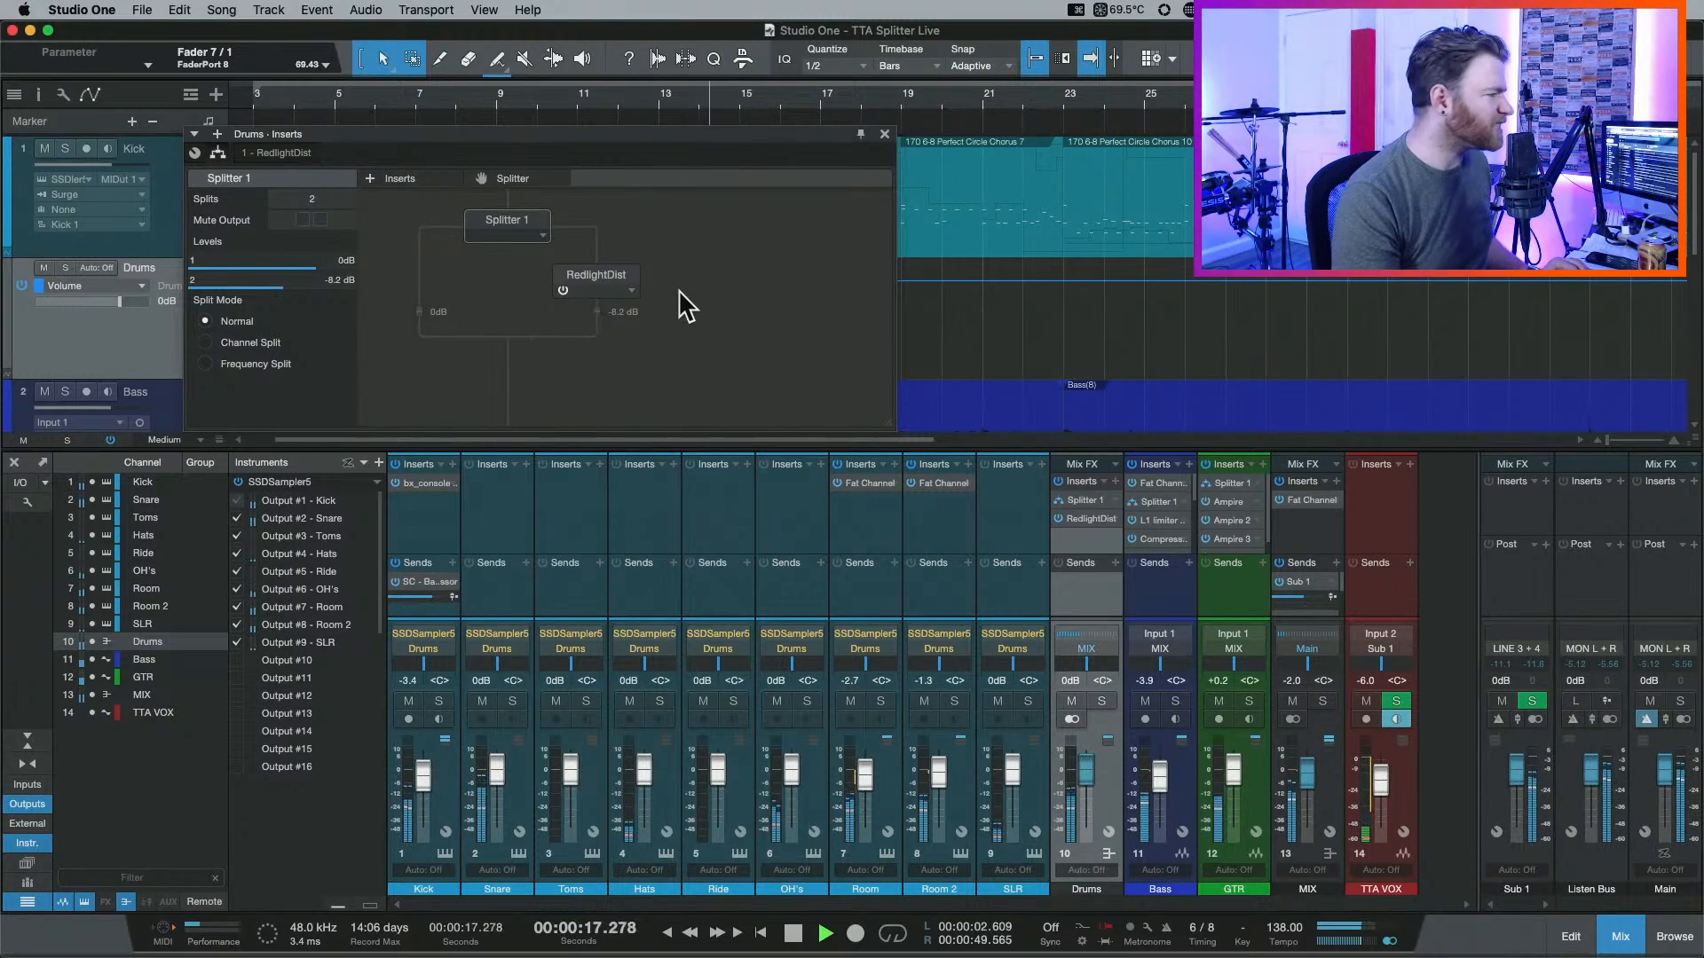
pyautogui.press('space')
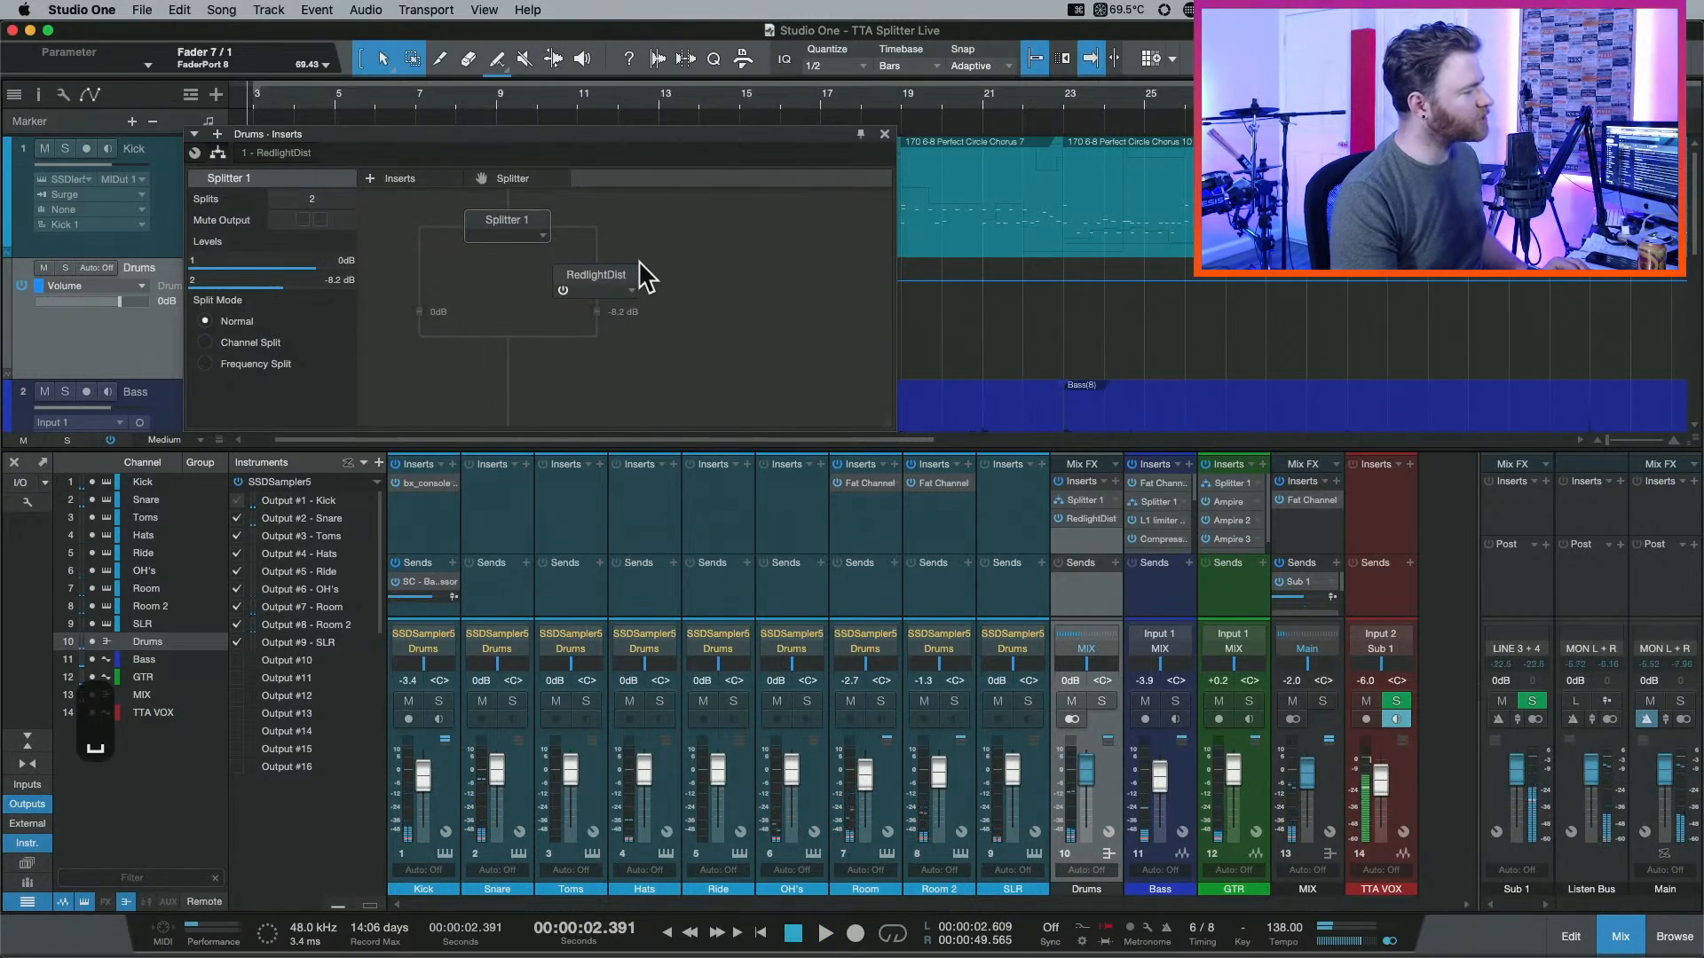
# Bypass RedlightDist and insert Ampire after it on the Splitter's second branch.
pyautogui.click(568, 296)
pyautogui.click(398, 180)
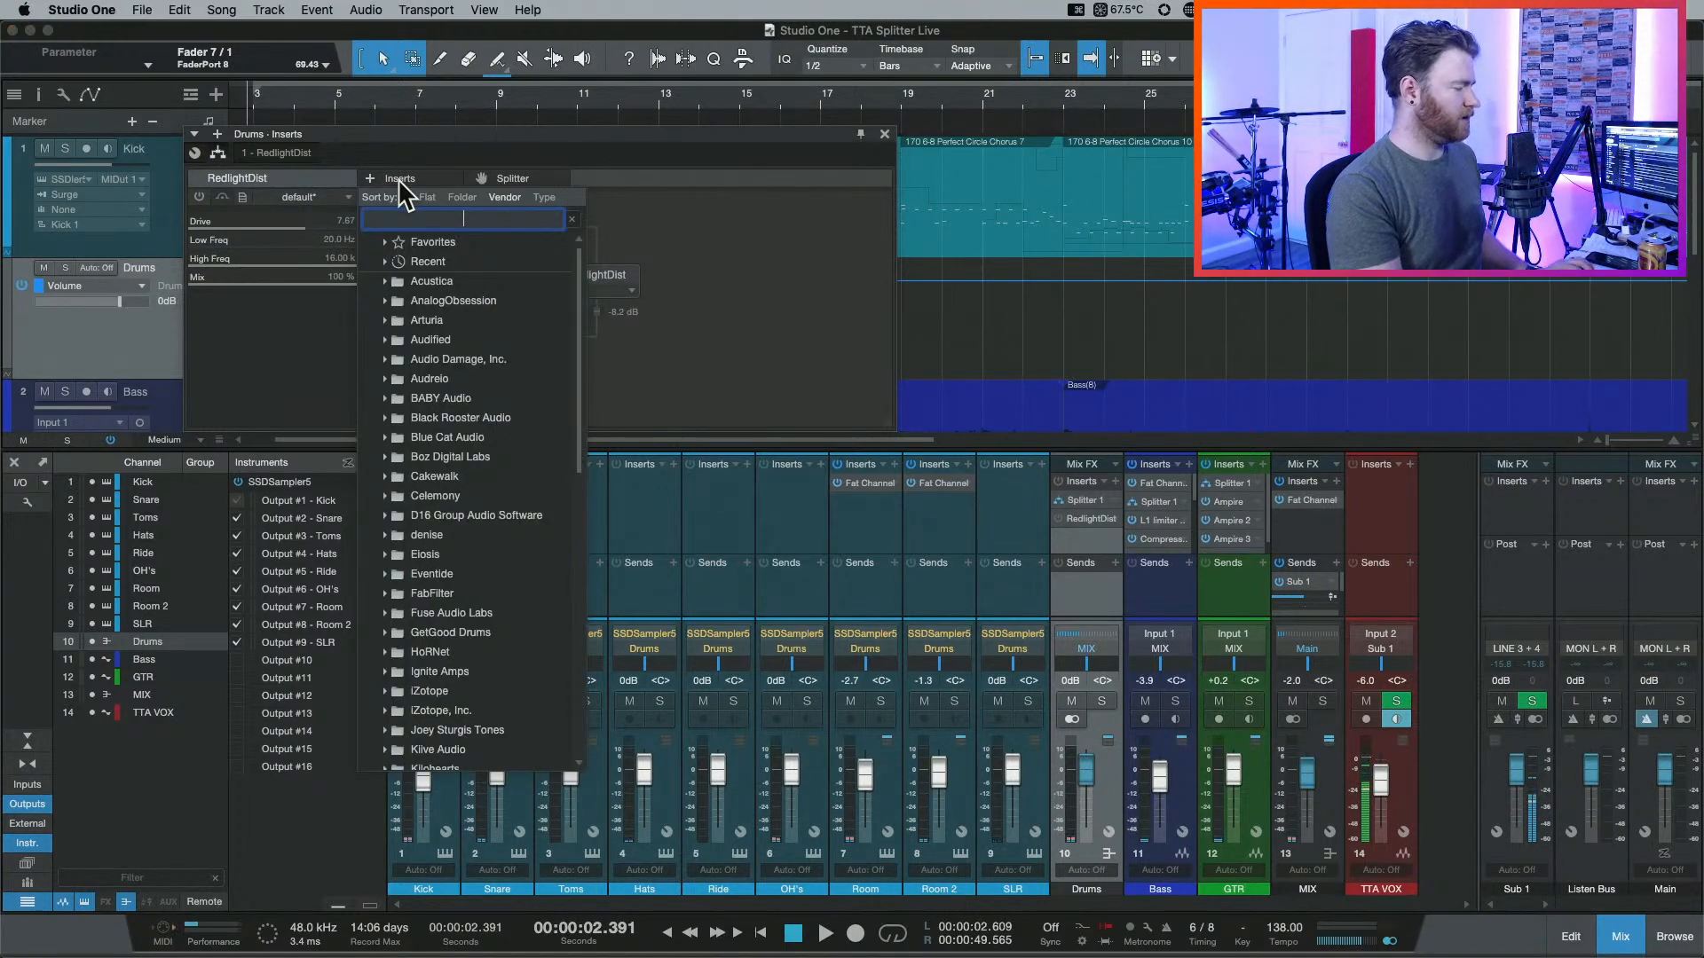
pyautogui.write('ampi')
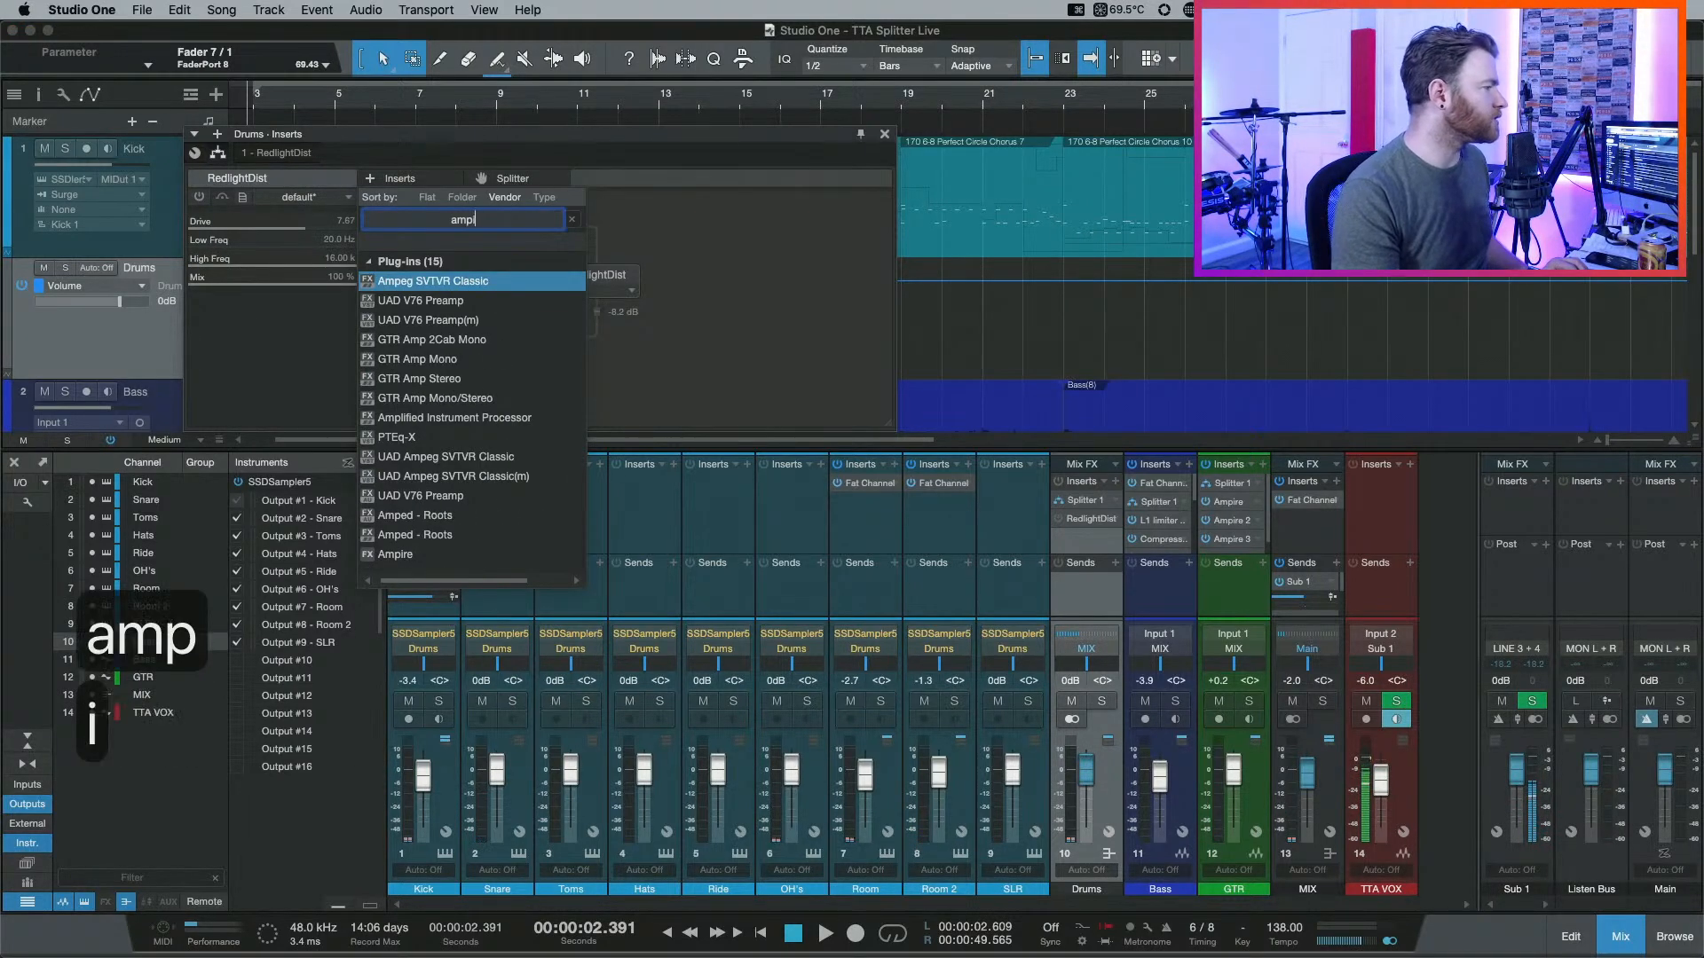
pyautogui.write('re')
pyautogui.doubleClick(410, 281)
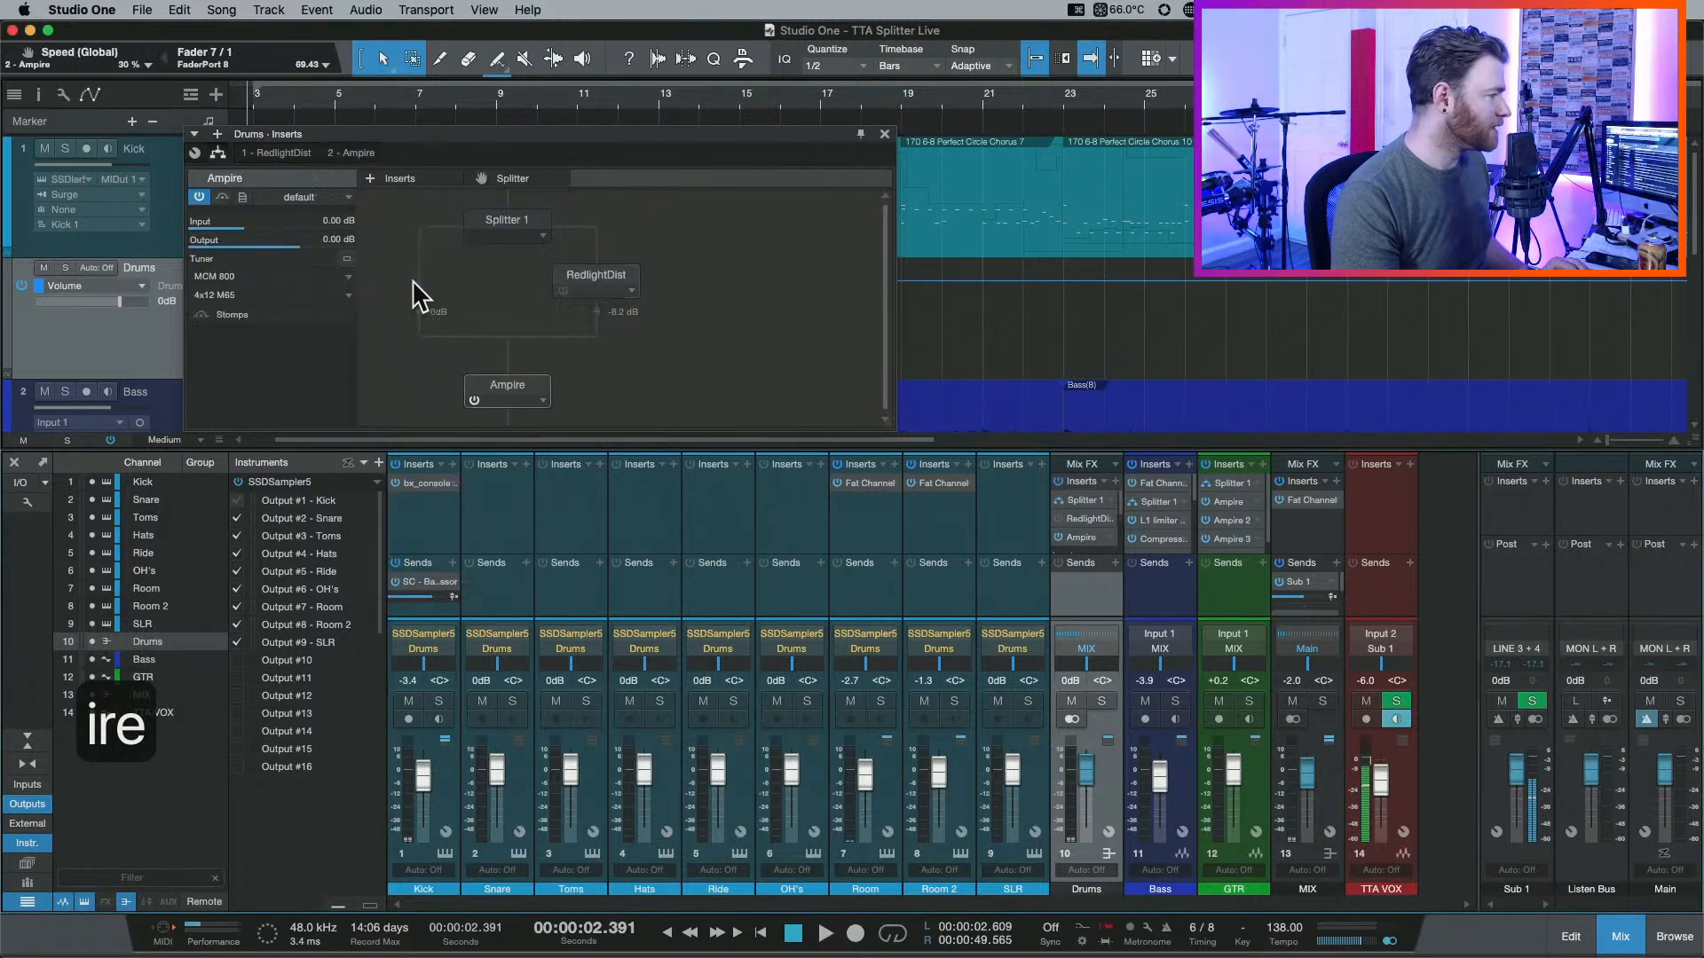
pyautogui.moveTo(530, 370); pyautogui.dragTo(620, 337)
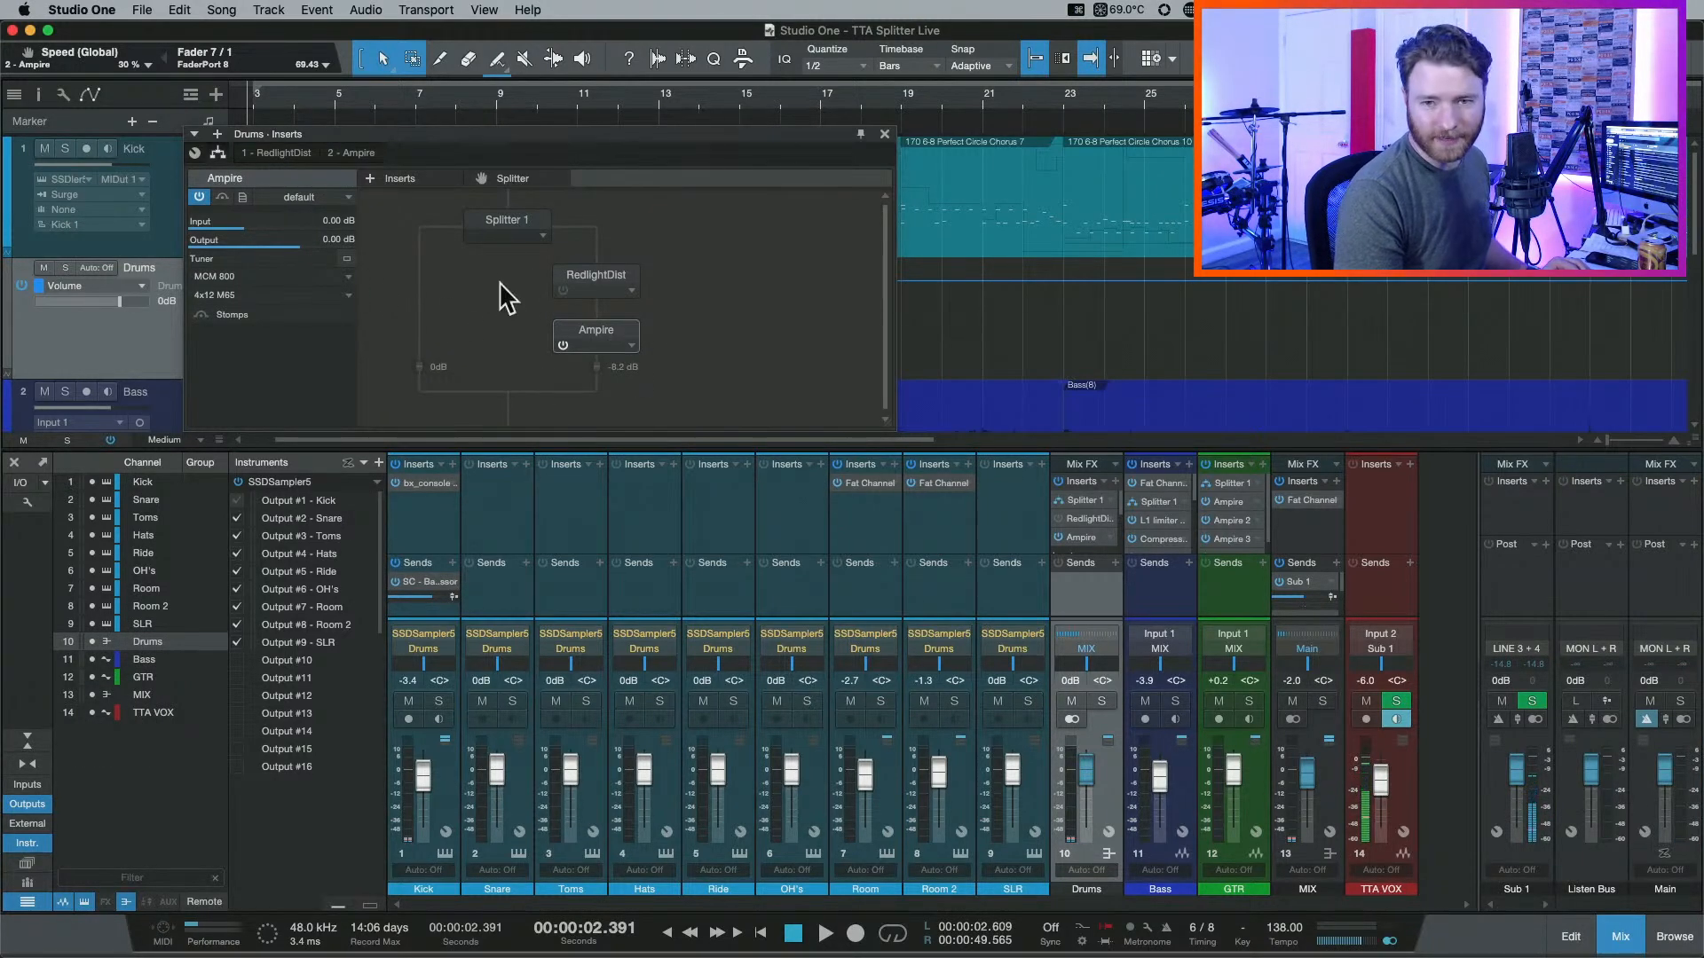
# Mute the Splitter's first branch, lower the second branch to about -18.3 dB, and briefly play the mix.
pyautogui.click(499, 222)
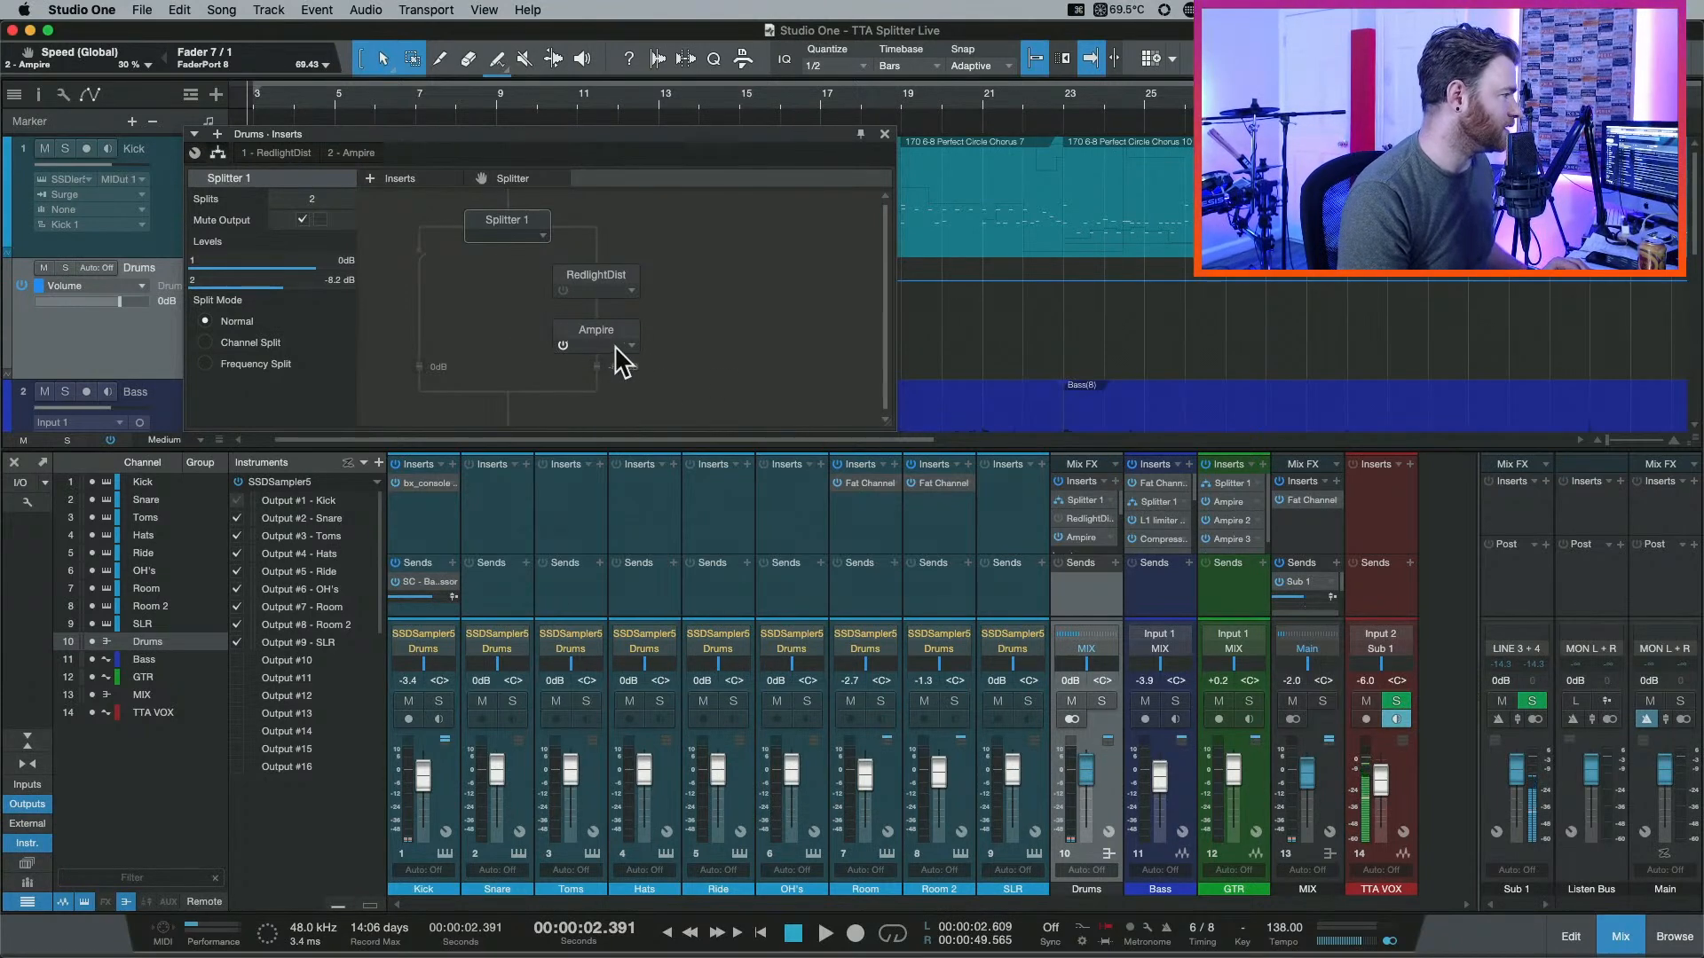
pyautogui.moveTo(286, 291); pyautogui.dragTo(260, 284)
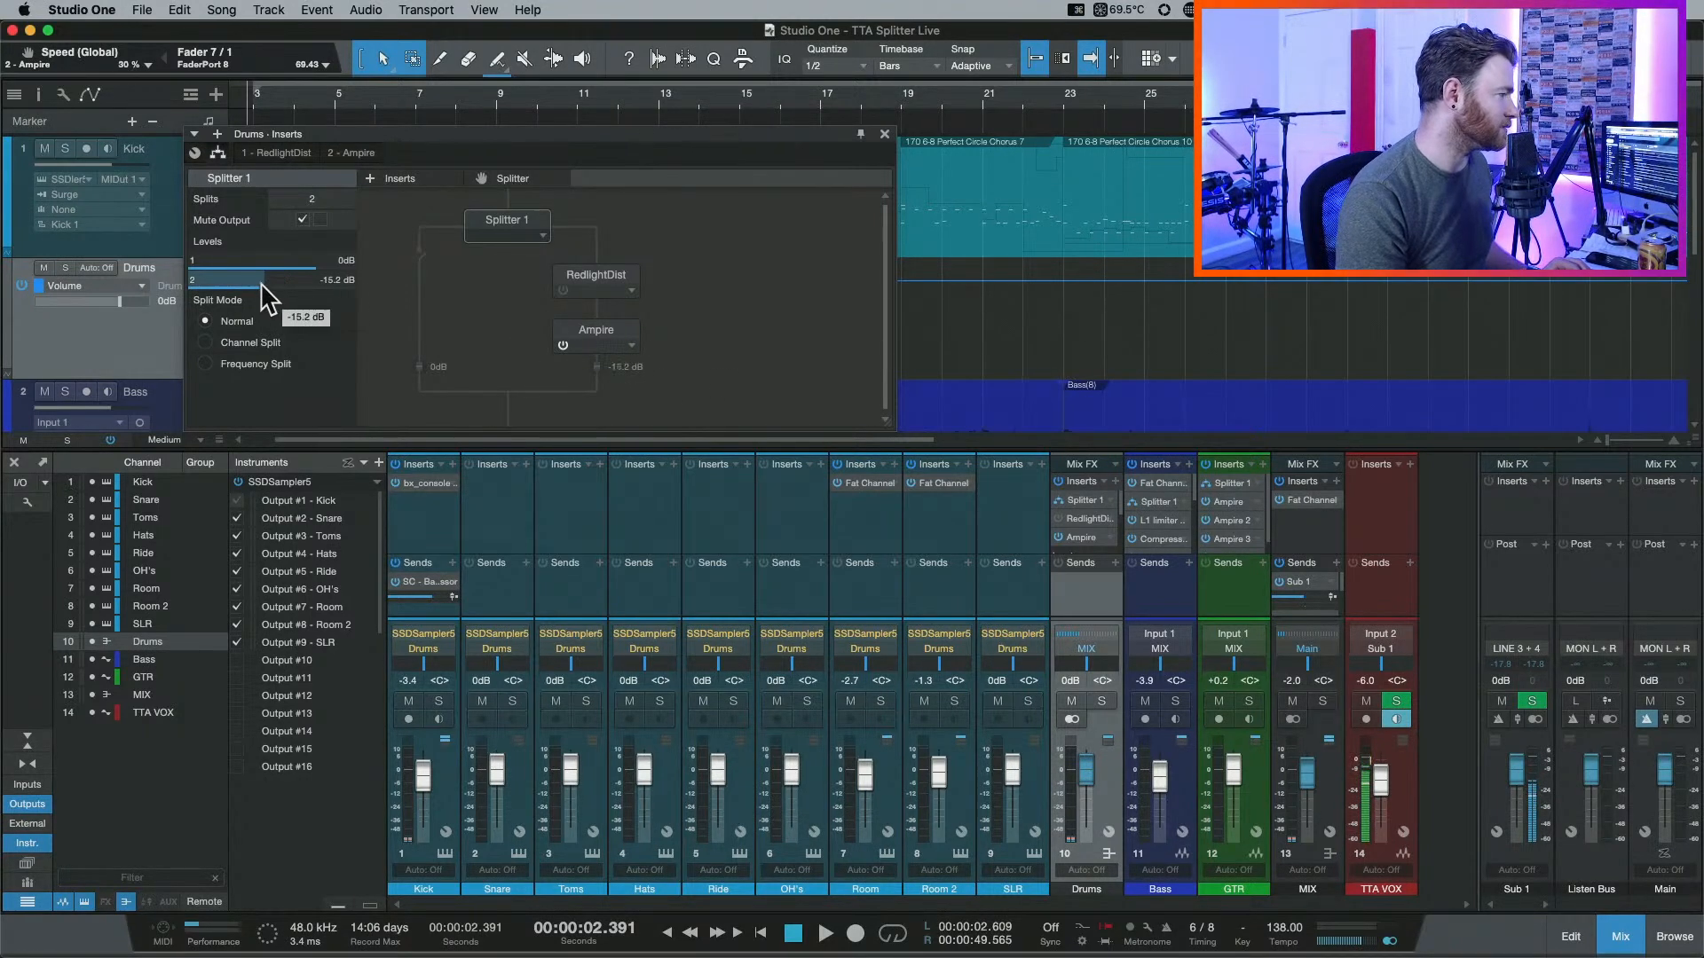
pyautogui.press('space')
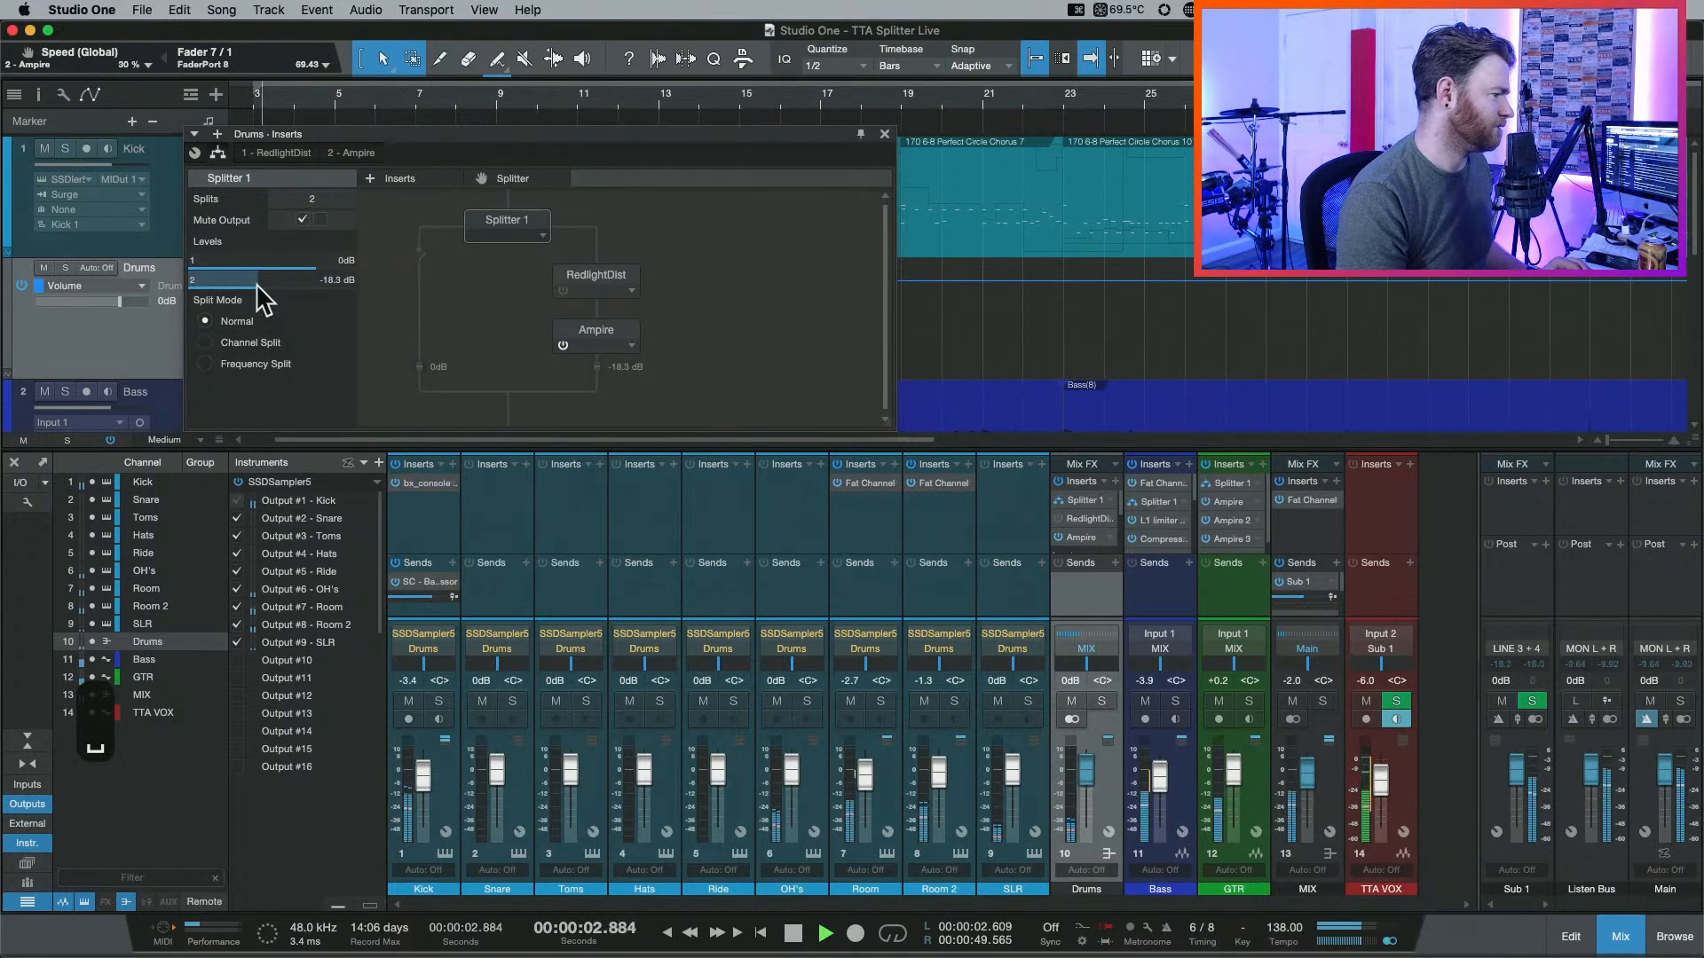
pyautogui.press('space')
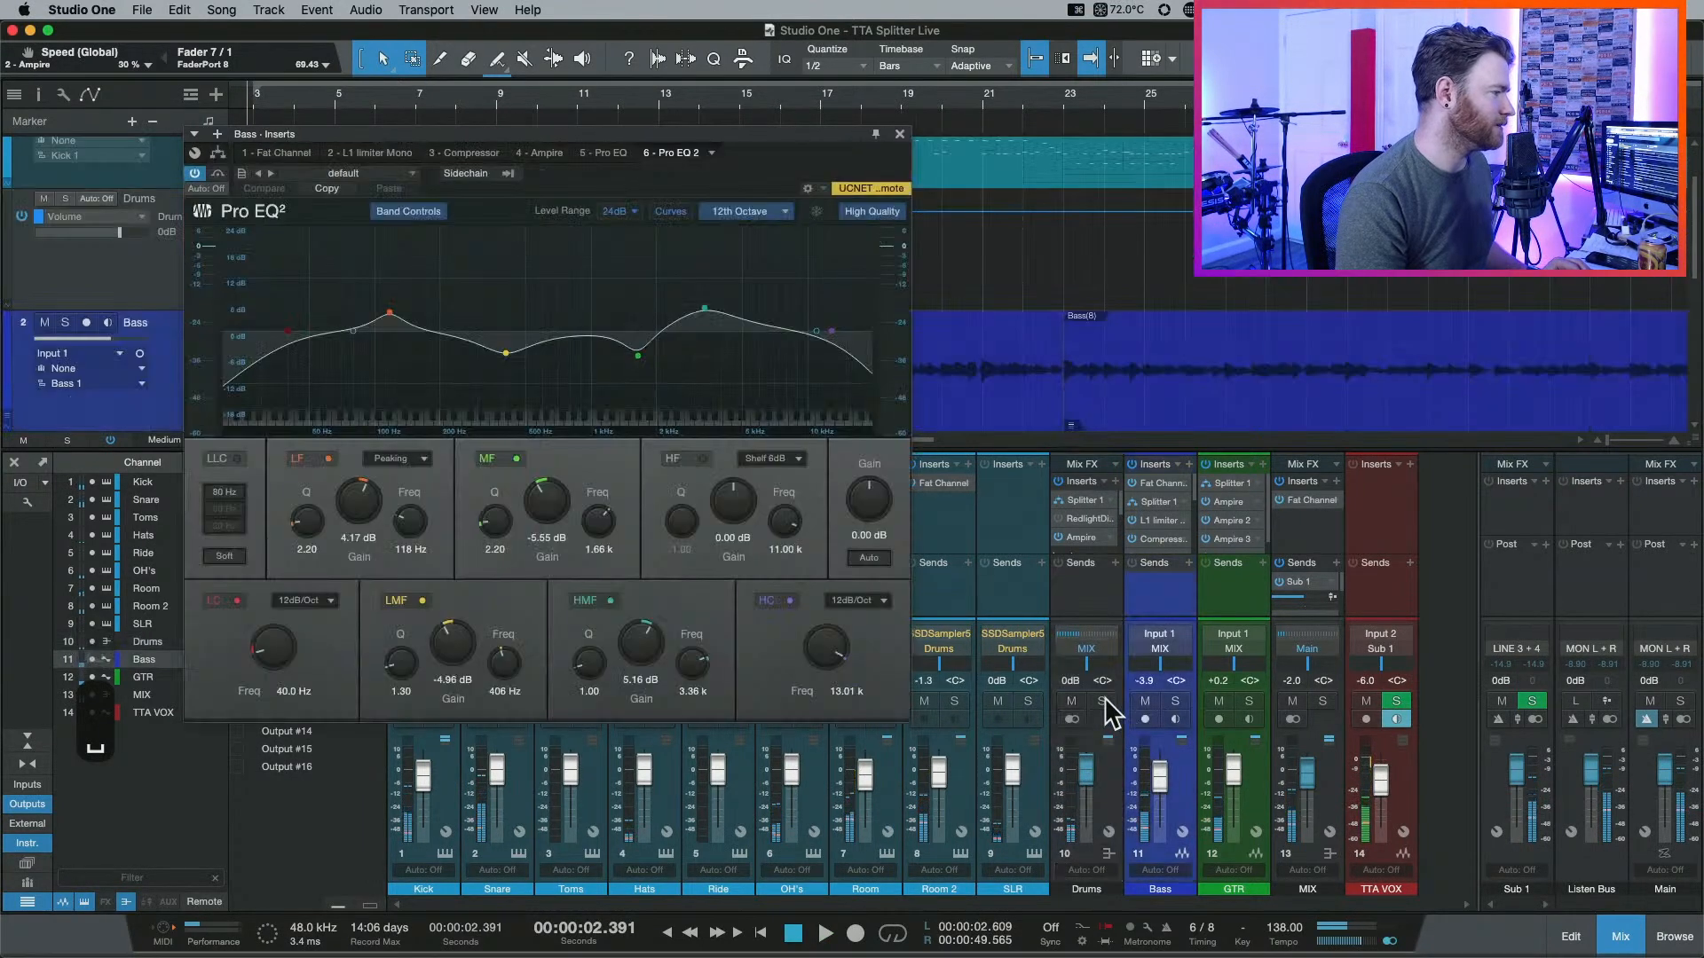
# Solo the Drums bus and raise the Splitter's second branch to about -8.5 dB during playback.
pyautogui.click(1102, 701)
pyautogui.press('space')
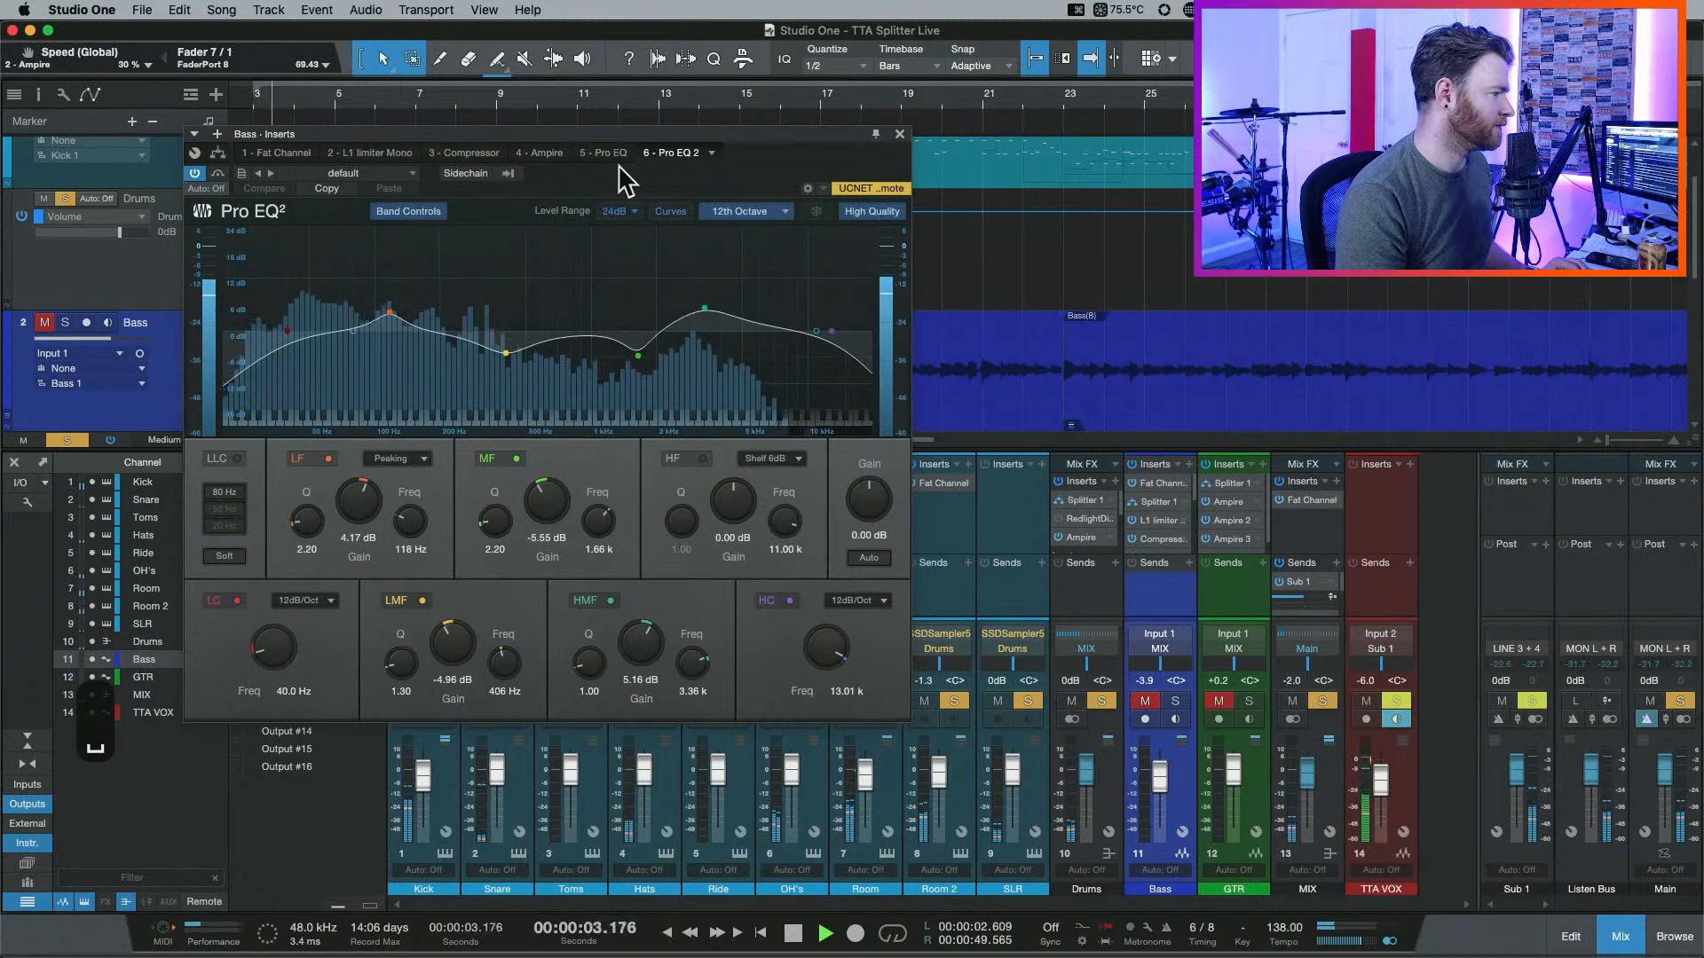
pyautogui.click(1084, 591)
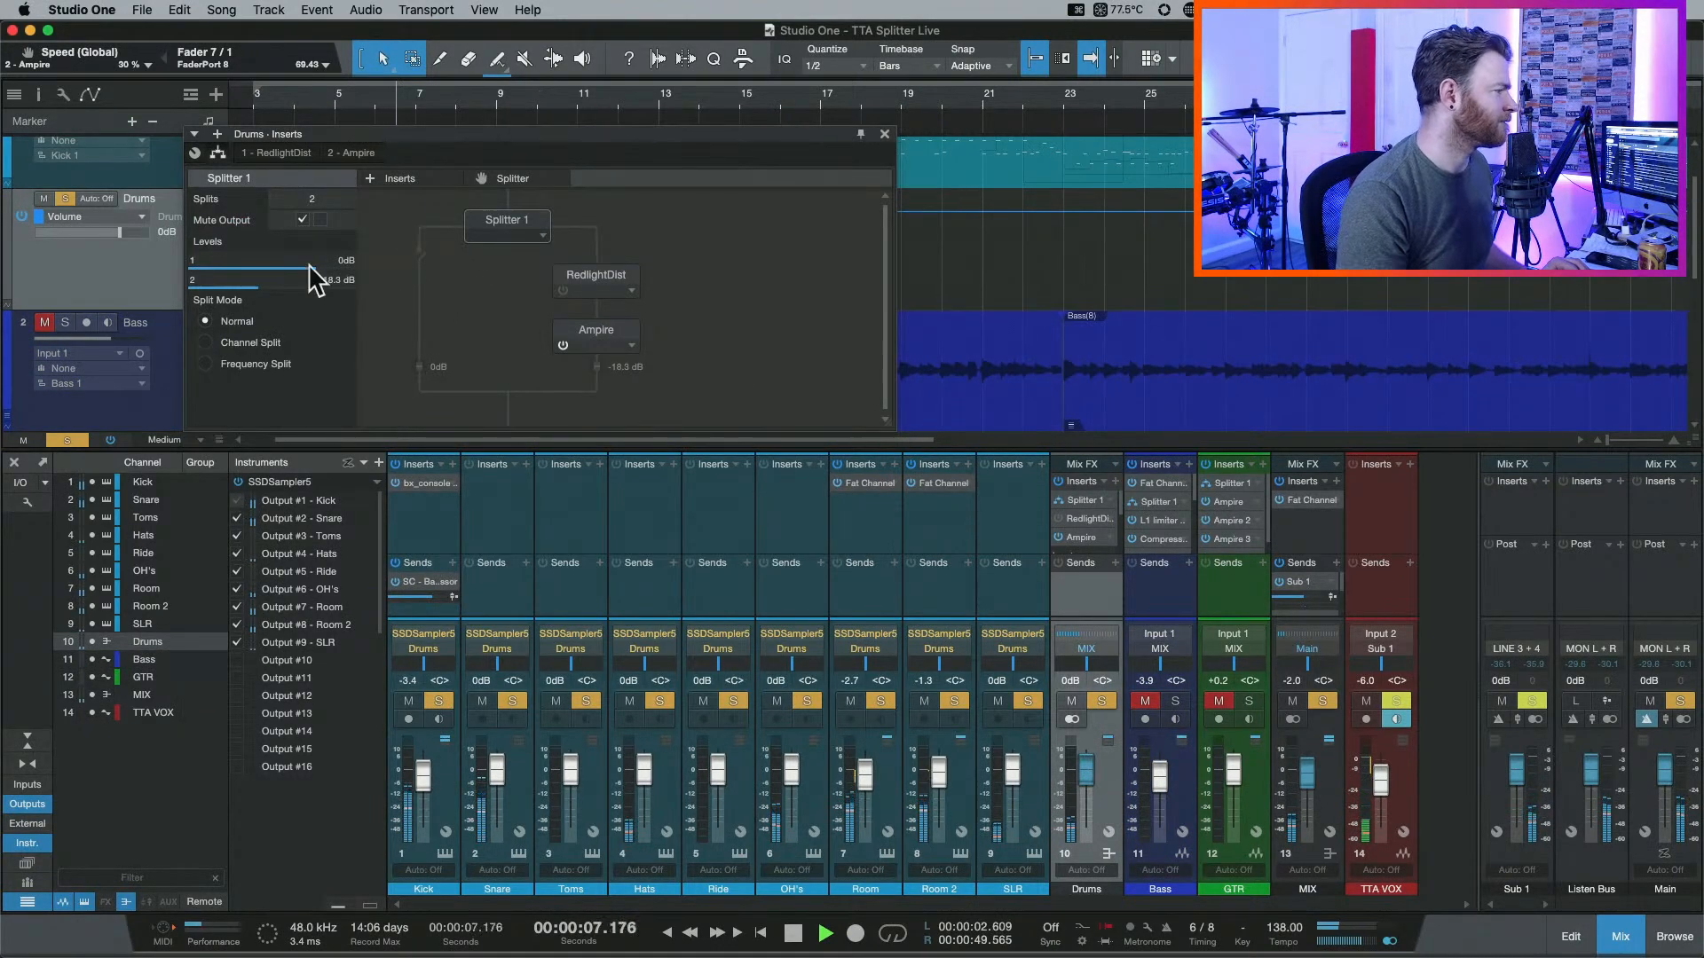
pyautogui.moveTo(273, 280); pyautogui.dragTo(299, 280)
# Set Ampire's Presence to 6.45 and Master Volume to 4.80, and raise its Pre-Amp Volume.
pyautogui.doubleClick(579, 335)
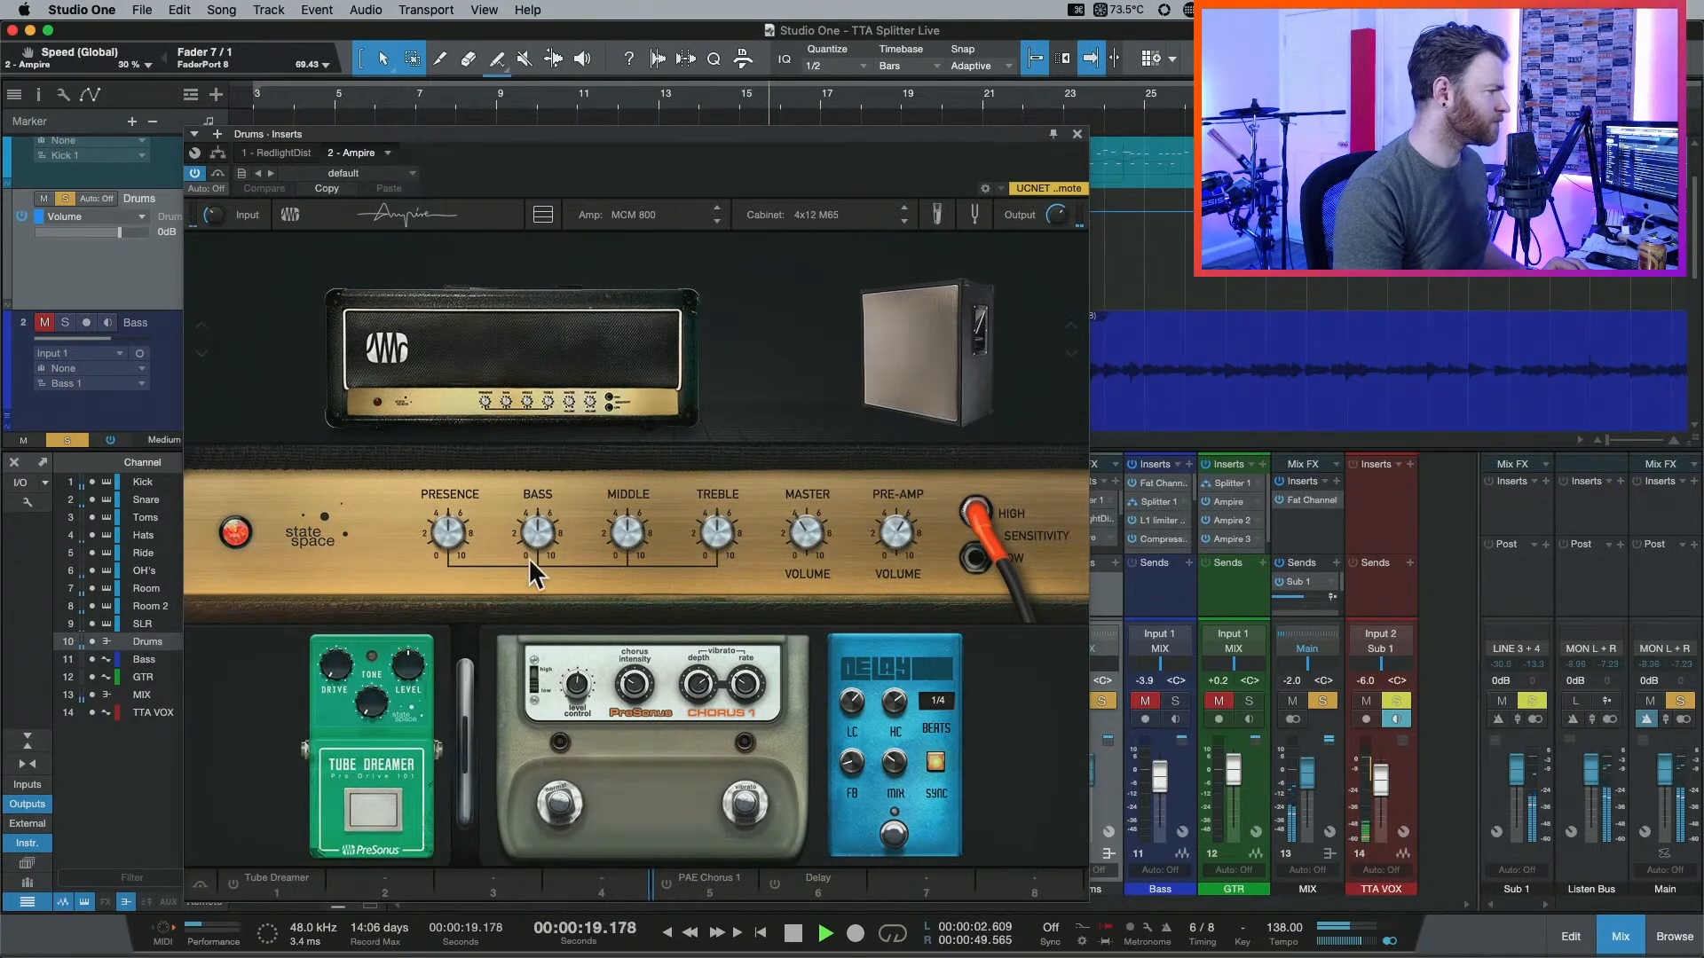
pyautogui.moveTo(532, 536); pyautogui.dragTo(456, 532)
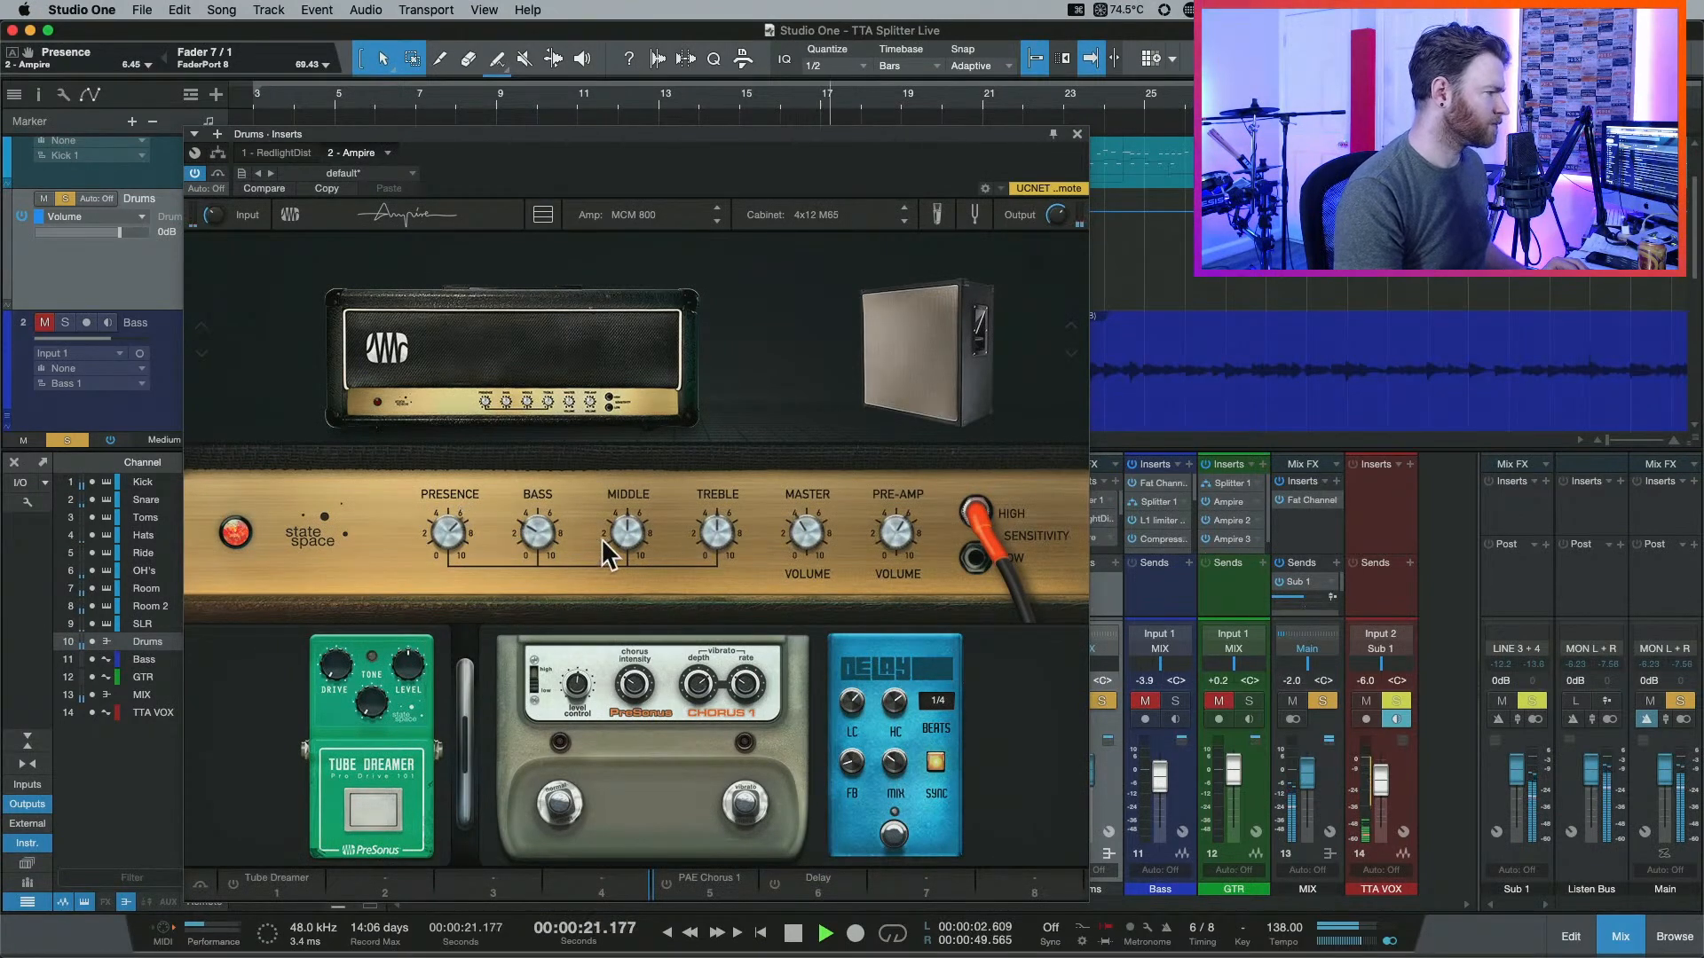
pyautogui.moveTo(884, 530); pyautogui.dragTo(873, 494)
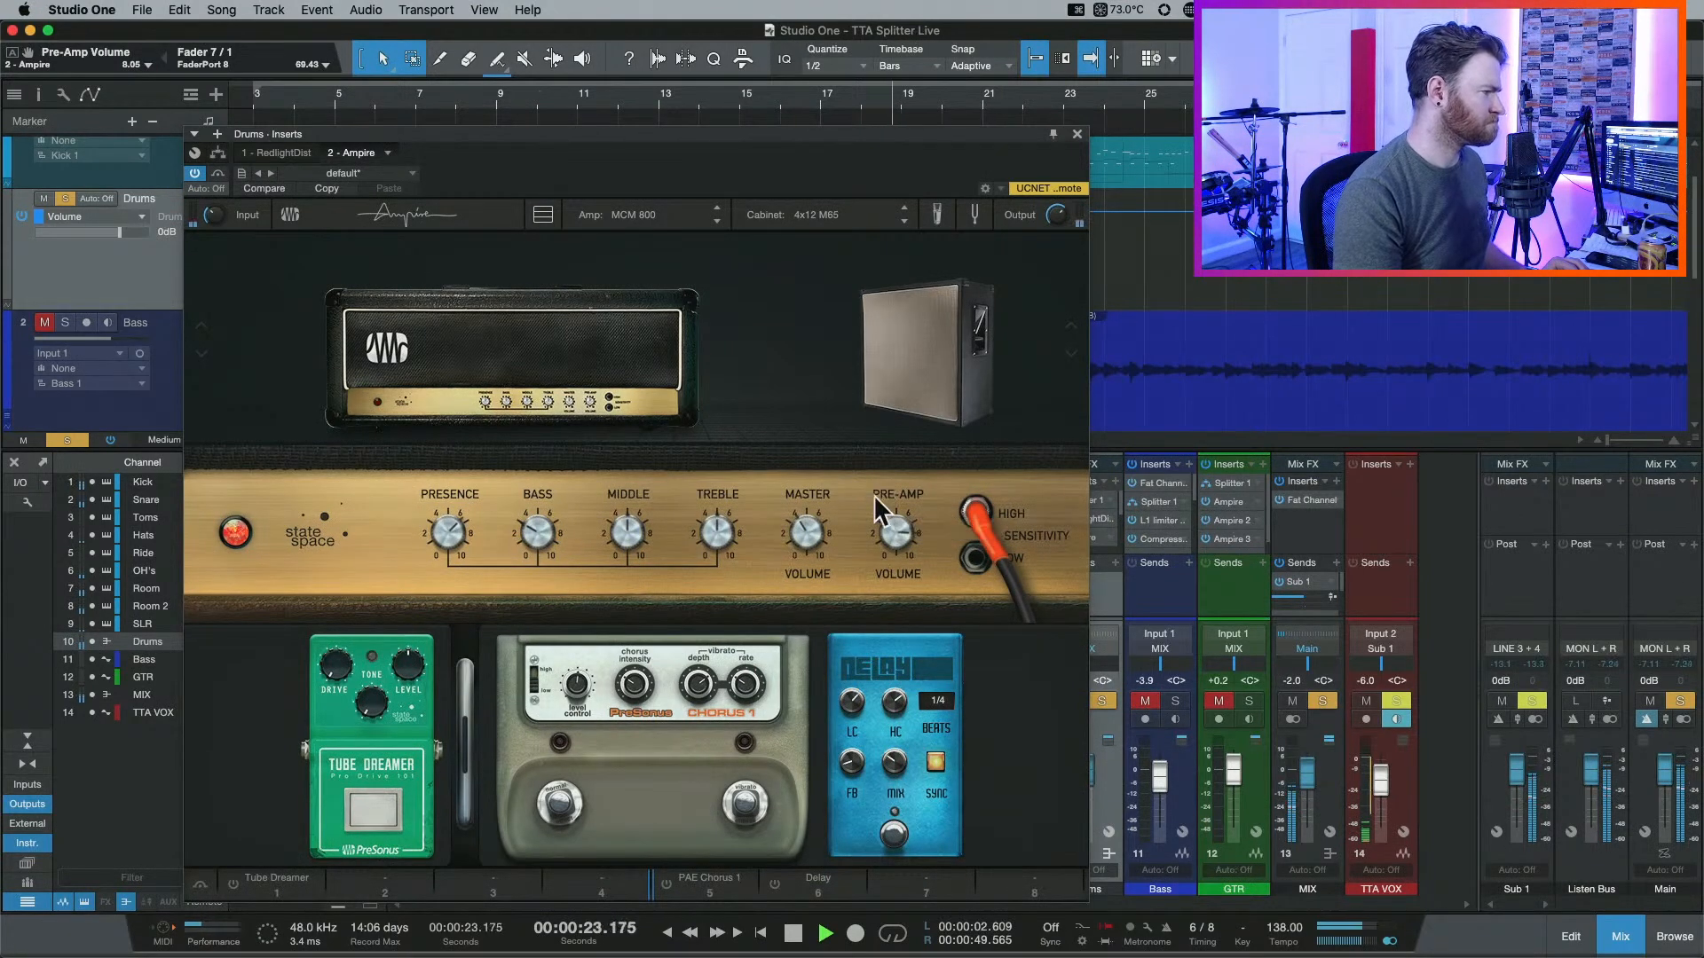
pyautogui.moveTo(797, 542); pyautogui.dragTo(799, 529)
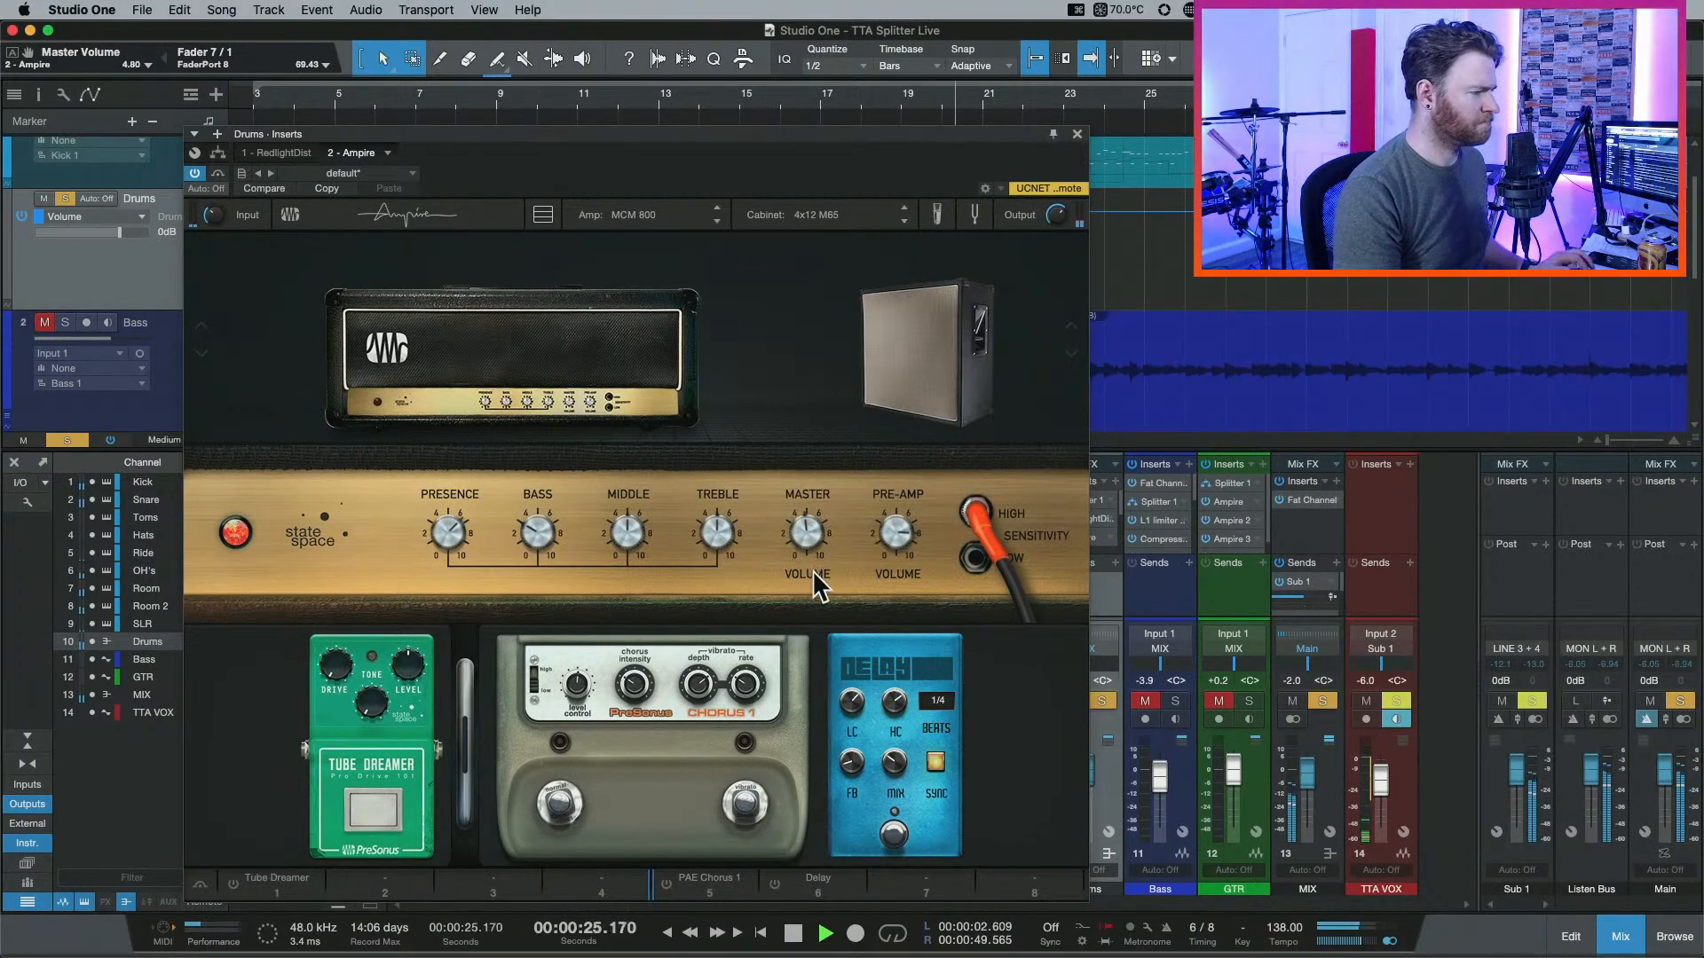
# Clear the solo, play the full mix with Ampire, and compare it with the Splitter's second branch muted.
pyautogui.press('shift+super+s')
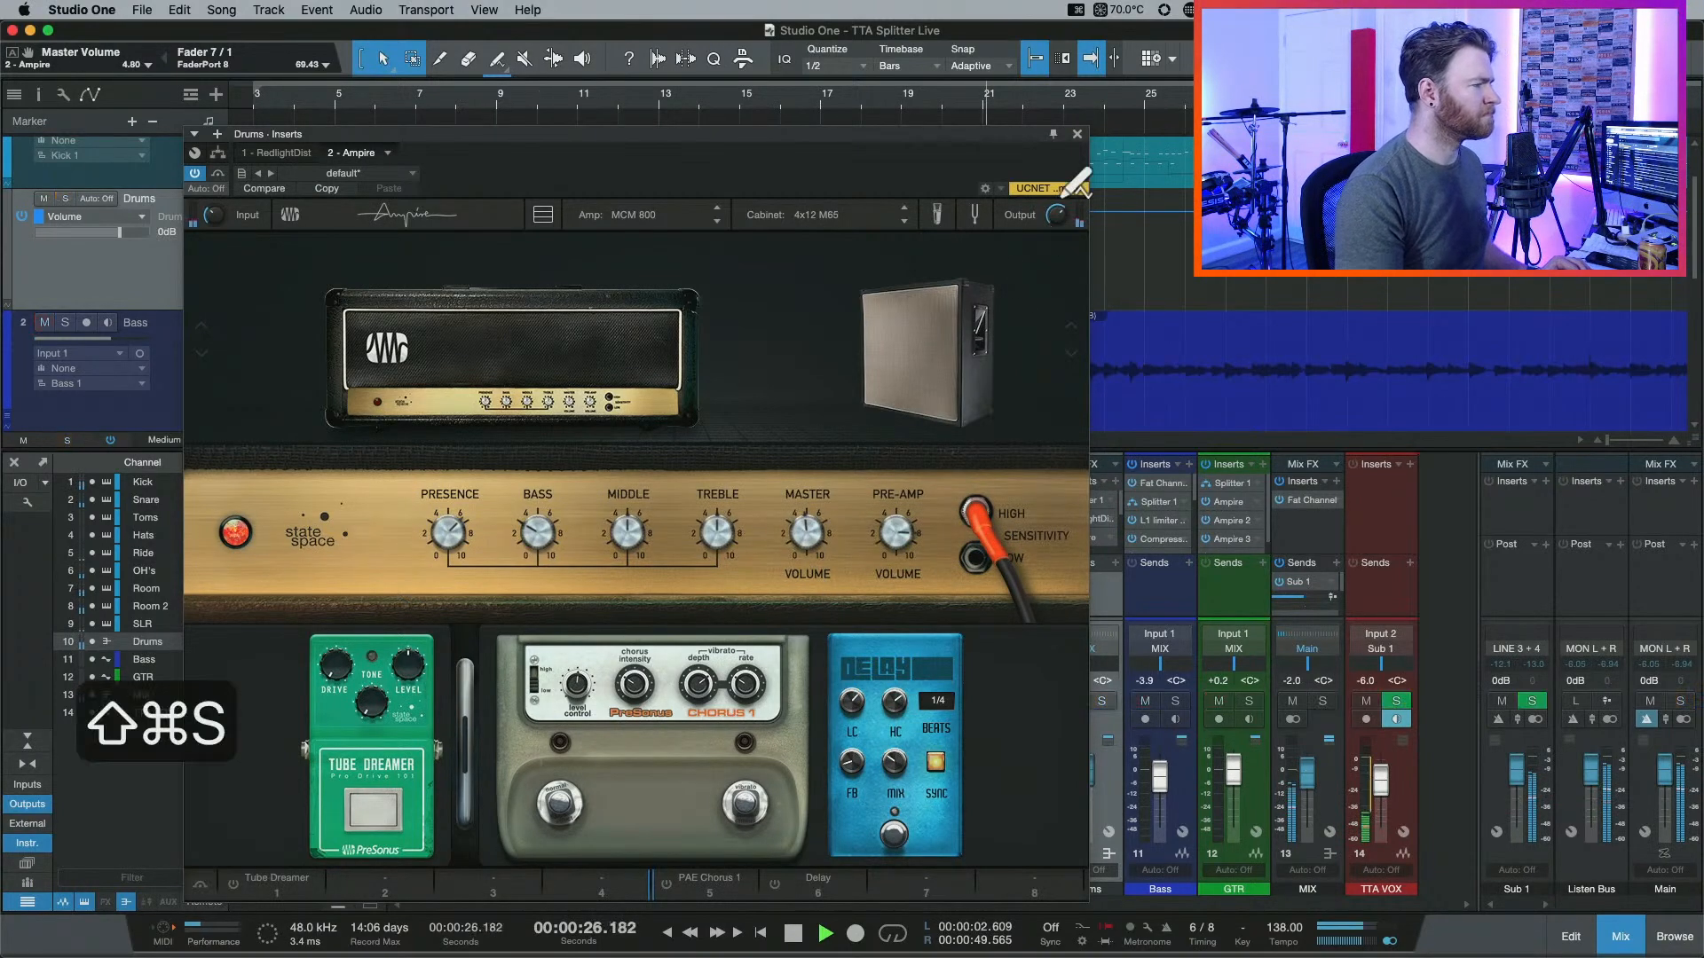
pyautogui.click(1077, 134)
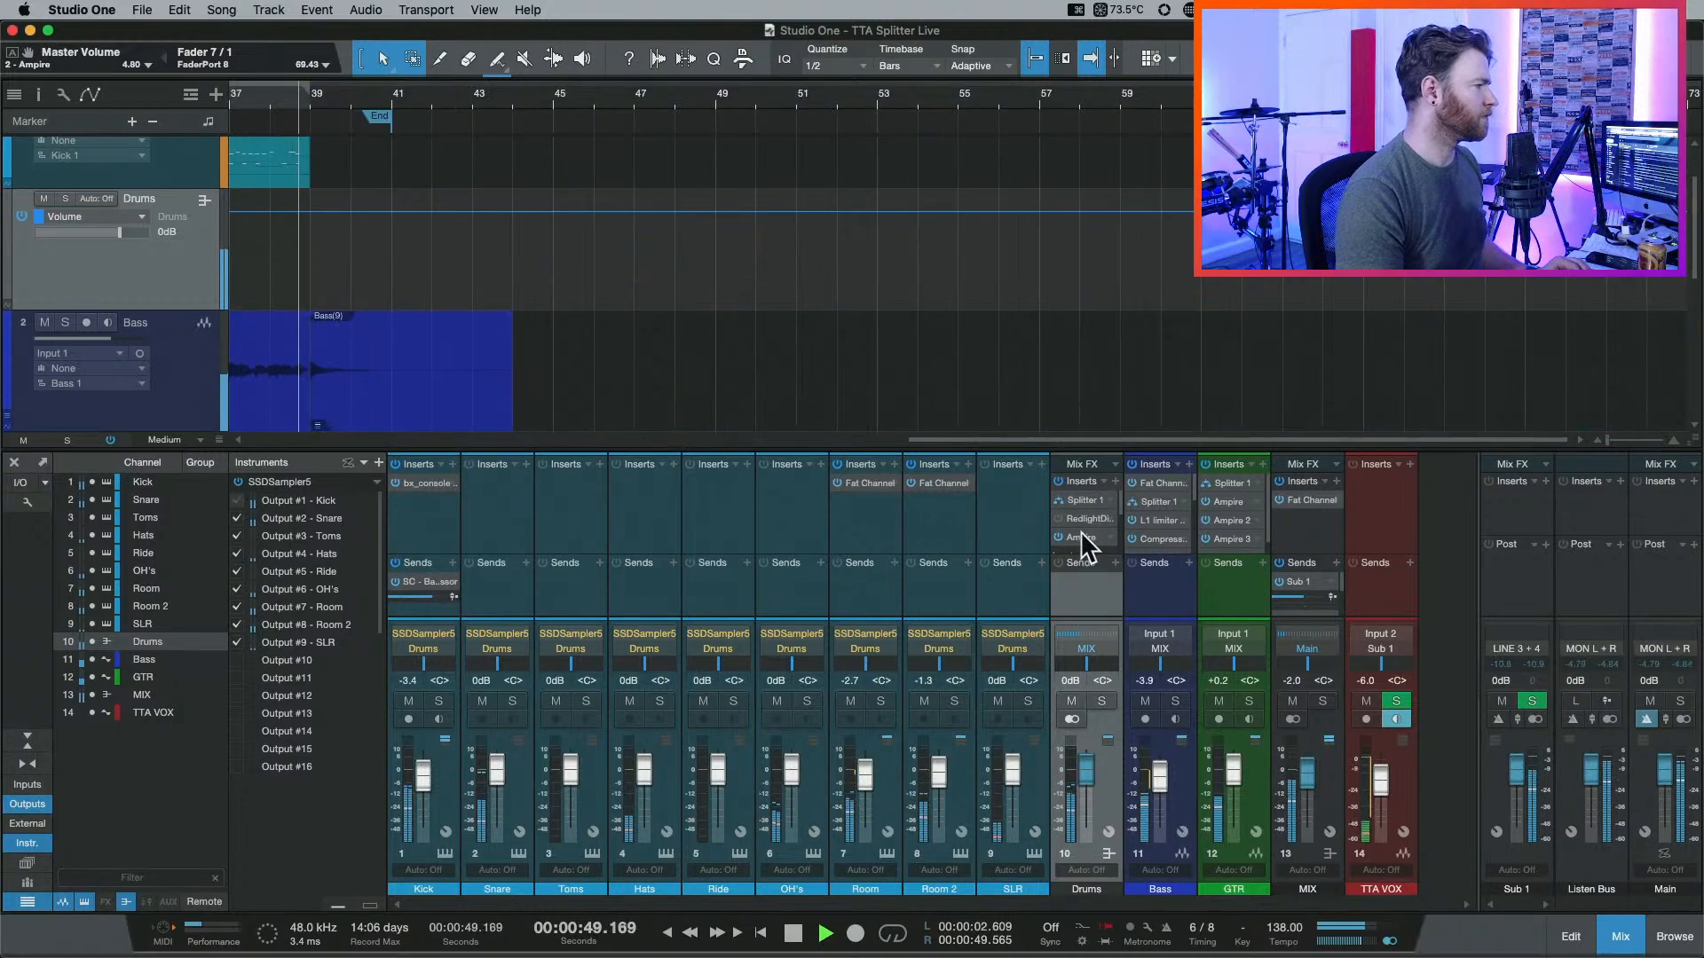
pyautogui.press('space')
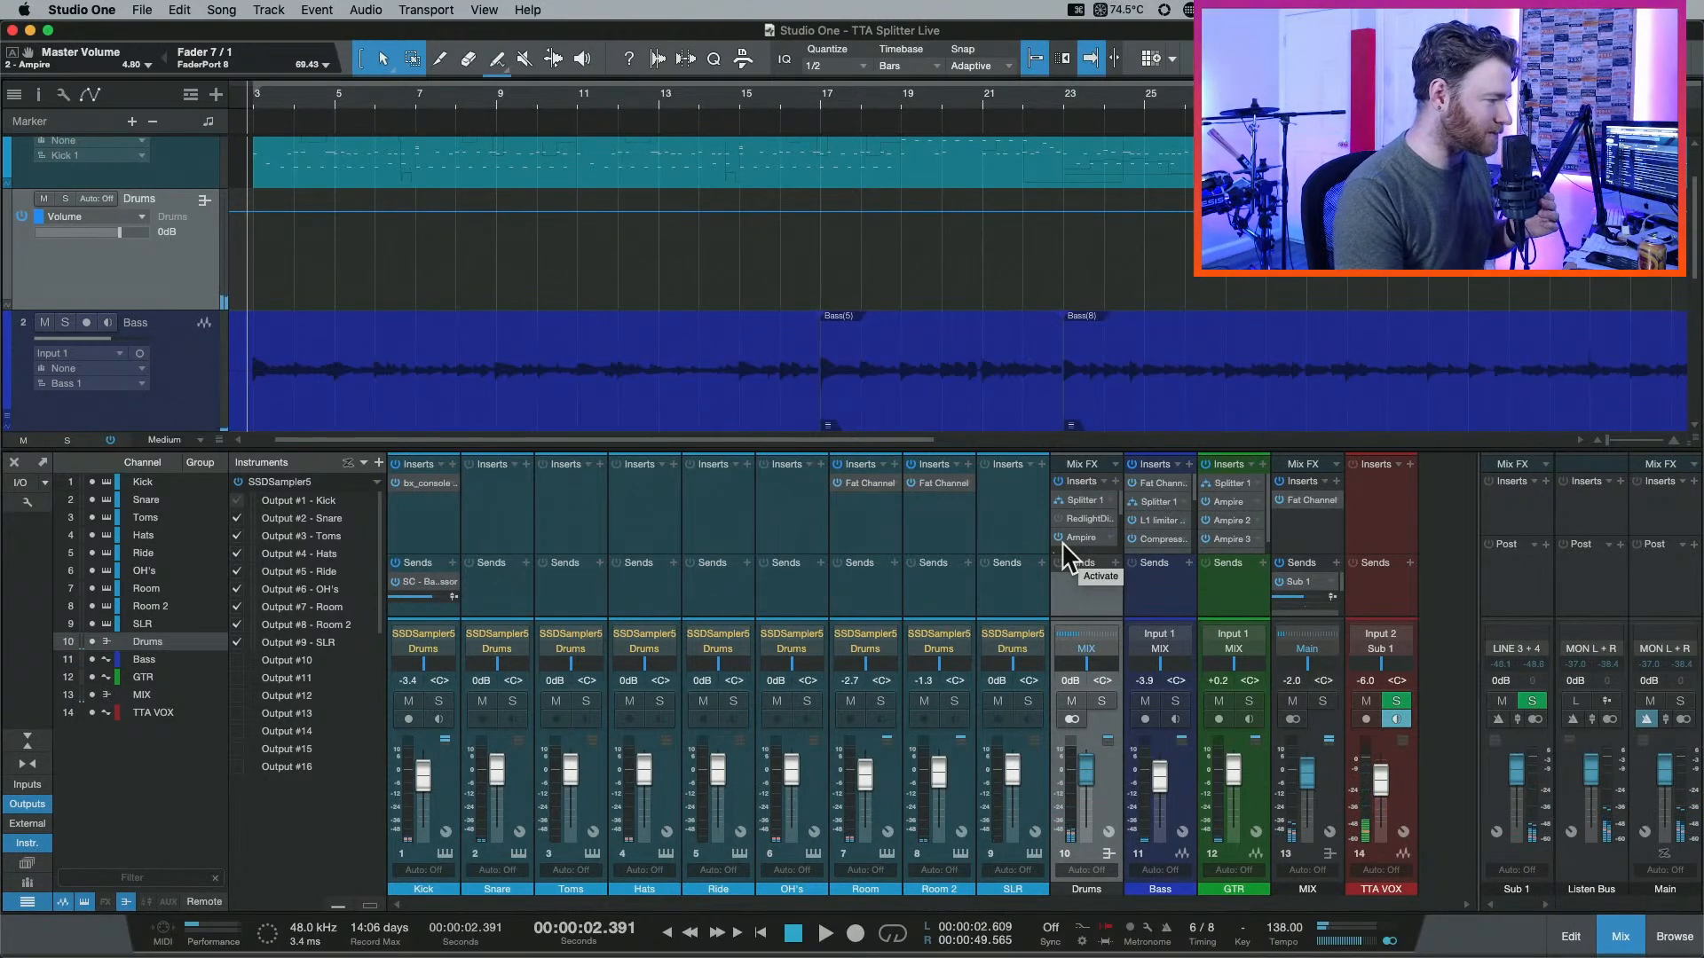
pyautogui.doubleClick(1084, 501)
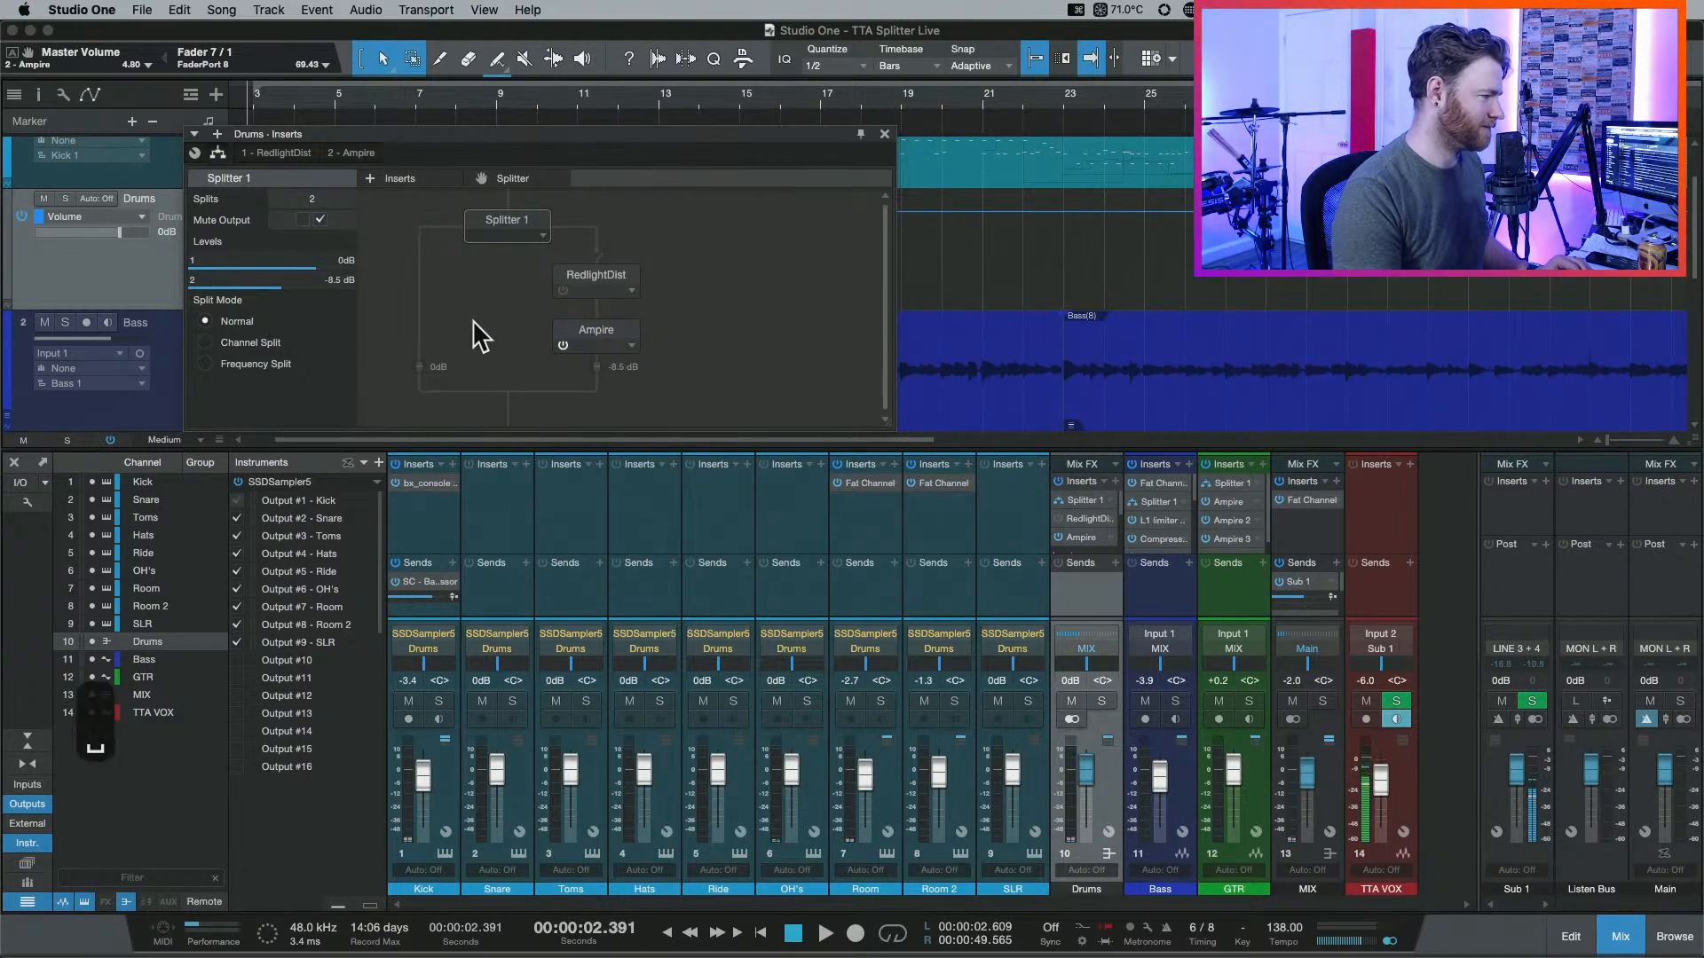
pyautogui.press('space')
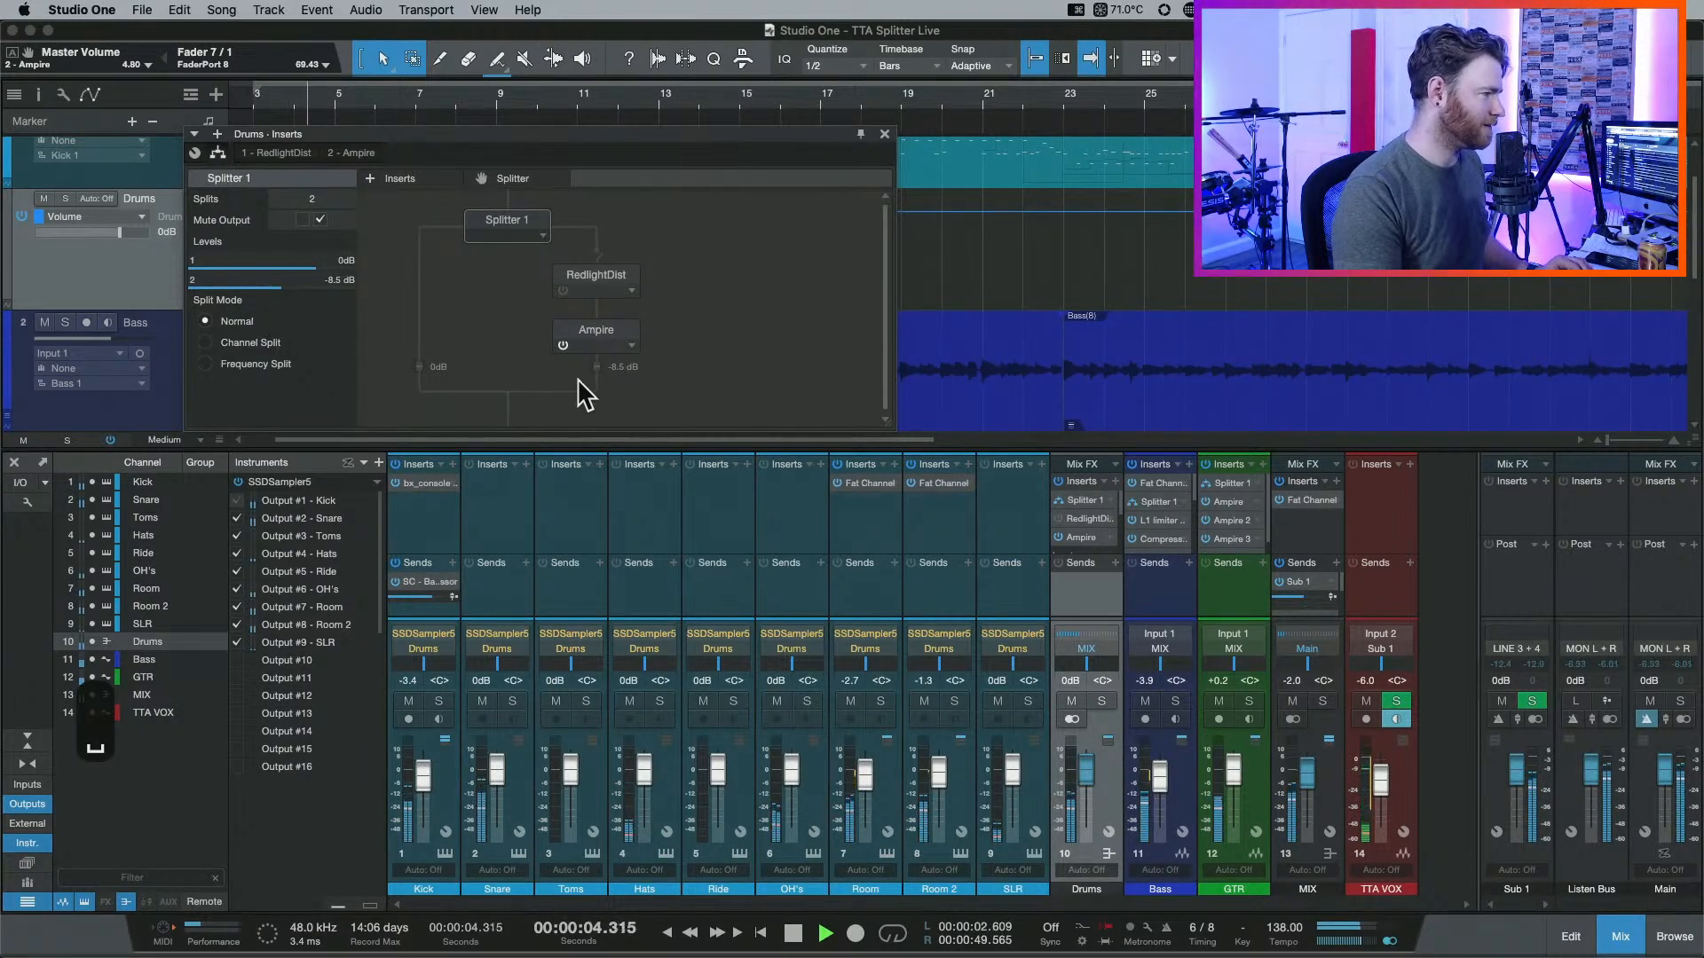
pyautogui.press('space')
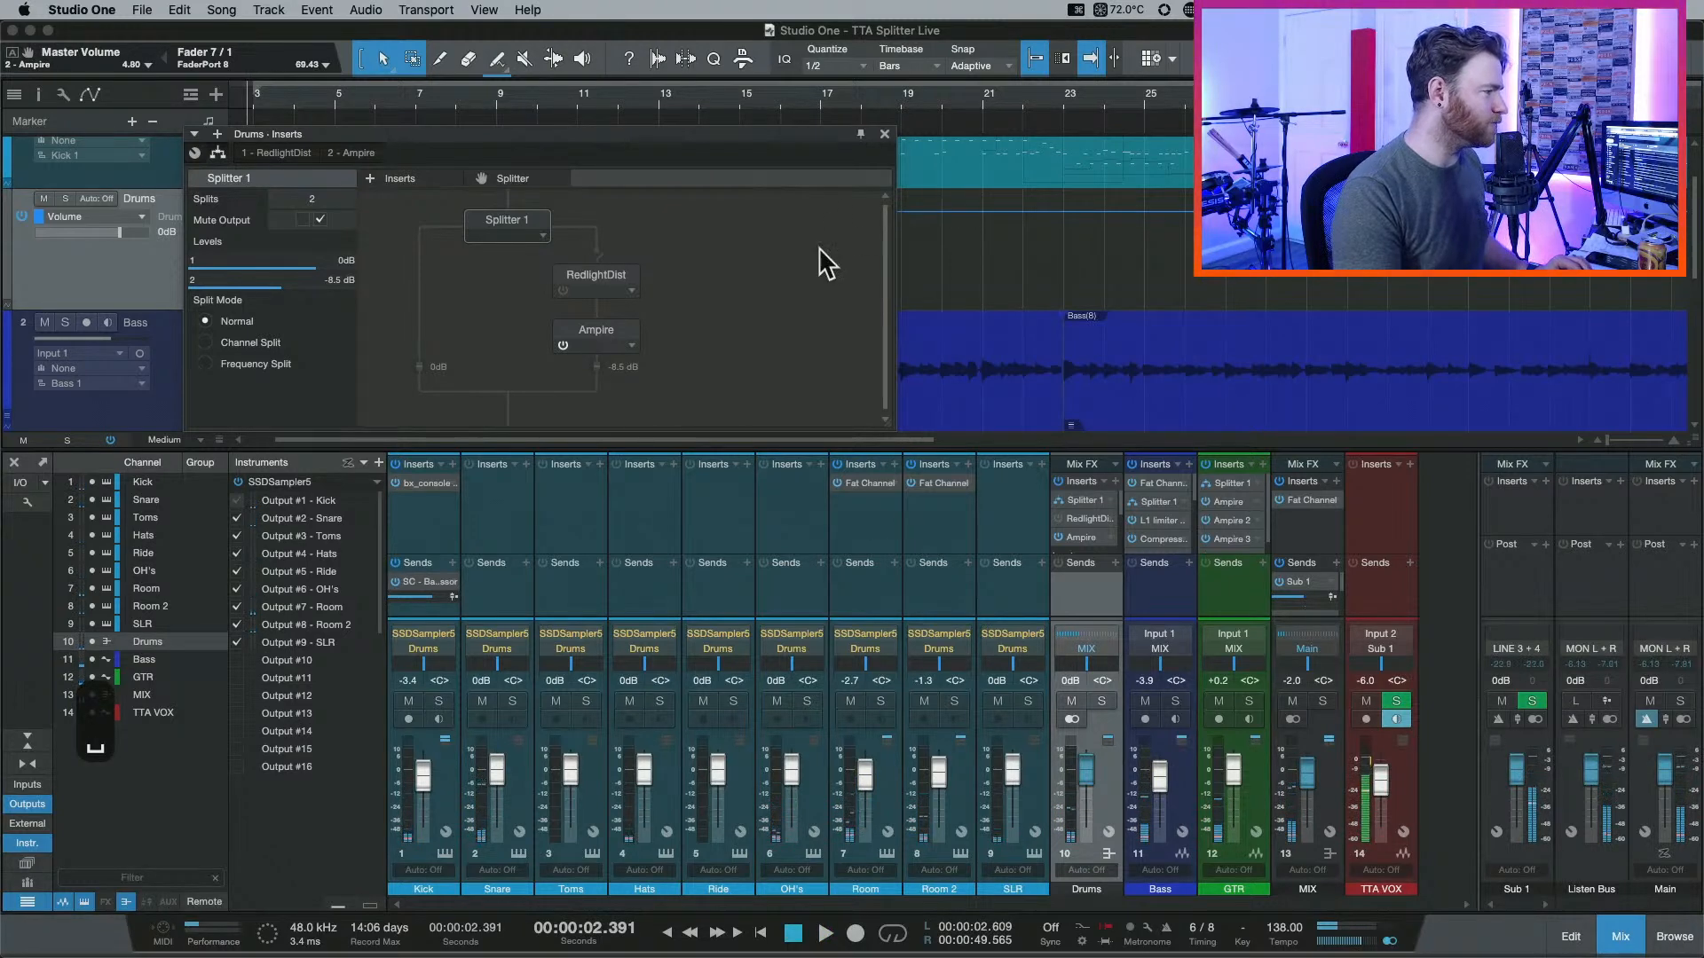
# Solo the Room and Room 2 channels and audition them with their Fat Channel processing.
pyautogui.click(868, 483)
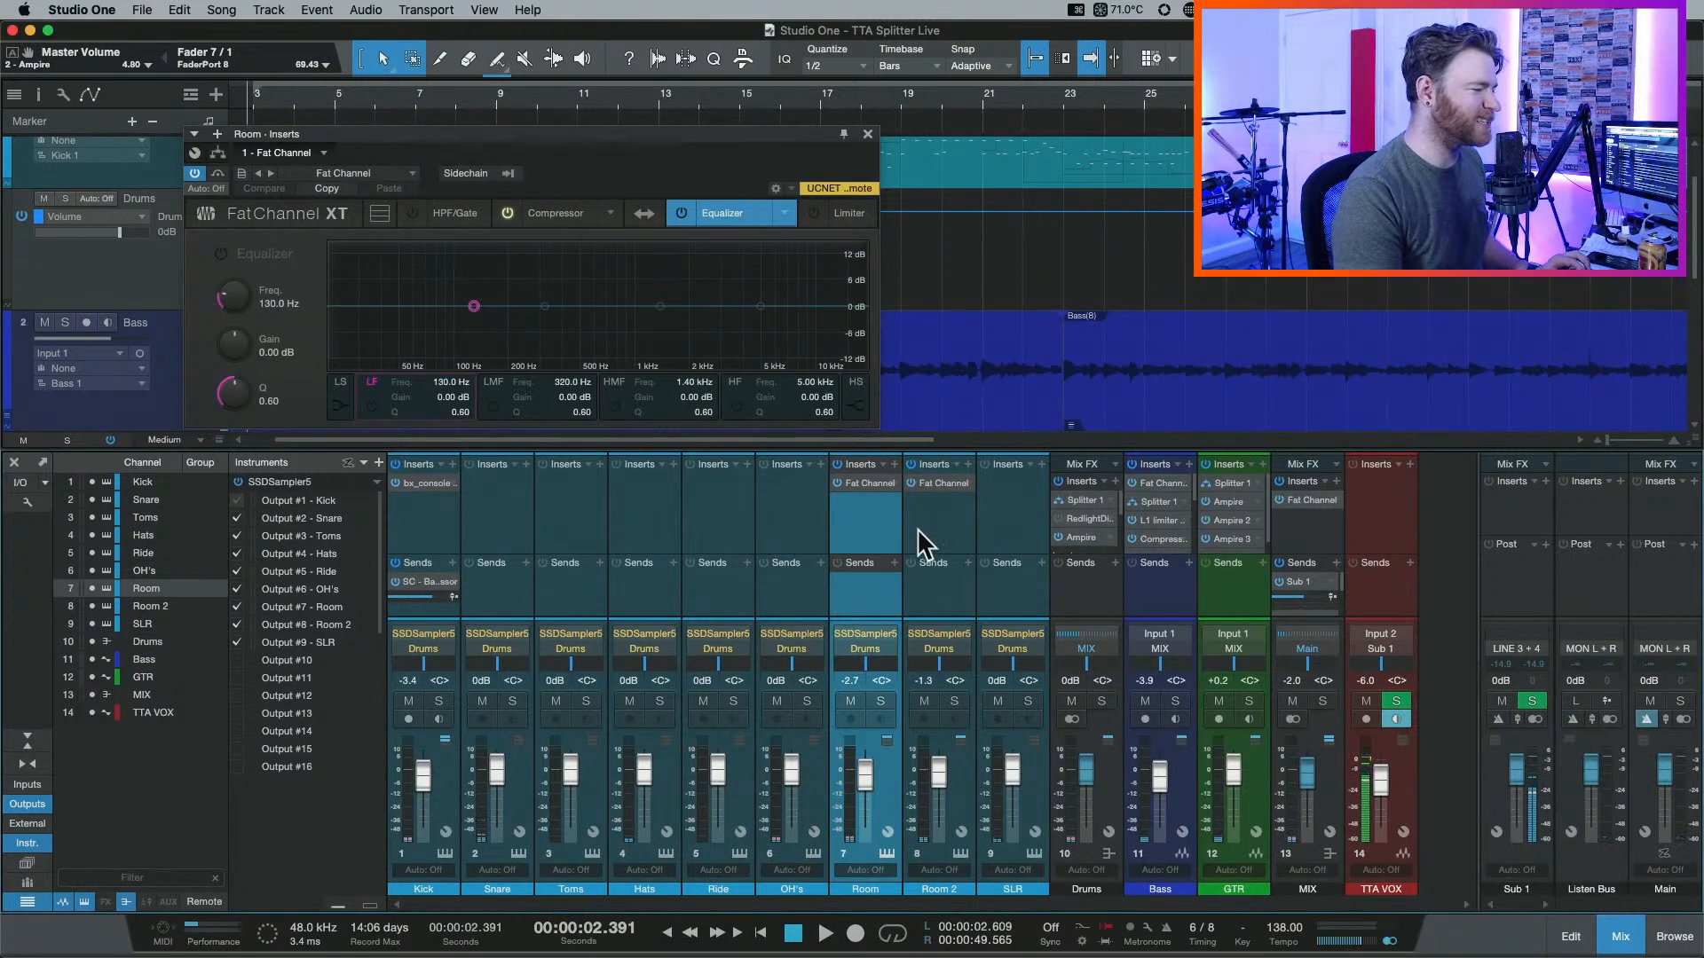
pyautogui.keyDown('shift'); pyautogui.click(928, 533); pyautogui.keyUp('shift')
pyautogui.press('s')
pyautogui.press('space')
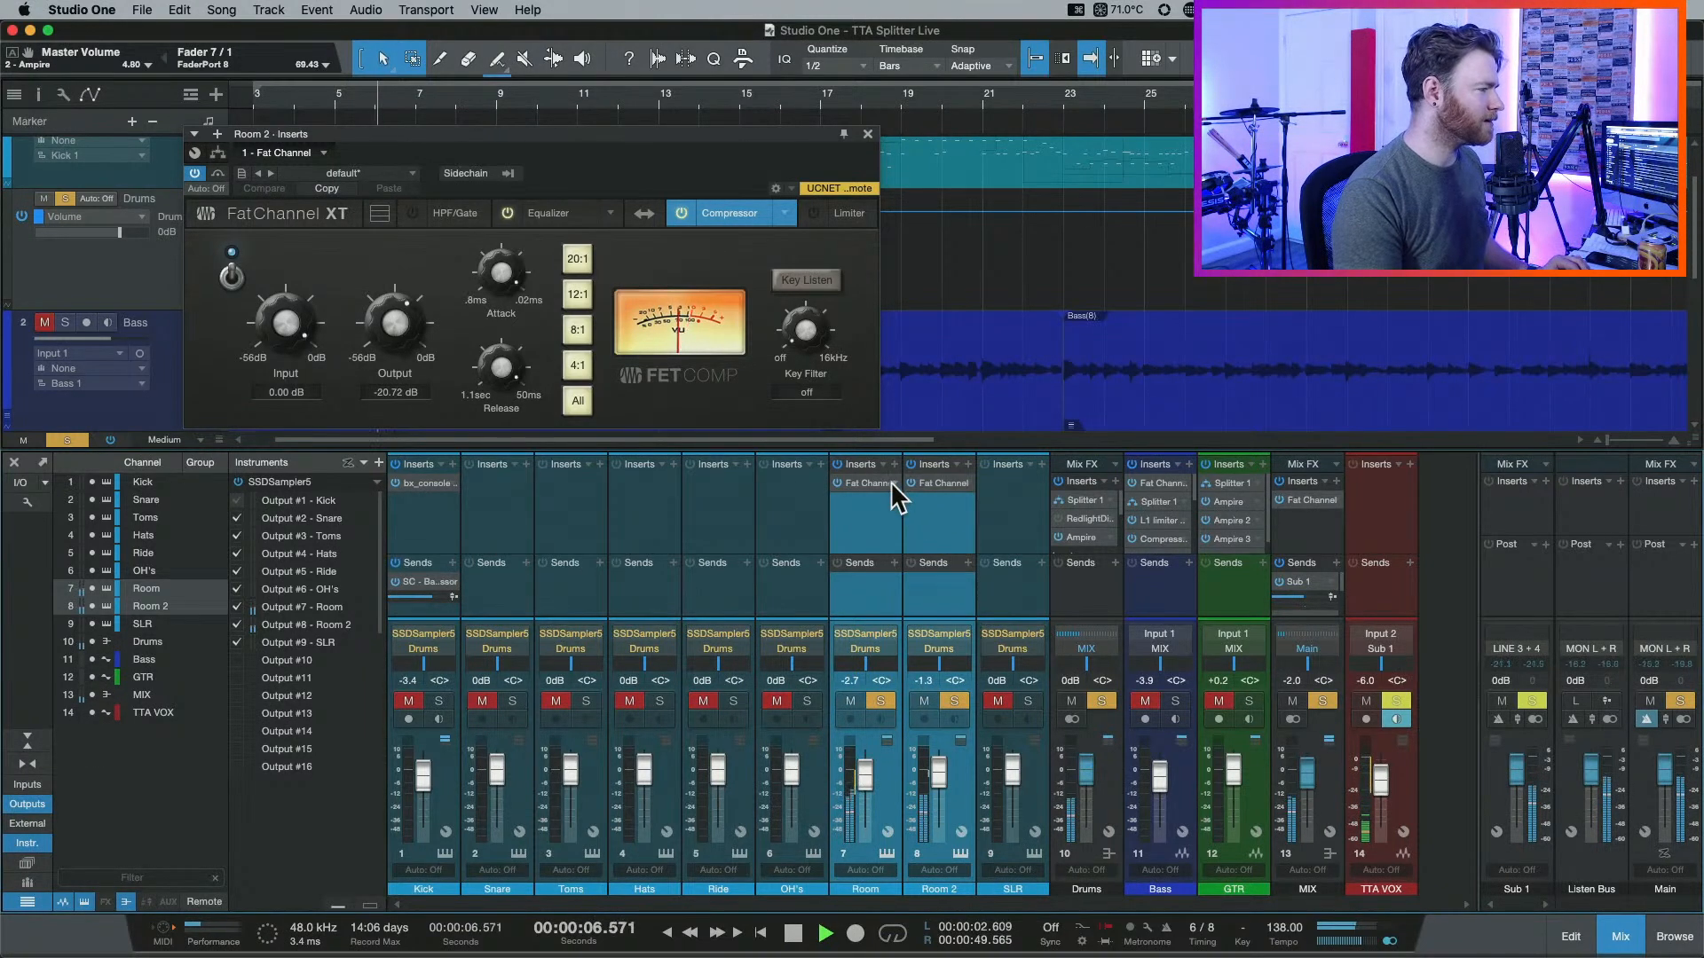
pyautogui.press('space')
# Duplicate the Fat Channel insert on the Room channel and audition the doubled processing.
pyautogui.click(865, 482)
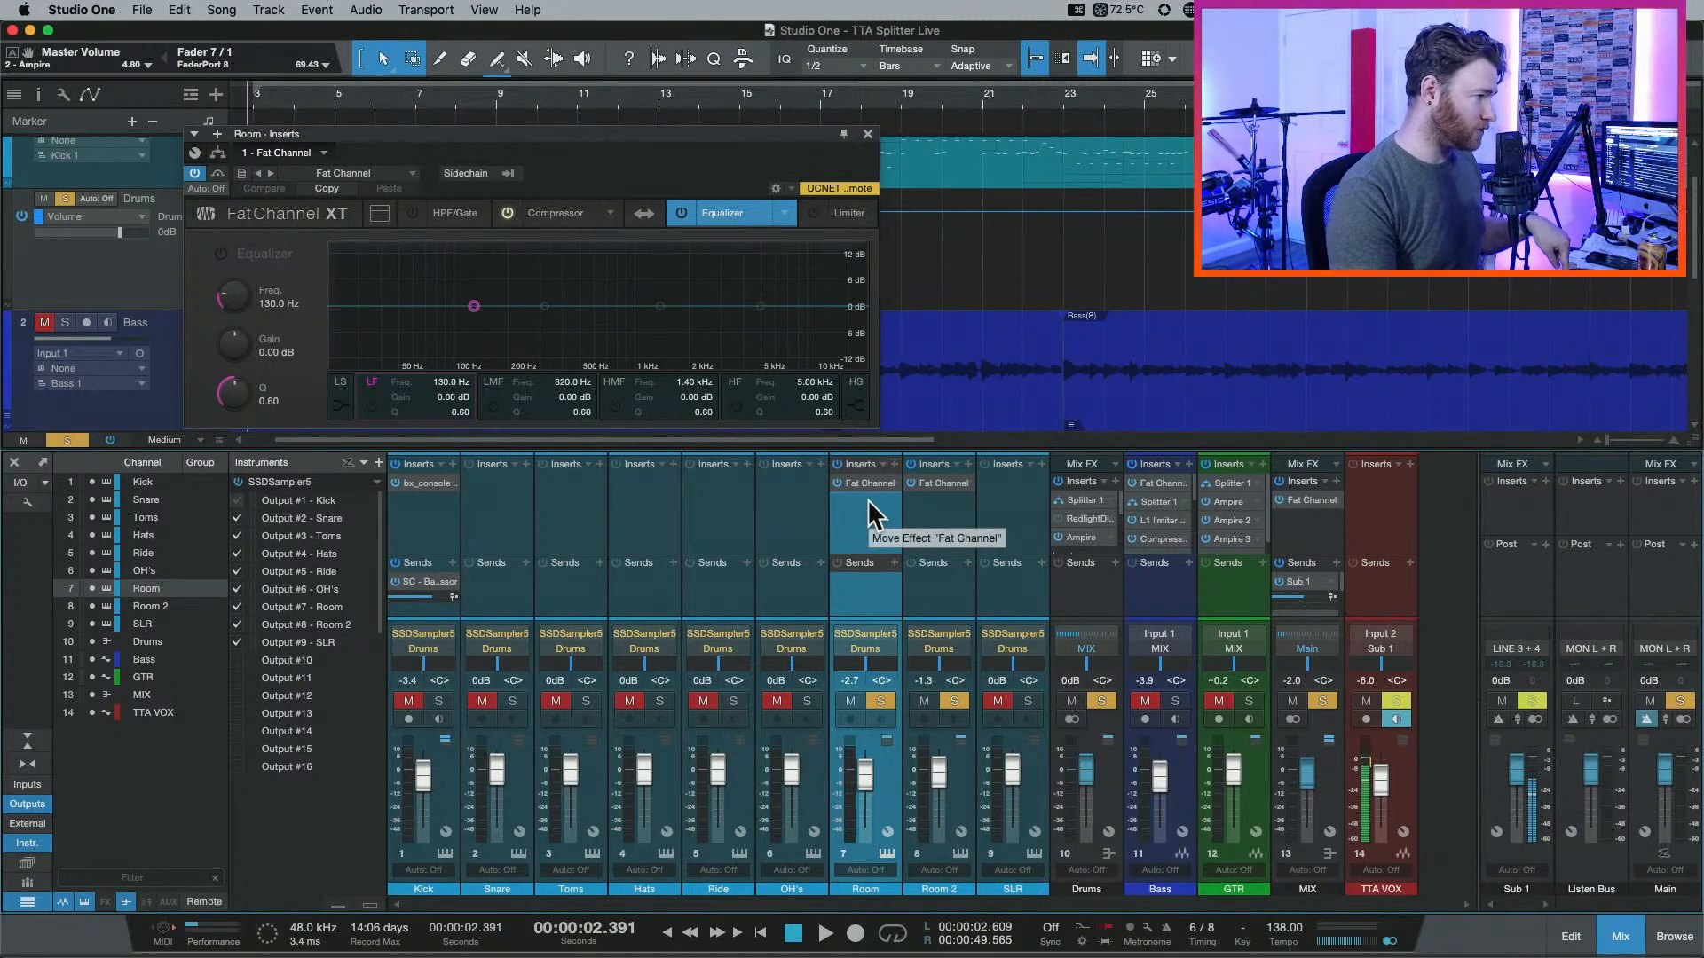
pyautogui.moveTo(868, 500); pyautogui.dragTo(868, 503)
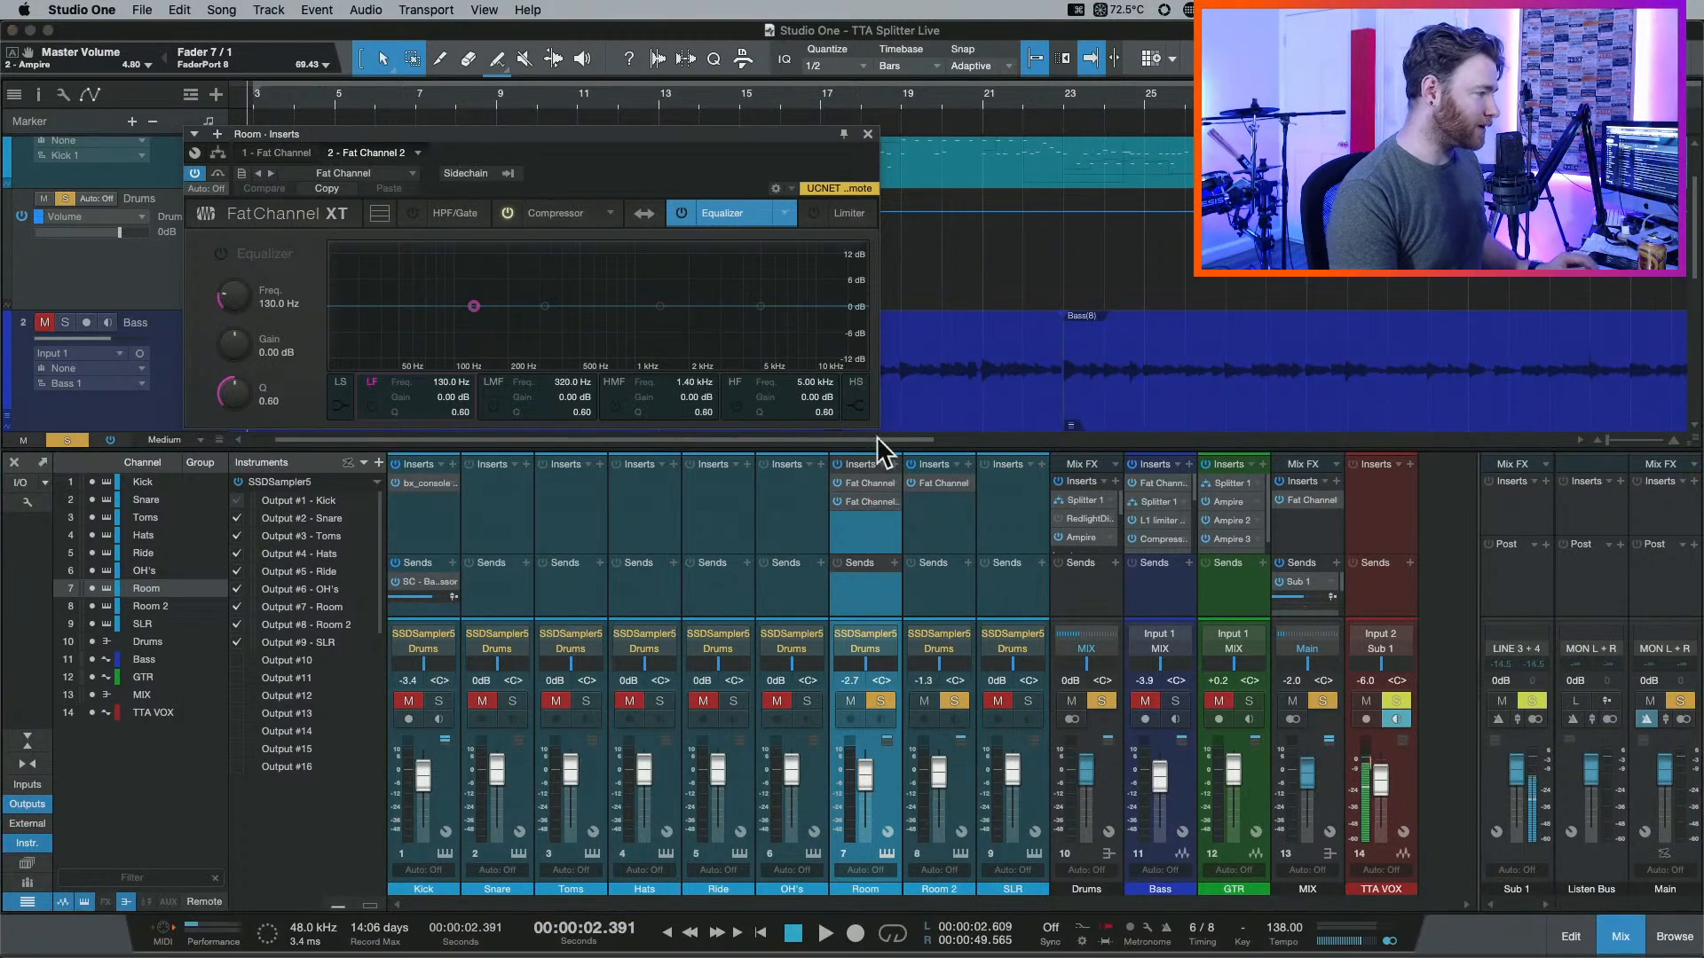
pyautogui.click(659, 307)
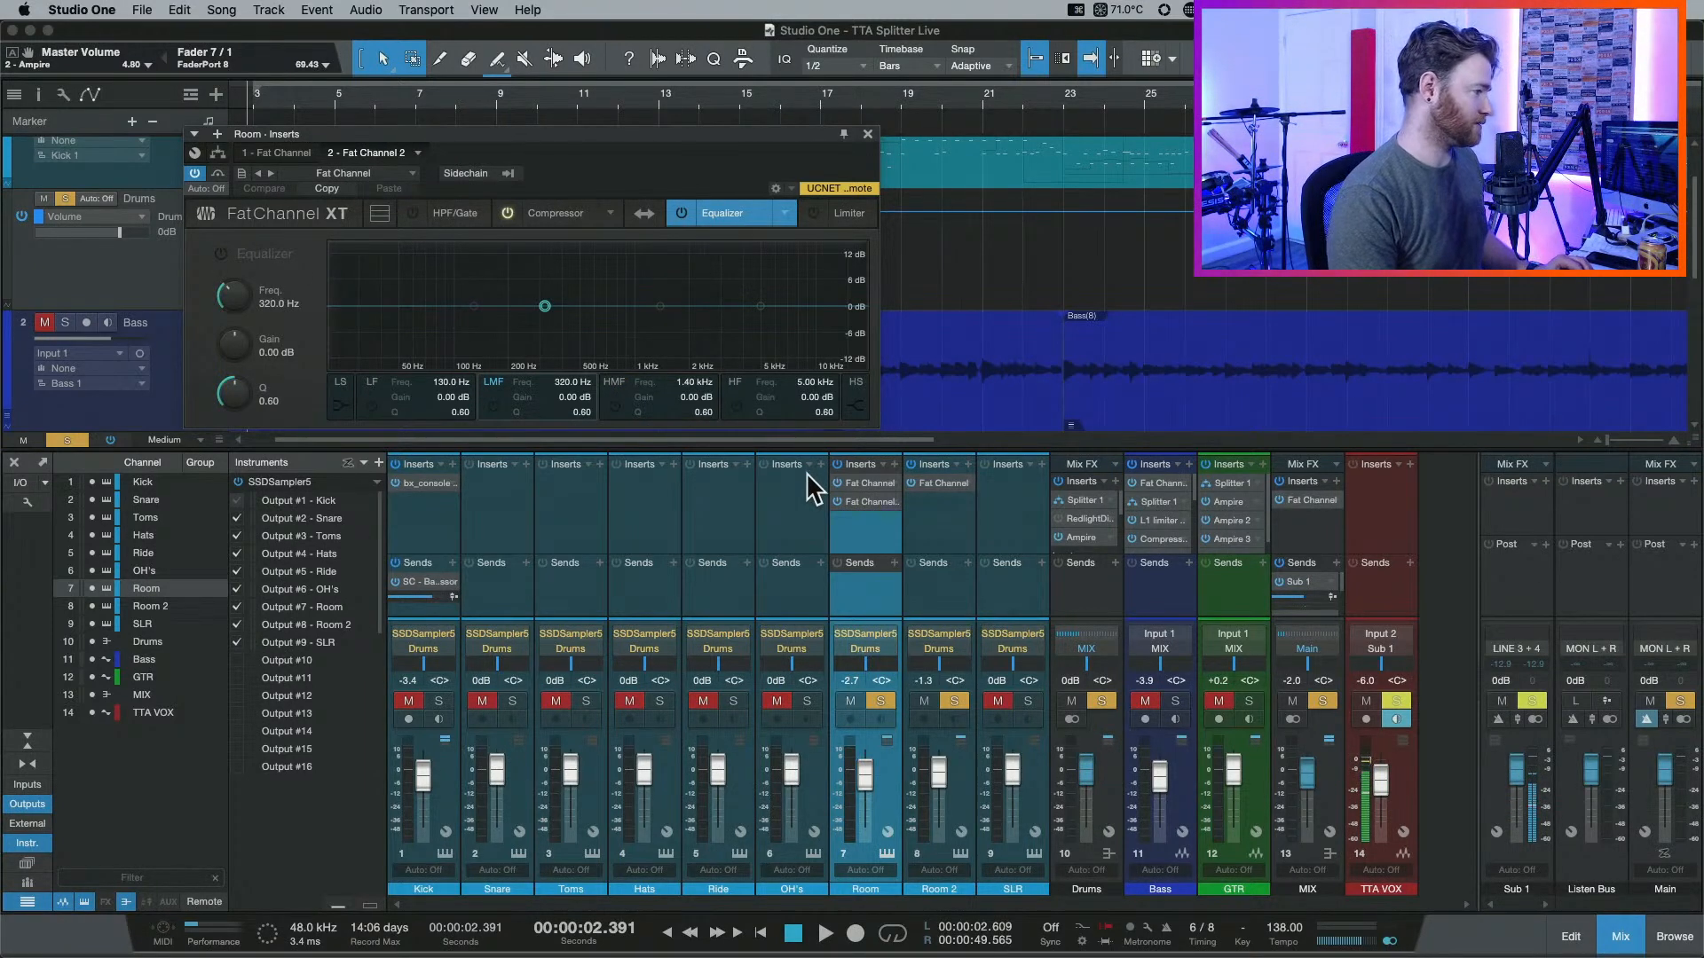
pyautogui.press('space')
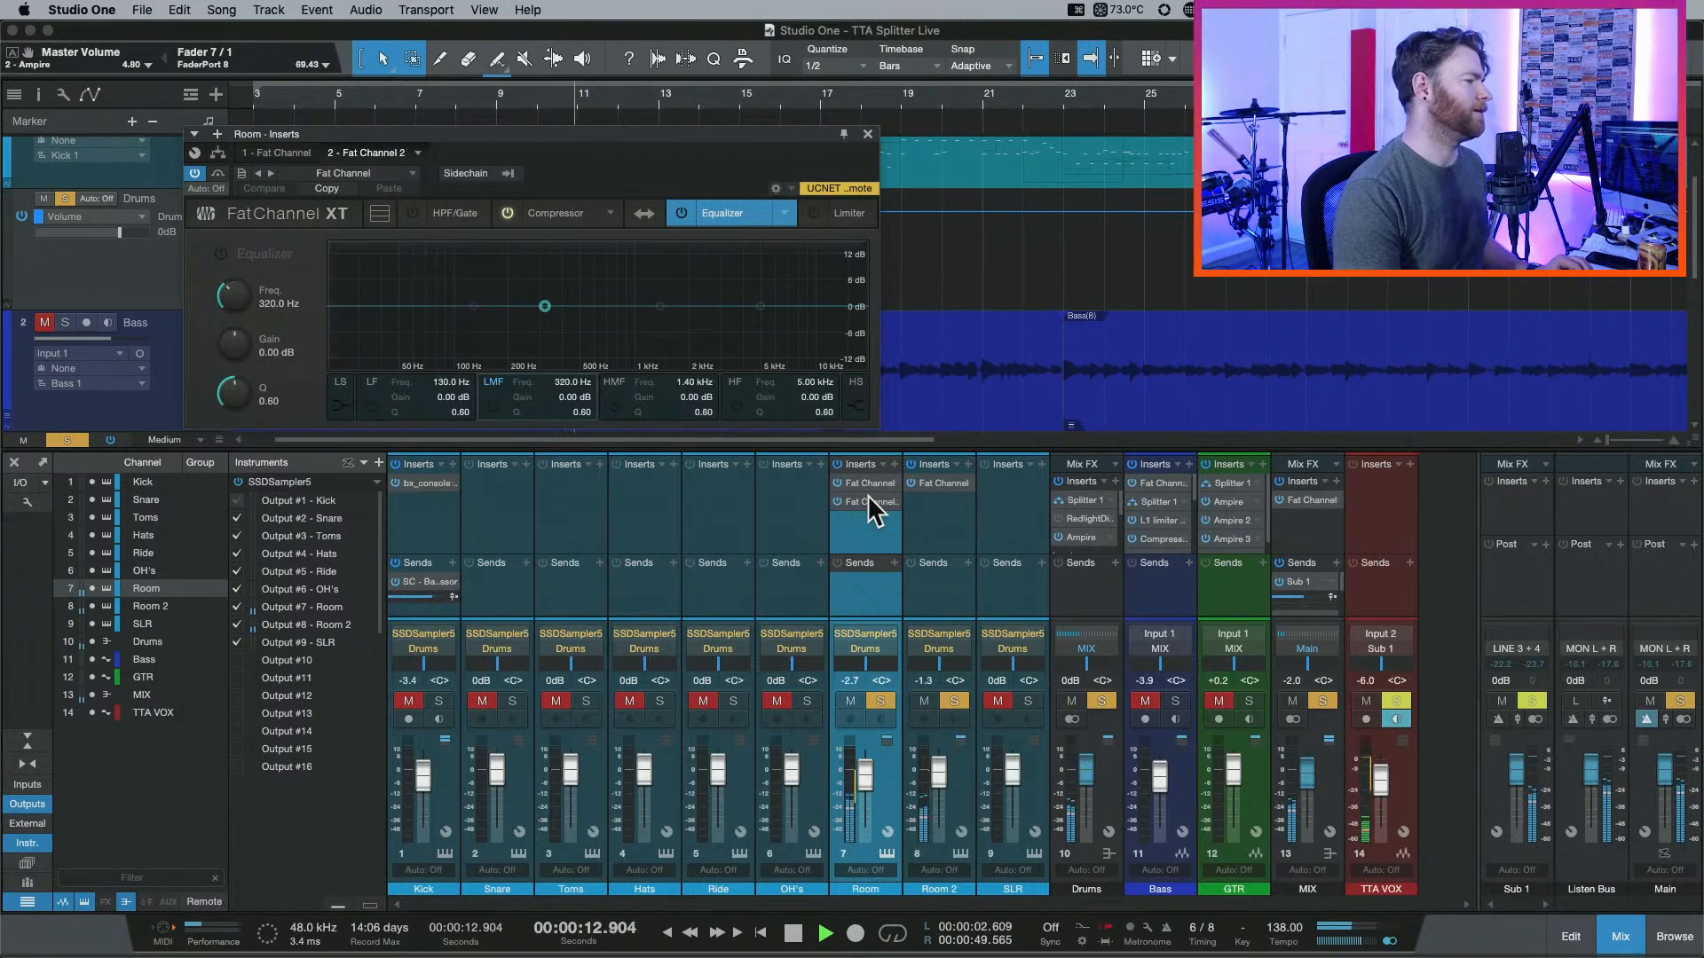
# Duplicate the Fat Channel insert on the Room 2 channel and audition both soloed room channels.
pyautogui.press('space')
pyautogui.moveTo(935, 486); pyautogui.dragTo(934, 500)
pyautogui.press('space')
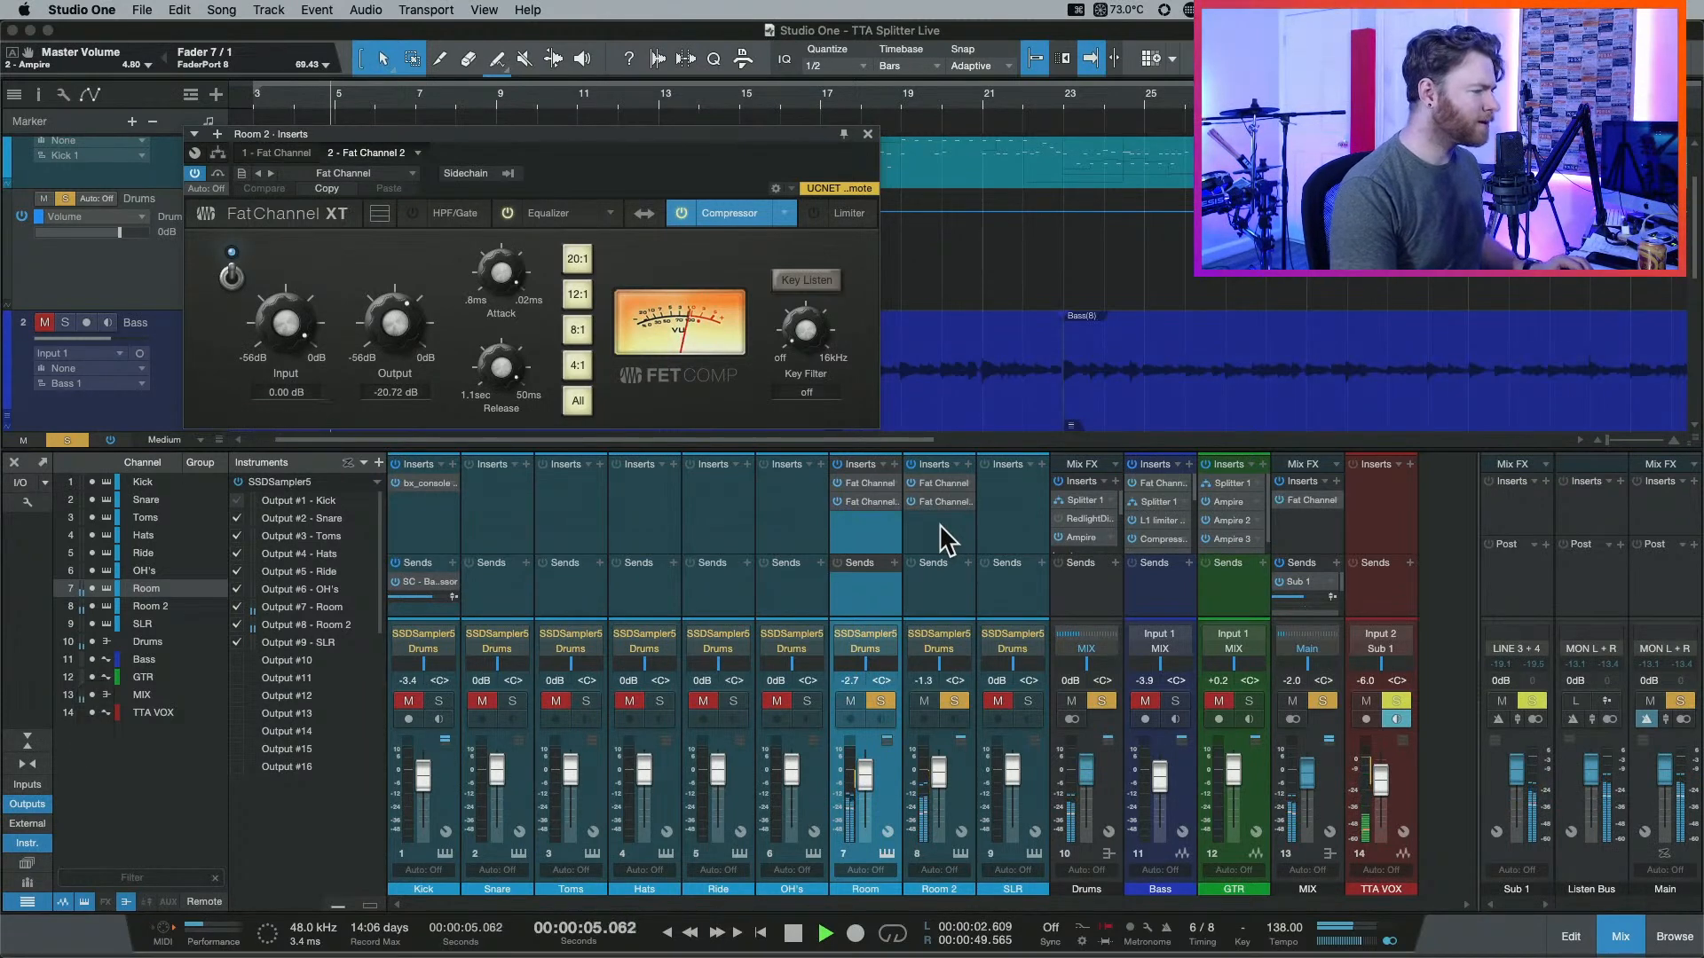
pyautogui.press('space')
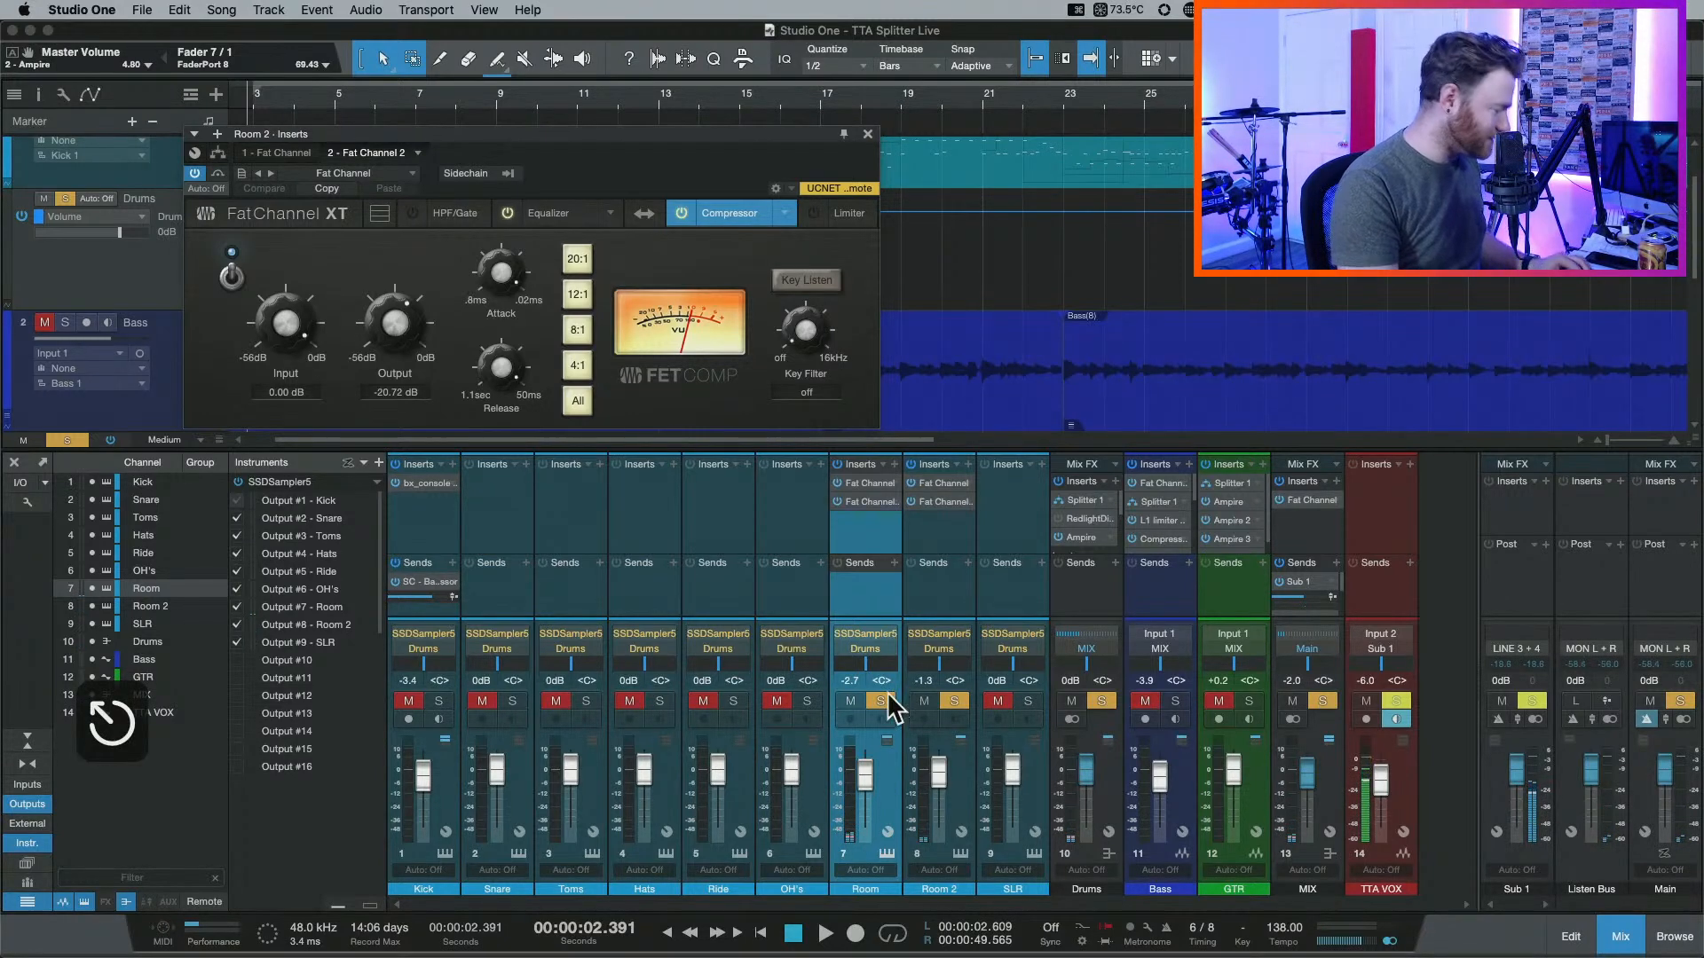
# Clear the solos, play the full mix, and set the Room 2 fader to -6.1 dB and Room to about -2.1 dB.
pyautogui.keyDown('alt'); pyautogui.click(954, 701); pyautogui.keyUp('alt')
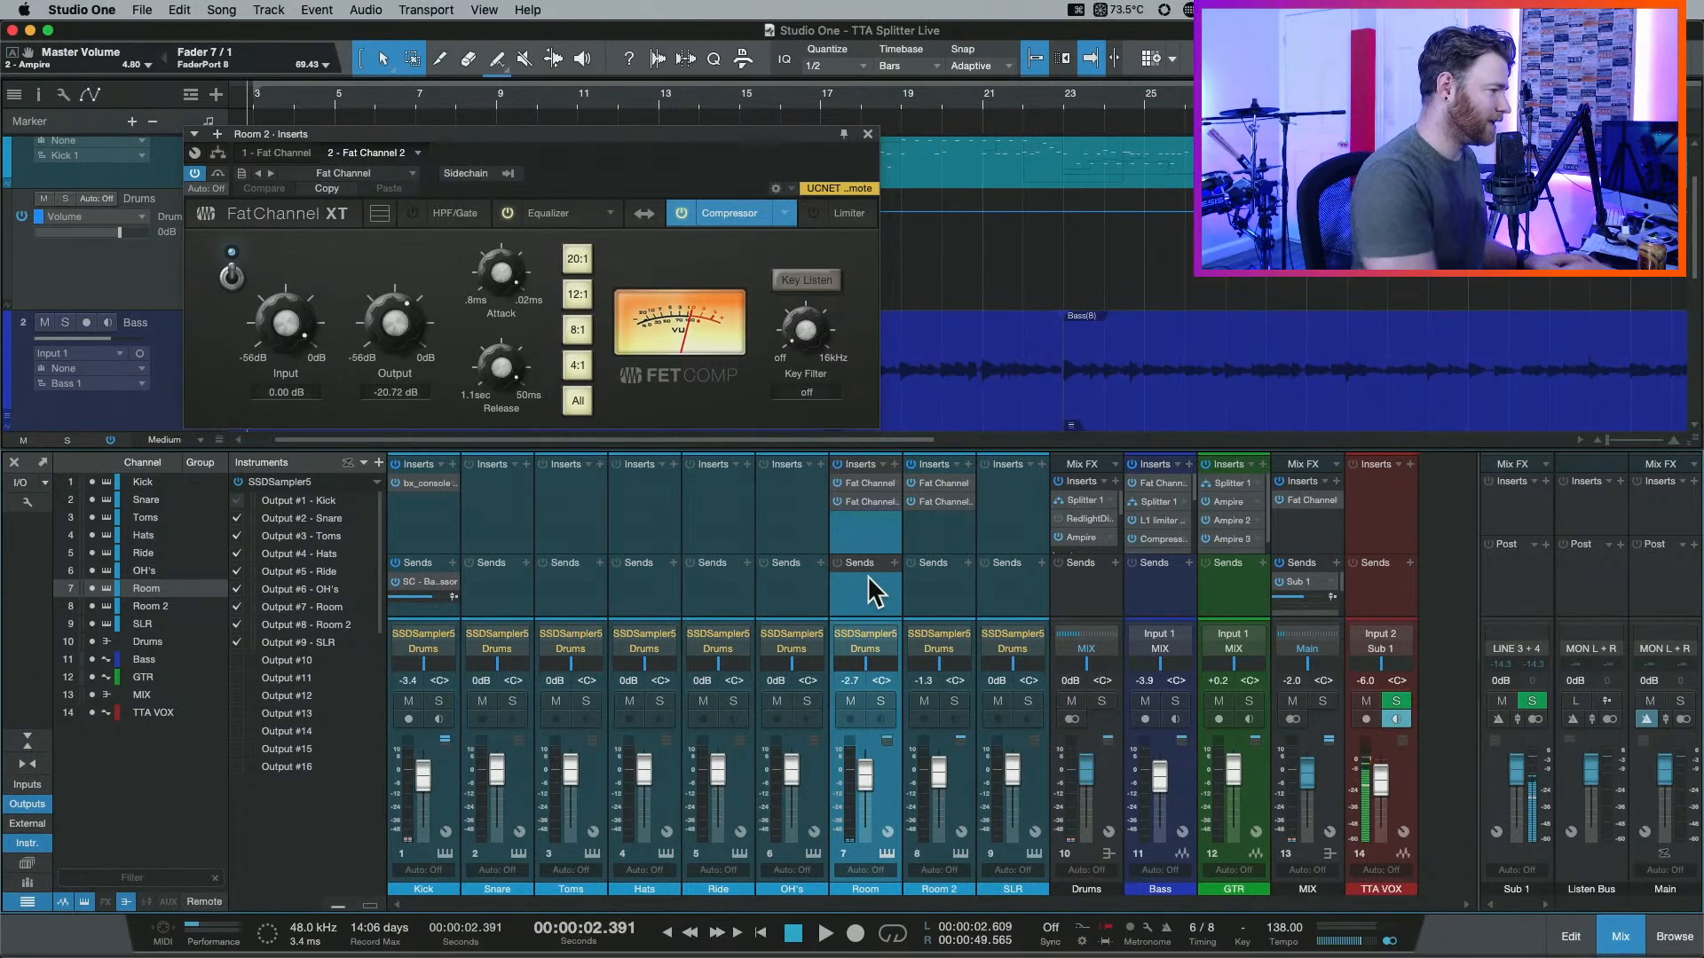
pyautogui.press('space')
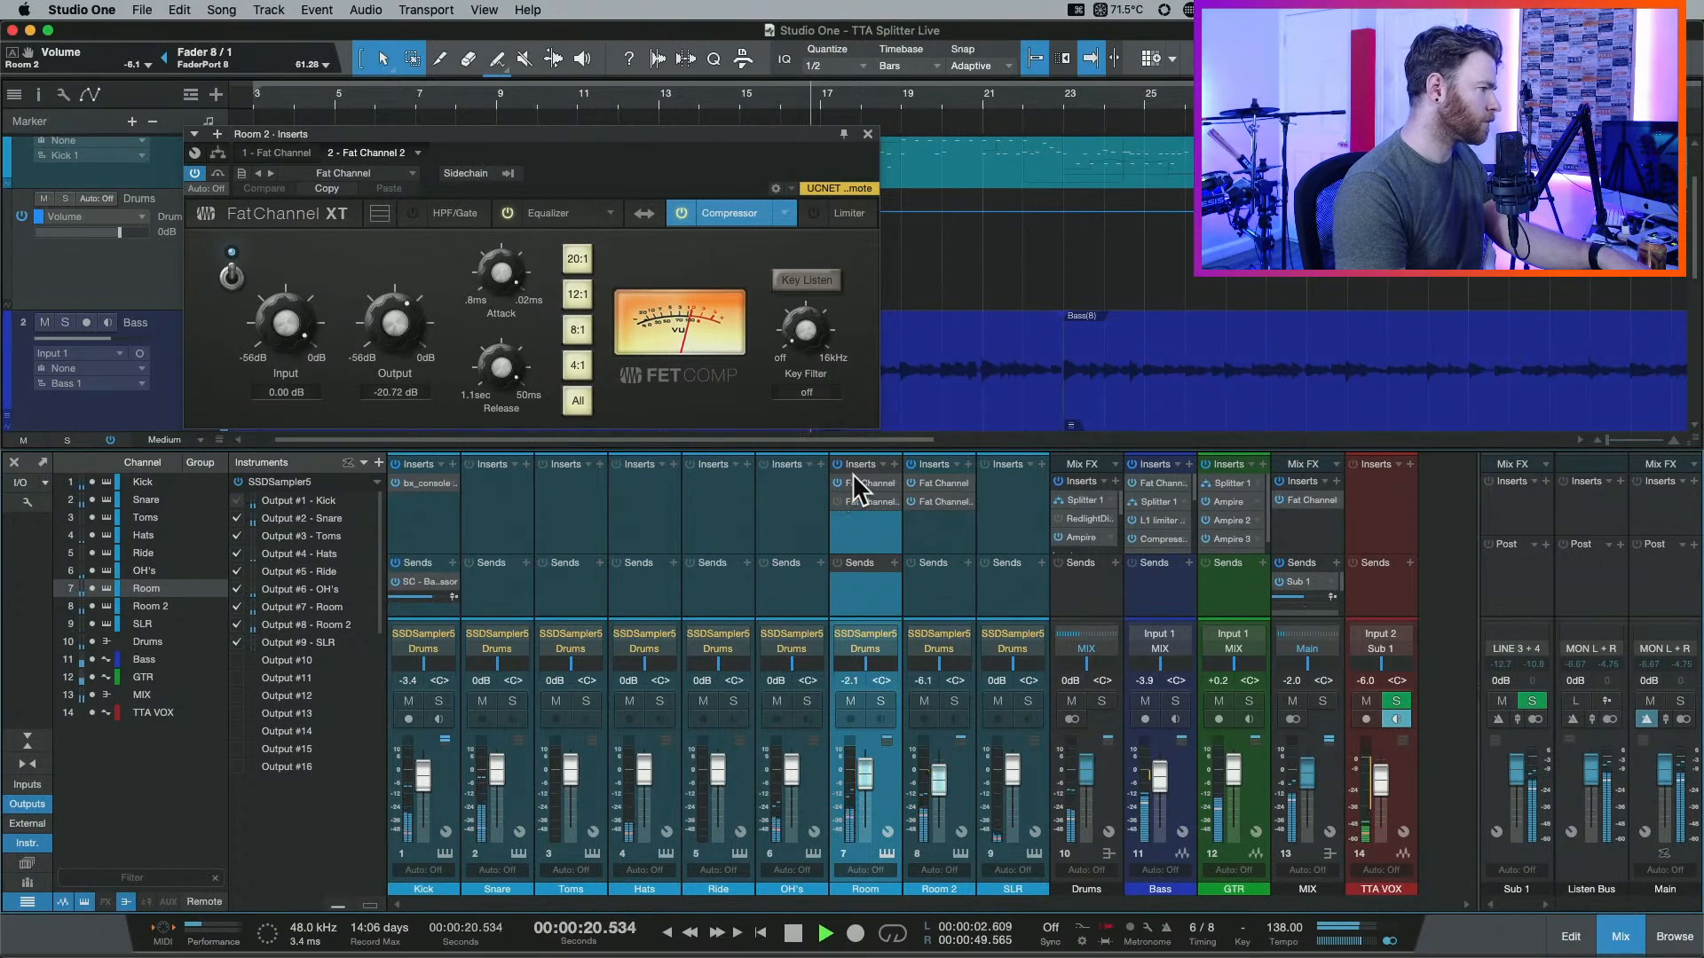
# Set the compressor in Room's second Fat Channel to -19.60 dB Input and 0.25 ms Attack, with the plug-in active.
pyautogui.click(852, 475)
pyautogui.click(549, 215)
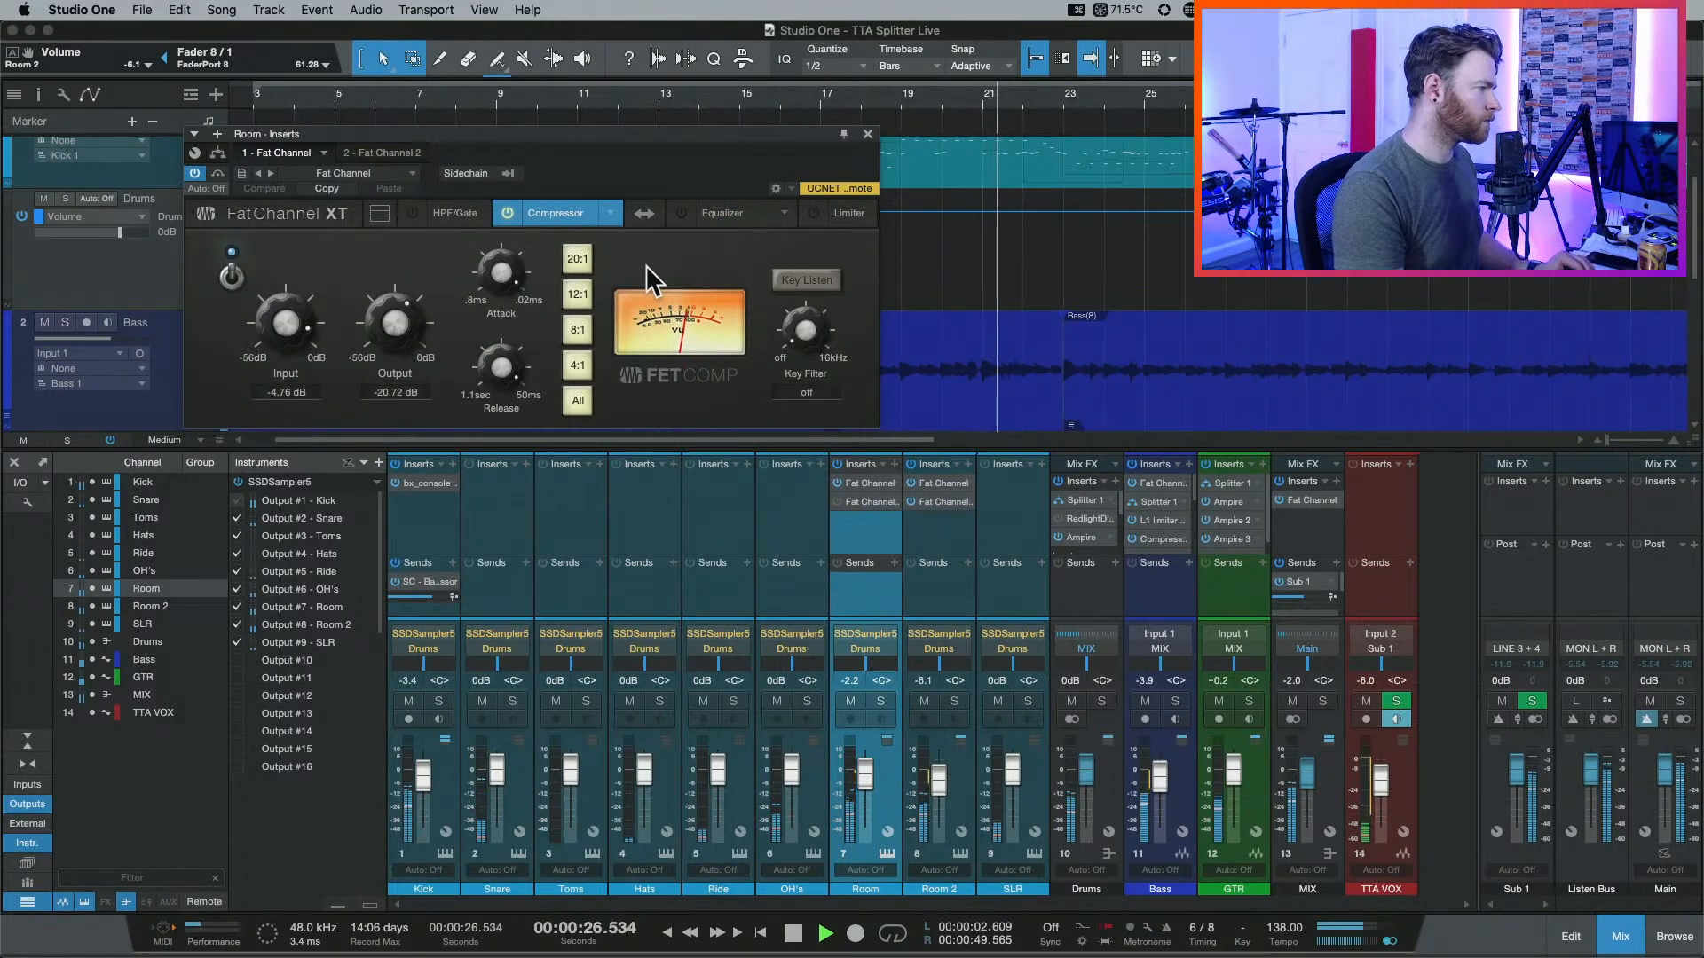
pyautogui.click(864, 500)
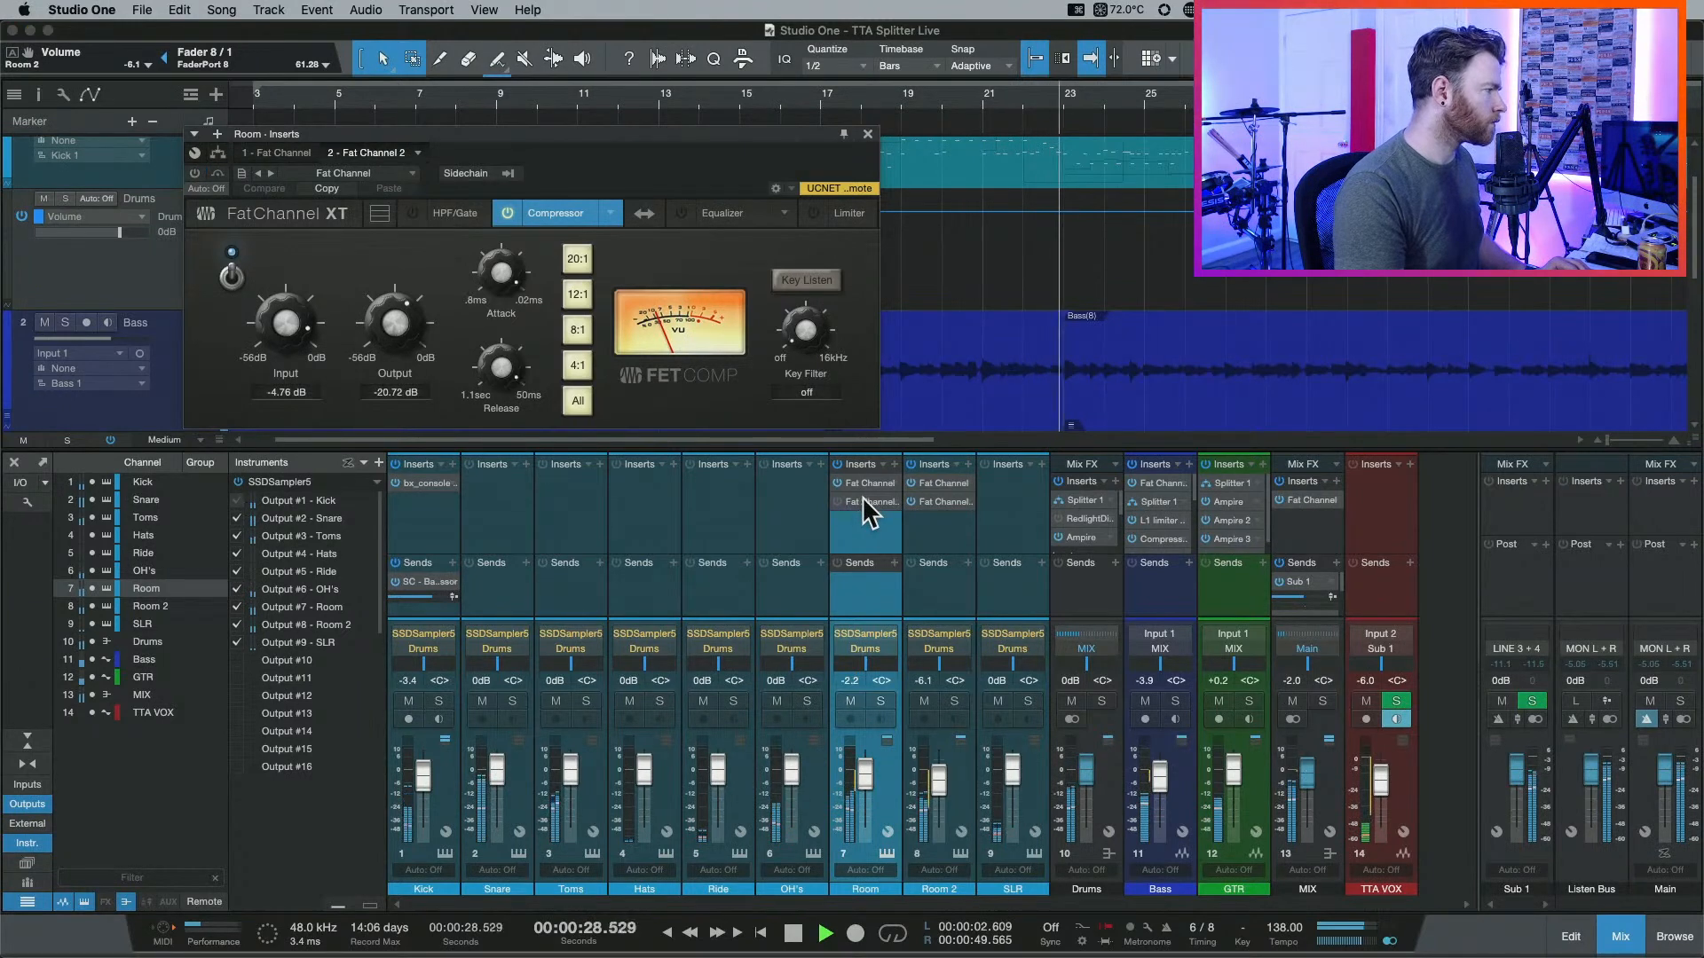
pyautogui.click(195, 172)
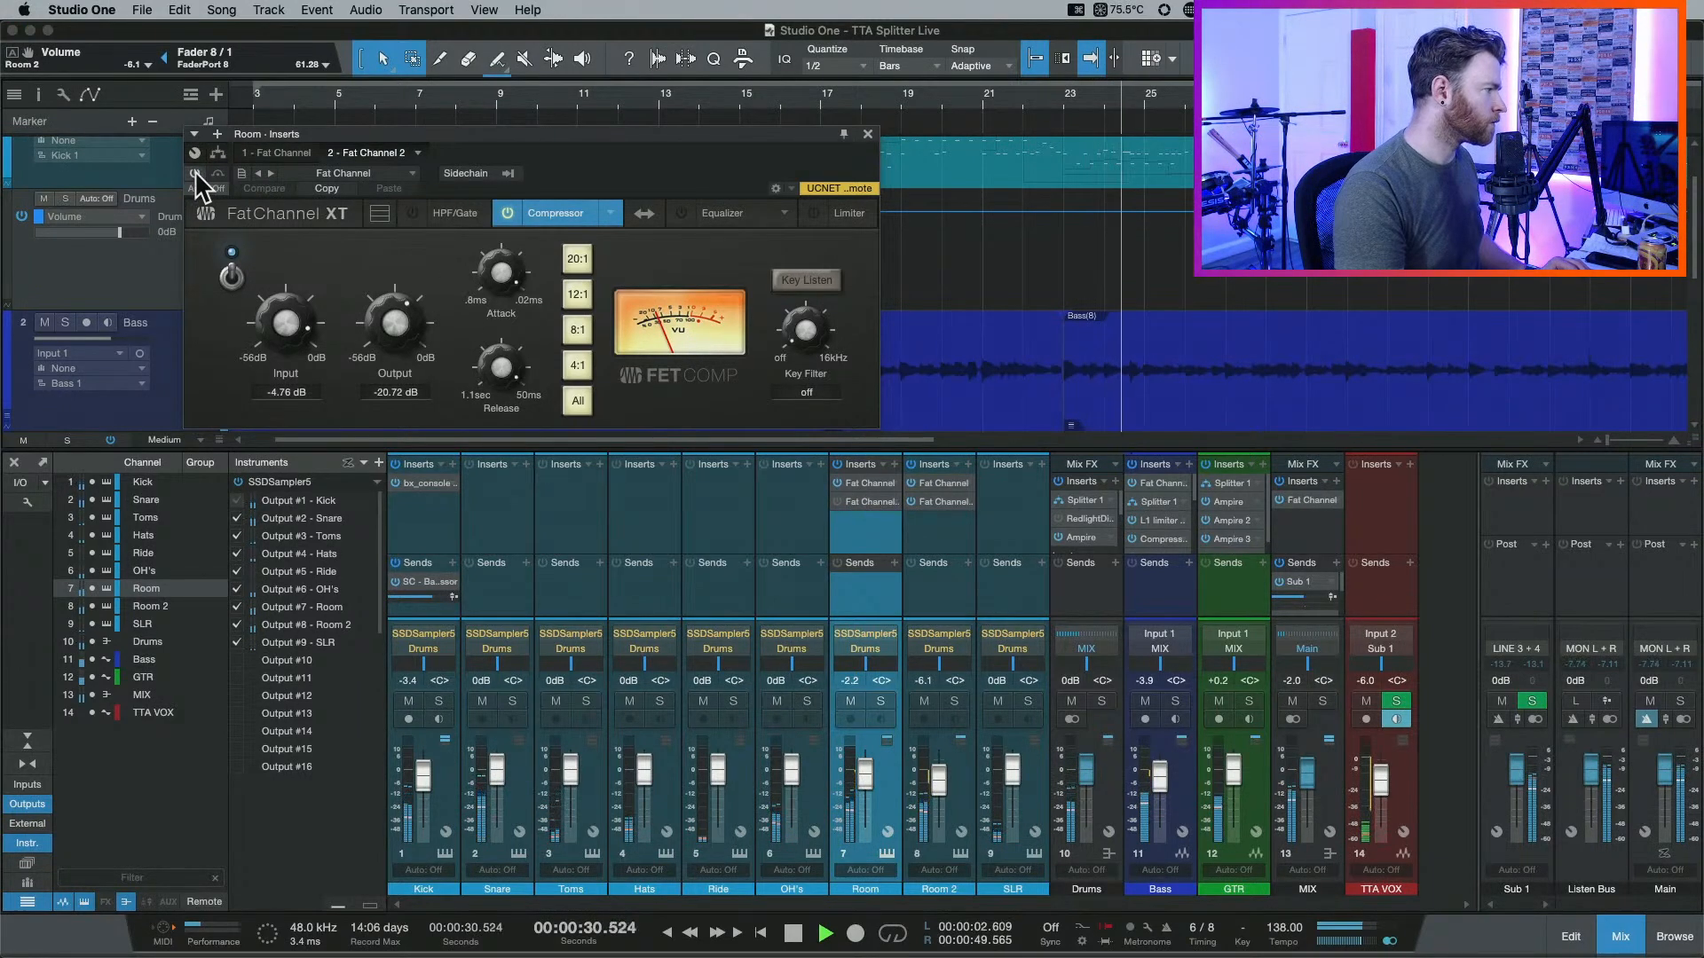
pyautogui.moveTo(290, 322); pyautogui.dragTo(279, 375)
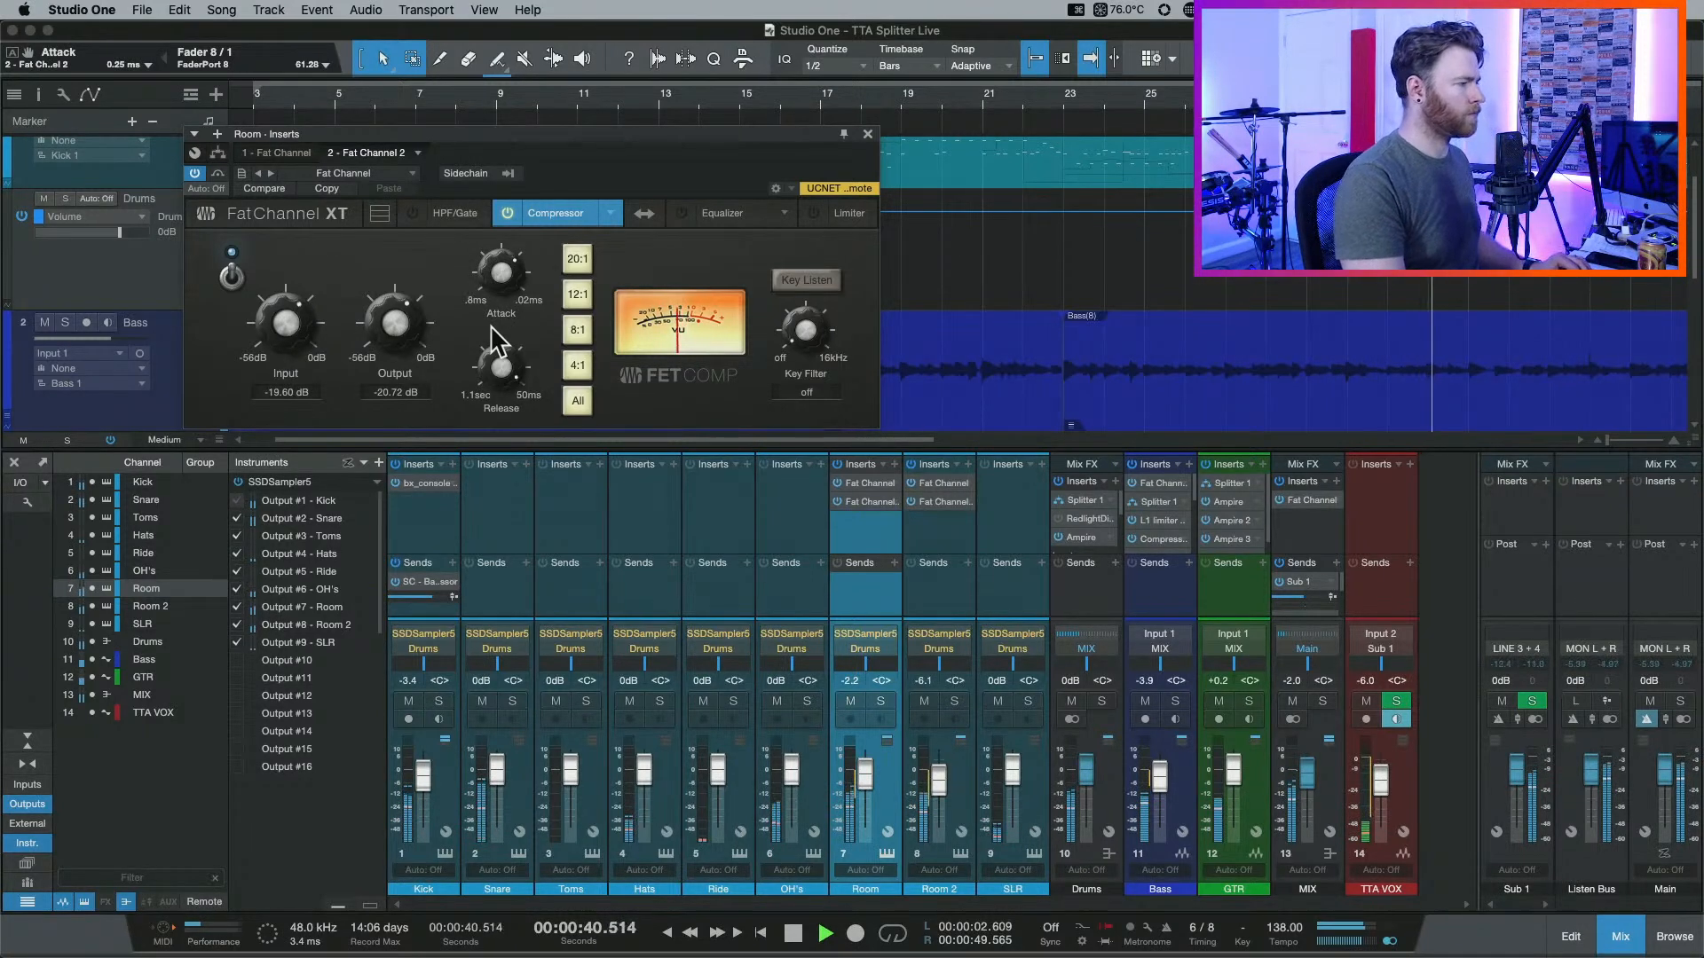
# Stop playback, close the Room channel's Fat Channel window, and save the song.
pyautogui.press('space')
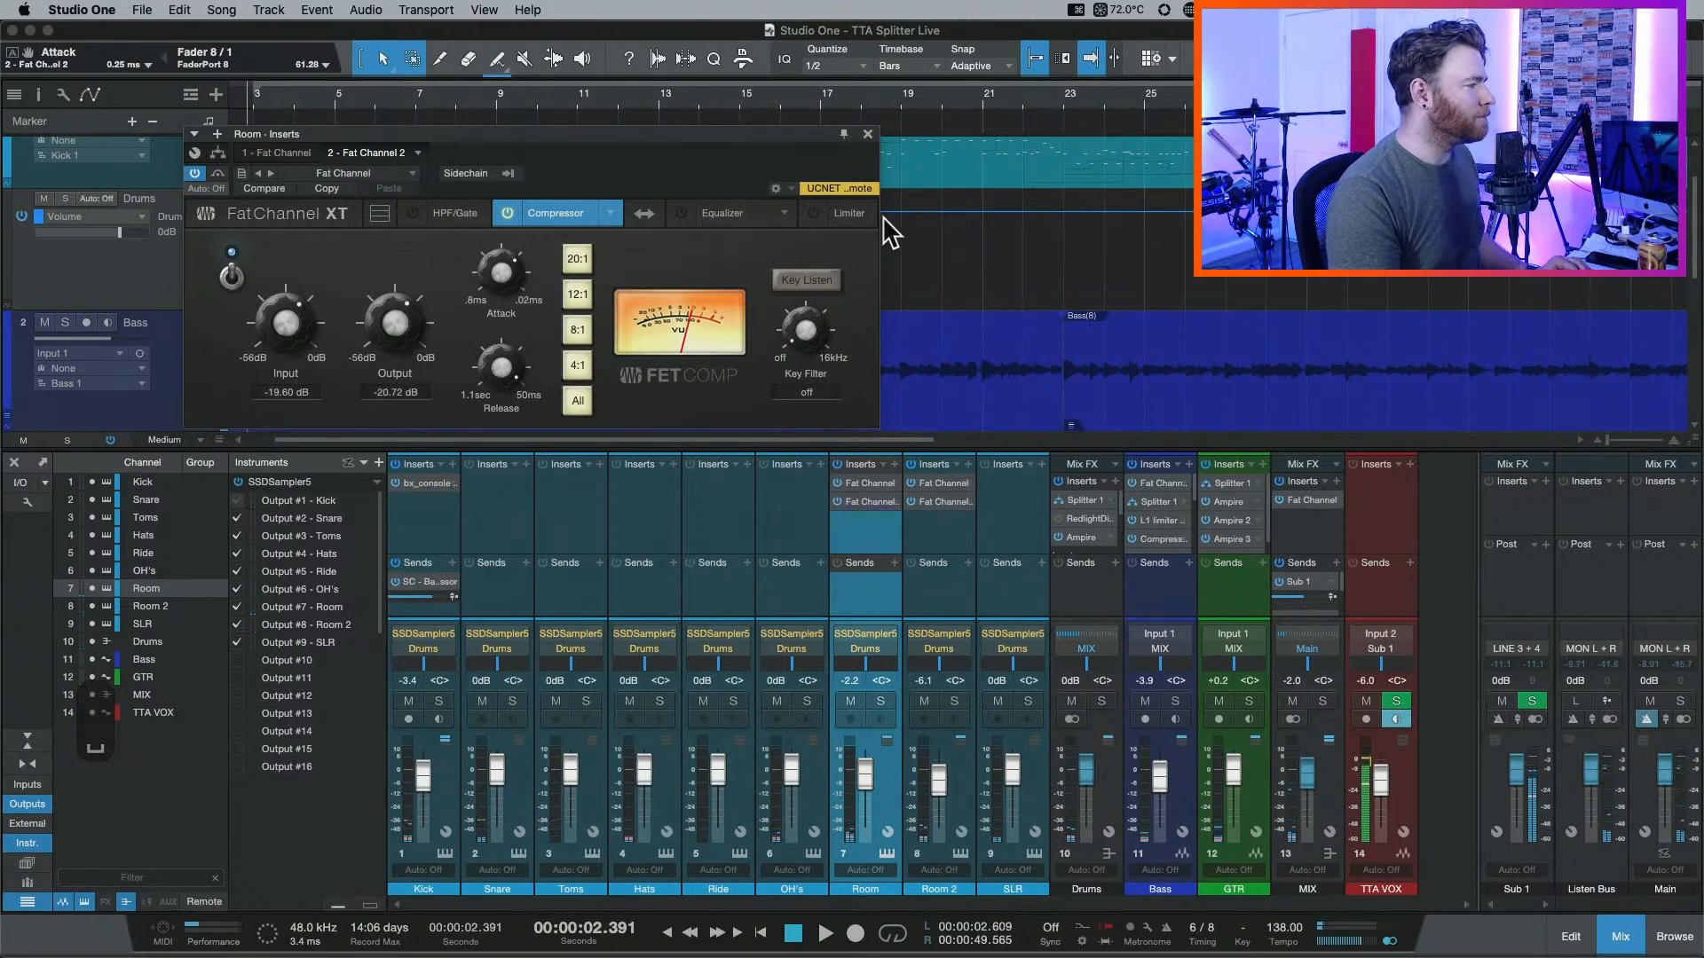
pyautogui.click(866, 134)
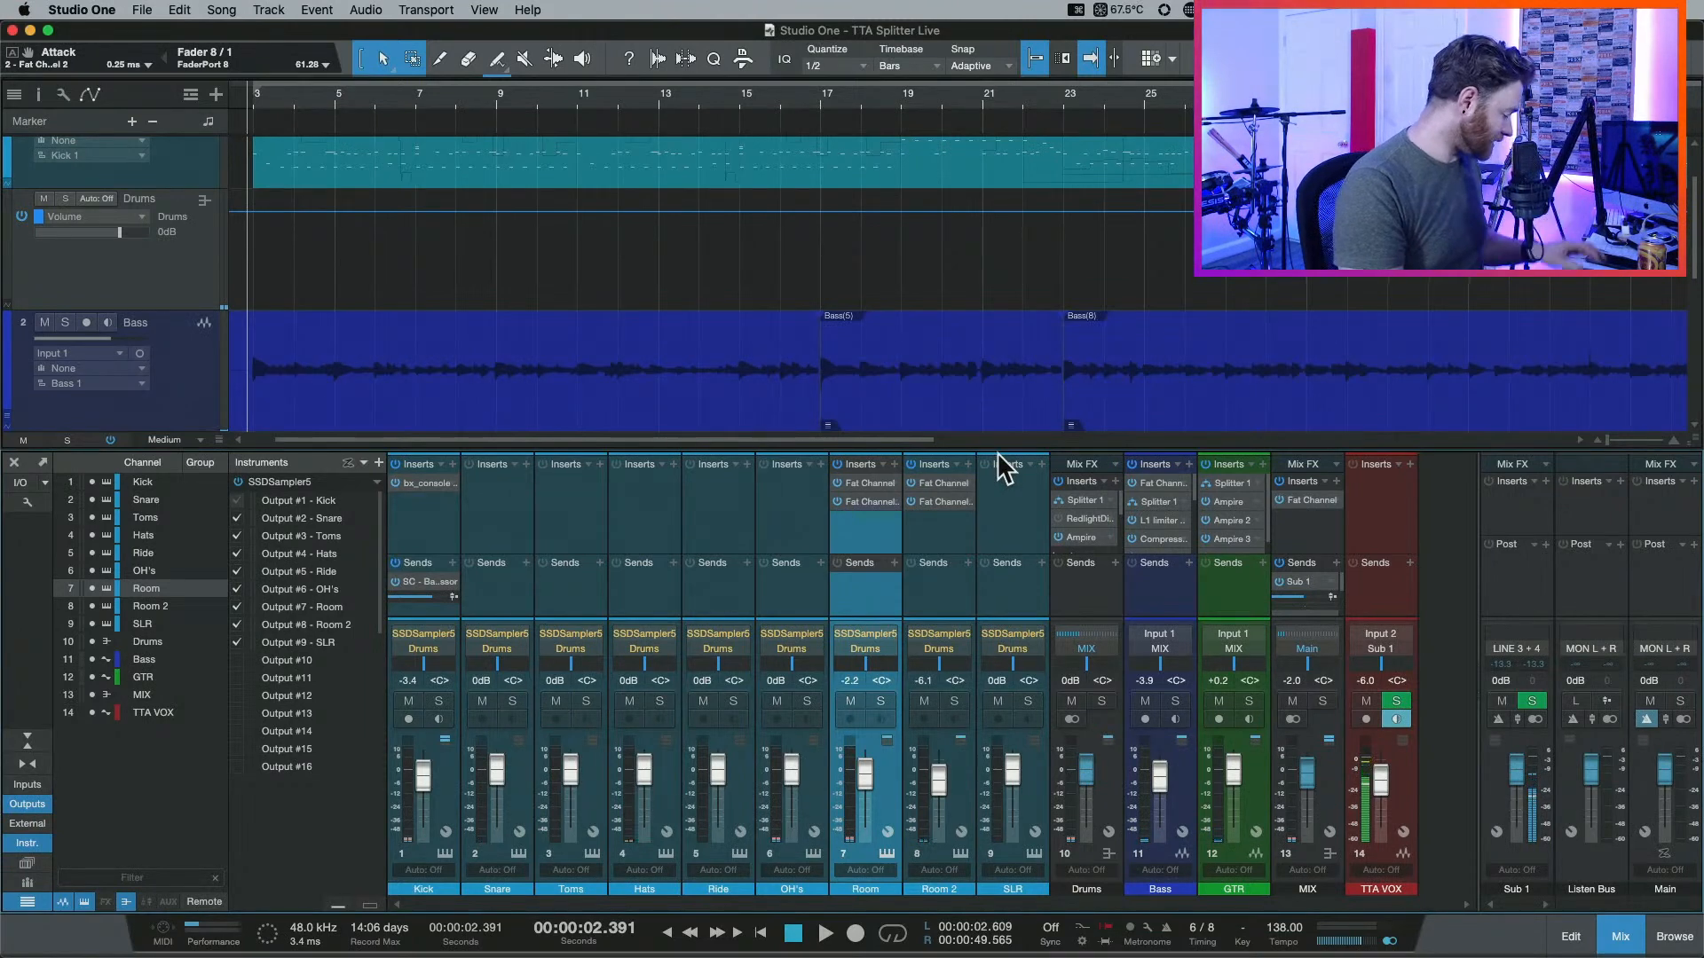
pyautogui.press('super+s')
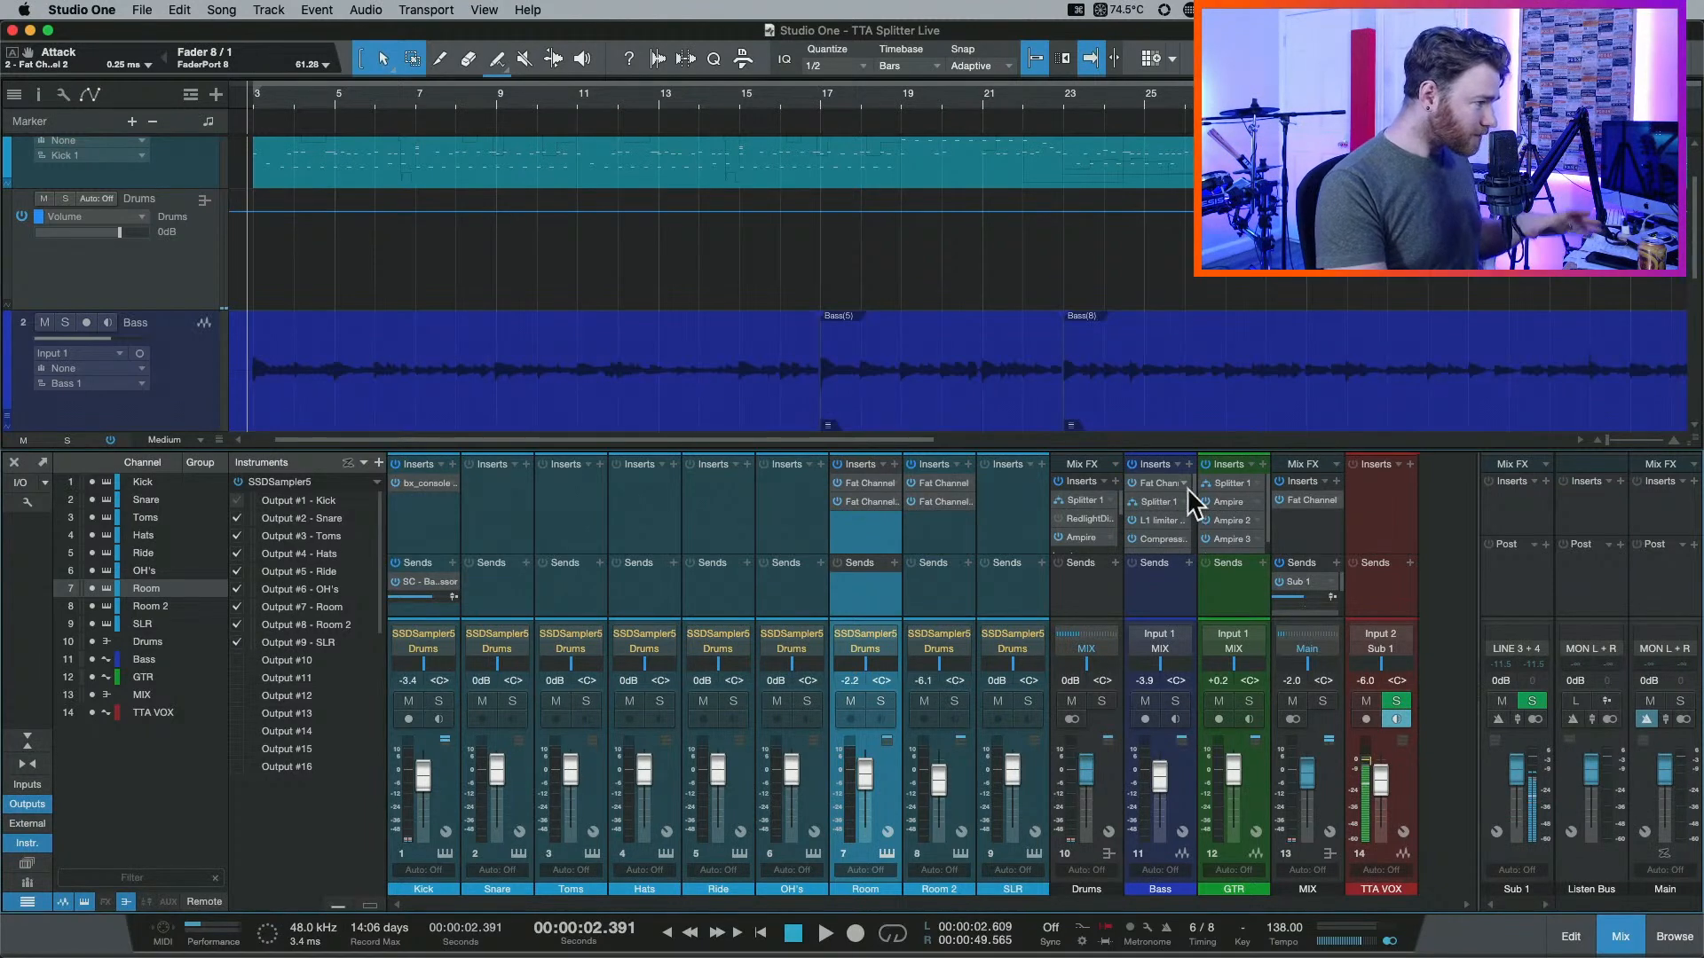
# Insert a Mixtool after the Fat Channel on the MIX bus.
pyautogui.click(1334, 481)
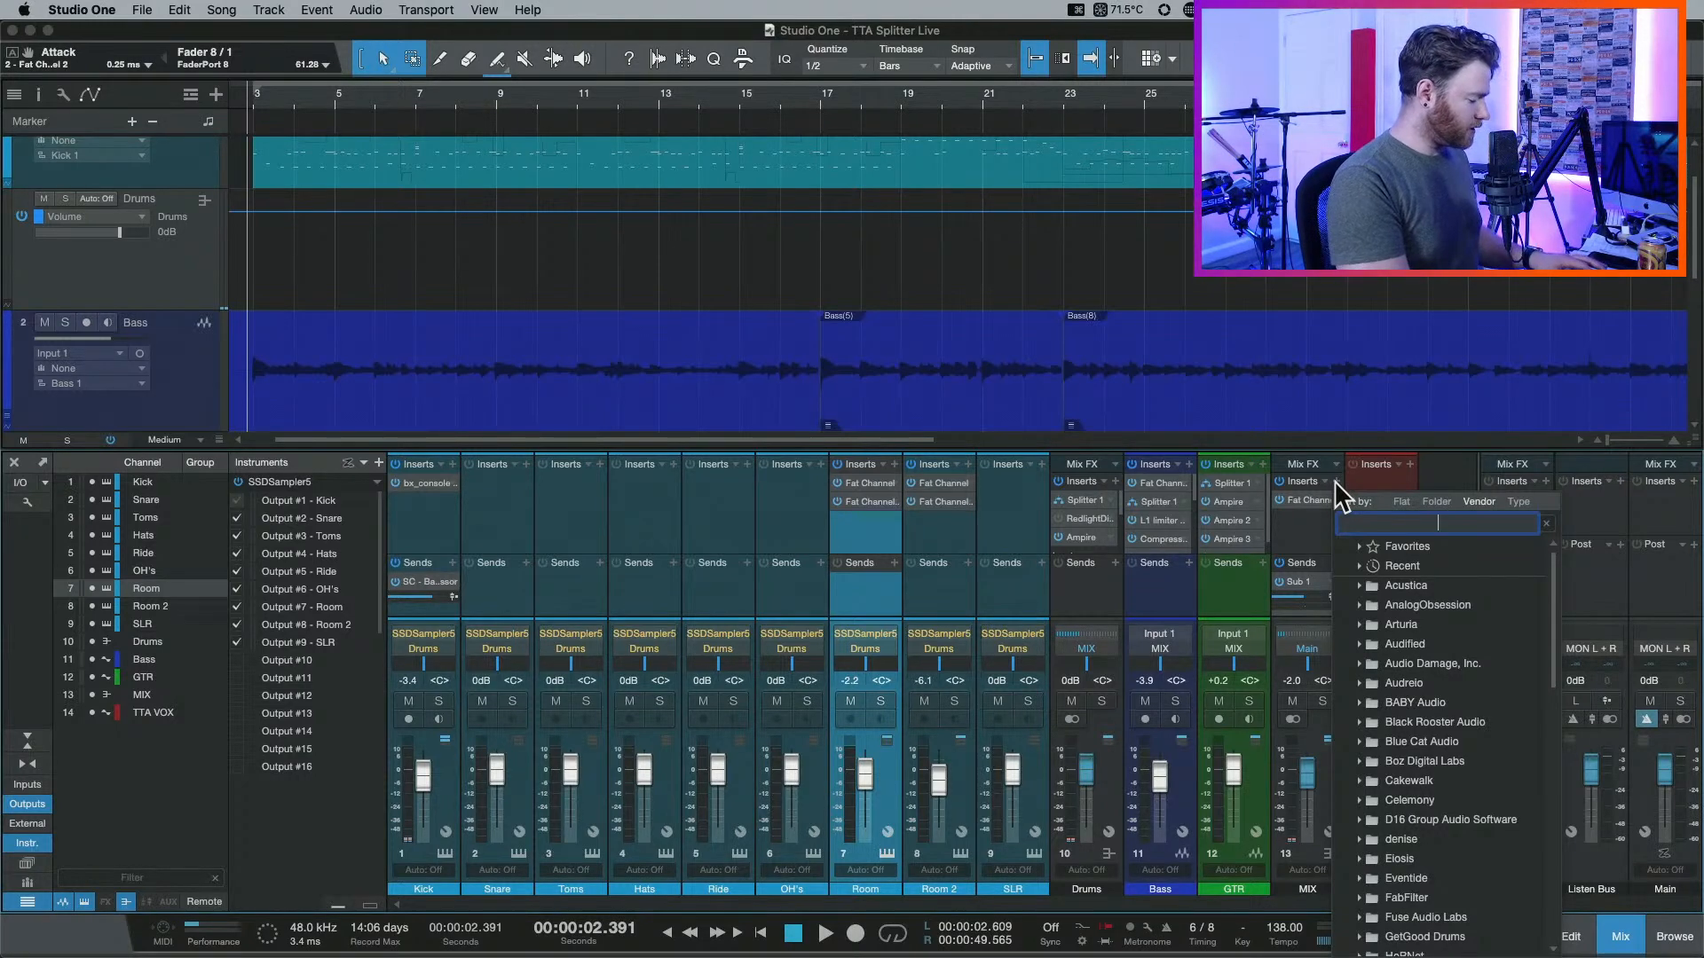
pyautogui.write('mixto')
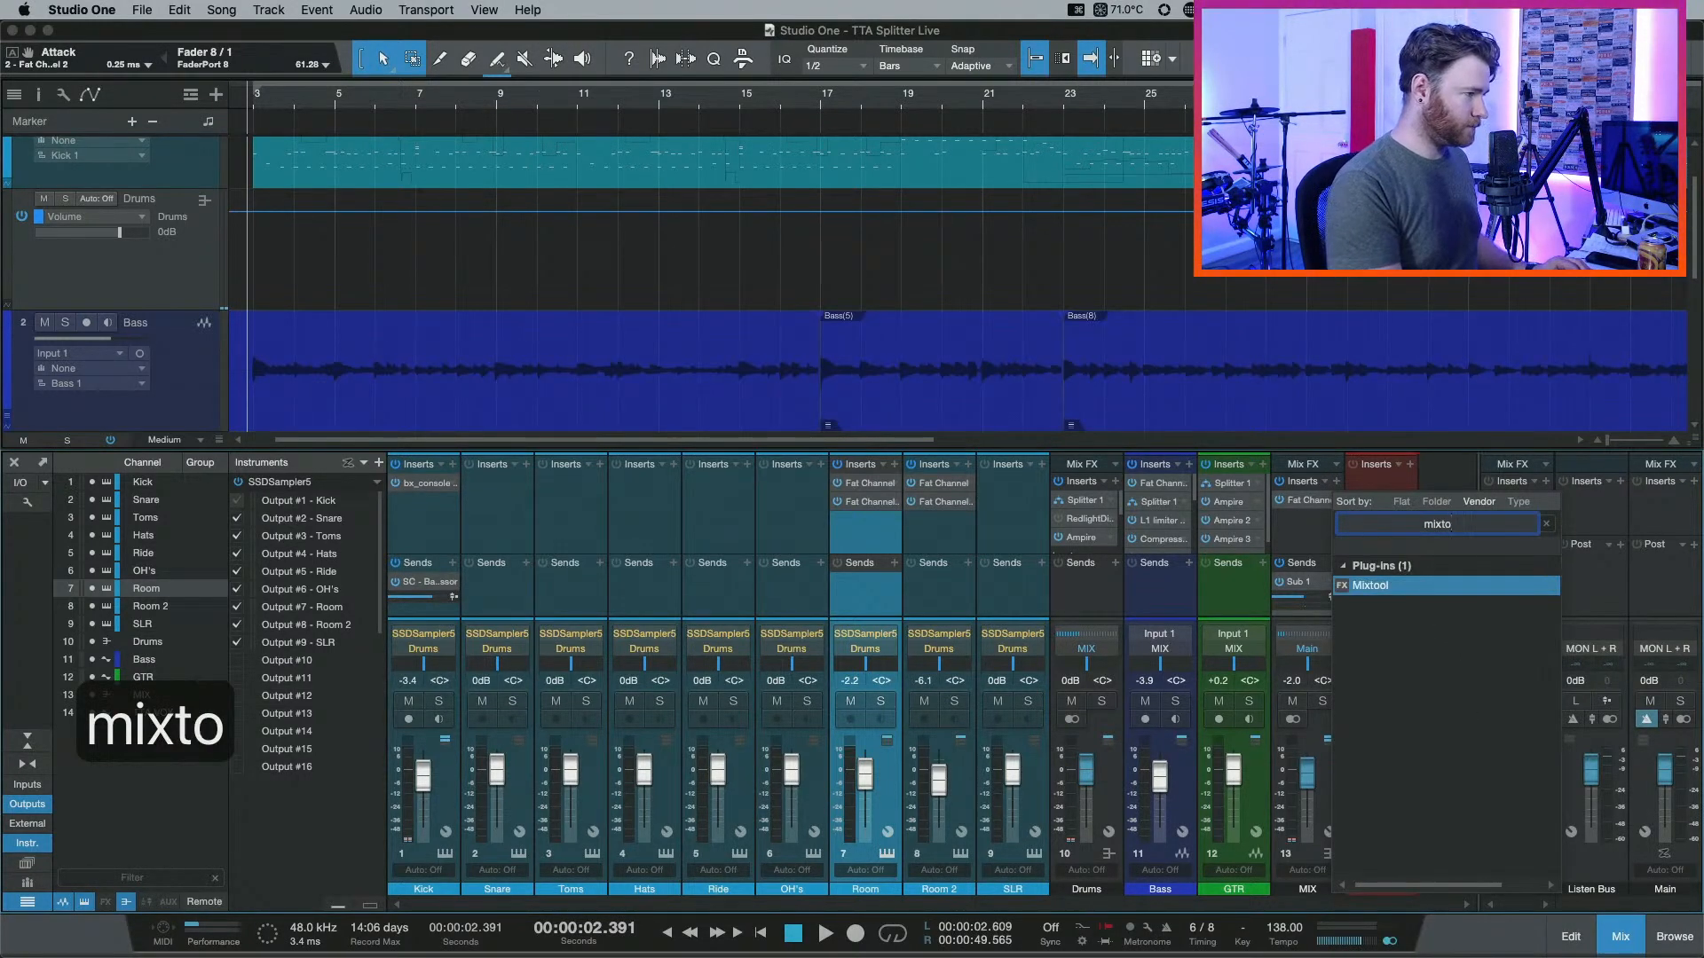
pyautogui.write('ll')
pyautogui.press('BackSpace')
pyautogui.press('BackSpace')
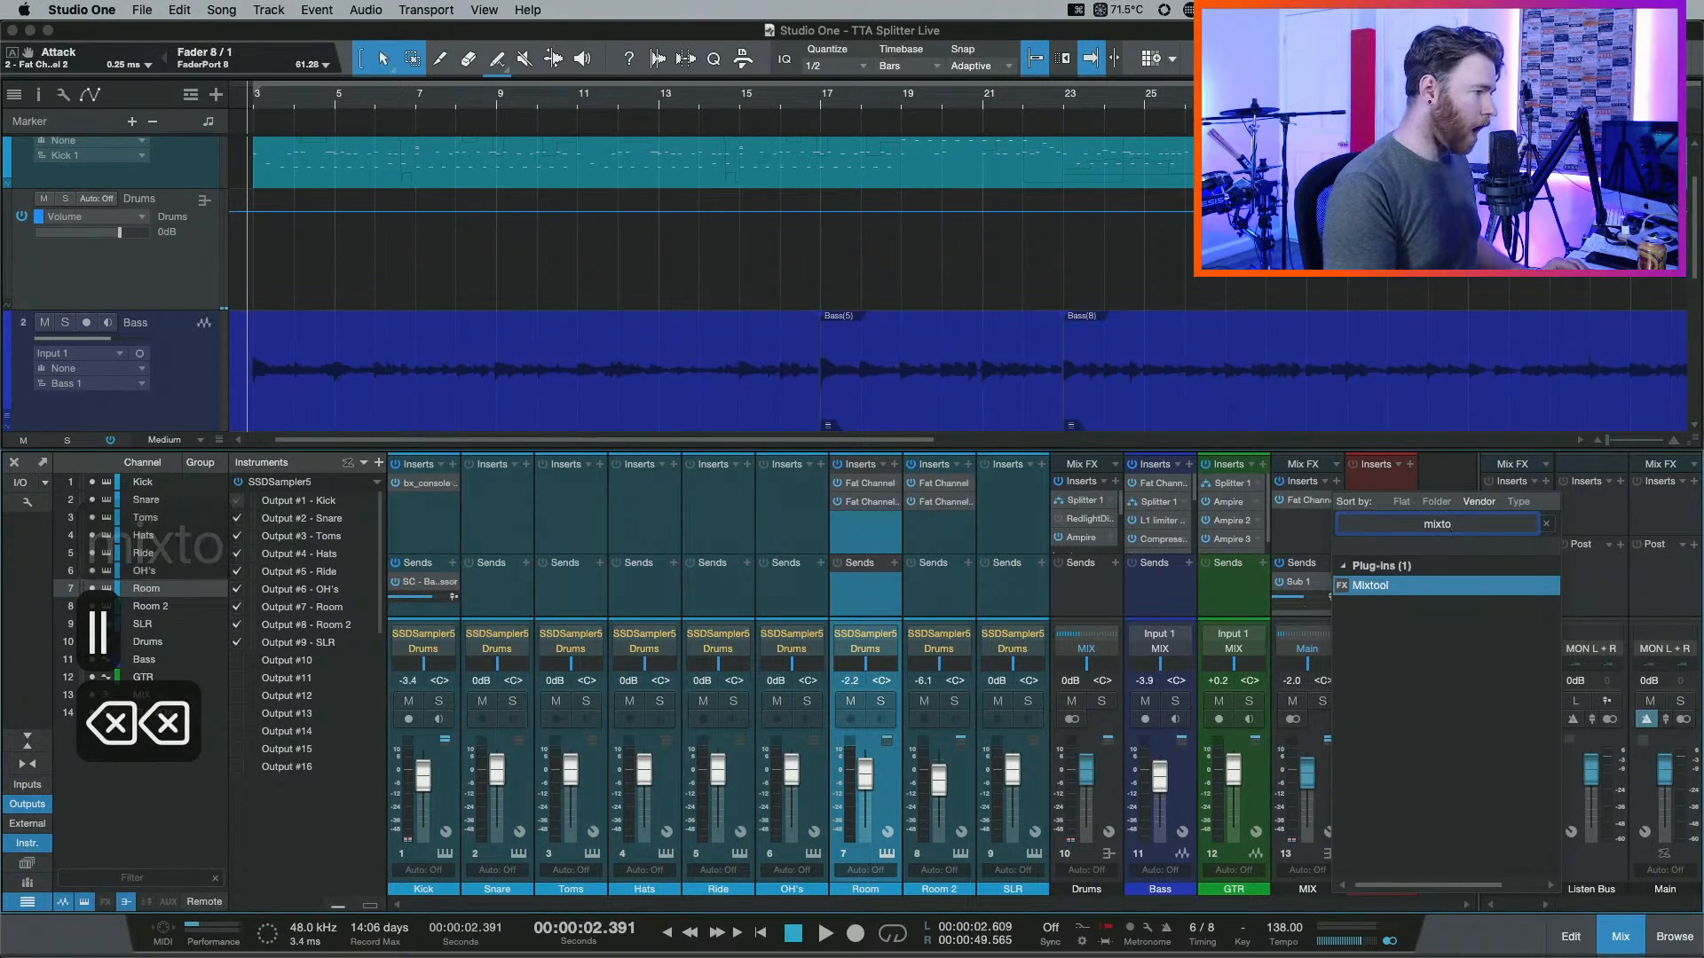
pyautogui.write('ol')
pyautogui.press('Return')
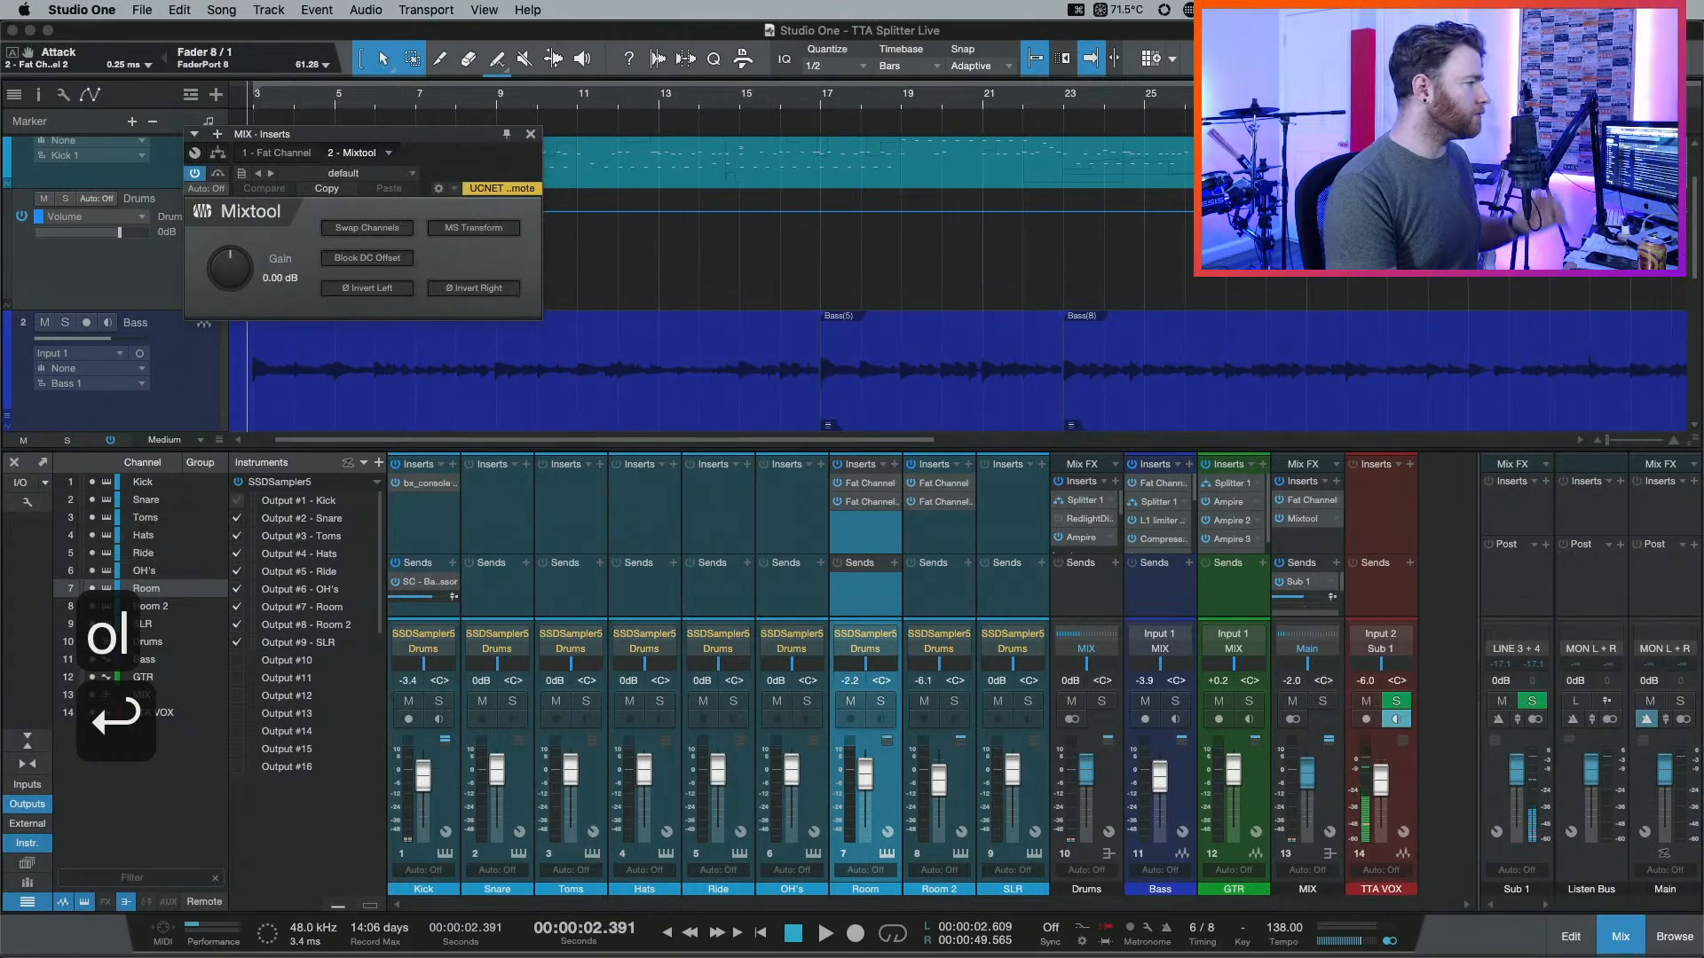
# Enable MS Transform in the MIX bus Mixtool and reset the GTR channel fader to 0 dB.
pyautogui.rightClick(468, 227)
pyautogui.press('Escape')
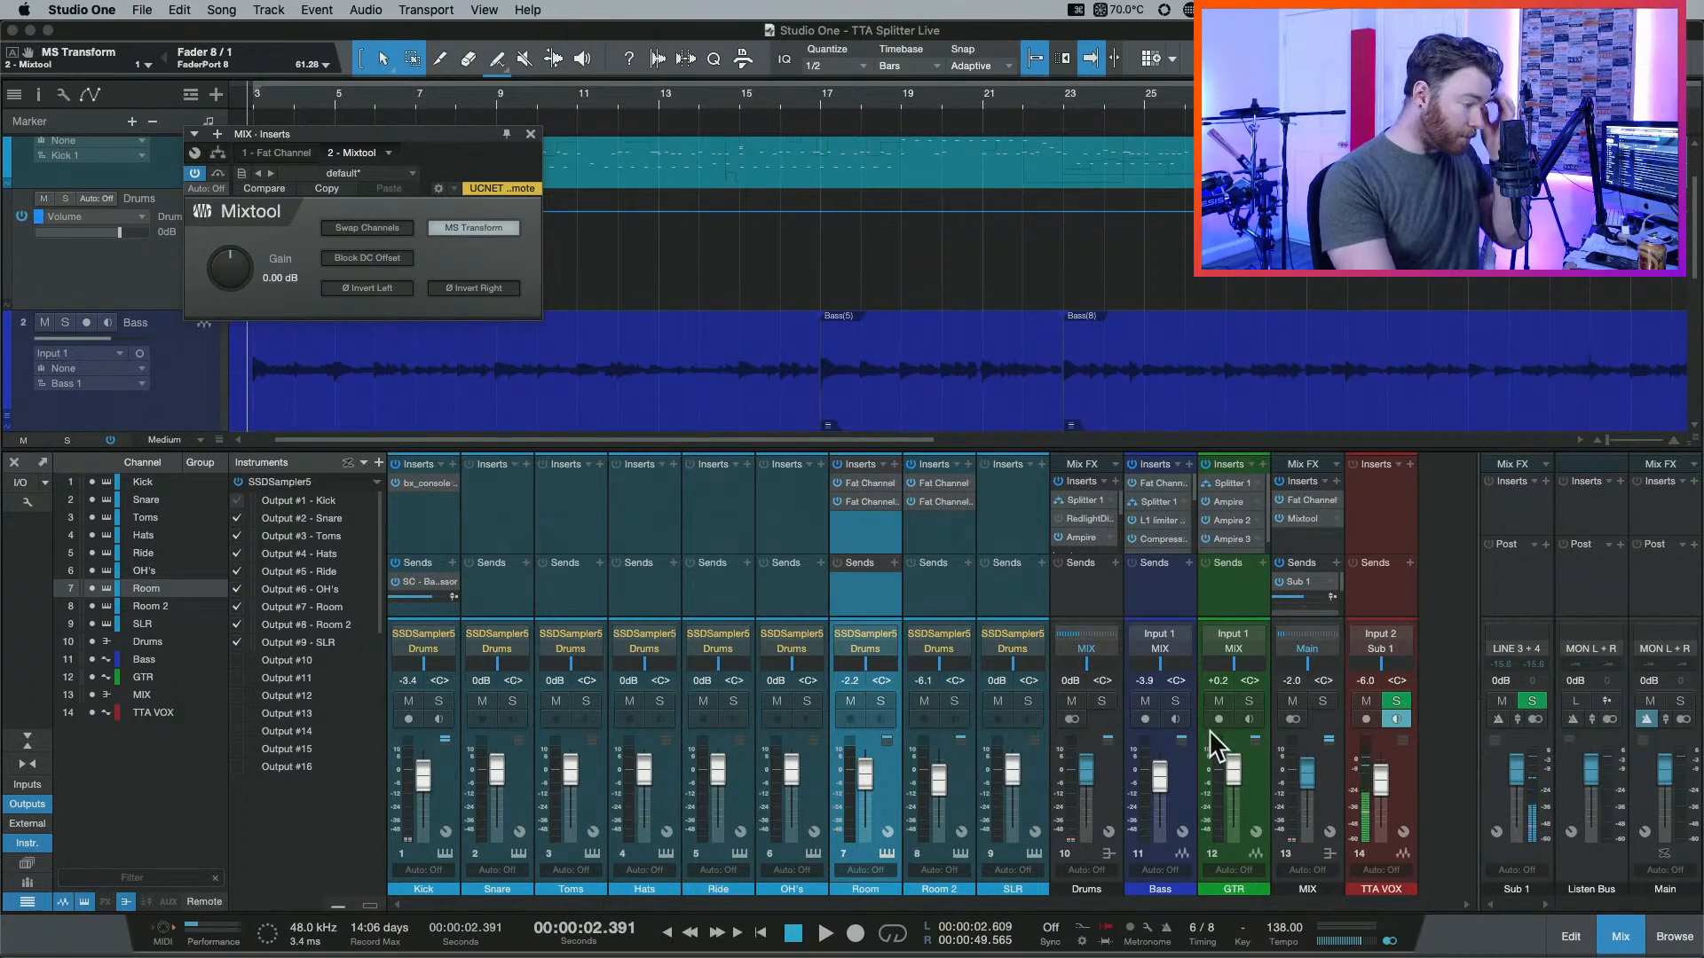
pyautogui.keyDown('alt'); pyautogui.click(1233, 768); pyautogui.keyUp('alt')
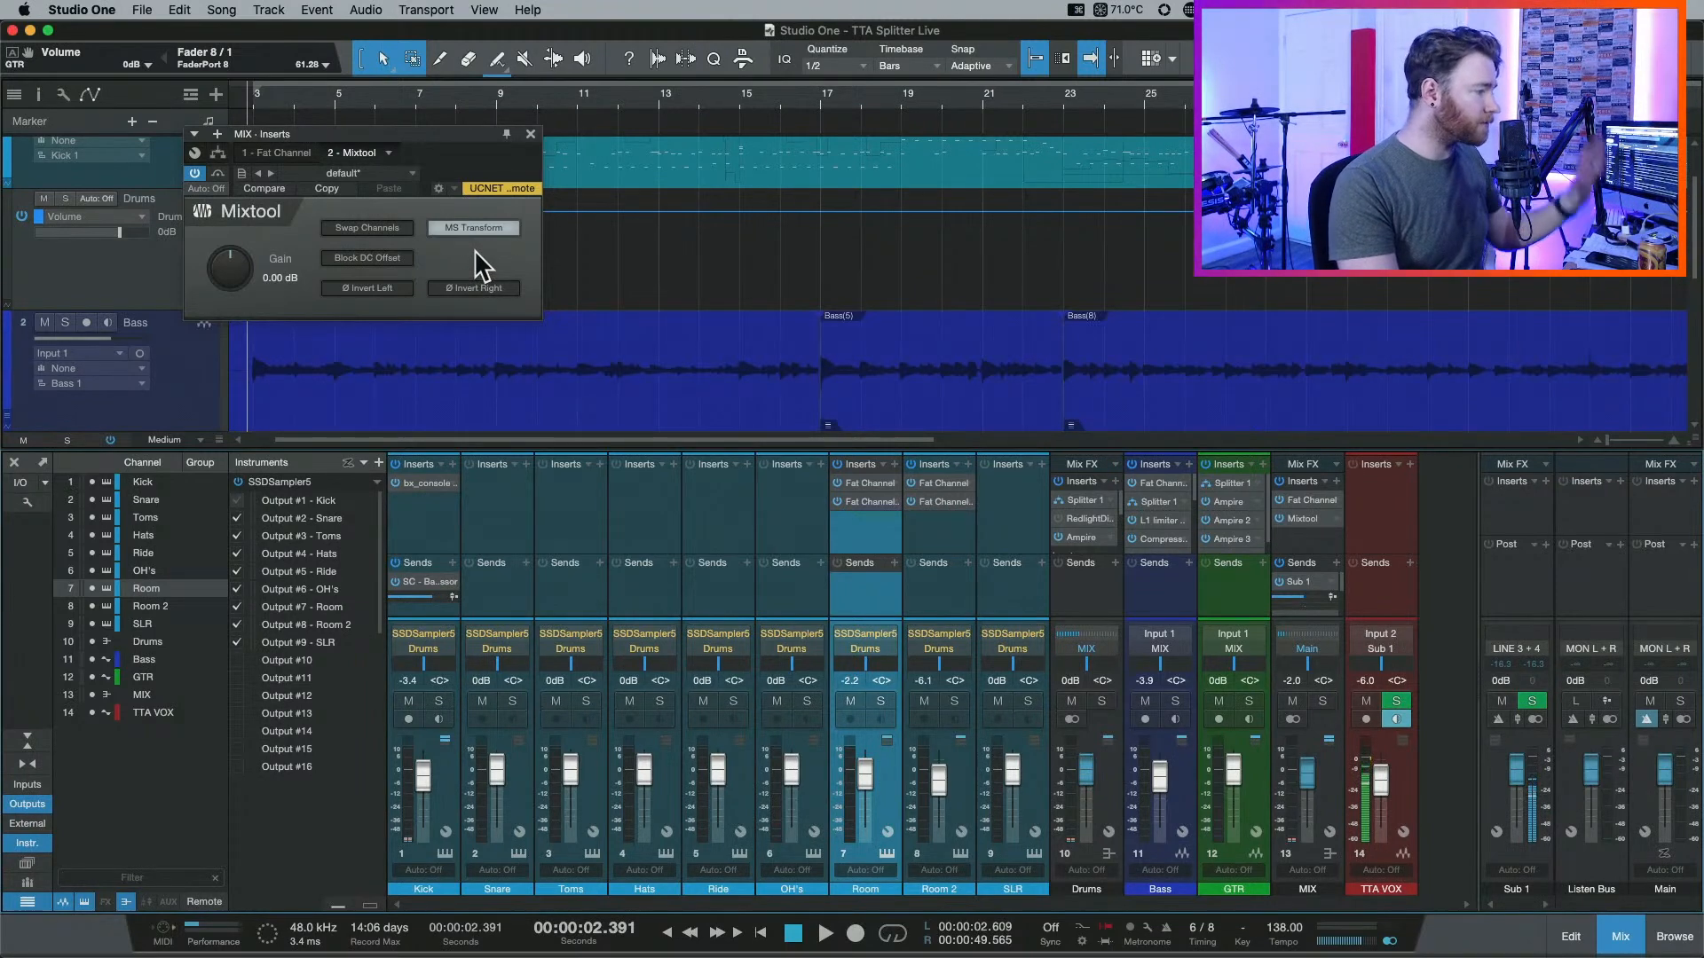
# Insert a Splitter after the Mixtool on the MIX bus and set its mode to Channel Split.
pyautogui.click(1335, 482)
pyautogui.write('s')
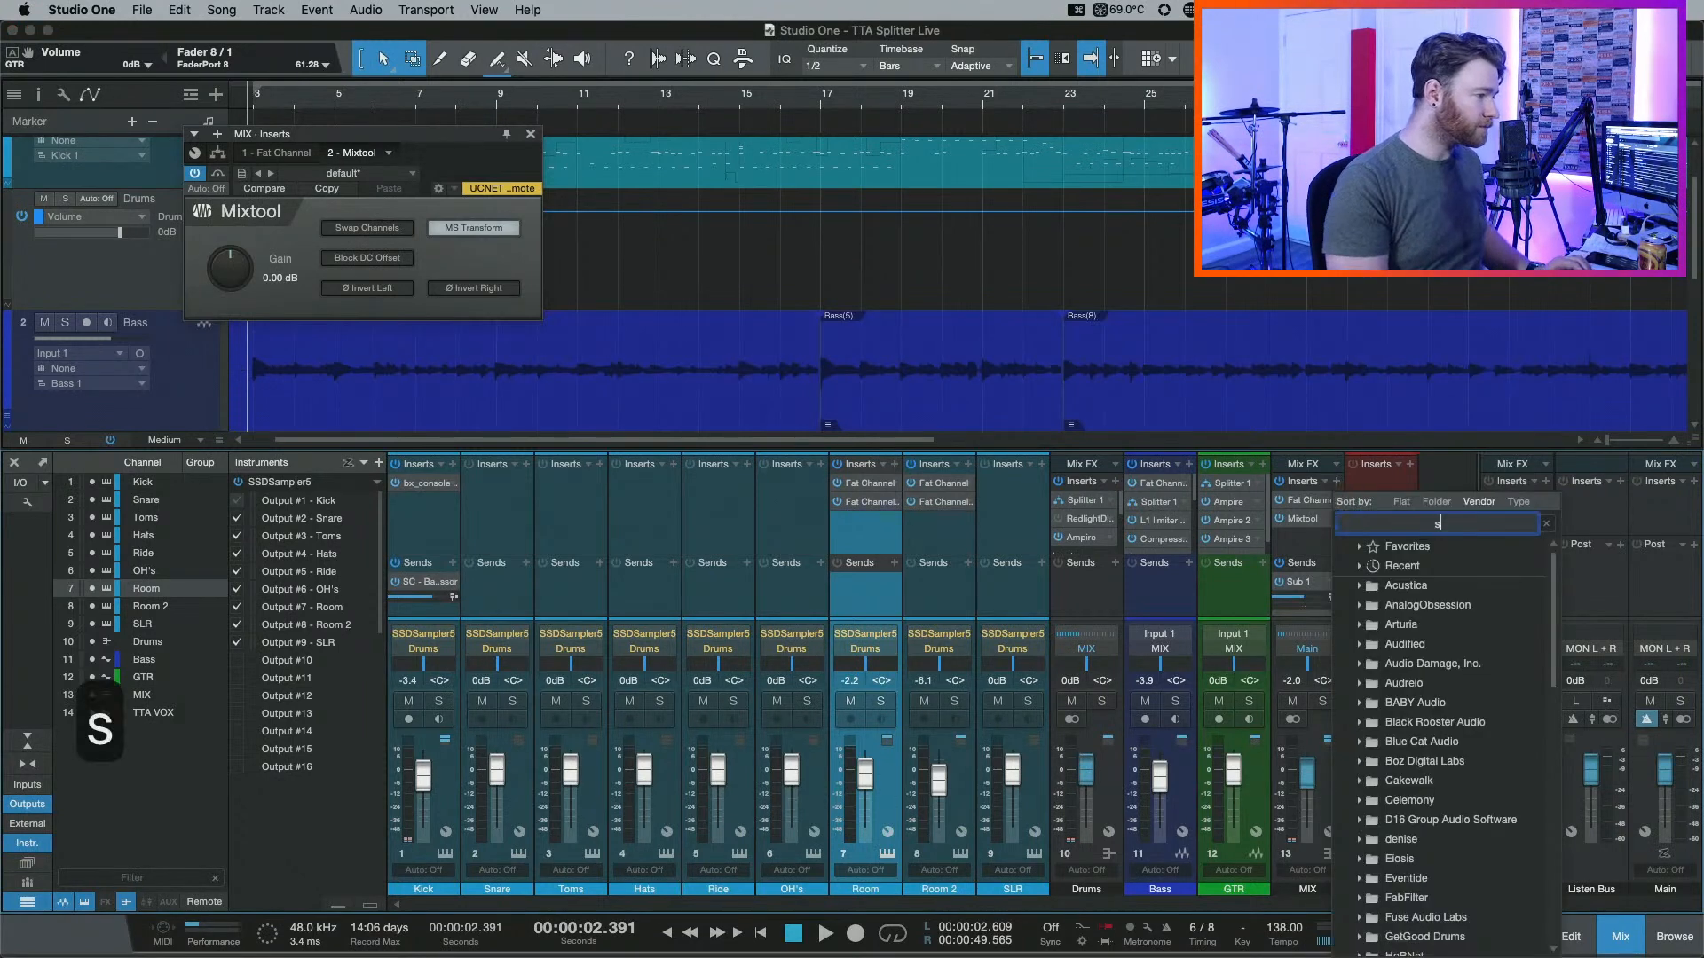
pyautogui.write('plitter')
pyautogui.press('Return')
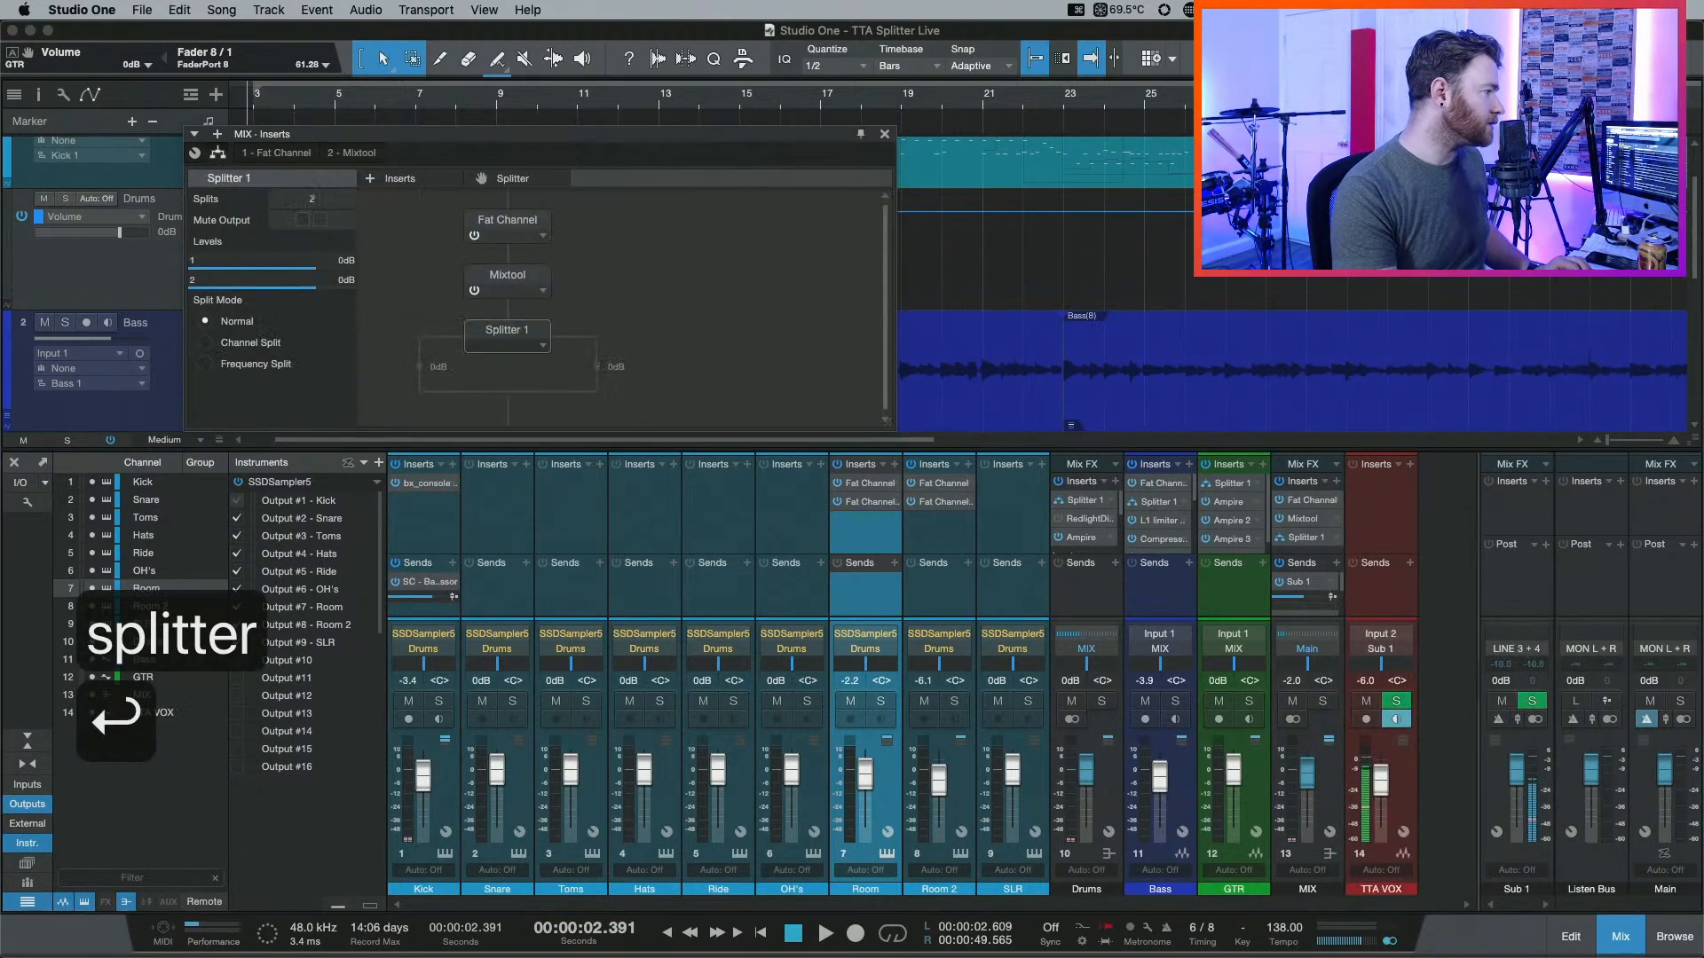
pyautogui.click(257, 343)
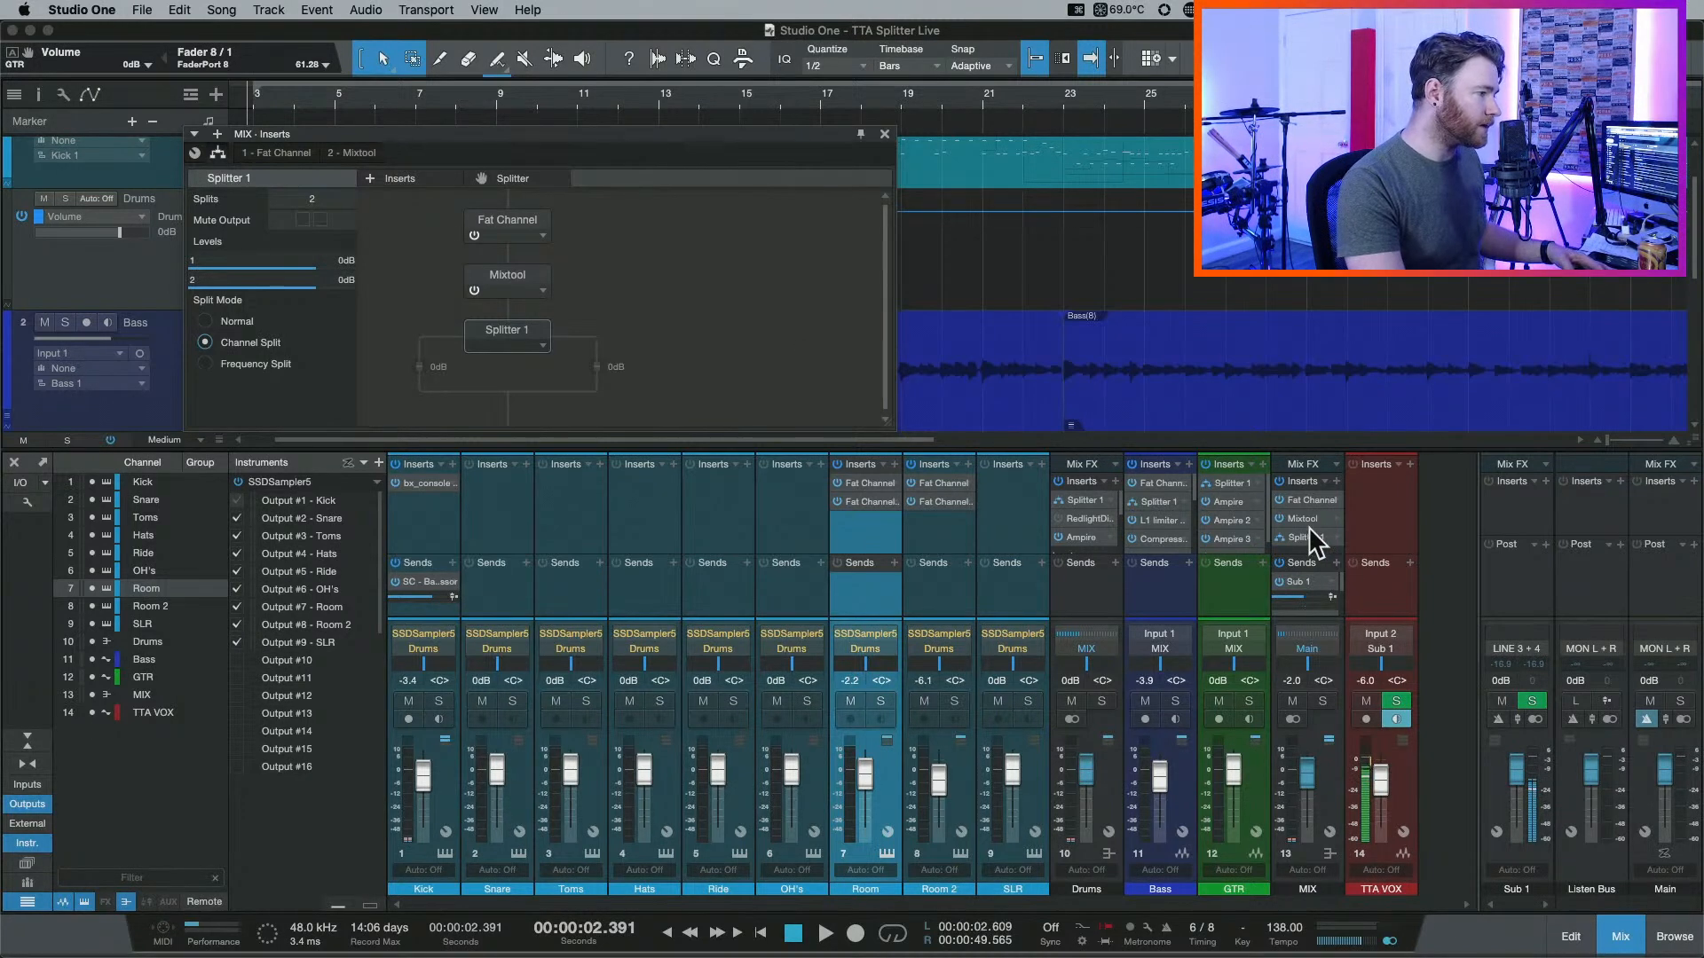
# Copy the MS Transform Mixtool to after the MIX bus Splitter and mute the Splitter's second output.
pyautogui.moveTo(1307, 524); pyautogui.dragTo(1305, 549)
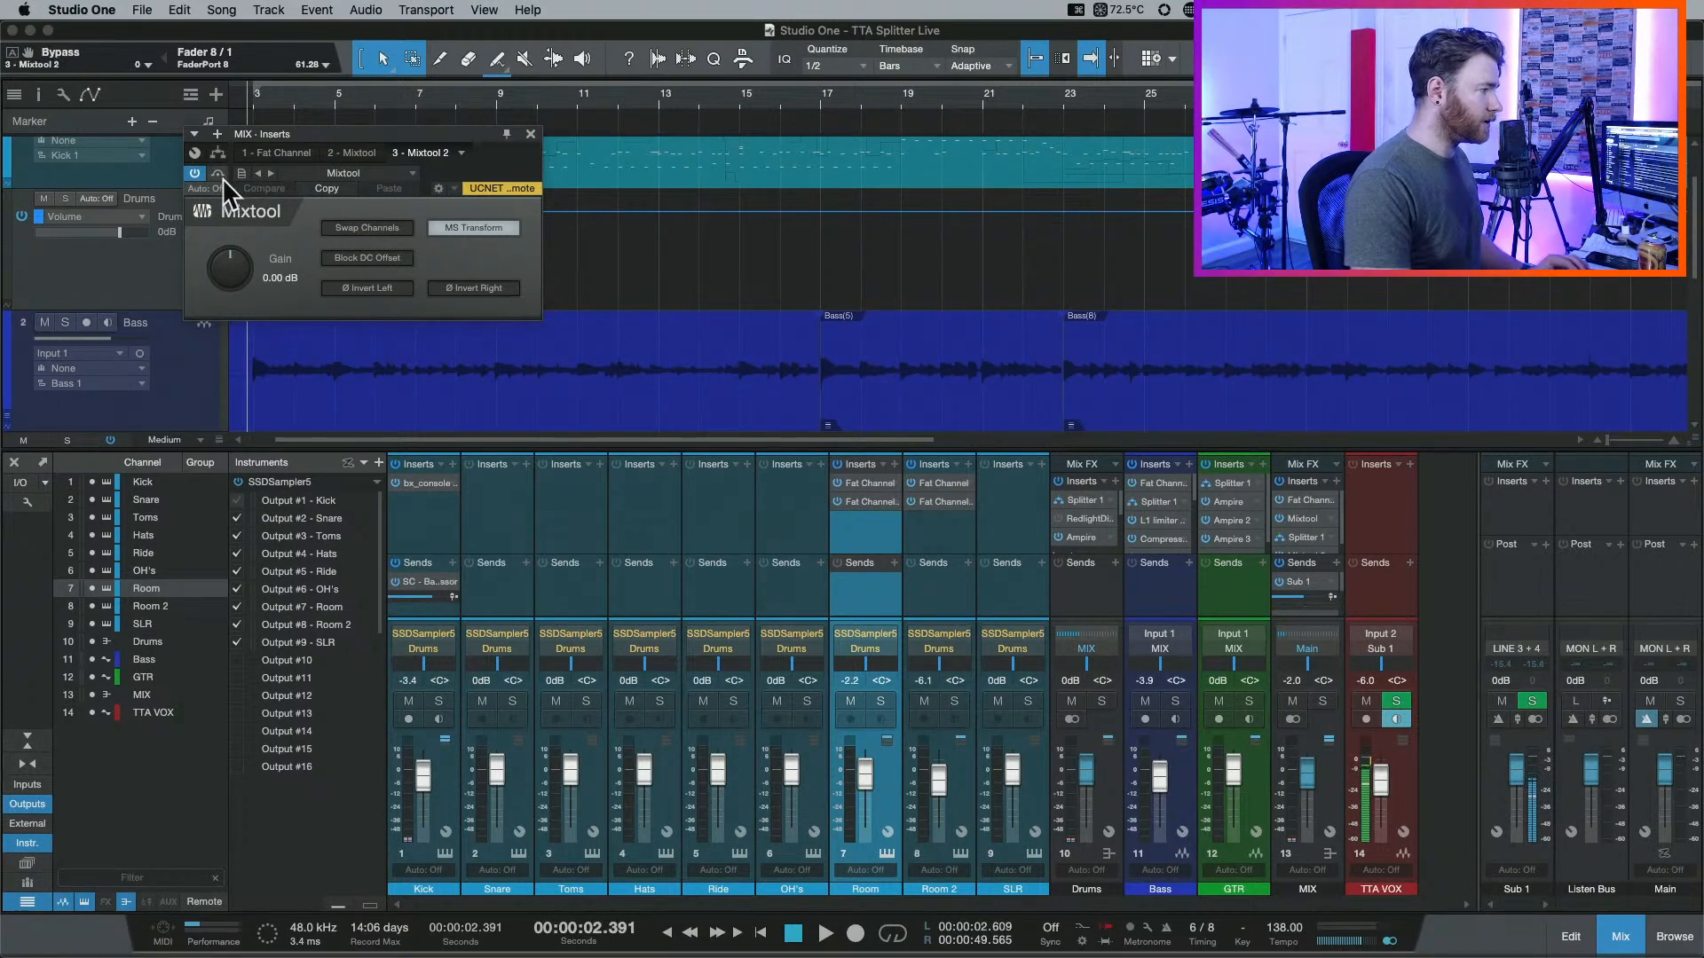
pyautogui.click(245, 164)
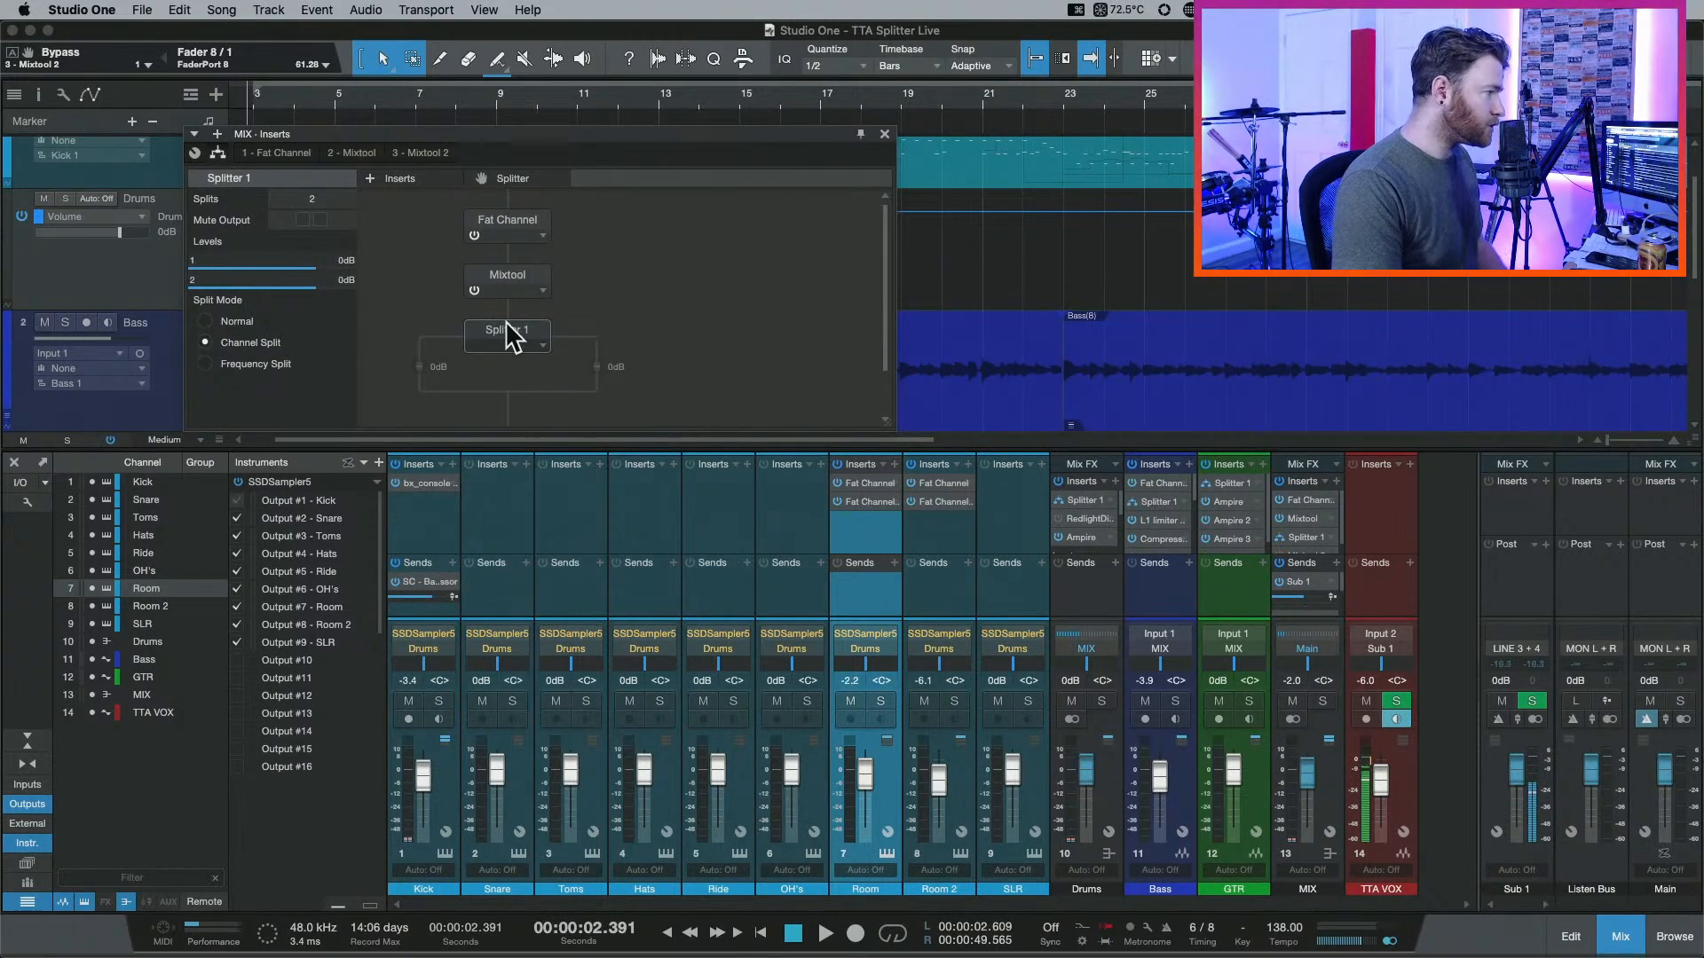
pyautogui.click(320, 219)
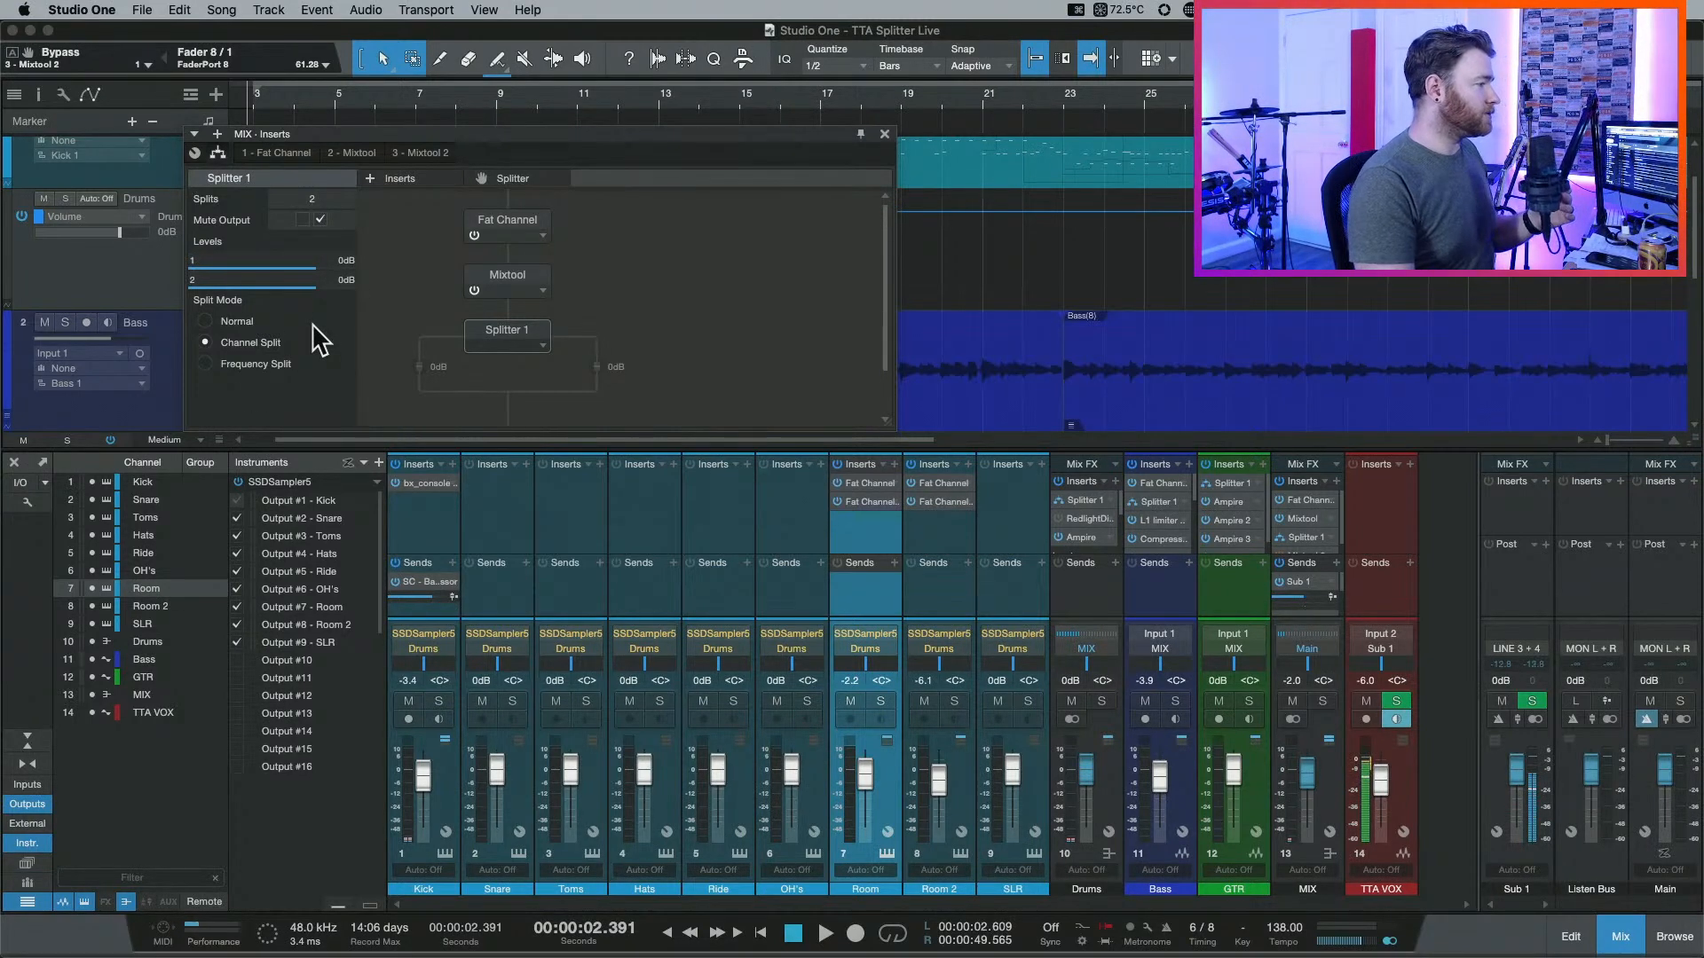
# Enlarge the MIX inserts routing window to show the whole chain and audition the mix with the Splitter's second output muted.
pyautogui.scroll(-2, 621, 328)
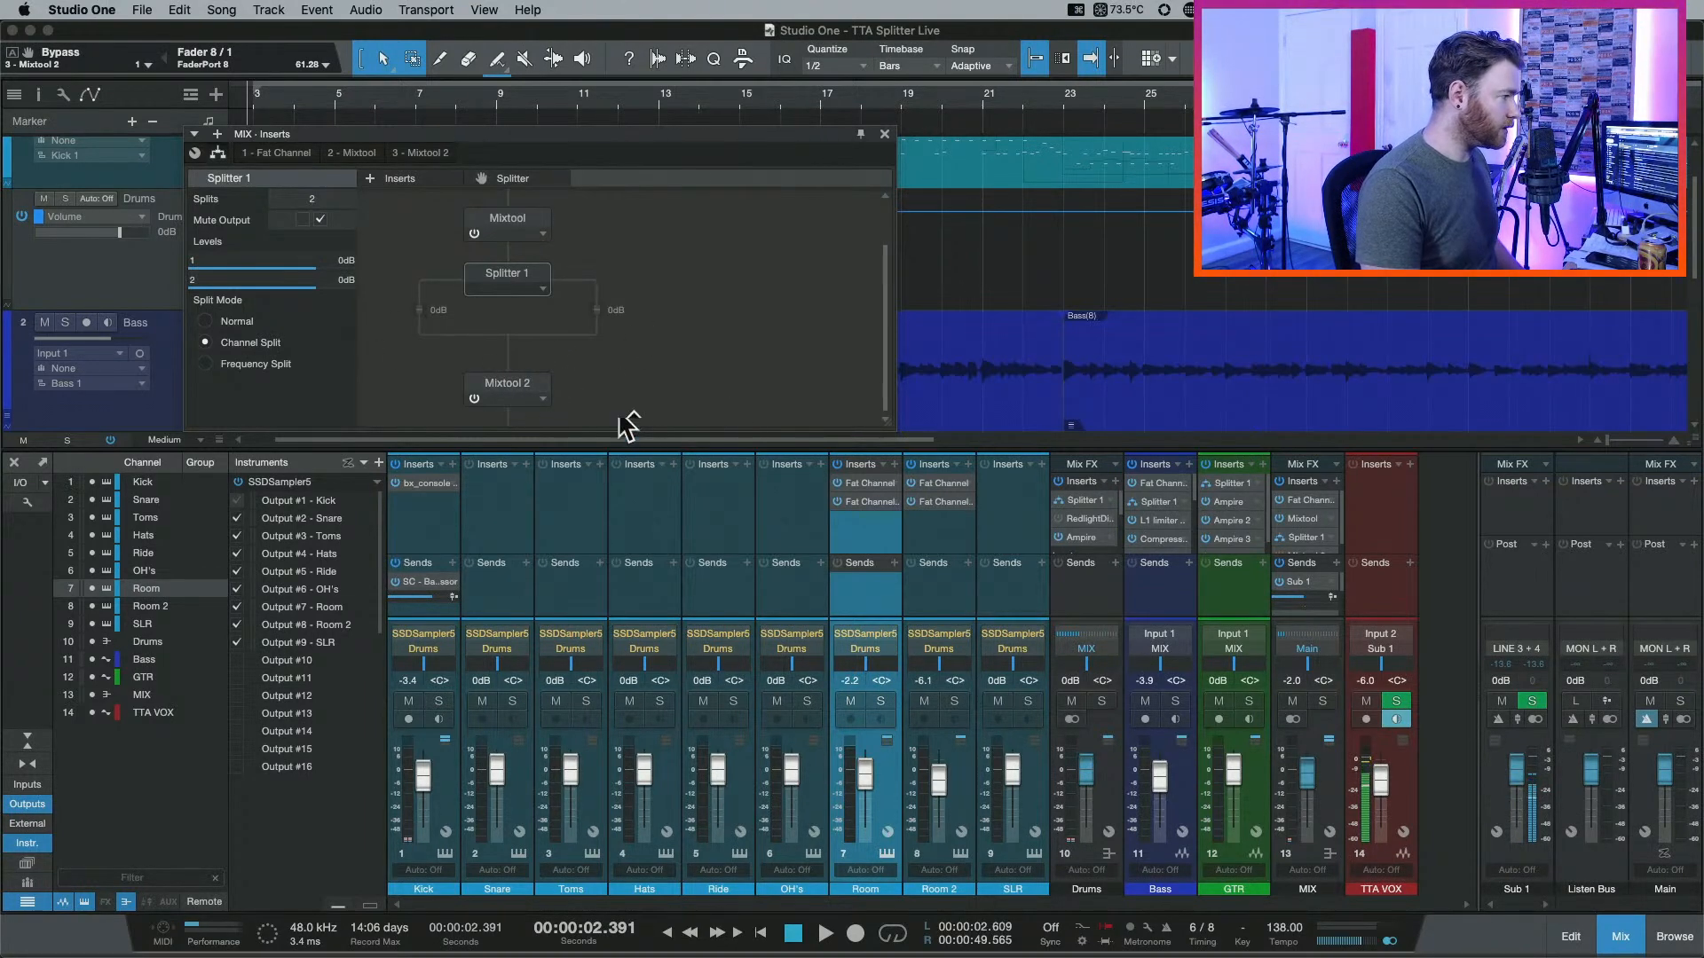
pyautogui.moveTo(635, 427); pyautogui.dragTo(594, 668)
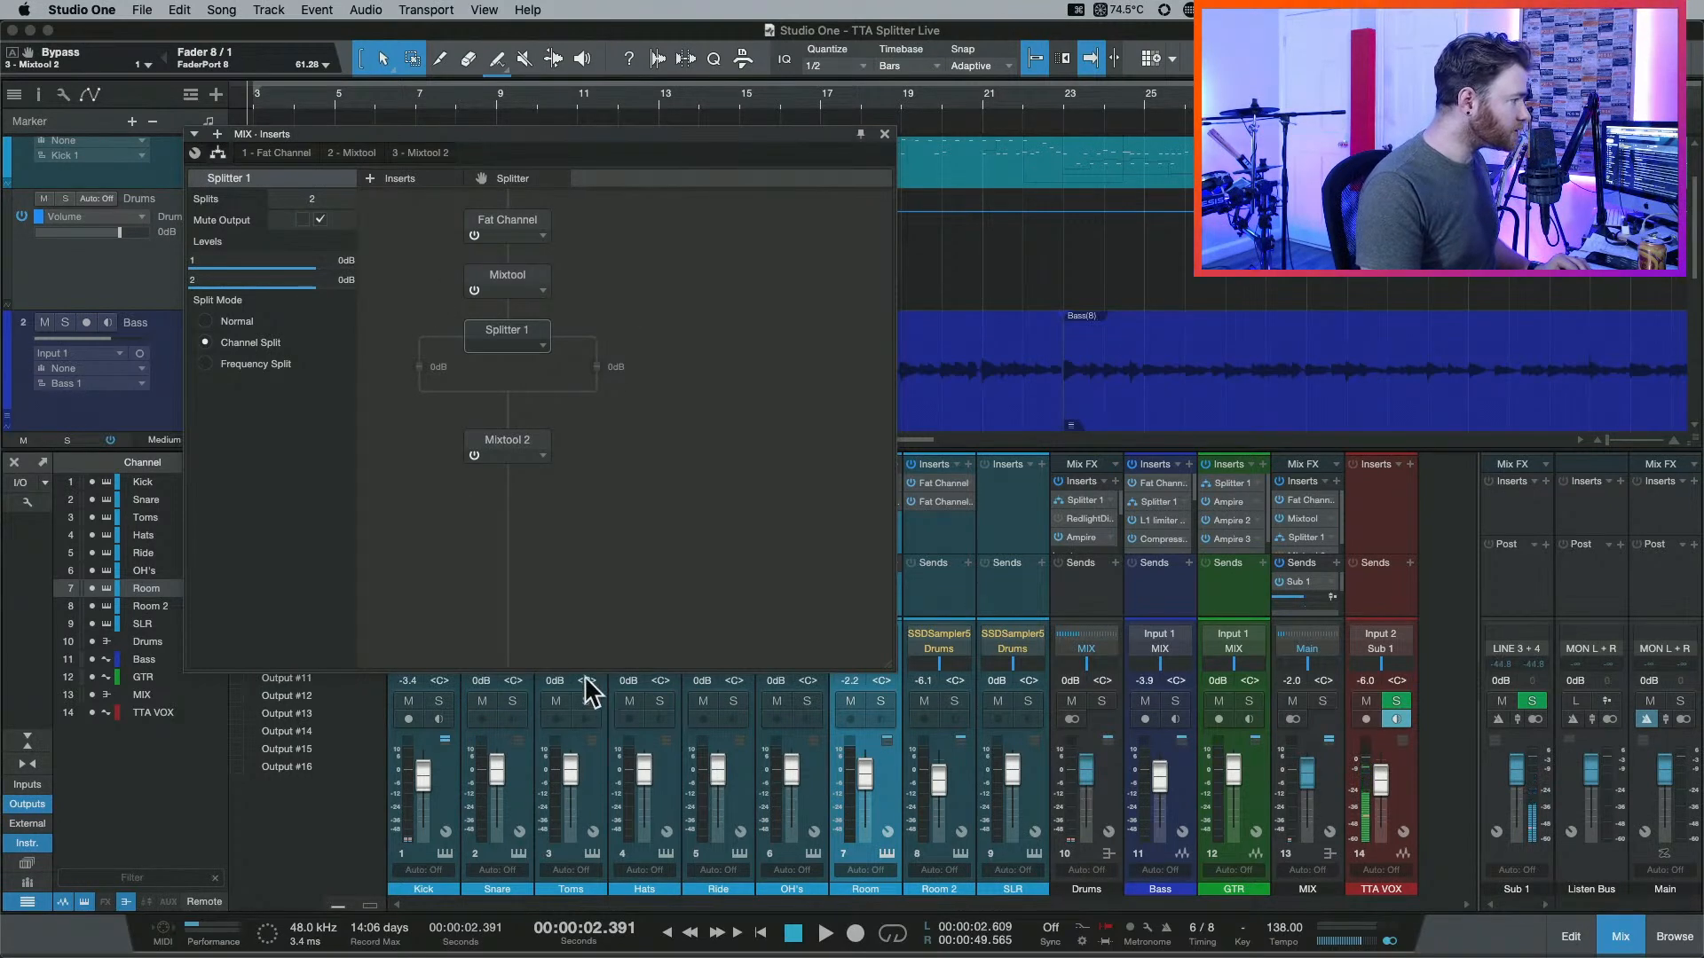
pyautogui.moveTo(583, 672); pyautogui.dragTo(583, 724)
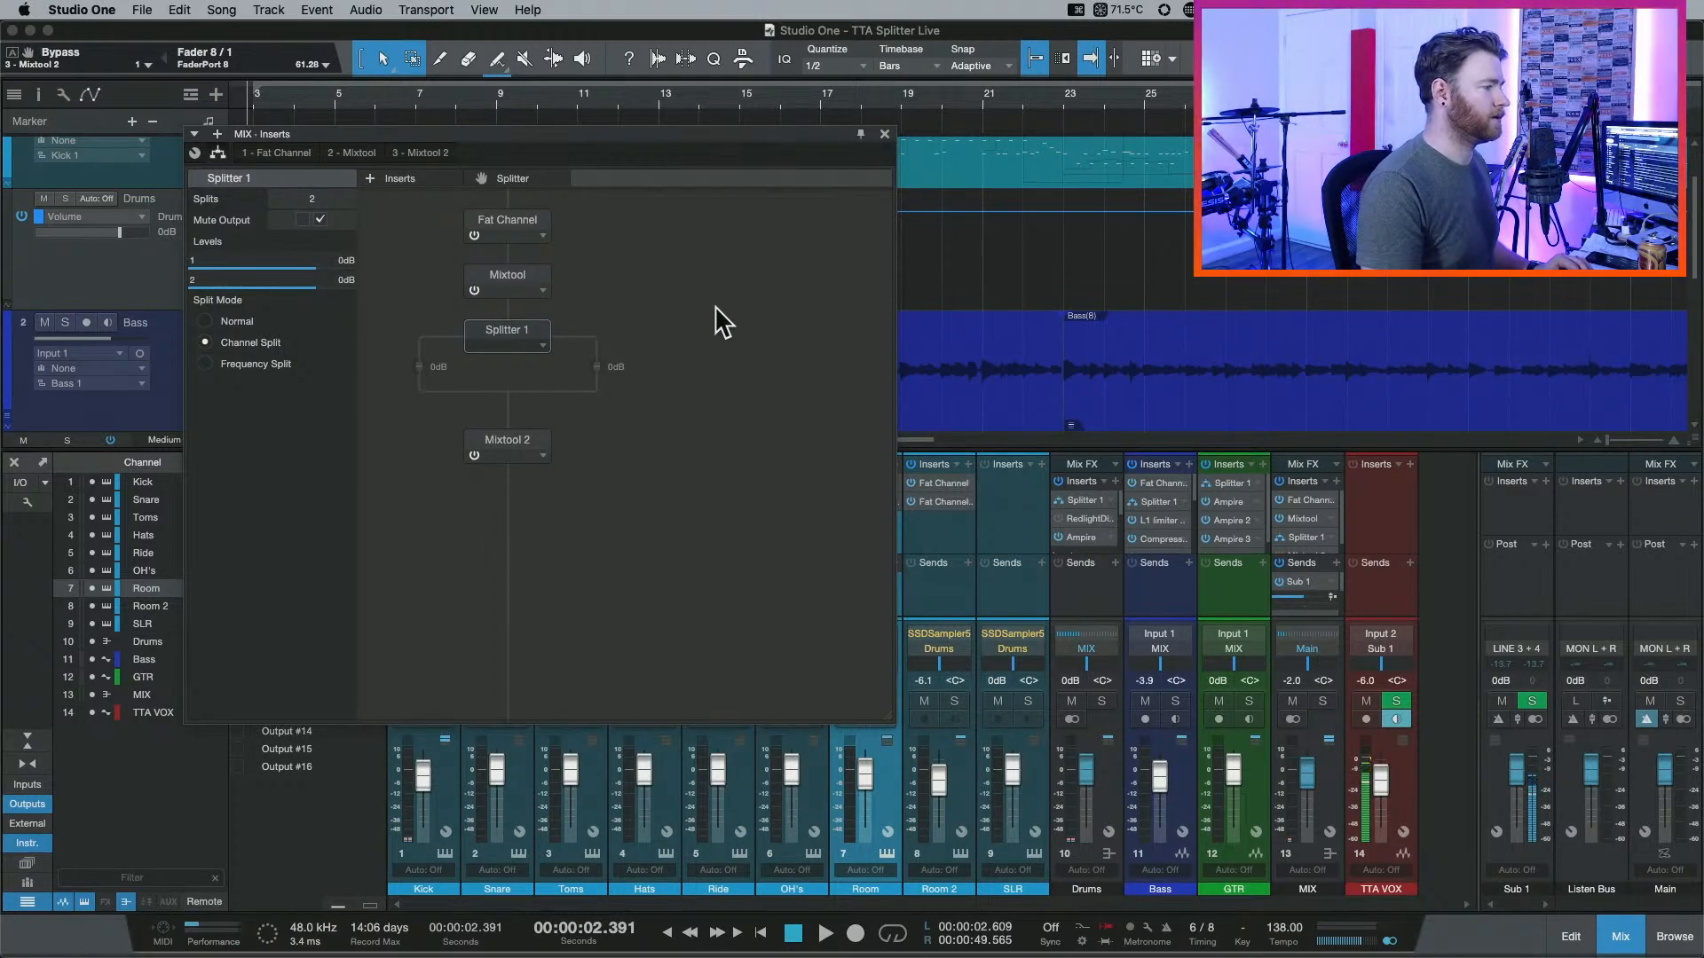
pyautogui.press('space')
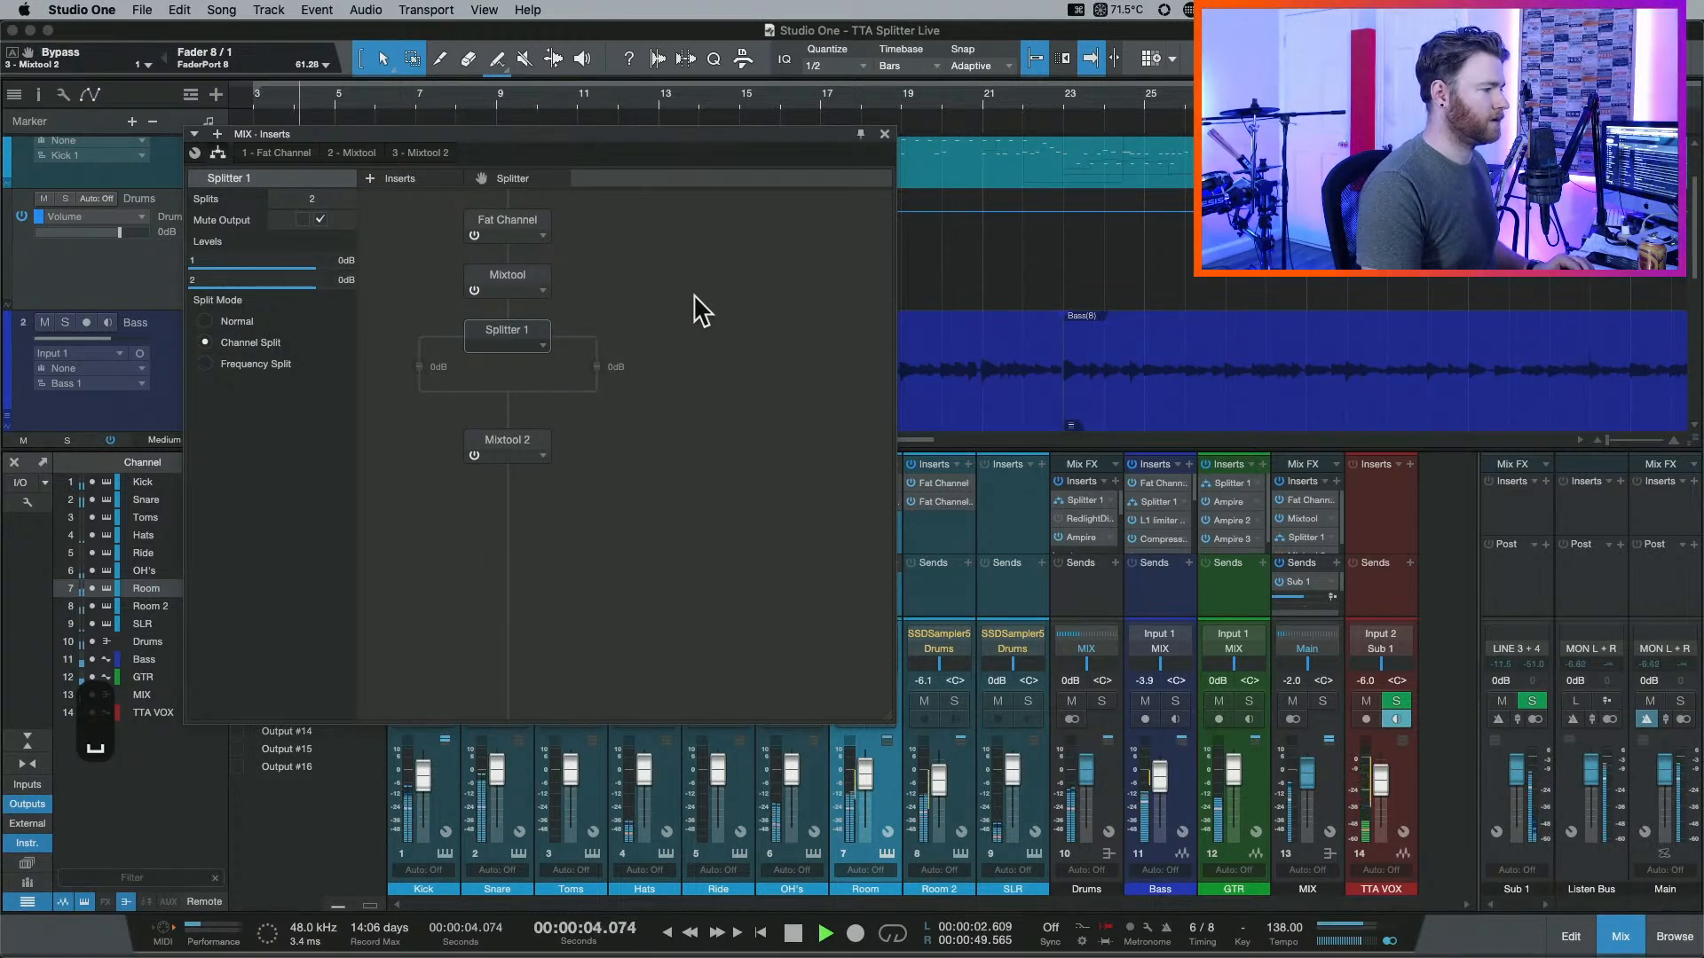
pyautogui.press('space')
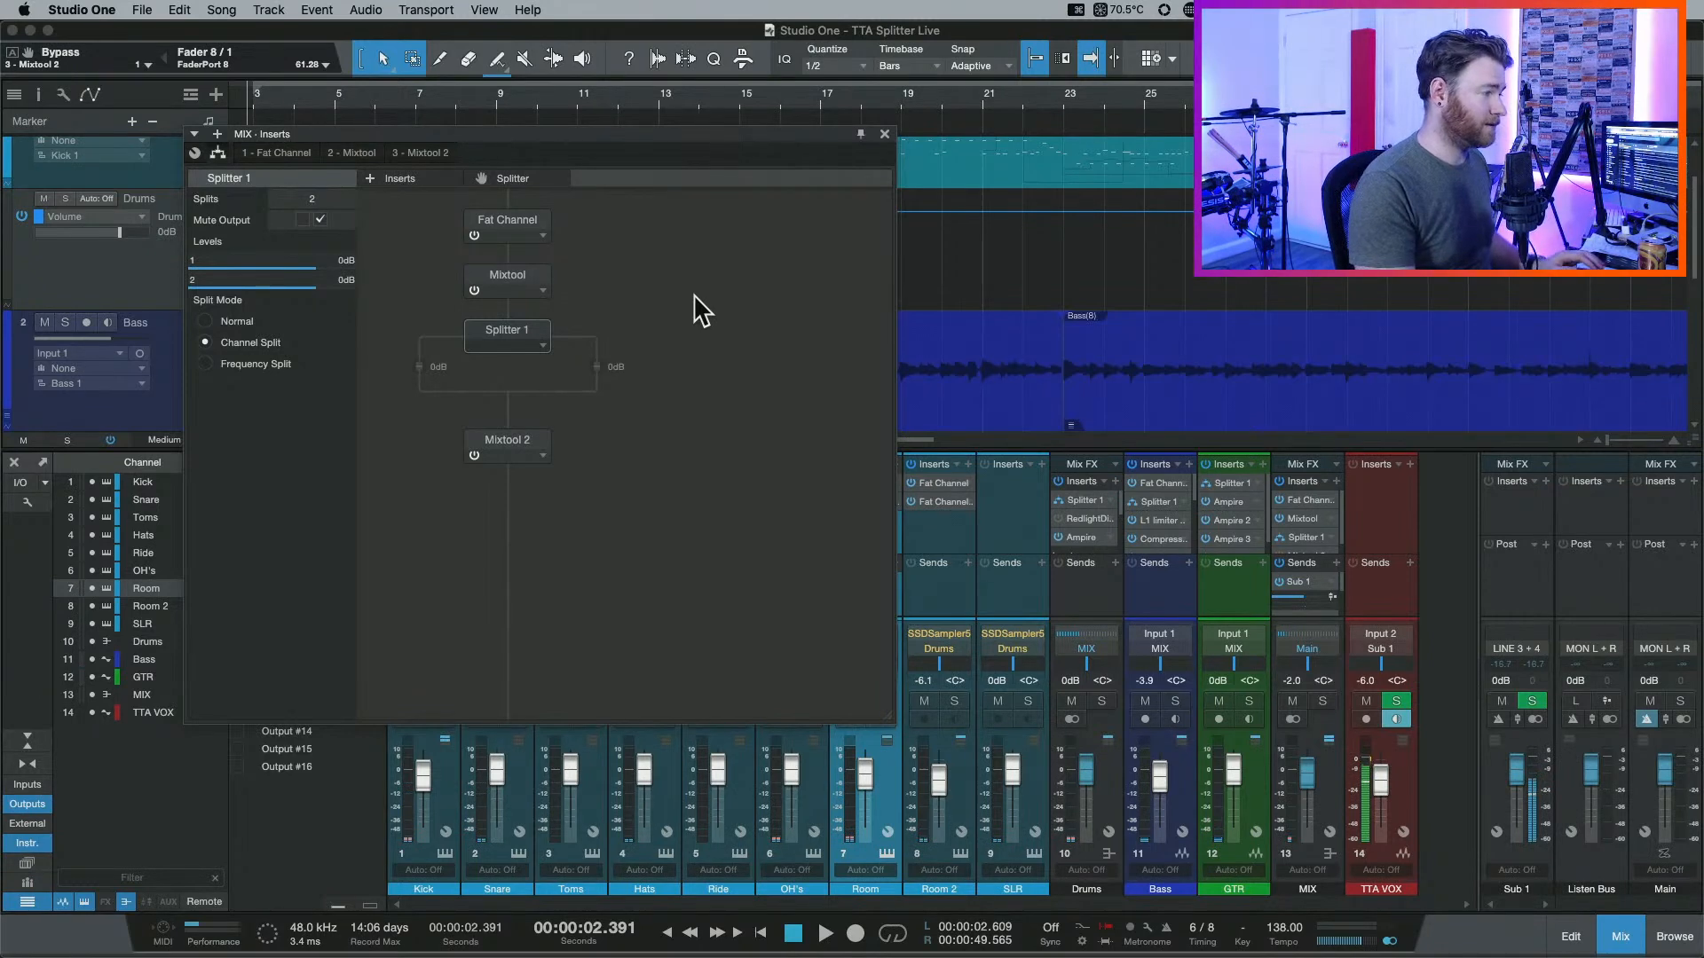
pyautogui.press('space')
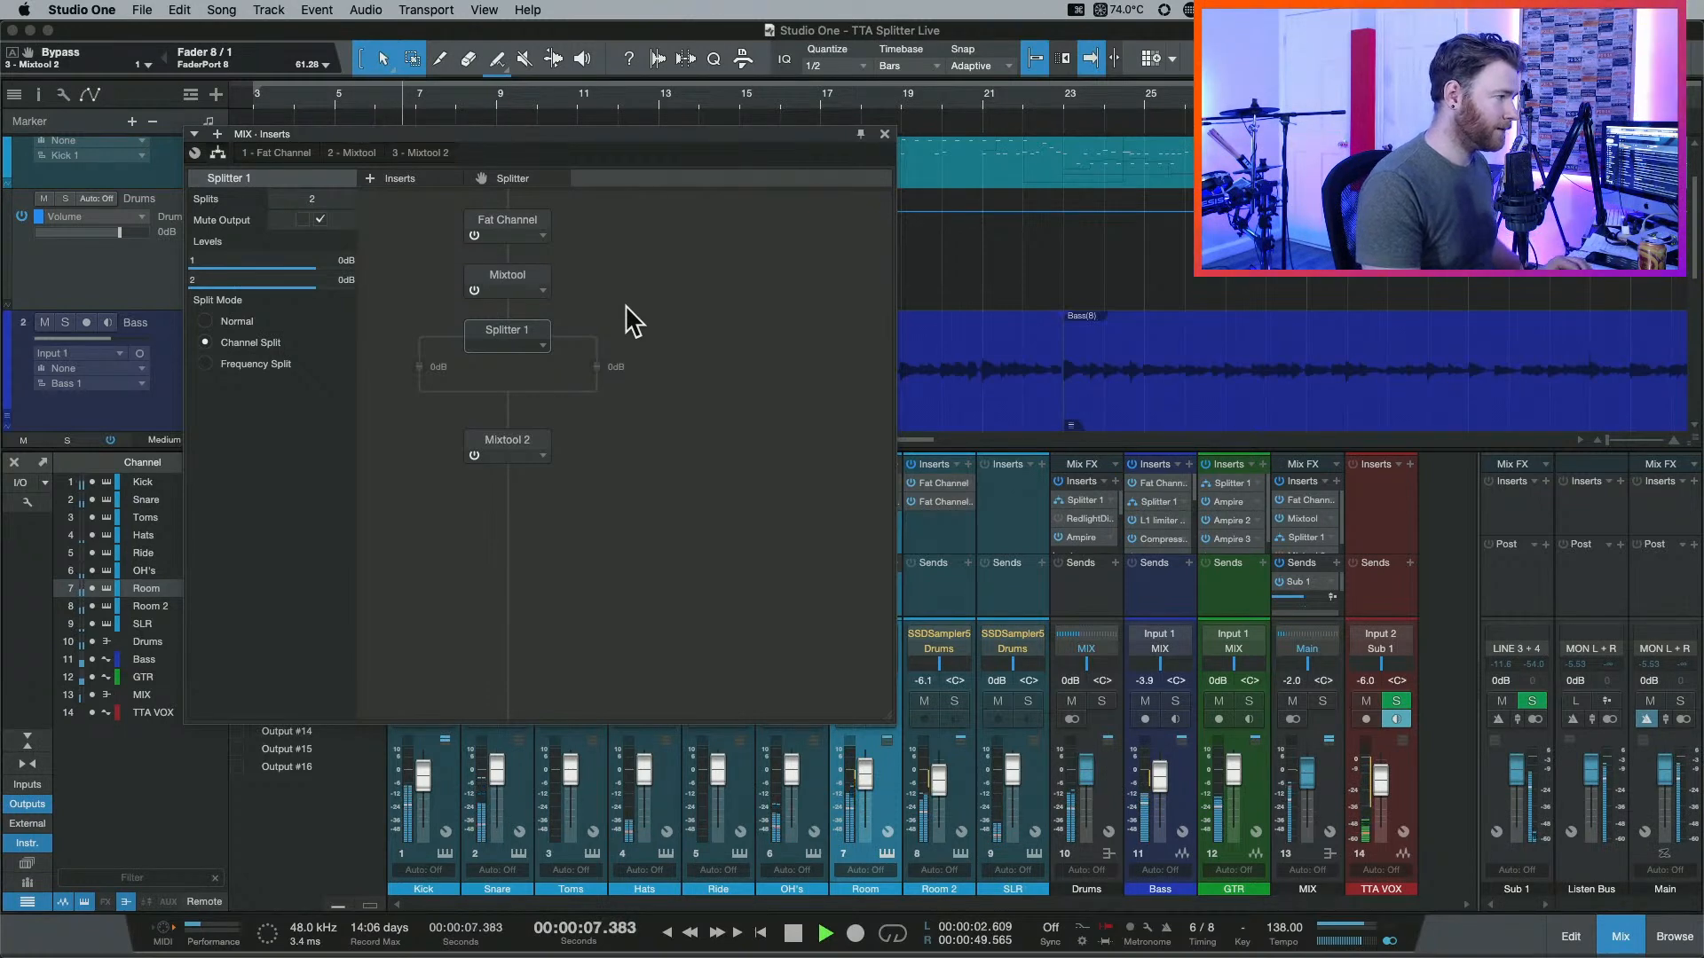
pyautogui.press('space')
# Unmute the Splitter's second output and mute its first output instead.
pyautogui.click(319, 220)
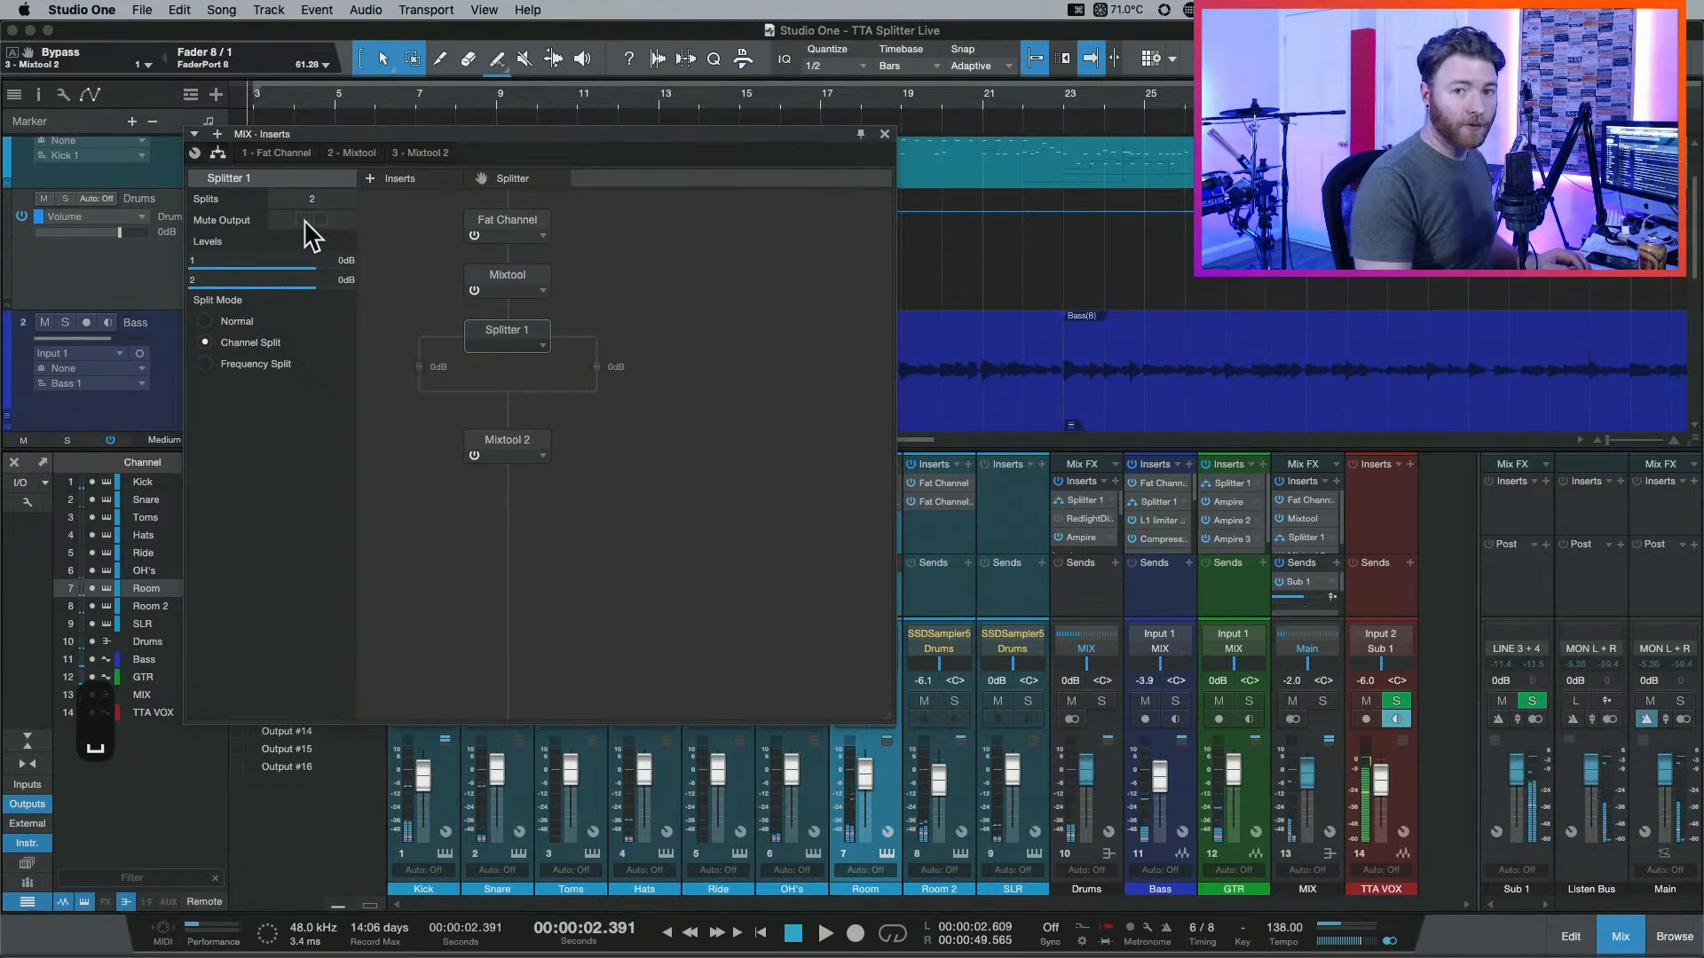
pyautogui.click(302, 219)
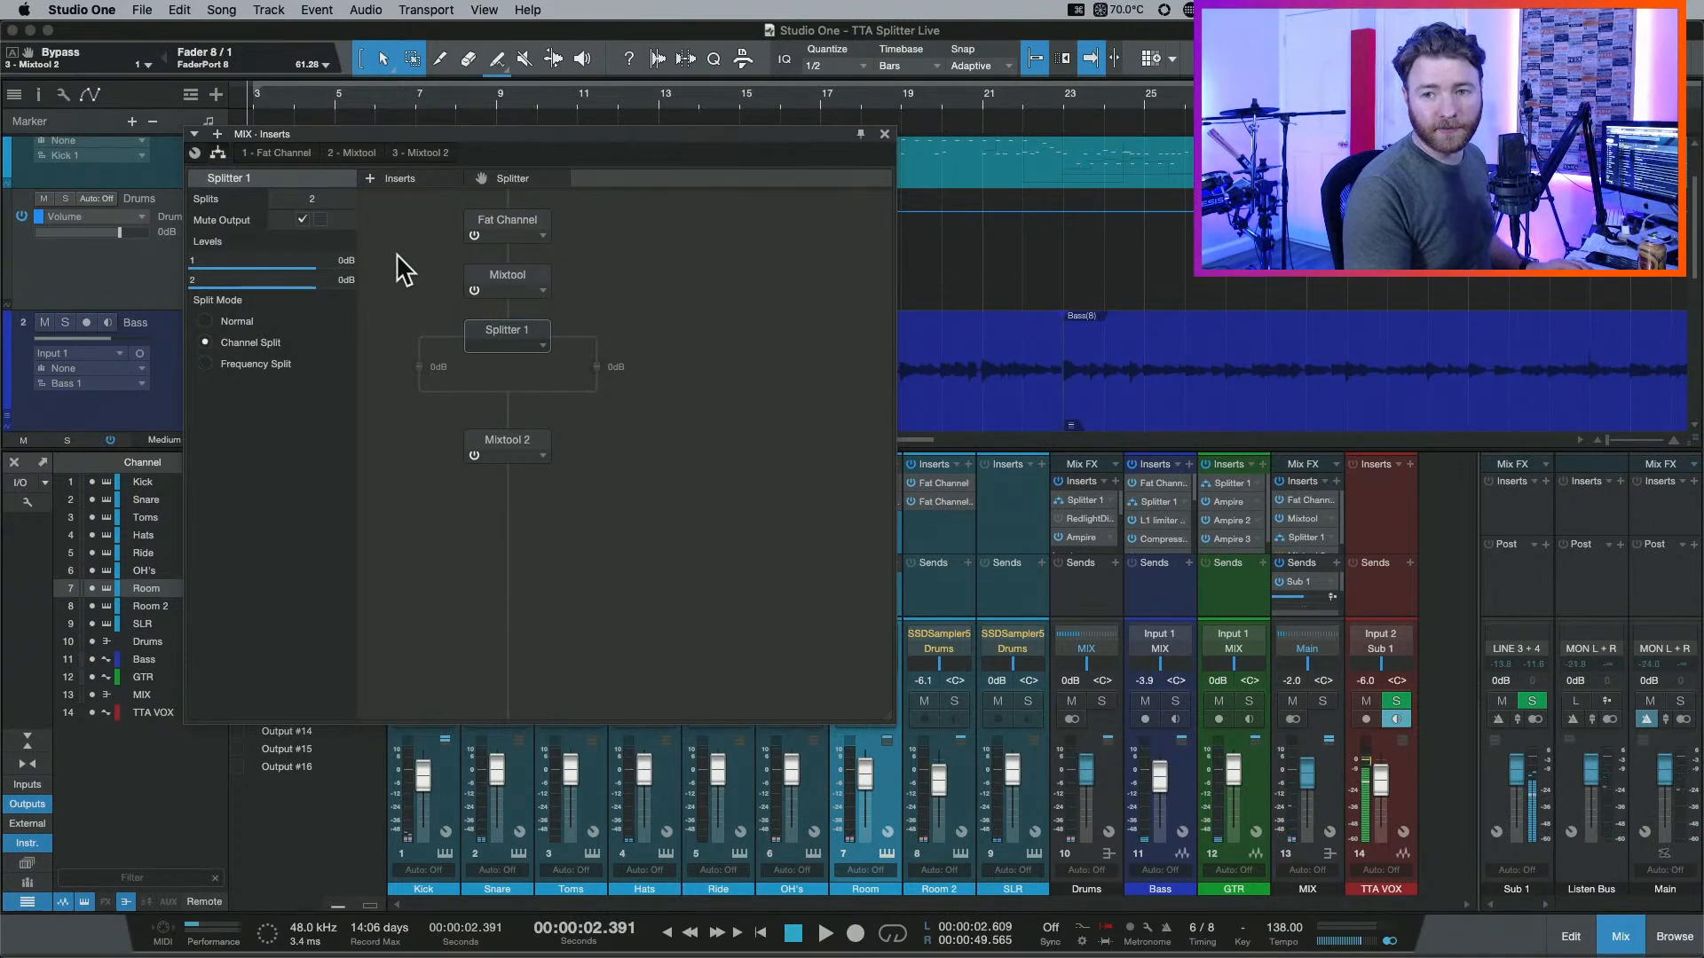
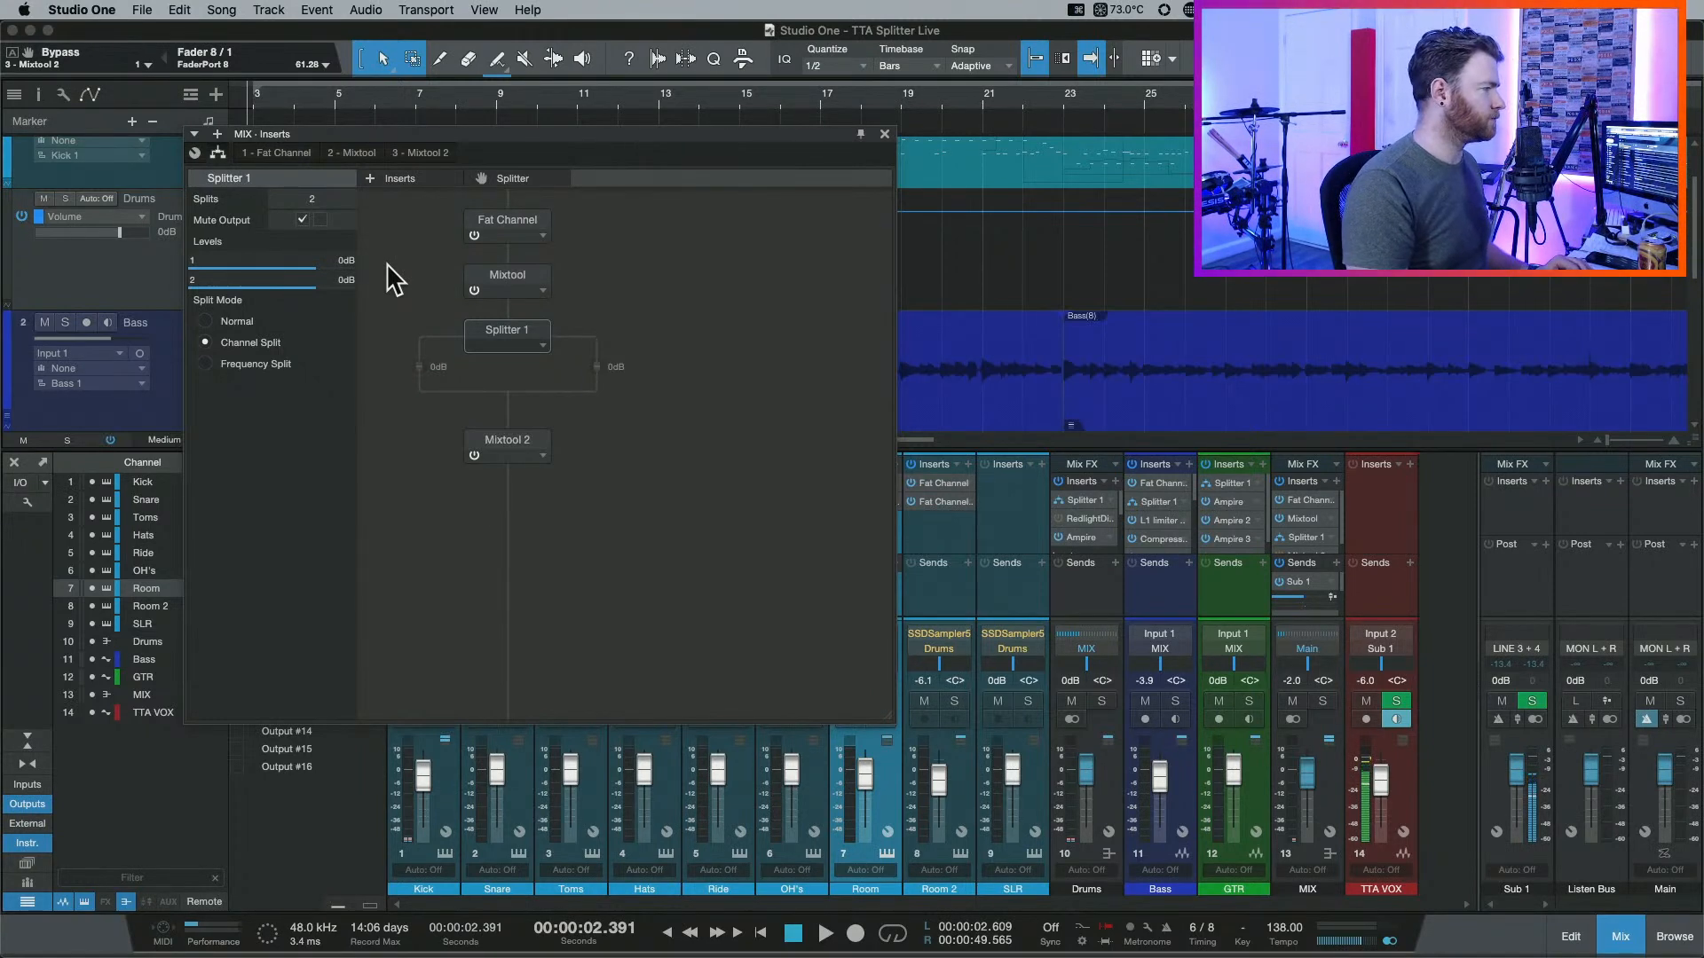
# Audition the mix with the Splitter's first output muted and again with it unmuted, and save the song.
pyautogui.press('space')
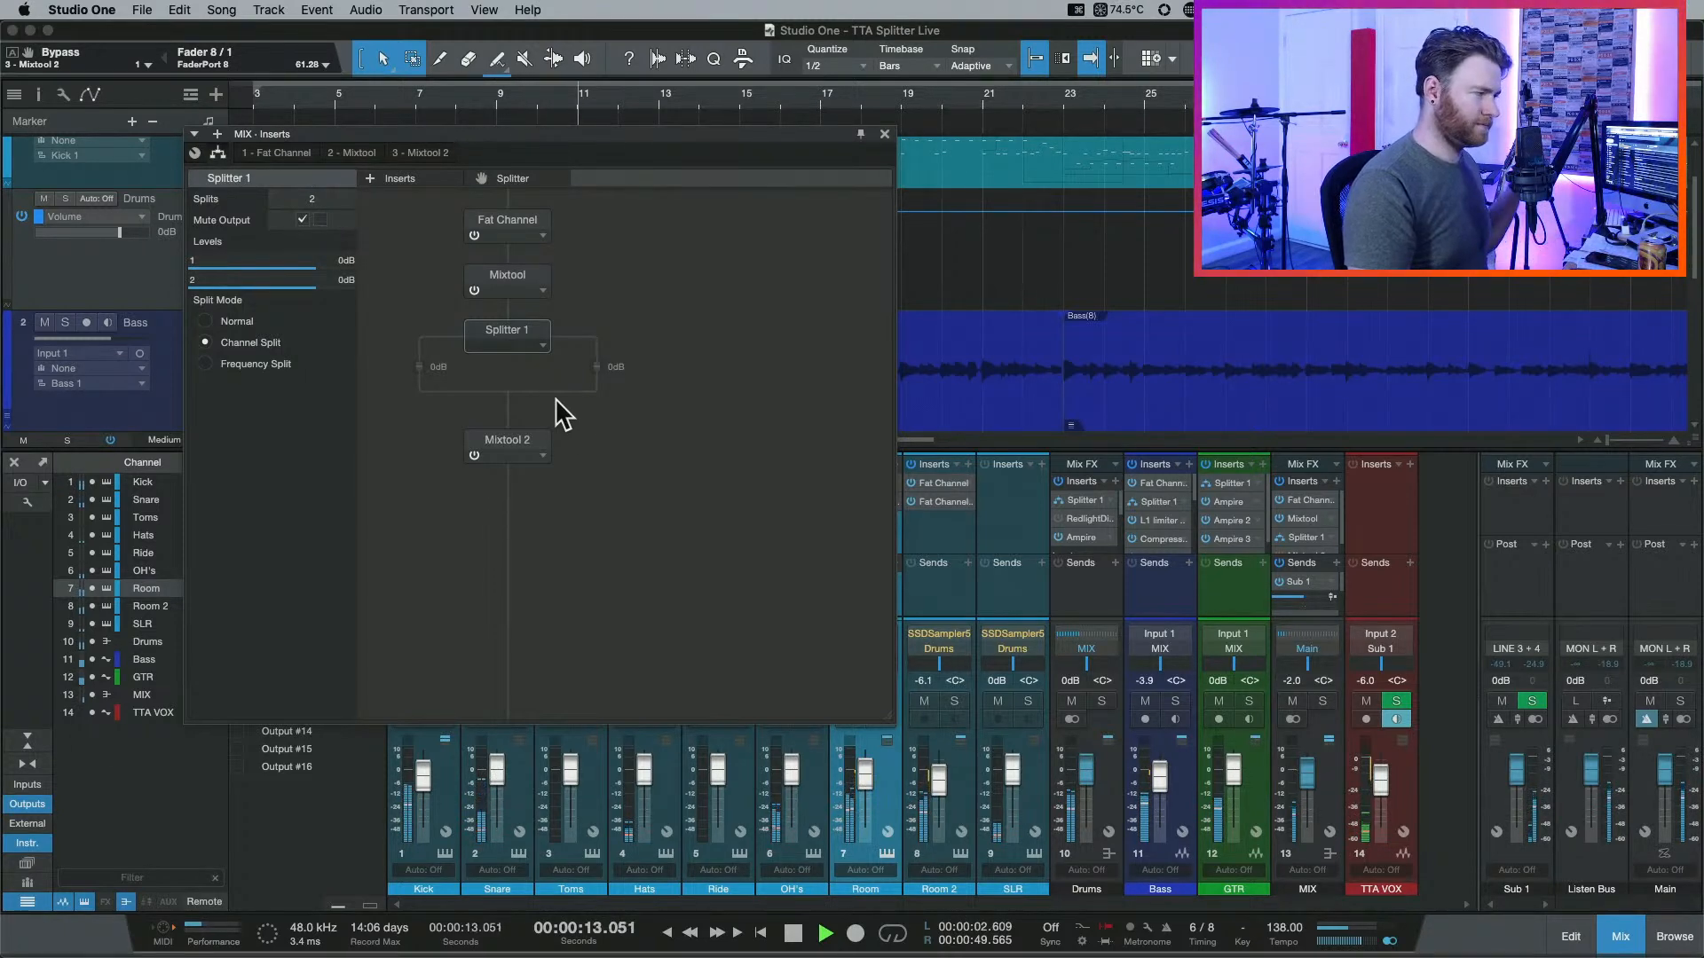
pyautogui.press('space')
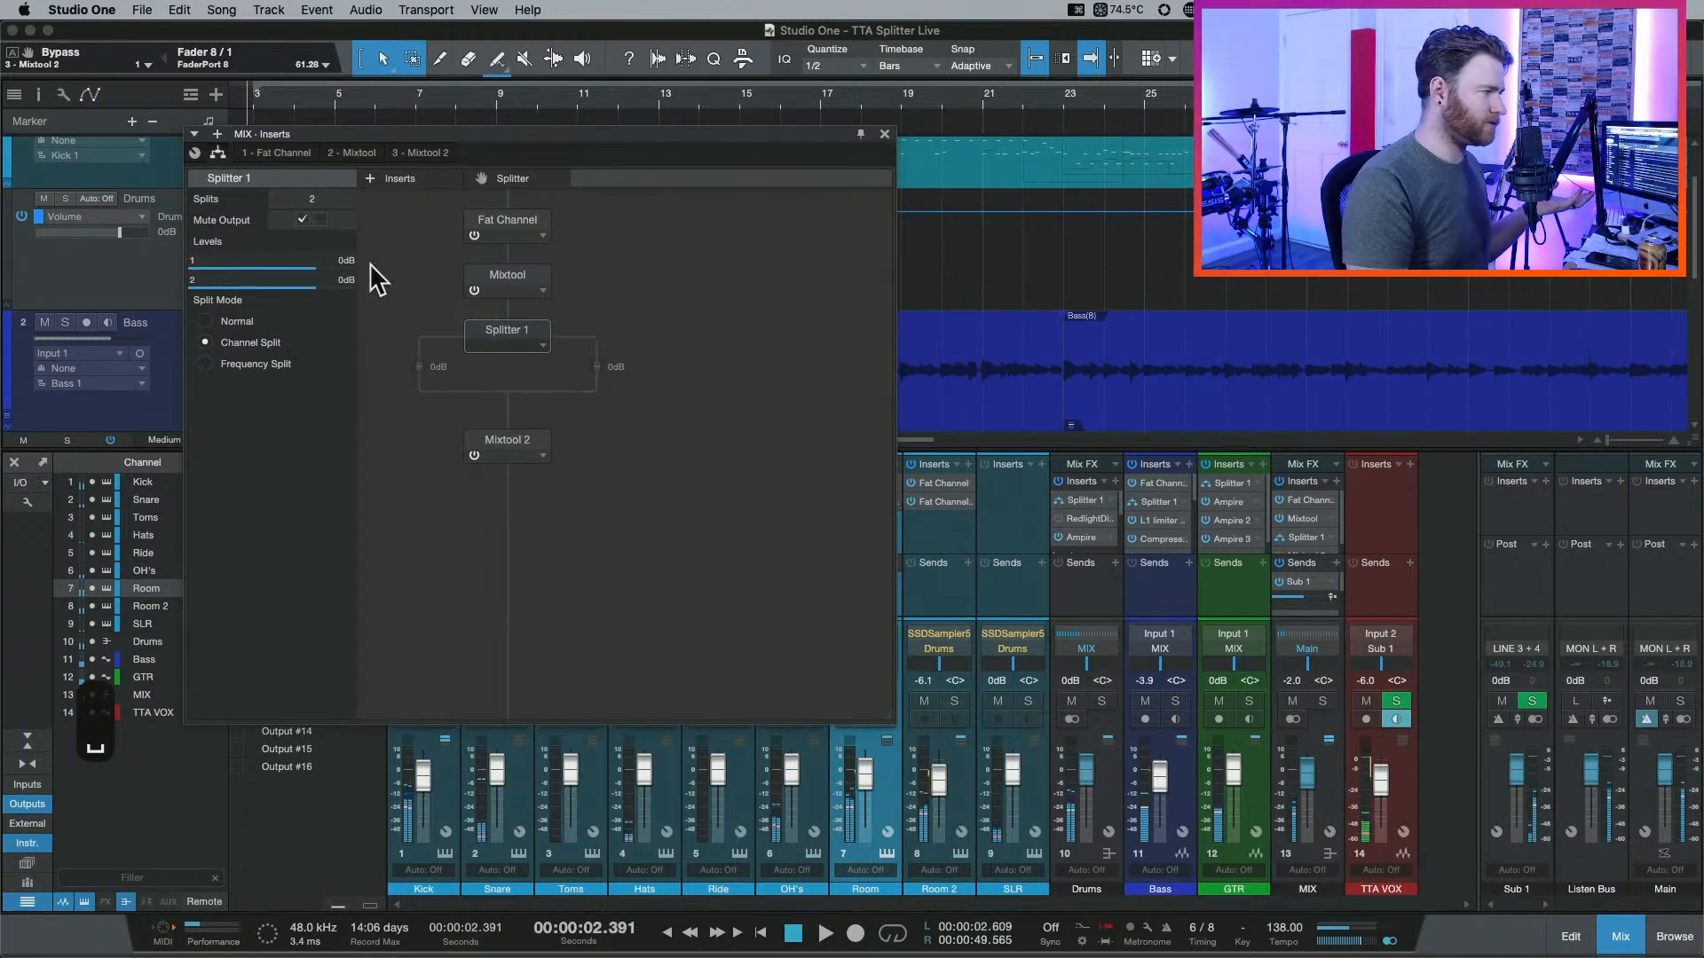
pyautogui.click(301, 220)
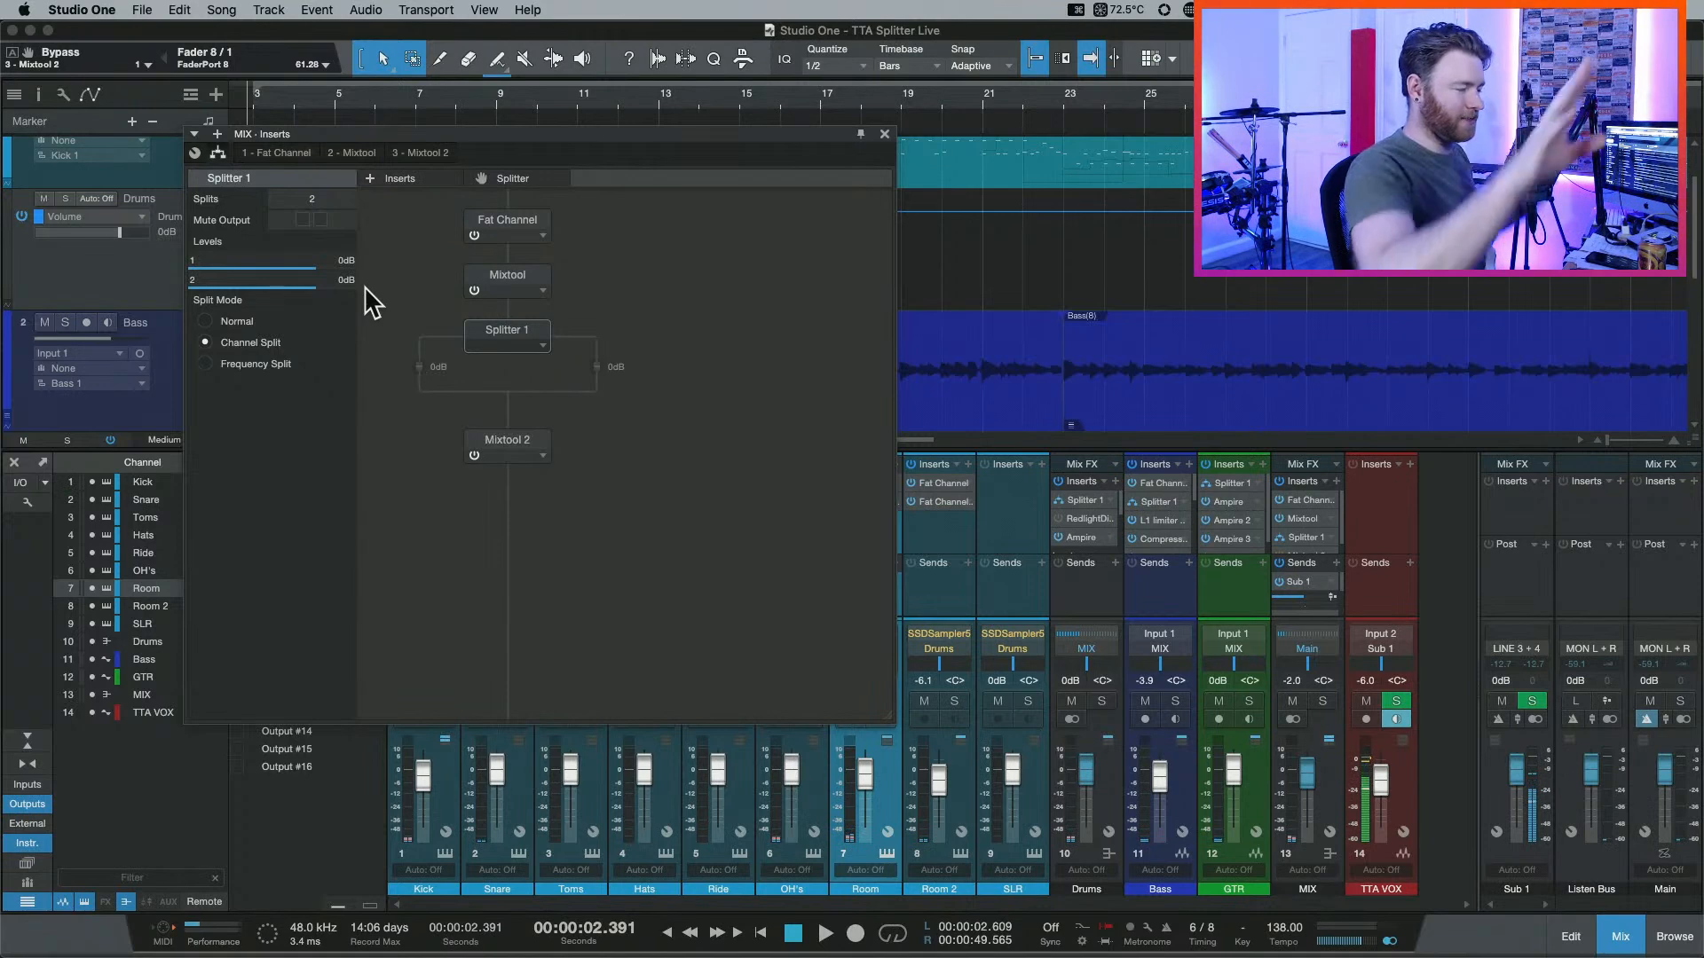
pyautogui.press('space')
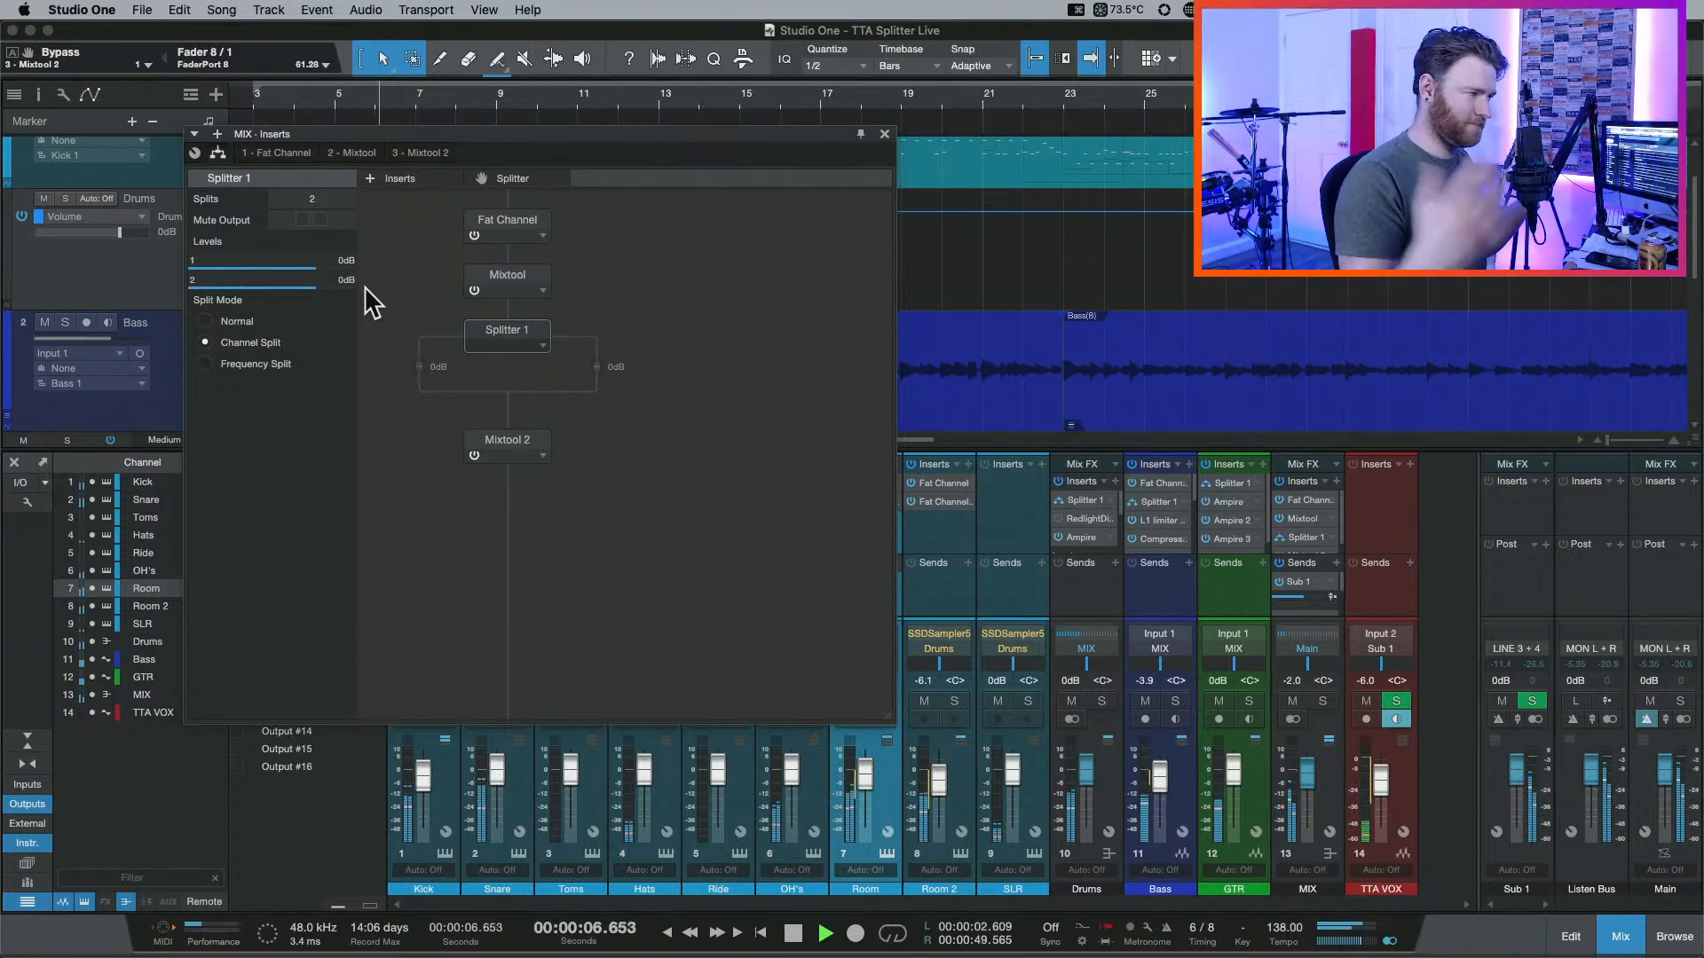
pyautogui.press('space')
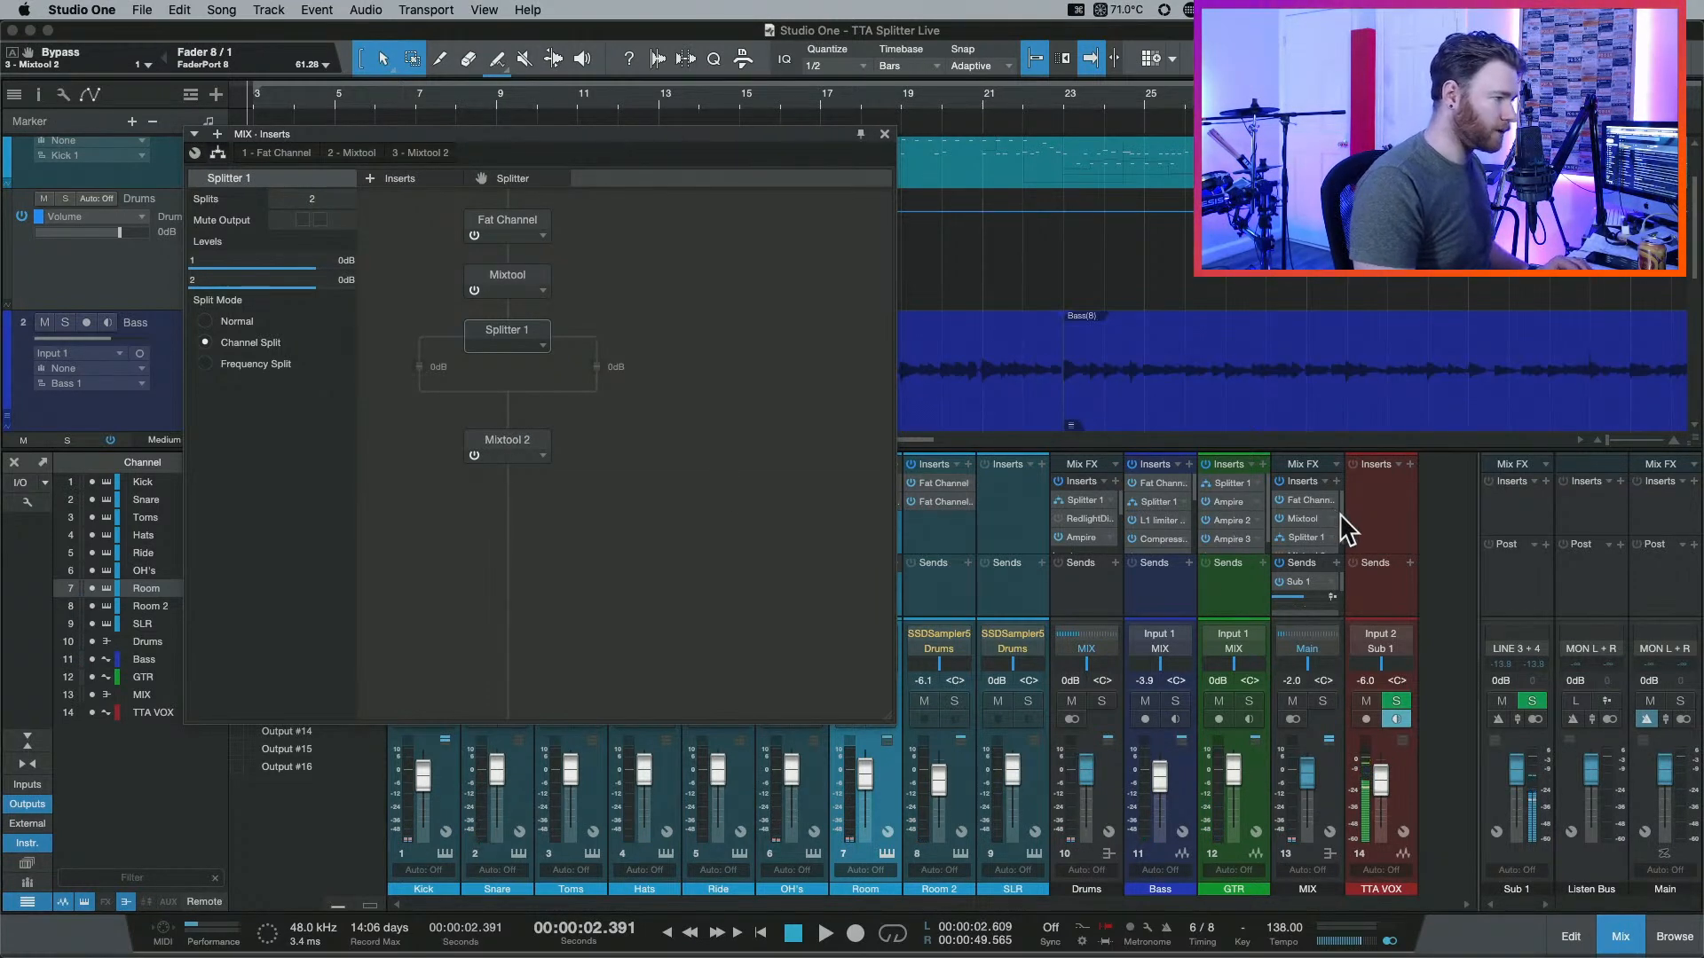
pyautogui.press('super+s')
# Deactivate the Mixtool after the MIX bus Splitter, reactivate it and return to the inserts routing view.
pyautogui.scroll(-1, 1340, 529)
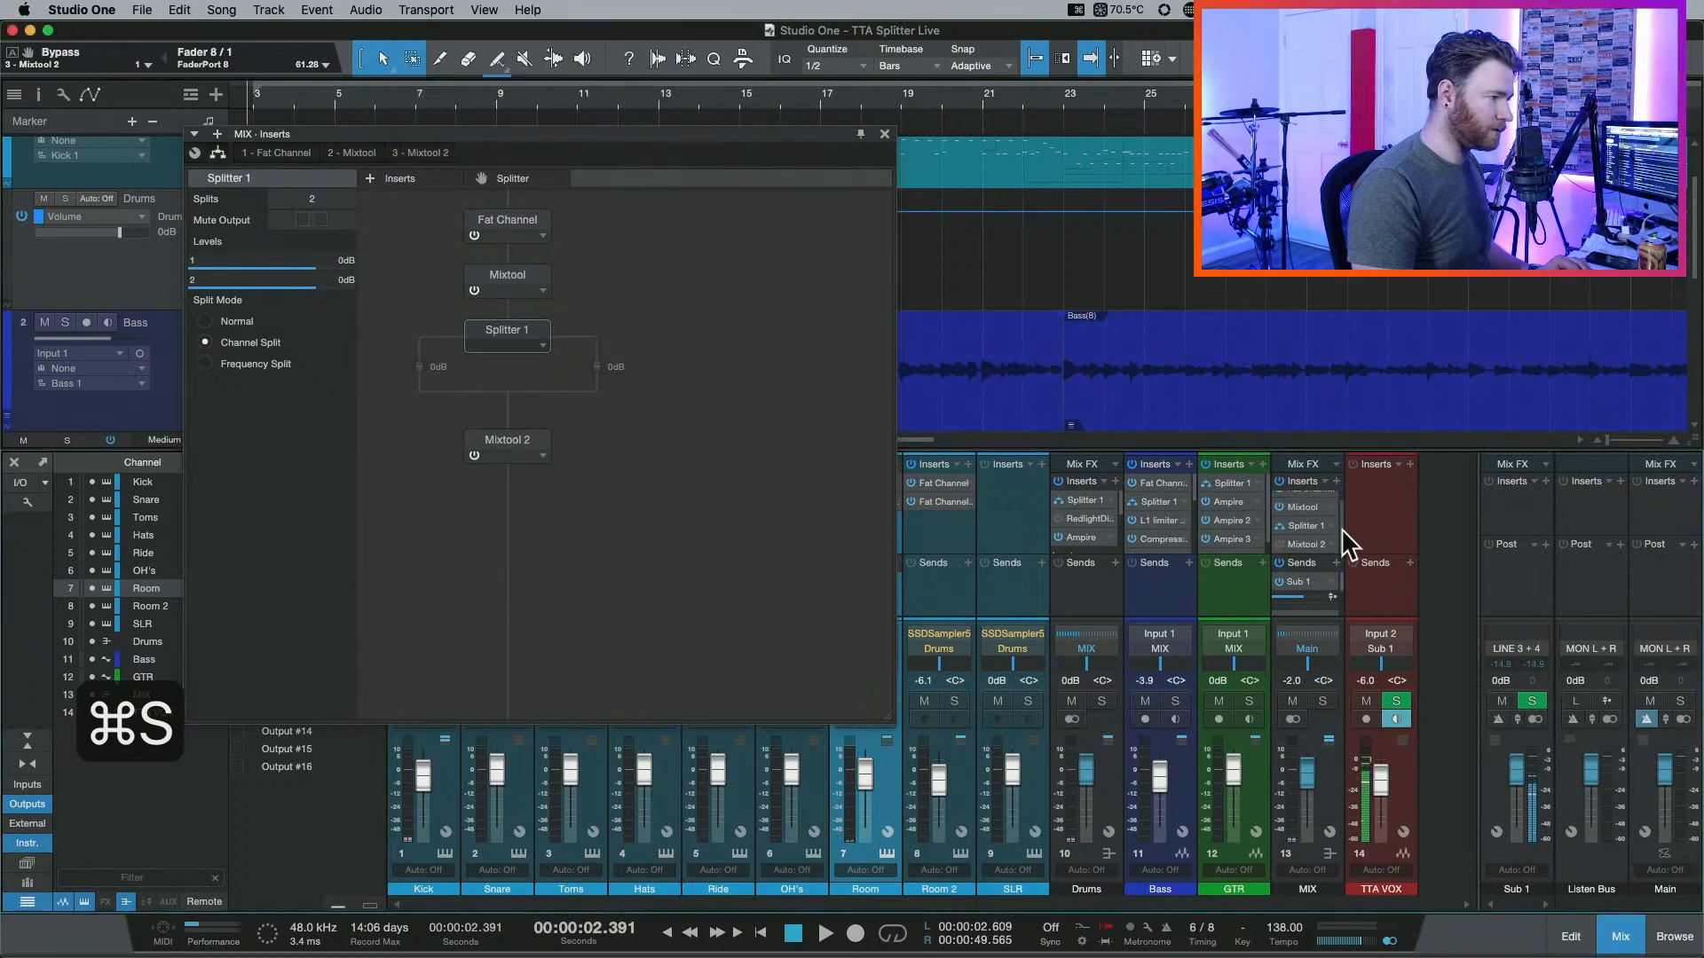
pyautogui.click(1279, 545)
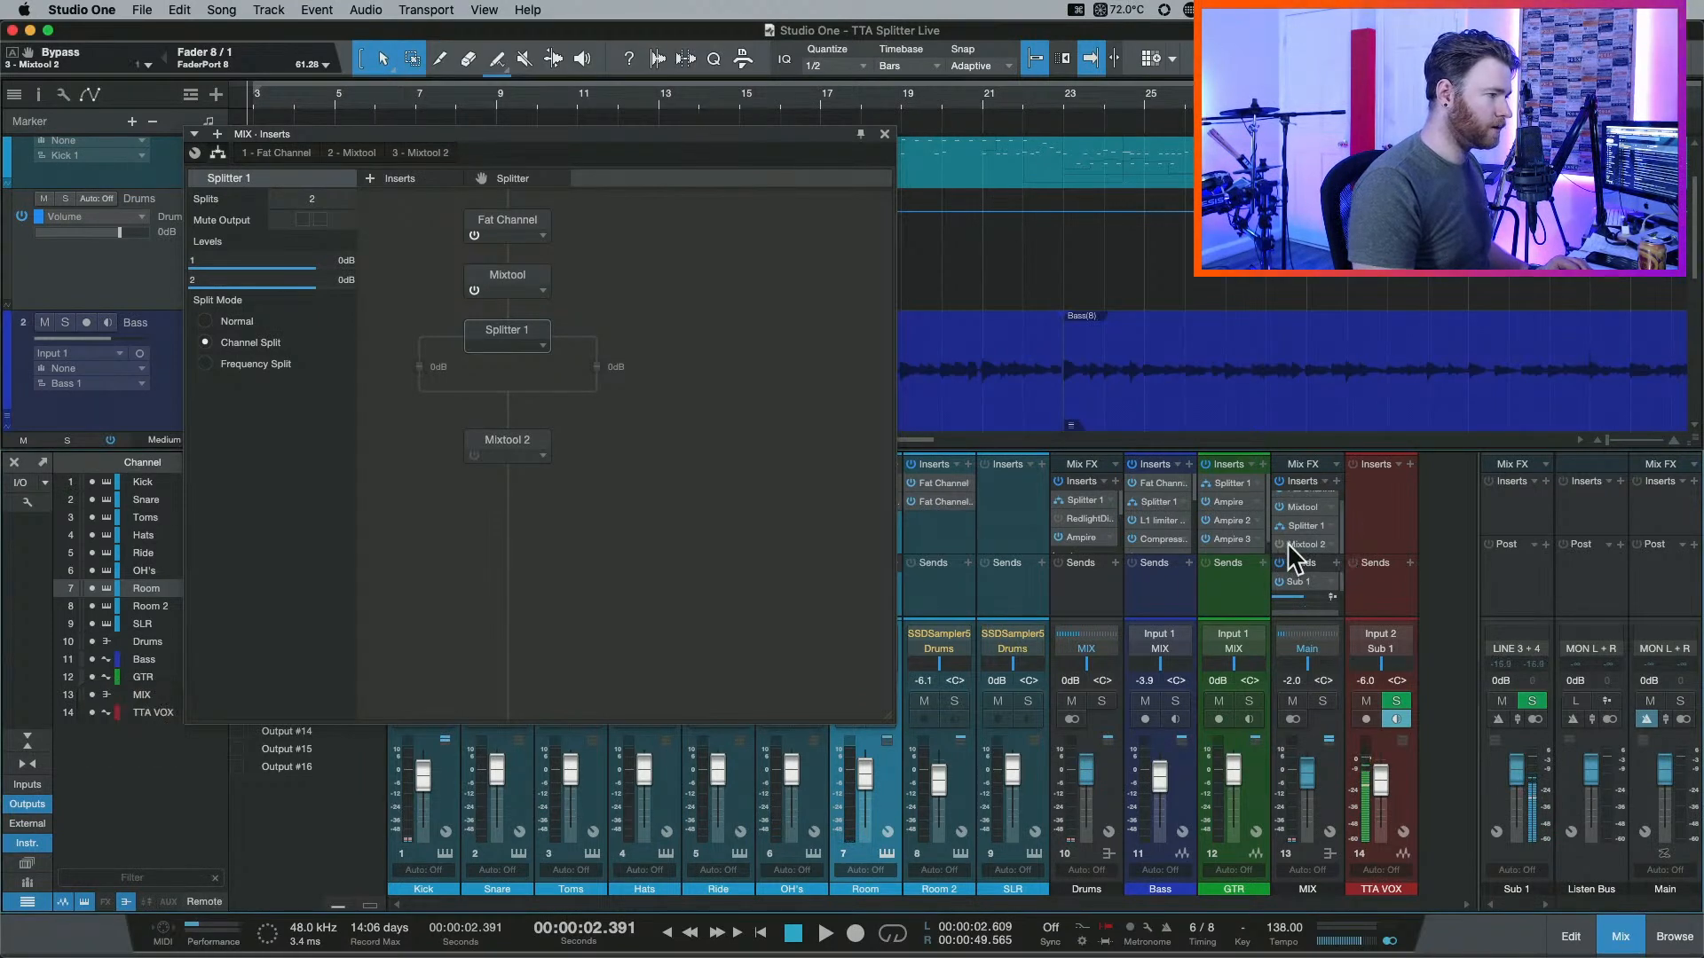
pyautogui.click(1290, 544)
pyautogui.scroll(-3, 1294, 539)
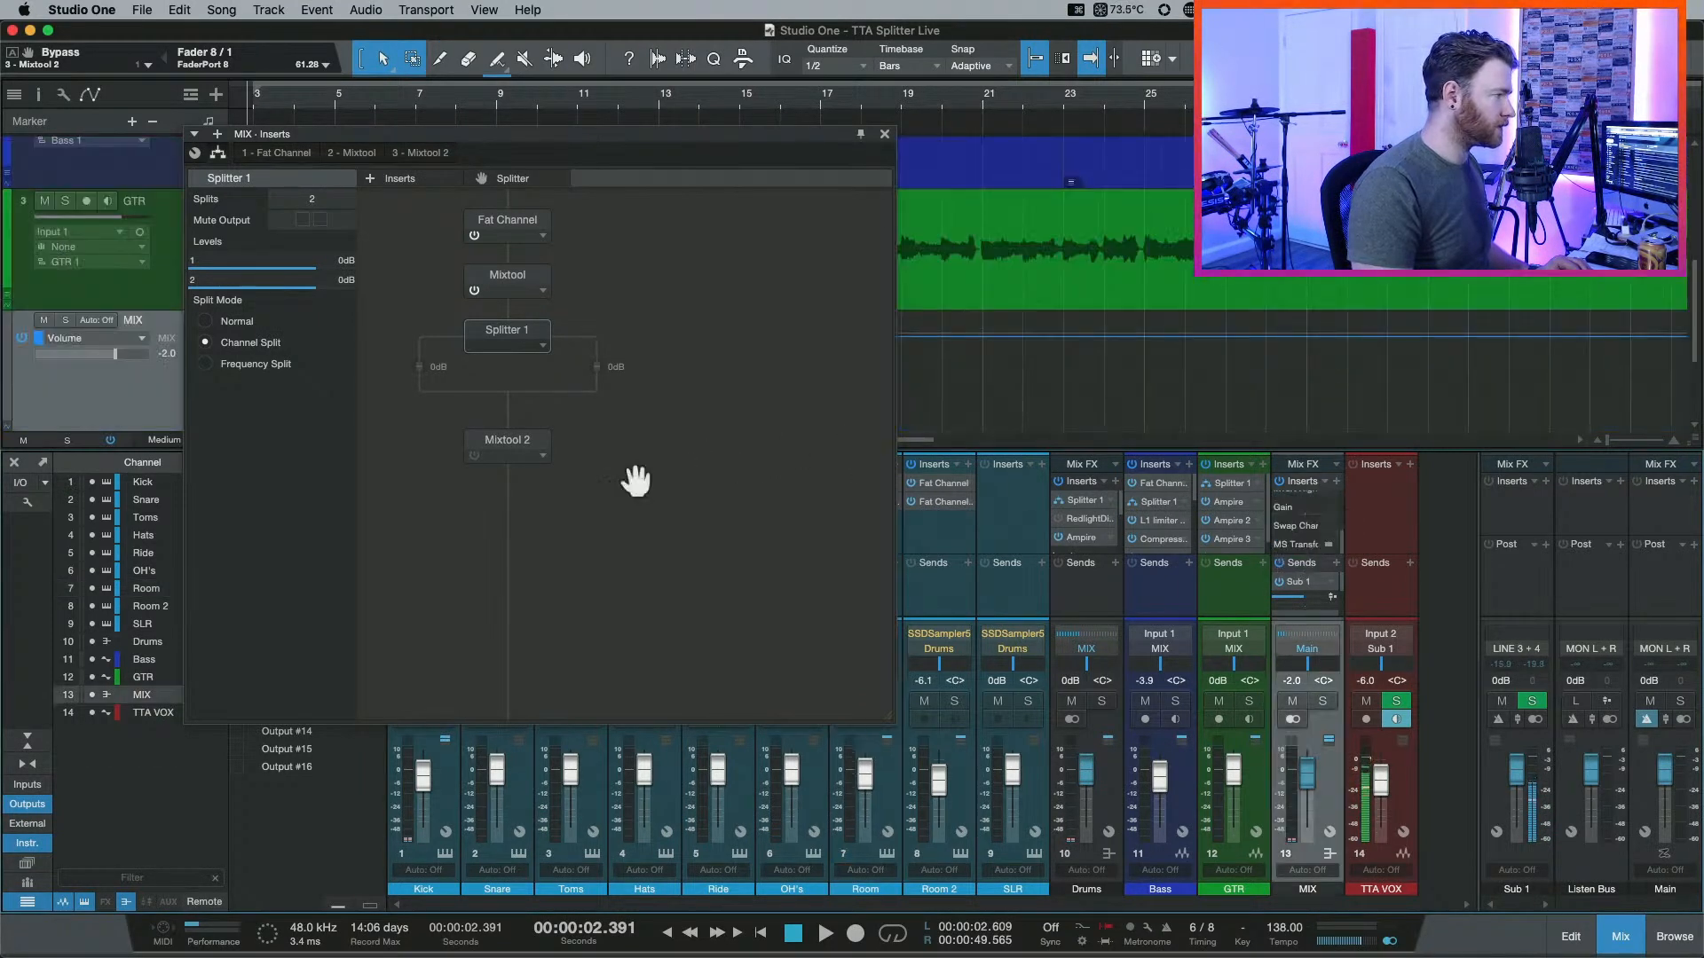
pyautogui.doubleClick(531, 441)
pyautogui.click(195, 173)
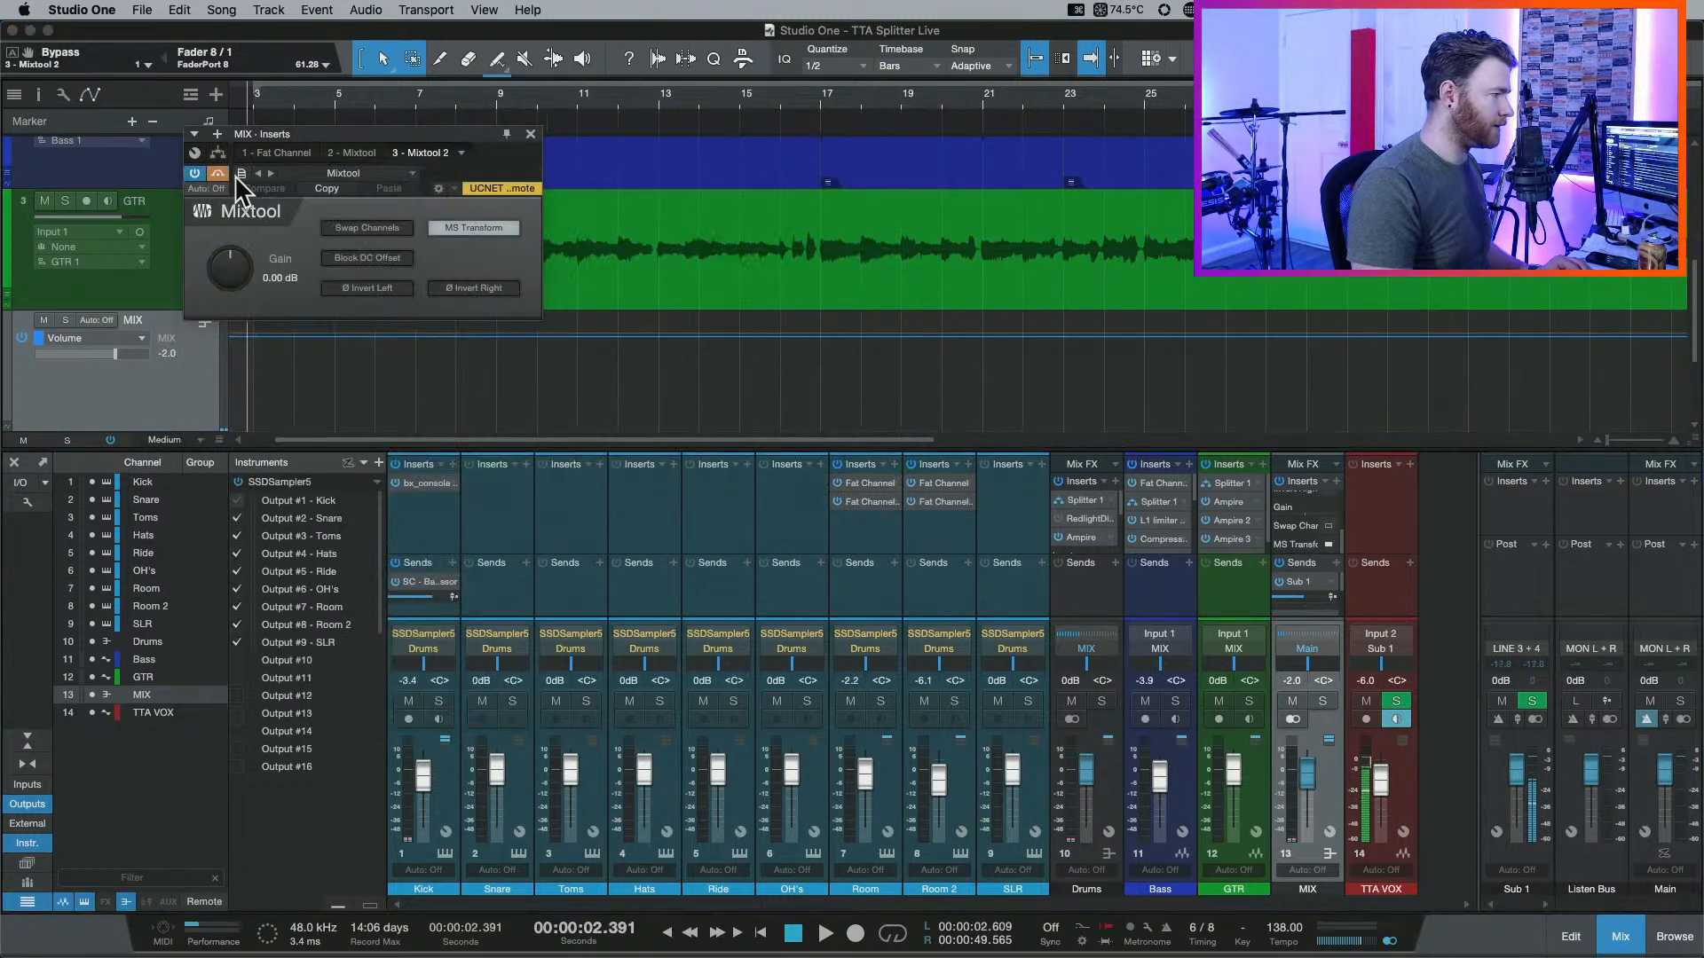
pyautogui.click(218, 154)
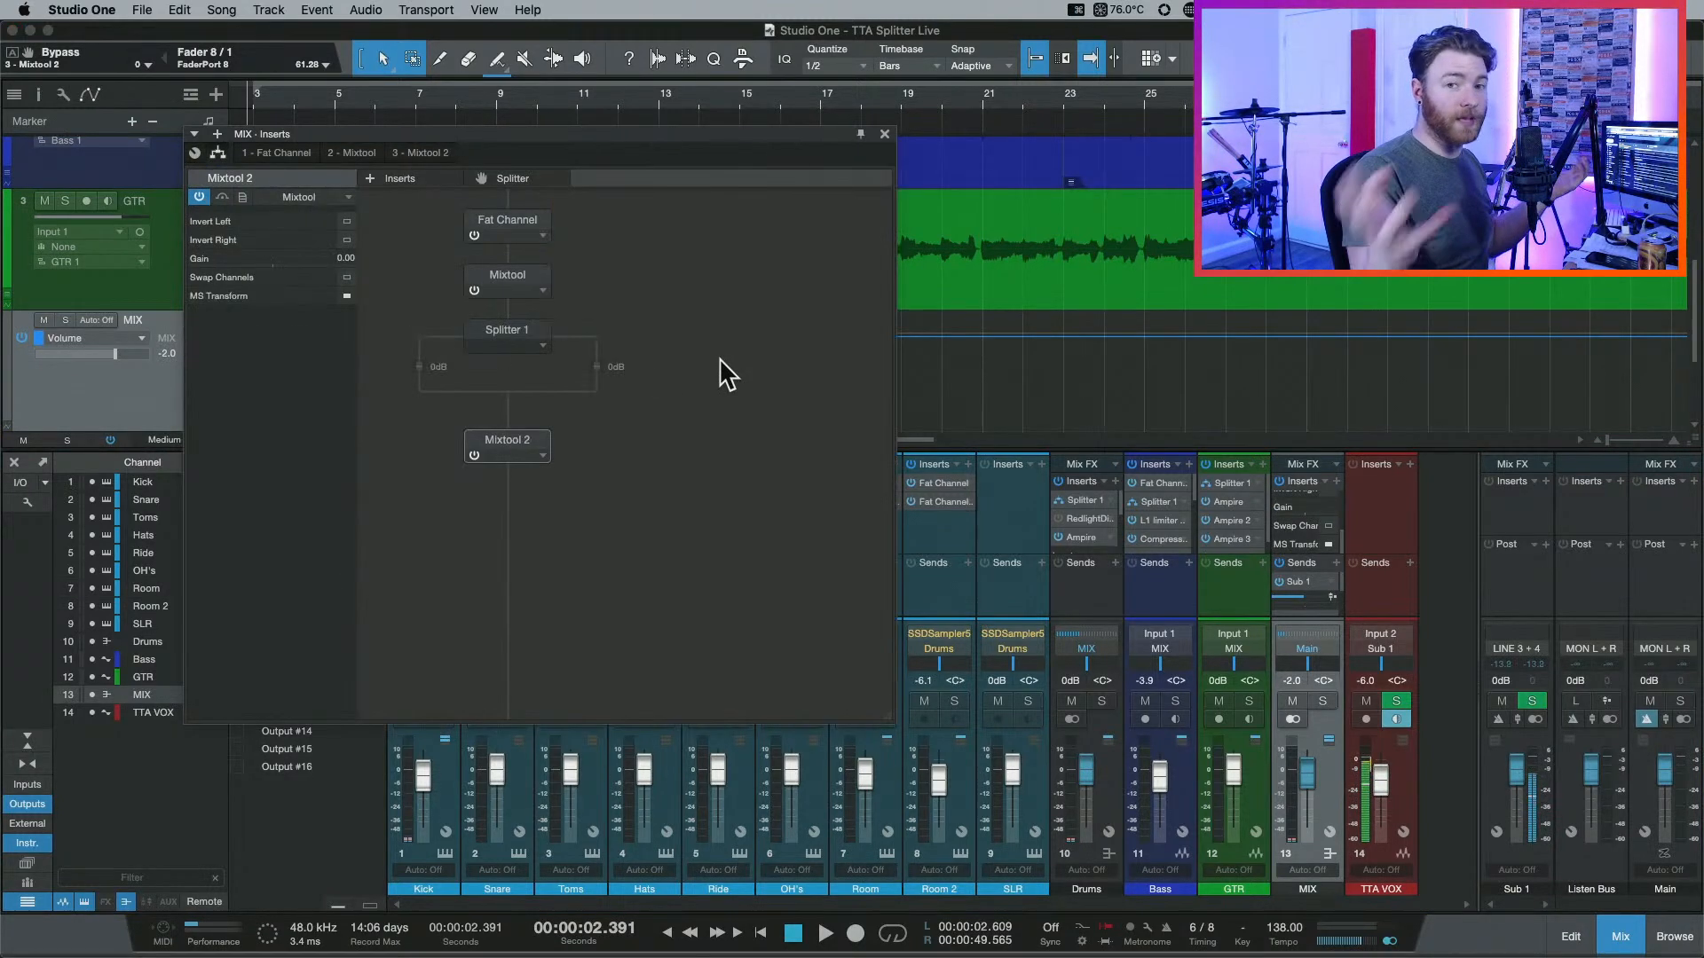
# Play the mix and set the Splitter's output levels to -3.7 dB for output 1 and +5.1 dB for output 2.
pyautogui.press('space')
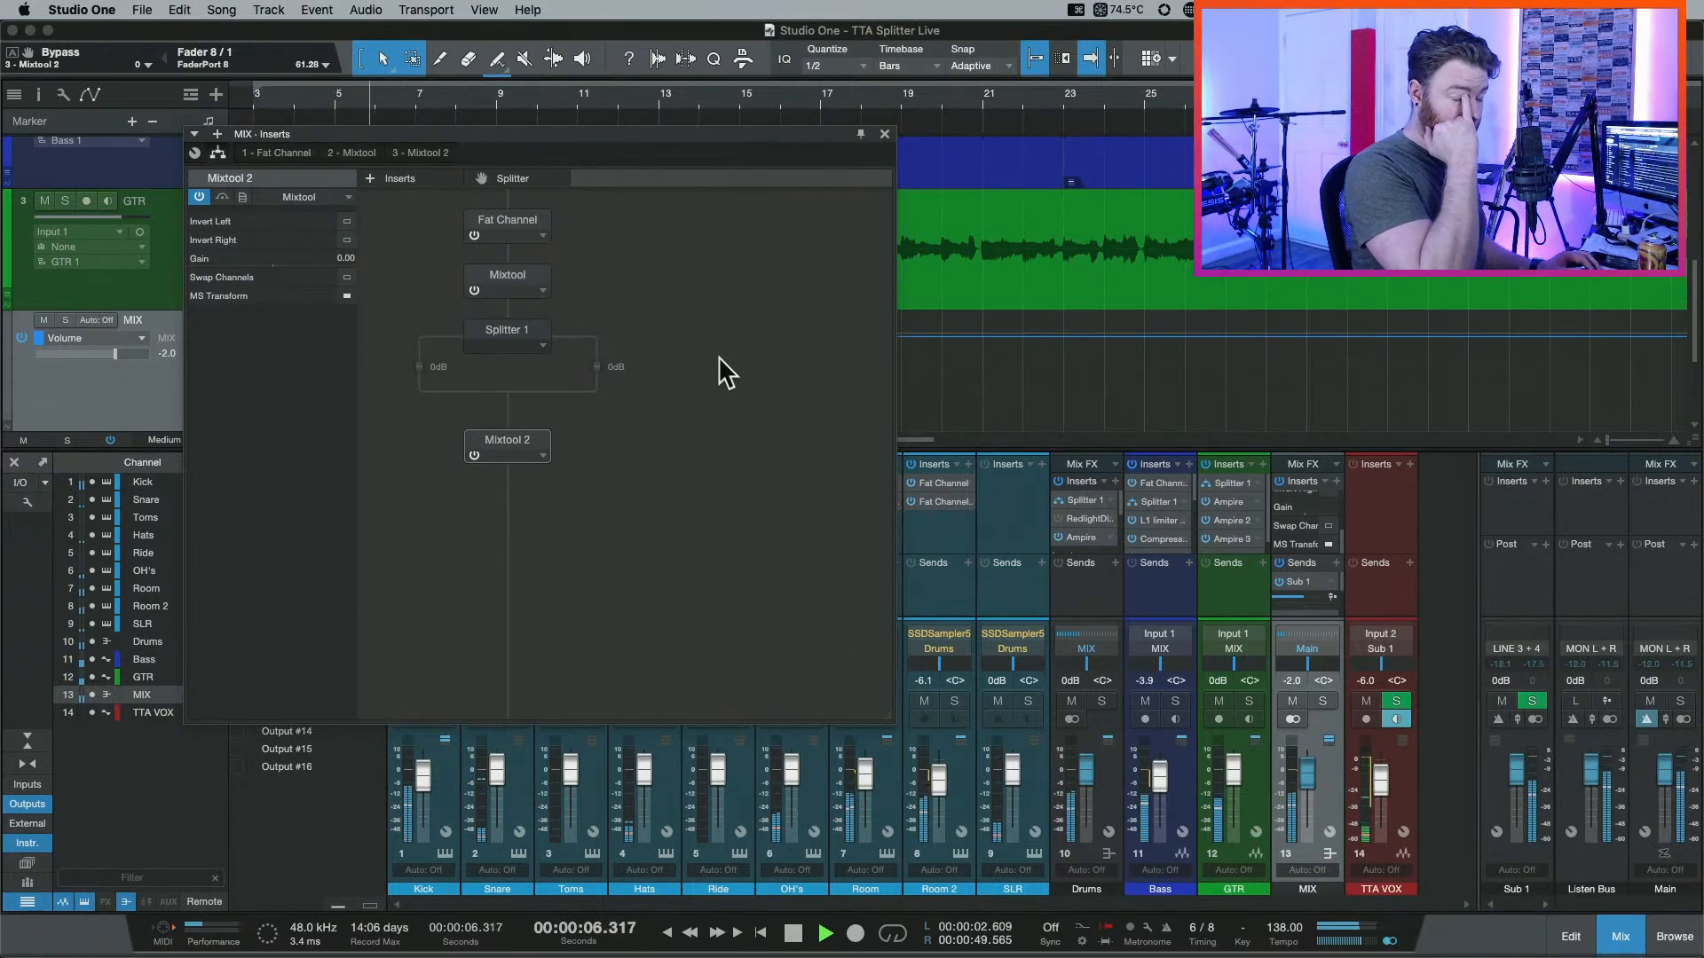
pyautogui.press('space')
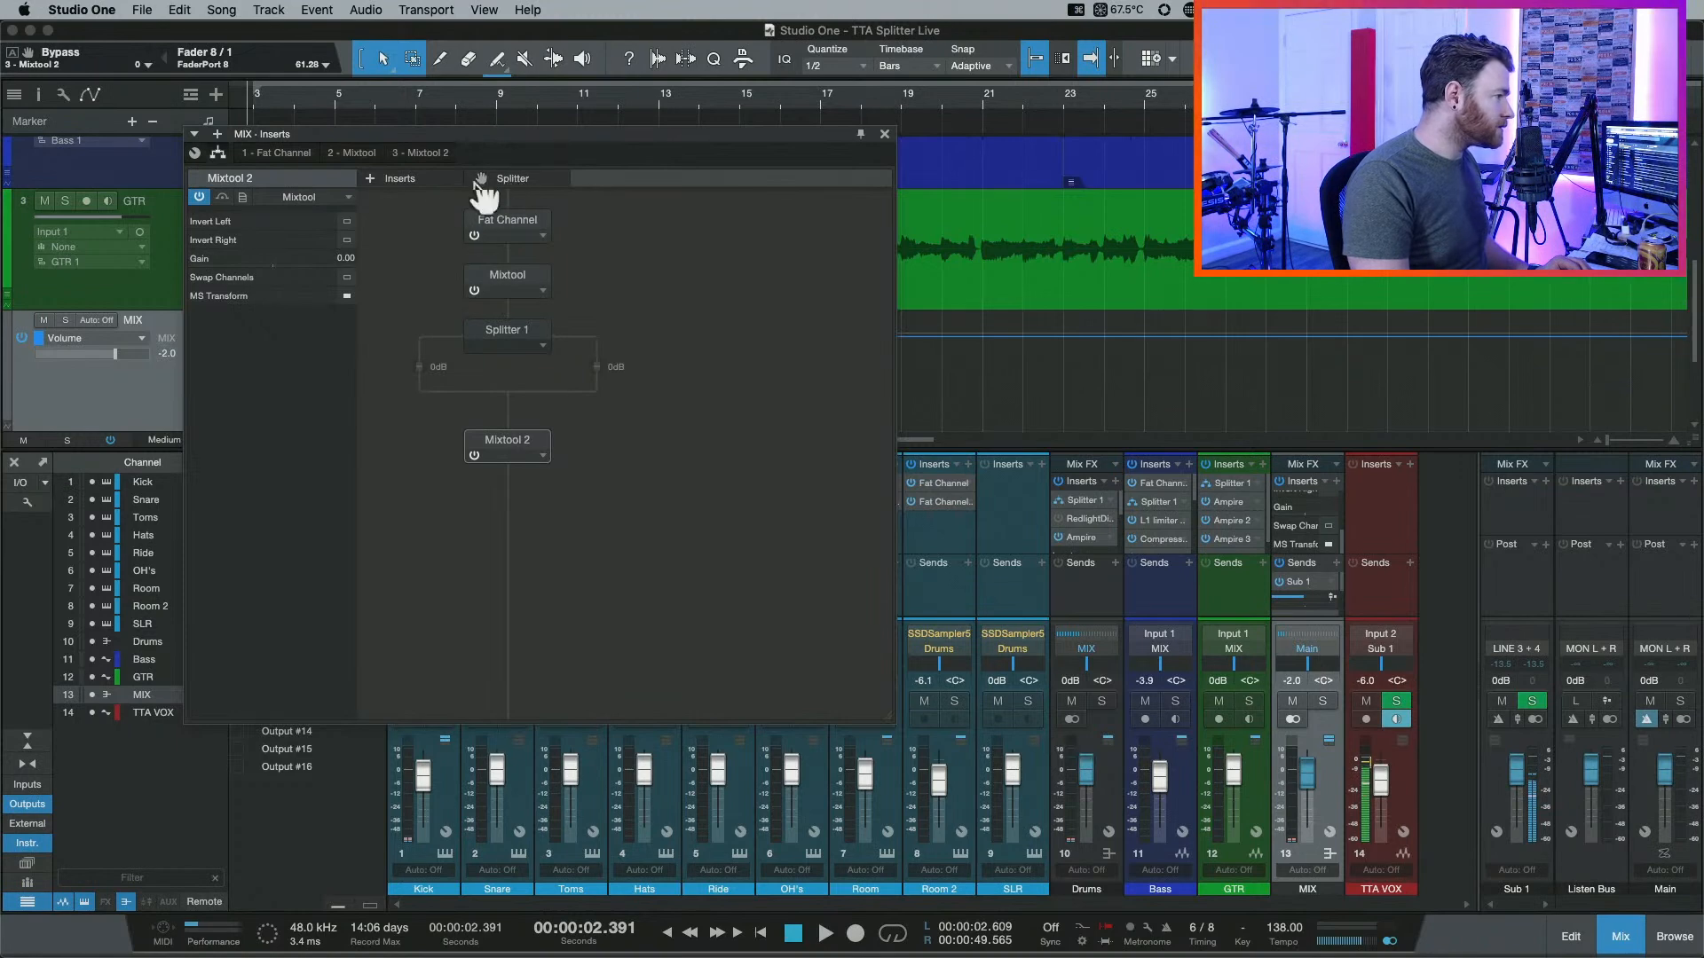
pyautogui.click(503, 326)
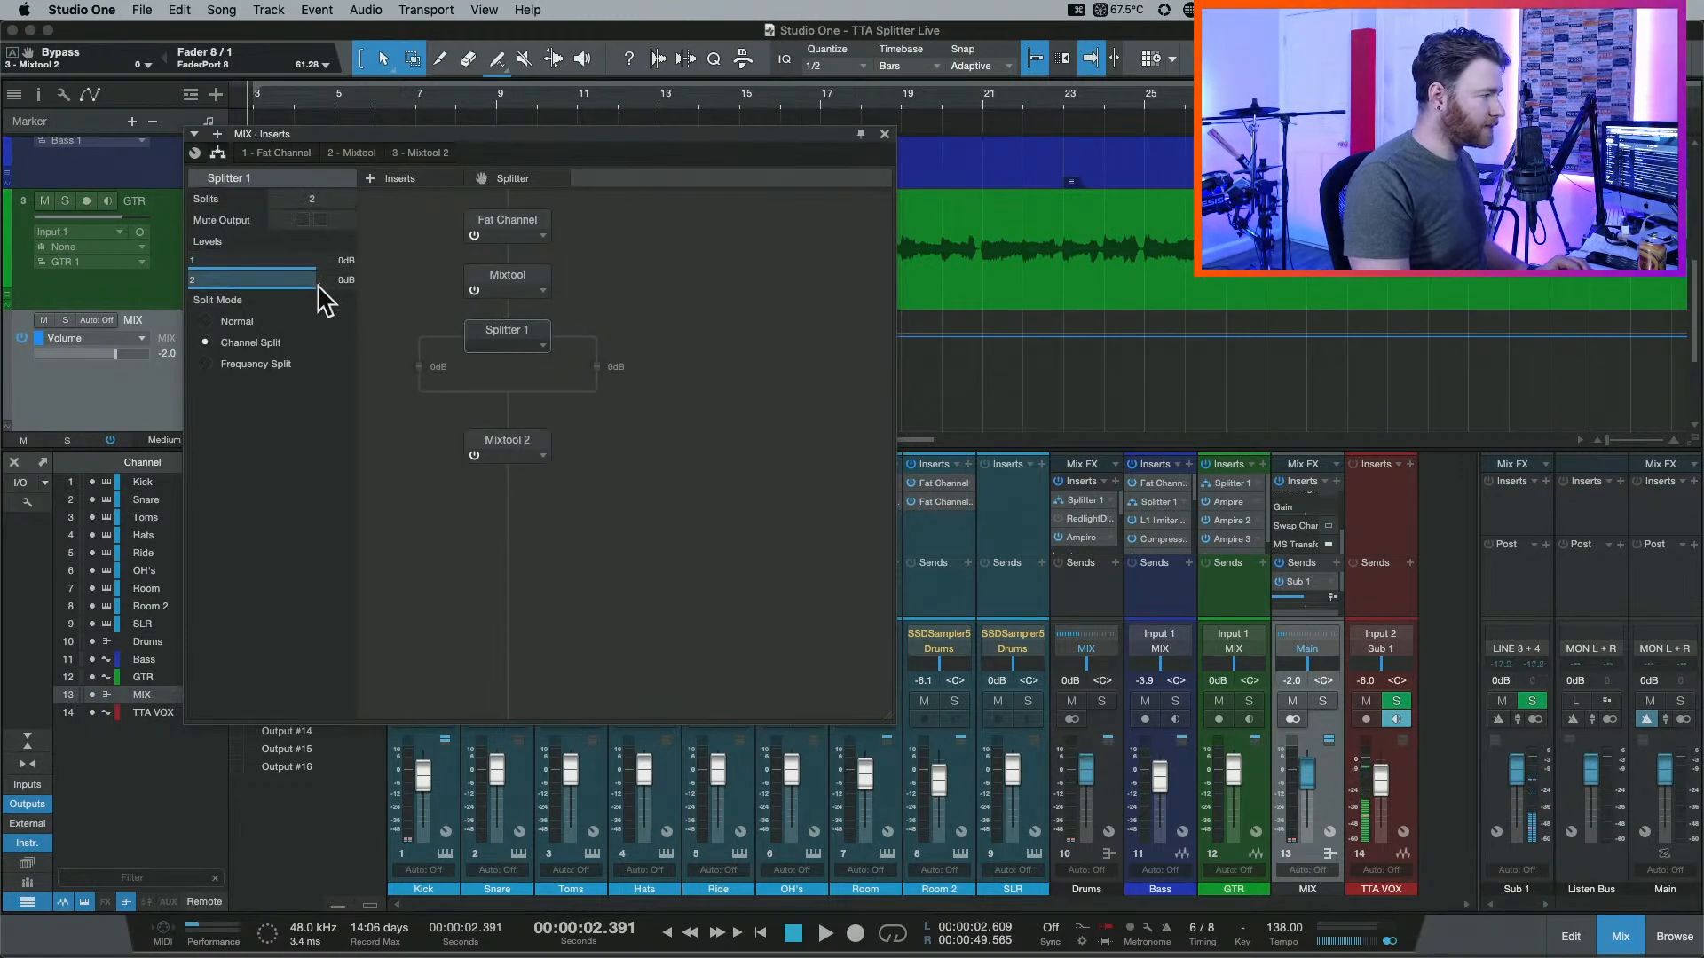
pyautogui.press('space')
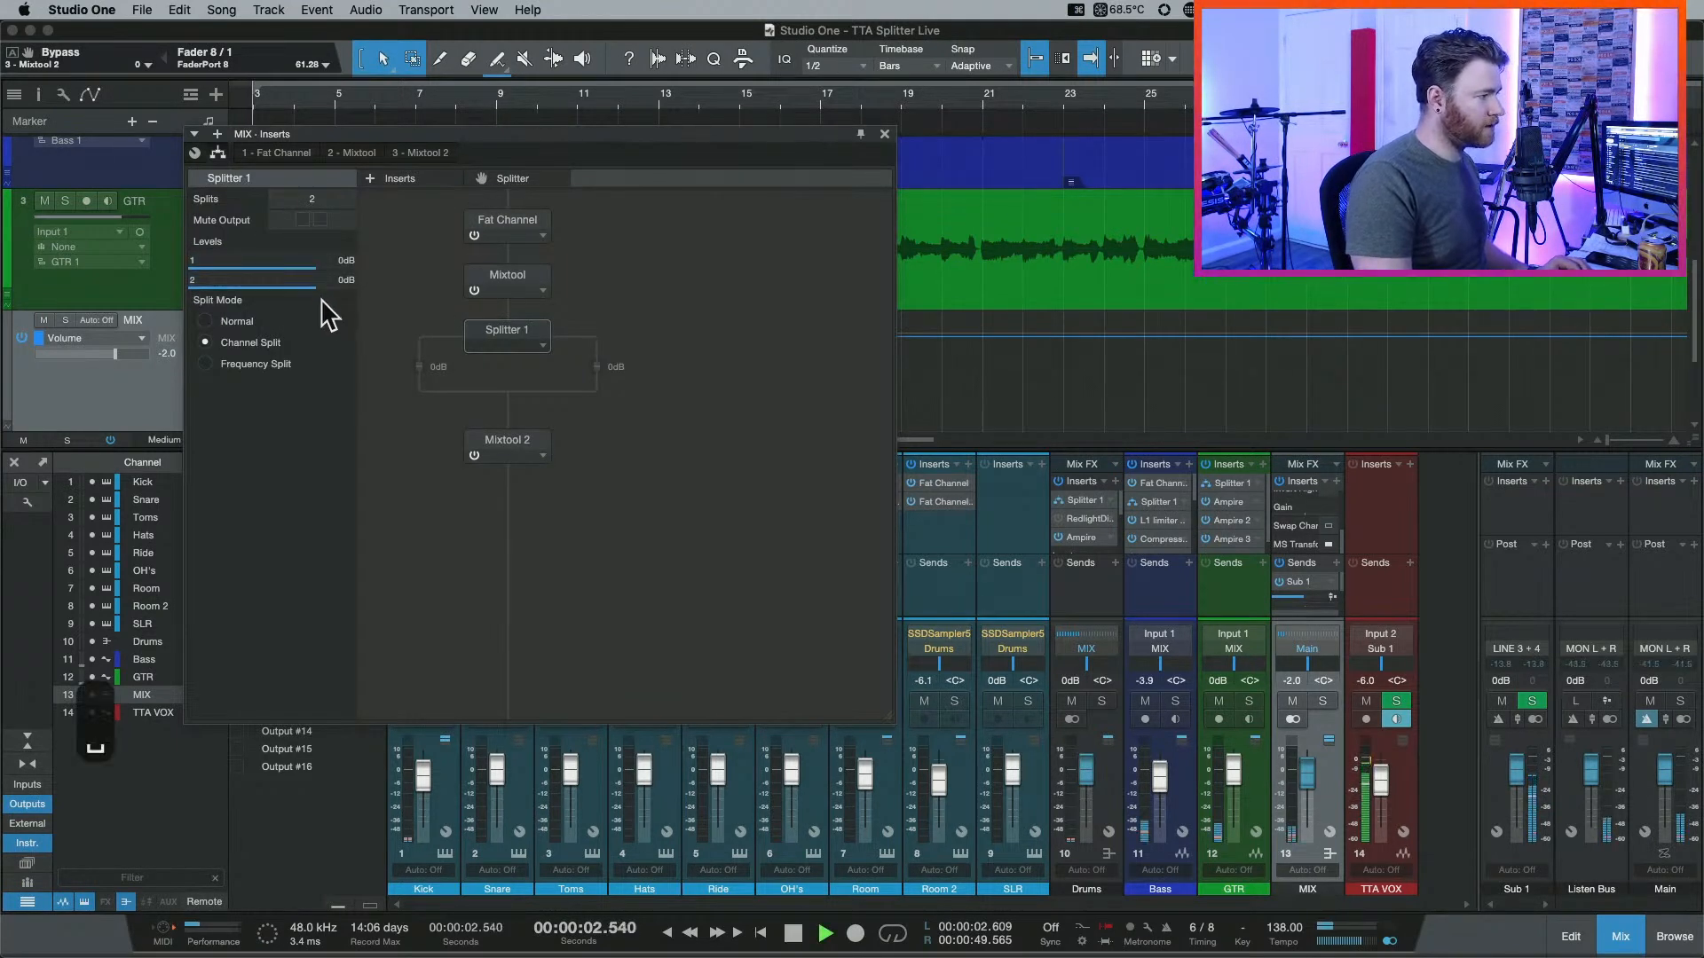
pyautogui.moveTo(323, 287)
pyautogui.mouseDown()
pyautogui.moveTo(350, 298)
pyautogui.moveTo(299, 267)
pyautogui.moveTo(309, 281)
pyautogui.mouseUp()
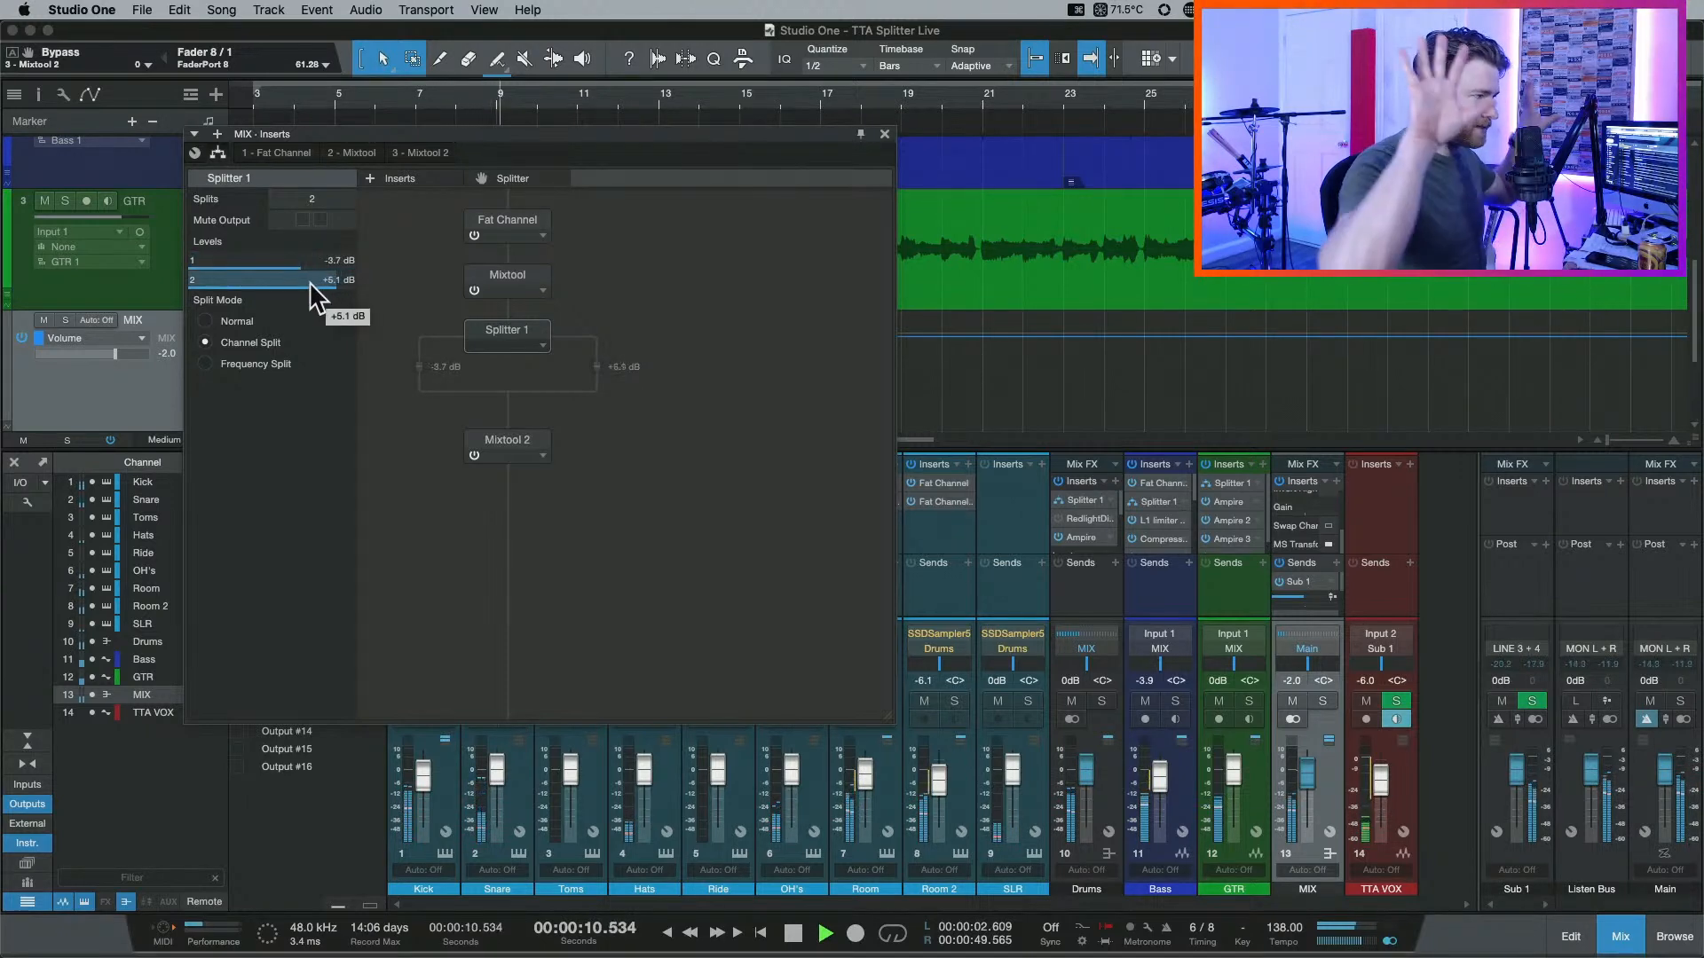
pyautogui.press('space')
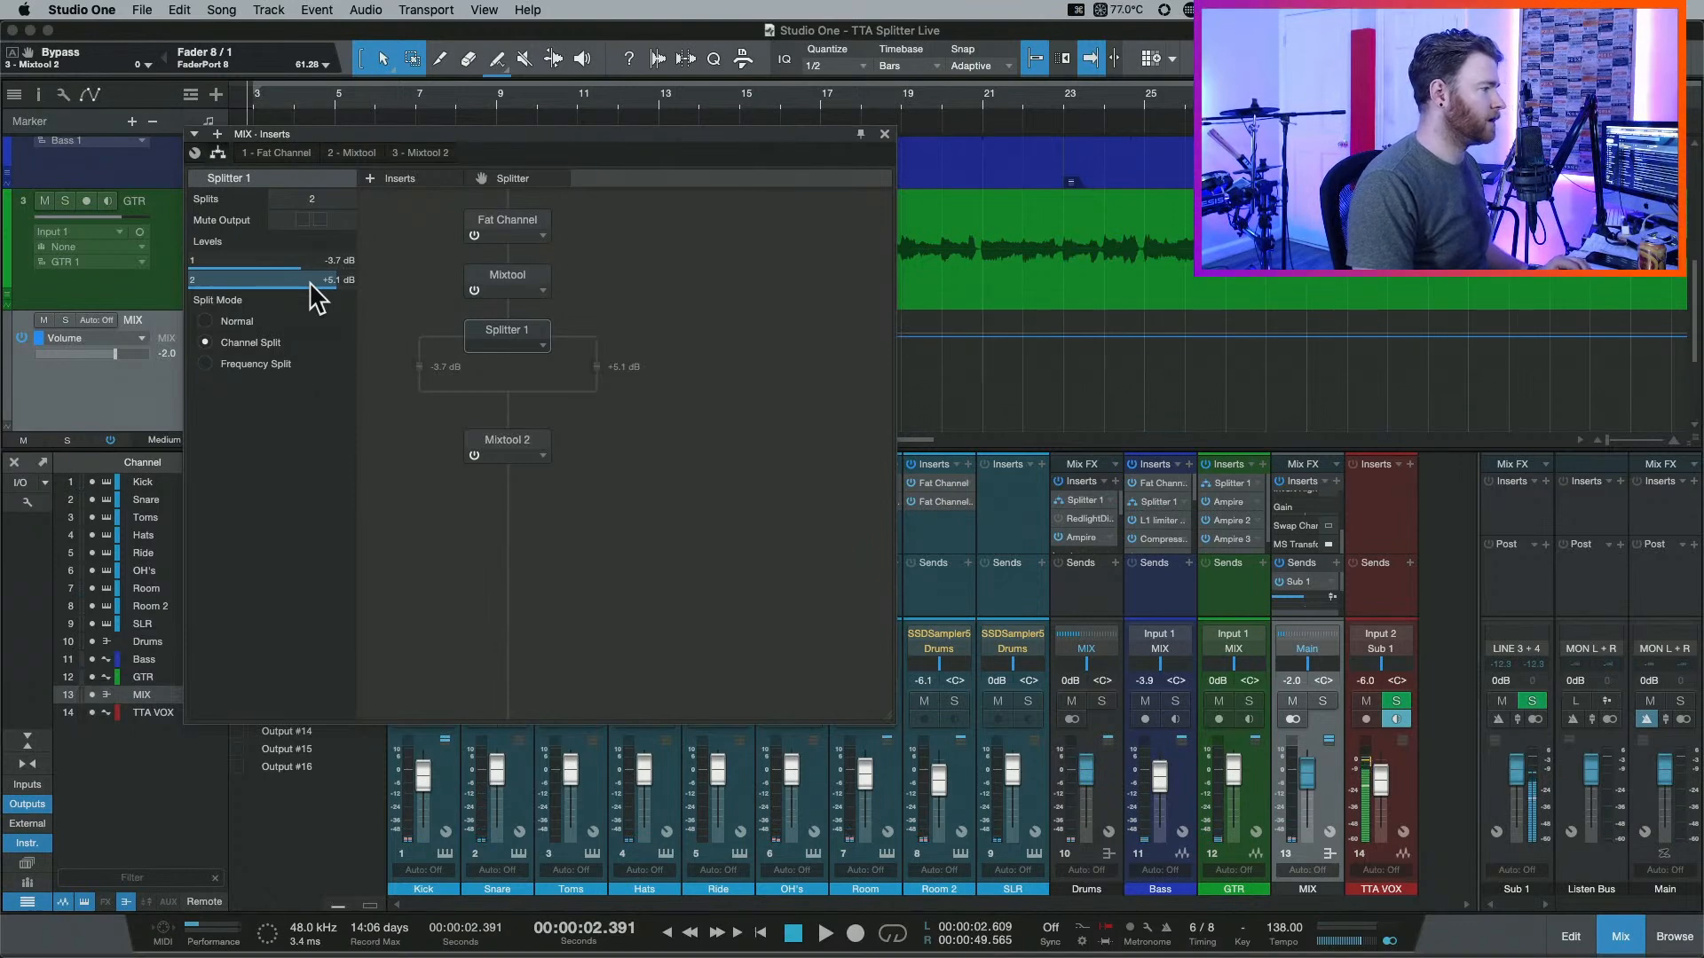
# Try Splitter levels of -1.5 dB and +3.4 dB during playback, and reset both outputs to 0 dB.
pyautogui.press('space')
pyautogui.moveTo(310, 282); pyautogui.dragTo(302, 264)
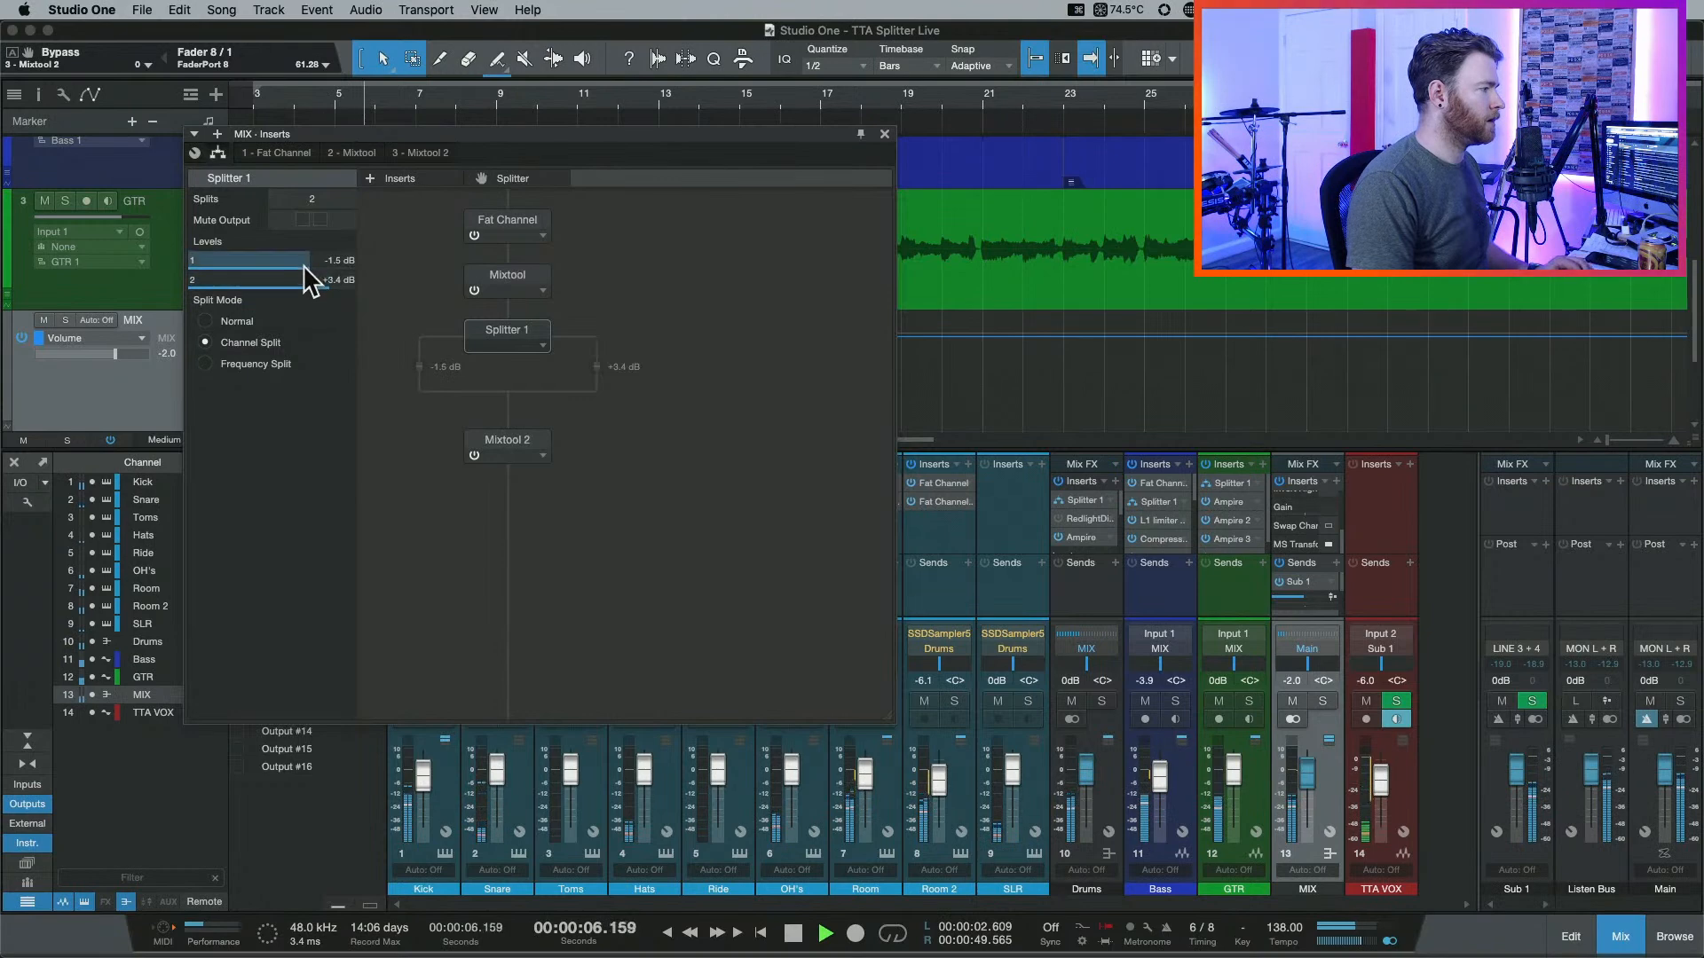
pyautogui.keyDown('alt'); pyautogui.click(302, 265); pyautogui.keyUp('alt')
pyautogui.keyDown('alt'); pyautogui.click(301, 281); pyautogui.keyUp('alt')
pyautogui.press('space')
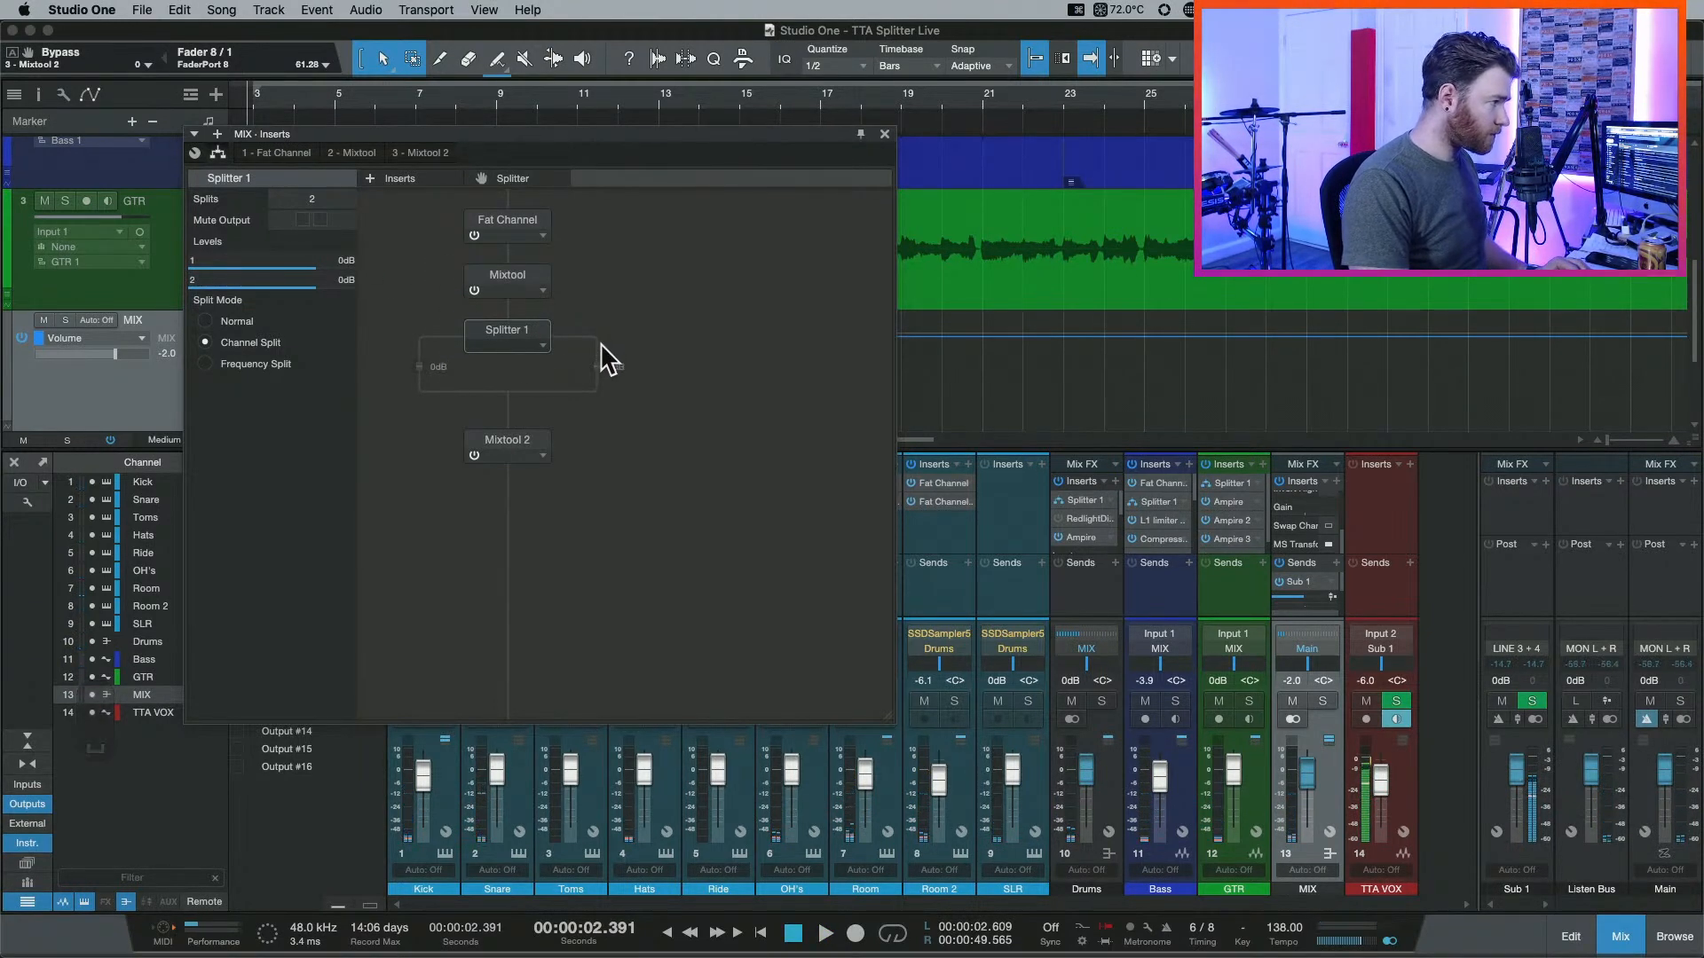
# Add a Pro EQ to the MIX inserts and move it onto the Splitter's second branch.
pyautogui.click(423, 179)
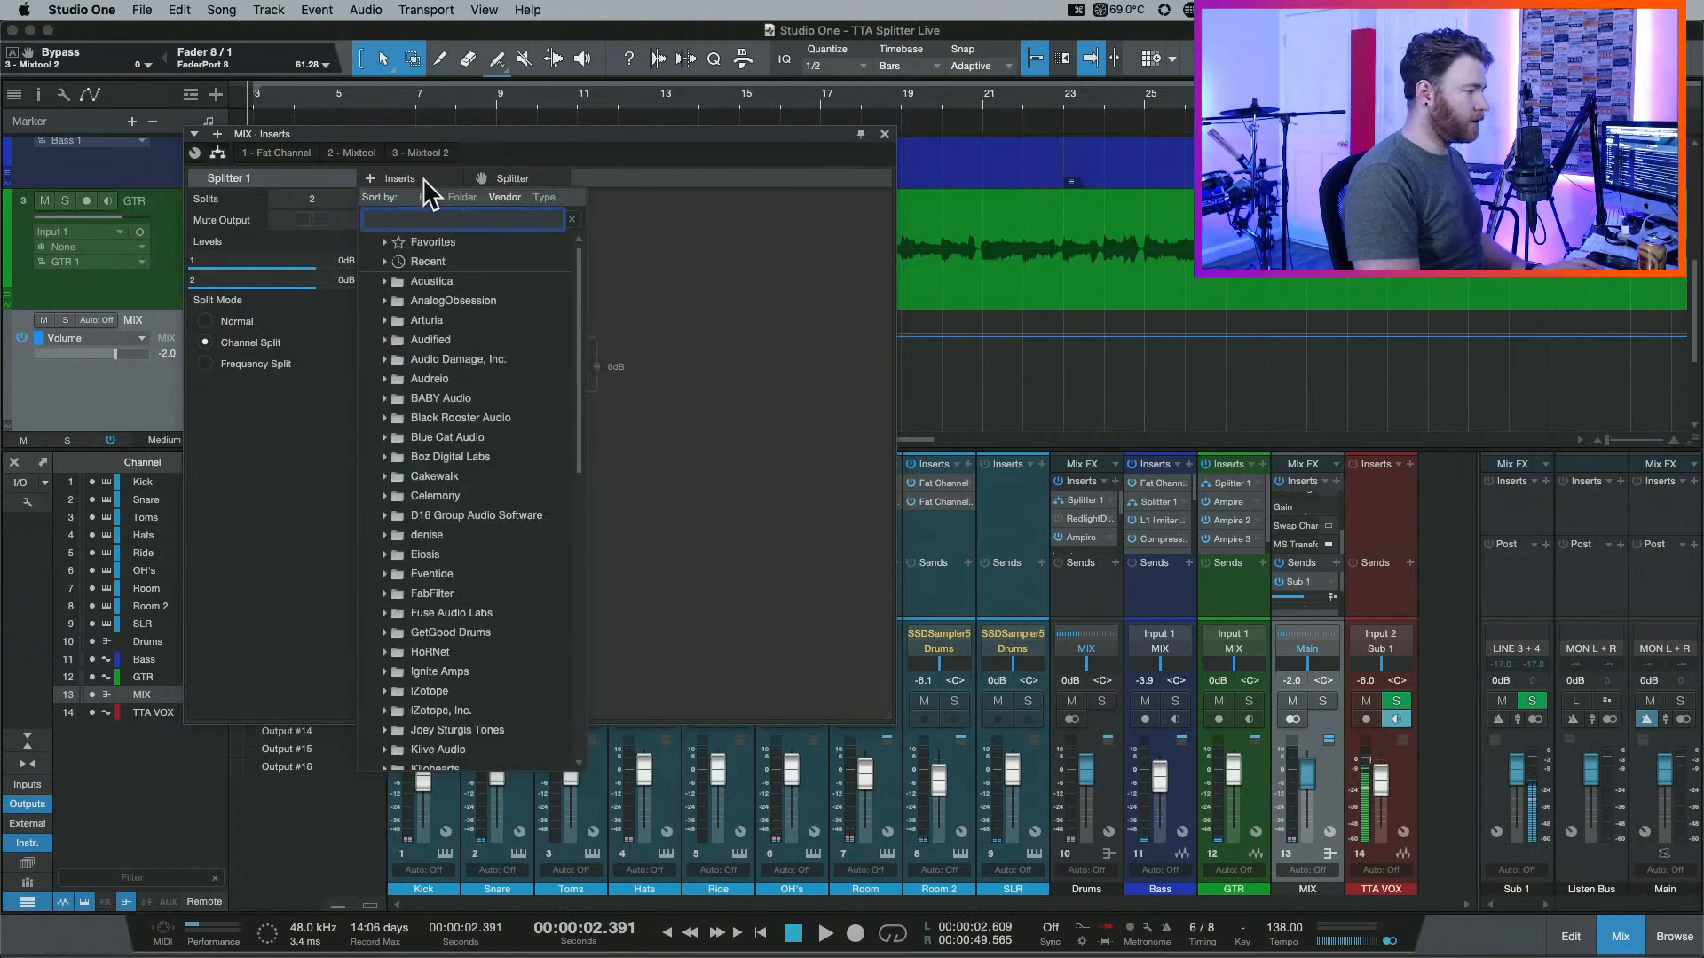
pyautogui.write('pro')
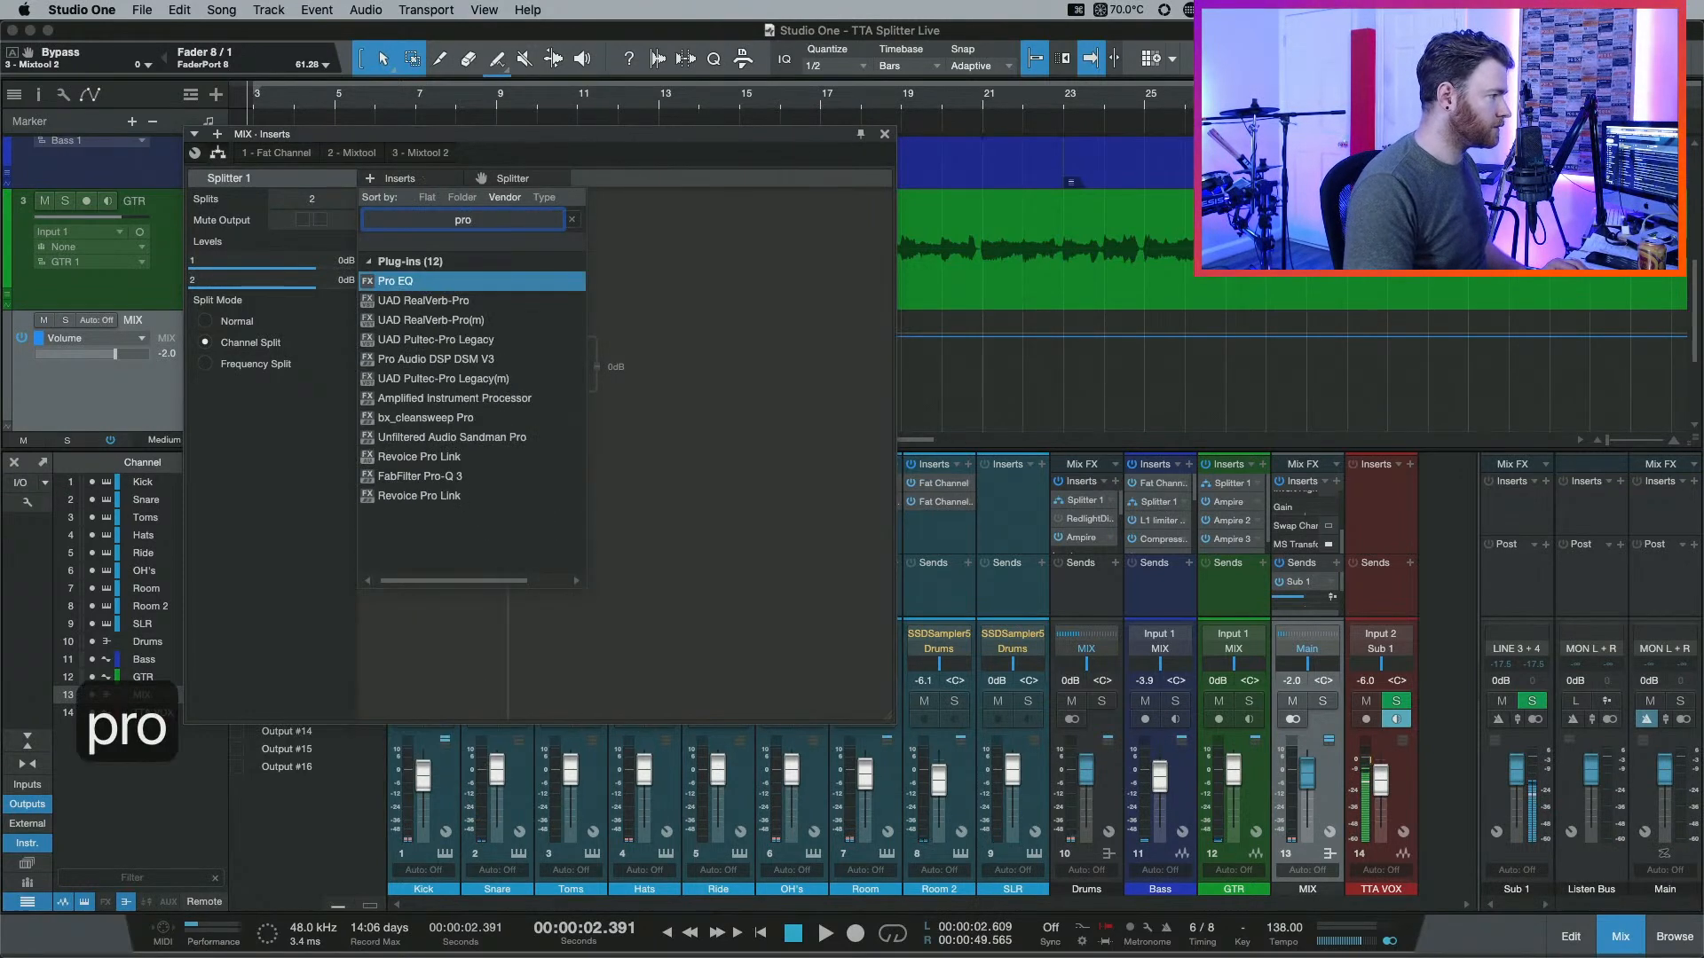
pyautogui.click(438, 280)
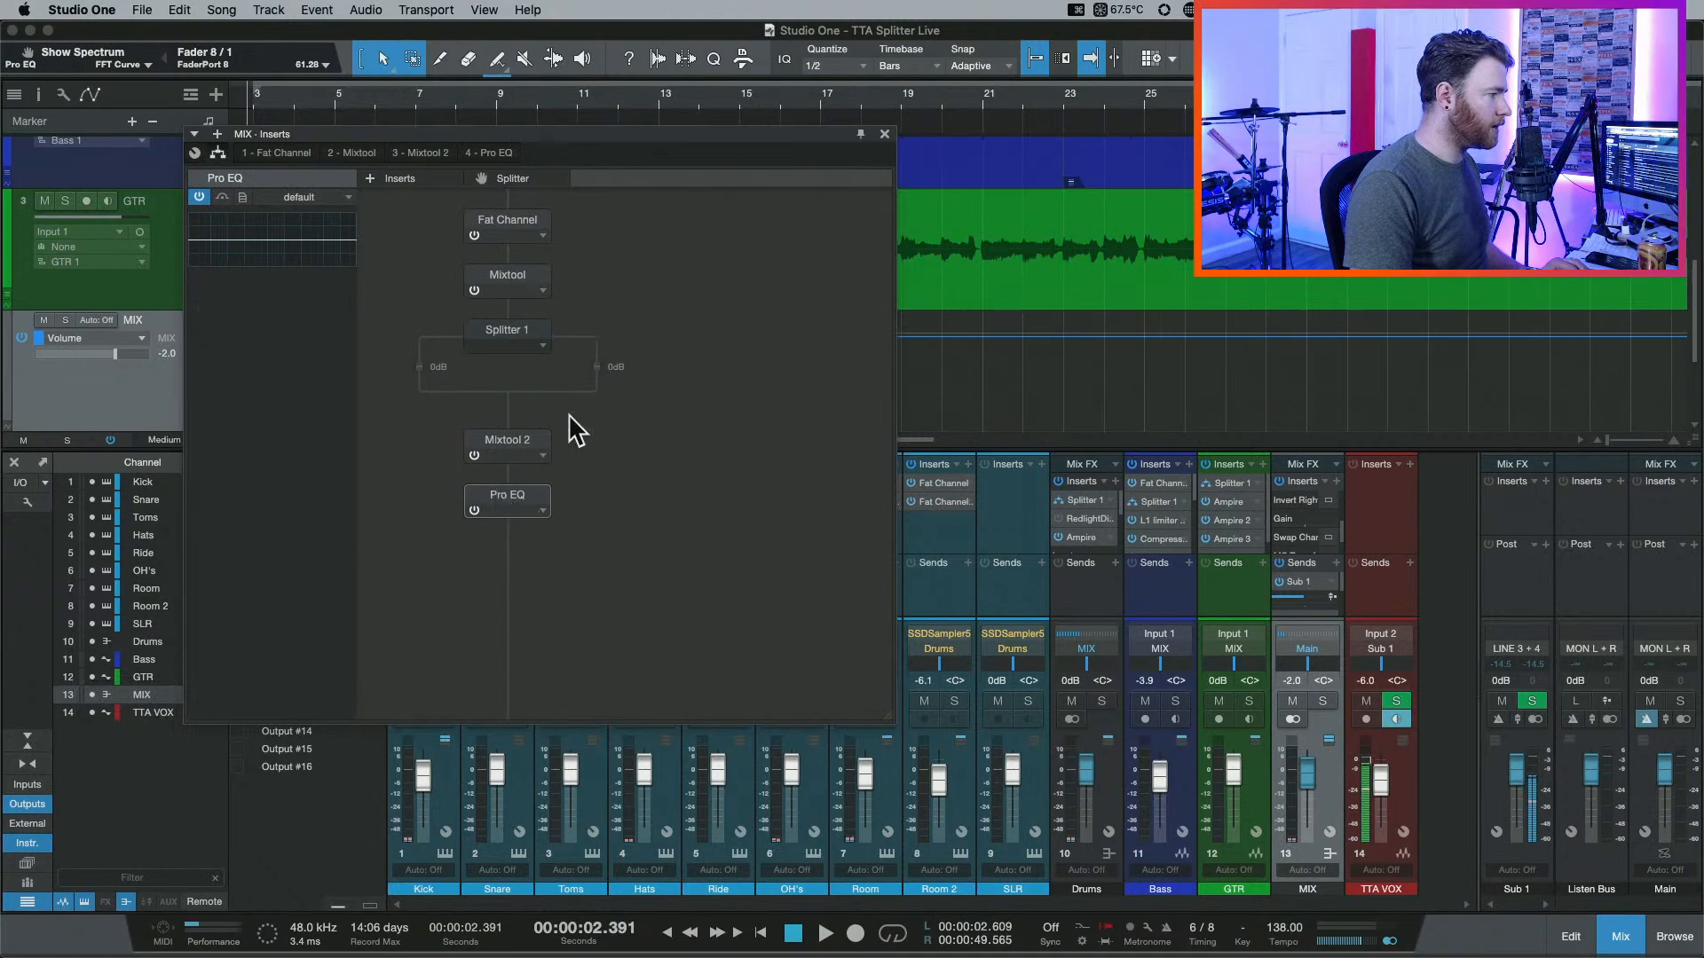
pyautogui.moveTo(510, 502); pyautogui.dragTo(599, 390)
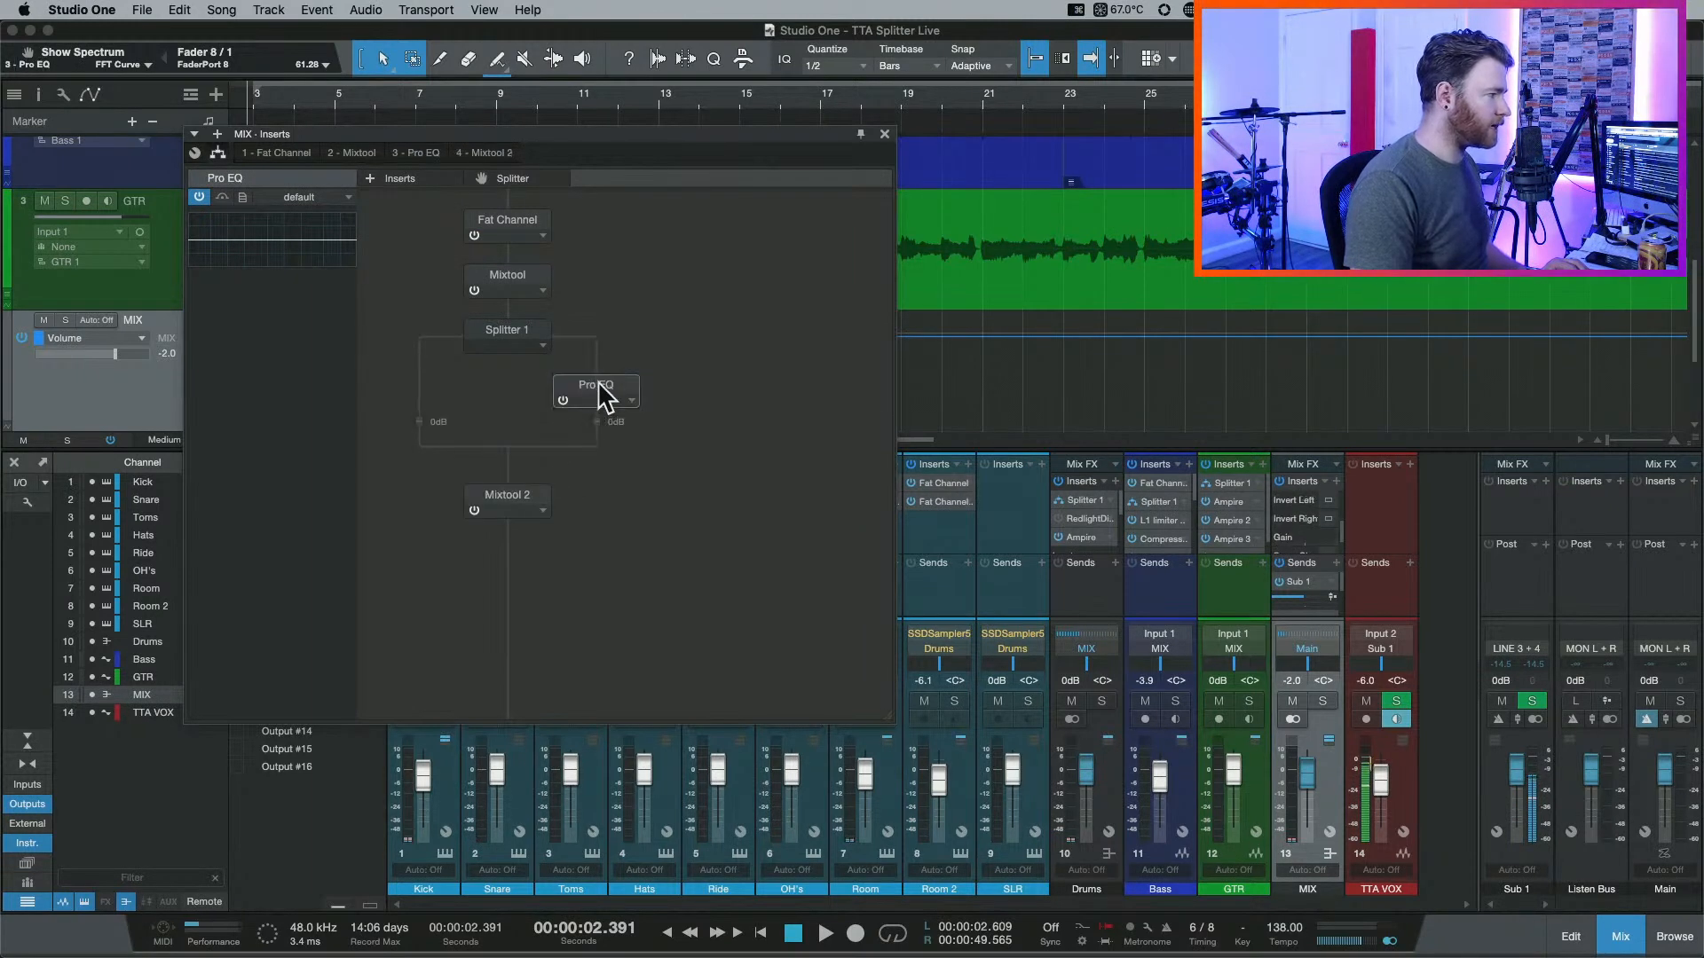
# On the second branch's Pro EQ, cut MF 6.15 dB at 1.94 kHz, boost the HF shelf 10.51 dB at 2.46 kHz and low-cut at 226 Hz.
pyautogui.doubleClick(588, 375)
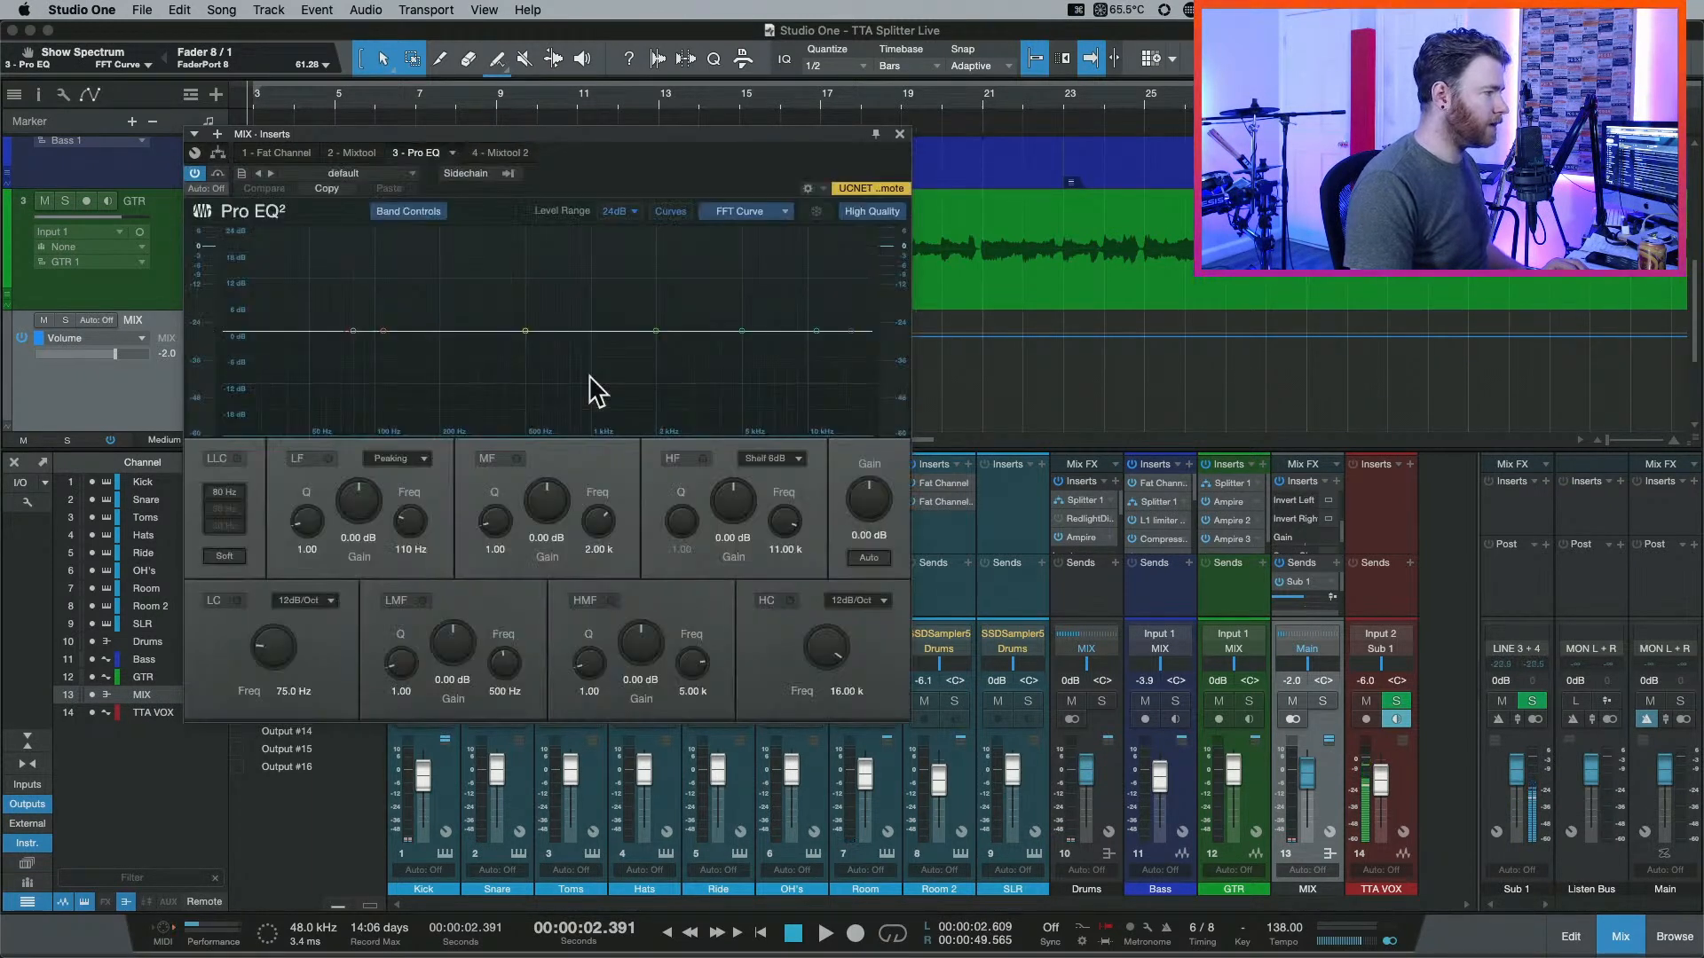
pyautogui.moveTo(787, 354); pyautogui.dragTo(653, 357)
pyautogui.press('space')
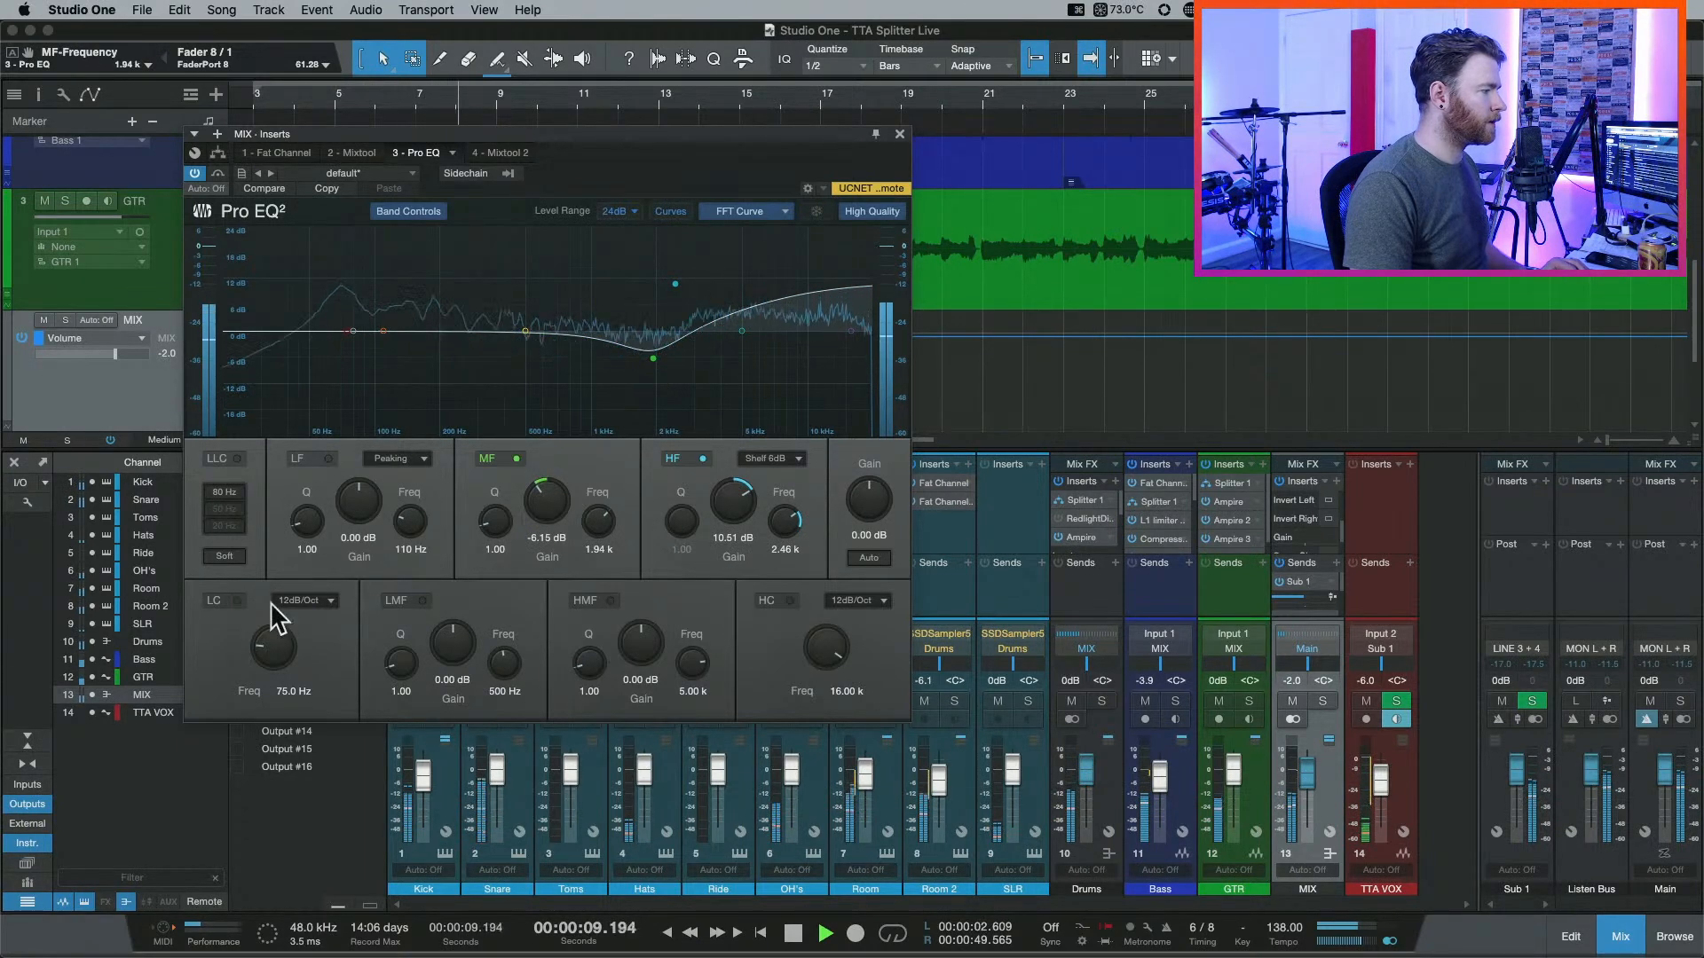
pyautogui.click(241, 602)
pyautogui.moveTo(266, 652); pyautogui.dragTo(254, 608)
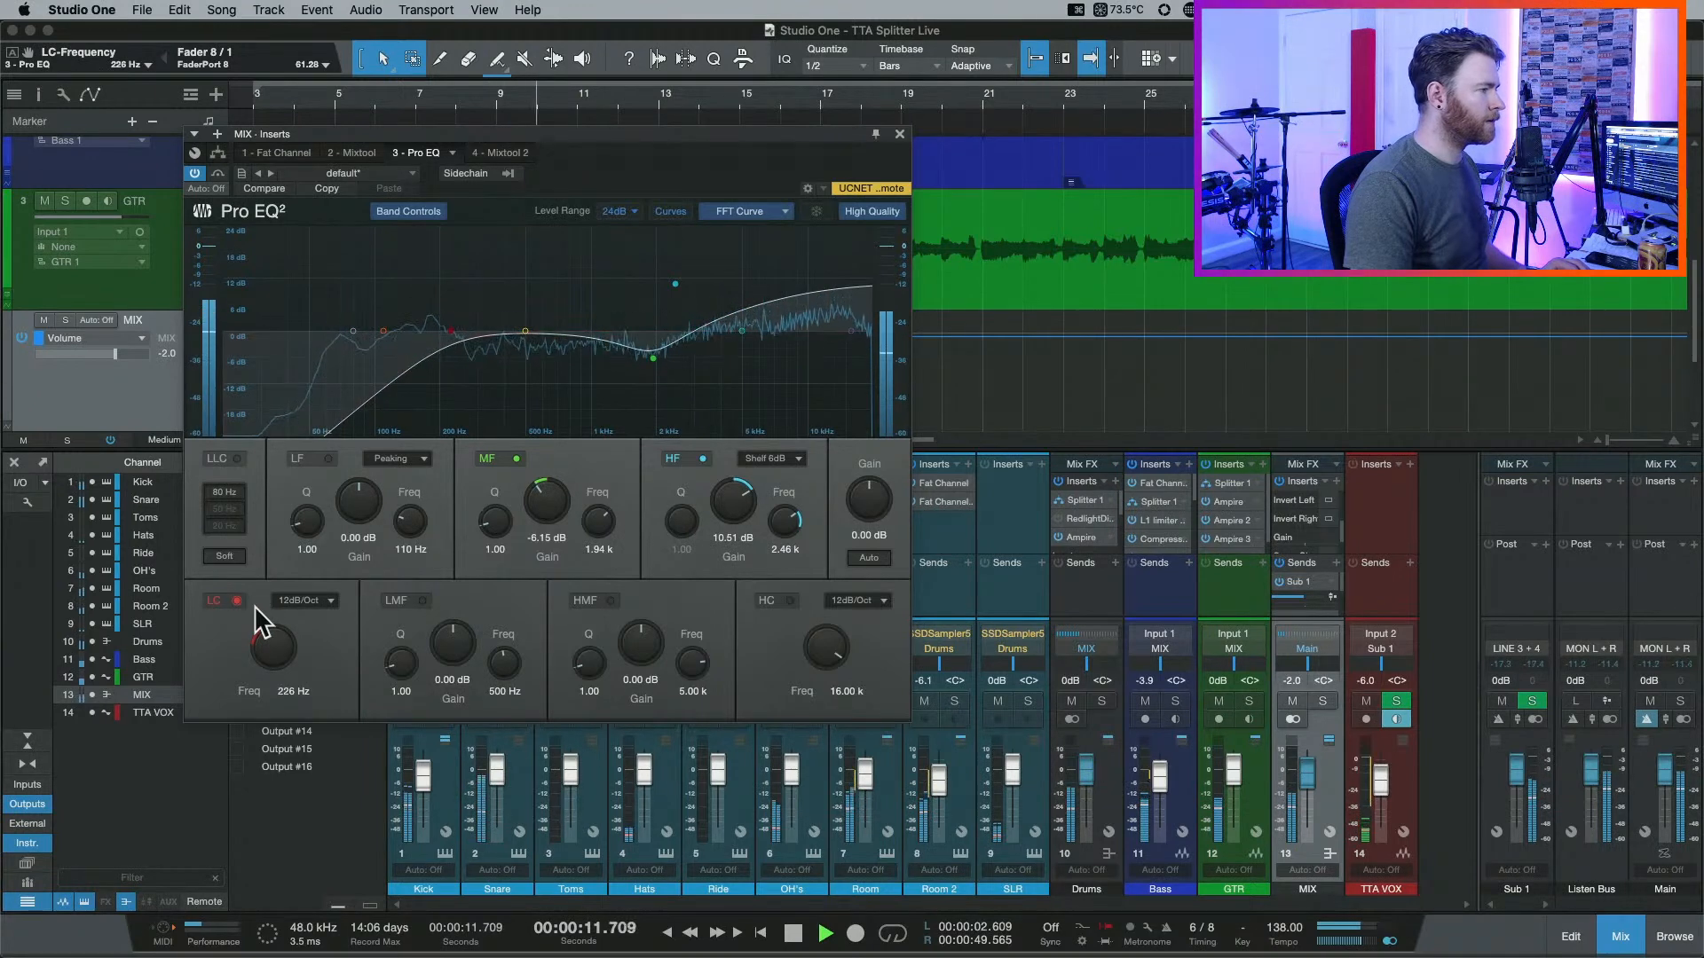
pyautogui.click(899, 134)
pyautogui.press('space')
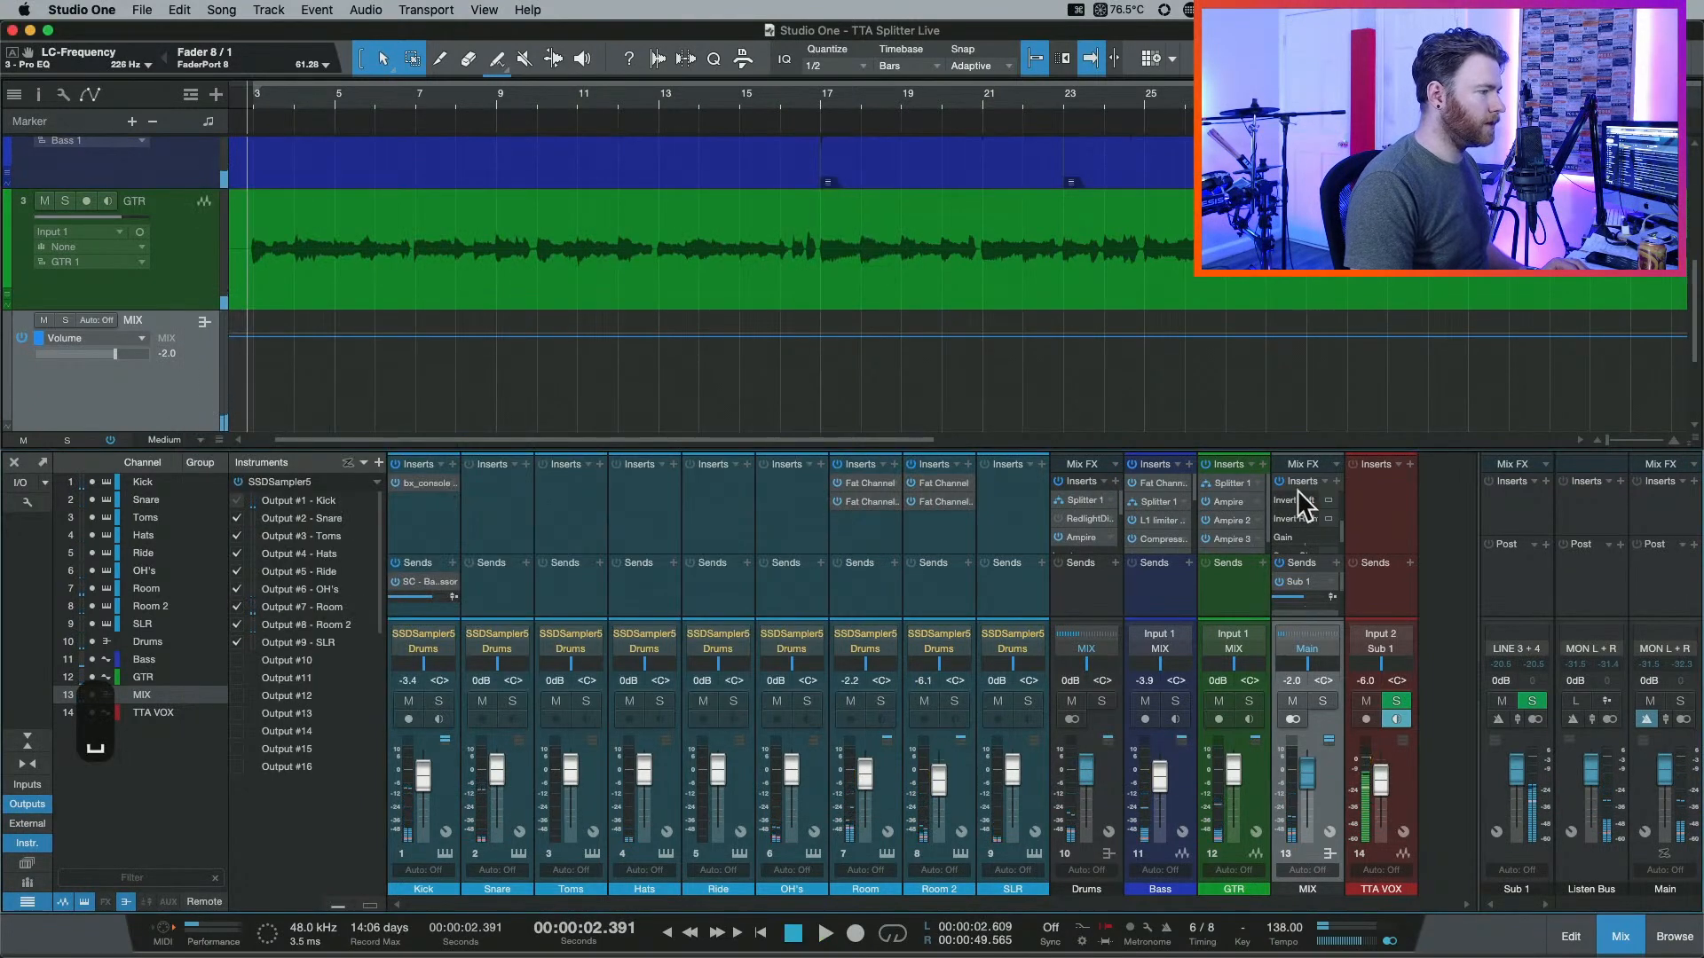
# Add another Pro EQ to the MIX inserts and move it onto the Splitter's first branch.
pyautogui.scroll(3, 1305, 511)
pyautogui.doubleClick(1292, 534)
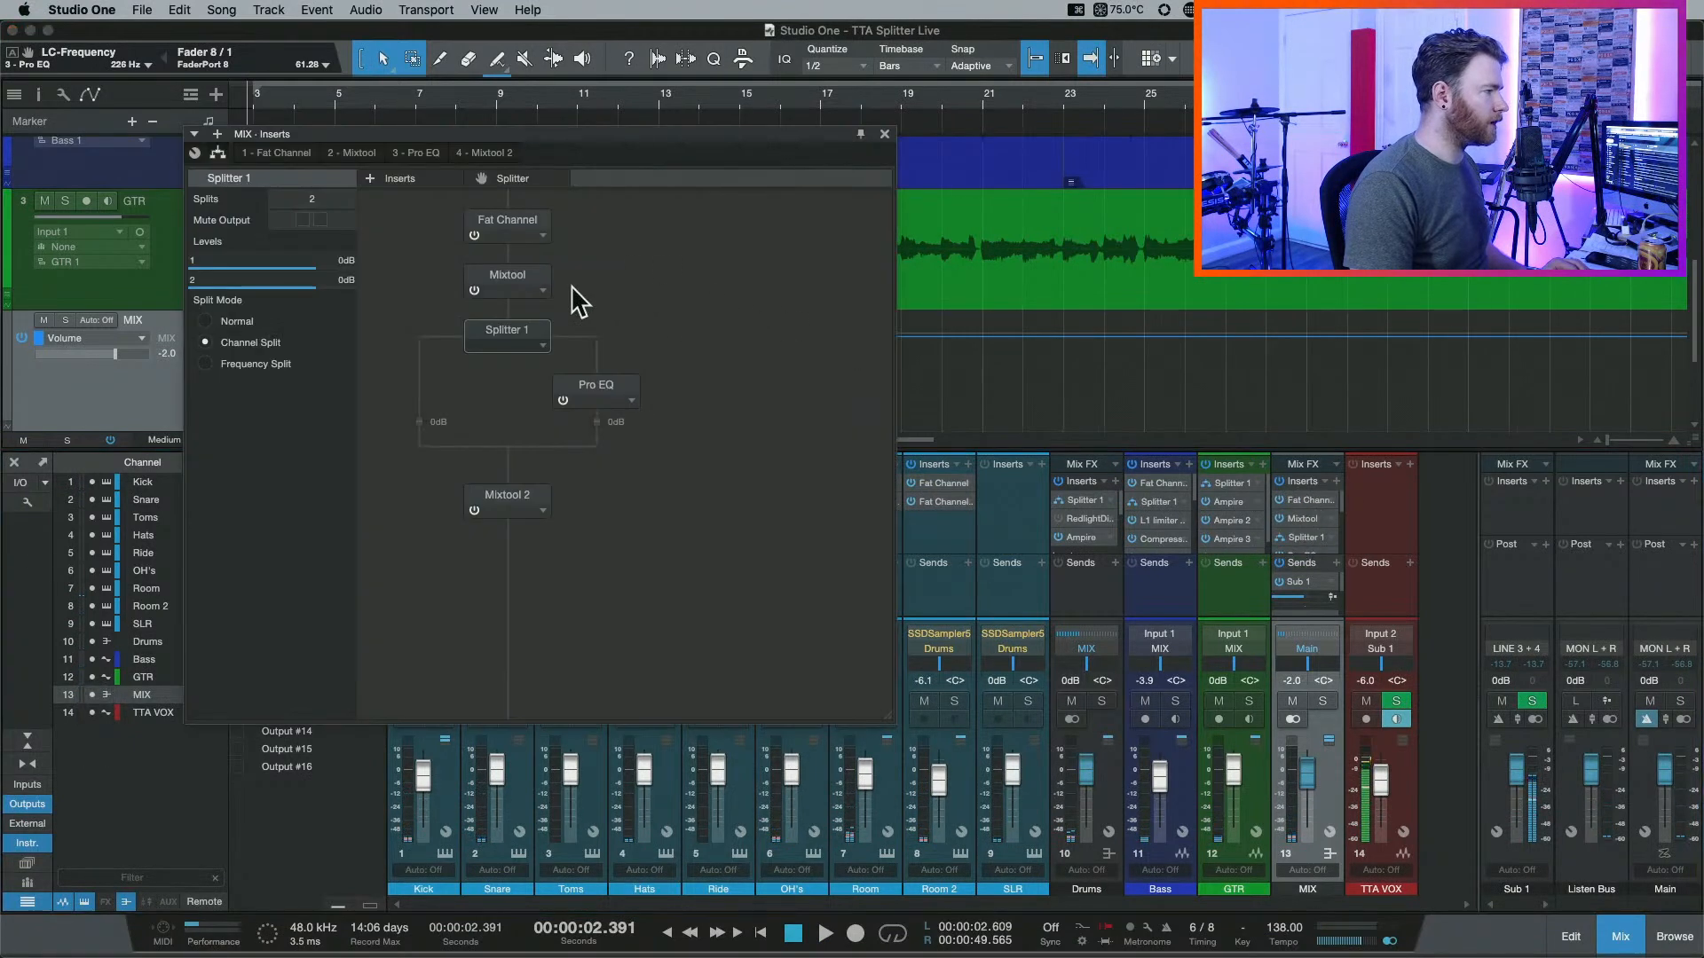
pyautogui.click(400, 178)
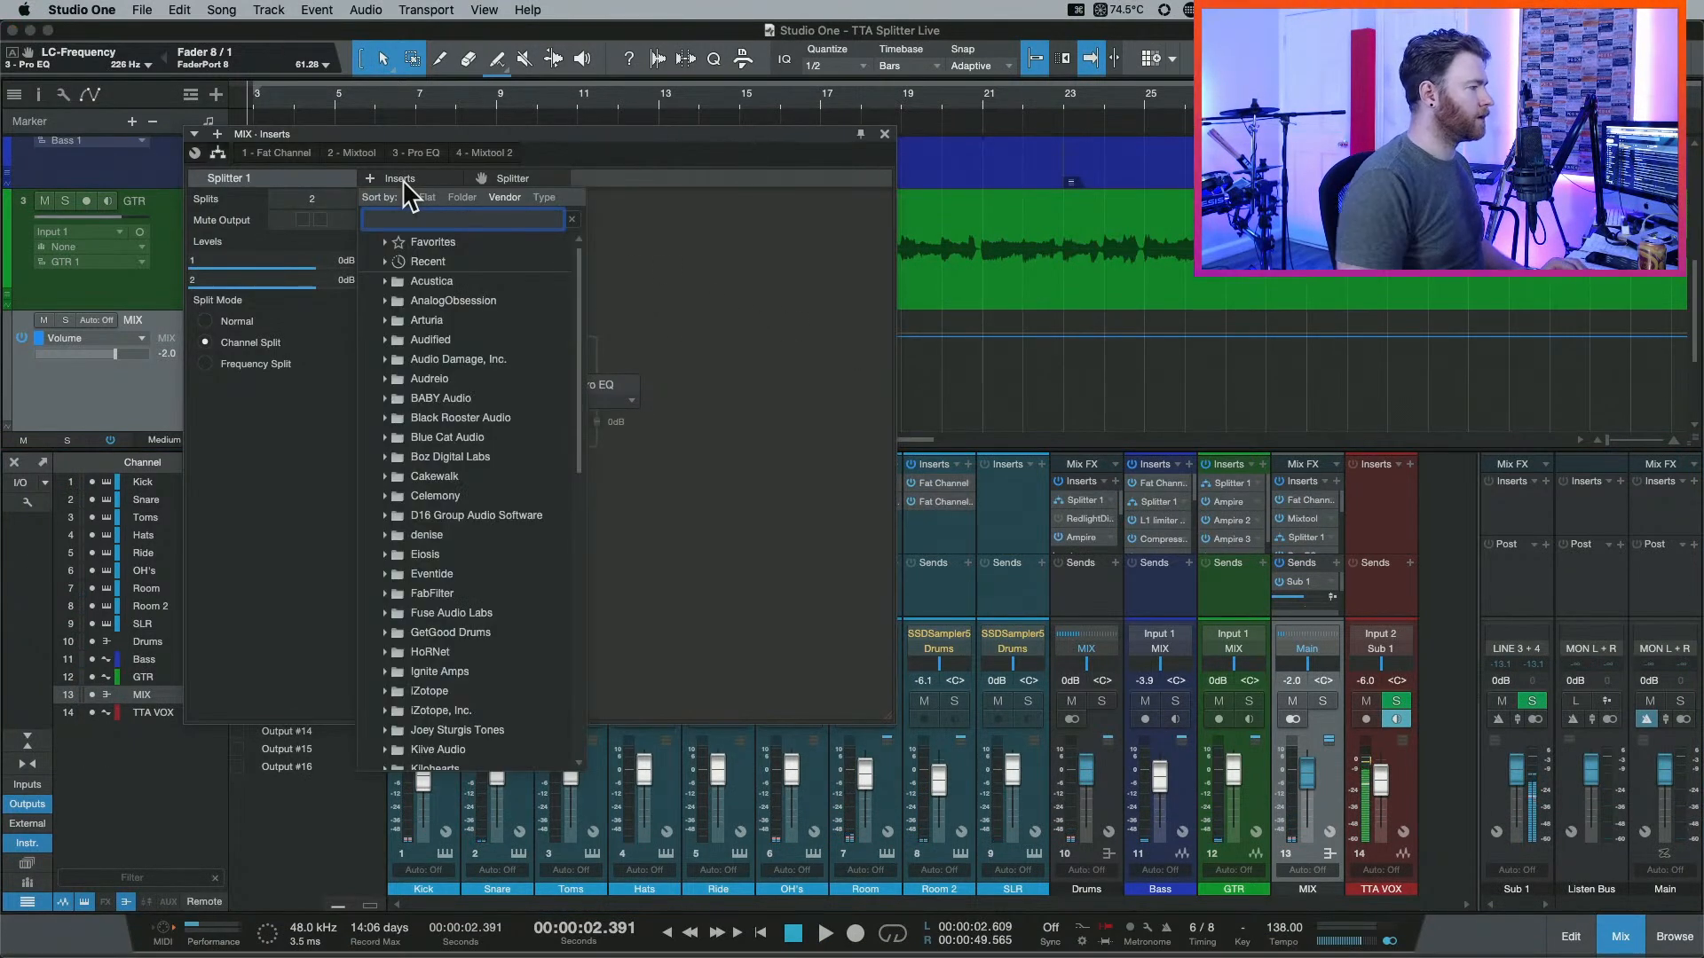
pyautogui.write('pro')
pyautogui.press('Return')
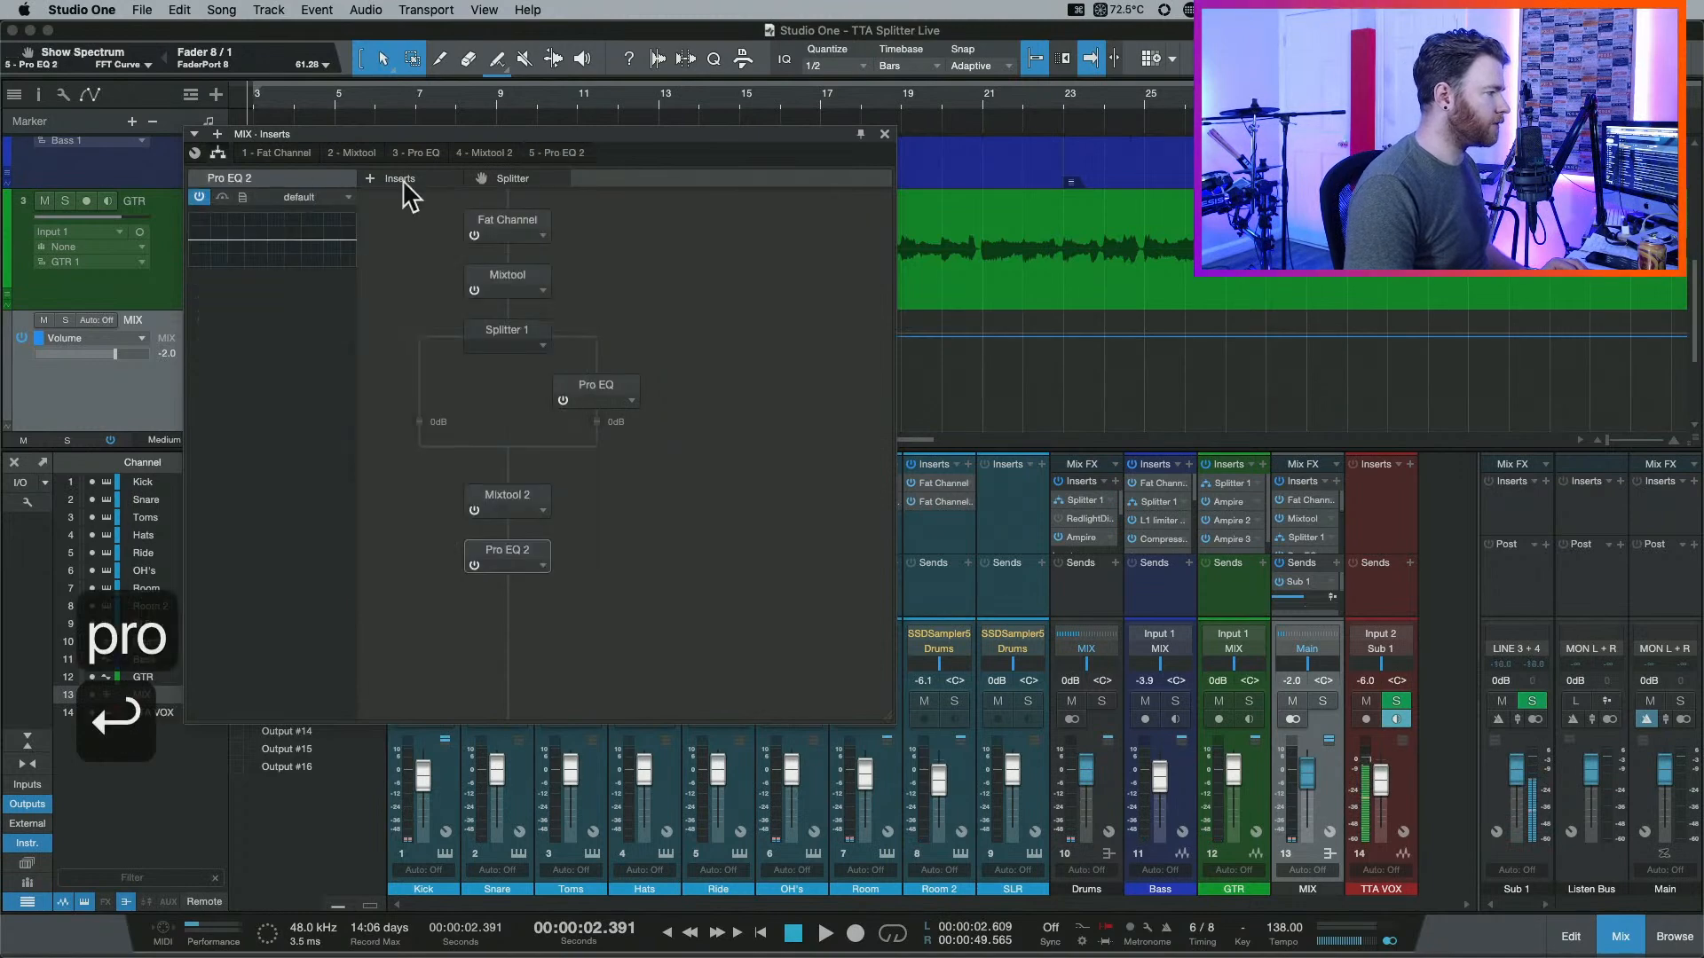
pyautogui.moveTo(508, 551); pyautogui.dragTo(412, 365)
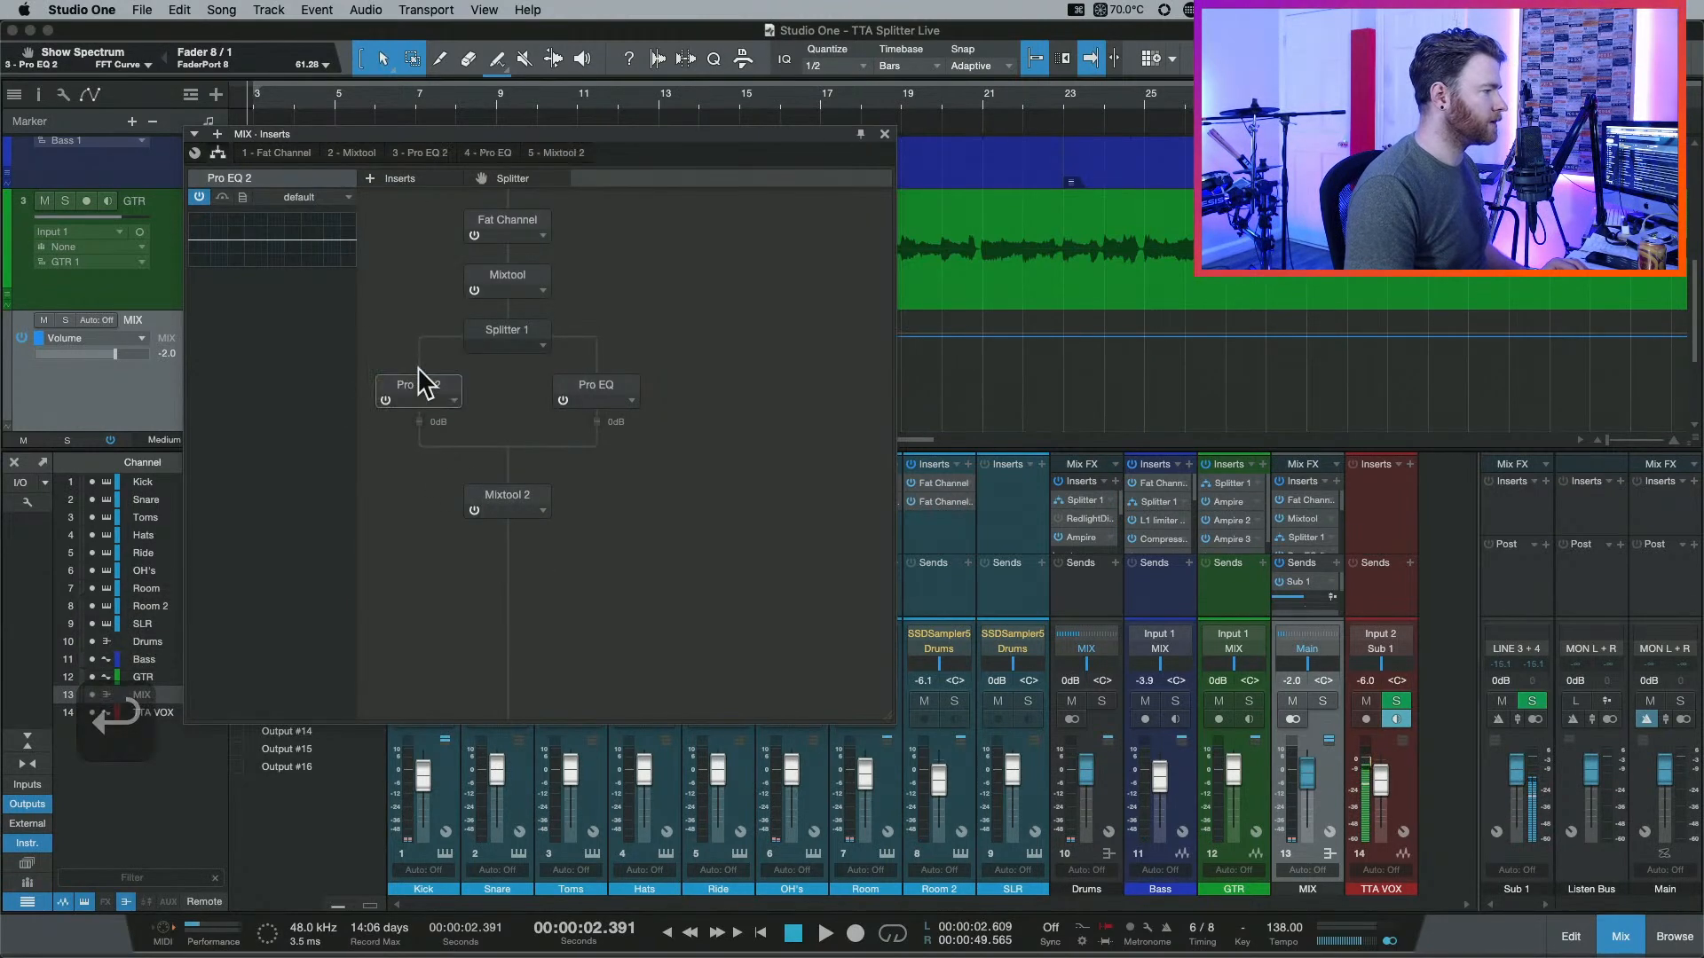
# Enable the high cut on the first branch's Pro EQ during playback and set its frequency to 7.43 kHz.
pyautogui.doubleClick(424, 376)
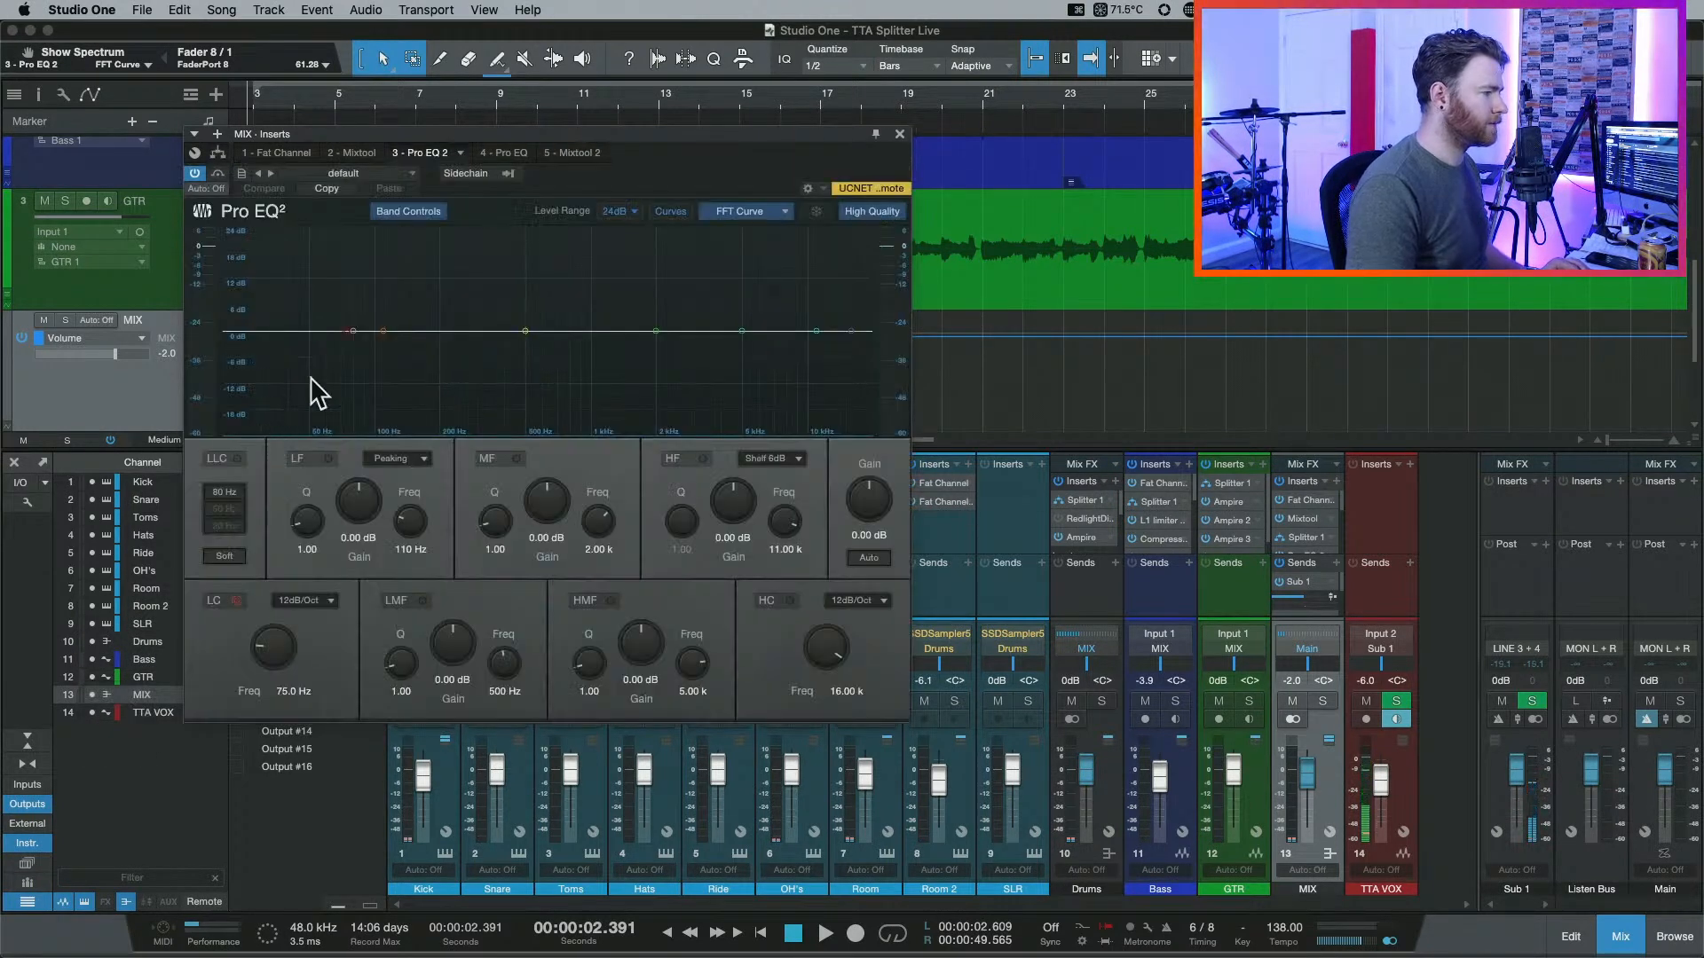
pyautogui.press('space')
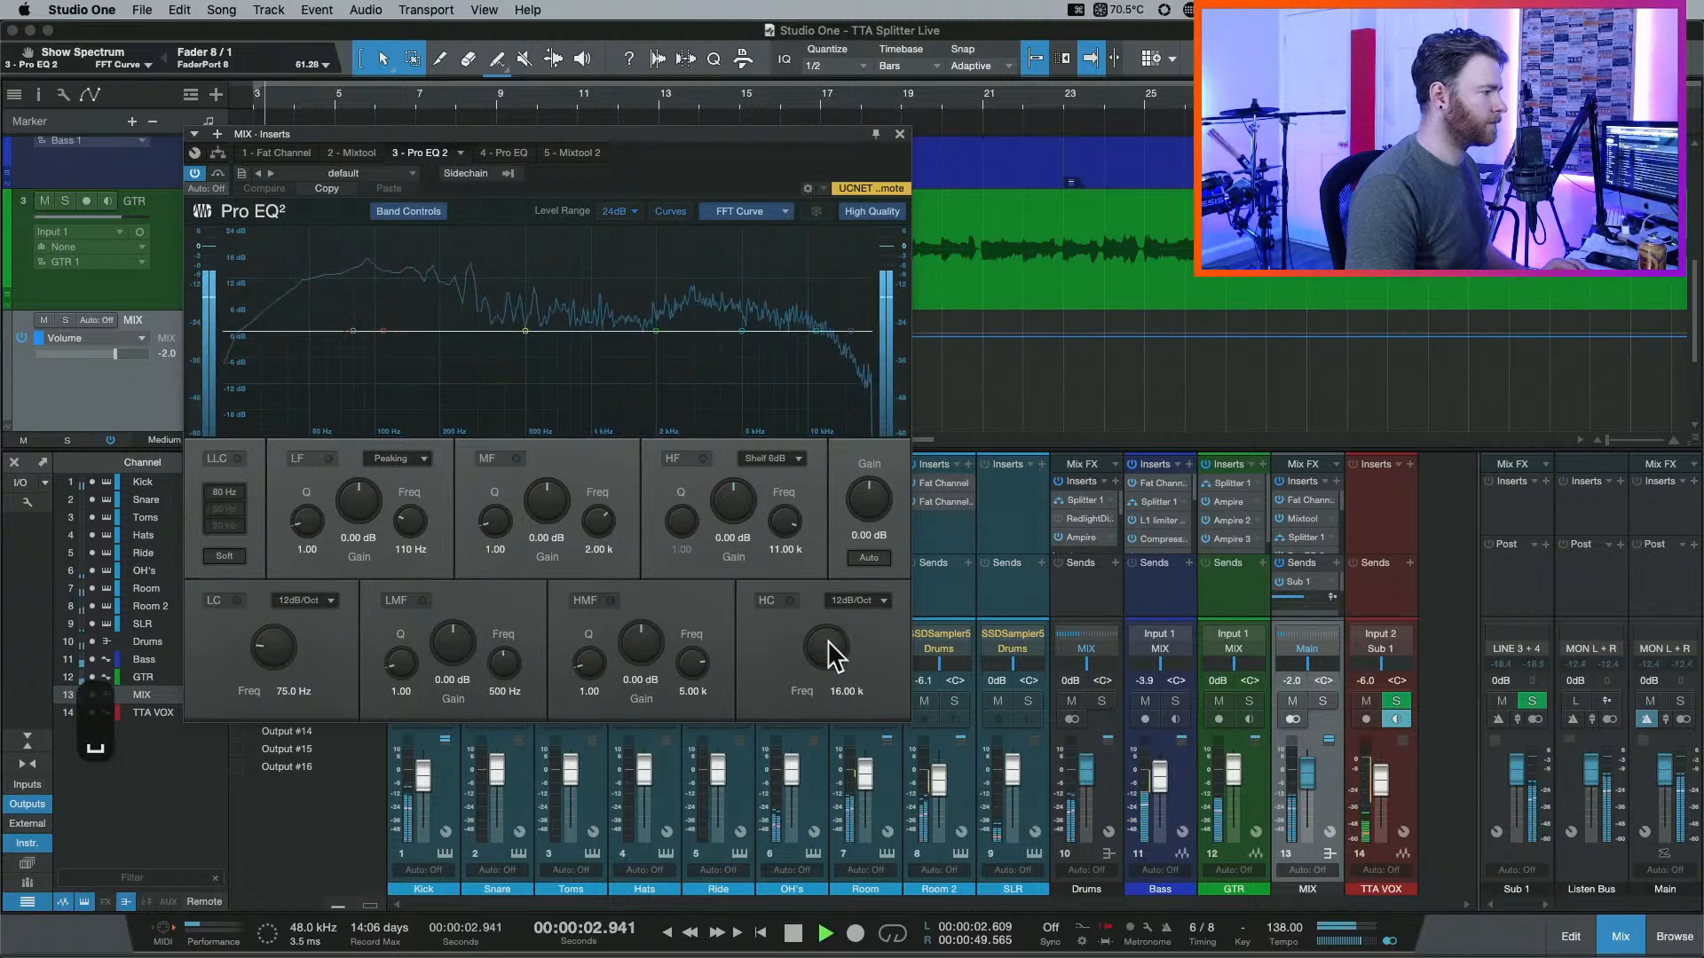
pyautogui.moveTo(829, 654); pyautogui.dragTo(822, 678)
pyautogui.click(788, 602)
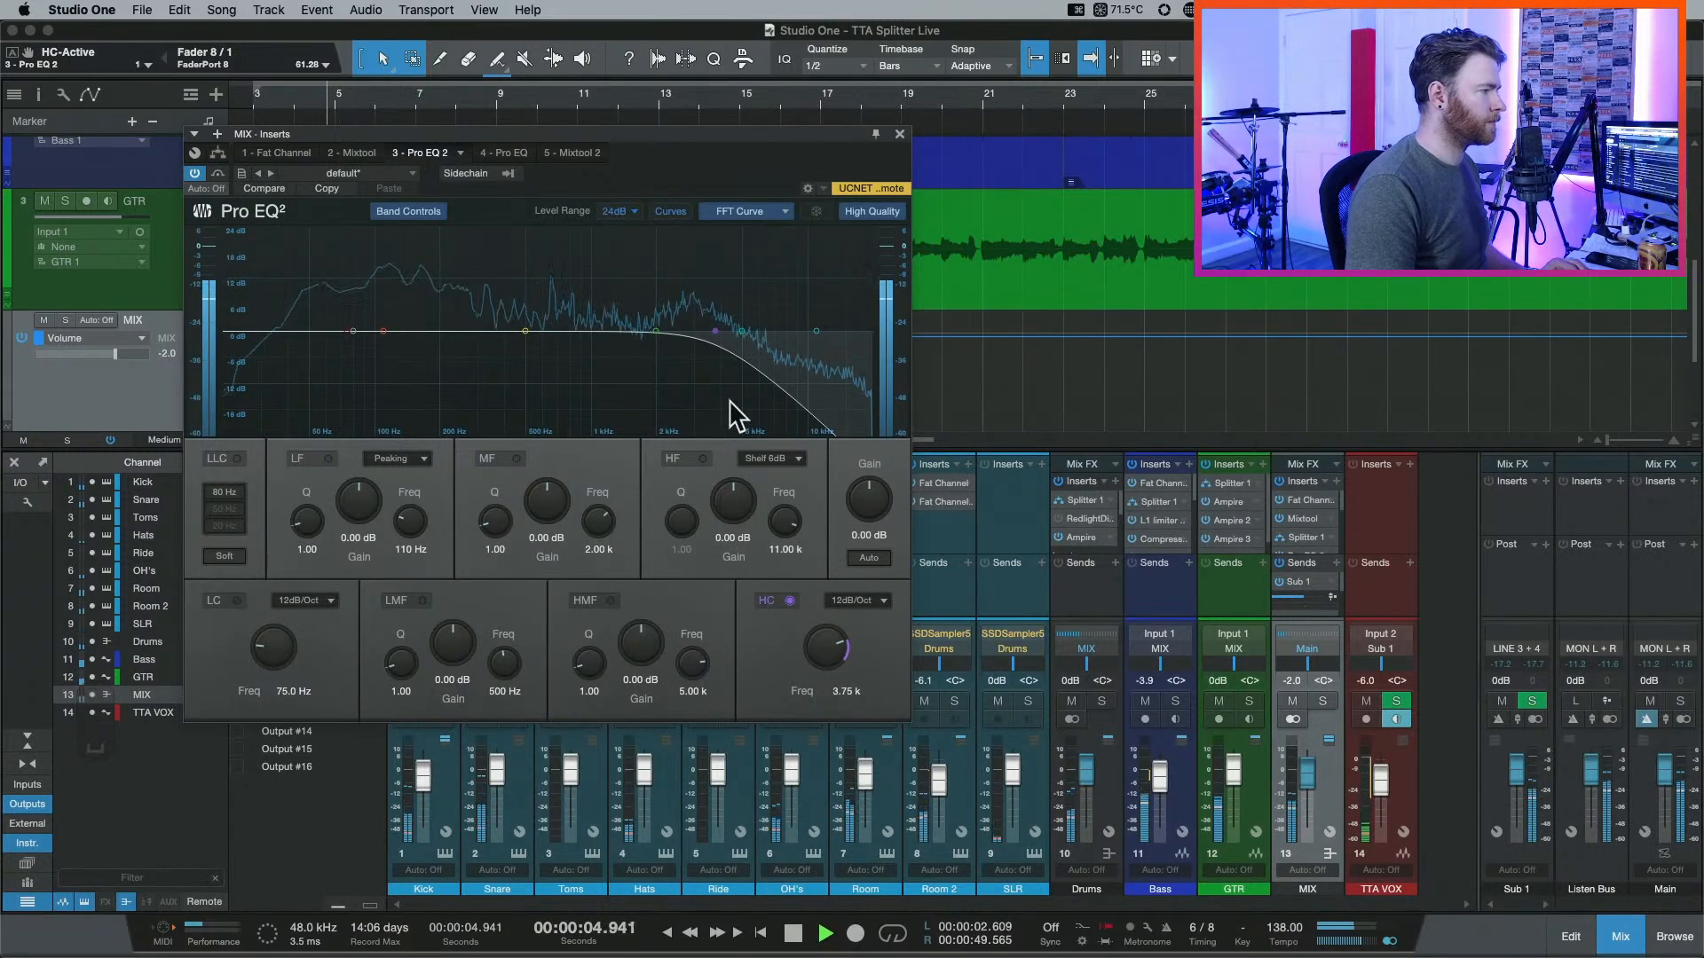
pyautogui.moveTo(716, 333); pyautogui.dragTo(780, 341)
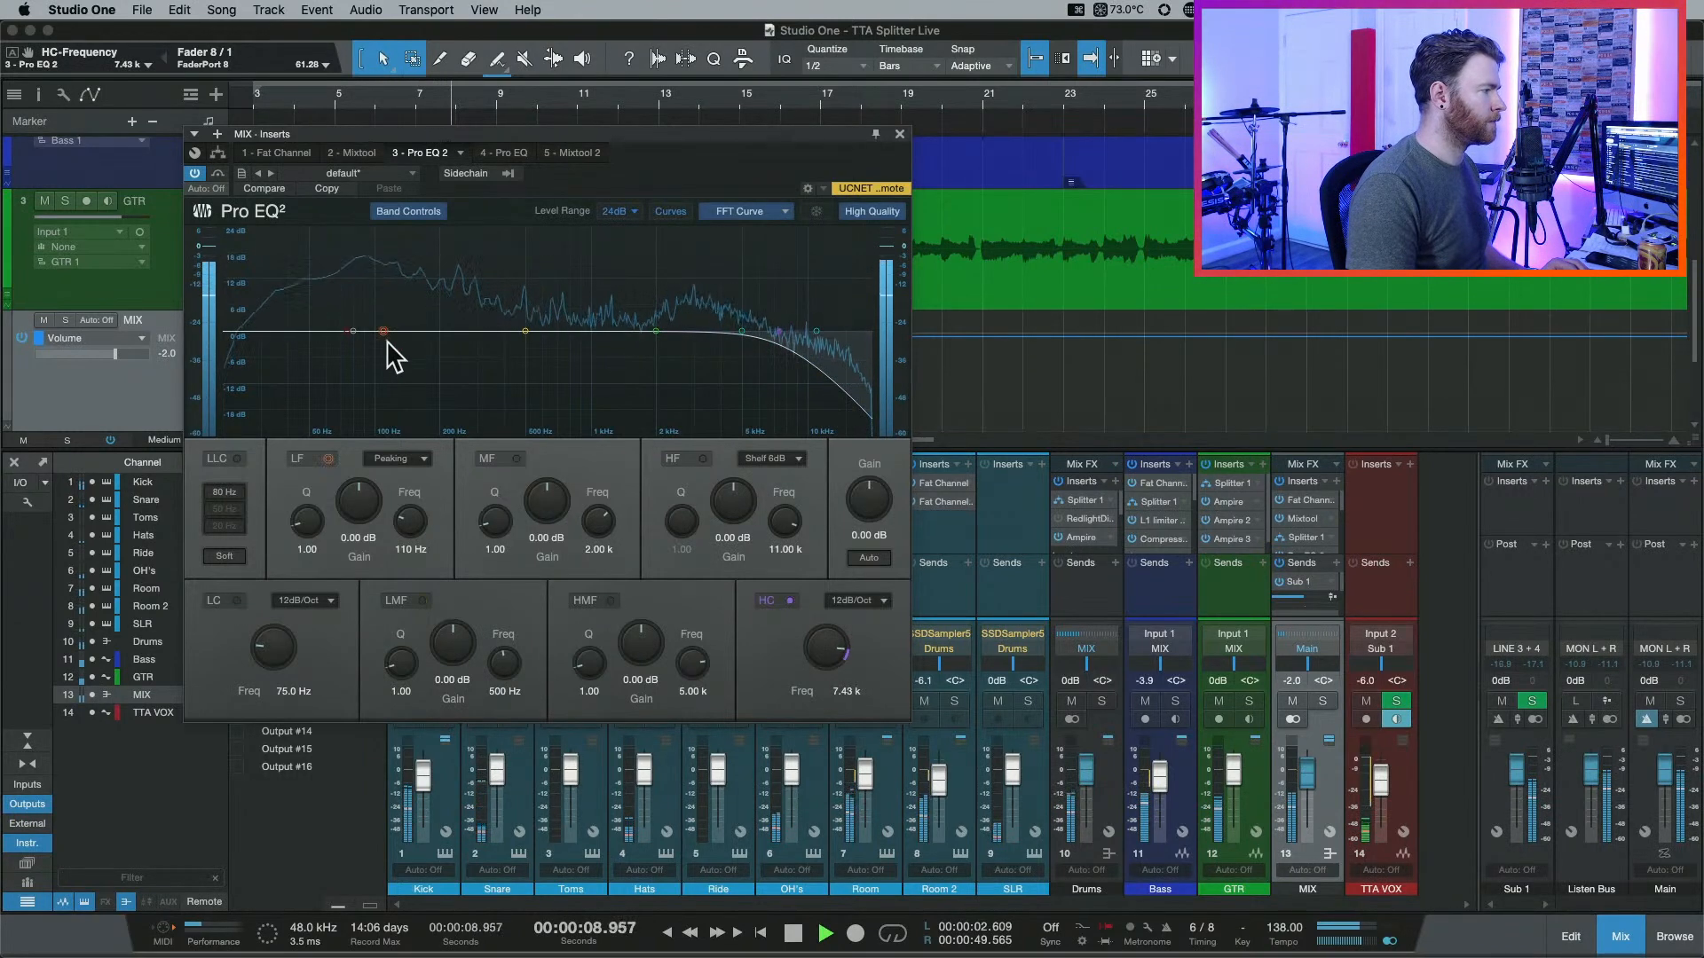
# On the first branch's Pro EQ, cut LF 6.94 dB at 105 Hz, low-cut at 43.2 Hz and raise the global gain to 3.78 dB.
pyautogui.moveTo(383, 331)
pyautogui.mouseDown()
pyautogui.moveTo(378, 298)
pyautogui.moveTo(384, 378)
pyautogui.moveTo(379, 362)
pyautogui.mouseUp()
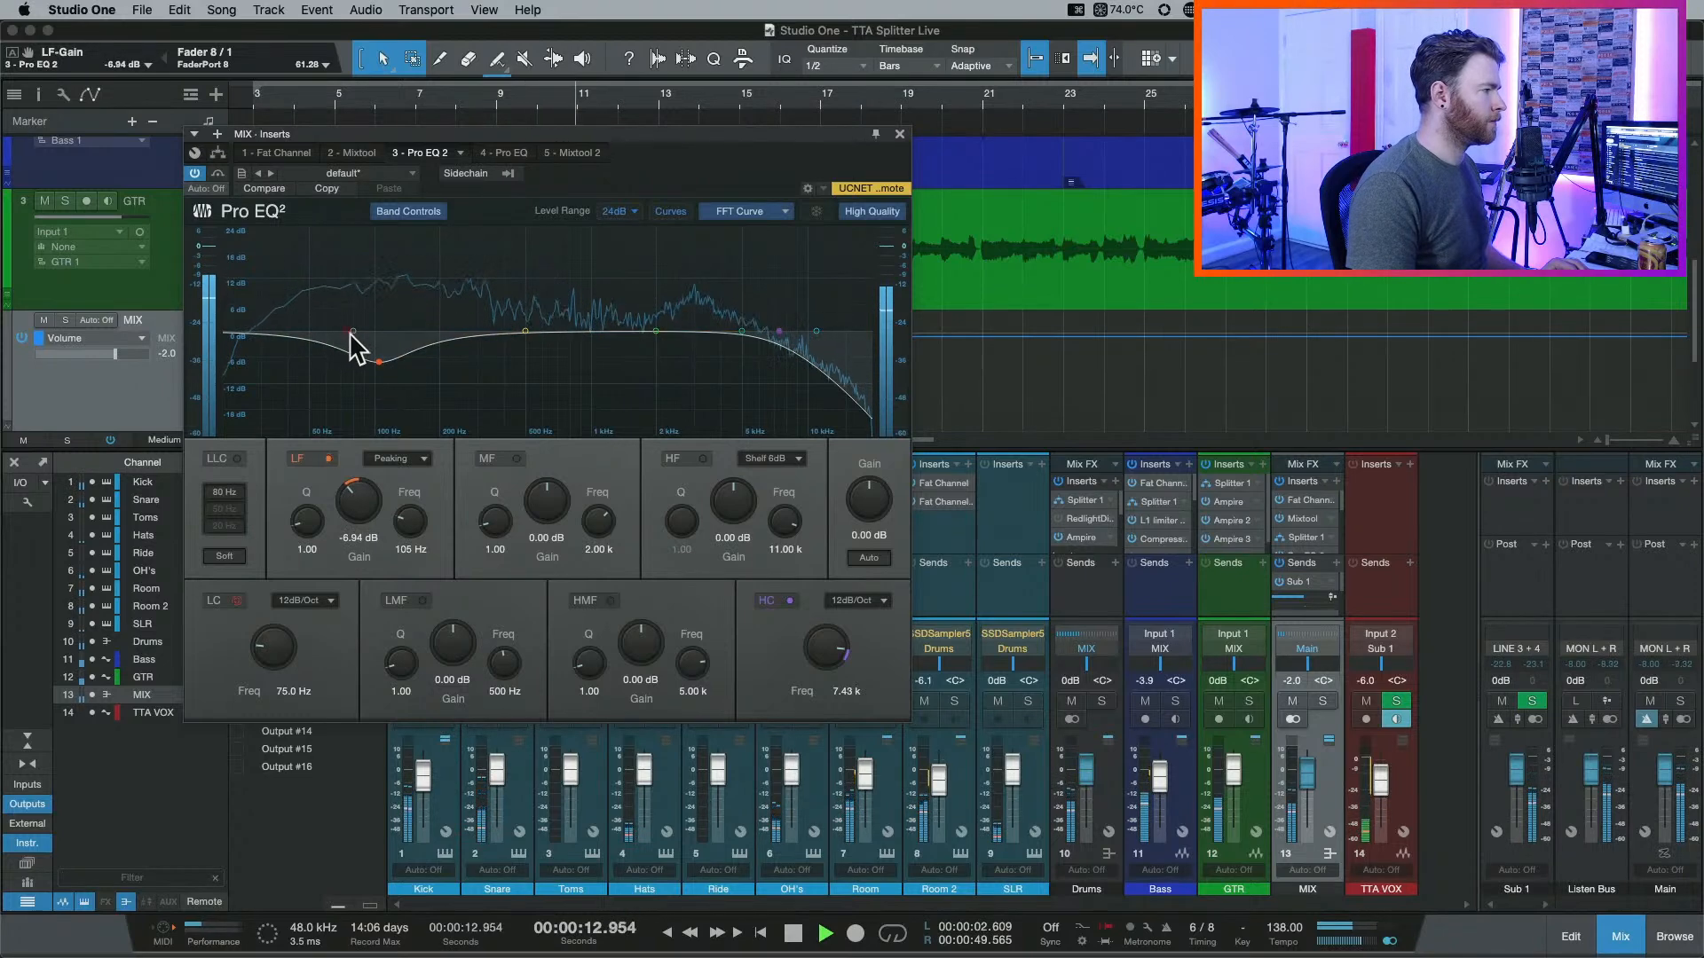
pyautogui.click(352, 332)
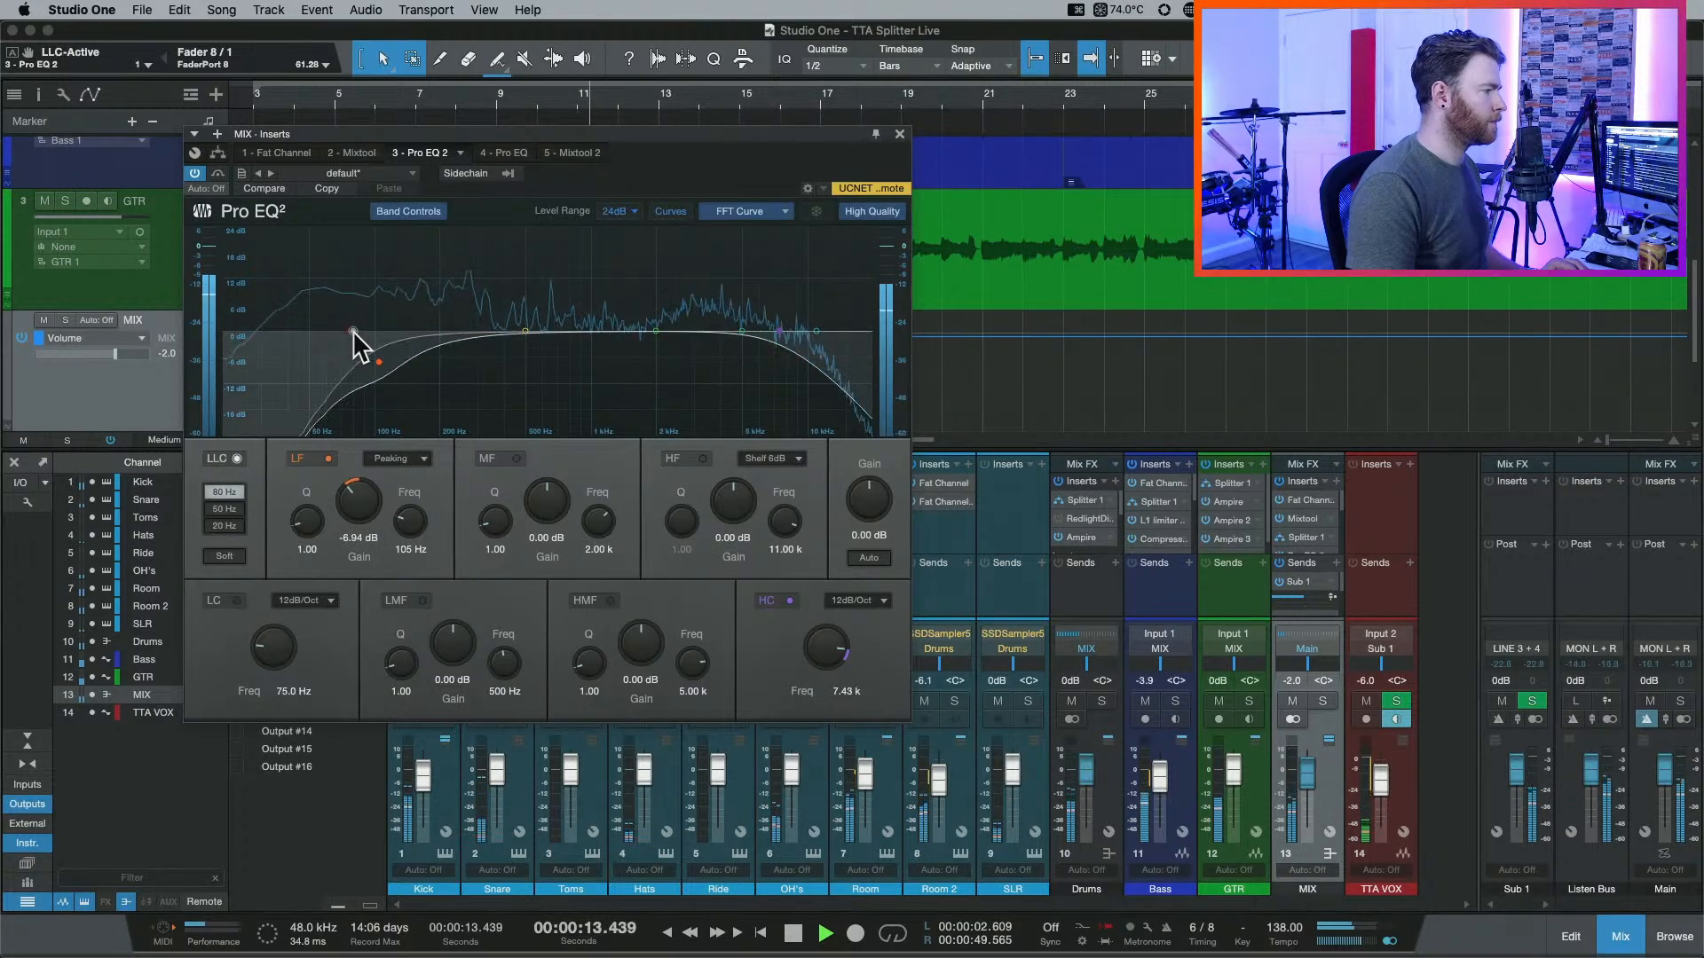
pyautogui.click(235, 460)
pyautogui.click(240, 601)
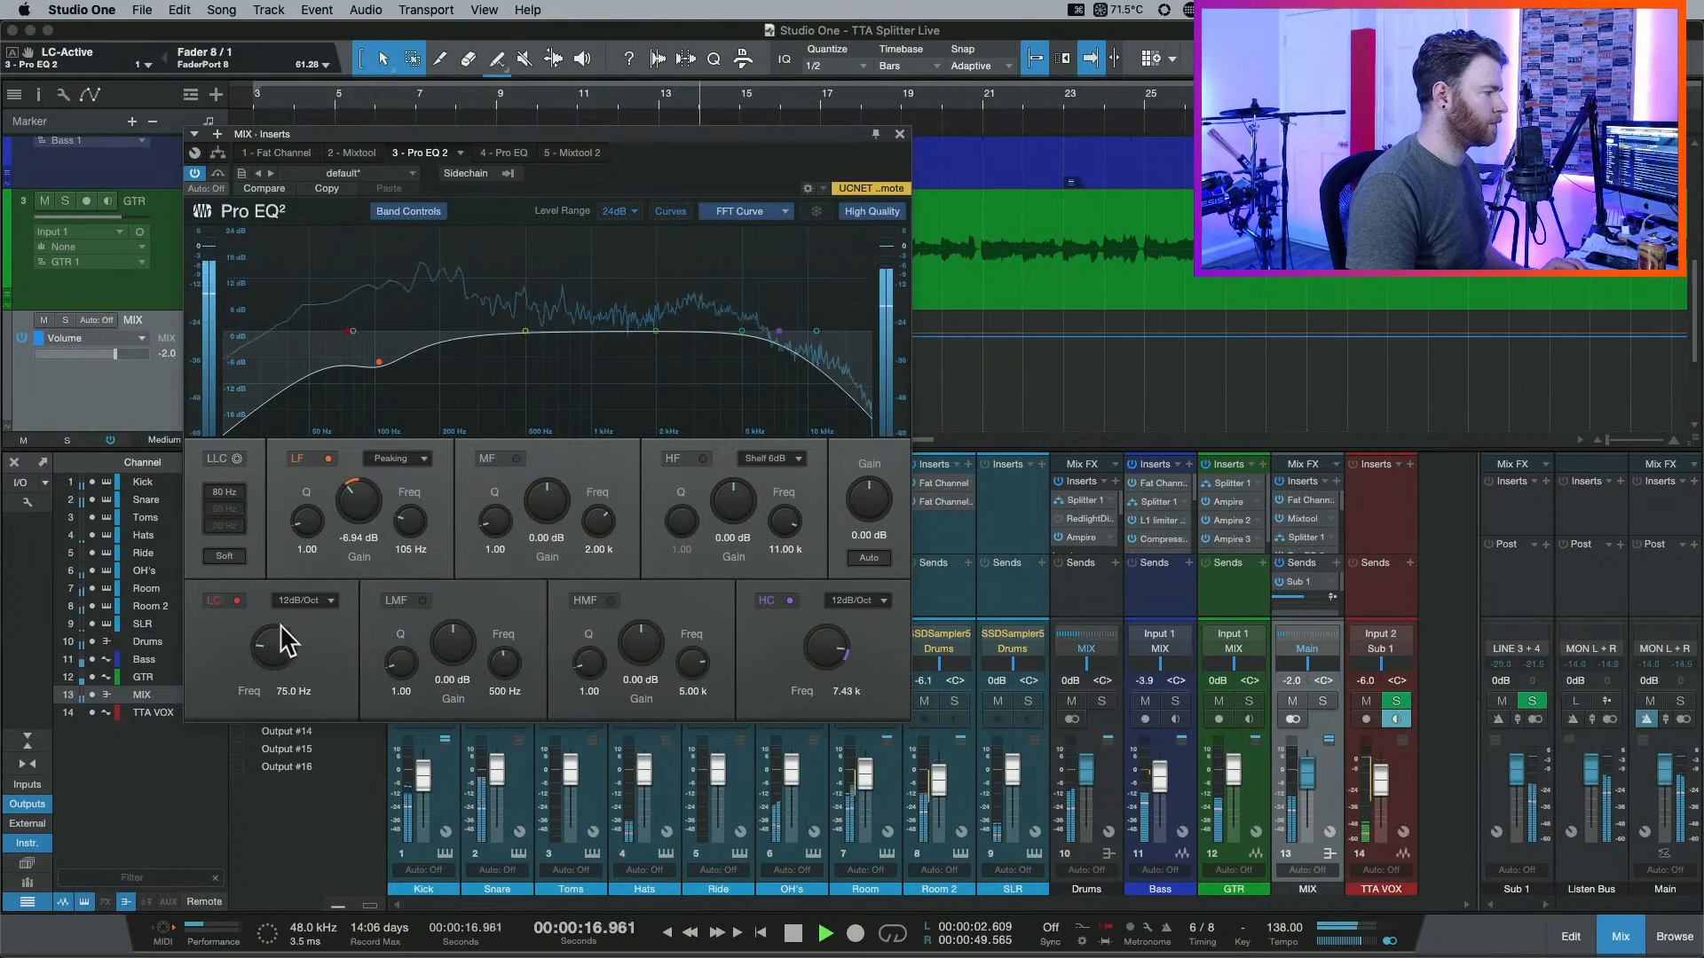
pyautogui.moveTo(278, 639); pyautogui.dragTo(266, 654)
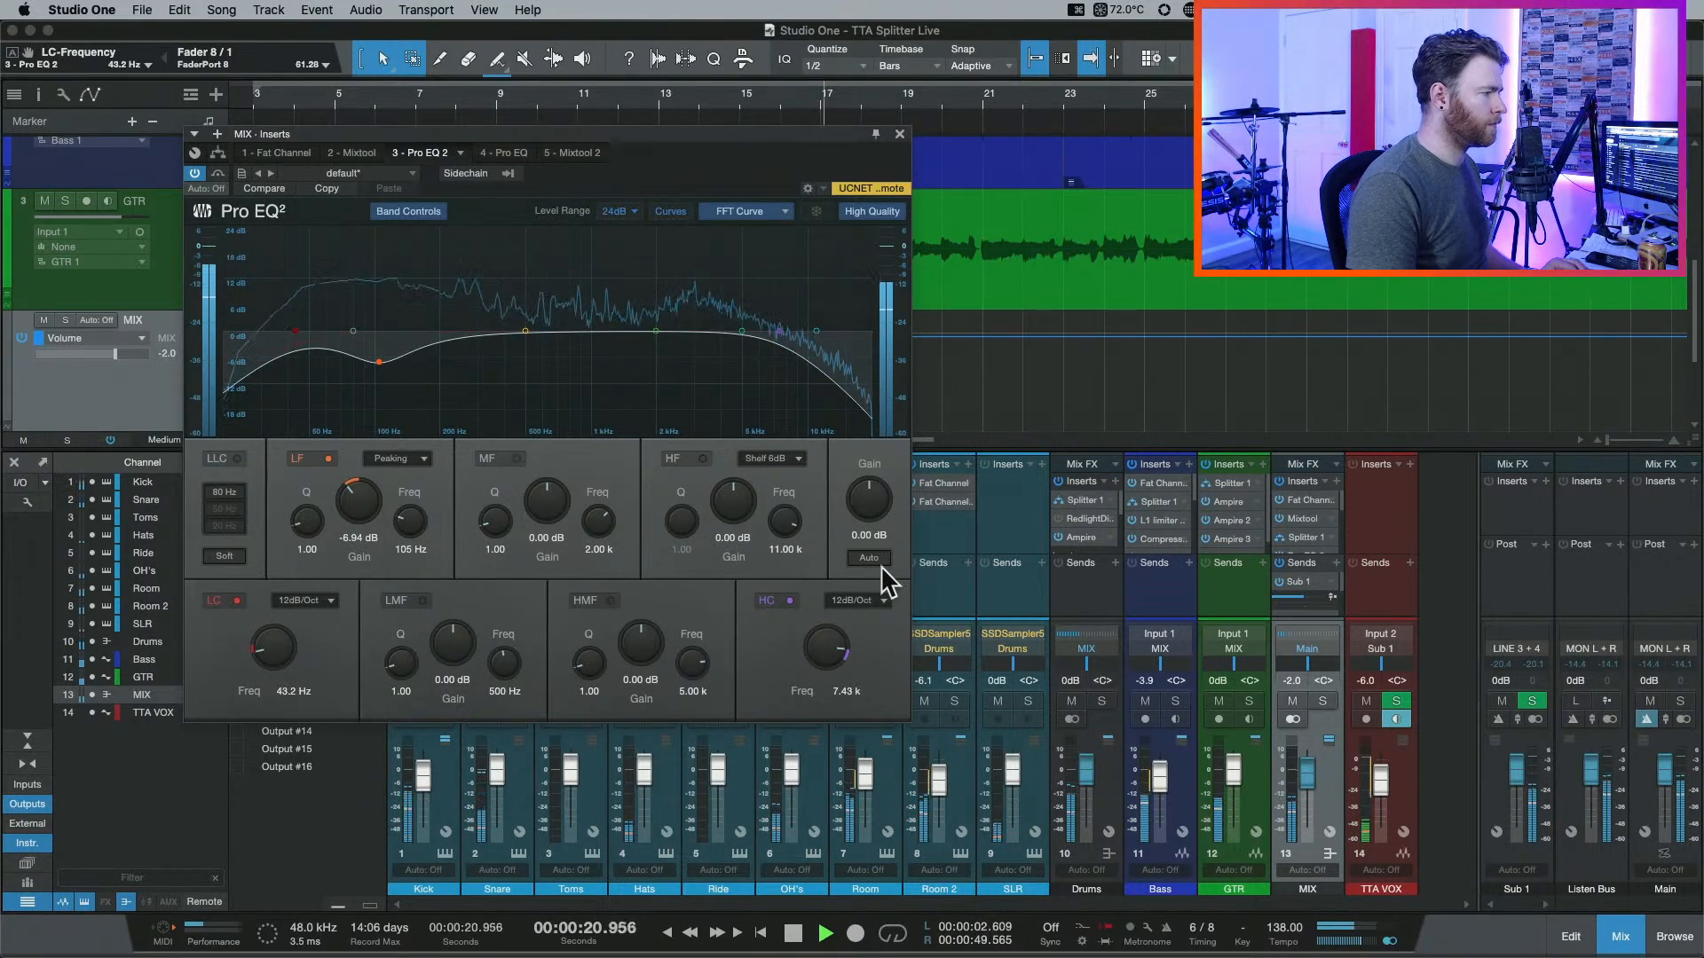
pyautogui.moveTo(871, 495); pyautogui.dragTo(867, 486)
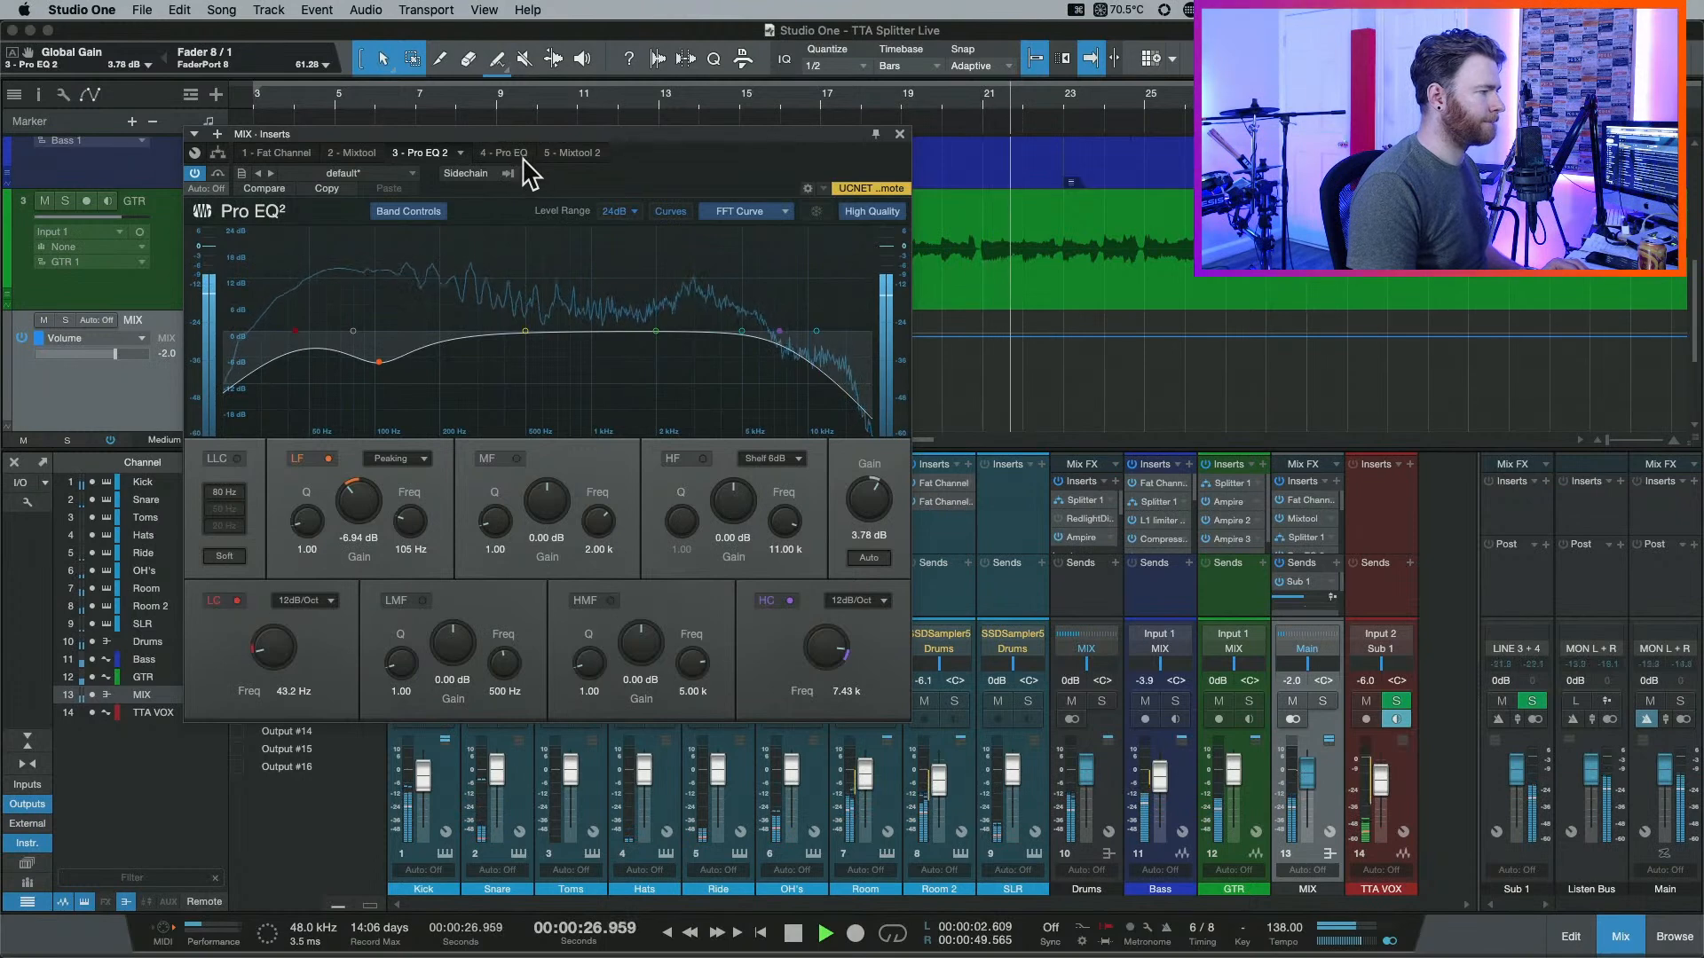
# Lower the second output level of the MIX Splitter to -1.5 dB and stop playback.
pyautogui.click(578, 154)
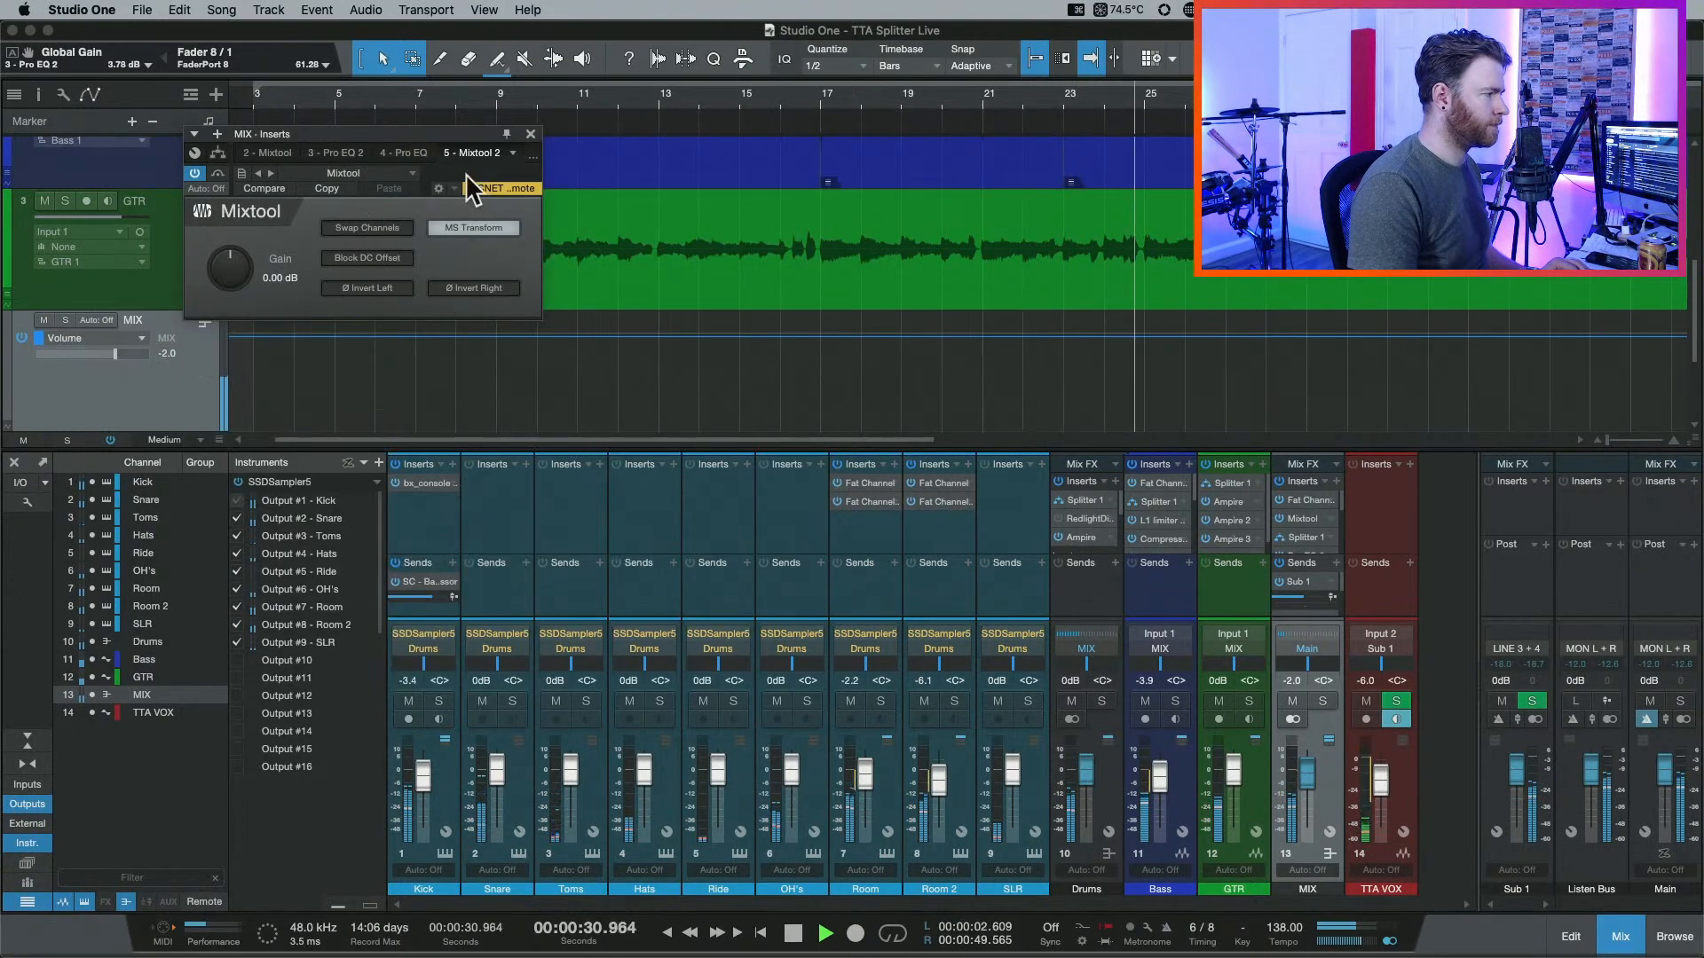
pyautogui.click(215, 154)
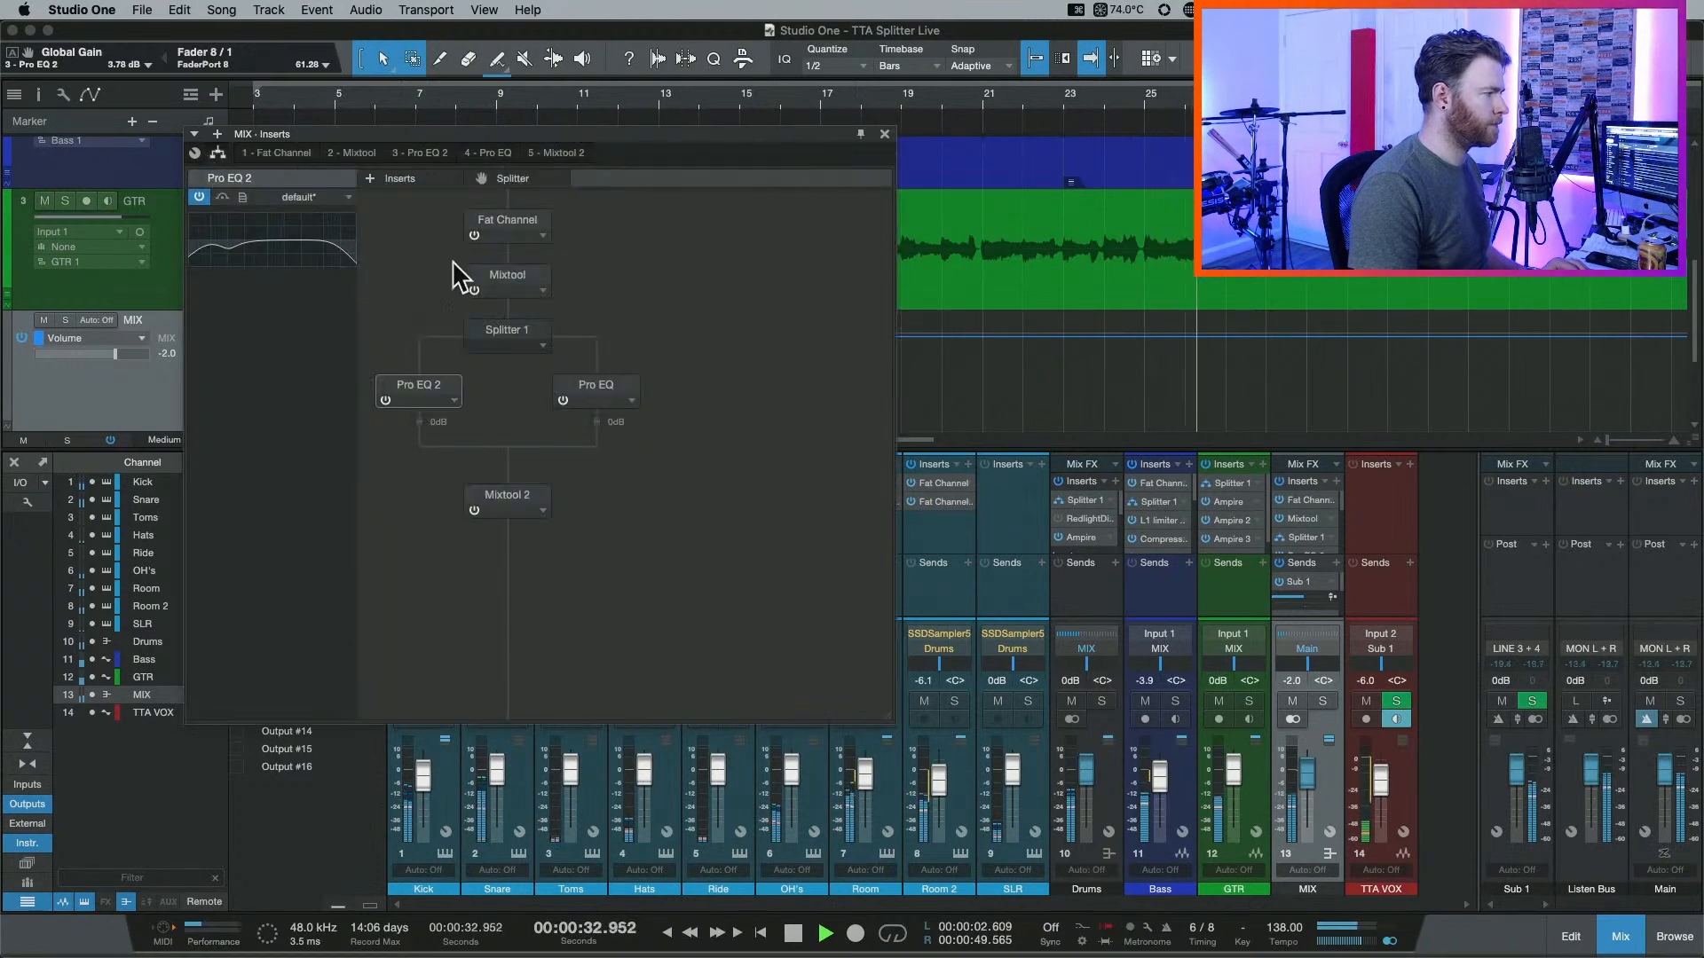
pyautogui.click(520, 333)
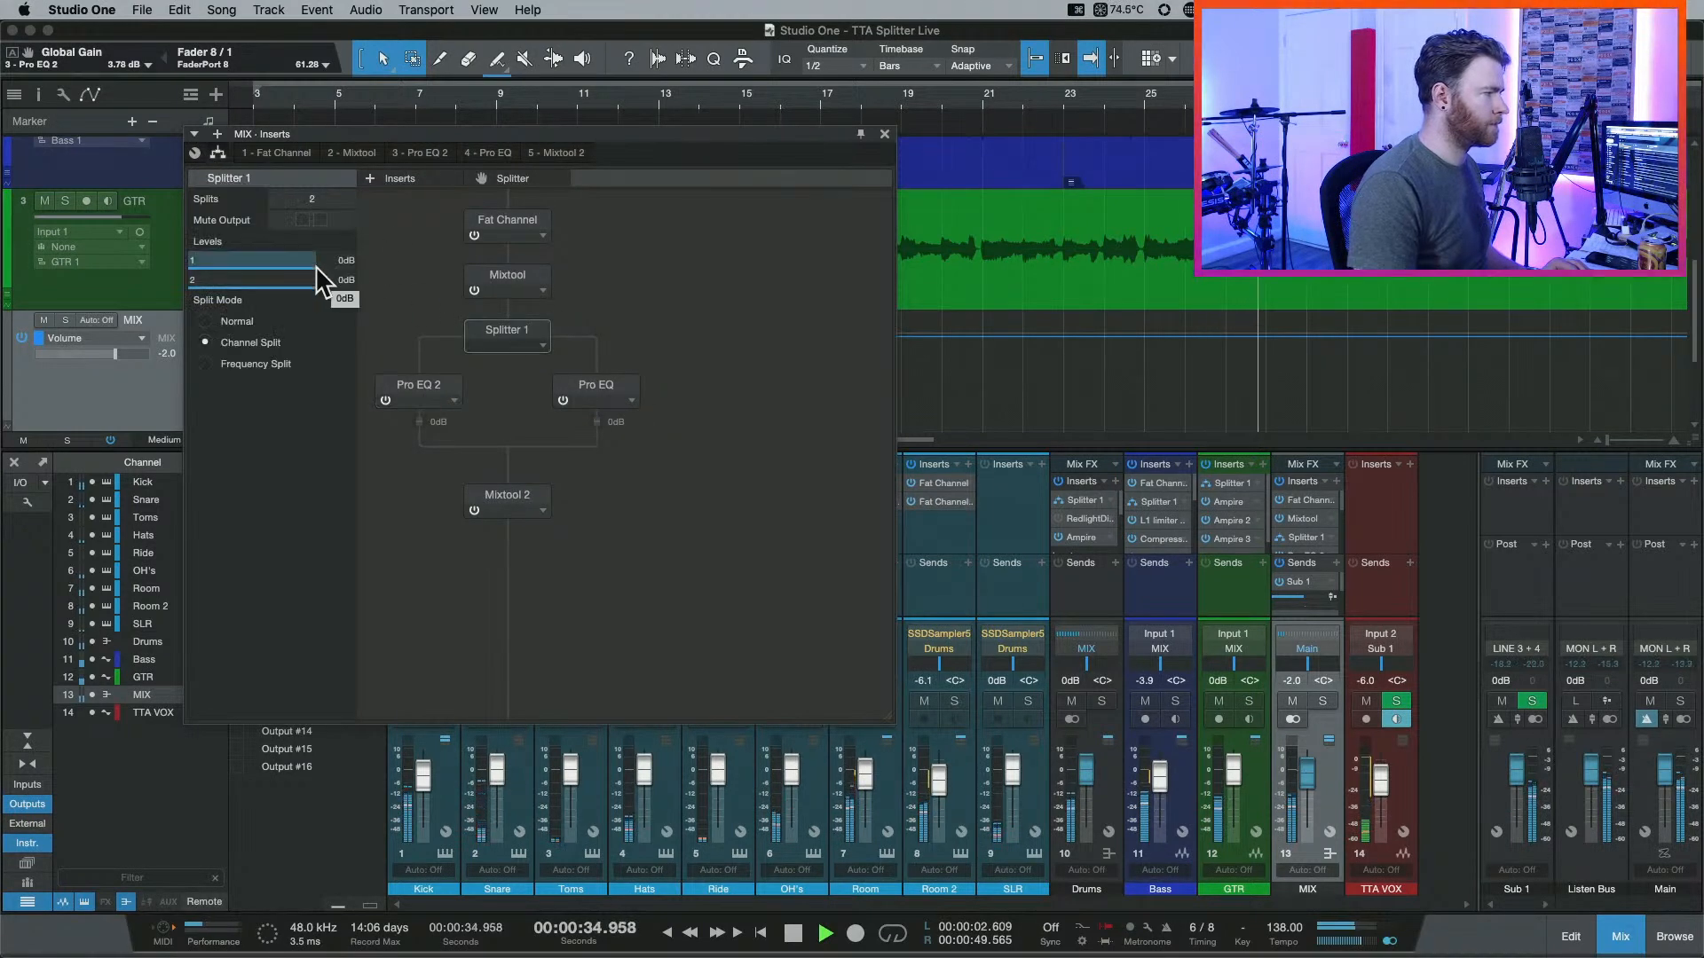
pyautogui.moveTo(315, 279); pyautogui.dragTo(310, 286)
pyautogui.press('space')
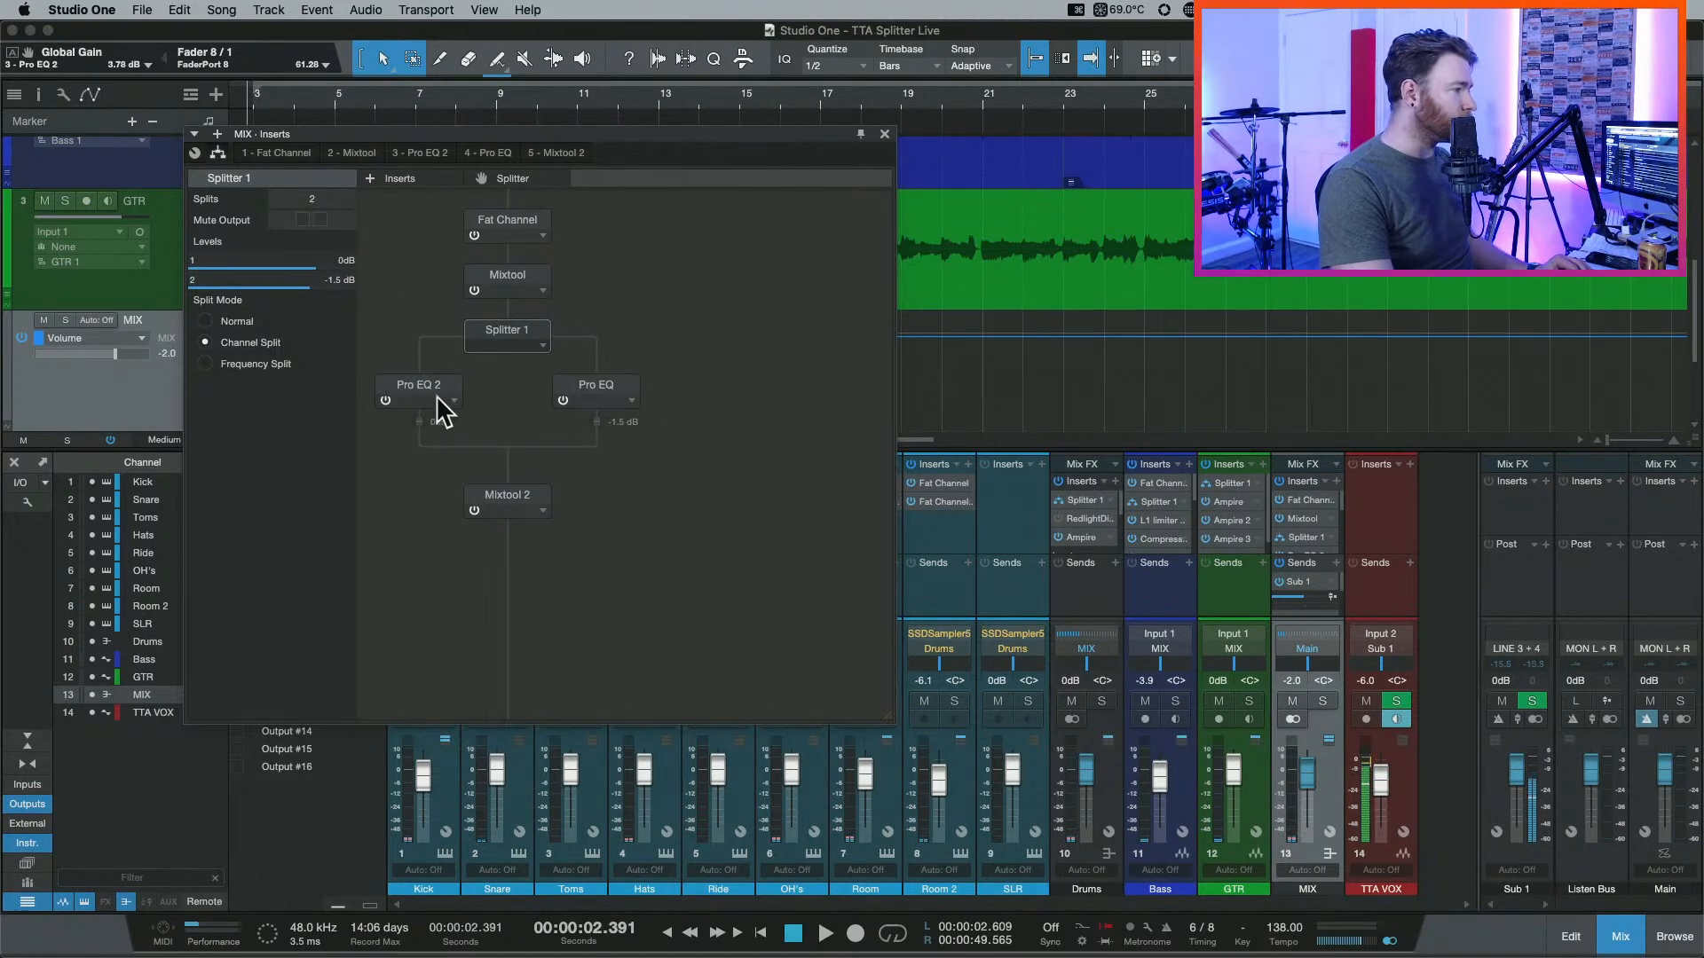
# Add a Compressor to the MIX inserts and move it below the Pro EQ on the Splitter's first branch.
pyautogui.click(434, 176)
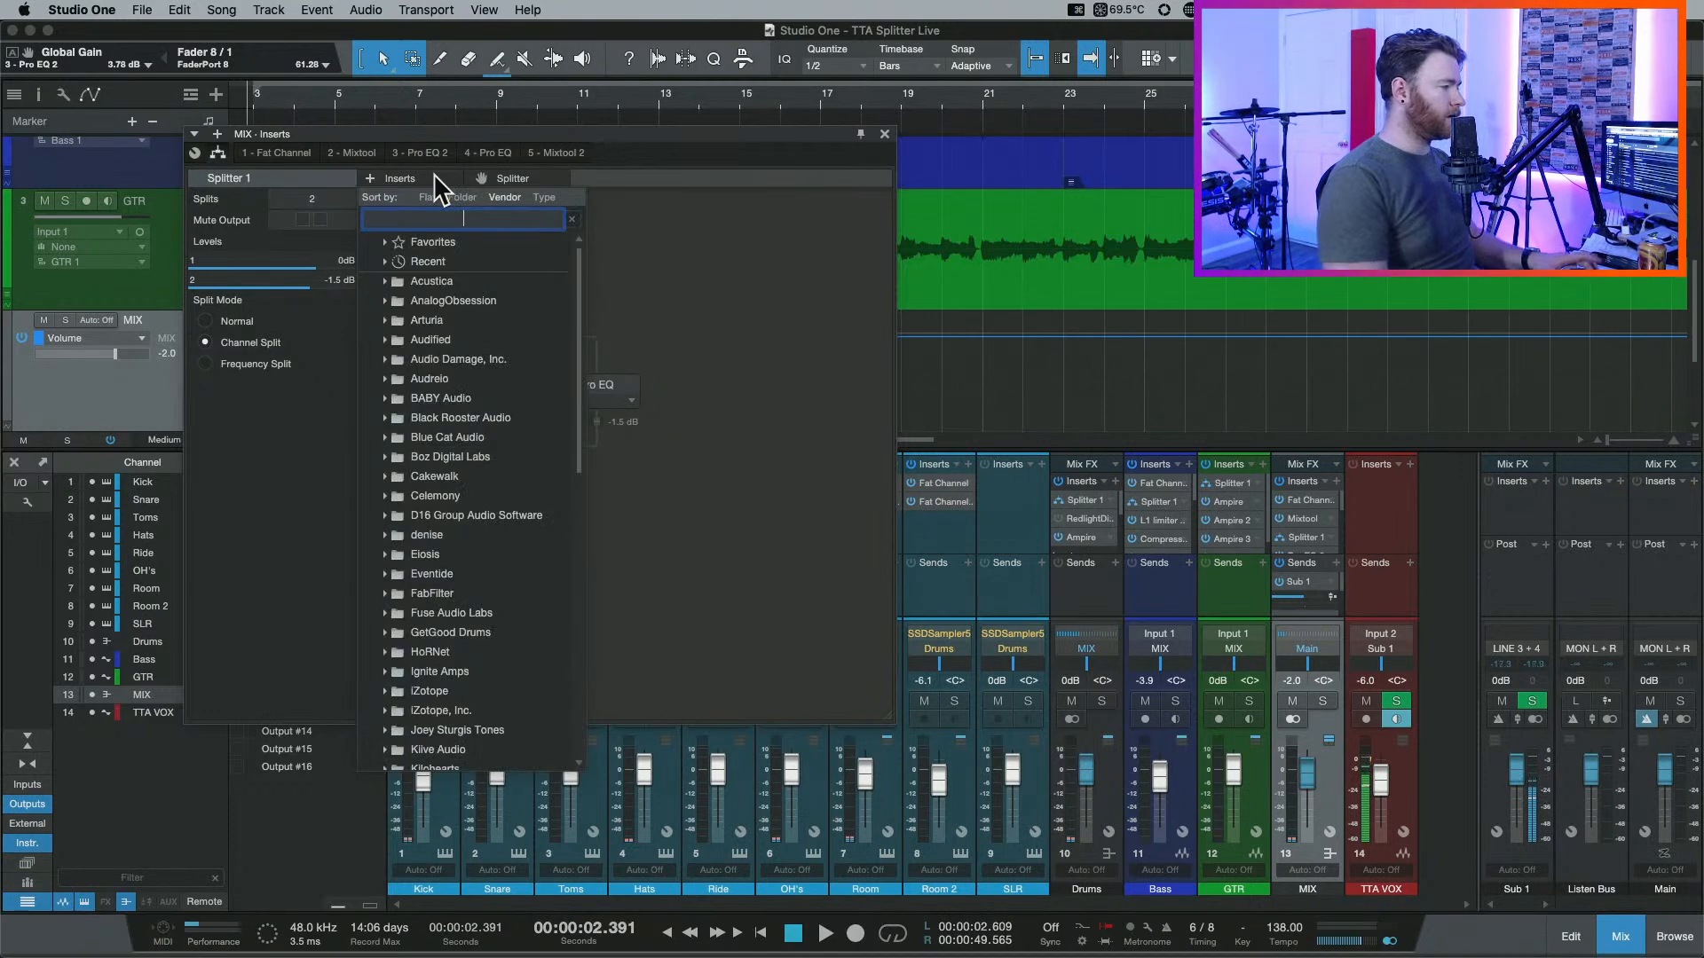
pyautogui.write('compre')
pyautogui.press('Down')
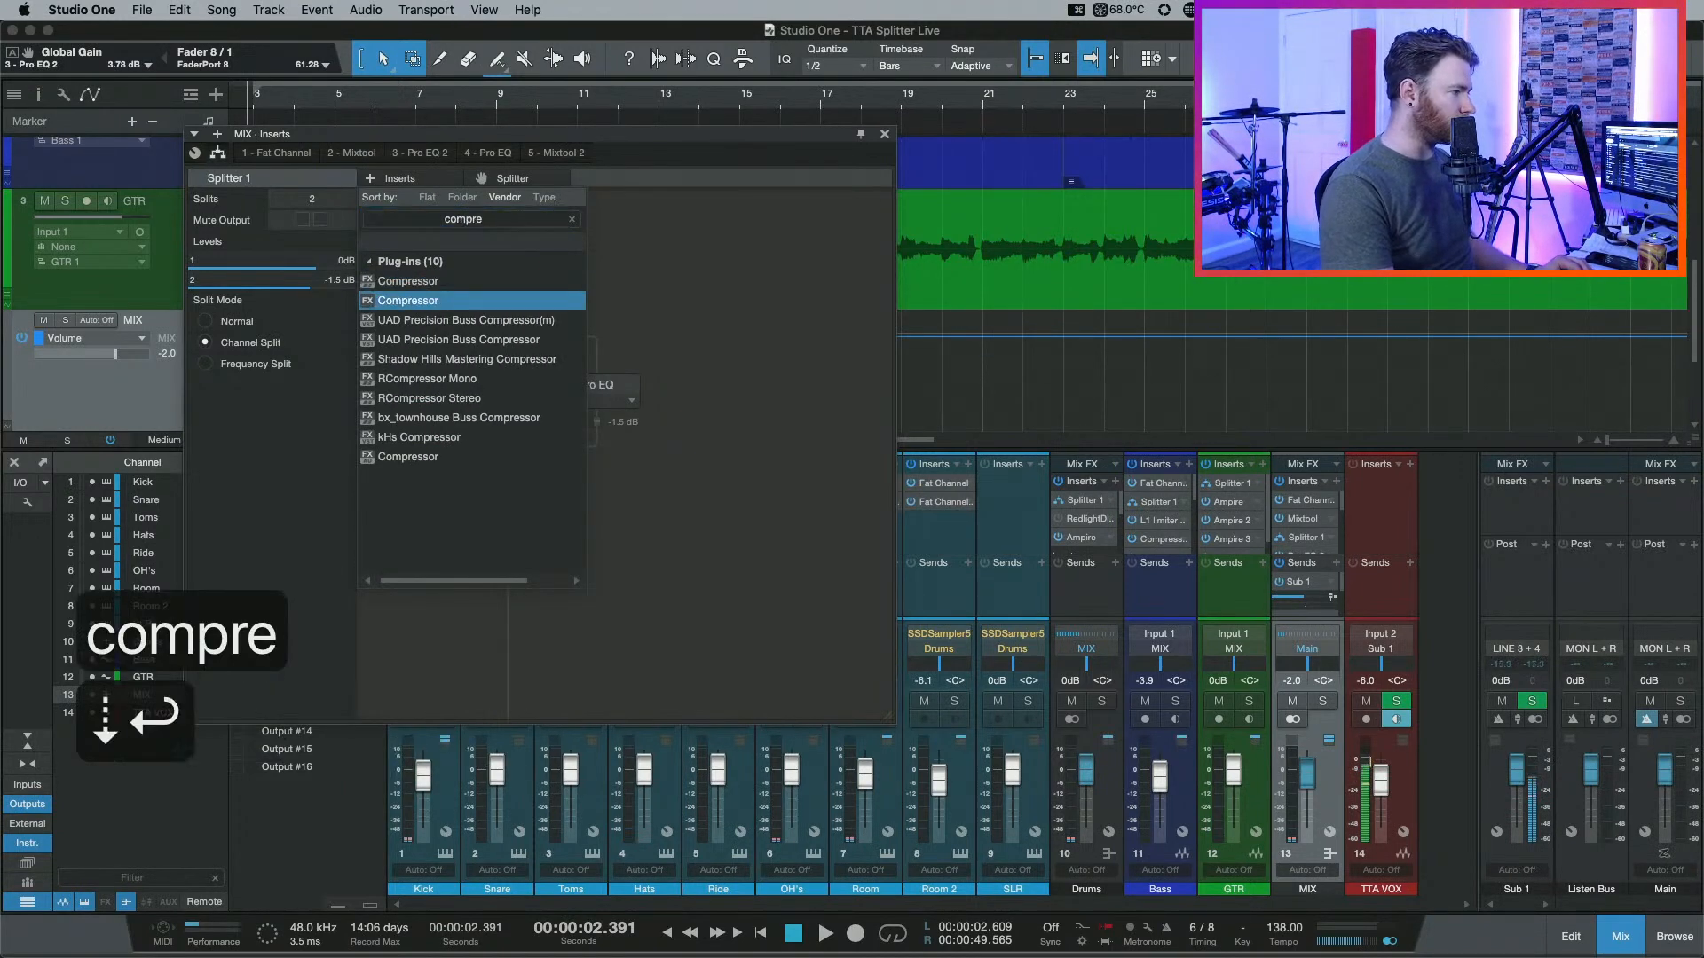
pyautogui.press('Return')
pyautogui.moveTo(493, 546); pyautogui.dragTo(417, 410)
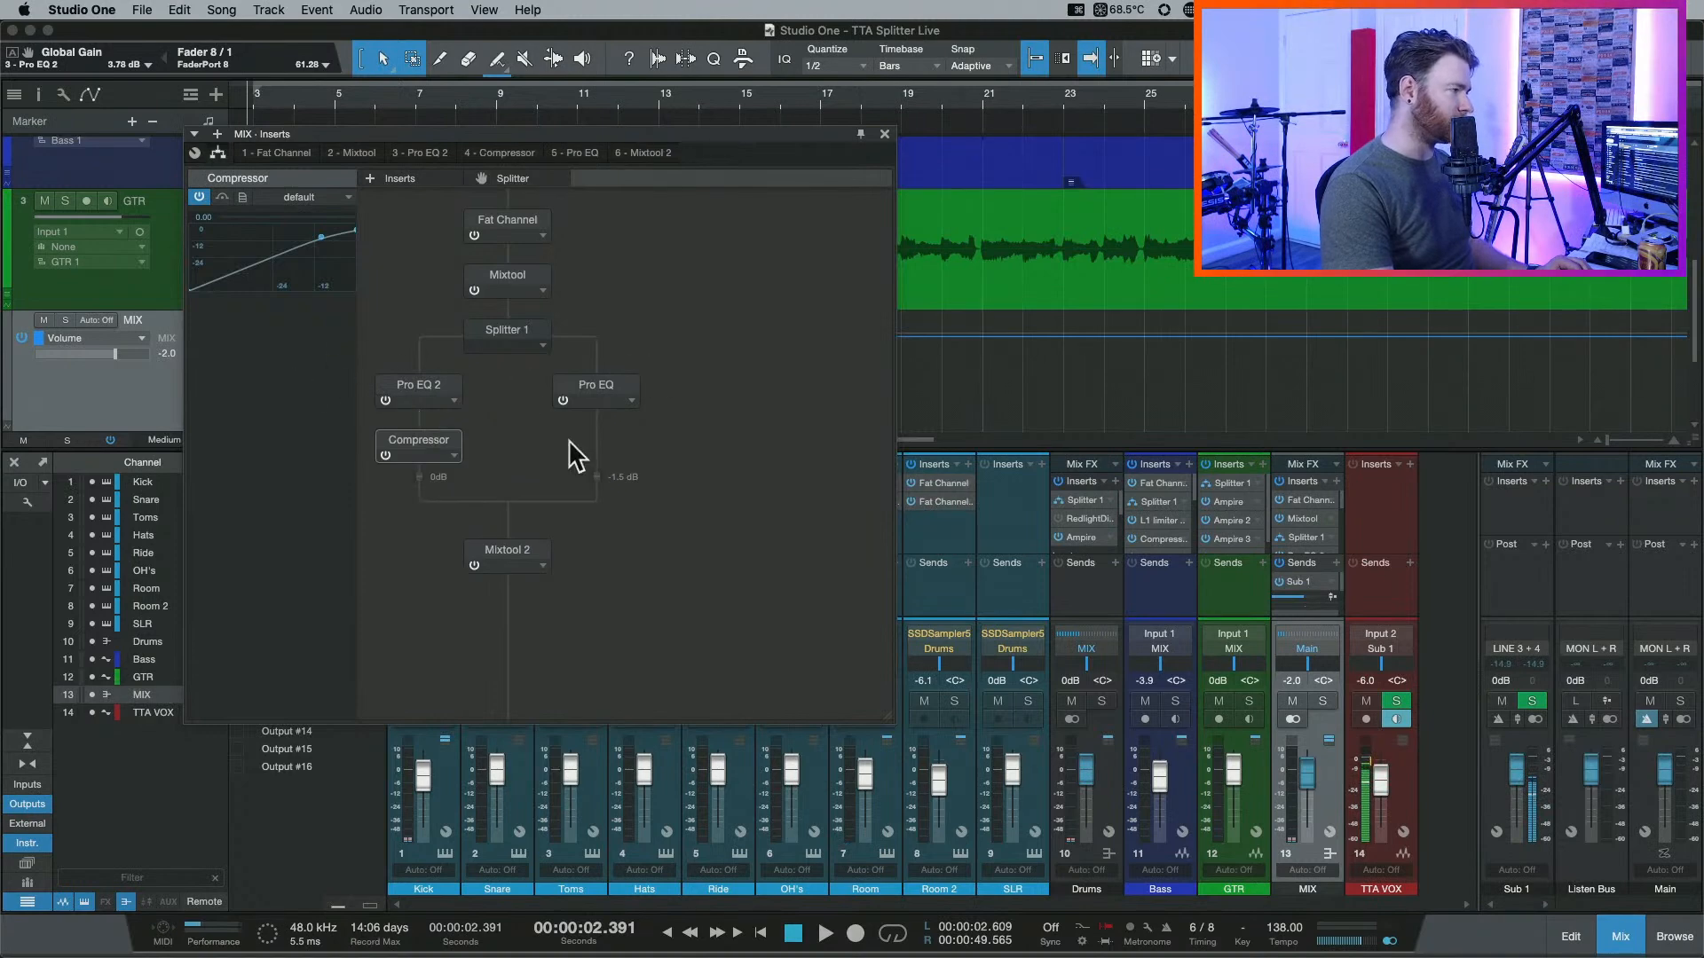
# Set the first branch's Compressor threshold to -16.72 dB and enable its internal sidechain filter with a 118 Hz low cut.
pyautogui.doubleClick(430, 439)
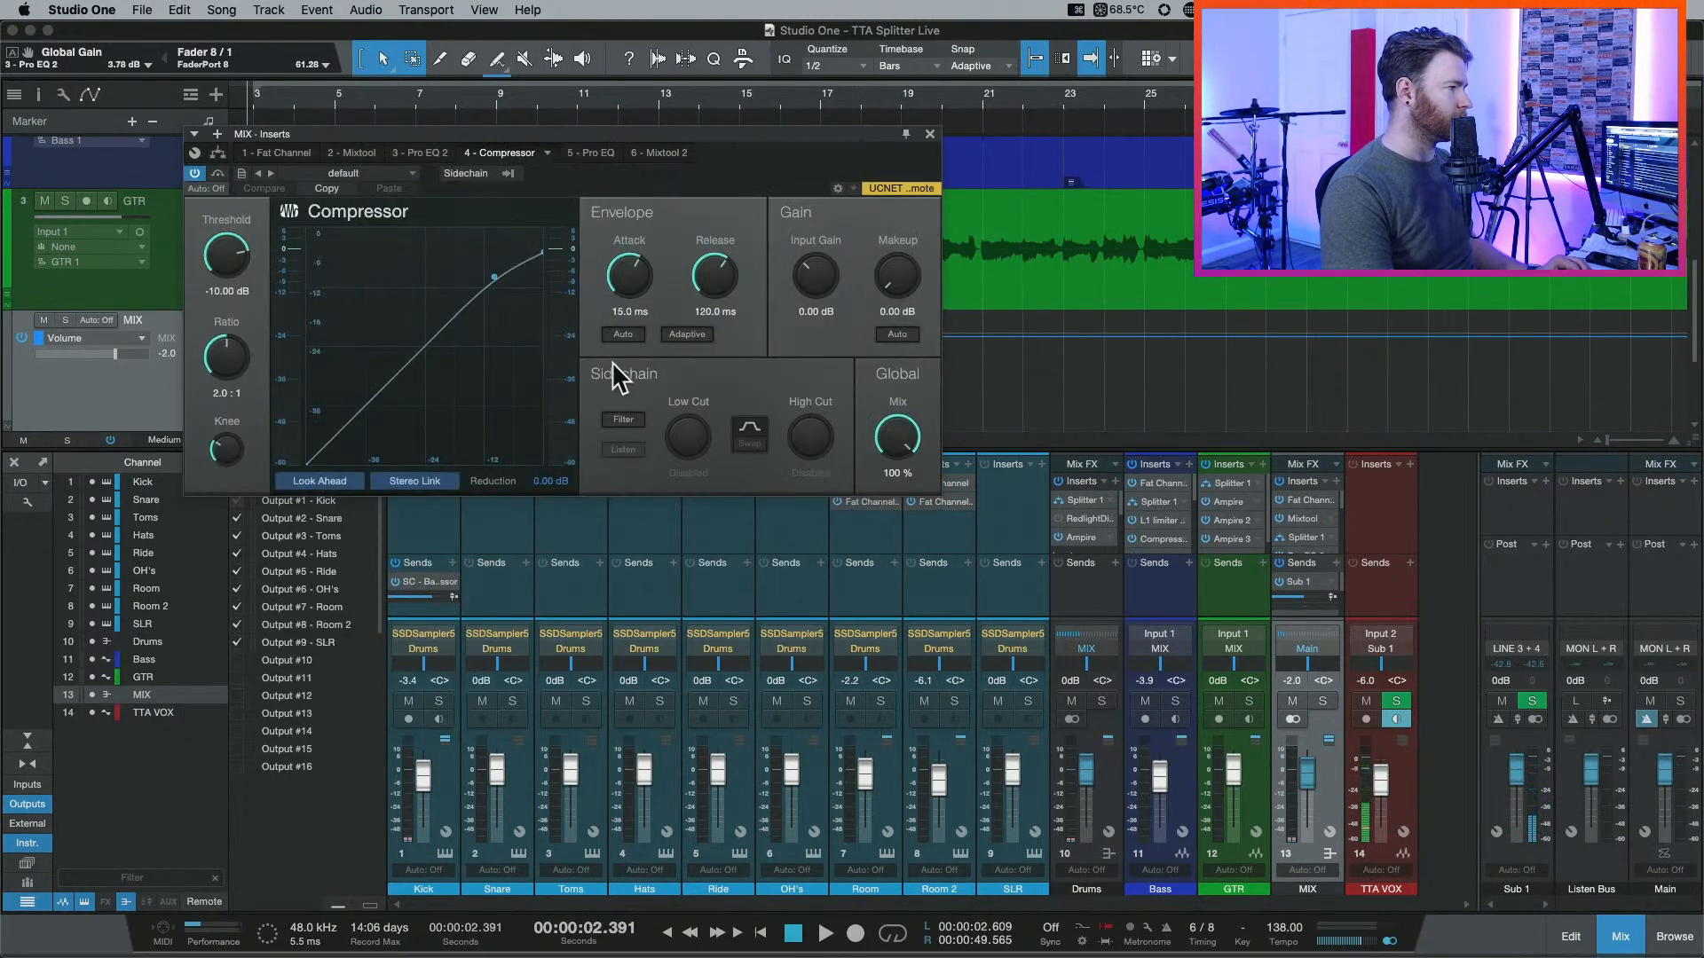
pyautogui.press('space')
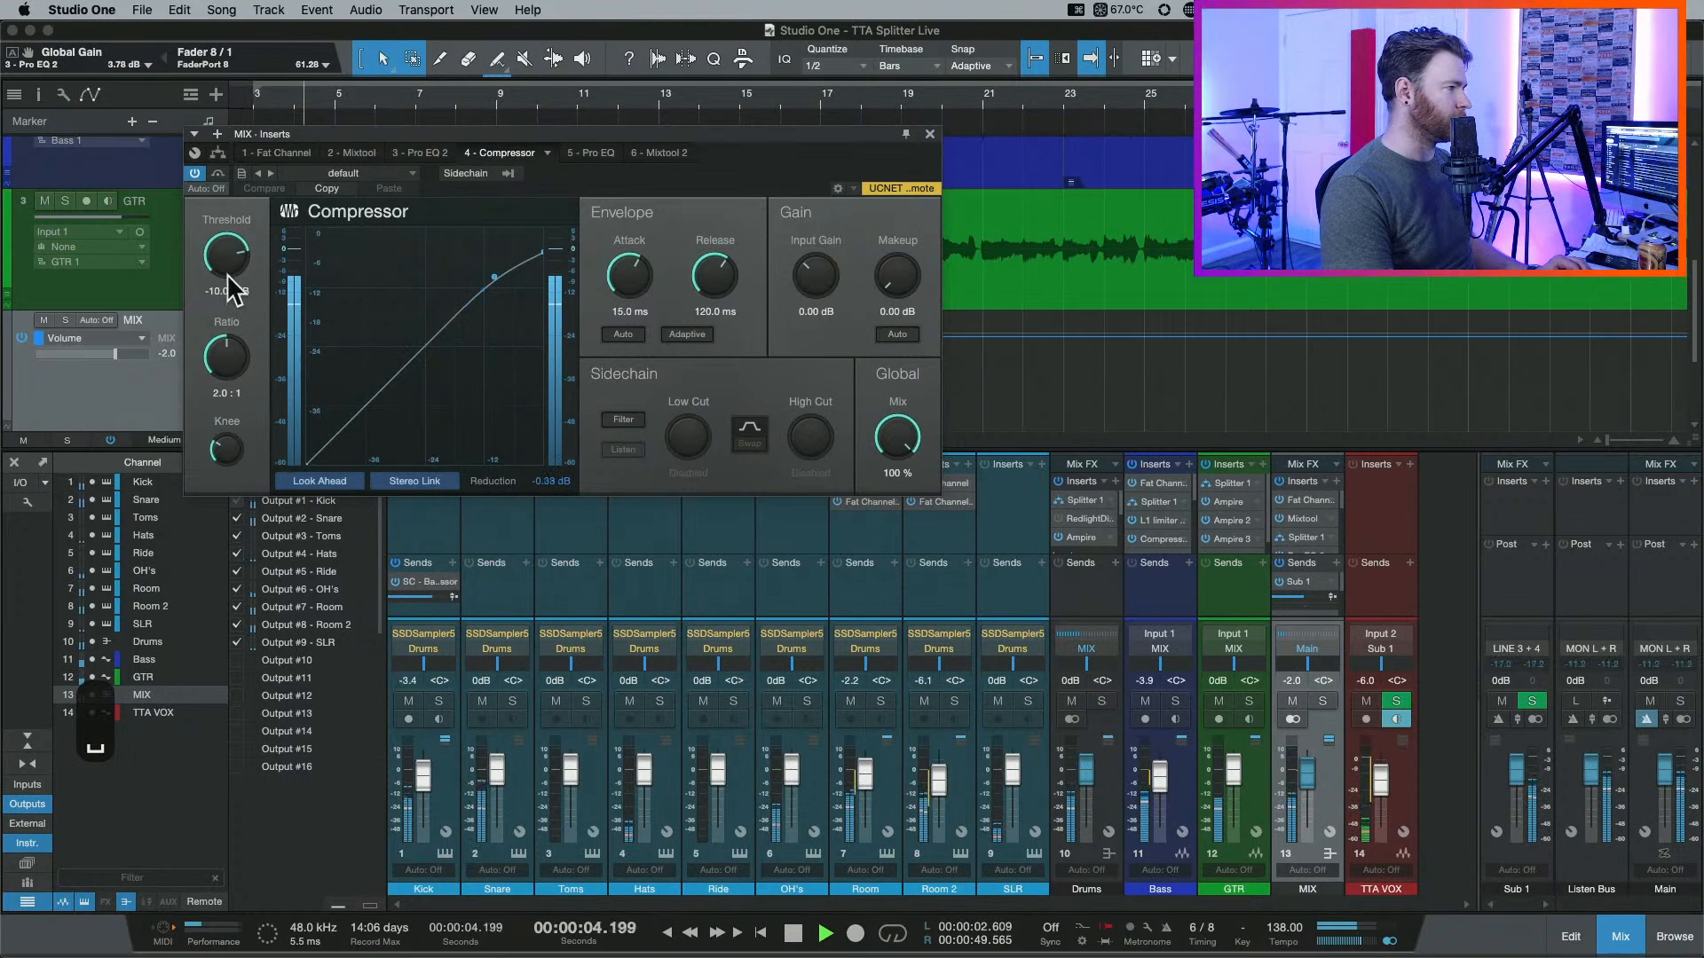
pyautogui.moveTo(232, 288)
pyautogui.mouseDown()
pyautogui.moveTo(228, 258)
pyautogui.moveTo(225, 287)
pyautogui.mouseUp()
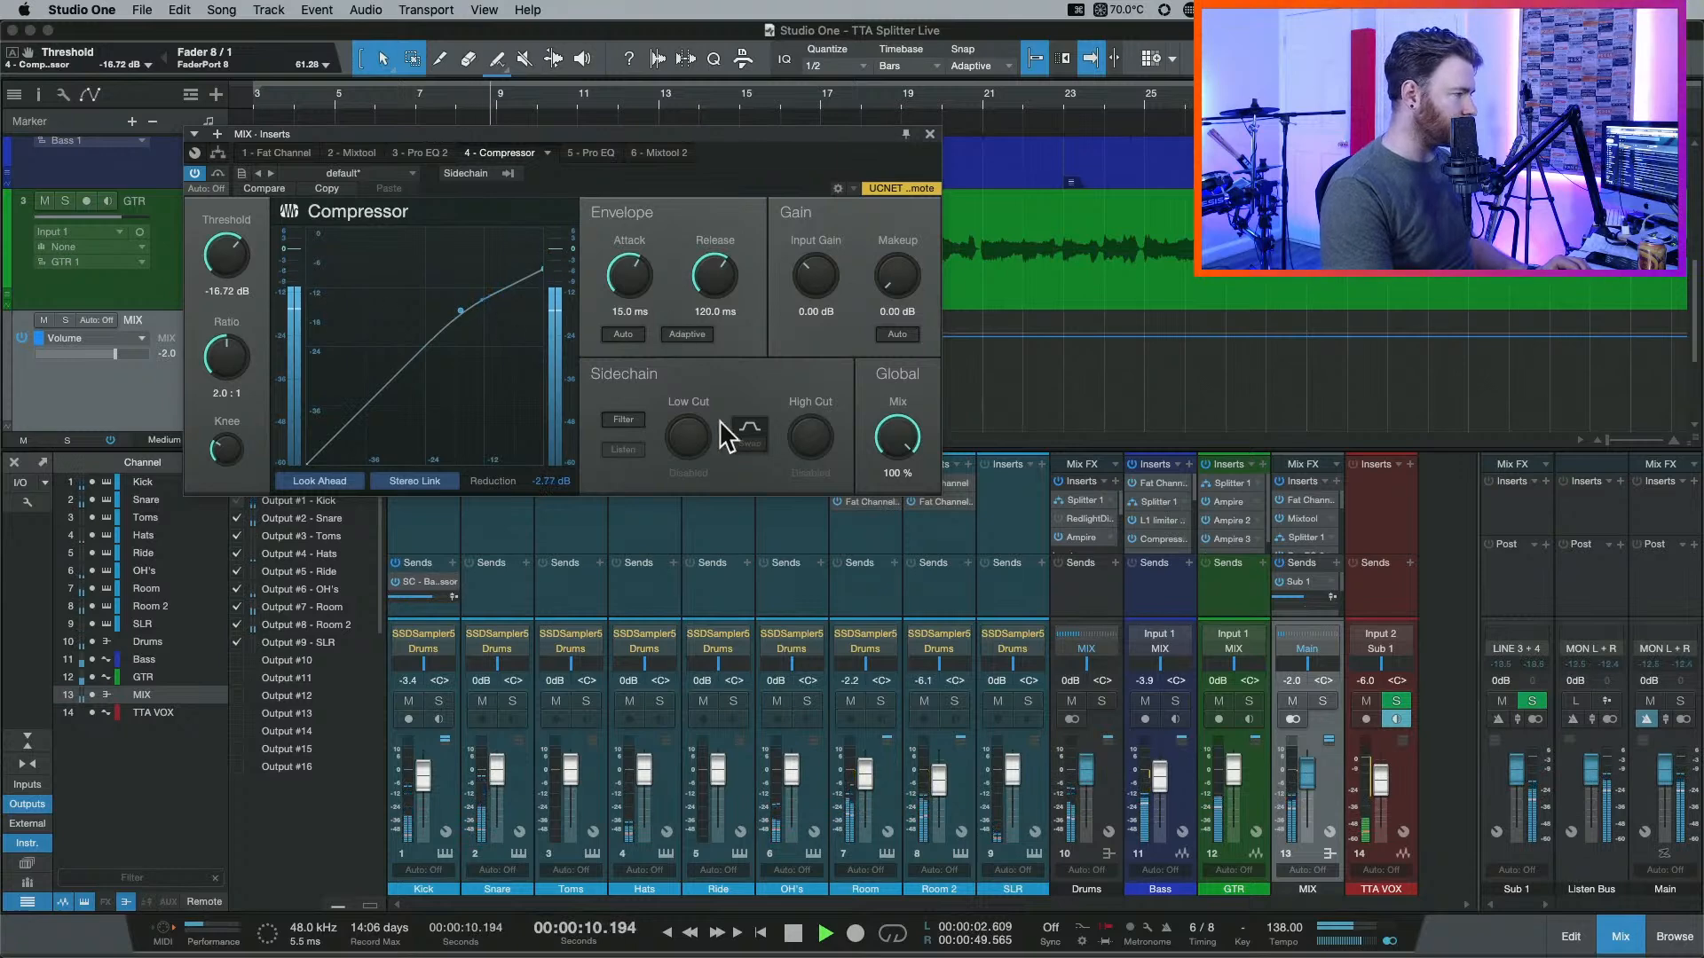
pyautogui.press('space')
pyautogui.click(623, 419)
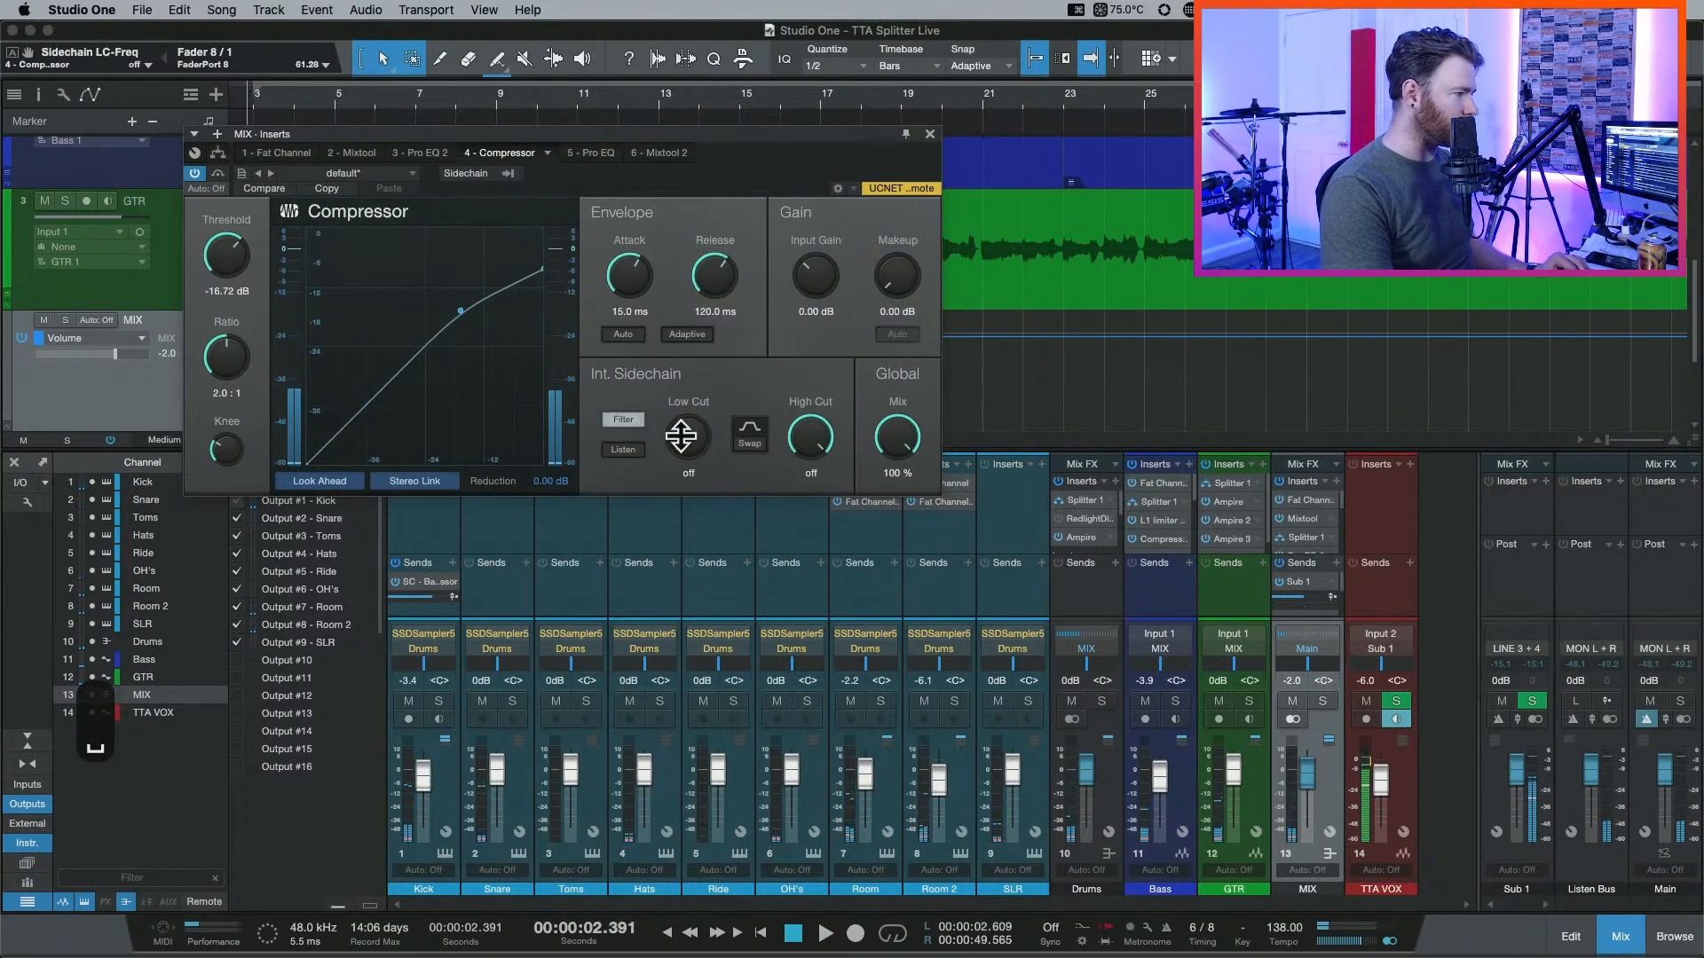
pyautogui.moveTo(681, 435); pyautogui.dragTo(677, 391)
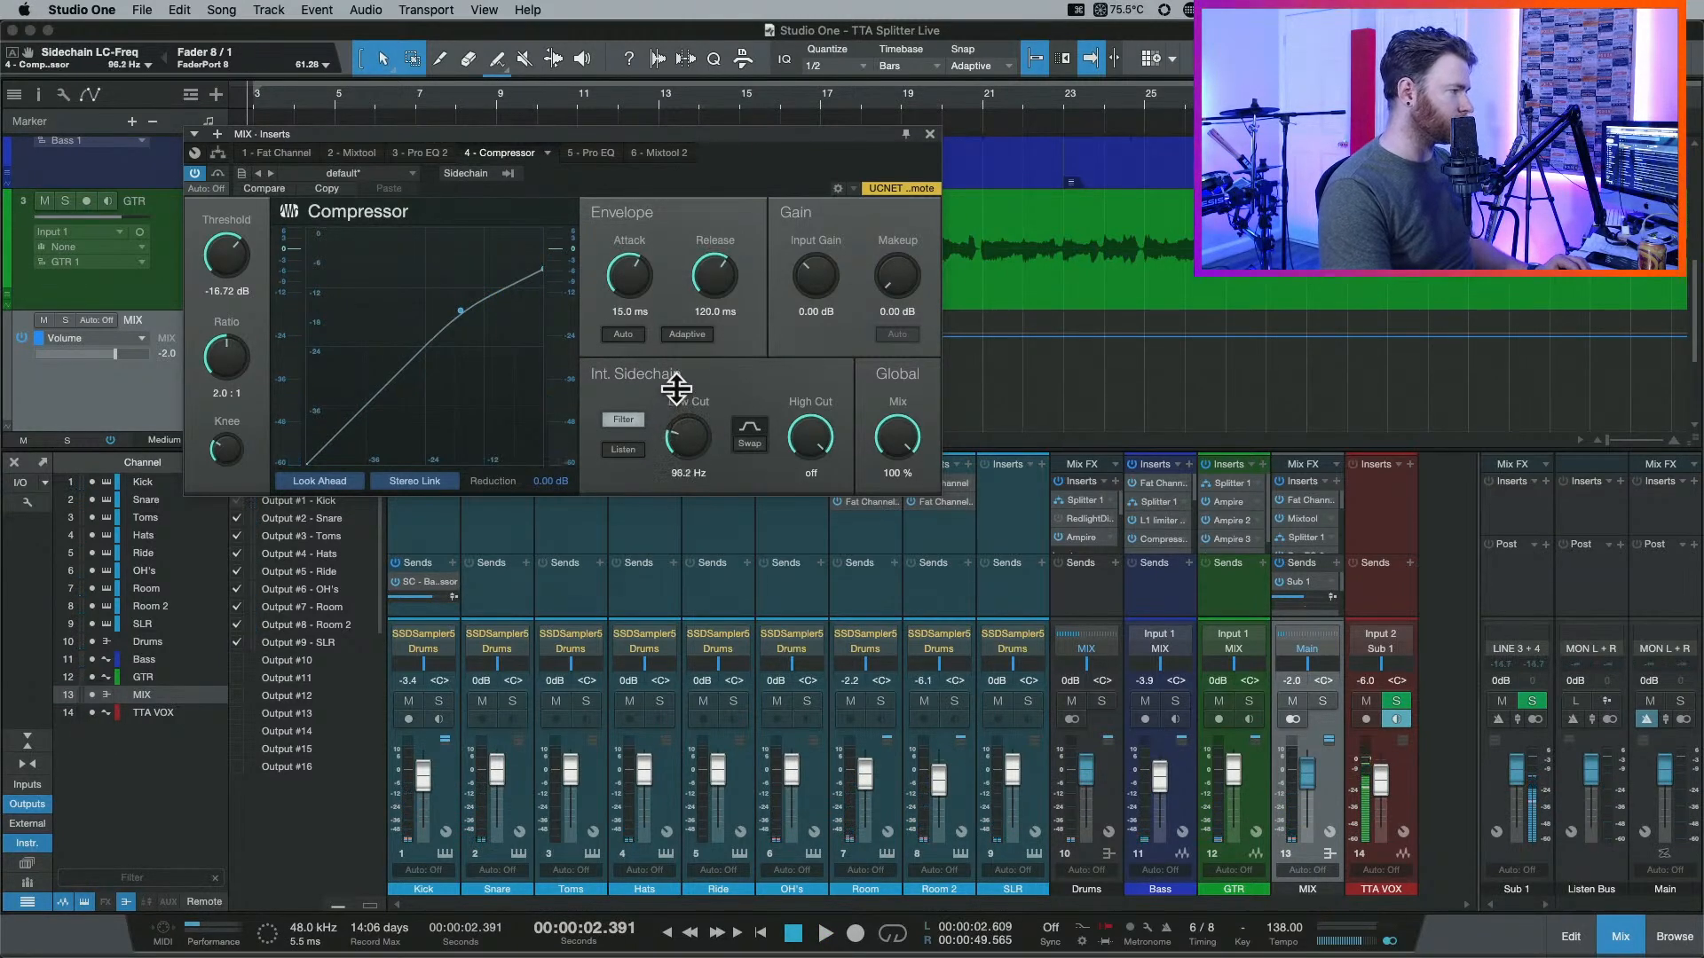
# During playback, set the Compressor's threshold to -20.08 dB, ratio to 1.6:1 and knee to 9.79 dB.
pyautogui.press('space')
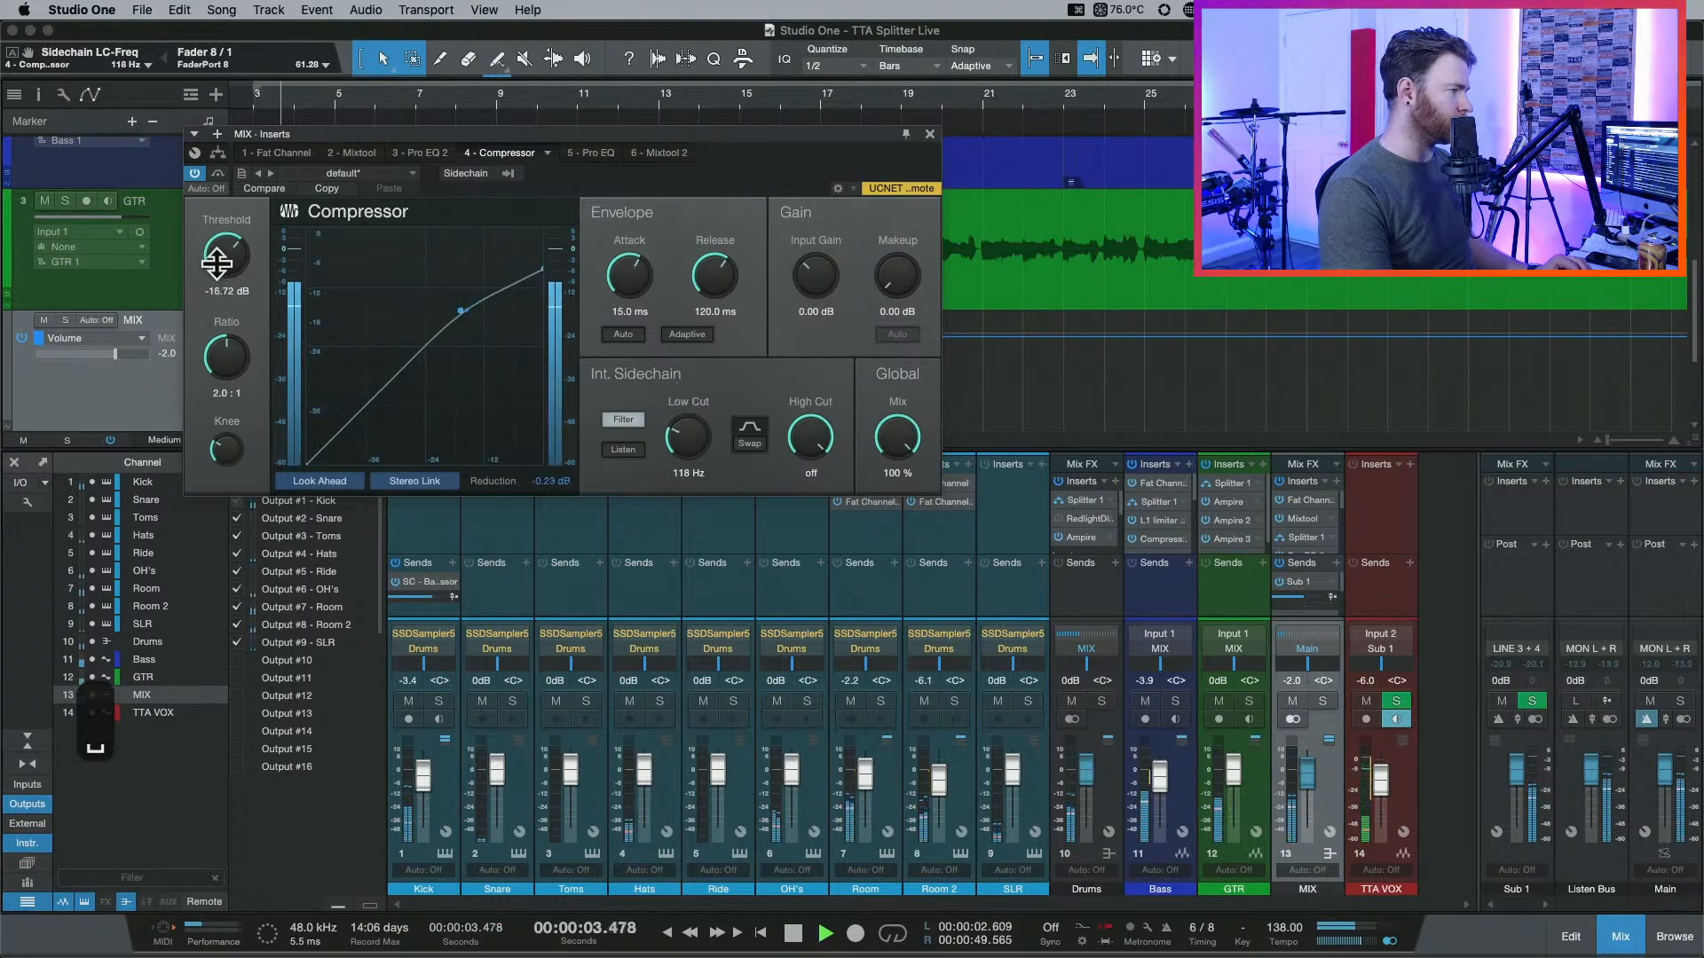
pyautogui.moveTo(217, 262); pyautogui.dragTo(219, 275)
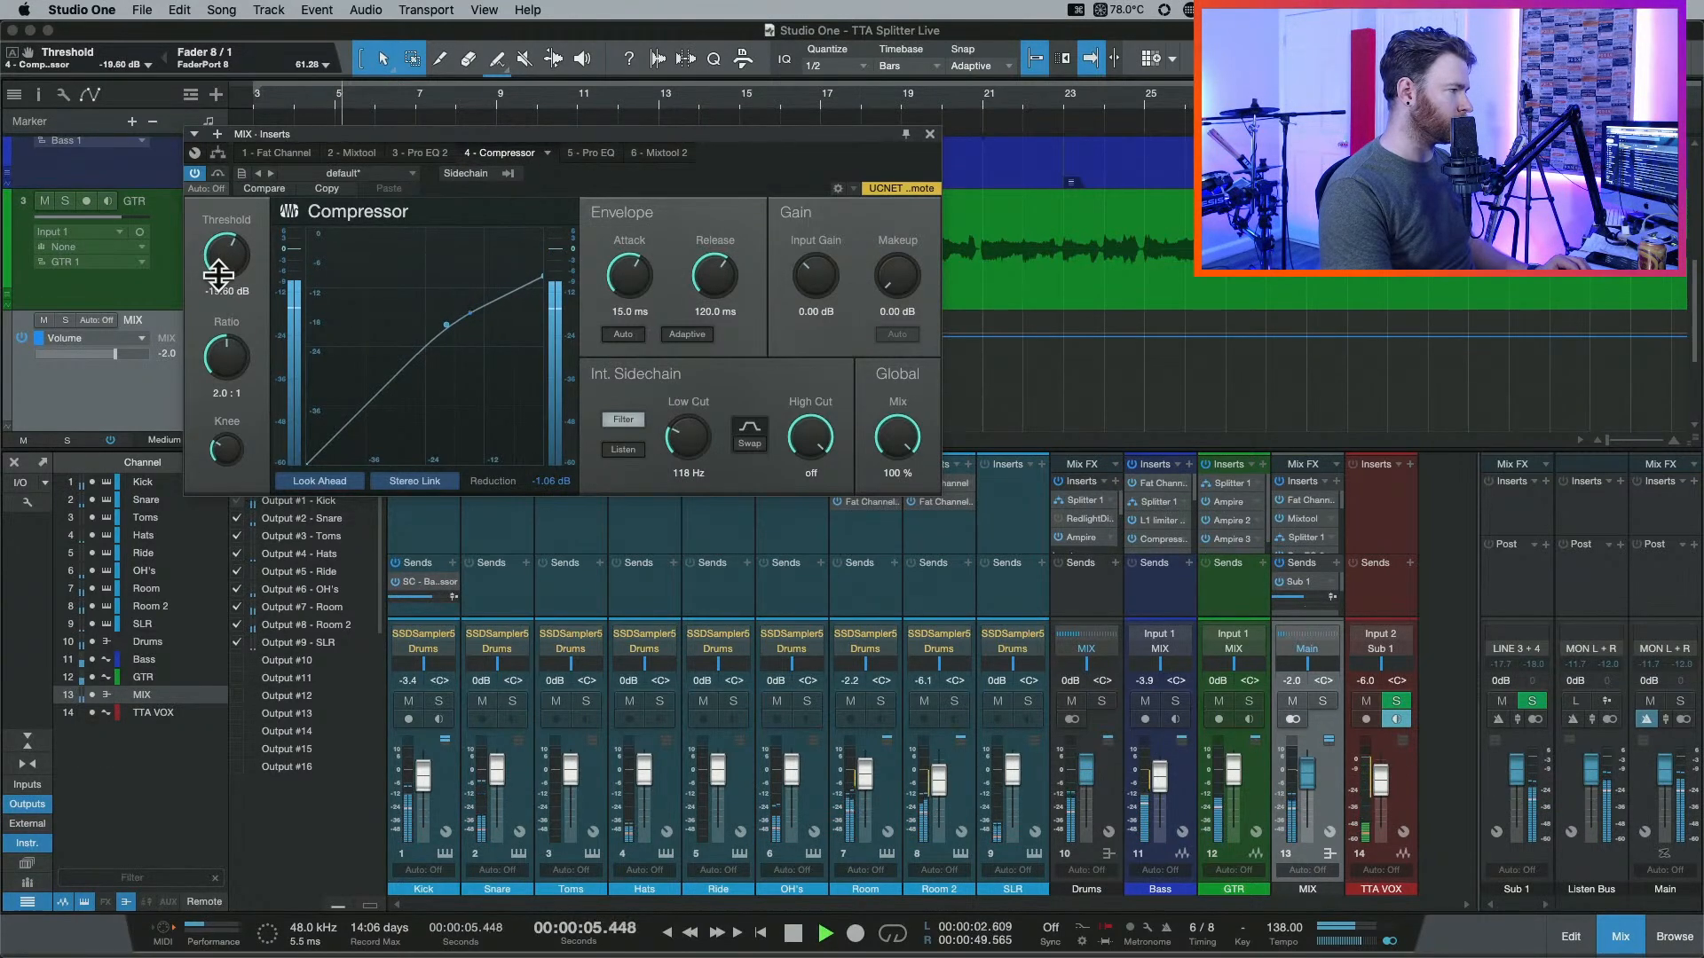
pyautogui.moveTo(232, 287); pyautogui.dragTo(218, 268)
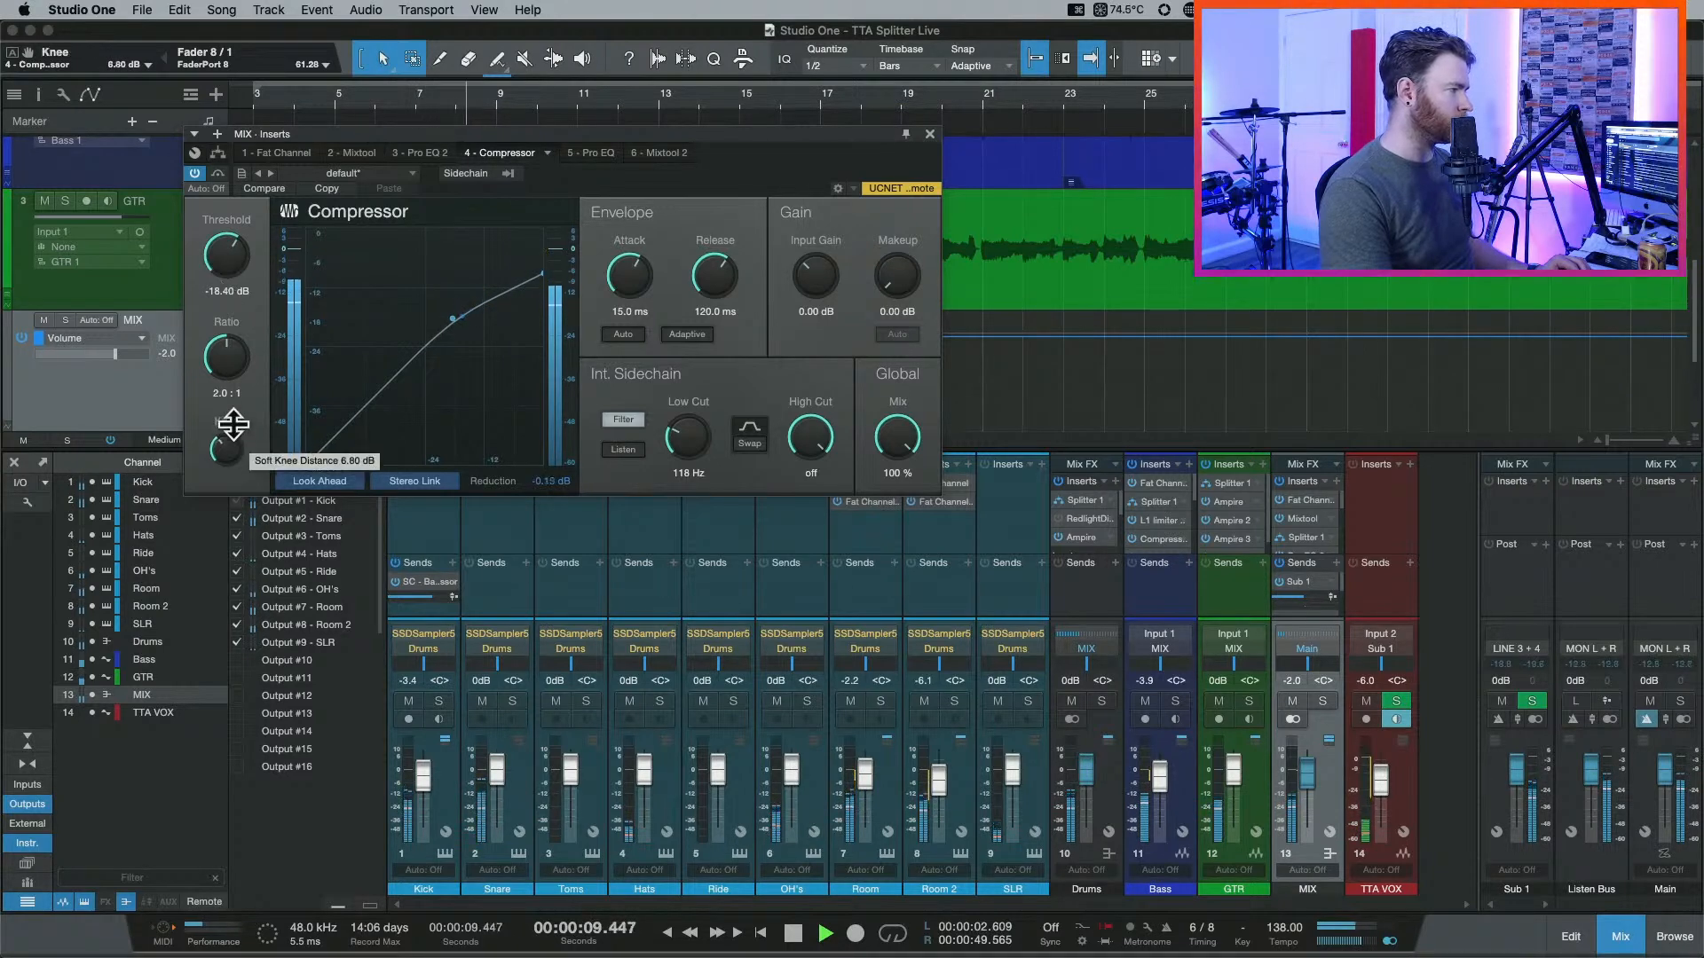
pyautogui.moveTo(227, 257)
pyautogui.mouseDown()
pyautogui.moveTo(226, 284)
pyautogui.moveTo(235, 251)
pyautogui.mouseUp()
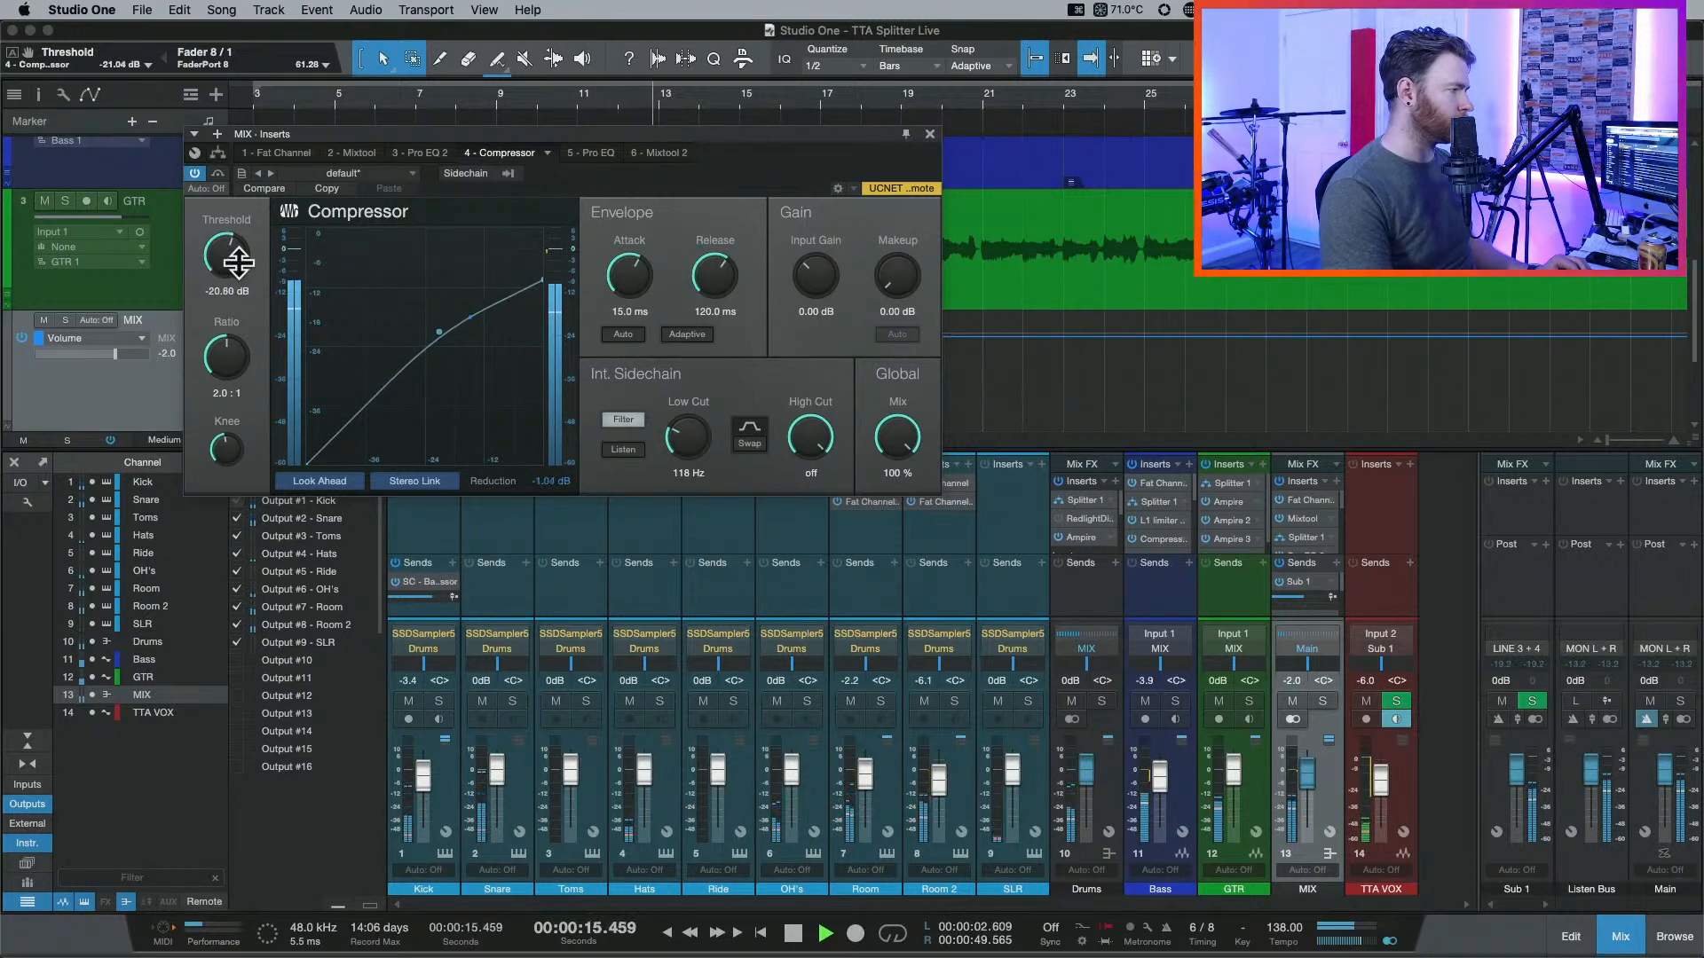
pyautogui.moveTo(230, 350); pyautogui.dragTo(225, 374)
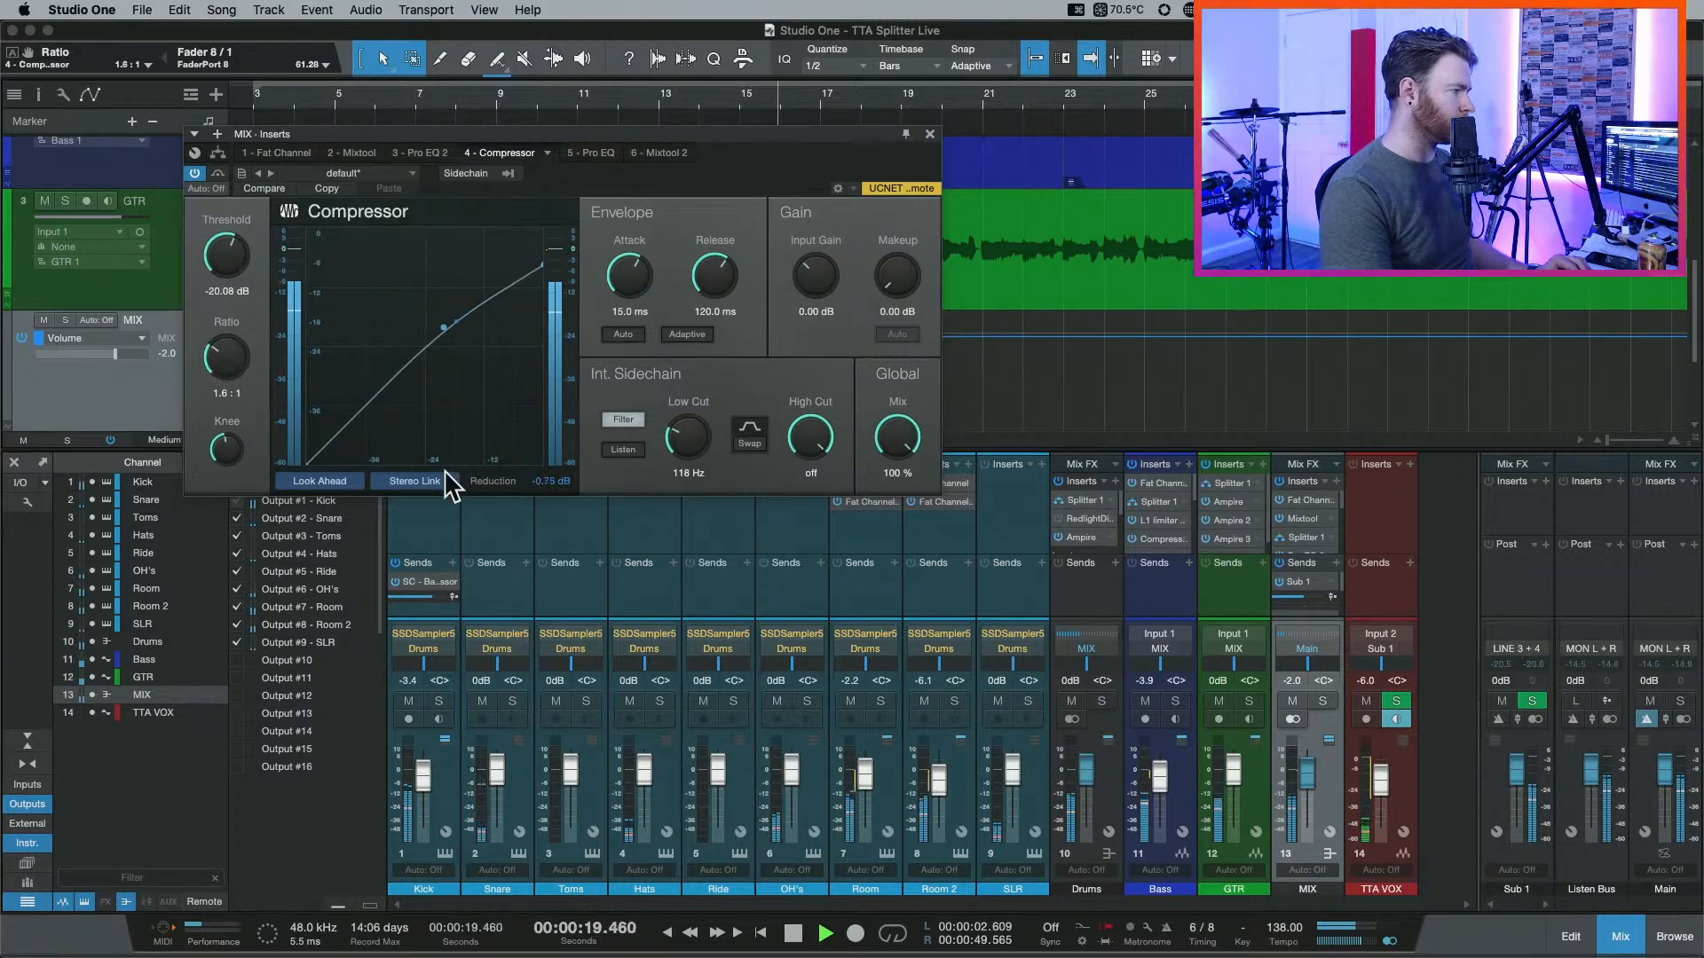
pyautogui.moveTo(235, 453); pyautogui.dragTo(233, 458)
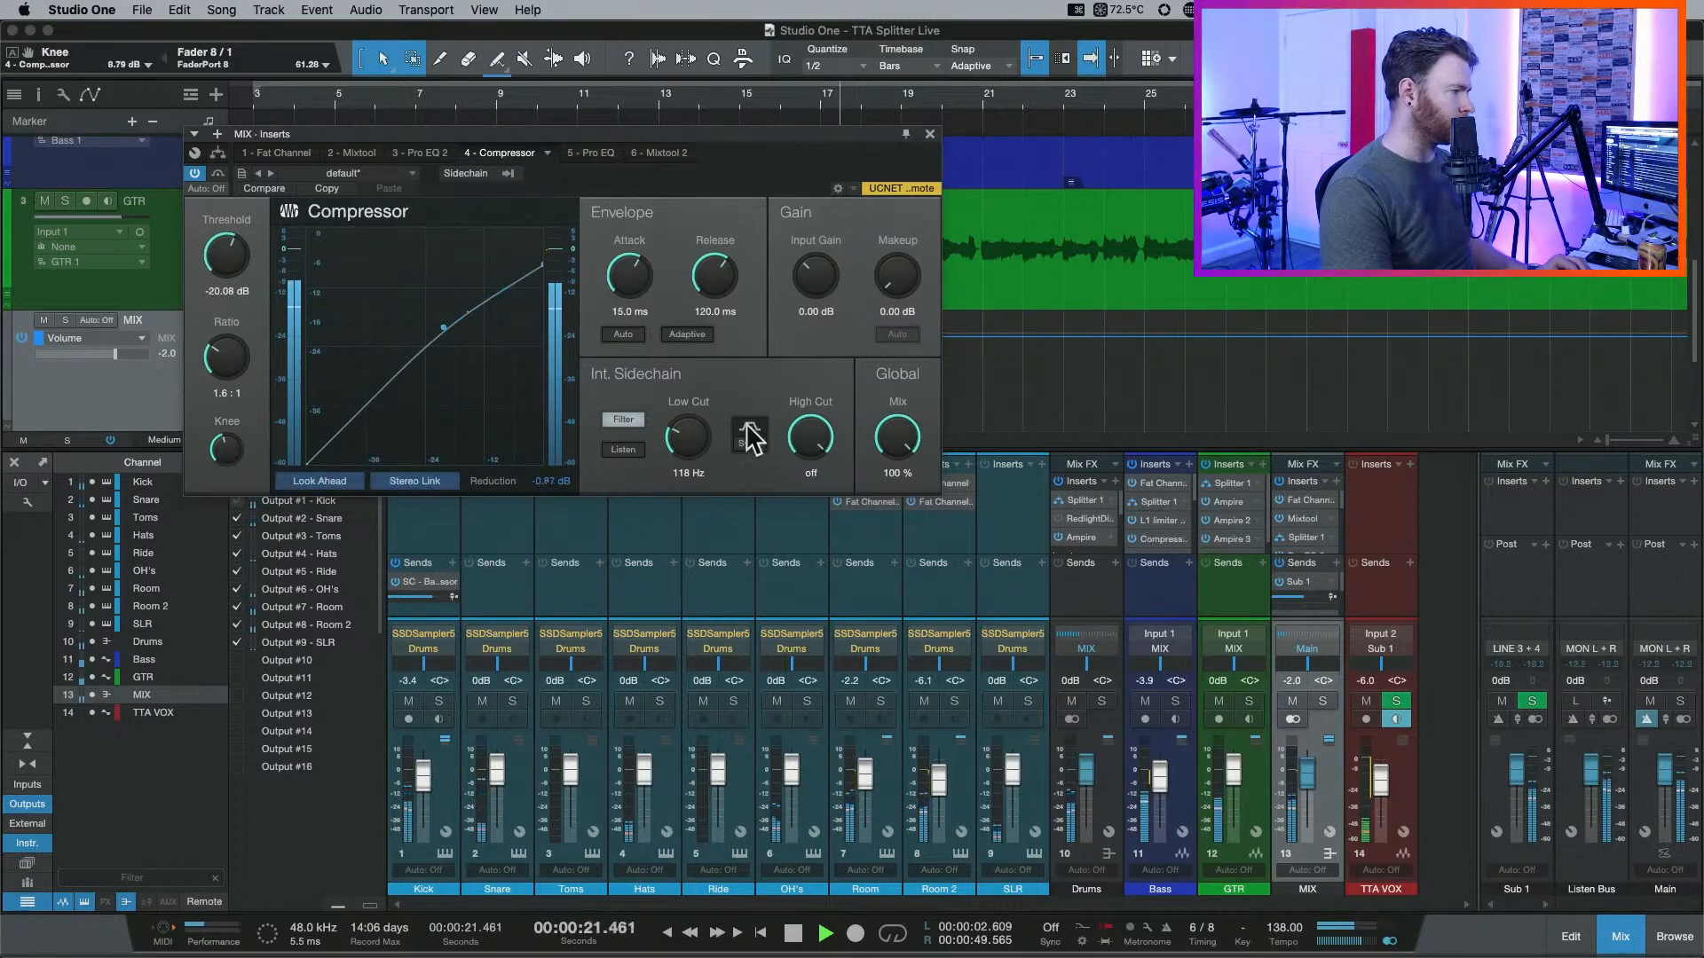
# Raise the Compressor's sidechain low cut to 126 Hz and reduce its mix to 49%.
pyautogui.moveTo(684, 437); pyautogui.dragTo(682, 422)
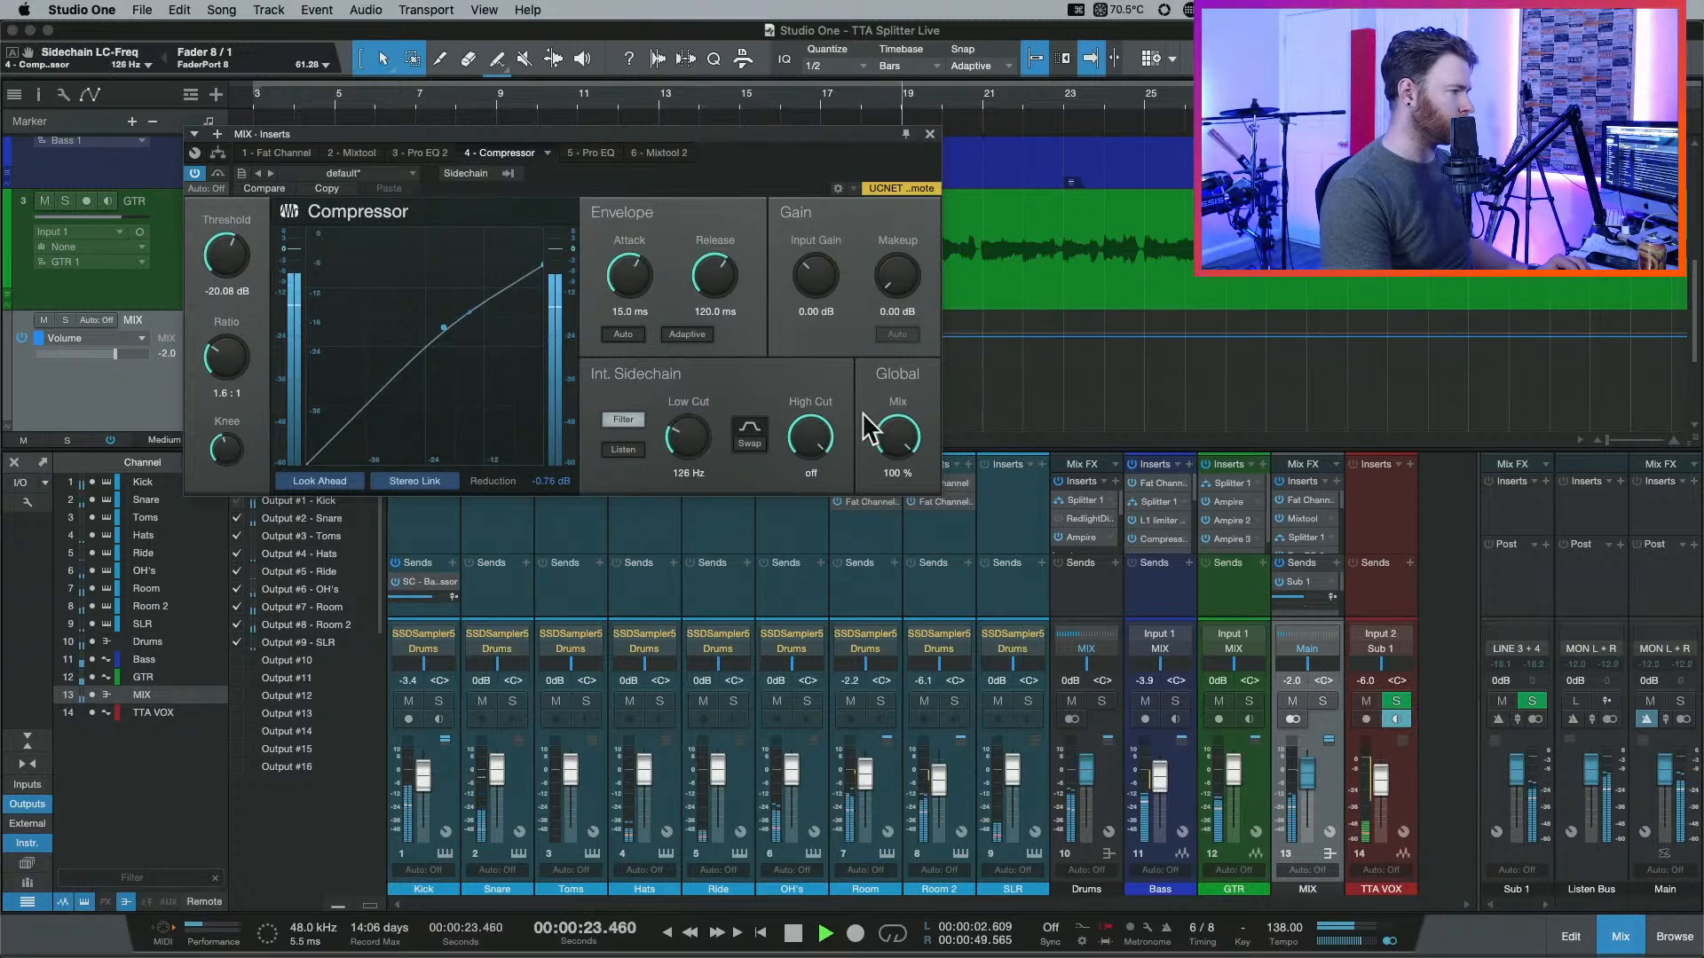
pyautogui.moveTo(889, 434); pyautogui.dragTo(883, 493)
pyautogui.press('space')
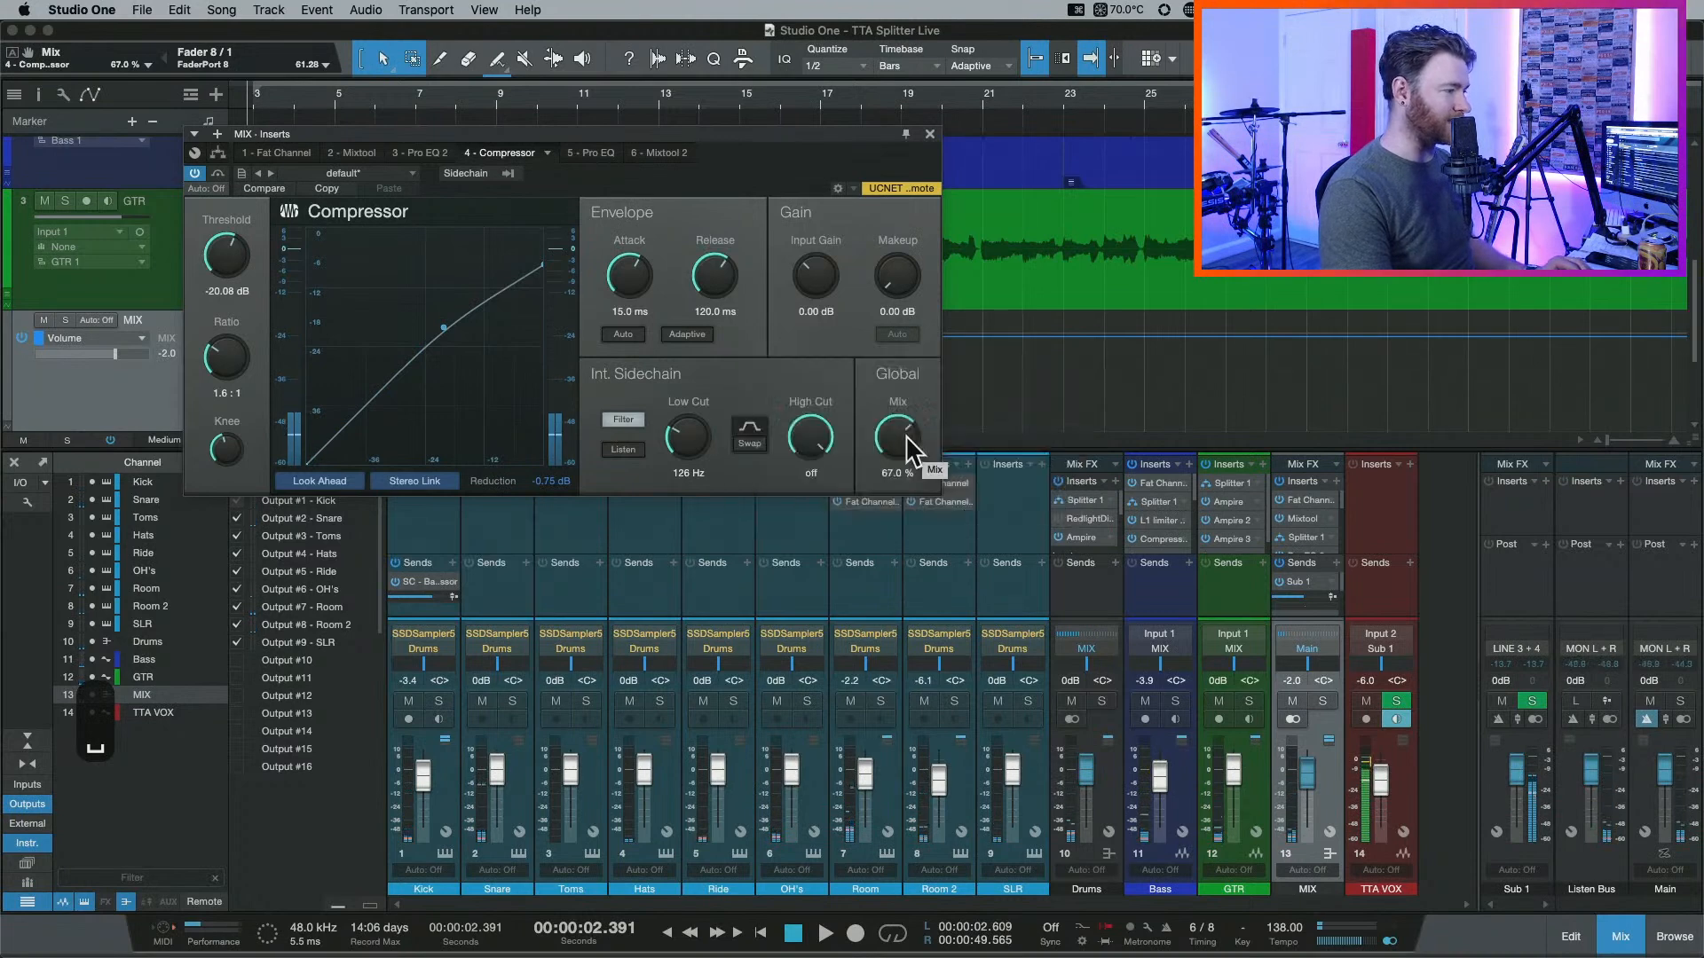
pyautogui.moveTo(899, 435); pyautogui.dragTo(898, 470)
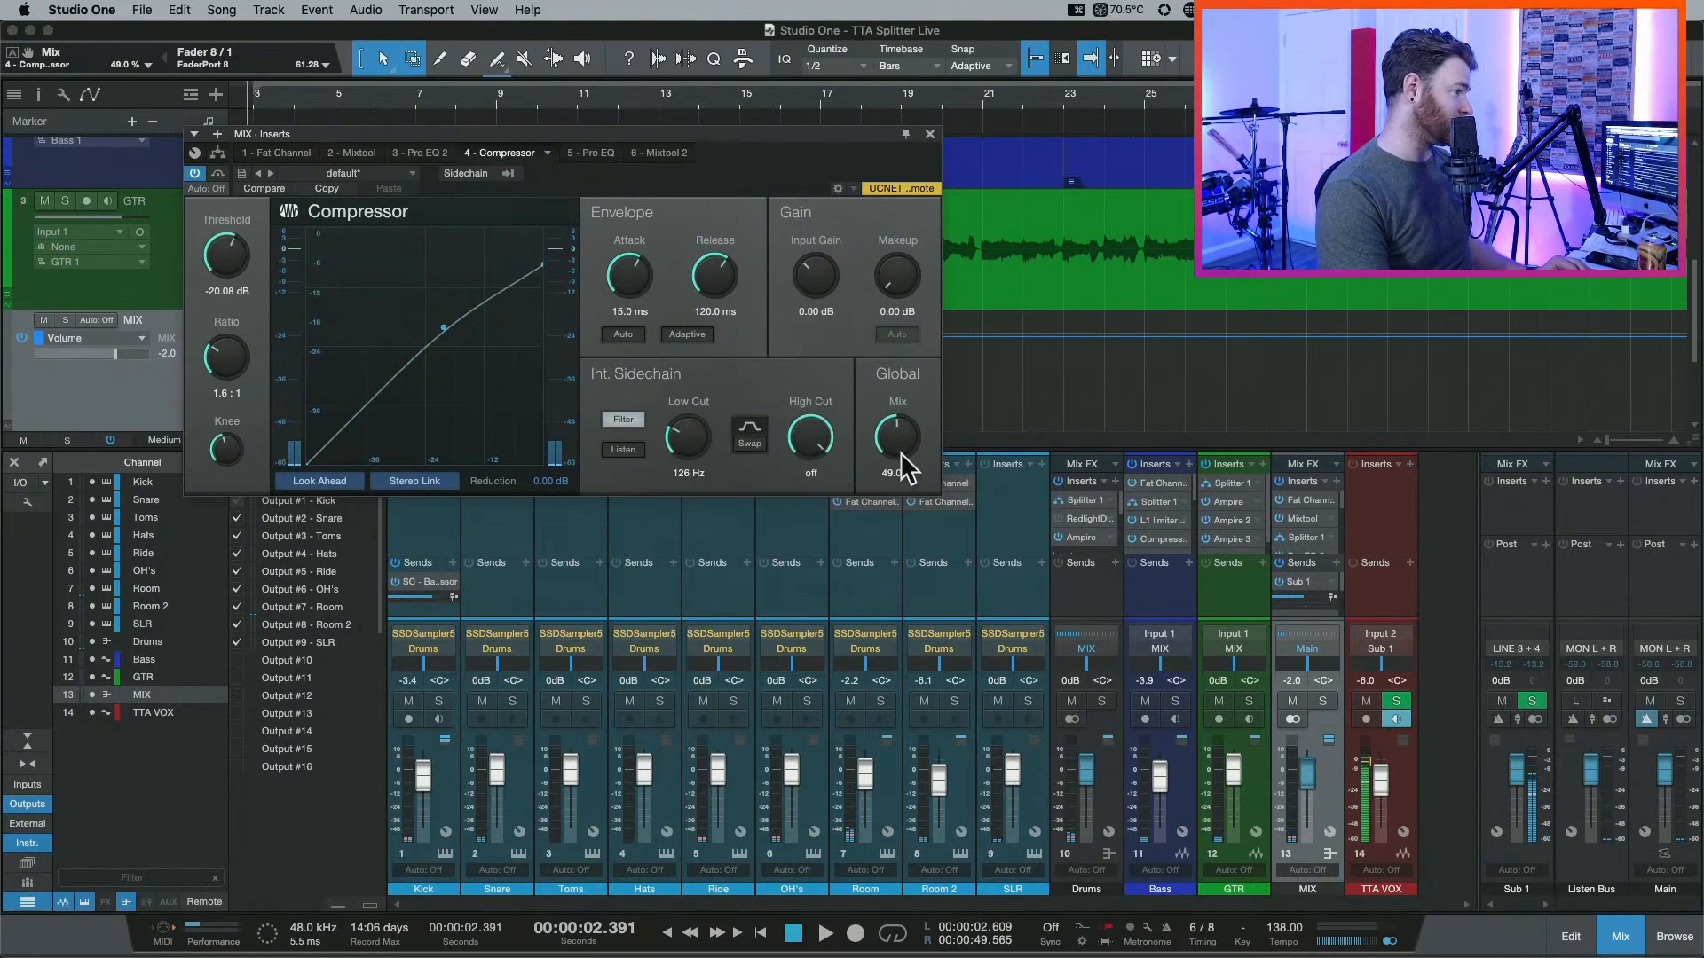
# Fine-tune the Compressor during playback with a threshold of -21.04 dB and a mix of 56.5%, and stop playback.
pyautogui.press('space')
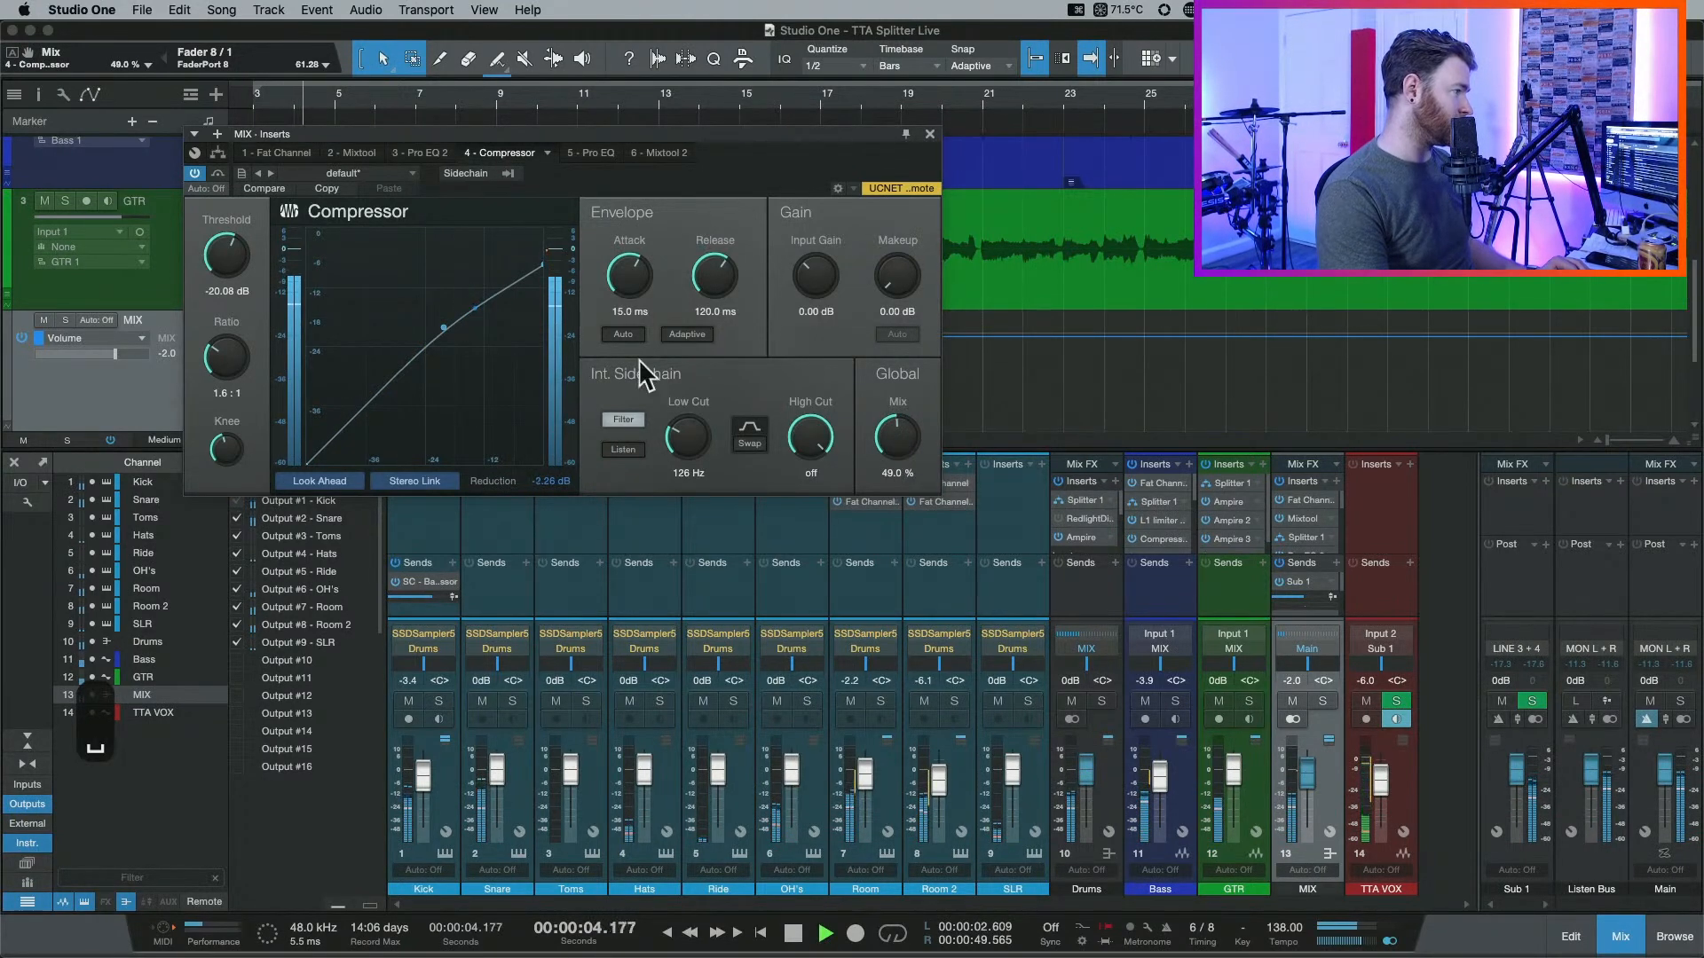
pyautogui.moveTo(232, 253); pyautogui.dragTo(233, 258)
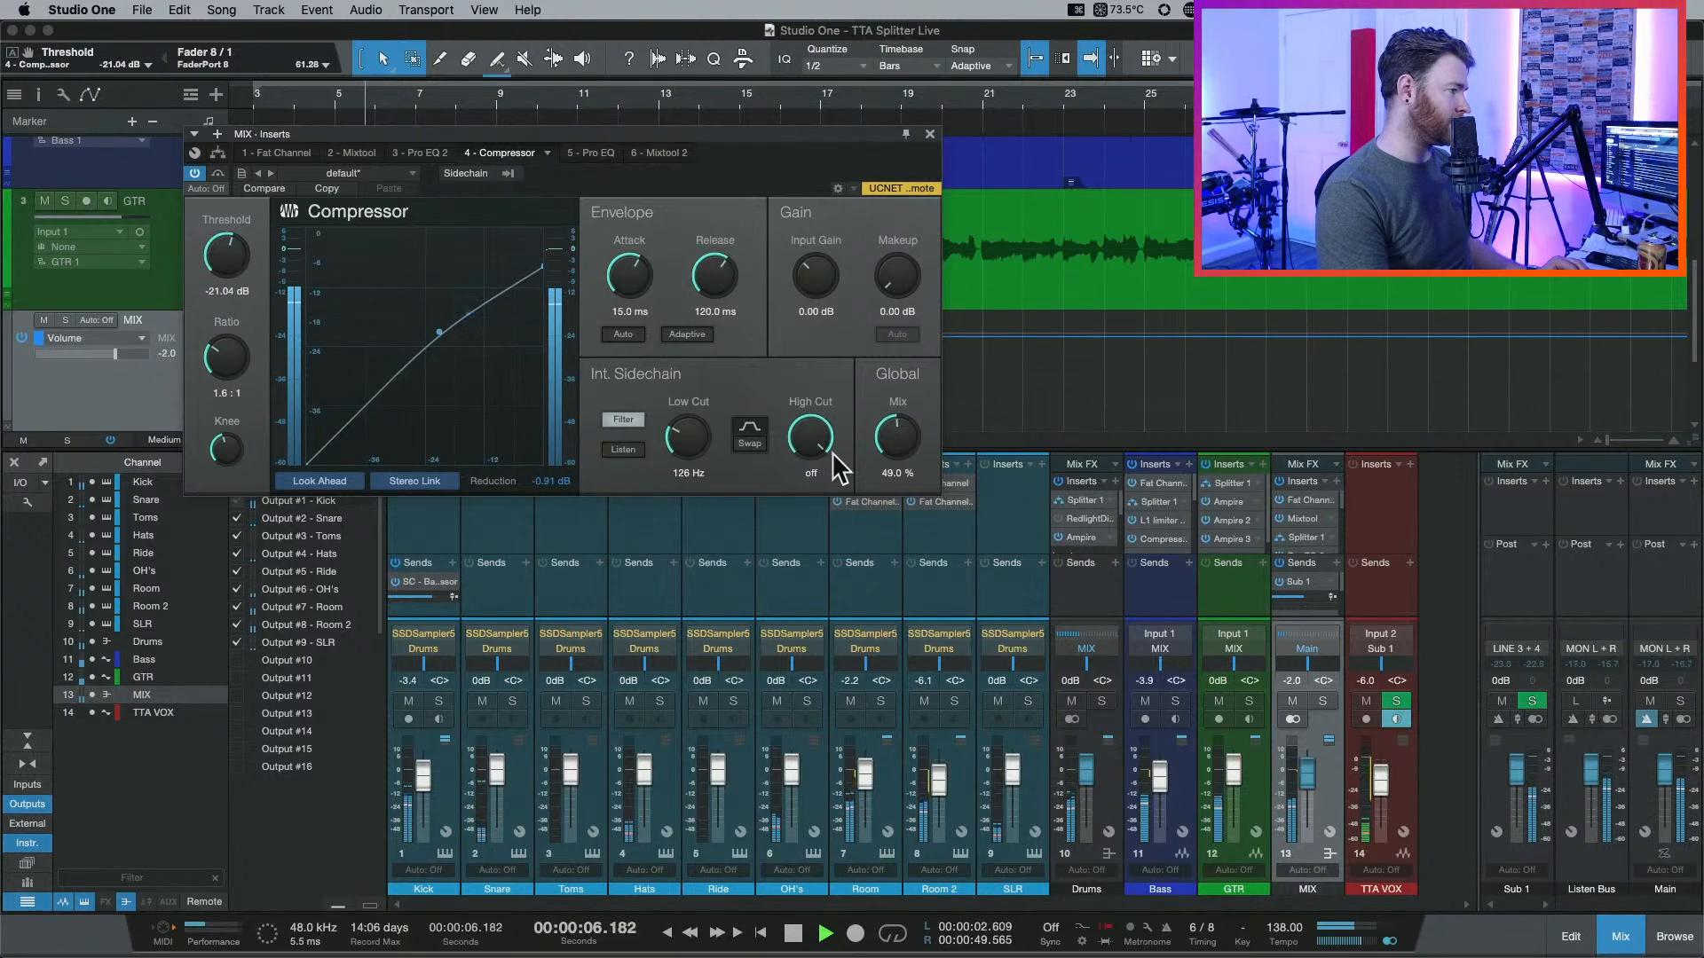
pyautogui.moveTo(872, 463)
pyautogui.mouseDown()
pyautogui.moveTo(871, 417)
pyautogui.moveTo(879, 439)
pyautogui.mouseUp()
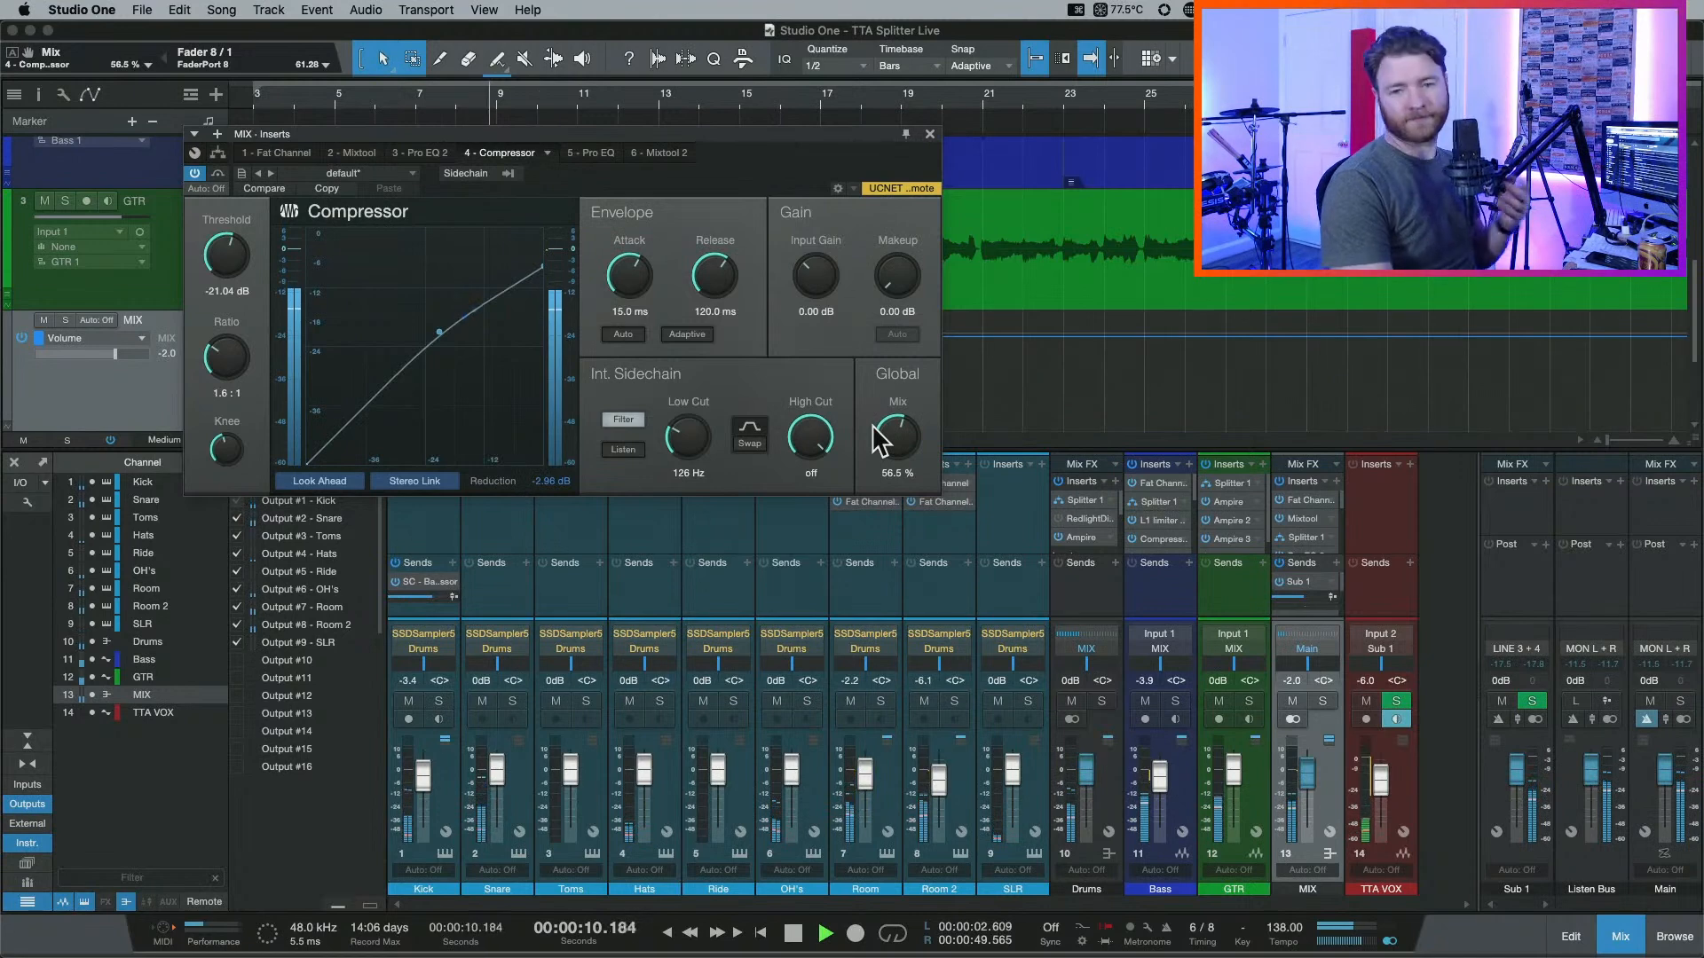
pyautogui.press('space')
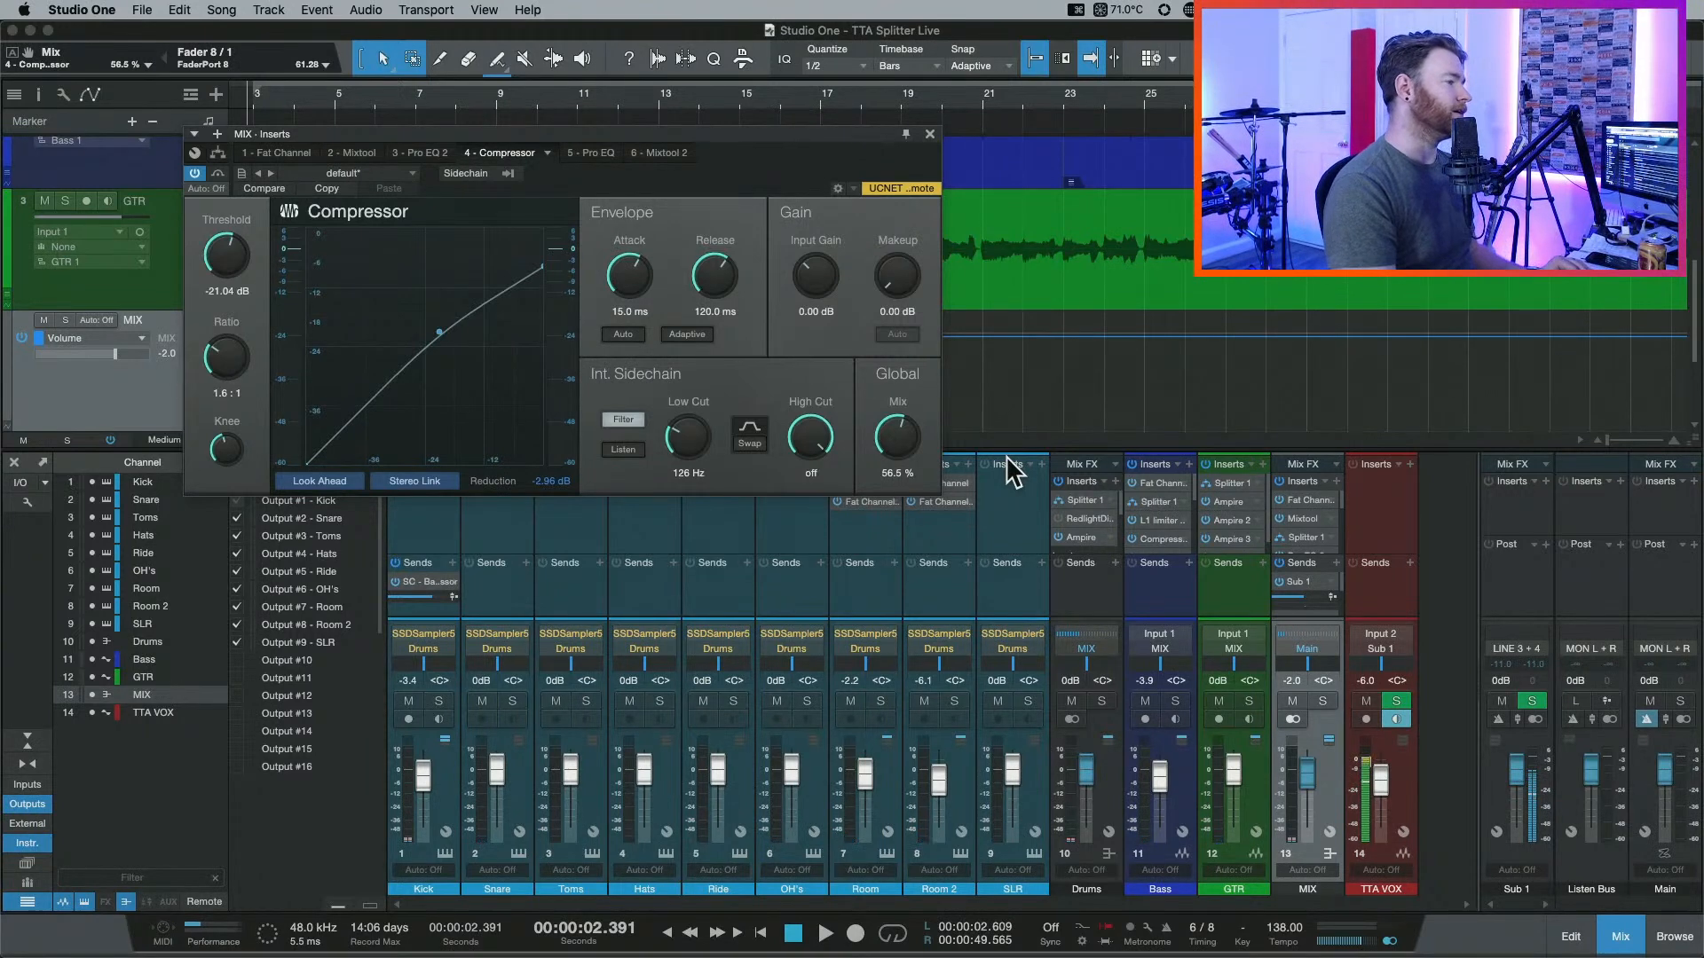
# Close the Compressor, open the GTR channel's Splitter routing and solo the GTR channel.
pyautogui.click(932, 135)
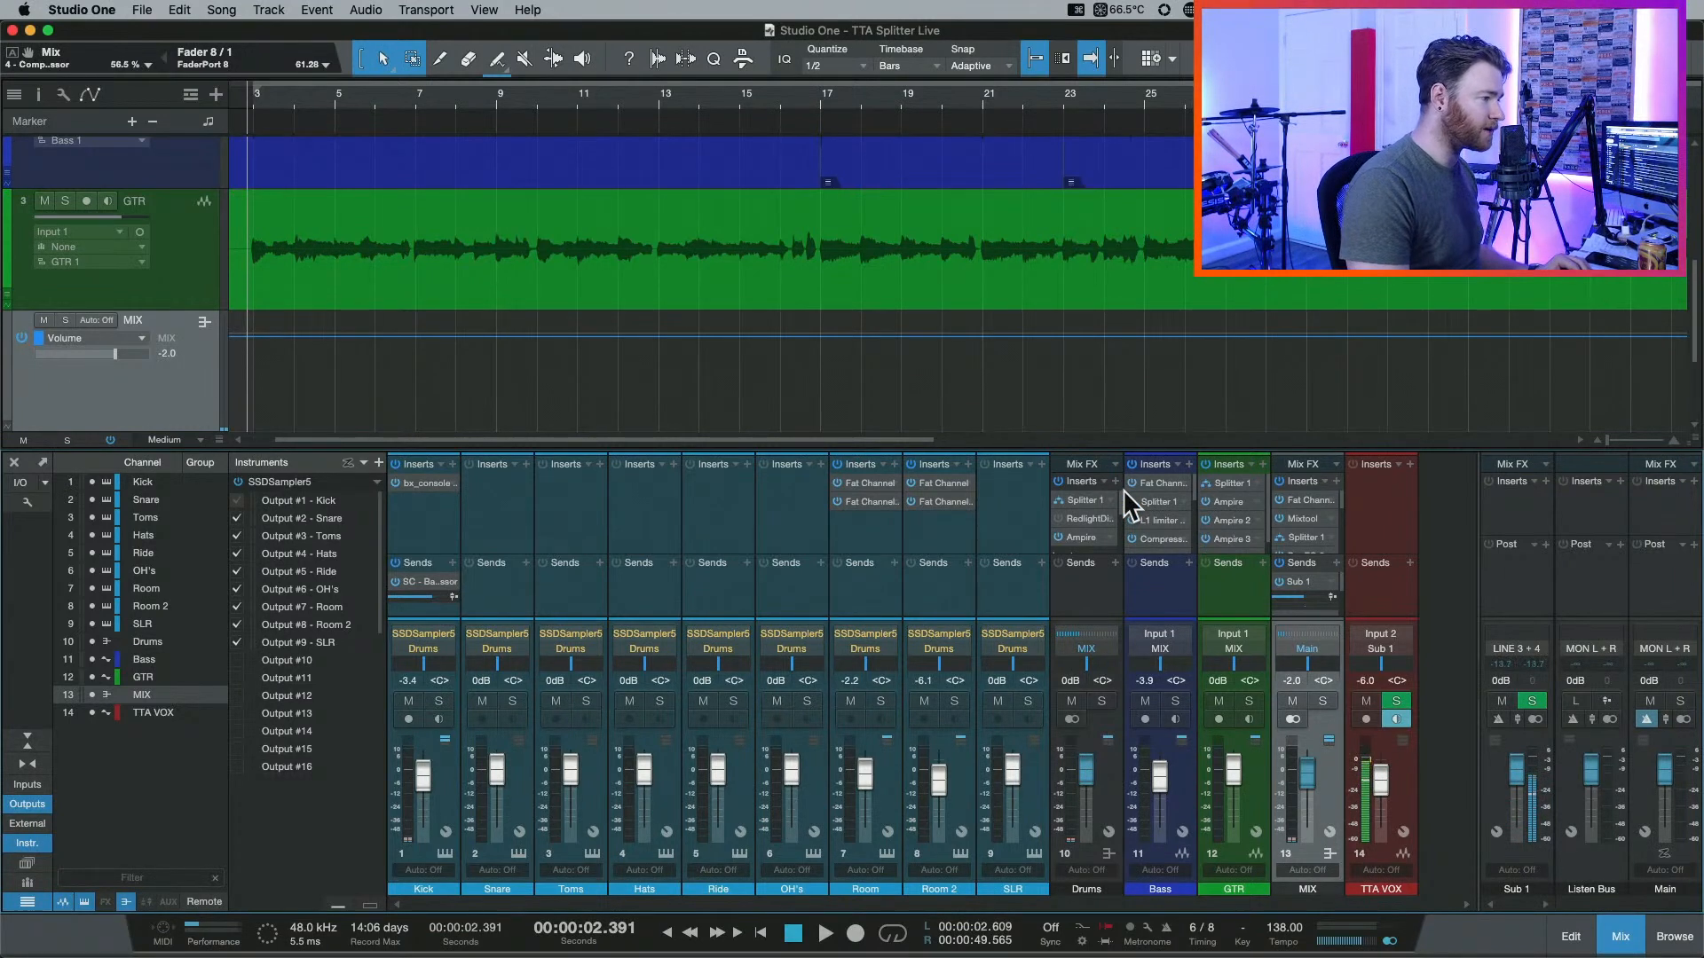
pyautogui.click(1230, 480)
pyautogui.press('s')
pyautogui.press('s')
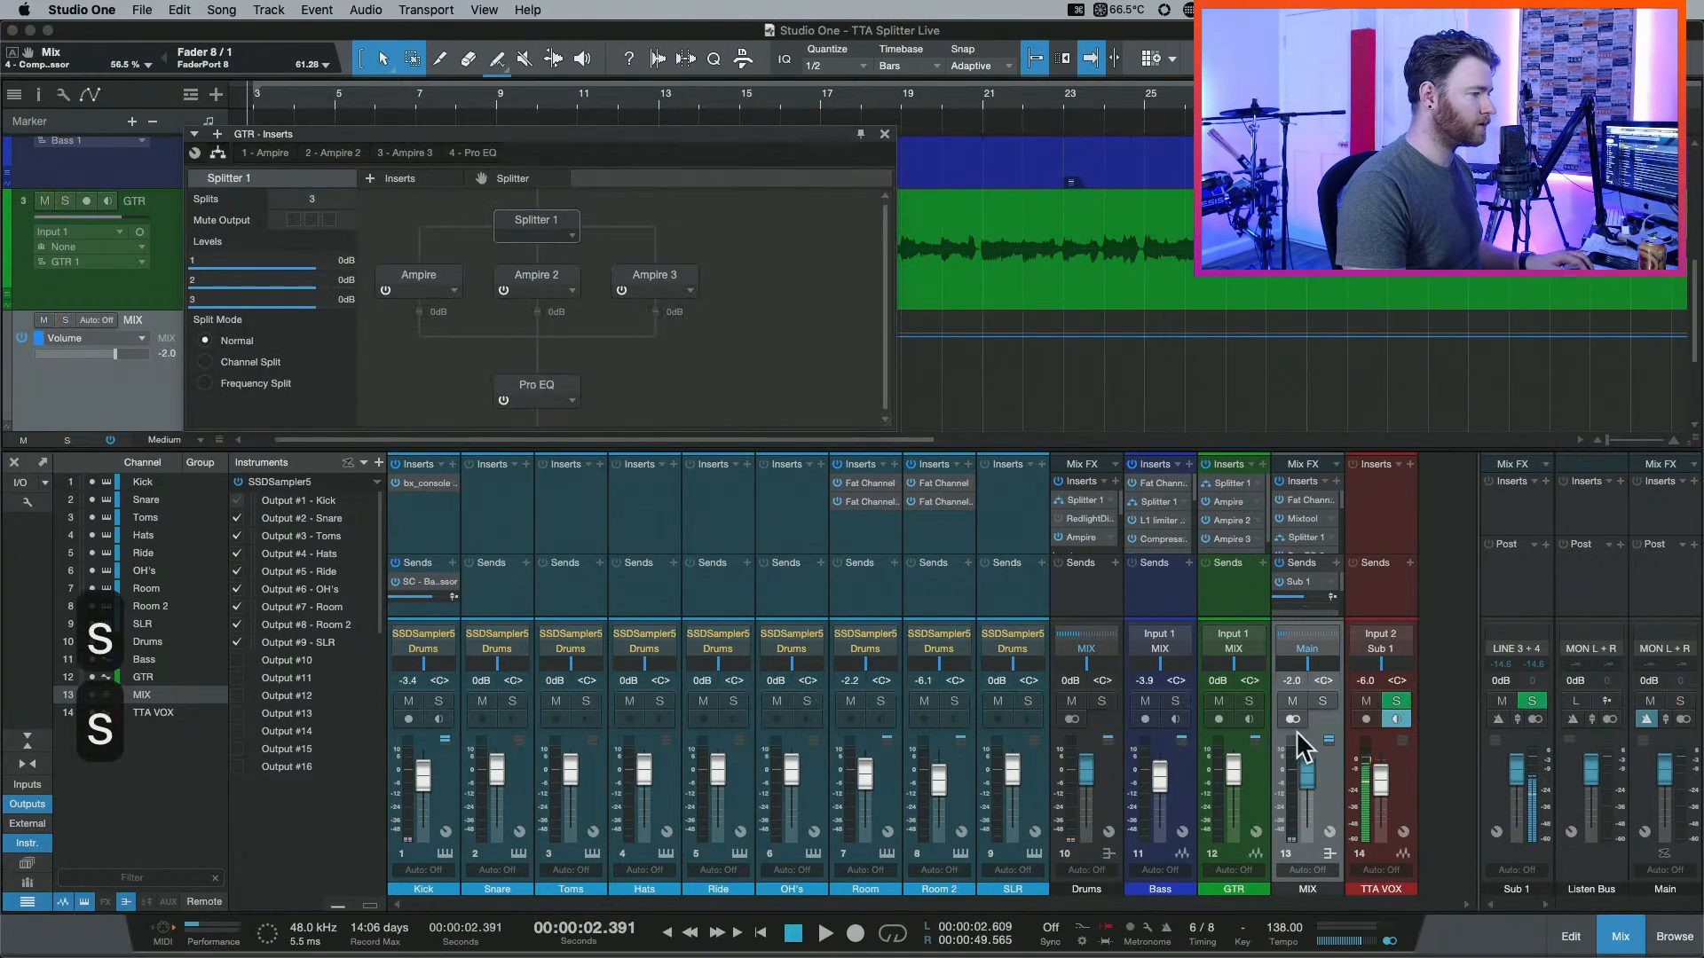
pyautogui.press('super+shift+s')
pyautogui.press('super+shift+s')
pyautogui.click(1239, 609)
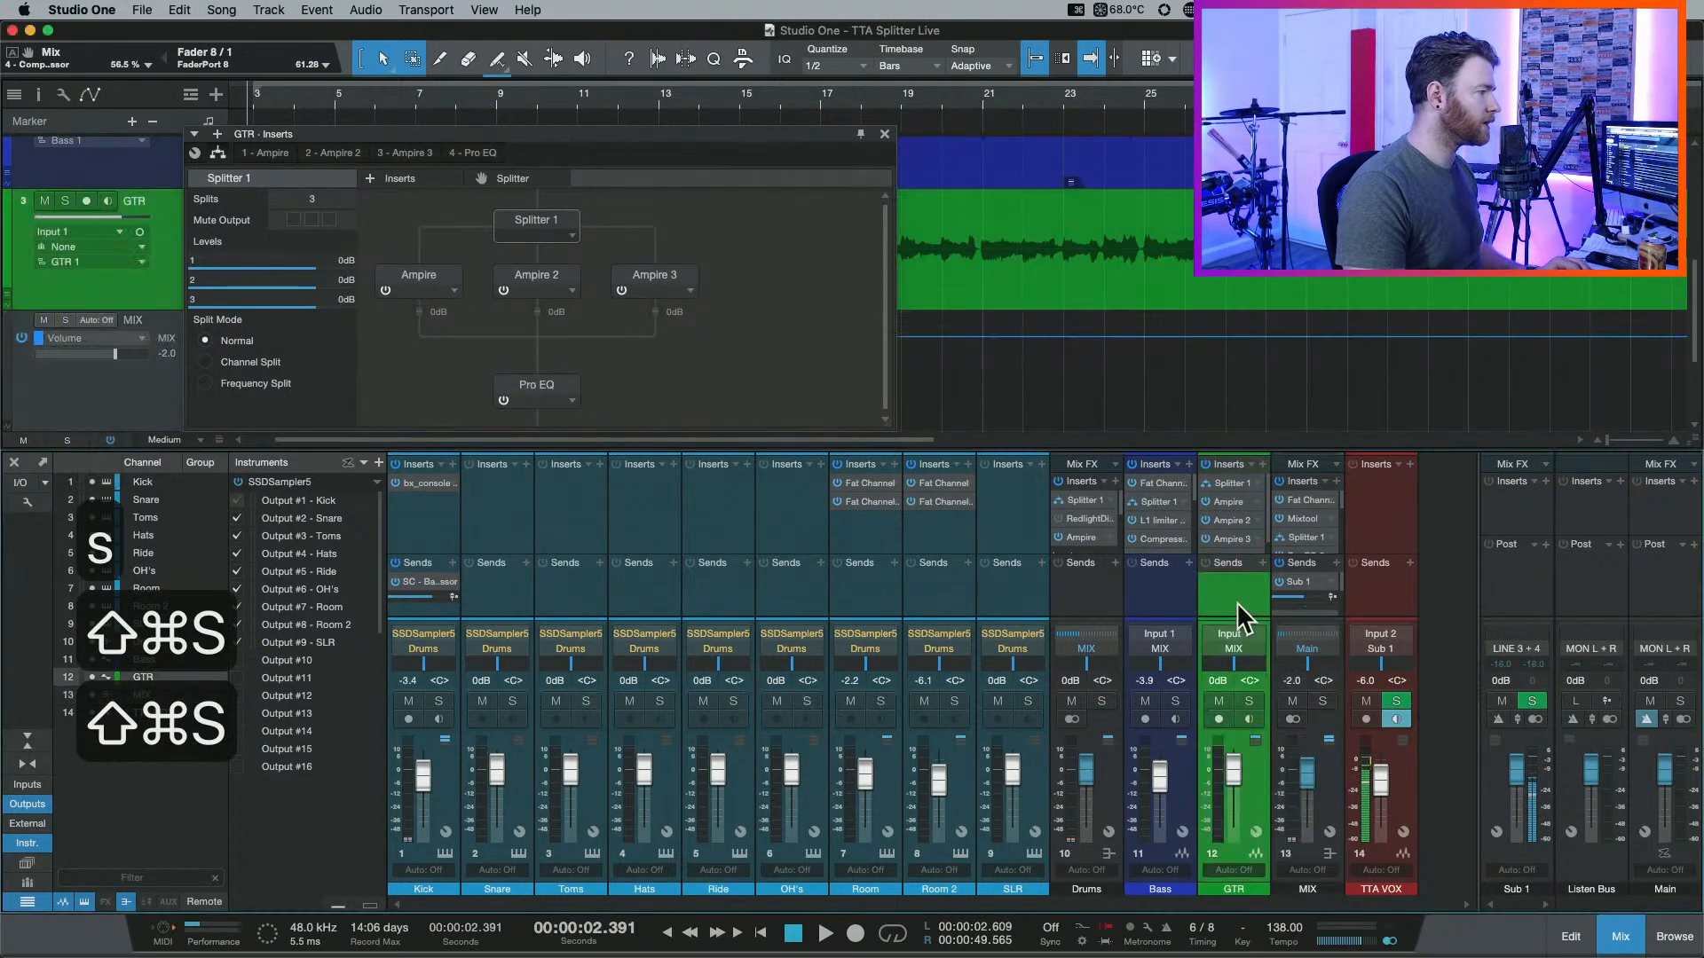
pyautogui.press('s')
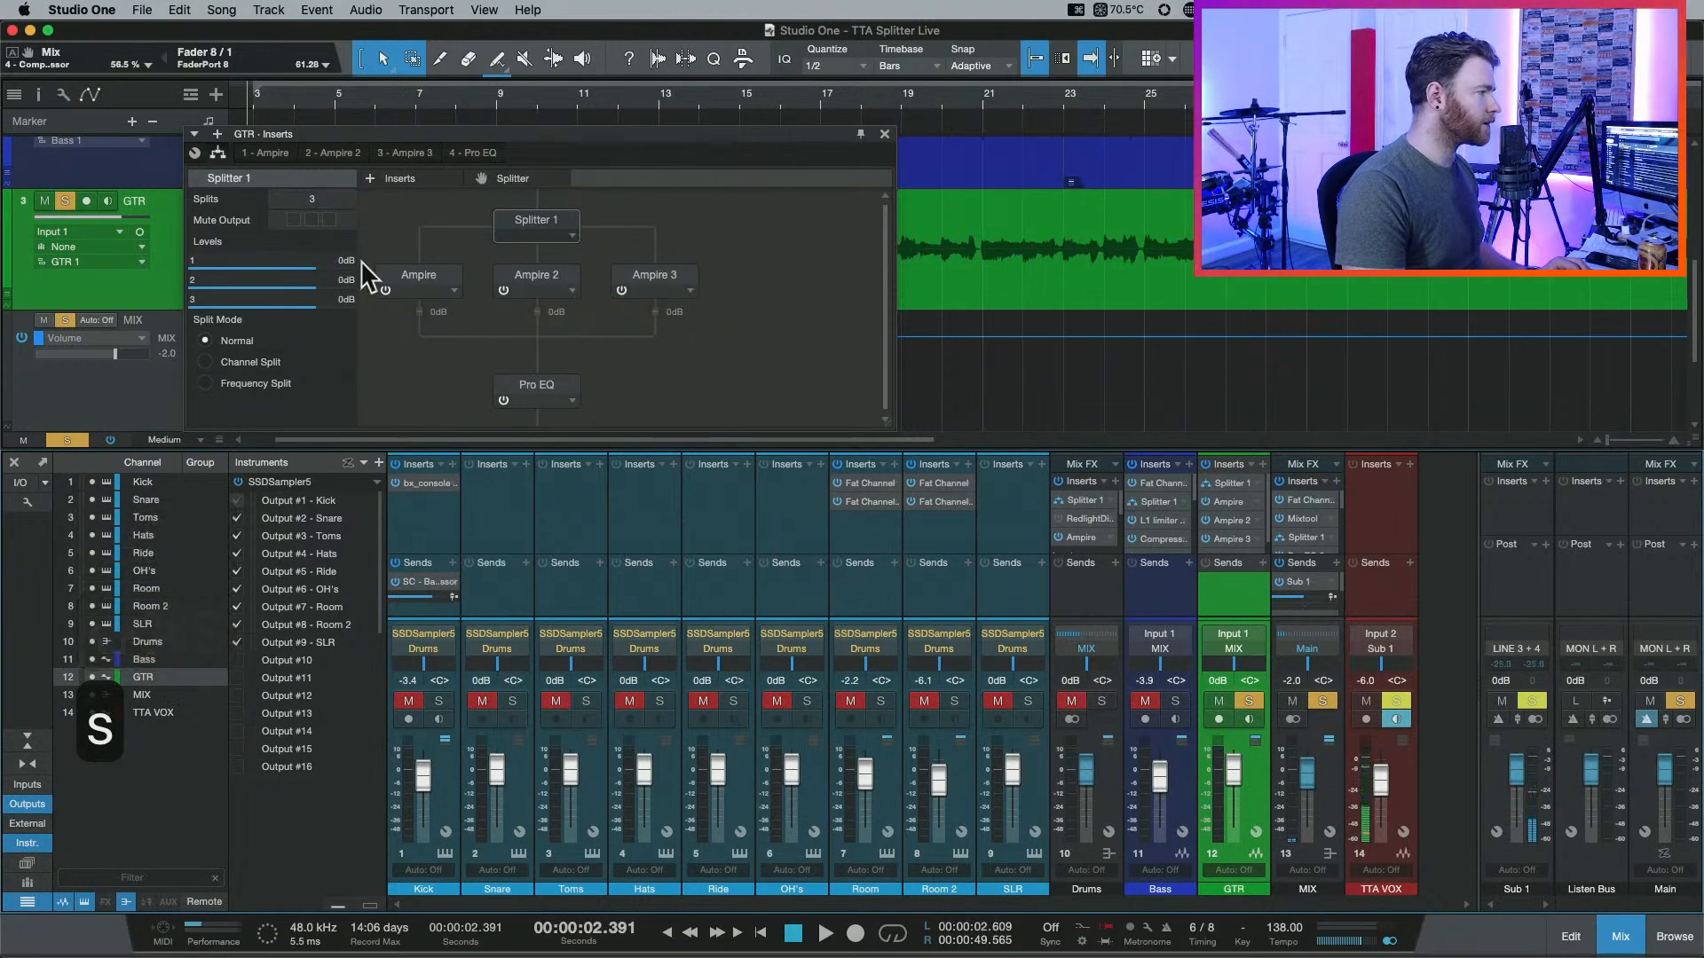
# Mute the second and third outputs of the GTR Splitter.
pyautogui.click(312, 219)
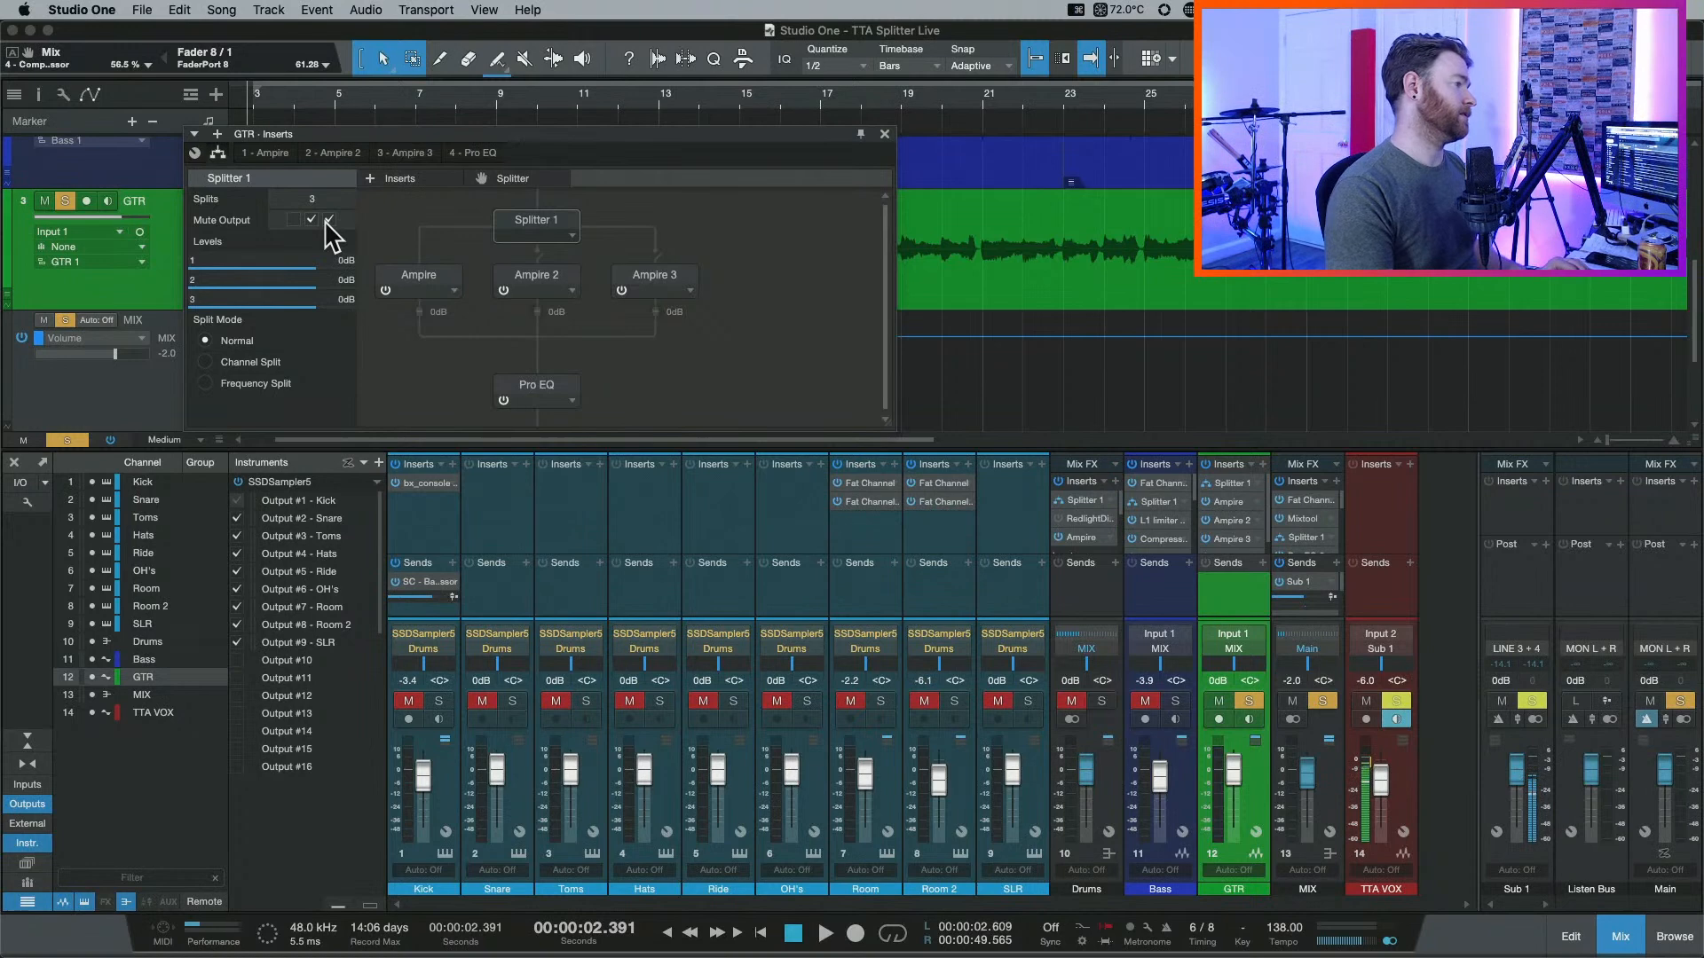
# Audition the first, second and third GTR Splitter outputs one at a time, keeping the other two muted.
pyautogui.press('space')
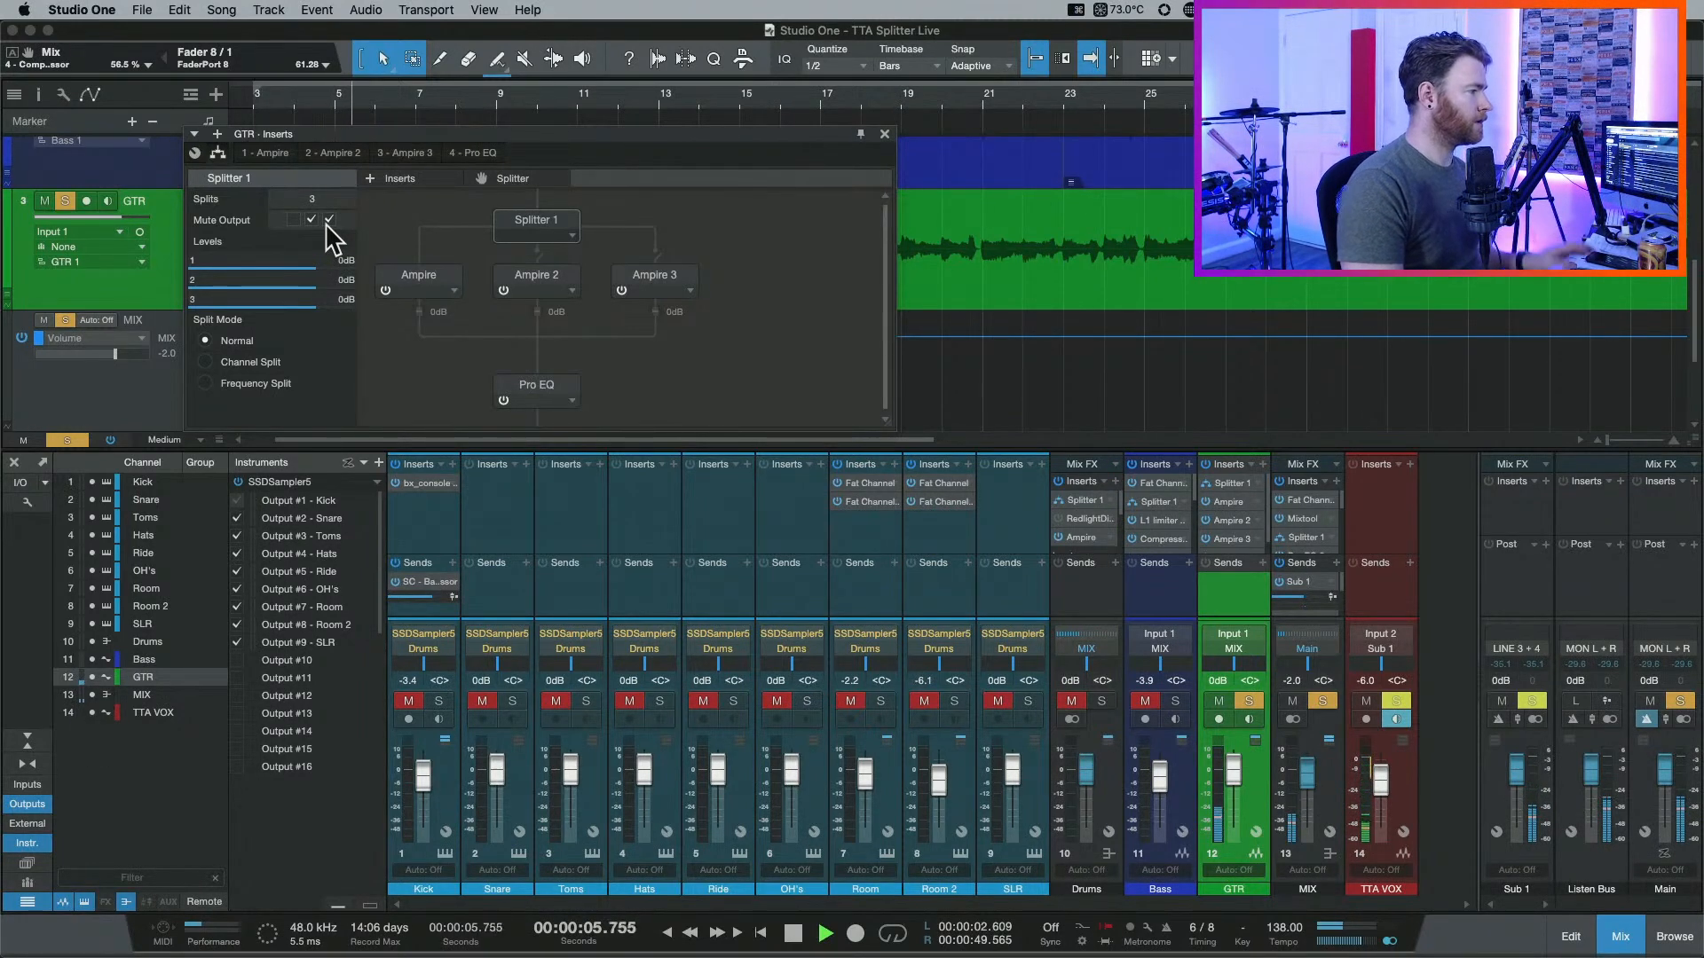
pyautogui.press('space')
pyautogui.click(296, 220)
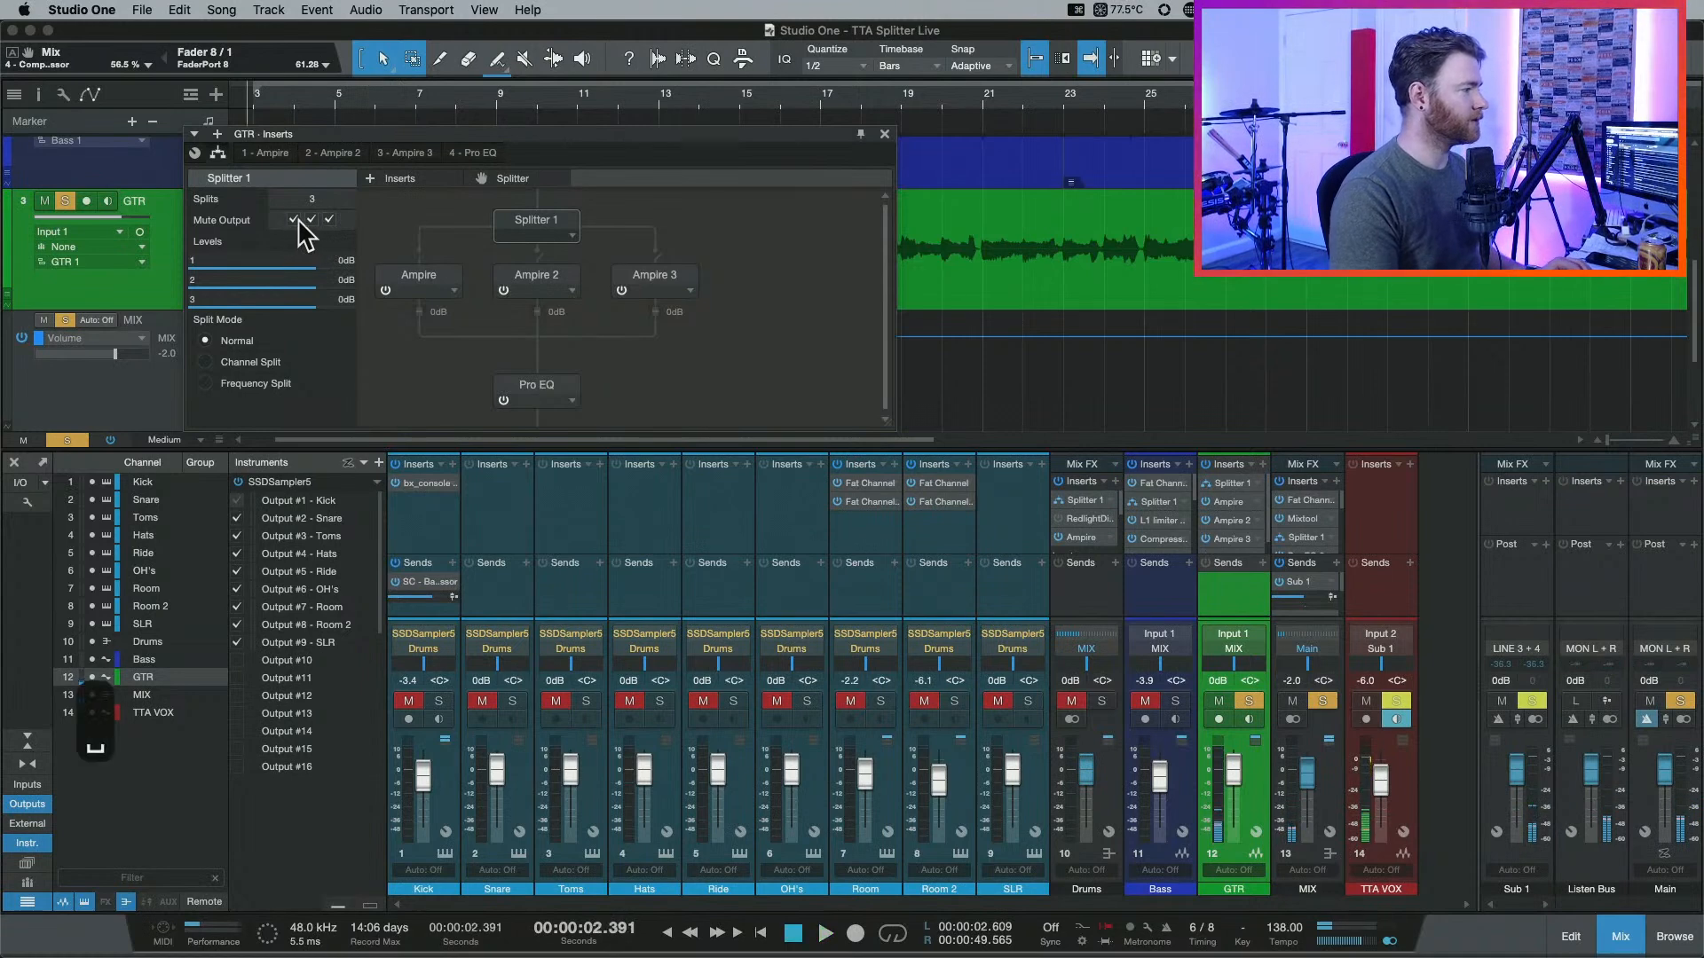
pyautogui.click(312, 220)
pyautogui.press('space')
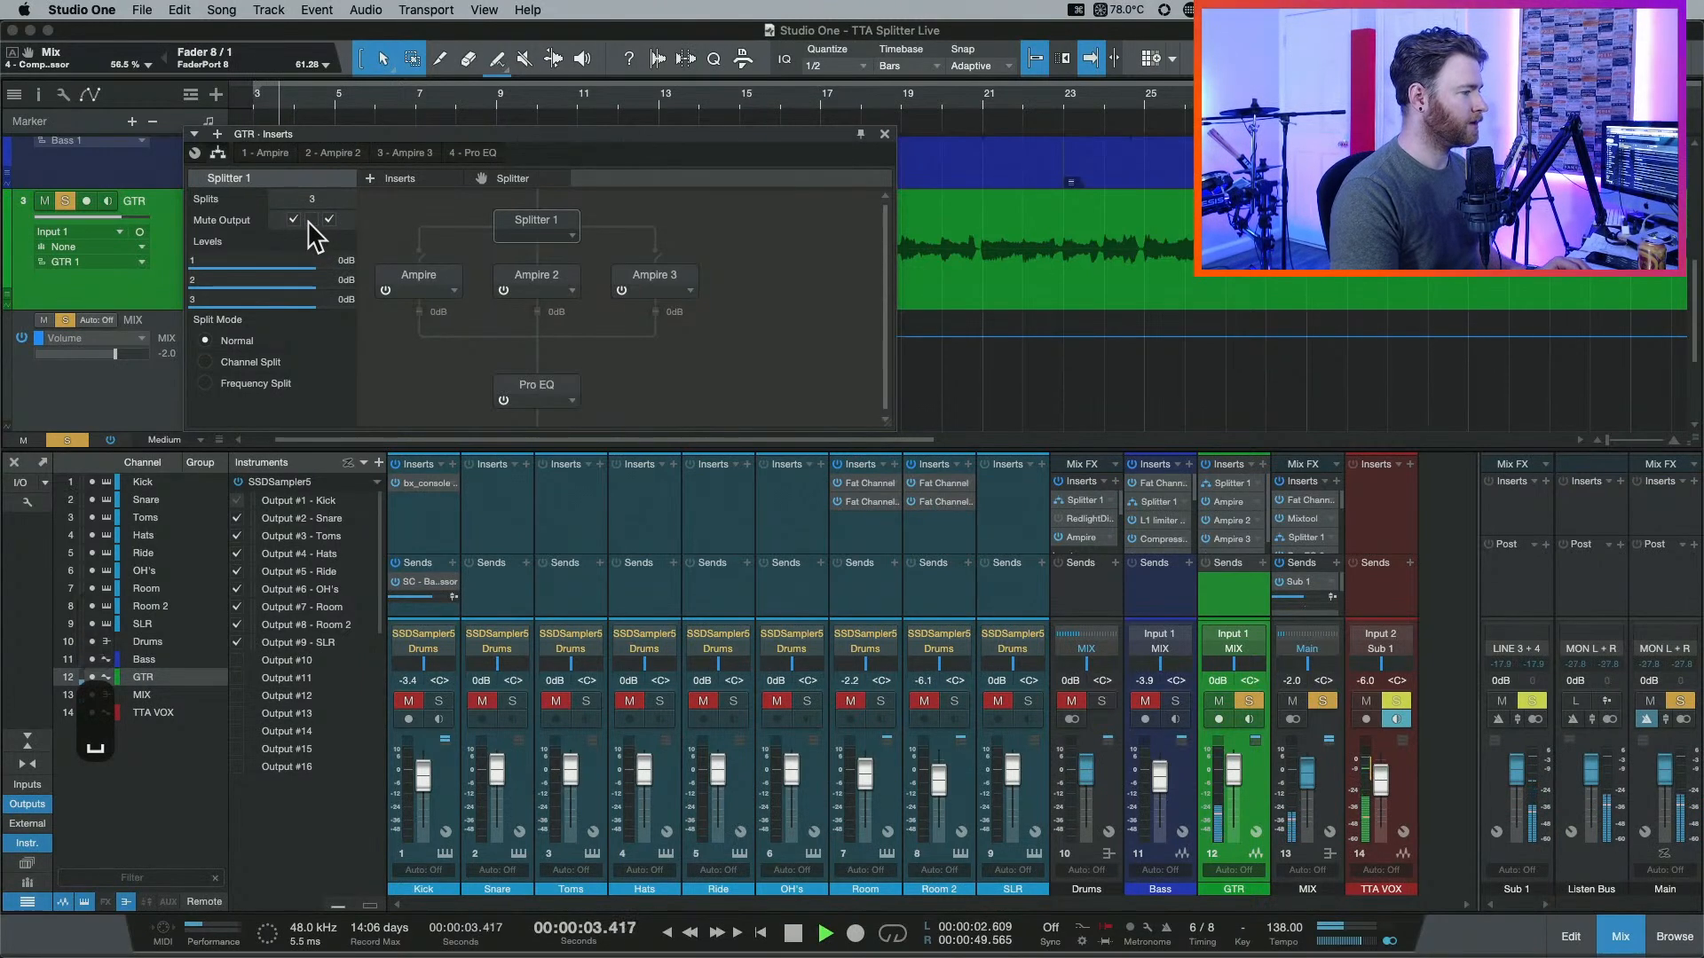
pyautogui.press('space')
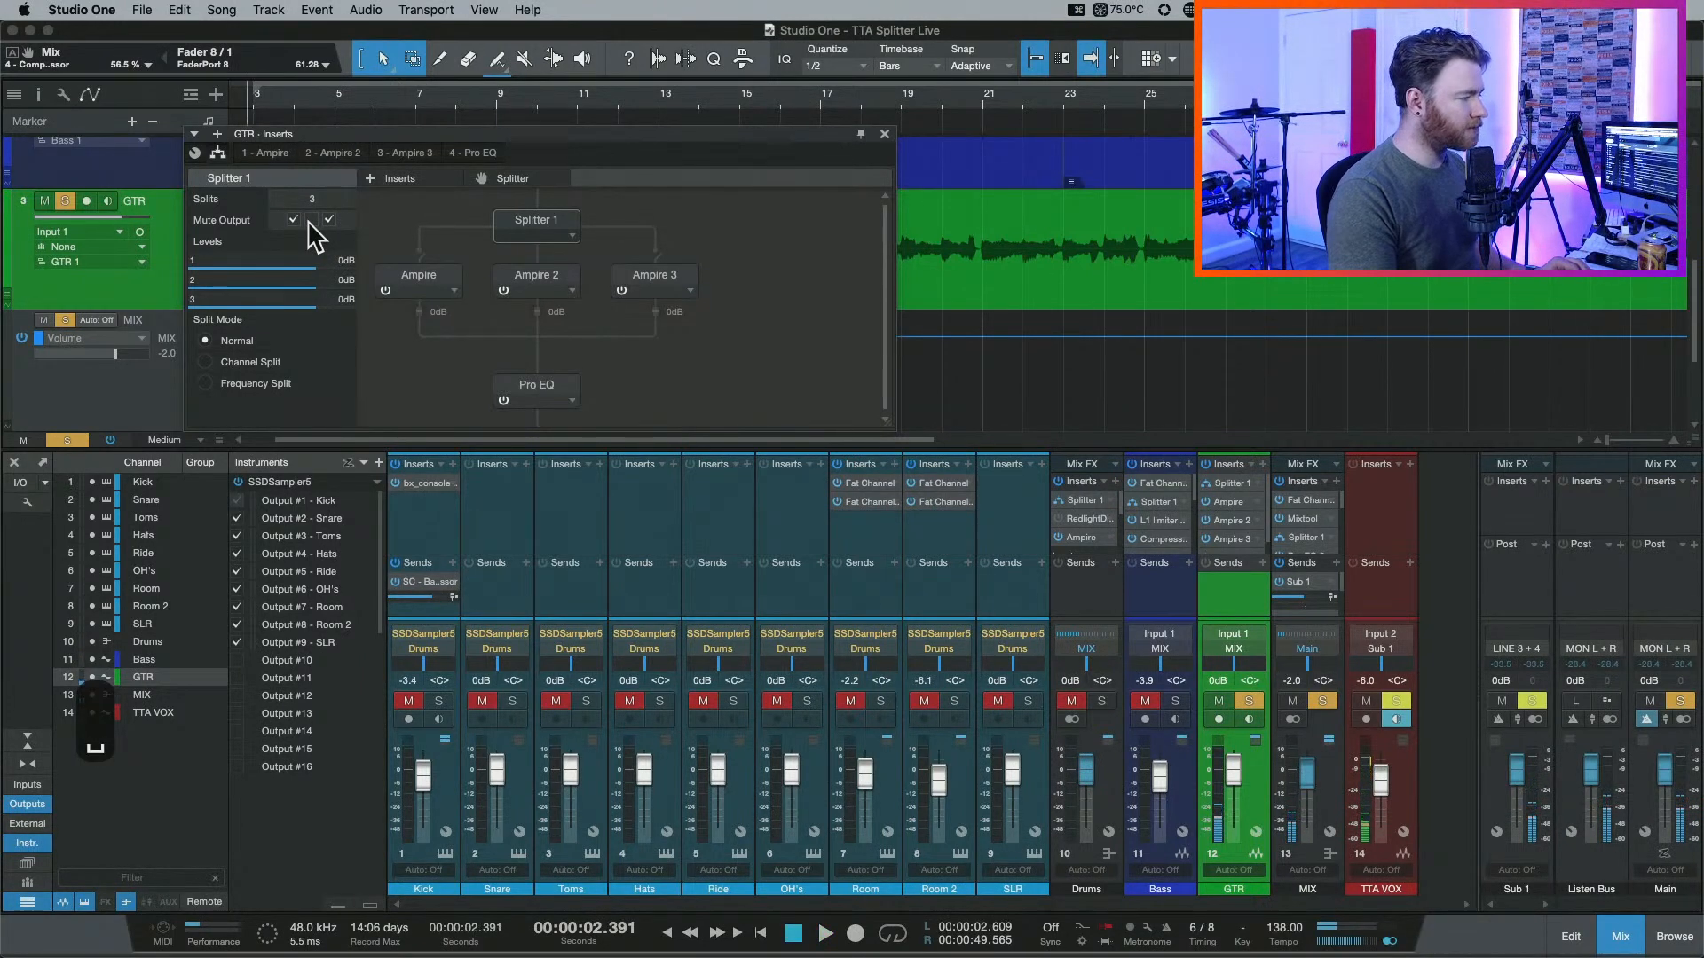
pyautogui.click(329, 220)
pyautogui.press('space')
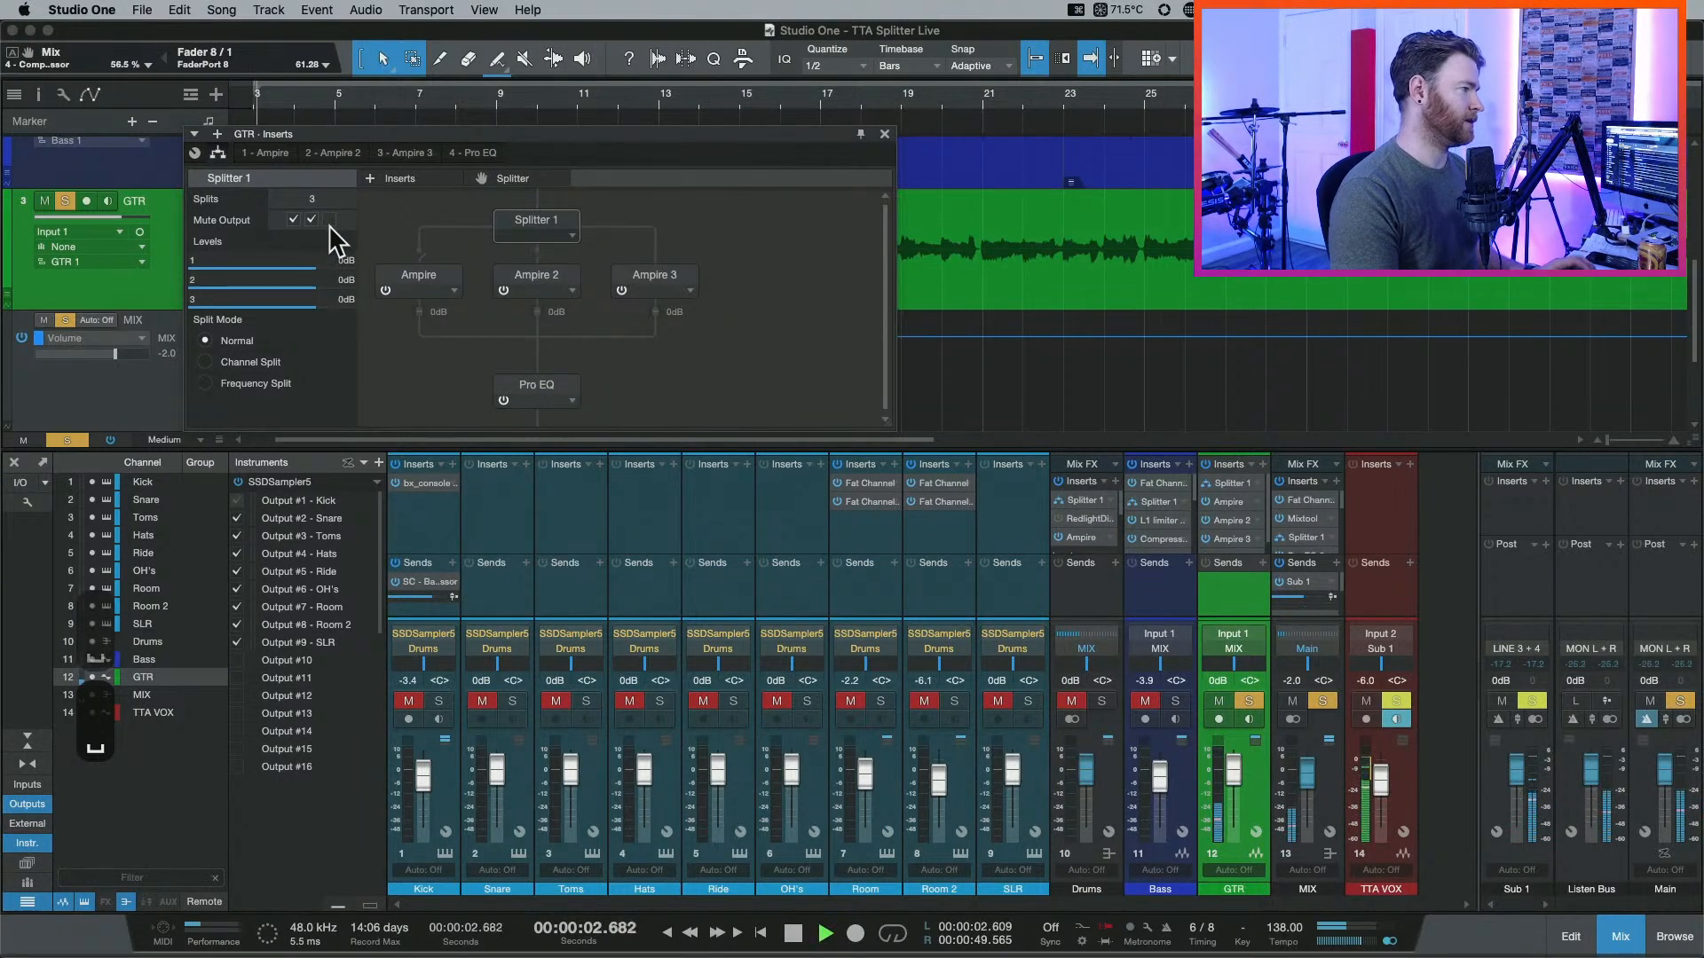
pyautogui.press('space')
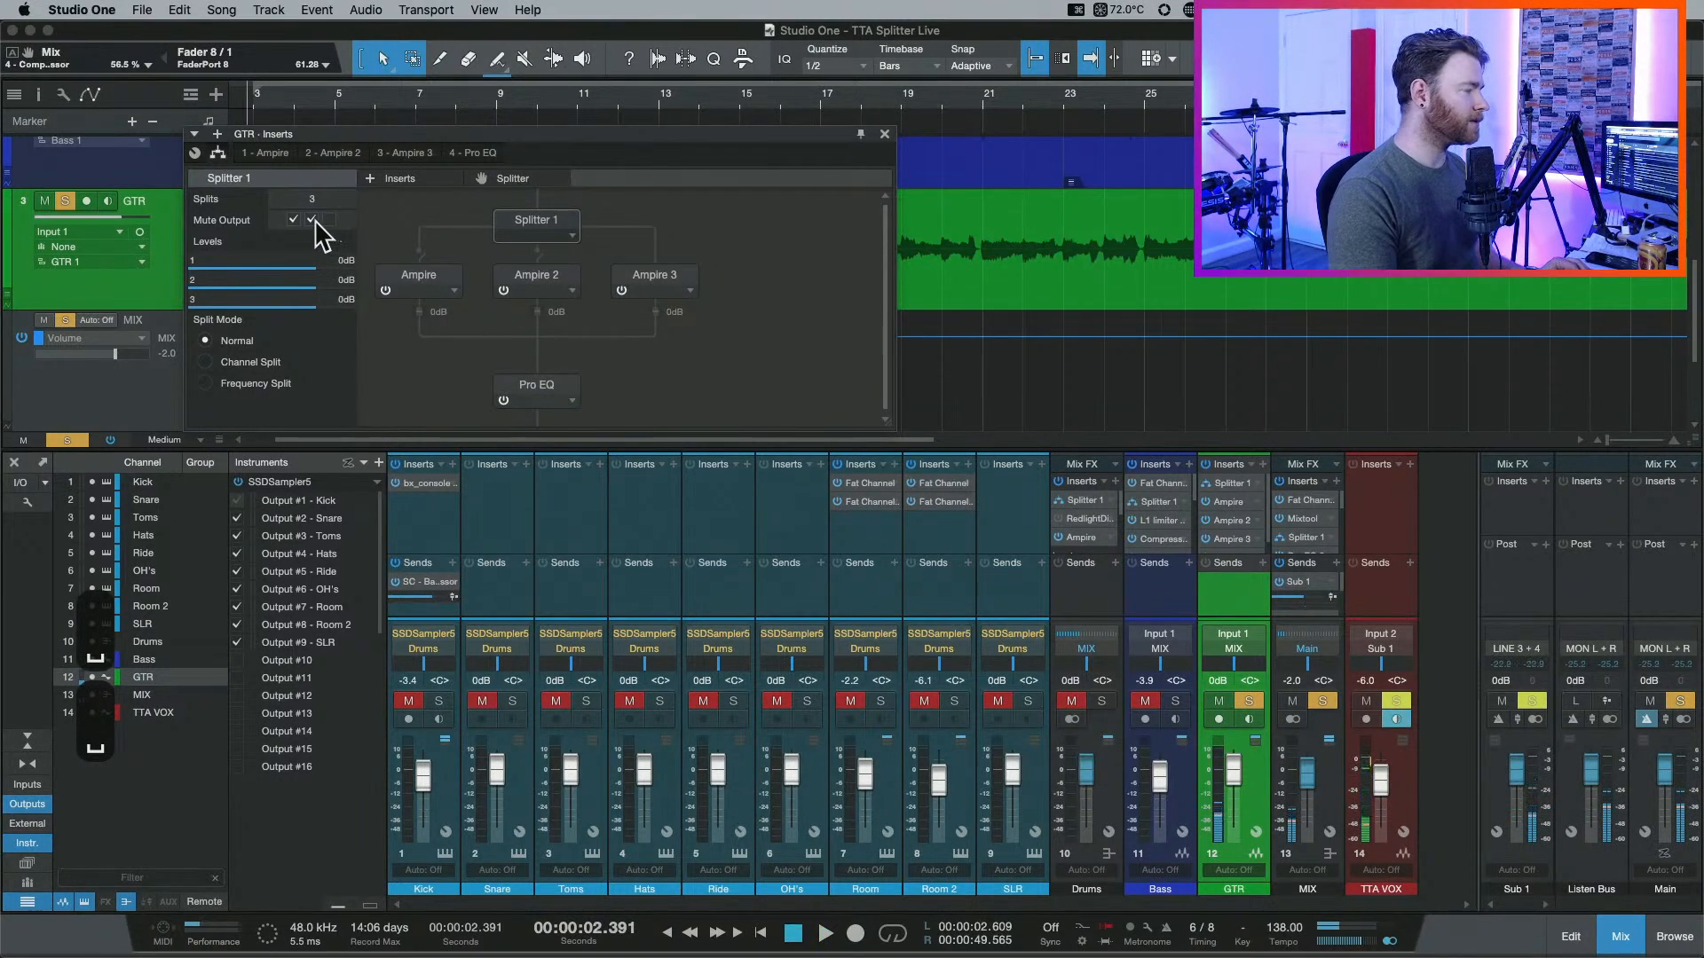
# Unmute all three GTR Splitter outputs and lower the third output's level to -2.7 dB during playback.
pyautogui.click(312, 220)
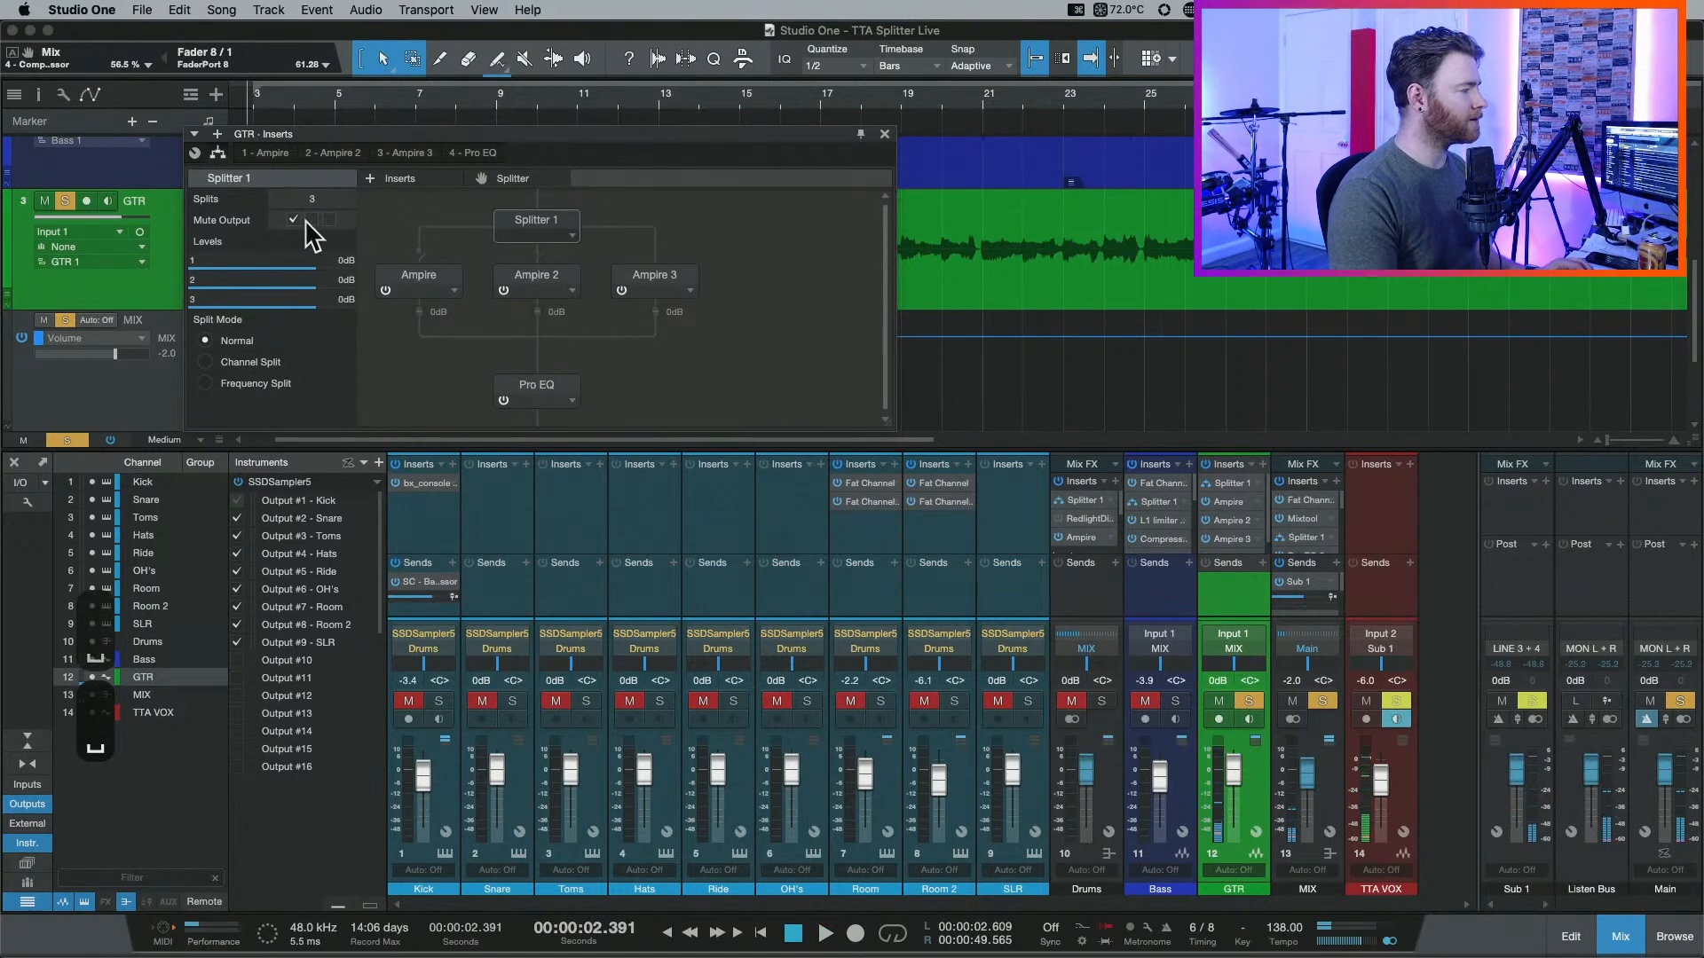
pyautogui.click(295, 220)
pyautogui.press('space')
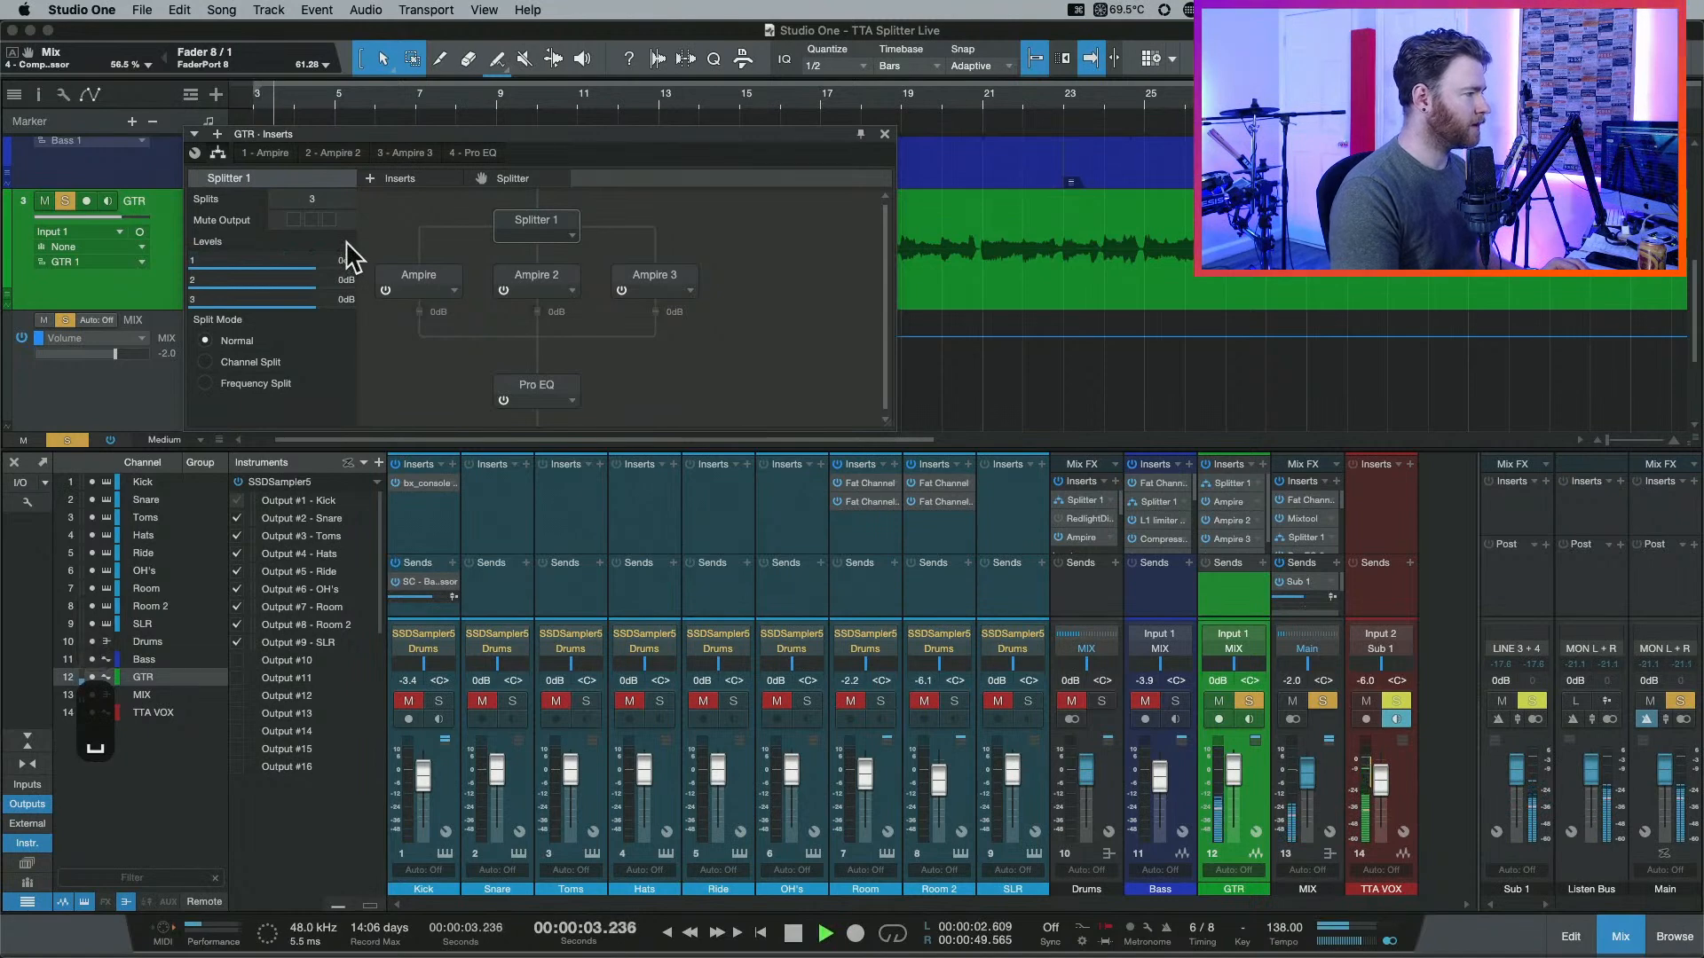
pyautogui.moveTo(655, 334); pyautogui.dragTo(657, 369)
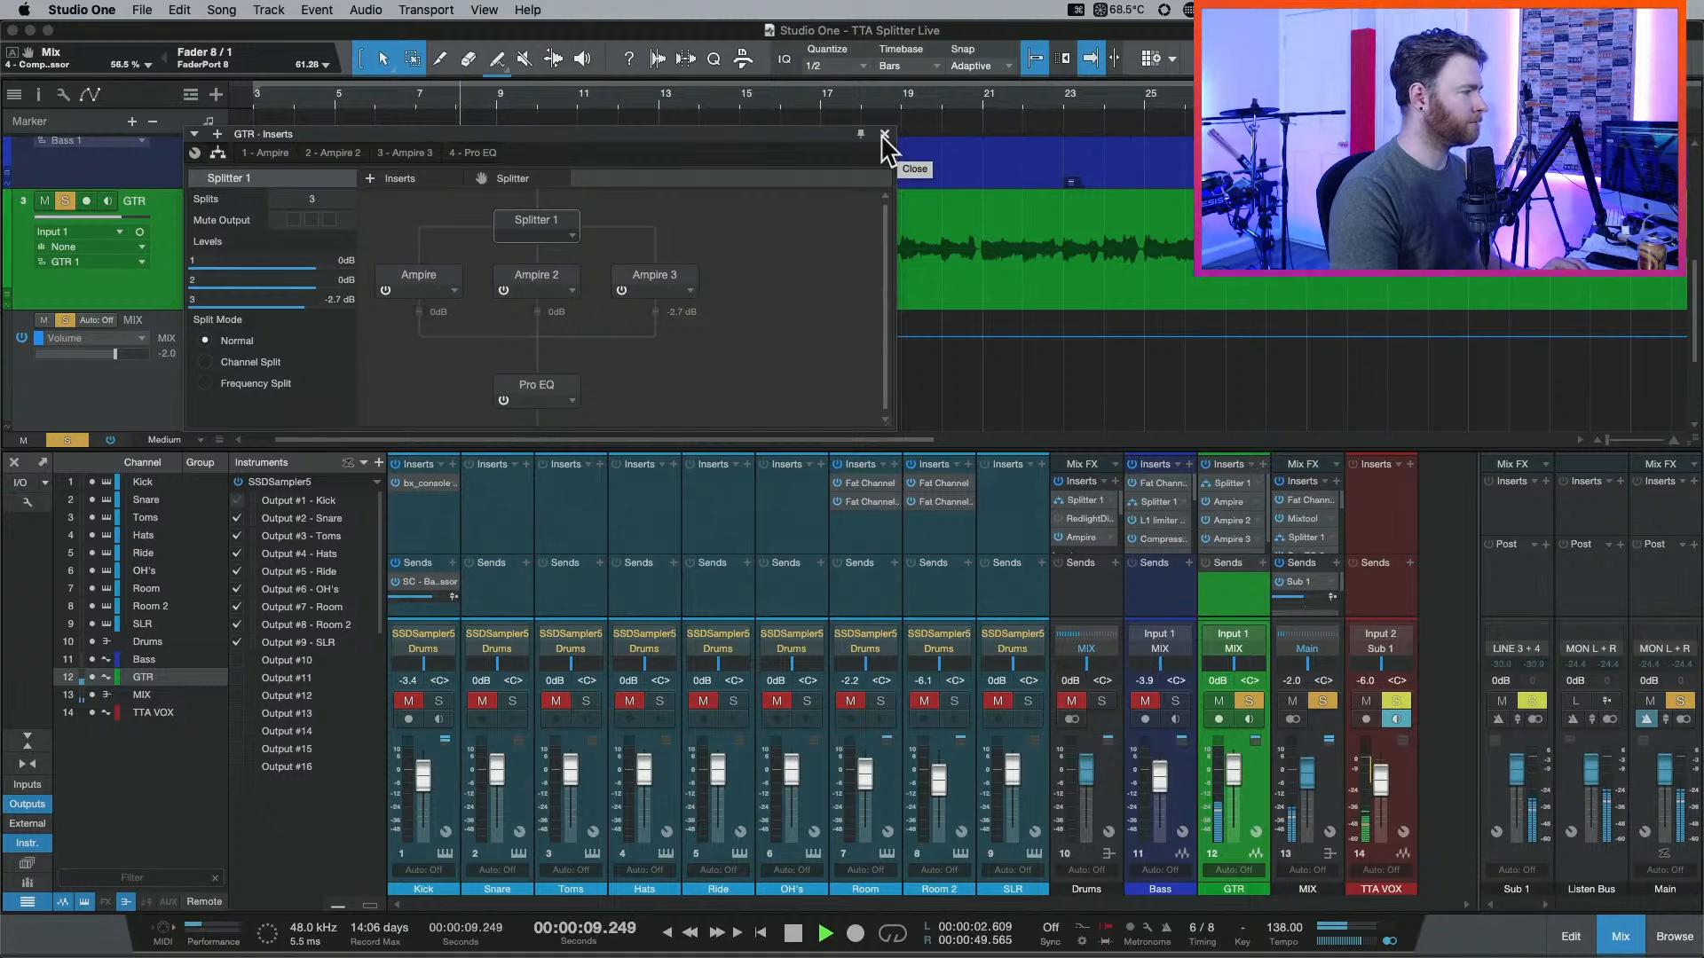
pyautogui.press('space')
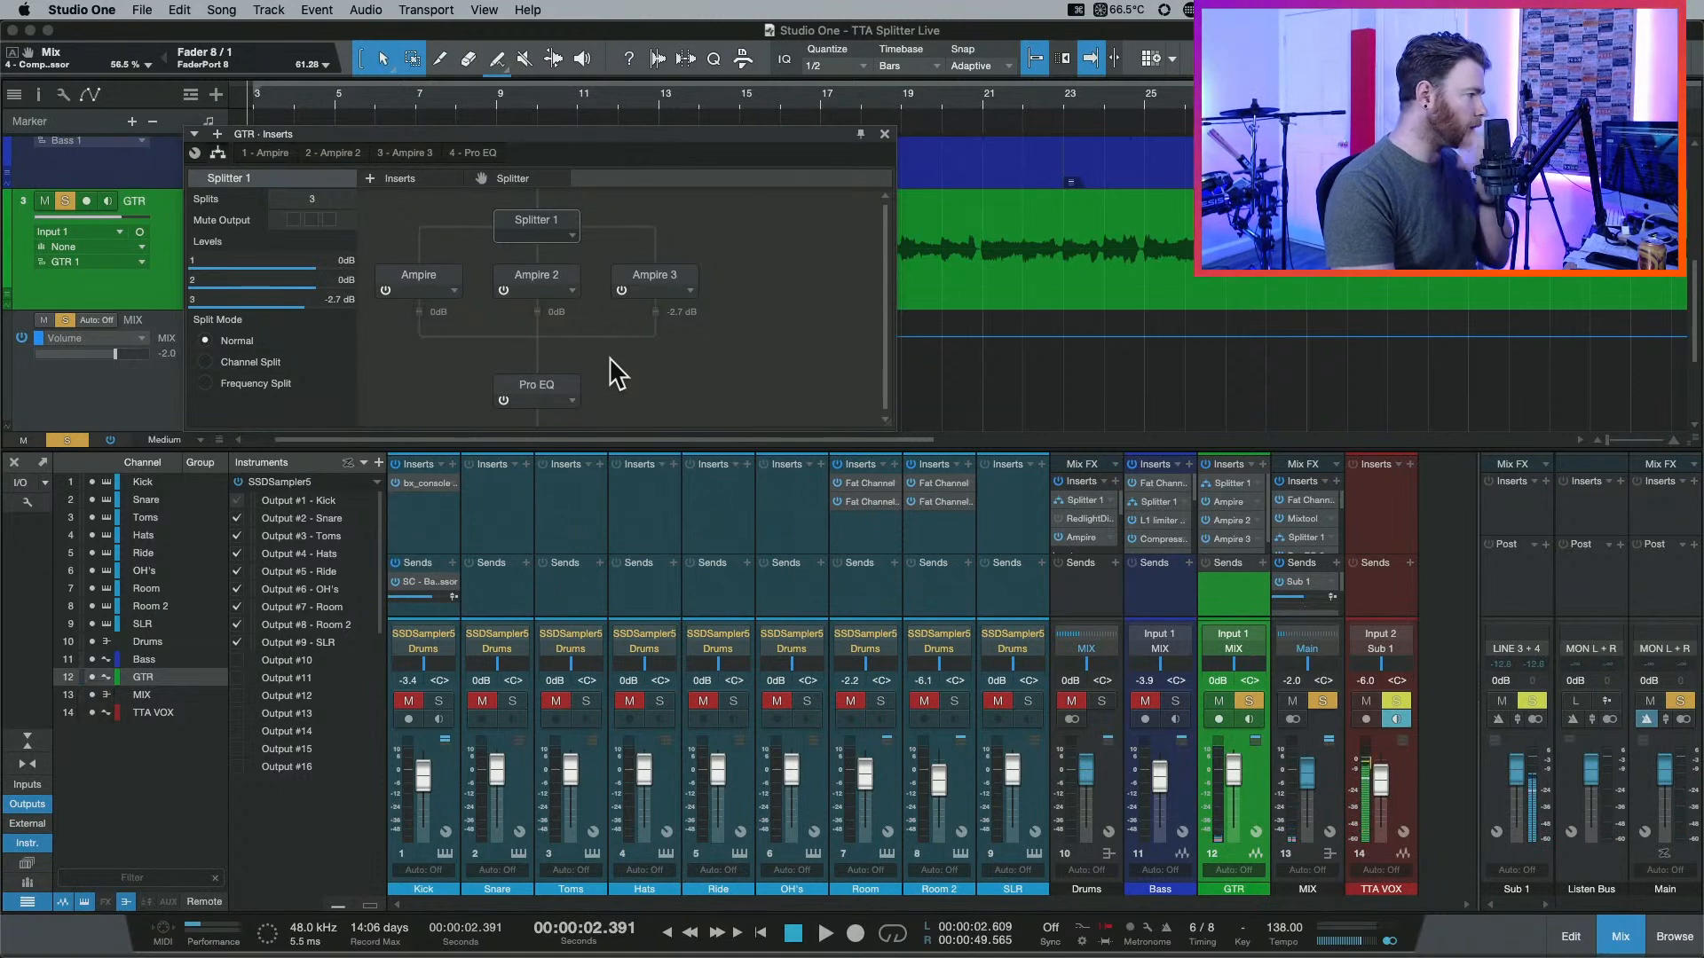
# Examine the amp models and cabinets in the GTR channel's three Ampire inserts.
pyautogui.click(435, 282)
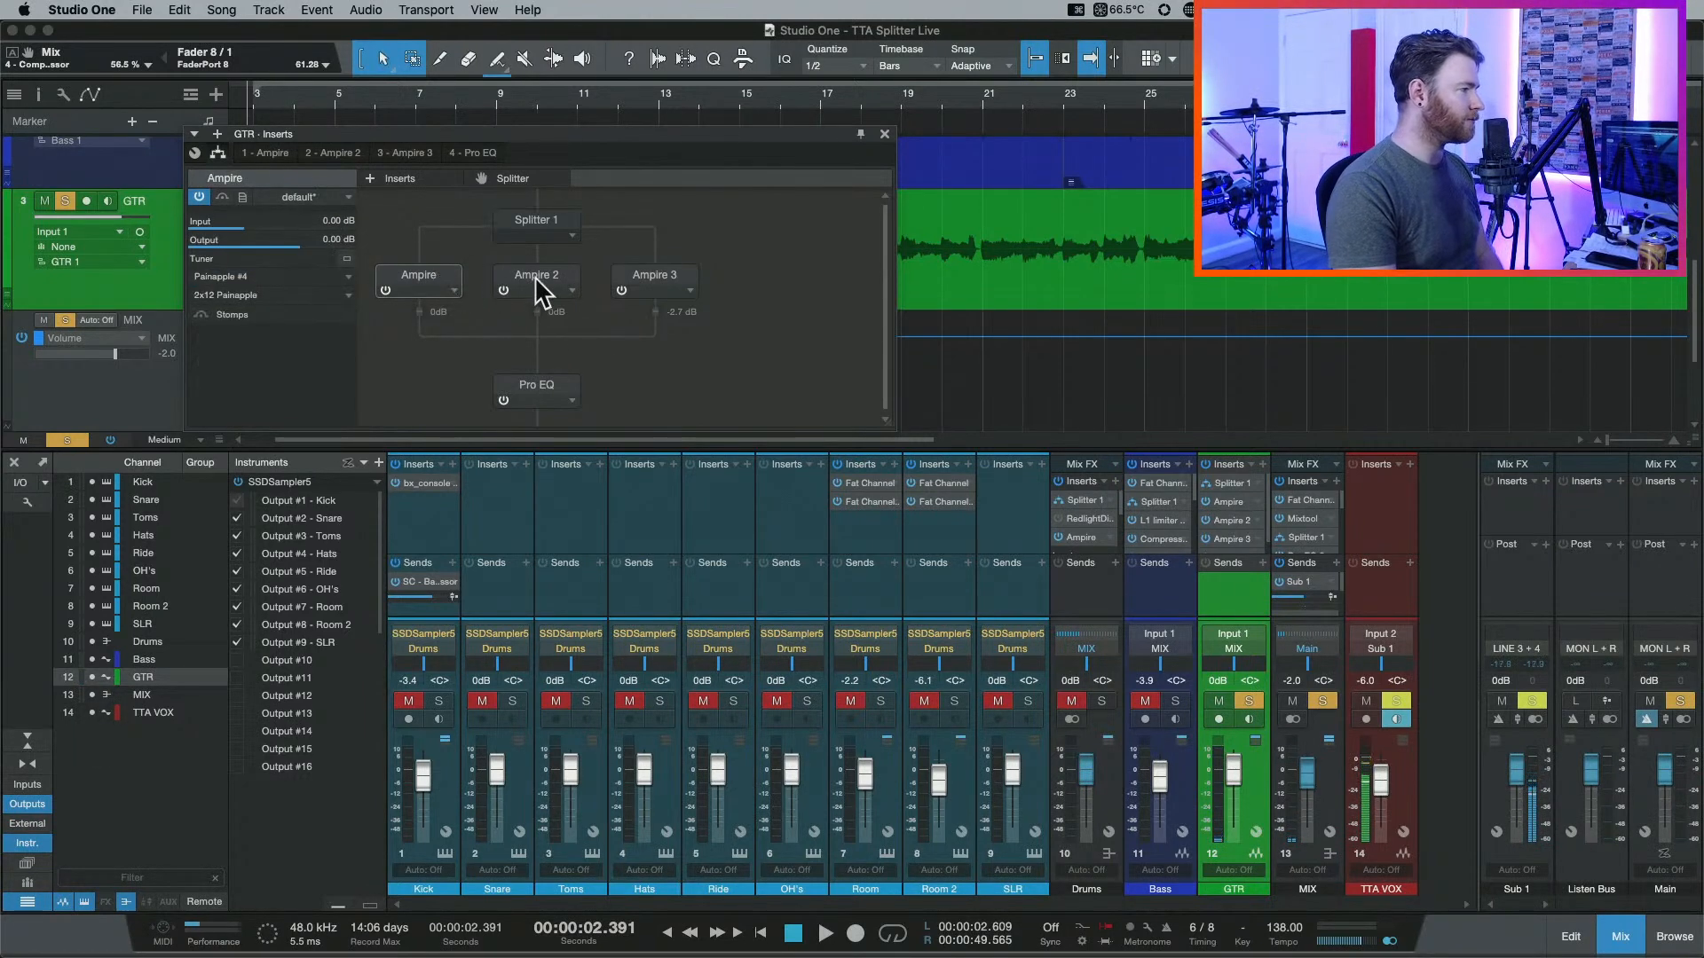
pyautogui.doubleClick(427, 275)
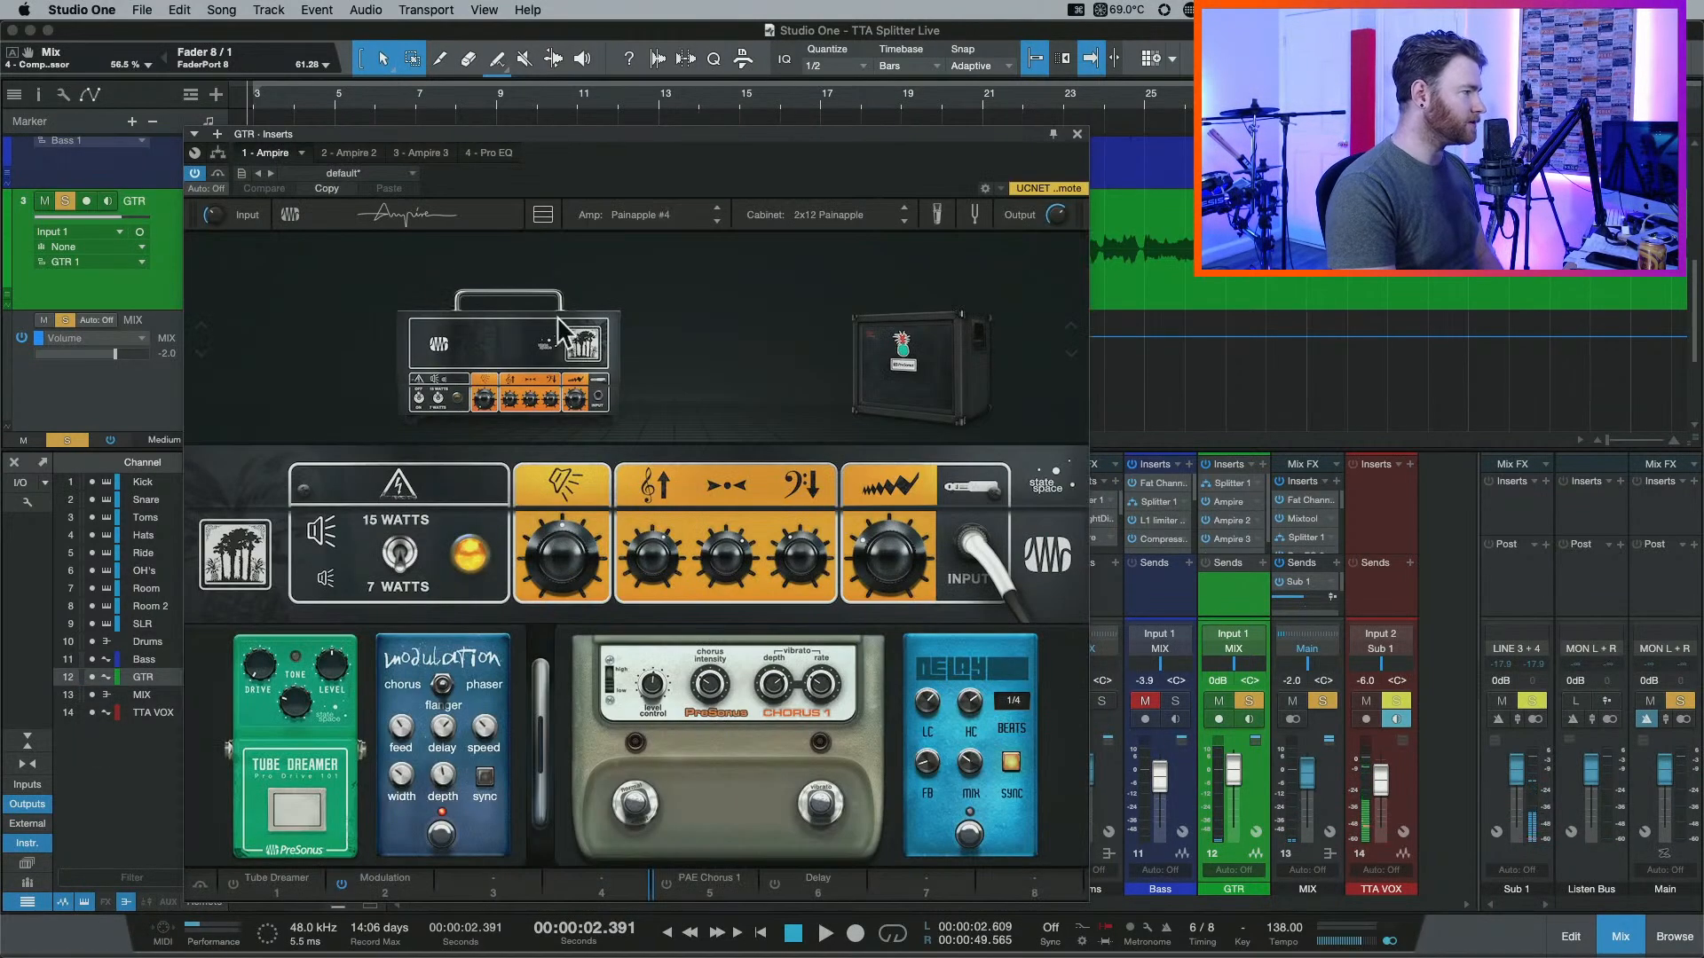
pyautogui.click(360, 150)
pyautogui.click(413, 155)
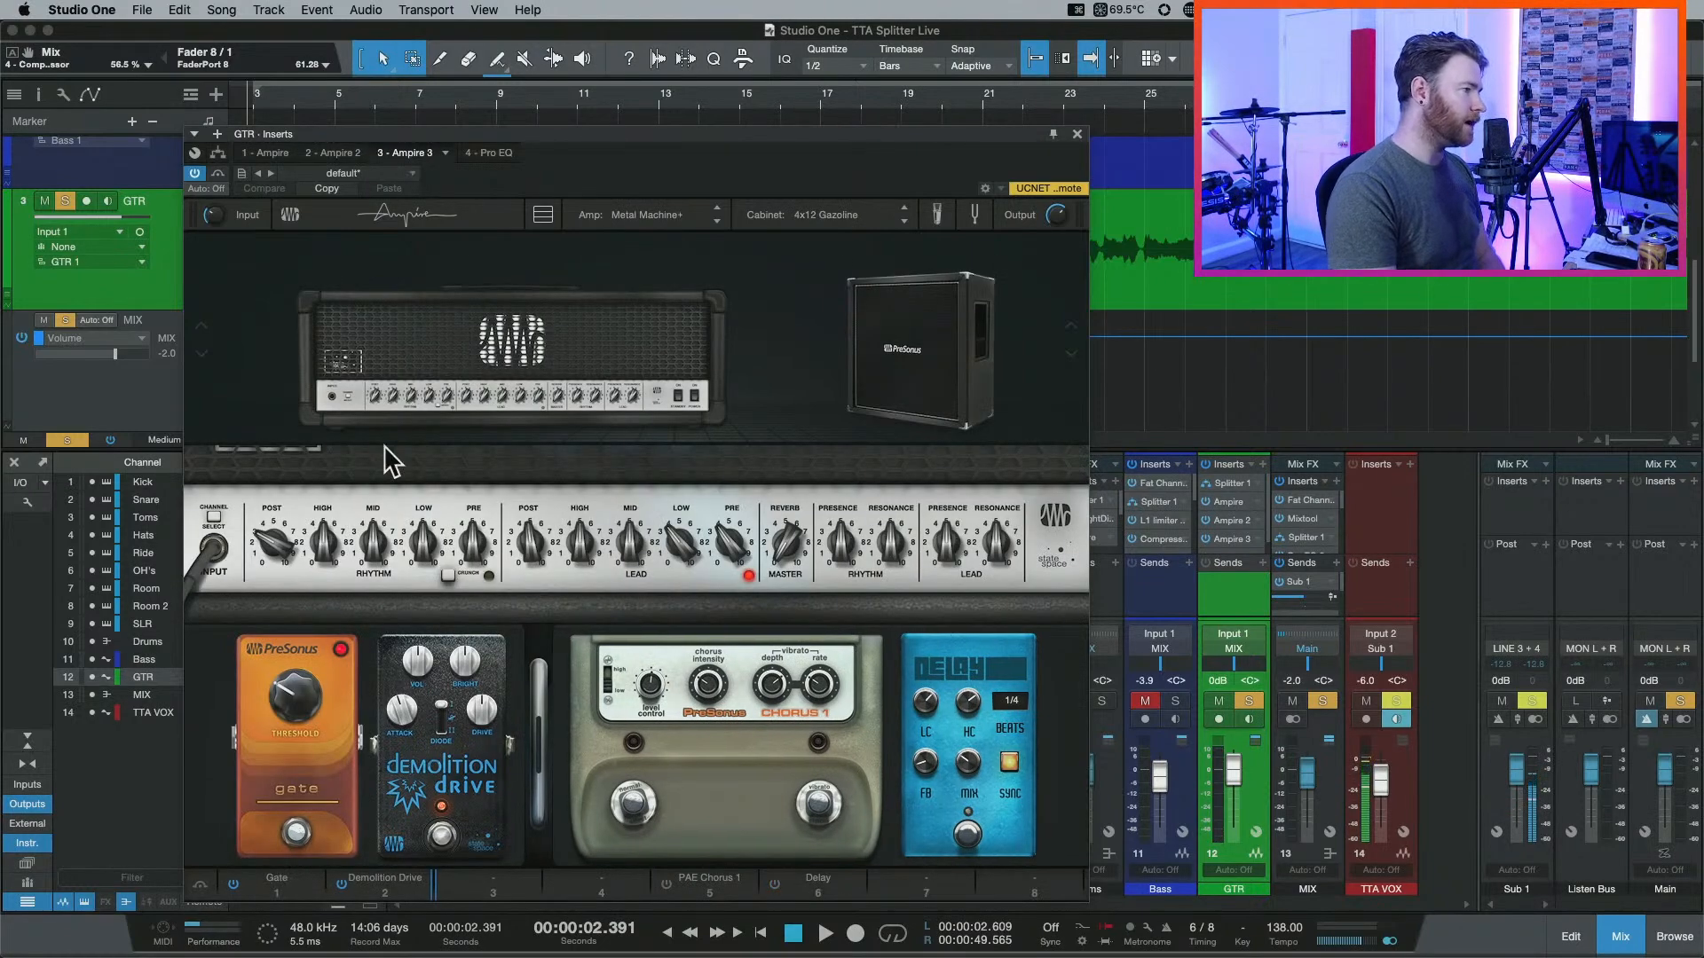
# Compare the cabinet microphone setups of Ampire 3, Ampire 2 and the first Ampire on the GTR channel.
pyautogui.click(939, 215)
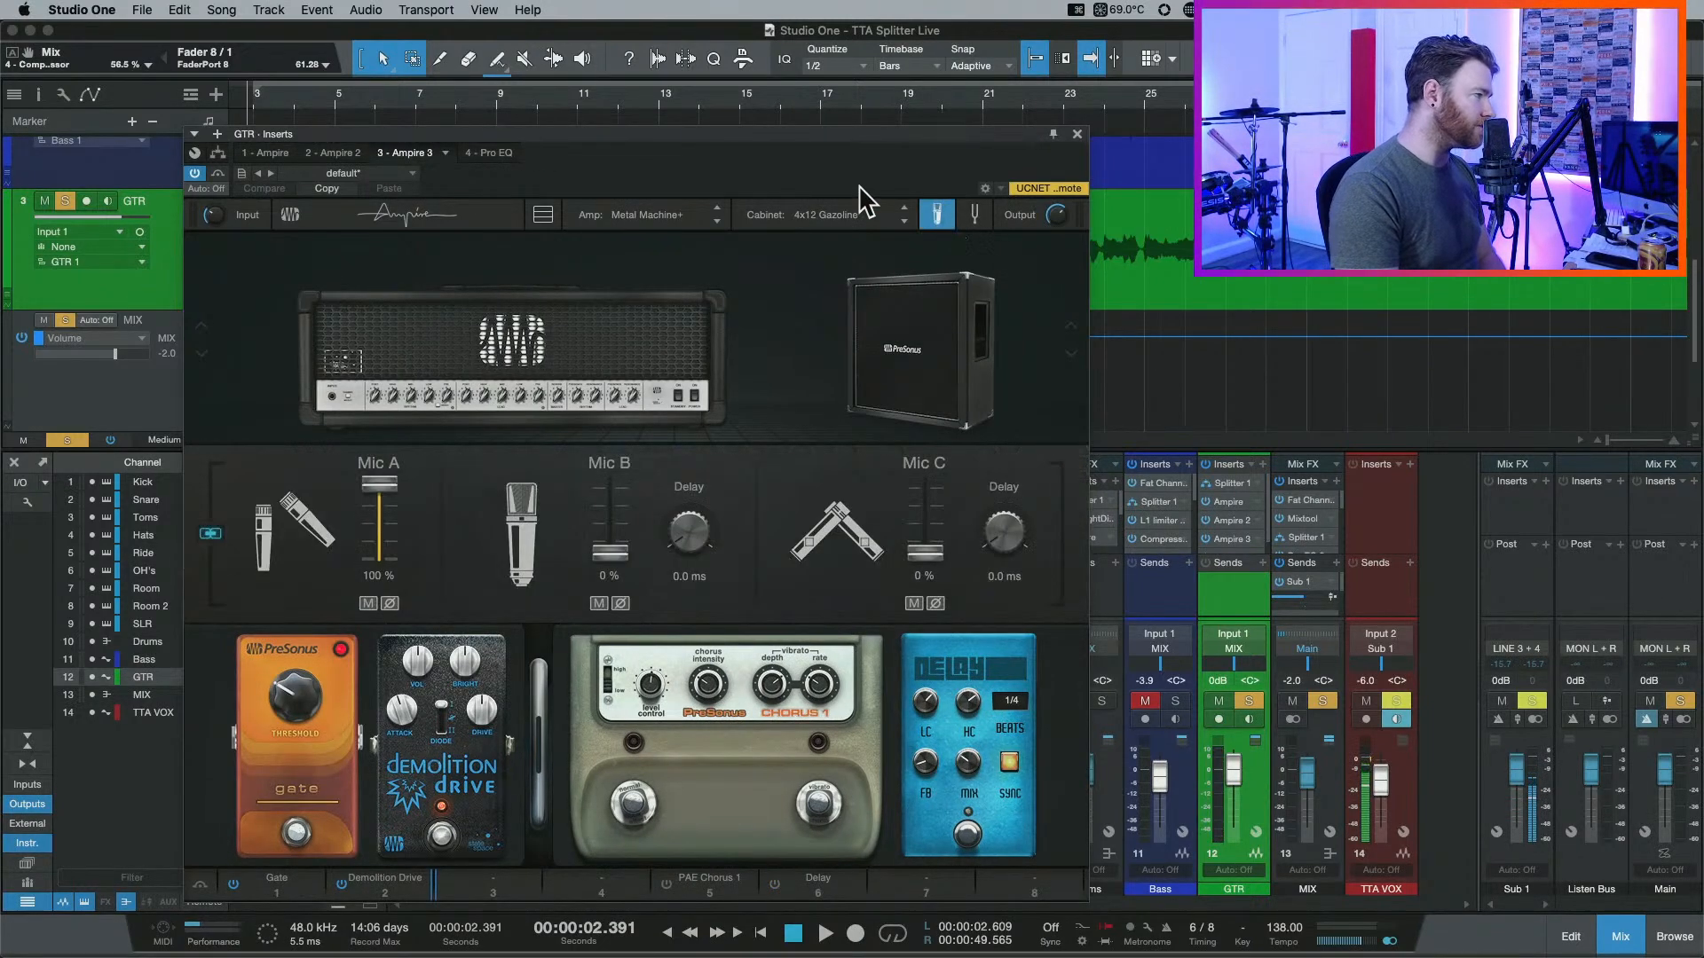
pyautogui.click(344, 153)
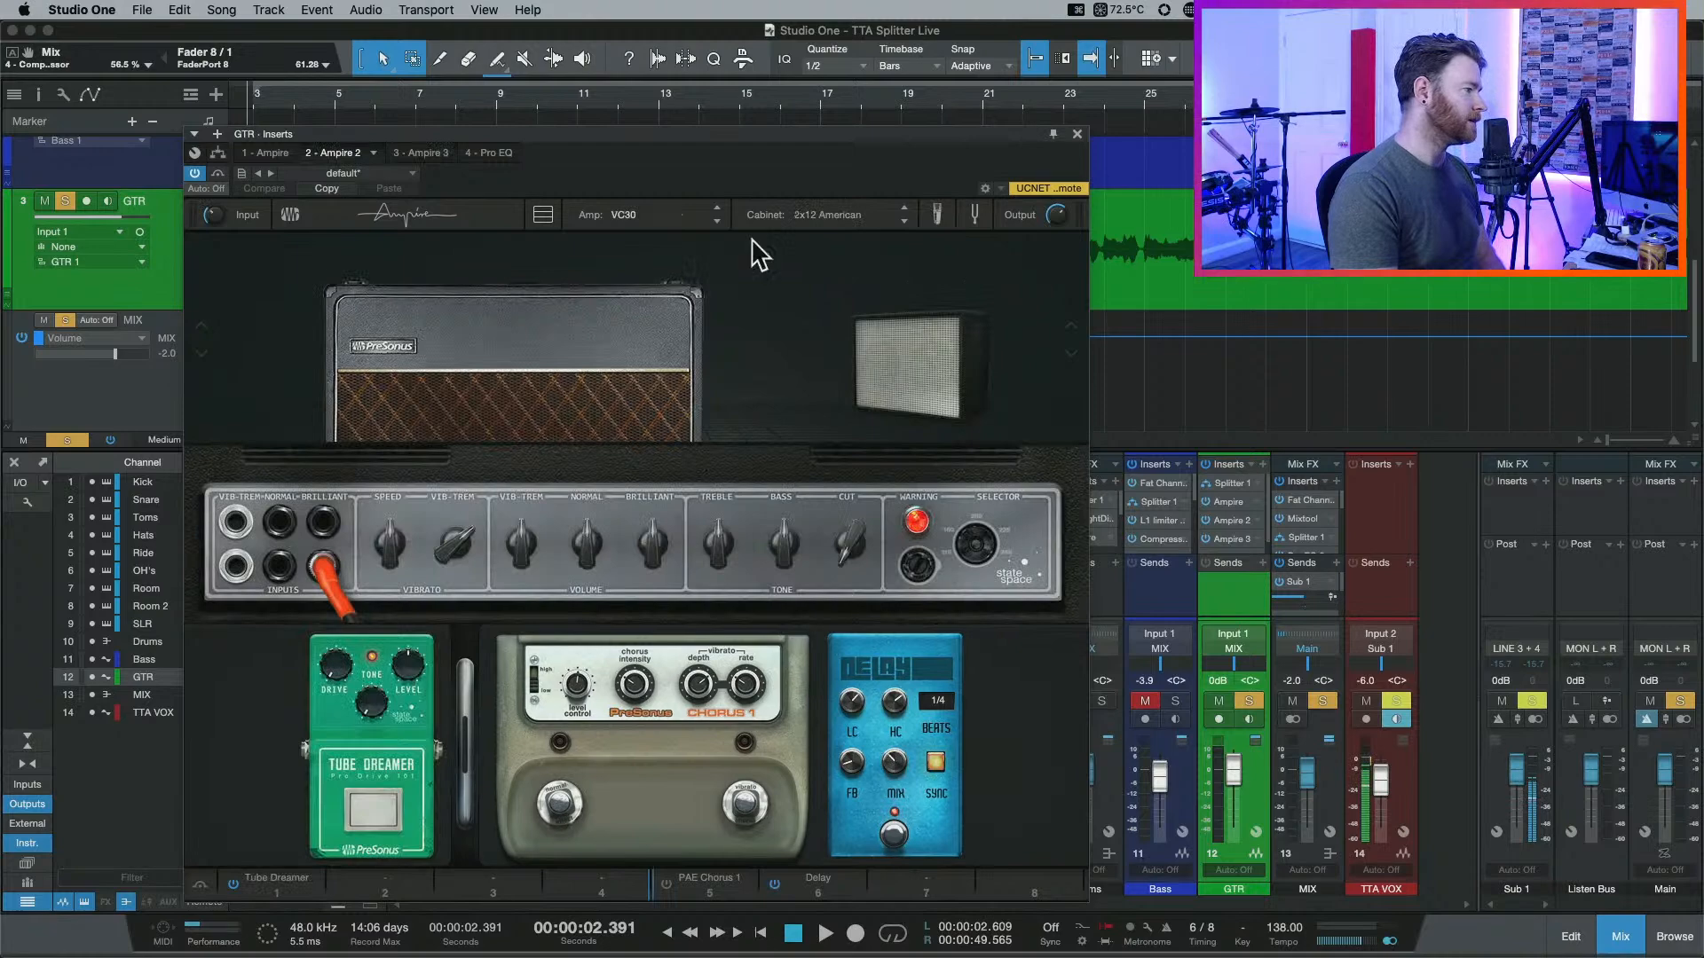
pyautogui.click(937, 215)
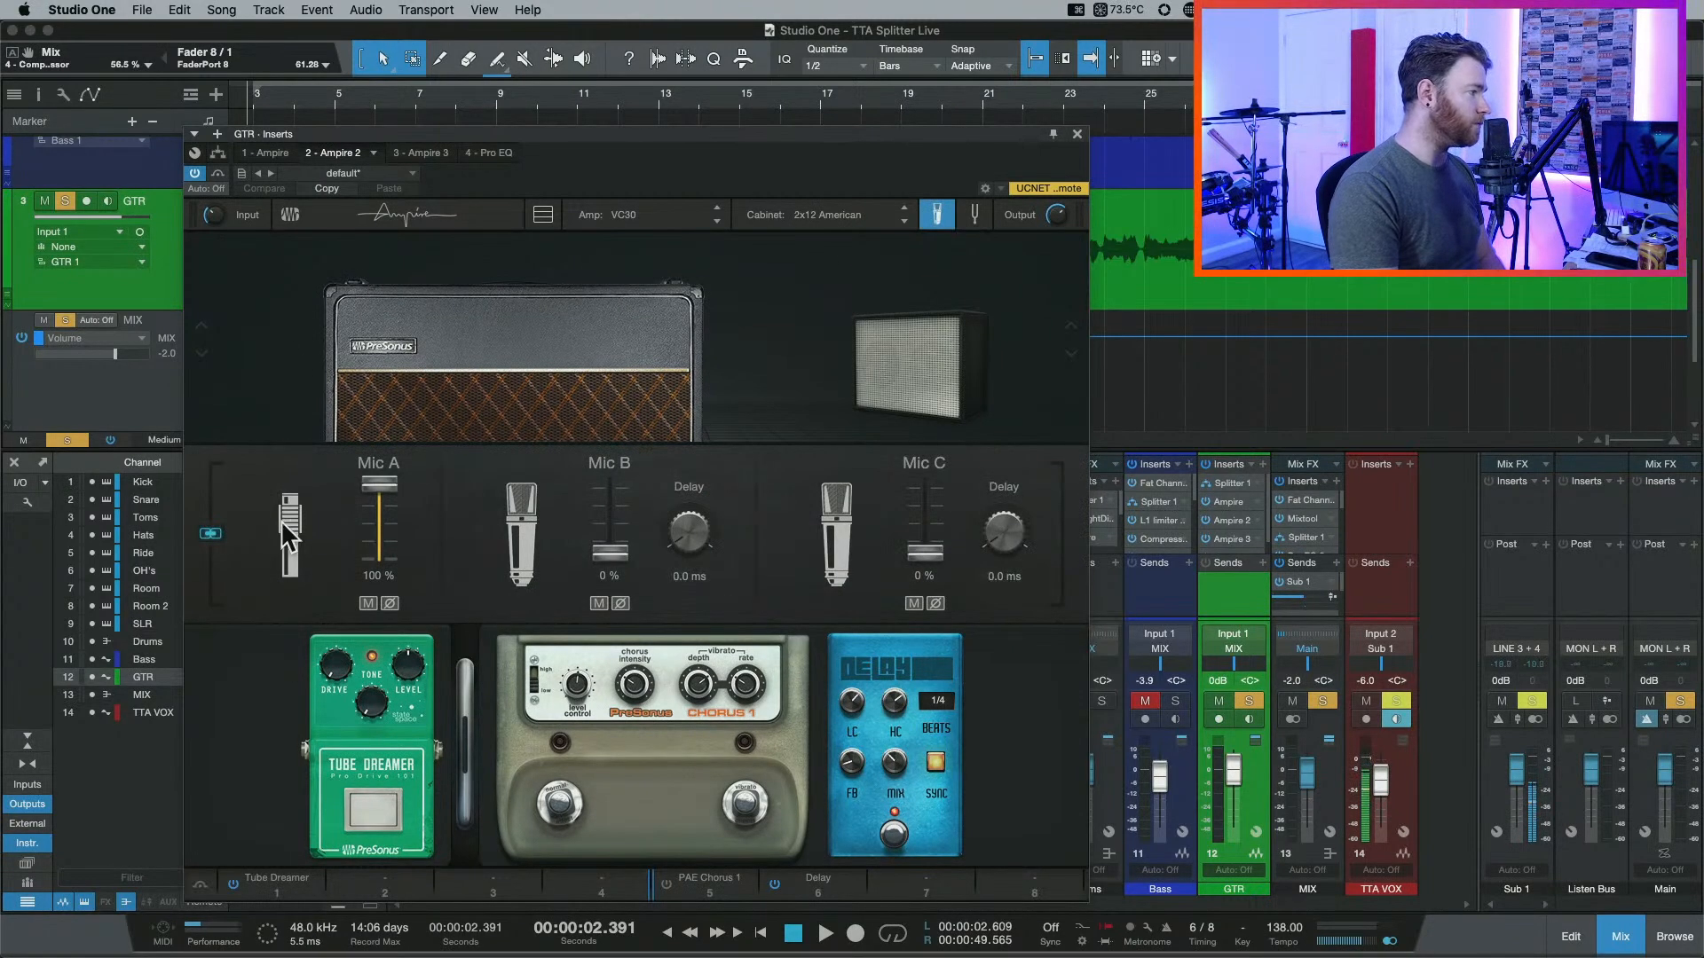
pyautogui.click(414, 153)
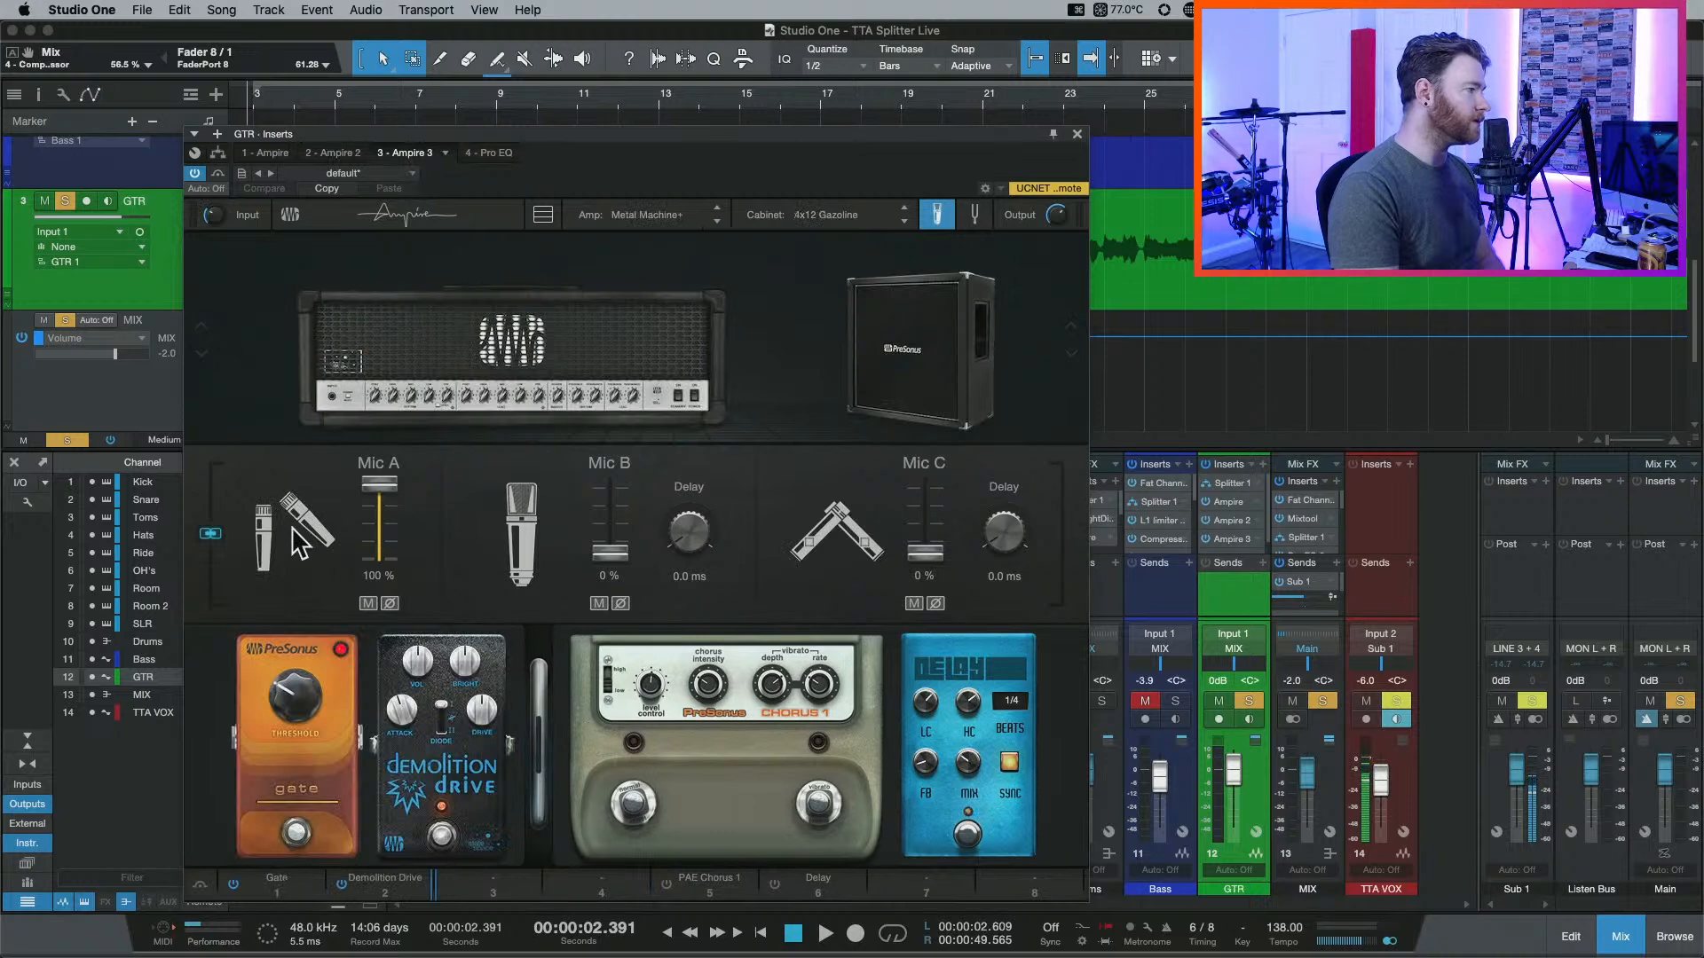
pyautogui.click(266, 153)
pyautogui.click(935, 215)
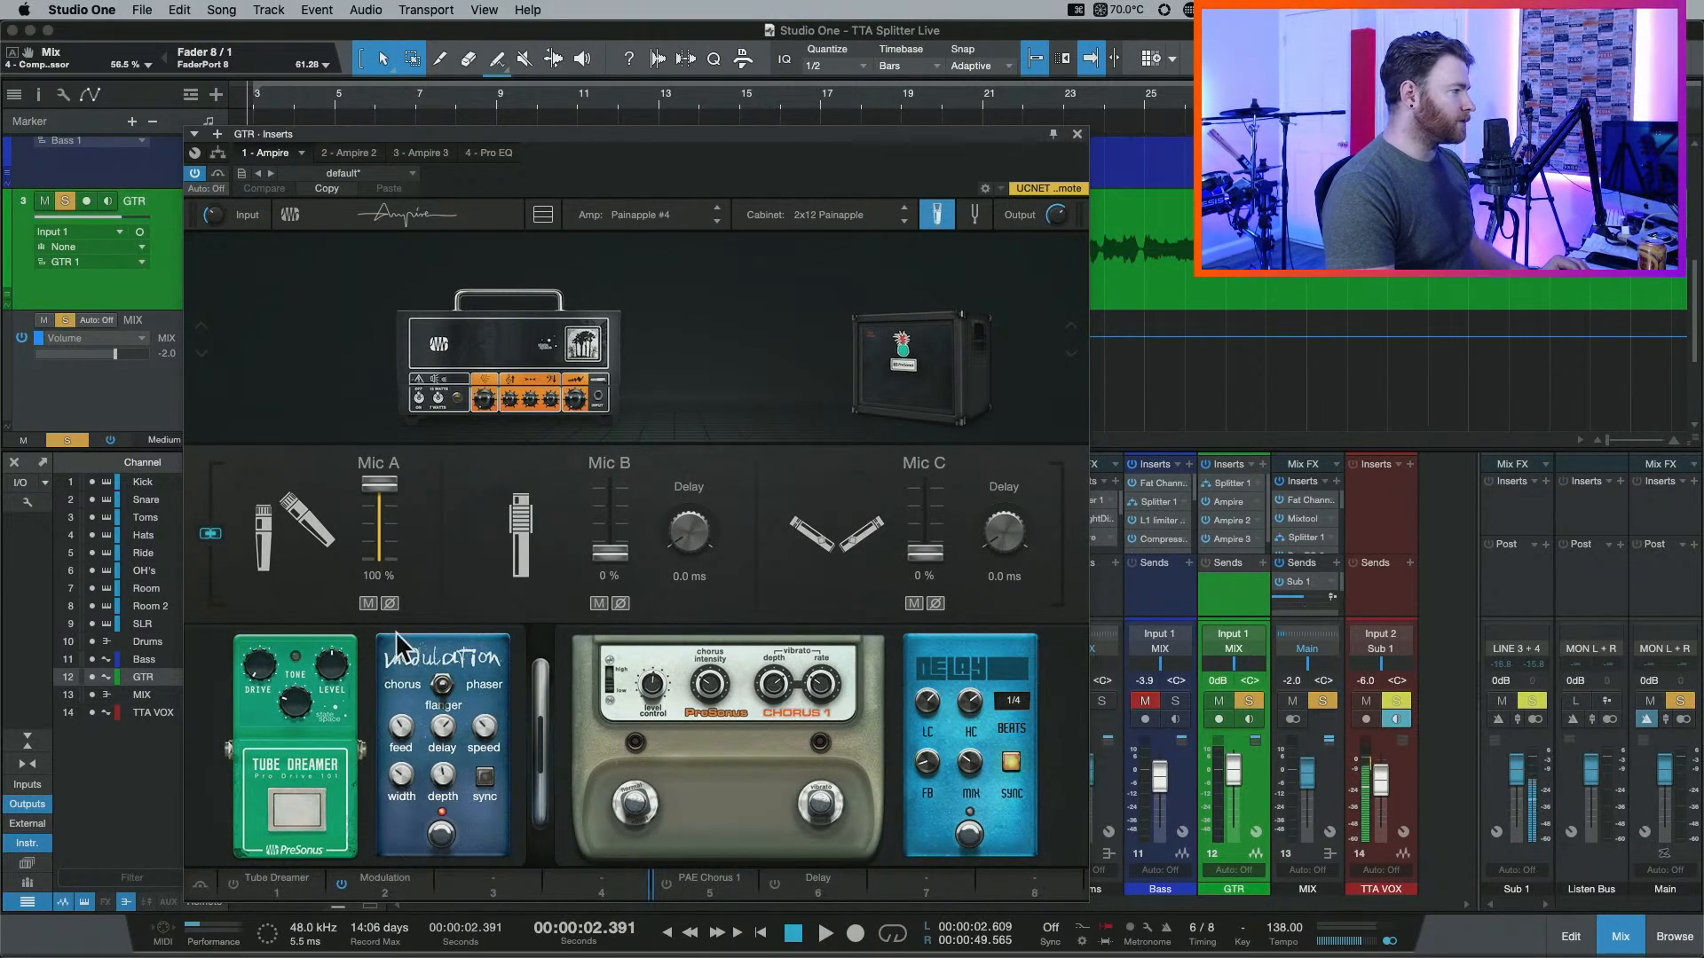
# Review the pedals in Ampire 2 and Ampire 3 and close the GTR inserts window.
pyautogui.click(364, 153)
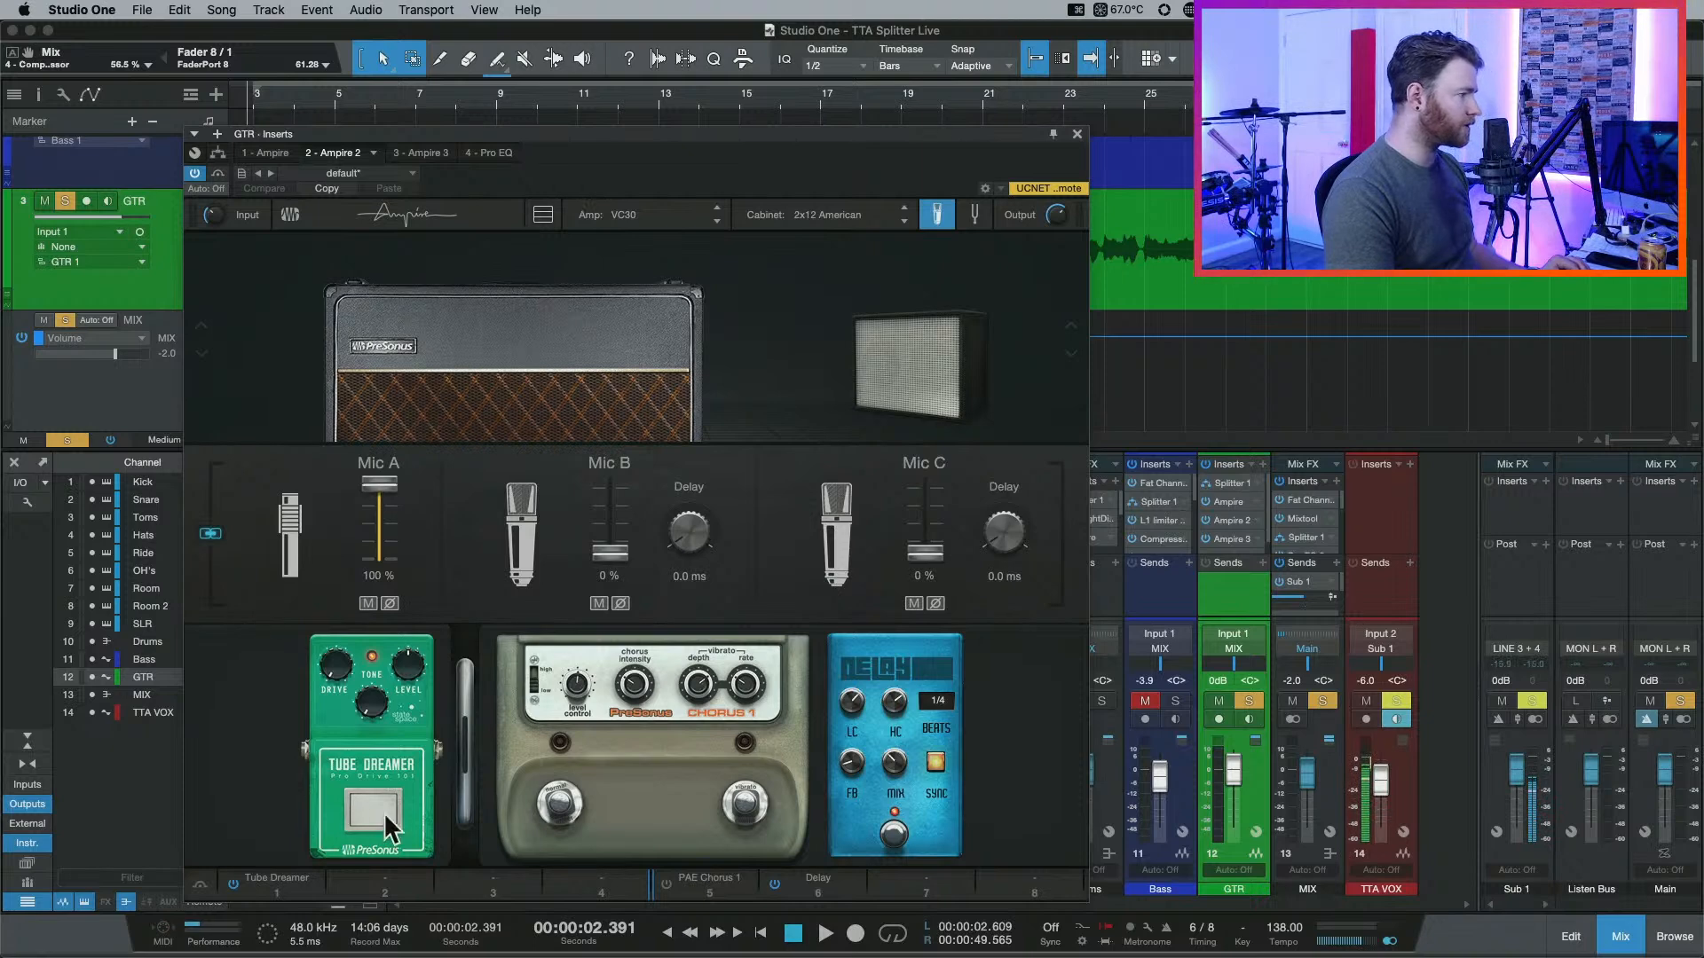
pyautogui.click(417, 154)
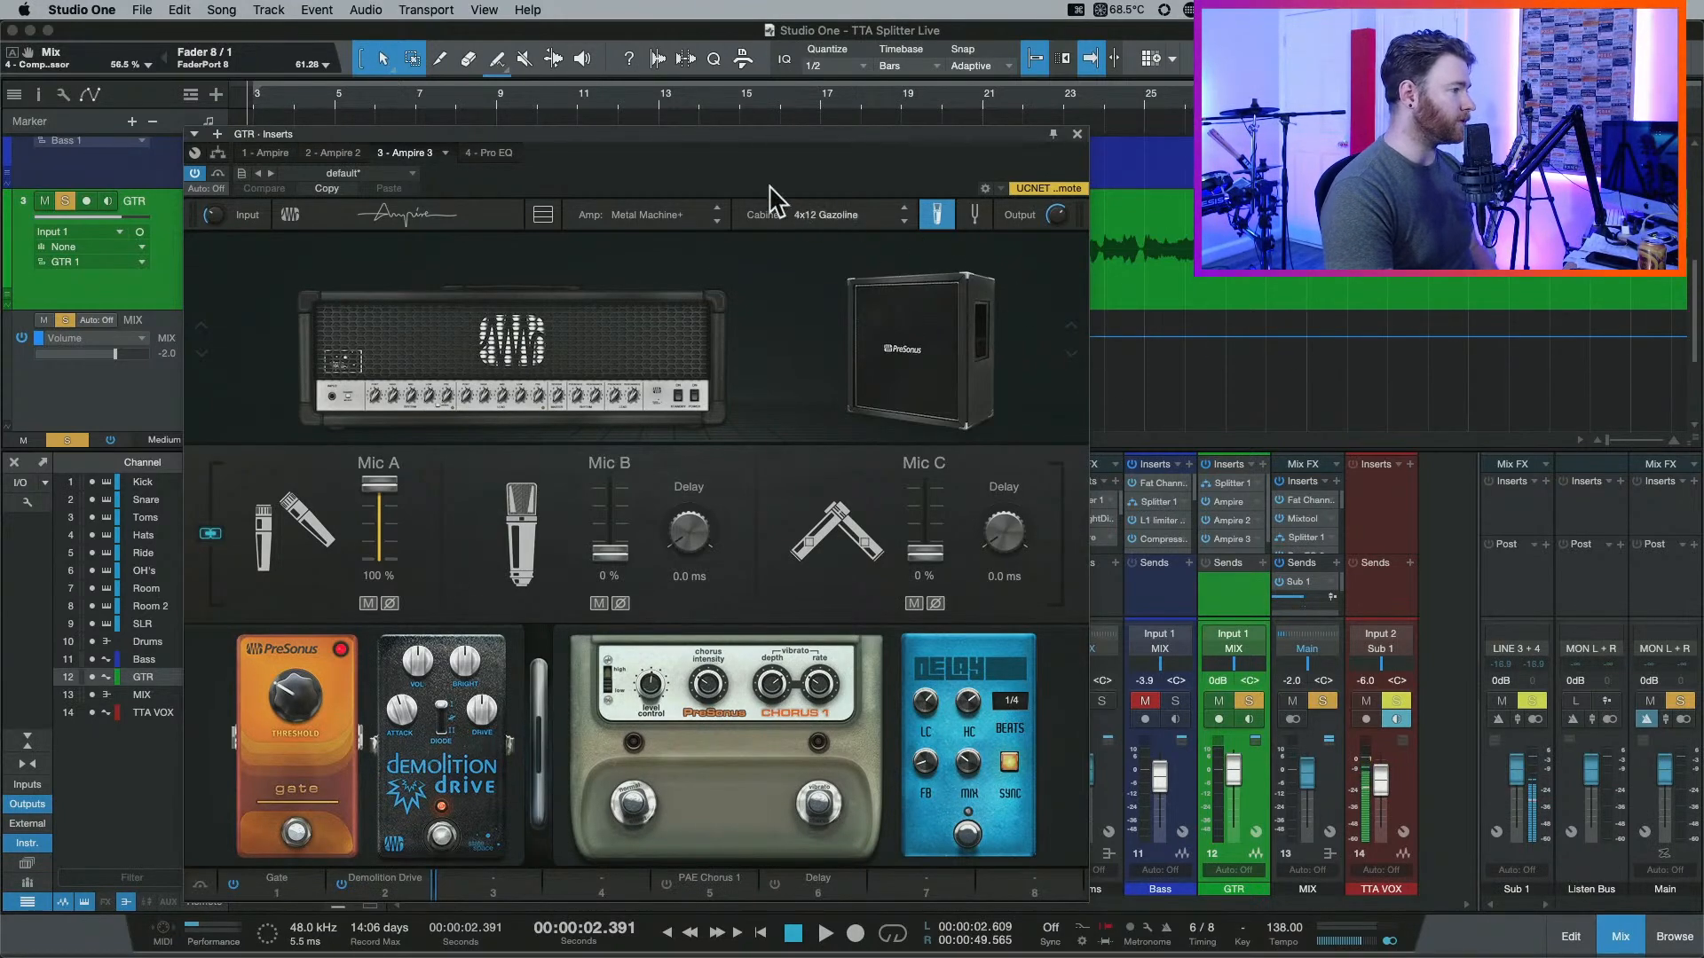
pyautogui.click(1078, 134)
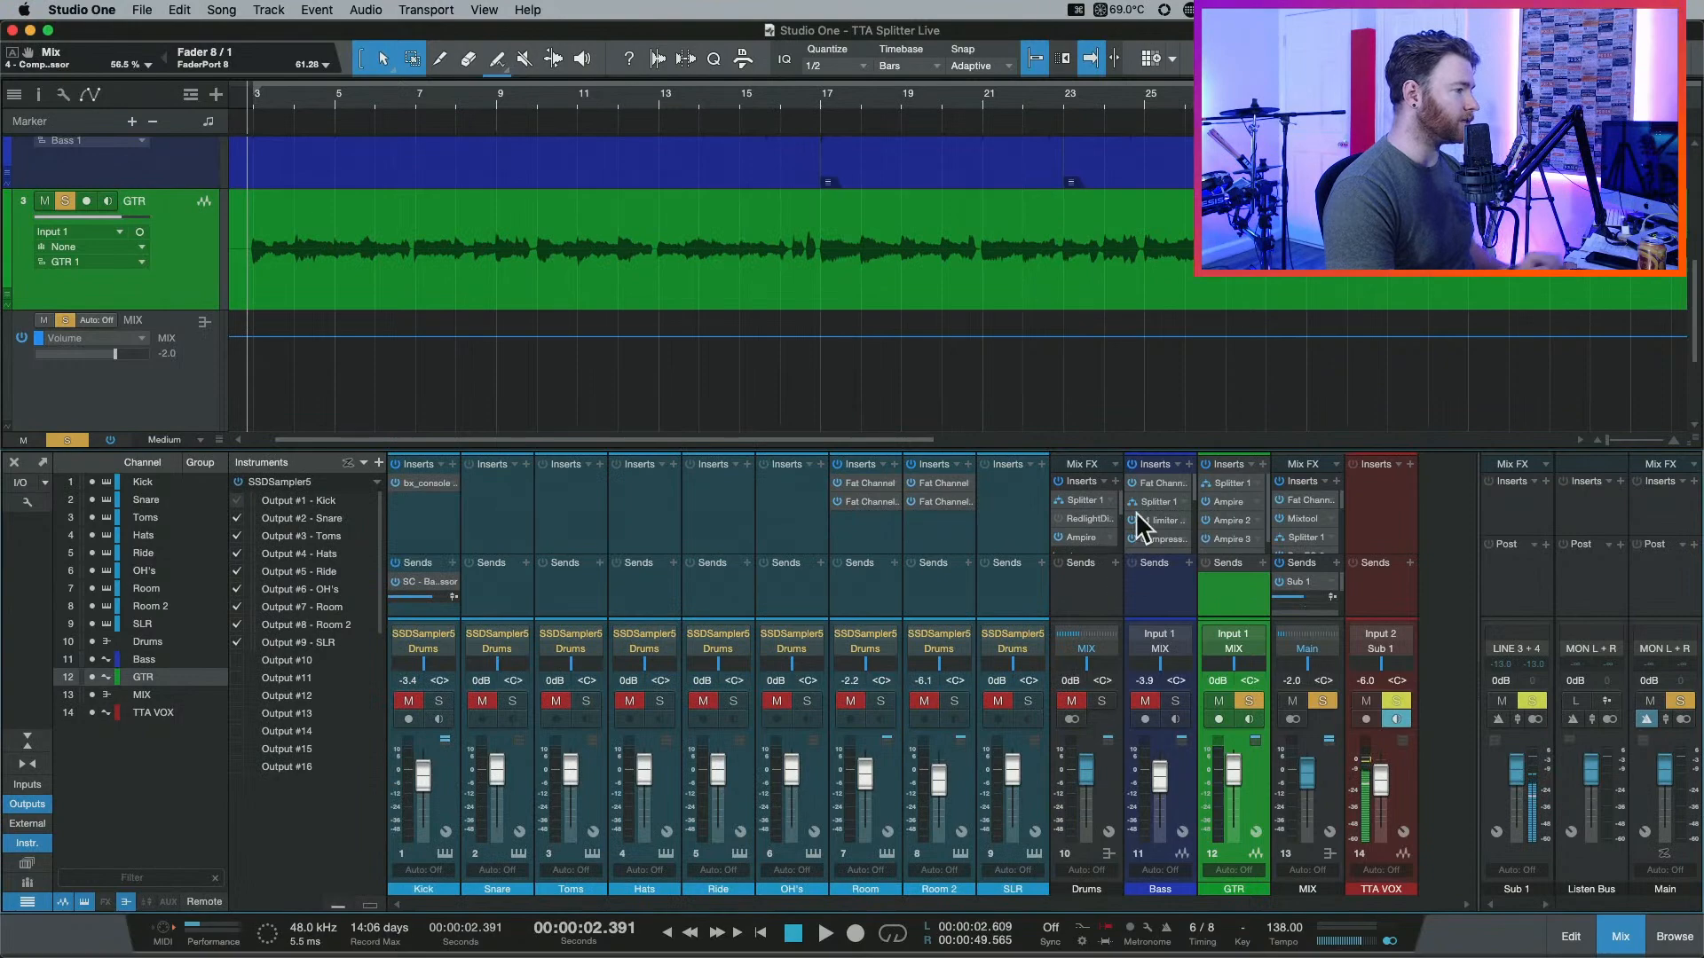
# Solo the Drums bus, open its Splitter routing and unmute the second output.
pyautogui.click(1090, 496)
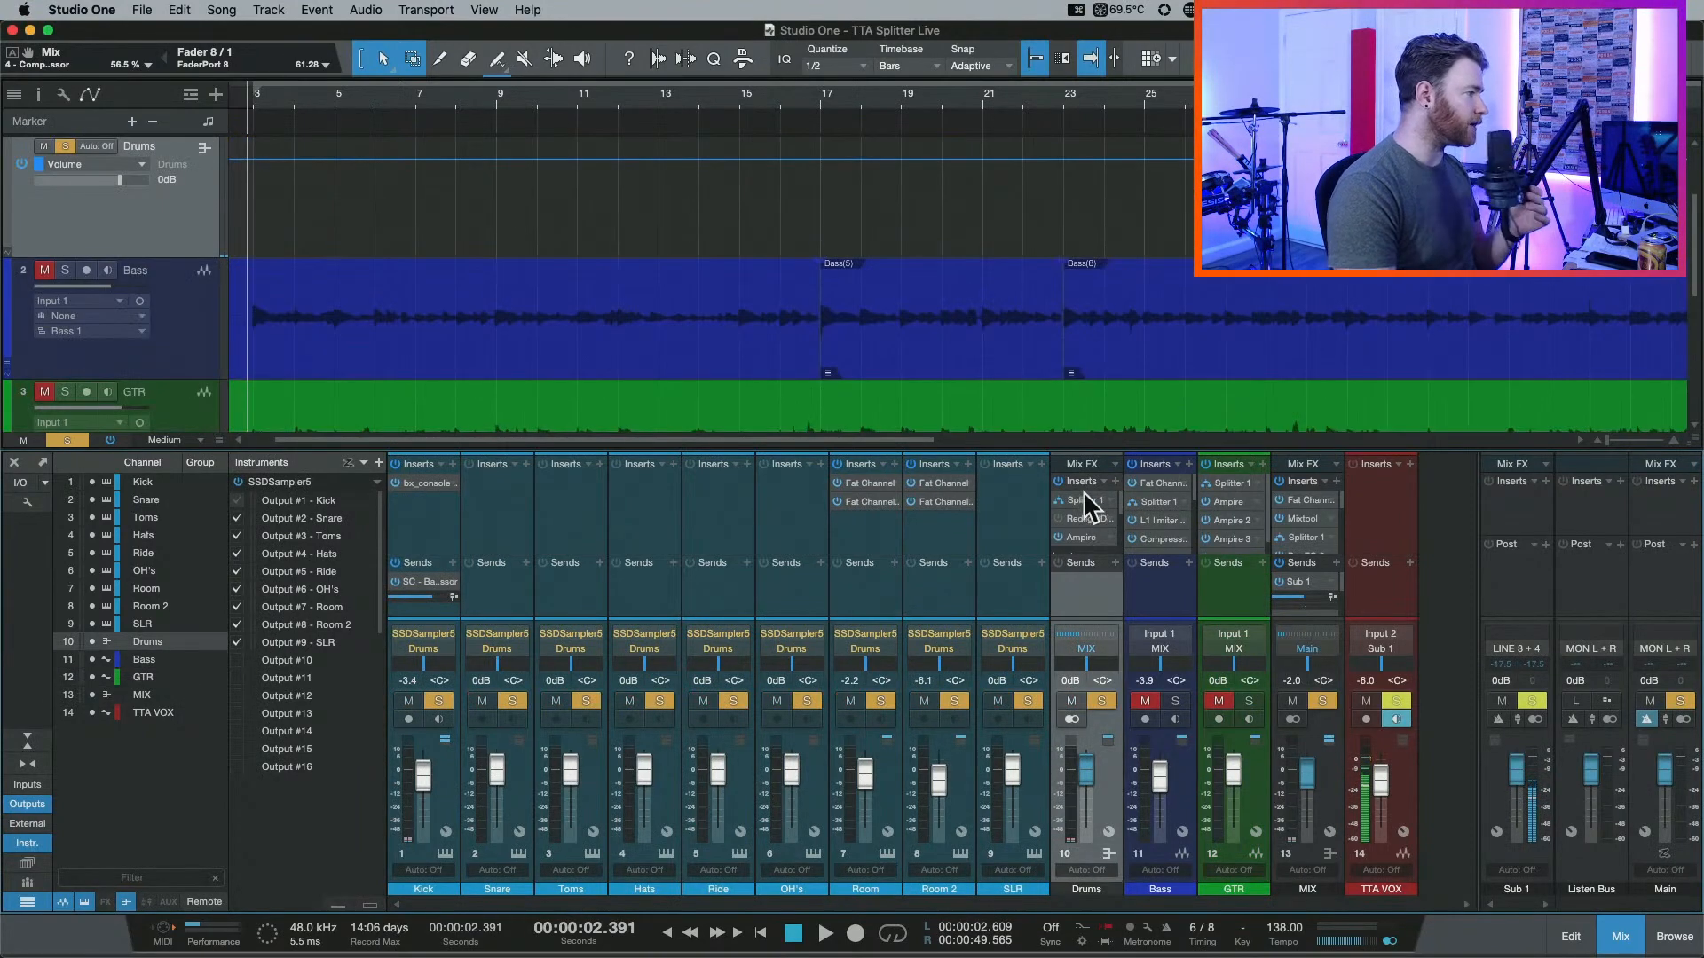
pyautogui.doubleClick(1085, 495)
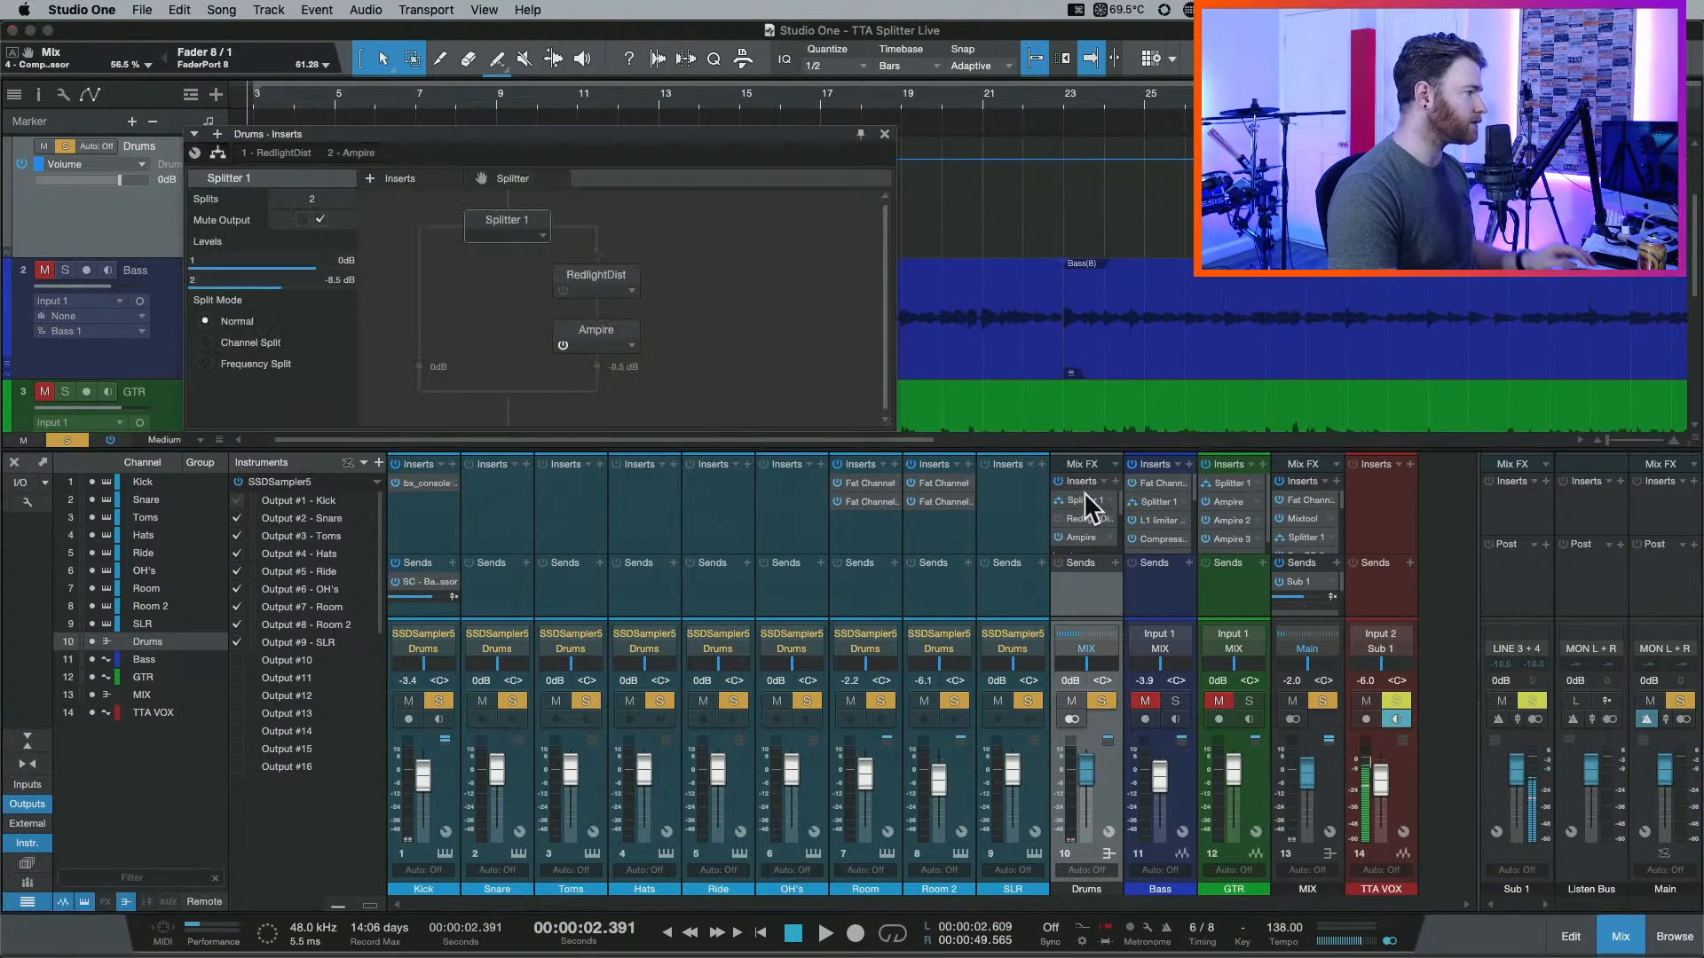
pyautogui.click(321, 219)
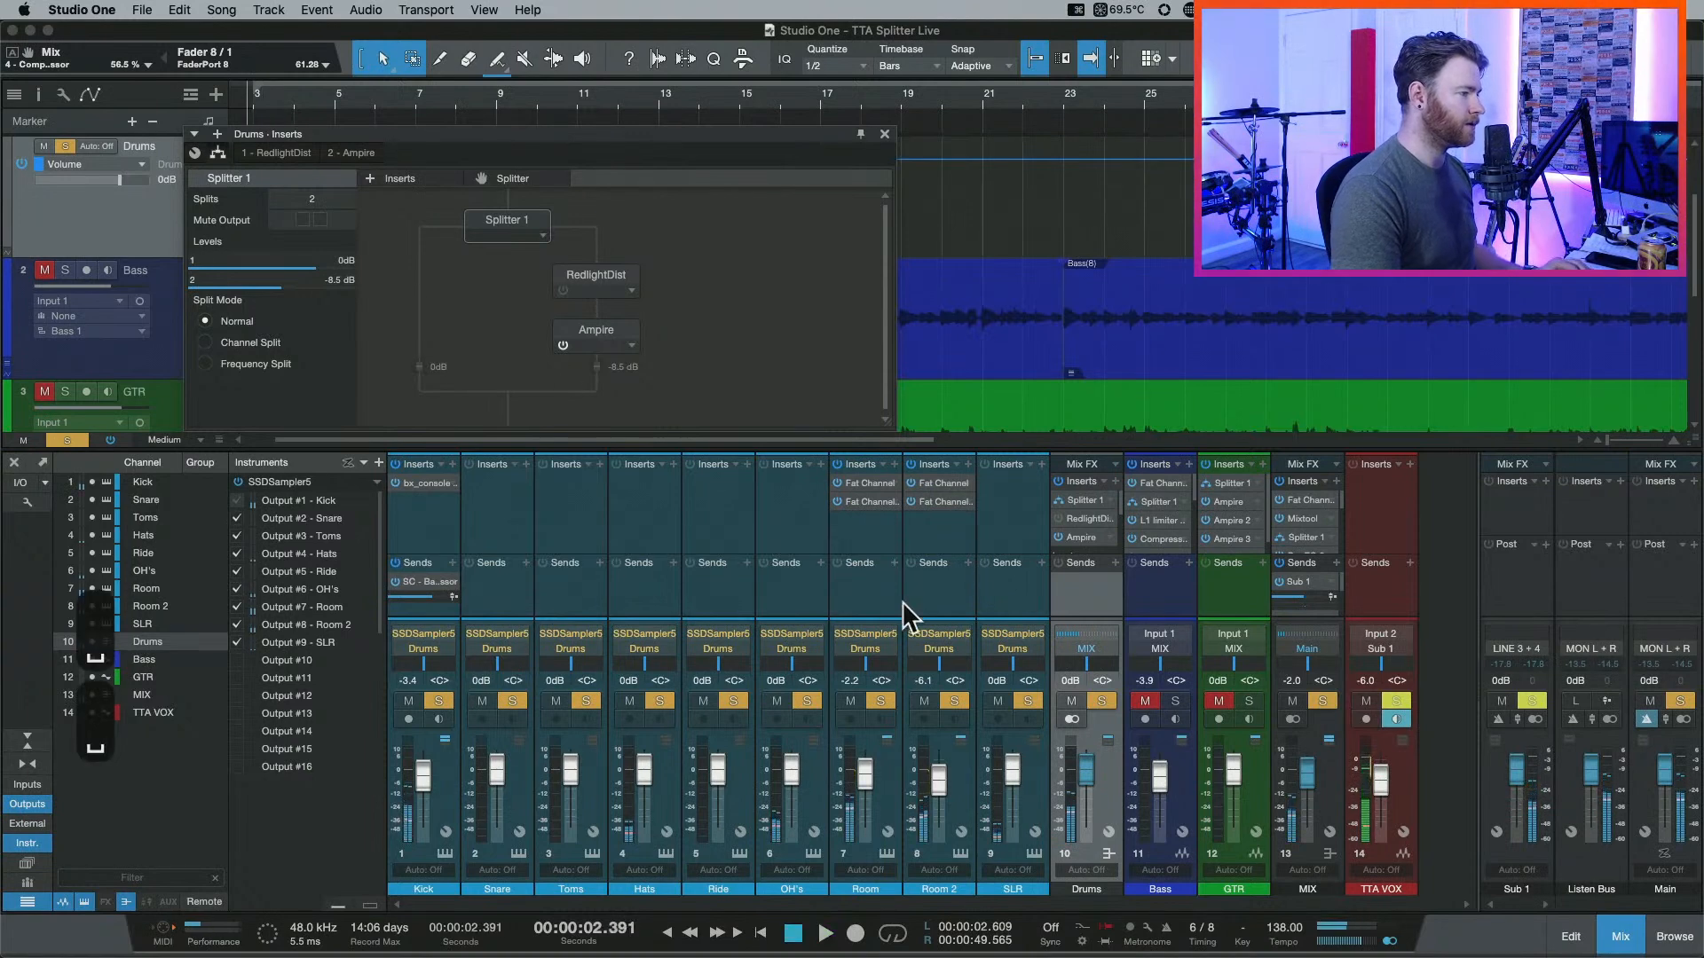
# Clear all solos and lower the Bass channel's fader to -5.4 dB while playing the full mix.
pyautogui.press('super+shift+s')
pyautogui.press('space')
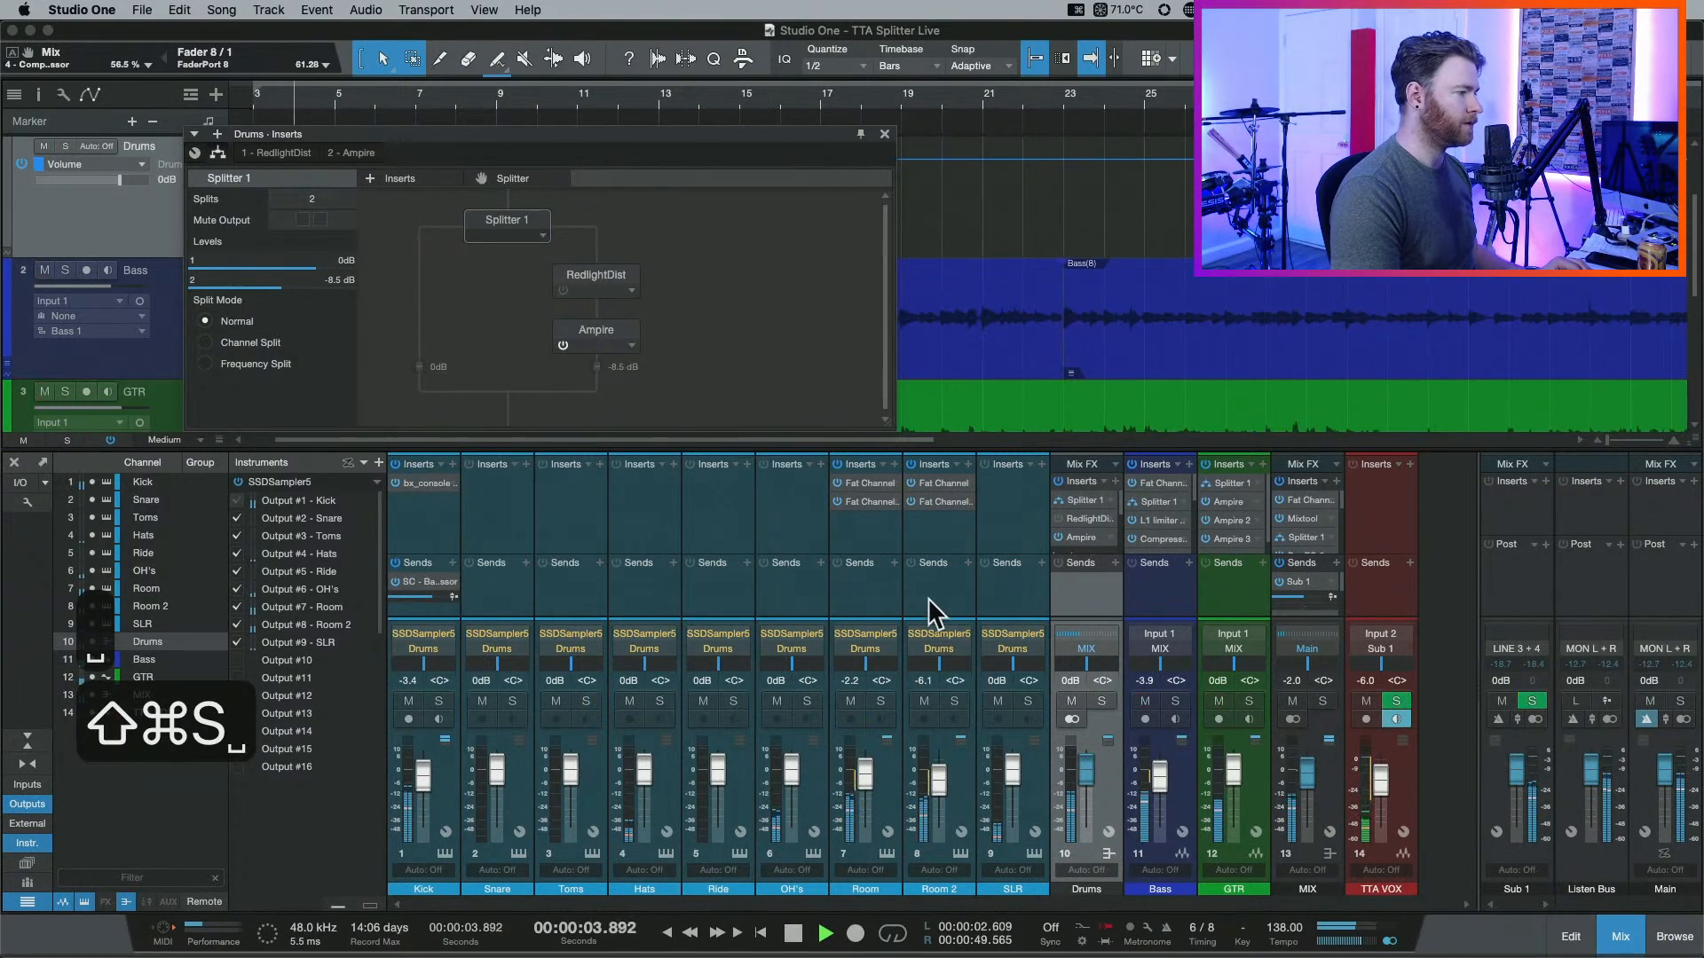
pyautogui.moveTo(1148, 761); pyautogui.dragTo(1153, 768)
pyautogui.press('space')
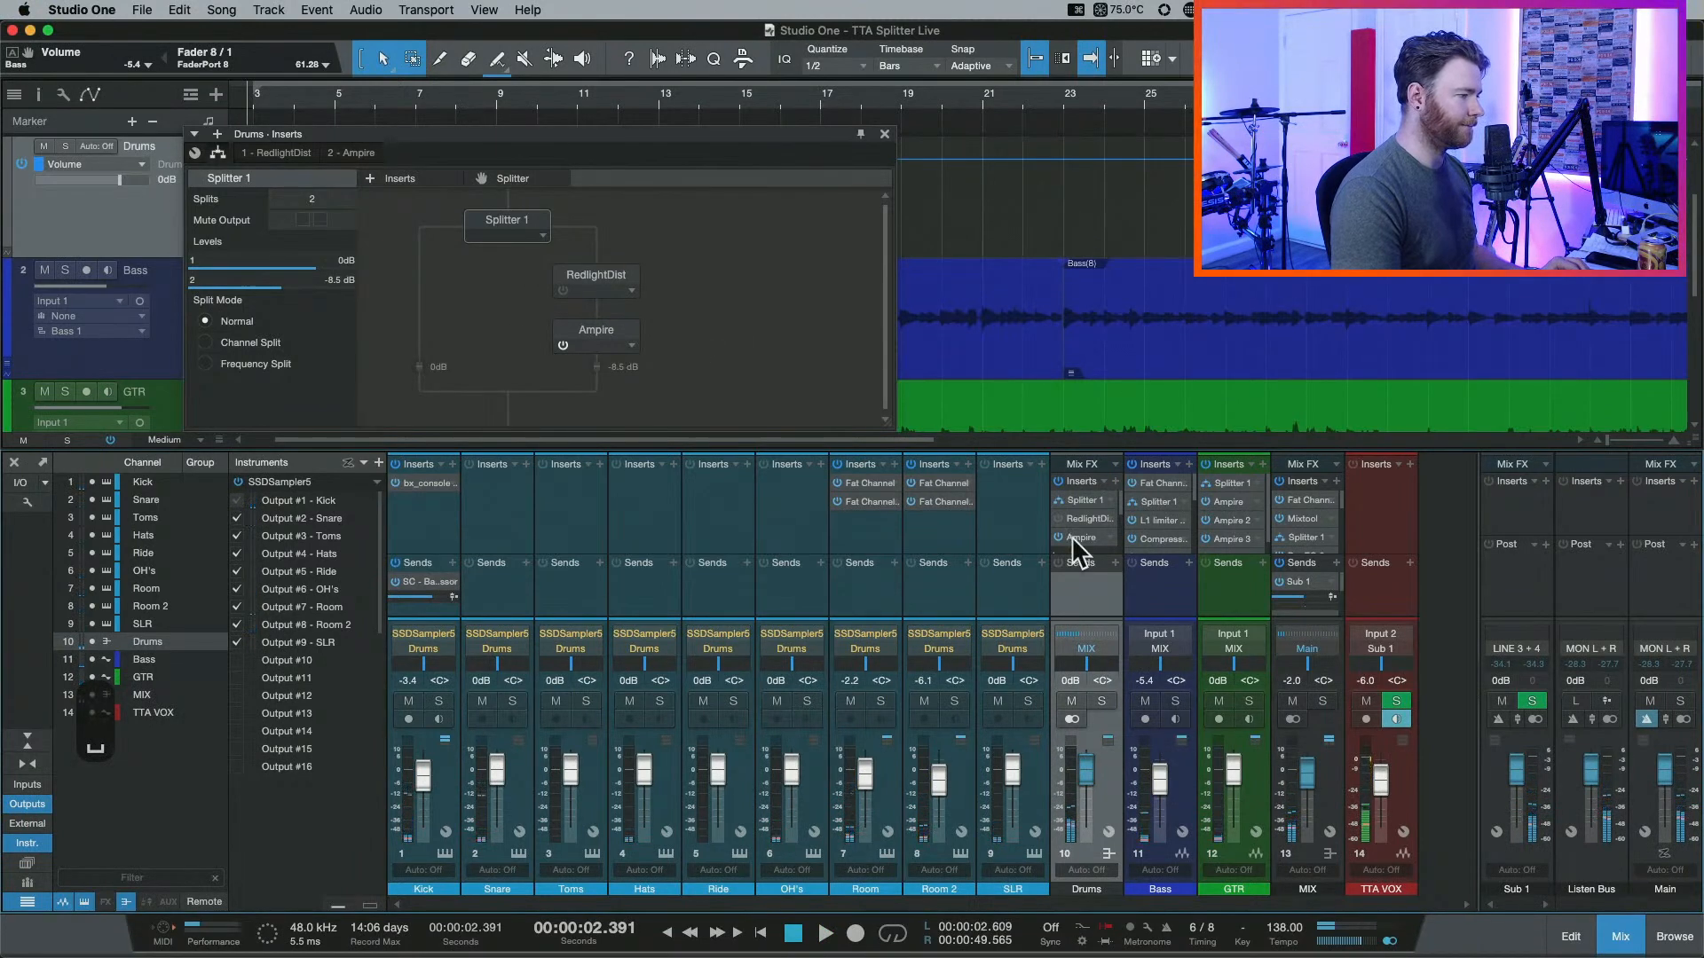
# Solo the Bass channel, mute the Drums Splitter's second output and play the song briefly.
pyautogui.click(1175, 701)
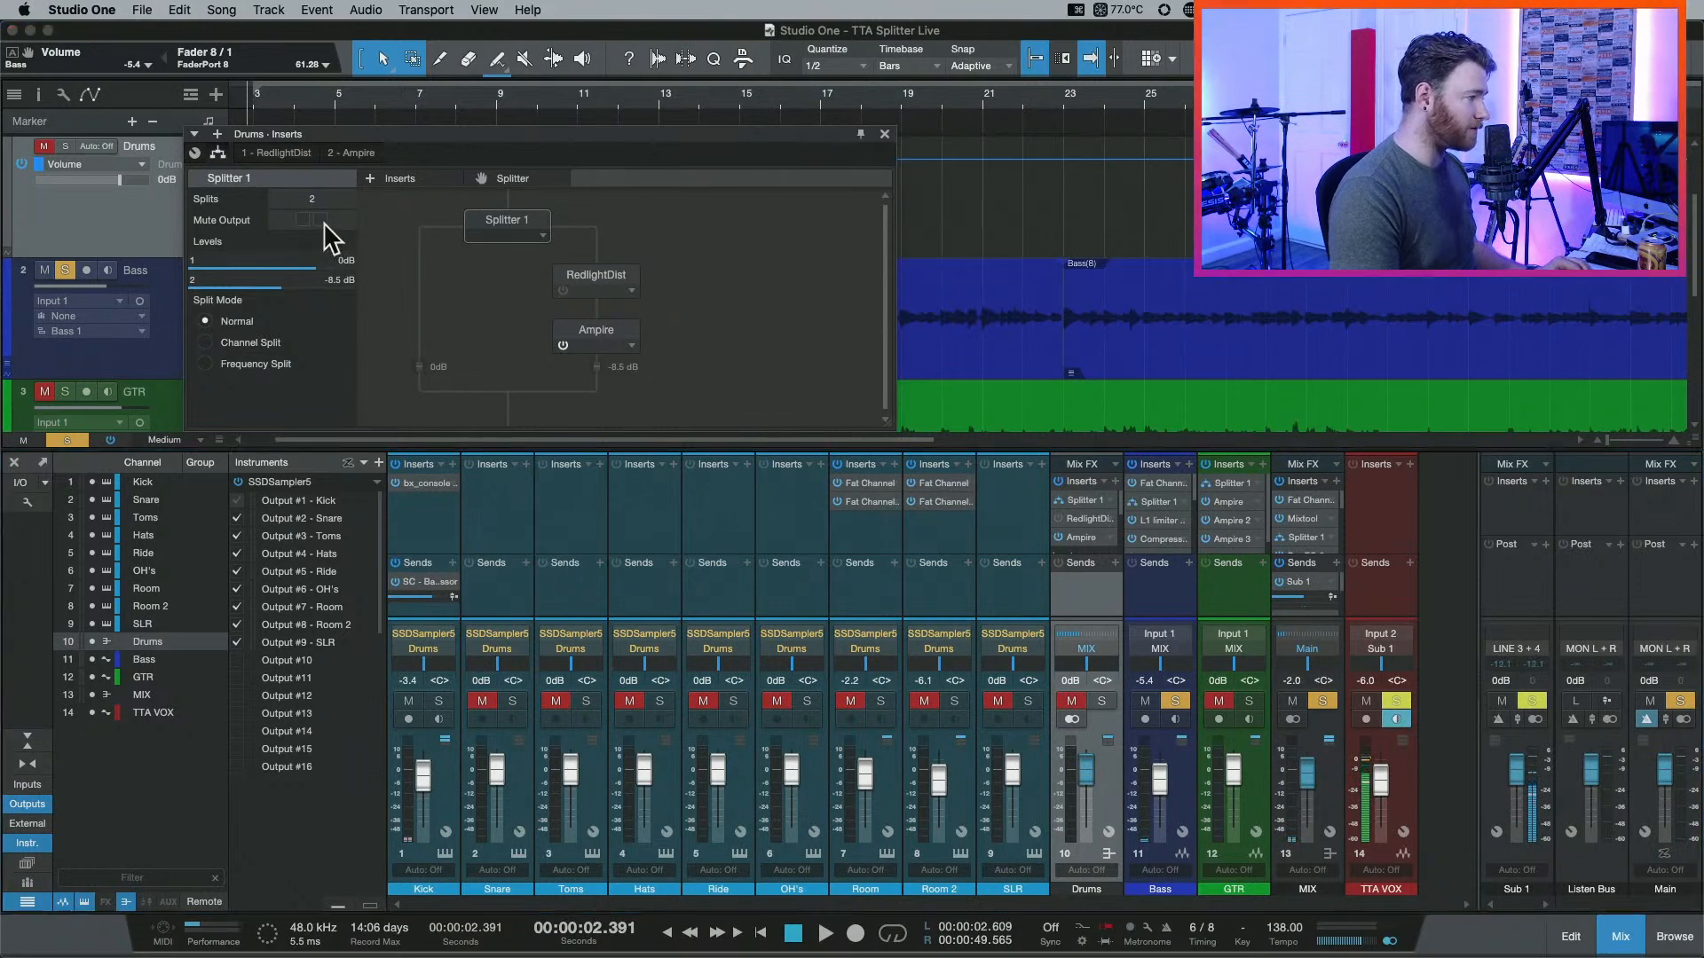
pyautogui.press('space')
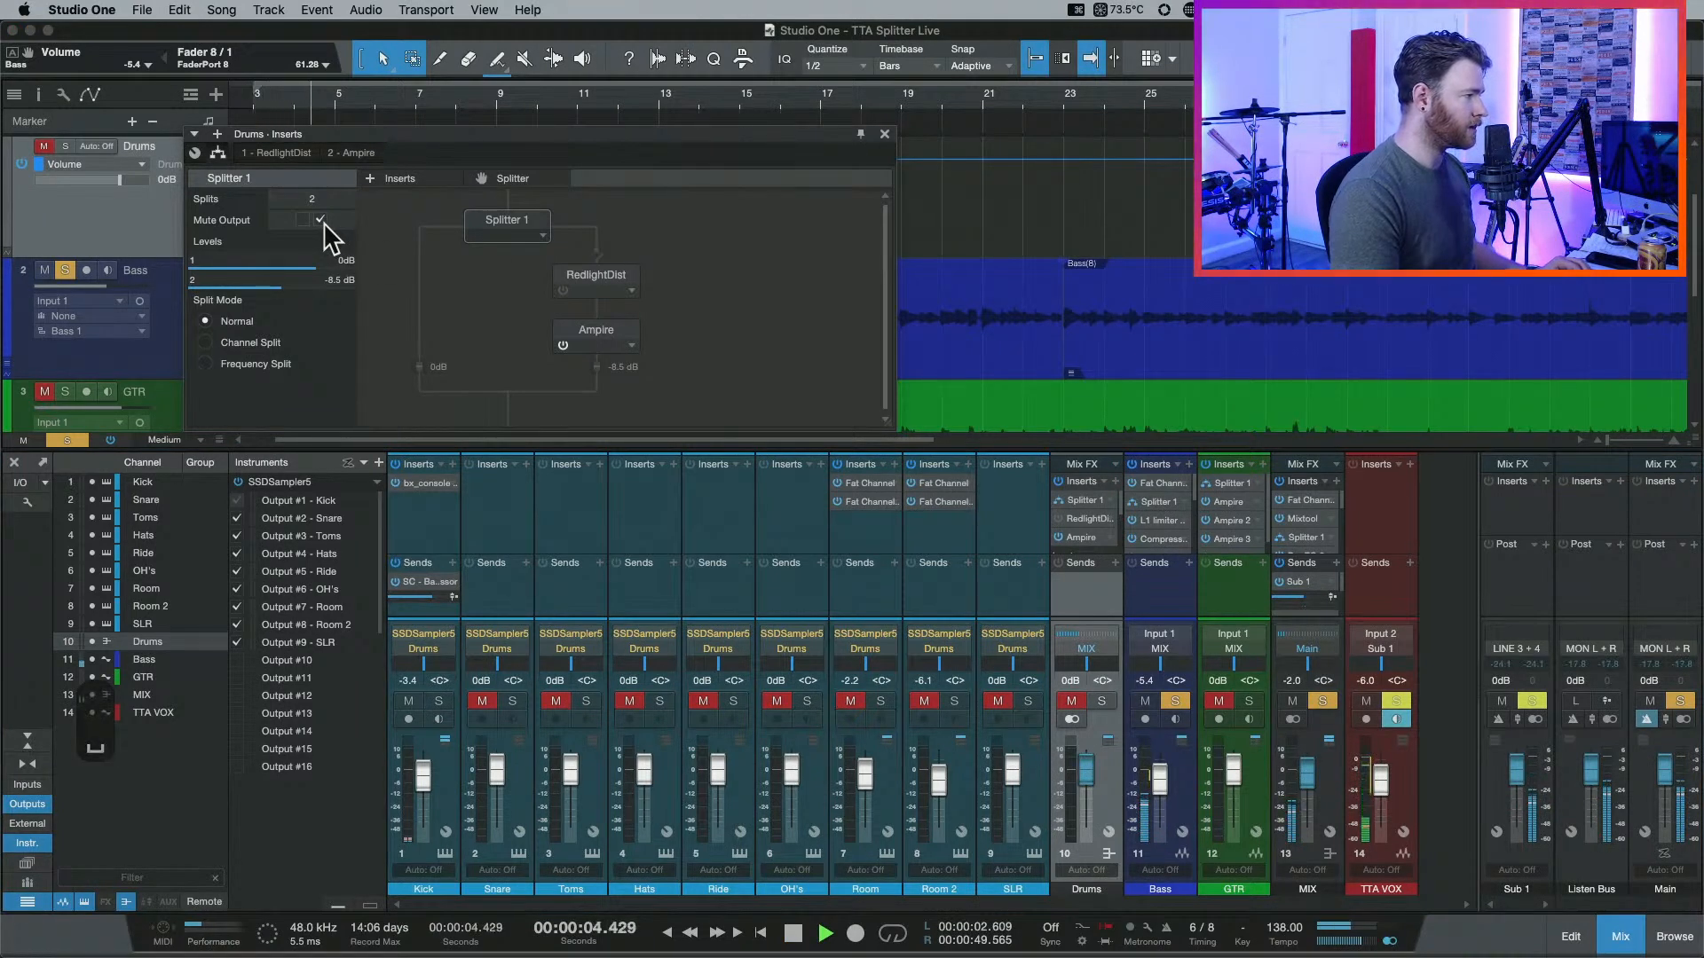
pyautogui.press('space')
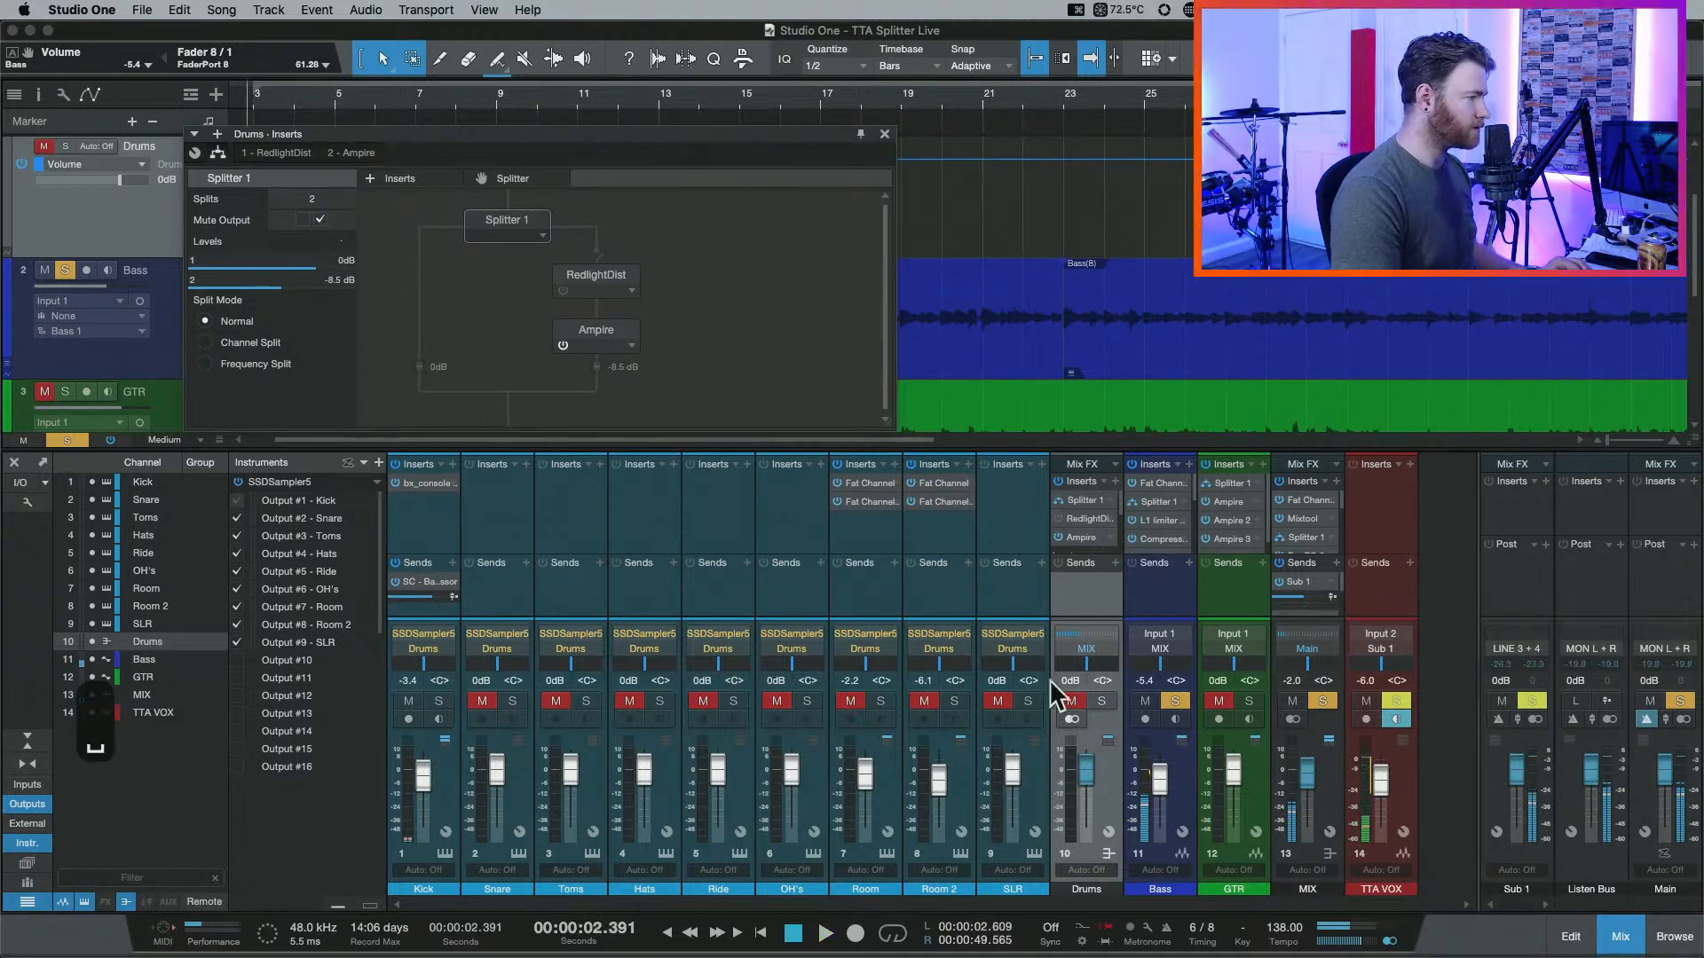
# Open the Bass channel's Splitter routing, mute its second output and audition the first output alone.
pyautogui.click(1145, 612)
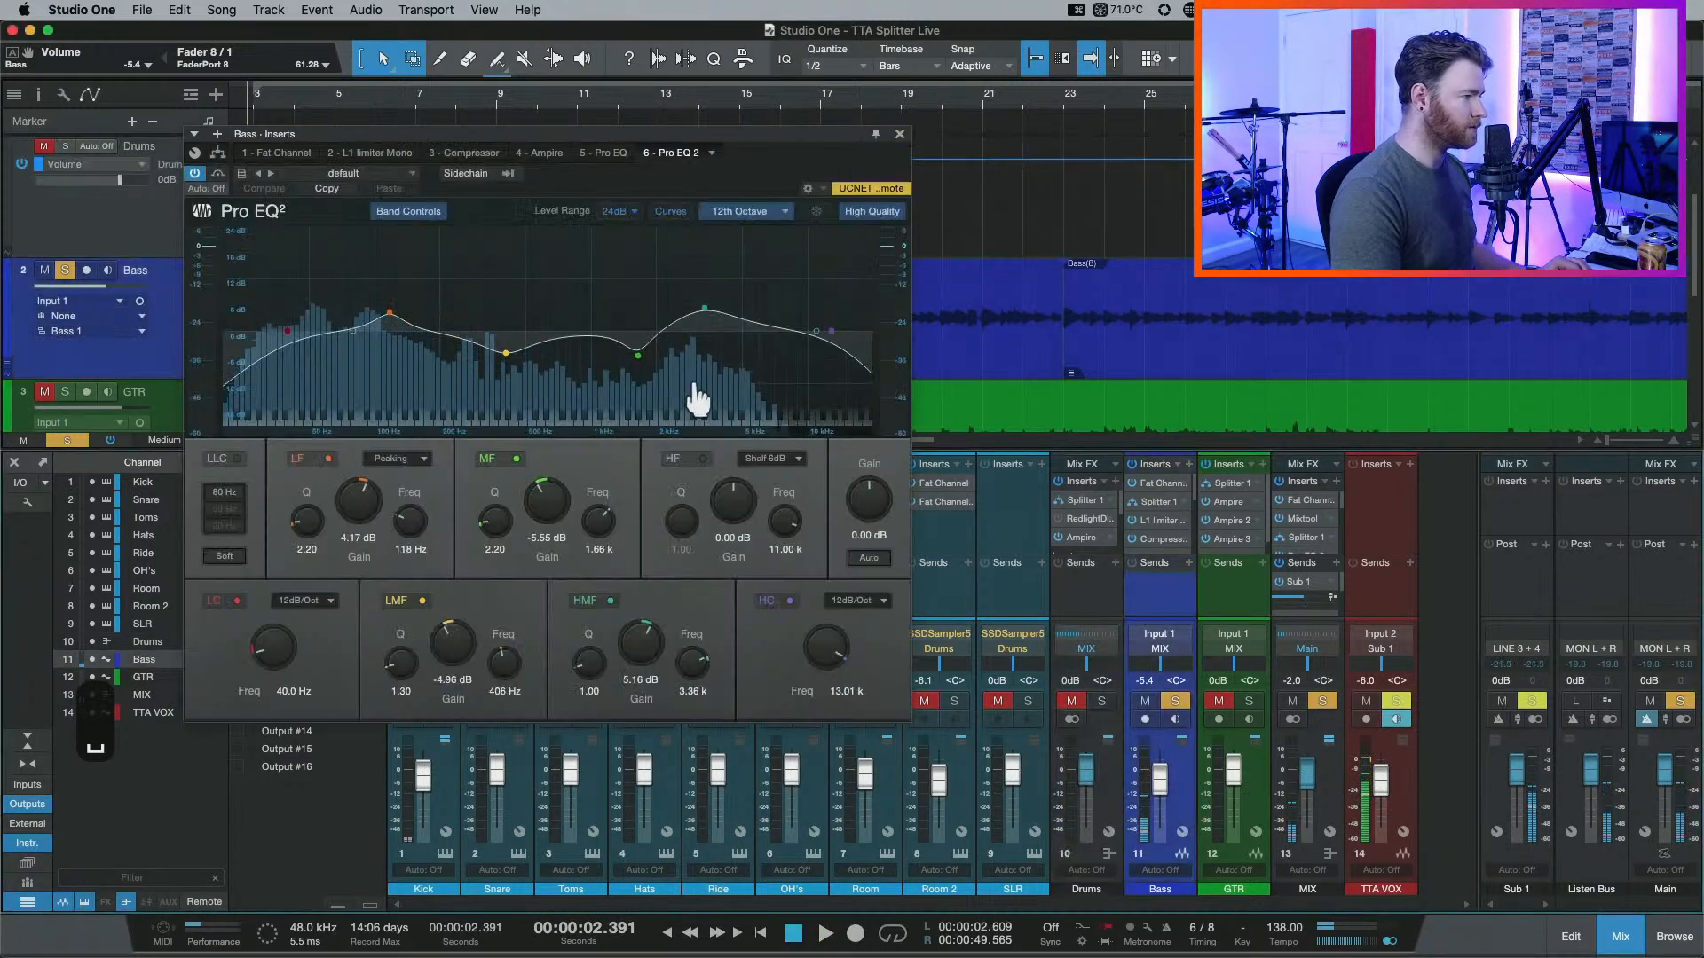
pyautogui.click(1100, 598)
pyautogui.click(1132, 587)
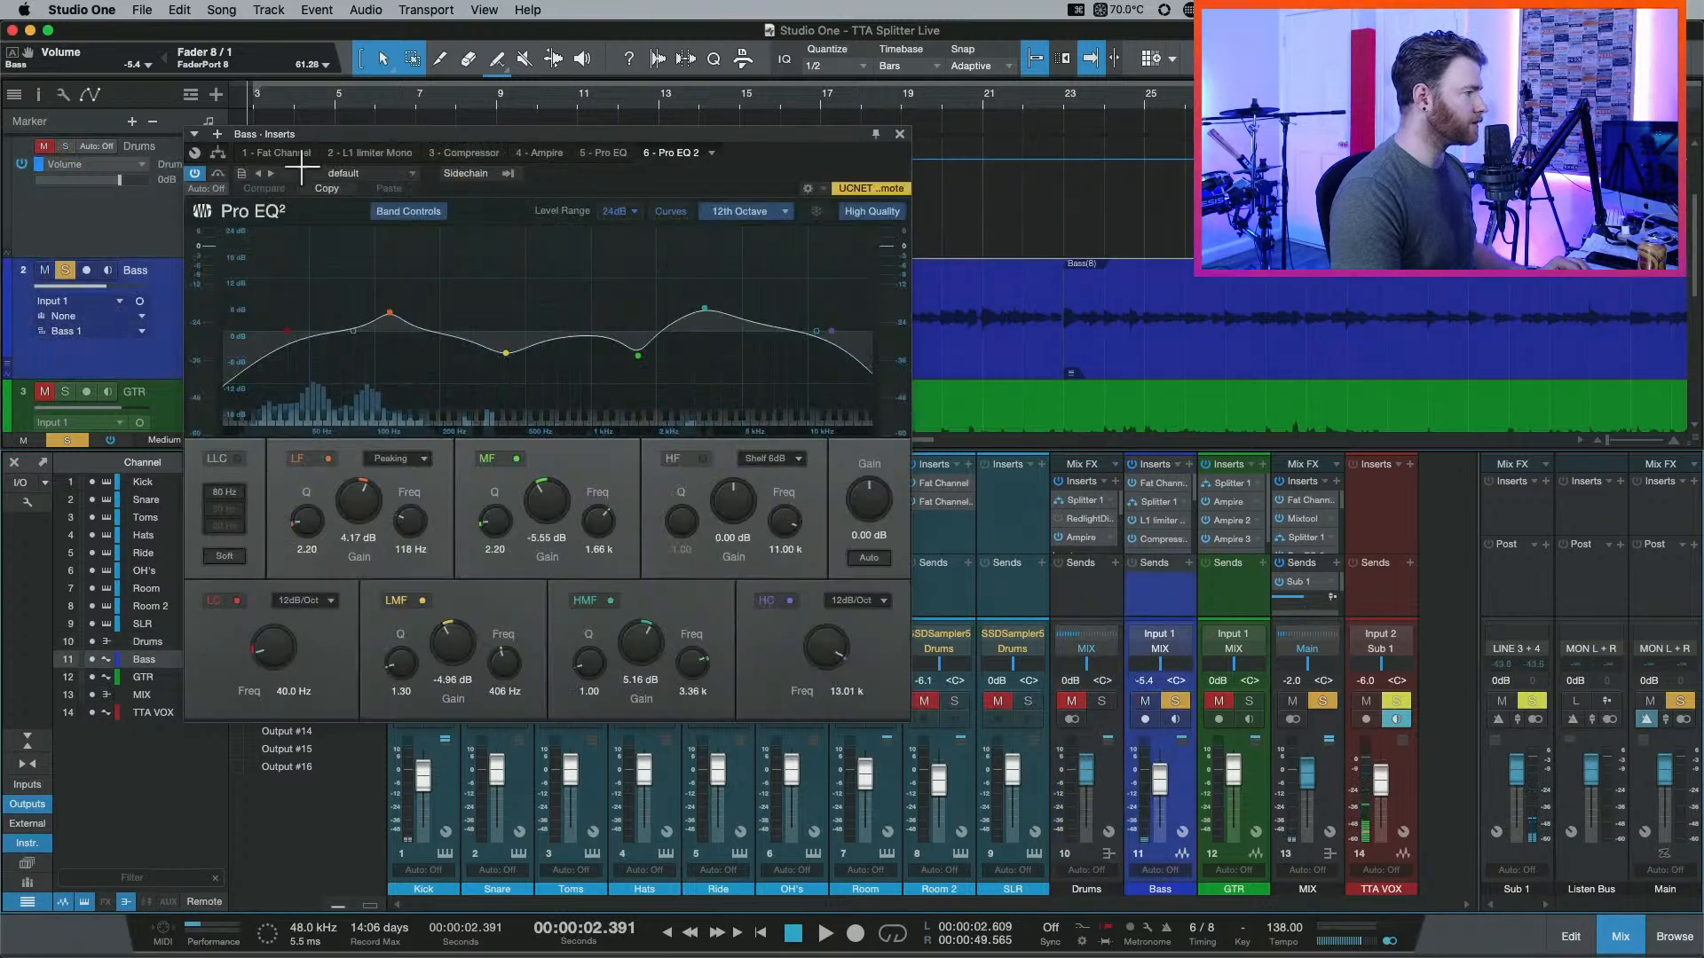
pyautogui.click(276, 153)
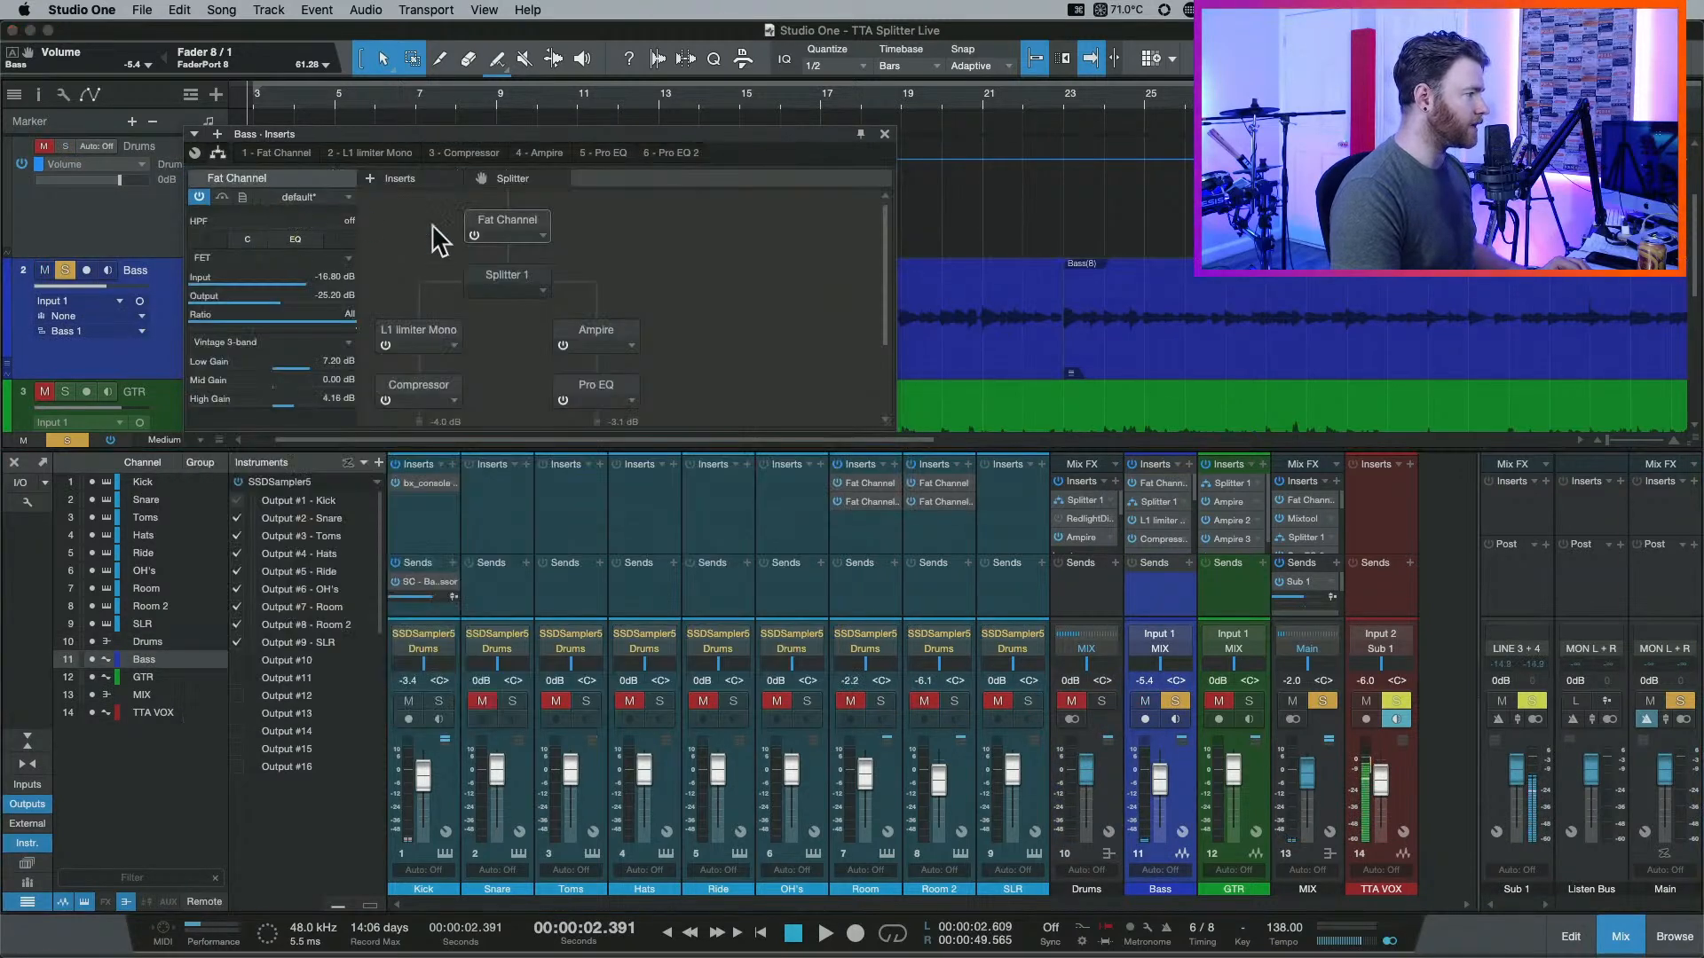
pyautogui.click(507, 280)
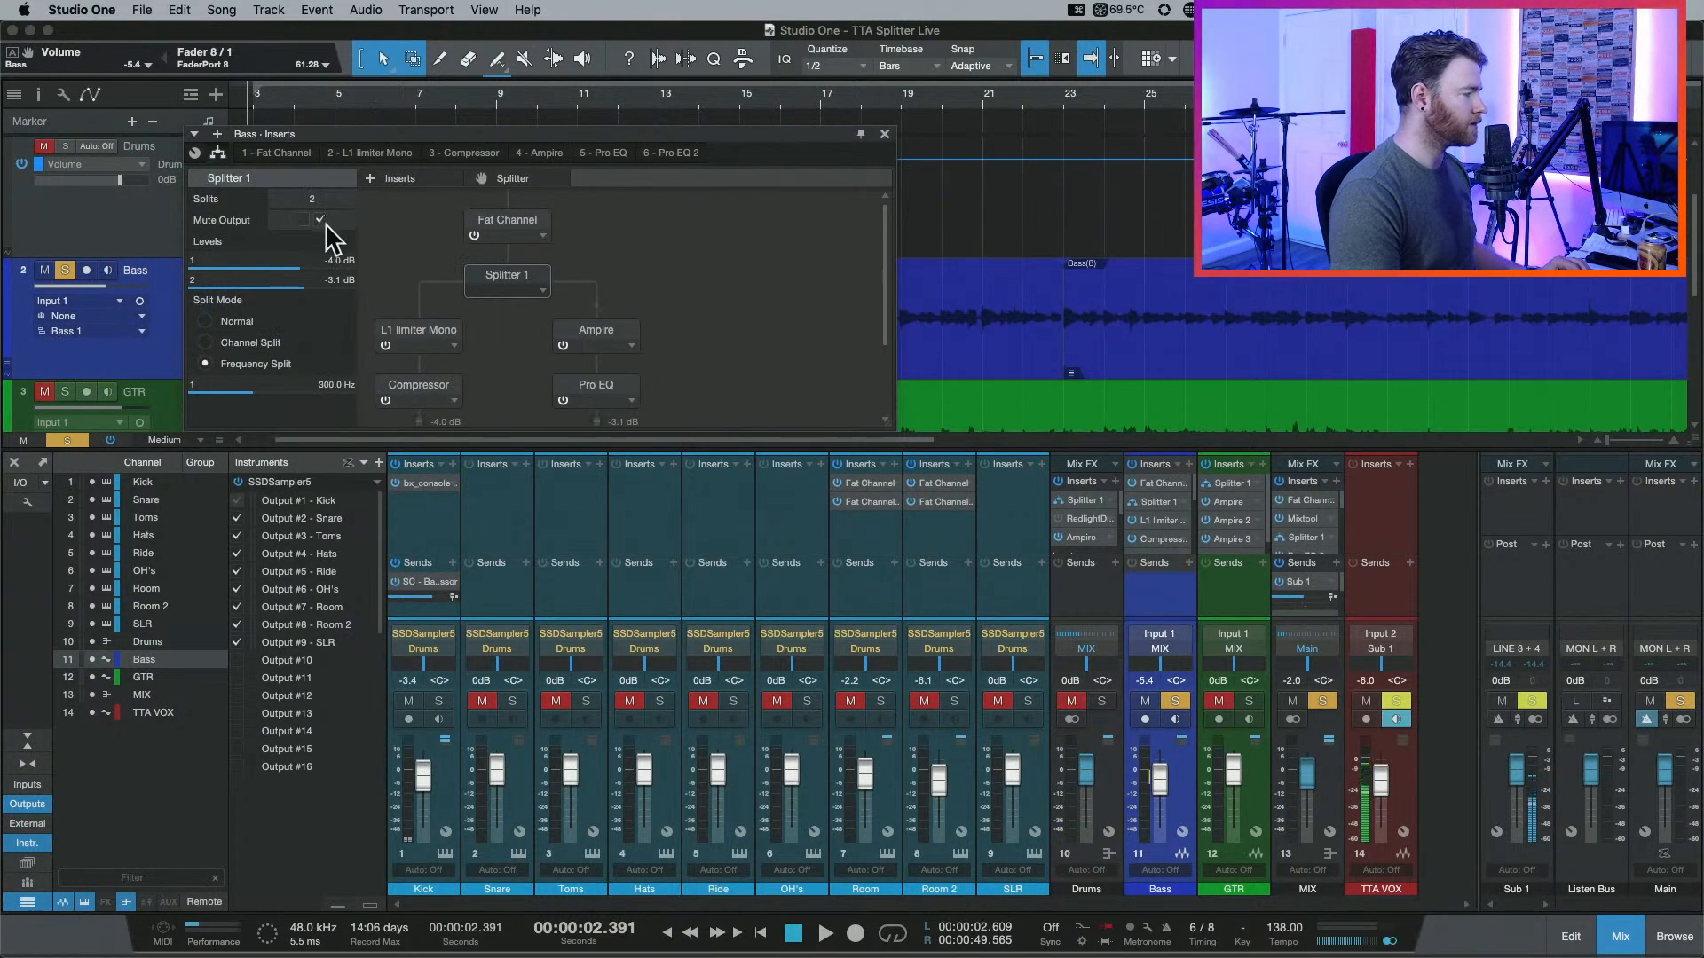
pyautogui.press('space')
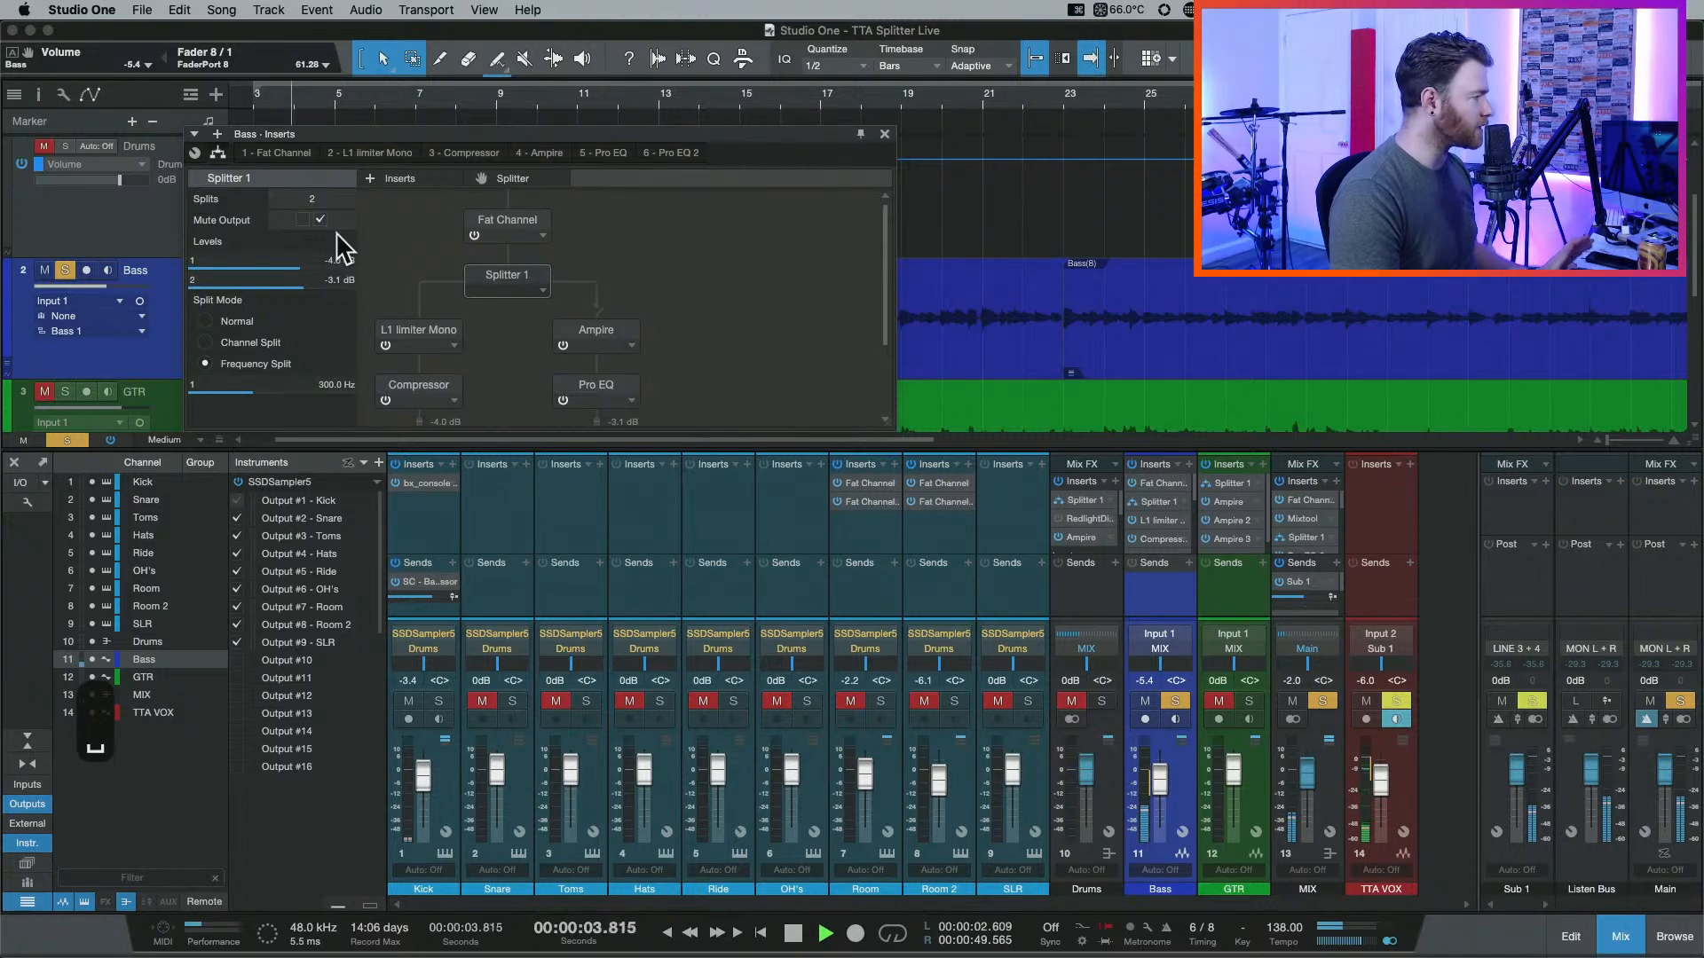
pyautogui.press('space')
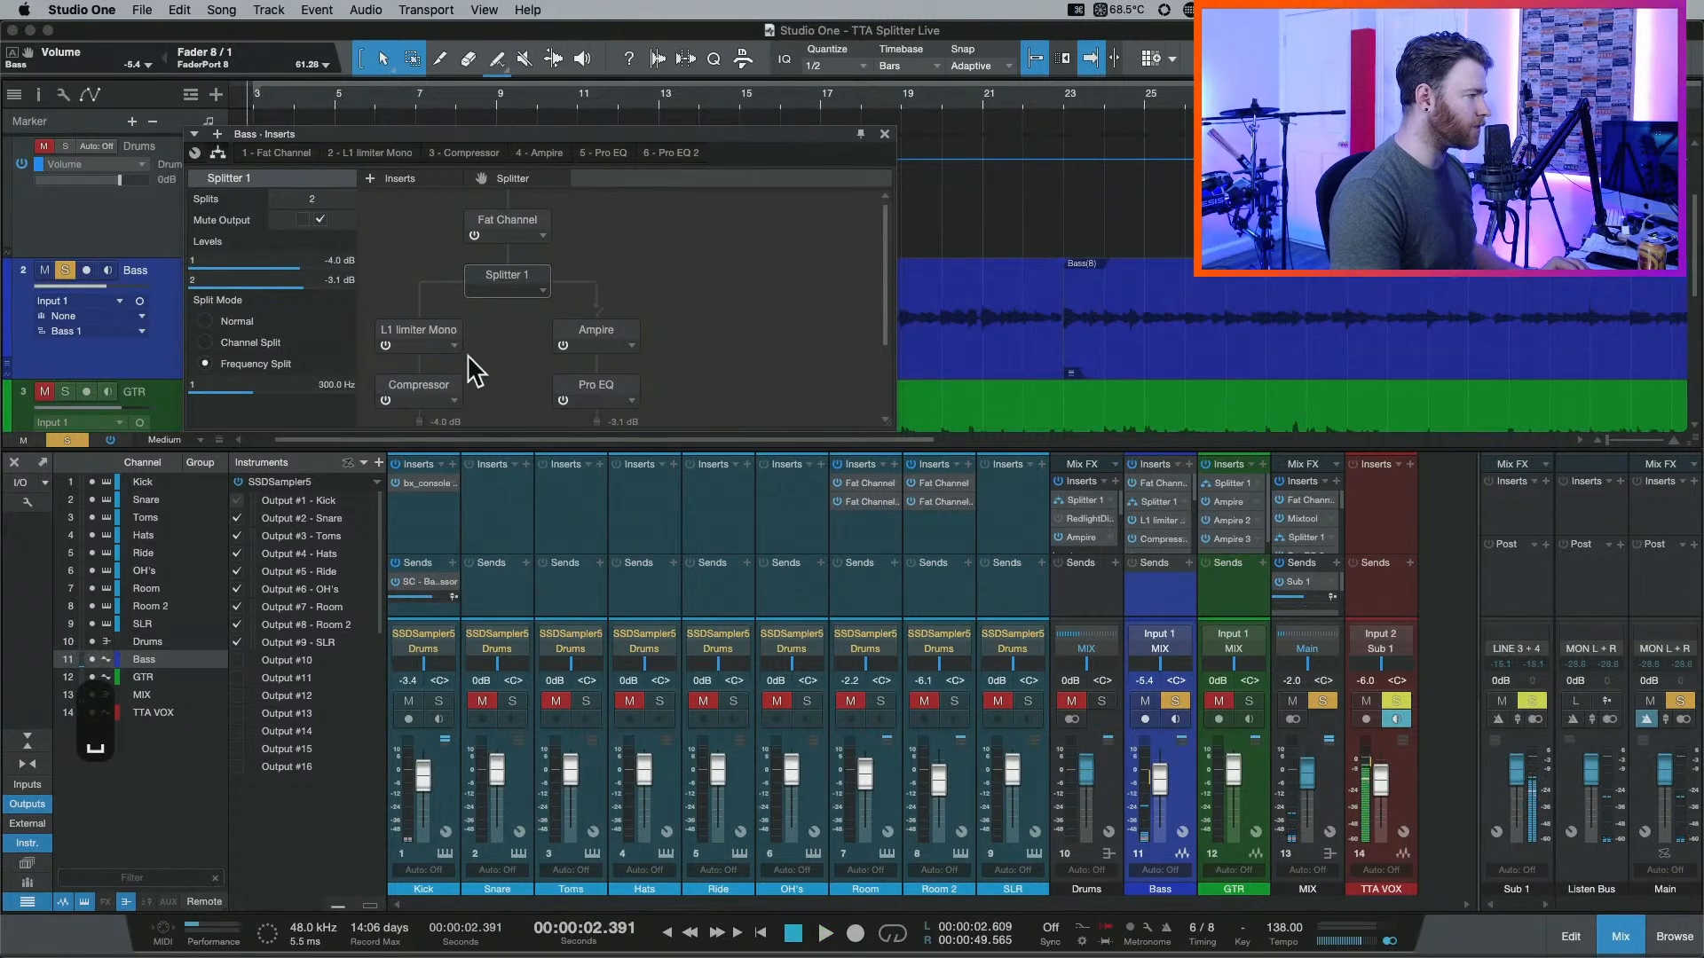
# Inspect the L1 limiter Mono and Compressor on the Bass Splitter's first branch, playing that branch in short passes.
pyautogui.doubleClick(423, 332)
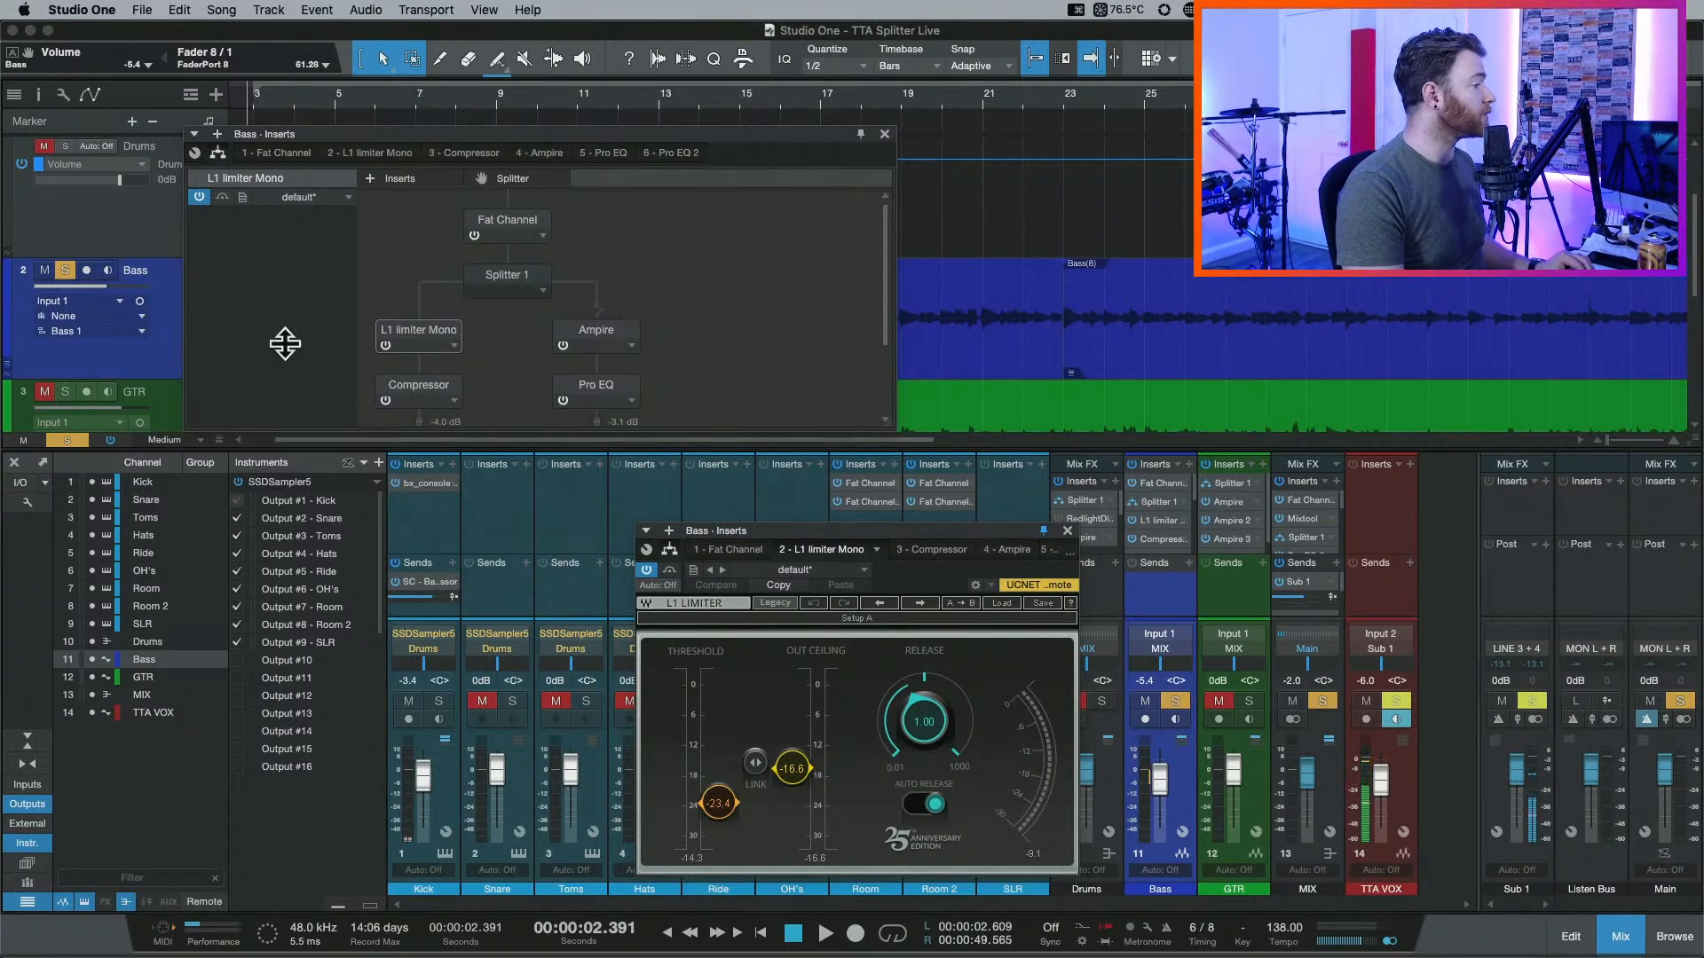
pyautogui.click(497, 280)
pyautogui.press('space')
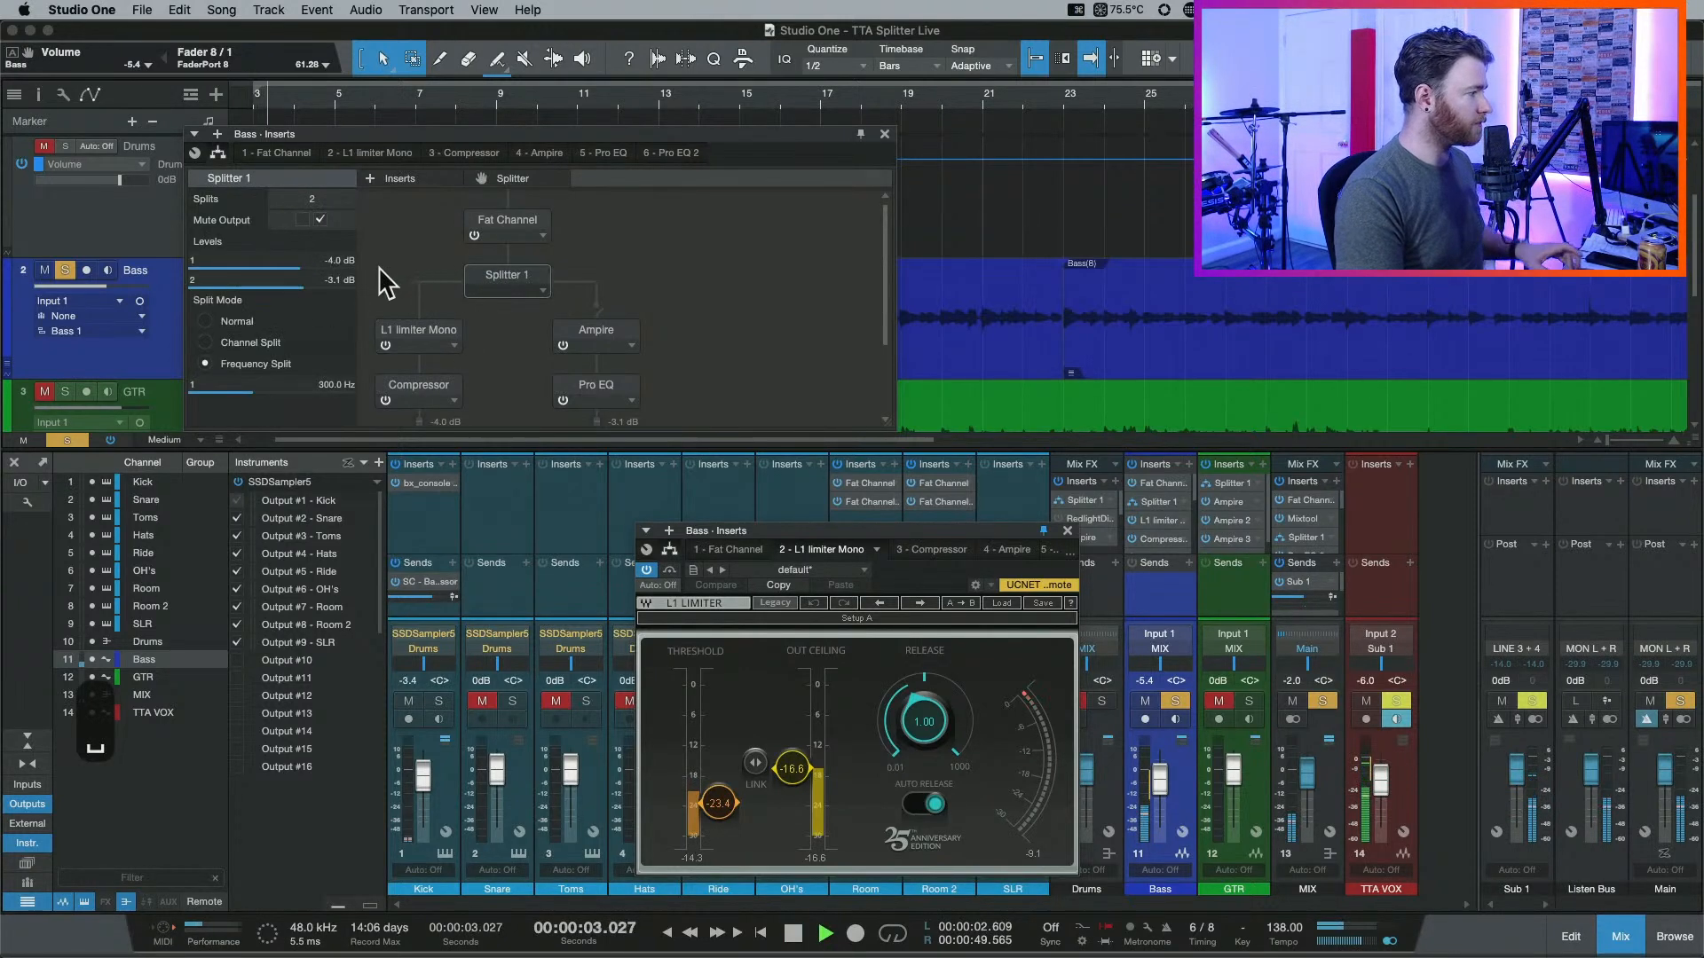
pyautogui.press('space')
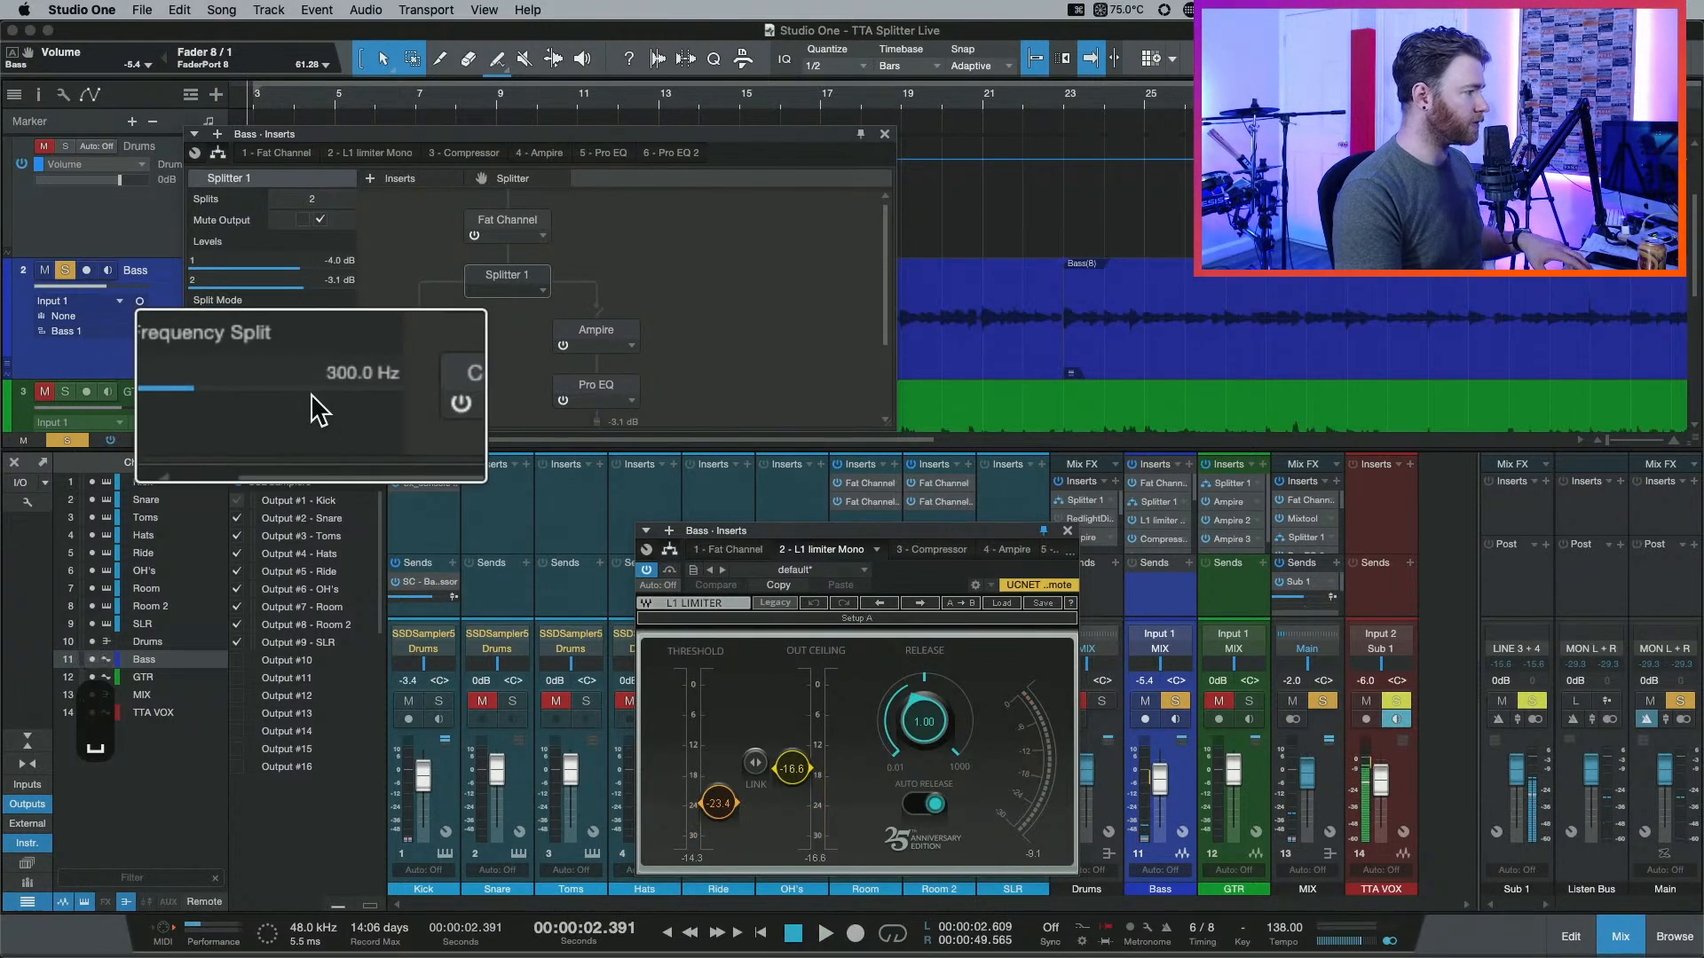
pyautogui.moveTo(294, 385)
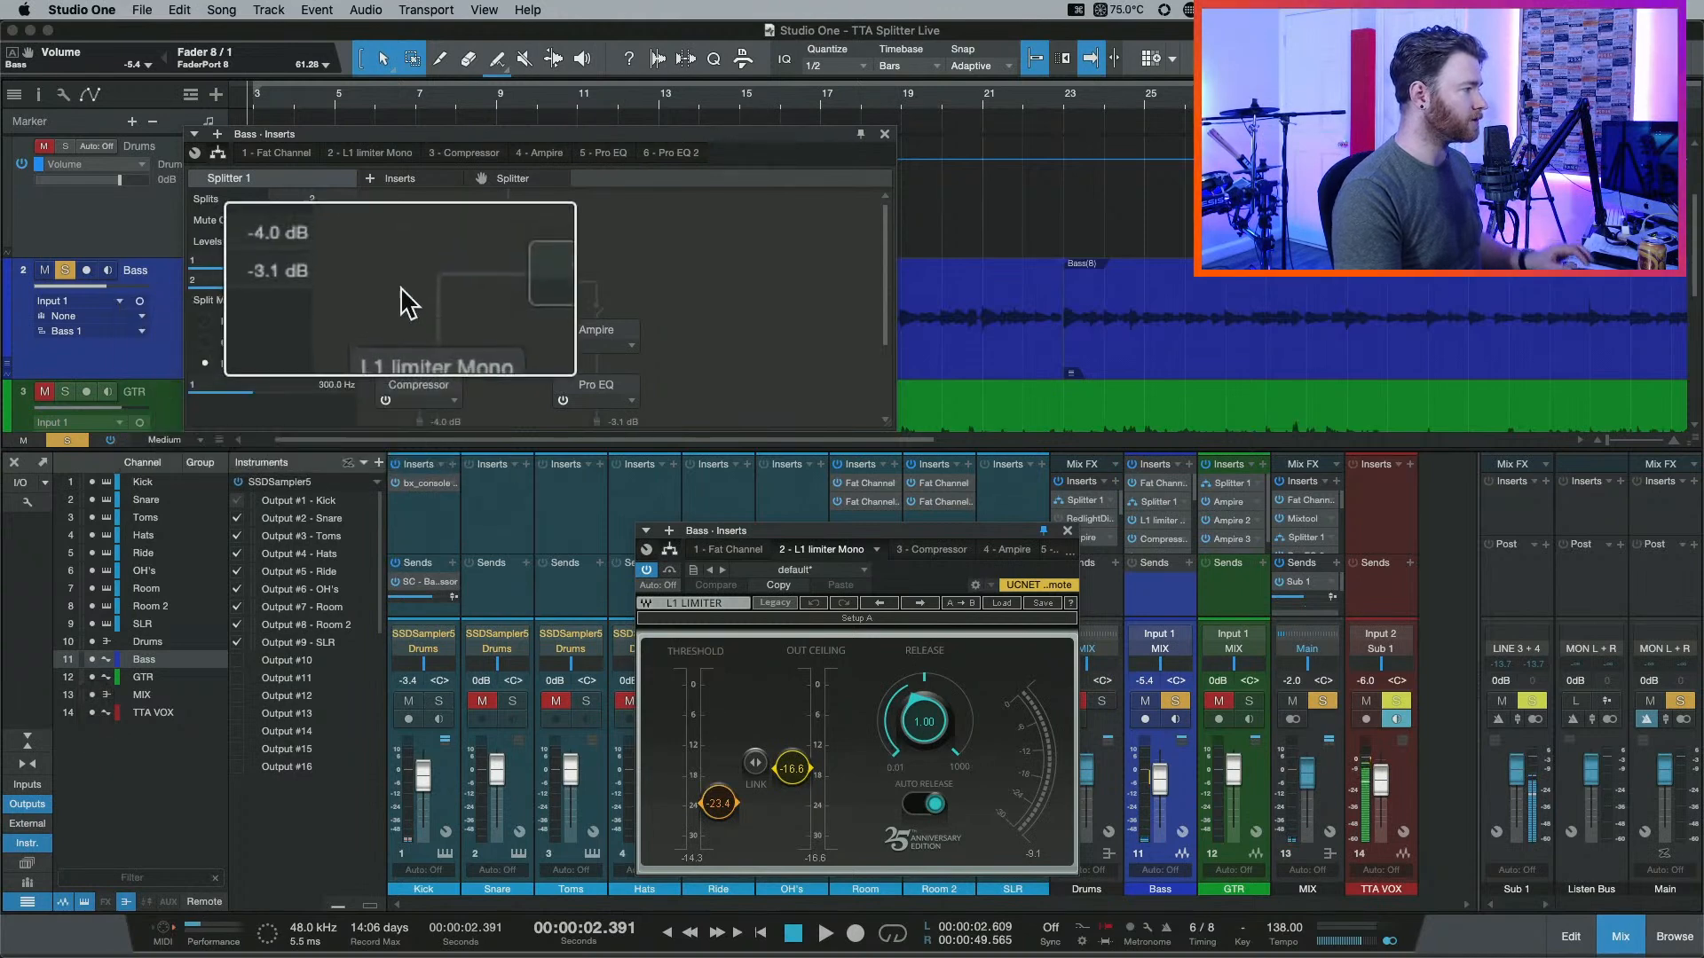
pyautogui.press('space')
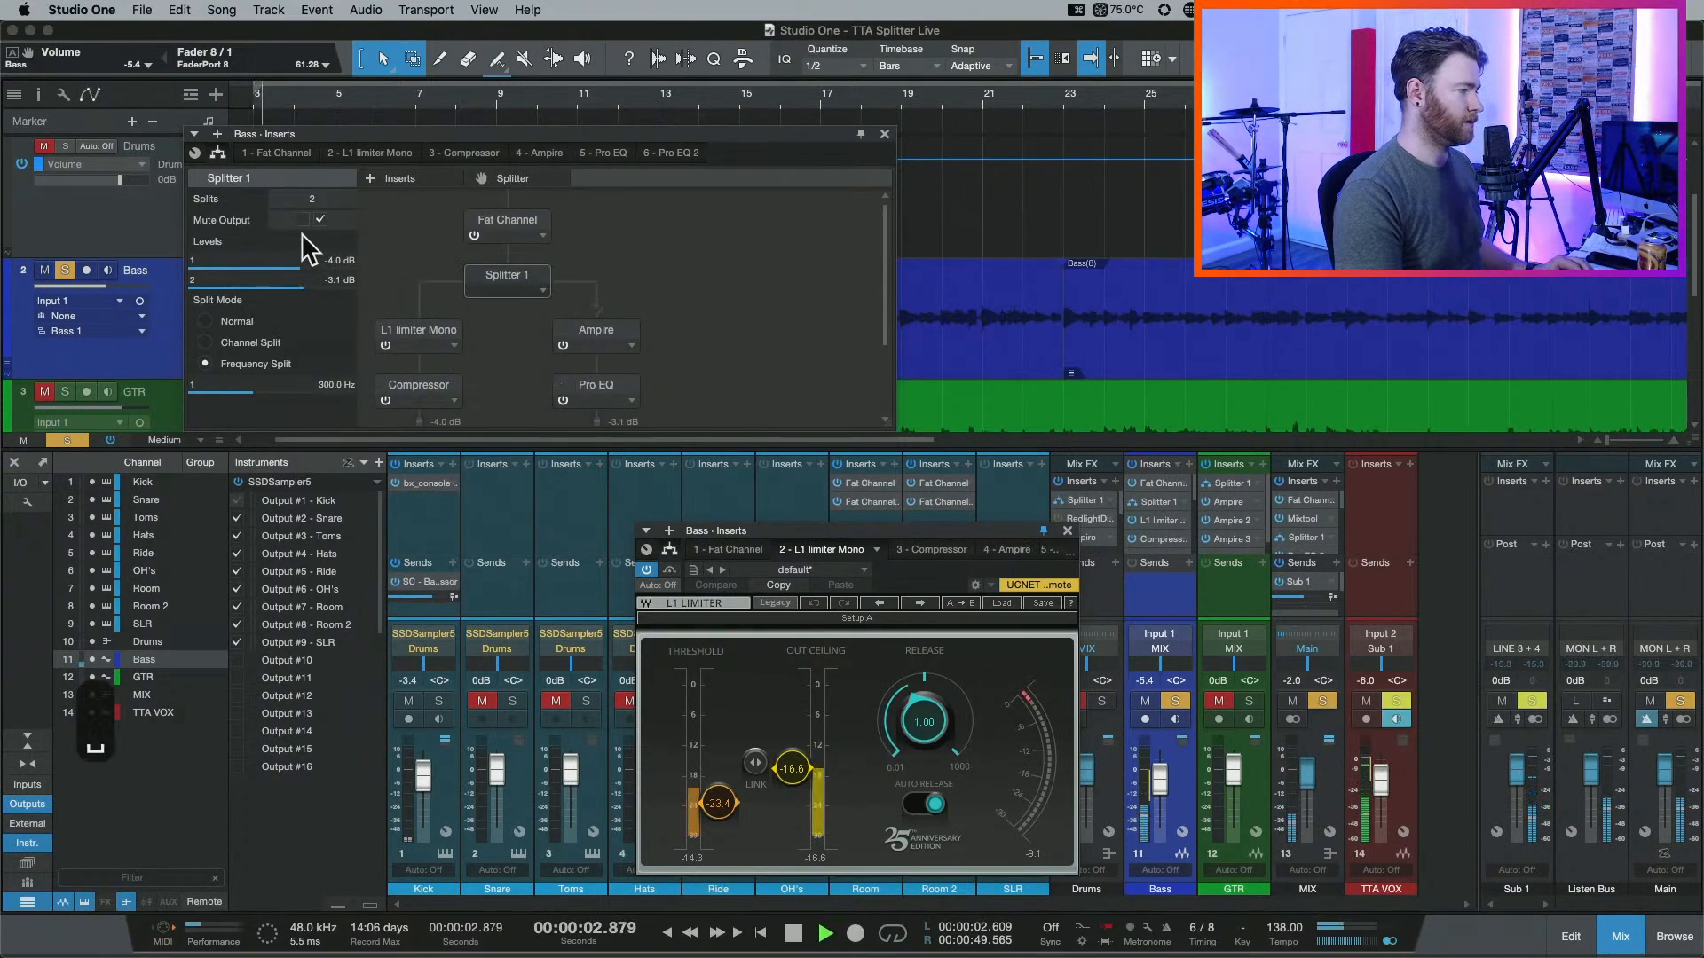
pyautogui.press('space')
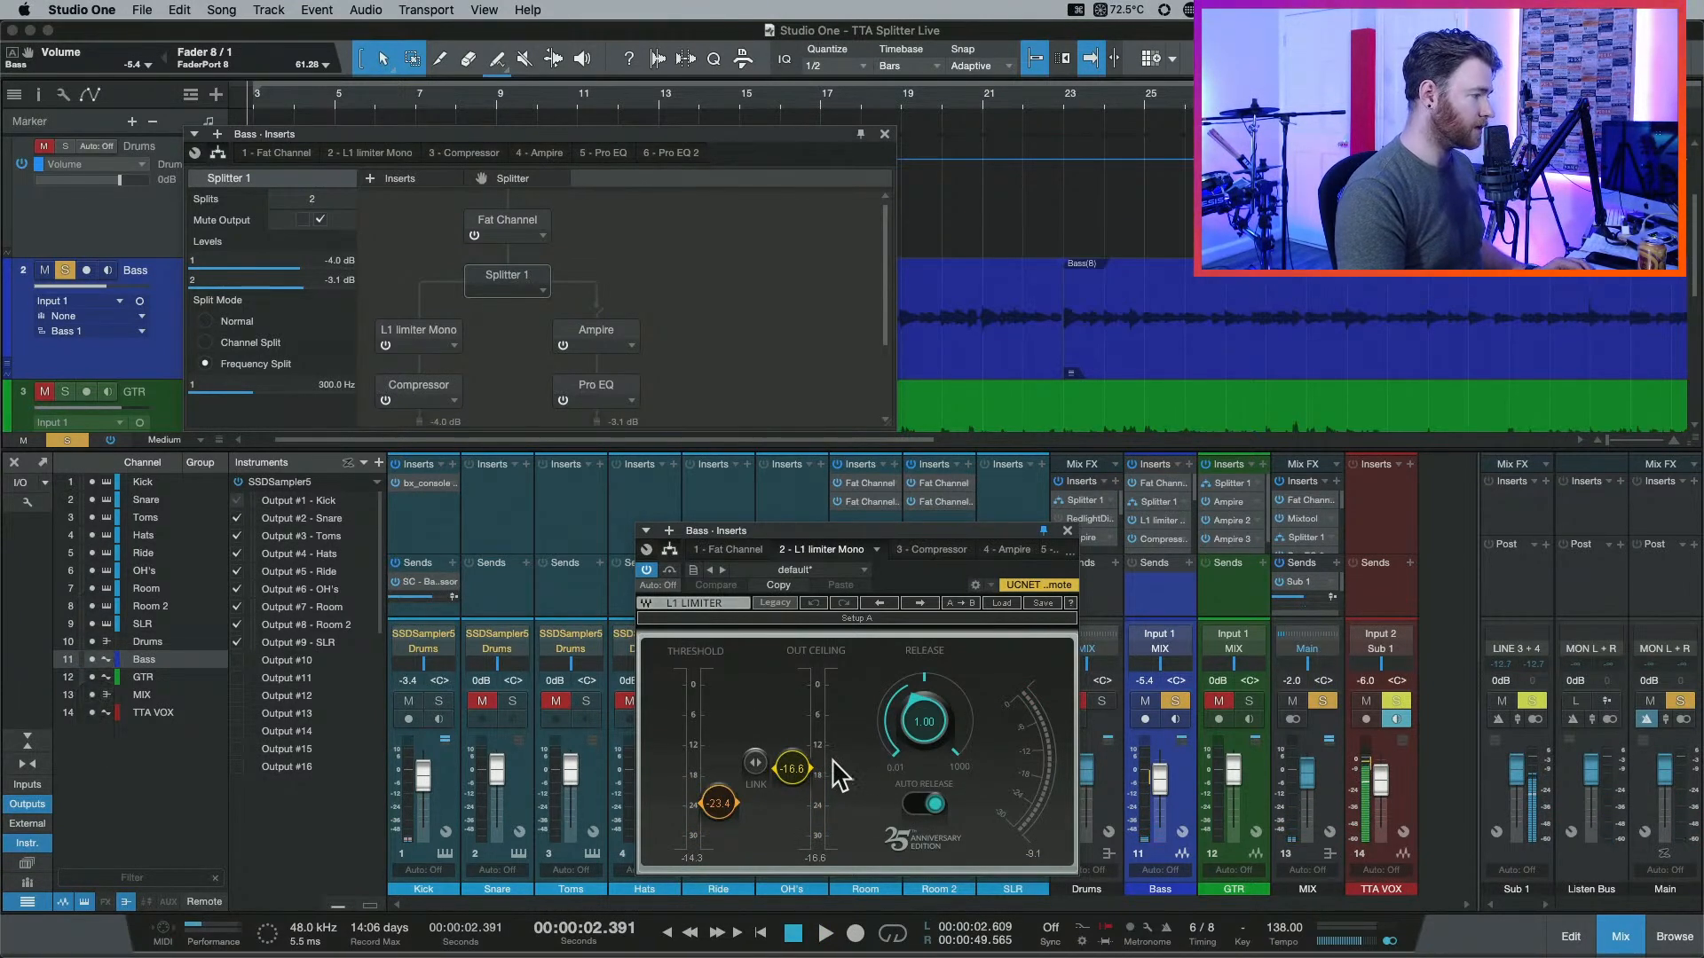
pyautogui.press('space')
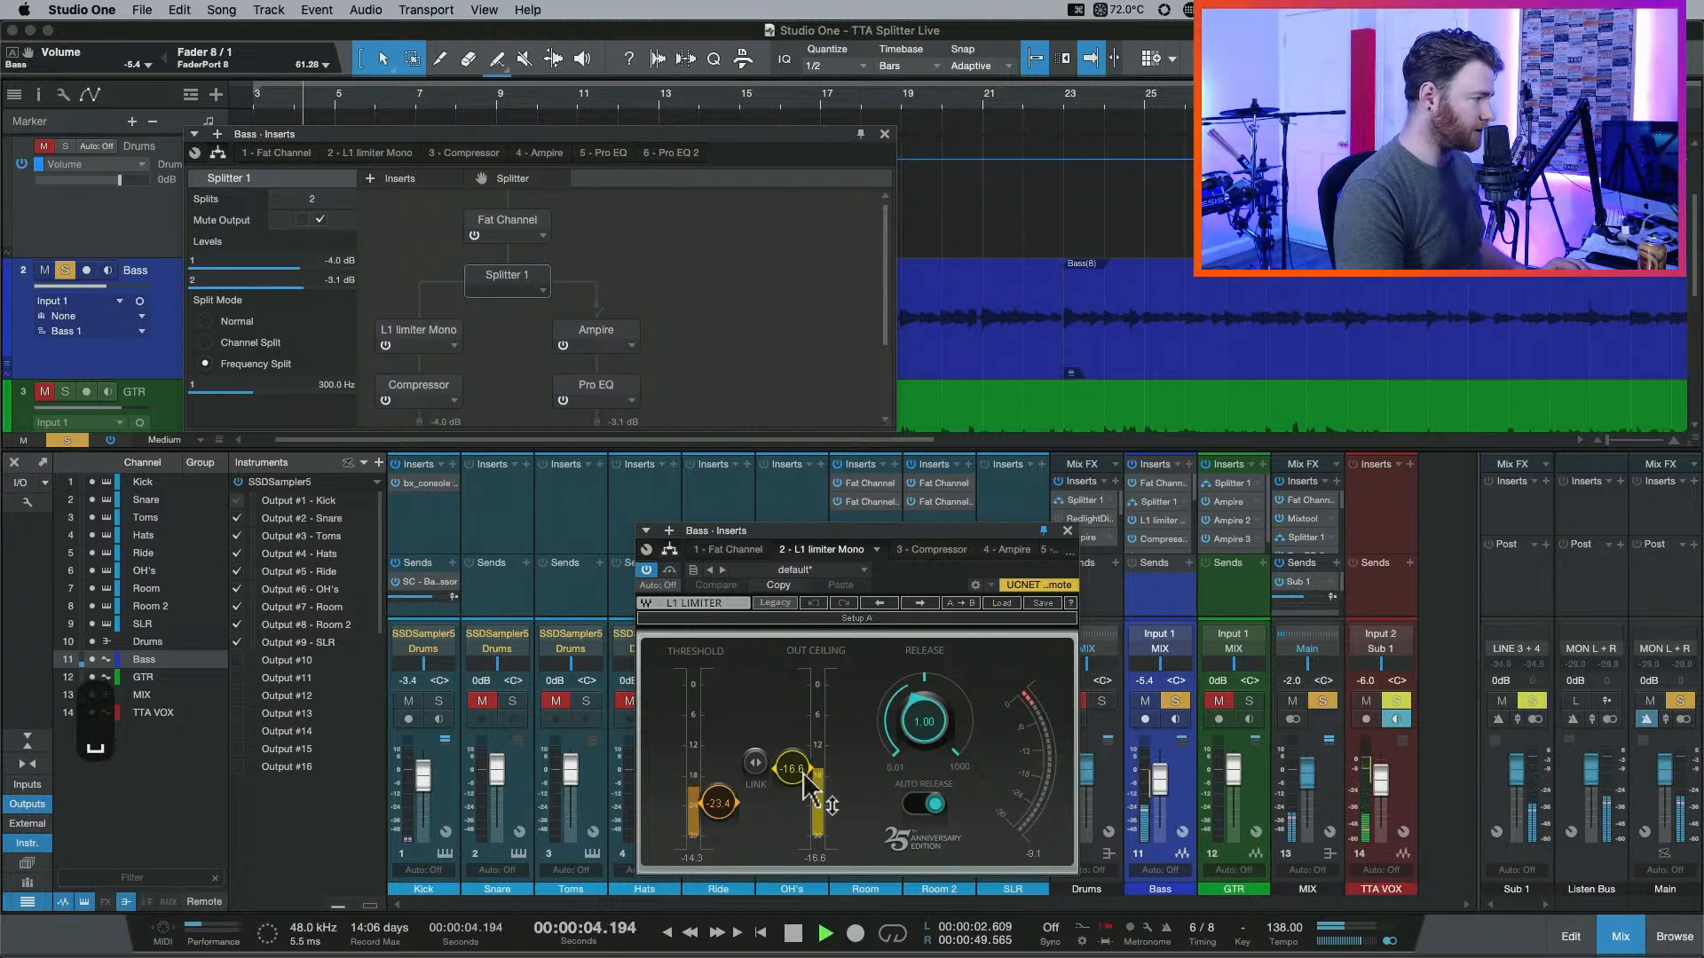
pyautogui.press('space')
pyautogui.click(417, 381)
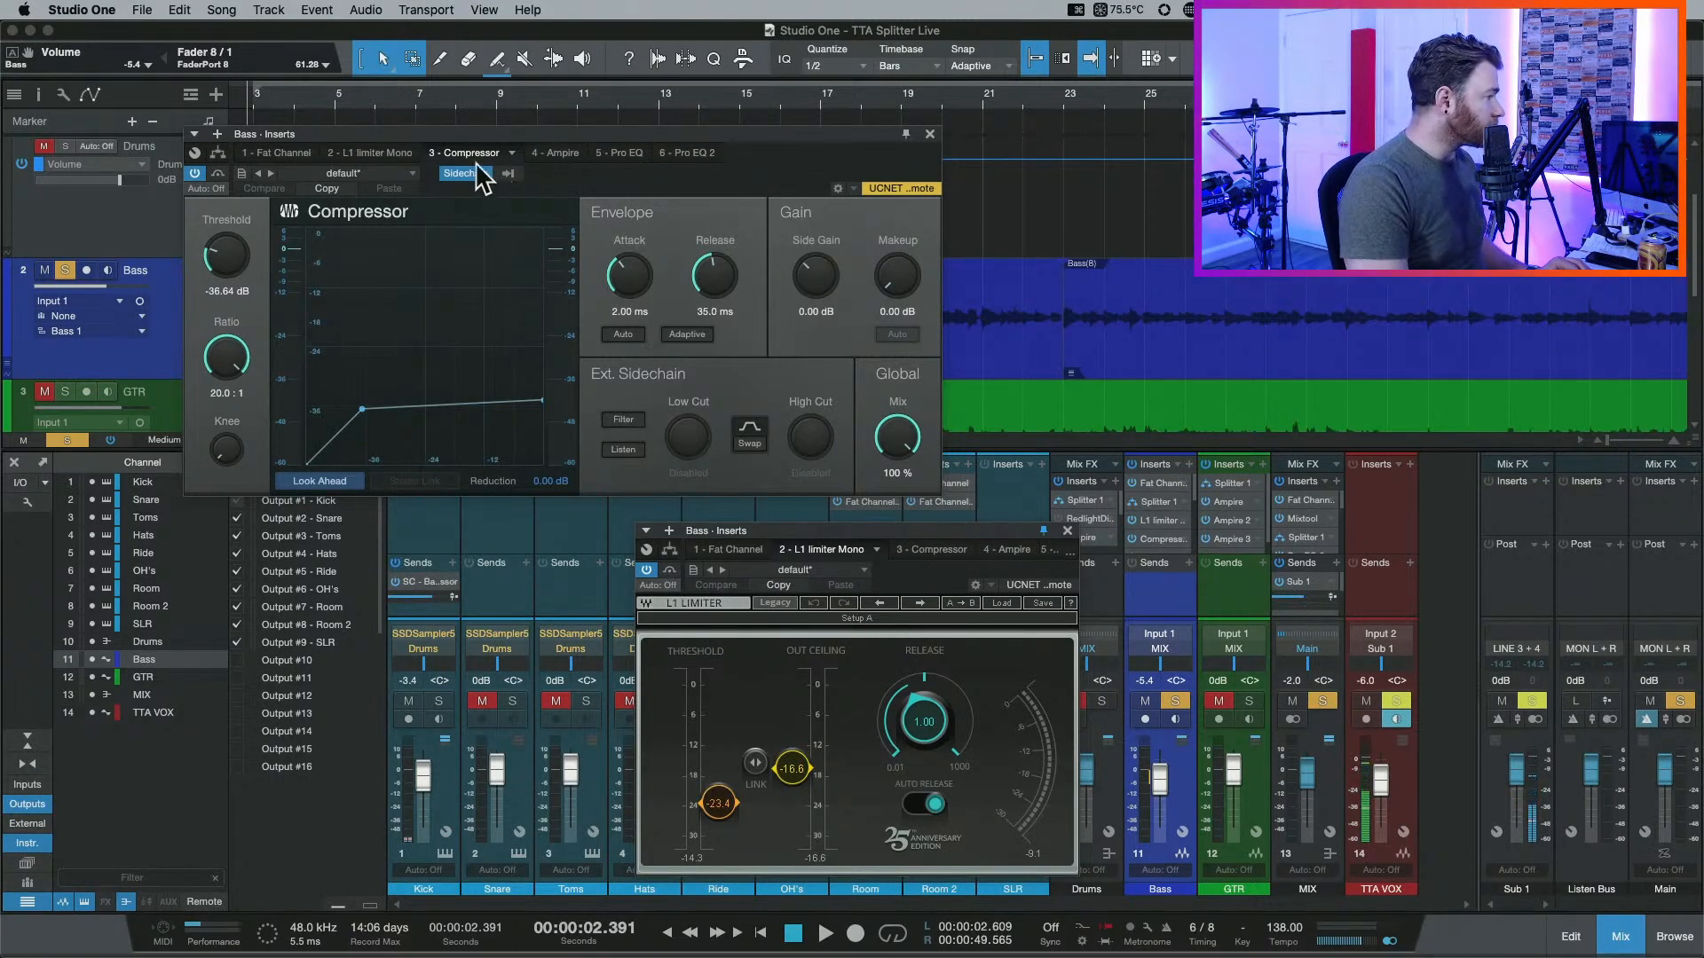
pyautogui.click(225, 155)
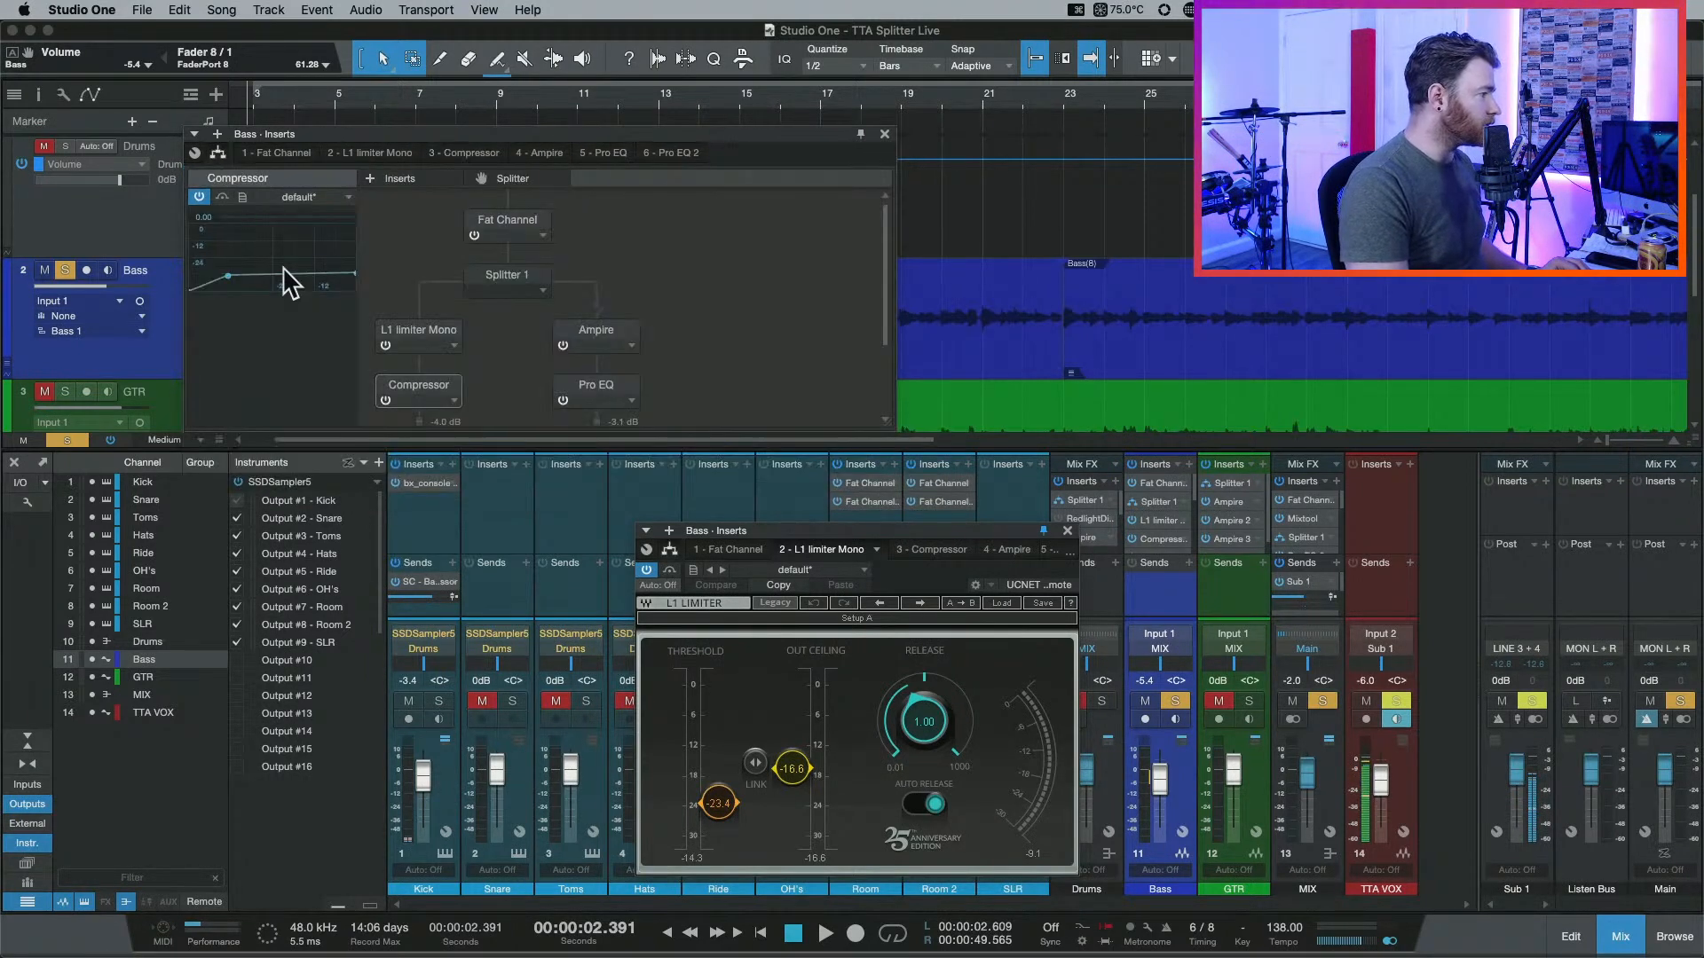
# Mute the Bass Splitter's first output instead of the second, audition the second branch, and unmute both outputs.
pyautogui.click(505, 277)
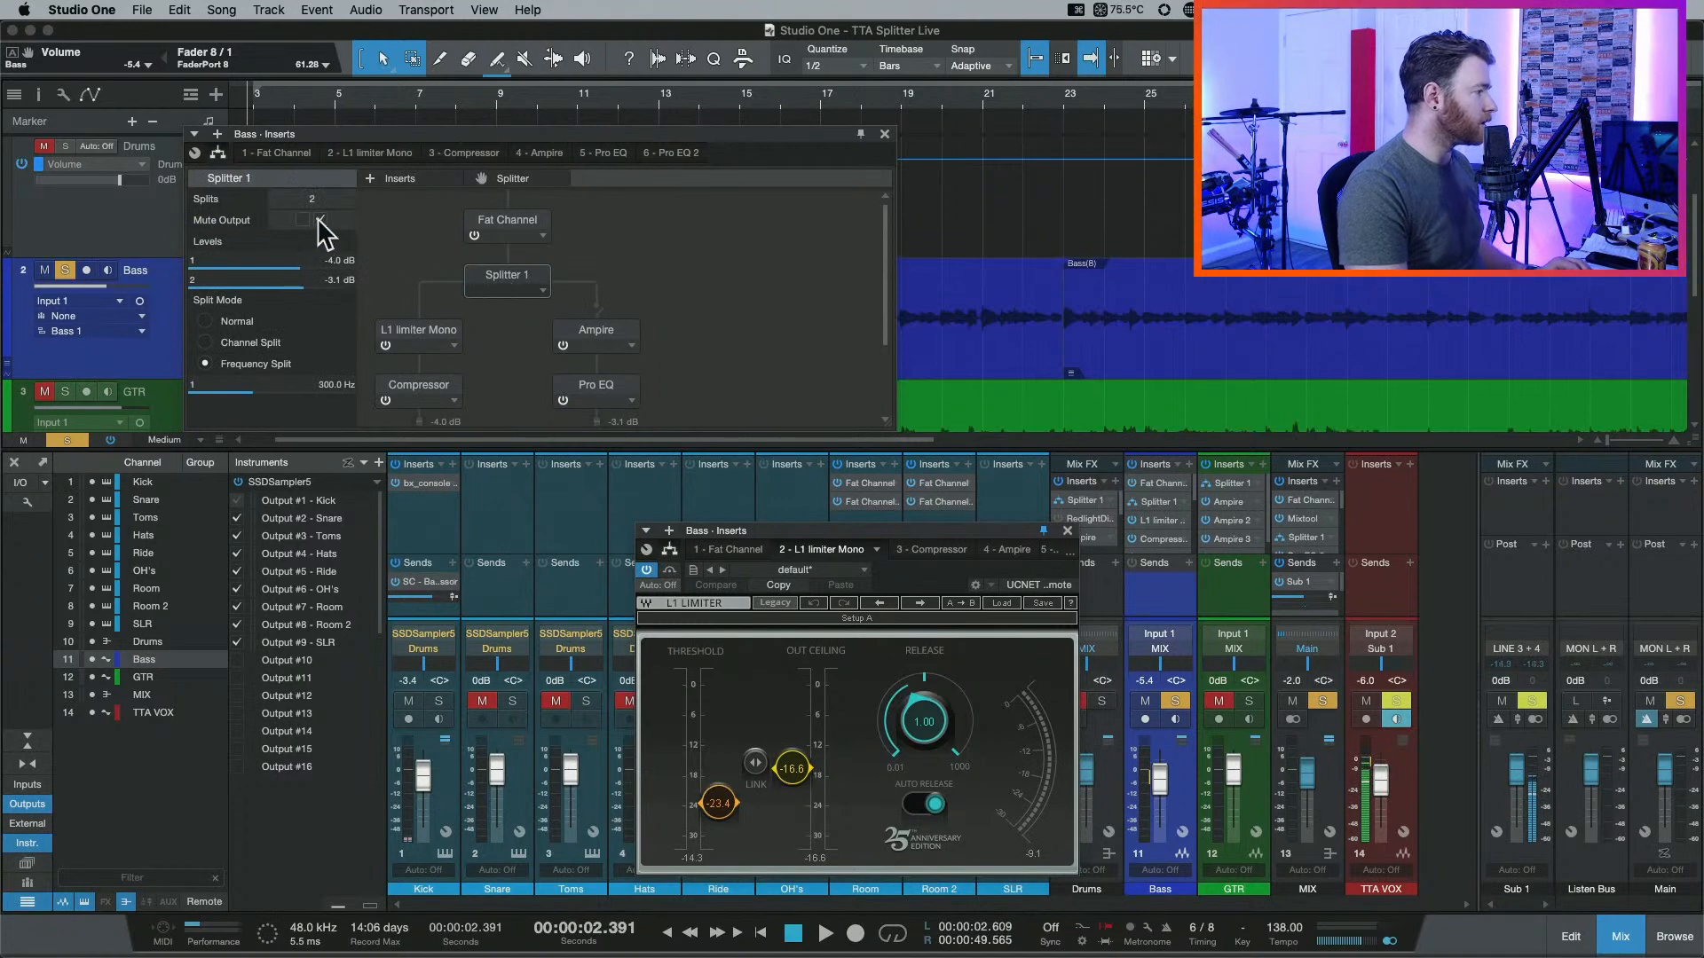
pyautogui.click(303, 219)
pyautogui.press('space')
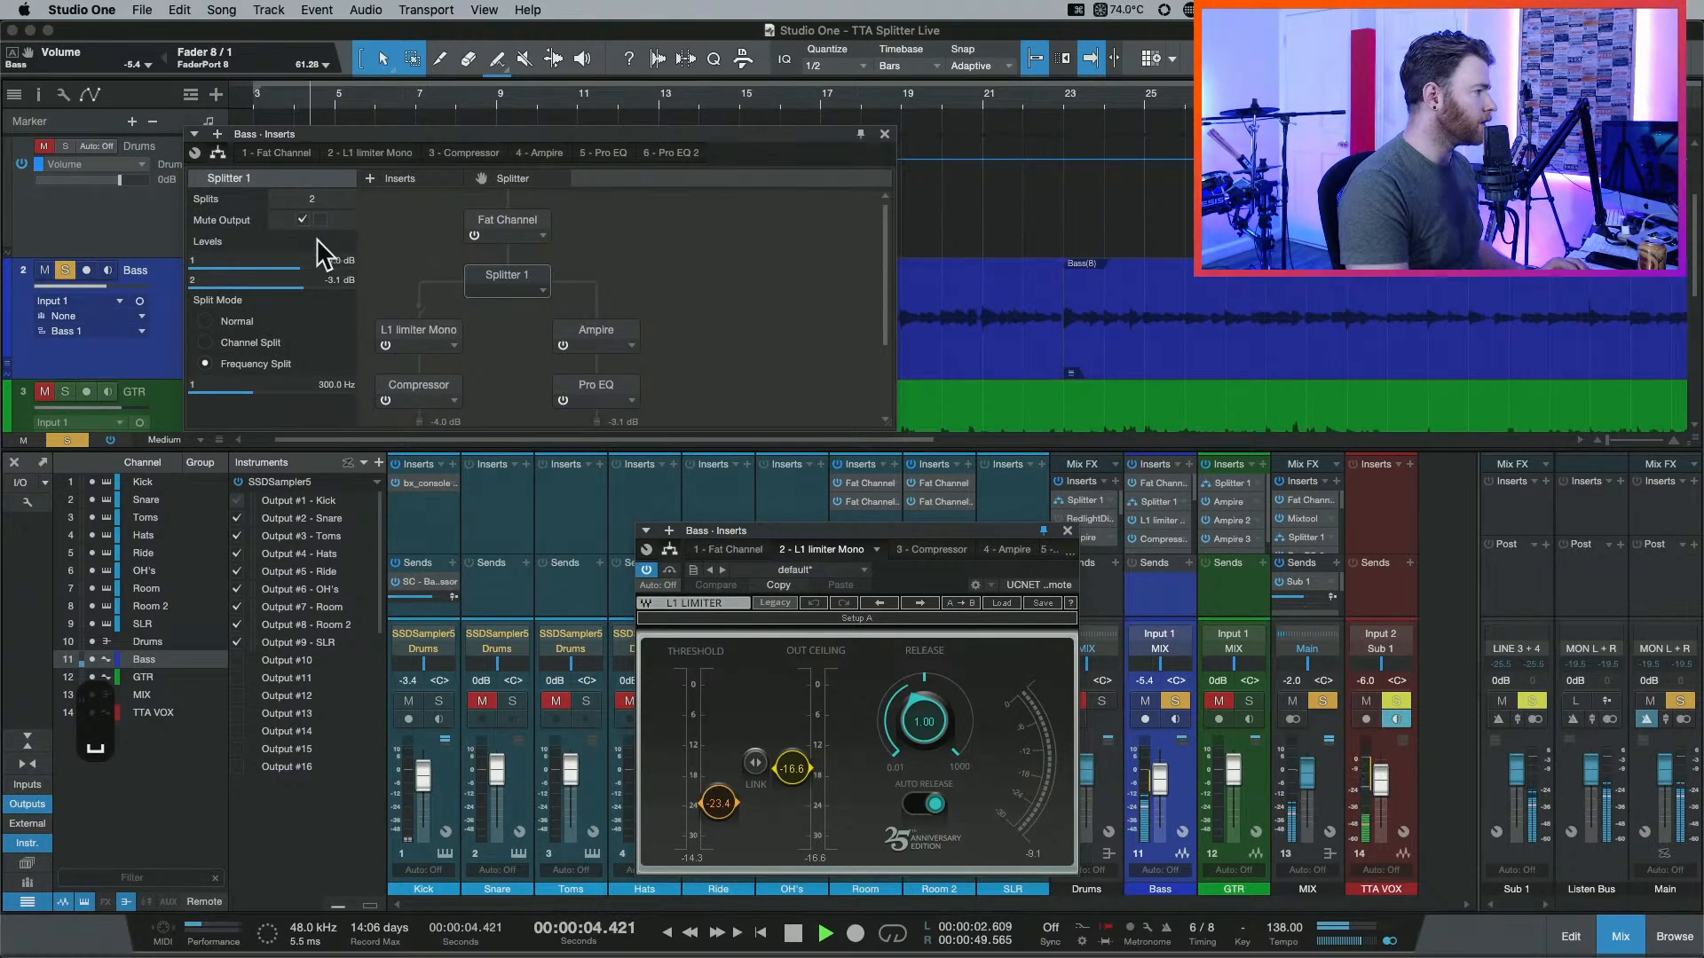
pyautogui.press('space')
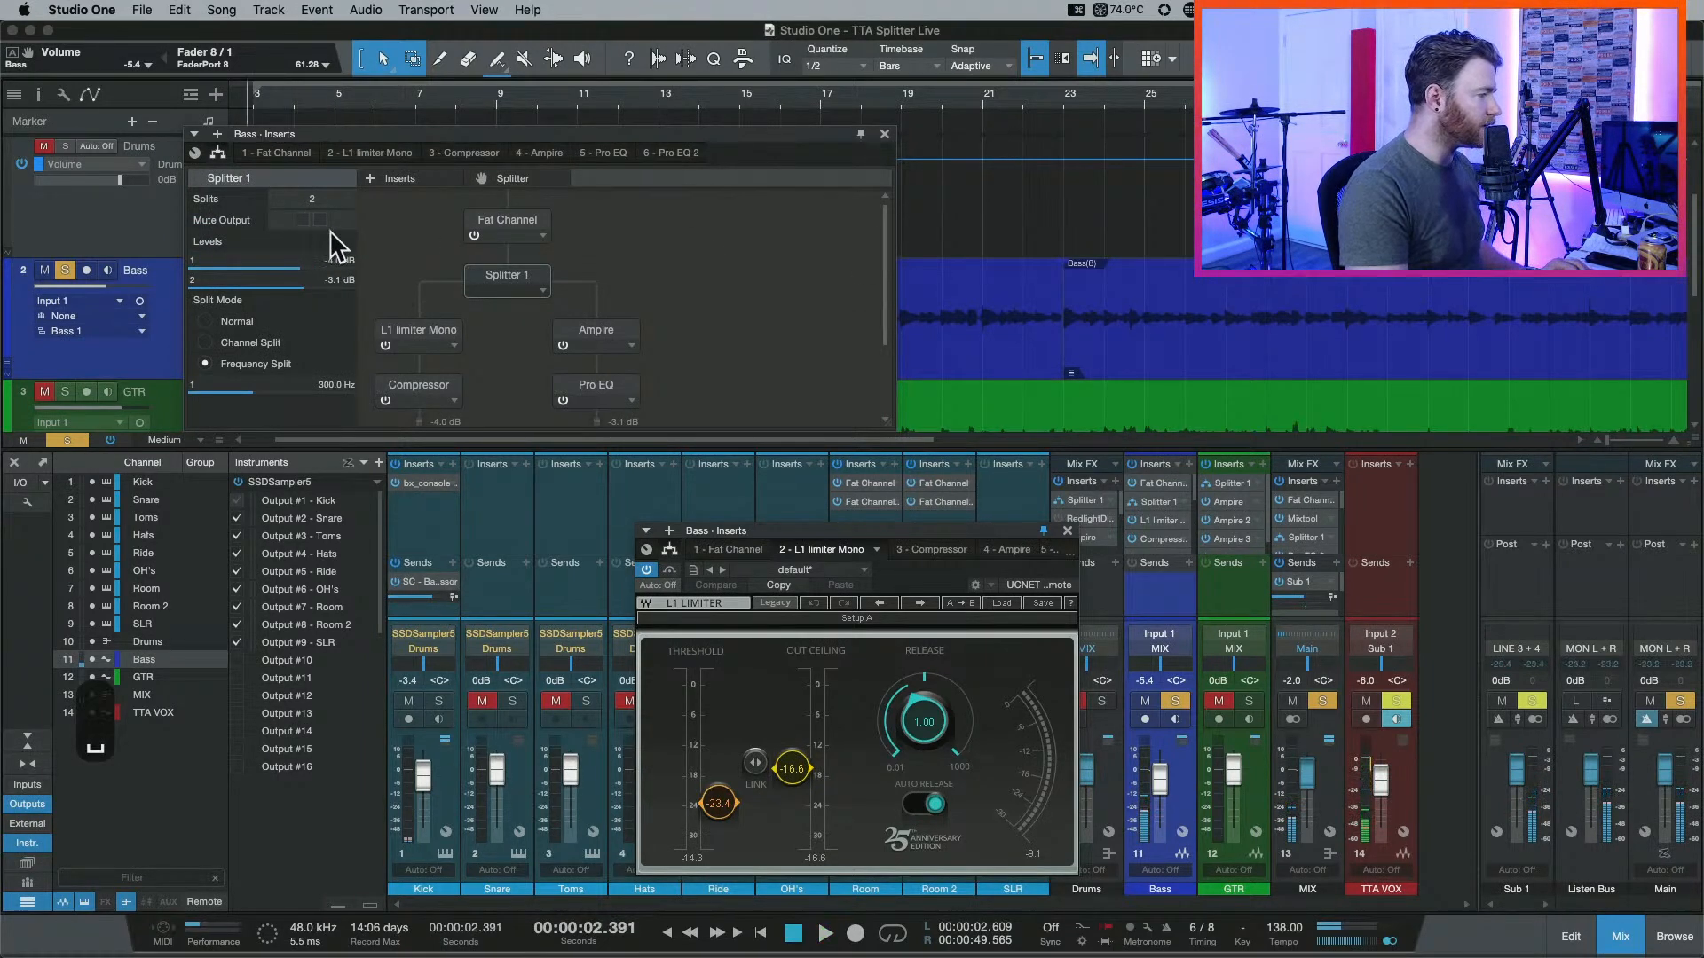
# Open the Ampire on the Splitter's second branch, reposition its window and show the cabinet's microphone controls.
pyautogui.doubleClick(581, 331)
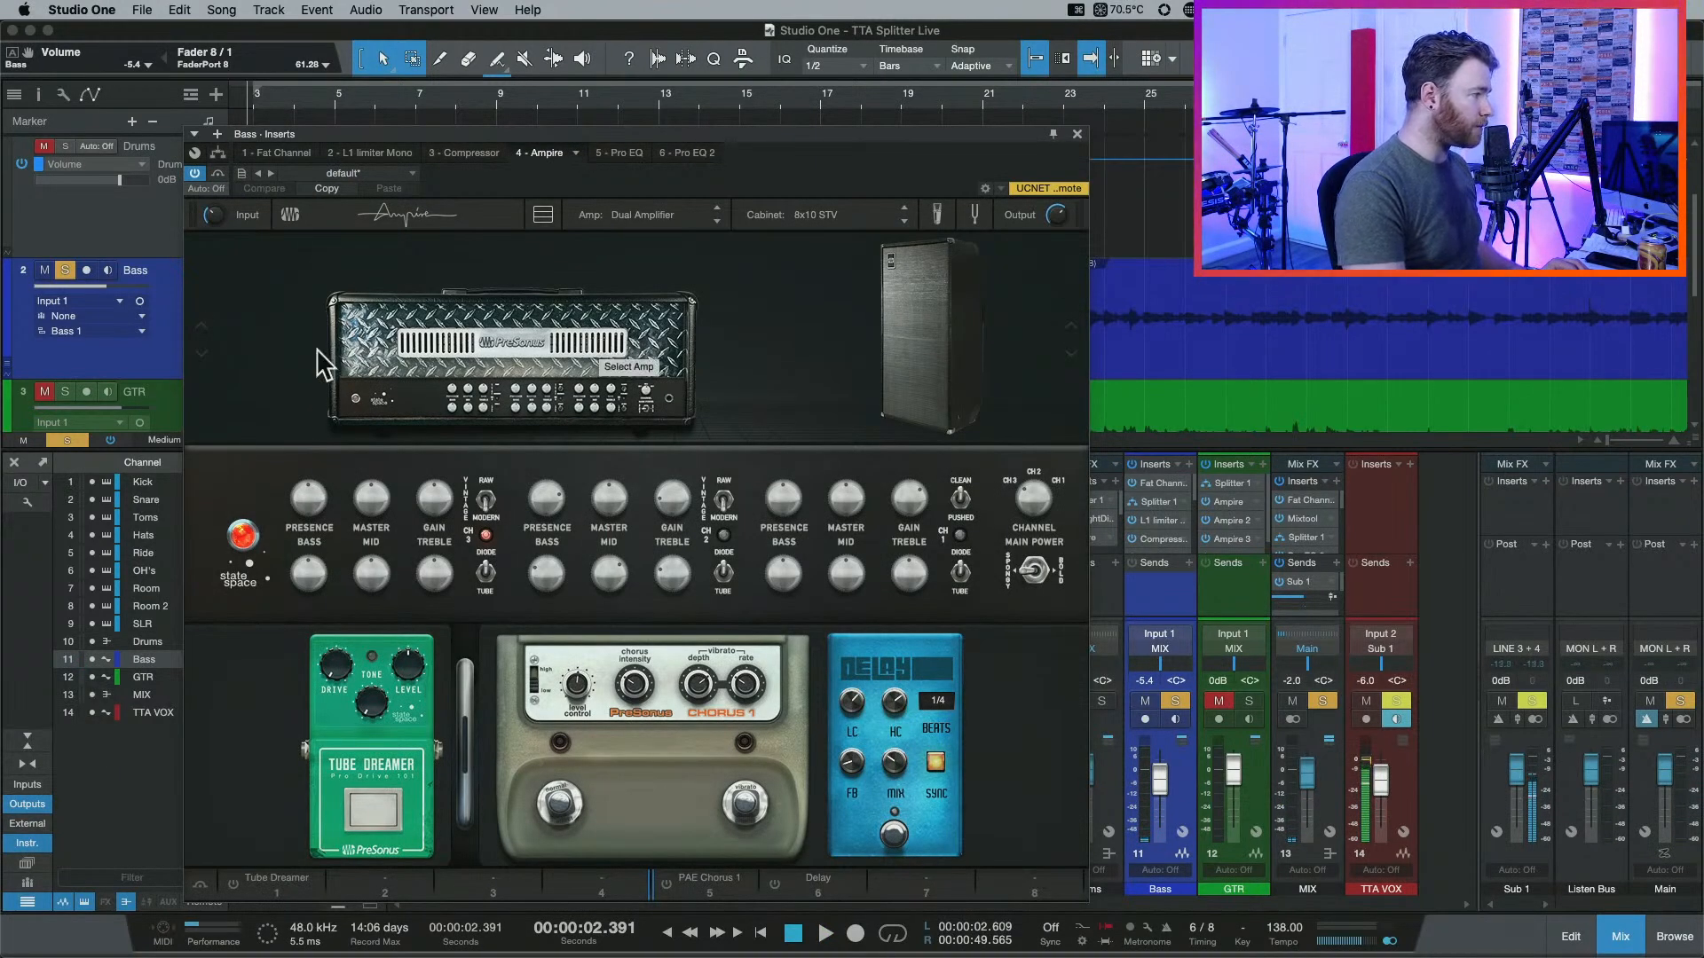
pyautogui.moveTo(618, 129); pyautogui.dragTo(574, 86)
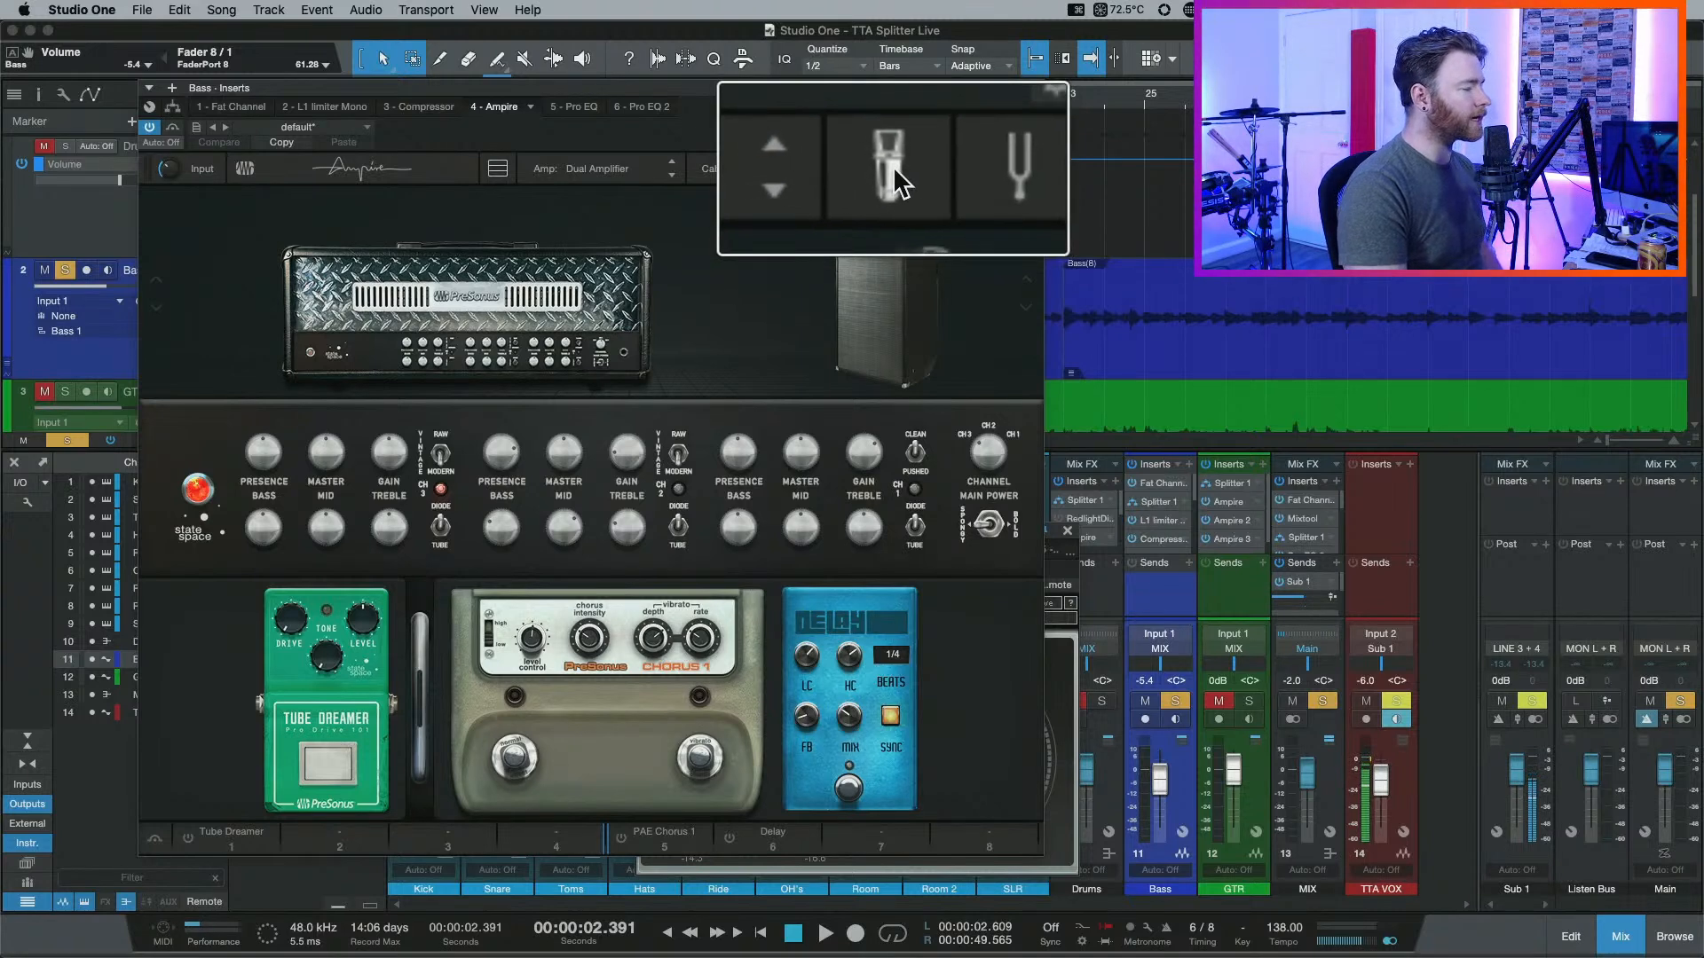
pyautogui.click(892, 167)
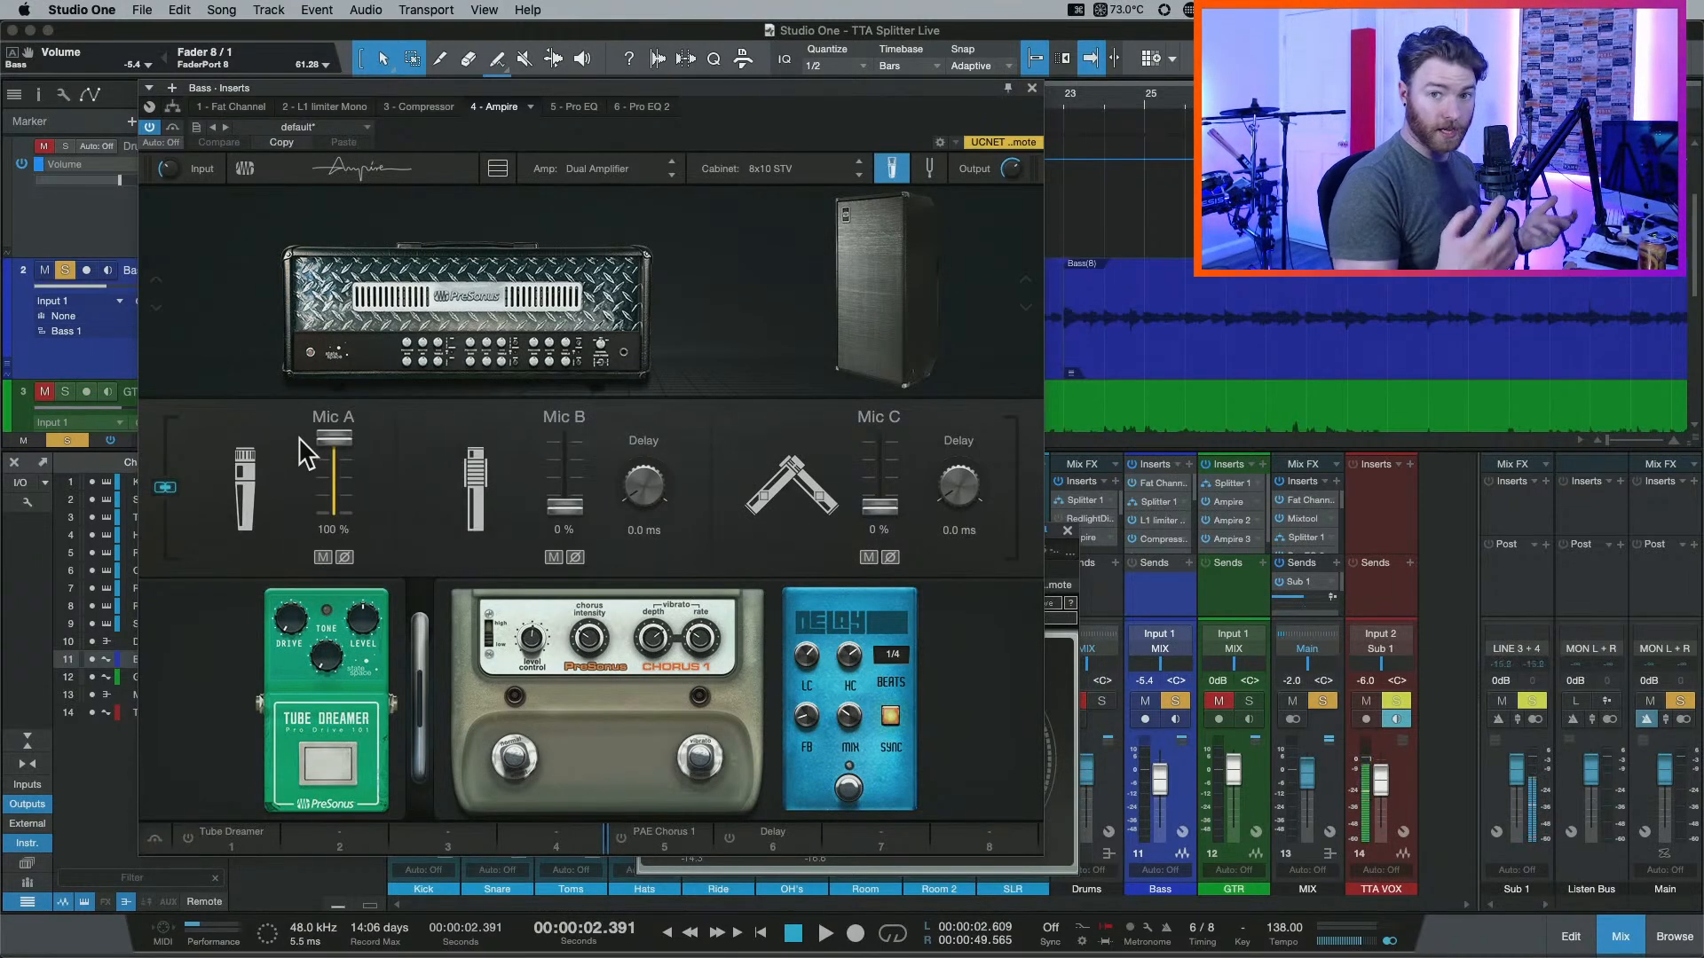
pyautogui.moveTo(298, 437)
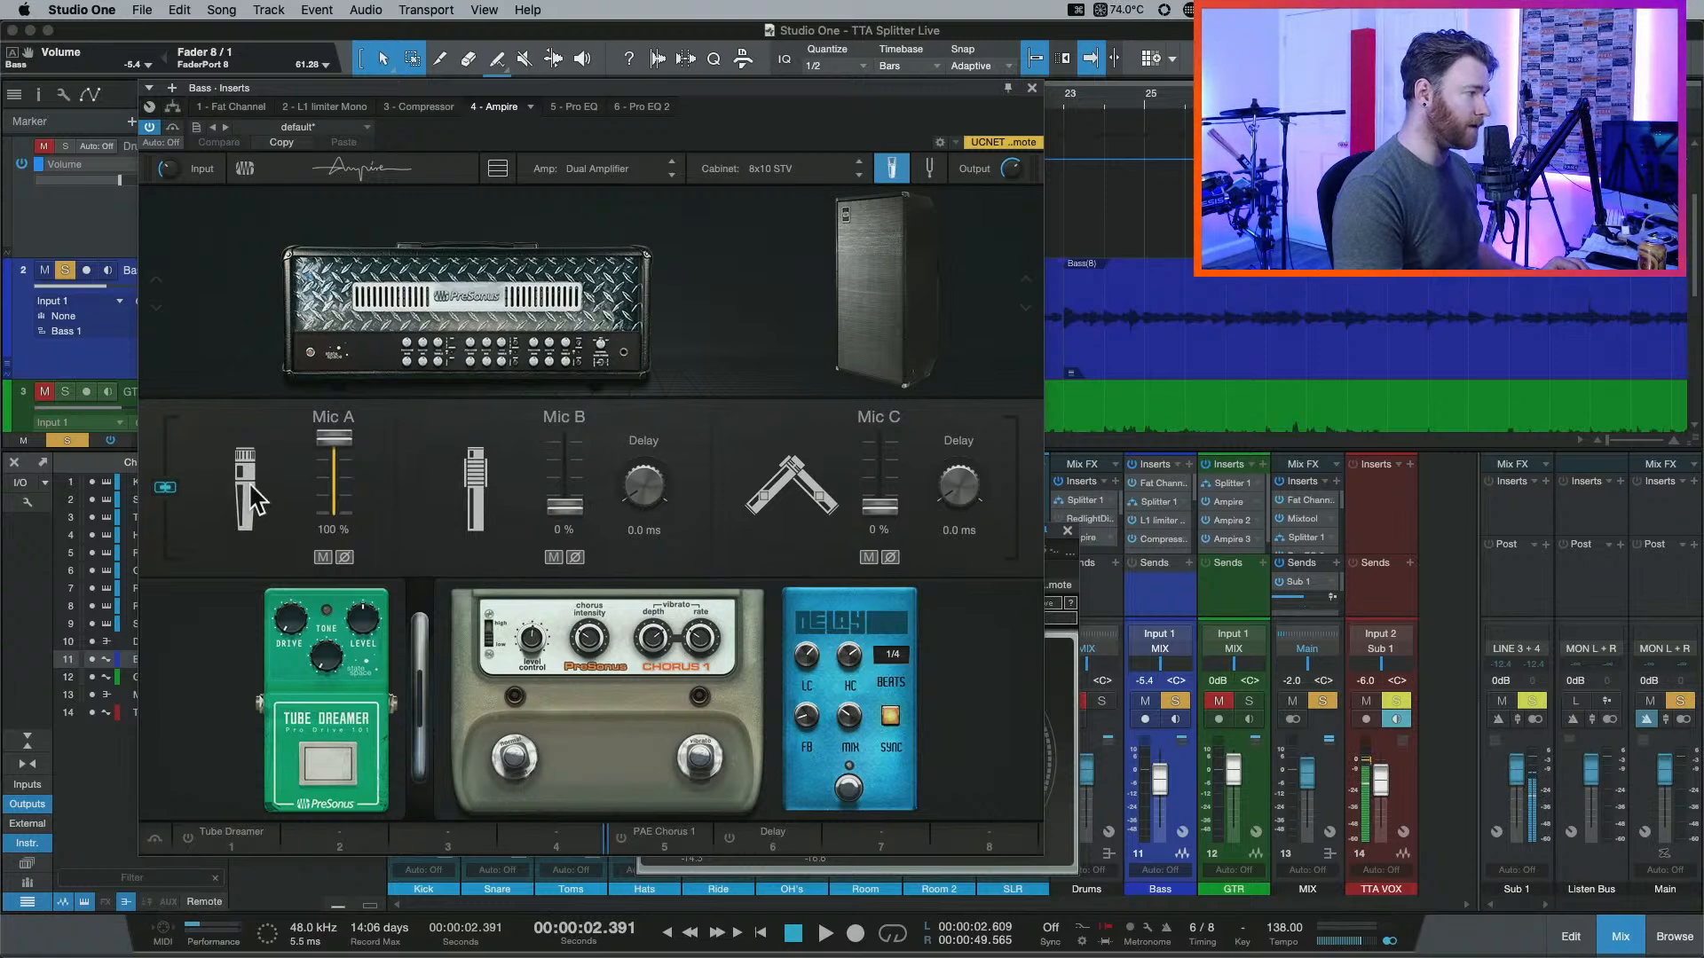
# Compare linked microphone blends in Ampire, starting with Mic A at 0%, and settle on Mic A 42% and Mic B 58%.
pyautogui.moveTo(335, 451); pyautogui.dragTo(325, 515)
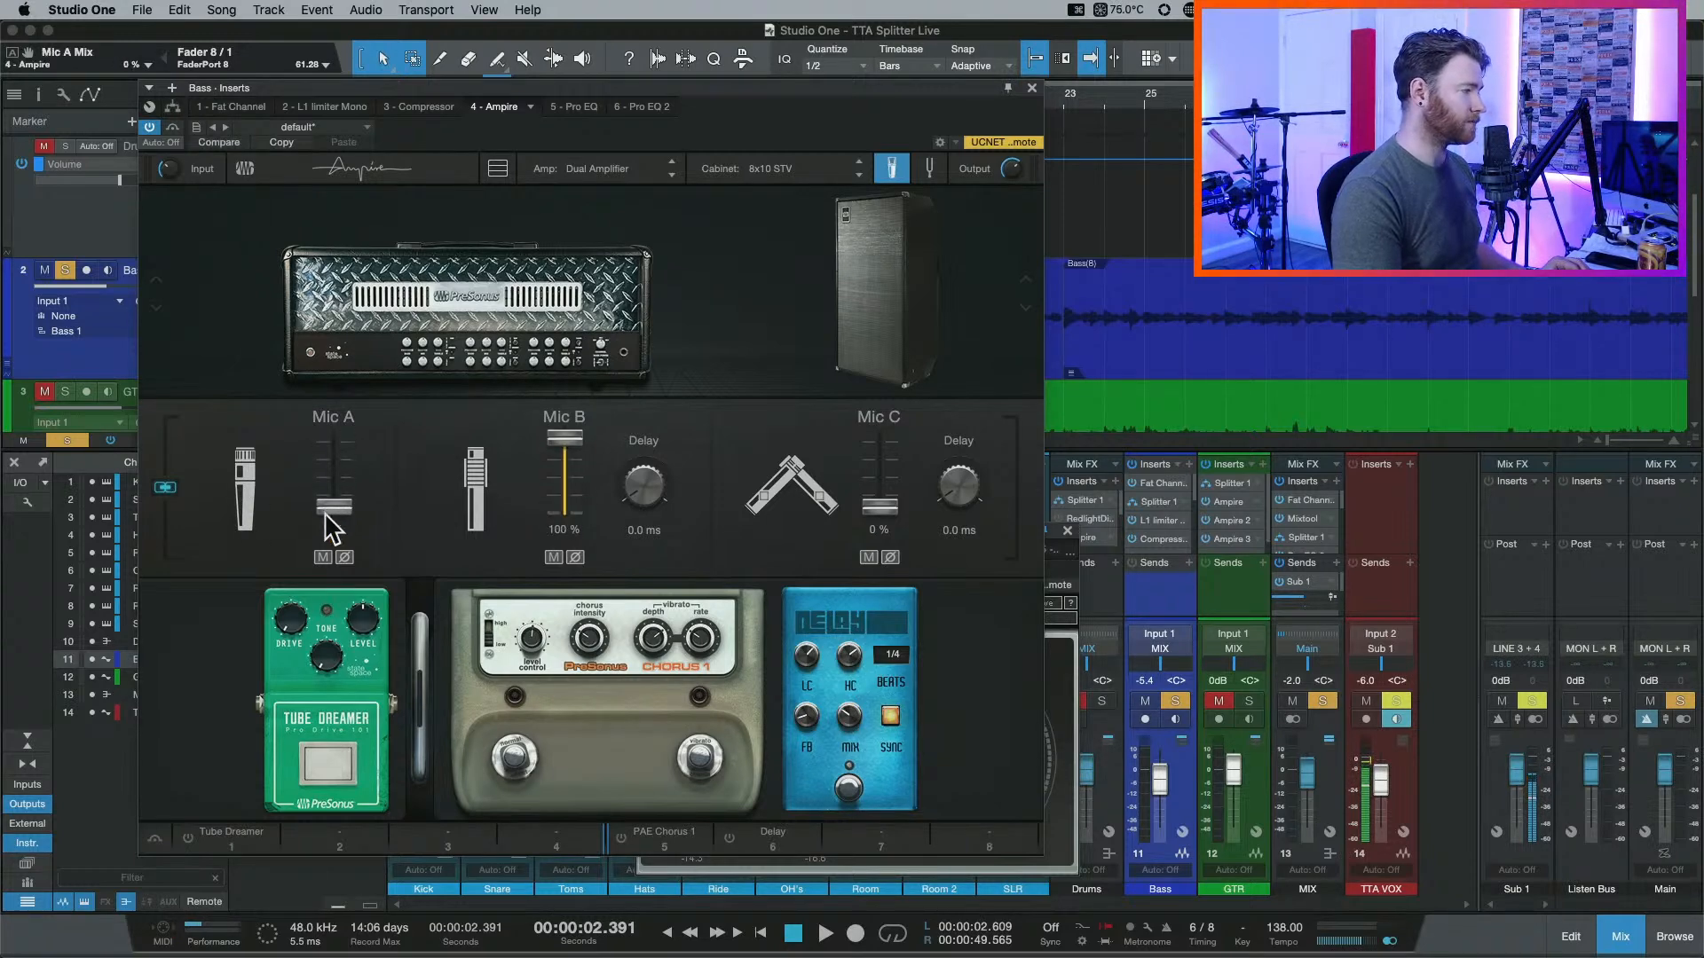
pyautogui.press('space')
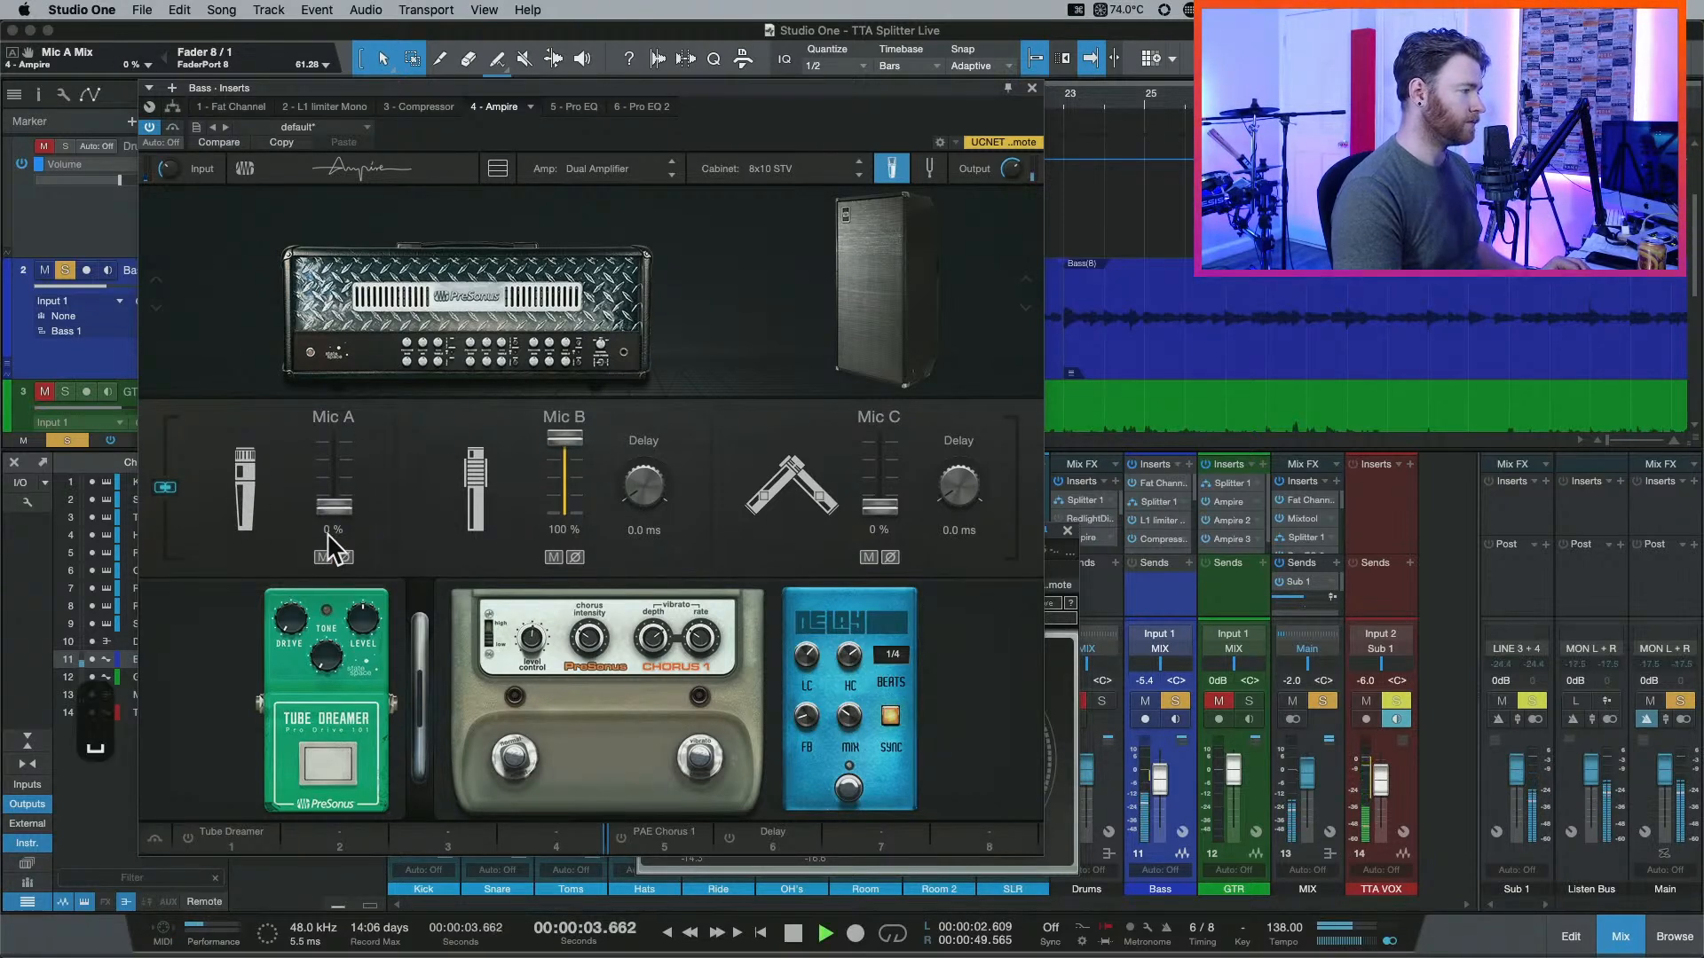
pyautogui.press('space')
pyautogui.moveTo(332, 506); pyautogui.dragTo(336, 471)
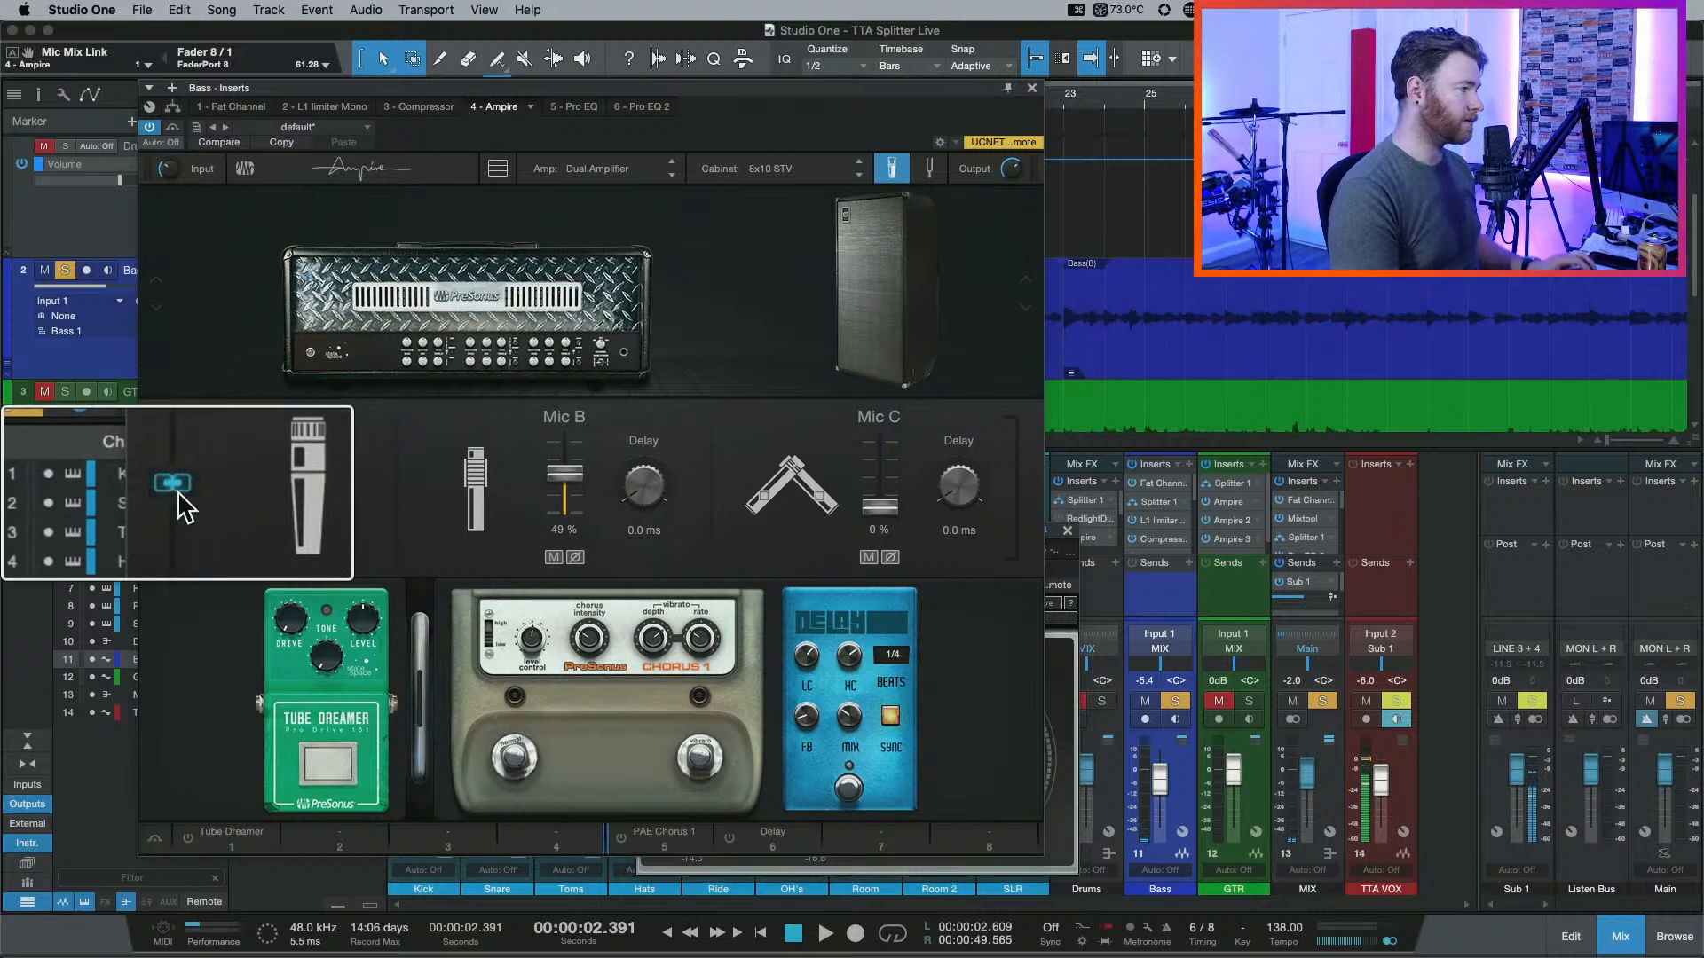
pyautogui.press('space')
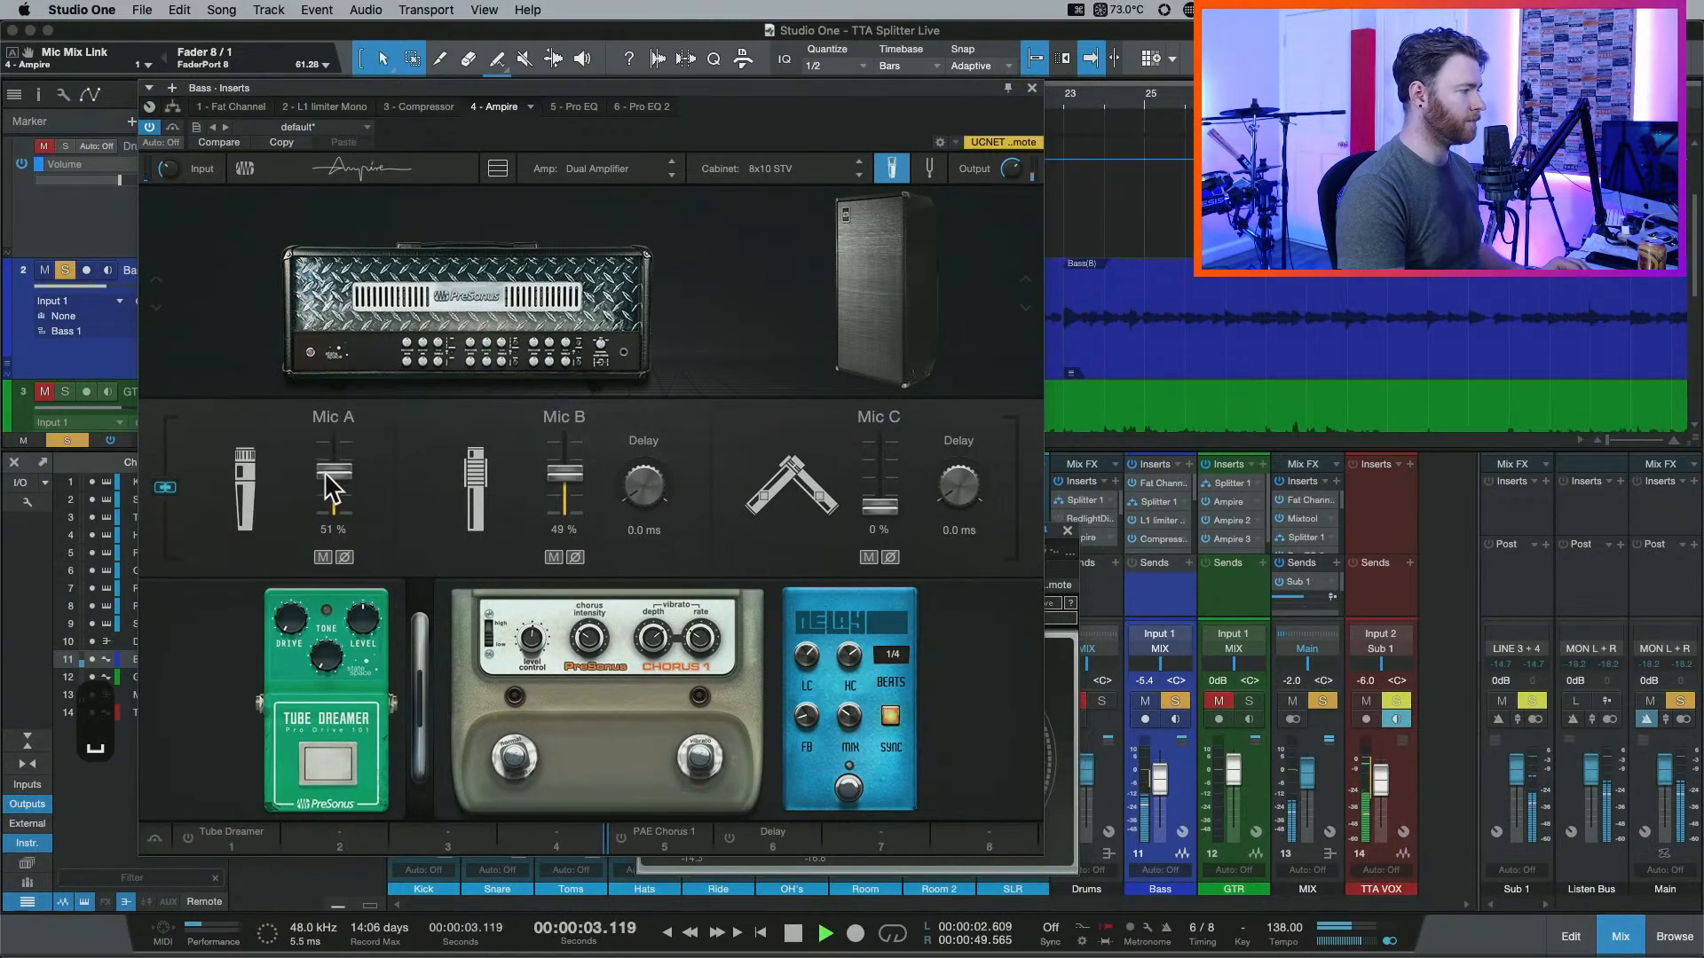
pyautogui.moveTo(325, 471)
pyautogui.mouseDown()
pyautogui.moveTo(328, 423)
pyautogui.moveTo(338, 455)
pyautogui.mouseUp()
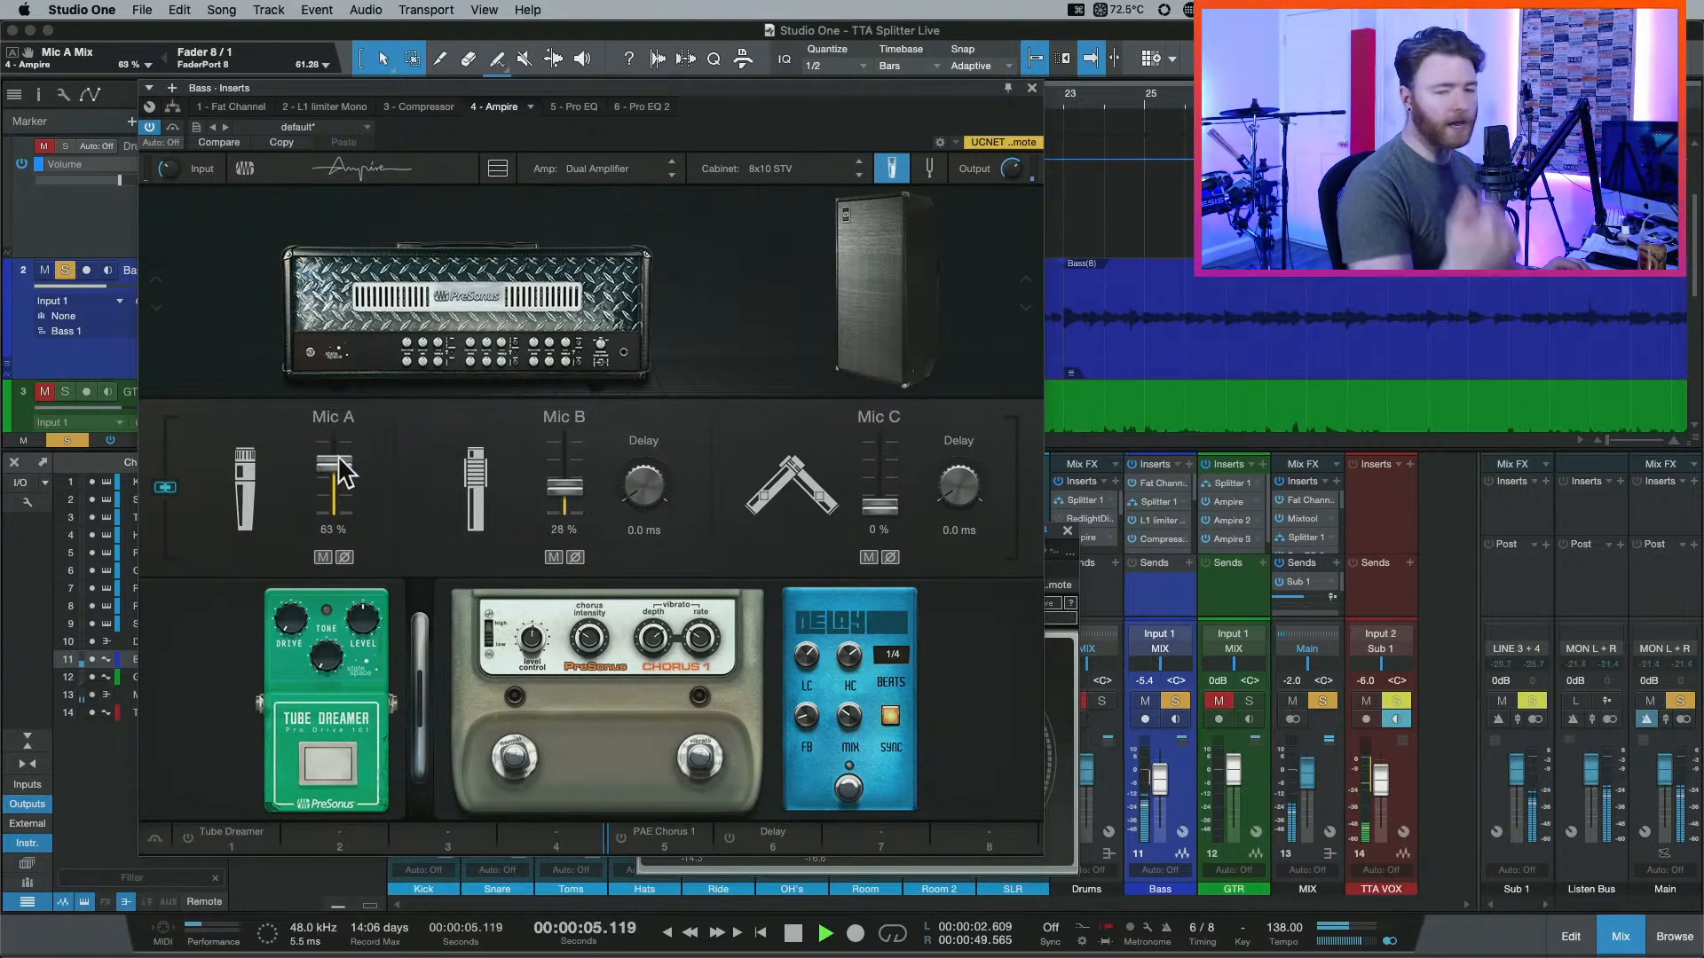
pyautogui.press('space')
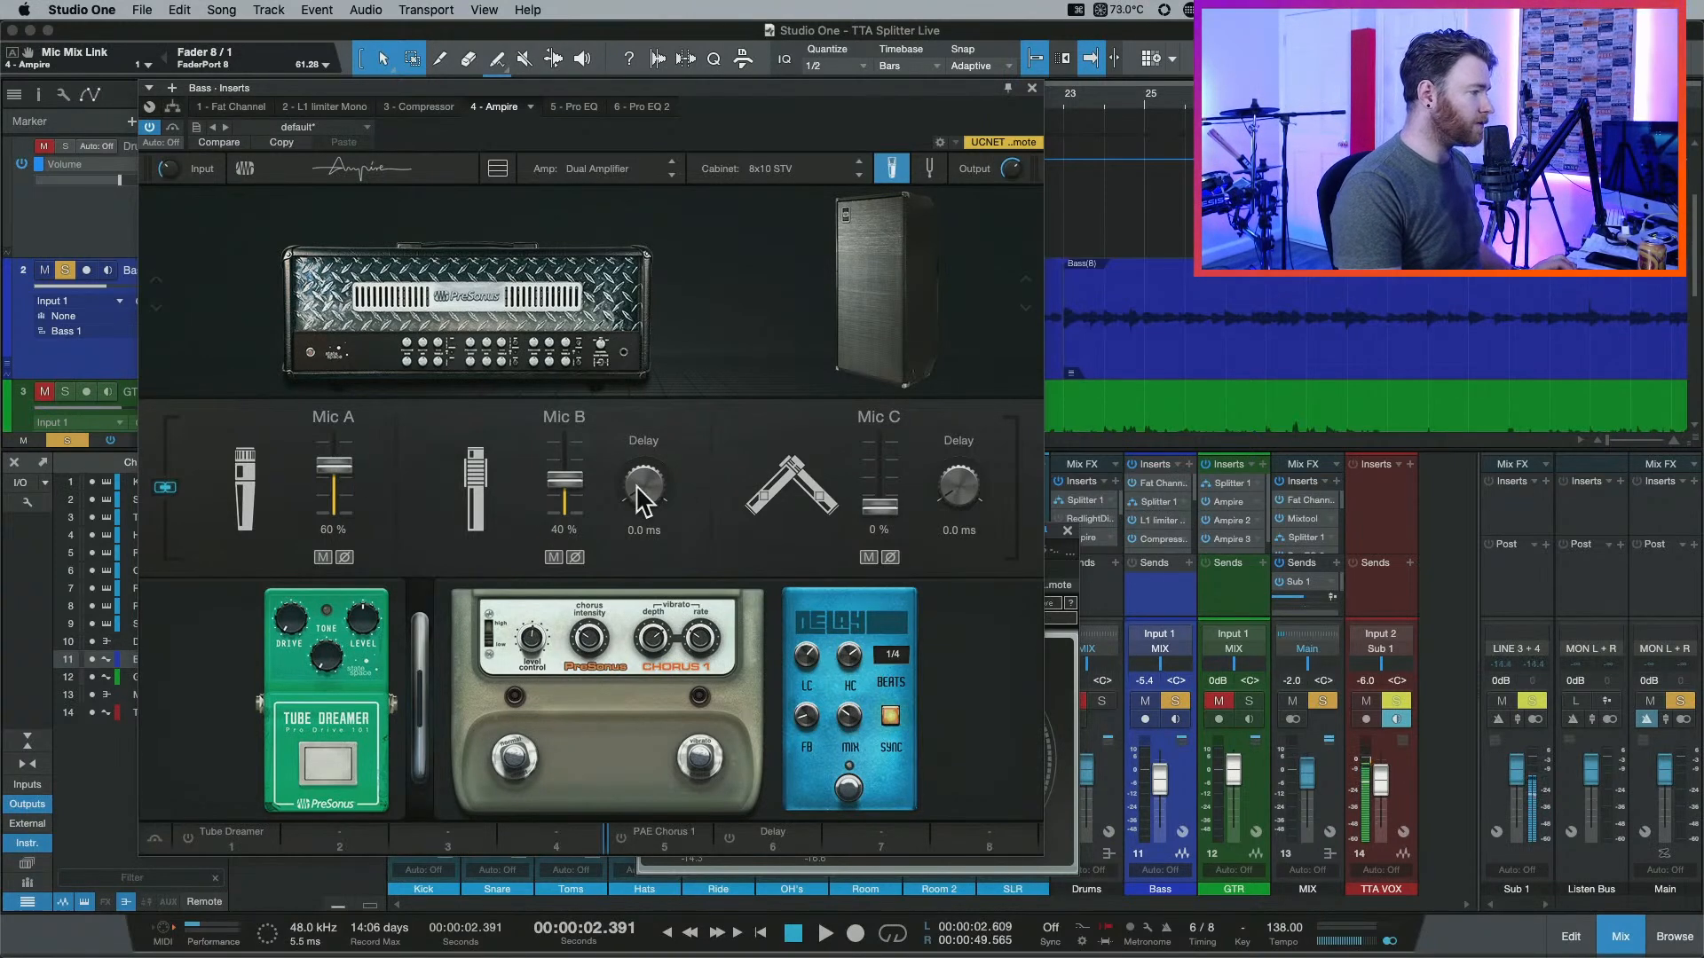
pyautogui.moveTo(945, 494)
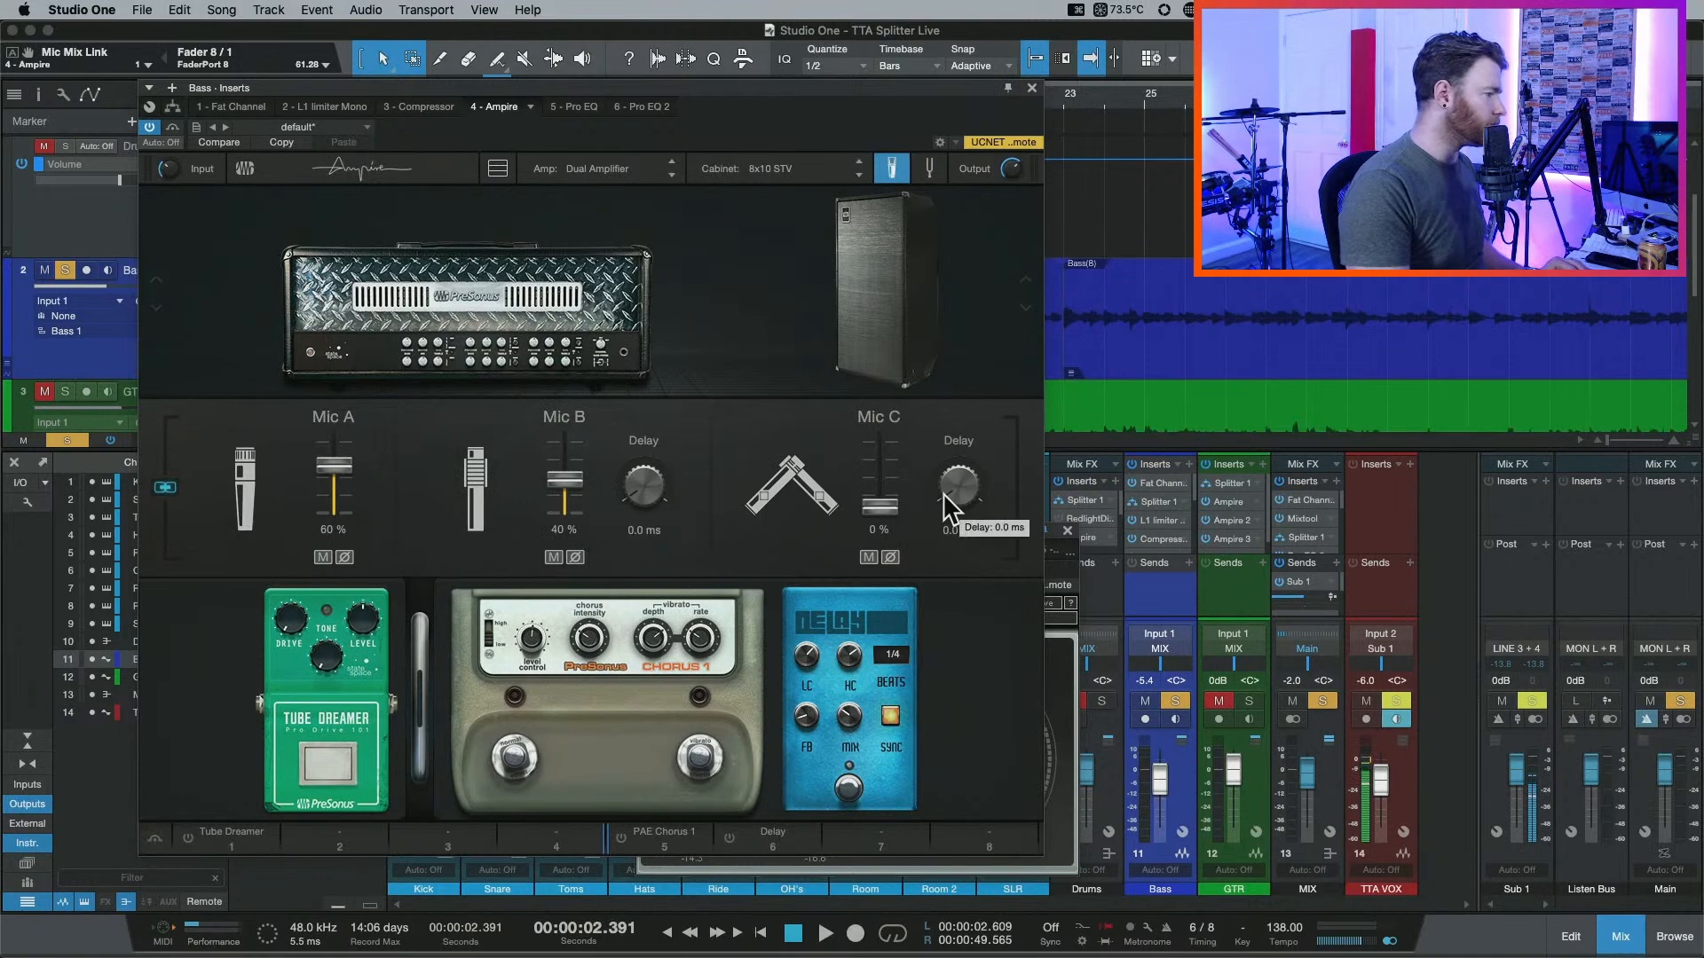
pyautogui.press('space')
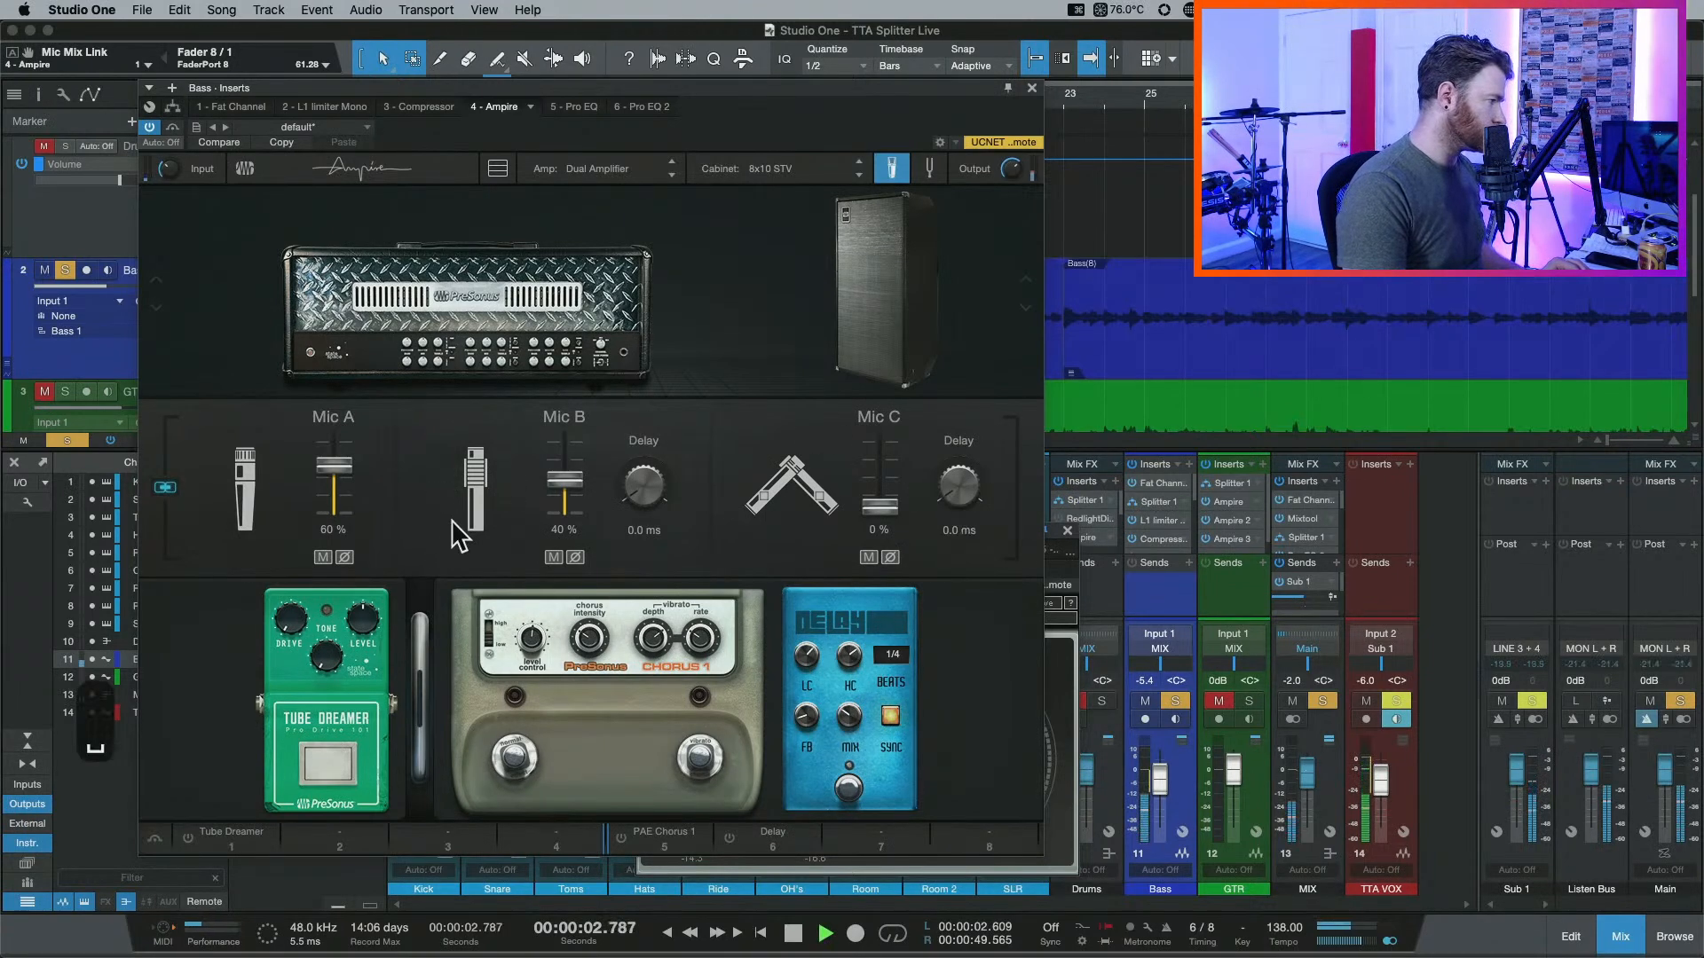
pyautogui.moveTo(355, 486); pyautogui.dragTo(356, 497)
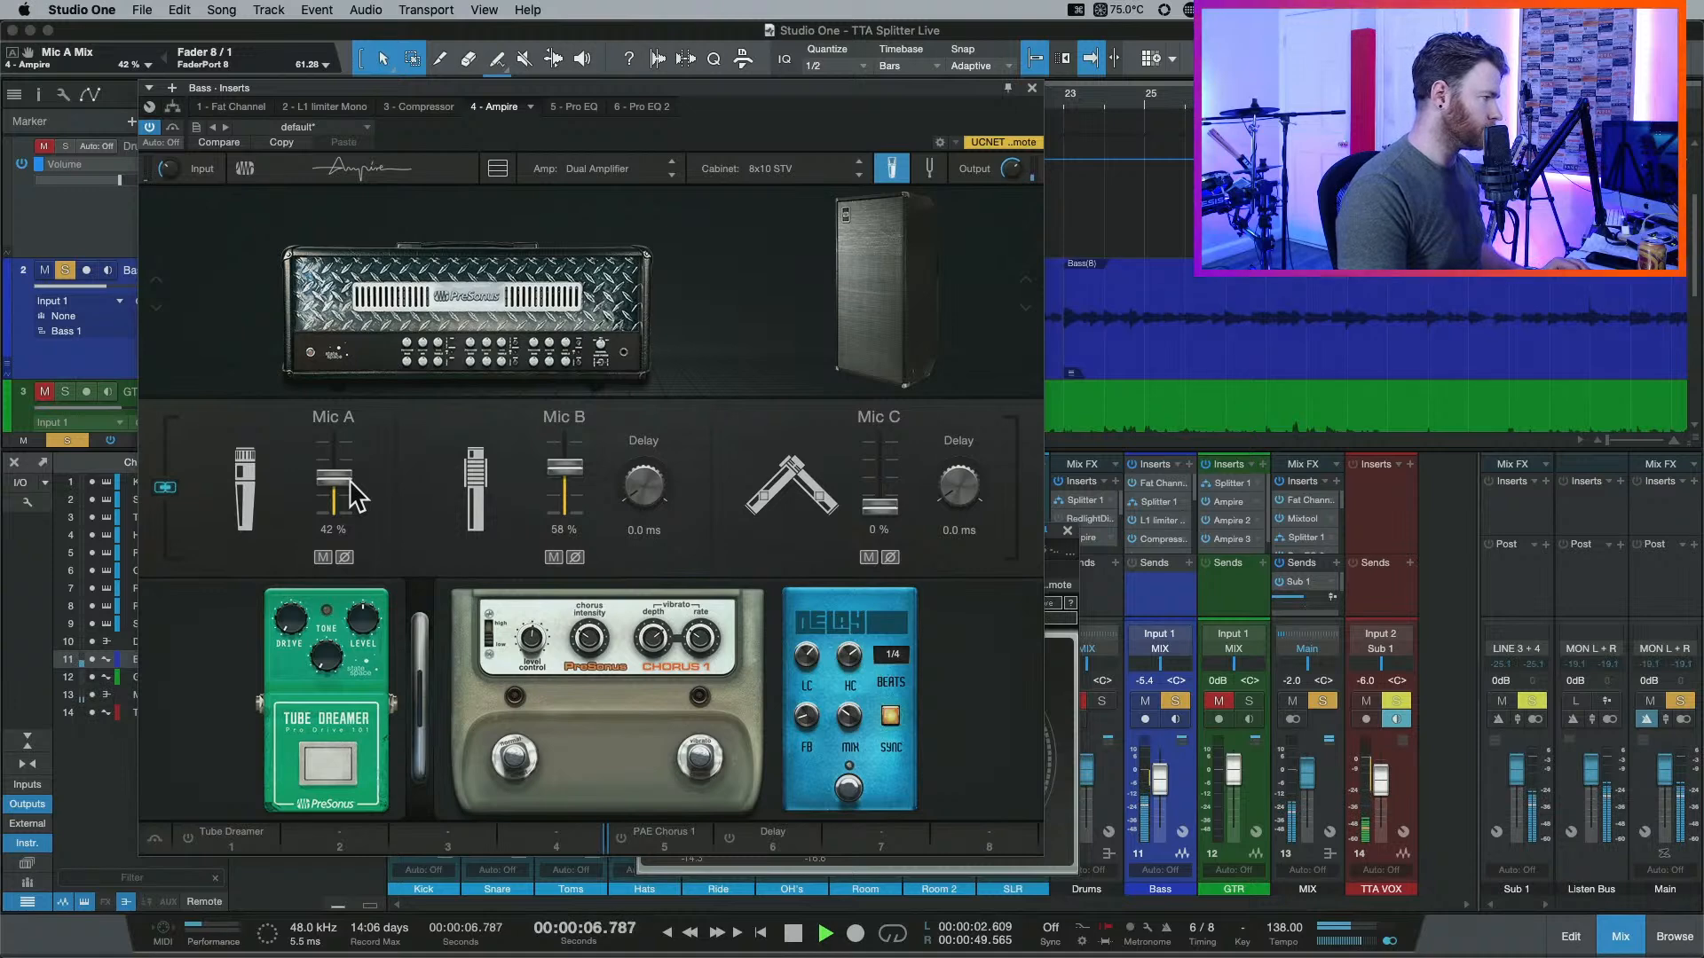
pyautogui.press('space')
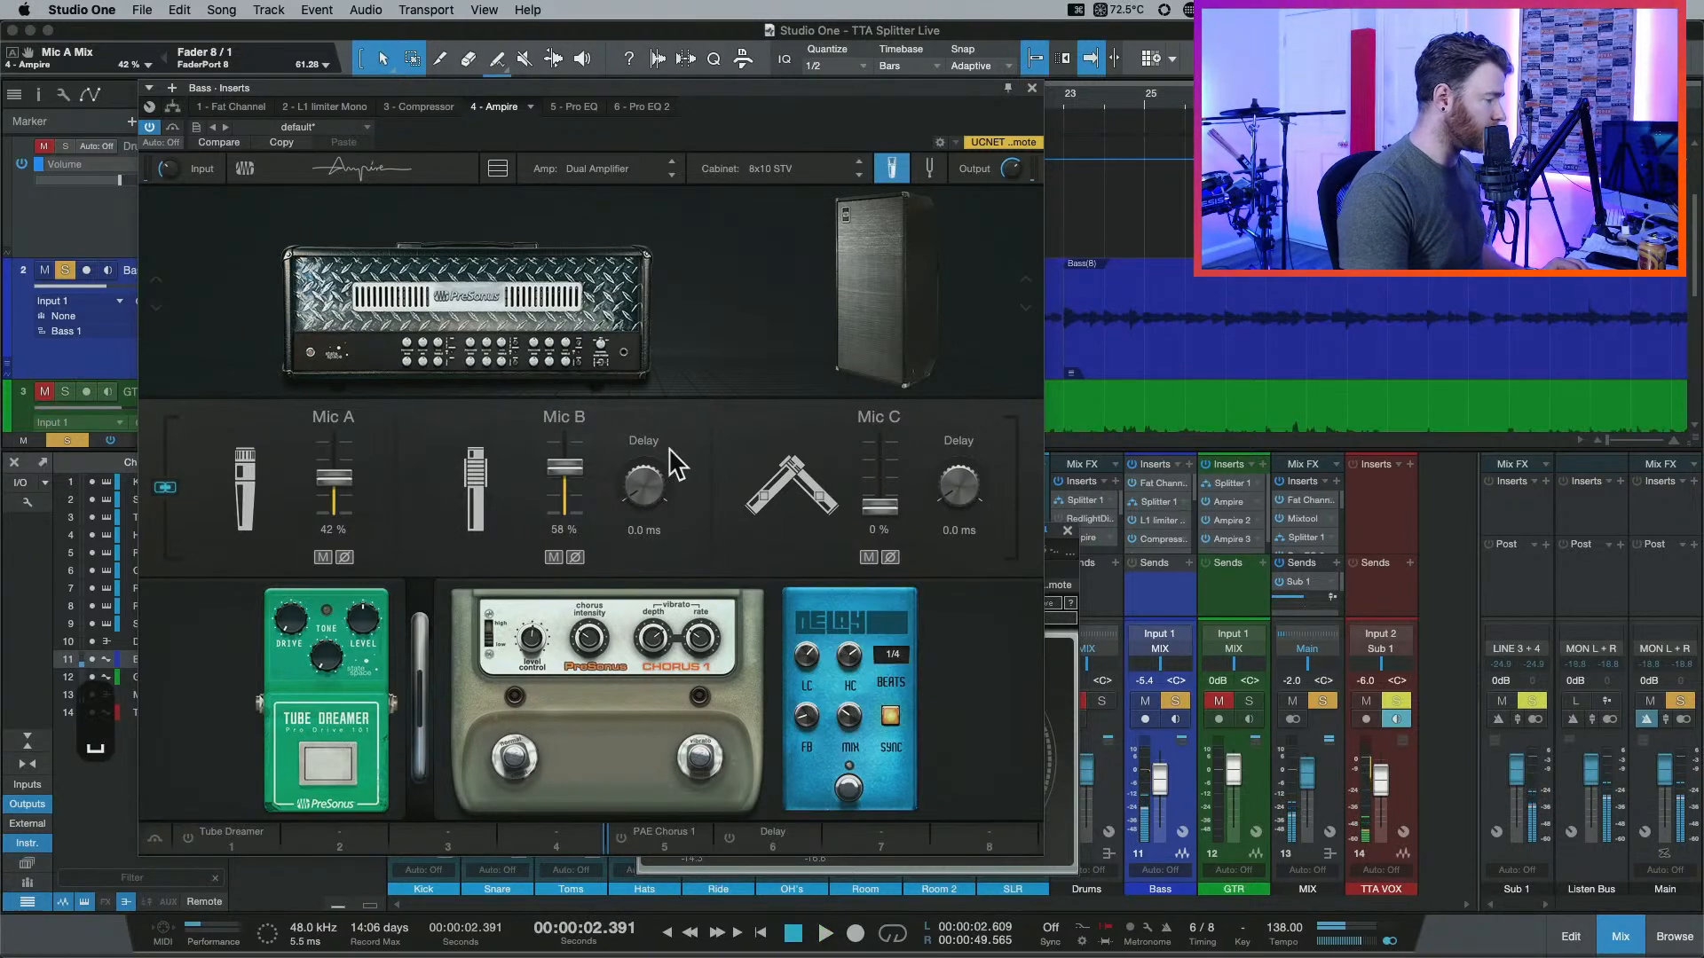
# Open the Pro EQ below Ampire in the Bass routing and play the bass to compare it bypassed and active.
pyautogui.click(173, 106)
pyautogui.scroll(-3, 637, 241)
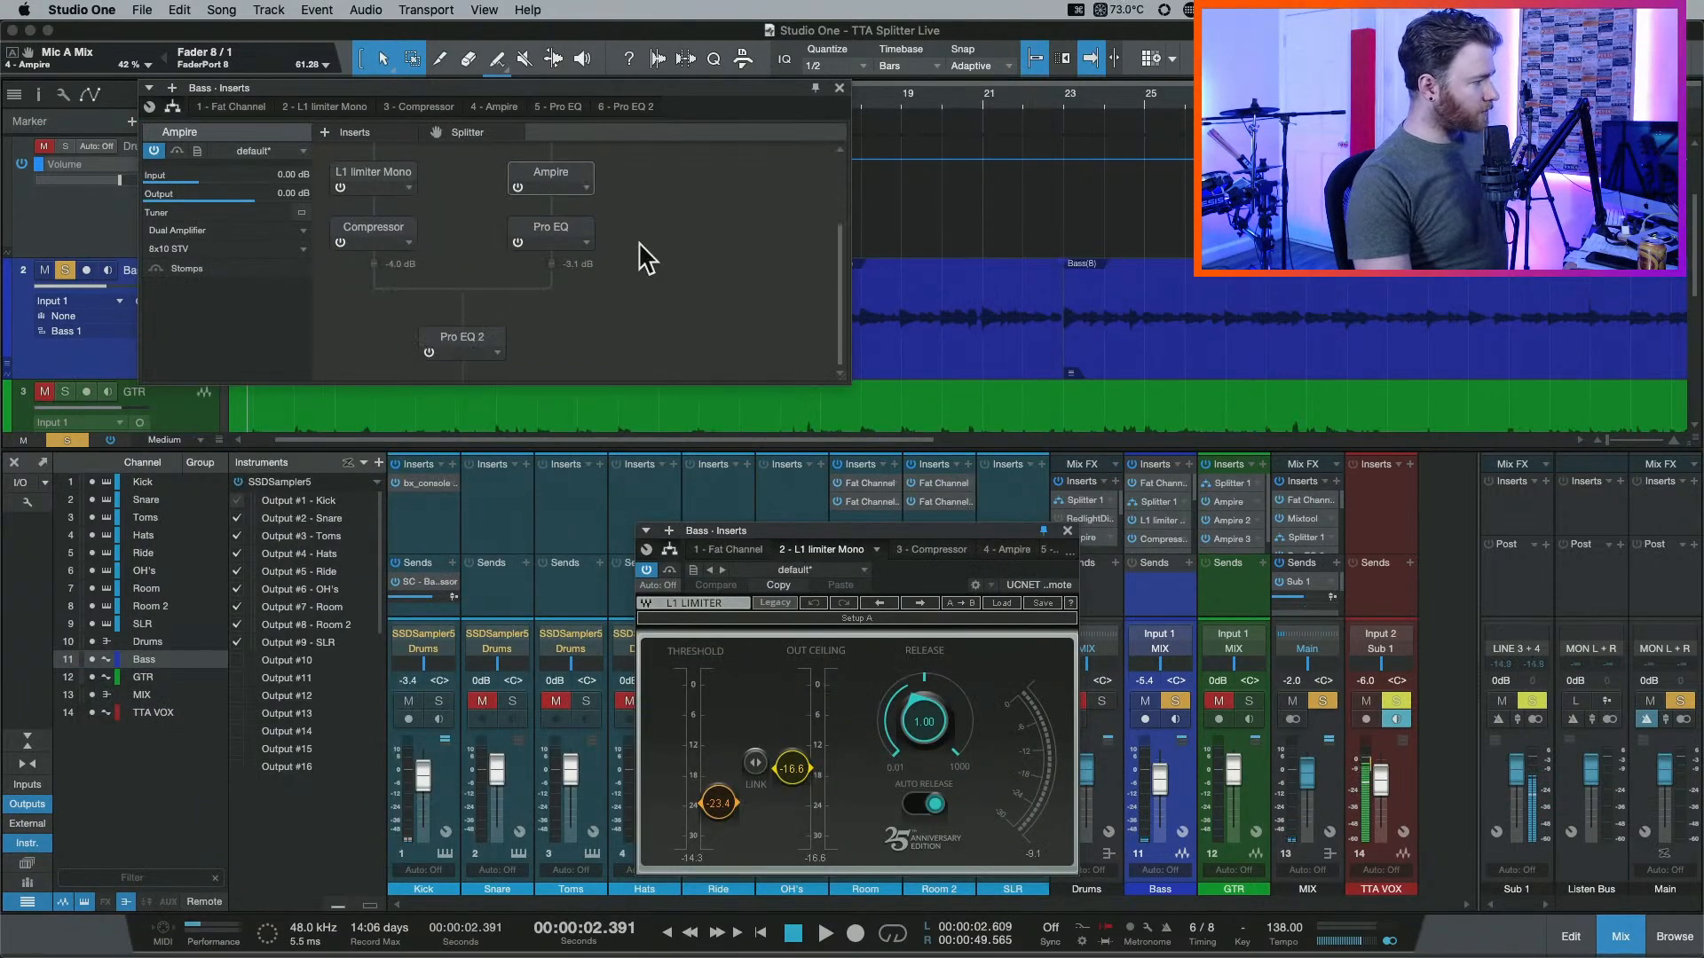
pyautogui.doubleClick(566, 225)
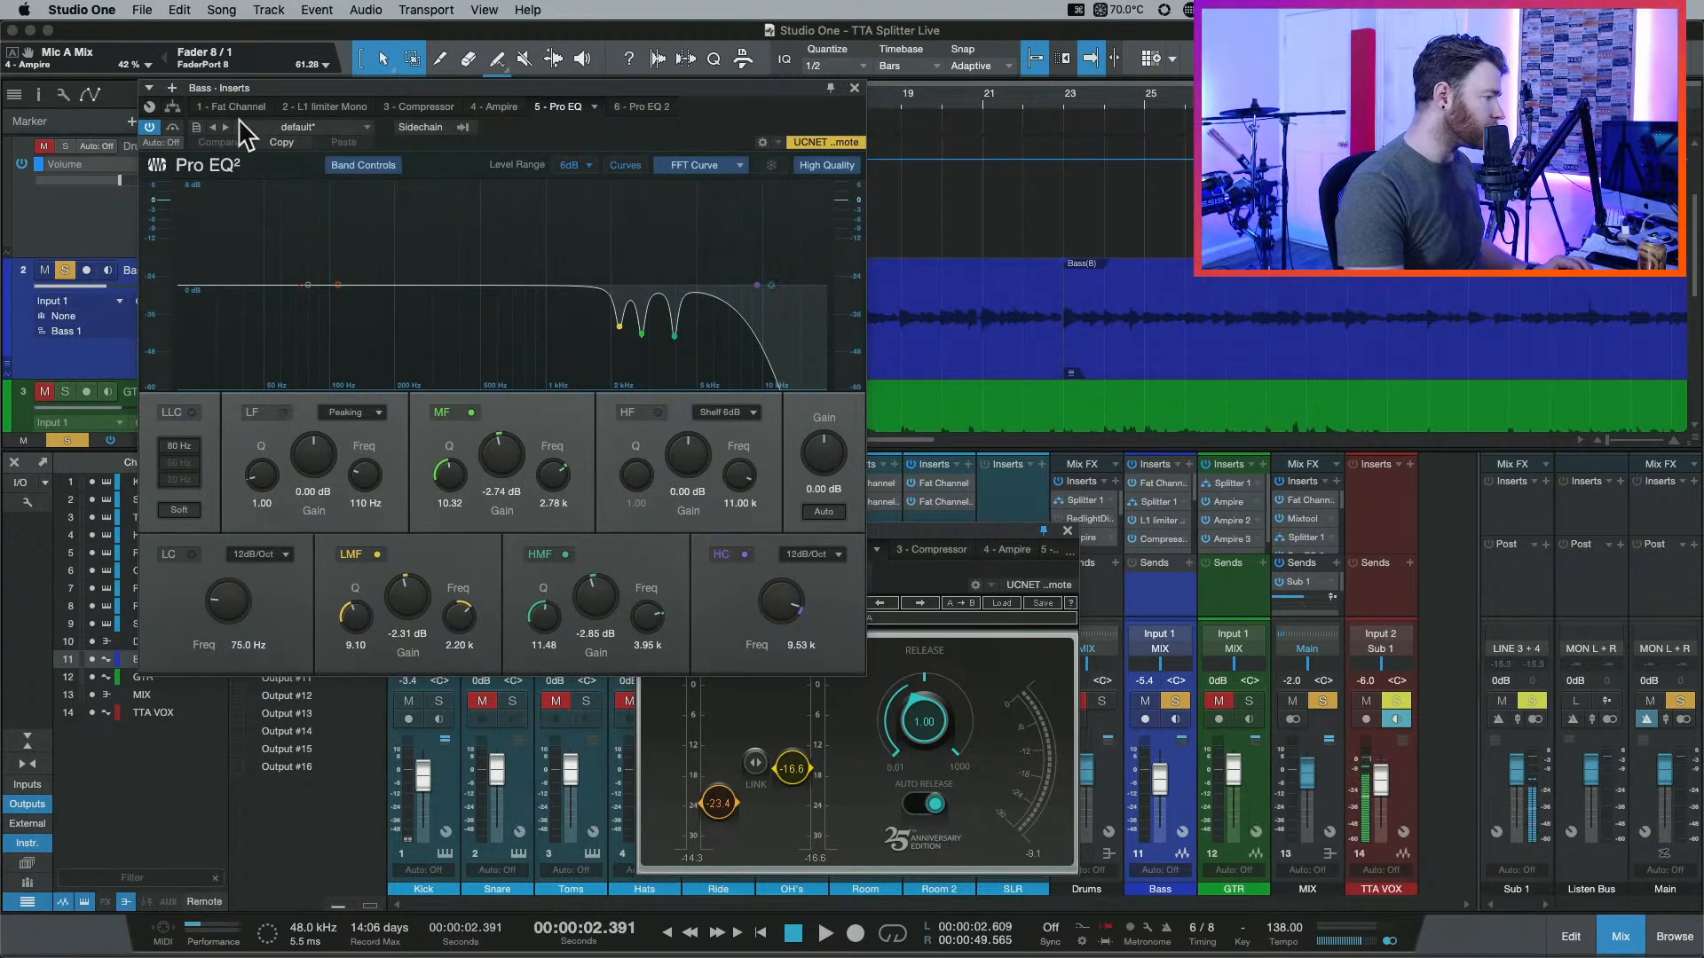
pyautogui.press('space')
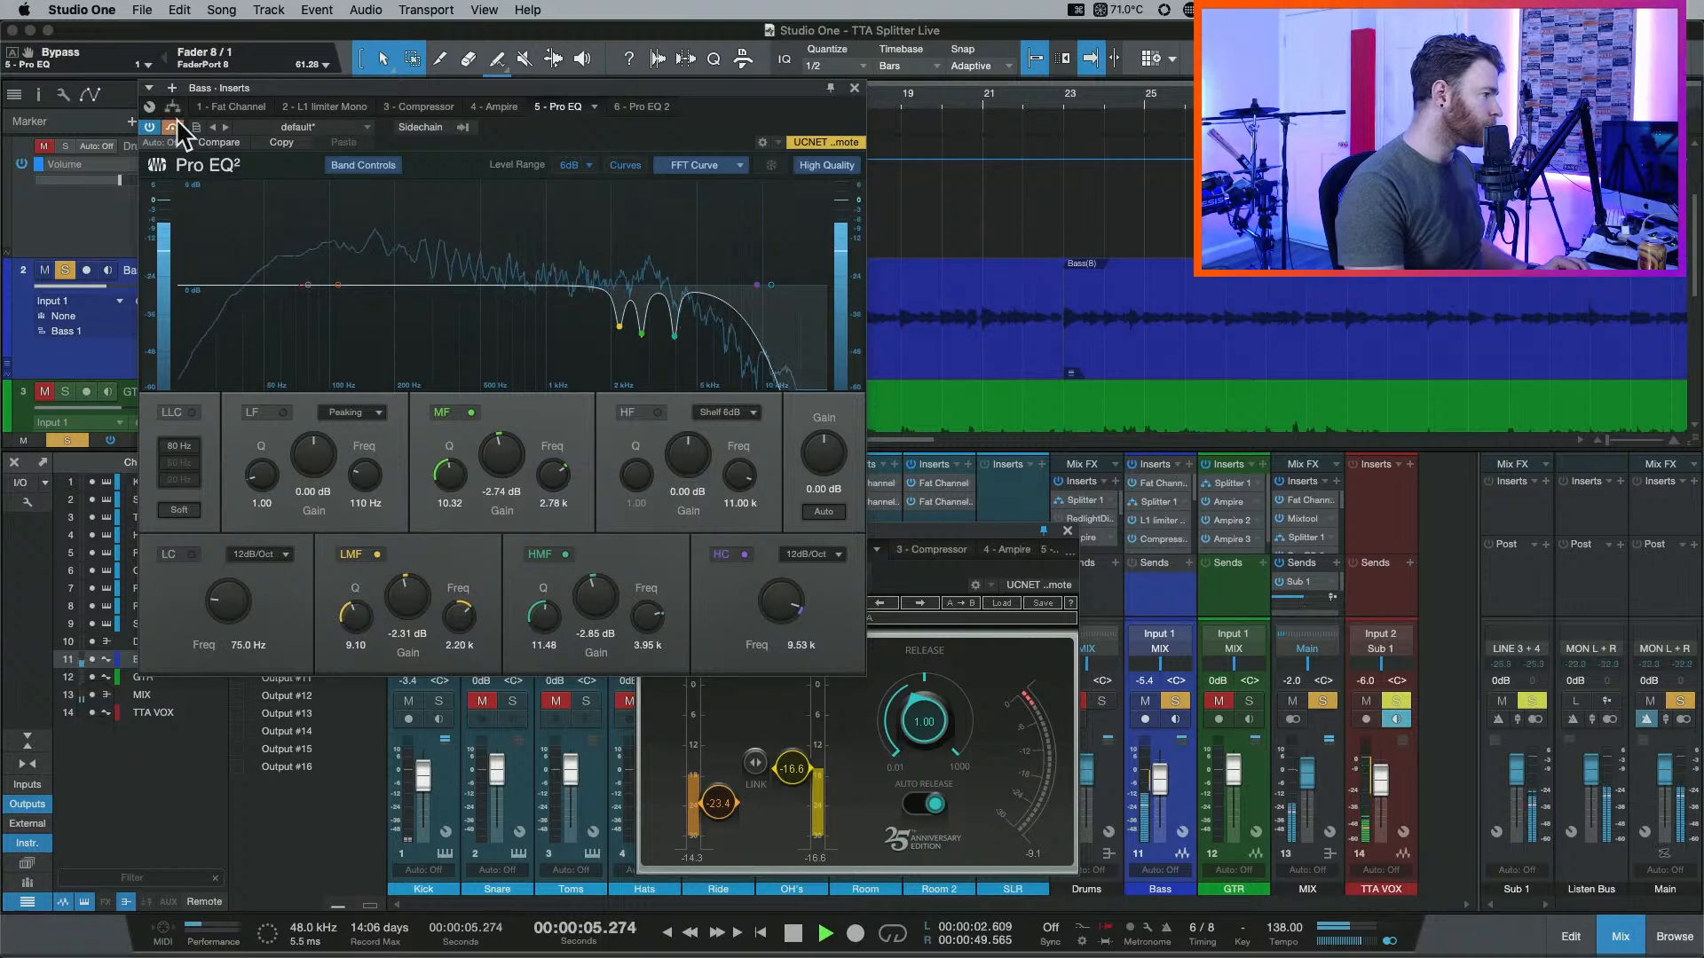
pyautogui.press('space')
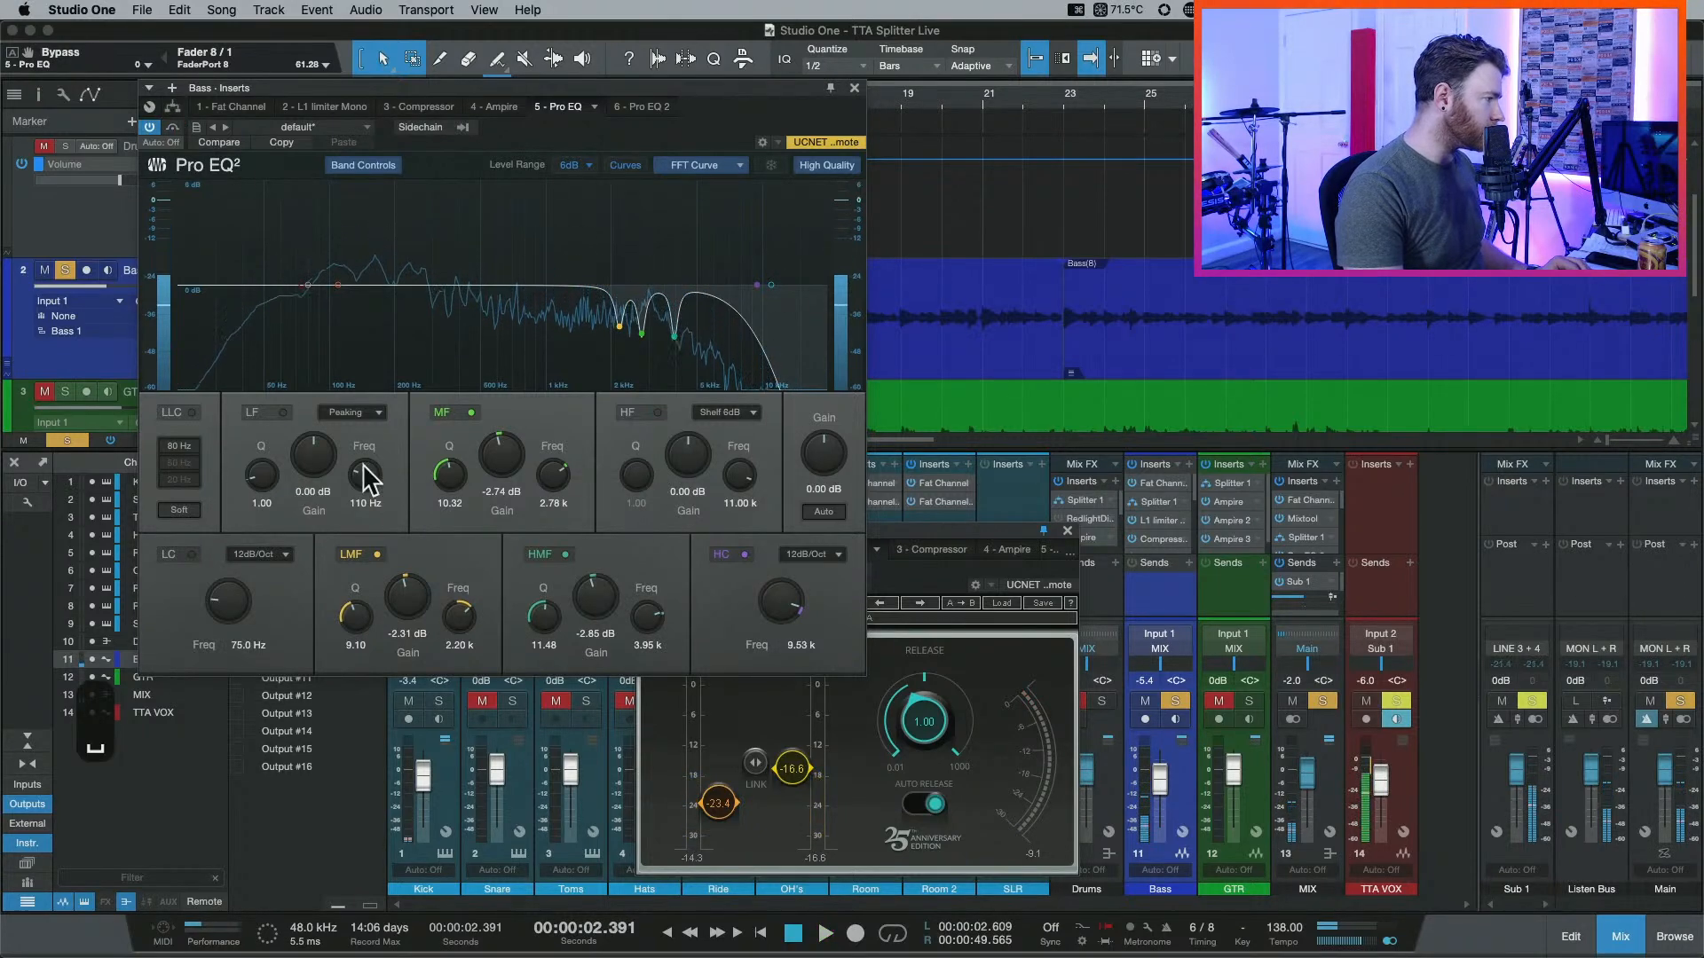
# Add a narrow LF peaking cut of -2.40 dB at 2.93 kHz with Q 6.18 in the Pro EQ and play the bass.
pyautogui.moveTo(307, 456)
pyautogui.mouseDown()
pyautogui.moveTo(296, 423)
pyautogui.moveTo(266, 446)
pyautogui.moveTo(266, 463)
pyautogui.moveTo(361, 476)
pyautogui.moveTo(354, 382)
pyautogui.moveTo(301, 494)
pyautogui.moveTo(310, 465)
pyautogui.mouseUp()
pyautogui.press('space')
pyautogui.press('space')
pyautogui.press('space')
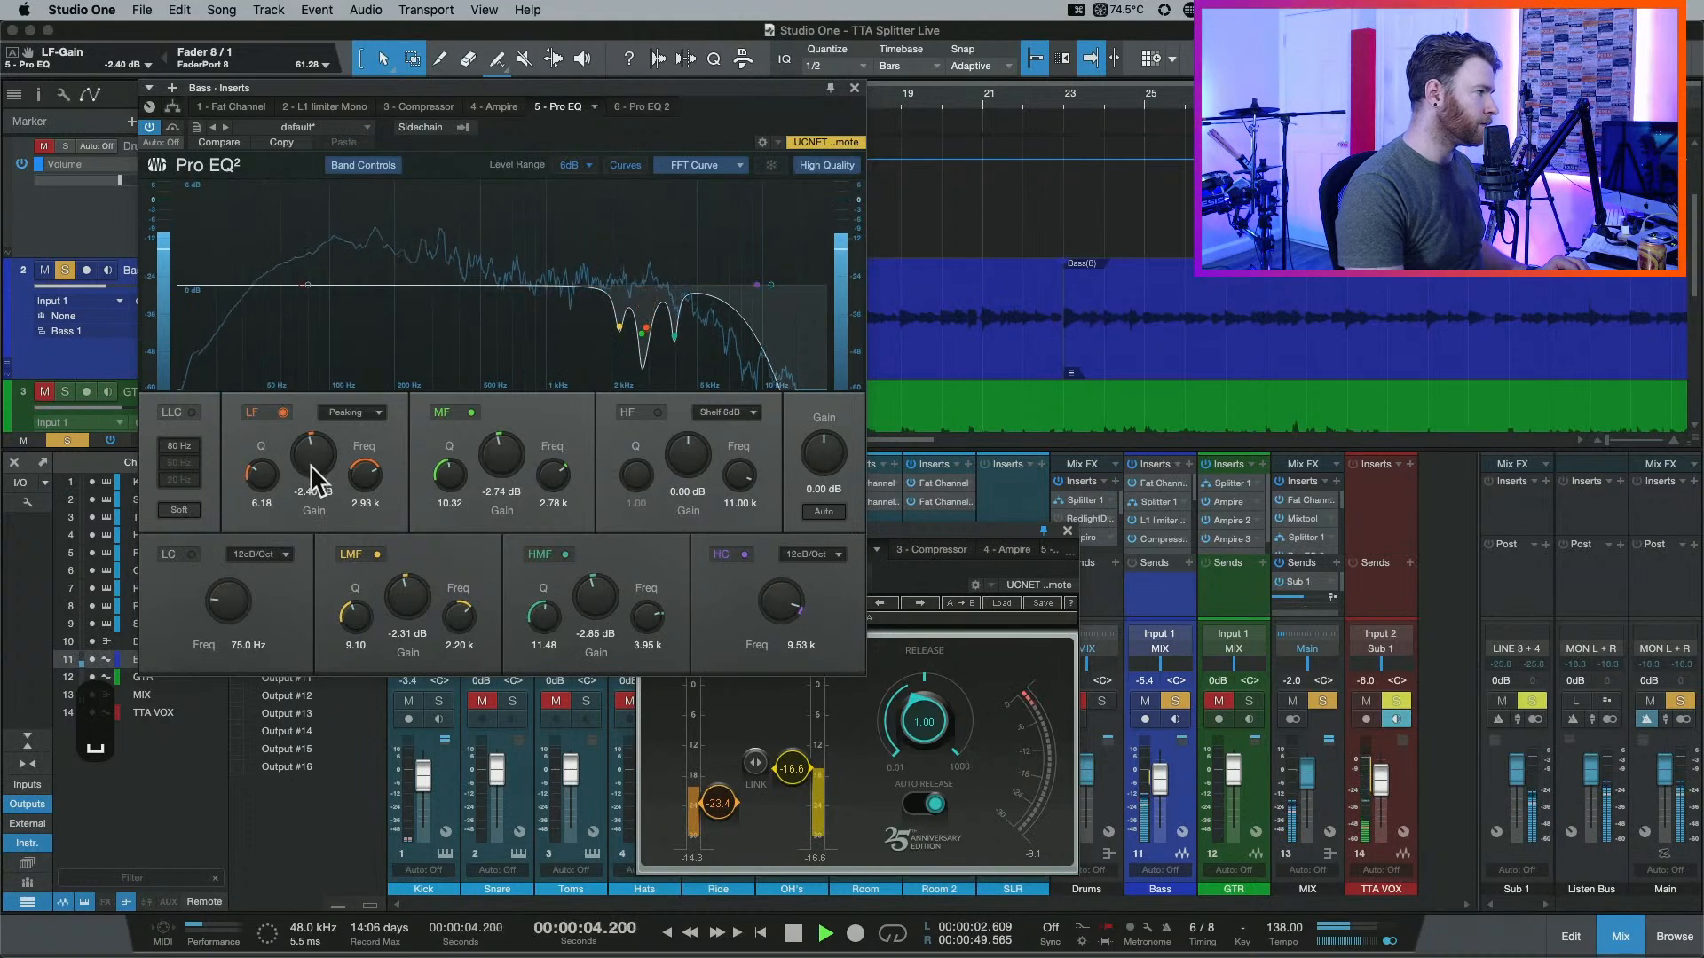
# Compare the bass with the Pro EQ bypassed and active during playback, and open Pro EQ 2 for review.
pyautogui.click(174, 127)
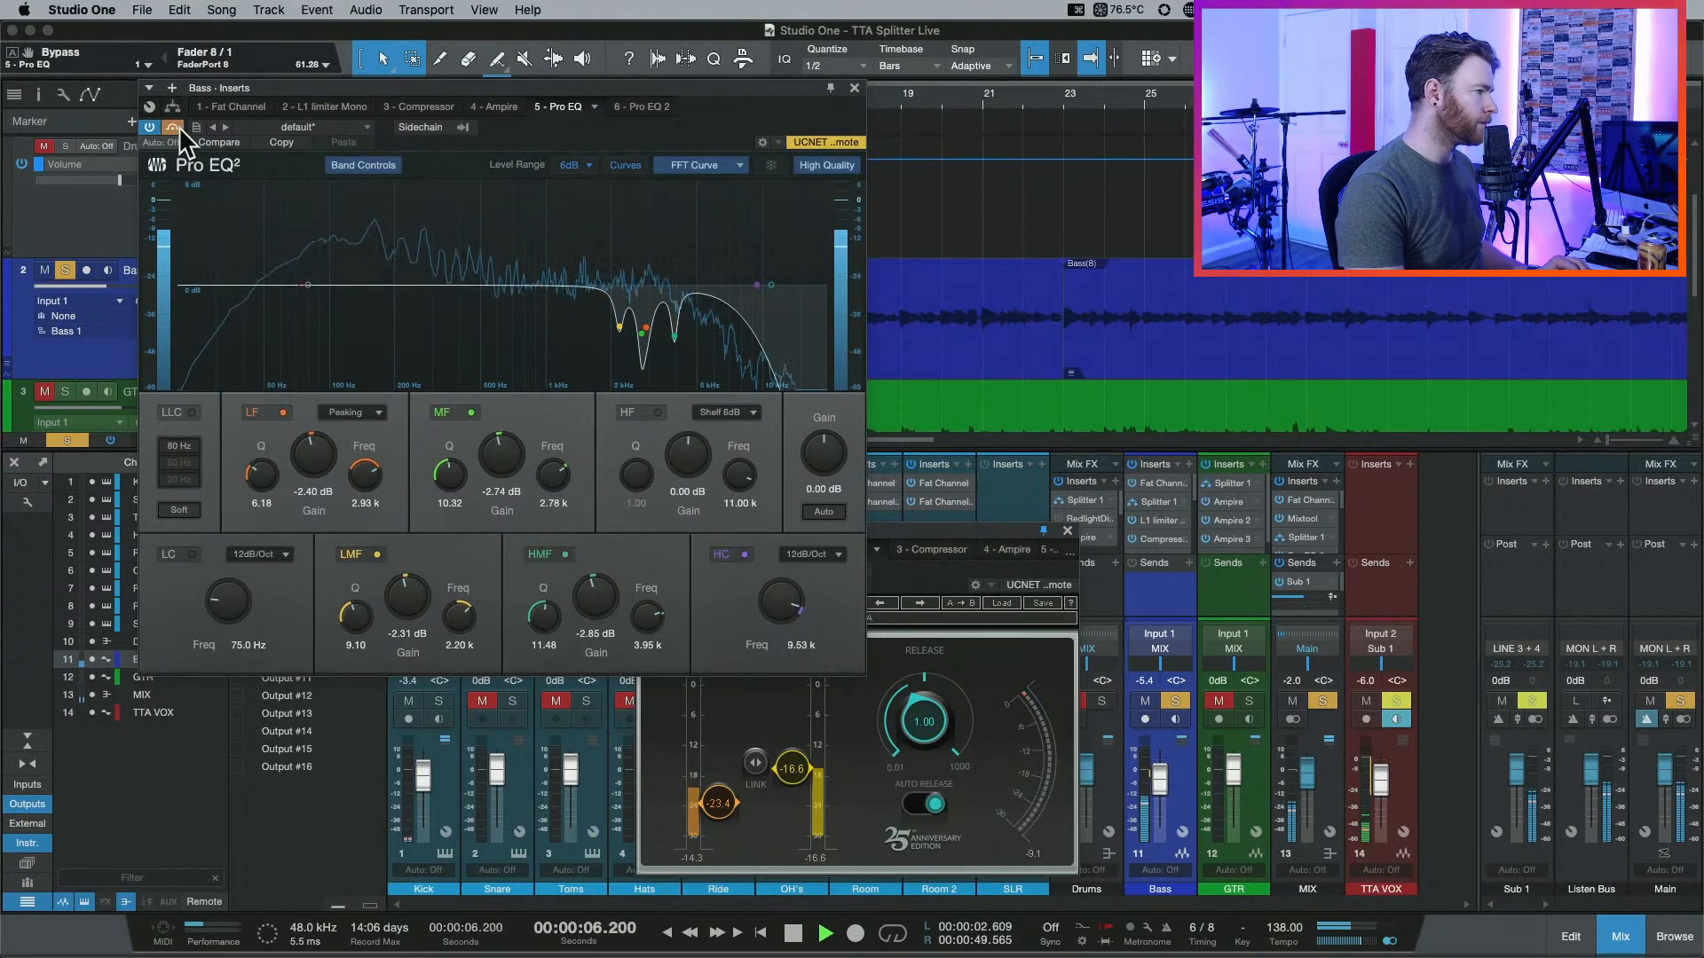
pyautogui.click(174, 127)
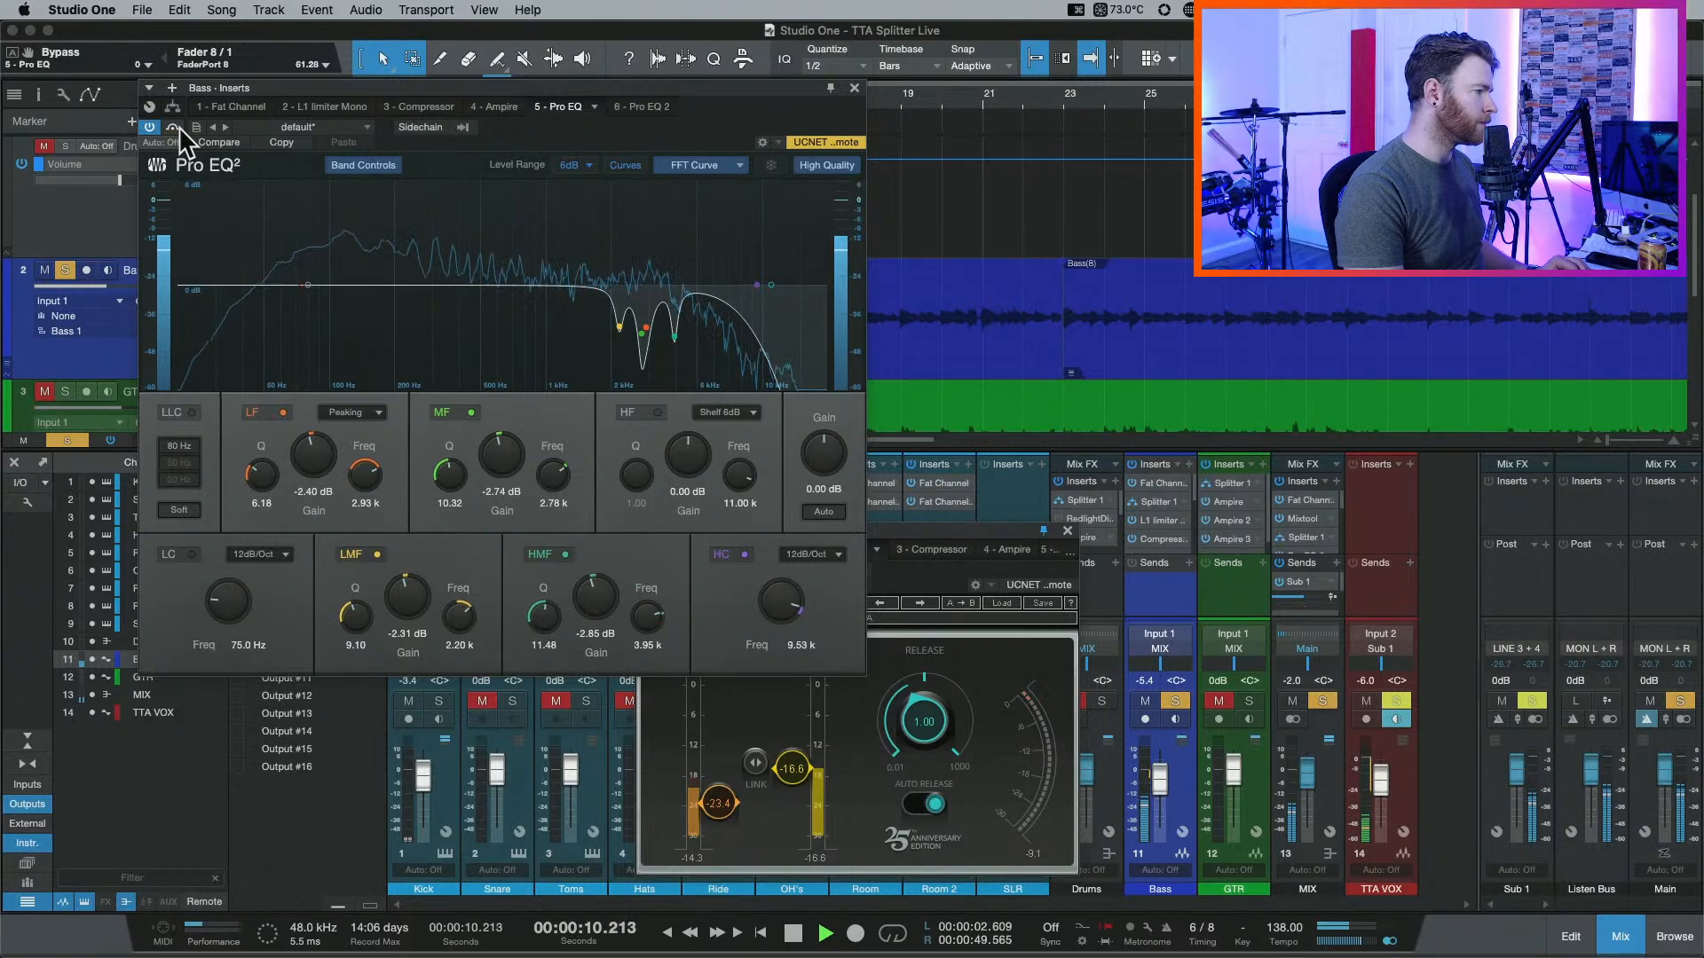
pyautogui.click(174, 127)
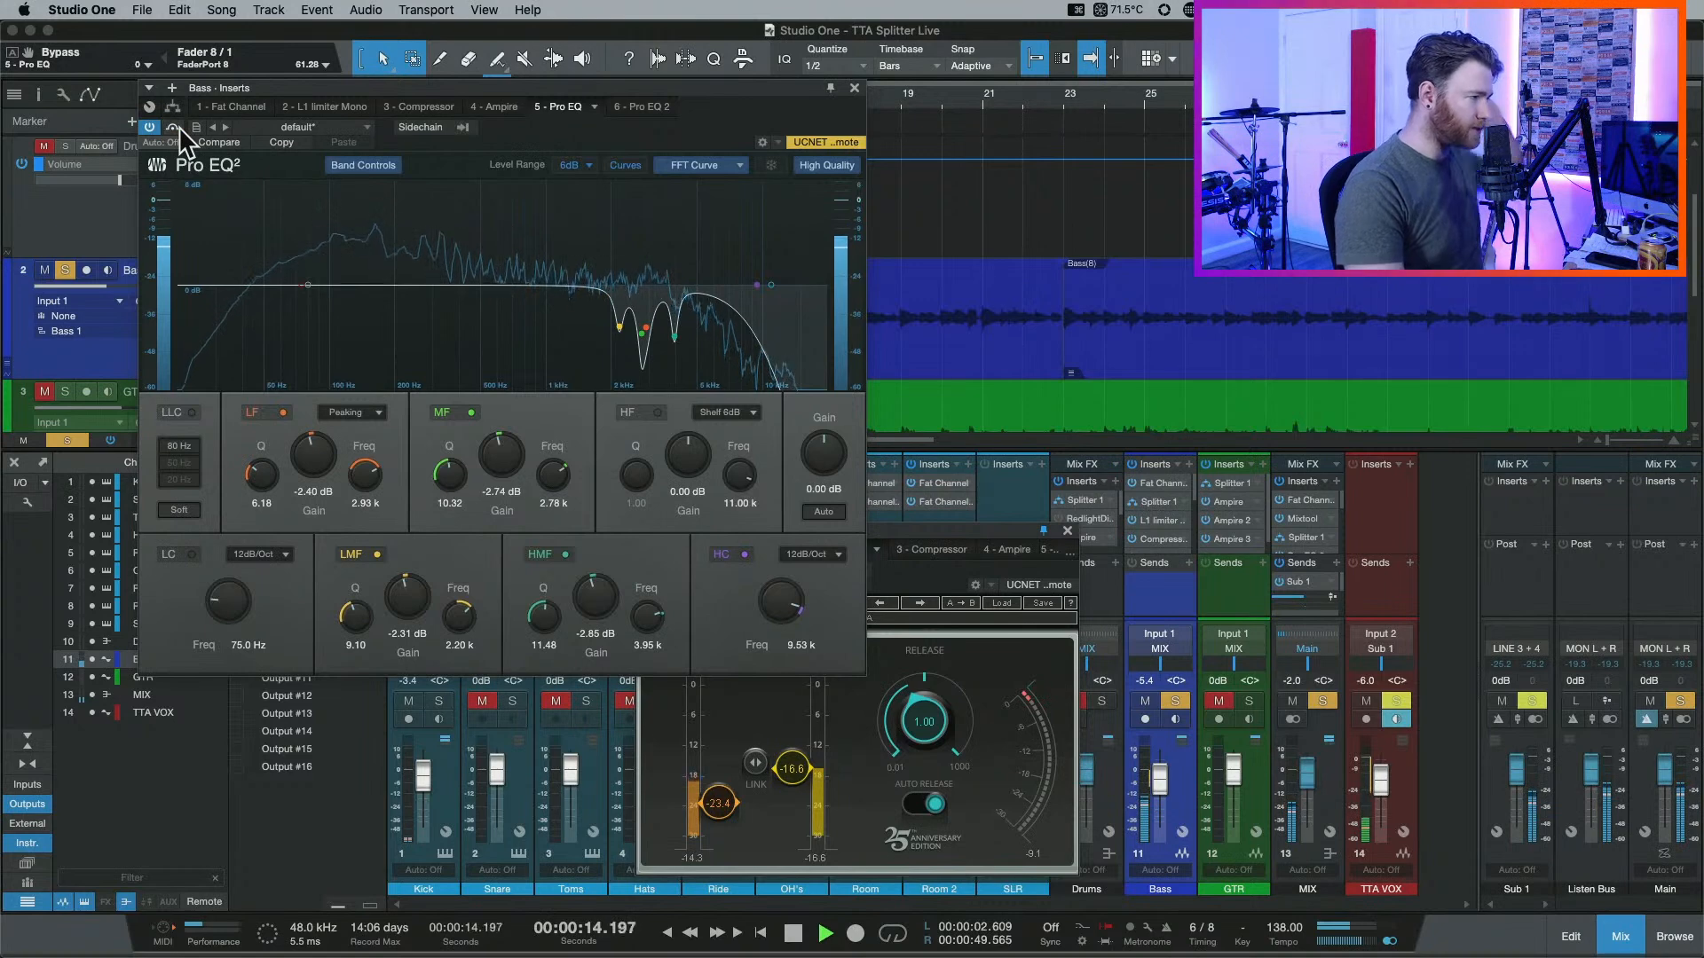
pyautogui.click(176, 127)
pyautogui.press('space')
pyautogui.click(636, 107)
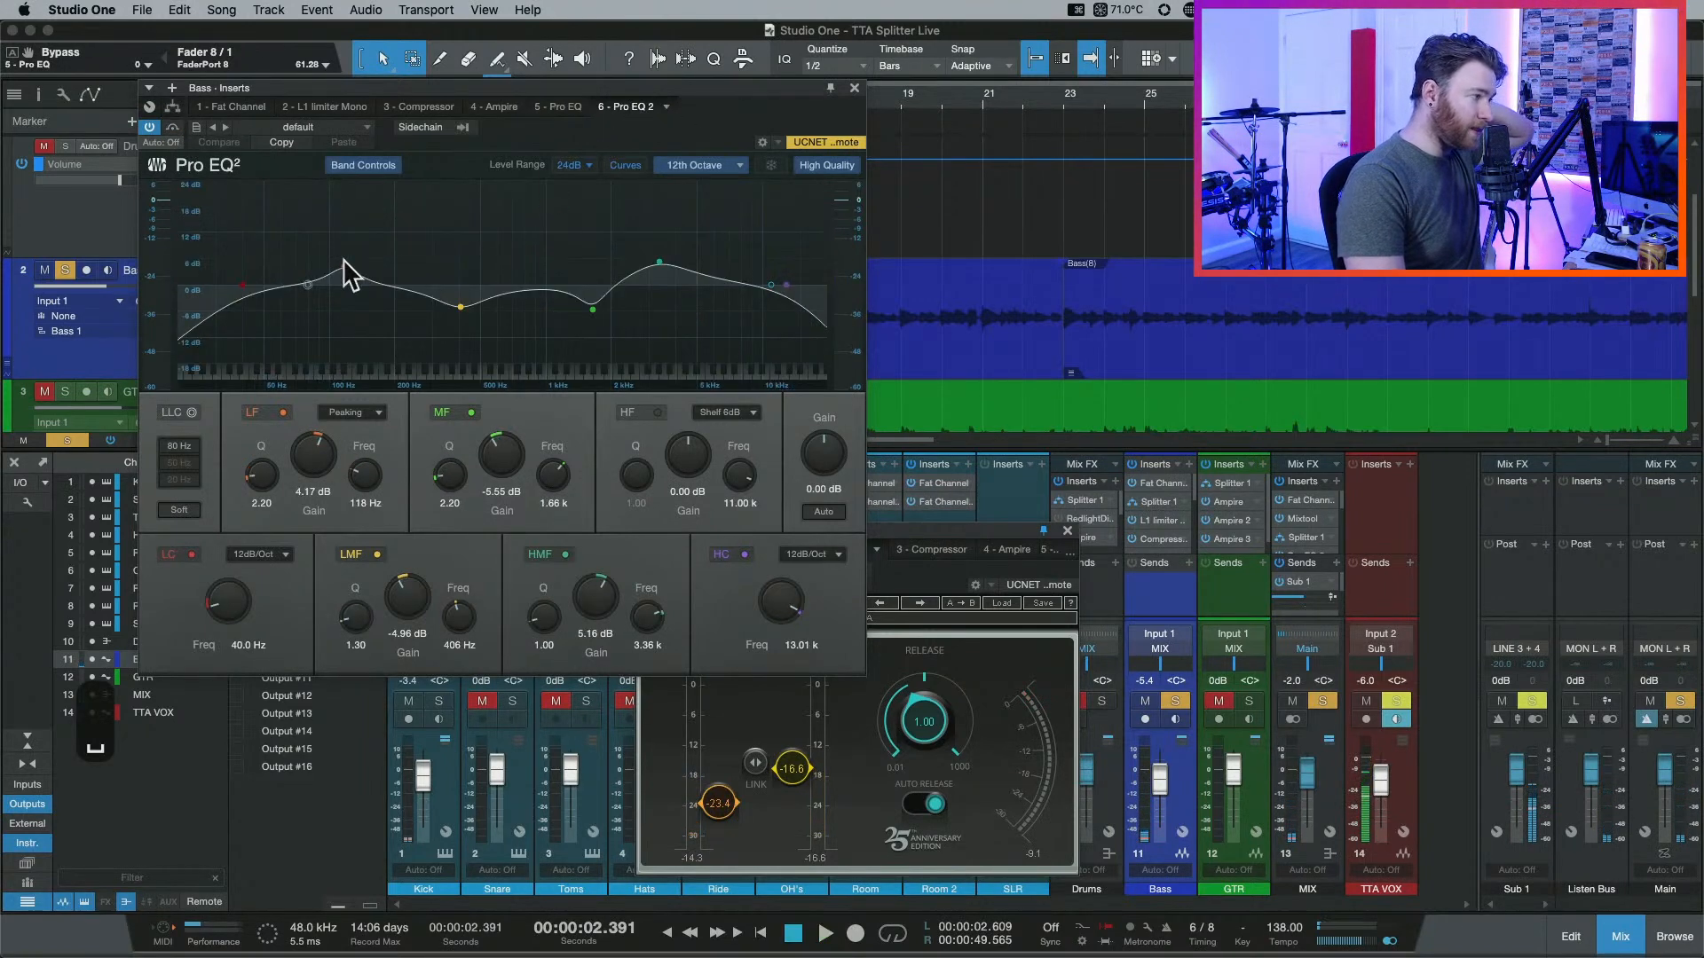
# Show the Bass insert routing and open the Pro EQ that follows the Splitter's merged branches.
pyautogui.click(174, 106)
pyautogui.scroll(-3, 577, 350)
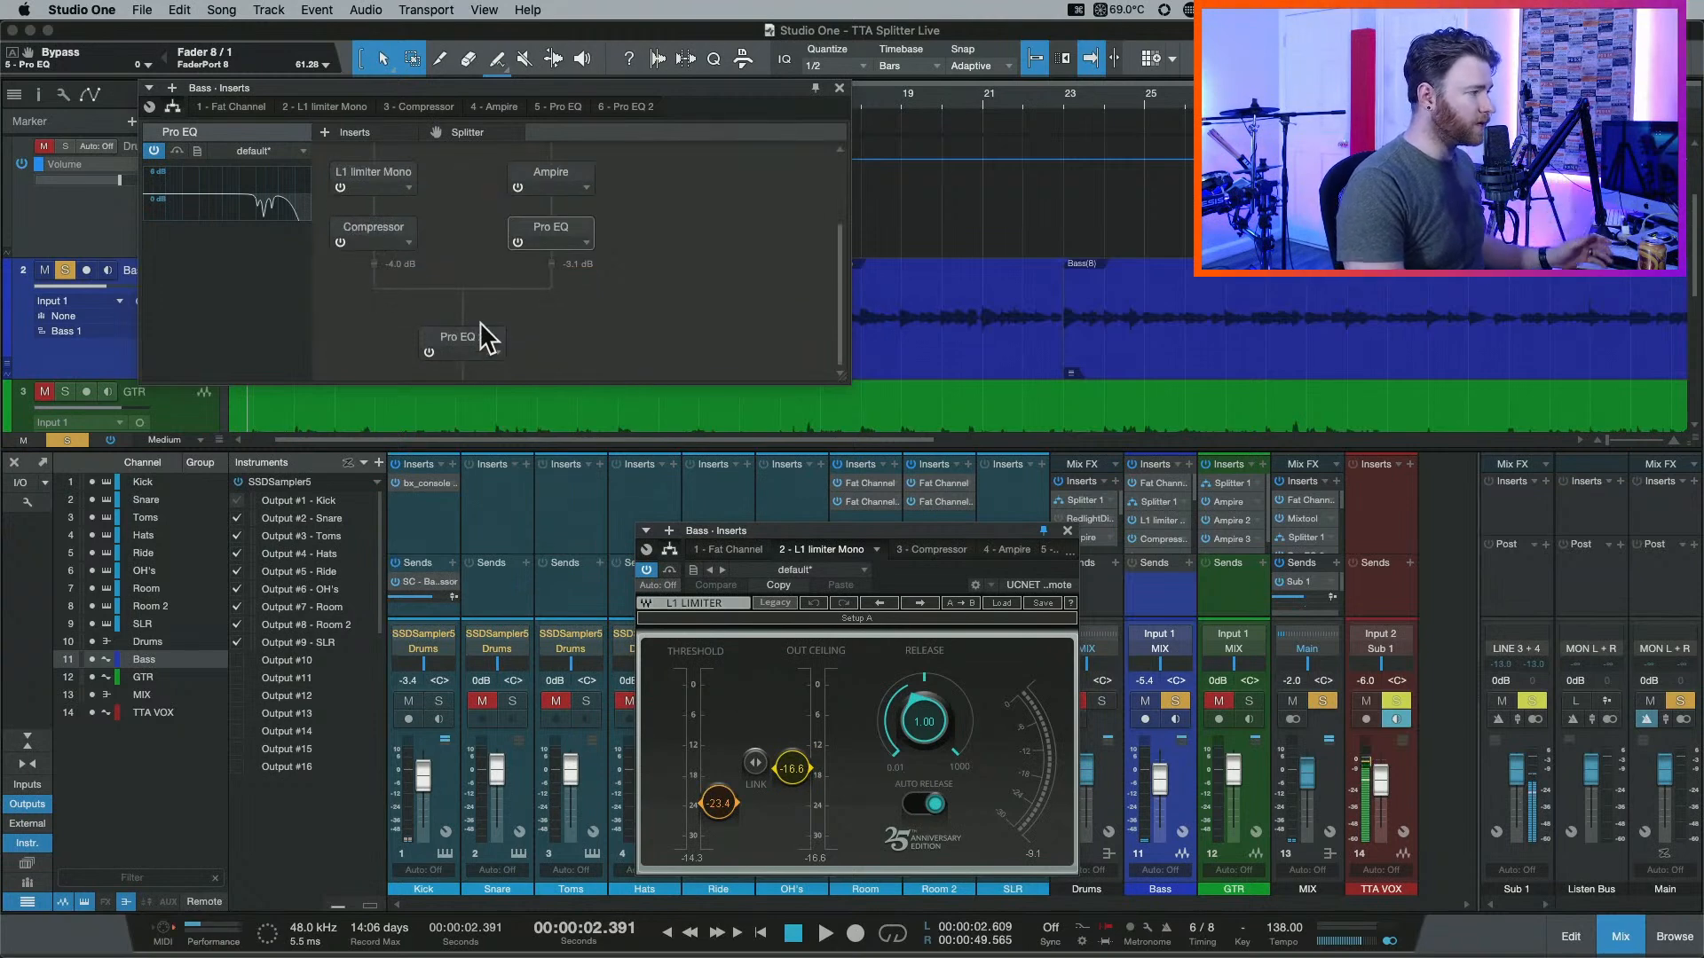
pyautogui.doubleClick(484, 337)
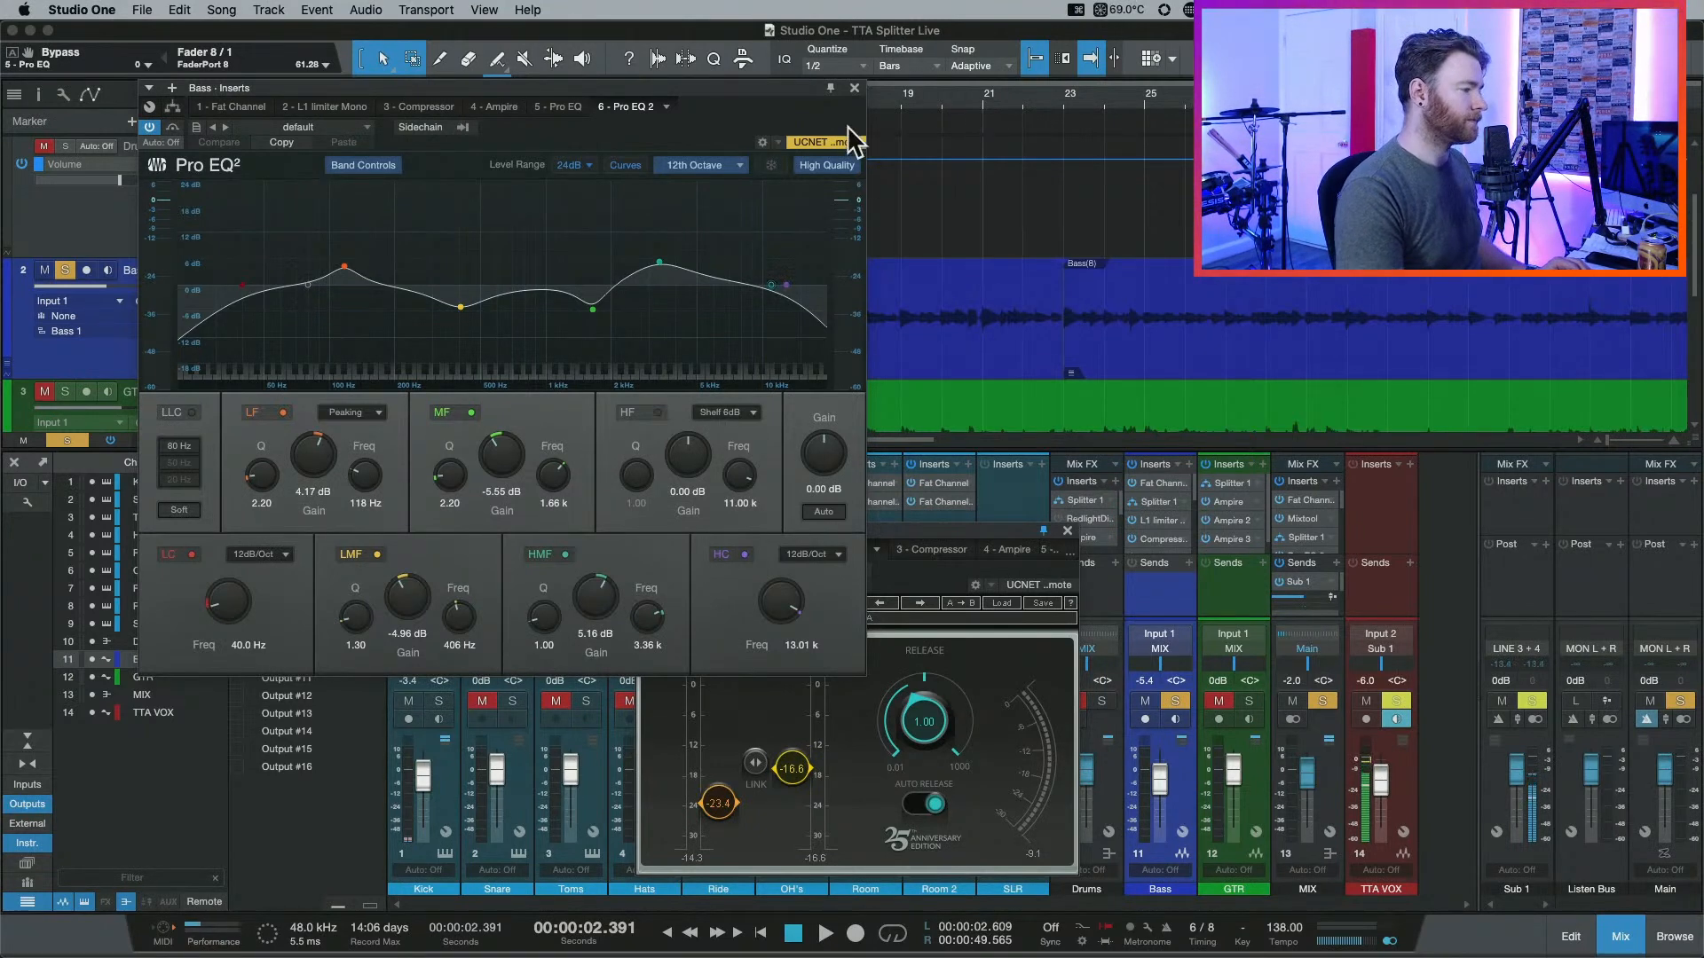
# Close both Bass plug-in windows and clear the channel solos so the full mix can be heard.
pyautogui.click(853, 86)
pyautogui.click(1067, 529)
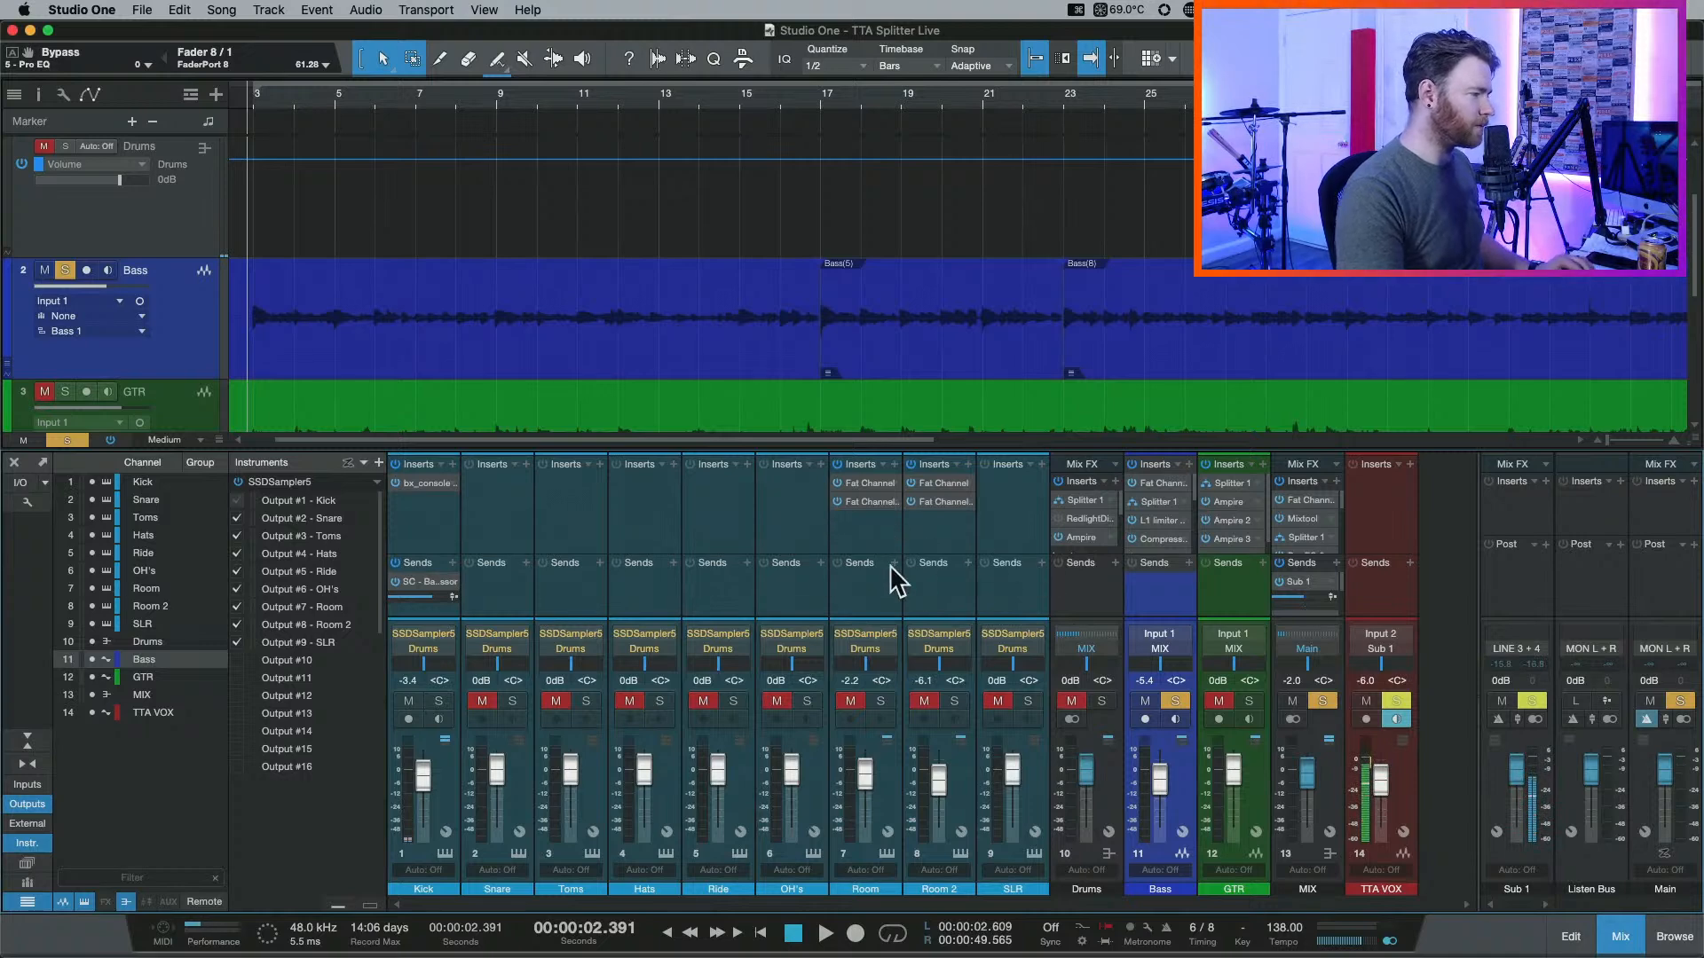
pyautogui.press('shift+super+s')
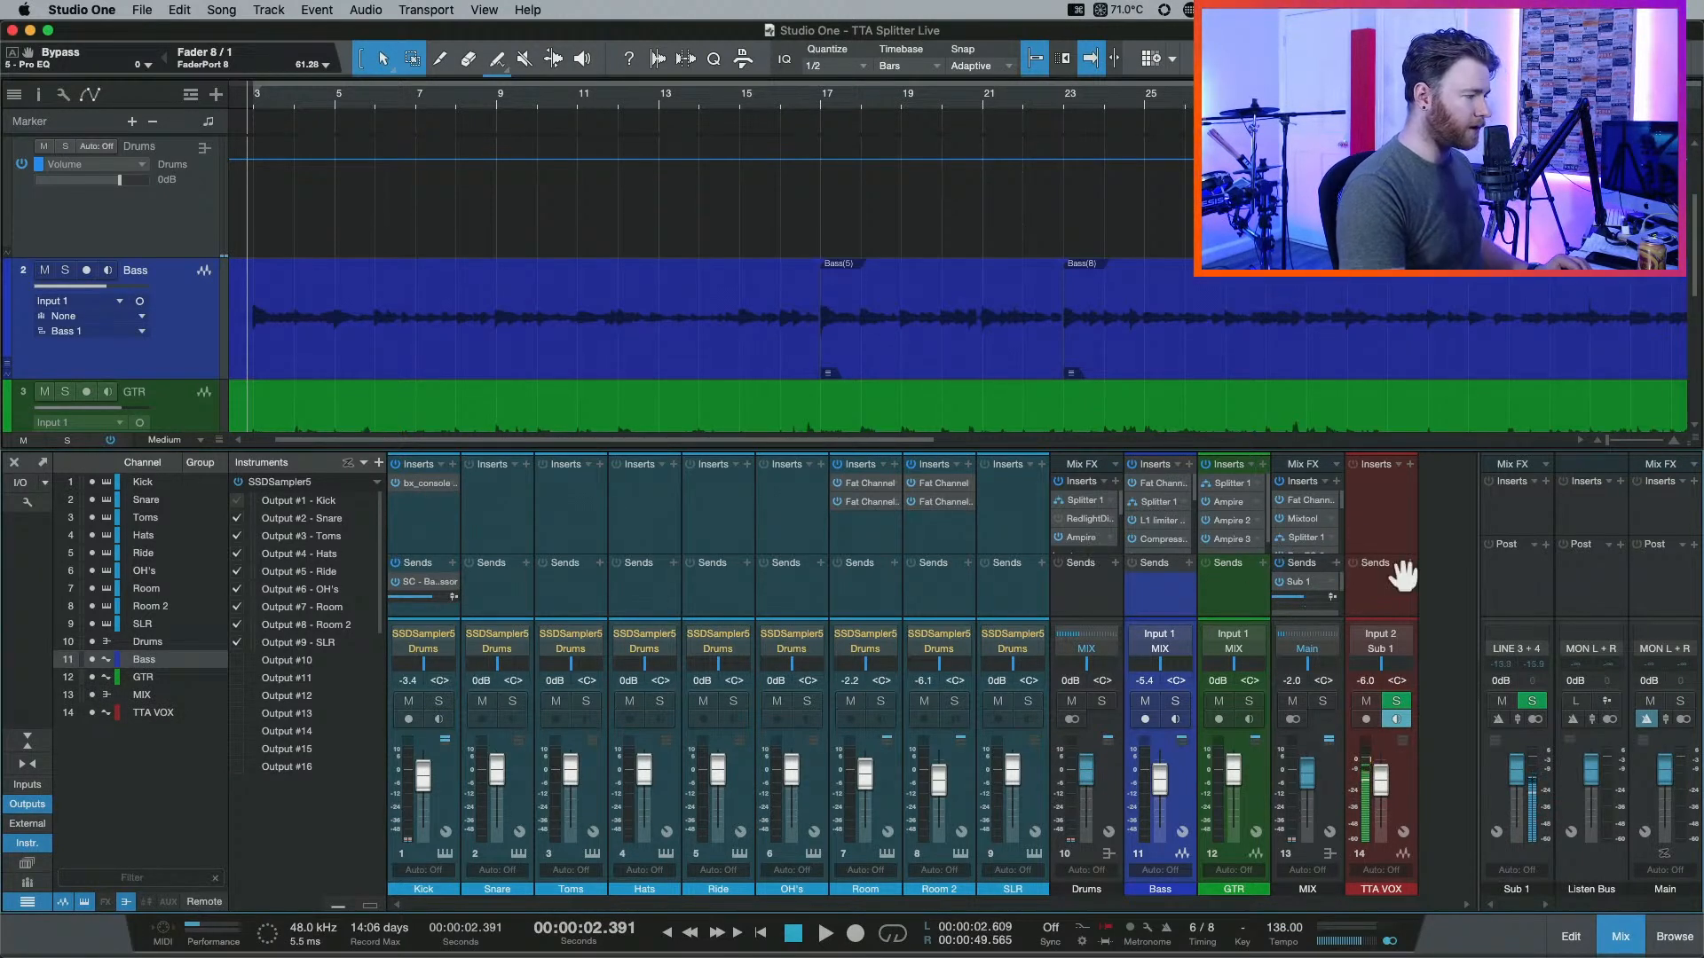
# Open Mixtool on the MIX channel and examine Splitter 1 in its insert routing.
pyautogui.click(1338, 786)
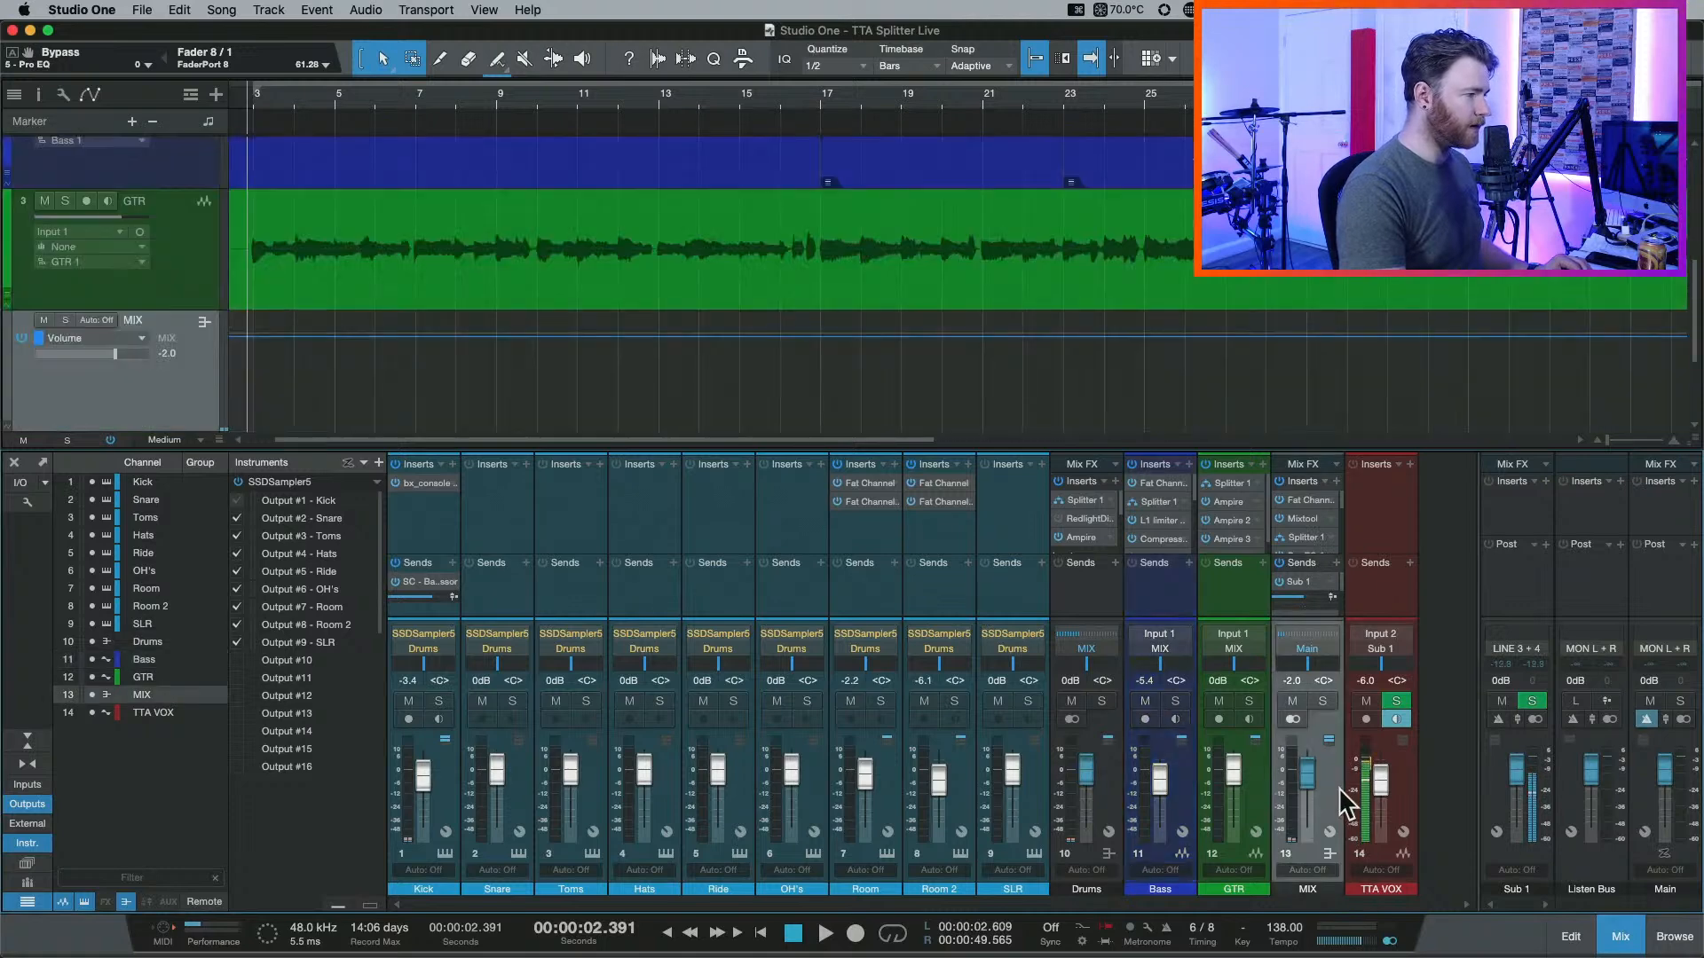
pyautogui.doubleClick(1295, 523)
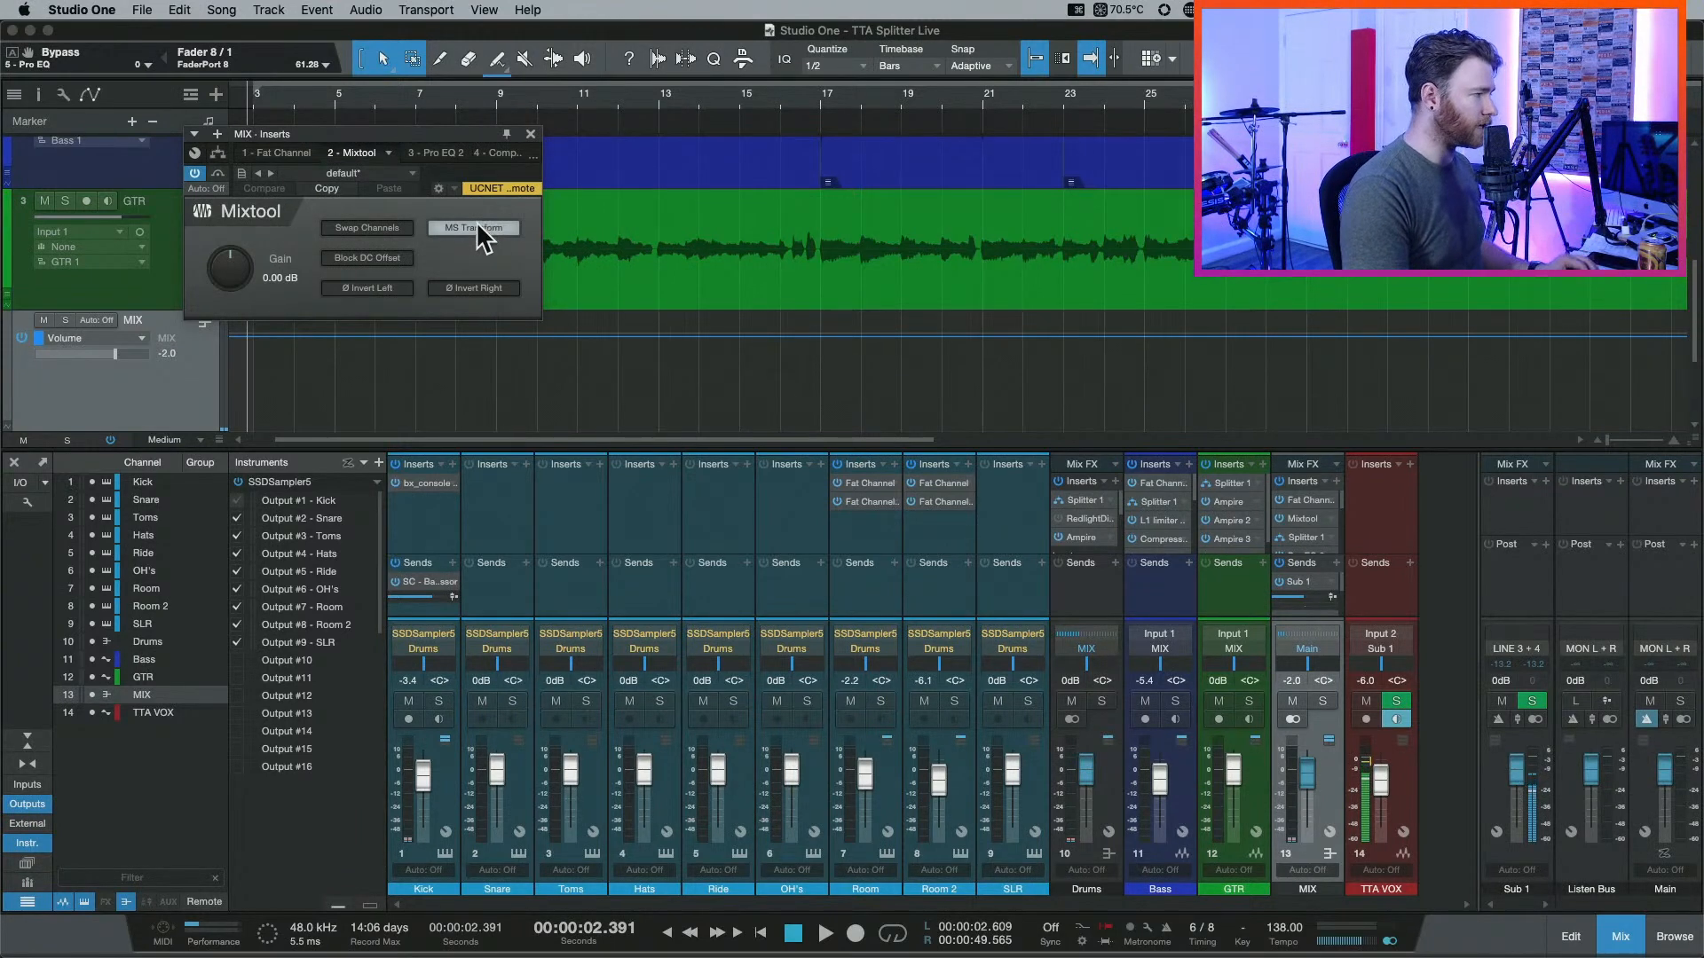
pyautogui.click(219, 150)
pyautogui.click(502, 331)
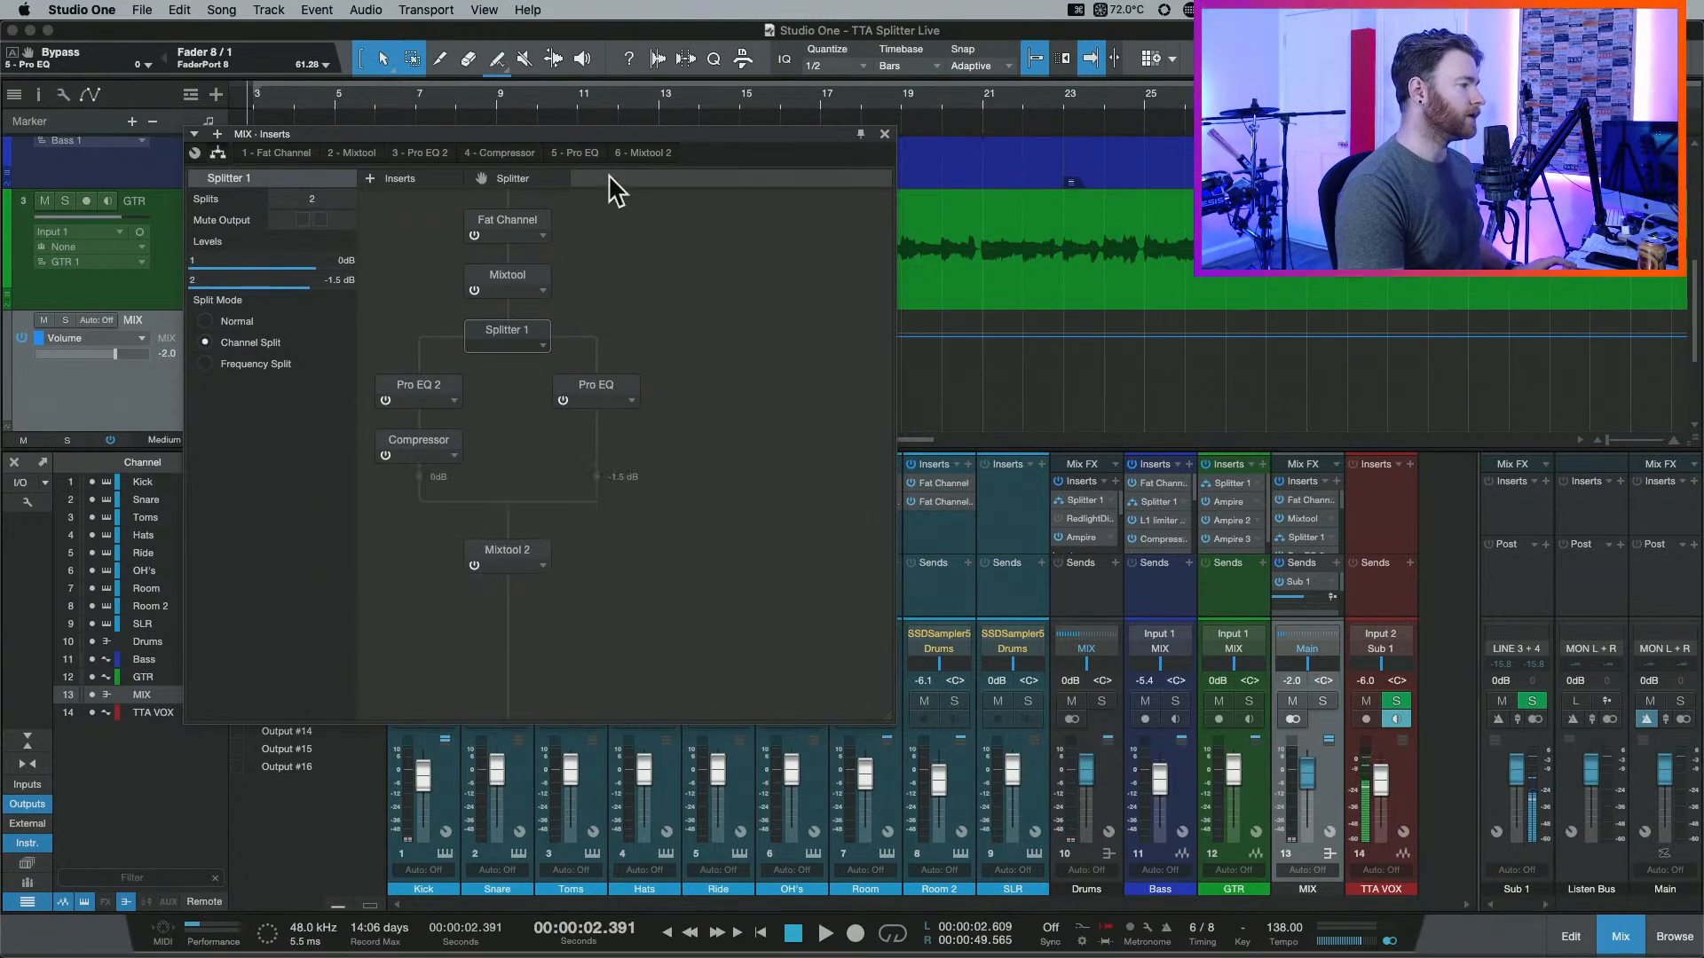
# Try gain values of 30 and 3 dB in the MIX channel's Mixtool 2, restore 0 dB and close it.
pyautogui.click(640, 152)
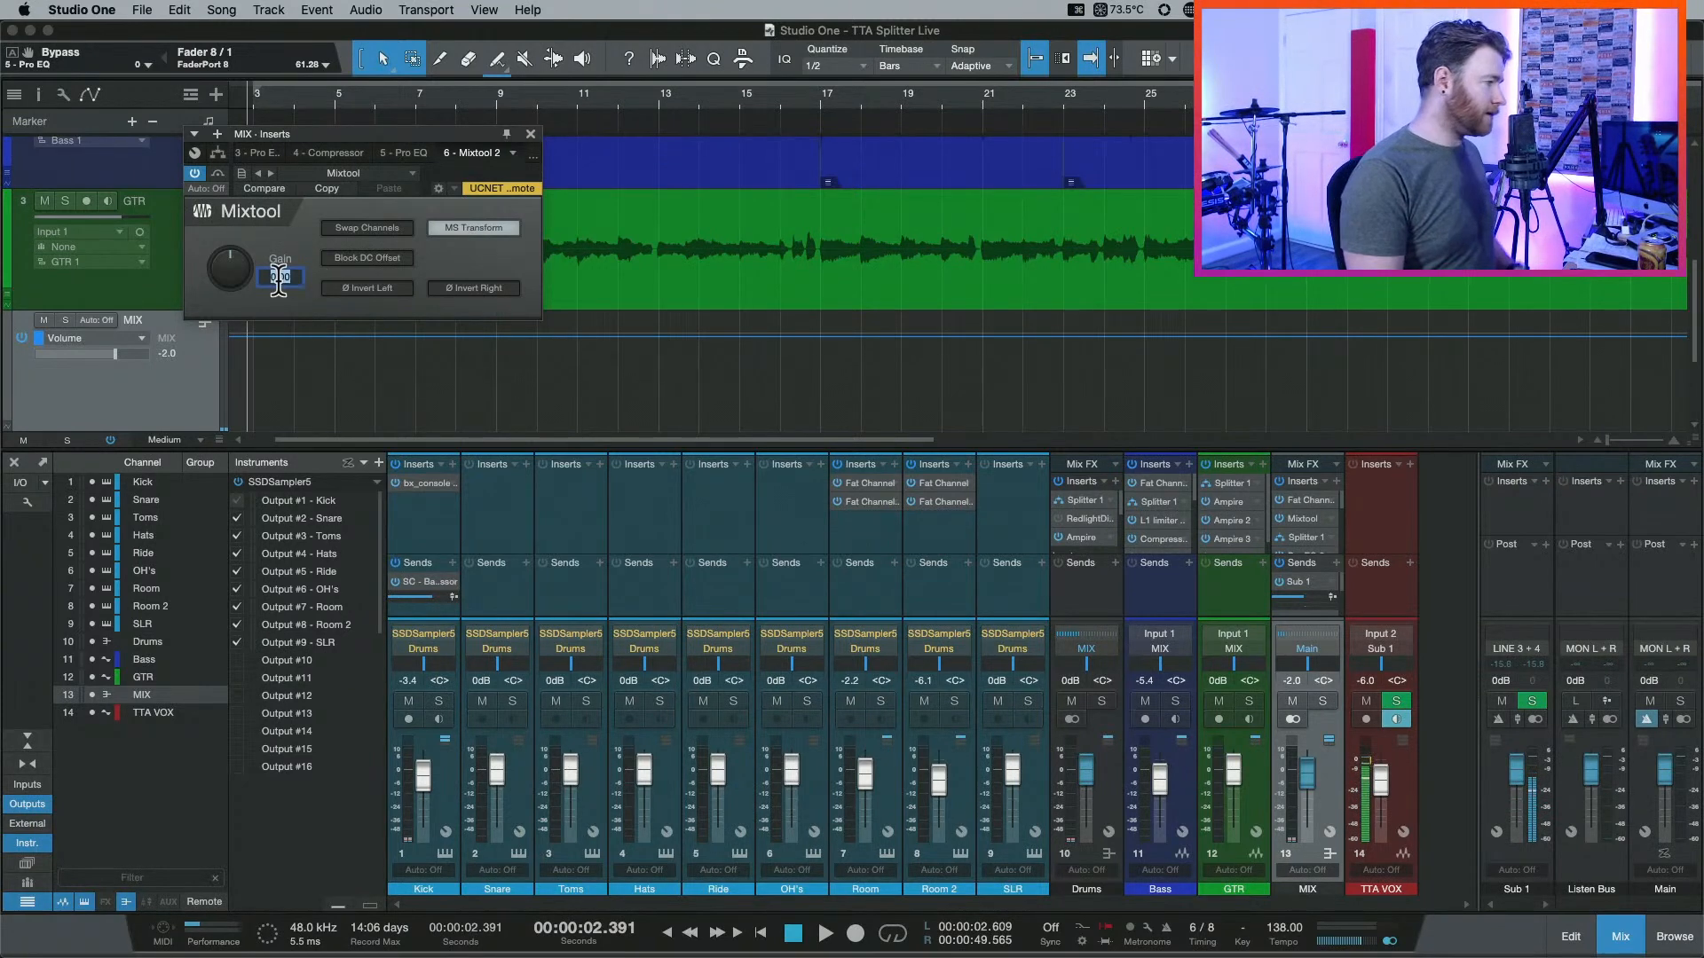
pyautogui.write('30')
pyautogui.press('Return')
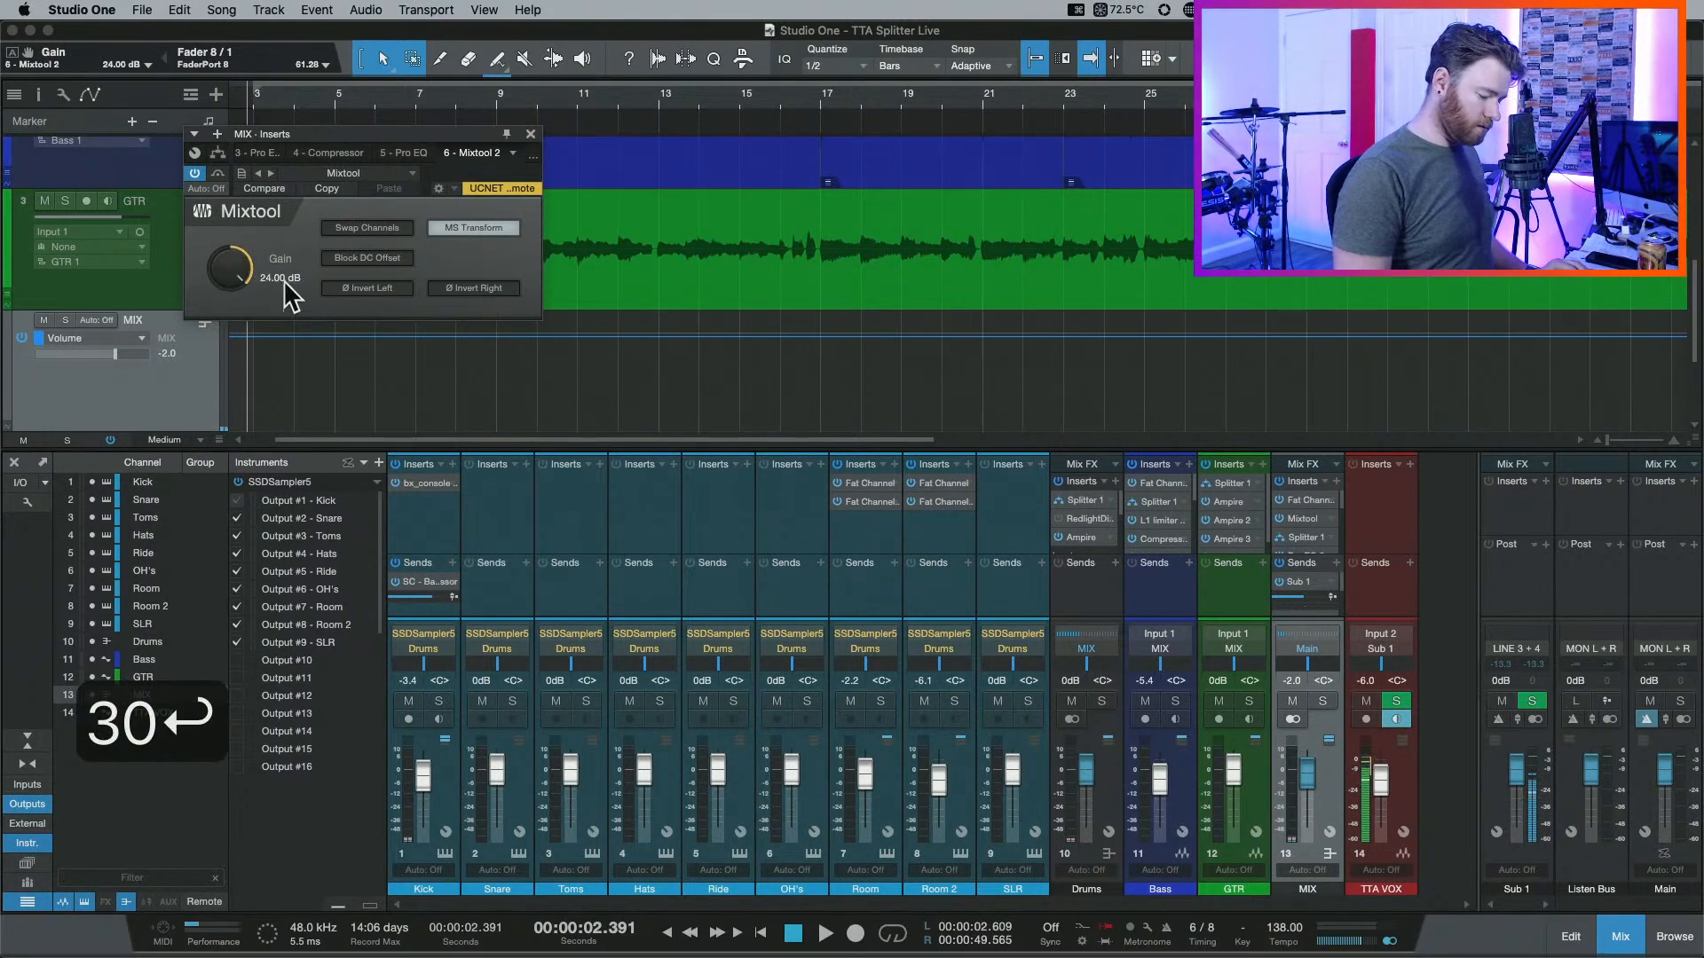
pyautogui.write('23')
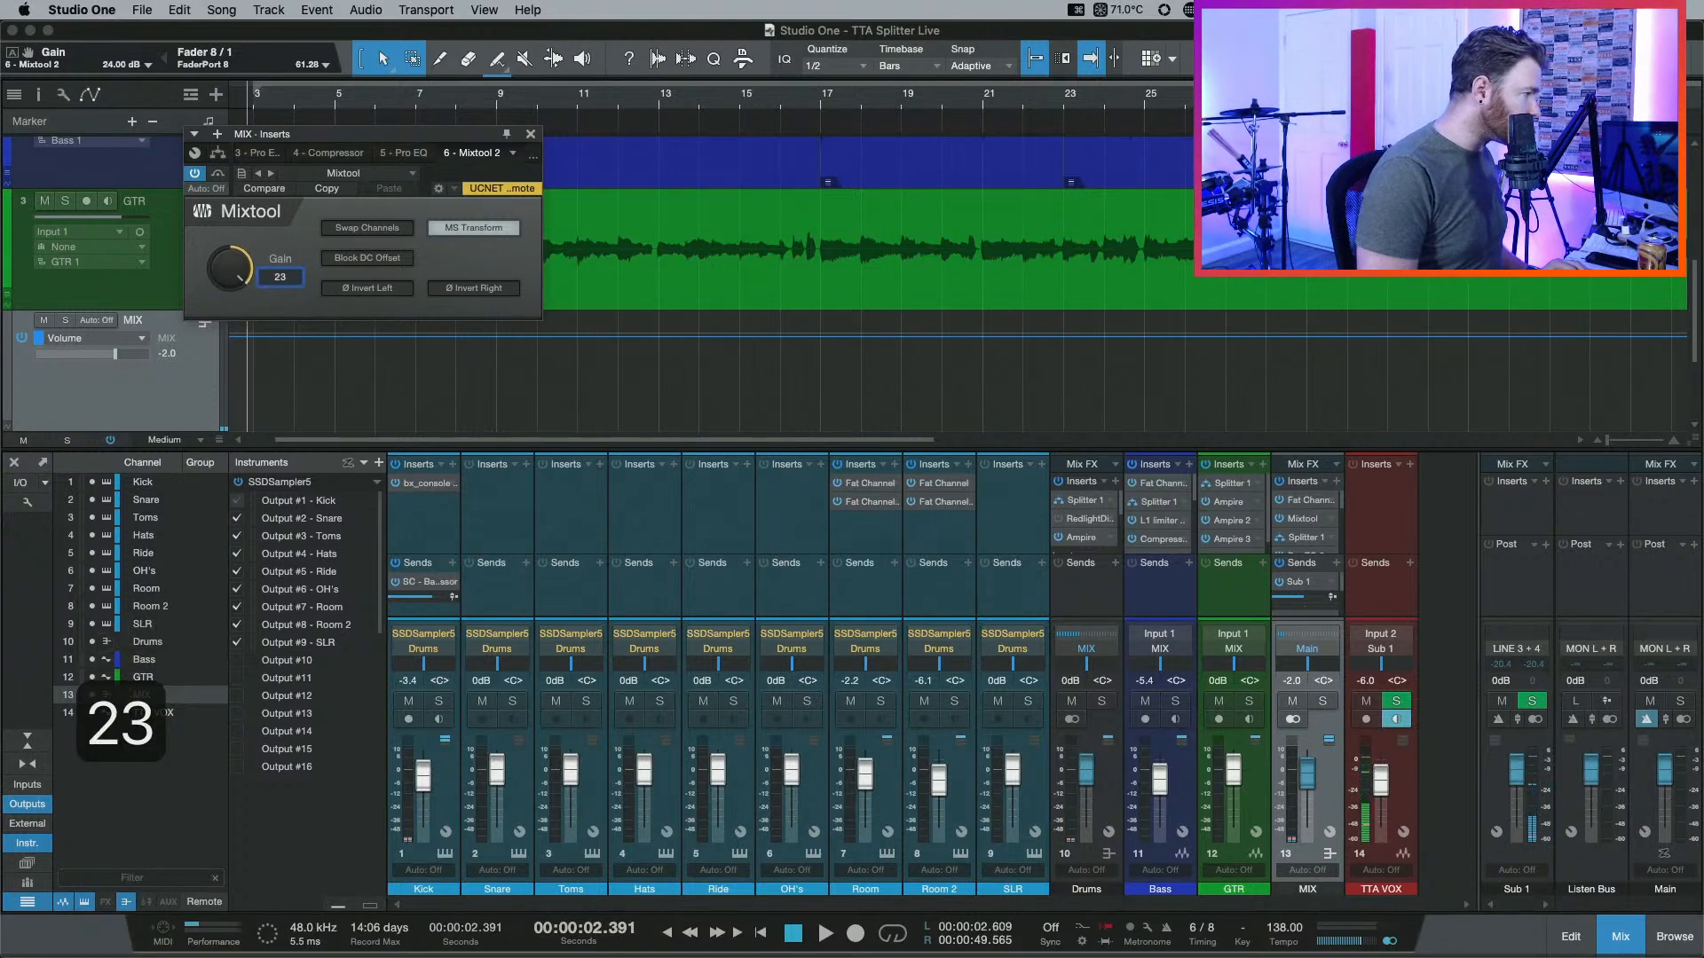
pyautogui.press('BackSpace')
pyautogui.press('BackSpace')
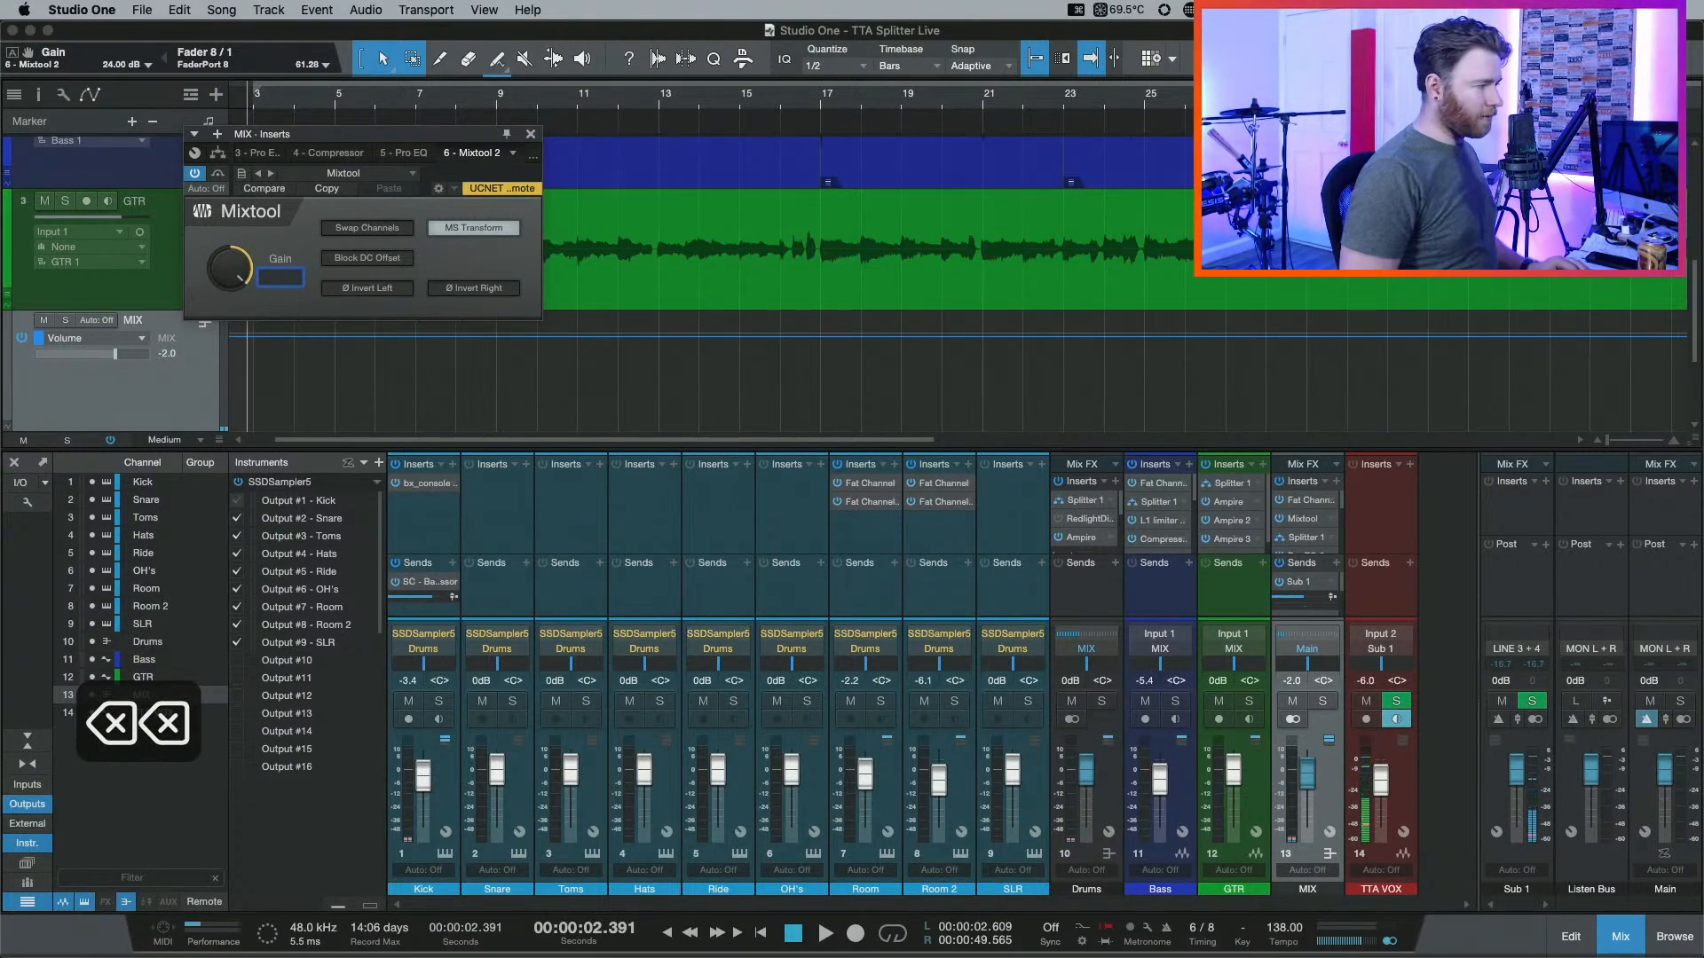
pyautogui.write('3')
pyautogui.press('Return')
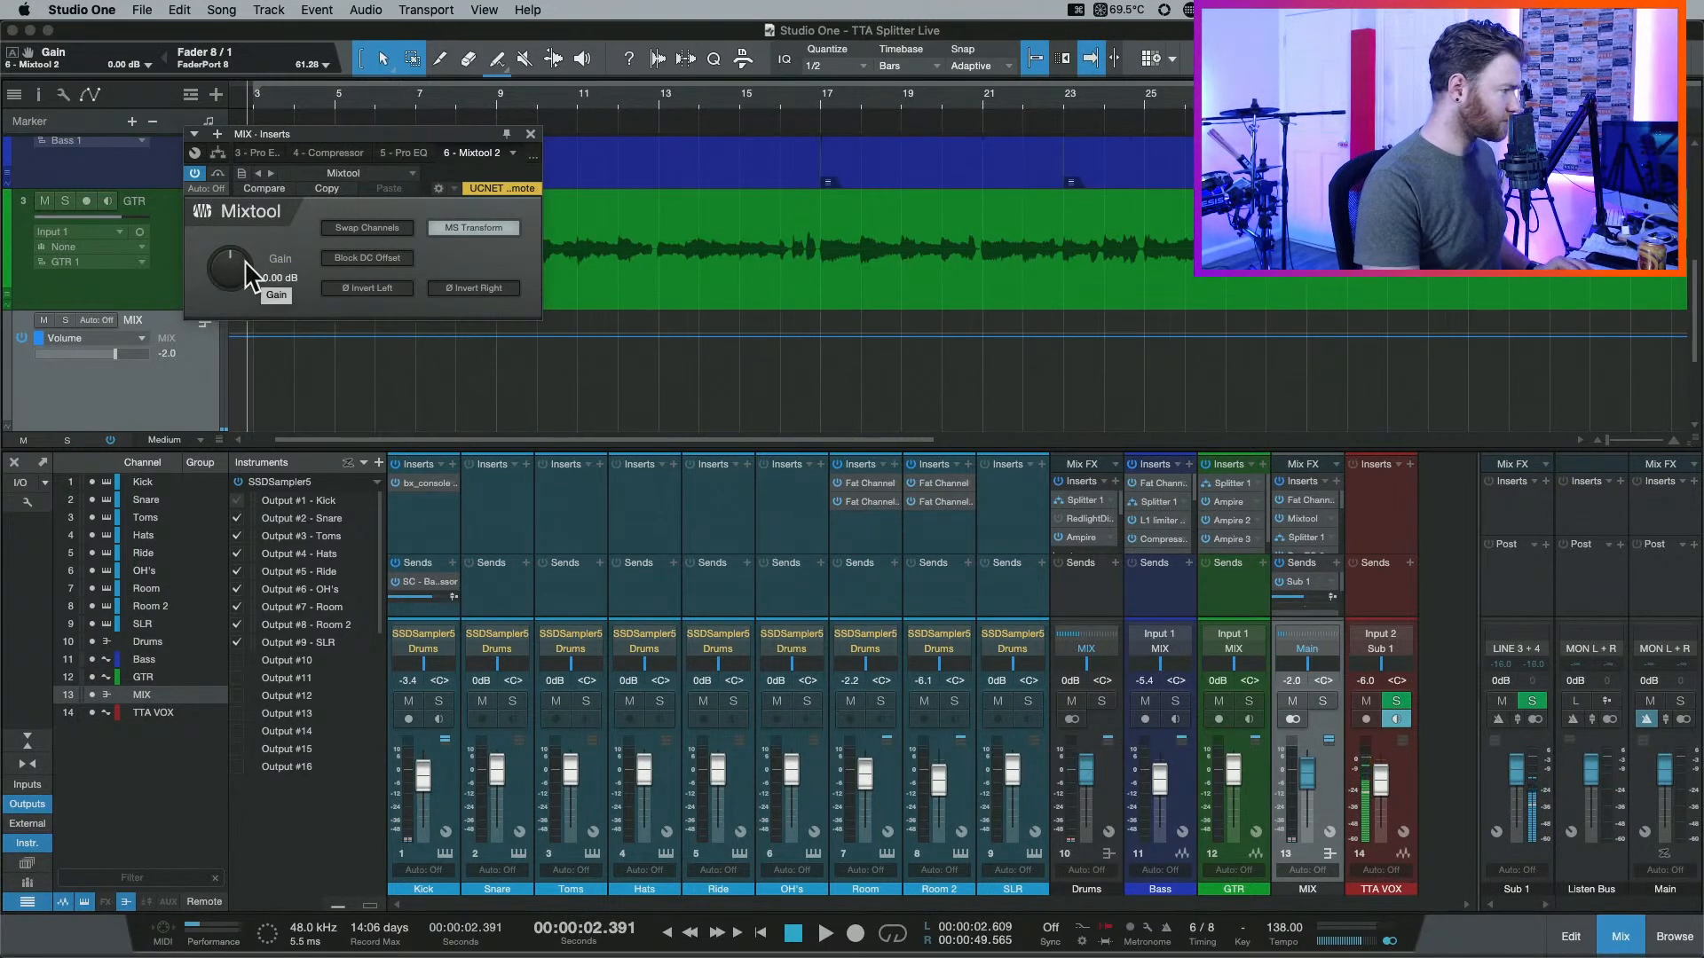
pyautogui.click(531, 134)
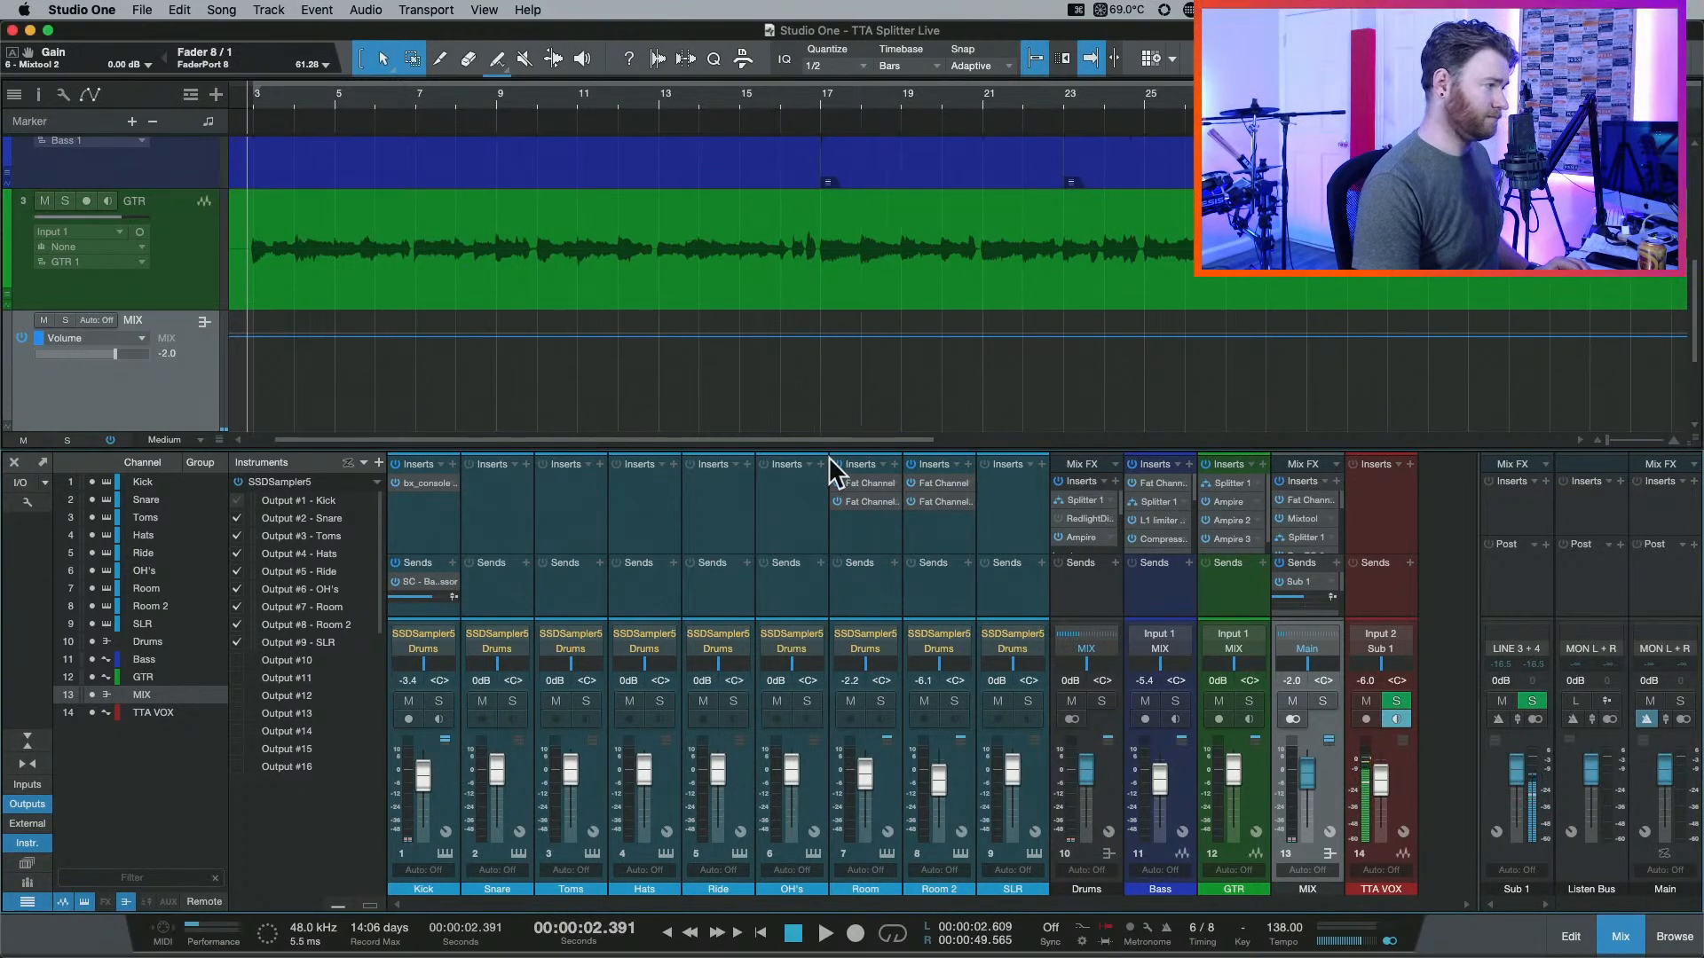
# Play the mix and lower the Room and Room 2 faders together to -5.9 dB and -9.9 dB.
pyautogui.press('space')
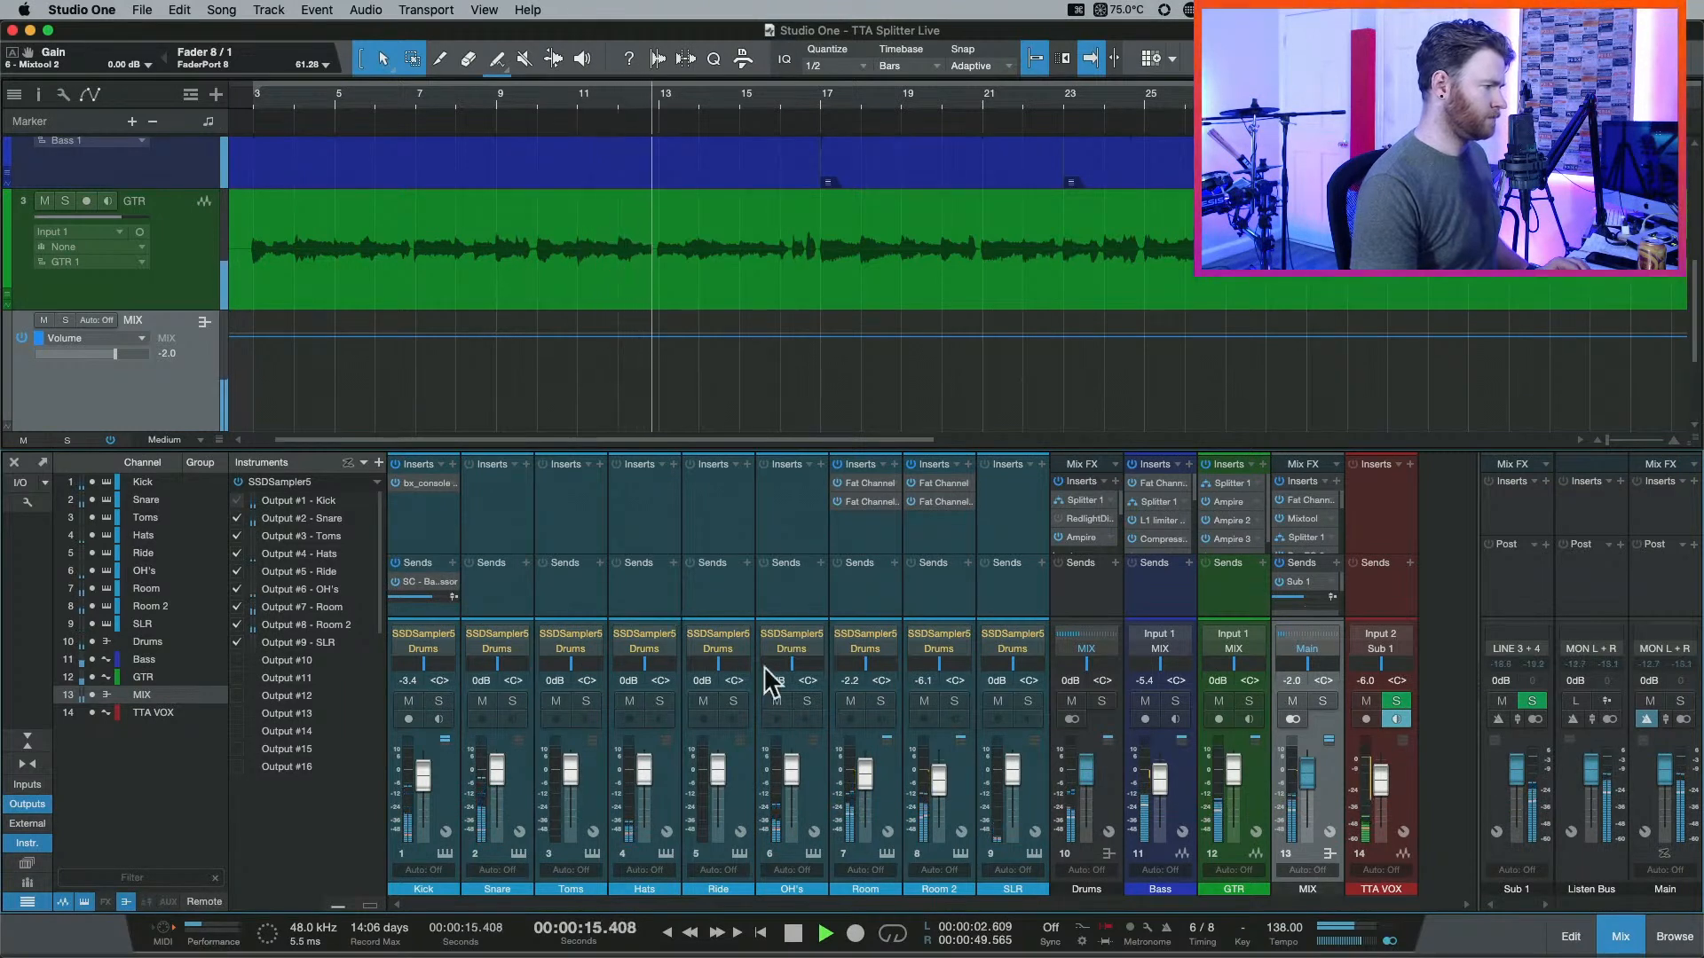
pyautogui.click(922, 772)
pyautogui.keyDown('shift'); pyautogui.click(868, 770); pyautogui.keyUp('shift')
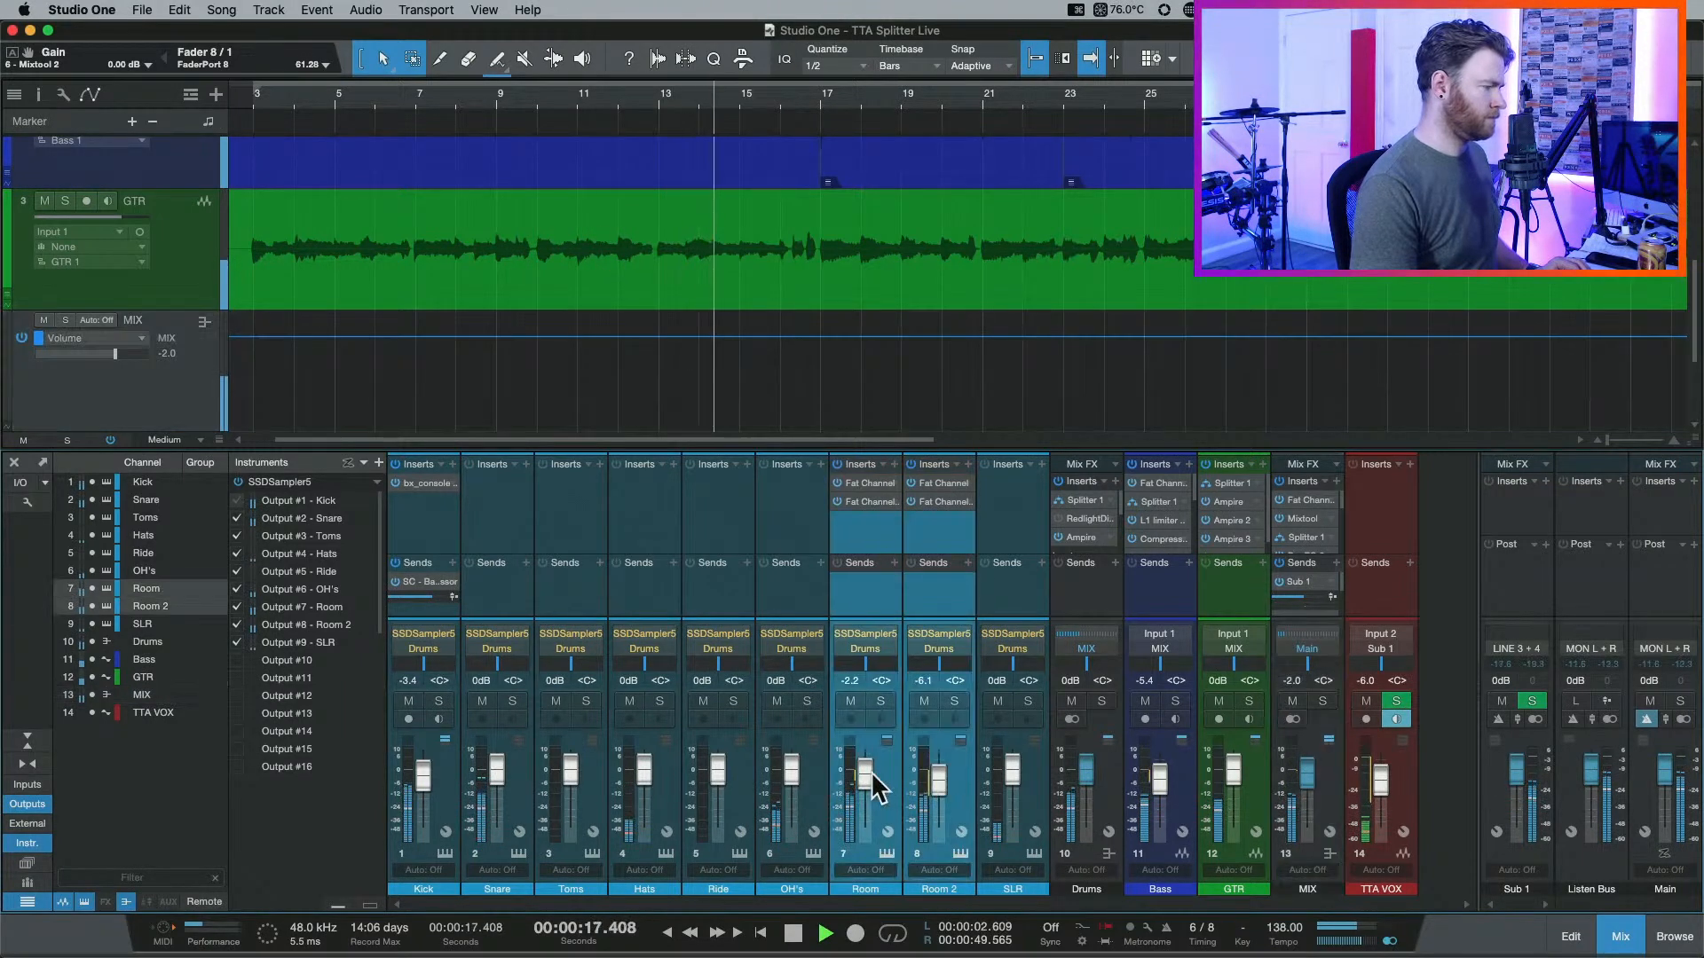
pyautogui.moveTo(868, 771); pyautogui.dragTo(868, 772)
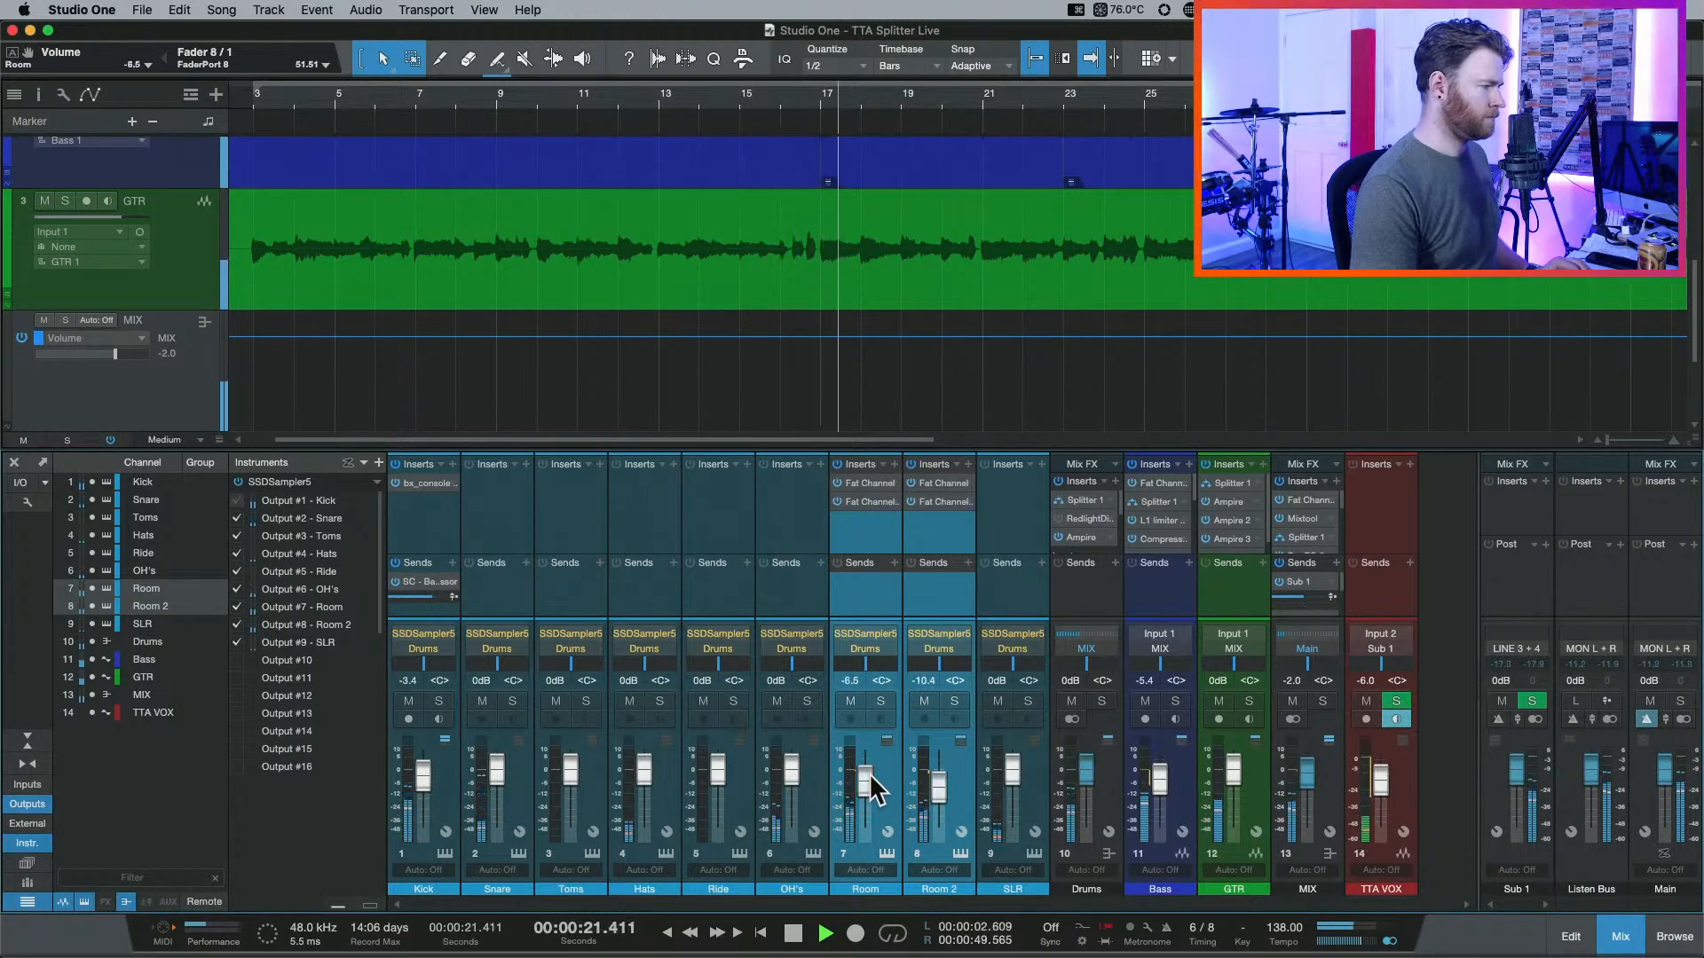
pyautogui.scroll(1, 878, 774)
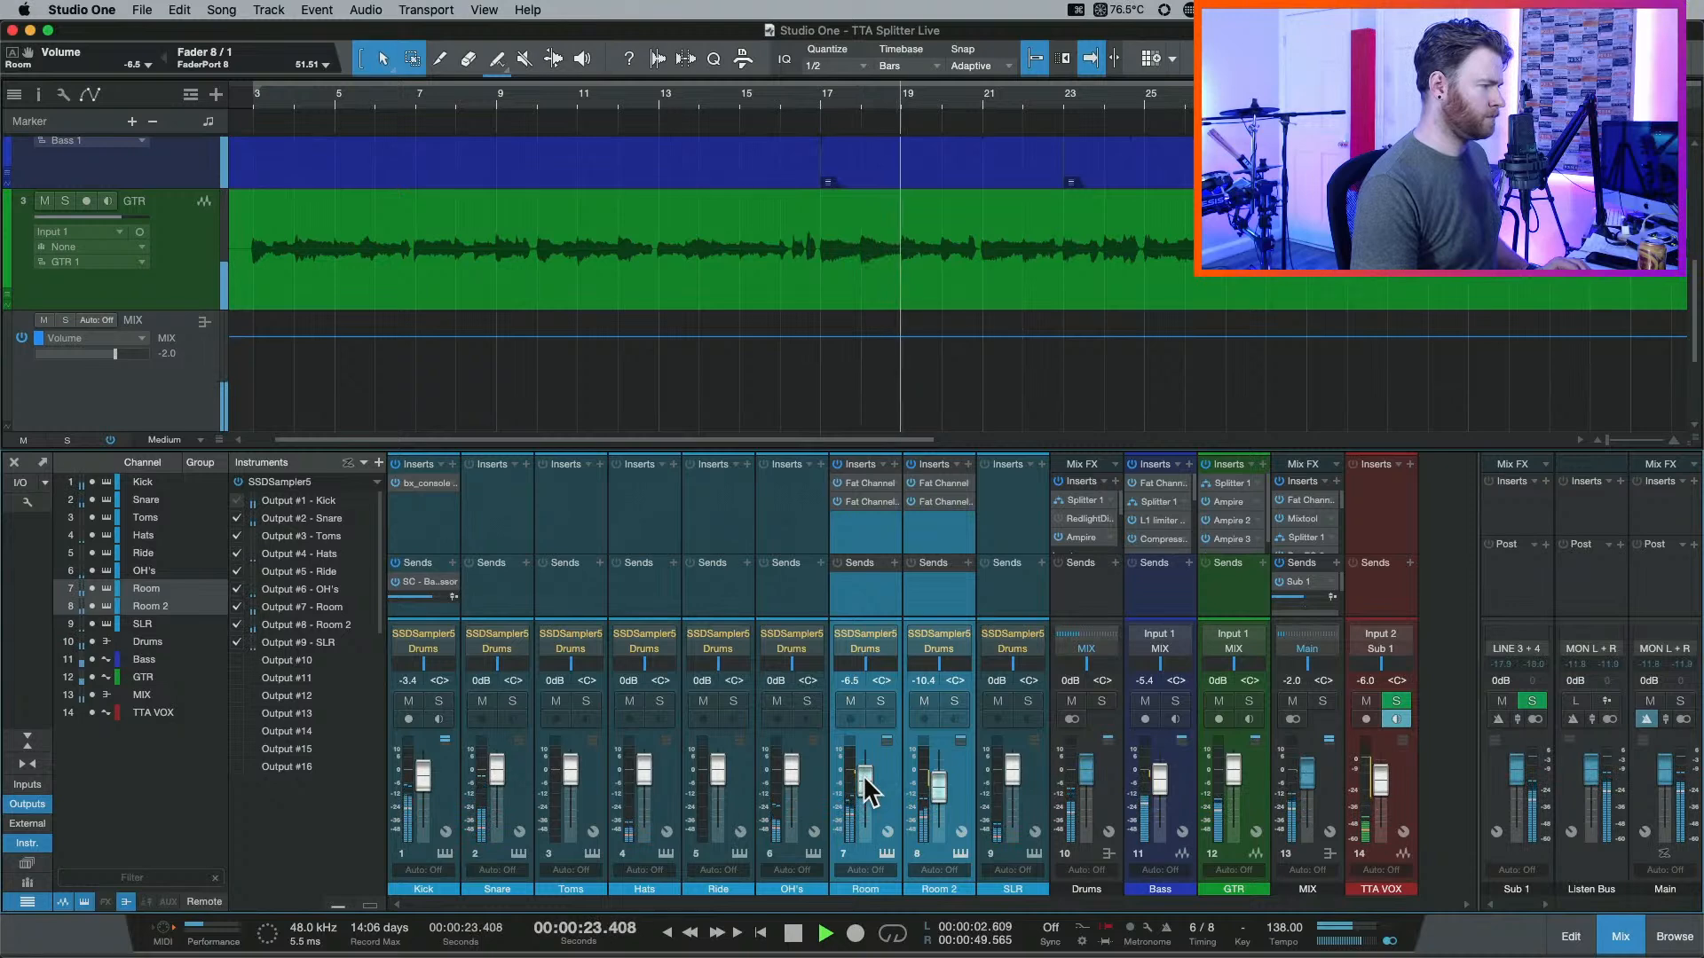
pyautogui.click(874, 779)
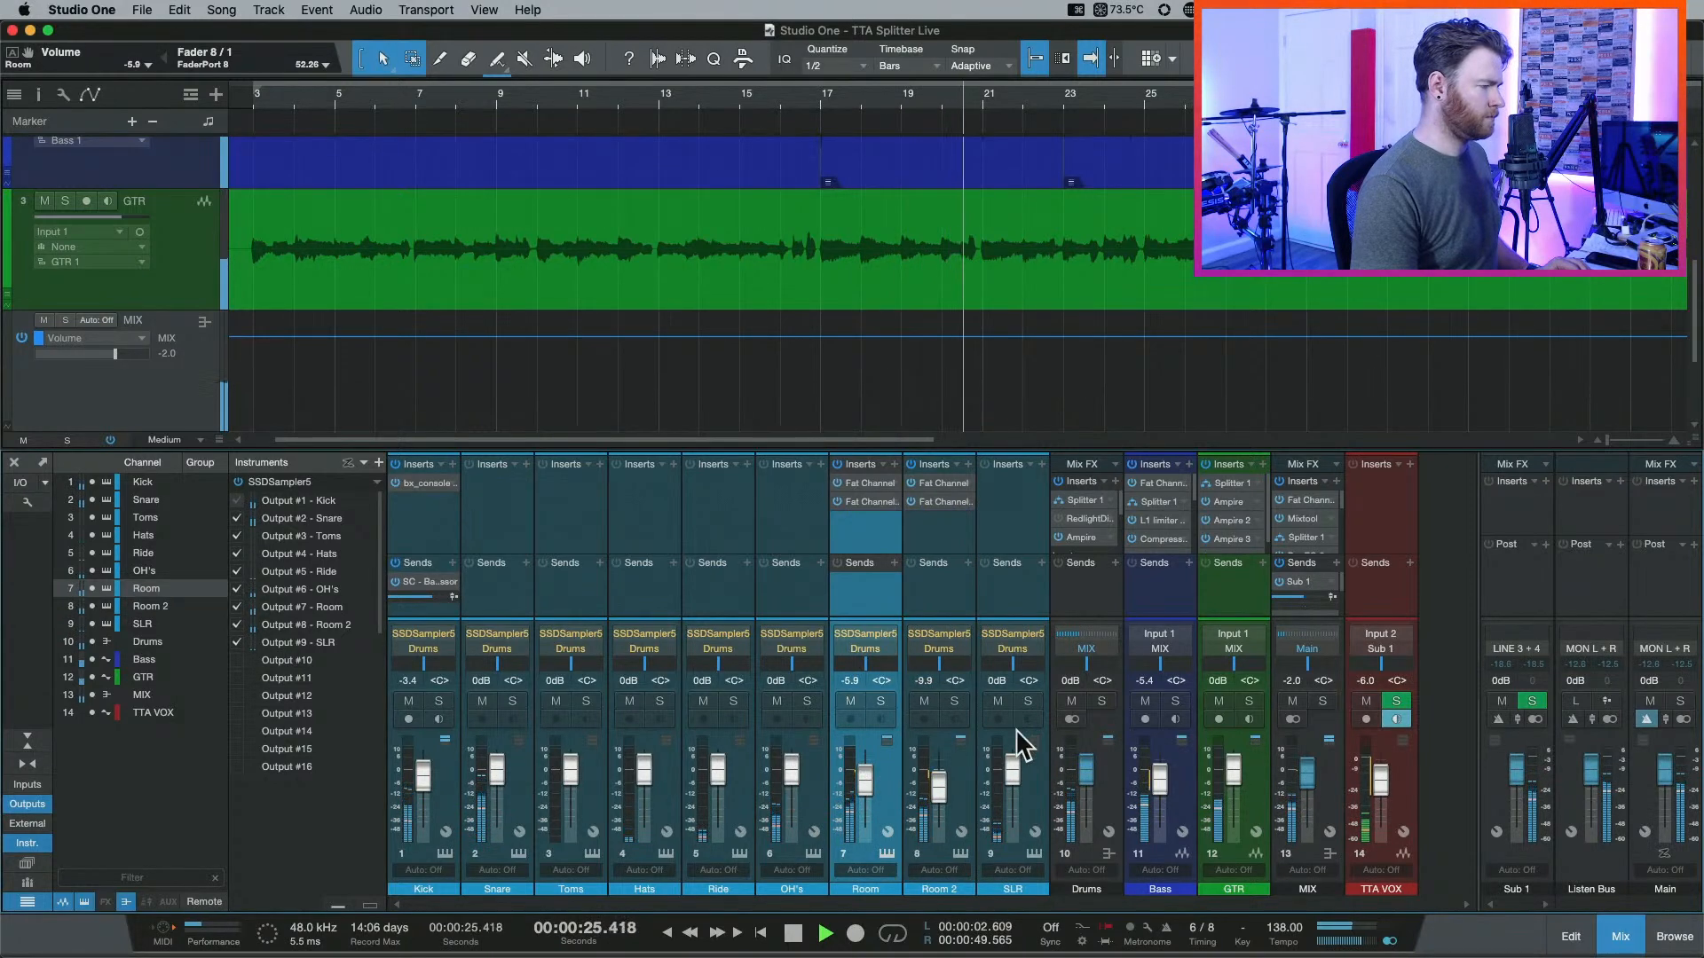
# Audition the SLR channel in solo during playback, return to the full mix and stop.
pyautogui.click(1027, 701)
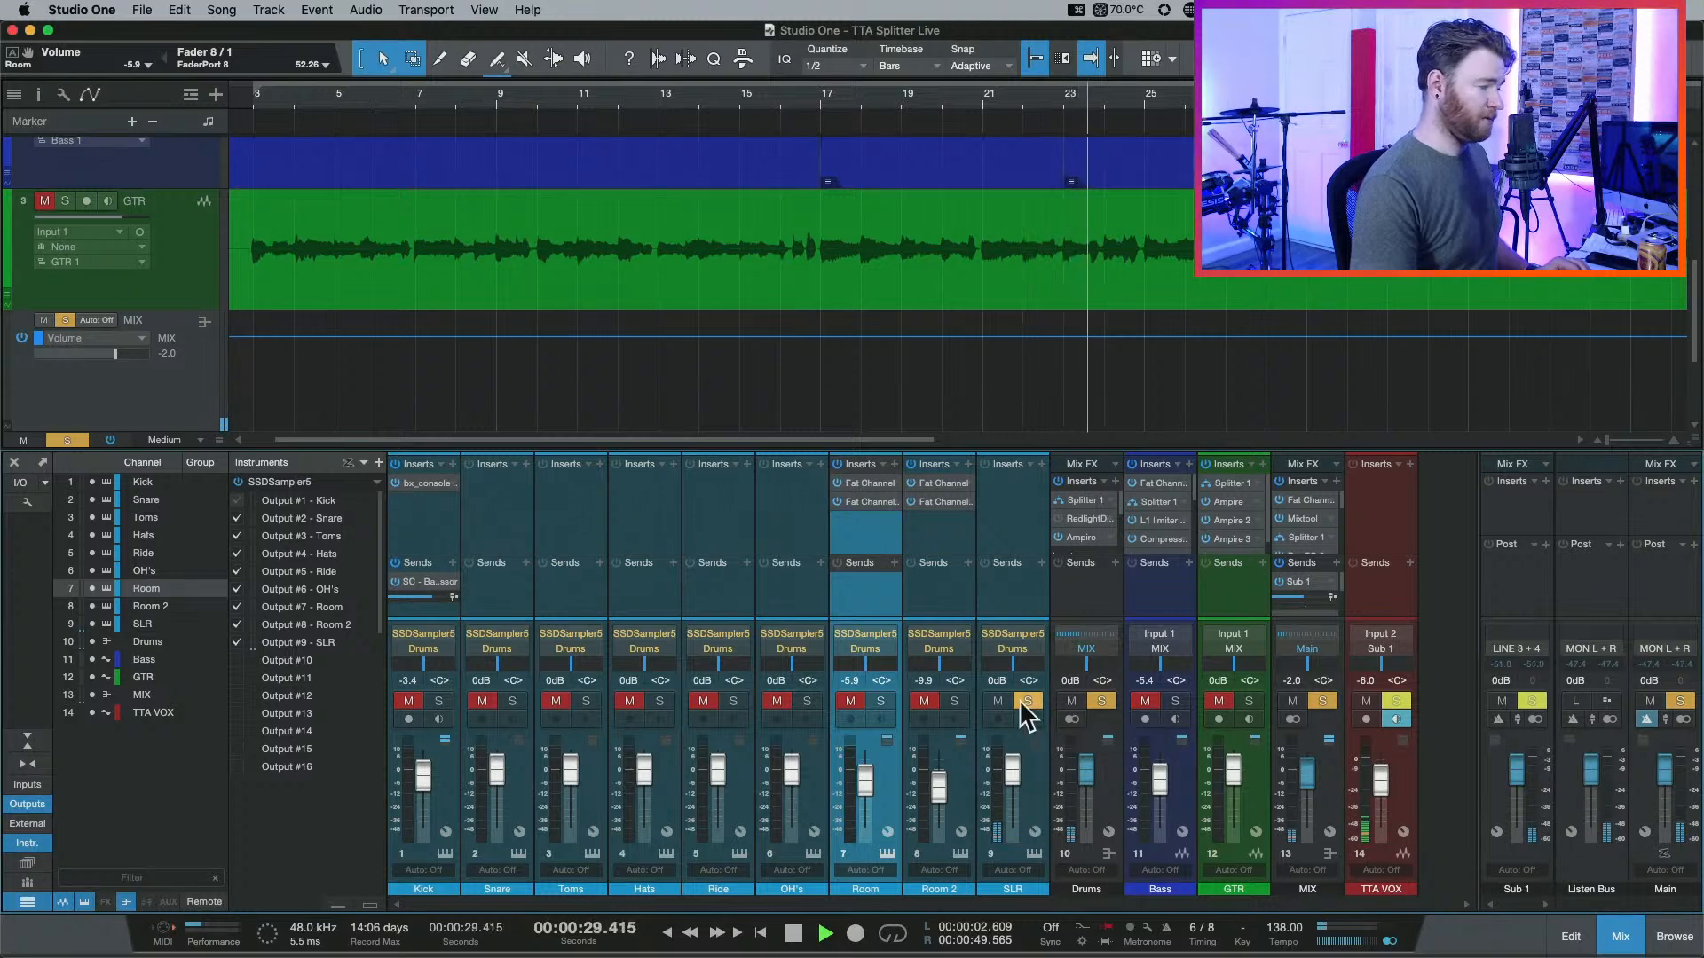
pyautogui.click(1025, 699)
pyautogui.press('space')
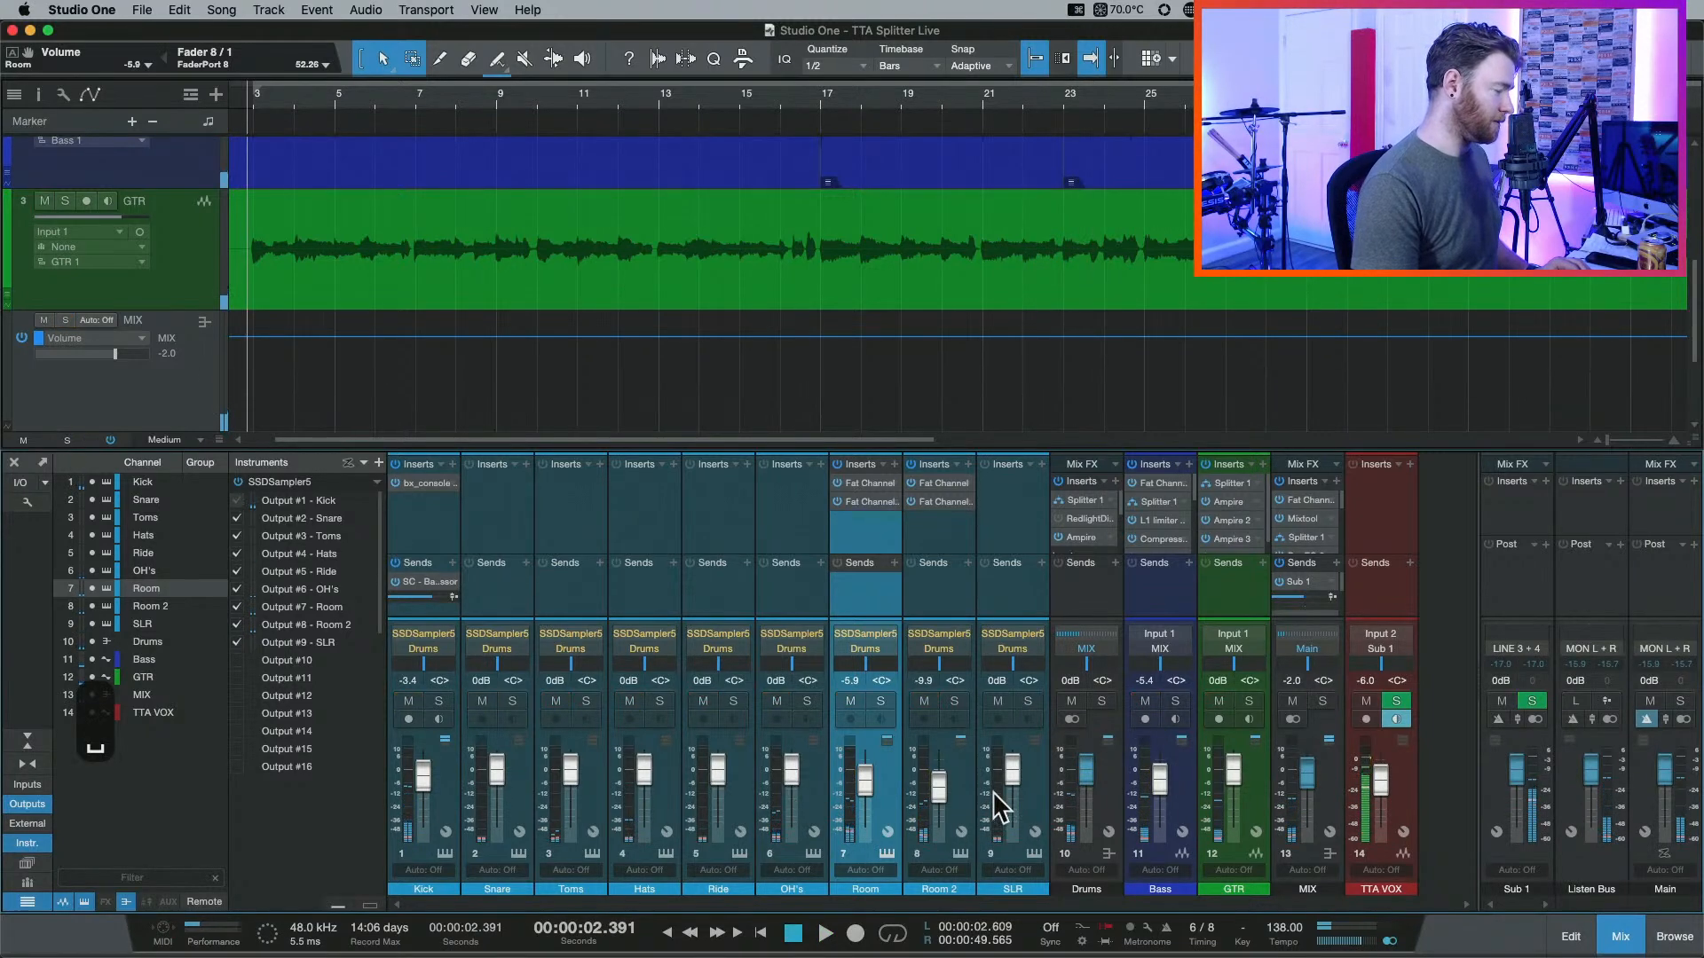
# Hide the instruments list beside the mixer channels while playing the mix, and stop playback.
pyautogui.press('space')
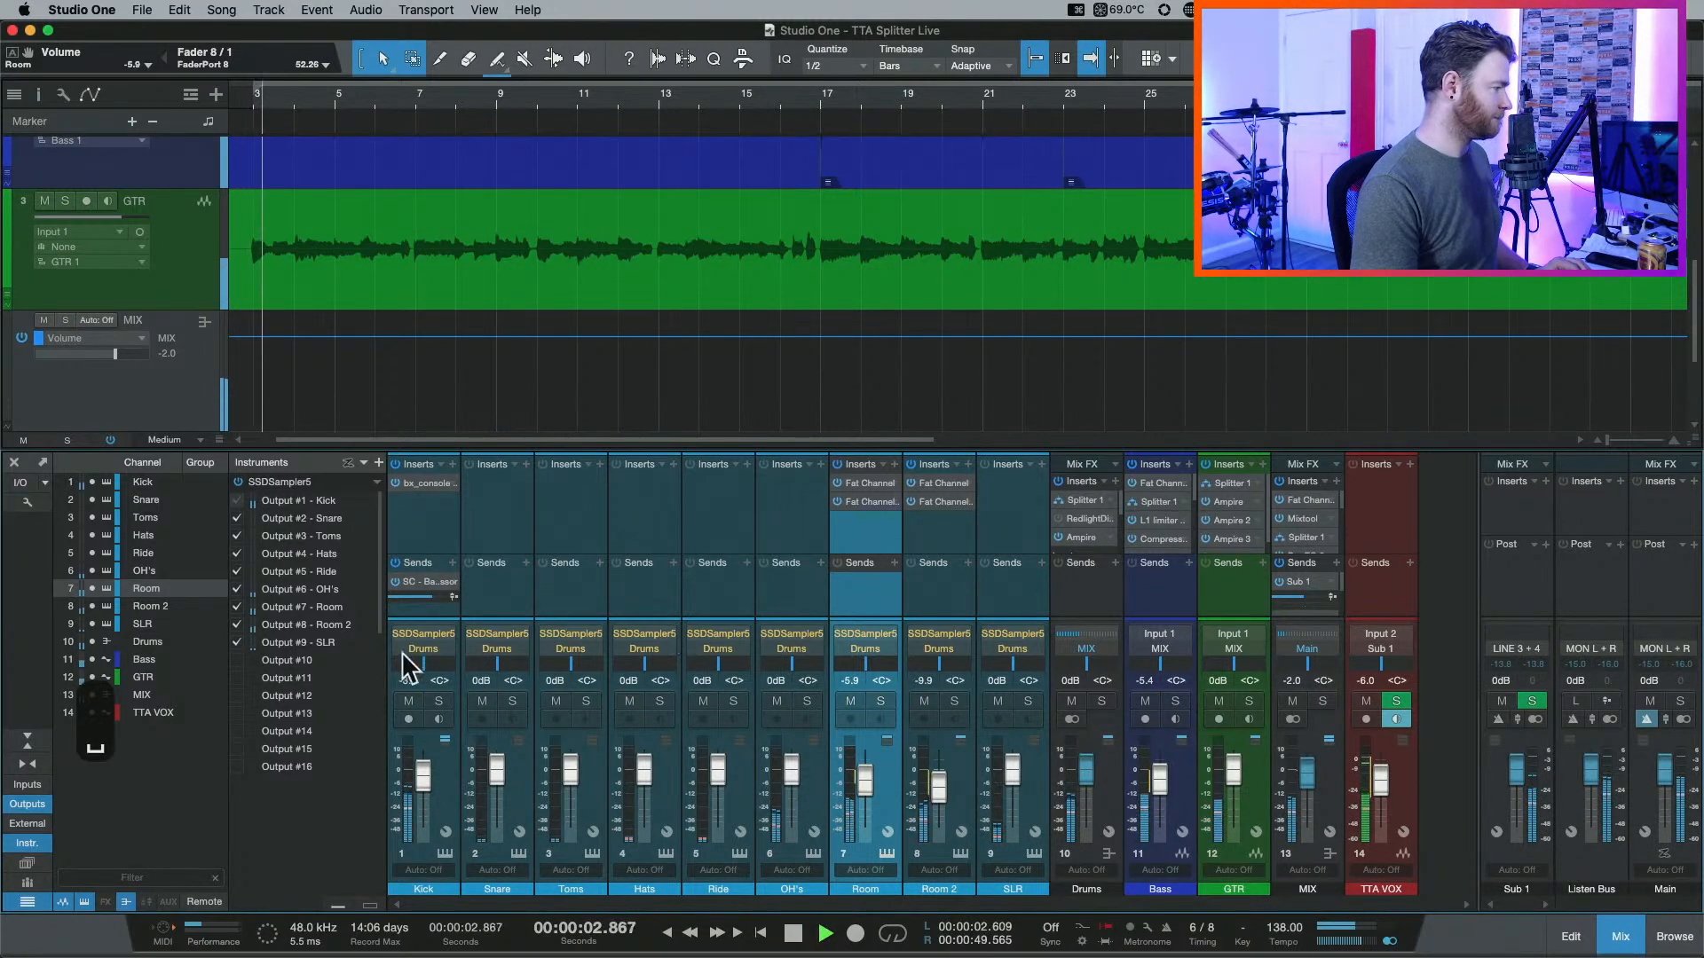
pyautogui.click(29, 841)
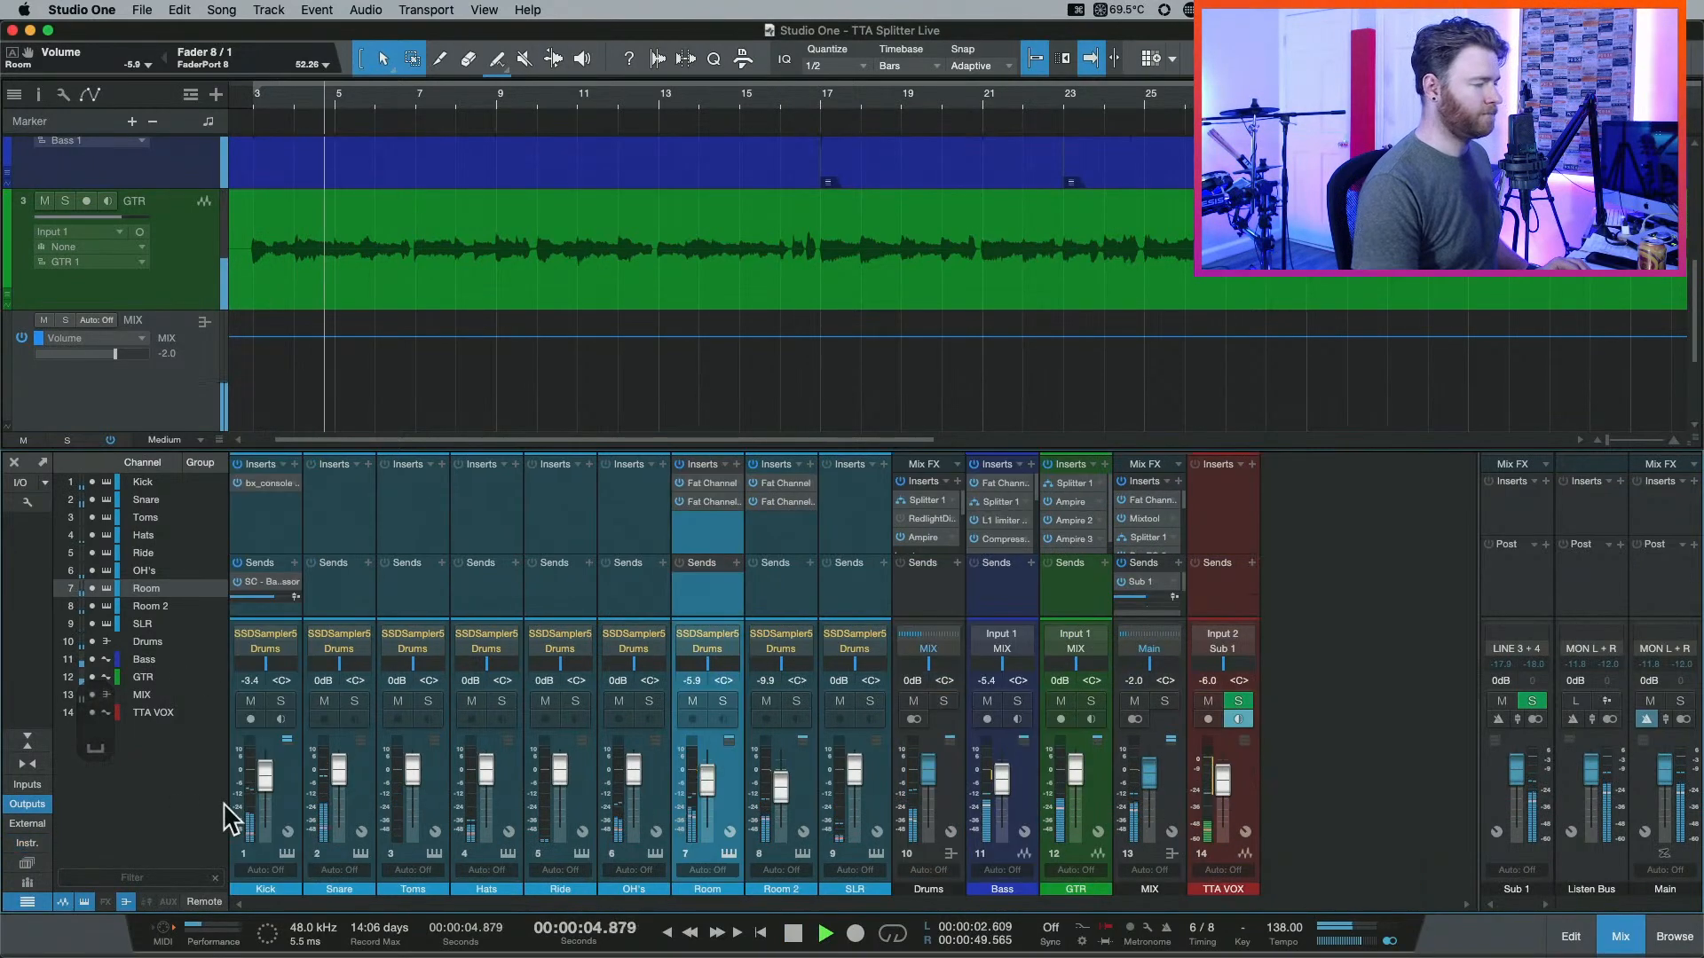
pyautogui.press('space')
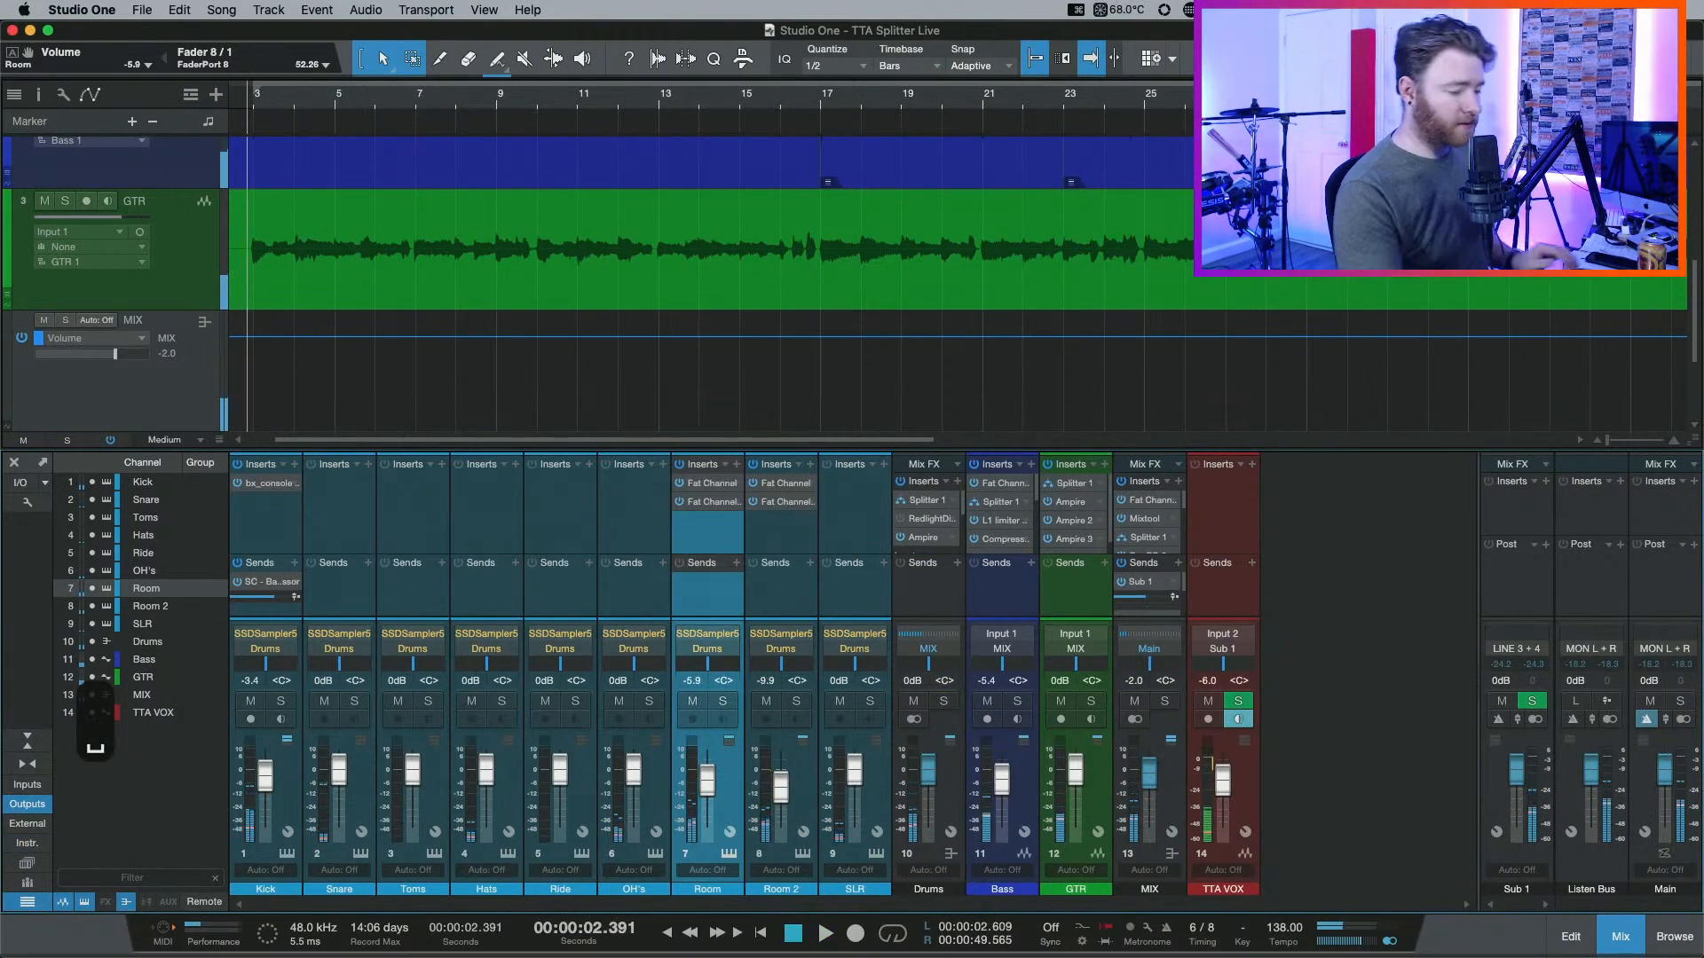